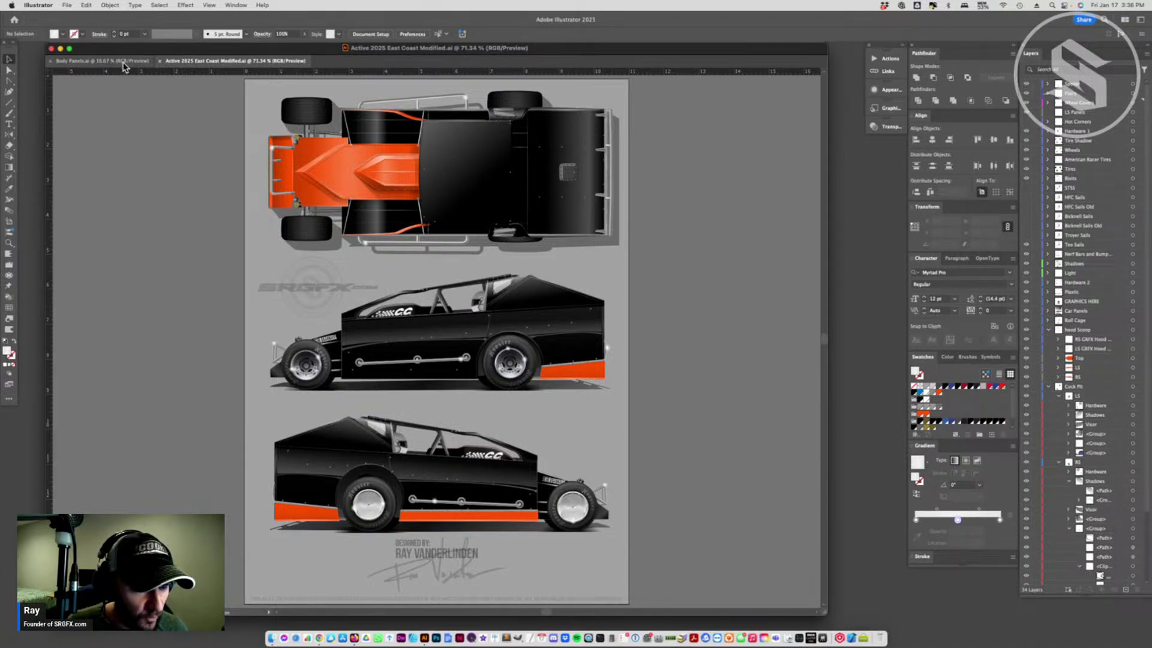
- Look over the flat body panel layout and compare it with the East Coast Modified car template
left_click_drag(125, 53, 123, 56)
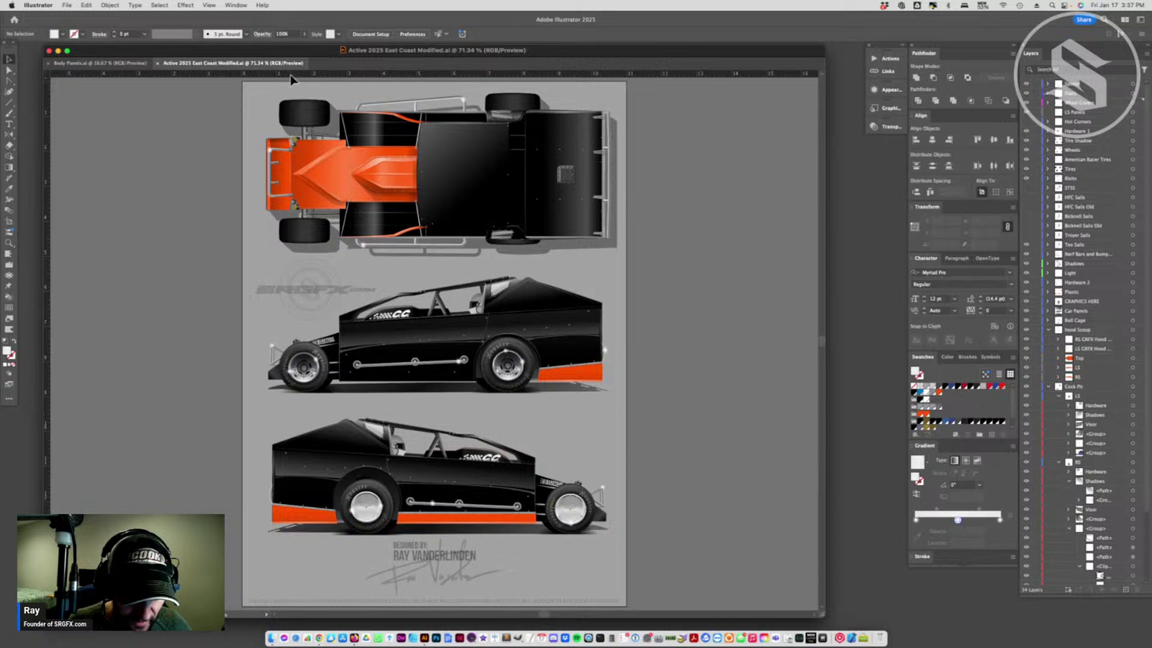
left_click(100, 59)
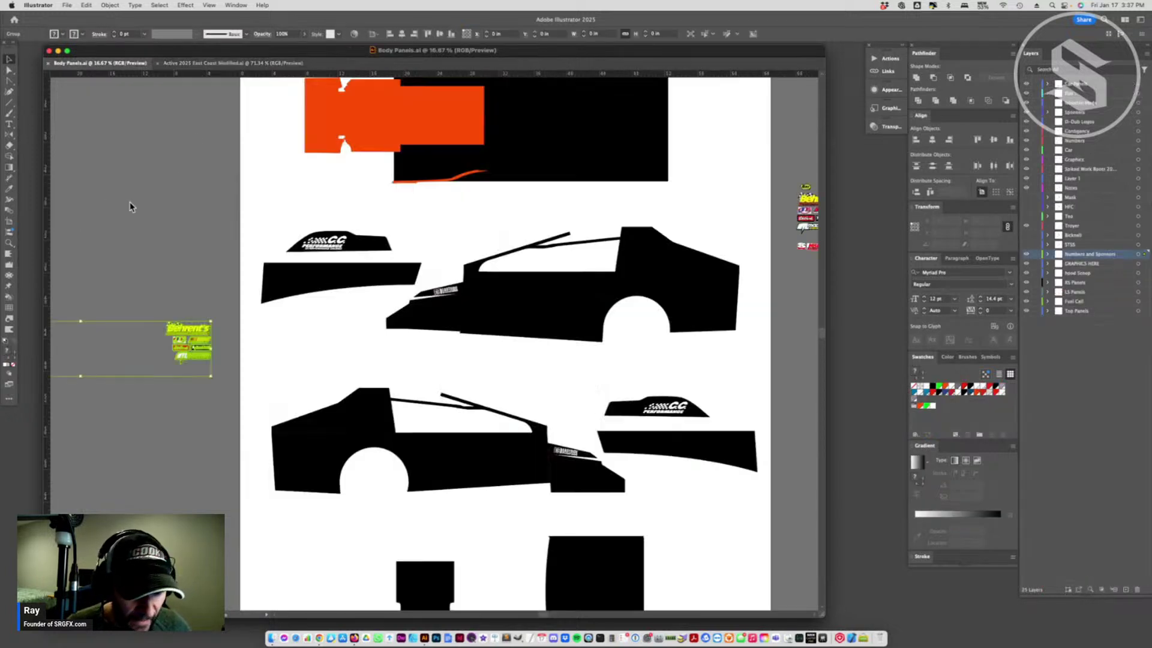
left_click(497, 356)
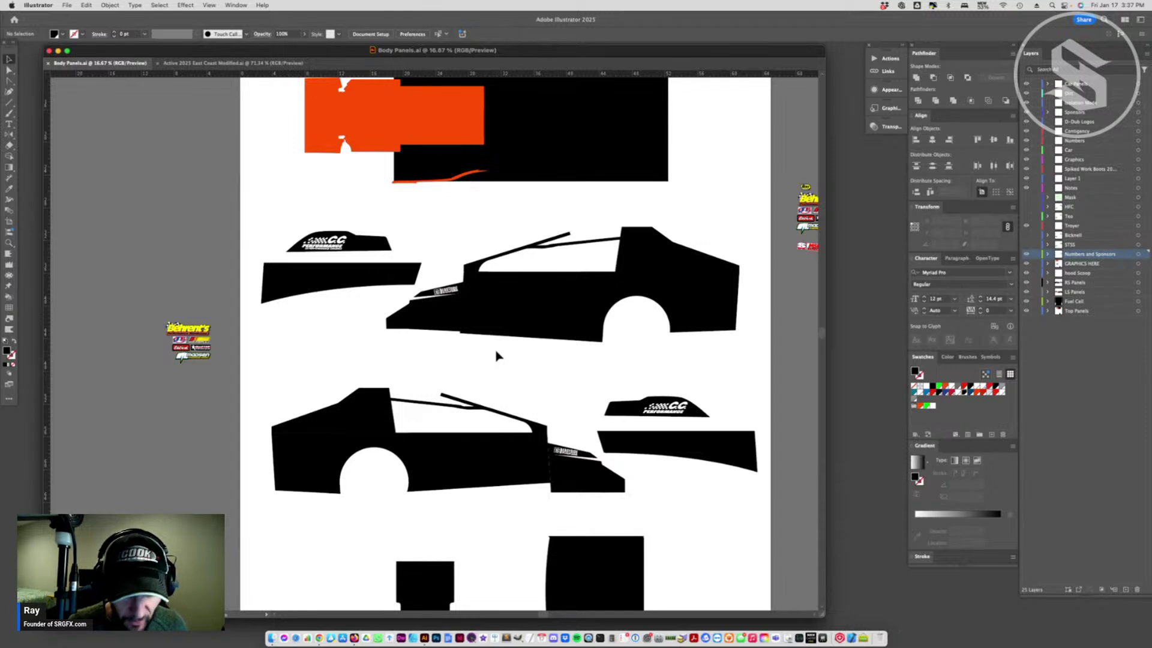
left_click(186, 63)
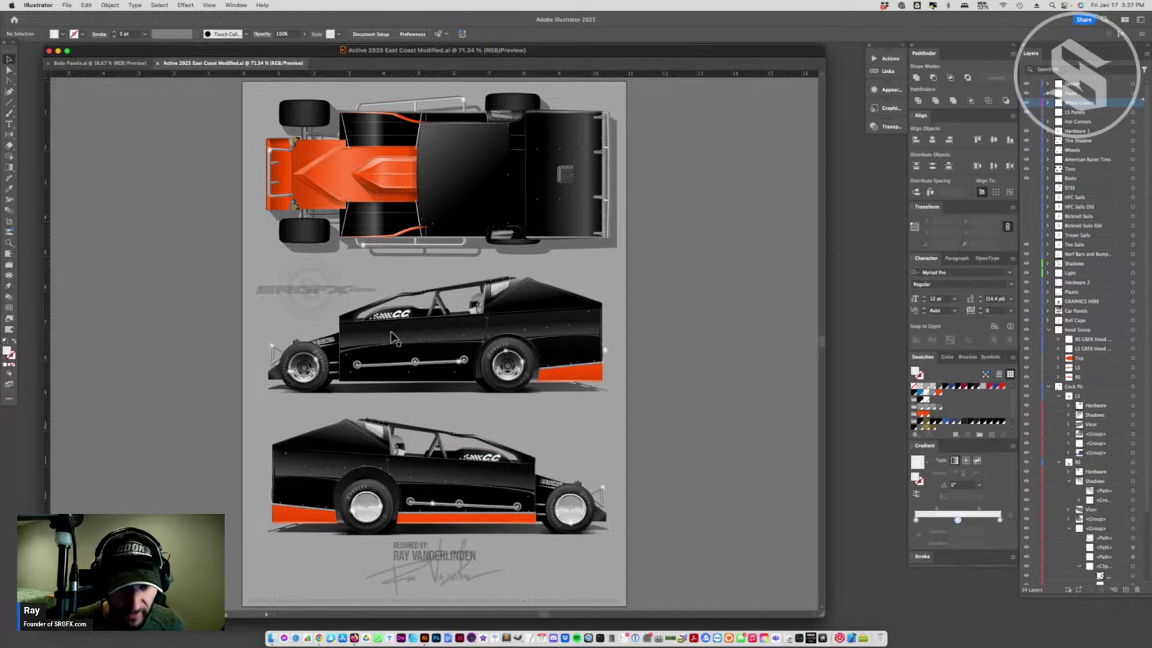
left_click(99, 63)
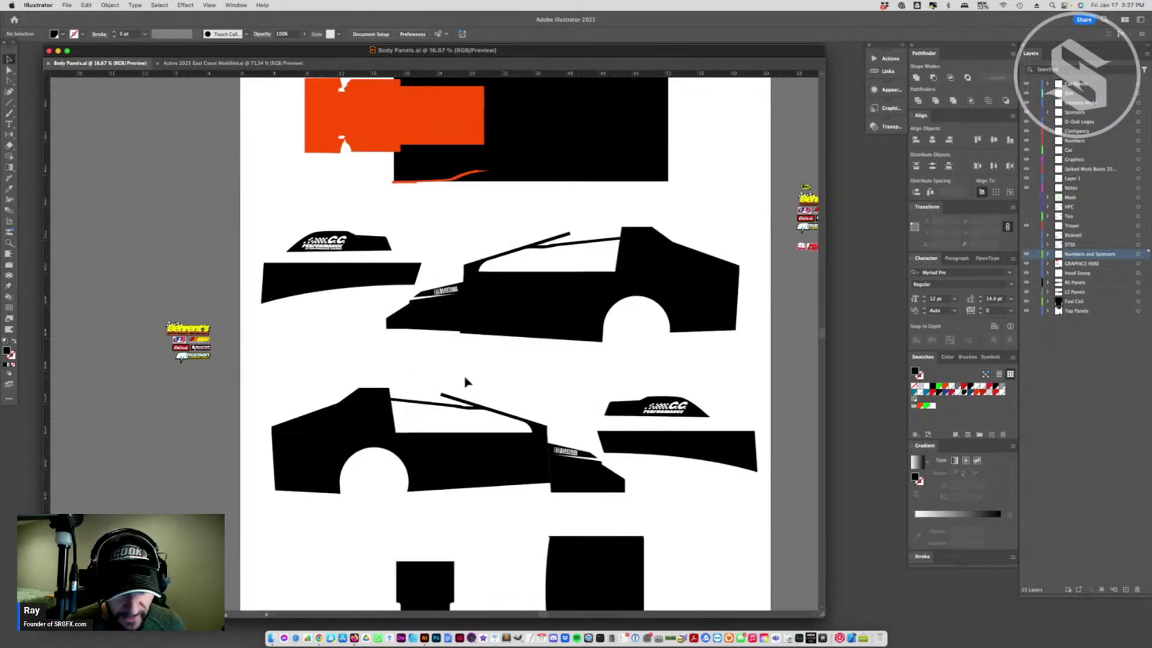
- Open "SRGFX Vector Racing Number Set 41.ai" from the SRGFX-Racing-Number-Set-41 folder
left_click(271, 638)
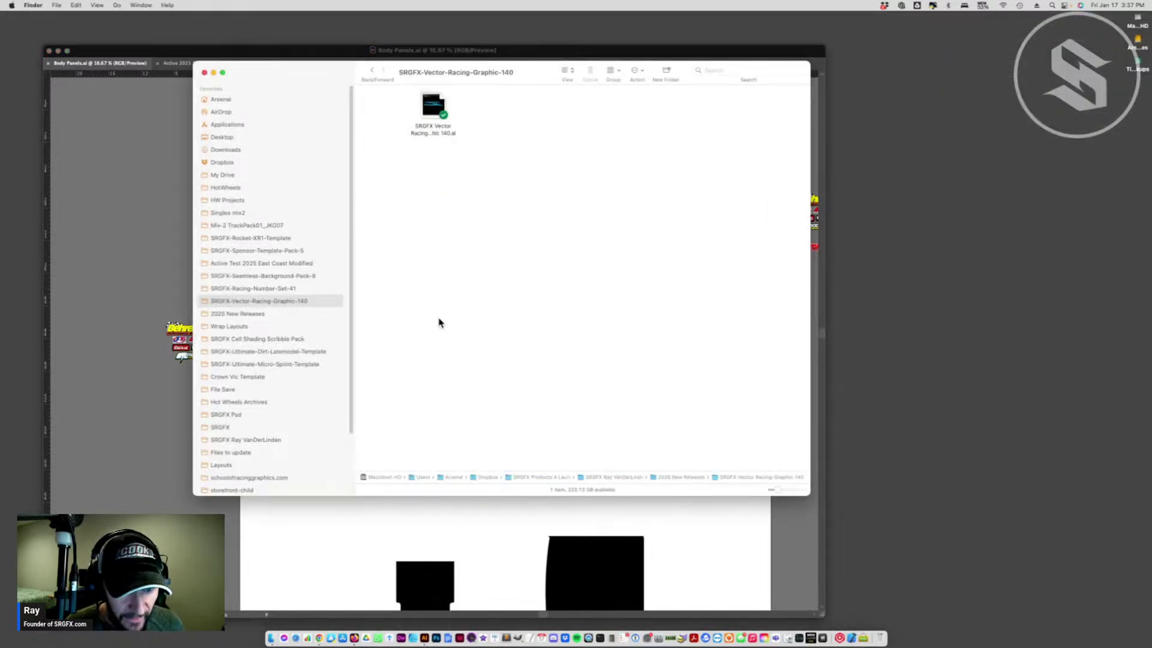
left_click(274, 288)
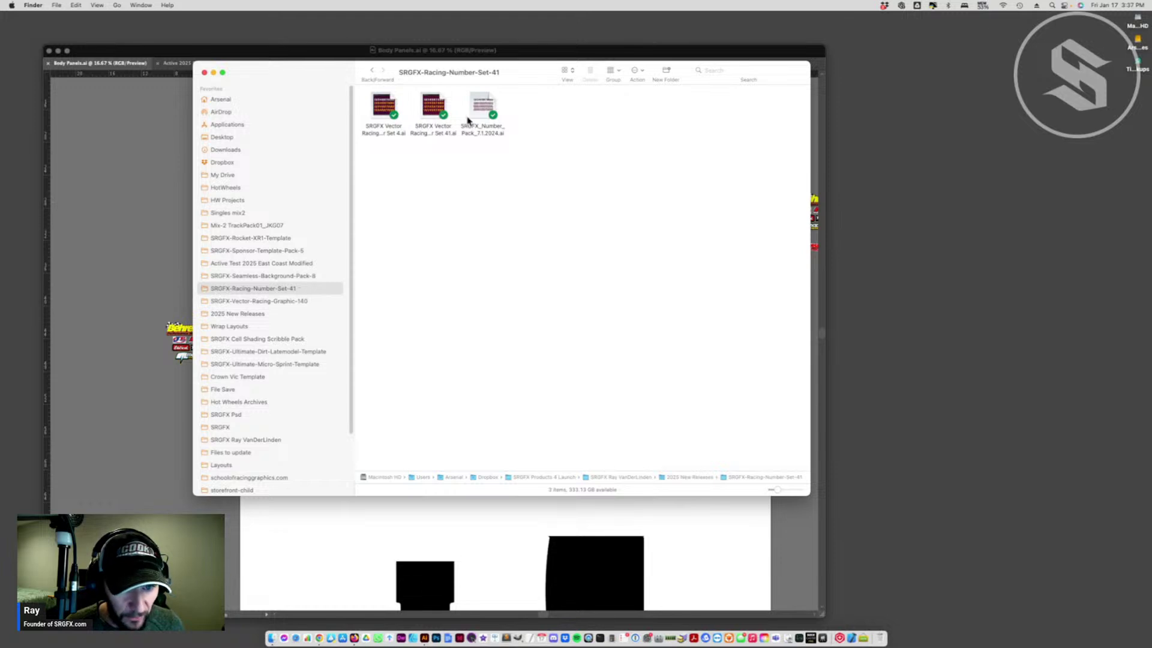
left_click(436, 107)
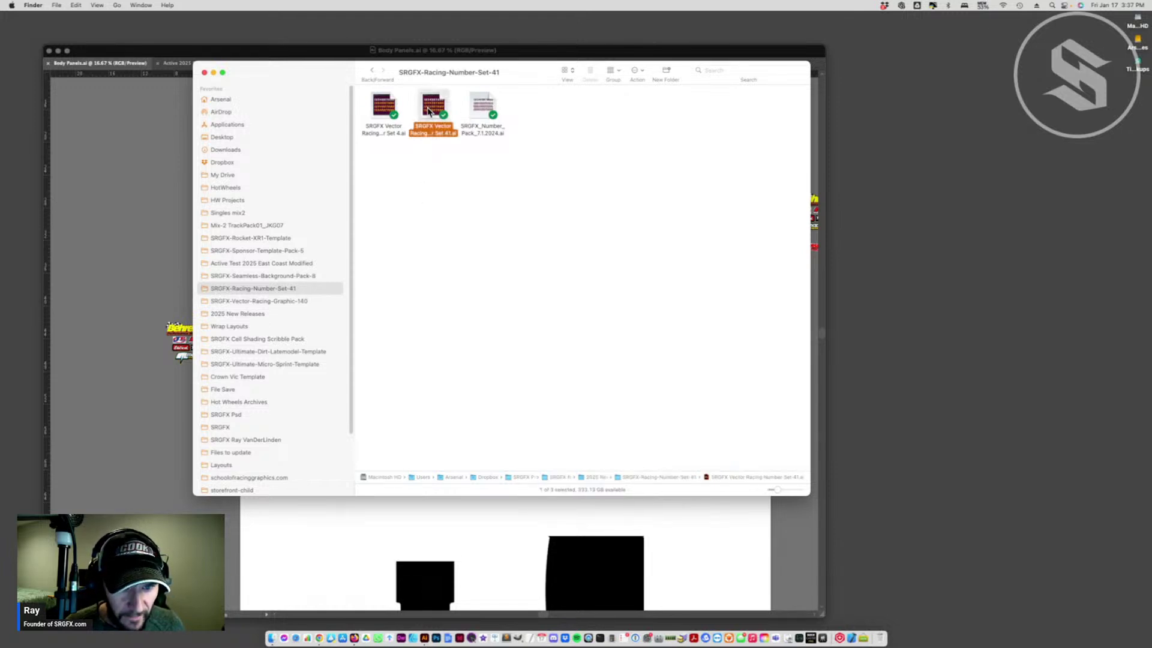
double_click(436, 108)
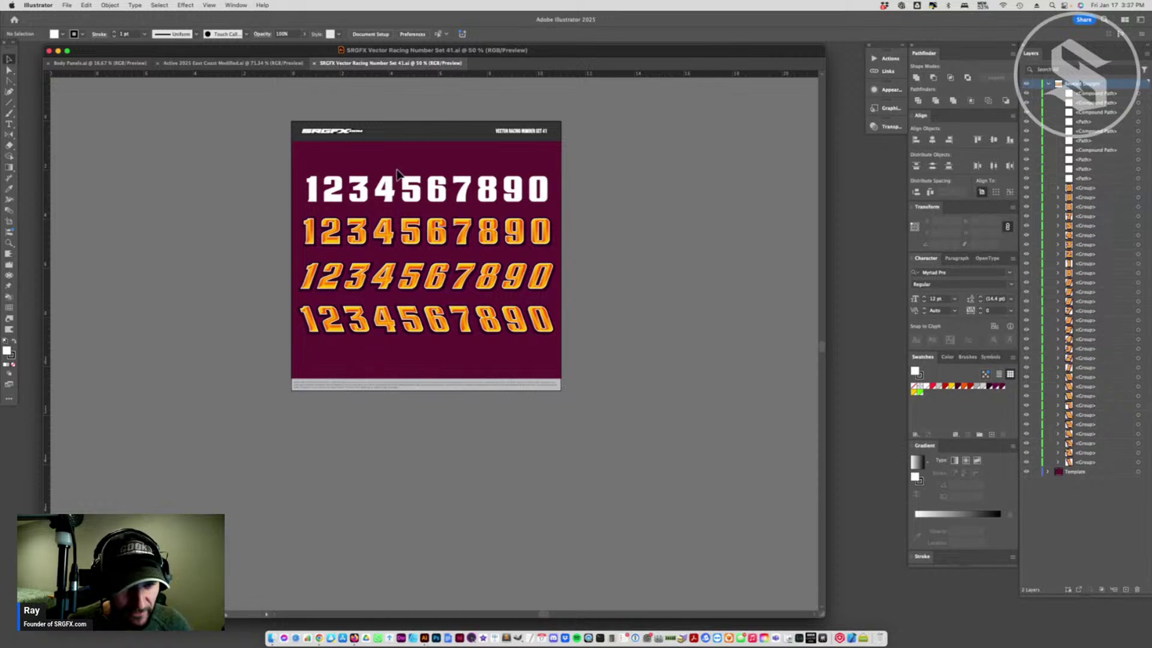
- Move the white 4 in the first number row directly in front of the white 1 to form 41
left_click(7, 58)
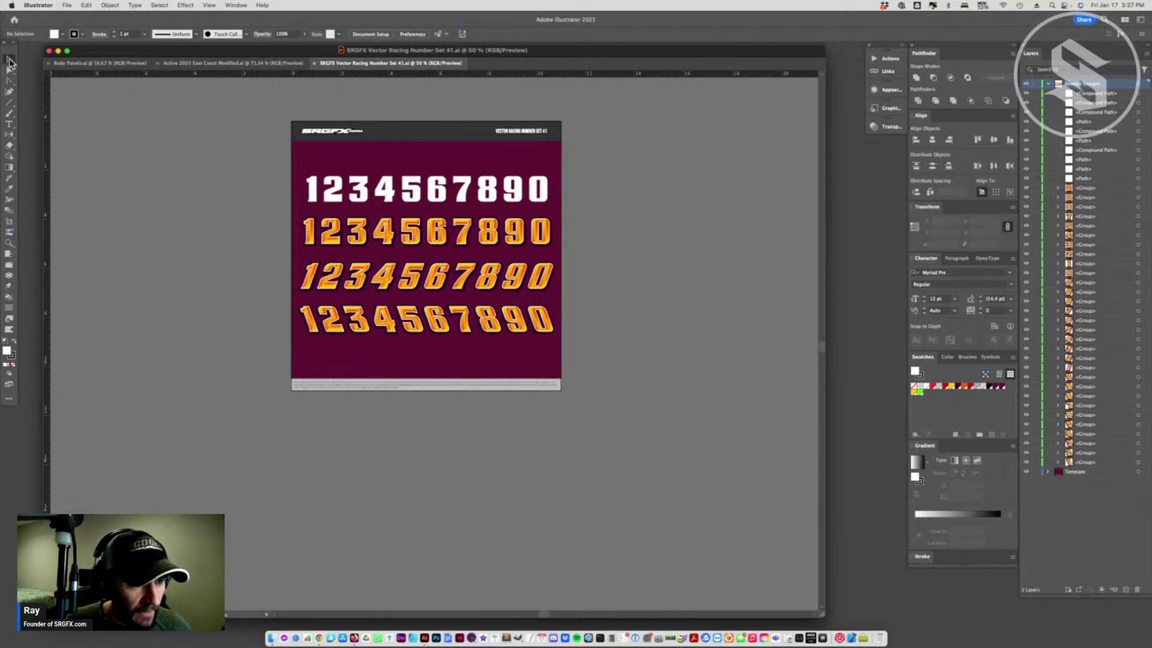
left_click(389, 197)
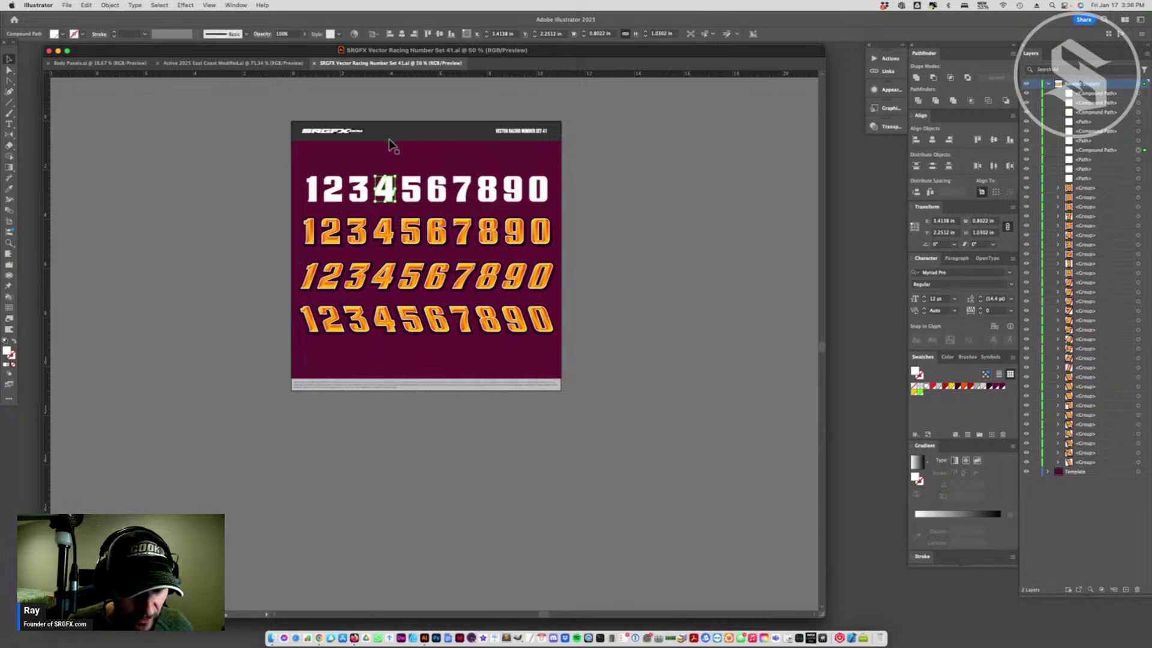
left_click(408, 110)
left_click(387, 204)
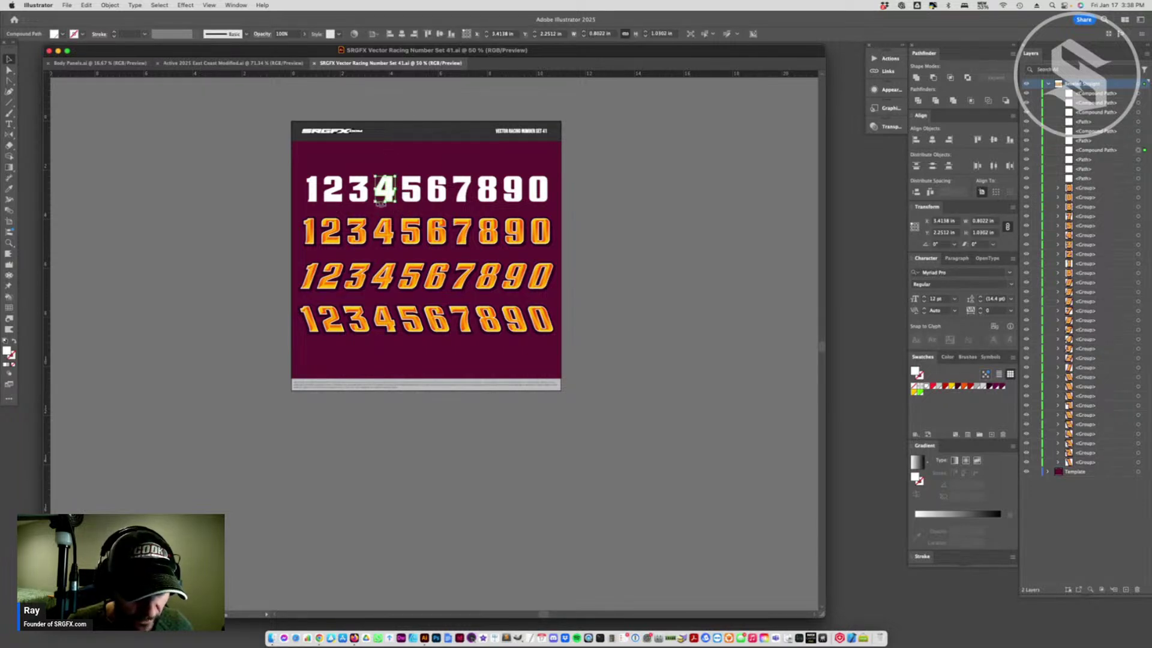
left_click_drag(388, 200, 298, 199)
left_click(179, 188)
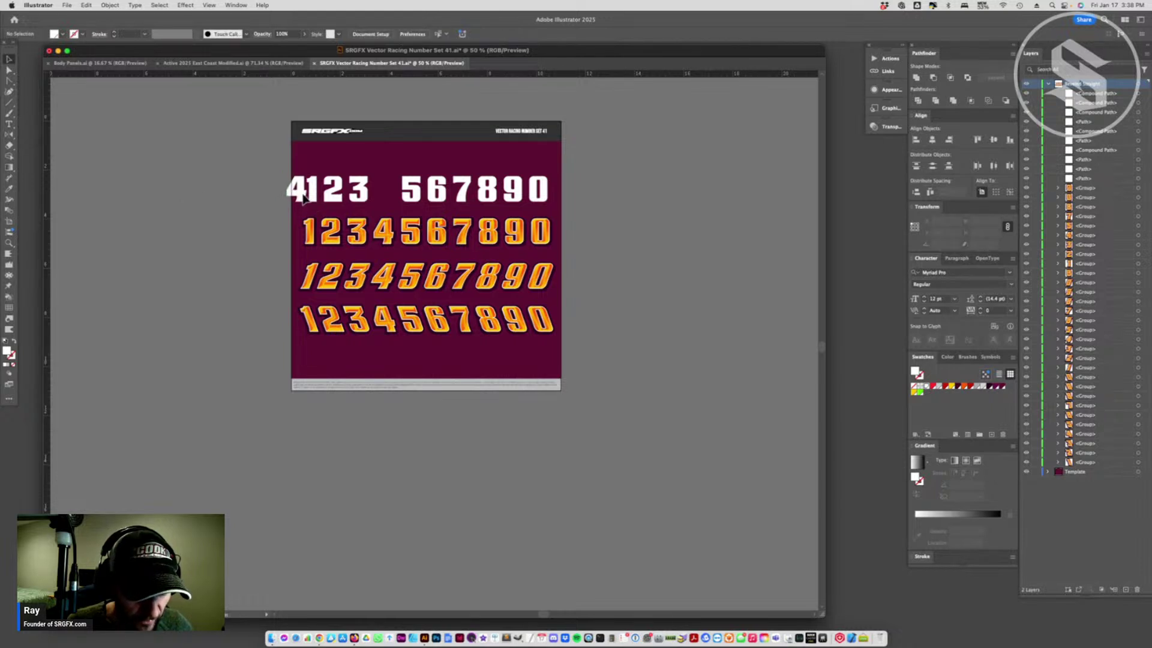
- Copy the white 41 into the Body Panels document and place it on the upper car side's door, about 6.88 in wide
left_click(297, 191)
left_click(316, 193, "shift")
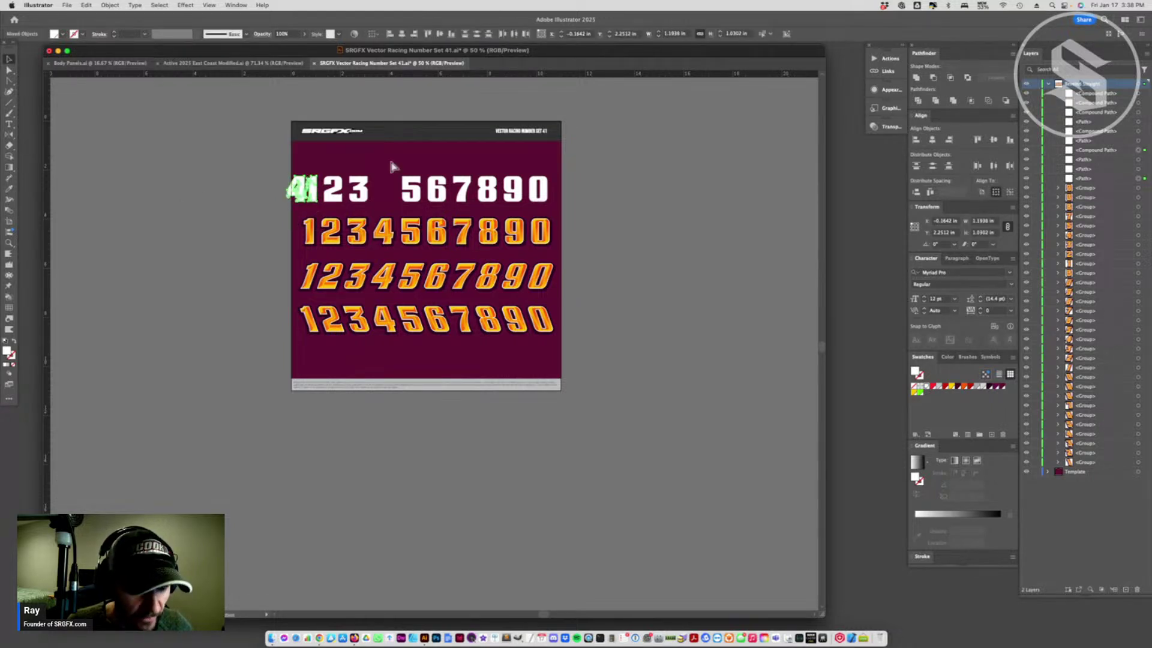
left_click(180, 63)
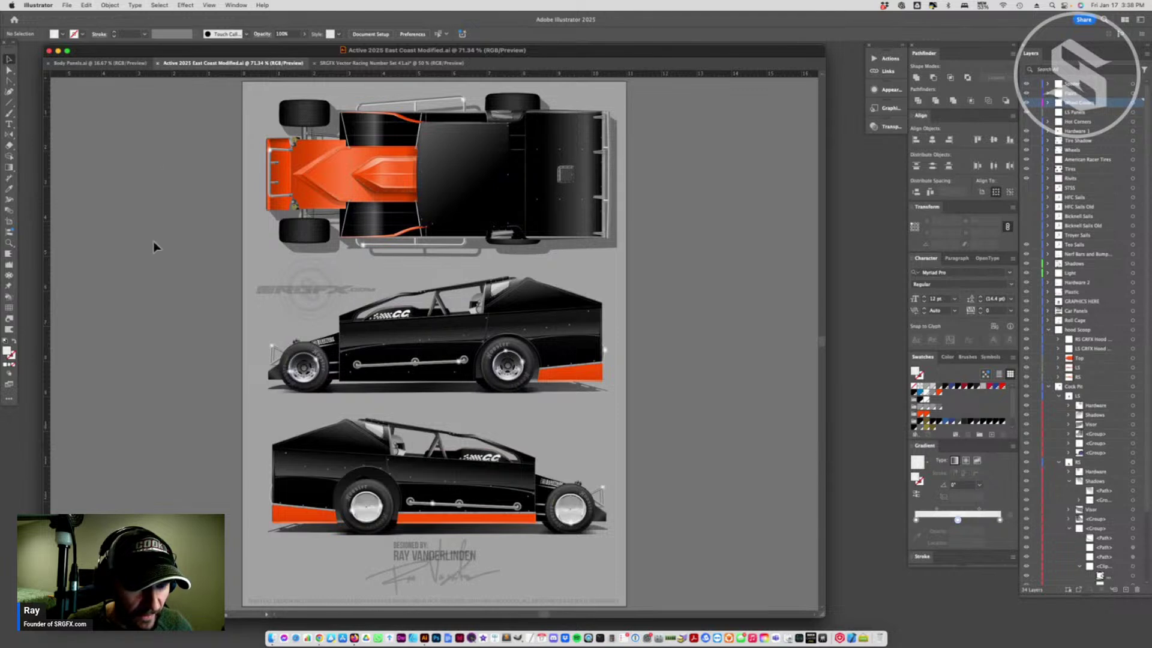
left_click(121, 63)
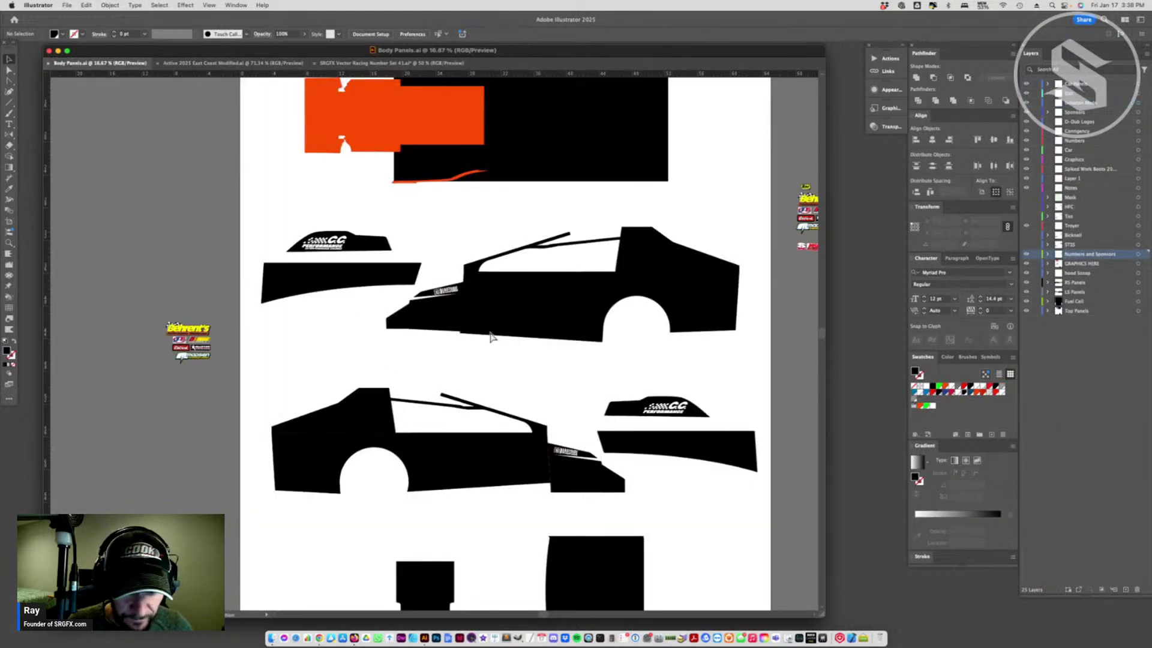
key("super+v")
left_click_drag(441, 352, 568, 315)
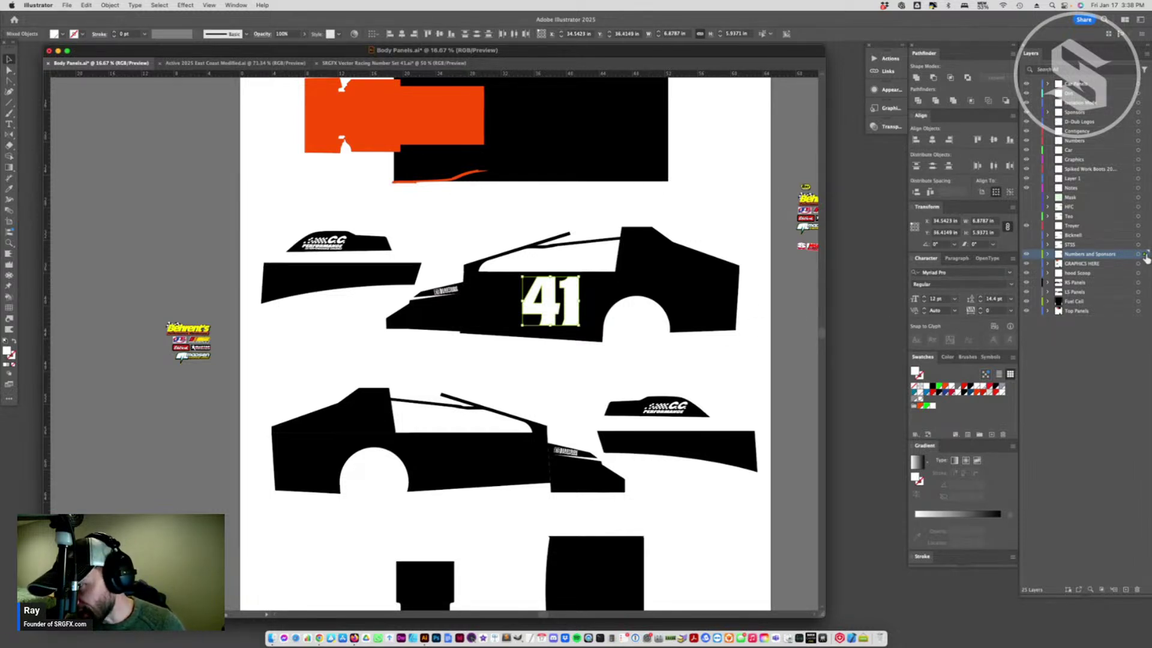
- Move the 41 artwork to the GRAPHICS HERE layer and reduce its height to about 5.22 in on the door
left_click_drag(1146, 255, 1145, 264)
left_click(612, 369)
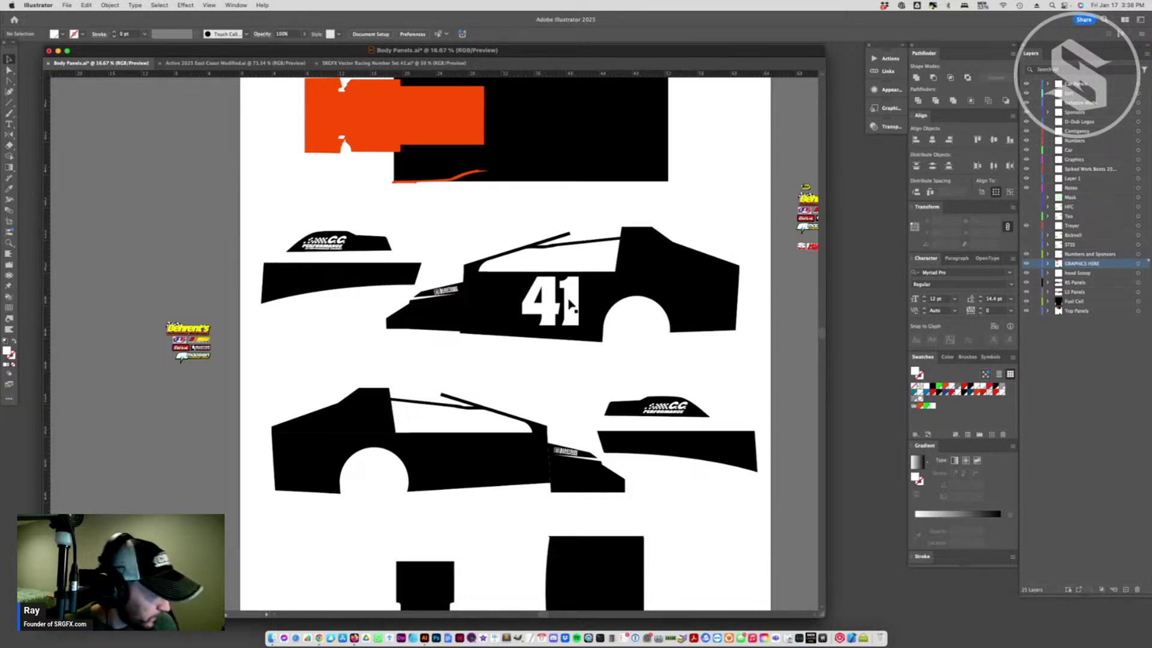
left_click(576, 316)
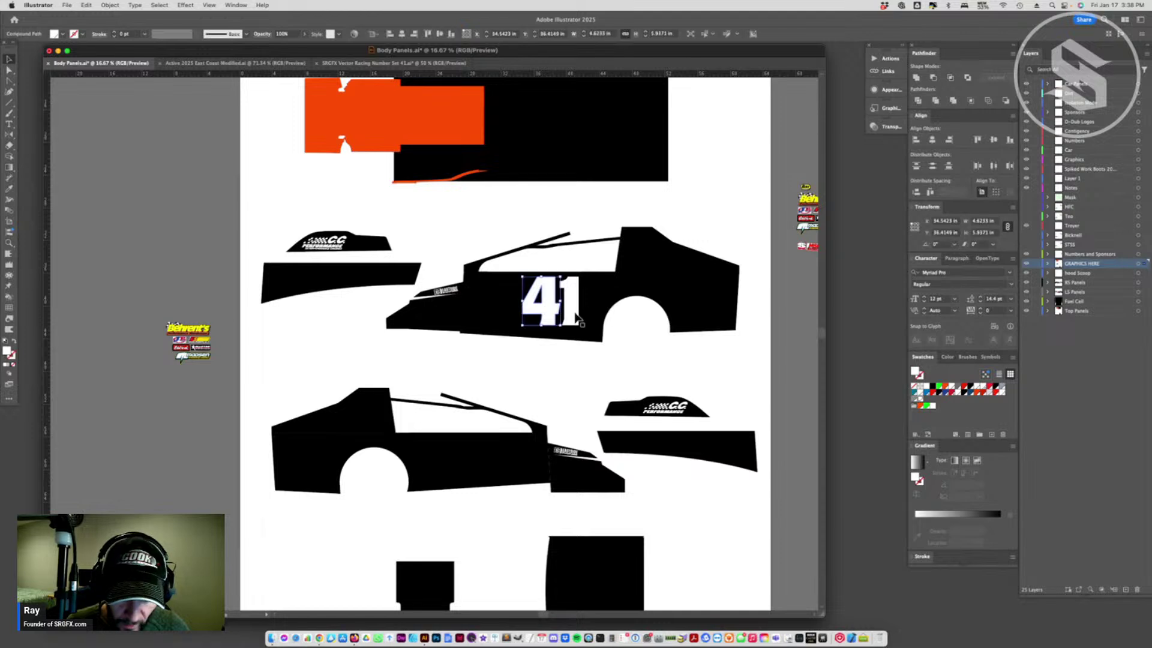
left_click(543, 271)
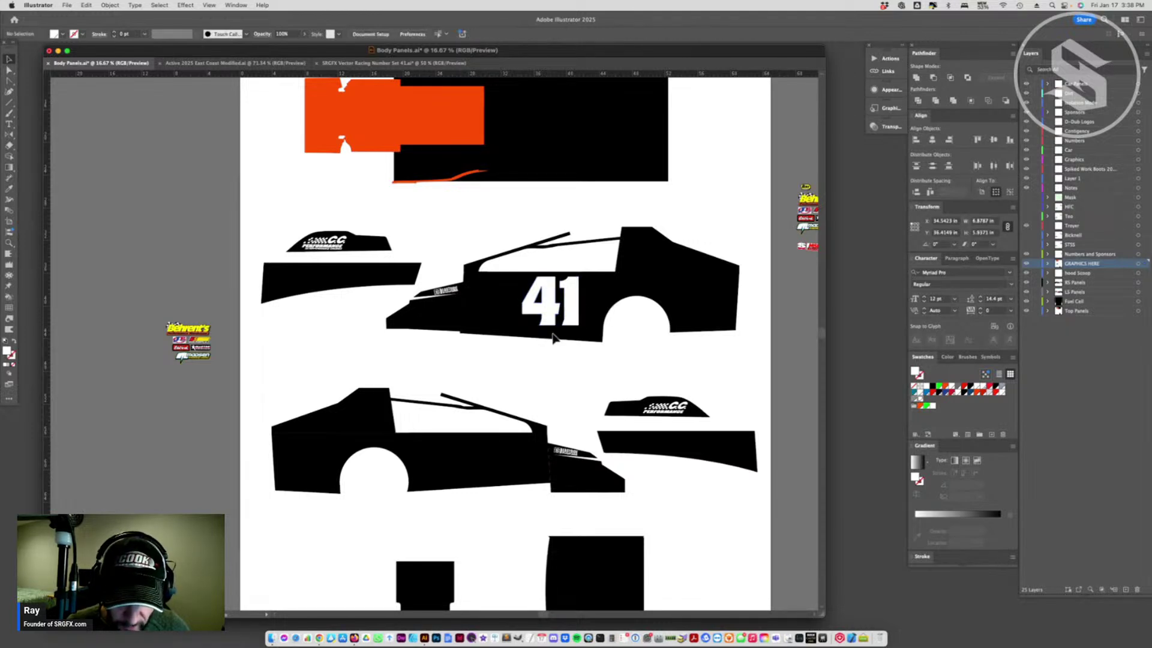
left_click(568, 319)
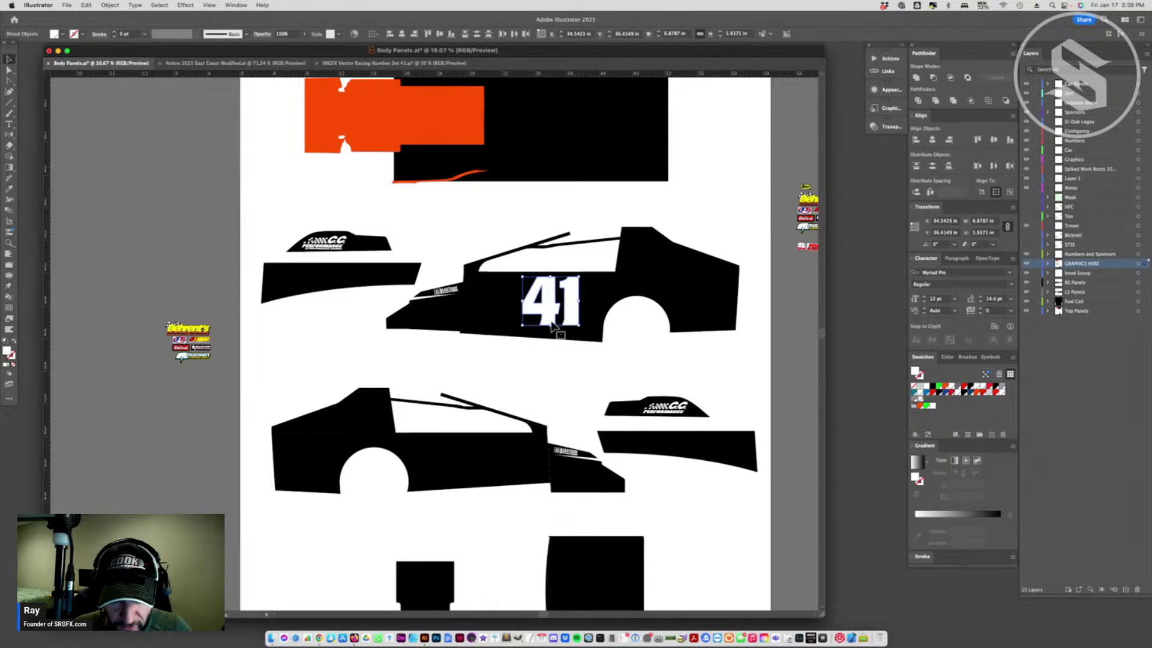
left_click_drag(550, 325, 548, 318)
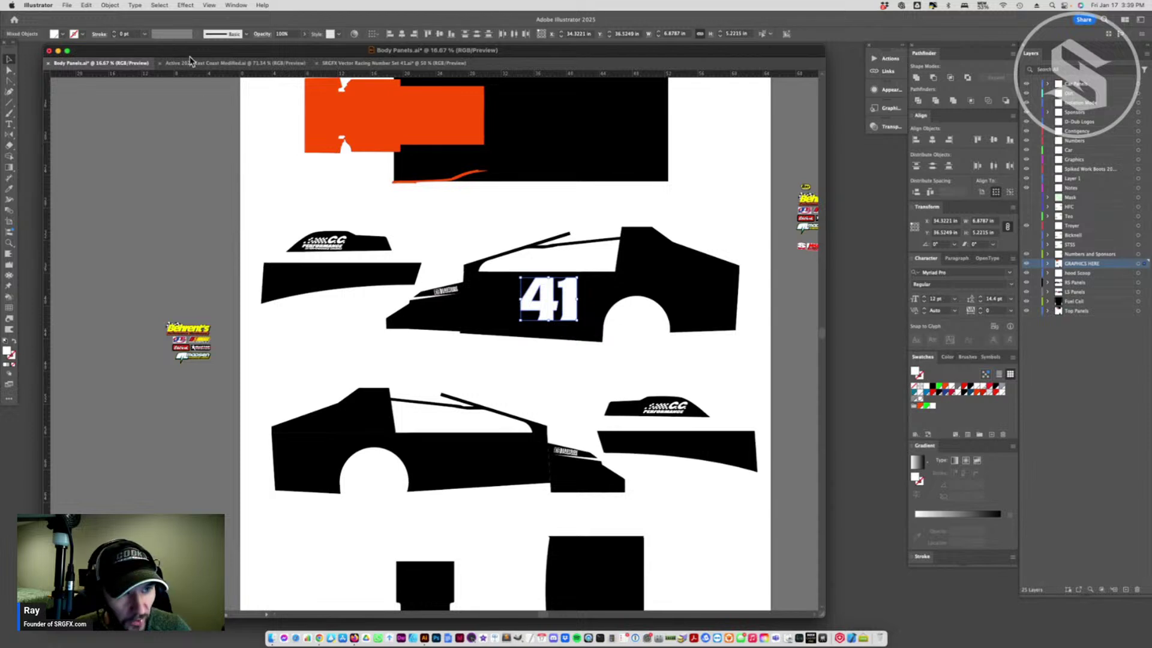
left_click(210, 64)
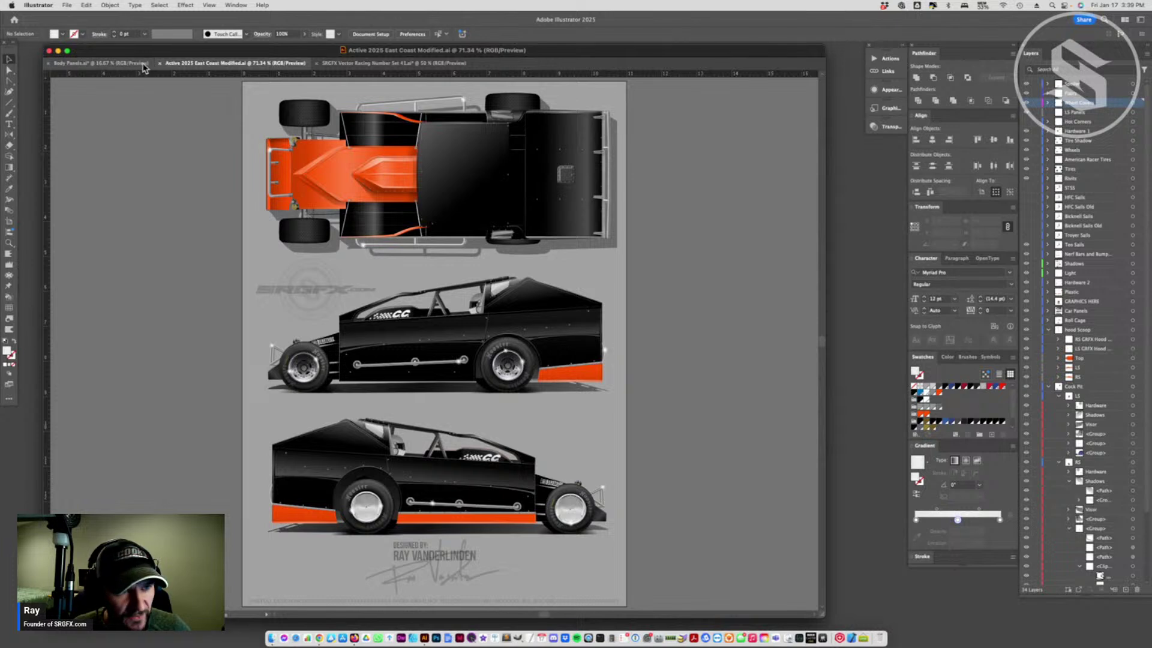
left_click(120, 63)
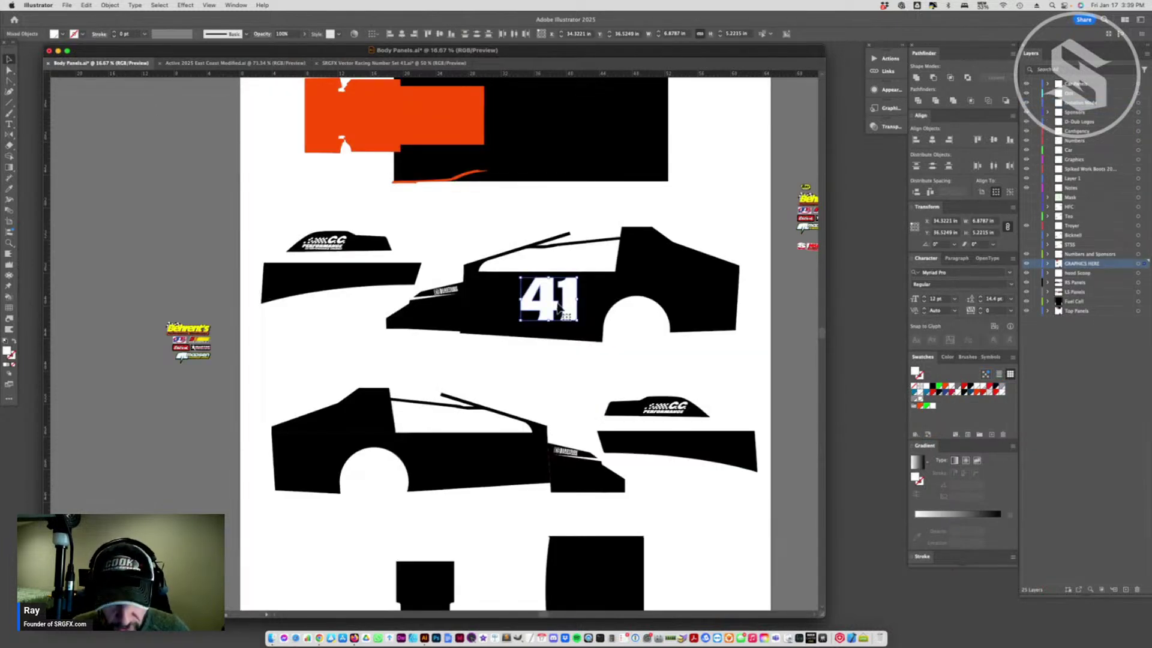
- Place a spare copy of the 41 outside the artboard, above the sponsor logos
right_click(546, 369)
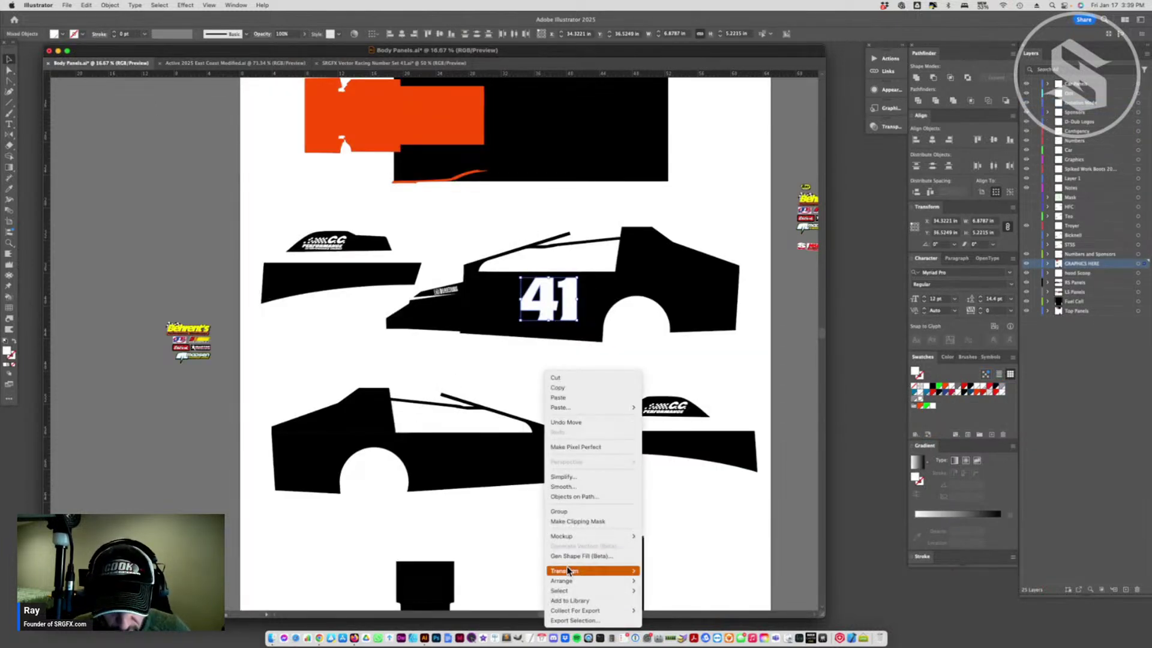
left_click(544, 362)
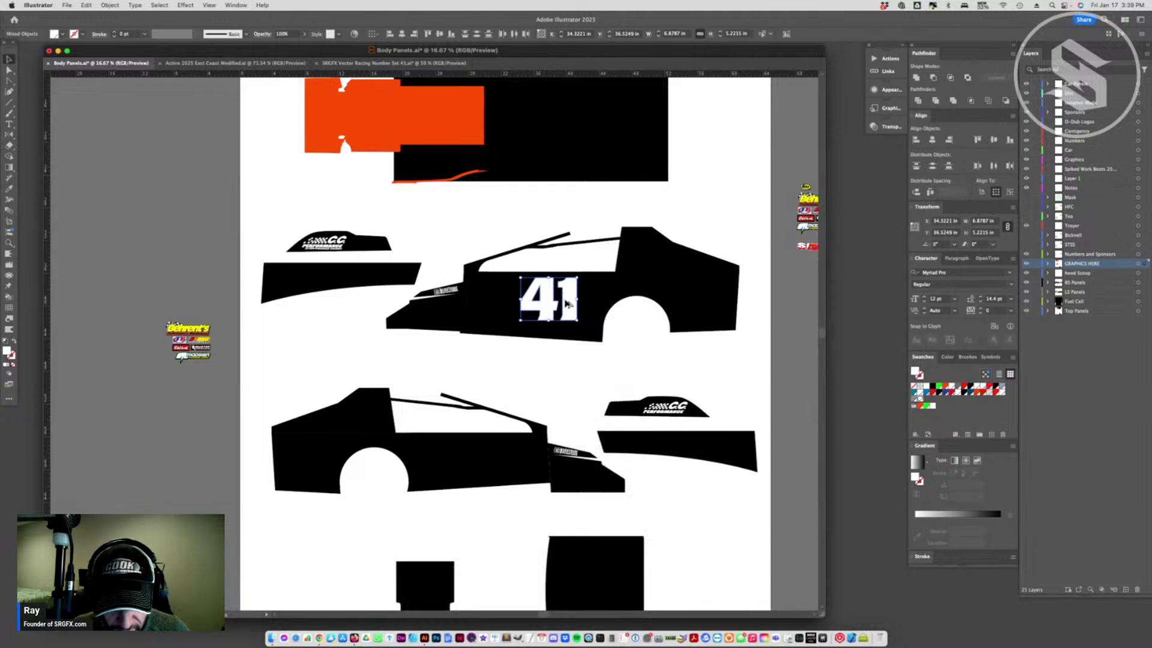
left_click_drag(569, 303, 213, 280)
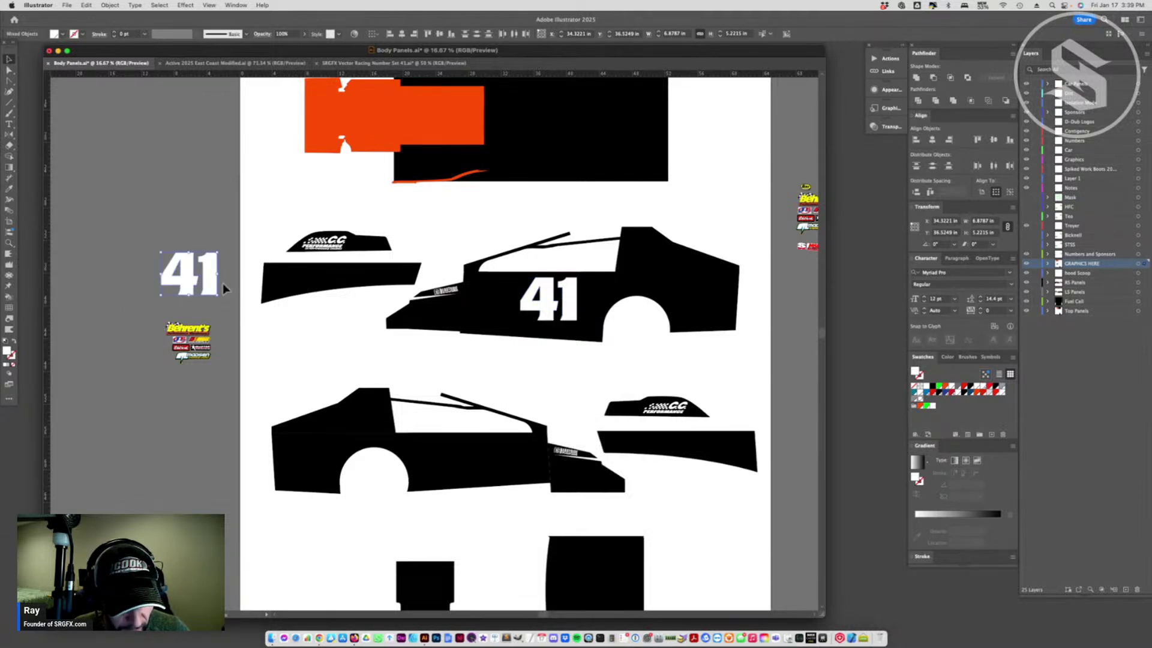
- Shear the 41 on the car door by 35° along the horizontal axis
left_click(548, 305)
left_click(543, 307, "shift")
right_click(542, 309)
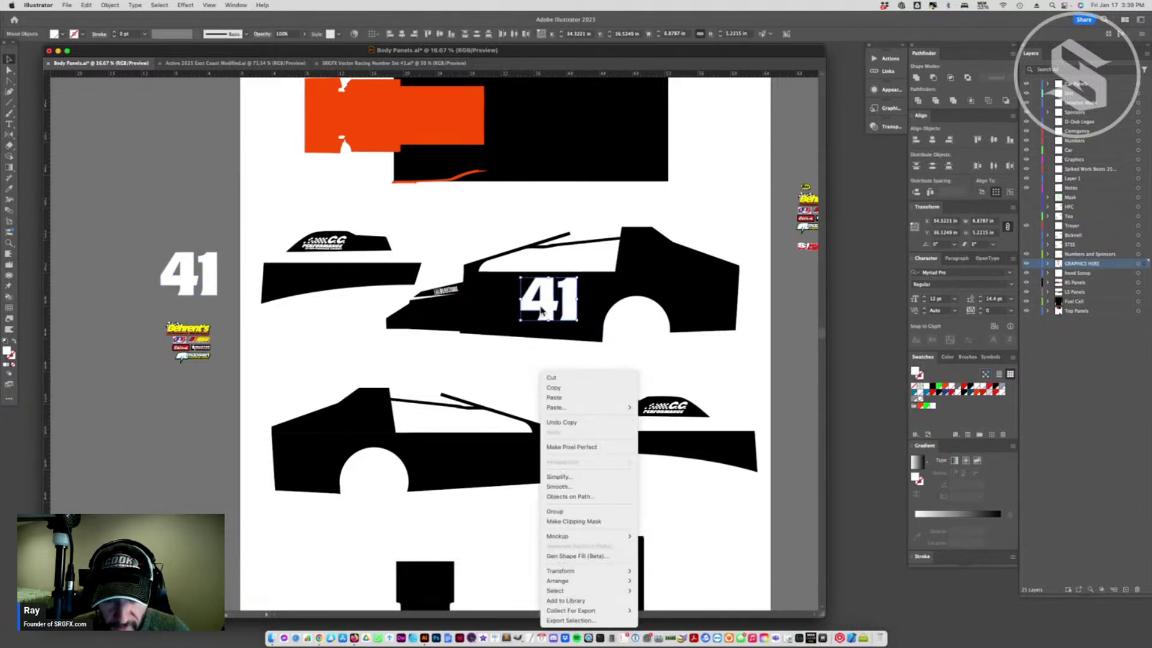
mouse_move(624, 570)
left_click(668, 594)
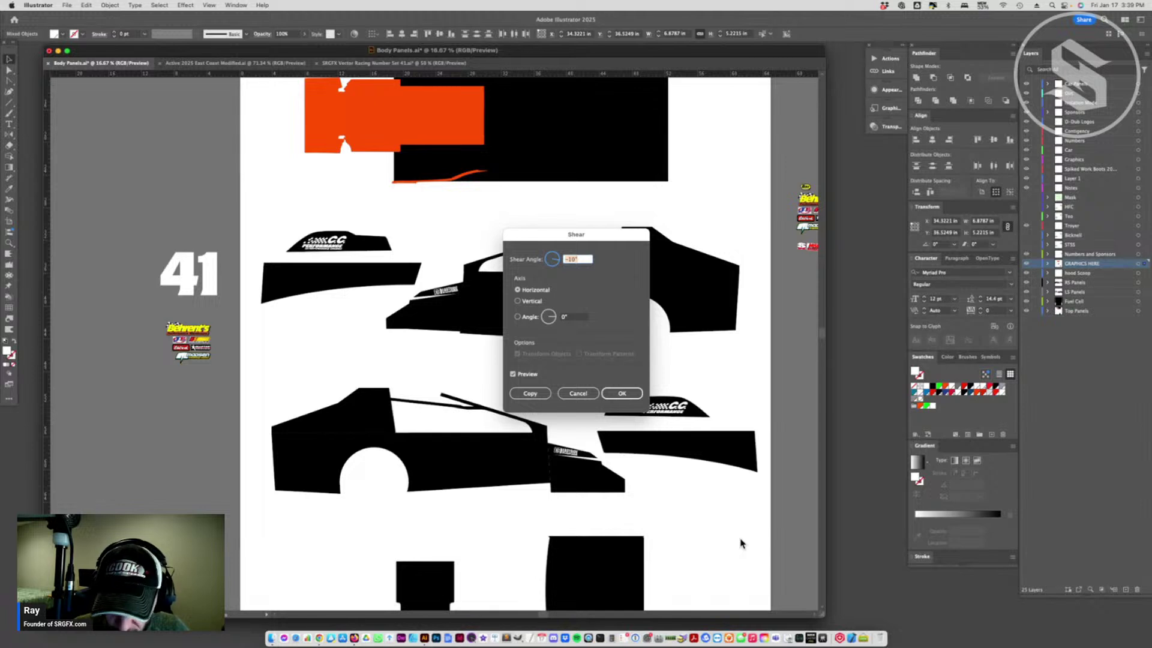
type("35")
key("Return")
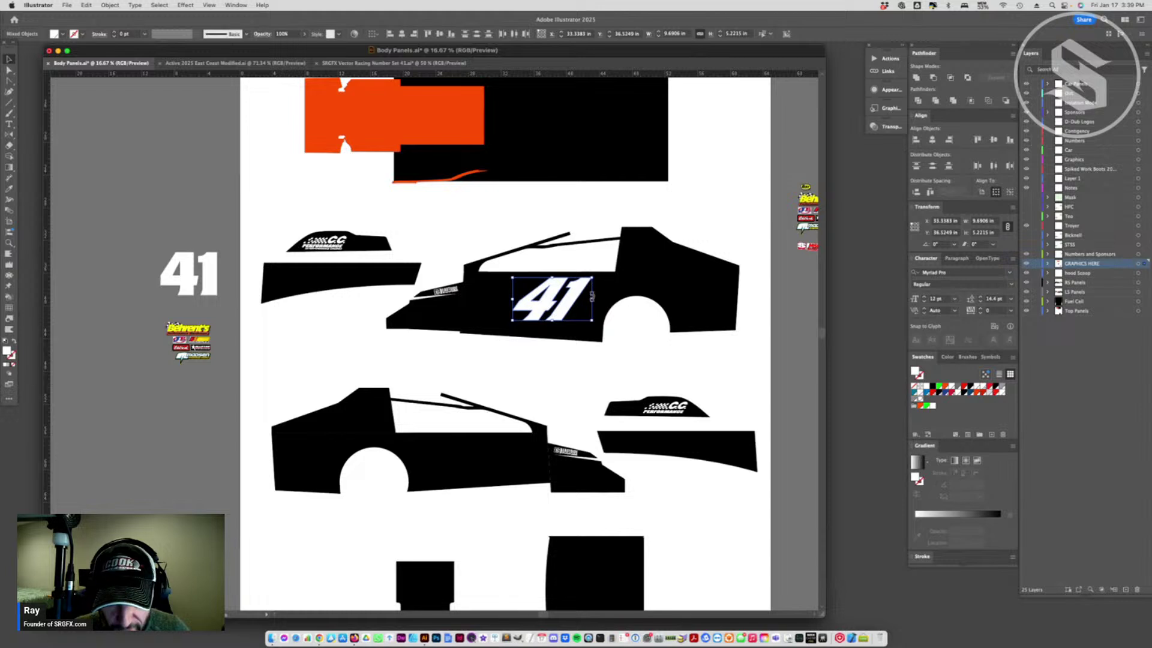
- Try stretching the slanted 41 to about 12.4 in wide, and undo both the stretch and the shear
left_click_drag(592, 299, 612, 299)
left_click_drag(613, 298, 607, 303)
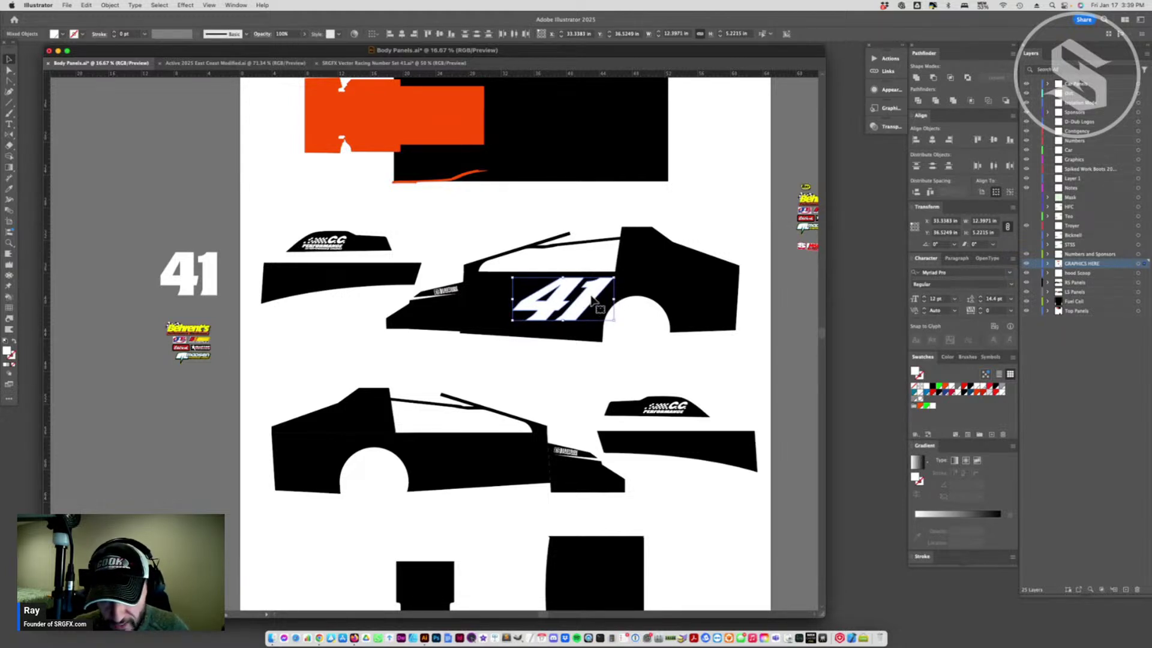
key("super+z")
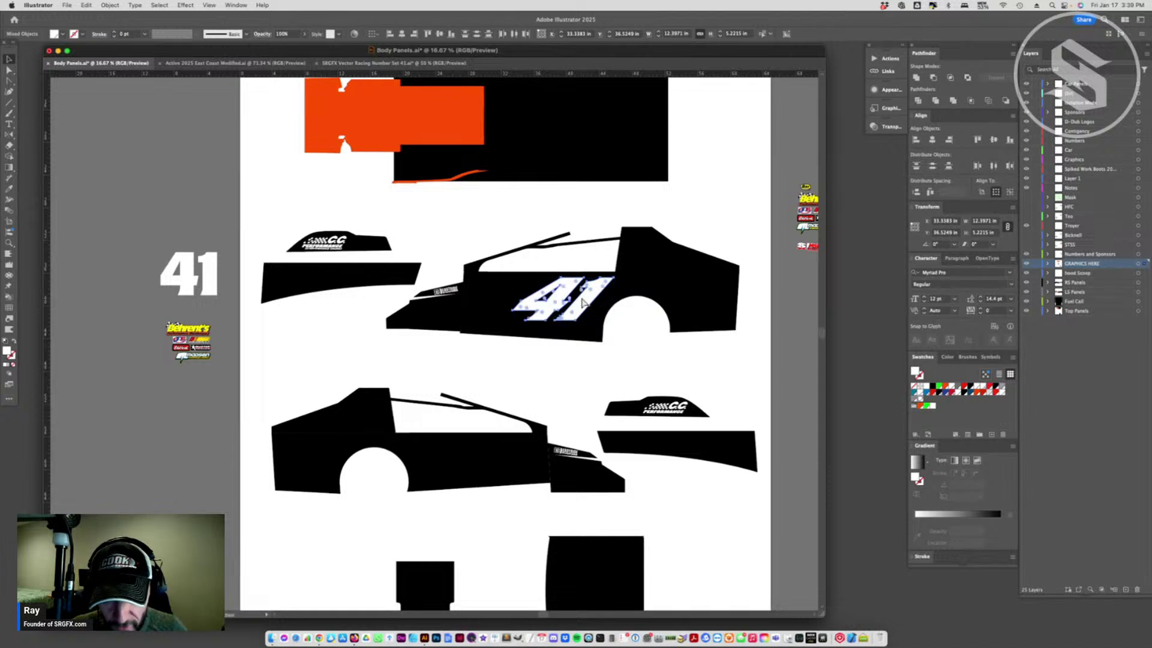
key("super+z")
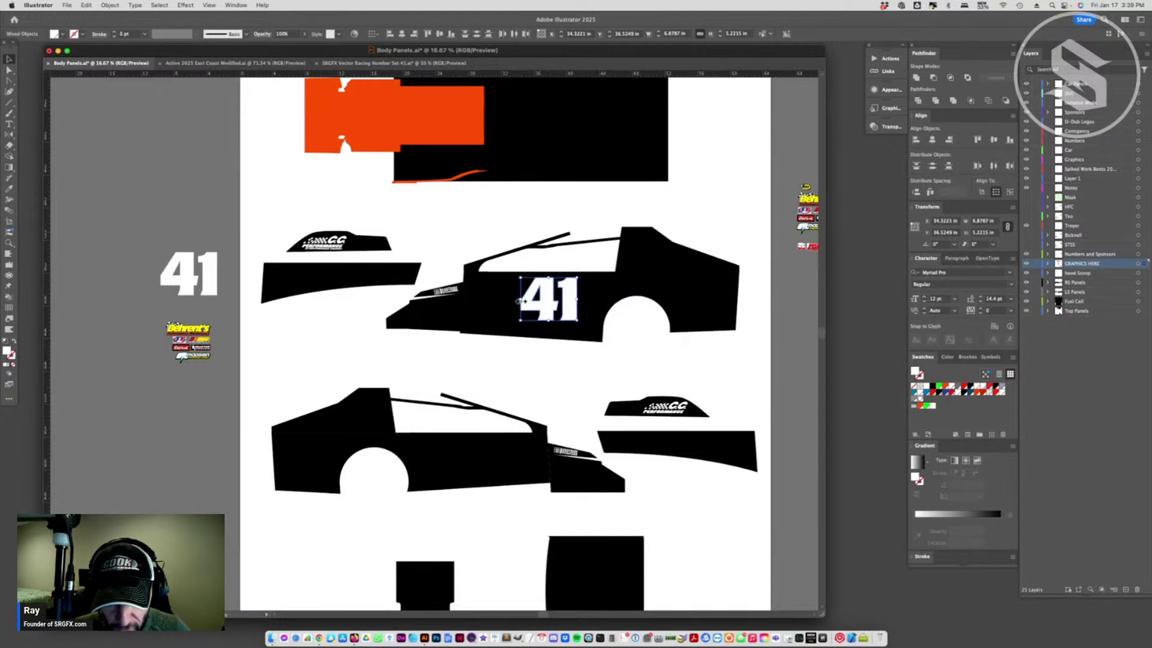
- Try widening the door's 41 to about 8.29 in and shearing it 35° along the horizontal axis, and undo the shear
left_click_drag(523, 302, 509, 302)
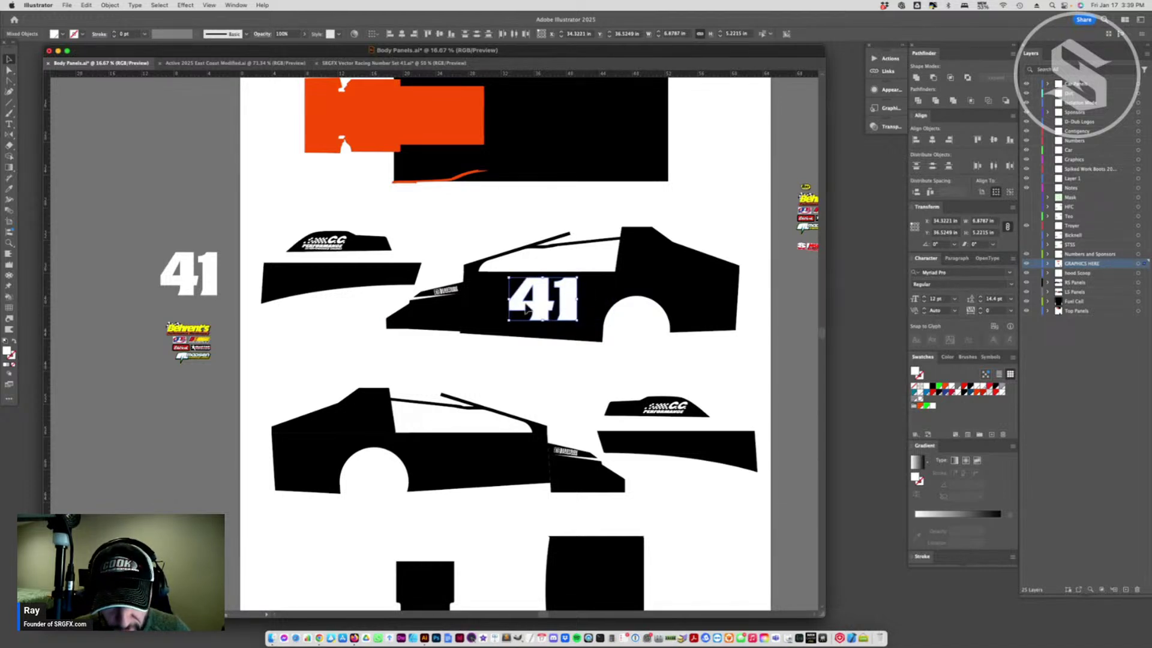
right_click(547, 307)
mouse_move(567, 570)
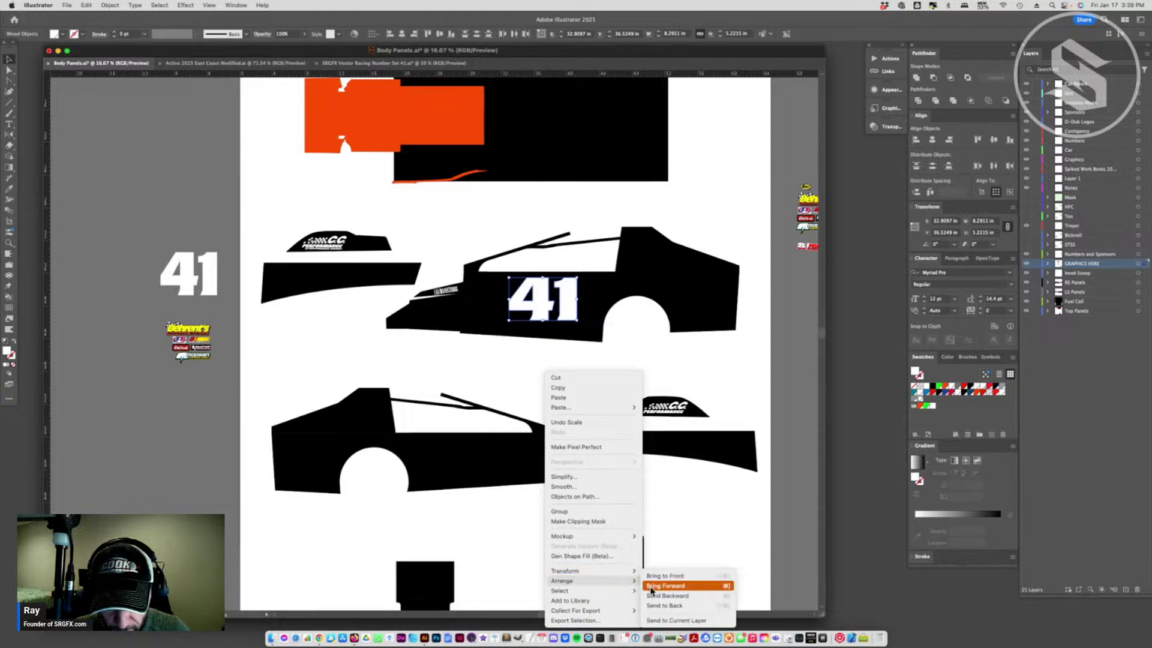
left_click(661, 593)
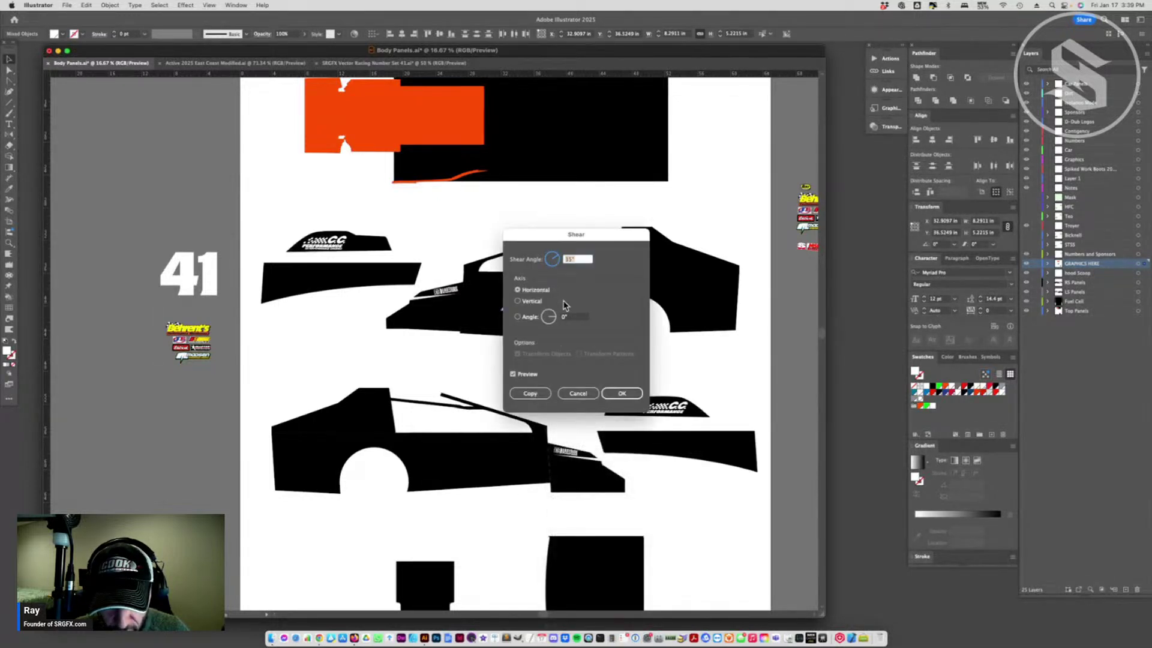
left_click(627, 397)
key("super+z")
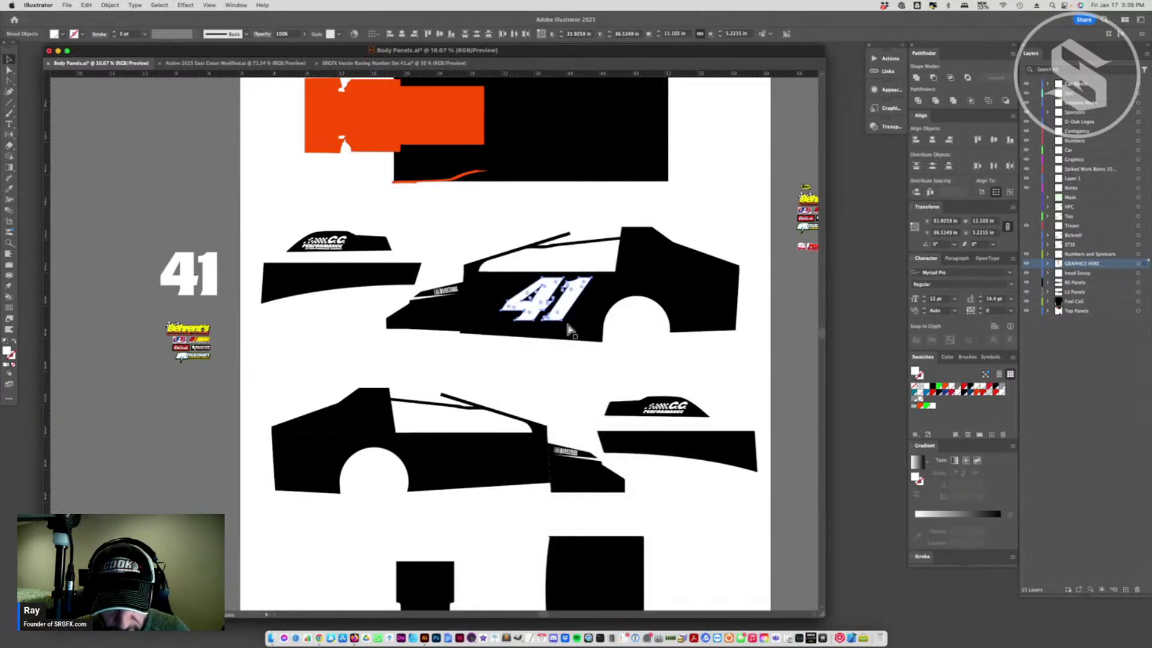
right_click(542, 372)
key("Escape")
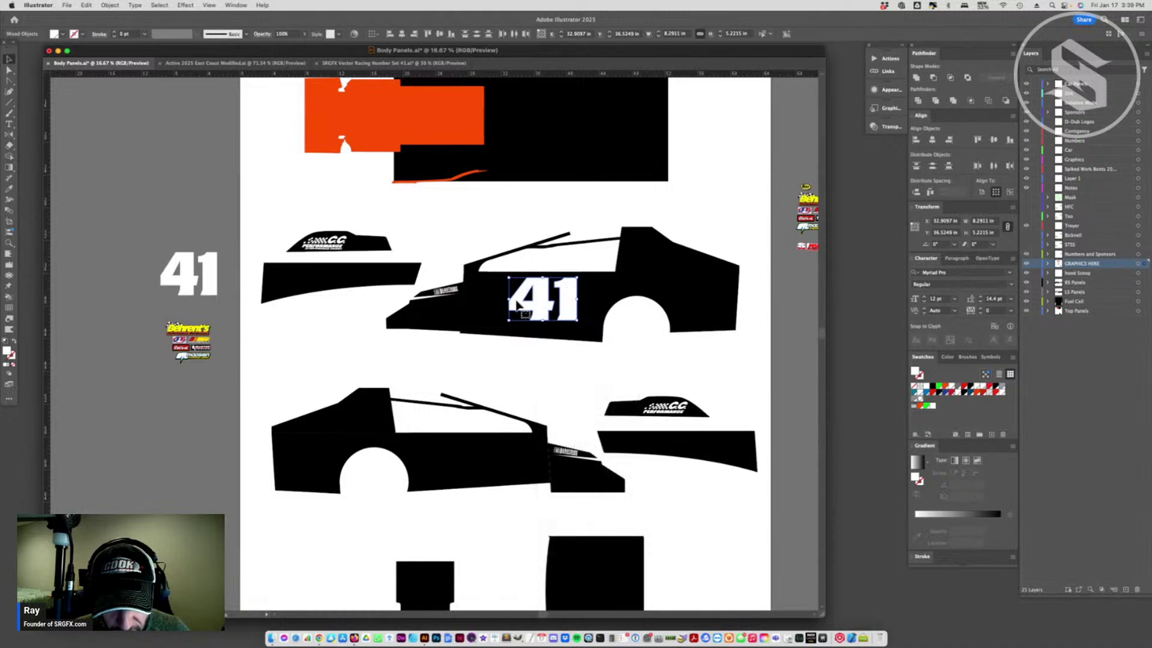
- Widen the 41 on the door to about 9.56 in and shear it 30° along the horizontal axis
left_click_drag(509, 298, 498, 299)
right_click(527, 371)
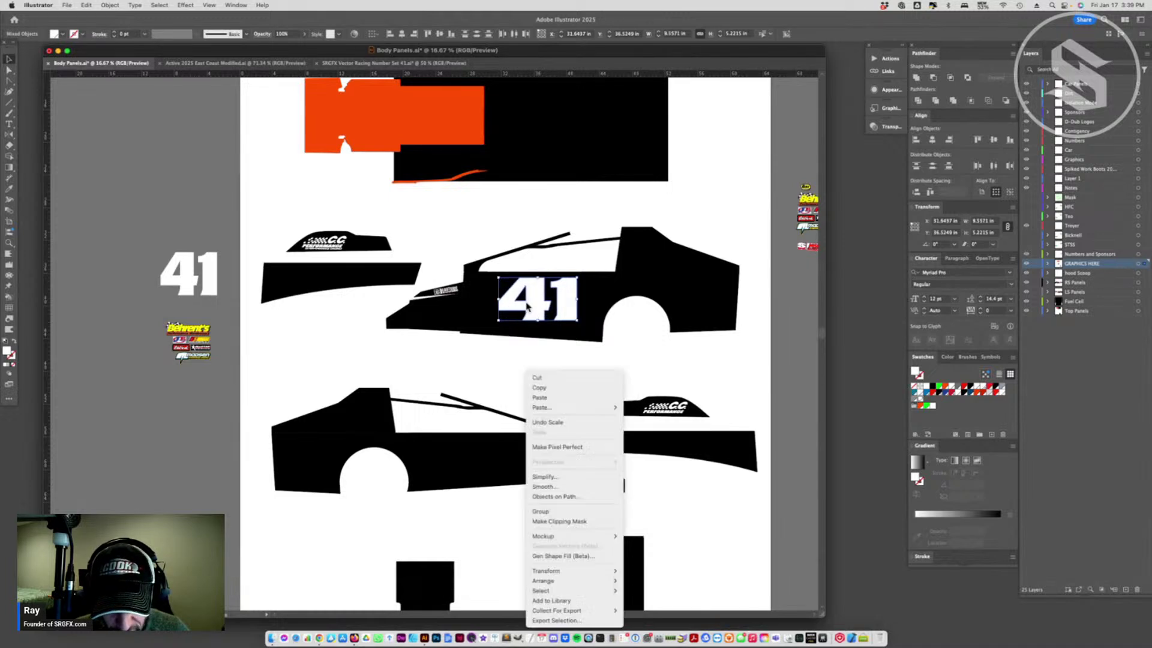
mouse_move(555, 574)
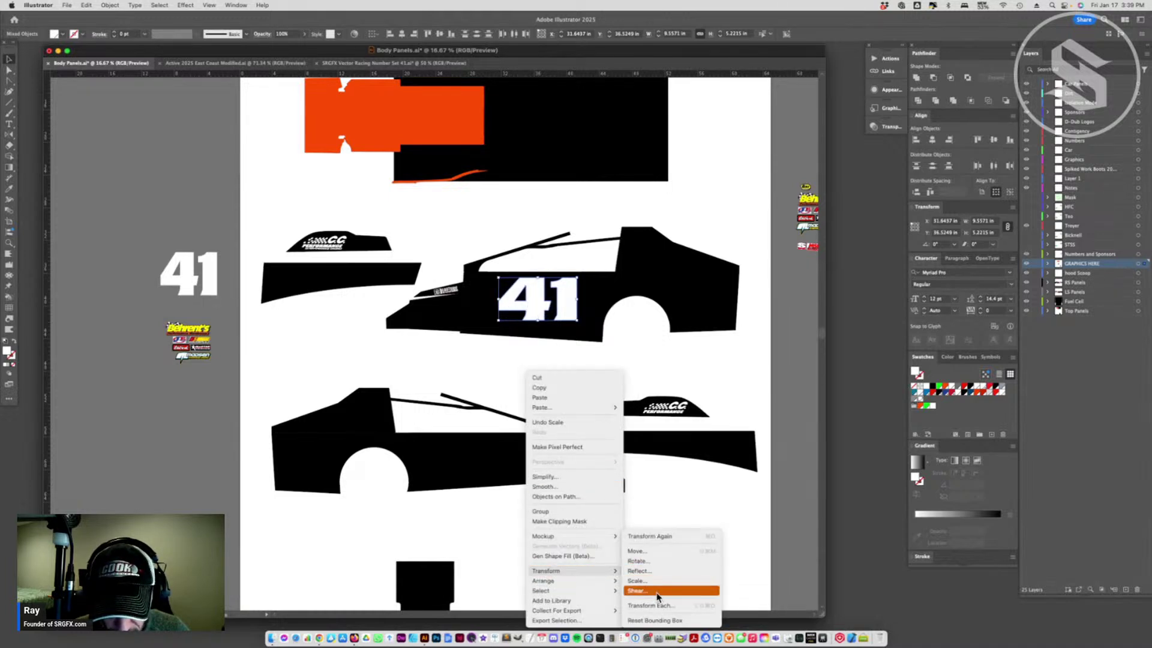
left_click(653, 600)
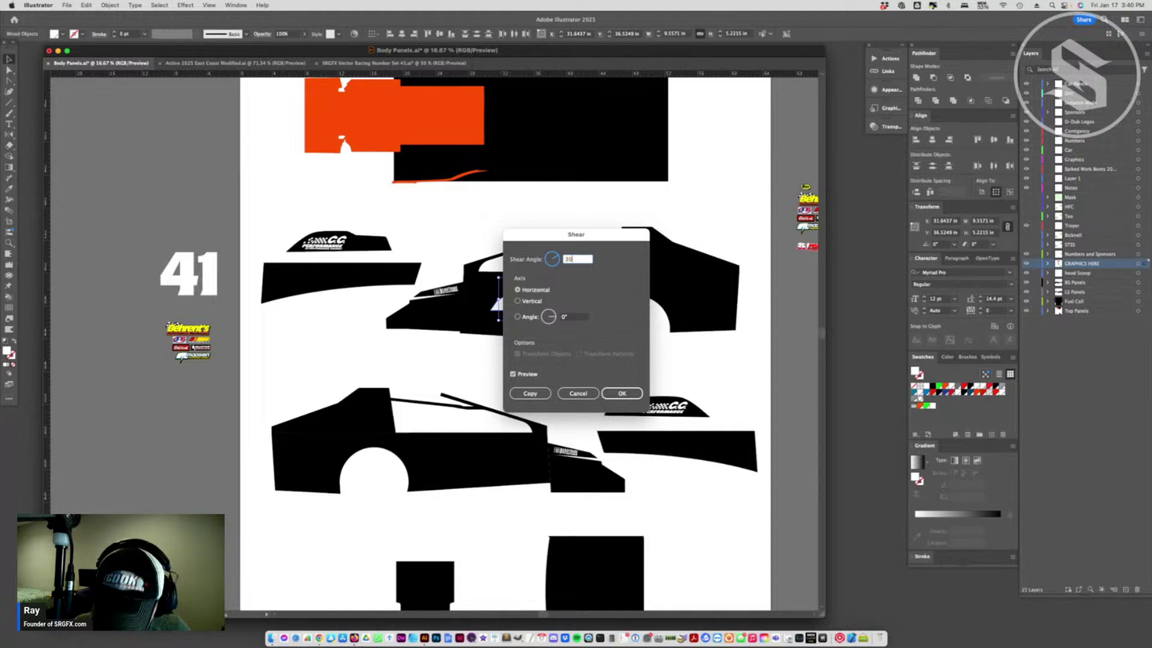
key("Return")
- Shift the slanted 41 slightly towards the rear wheel opening and save the body panels file
left_click_drag(526, 315, 545, 316)
left_click(506, 391)
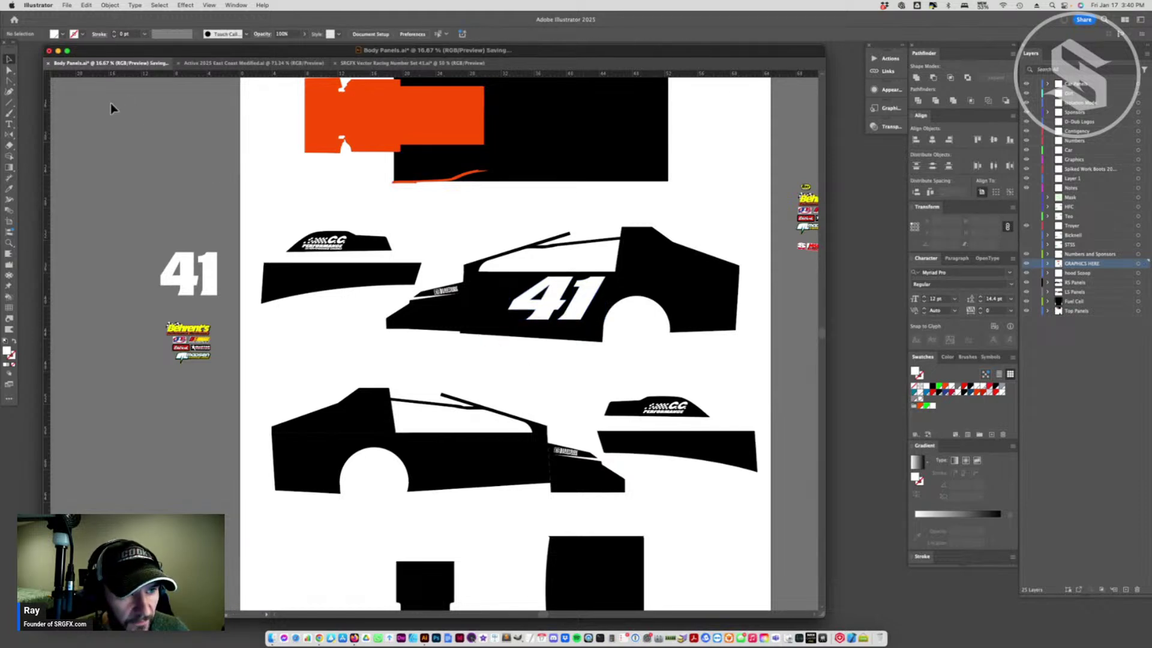
- Switch to the Active 2025 East Coast Modified document and update its modified links
left_click(218, 67)
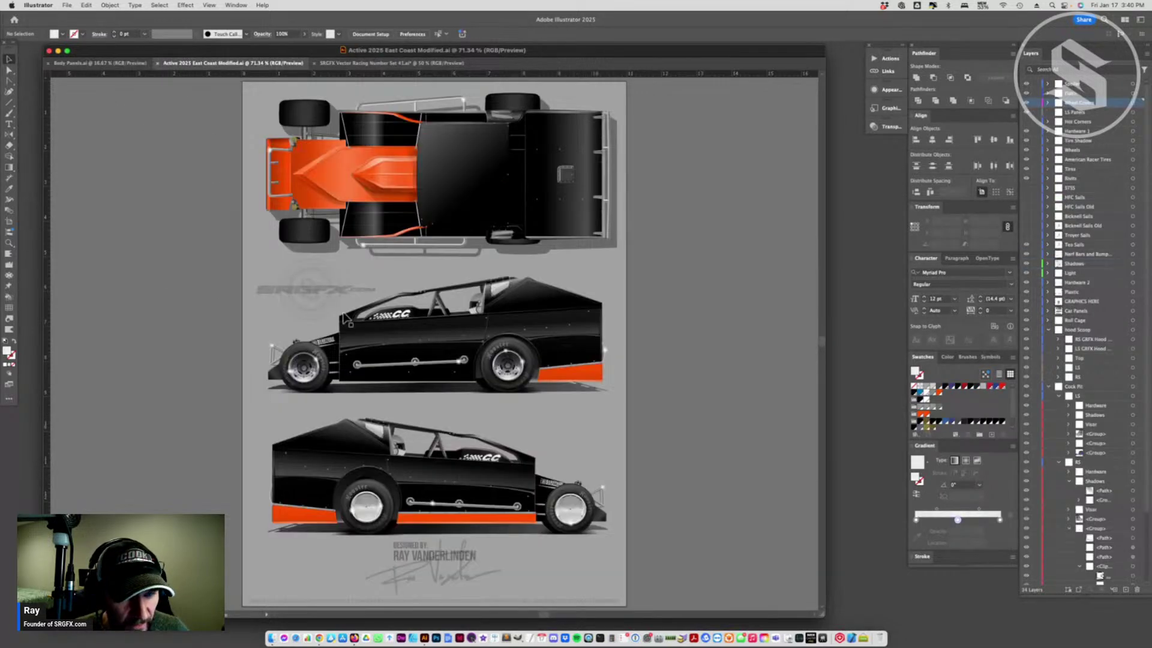
key("super+Tab")
key("super+o")
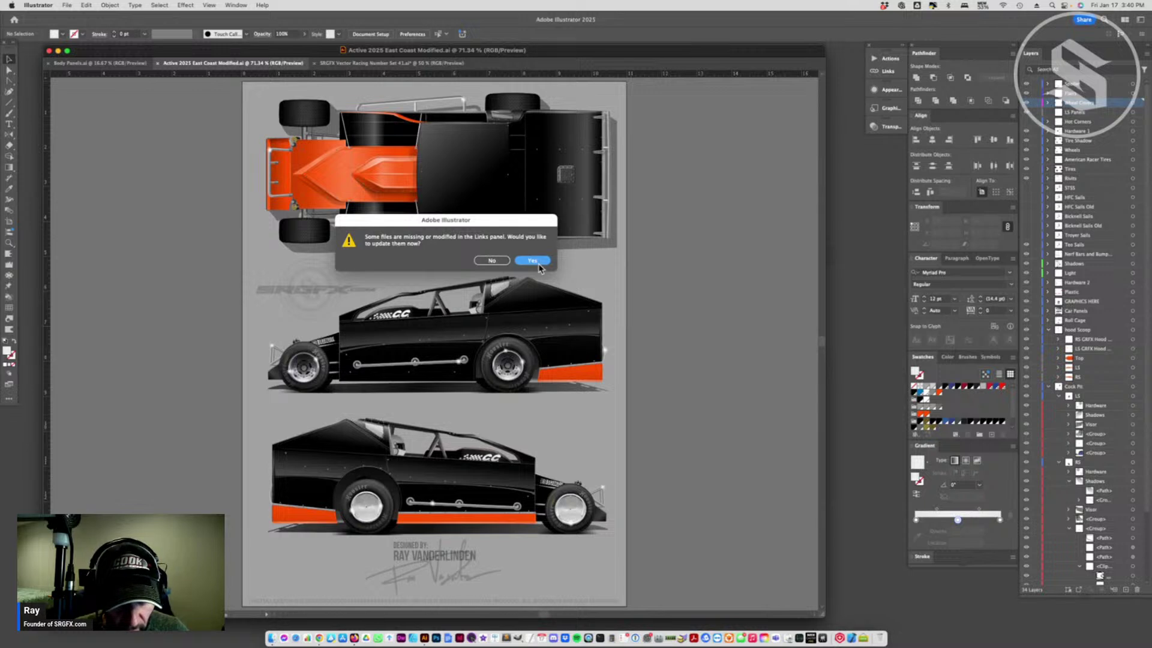
key("Return")
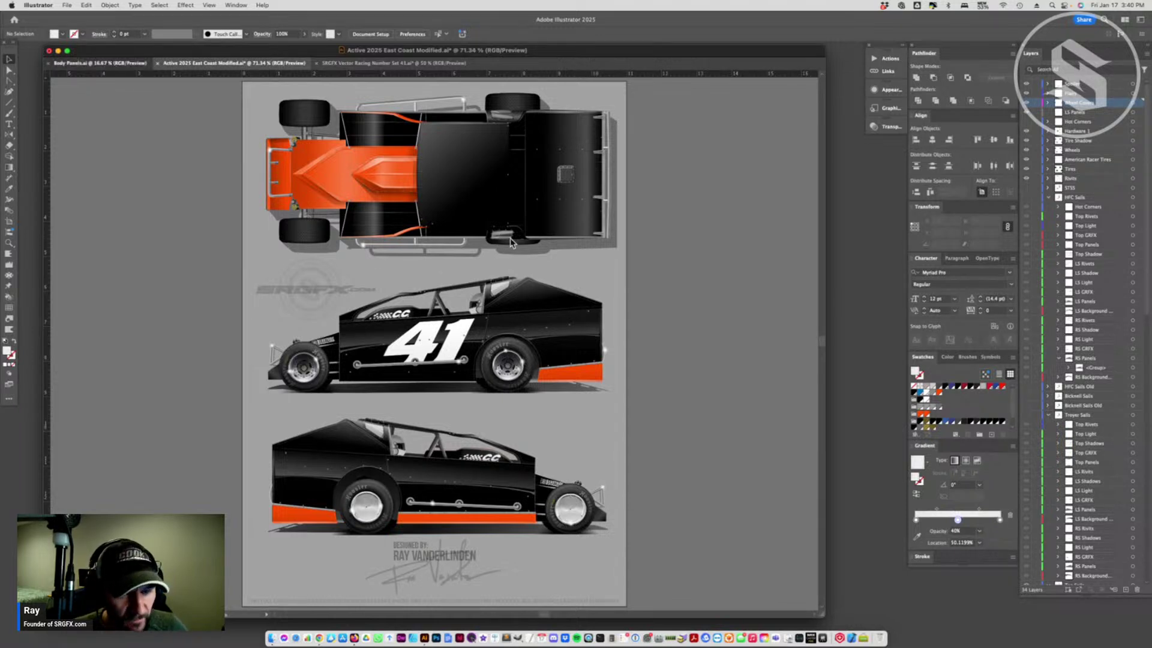
- Return to the Body Panels document and merge the slanted 41 on the door into a single compound path
key("ctrl+shift+Tab")
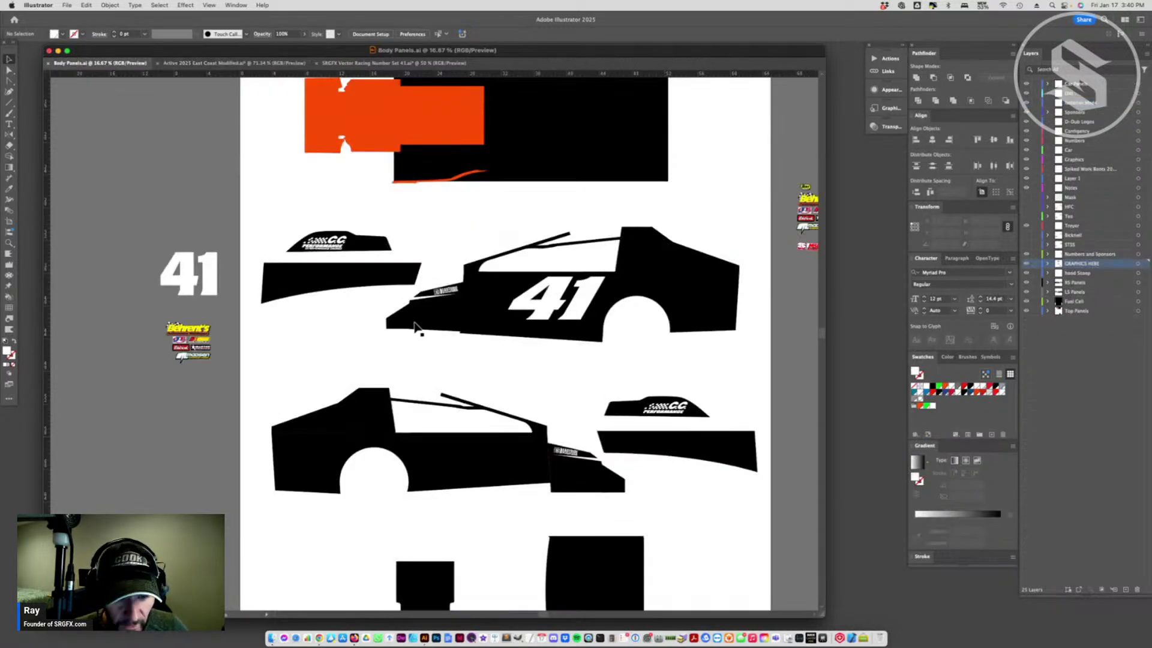
left_click(565, 304)
left_click(545, 302)
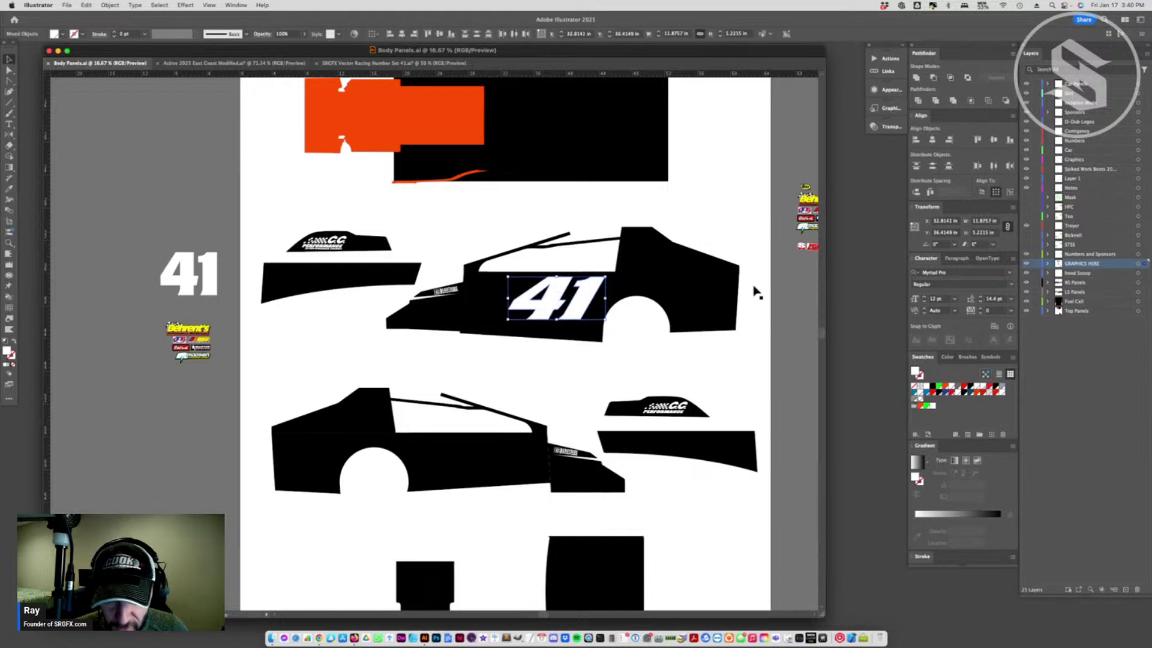
left_click(1013, 57)
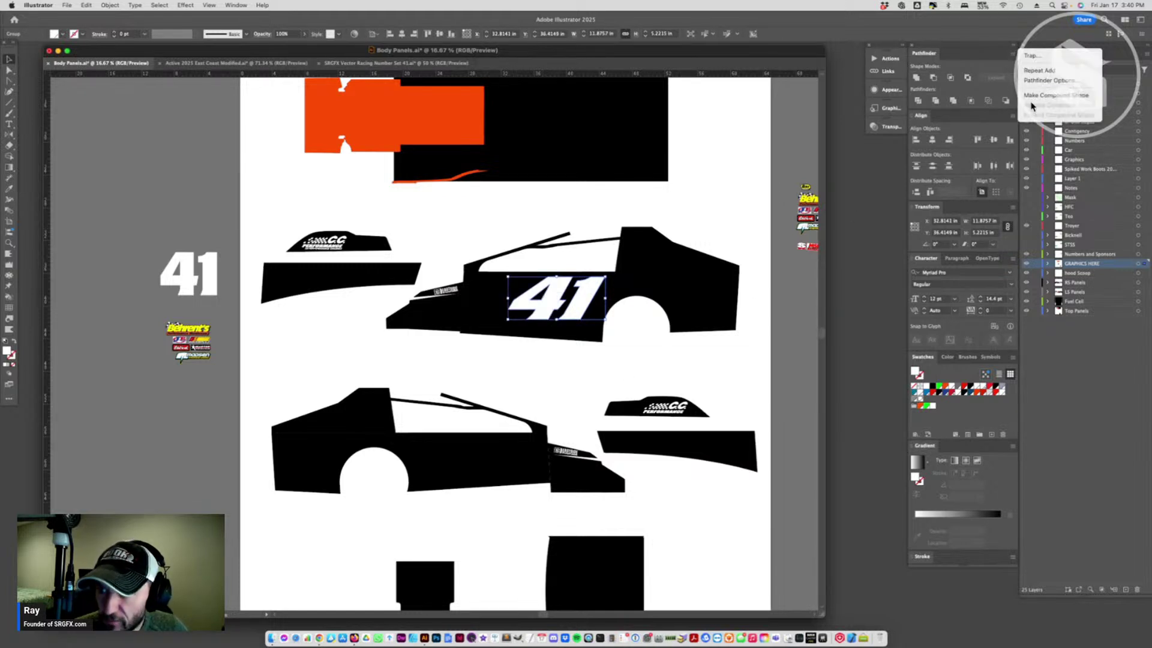
left_click(1035, 98)
left_click(889, 108)
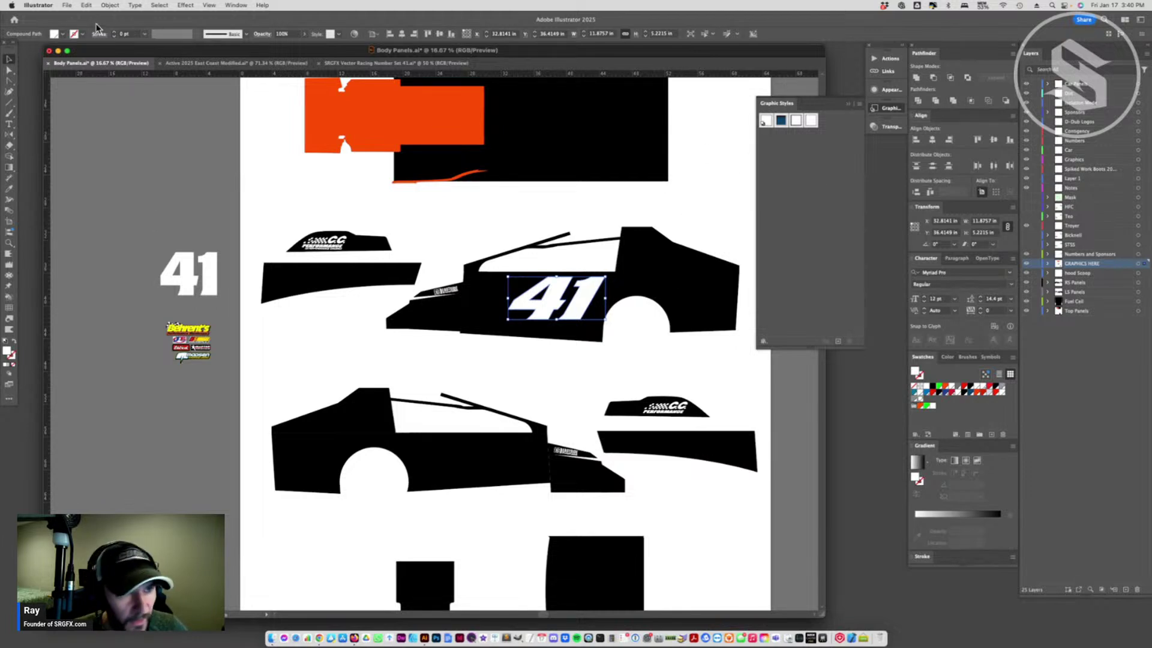
left_click(110, 5)
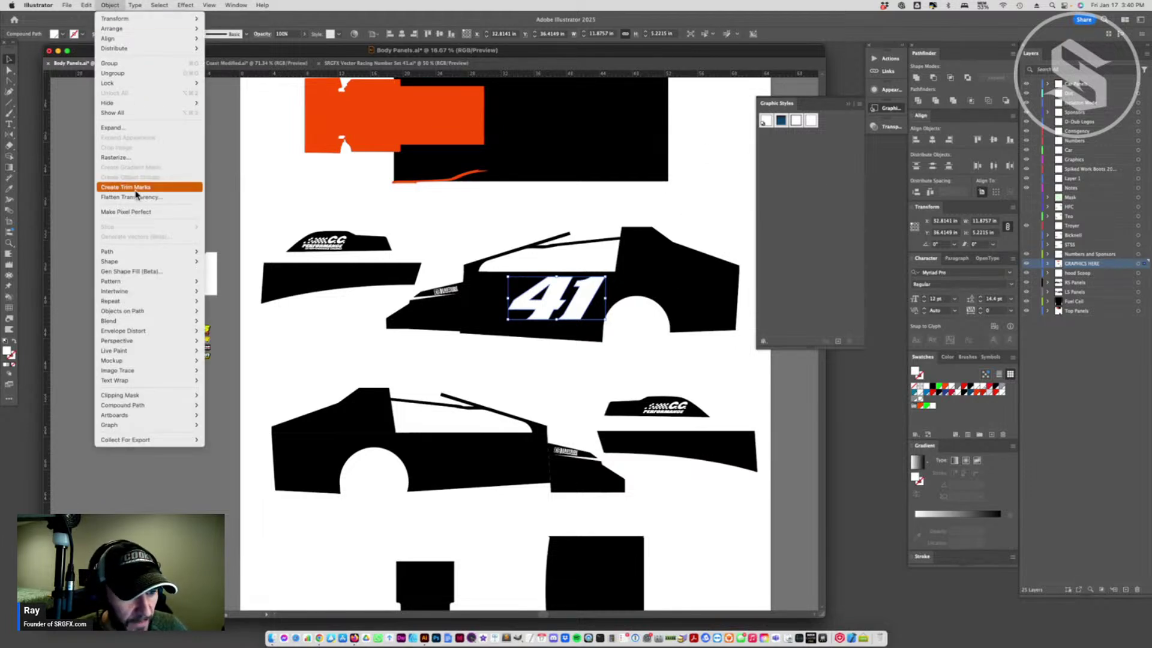
mouse_move(138, 251)
left_click(316, 327)
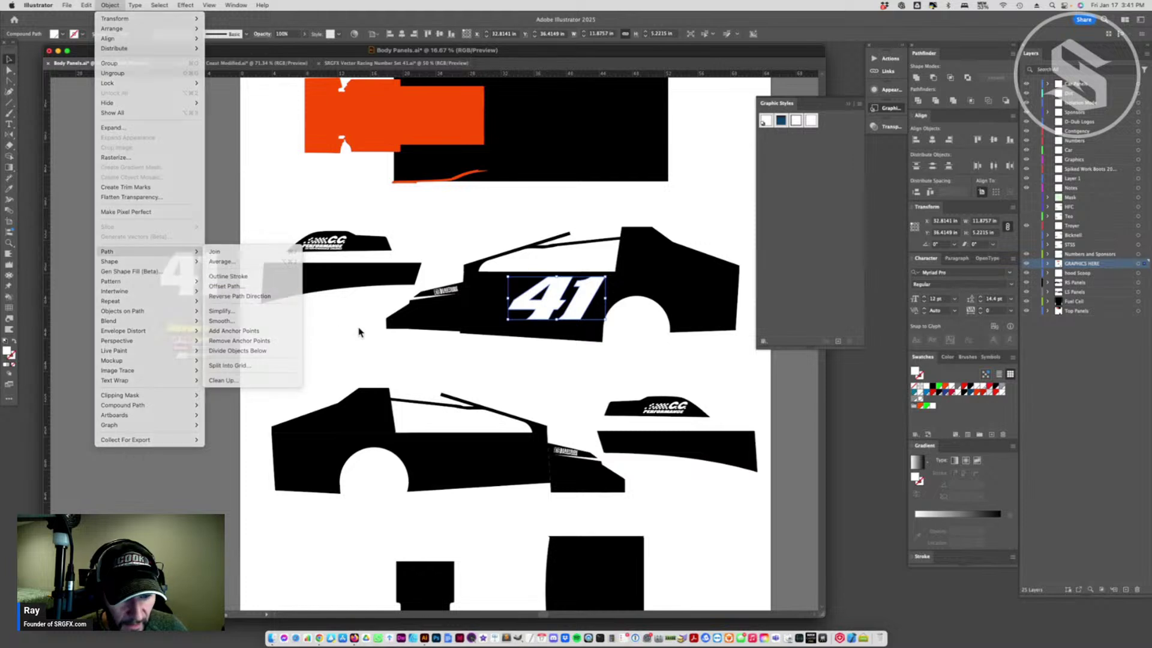
- Scale the slanted 41 down proportionally to about 10.75 in wide and 4.73 in high
left_click_drag(508, 319, 516, 319)
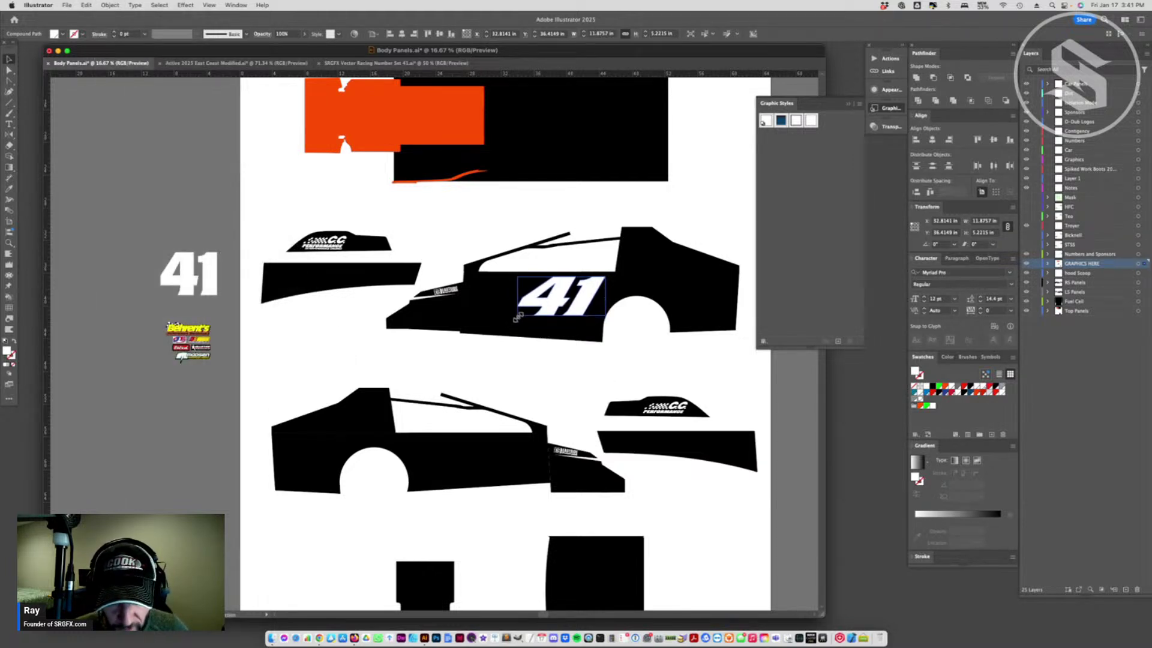
left_click(507, 378)
- Add two more fills to the 41's appearance and colour the middle one with the orange Hood Scoop swatch
left_click(884, 88)
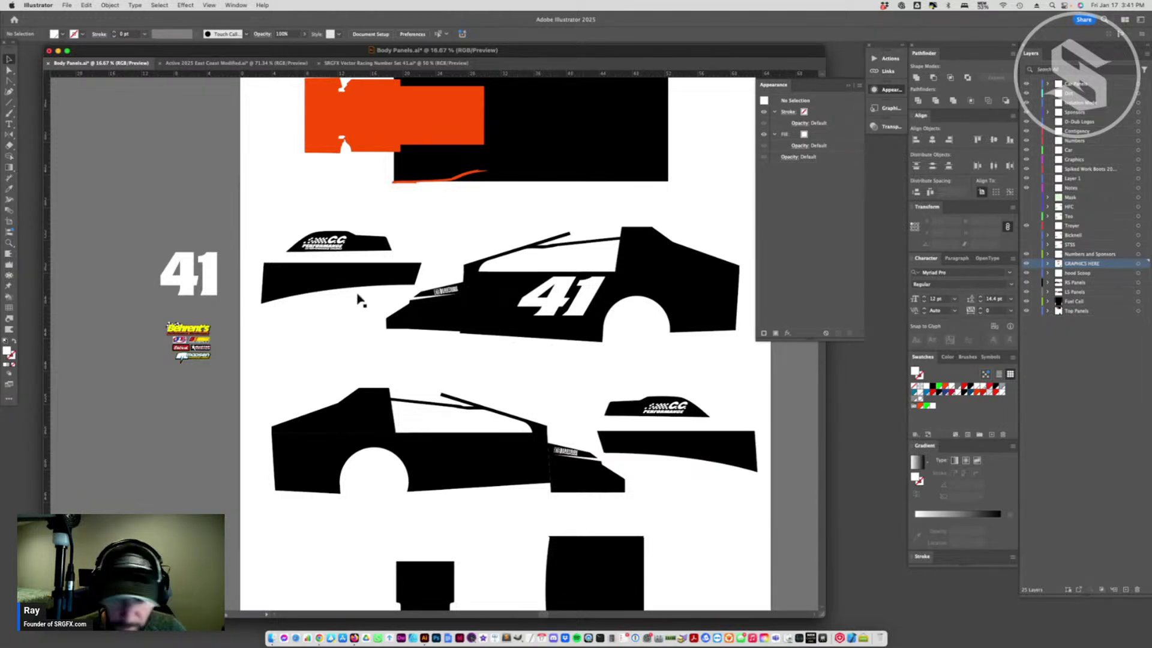
left_click(561, 310)
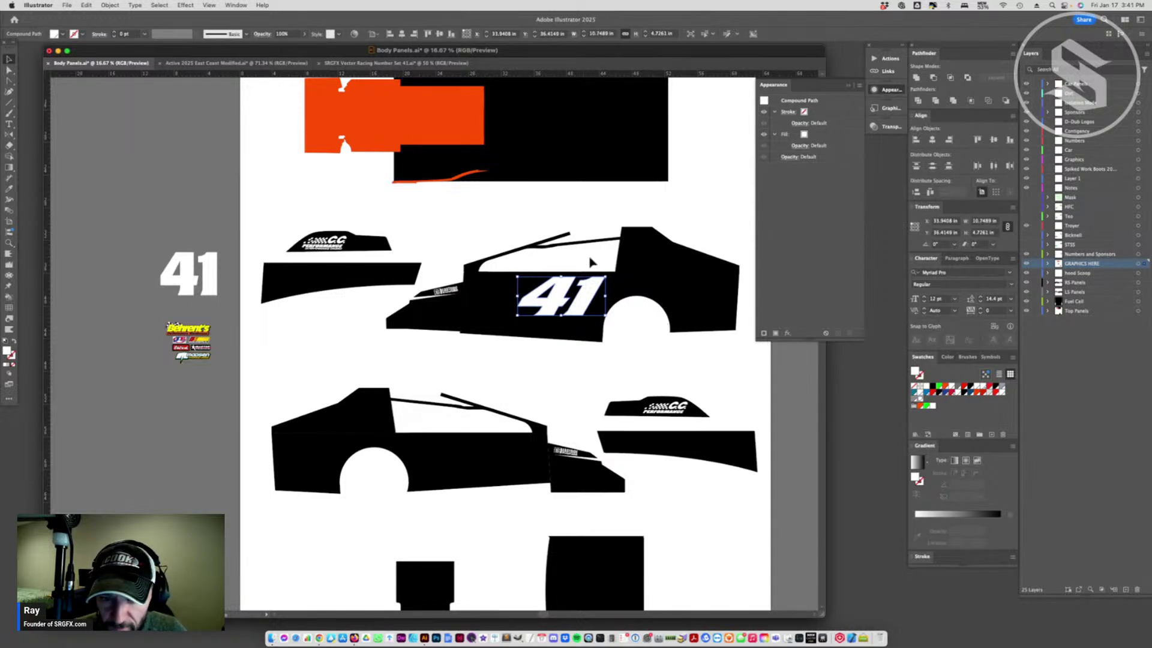
left_click(859, 85)
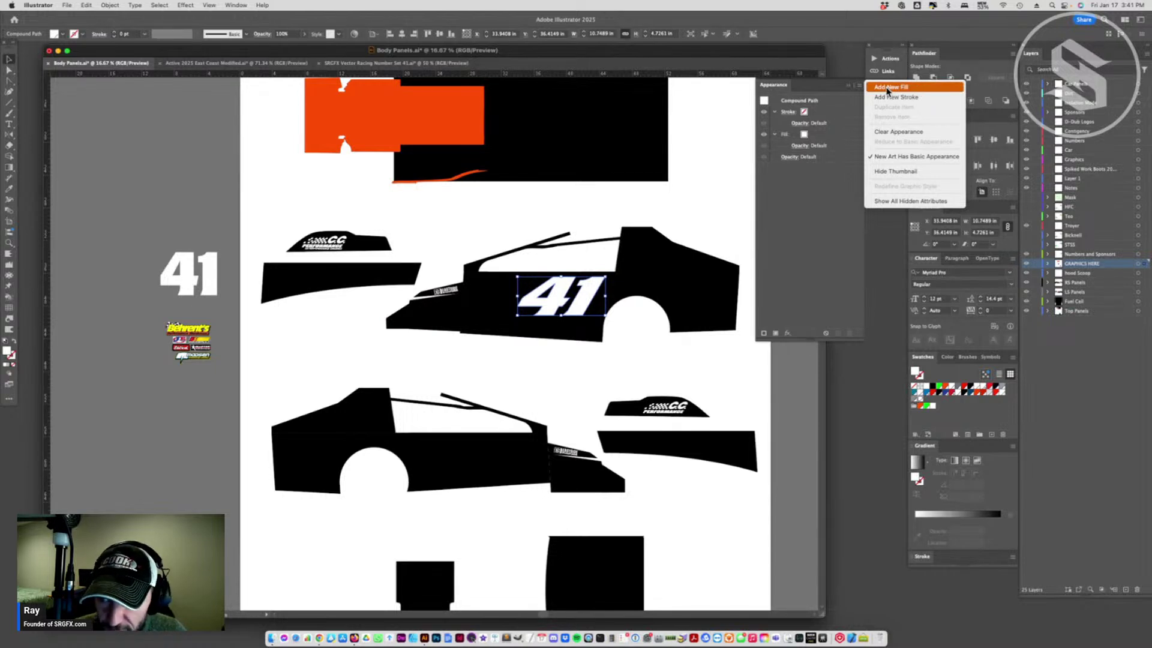
left_click(823, 138)
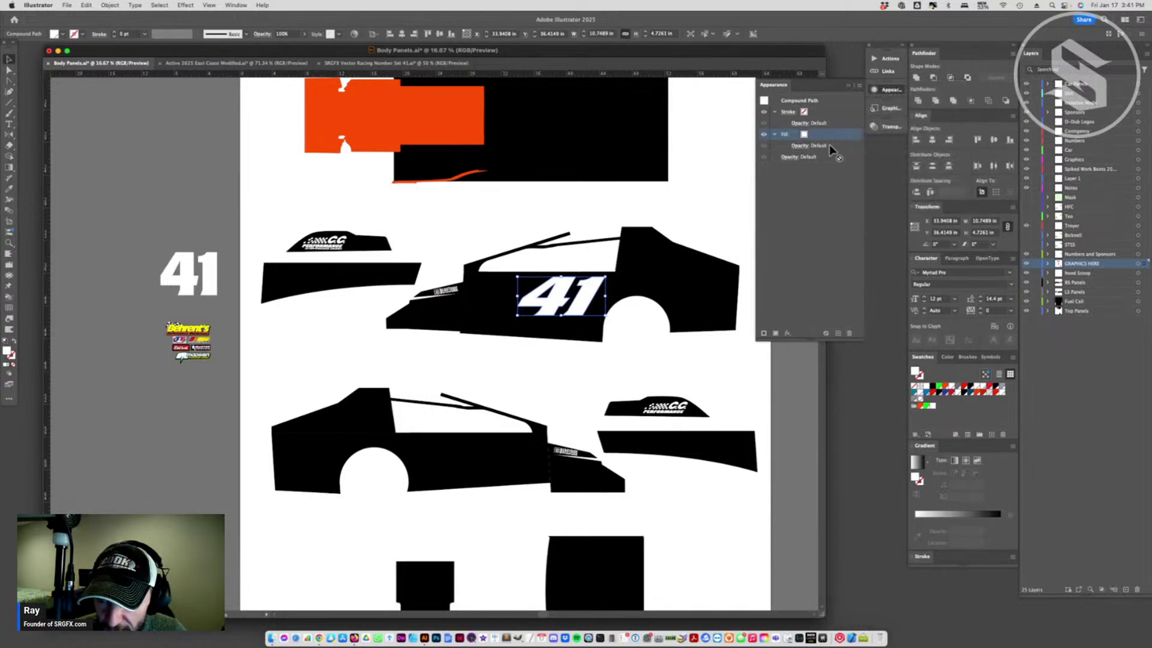
left_click(838, 333)
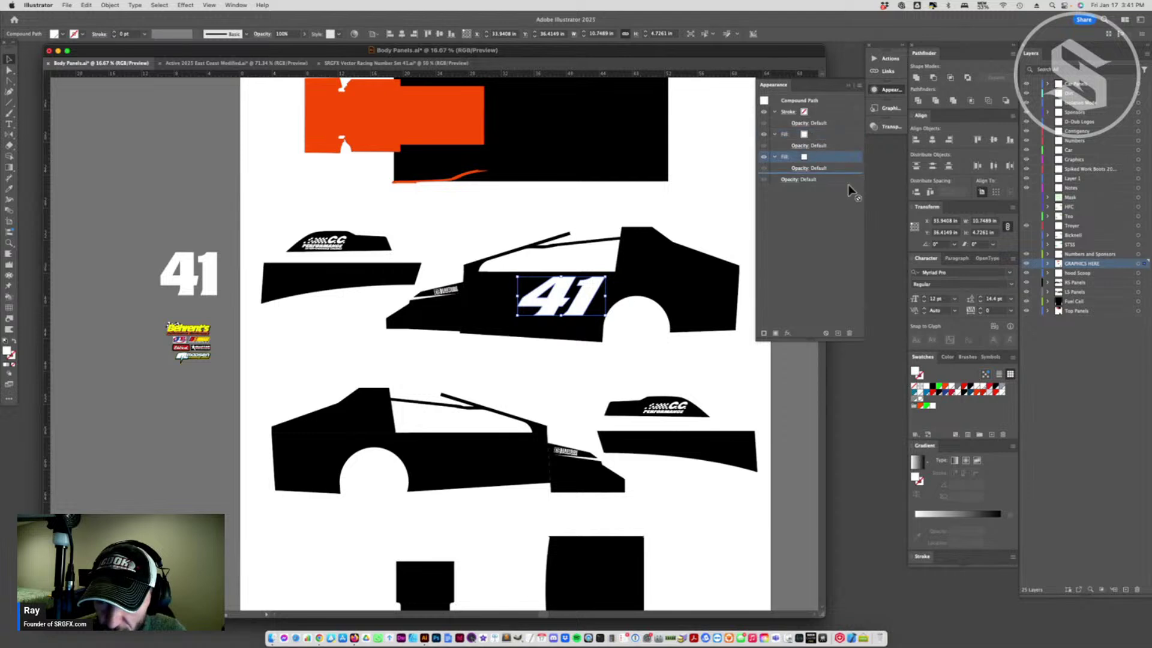
left_click(838, 331)
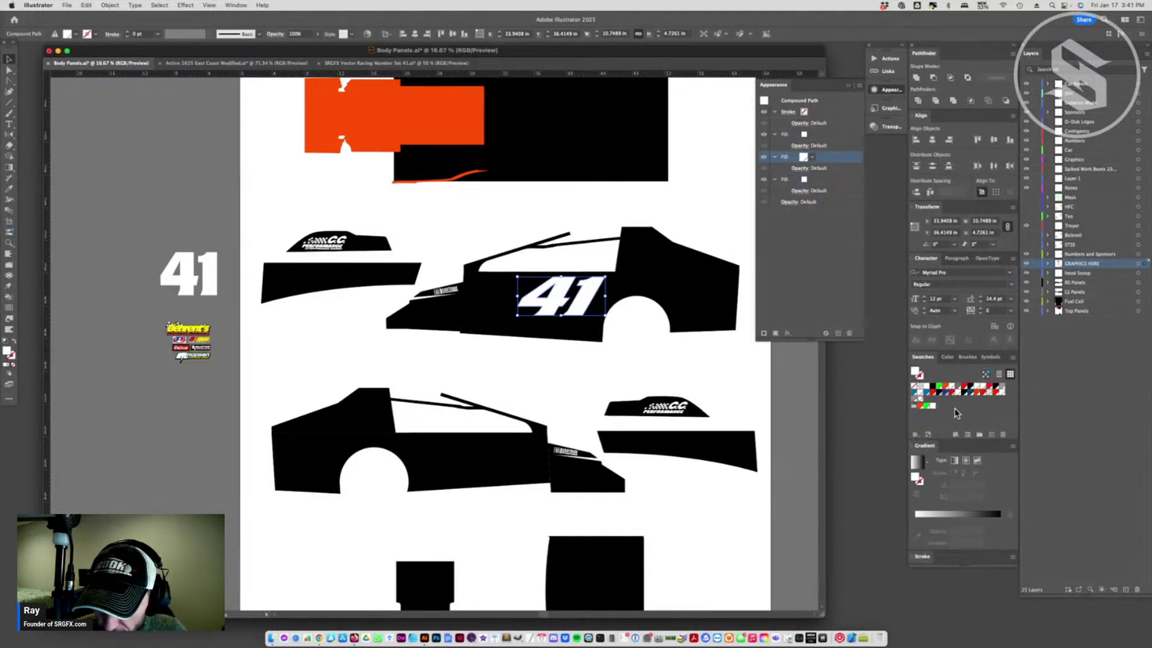
left_click(920, 406)
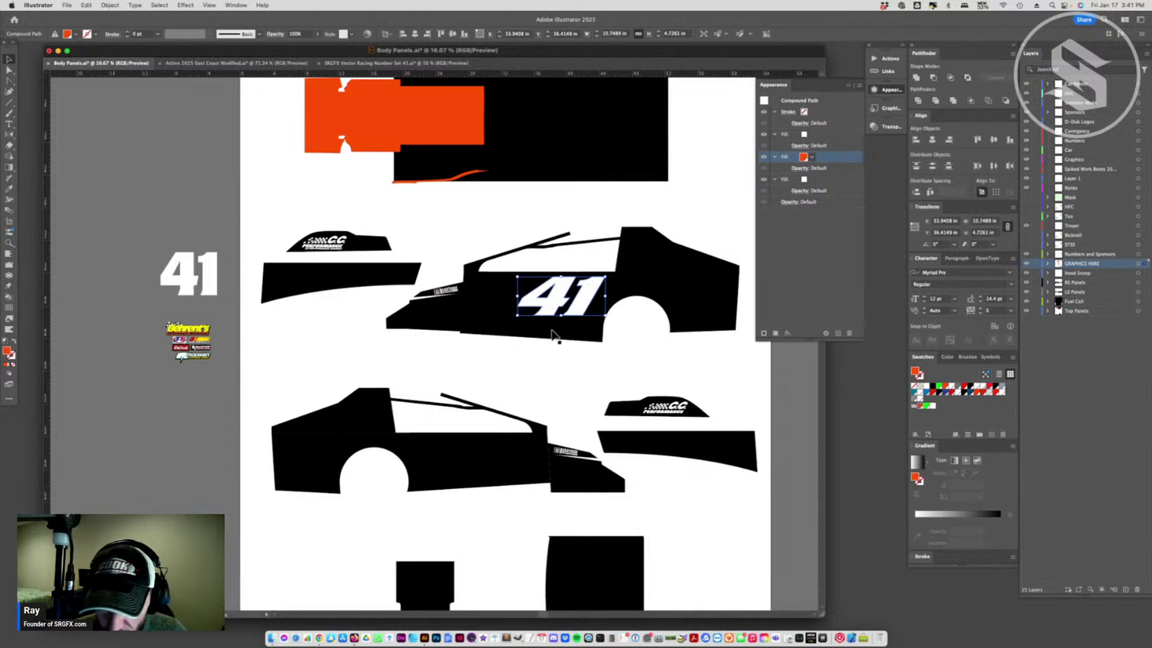
- Change the Hood Scoop swatch's green value to 100 (FF6400) and rename the swatch Orange
double_click(920, 406)
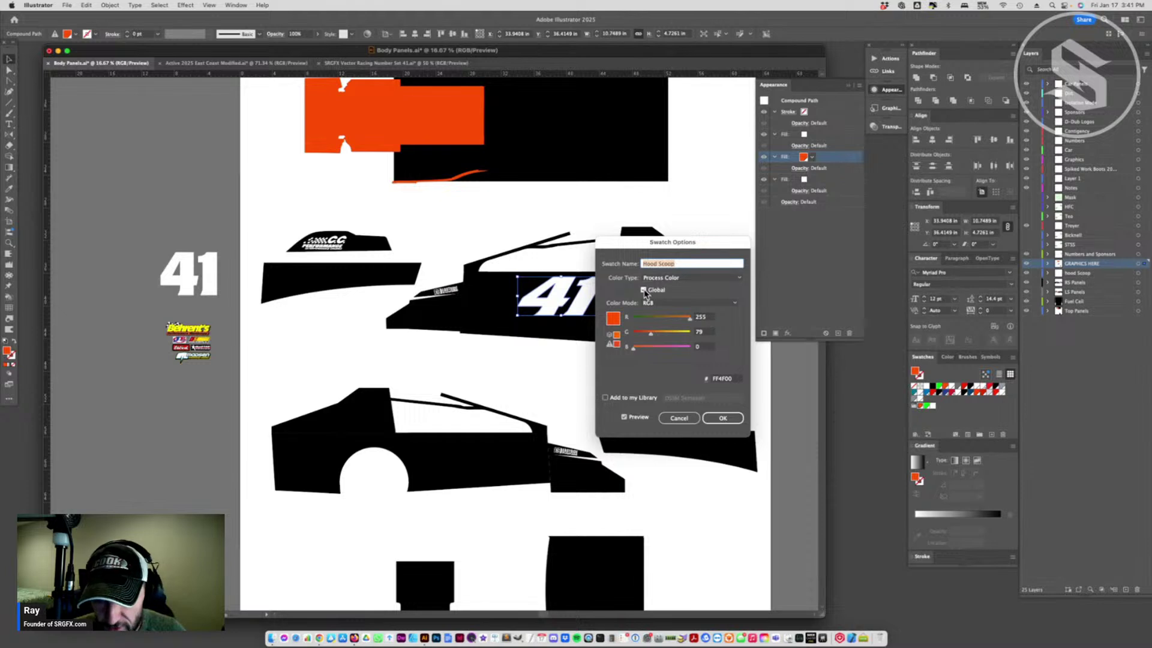
left_click(689, 320)
left_click_drag(689, 324, 693, 322)
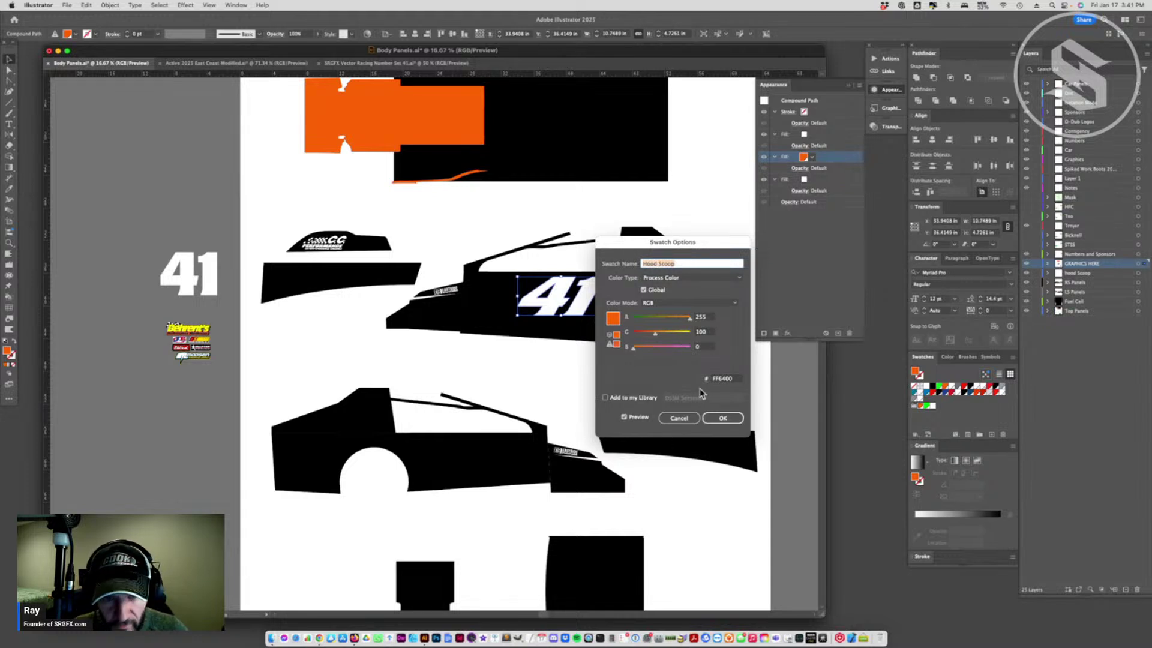
type("Ora")
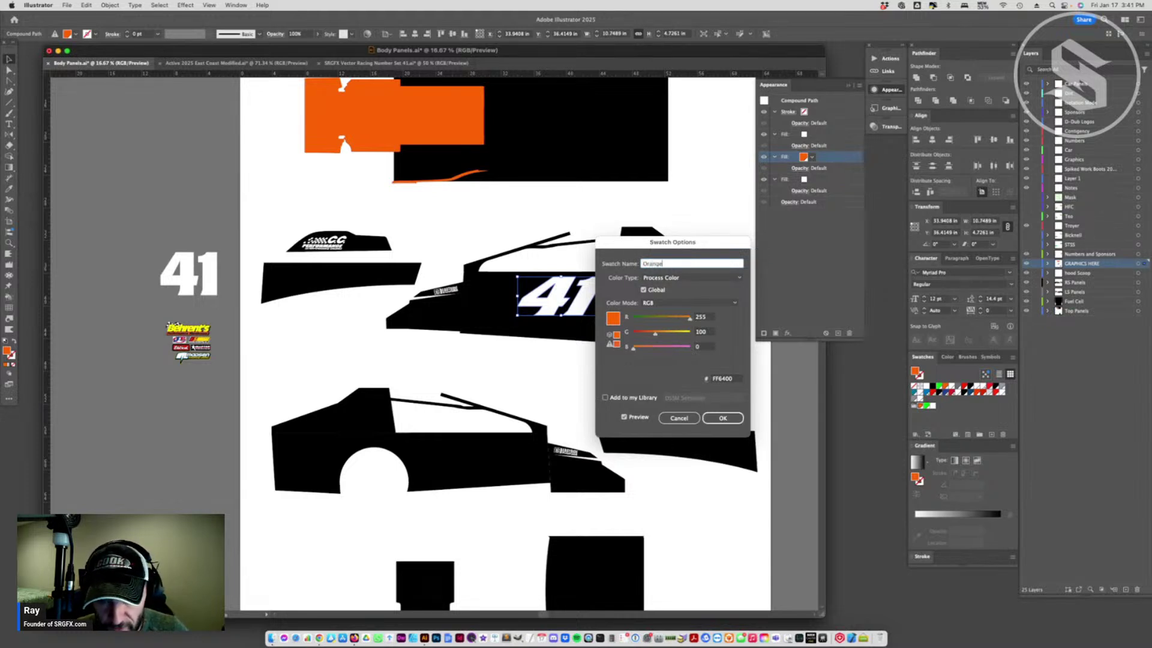
type("nge")
key("Return")
left_click(628, 345)
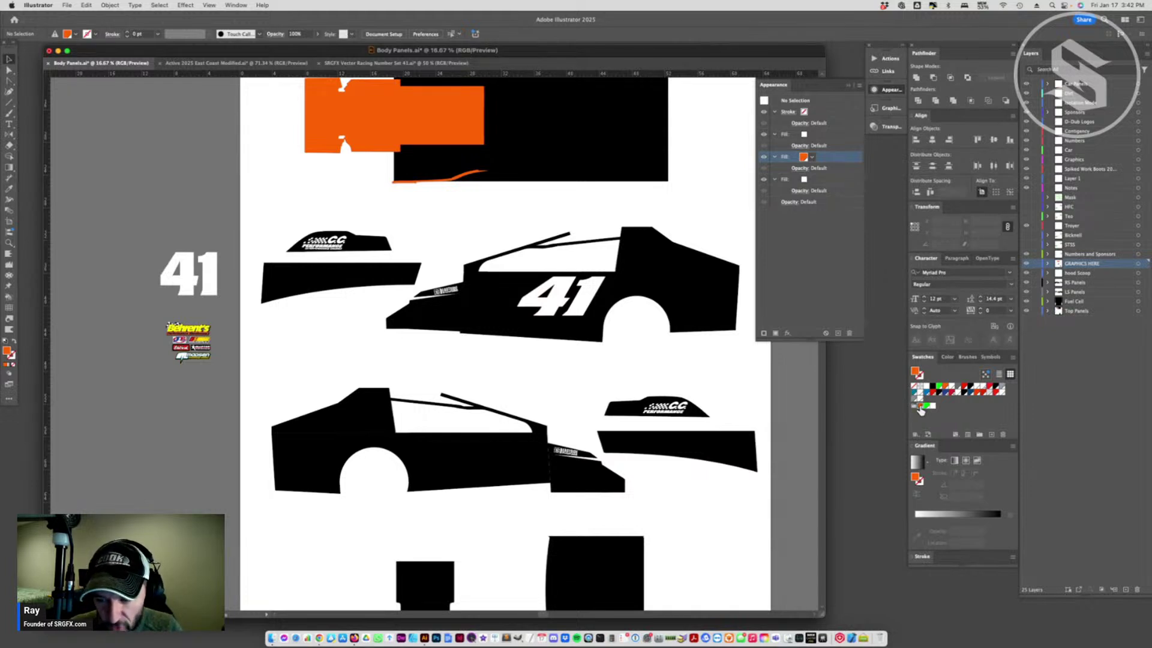
- Apply an Offset Path effect to the top white fill of the 41 on the door, with an offset of -0.25 in
left_click(595, 309)
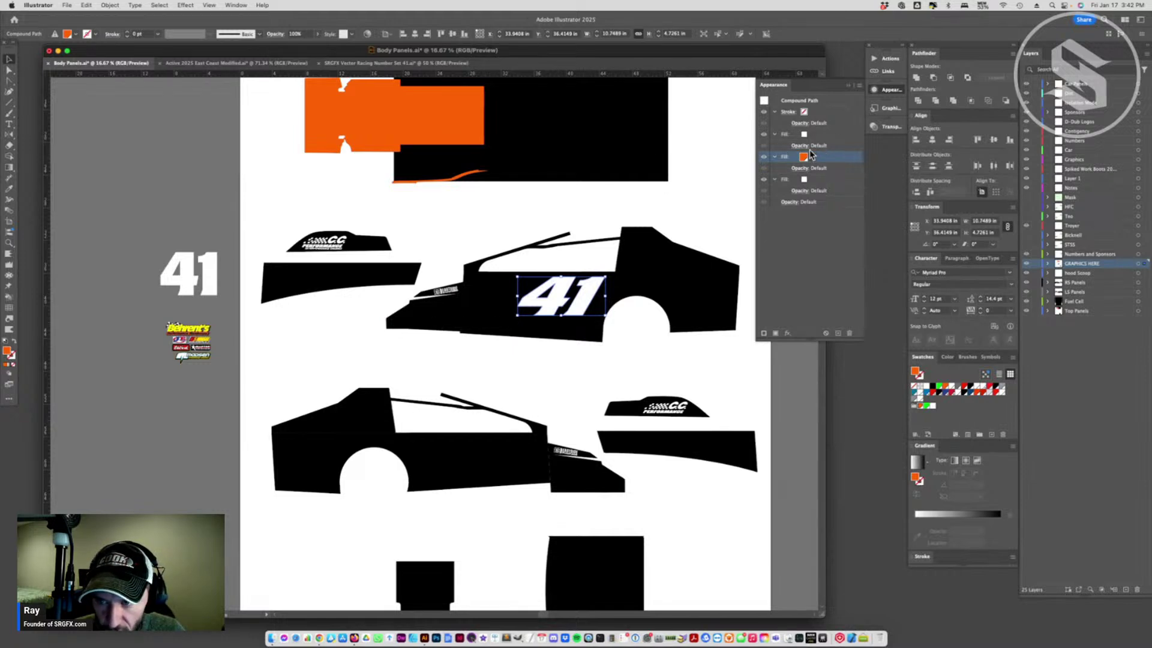
left_click(810, 135)
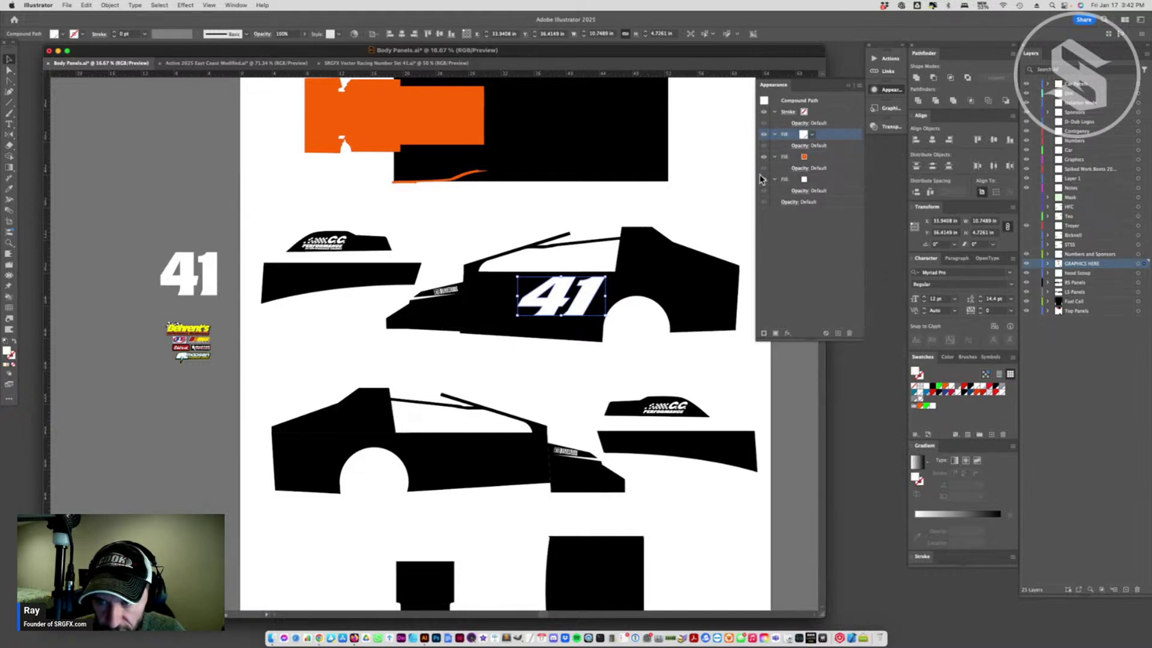
left_click(787, 334)
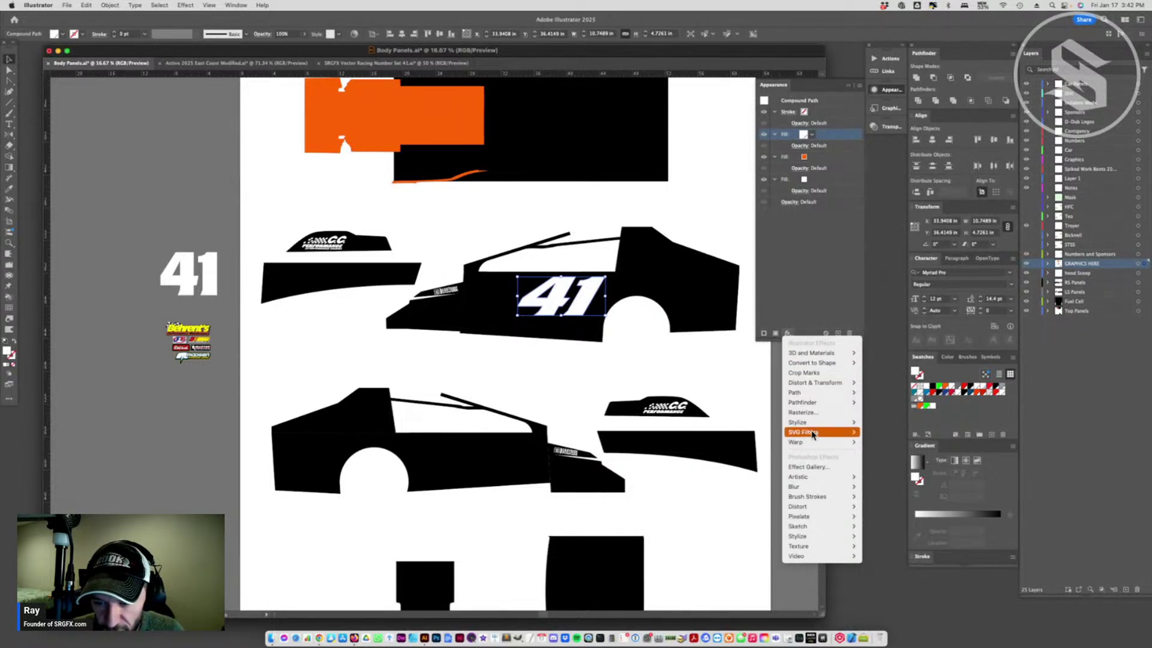
left_click(880, 393)
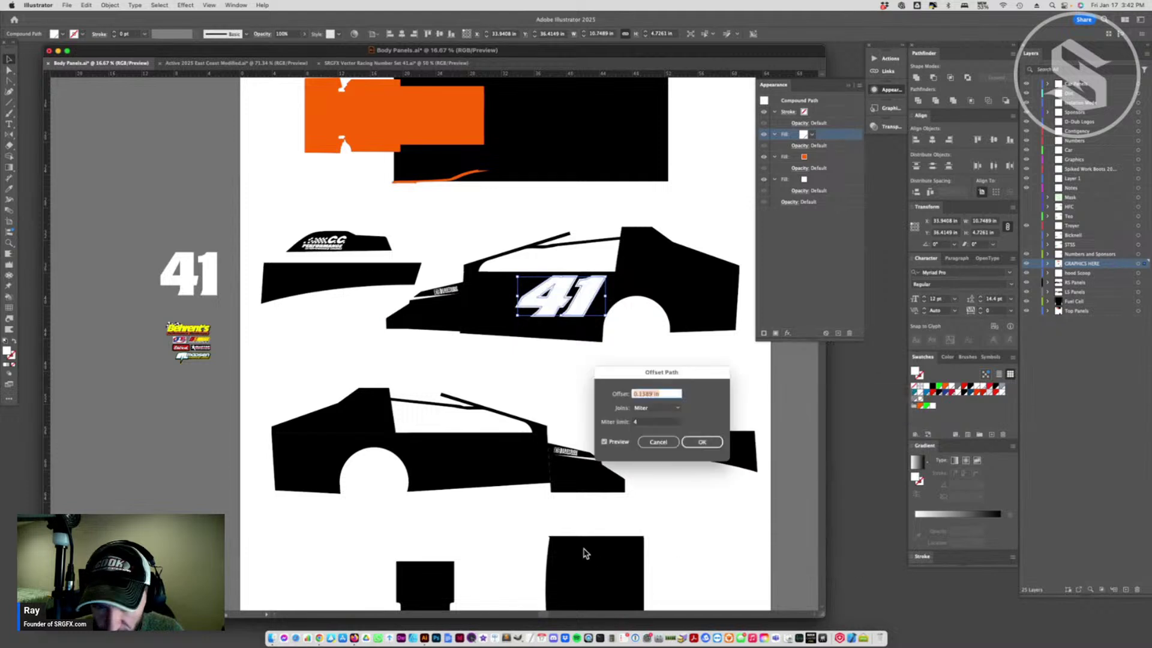
triple_click(658, 393)
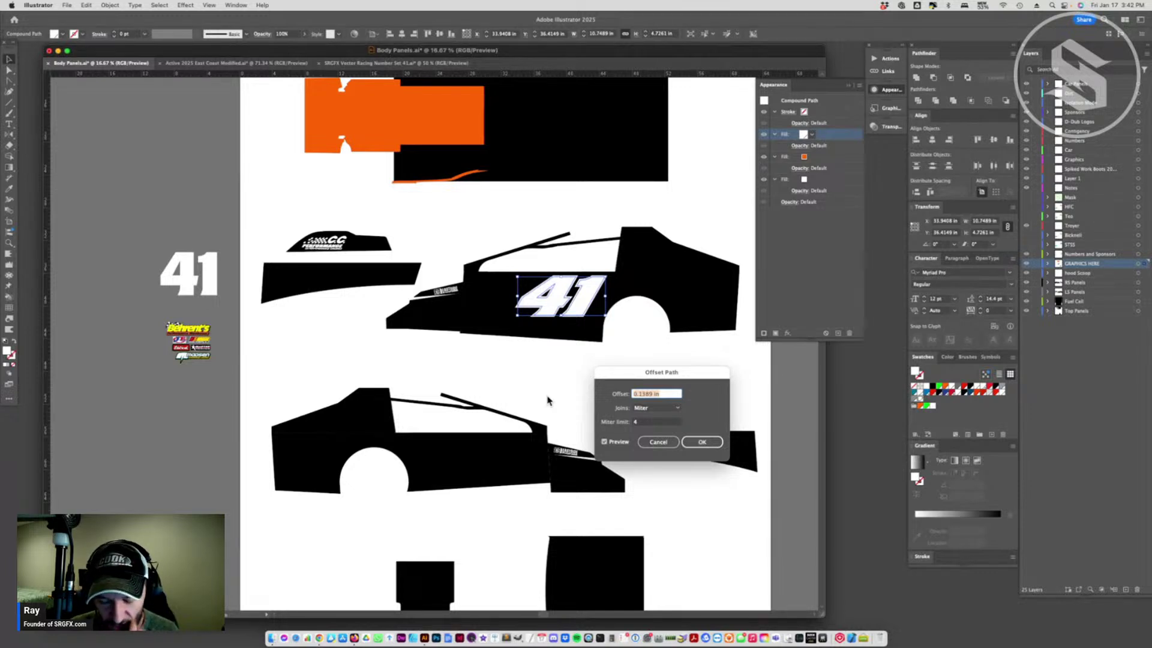
type("-.25in")
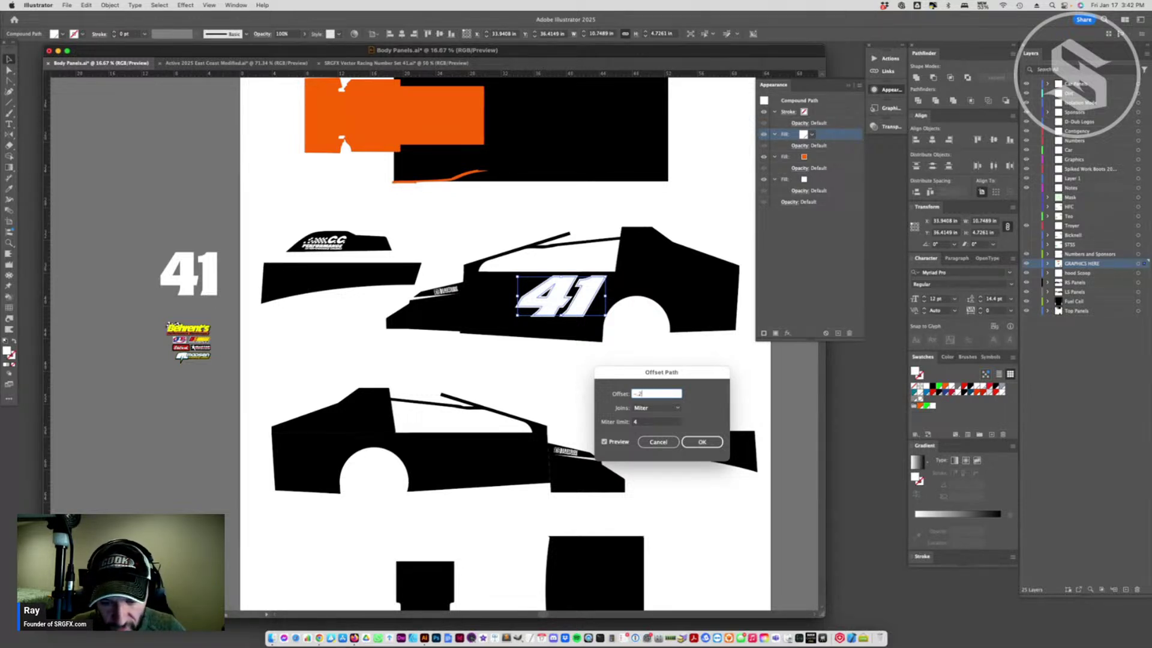
- Change the top fill's offset to -0.125 in with a miter limit of 100 and apply the effect
left_click(604, 442)
left_click(667, 395)
left_click_drag(667, 395, 642, 394)
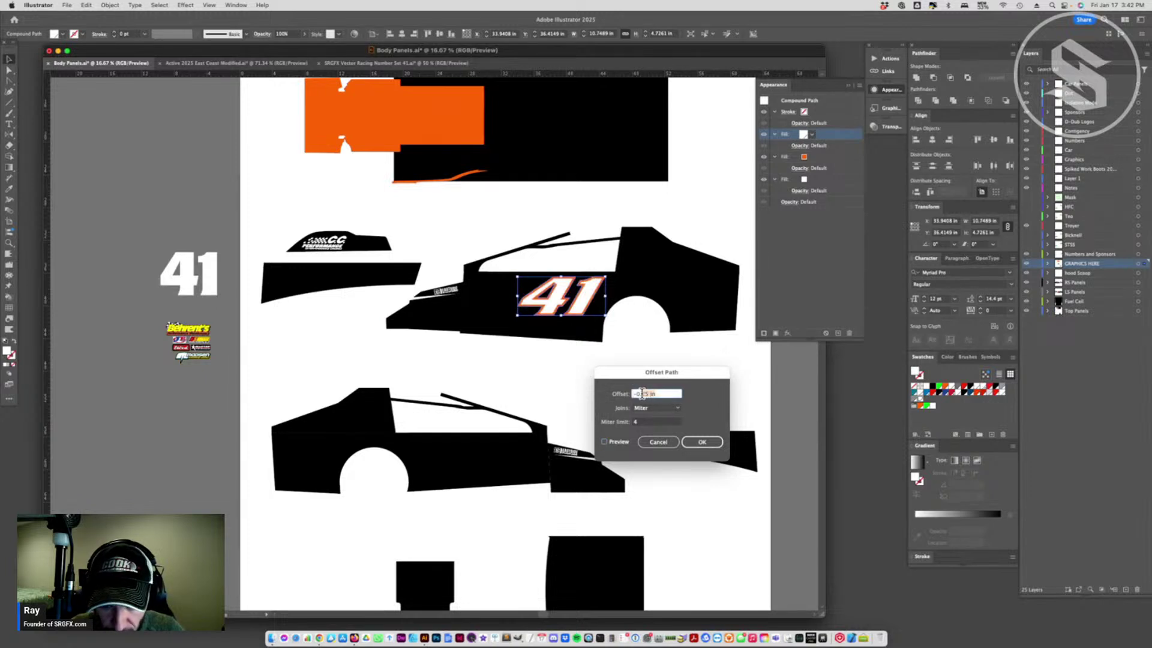
type("1")
left_click(618, 443)
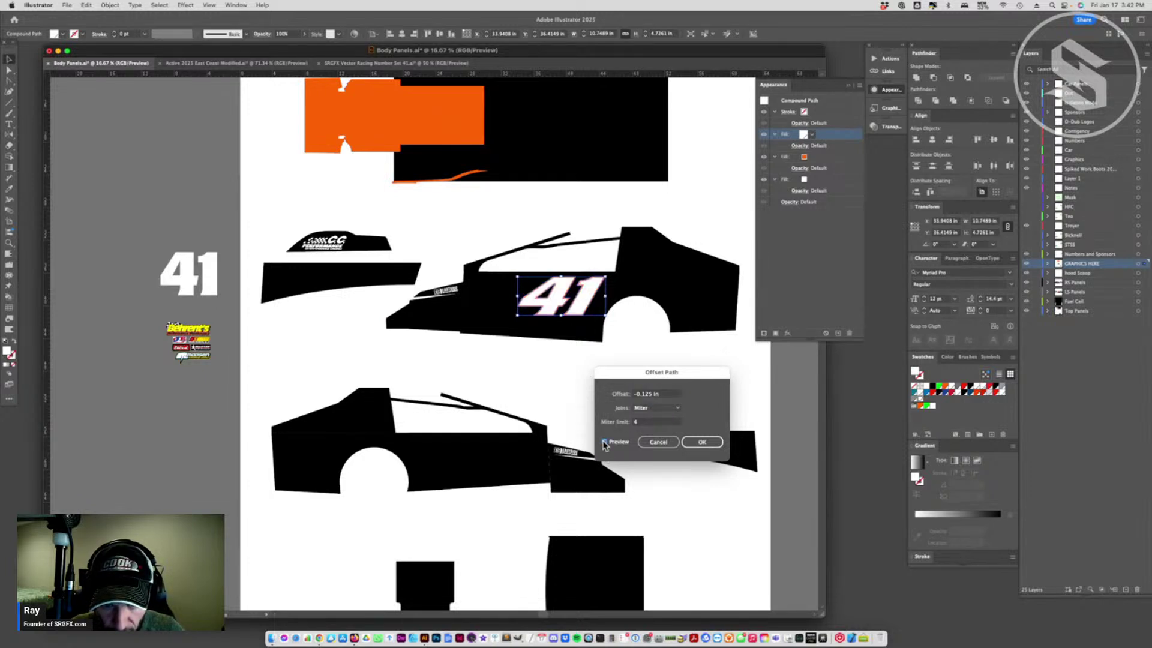
left_click(647, 423)
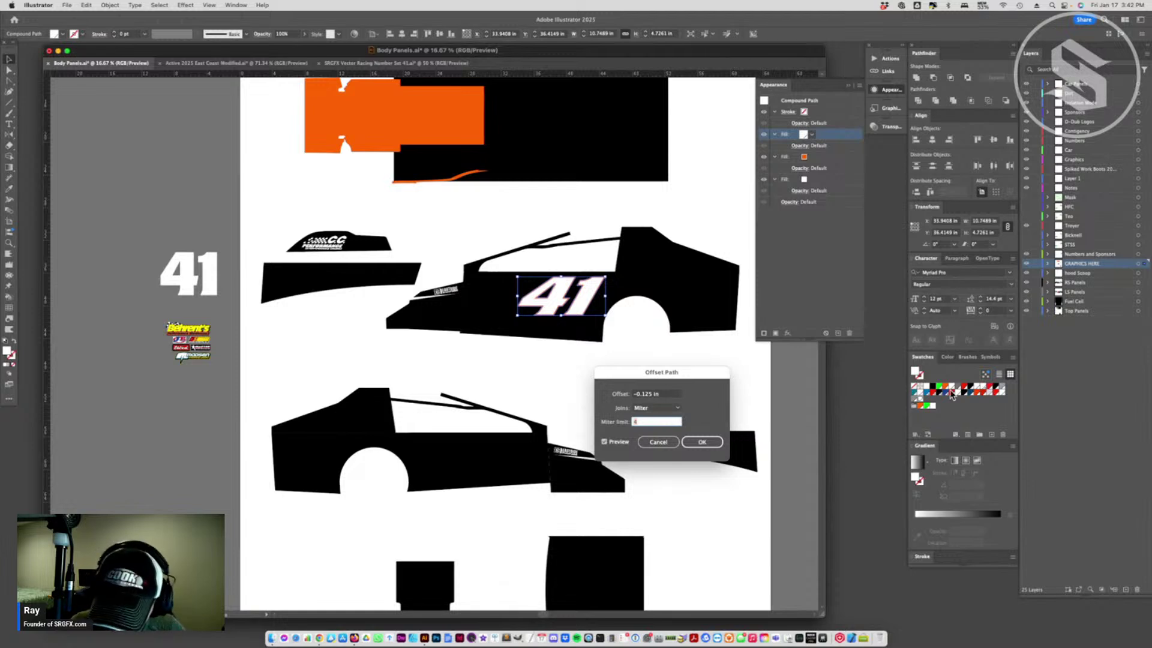
left_click(702, 442)
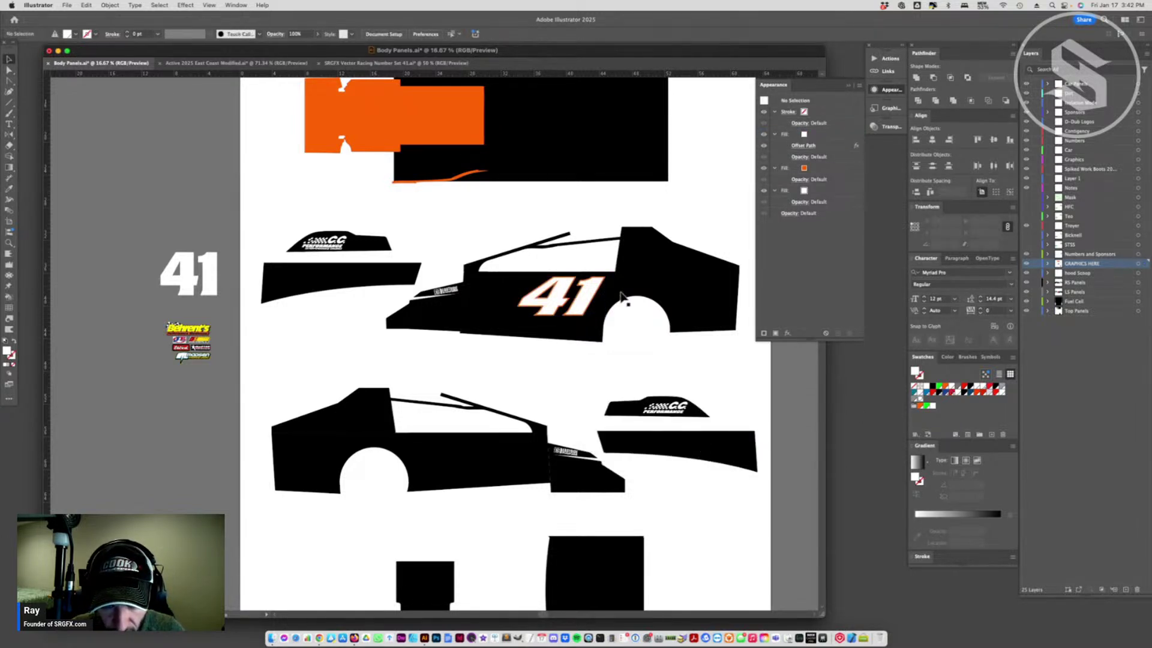
left_click(527, 373)
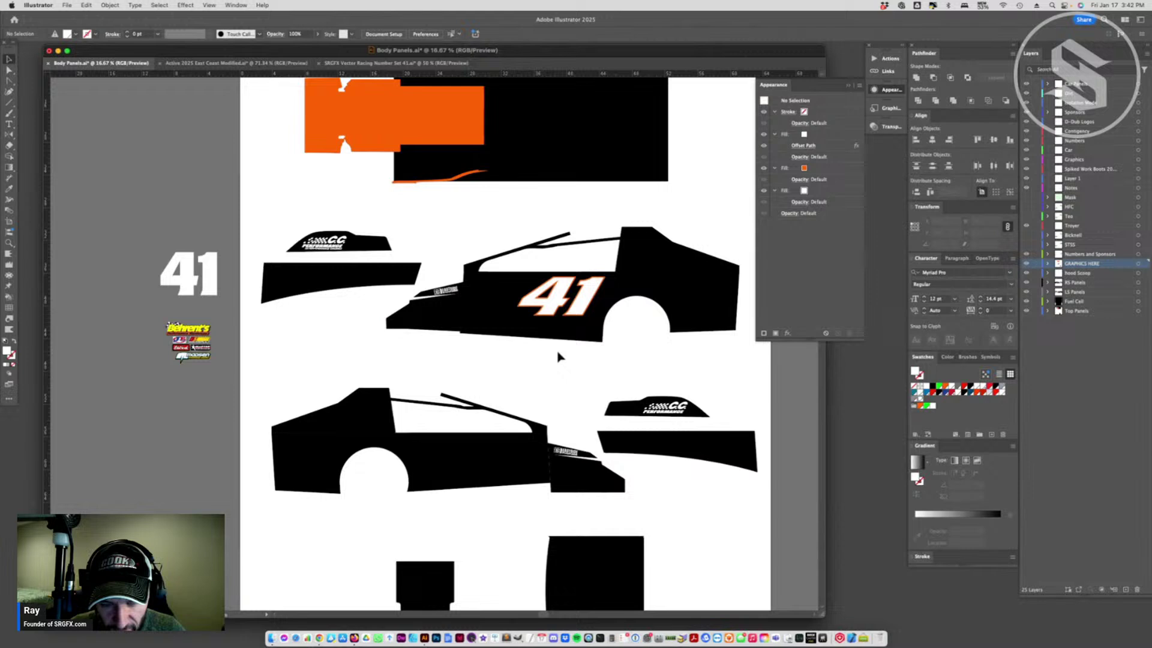
- Try a smaller inward offset in the Offset Path effect on the 41's top white fill
left_click(548, 308)
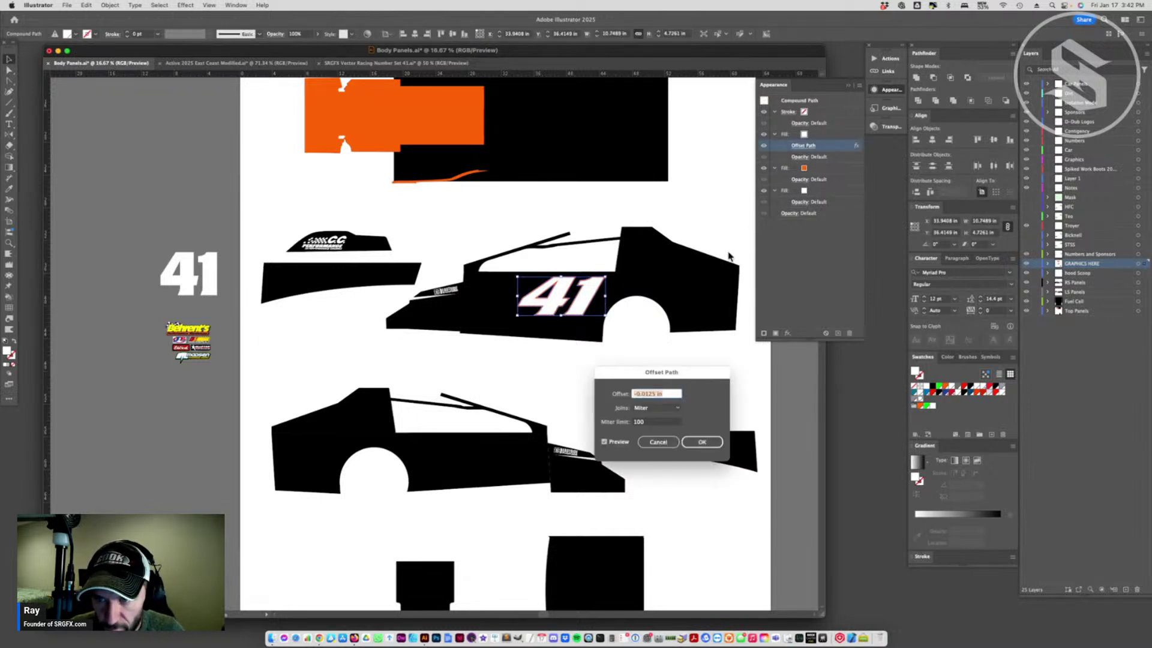
left_click(803, 146)
type("-0.0125")
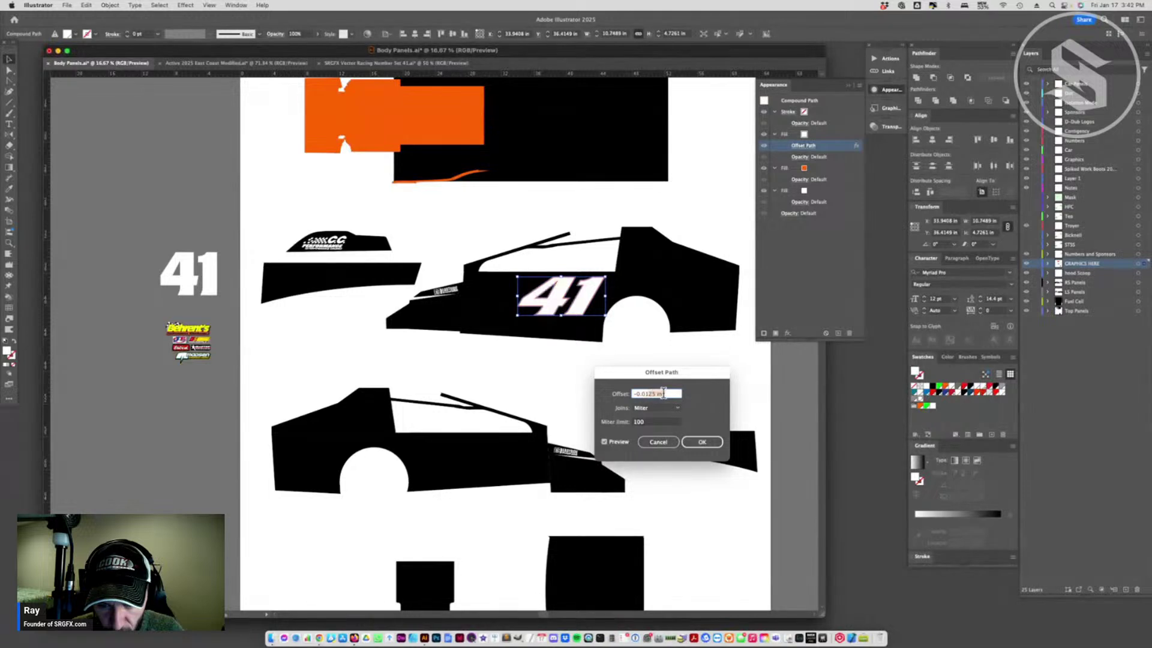
left_click(701, 442)
left_click(577, 309)
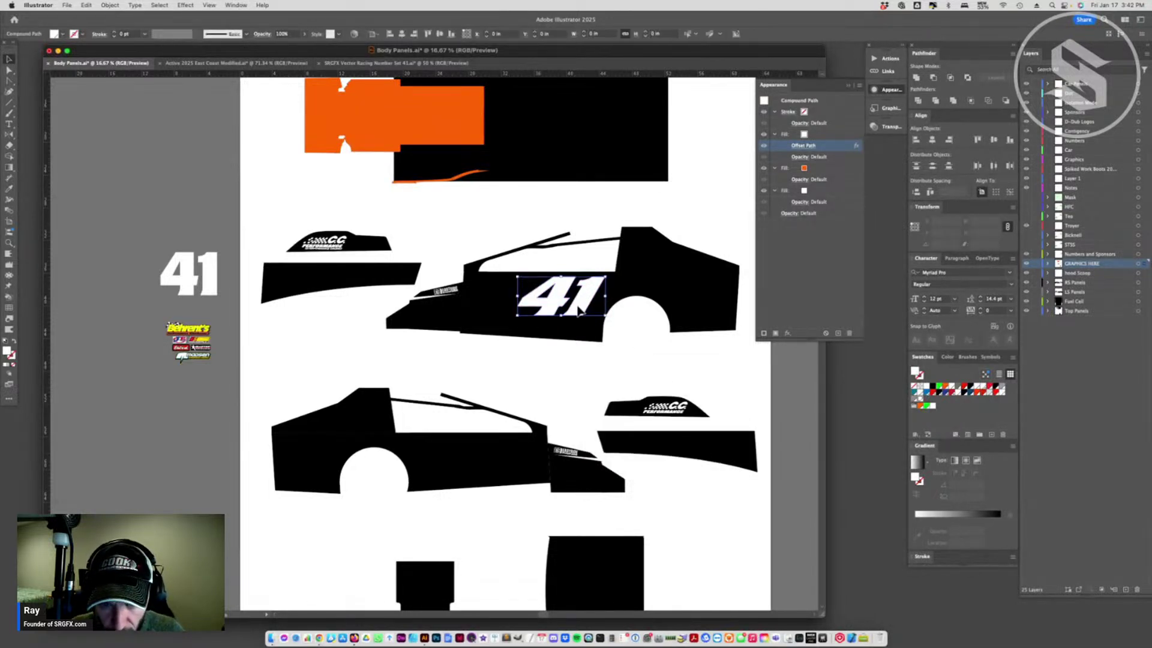
- Set the Offset Path value of the 41's top white fill to -0.1 in
left_click(802, 145)
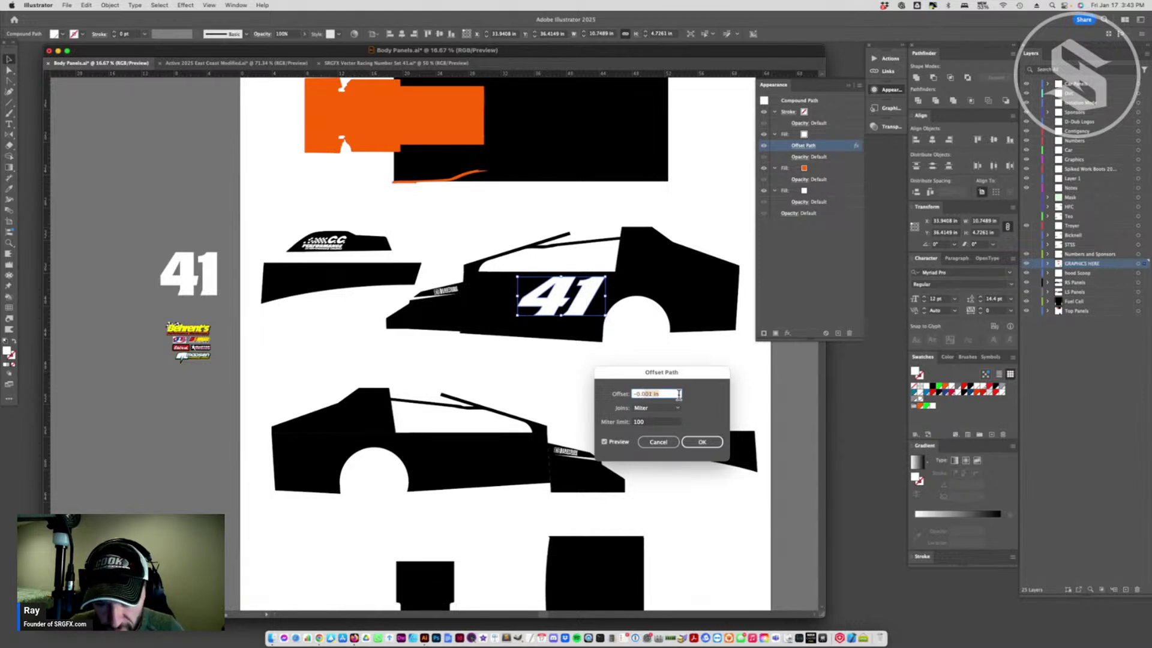
type("-0.1")
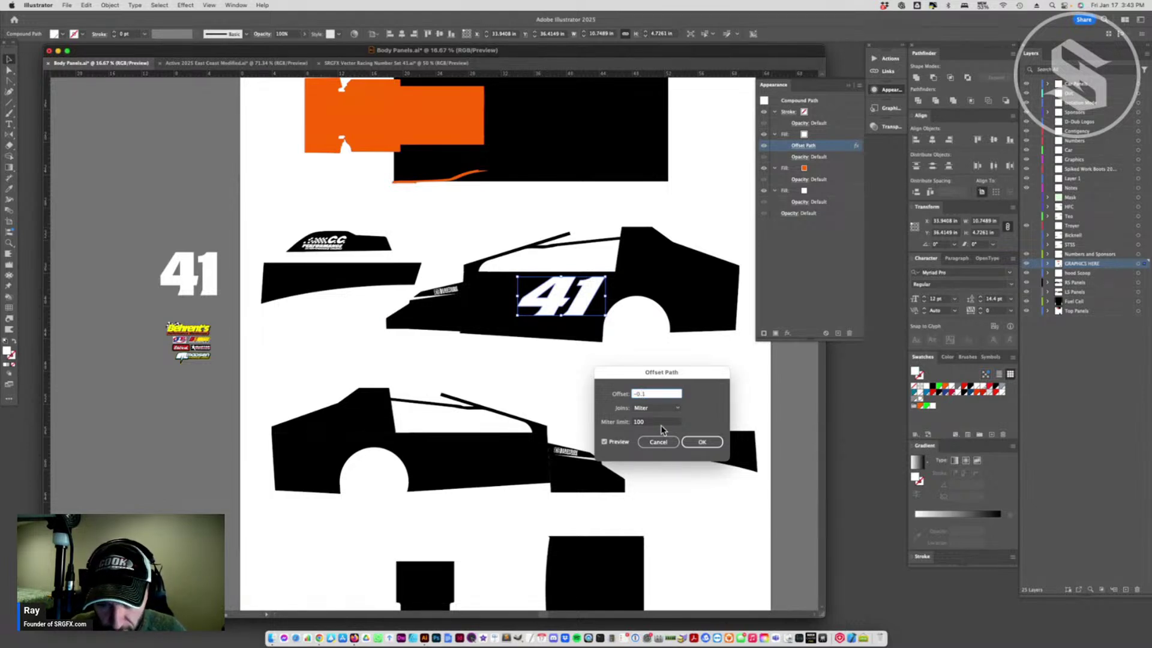
left_click(702, 442)
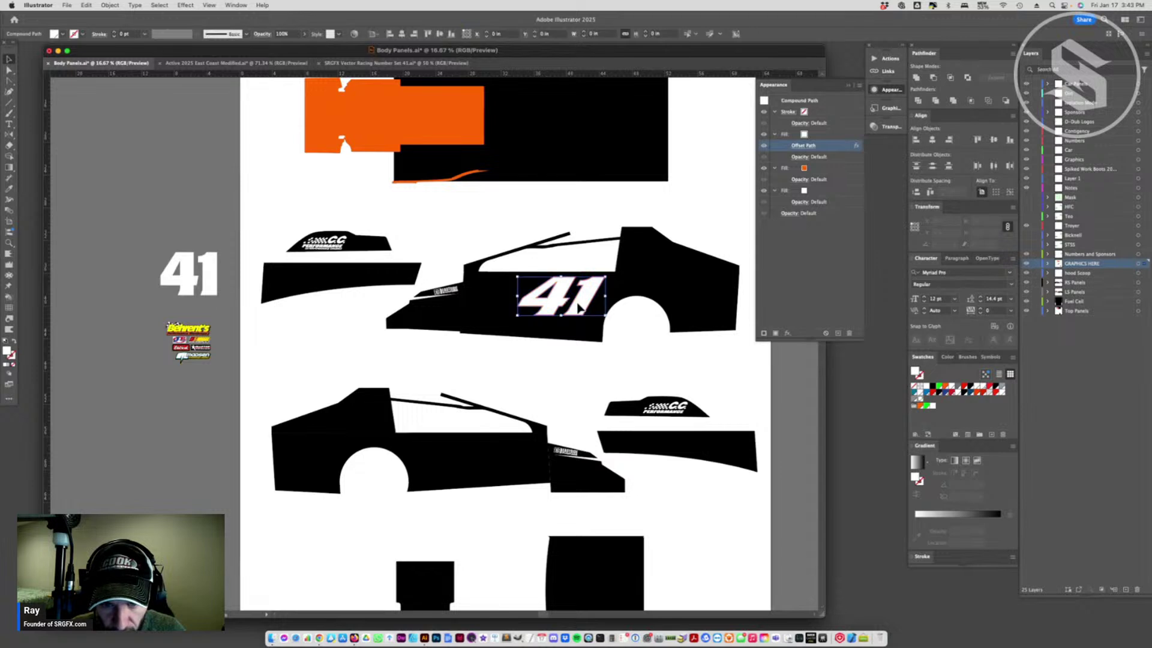
- Colour the bottom fill in the 41's appearance with the dark blue swatch
left_click(828, 168)
left_click(822, 190)
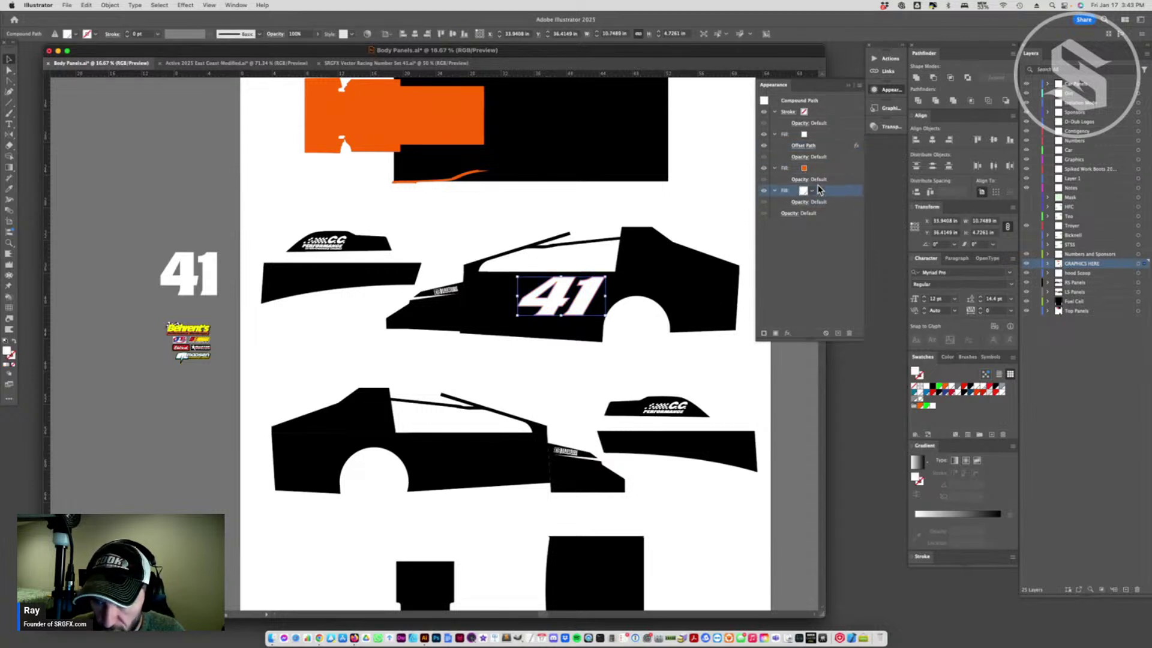
left_click(968, 391)
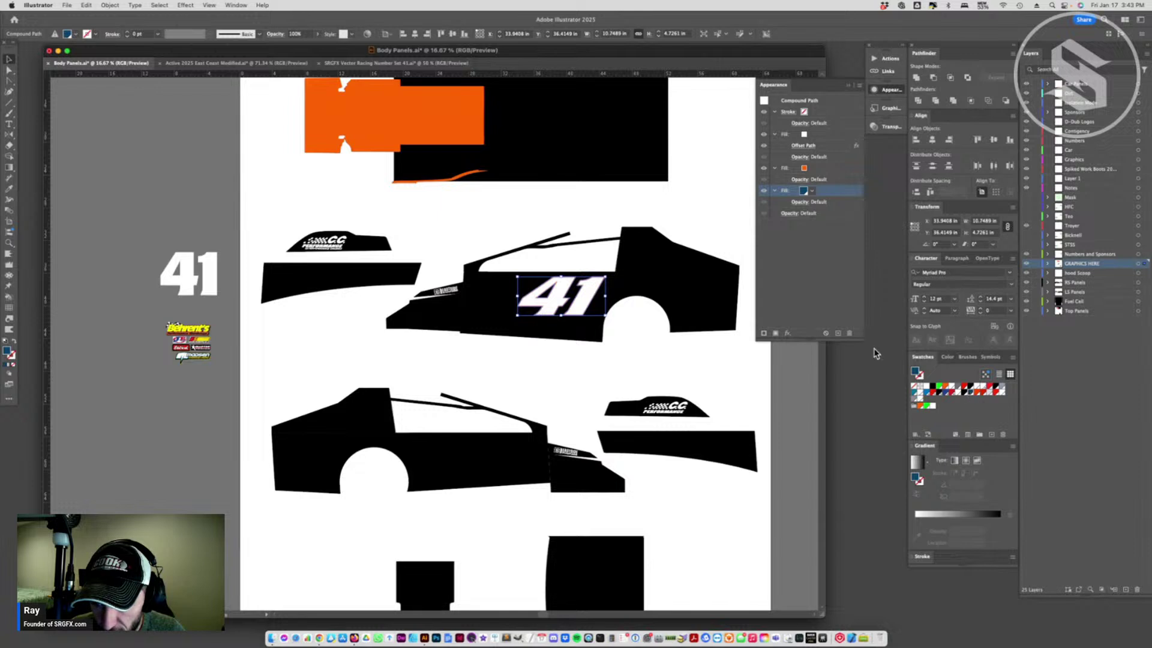
- Apply an Offset Path effect of 0.2 in to the blue bottom fill and move the 41 onto the white area below the door
left_click(183, 6)
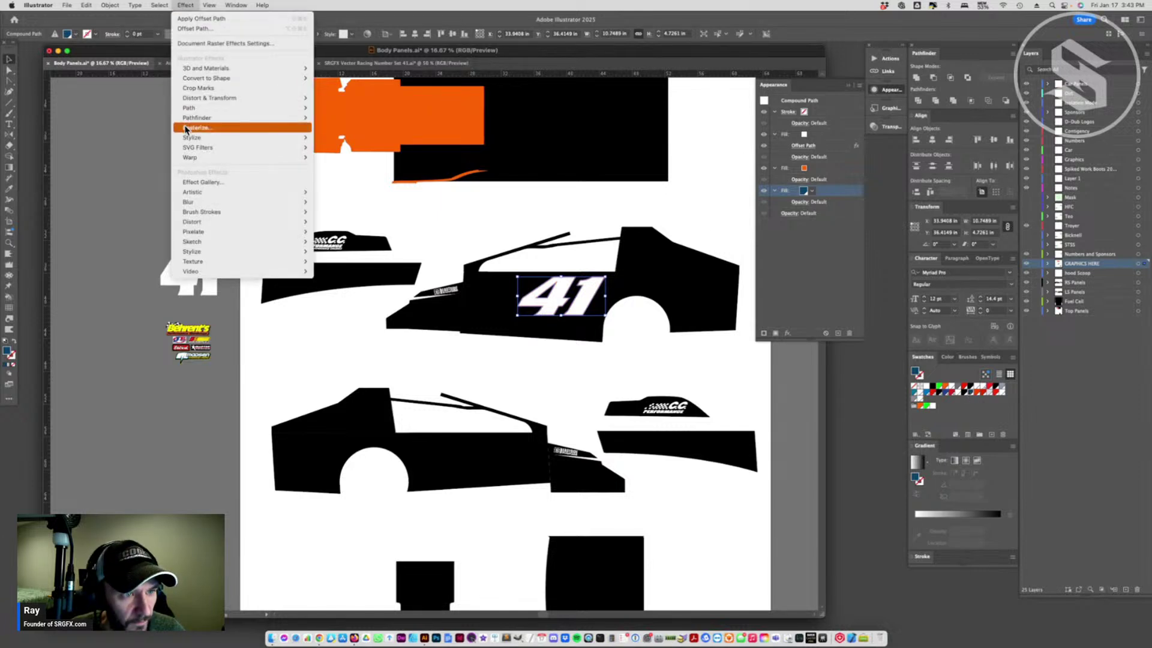
mouse_move(256, 108)
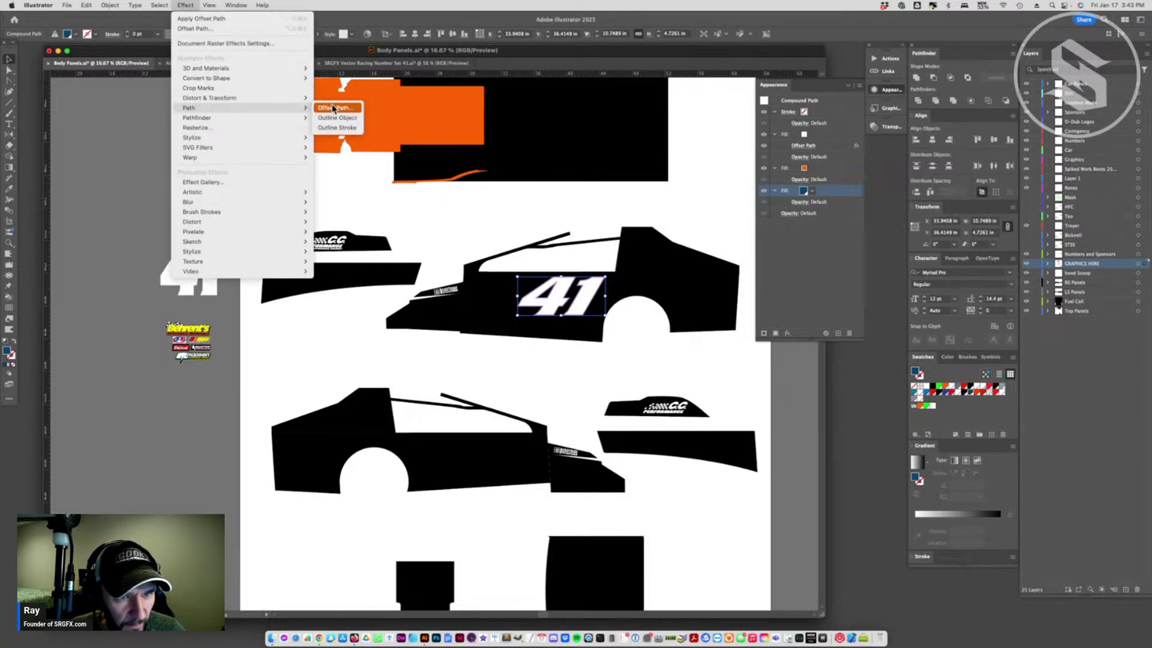
left_click(351, 108)
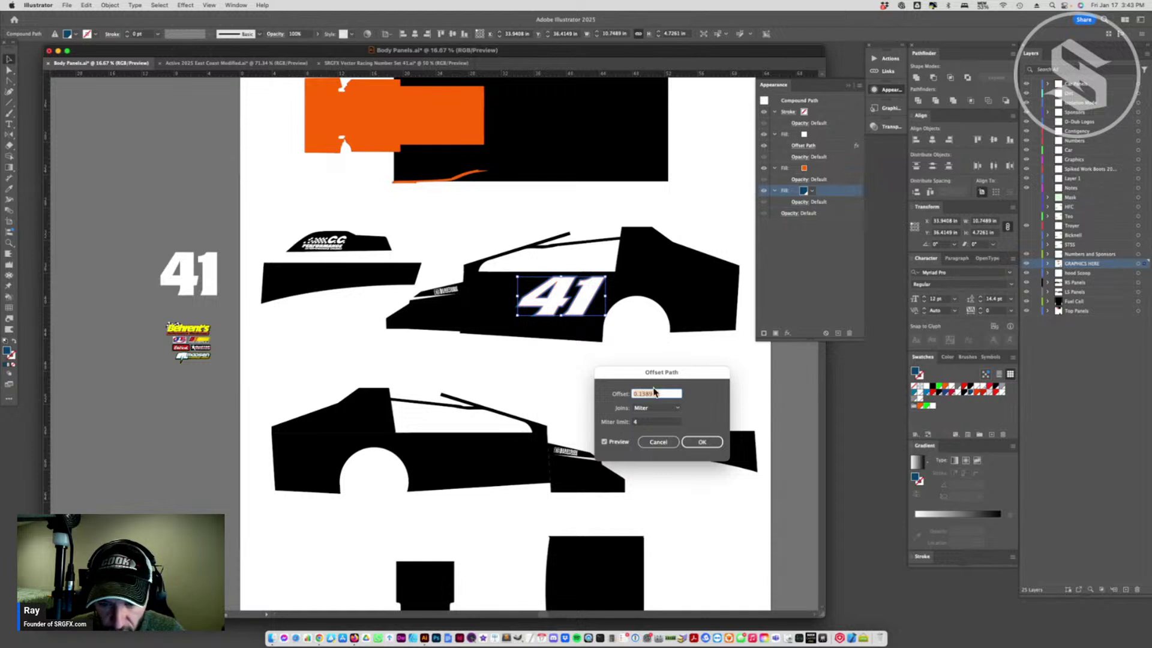
type("0.2")
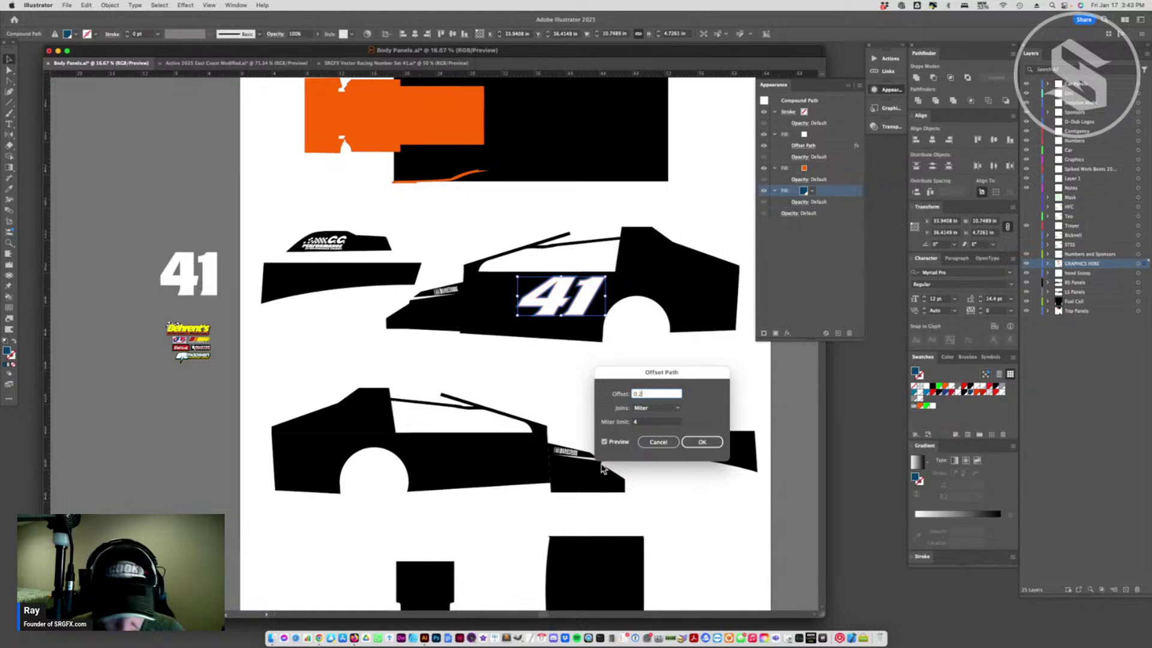
left_click(606, 442)
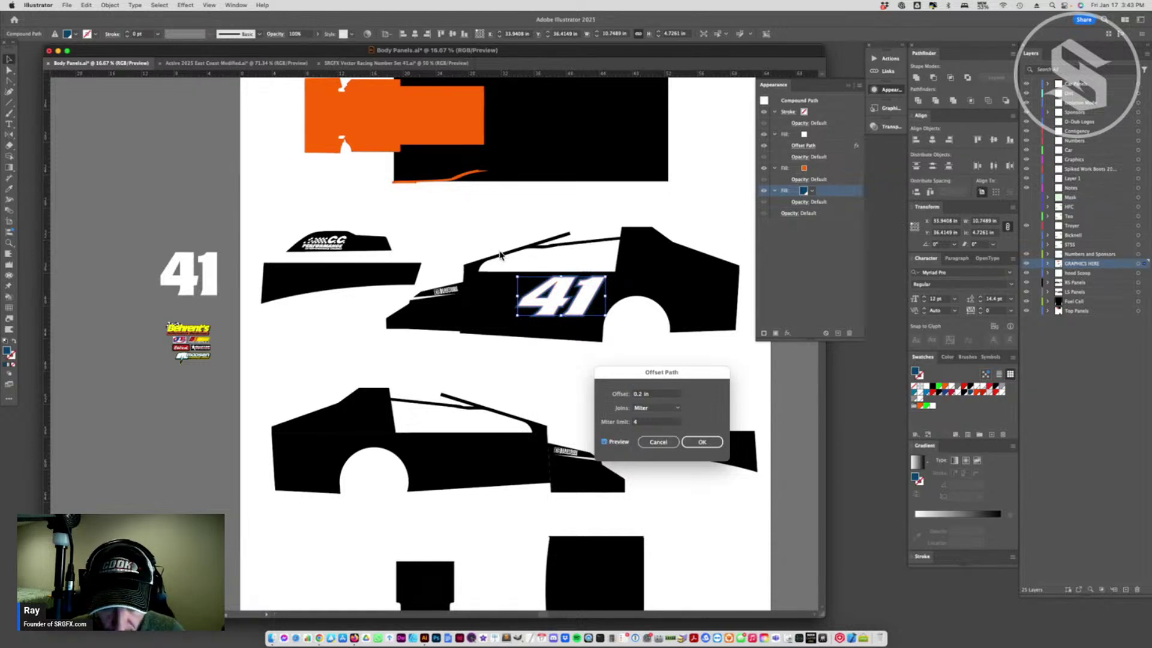
left_click(700, 442)
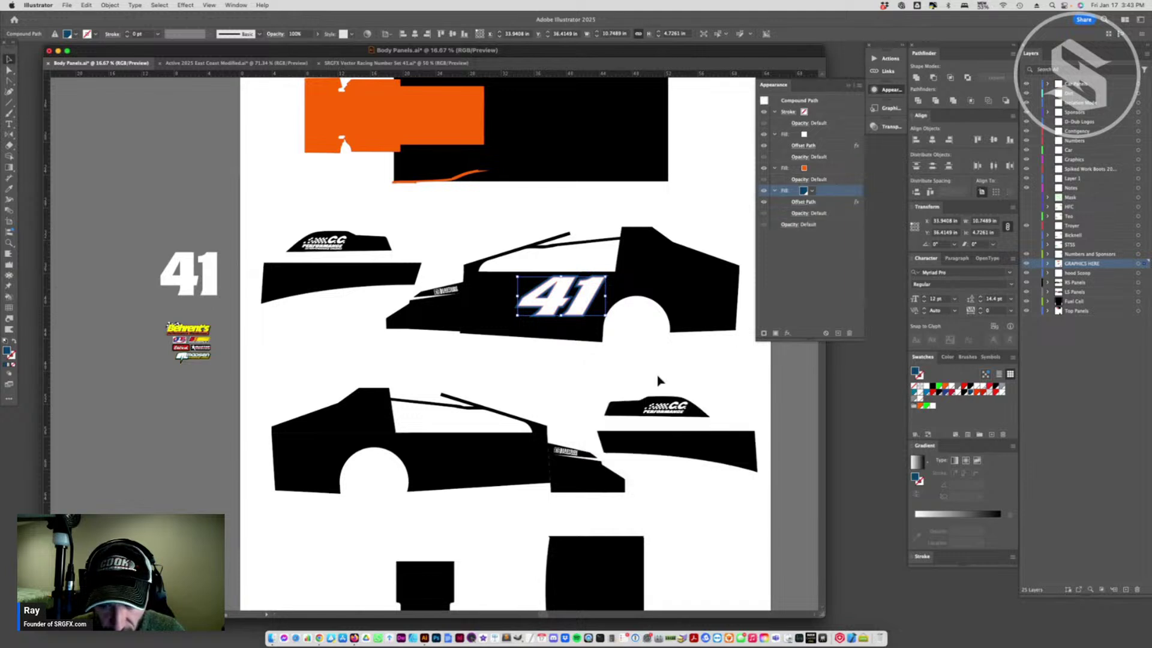
left_click_drag(578, 297, 578, 379)
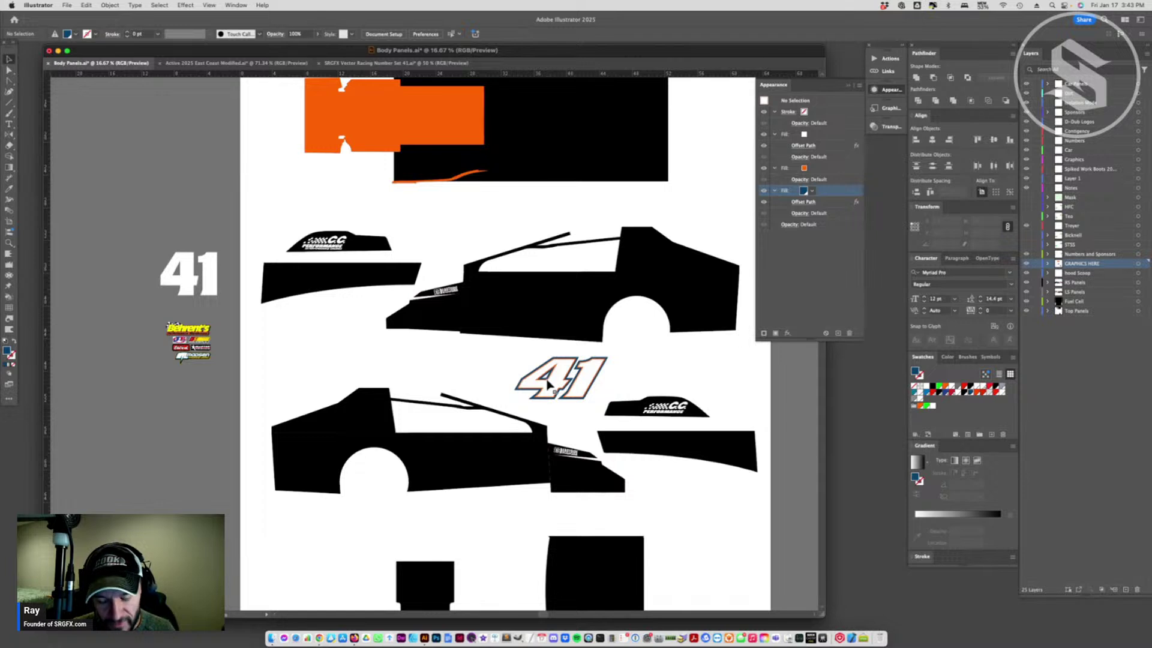
- Try other offset values in the Offset Path effect on the 41's blue bottom fill
left_click(808, 202)
left_click(651, 393)
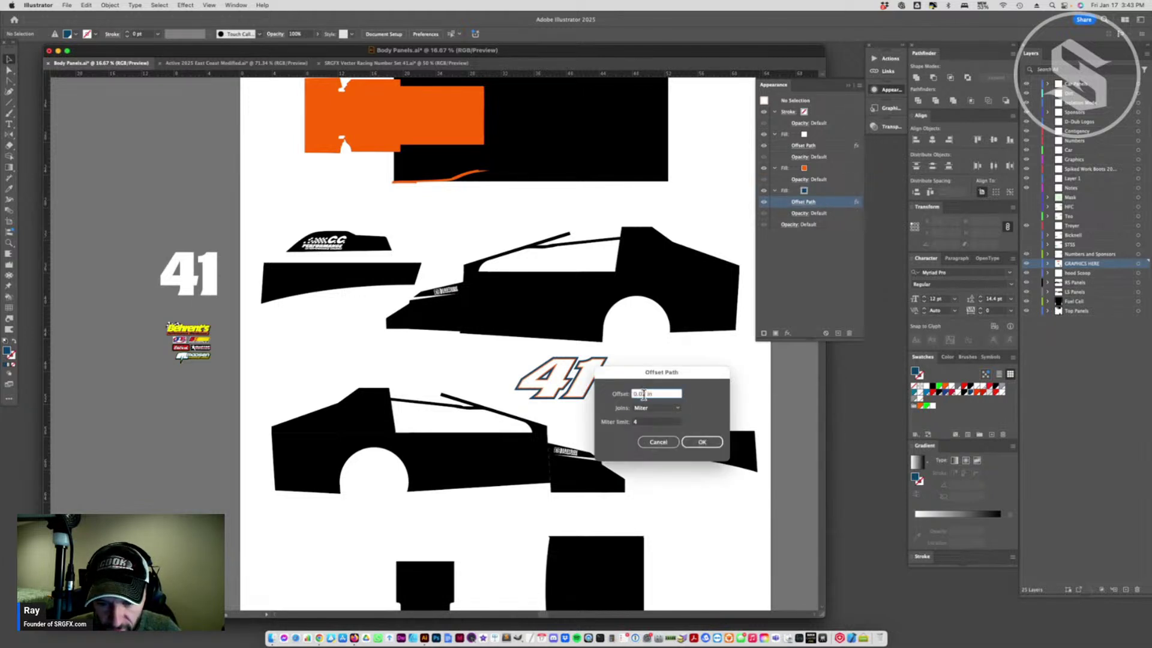
left_click(696, 443)
left_click(563, 363)
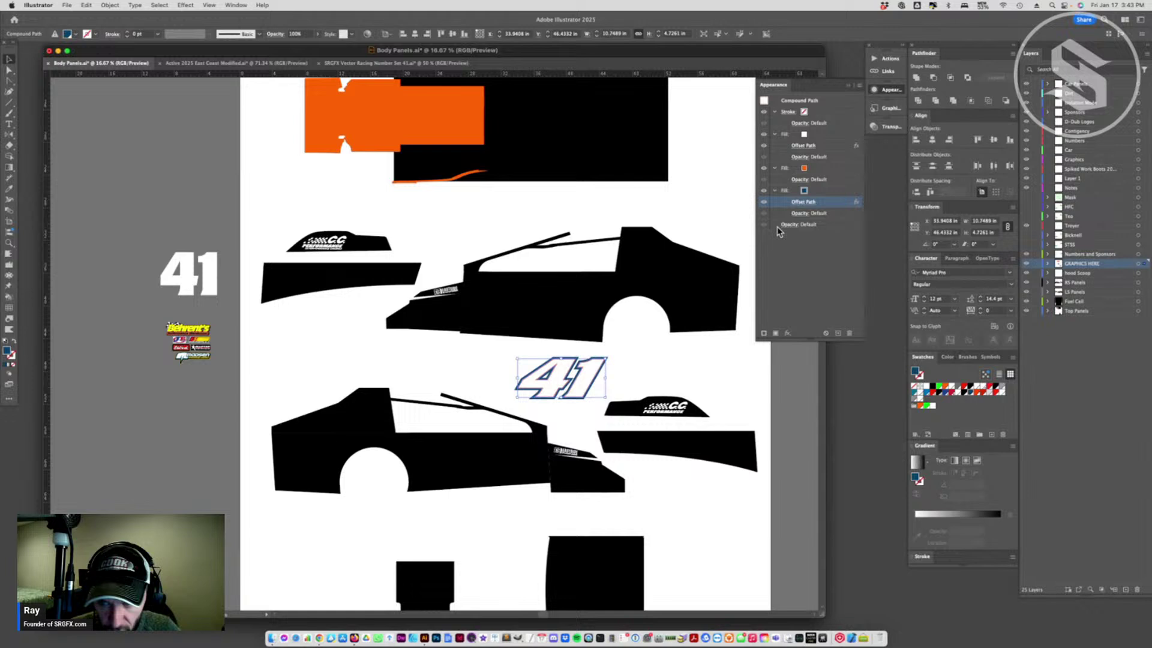
left_click(803, 202)
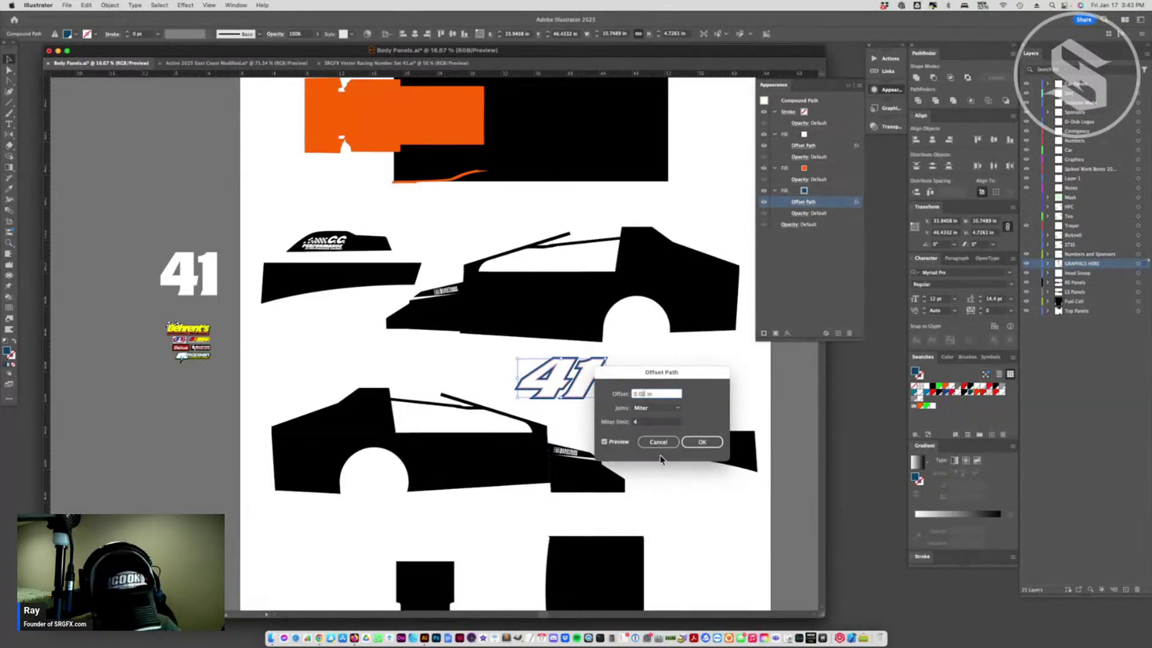
left_click(698, 443)
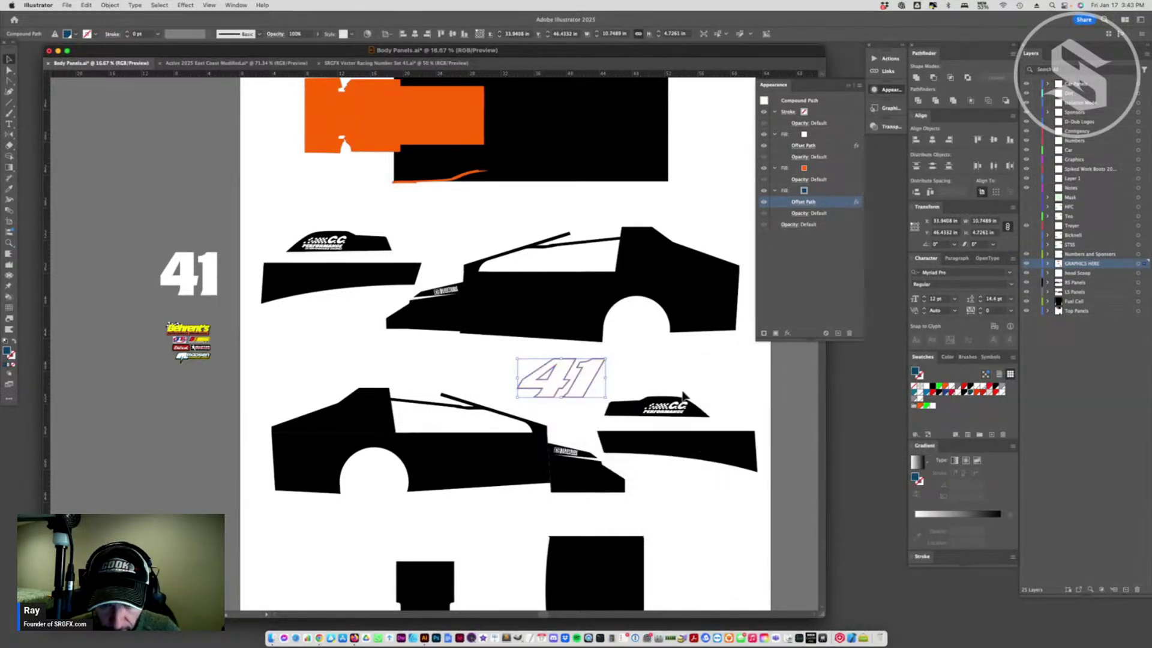
- Set the Offset Path value of the 41's blue bottom fill to 0.4 in
left_click(797, 202)
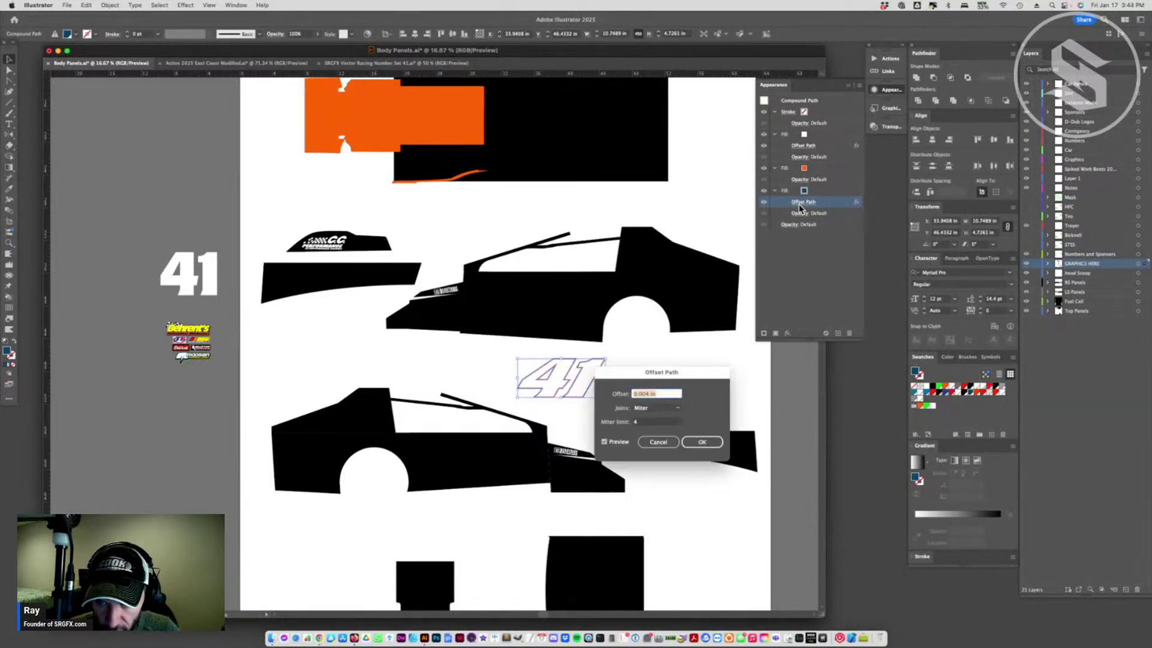
double_click(648, 394)
type("0.4")
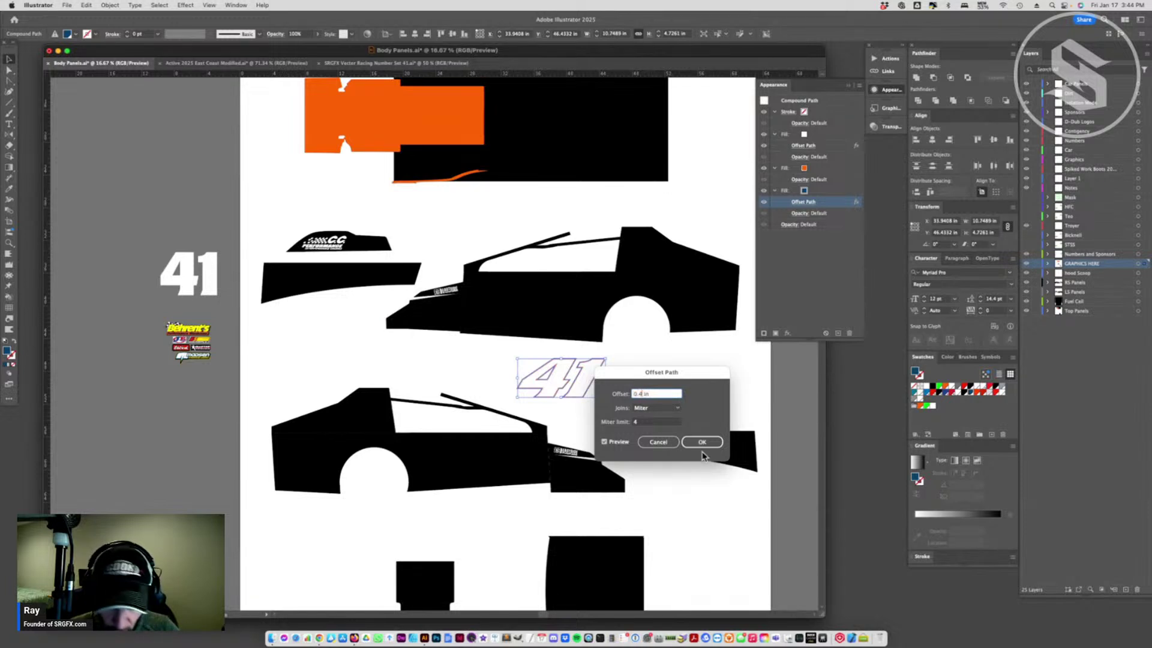
left_click(702, 443)
left_click(664, 360)
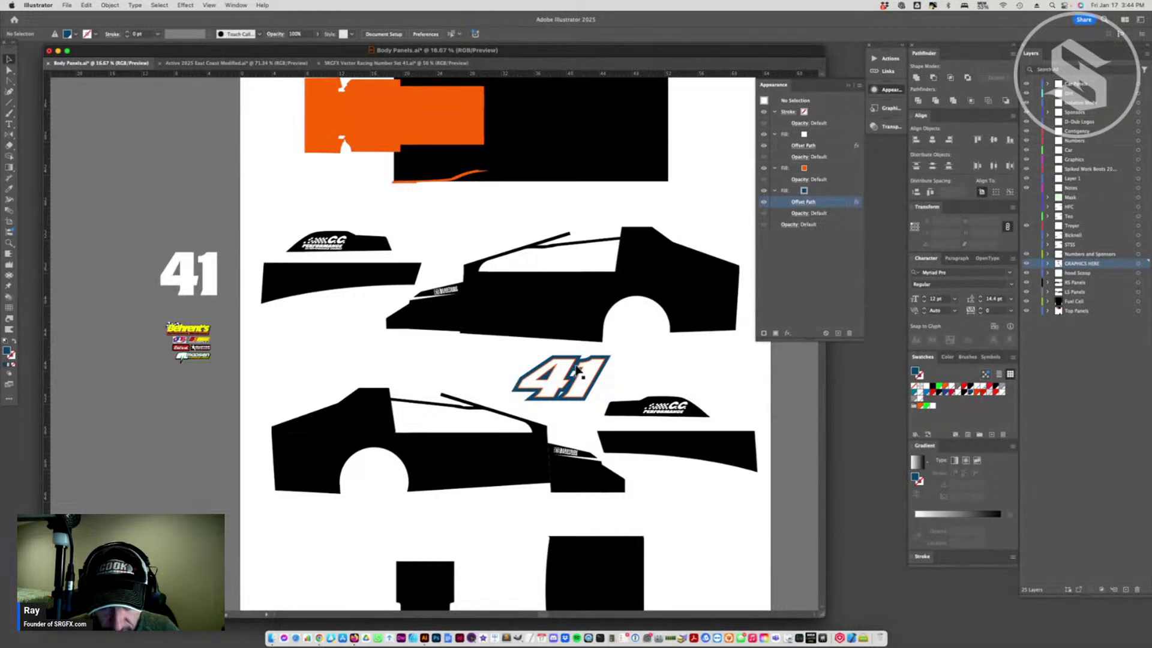
left_click(811, 204)
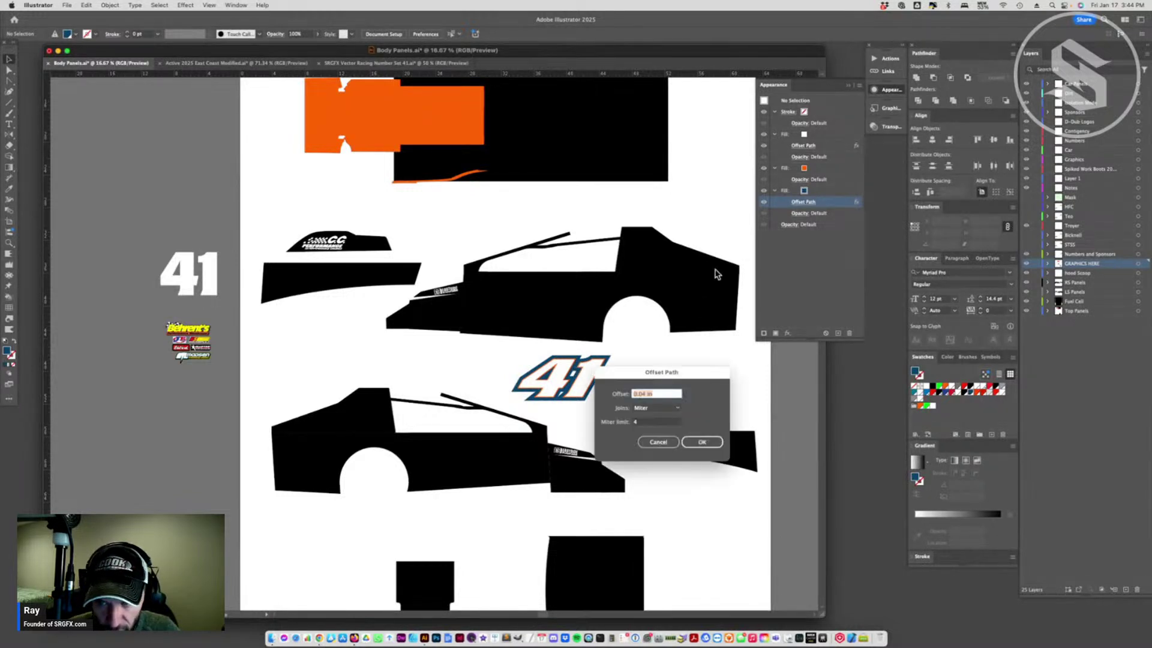
left_click(658, 441)
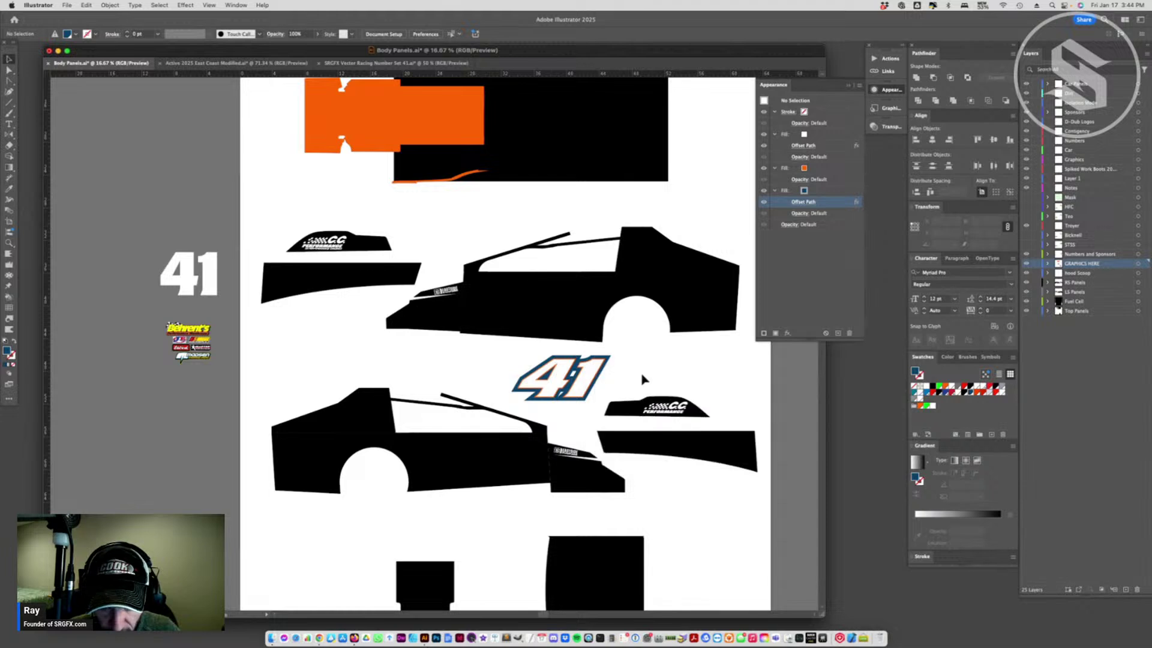
- Adjust the Offset Path effect on the 41's blue bottom fill for a slightly wider blue outline
left_click(591, 372)
left_click(811, 203)
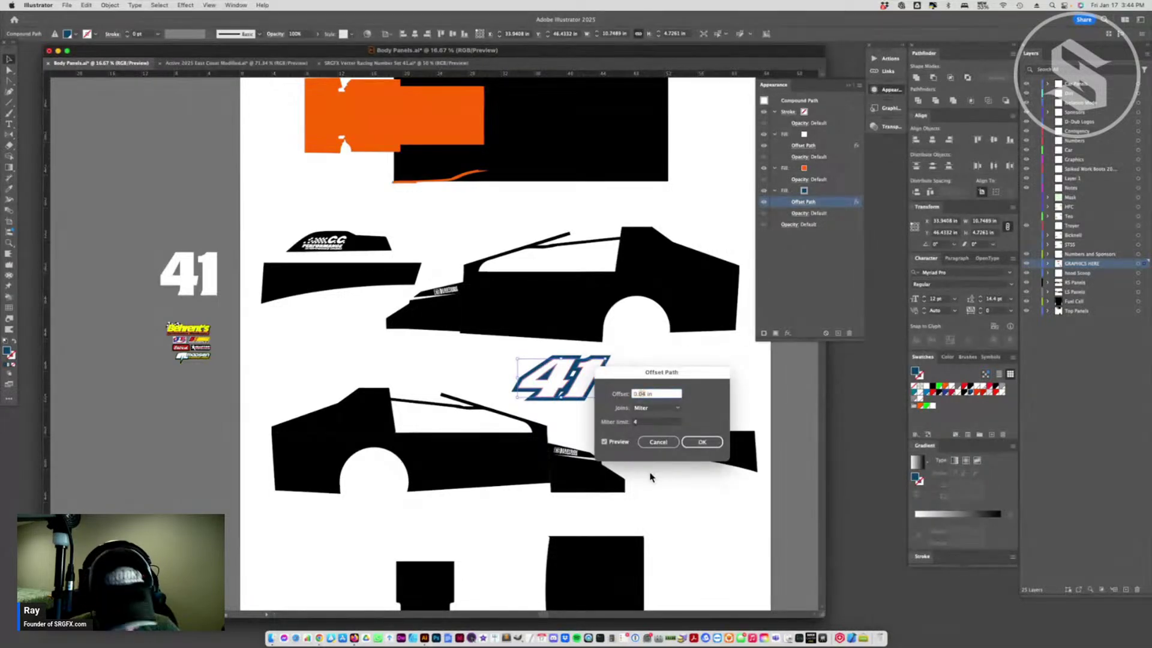
left_click(701, 441)
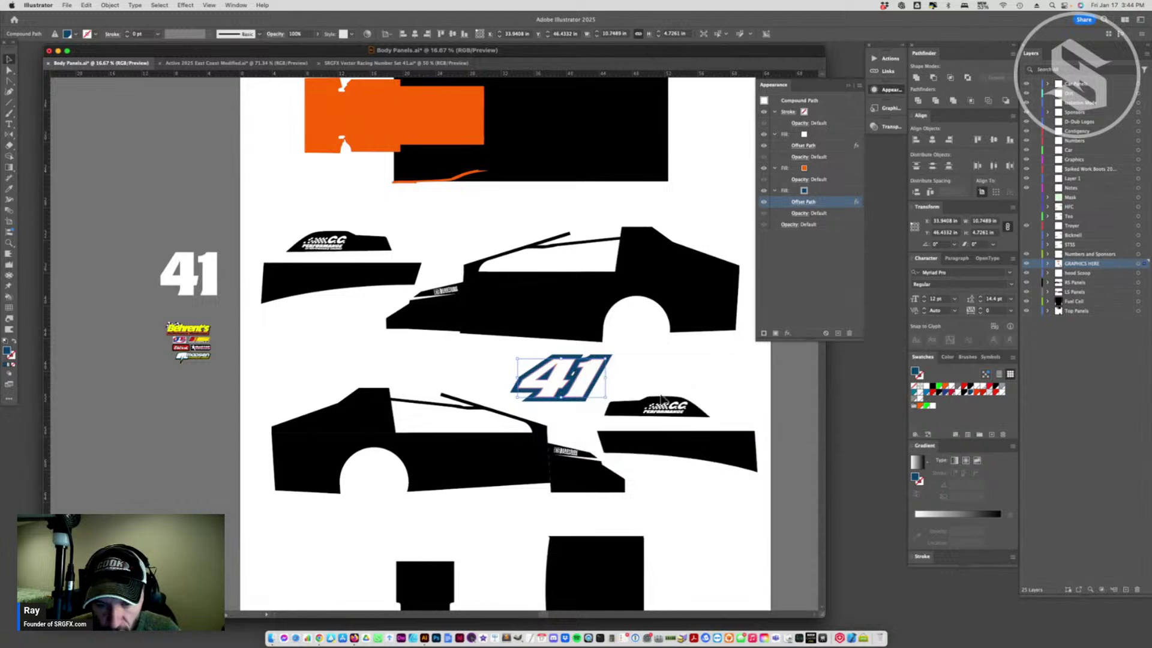
left_click(660, 382)
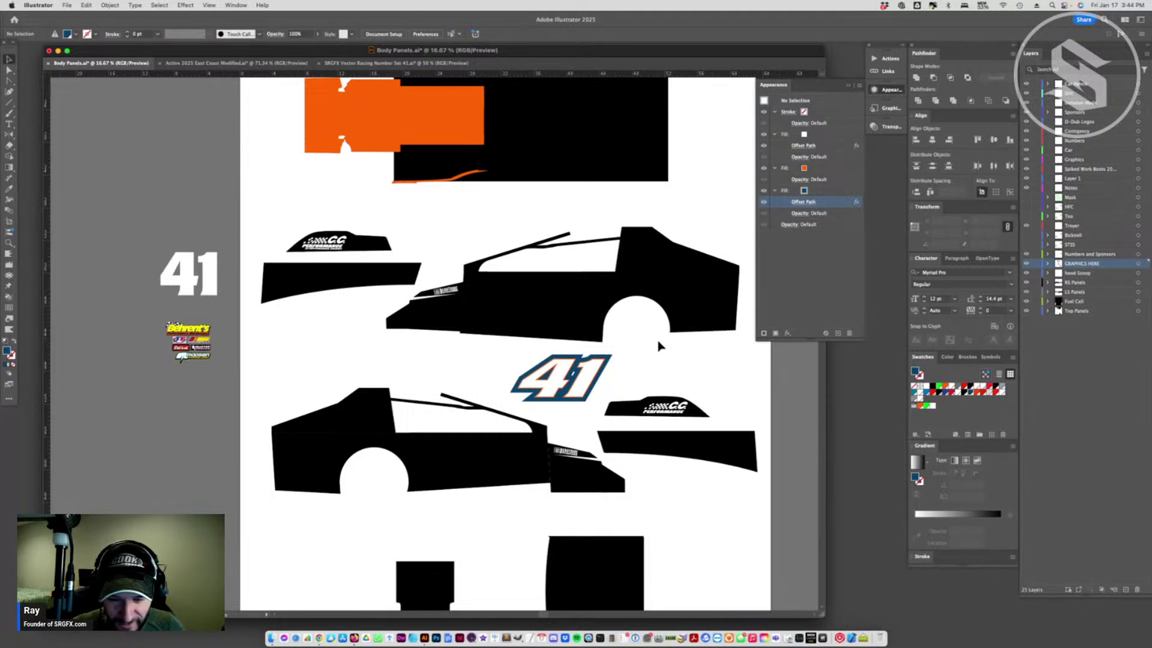
left_click(570, 385)
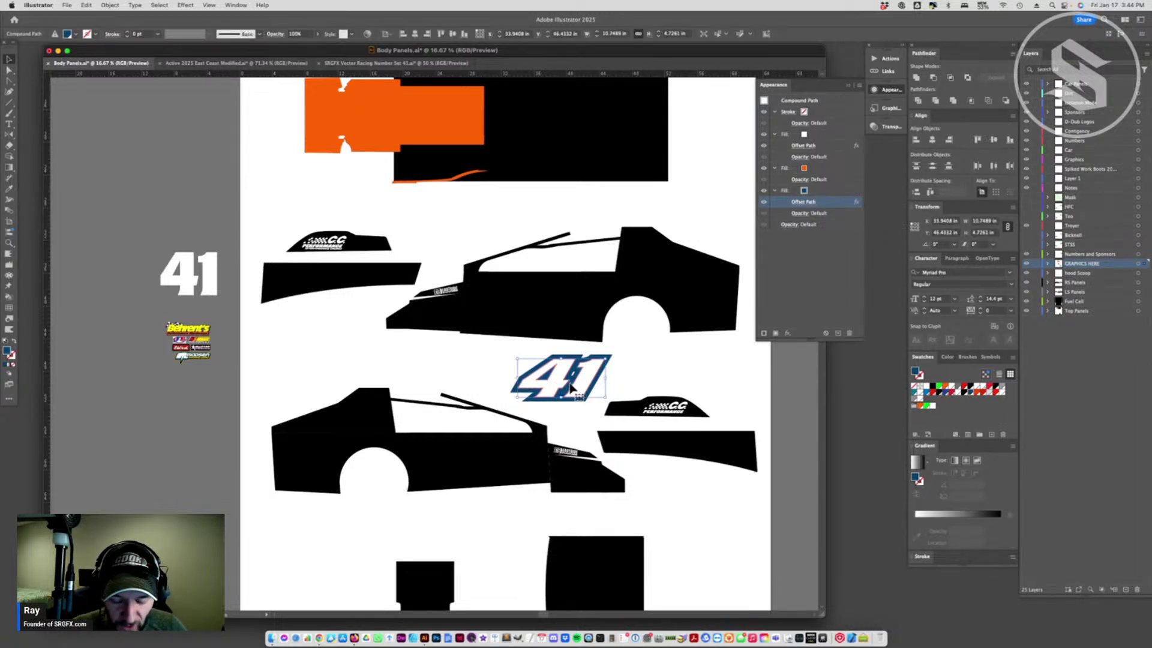
key("super+z")
key("super+shift+z")
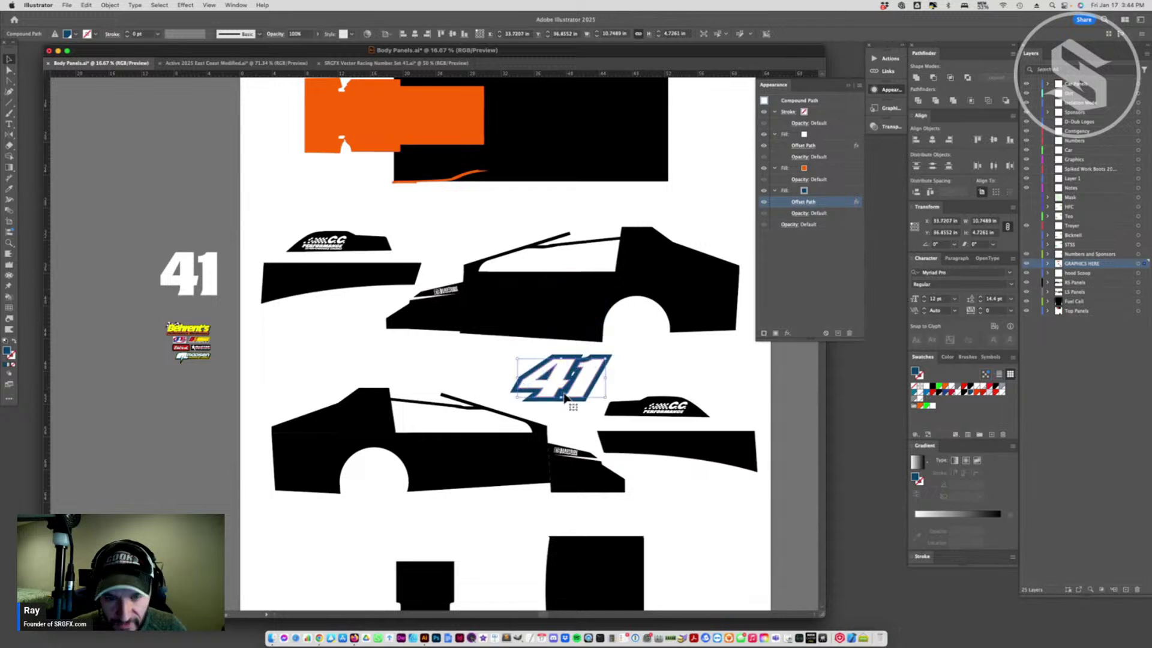
left_click(666, 359)
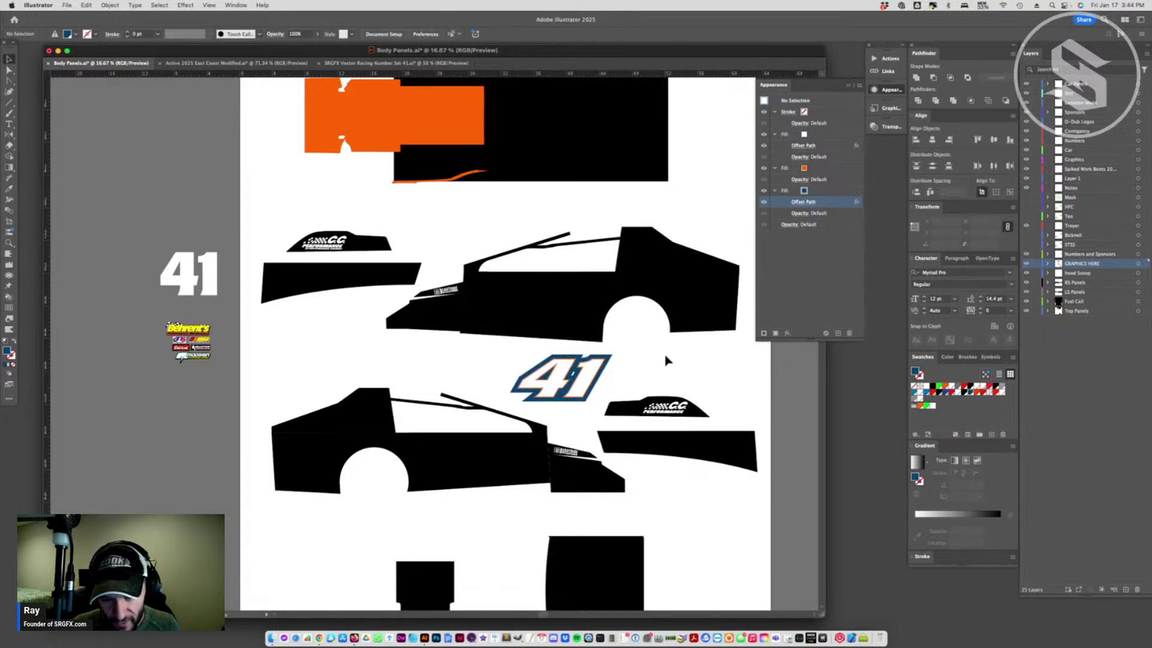
left_click(581, 382)
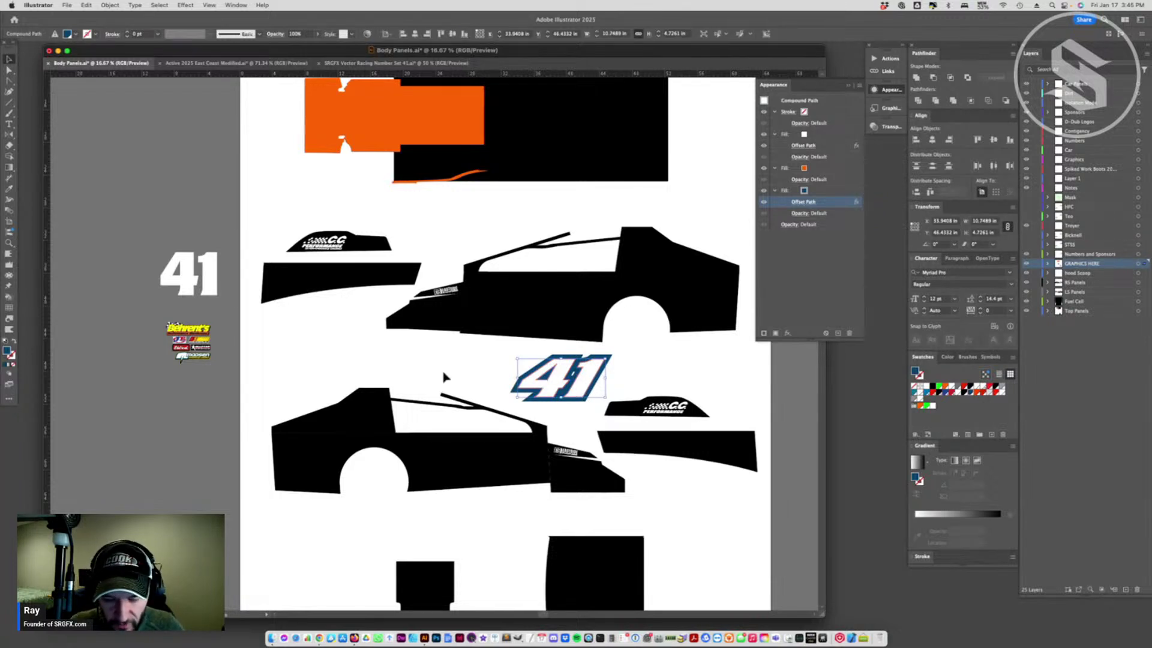
left_click(661, 365)
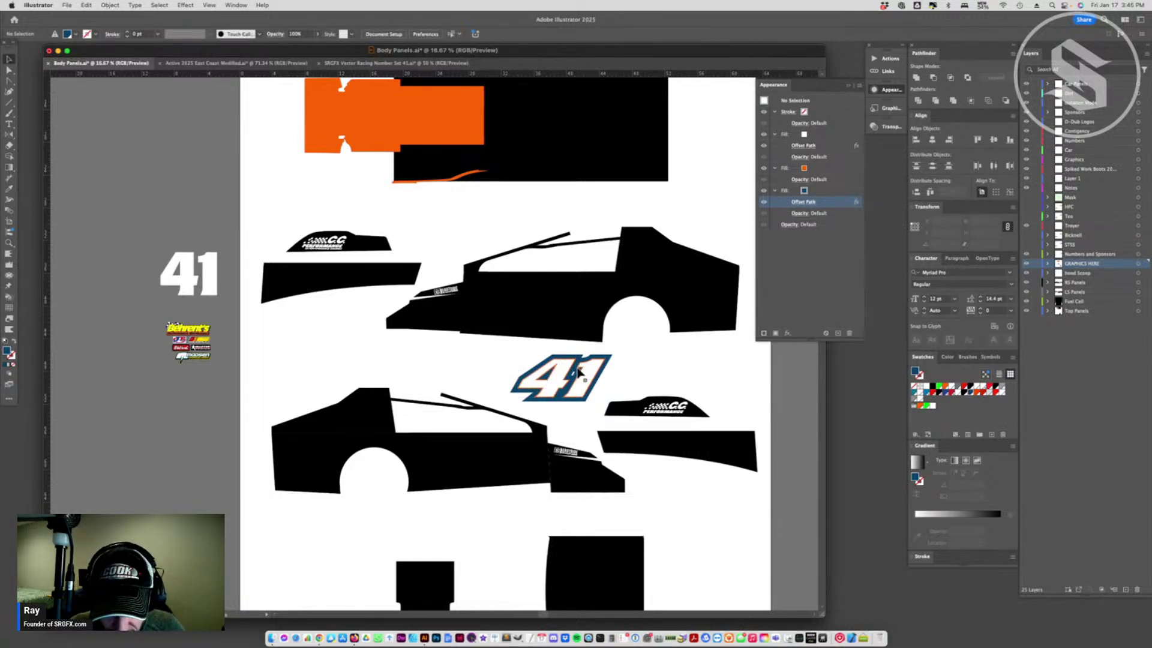
- Move the styled 41 straight up from the white area onto the door of the upper side panel
left_click(579, 379)
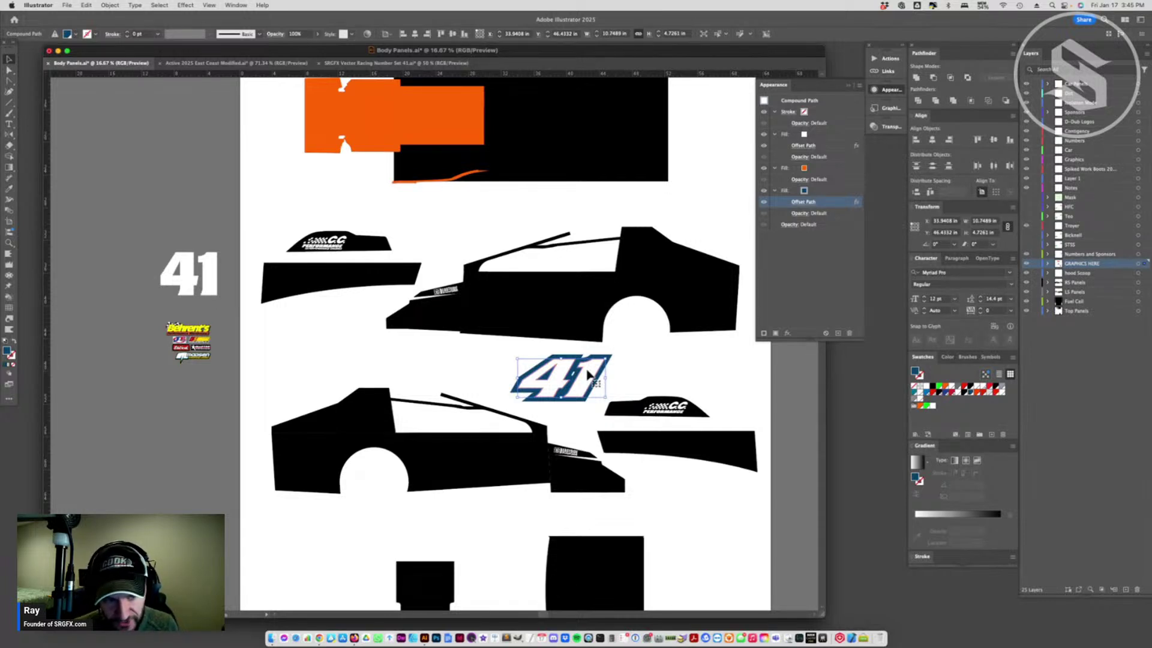
left_click_drag(588, 375, 584, 318)
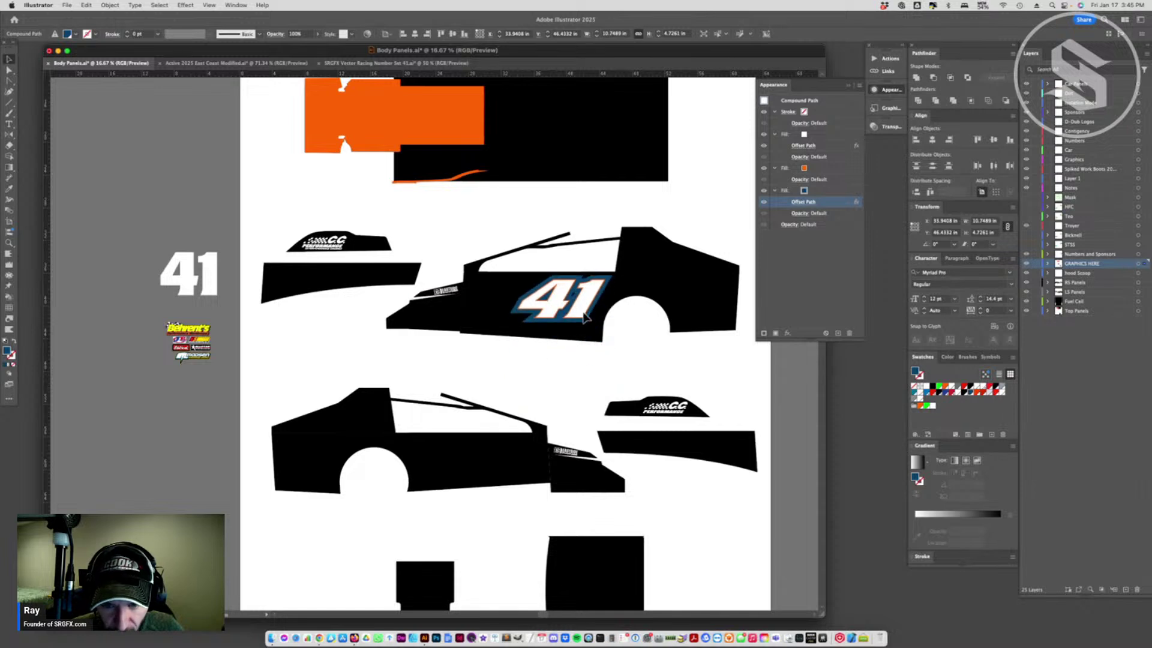
left_click(579, 368)
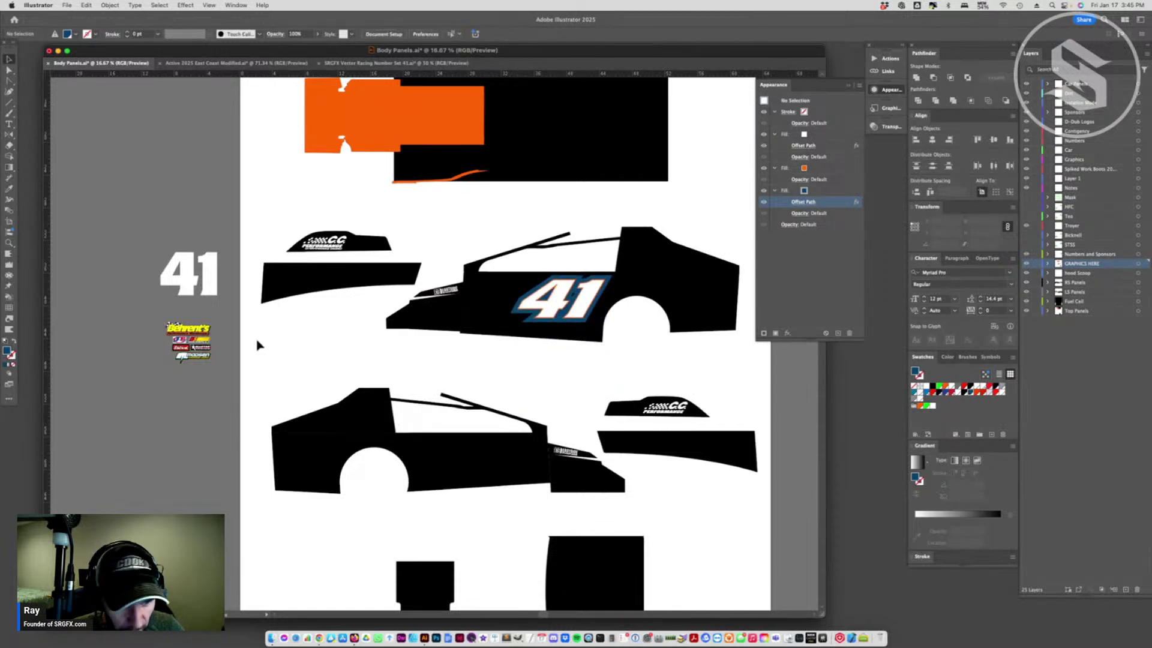
- Move the sponsor logo group and the contingency strip from beside the artboard onto the upper side panel around the 41
scroll(319, 368, "right", 5)
left_click(662, 225)
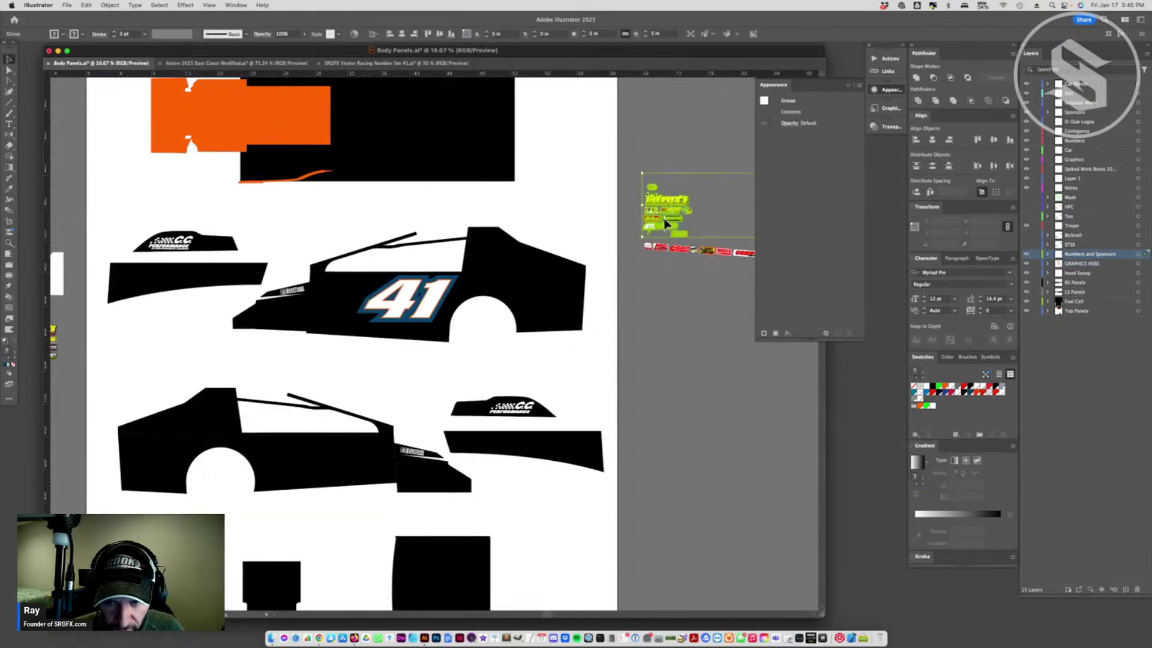
left_click_drag(663, 225, 331, 305)
left_click(582, 344)
left_click_drag(735, 252, 404, 337)
left_click(482, 291)
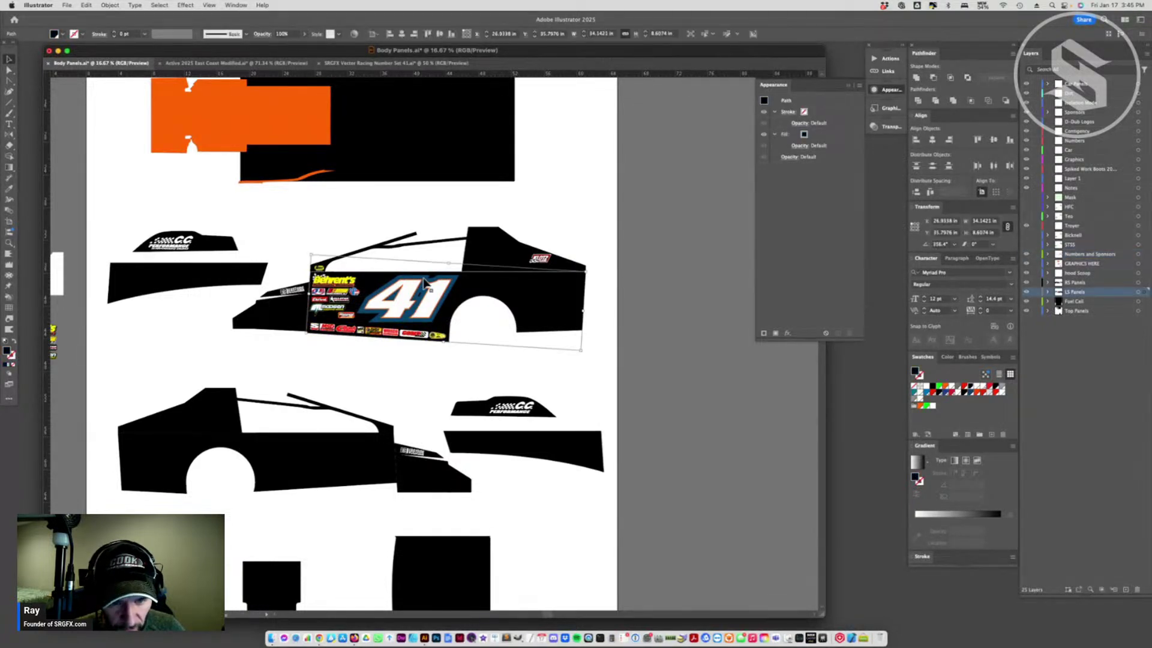
- Compare the side panel's number and sponsor layout with the car in the Active 2025 East Coast Modified document
left_click(258, 65)
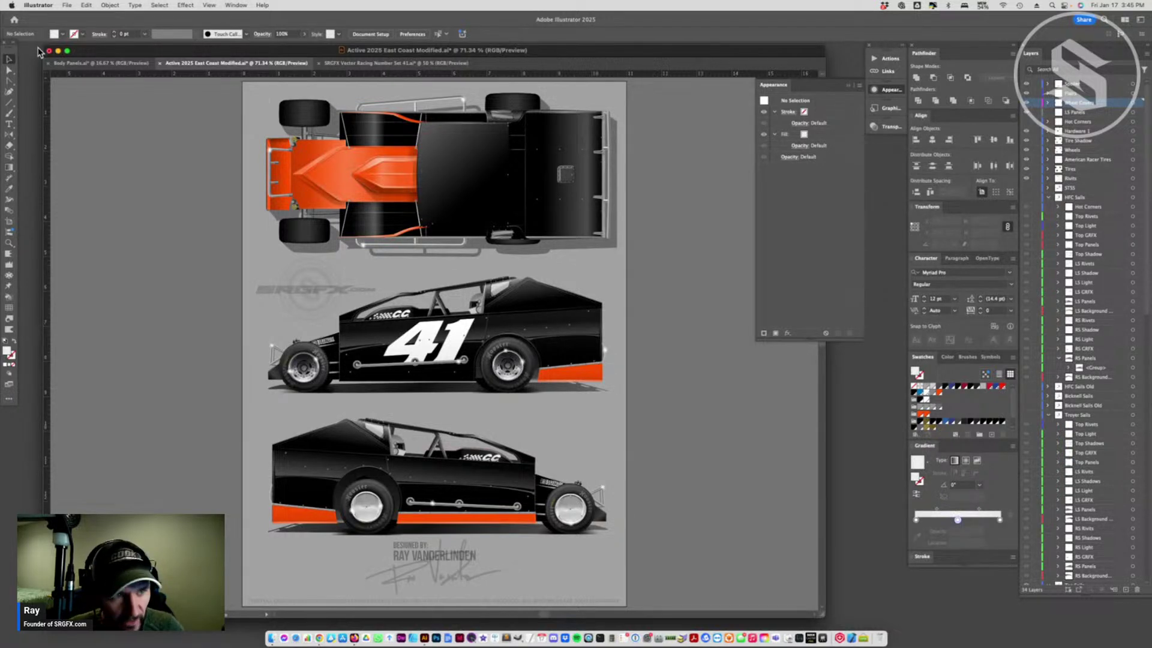
left_click(100, 63)
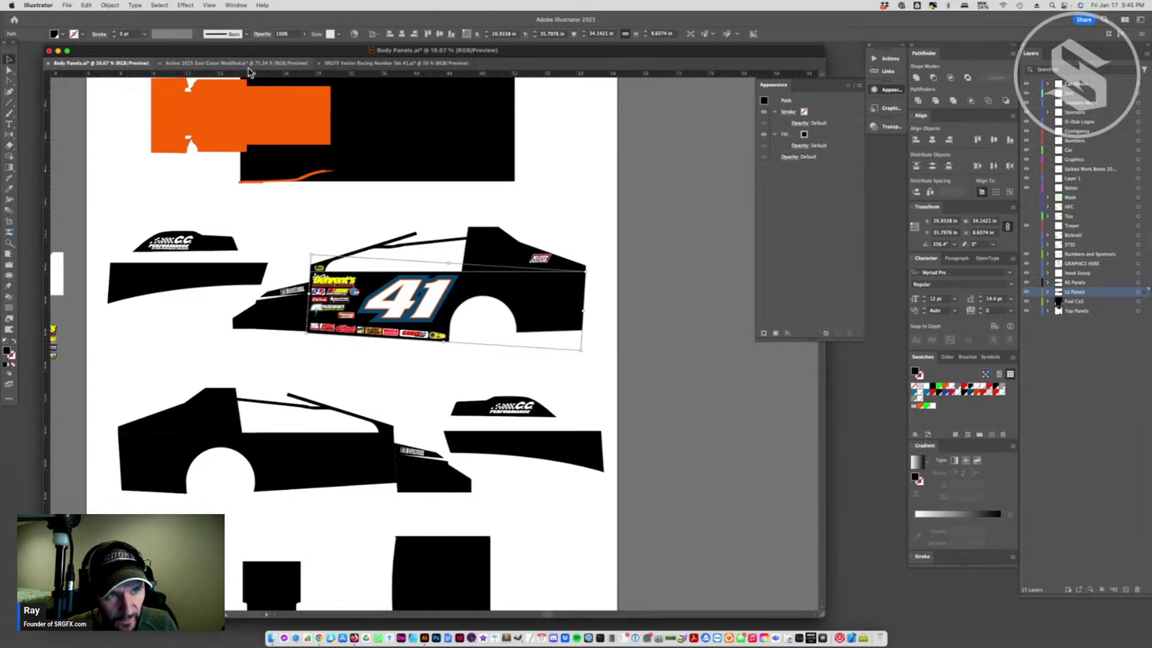
left_click(251, 63)
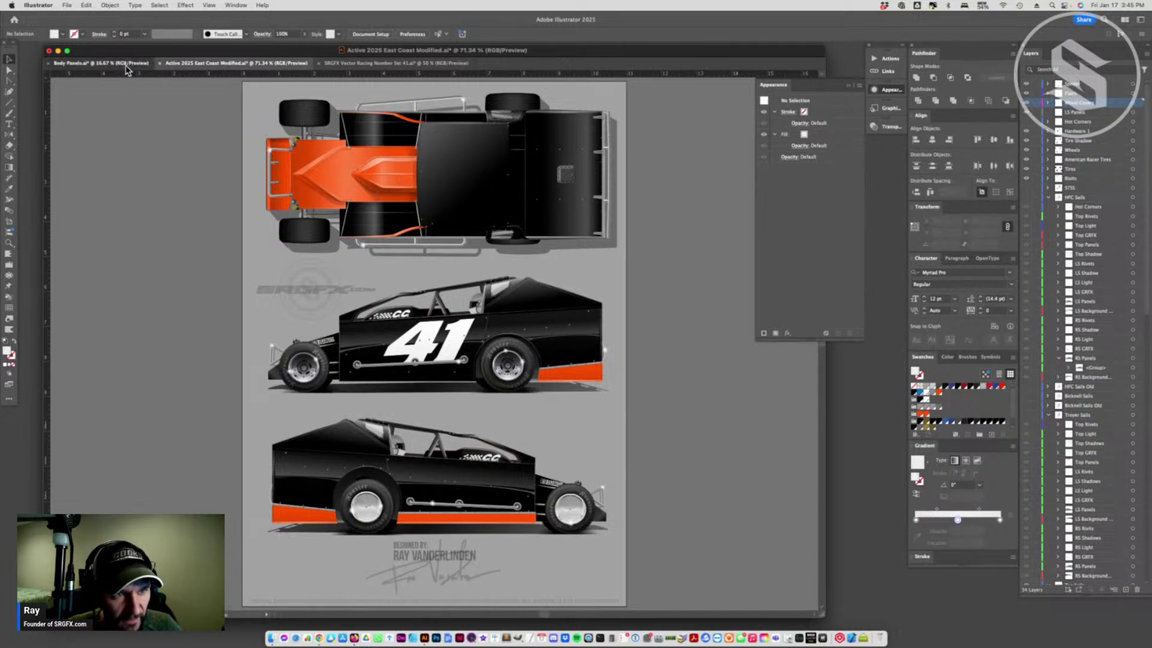
left_click(99, 63)
left_click(382, 377)
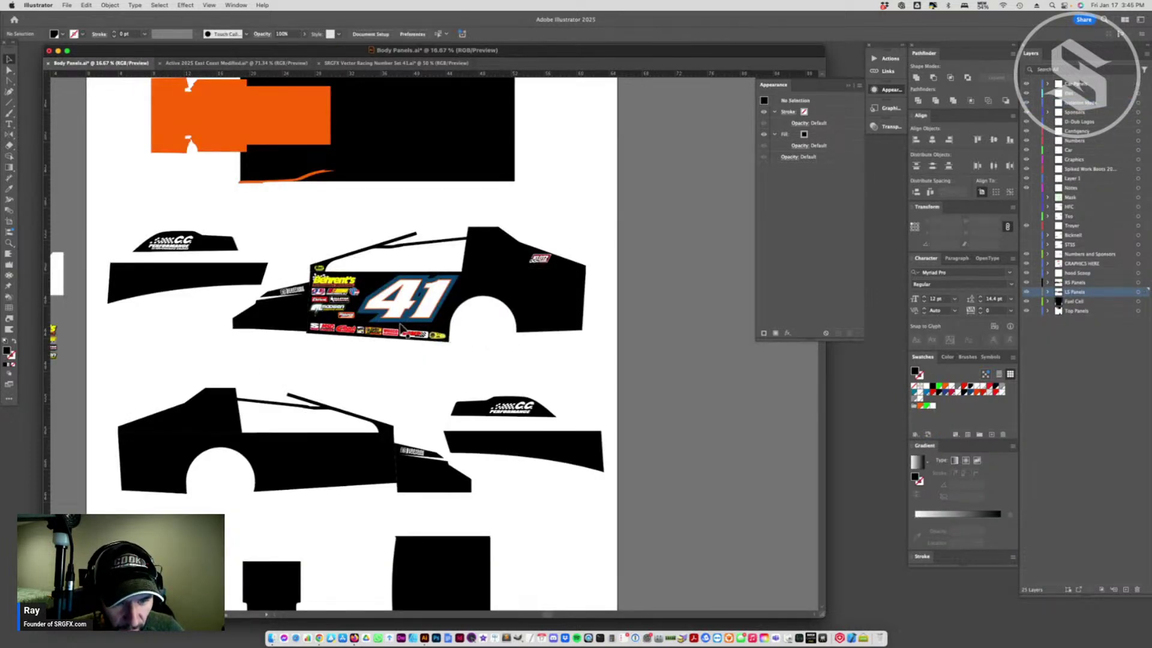
left_click(431, 311)
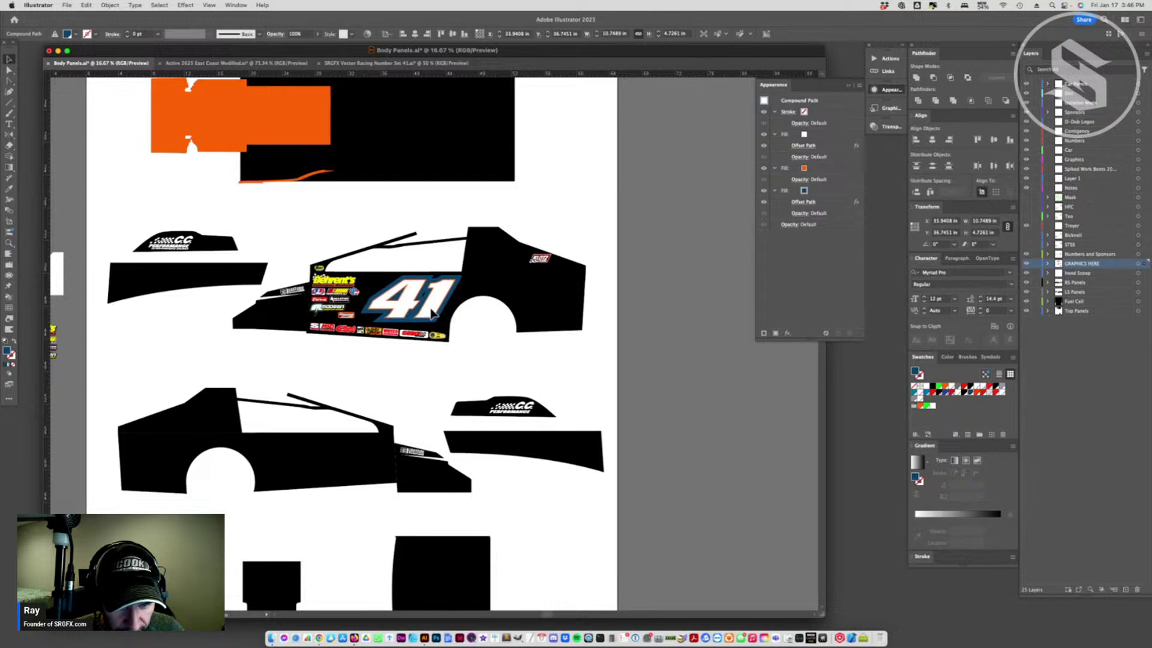
left_click(429, 369)
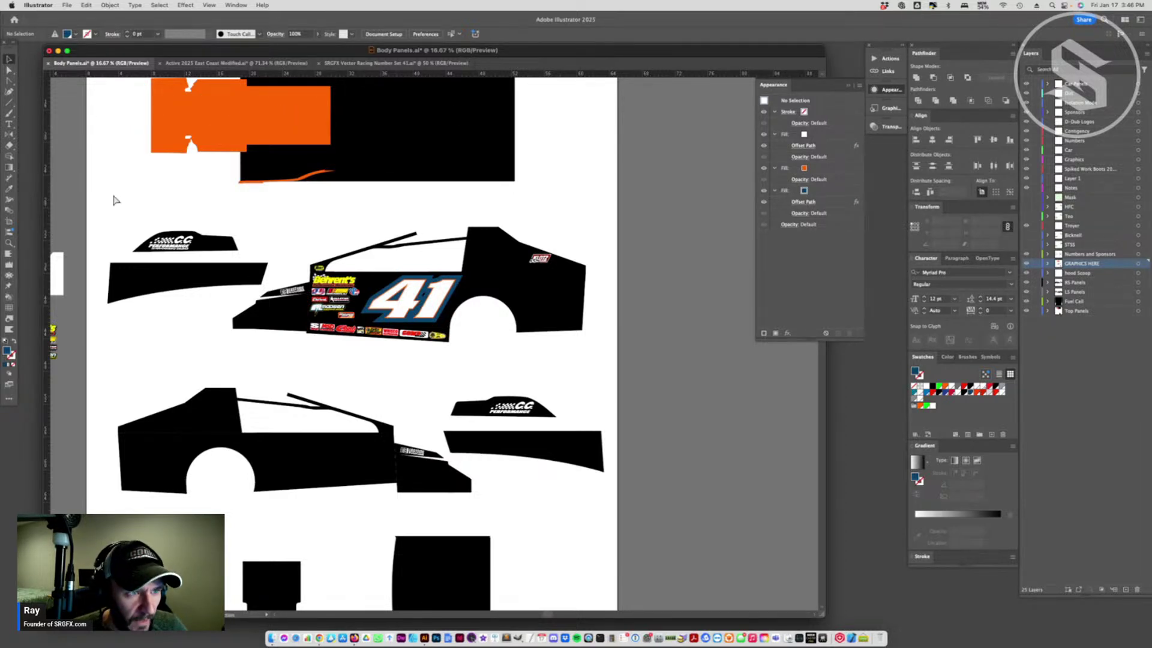
- Switch to Finder and open SRGFX Sponsor Template Pack 5.ai from the pack's Legacy folder in Illustrator
key("super+Tab")
left_click(276, 326)
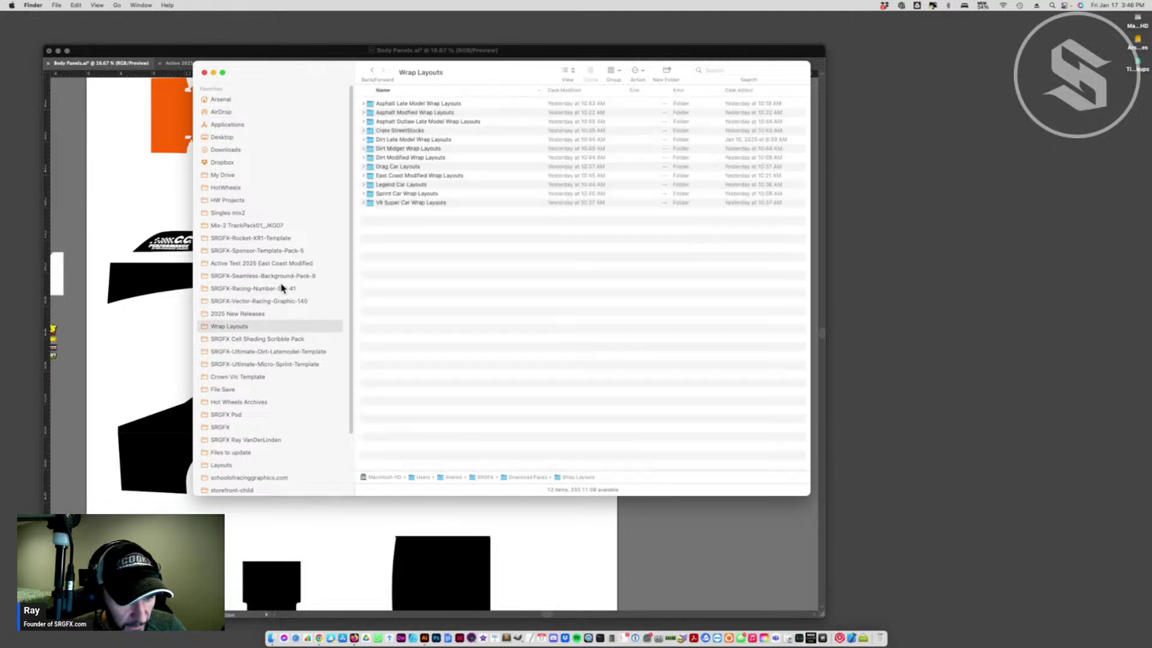
left_click(263, 252)
left_click(403, 141)
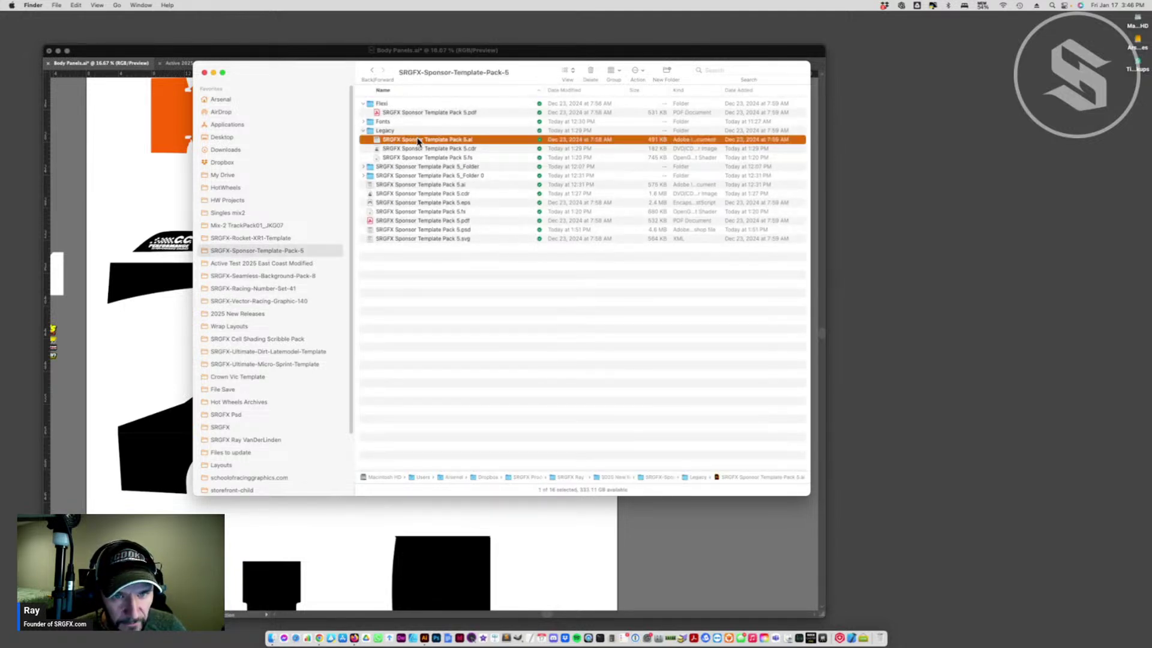
key("super+Tab")
left_click_drag(418, 142, 418, 141)
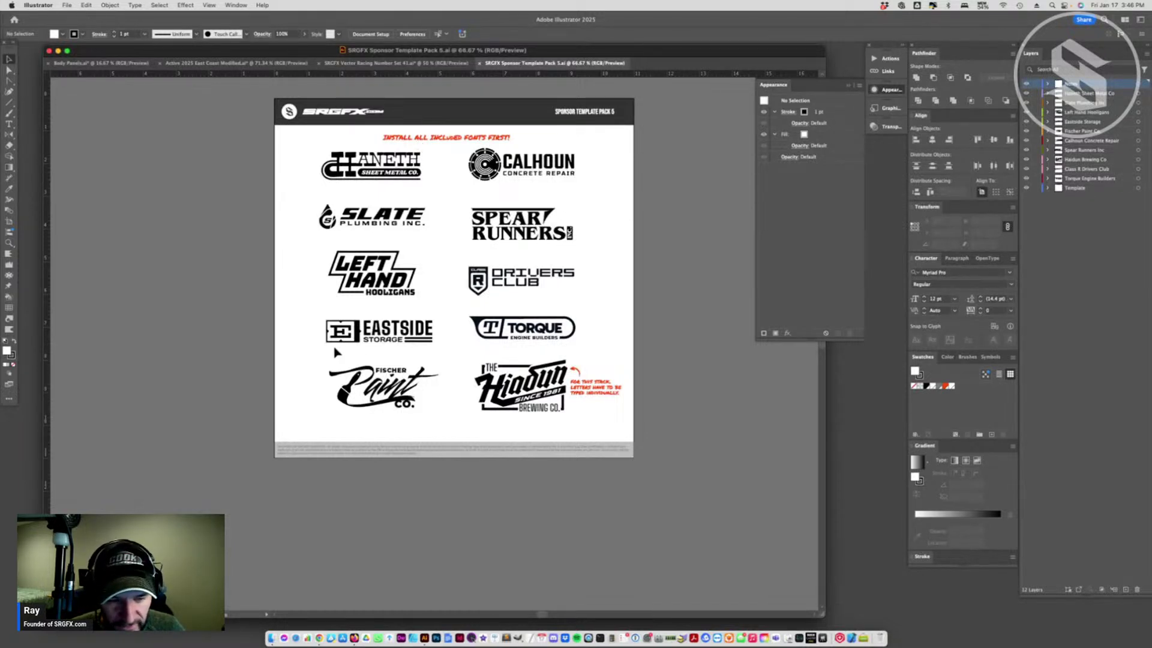
left_click(503, 335)
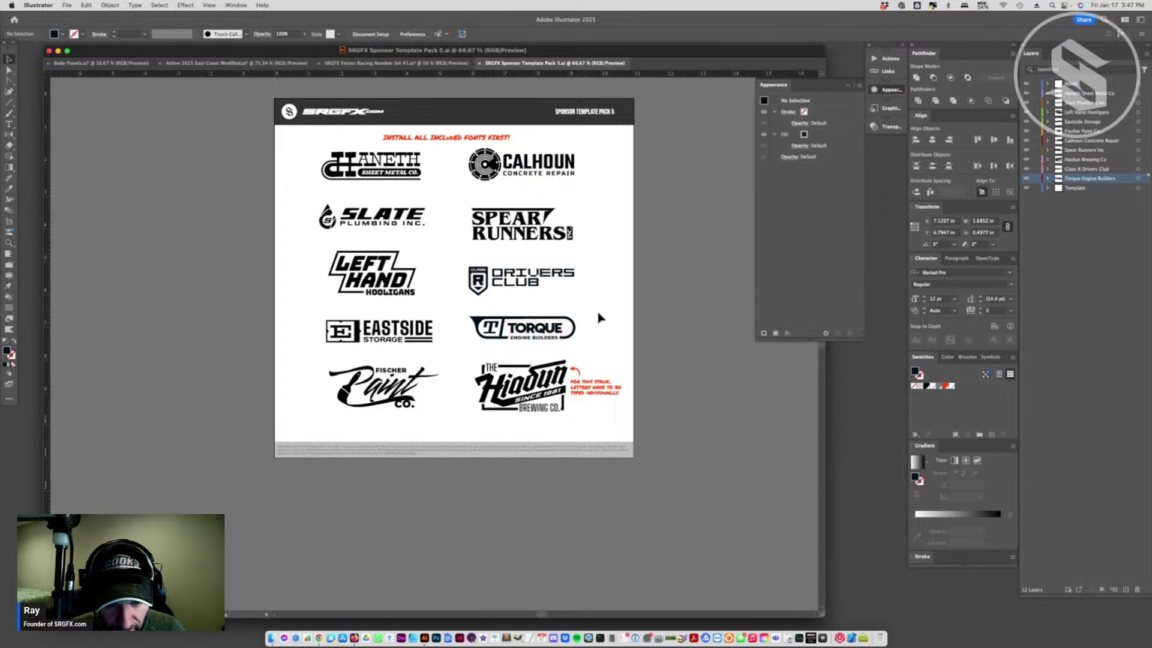
left_click(549, 357)
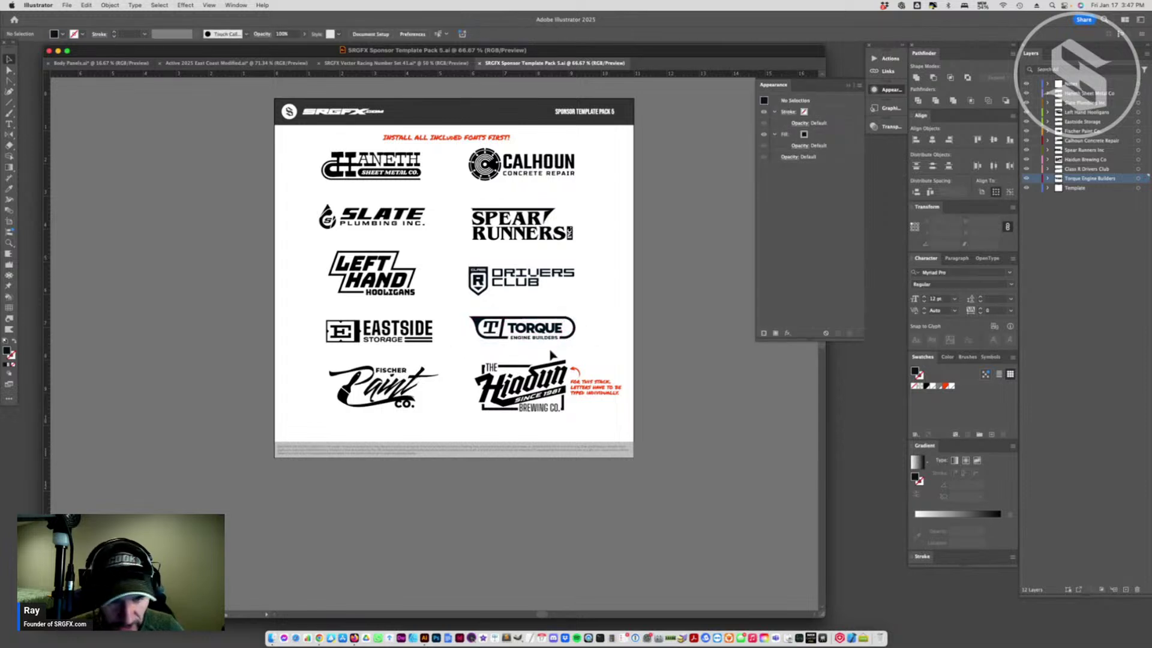
left_click(547, 324)
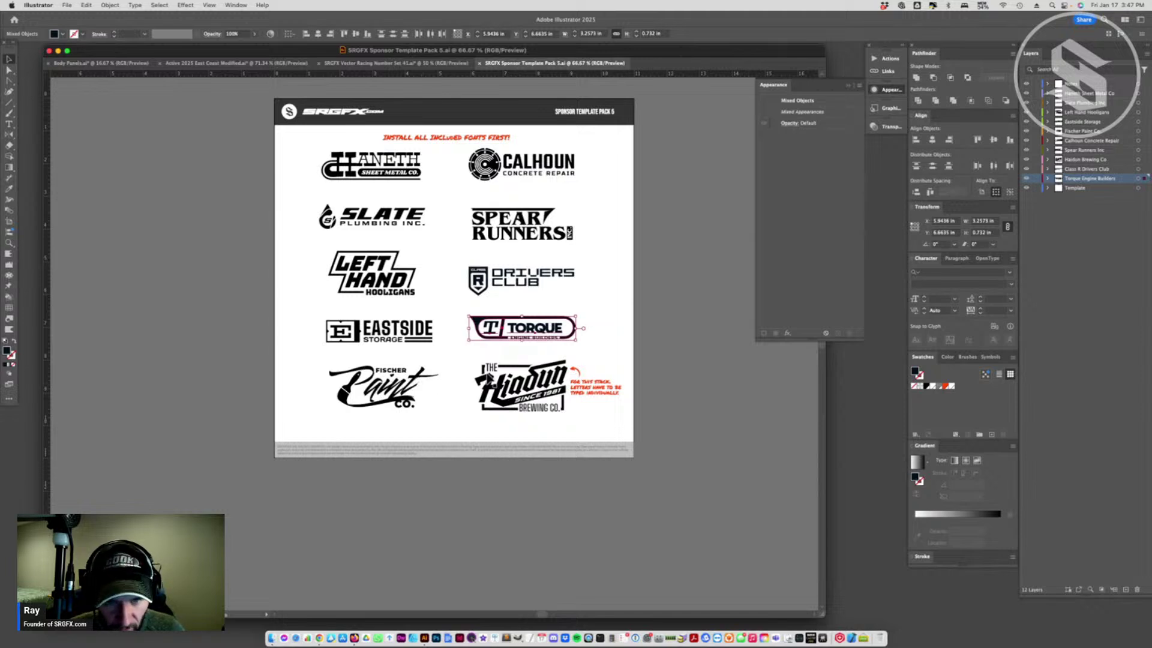
- Copy the Slate Plumbing Inc. logo into Body Panels.ai and place it on the upper panel's rear quarter, enlarged to about 14.4 in wide
left_click_drag(371, 225, 186, 254)
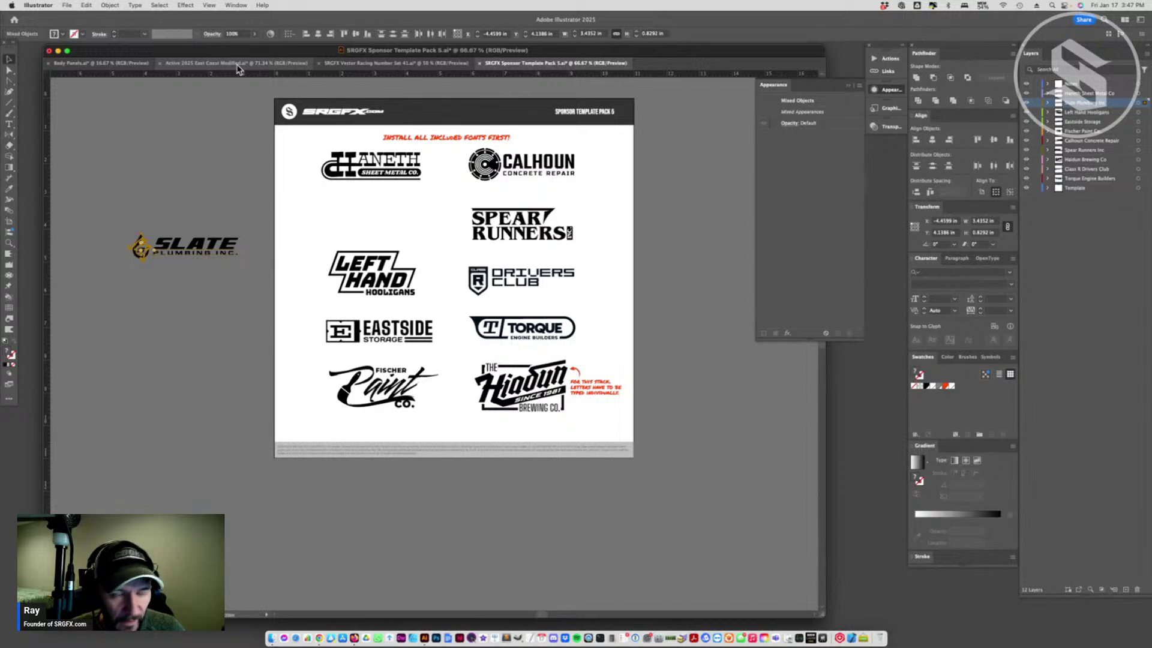
left_click(161, 65)
left_click(133, 63)
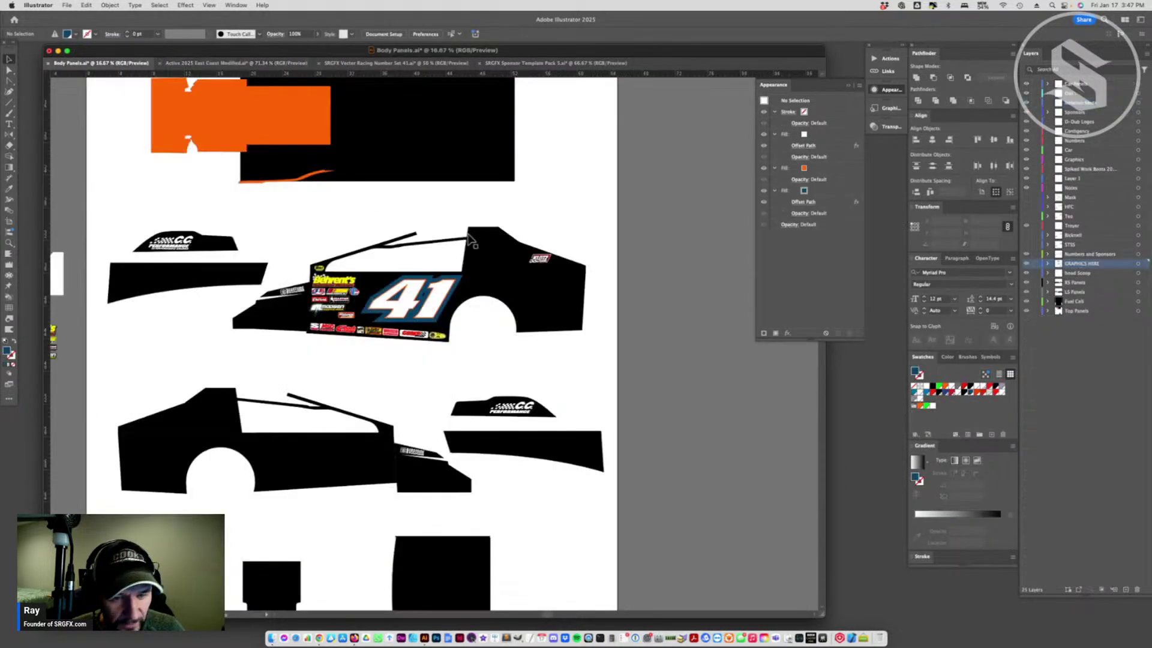
key("cmd+v")
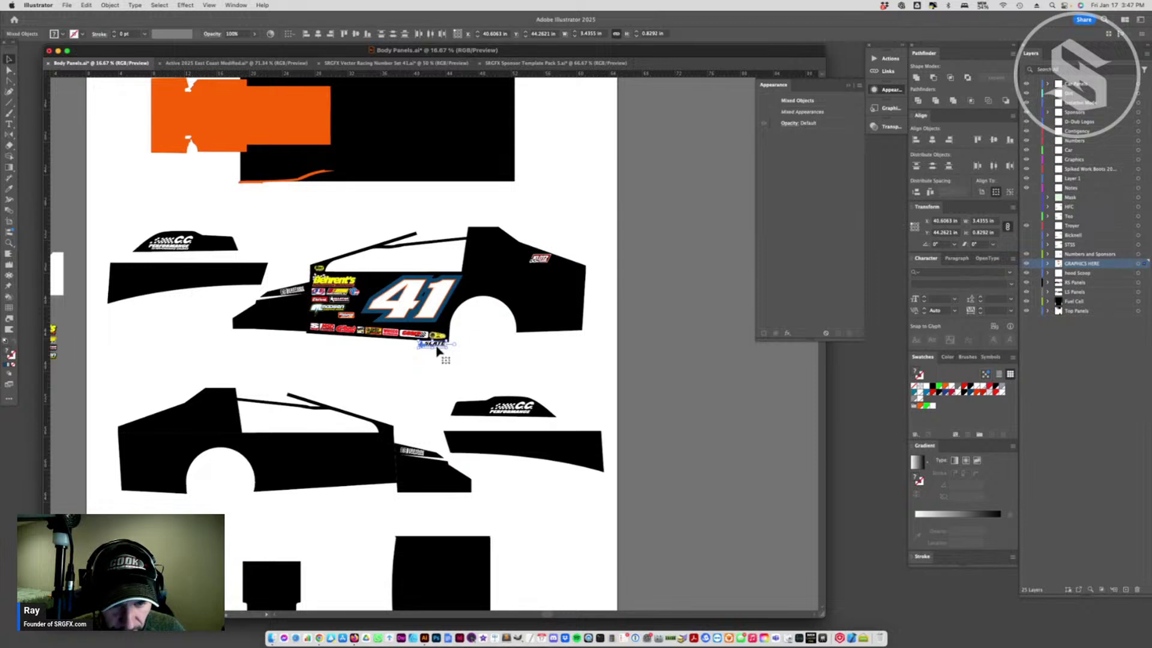
left_click_drag(437, 351, 588, 284)
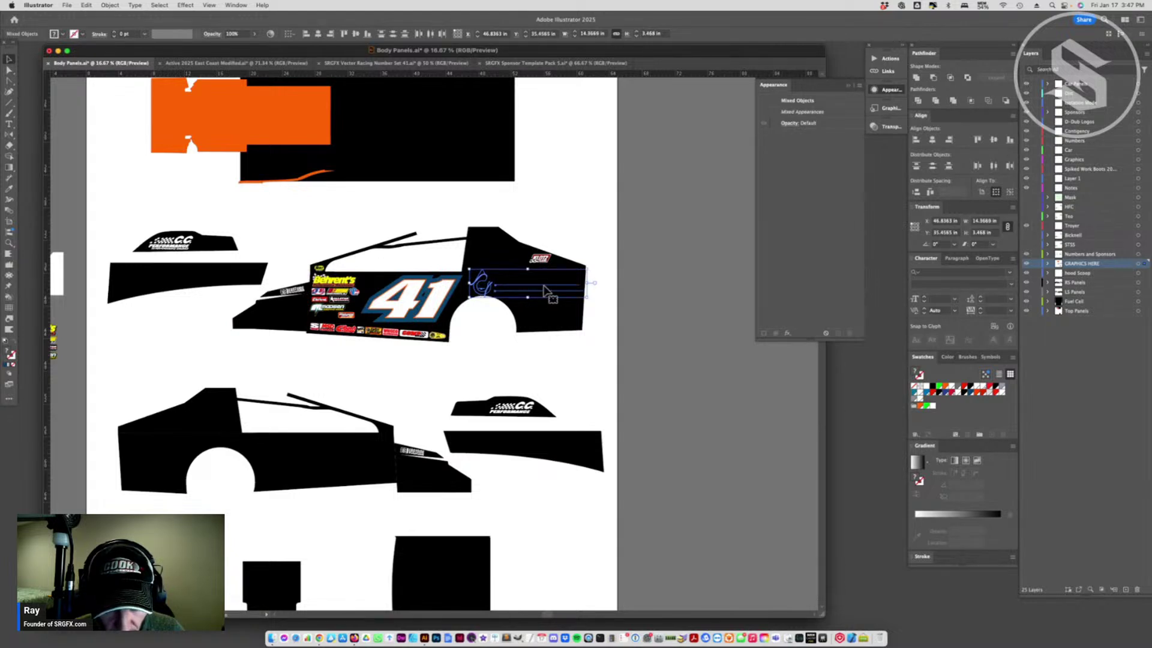
left_click(617, 336)
- Colour the SLATE and PLUMBING INC. text white by sampling the white background with the Eyedropper
left_click(543, 291)
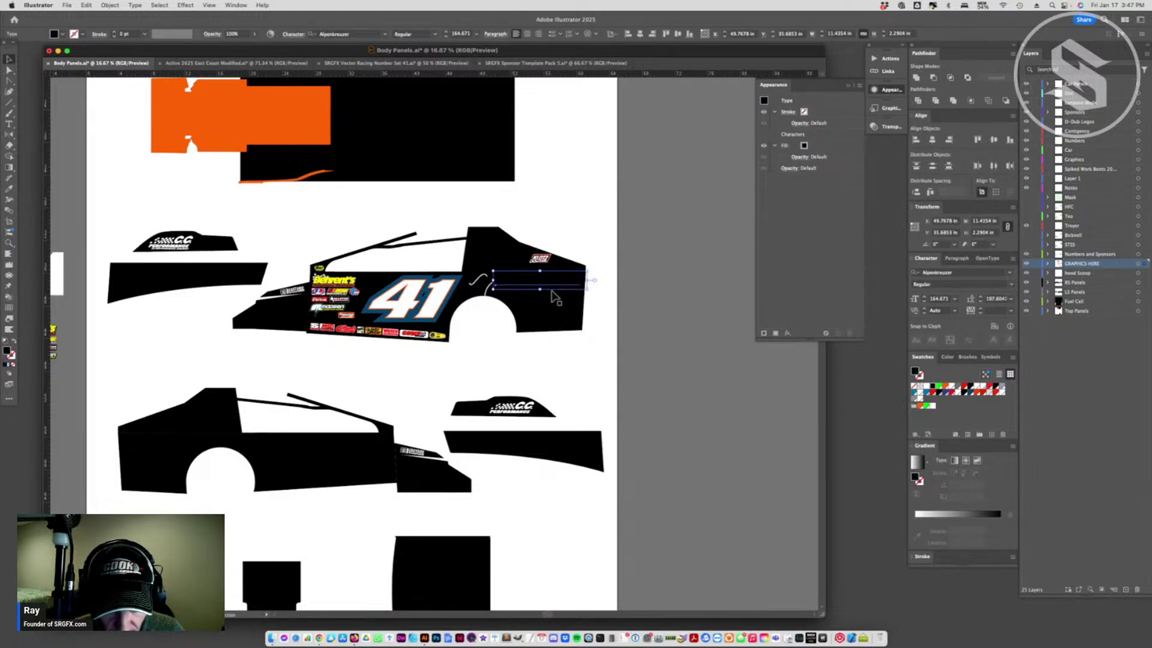
left_click(559, 292, "shift")
key("i")
left_click(628, 276)
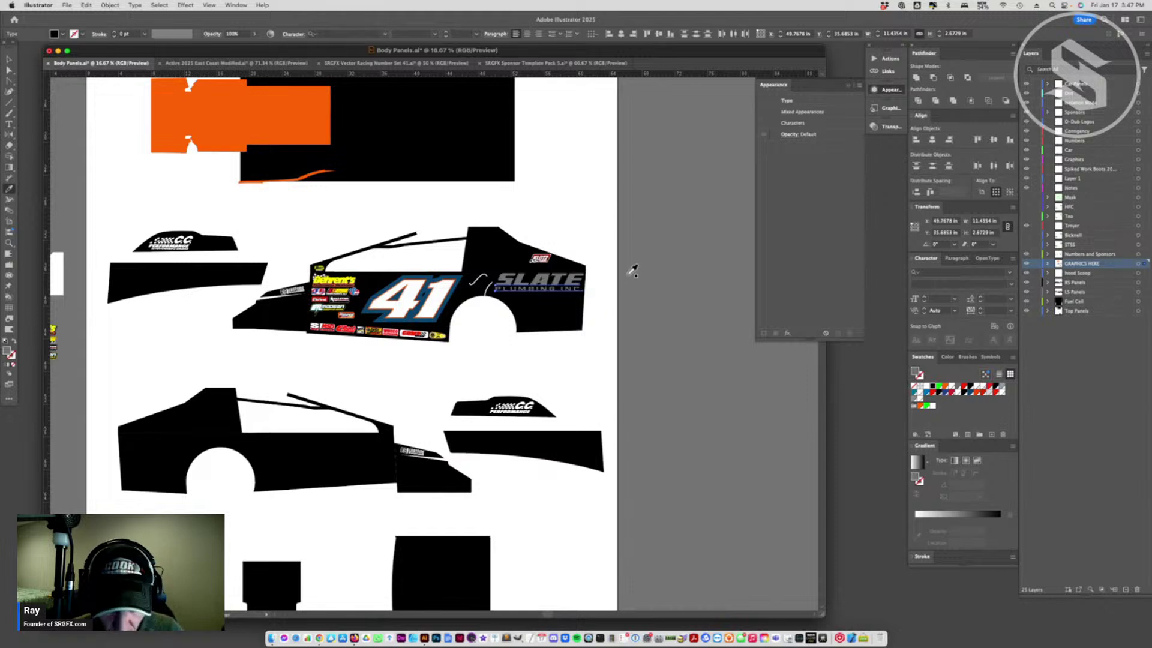
left_click(9, 70)
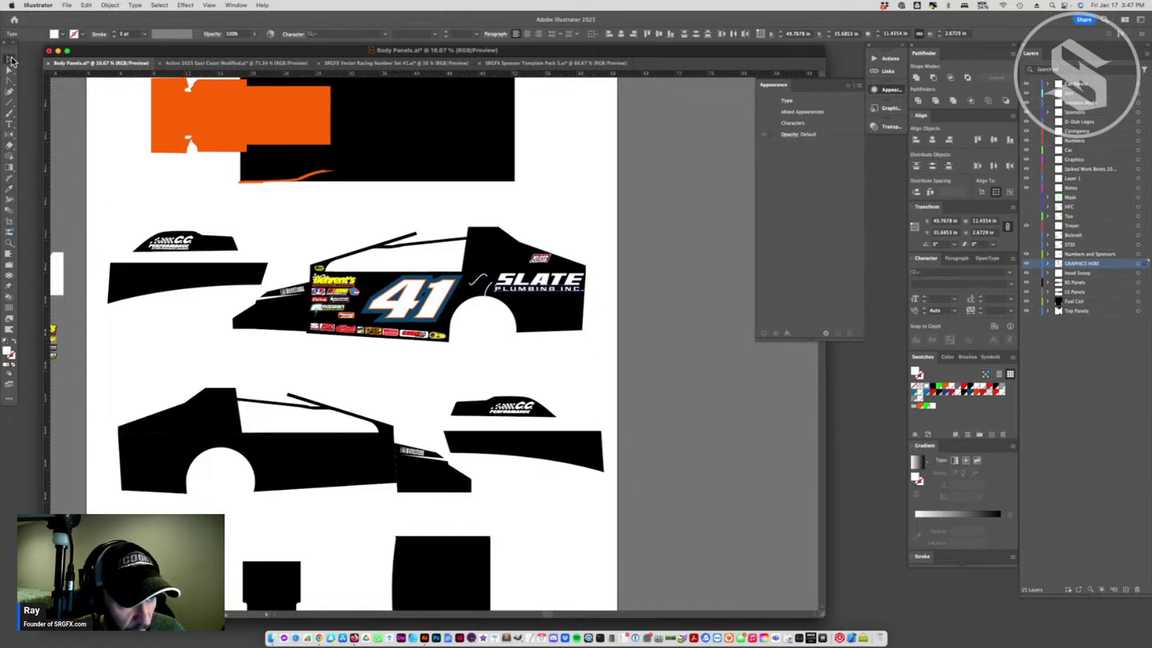
- Colour the S and the water-drop emblem beside SLATE white by sampling the white areas with the Eyedropper
left_click(475, 294)
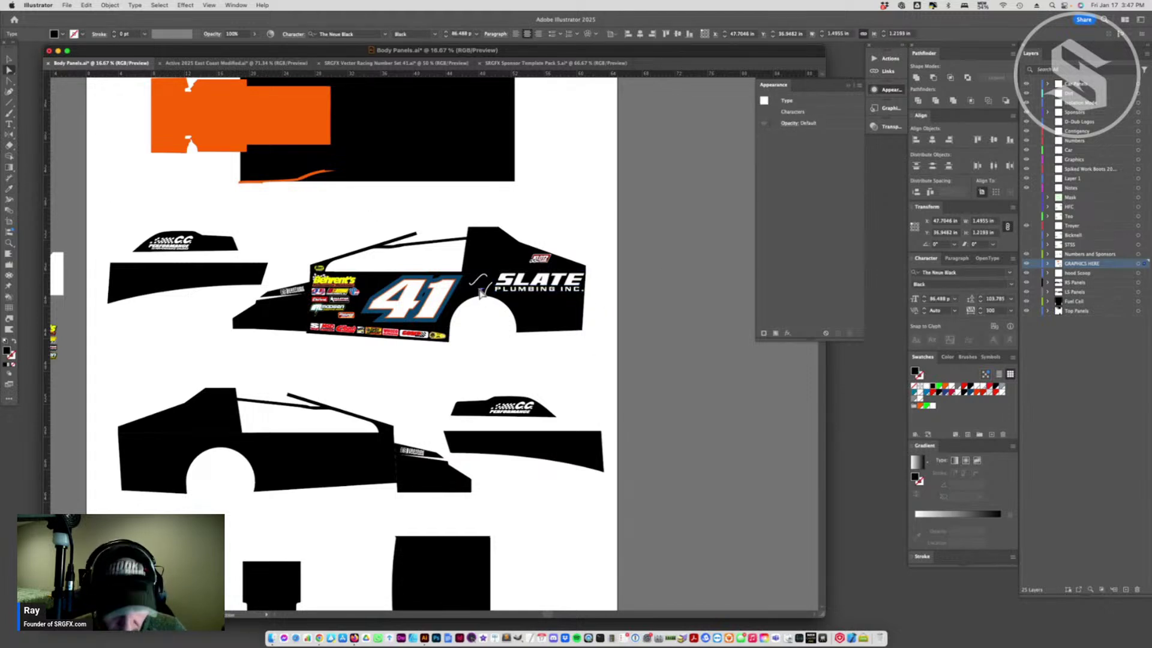
key("i")
left_click(528, 277)
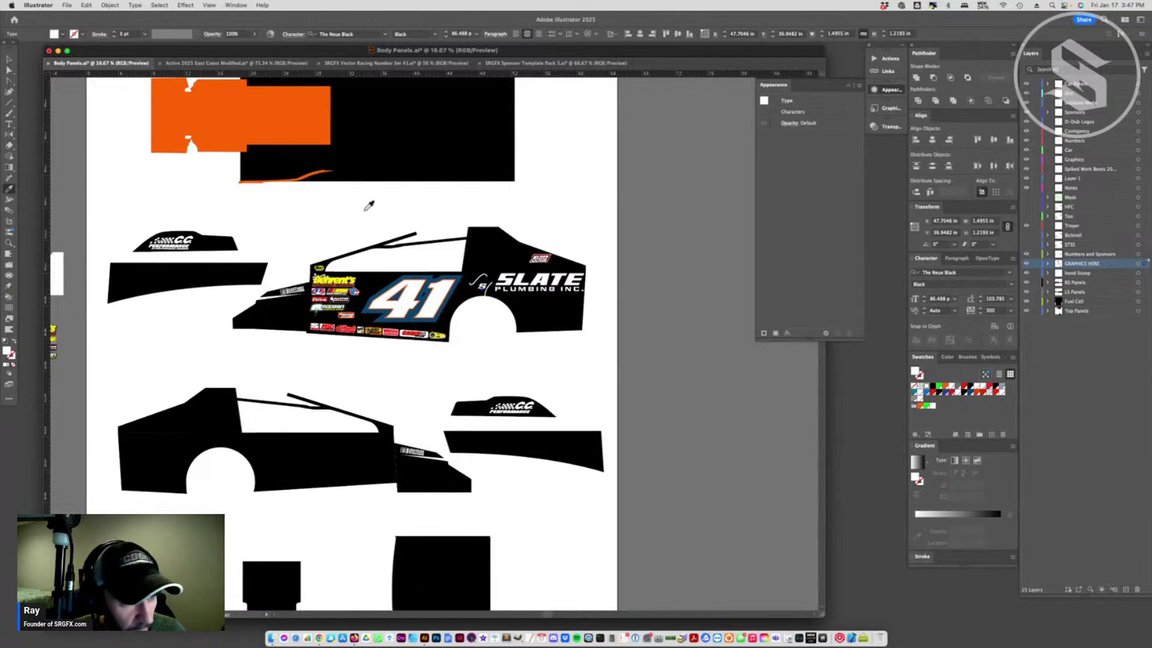
key("a")
left_click(480, 283)
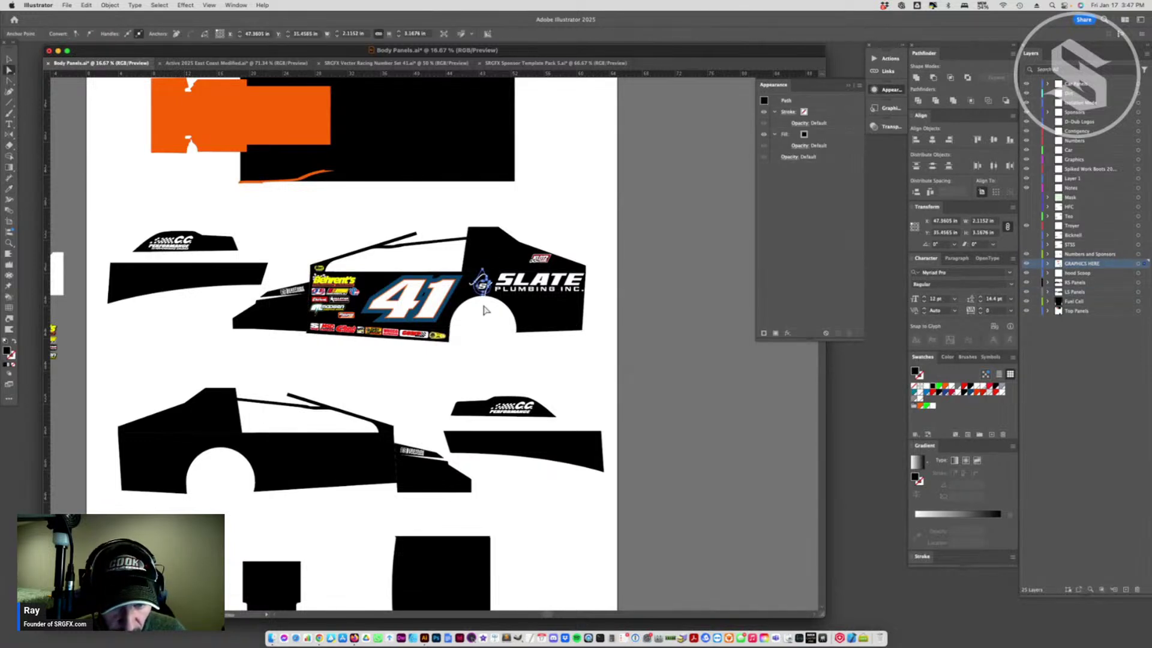
key("i")
left_click(574, 281)
key("a")
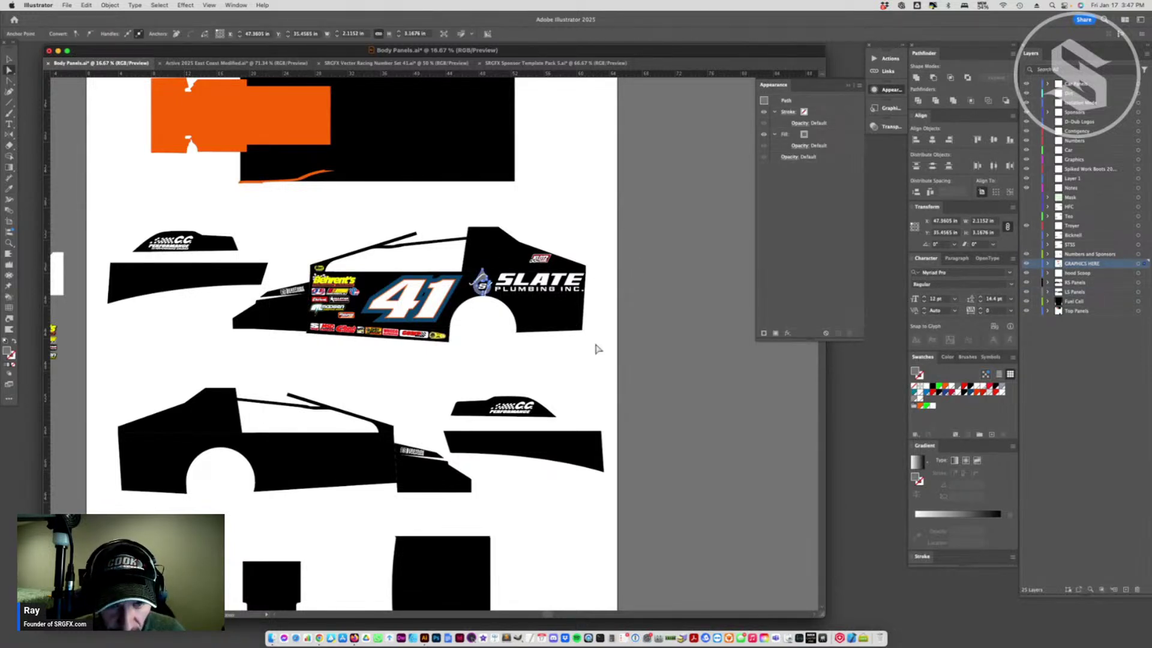
key("i")
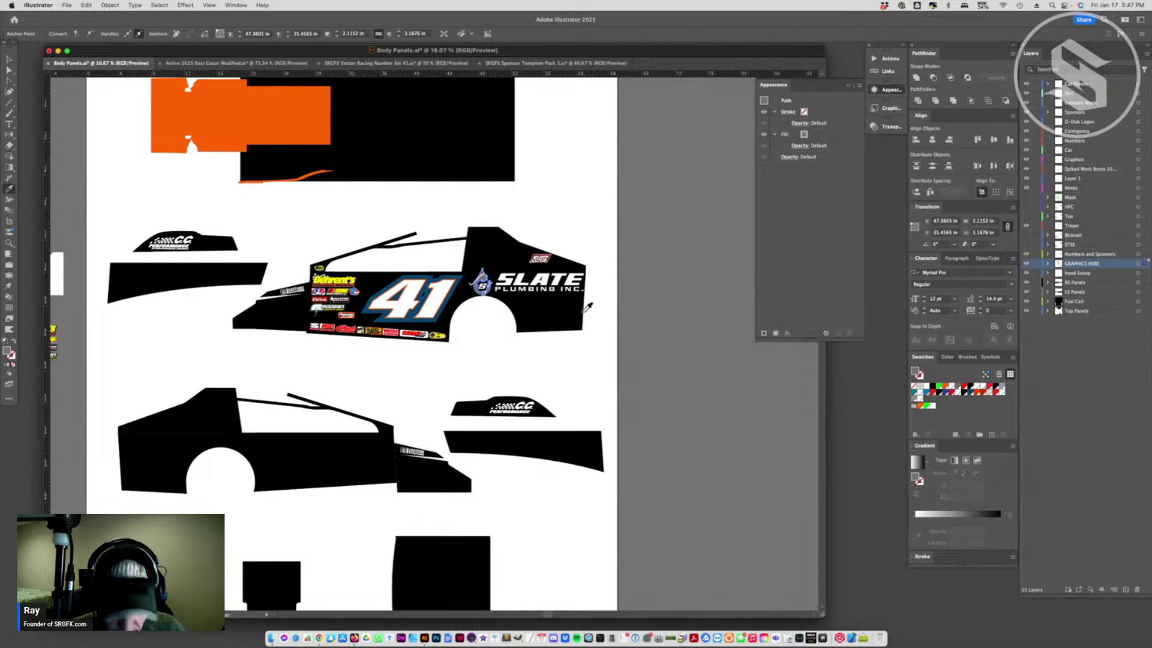
left_click(603, 253)
key("a")
left_click(561, 374)
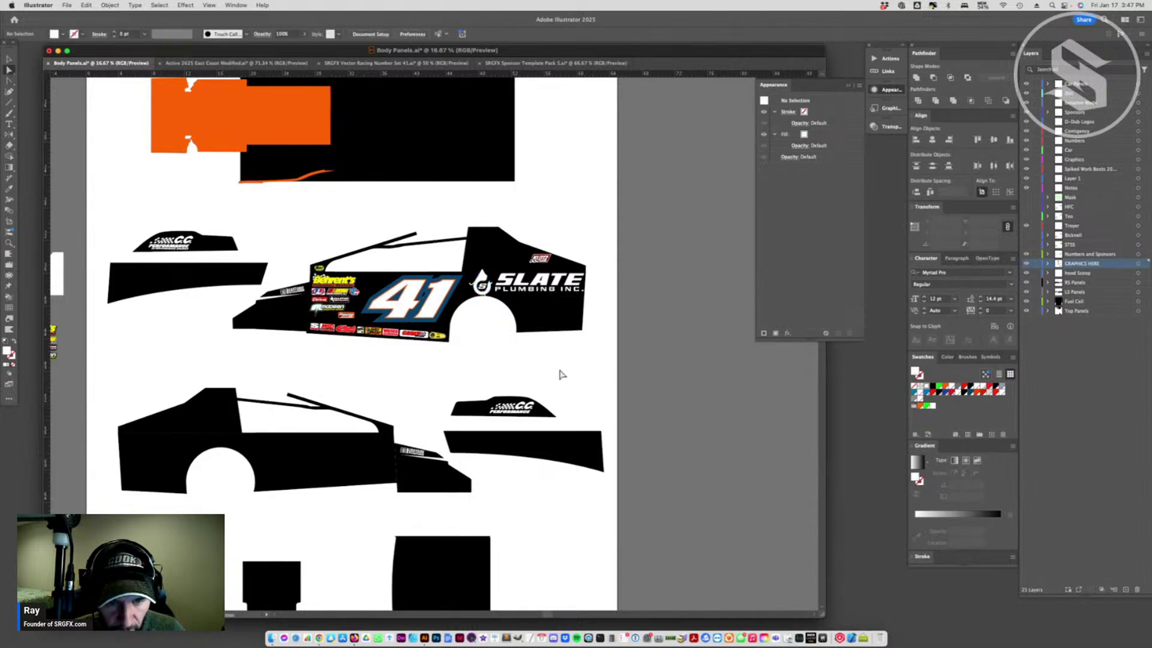
- Unite the curved strokes crossing the water-drop emblem and turn them into one compound path
left_click(9, 242)
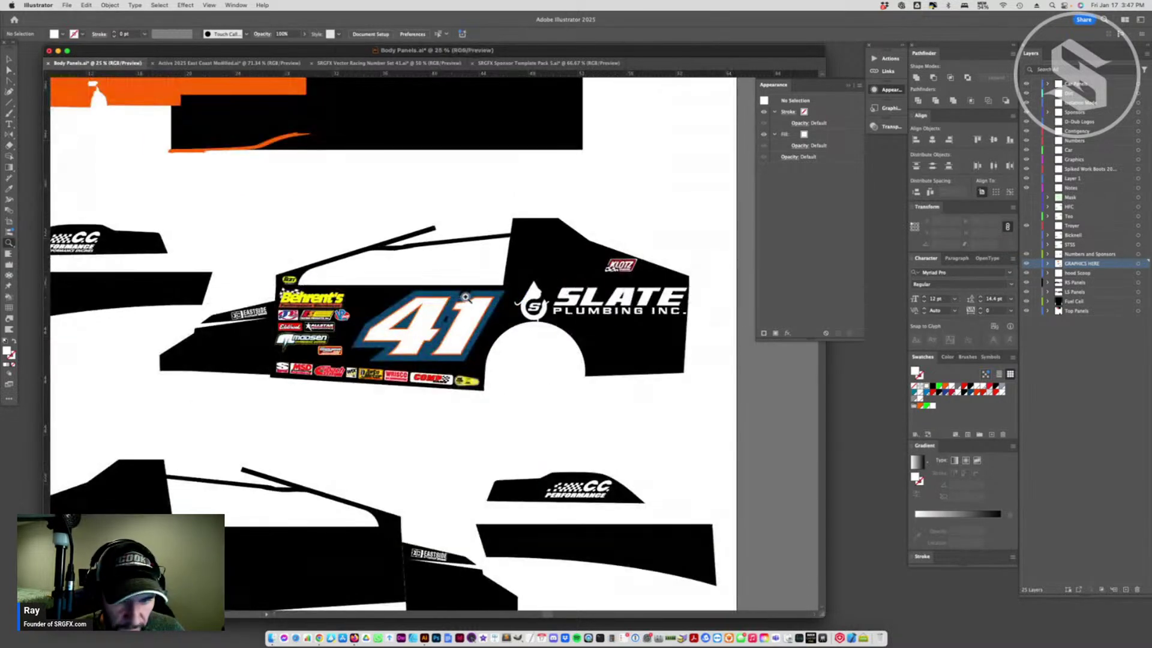
left_click(414, 309)
left_click(516, 329)
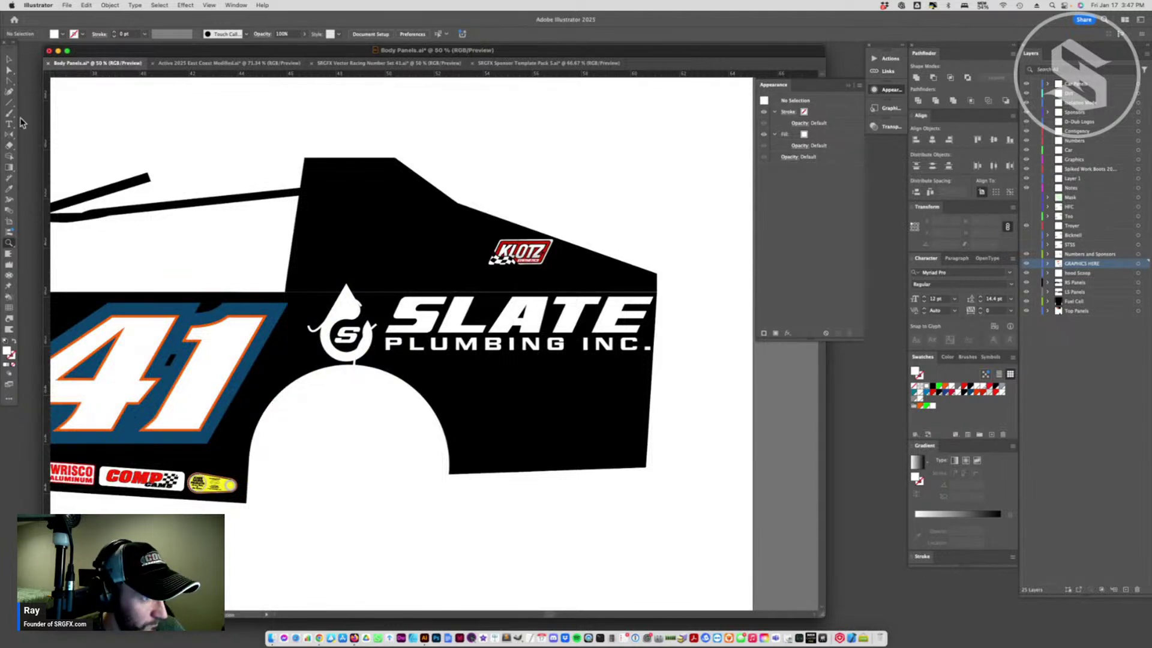
left_click(9, 59)
left_click(321, 333)
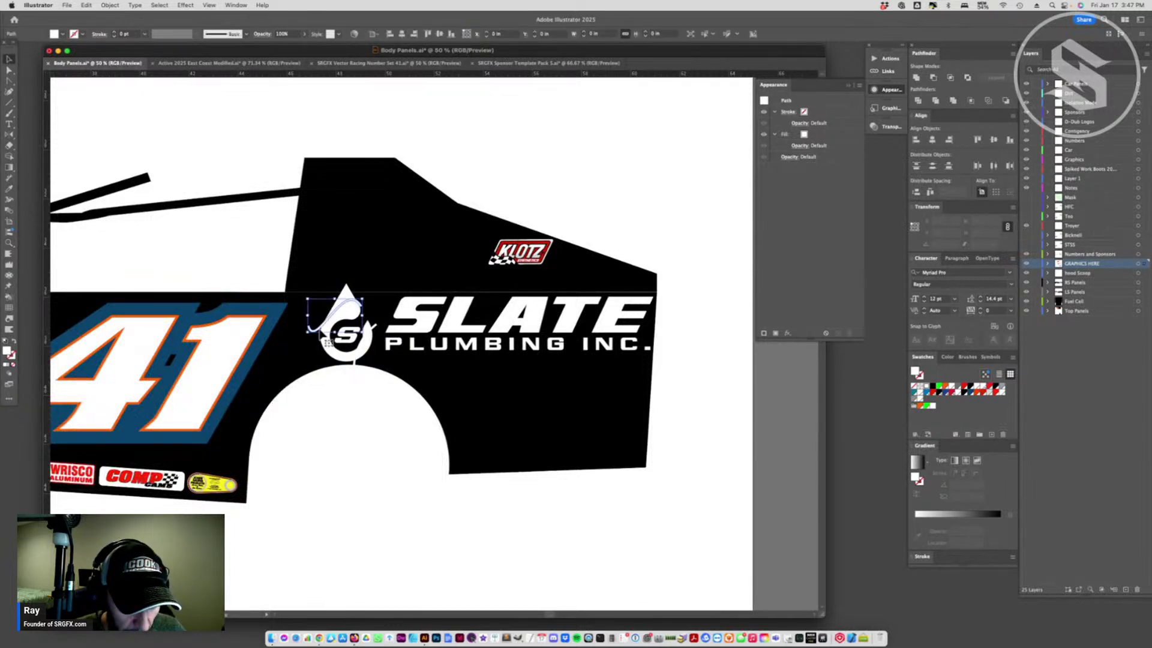
left_click_drag(353, 367, 387, 367)
key("super+z")
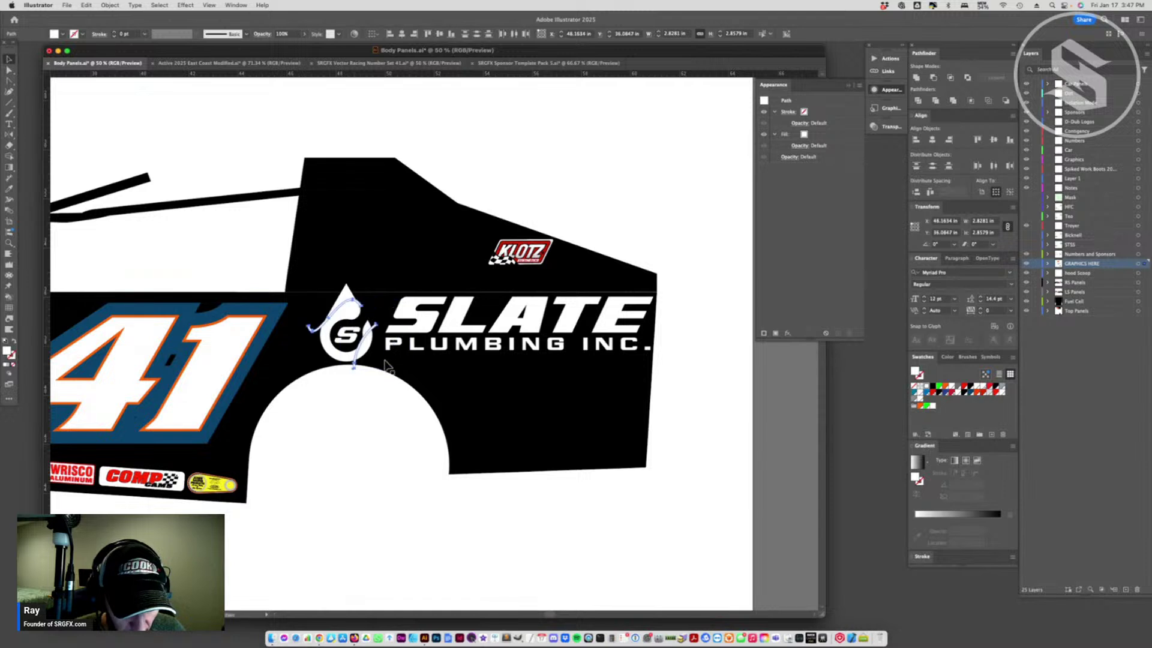
left_click(924, 76)
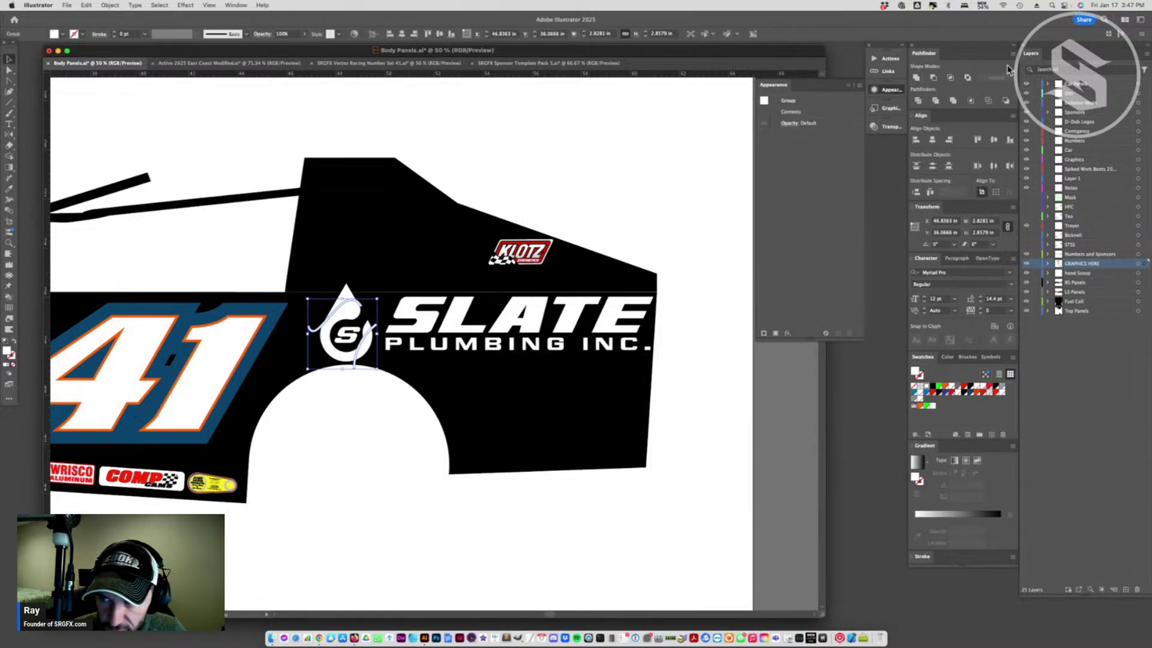
left_click(1013, 55)
left_click(1041, 96)
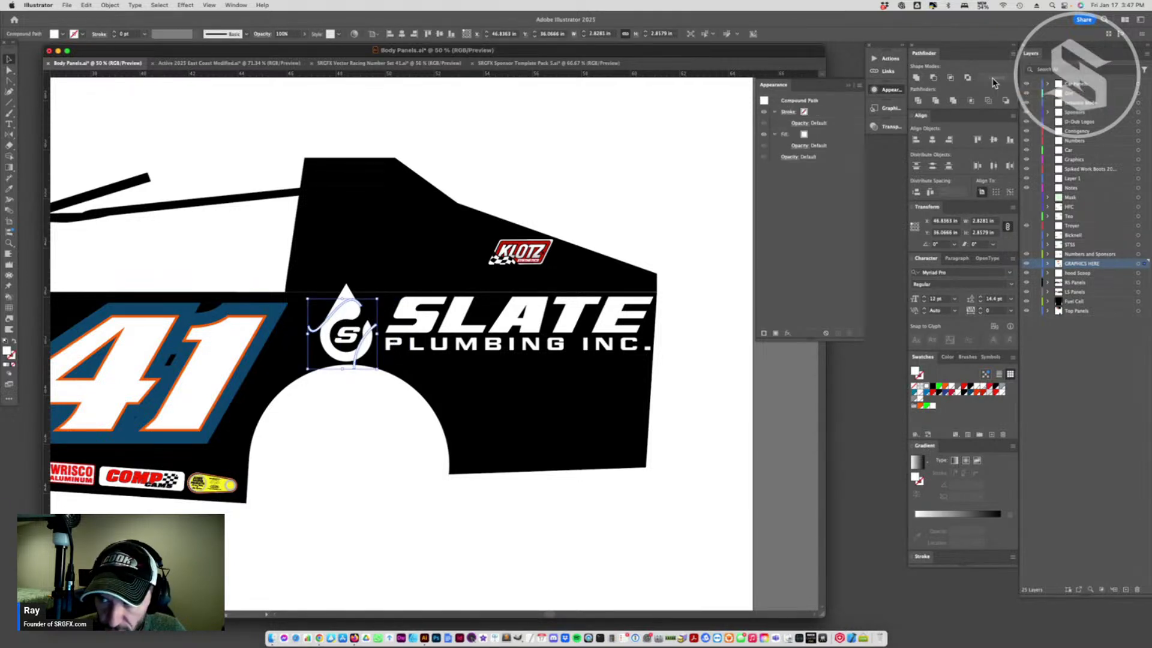
- Subtract the curved strokes from the water drop with Pathfinder's Minus Front
left_click(362, 382)
left_click_drag(358, 369, 307, 297)
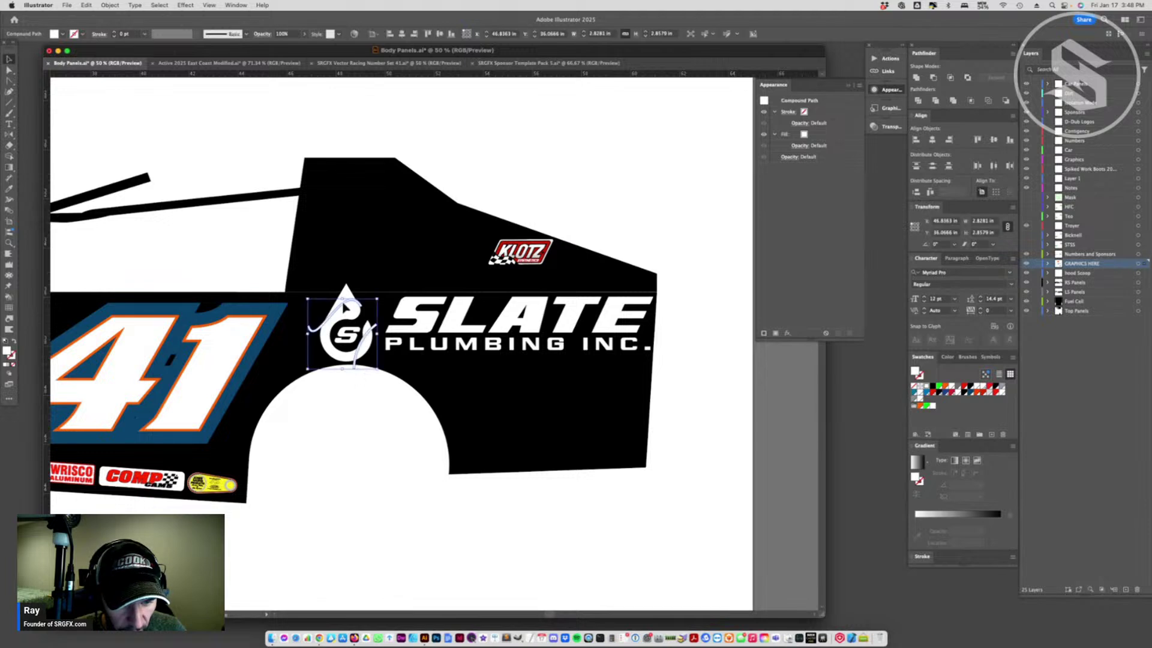
left_click(930, 78)
left_click(450, 368)
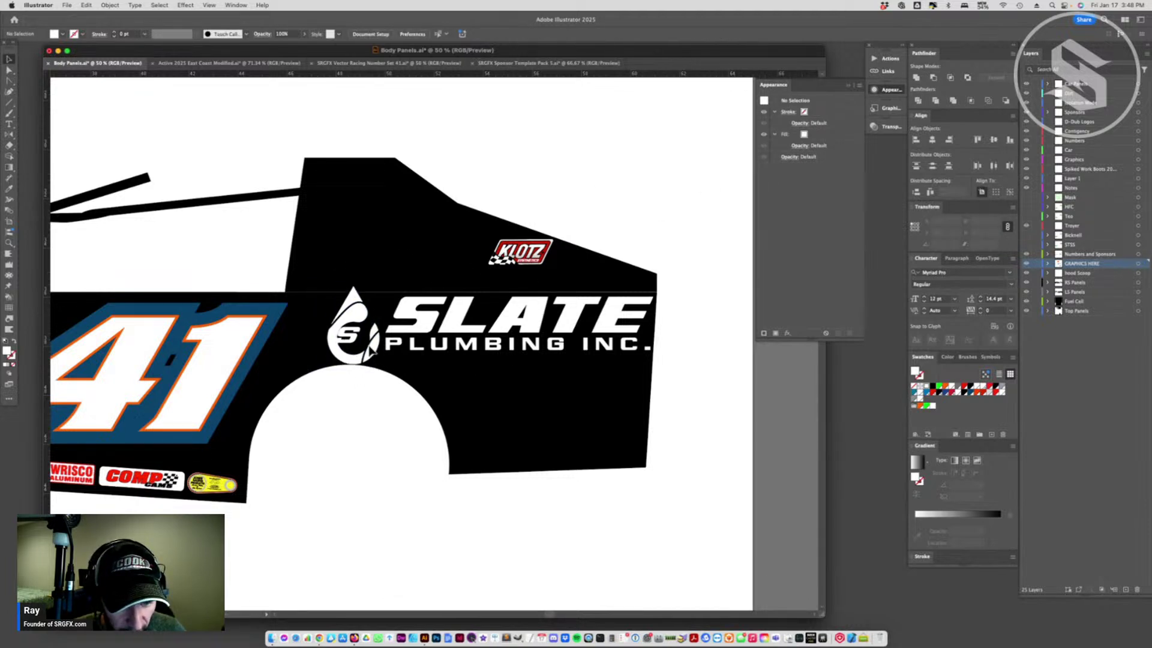
- Replace the SLATE wordmark with SULIVAN and scale it down to fit above PLUMBING INC
left_click(370, 353)
left_click(435, 329)
triple_click(472, 319)
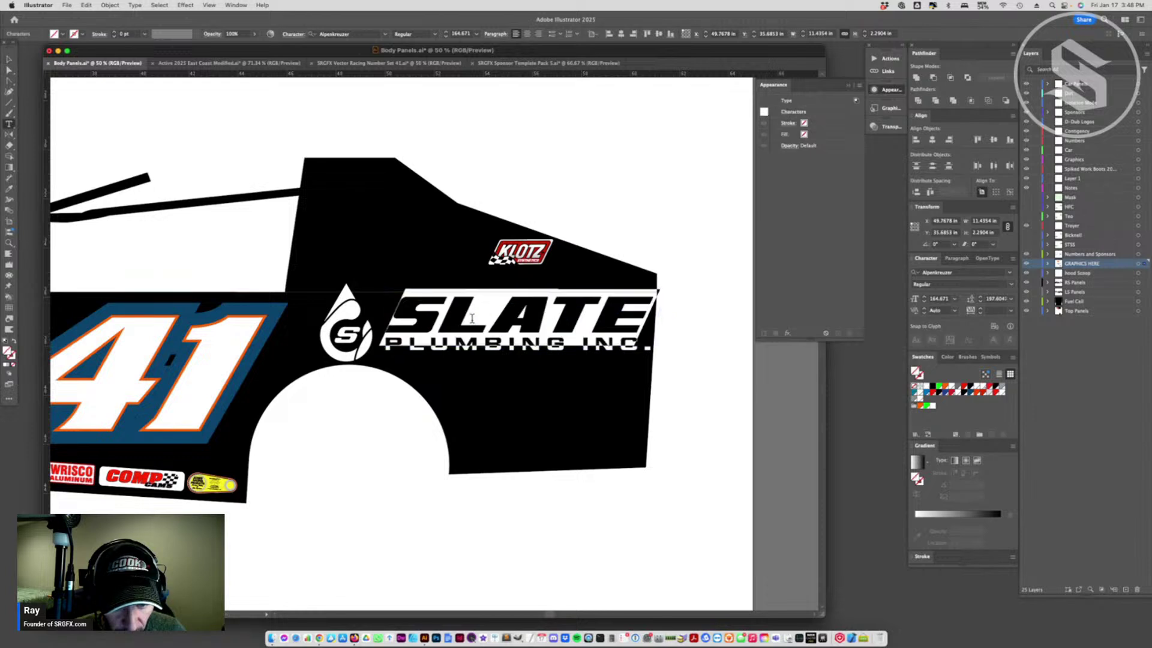
left_click_drag(456, 318, 798, 319)
type("ULIVAN")
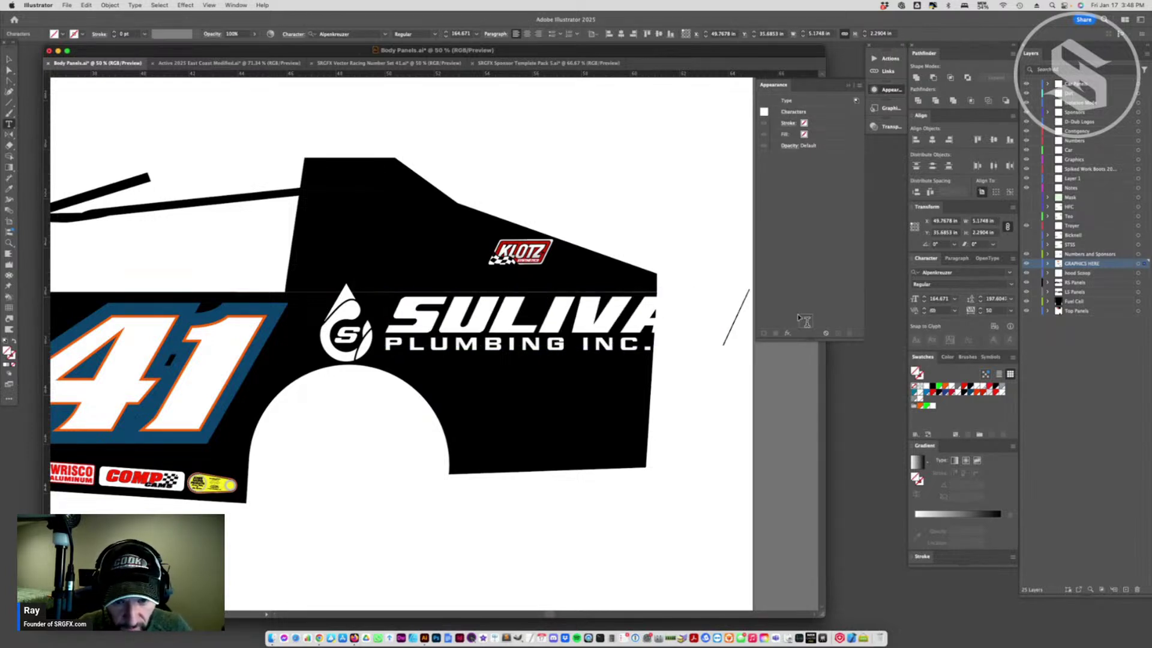
key("Escape")
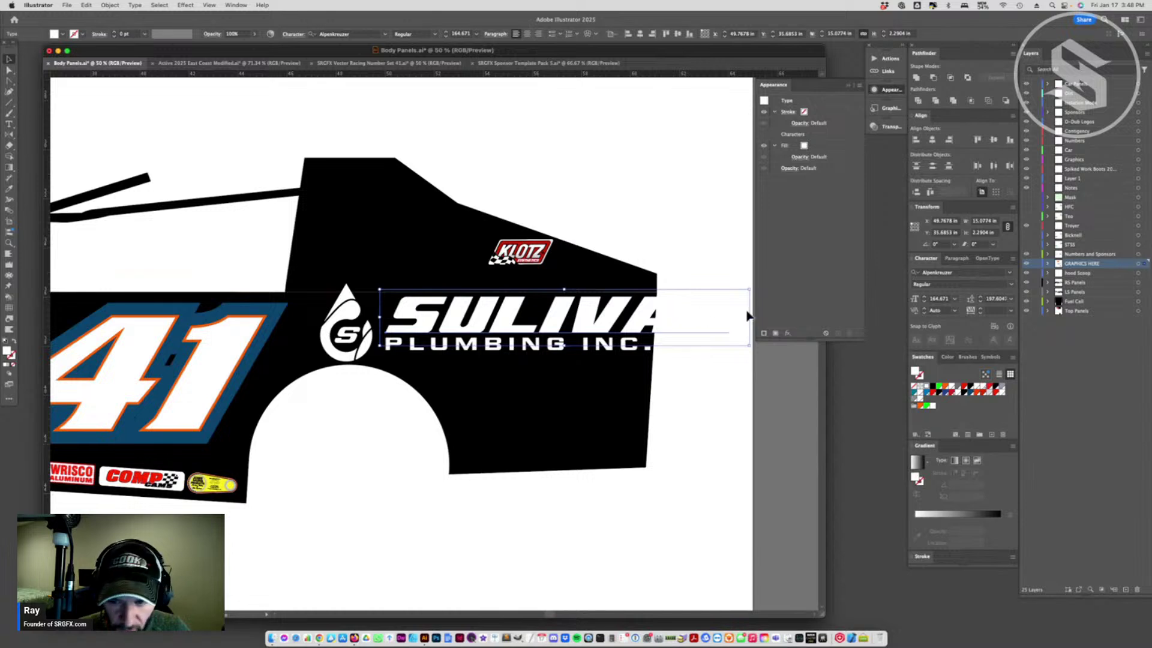
left_click_drag(752, 318, 653, 318)
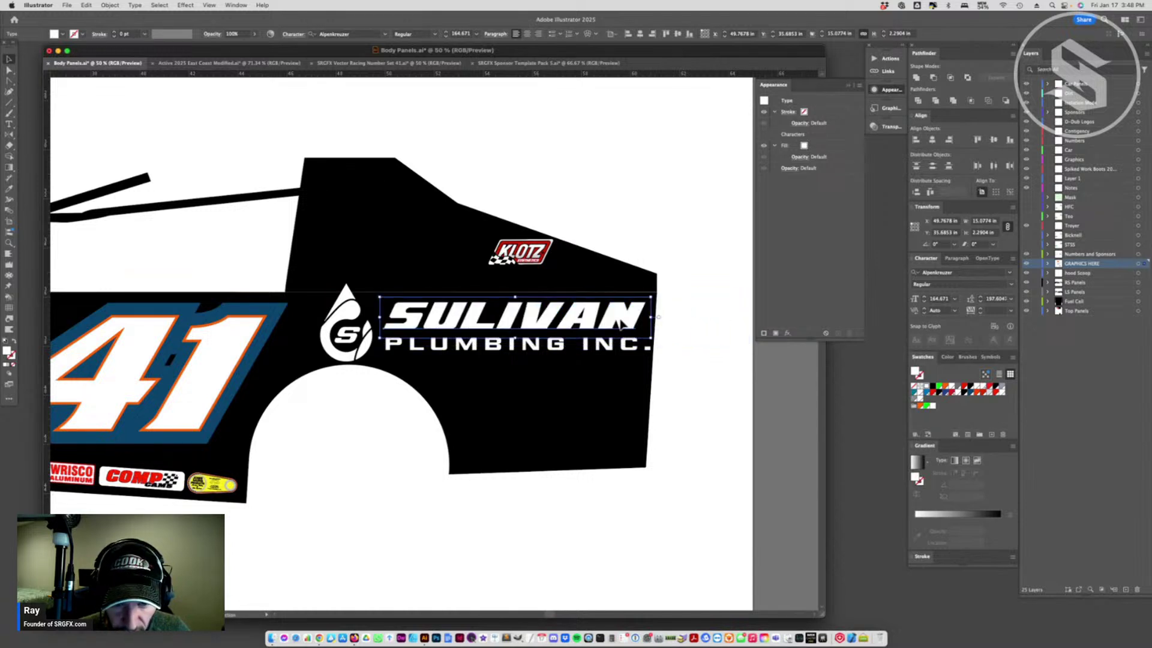
- Correct the wordmark's spelling to SULLIVAN and scale it down to end inside the panel's rear edge
double_click(494, 324)
type("L")
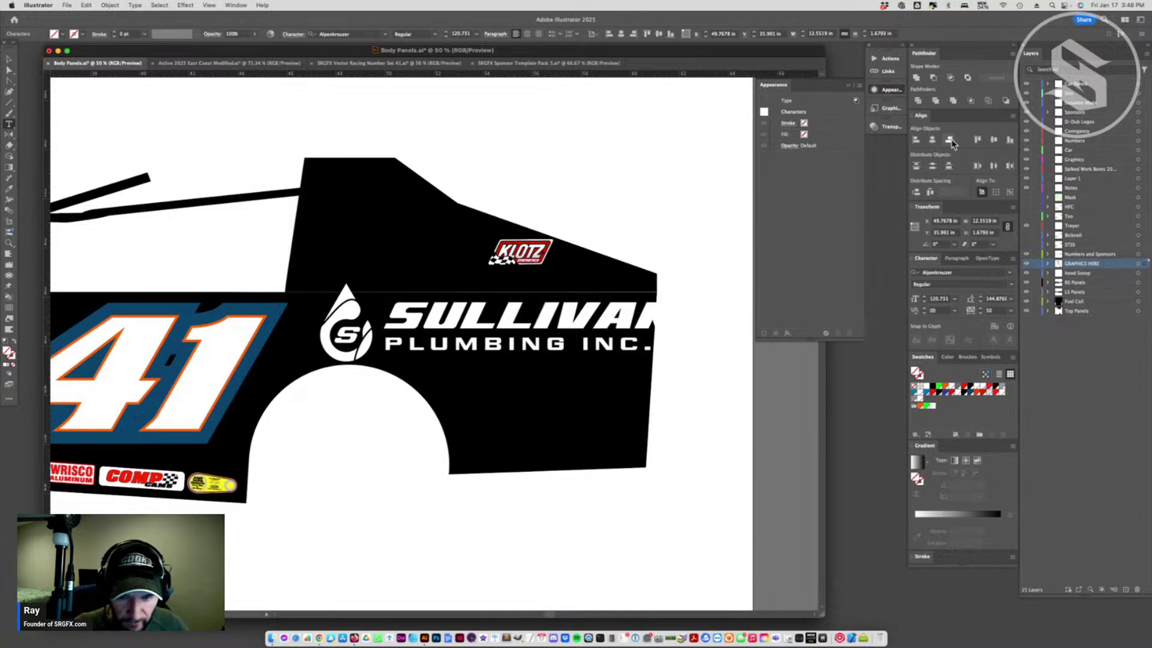
left_click(9, 60)
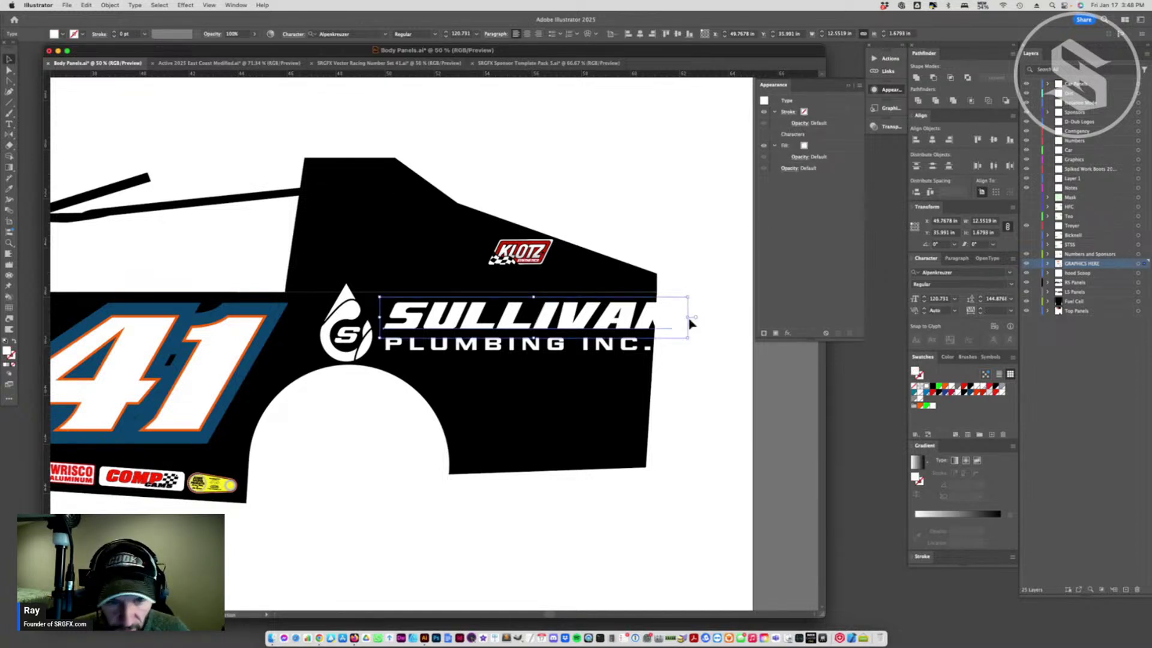
left_click_drag(688, 316, 651, 316)
- Shift the water-drop emblem towards the 41, enlarge SULLIVAN to about 12.6 in wide and nudge PLUMBING INC. up beneath it
left_click(364, 348)
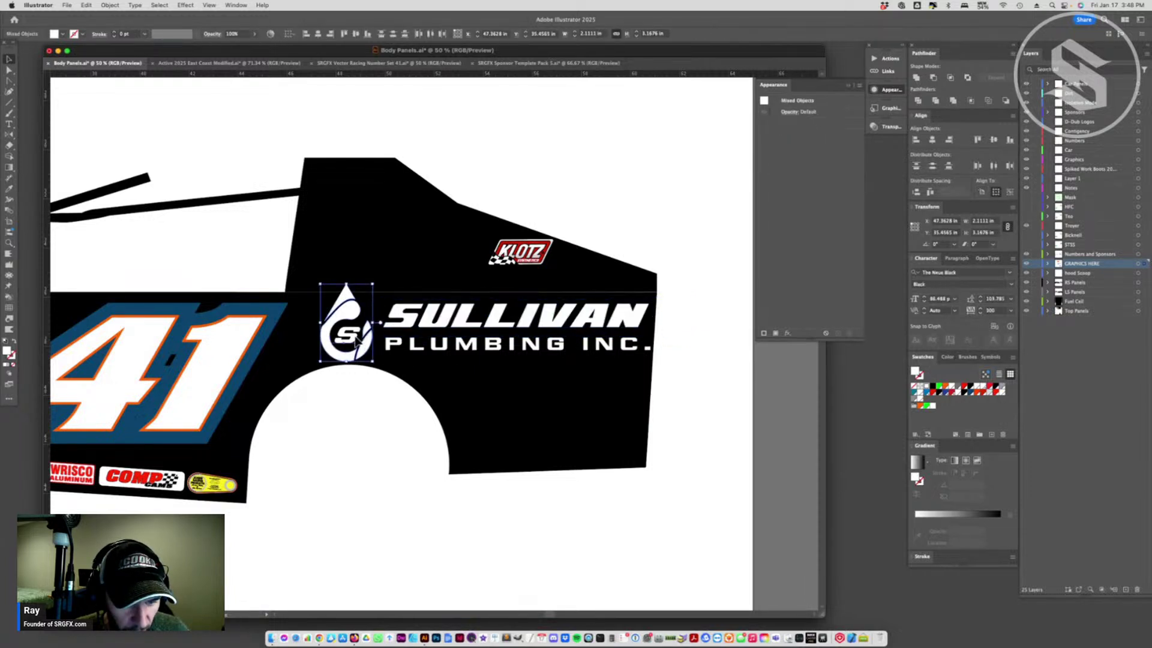
left_click_drag(361, 344, 345, 313)
left_click(447, 323)
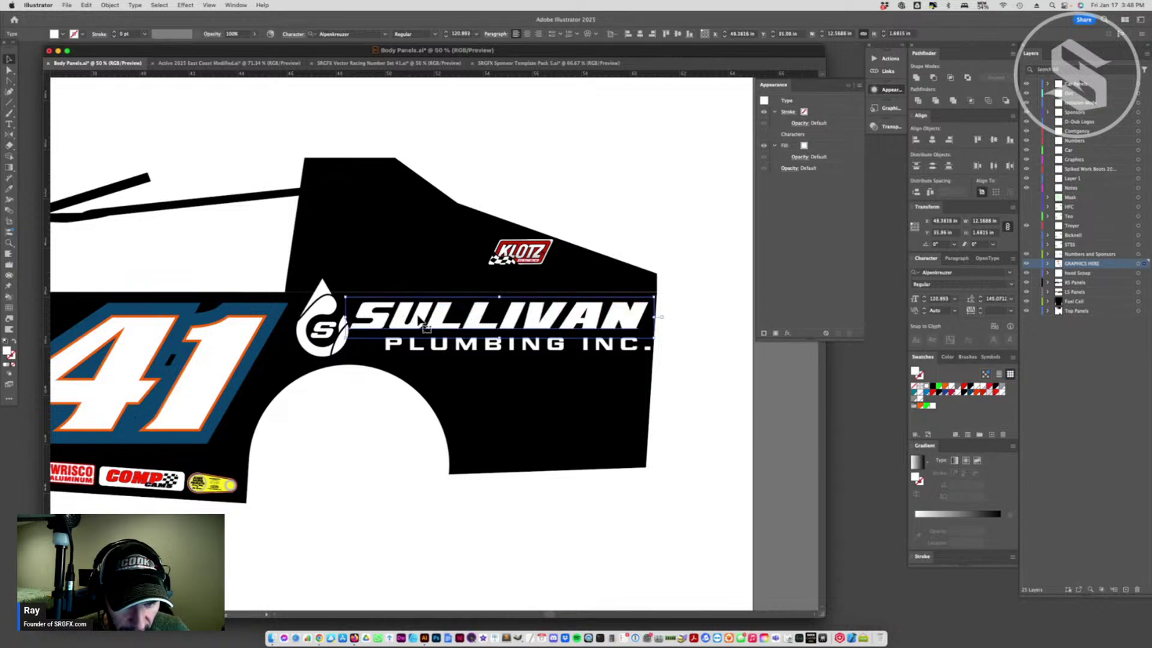
left_click_drag(496, 351, 487, 343)
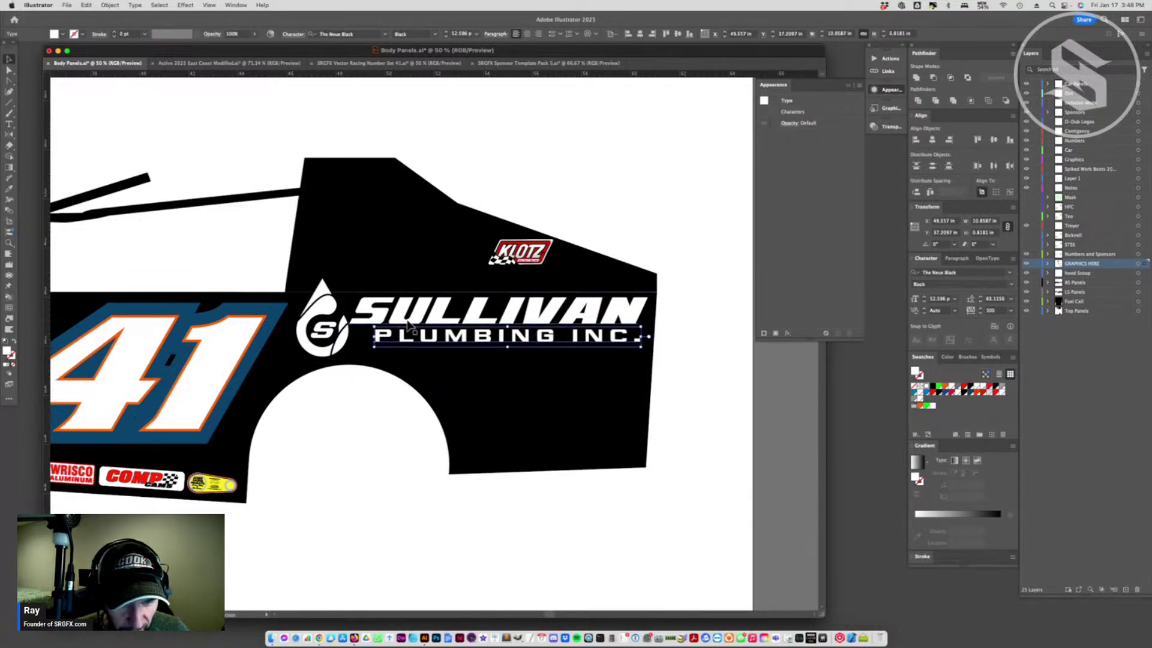
- Move the water-drop emblem above the SULLIVAN wordmark, next to the KLOTZ logo, and shrink it
left_click(378, 333)
left_click(326, 336)
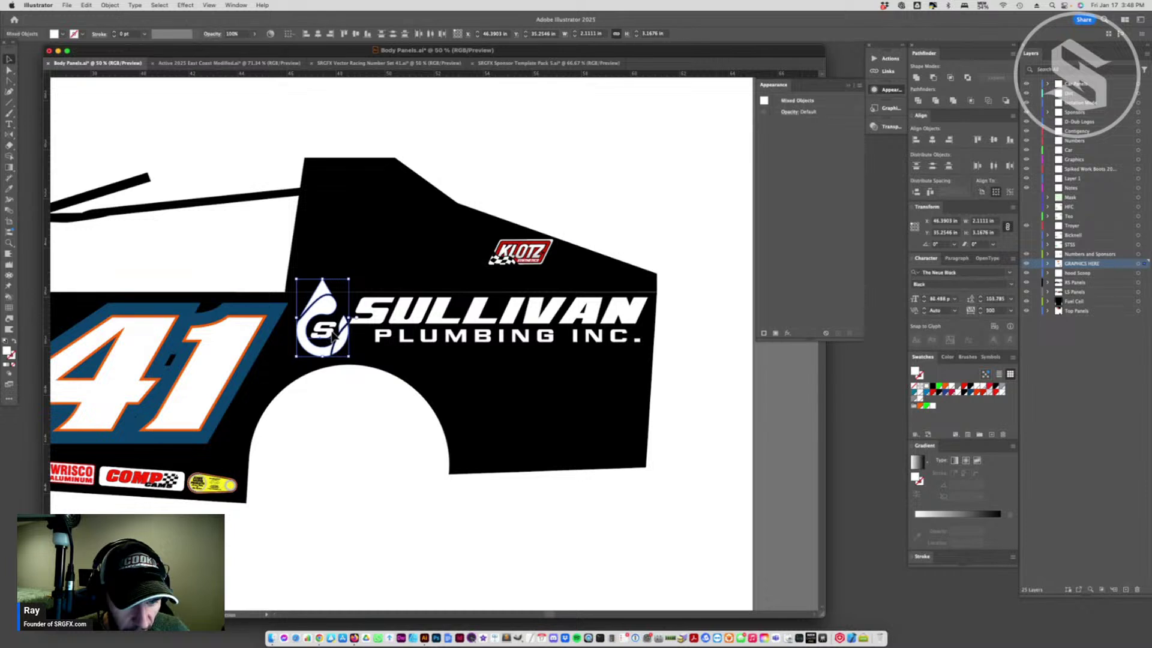
left_click_drag(326, 337, 495, 273)
mouse_move(486, 213)
left_mouse_down()
mouse_move(504, 200)
mouse_move(489, 234)
left_mouse_up()
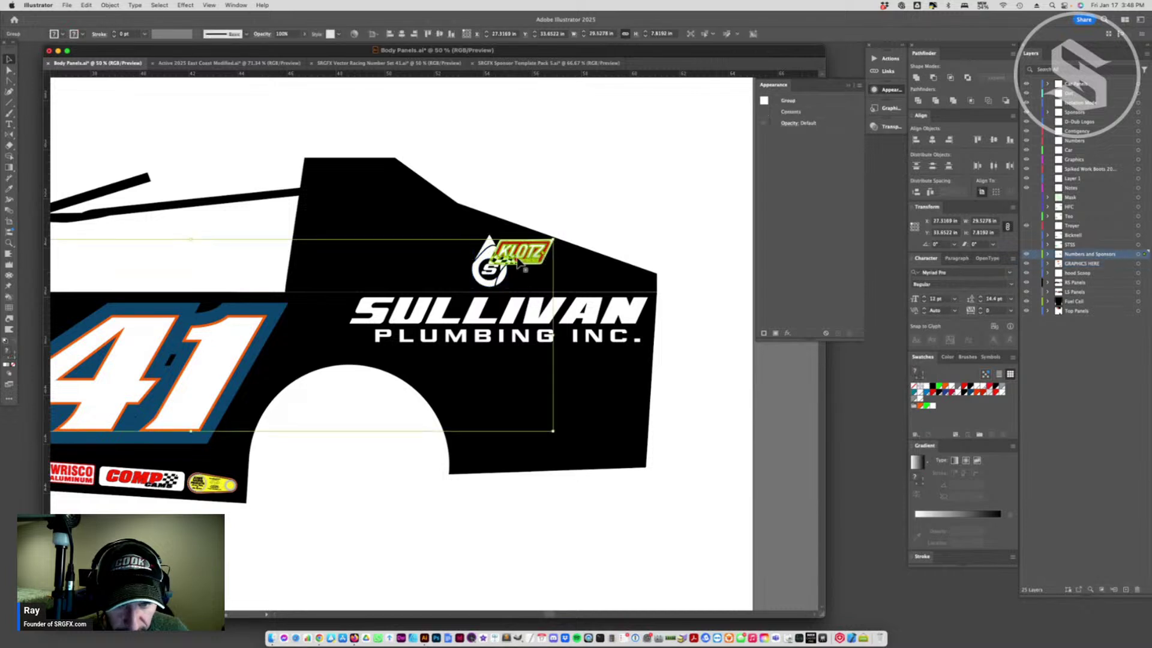
- Isolate the sponsor group and move the KLOTZ logo off the panel, just beyond its rear edge
double_click(528, 250)
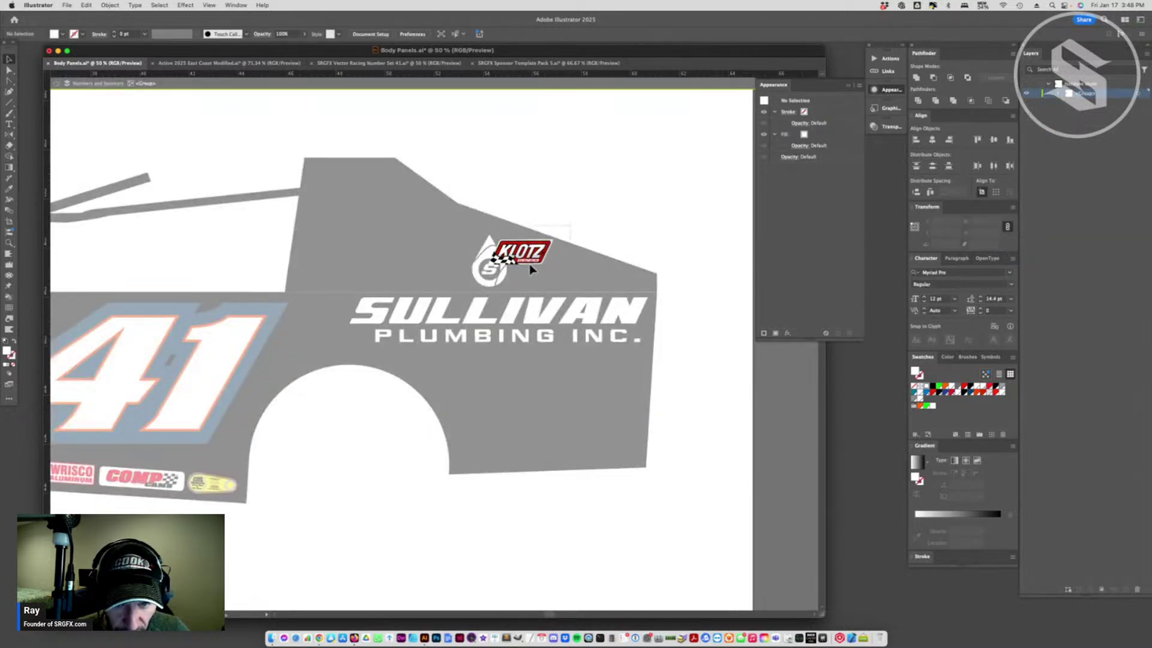
left_click_drag(560, 251, 727, 286)
double_click(625, 91)
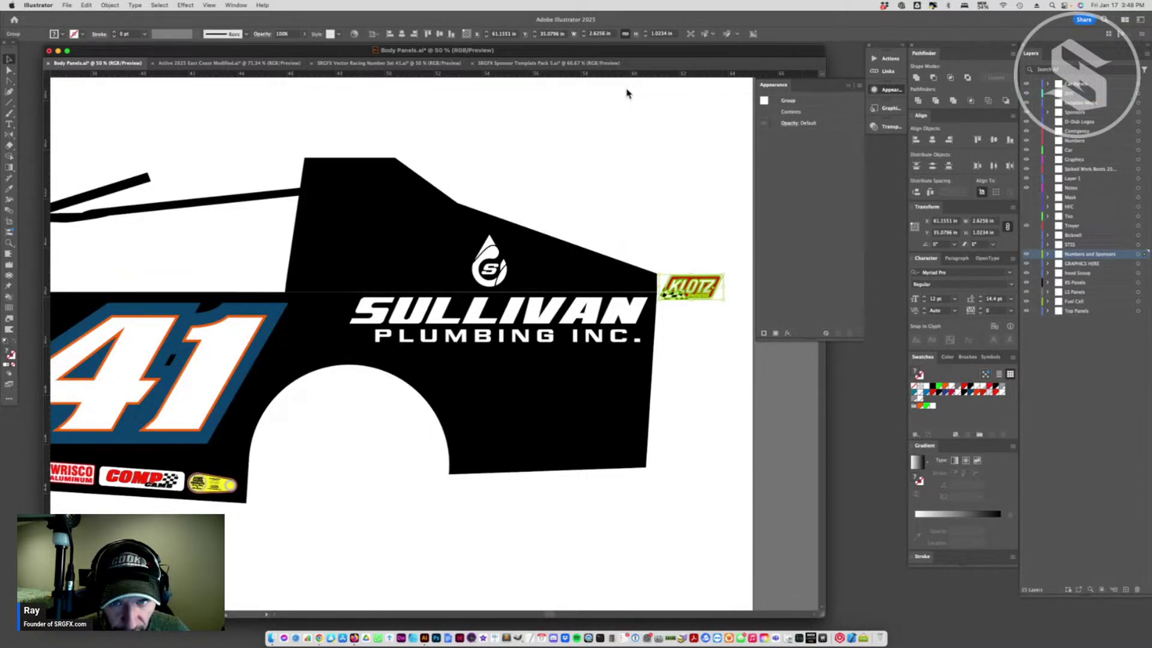
- Enlarge the SULLIVAN and PLUMBING INC. text together to about 14.7 in wide and position it above the wheel arch
left_click(478, 348)
left_click(474, 324)
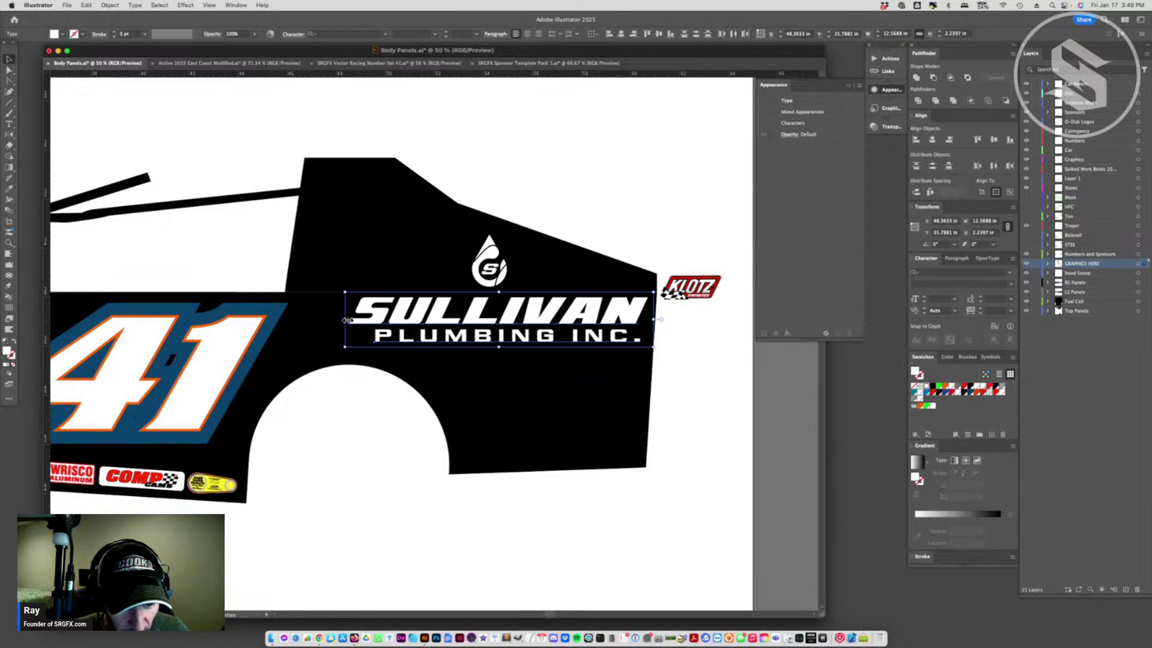
left_click_drag(345, 320, 292, 319)
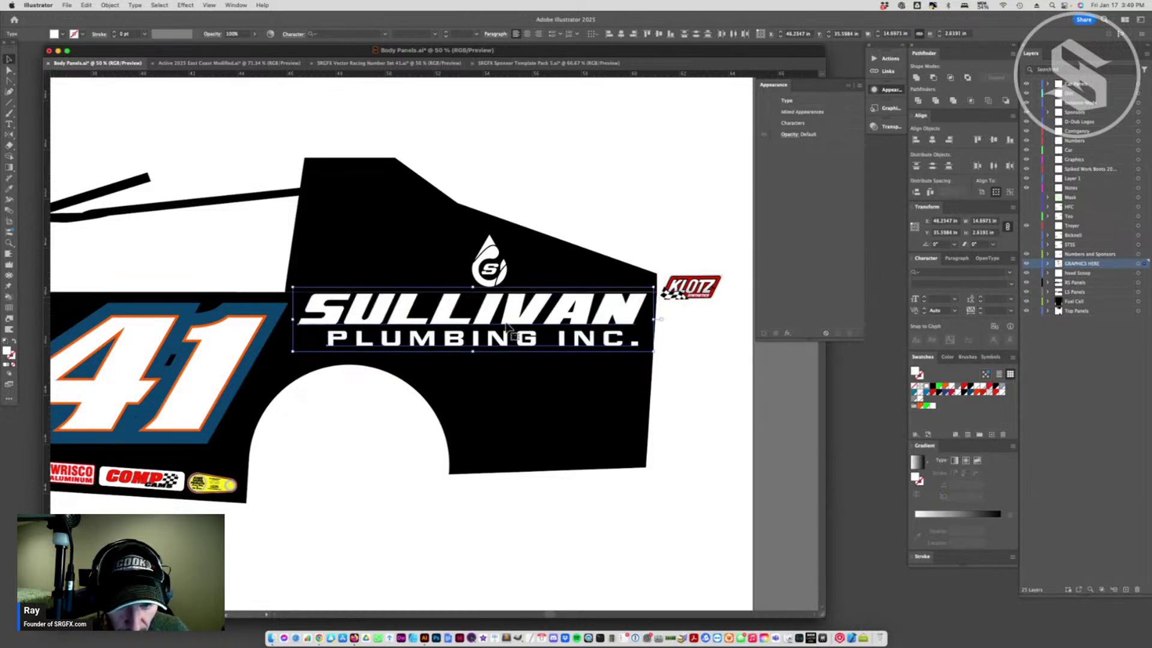
left_click_drag(507, 325, 505, 330)
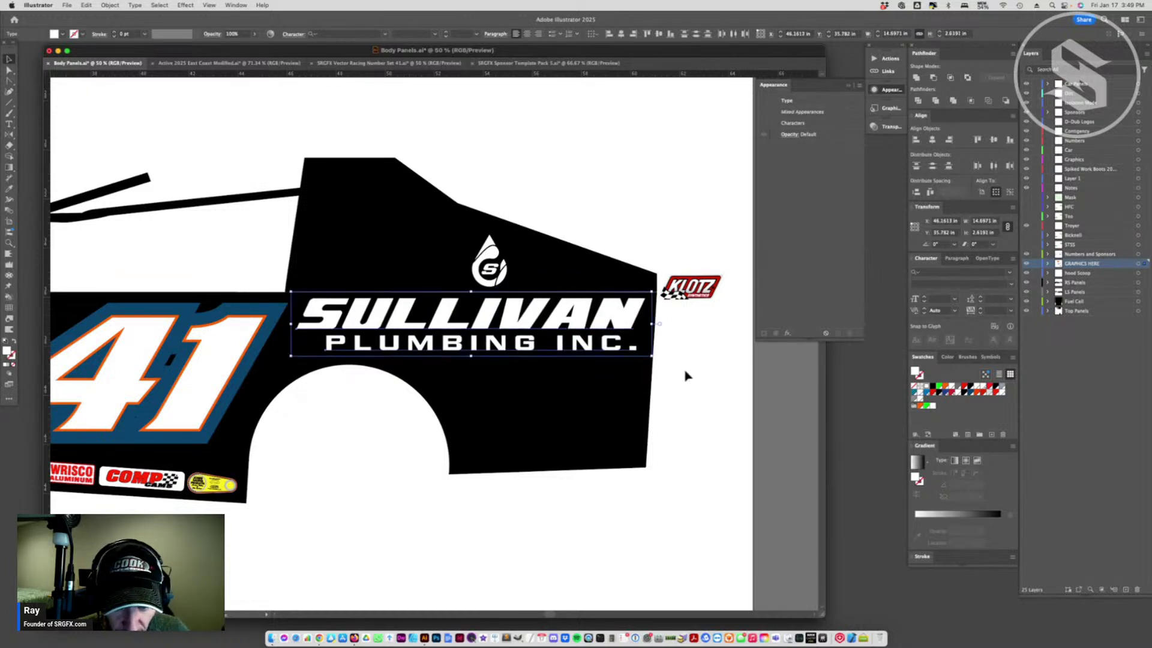
- Convert the SULLIVAN and PLUMBING INC. text to outlines
left_click(554, 321)
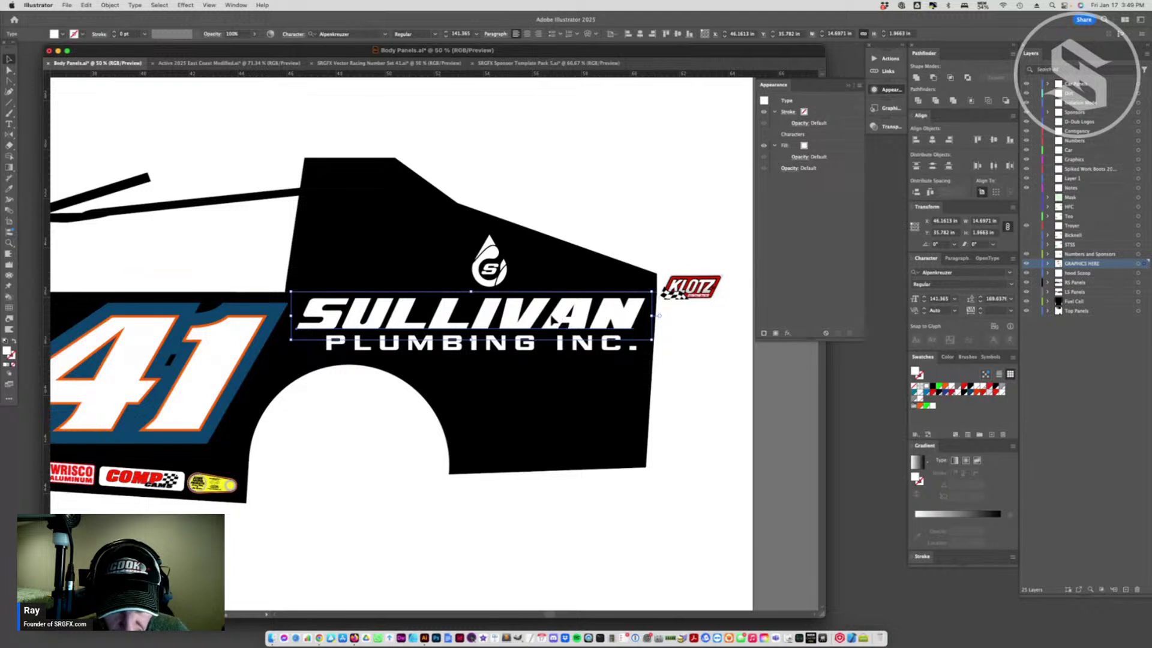
double_click(551, 319)
left_click(9, 58)
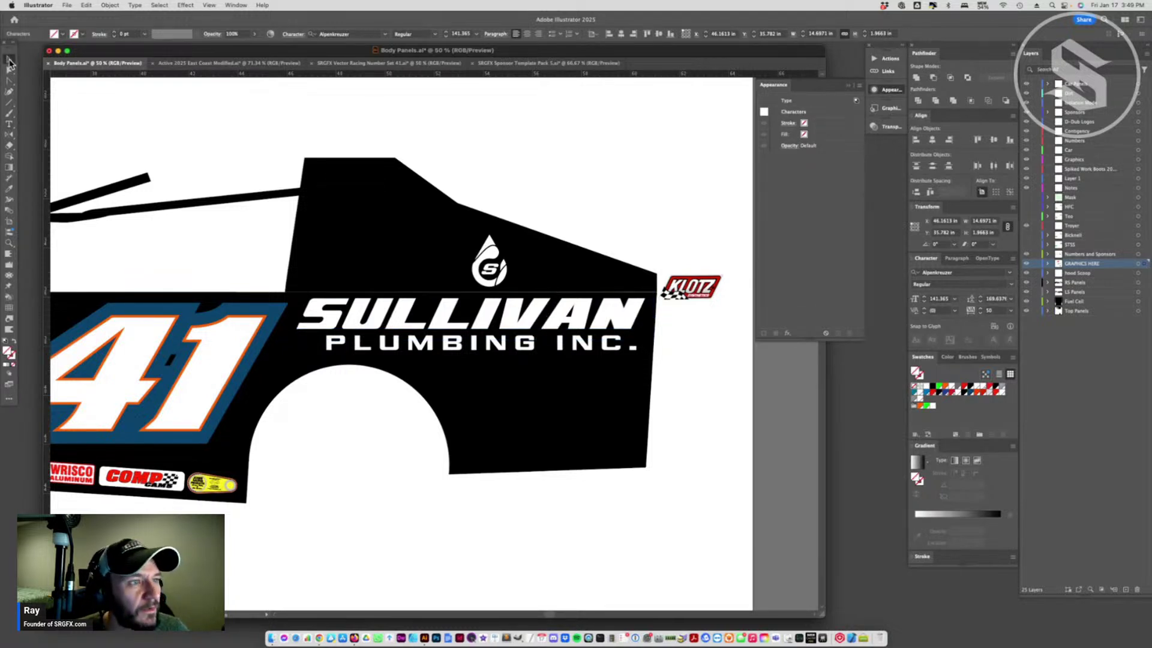
right_click(447, 329)
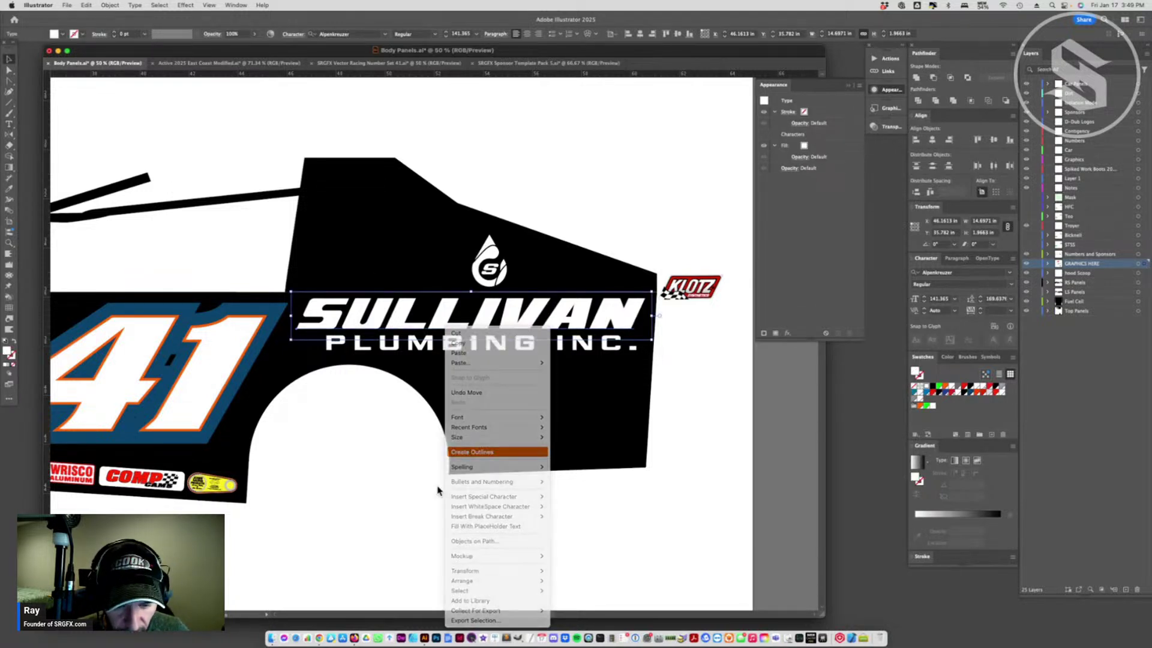
left_click(472, 452)
left_click(498, 346)
right_click(507, 346)
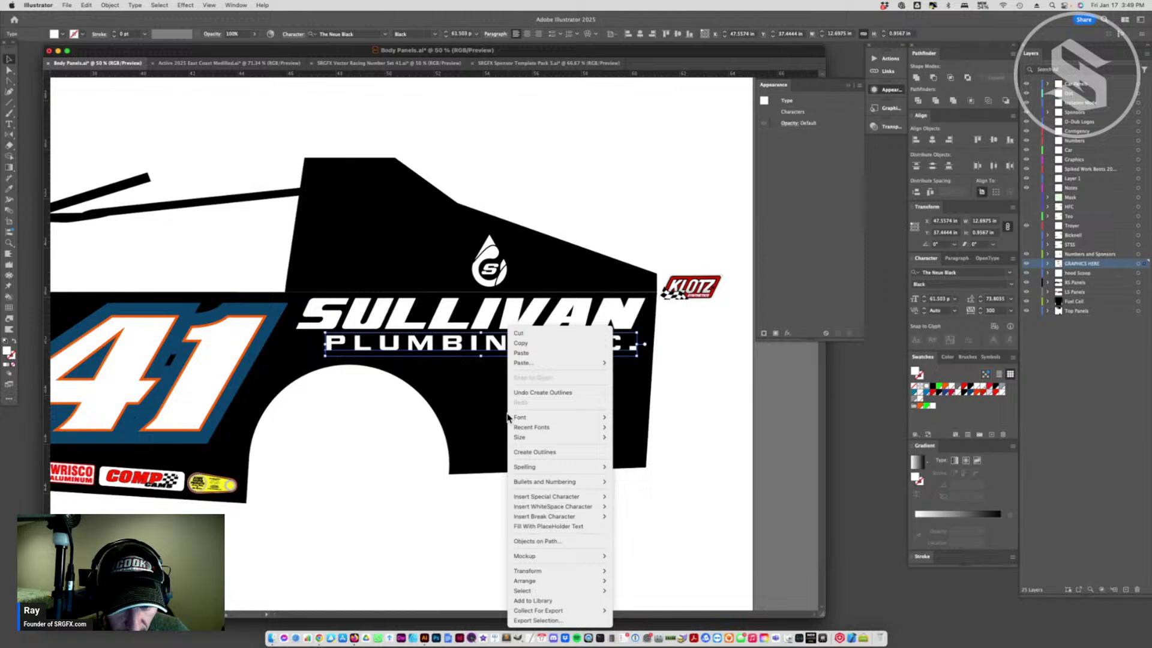
left_click(523, 452)
left_click(579, 324)
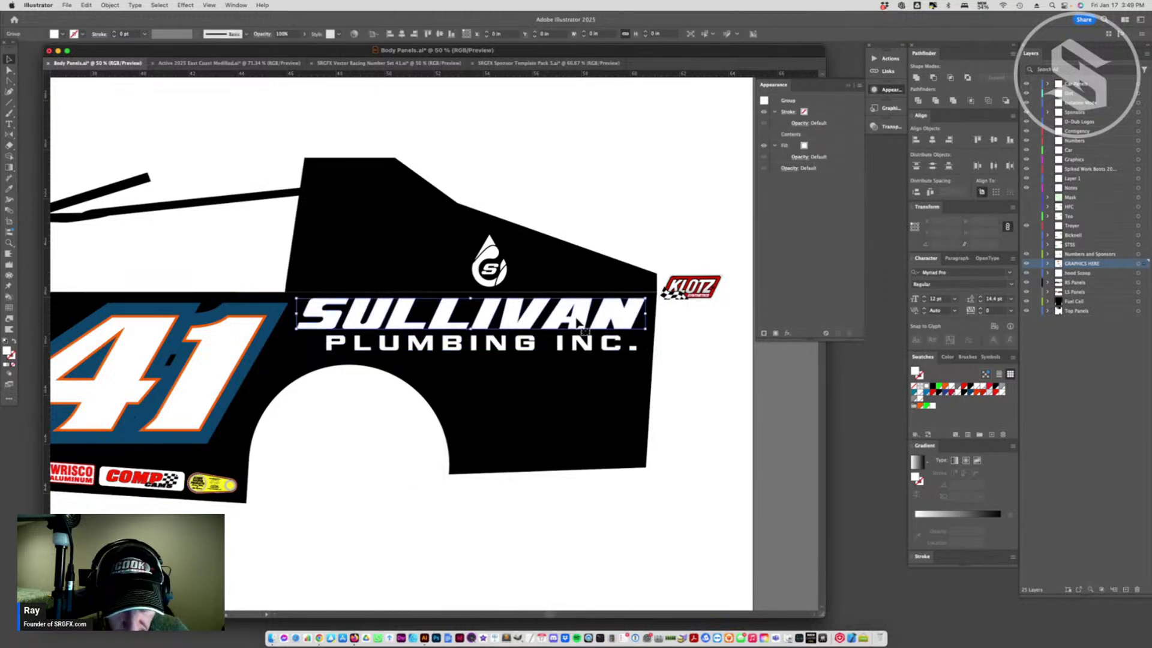
- Isolate the SULLIVAN lettering and tighten its letter spacing by moving the last letters slightly closer to the rest of the word
double_click(577, 323)
left_click(571, 321)
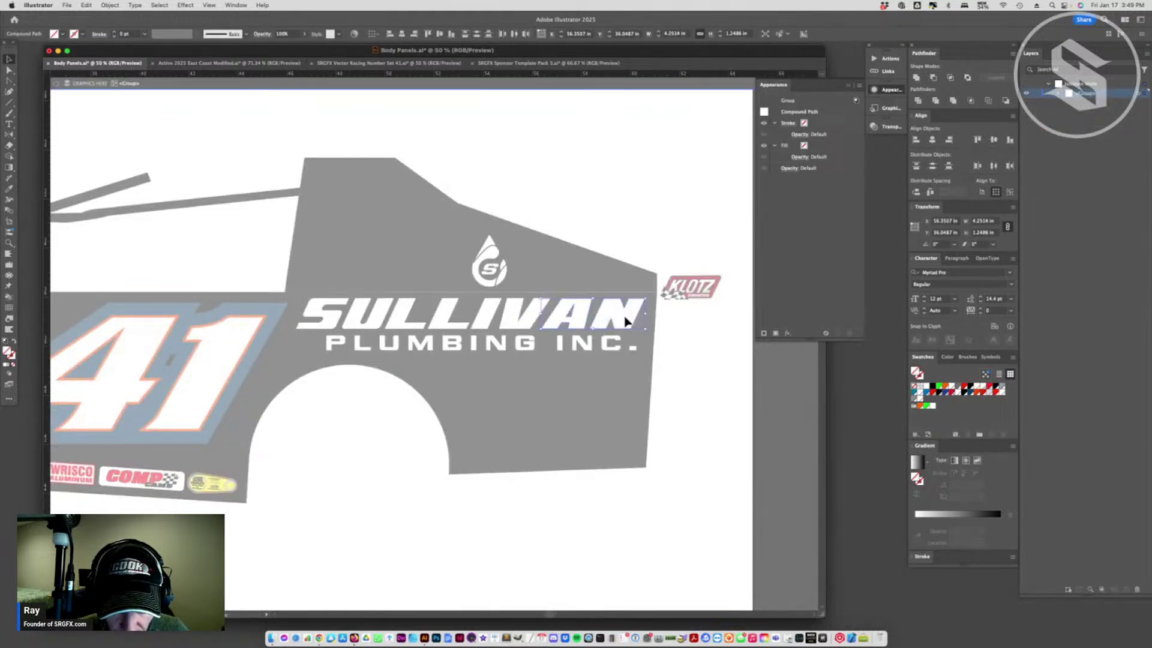
key("super+h")
left_click_drag(624, 322, 621, 322)
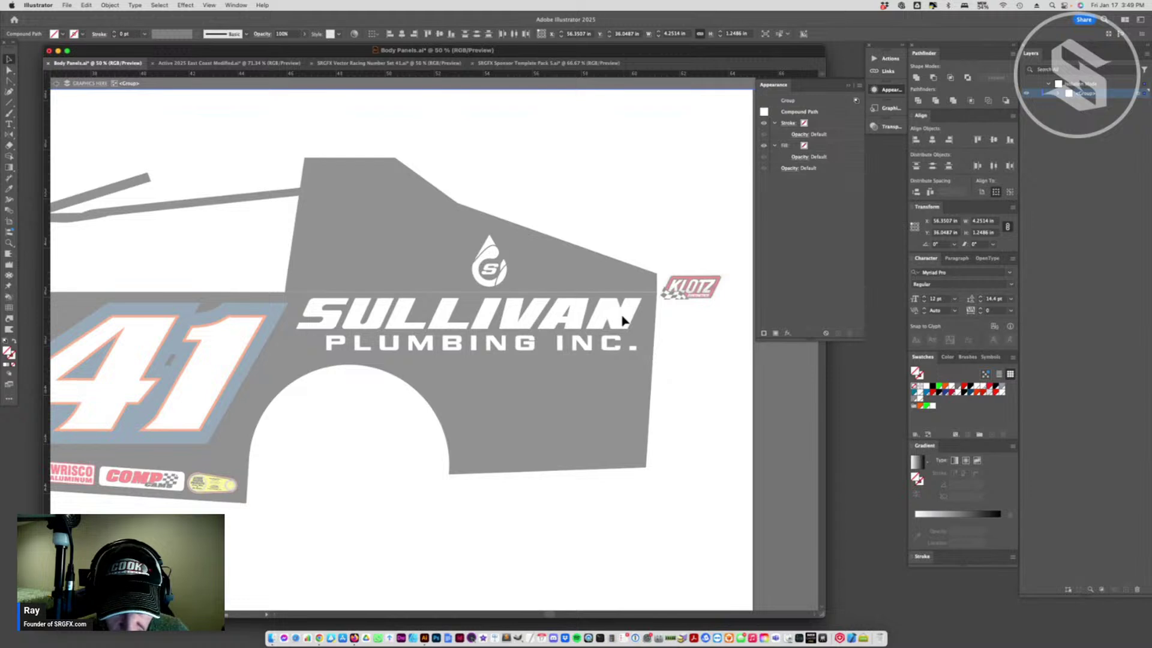
left_click(653, 313)
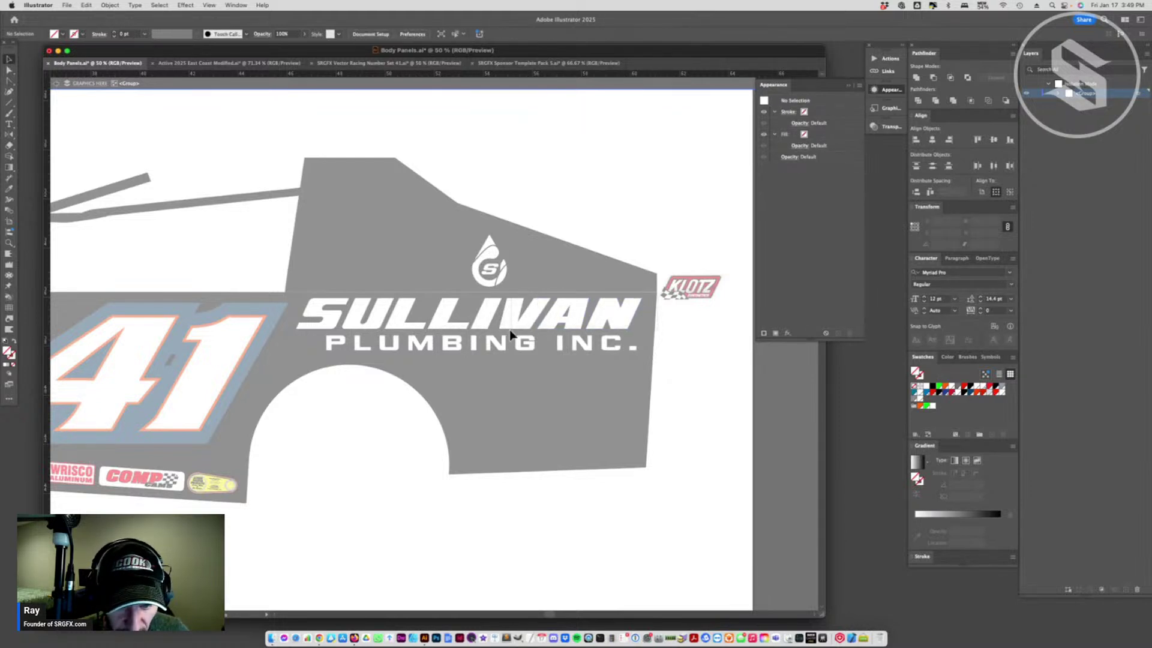
left_click(536, 326)
key("super+h")
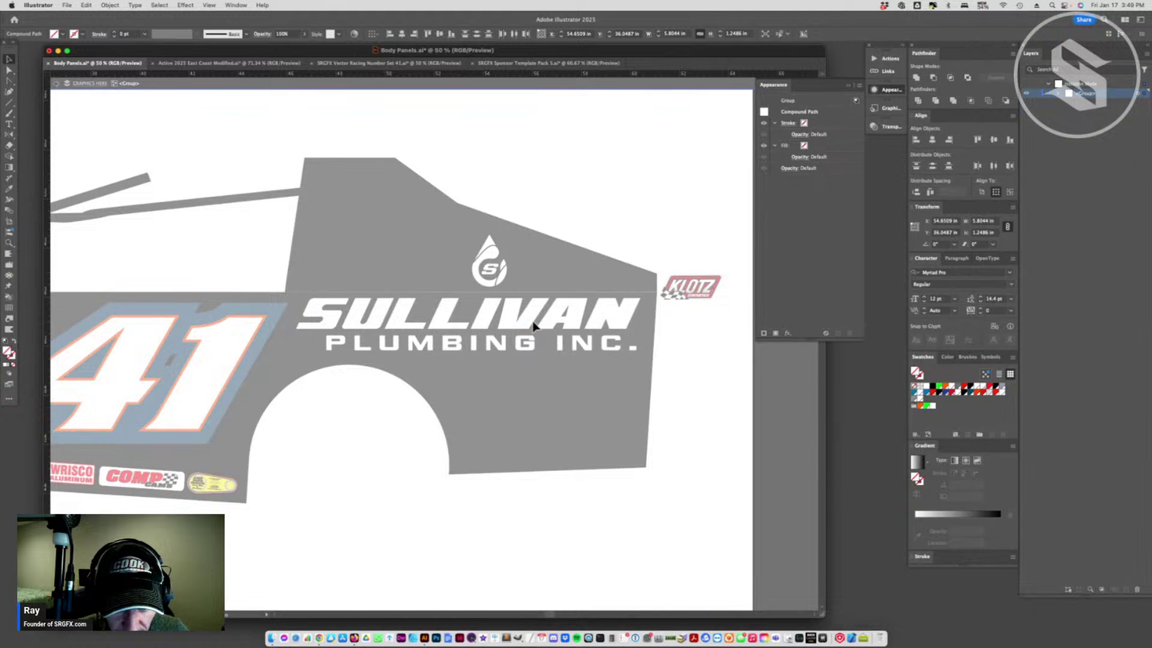
double_click(597, 100)
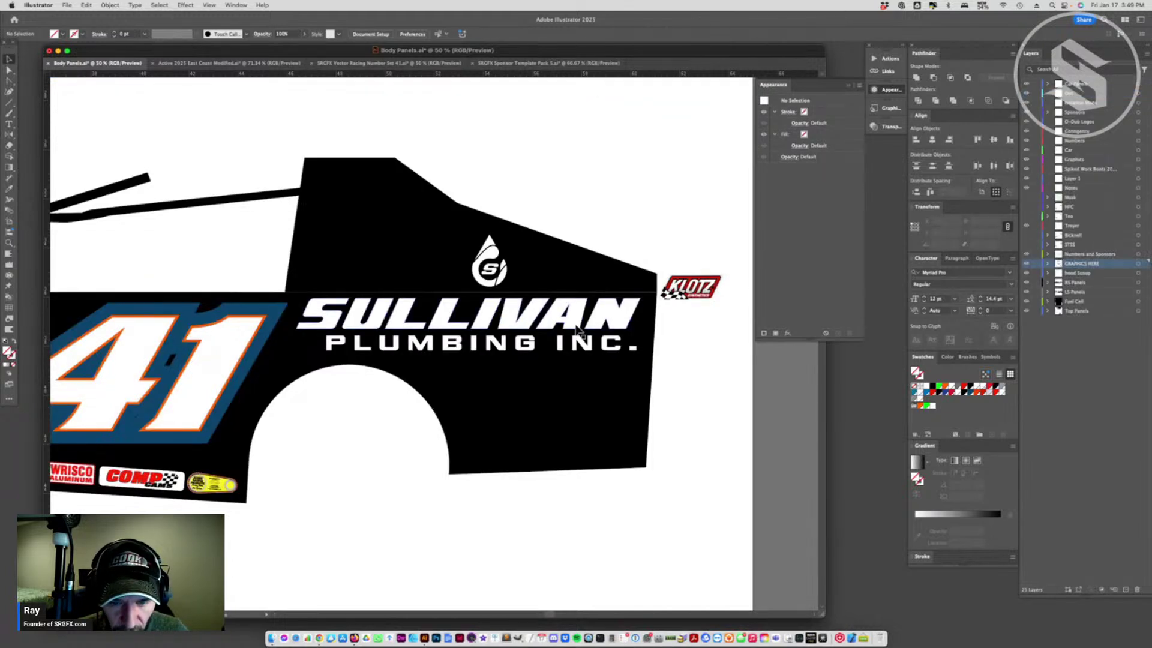
- Enlarge the SULLIVAN and PLUMBING INC. lettering together to about 14.6 in wide so it spans the panel above the wheel arch
left_click(561, 345, "shift")
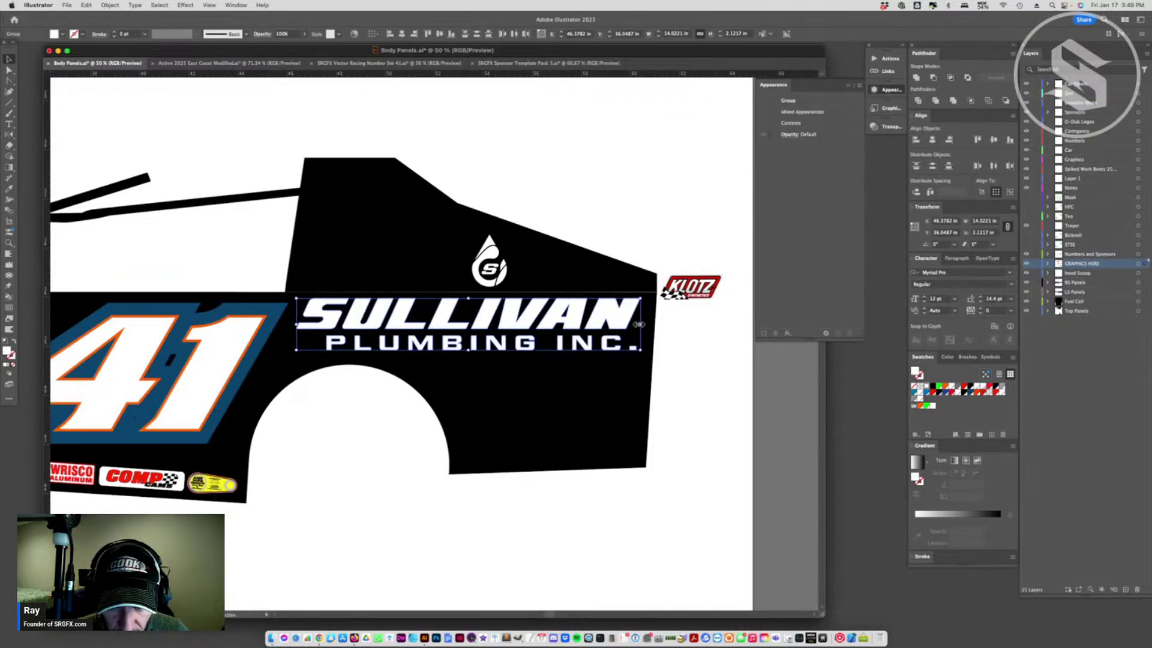
left_click_drag(644, 326, 647, 325)
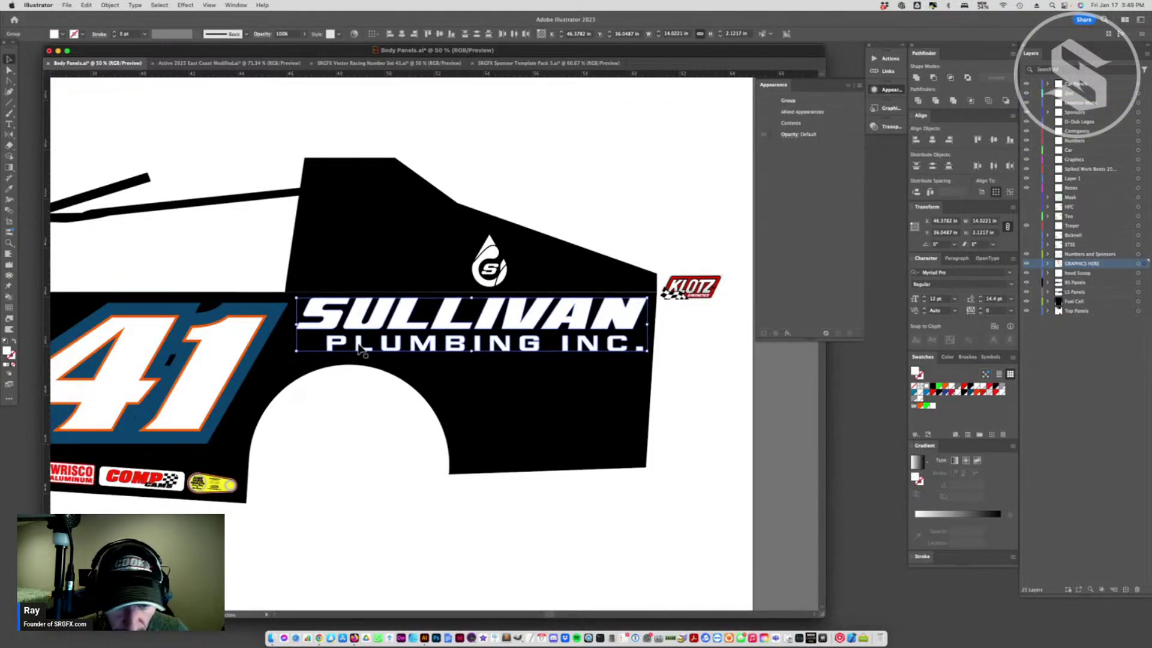
left_click_drag(297, 350, 395, 363)
left_click(285, 347)
key("super+minus")
key("super+minus")
key("super+z")
- Place a small copy of the 41, about 6.8 in wide, behind the wheel arch and check the Scale Strokes & Effects option
left_click(360, 386)
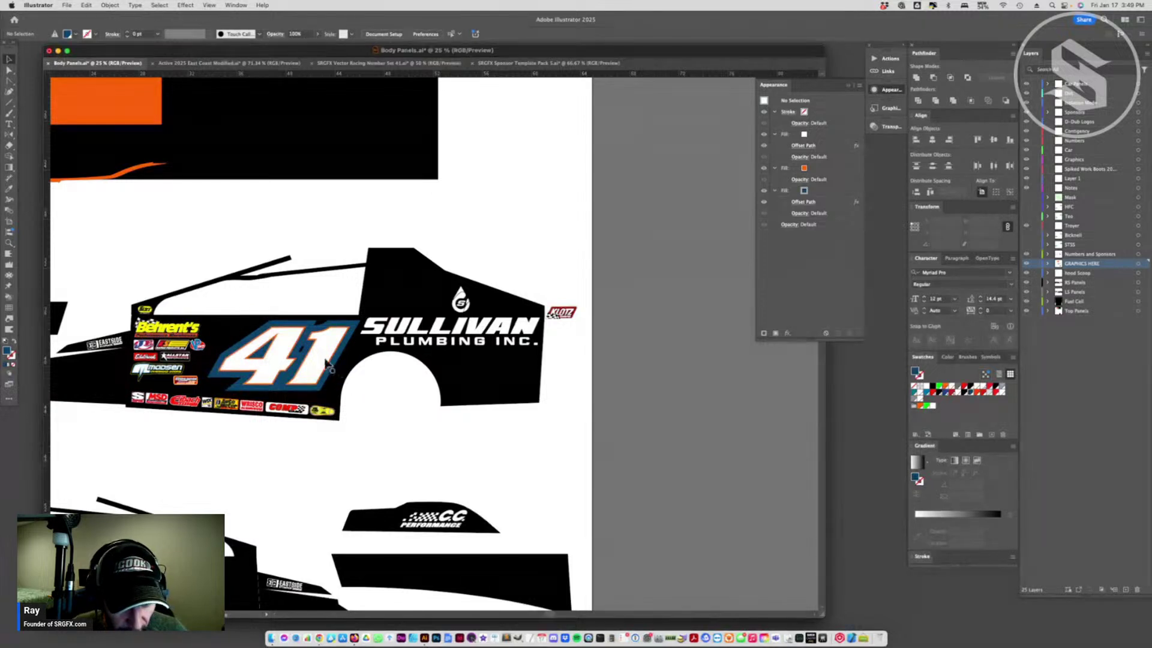
left_click_drag(449, 487, 498, 379)
left_click(1012, 259)
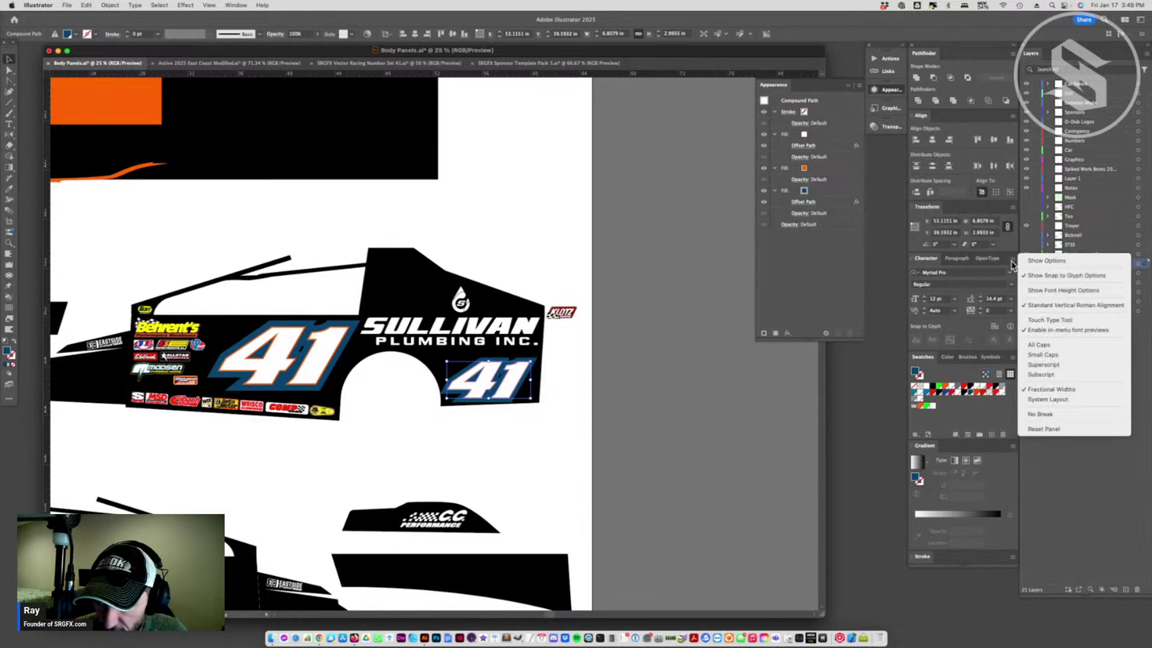
left_click(1012, 207)
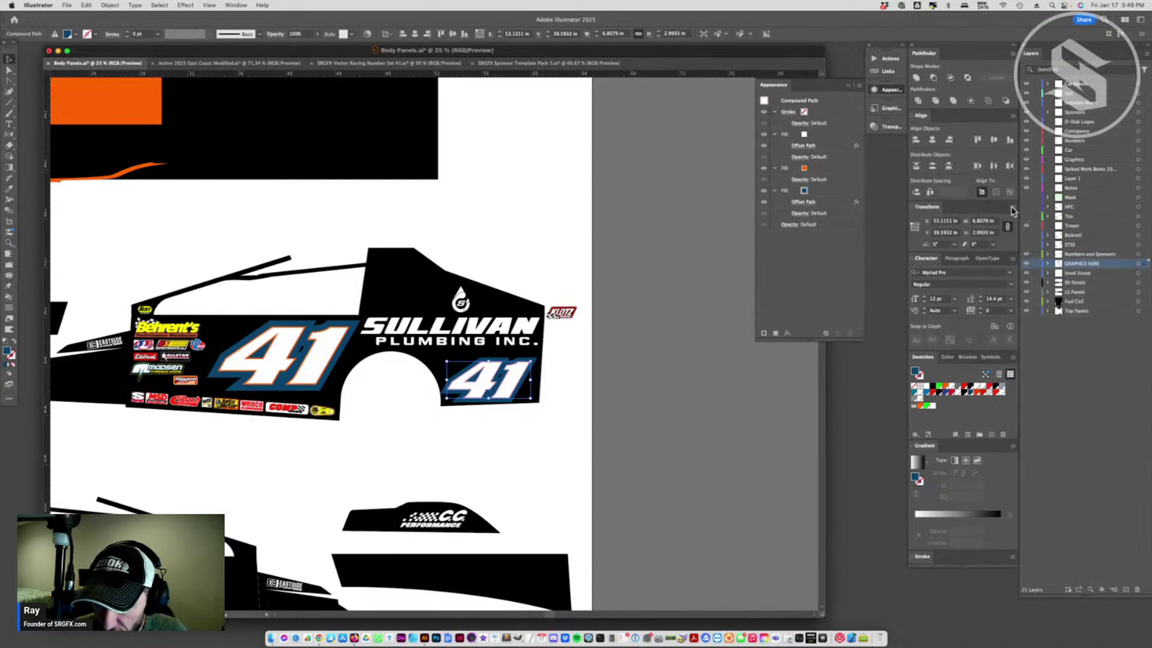
left_click(1011, 209)
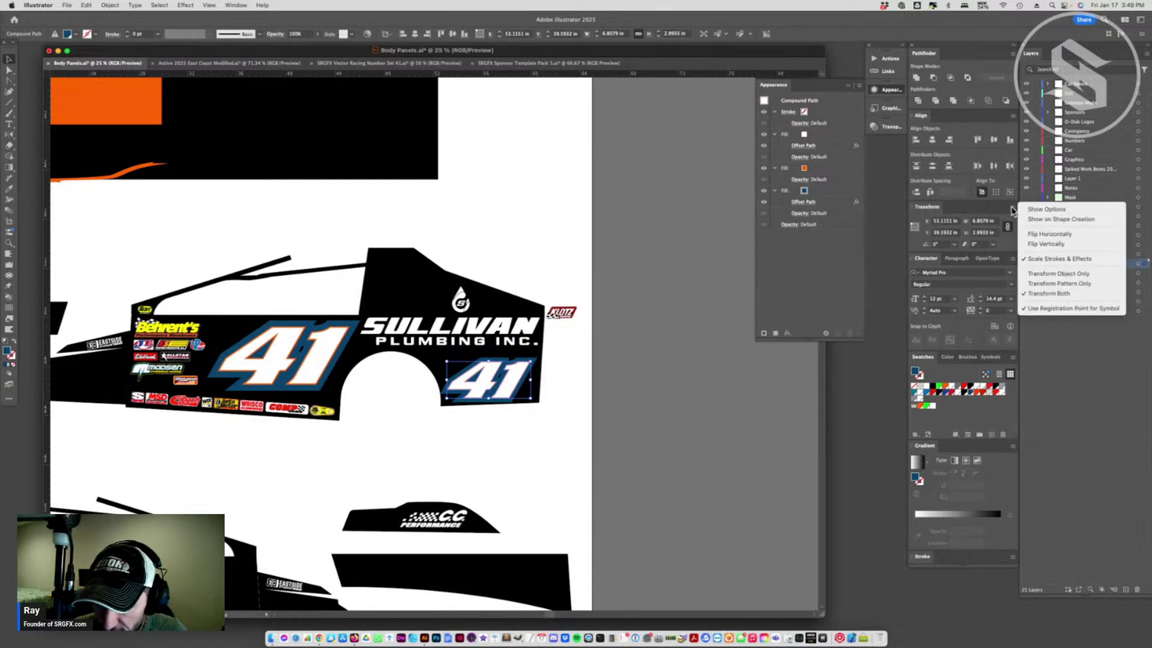
left_click(1026, 259)
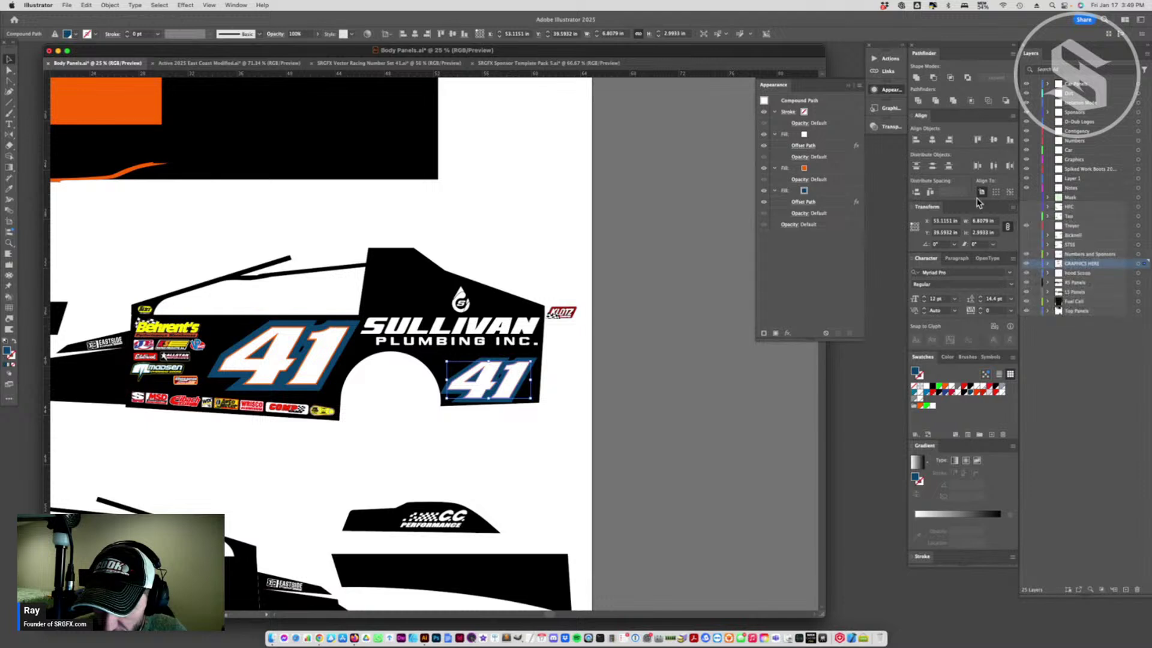
left_click(1014, 208)
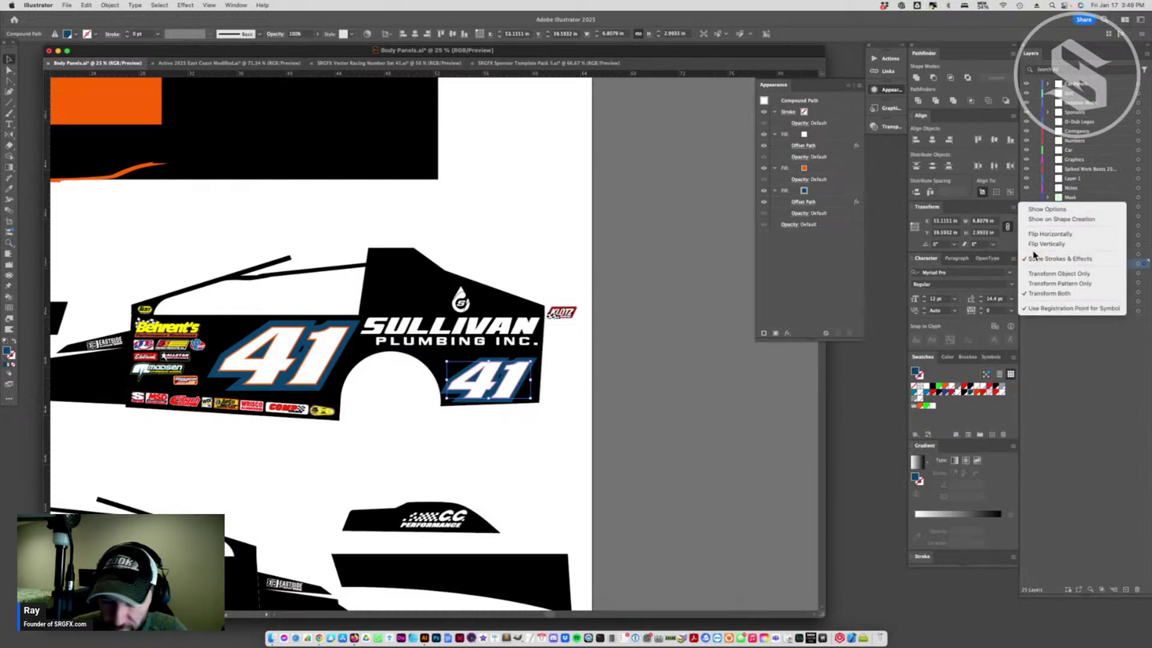
left_click(533, 387)
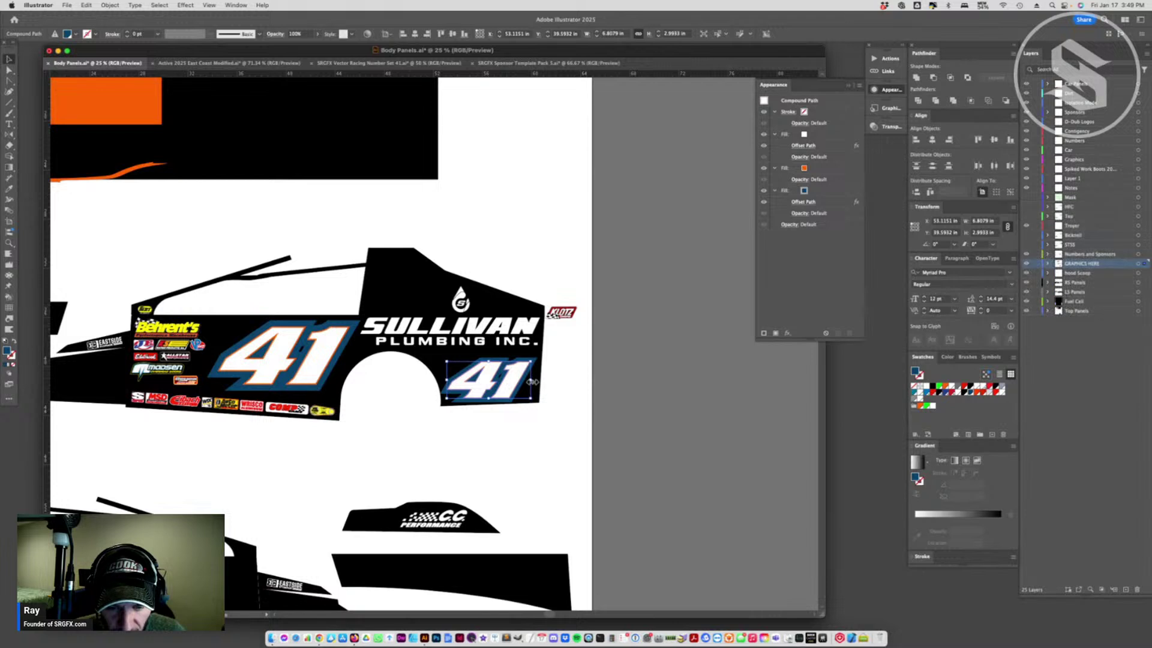
- Enlarge the rear 41 to about 10.7 in wide, try shrinking it with Scale Strokes & Effects off, and undo the shrink
left_click_drag(531, 380, 627, 394)
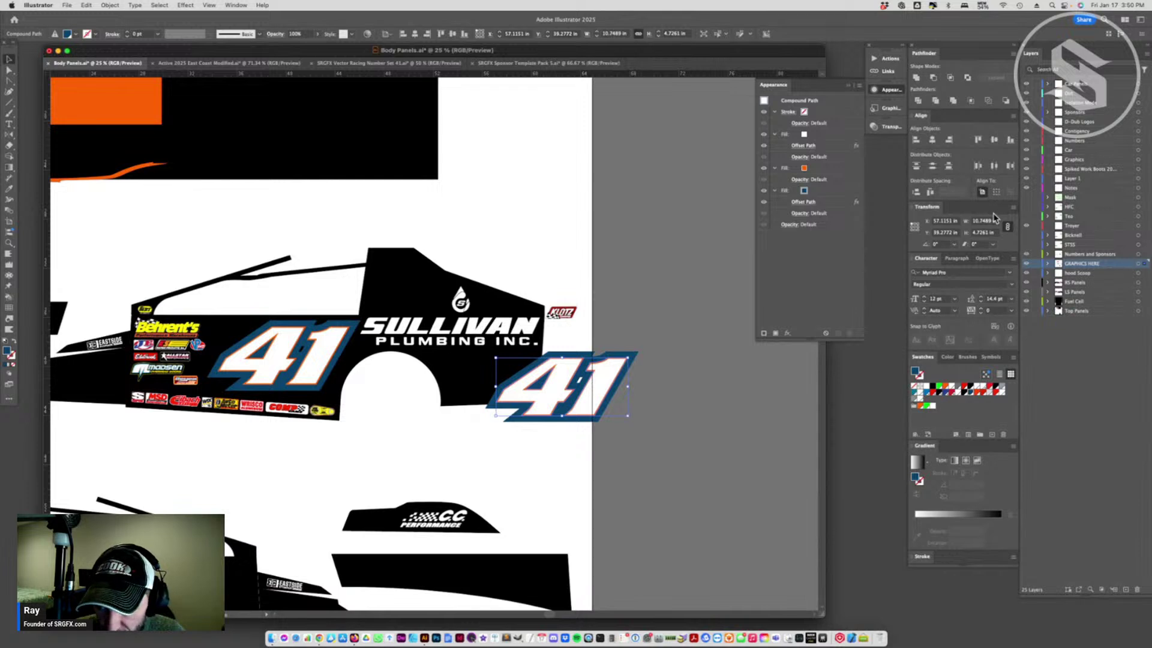
left_click(1013, 207)
left_click(1038, 255)
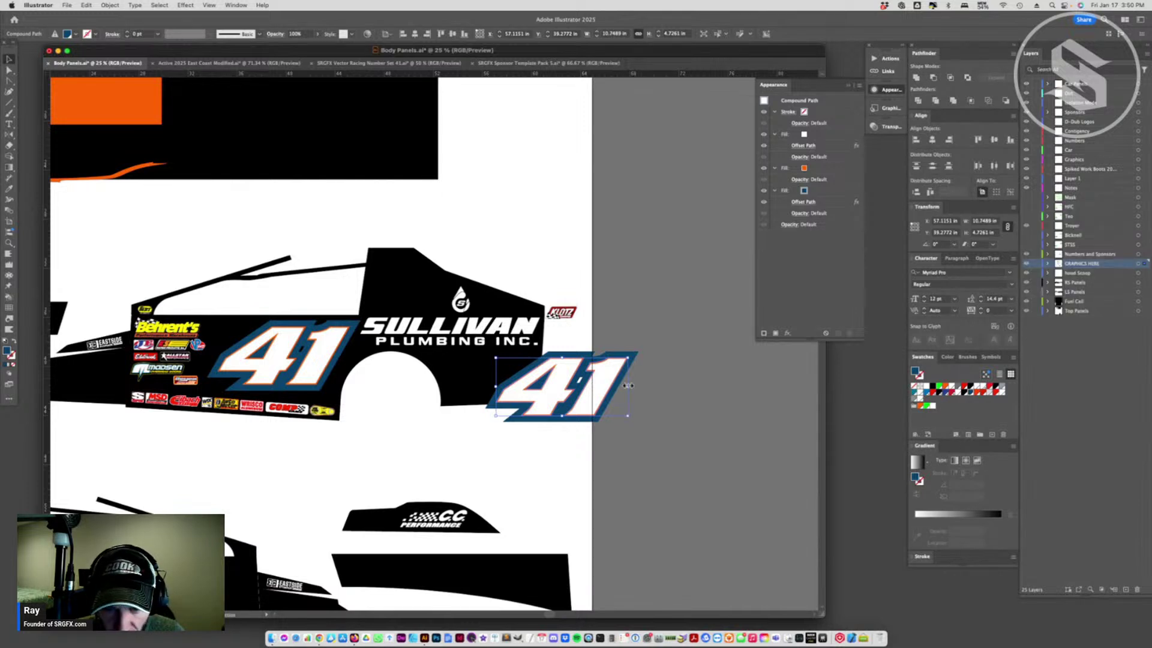
left_click_drag(628, 386, 526, 389)
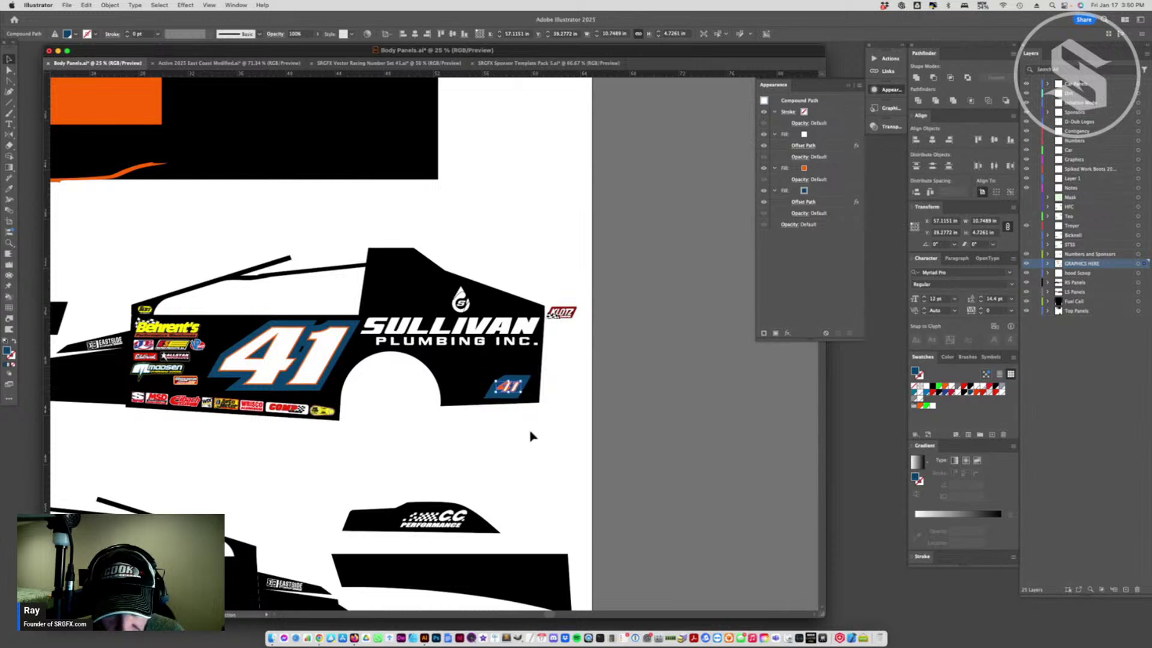
key("super+z")
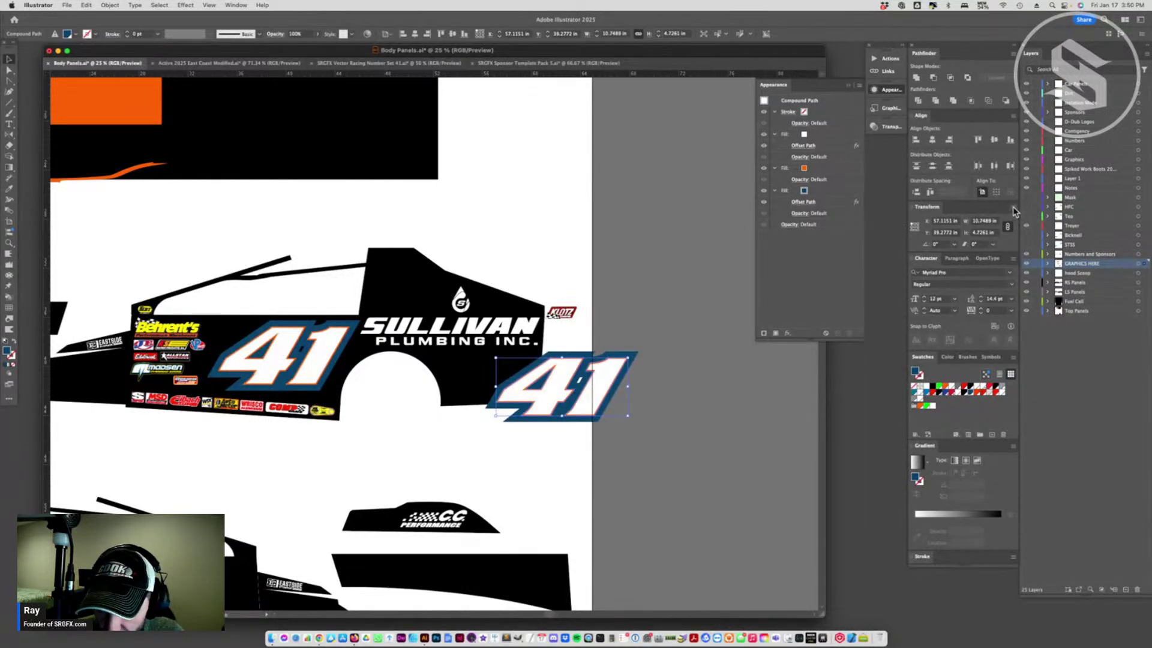
- Turn Scale Strokes & Effects back on and shrink the rear 41 to about 5.8 in wide behind the wheel arch
left_click(1013, 207)
left_click(1074, 257)
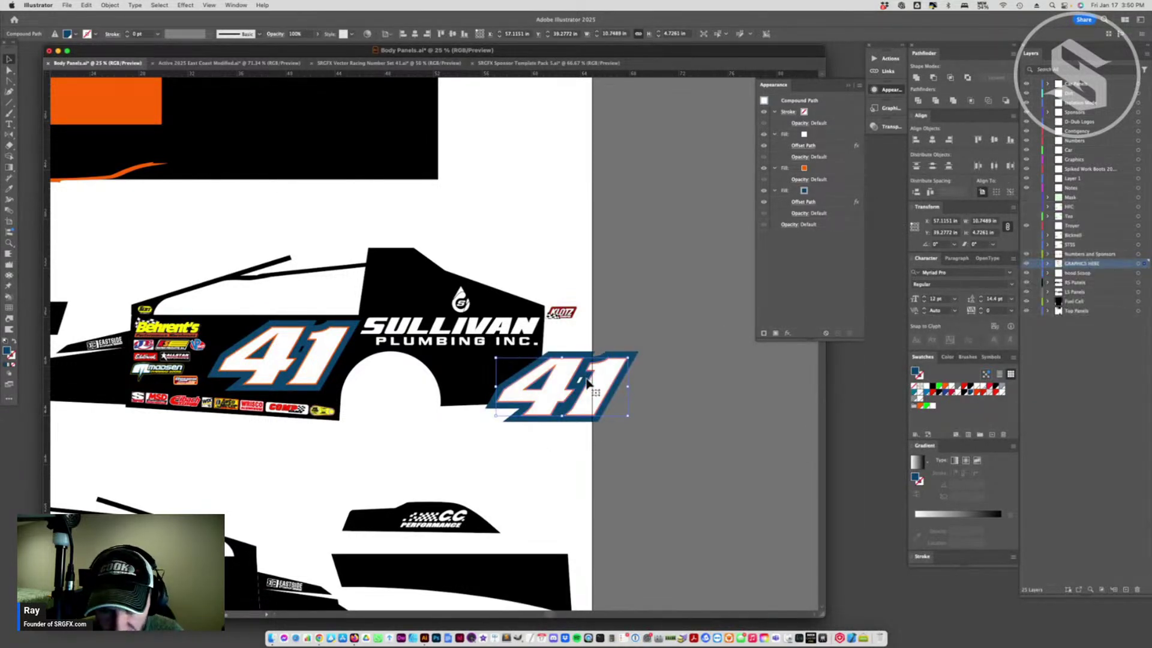
left_click_drag(625, 384, 792, 207)
- Apply the last saved graphic style to the SULLIVAN lettering
left_click(886, 108)
left_click(521, 328)
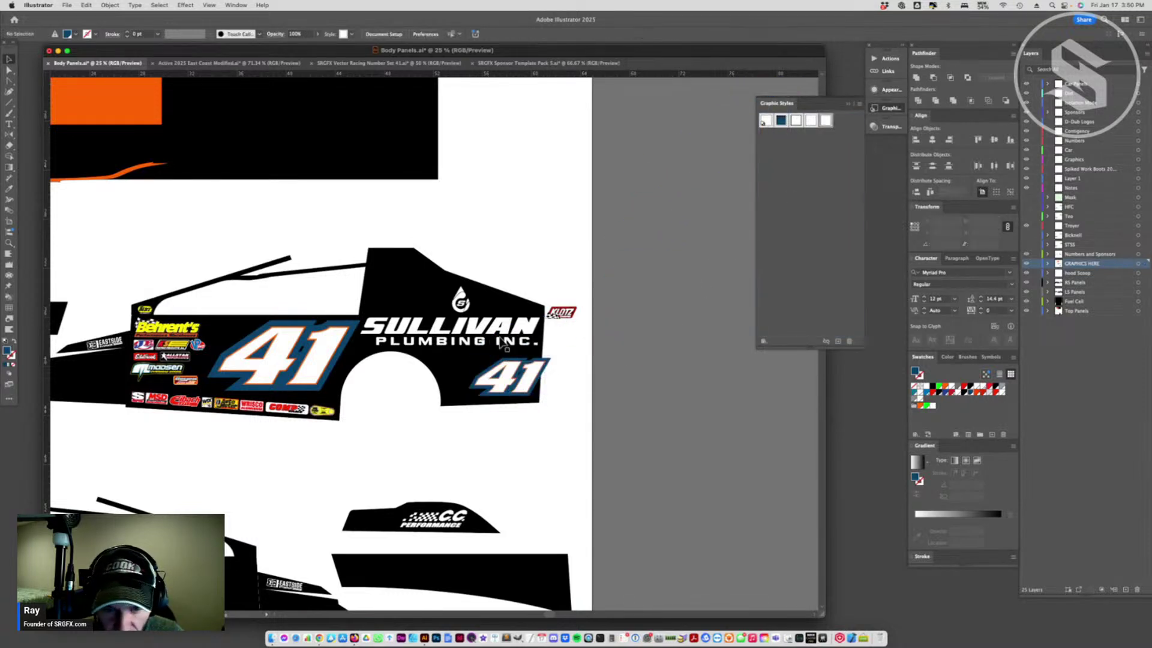
left_click(826, 121)
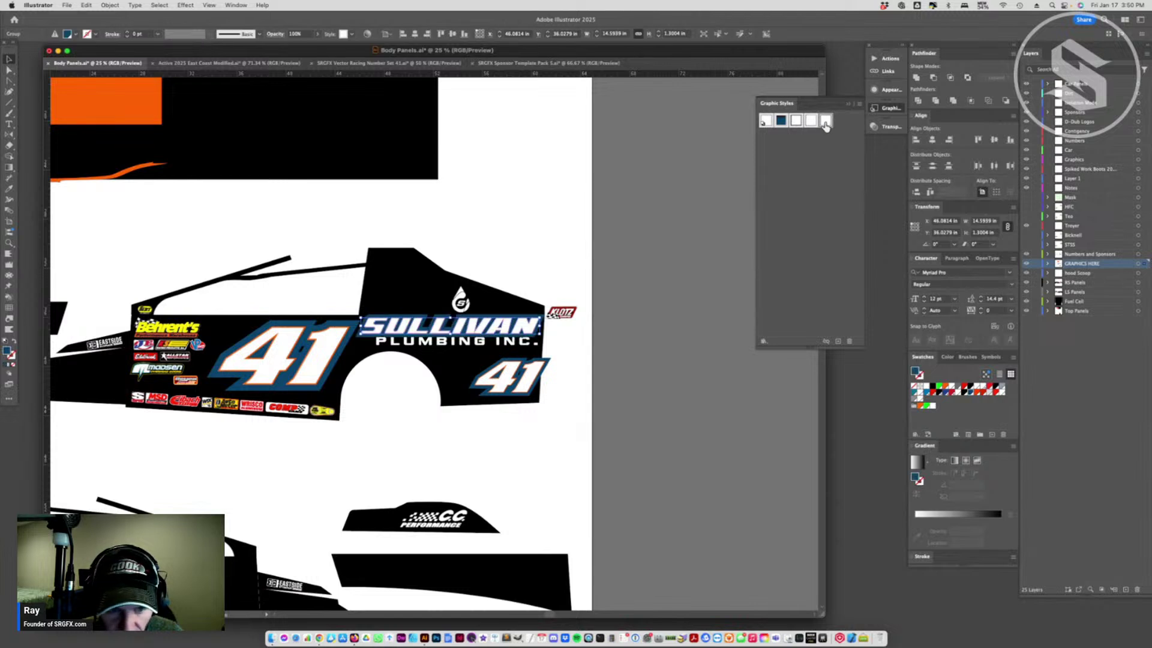
key("super+shift+a")
left_click(506, 379)
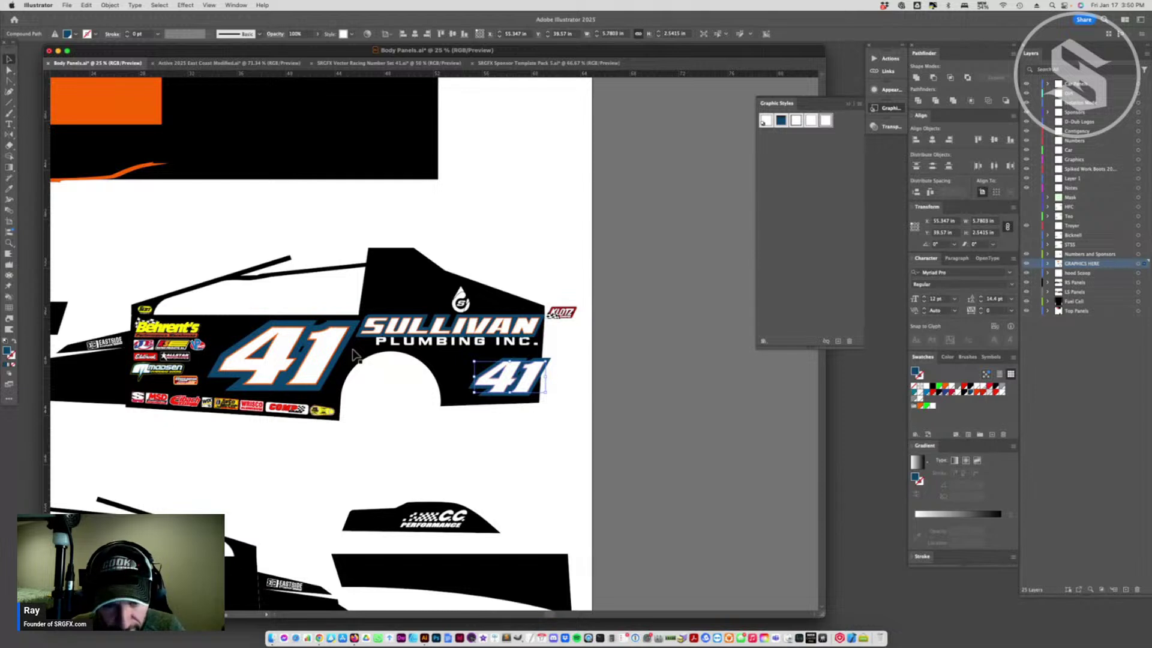
left_click(443, 354)
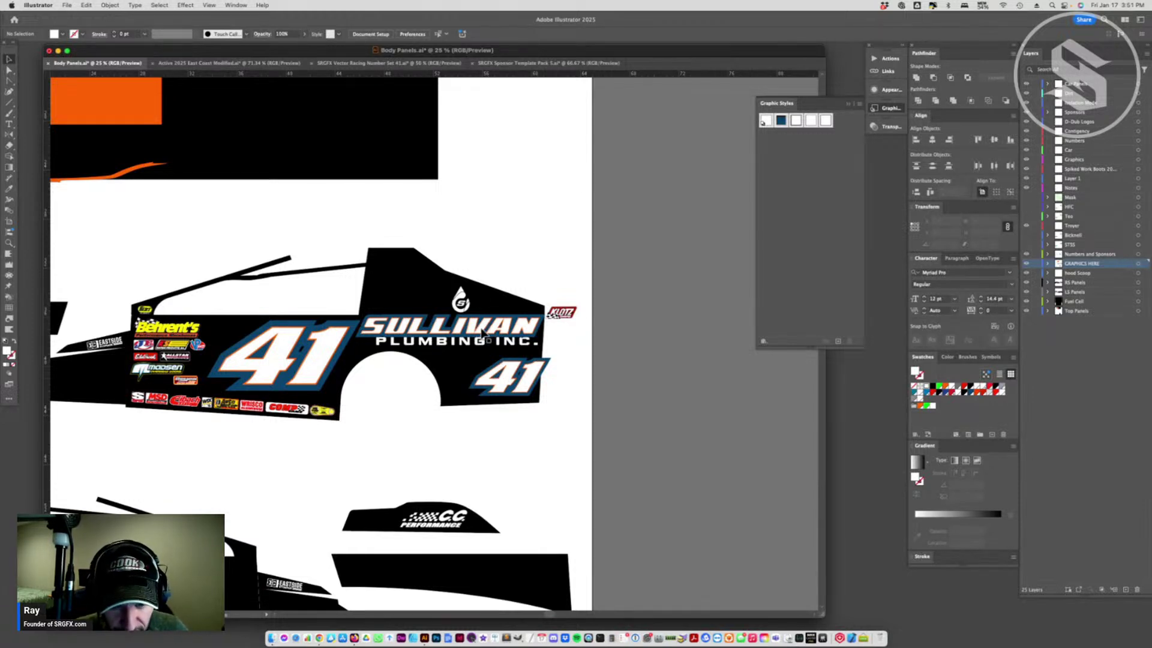
- Replace the SULLIVAN lettering's style with the default graphic style
left_click(481, 333)
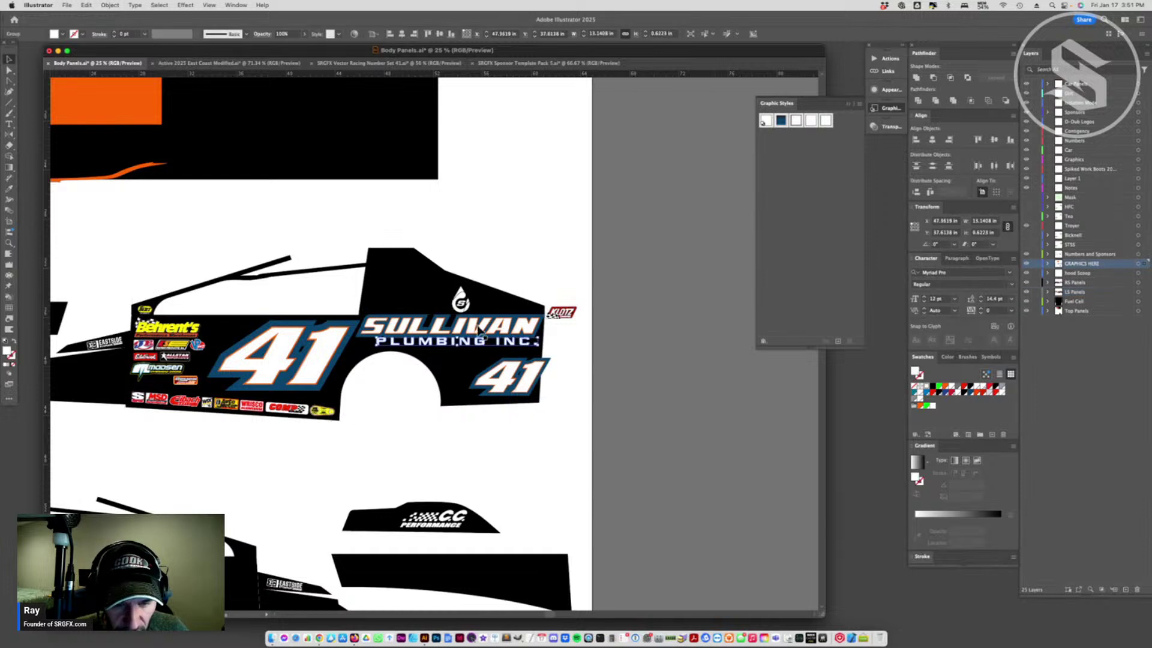
left_click(480, 329)
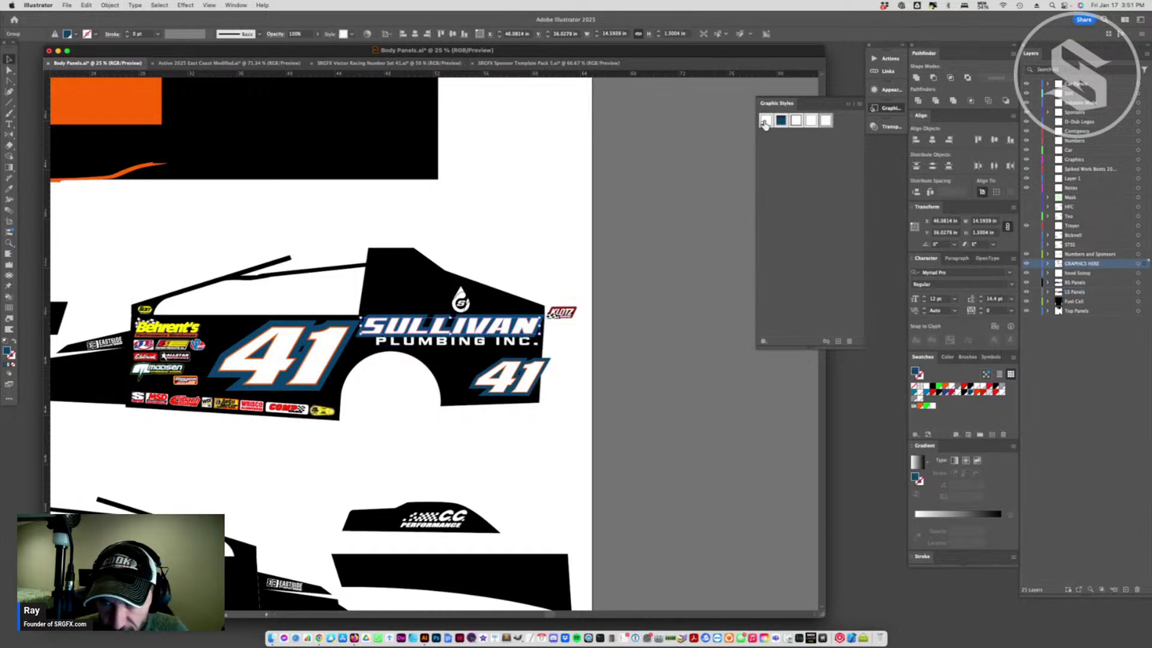
left_click(765, 122)
key("super+z")
key("super+shift+z")
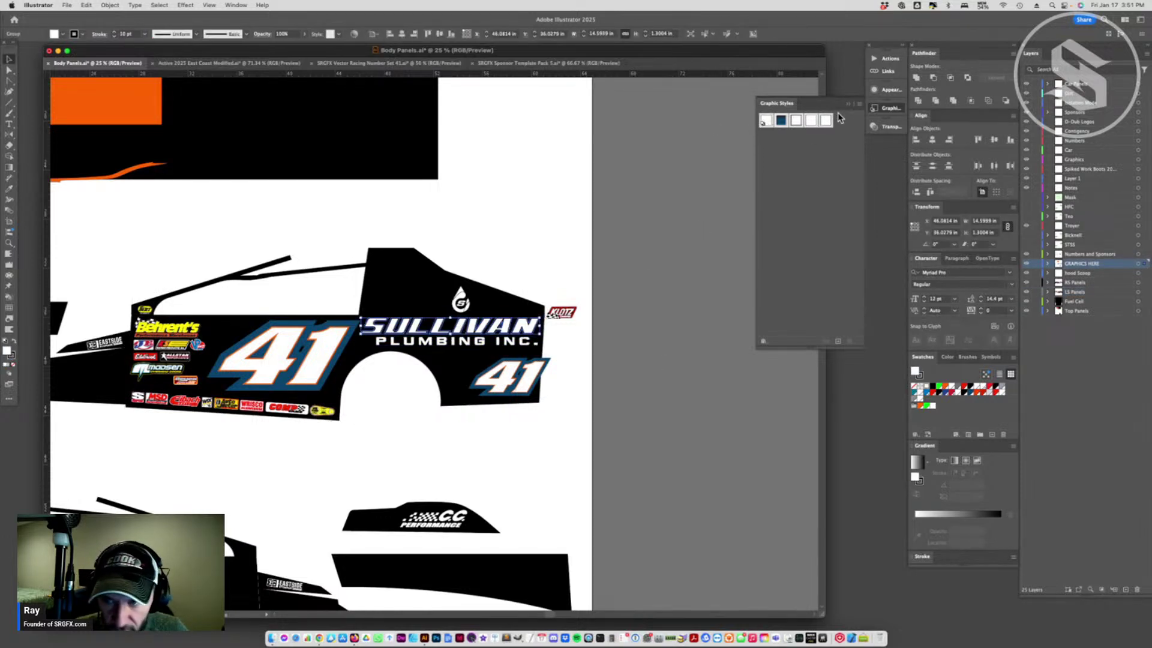
left_click(856, 104)
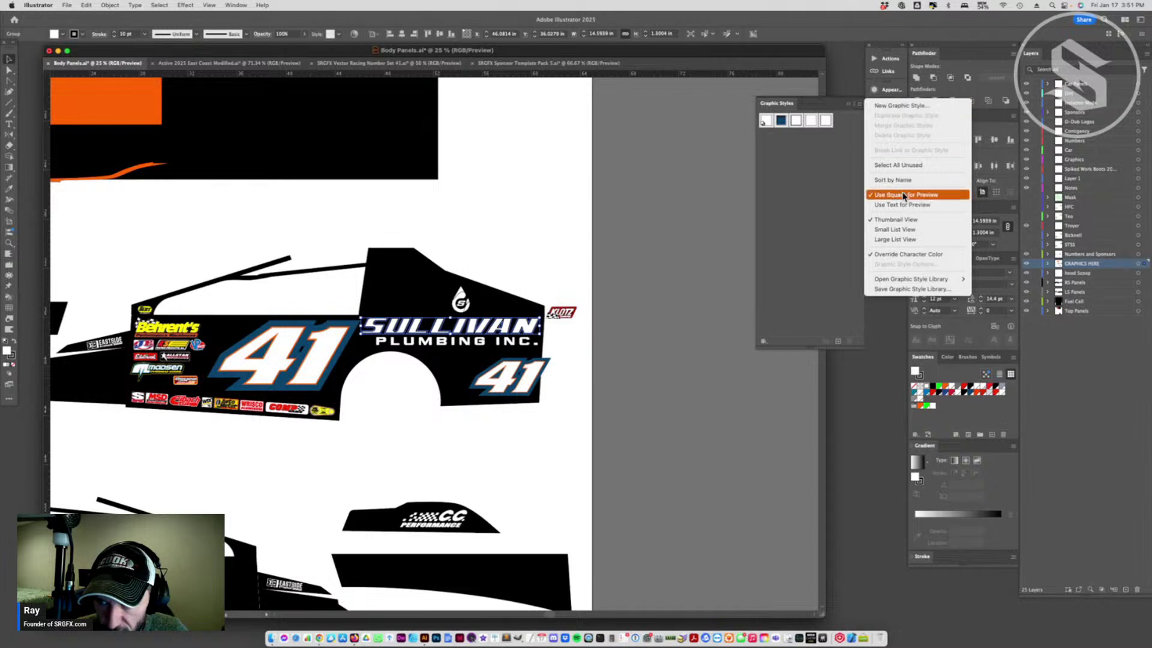
left_click(808, 171)
- Remove the stroke from the SULLIVAN lettering and restore a plain white fill matching PLUMBING INC
left_click(890, 90)
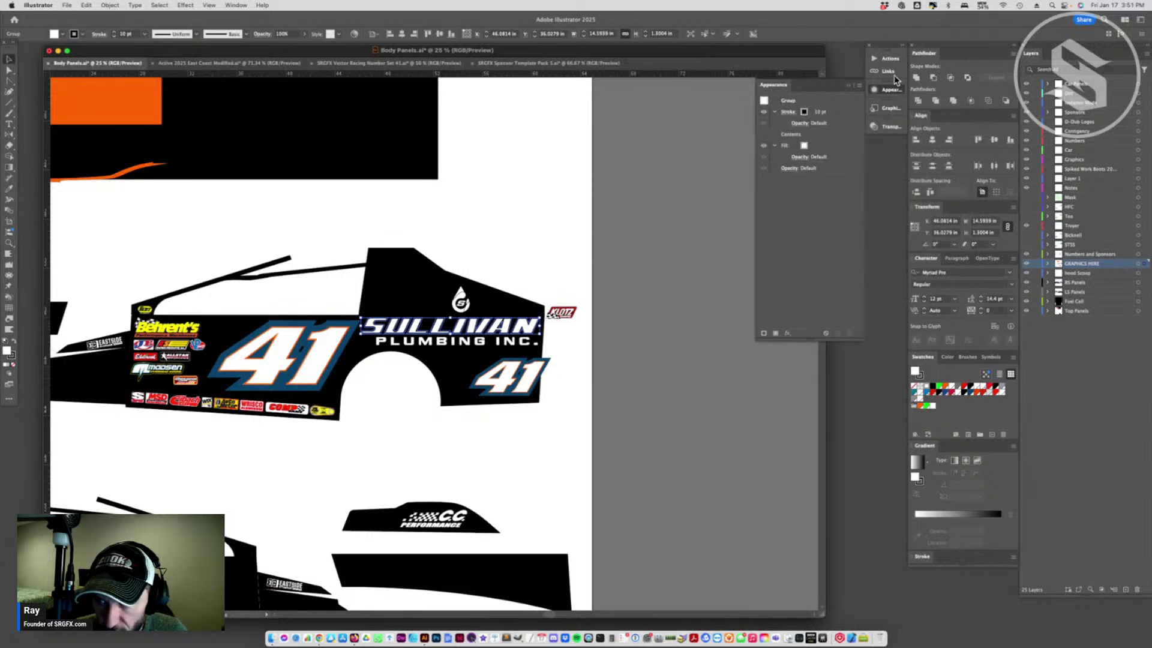
left_click(859, 91)
left_click(887, 132)
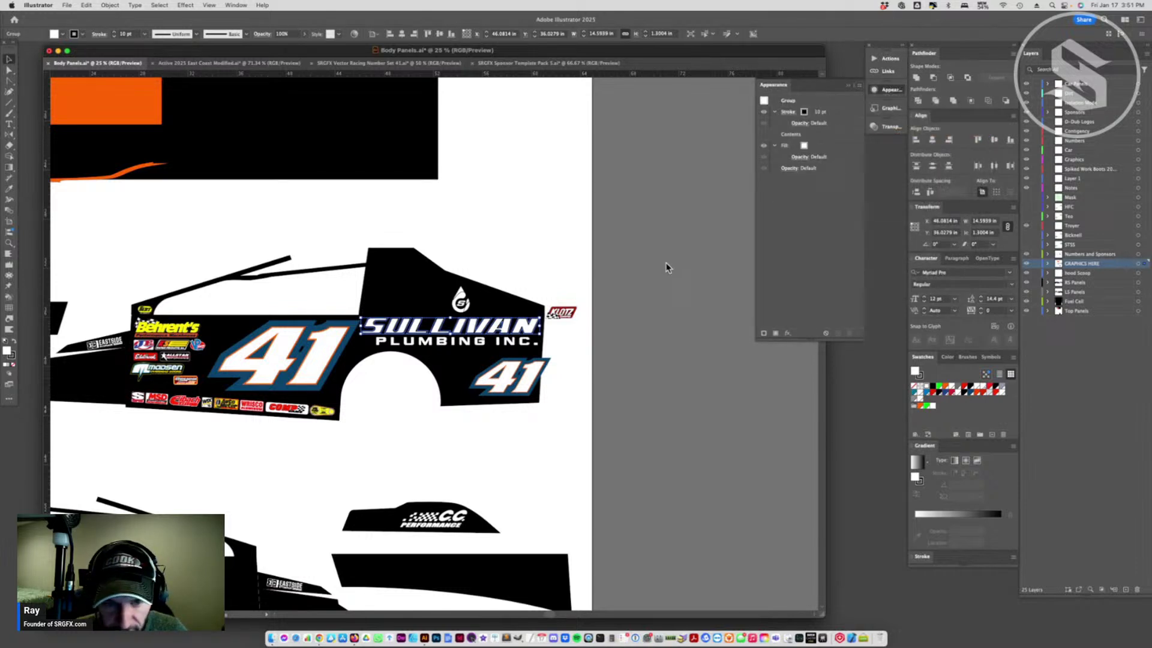
left_click(604, 358)
left_click(484, 329)
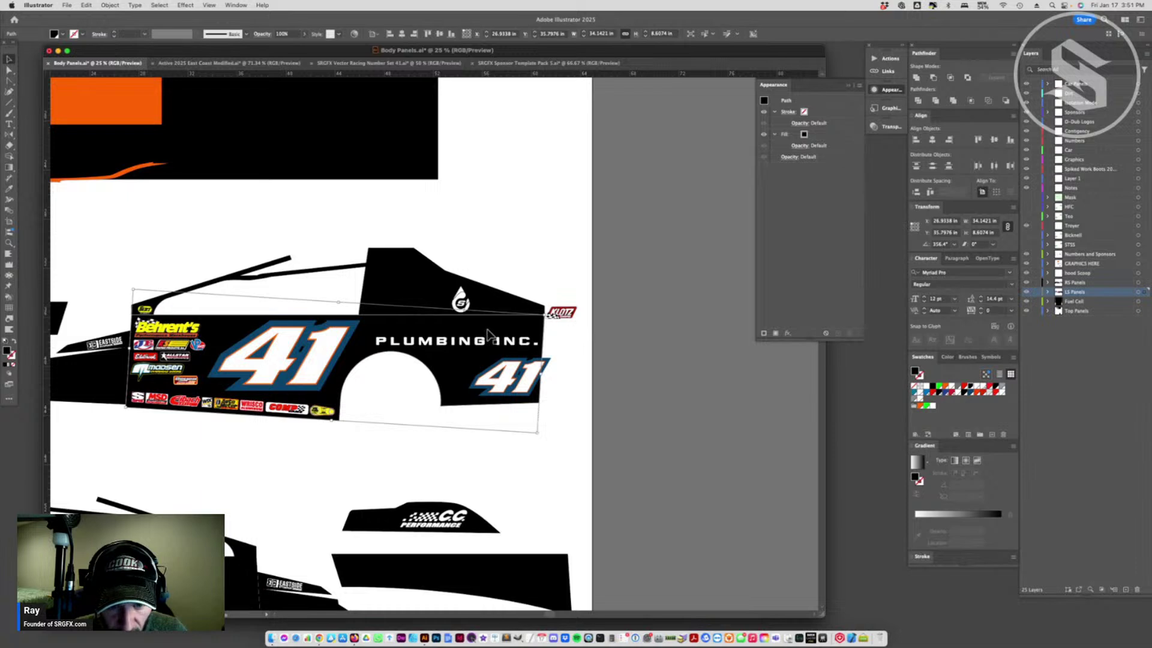
left_click(506, 329)
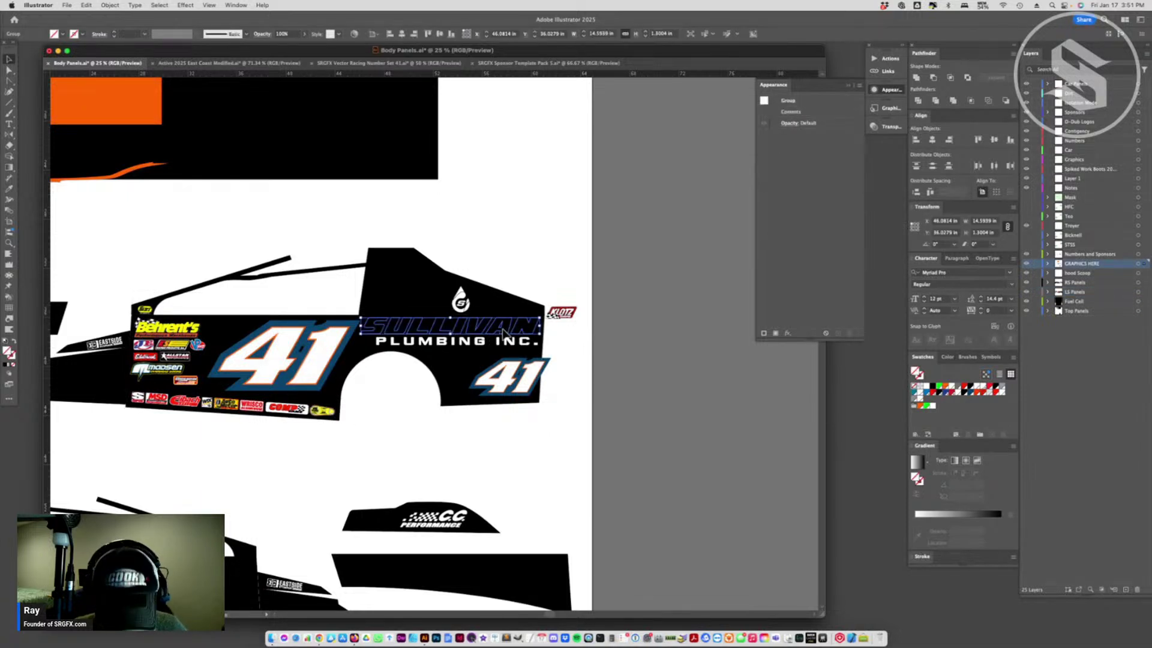
key("super+z")
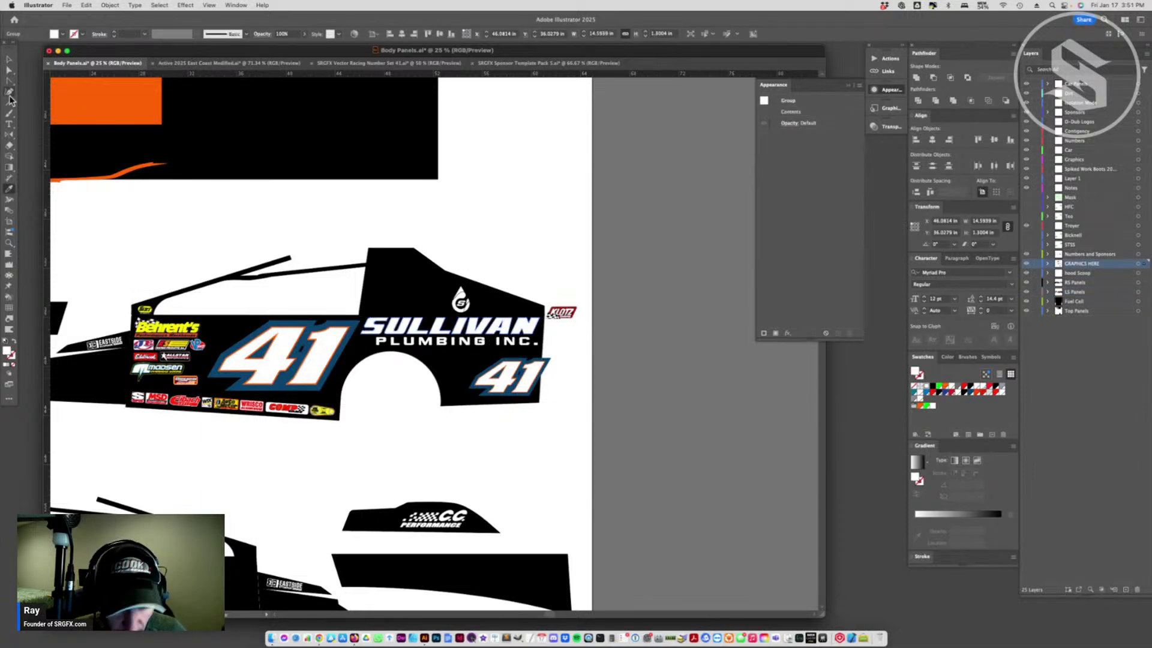
left_click(9, 60)
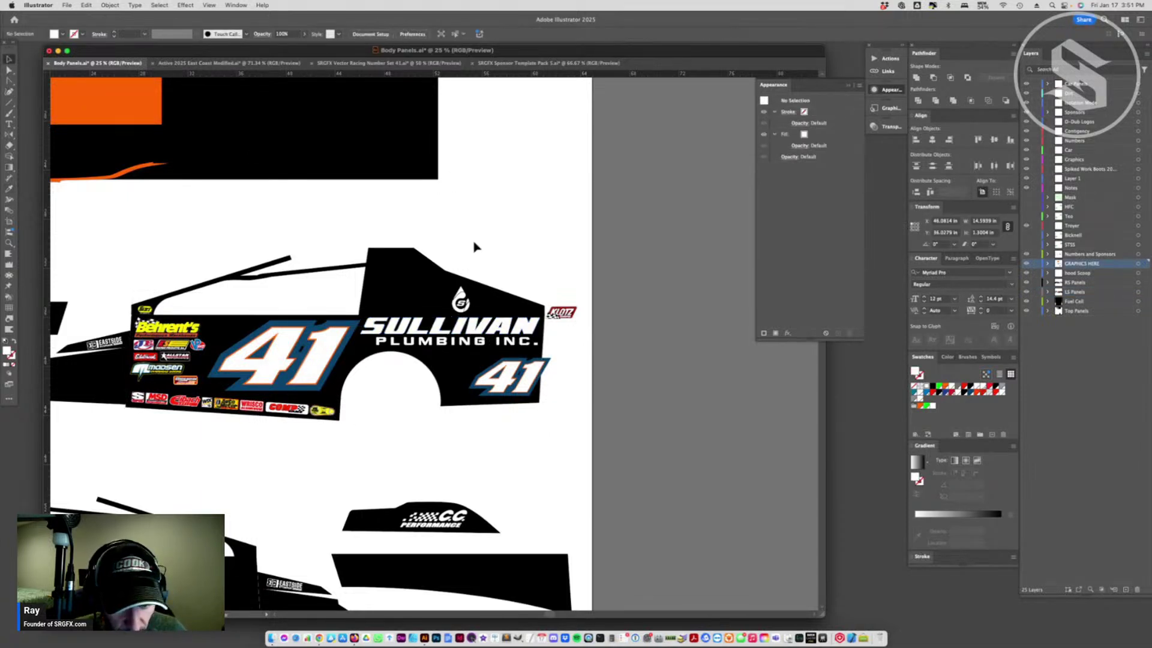
- Apply Graphic Style 4 to the whole grouped SULLIVAN PLUMBING INC. lettering and show its appearance attributes
left_click(473, 329)
left_click(542, 432)
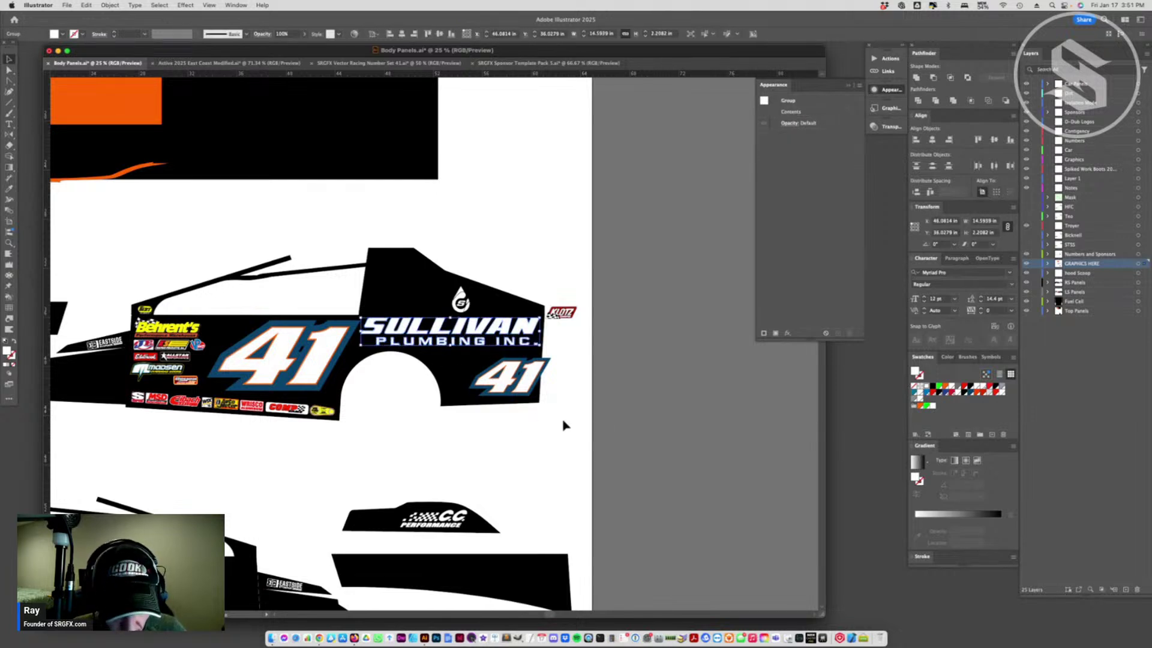
left_click(537, 324)
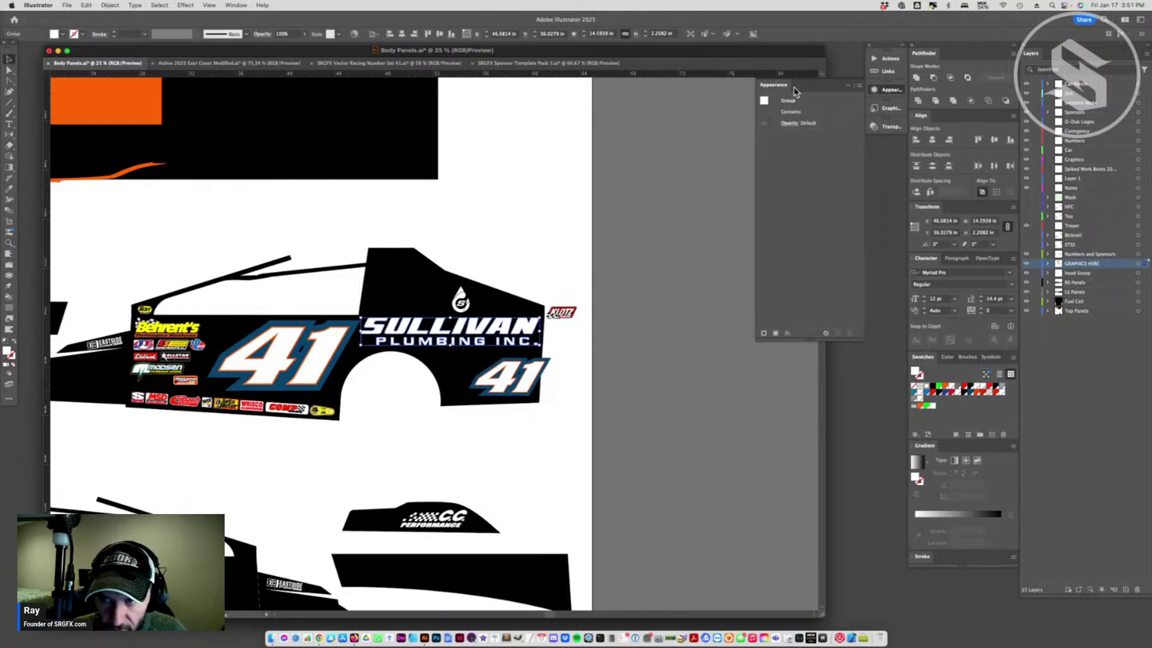
left_click(859, 86)
key("Escape")
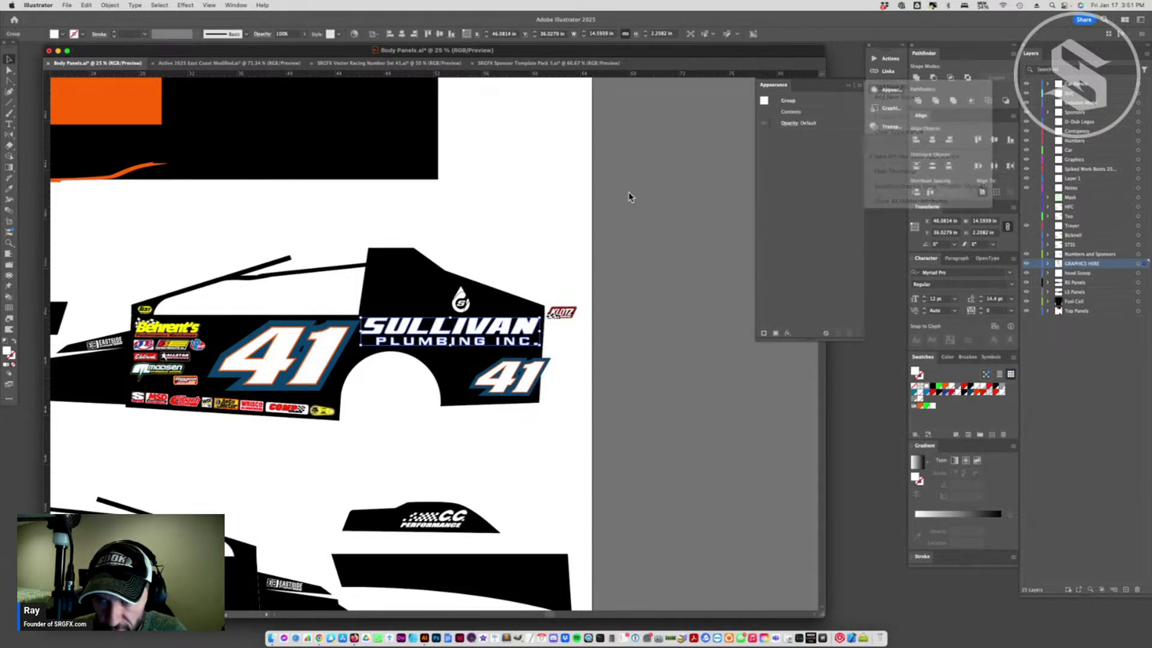
left_click_drag(528, 335, 567, 335)
key("super+z")
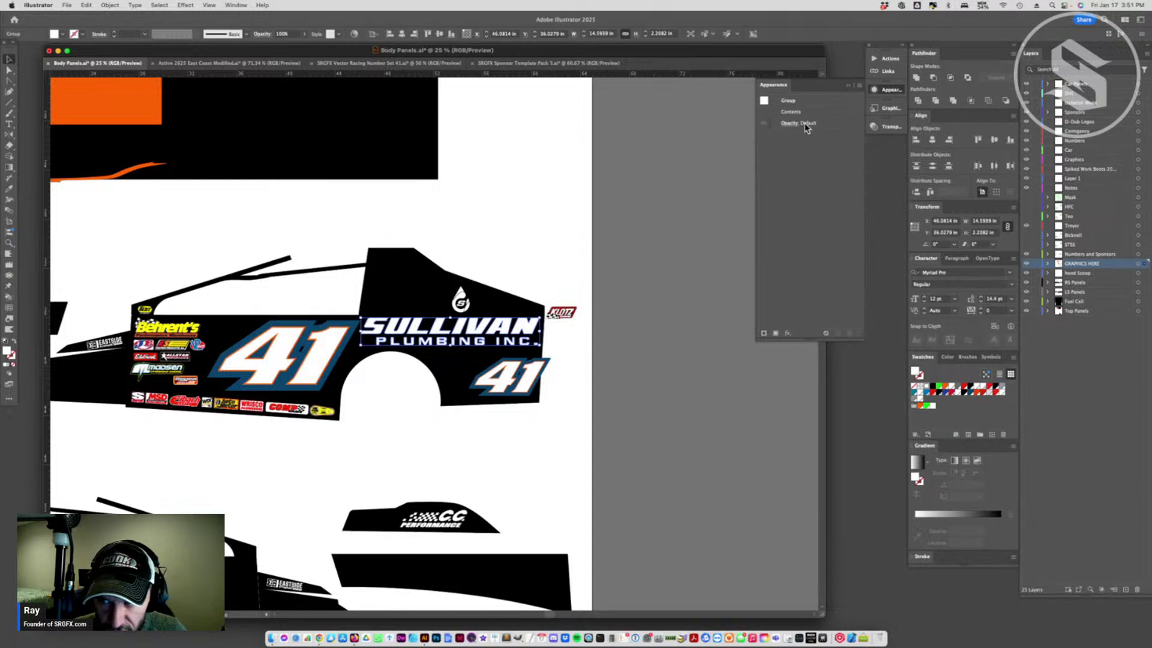
left_click(875, 109)
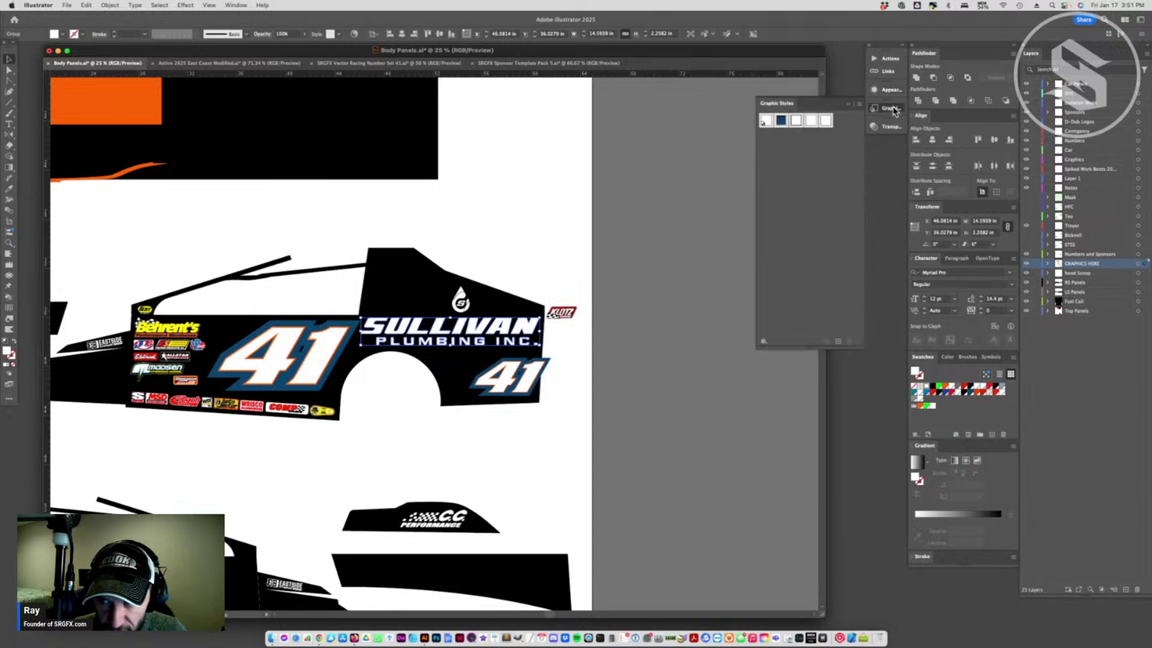
left_click(824, 122)
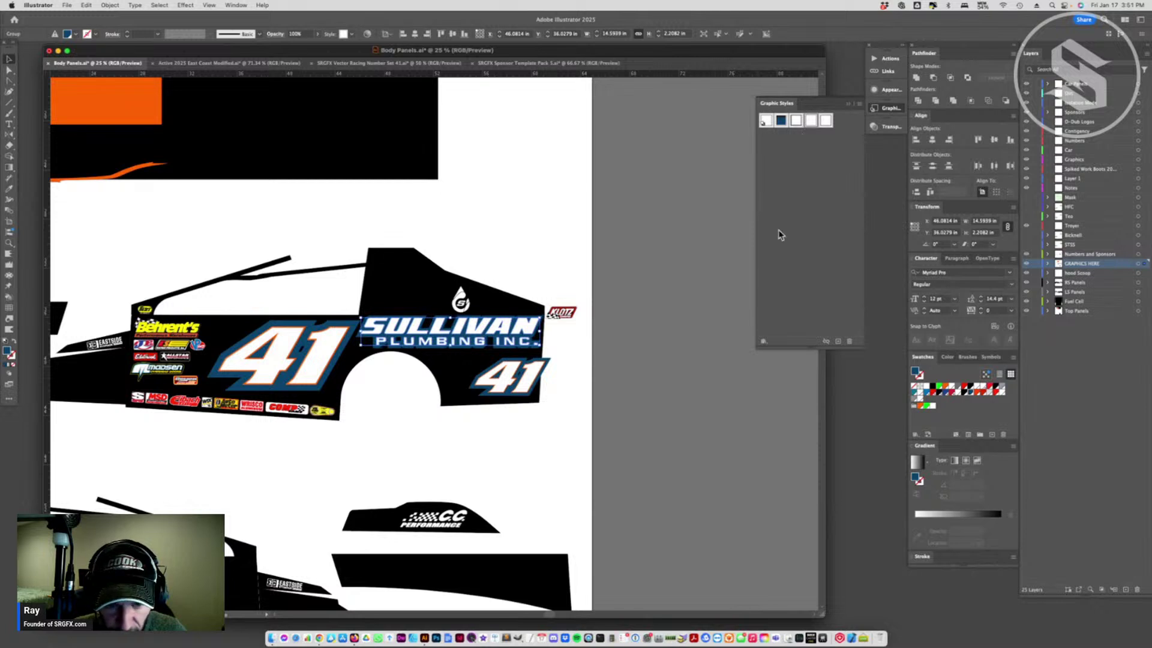
key("super+shift+a")
left_click(525, 341)
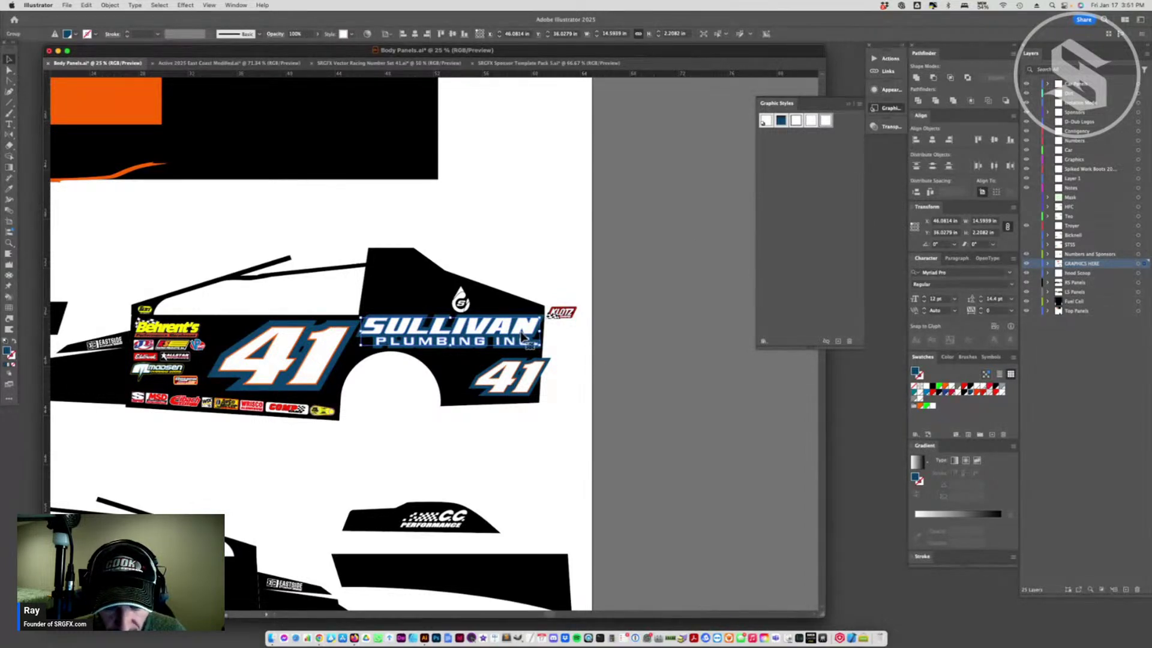
left_click(891, 89)
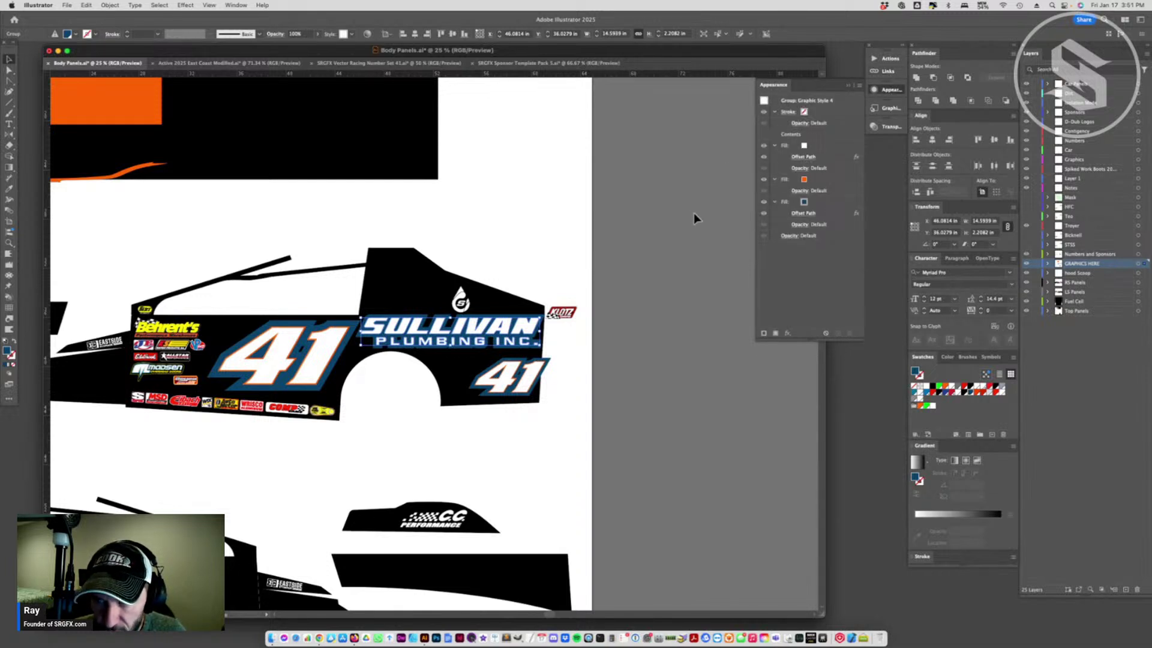
- Isolate the SULLIVAN lettering within its group and add a new red fill to it
double_click(506, 331)
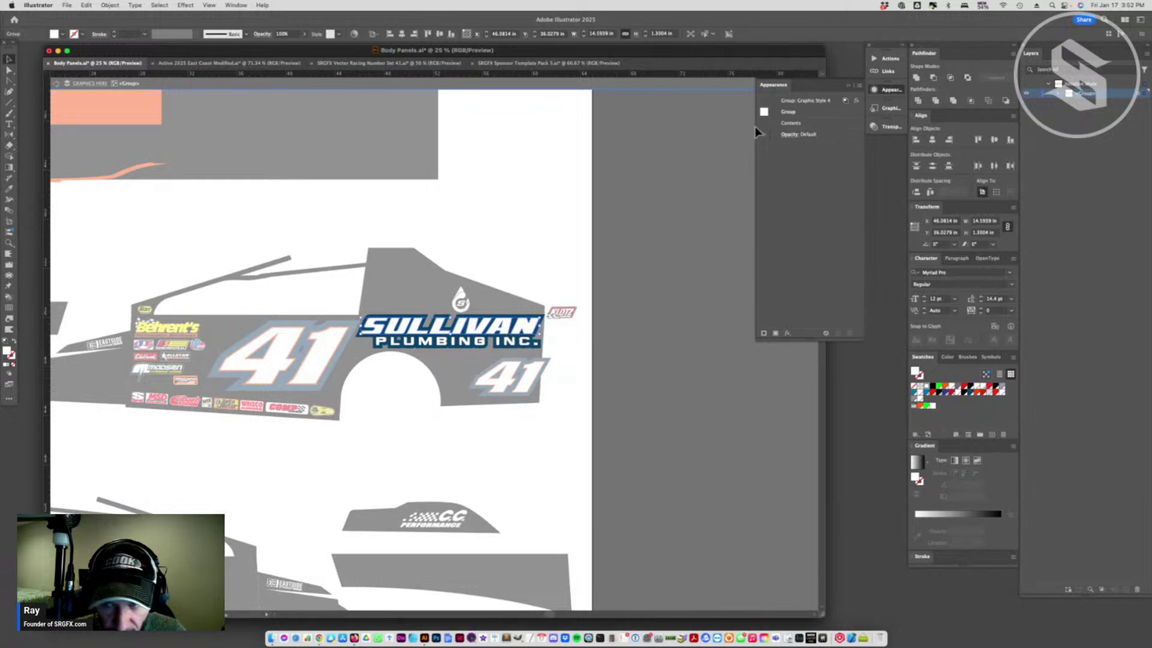
left_click(788, 112)
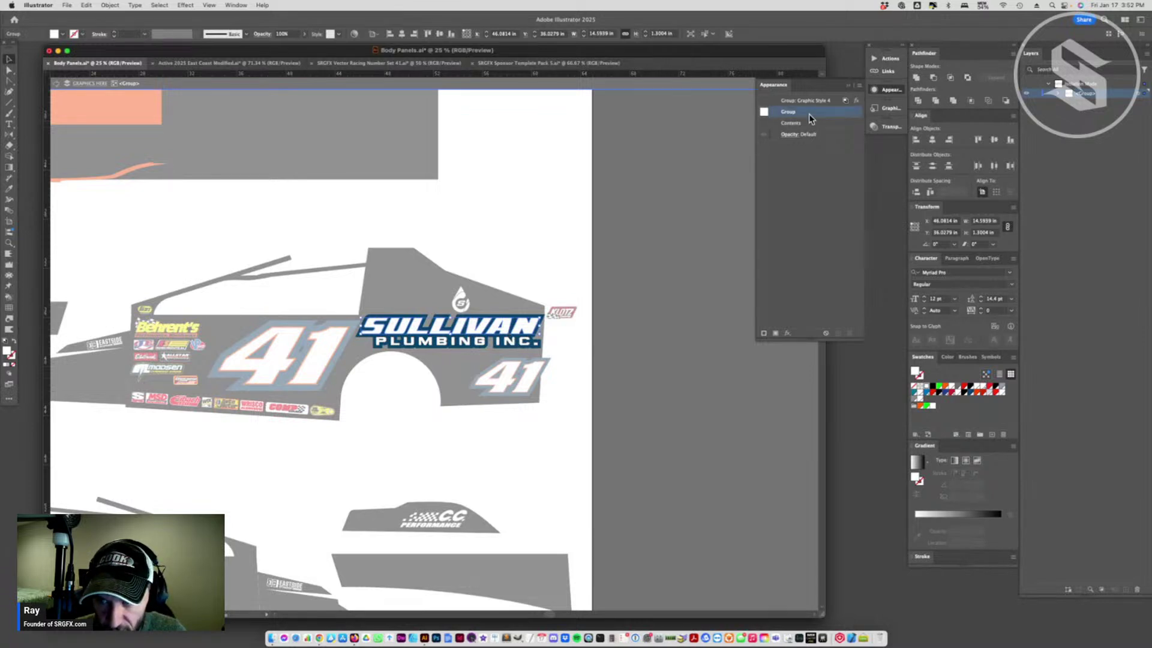
left_click(859, 85)
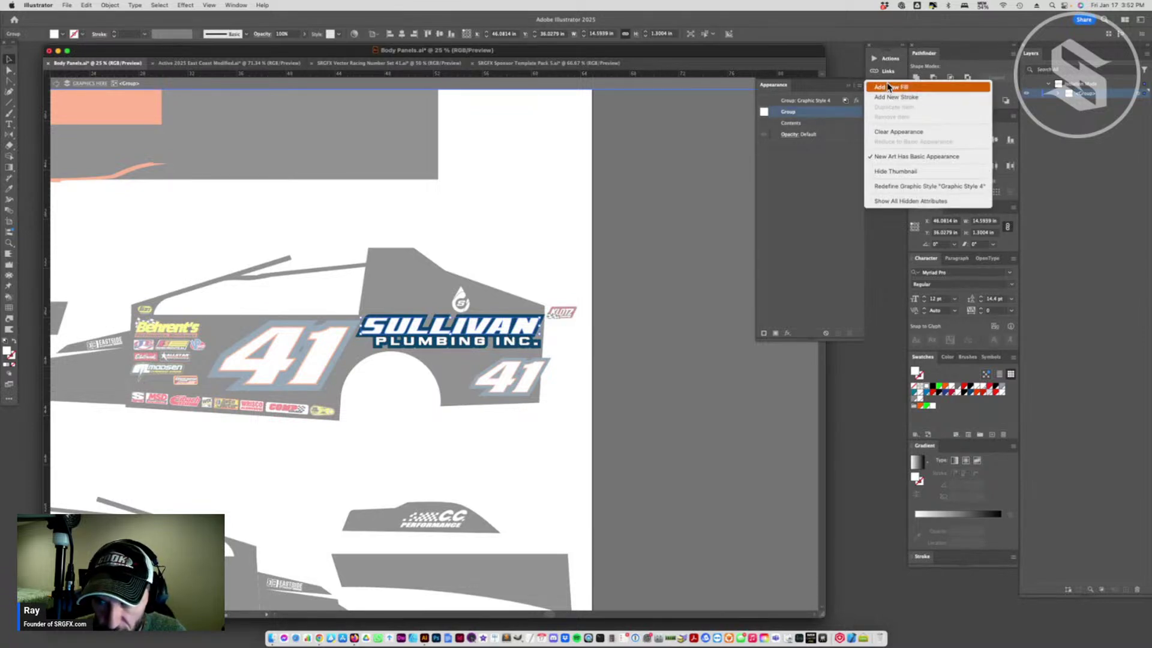
left_click(886, 89)
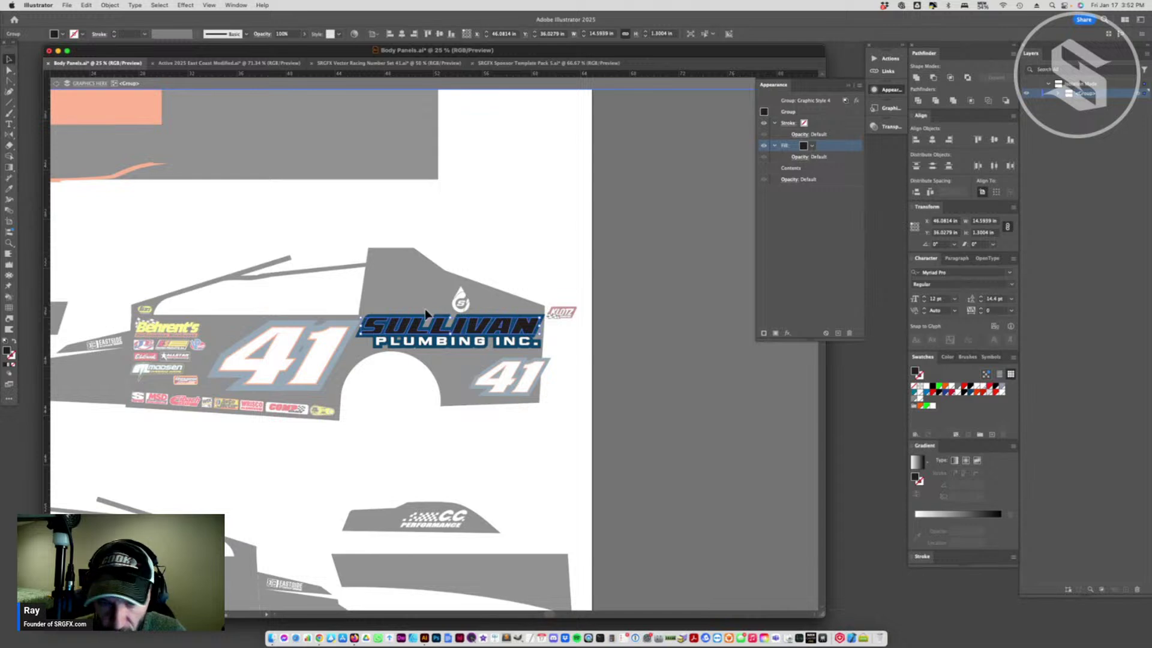
left_click(810, 145)
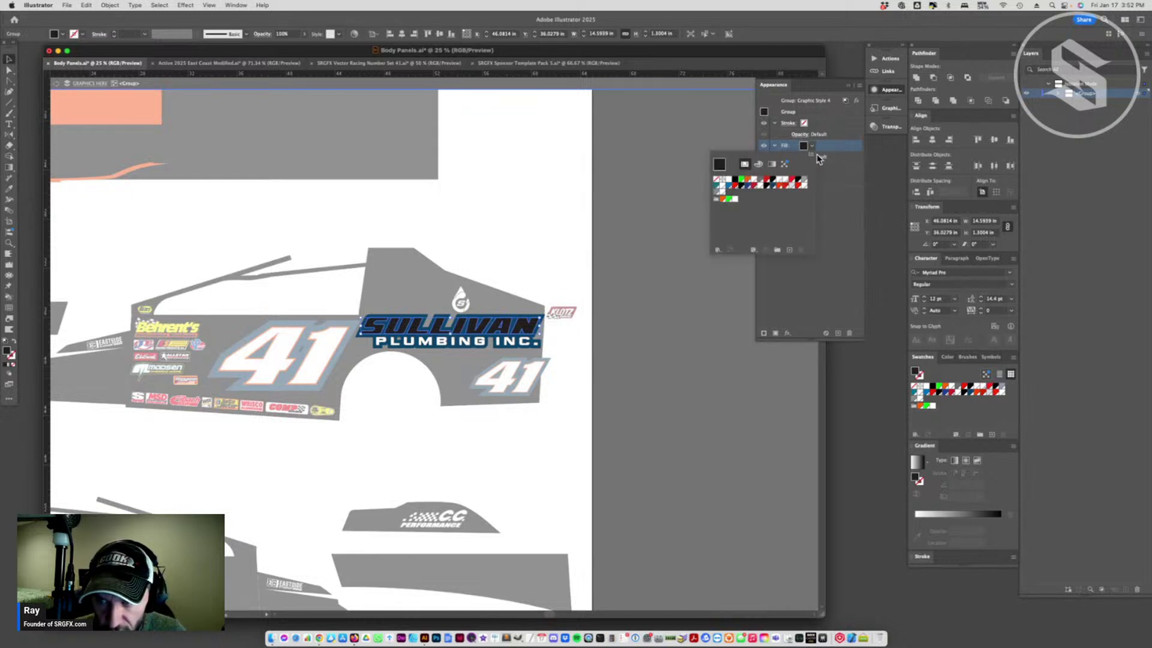
left_click(767, 182)
key("Escape")
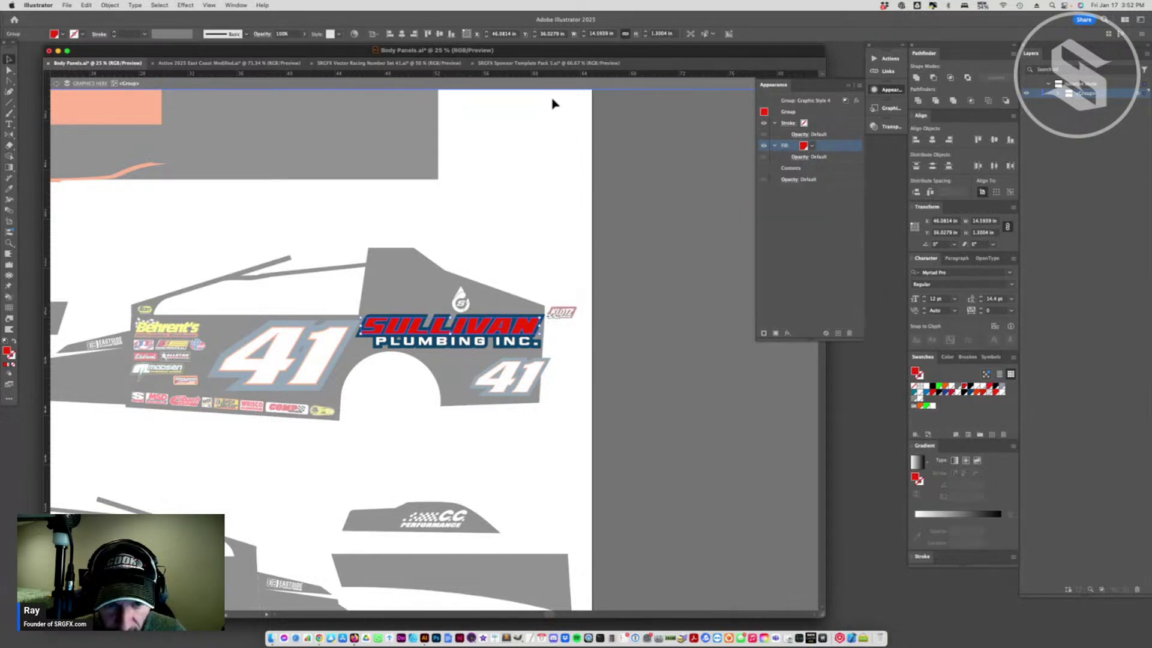
key("Escape")
- Try enlarging the SULLIVAN PLUMBING INC. group, and undo both the resize and the red fill on SULLIVAN
left_click(502, 339)
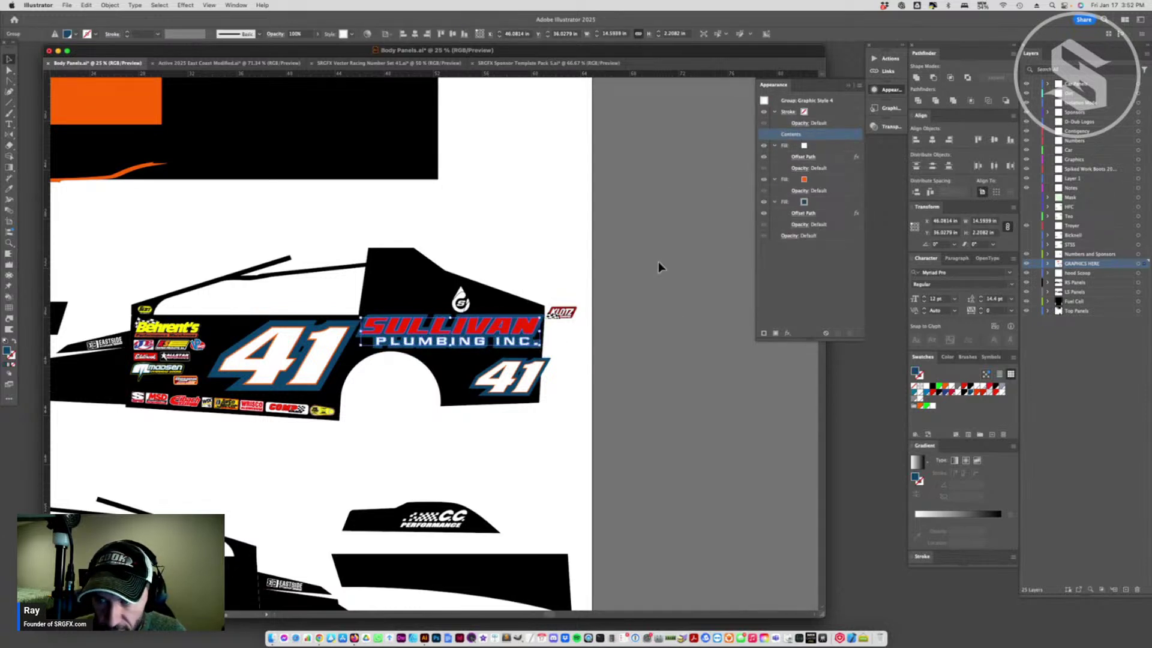
left_click_drag(542, 346, 577, 349)
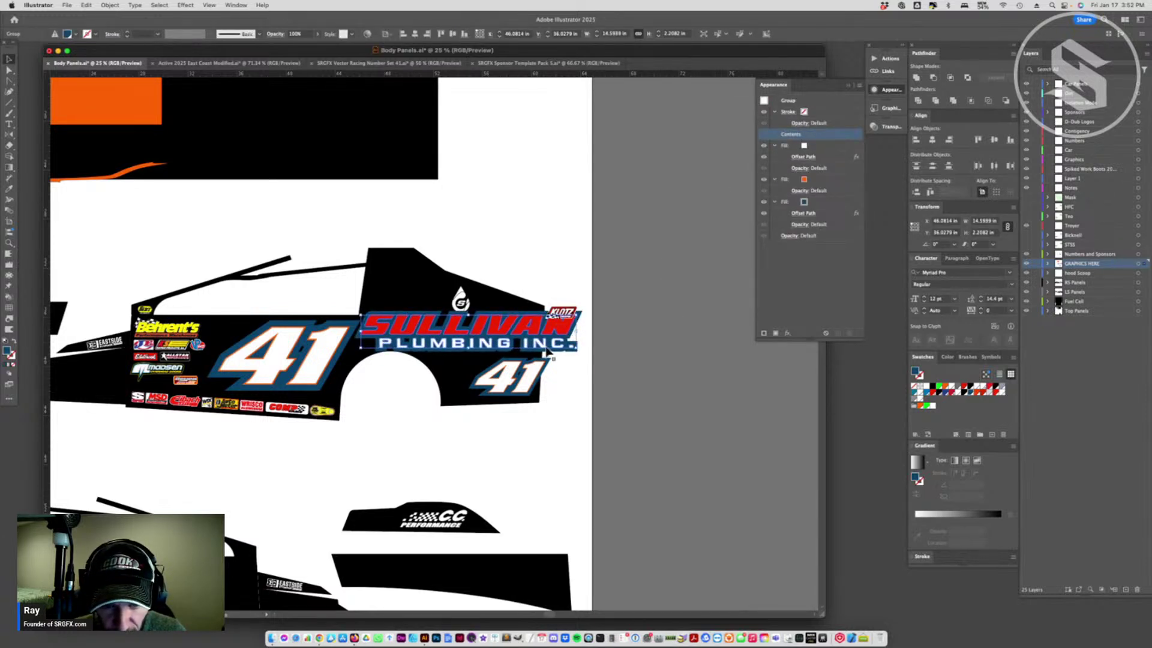
key("super+z")
left_click(610, 393)
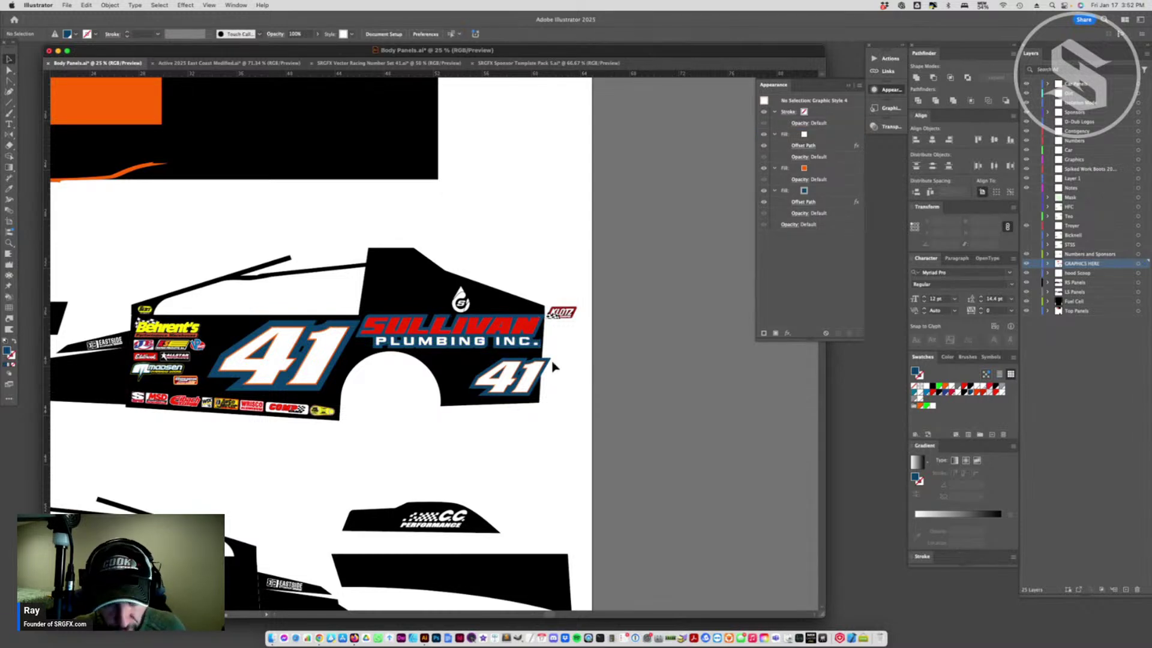
key("super+z")
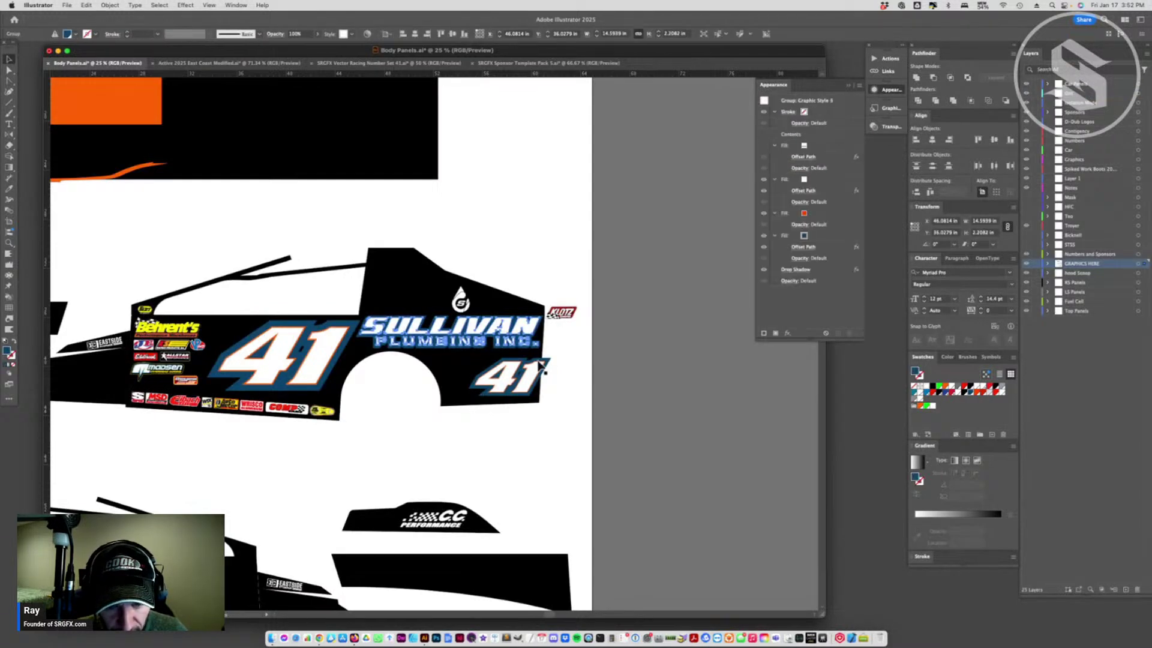
key("super+z")
key("super+z")
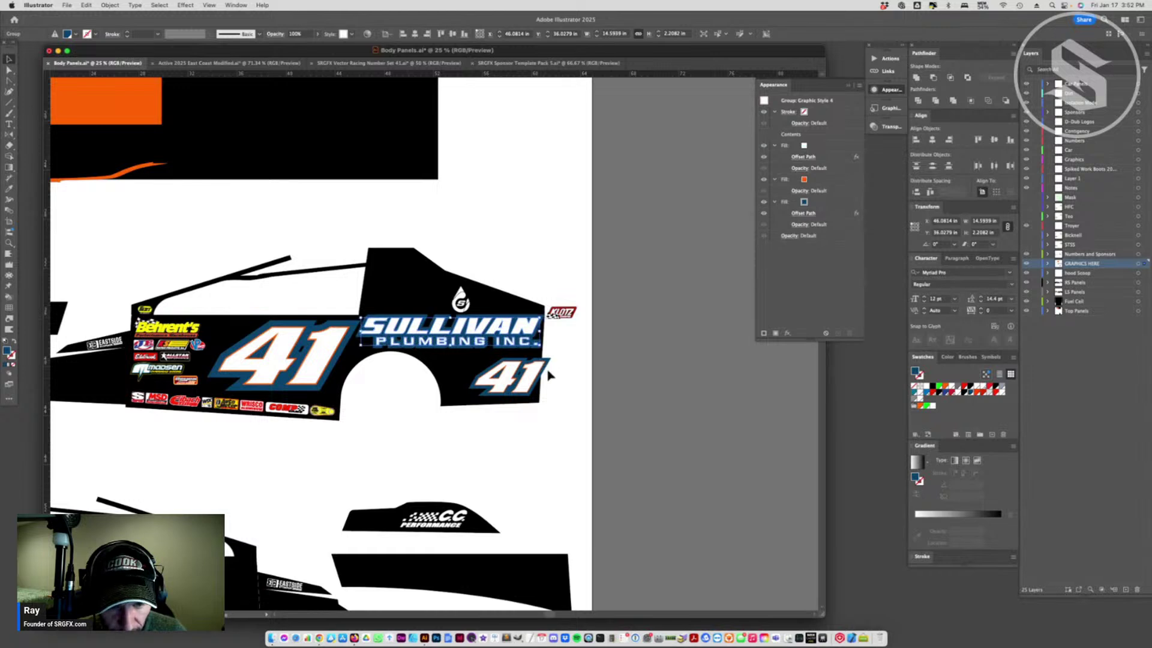
- Delete the orange fill from the appearance of the whole SULLIVAN PLUMBING INC. group
double_click(516, 328)
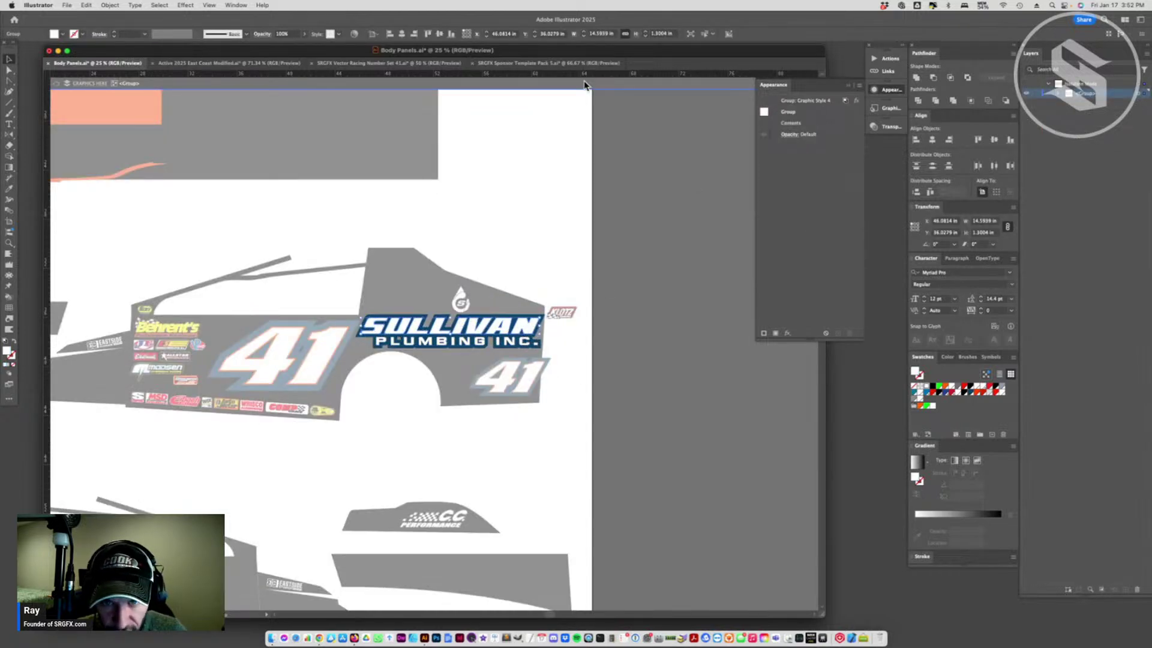
left_click(584, 85)
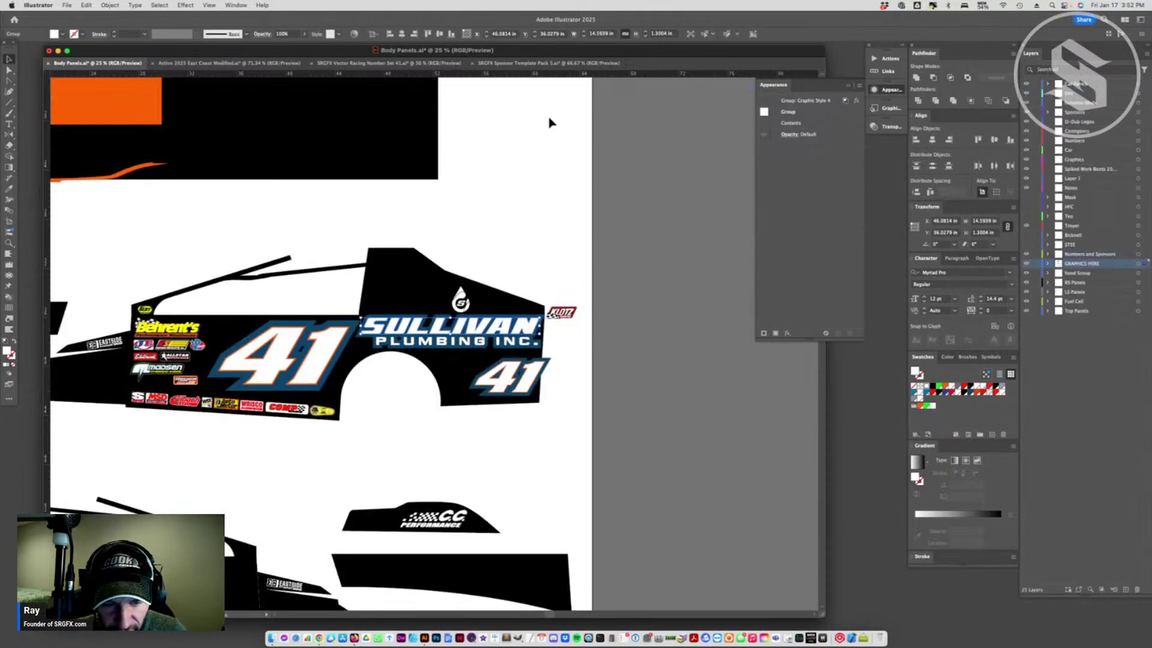
left_click(448, 347)
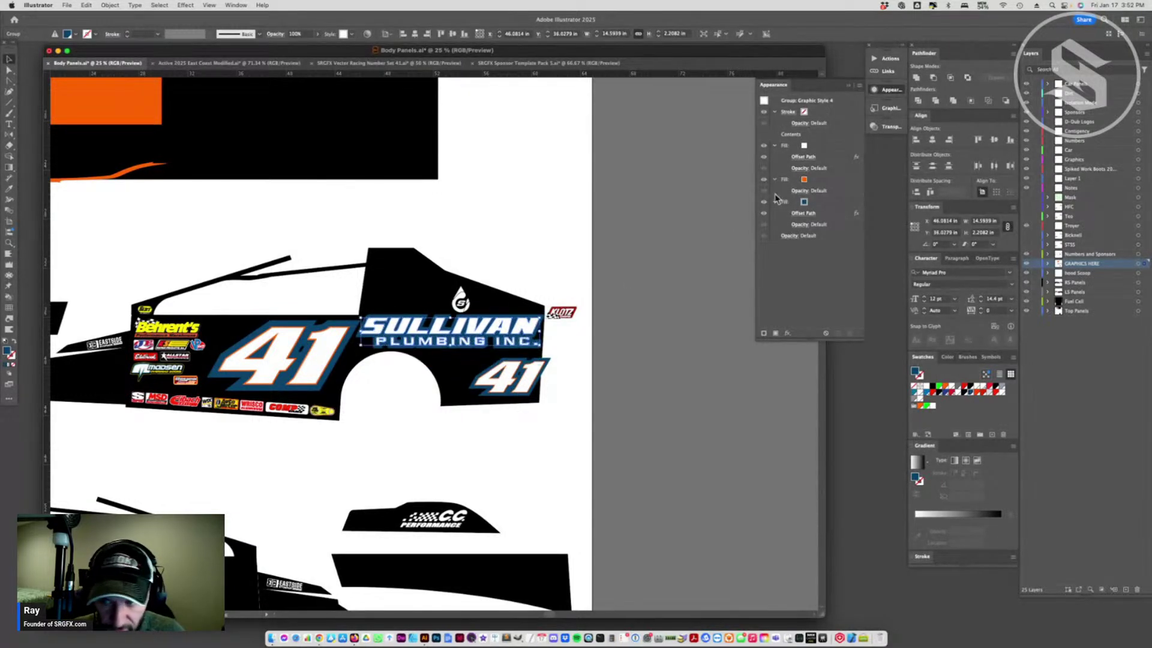
left_click(837, 181)
left_click(847, 335)
left_click(596, 385)
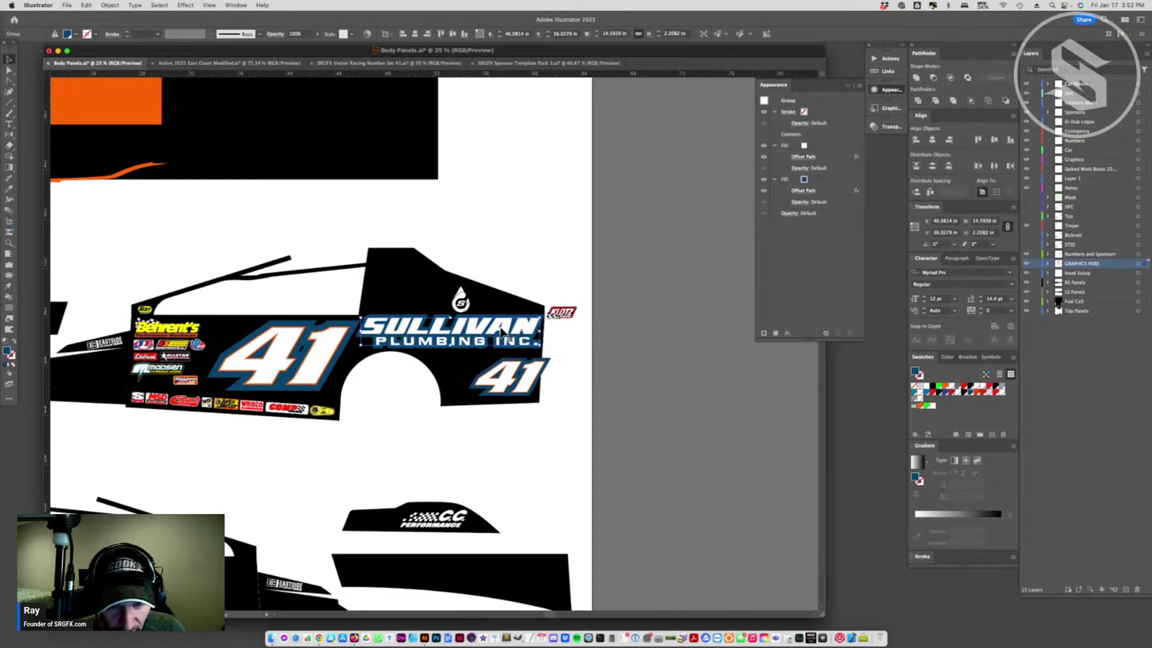
- Isolate the SULLIVAN lettering within its group, add a new stroke to it and colour the stroke orange
double_click(509, 333)
left_click(508, 333)
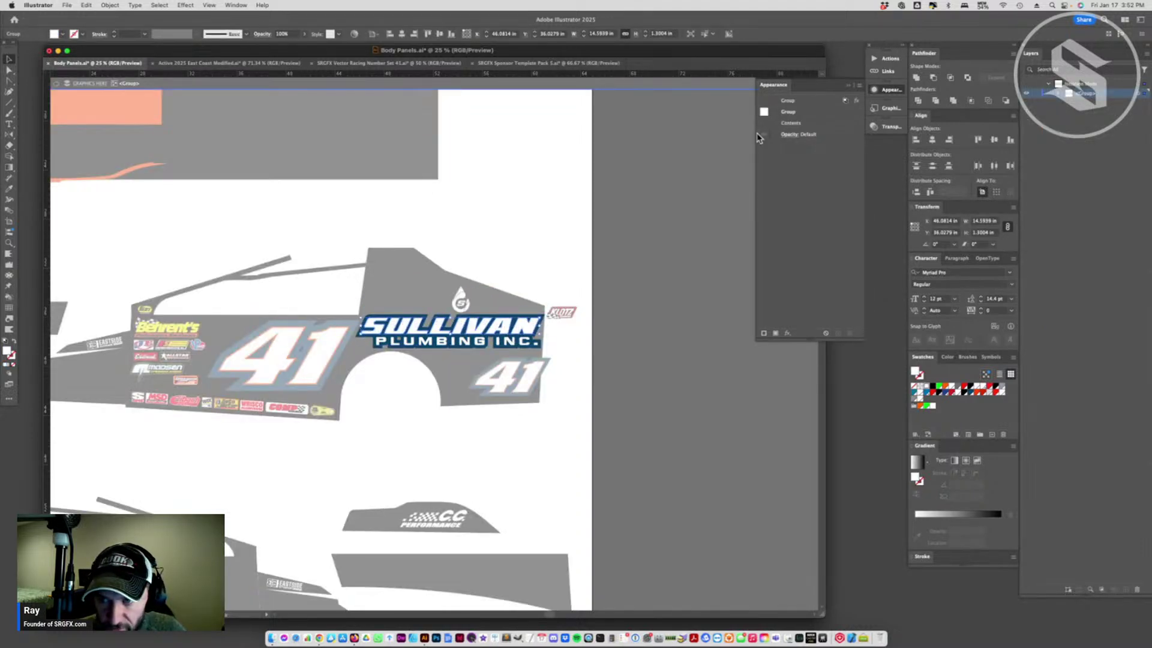
left_click(859, 84)
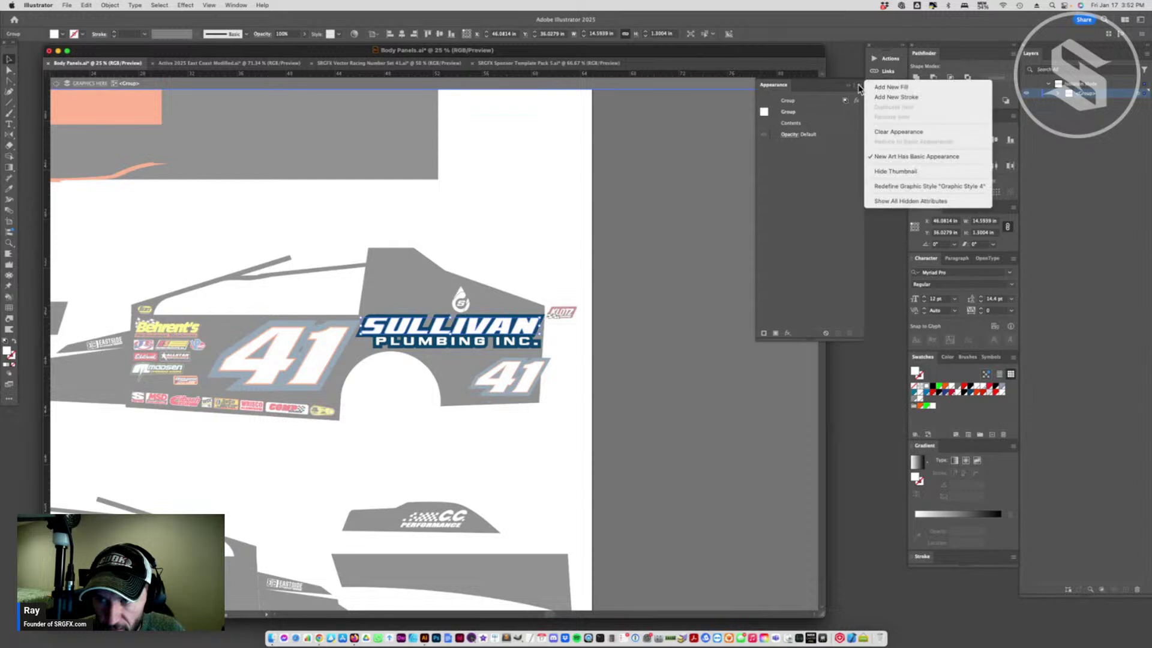
left_click(819, 126)
left_click(859, 84)
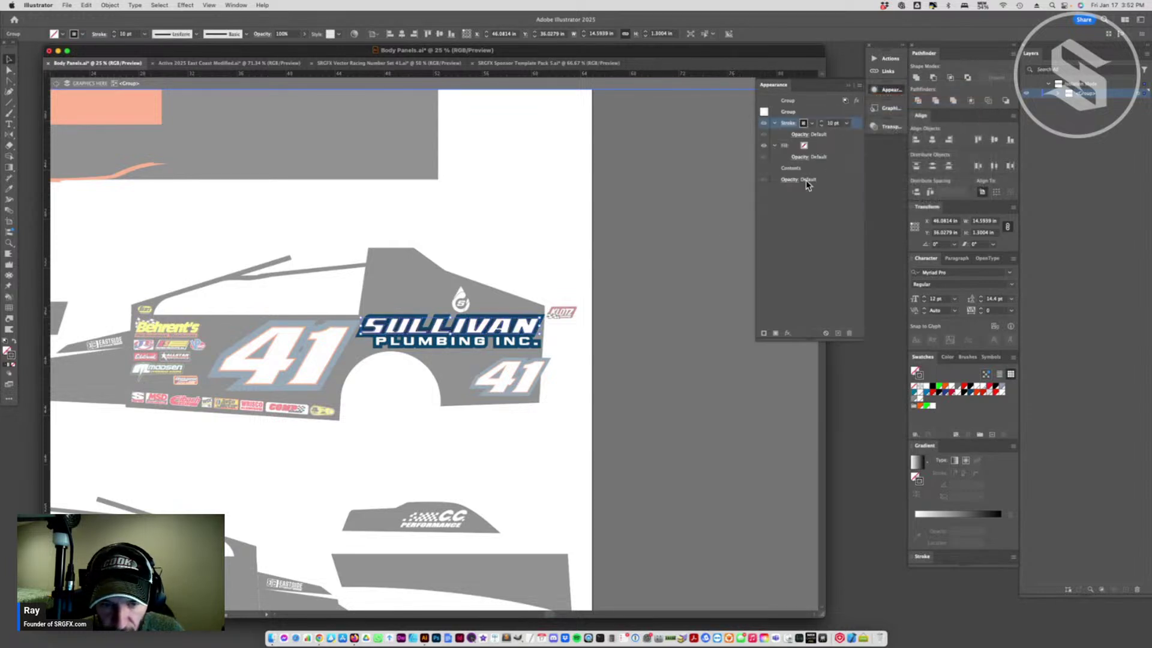
left_click(804, 123)
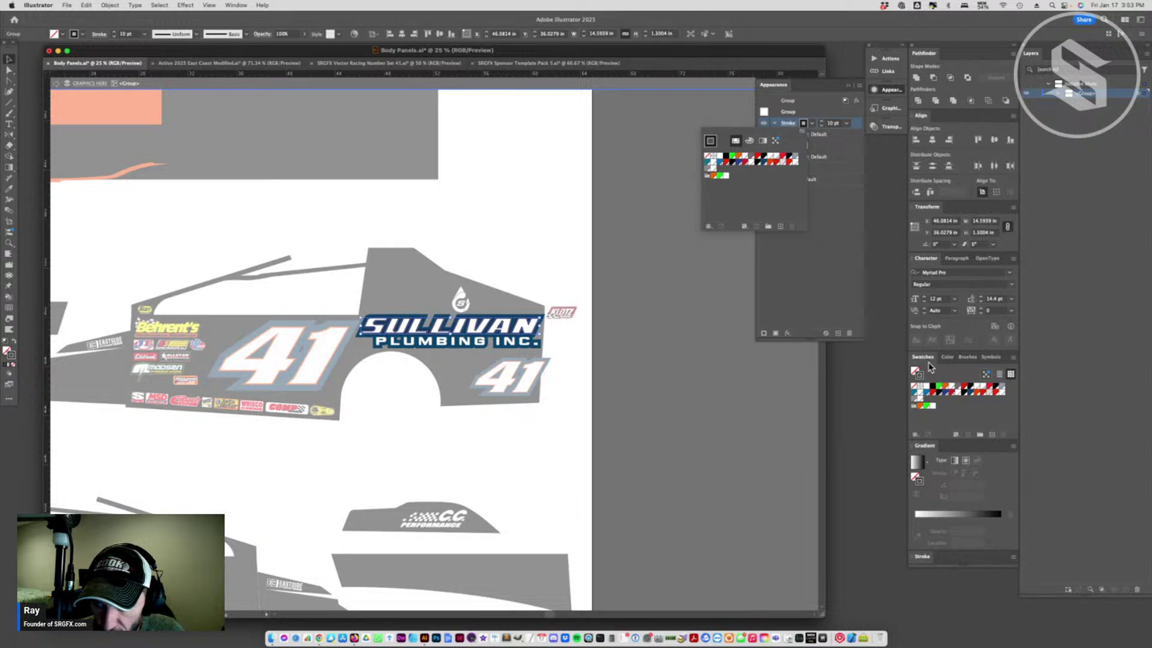
left_click(946, 390)
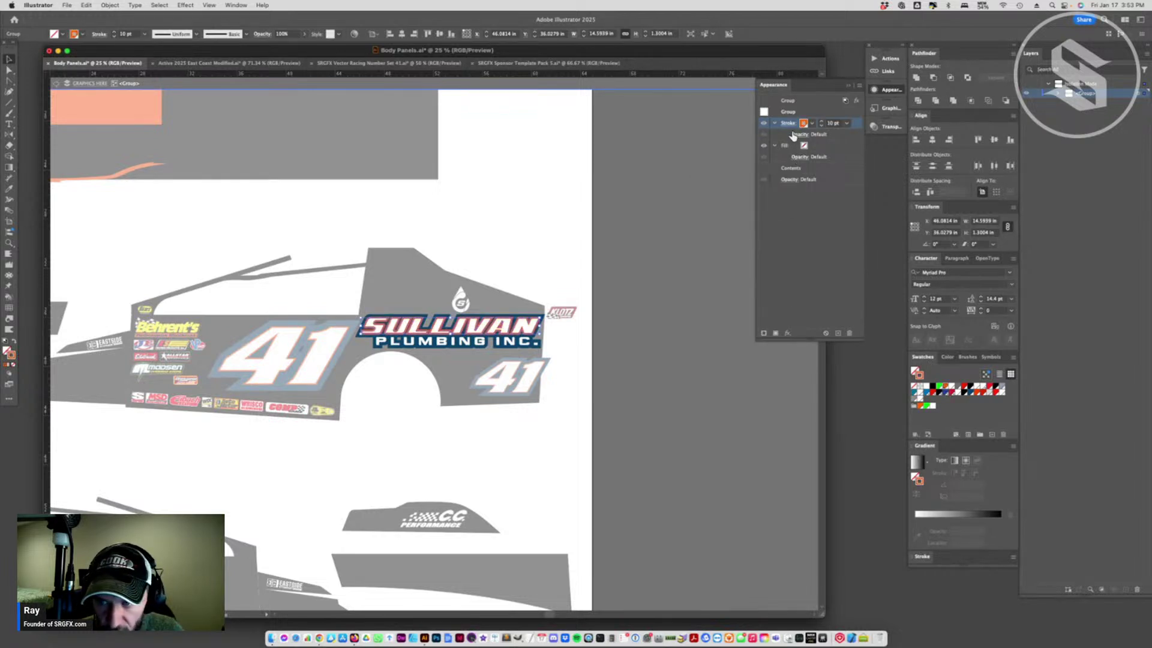
- Set the SULLIVAN lettering's orange stroke weight to 4 pt and exit isolation mode
left_click(787, 123)
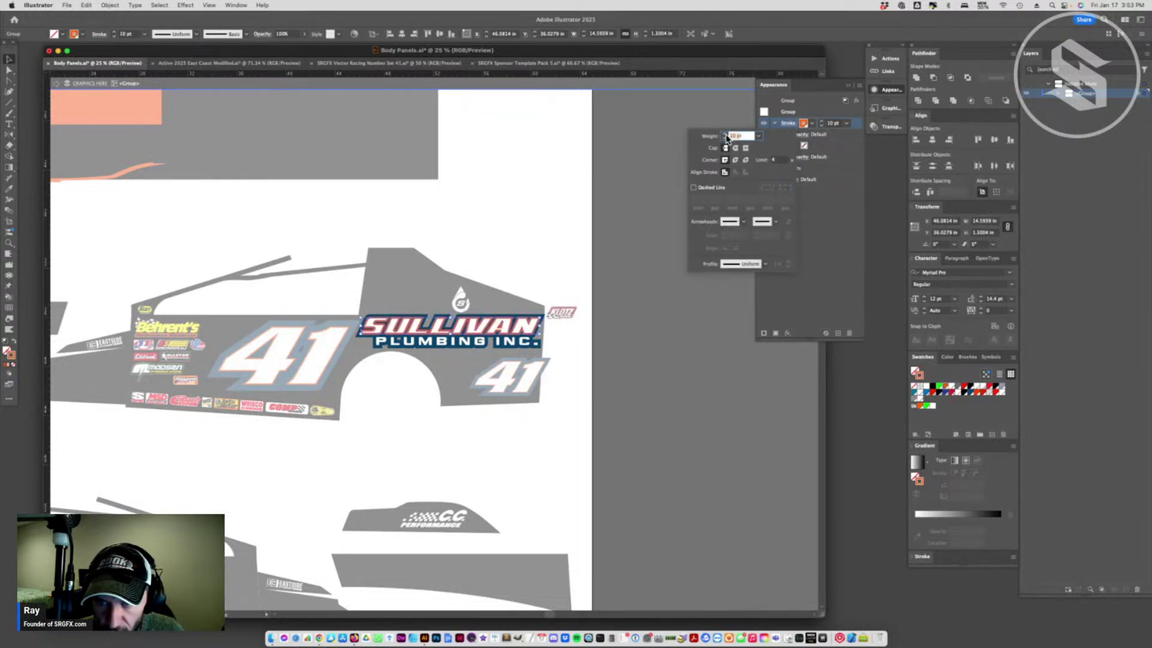
type("1")
left_click(779, 161)
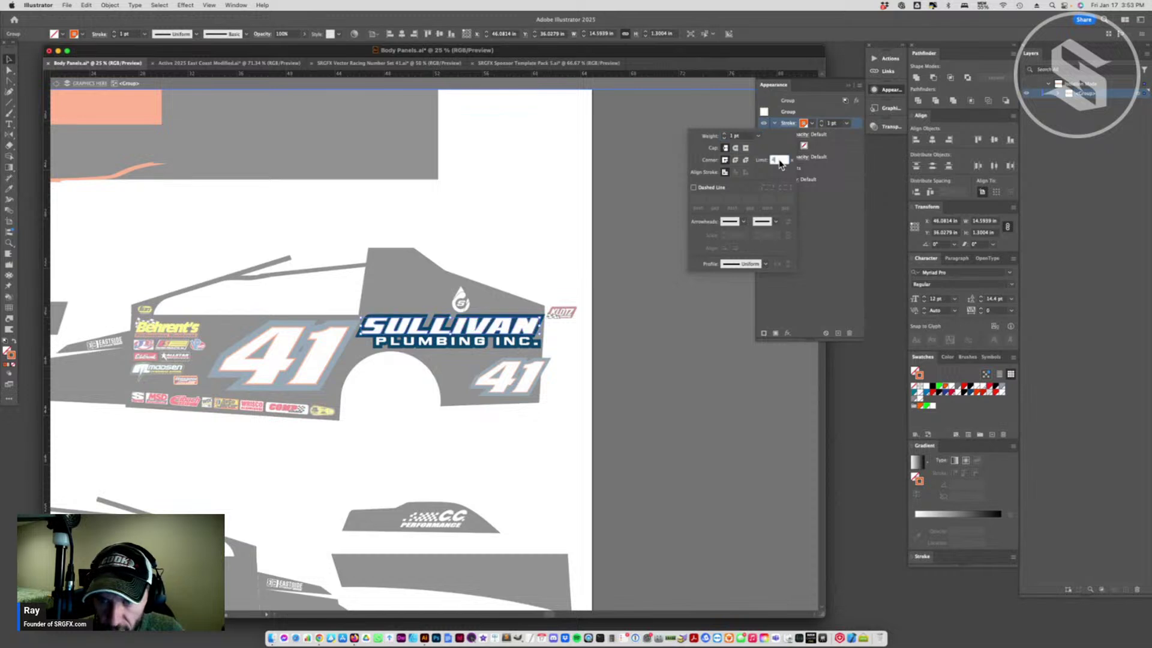
left_click(733, 136)
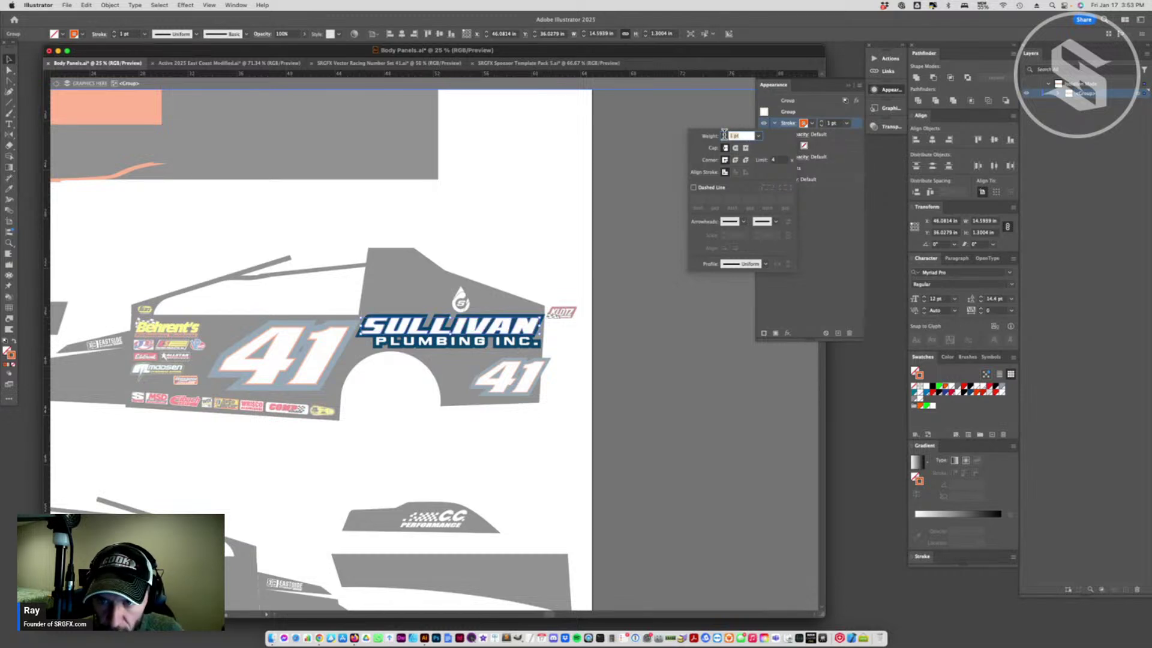
type("2")
key("Tab")
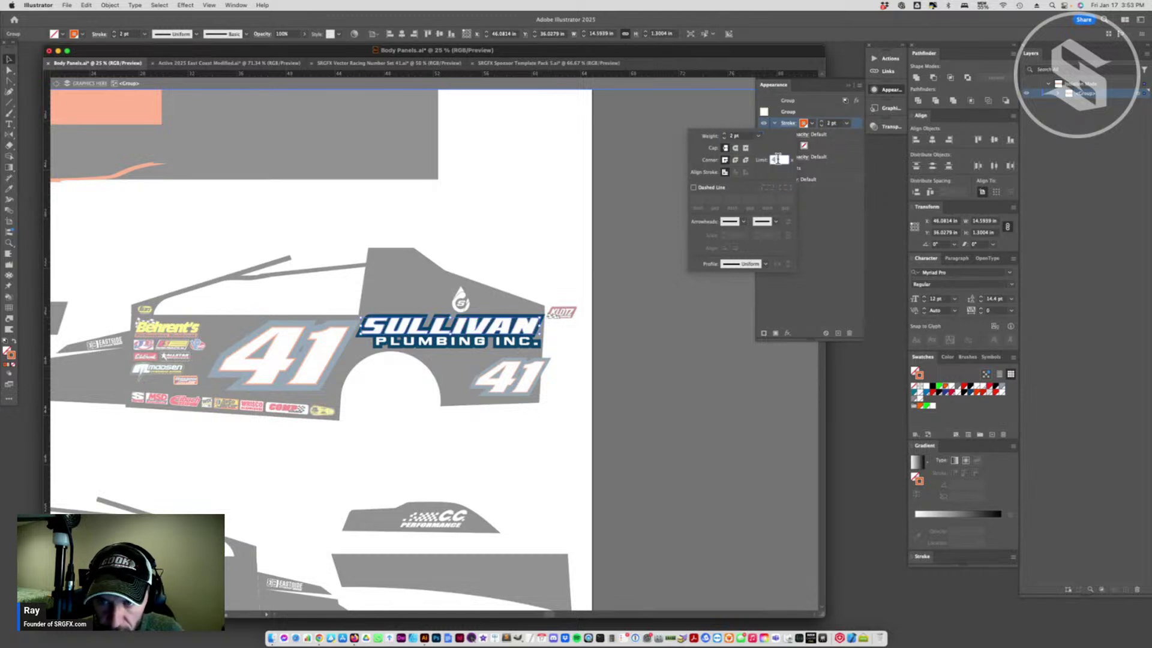
left_click(743, 137)
type("4")
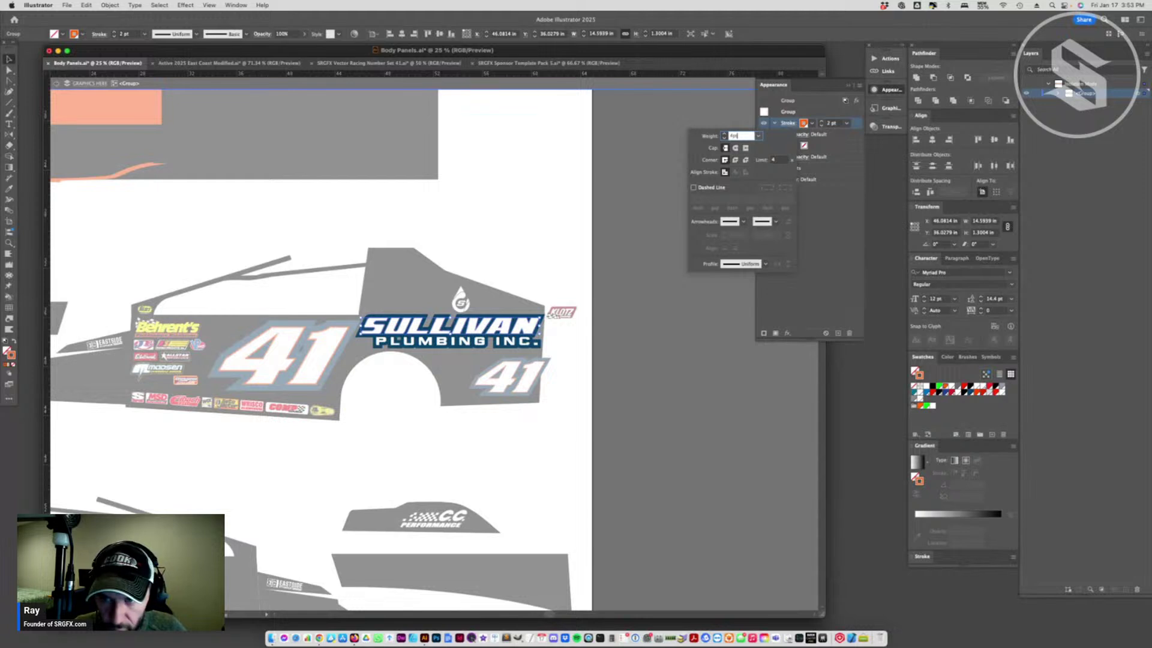
key("Return")
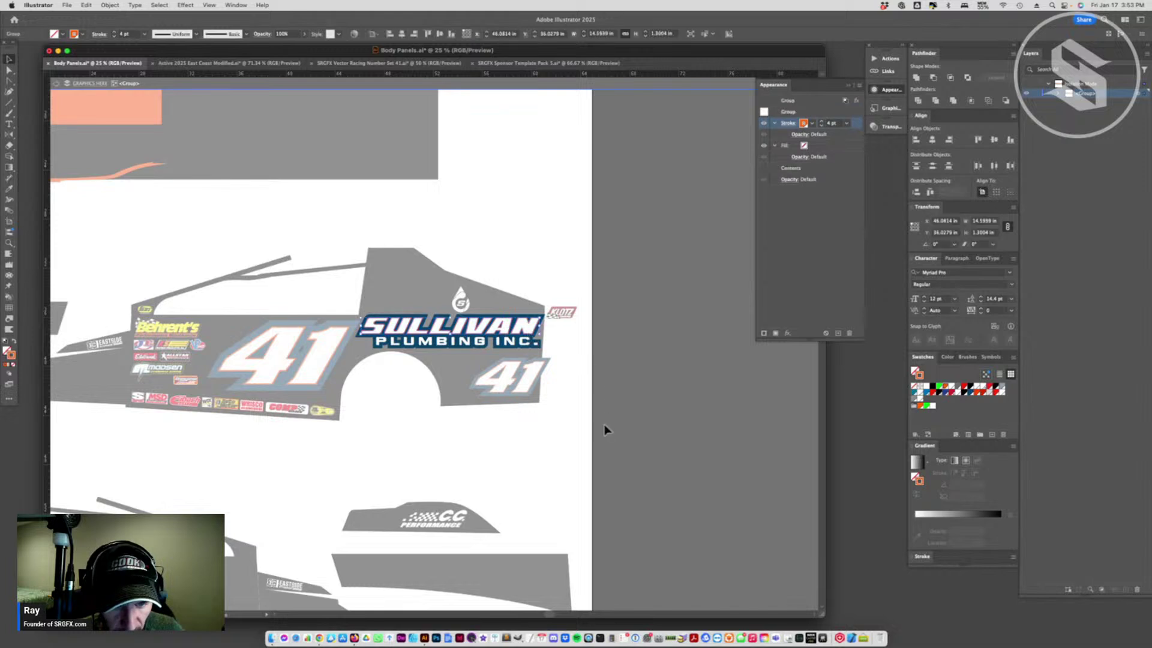
double_click(581, 94)
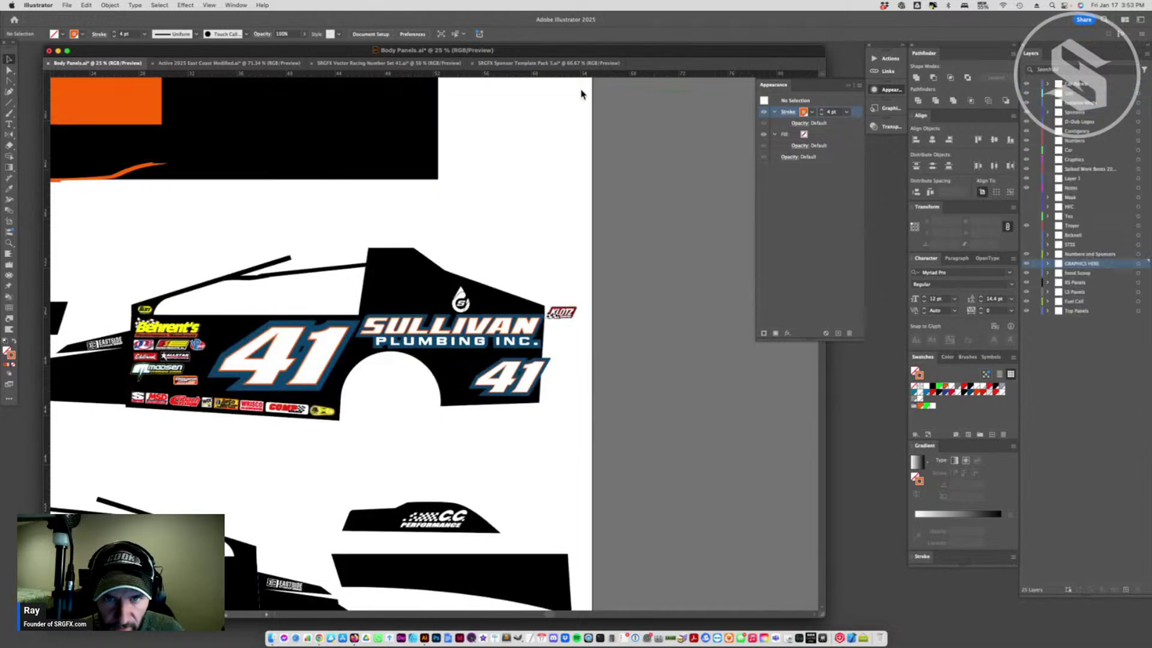
- Remove the small 41 from the rear quarter panel below the SULLIVAN PLUMBING INC. lettering
left_click(460, 351)
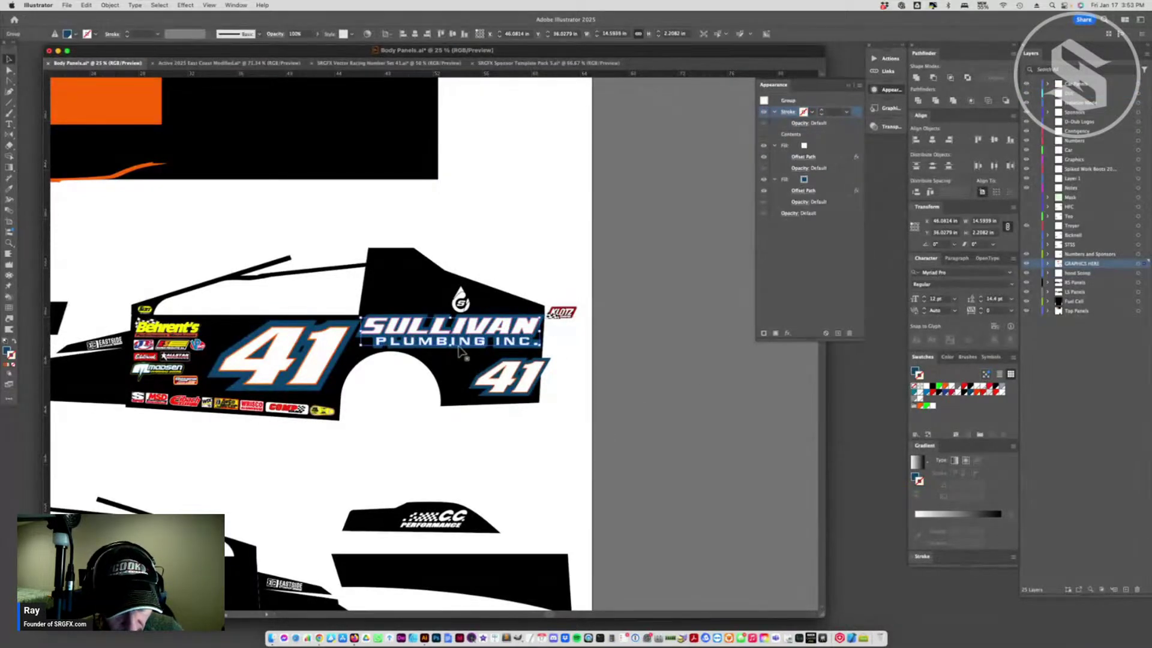
left_click(560, 464)
scroll(548, 353, "left", 5)
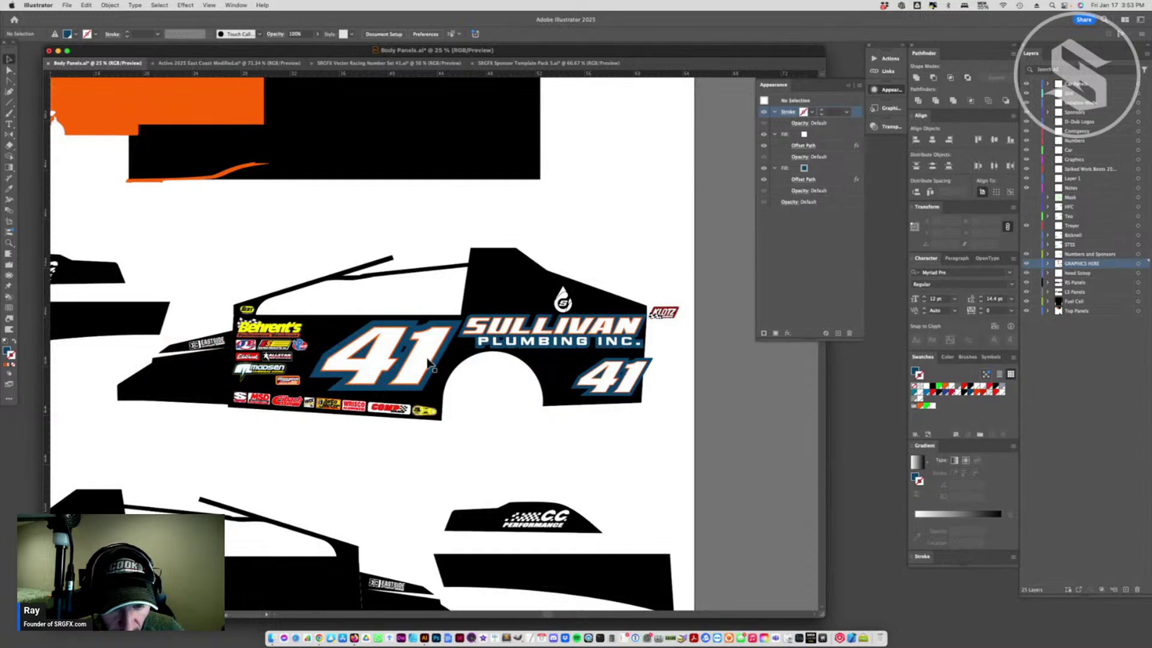
key("super+z")
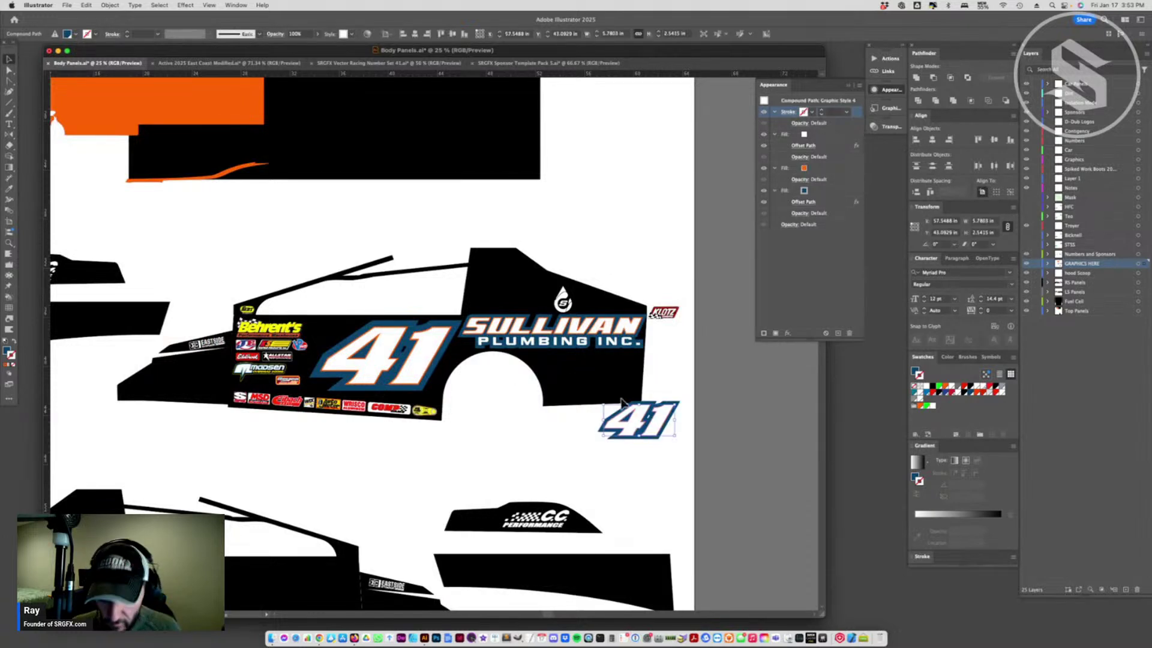
key("super+z")
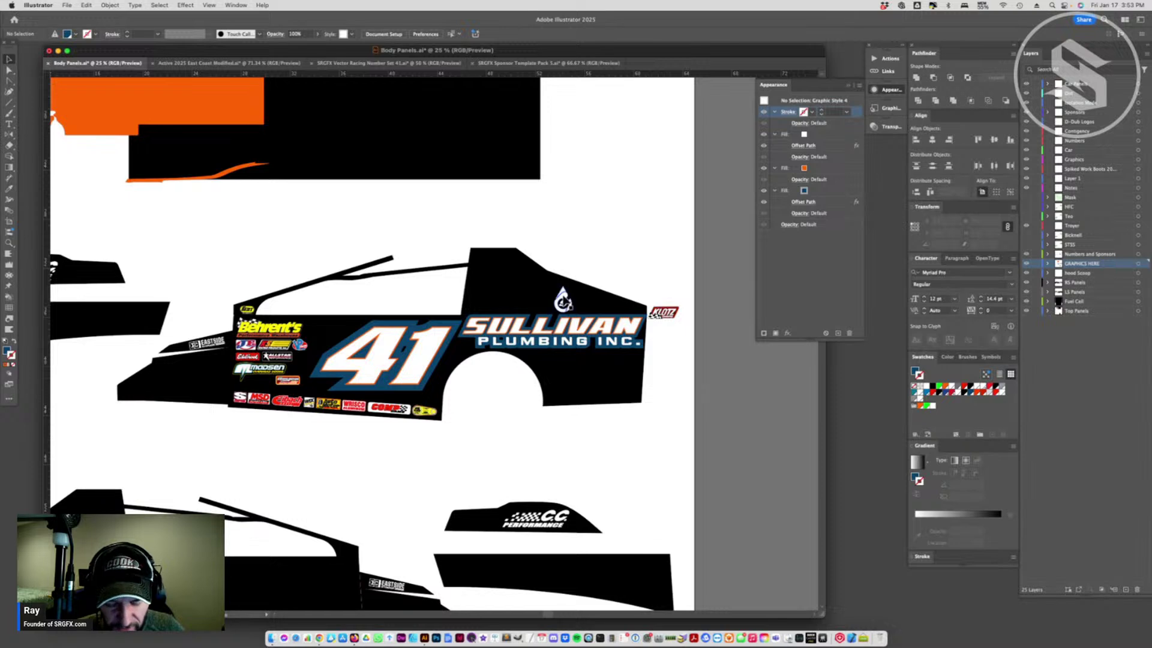
- Ungroup the white droplet logo and adjust its size and position above the SULLIVAN lettering on the sail panel
left_click(564, 303)
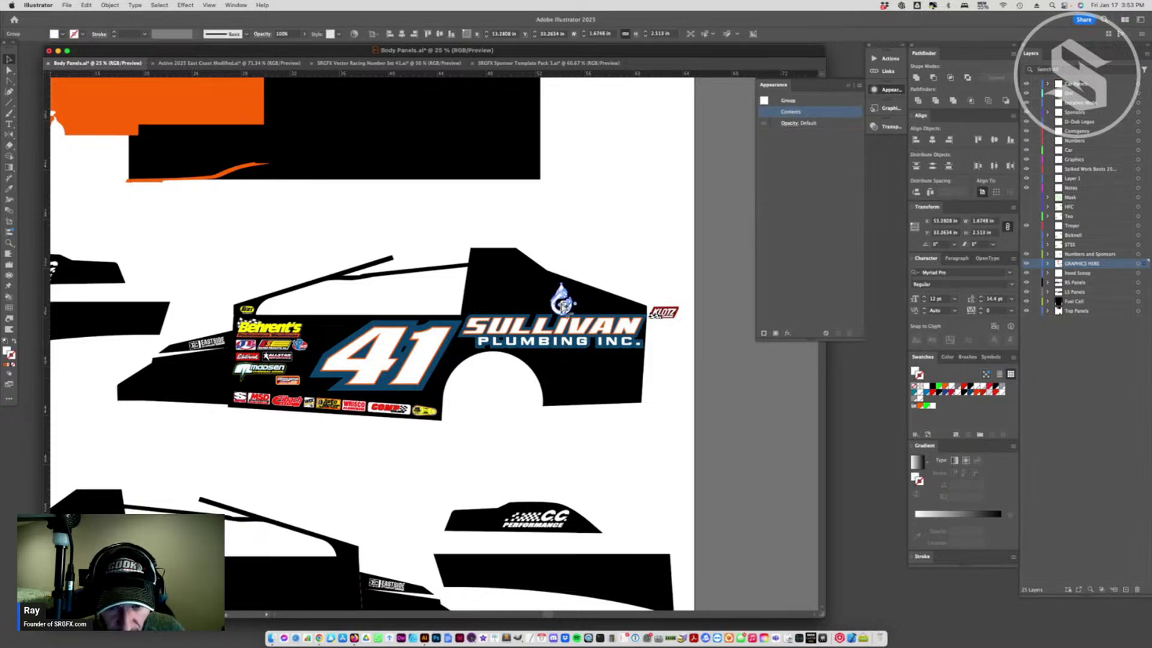
key("super+shift+g")
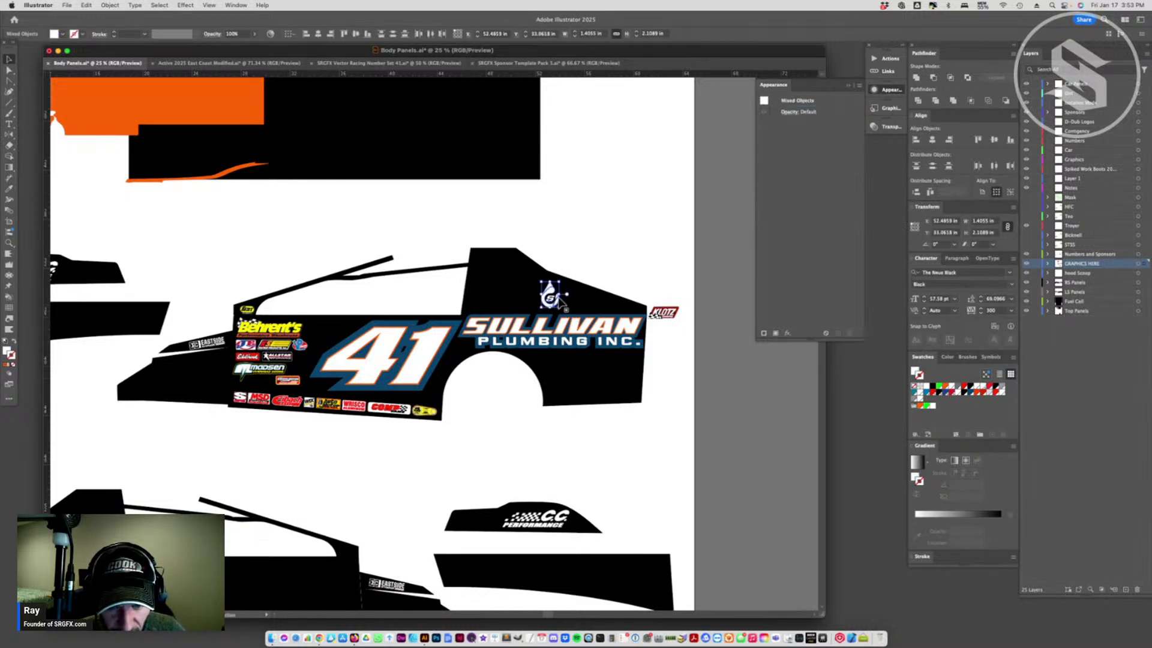
left_click(502, 443)
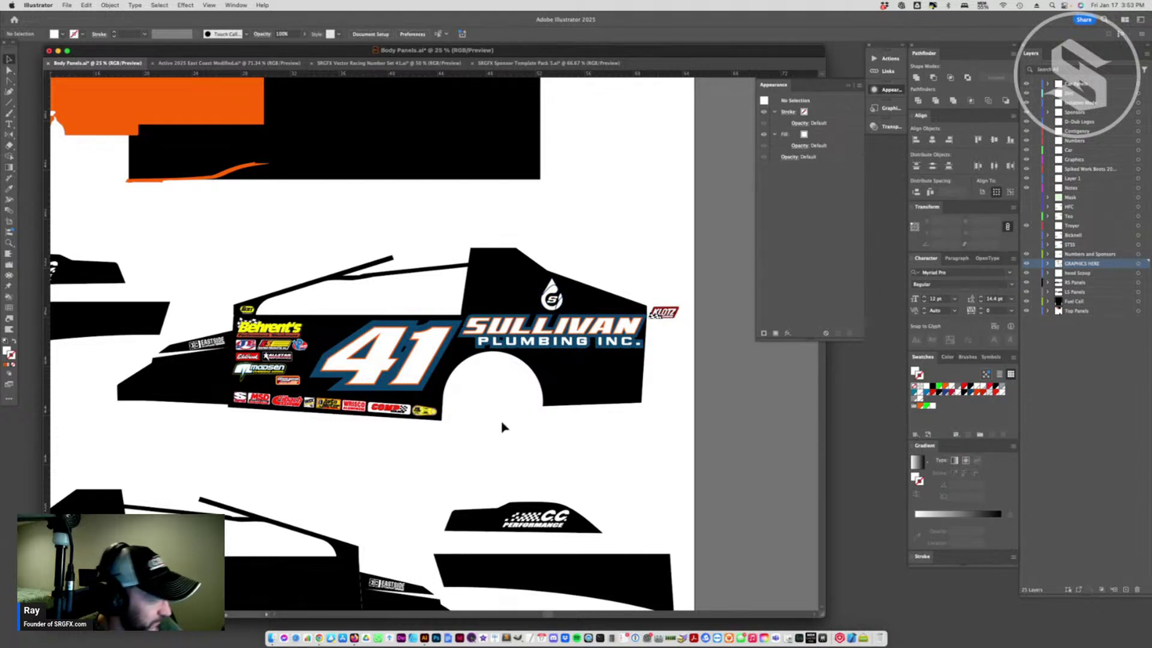
- Save Body Panels.ai, update the modified links, and view the wrap in the Active 2025 East Coast Modified document
key("super+s")
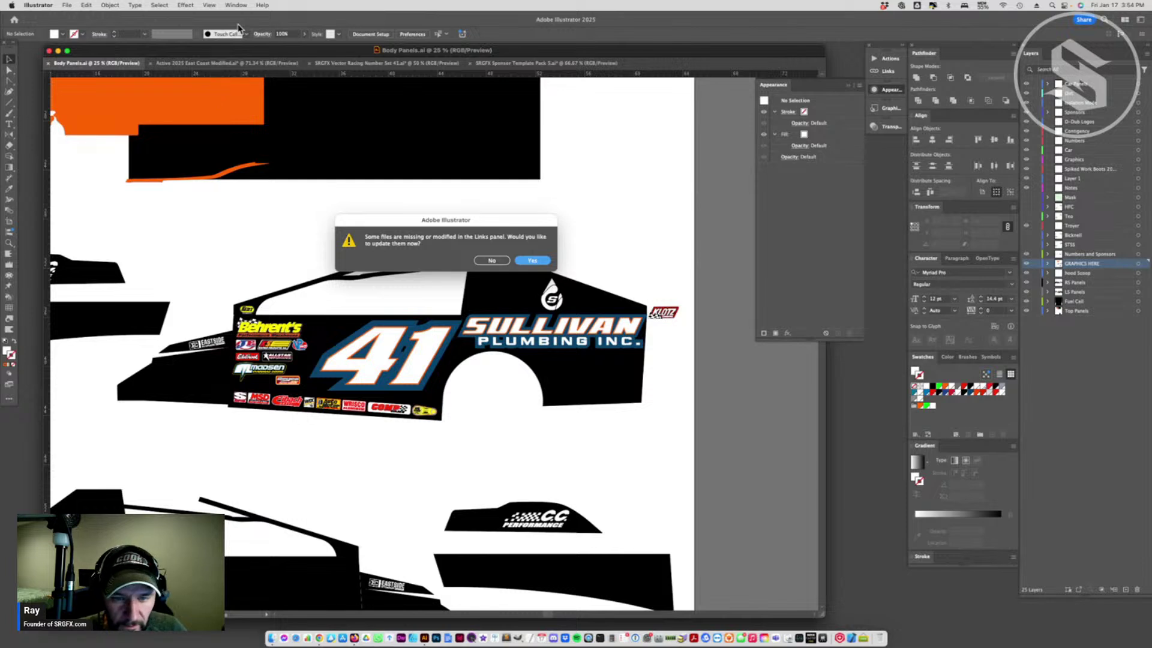
left_click(526, 262)
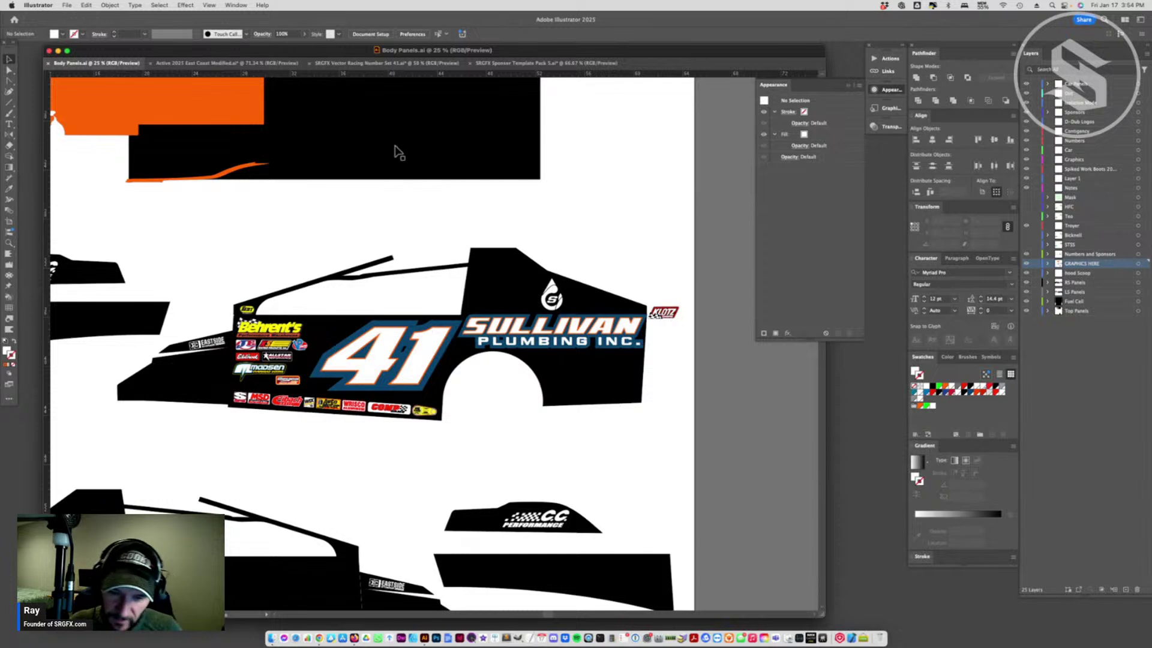
left_click(225, 63)
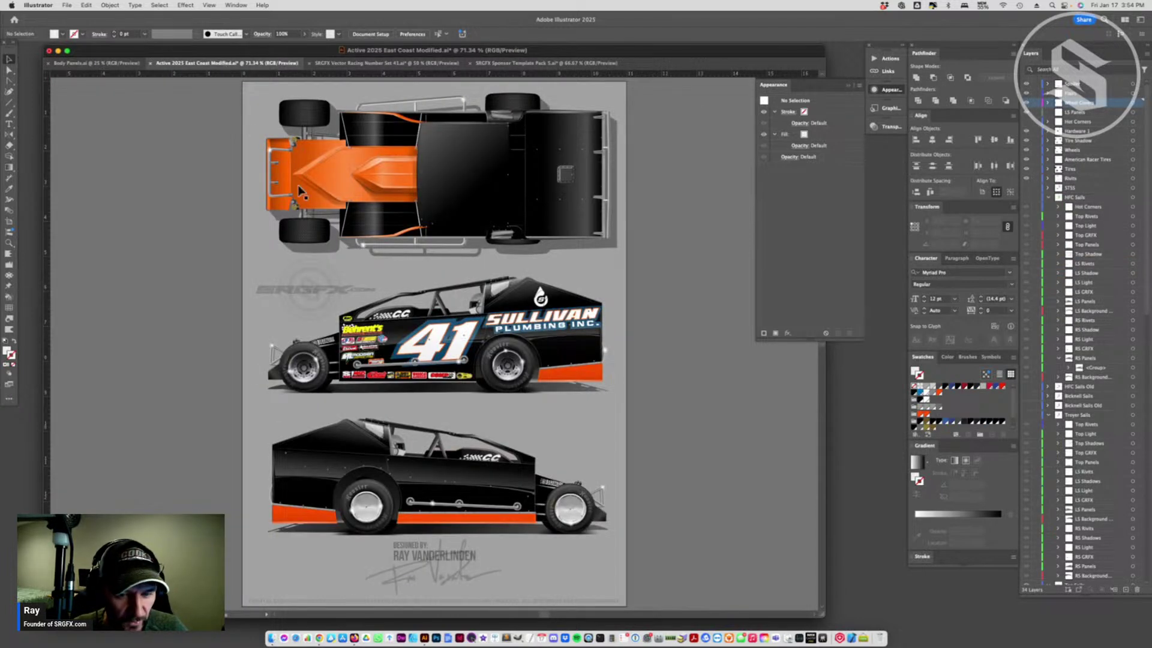
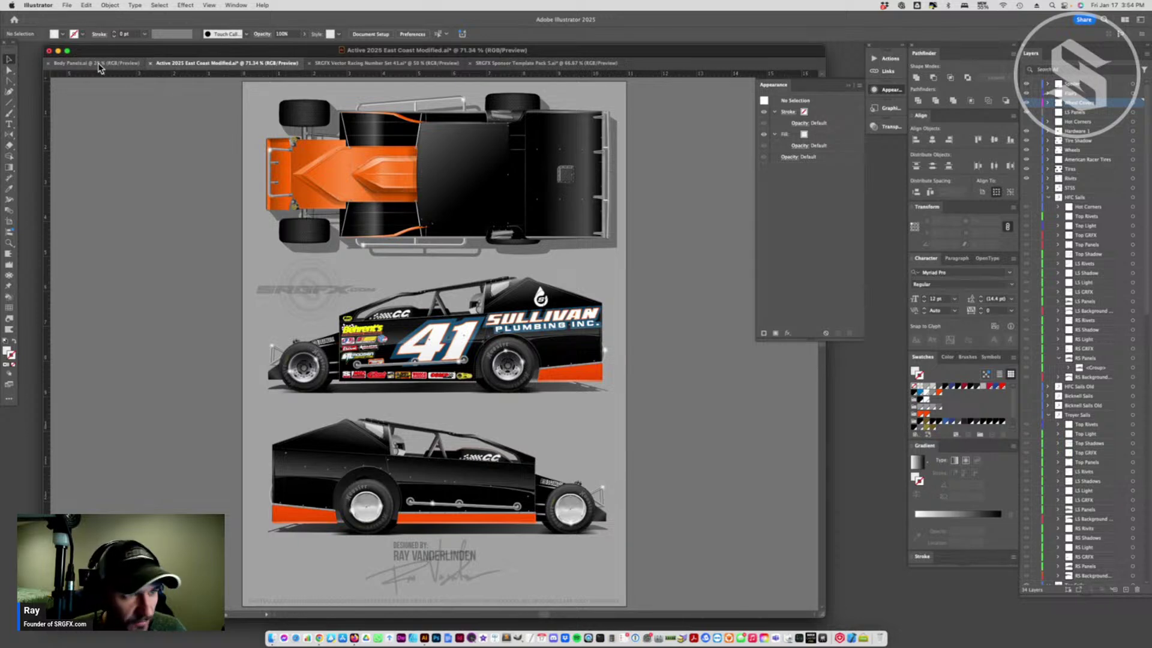
- In Body Panels.ai, shear the large 41 by -30° and reduce its height to about 4.04 in
key("super+grave")
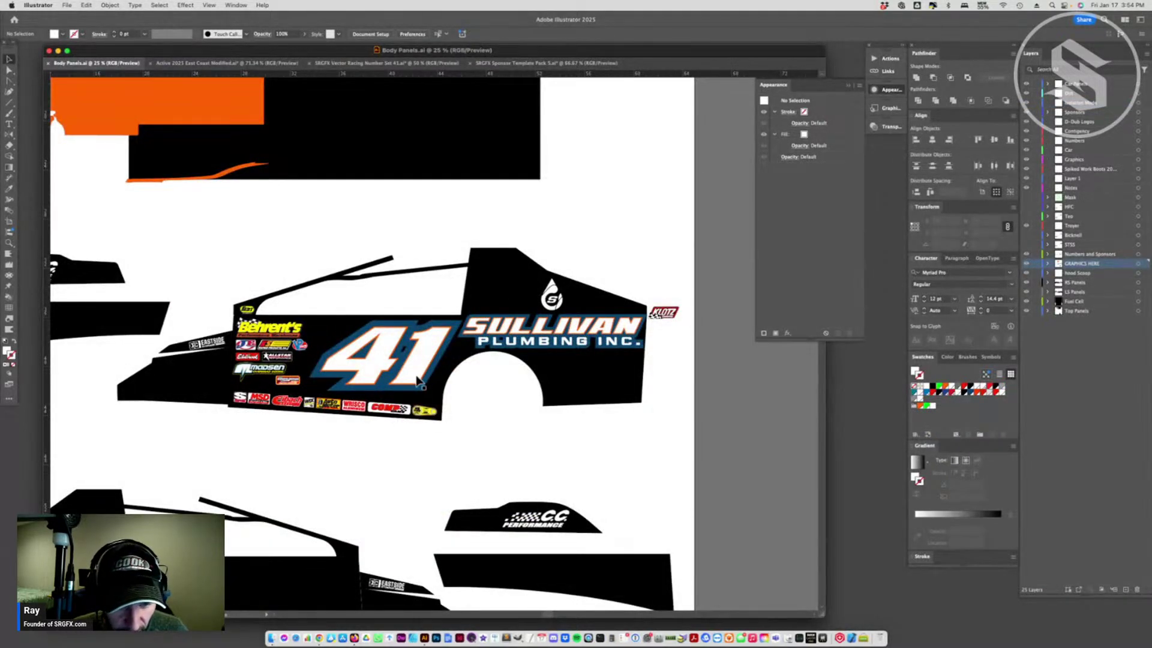
left_click(419, 379)
right_click(419, 353)
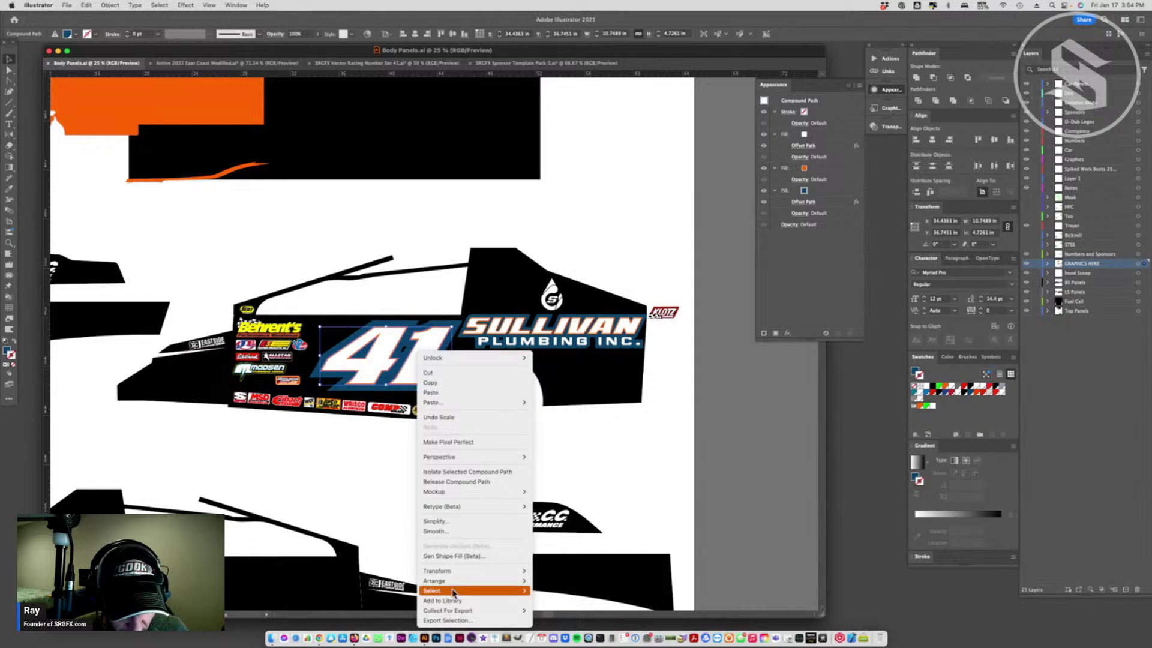
mouse_move(476, 575)
left_click(544, 590)
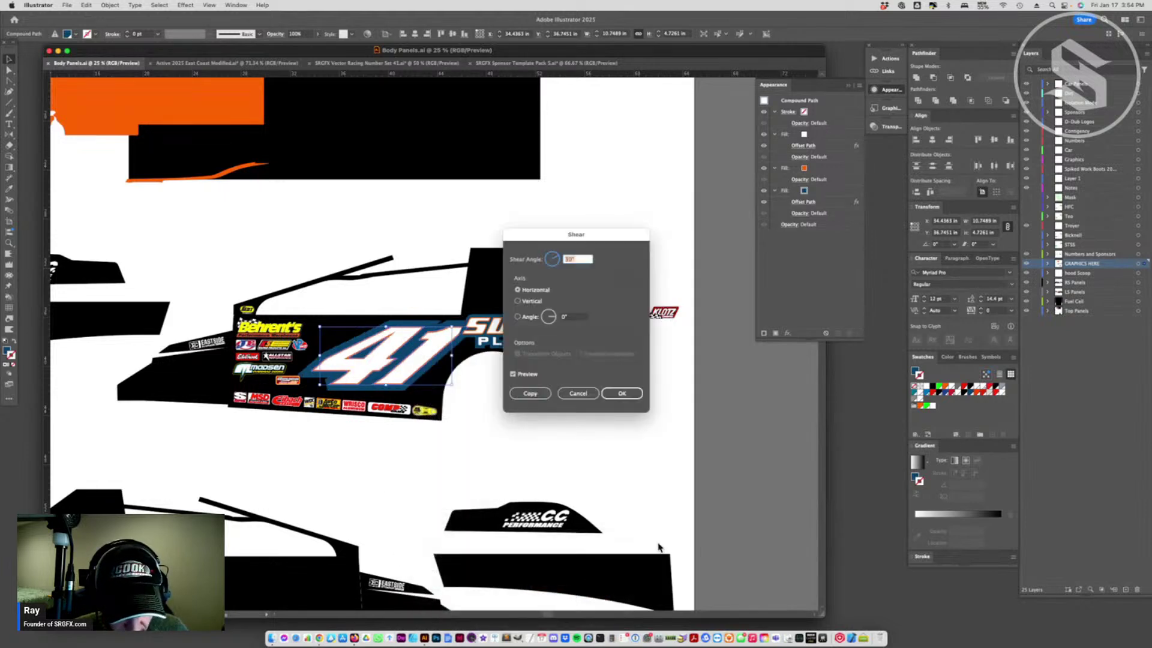
type("-30")
key("Return")
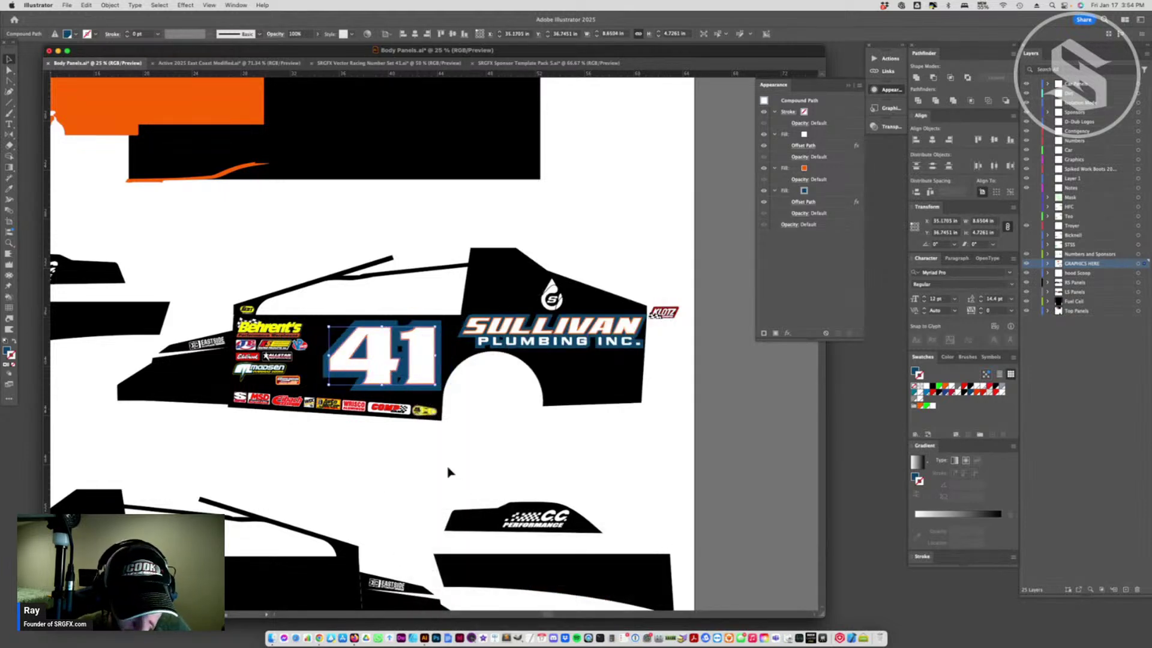
left_click_drag(382, 384, 383, 377)
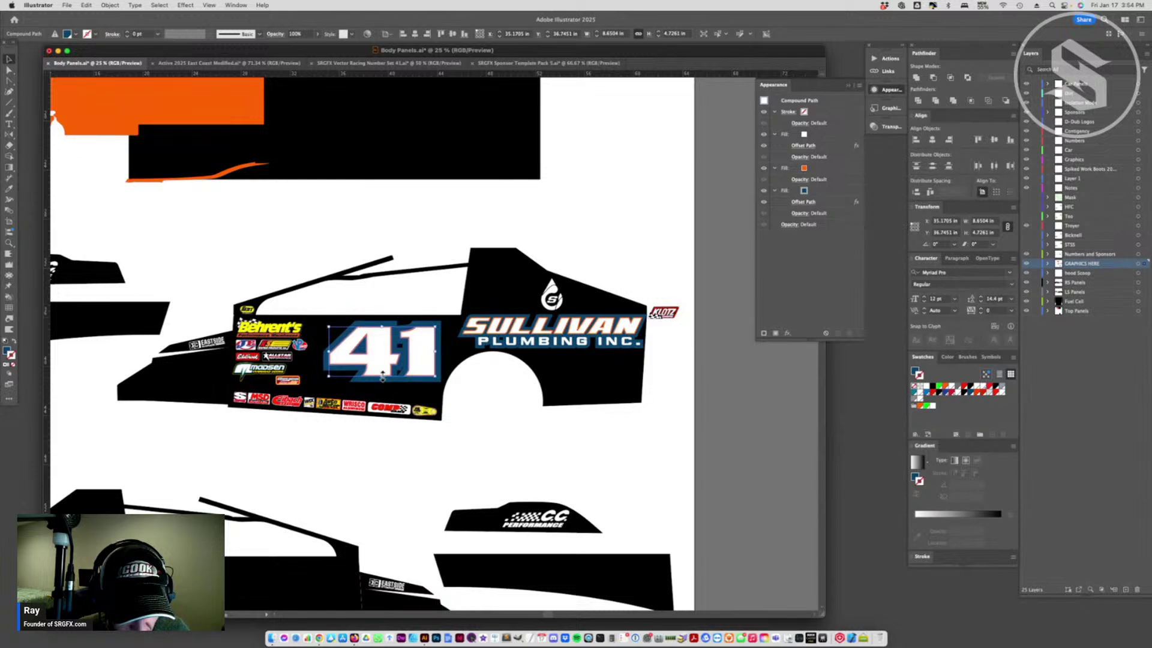
- Shear the shortened 41 on the side panel horizontally by 30° to restore its forward slant
right_click(383, 377)
mouse_move(412, 574)
left_click(547, 590)
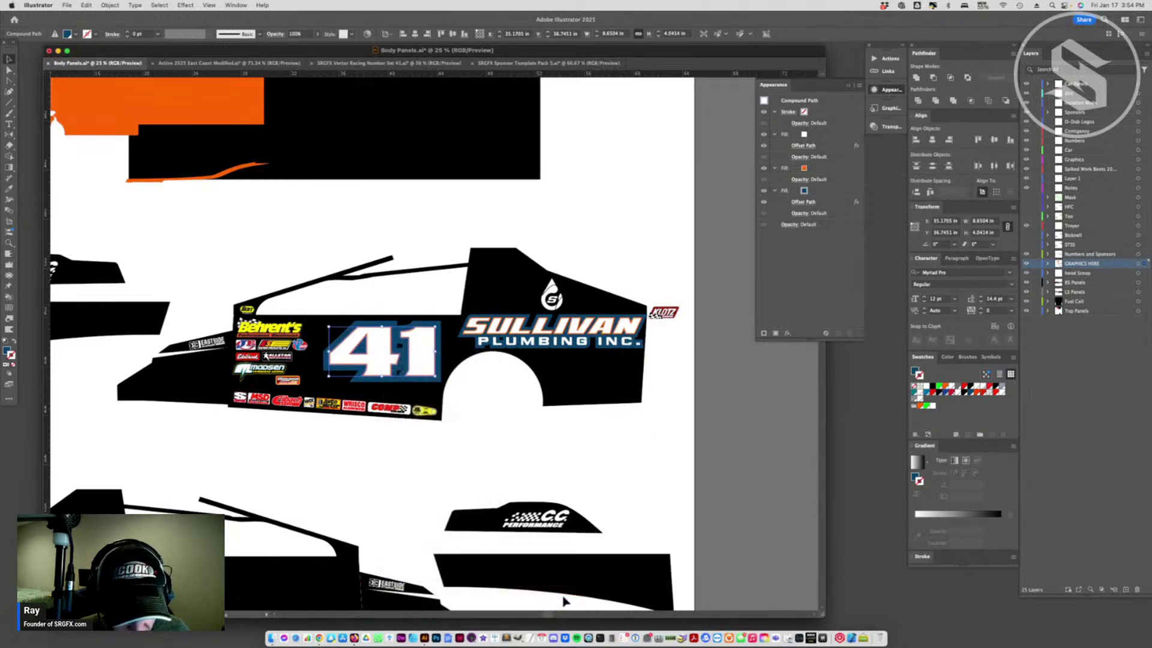
key("Return")
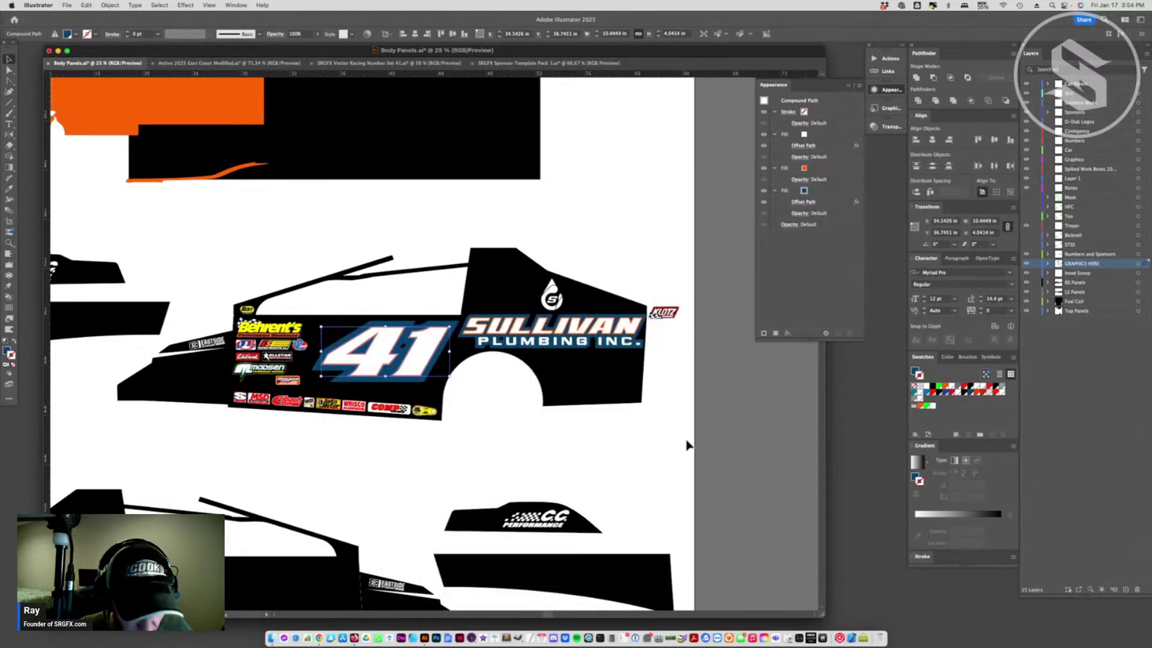
left_click(600, 247)
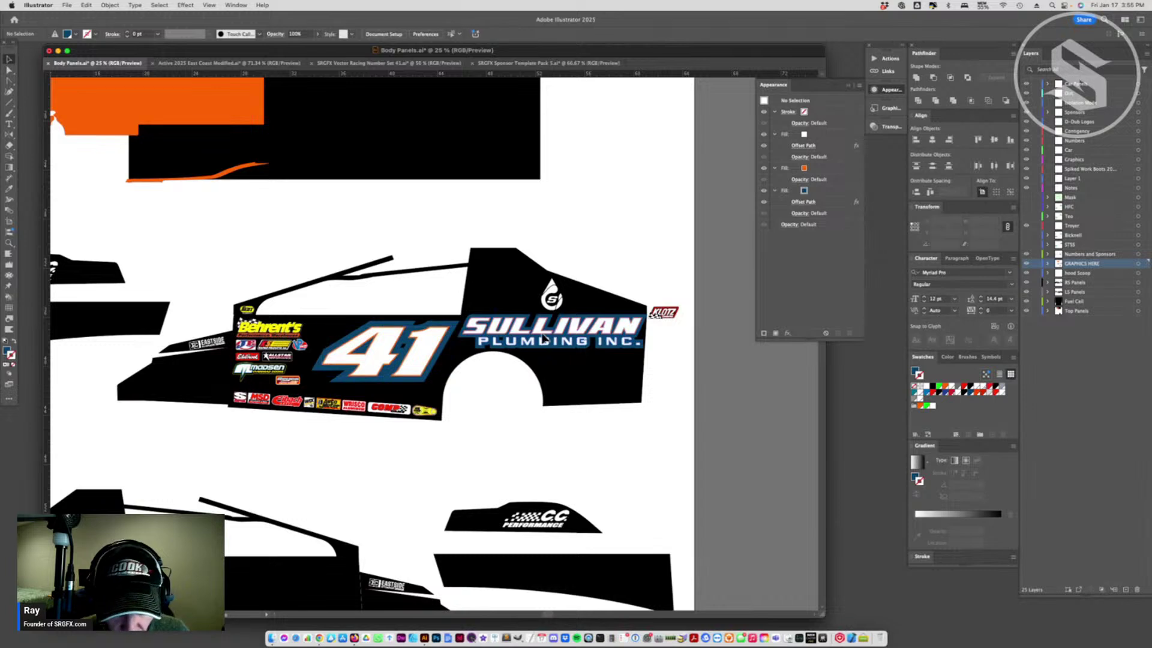
- Isolate the SULLIVAN lettering within its group, shear it horizontally by 5° and exit isolation mode
left_click(509, 328)
double_click(513, 338)
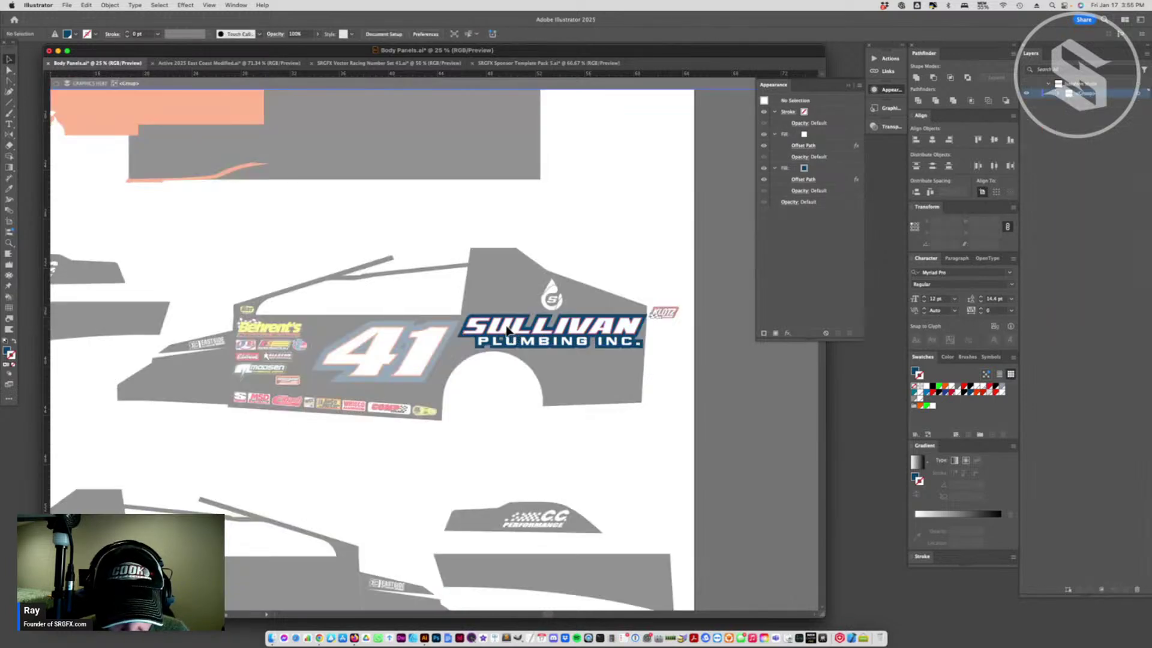
right_click(516, 344)
mouse_move(576, 570)
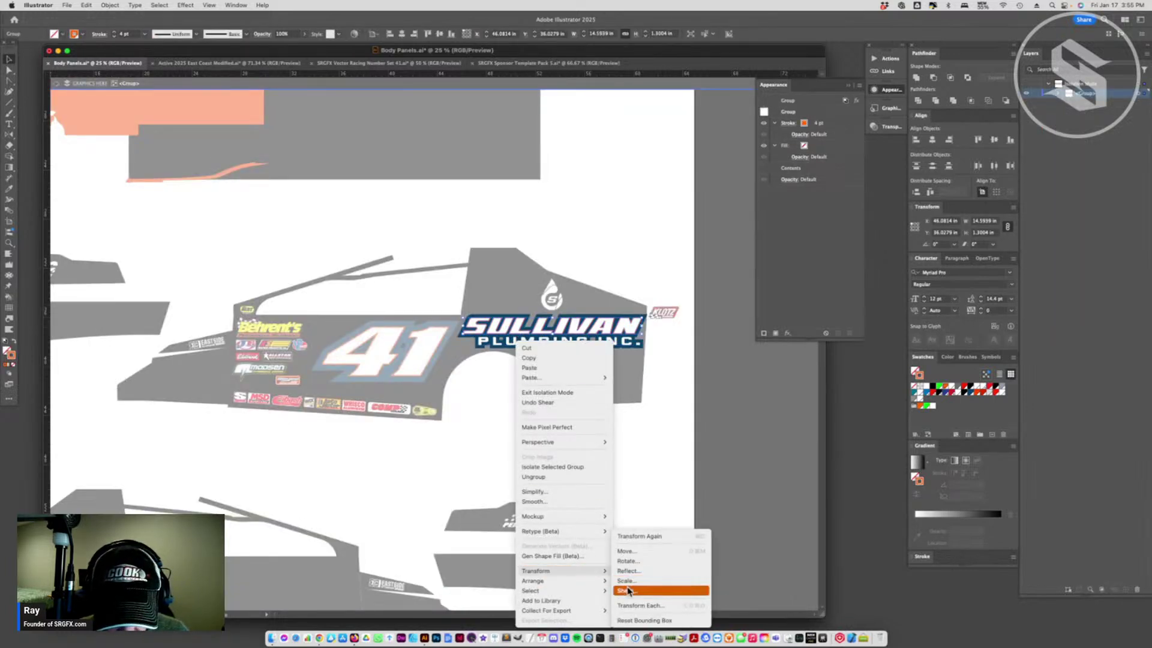
left_click(646, 592)
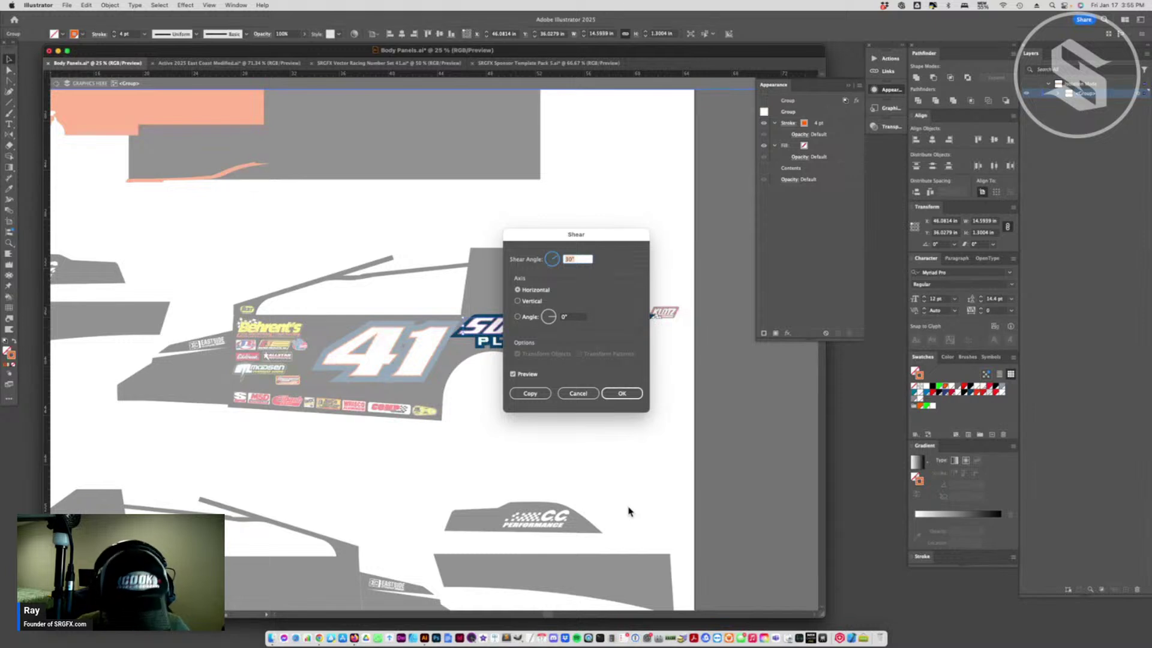
type("5")
key("Return")
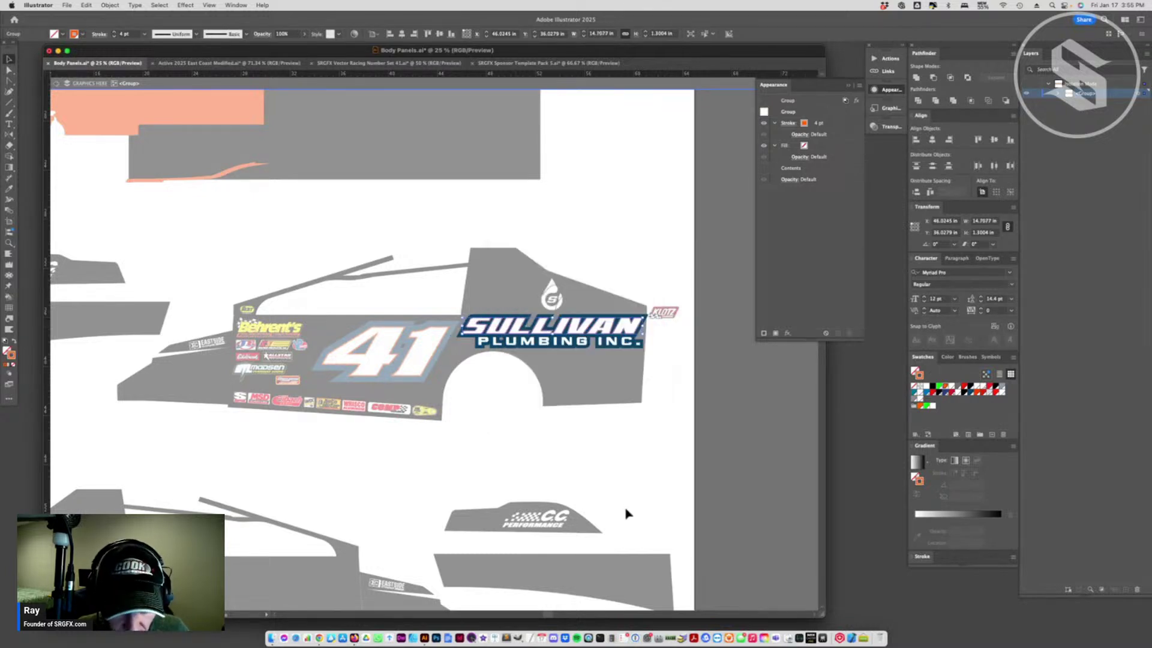
left_click(586, 492)
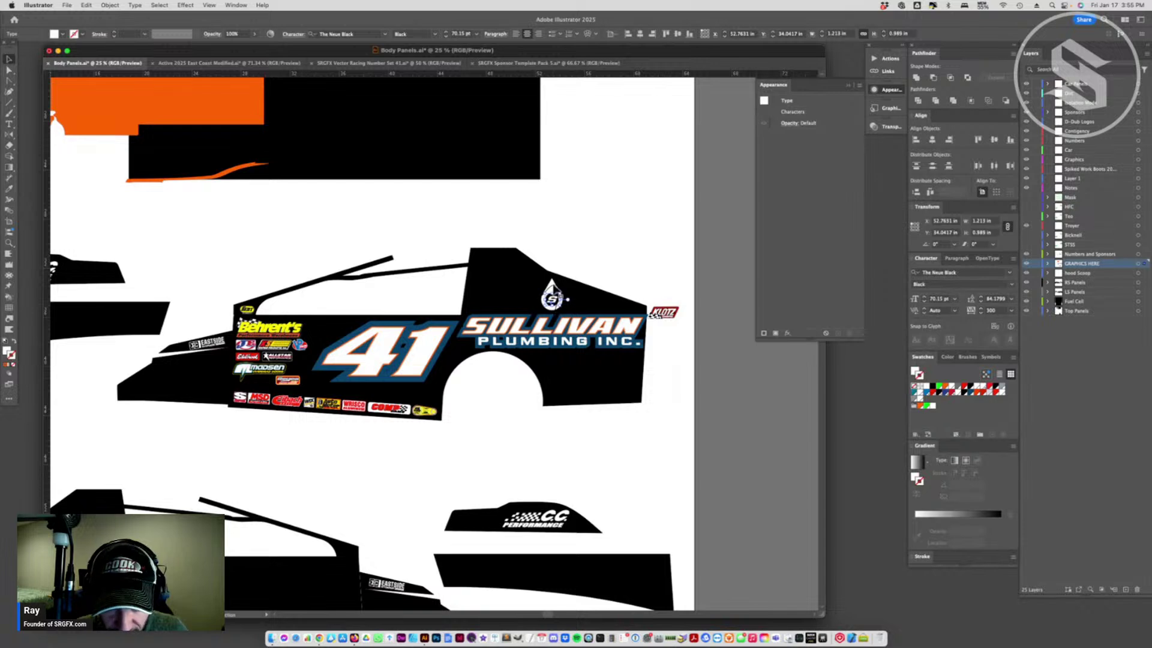
- Centre the white droplet logo horizontally on the SULLIVAN PLUMBING INC. lettering
left_click(555, 297)
left_click_drag(555, 297, 551, 297)
left_click(562, 332, "shift")
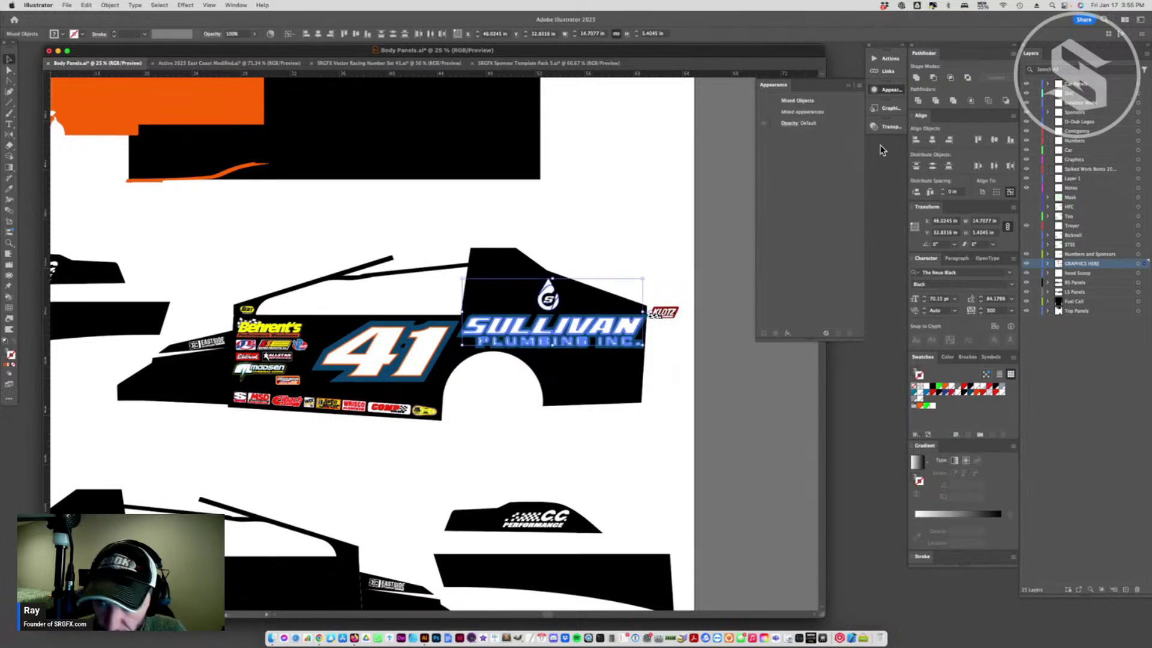
left_click(931, 140)
left_click(640, 218)
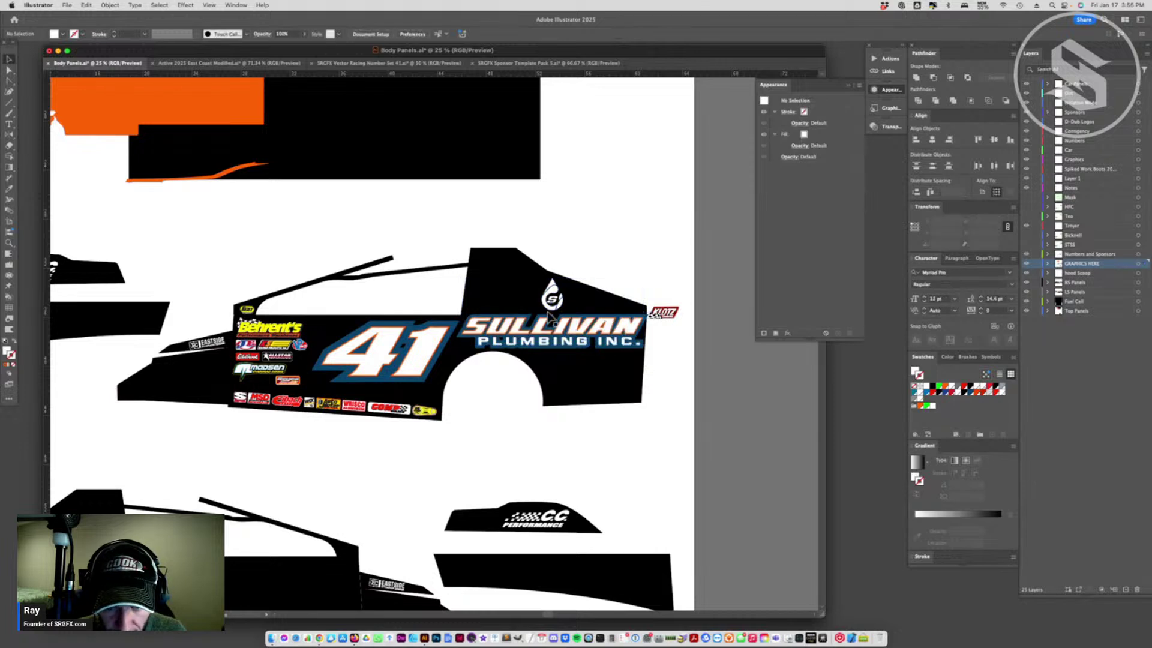
left_click(557, 310)
left_click(579, 255)
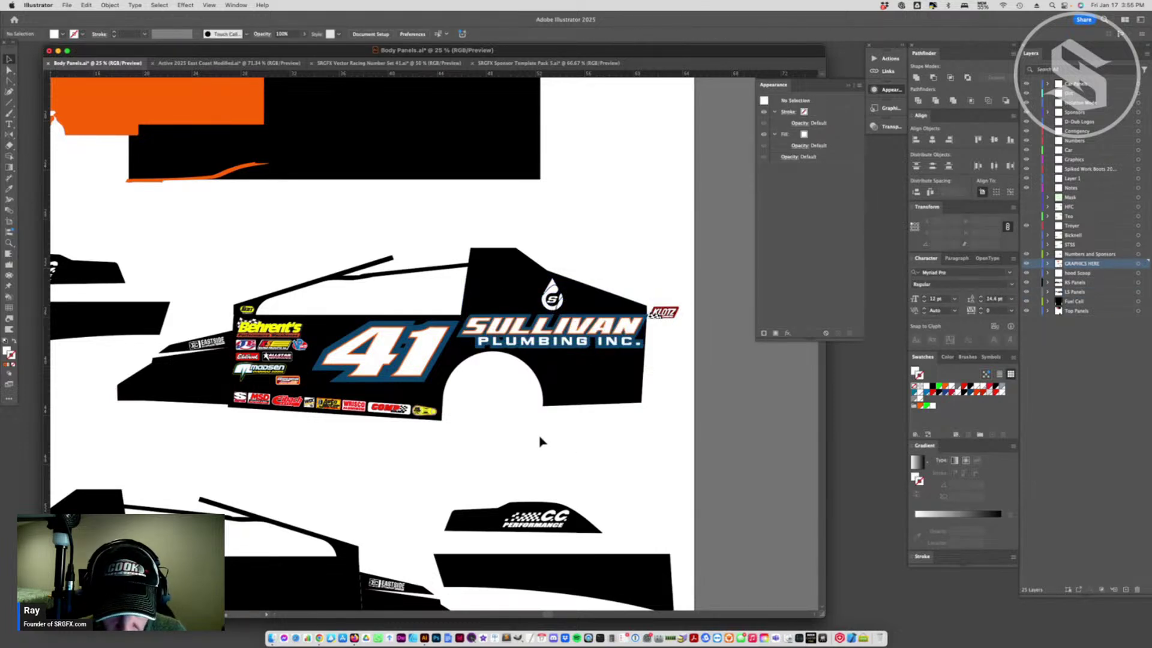
- Copy the Torque Engine Builders logo from SRGFX Sponsor Template Pack 5 into the Body Panels document
left_click(534, 63)
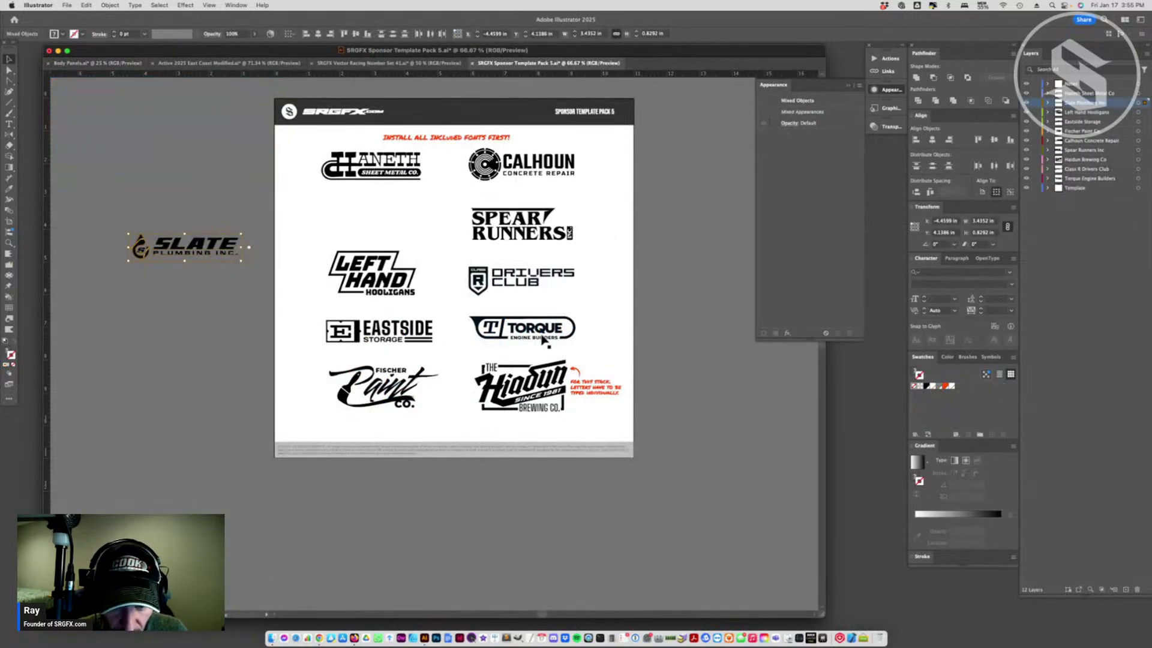
left_click(543, 339)
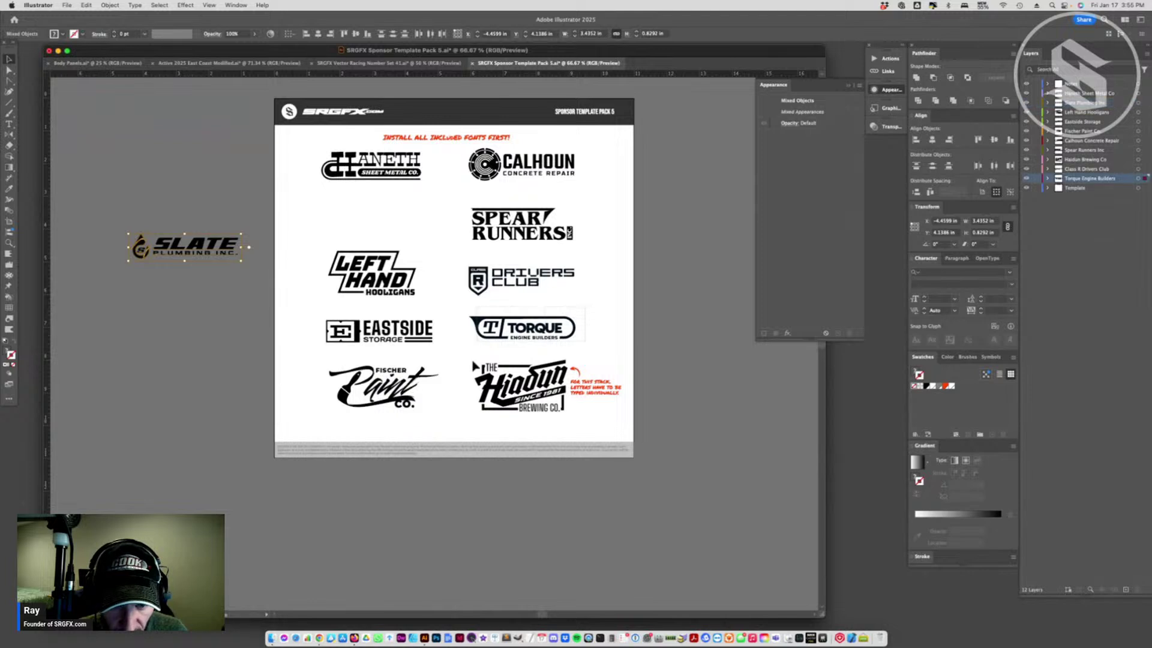
left_click(96, 63)
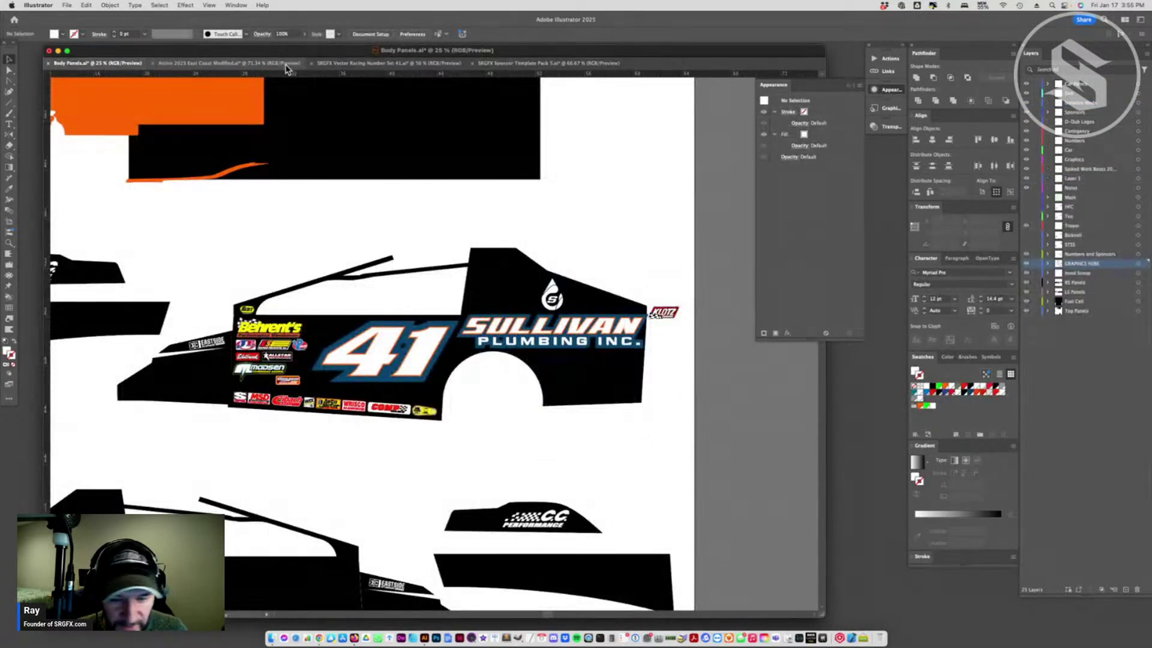
key("cmd+v")
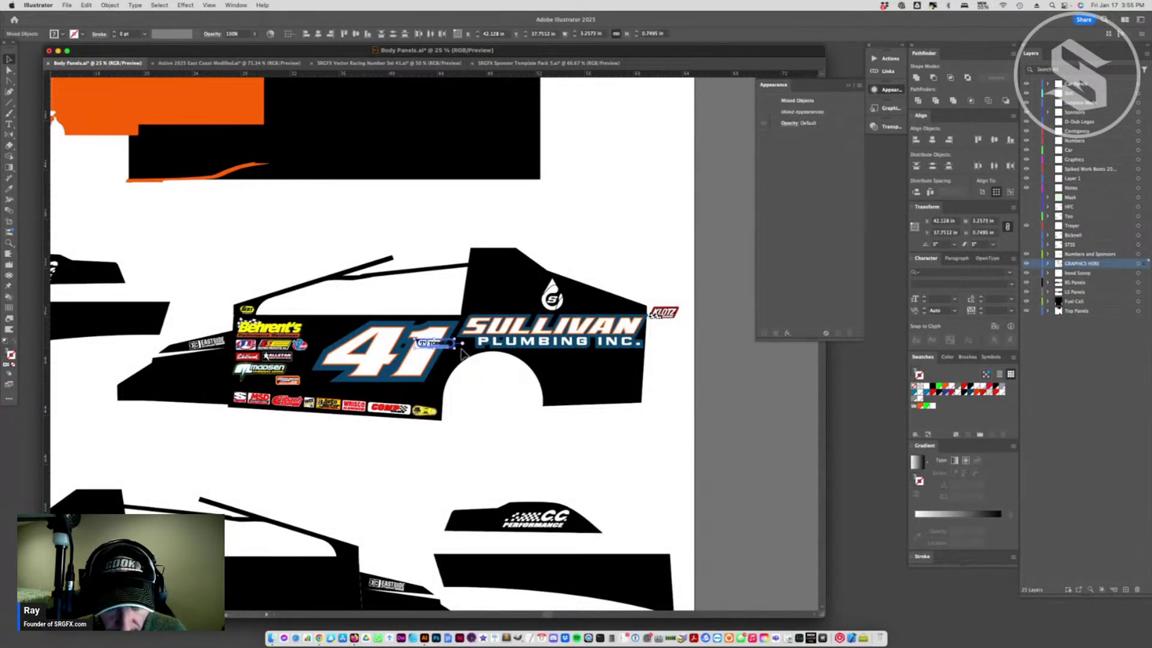
- Enlarge the Torque Engine Builders logo to about 7.59 by 1.75 in and place it on the rear quarter panel behind the wheel opening
left_click_drag(463, 352, 607, 380)
right_click(607, 380)
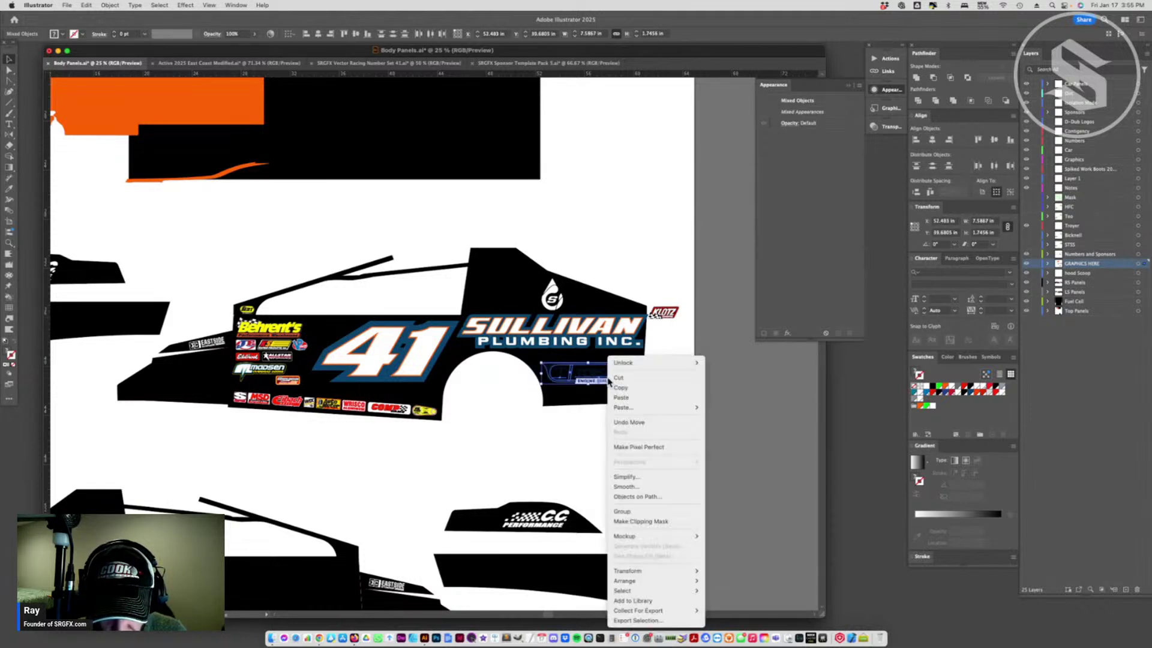
left_click(626, 521)
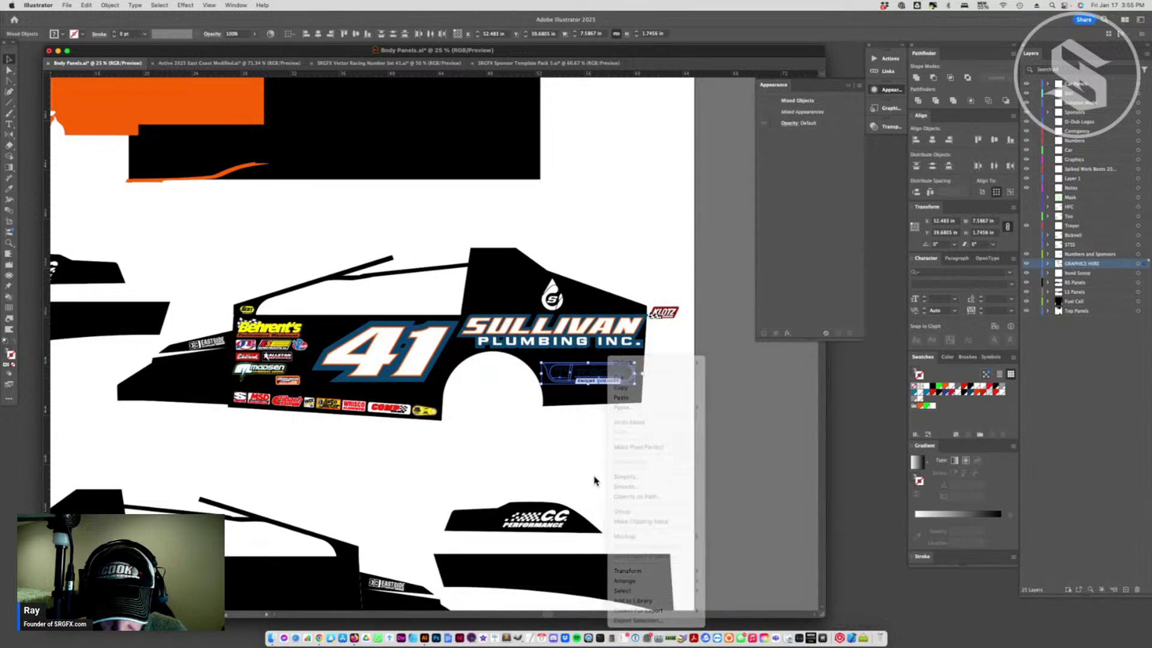
- Recolor the outline shapes of the Torque Engine Builders logo on the rear quarter panel white
key("a")
left_click(574, 377)
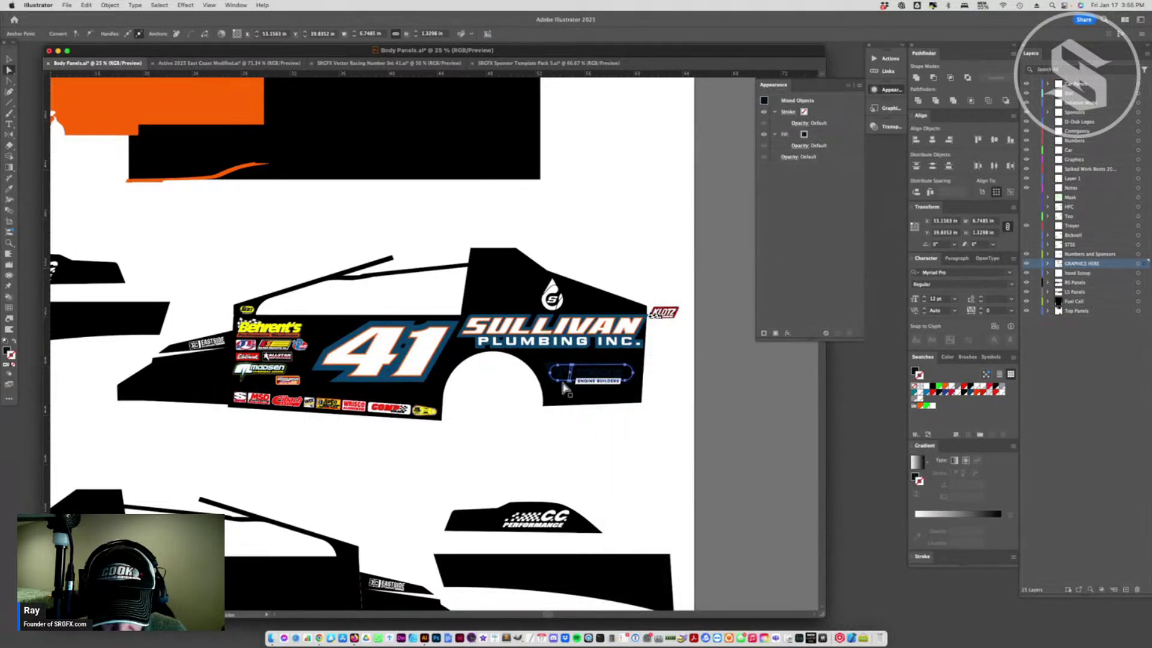
left_click_drag(560, 378, 573, 395)
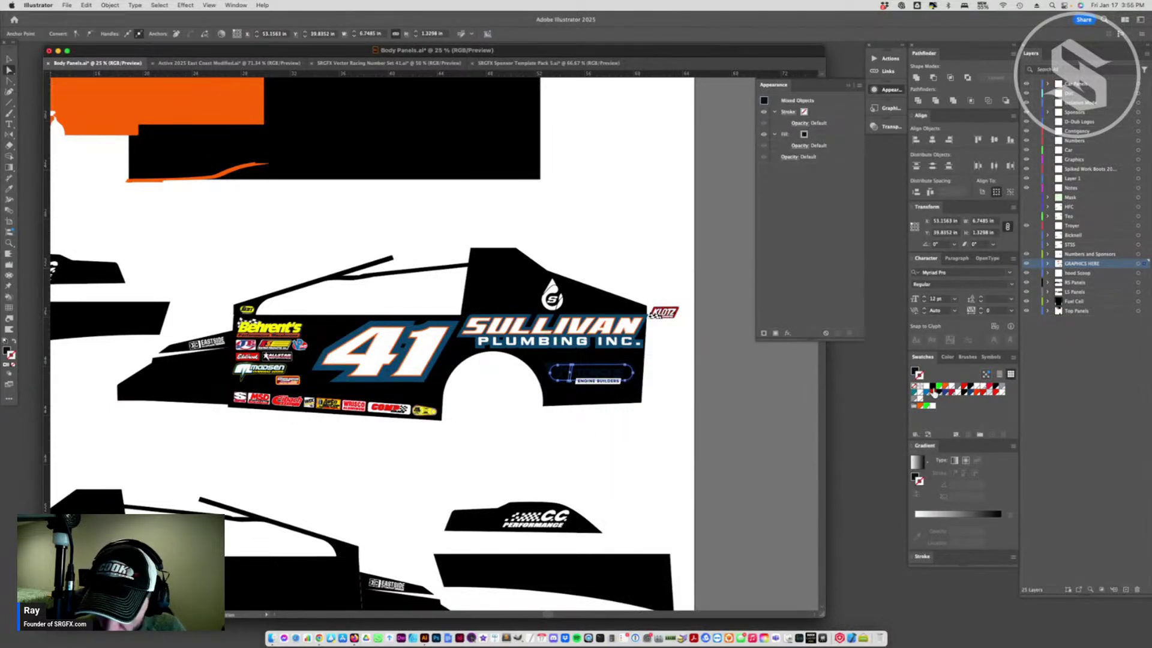
left_click(605, 421)
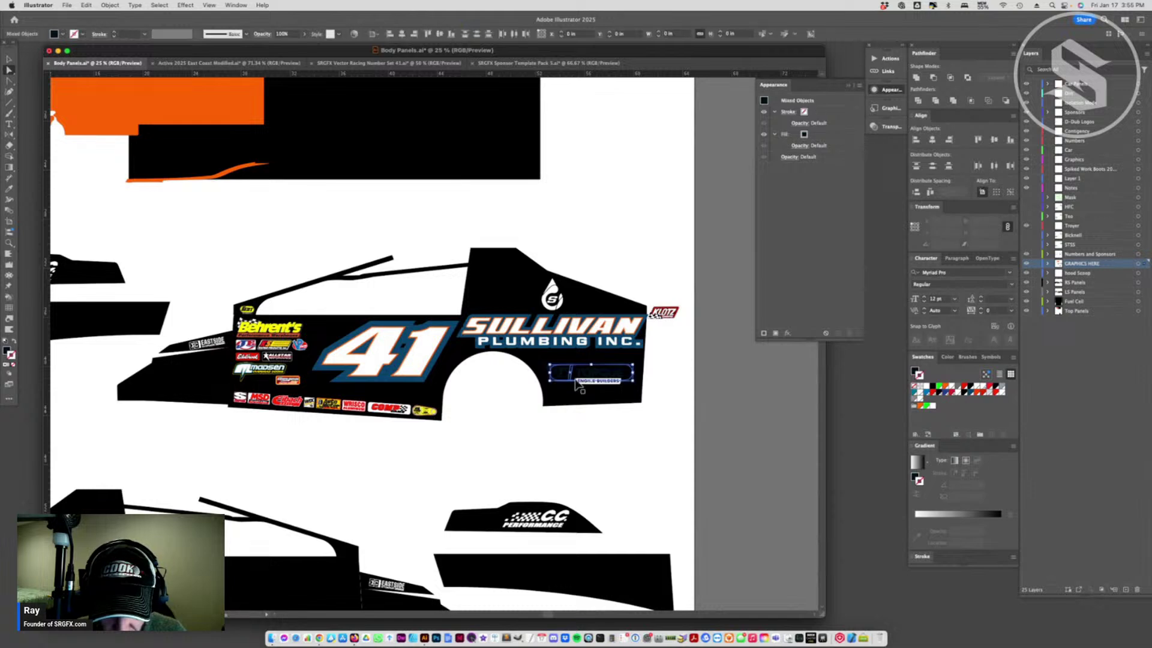
left_click(8, 351)
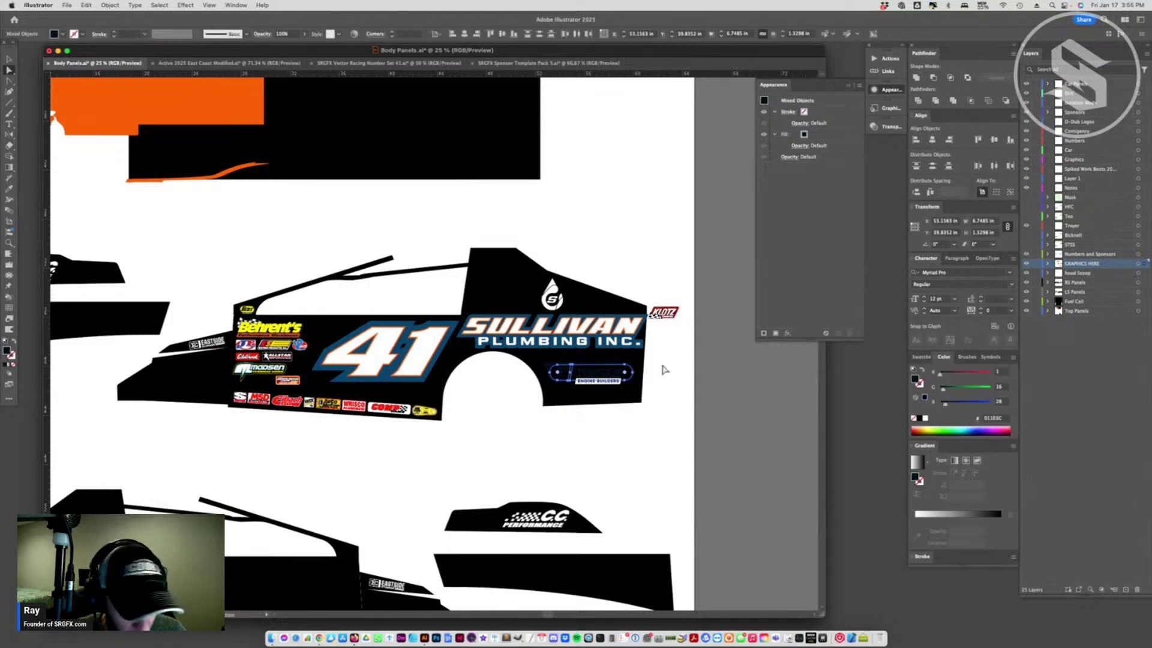
left_click(921, 356)
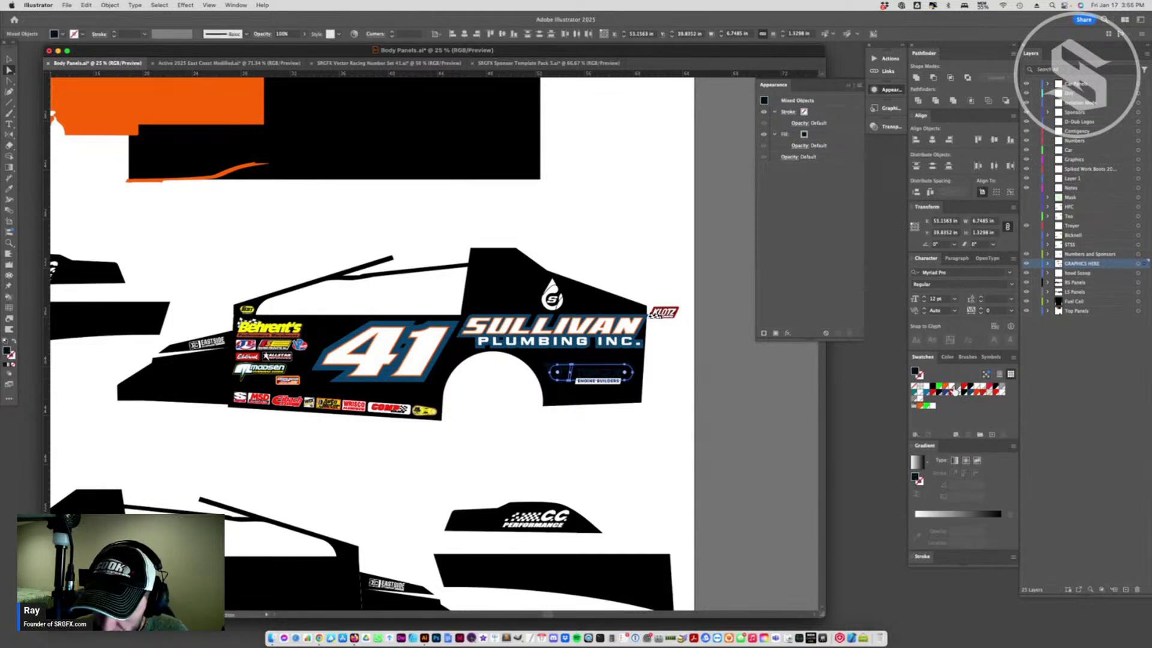
left_click(555, 378)
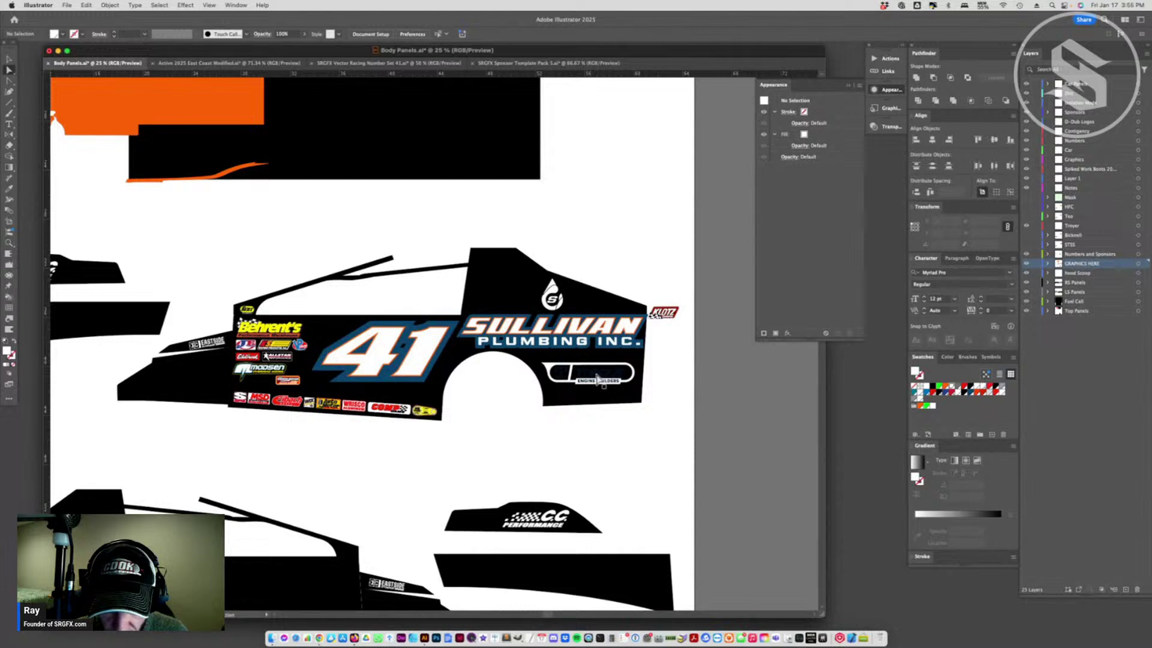
- Recolor the TORQUE lettering and the monogram inside the logo white
left_click(555, 378)
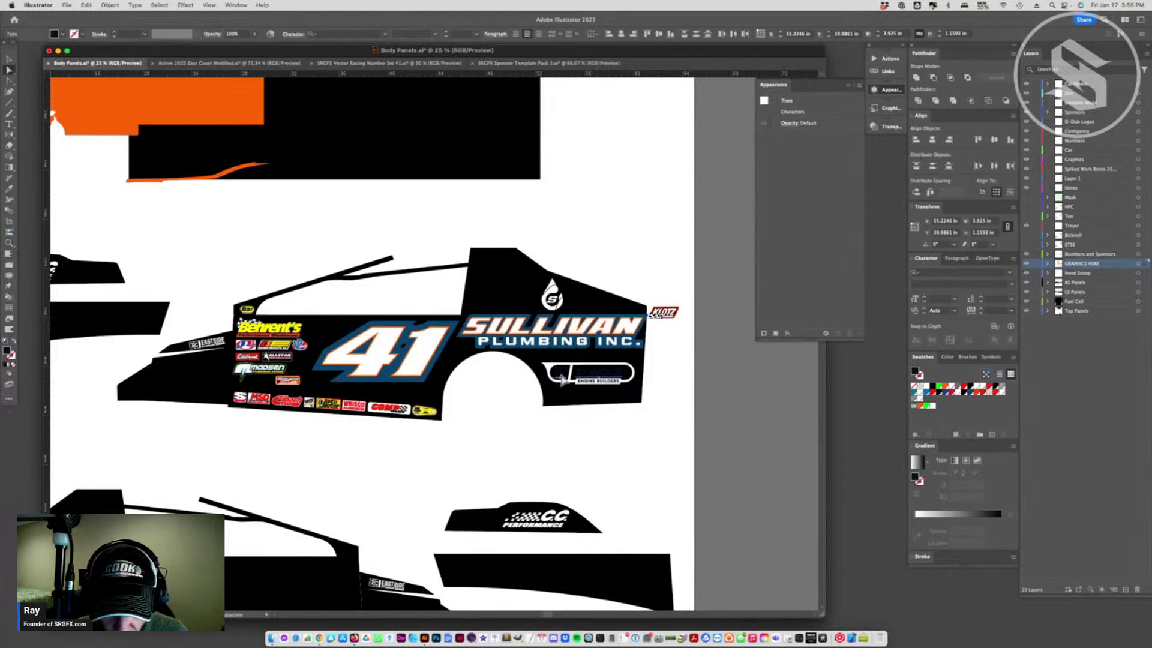
left_click(927, 386)
double_click(618, 373)
key("Escape")
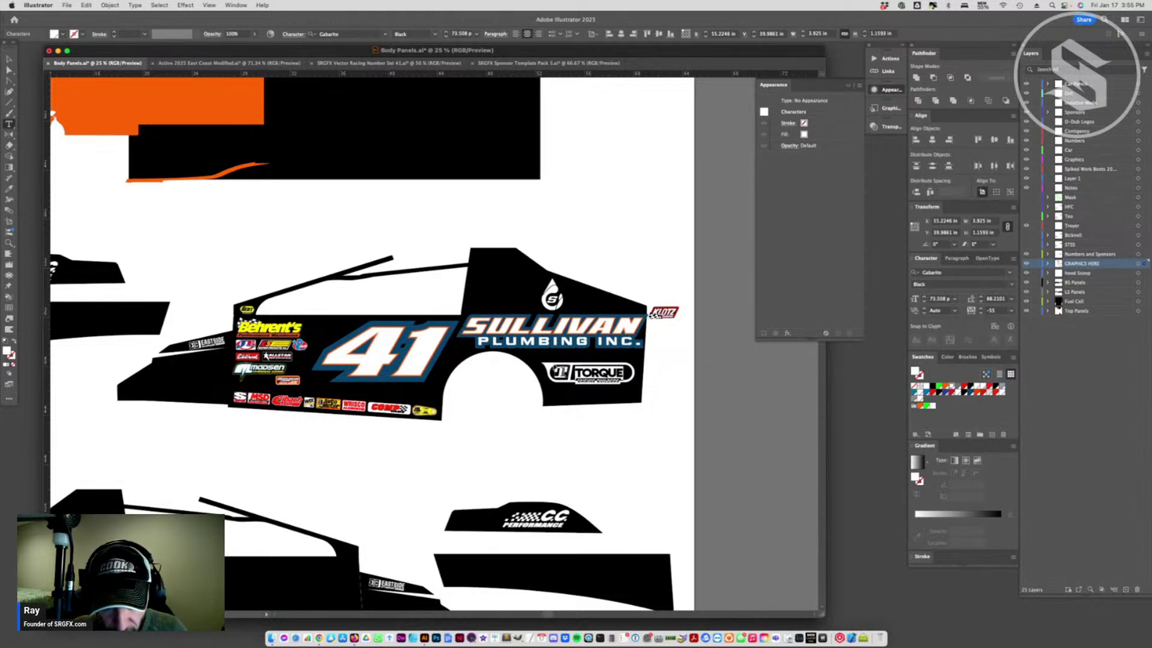
- Replace the Torque logo's monogram text with a single T, finish text editing and deselect it
left_click(564, 371)
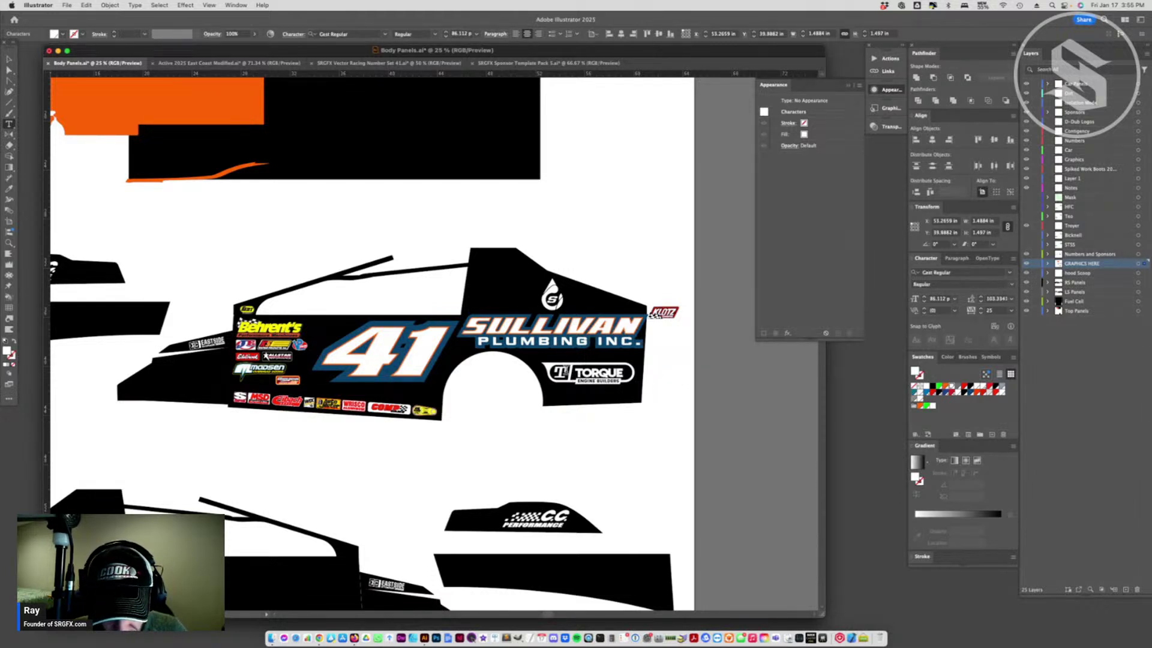
type("R")
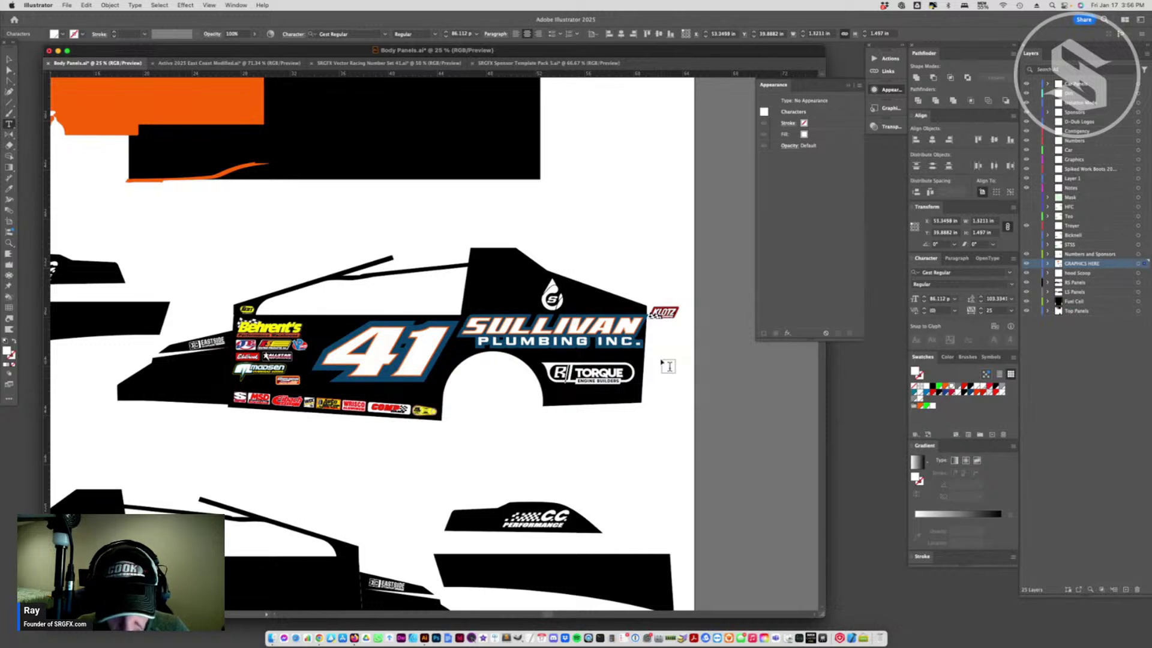
type("T")
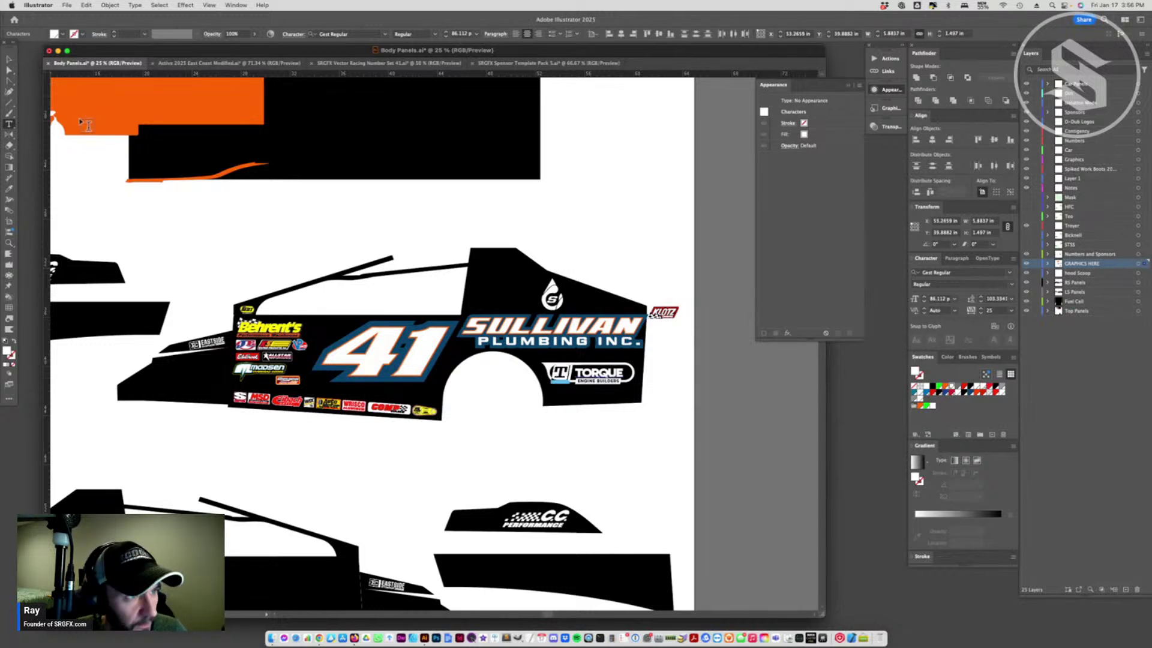
left_click(9, 58)
left_click(596, 235)
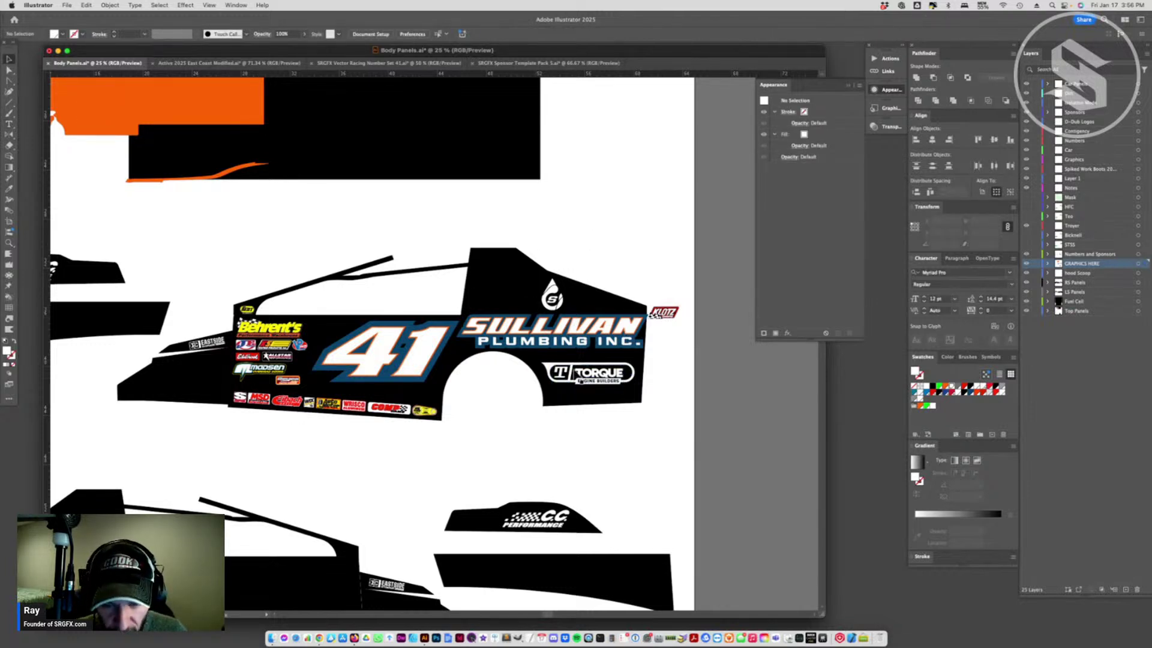
- Group all parts of the Torque Engine Builders logo together
left_click(618, 373)
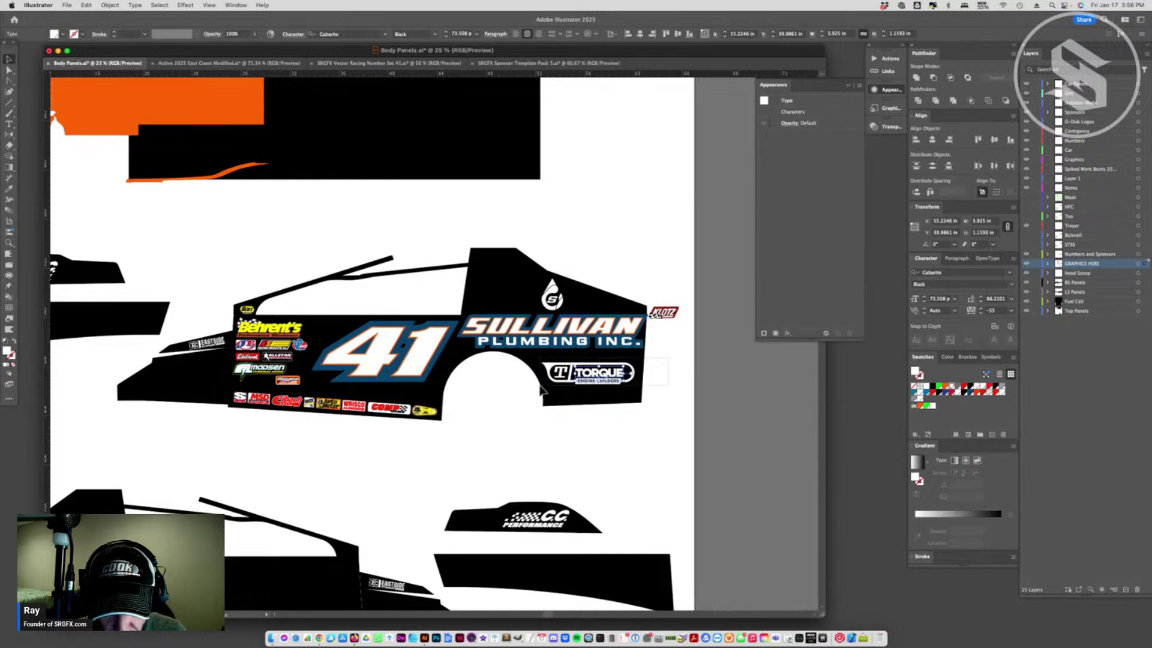
left_click_drag(540, 388, 644, 360)
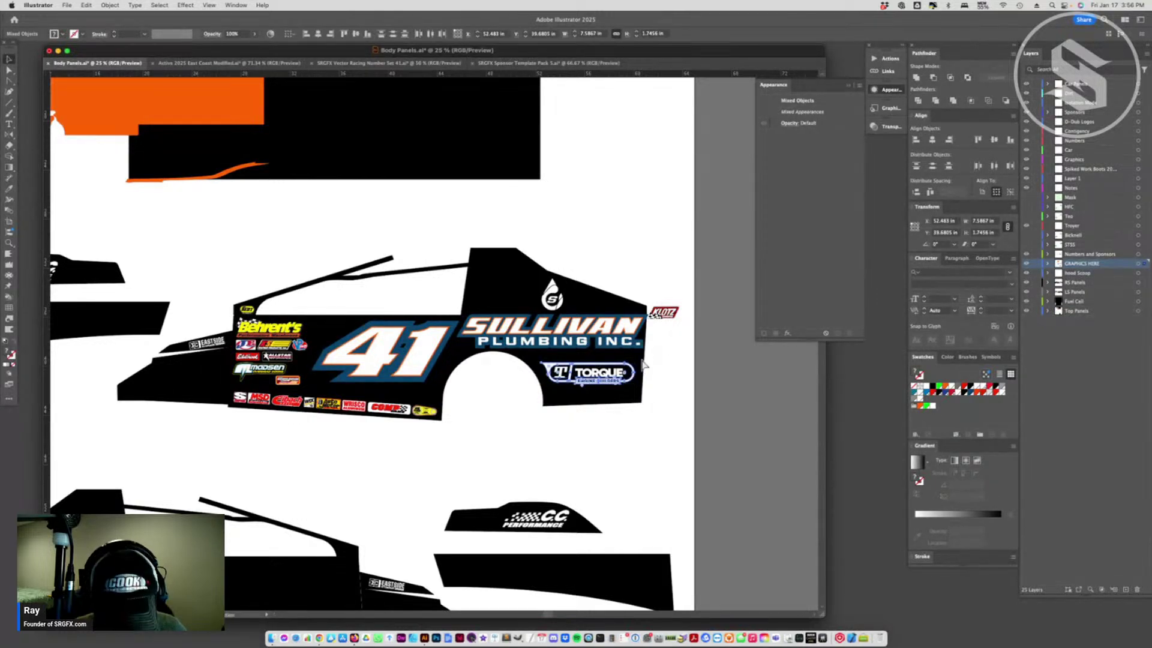
key("super+g")
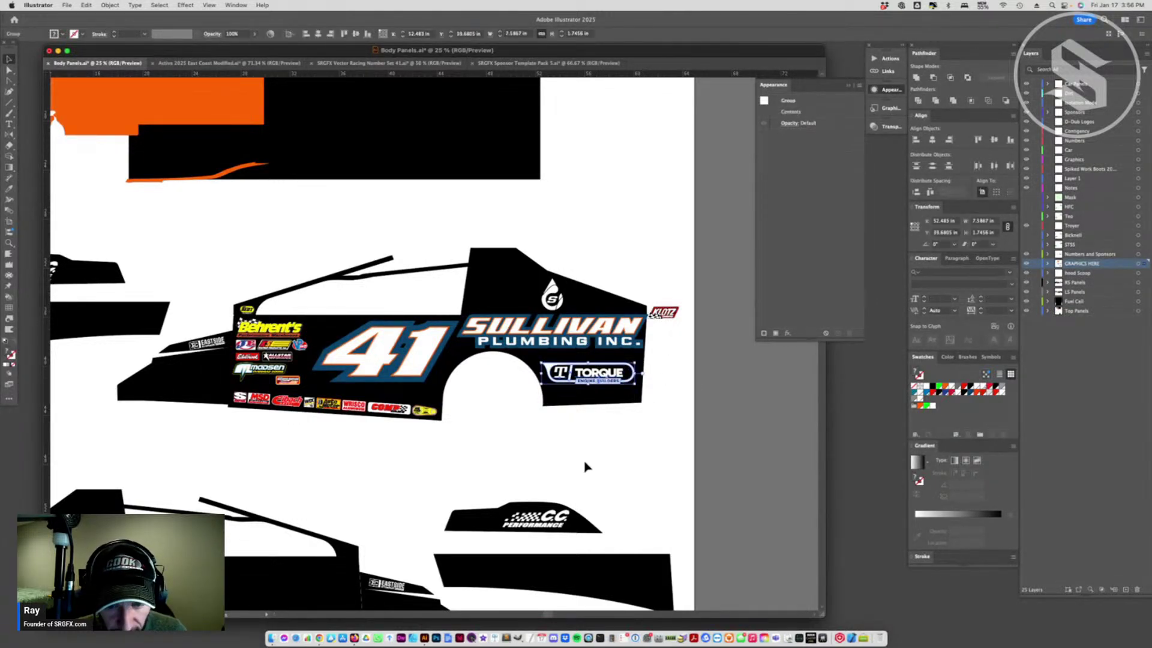
- Update the modified links in the Active 2025 East Coast Modified document
left_click(491, 386)
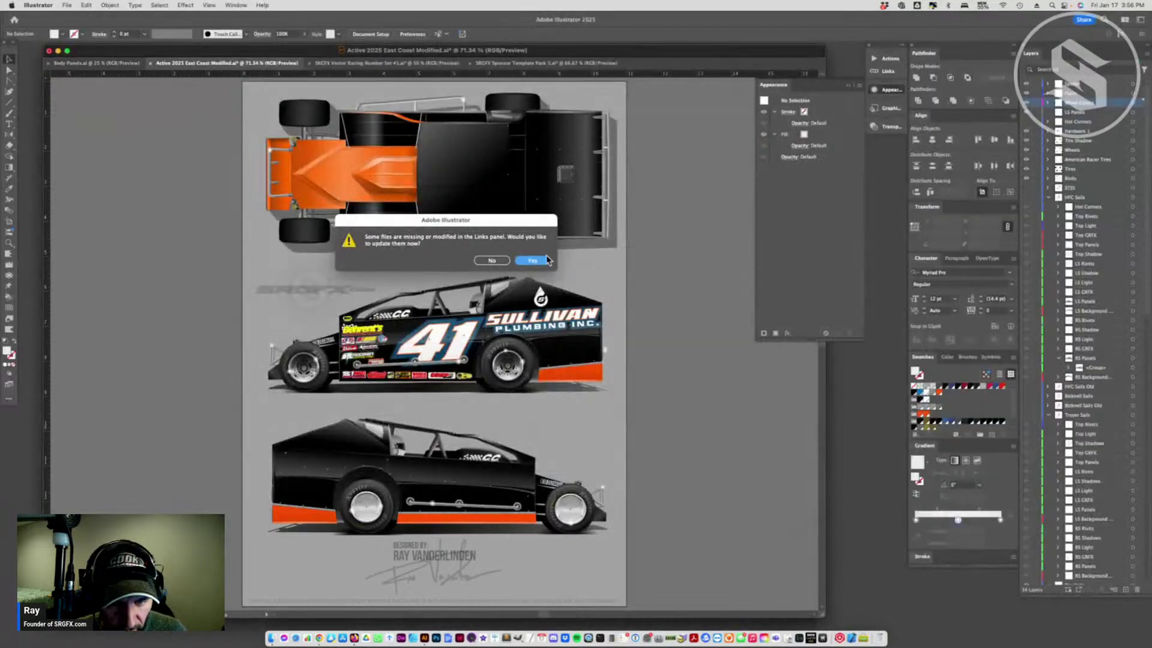
left_click(540, 264)
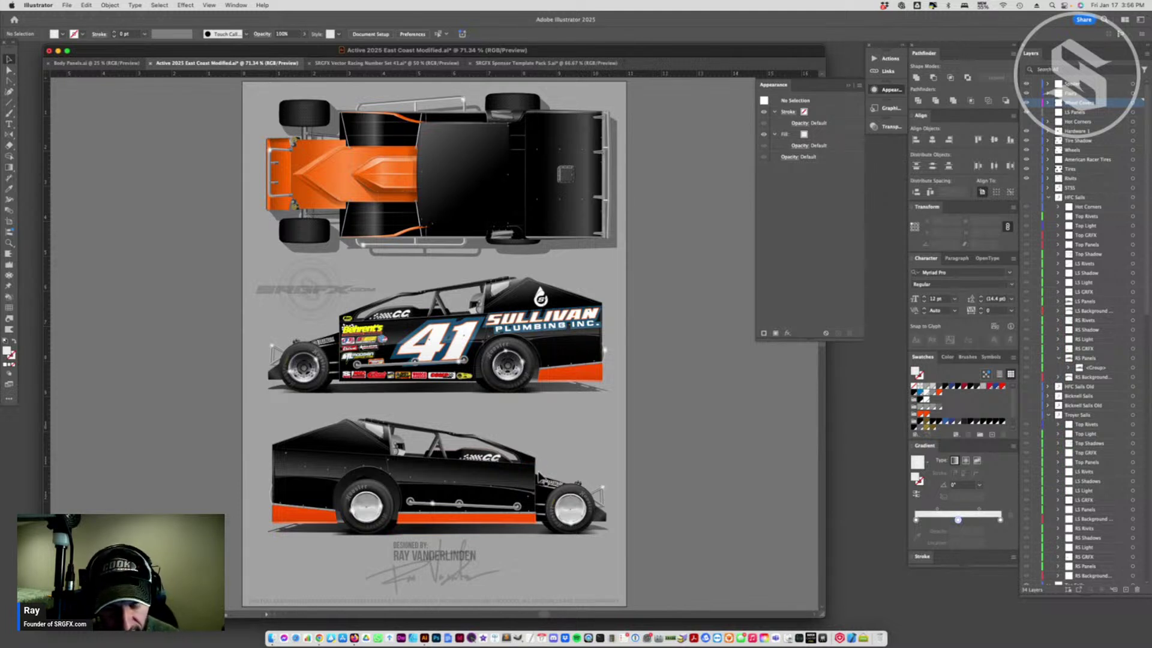
key("super+z")
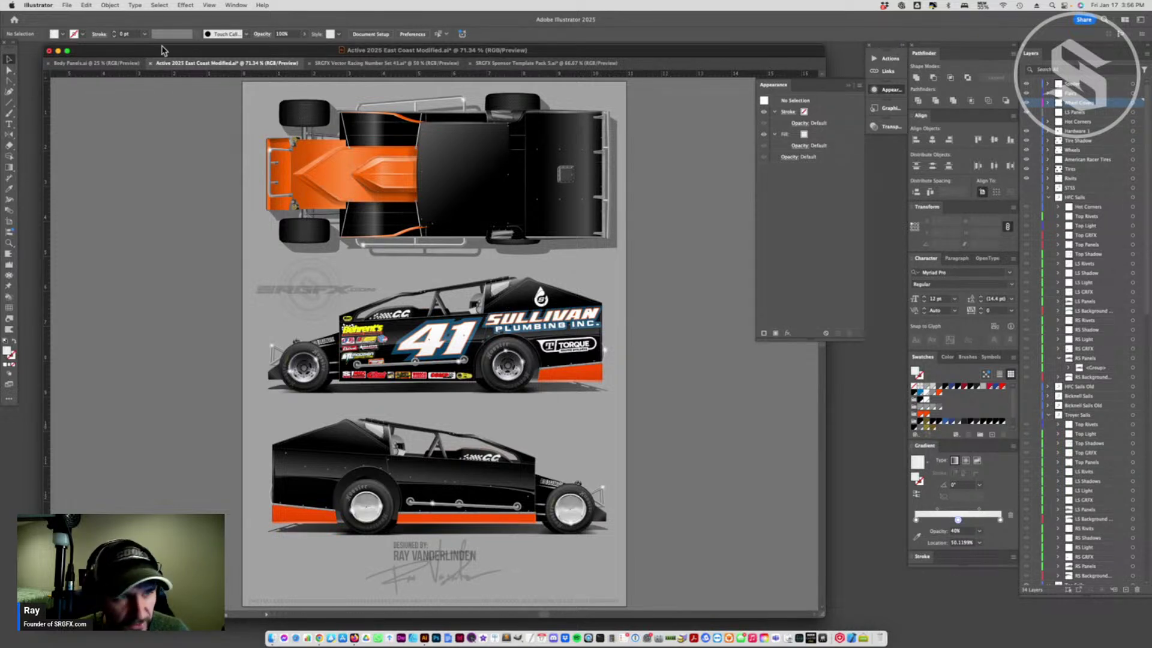
- In Body Panels, isolate the sponsor group, move the Klotz logo onto the sail panel ahead of the droplet, and exit isolation mode
left_click(107, 65)
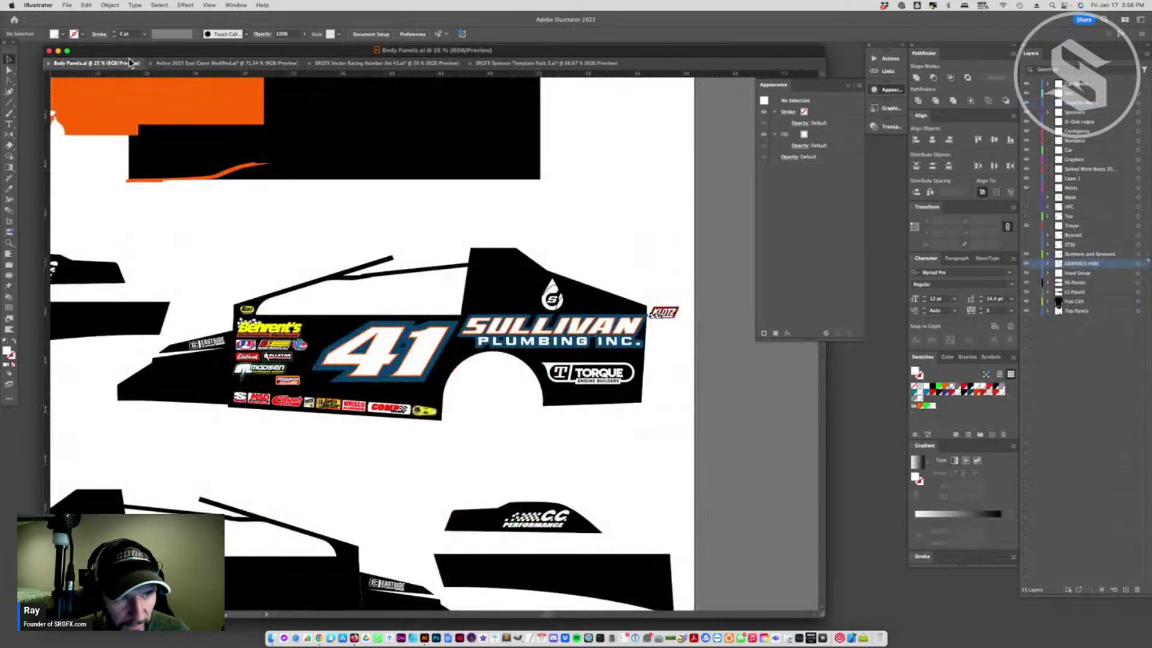
double_click(662, 313)
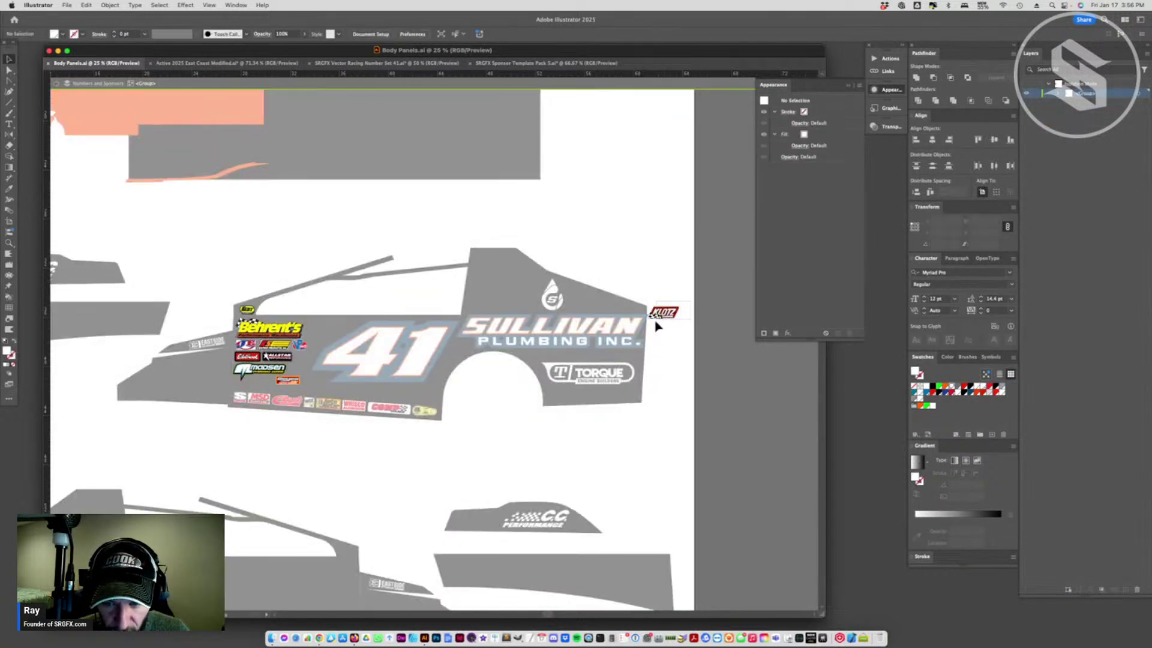
left_click_drag(663, 307, 508, 306)
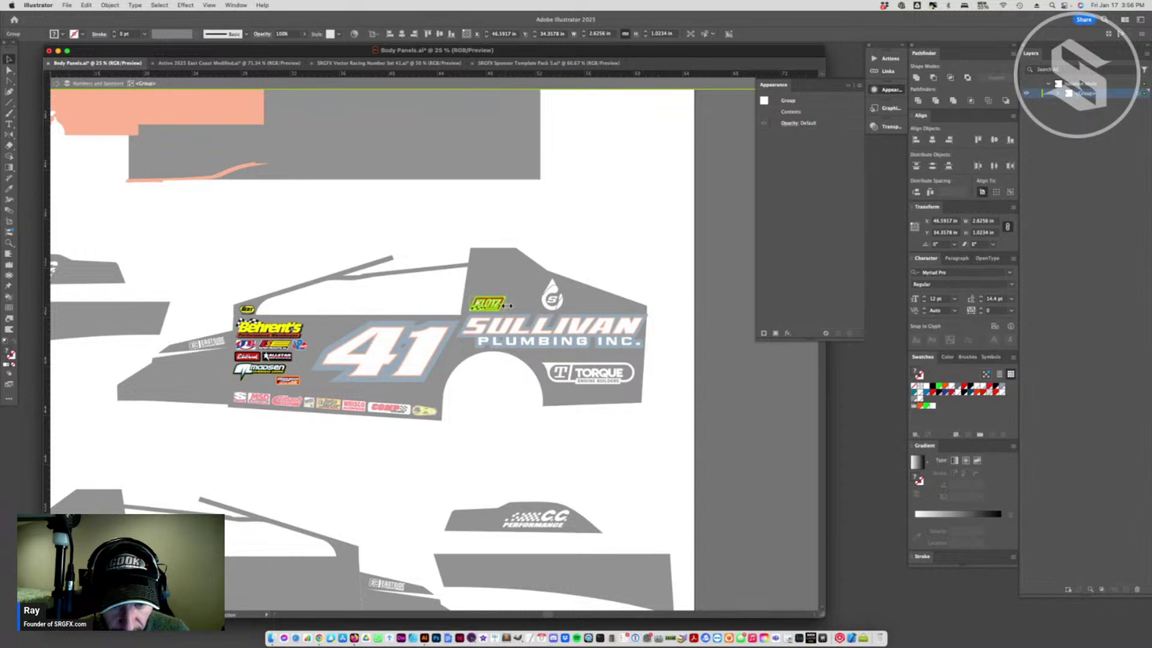
double_click(627, 210)
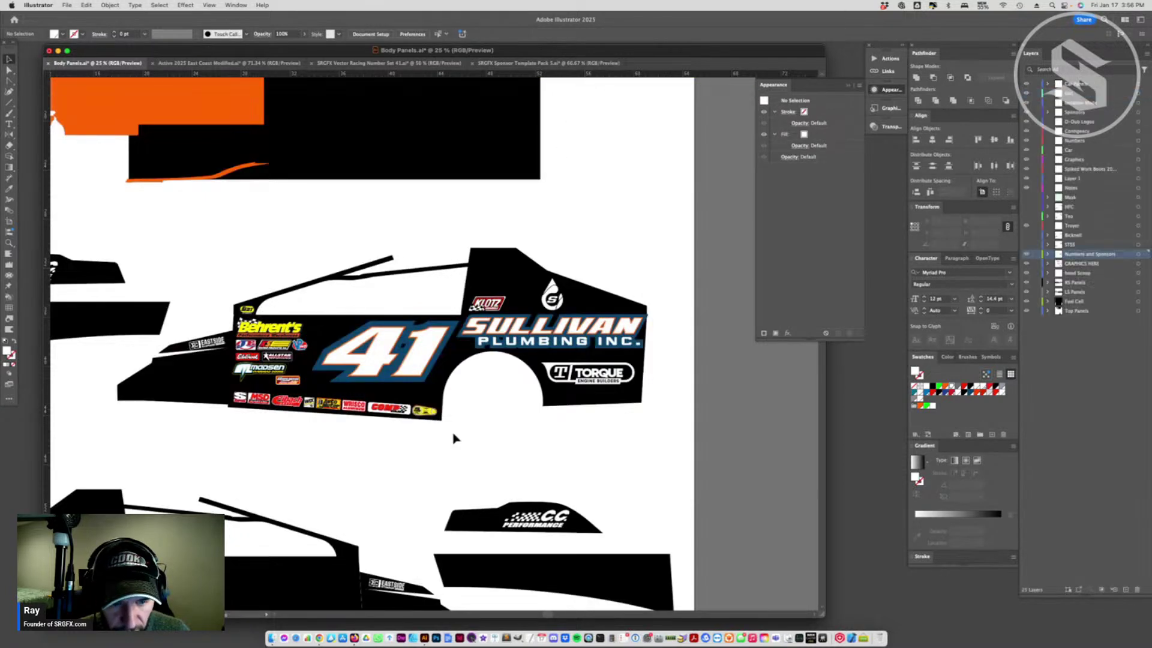
- Shrink the SULLIVAN PLUMBING INC. lettering slightly and group the white droplet with its S
scroll(463, 426, "down", 2)
left_click(561, 312)
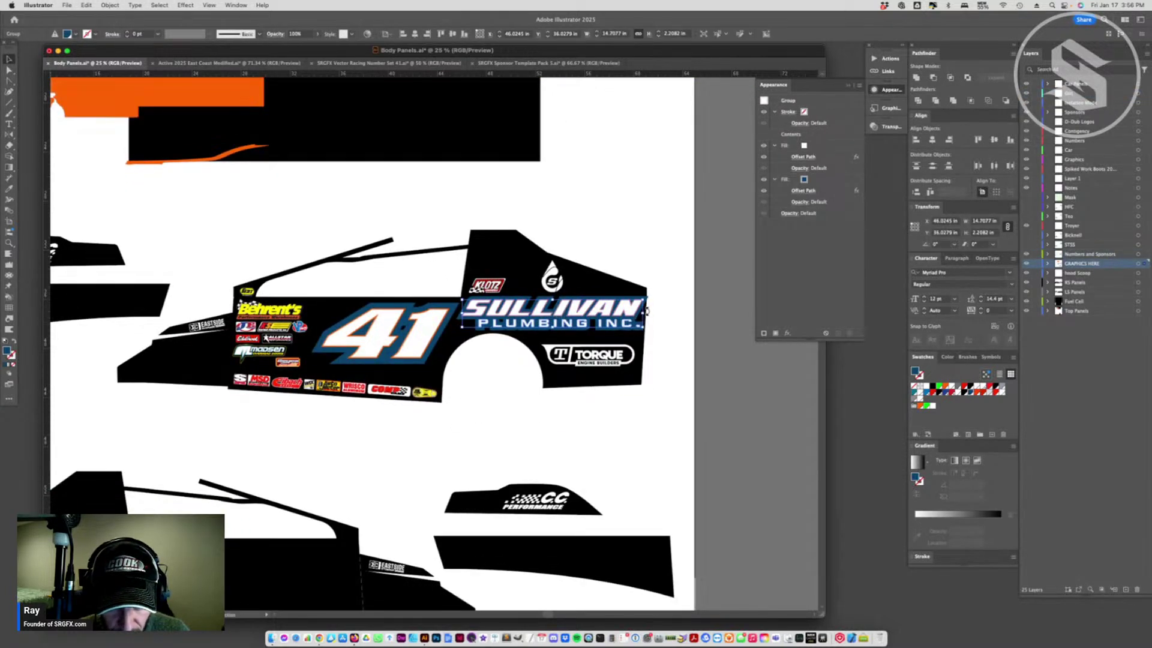
left_click(552, 286)
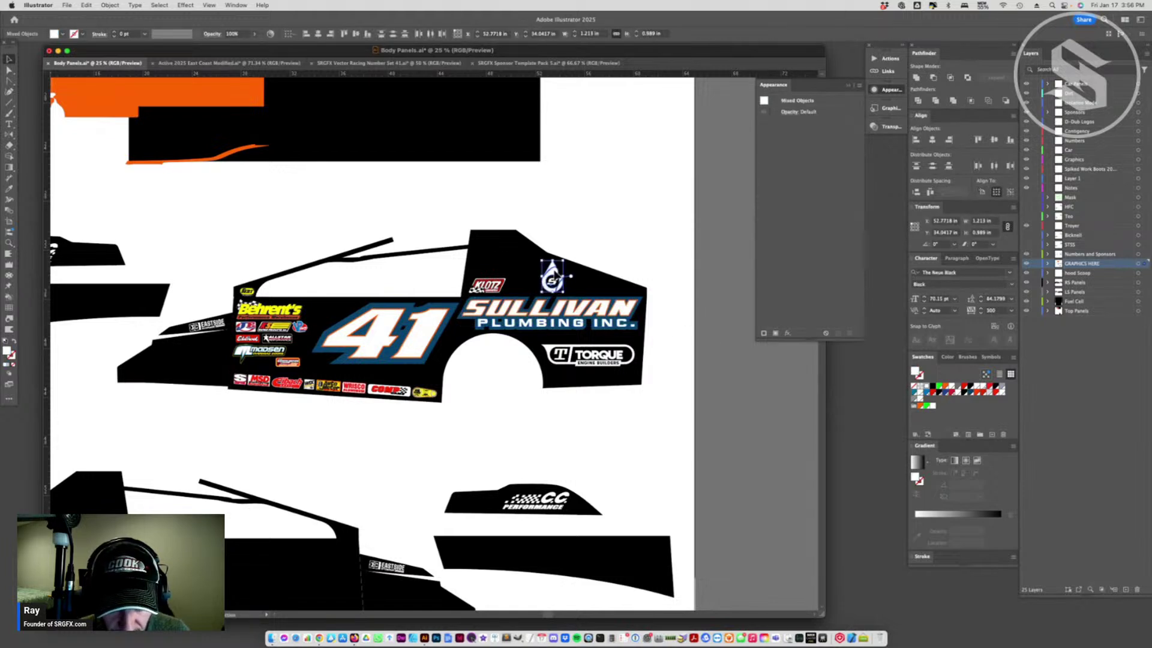
left_click(553, 268, "shift")
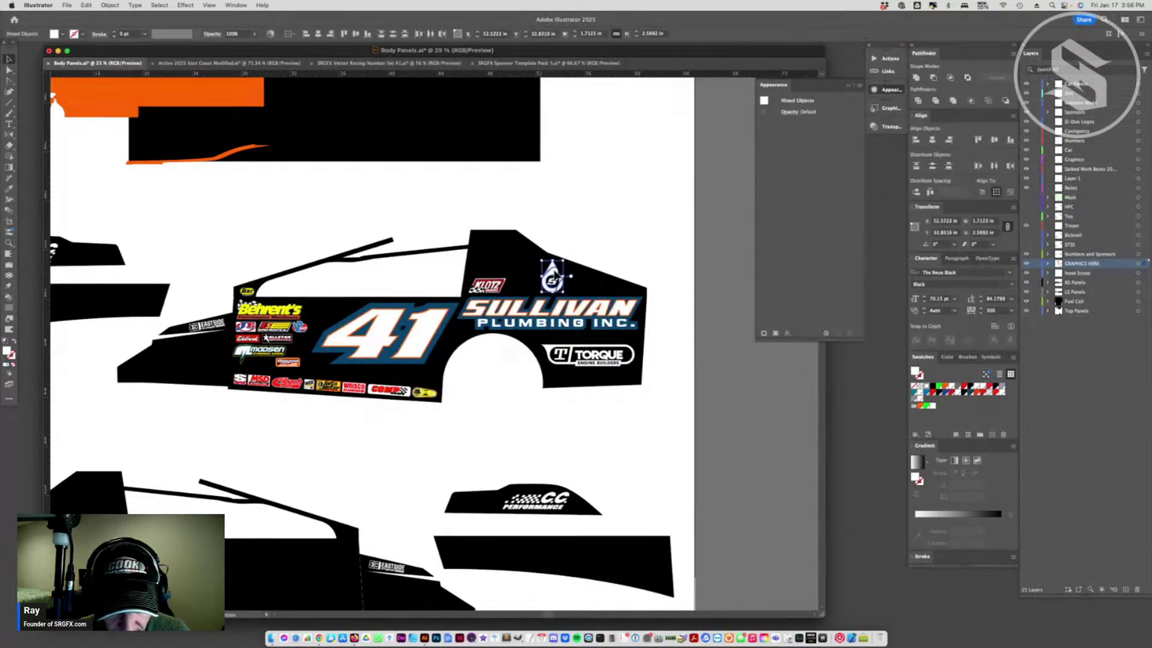
key("super+g")
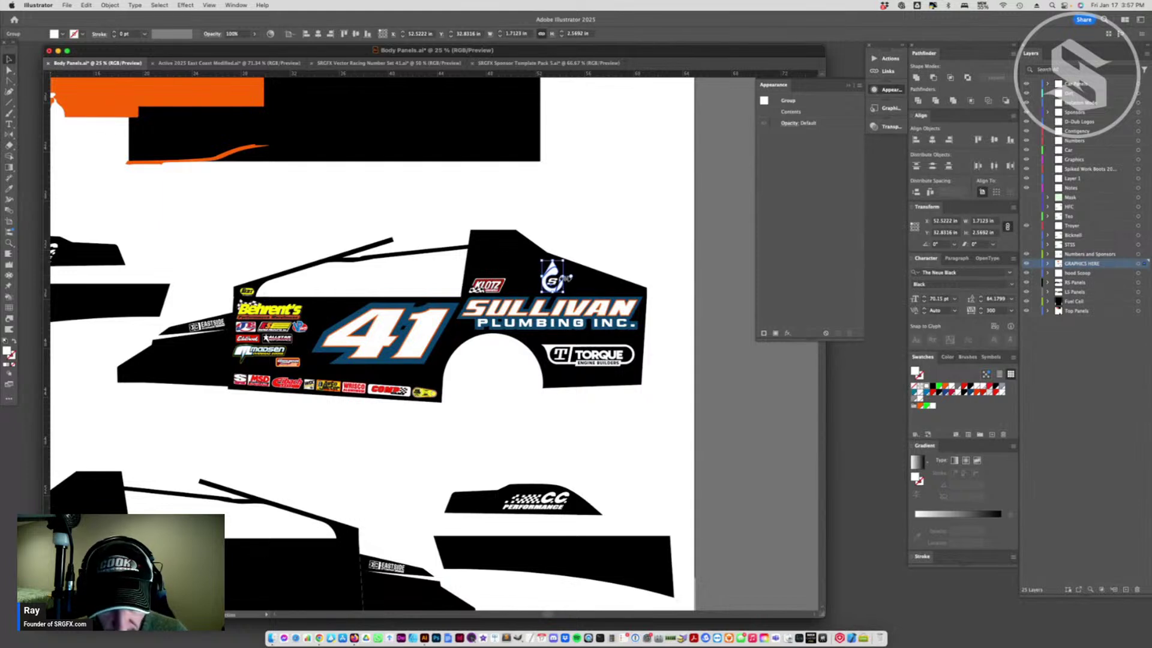
- Enlarge the droplet logo to about 2.01 by 3.02 in ahead of SULLIVAN PLUMBING INC., and raise and widen the lettering to the panel's rear edge
left_click_drag(567, 278, 478, 328)
left_click(459, 318)
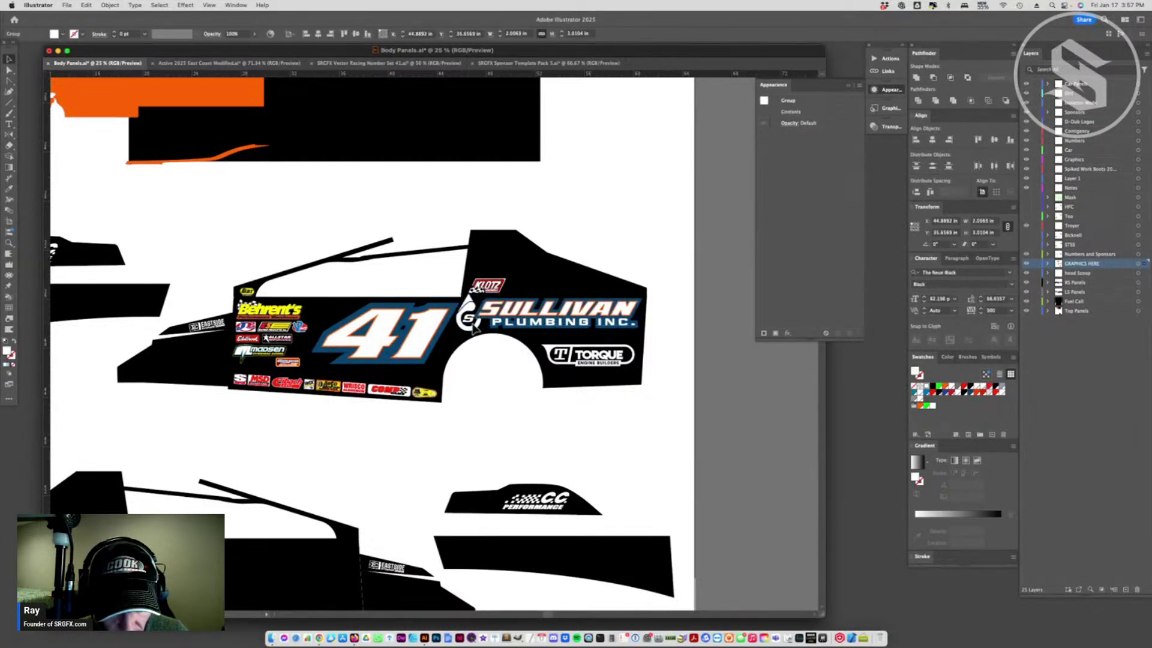
left_click_drag(552, 319, 545, 304)
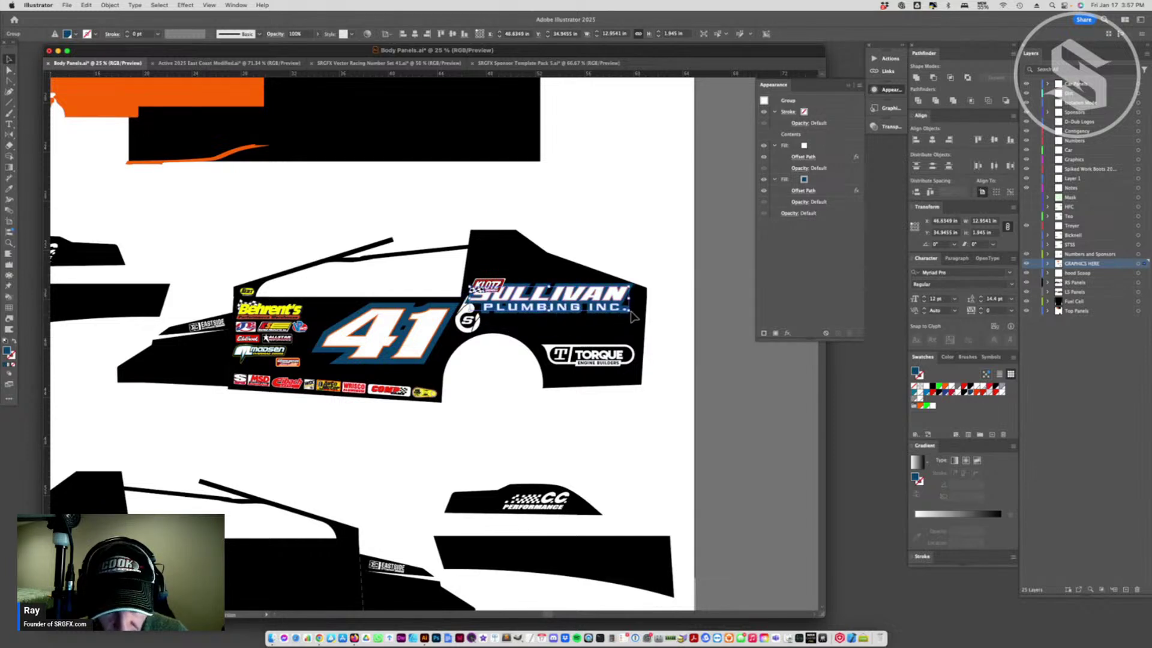
left_click_drag(630, 310, 648, 316)
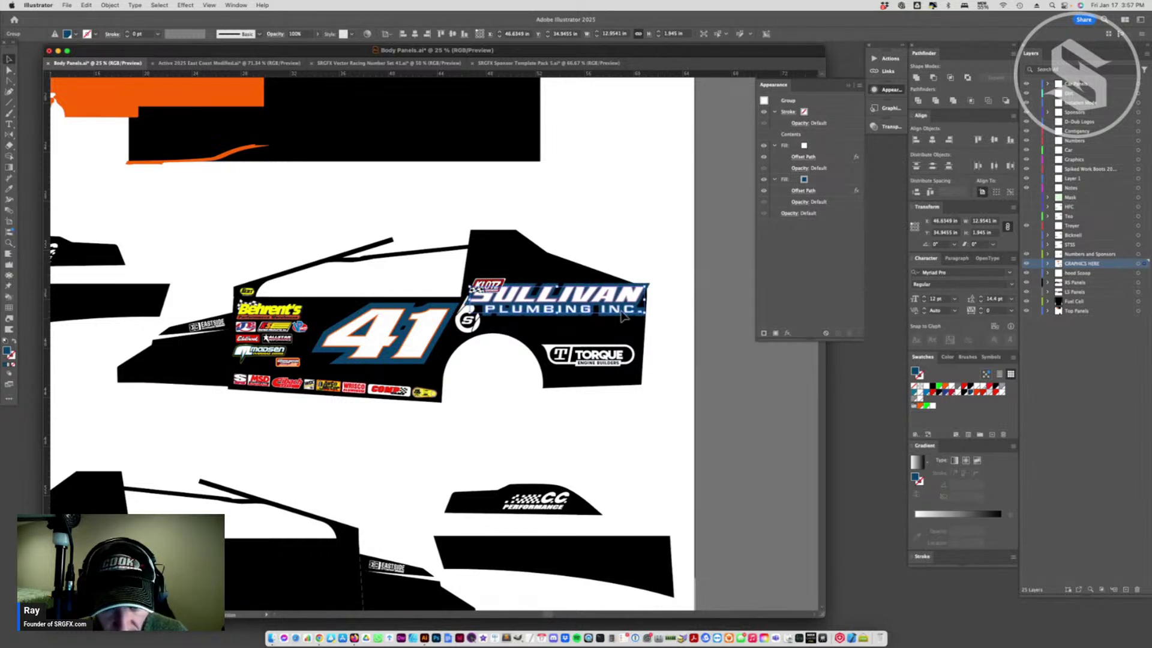
- Isolate the Klotz logo, enlarge it to about 2.98 by 1.16 in above the SULLIVAN lettering, and exit isolation mode
left_click(488, 284)
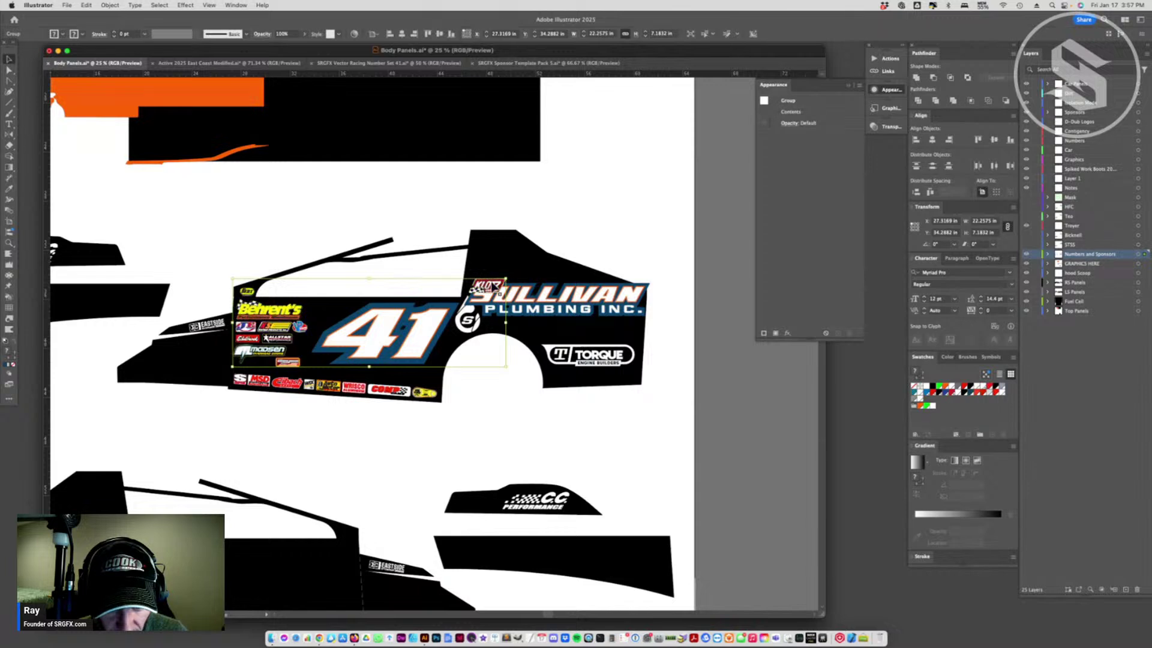
double_click(490, 287)
left_click_drag(492, 287, 494, 266)
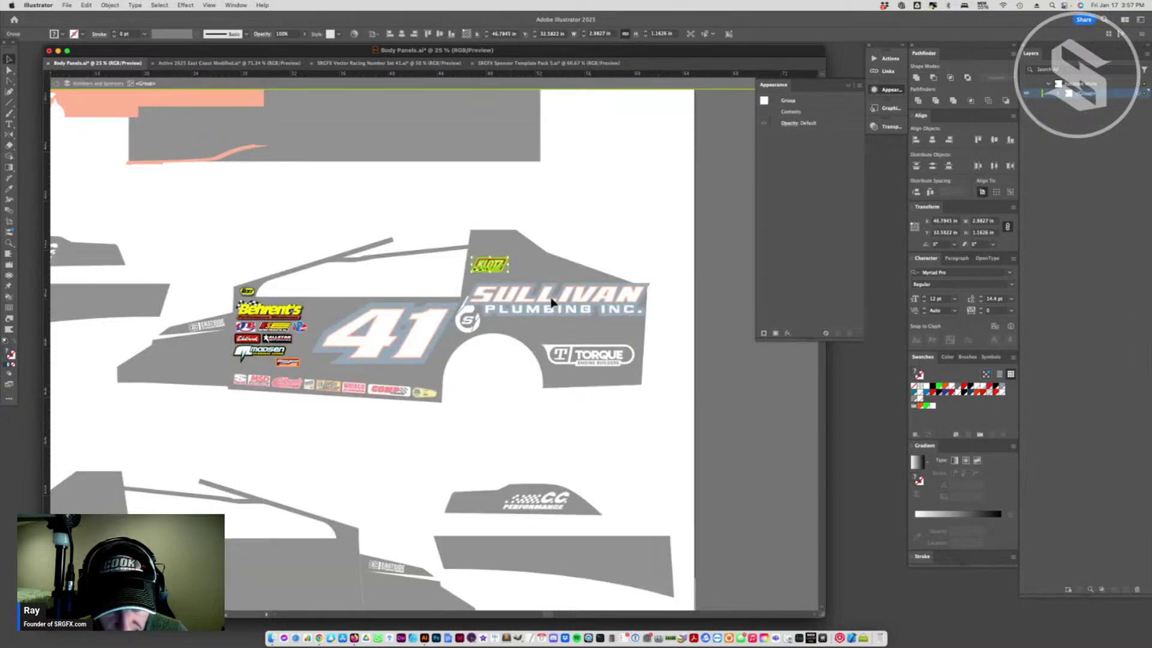
left_click(539, 83)
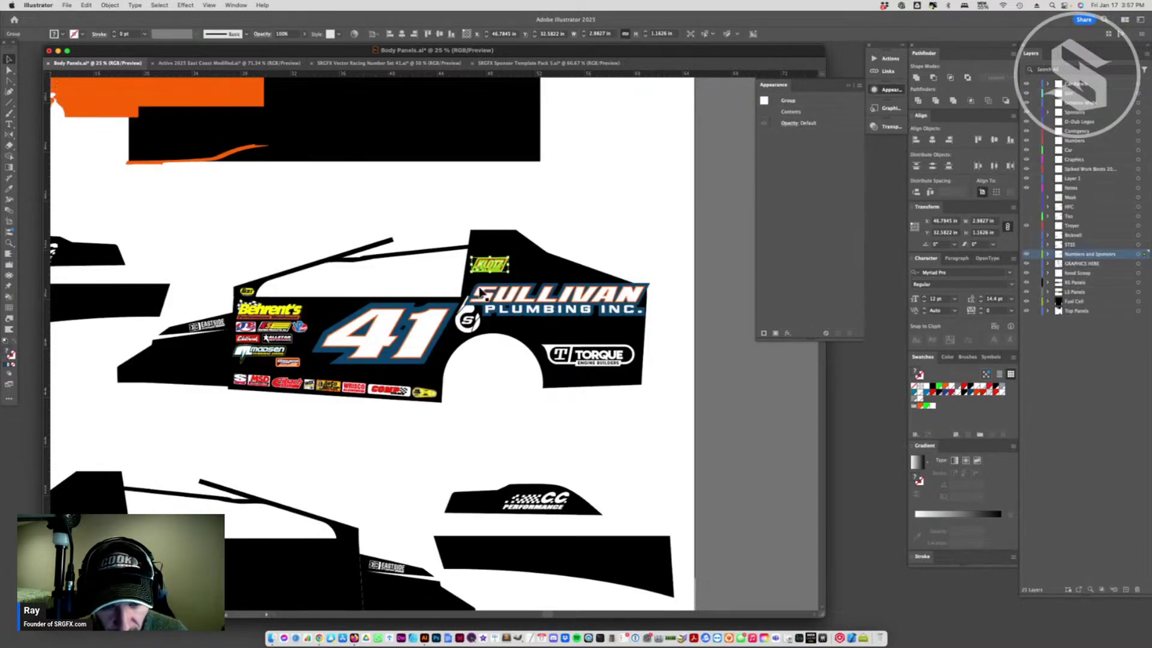
- Move the droplet logo off the car behind the sail panel and update the modified links in Active 2025 East Coast Modified
left_click_drag(467, 316, 661, 263)
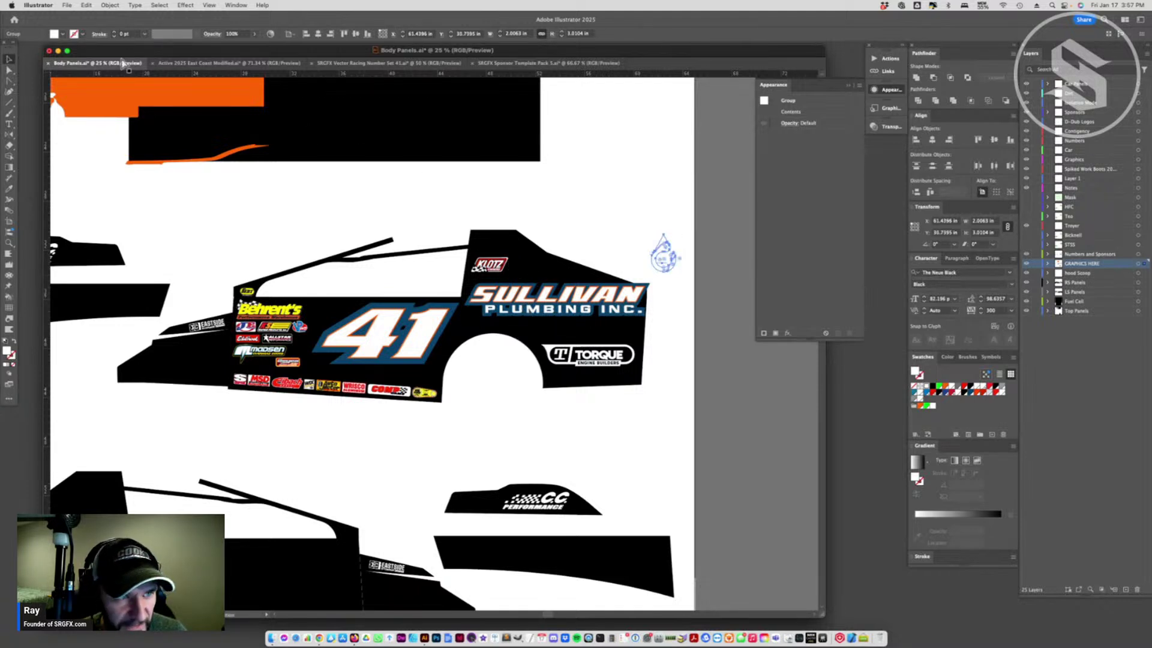
left_click(183, 64)
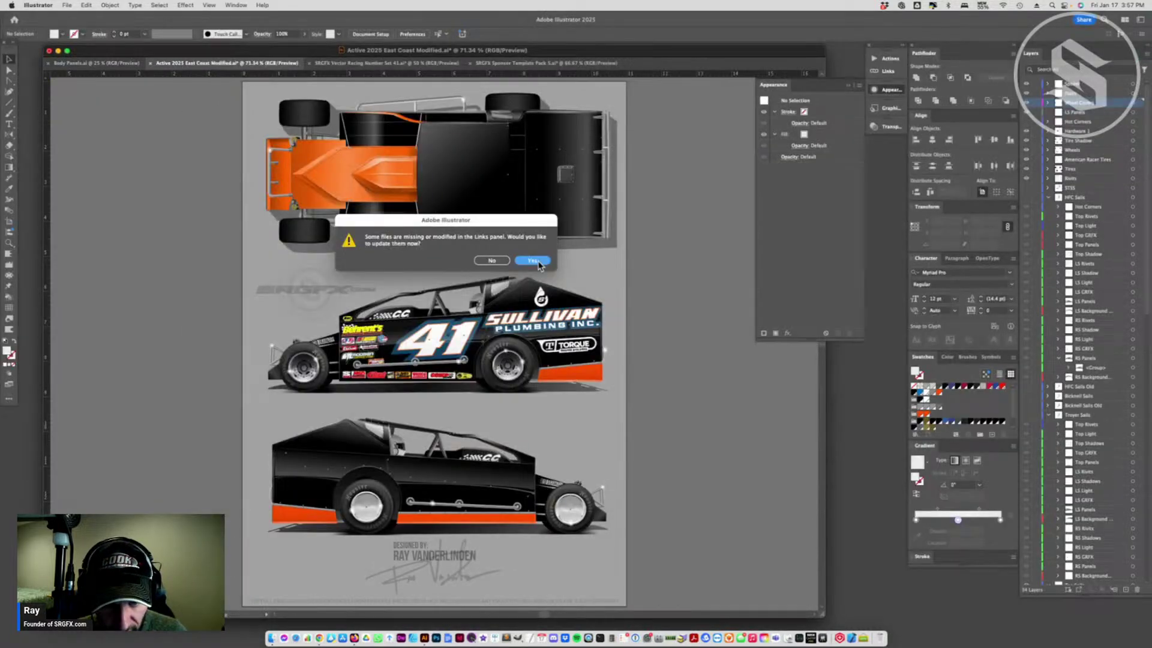
left_click(534, 261)
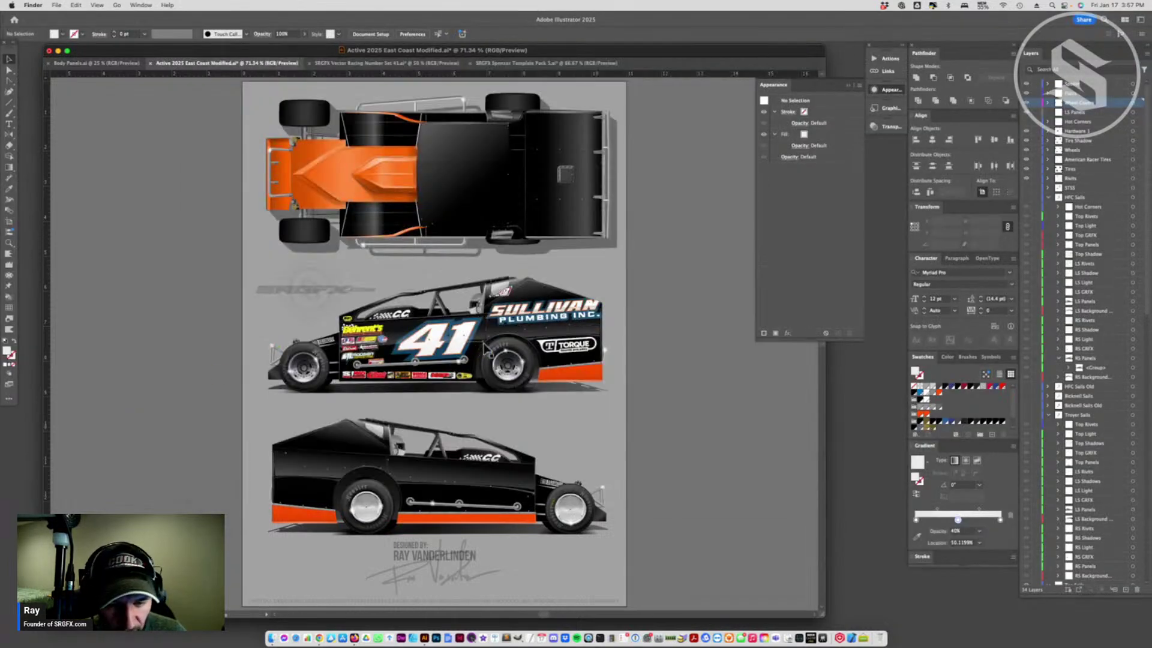
- Switch to Body Panels and lower the SULLIVAN PLUMBING INC. lettering slightly on the upper car's sail panel
left_click(517, 321)
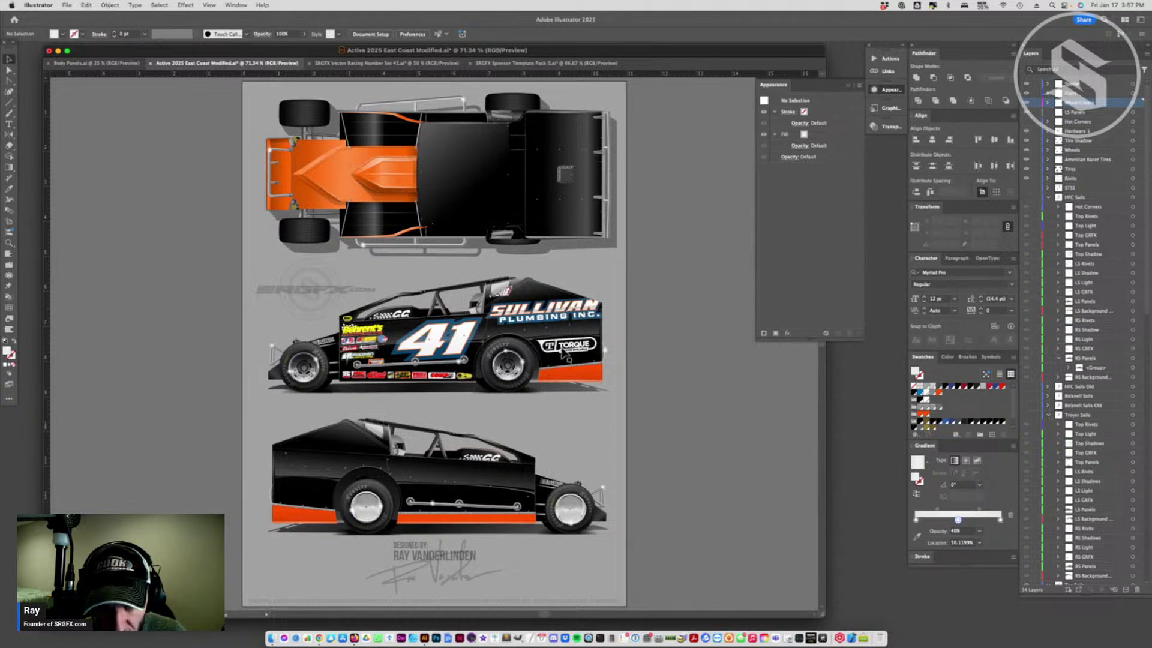
left_click(96, 62)
left_click(553, 306)
left_click_drag(553, 306, 540, 327)
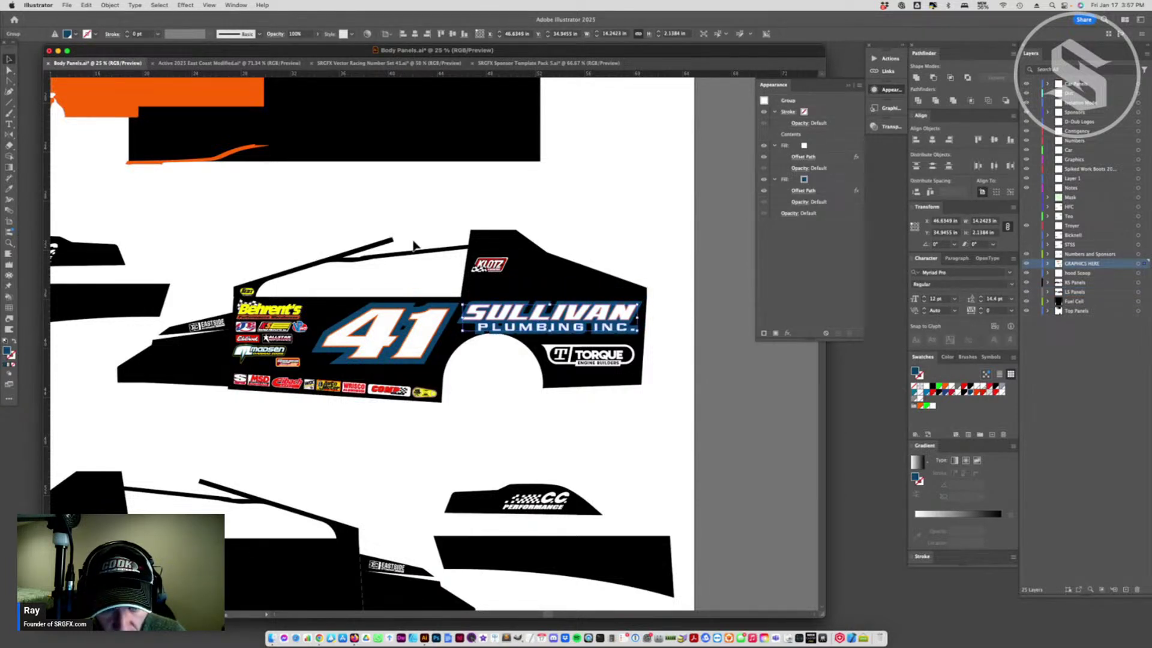
- Isolate the Klotz logo, lower it to sit just above the start of the SULLIVAN lettering, and exit isolation mode
left_click(489, 268)
double_click(489, 269)
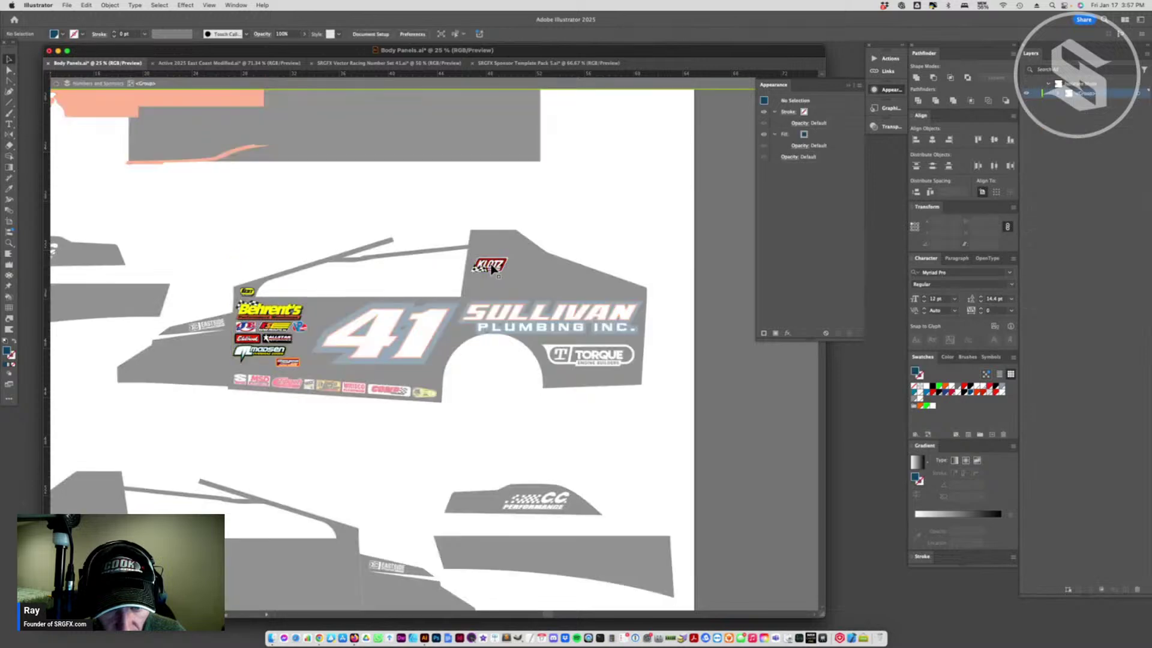
left_click_drag(489, 286, 488, 292)
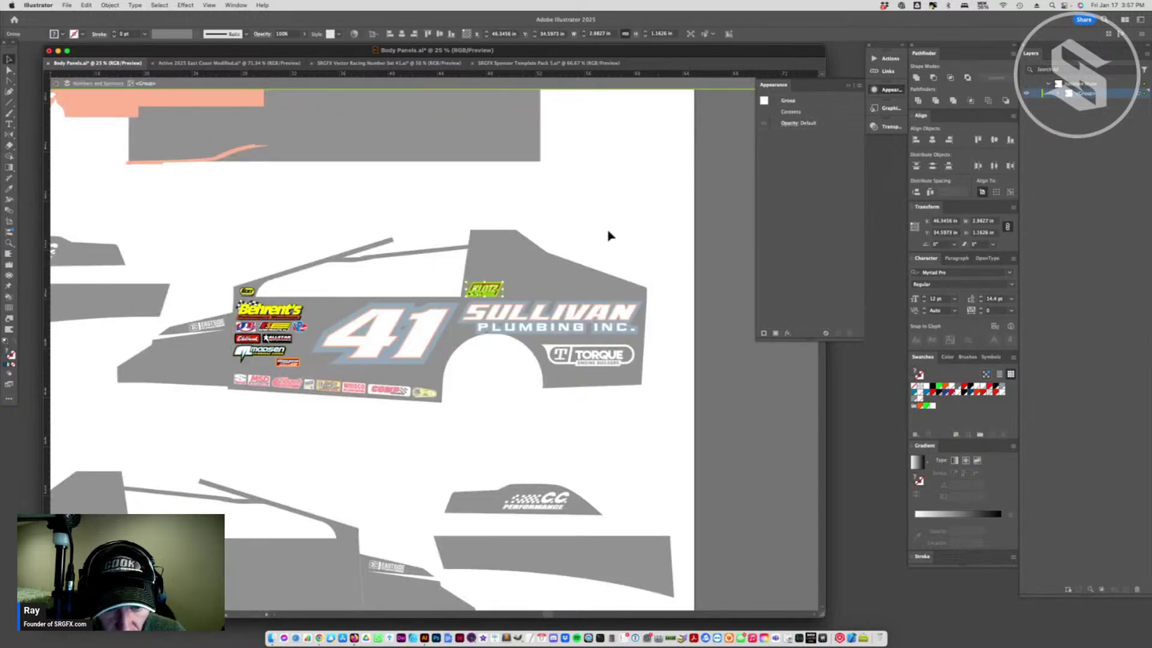
left_click(557, 85)
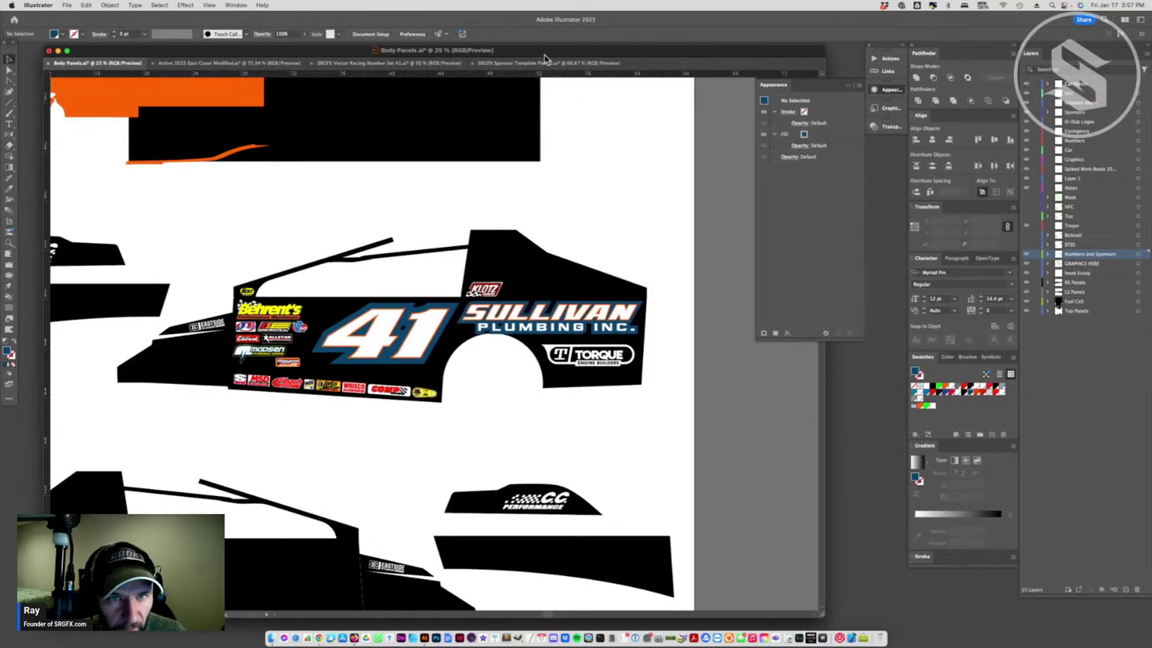
- Move the Left Hand Hooligans logo off the artboard in SRGFX Sponsor Template Pack 5 and paste a copy into Body Panels
key("super+grave")
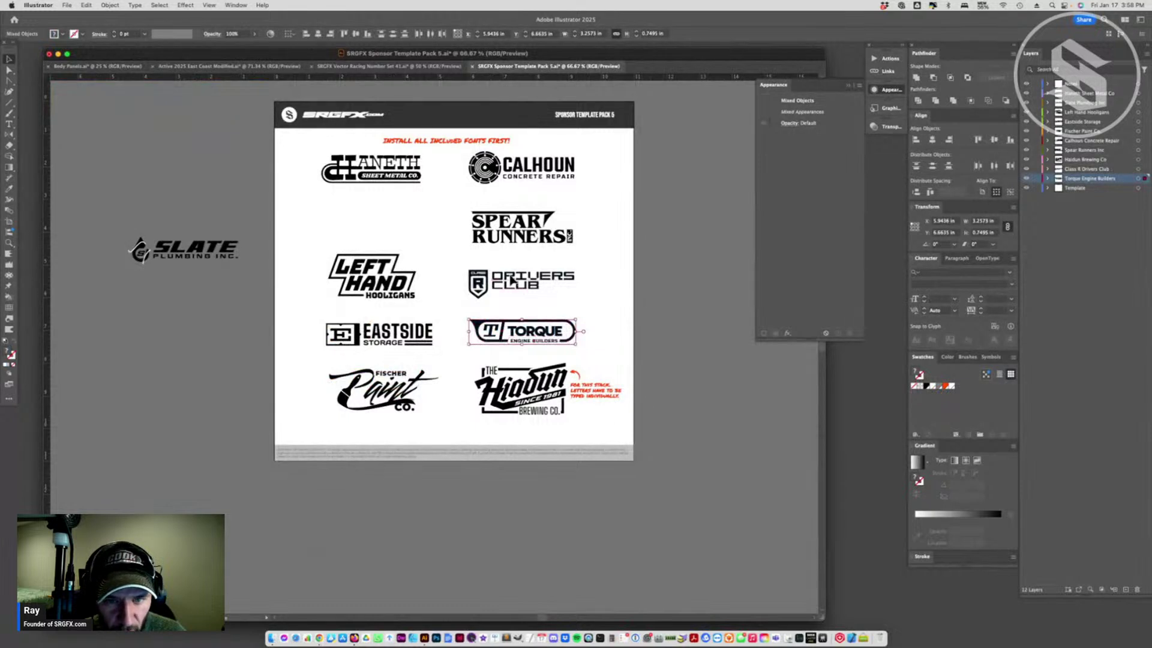
left_click_drag(414, 281, 255, 210)
left_click(175, 225)
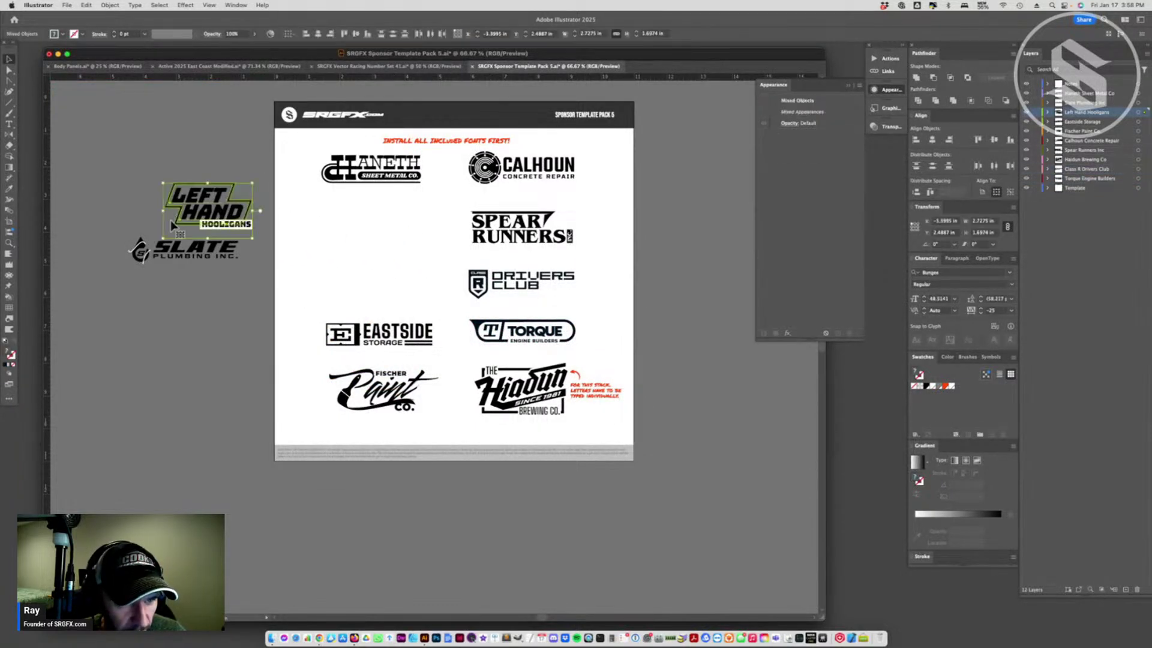
key("super+grave")
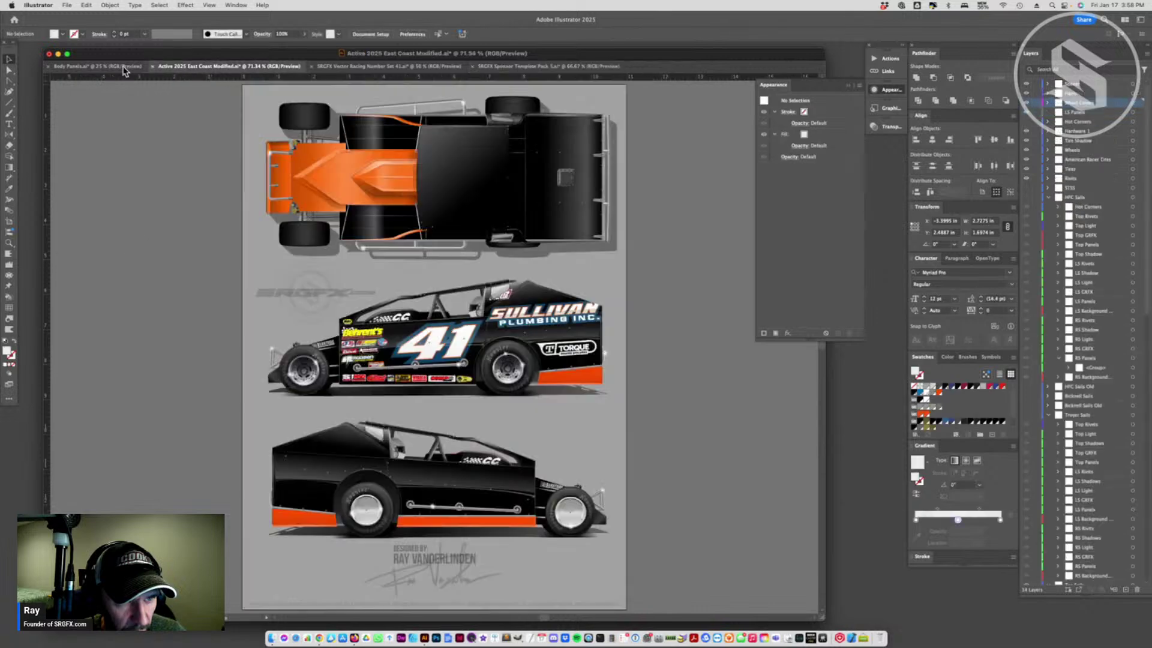
key("super+v")
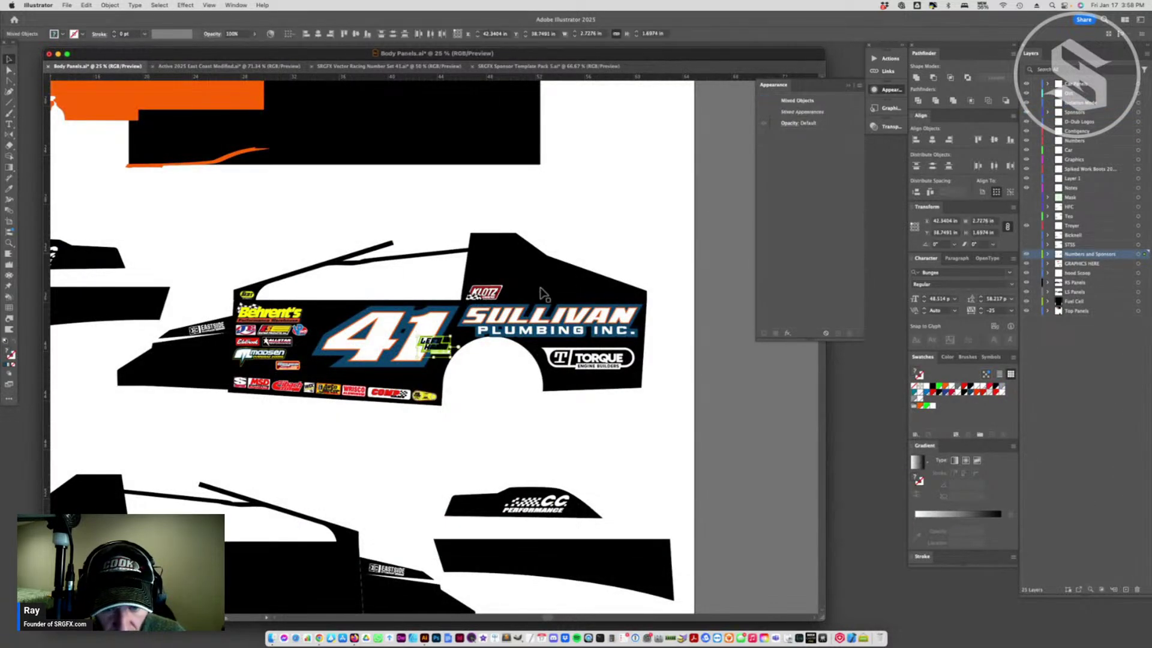
- Enlarge the Left Hand Hooligans logo to about 4.76 by 2.97 in above SULLIVAN and recolour its LEFT HAND lettering and outline white
mouse_move(582, 304)
left_mouse_down()
mouse_move(547, 282)
mouse_move(565, 296)
left_mouse_up()
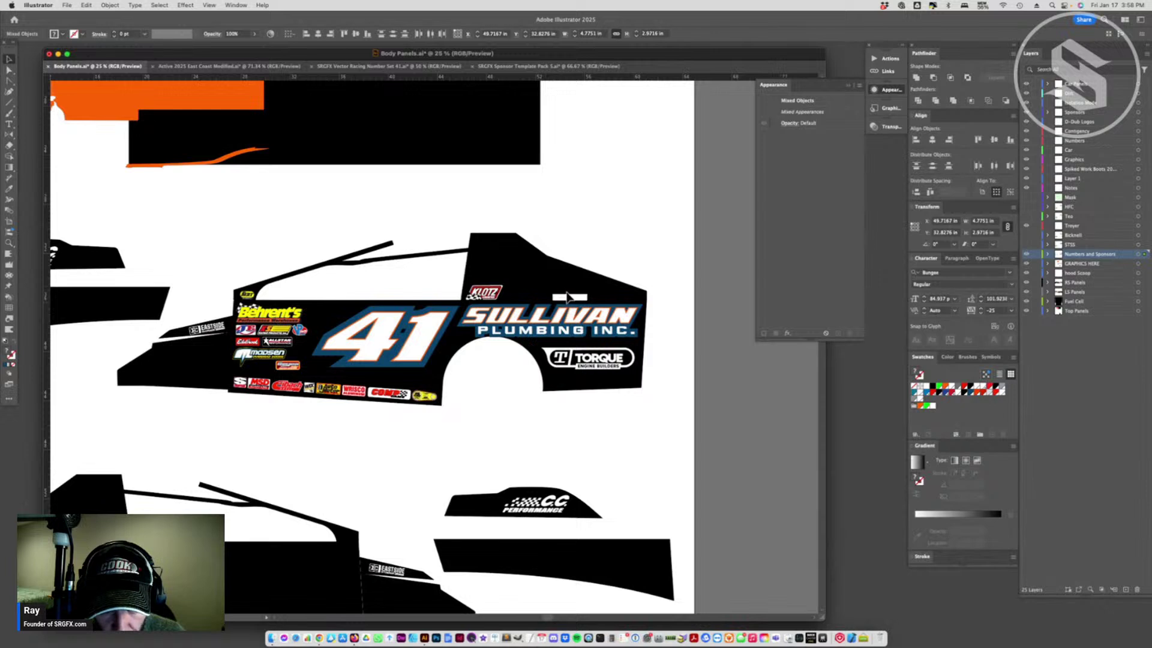
key("super+shift+a")
left_click(554, 294)
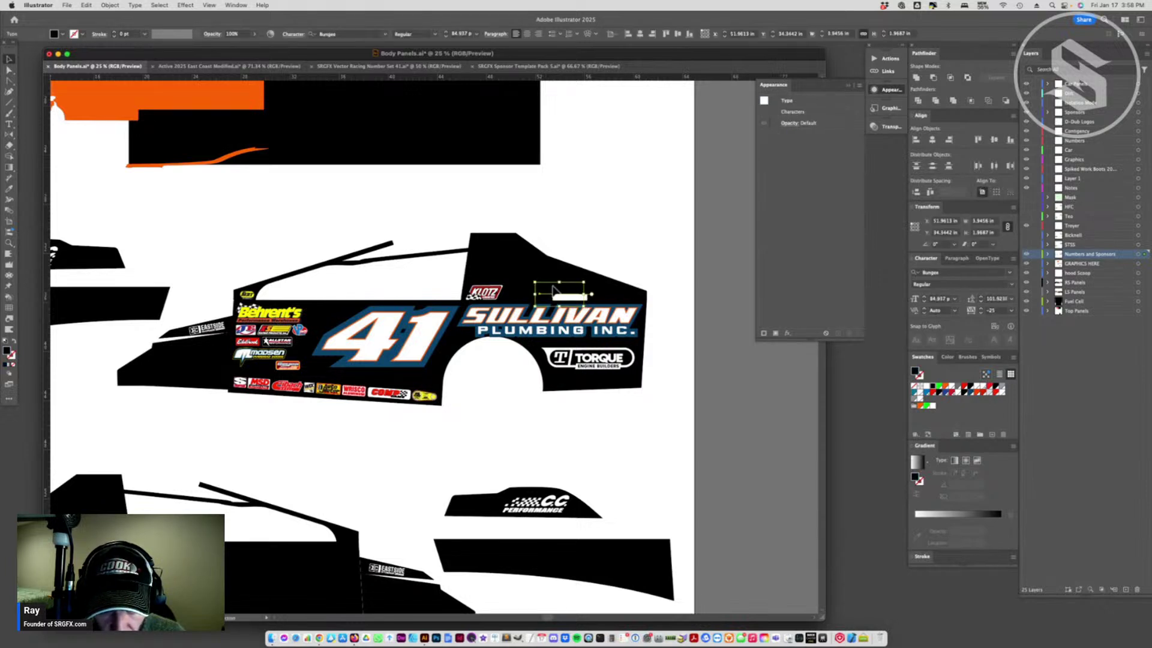
key("super+shift+a")
left_click(547, 292)
key("super+shift+a")
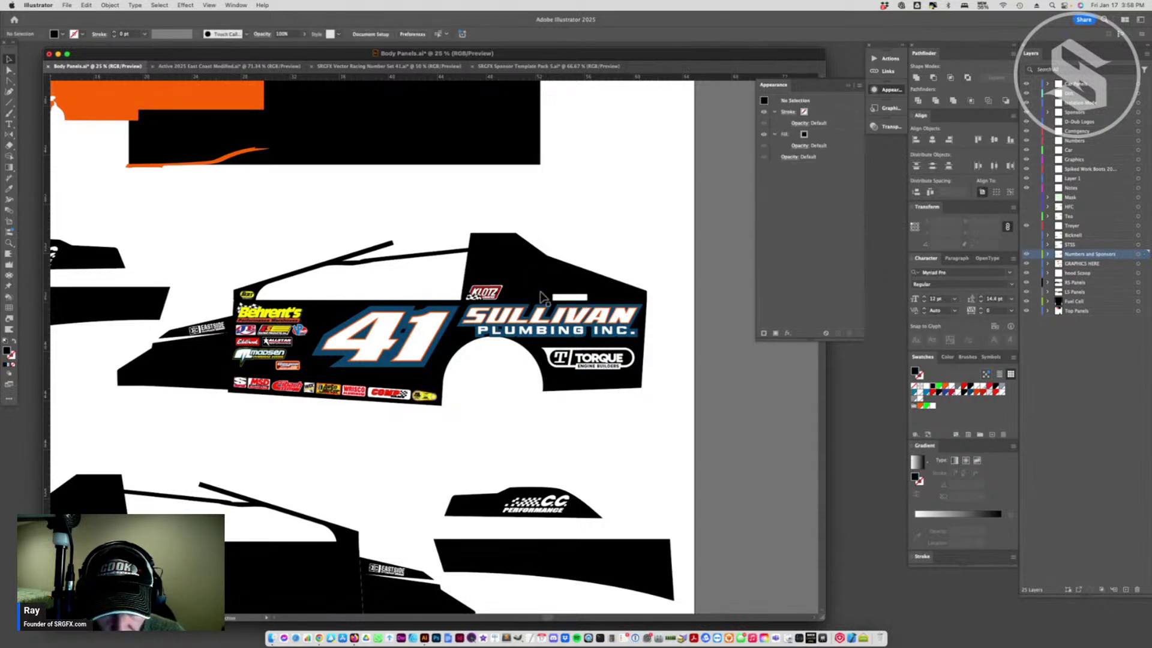
left_click(591, 285)
key("super+shift+a")
left_click(558, 294)
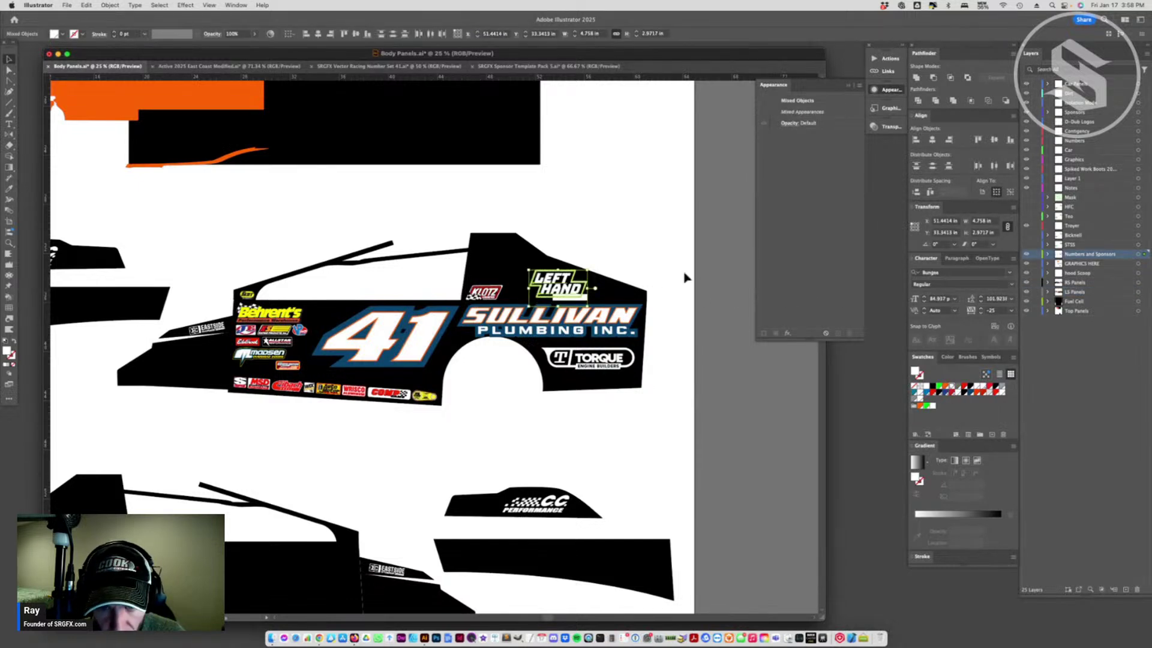
left_click(544, 283)
left_click(587, 298)
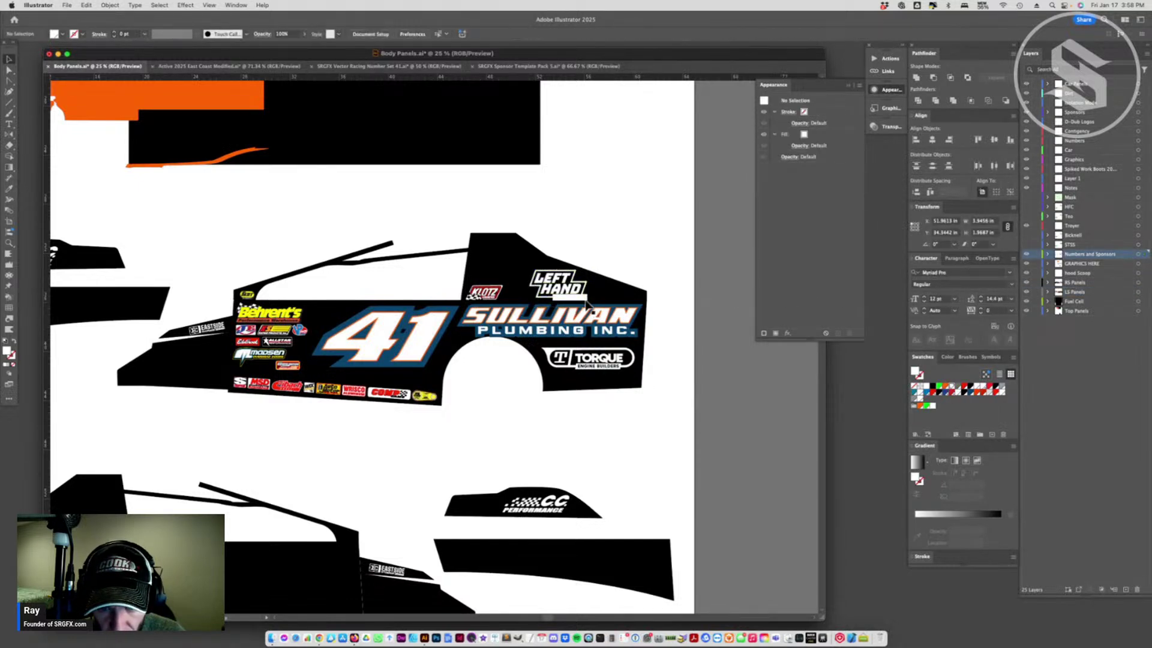
- Try to recolour the HOOLIGANS banner black with white lettering beneath LEFT HAND
key("a")
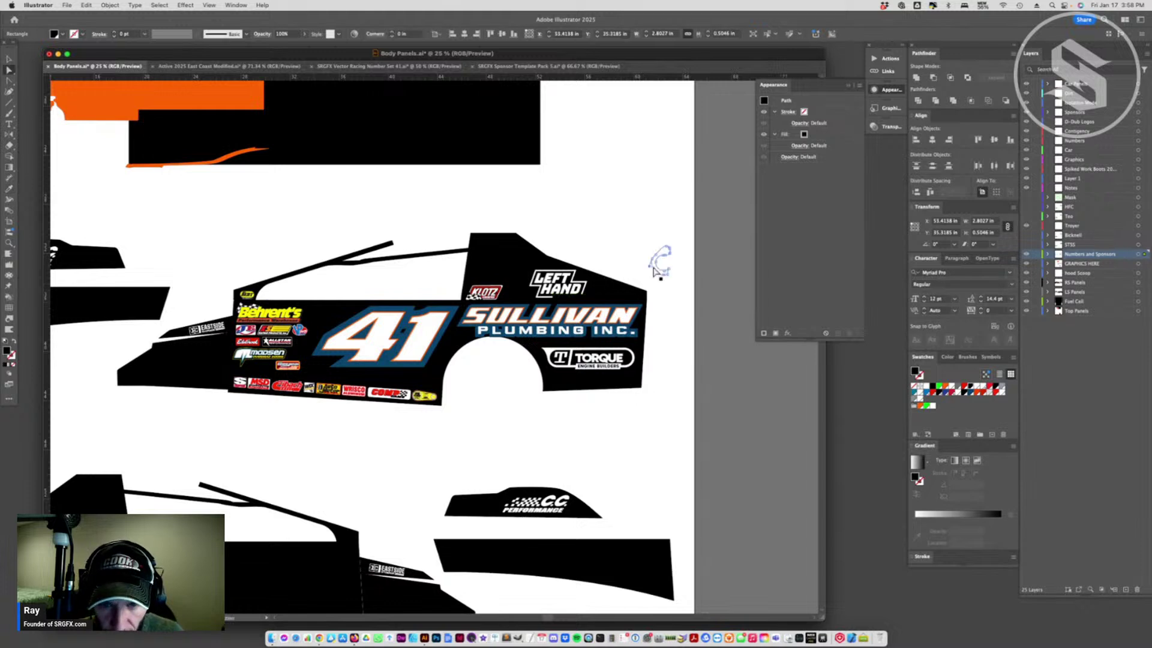
left_click(656, 256)
left_click(575, 303)
key("super+shift+a")
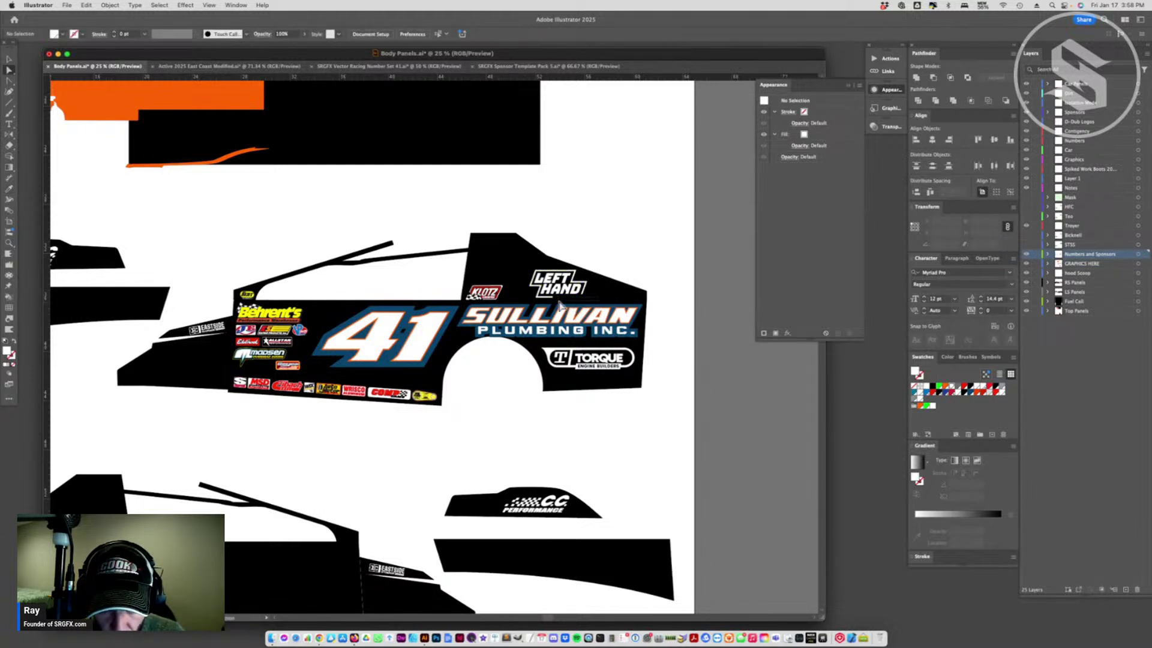
left_click(10, 59)
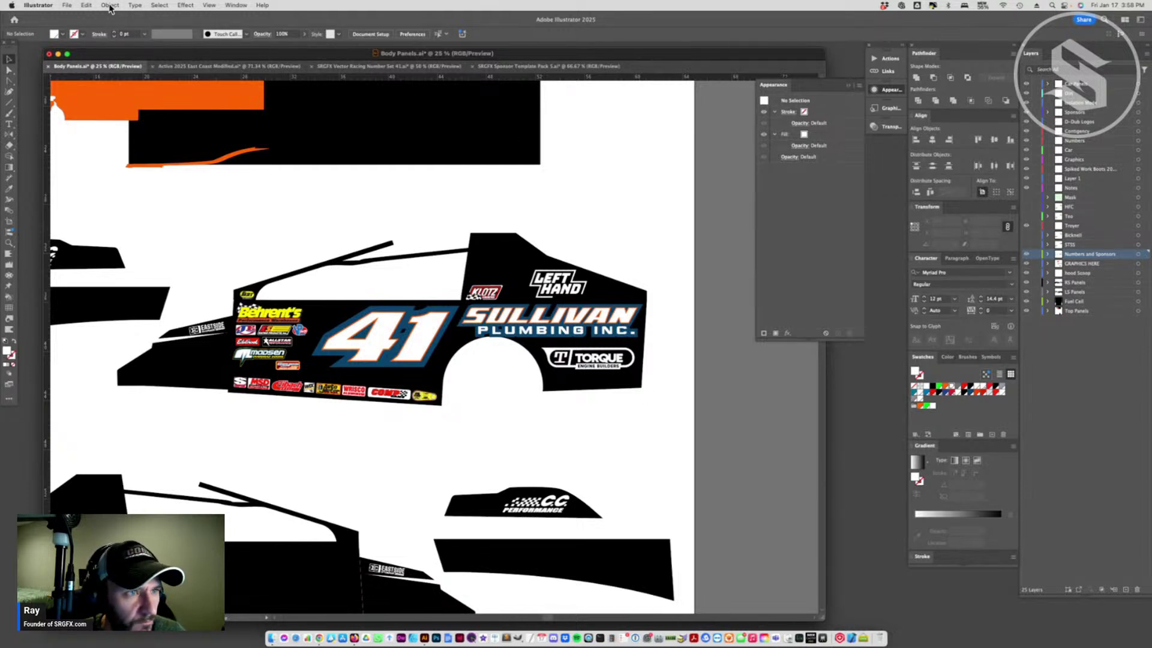
left_click(110, 7)
left_click(575, 209)
left_click(492, 264)
left_click(564, 295)
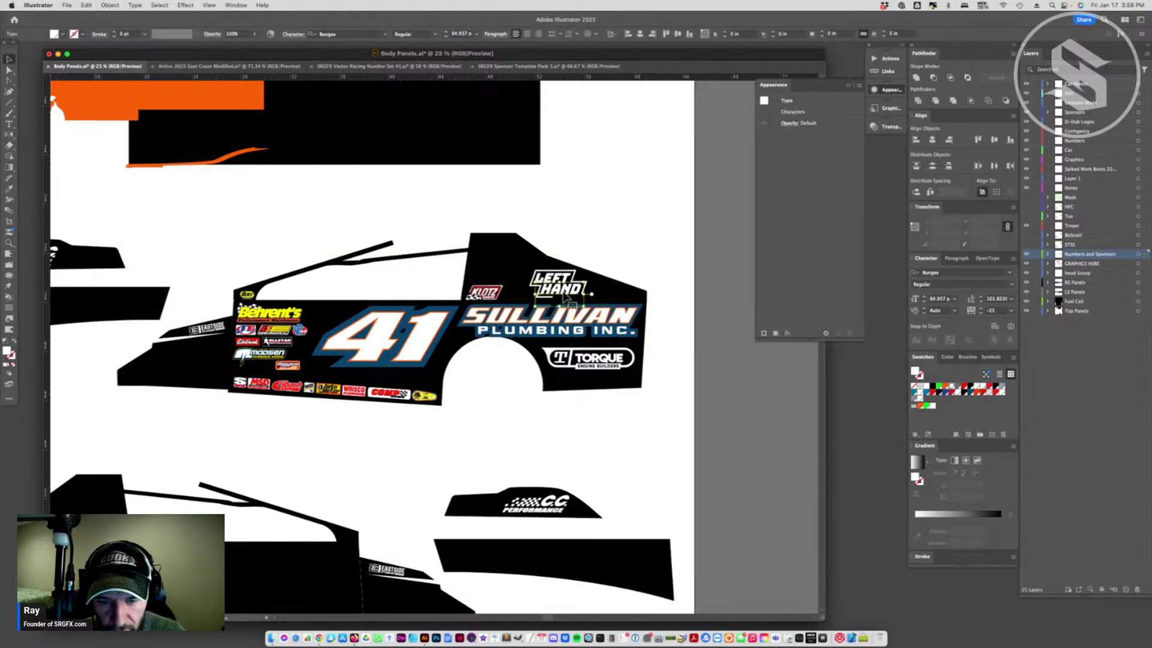
- Undo the size and colour changes to the Left Hand Hooligans logo and remove the pasted copy from Body Panels
left_click(582, 294)
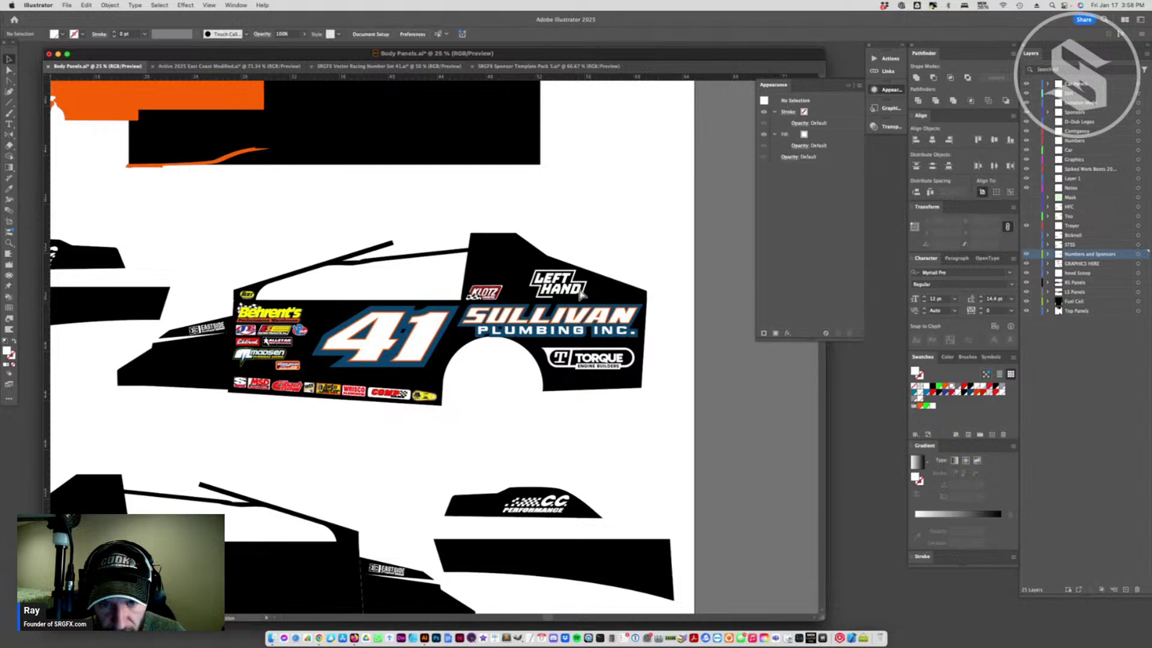
left_click(583, 292)
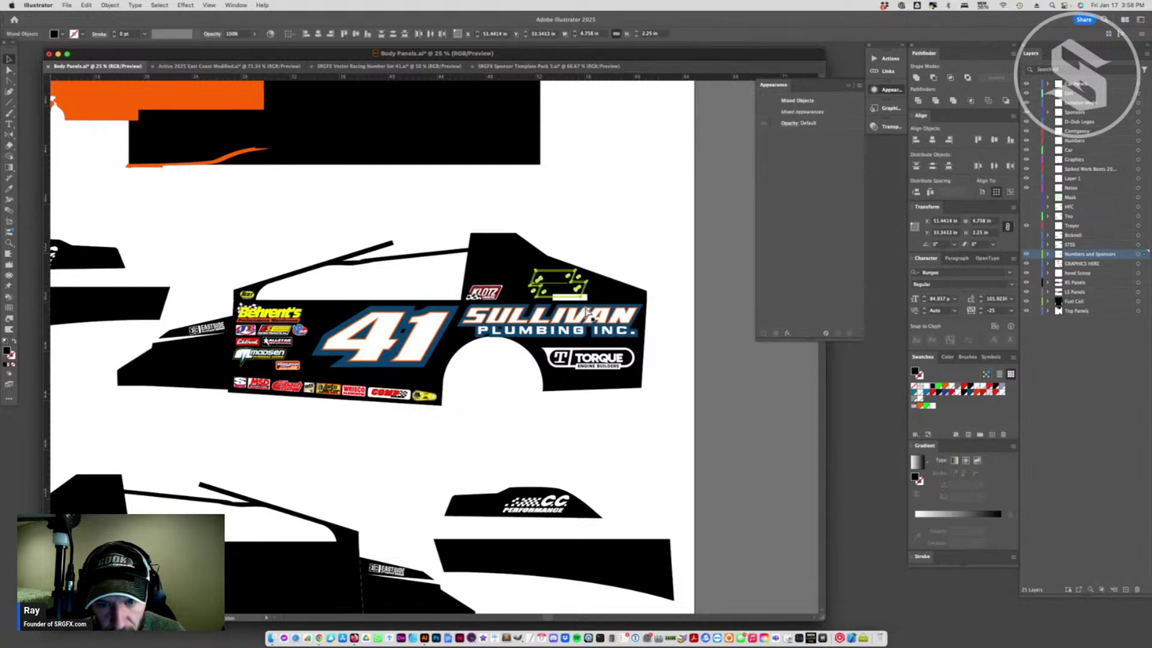
left_click_drag(586, 298, 438, 343)
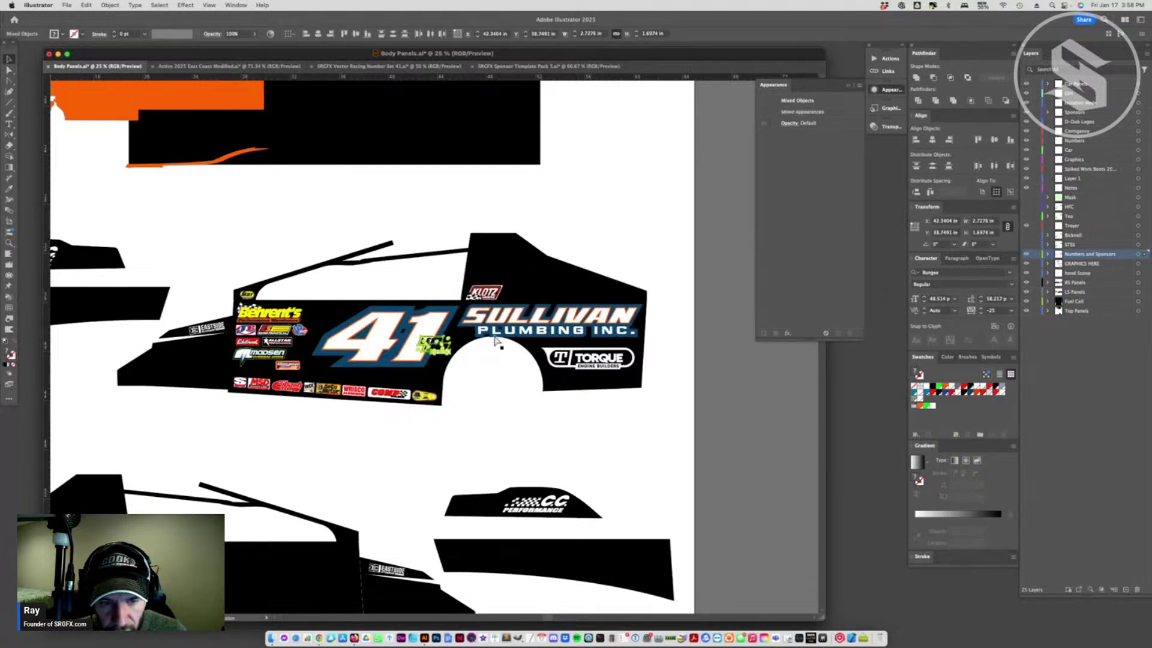
key("Delete")
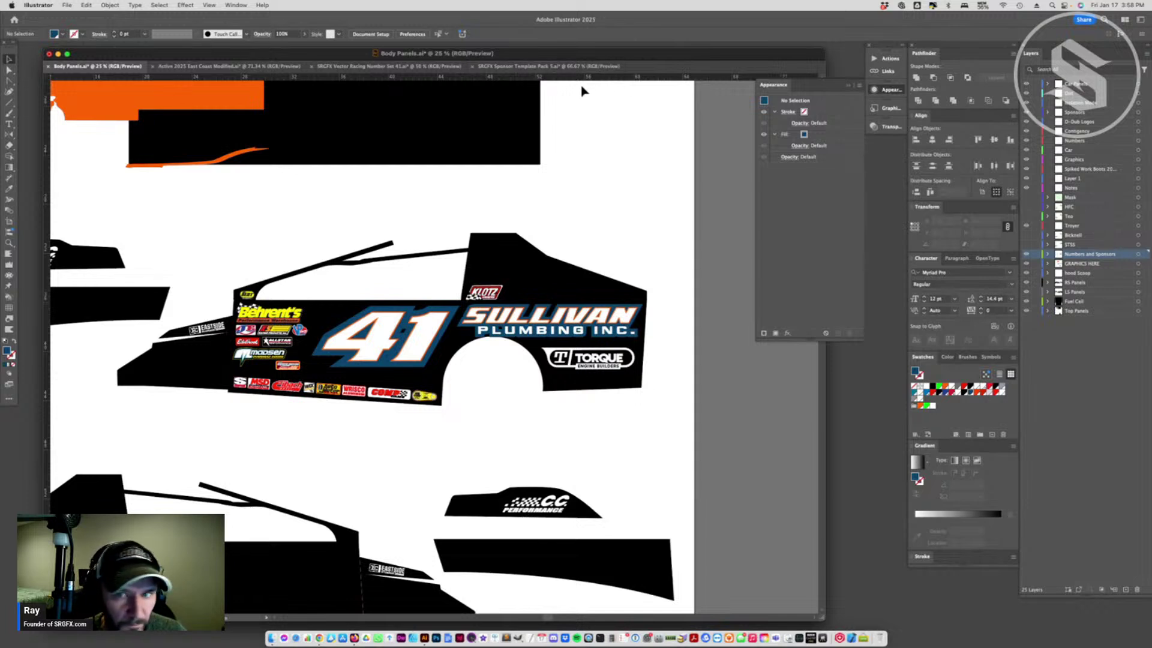
- Group the Left Hand Hooligans artwork in SRGFX Sponsor Template Pack 5 and paste the grouped logo into Body Panels
left_click(541, 69)
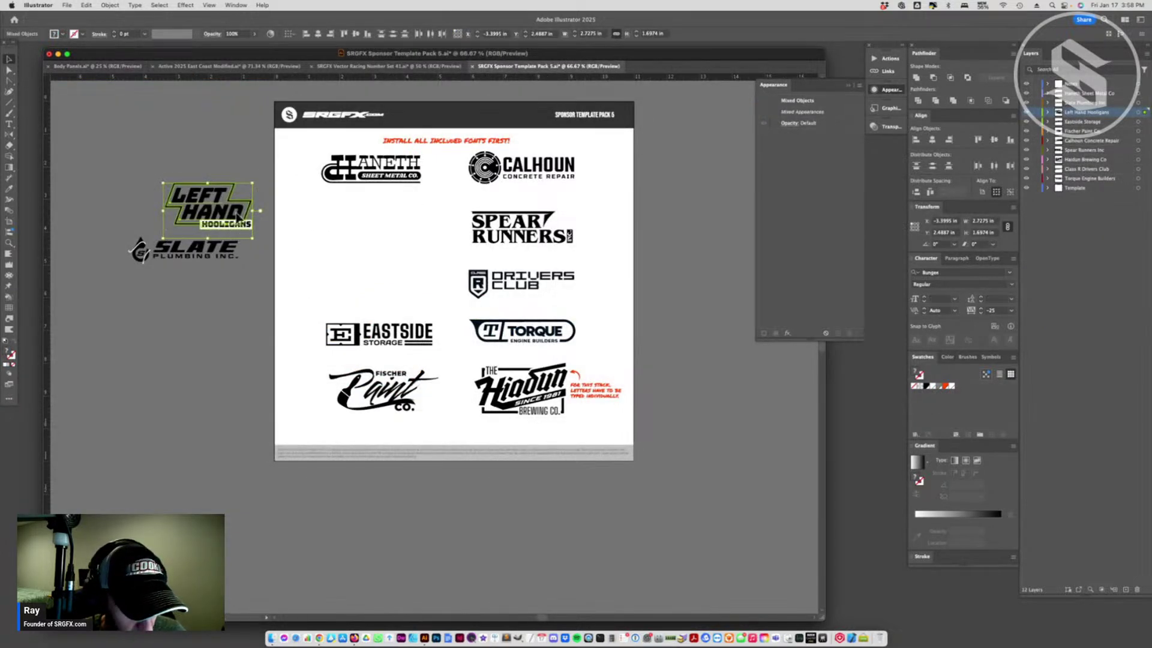
key("super+g")
left_click_drag(257, 210, 438, 347)
- Place the Left Hand Hooligans logo above SULLIVAN on the sail panel at about 3.89 by 2.42 in, with white LEFT HAND lettering
key("super+z")
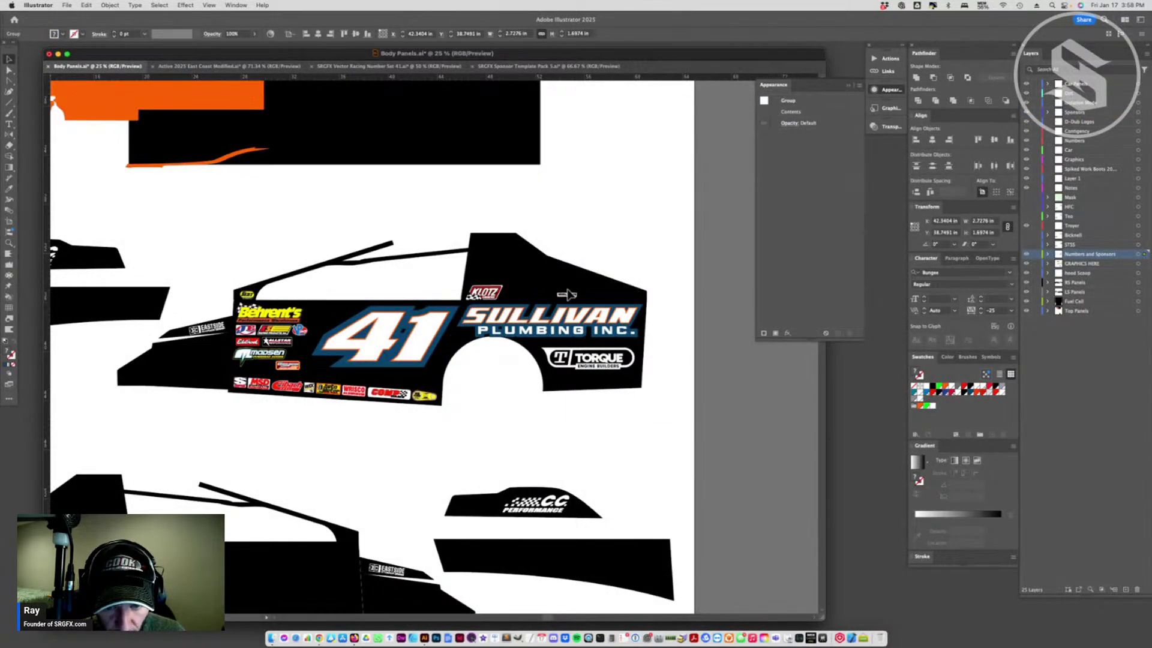
left_click_drag(562, 289, 590, 286)
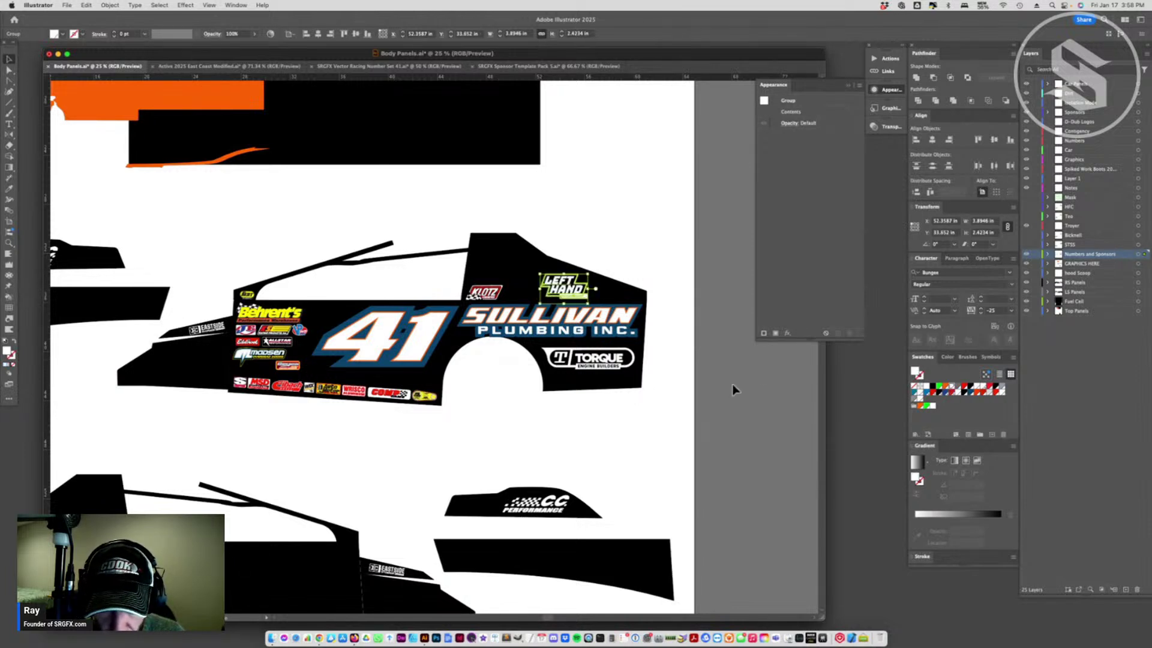
- Recolour the small box behind the HOOLIGANS text in the LEFT HAND logo to black by sampling
left_click(735, 390)
key("a")
left_click(613, 322)
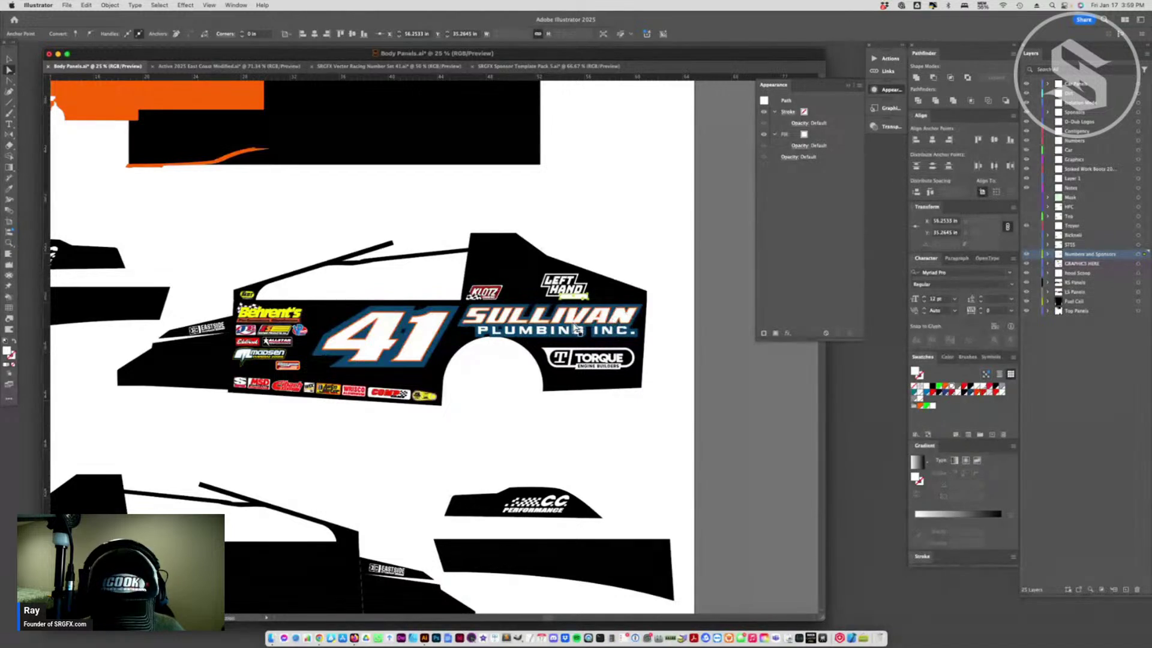
key("i")
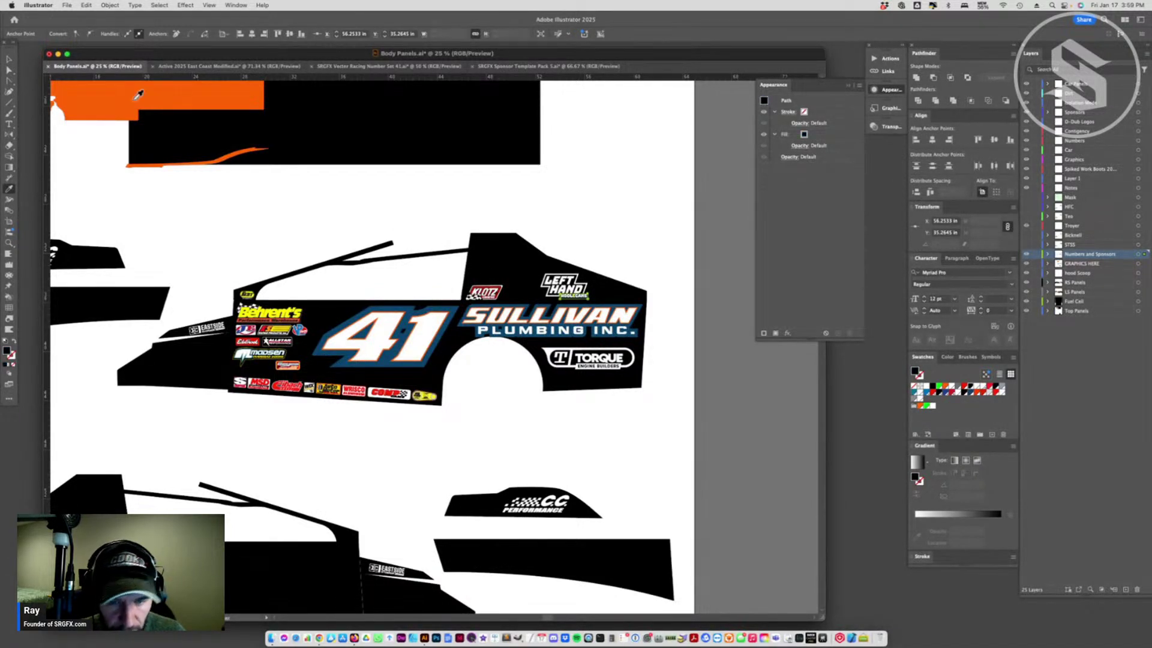
- Try an orange fill on the rear upper panel behind the LEFT HAND and KLOTZ logos
left_click(8, 60)
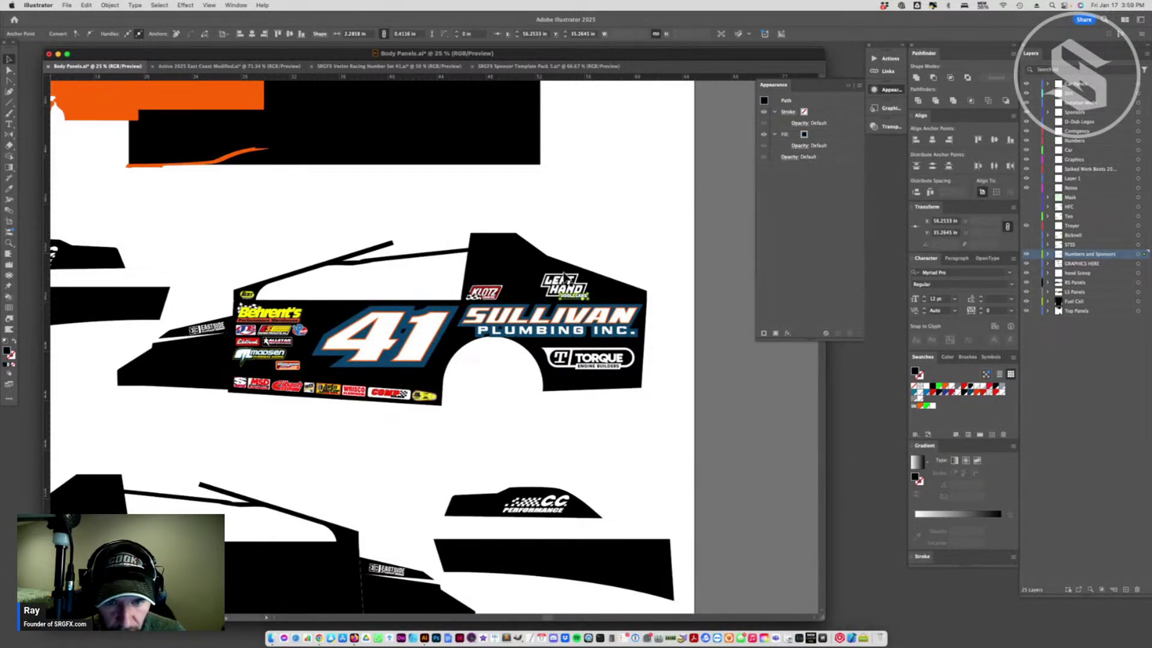
left_click(565, 275)
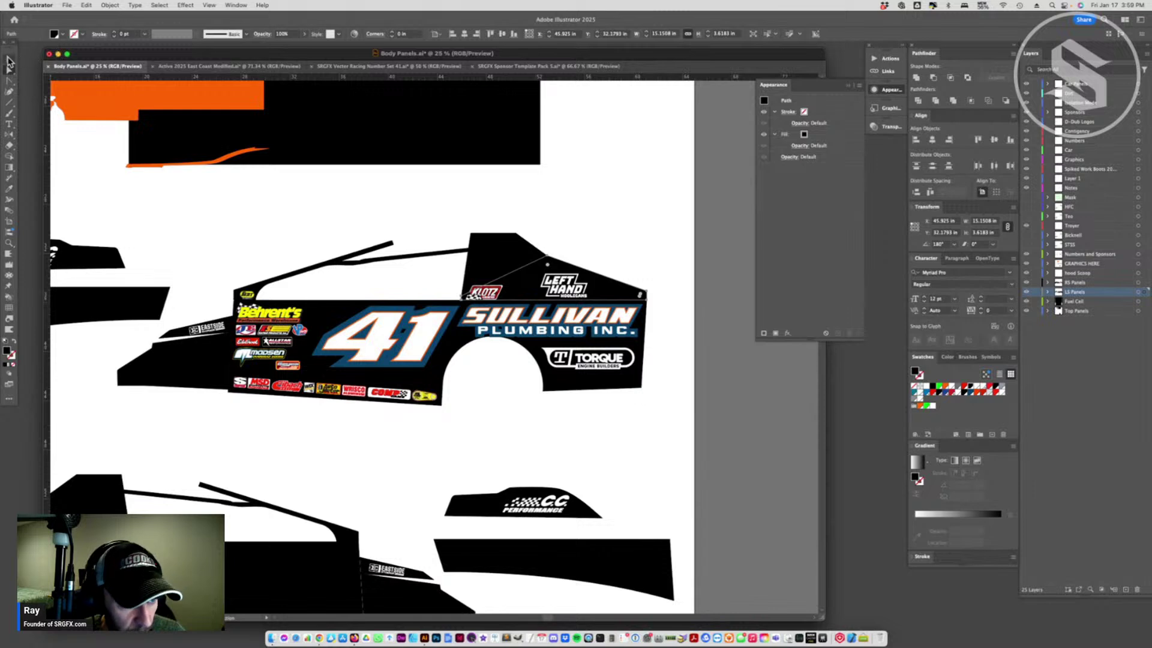
left_click(8, 60)
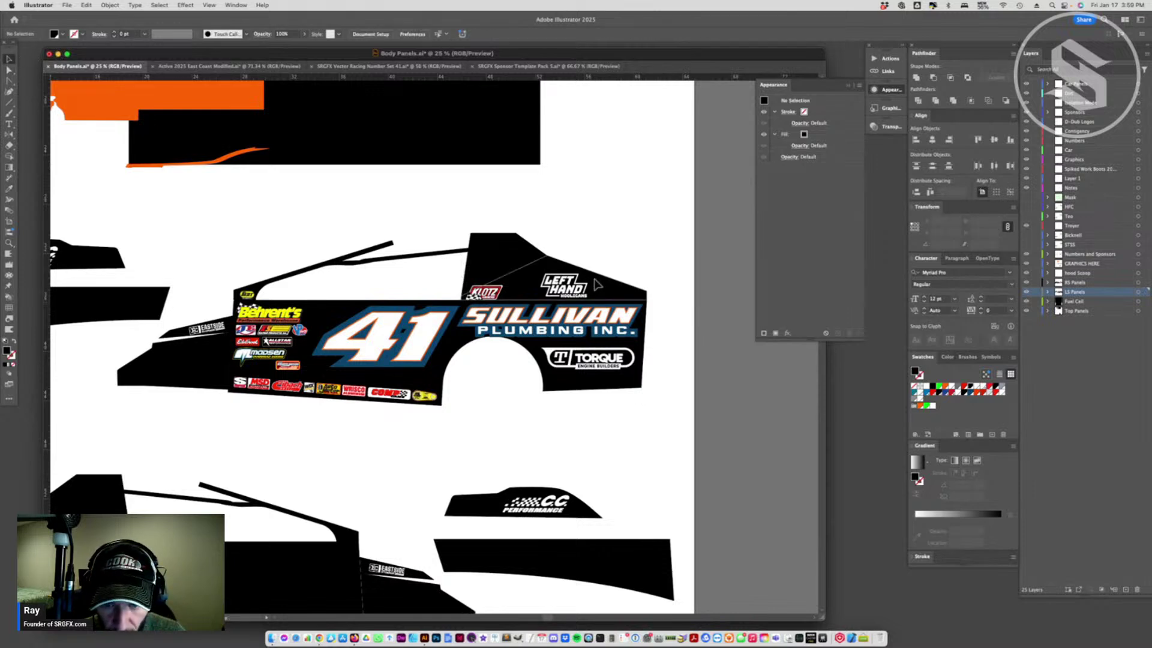
left_click(946, 391)
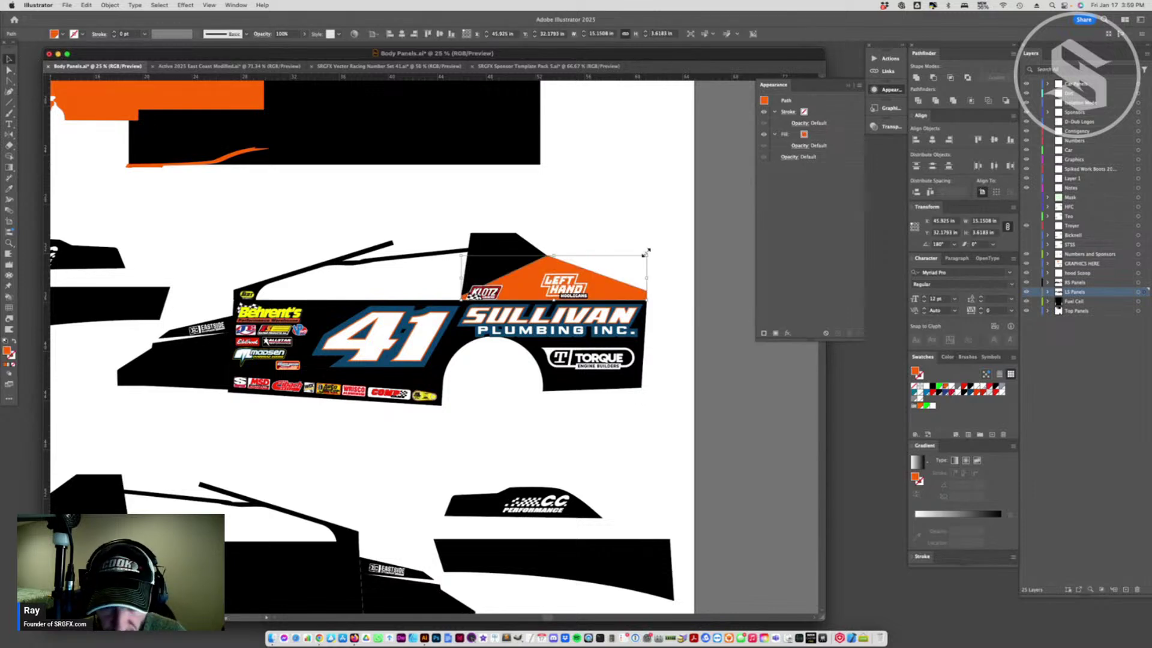
- Shift the LEFT HAND HOOLIGANS logo slightly forward and lower on the rear upper panel, and place the KLOTZ logo behind it near the tail
left_click(559, 287)
mouse_move(560, 287)
left_mouse_down()
mouse_move(550, 267)
mouse_move(553, 307)
left_mouse_up()
double_click(501, 294)
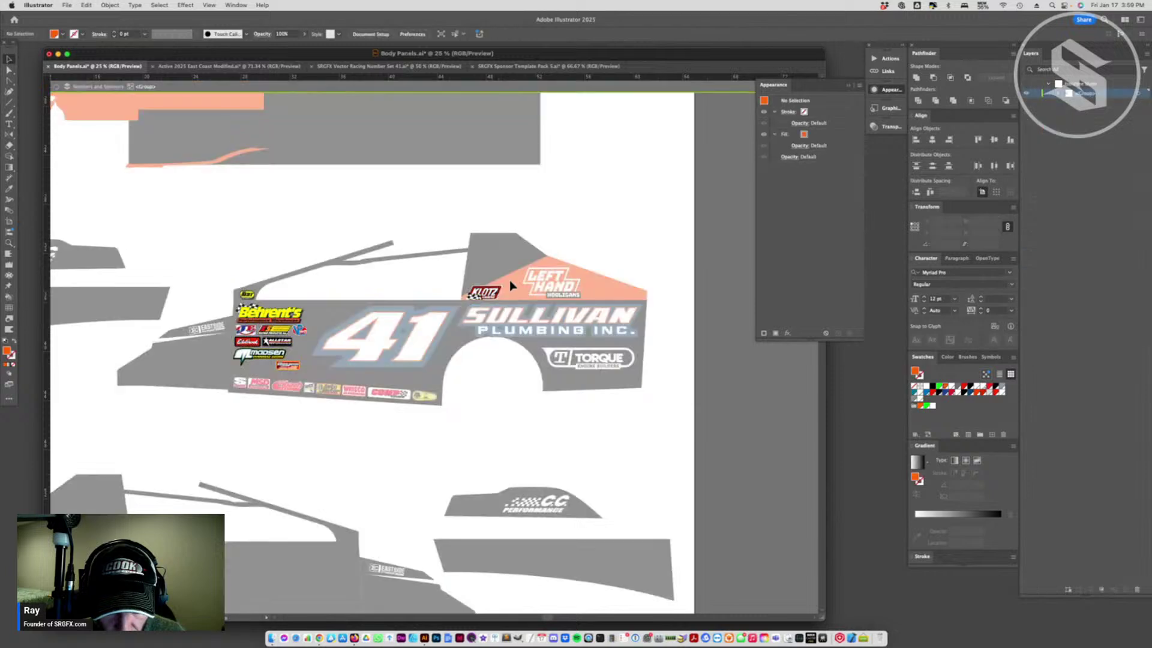
left_click_drag(475, 295, 601, 293)
left_click(500, 295)
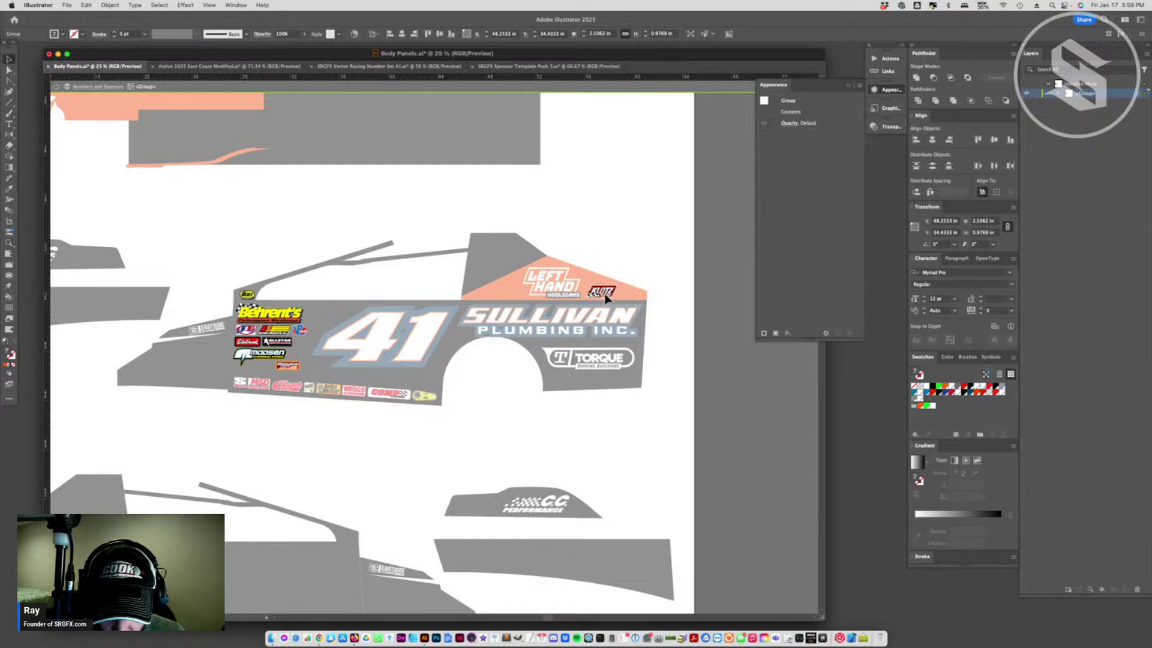
left_click(537, 449)
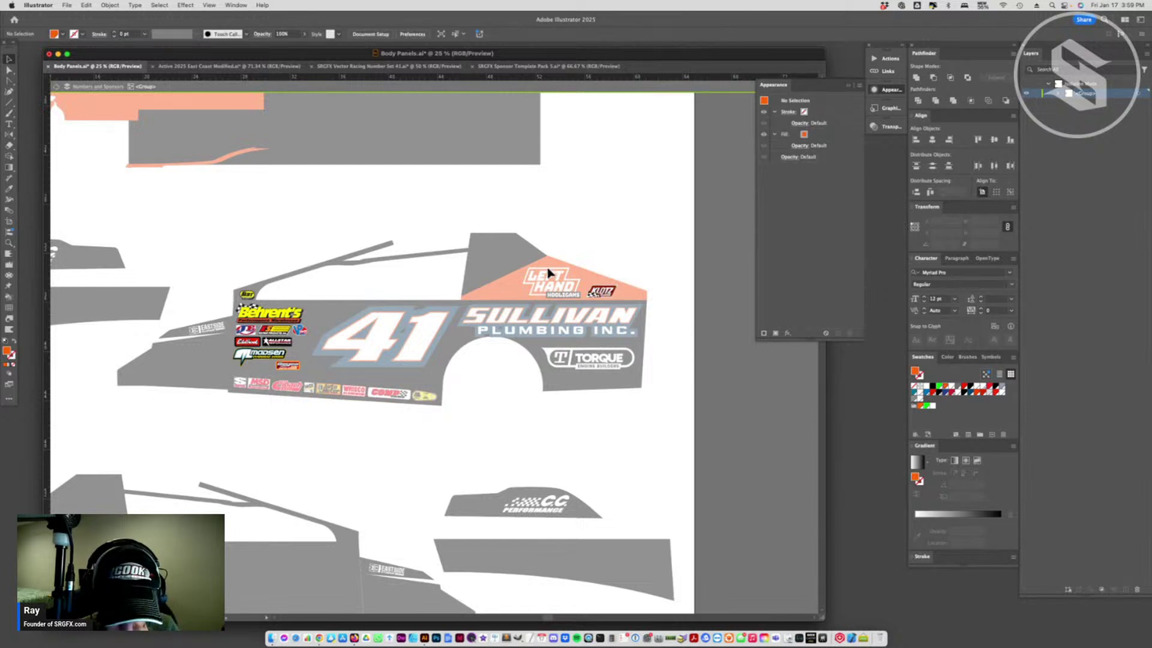
double_click(619, 202)
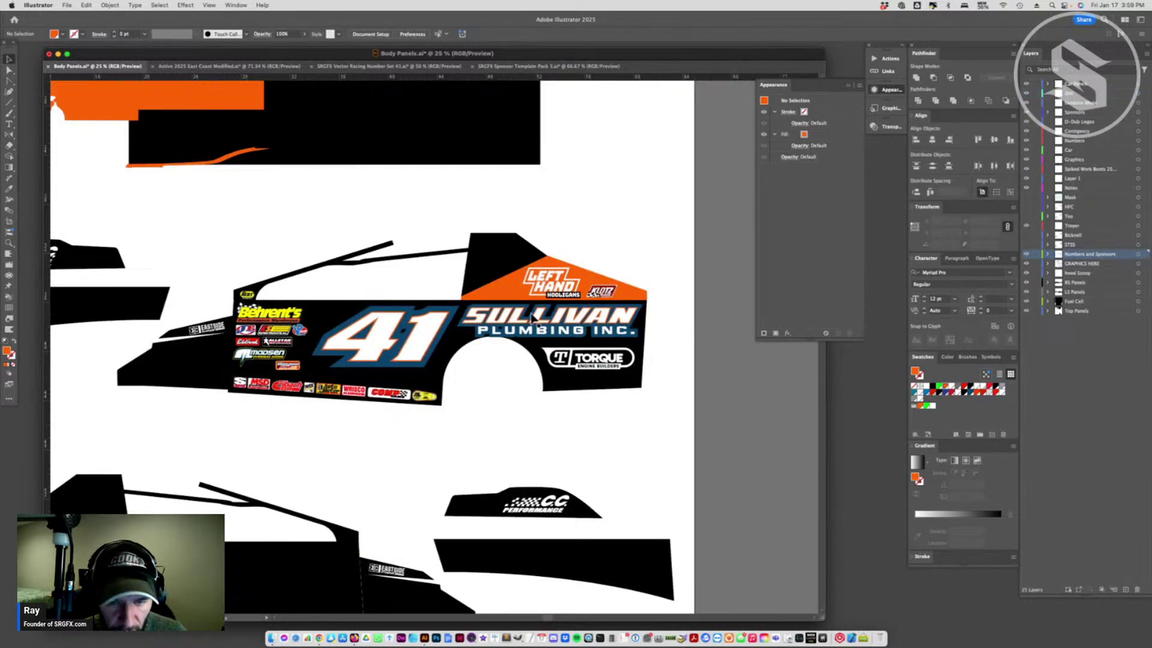
- Refill the orange rear upper panel with black sampled from the adjoining panel
left_click(499, 294)
key("i")
left_click(484, 250)
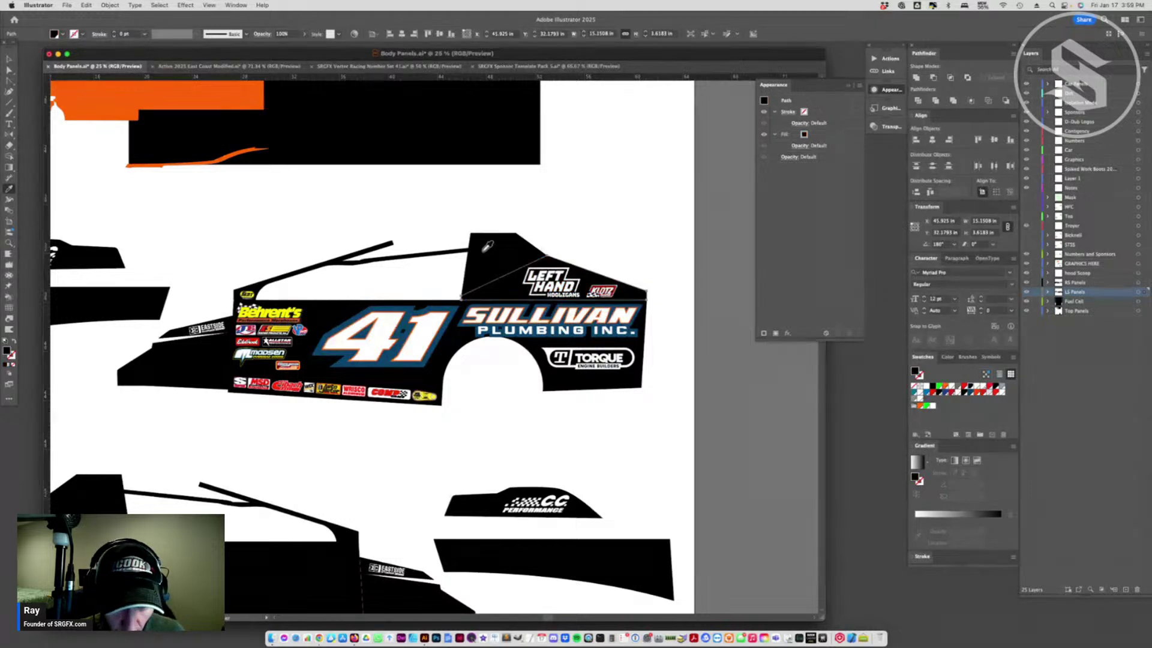
key("a")
left_click(643, 244)
- Shear the 41 on the car's side horizontally to remove its slant
scroll(555, 390, "left", 3)
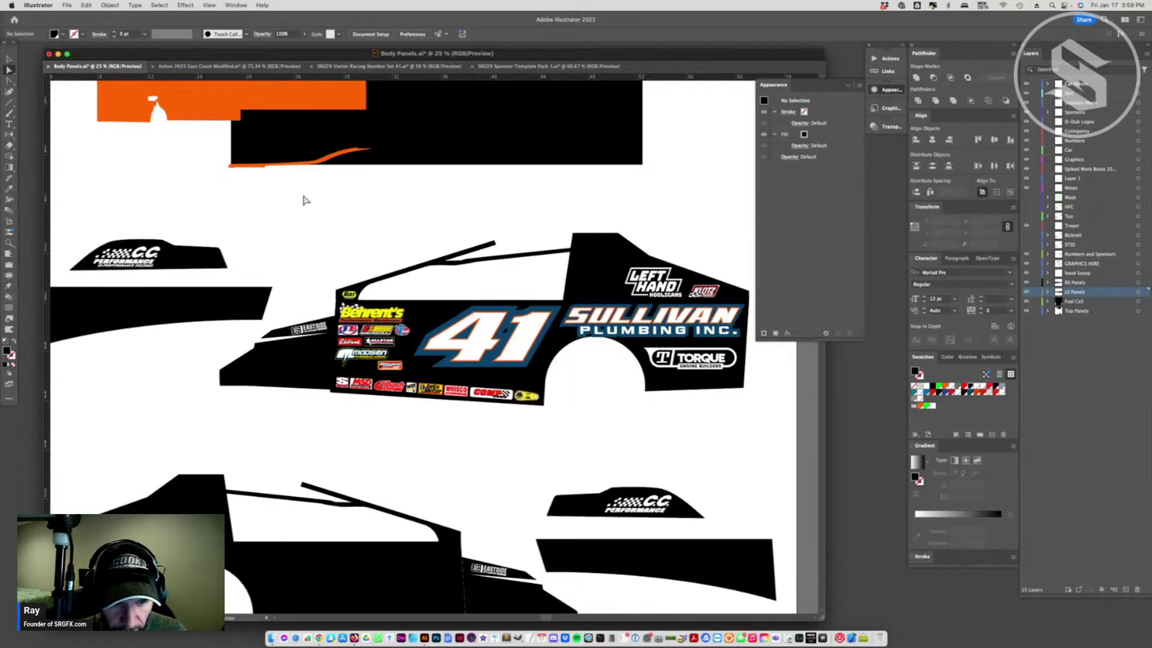
key("v")
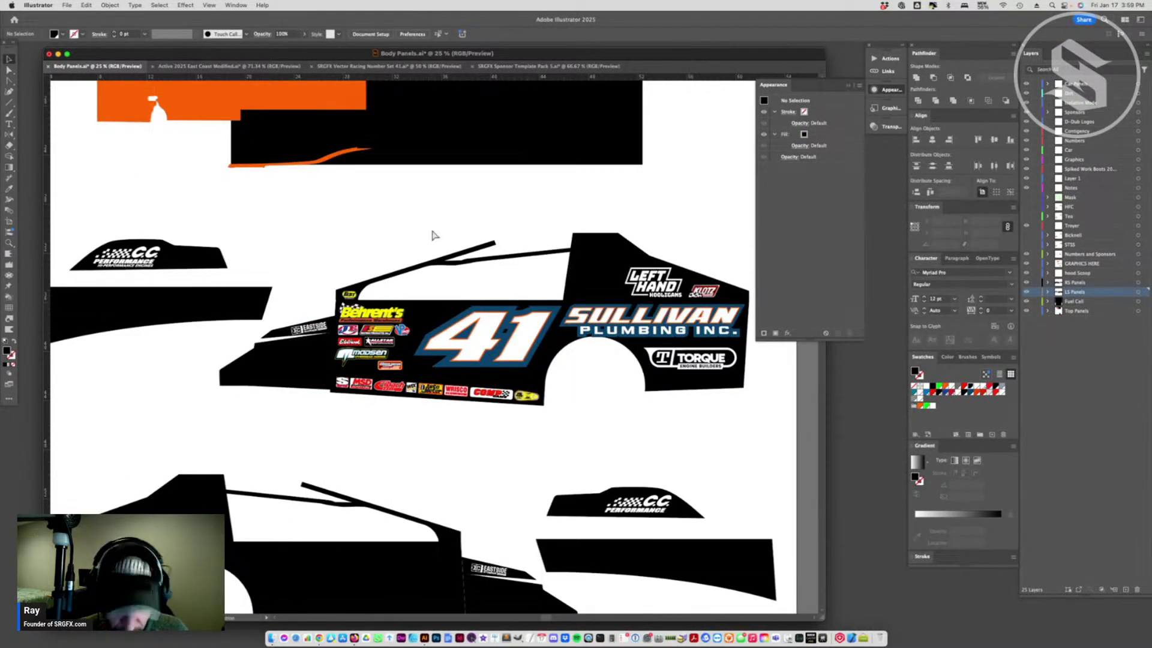
key("super+minus")
key("super+minus")
key("super+minus")
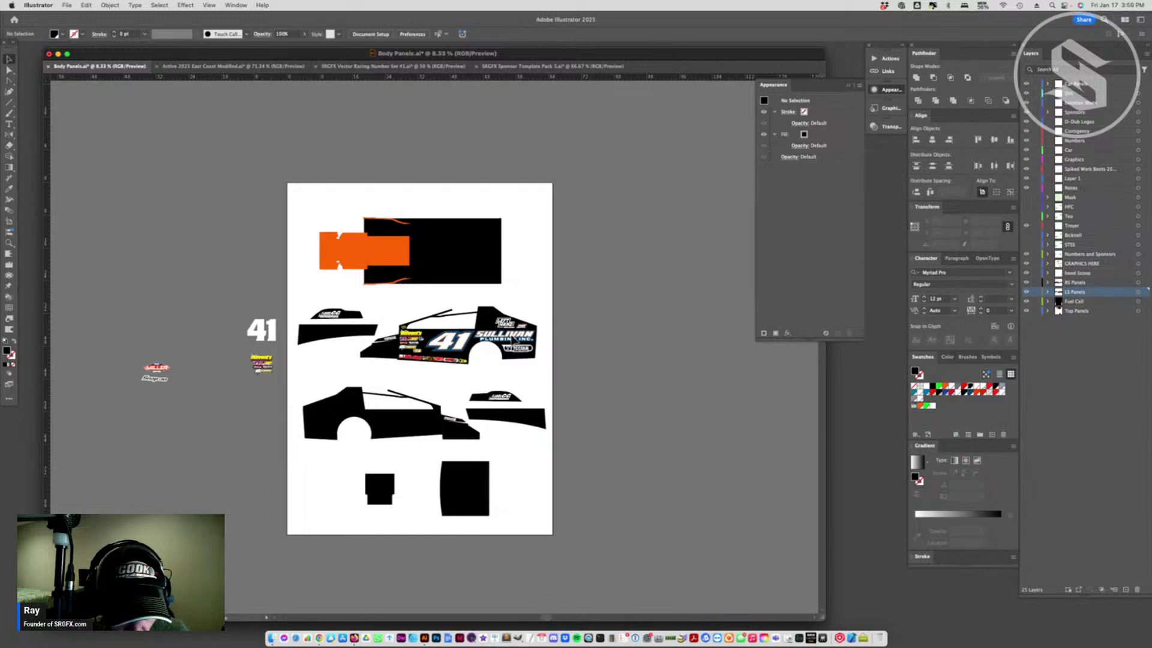
left_click(457, 343)
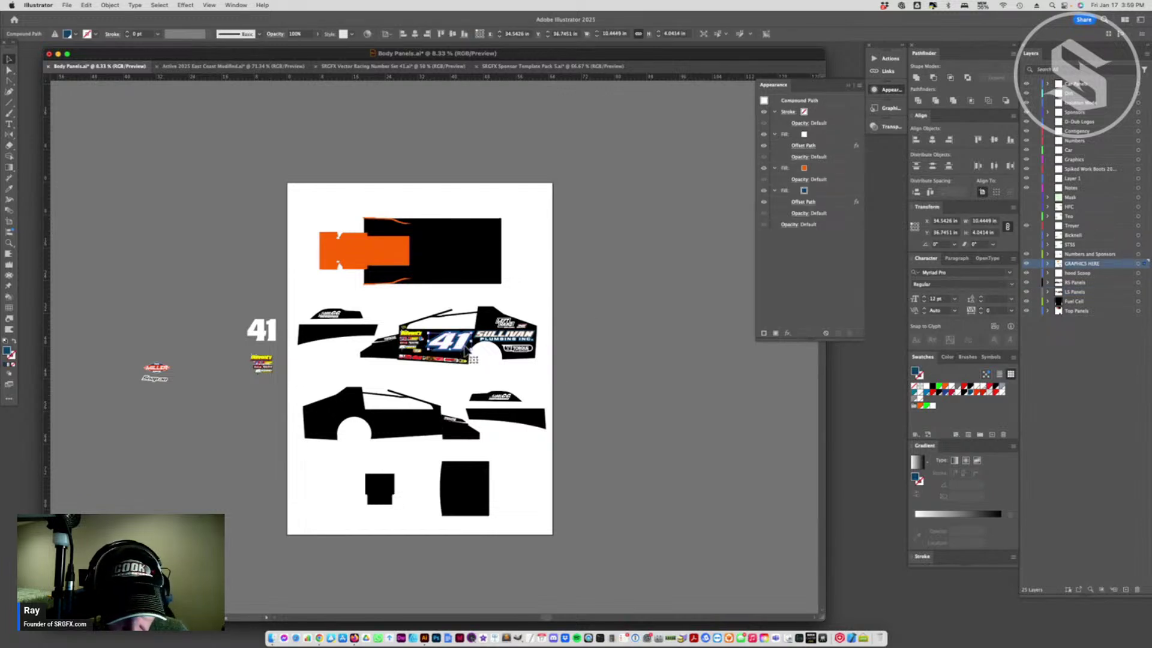
right_click(462, 352)
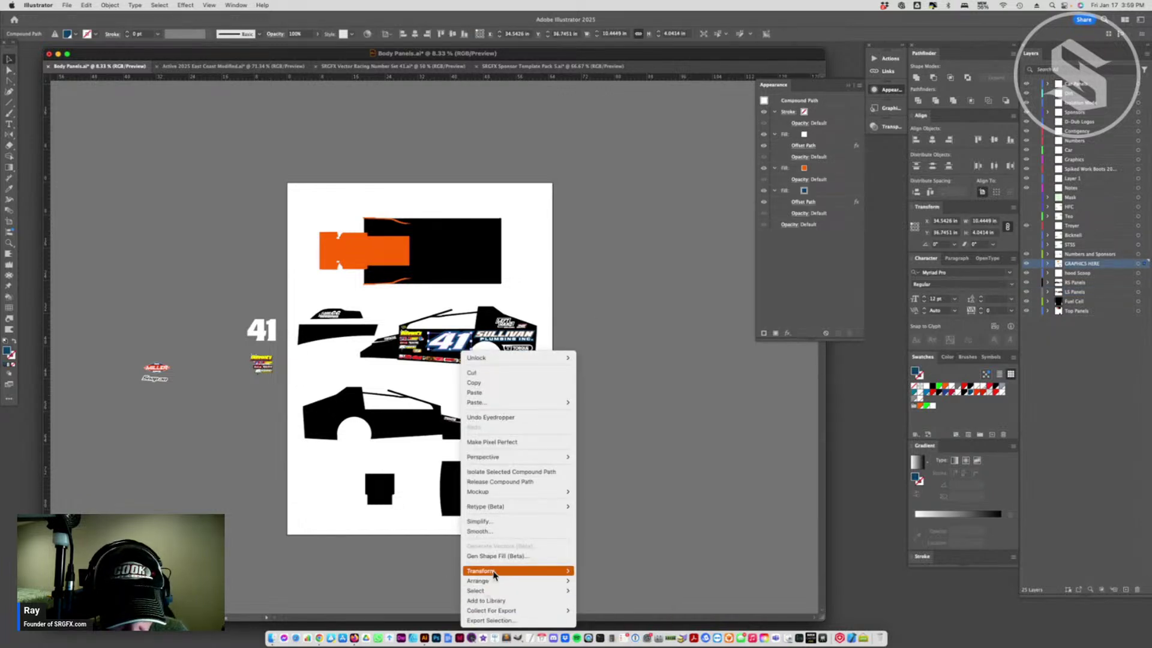
mouse_move(539, 570)
left_click(589, 591)
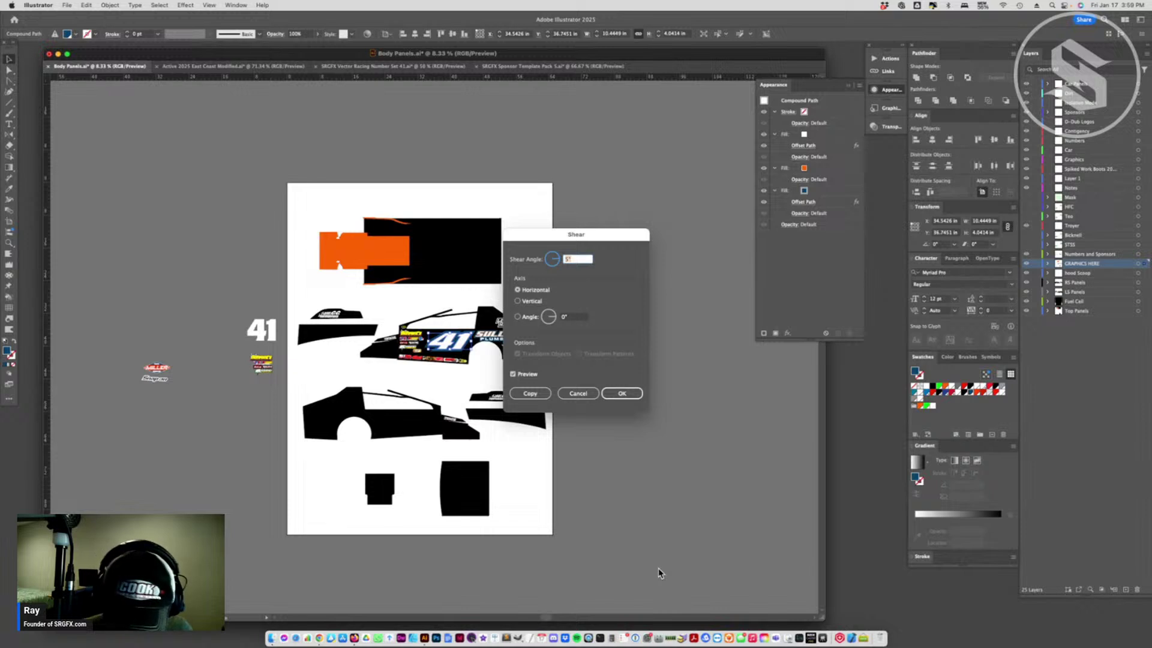
key("Return")
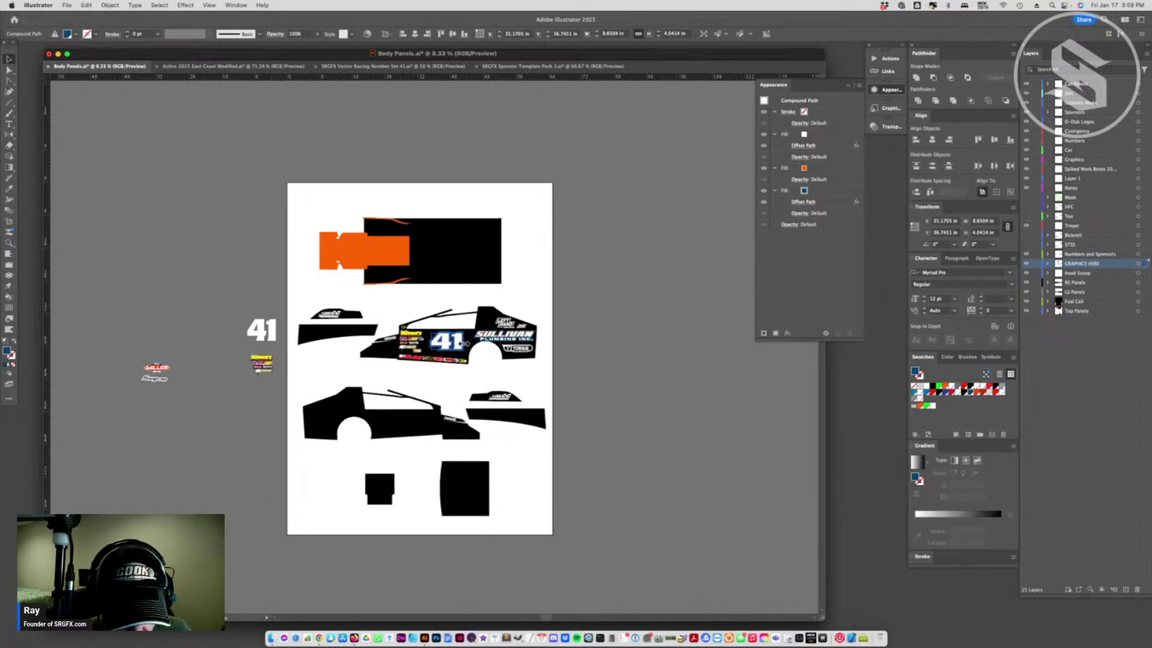
- Narrow the upright 41 to about 7.5 in wide and shear it horizontally to restore its italic slant
right_click(437, 353)
mouse_move(462, 571)
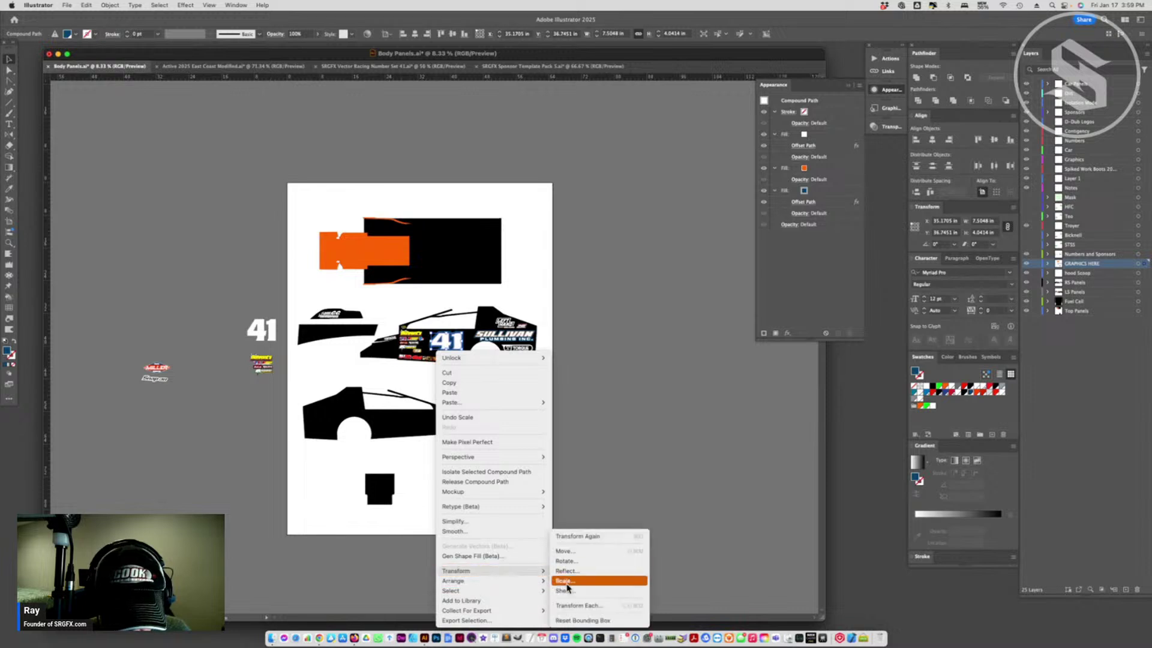
left_click(574, 593)
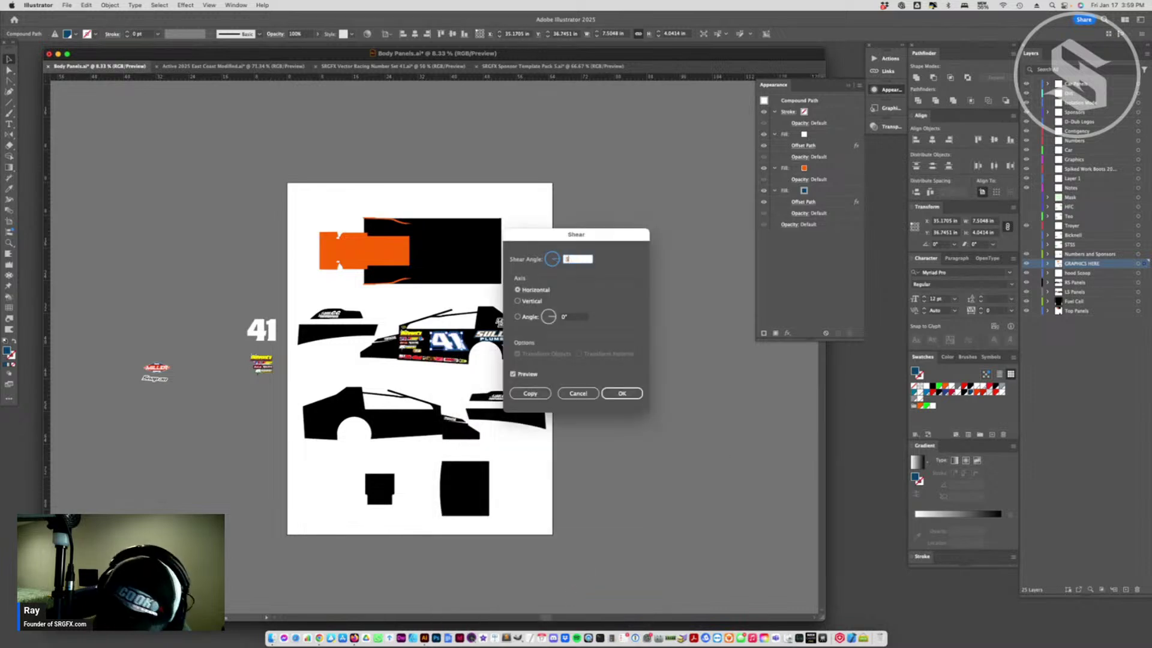
key("Return")
left_click(608, 331)
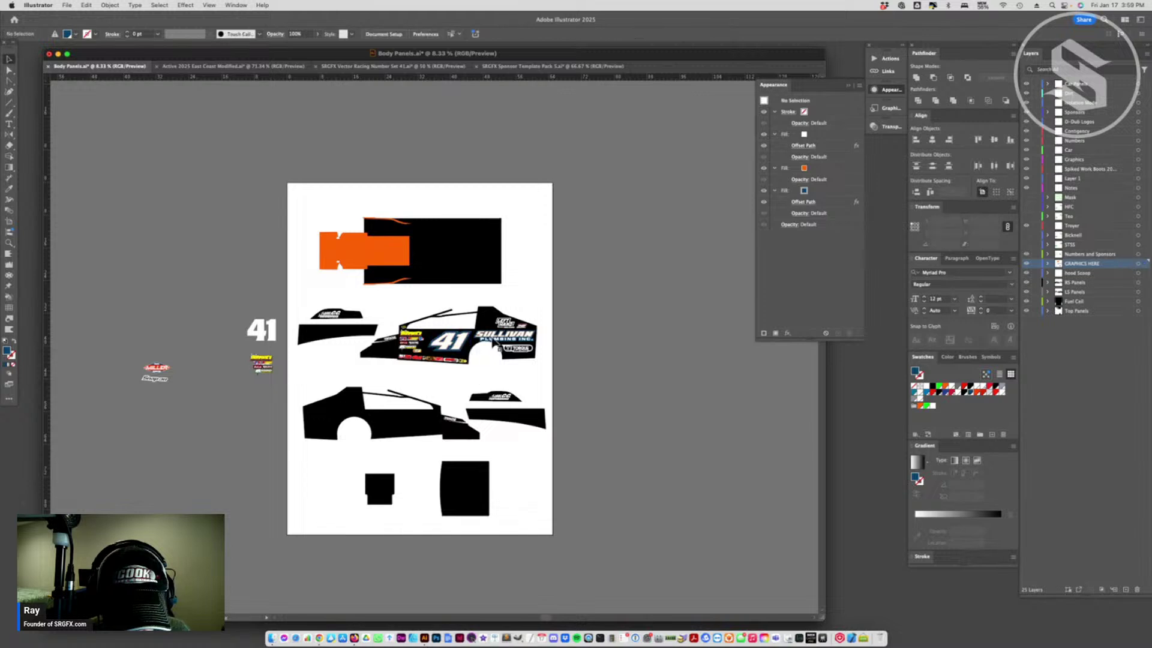
- Duplicate the SULLIVAN PLUMBING INC. logo onto the rear of the lower car's side panel, above the wheel opening
left_click(502, 342)
left_click_drag(528, 346, 358, 419)
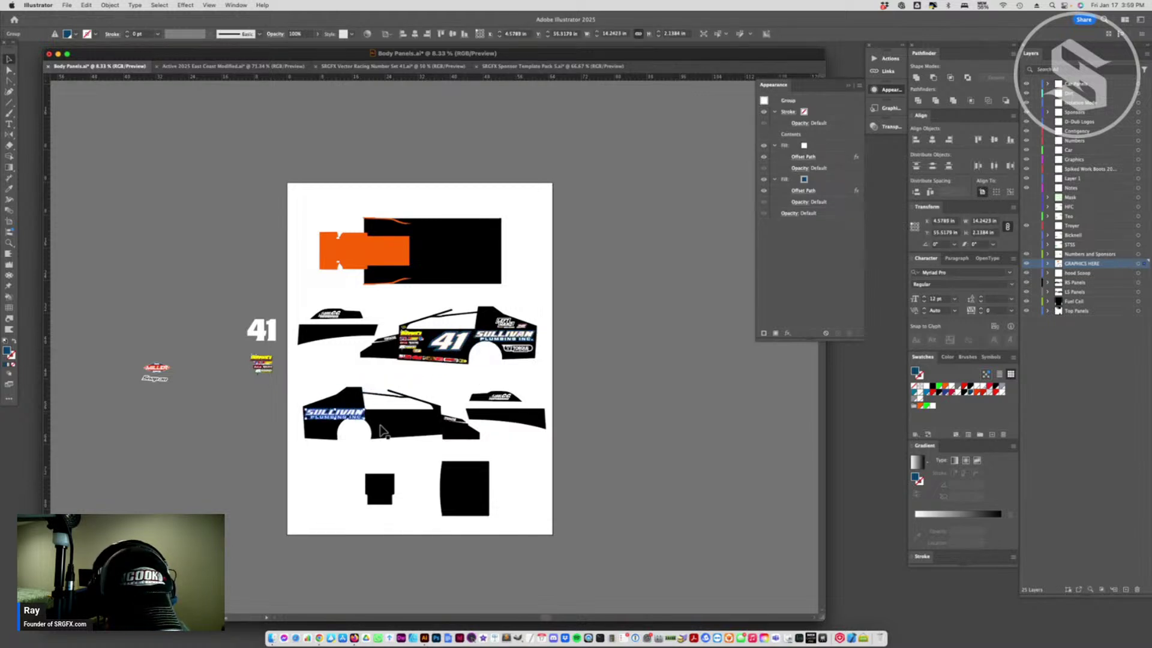
key("super+shift+a")
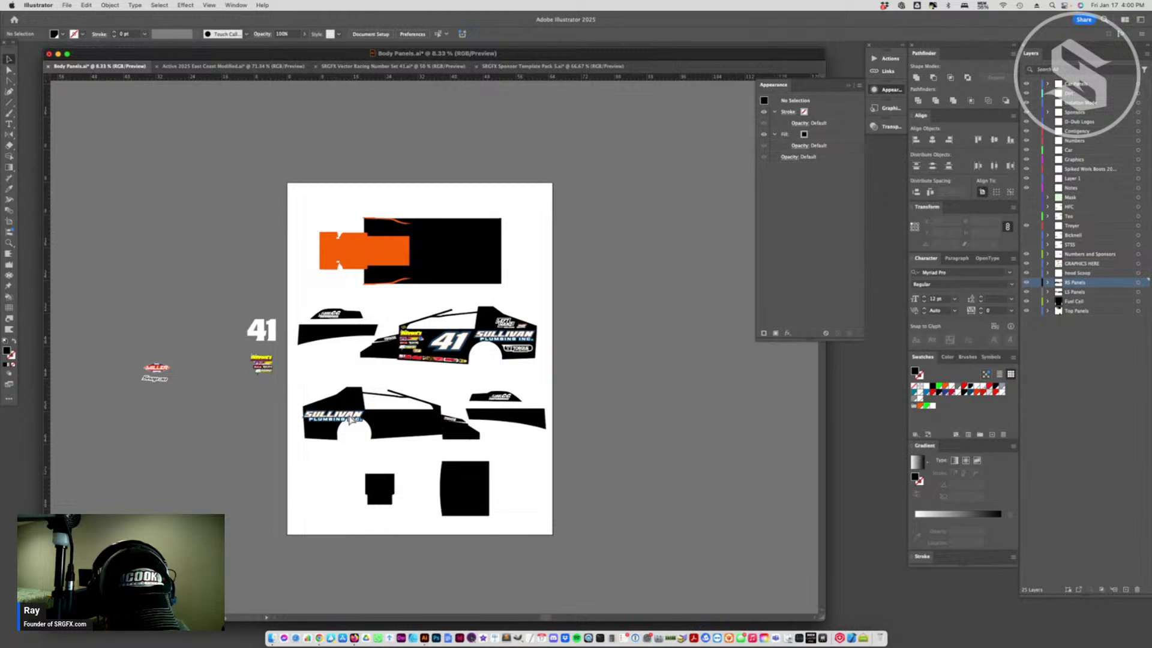
- Isolate the copied logo group and scale down its PLUMBING INC. line to clear the wheel opening
left_click(353, 420)
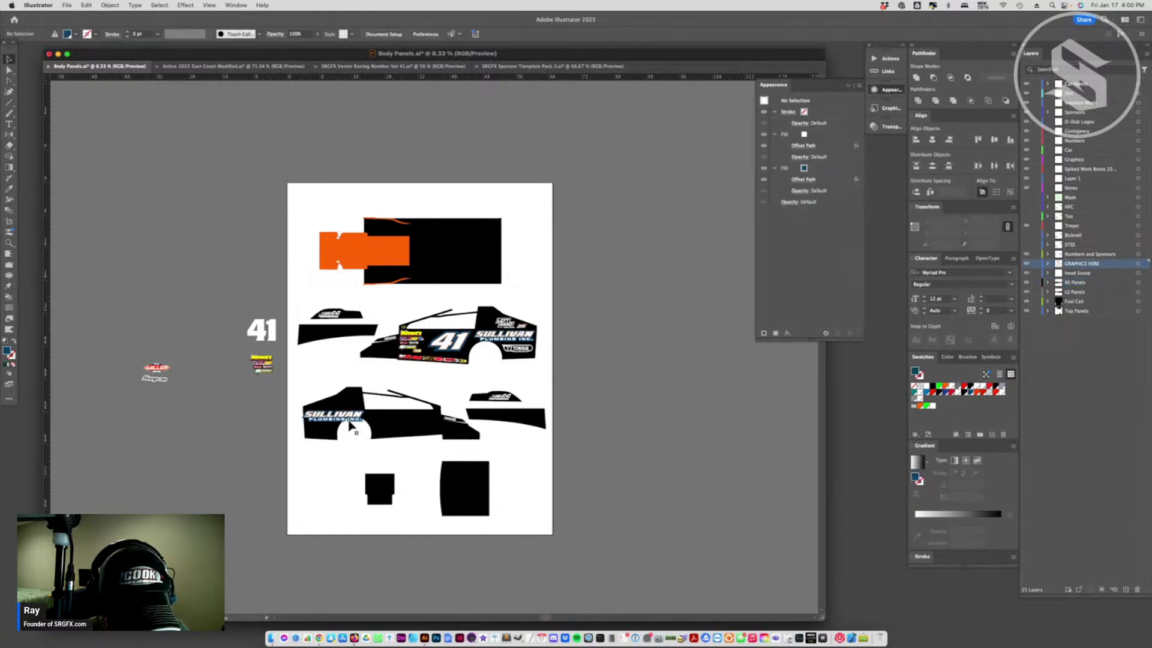
double_click(357, 426)
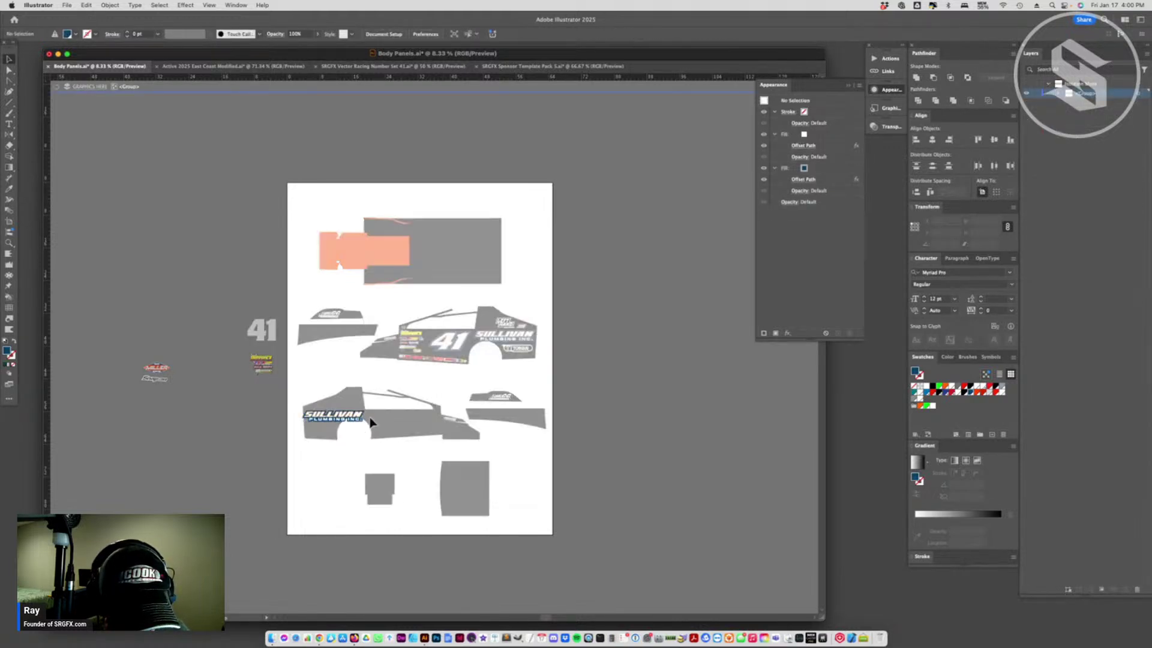
left_click(342, 423)
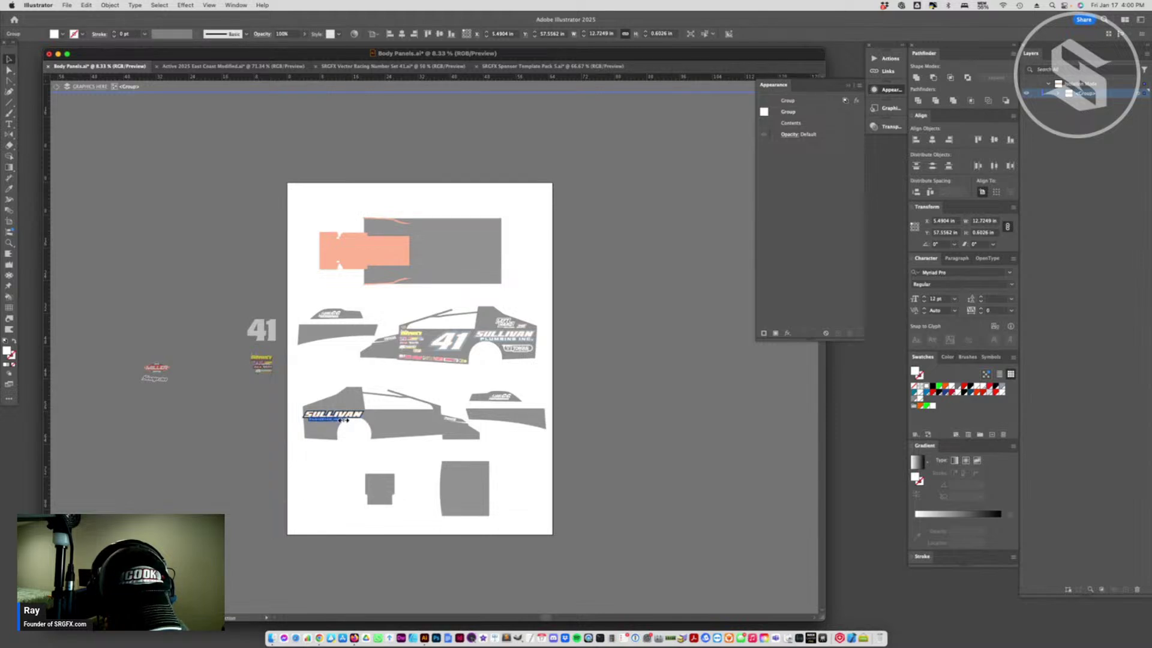
left_click(371, 454)
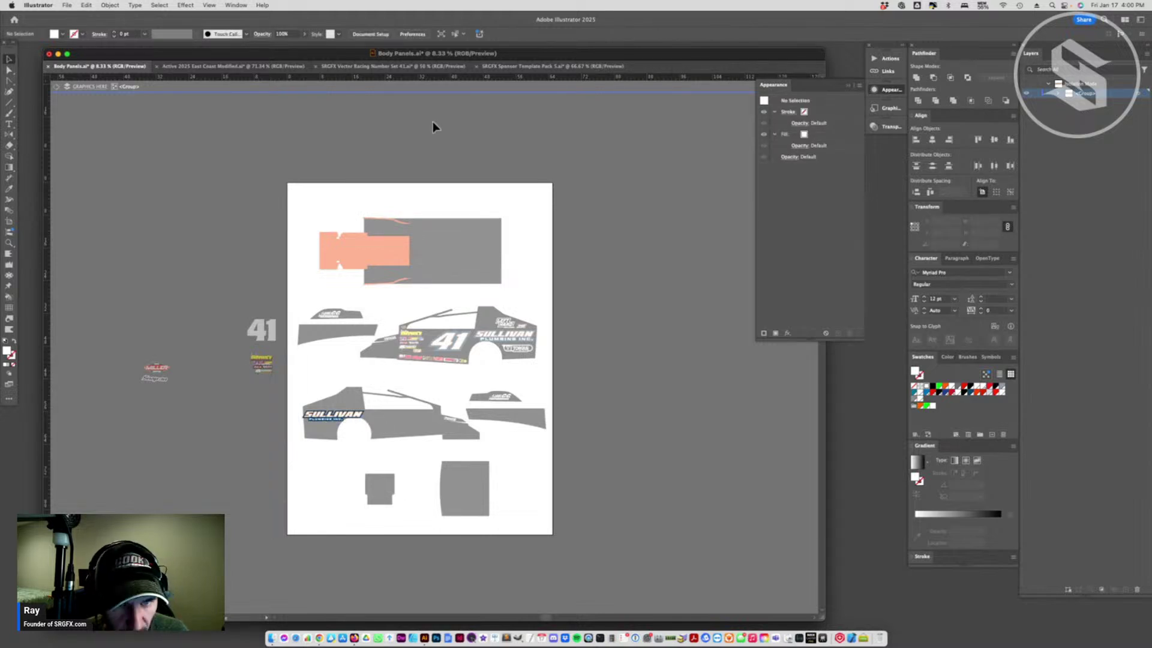
left_click(437, 81)
- Fill the lower car's main side panel with the orange sampled from the top panel
left_click(371, 422)
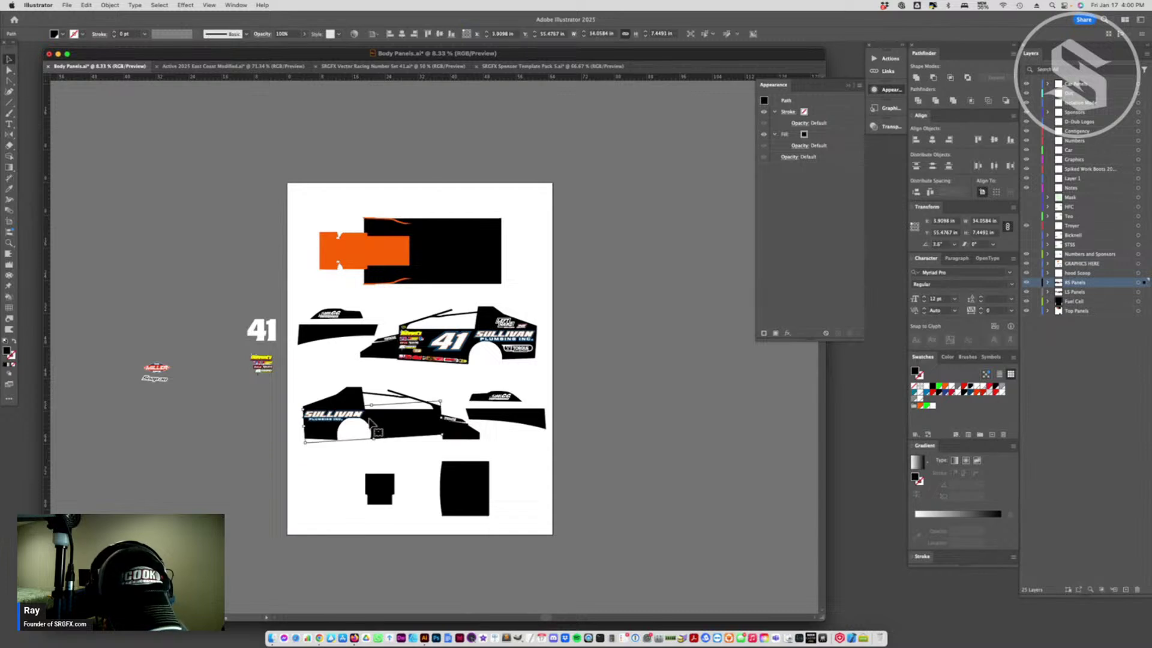
key("i")
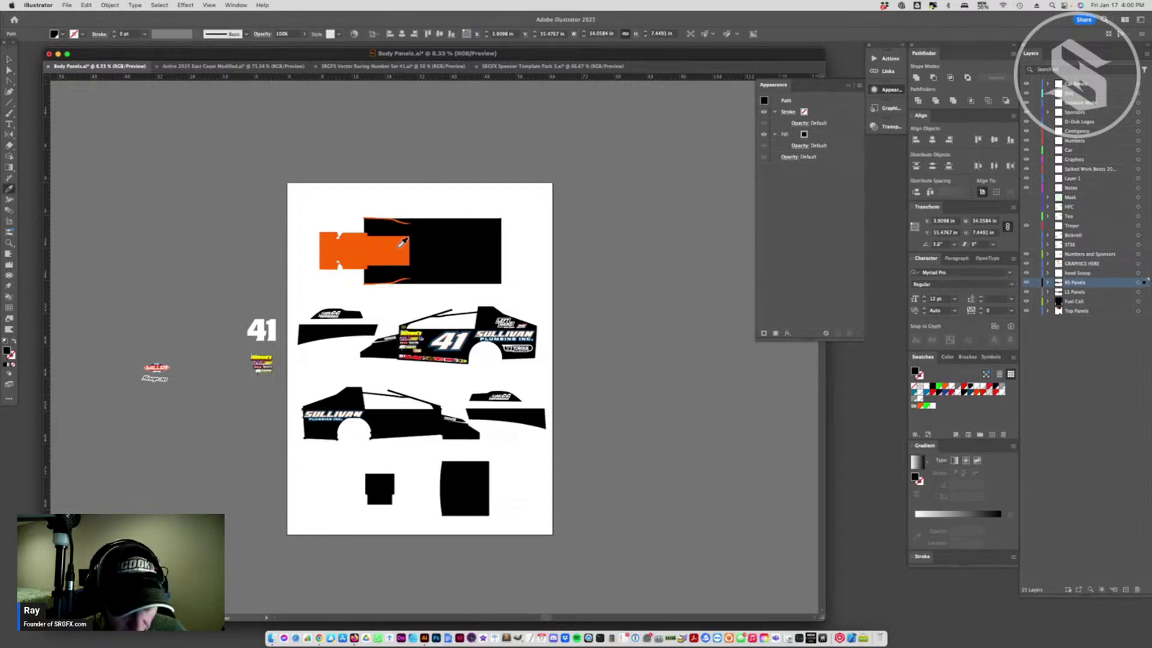
left_click(402, 264)
key("a")
- Nudge the SULLIVAN PLUMBING INC. logo on the orange side panel to fit between its upper edge and the wheel opening
left_click(9, 242)
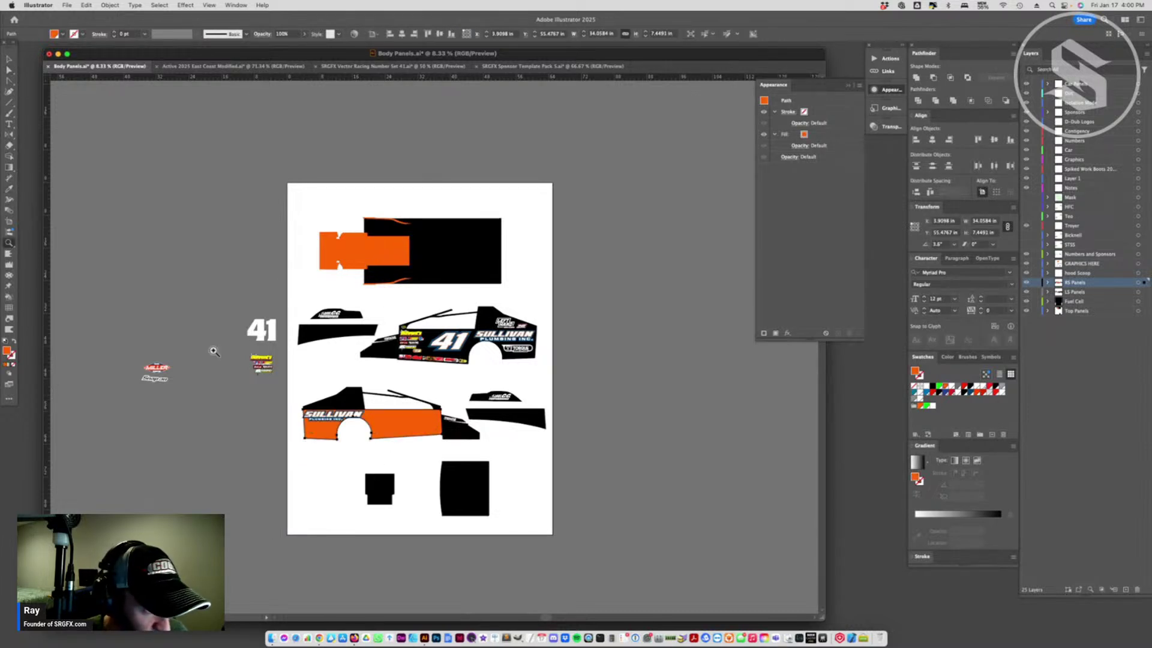
left_click(384, 414)
left_click(394, 329)
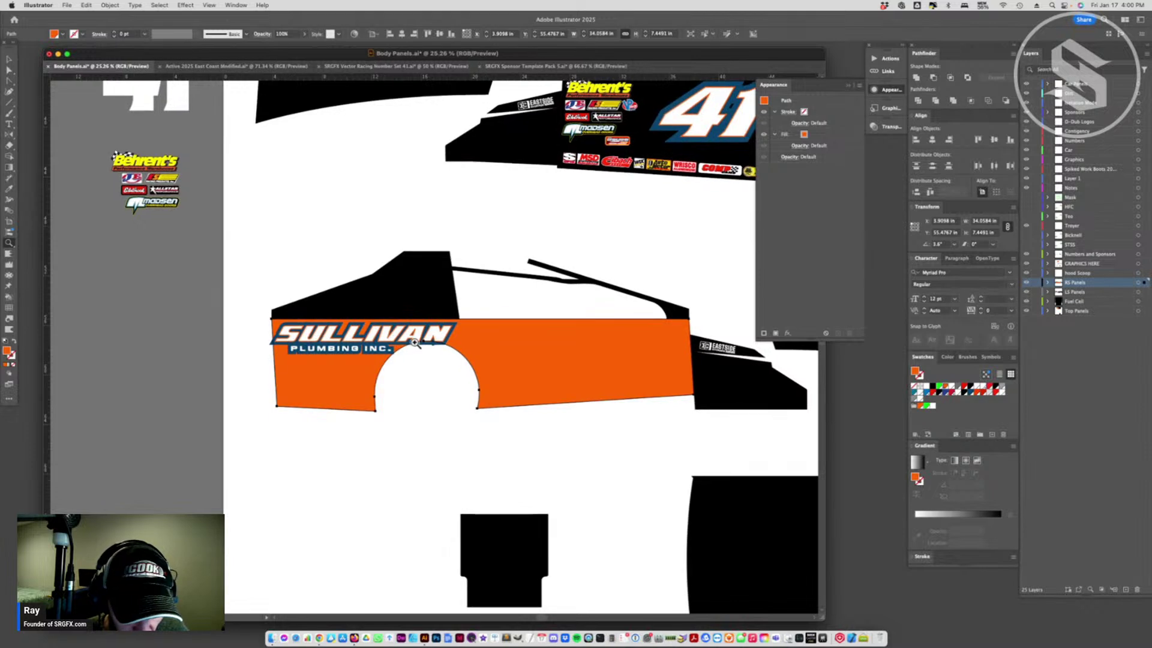
left_click(410, 320)
left_click(9, 58)
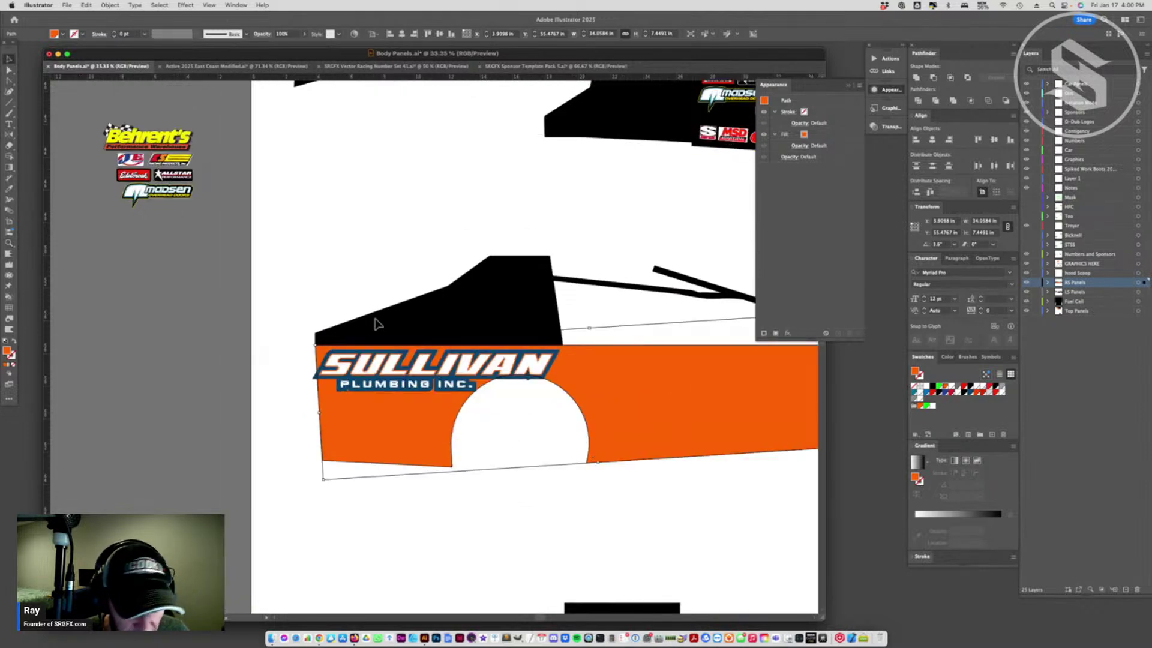
left_click(430, 375)
key("Up")
key("Up")
key("Up")
key("Up")
key("Up")
key("Up")
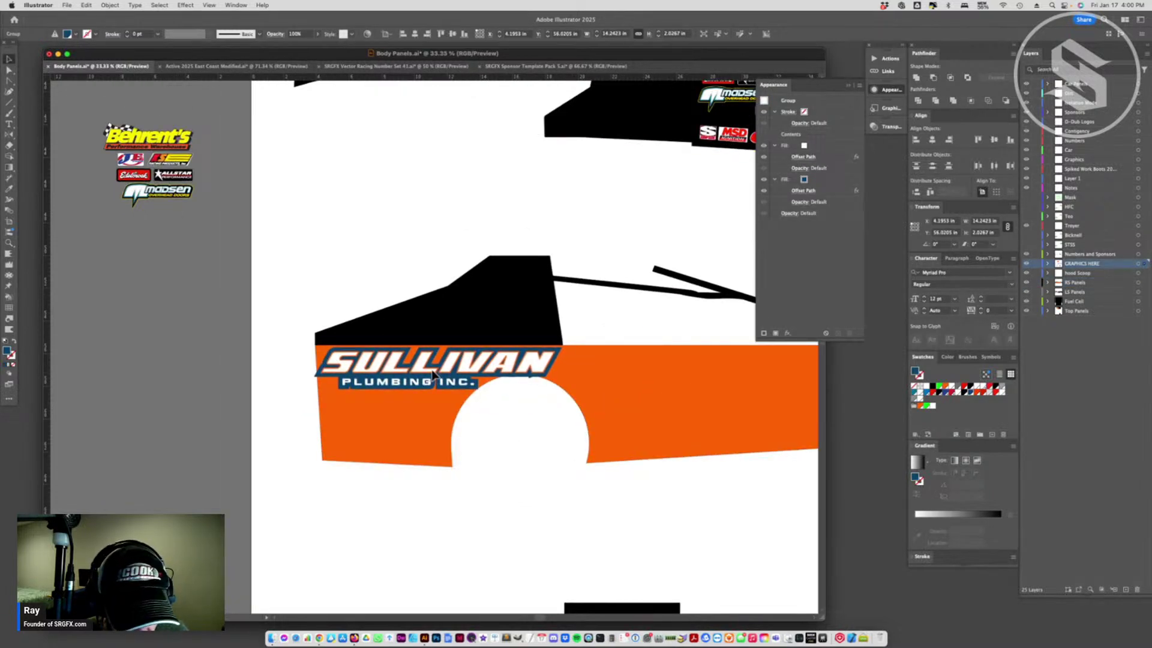
left_click_drag(431, 372, 442, 374)
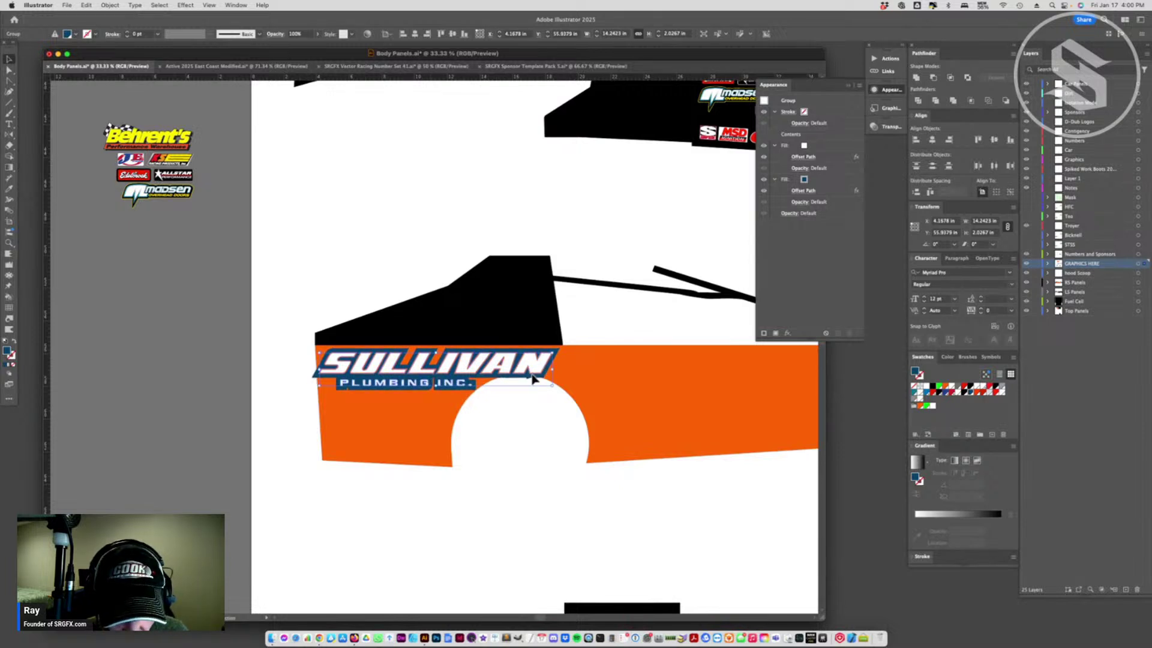
scroll(489, 378, "right", 4)
scroll(605, 390, "right", 4)
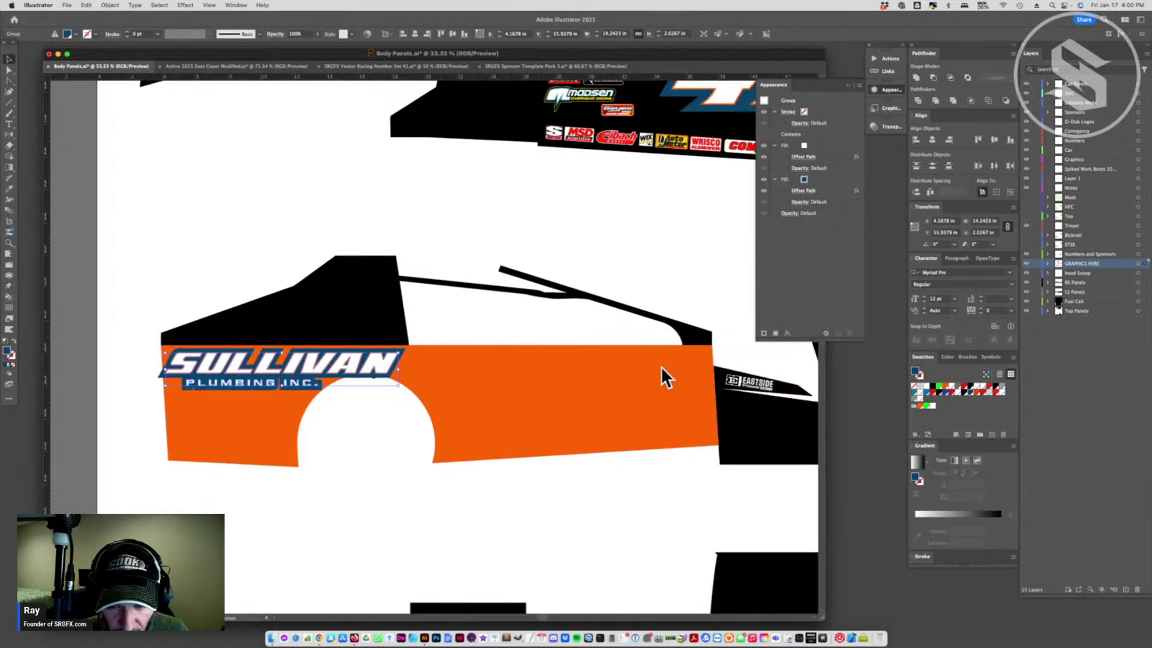
- Duplicate the upper car's number 41 onto the lower car's orange side panel, ahead of the wheel opening
key("super+minus")
key("super+minus")
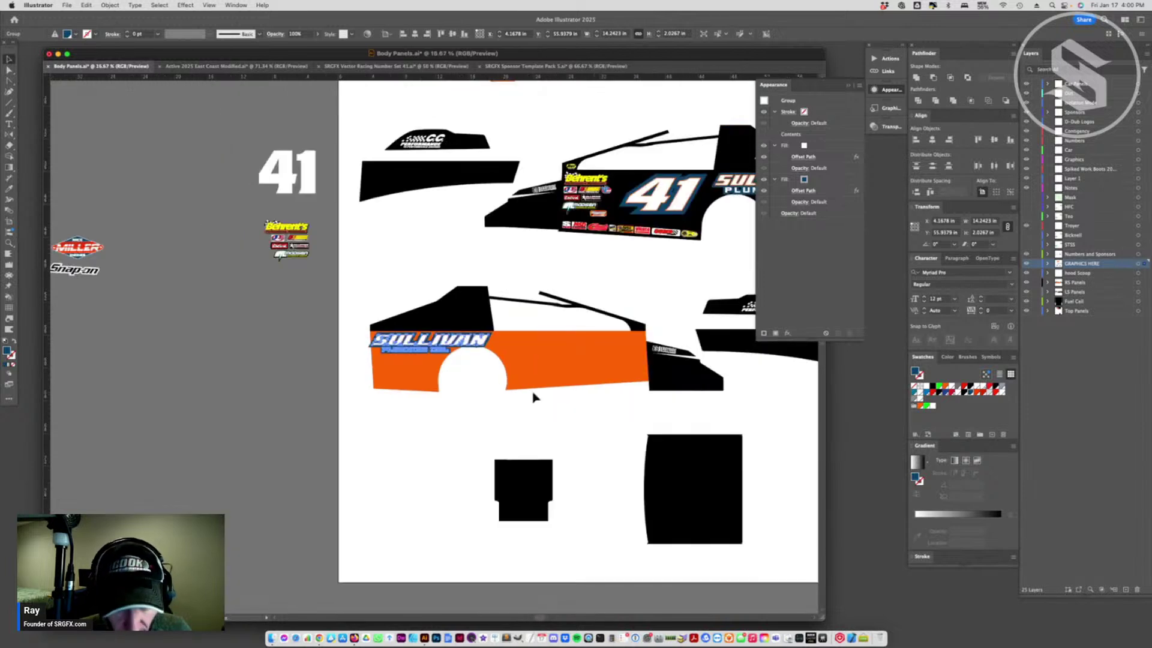
left_click(668, 200)
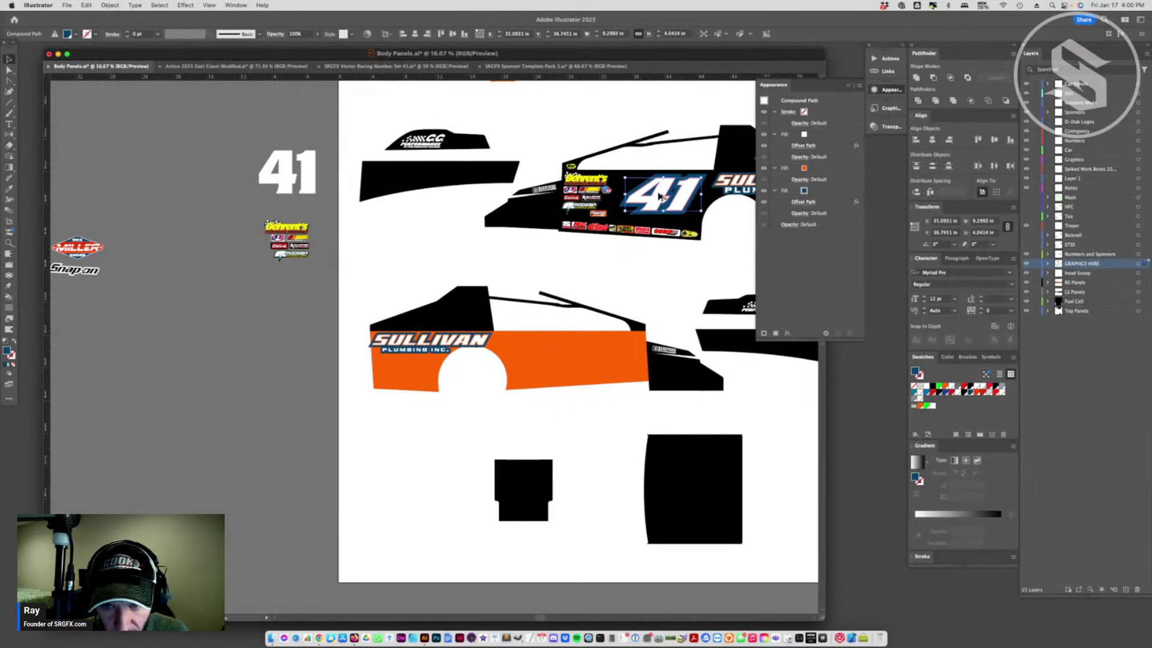
left_click_drag(660, 197, 545, 358)
- Shear the copied 41 to slant the opposite way and shift it slightly toward the wheel opening
right_click(545, 358)
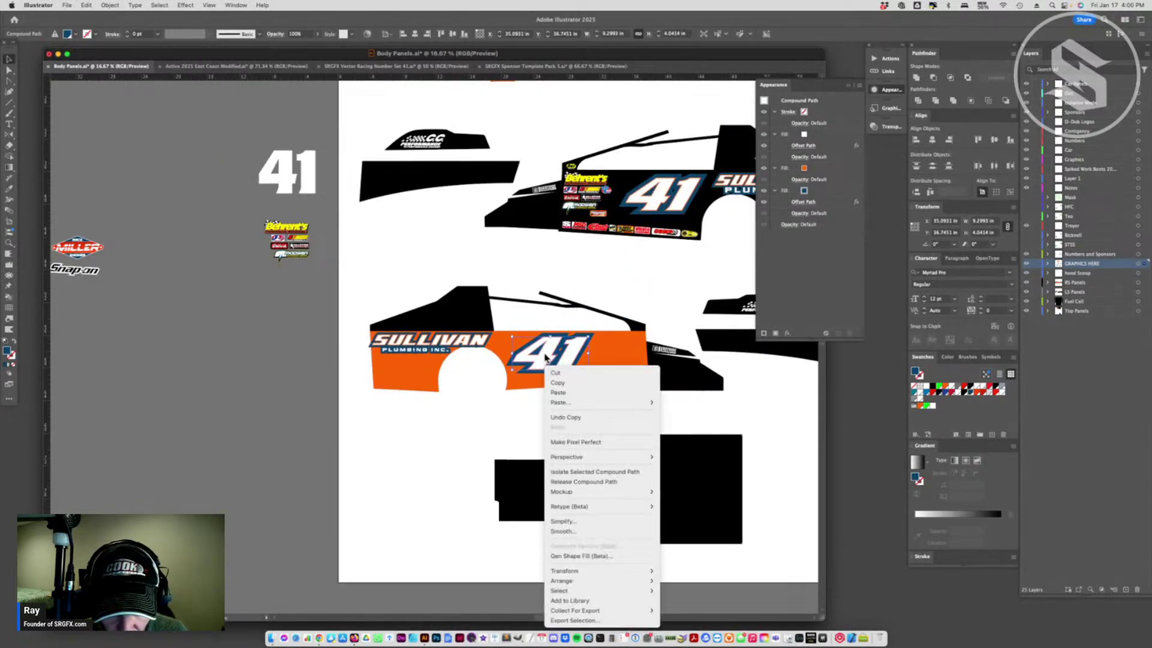
left_click(668, 589)
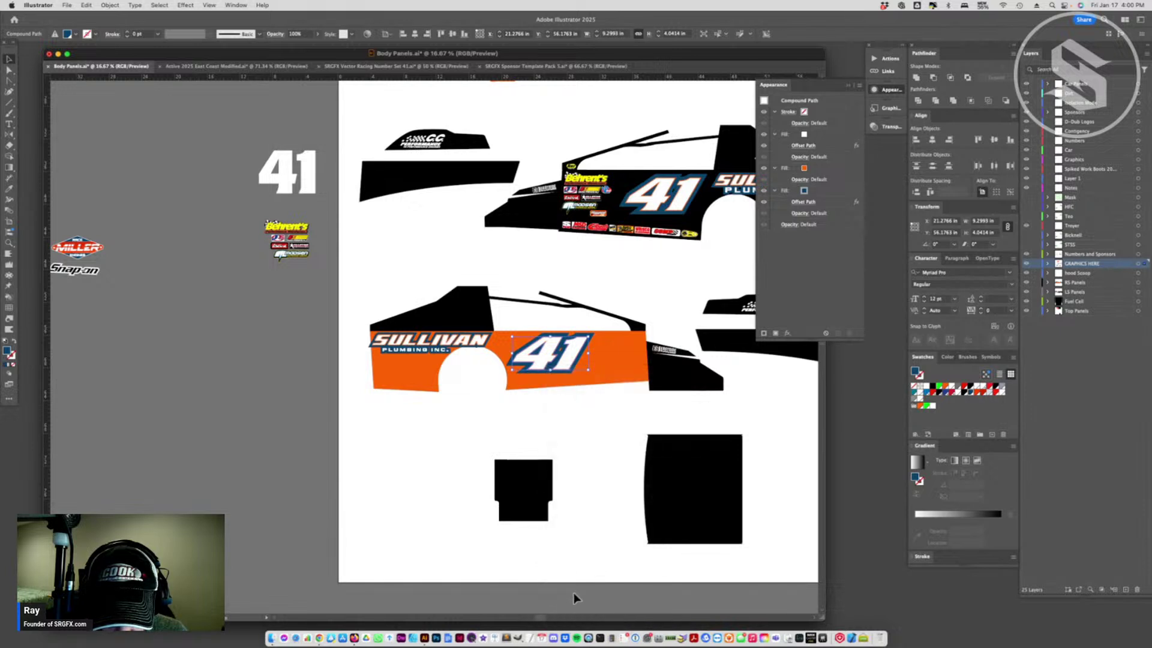
right_click(543, 354)
mouse_move(600, 570)
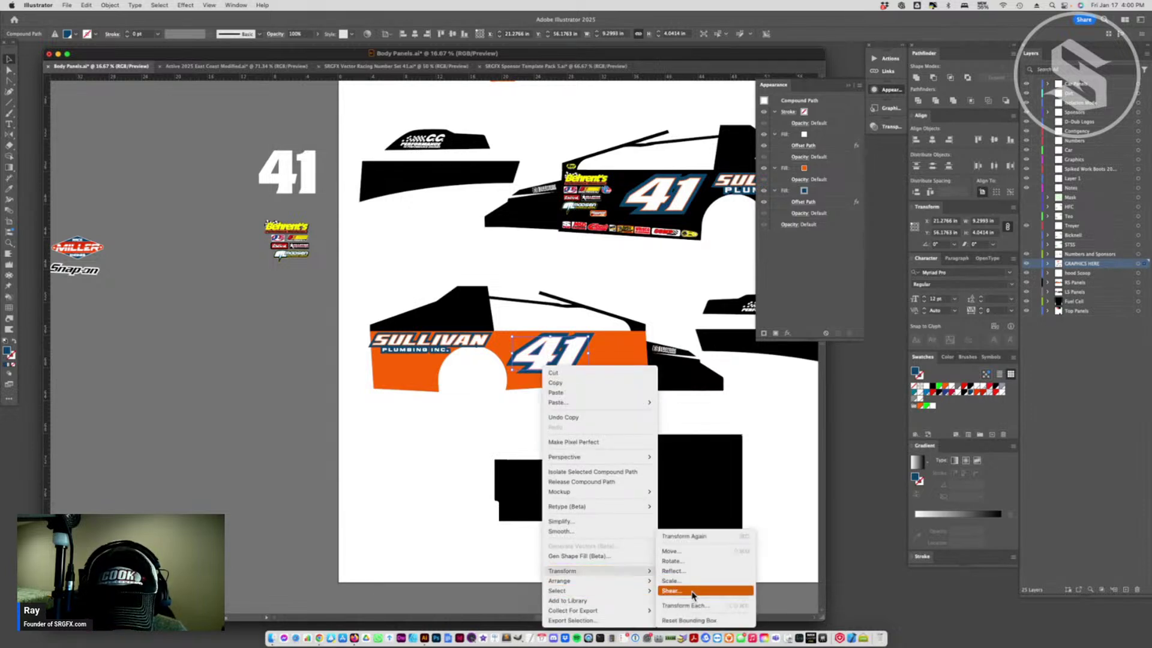
left_click(738, 590)
key("Return")
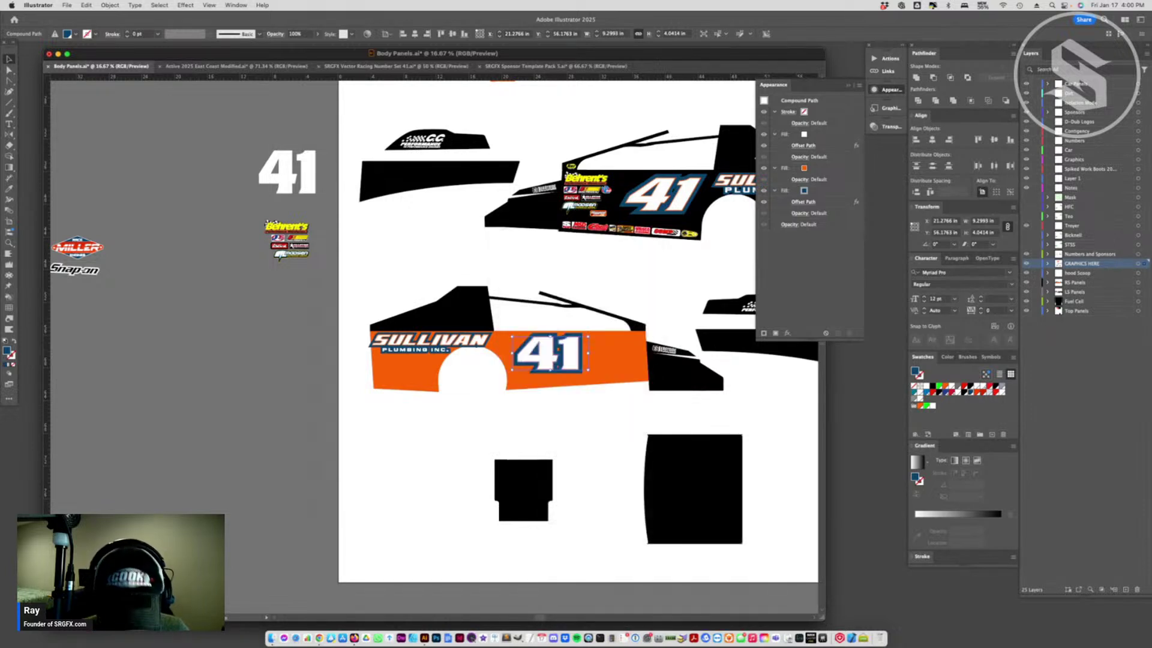
left_click(716, 427)
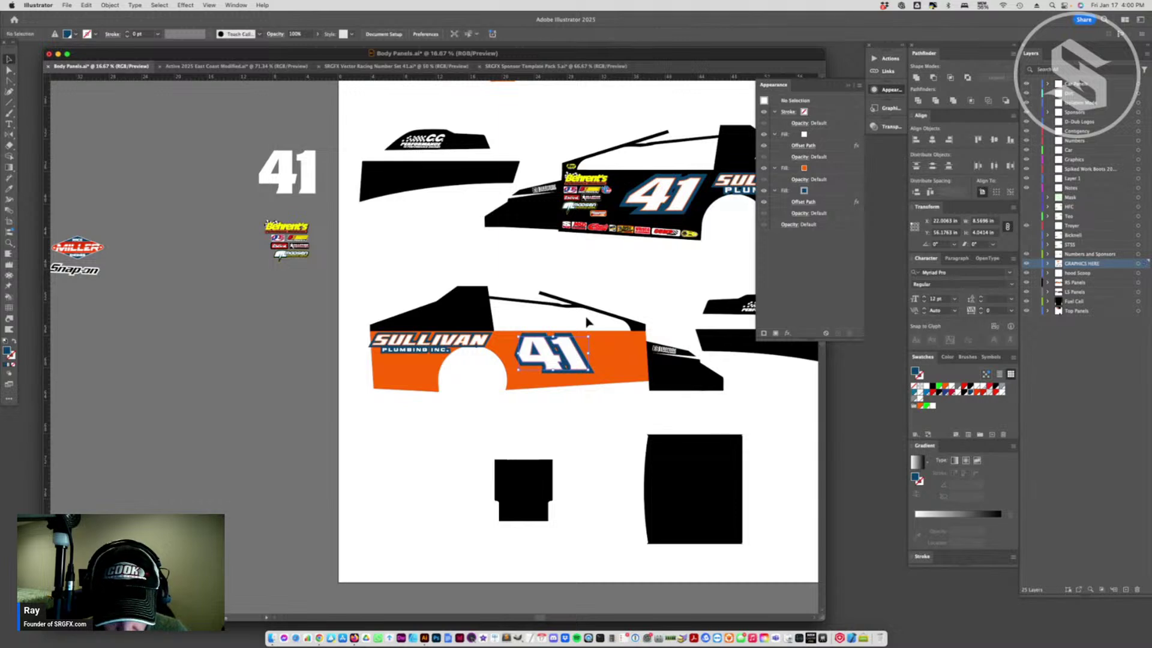
left_click(562, 351)
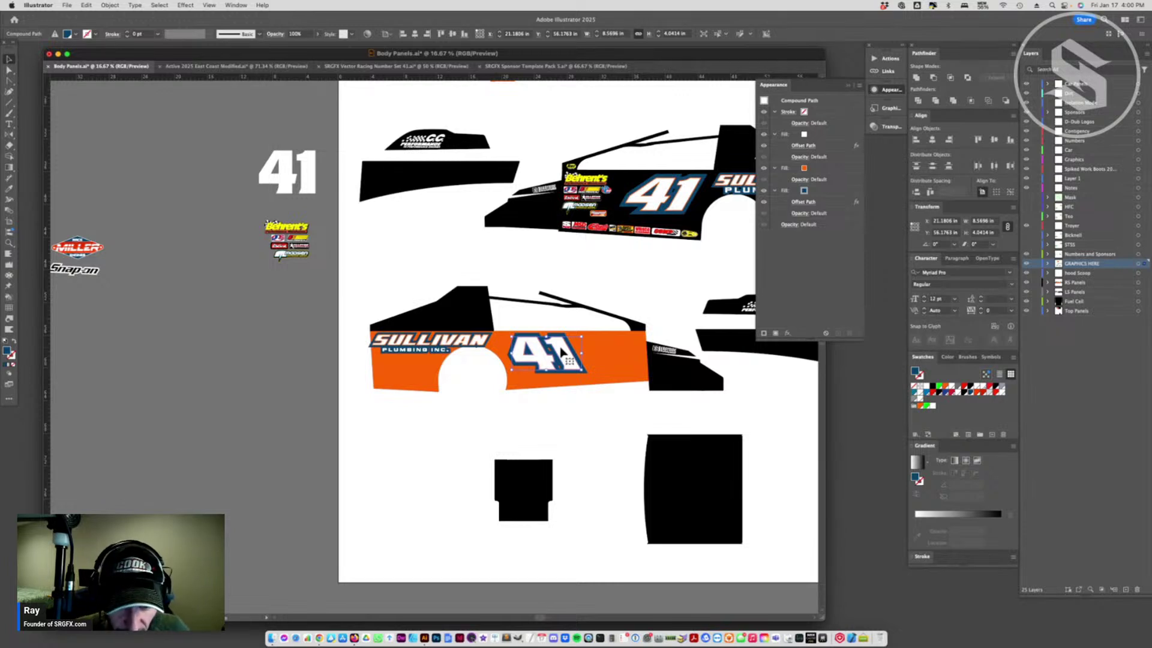
- Fill the lower car's triangular rear panel above the SULLIVAN logo with the orange sampled from the side panel
scroll(577, 216, "right", 5)
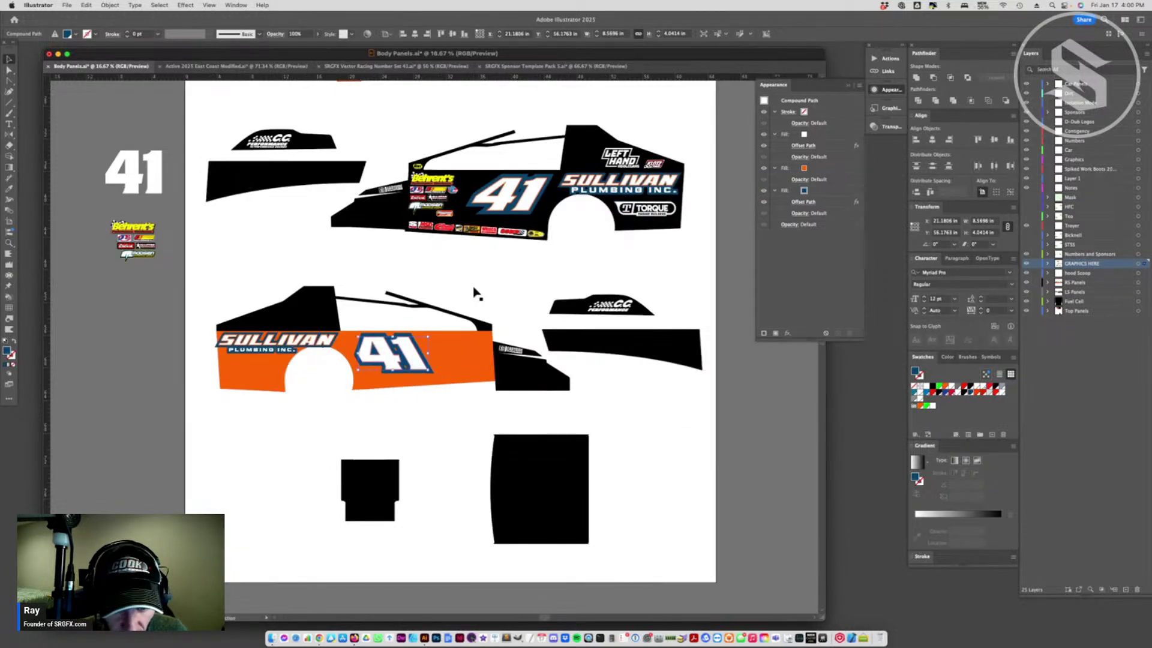
left_click(289, 324)
key("i")
left_click(424, 371)
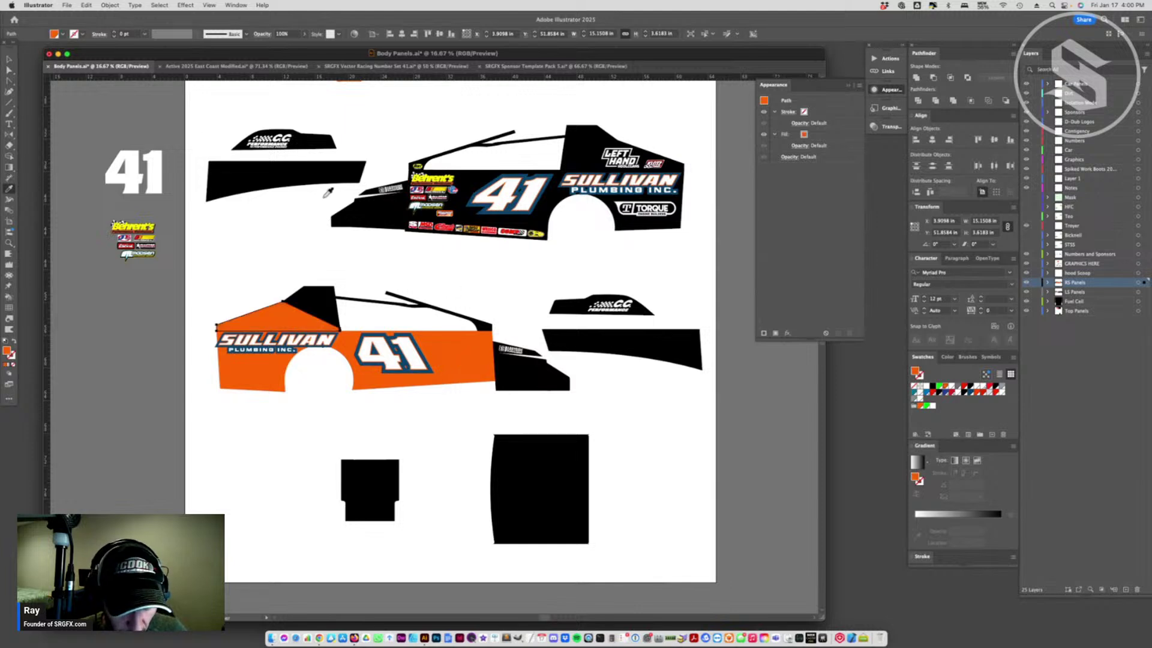
left_click(12, 57)
left_click(335, 240)
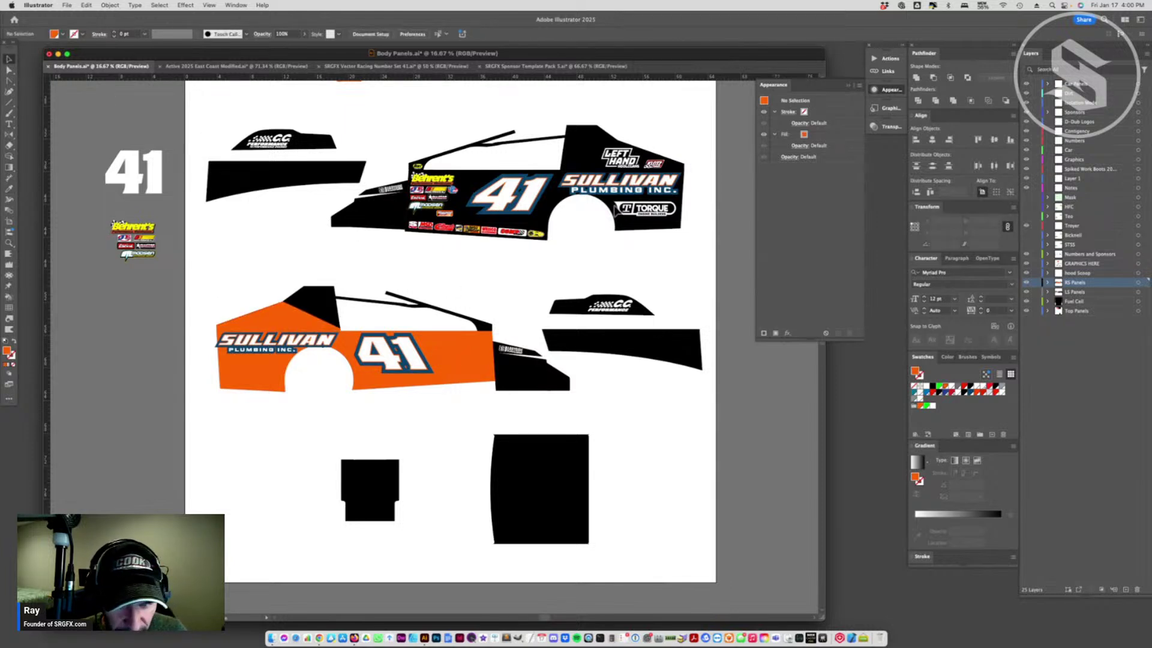
- Duplicate the LEFT HAND and TORQUE logos from the upper car onto the lower car's rear, above and below the SULLIVAN logo
left_click(627, 169)
left_click_drag(630, 165, 297, 325)
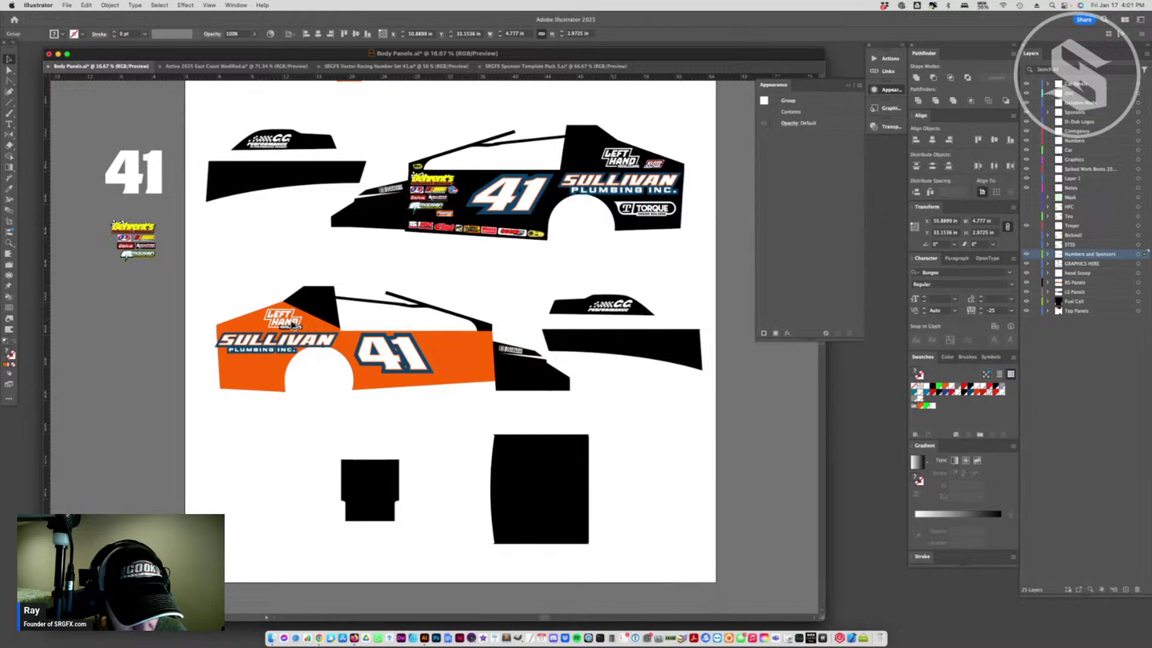
left_click(321, 362)
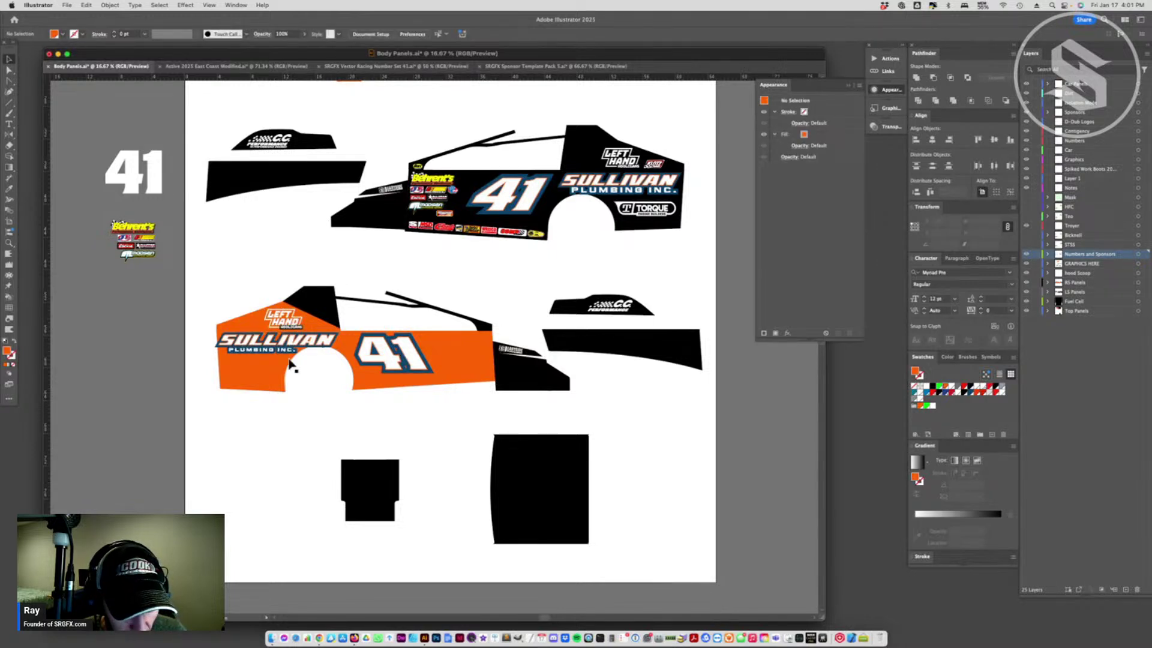
left_click_drag(649, 217, 282, 369)
- Move the sponsor logo group onto the lower car, with Behrent's ahead of the 41, and delete its MILLER logo
left_click_drag(125, 260, 480, 348)
double_click(294, 355)
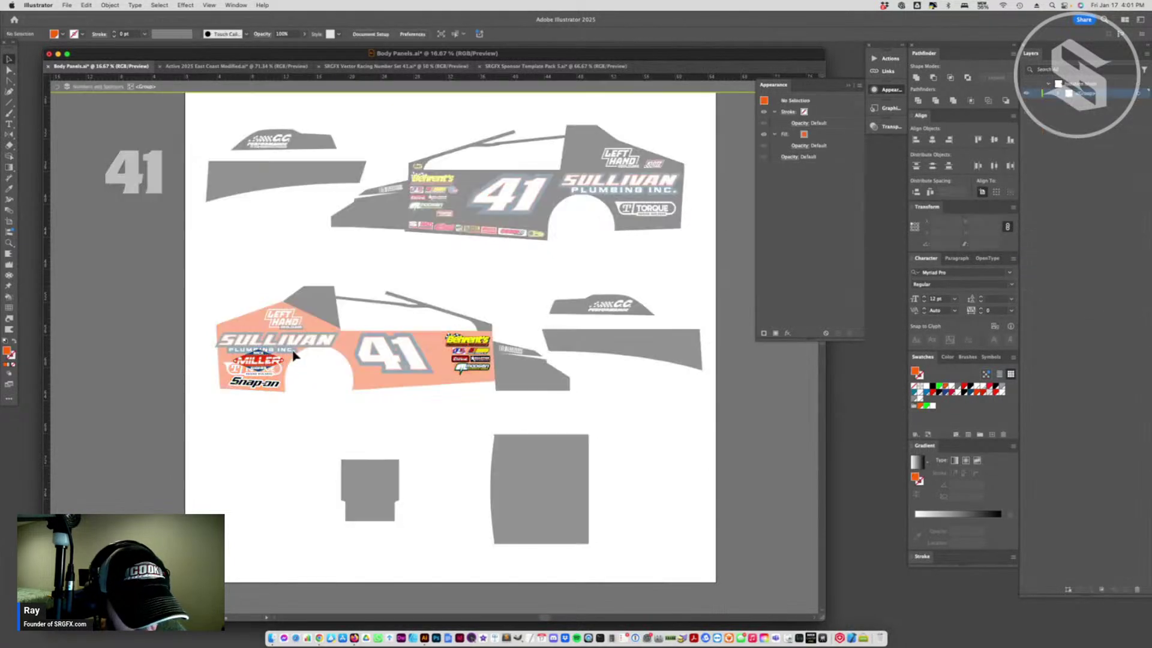
left_click_drag(293, 356, 343, 414)
key("Delete")
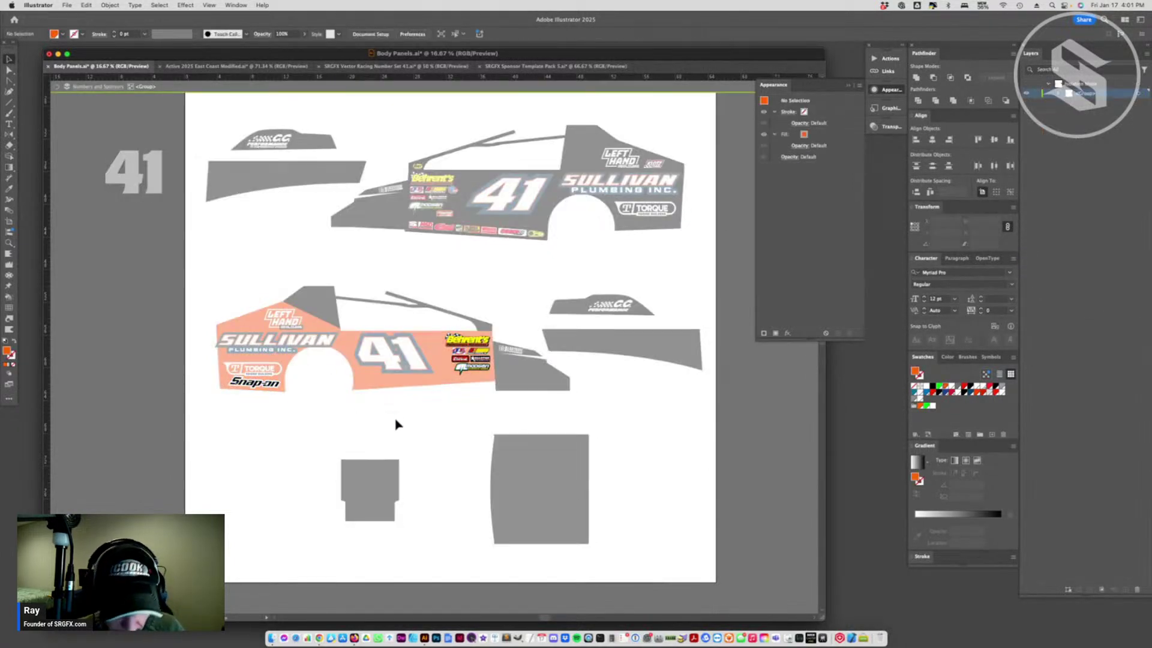
double_click(438, 95)
- Fill the lower car's orange side and rear panels with the black sampled from its roof panel
left_click(432, 191)
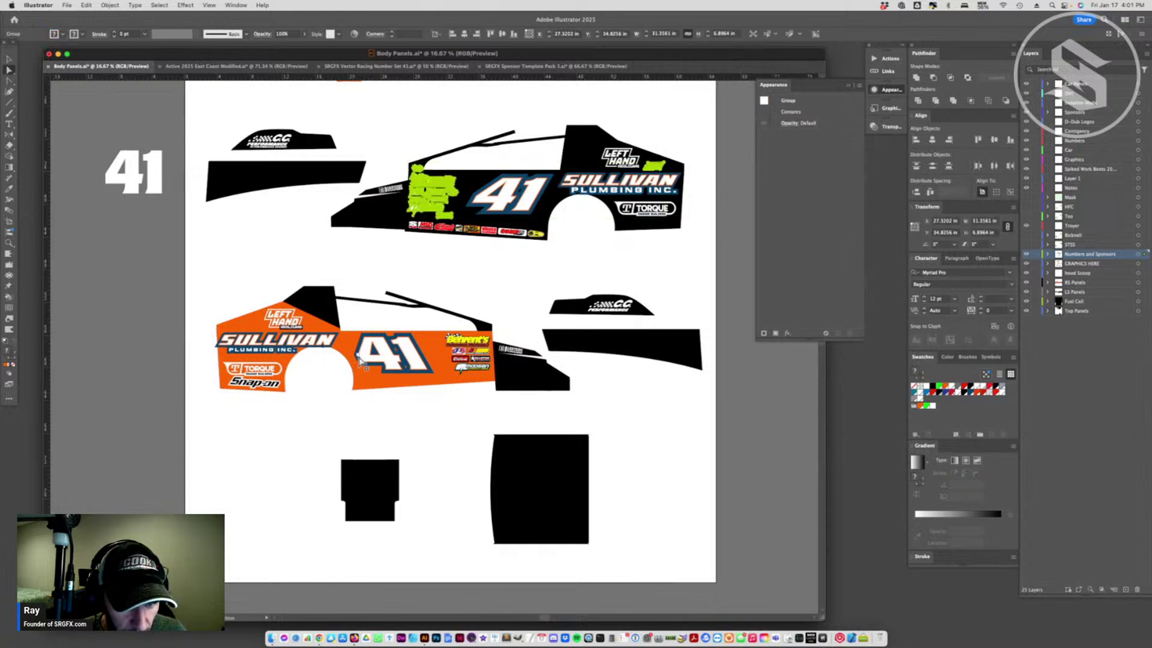
left_click(387, 374)
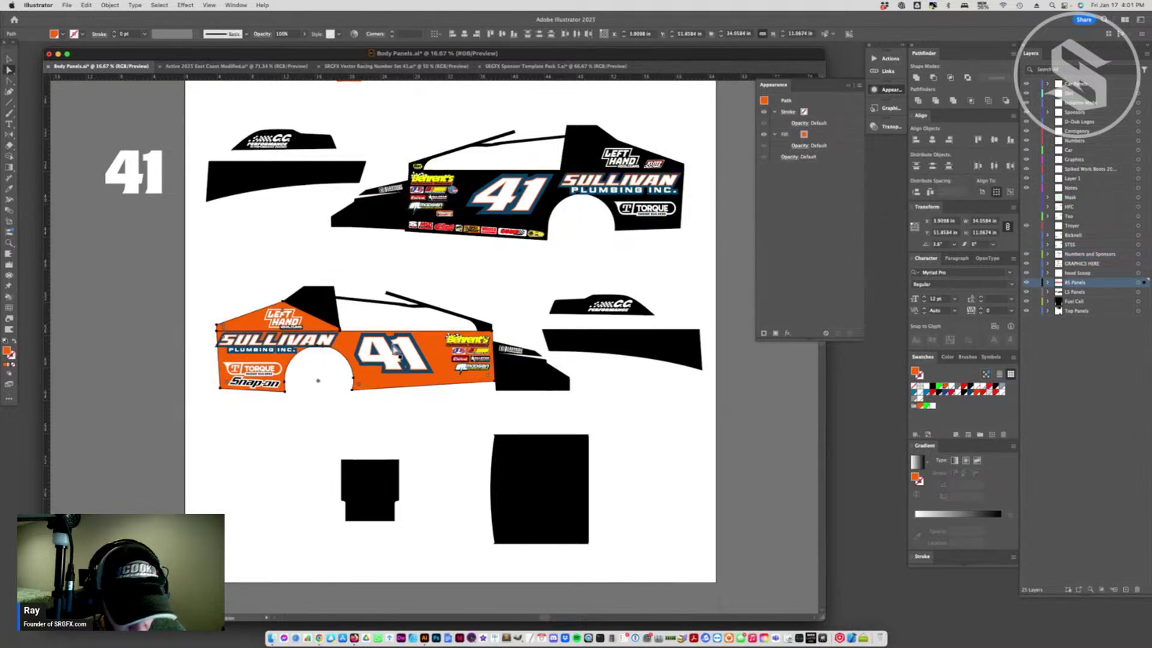
key("i")
left_click(313, 303)
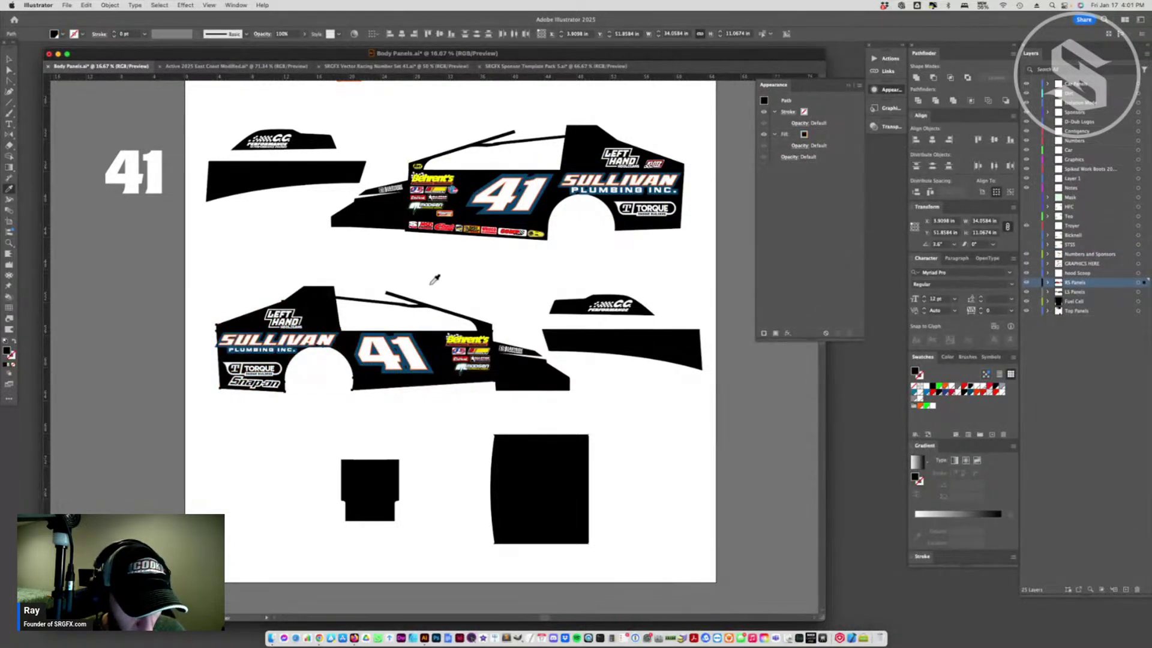
left_click(10, 59)
left_click(264, 372)
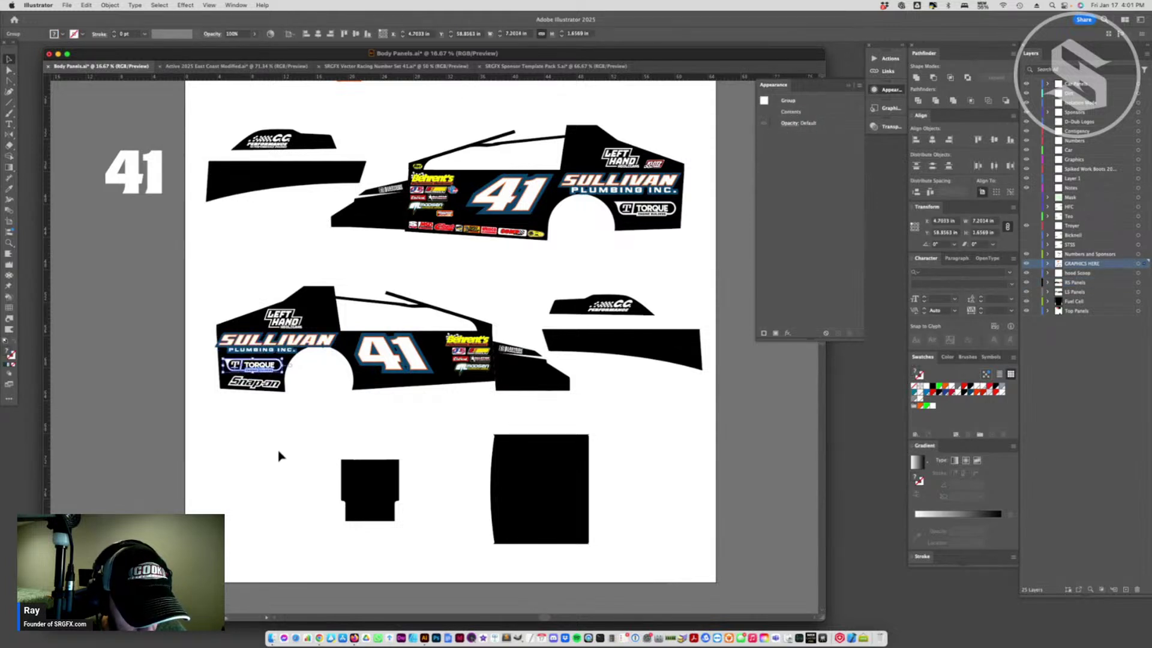
left_click(452, 436)
- Duplicate the number 41 onto the large black panel below the cars and rotate it 180°
key("super+minus")
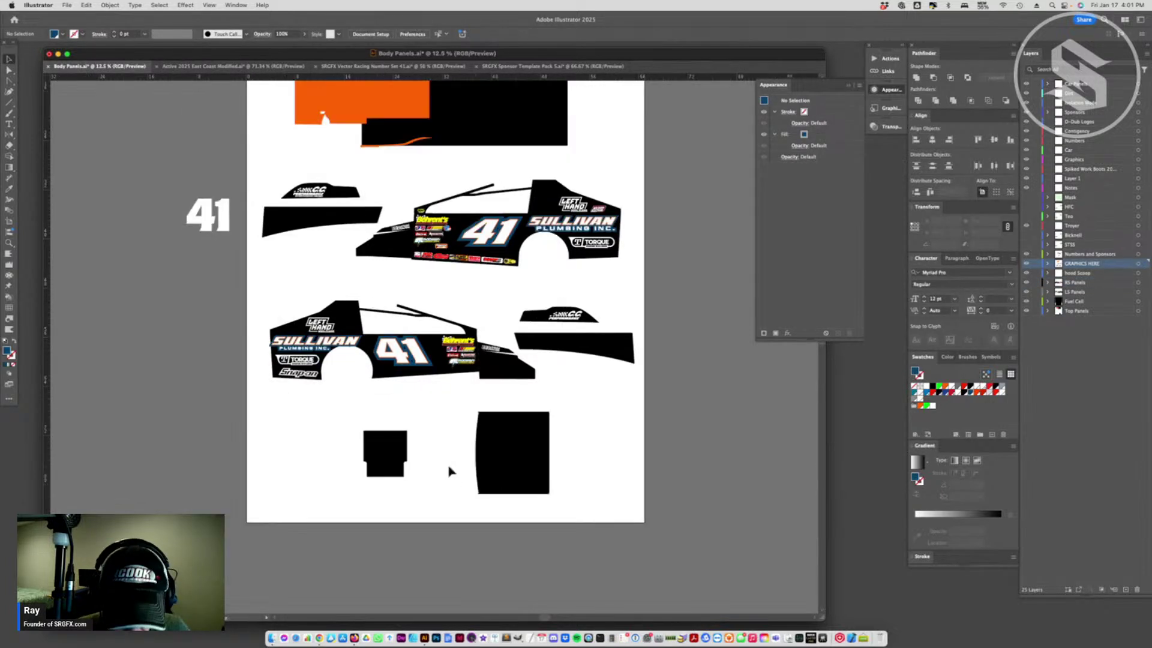
left_click_drag(498, 237, 519, 459)
right_click(520, 461)
mouse_move(599, 570)
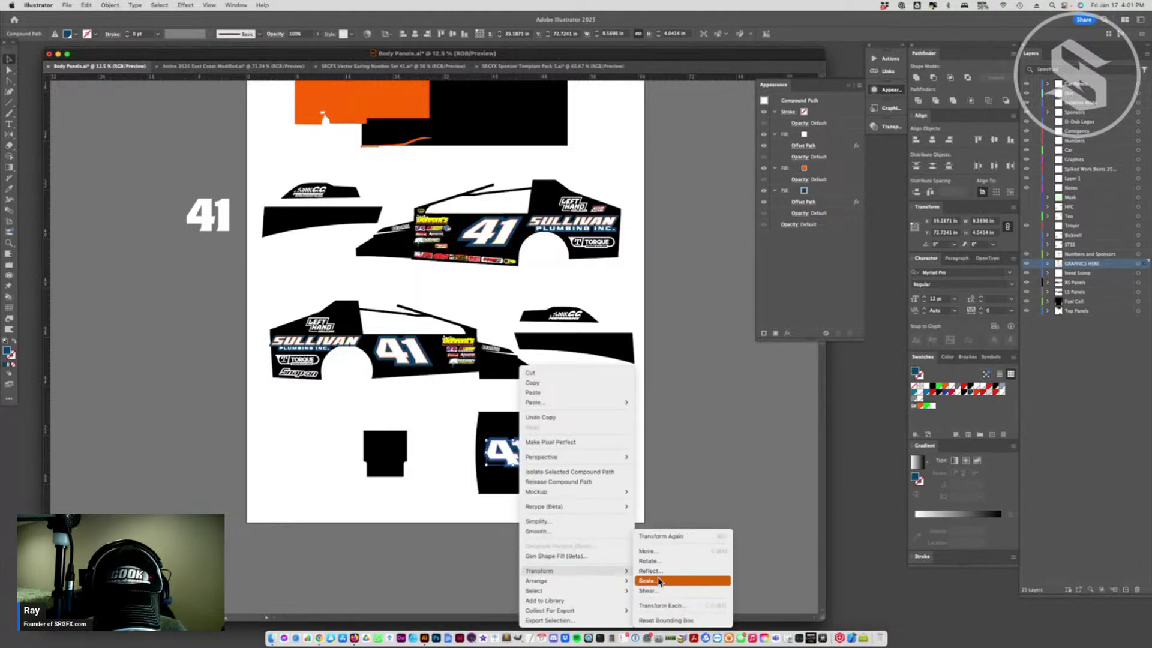
left_click(648, 560)
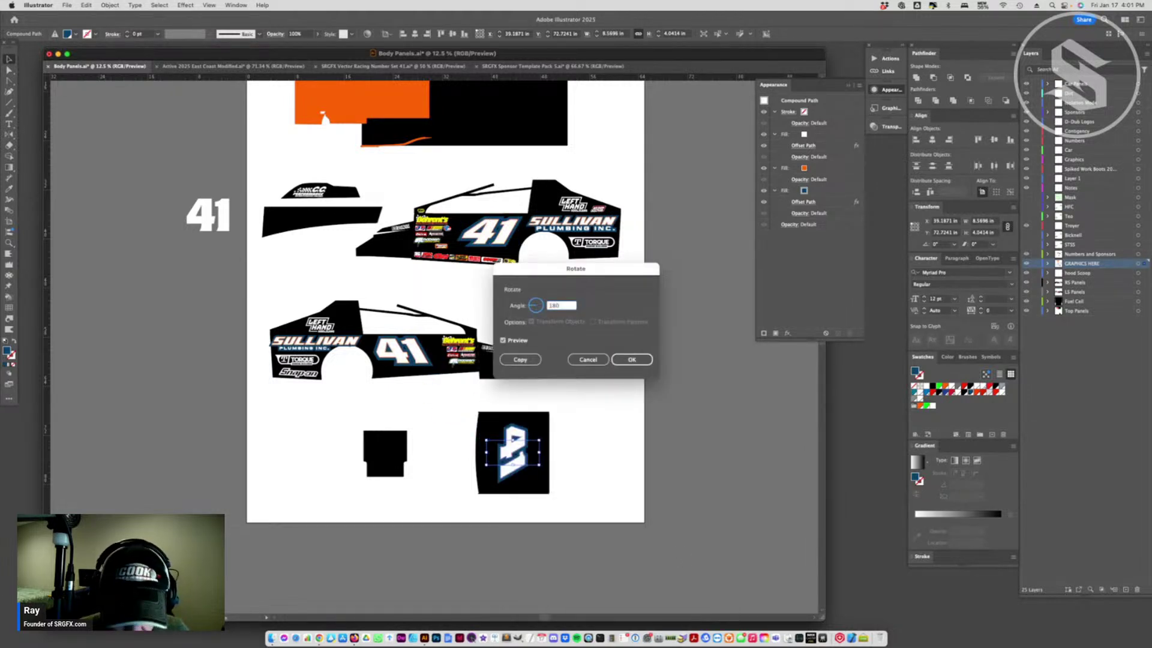
key("Return")
left_click(600, 467)
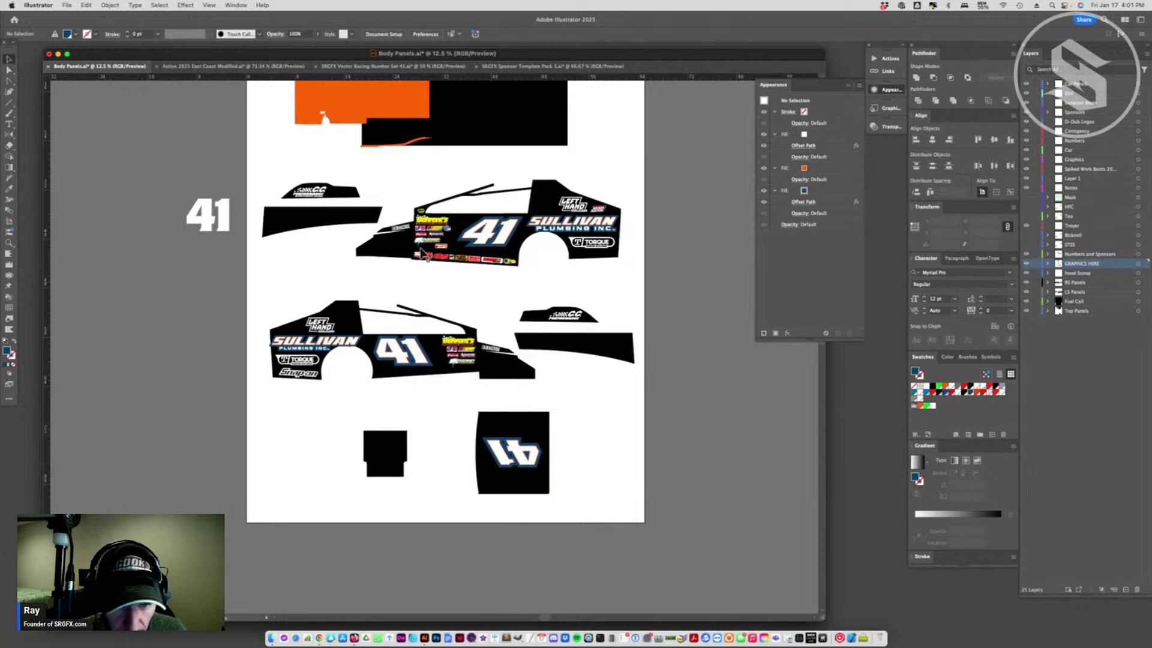
- Fill the triangular shape behind the orange rectangle on the top panel with sampled black
scroll(528, 372, "up", 5)
left_click(354, 225)
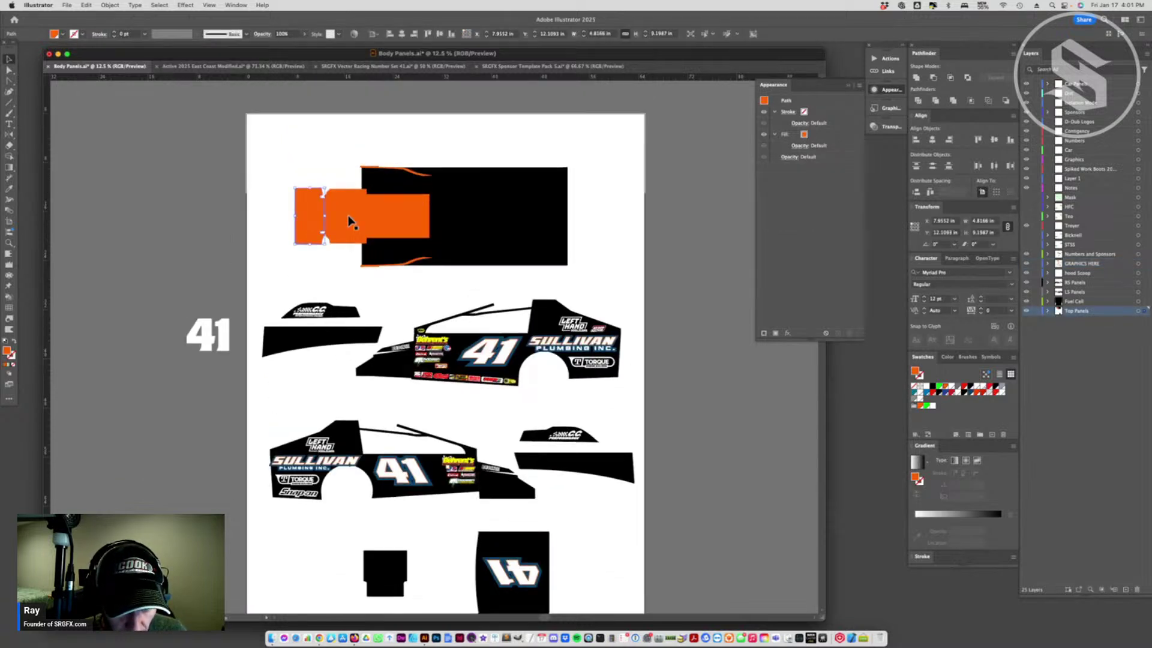
key("i")
left_click(368, 259)
key("a")
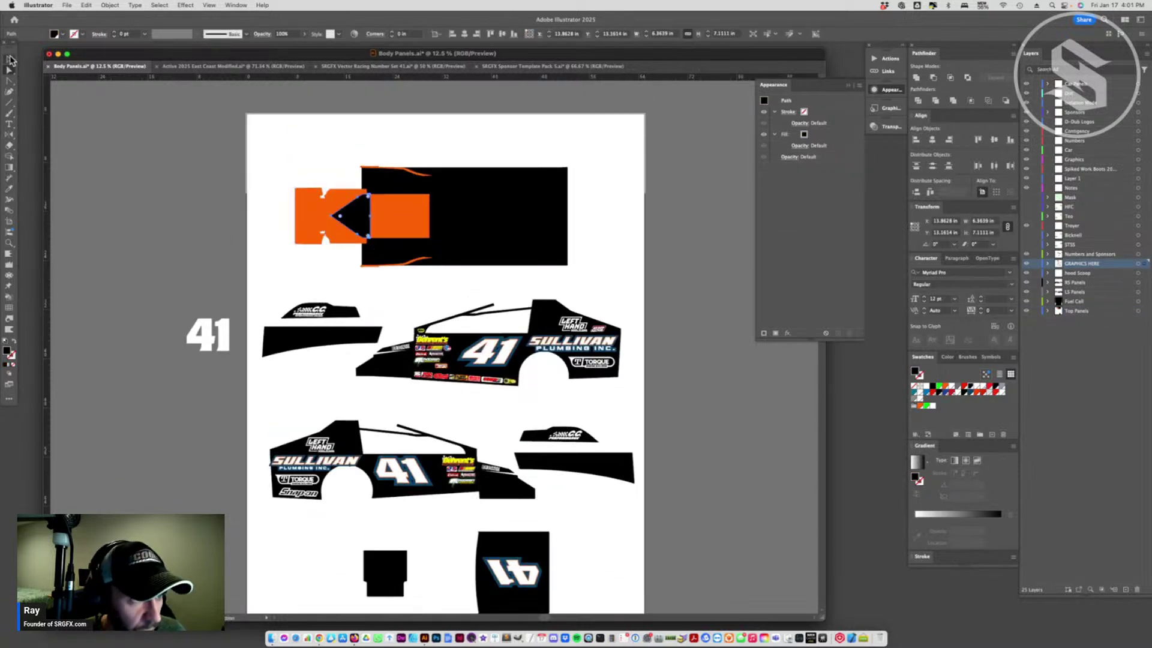
left_click(9, 62)
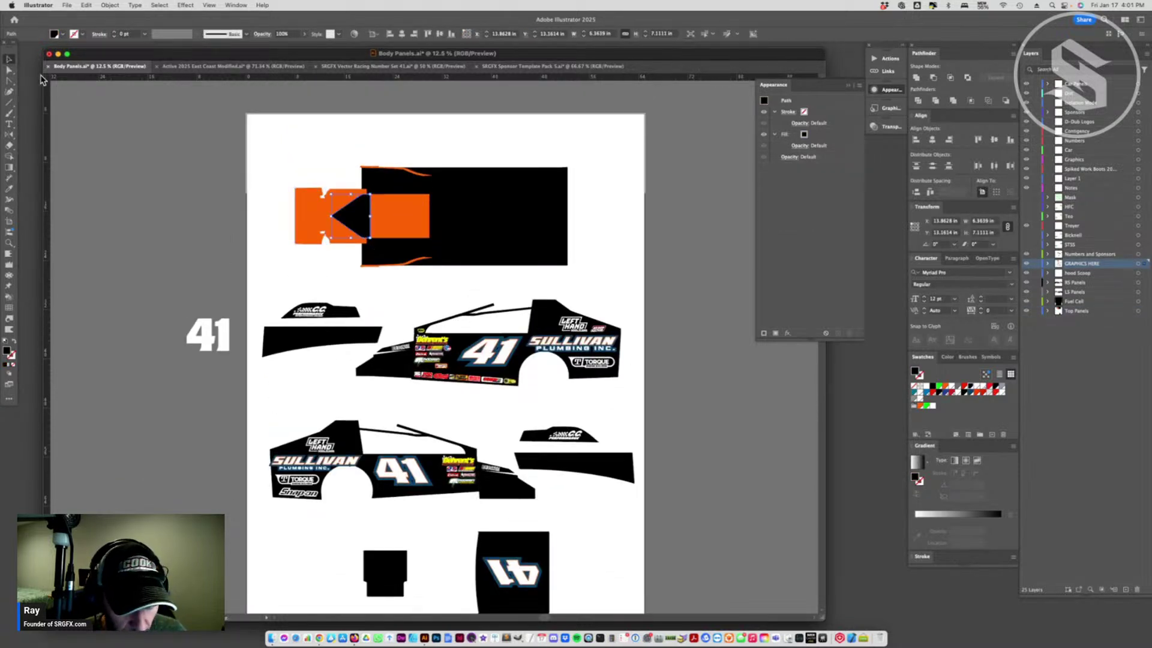
left_click(408, 304)
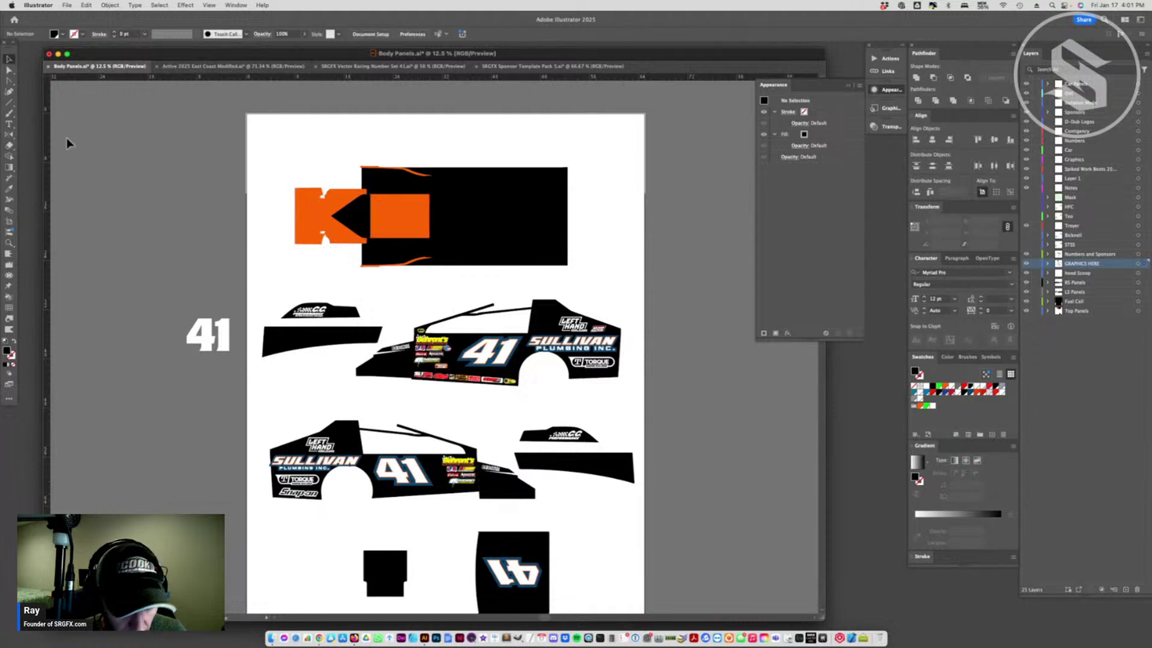
- Duplicate the upper car's number 41 to just below the top panel
left_click(508, 353)
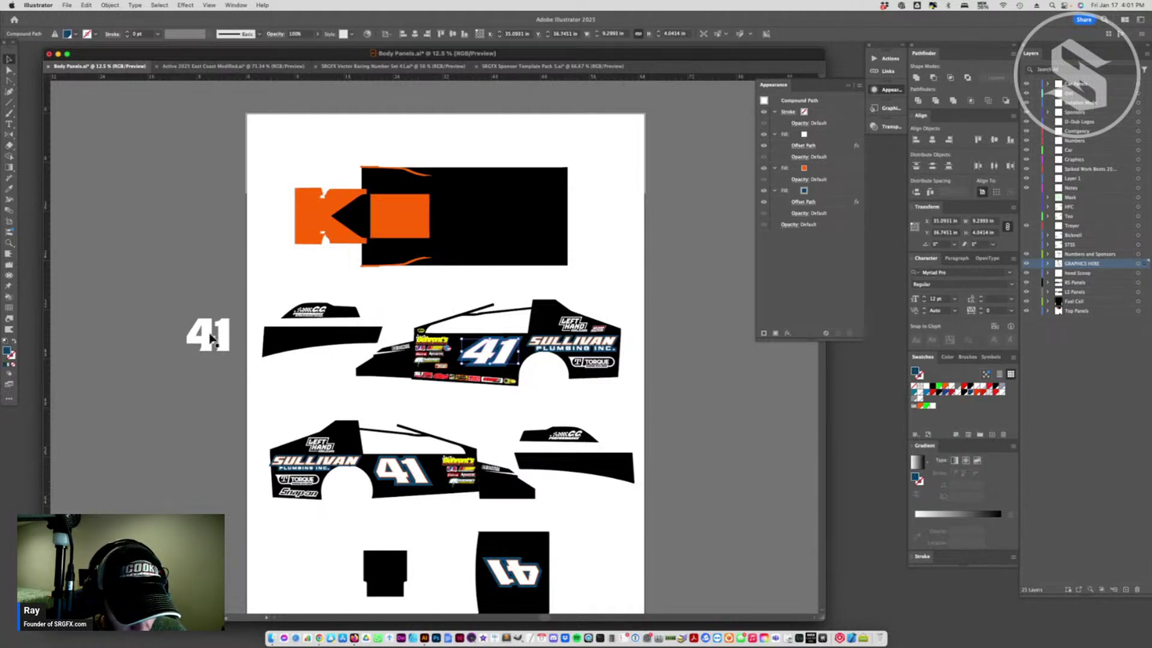
mouse_move(211, 339)
left_mouse_down()
mouse_move(340, 237)
mouse_move(231, 279)
mouse_move(211, 339)
left_mouse_up()
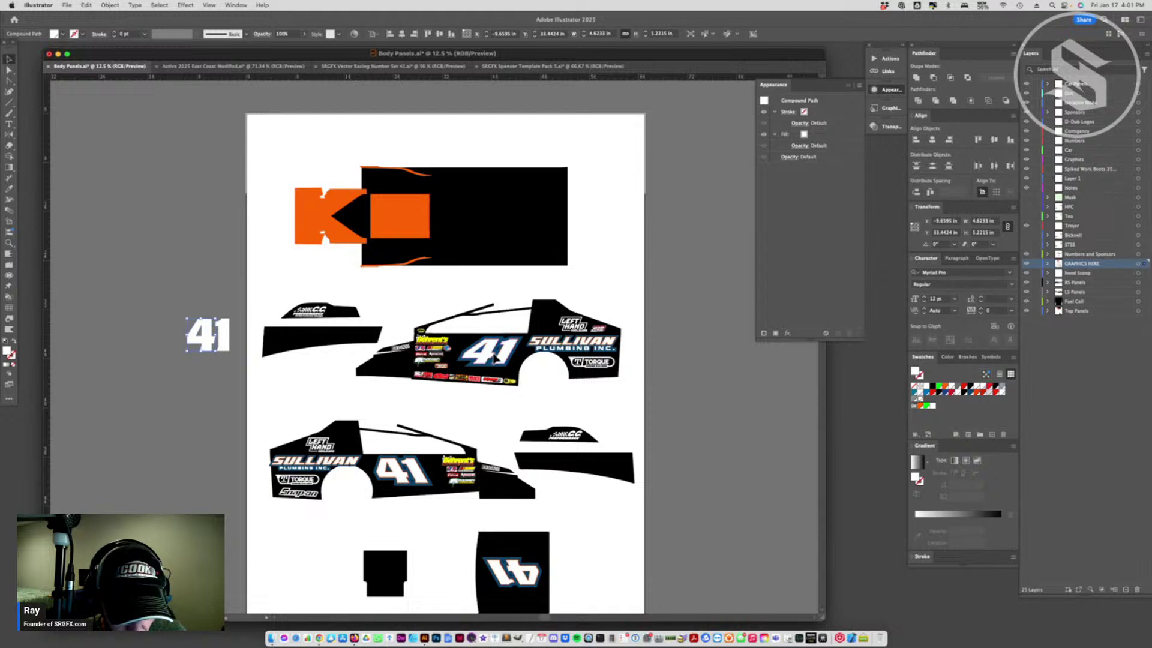
left_click_drag(493, 359, 409, 285)
- Try rotating the copied 41 below the top panel by 90°
right_click(412, 367)
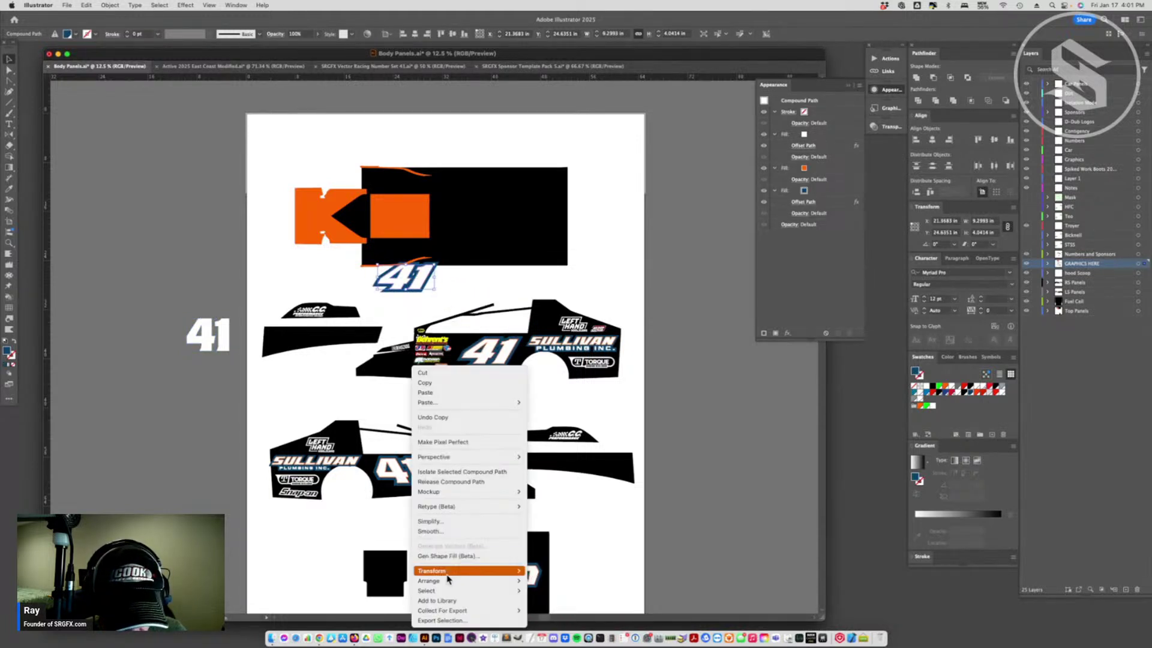
mouse_move(446, 578)
left_click(542, 559)
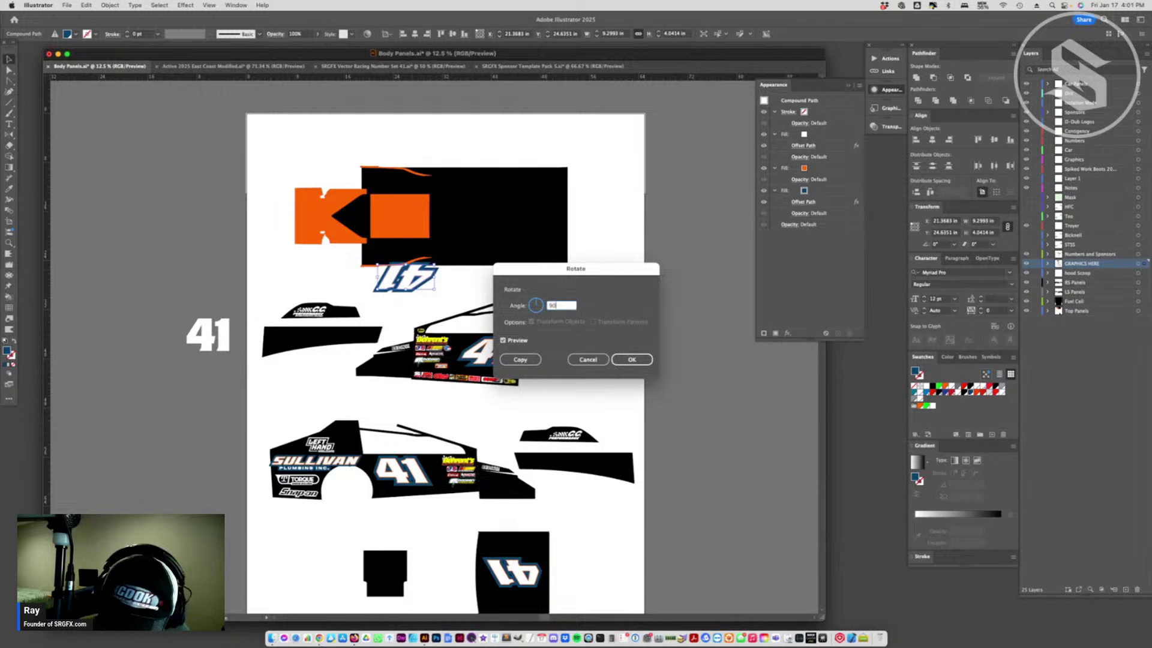
key("Return")
key("super+z")
- Rotate the copied 41 by -90° and scale it to about 2.26 by 5.21 in on the top panel's black triangle
right_click(433, 367)
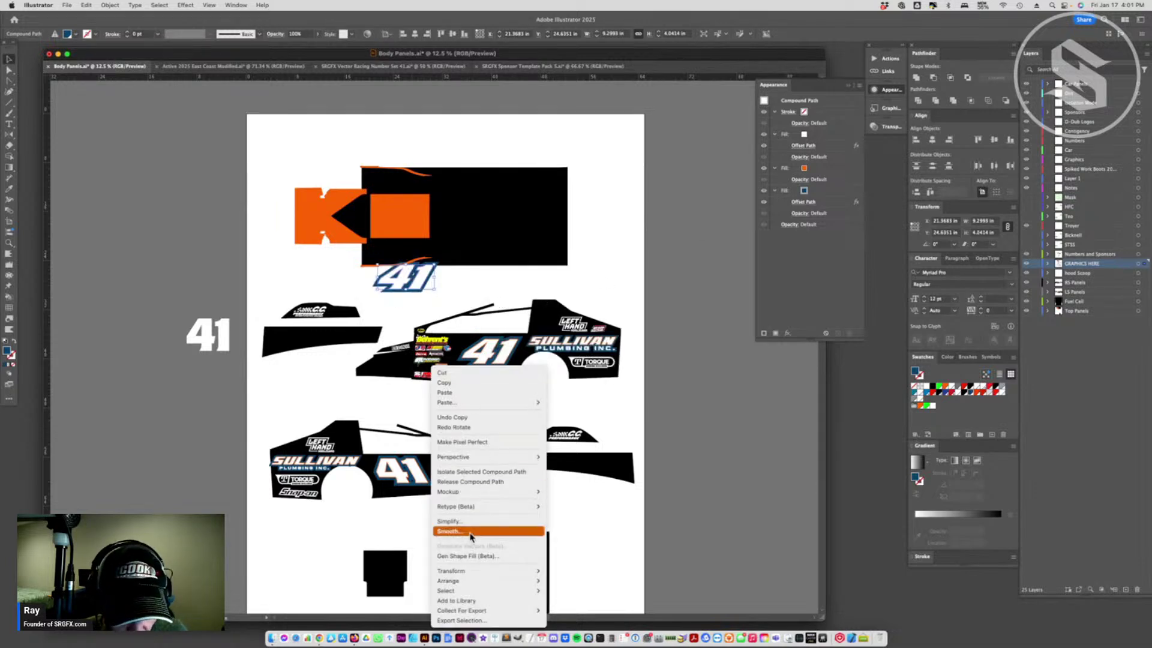
mouse_move(456, 570)
left_click(573, 556)
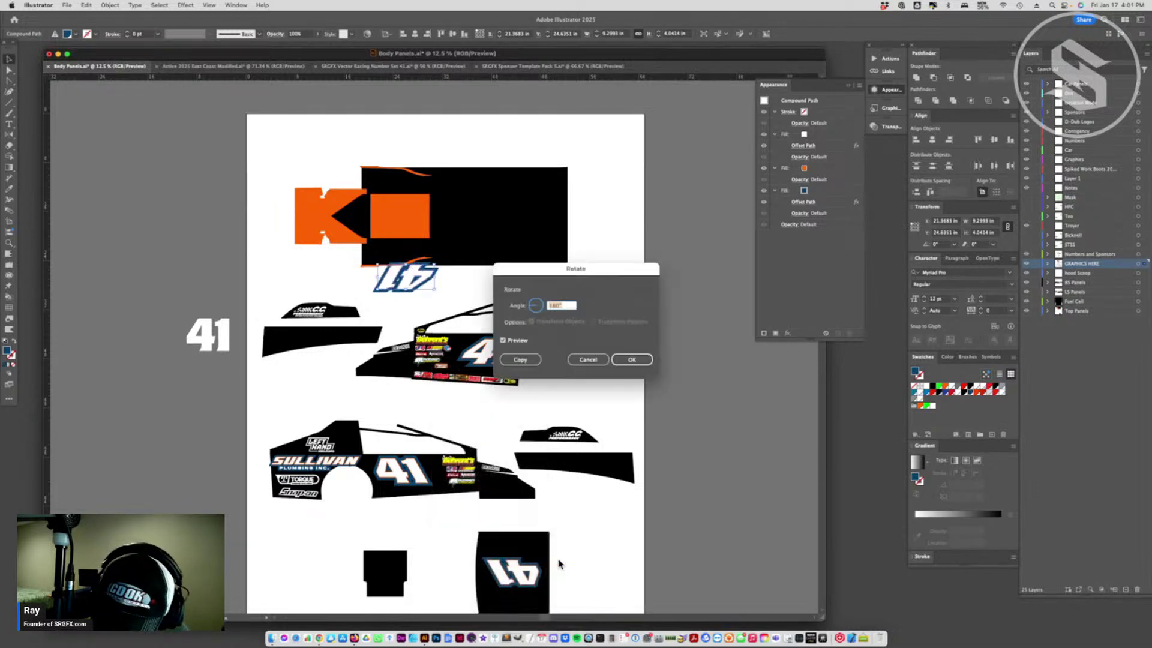
type("-90")
key("Return")
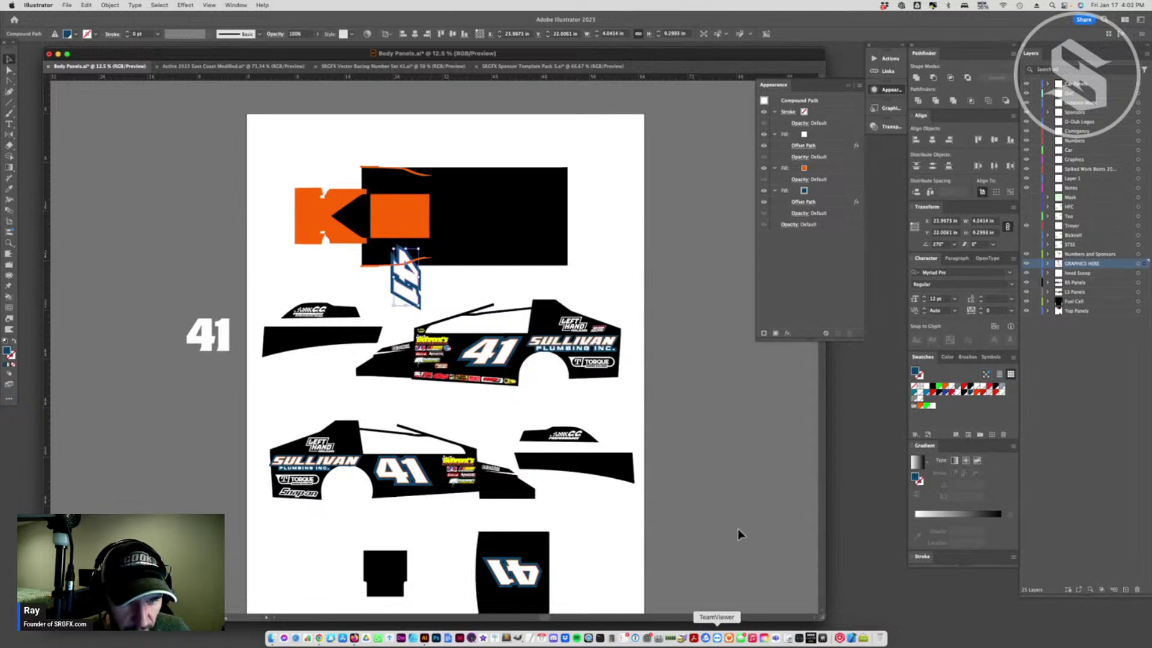
left_click_drag(425, 290, 369, 245)
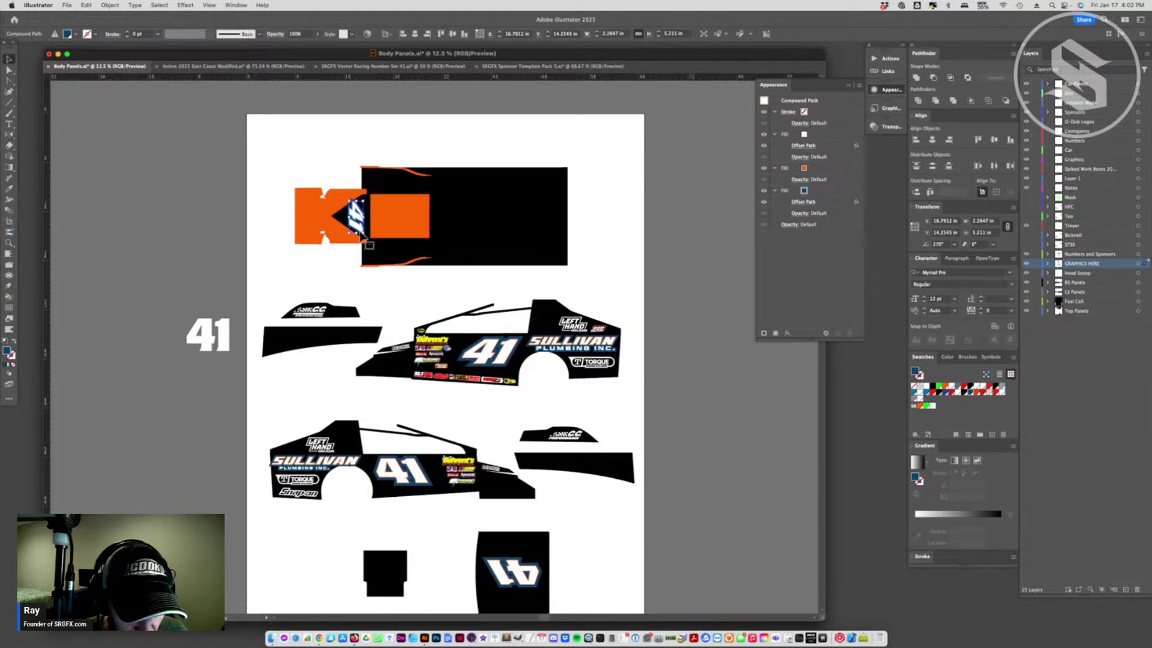
- Try shearing the 41 on the top panel's black triangle by -30° along the vertical axis and reducing its height
left_click(360, 279)
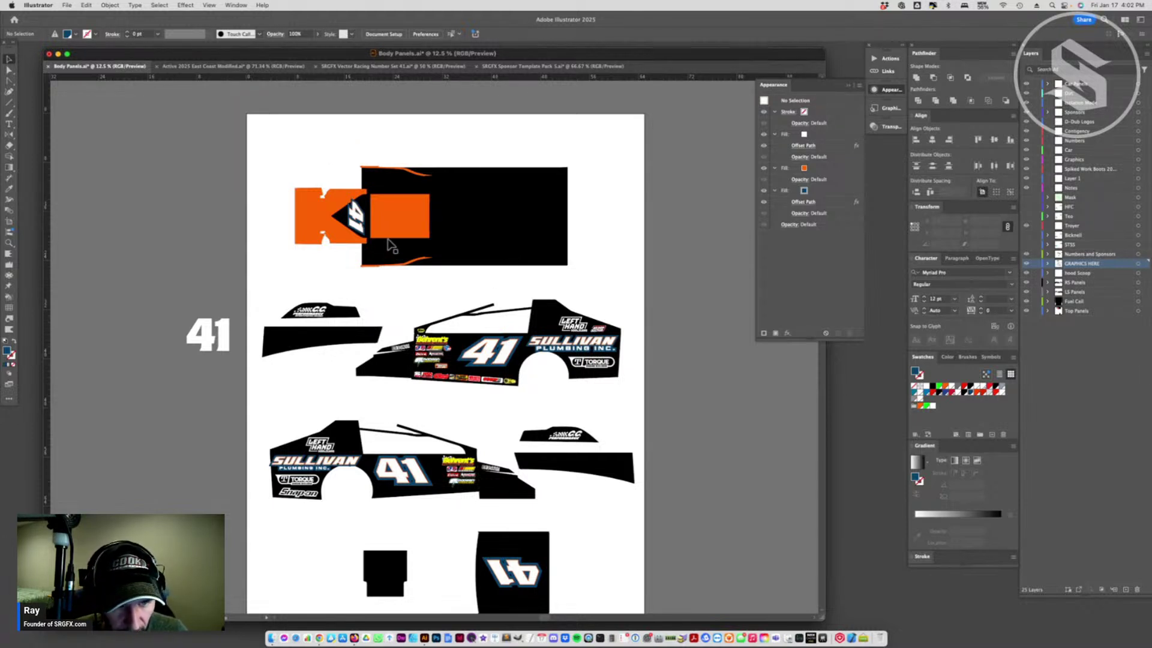
left_click(356, 217)
right_click(353, 351)
mouse_move(454, 560)
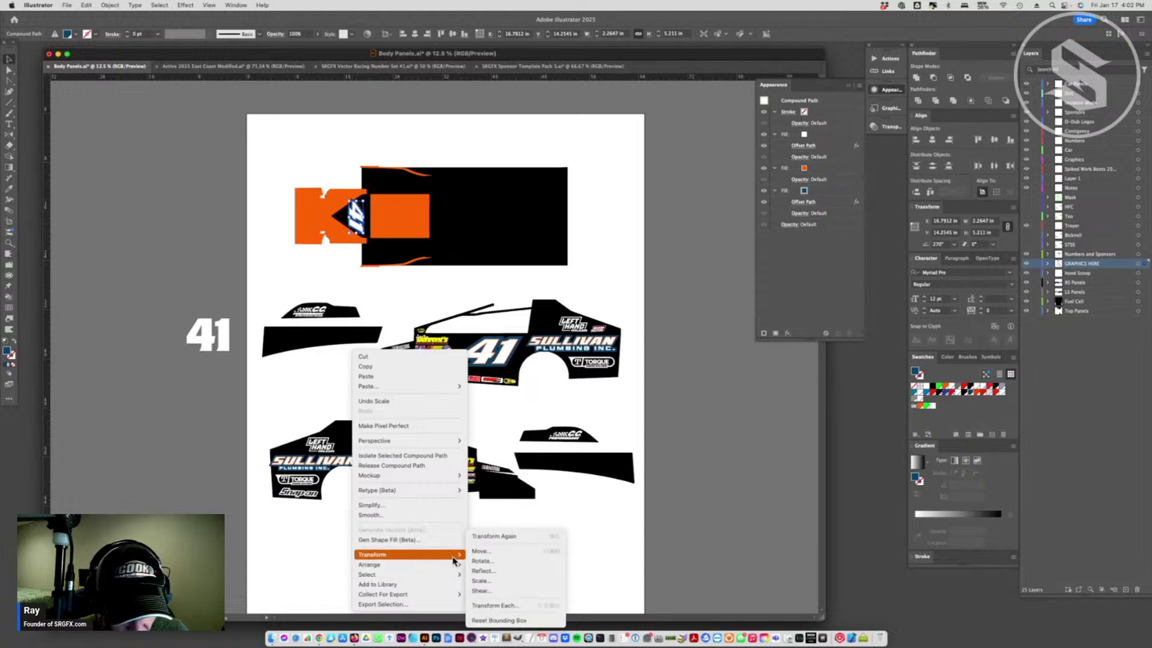
left_click(513, 590)
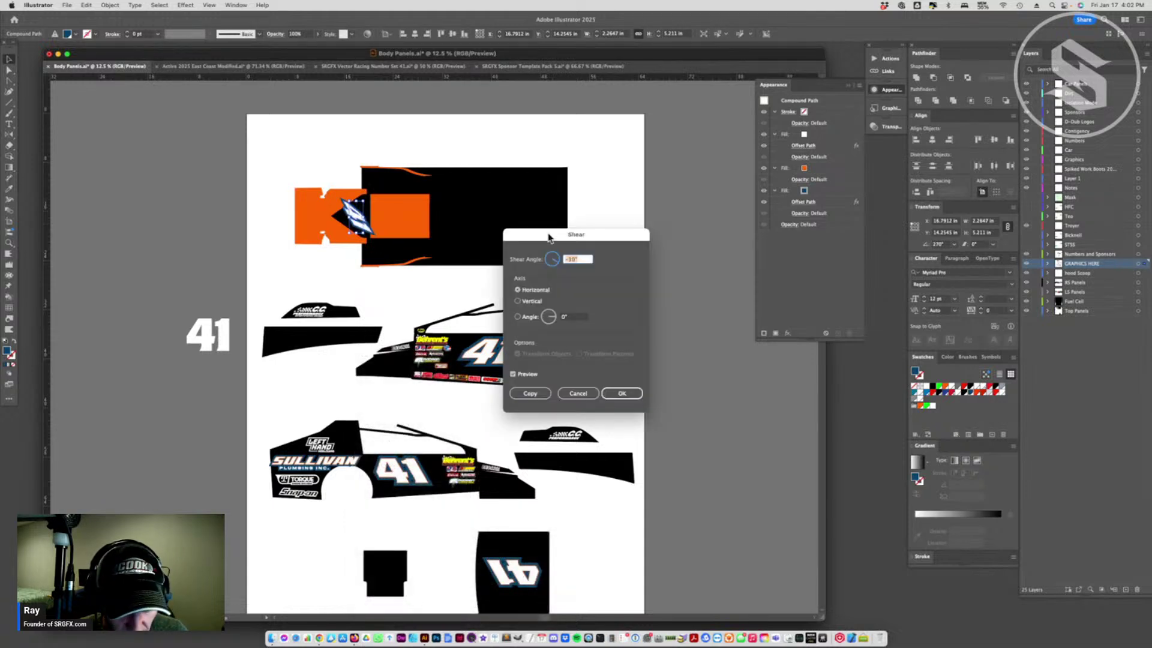
left_click(518, 301)
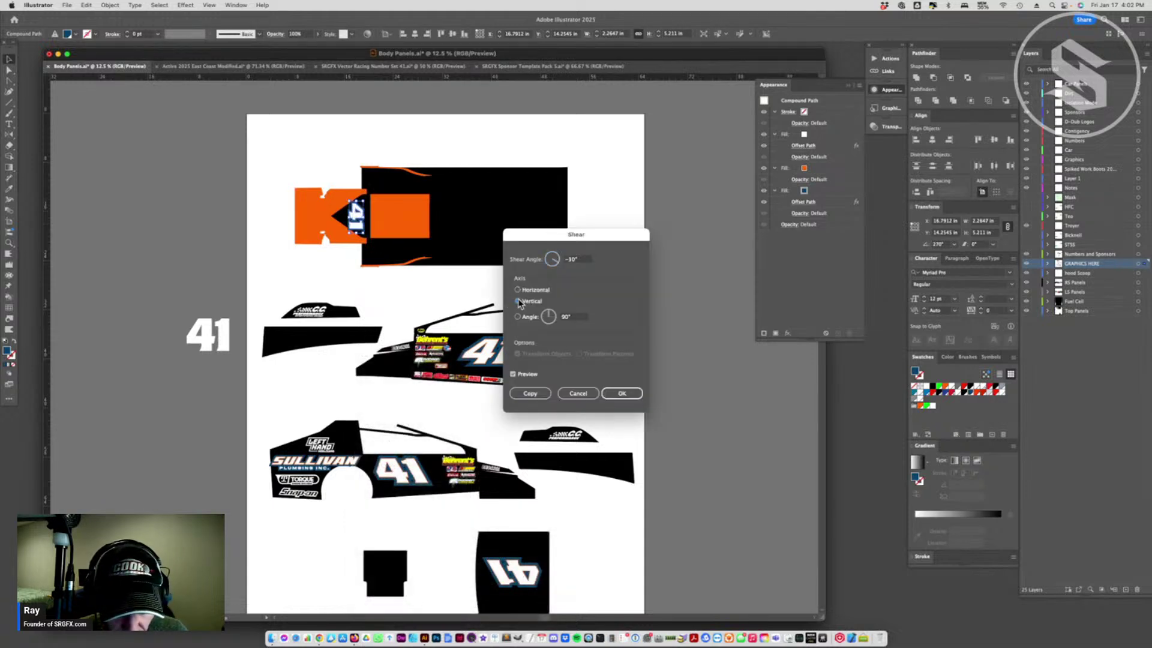
left_click(623, 394)
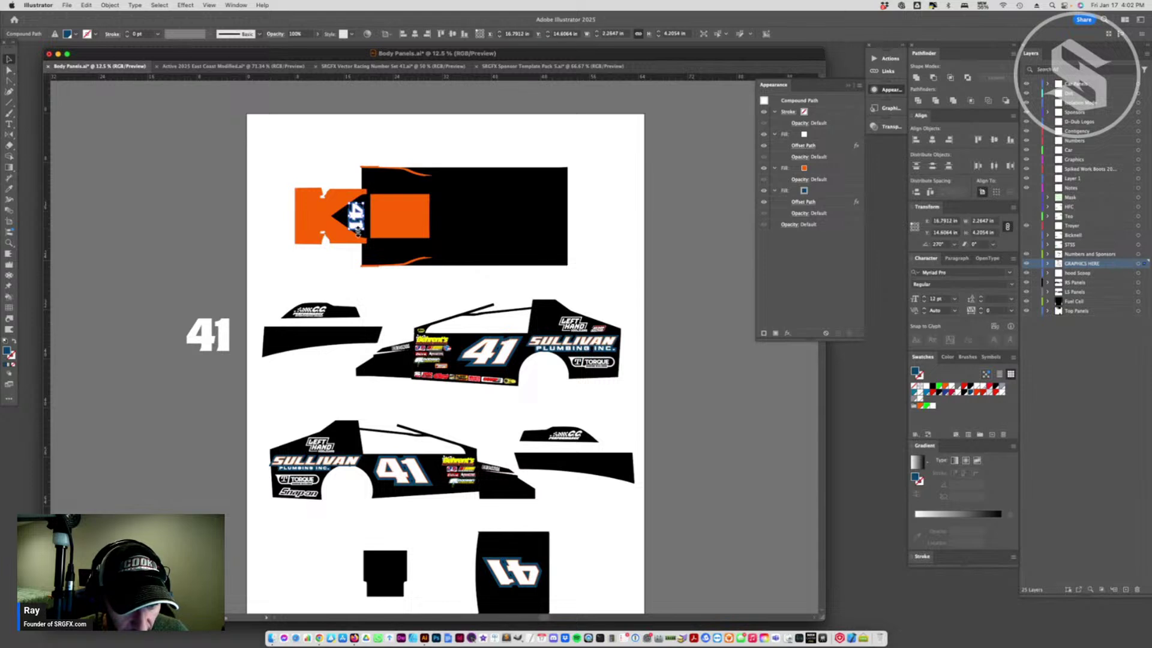
left_click(350, 254)
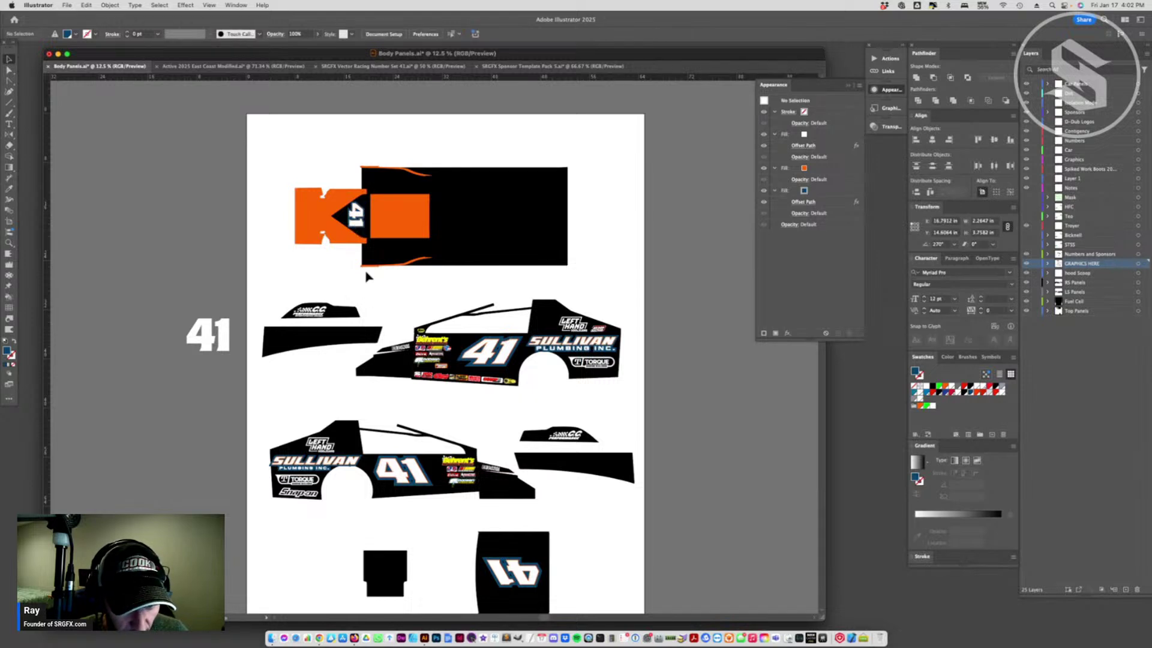
left_click(359, 222)
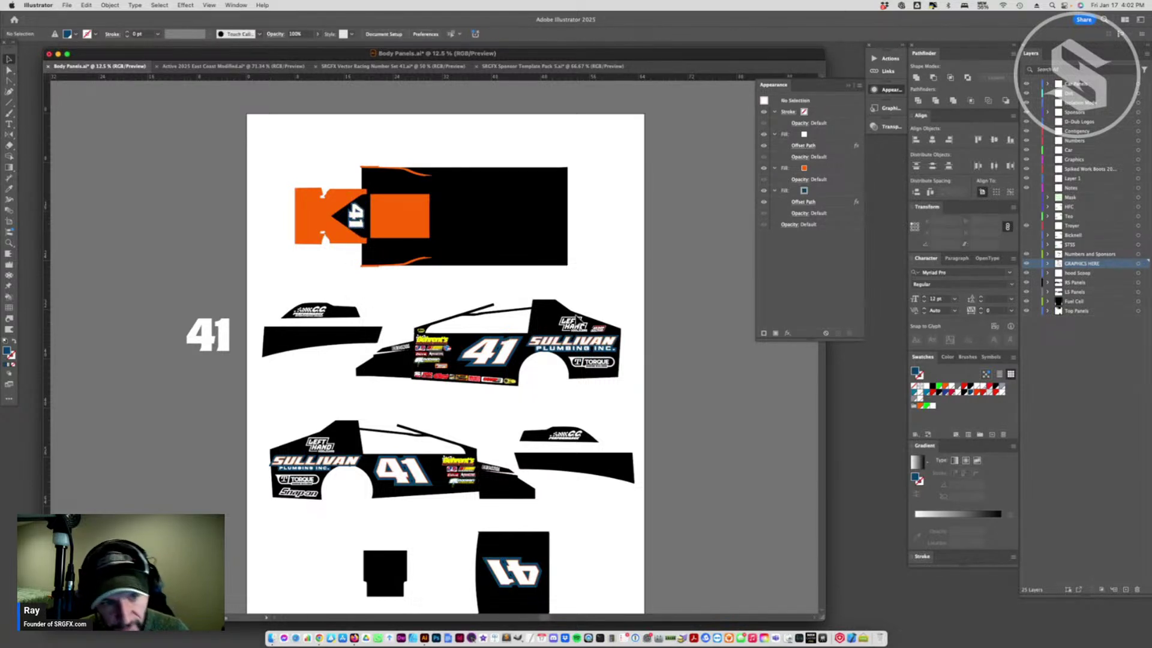
mouse_move(365, 217)
left_mouse_down()
mouse_move(382, 209)
mouse_move(356, 186)
mouse_move(375, 231)
left_mouse_up()
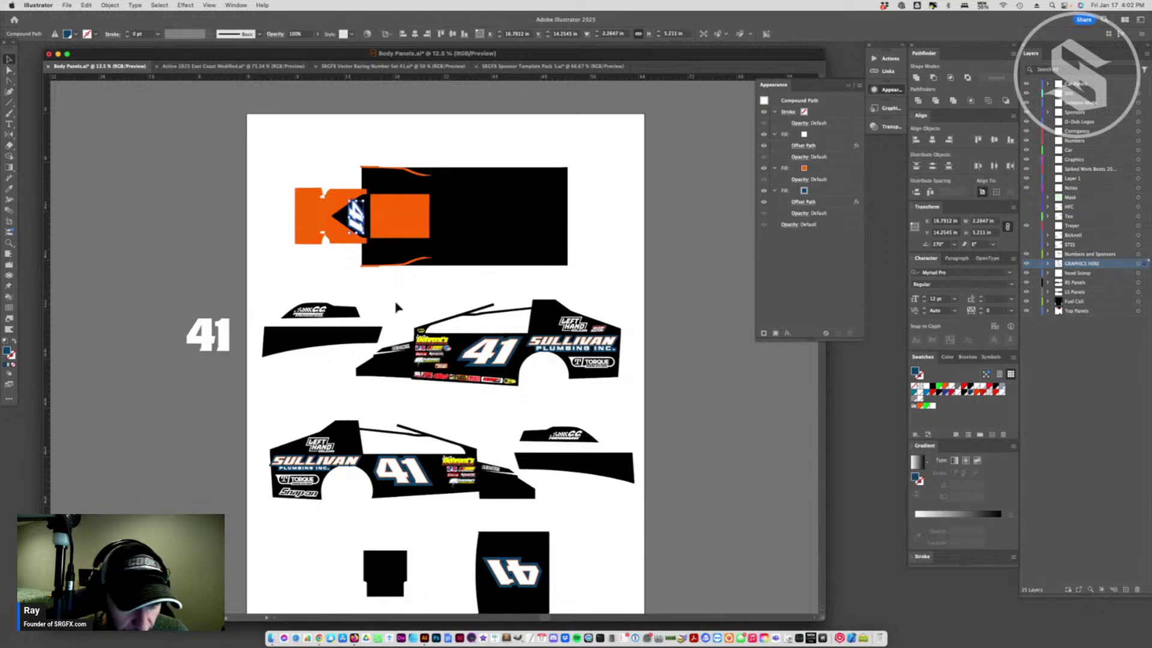
left_click(424, 393)
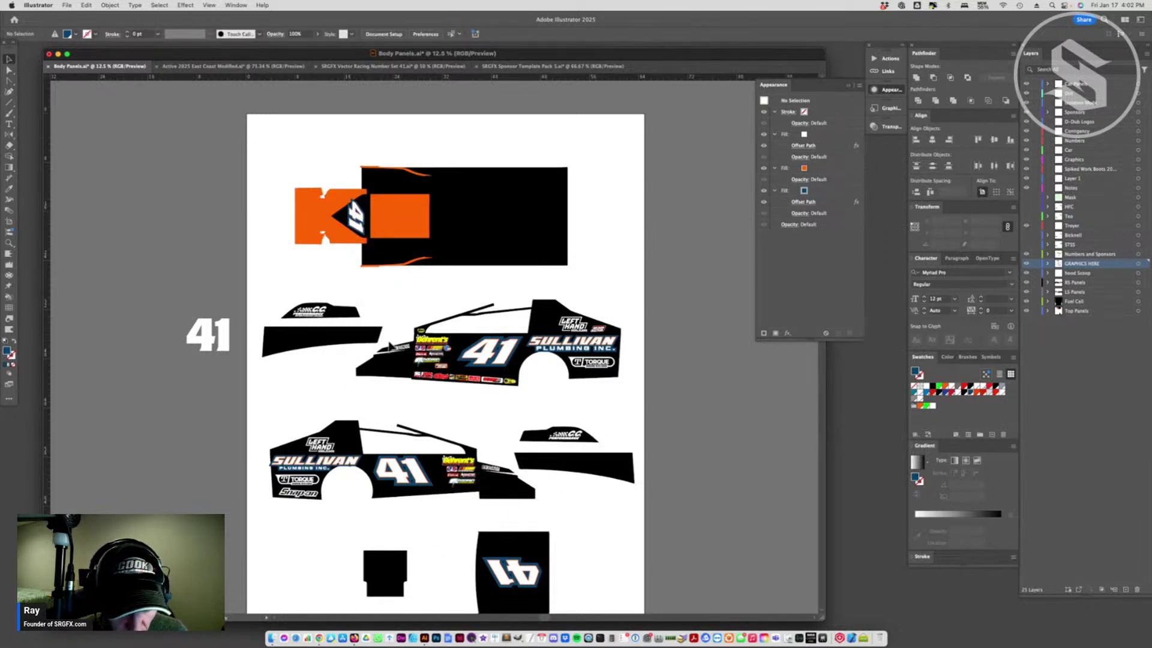
- Place a copy of the upper car's Torque logo, rotated -90°, on the orange nose section of the top panel
left_click(212, 344)
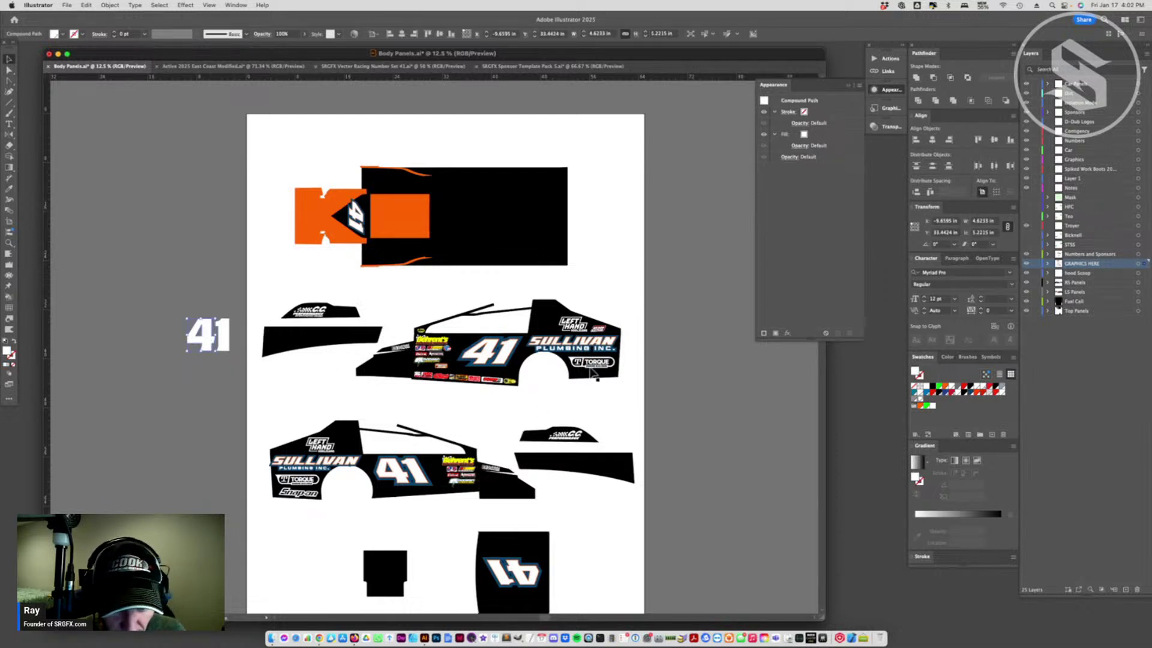
left_click_drag(594, 367, 318, 221)
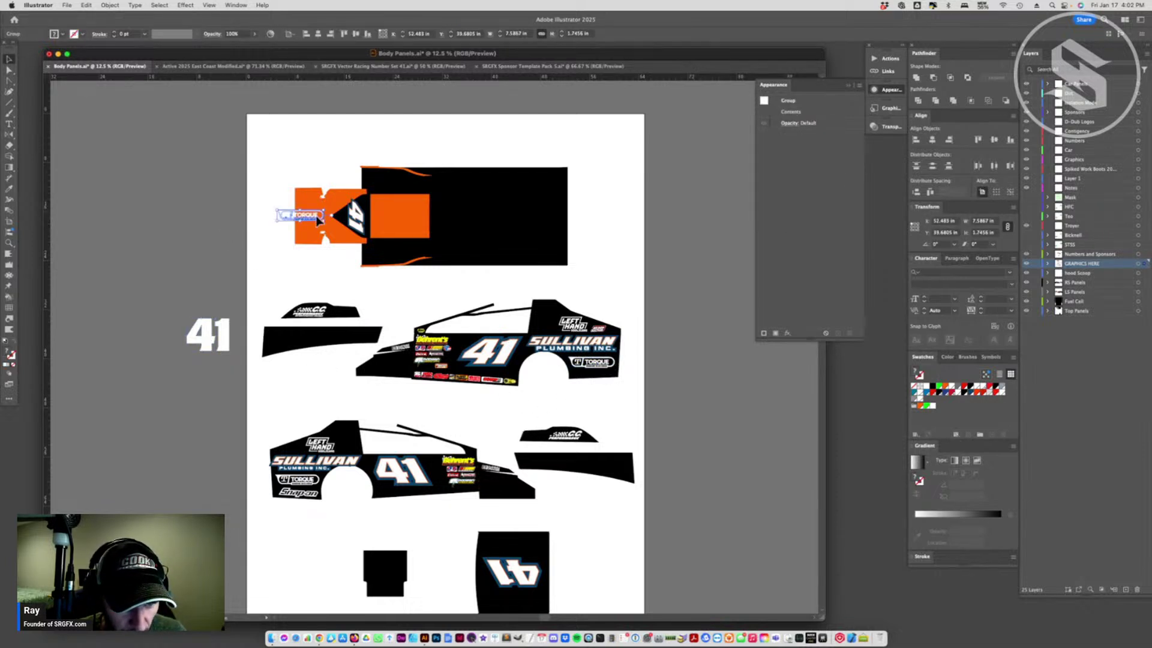
right_click(317, 341)
mouse_move(334, 560)
left_click(459, 571)
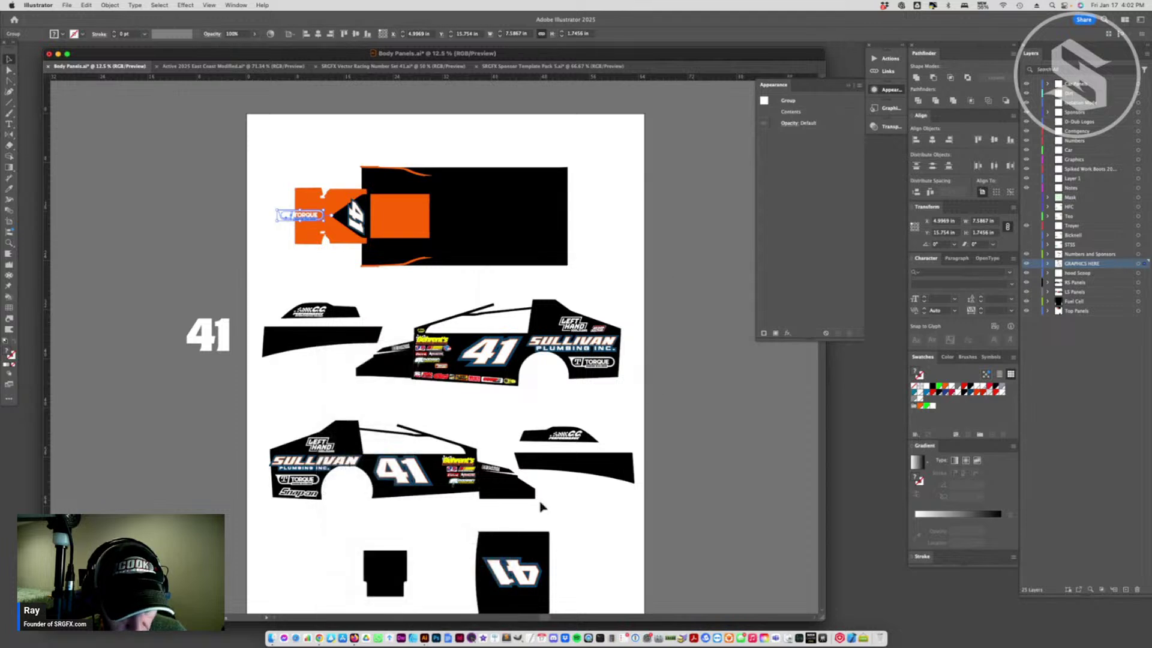
key("Return")
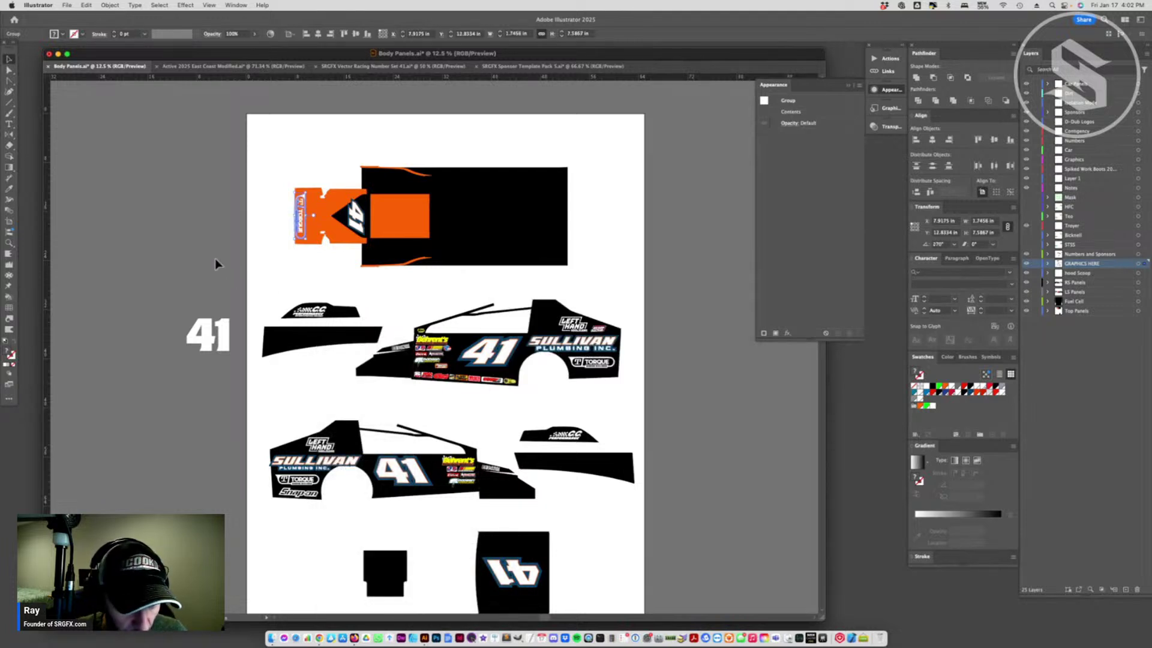
left_click(286, 215)
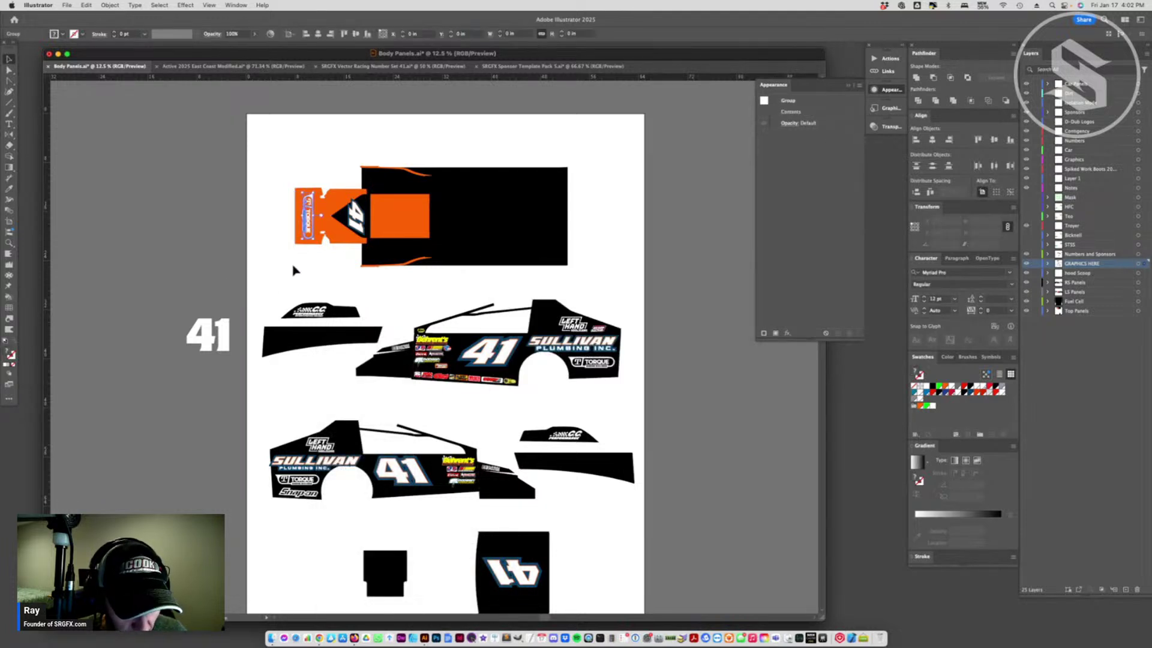
left_click(313, 226)
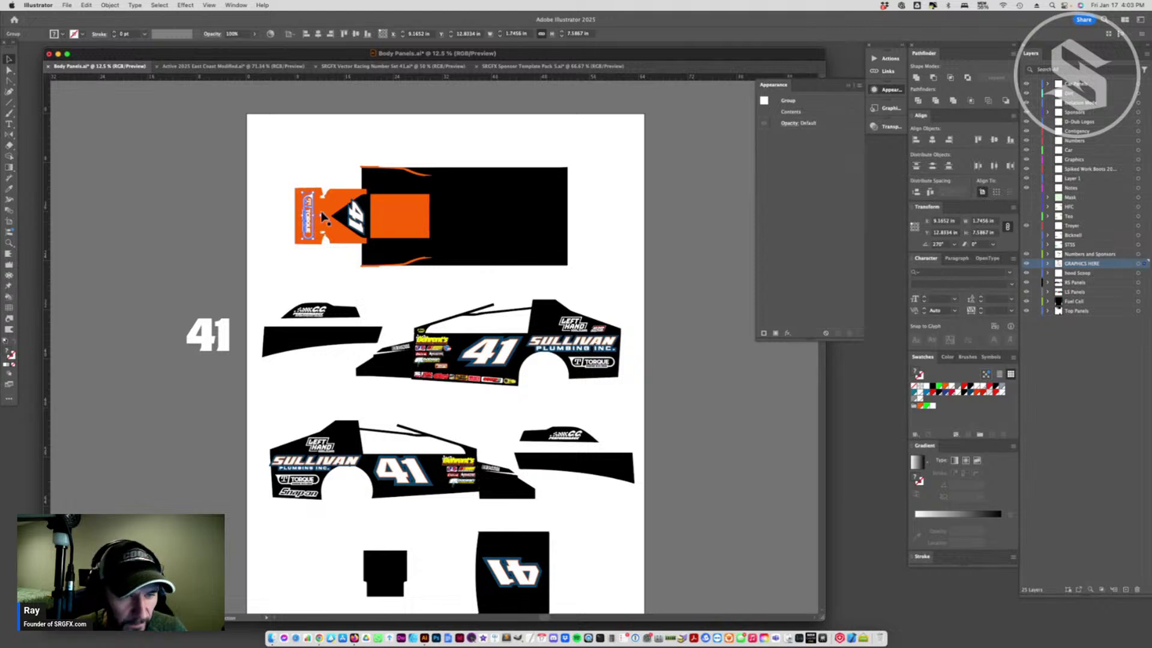
- Try reflecting the Torque logo together with the orange nose shape across the vertical axis
left_click(318, 206, "shift")
right_click(318, 338)
mouse_move(356, 502)
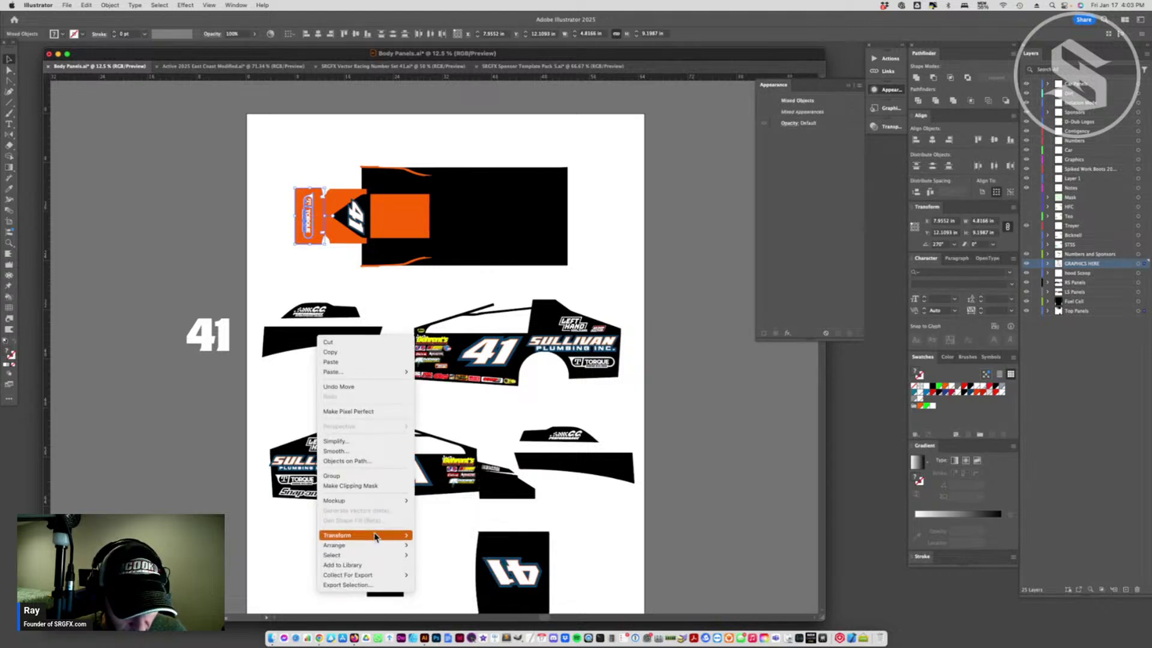
mouse_move(347, 535)
left_click(441, 565)
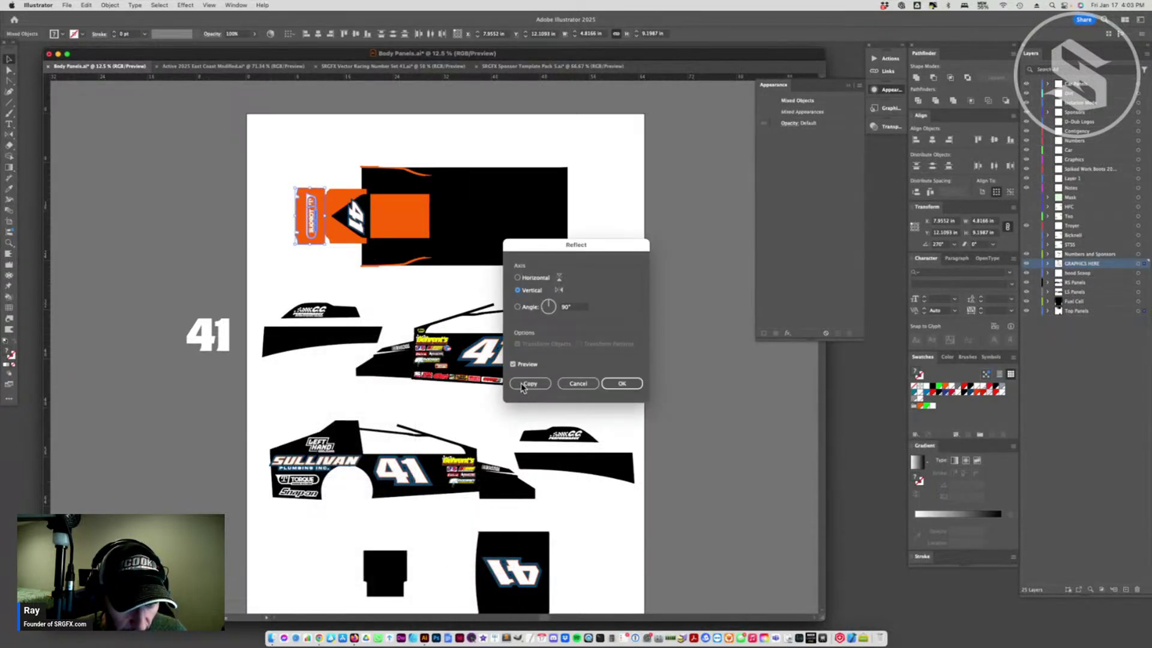
left_click(578, 383)
left_click(386, 283)
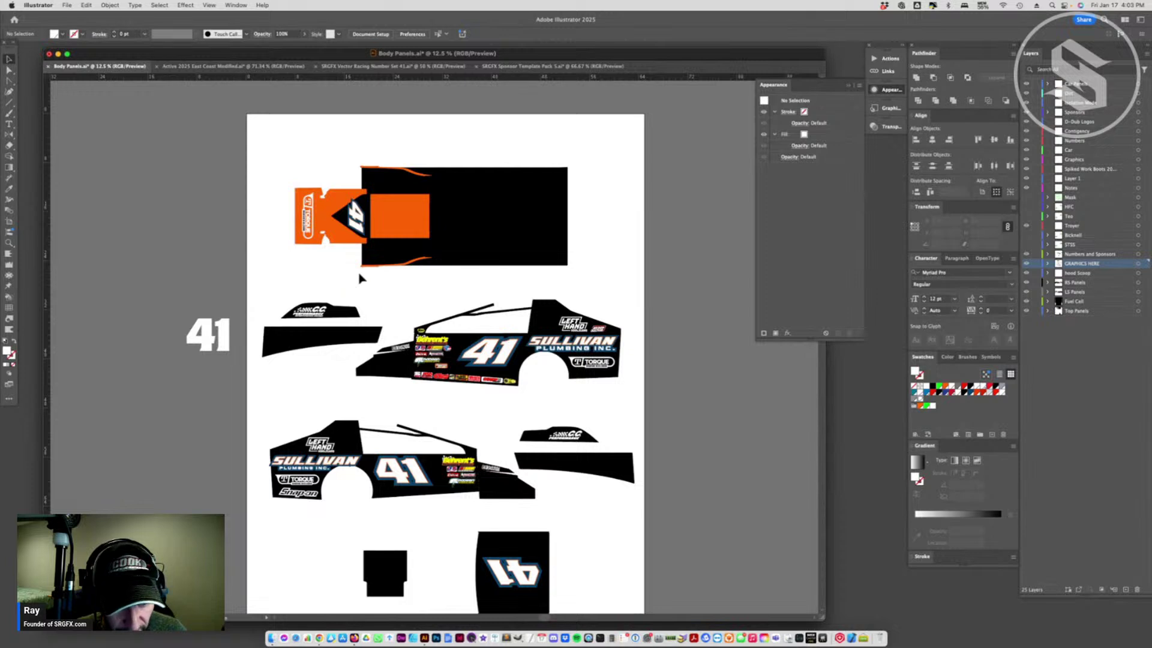
- Duplicate the orange shape to just below the nose section and repeat the copies leftward in an overlapping row
left_click(413, 210)
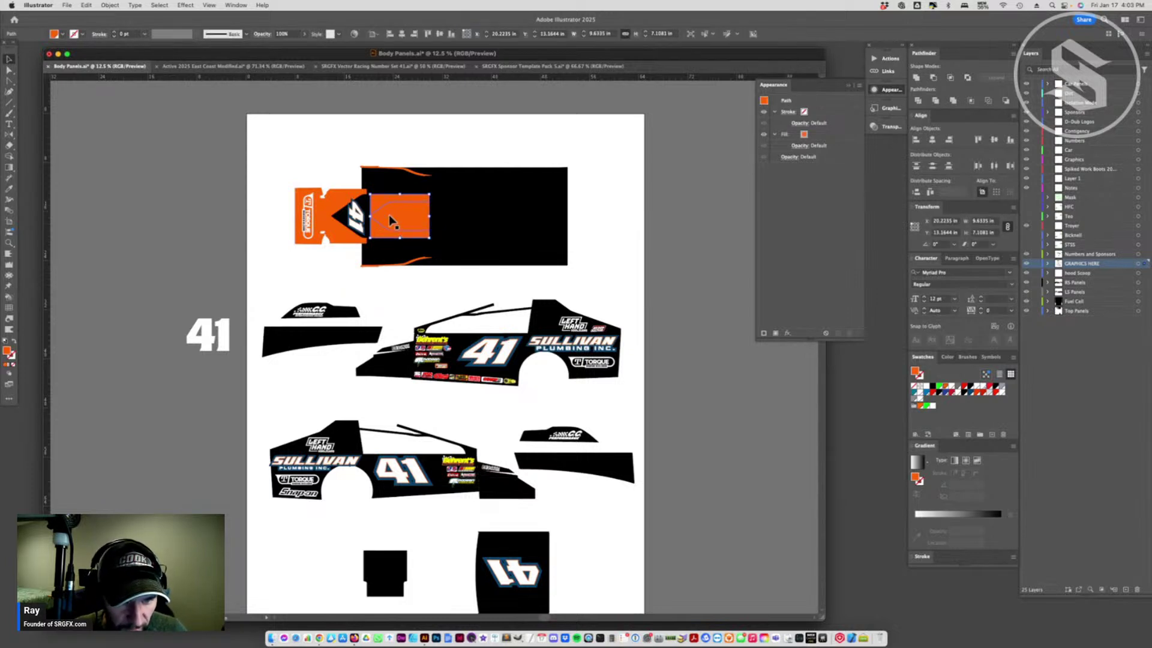
left_click_drag(408, 221, 266, 252)
key("super+shift+a")
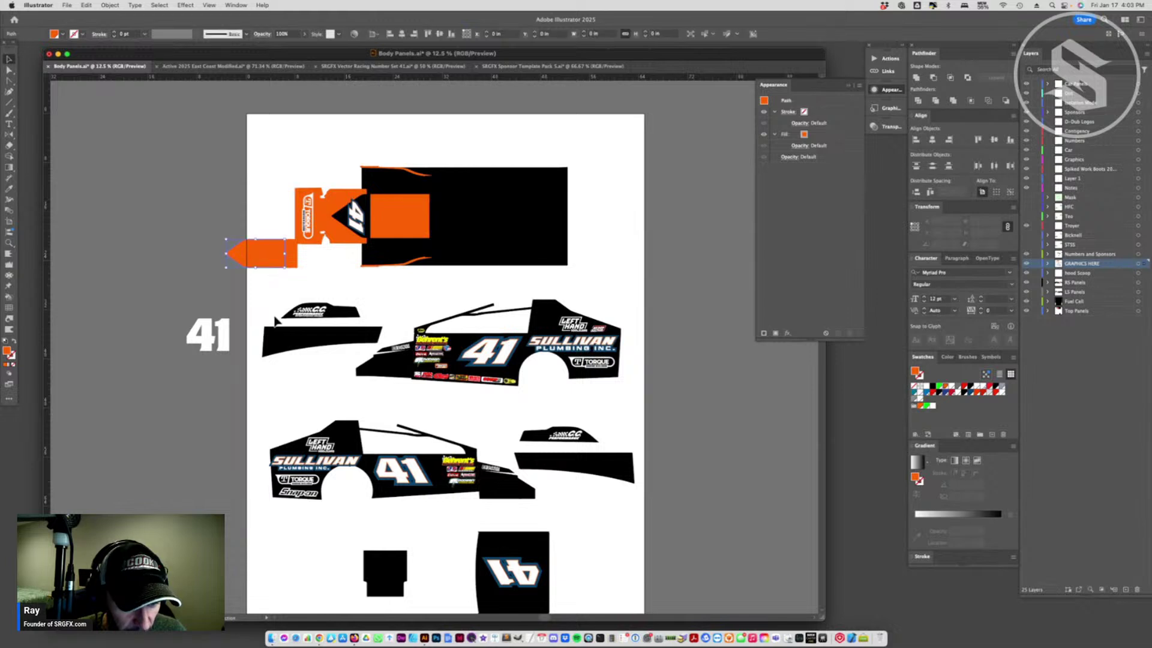
key("alt+shift+Left")
key("alt+shift+Left")
key("alt+shift+Left")
key("alt+shift+Left")
key("alt+shift+Left")
key("alt+shift+Left")
key("alt+shift+Left")
key("alt+shift+Left")
key("alt+shift+Left")
key("alt+shift+Left")
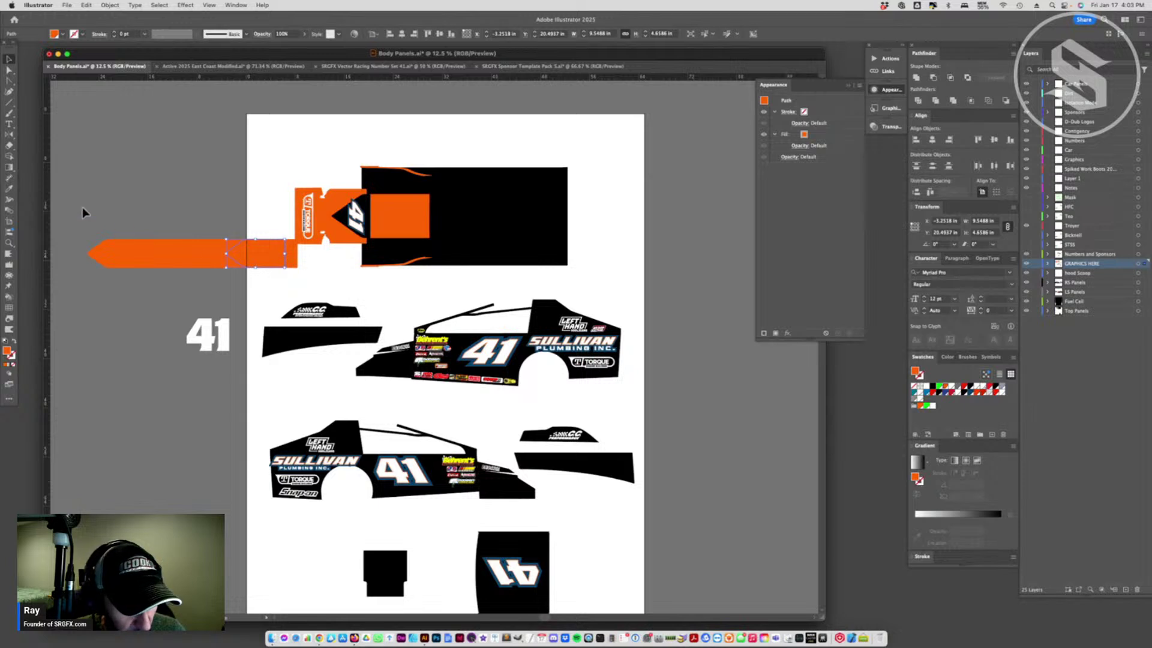
key("super+shift+a")
left_click_drag(257, 283, 282, 257)
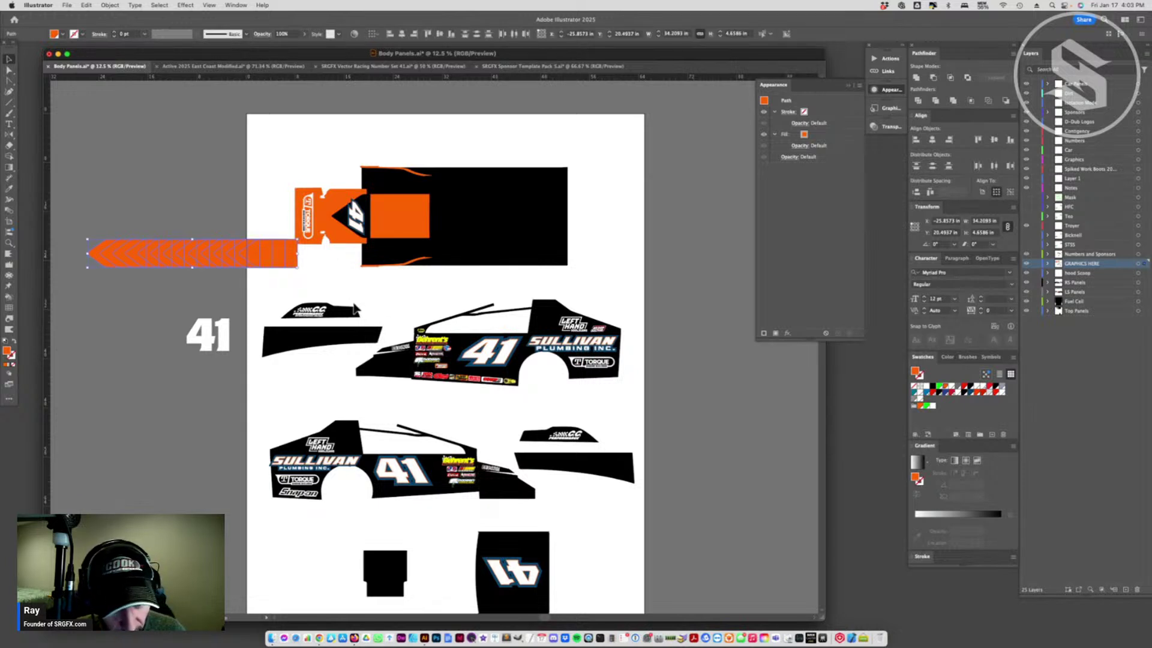
- Try rotating the 41s on the upper and lower cars by 90° clockwise, and undo the changes
left_click(483, 357)
right_click(479, 353)
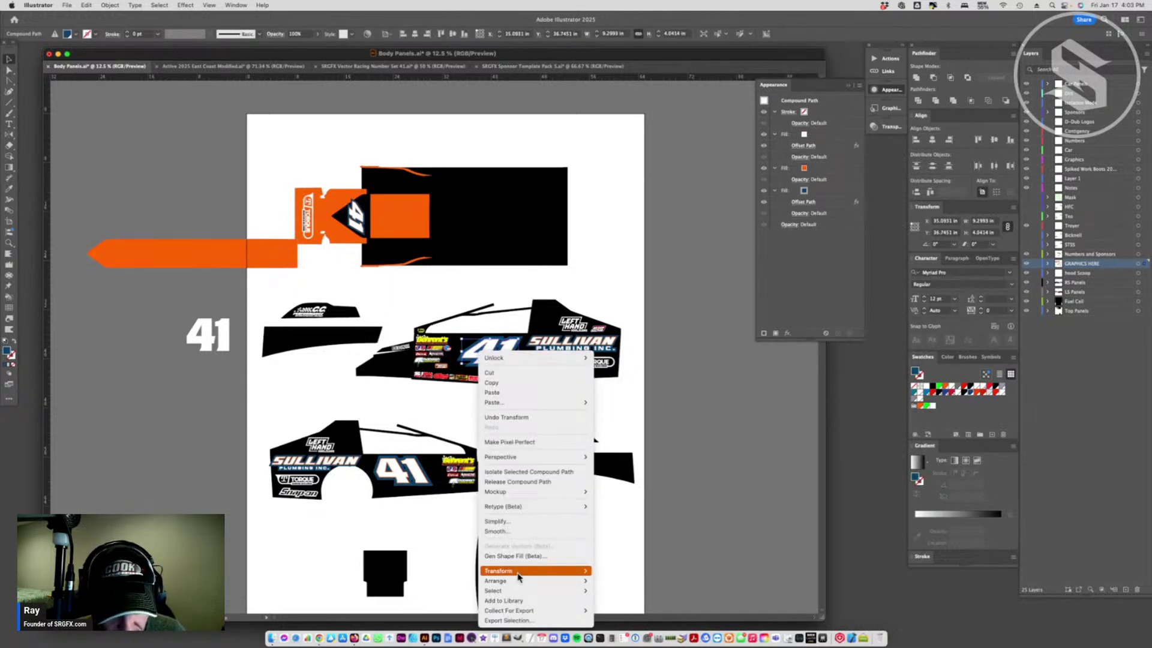
mouse_move(557, 571)
left_click(607, 561)
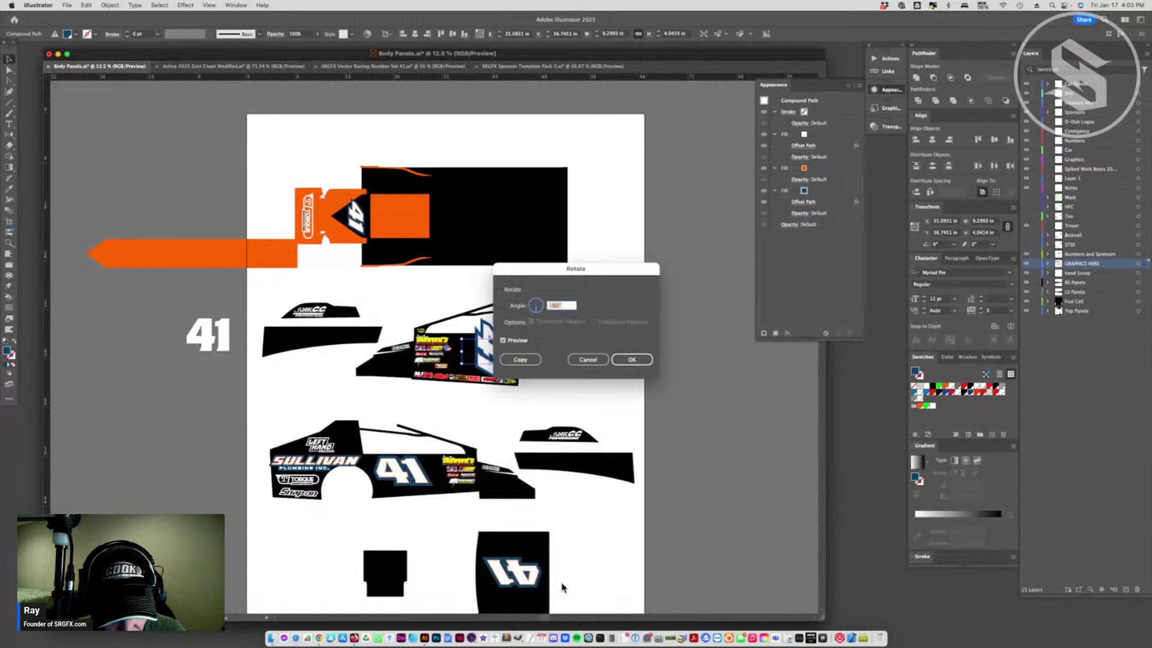
left_click(630, 358)
left_click(420, 468)
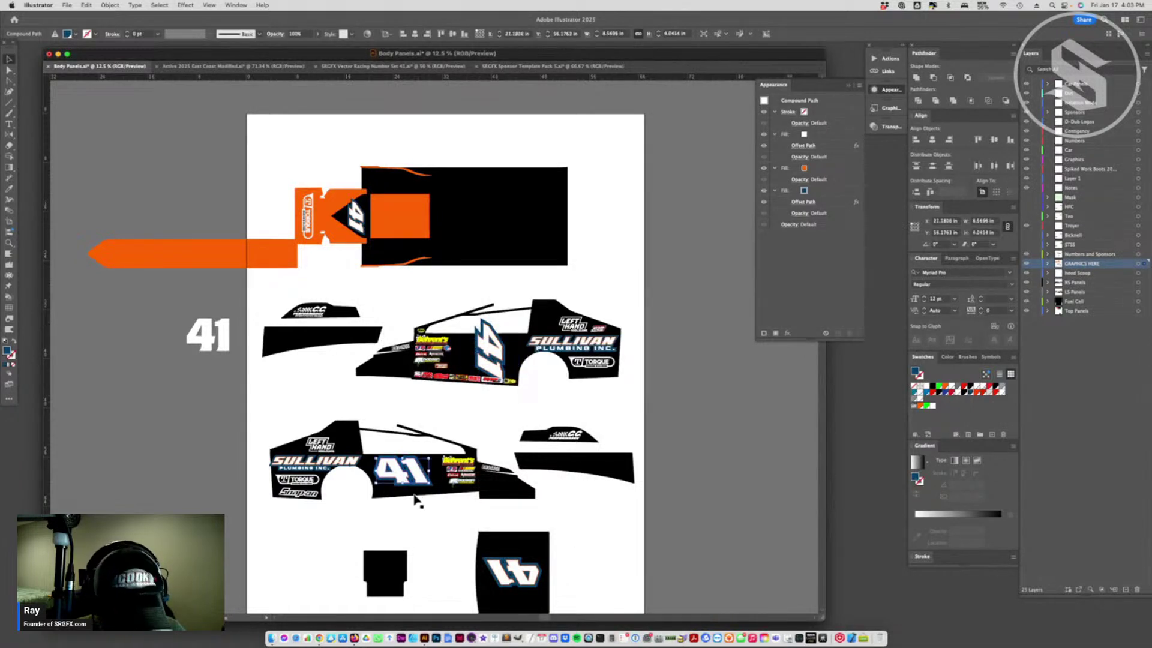
key("super+d")
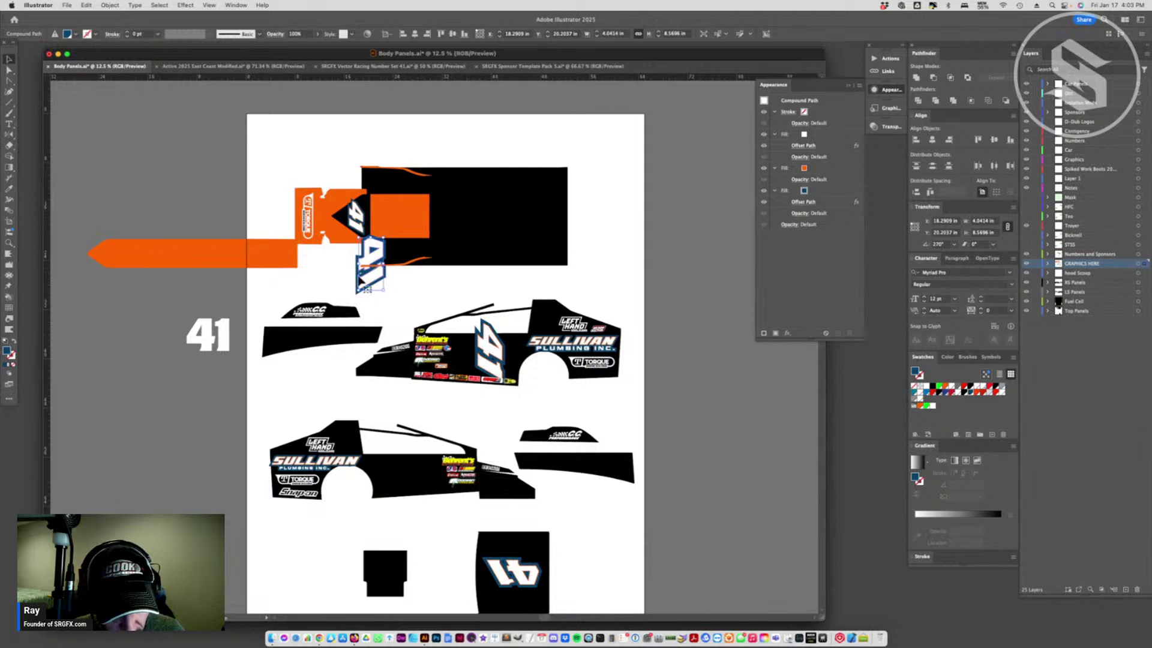
key("super+z")
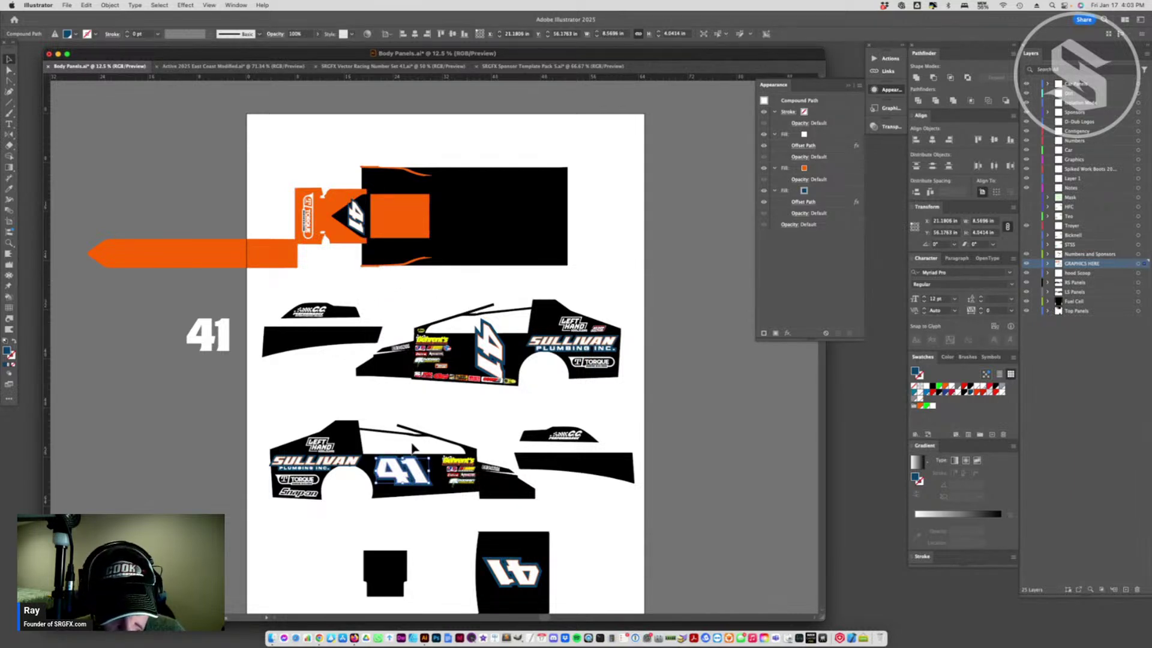
key("super+z")
key("super+shift+a")
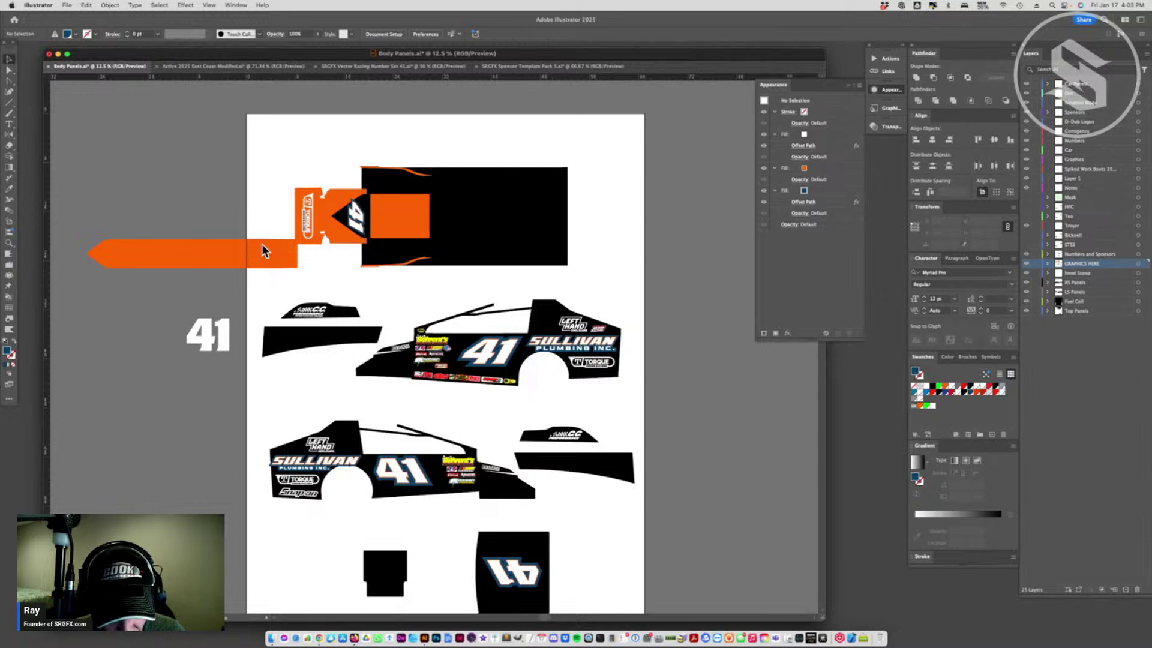
- Delete the row of orange copies beside the top panel
left_click(226, 251)
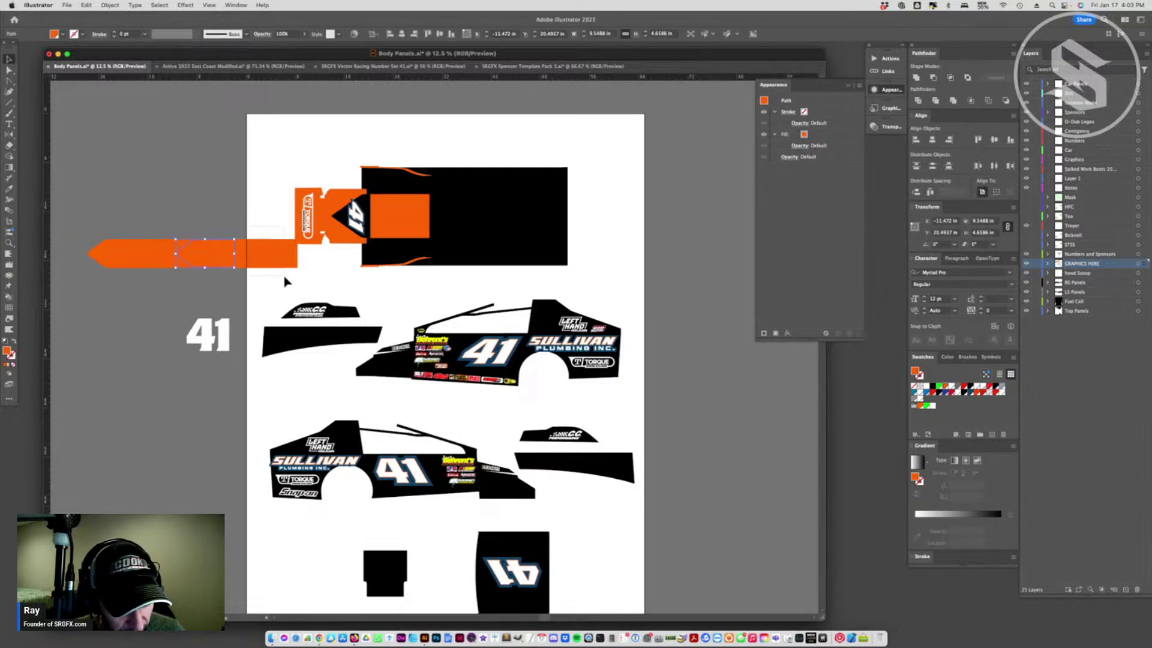
key("Delete")
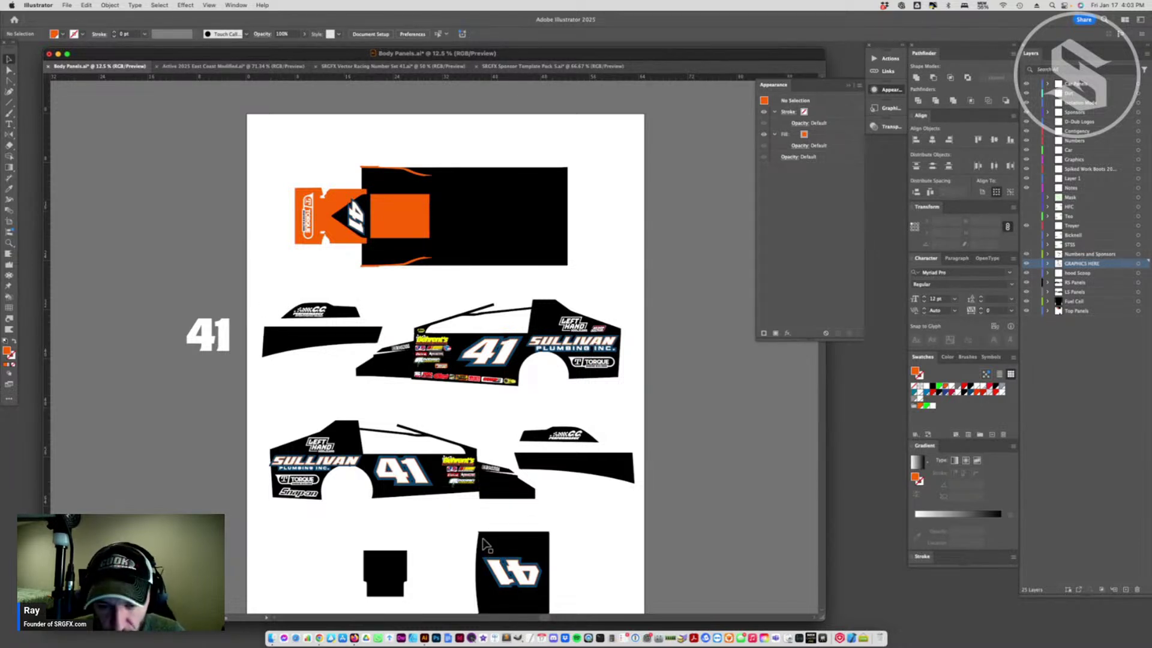
- Duplicate the upper car's Left Hand logo onto the top panel's large black section at about 9.11 by 5.67 in
left_click(410, 483)
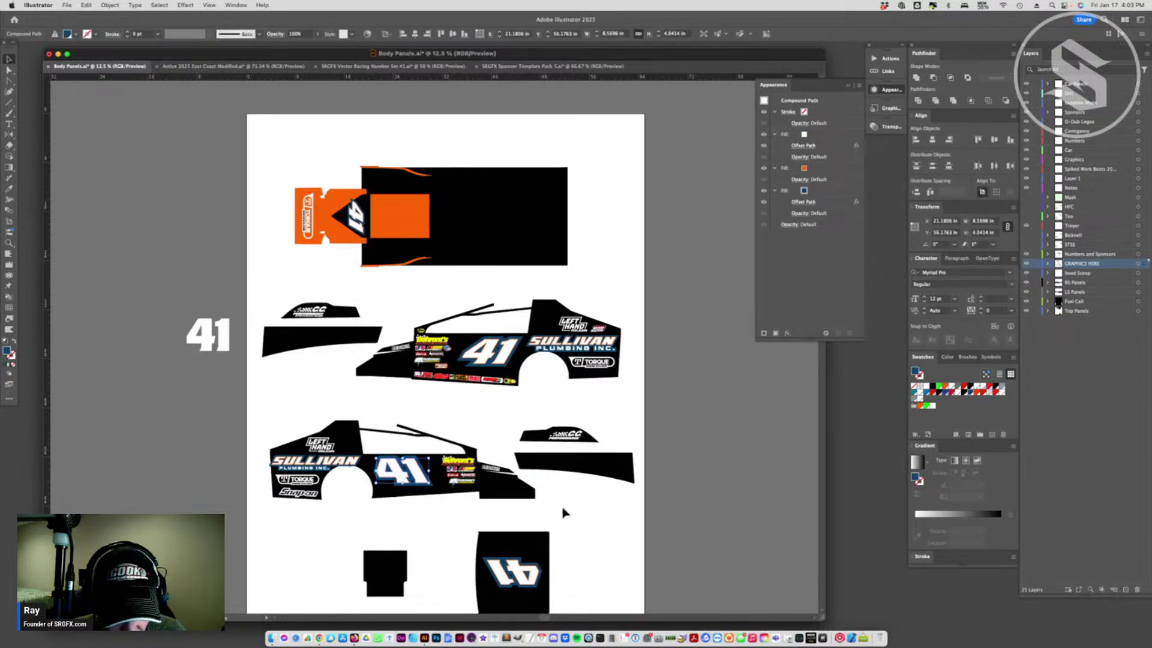
left_click(500, 207)
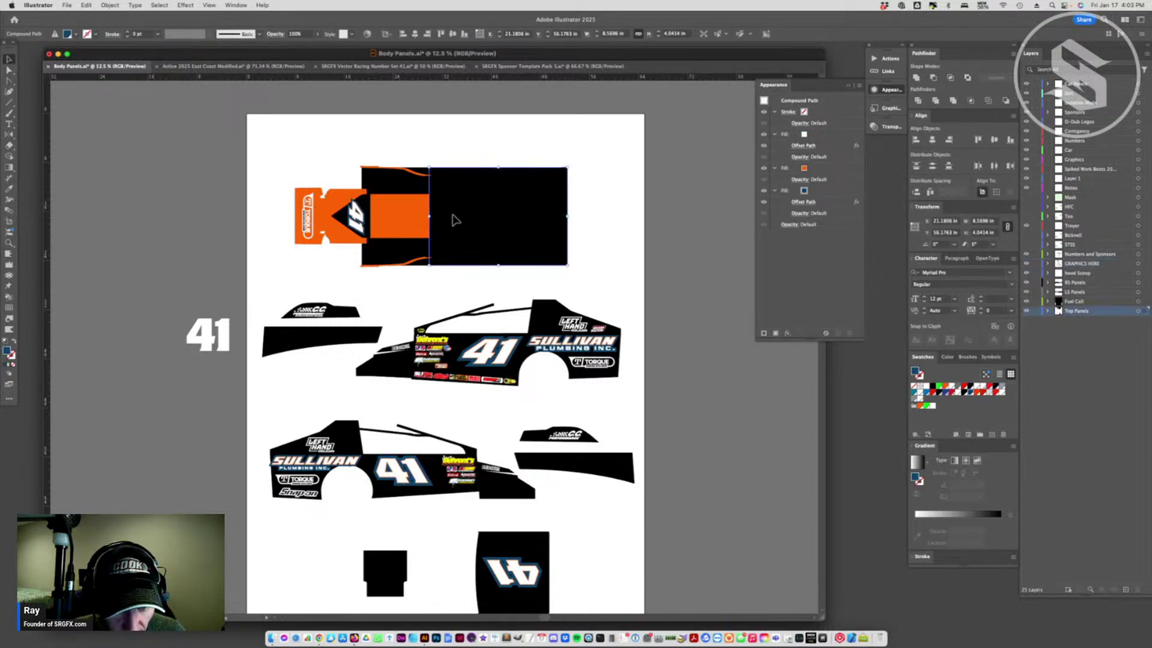
left_click_drag(573, 324, 565, 219)
- Rotate the copied Left Hand logo 90° clockwise and enlarge it to about 9.07 by 14.57 in across the black section
right_click(574, 281)
mouse_move(594, 550)
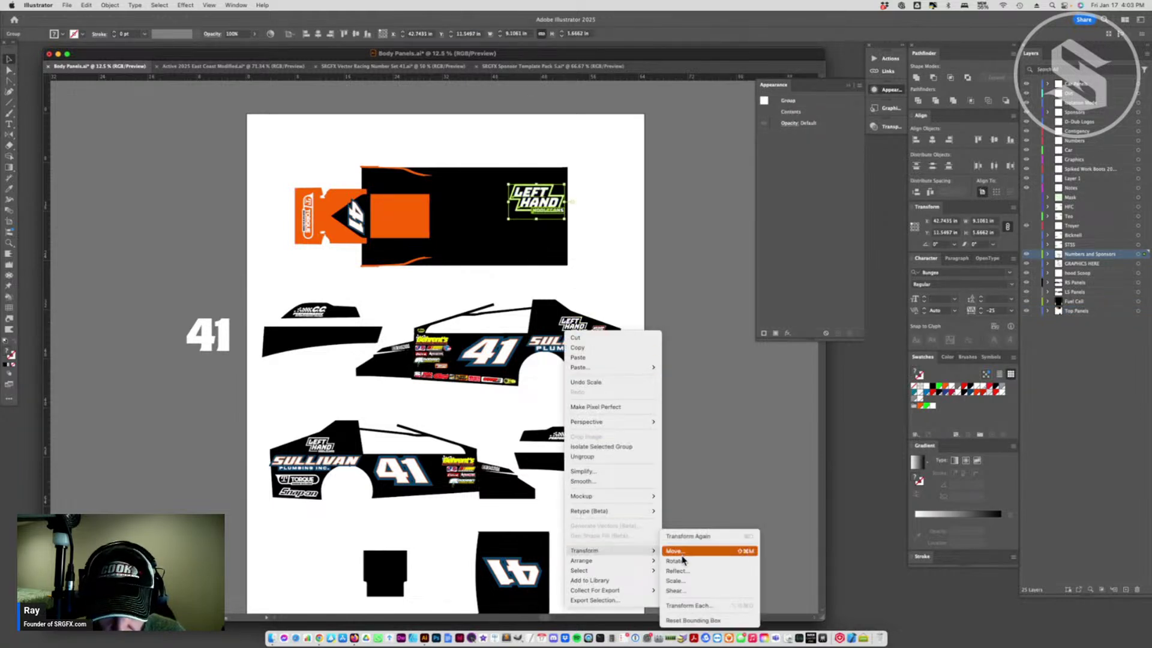
left_click(680, 562)
left_click(627, 360)
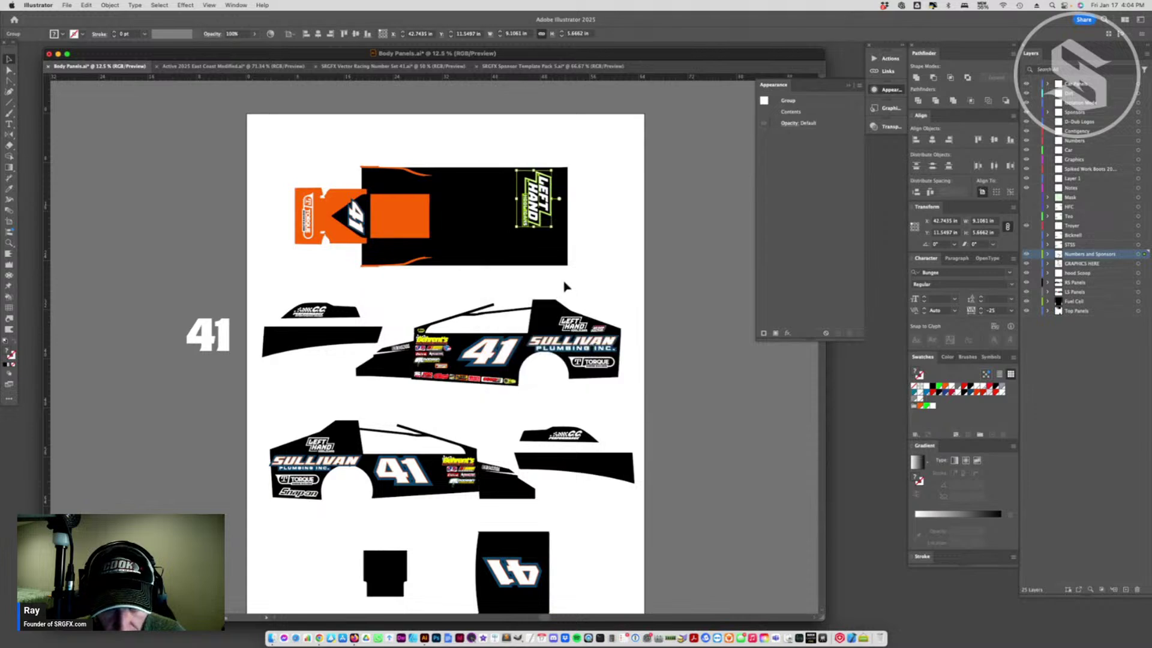
left_click_drag(543, 229, 544, 260)
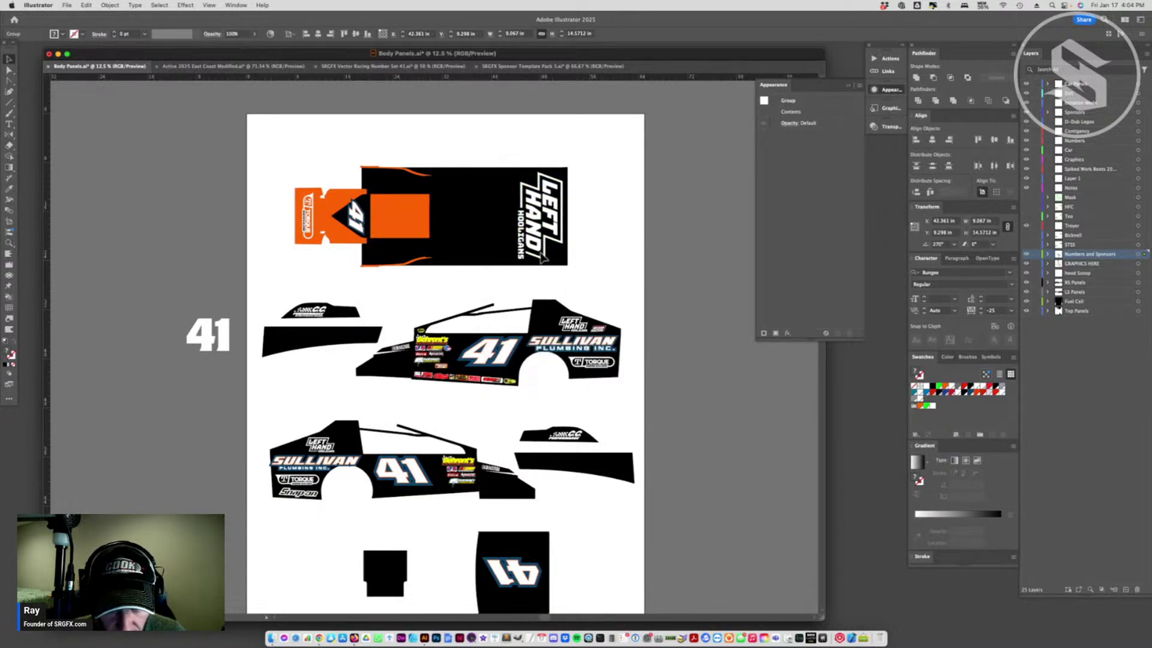
- Save the body panels file and update the modified links in the Active 2025 East Coast Modified document
left_click(558, 277)
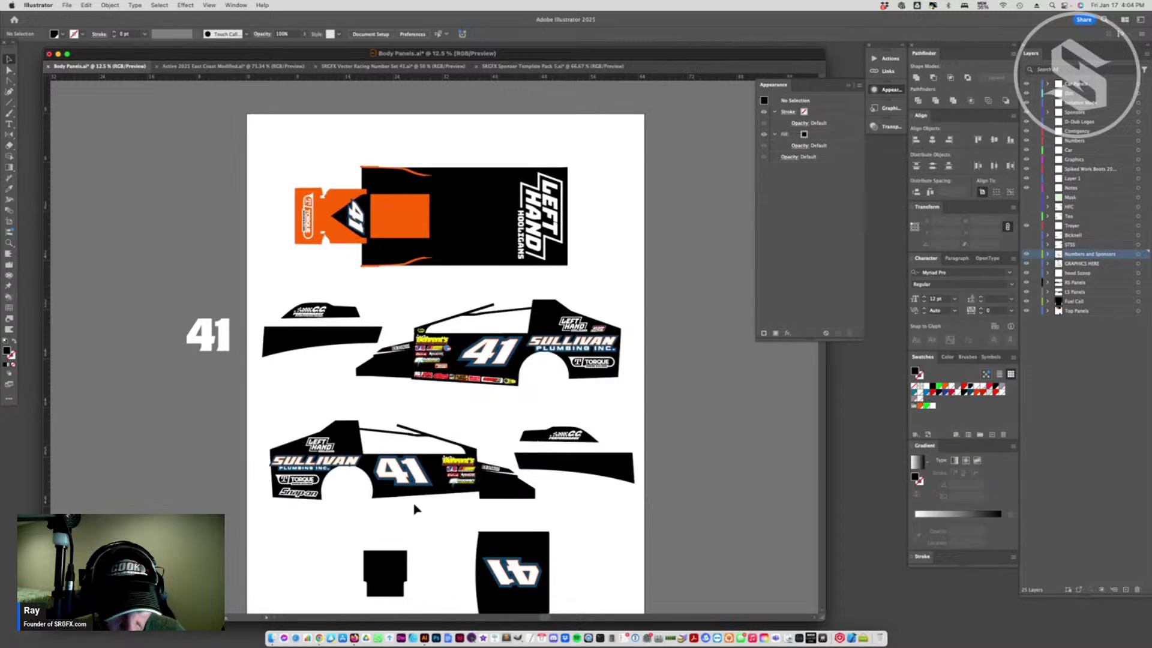
scroll(414, 506, "down", 2)
key("super+s")
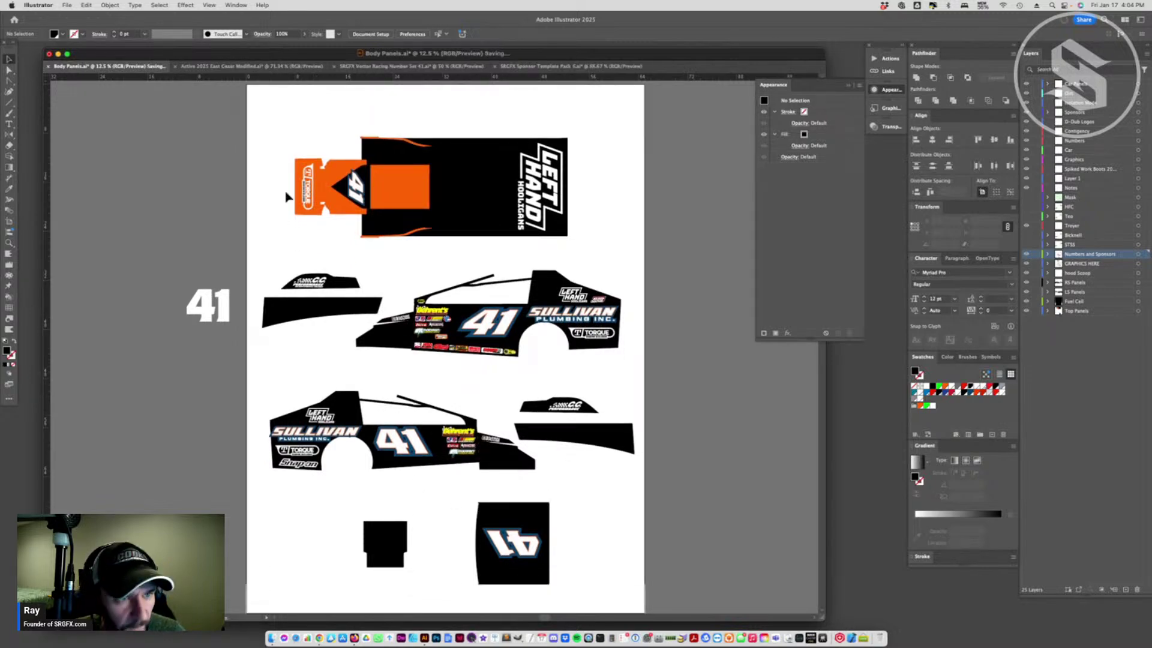
key("ctrl+Tab")
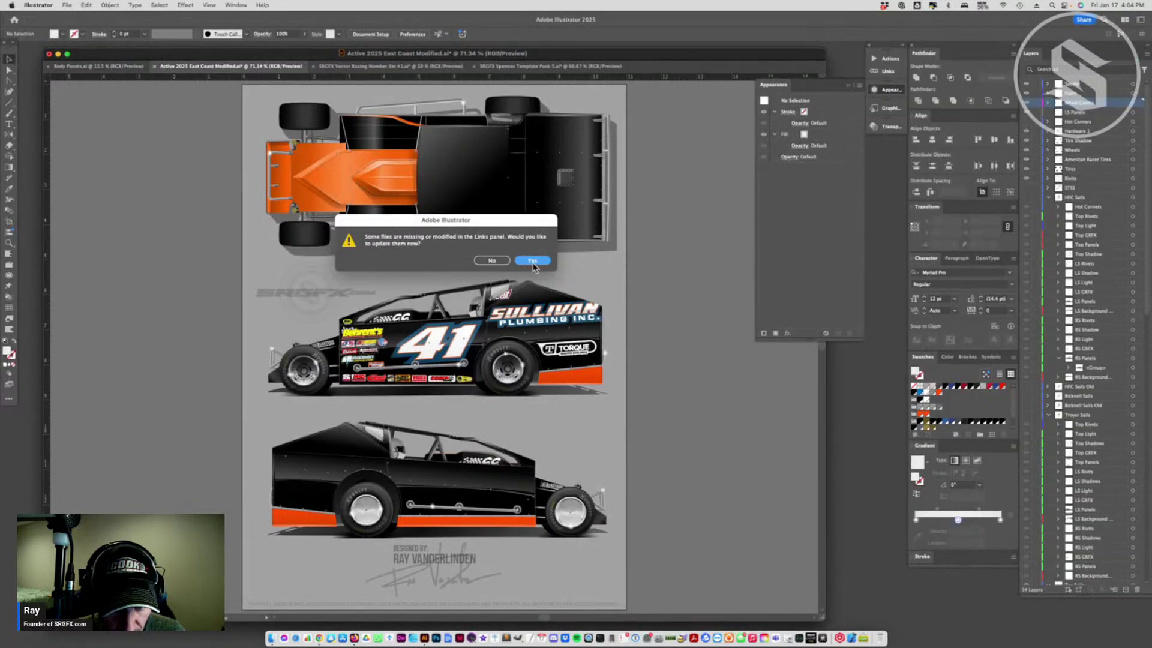
left_click(532, 262)
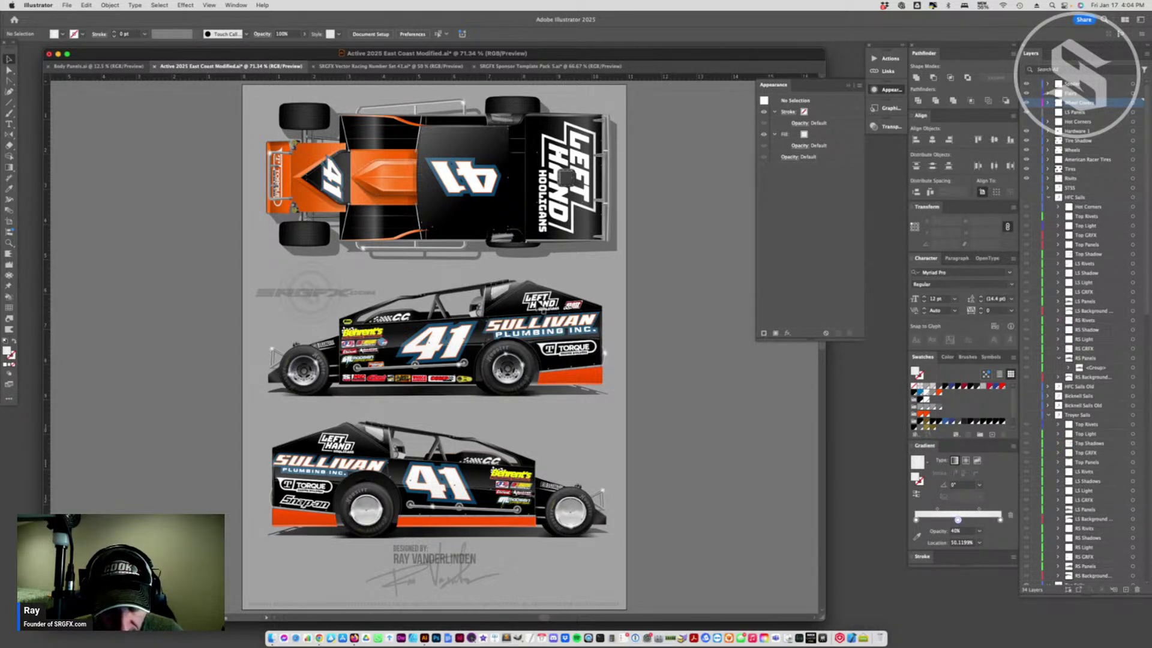
- Return to the Body Panels document, hide the Troyer layer and show the Teo layer
left_click(137, 66)
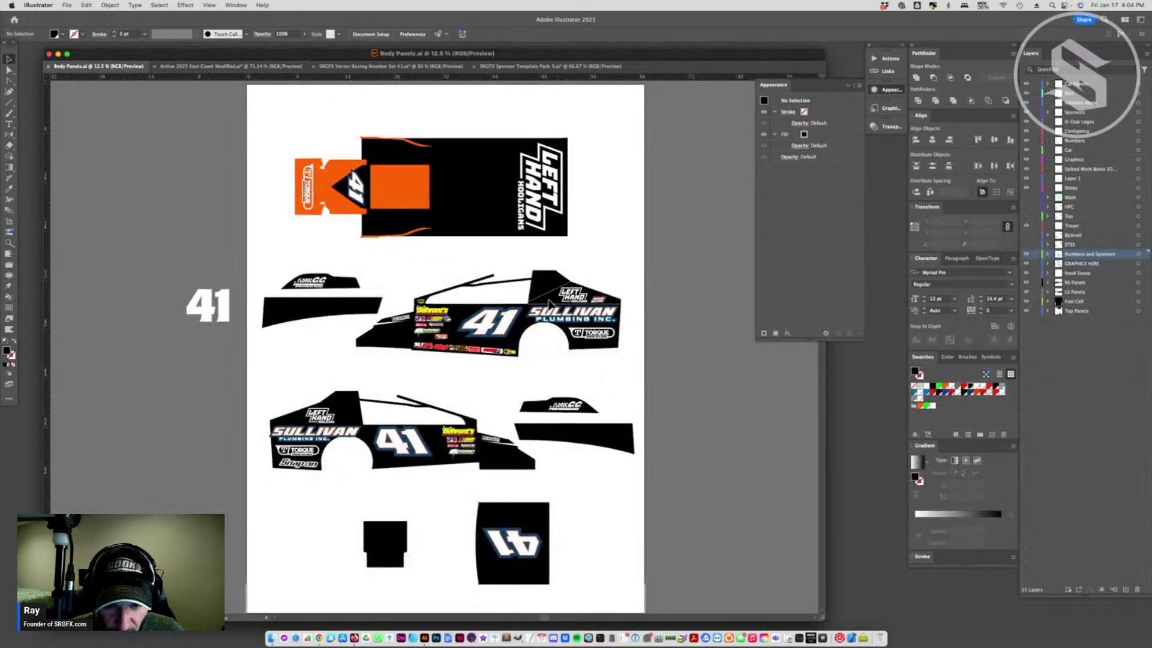
left_click(549, 303)
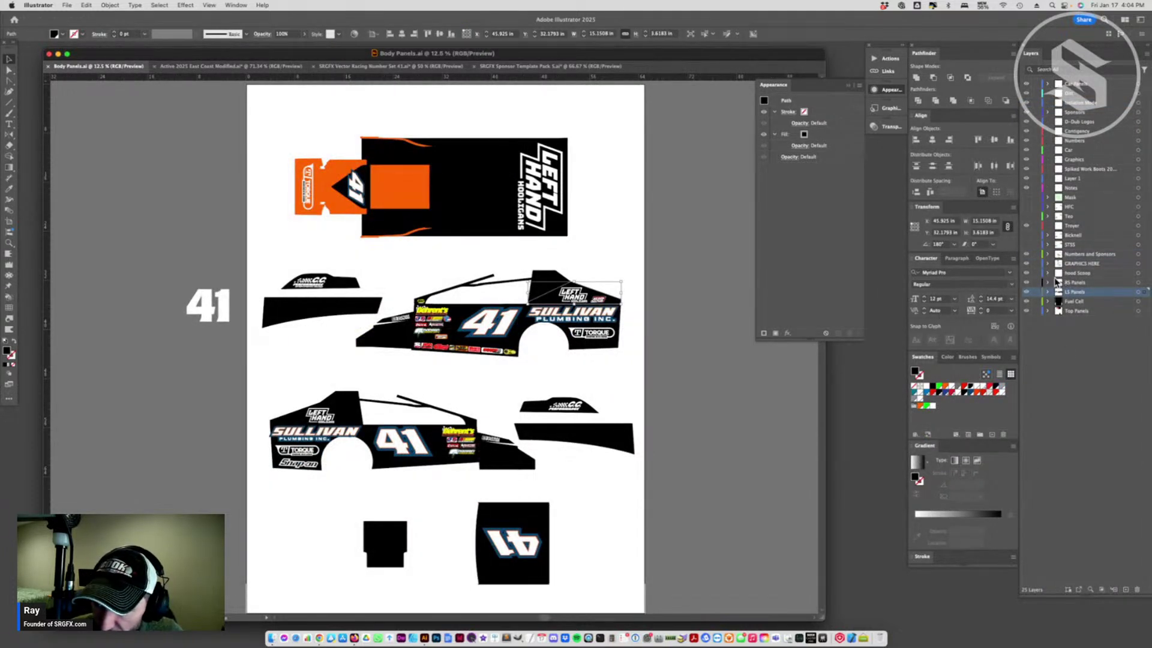
left_click(1027, 229)
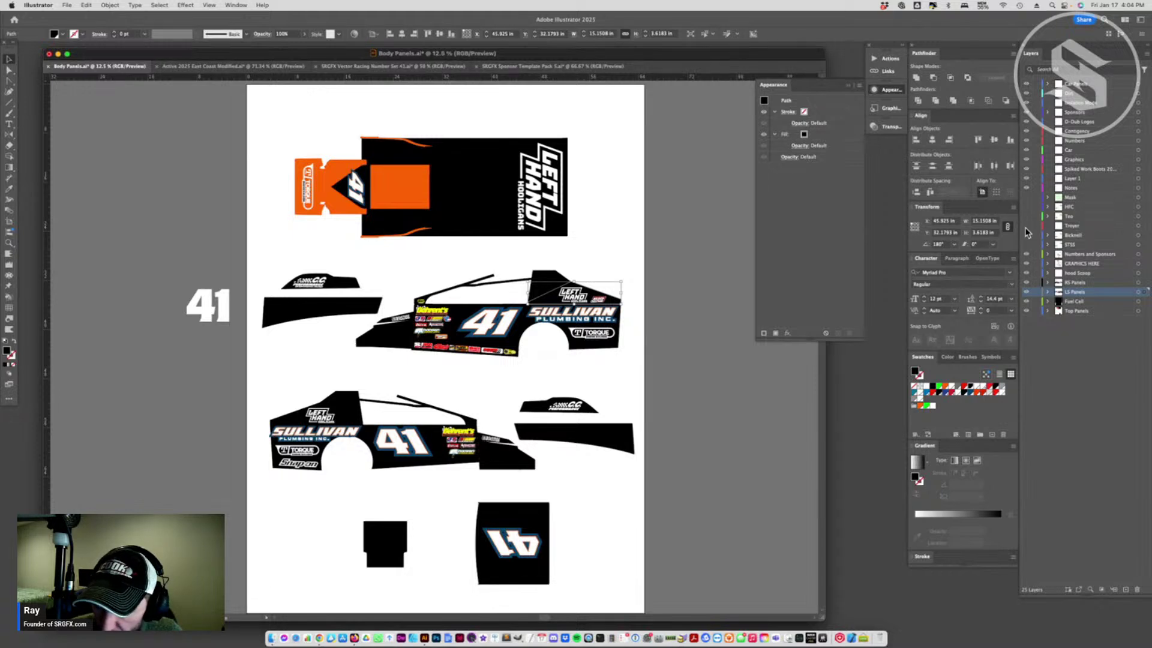
left_click(1025, 219)
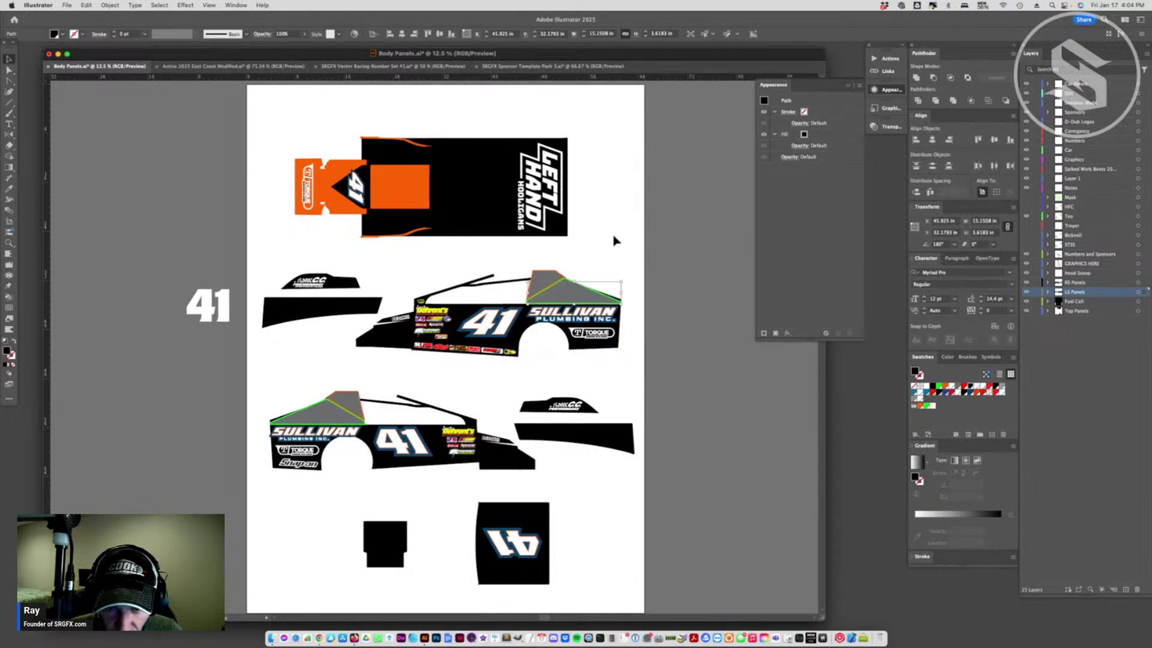
- Fill the grey sail panels on both cars with the body's black and move them to the Fuel Cell layer
left_click(550, 292)
key("a")
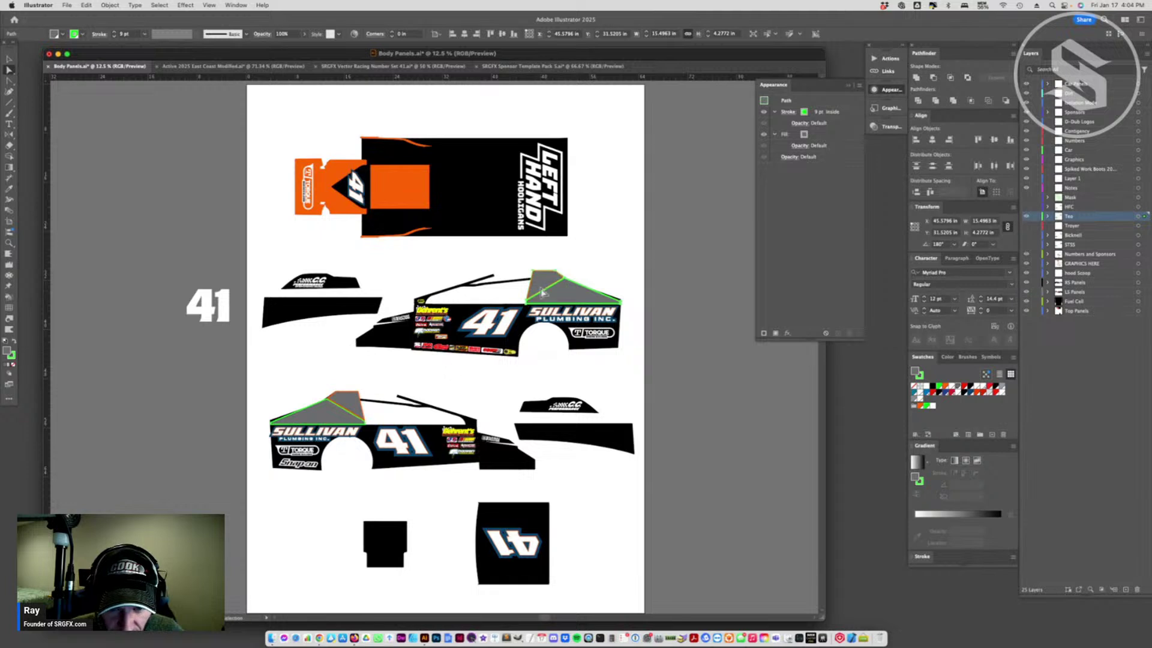
left_click(336, 414, "shift")
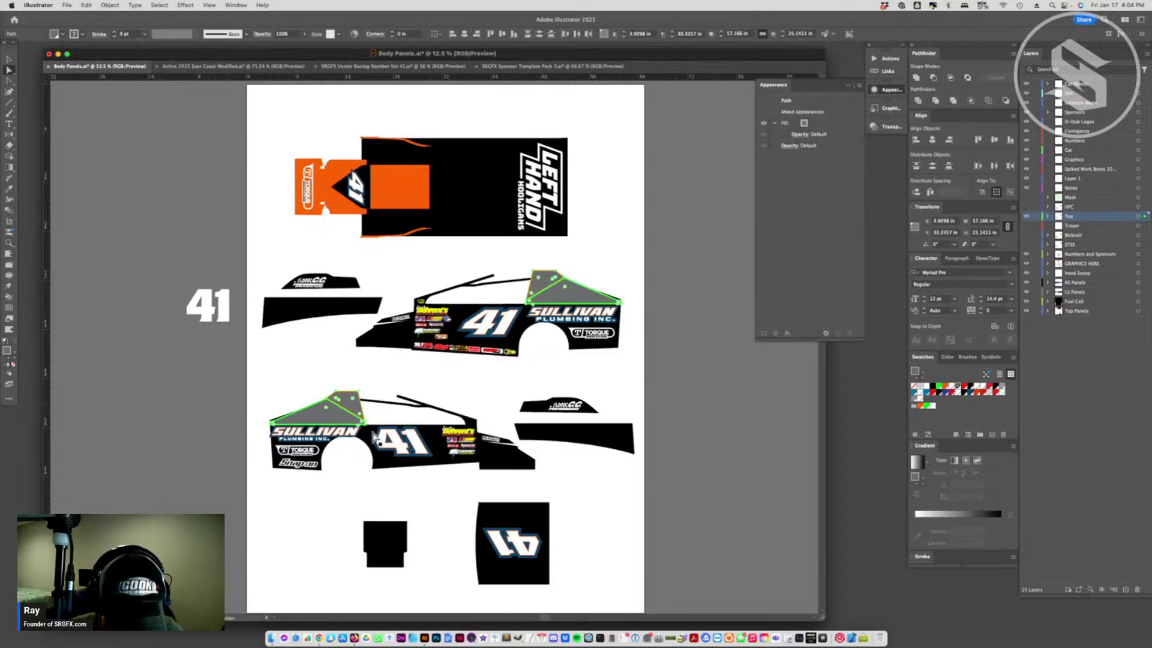
key("i")
left_click(383, 452)
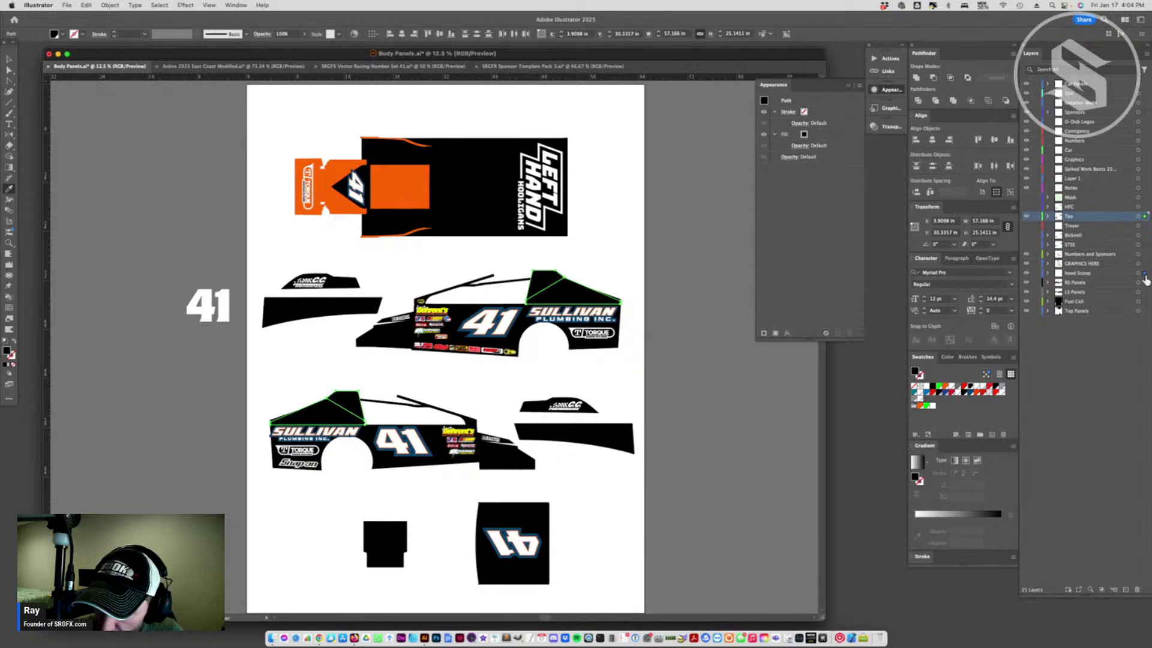
left_click_drag(1146, 305, 1144, 302)
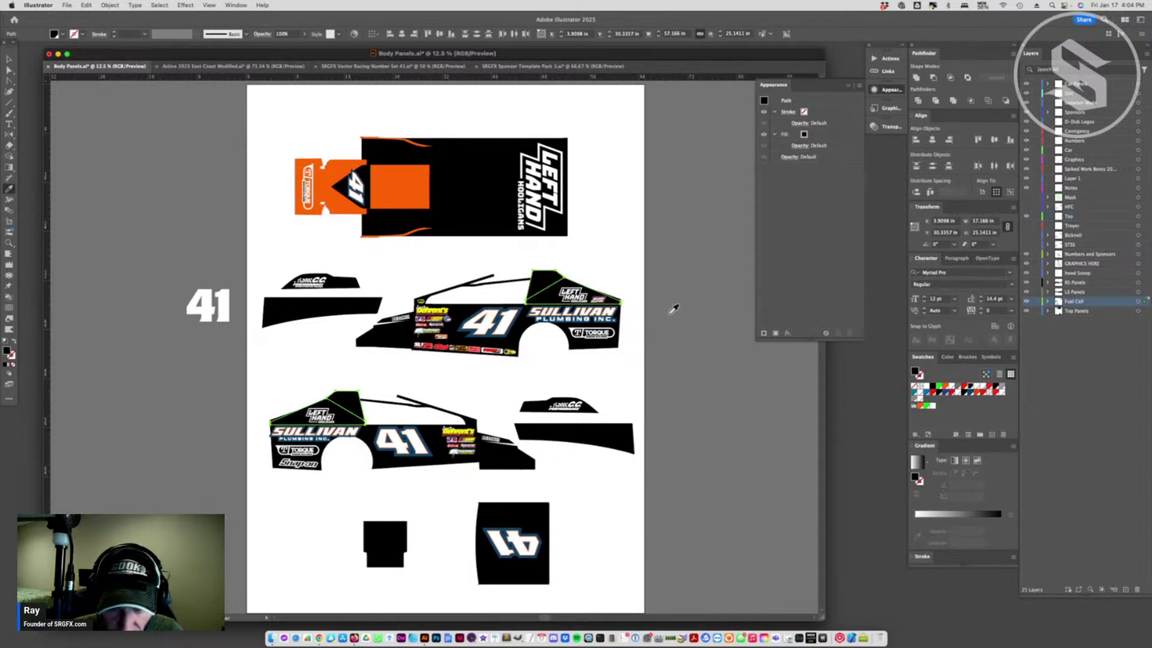
left_click(9, 70)
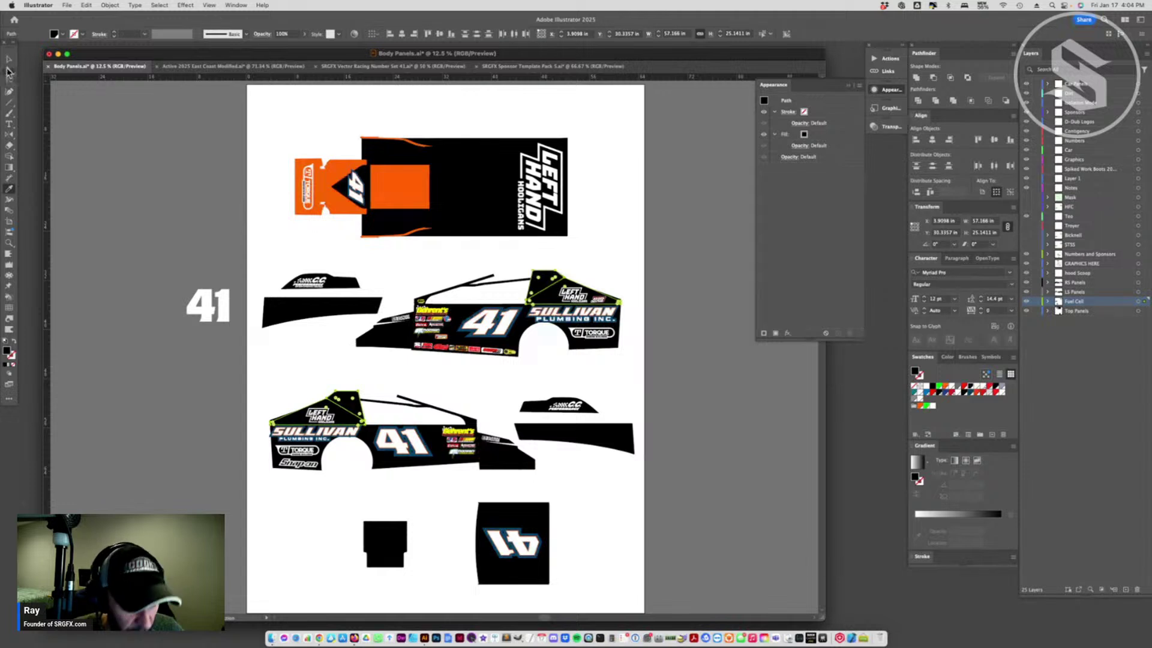
key("super+shift+a")
- Try filling the underlying side-panel paths behind the Left Hand logos with the top panel's orange, and undo the colour change
left_click(549, 303)
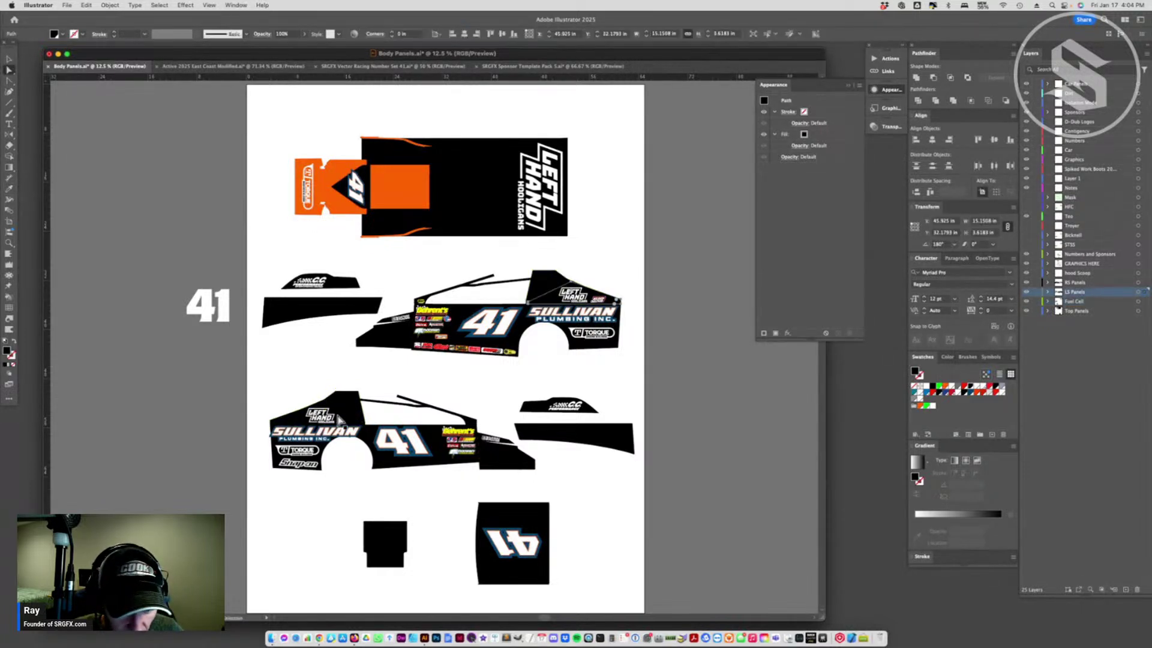
key("i")
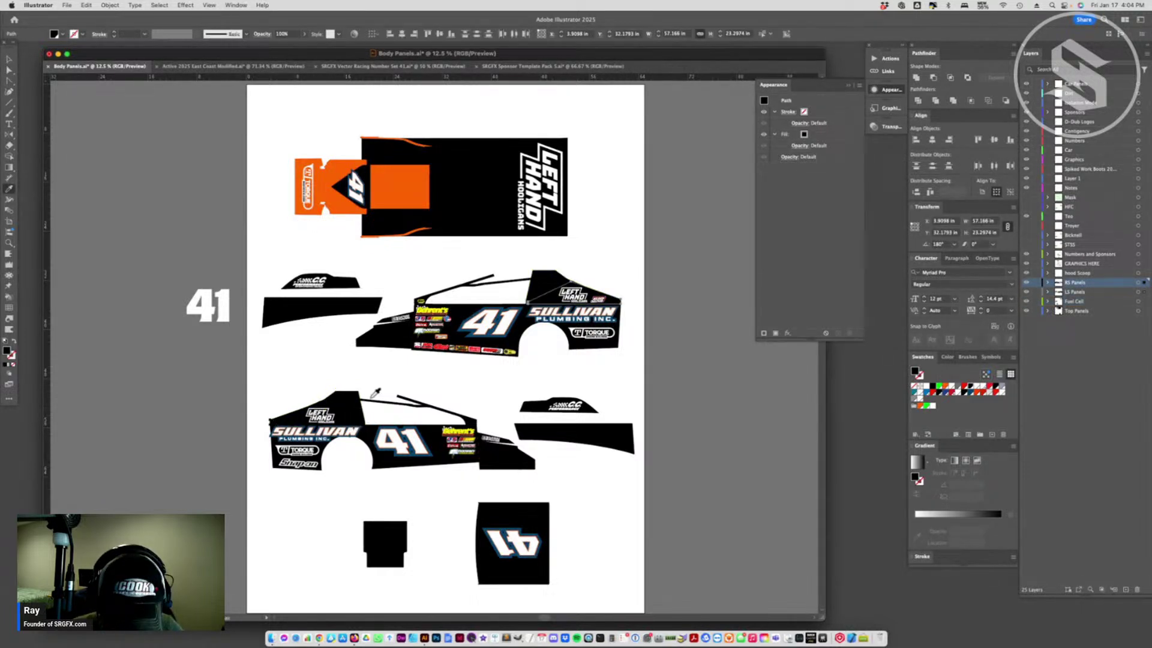
left_click(410, 181)
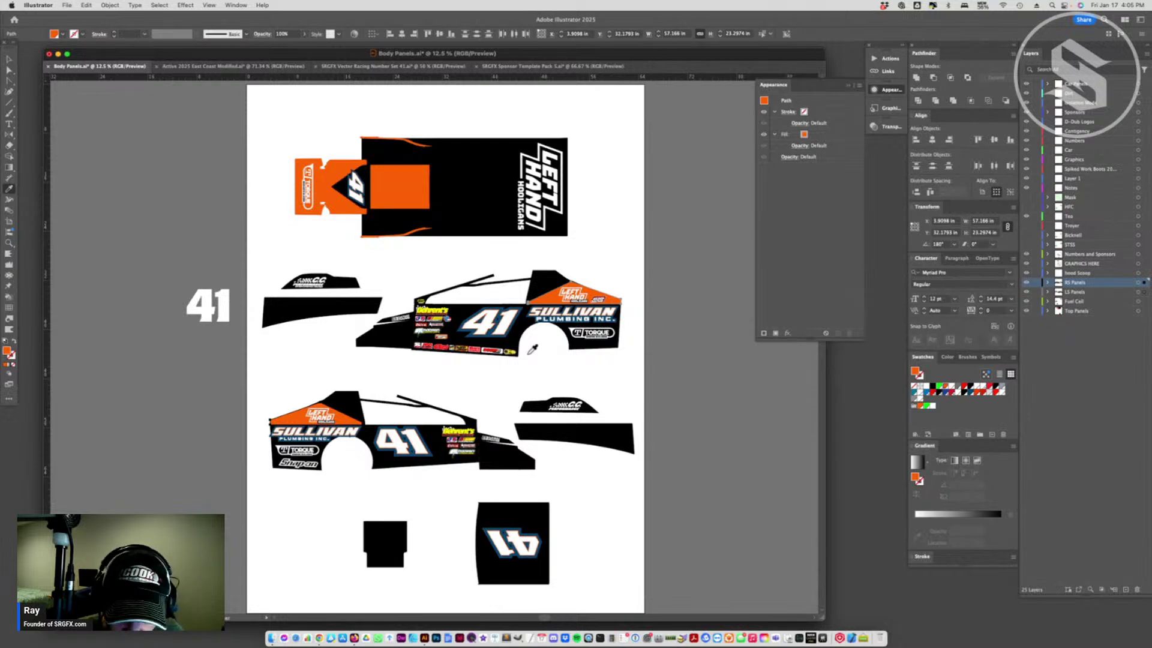
key("super+z")
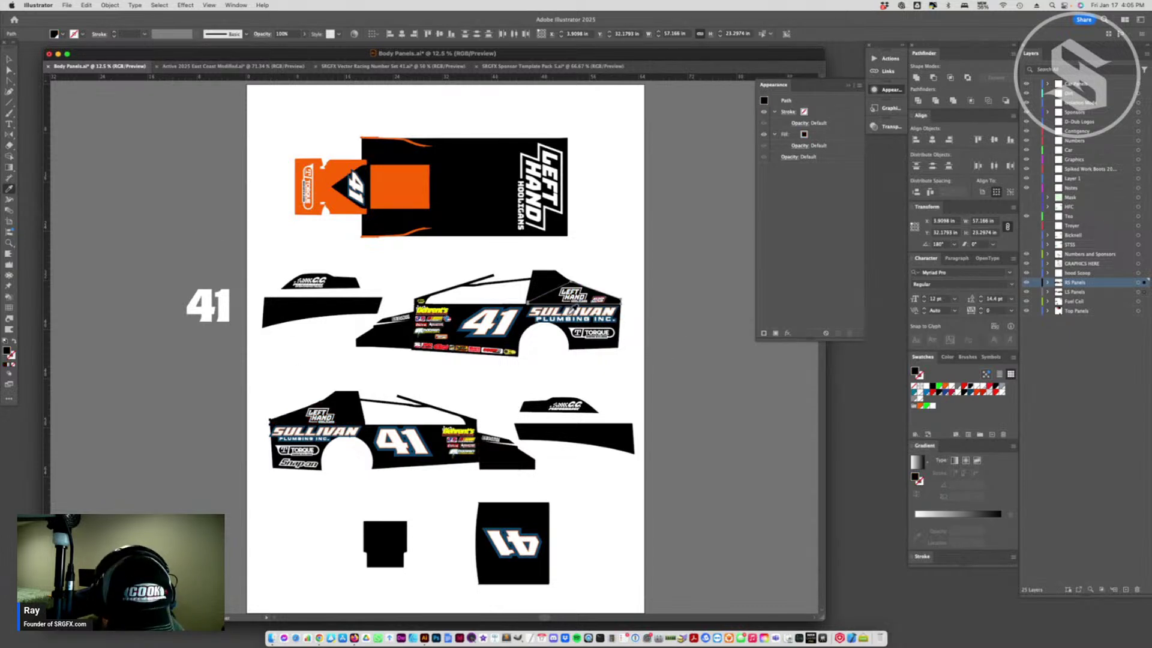
- Fill the sloping rear sail sections on the Fuel Cell layer of both cars with the top panel's orange
key("a")
left_click(349, 423, "shift")
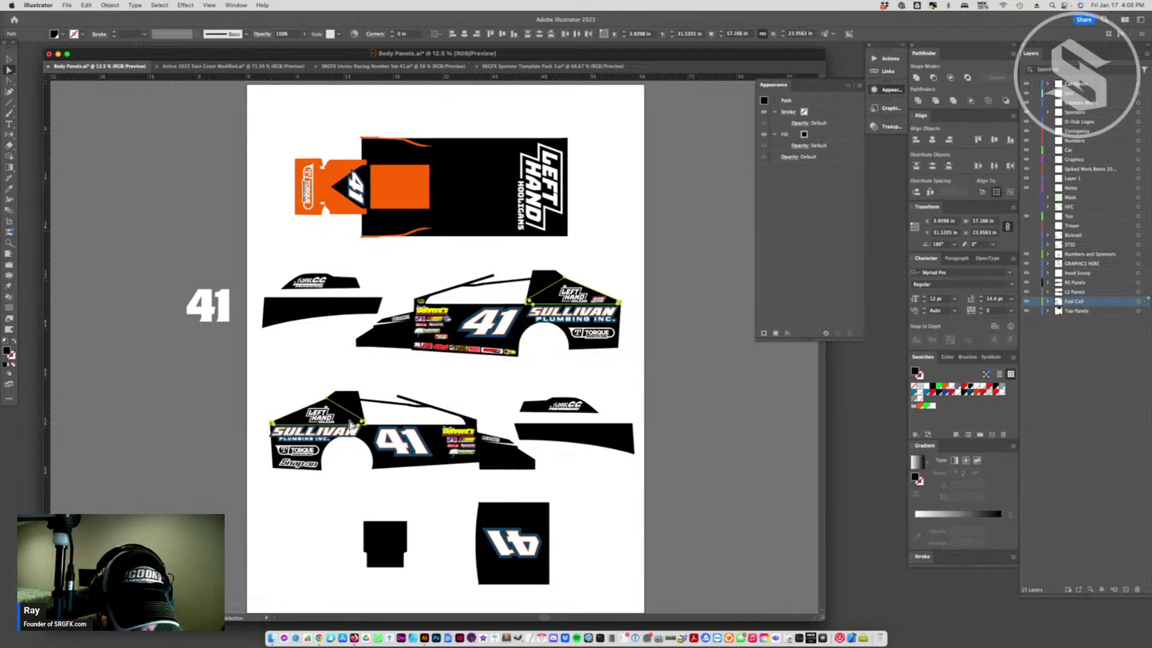
key("i")
left_click(396, 193)
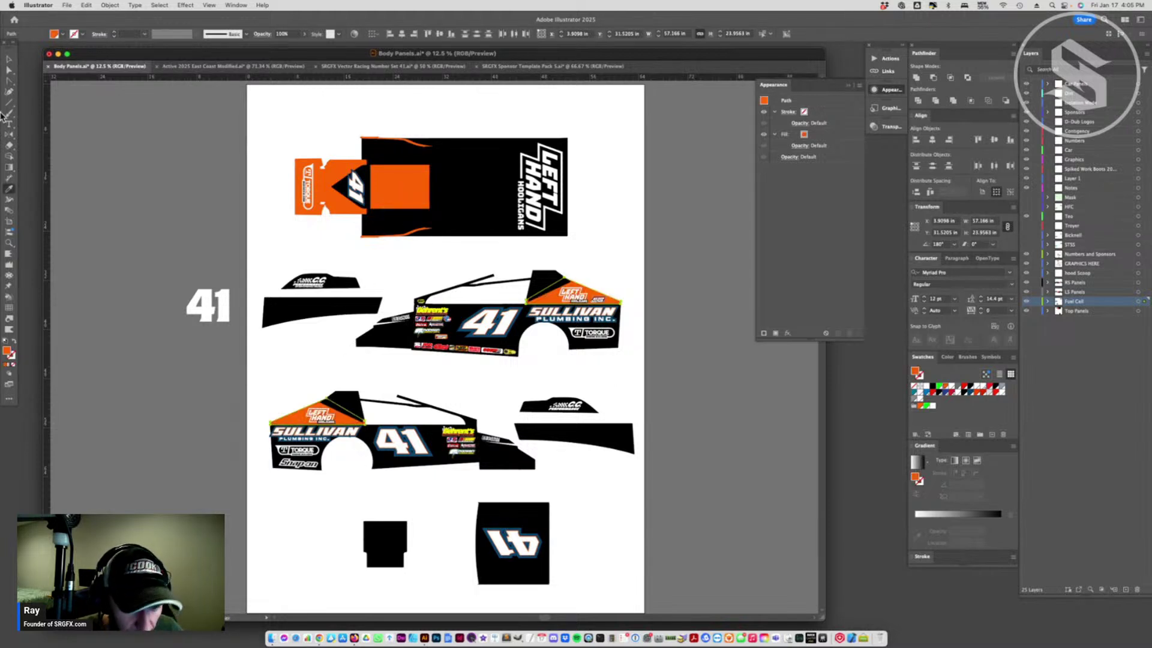
left_click(9, 70)
left_click(298, 378)
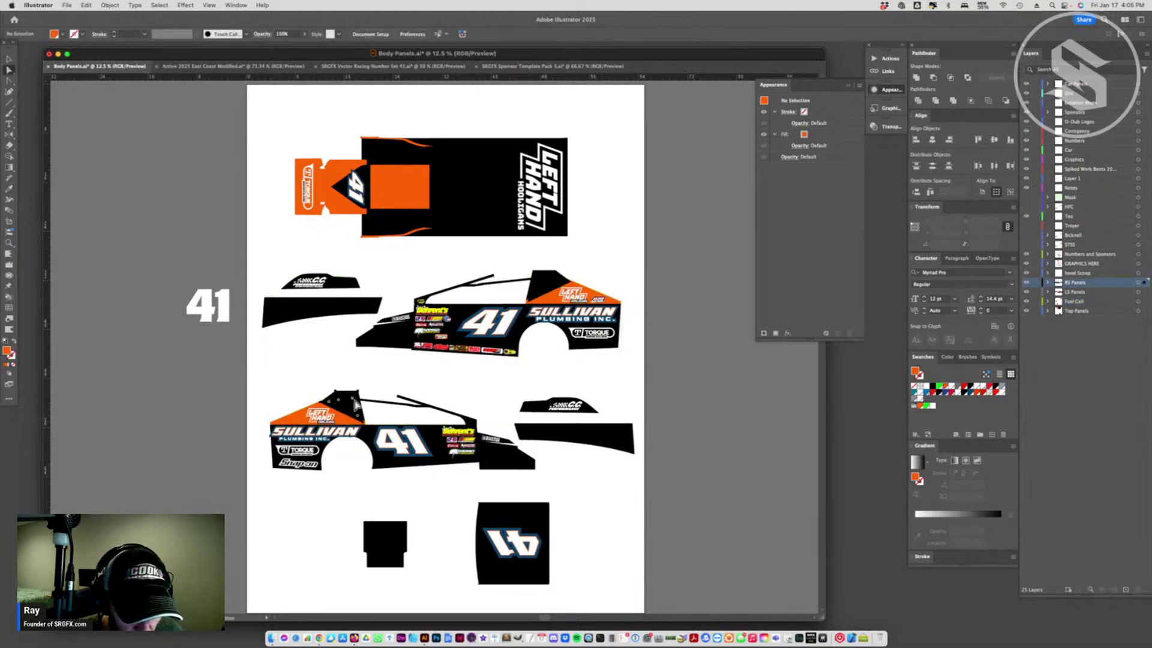
left_click(544, 335)
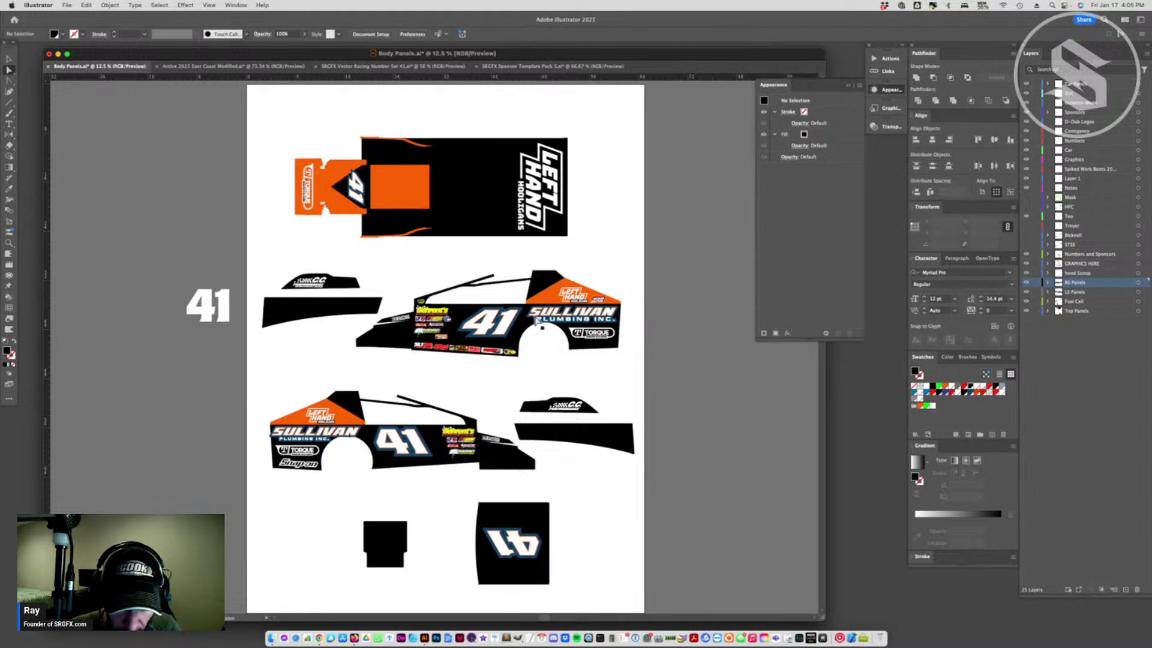
key("v")
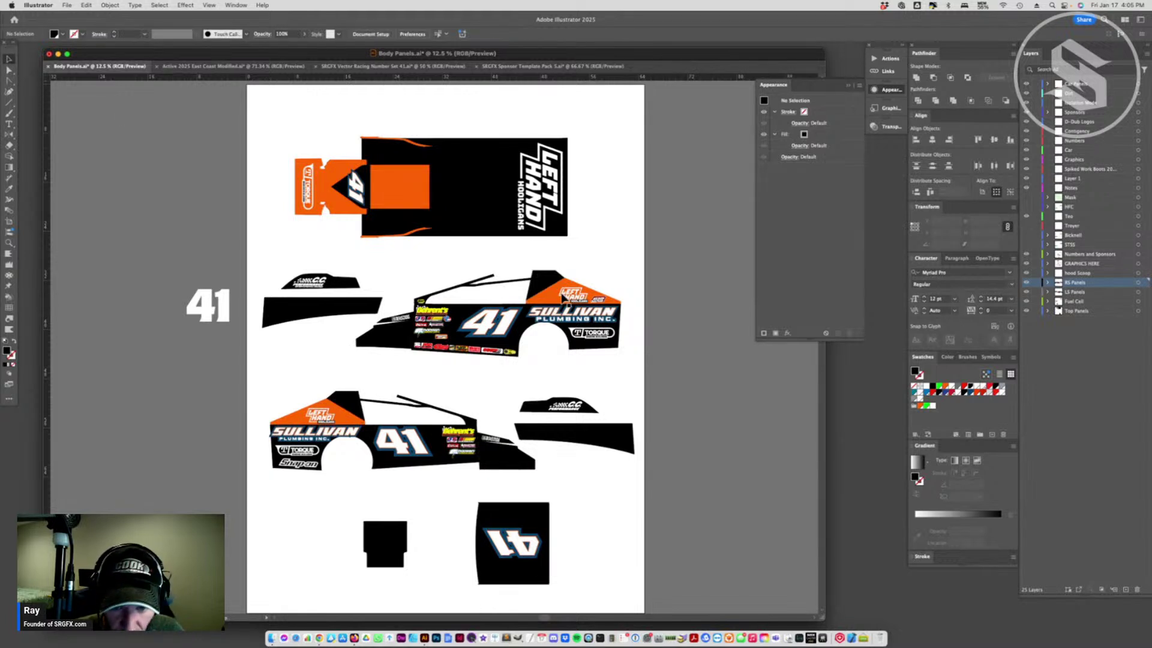
- Enlarge the Left Hand logos on both orange sail sections, the lower one to about 5.4 by 3.36 in, and save the file
left_click(563, 296)
left_click_drag(556, 286, 585, 292)
left_click(339, 411)
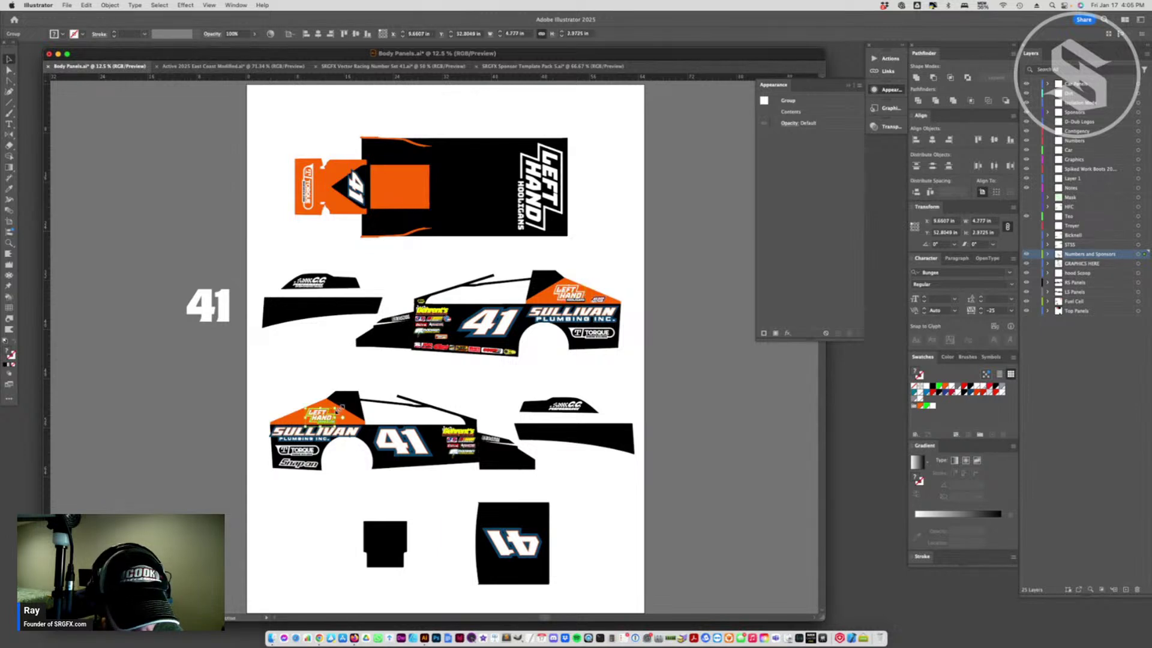
left_click_drag(339, 408, 344, 404)
left_click(444, 391)
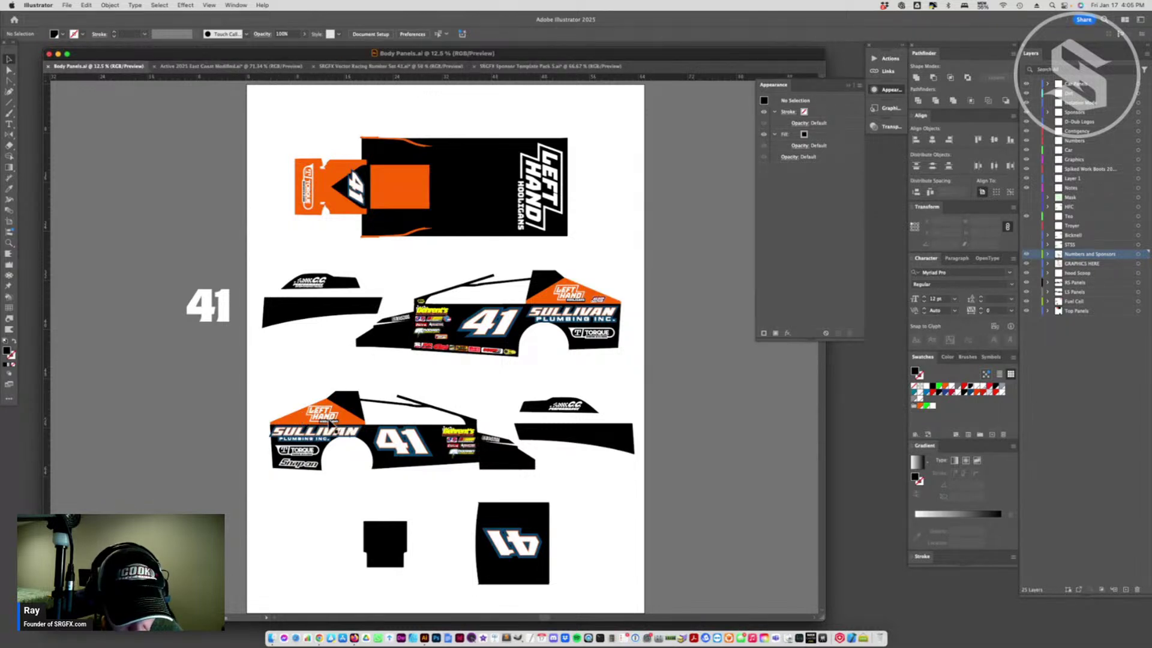
left_click(326, 420)
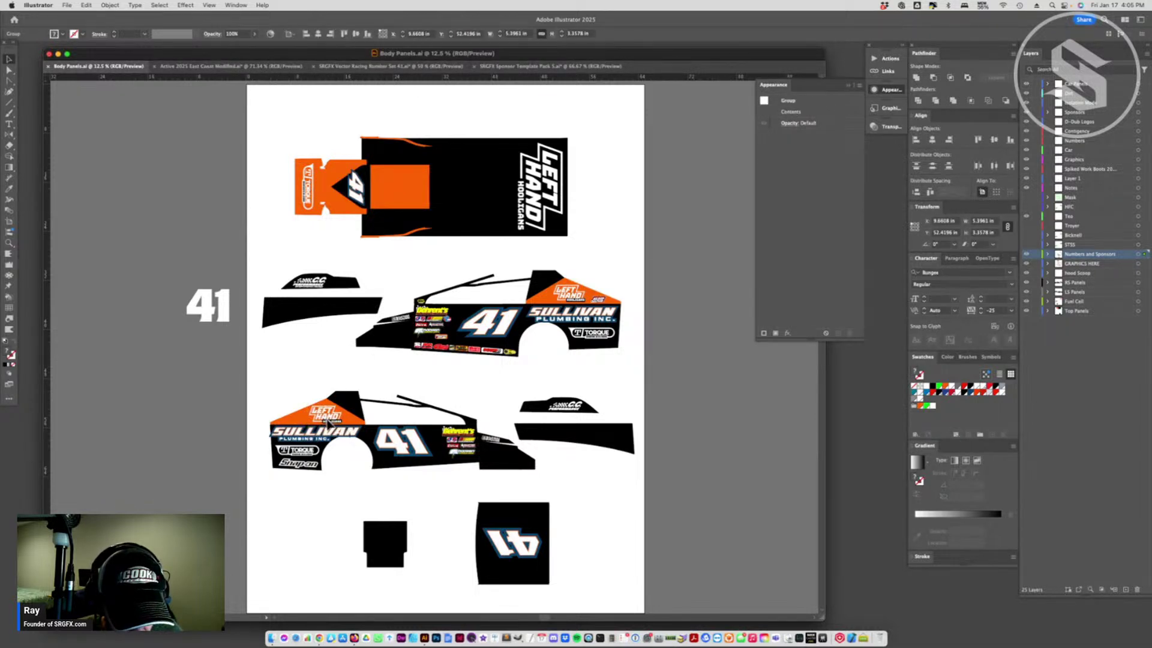
left_click(401, 389)
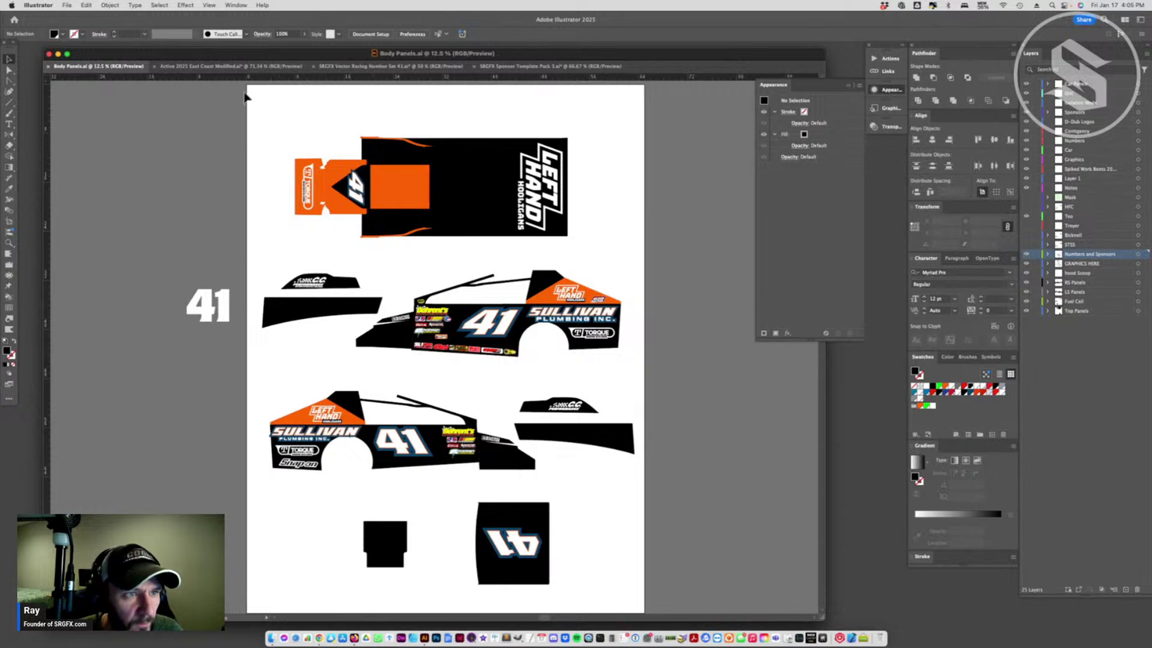
- Switch to the Active 2025 East Coast Modified document and update its modified links with the orange sail panels
left_click(217, 67)
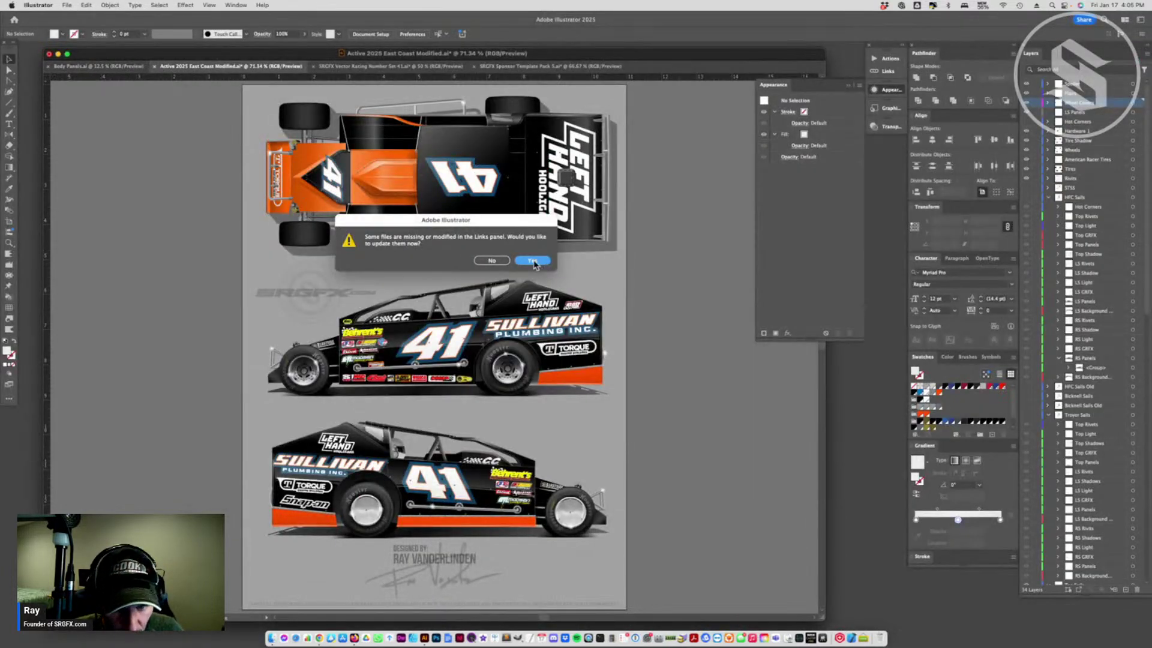
left_click(532, 260)
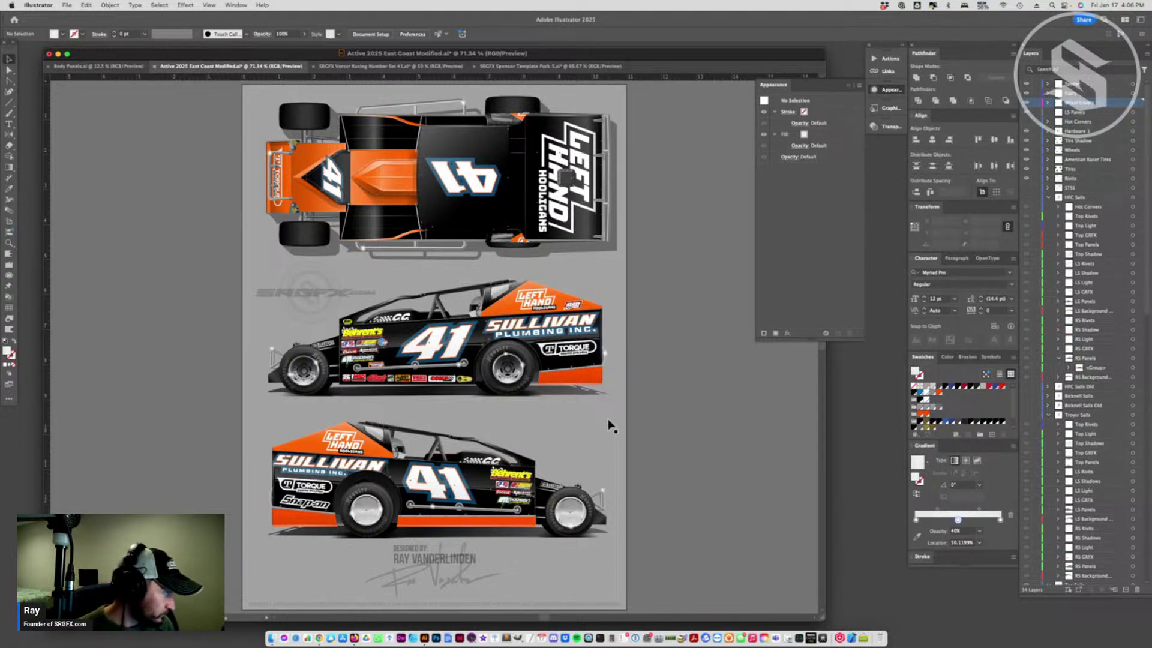
key("super+Tab")
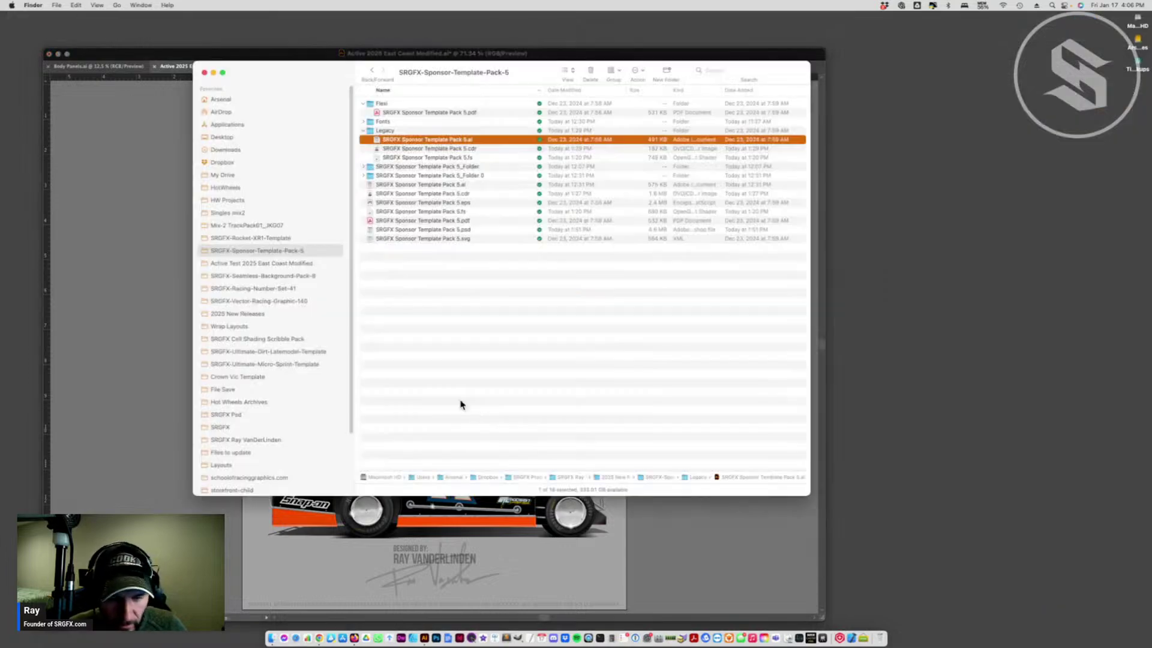
key("super+Tab")
- In the Body Panels document, enlarge the lower car's Sullivan Plumbing Inc. logo so it extends past the front of the wheel arch
left_click(120, 67)
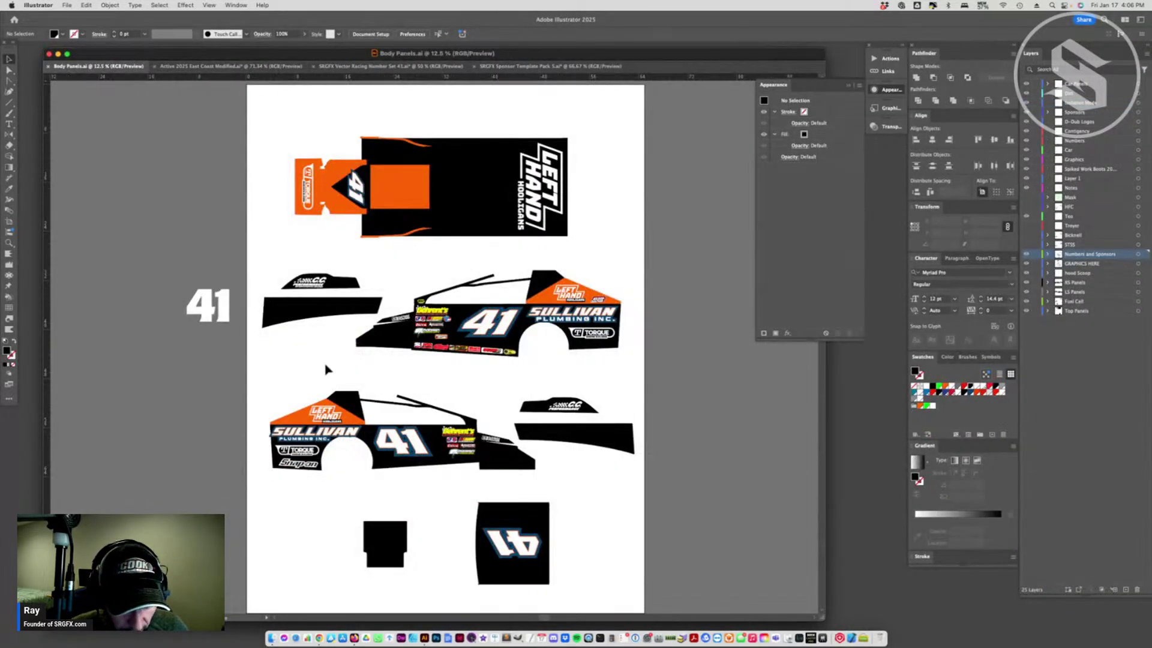
left_click(10, 61)
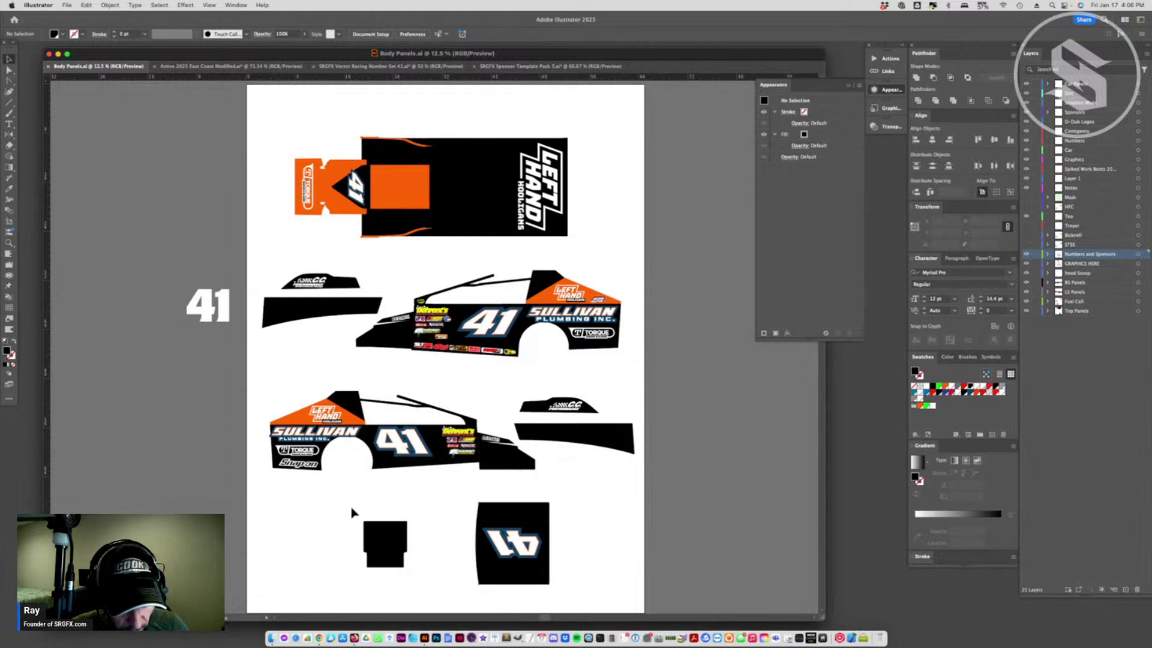
left_click(345, 433)
right_click(334, 436)
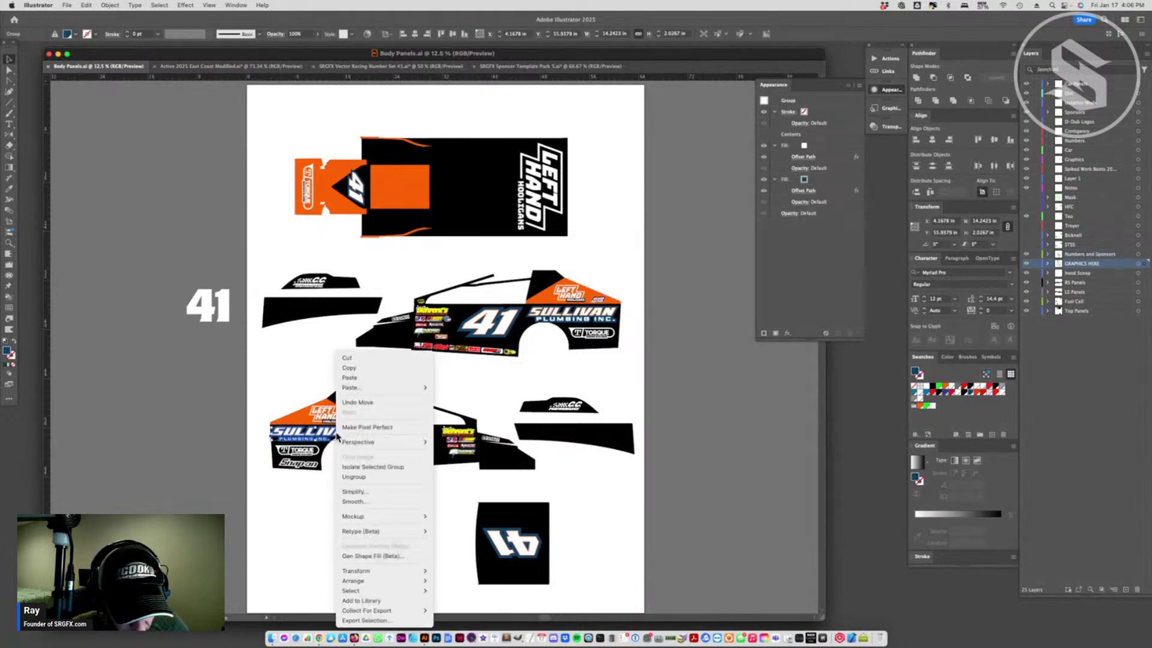
left_click(373, 441)
left_click_drag(372, 438, 372, 437)
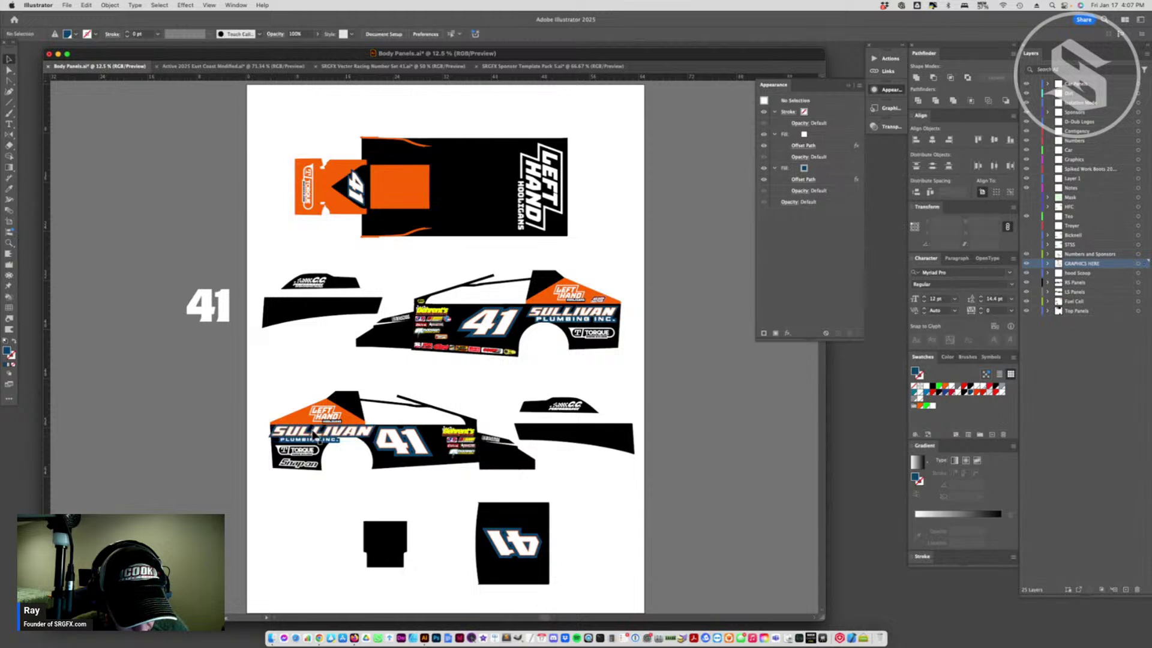
- Isolate the lower car's Sullivan logo group and shrink its Plumbing Inc. line to end before the wheel arch
double_click(348, 444)
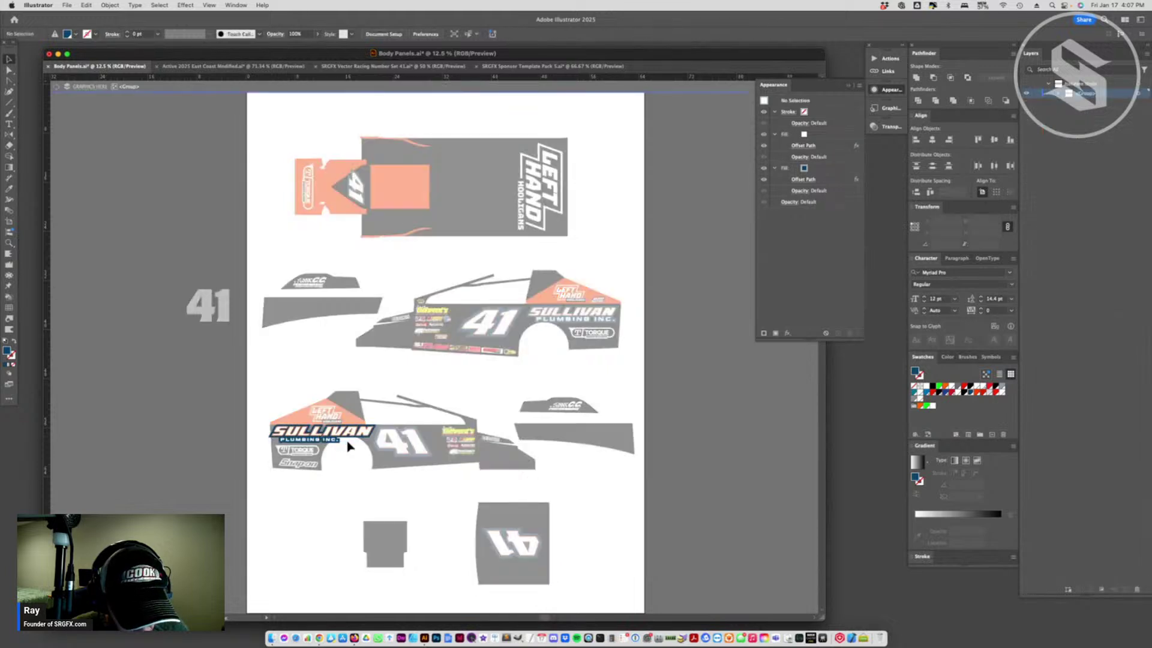
left_click(288, 449)
left_click_drag(340, 441, 329, 441)
left_click(336, 468)
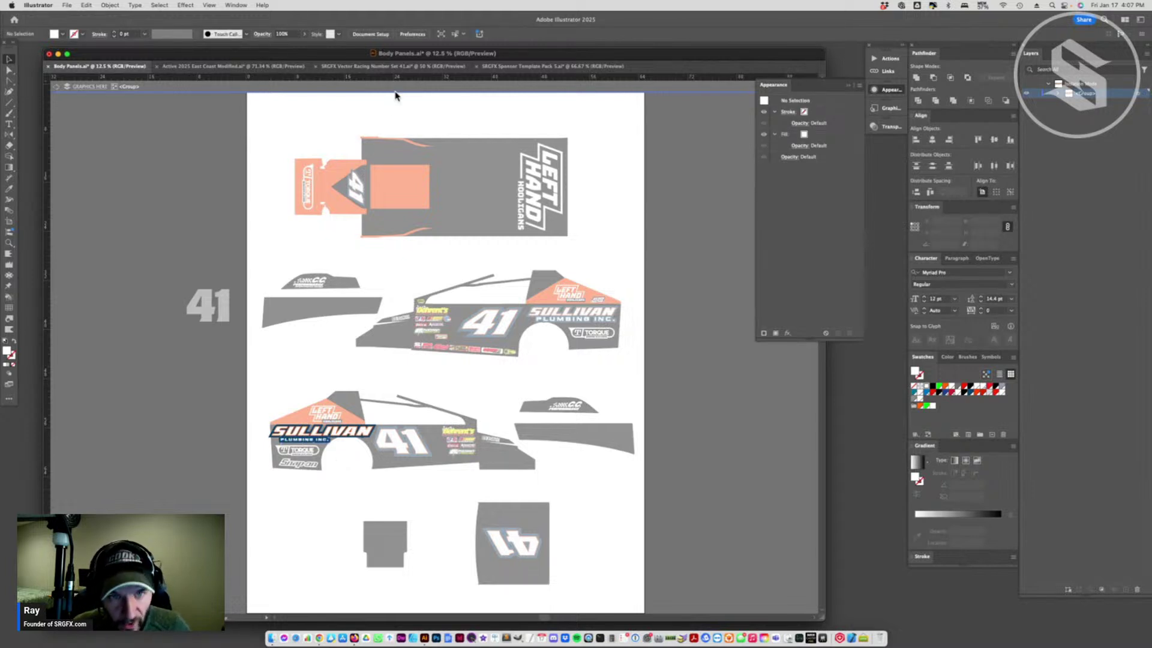
- Leave the isolated group and move the lower car's whole Sullivan Plumbing Inc. logo slightly down, away from the orange sail panel
left_click(421, 88)
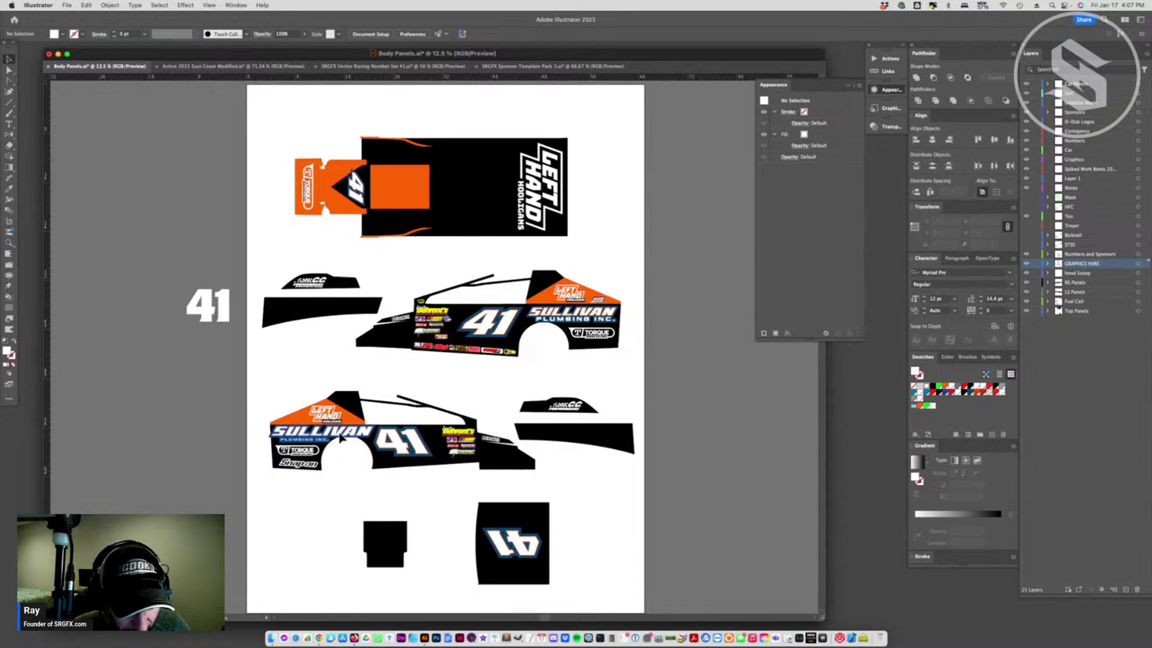
left_click(297, 433)
left_click(9, 242)
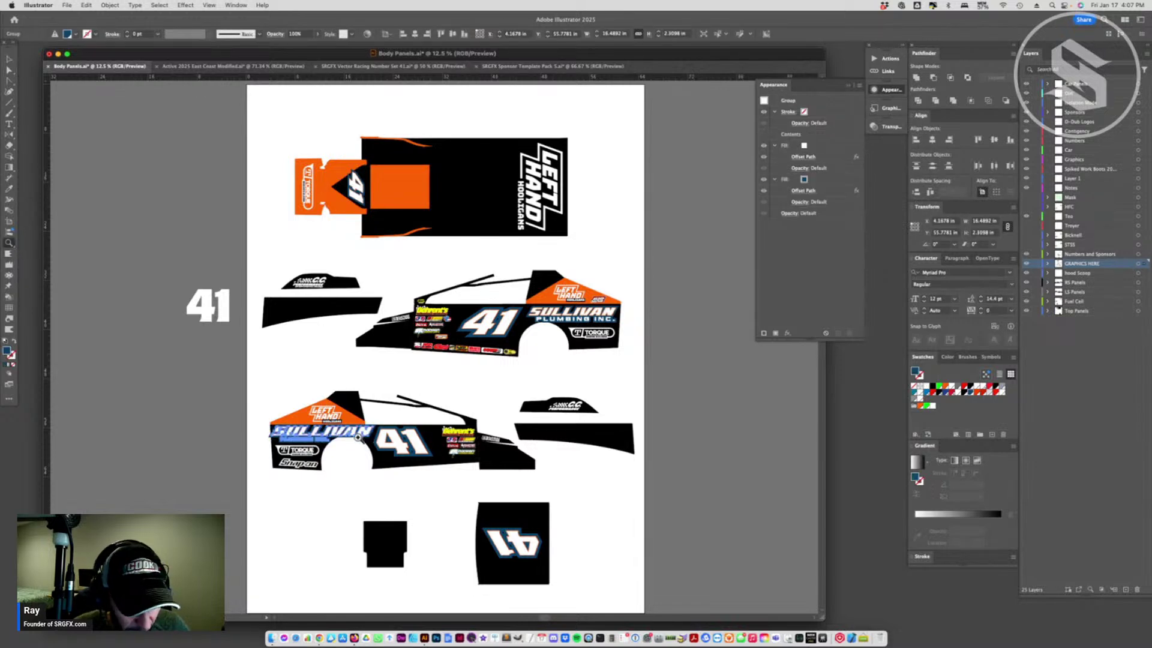
left_click(355, 440)
left_click(437, 311)
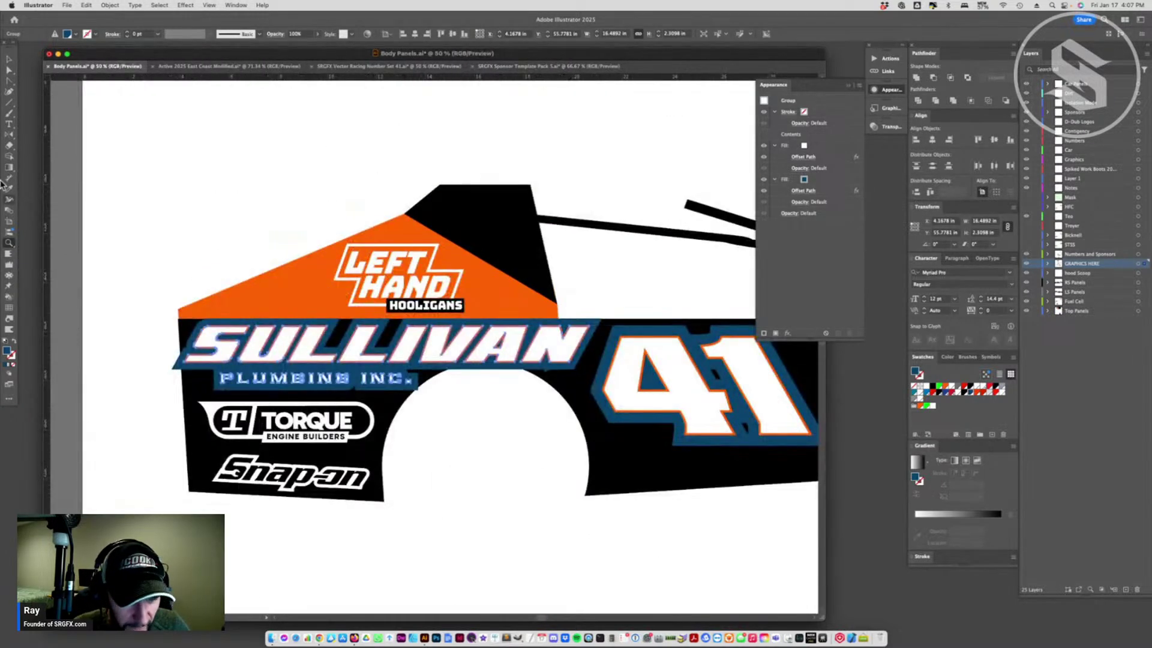
left_click(9, 58)
left_click_drag(373, 354, 372, 363)
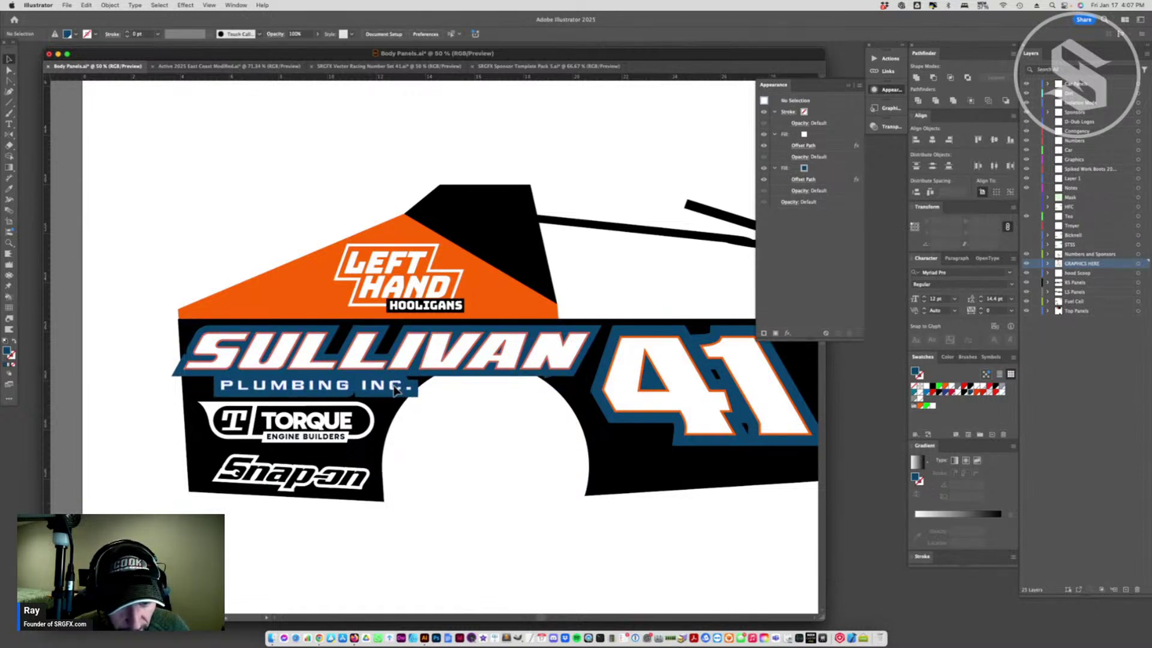
- Isolate the lower car's Sullivan logo group and shift its Plumbing Inc. line left, clear of the wheel arch
double_click(397, 393)
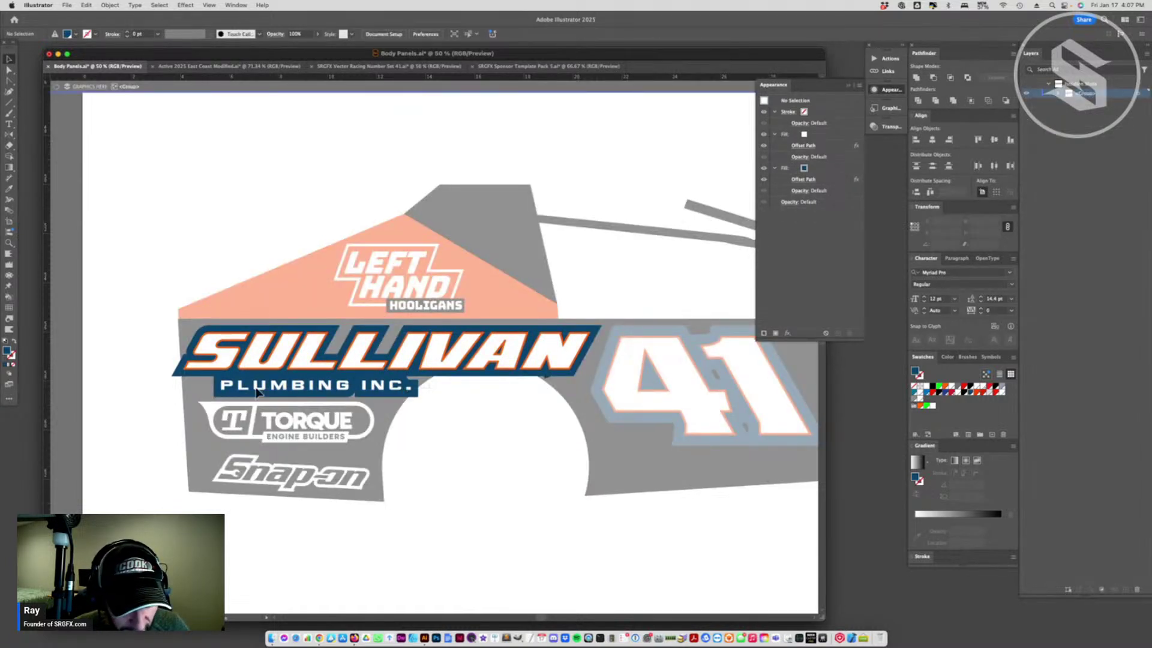
left_click(324, 394)
key("shift+Left")
key("shift+Left")
key("shift+Left")
key("shift+Left")
key("shift+Left")
key("shift+Left")
key("shift+Left")
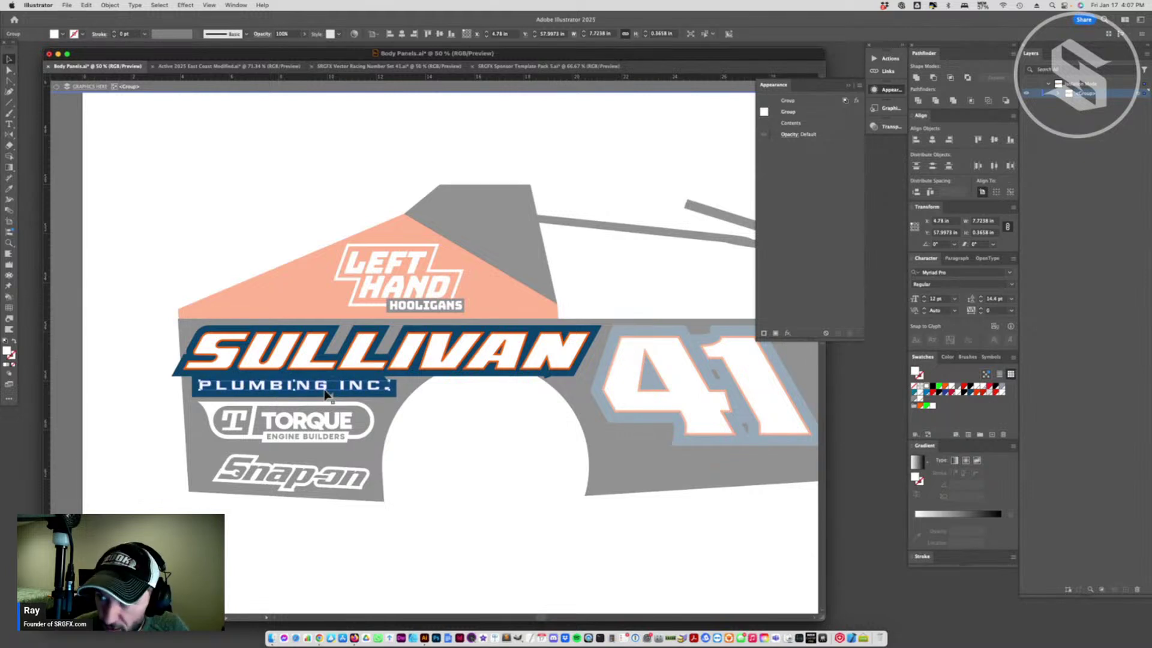
left_click(449, 467)
double_click(414, 97)
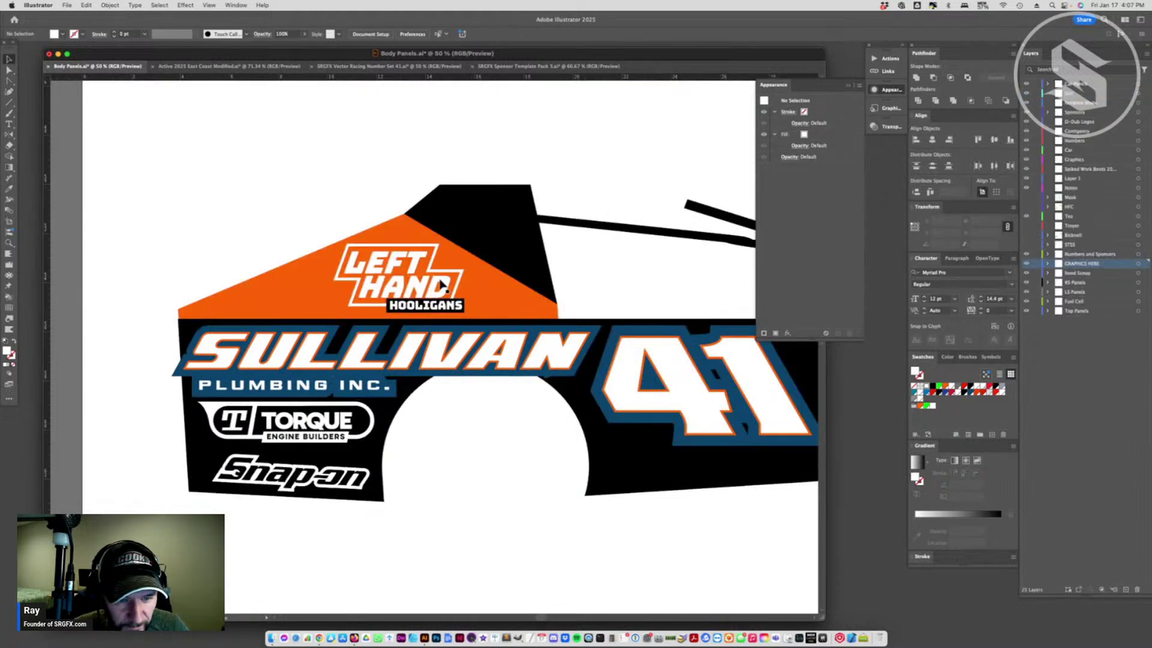
- Move the lower car's Torque Engine Builders logo slightly down, between the Plumbing Inc. line and the Snap-on logo
left_click(319, 432)
left_click_drag(320, 432, 319, 436)
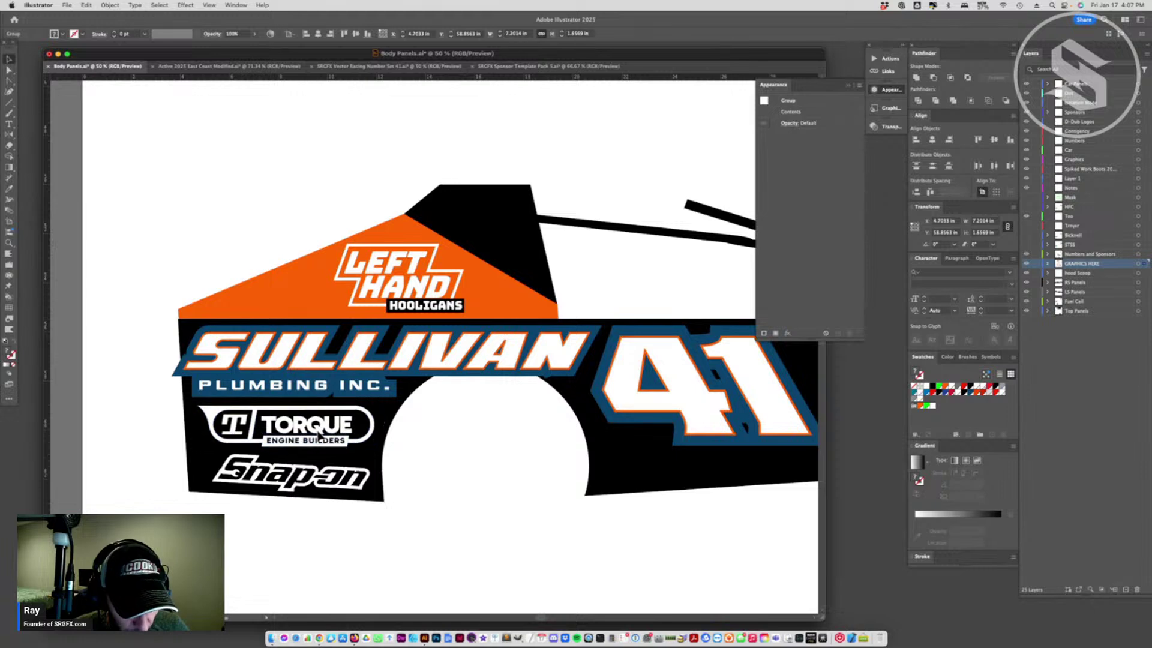
left_click(424, 496)
left_click(360, 481)
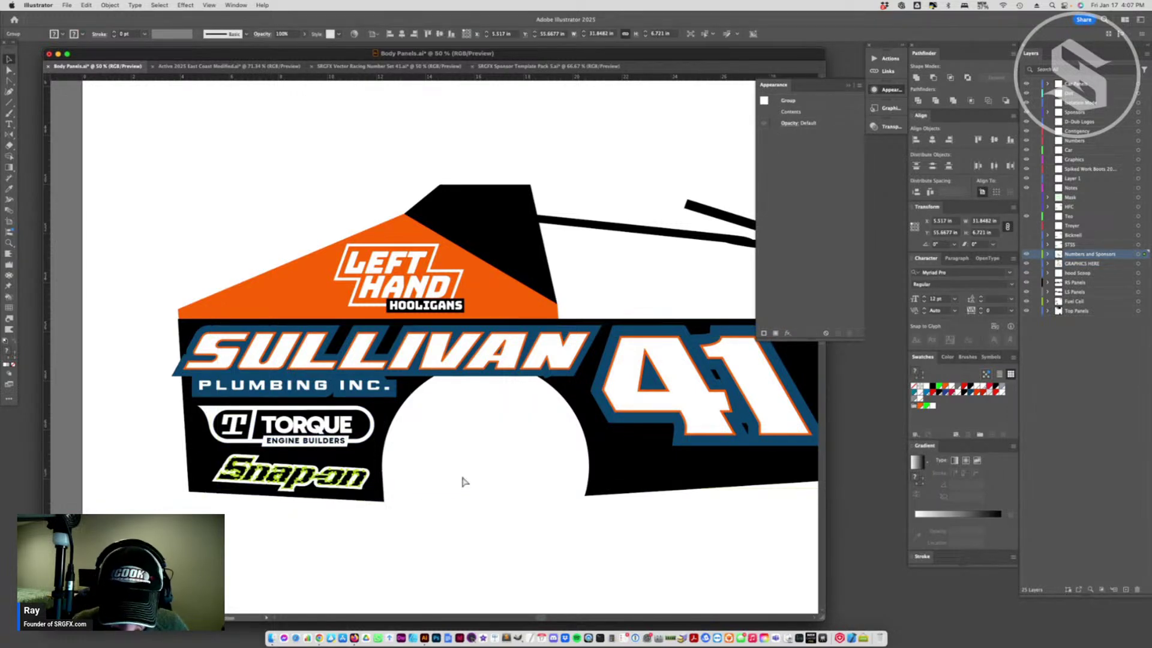
key("super+minus")
key("super+minus")
key("super+minus")
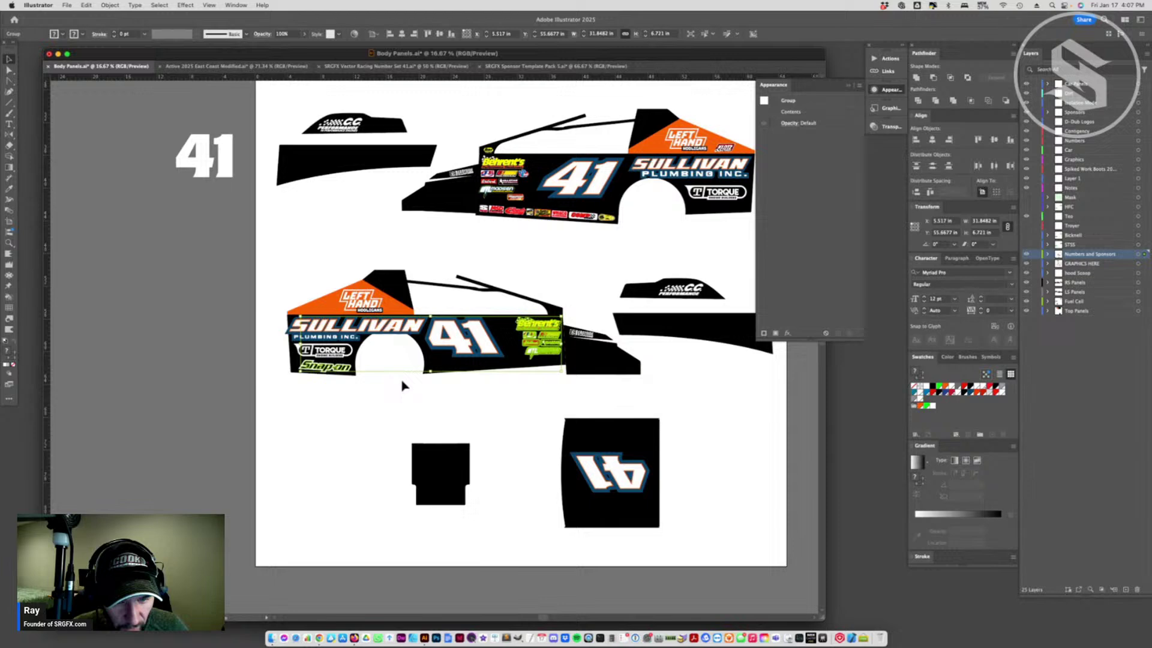
- Shear the lower car's number 41 horizontally by 30° so the digits stand upright
left_click(341, 343)
scroll(547, 387, "right", 5)
scroll(548, 388, "left", 5)
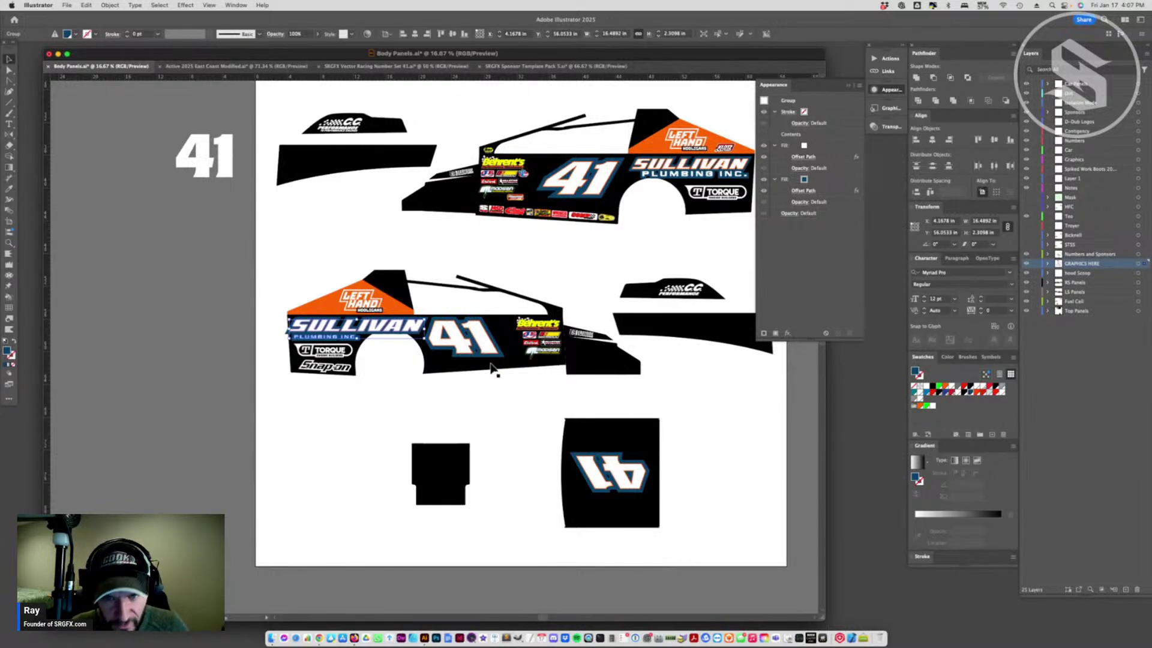
scroll(504, 372, "up", 2)
scroll(517, 376, "up", 1)
right_click(477, 438)
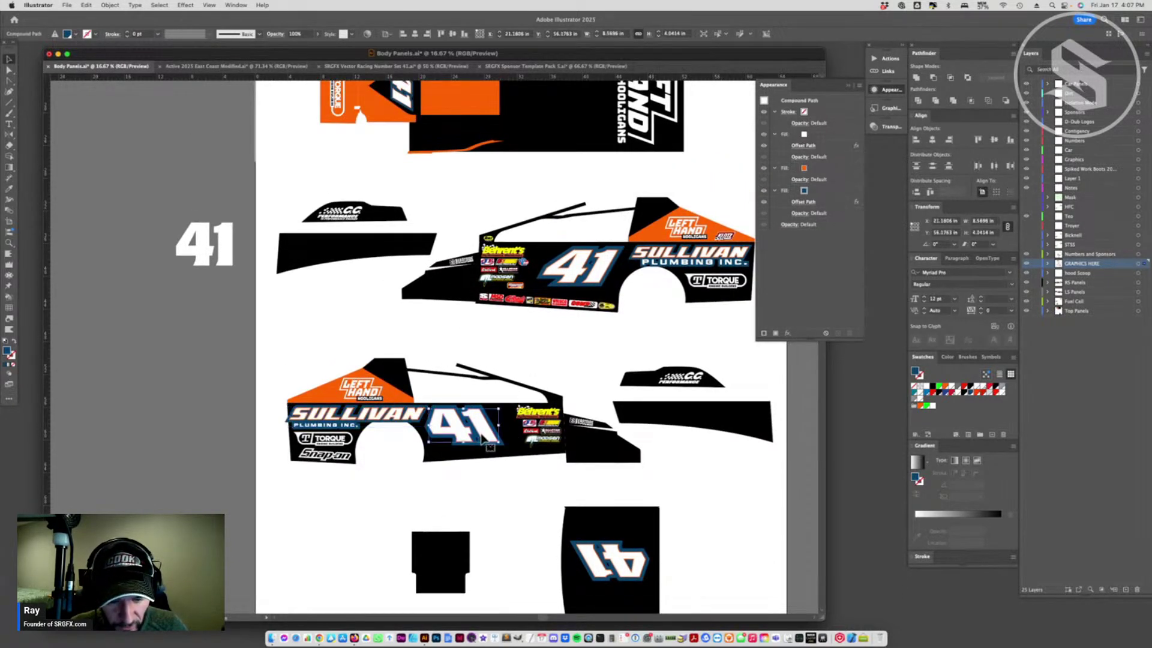
mouse_move(528, 570)
left_click(608, 596)
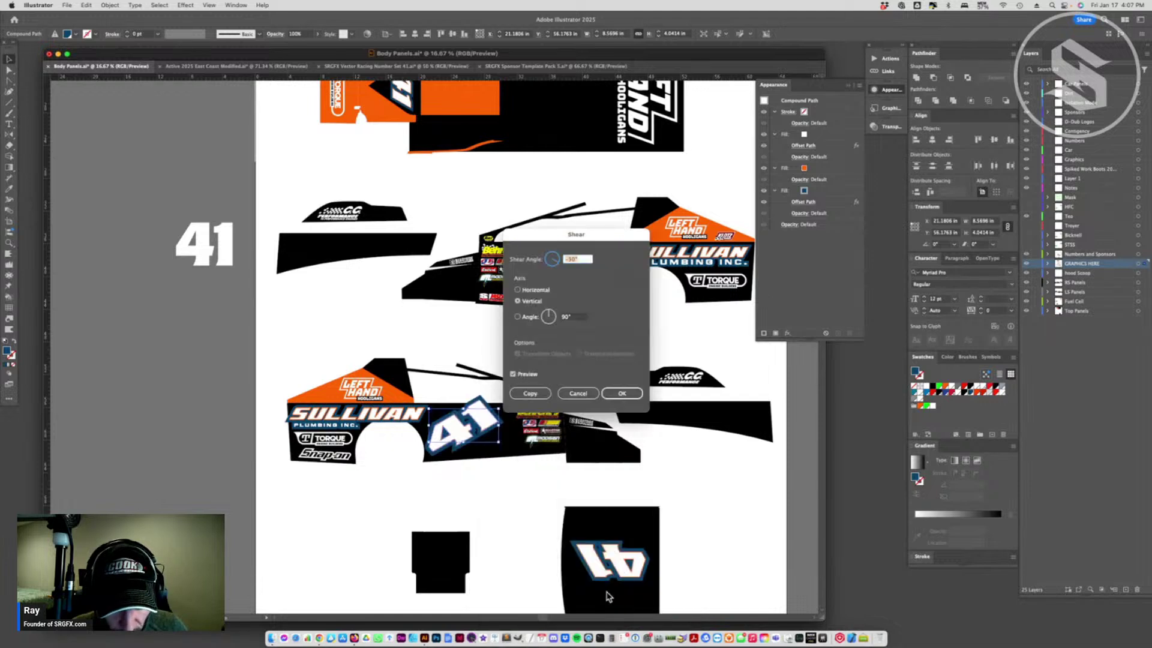
left_click(527, 292)
left_click(577, 259)
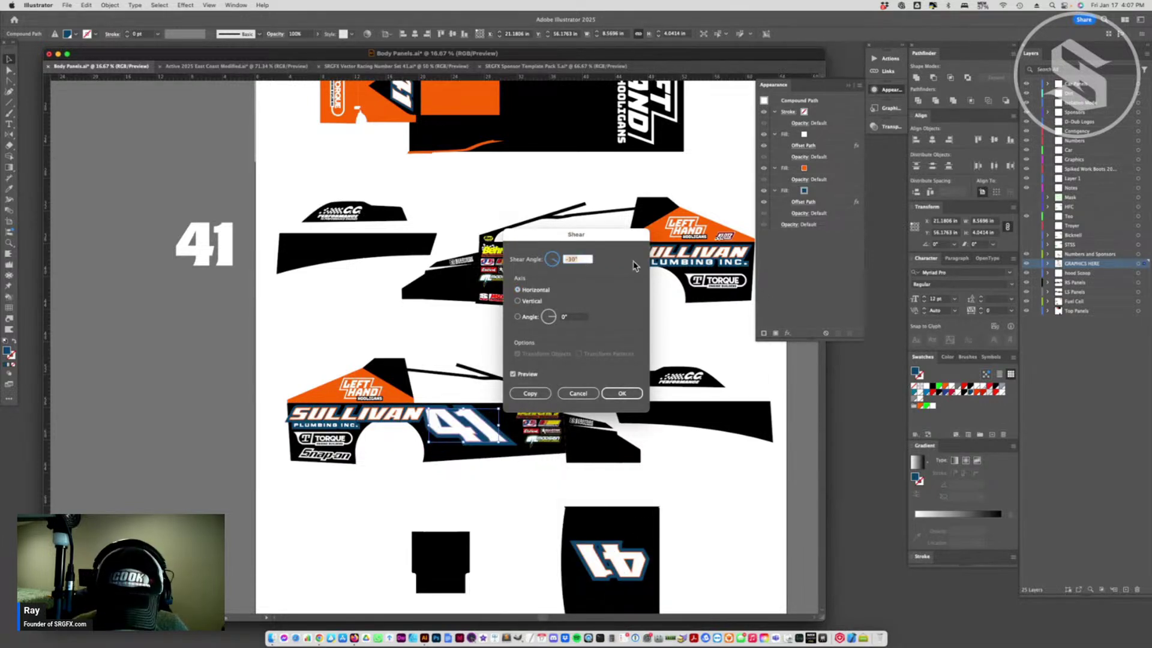
type("30")
key("Escape")
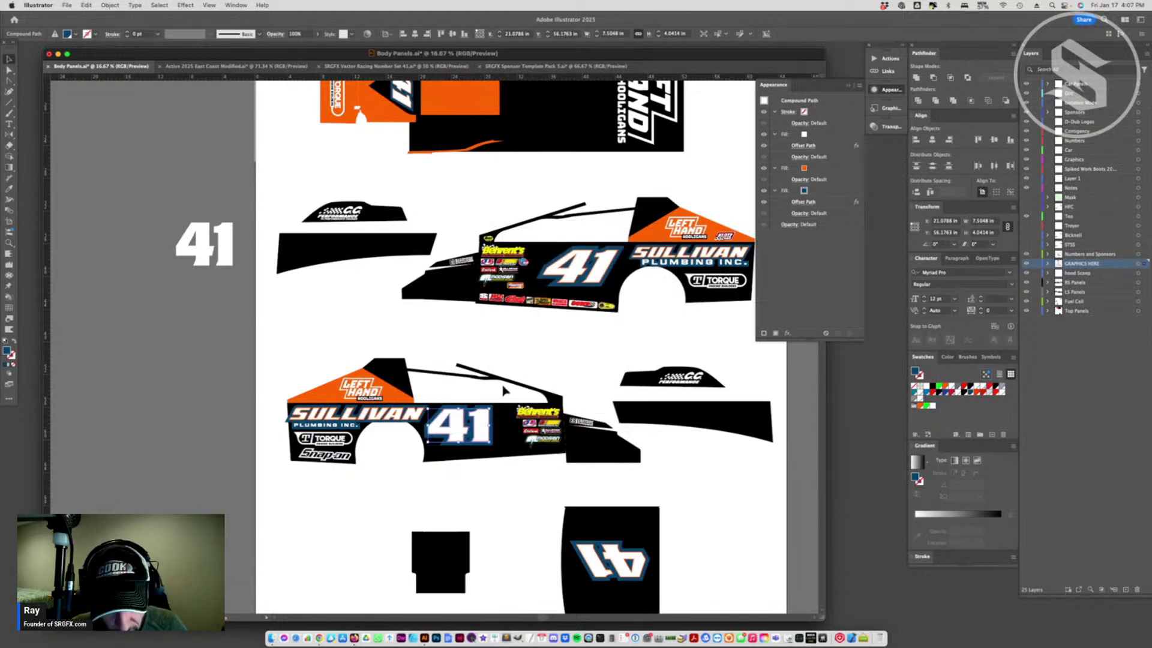
- Reduce the lower car's upright number 41 to about 3.67 in high and shear it horizontally by -30° to slant it again
right_click(457, 431)
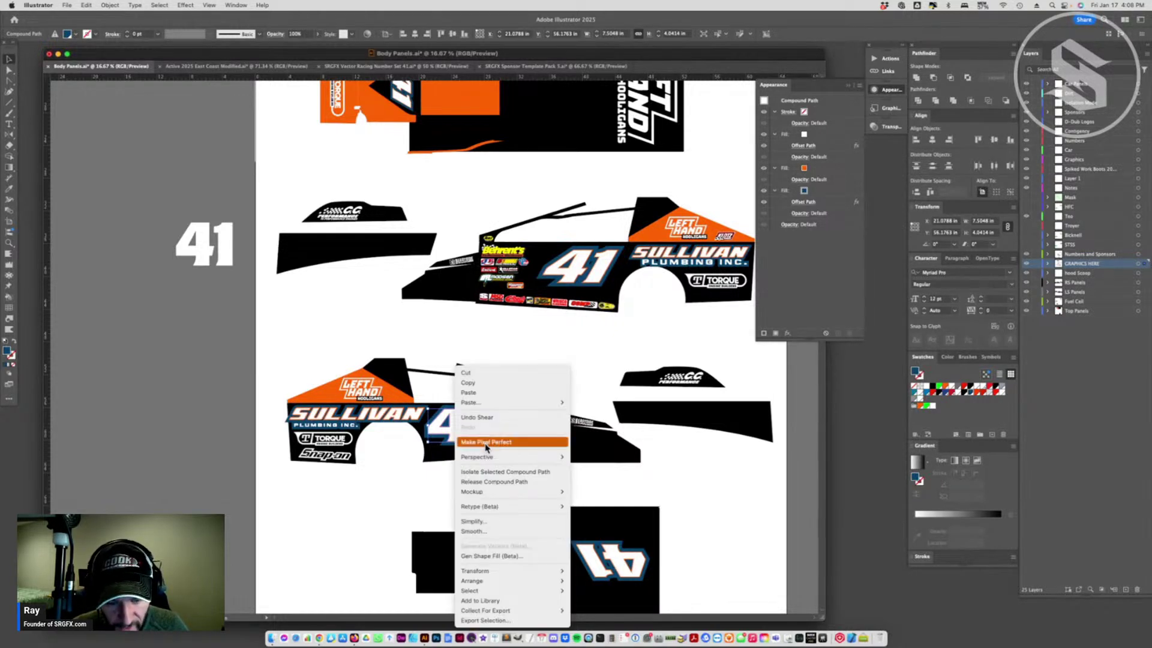
left_click(467, 459)
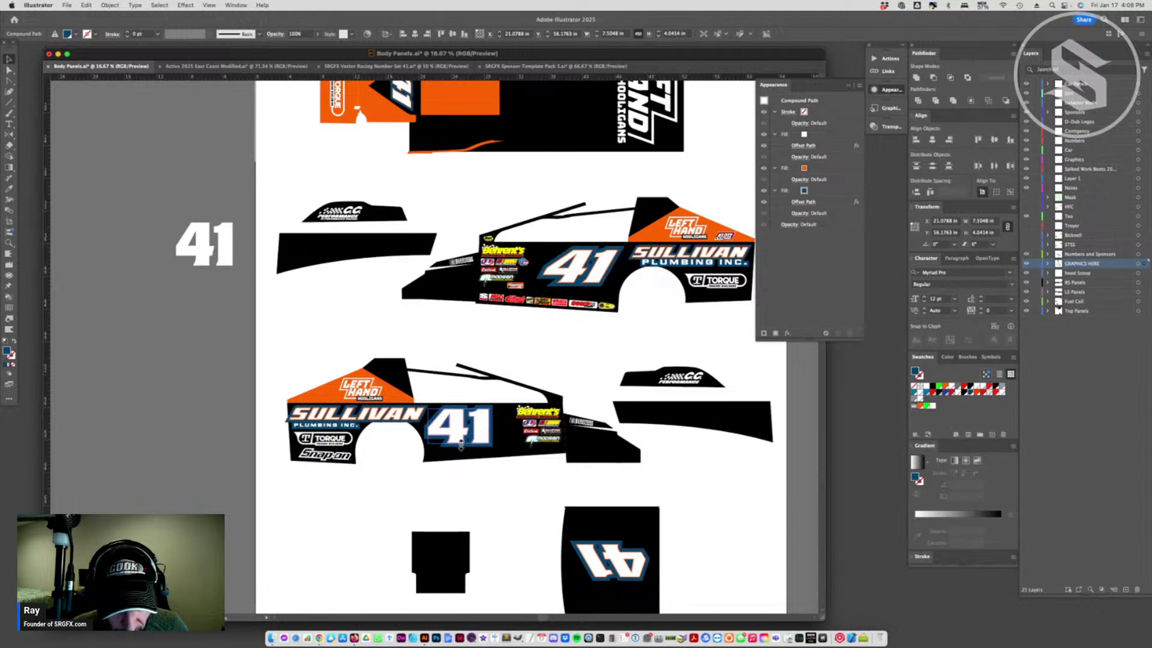
right_click(460, 443)
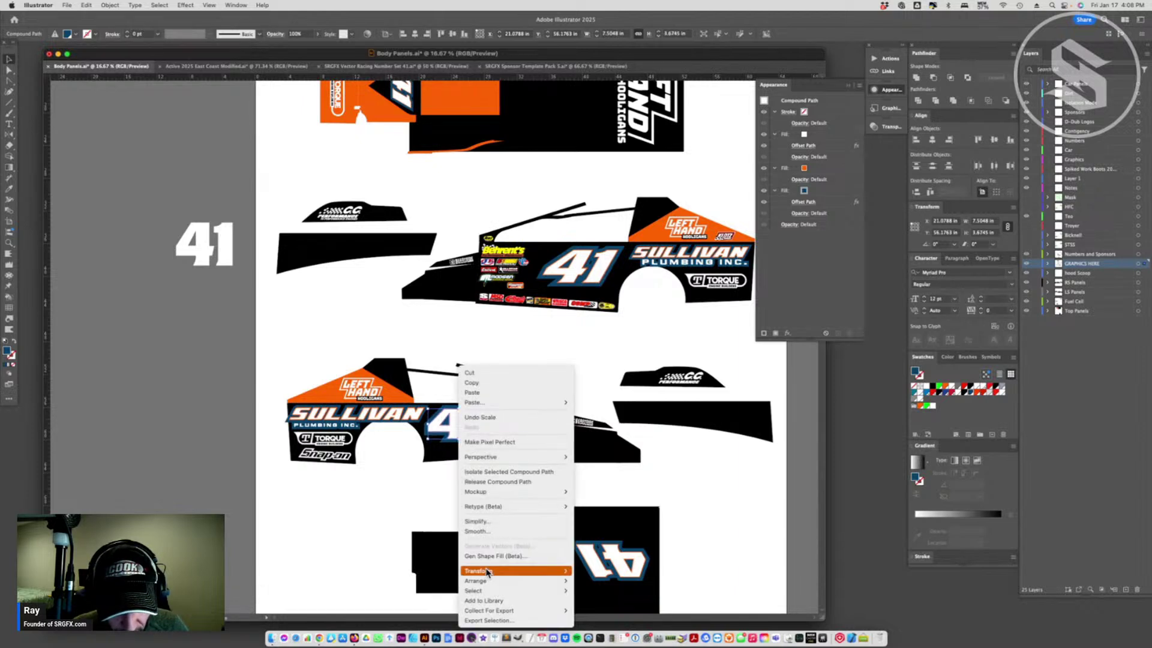
mouse_move(497, 571)
left_click(584, 591)
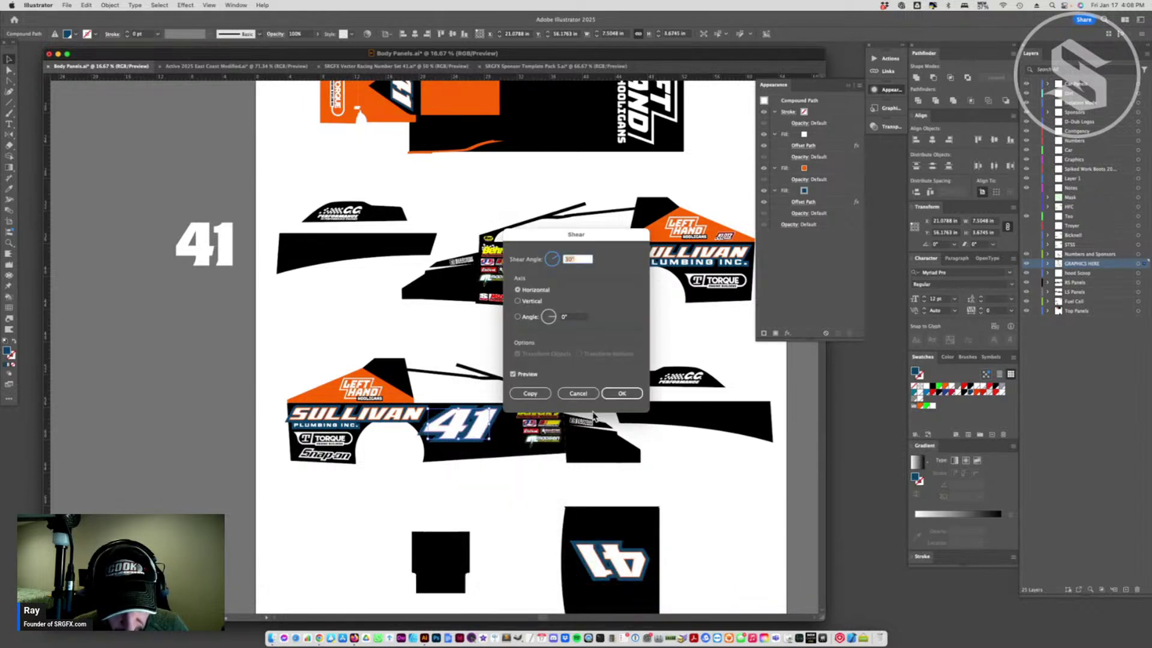
type("-")
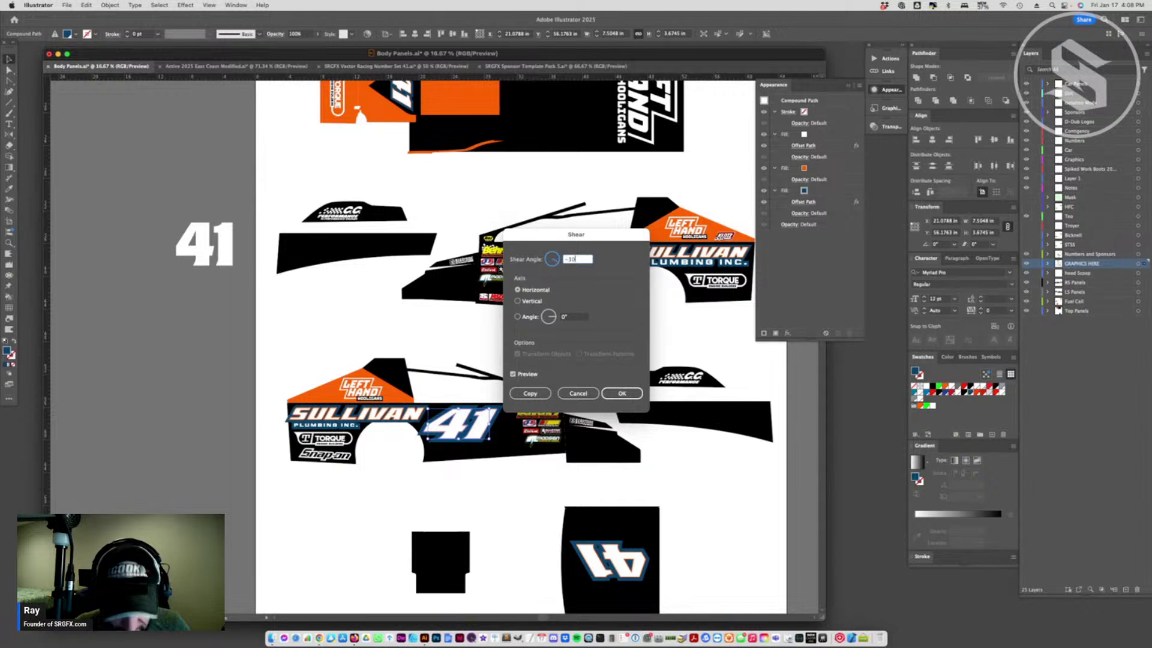
key("Return")
left_click(424, 507)
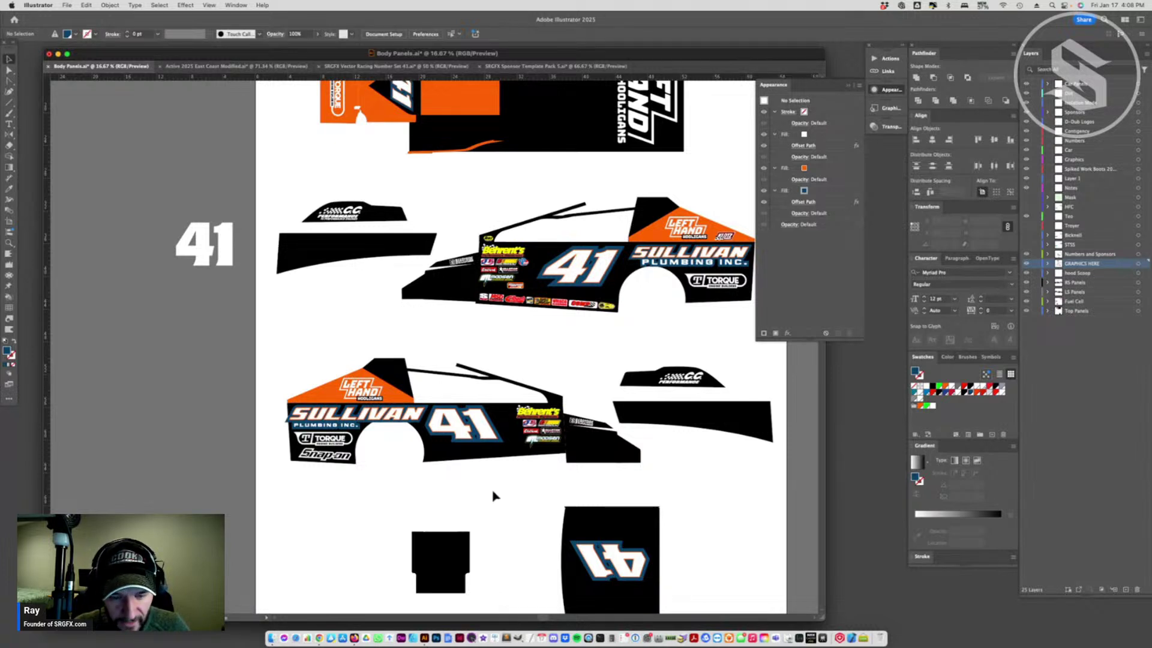
- Recolour the orange sail panels of both side views with the body's black and save the file
scroll(573, 493, "up", 5)
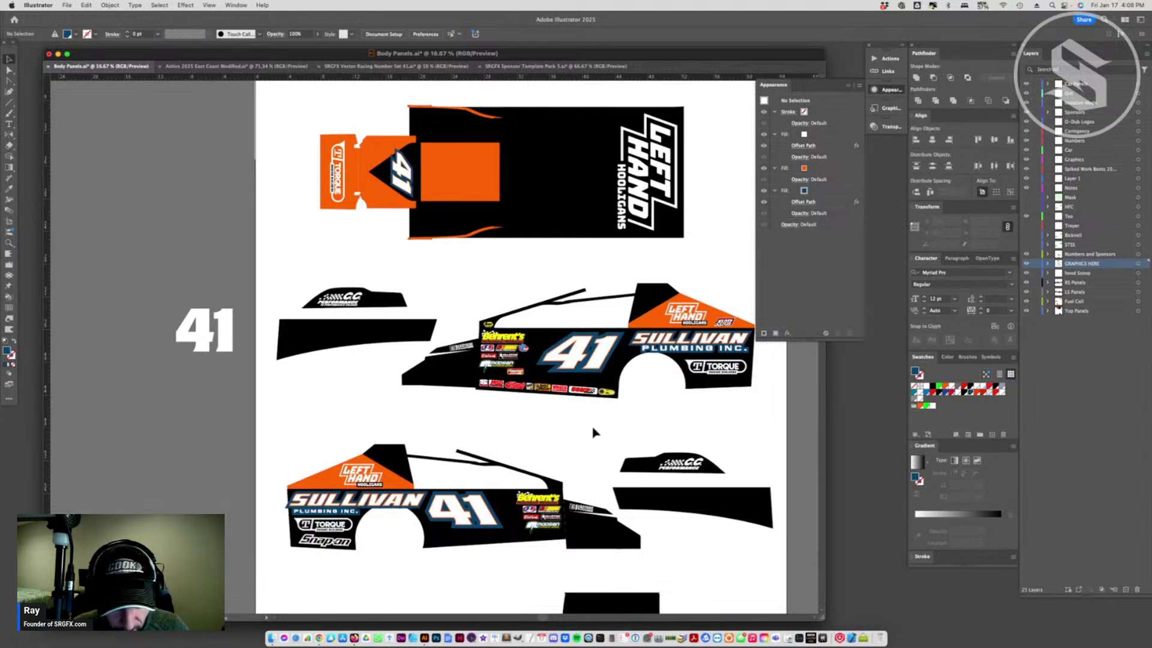
left_click(391, 488)
left_click(436, 458)
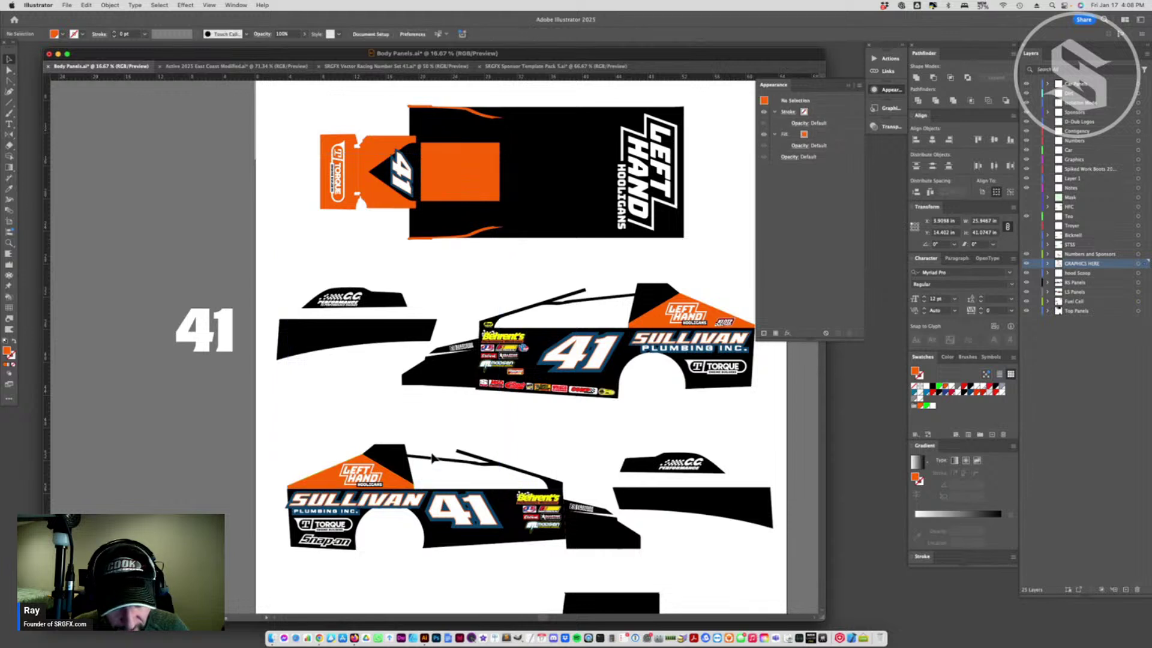
left_click(387, 486)
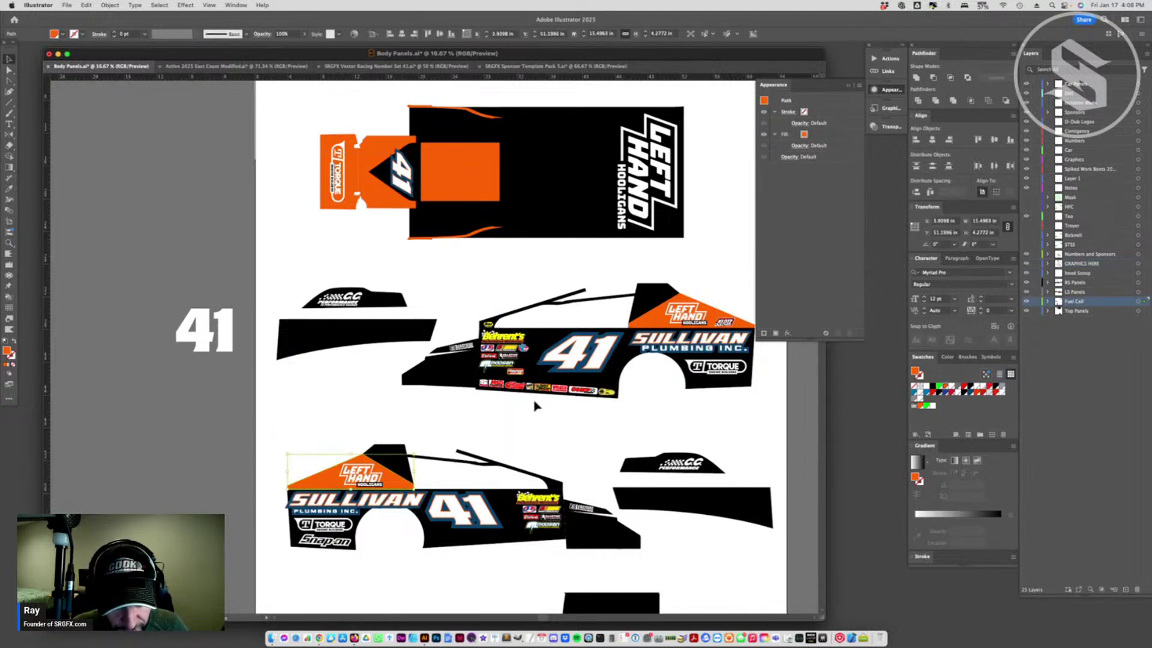
key("i")
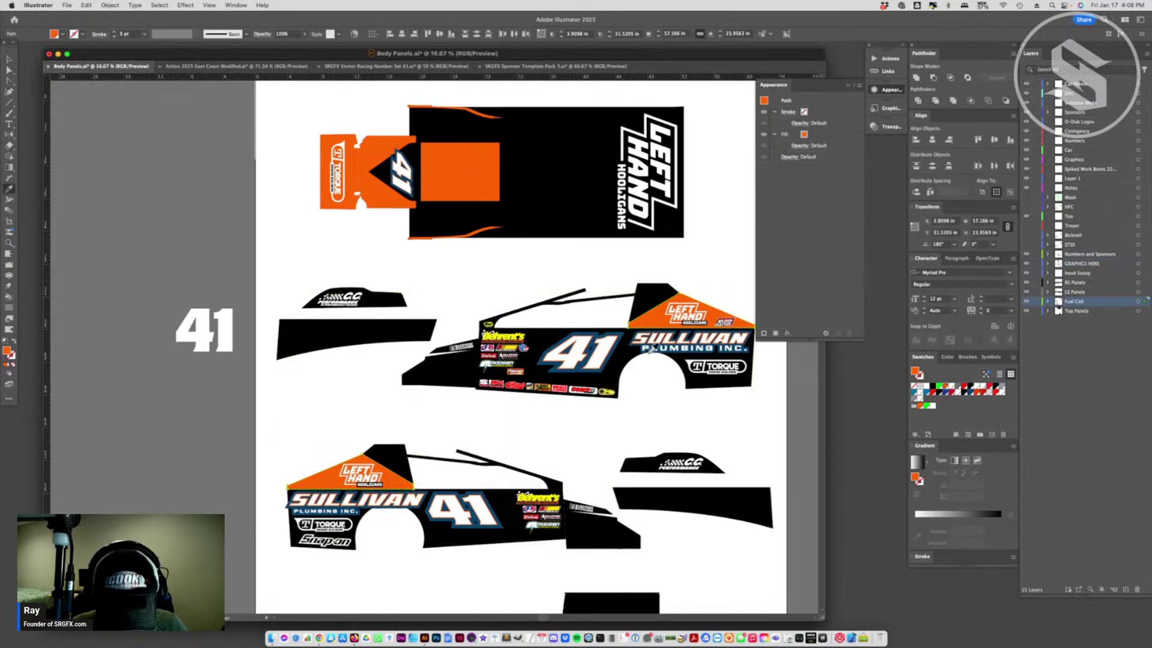
left_click(620, 363)
key("a")
left_click(557, 472)
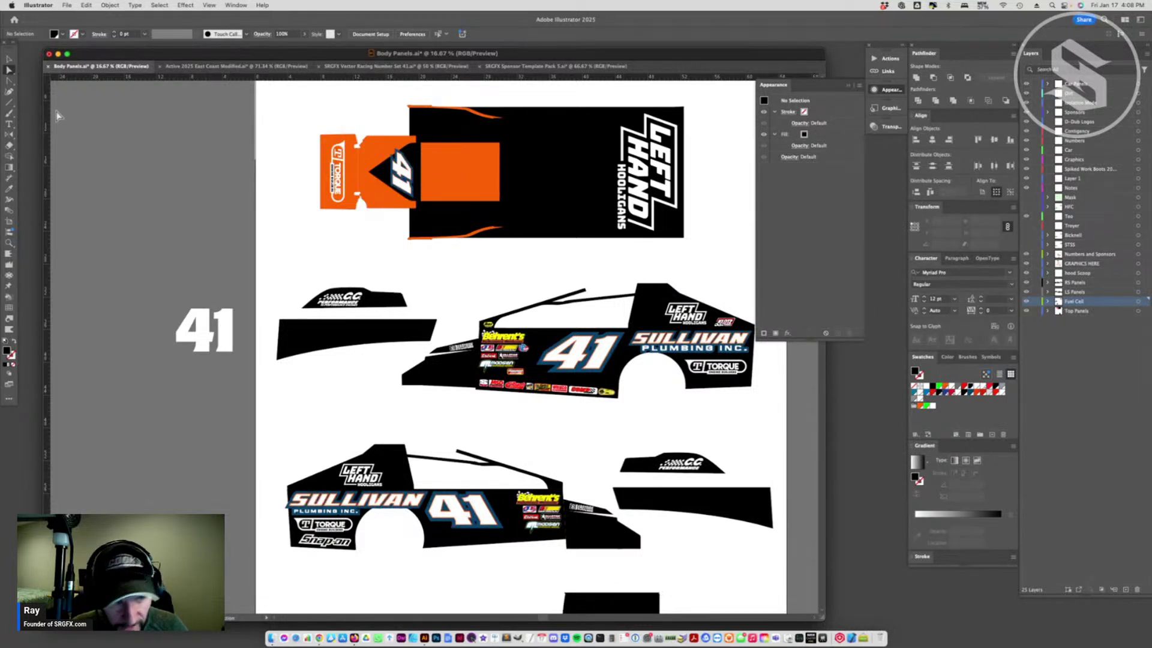
left_click(9, 58)
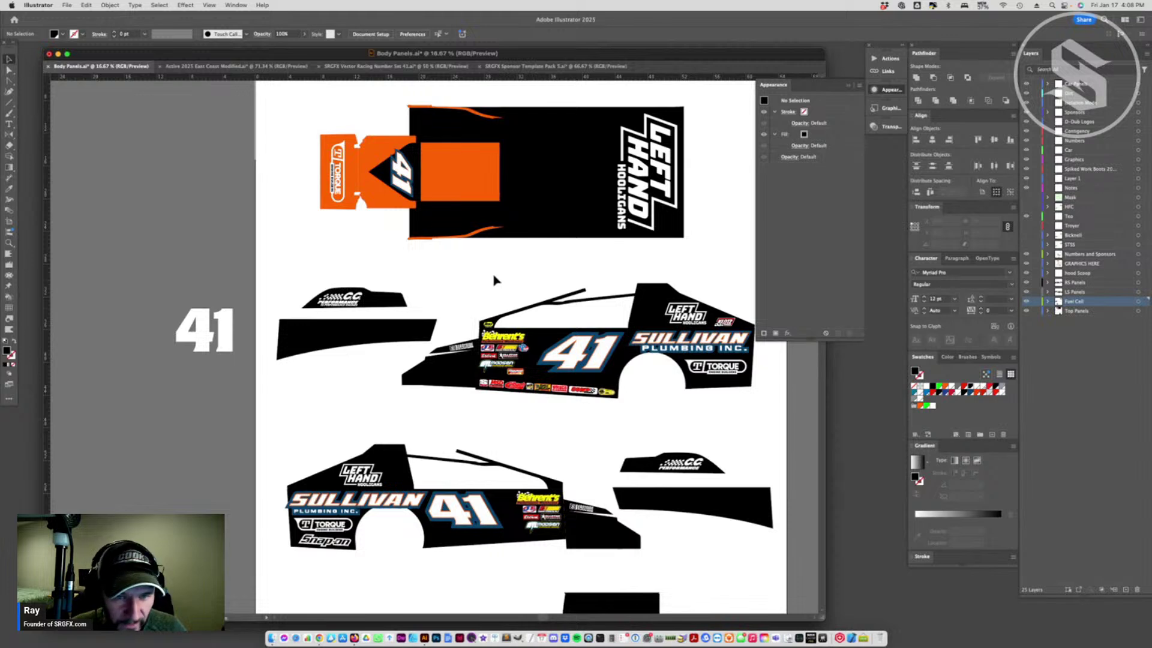
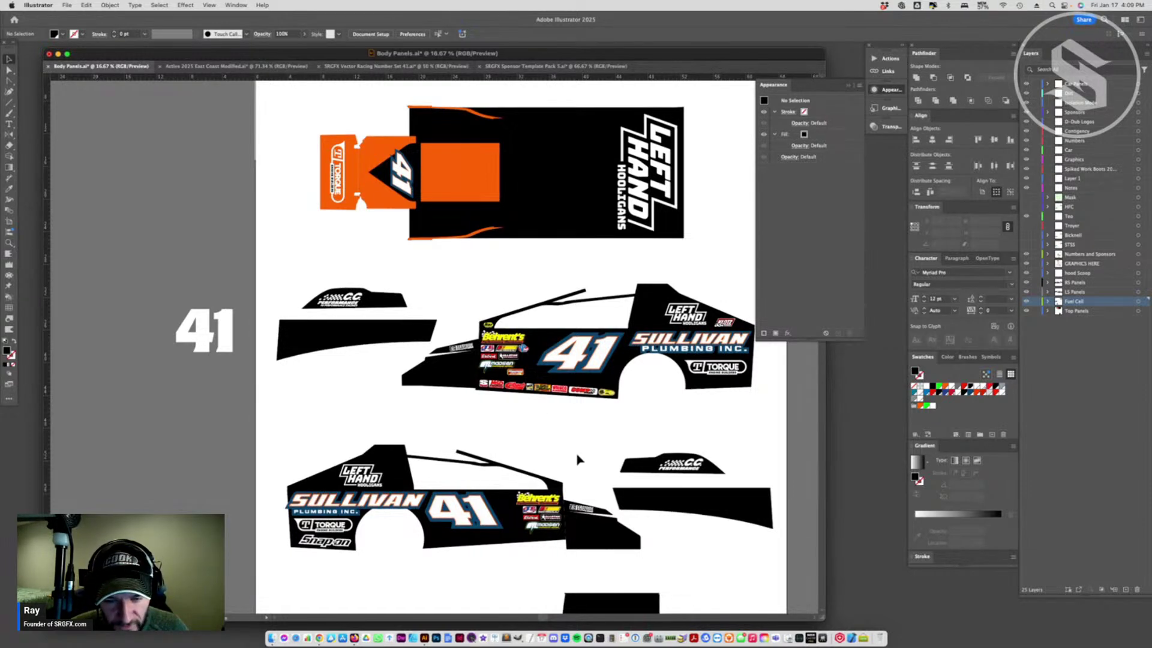
key("super+s")
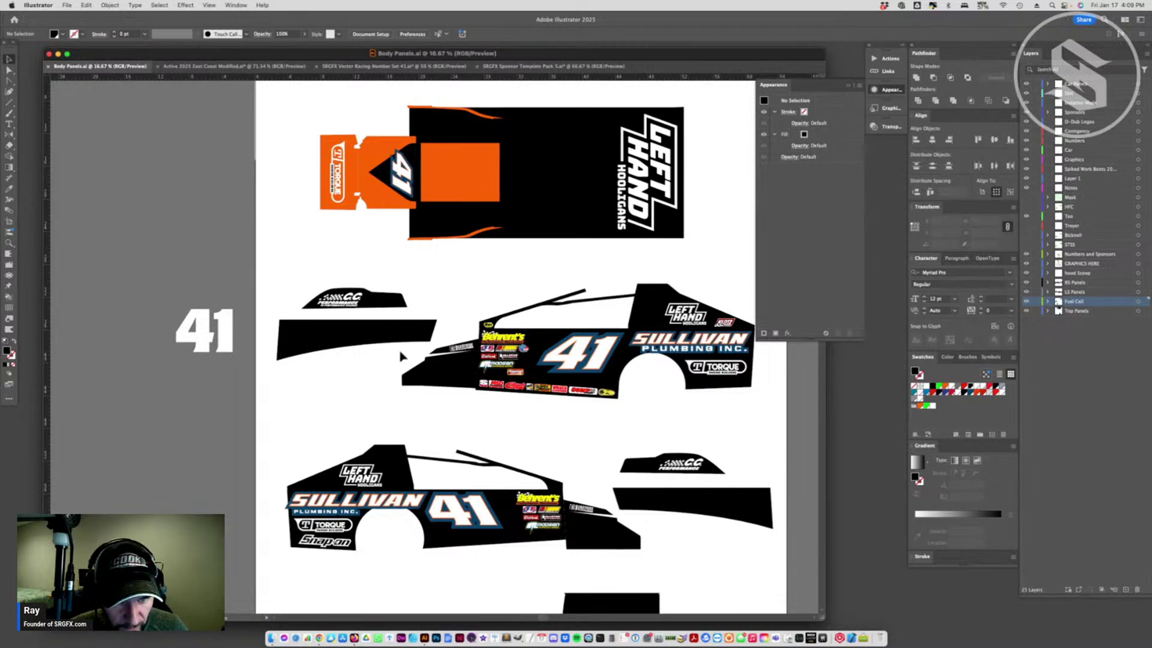
- Shrink the number 41 on the top view's hood triangle to about 2 by 4.6 in
left_click(397, 171)
left_click_drag(412, 198, 401, 194)
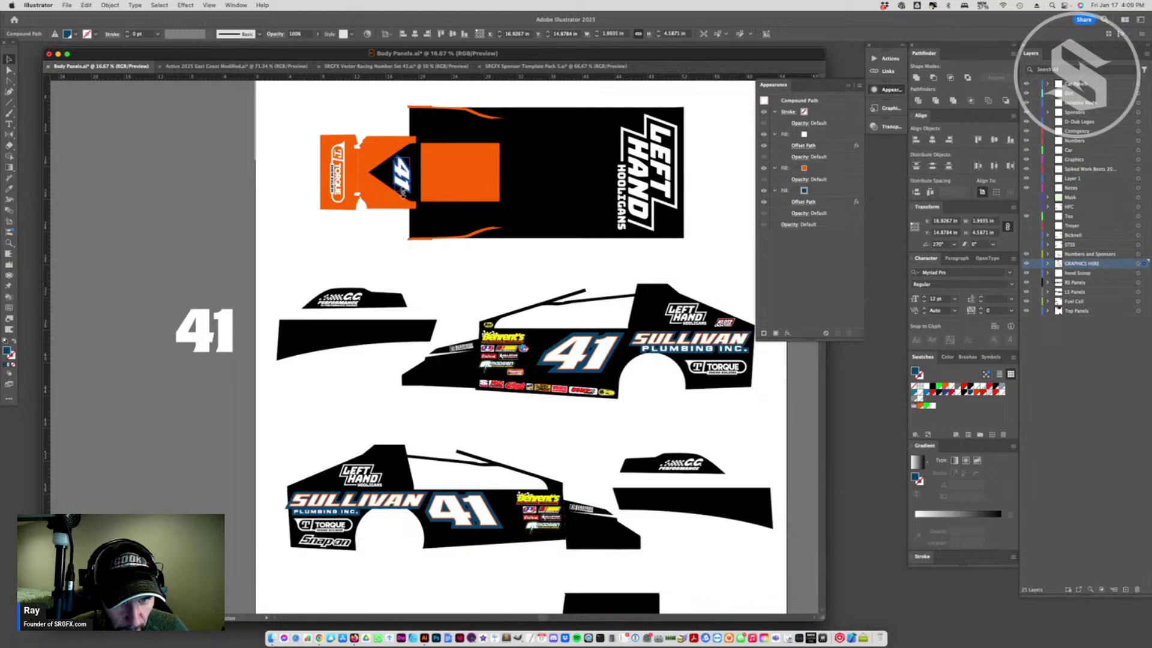
left_click(396, 278)
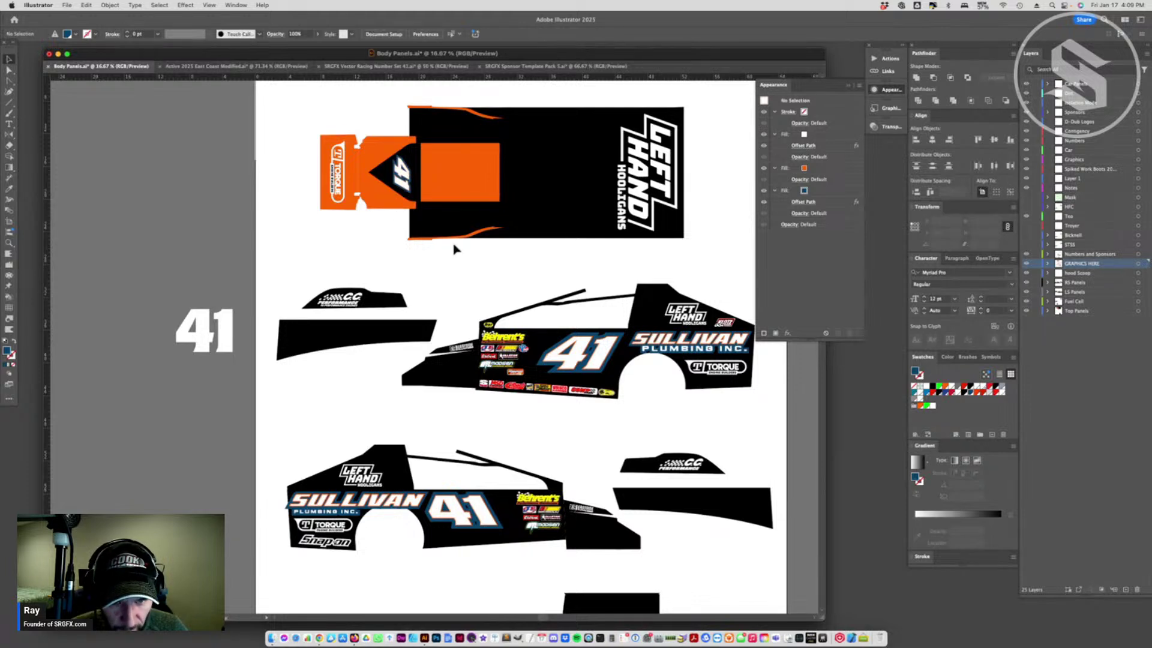
left_click(436, 198)
left_click(456, 324)
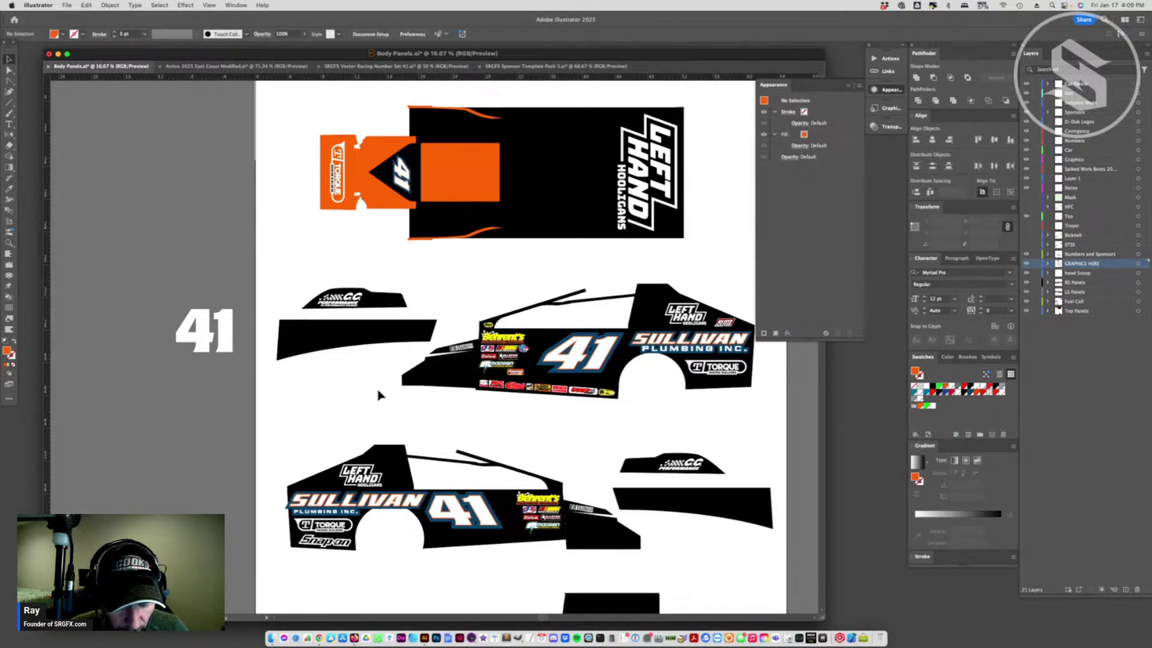
- Copy the Haneth Sheet Metal Co. logo from the SRGFX Sponsor Template Pack 5 file and paste it into Body Panels
left_click(538, 67)
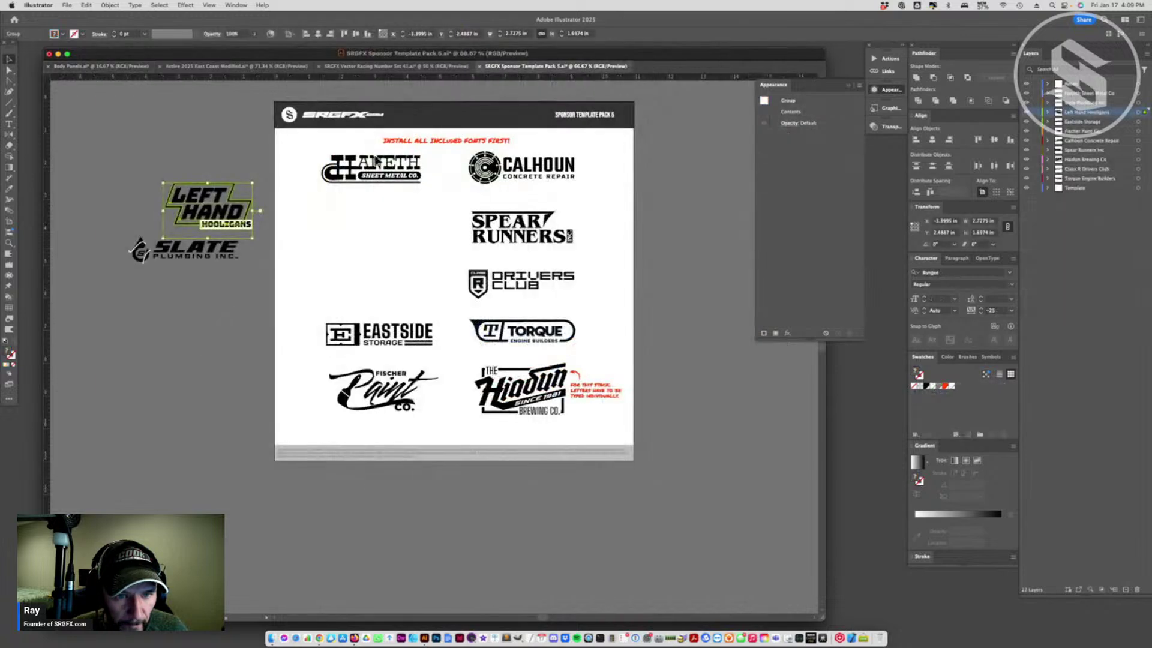
left_click(395, 171)
left_click_drag(318, 193, 434, 183)
left_click(245, 68)
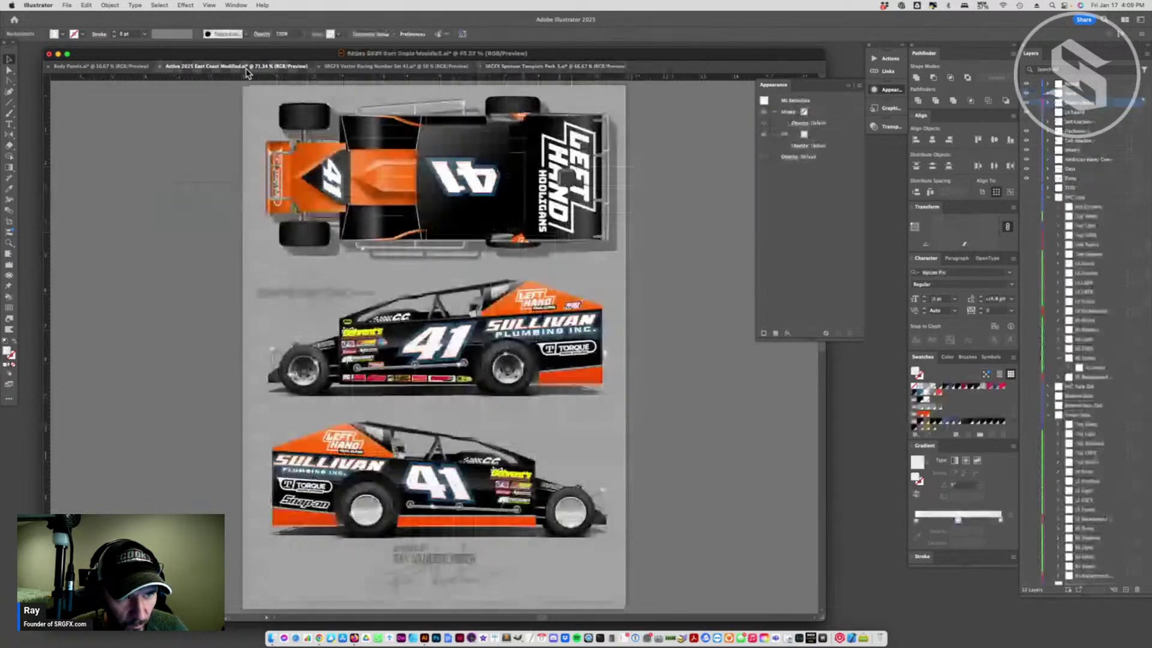
left_click(120, 66)
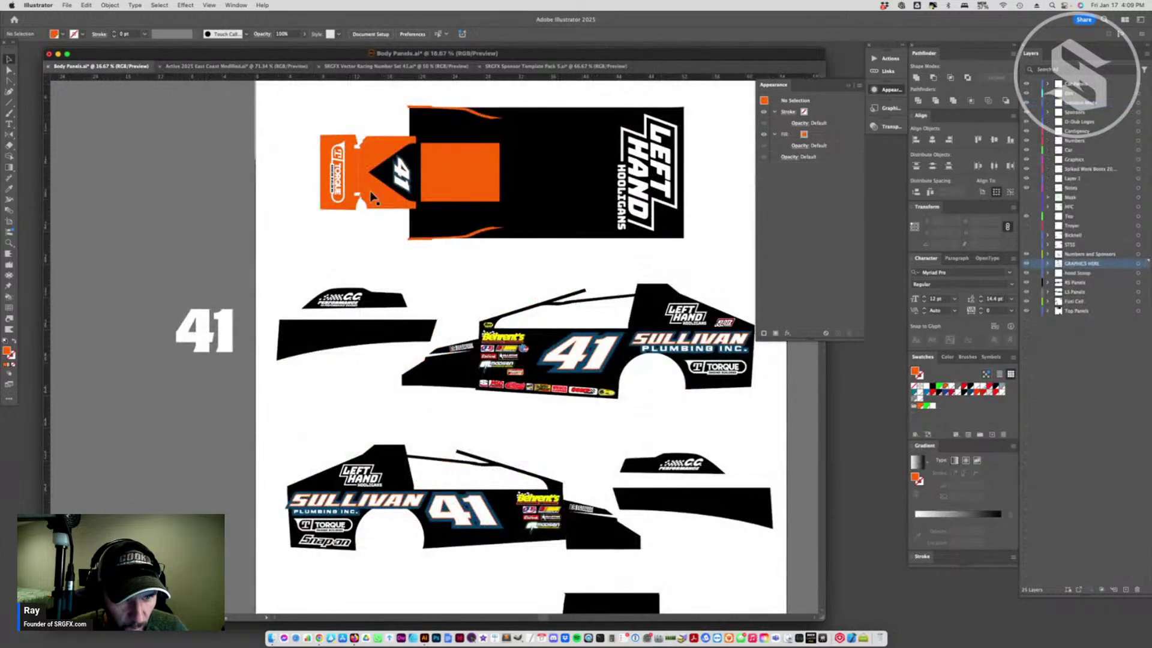
key("super+v")
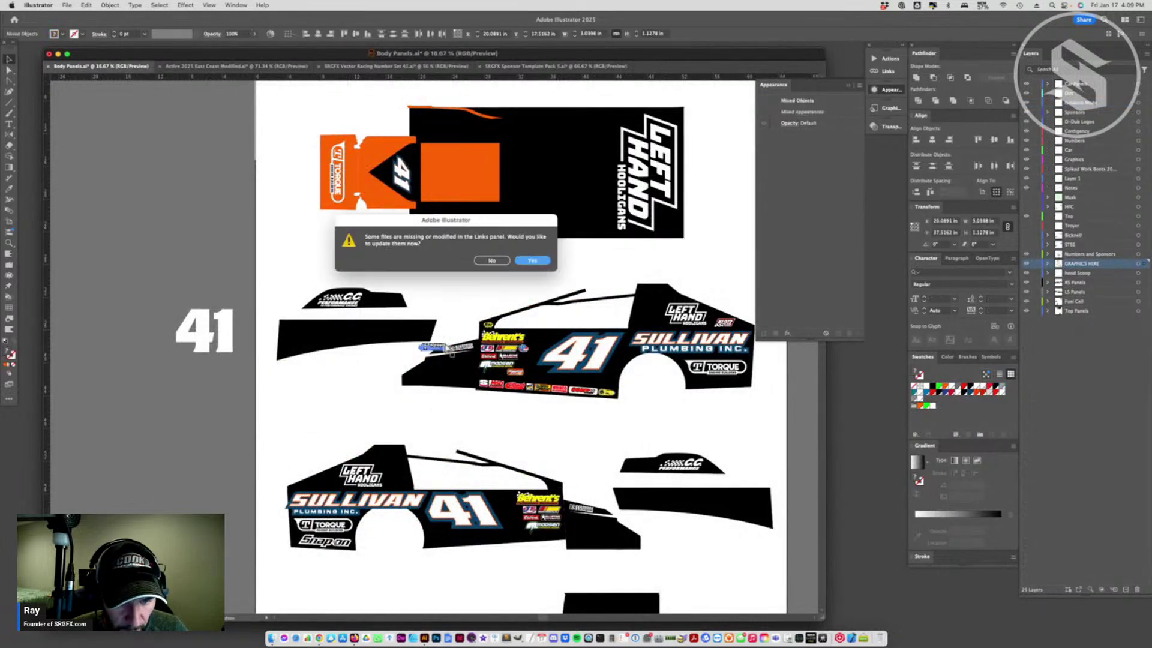
- Update all modified linked files despite their unsaved changes and place the pasted Haneth logo along the lower edge of the top view's orange rectangle
left_click(532, 260)
left_click(528, 263)
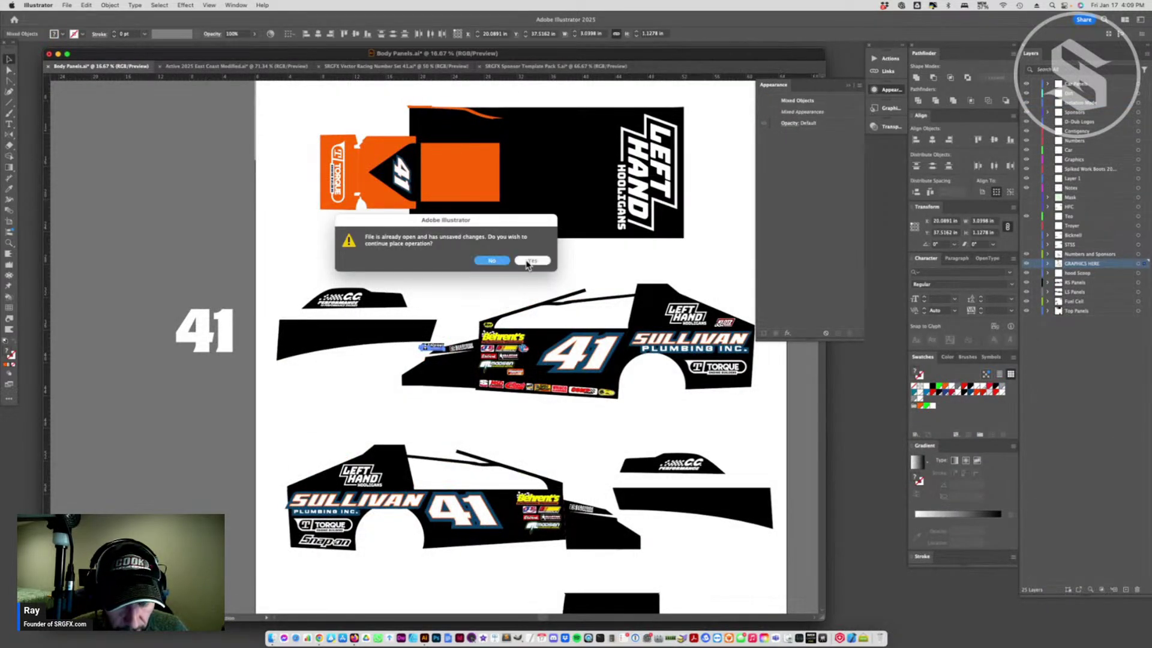
left_click(528, 263)
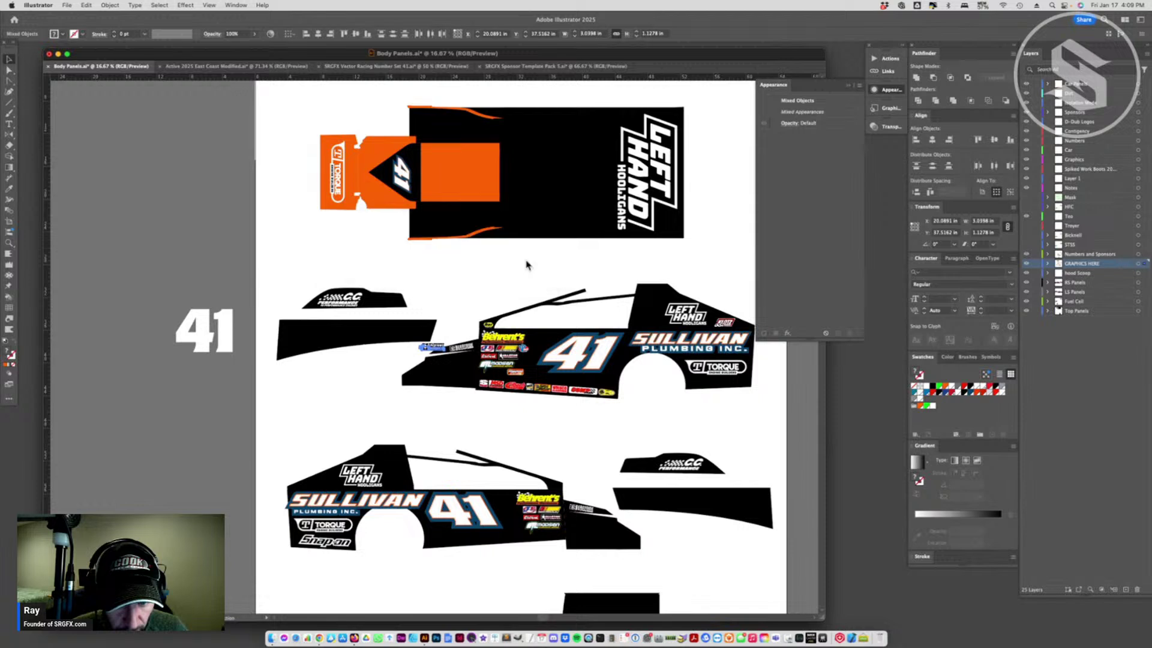
left_click(531, 262)
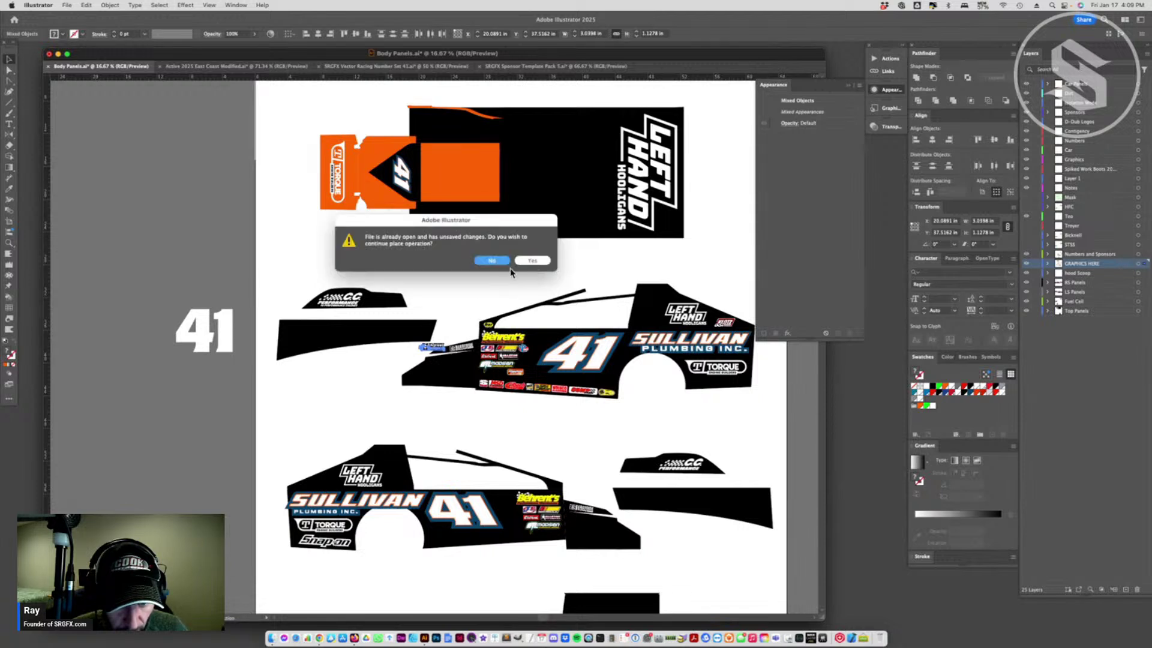
left_click(533, 263)
left_click(537, 264)
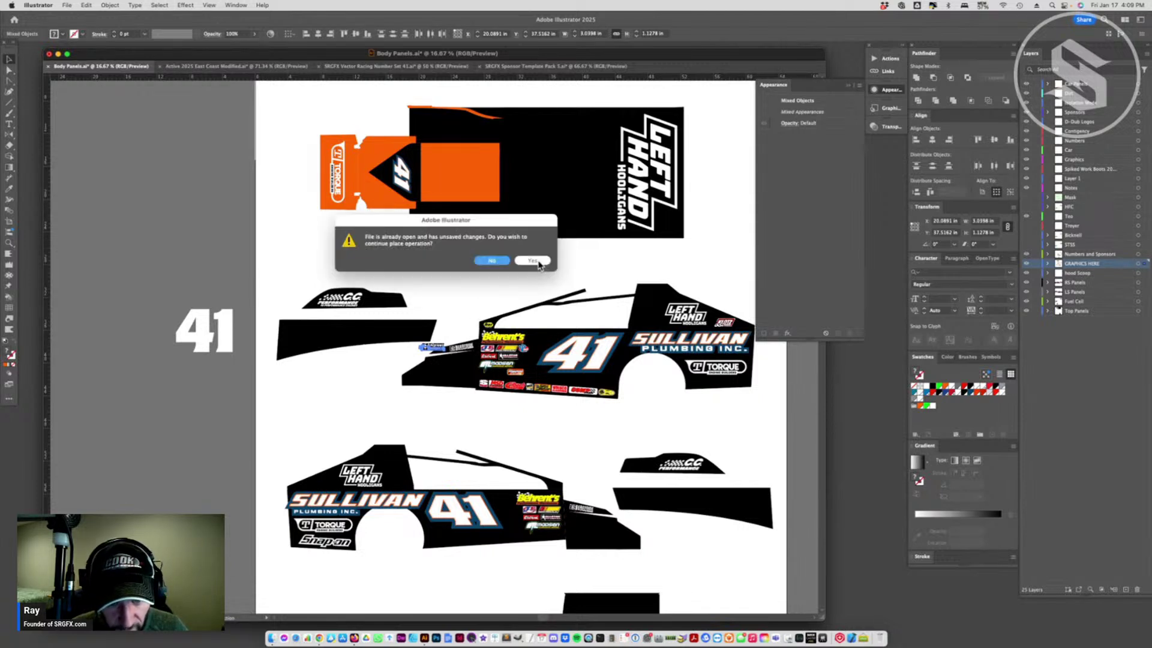
left_click(538, 264)
left_click(538, 264)
left_click(538, 264)
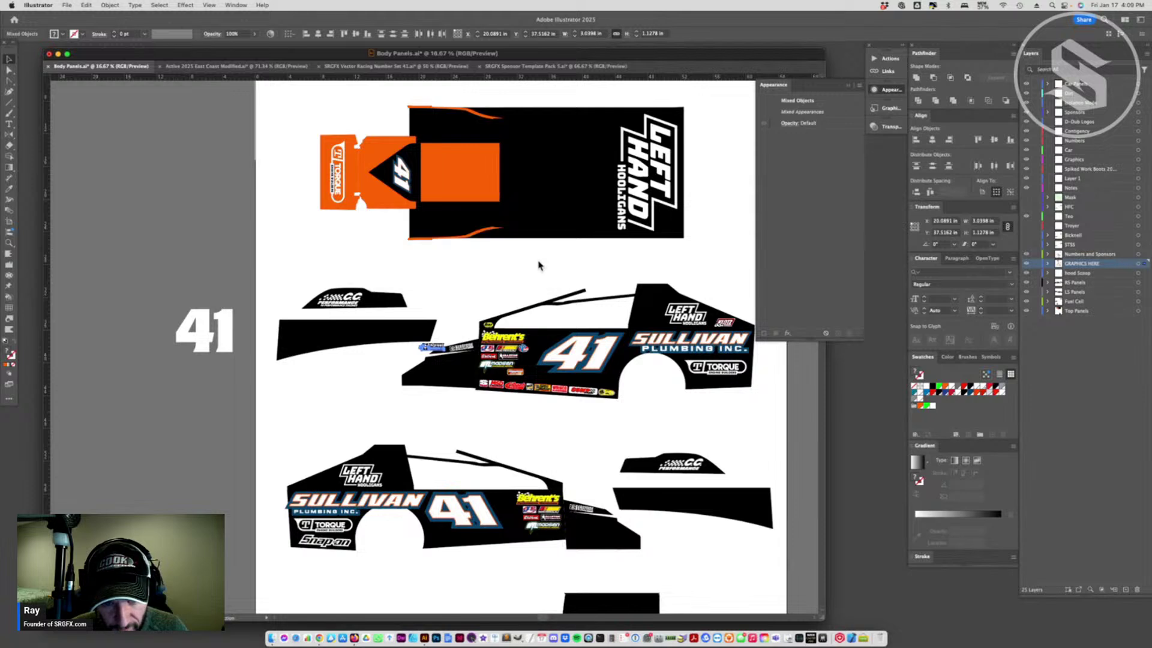
left_click(538, 265)
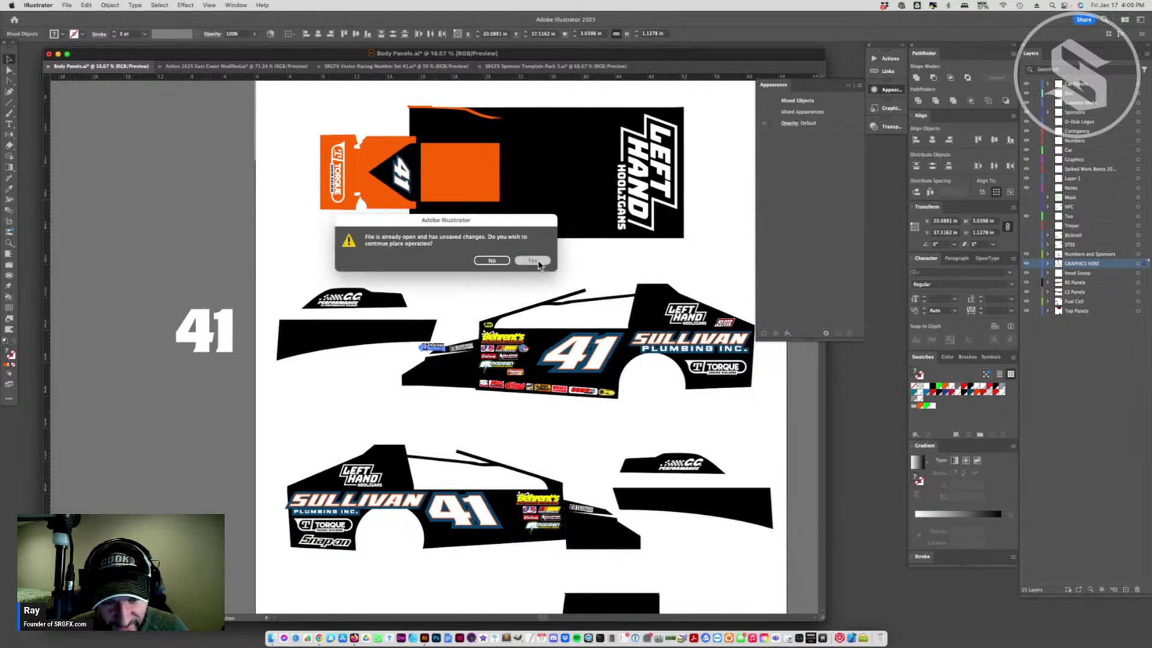
left_click(537, 262)
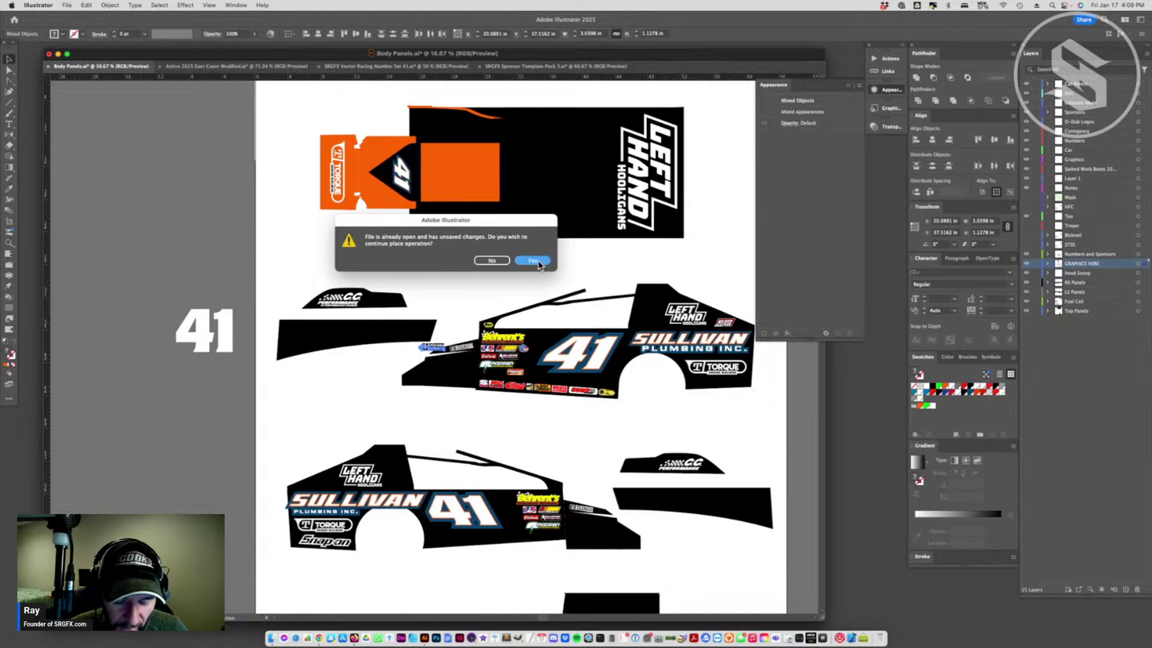
left_click(532, 261)
left_click(532, 261)
left_click(532, 261)
left_click(532, 261)
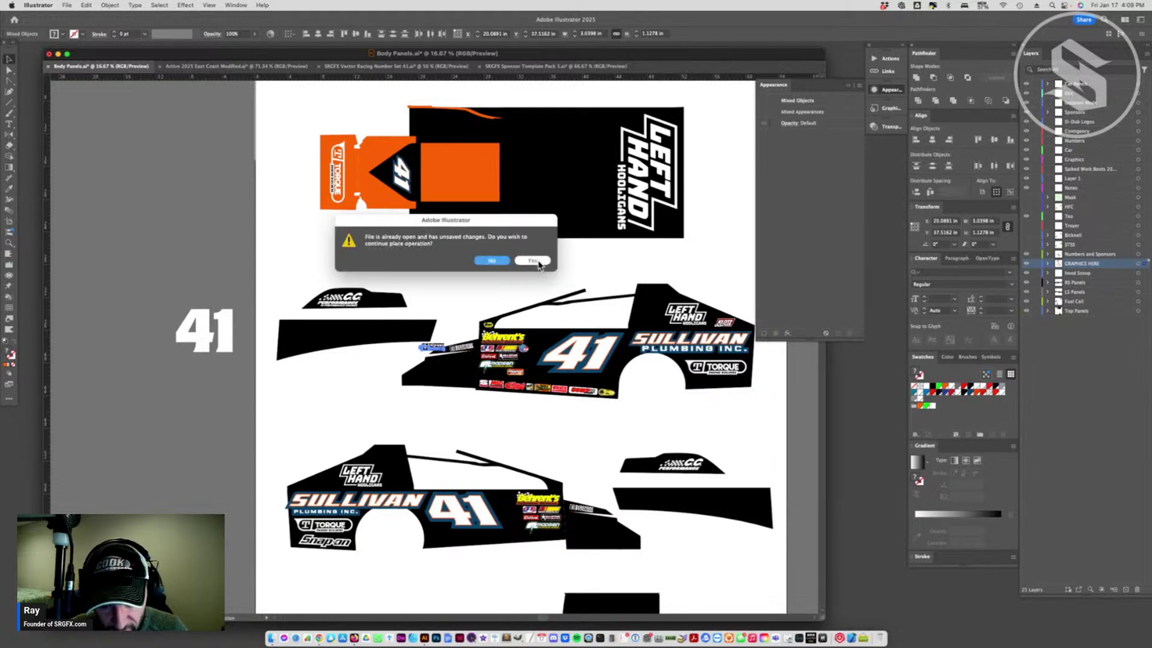
left_click(532, 261)
left_click(532, 261)
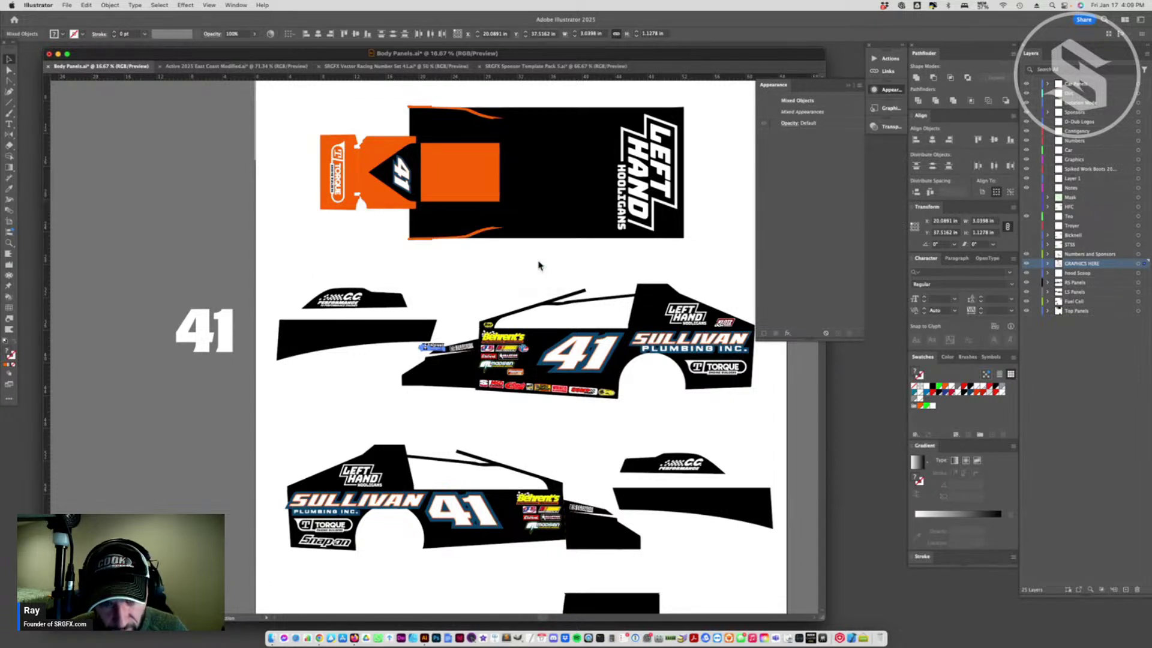
left_click(532, 261)
left_click(532, 261)
left_click(538, 265)
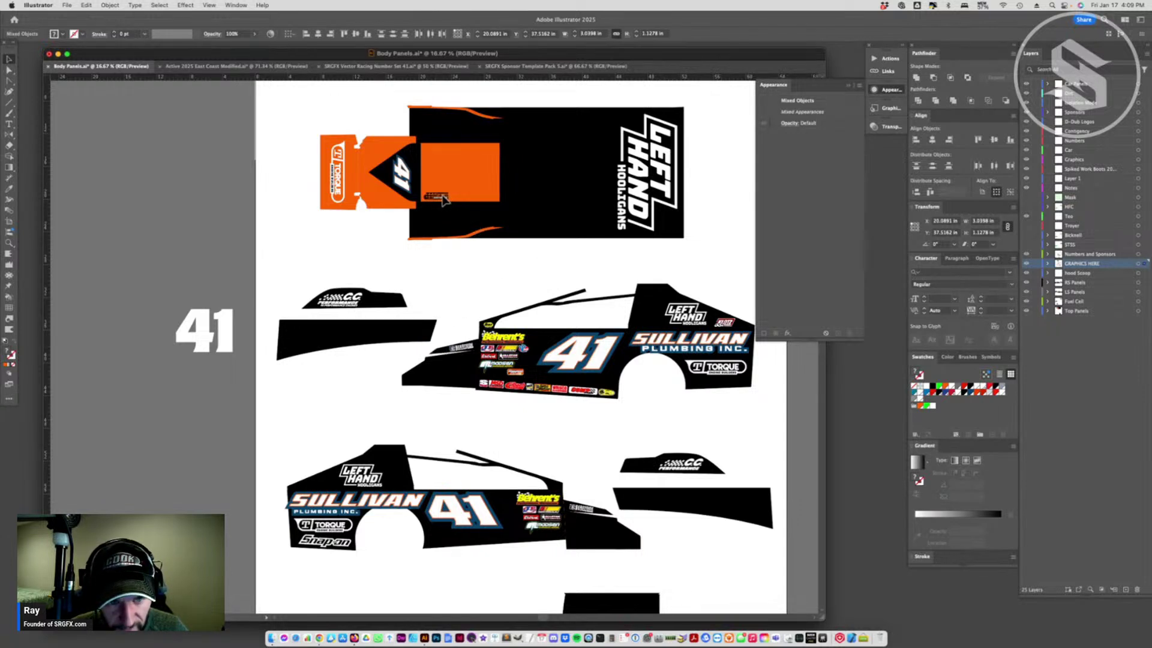
left_click(471, 273)
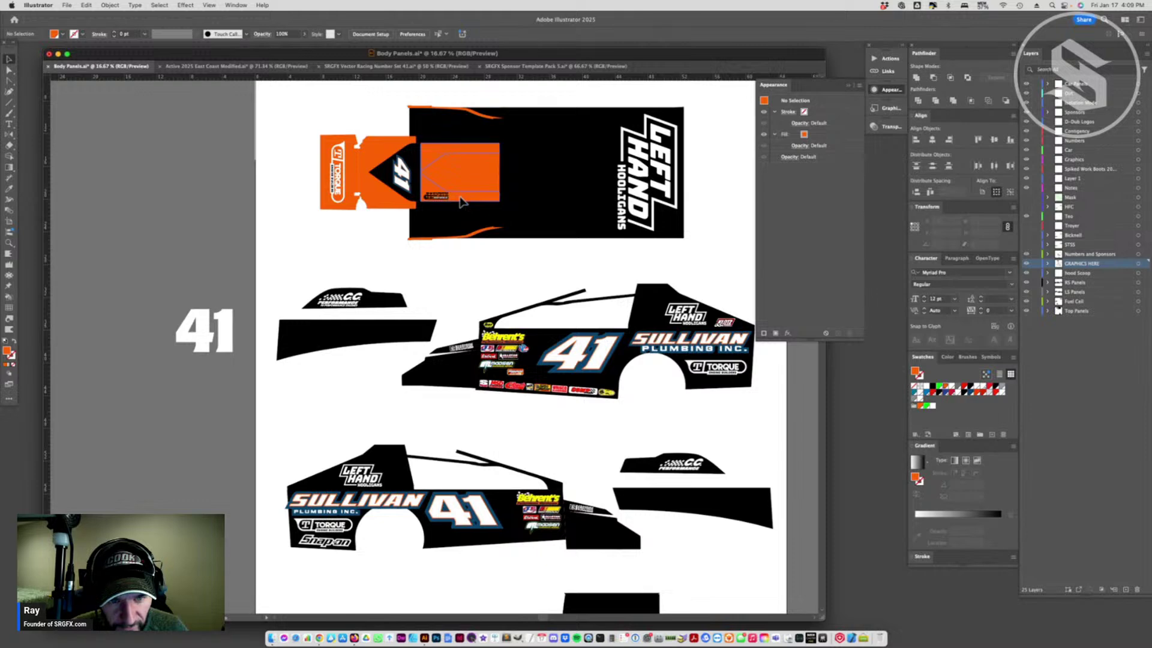
- Recolour the top view's orange rectangle behind the Haneth logo to white
left_click(460, 200)
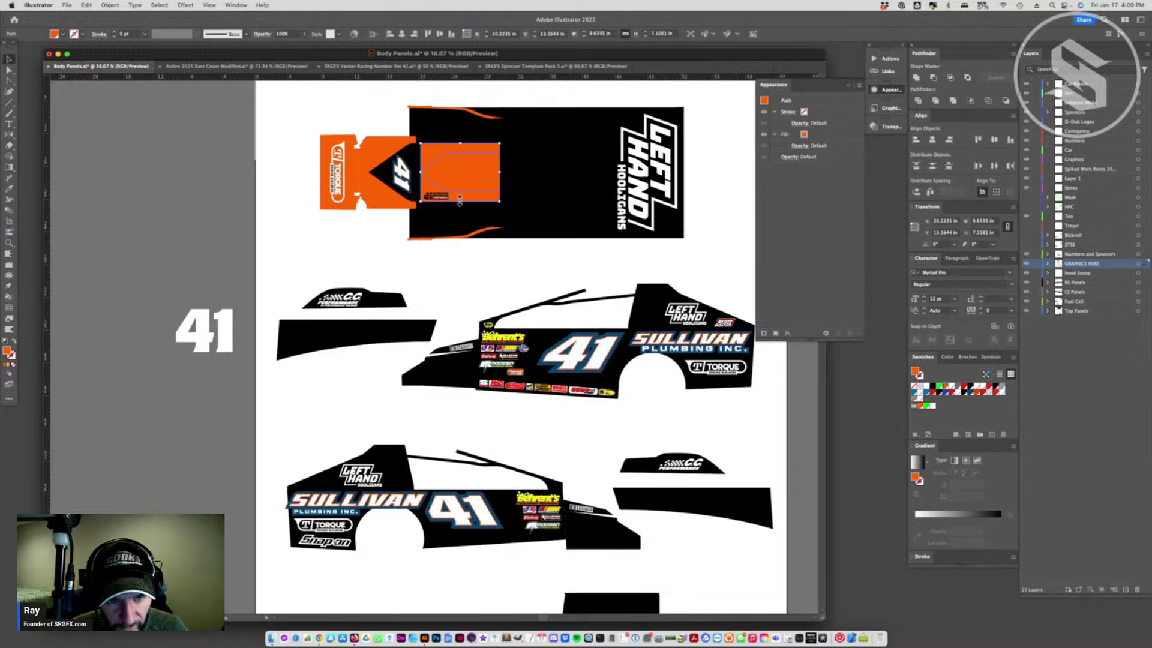
left_click(978, 390)
left_click(98, 283)
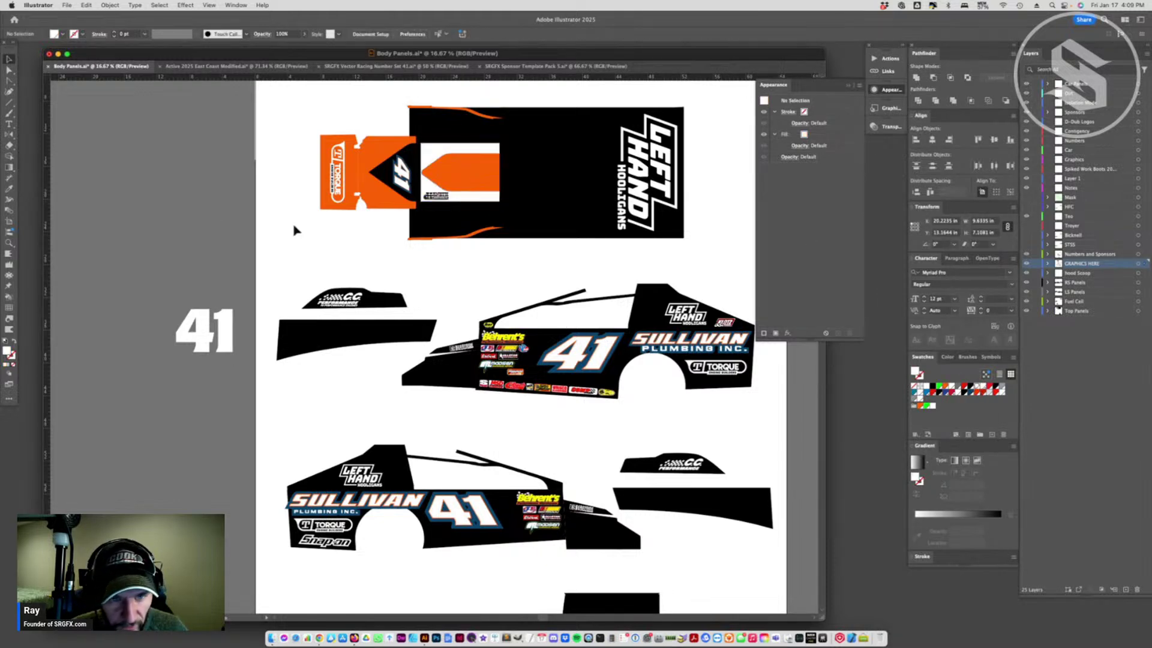
- Recolour the logo's SHEET METAL CO. lettering with the orange of the top view panel
left_click(9, 243)
left_click(455, 222)
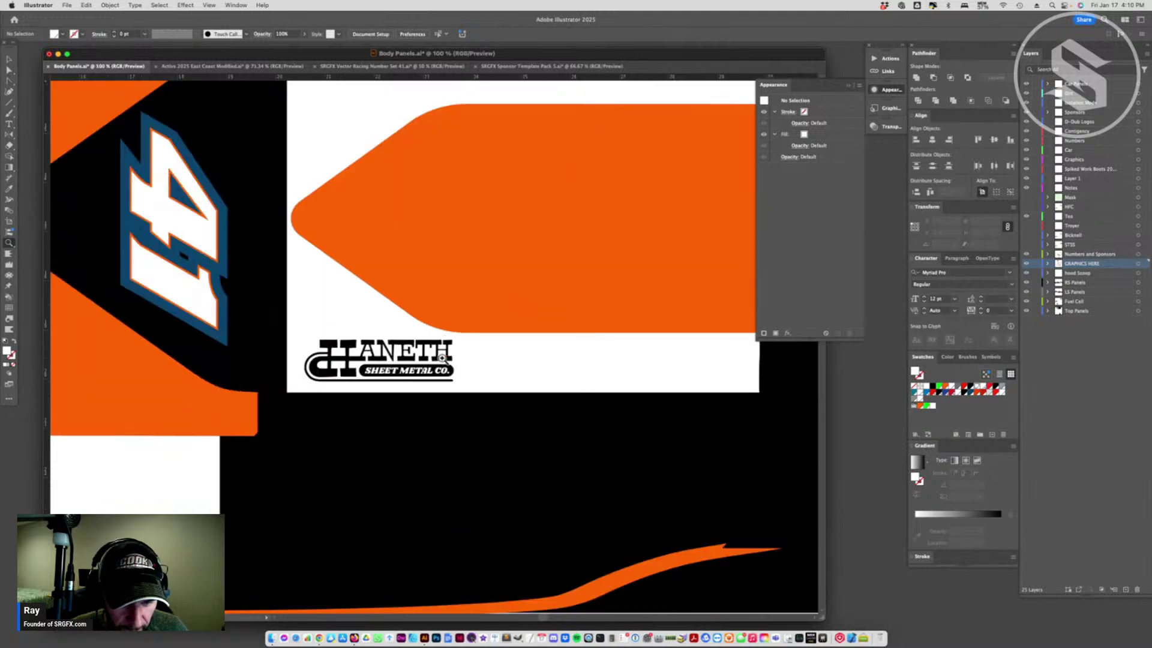
key("a")
left_click(414, 376)
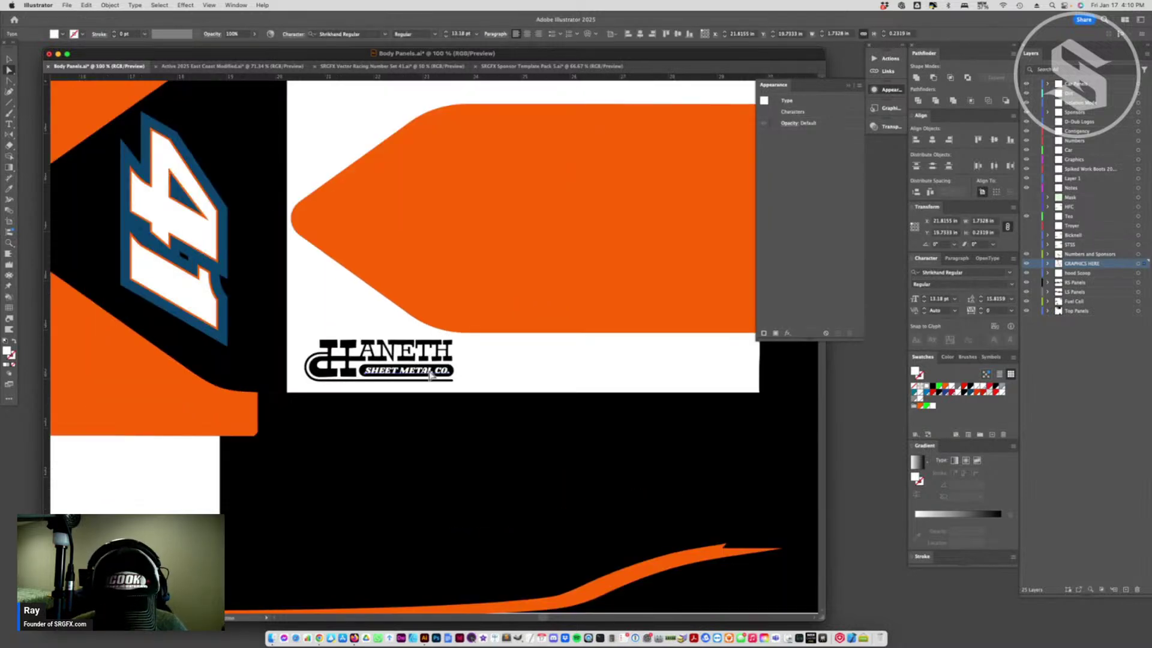
key("i")
left_click(429, 375)
- Recolour the logo's HANETH lettering, curved outline shapes and the badge behind SHEET METAL CO. to white
left_click(337, 384)
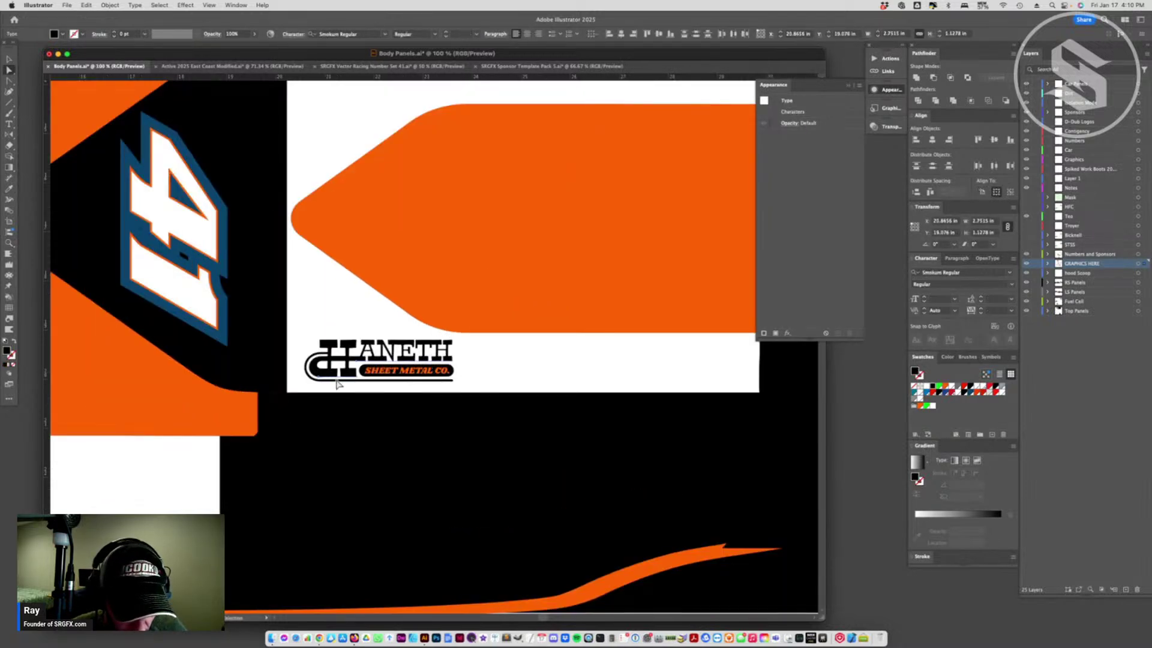
left_click(338, 376, "shift")
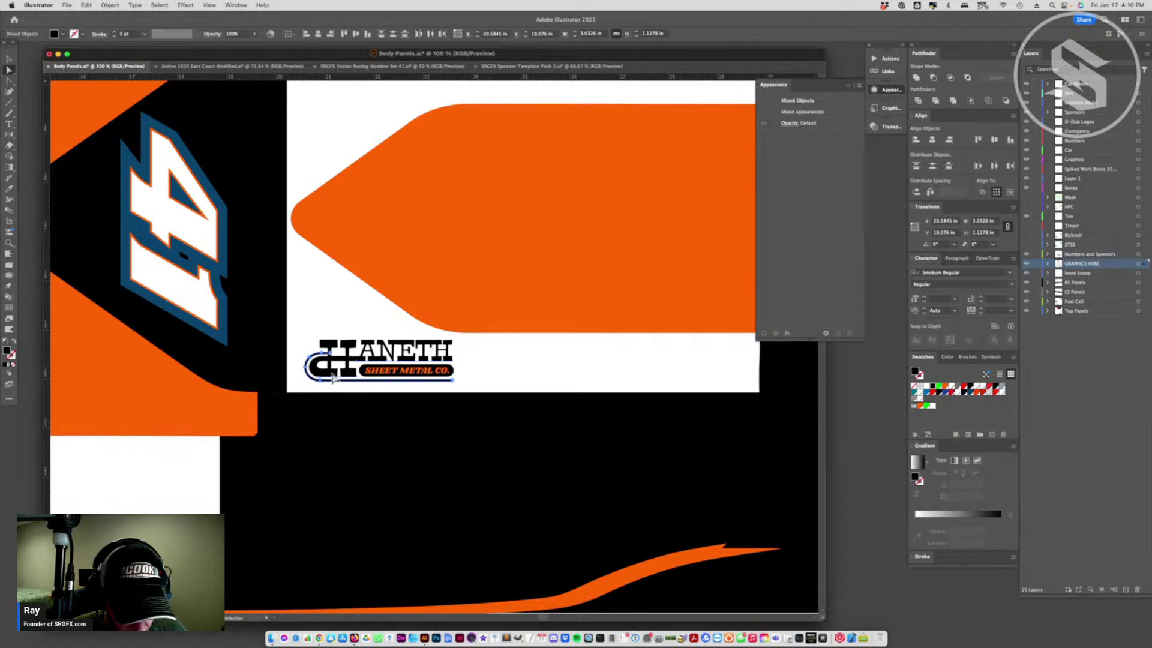
key("i")
left_click(446, 349)
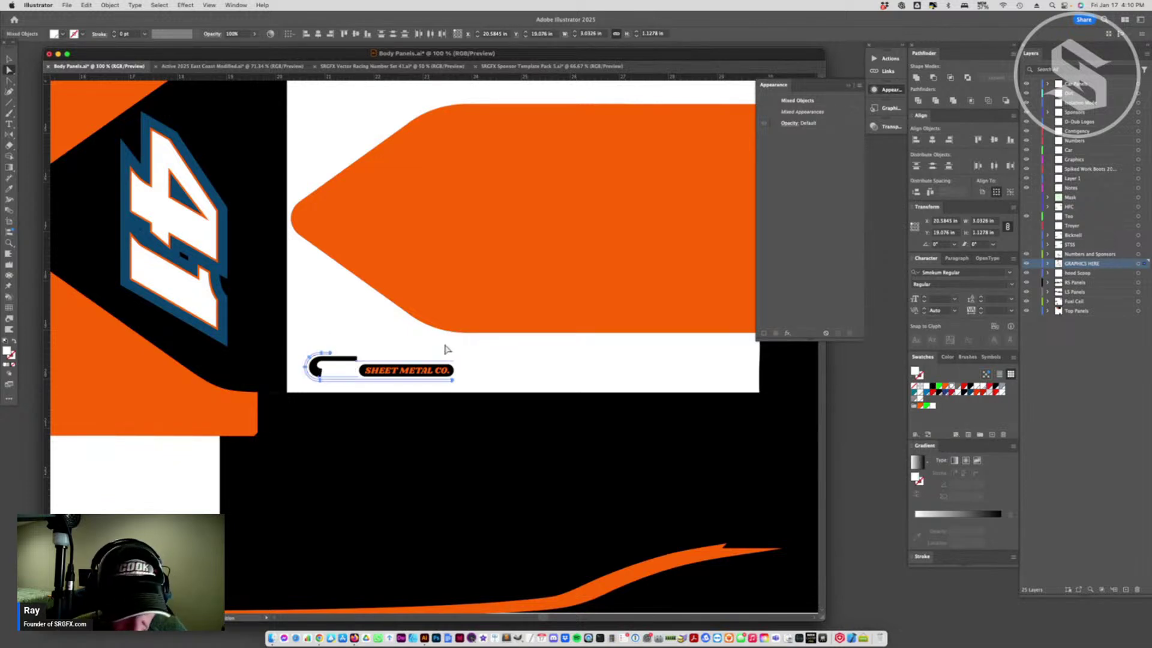
left_click(368, 377, "shift")
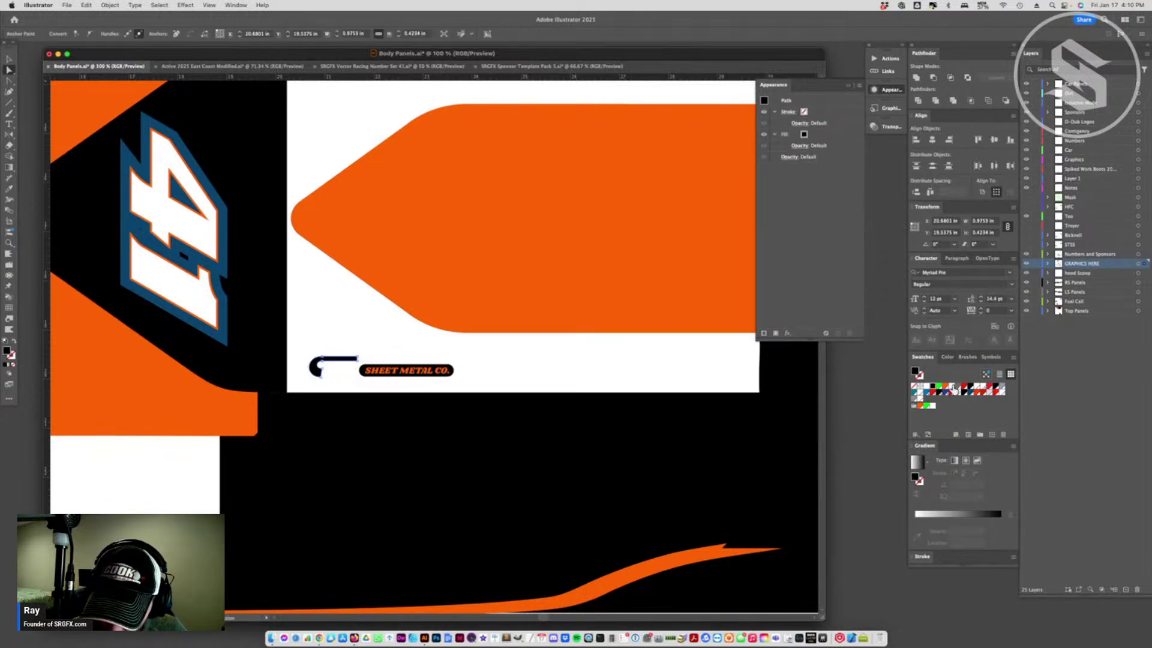
left_click(927, 378)
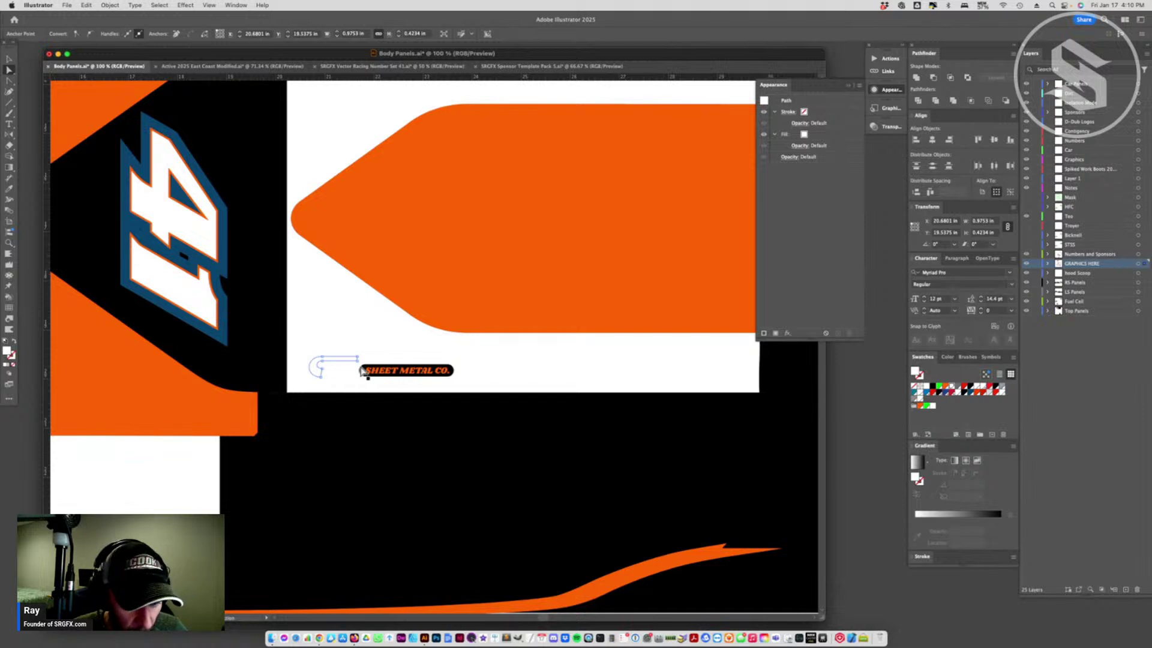
left_click(386, 376)
key("i")
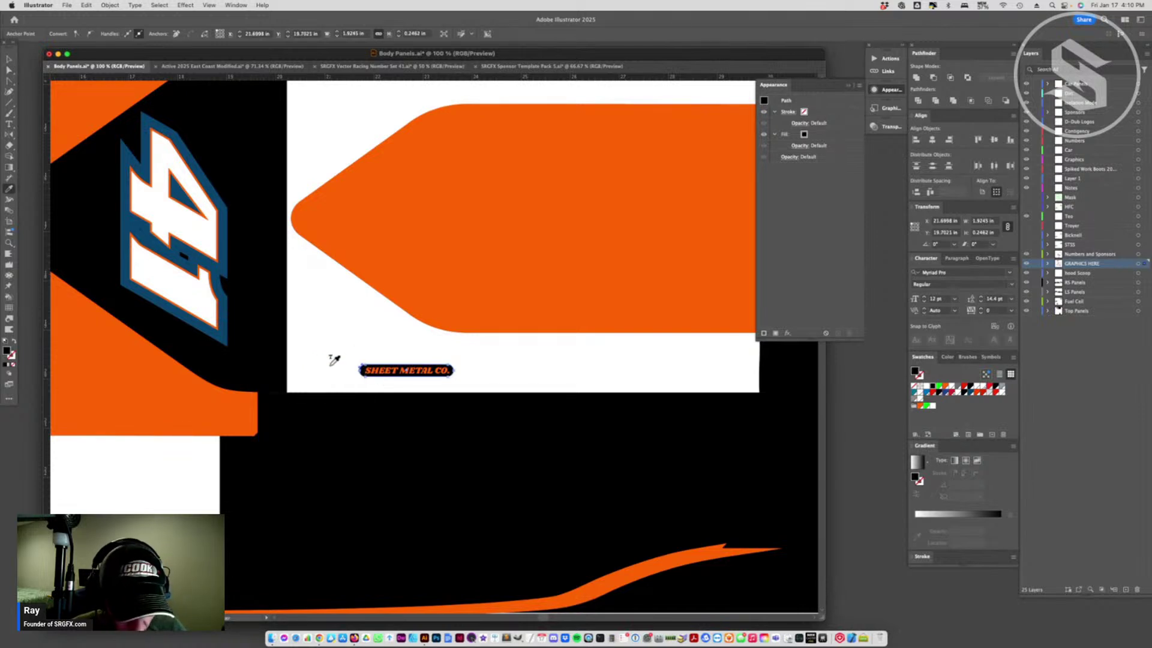
left_click(918, 393)
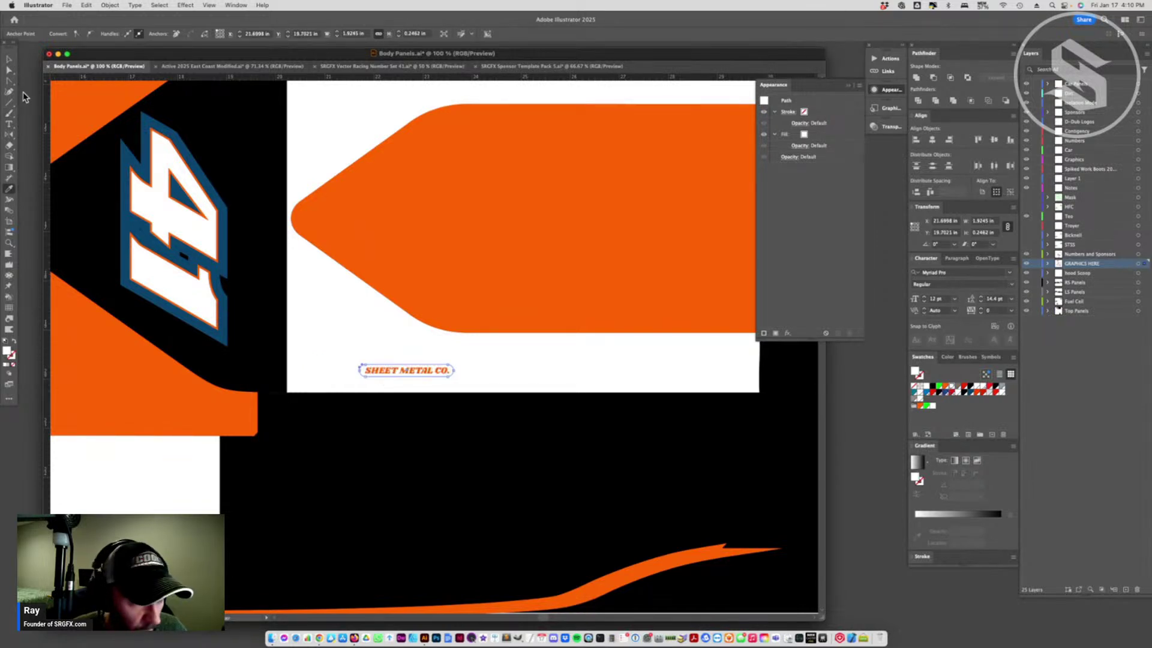
- Lock the panel shapes behind the Haneth logo and group all of the logo's parts
left_click(10, 58)
left_click(393, 372)
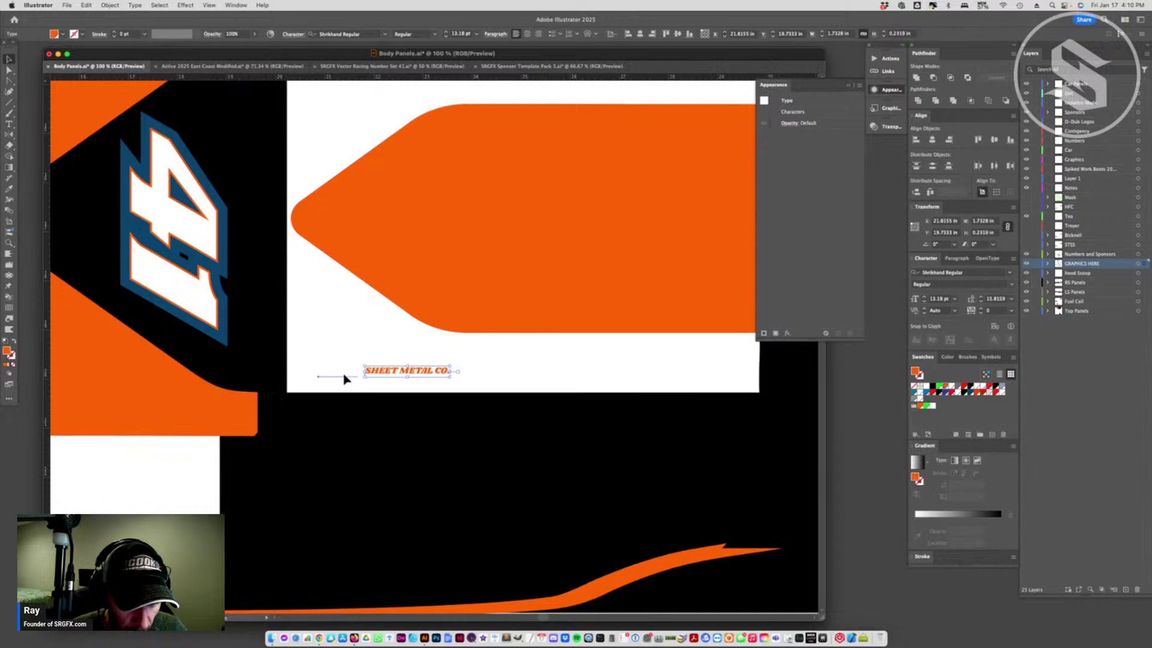
left_click_drag(316, 330, 355, 380)
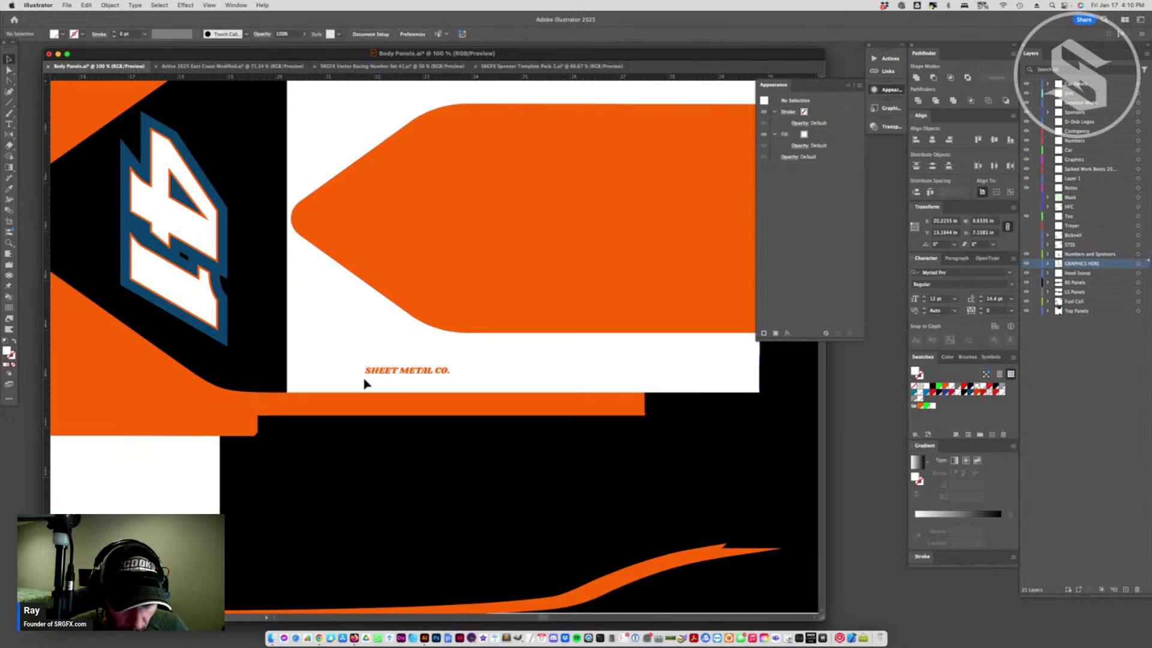
left_click(432, 401)
key("Delete")
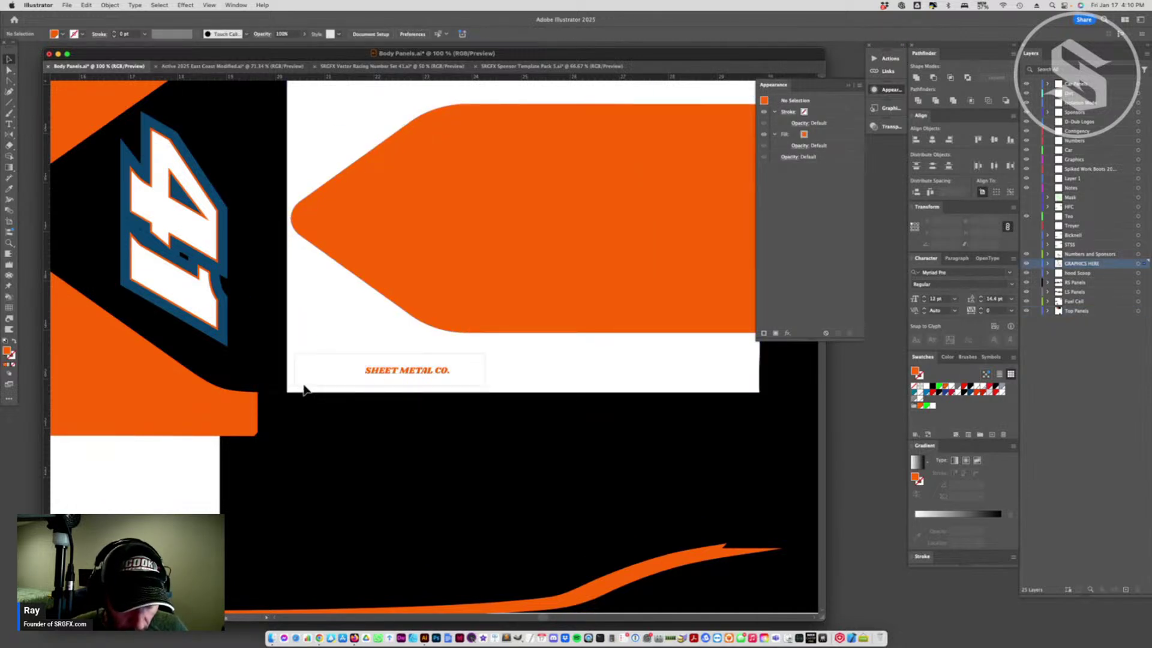
left_click_drag(304, 390, 394, 362)
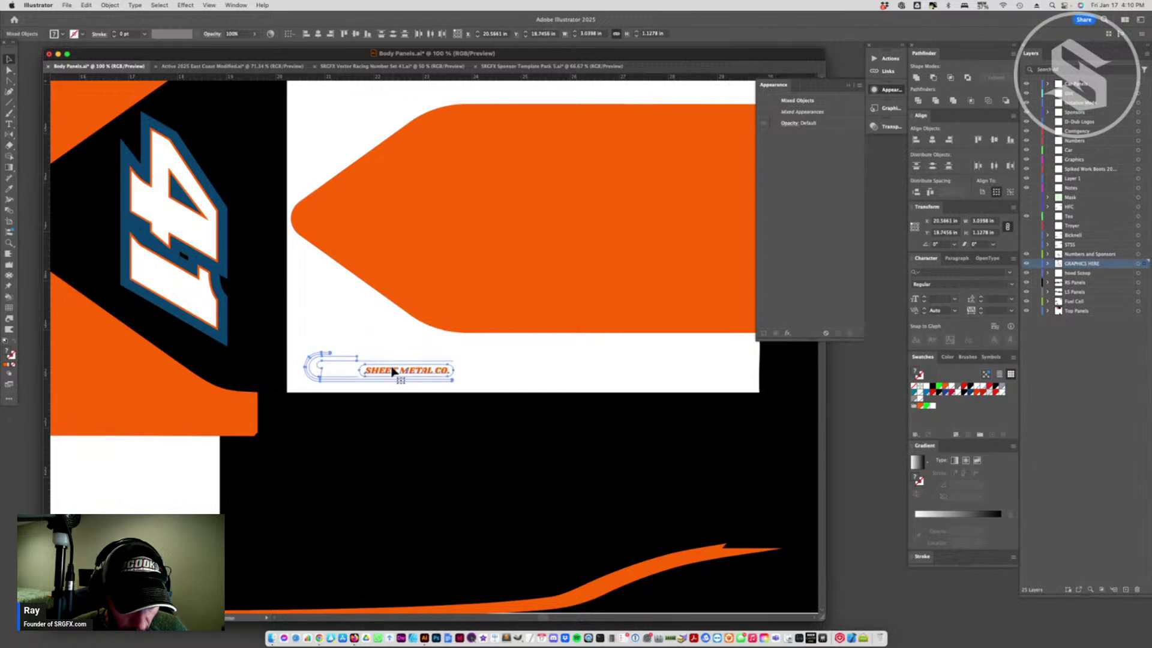
key("super+g")
- Duplicate the grouped Haneth logo straight up to the opposite edge of the white panel
left_click_drag(392, 372, 401, 144)
scroll(404, 171, "up", 3)
right_click(401, 267)
mouse_move(456, 499)
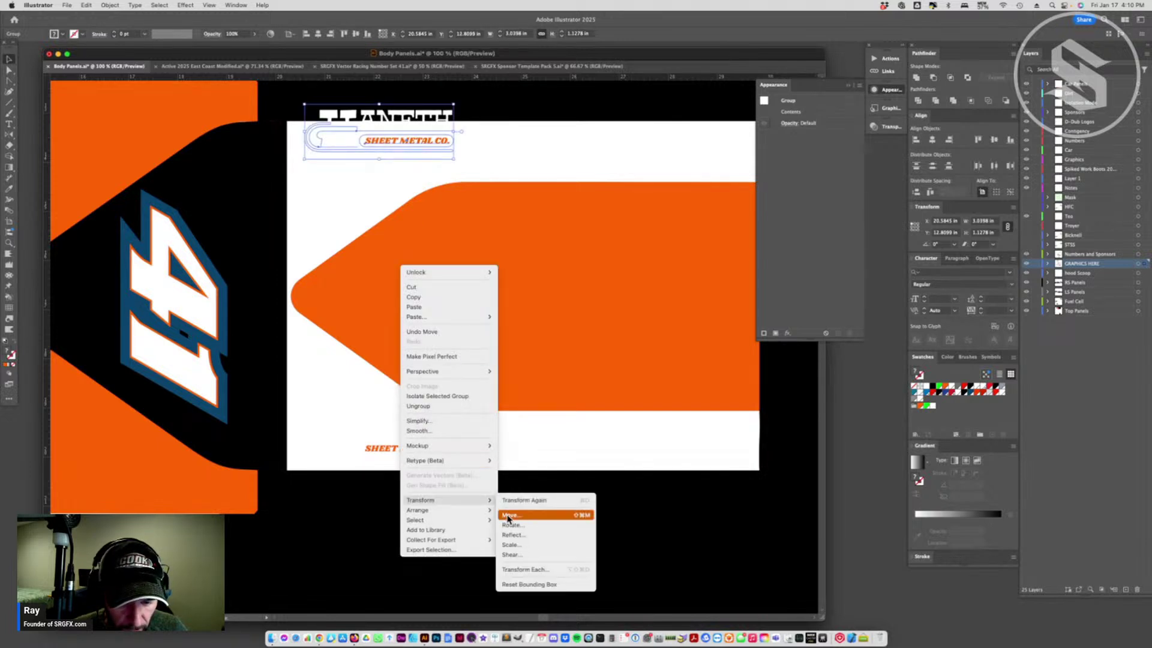
left_click(507, 514)
left_click(580, 396)
- Rotate the duplicated Haneth logo 180° and position it within the panel's upper white strip
right_click(396, 255)
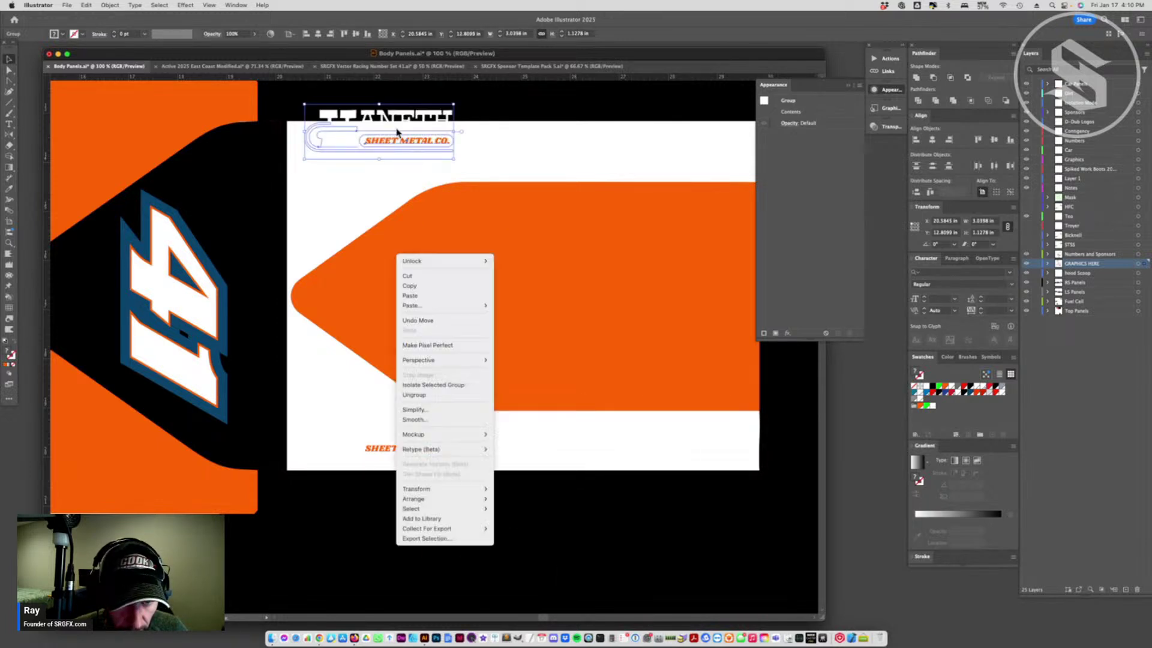
mouse_move(420, 488)
left_click(505, 508)
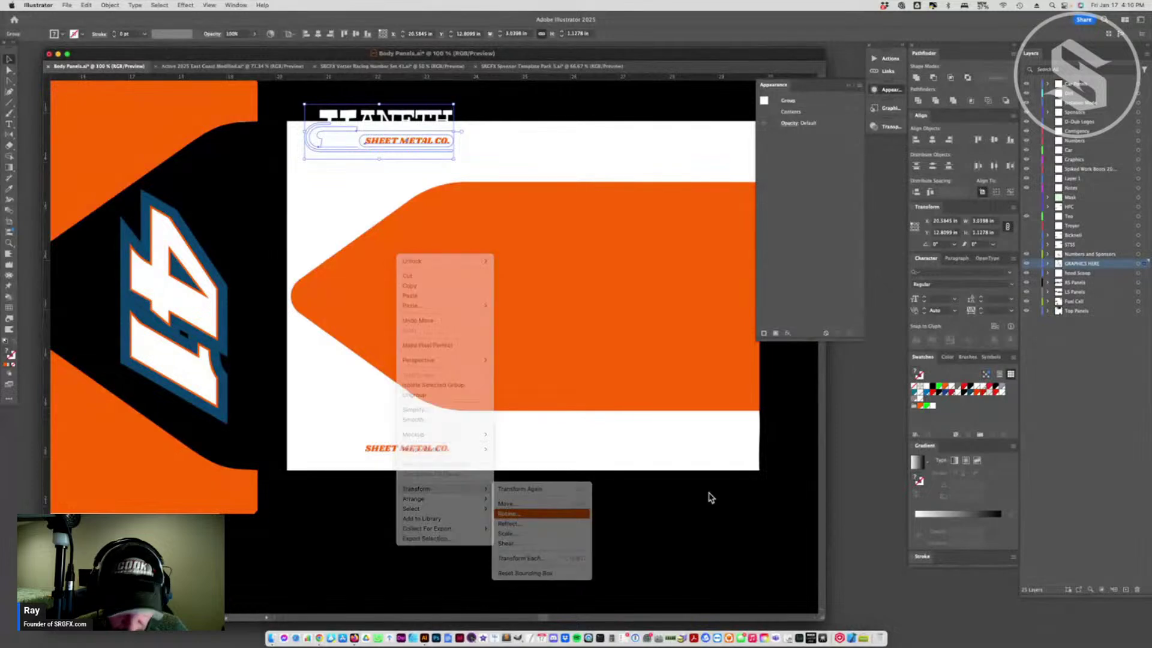
type("180")
key("Return")
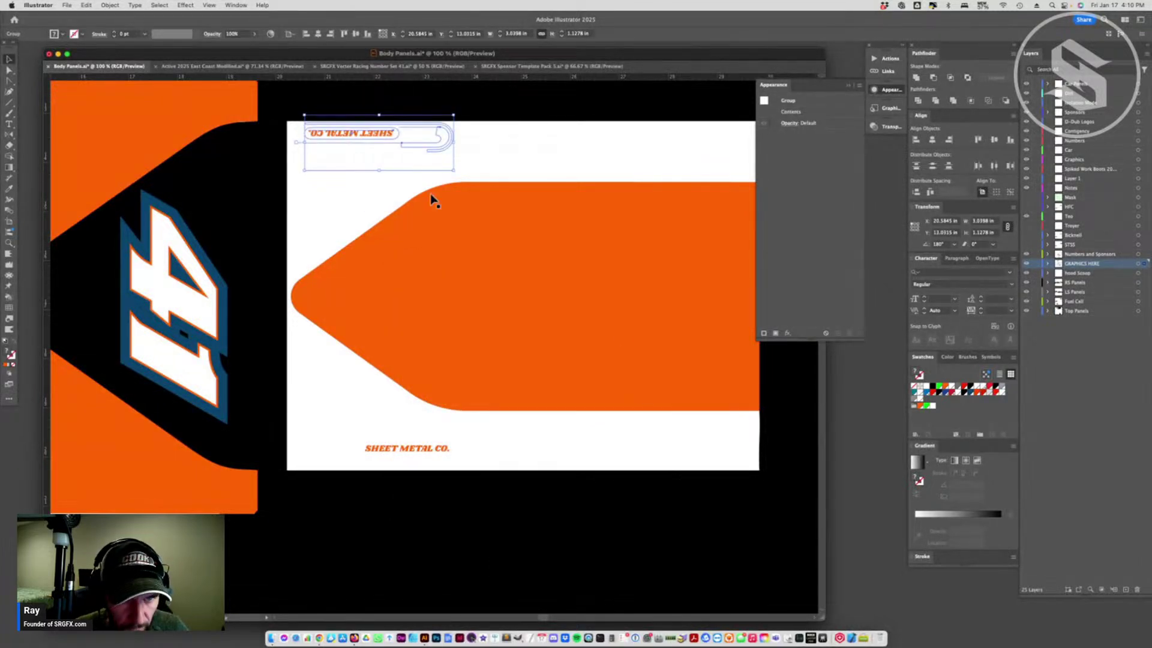
left_click(510, 167)
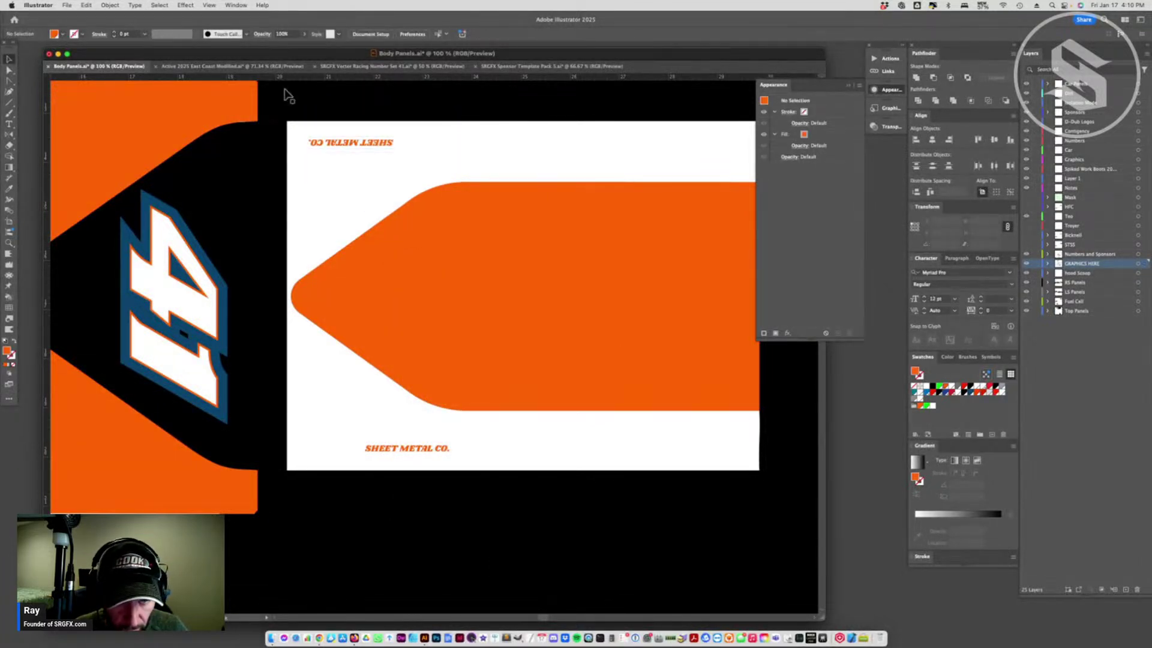
- Unlock the locked panel shapes and delete the white shape behind the two Haneth logos
left_click(110, 5)
left_click(120, 95)
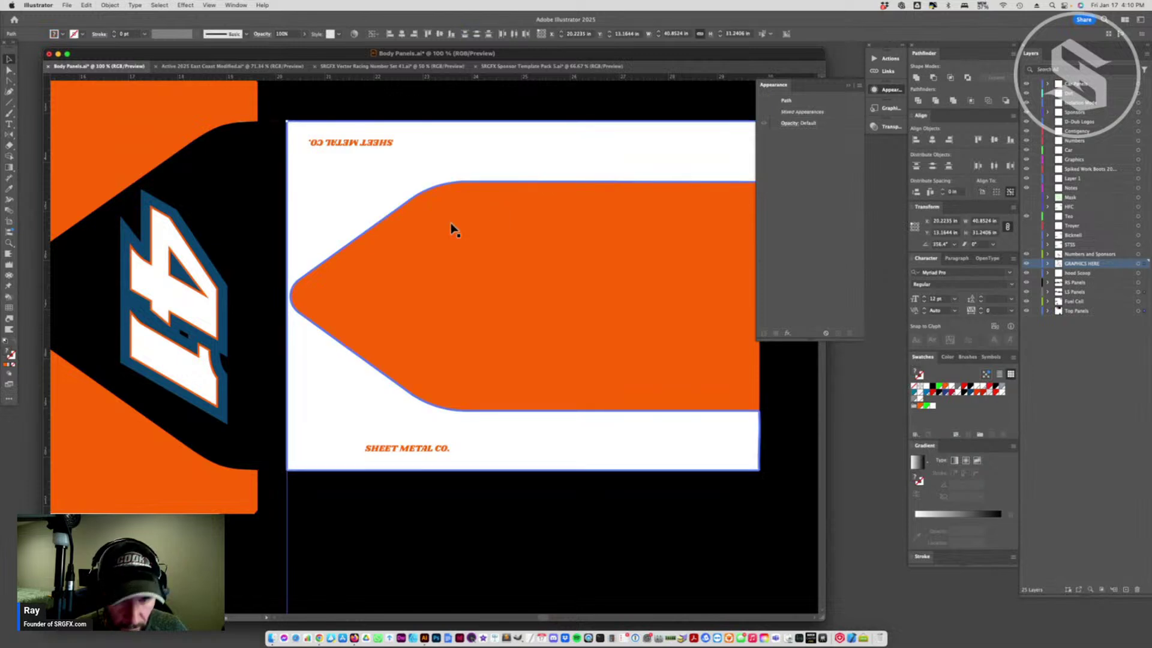
key("a")
key("Delete")
left_click(489, 114)
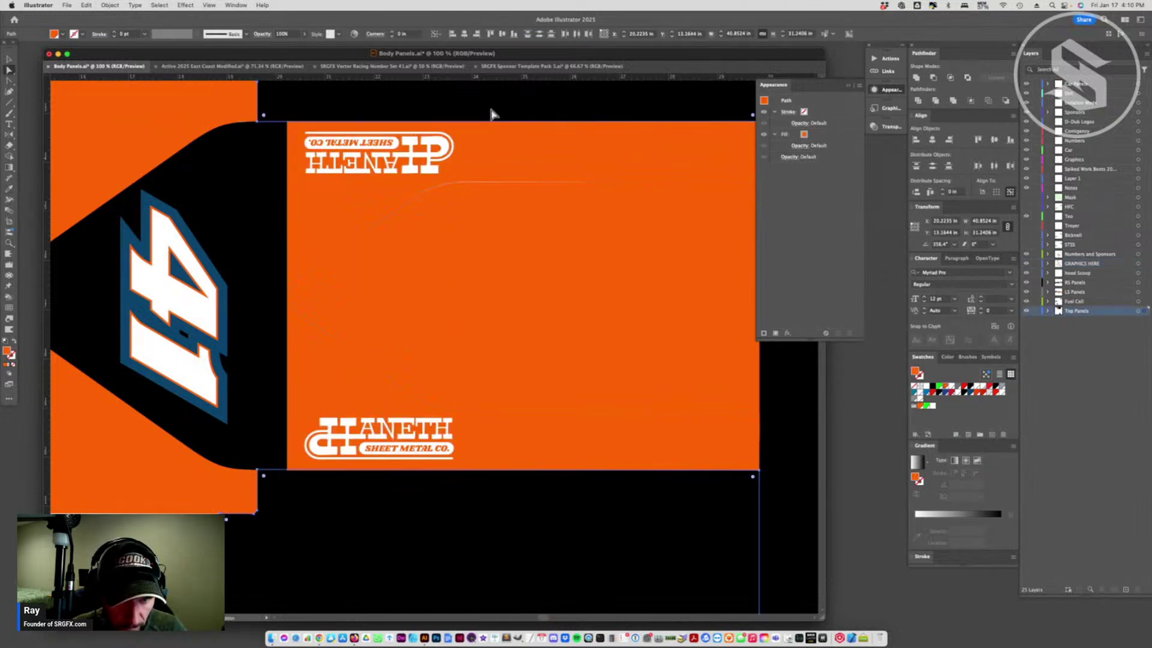
- Nudge both Haneth logos slightly toward the edge of the orange panel nearest the number 41
left_click(405, 168)
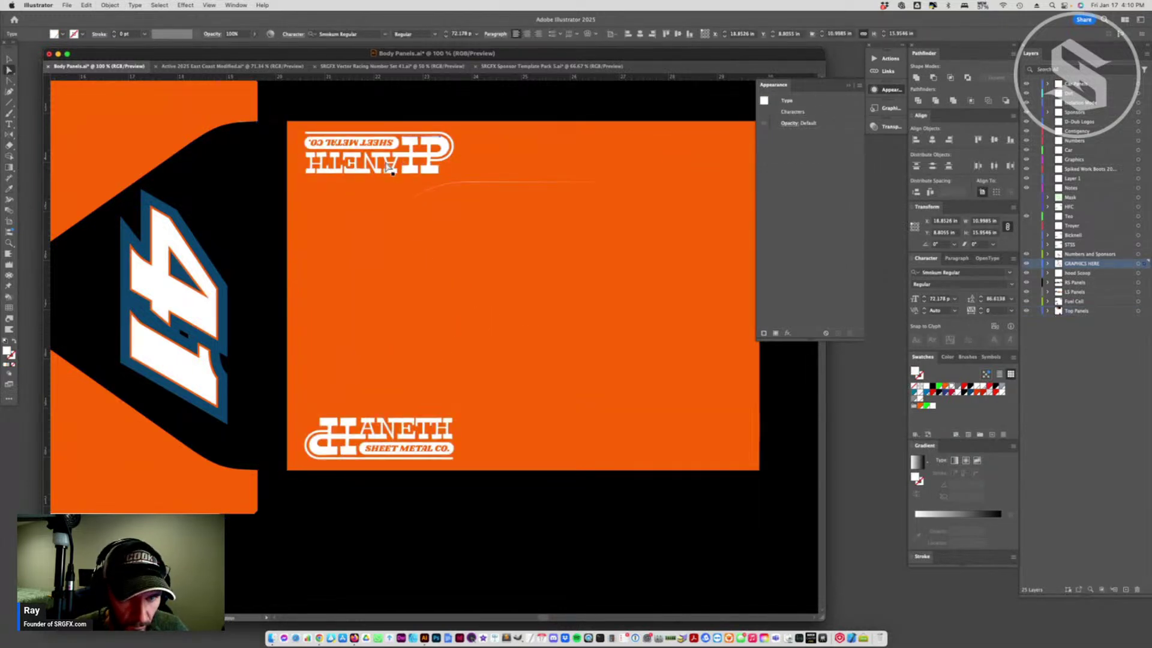
key("v")
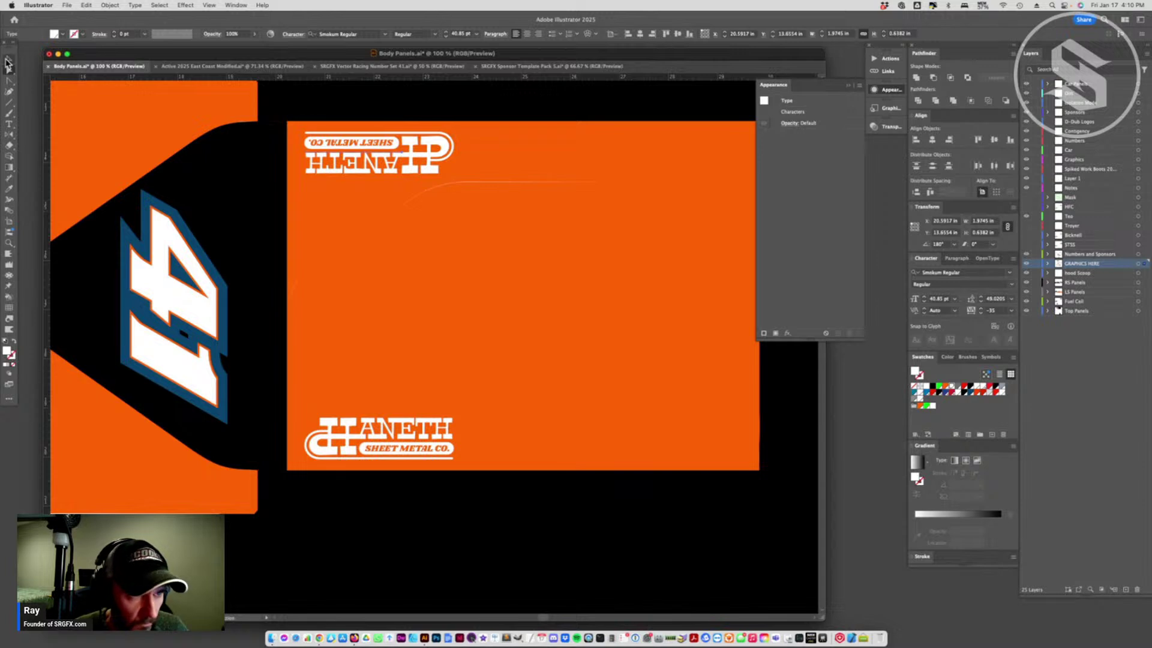
left_click(415, 168)
left_click_drag(411, 174, 404, 176)
left_click_drag(394, 440, 389, 440)
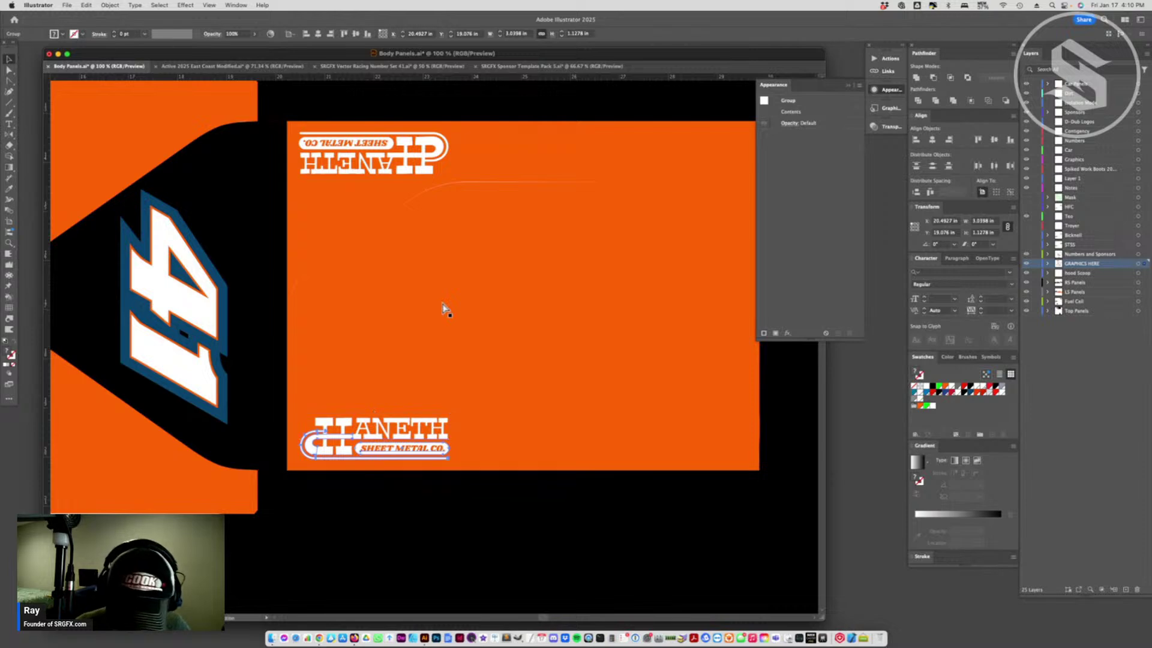
scroll(444, 308, "down", 4)
key("super+shift+a")
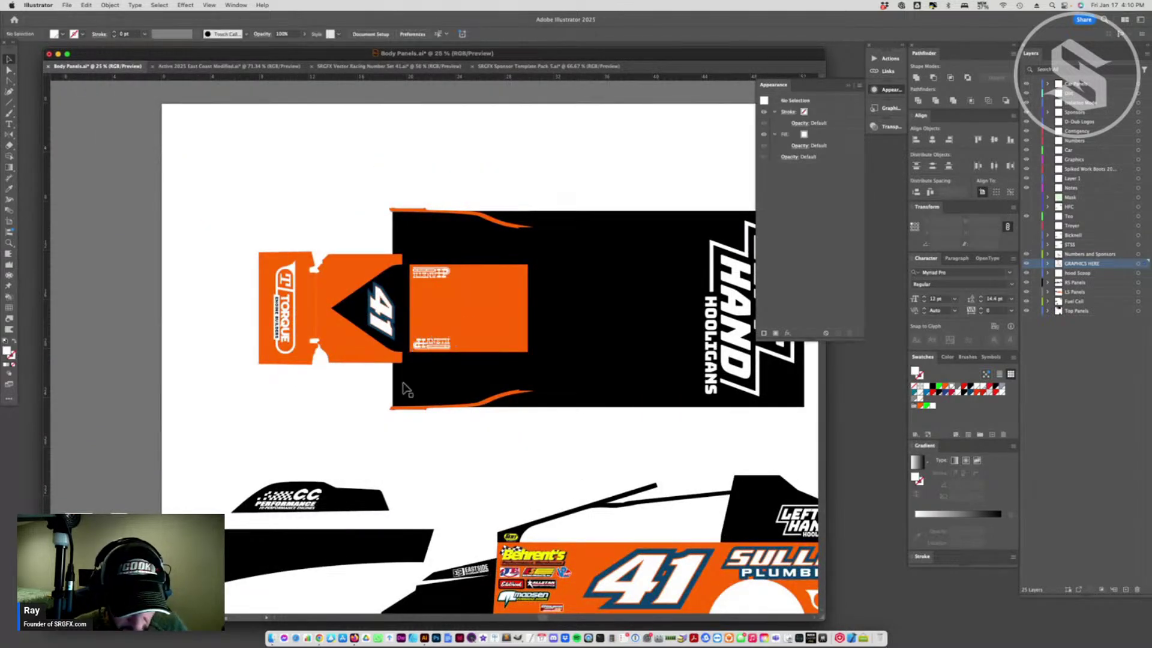
- Delete the black triangular shape behind the number 41 on the orange hood
key("super+minus")
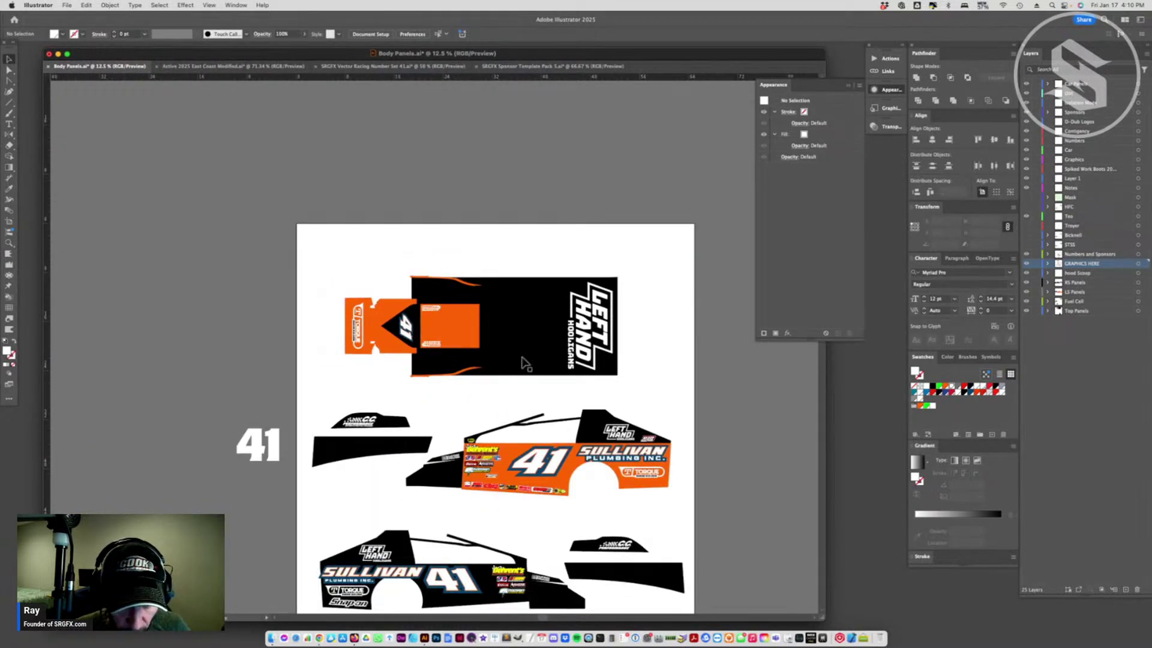
scroll(492, 383, "down", 2)
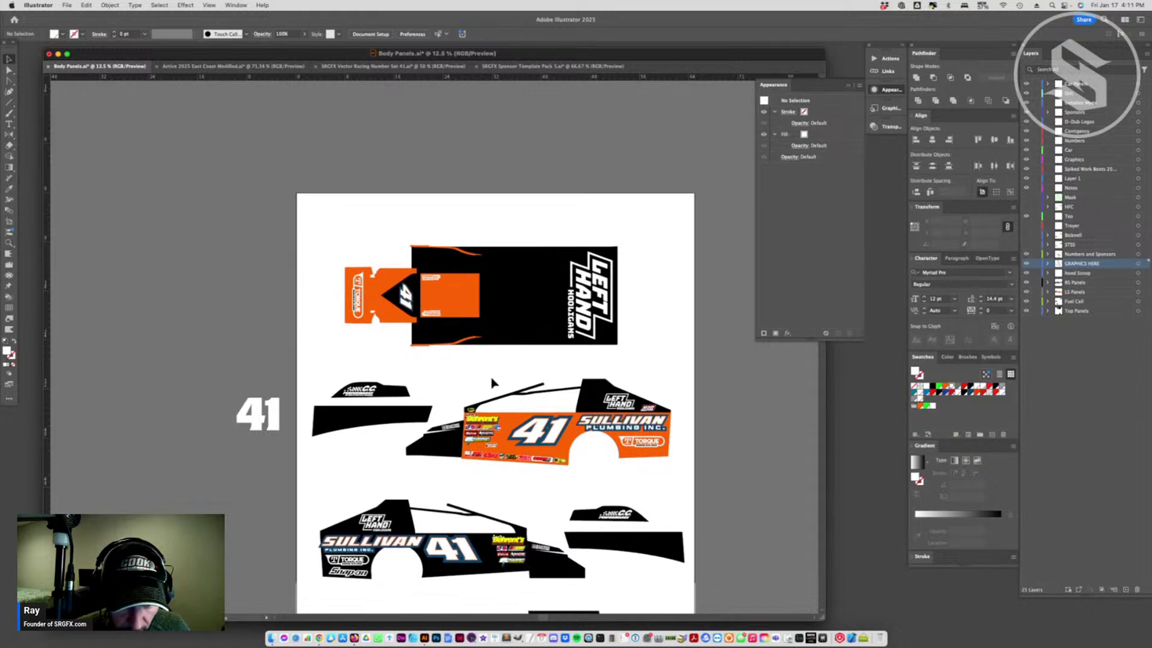
left_click(406, 303)
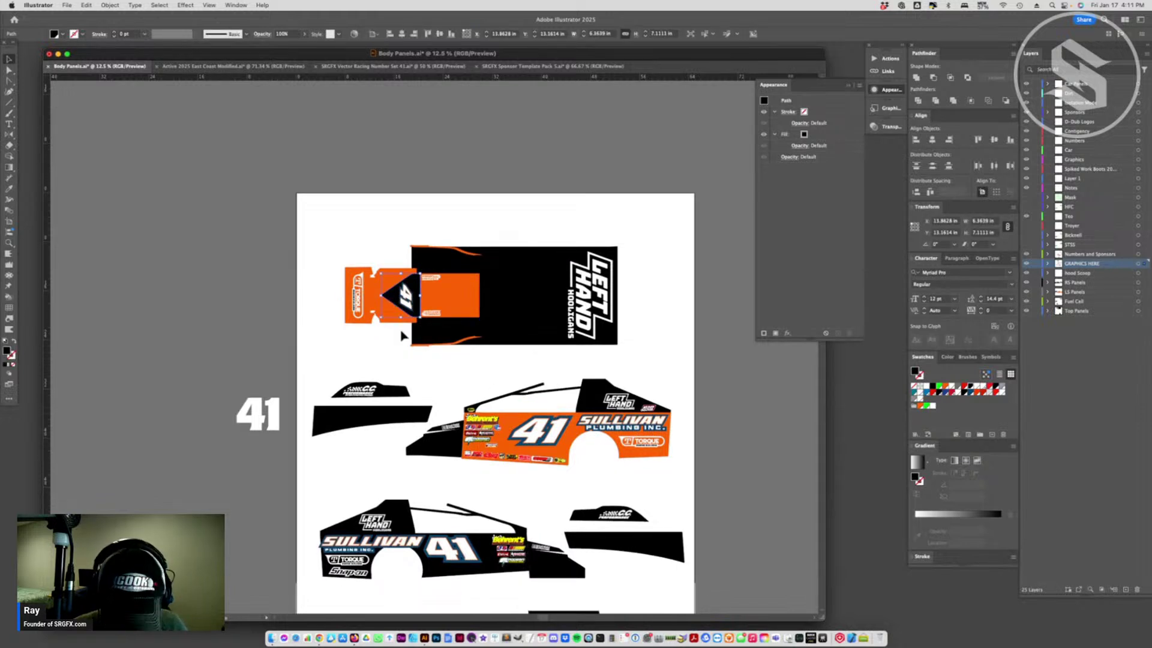
key("a")
key("Delete")
left_click(437, 433)
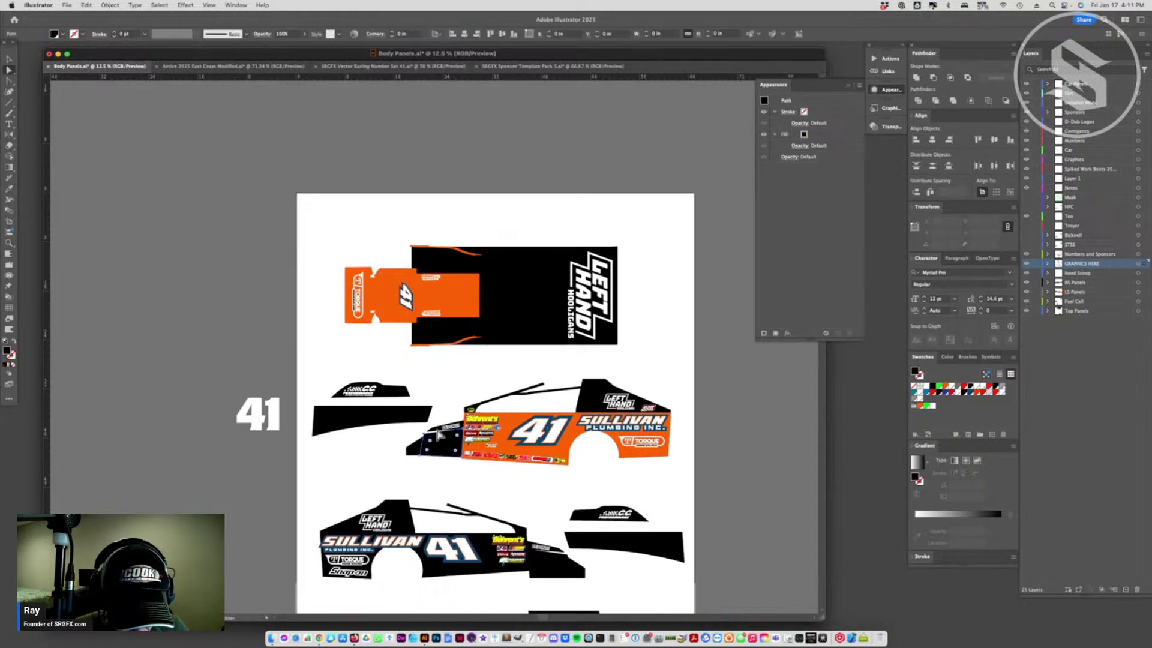
double_click(423, 448)
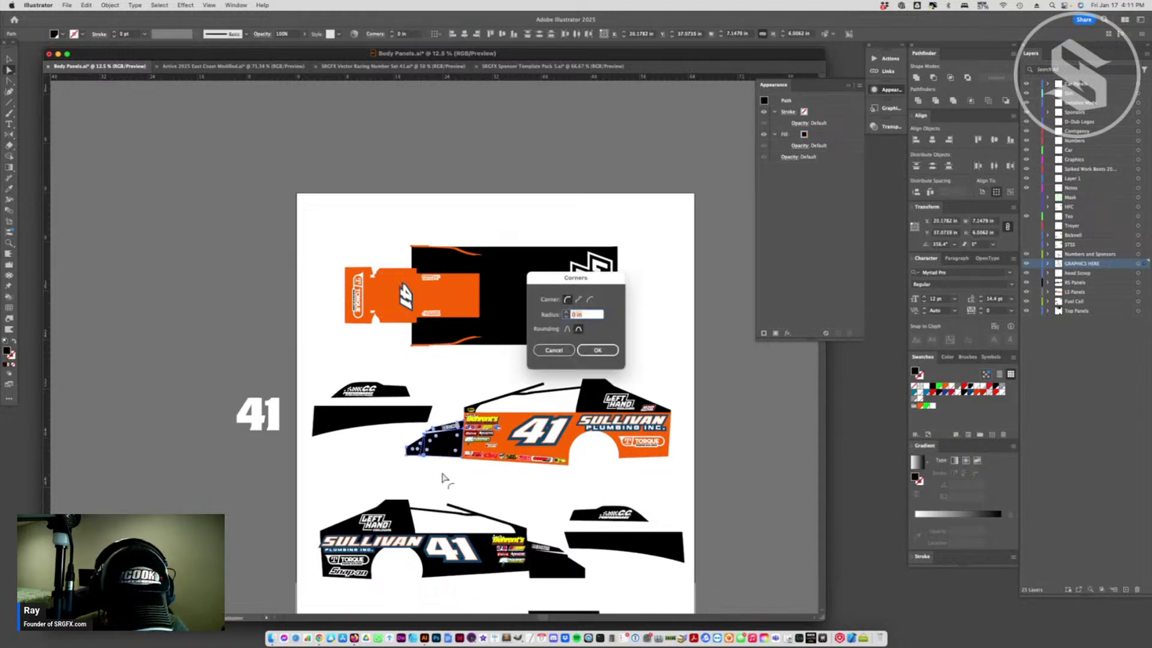
left_click(558, 348)
left_click(85, 204)
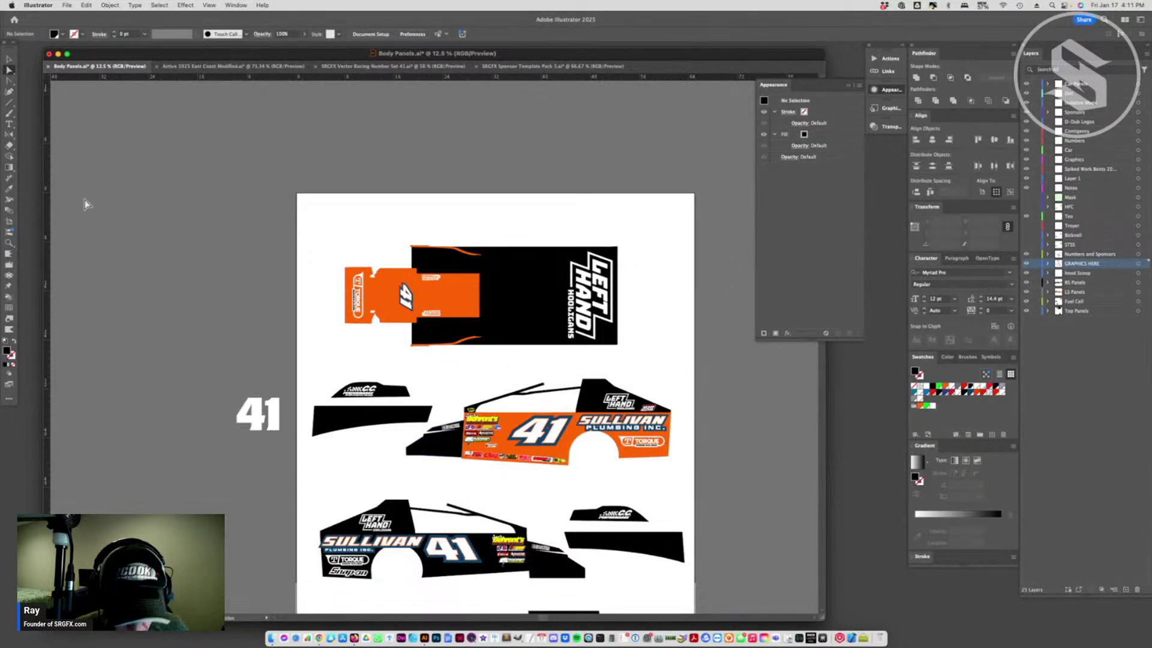
key("v")
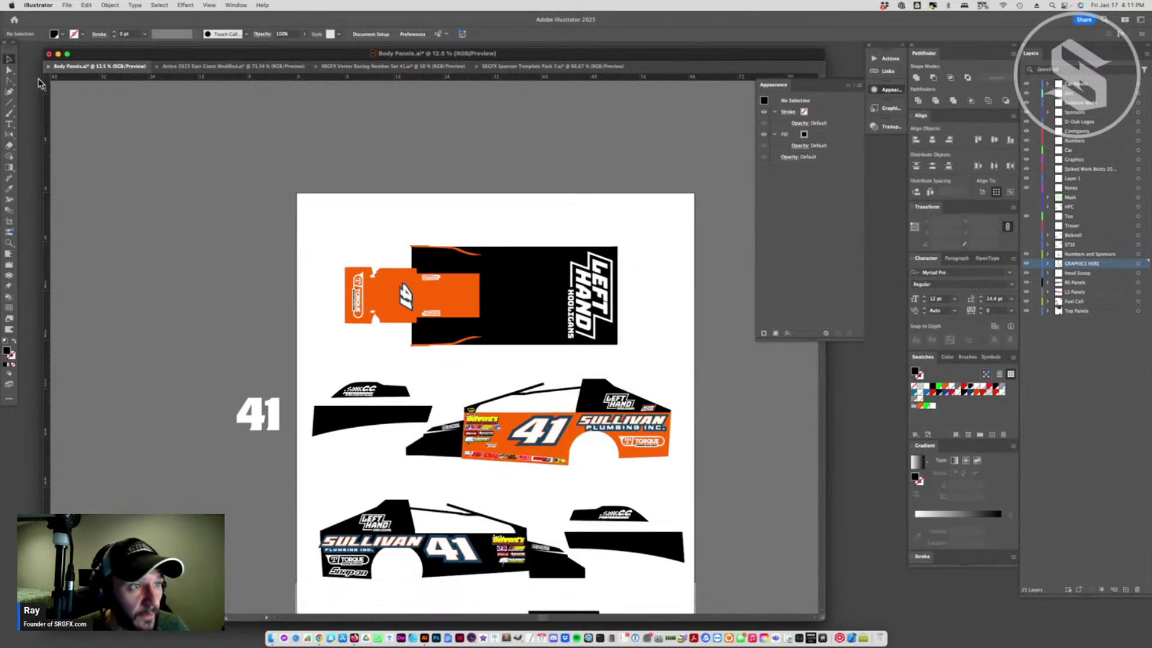
- Save the Body Panels document and accept updating the modified linked files
left_click(459, 299)
key("super+s")
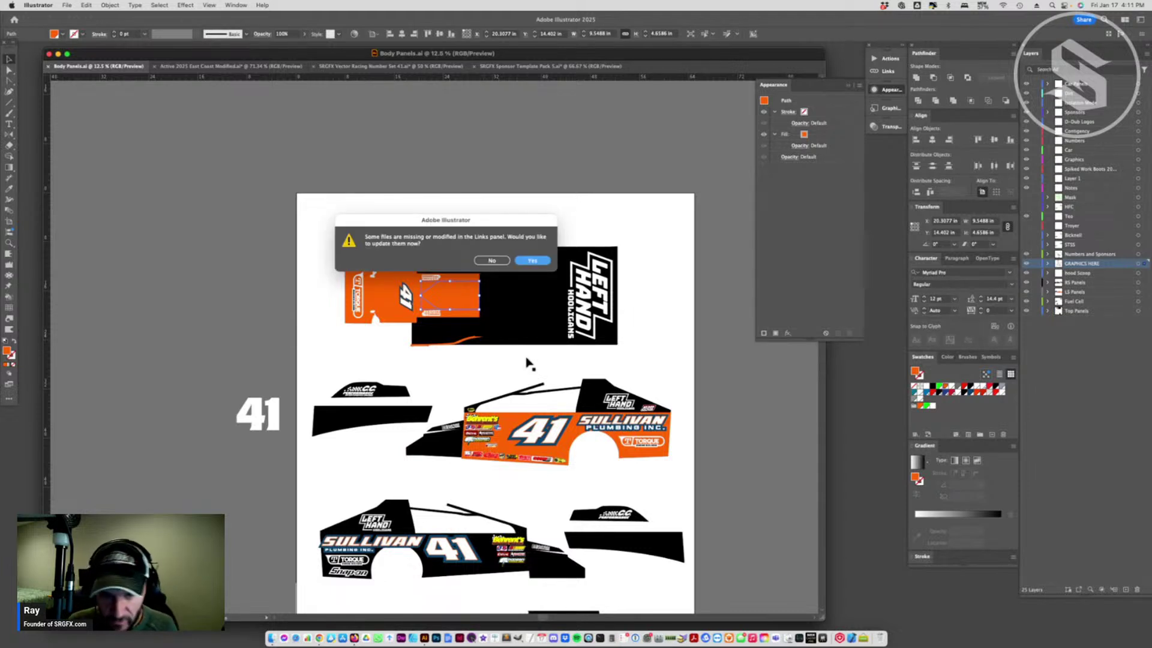
left_click(539, 261)
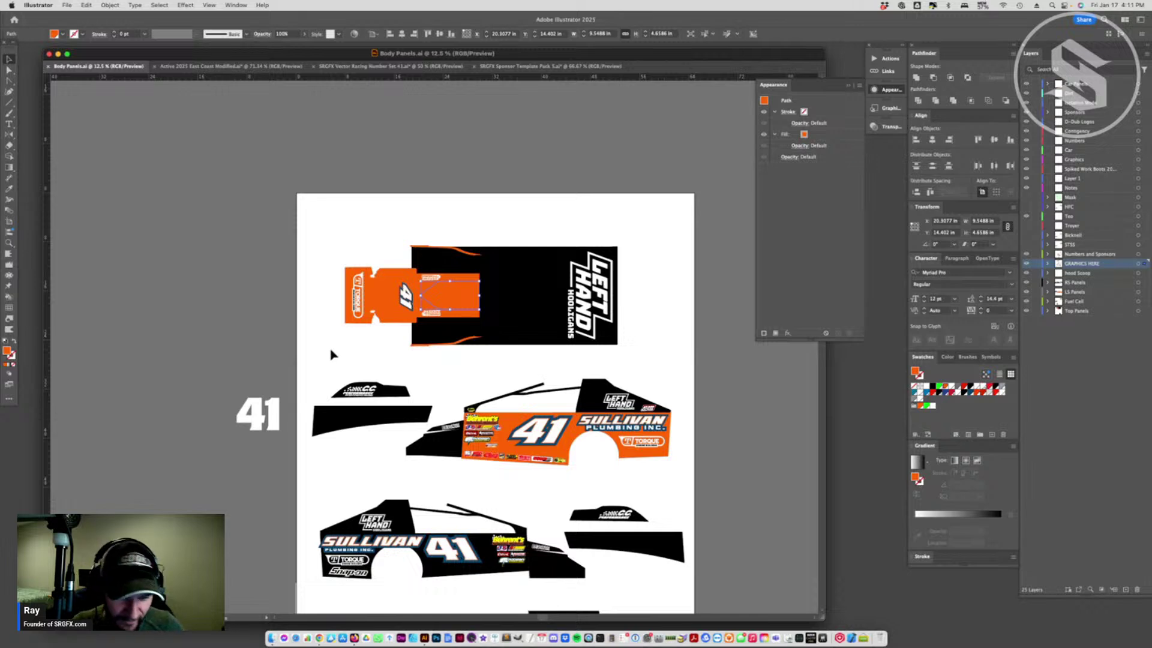
left_click(214, 174)
- Recolour the orange side body panel black by sampling the black panel on the opposite side with the Eyedropper
scroll(584, 413, "down", 4)
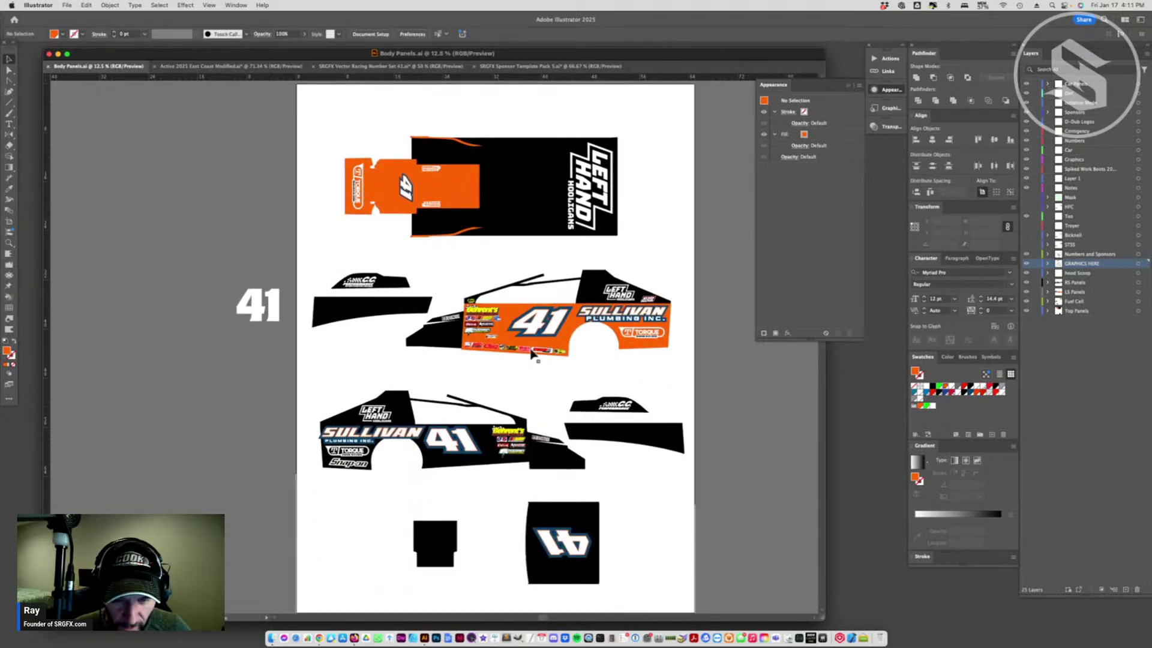
left_click(555, 348)
key("i")
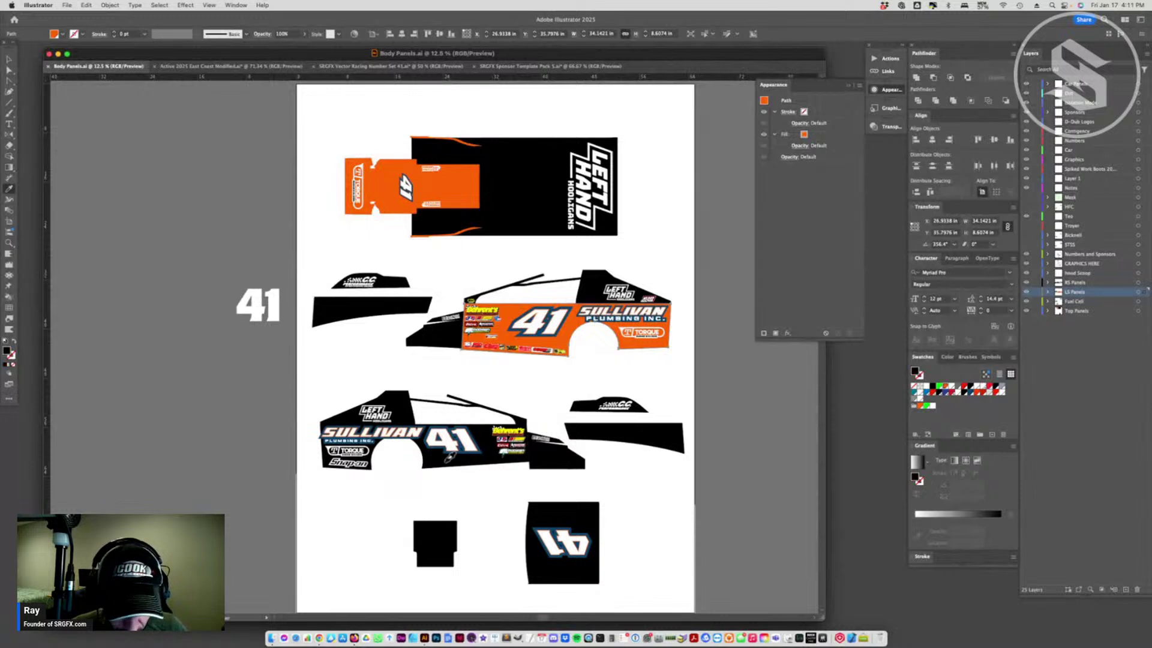
left_click(450, 457)
left_click(9, 59)
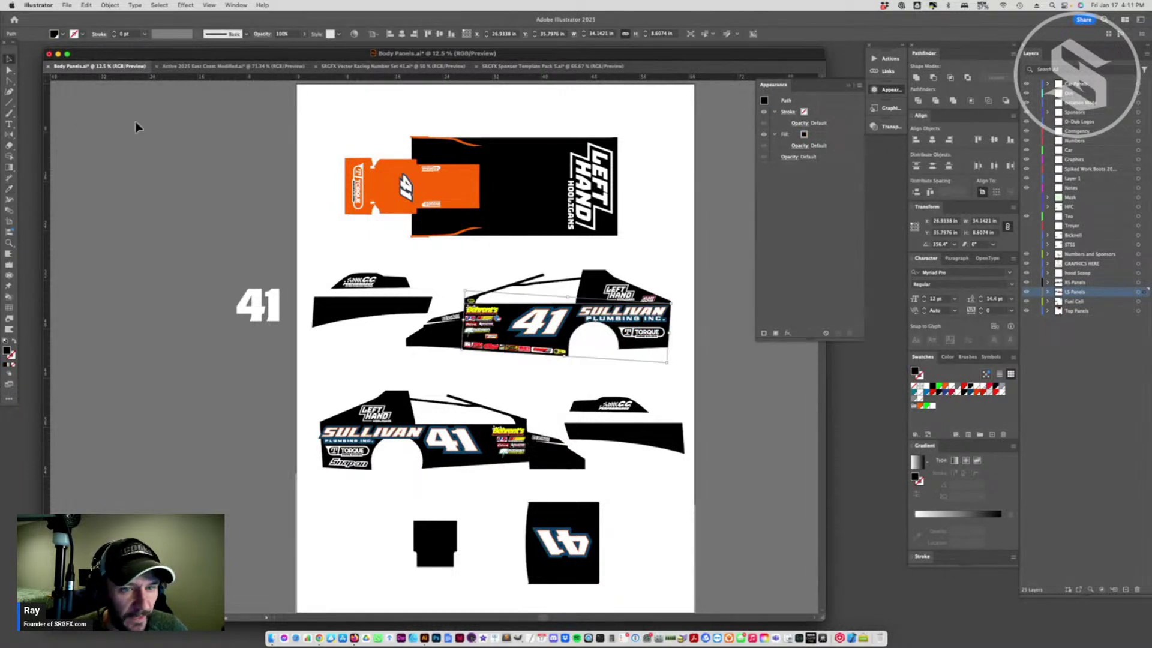
left_click(416, 248)
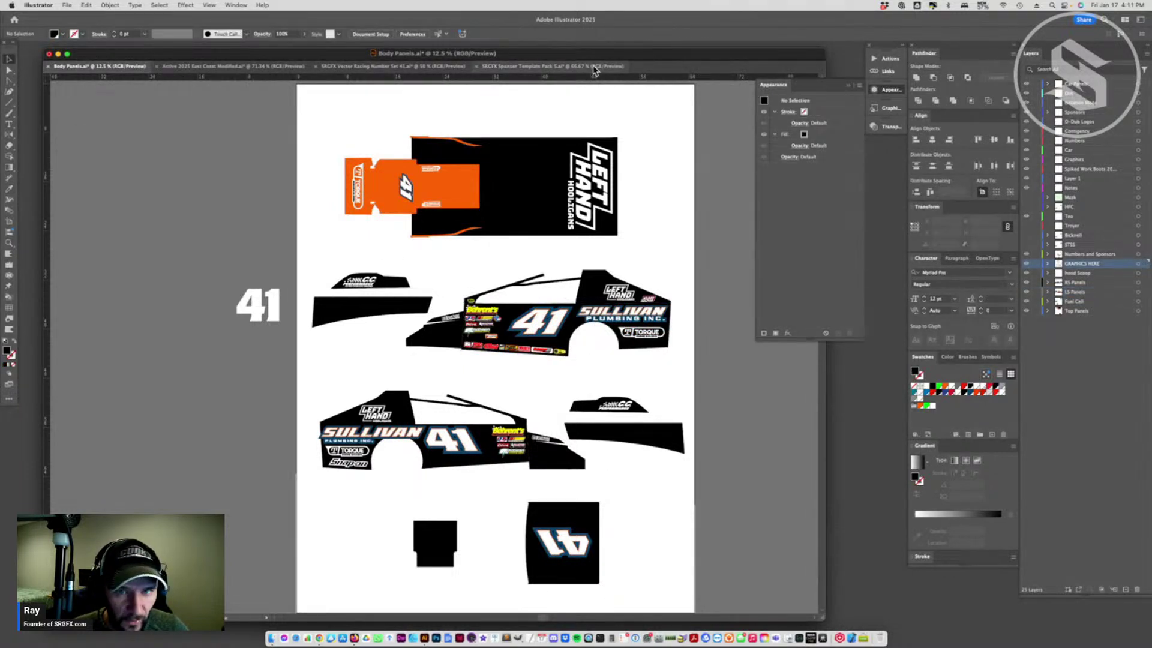
- Switch to Finder and open SRGFX Vector Racing Graphic 140.ai from the SRGFX-Vector-Racing-Graphic-140 folder
key("super+Tab")
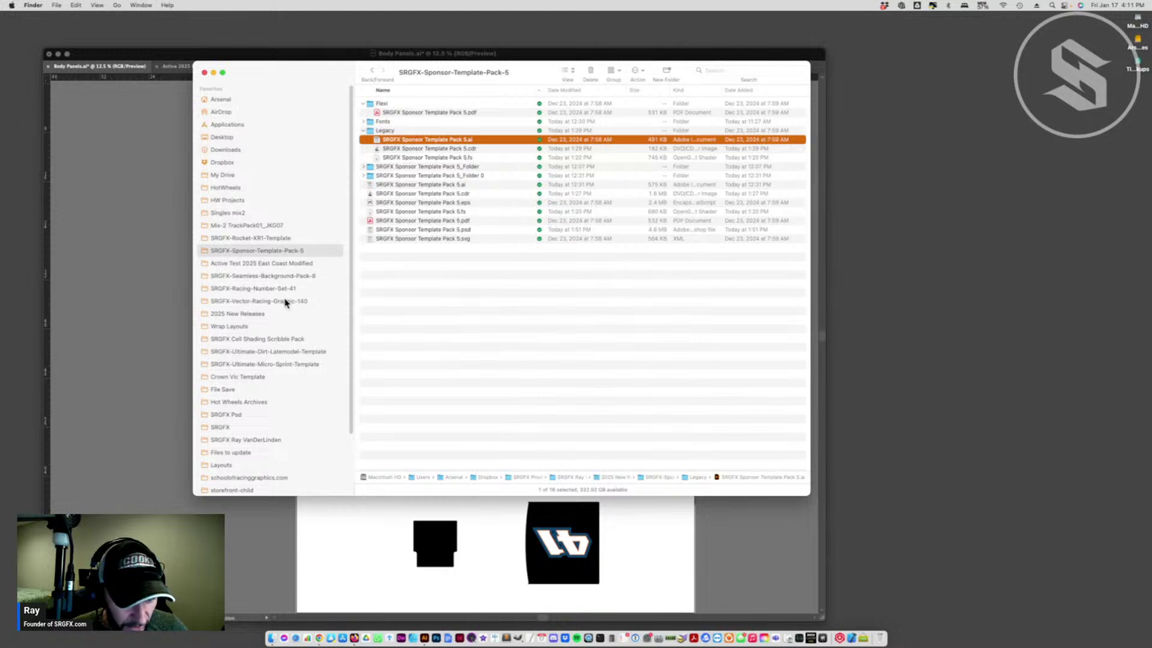
left_click(285, 301)
double_click(433, 108)
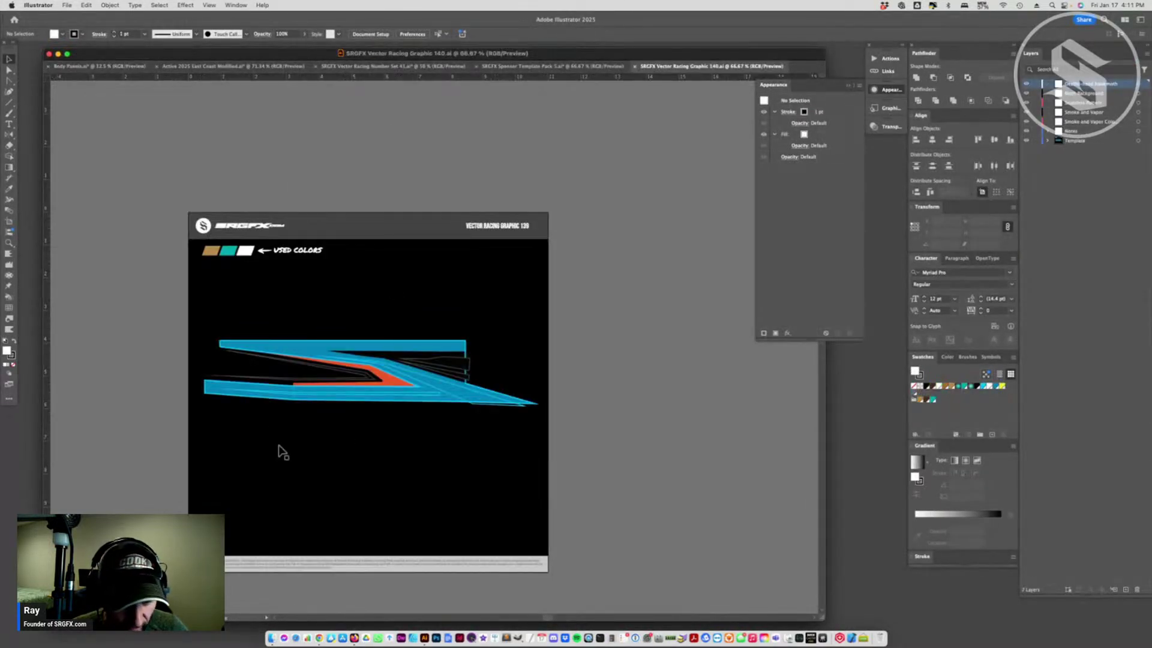
left_click(275, 379)
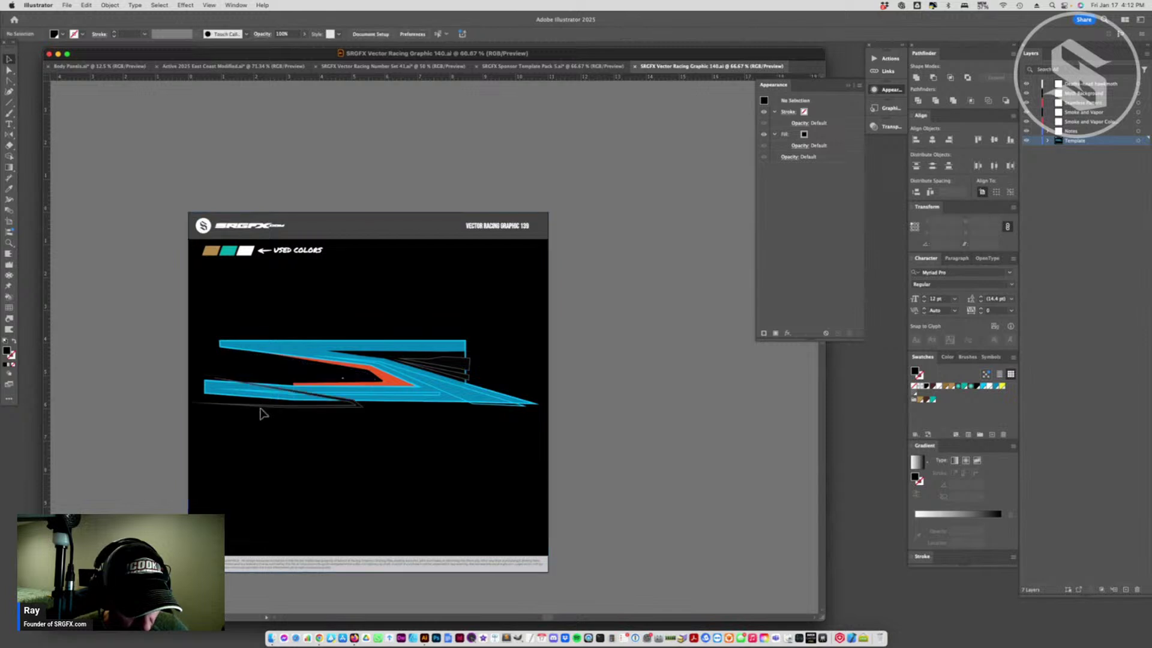
mouse_move(257, 406)
left_mouse_down()
mouse_move(380, 396)
mouse_move(669, 423)
mouse_move(686, 477)
left_mouse_up()
left_click(359, 396)
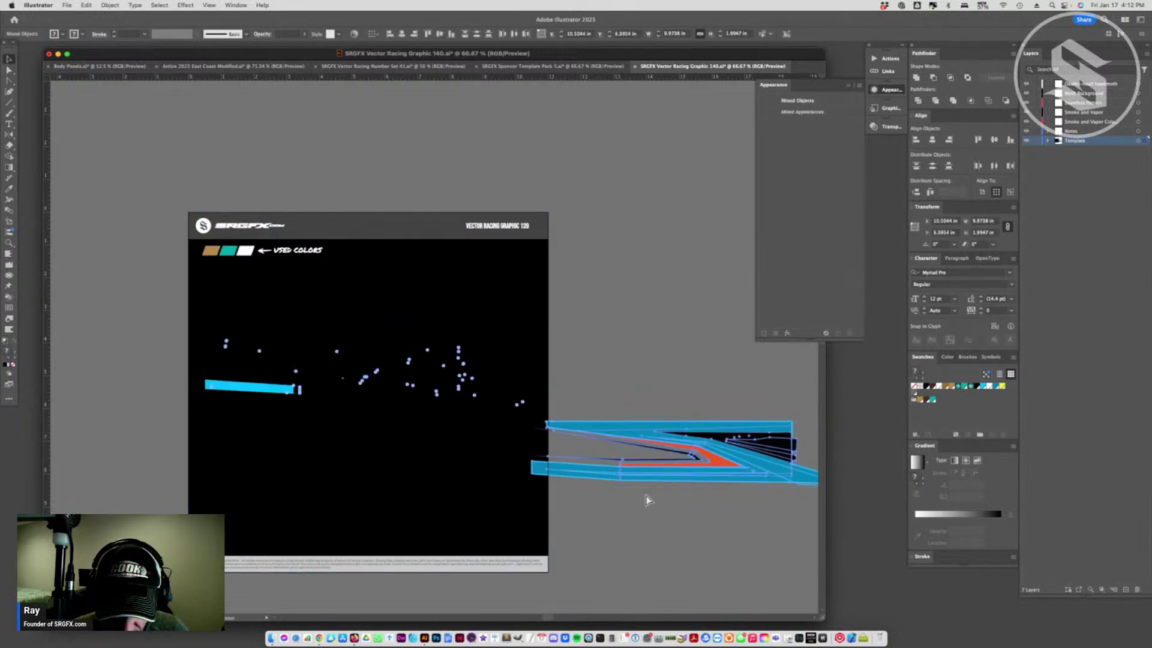
key("super+z")
- Move all parts of the blue and orange racing graphic together off the side of the black artboard
left_click(566, 489)
left_click(330, 368)
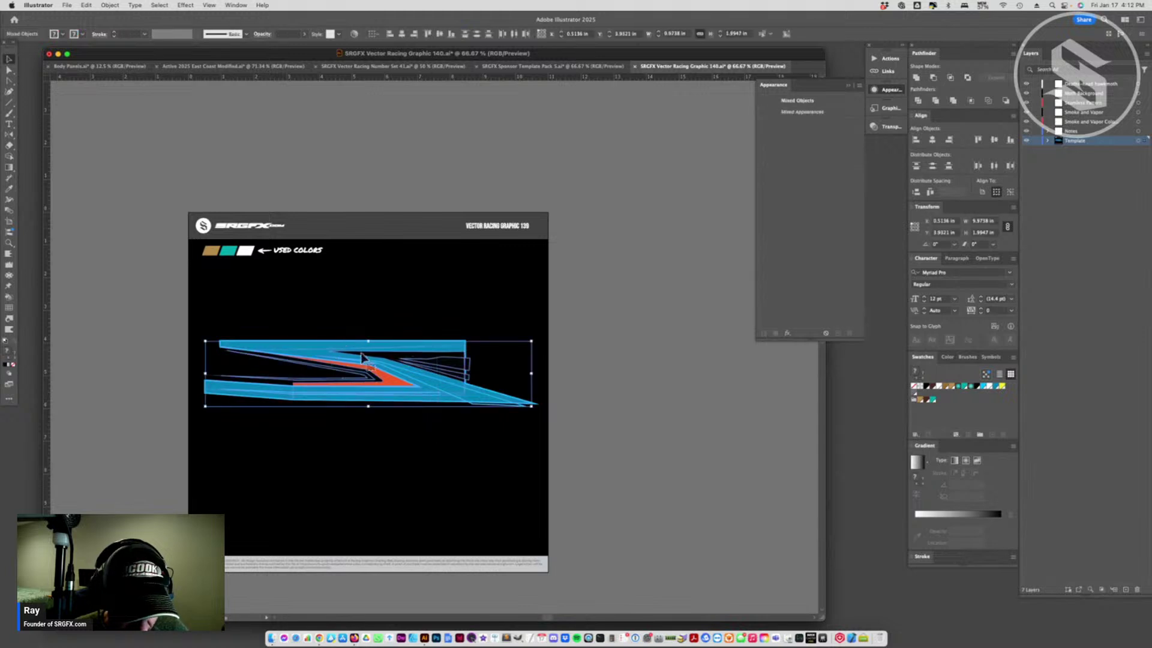
left_click_drag(329, 368, 614, 433)
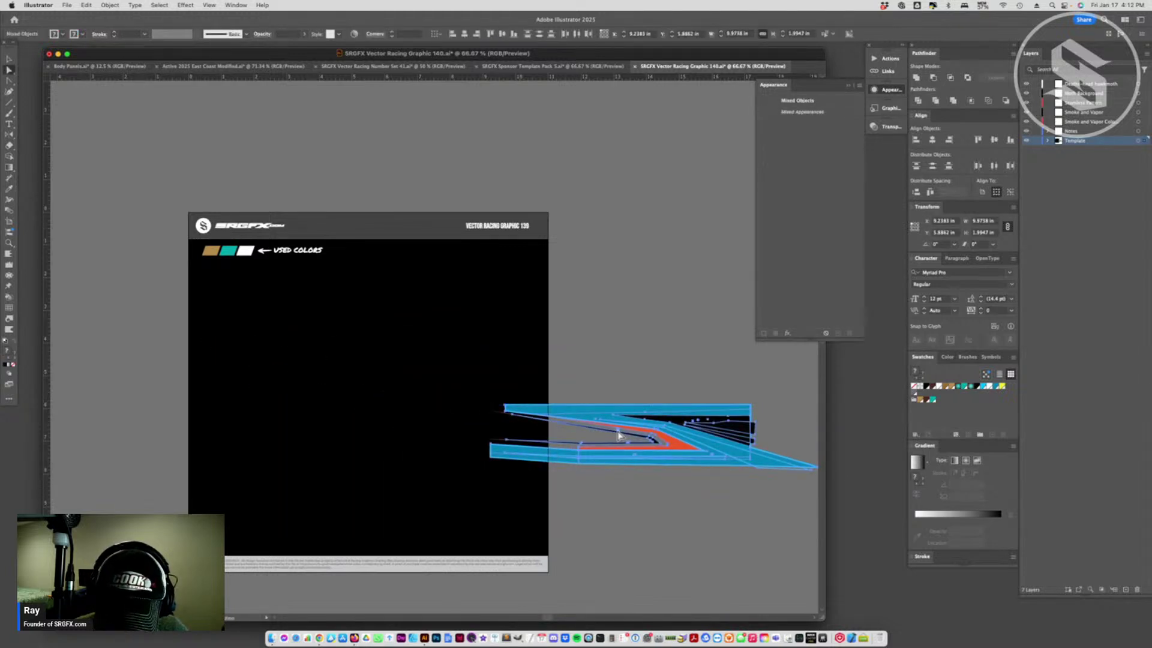
left_click(627, 513)
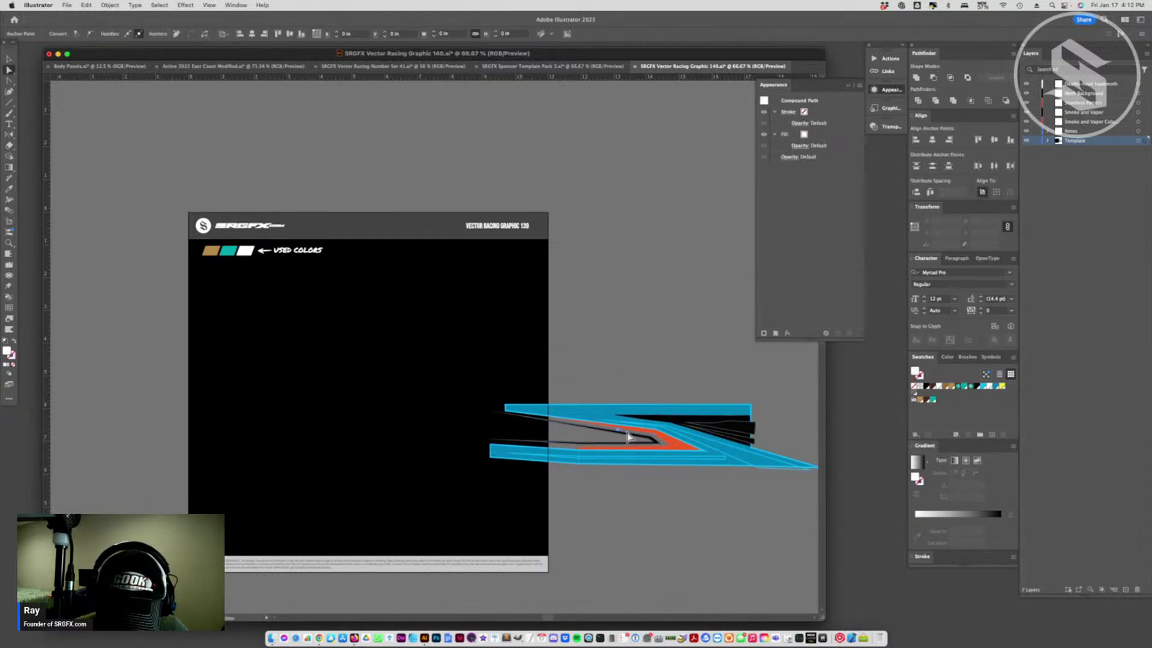
left_click_drag(567, 444, 565, 476)
key("super+z")
key("super+z")
key("super+z")
key("super+z")
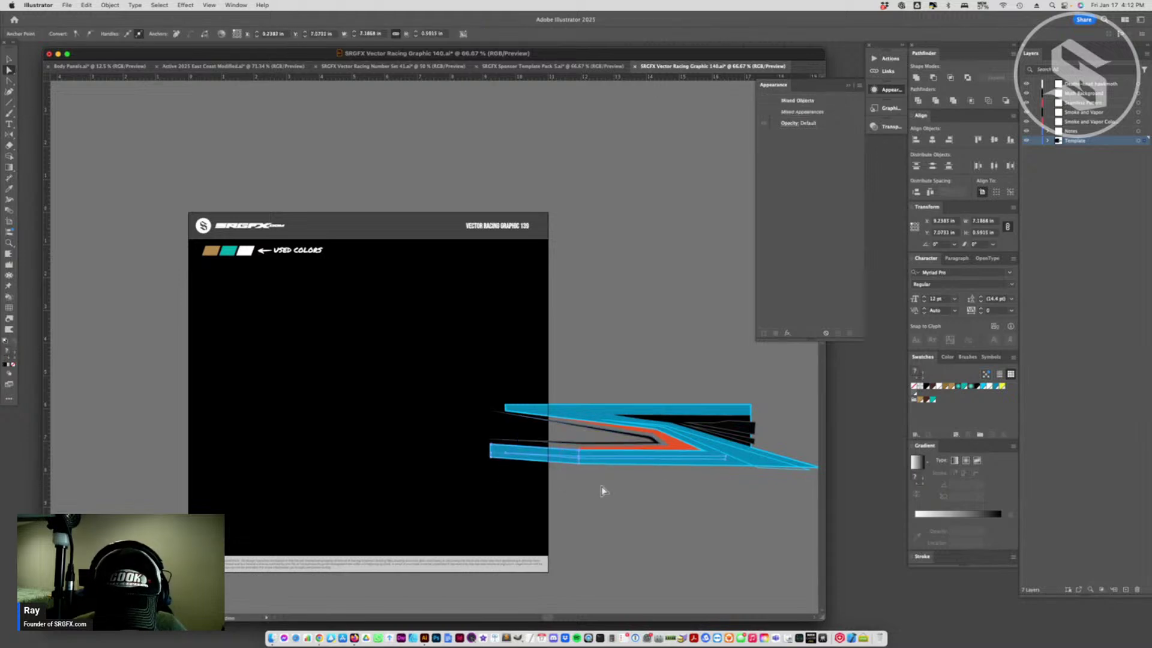
key("super+shift+z")
key("super+shift+z")
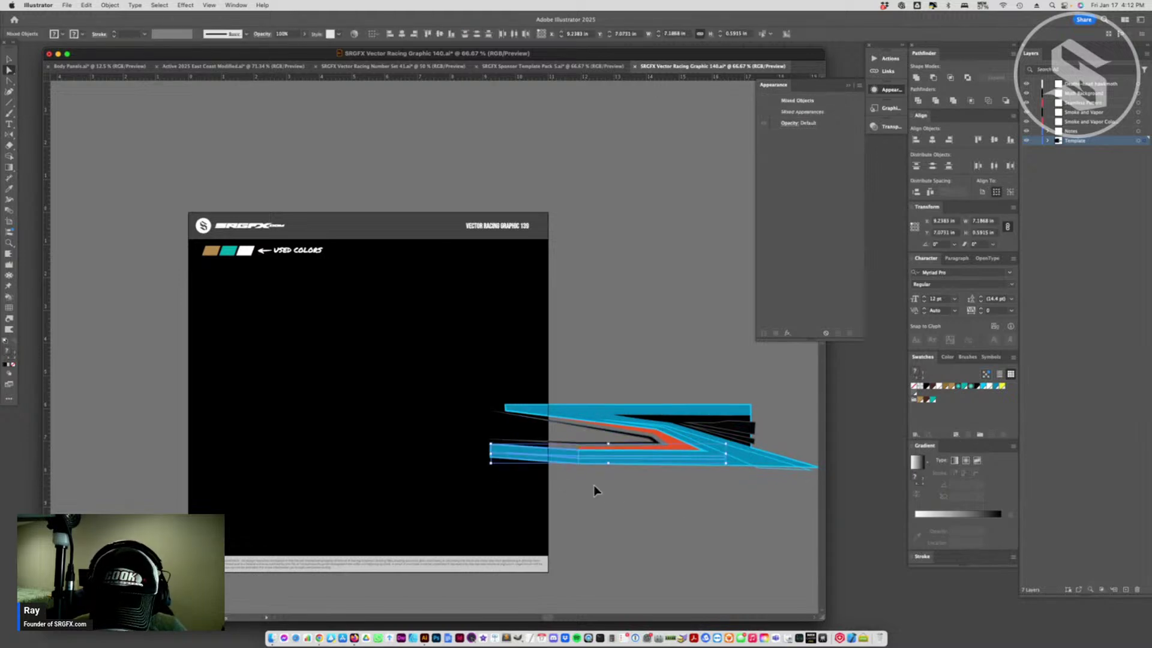
- Move the racing graphic slightly higher beside the artboard and isolate its group for direct editing
left_click(10, 63)
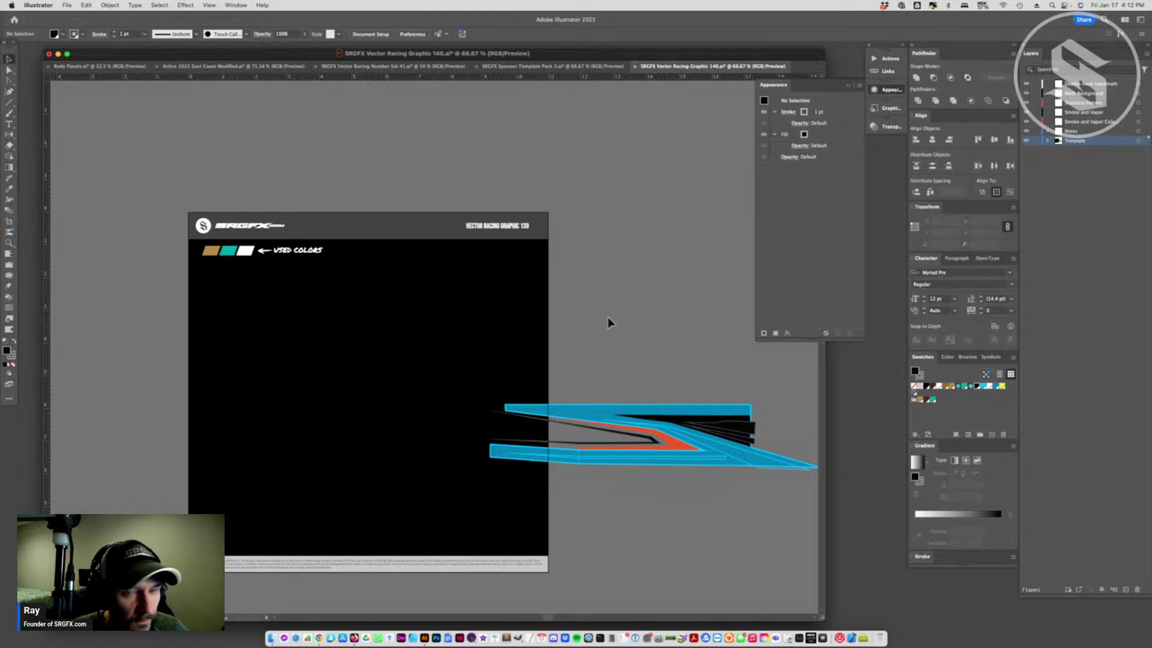
left_click(589, 450)
left_click_drag(589, 450, 611, 400)
left_click_drag(810, 410, 709, 393)
double_click(709, 390)
key("a")
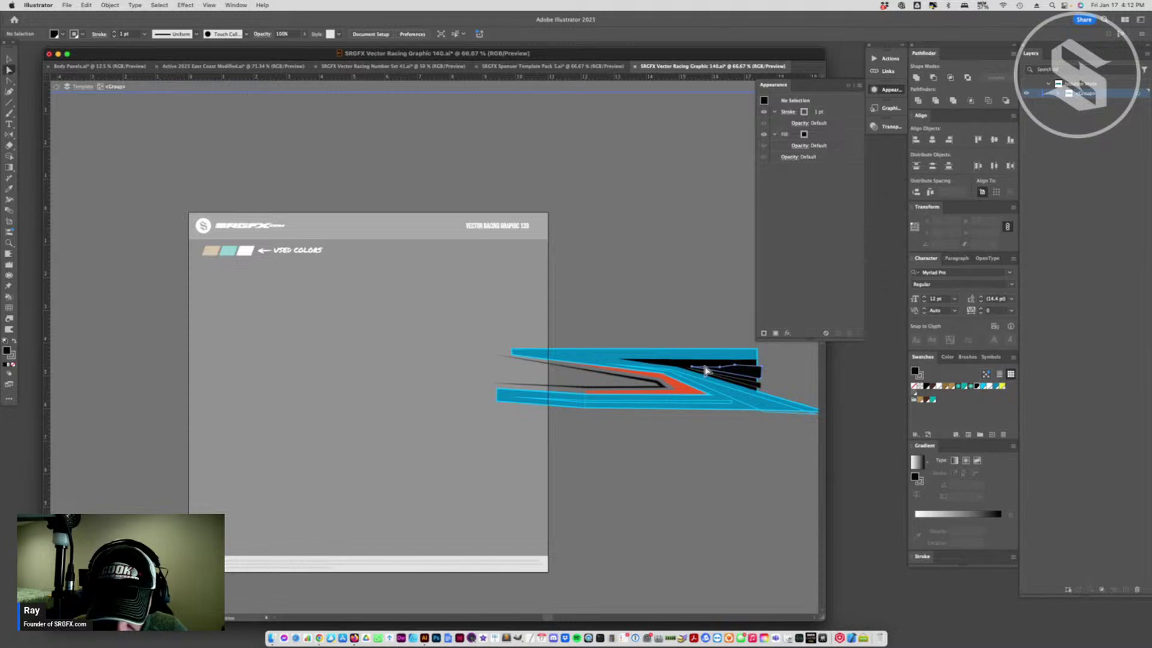
left_click(706, 367)
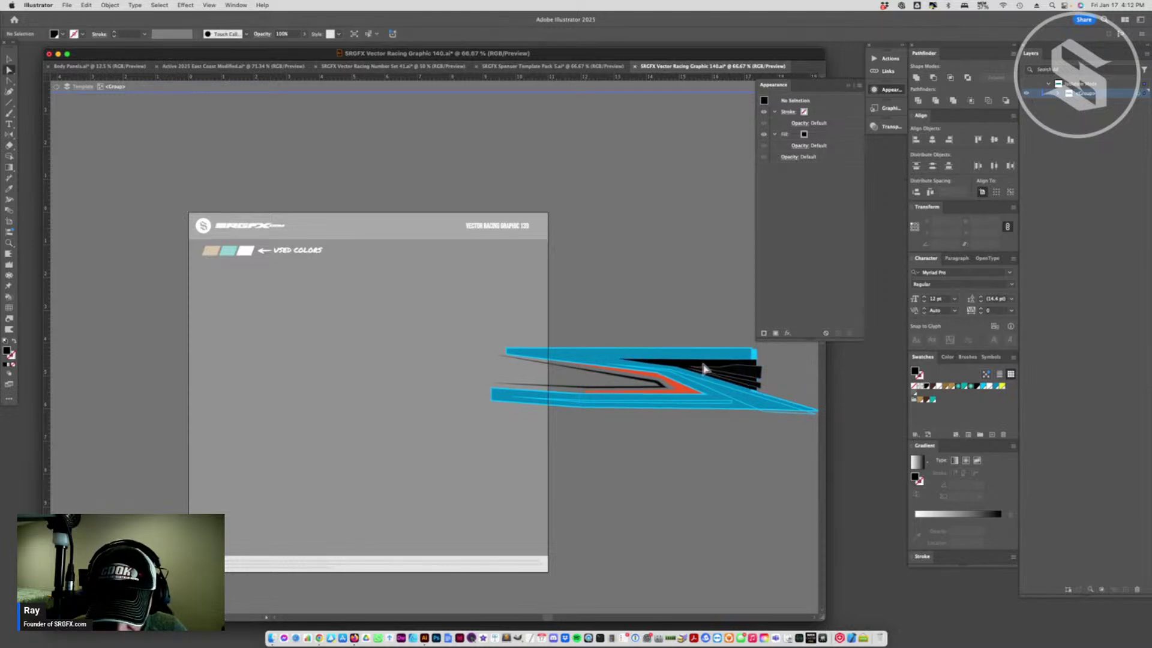
key("super+shift+a")
left_click(703, 368, "alt")
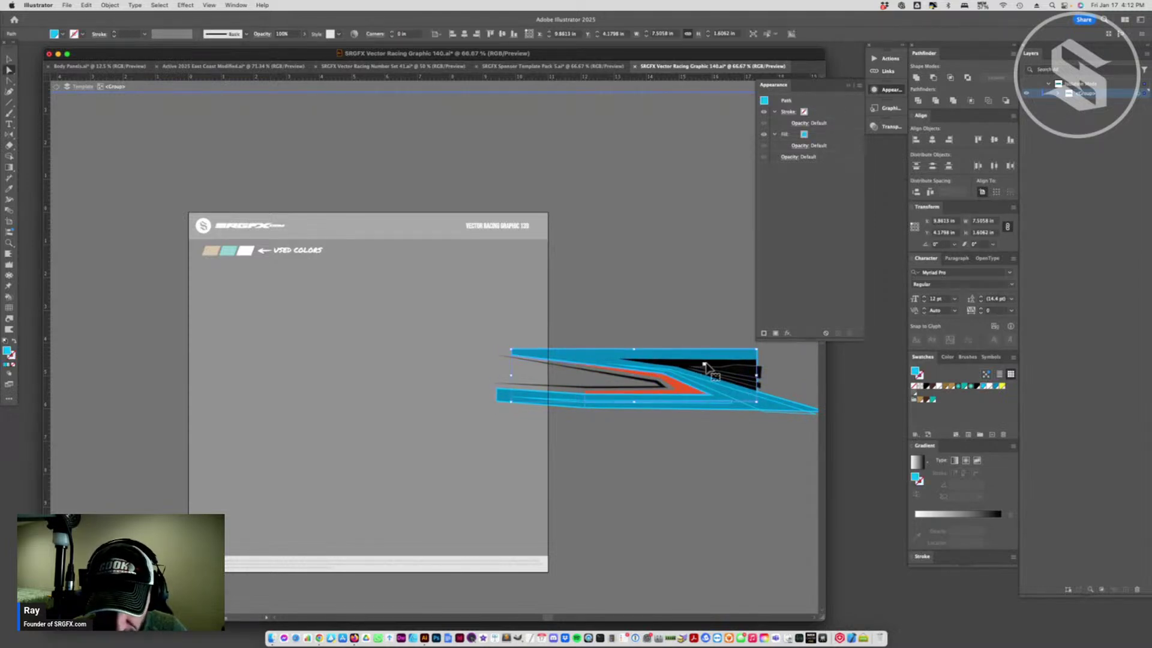
left_click(703, 367, "alt")
left_click(703, 367, "alt")
key("super+shift+a")
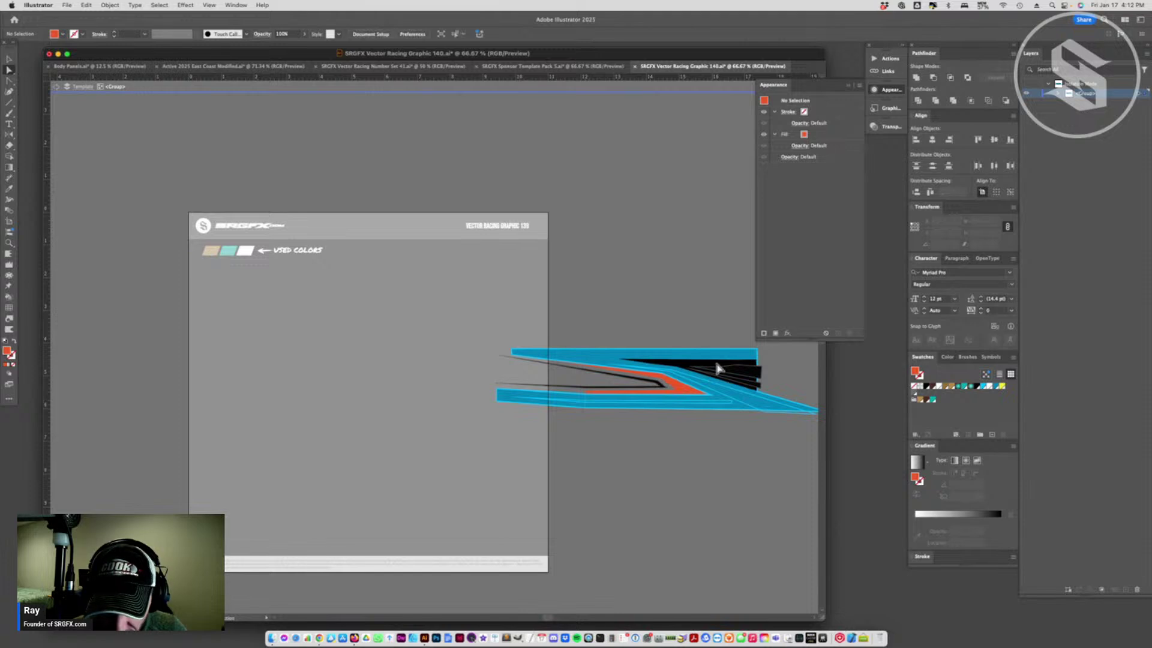
left_click(702, 365)
key("super+shift+a")
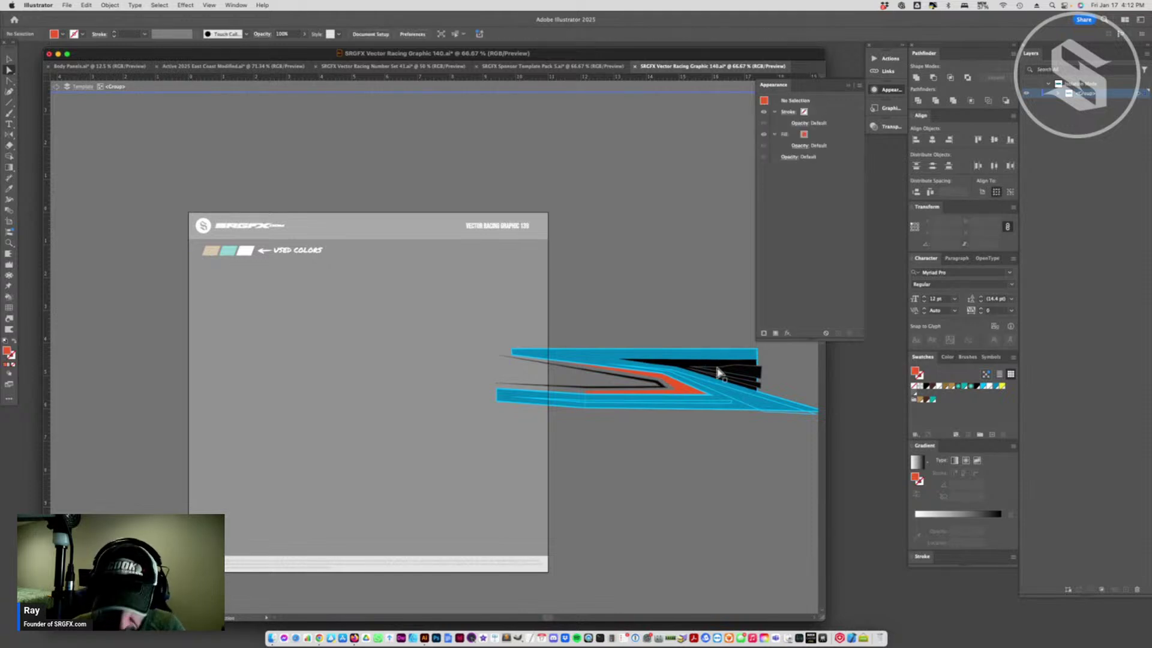
- Unlock all objects, group the racing graphic's parts and move the group partly over the black artboard
left_click(110, 6)
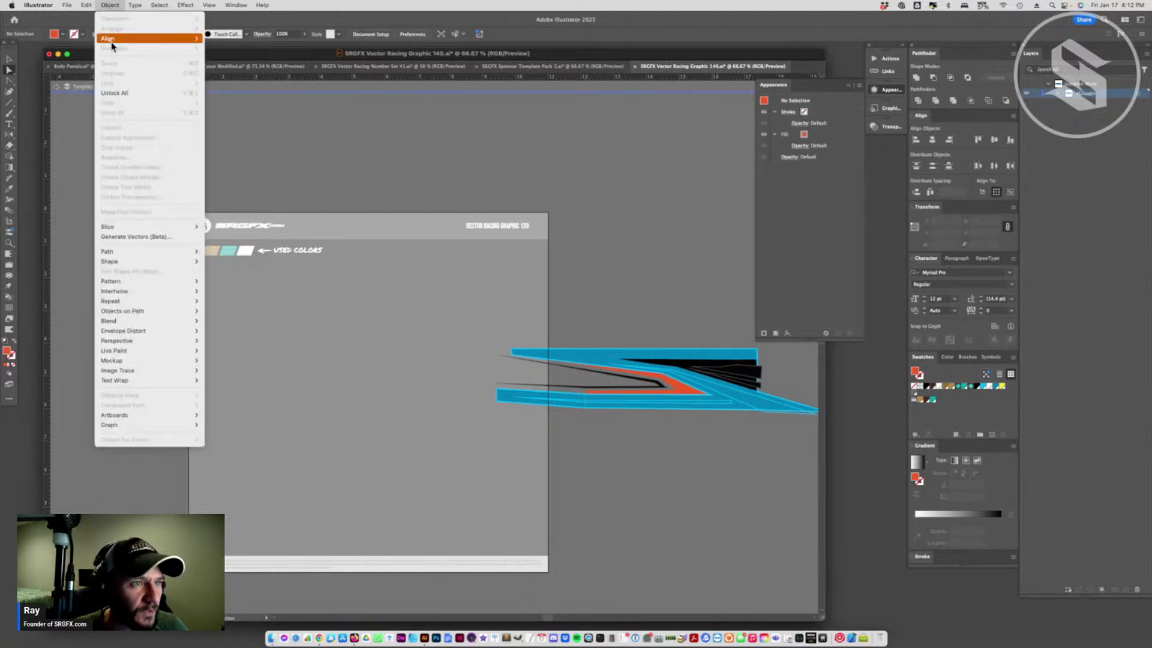
left_click(122, 96)
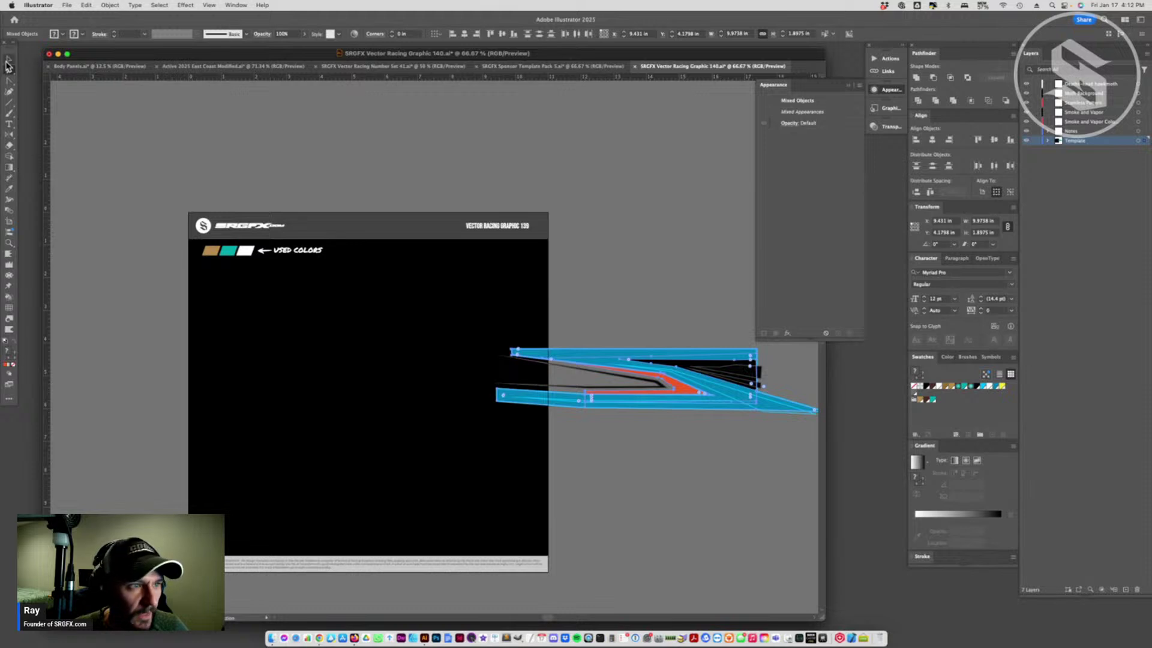
key("super+g")
left_click(717, 324)
left_click_drag(650, 403, 622, 409)
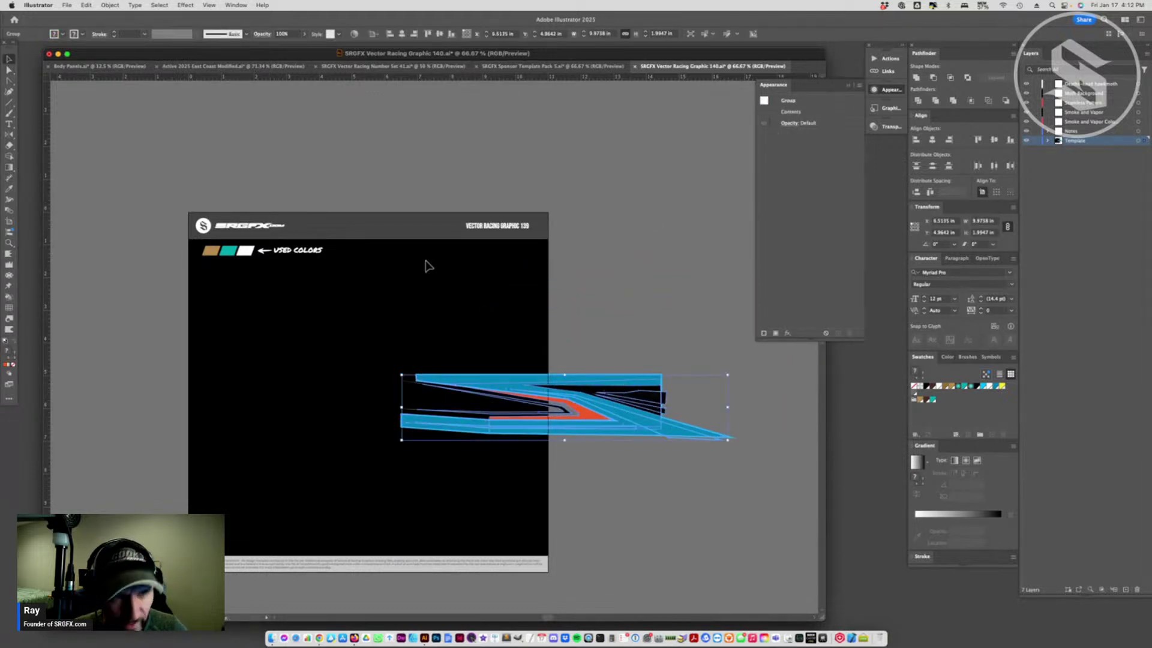
- Paste the racing graphic into the Body Panels document and place it over the lower side panel, enlarged to about 33 in wide
left_click(234, 66)
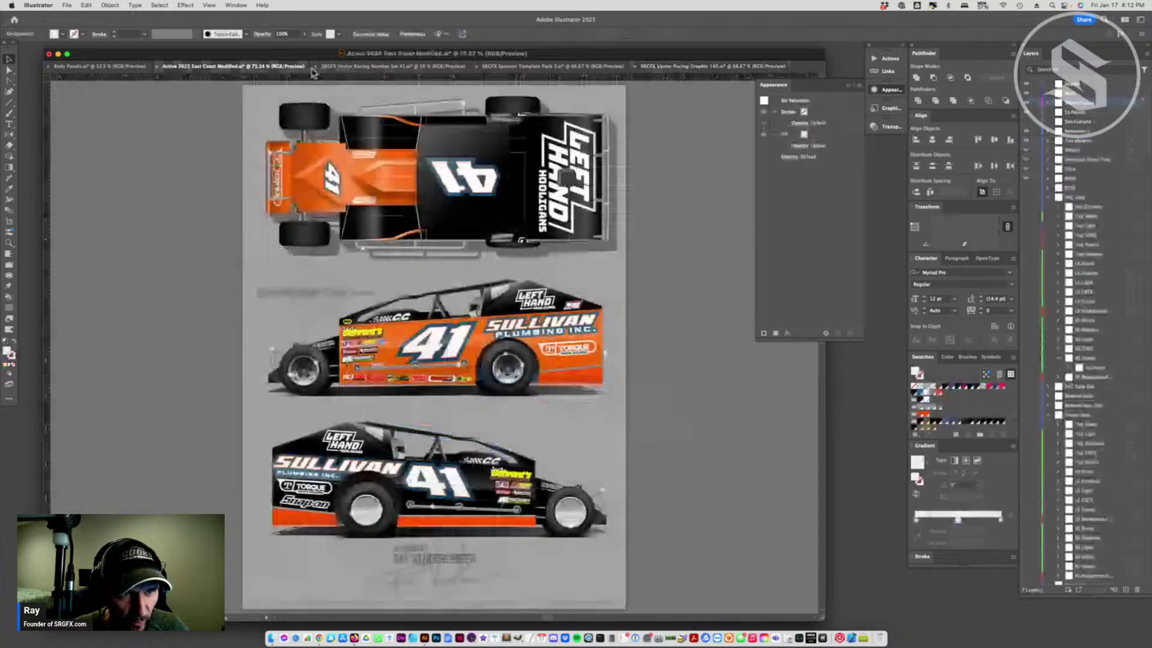
left_click(99, 66)
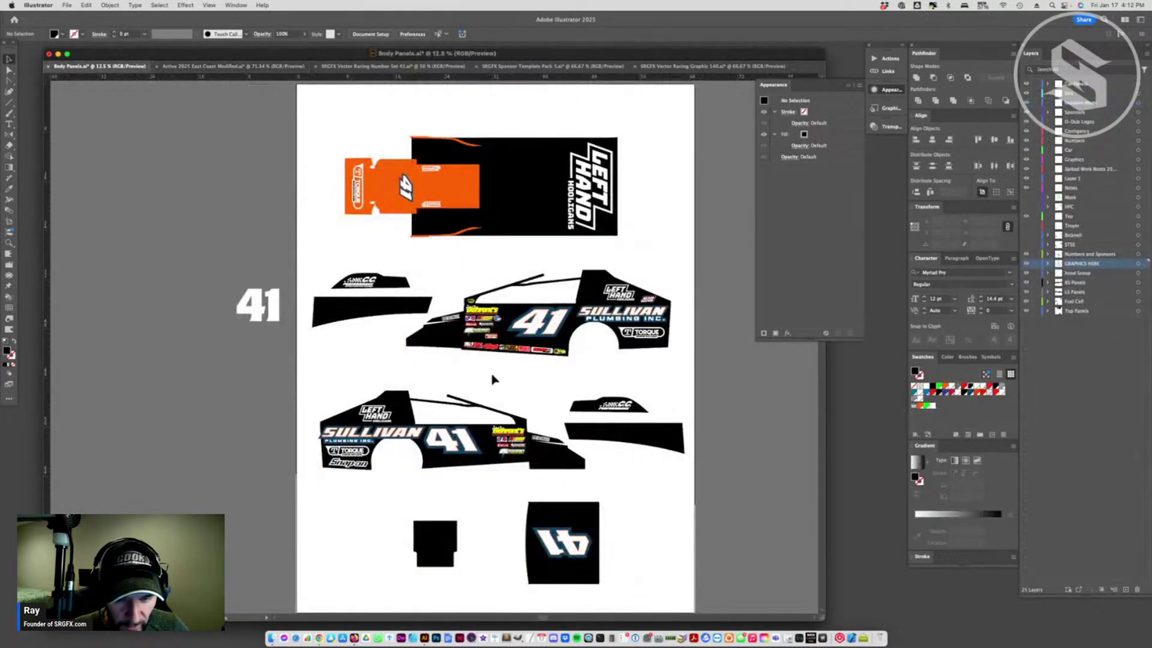
key("cmd+v")
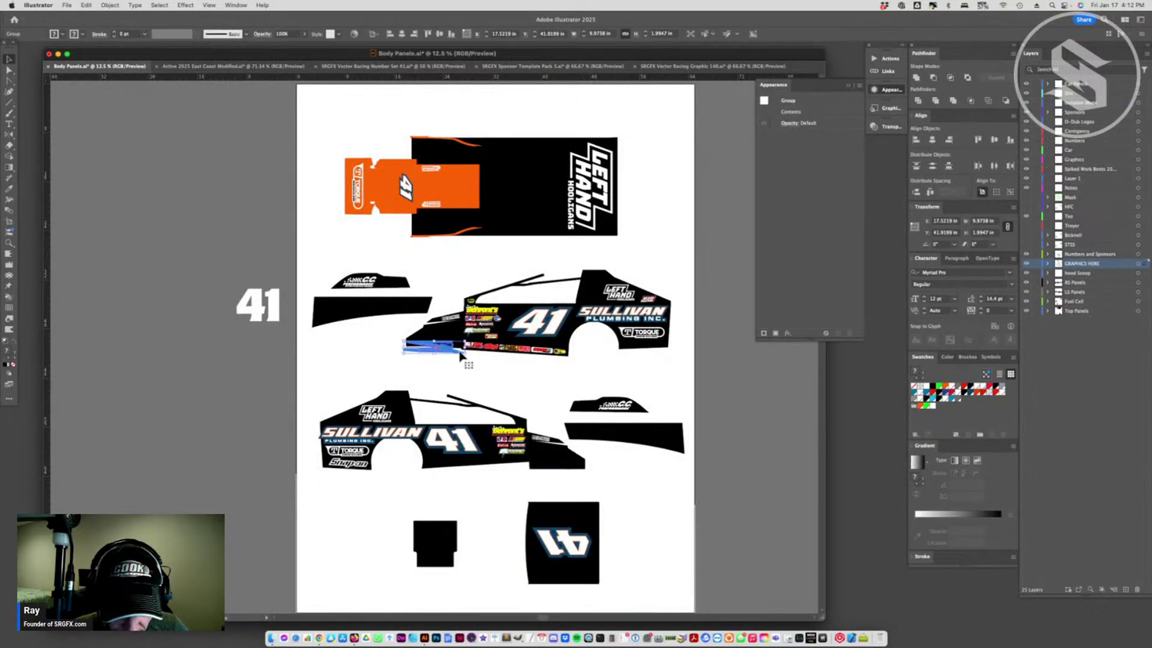
left_click_drag(461, 353, 503, 454)
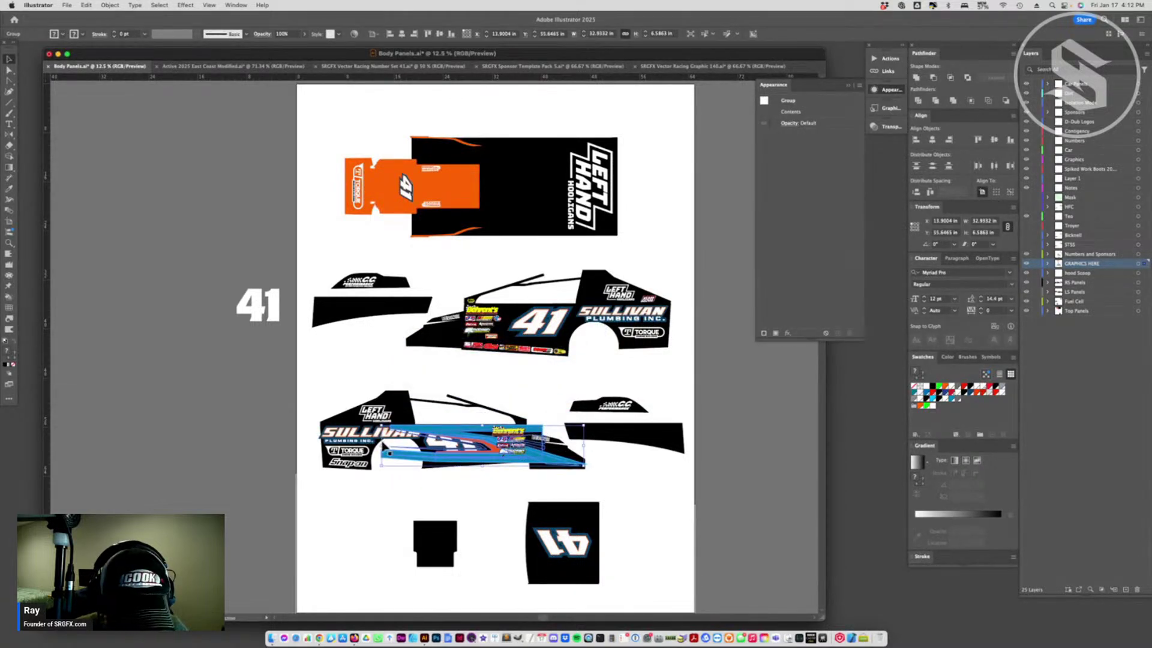
- Enlarge the racing graphic to about 41.9 in wide and shift it toward the nose of the lower side panel
left_click_drag(385, 447, 351, 447)
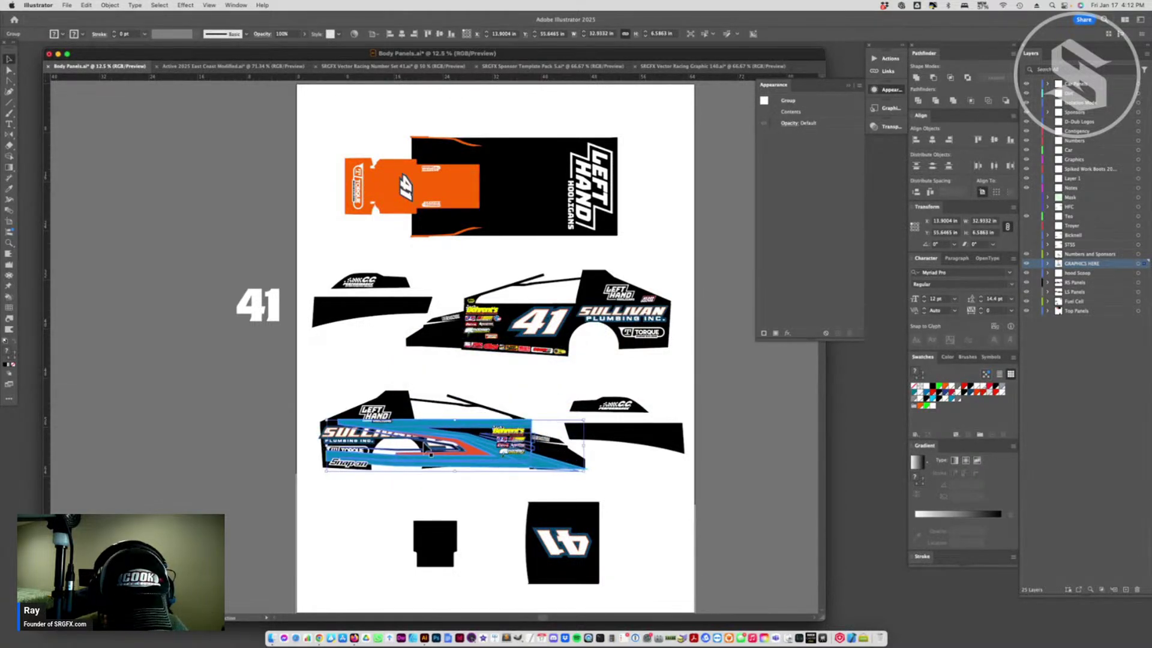
left_click_drag(467, 467, 480, 469)
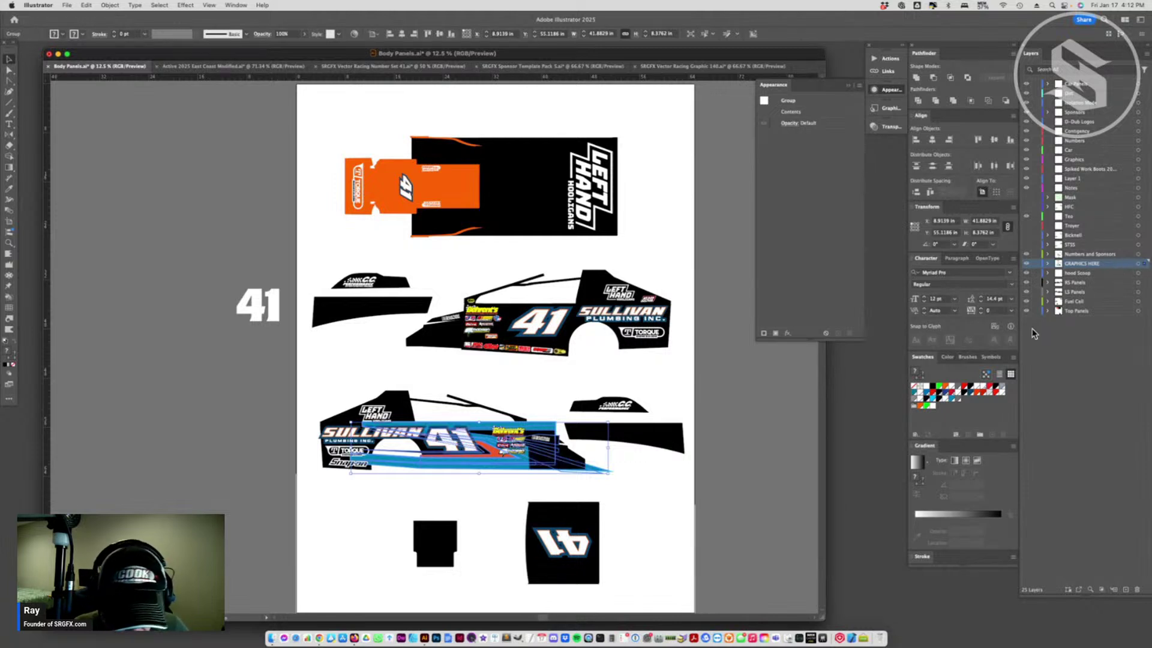
left_click(496, 474)
left_click_drag(520, 461, 525, 462)
- Show the Mask layer's green panel outlines and enlarge the racing graphic to about 52.2 in wide across the lower side panel
left_click(1025, 202)
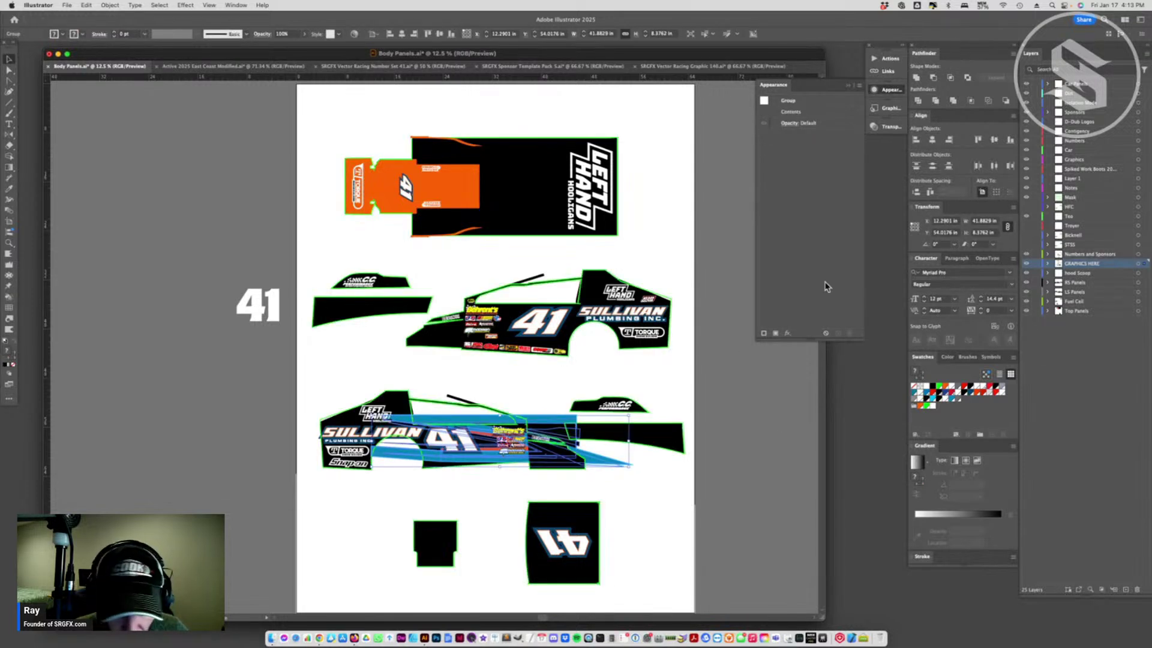
left_click(693, 510)
left_click_drag(492, 458, 495, 459)
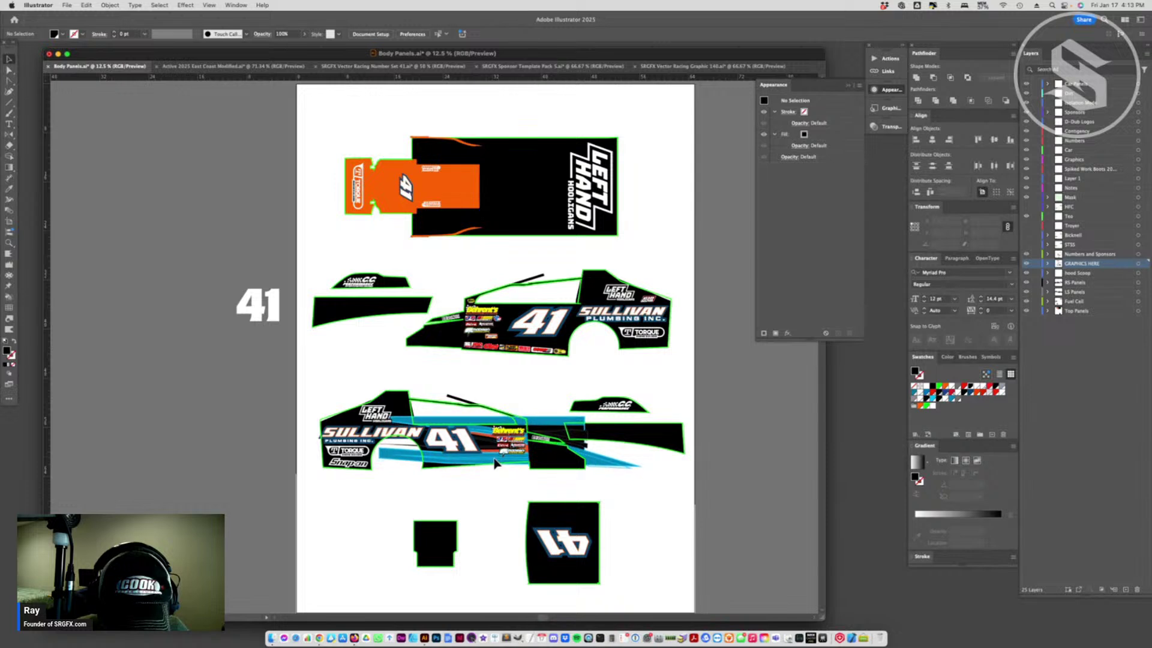
left_click(497, 463)
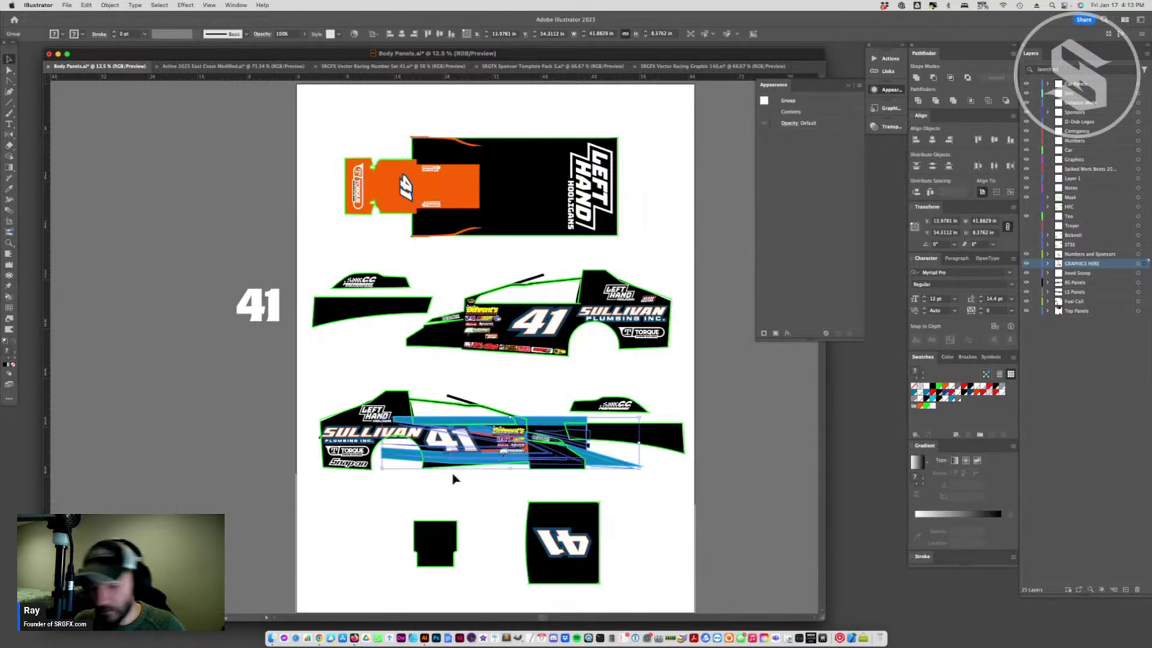
mouse_move(511, 471)
left_mouse_down()
mouse_move(511, 480)
mouse_move(512, 467)
left_mouse_up()
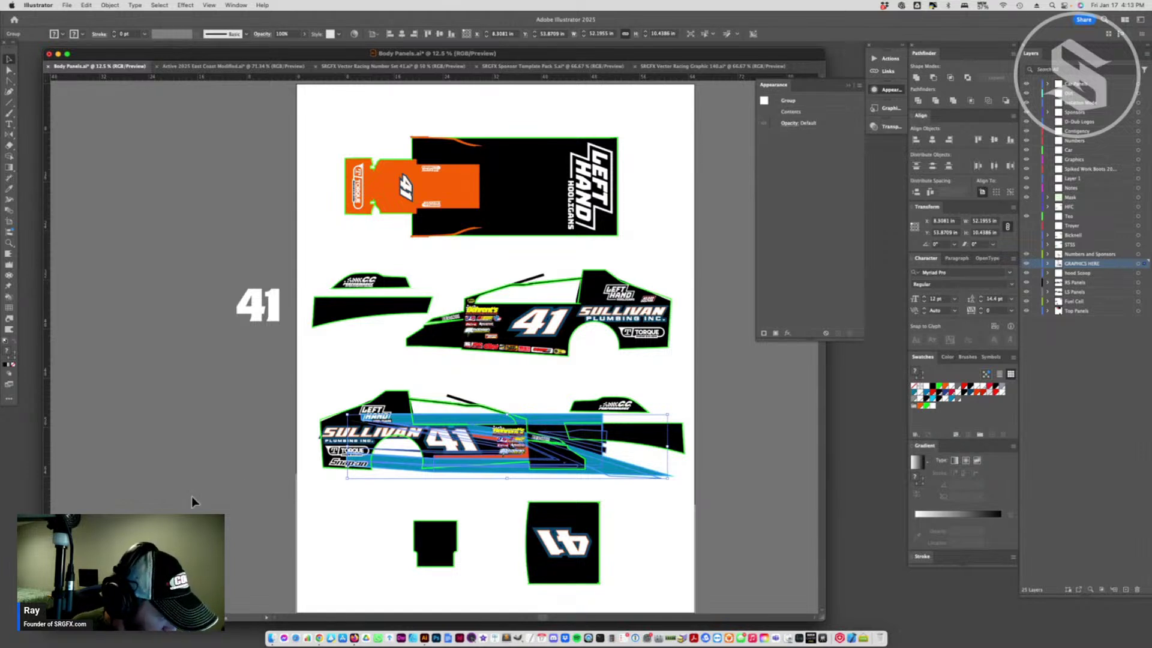
left_click(436, 502)
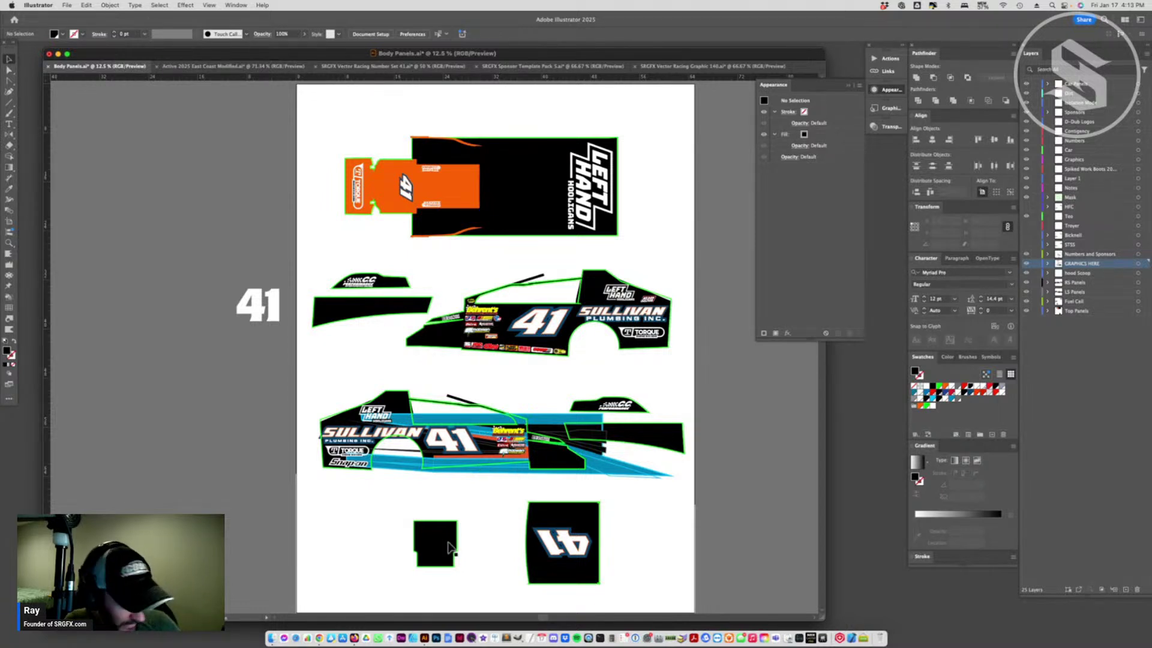
- Examine up close how the racing graphic fits behind the number and sponsor logos on the lower side panel
left_click(454, 464)
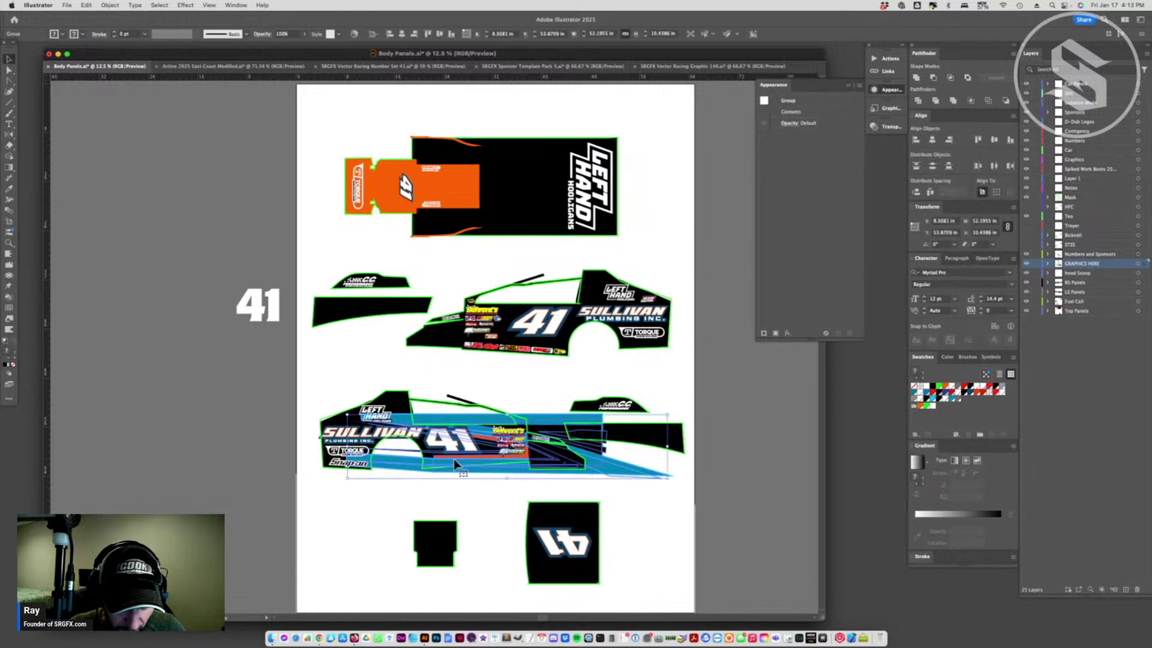
left_click(9, 243)
left_click(467, 450)
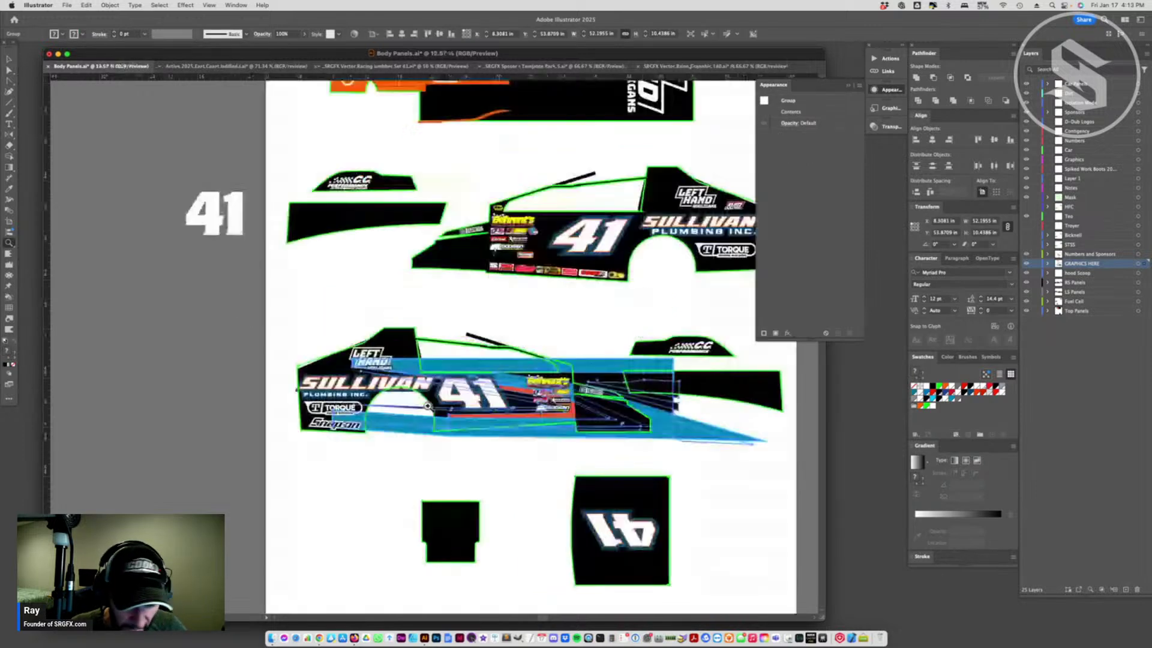
left_click(474, 384)
left_click(480, 343)
scroll(464, 400, "up", 3)
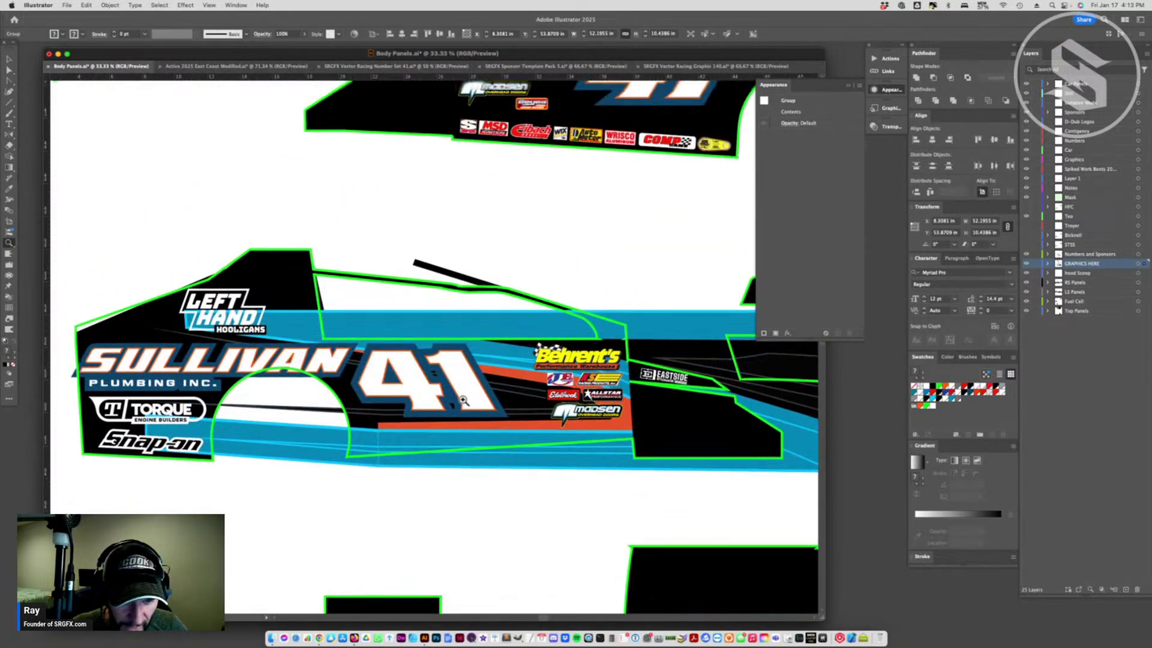
left_click(501, 501)
left_click(266, 303, "alt")
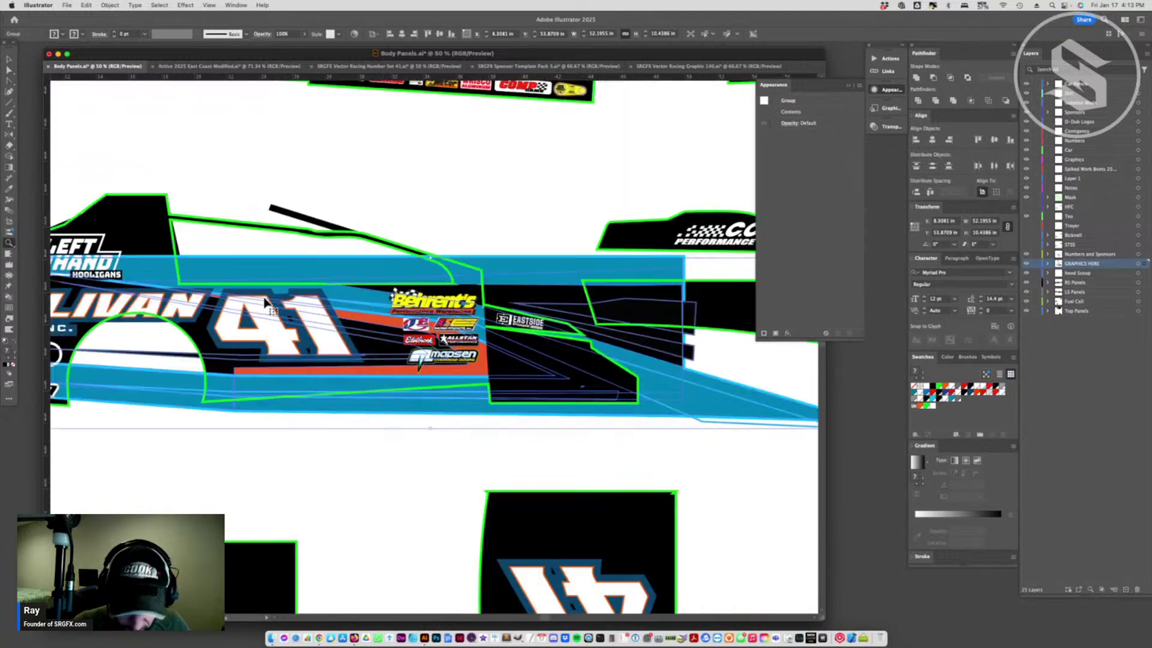
left_click(266, 302, "alt")
scroll(375, 312, "left", 5)
scroll(412, 320, "right", 4)
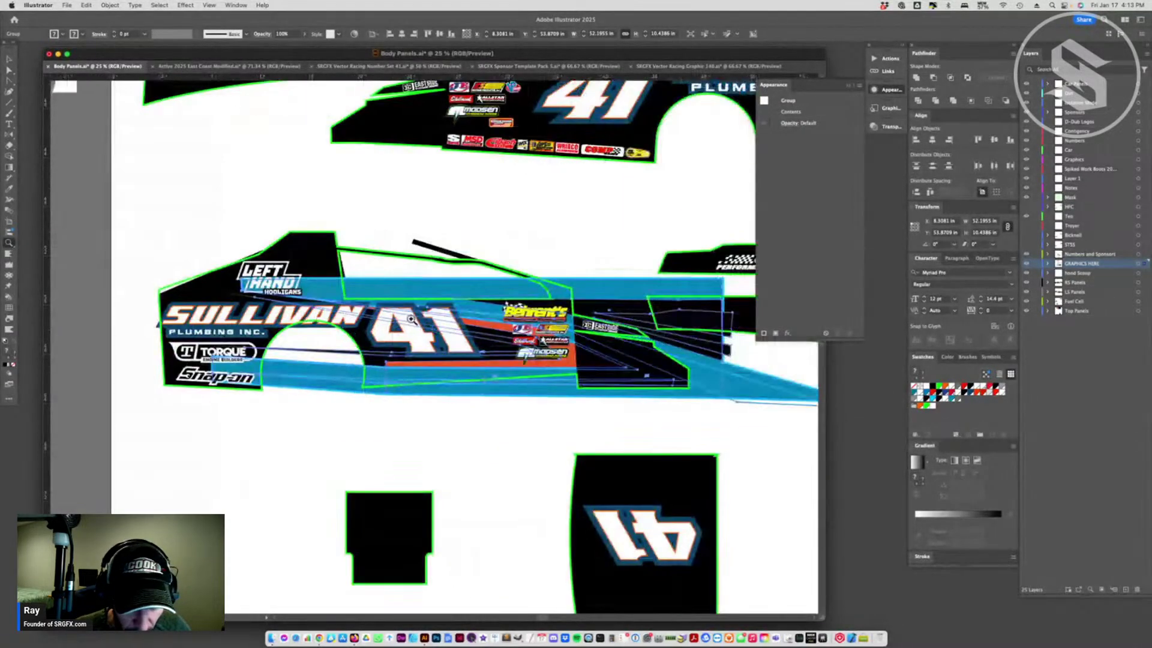
scroll(478, 348, "up", 2)
- Inspect the graphic's individual black, orange and blue paths around the number 41 with the Direct Selection tool
key("a")
left_click(539, 478)
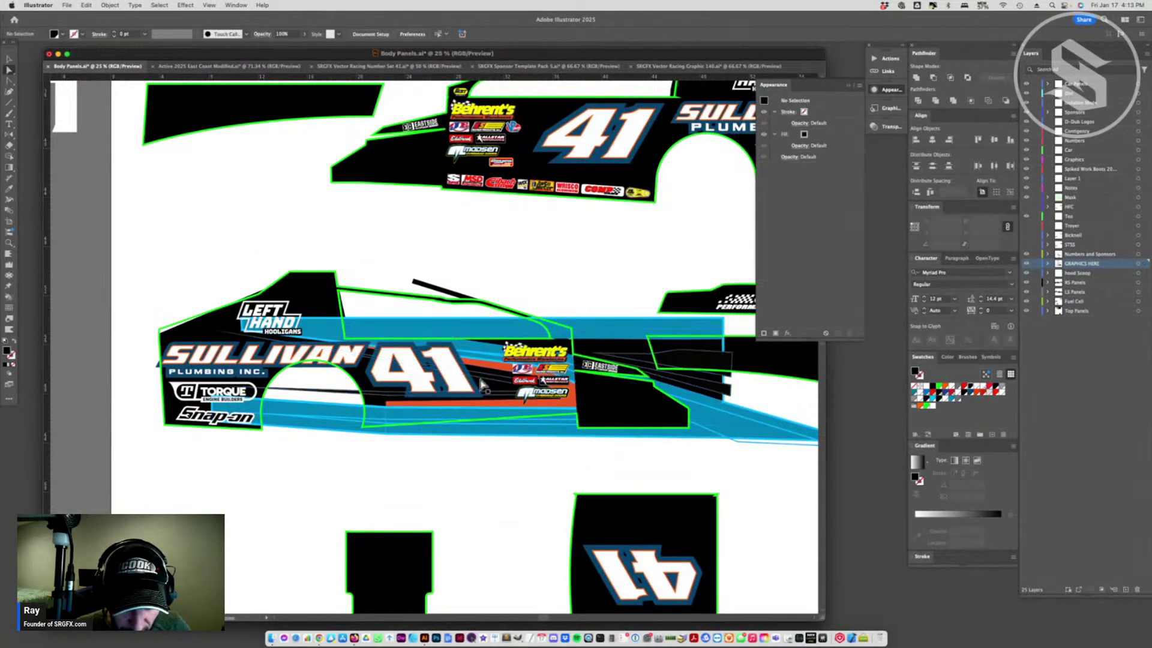
left_click(479, 390)
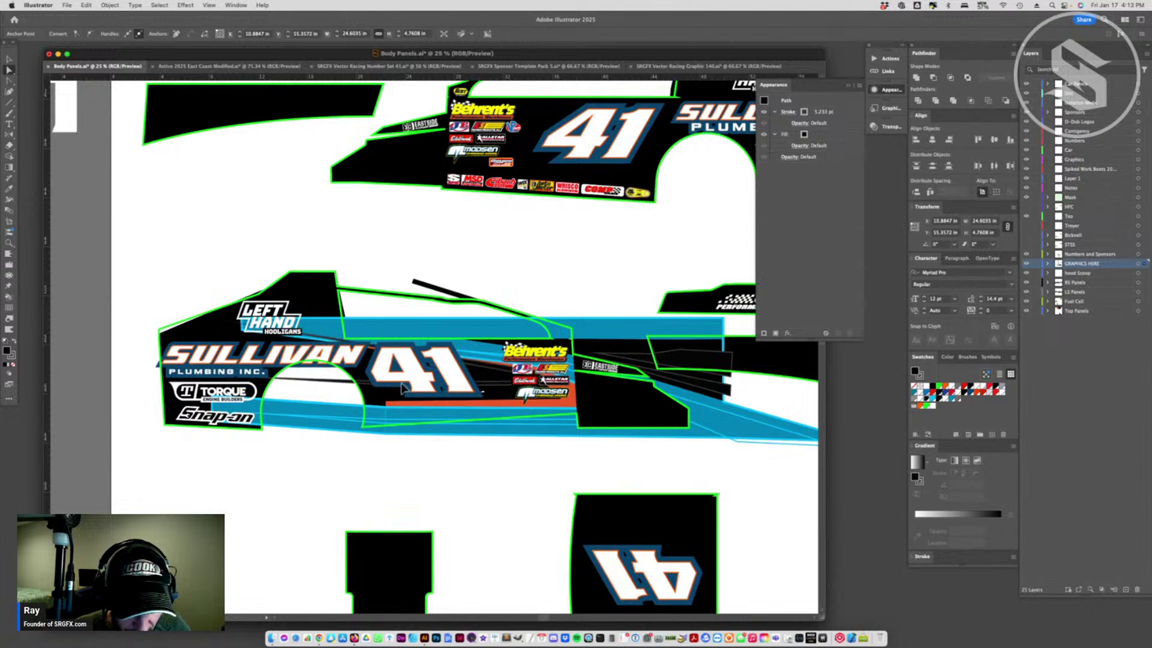
left_click(441, 415)
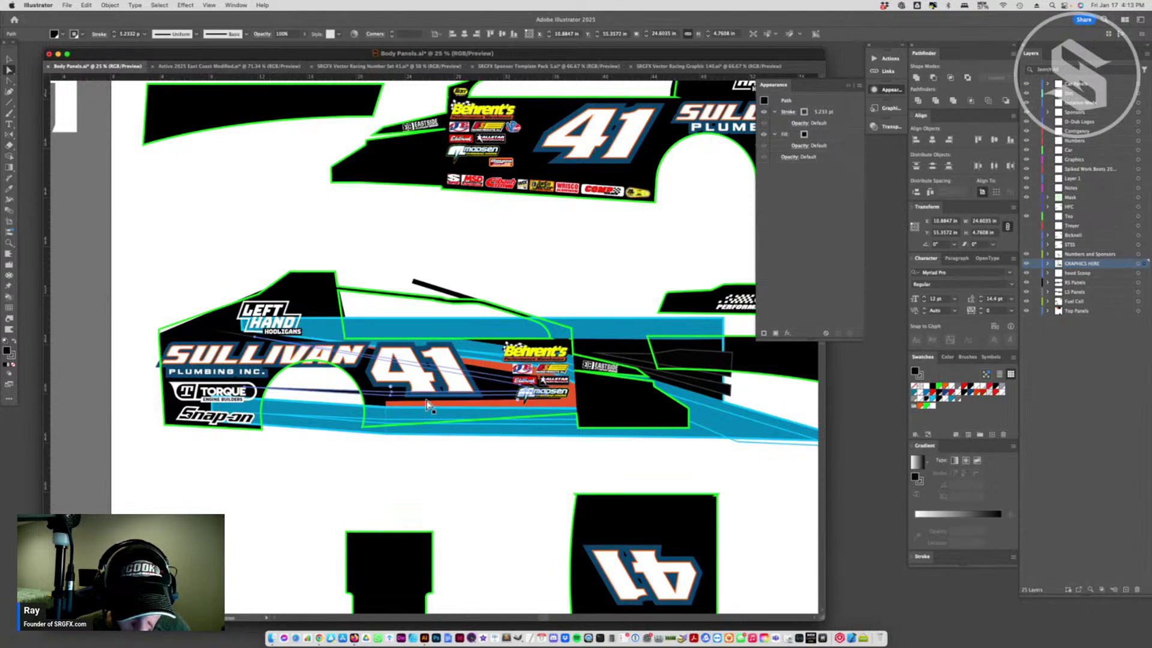
left_click(428, 403)
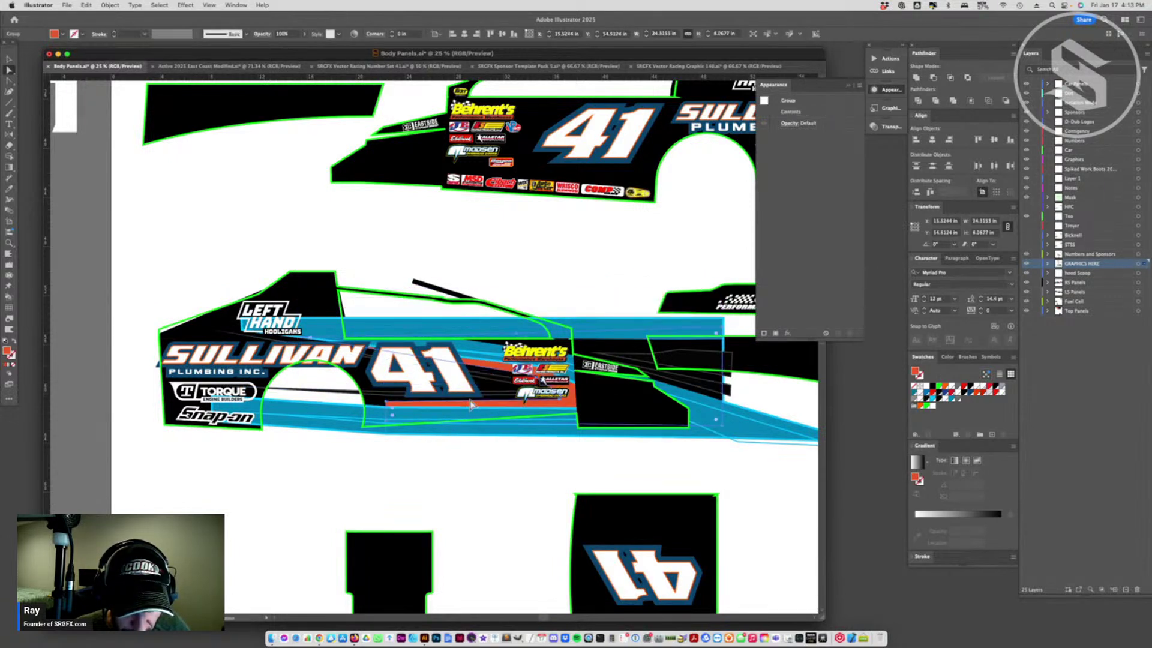
left_click(474, 351)
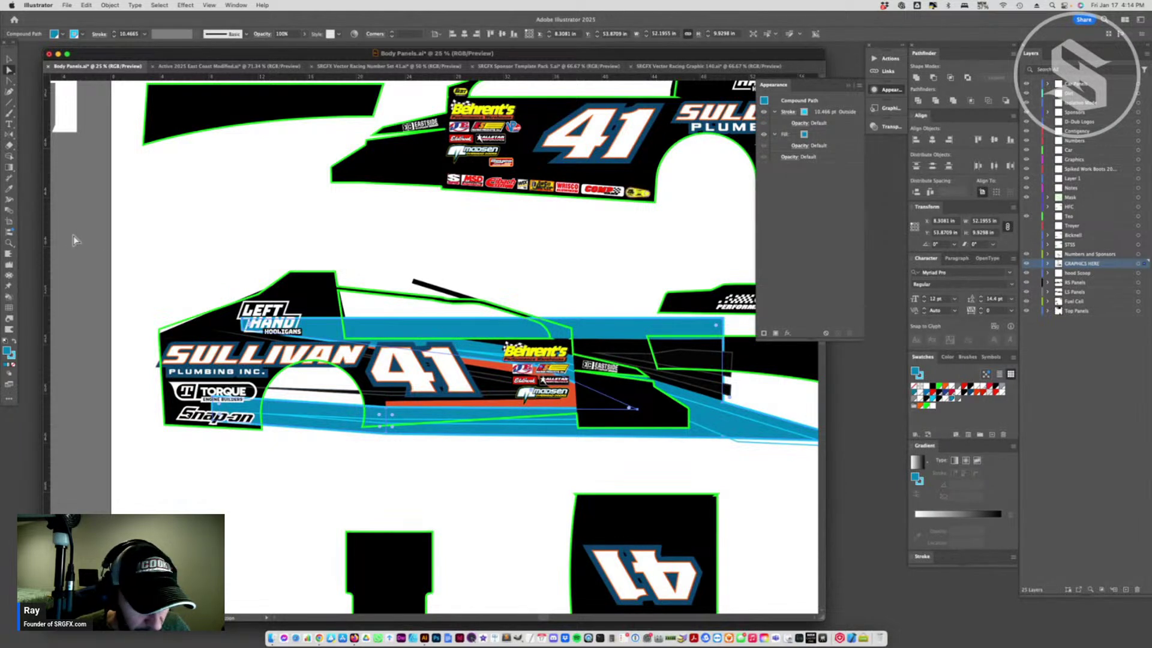
- Select the whole racing graphic group and scale it down slightly to about 50.6 in wide on the lower side panel
left_click(8, 62)
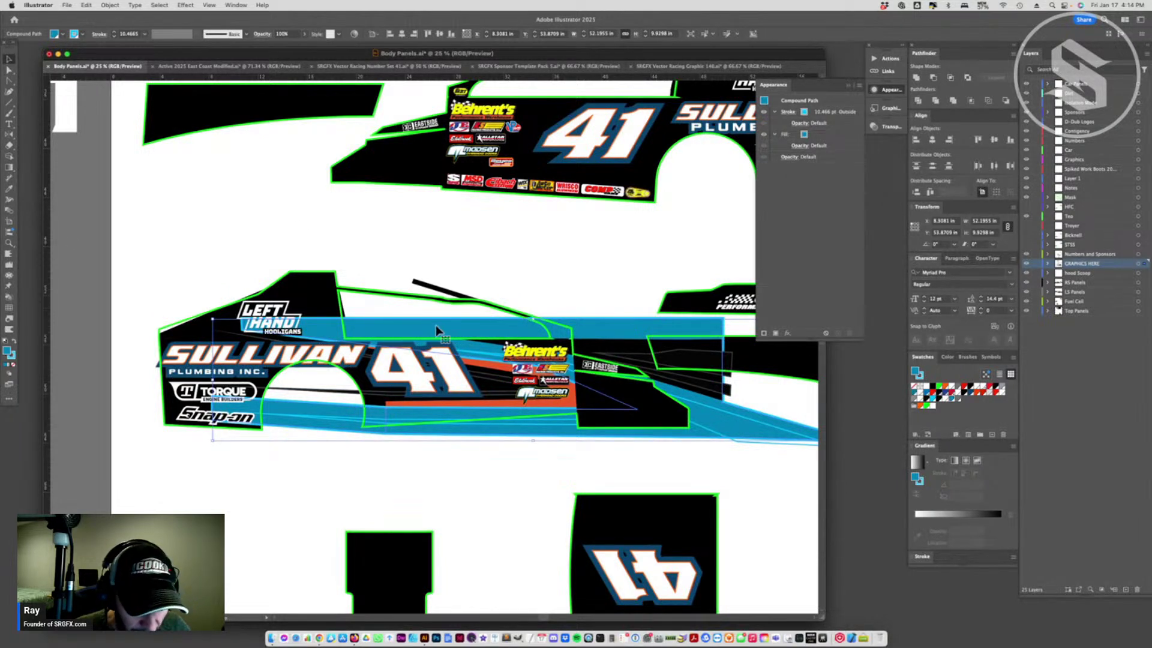
left_click(528, 322)
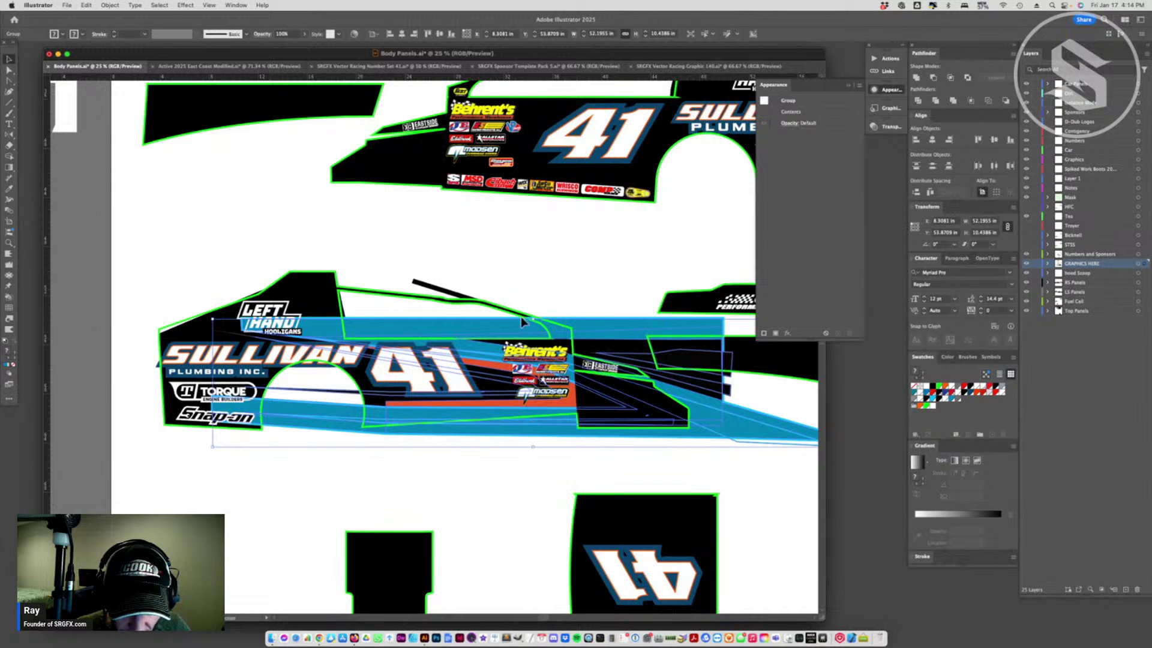
left_click_drag(532, 321, 529, 311)
left_click(566, 345)
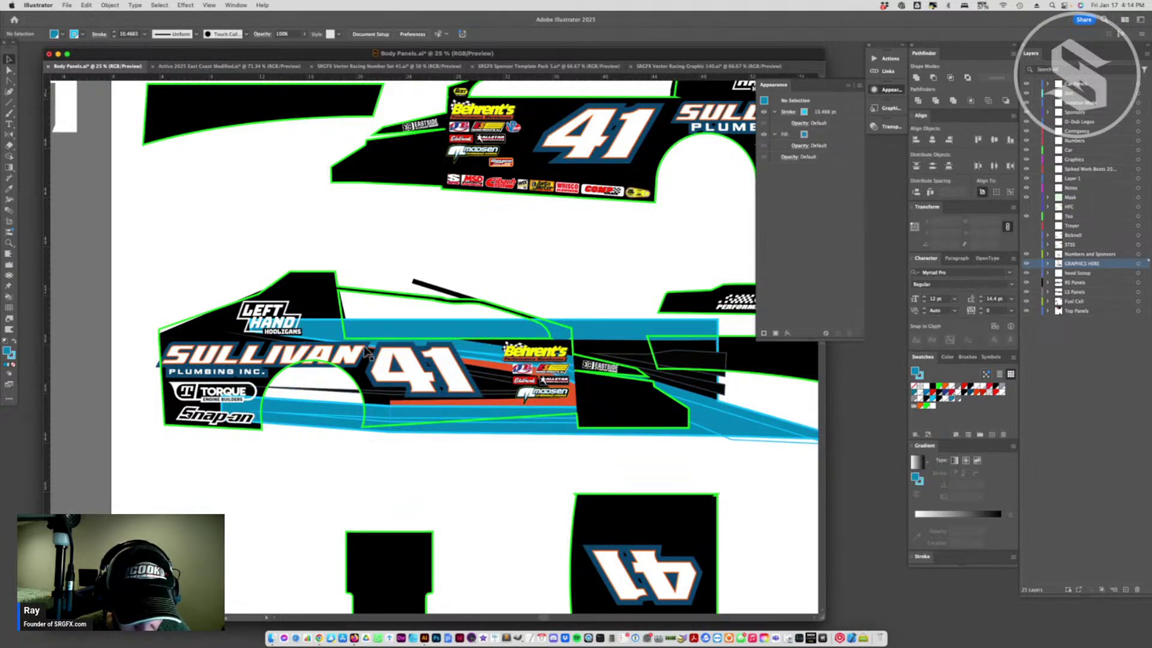
- Delete the separate rear end piece of the lower blue stripe and the light-blue outline running across the wheel opening
key("a")
left_click(356, 365)
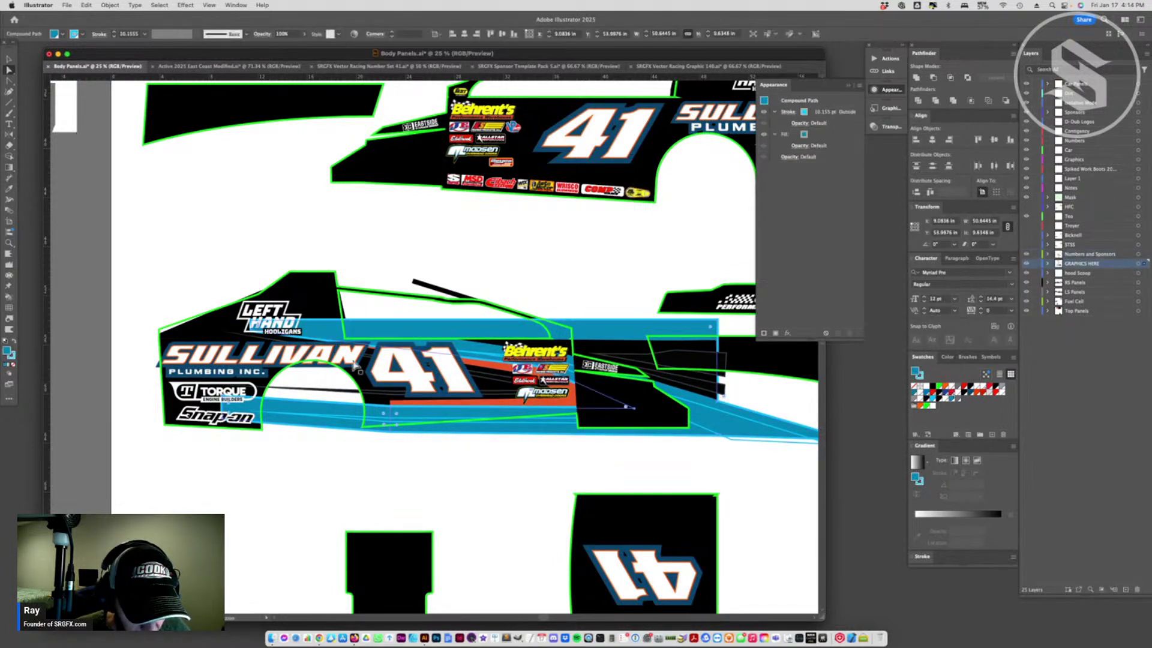
left_click(390, 413)
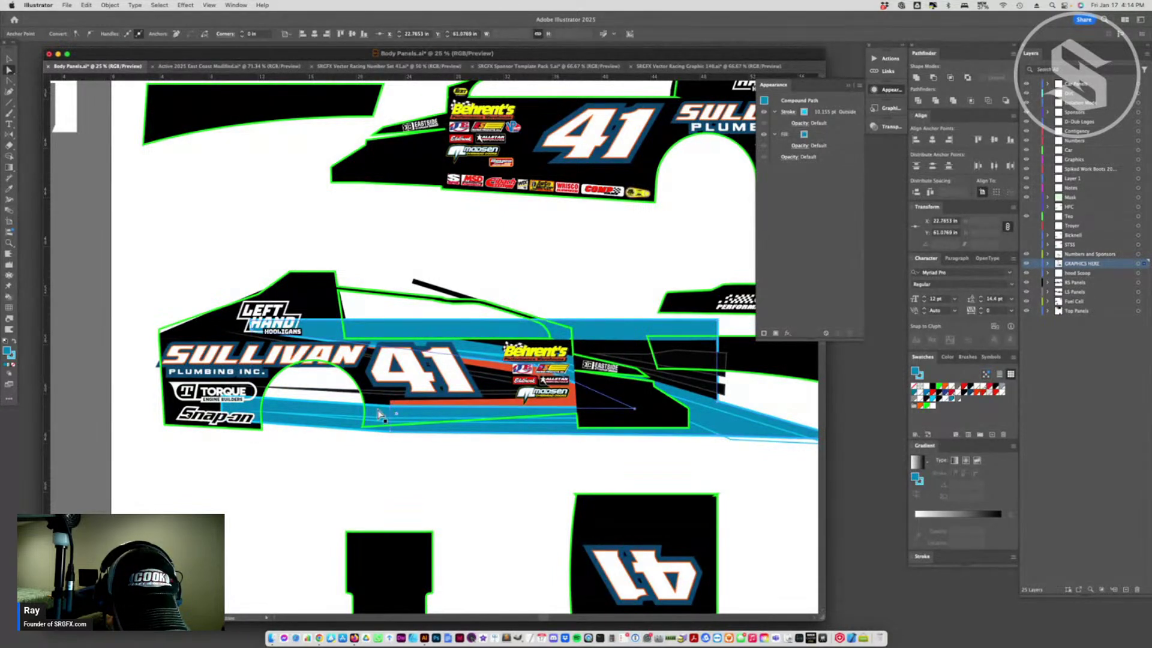
left_click(387, 414)
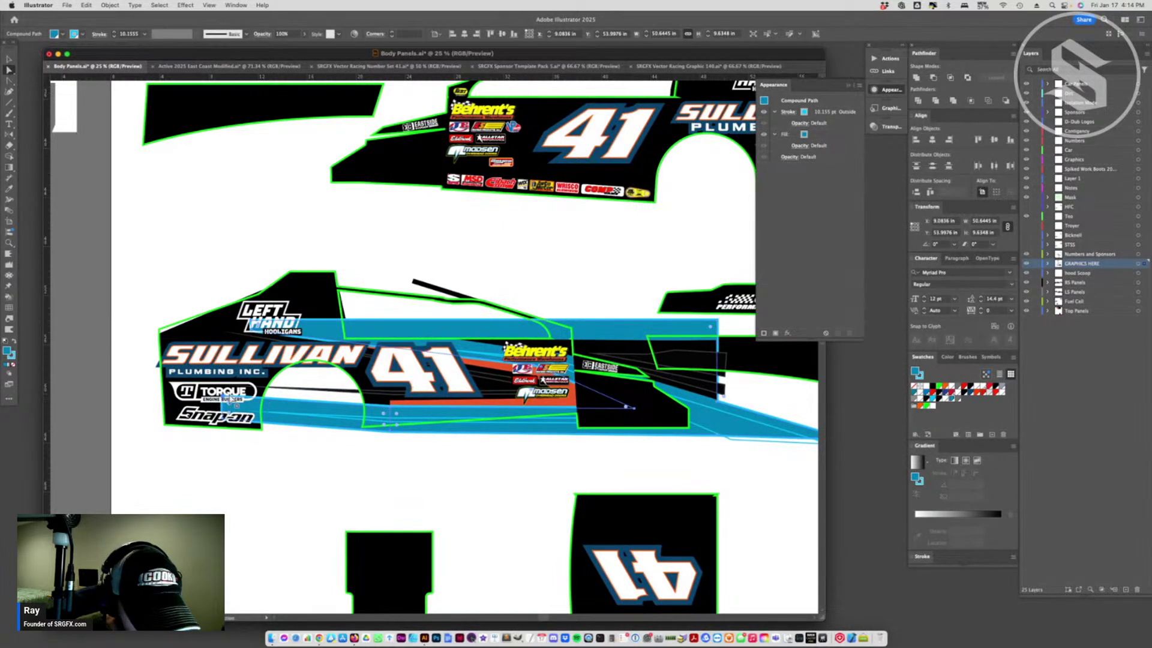
key("super+shift+a")
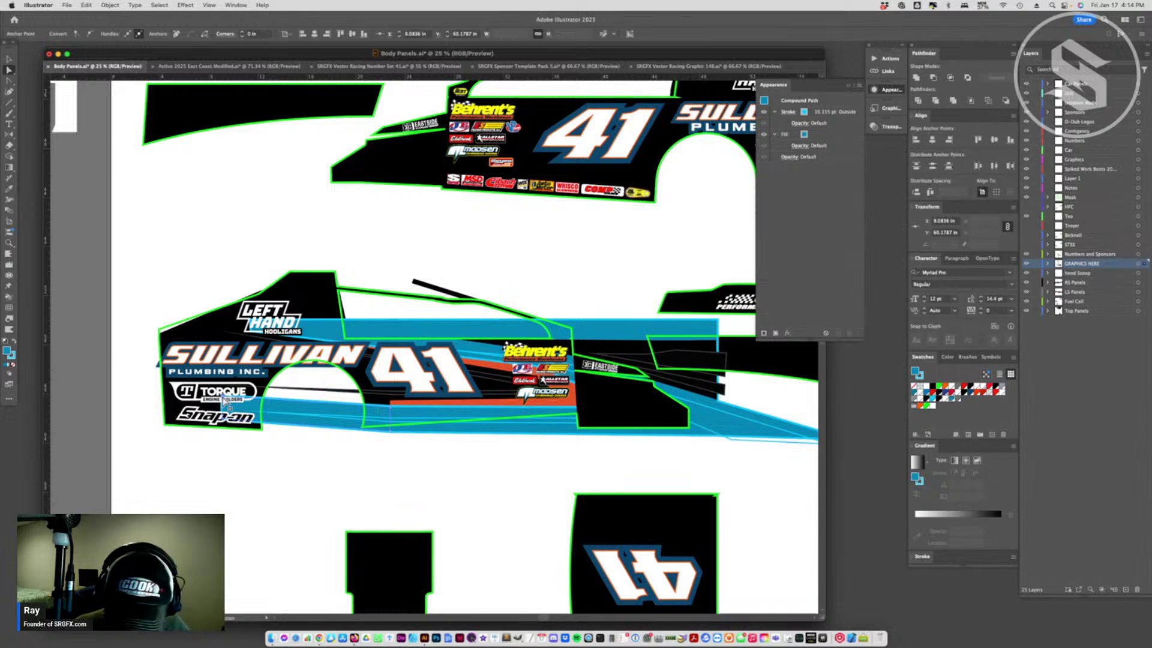
left_click(309, 409)
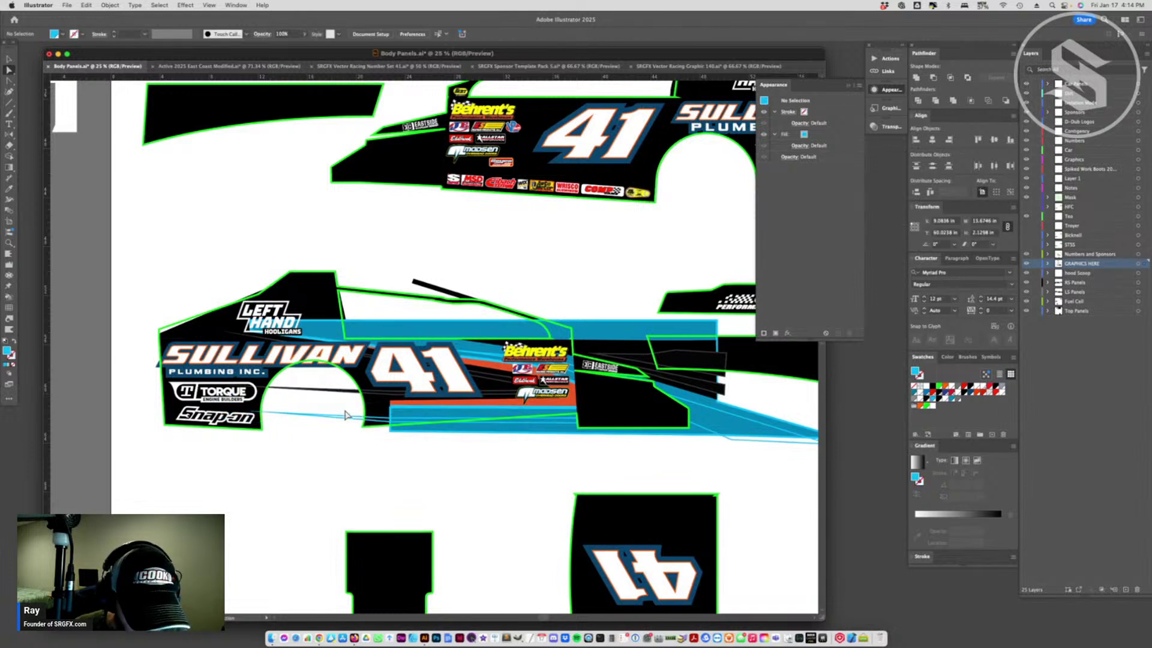
left_click(393, 422)
left_click(391, 422)
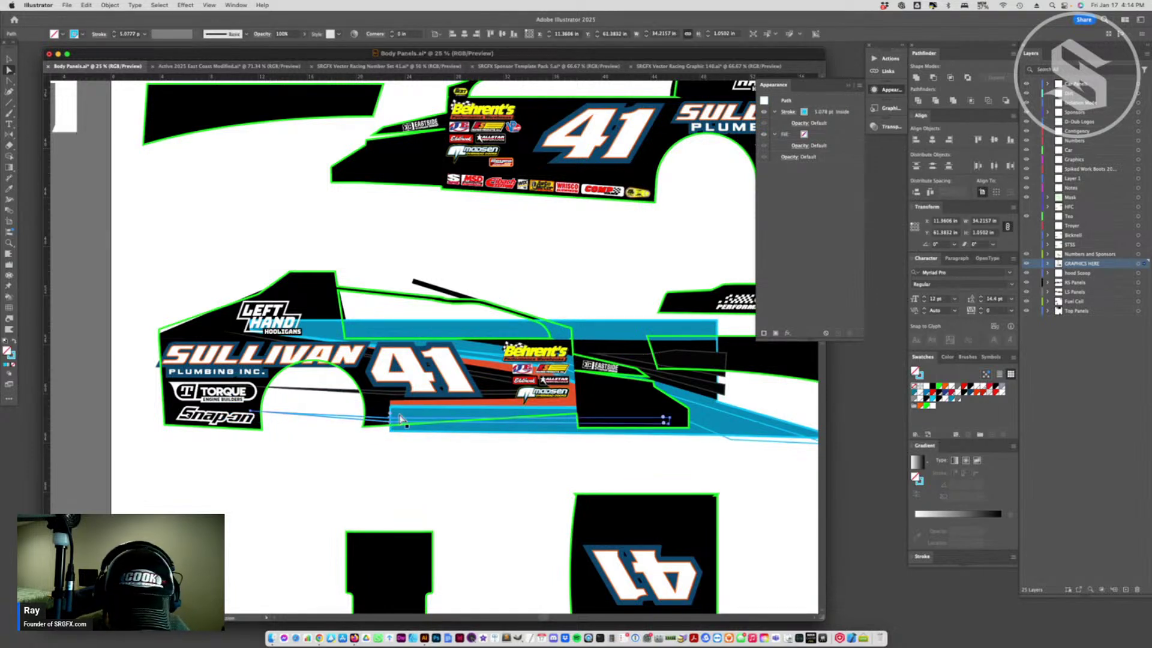
key("super+shift+a")
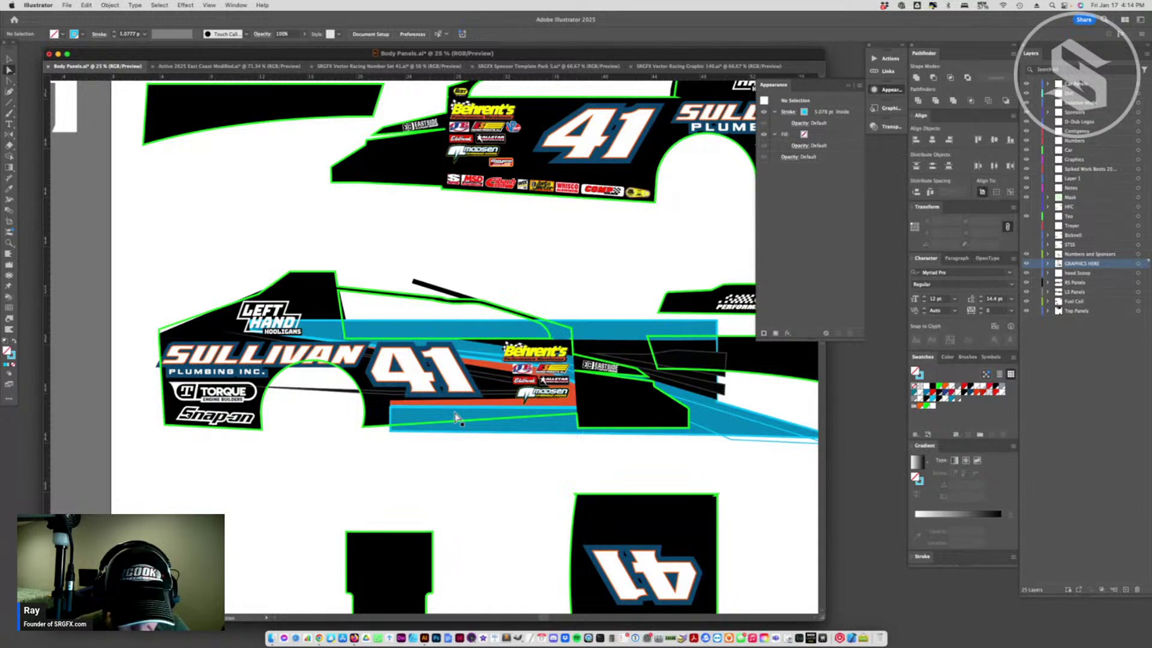
- Isolate the racing graphic group and extend its lower orange and blue stripes past the body panel's rear edge, about 56.1 in wide overall
left_click(456, 417)
left_click(9, 58)
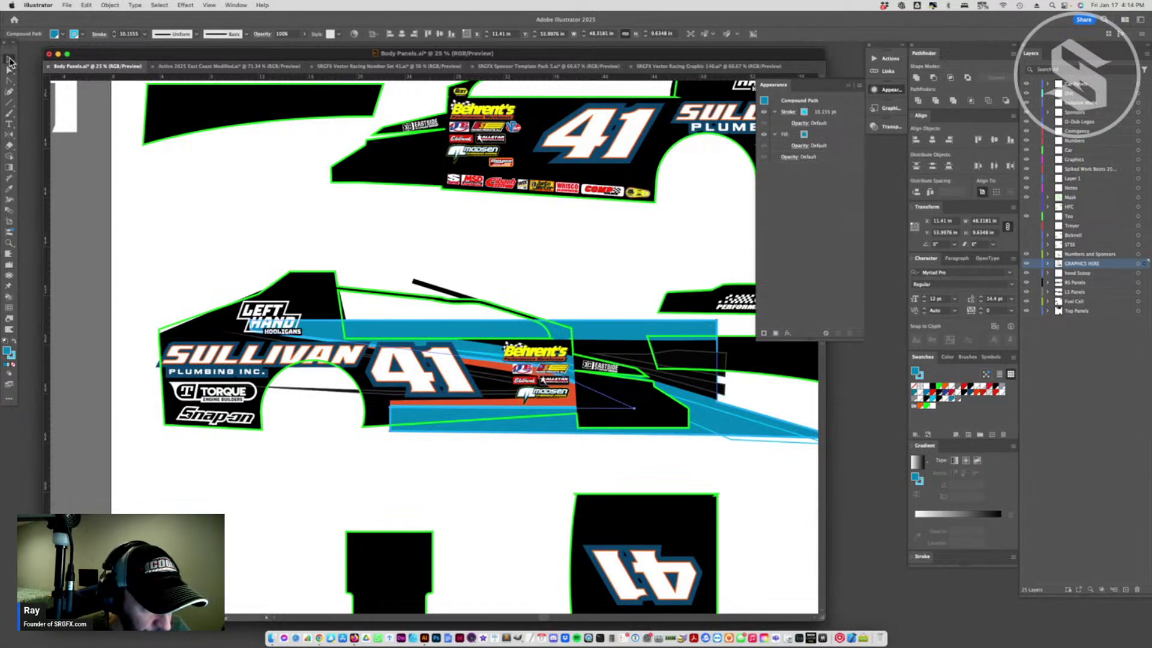
key("super+shift+a")
left_click(459, 417)
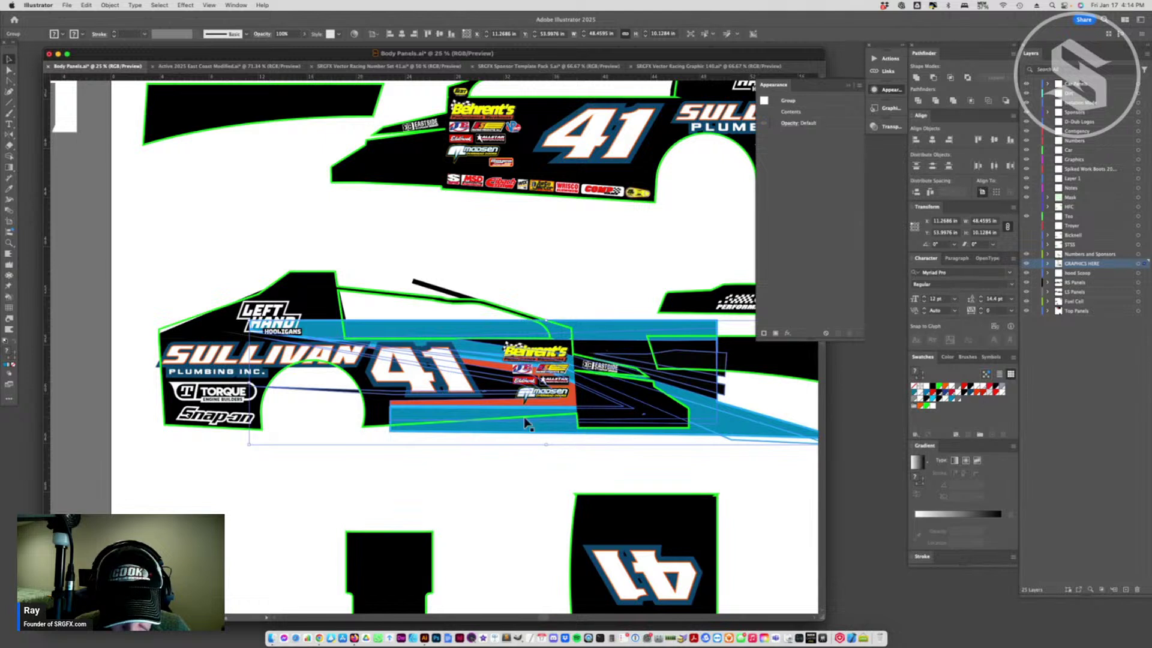
left_click(497, 439)
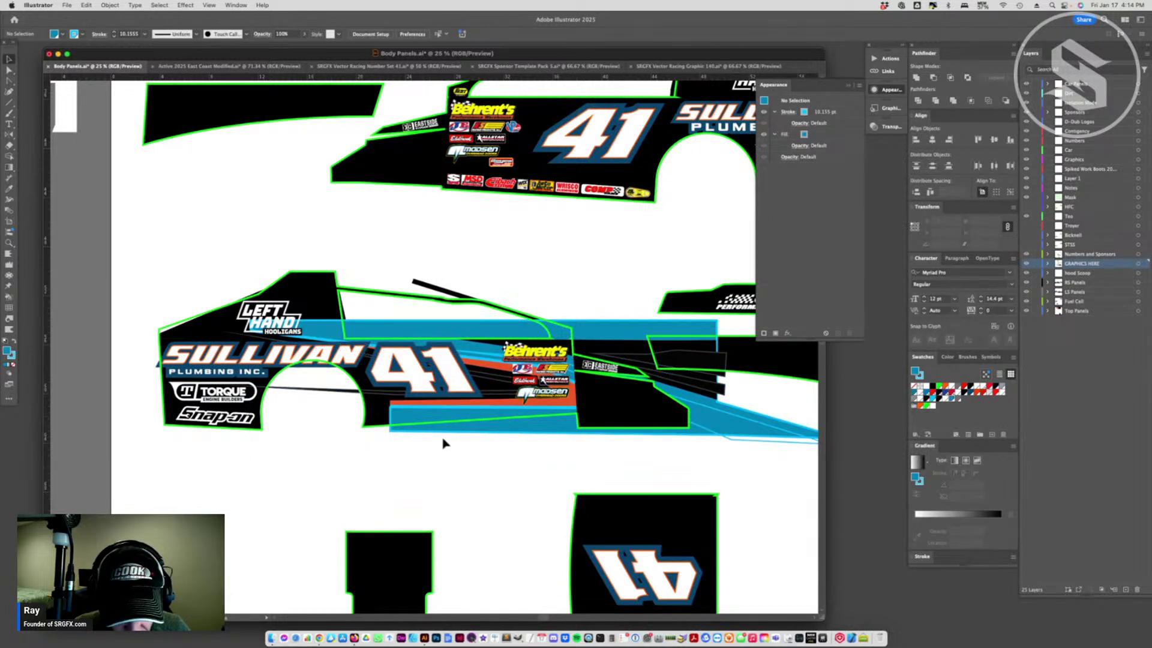
double_click(427, 405)
key("a")
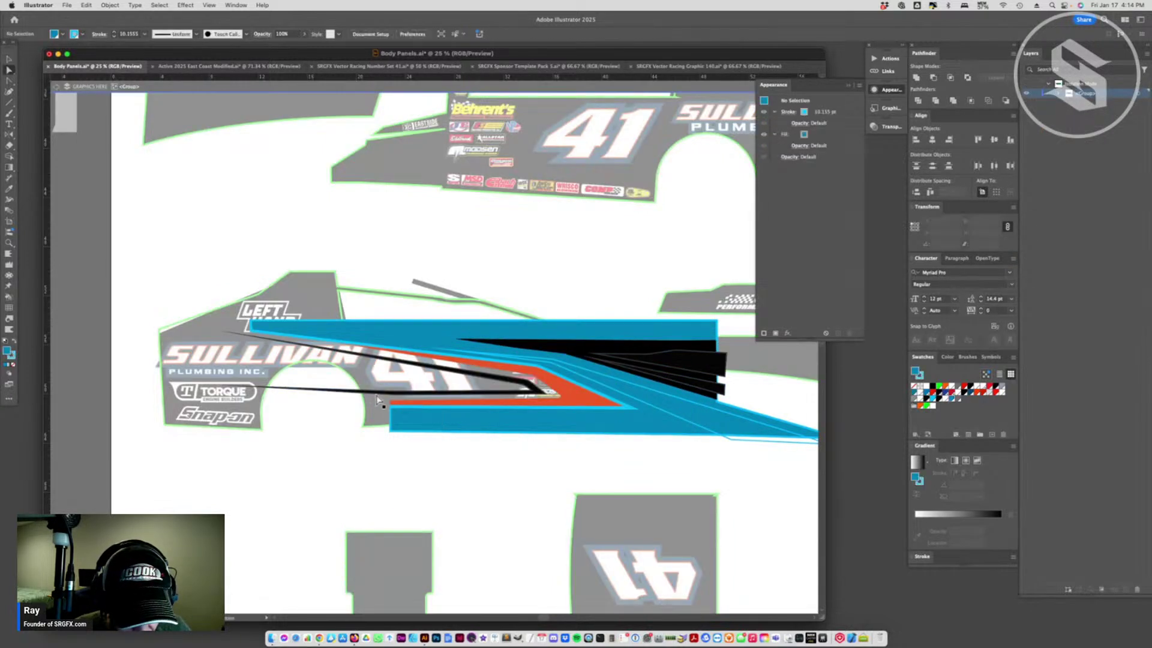
left_click_drag(399, 443, 363, 420)
key("super+z")
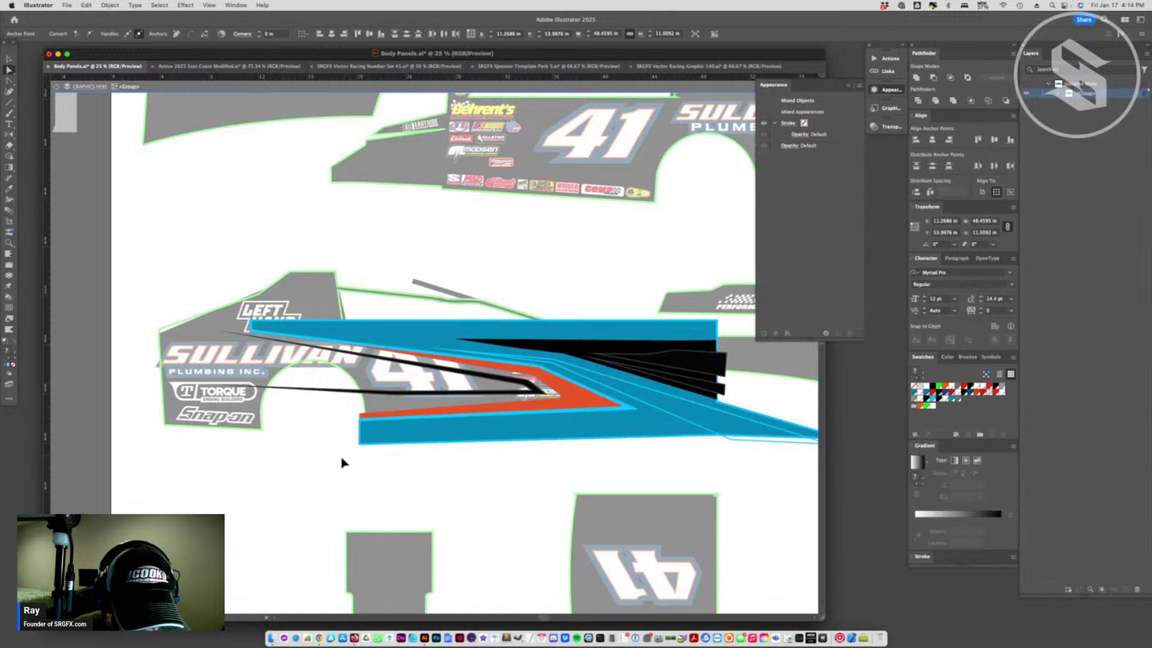
left_click_drag(378, 465, 155, 441)
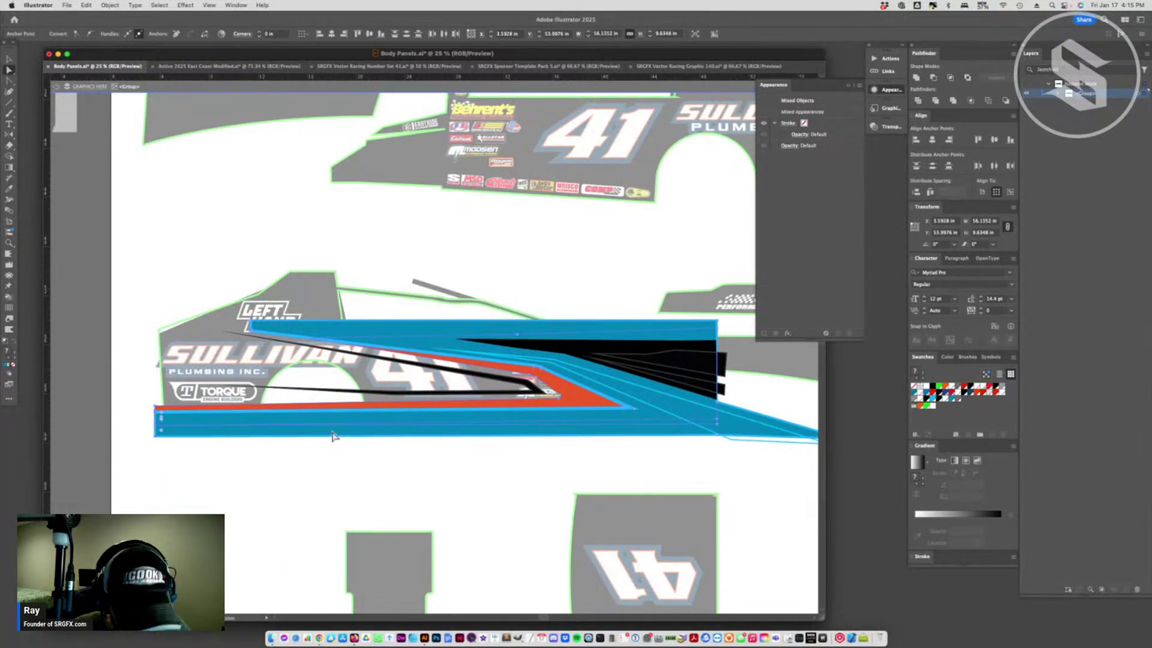
- Cut straight down through the lower orange and blue stripes within the wheel opening and select the points at the cut
key("c")
left_click_drag(318, 457, 319, 474)
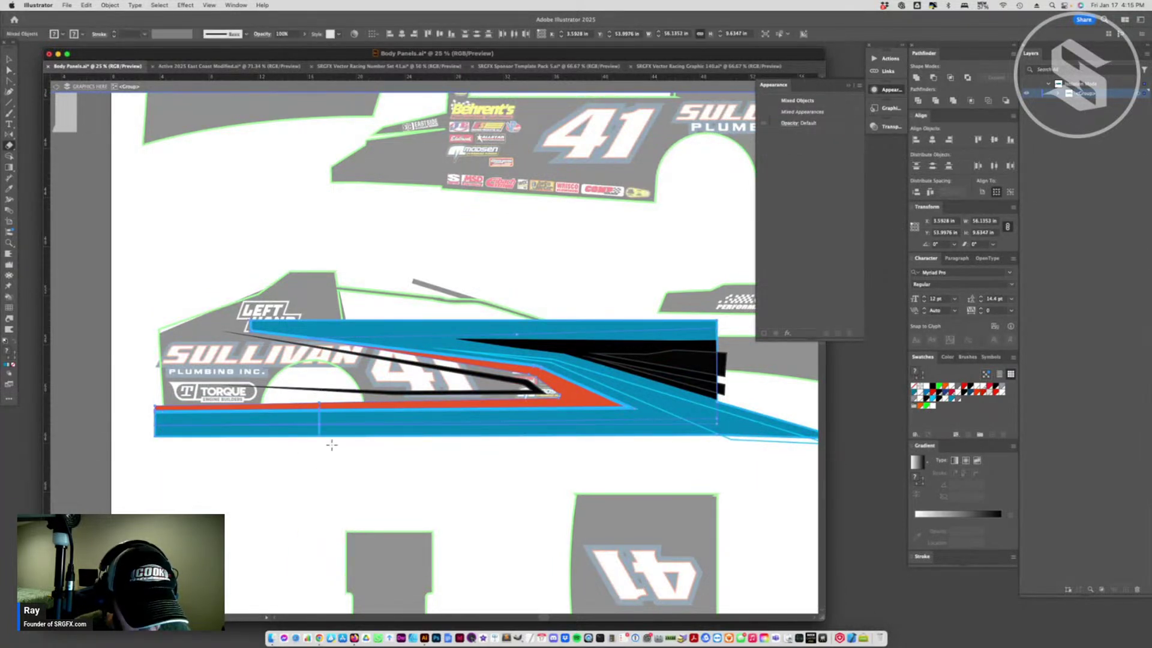
key("a")
left_click_drag(303, 390, 322, 449)
key("ctrl+z")
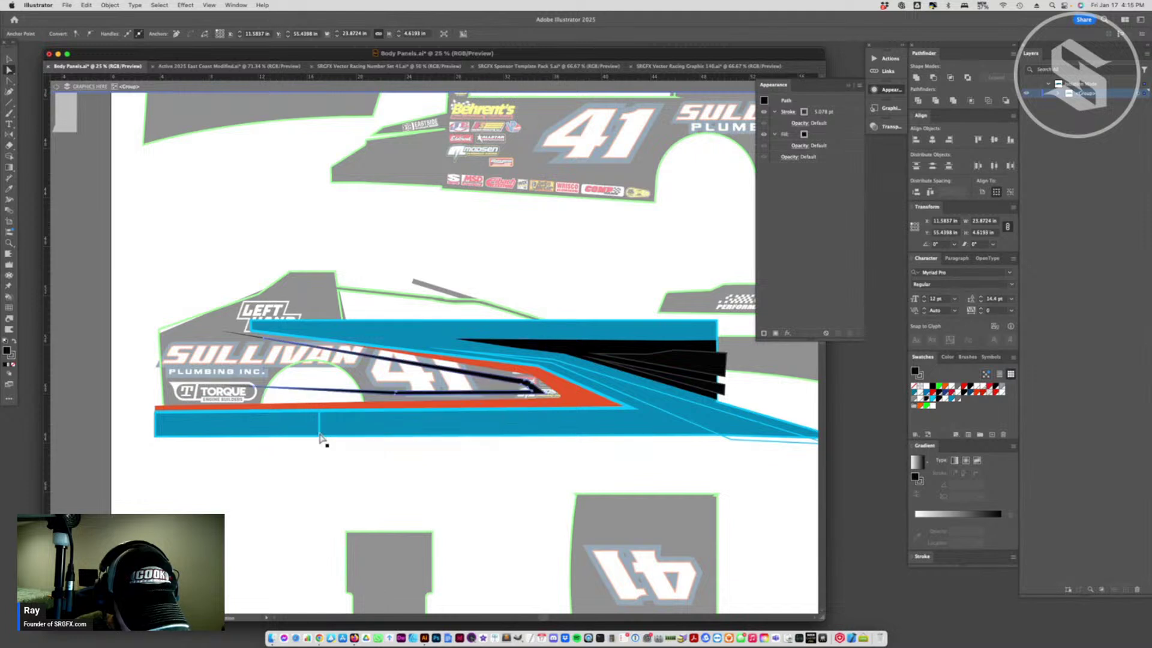
left_click_drag(308, 402, 321, 410)
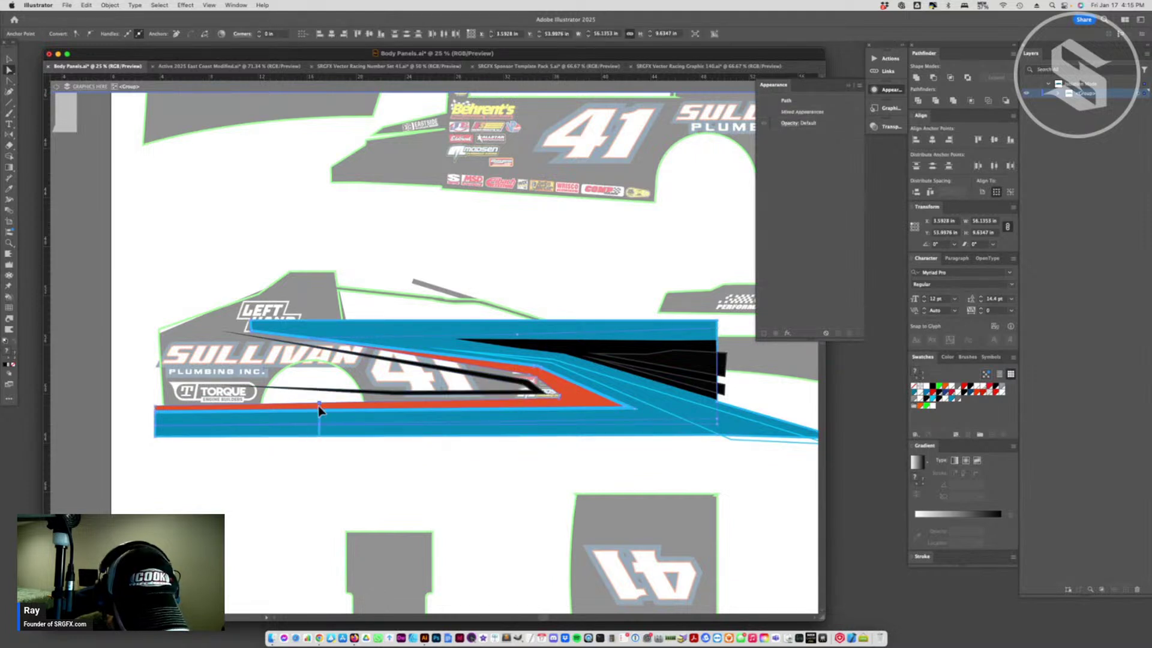
left_click(329, 450)
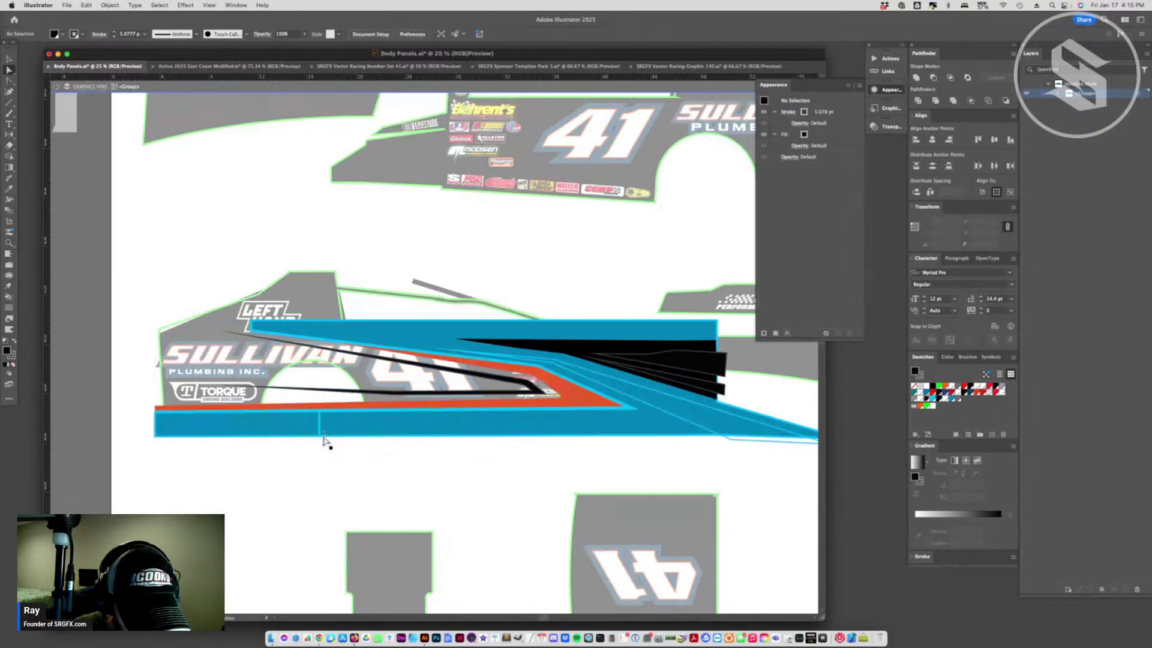
left_click_drag(324, 463, 323, 463)
- Cut the lower stripes again slightly behind the first cut and delete the short piece between the two cuts
key("shift+e")
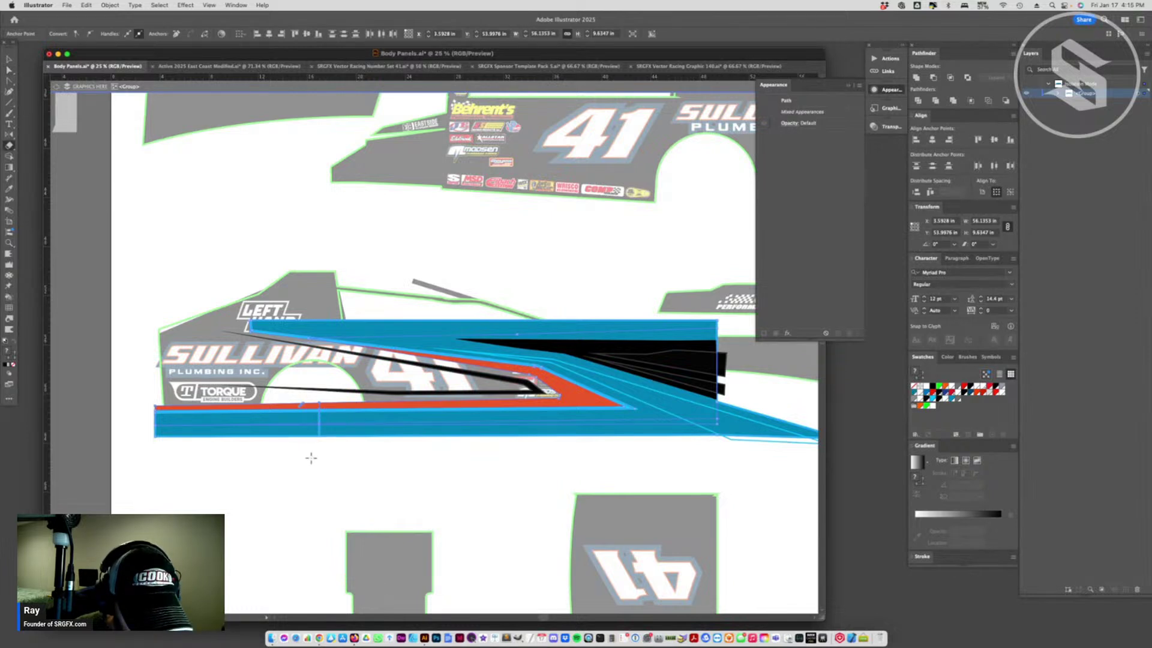
left_click_drag(304, 410, 303, 398)
key("v")
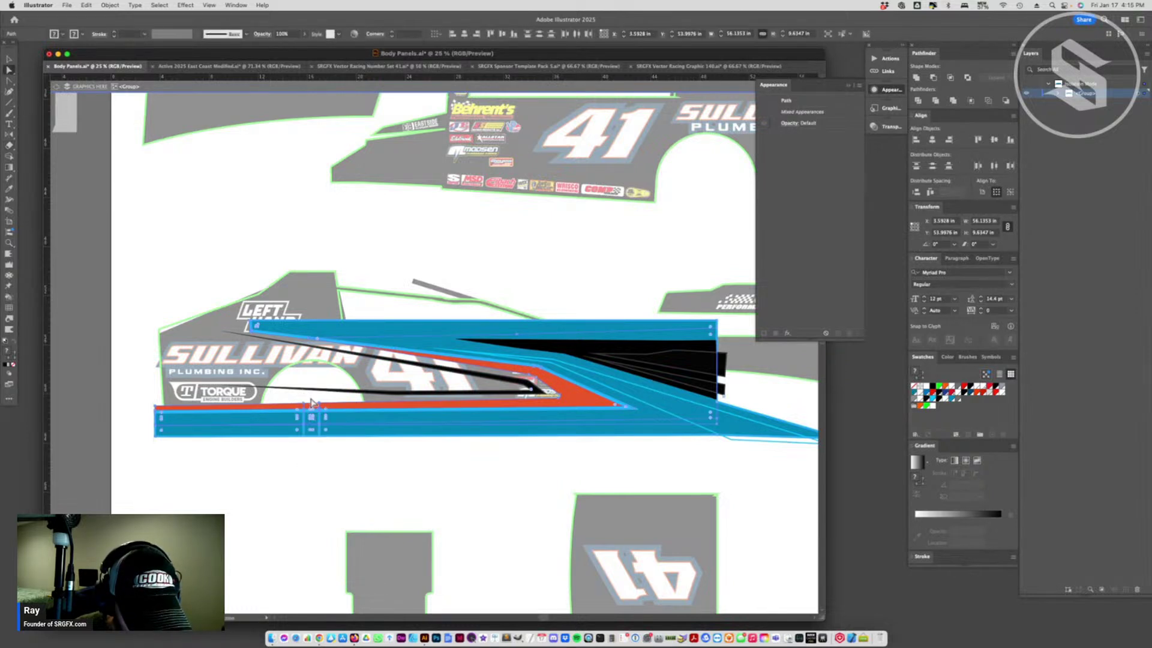
left_click(312, 453)
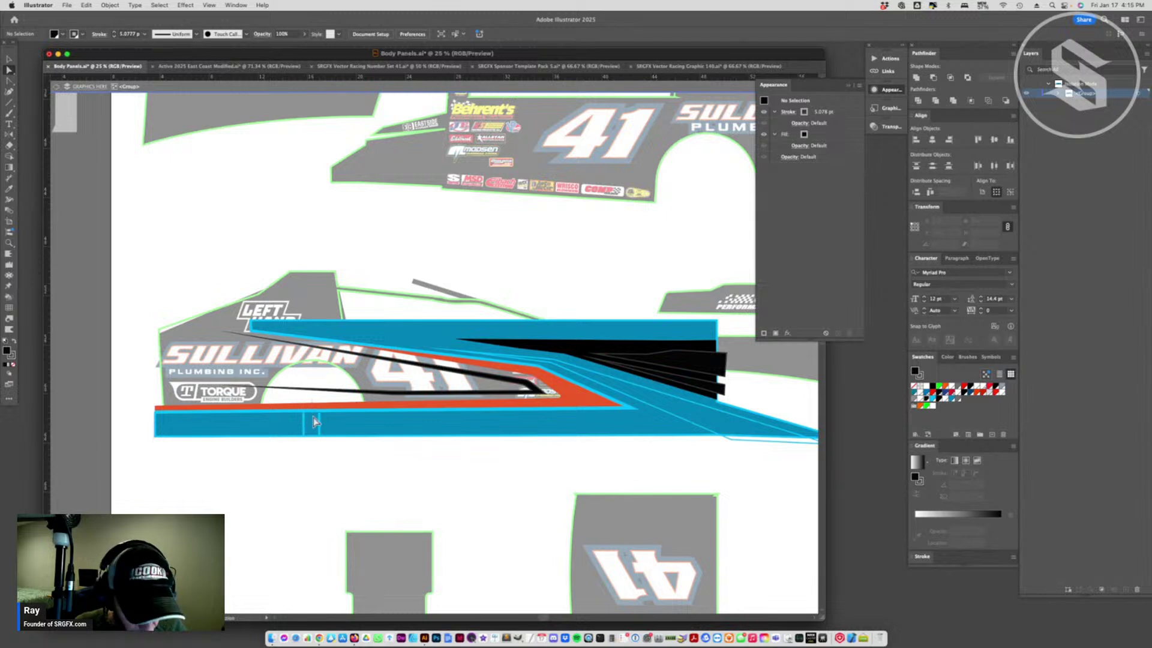
left_click(313, 417)
key("Delete")
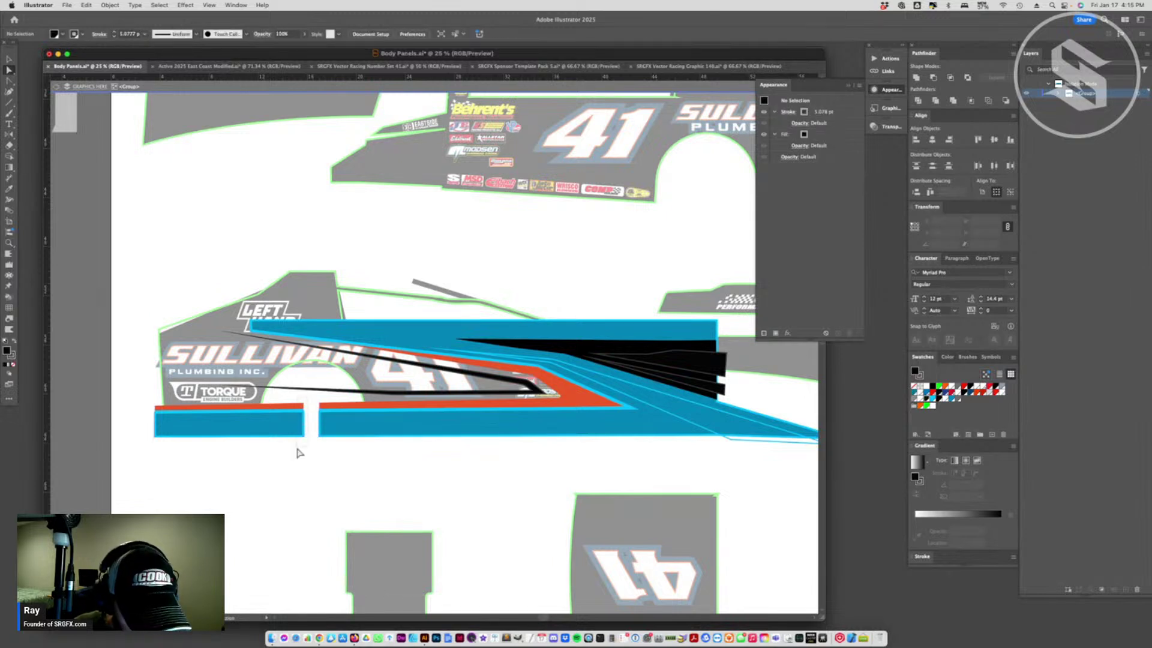
- Lower the cut end of the rear stripe section slightly so it slants along the panel's lower edge
left_click_drag(298, 453, 304, 412)
key("Escape")
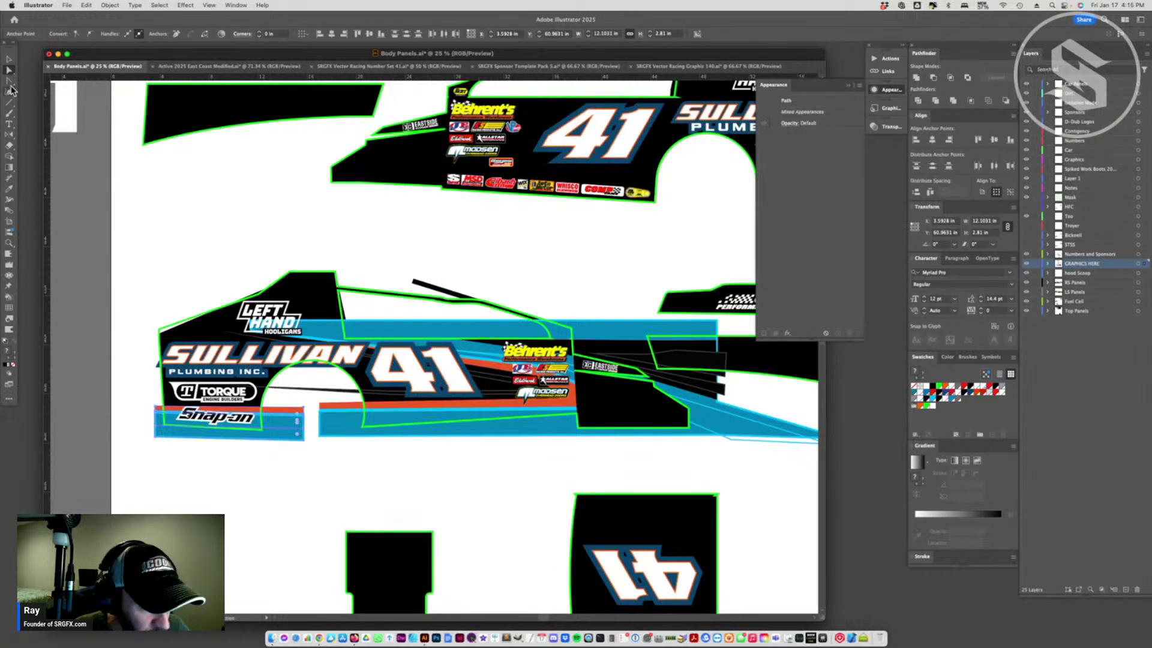
left_click(10, 59)
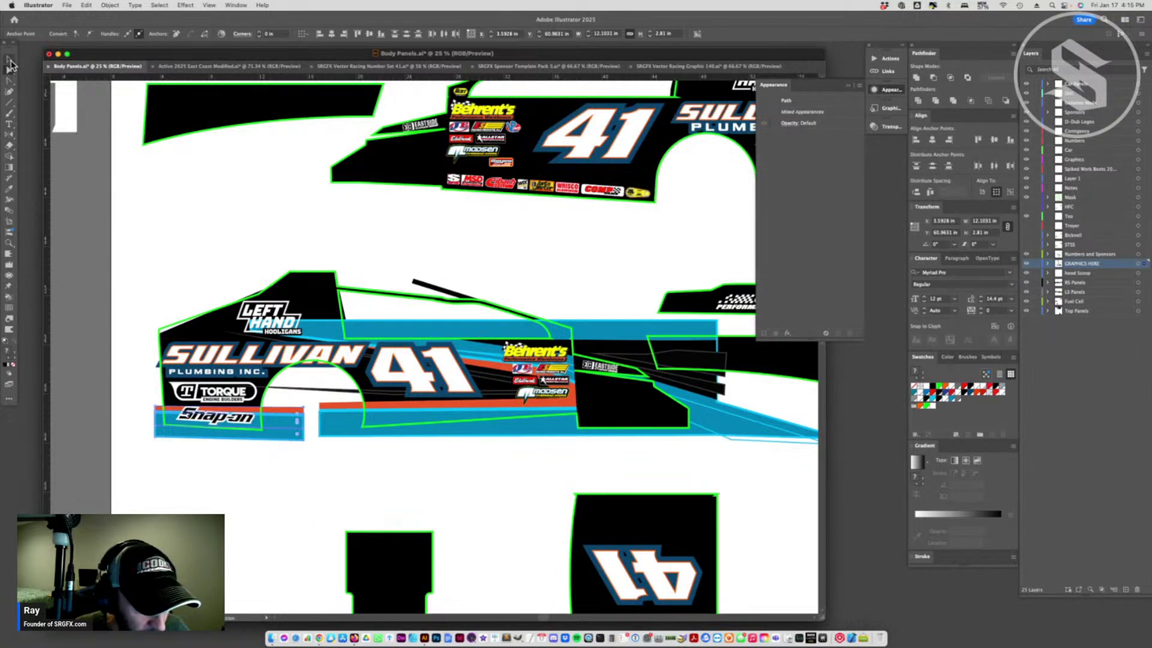
- Isolate the graphic group again, separate the cut stripe pieces and move the rear section up about 0.6 in behind the Snap-on logo
double_click(283, 418)
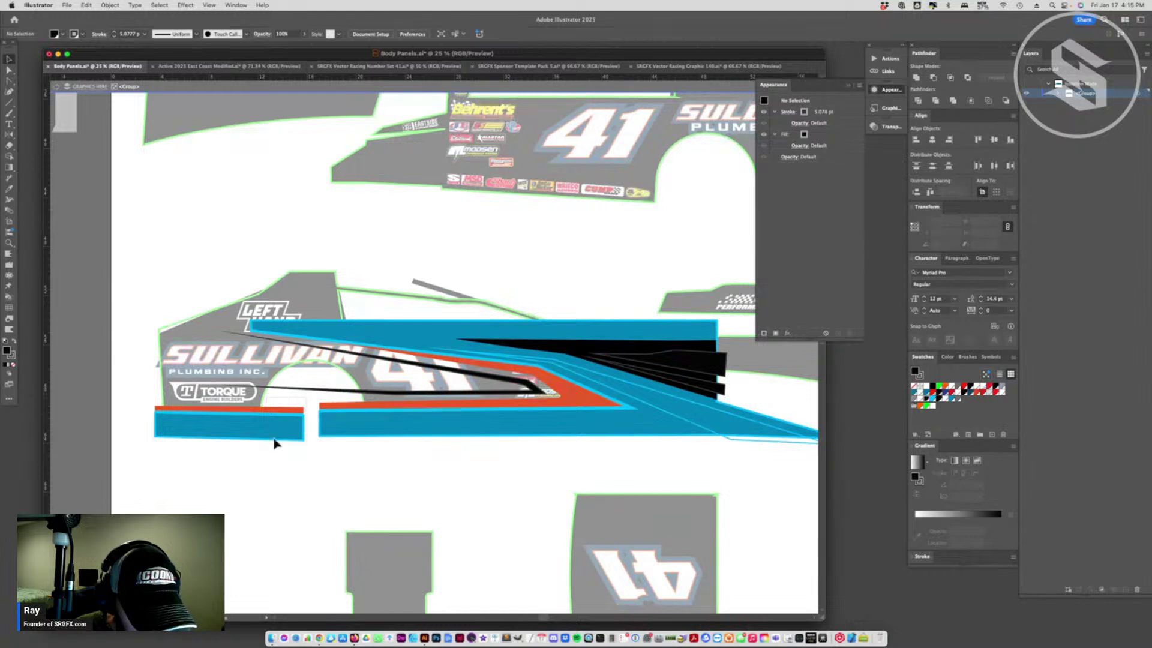
left_click(340, 412)
right_click(338, 405)
left_click(364, 475)
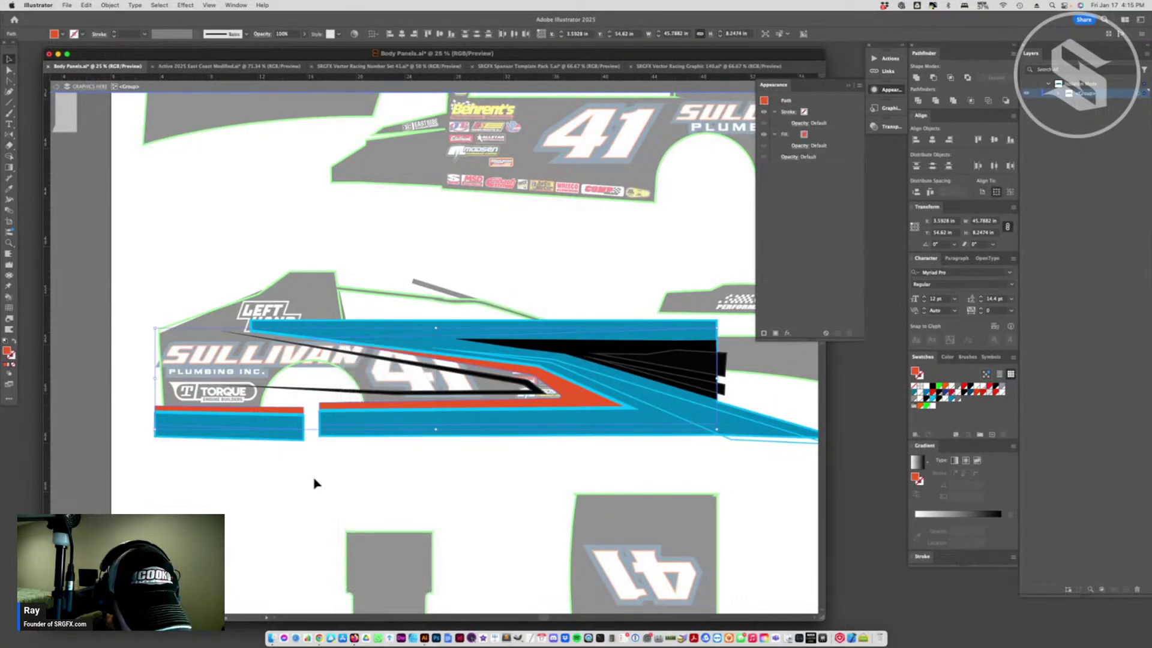
left_click(316, 483)
left_click_drag(297, 437, 300, 425)
left_click(336, 88)
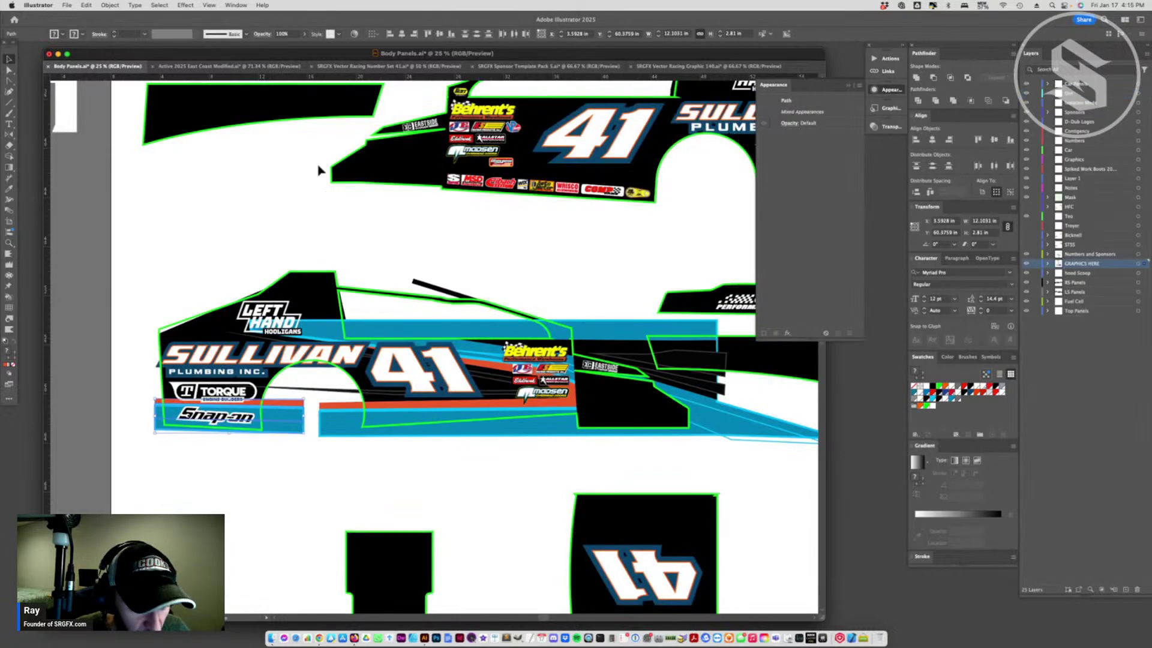
key("super+h")
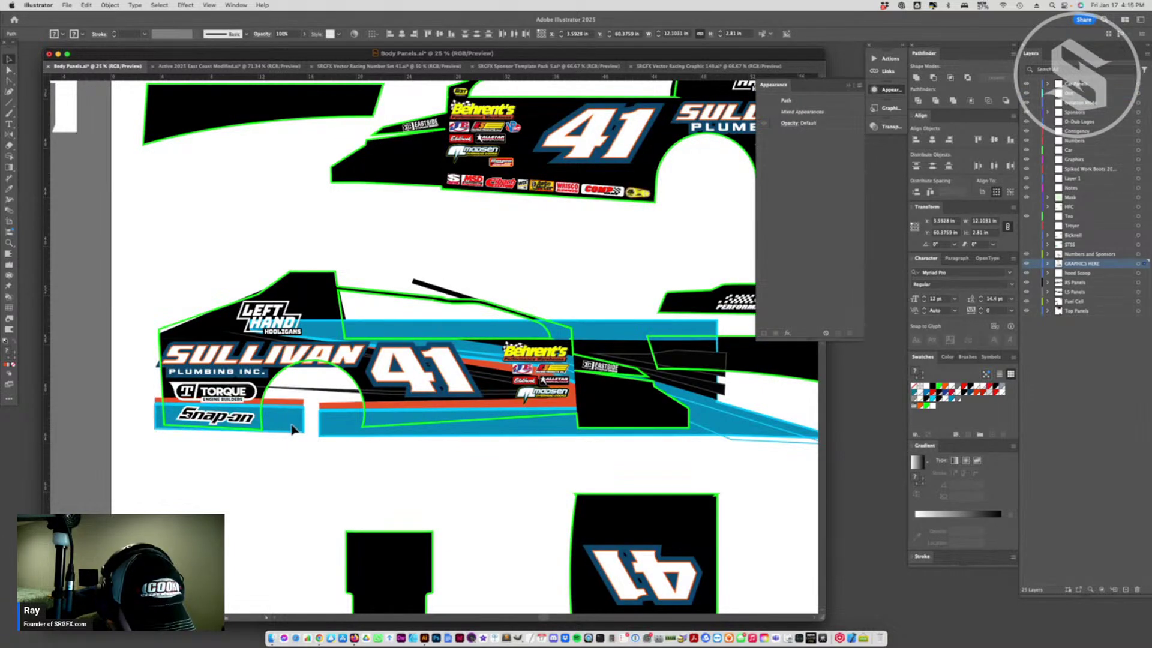
key("Up")
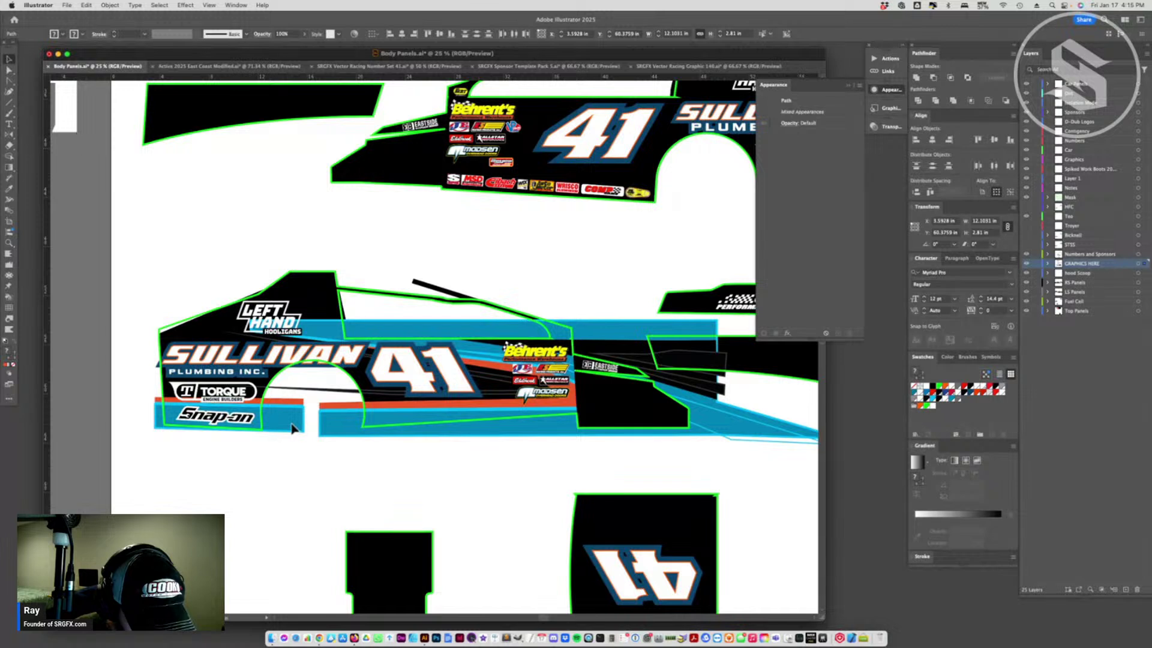
- Isolate the sponsor logo group and remove the black stroke from the Snap-on logo, keeping its white fill
double_click(243, 420)
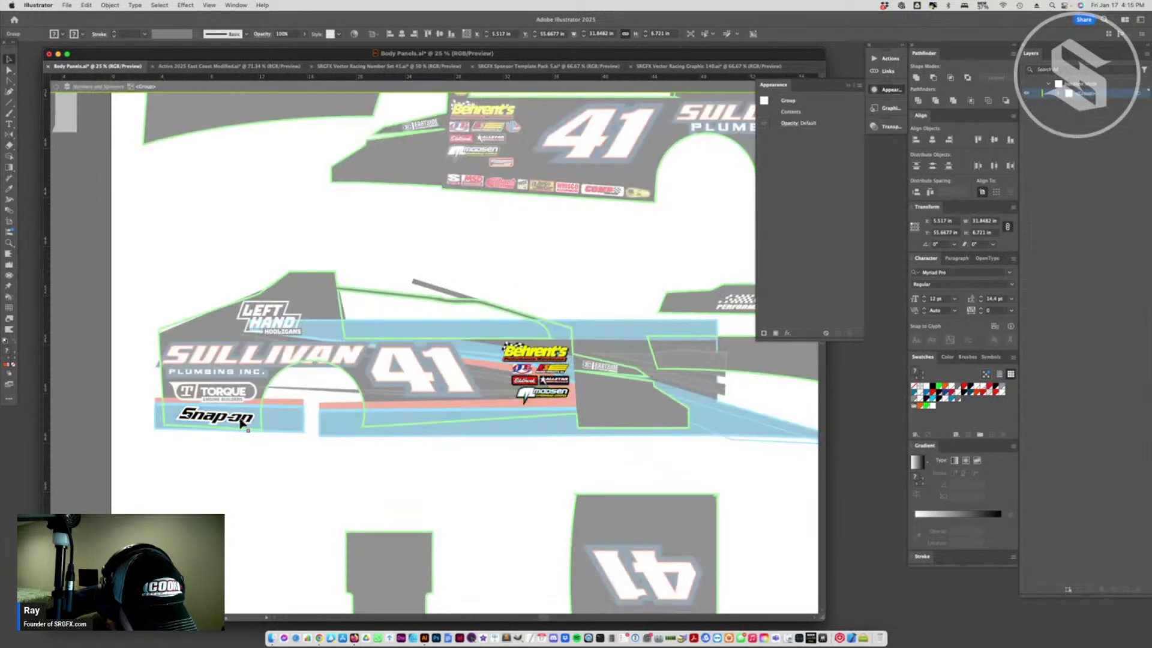
left_click(240, 420)
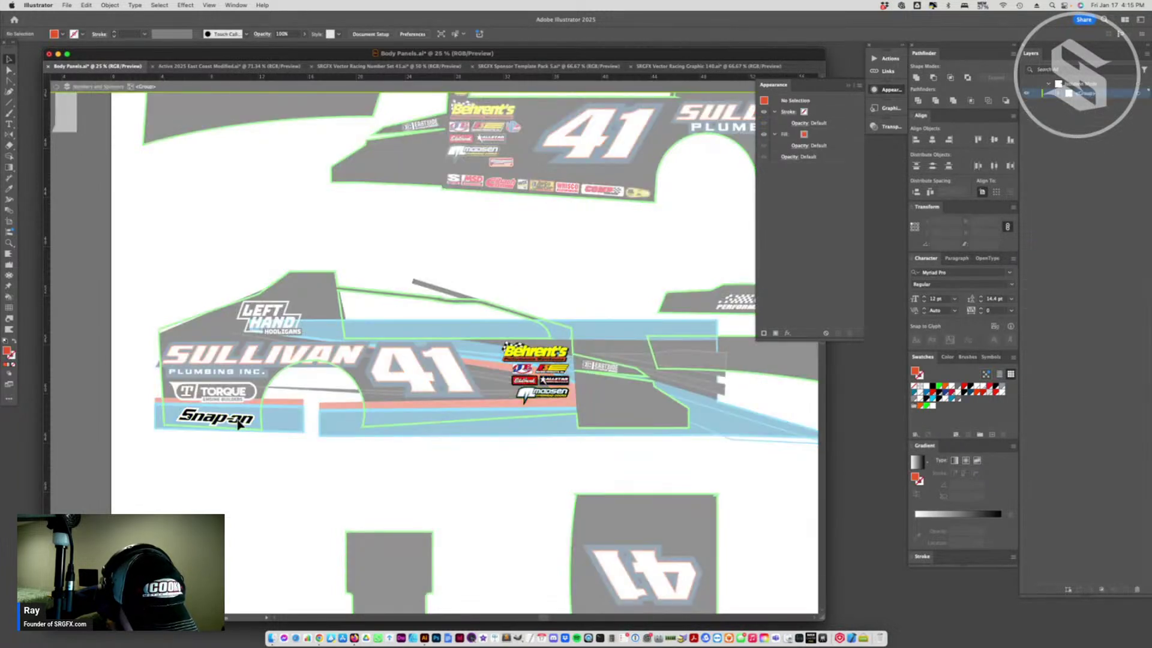
left_click(13, 342)
left_click(13, 365)
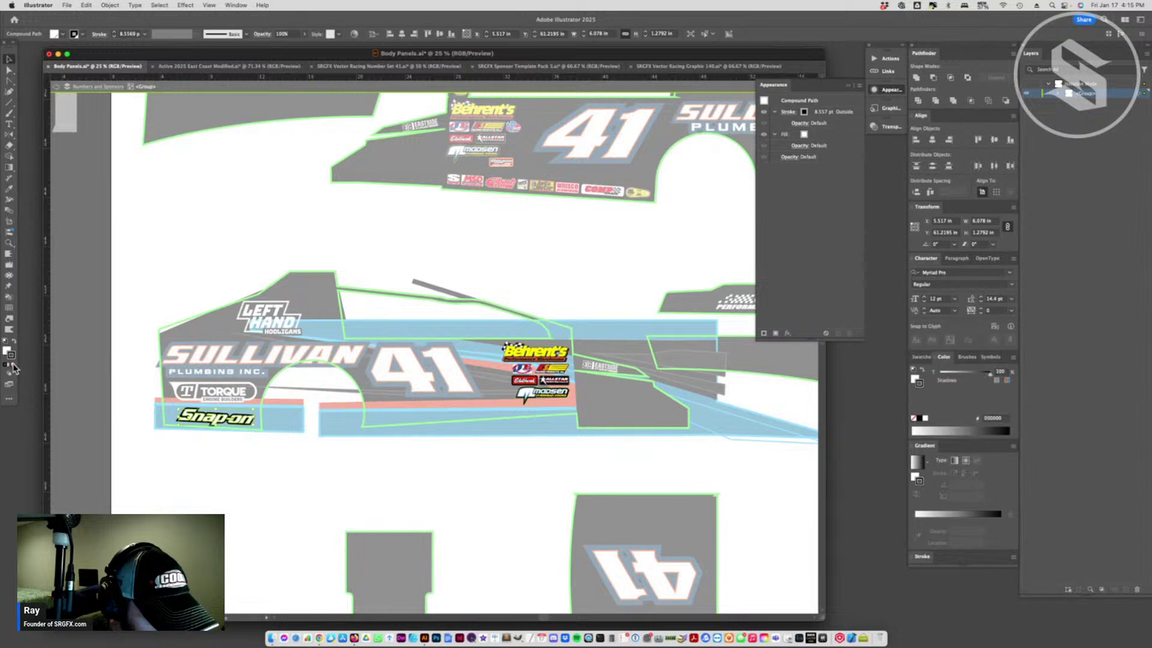
left_click(13, 365)
left_click(195, 473)
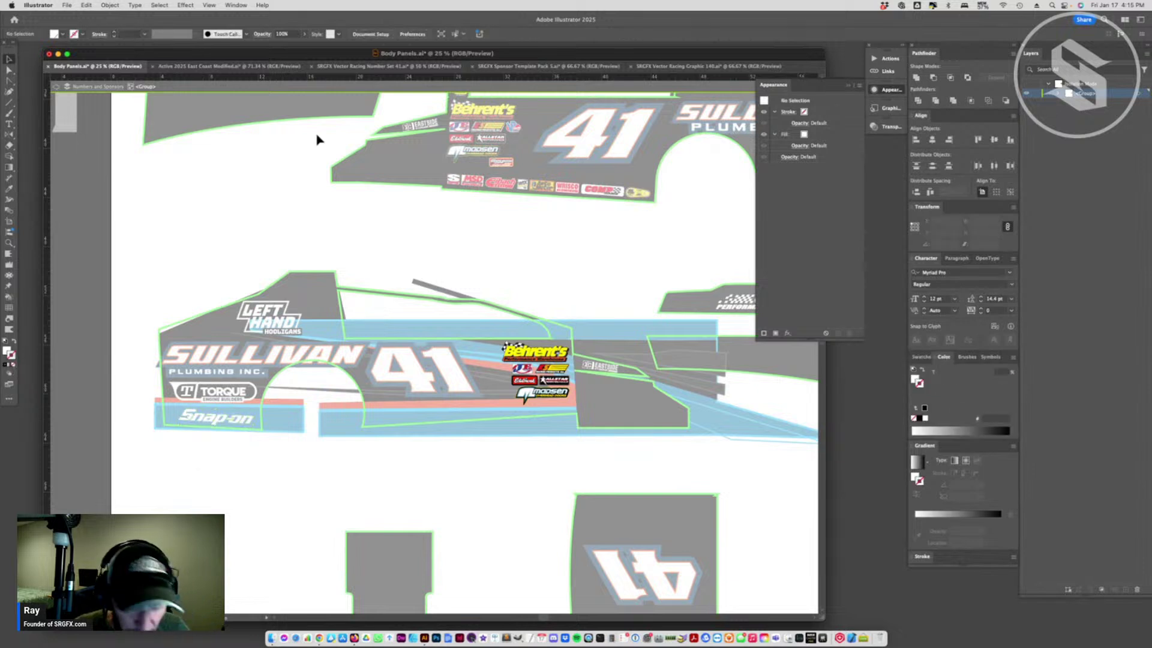
left_click(387, 86)
left_click(238, 422)
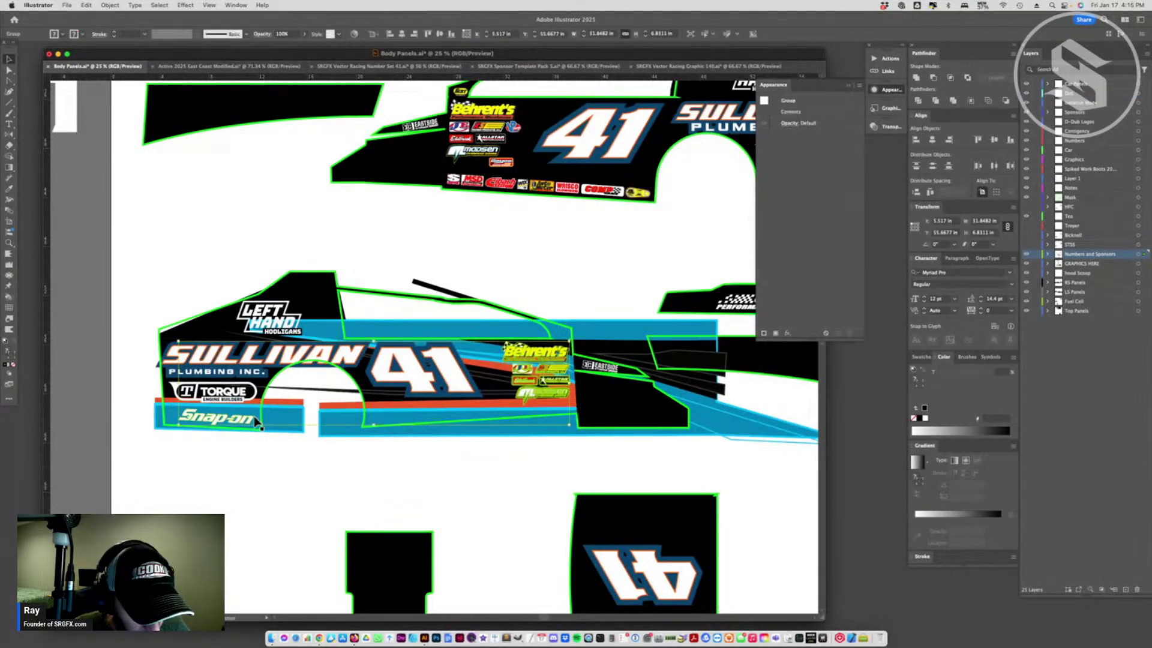
left_click(296, 461)
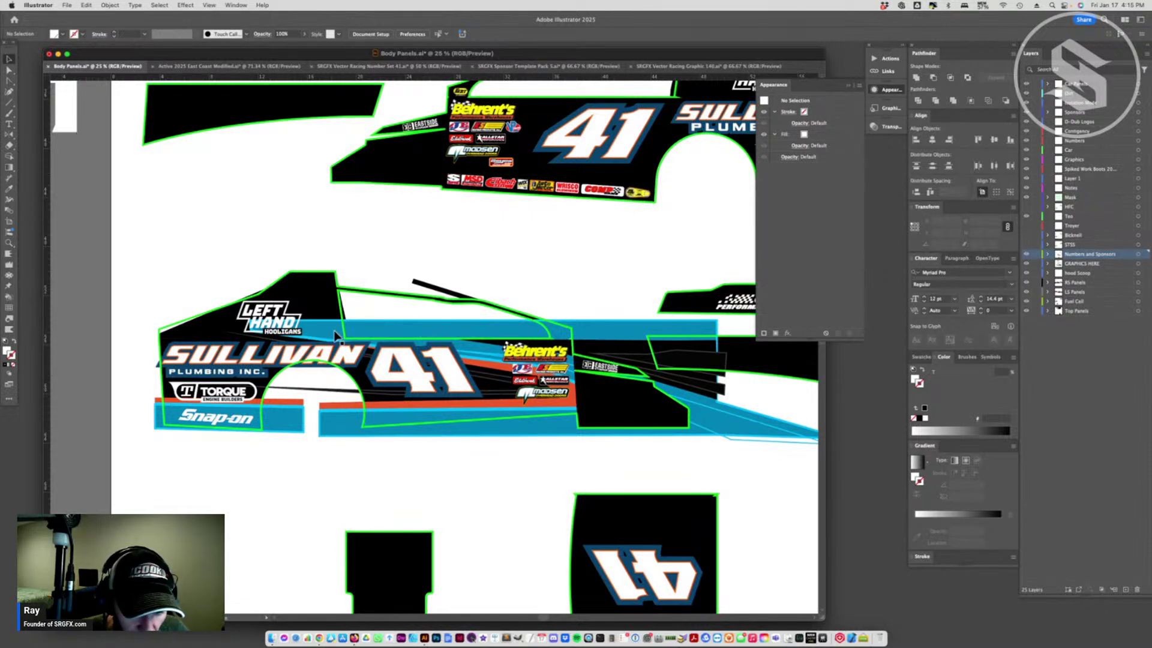
scroll(423, 406, "right", 5)
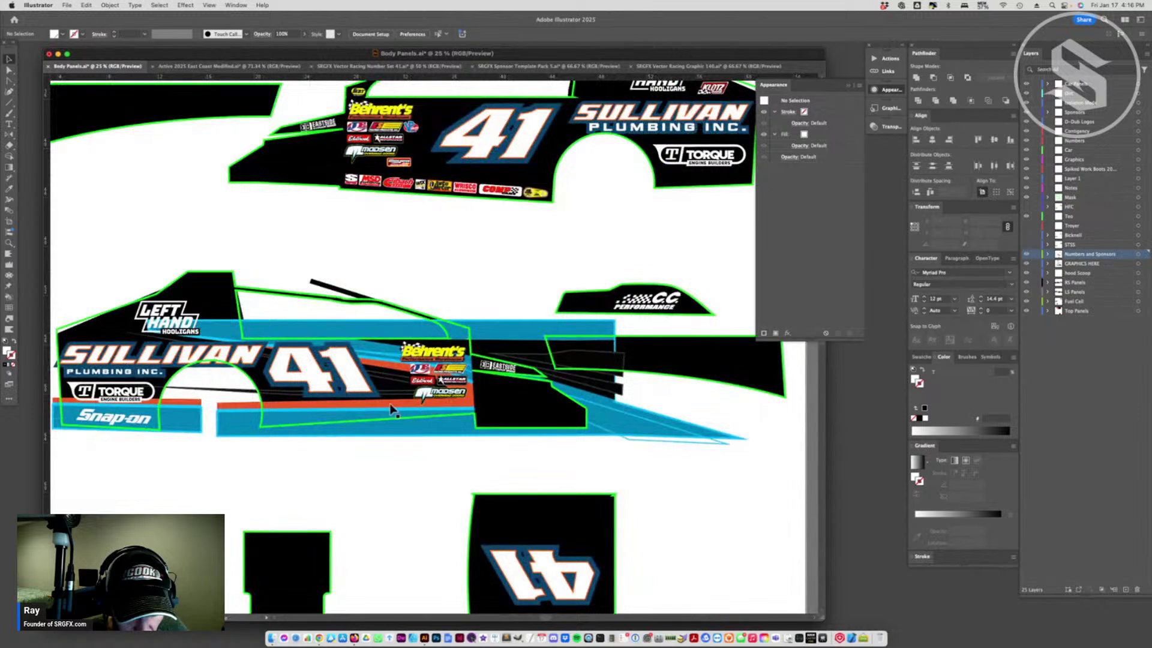
- Lower the front cut end of the rear stripe section about 1 in so the stripes slant along the panel's lower edge
left_click(401, 413)
left_click(462, 485)
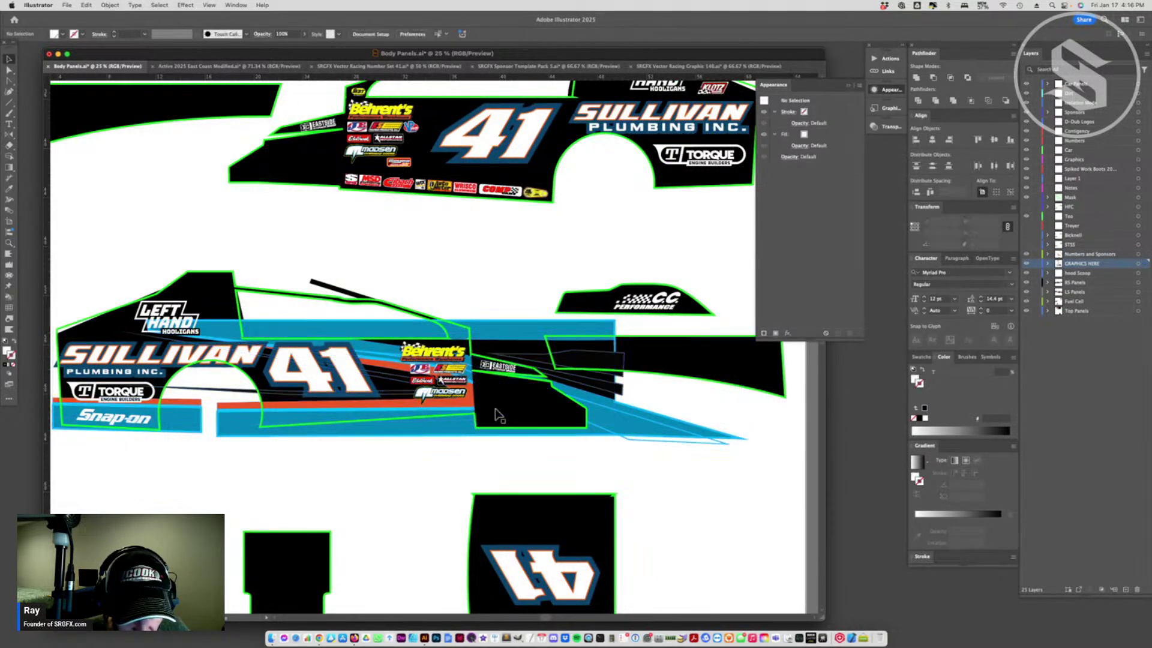
left_click(528, 410)
left_click_drag(556, 403, 476, 415)
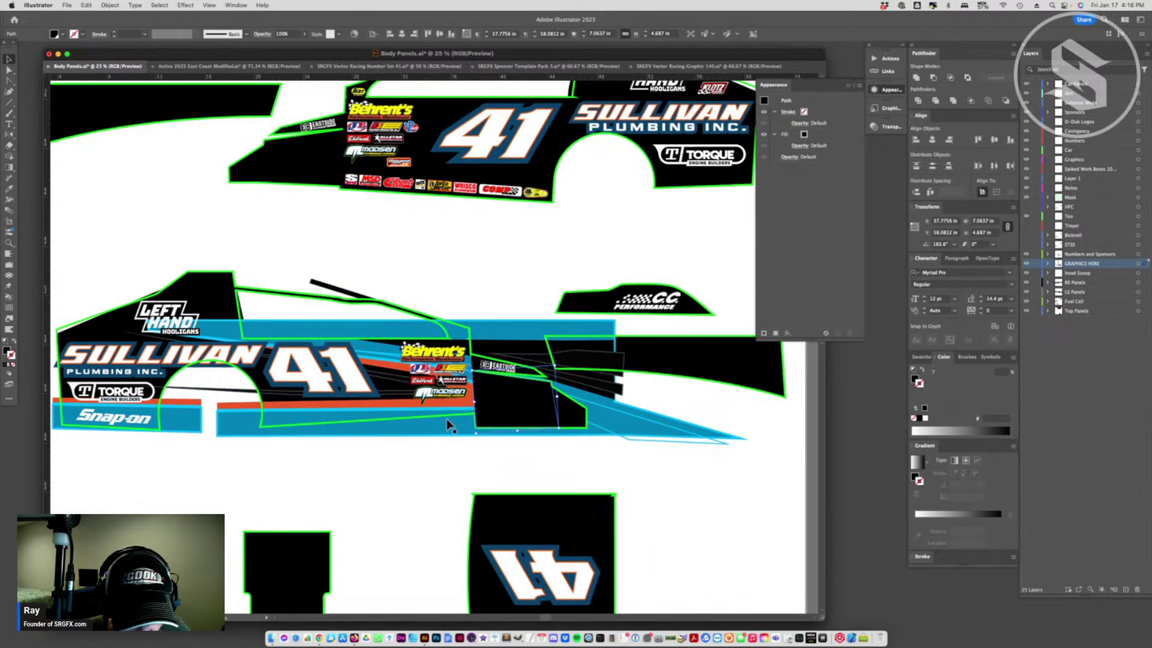
key("a")
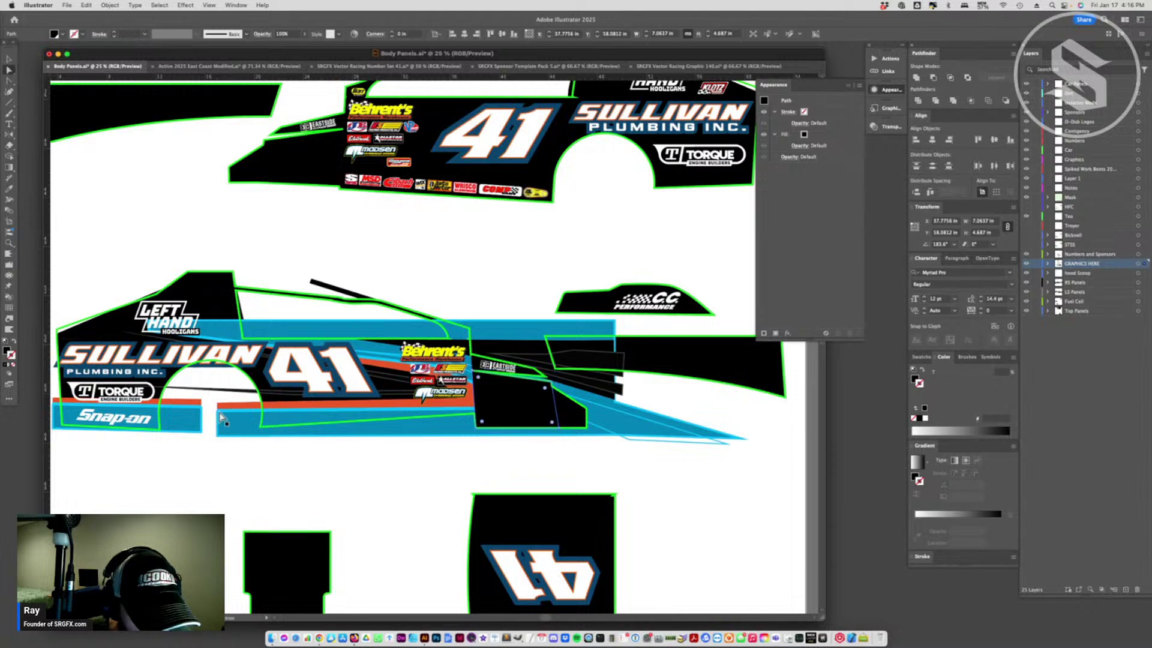
left_click(221, 441)
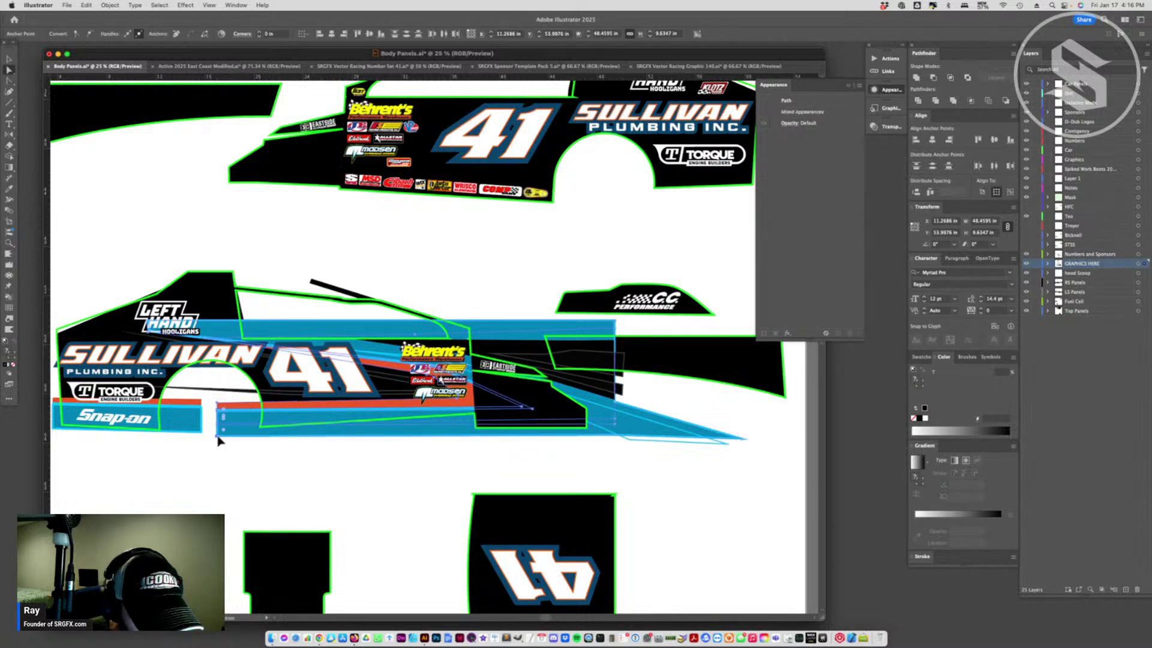
left_click_drag(218, 441, 219, 454)
- Isolate the graphic group and try to adjust the orange stripe's inner corner points near the Madsen logo
scroll(360, 432, "right", 3)
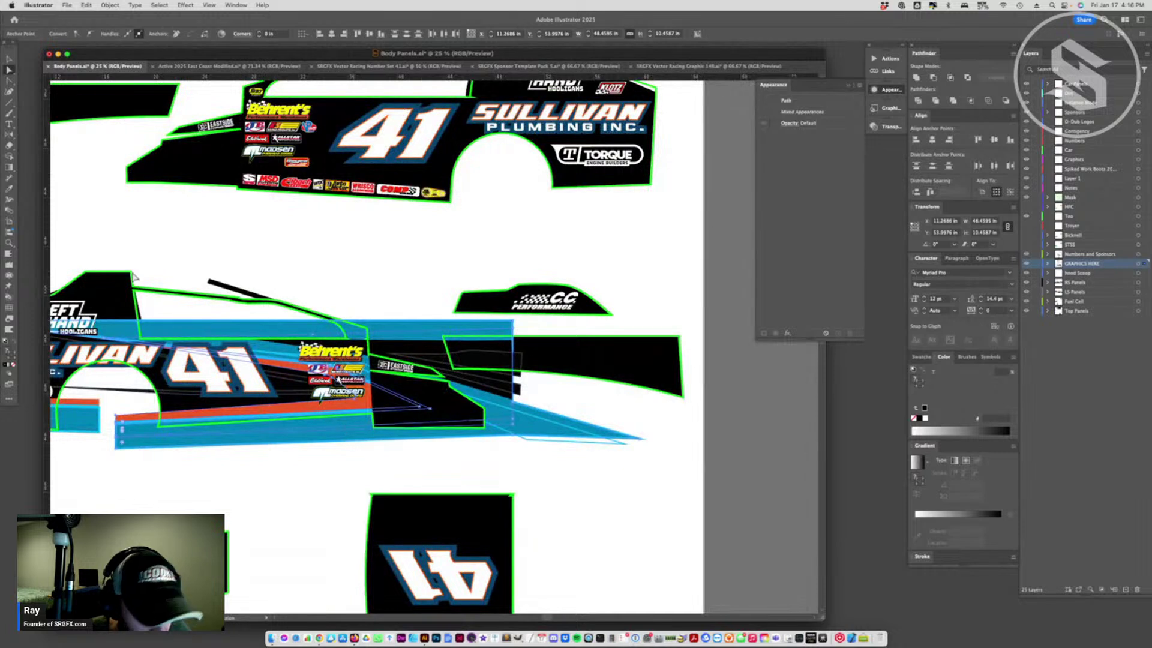
left_click(11, 70)
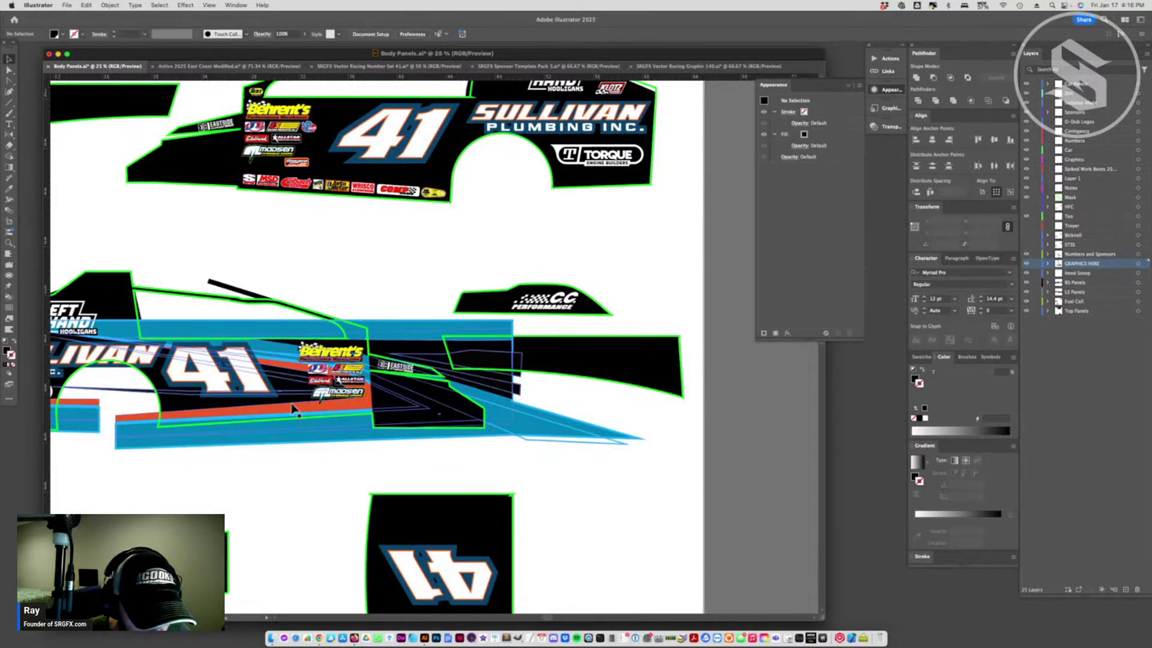
double_click(342, 406)
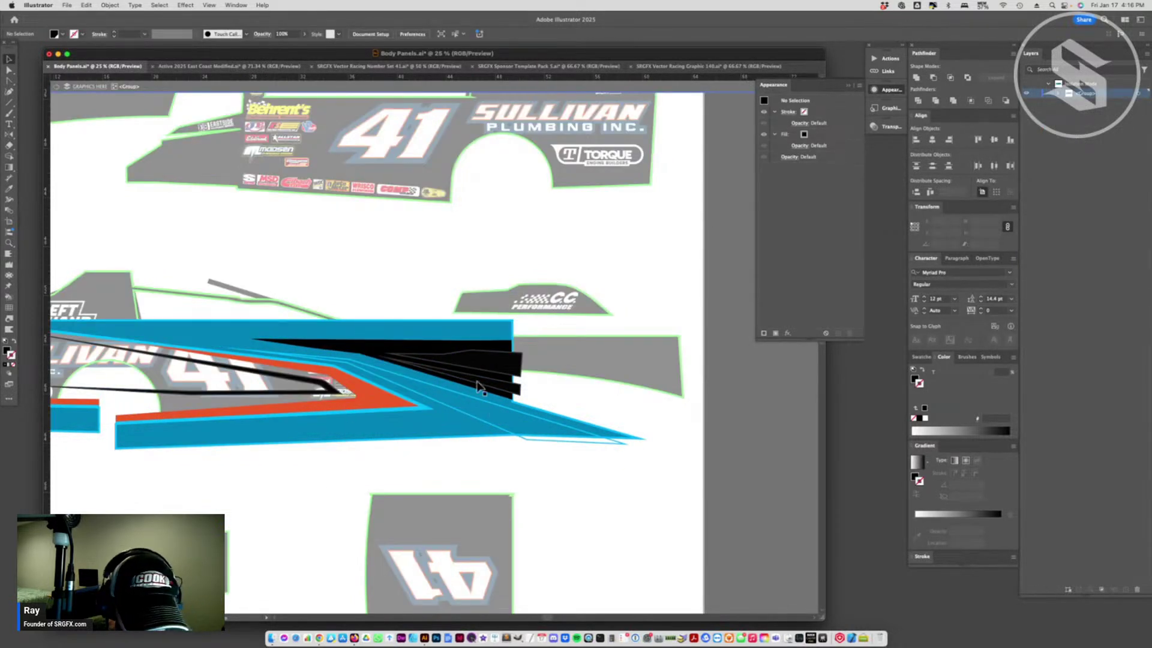
left_click(8, 70)
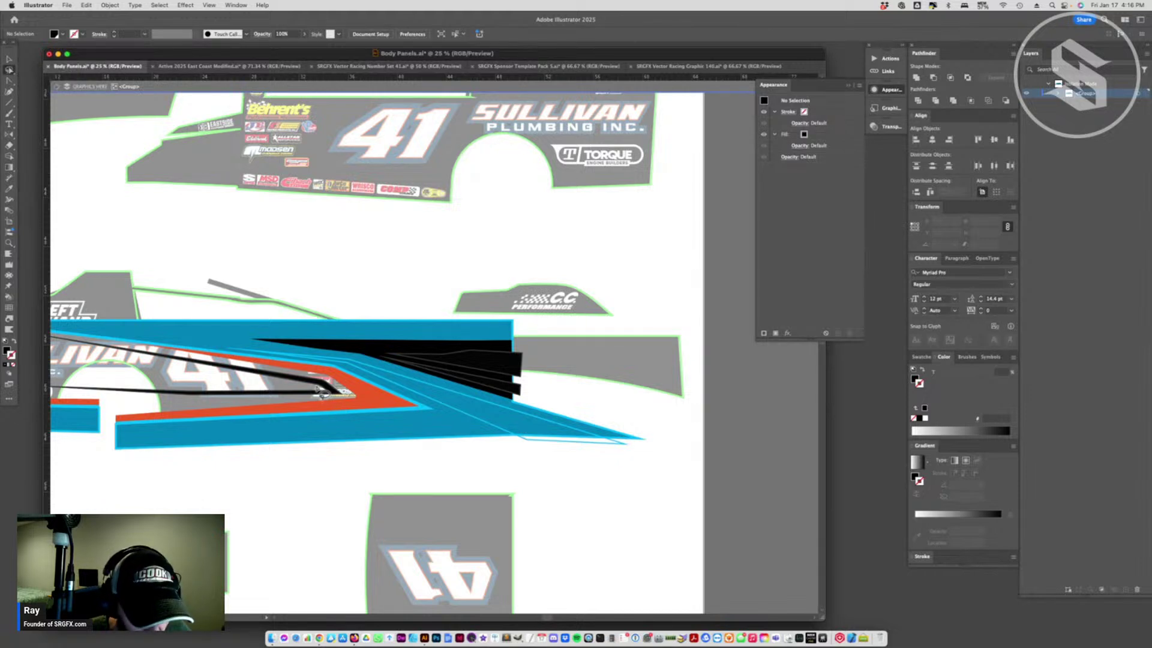
mouse_move(322, 396)
left_mouse_down()
mouse_move(375, 410)
mouse_move(322, 396)
mouse_move(372, 420)
mouse_move(450, 412)
mouse_move(322, 394)
left_mouse_up()
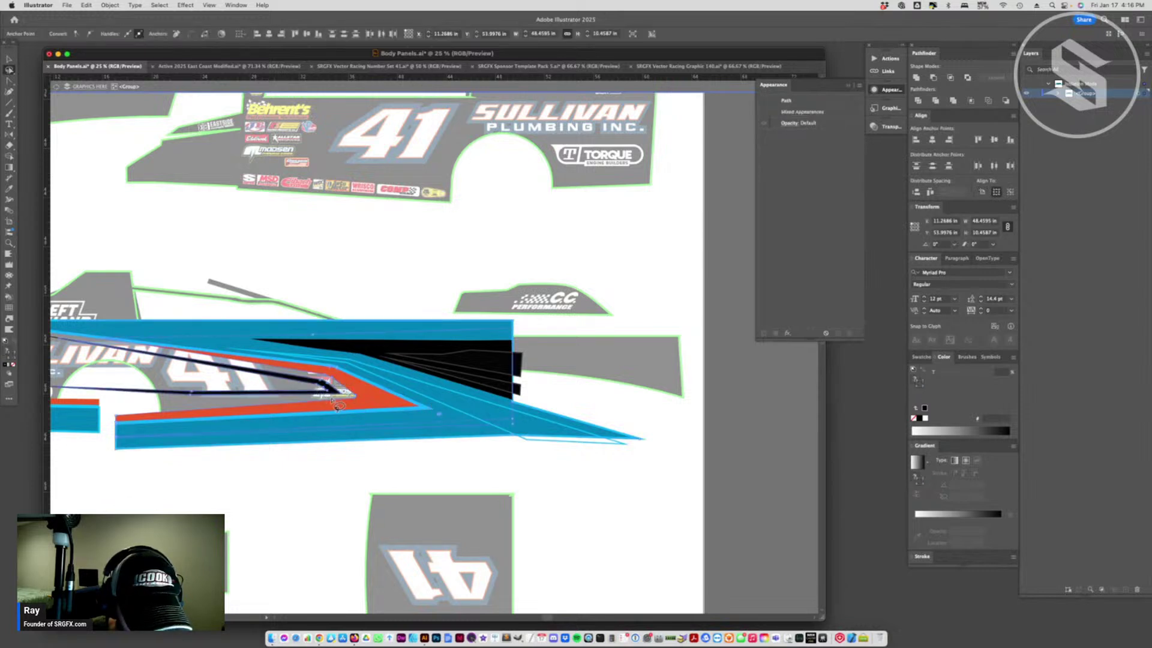
key("a")
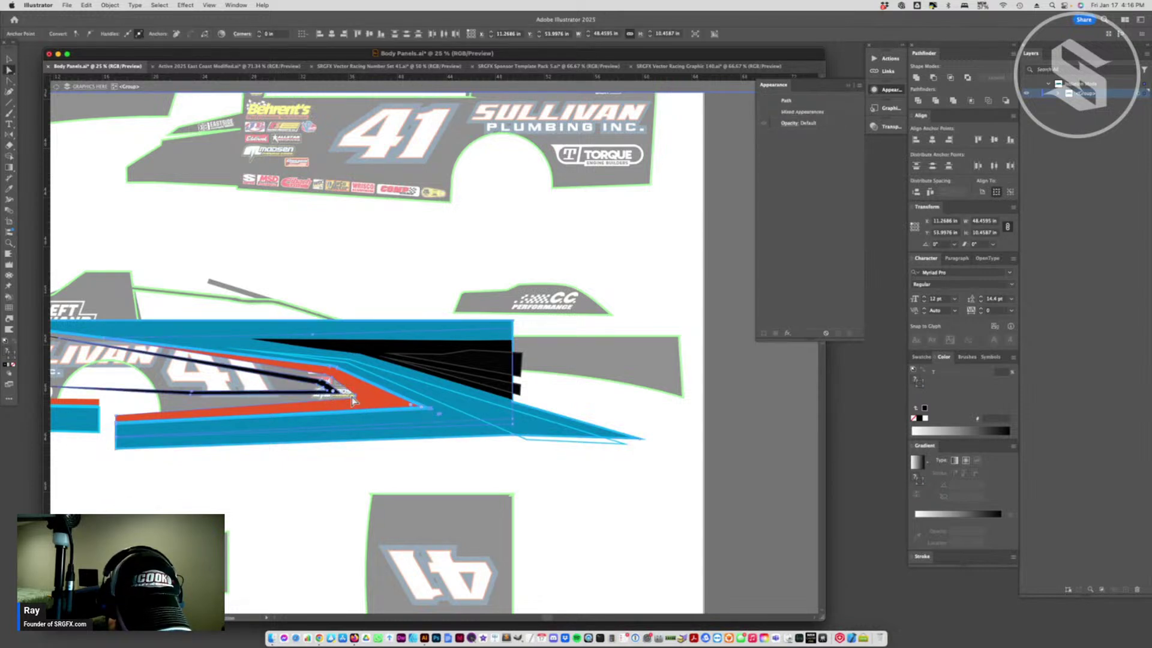
left_click_drag(354, 398, 351, 396)
left_click(373, 90)
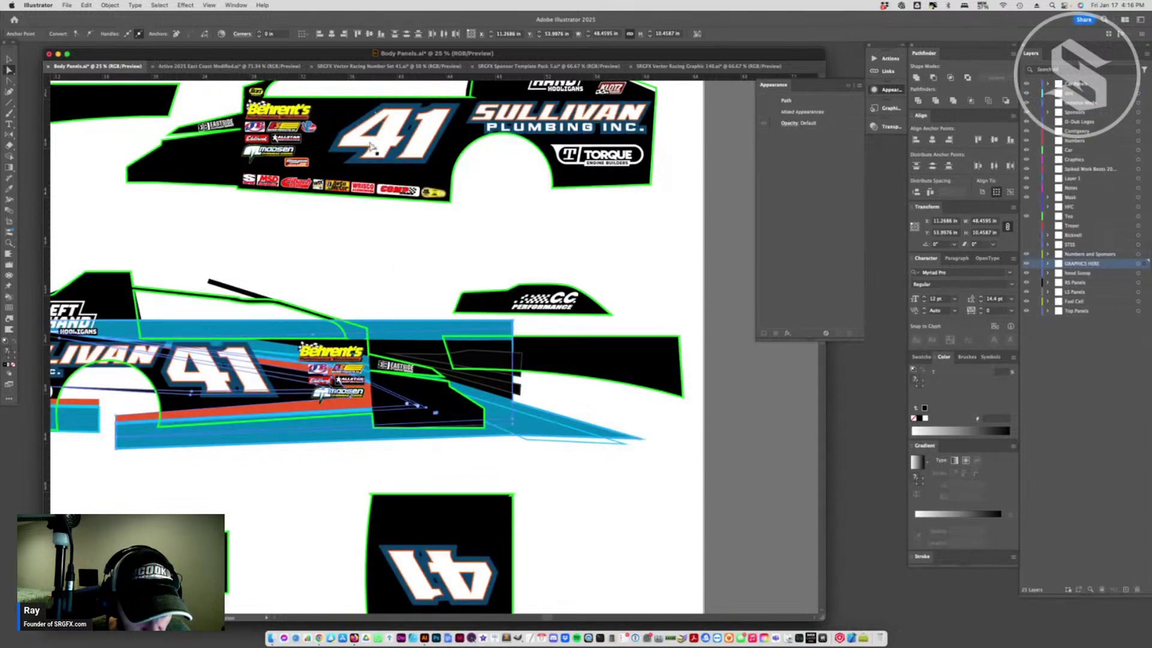
- Lower the orange stripe's inner corner point below the Madsen logo so its lower run becomes a thinner, more even band
left_click(428, 410)
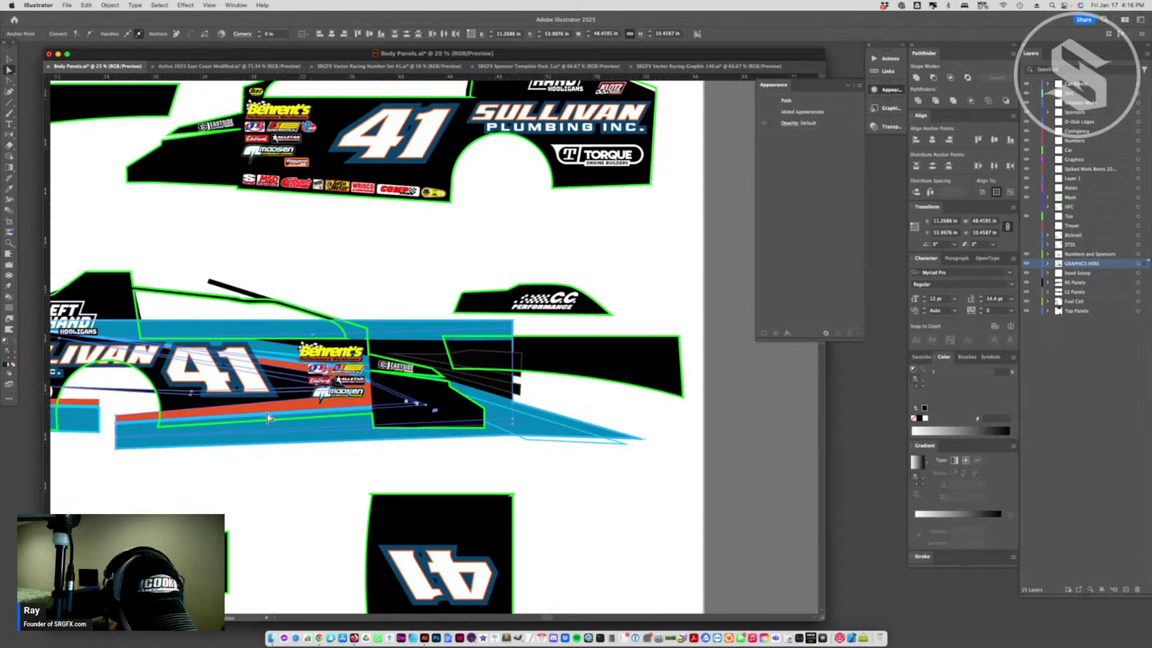
left_click(276, 482)
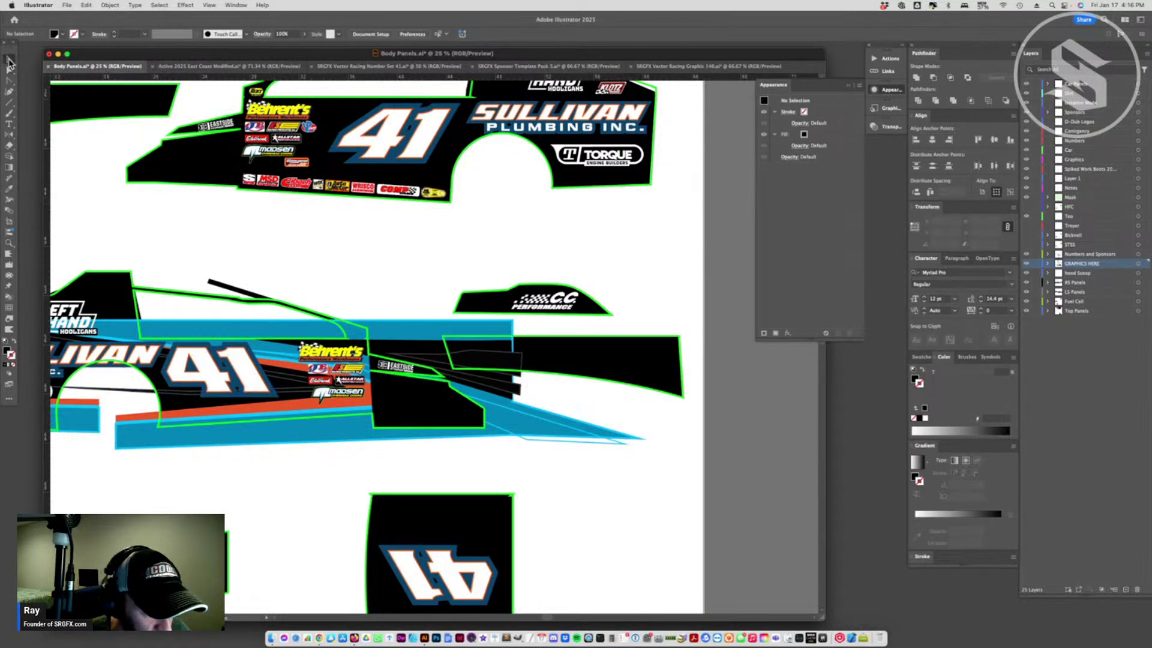
key("a")
left_click(355, 404)
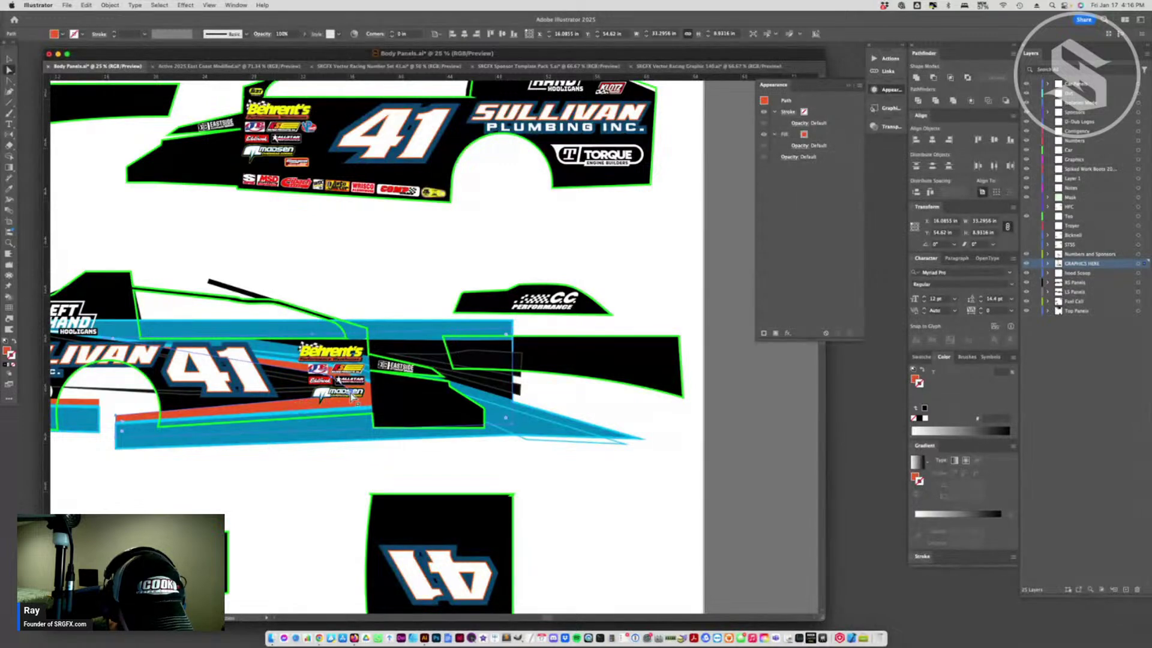
left_click_drag(353, 400, 355, 401)
left_click(303, 475)
scroll(290, 462, "left", 5)
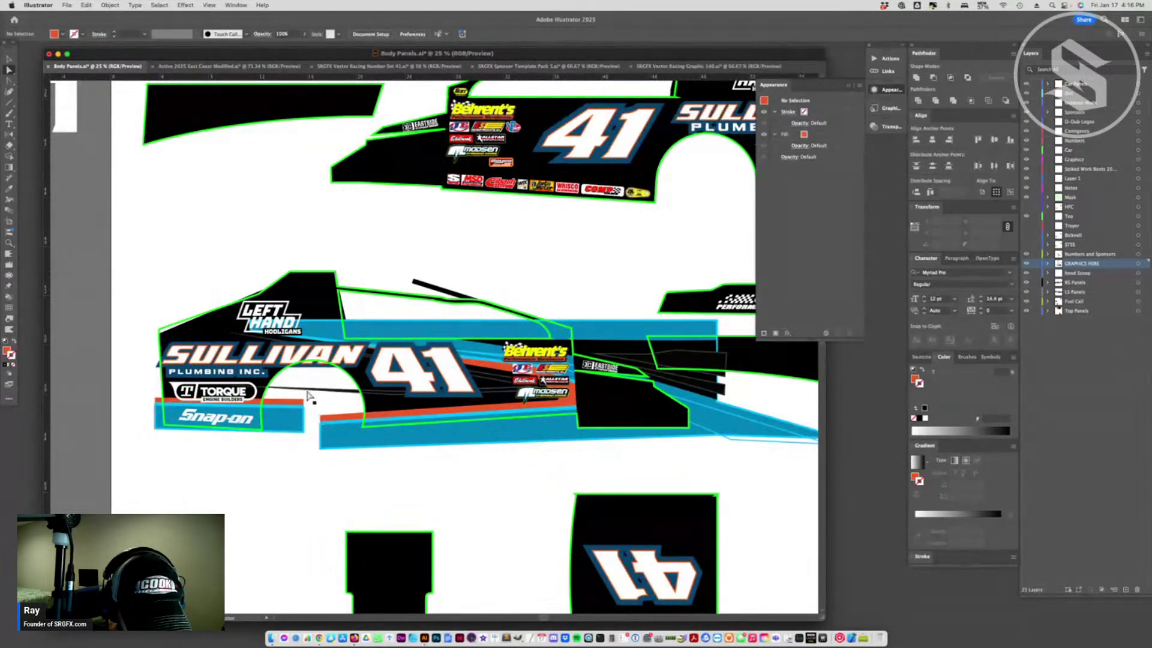
left_click(250, 412)
key("v")
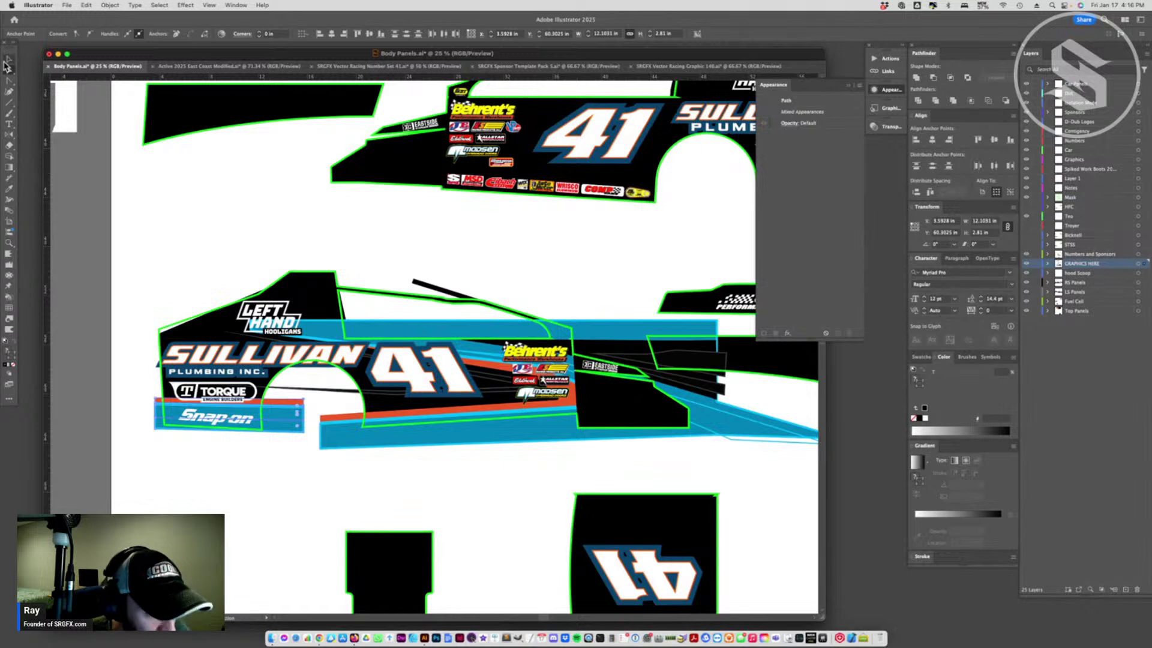
left_click(279, 423)
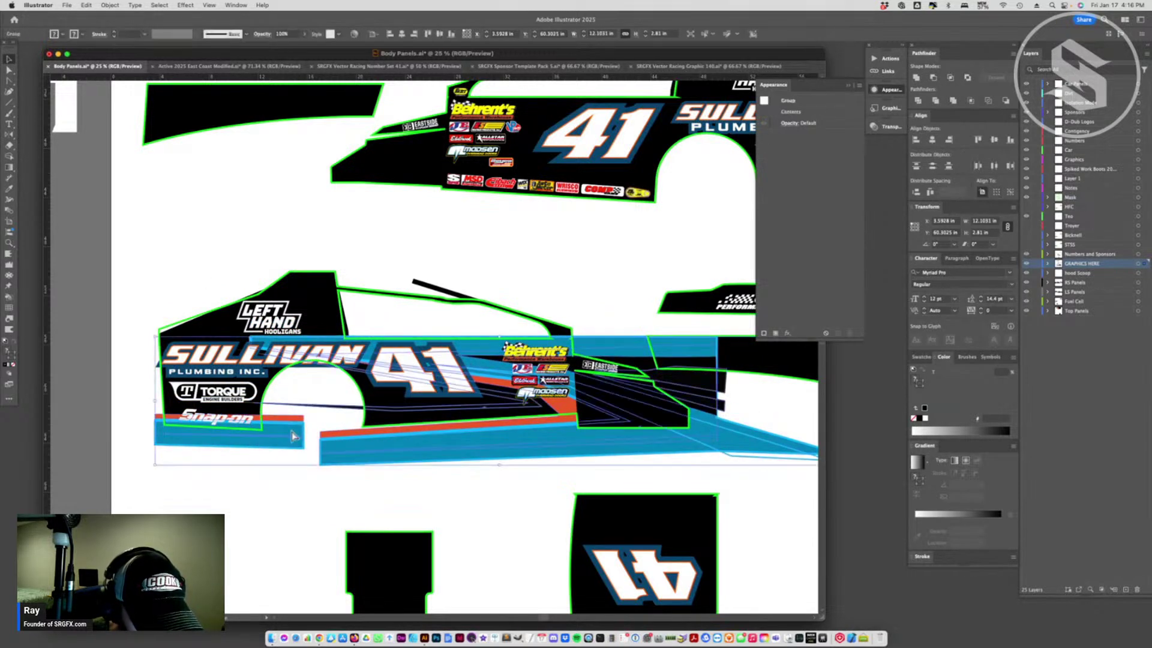
- Isolate the graphic group, move the front stripe section behind the Snap-on logo down about 1 in and rotate it about 2° clockwise
double_click(290, 413)
mouse_move(286, 415)
left_mouse_down()
mouse_move(293, 430)
mouse_move(308, 421)
left_mouse_up()
left_click(337, 90)
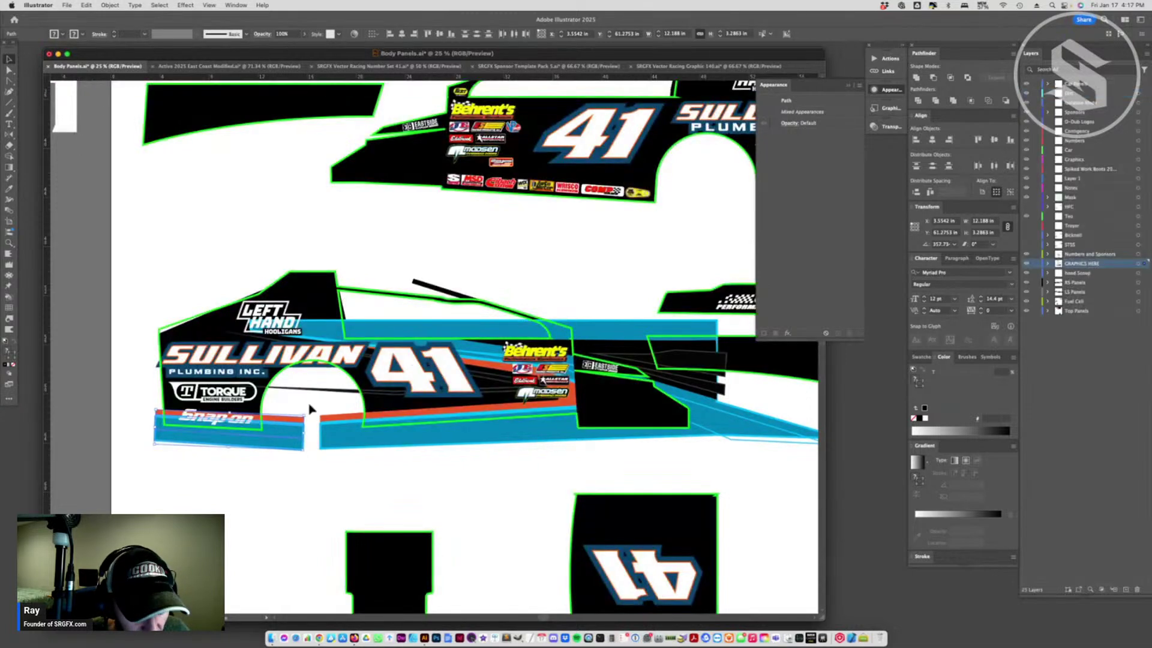
left_click_drag(284, 427, 310, 415)
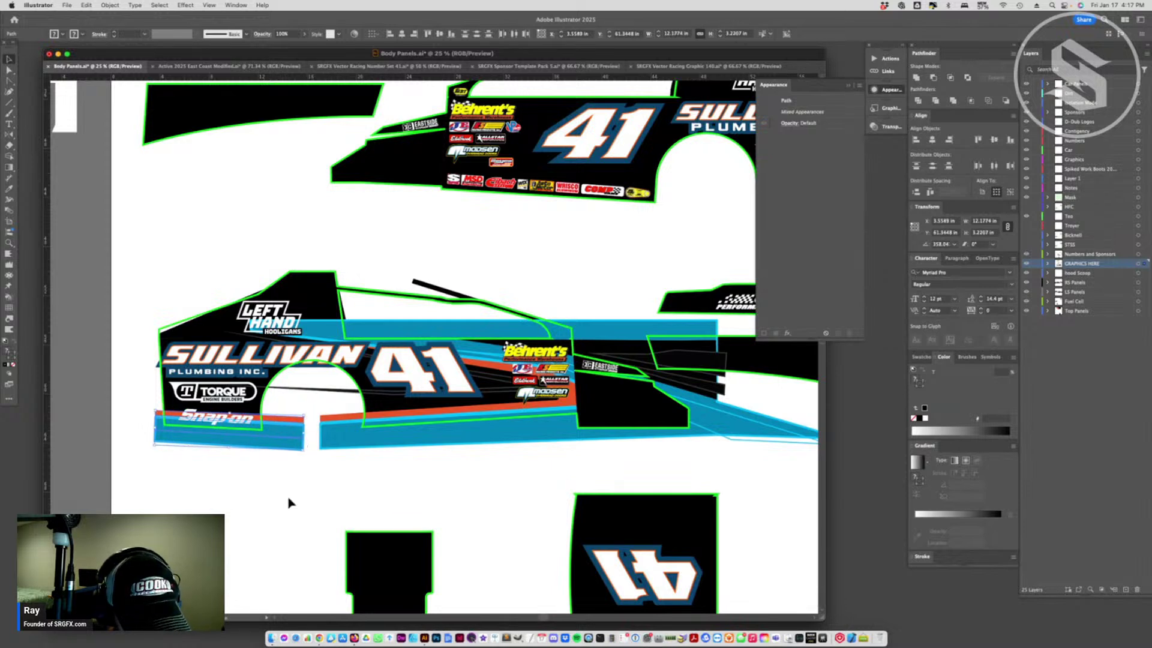
left_click(283, 457)
- Save the body panels file and switch to the 2025 East Coast Modified document, declining the update of its linked files
scroll(283, 459, "right", 3)
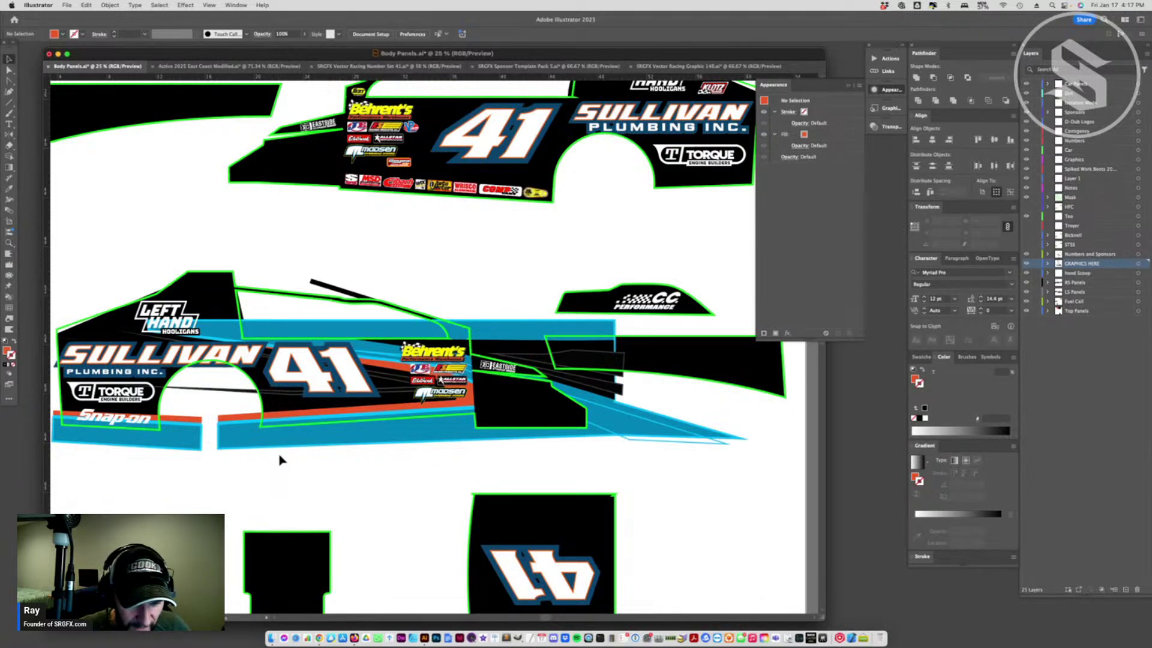
key("super+minus")
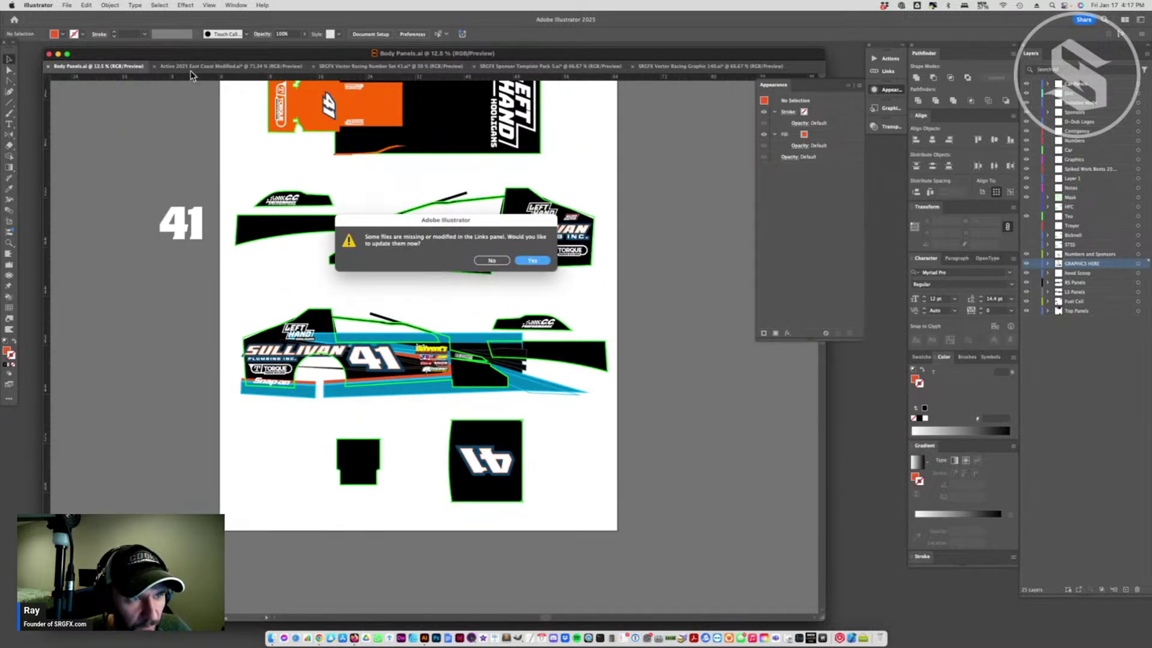
left_click(493, 260)
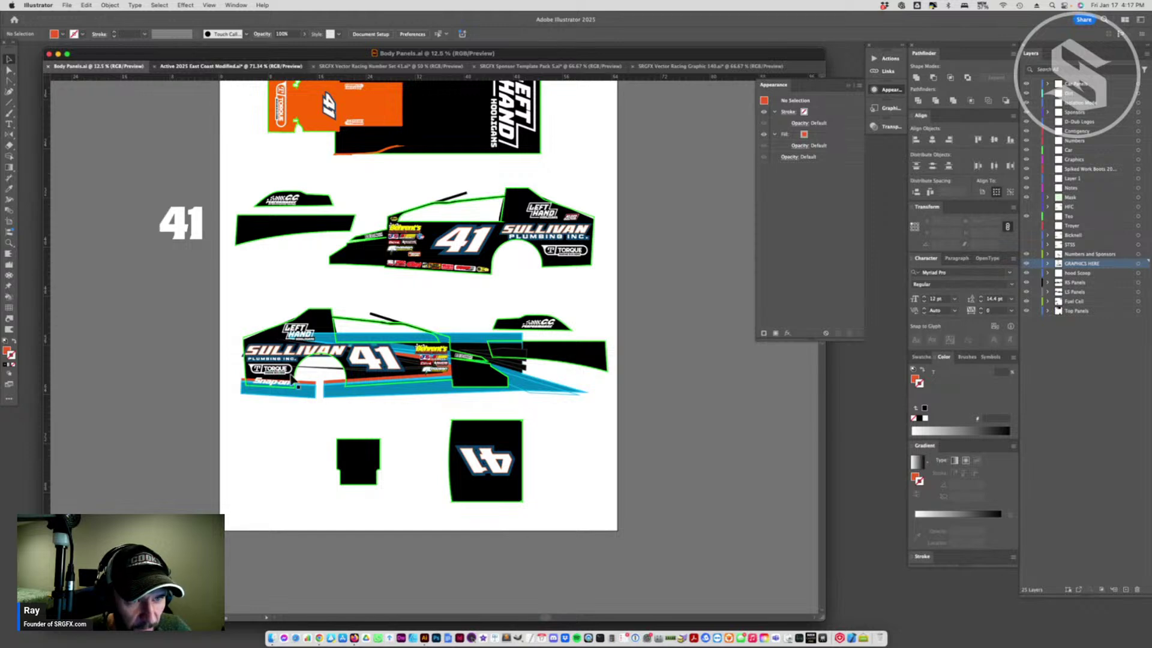
- Update the modified linked files in Active 2025 East Coast Modified.ai and return to Body Panels.ai
left_click(214, 69)
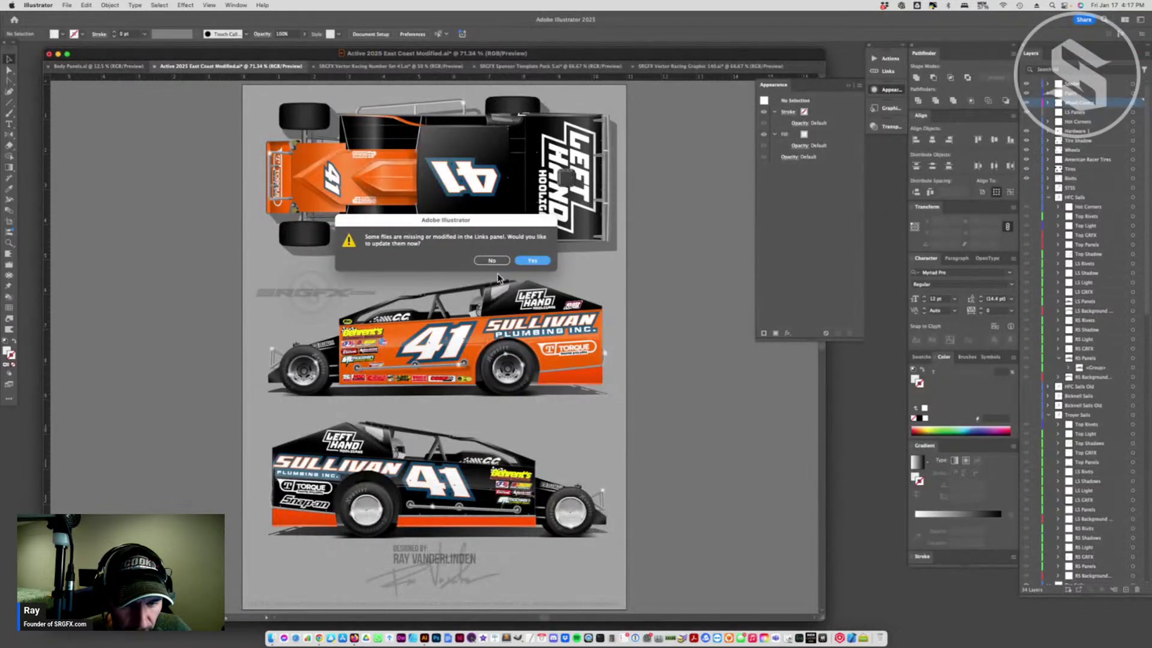
left_click(532, 260)
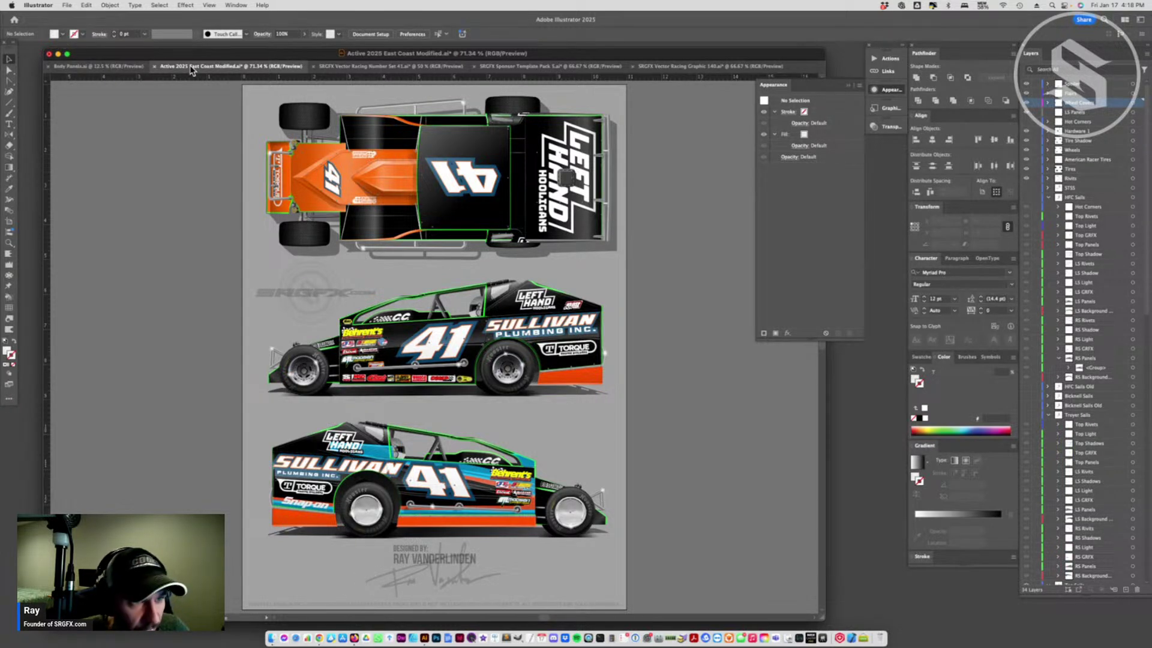
left_click(102, 67)
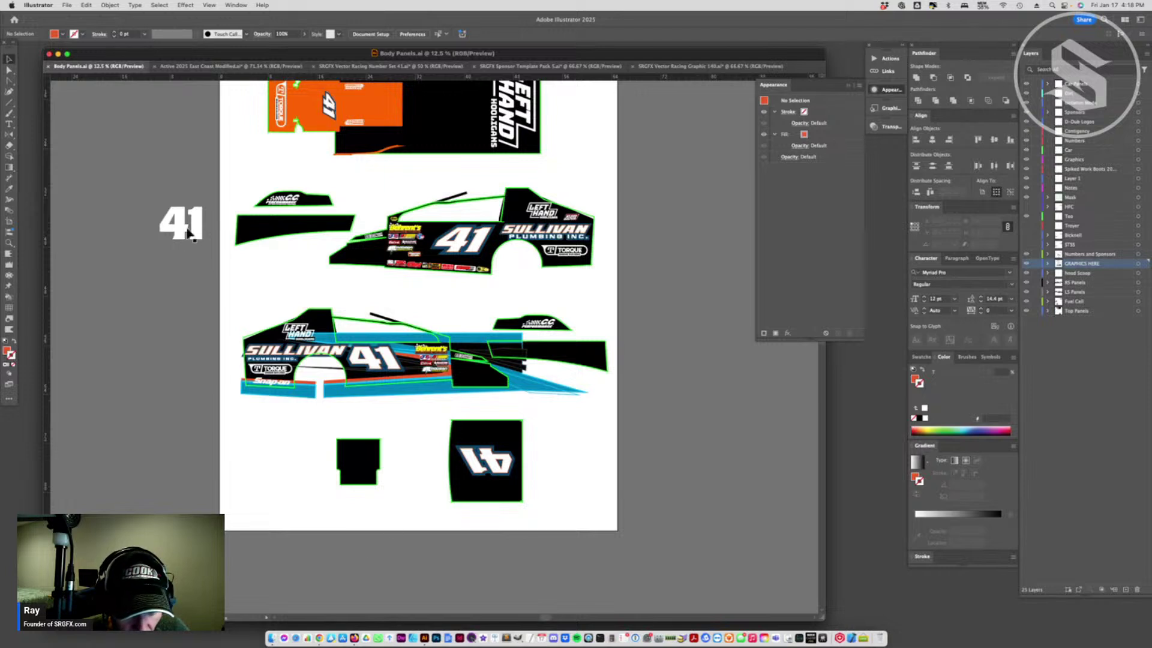
- Move the blue and orange stripe group a short way left on the lower side panels
left_click(9, 70)
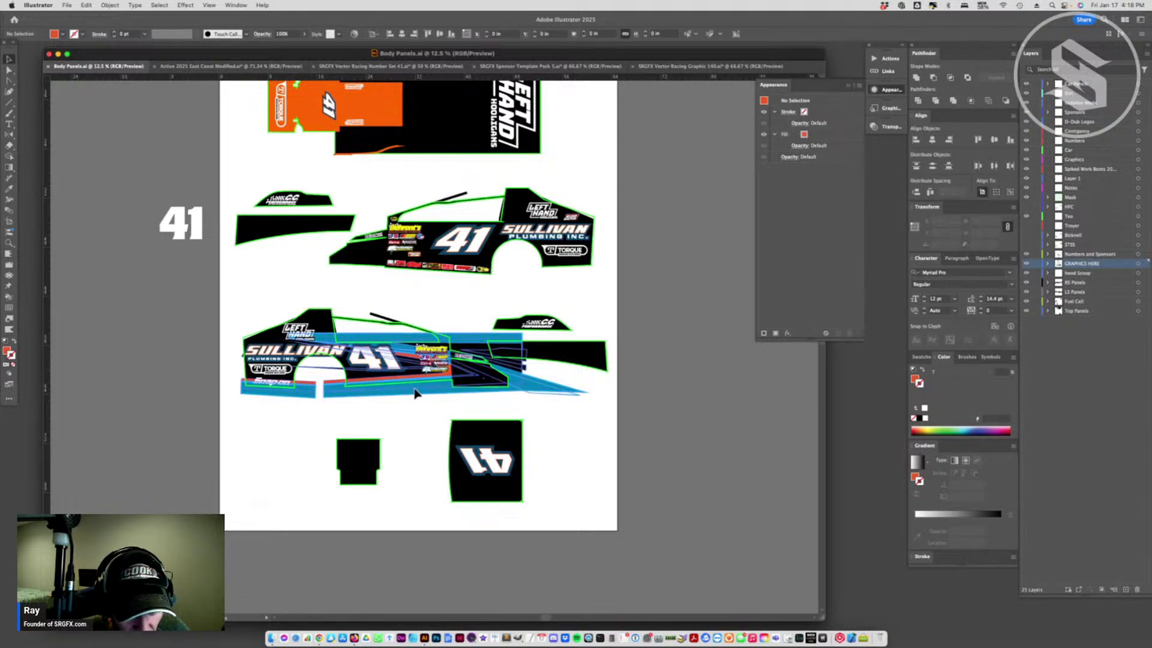
left_click_drag(424, 389, 392, 398)
left_click(404, 419)
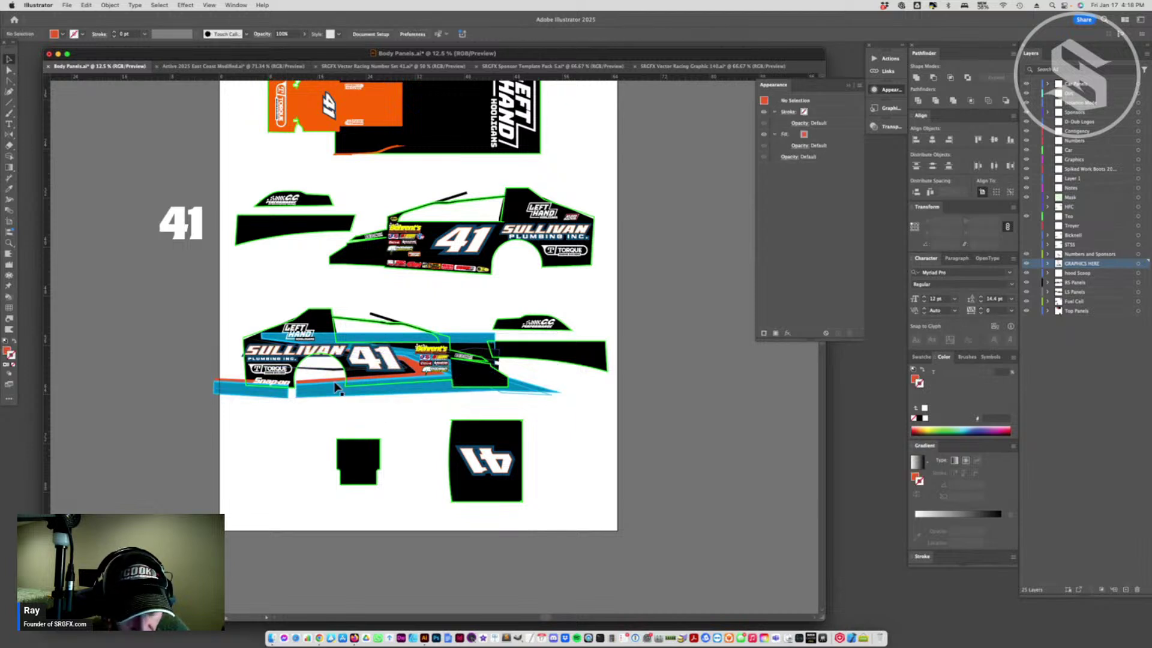
left_click(401, 394)
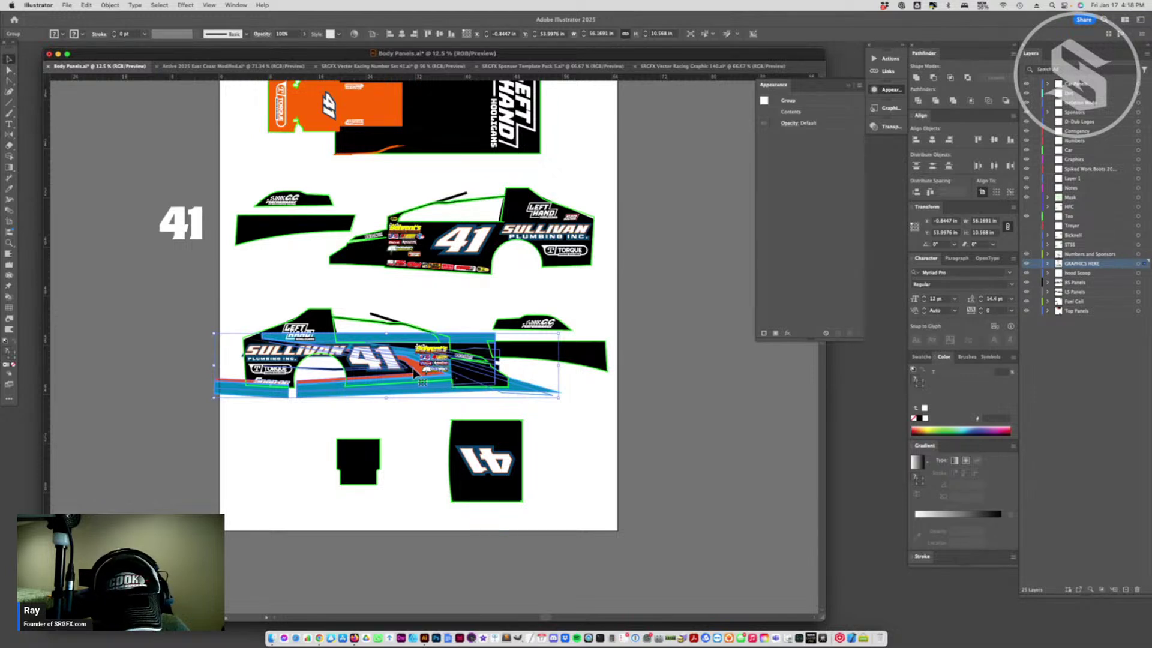
- Try shearing the stripe group by -5° along the horizontal axis and undo it
right_click(415, 354)
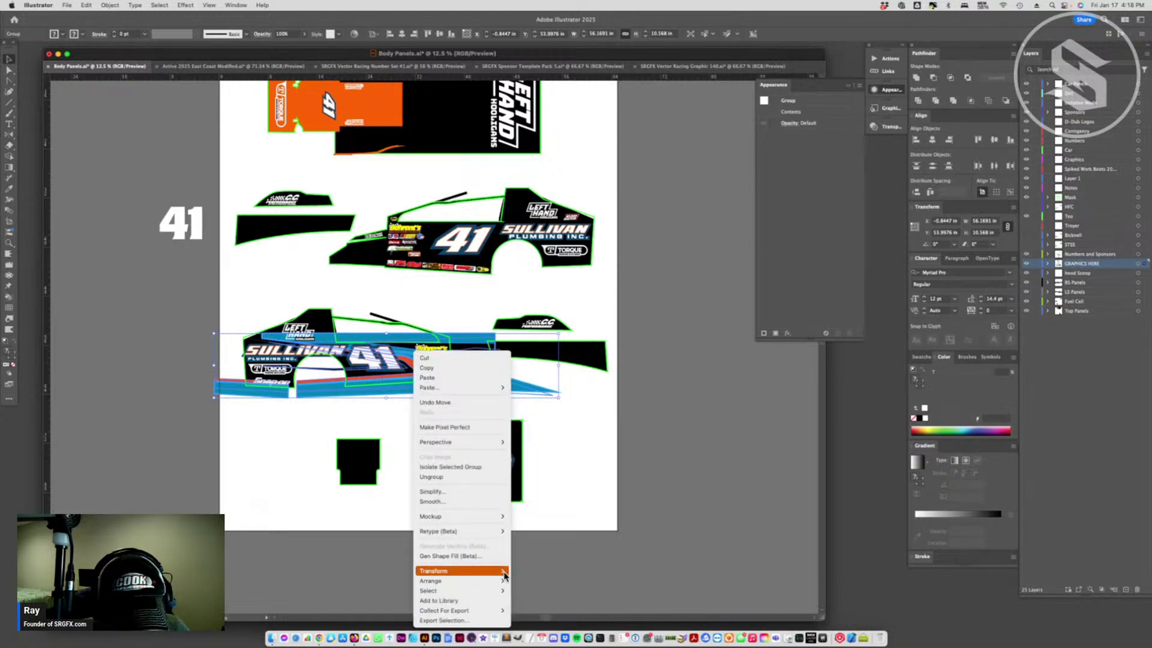
mouse_move(503, 576)
left_click(540, 591)
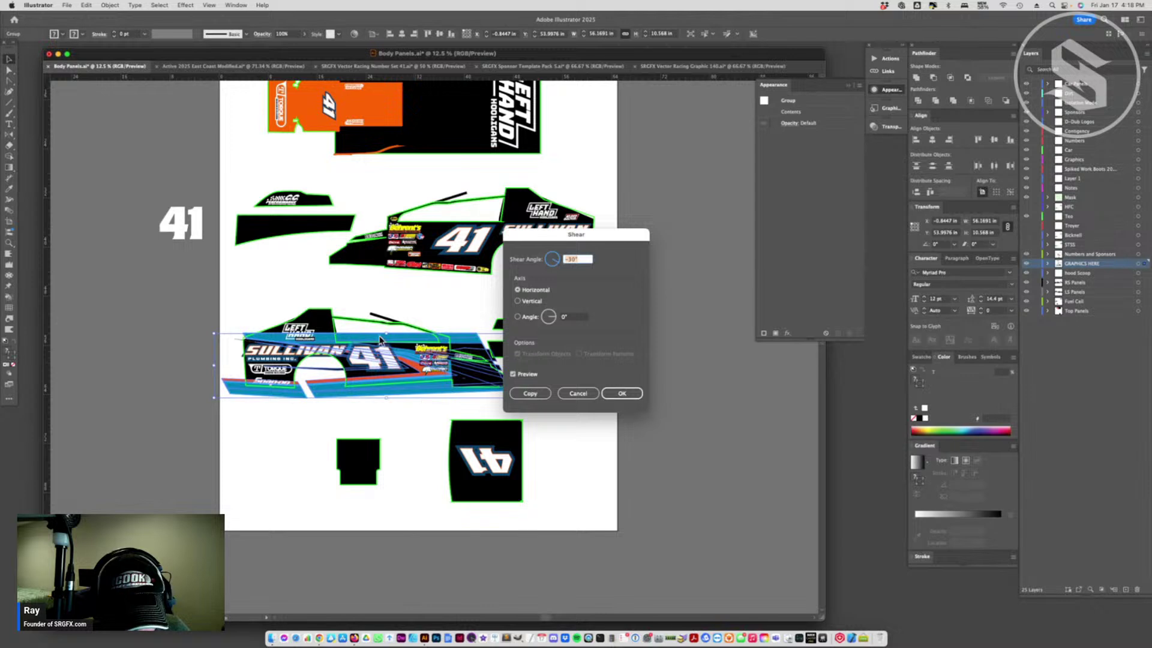
key("BackSpace")
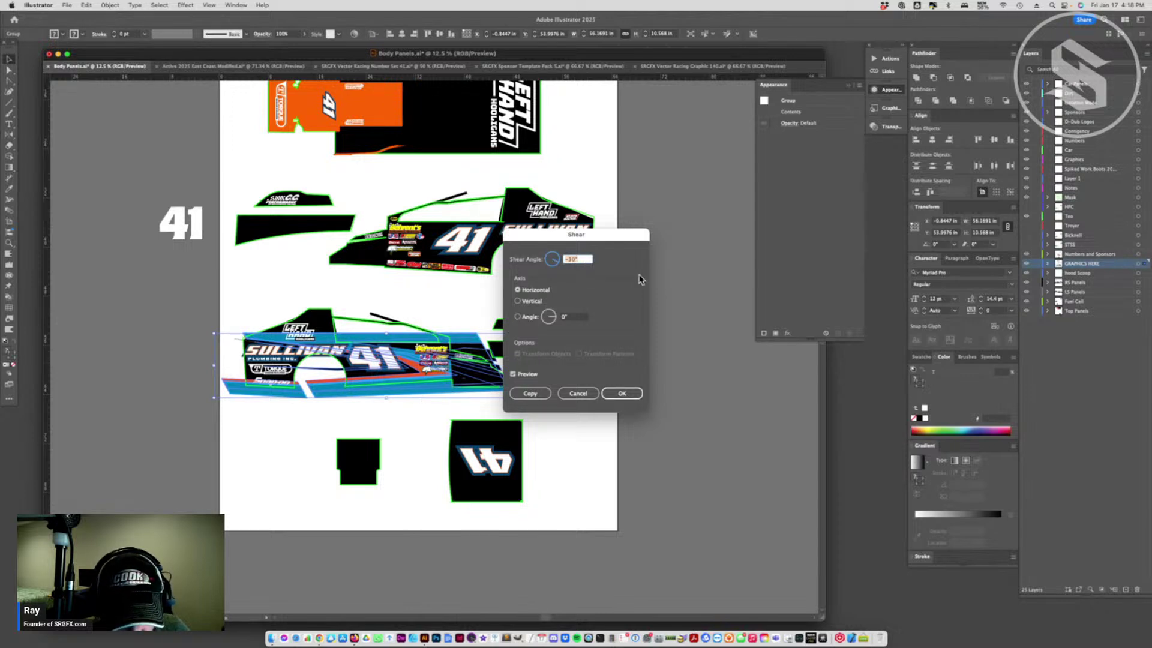
type("-5")
key("Return")
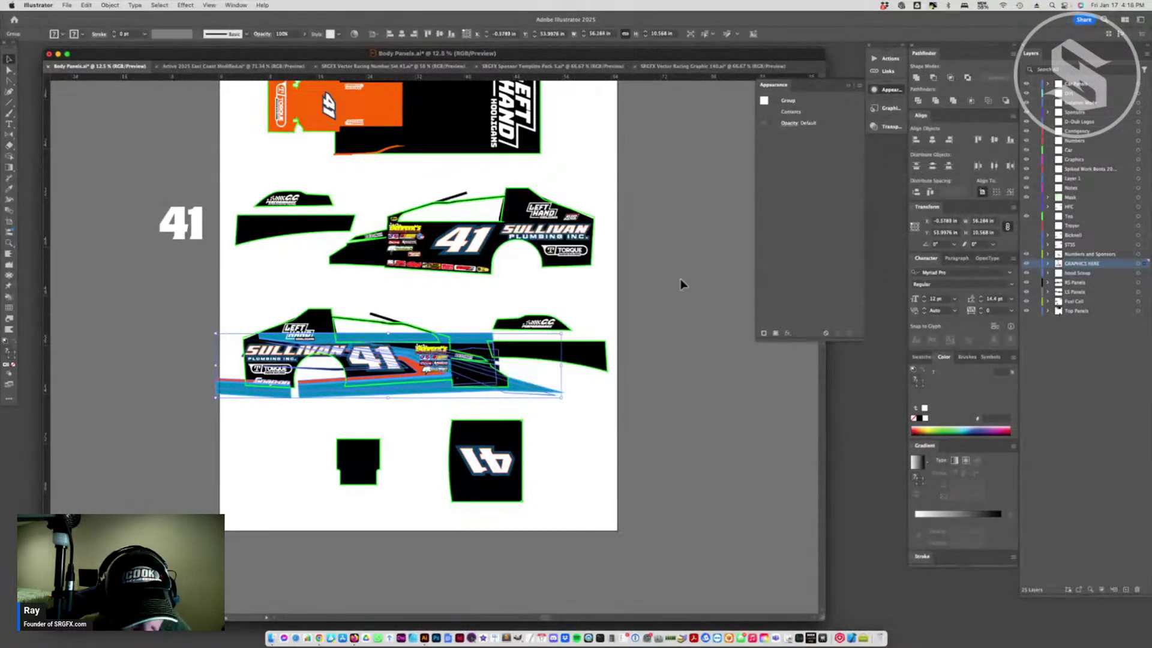
key("super+z")
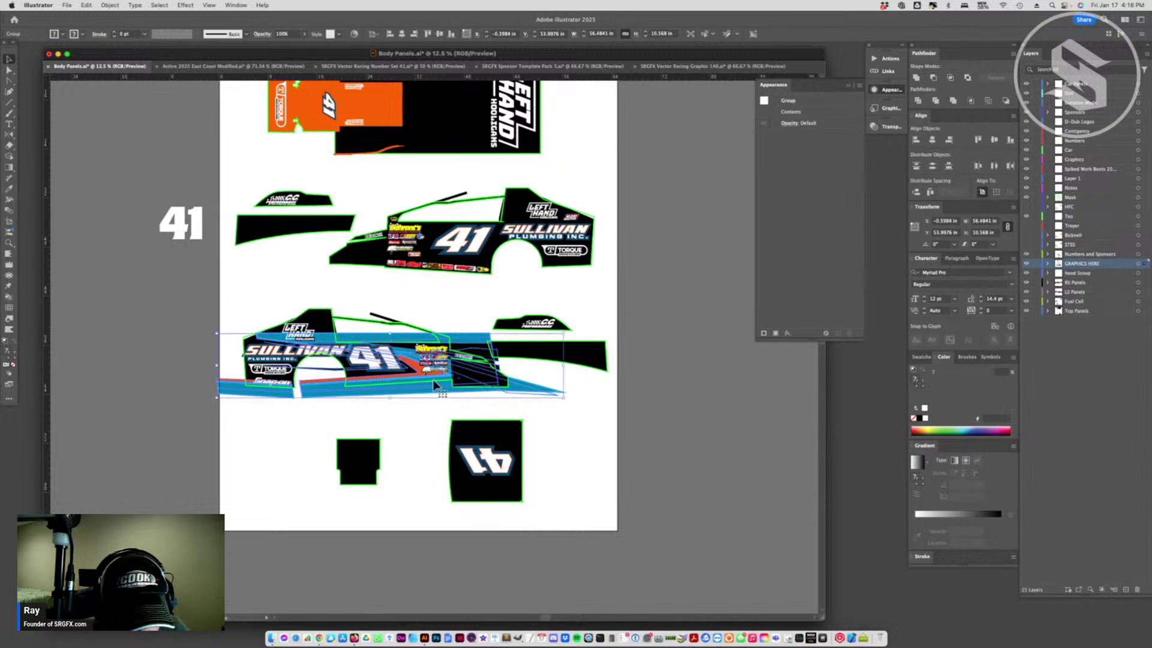
- Shear the stripe group on the lower side panels by 5° along the horizontal axis
right_click(412, 356)
mouse_move(465, 573)
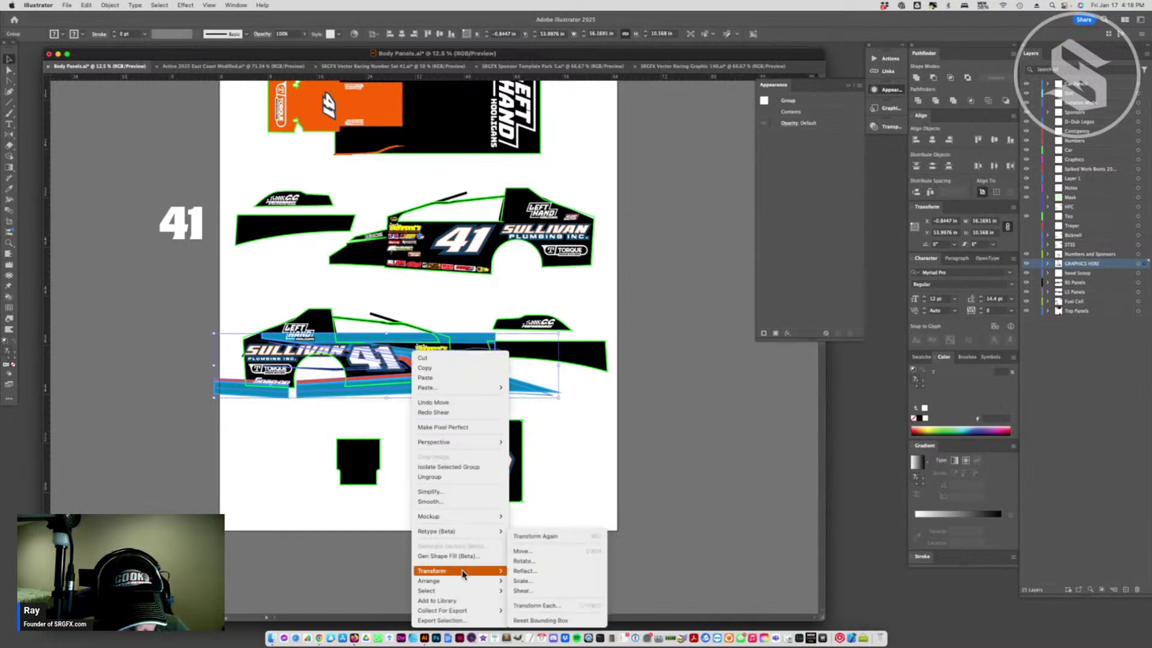
left_click(534, 592)
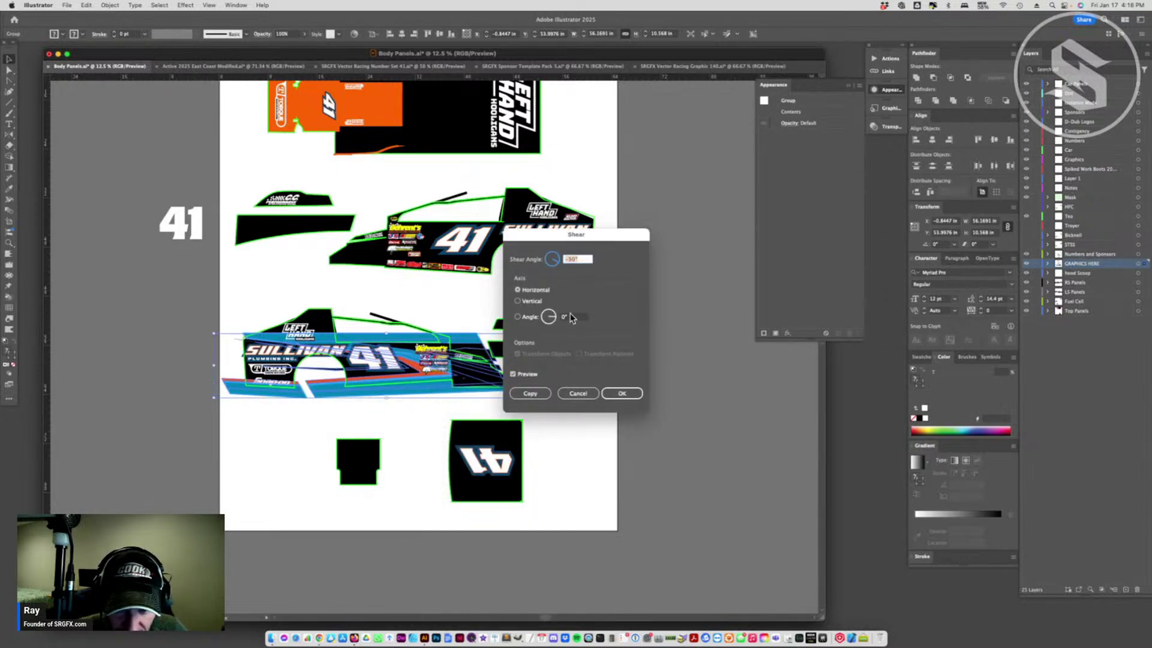
type("30")
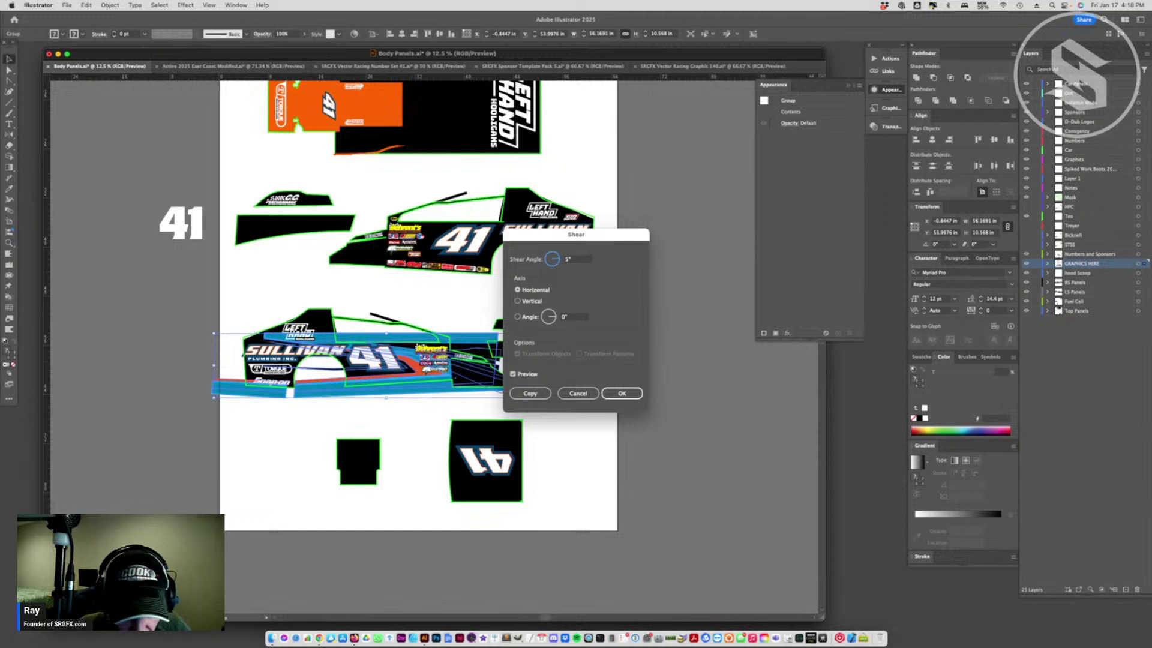
key("Return")
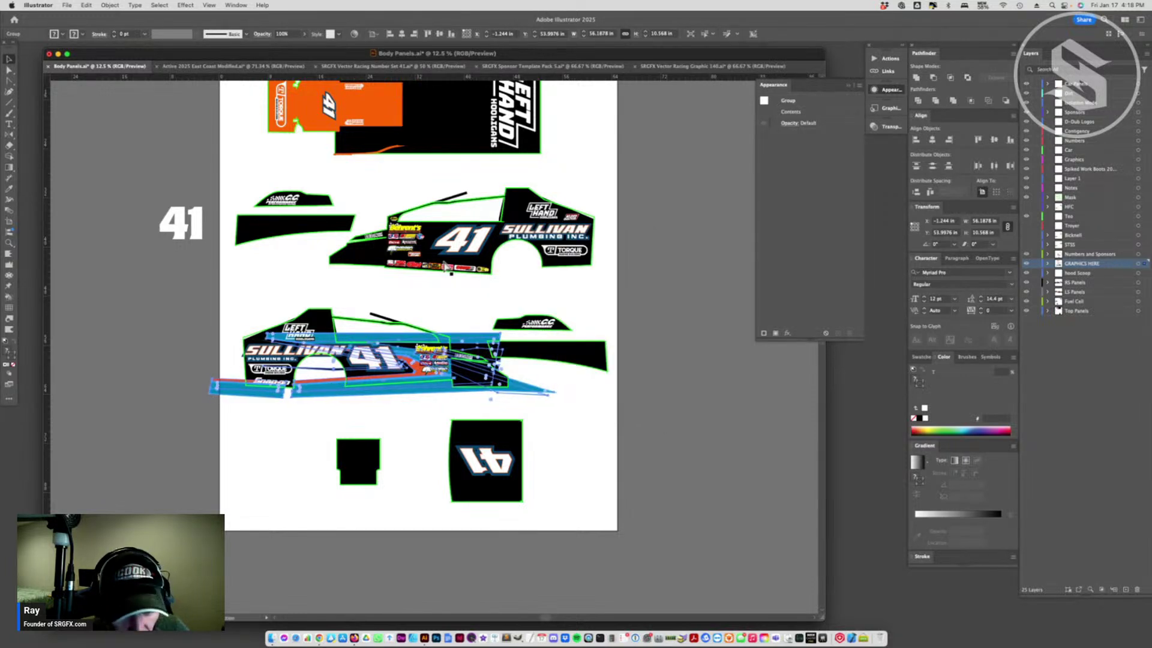
left_click(408, 425)
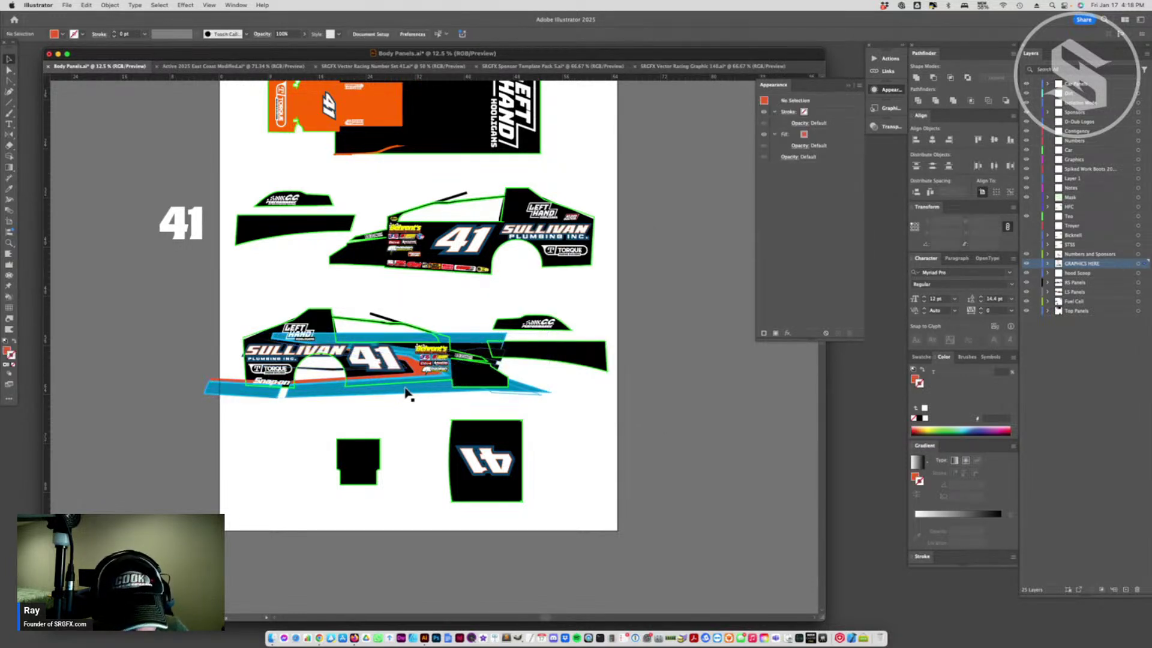
- Repeat the 5° shear on the stripe group several more times to slant its ends further
left_click(416, 373)
key("super+d")
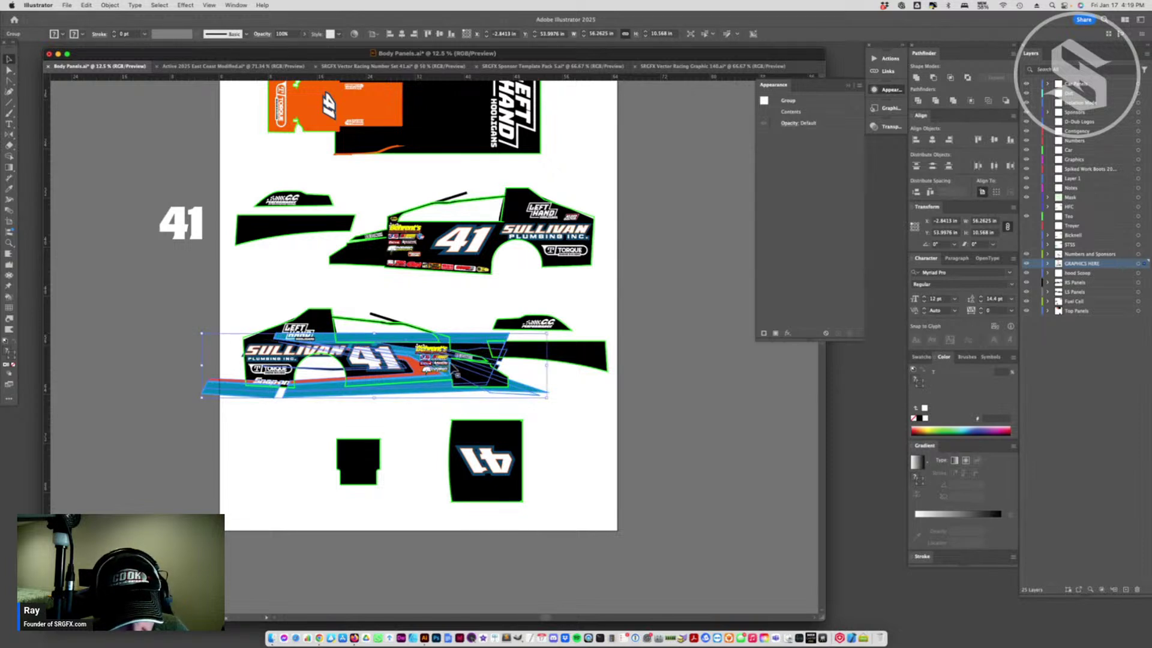
left_click(413, 441)
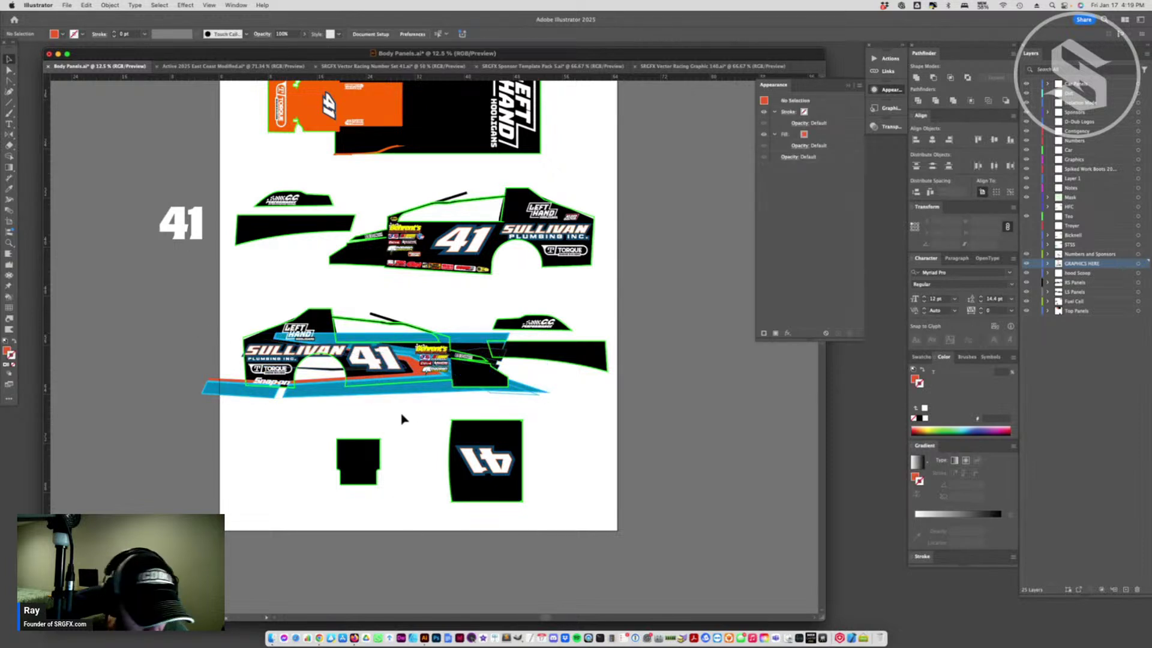
left_click(412, 366)
left_click_drag(443, 399, 429, 417)
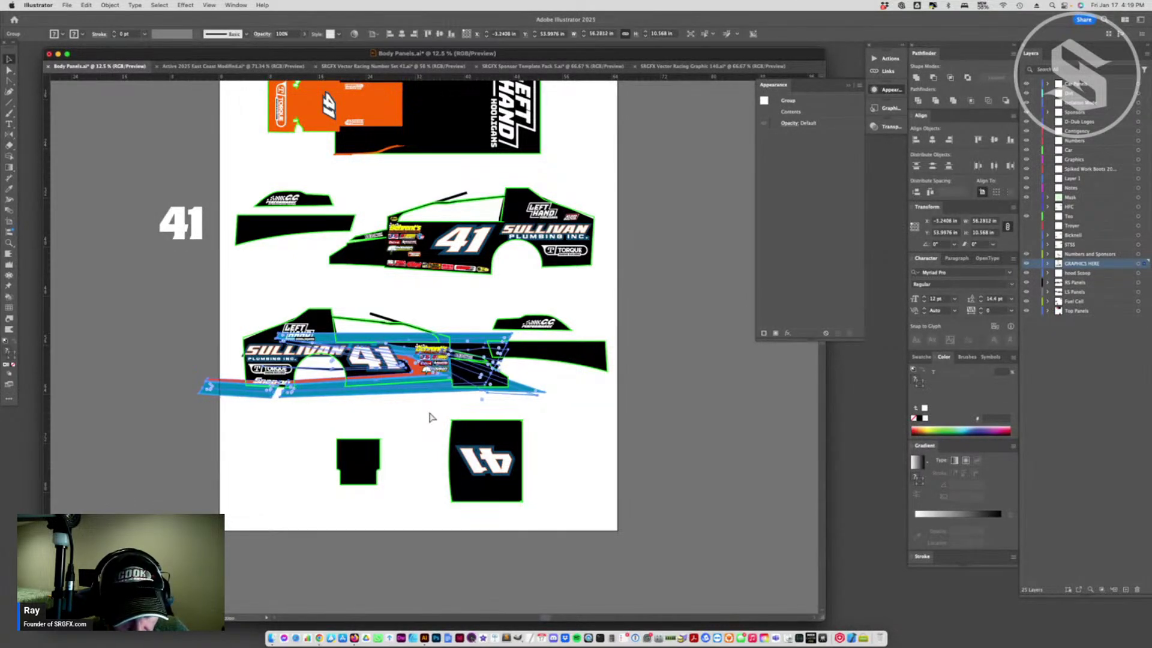
left_click(424, 438)
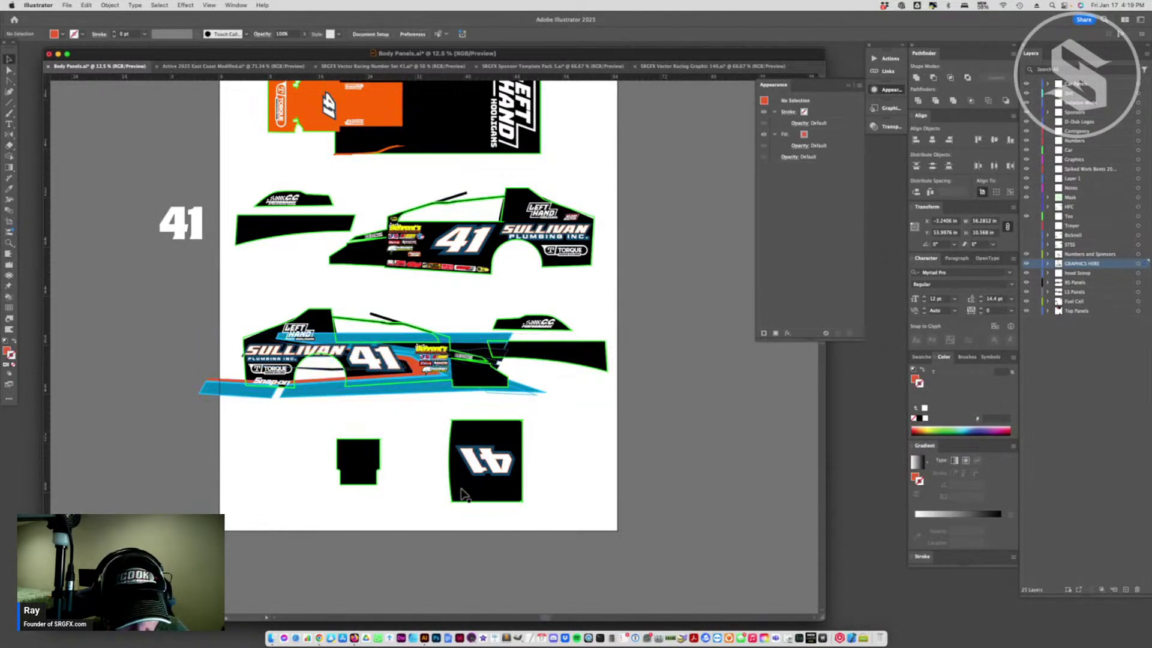
left_click(414, 371)
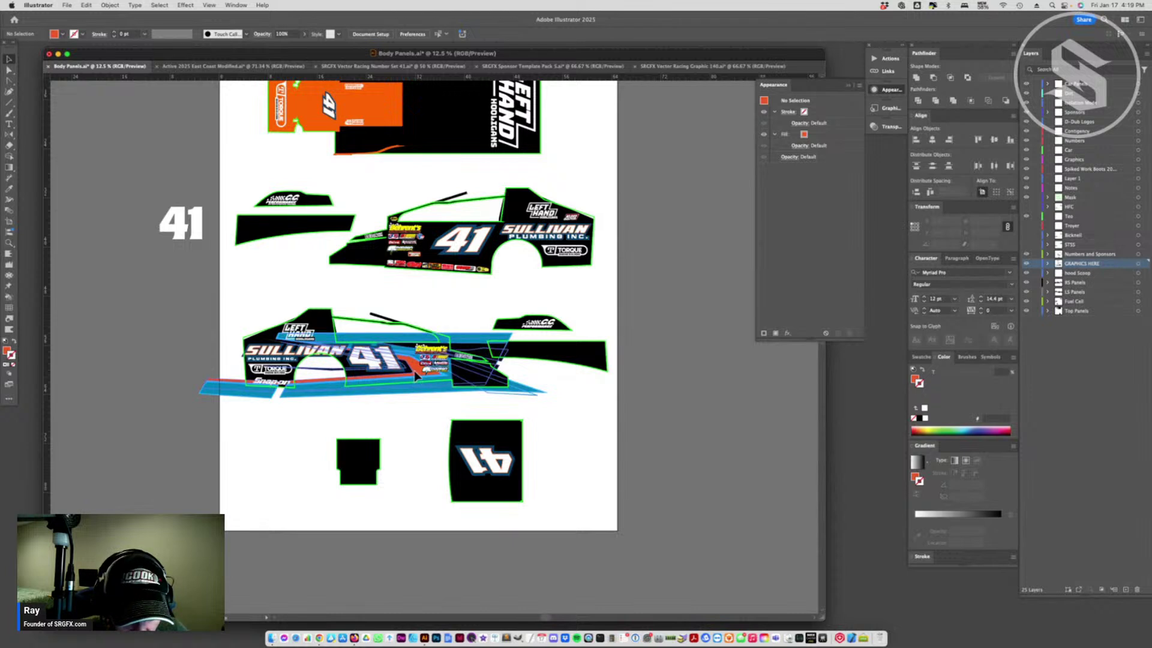
left_click_drag(414, 374, 413, 375)
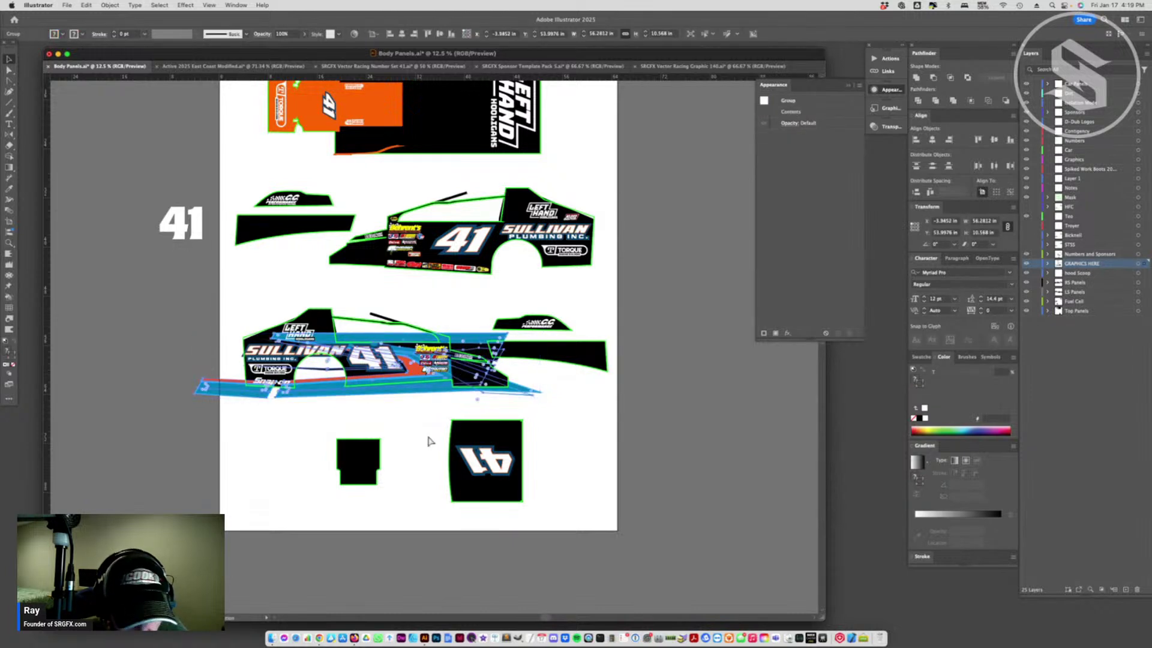
- Try shearing the stripe group horizontally in the opposite direction
right_click(416, 372)
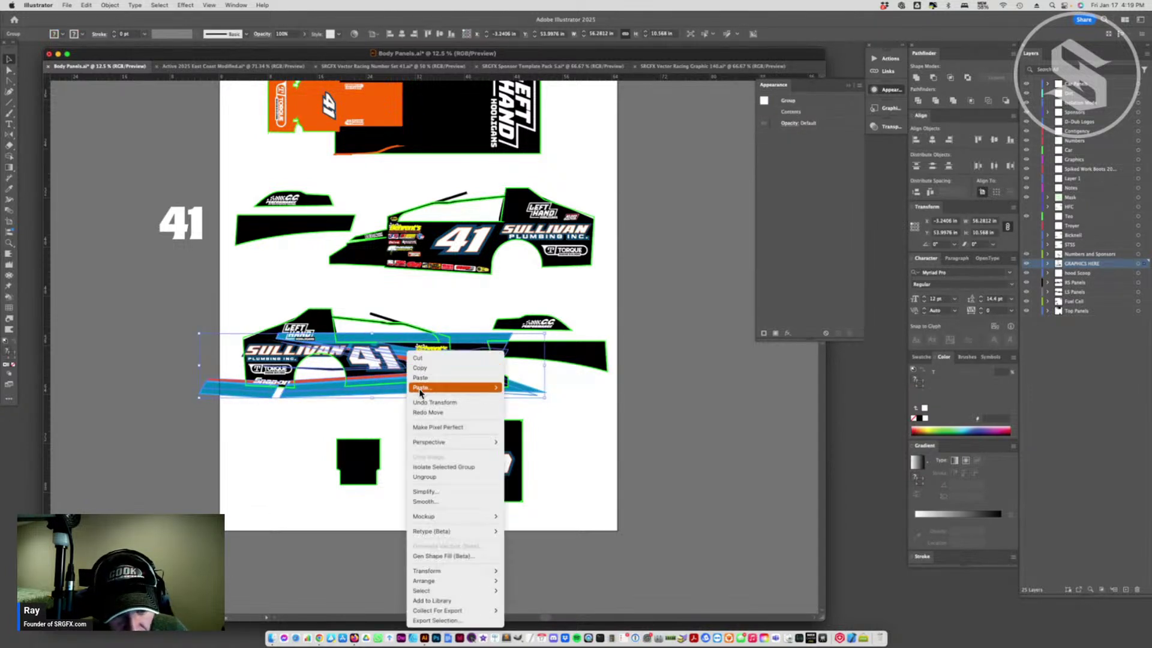
mouse_move(459, 570)
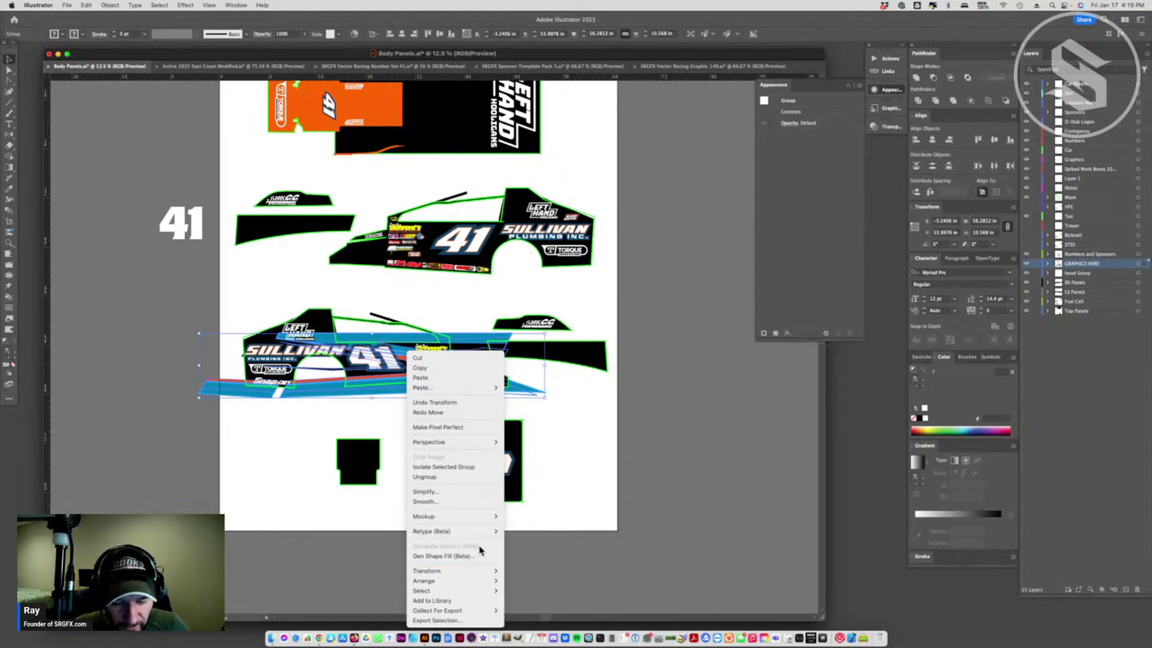
left_click(517, 591)
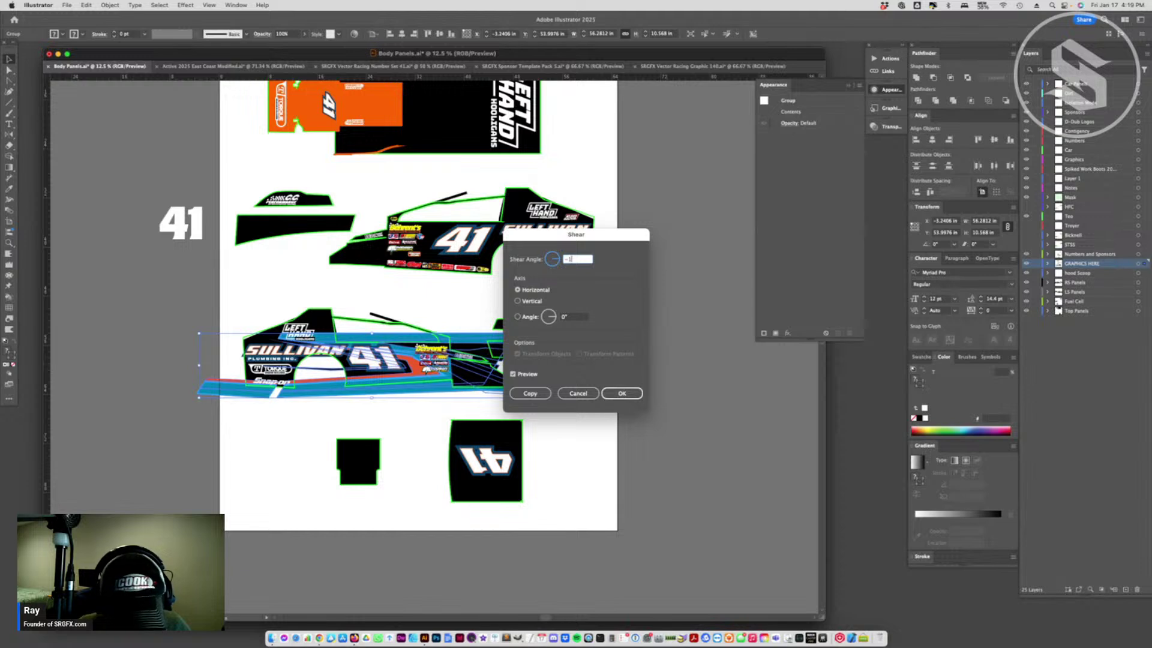
key("Return")
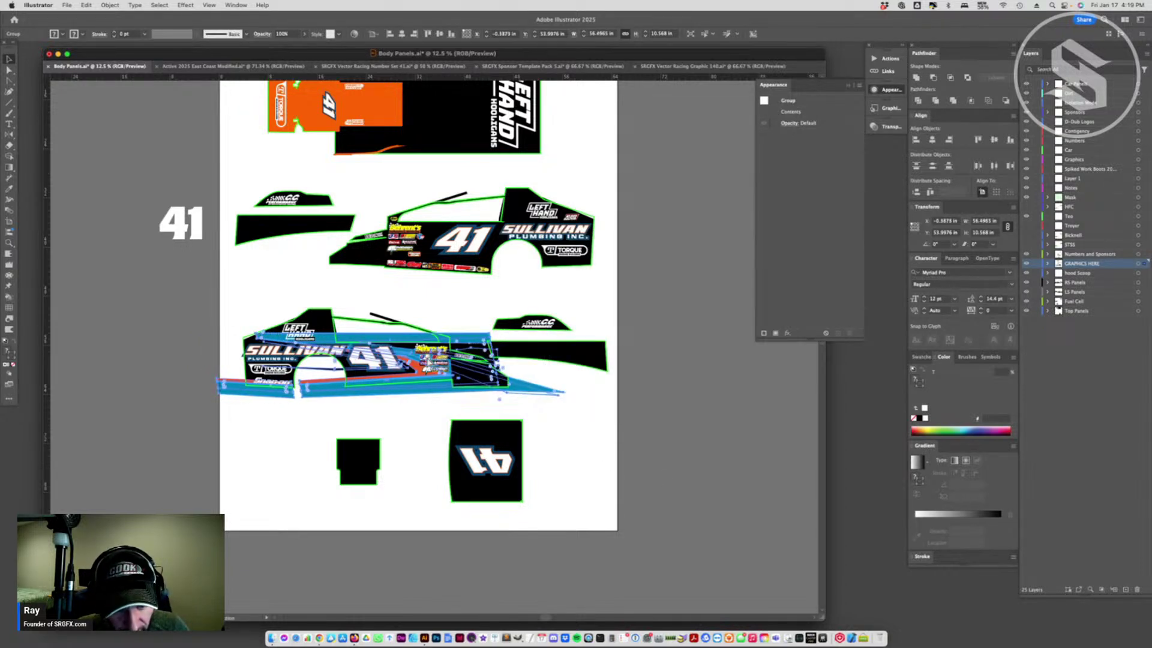
left_click(422, 420)
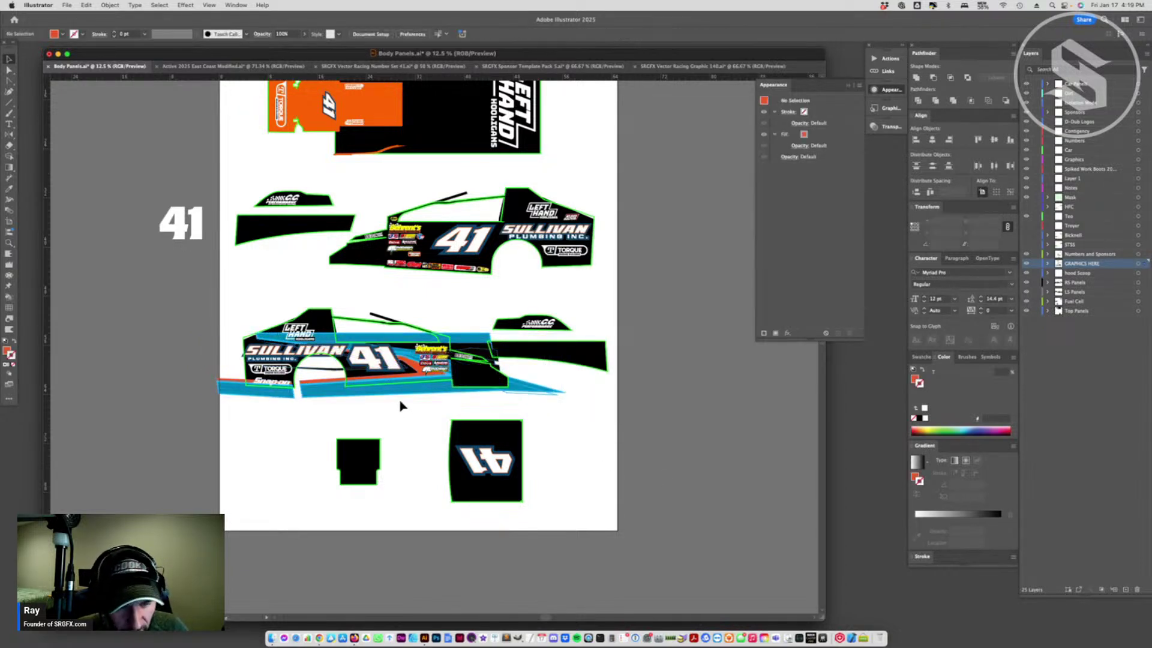
- Compare stronger and weaker reverse slants of the stripe group, and undo the reverse shears
left_click(419, 372)
key("super+z")
key("super+z")
left_click(413, 435)
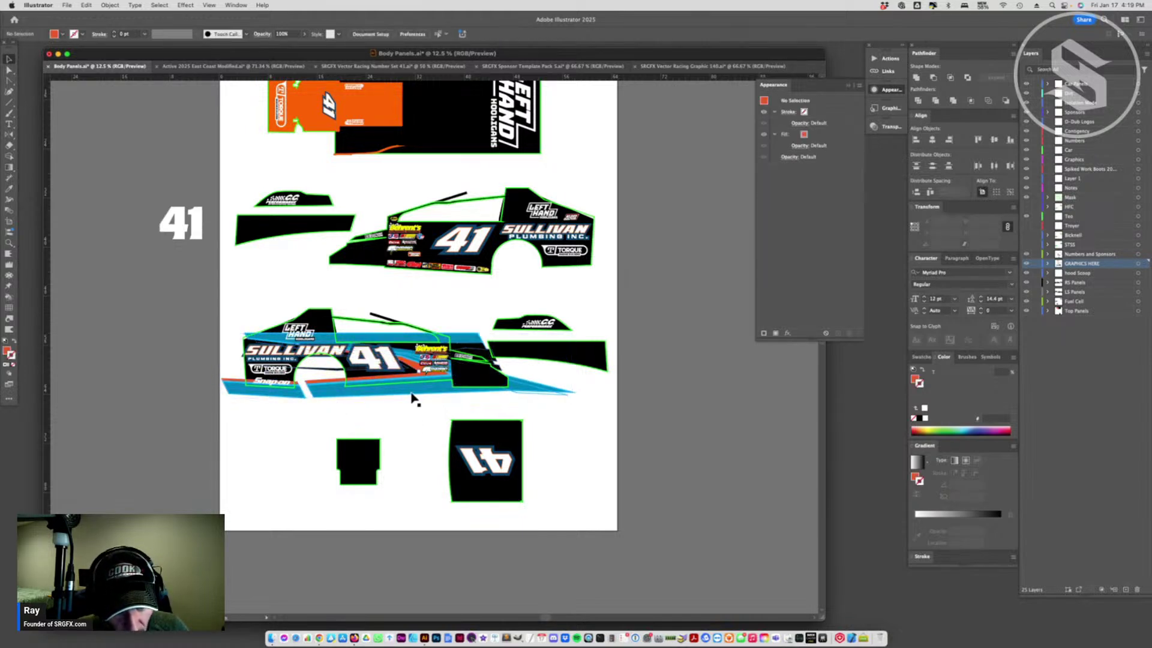
key("super+shift+z")
key("super+shift+z")
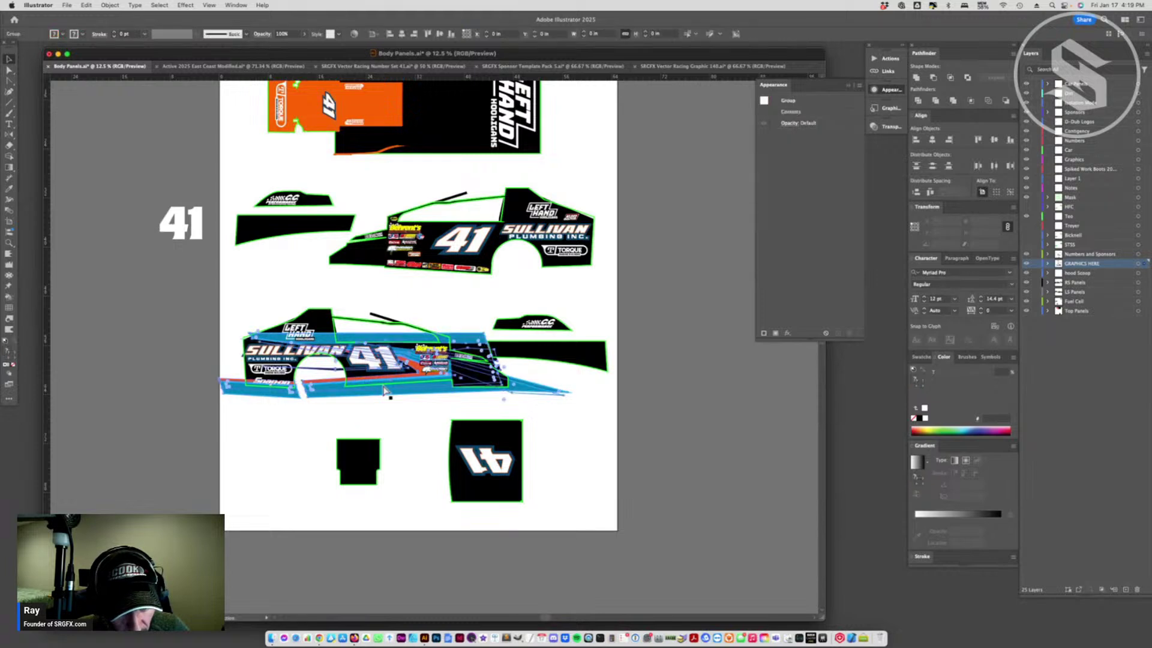
- Nudge the stripe group slightly left and move its black wedge shape off the side panel, beside the lower 41 panel
key("super+bracketleft")
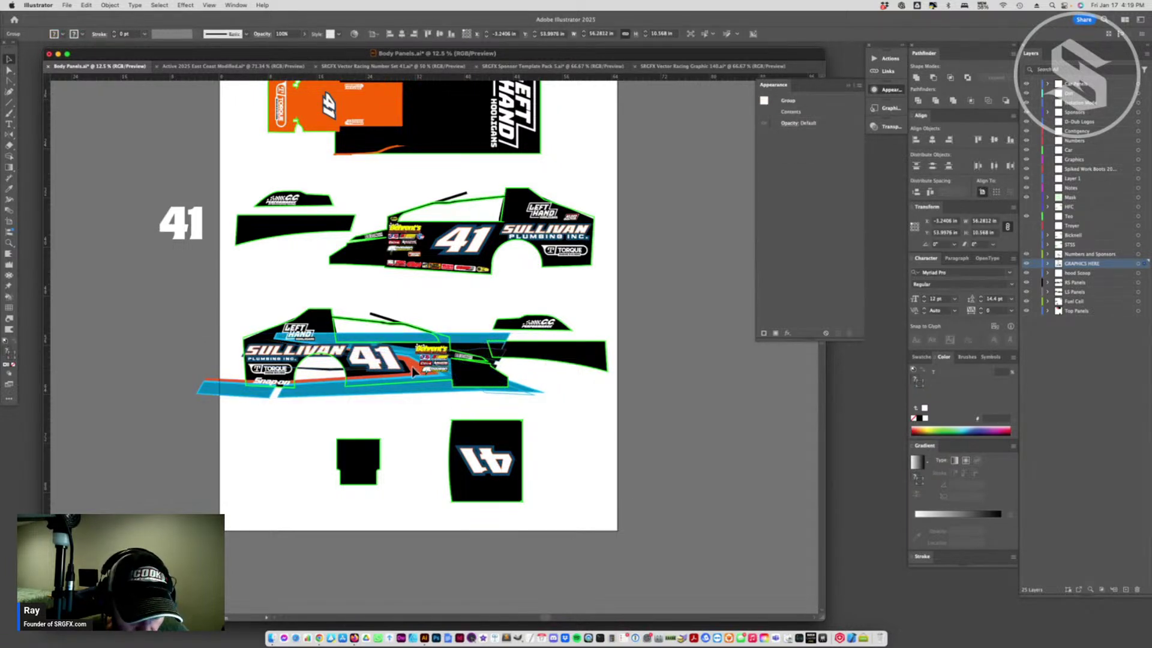
left_click(355, 414)
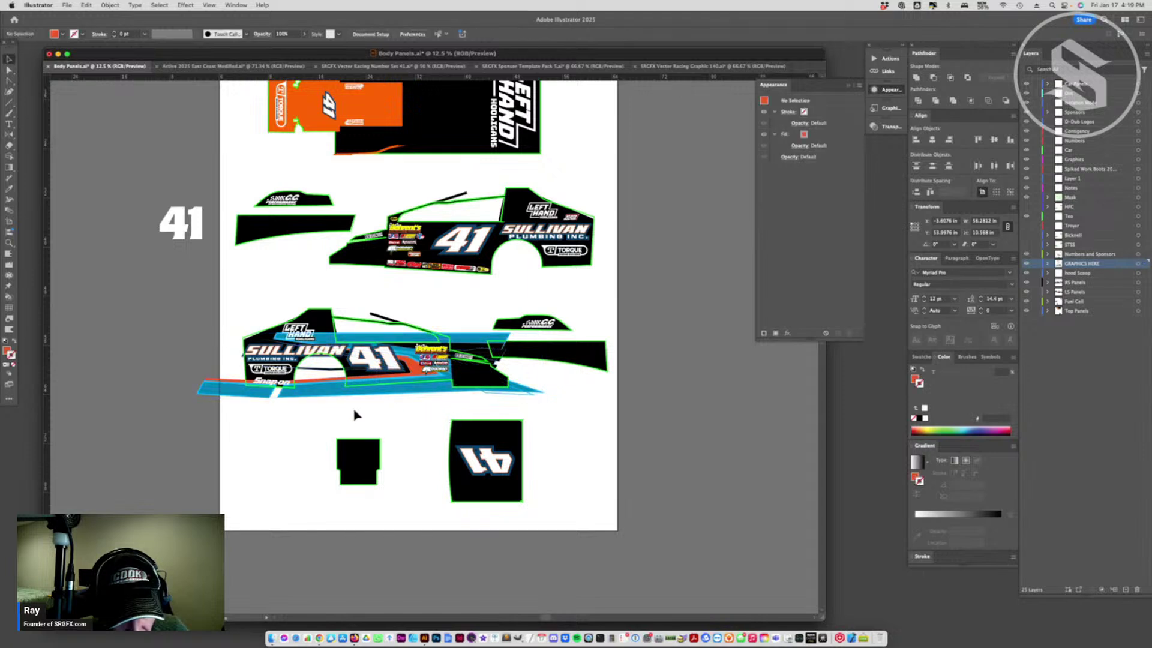
key("a")
left_click_drag(410, 350, 556, 454)
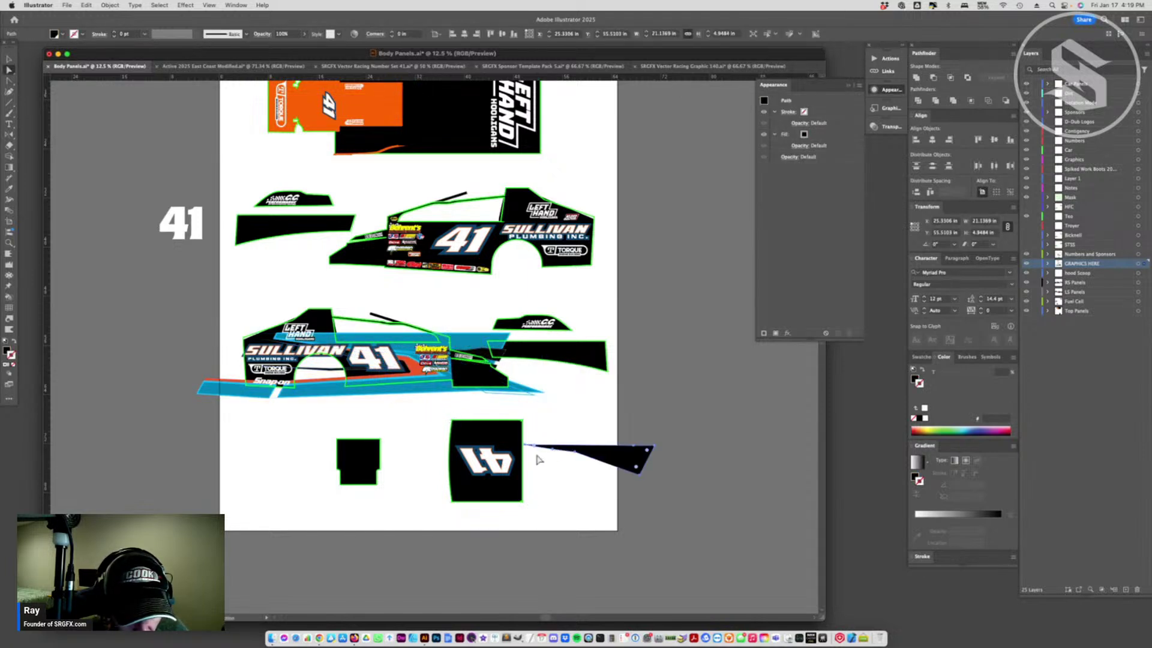
- Move the whole stripe group slightly up on the lower side panels and isolate the group for editing
left_click(9, 60)
left_click(410, 369)
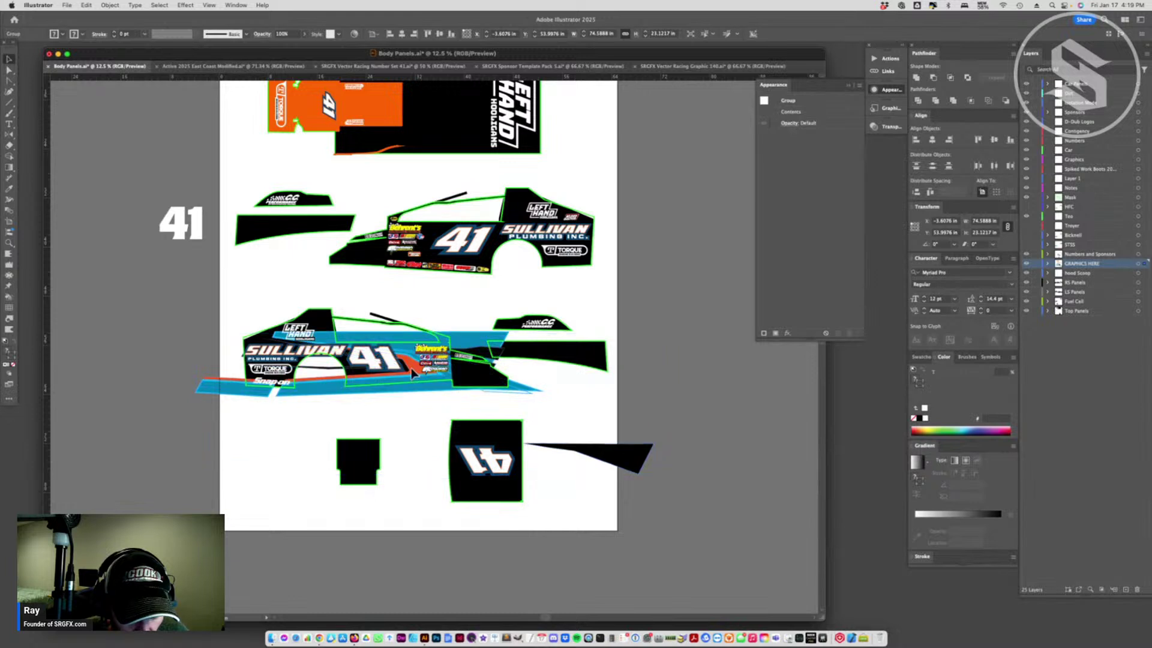
left_click_drag(412, 368, 409, 364)
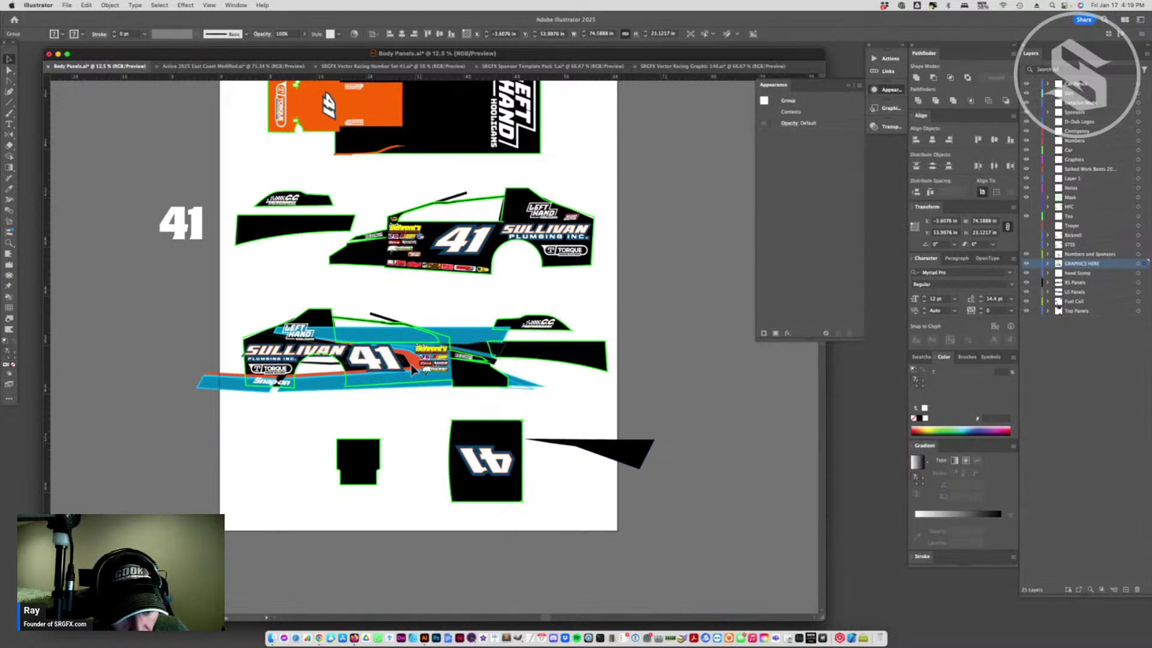
mouse_move(411, 365)
left_mouse_down()
mouse_move(420, 373)
mouse_move(412, 366)
left_mouse_up()
double_click(413, 366)
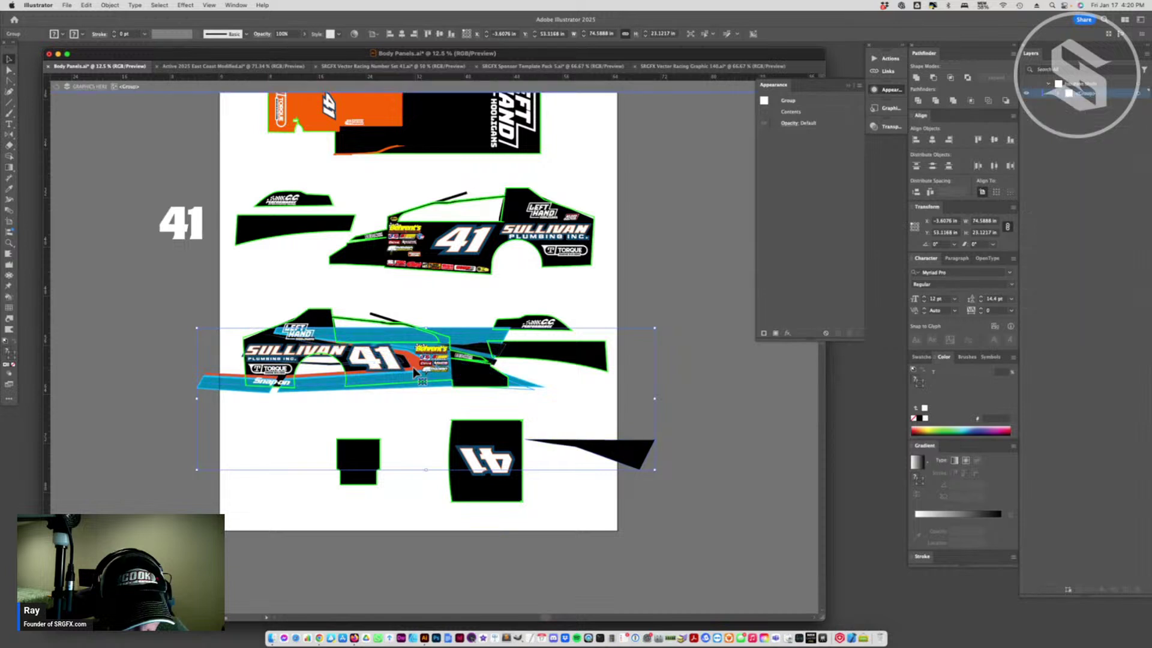
- Leave the group's isolation and nudge the whole stripe group slightly down and right on the lower side panels
left_click(382, 87)
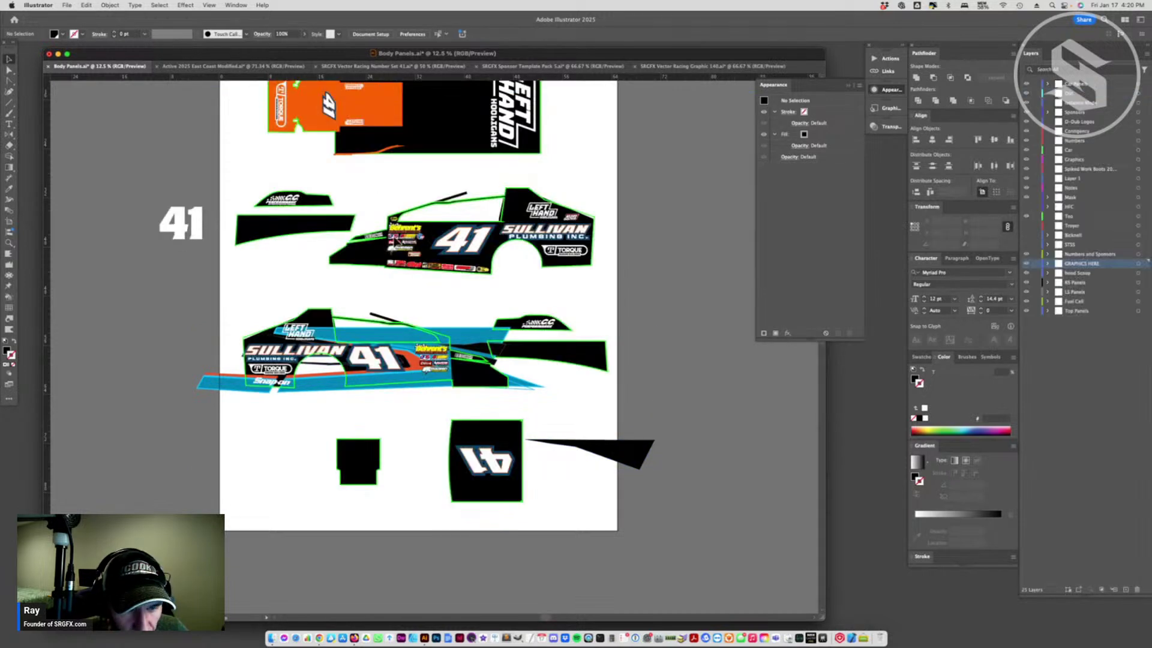
left_click(424, 424)
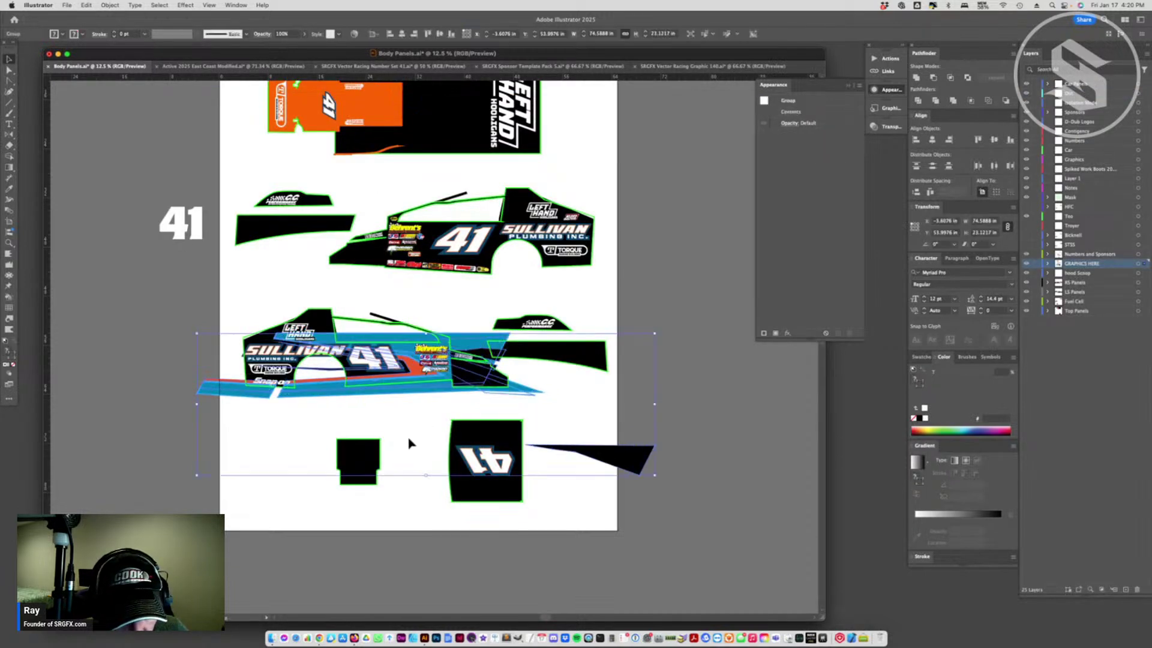
left_click_drag(406, 385, 408, 380)
key("super+shift+a")
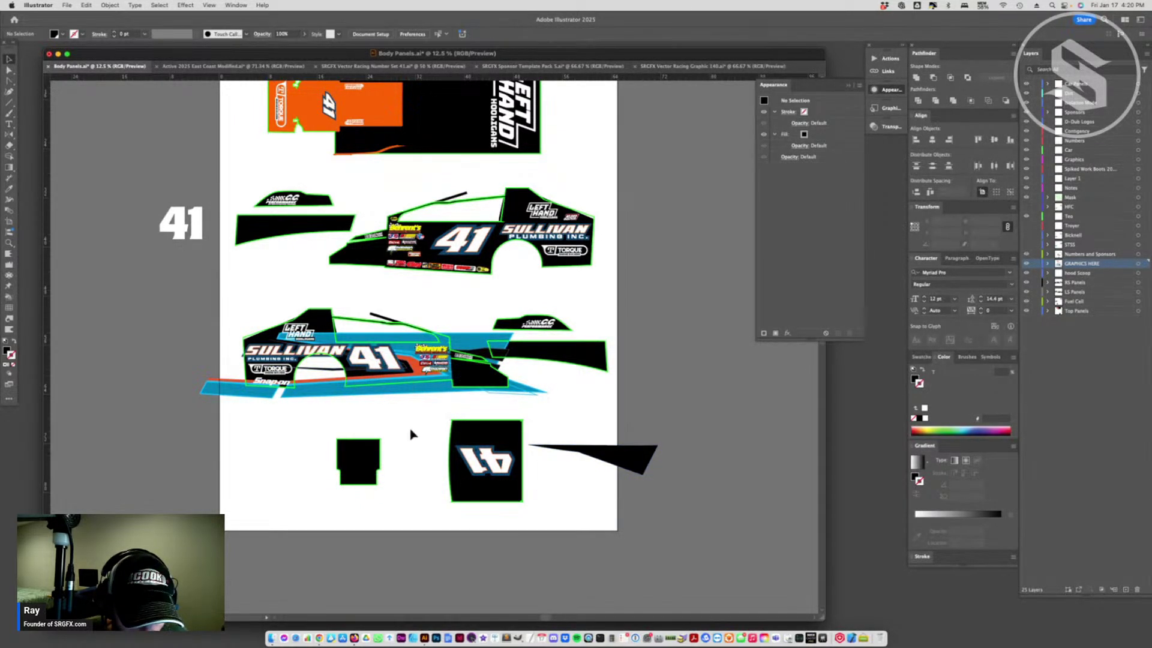
- Move the outlined blue stripe off the artboard beside the lower panels and copy its fill and stroke to the blue stripe still on the panel
key("a")
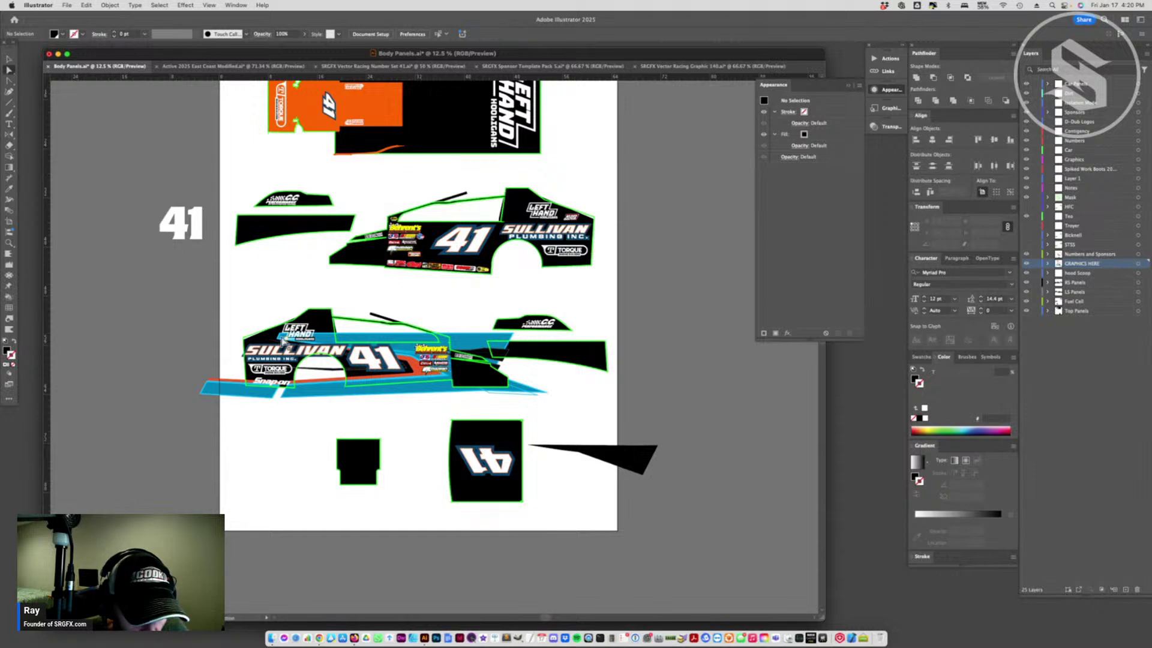
left_click(279, 343)
left_click(278, 342)
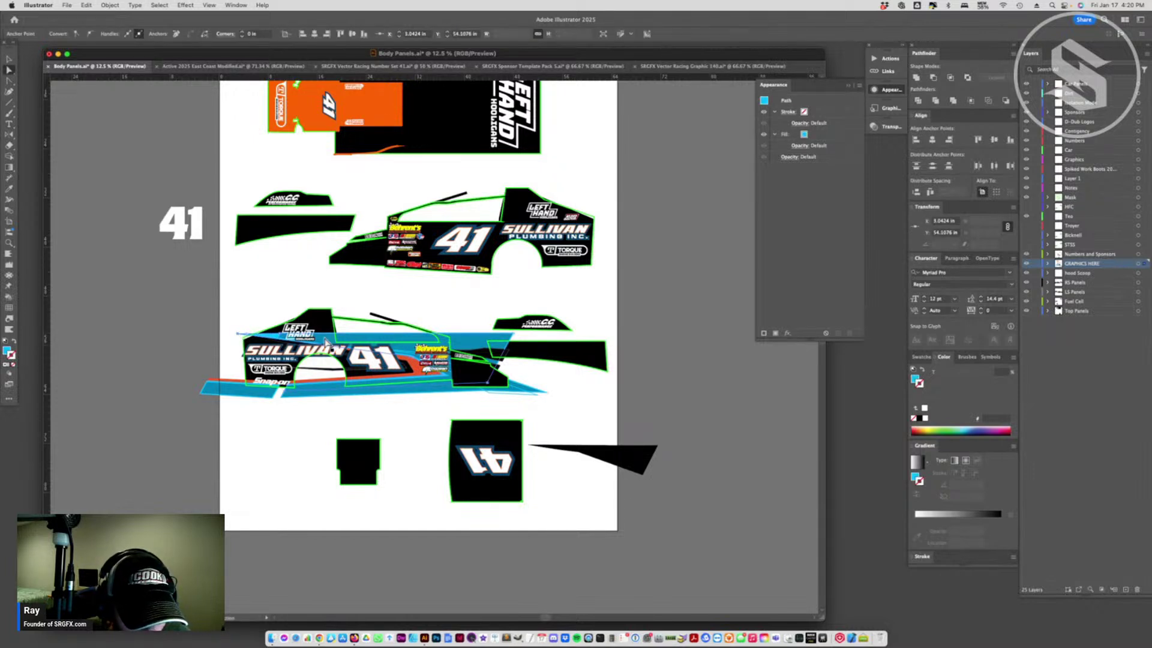
left_click_drag(321, 344, 686, 387)
left_click(409, 389)
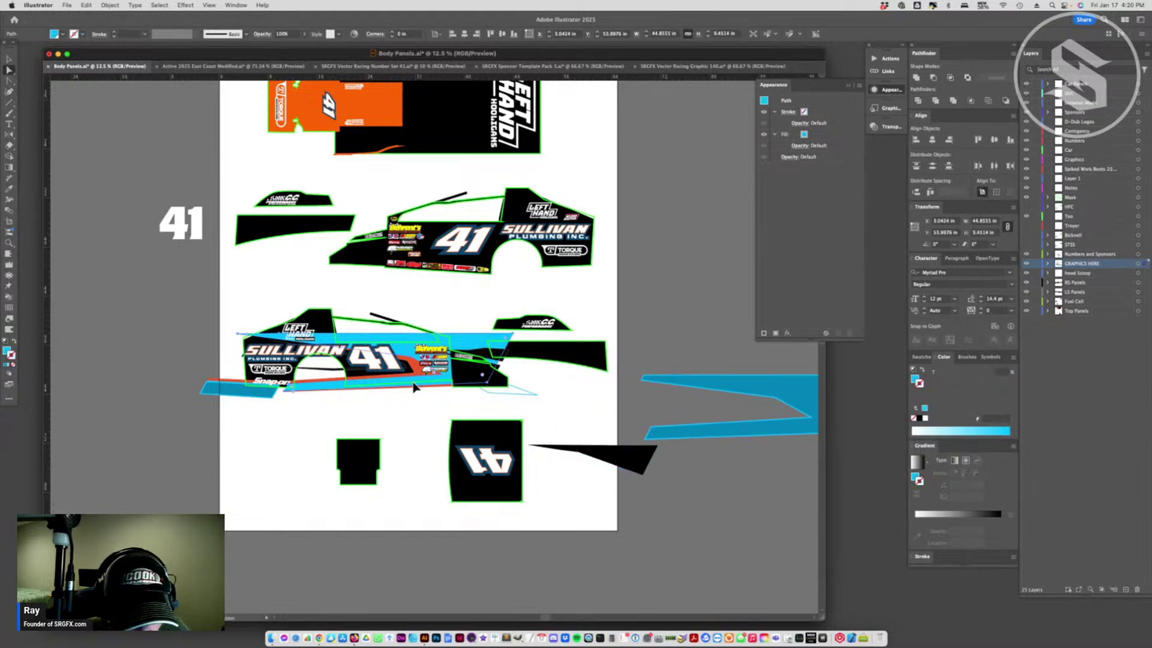
left_click(747, 422)
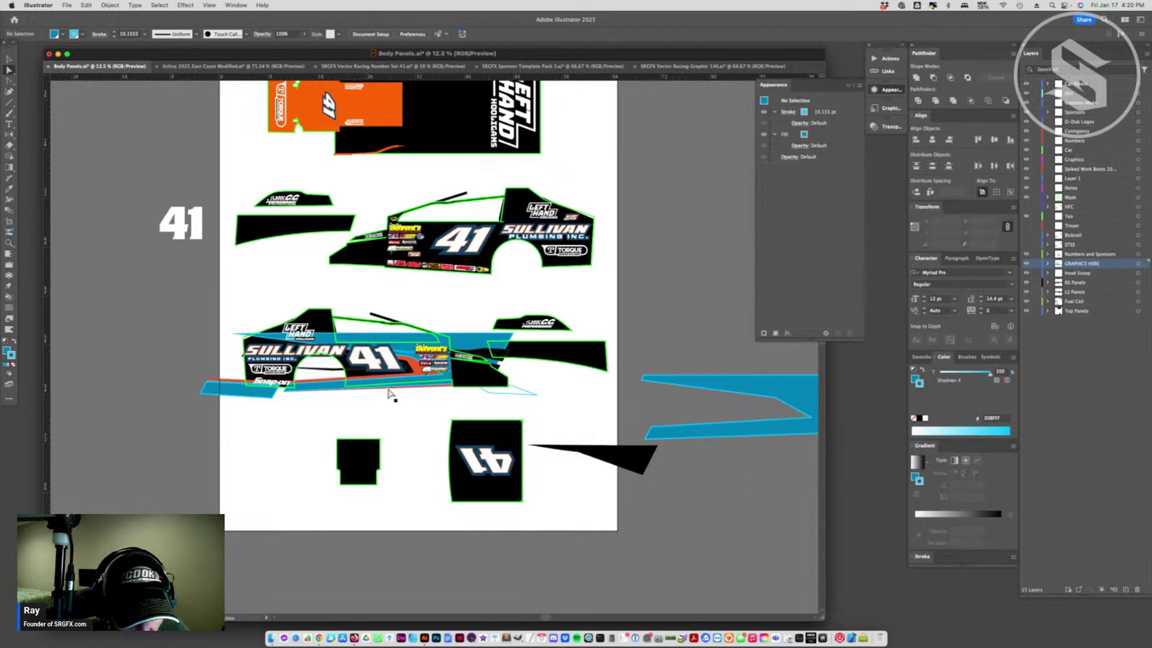
- Remove the small separate blue stripe piece beneath the Snap-on logo at the rear of the lower side panel
left_click(291, 389)
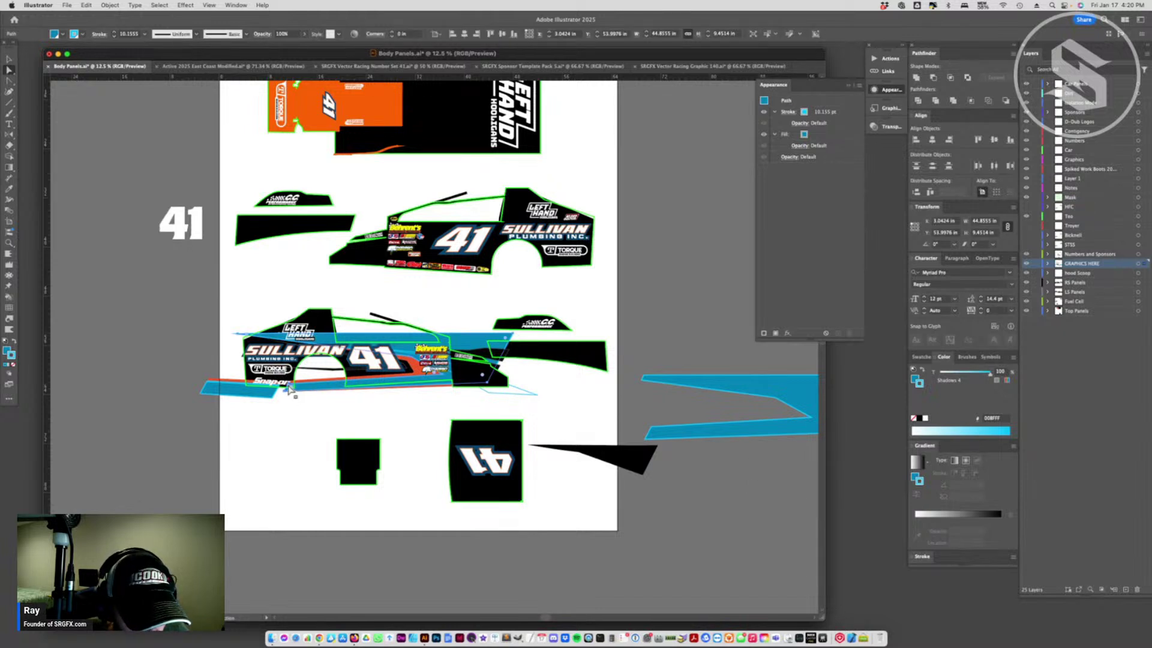
left_click(290, 389)
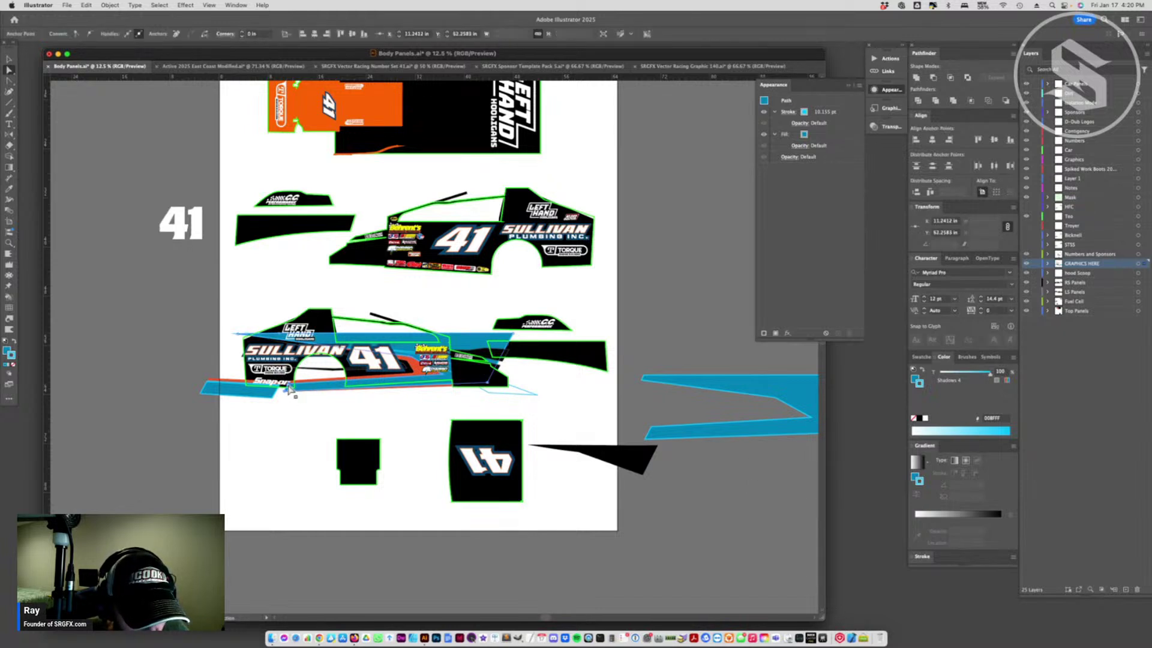
left_click(295, 420)
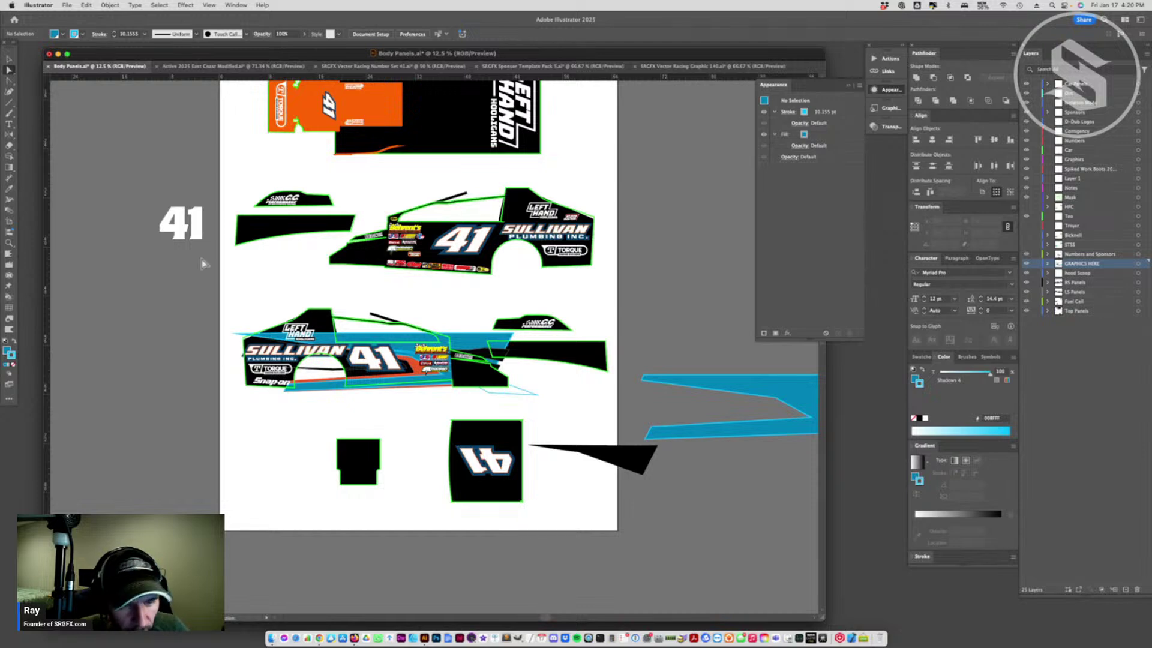
left_click(10, 59)
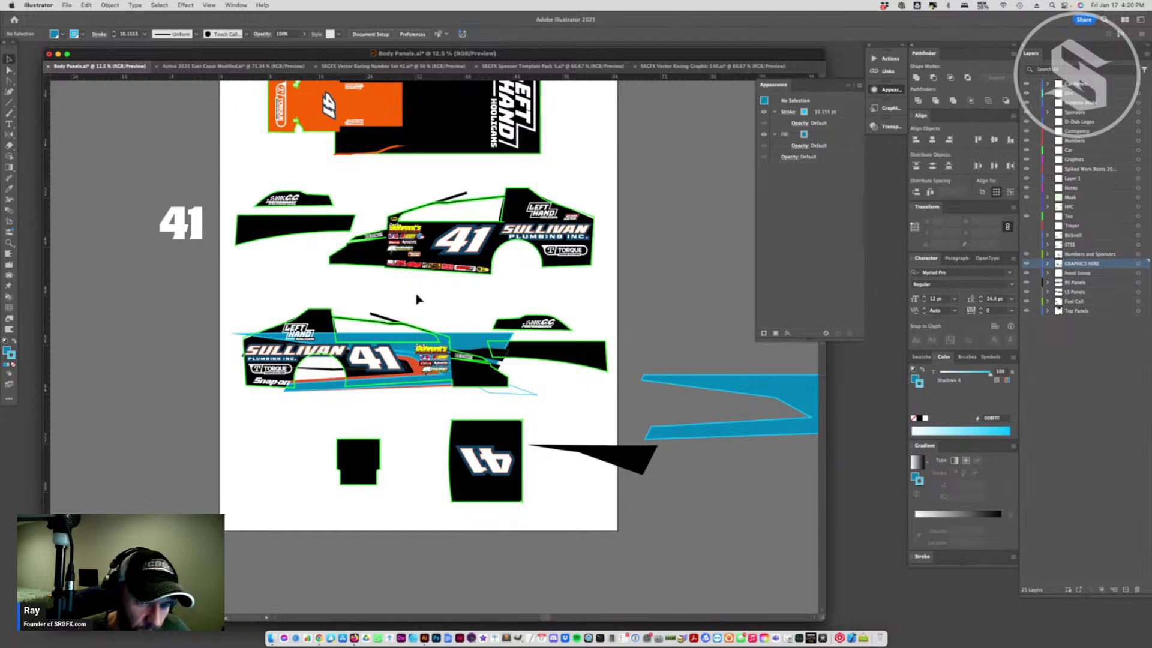
- Save the Body Panels.ai document
key("super+s")
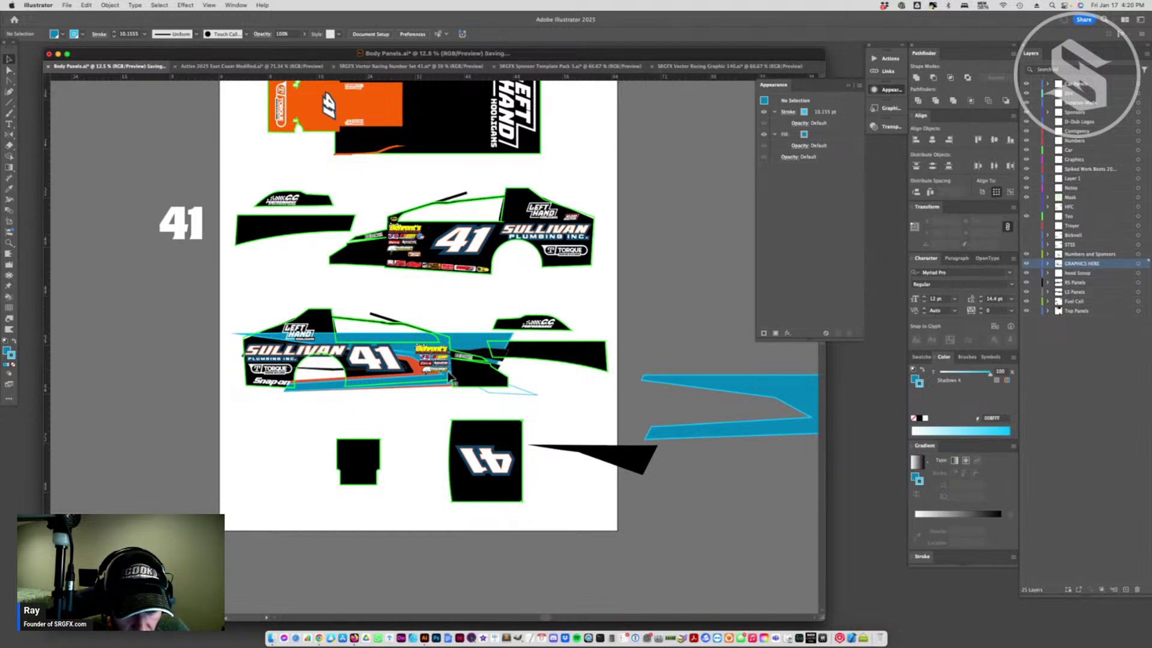
key("Return")
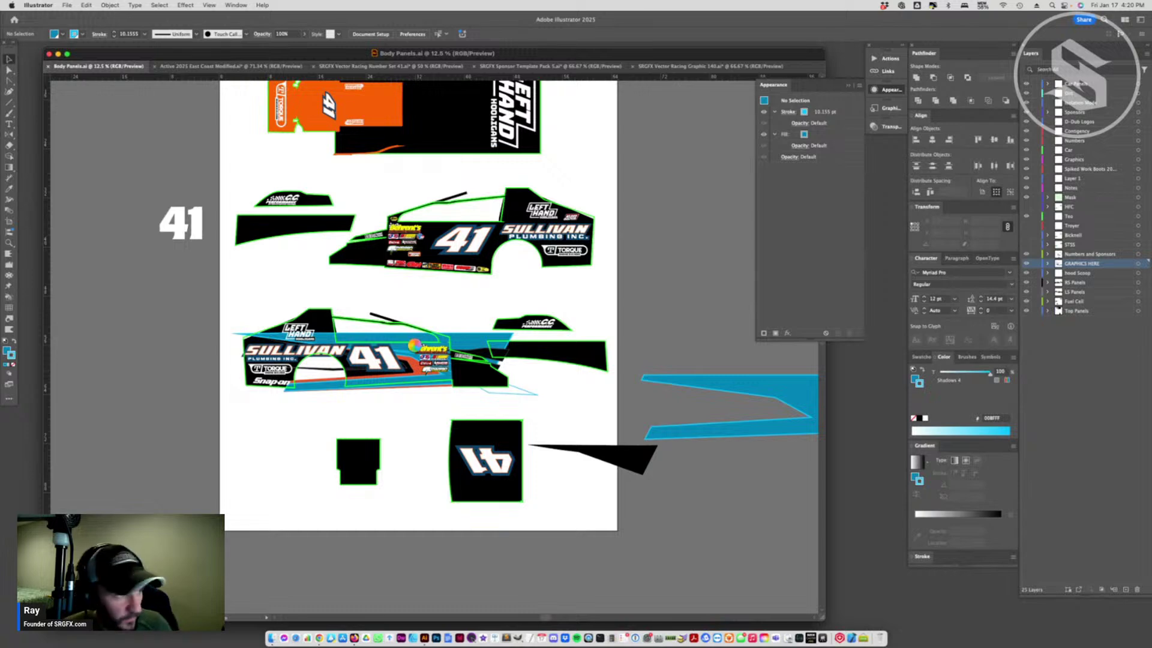
key("ctrl+Tab")
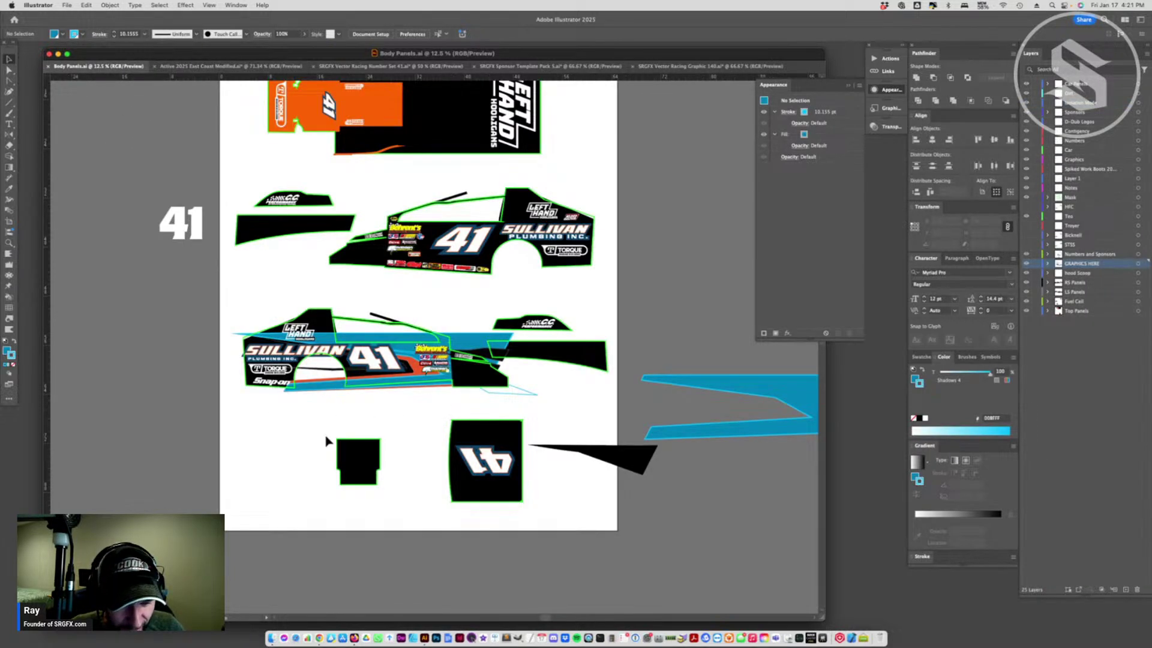
- Shift the whole stripe group slightly up so its lower blue stripe sits higher on the lower side panel
left_click(9, 243)
left_click(438, 369)
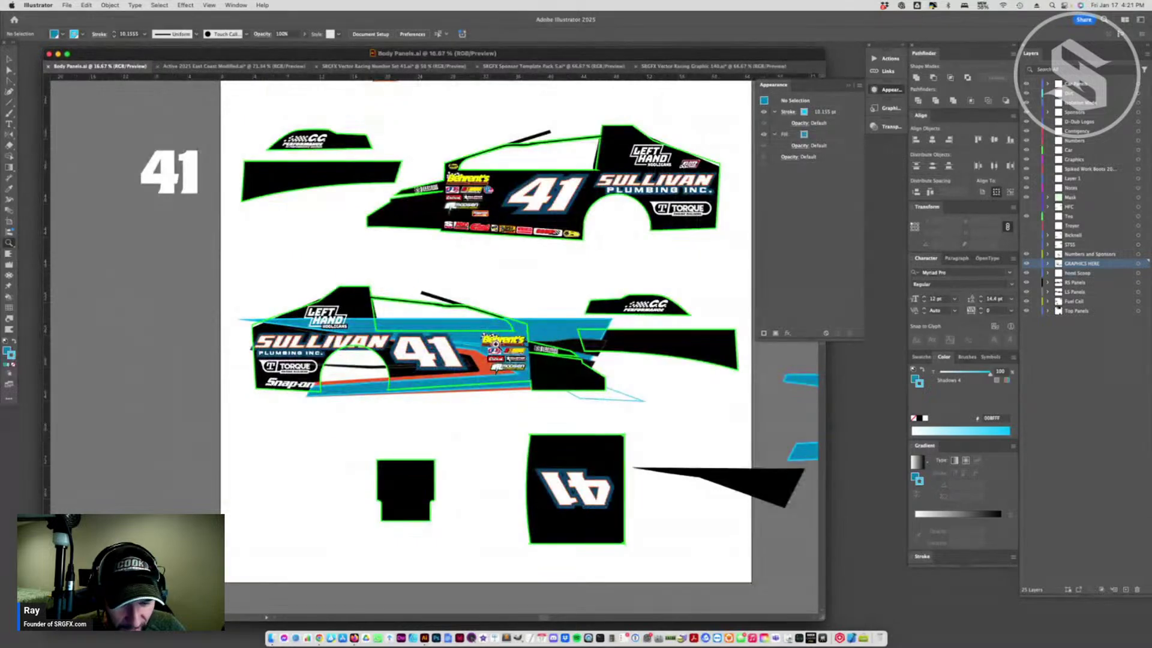
left_click(415, 348)
left_click(398, 340)
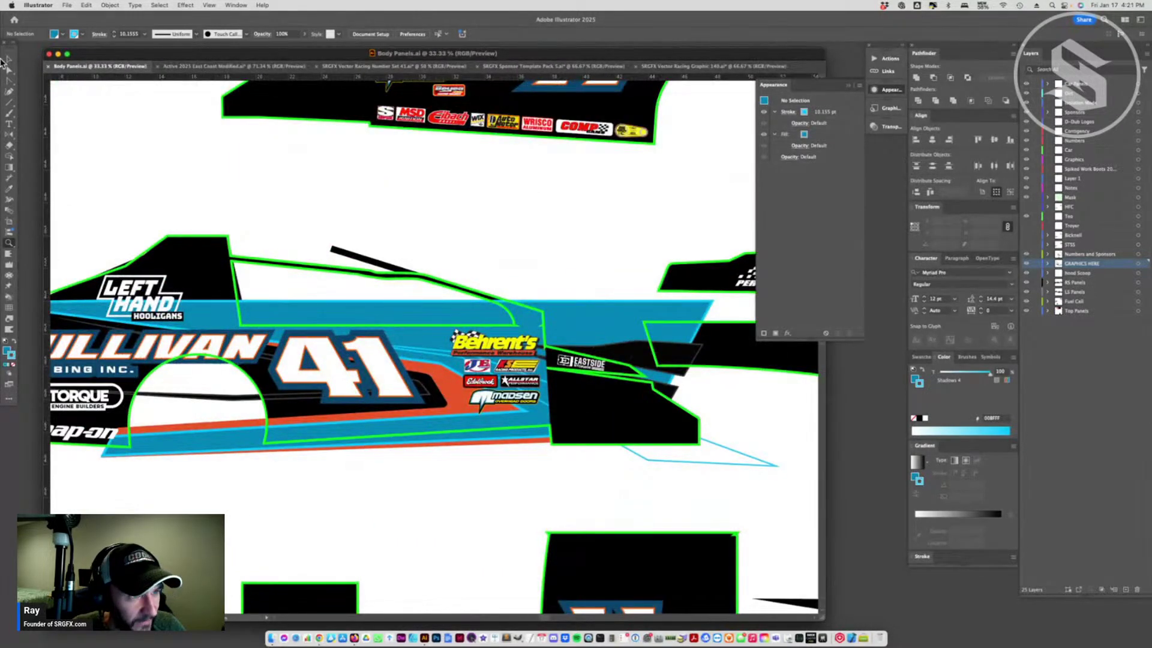
left_click(9, 59)
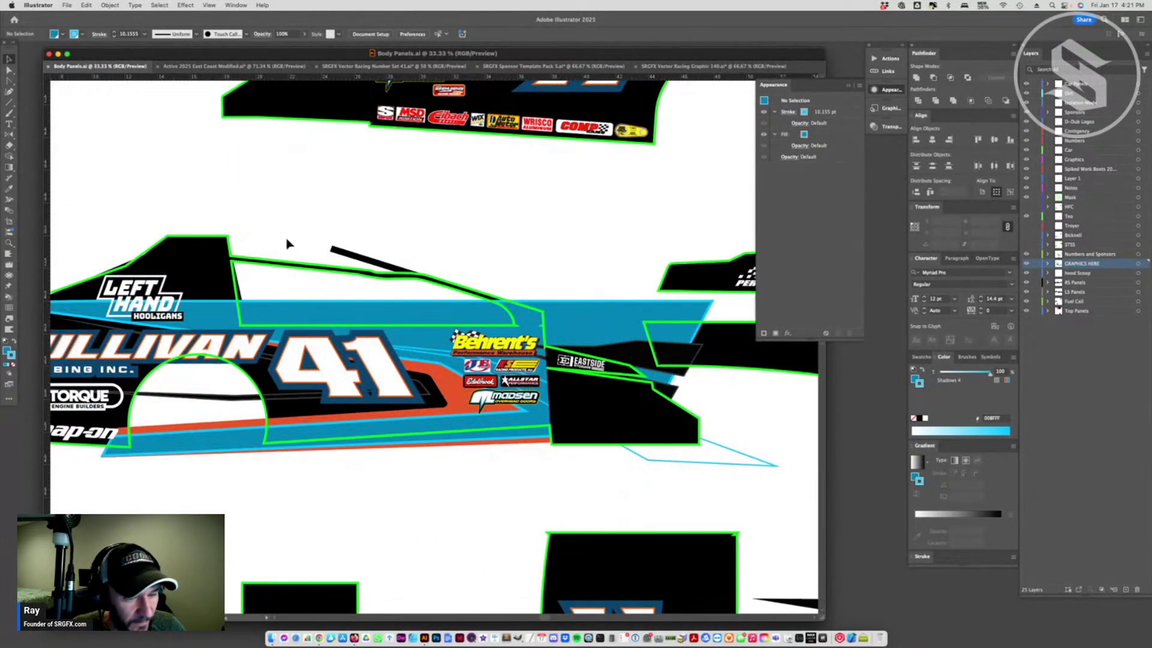
left_click(436, 375)
left_click_drag(436, 375, 437, 371)
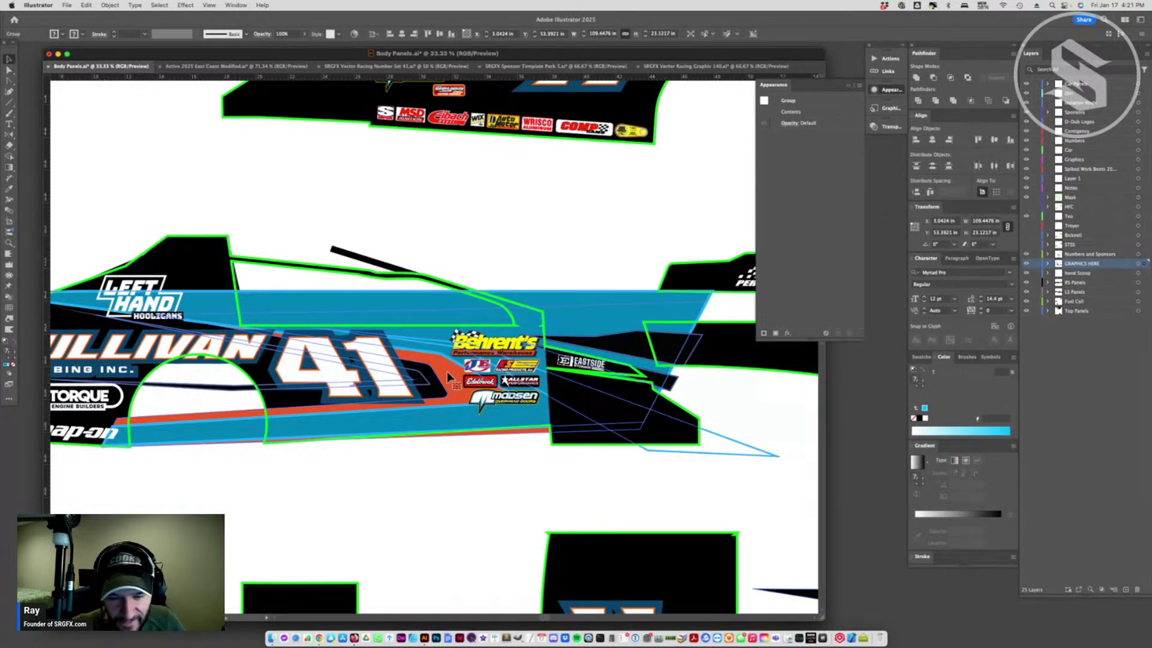
- Isolate the stripe group, lower the rear end of its bottom blue stripe slightly and readjust the orange stripe's inner edge points
left_click(13, 57)
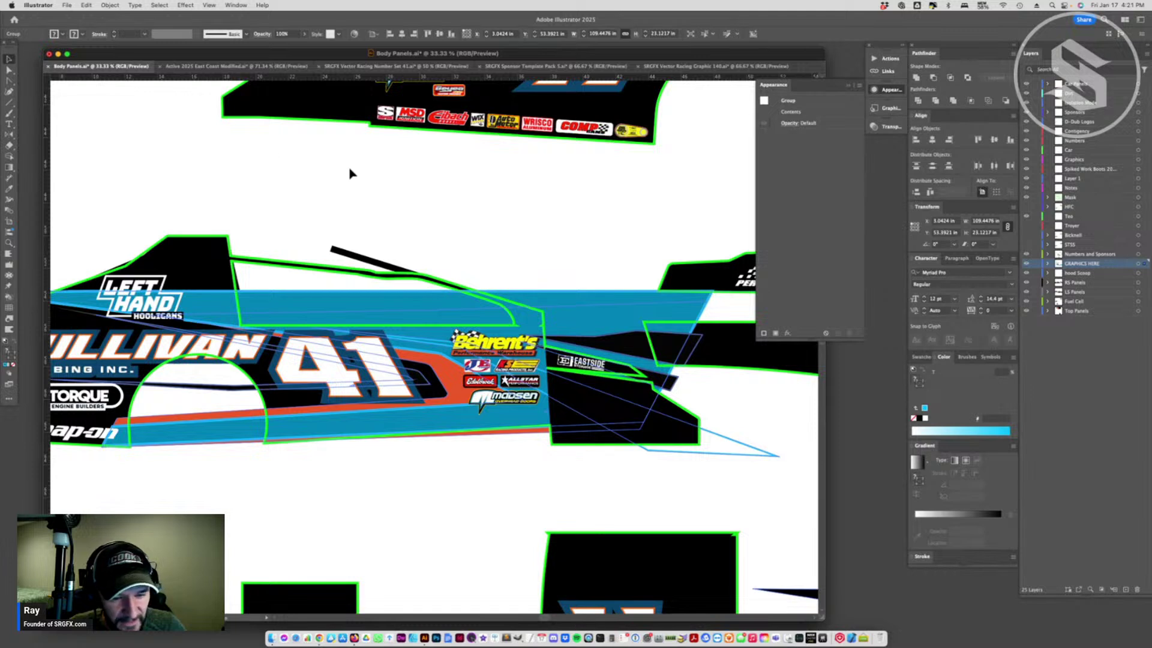
double_click(452, 386)
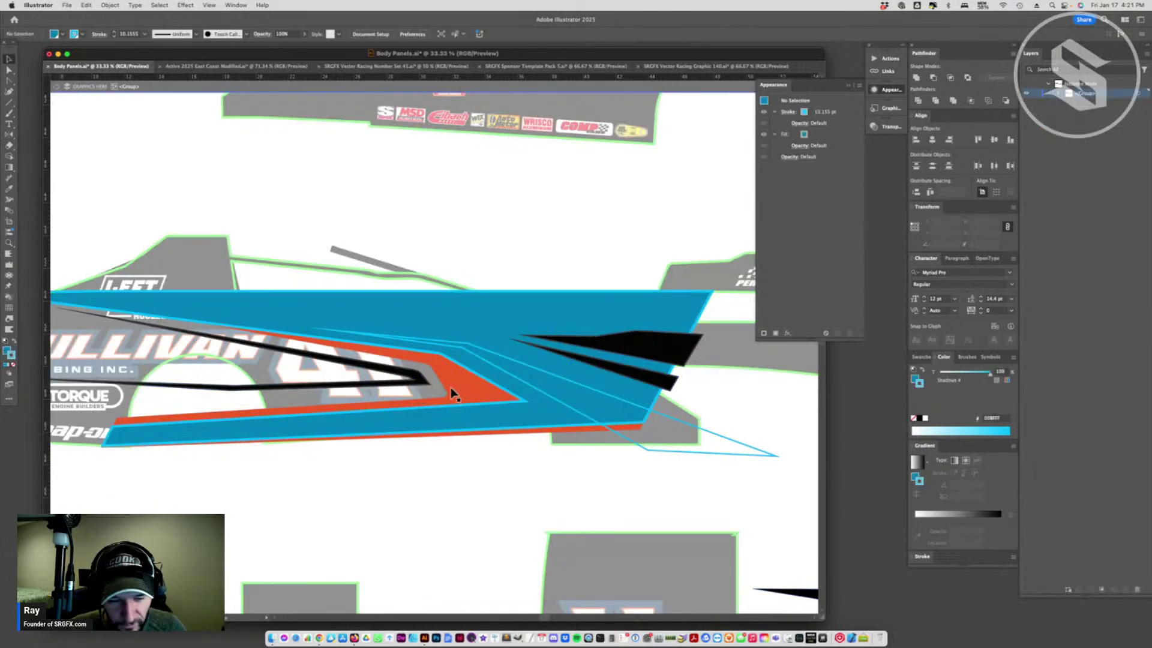
key("a")
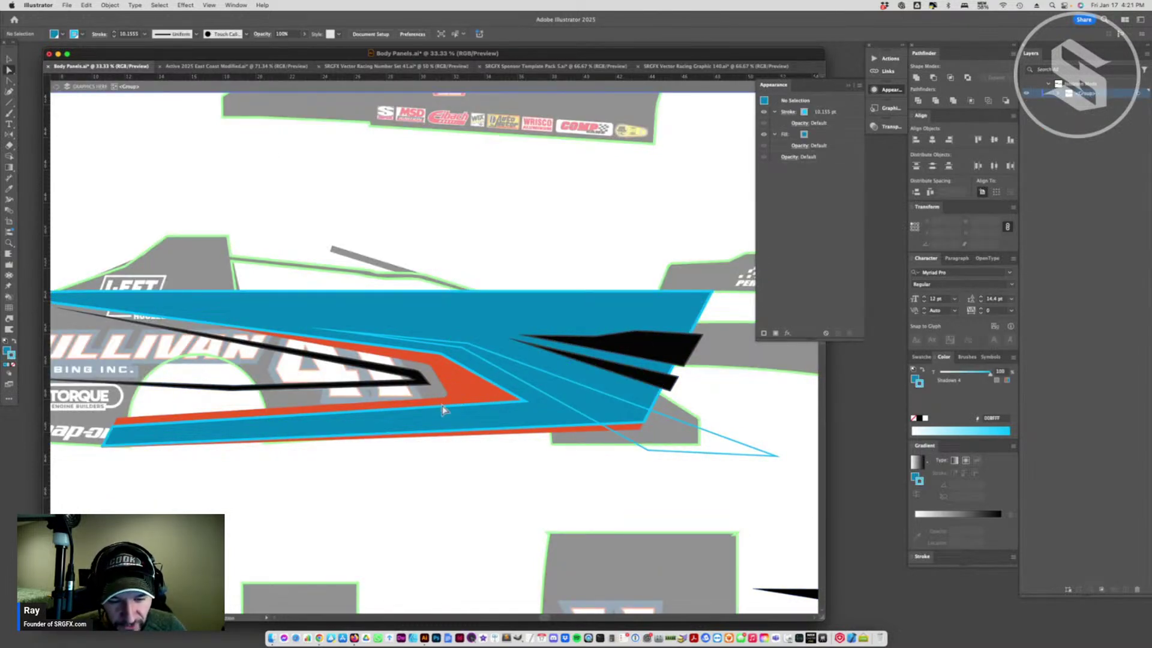
left_click_drag(435, 439, 478, 458)
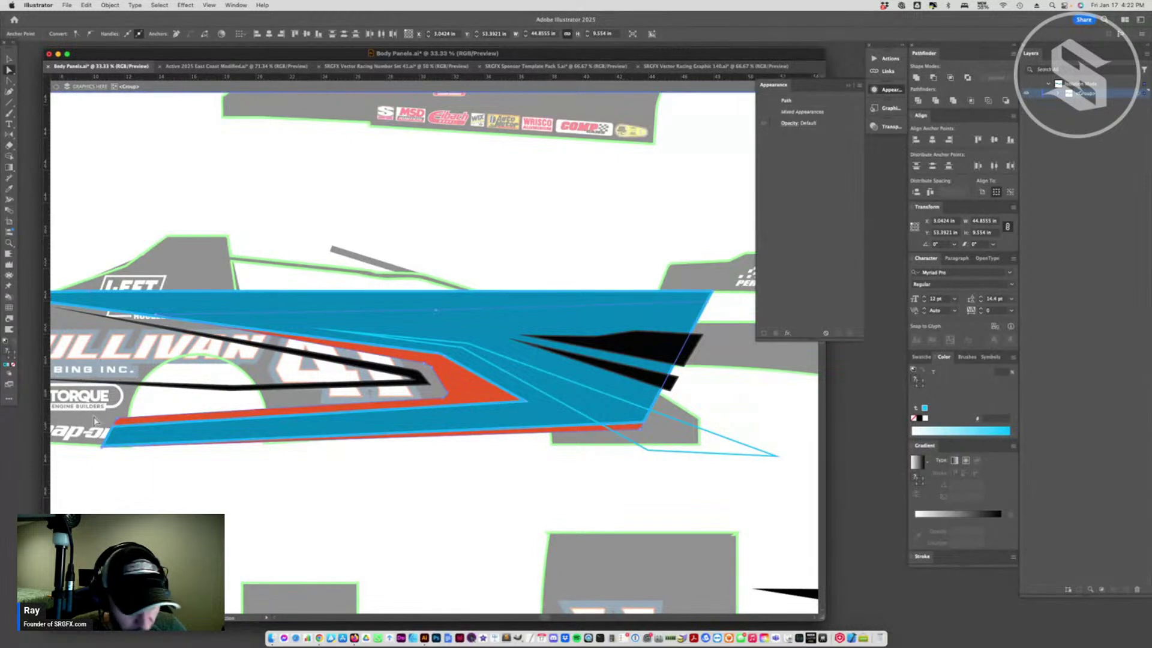
left_click_drag(96, 402, 187, 478)
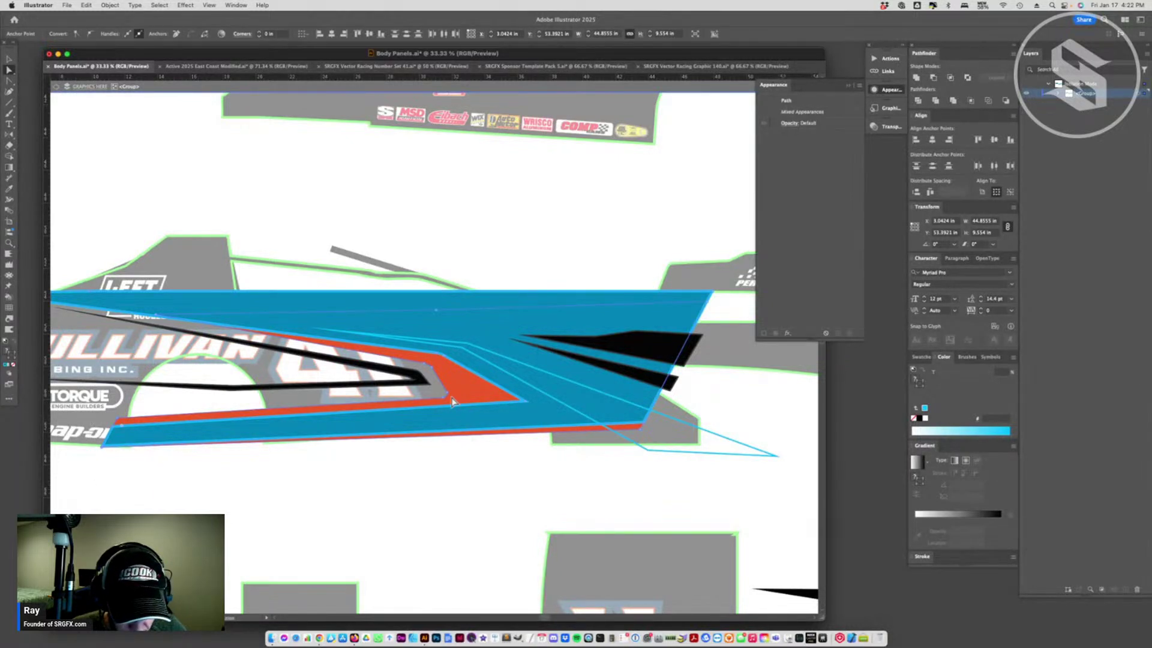
left_click_drag(449, 393, 449, 402)
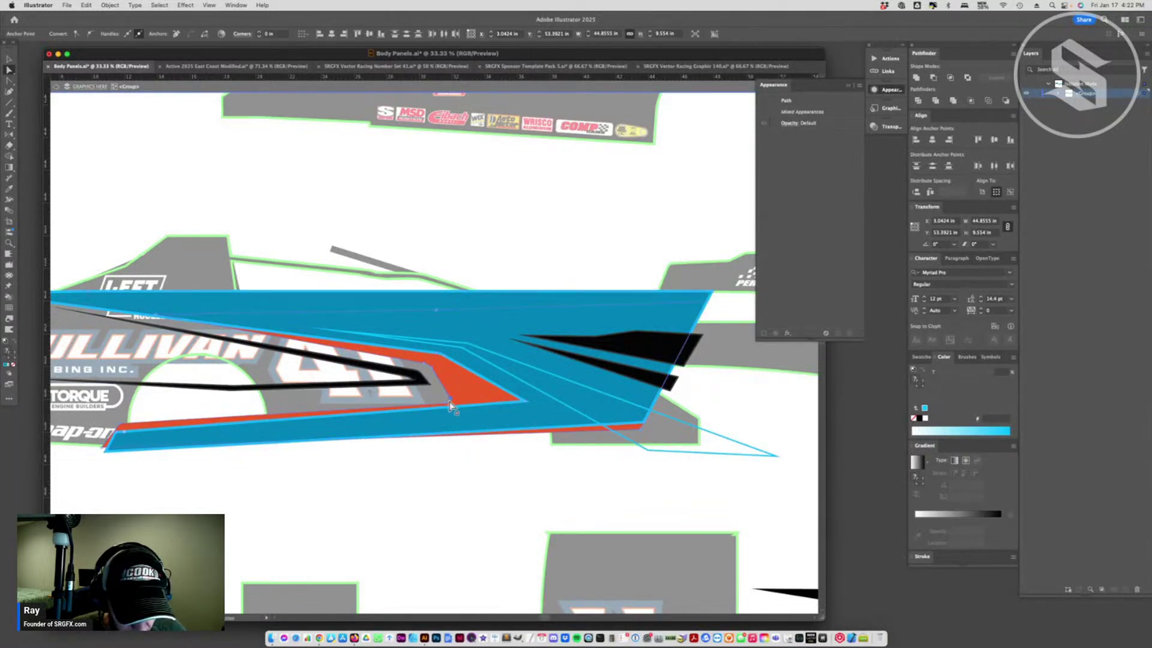
left_click(121, 430)
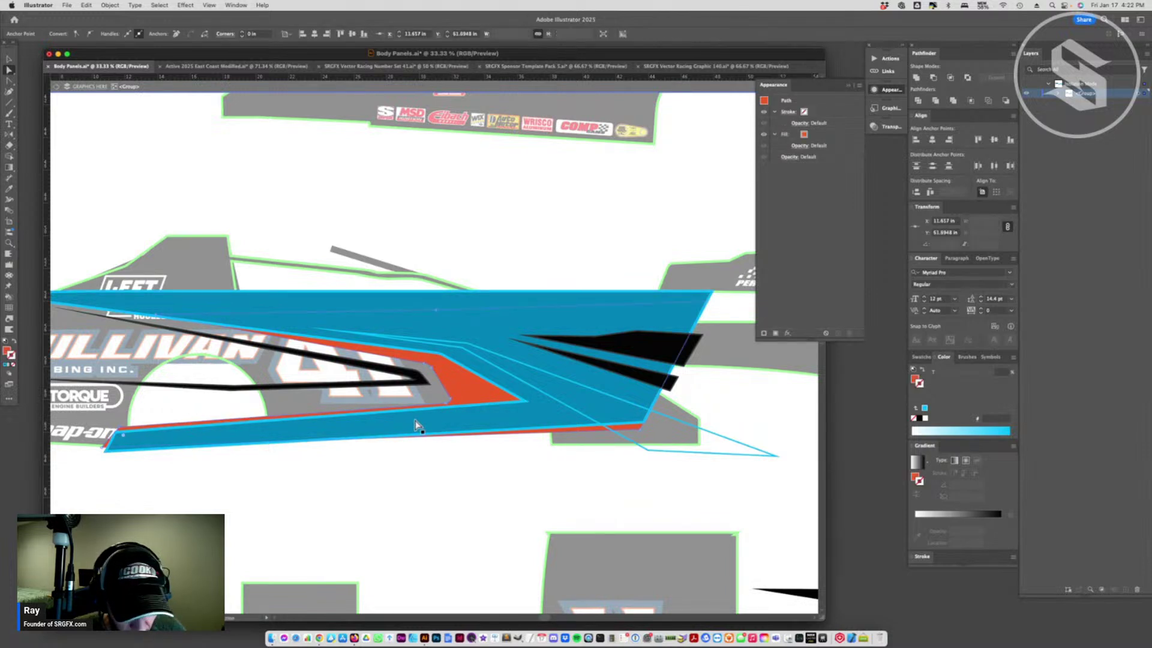
left_click(447, 401)
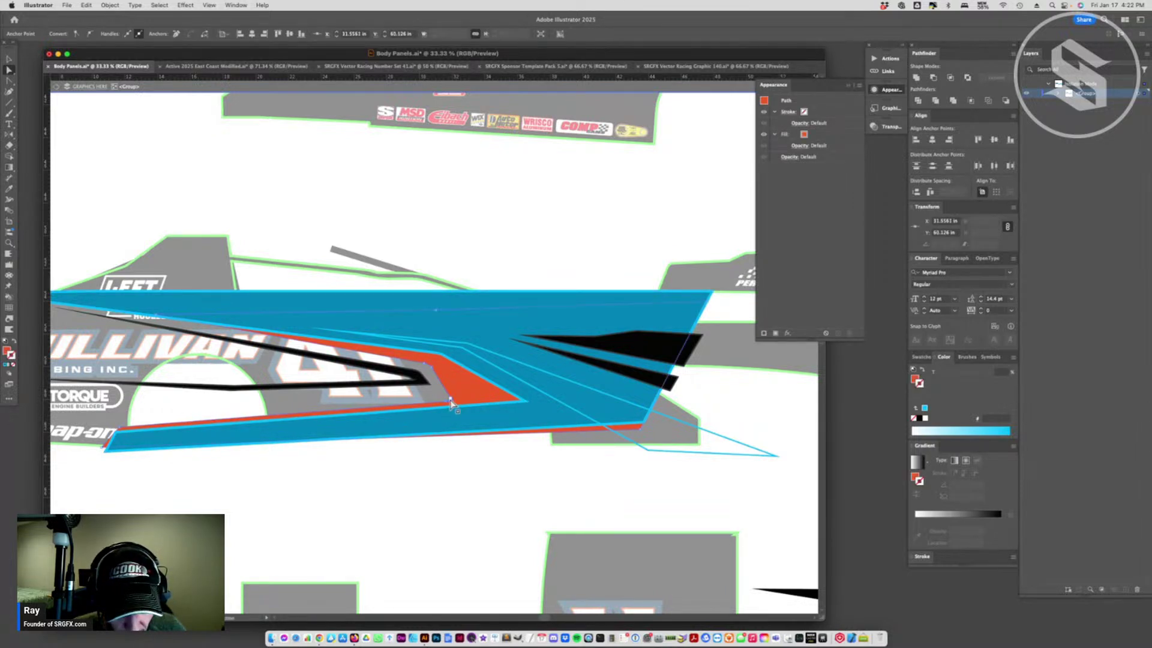
- Try moving the orange stripe shape down over the blue stripe, and undo the move
left_click(465, 387)
mouse_move(483, 383)
left_mouse_down()
mouse_move(490, 412)
mouse_move(475, 435)
left_mouse_up()
key("super+z")
key("super+z")
key("super+z")
key("super+z")
left_click(442, 480)
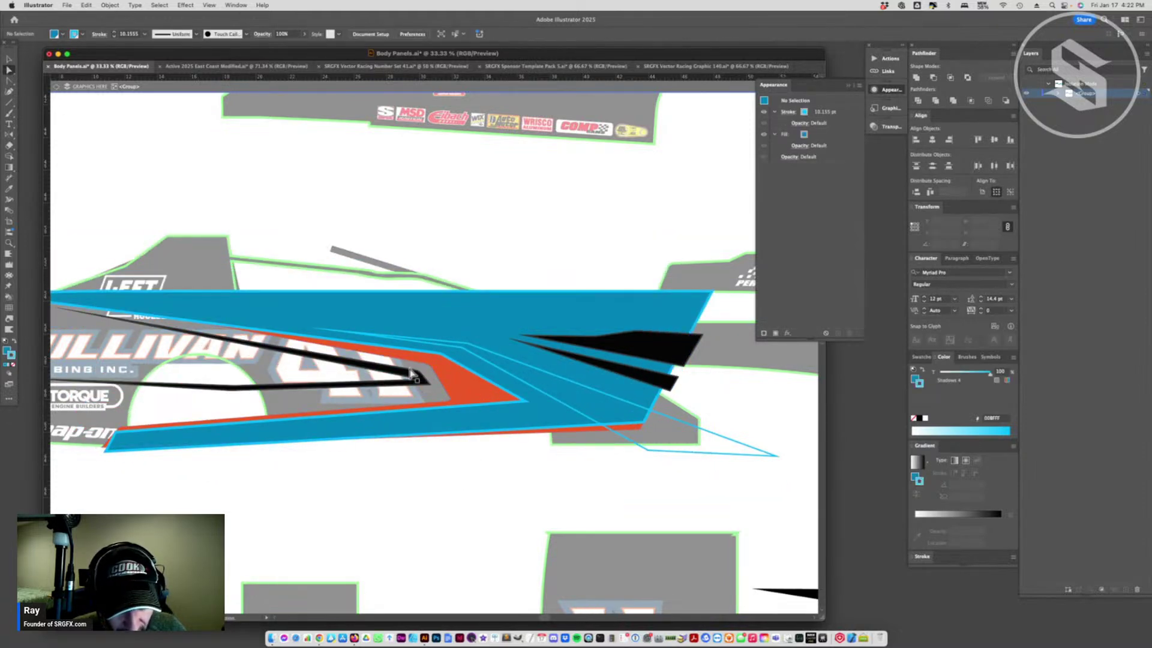
- Nudge the thin black V-shaped lines slightly down and move the two black wedges off the stripes into the space above the side panel
left_click_drag(417, 377, 417, 381)
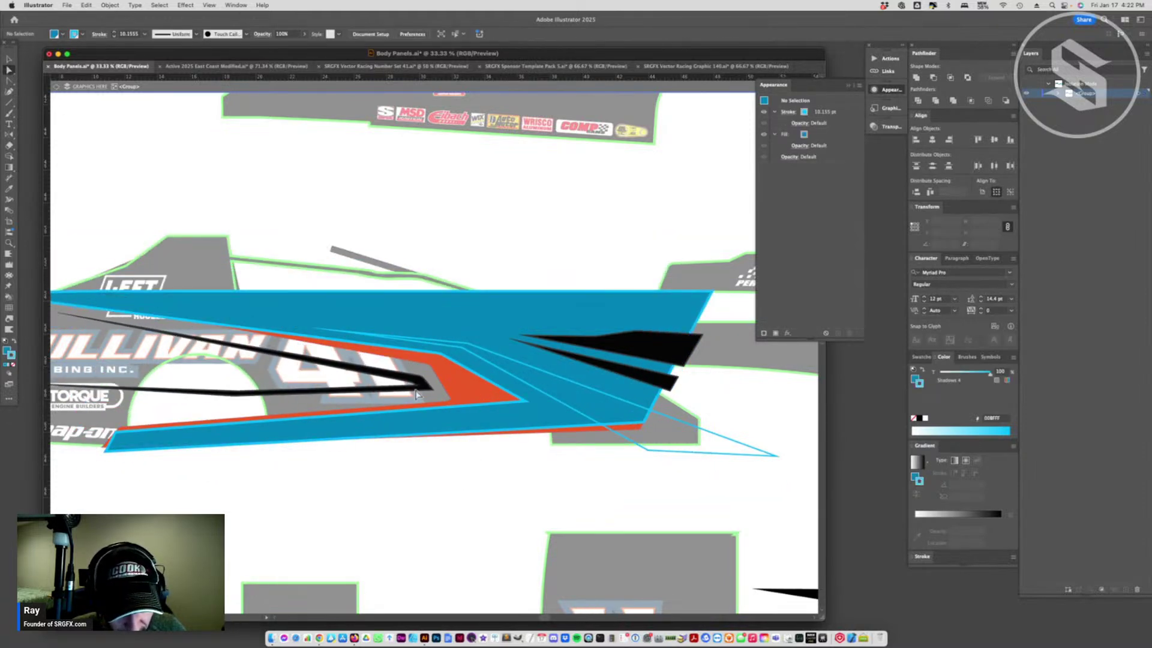
left_click(541, 394)
left_click(488, 373)
left_click(465, 376)
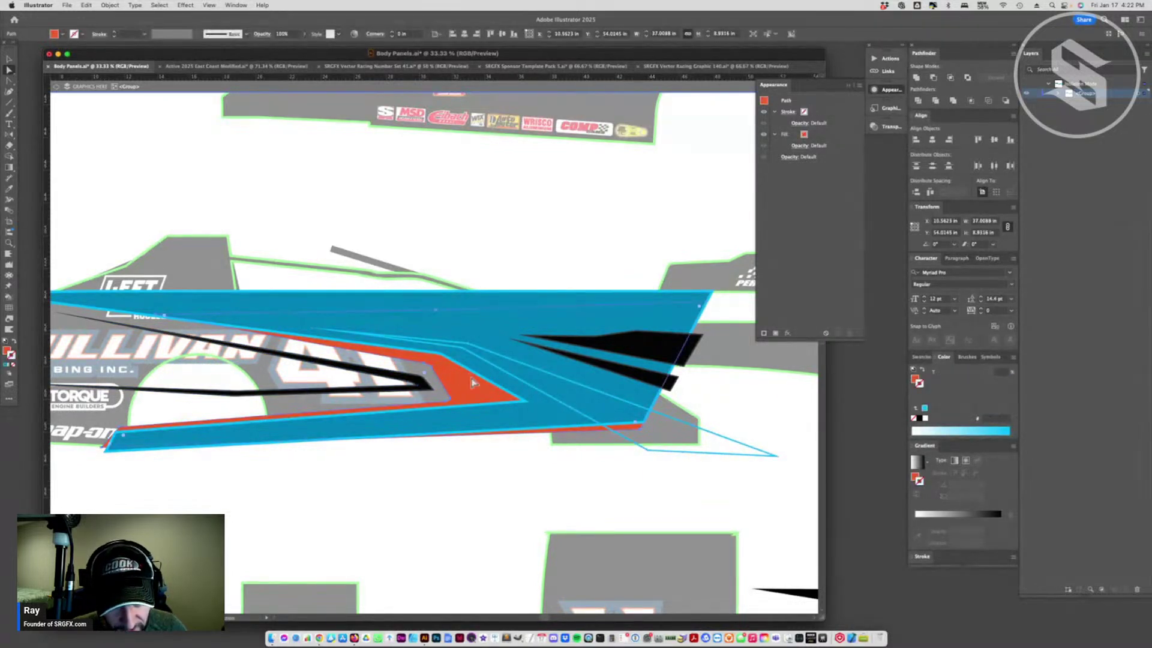
mouse_move(635, 377)
left_mouse_down()
mouse_move(638, 252)
mouse_move(602, 182)
left_mouse_up()
- Move the light blue outline shape and the thin black V-shaped lines above the side panel, and leave the group's isolation
left_click(520, 378)
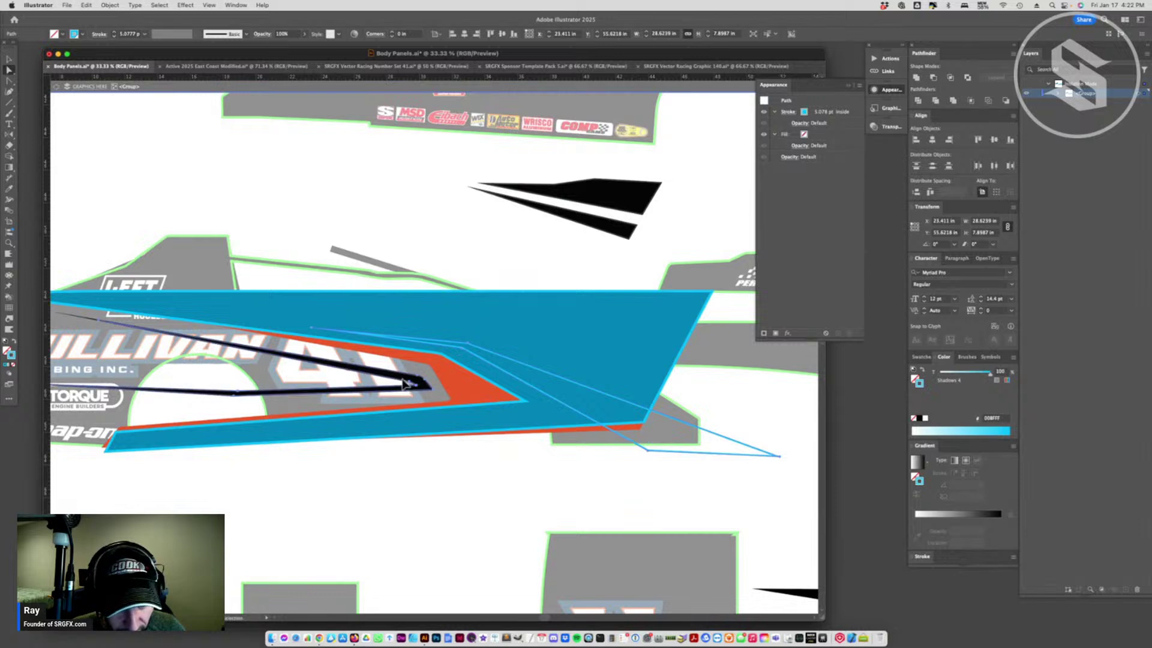
left_click(420, 385, "shift")
left_click_drag(420, 386, 523, 203)
key("Escape")
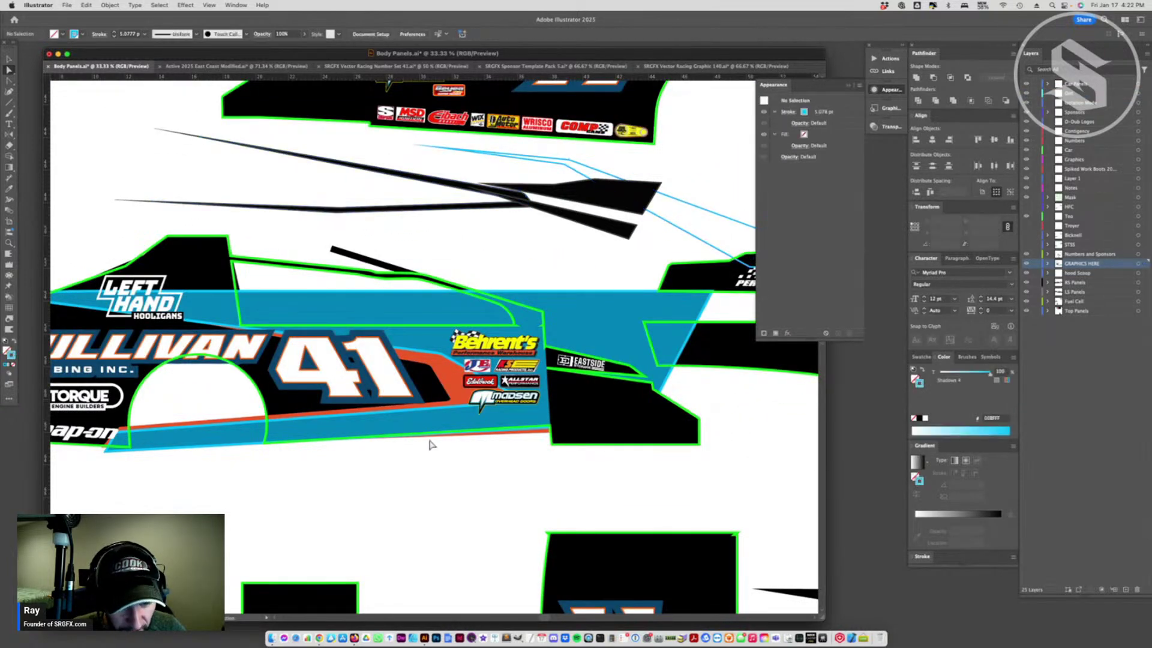
scroll(465, 455, "left", 3)
left_click(473, 413)
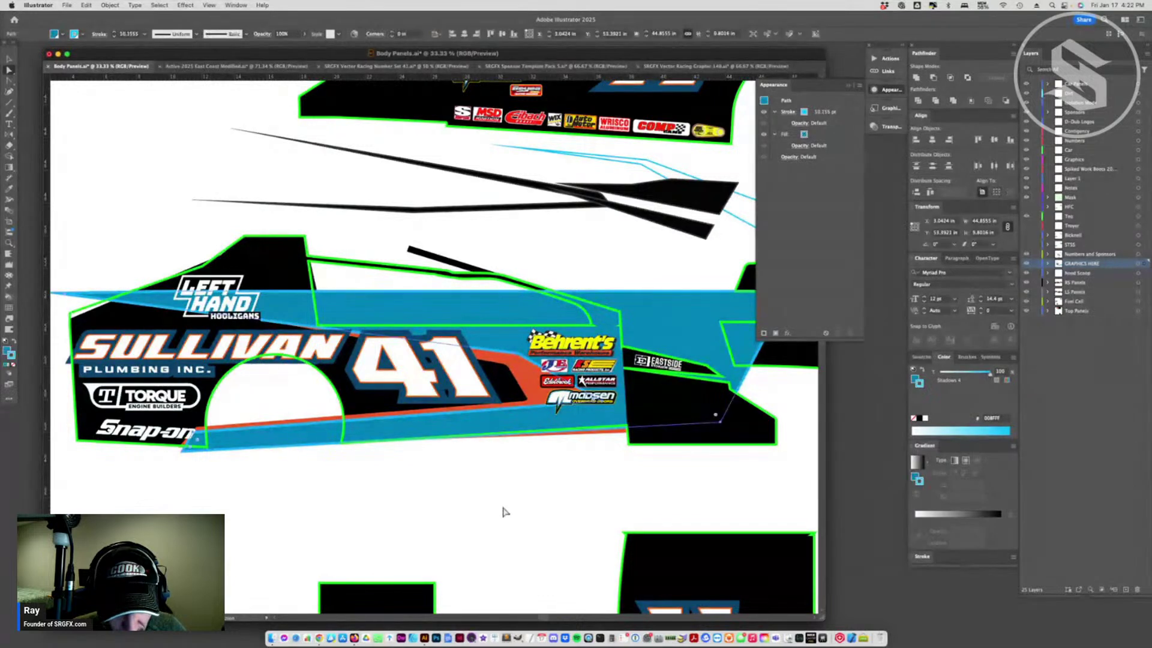
left_click(502, 509)
left_click(347, 393)
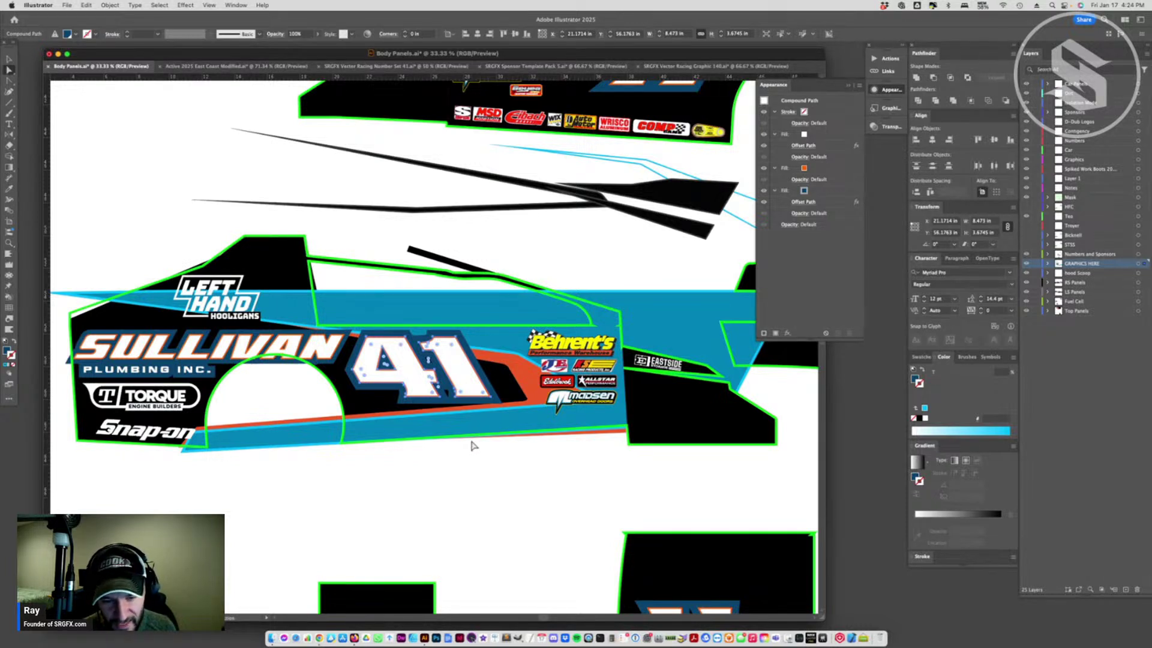
left_click(529, 404)
left_click(526, 401)
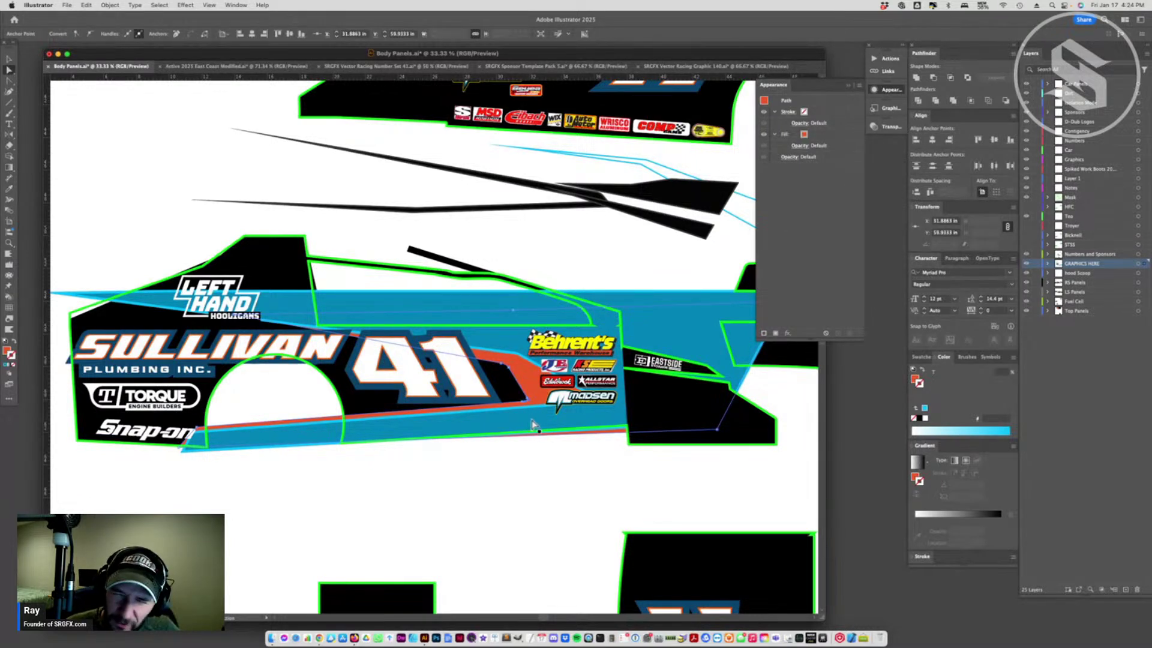
left_click(10, 59)
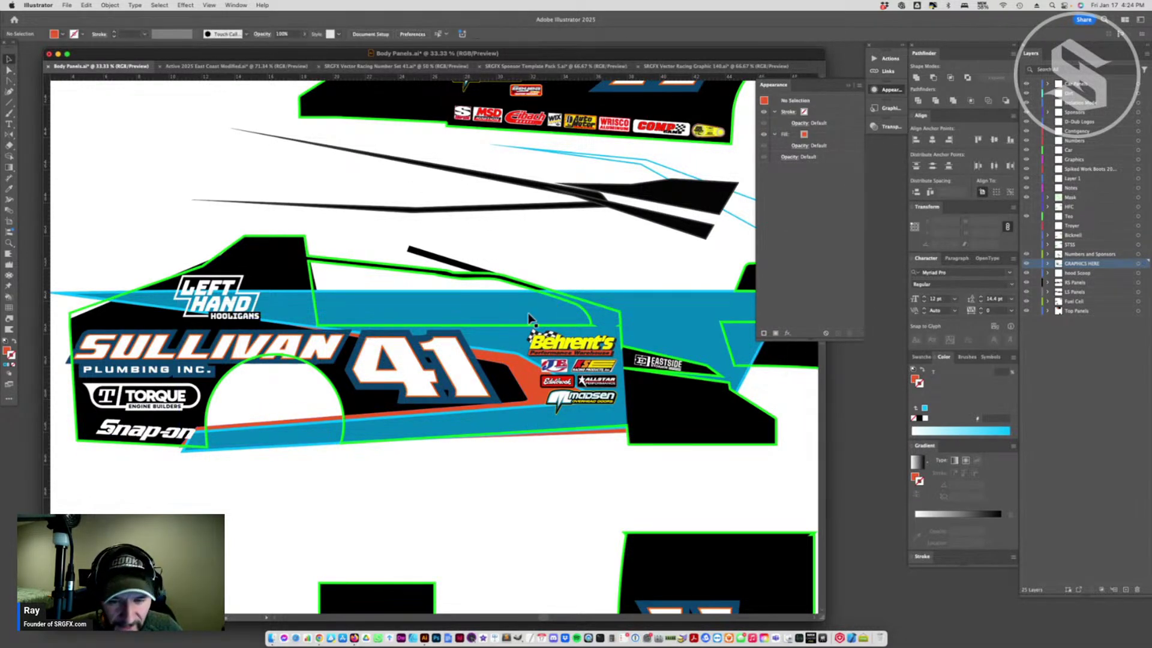
- Try moving the stripe group slightly down on the side panel, and undo the move
left_click_drag(520, 306, 524, 344)
key("super+z")
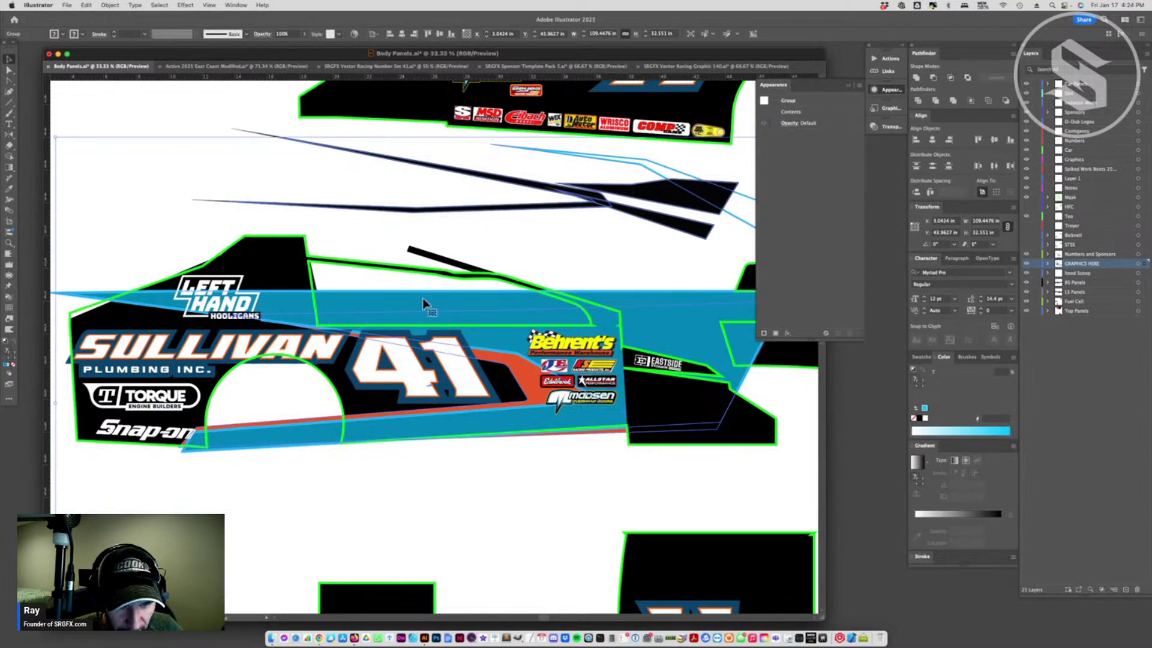
left_click(384, 281)
right_click(391, 345)
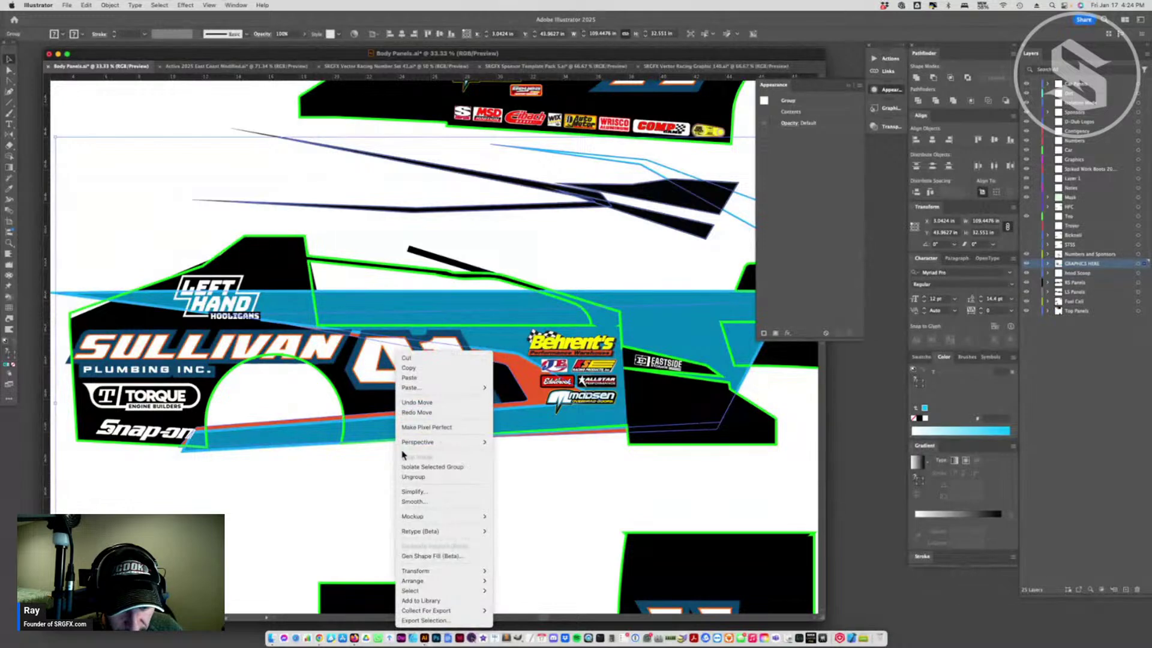
left_click(363, 497)
- Delete the thin black V-shaped lines, the two black wedges and the light blue outline shape above the lower side panel
scroll(364, 497, "down", 5)
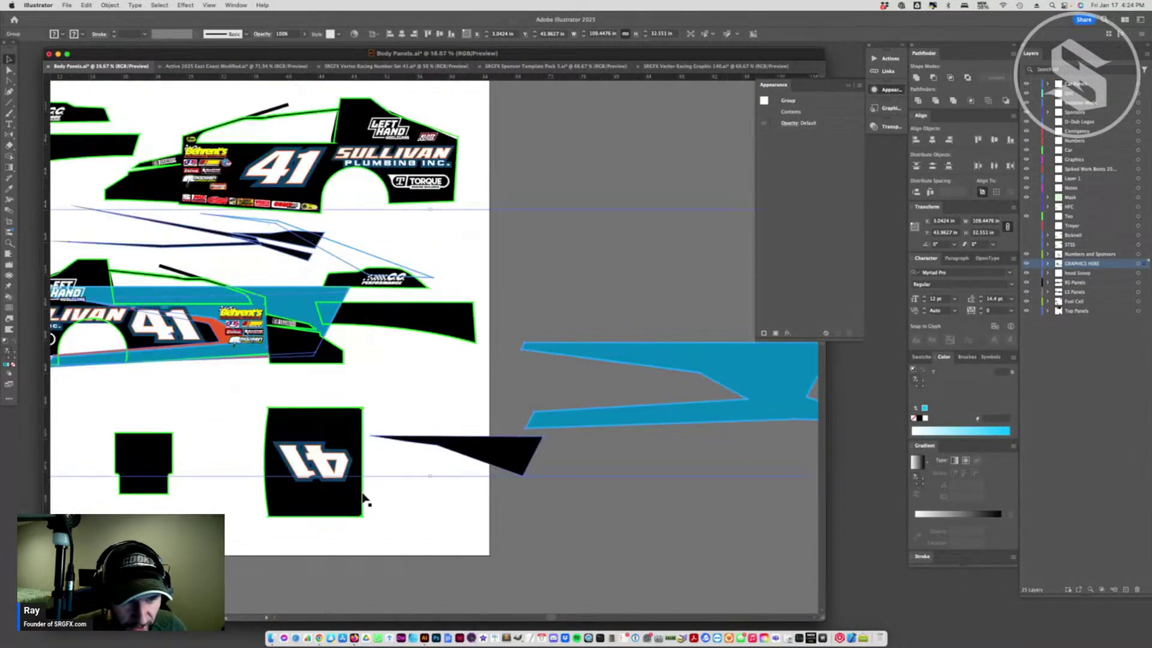
key("a")
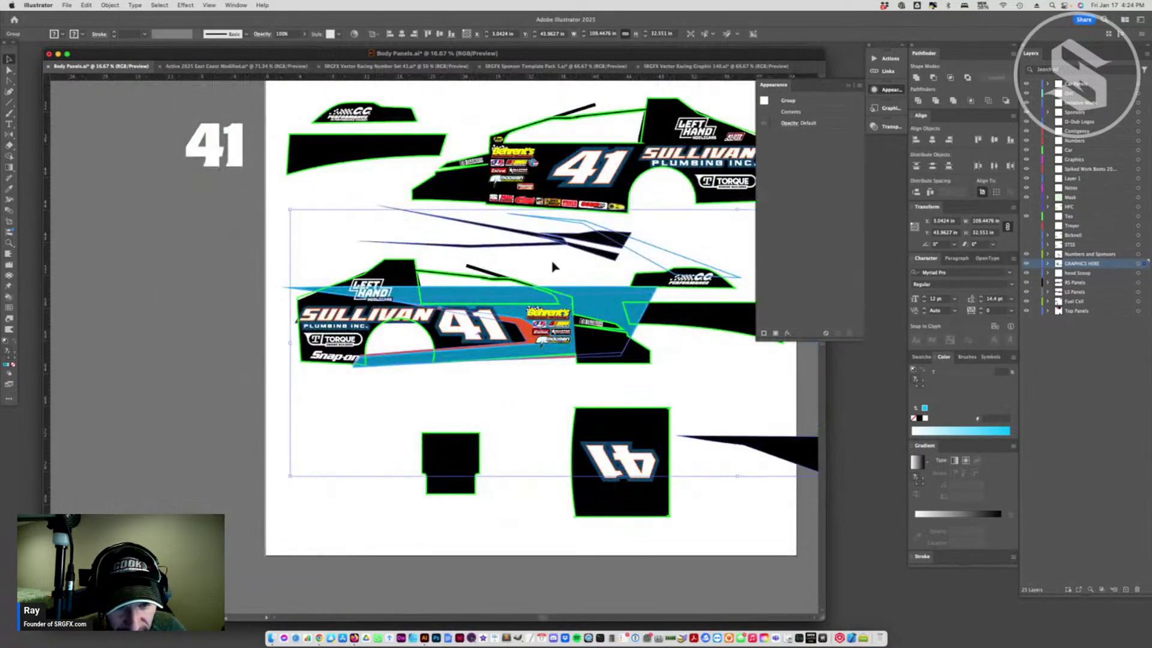
left_click(570, 262)
key("ctrl+z")
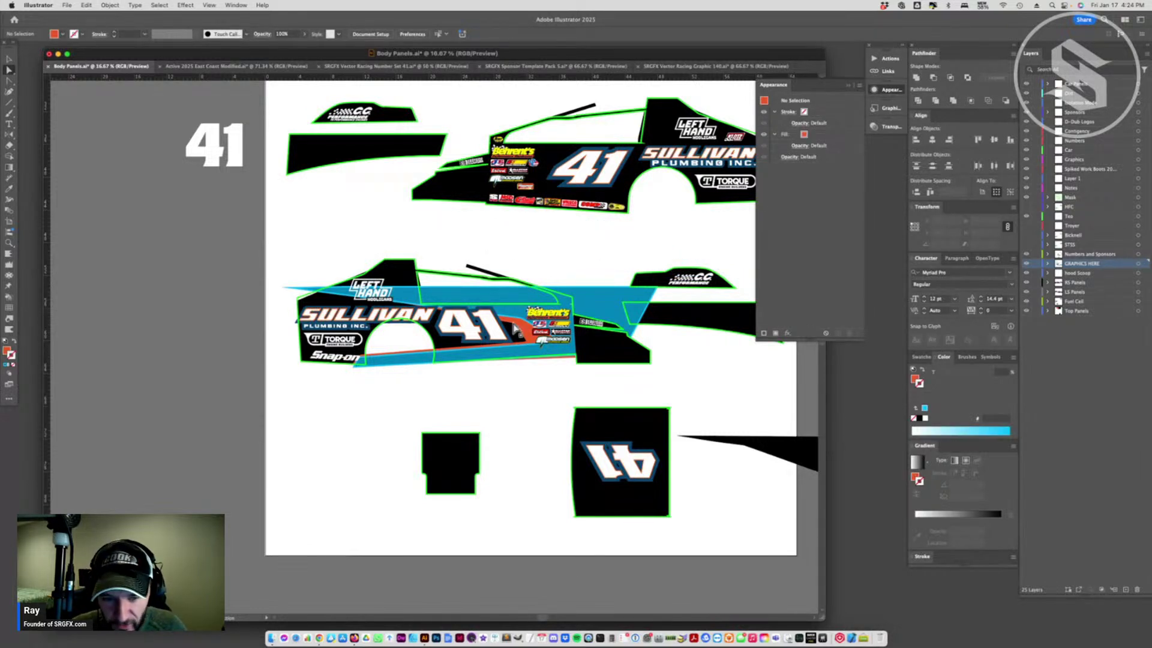
- Delete the leftover black wedge and the spare blue stripe shapes lying off the artboard
left_click(9, 58)
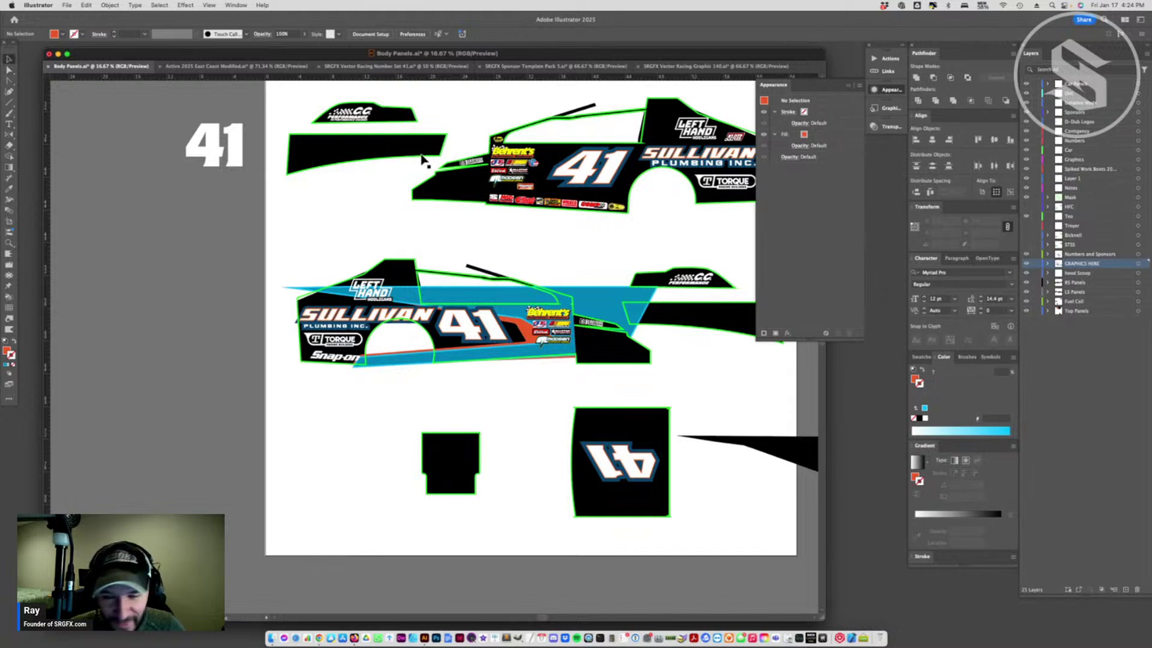
left_click(500, 289)
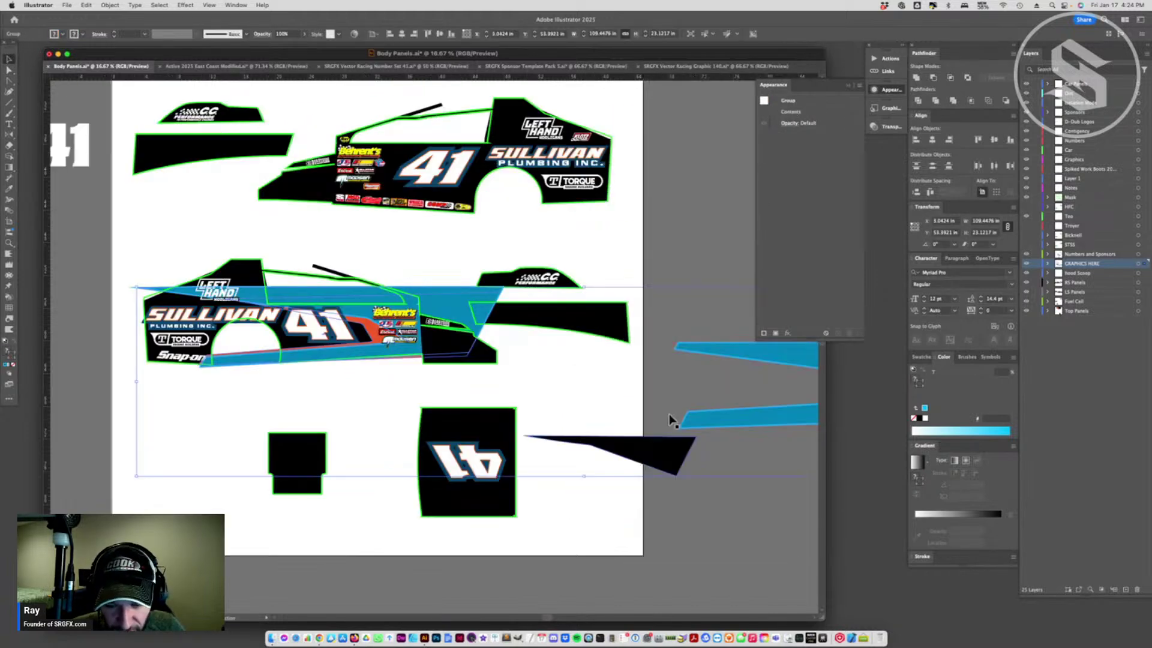
scroll(666, 420, "right", 5)
key("a")
left_click_drag(627, 453, 689, 452)
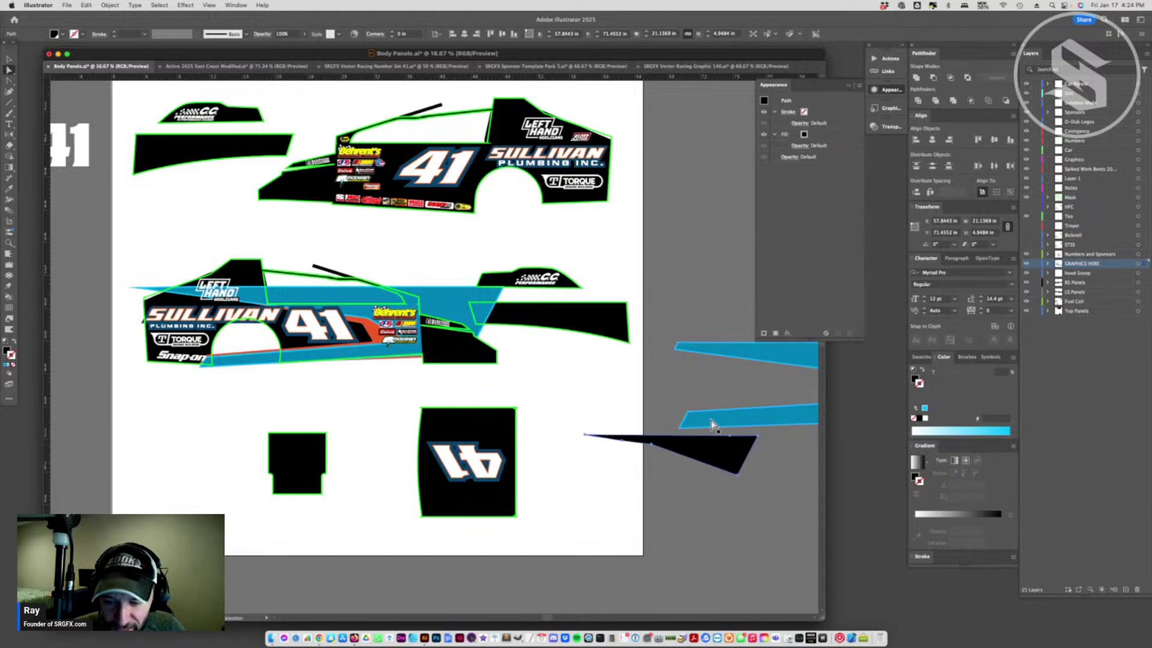
key("Delete")
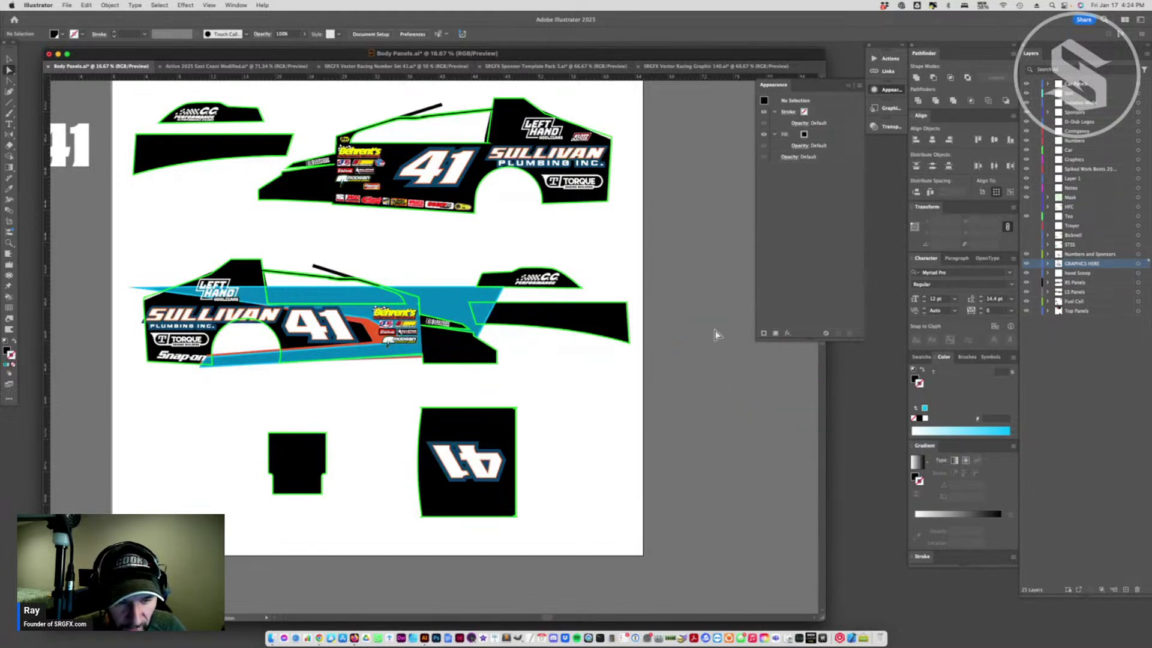
- Lower the stripe group's top edge slightly and erase a straight horizontal band across it along the side panel's upper edge
scroll(418, 359, "up", 1)
scroll(418, 359, "up", 3)
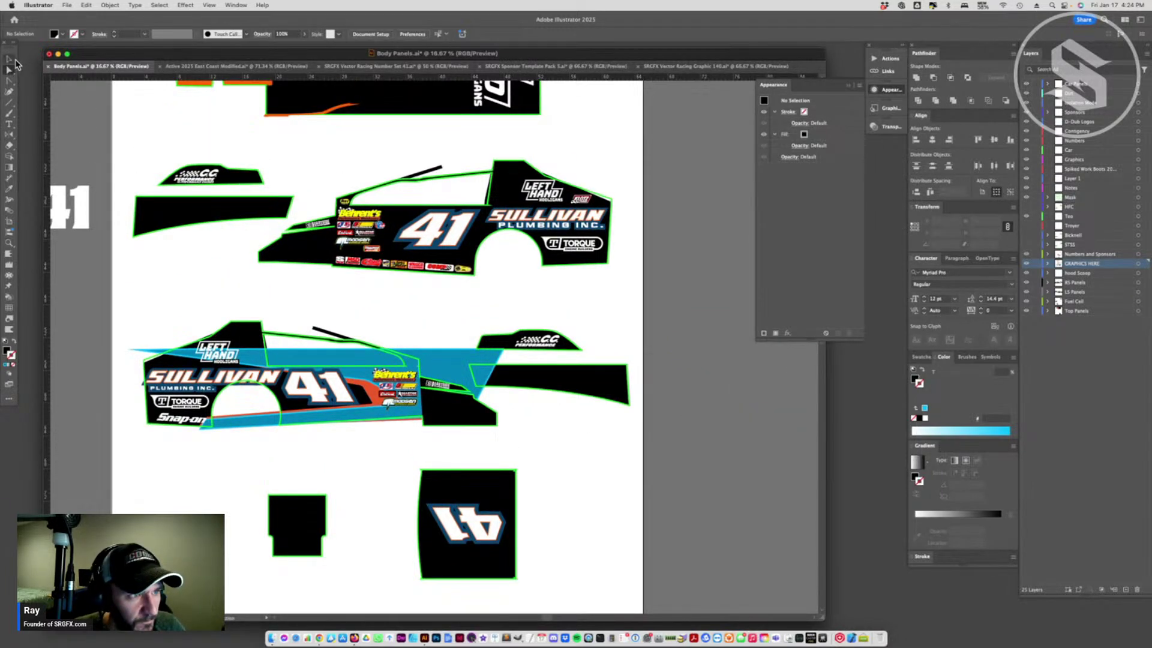
left_click(9, 58)
left_click(344, 360)
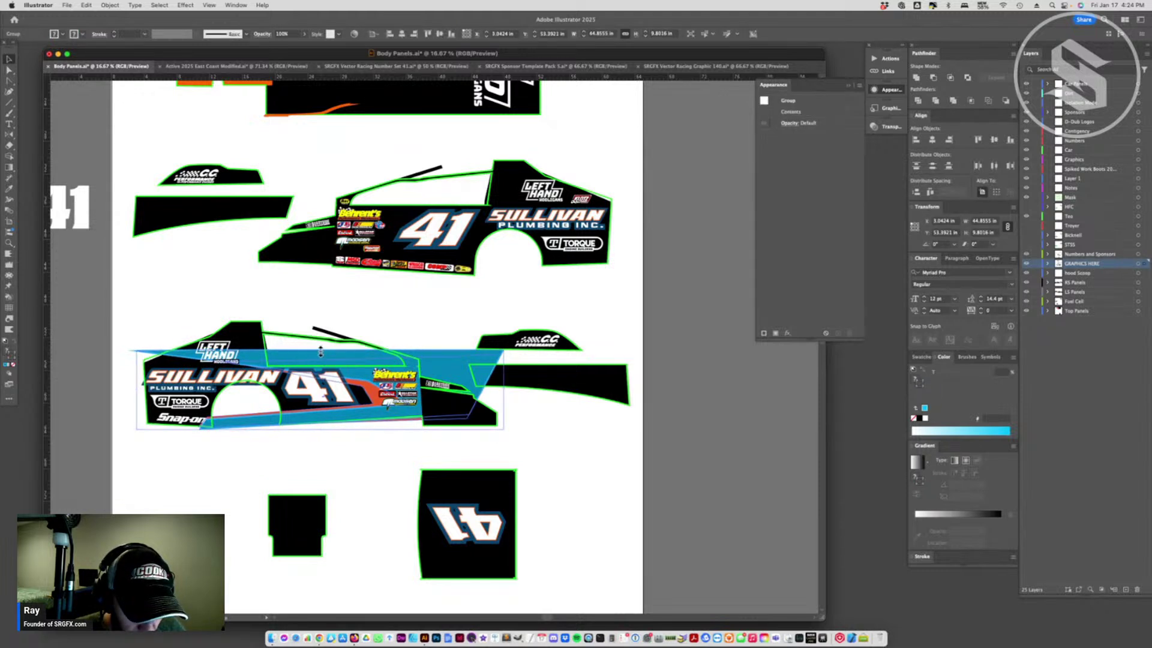
key("shift+e")
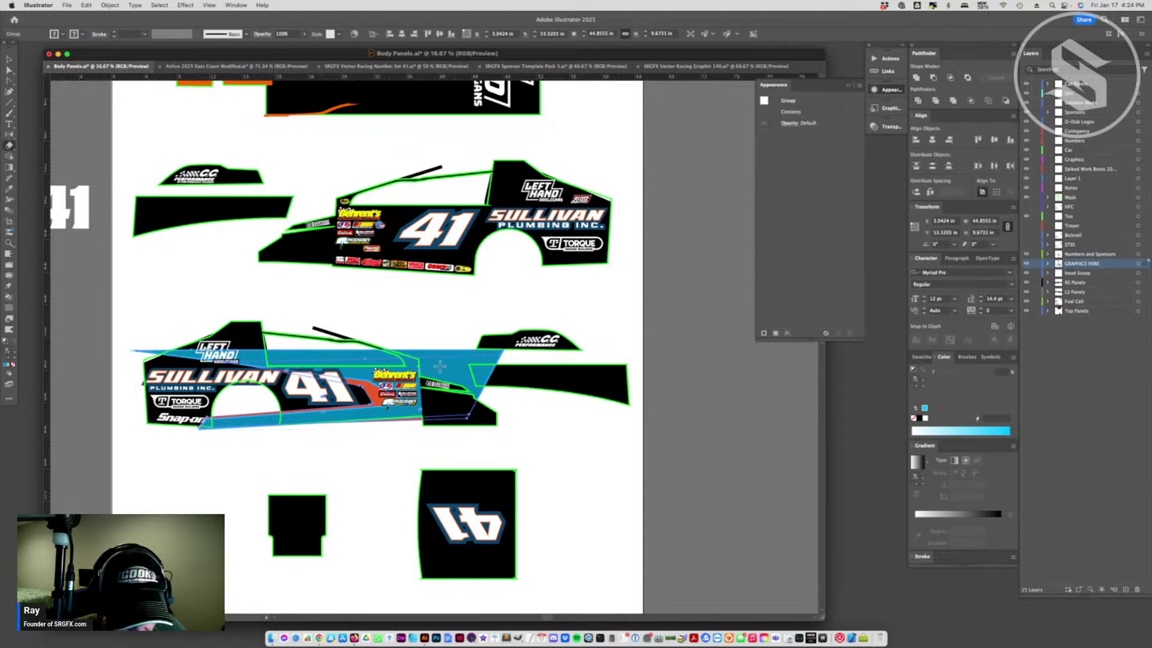
left_click_drag(501, 365, 127, 360)
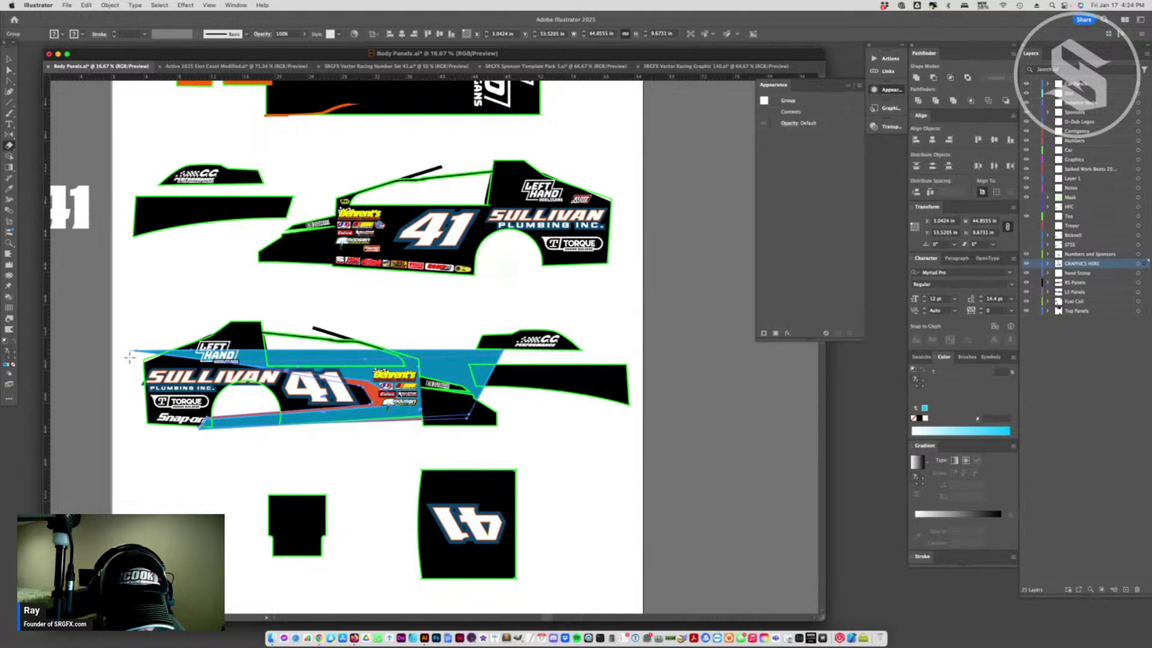
- Delete the leftover strip of the stripe graphics above the side panel's upper edge
key("a")
left_click(437, 337)
left_click(445, 359)
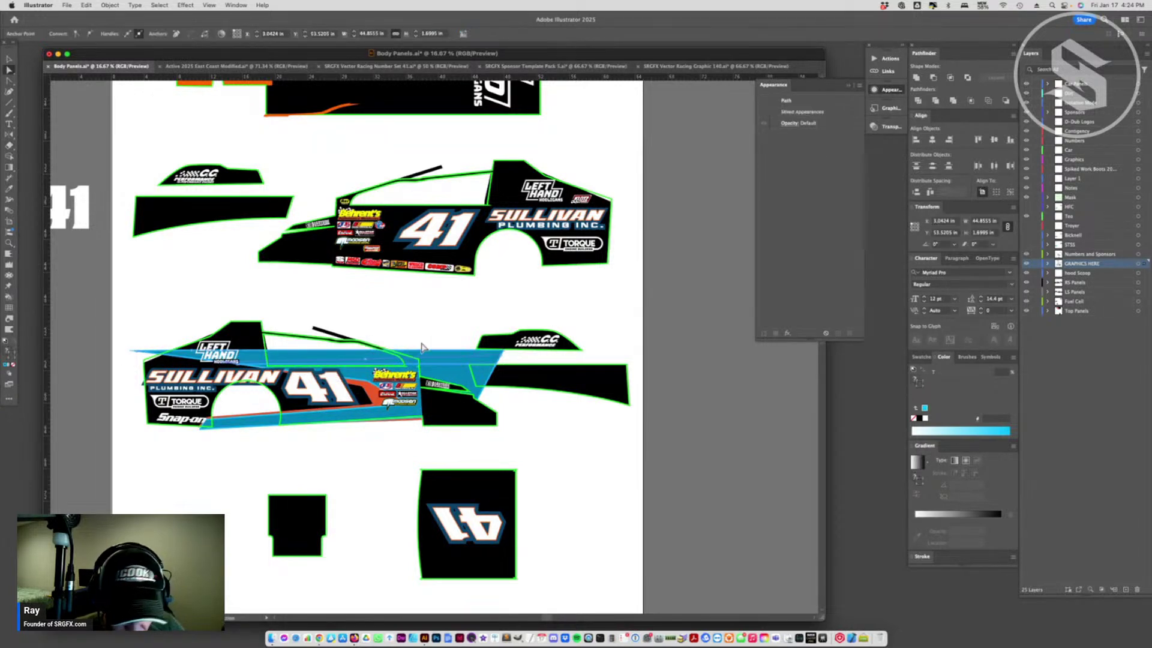
key("Delete")
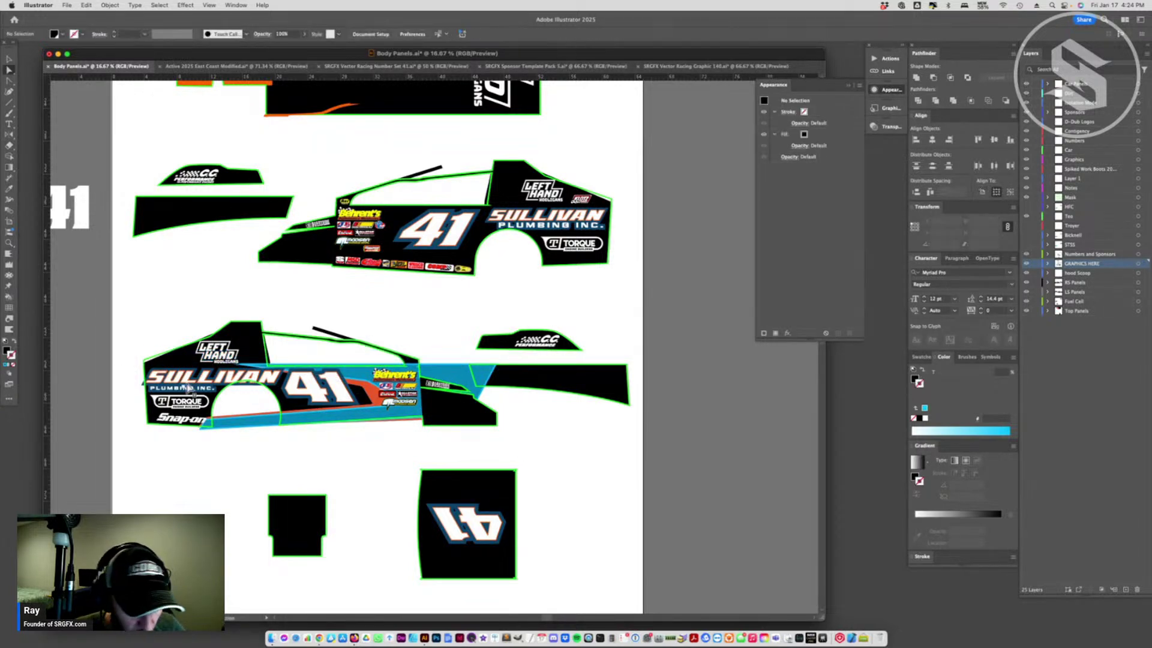
- Move the blue stripe's thin tip below the LEFT HAND logo slightly down to expose the orange shape's edge
left_click(9, 243)
left_click(290, 445)
left_click(246, 333)
left_click(285, 345)
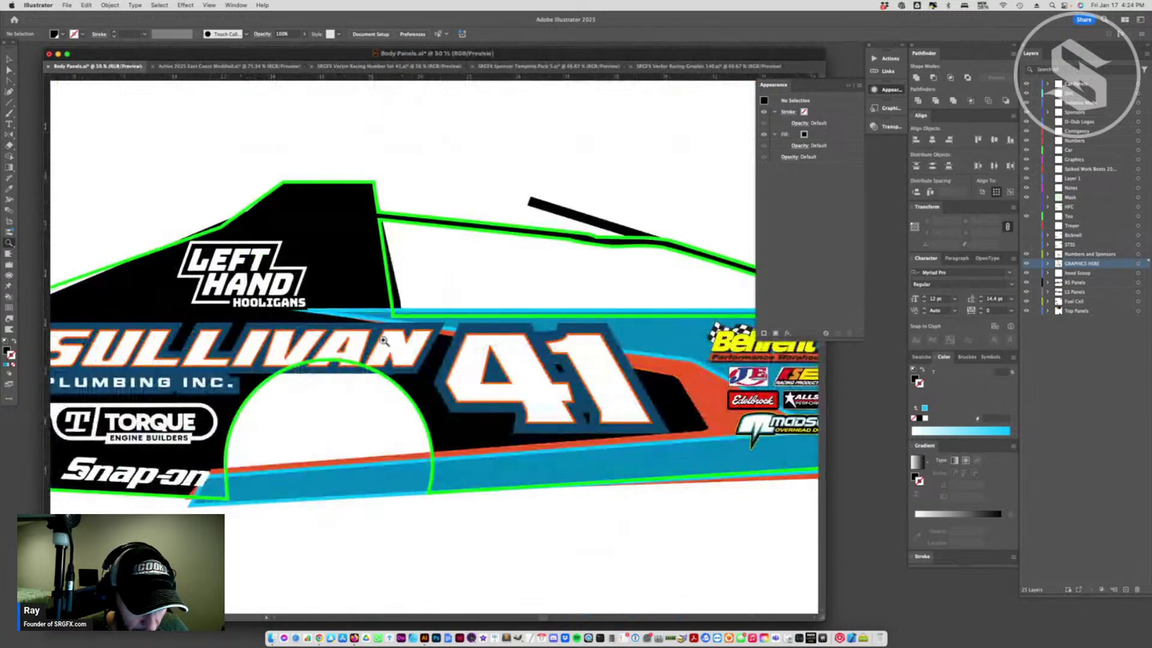
key("a")
left_click(400, 322)
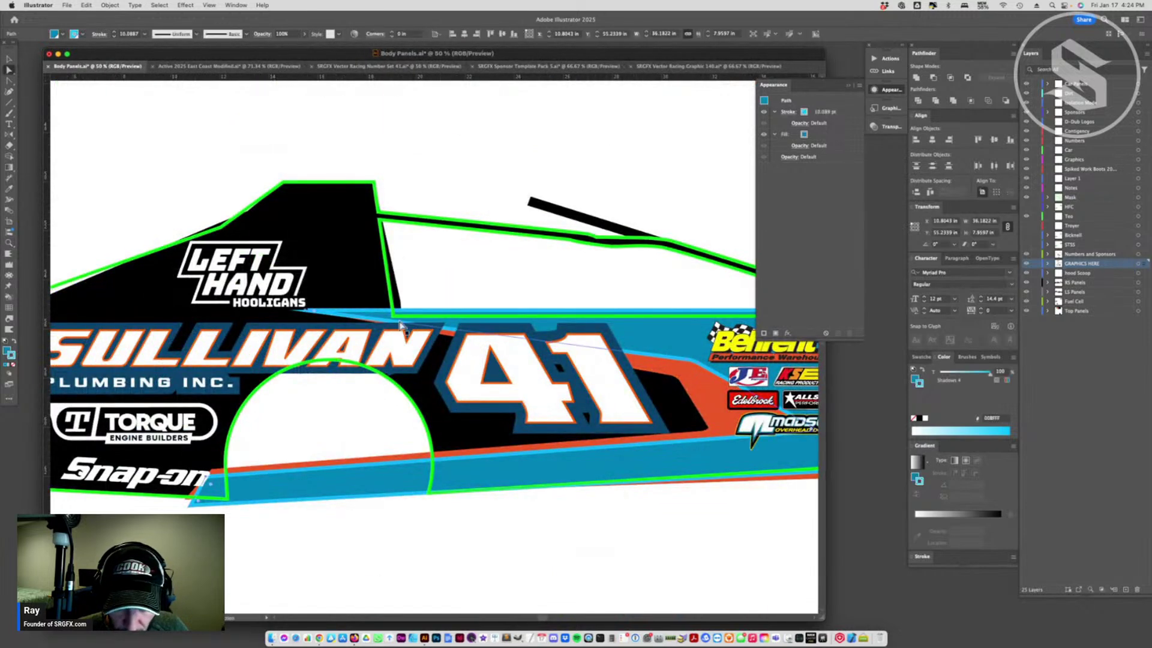
left_click(316, 312)
left_click_drag(318, 314, 311, 326)
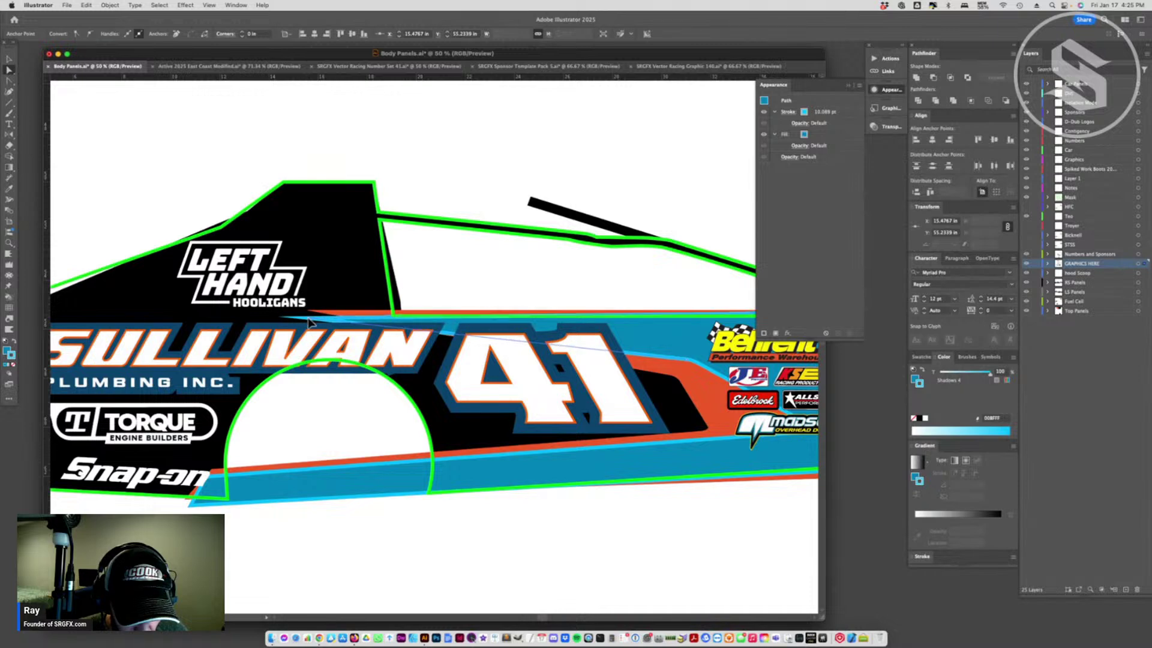
- Lower the blue stripe's upper corner on the rear panel so an orange band shows along the top edge
scroll(330, 323, "right", 10)
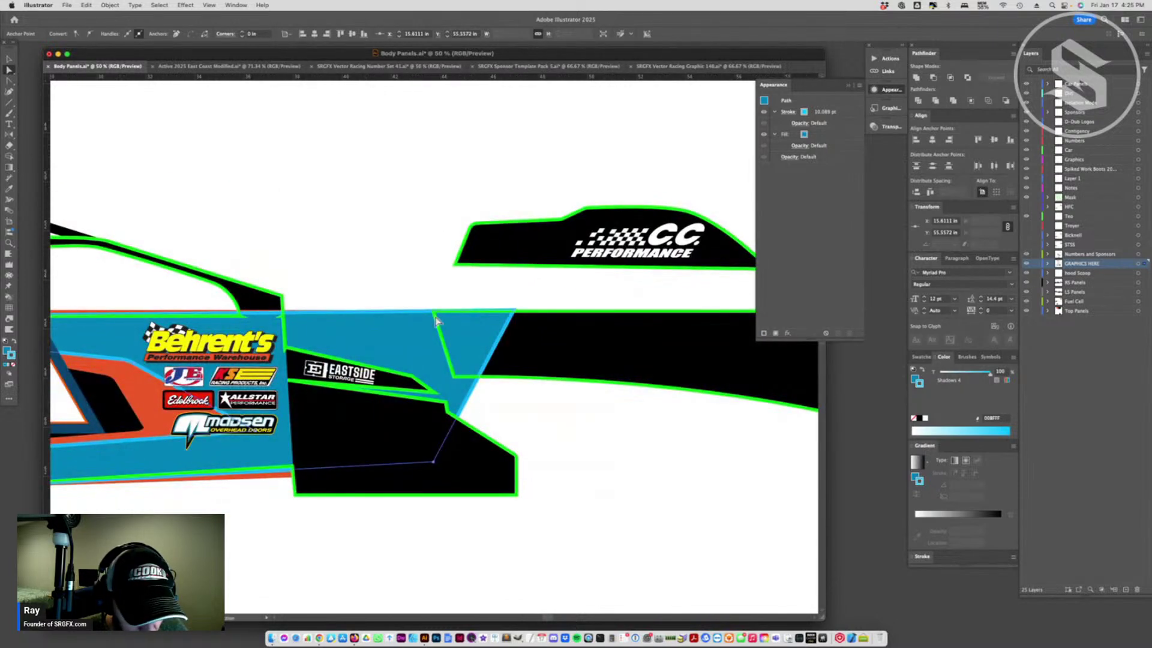
left_click(517, 315)
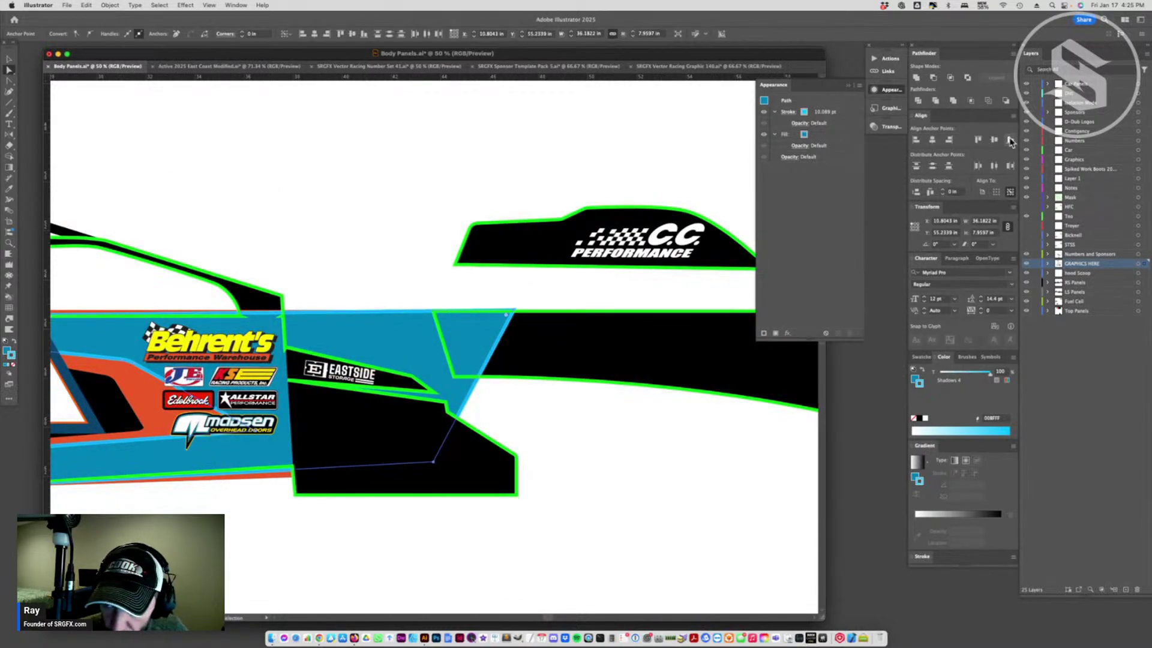
left_click_drag(514, 316, 514, 325)
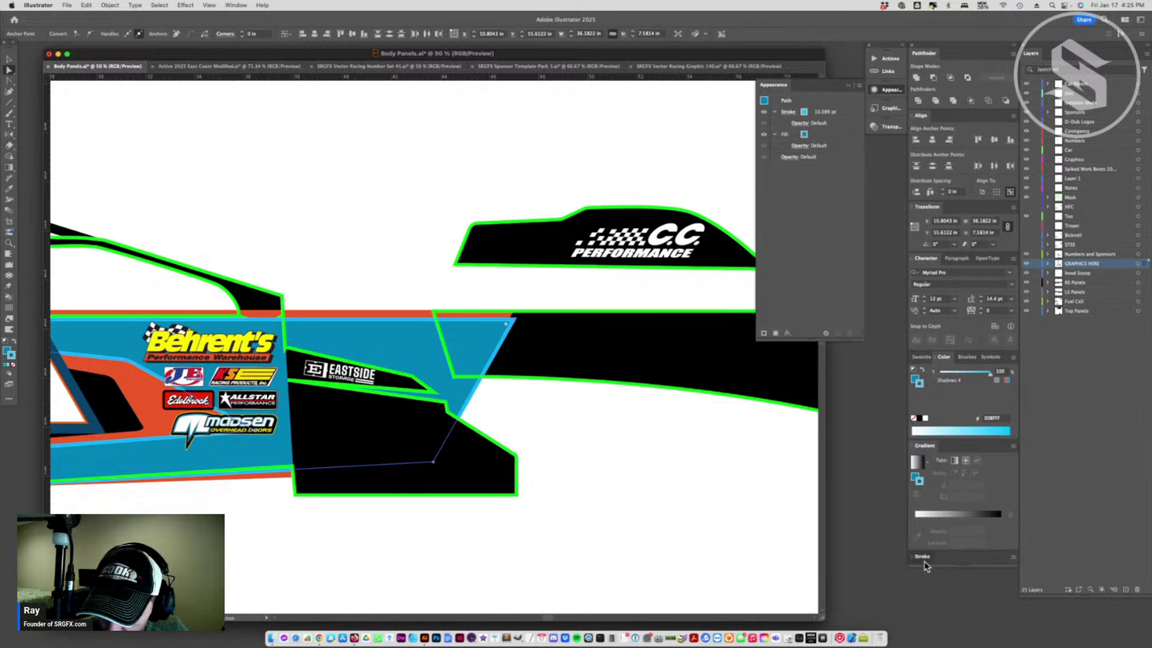
- Align the blue stripe's stroke to the inside of its path
left_click(939, 564)
left_click(951, 606)
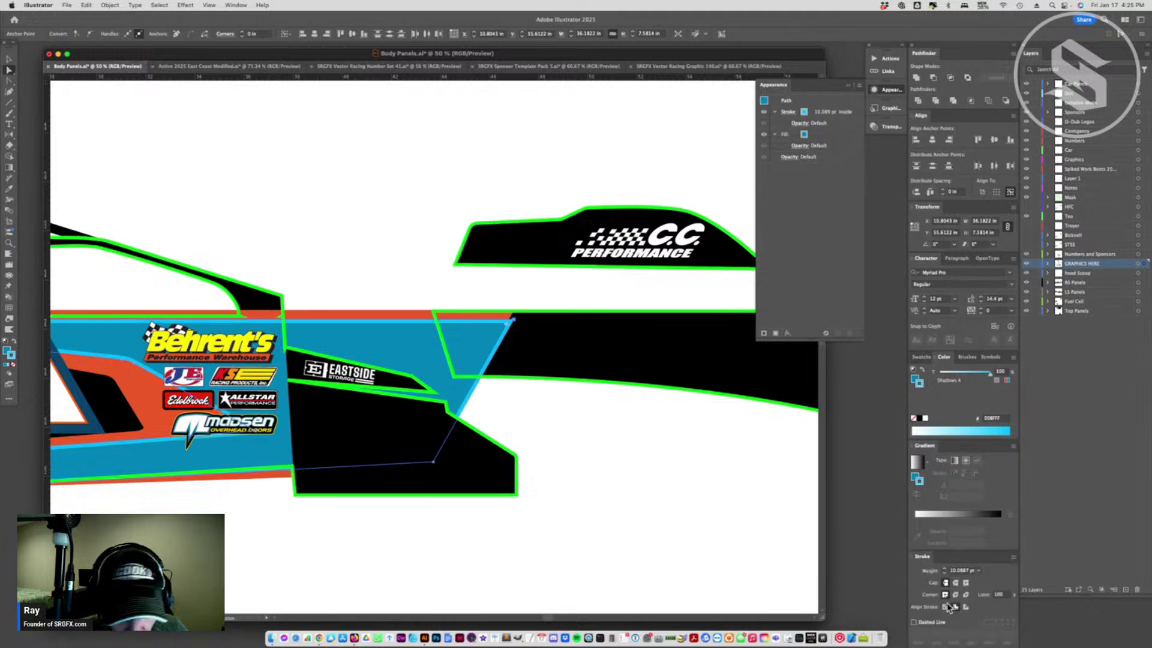
left_click(578, 399)
scroll(423, 386, "left", 5)
- Examine the upper points of the blue and orange shapes, hiding the Mask layer's green panel outlines and showing them again
left_click(613, 323)
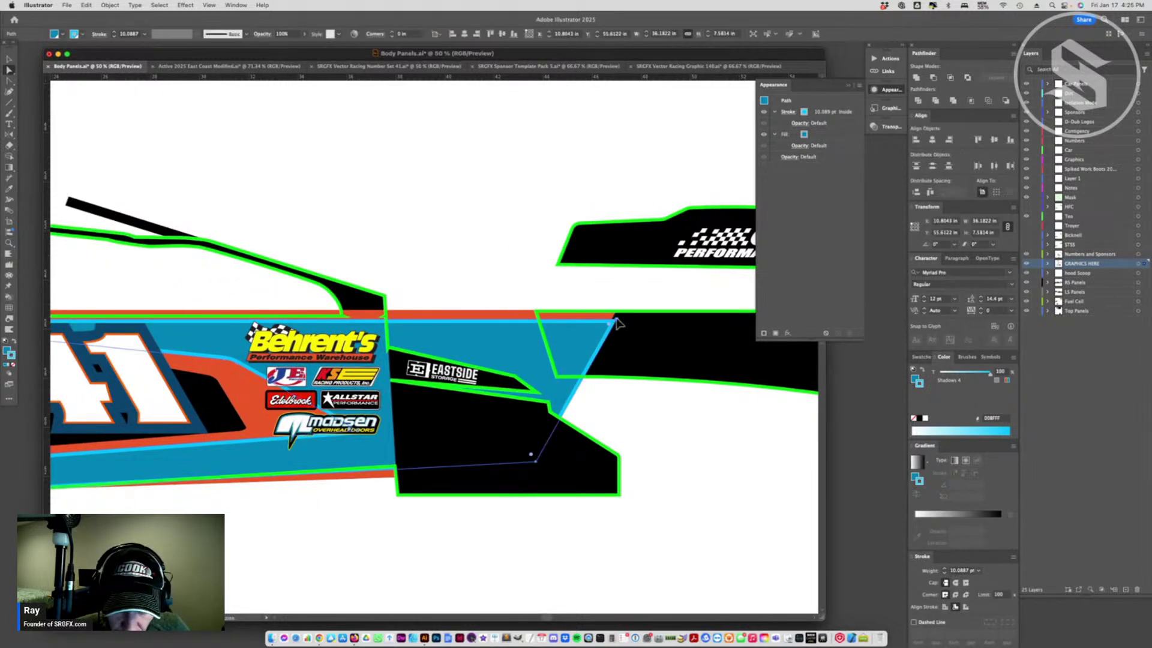
scroll(420, 324, "left", 15)
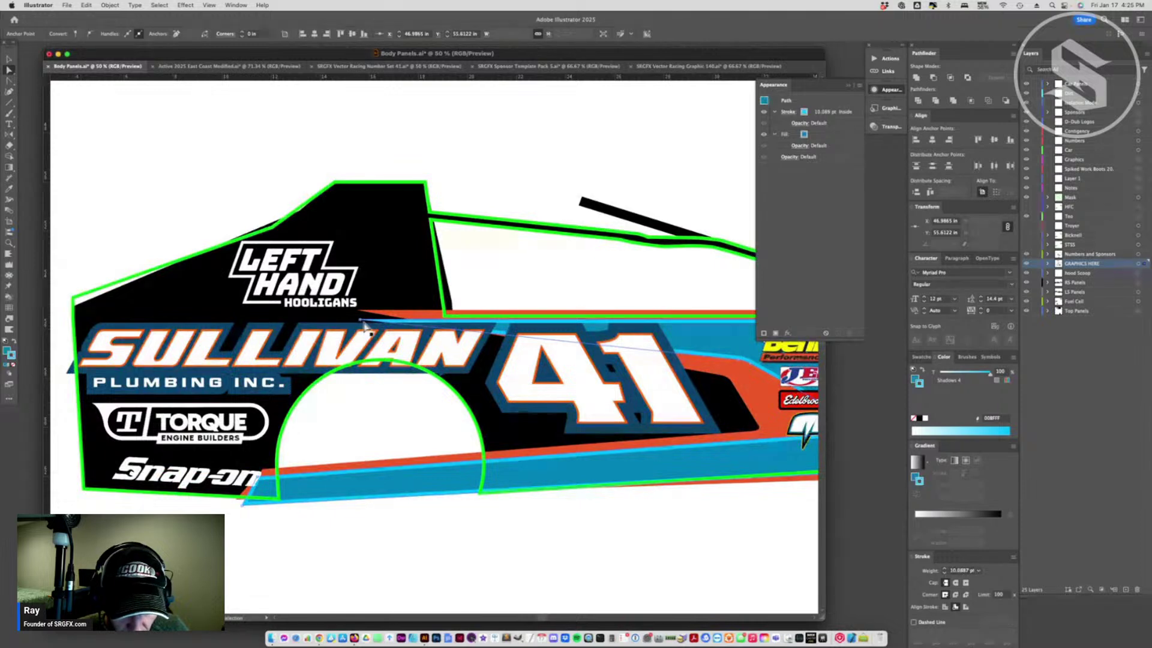
left_click(360, 322, "shift")
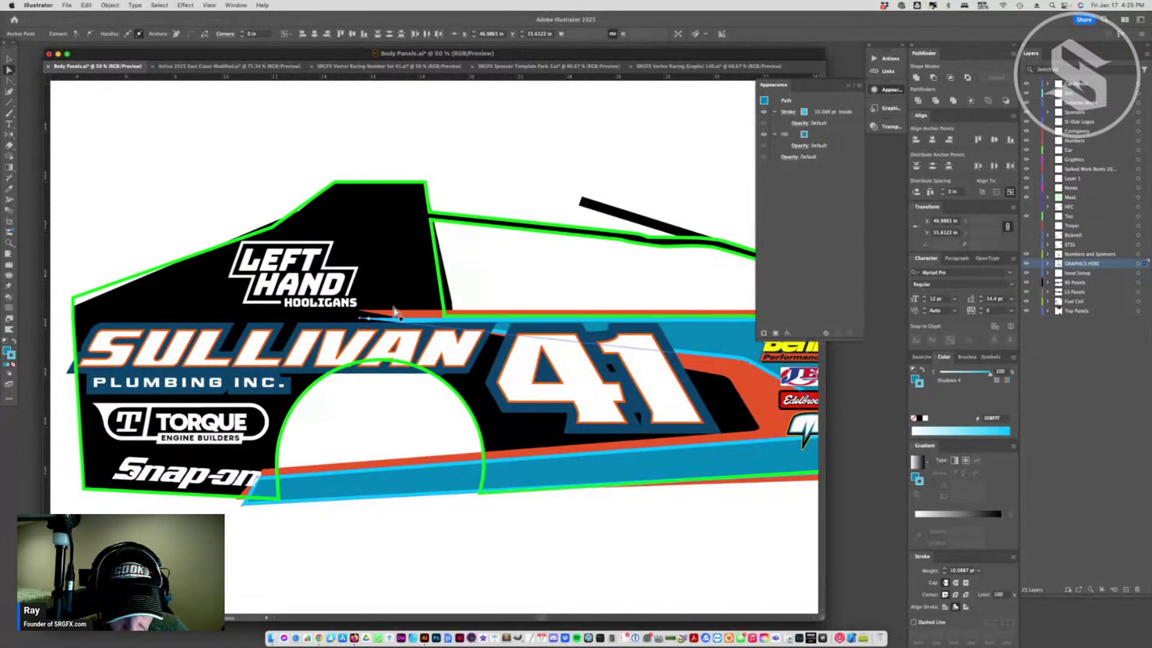
left_click(468, 330)
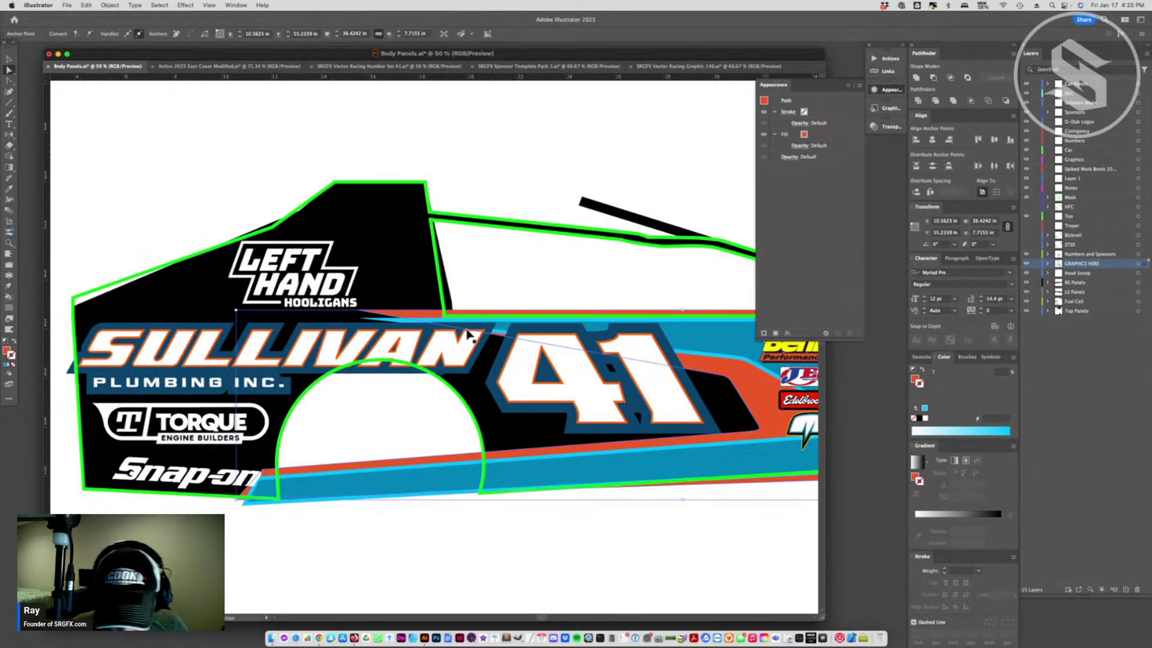
key("super+minus")
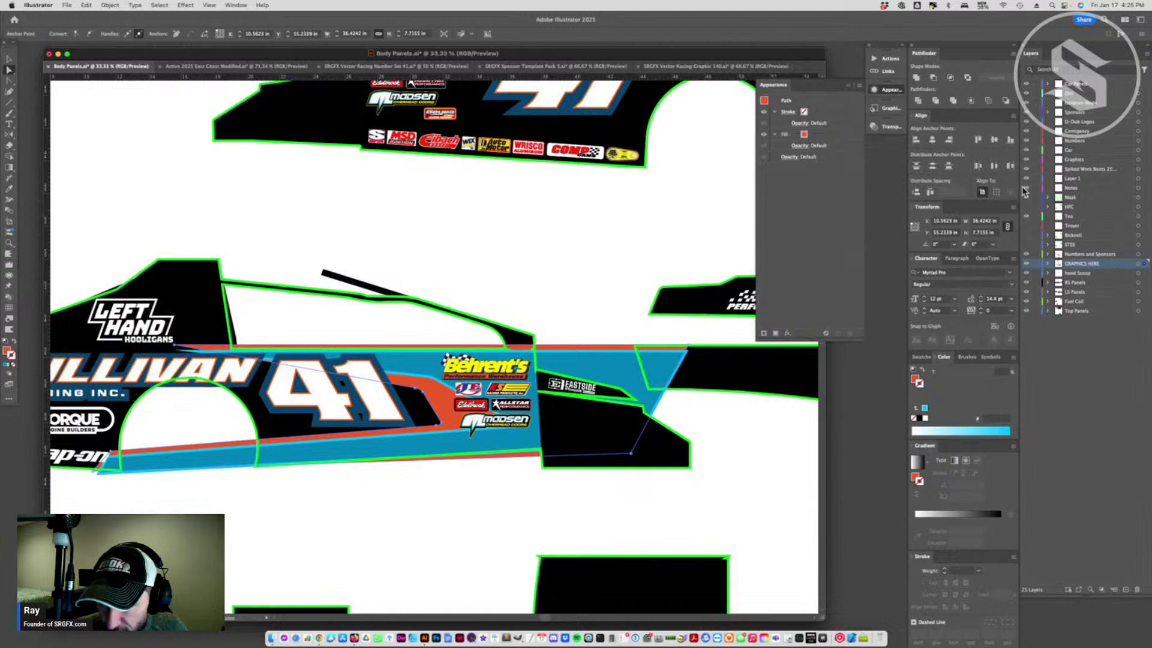
left_click(1026, 198)
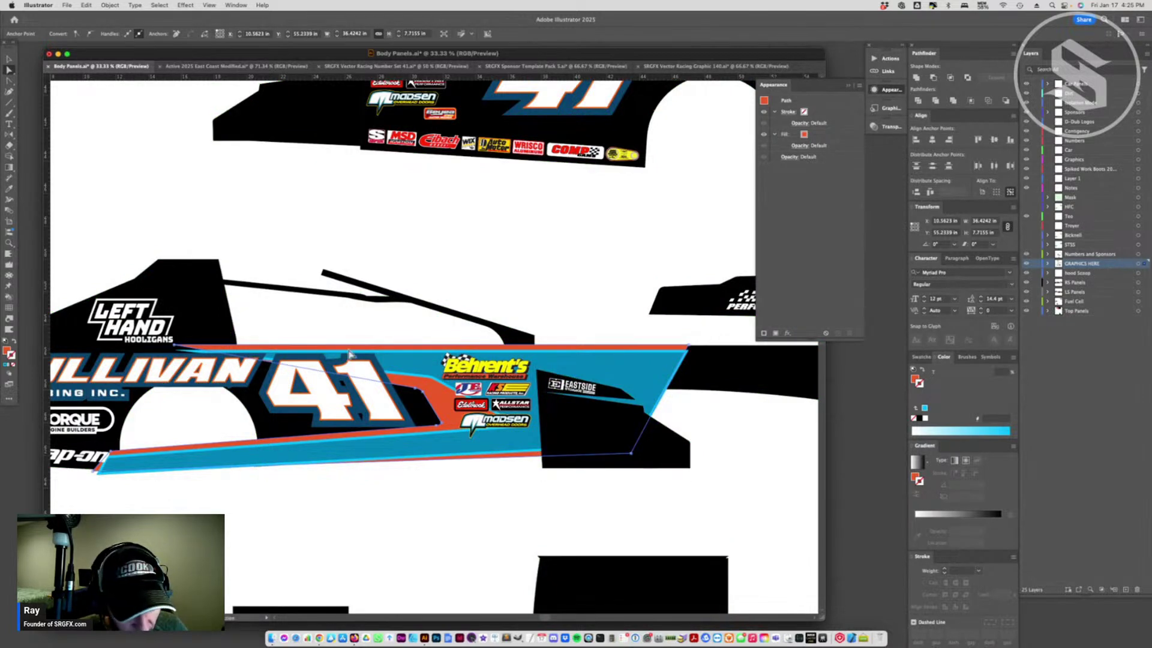
left_click(1026, 197)
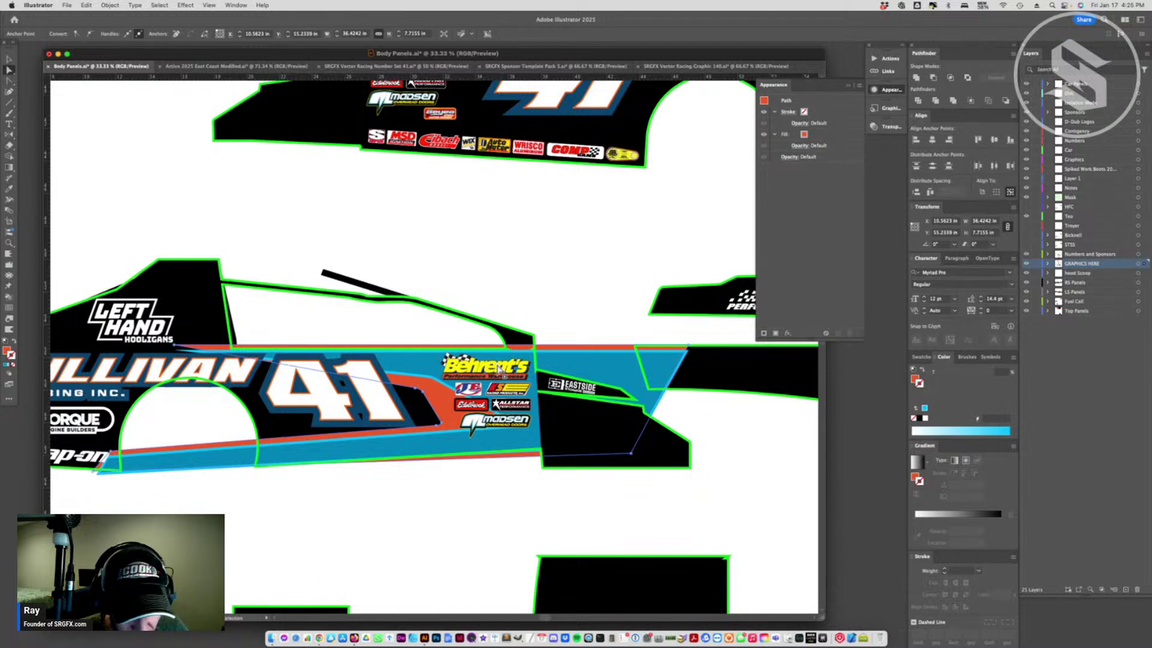
scroll(324, 368, "left", 3)
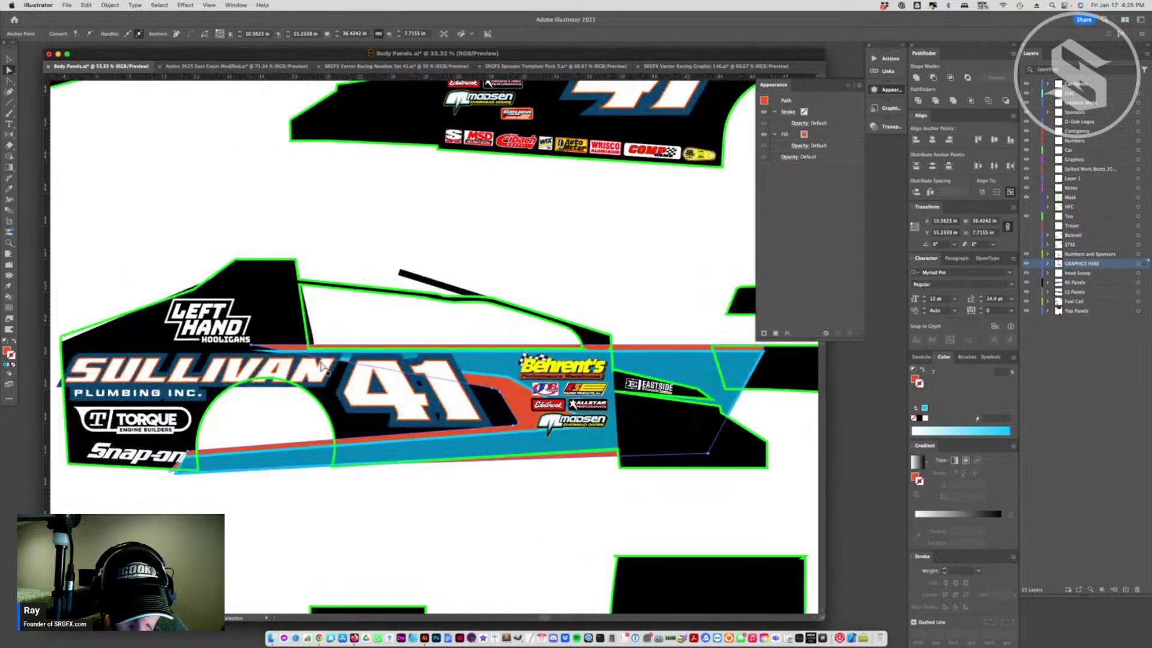
- Extend the blue and orange tips along the top of the SULLIVAN lettering and lower the orange top edge to the blue stripe's
left_click(254, 350)
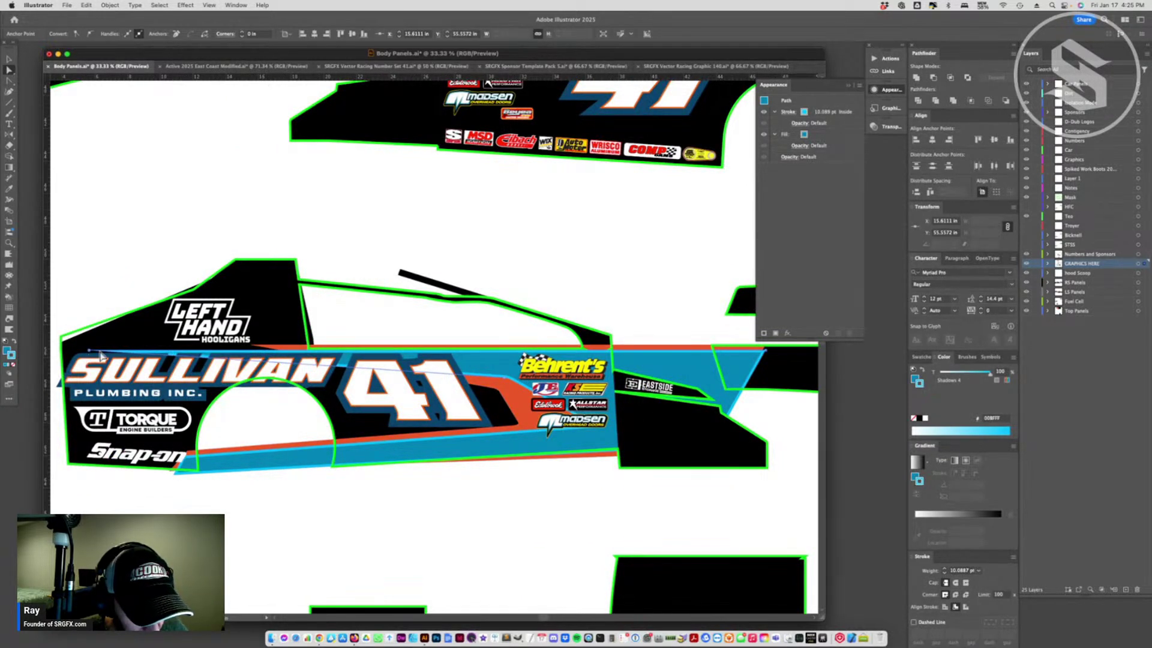
left_click(251, 347)
left_click(252, 346)
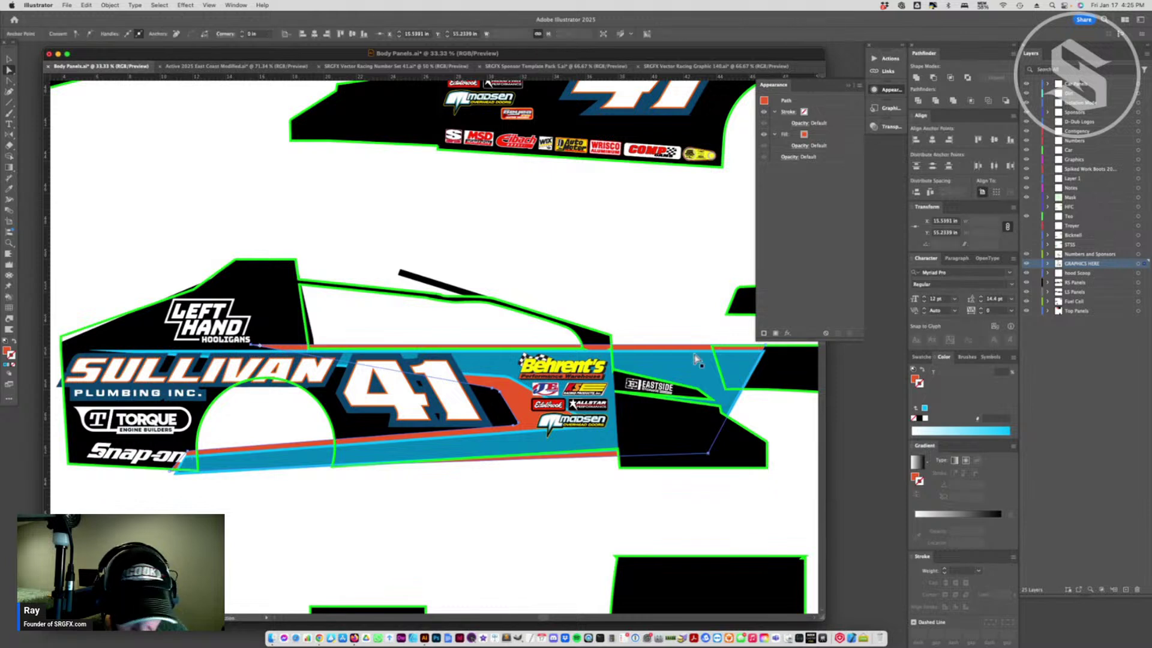
left_click(766, 348, "shift")
left_click_drag(766, 349, 766, 356)
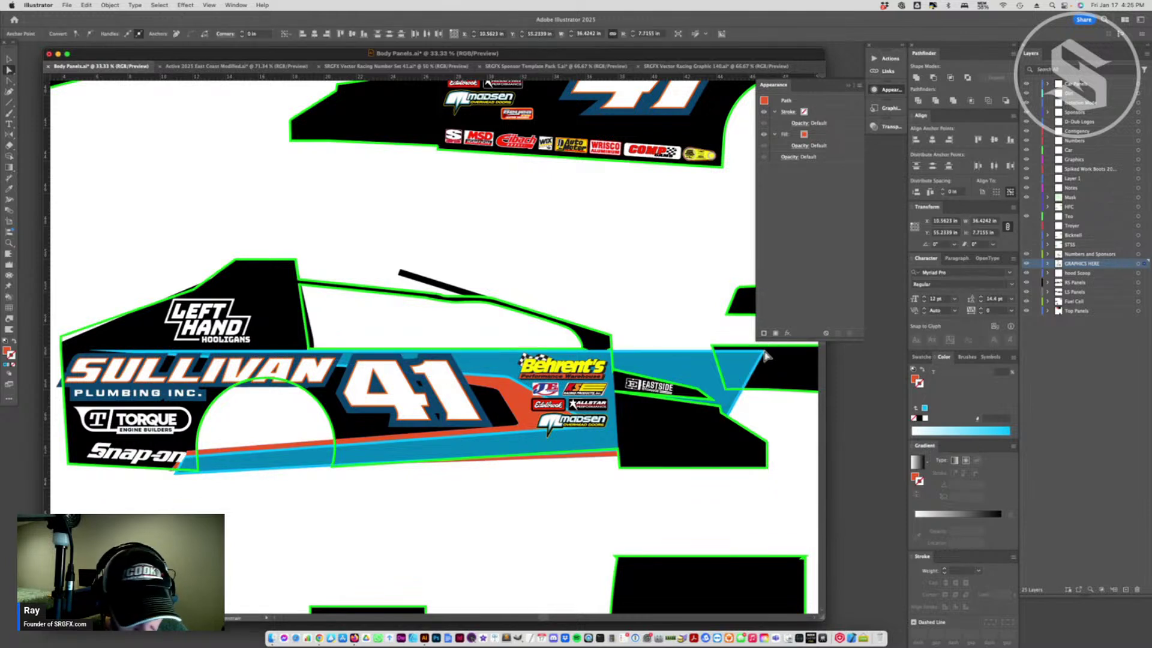
left_click_drag(252, 349, 253, 354)
left_click(253, 353)
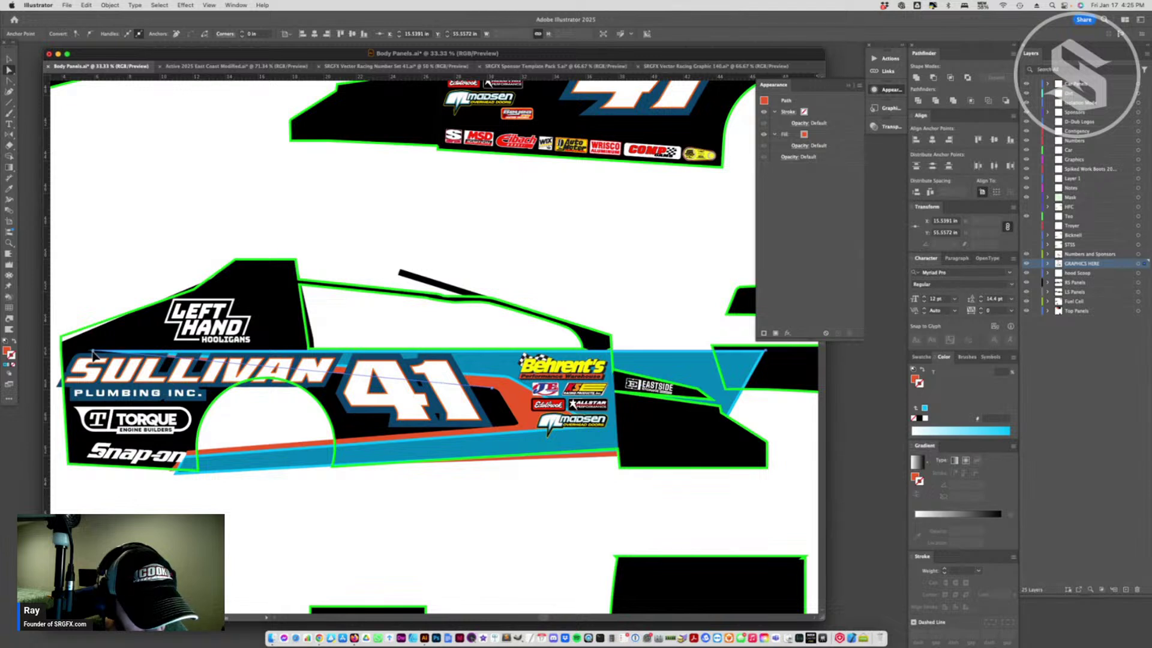
left_click(92, 355)
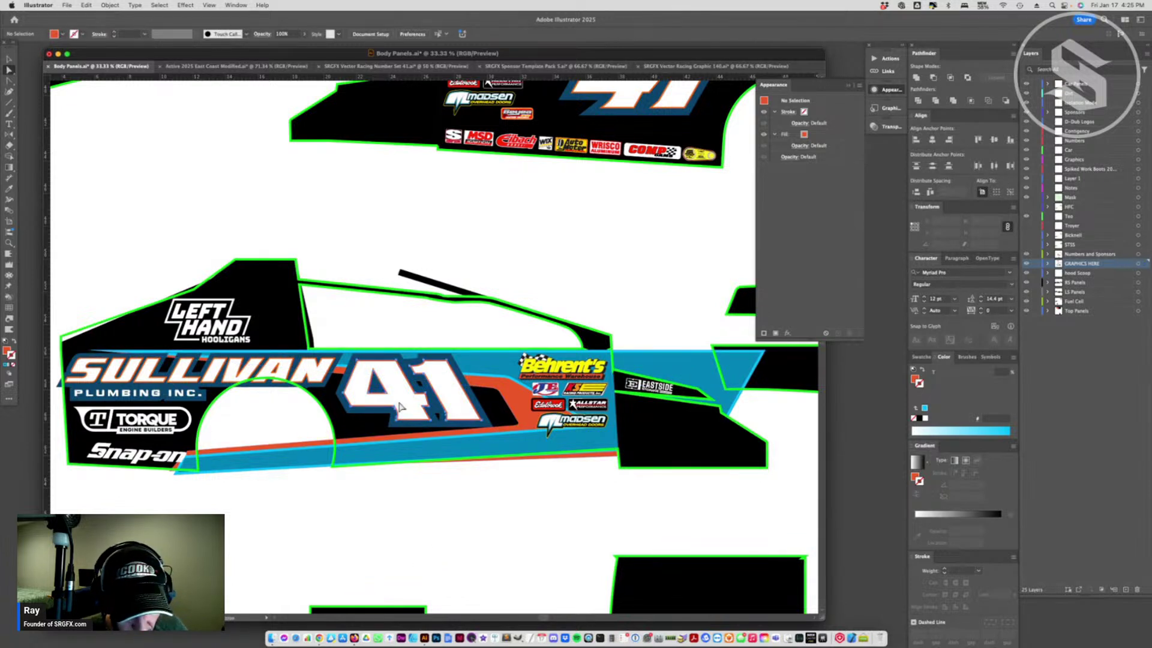
left_click(413, 536)
key("super+minus")
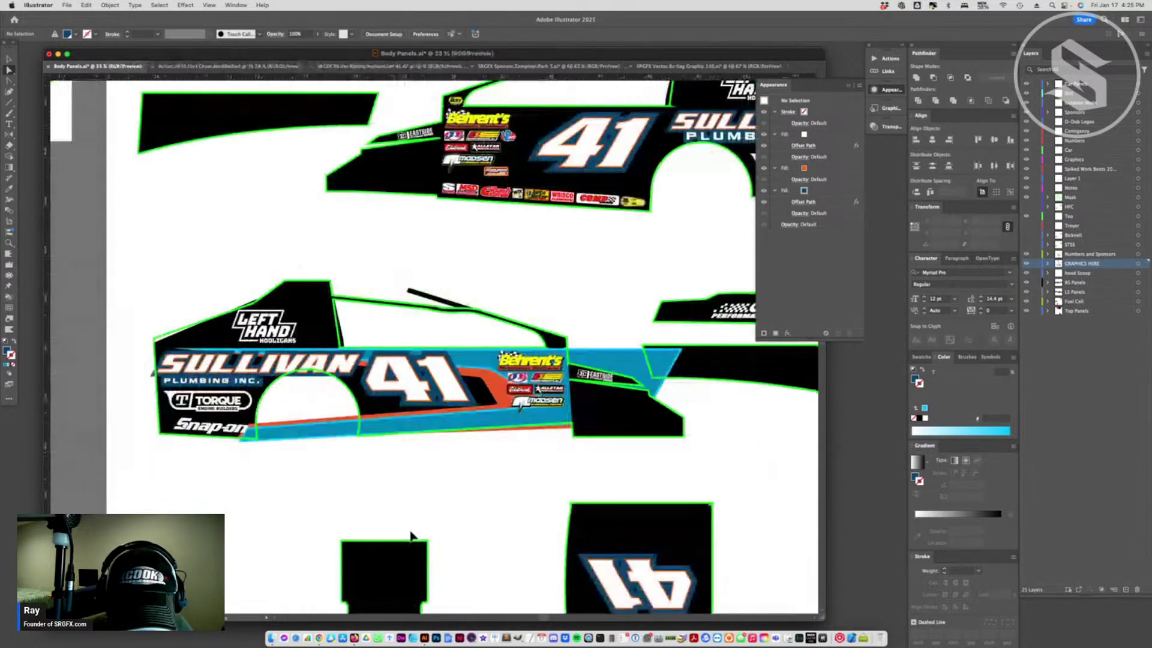
left_click(443, 408)
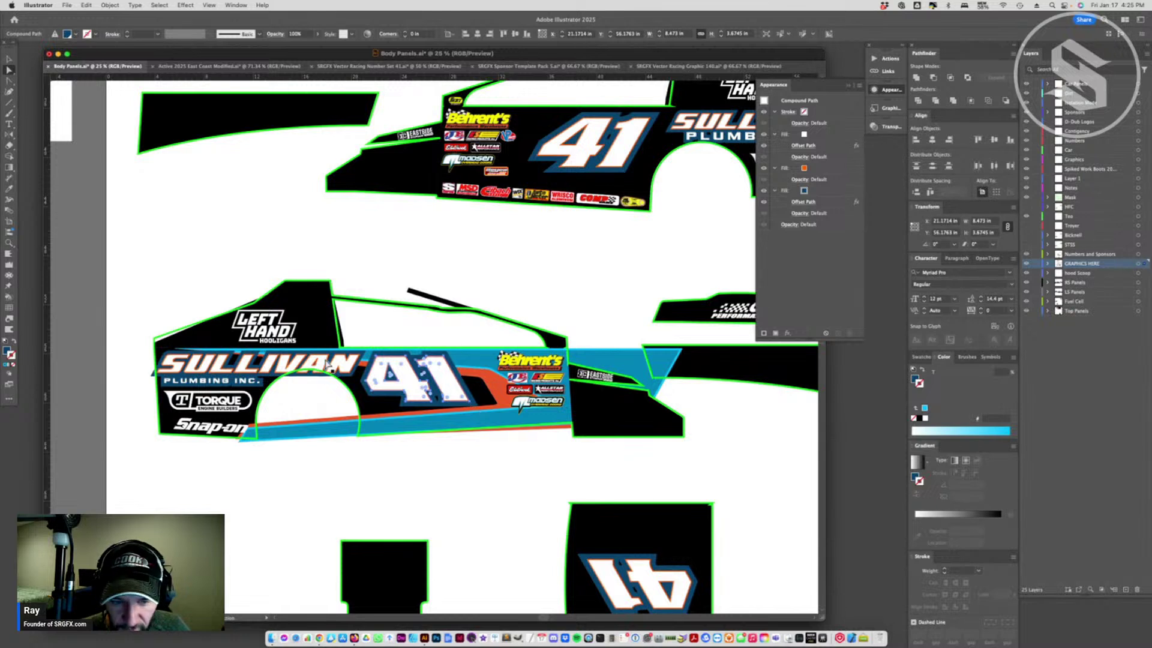
left_click(381, 477)
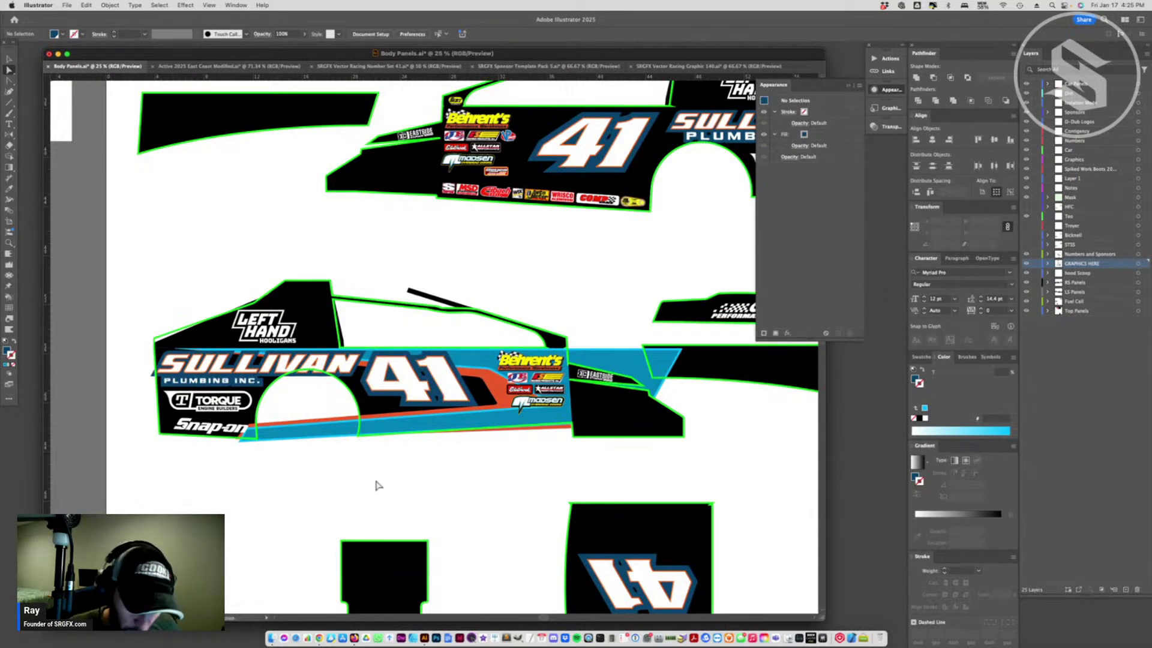
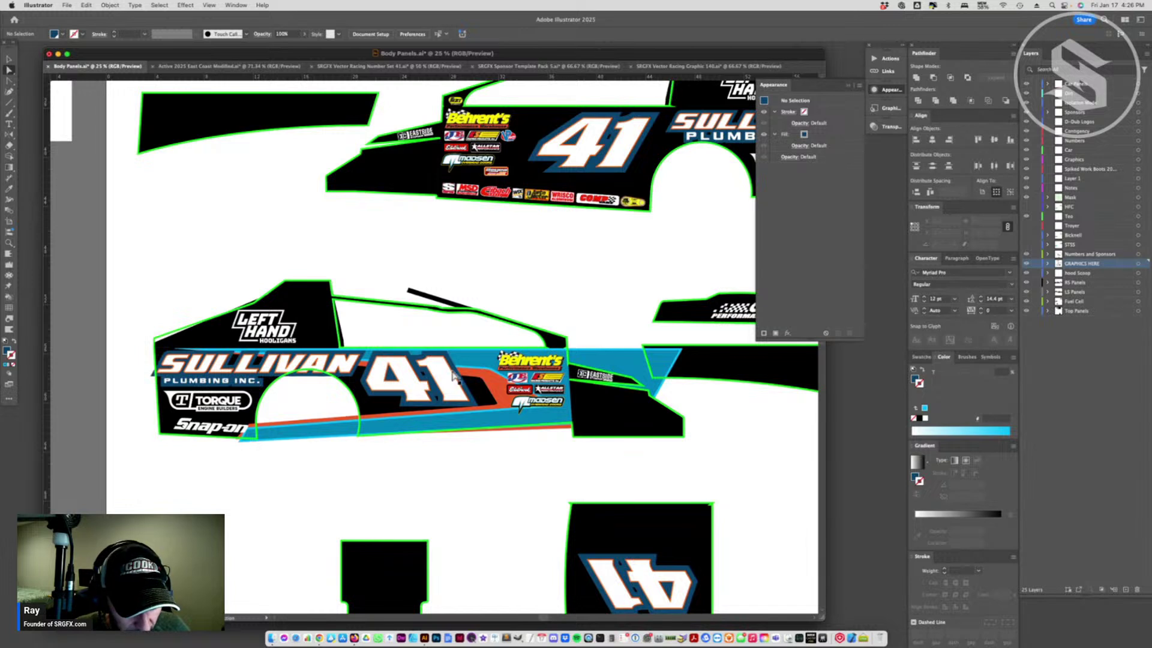
- Scale down the SULLIVAN lettering on the lower side panel to about 15.2 in wide
left_click(477, 360)
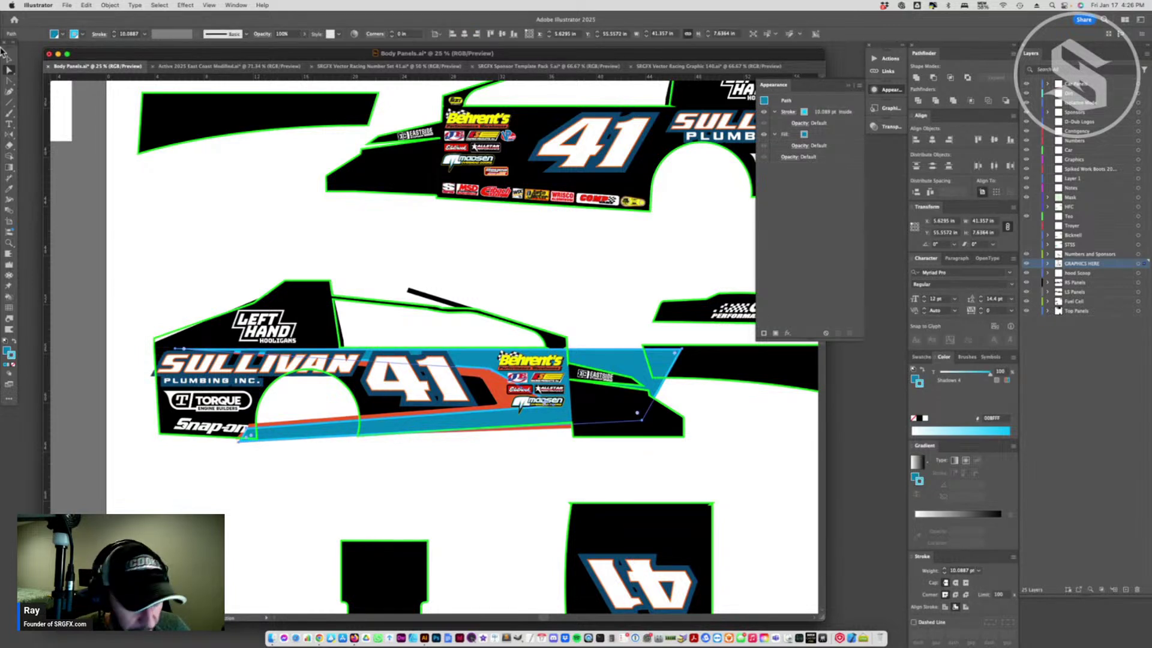
left_click(9, 59)
left_click(268, 372)
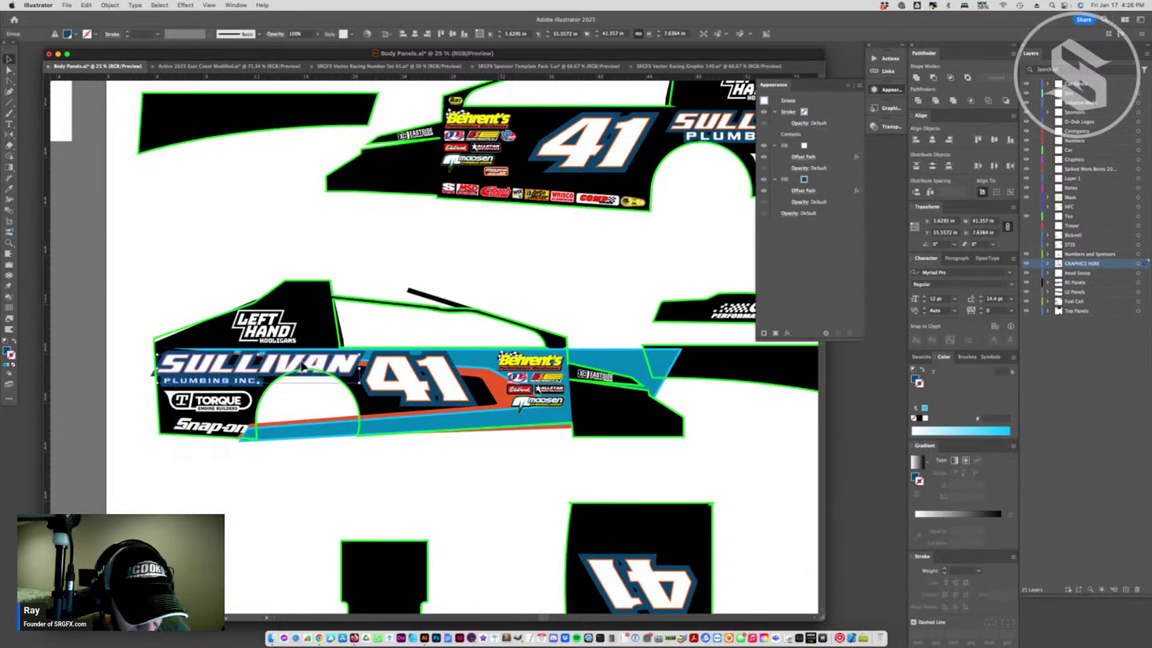
left_click_drag(362, 370, 337, 370)
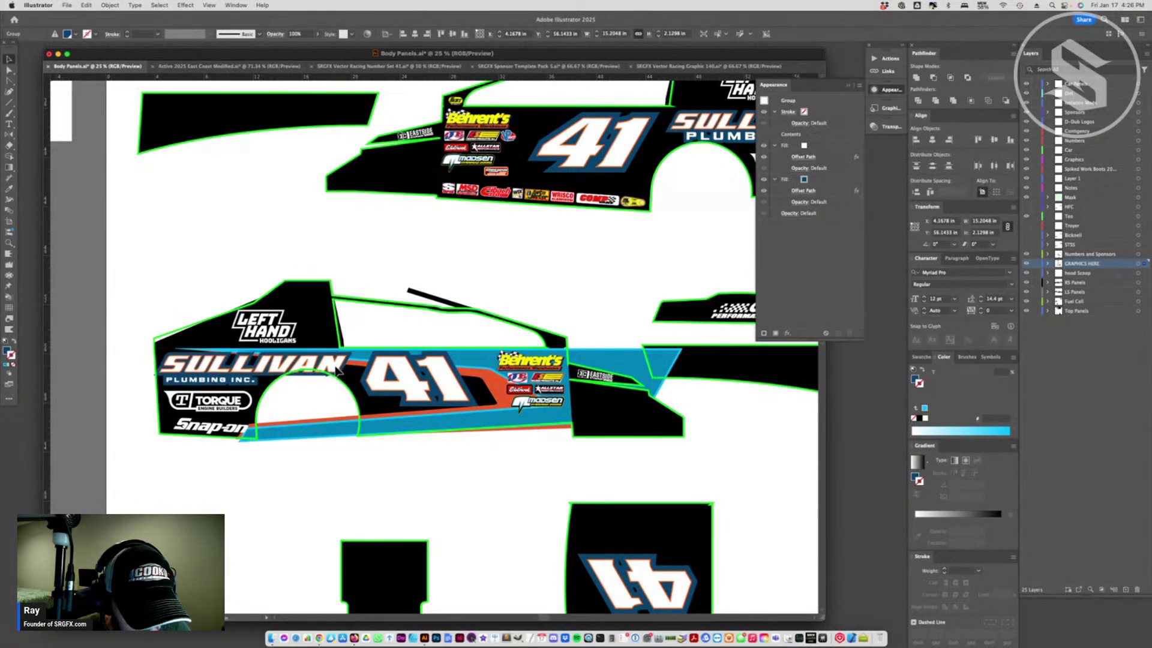
left_click(142, 391)
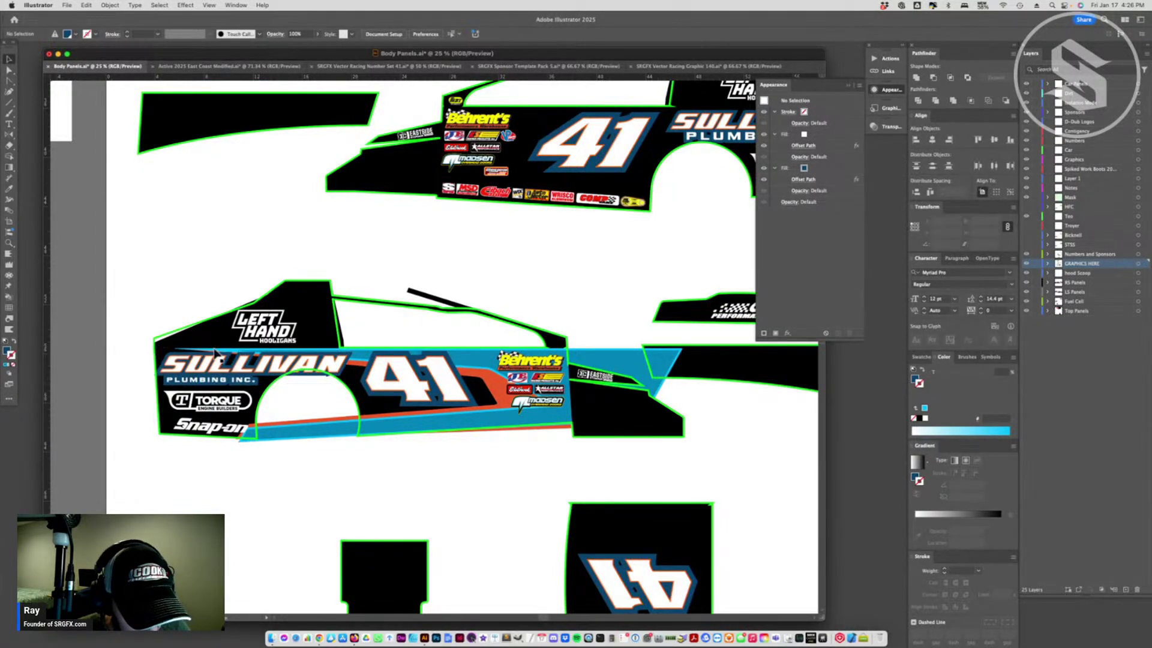
- Scale down the number 41 on the lower side panel slightly, to about 8.33 in wide
left_click(394, 399)
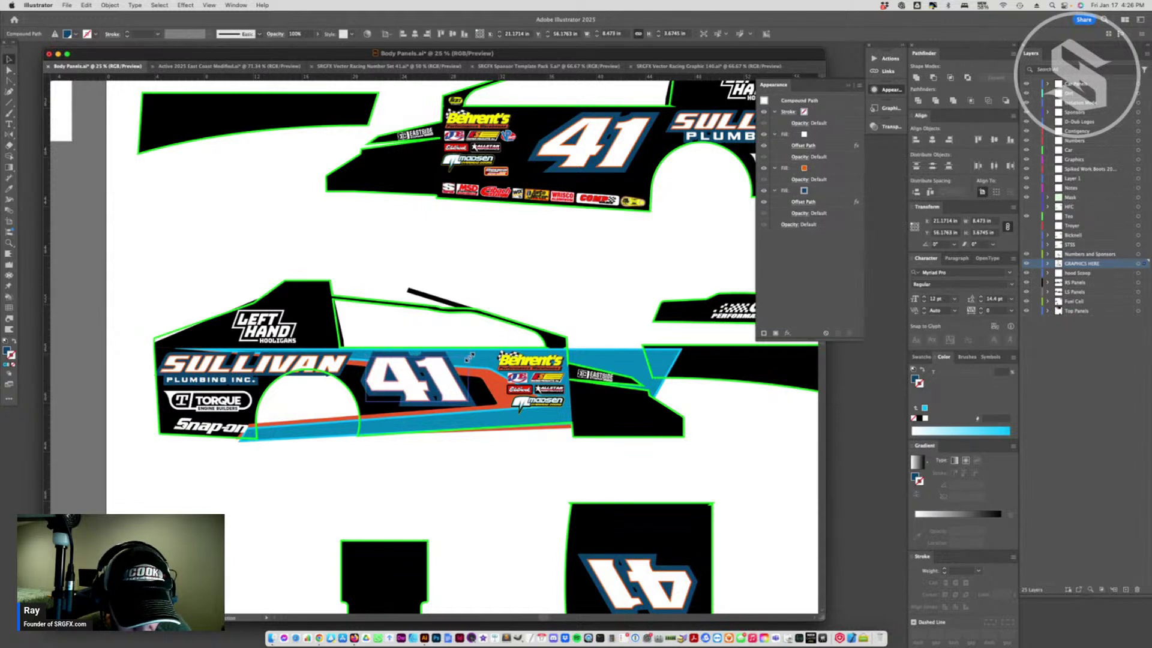
left_click(377, 379)
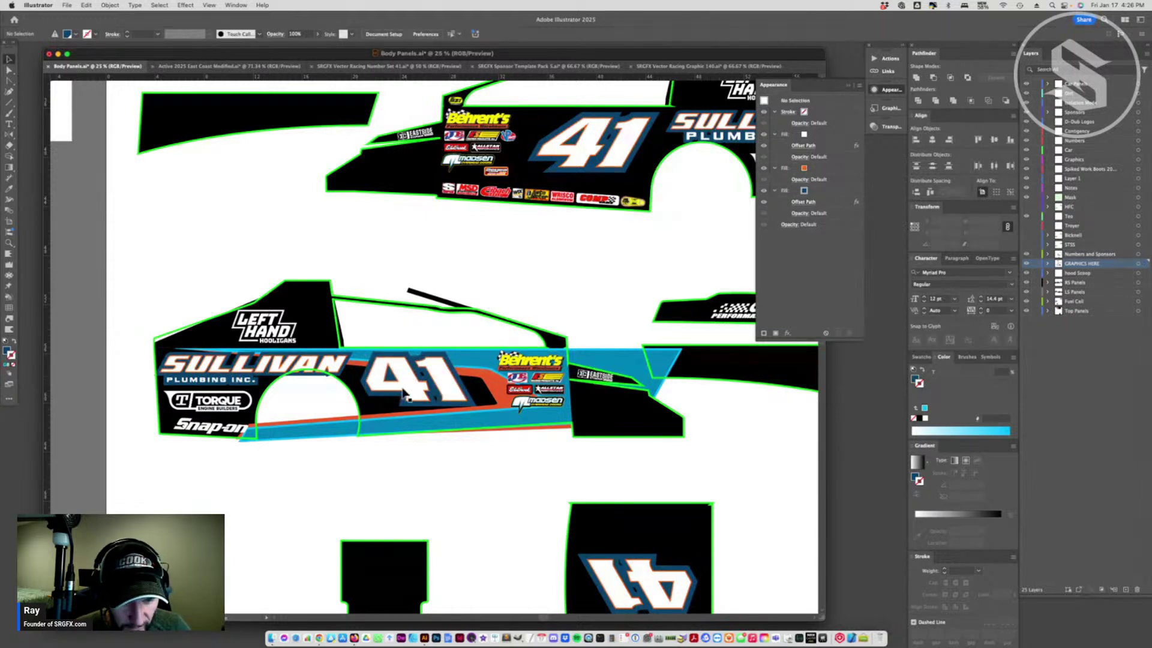
left_click(445, 513)
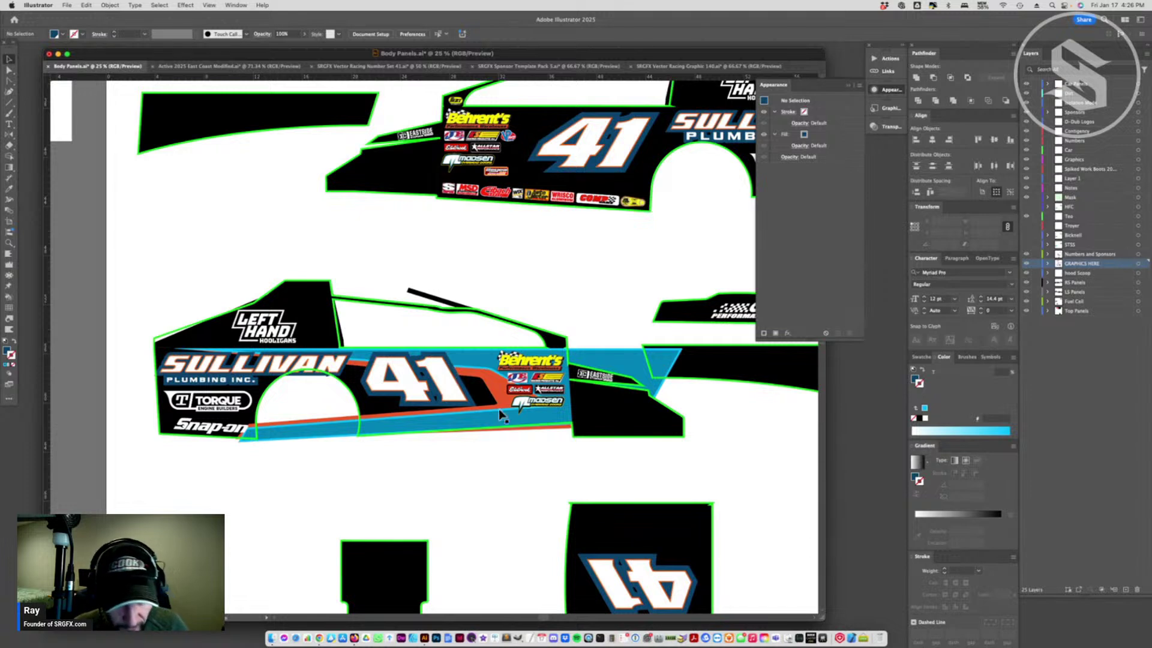
- Try shifting the whole blue stripe upward off the lower side panel
left_click(448, 393)
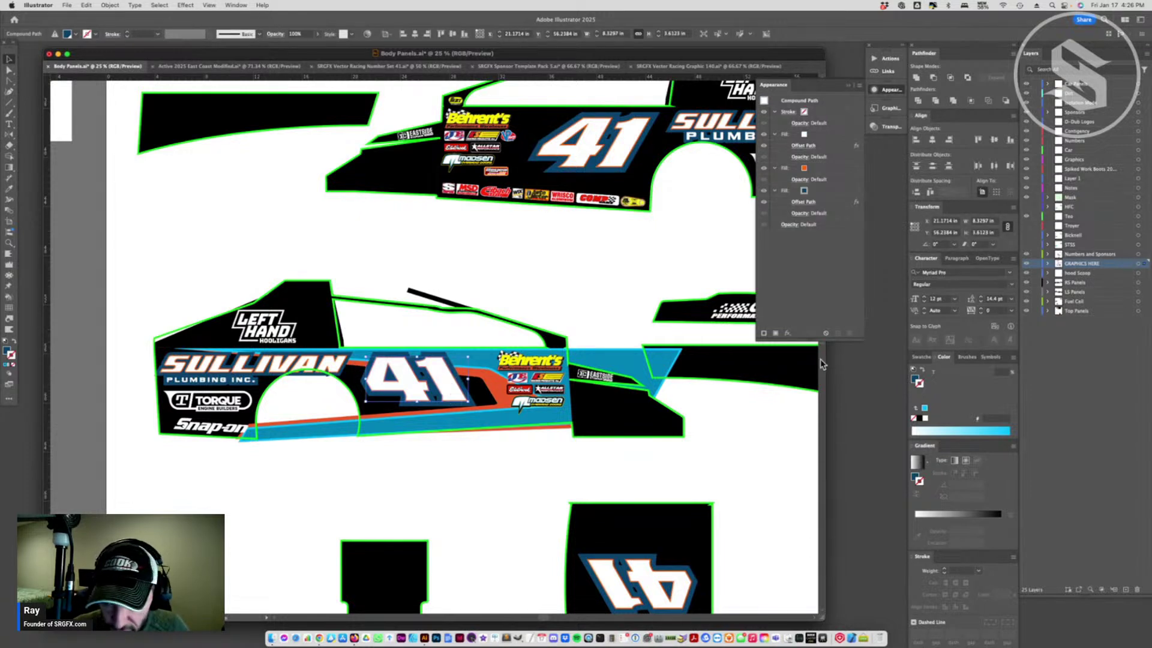
key("a")
left_click_drag(606, 375, 629, 327)
key("super+z")
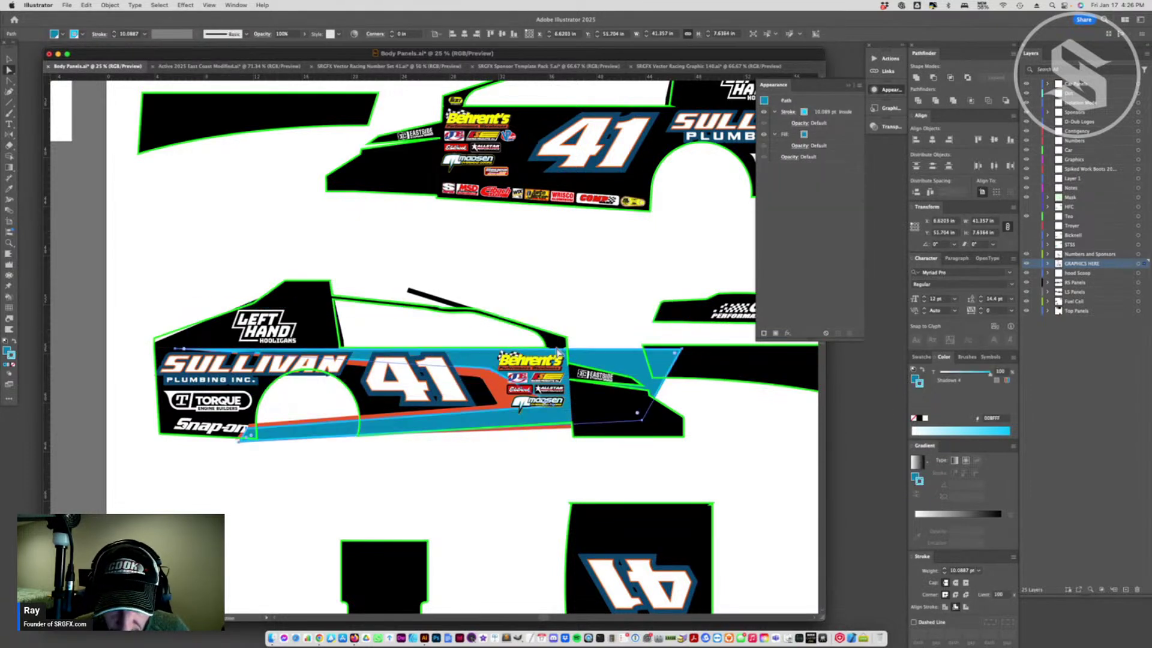
- Try recolouring the number 41's dark blue outline fill with the stripe's lighter blue
left_click(915, 379)
left_click(922, 358)
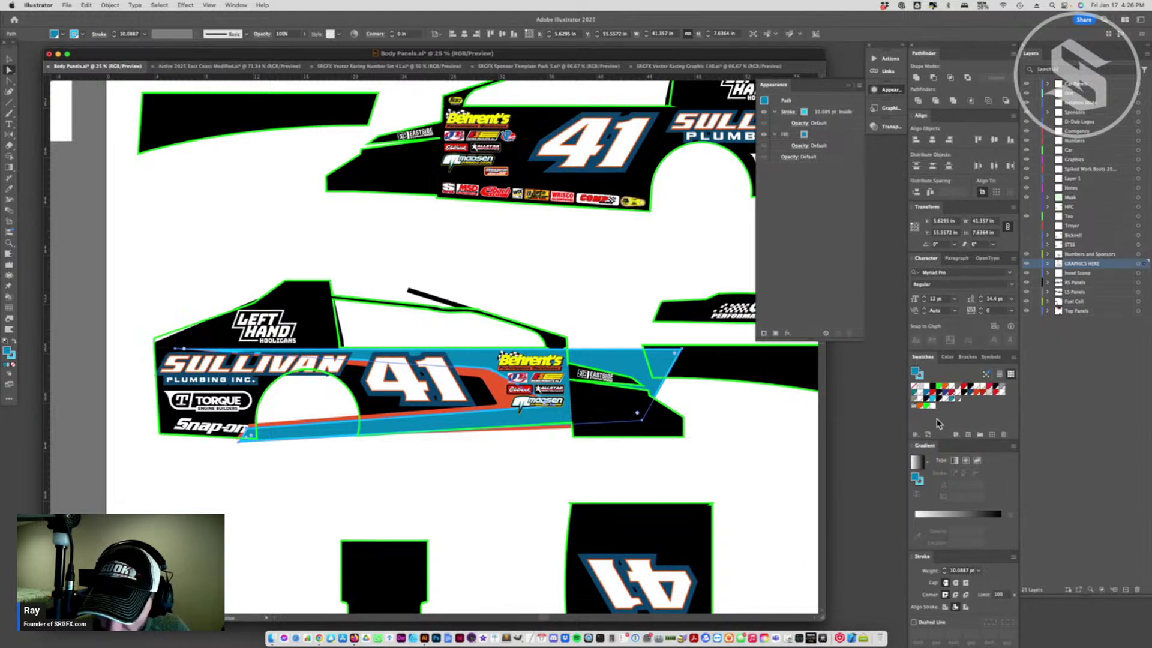
left_click(468, 441)
left_click(452, 393)
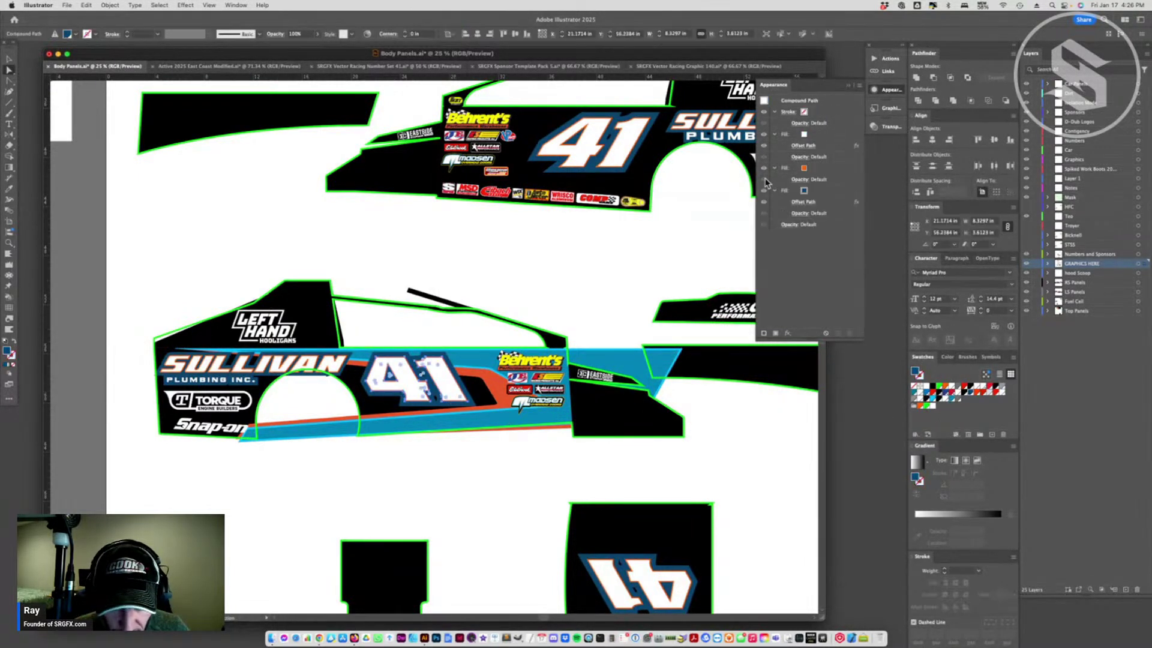
left_click(608, 450)
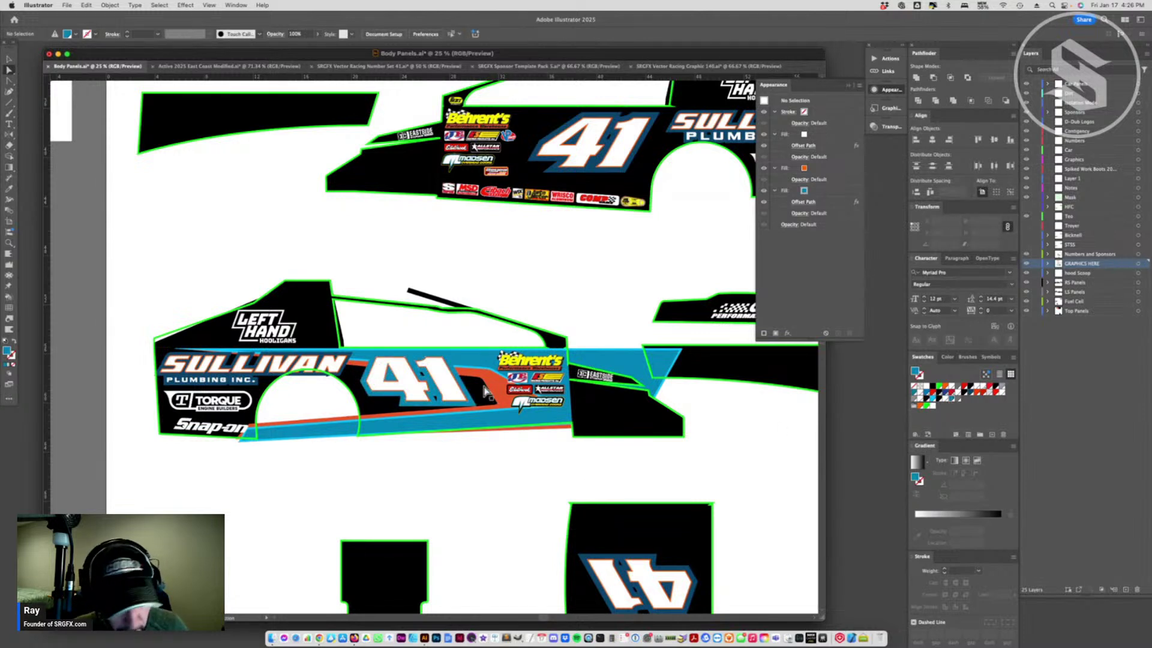
left_click(451, 395)
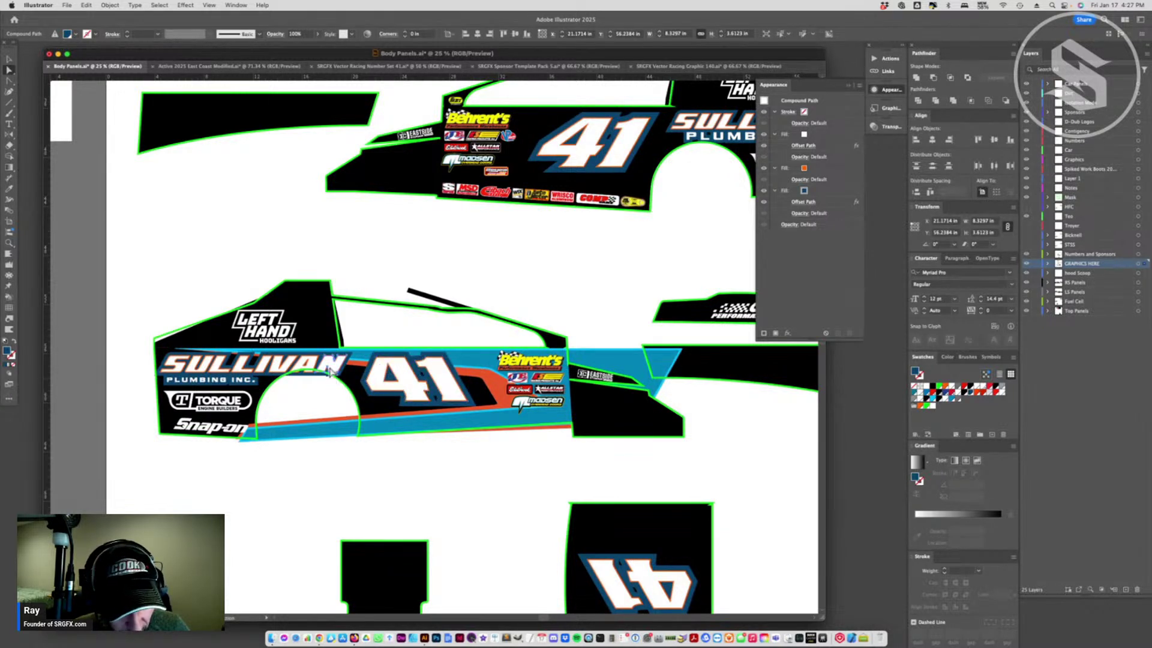
left_click(180, 244)
- Duplicate the number 41's dark blue fill and enlarge the lower copy's Offset Path effect to form another outline
key("v")
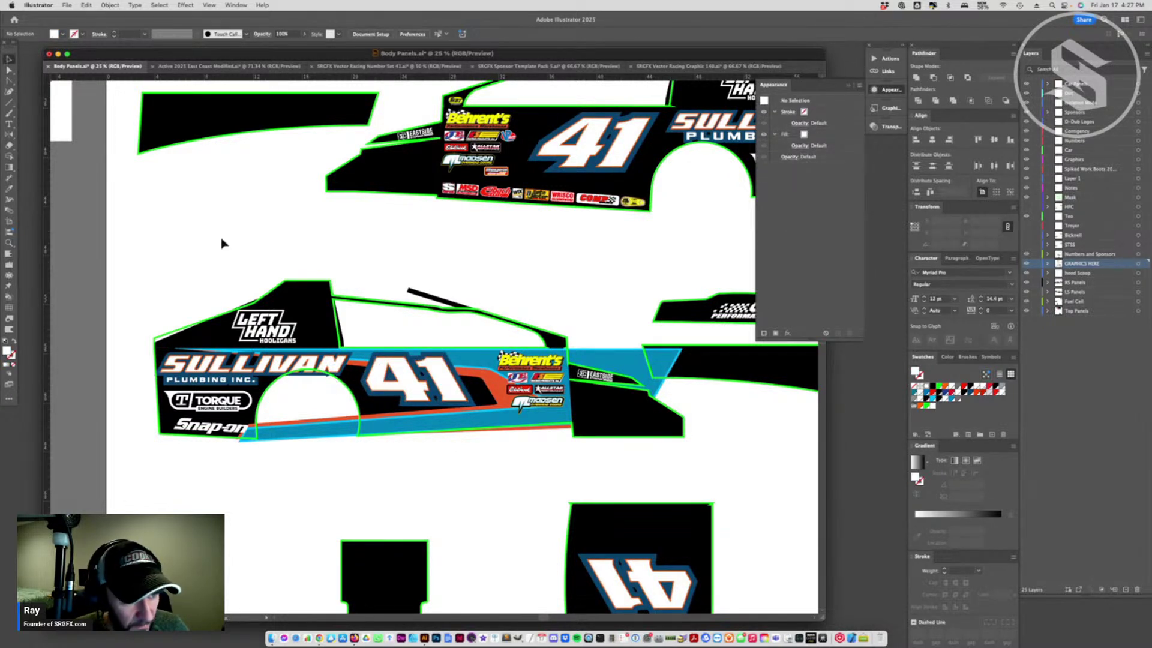
left_click(389, 388)
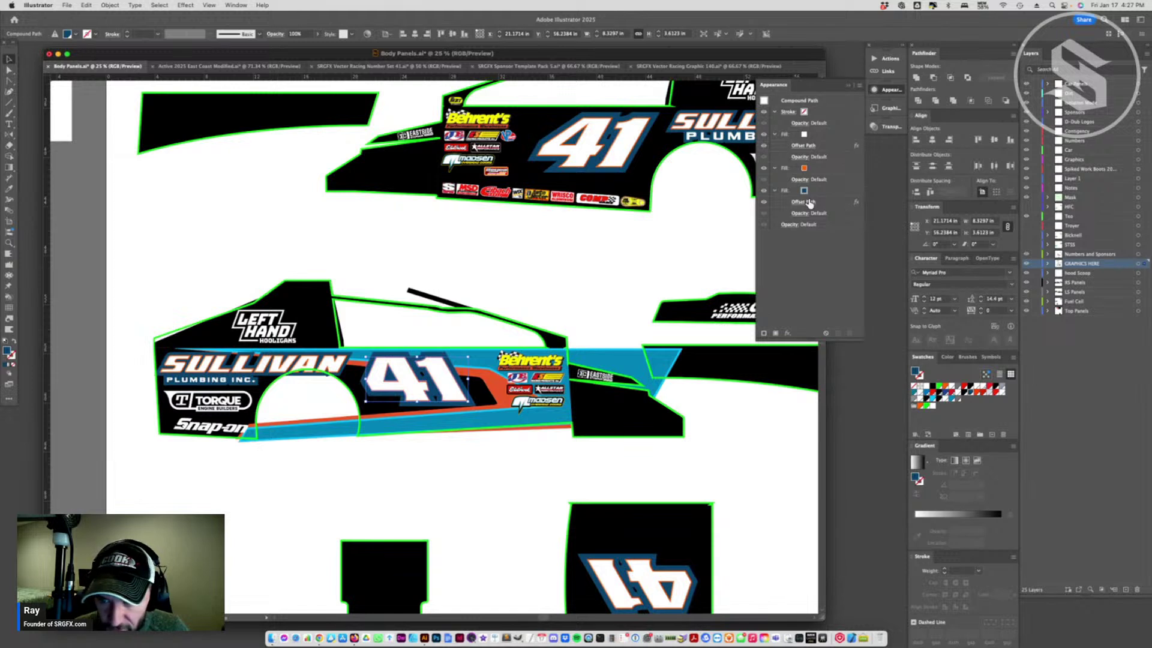
left_click(803, 202)
key("Escape")
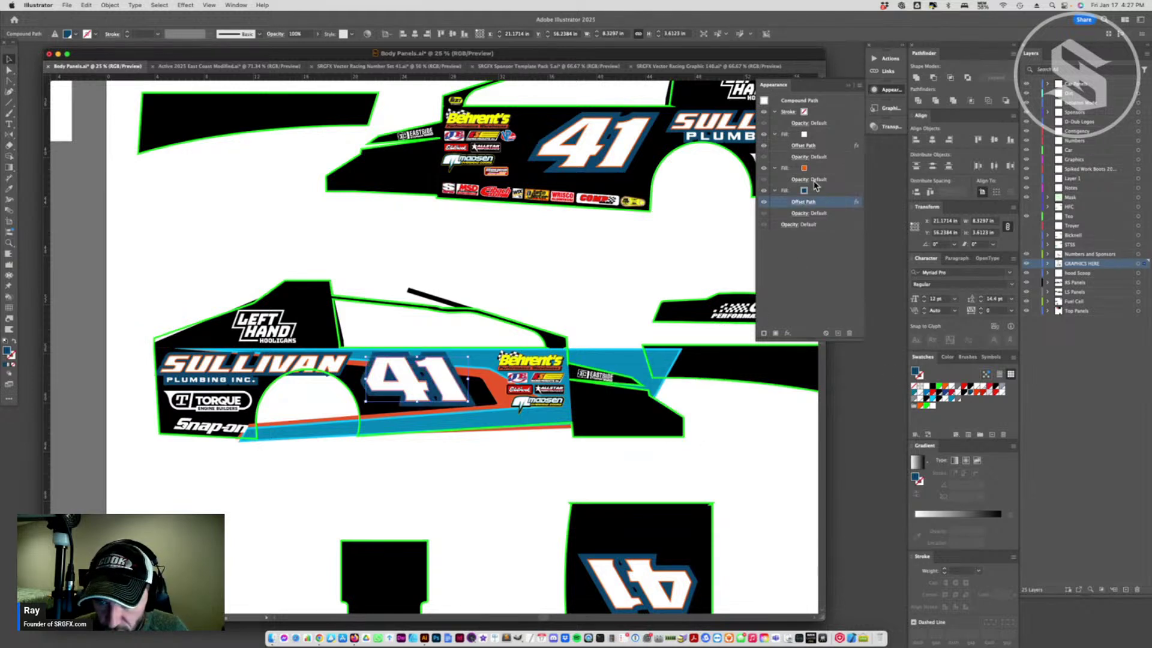
left_click(817, 191)
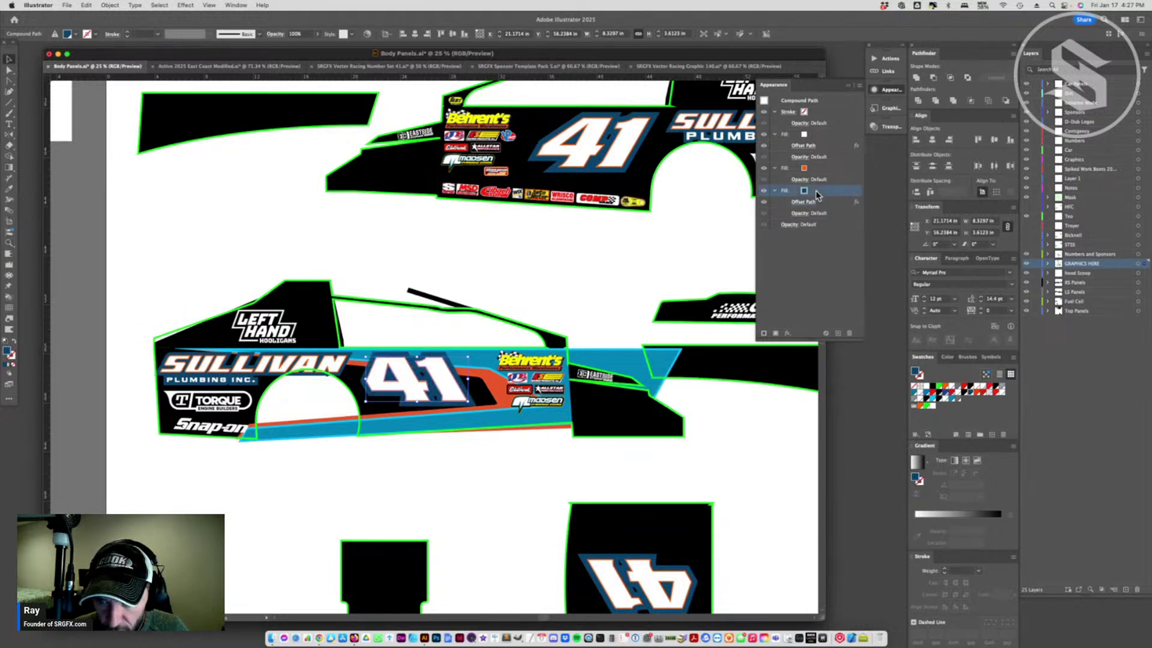
left_click(837, 333)
left_click(804, 235)
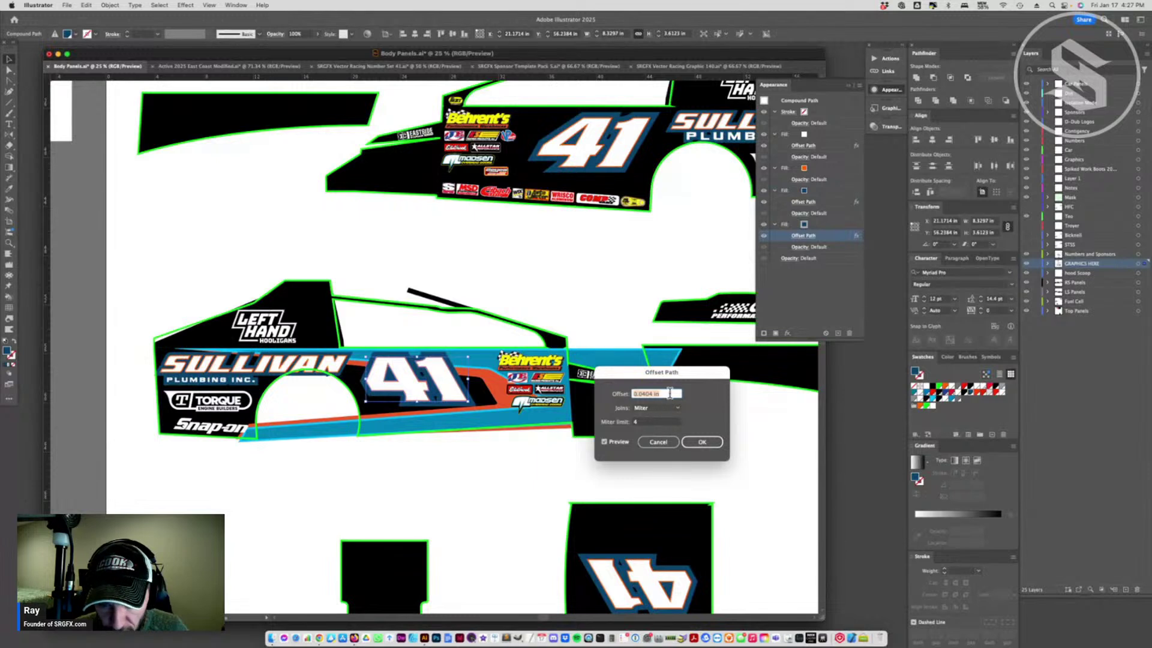
left_click(645, 393)
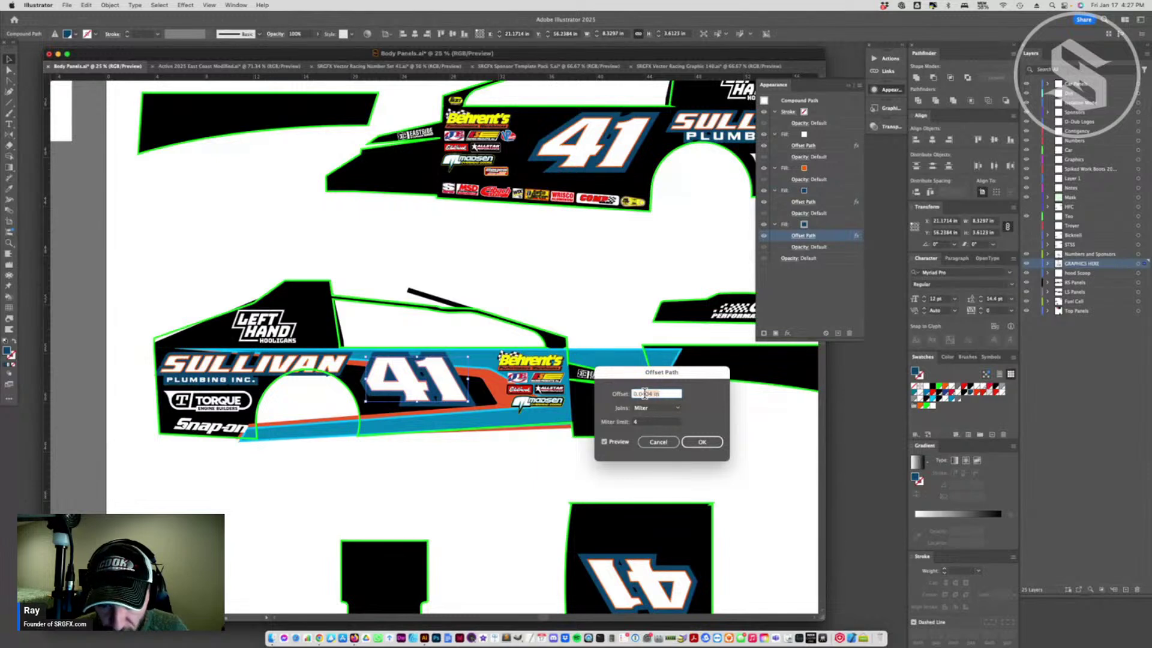
left_click(700, 442)
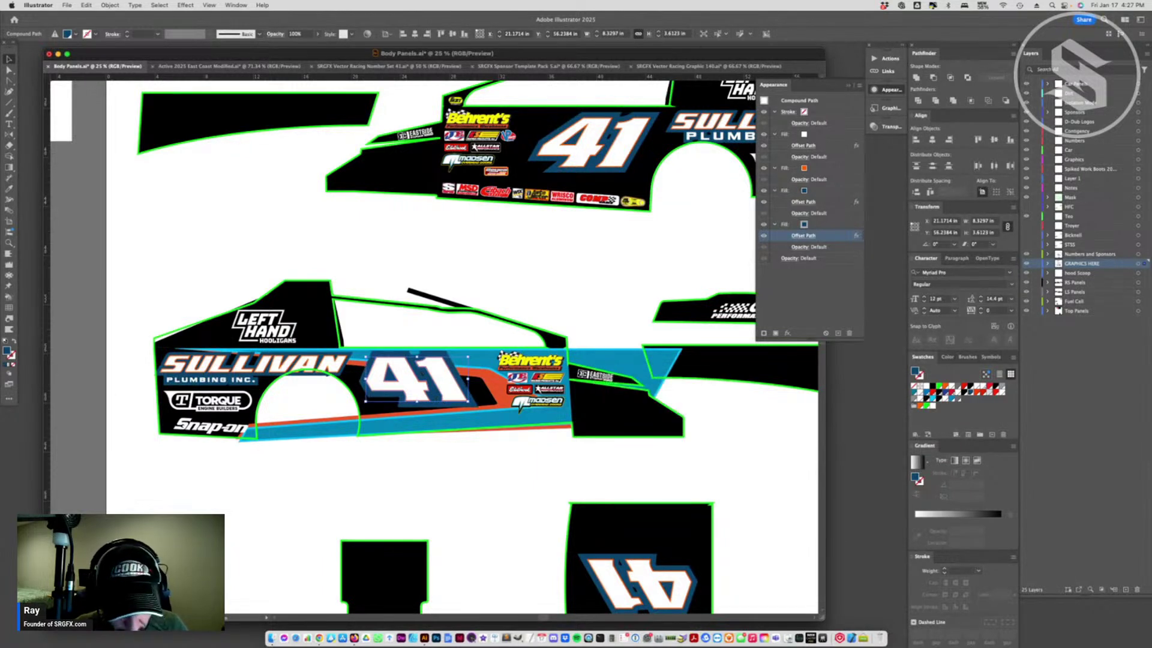
- Colour the number 41's new outermost outline fill bright cyan
left_click(934, 403)
left_click(656, 458)
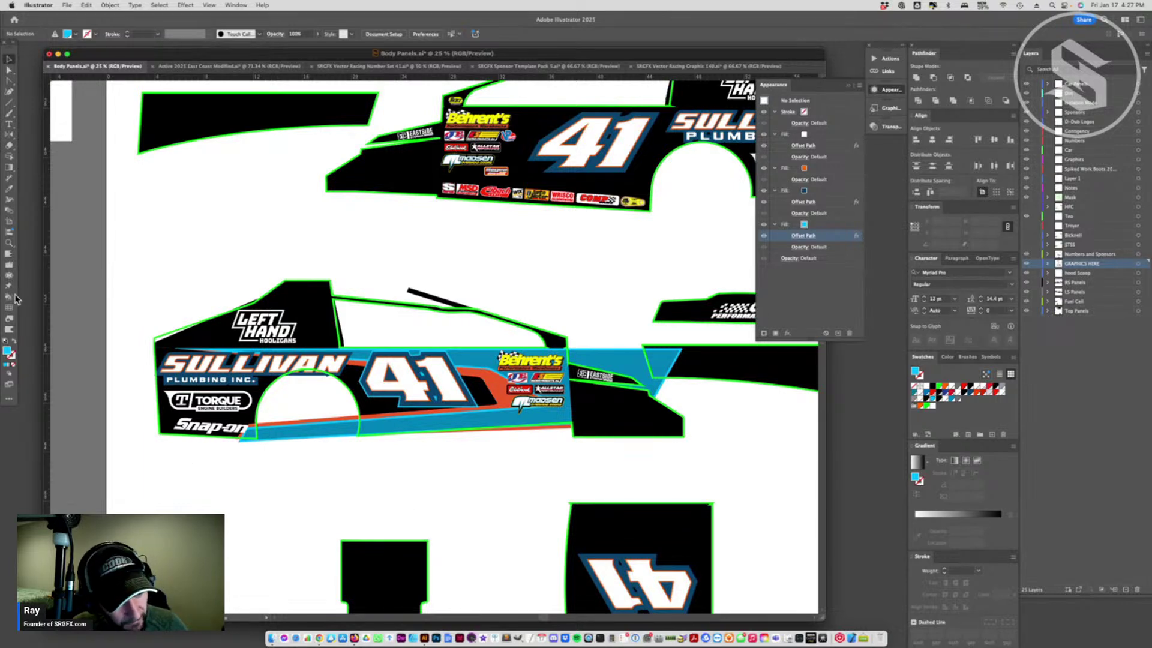
scroll(435, 378, "up", 2)
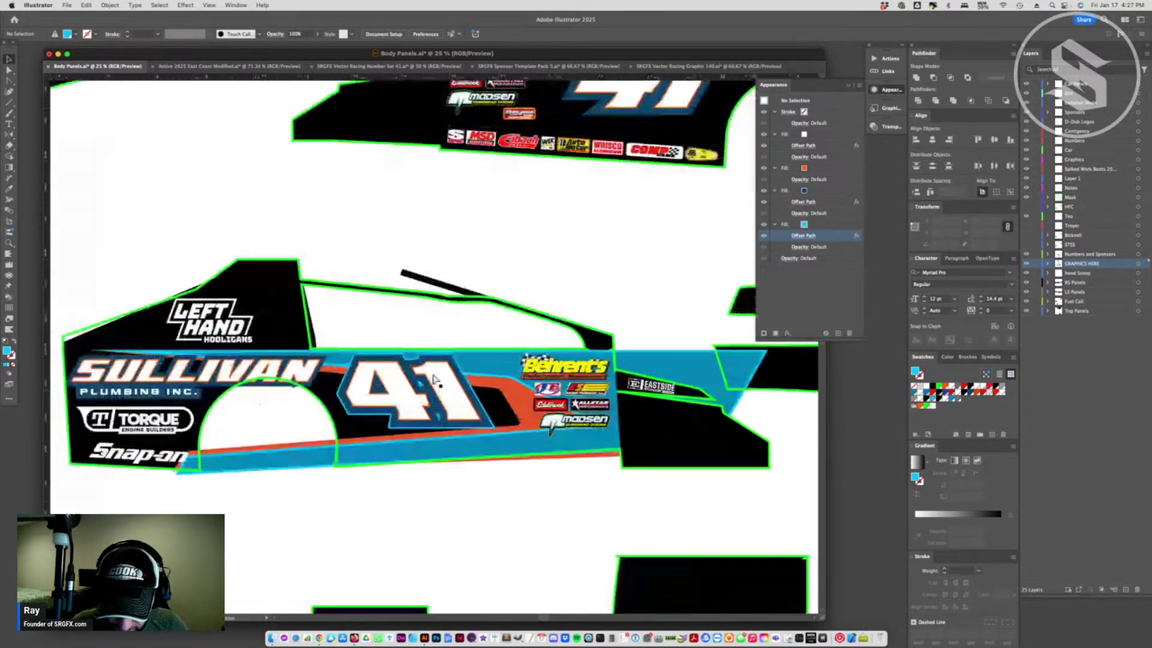
scroll(434, 378, "up", 2)
- Recolour the number 41's outermost outline fill with the stripe's medium blue
left_click(446, 399)
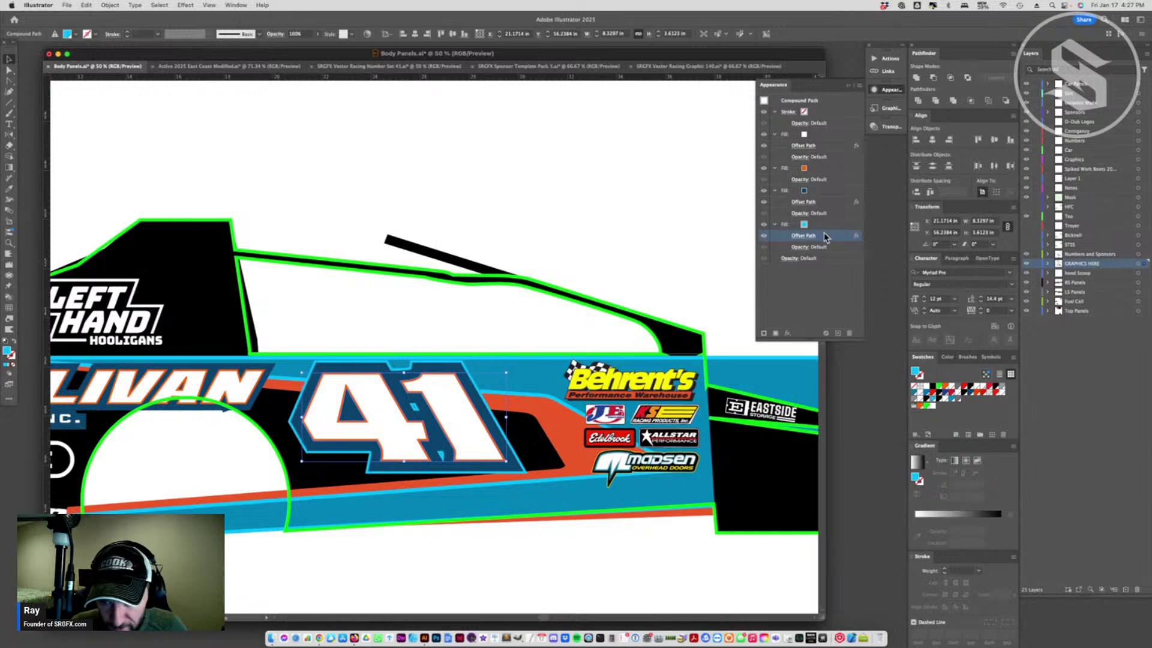
left_click(695, 256)
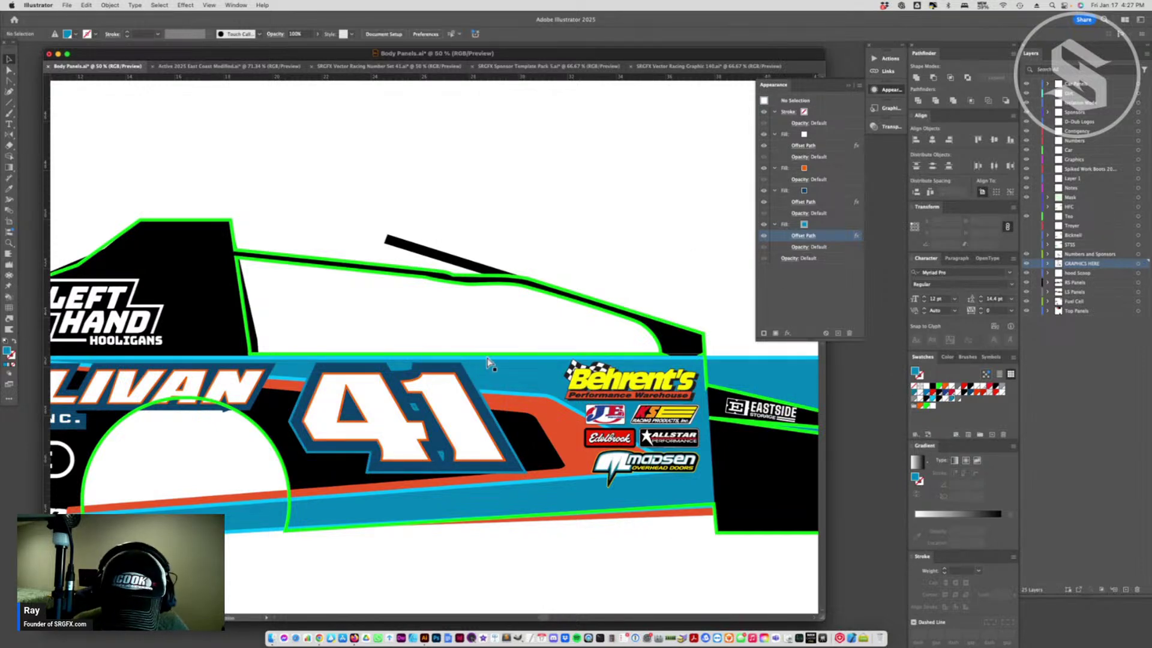
scroll(488, 360, "down", 2)
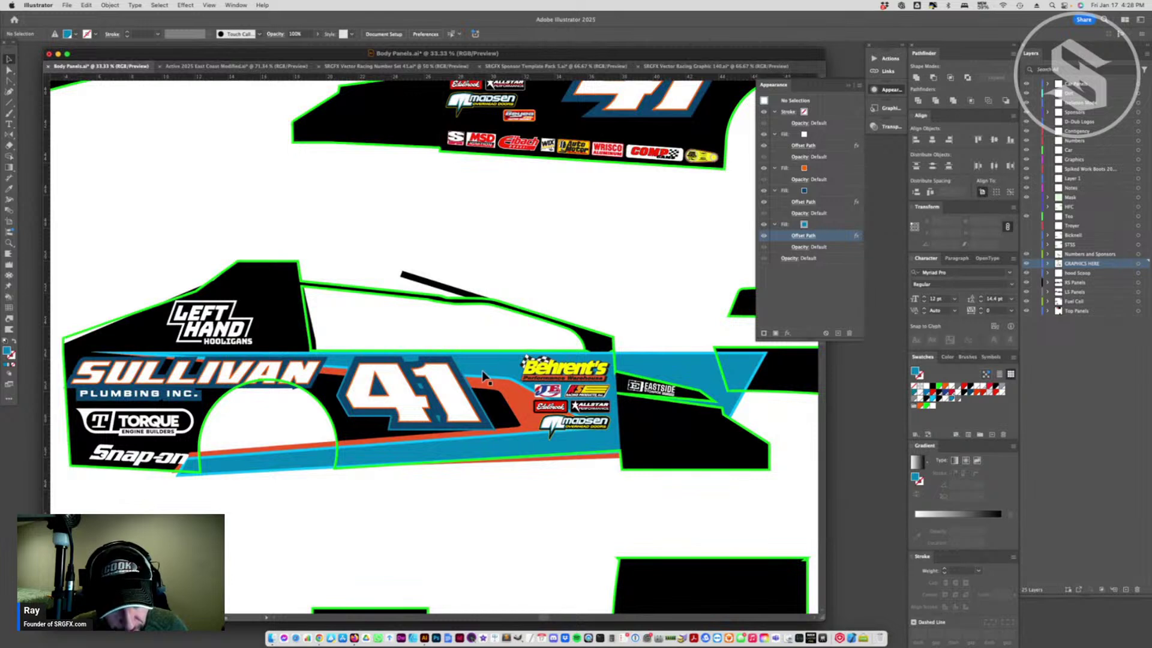
left_click(441, 413)
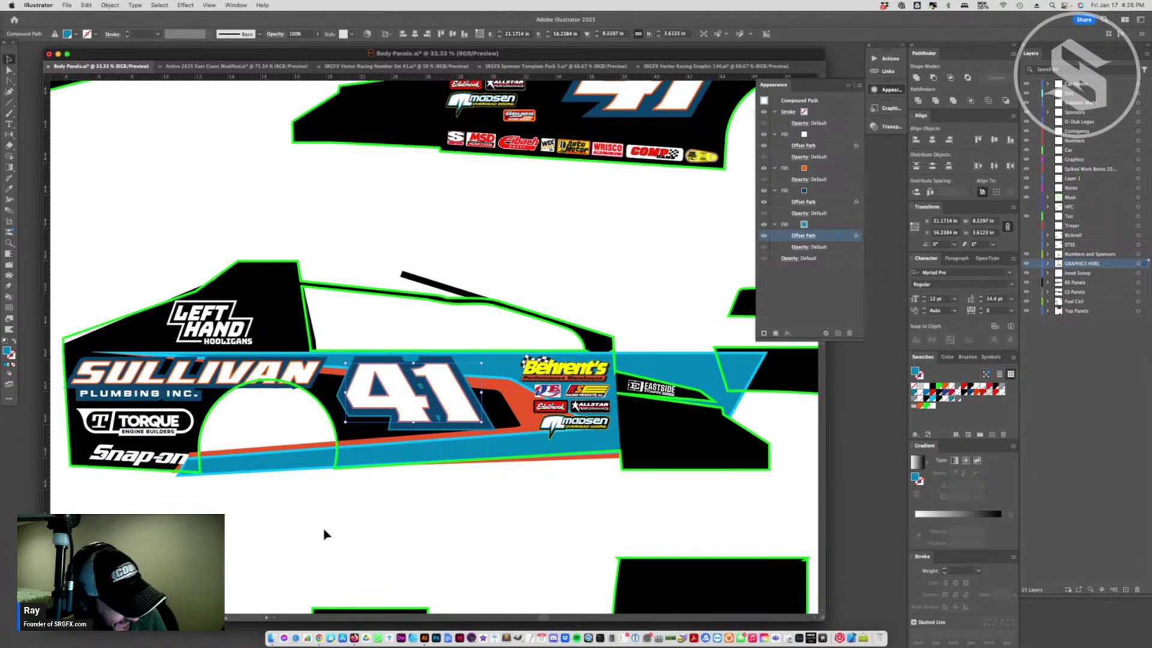
left_click(462, 499)
left_click(420, 399)
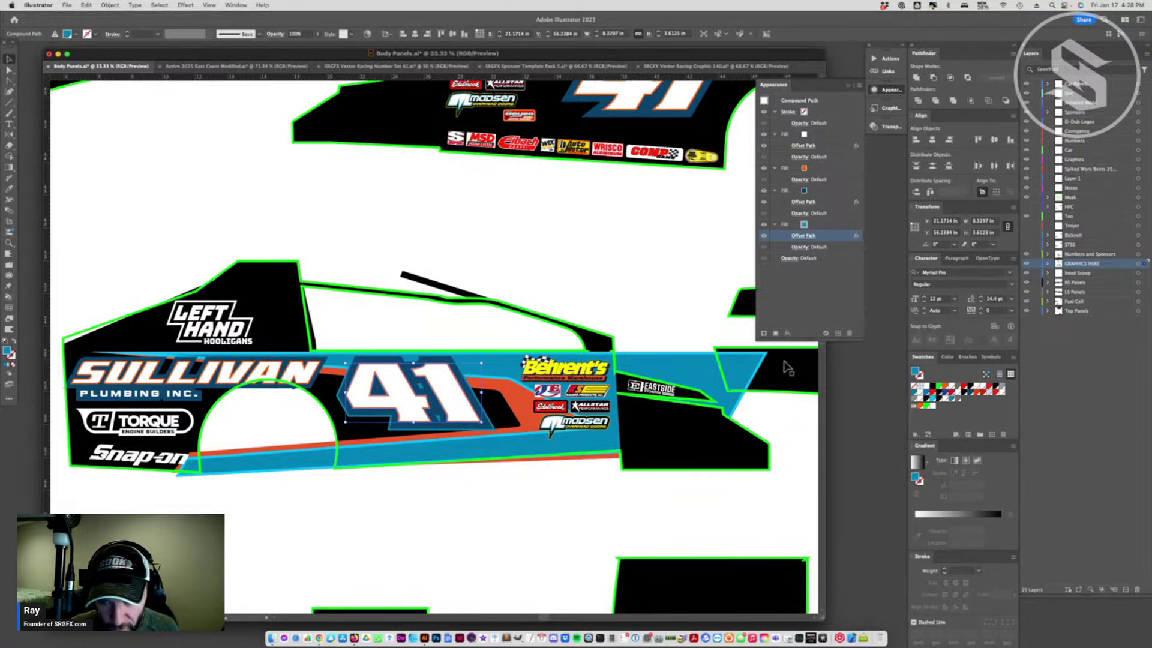
left_click(787, 333)
mouse_move(802, 402)
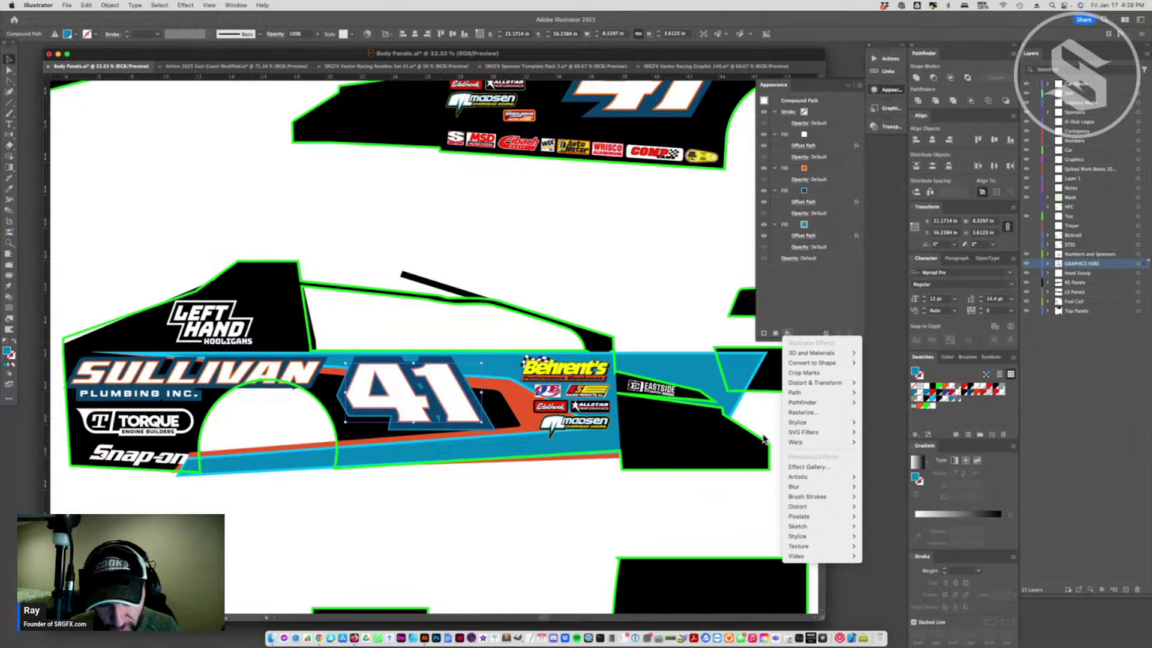
left_click(591, 526)
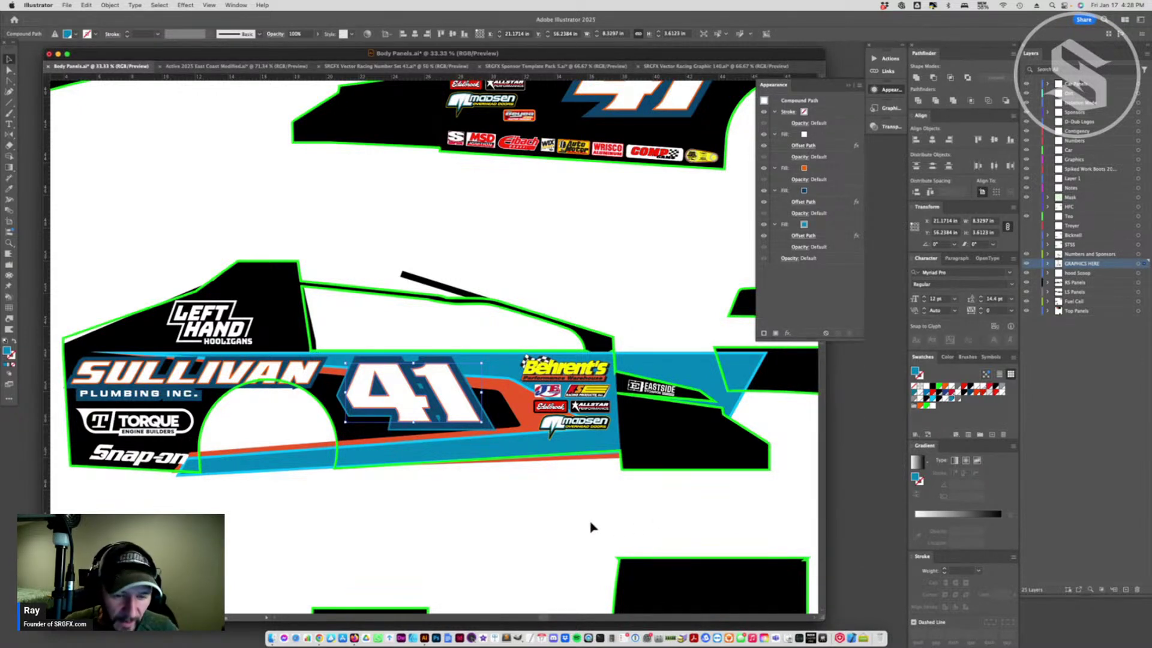
- Try to cover the gap between the digits 4 and 1 with a small filled Pen tool patch
key("p")
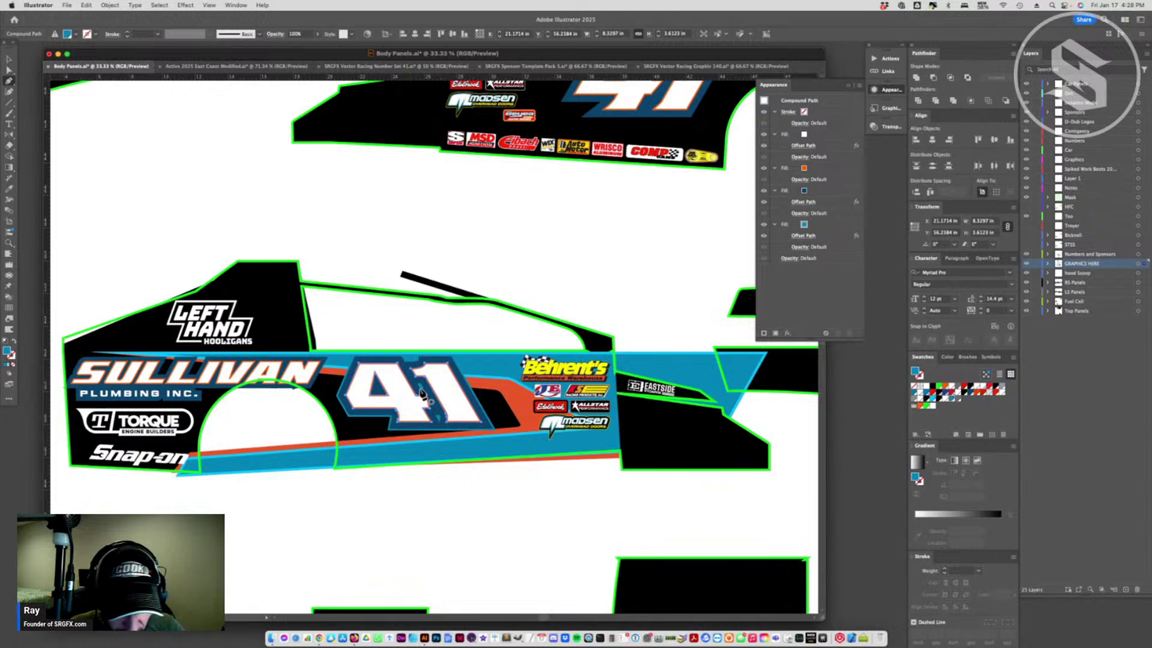
left_click(422, 390)
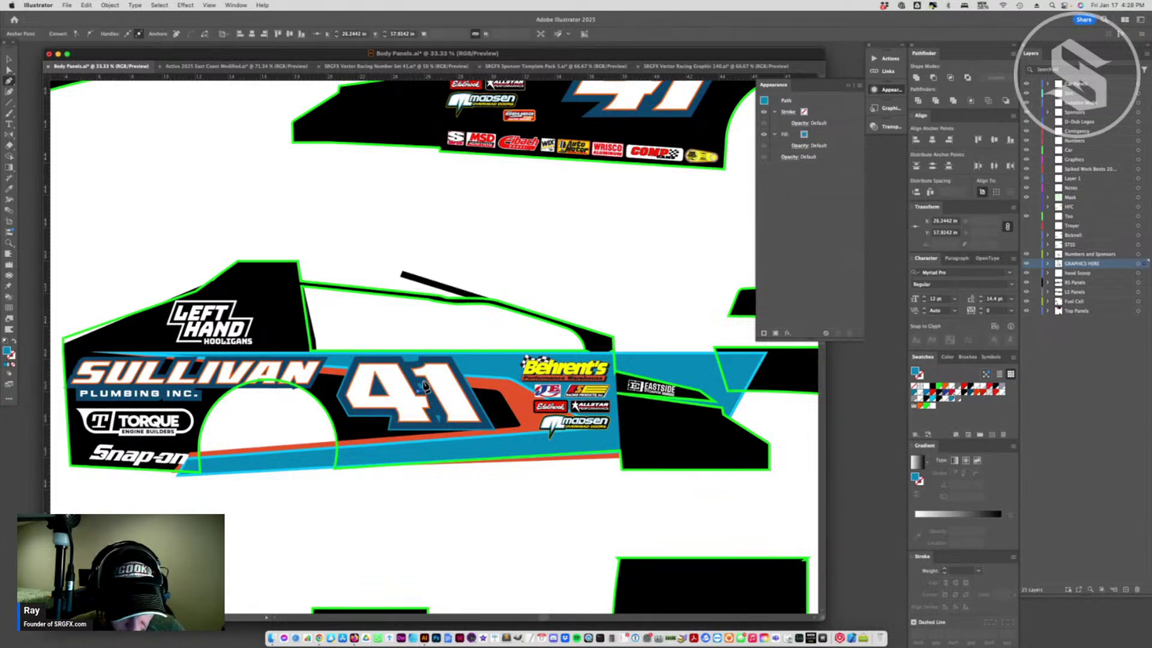
left_click(418, 382)
left_click(425, 394)
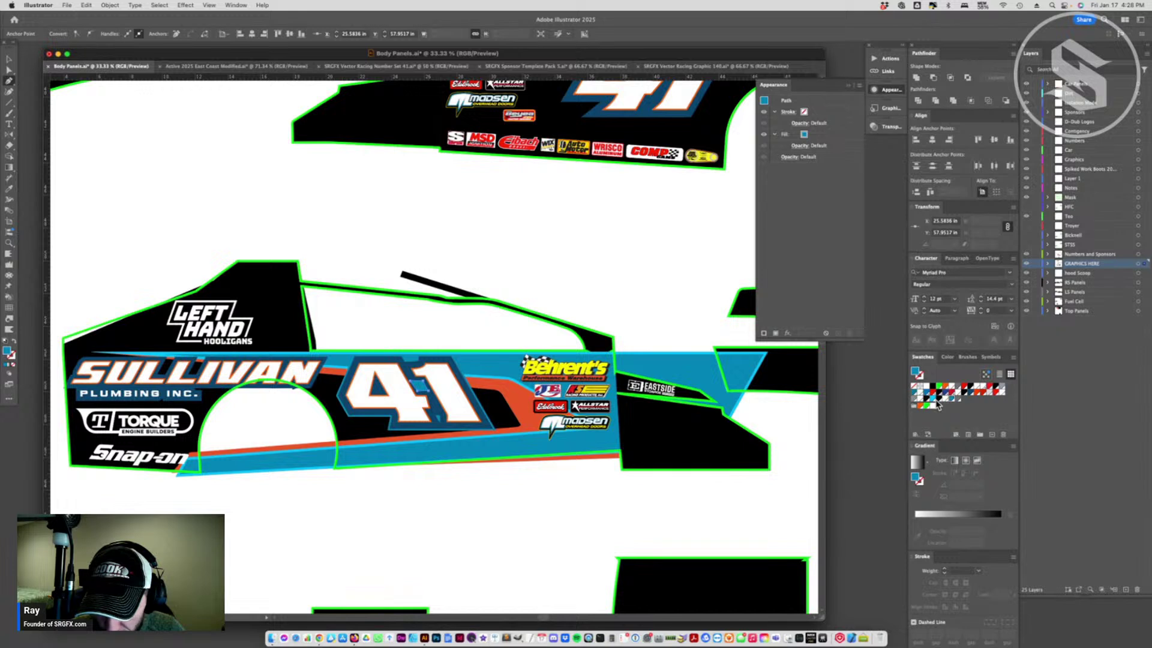
left_click(461, 409)
key("a")
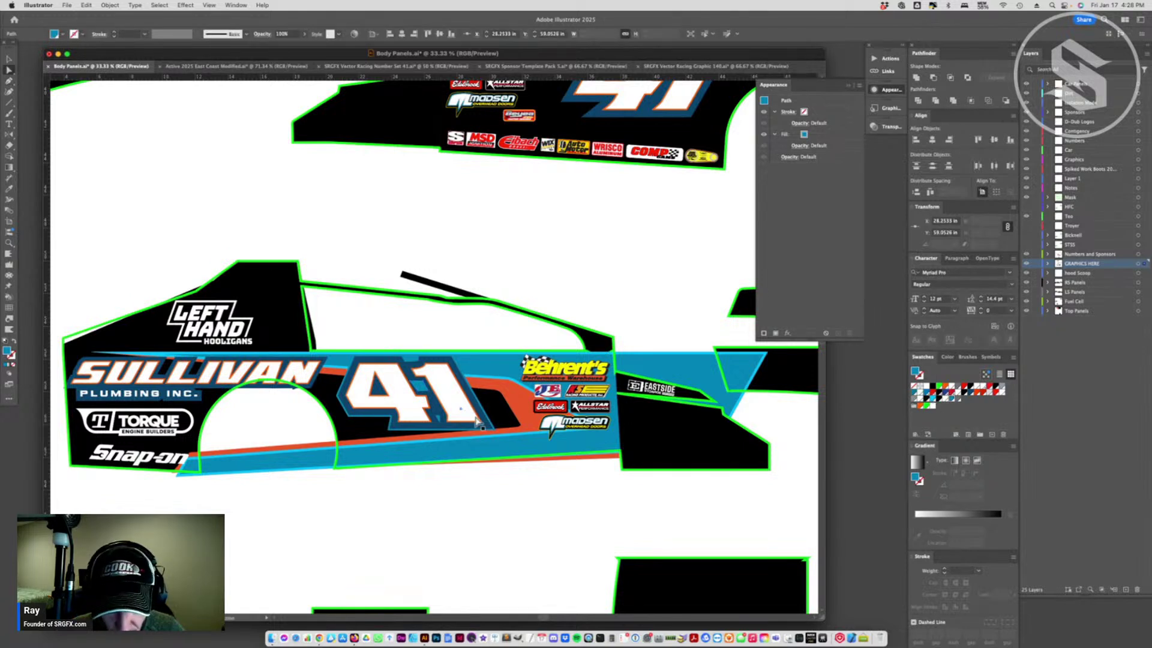
- Try to match the patch's fill to the number 41's dark blue outline, and delete the patch
left_click(477, 421)
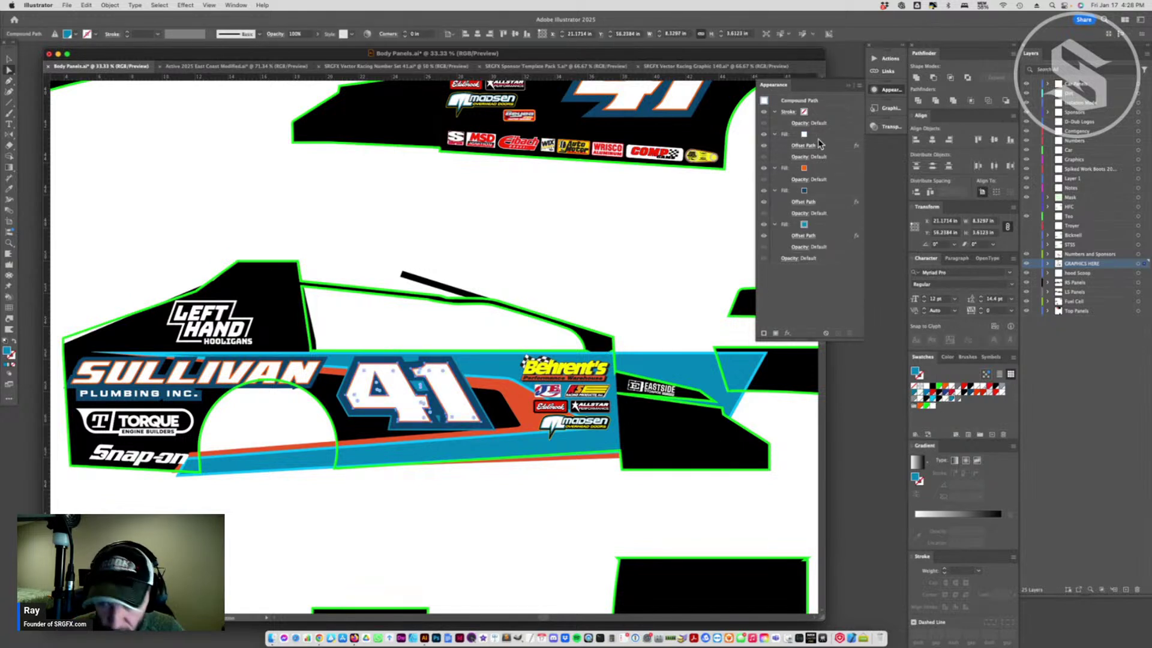
left_click(807, 192)
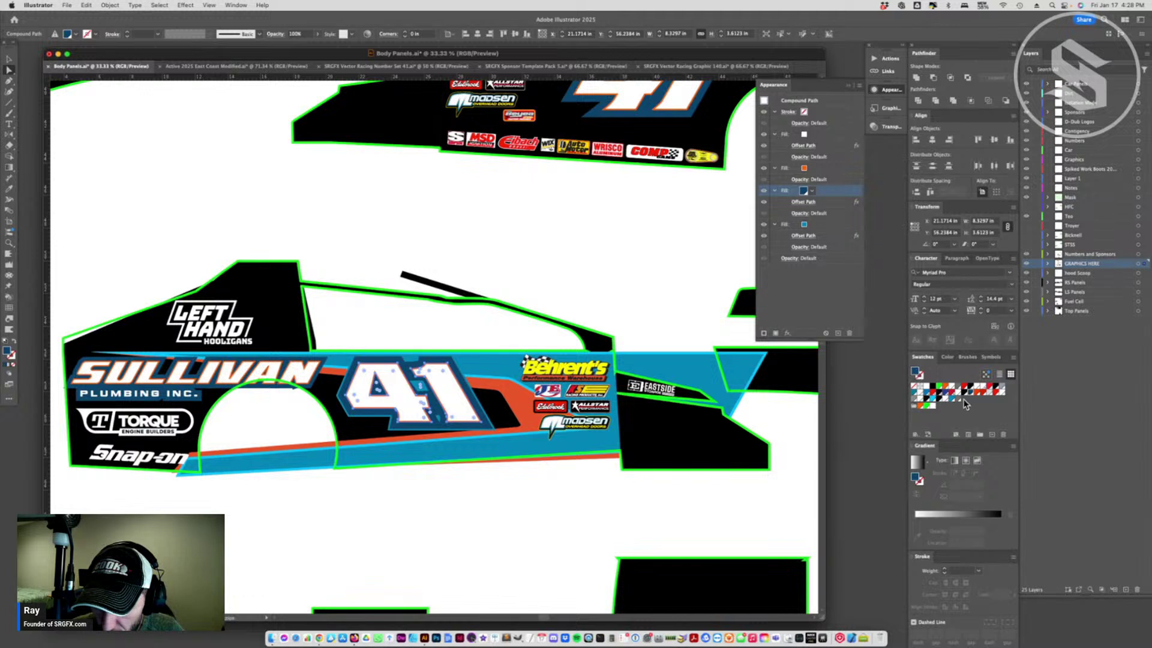
left_click(419, 384)
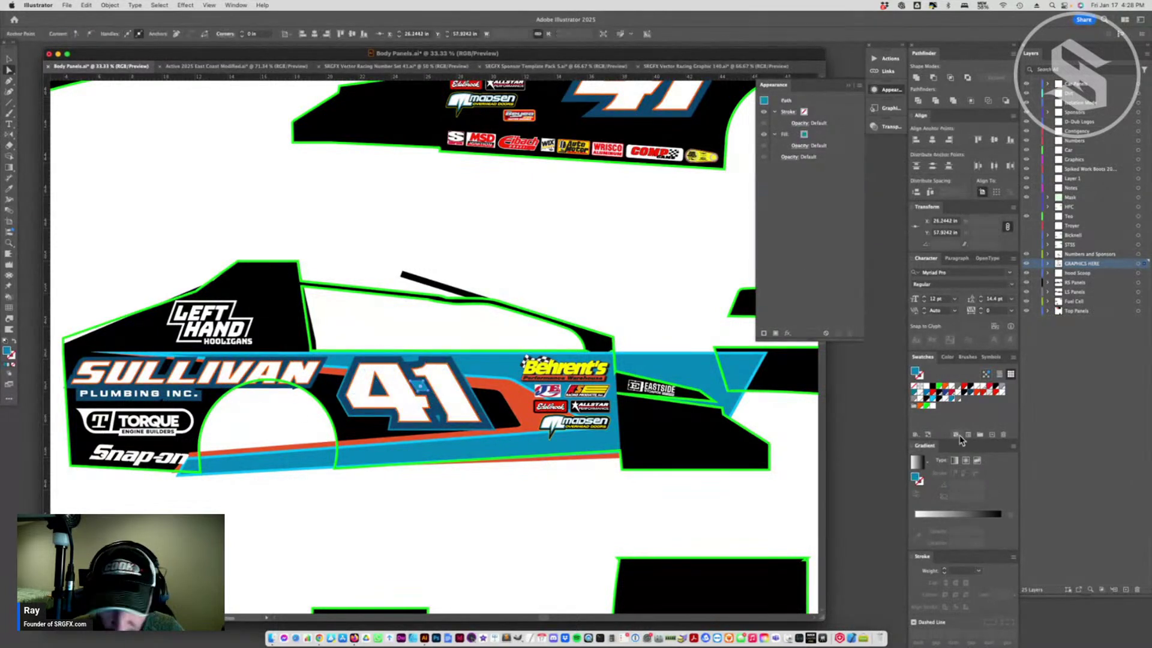
left_click(586, 533)
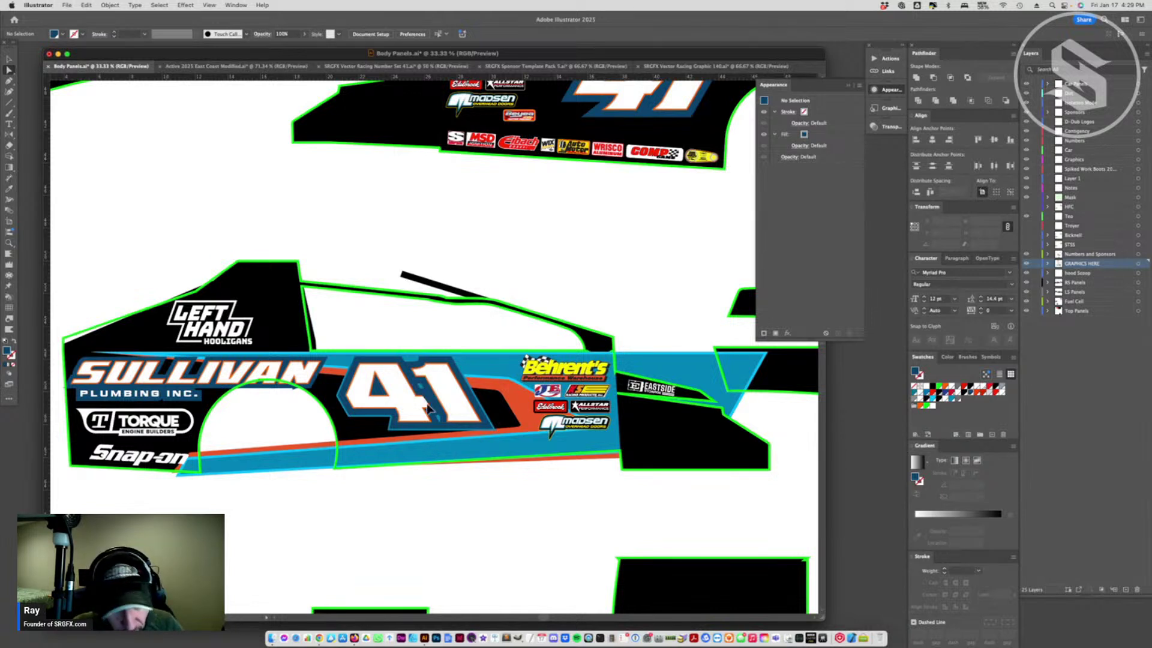
left_click(451, 519)
key("Delete")
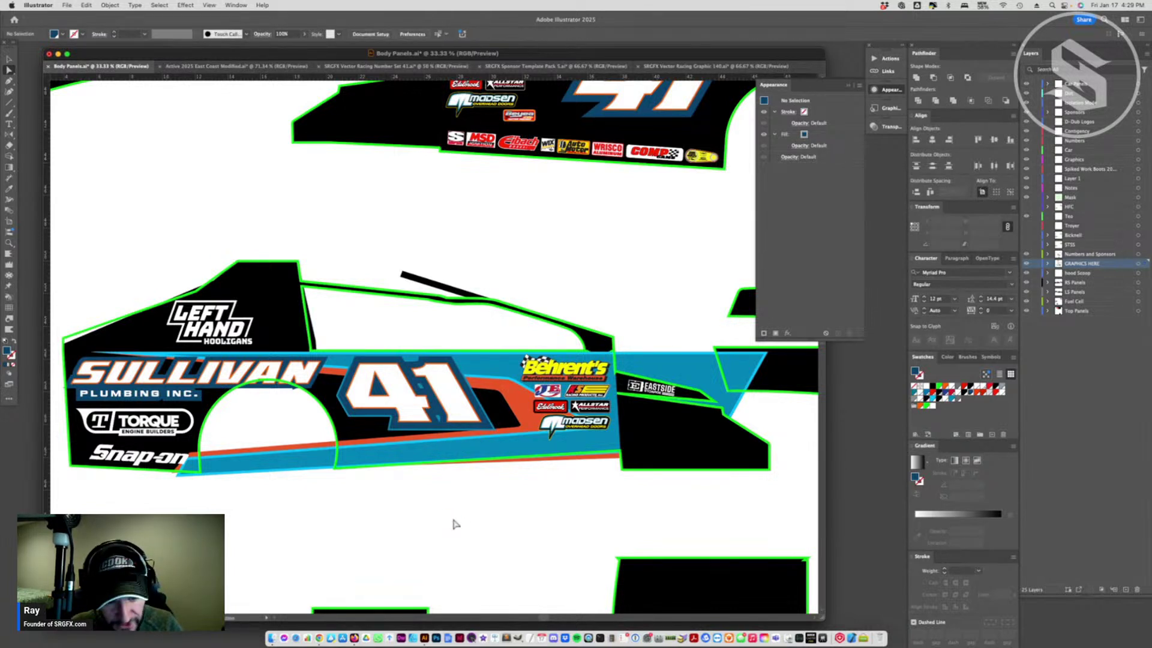
left_click(370, 401)
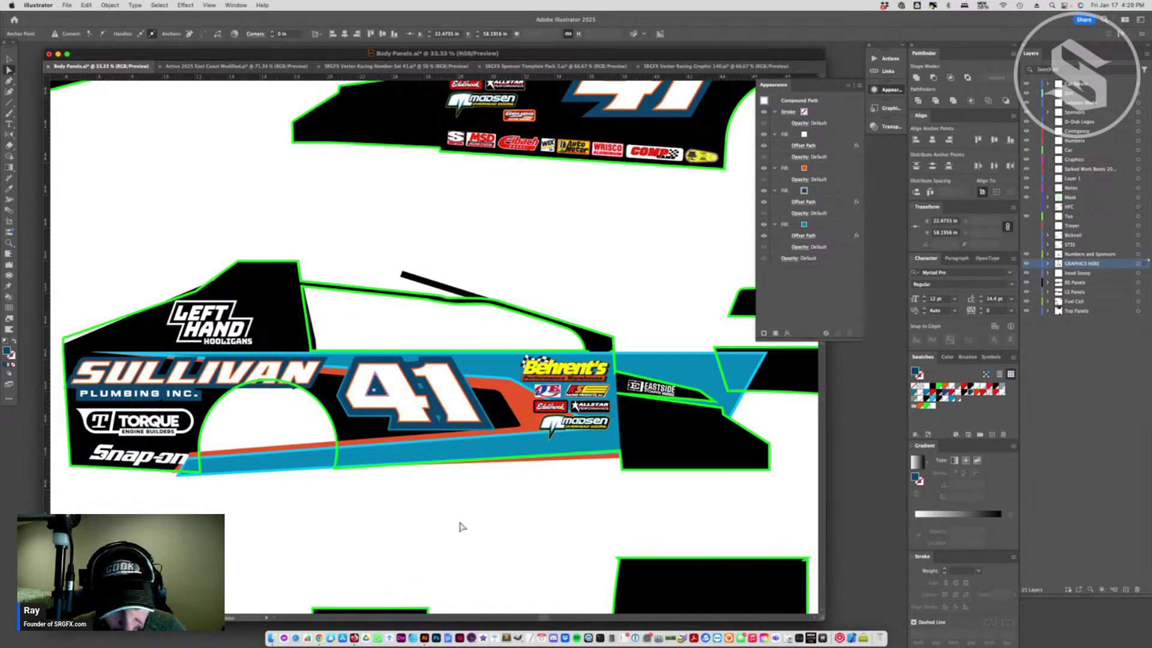
left_click(441, 514)
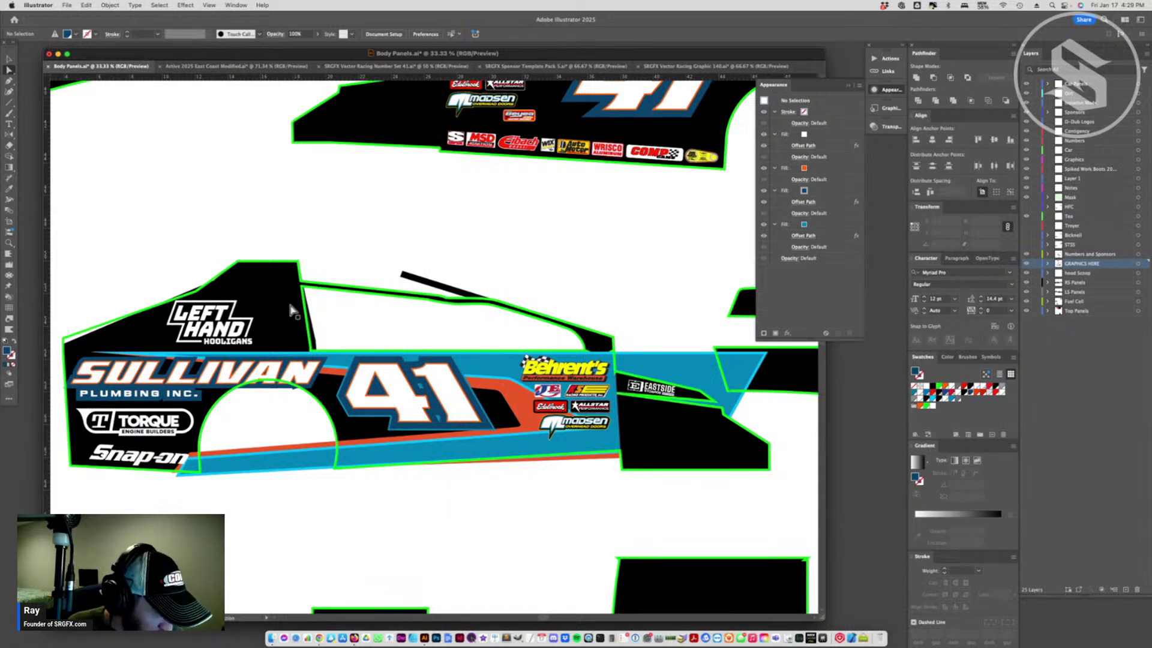
left_click(9, 59)
left_click(451, 414)
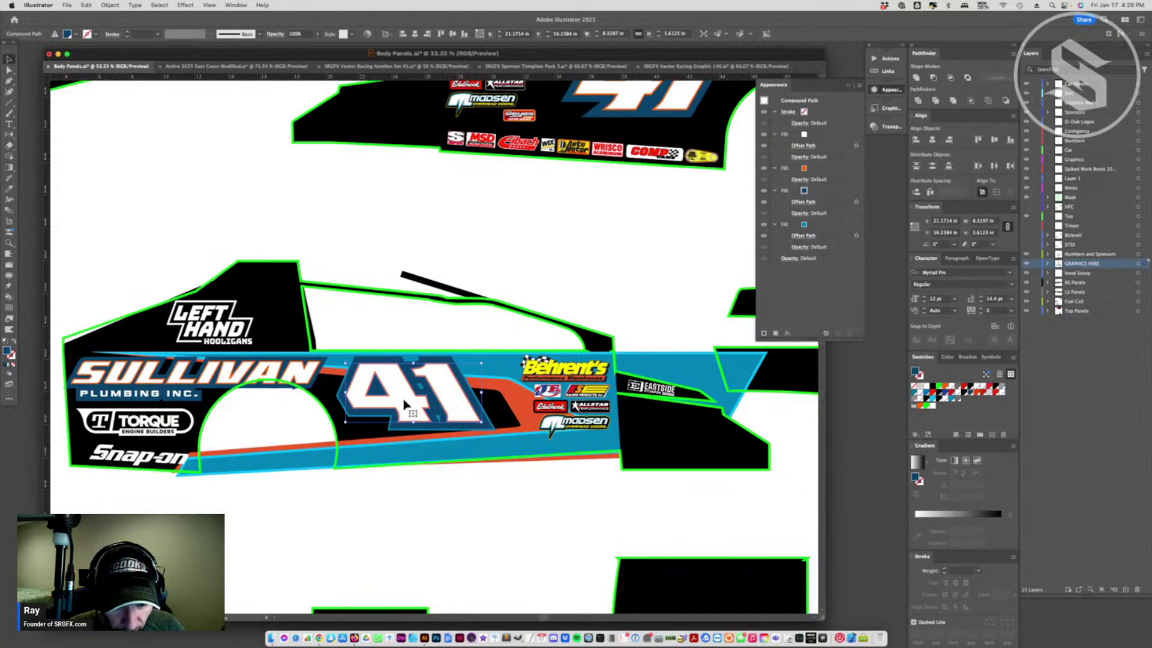
key("a")
left_click(509, 377)
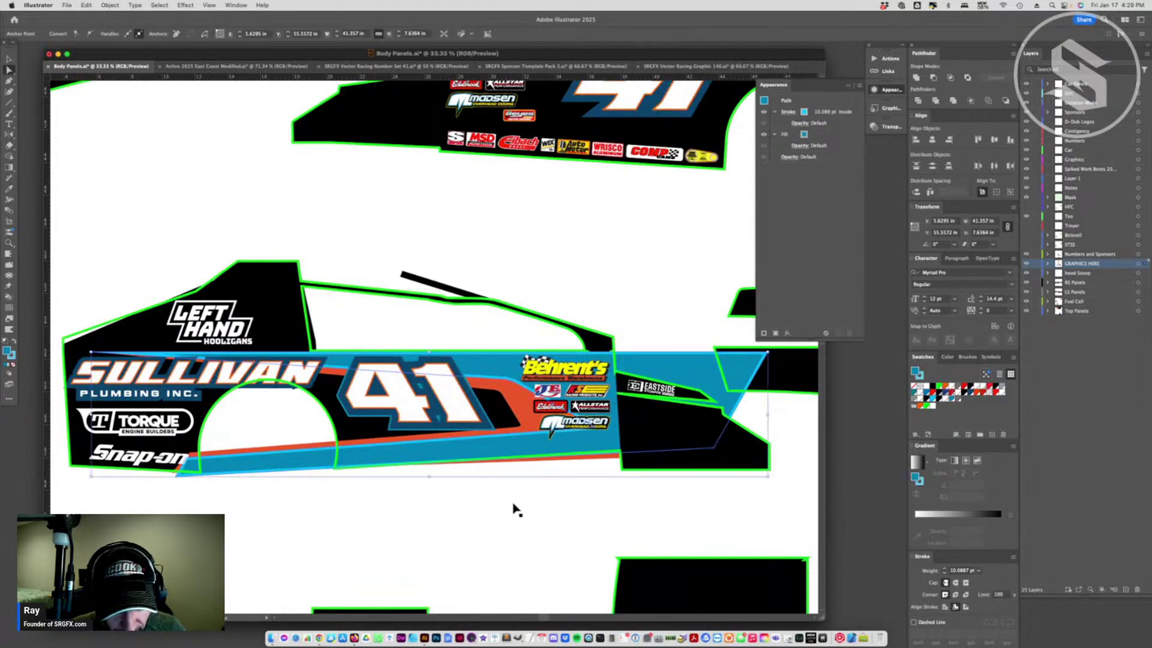
left_click(514, 507)
- Duplicate the number 41's white fill and colour the lower copy dark blue
left_click(9, 243)
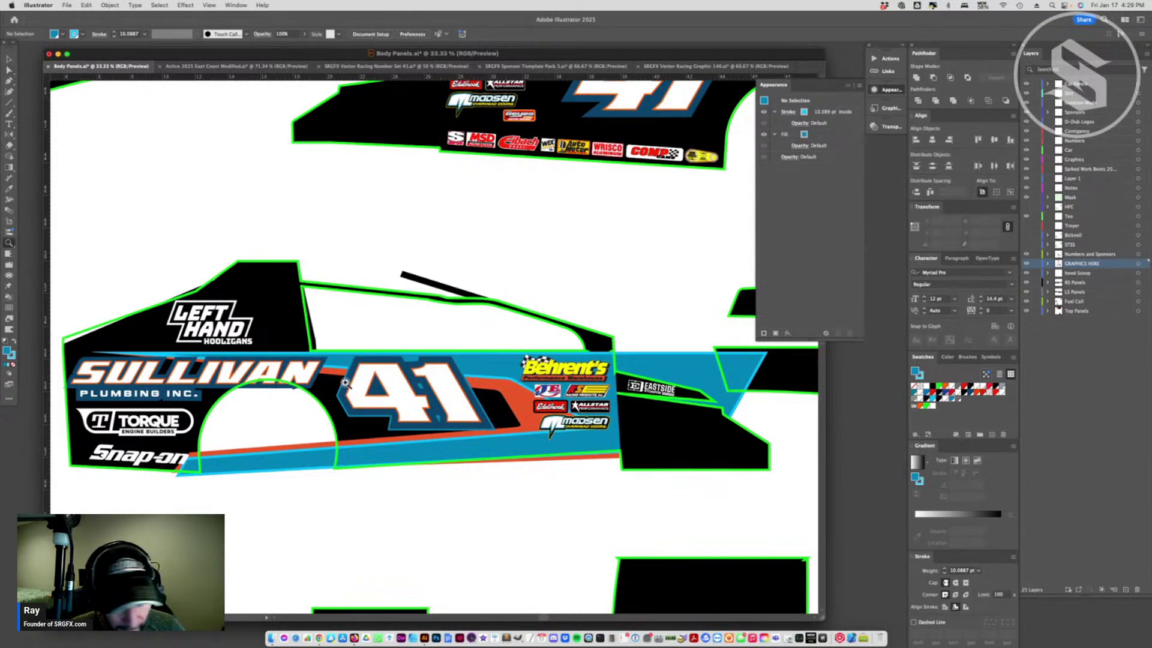
left_click(395, 399)
left_click(490, 389)
left_click(491, 388)
scroll(372, 324, "left", 2)
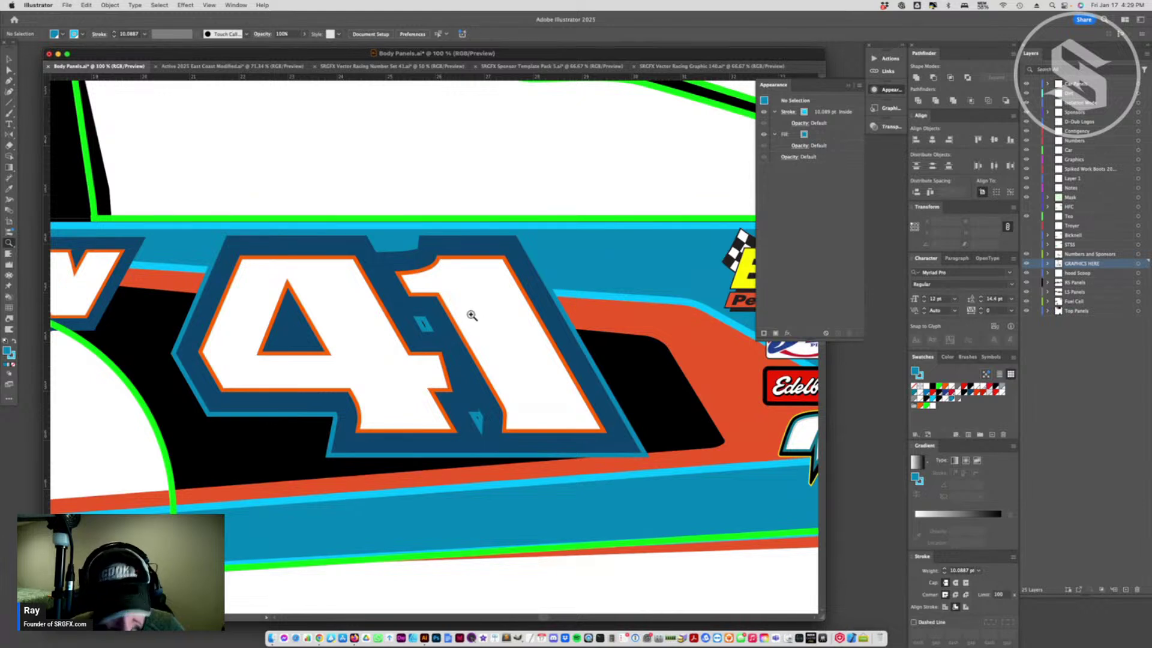
left_click(10, 60)
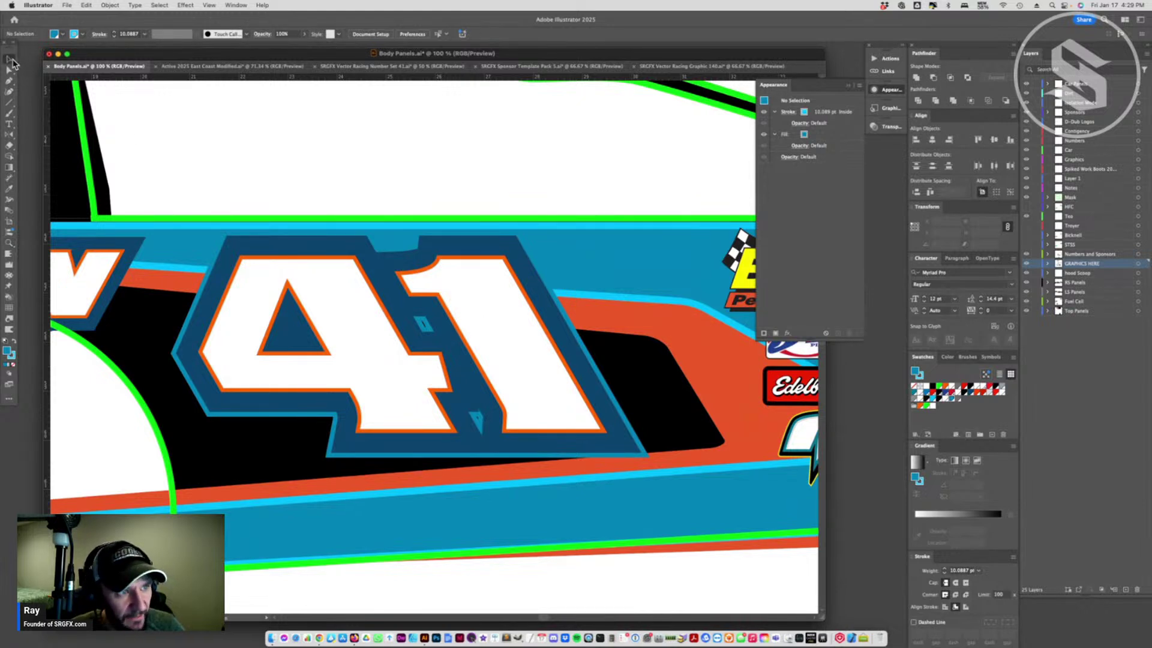
left_click(506, 418)
scroll(501, 354, "up", 2)
scroll(506, 363, "up", 1)
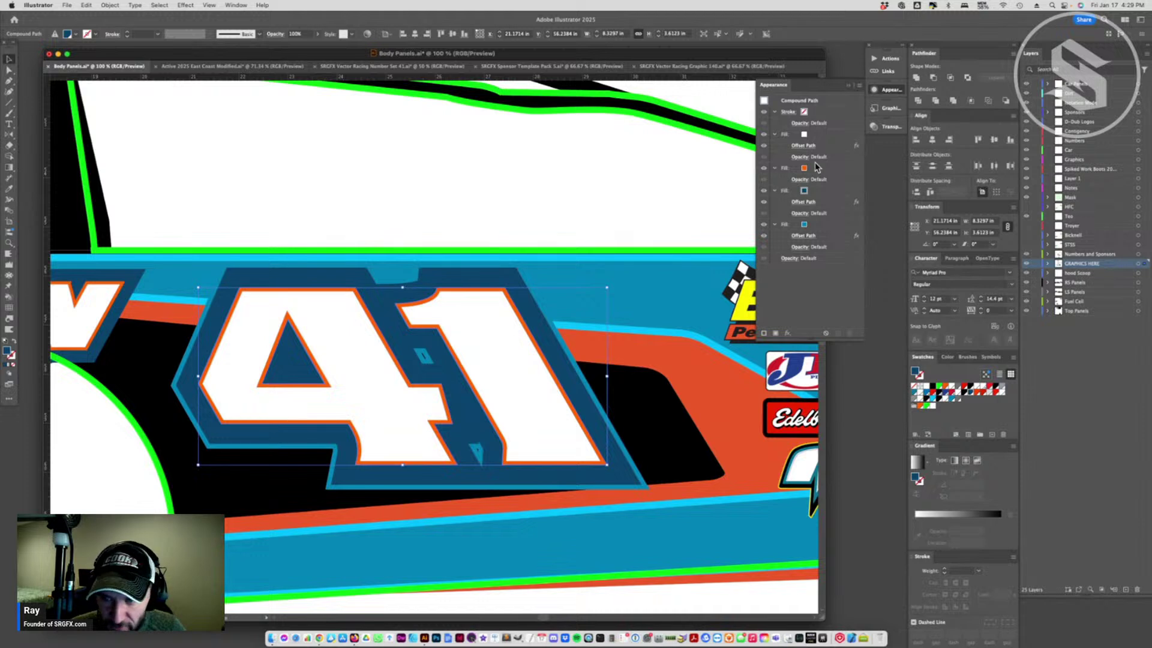
left_click(822, 135)
left_click(838, 333)
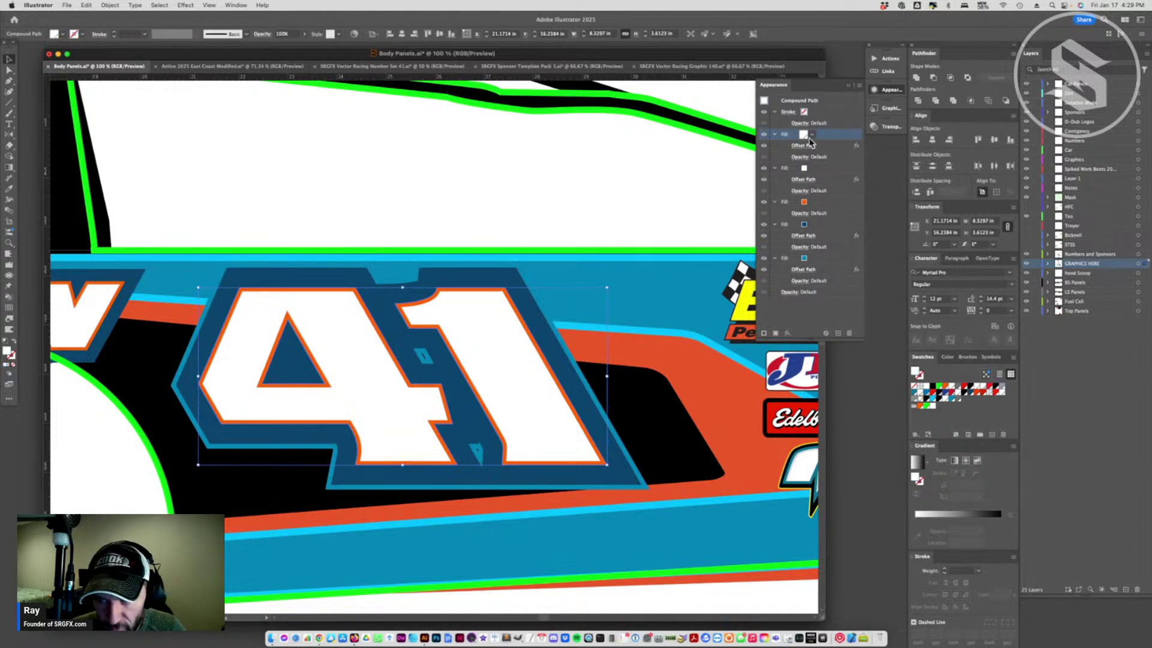
left_click_drag(809, 143, 803, 173)
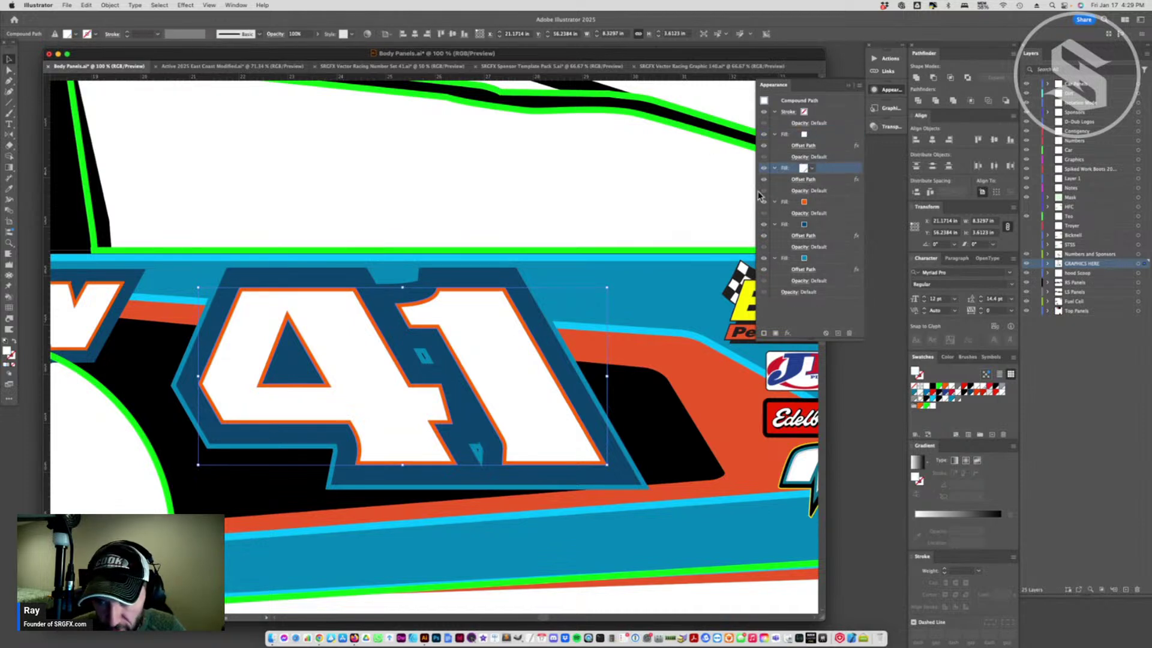
left_click(967, 392)
- Set the Offset Path effect of the number 41's top white fill to -0.02 in
left_click(803, 145)
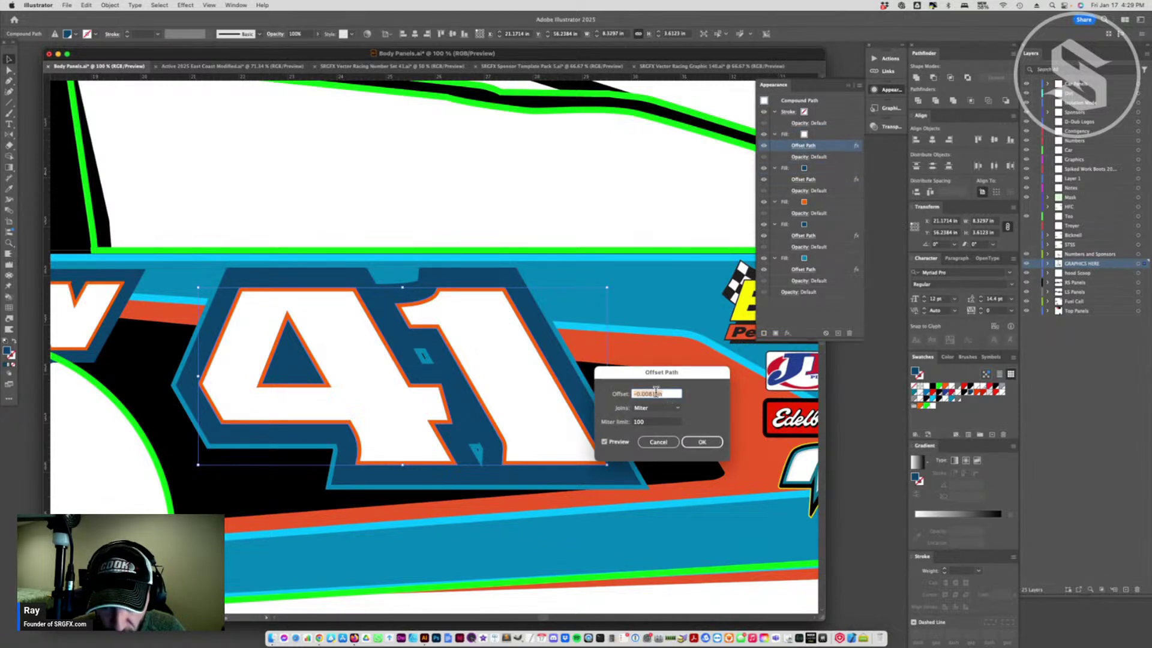
type("-0.2")
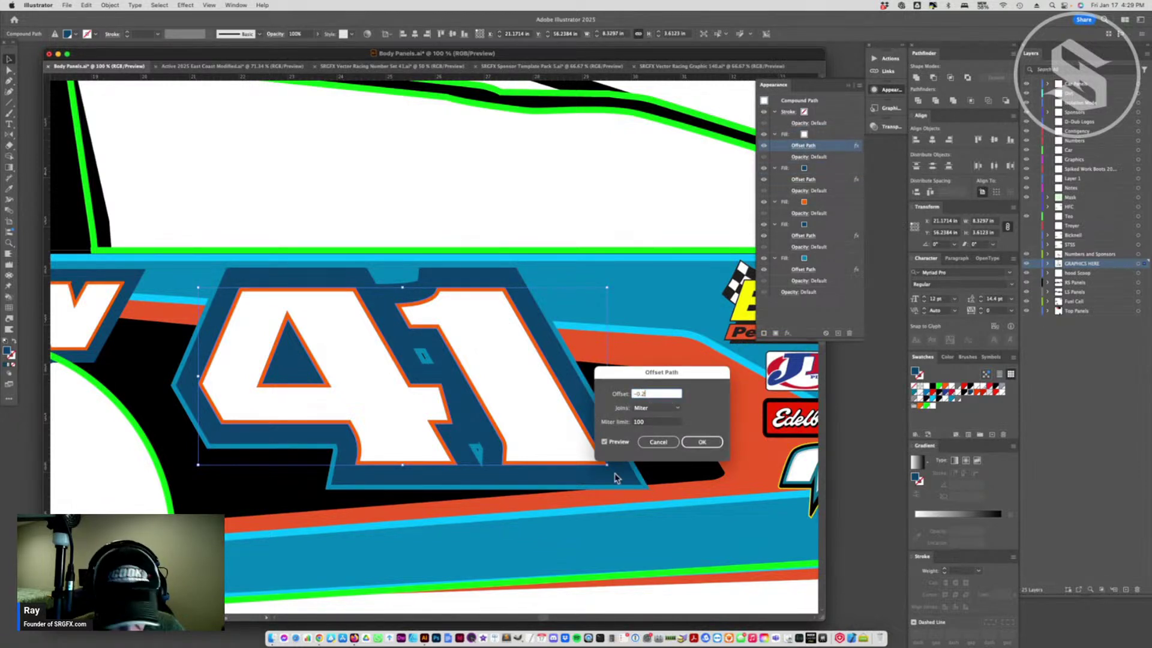
left_click(694, 444)
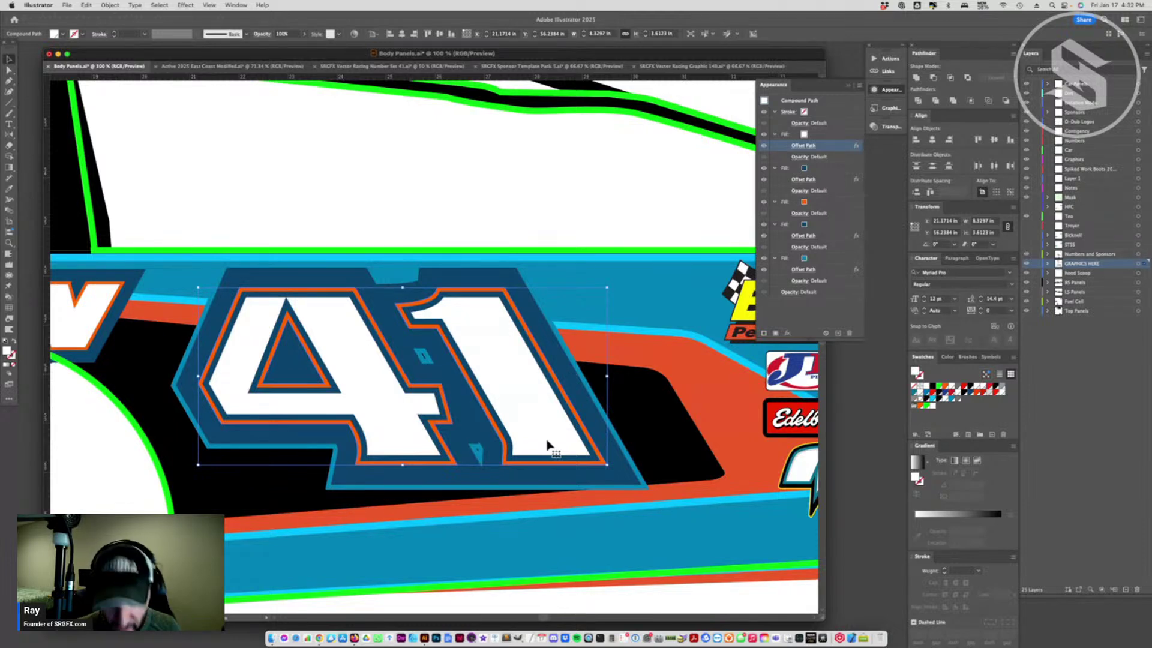
key("super+minus")
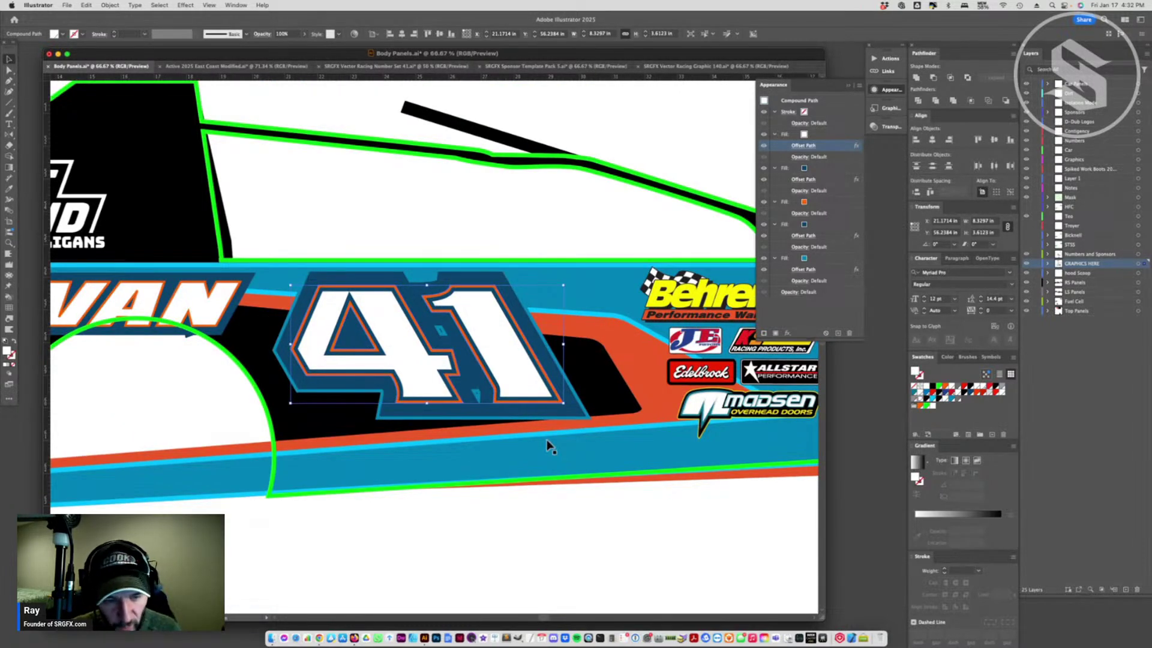
left_click(578, 537)
scroll(532, 475, "up", 2)
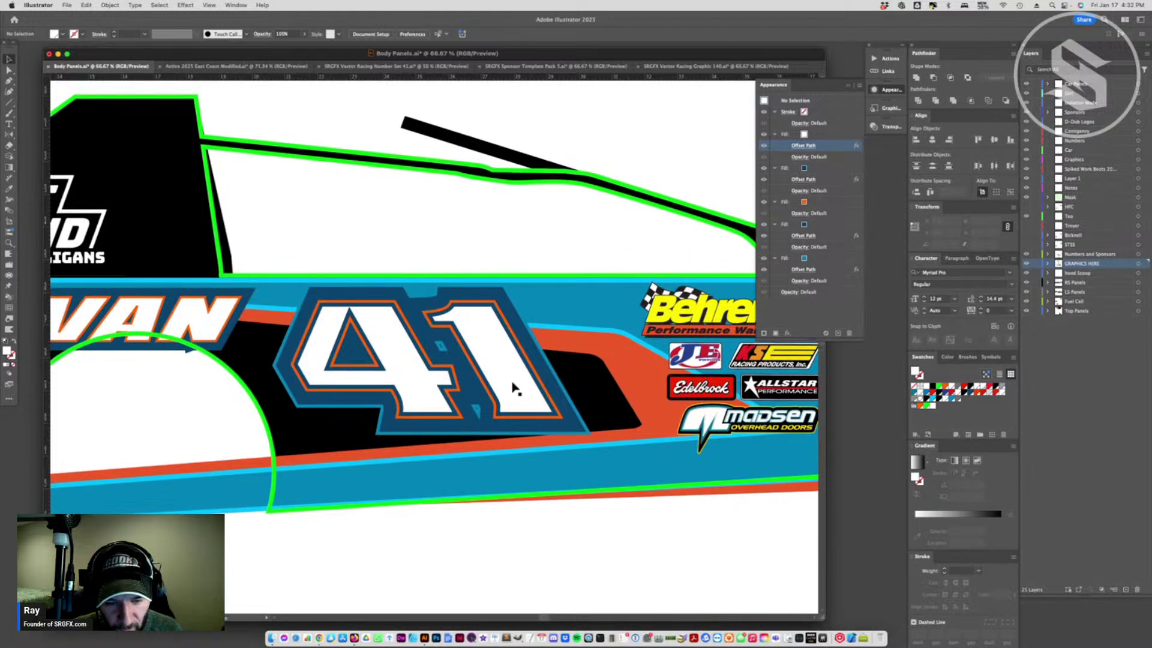
- Recolour the number 41's dark blue fill directly beneath the white fill bright cyan
left_click(514, 389)
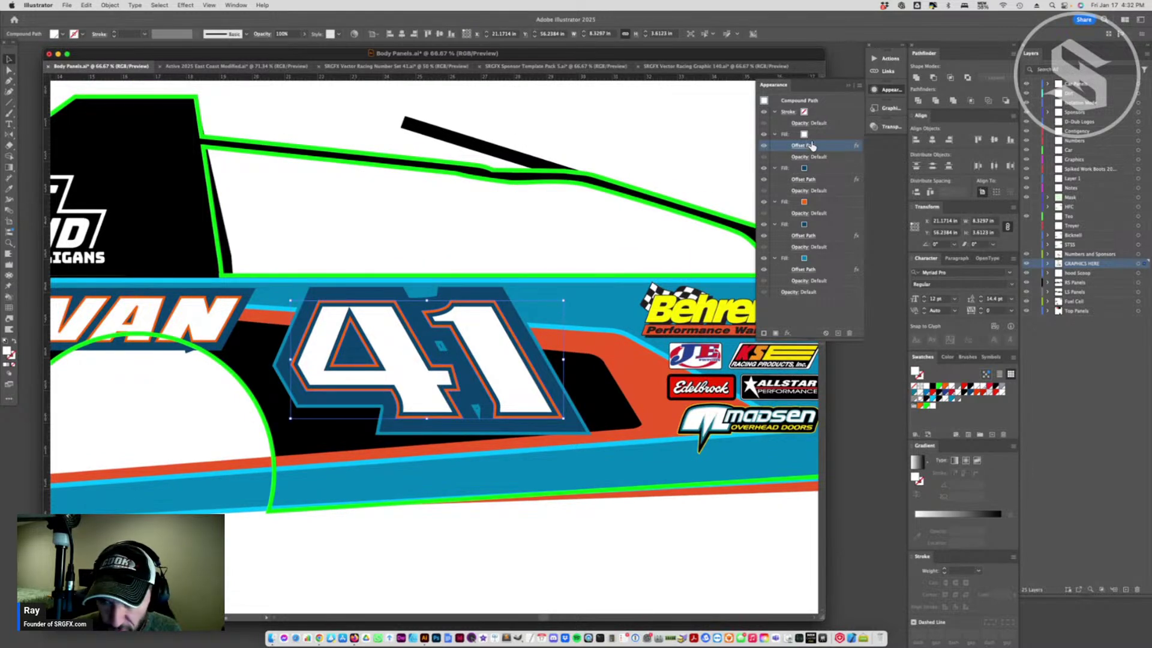
left_click(813, 169)
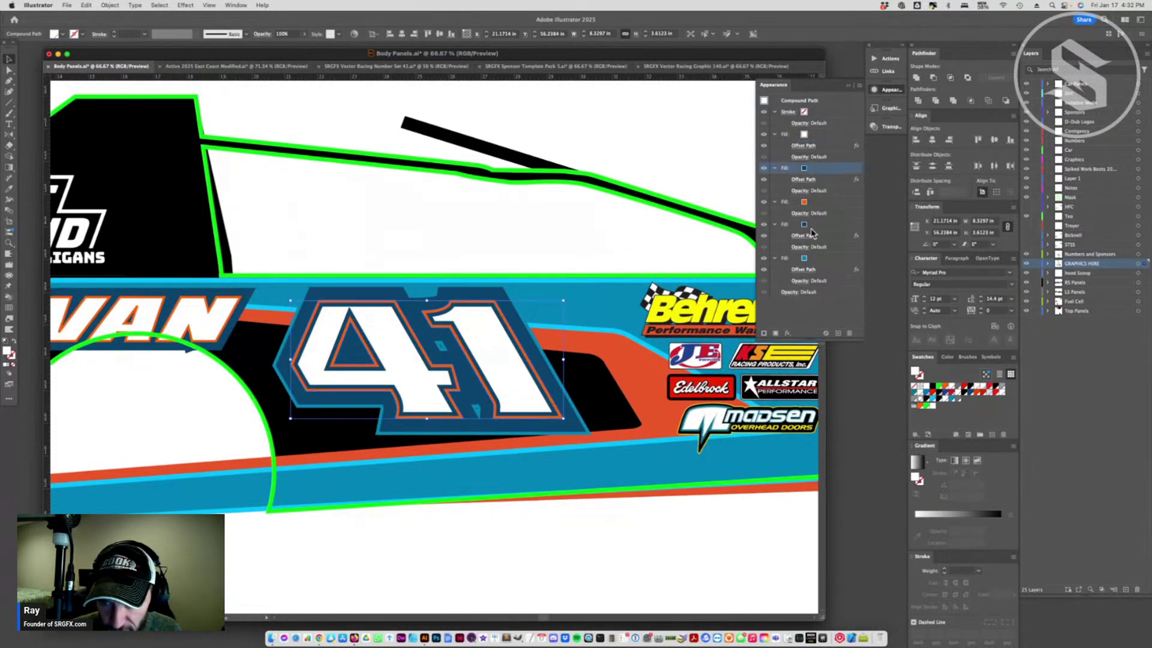
left_click(933, 402)
left_click(581, 545)
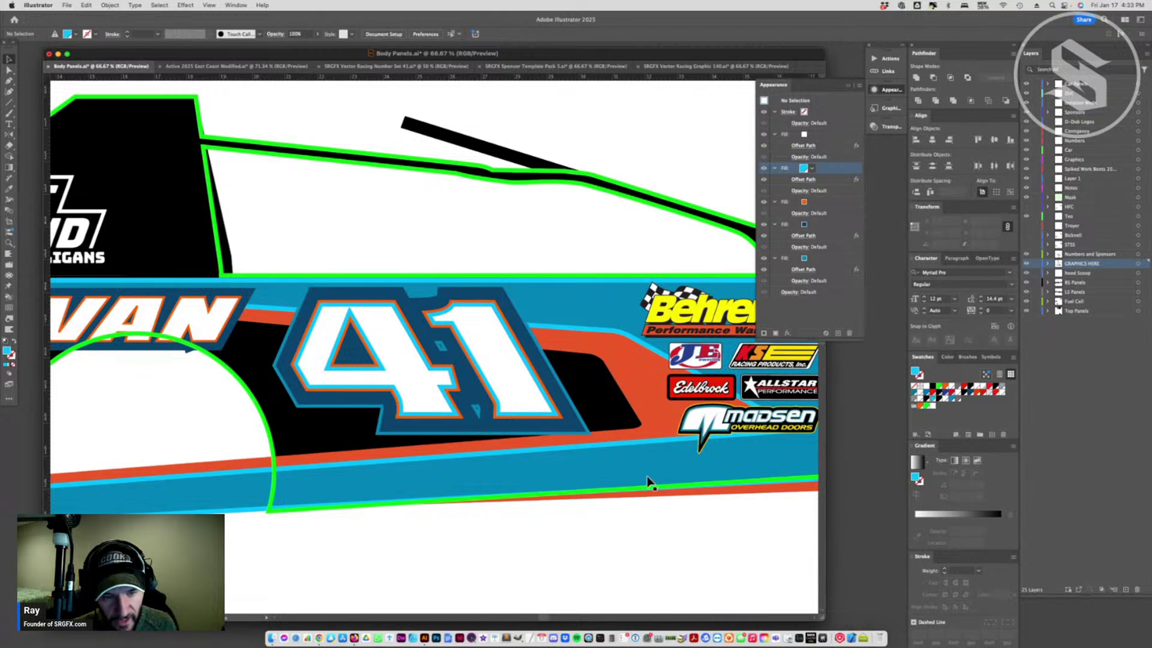
- Set the Offset Path effect of the number 41's white fill to -0.0125 in
left_click(516, 391)
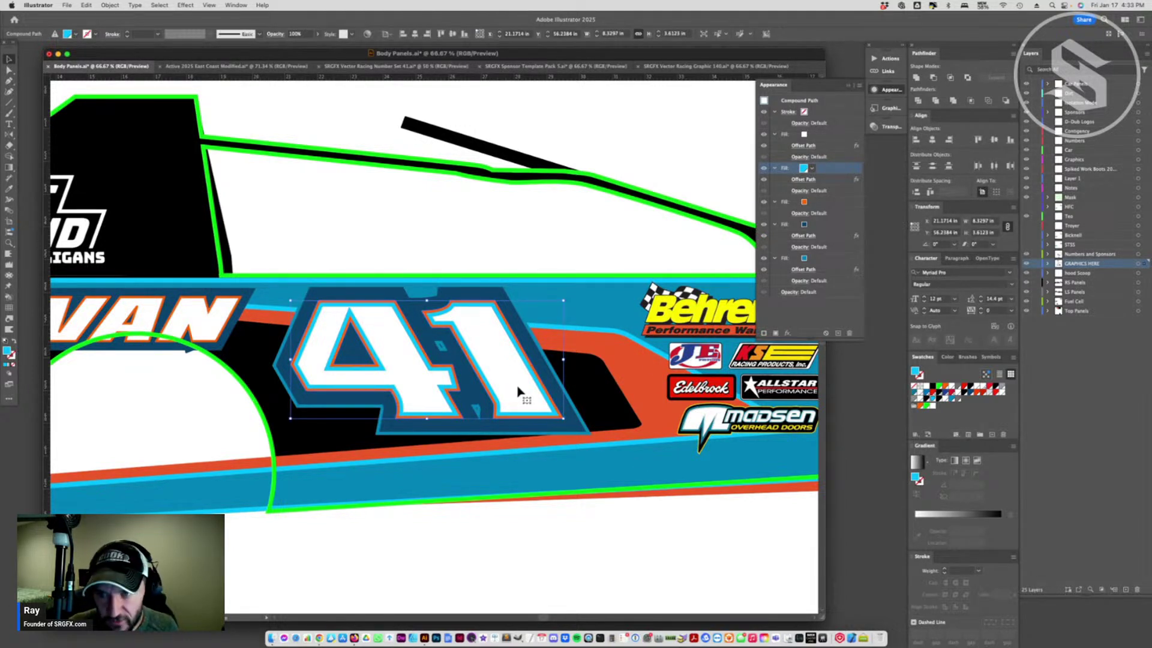
left_click(801, 146)
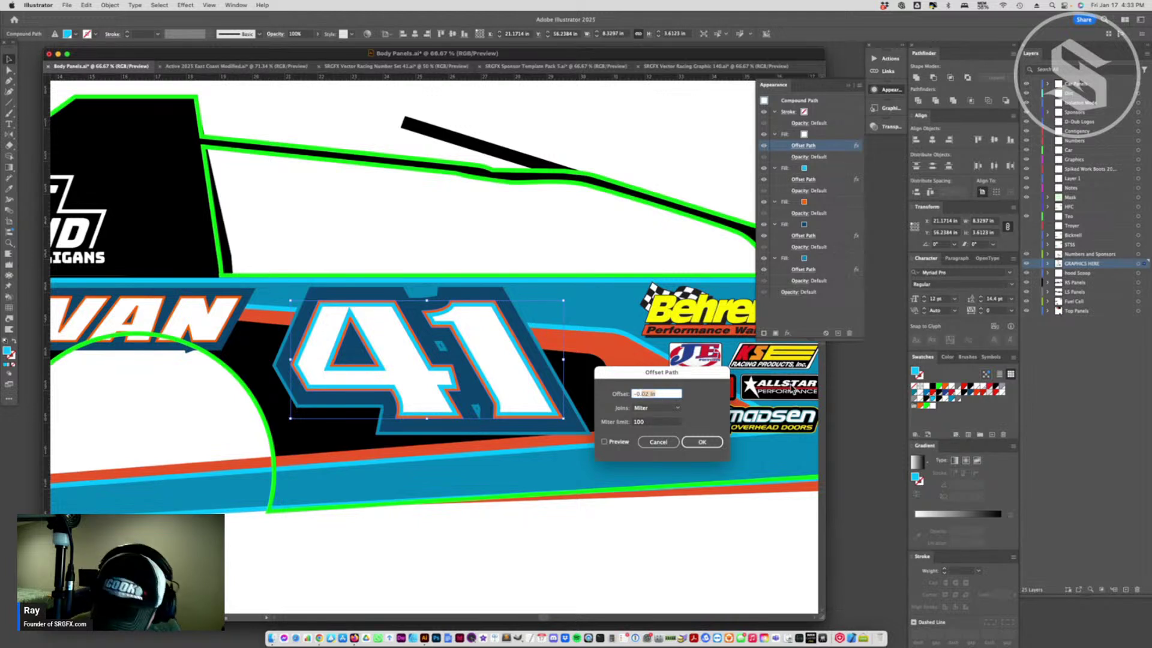
key("Return")
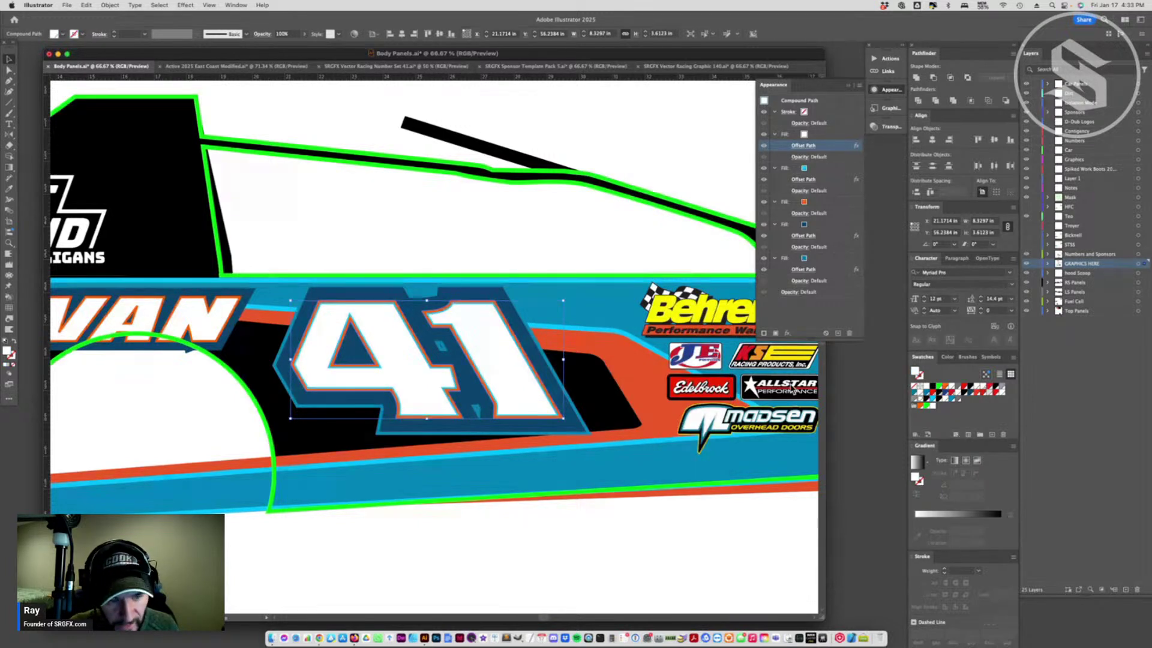
left_click(418, 470)
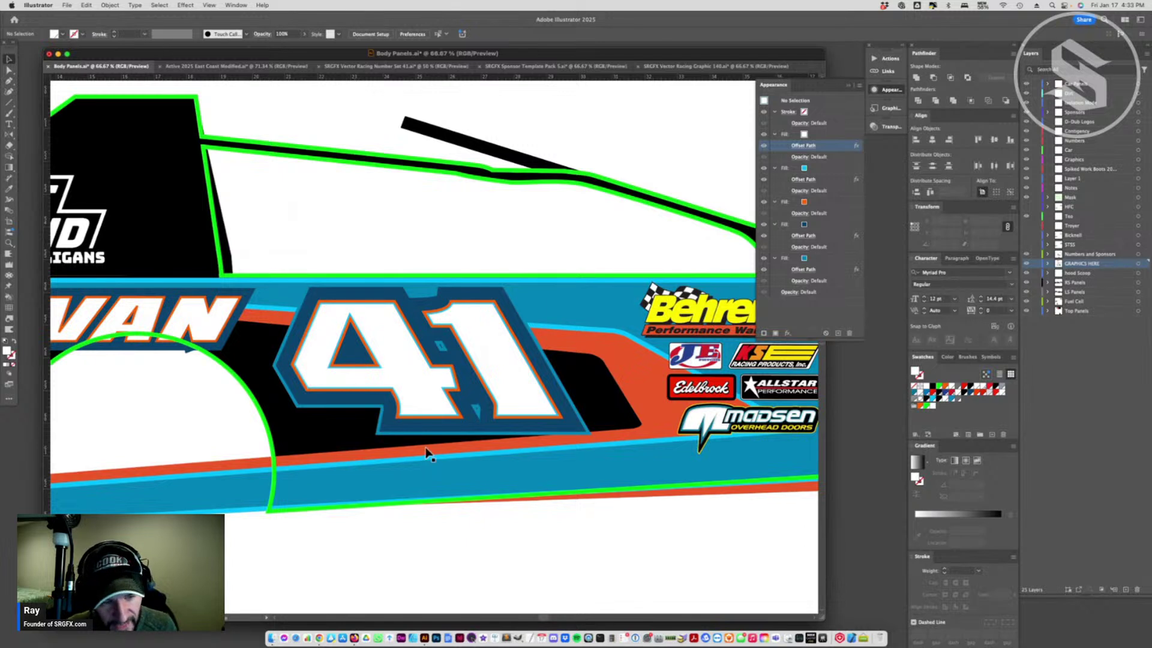
- Set the Offset Path effect of the number 41's white fill to -0.015 in
left_click(421, 399)
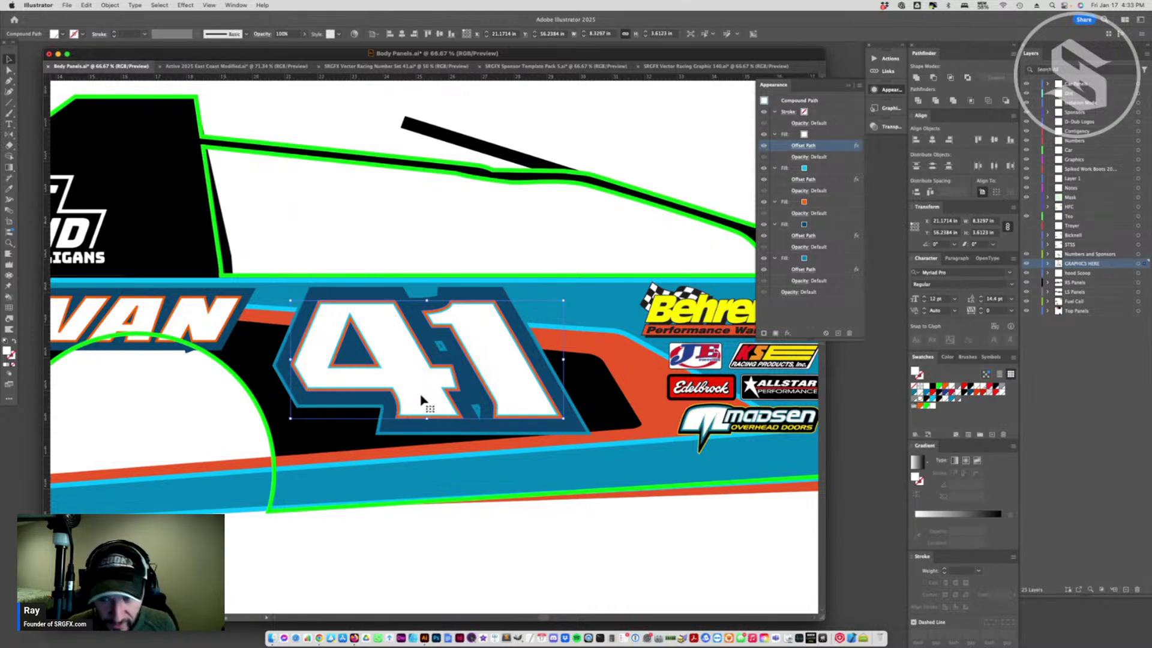
left_click(804, 146)
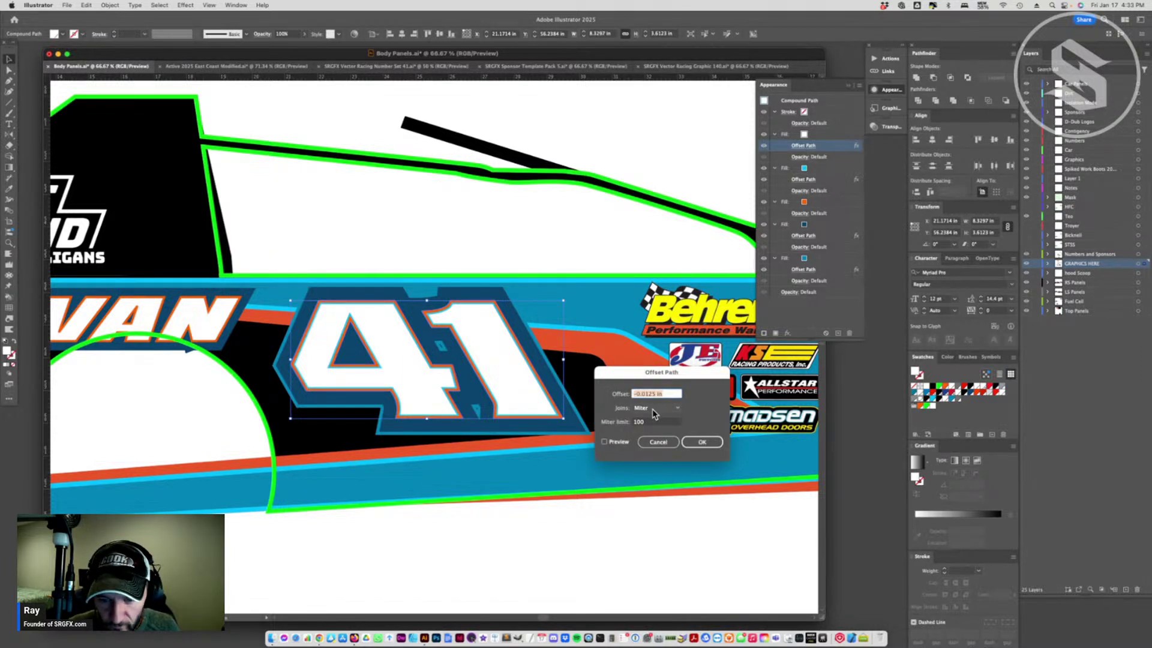
type("-0.015")
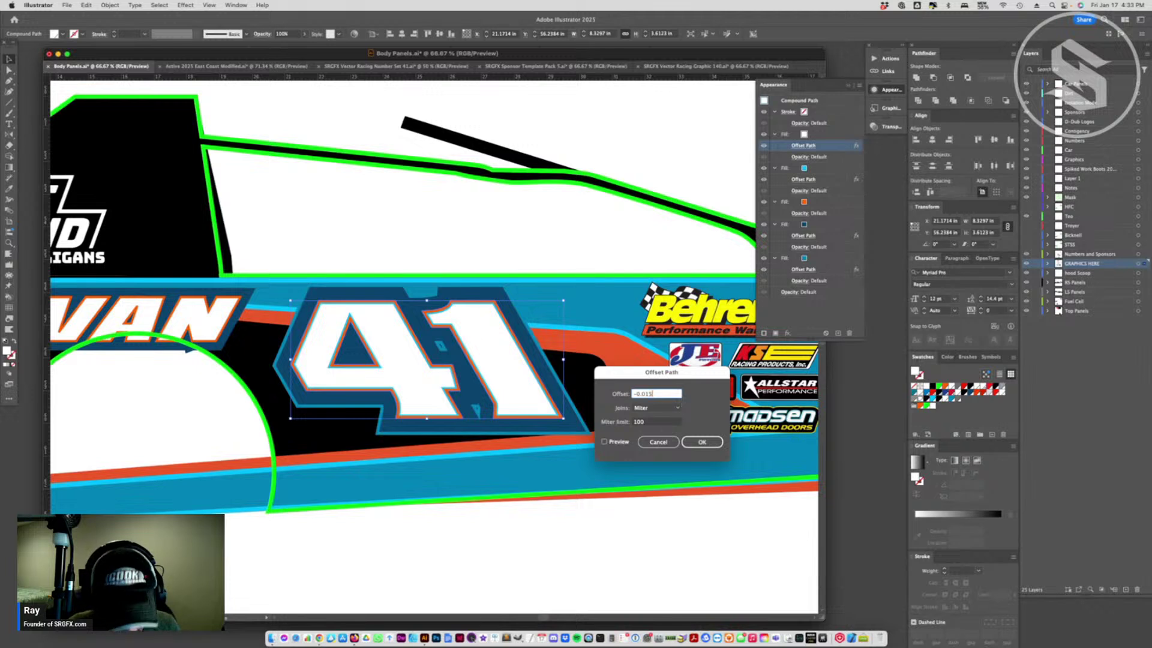
key("Return")
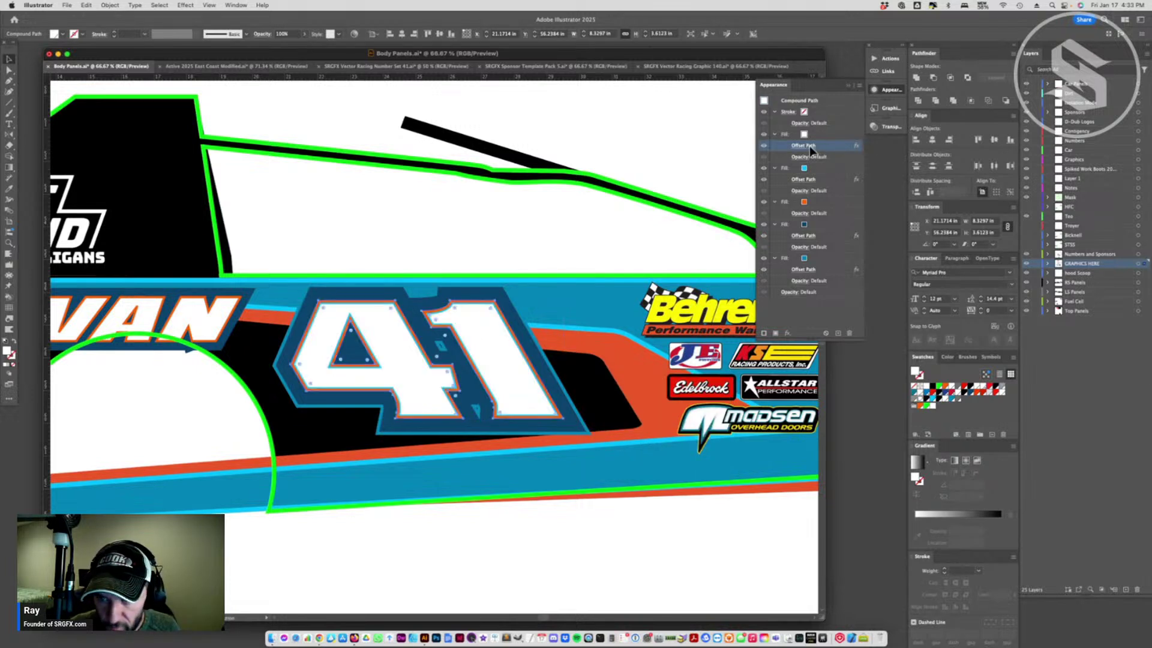
- Set the Offset Path effect of the number 41's top white fill to -0.15 in and deselect the number
left_click(808, 146)
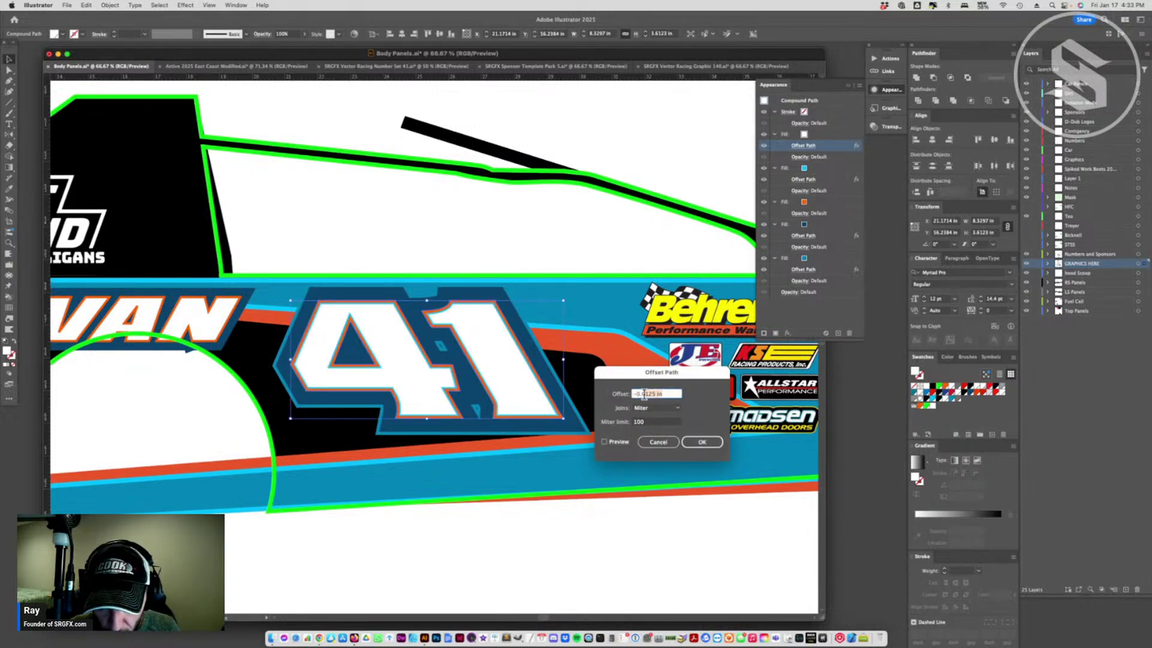
type("-0.15")
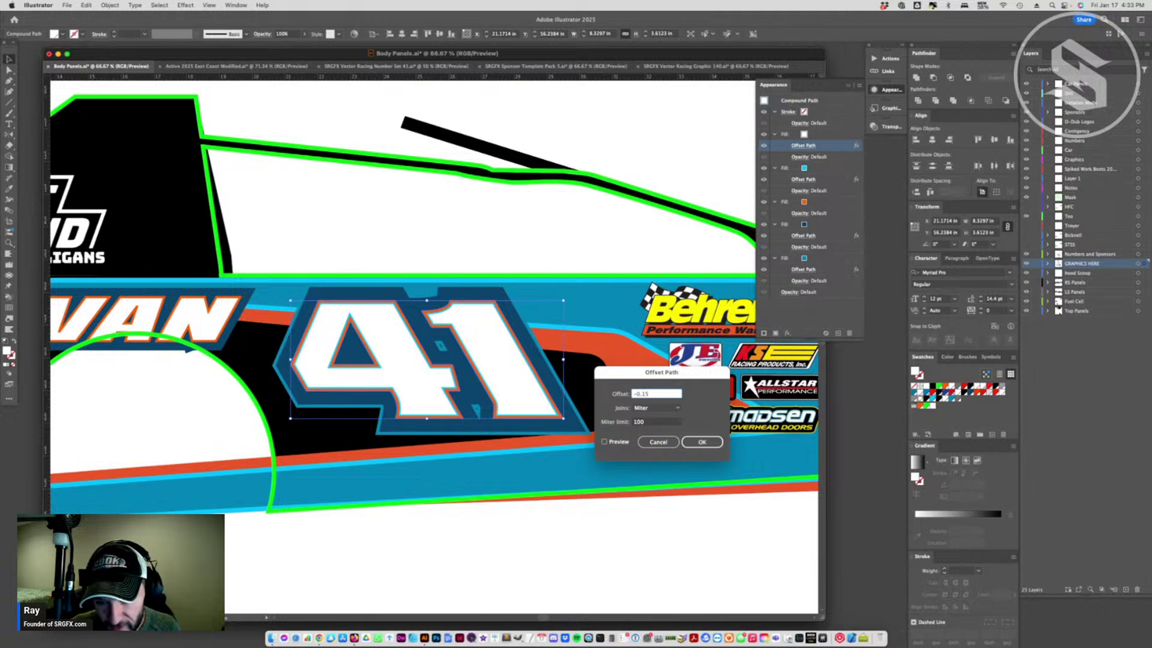
key("Return")
left_click(474, 558)
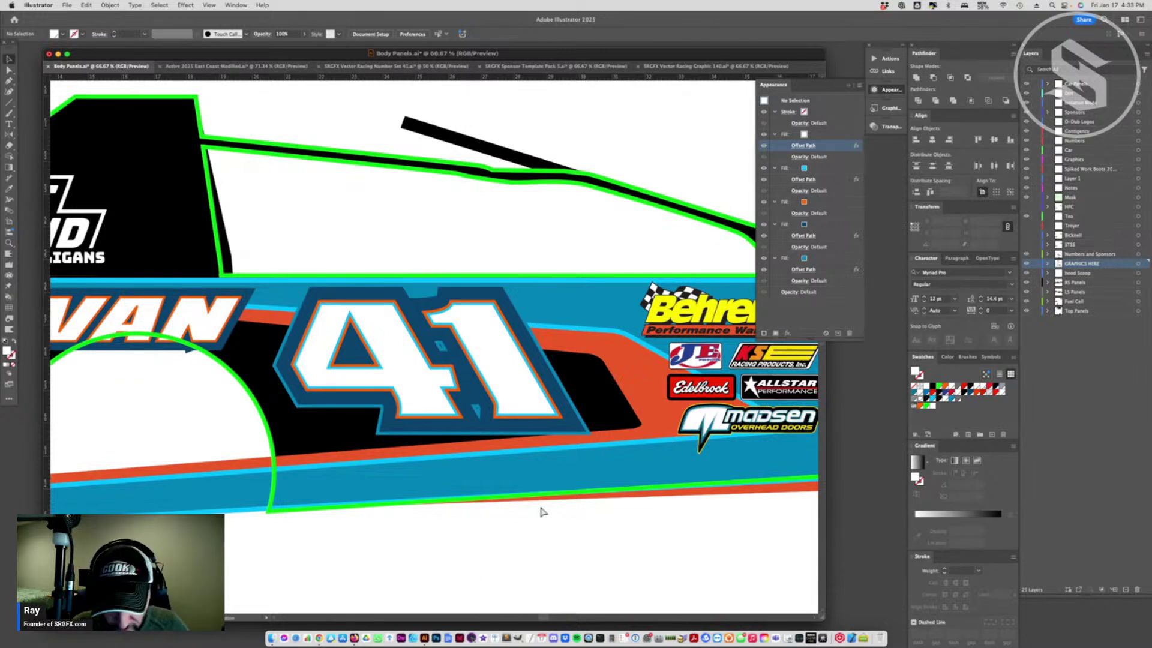
key("super+minus")
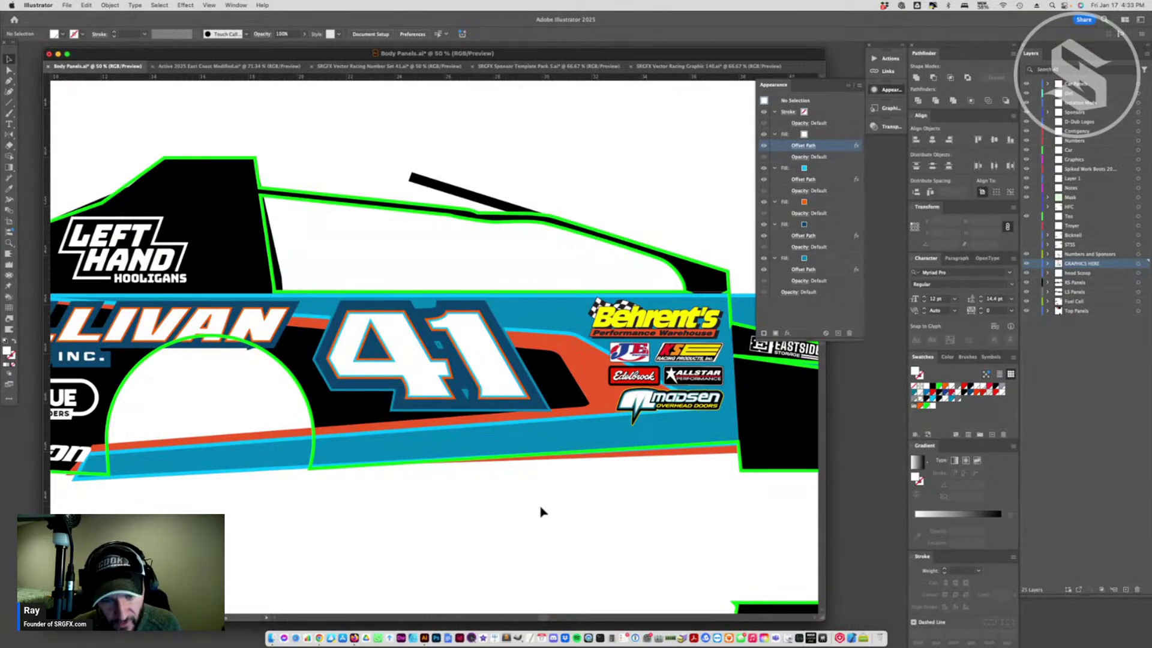
key("a")
left_click(574, 307)
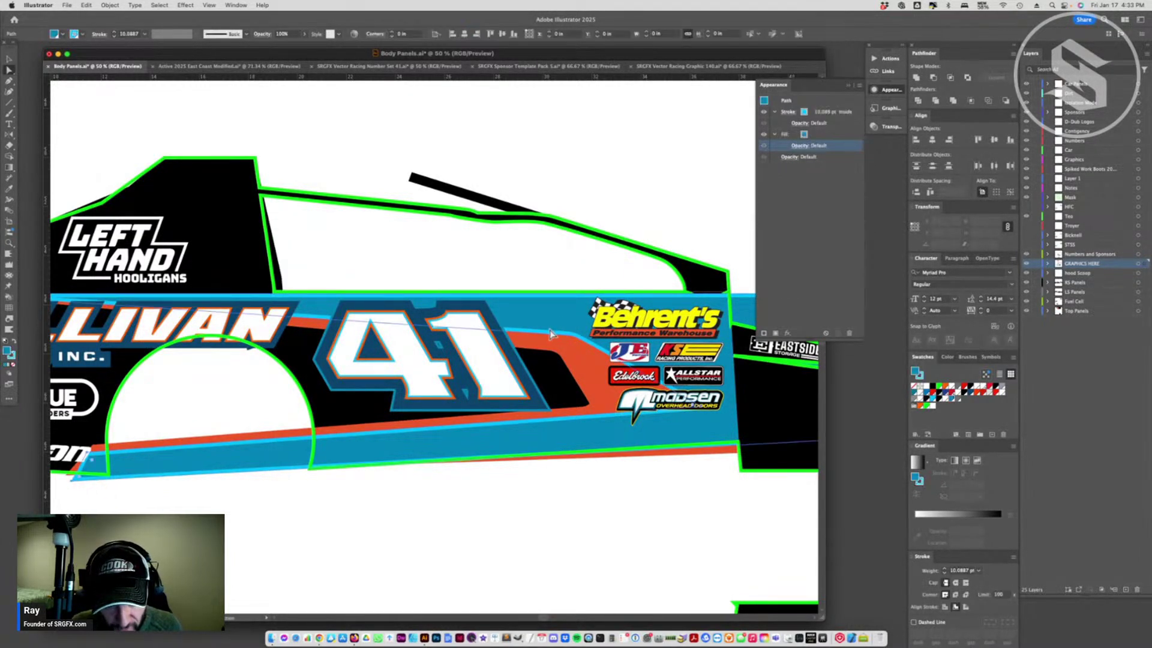
left_click(500, 517)
scroll(501, 427, "up", 2)
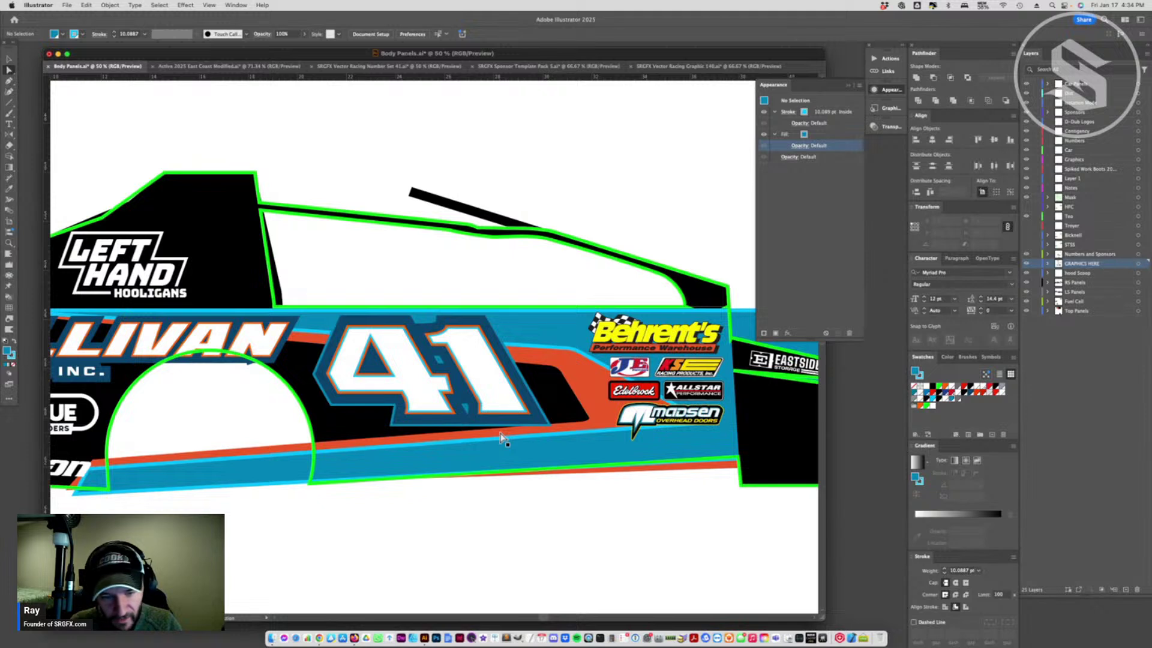
- Try recolouring the number 41's top white fill black
left_click(491, 396)
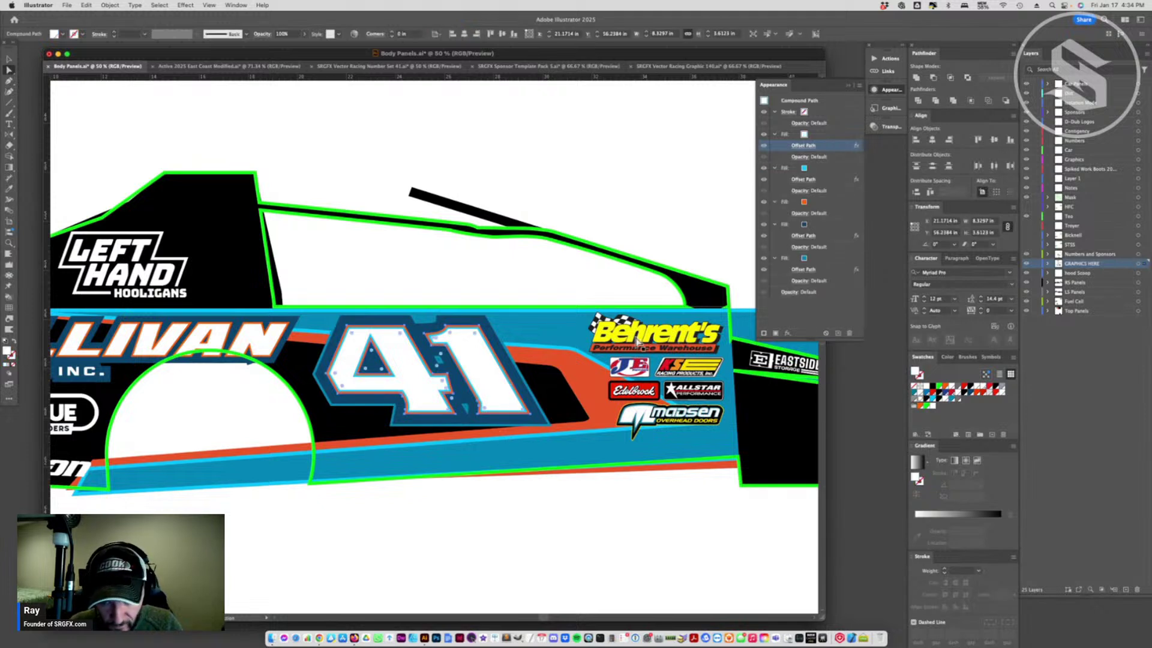
left_click(829, 135)
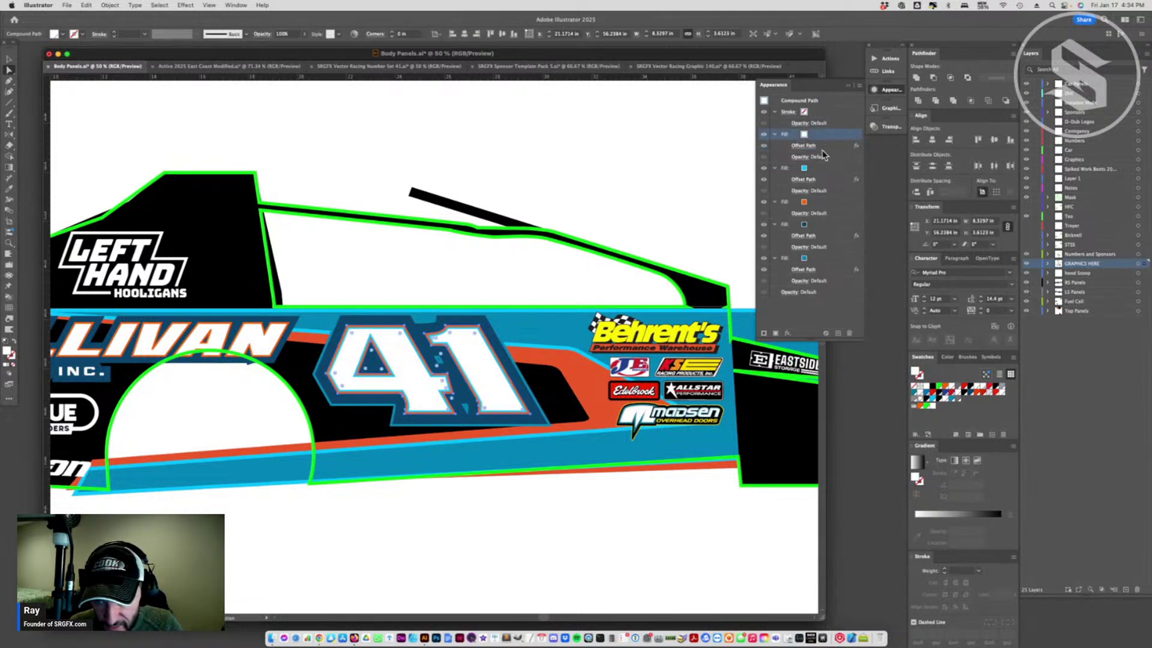
left_click(971, 389)
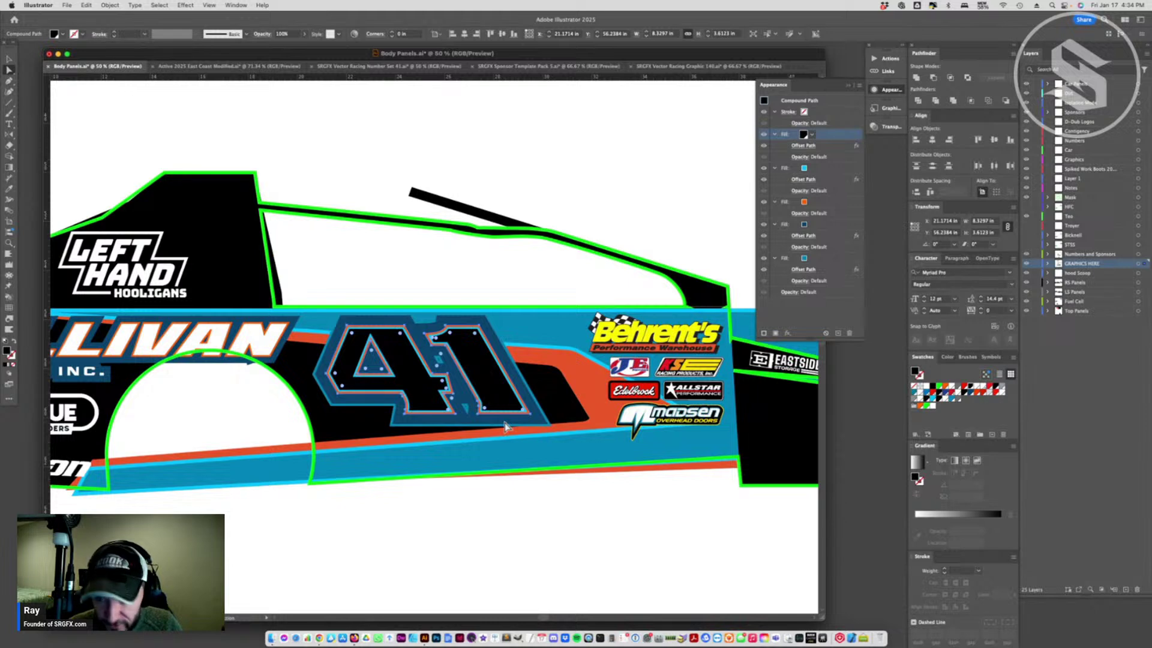
left_click(551, 548)
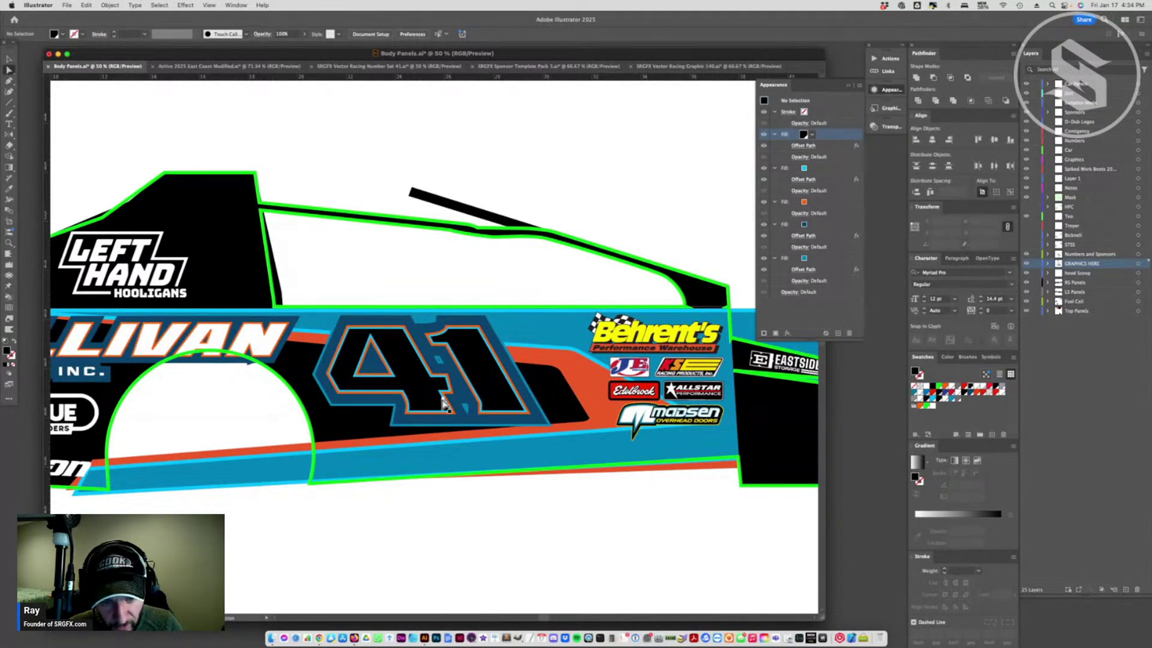
- Try recolouring the number 41's dark blue fill below the orange fill white
left_click(458, 400)
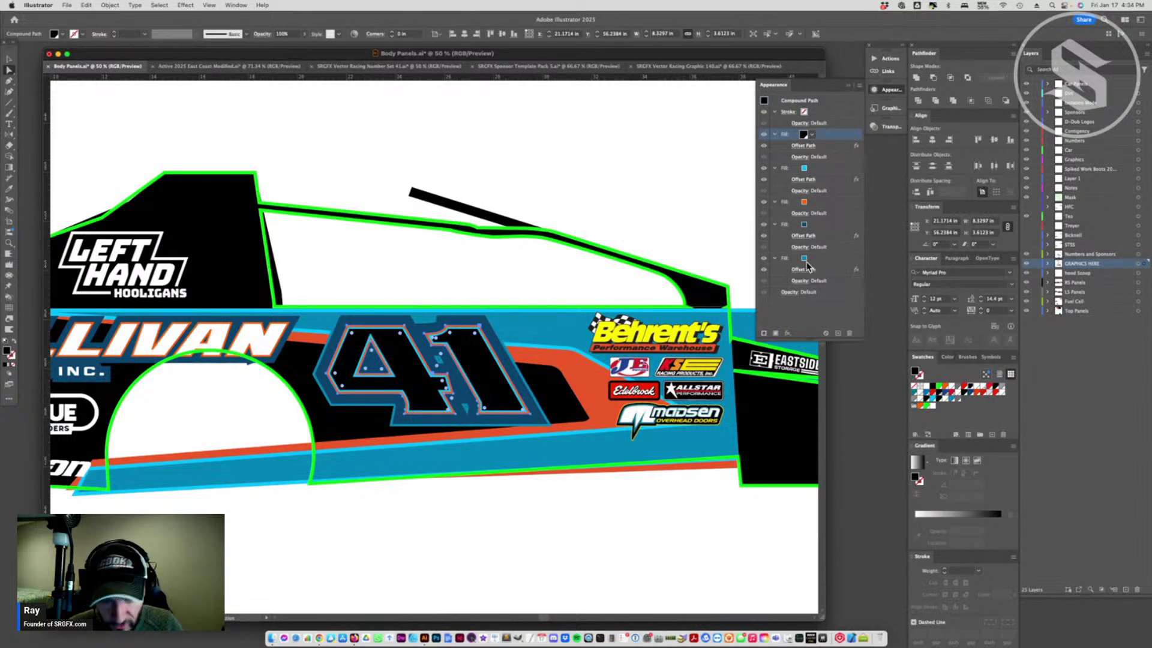
left_click(807, 224)
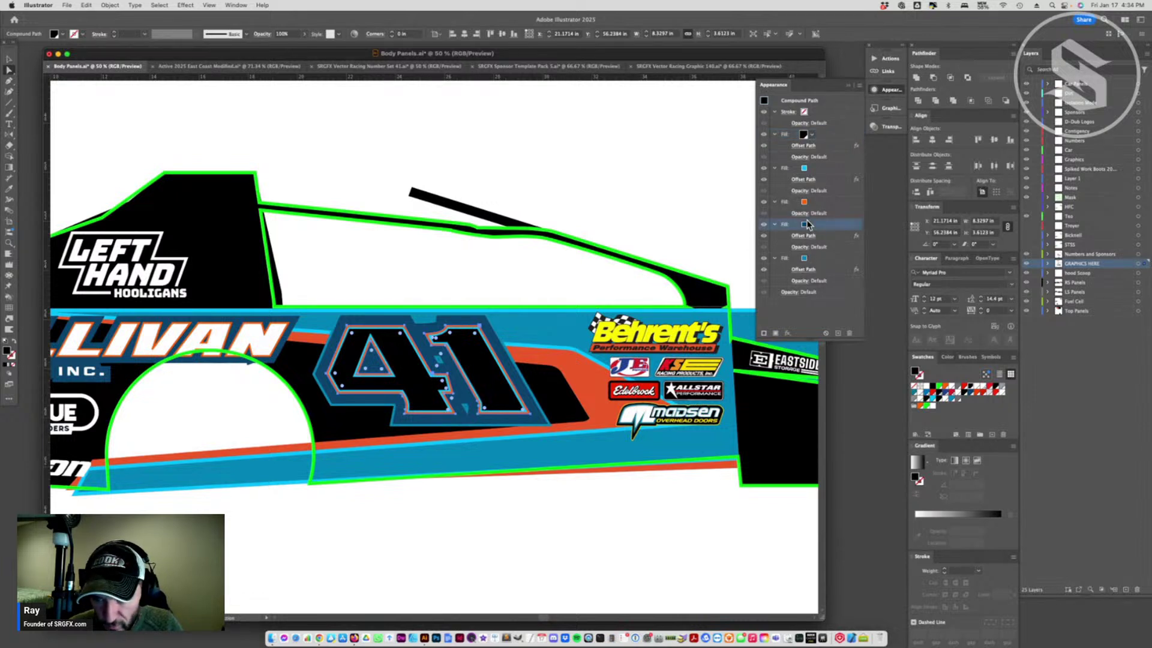
left_click(970, 391)
left_click(636, 537)
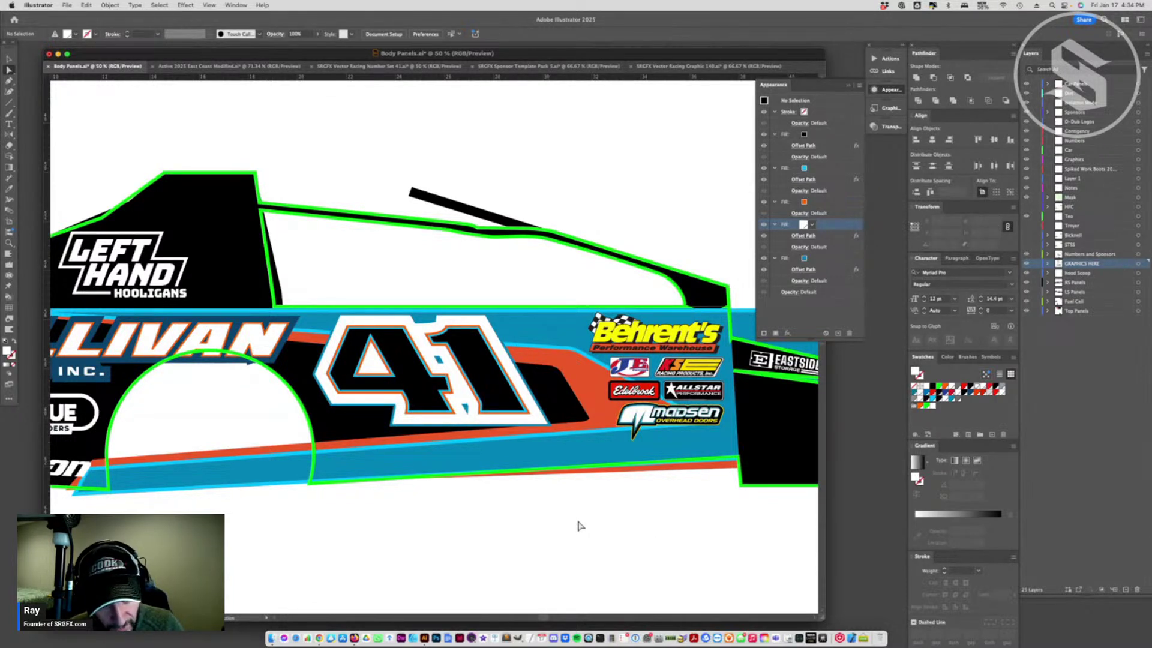
- Try recolouring the number 41's cyan fill dark grey
left_click(418, 380)
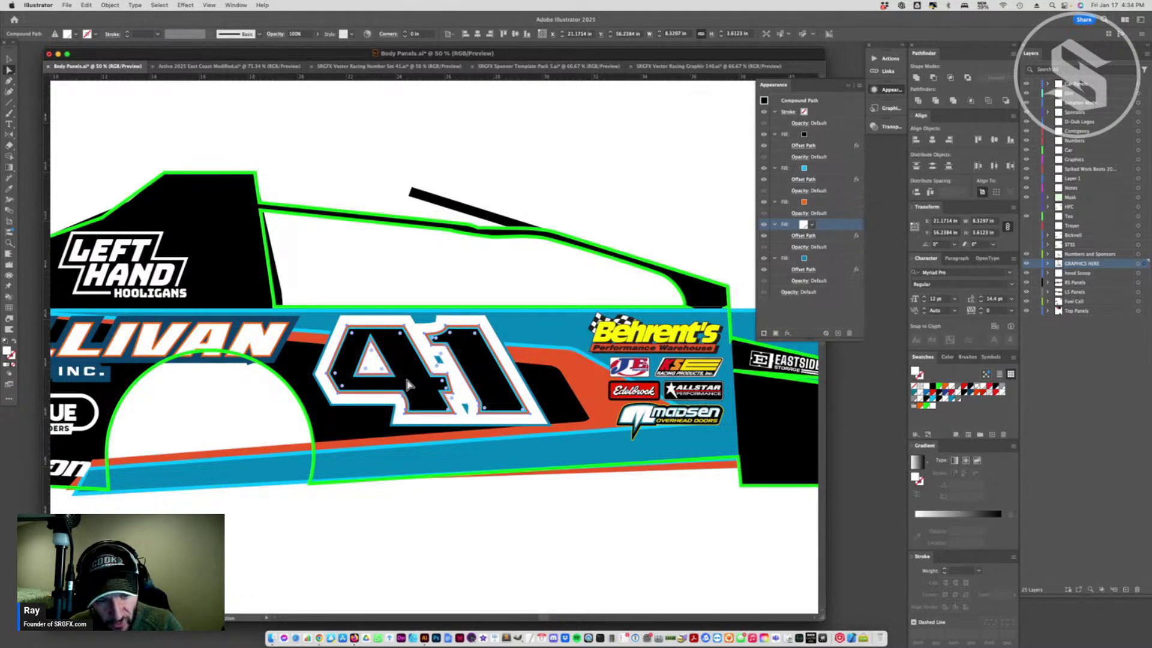
left_click(825, 168)
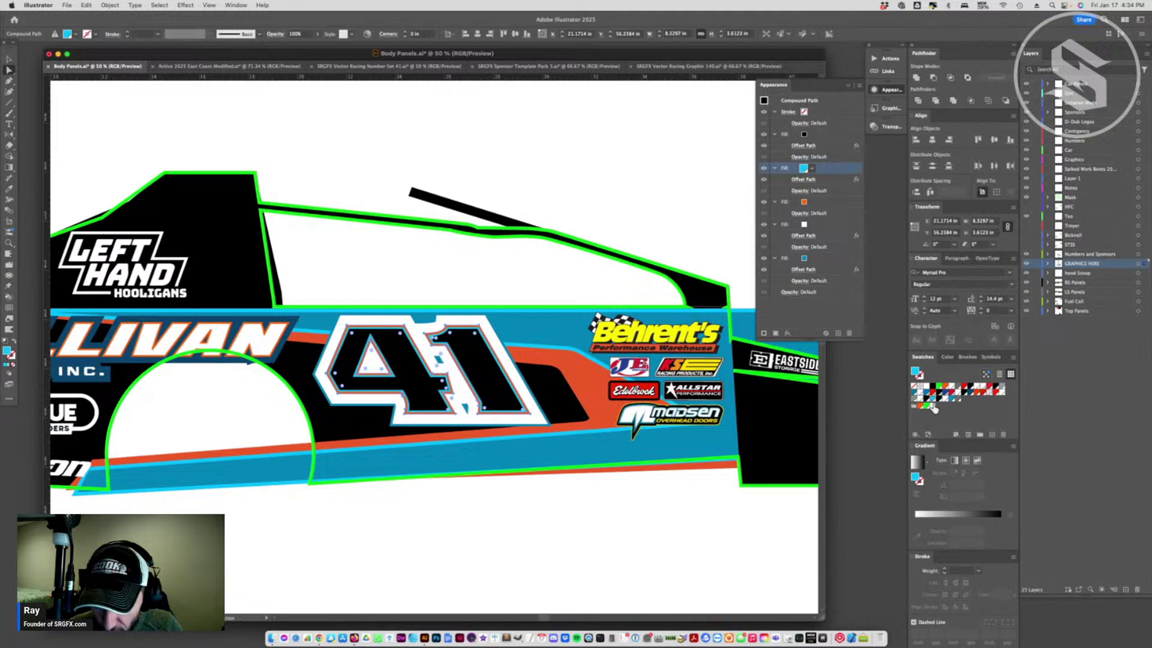
left_click(611, 521)
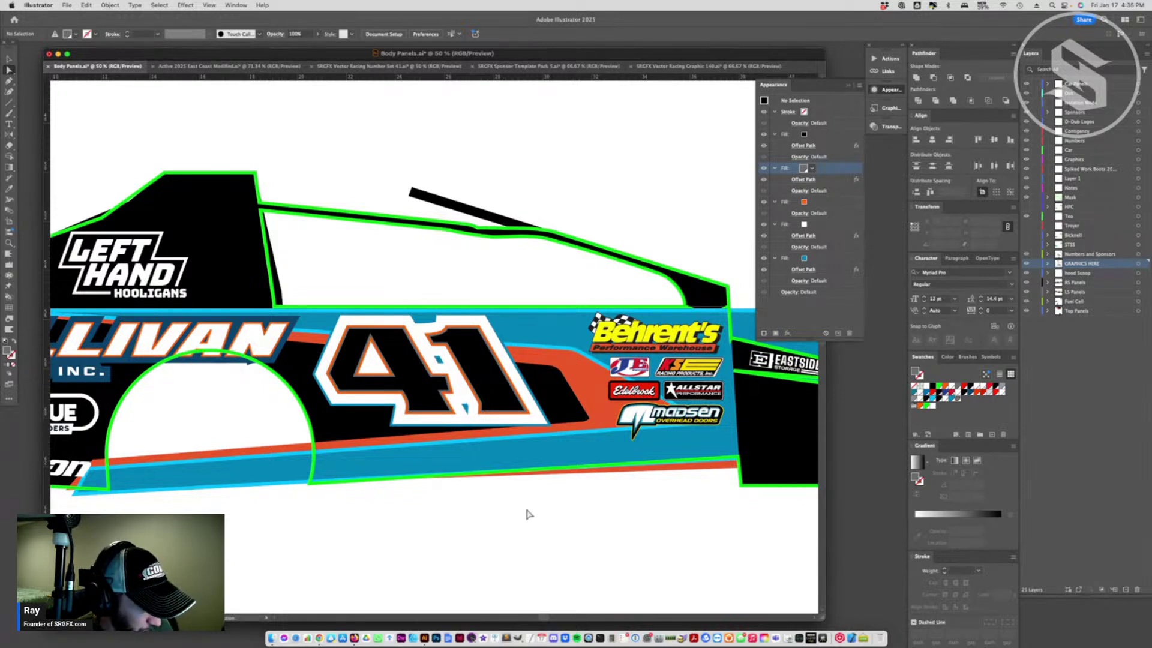
- Undo the black, white and dark grey recolours of the number 41's fills
key("super+z")
key("super+z")
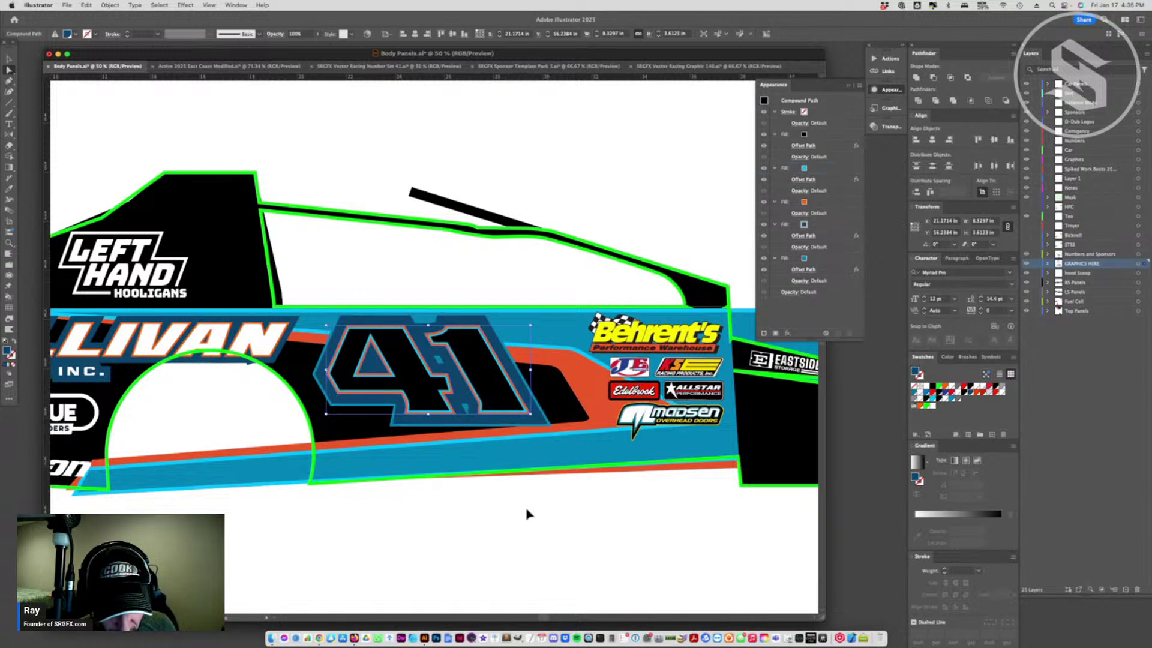
key("super+z")
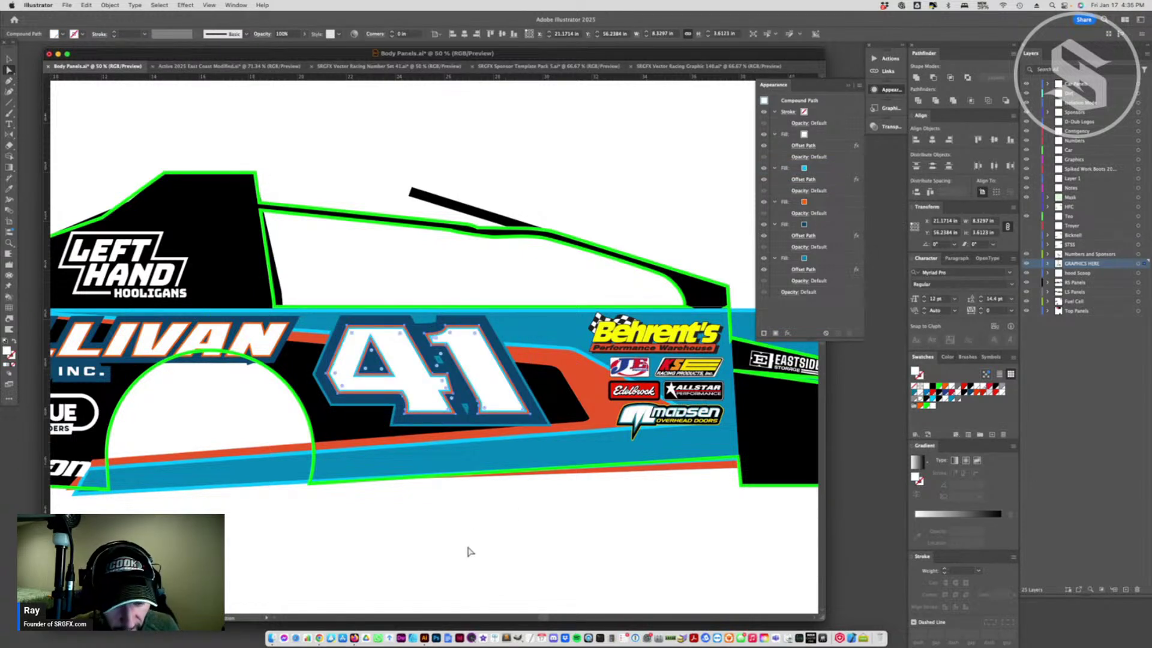
- Try swapping the colours of the number 41's orange and cyan fills, and undo the swap
left_click(806, 203)
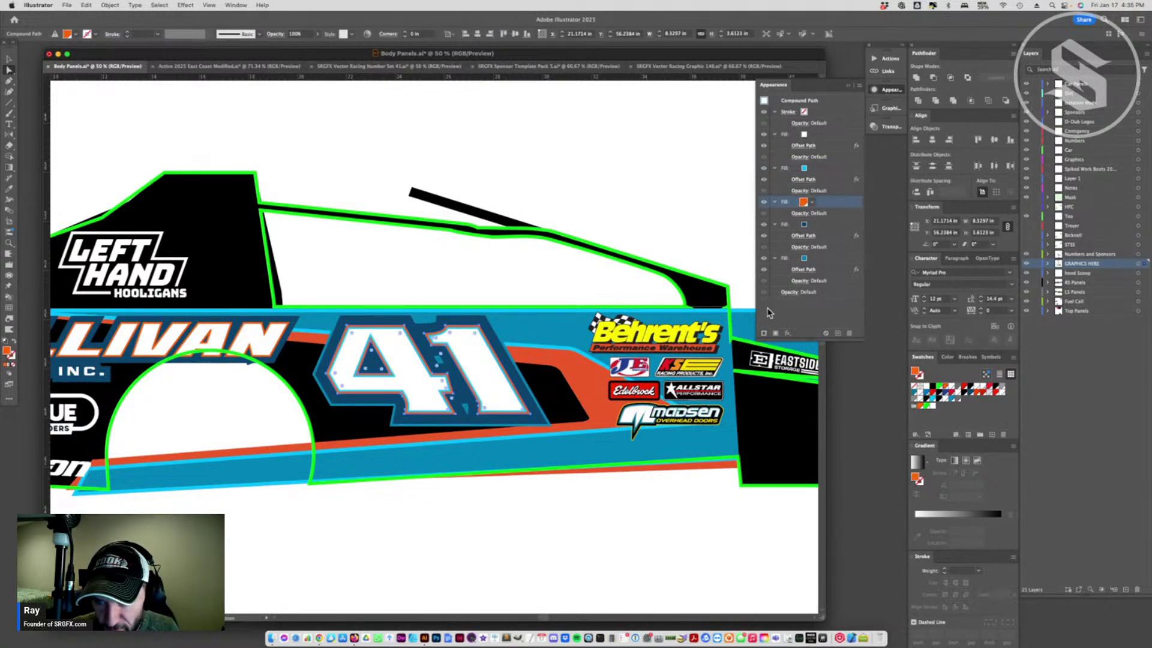
left_click(931, 404)
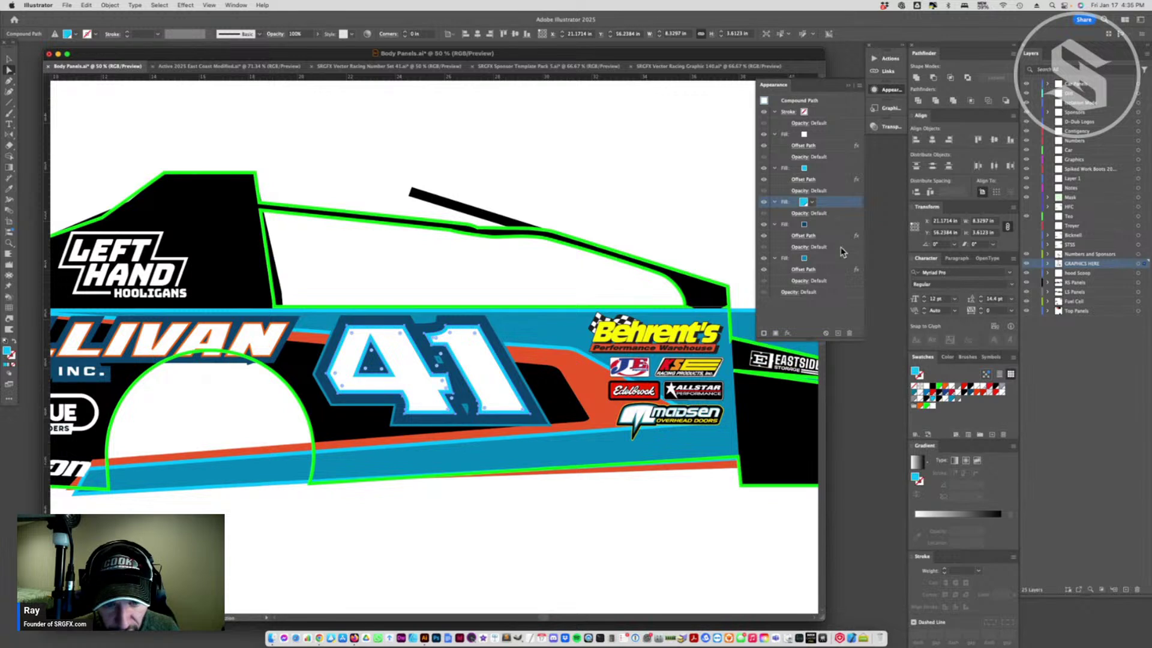
left_click(806, 168)
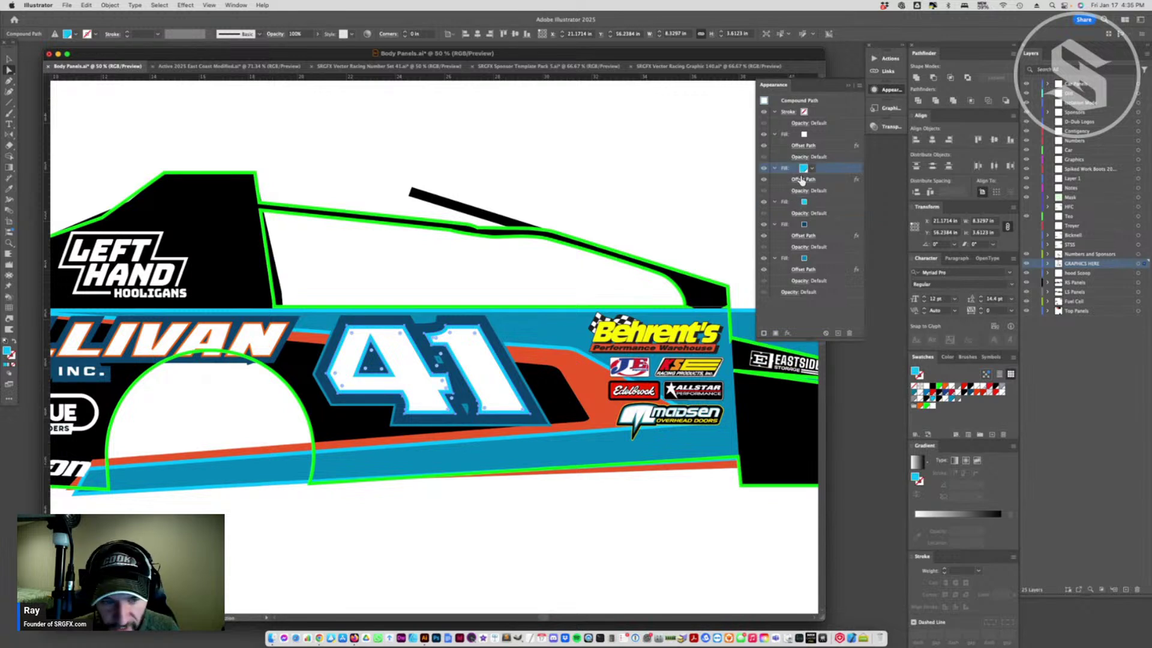
left_click(942, 390)
left_click(470, 503)
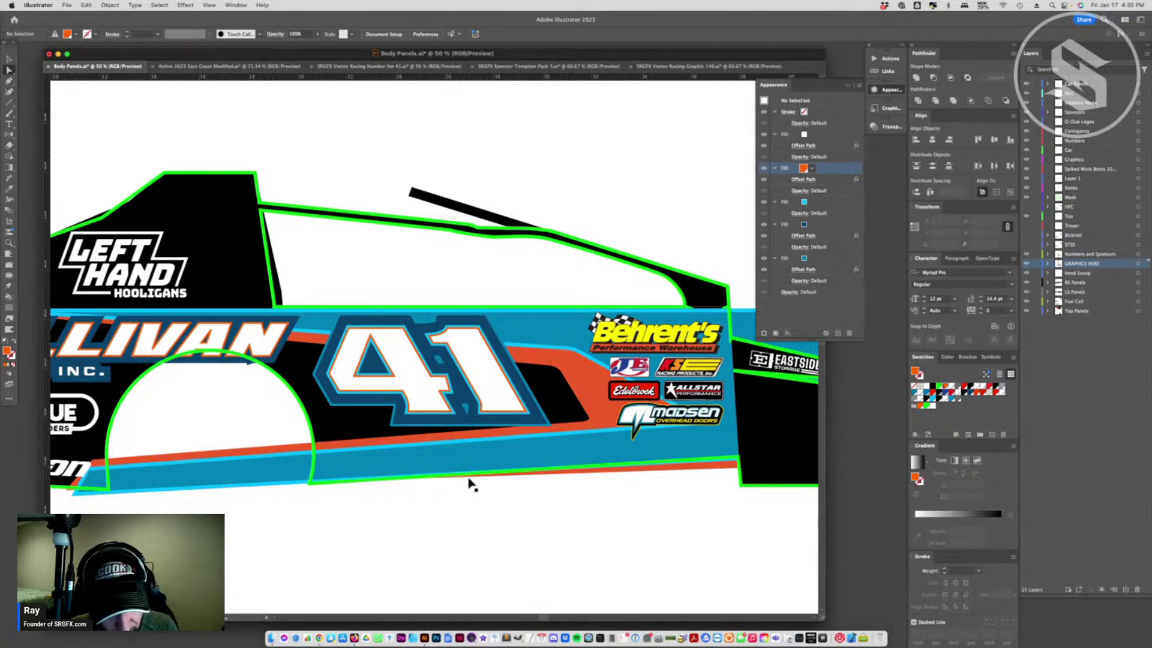
key("super+z")
key("super+z")
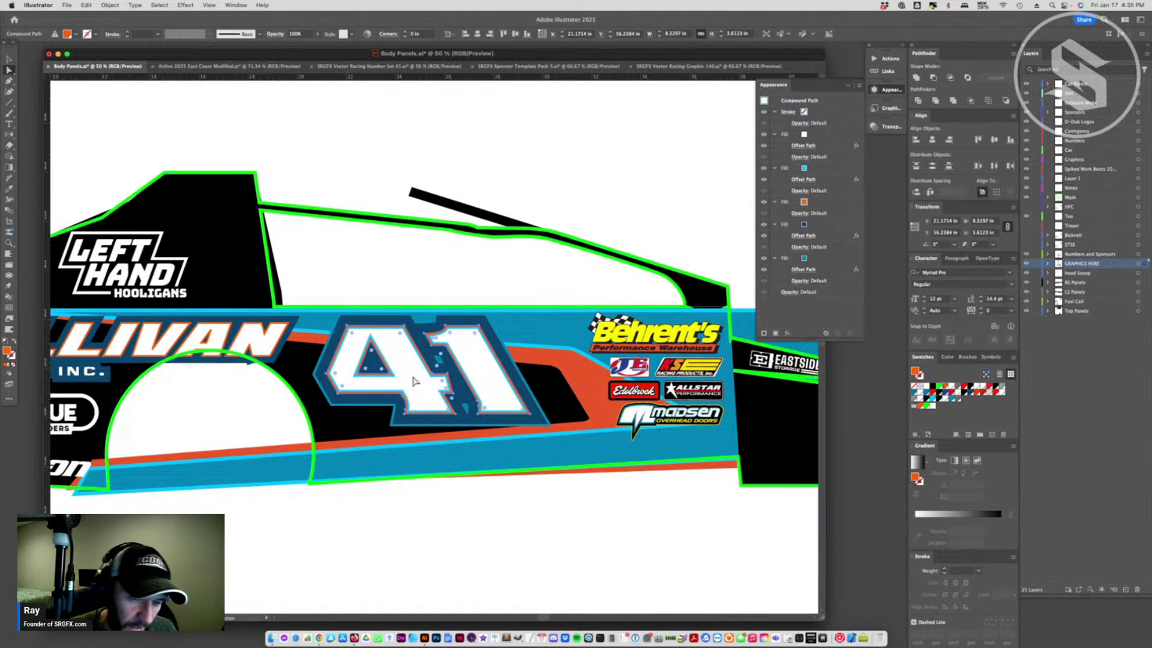
- Review the number 41 side wrap within the full body panel layout, and return to a close view of the number
key("super+minus")
key("super+minus")
key("super+minus")
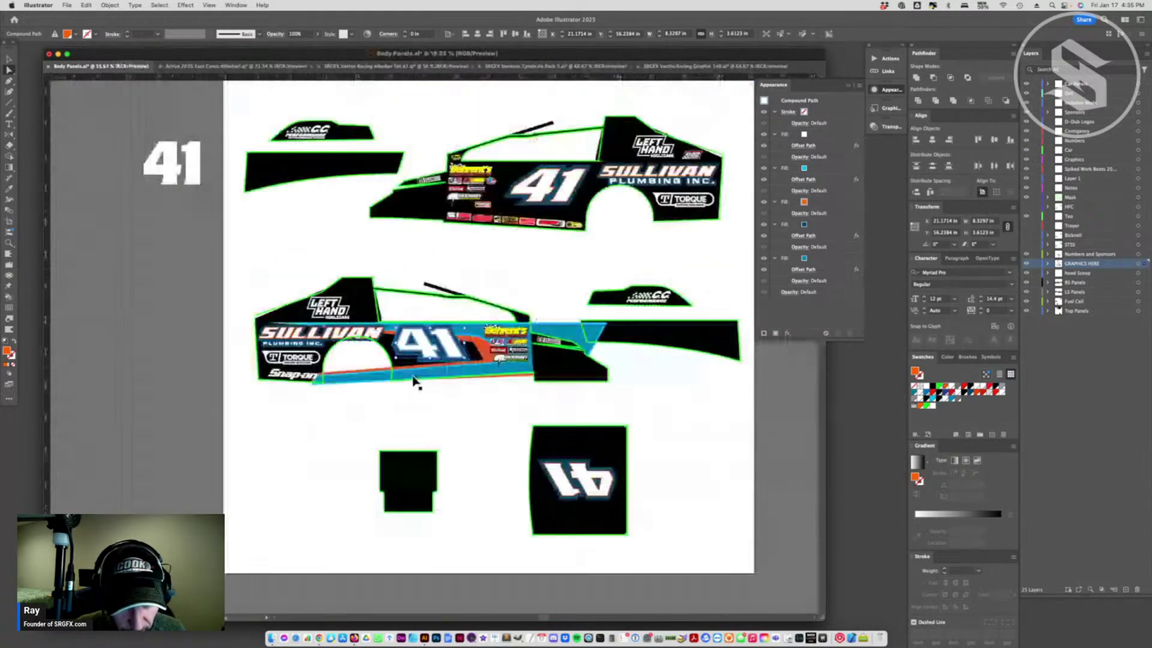
left_click(419, 378)
left_click(468, 431)
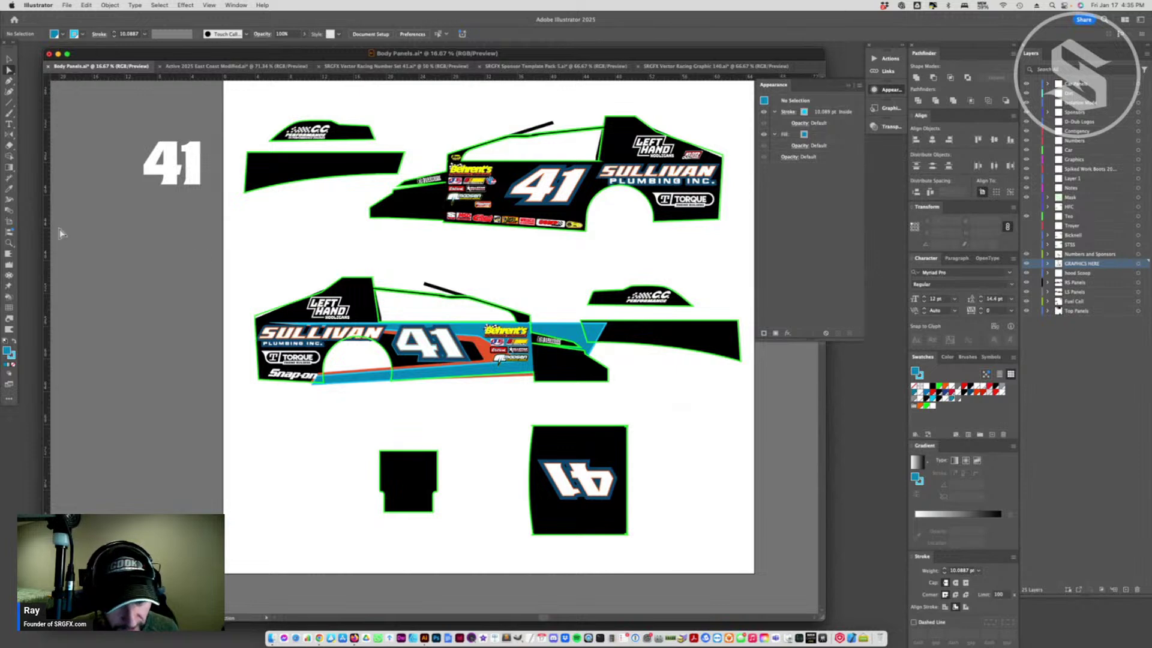
left_click(9, 243)
left_click(485, 367)
left_click(382, 341)
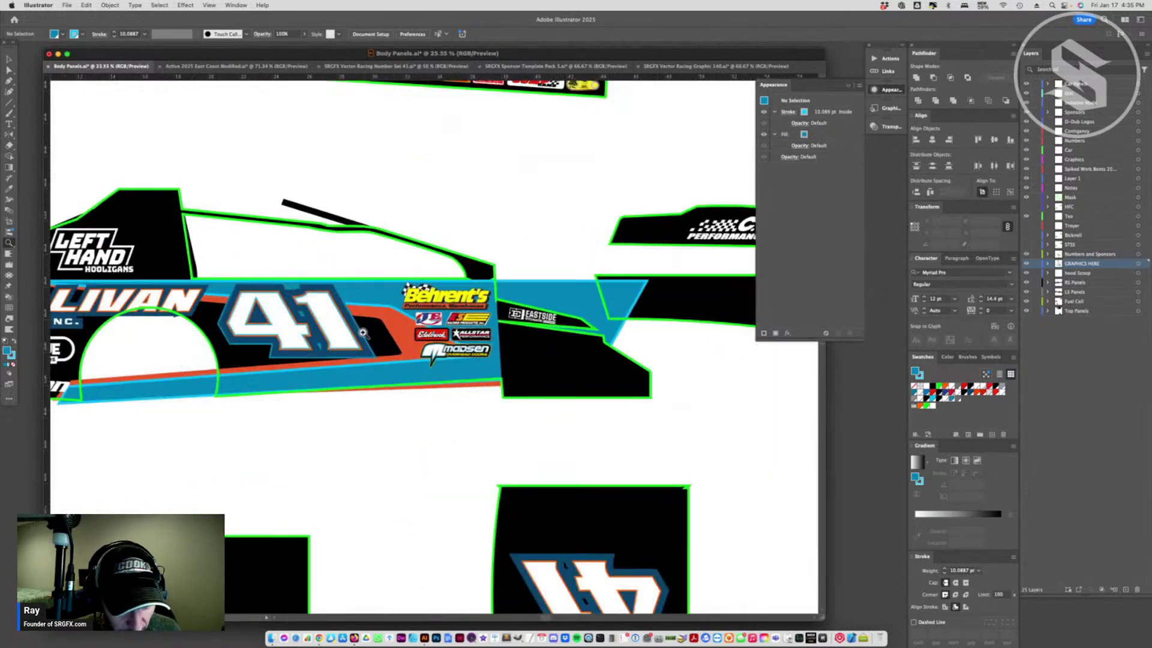
key("a")
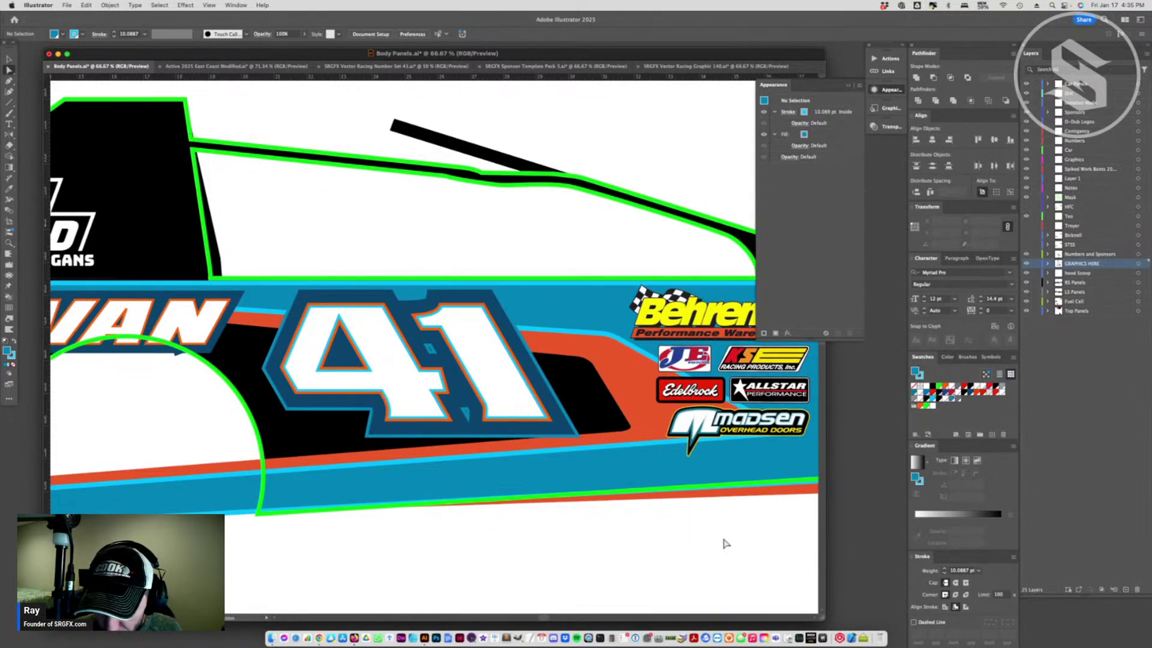
- Lighten the global cyan swatch to a pale blue for the number's inner outline and the stripes
double_click(933, 401)
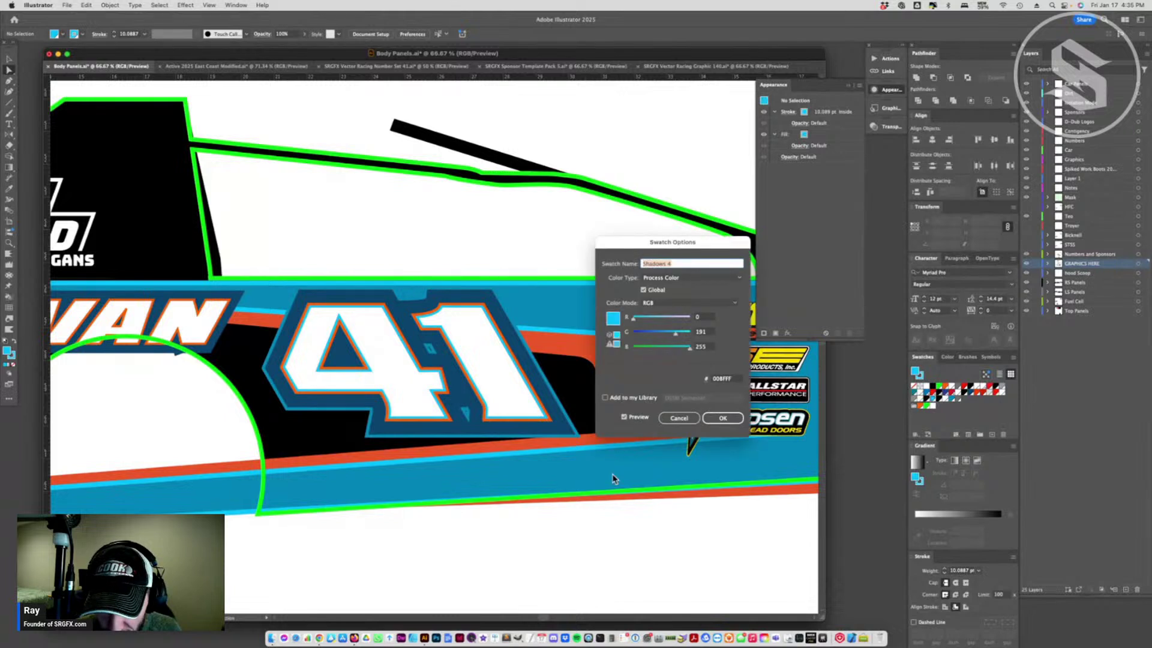
left_click_drag(679, 338, 660, 320)
left_click(723, 418)
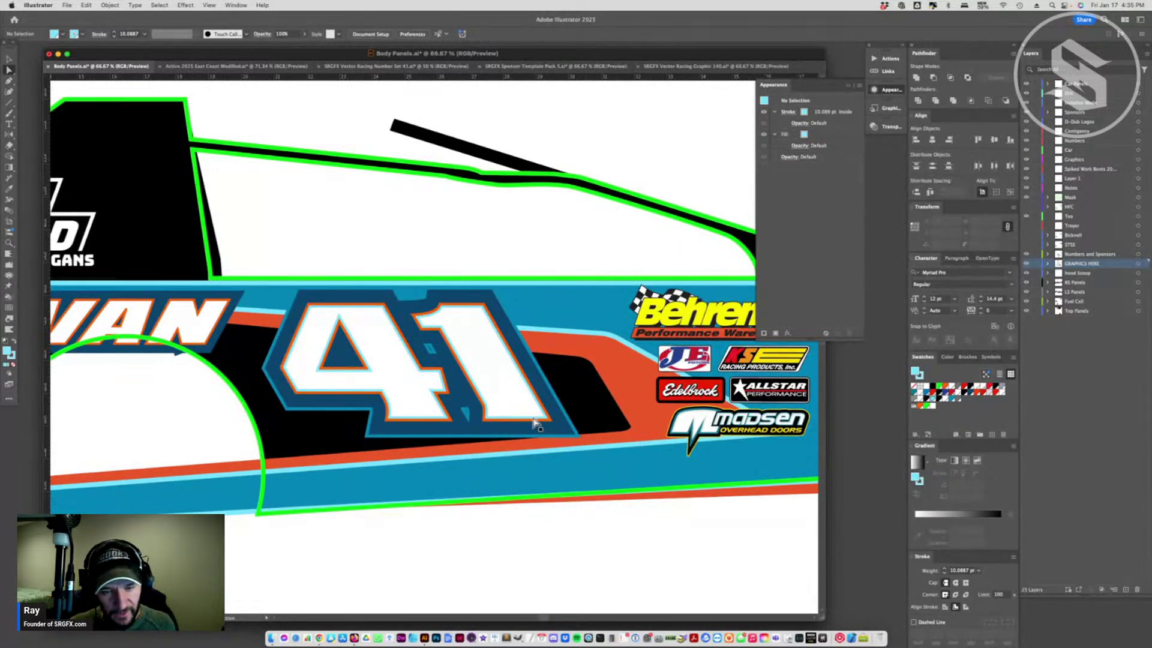
- Try applying a linear gradient with a pale blue stop to the number 41's orange fill, and undo it
left_click(504, 393)
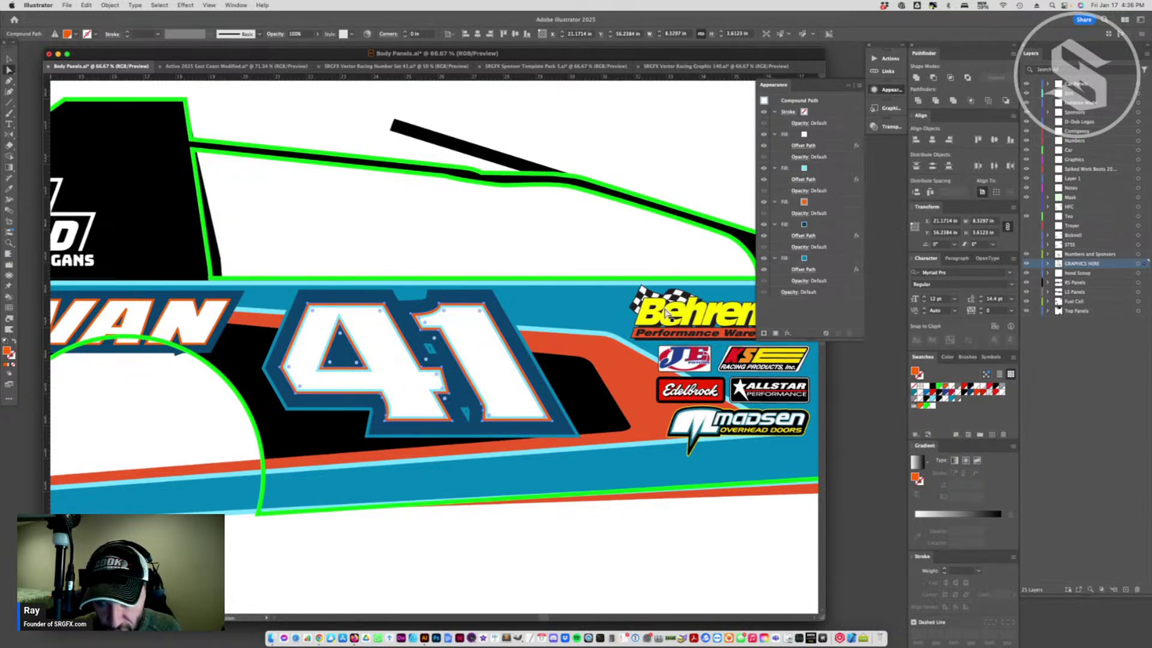
left_click(821, 171)
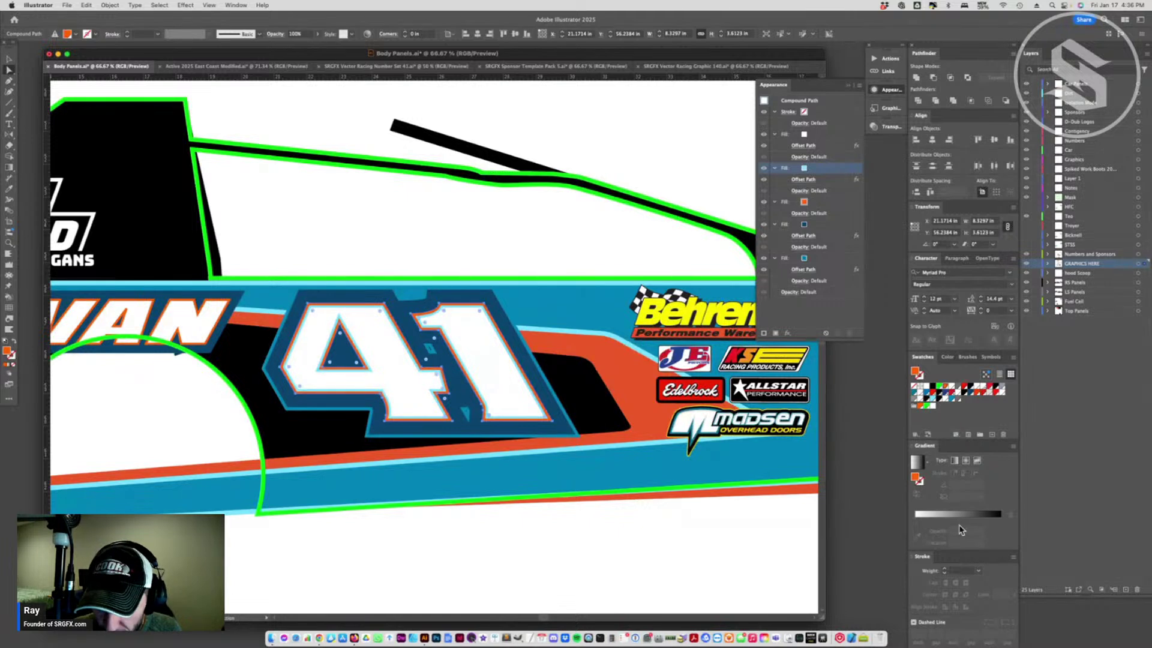
left_click(954, 460)
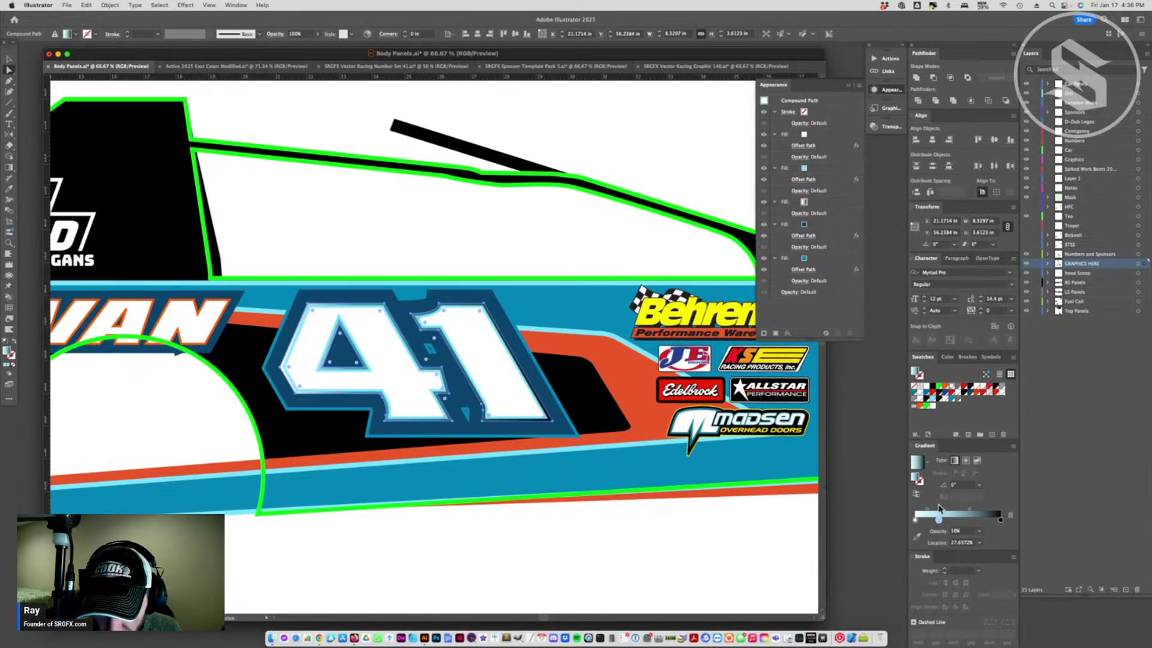
key("cmd+z")
- Apply a linear gradient from white to pale blue to the number 41's pale blue fill, with the blue stop at 100% opacity and no black stop
left_click(824, 171)
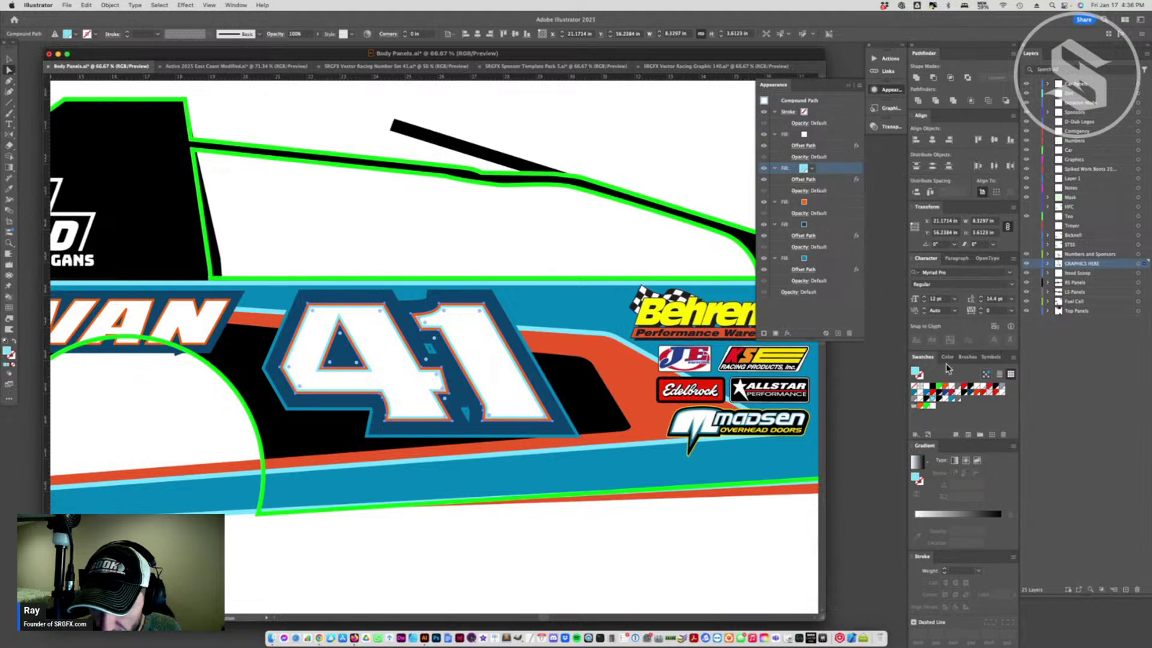
left_click(940, 513)
left_click(952, 521)
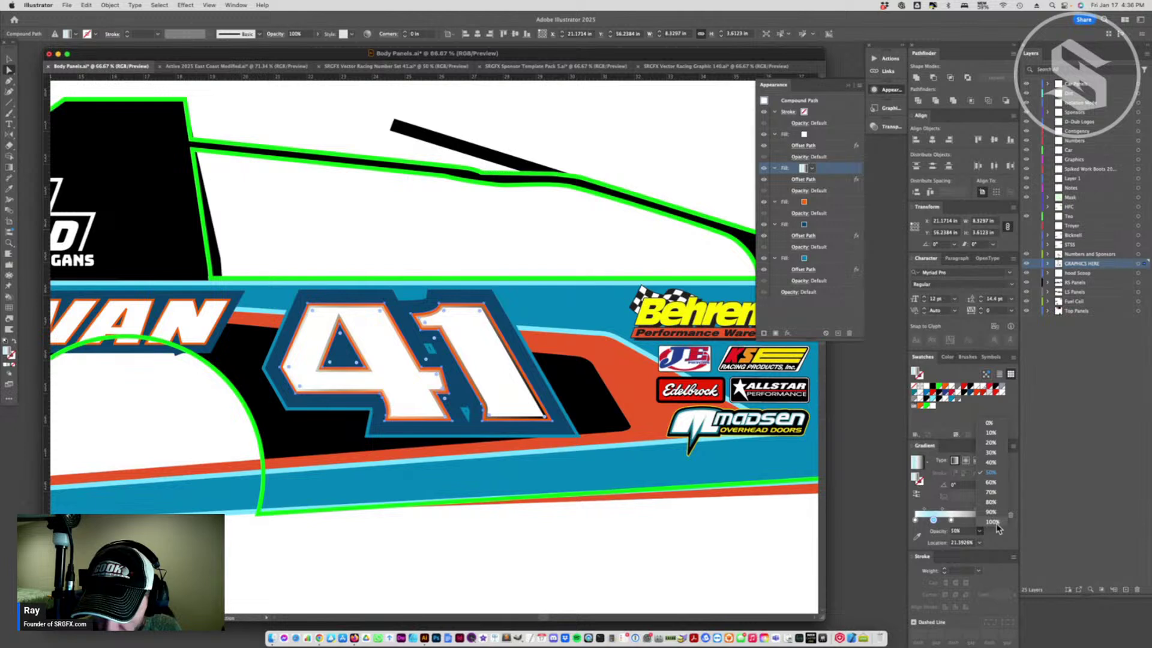
left_click(992, 521)
key("super+z")
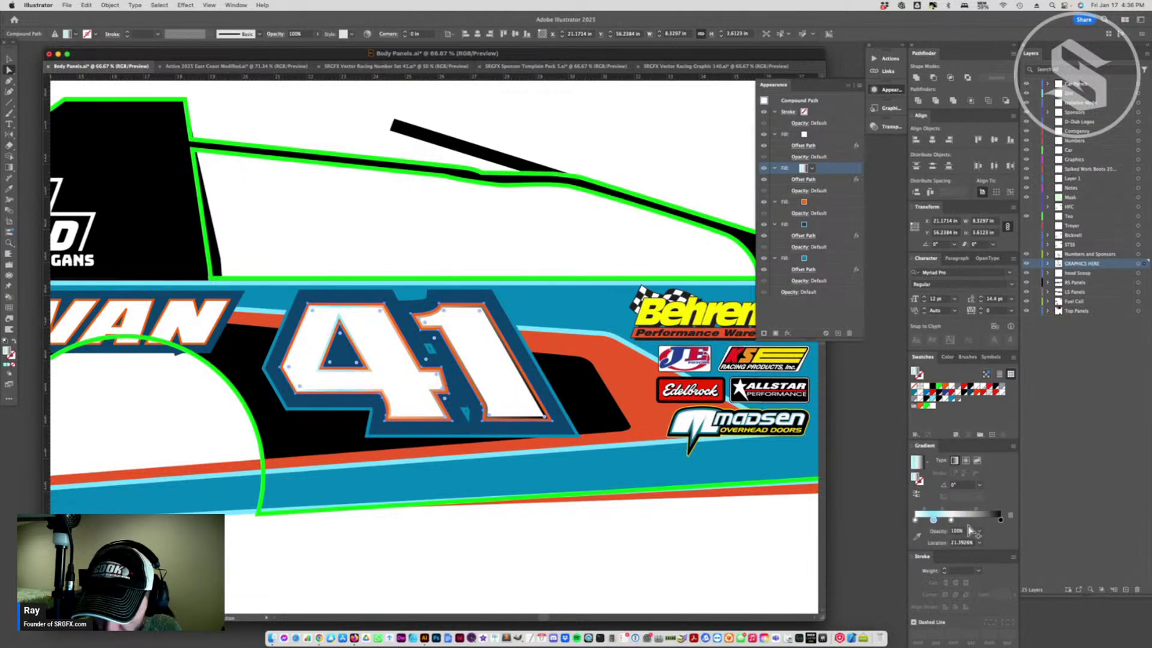
left_click_drag(998, 522, 998, 542)
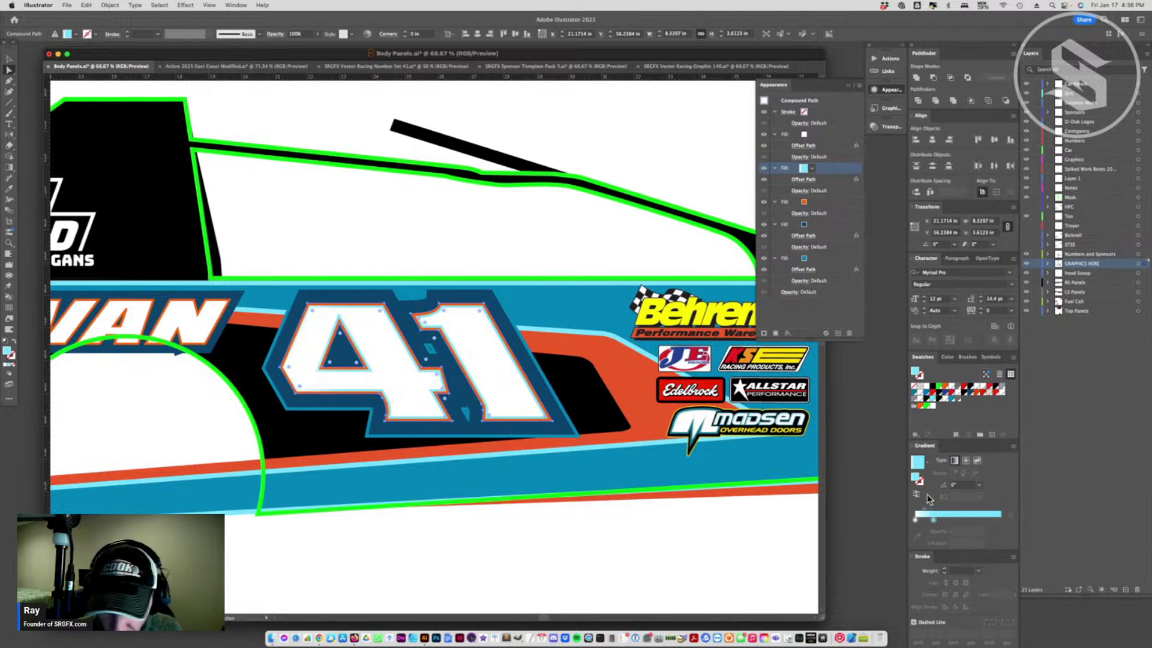
- Set the pale blue fill's gradient angle to 90° and move its blue stop to about 72%
left_click(964, 485)
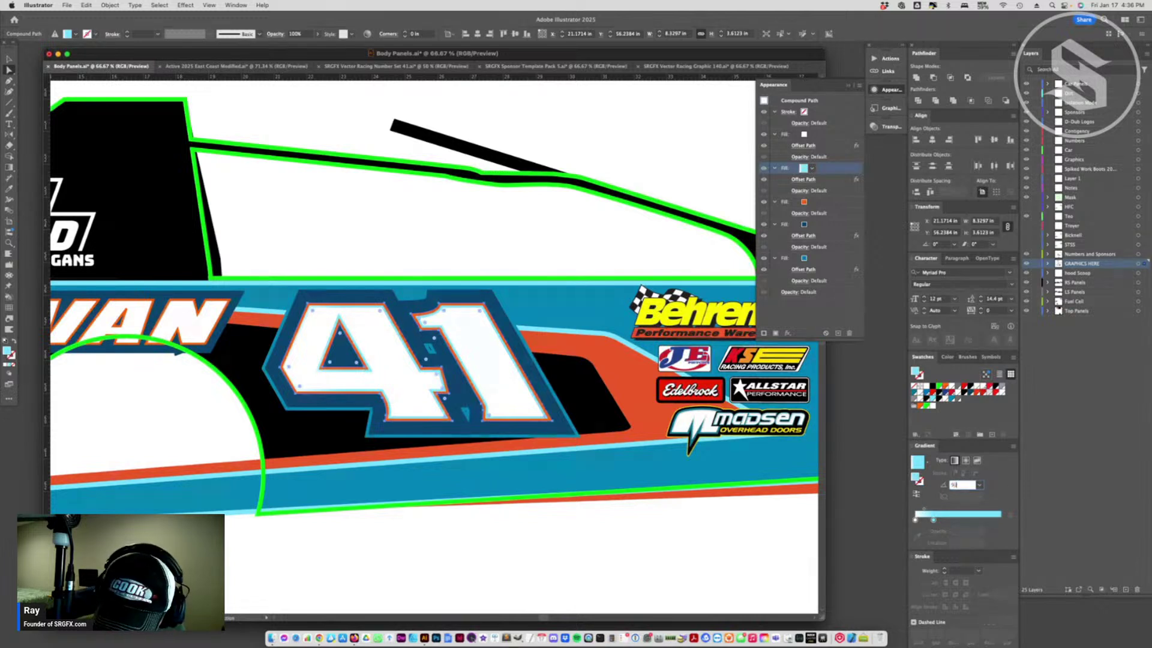
key("super+shift+a")
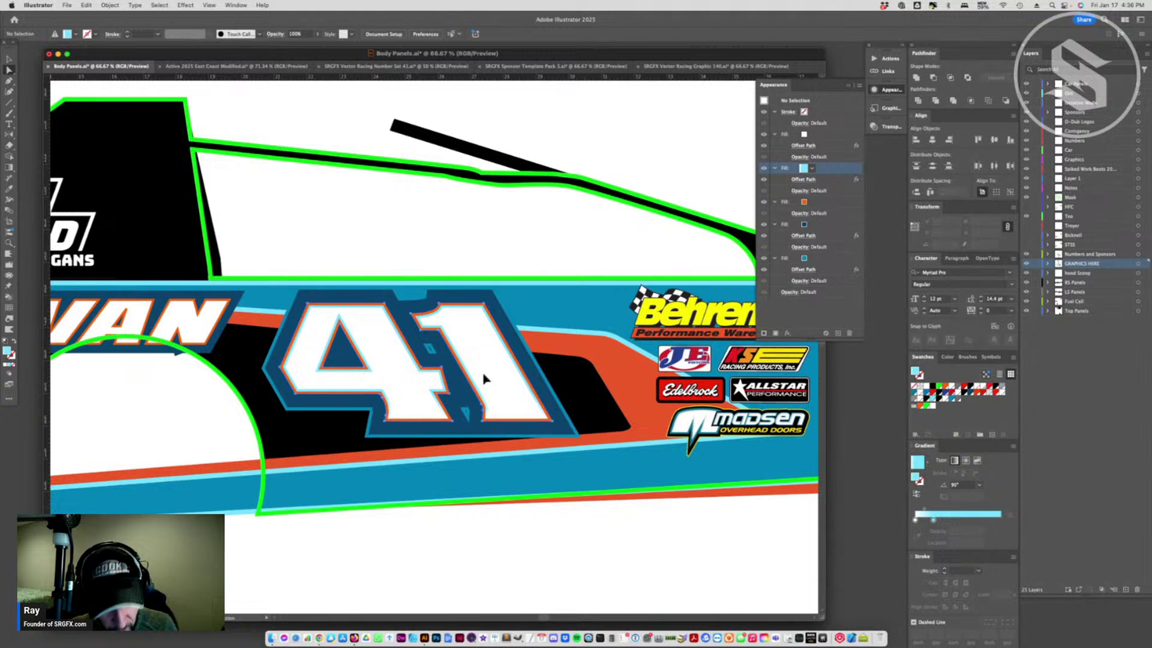
left_click(462, 410)
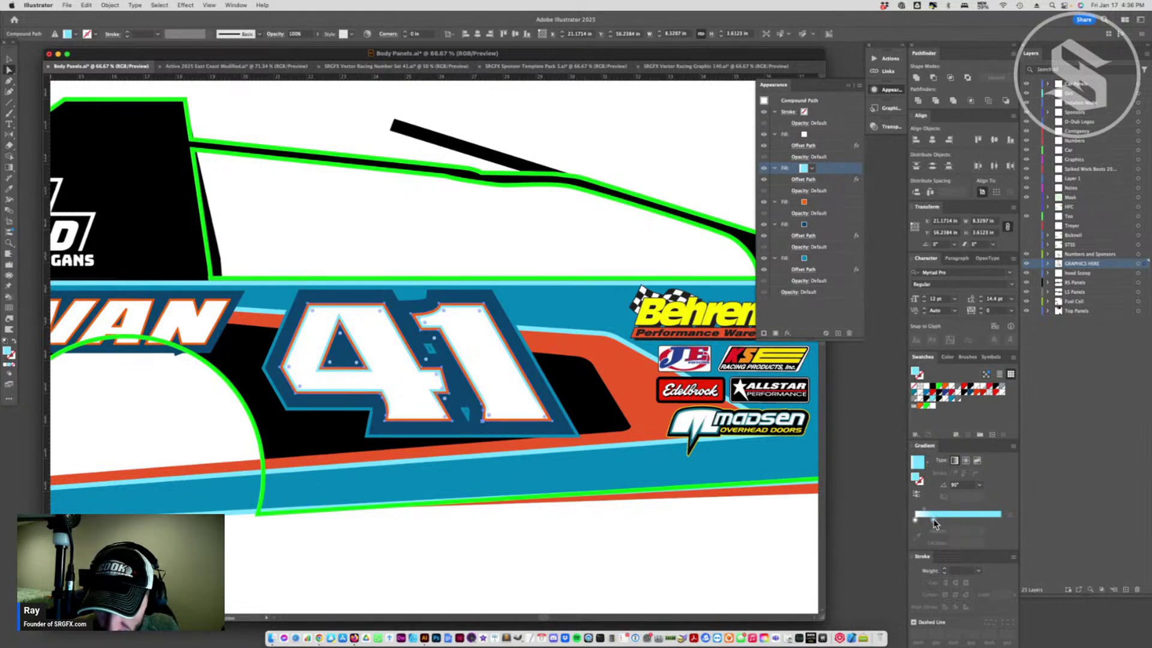
left_click_drag(934, 524, 976, 523)
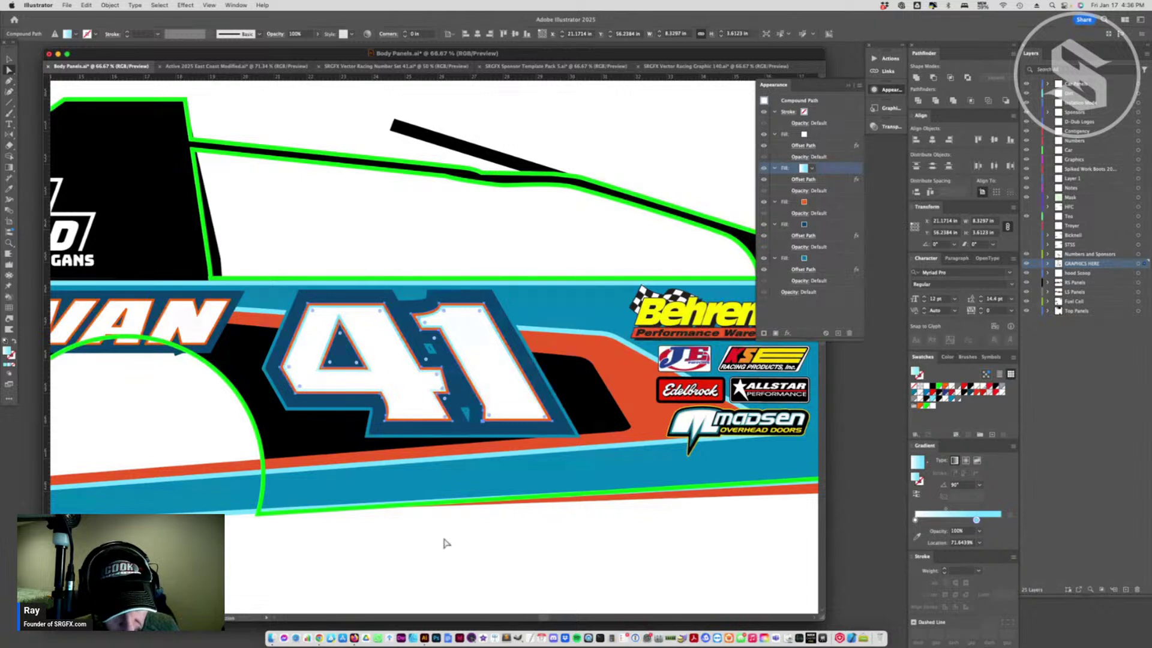
left_click(468, 547)
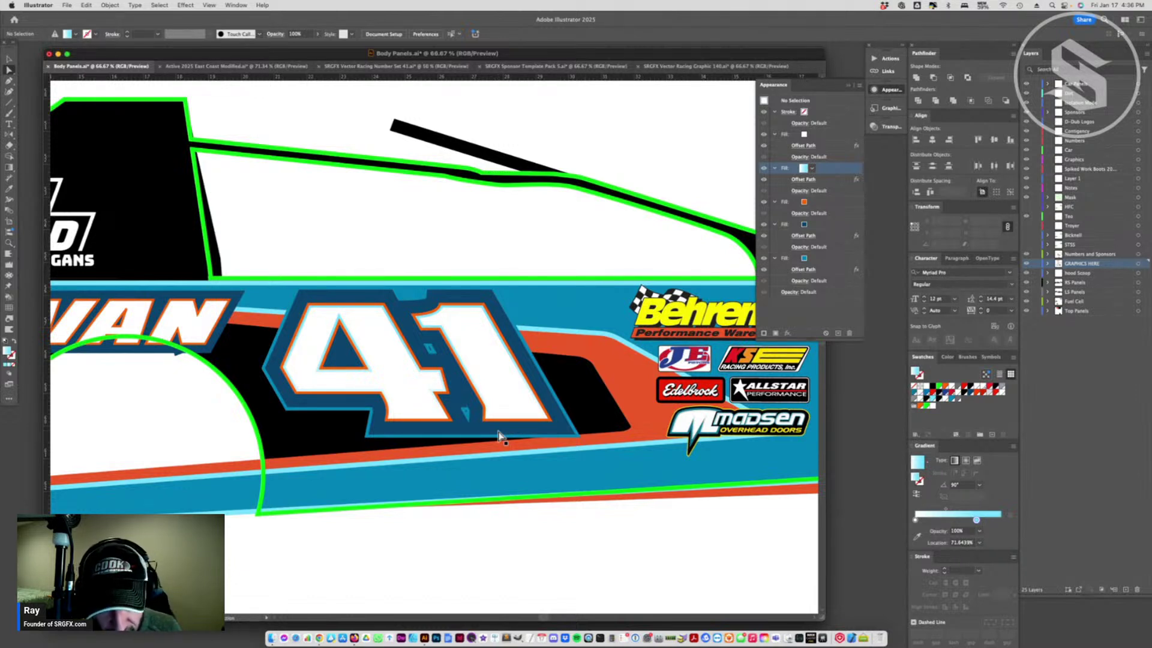
key("super+minus")
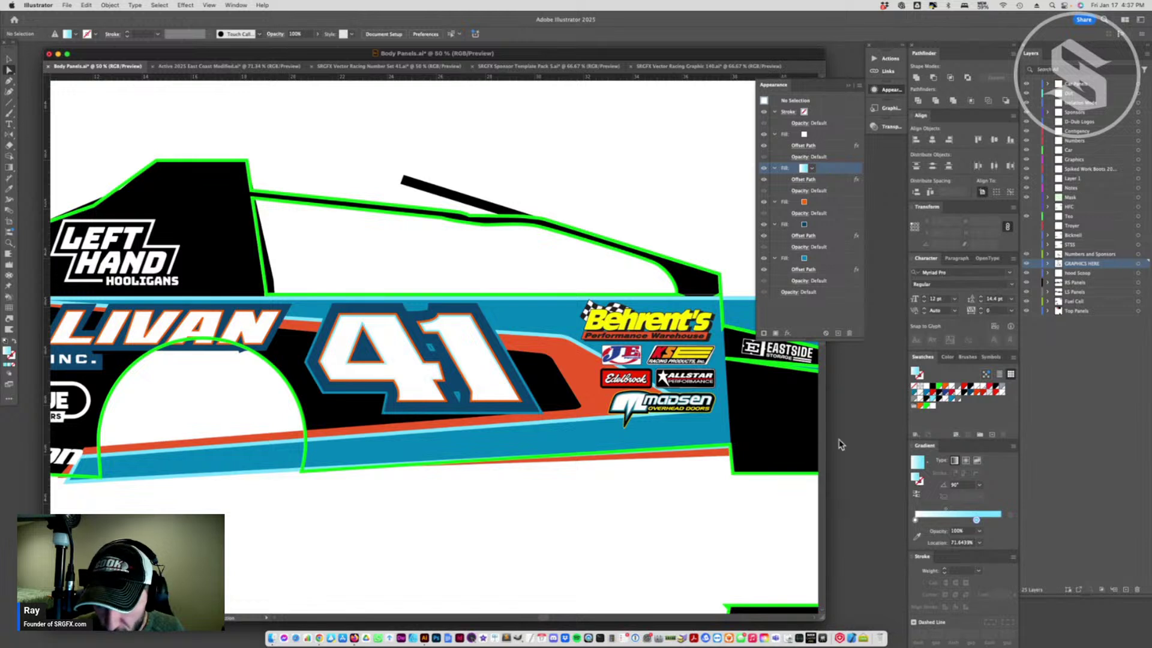
- Duplicate the orange global swatch and lighten the copy by setting its green value to 163 (FFA300)
left_click(917, 406)
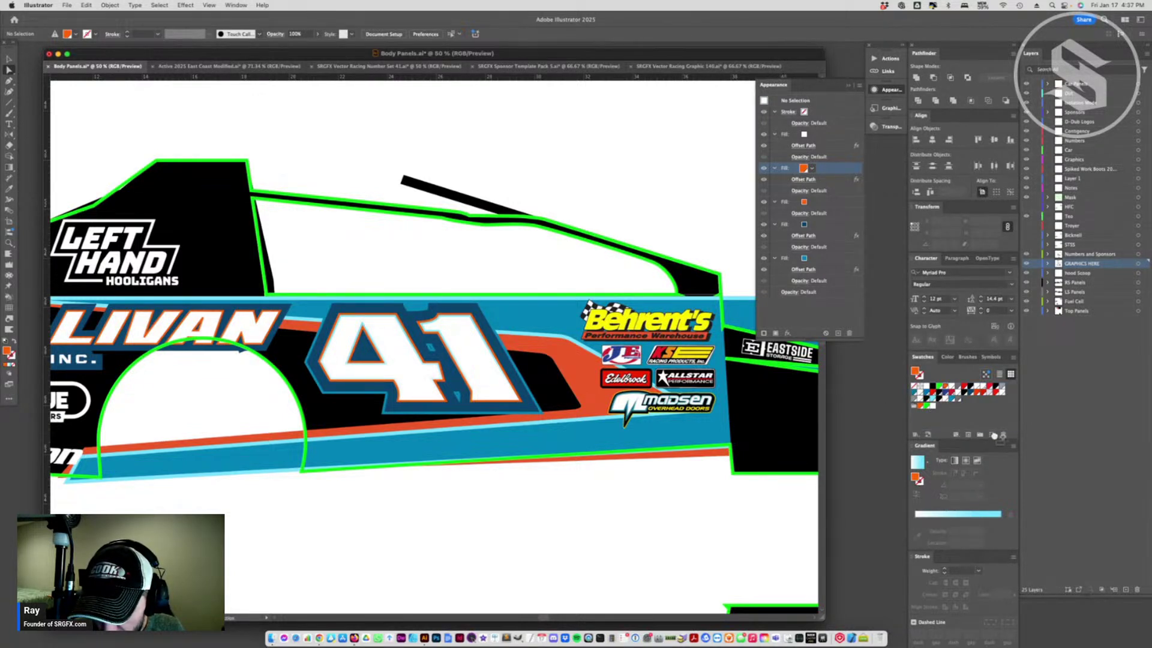
double_click(964, 405)
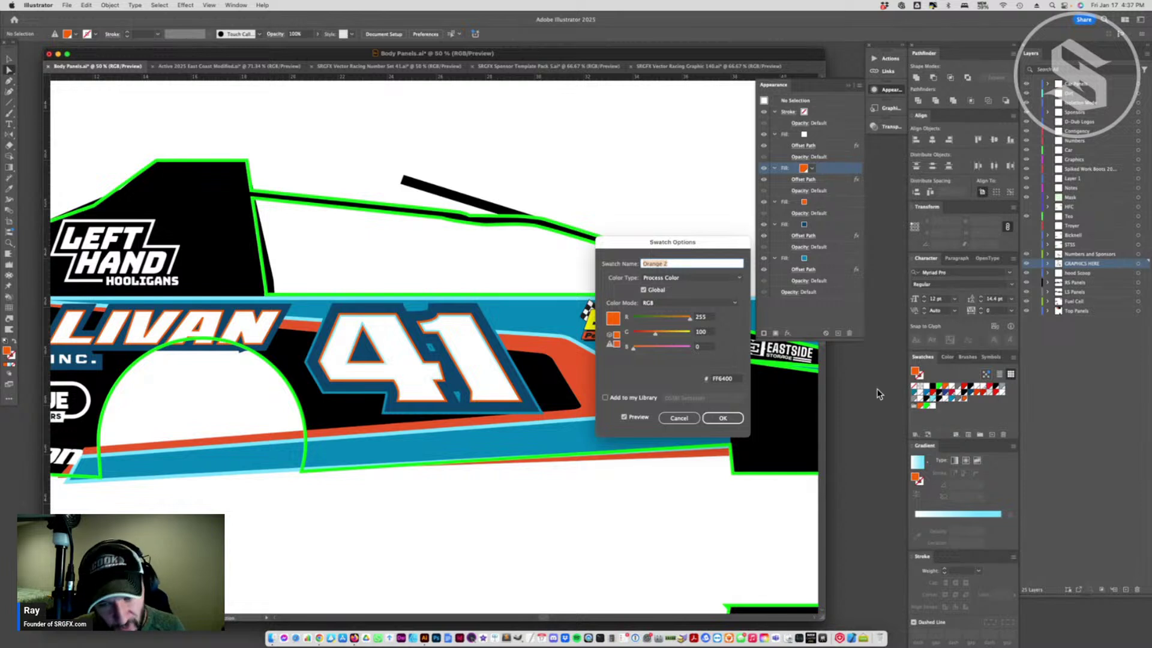
left_click_drag(655, 338, 666, 337)
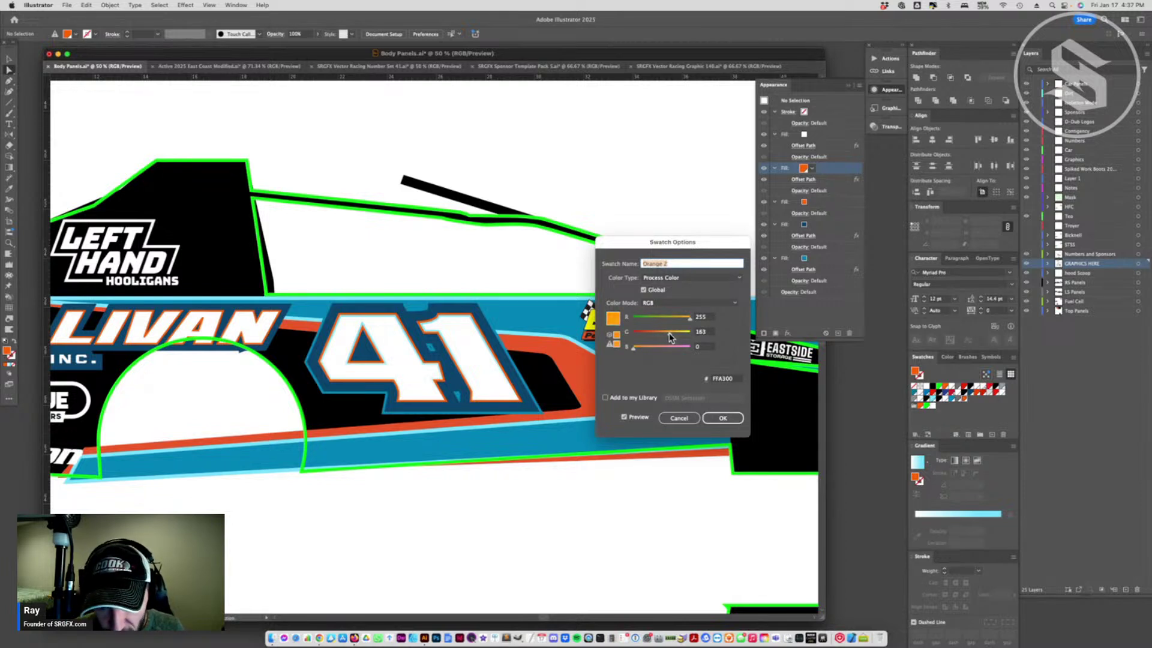
left_click(722, 418)
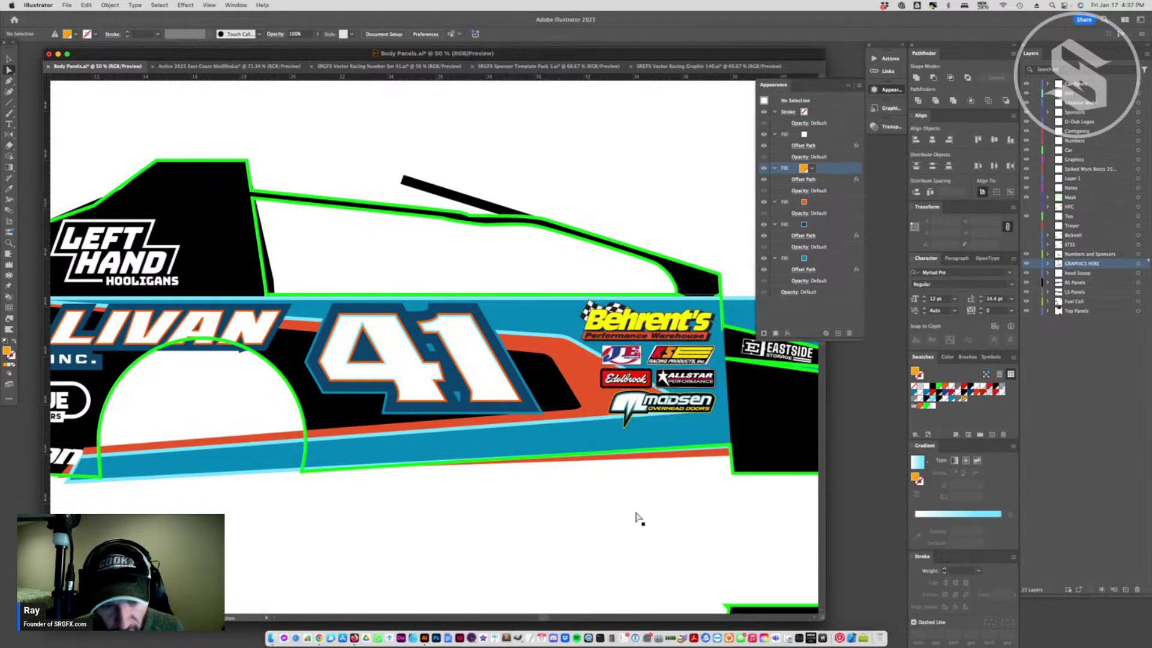
- Apply a linear gradient from orange to the lighter orange swatch at 90° to the number 41's orange fill
left_click(480, 370)
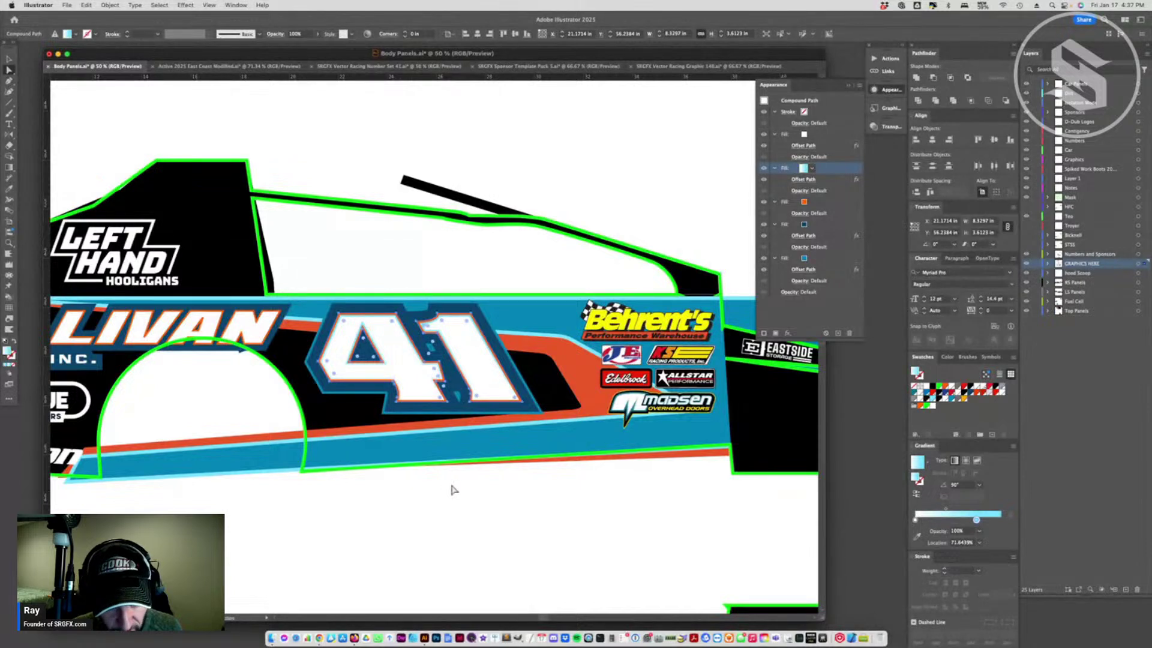
left_click(819, 203)
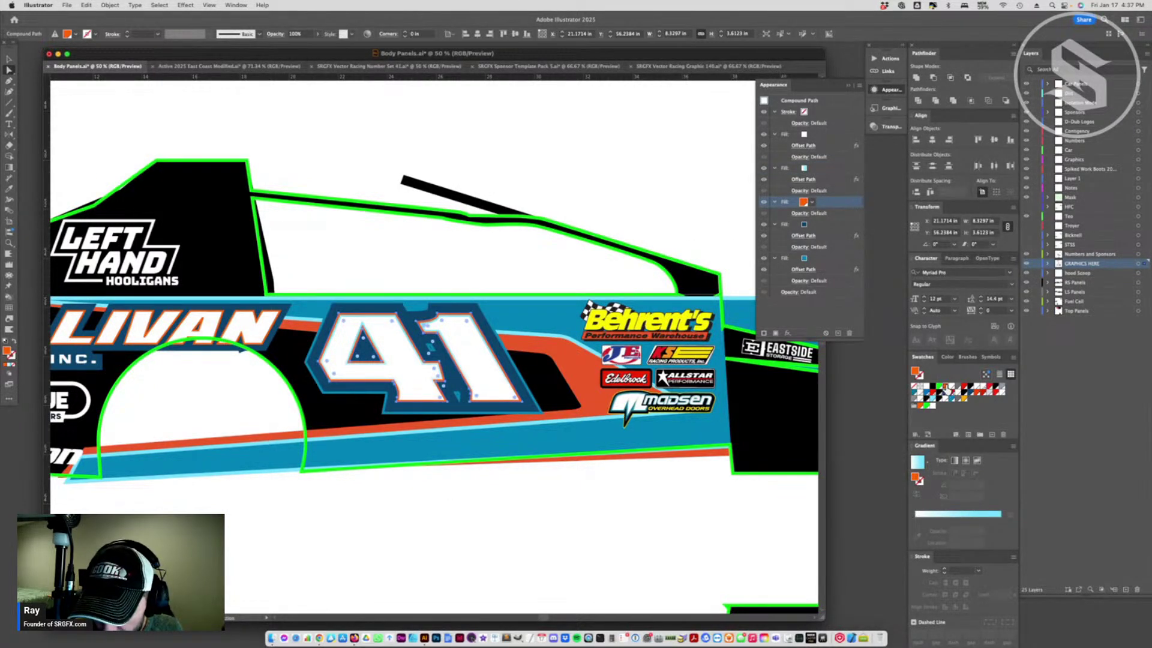
left_click(943, 515)
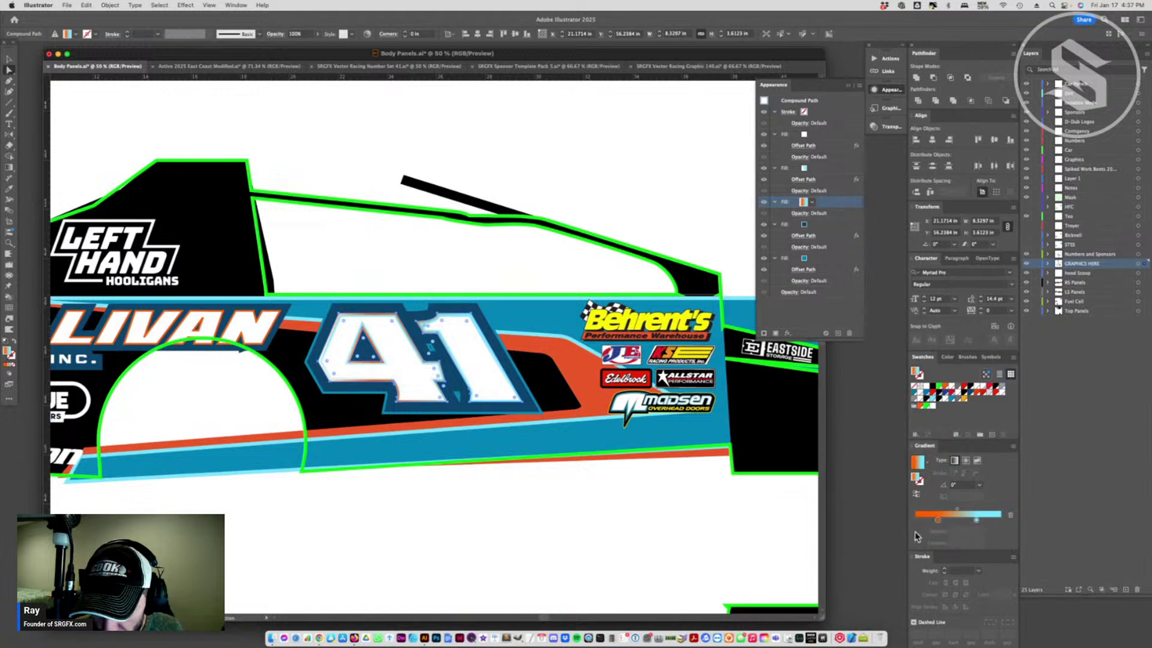
left_click(954, 519)
left_click_drag(976, 521, 915, 519)
left_click(960, 486)
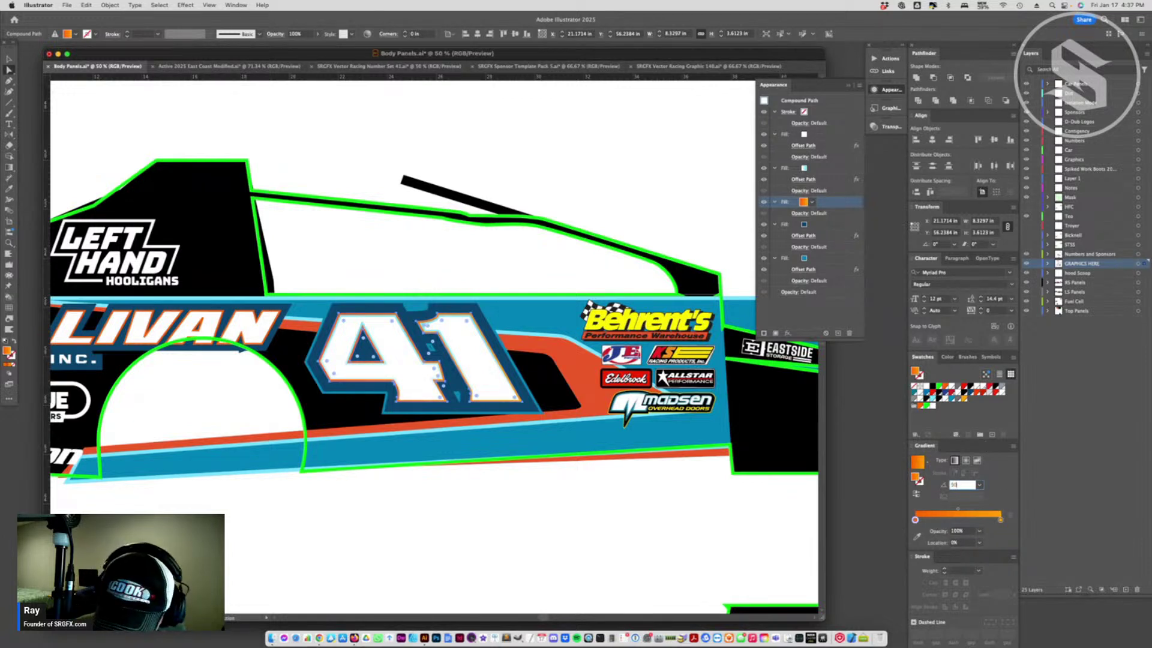
key("Return")
left_click(527, 480)
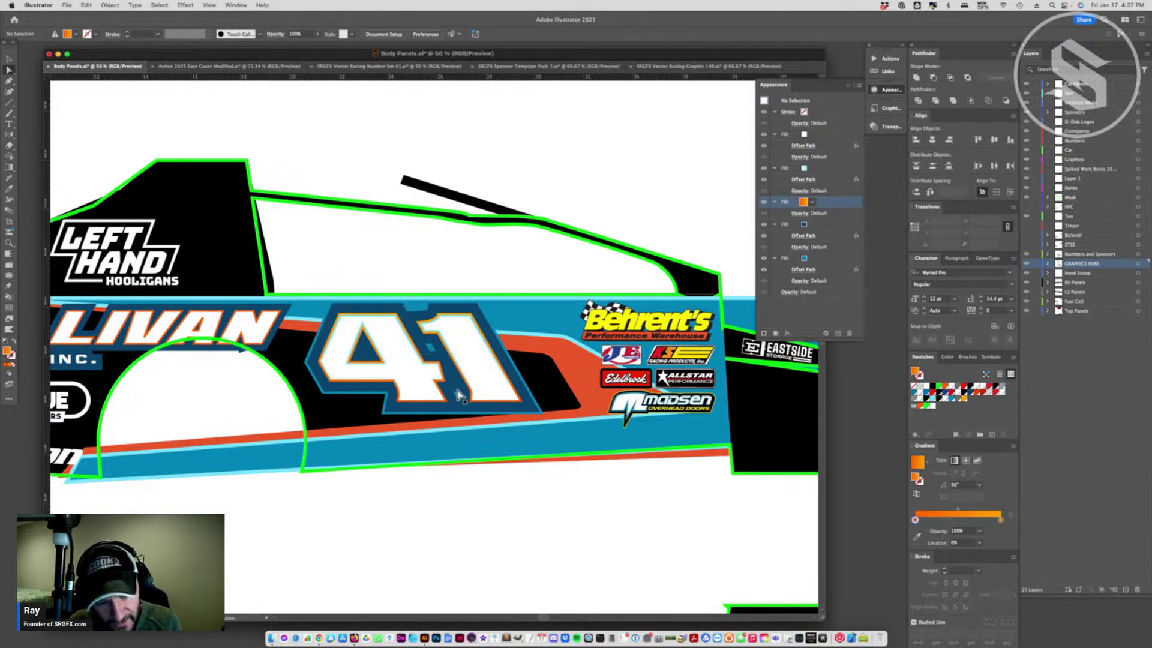
- Reverse the number's orange gradient so it starts with the lighter orange and ends with the darker orange at 100%
left_click(489, 387)
left_click_drag(916, 520, 1019, 521)
left_click(396, 505)
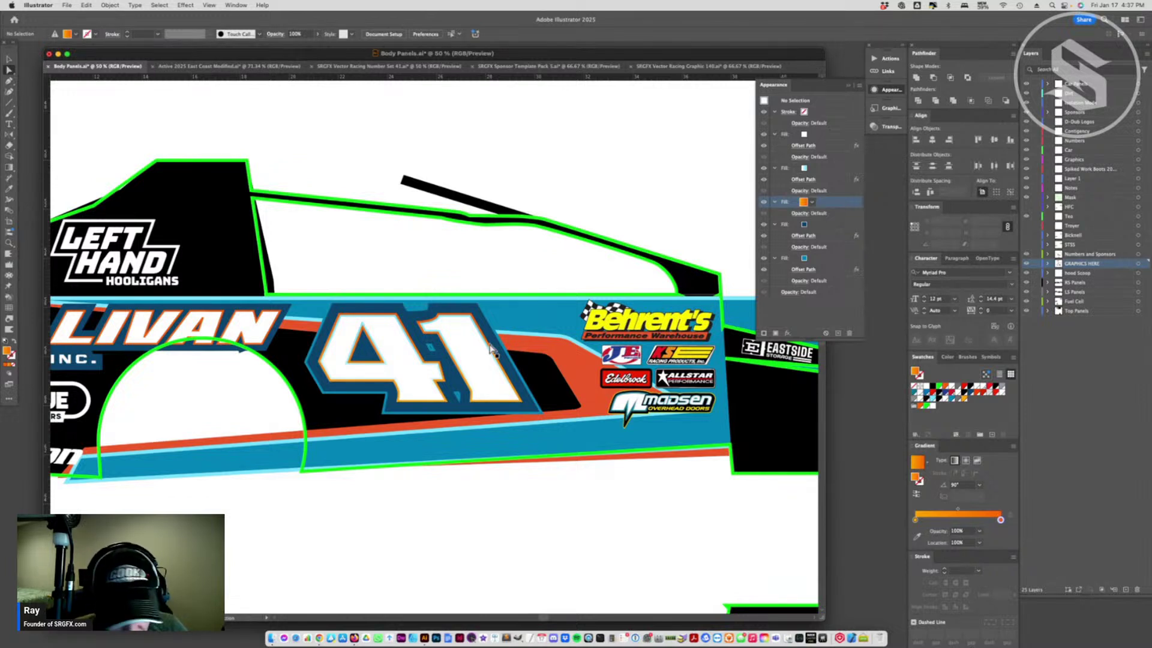
- Start a Drop Shadow effect on the number 41's orange gradient fill, keeping the number visible beside the dialog
left_click(472, 367)
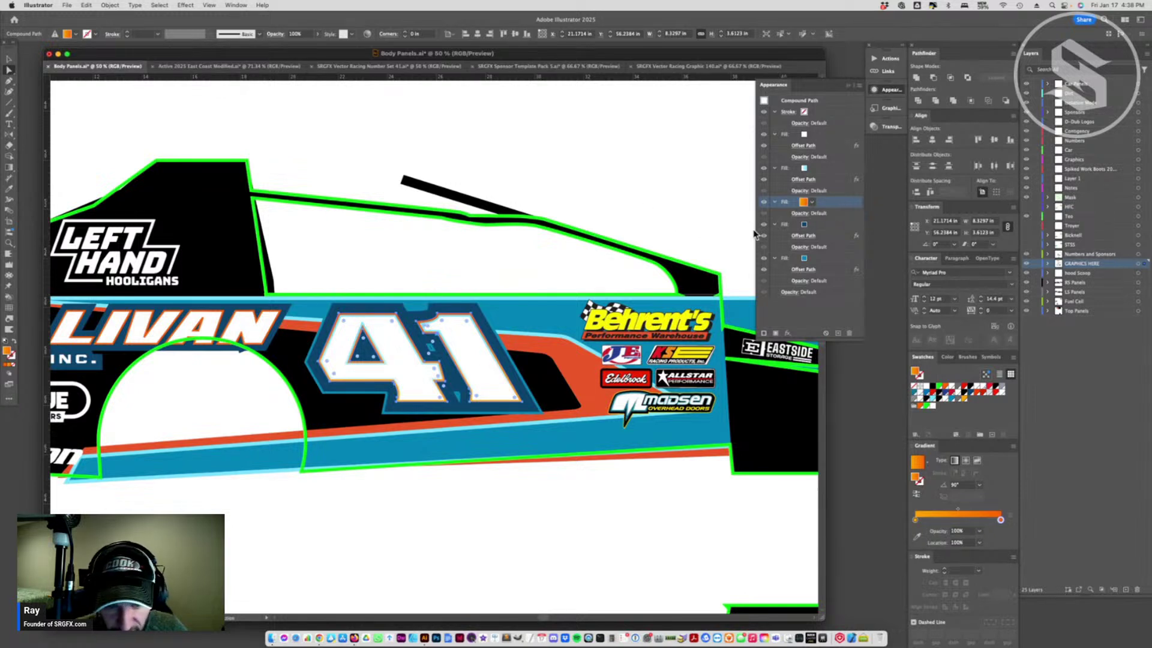
left_click(789, 333)
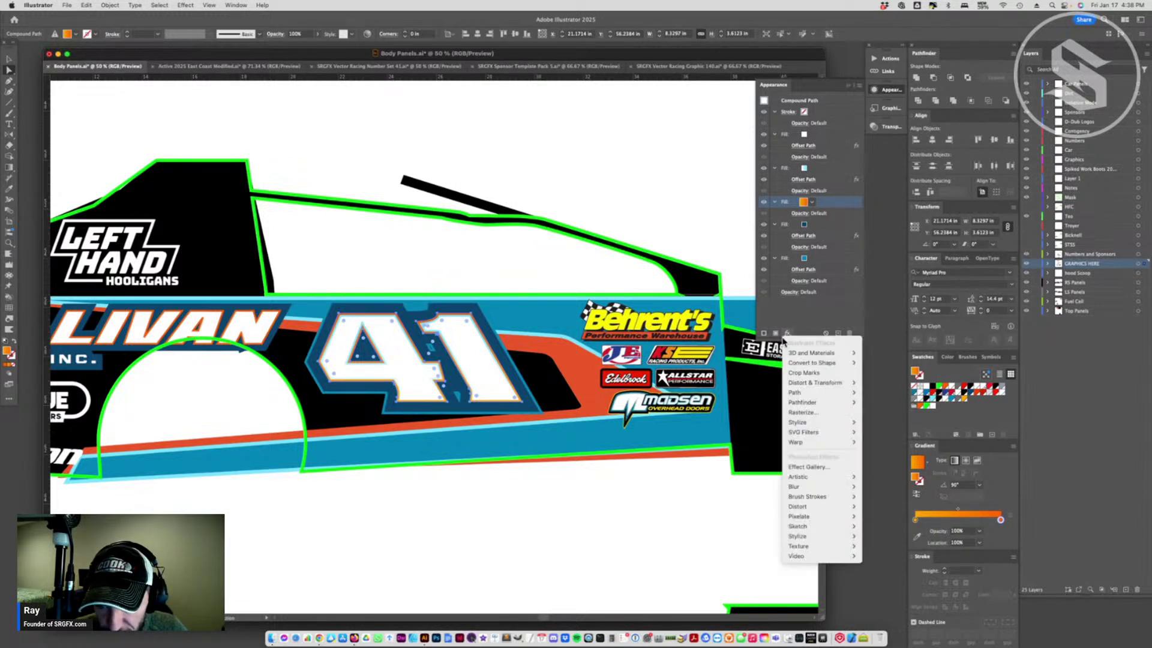
mouse_move(813, 483)
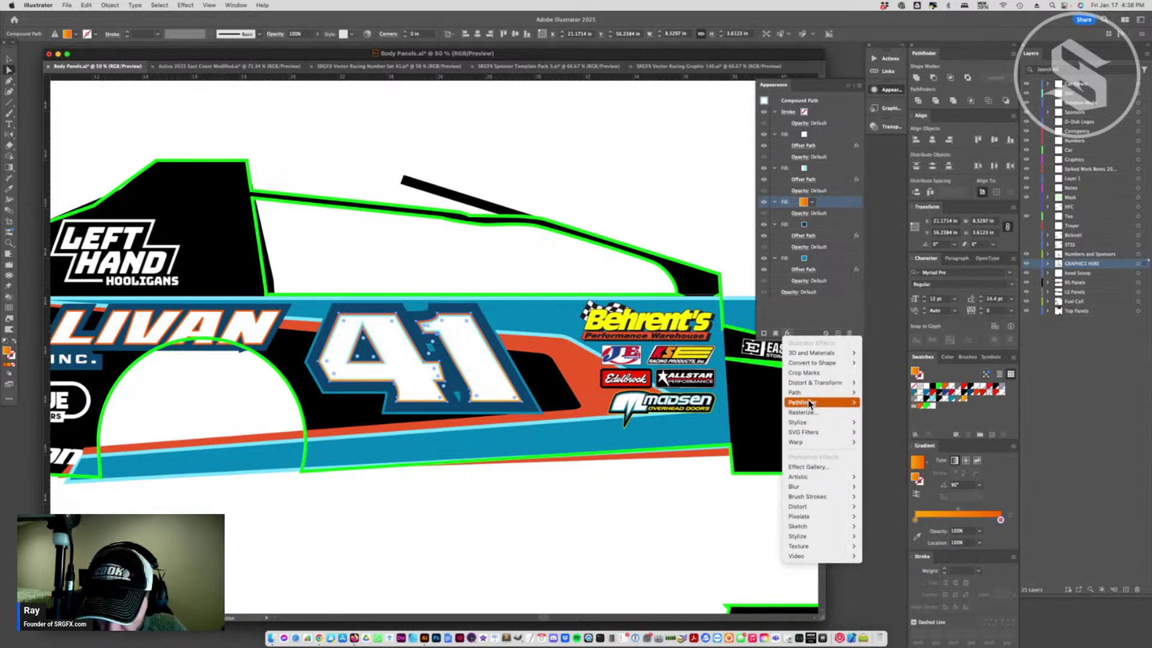
mouse_move(806, 426)
left_click(879, 423)
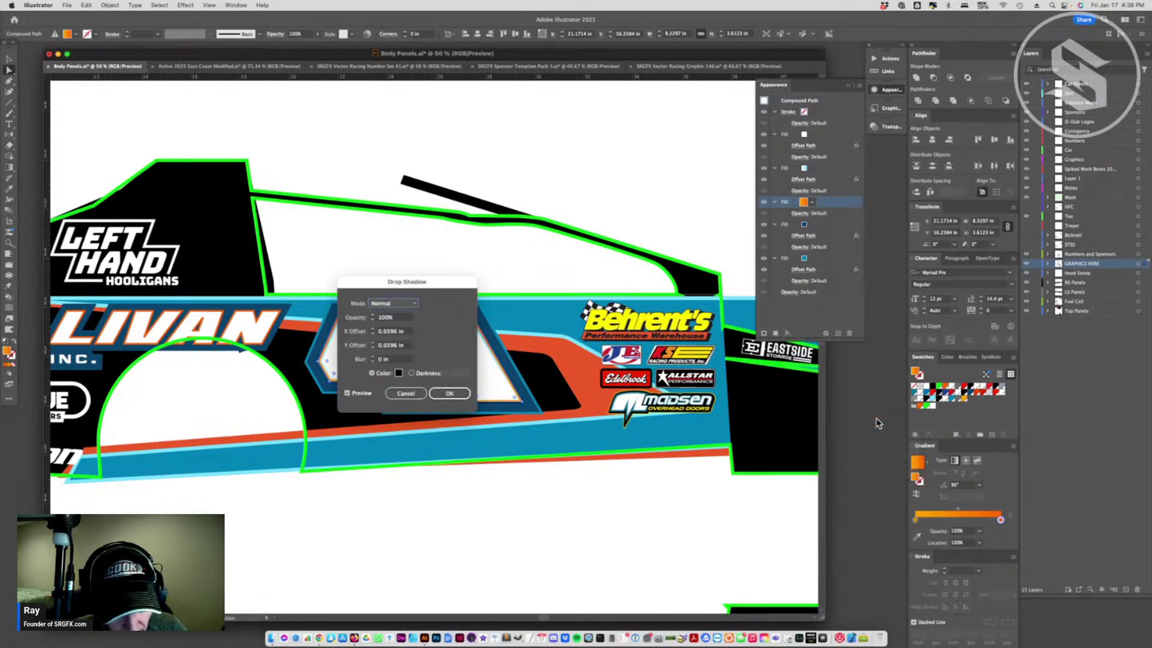
left_click_drag(418, 285, 573, 323)
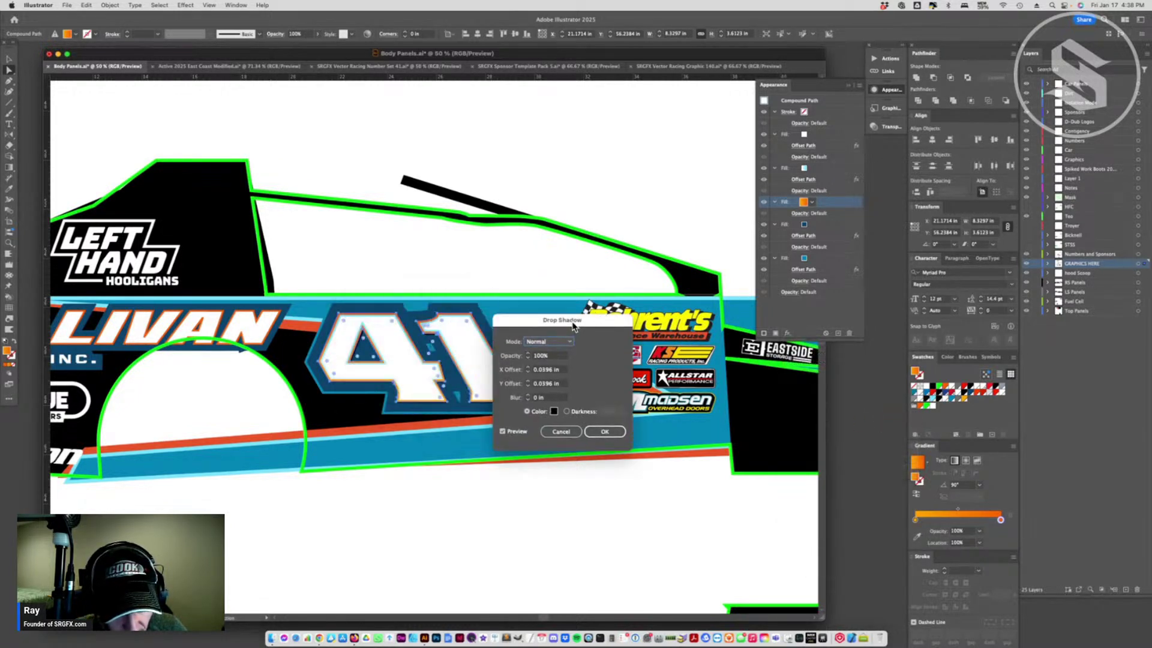
- Try drop shadow X offsets of 0.125 in and -0.05 in, with a Y offset of 0.05 in and the preview off
left_click(502, 431)
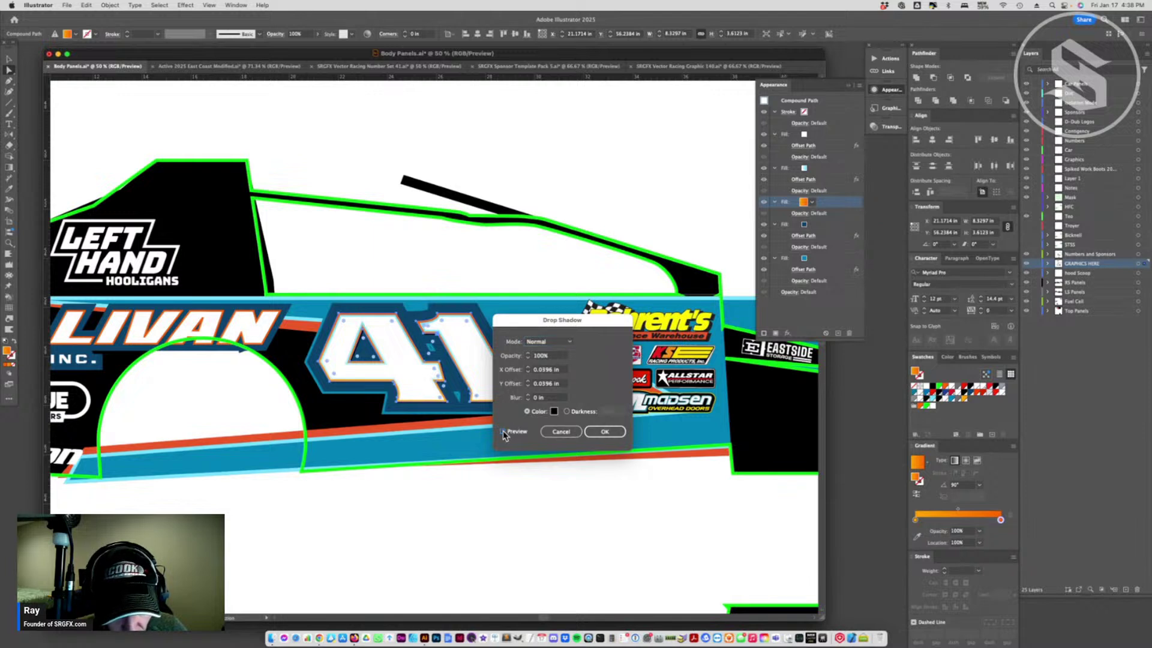
double_click(532, 369)
type("0.125")
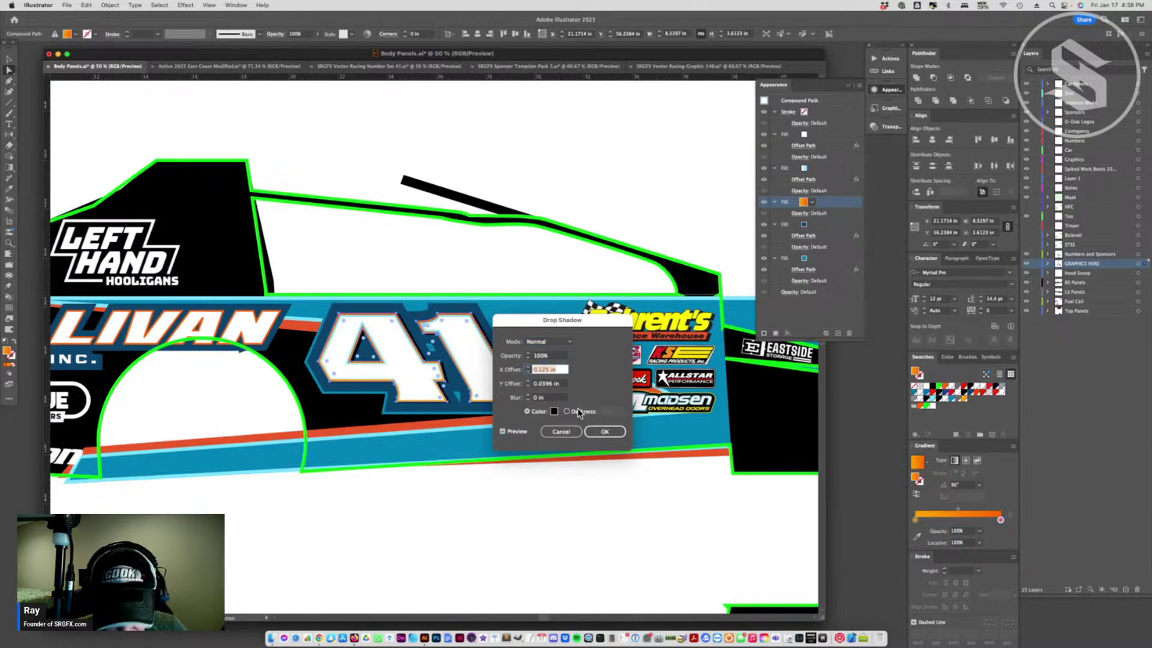
left_click(502, 432)
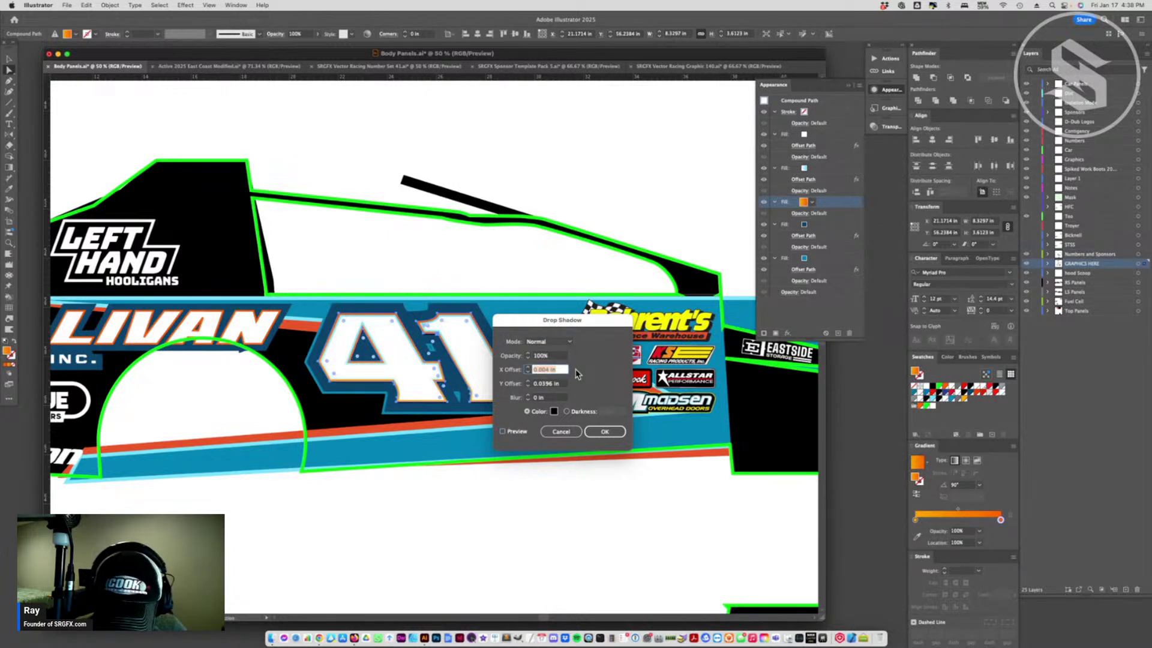
type("-.05")
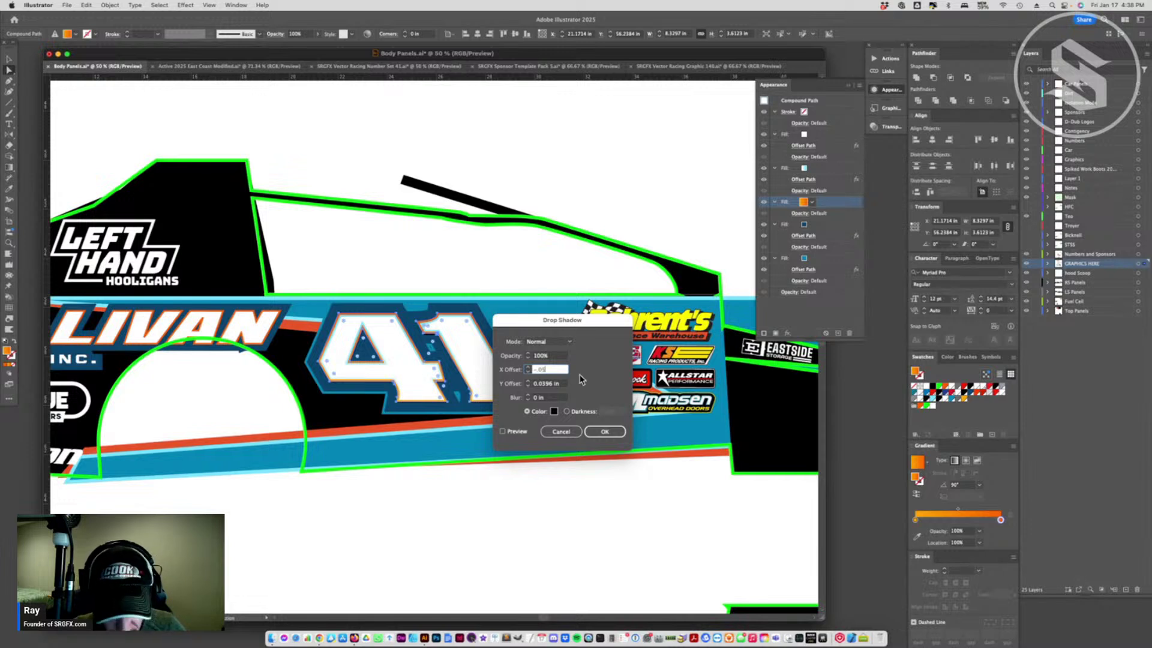
left_click(543, 384)
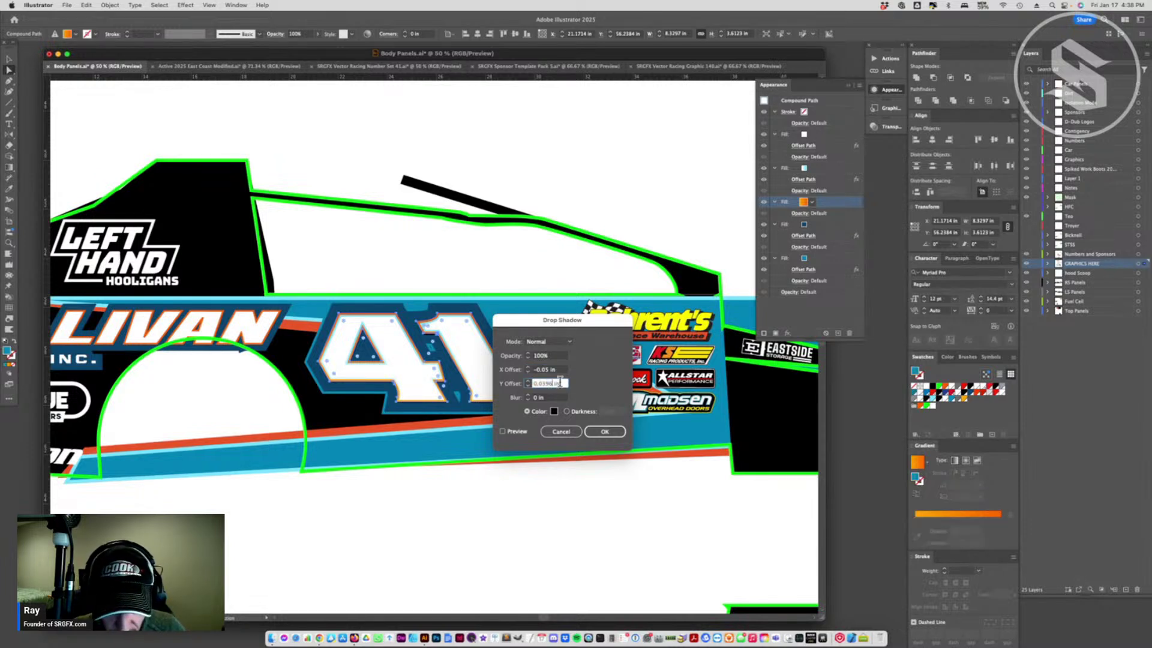
type("-.05")
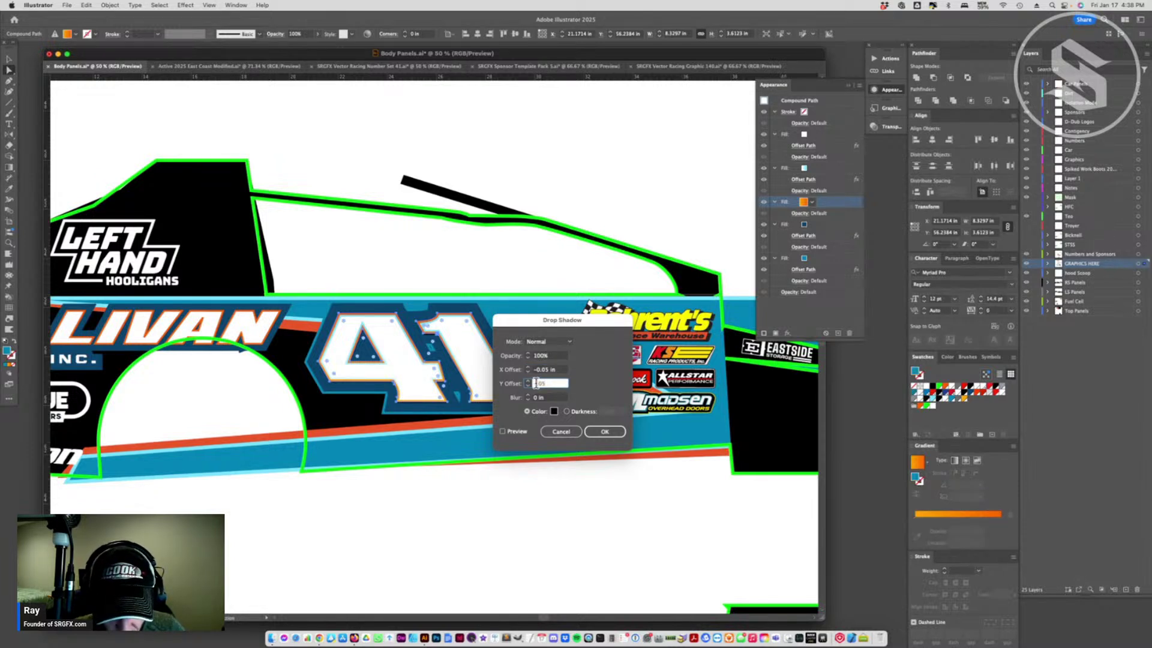
key("Tab")
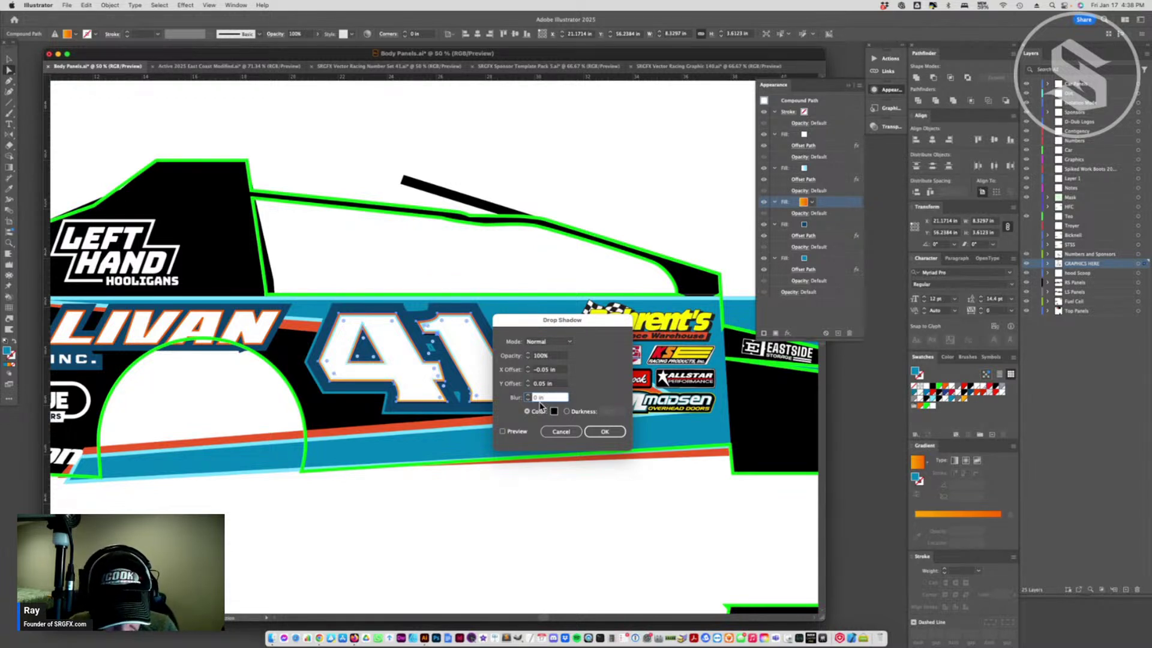
- Set the number 41's drop shadow to X offset -0.15 in and Y offset 0.15 in, with the preview on
left_click(546, 371)
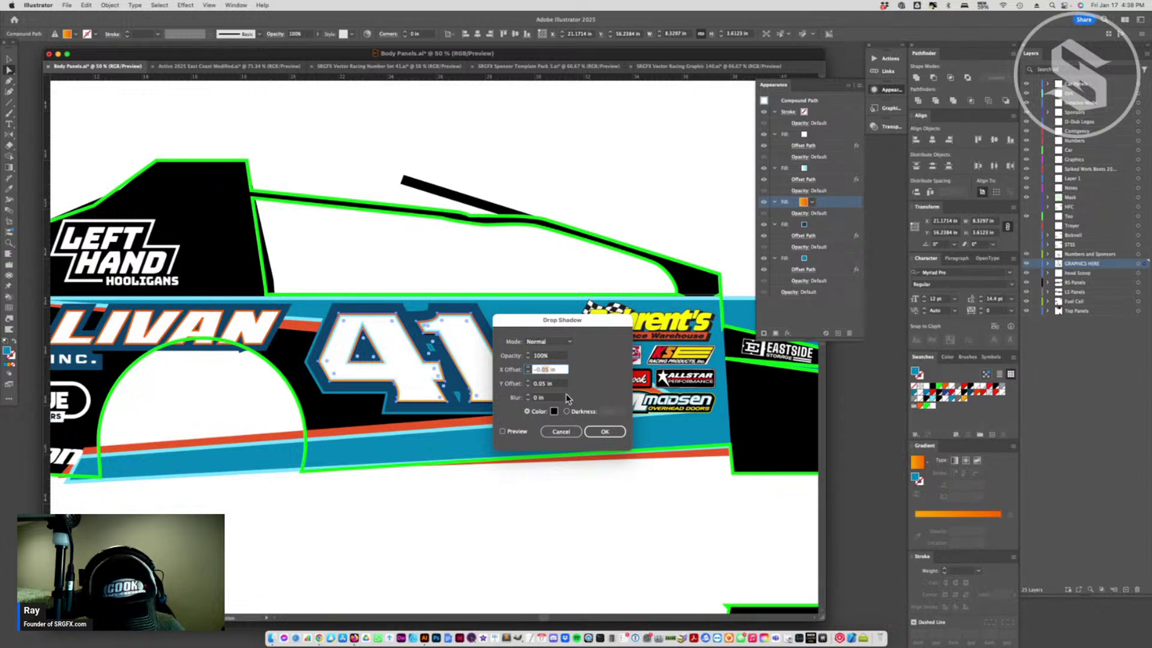
type("-0.15")
left_click(538, 384)
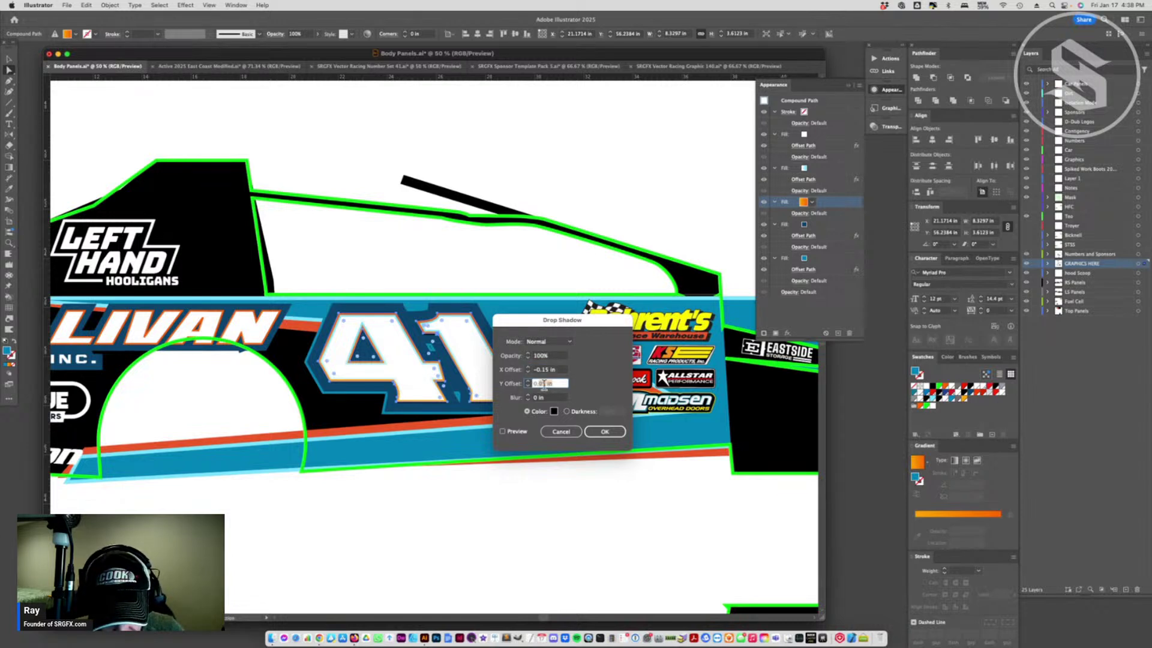
type("0.15")
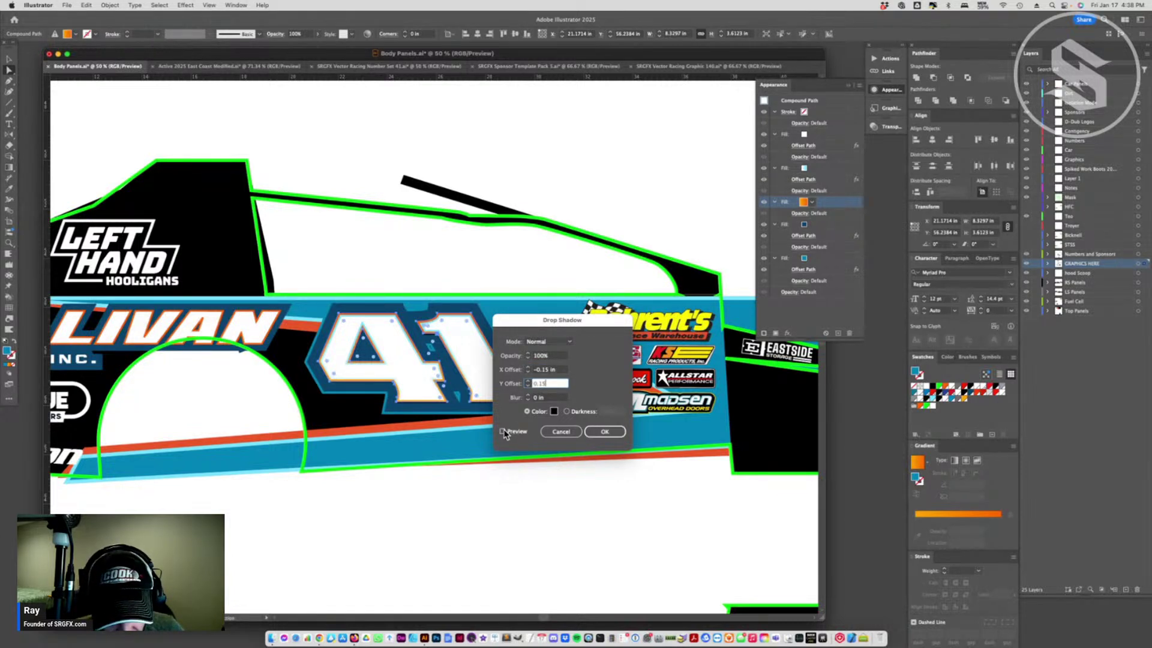
left_click(503, 432)
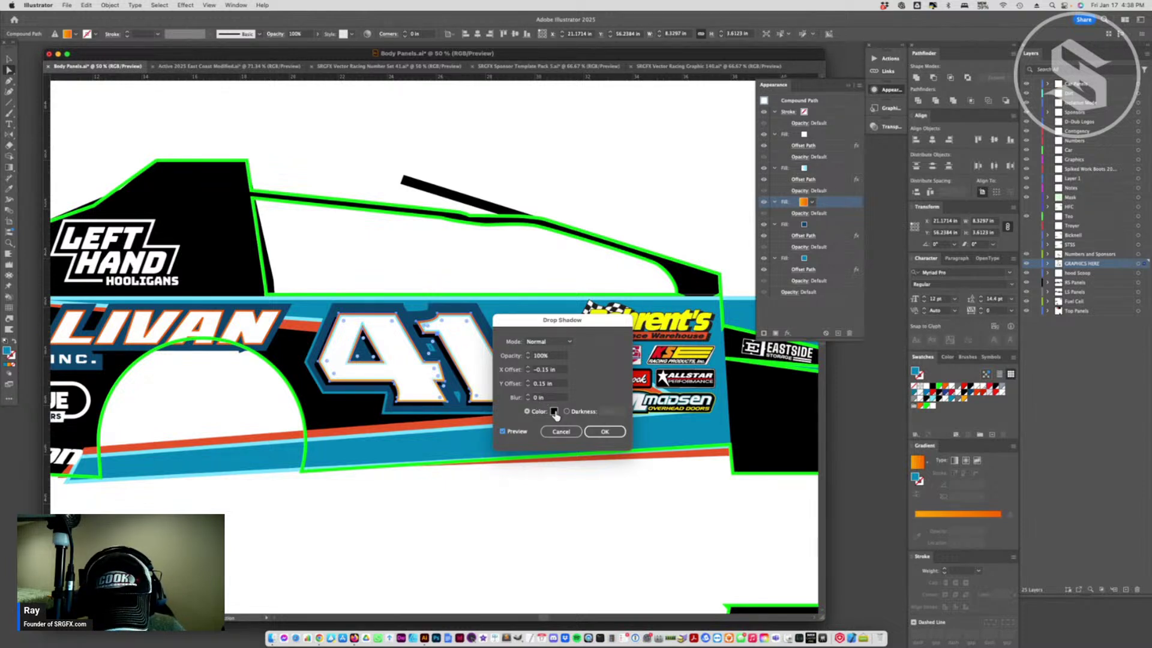
- Set the drop shadow's opacity to 20%, apply the effect to the number and deselect it
left_click(528, 357)
type("20")
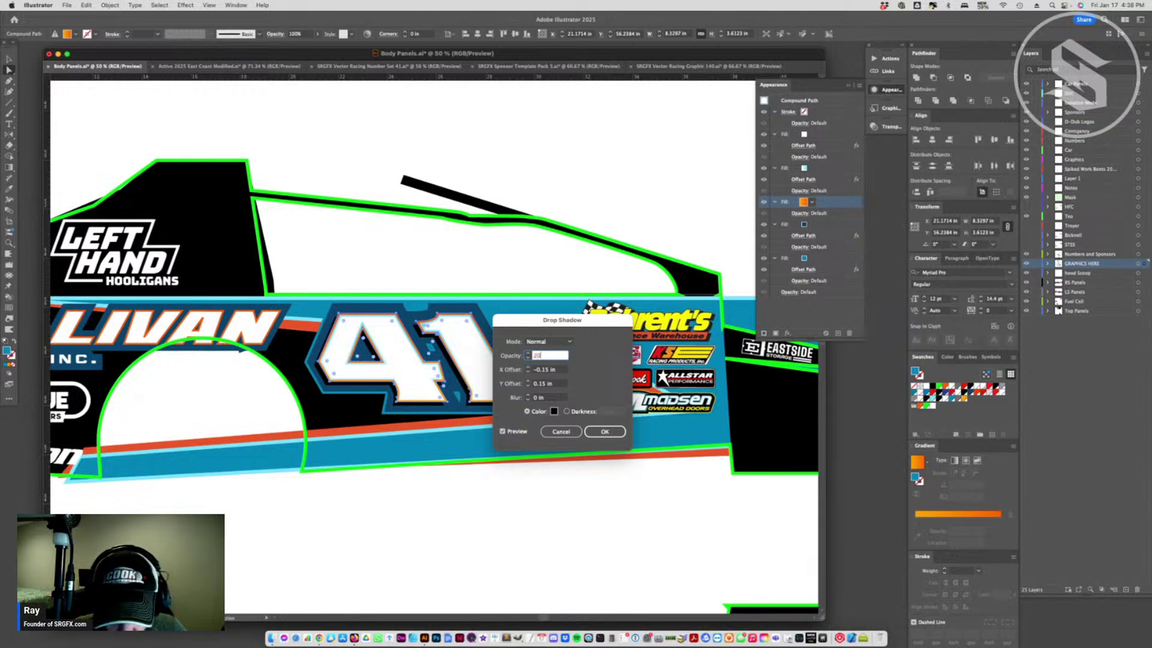
left_click(503, 431)
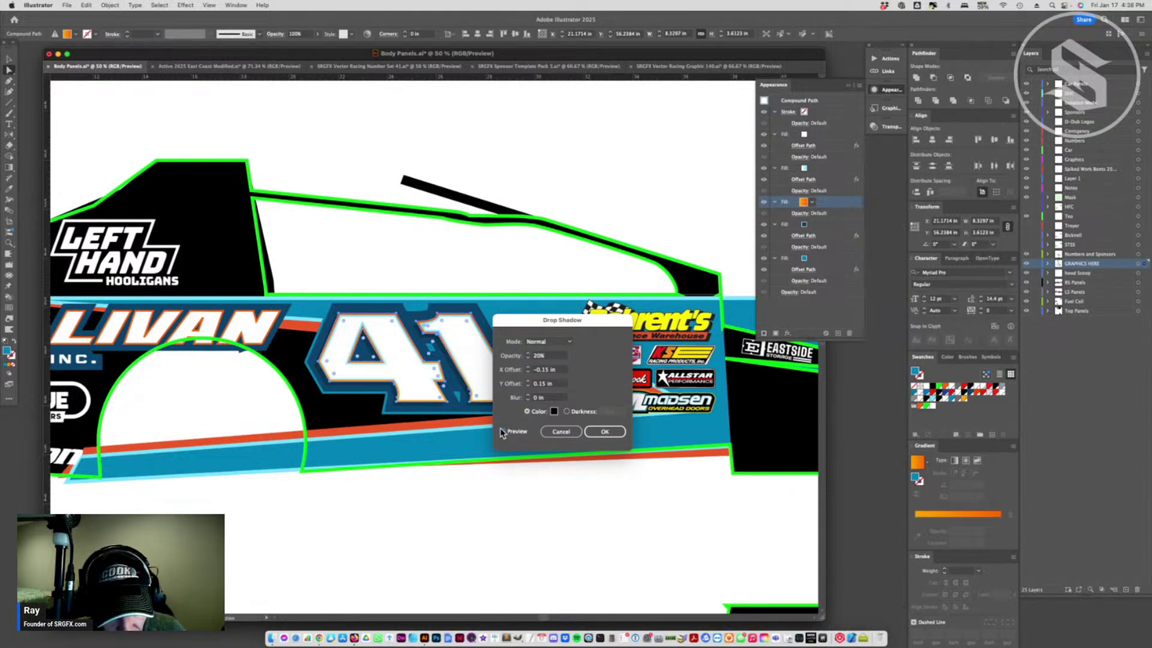
left_click(603, 433)
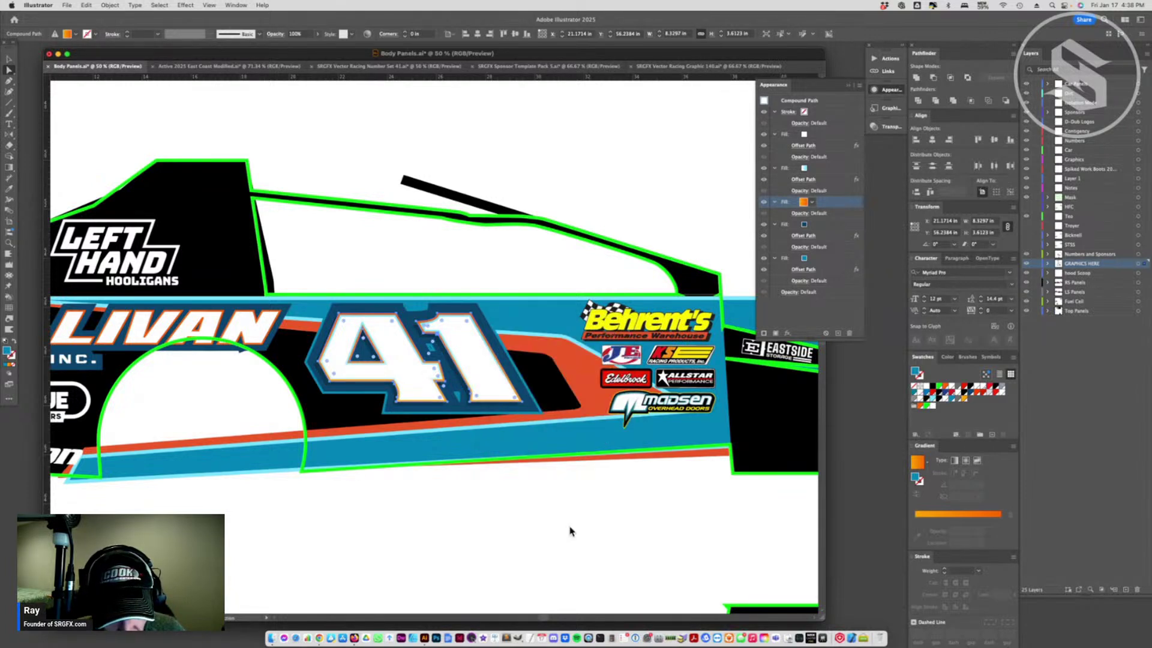
left_click(569, 530)
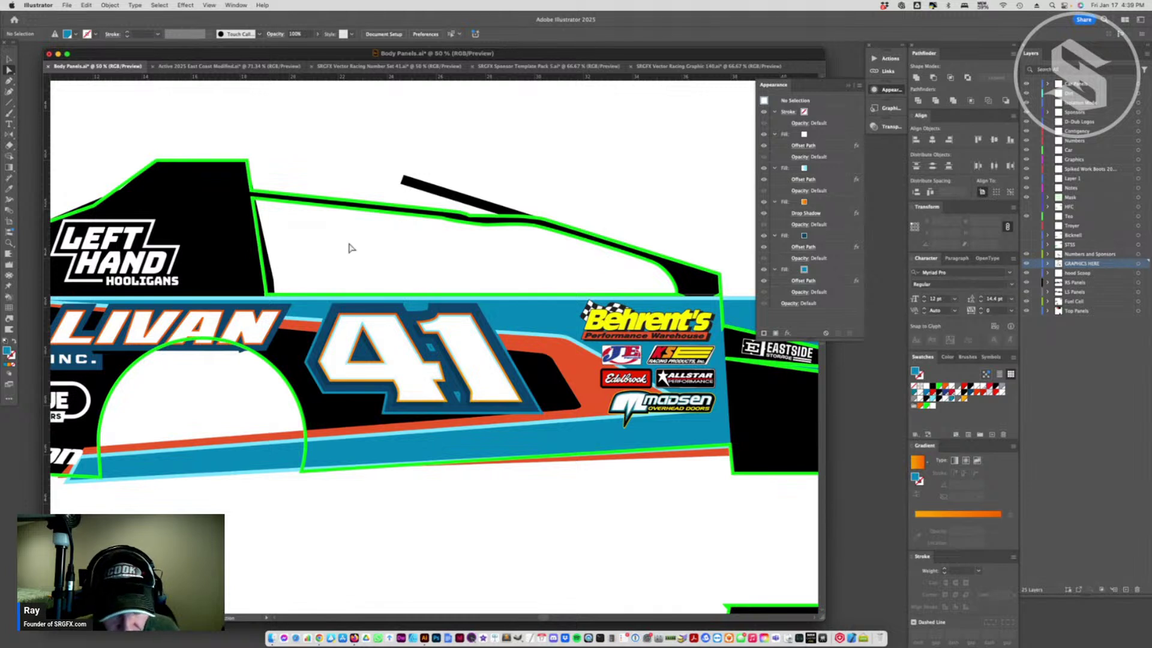
- Duplicate the fill of the red-orange stripe around the number 41 within its appearance
left_click(536, 353)
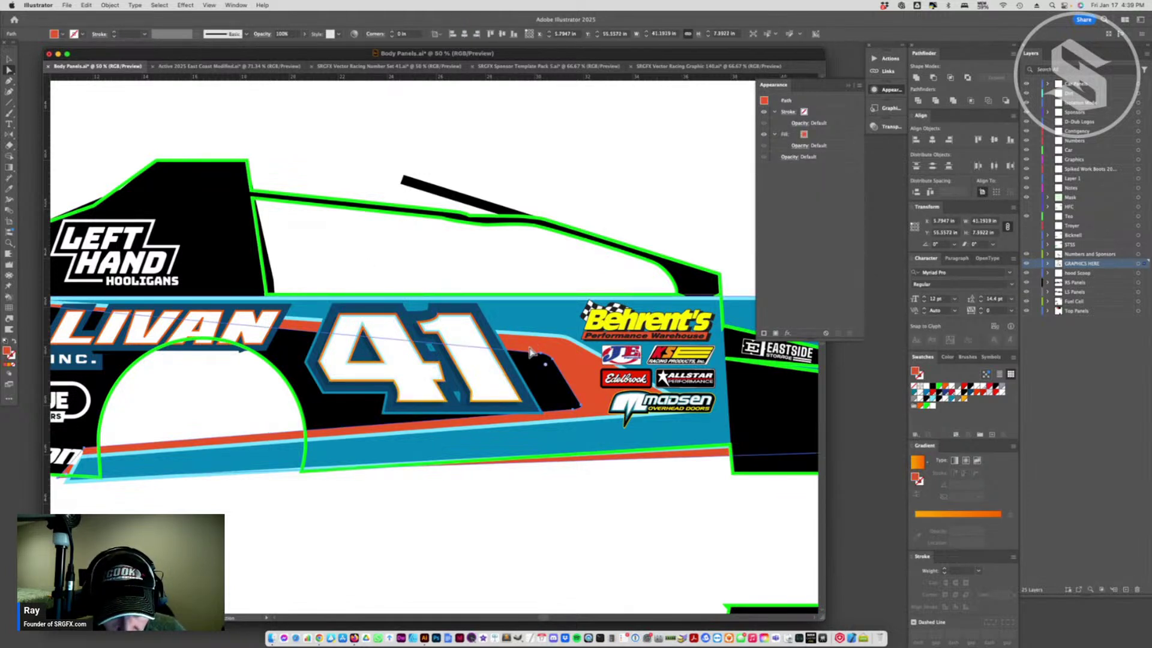
left_click_drag(540, 354, 639, 370)
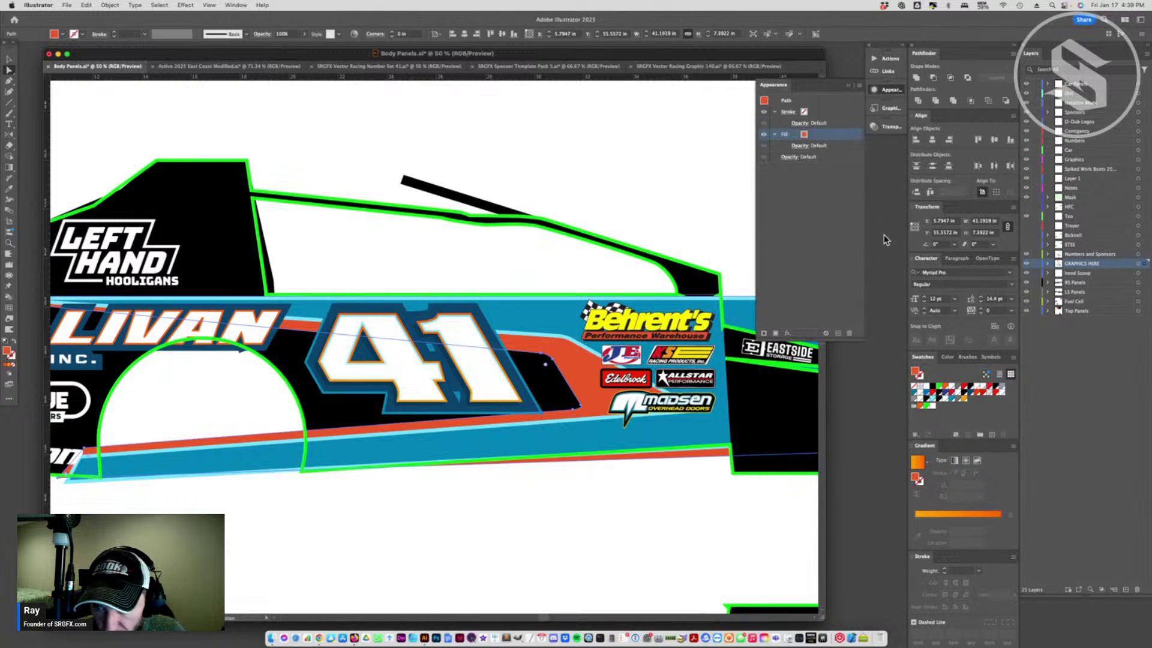
left_click(837, 332)
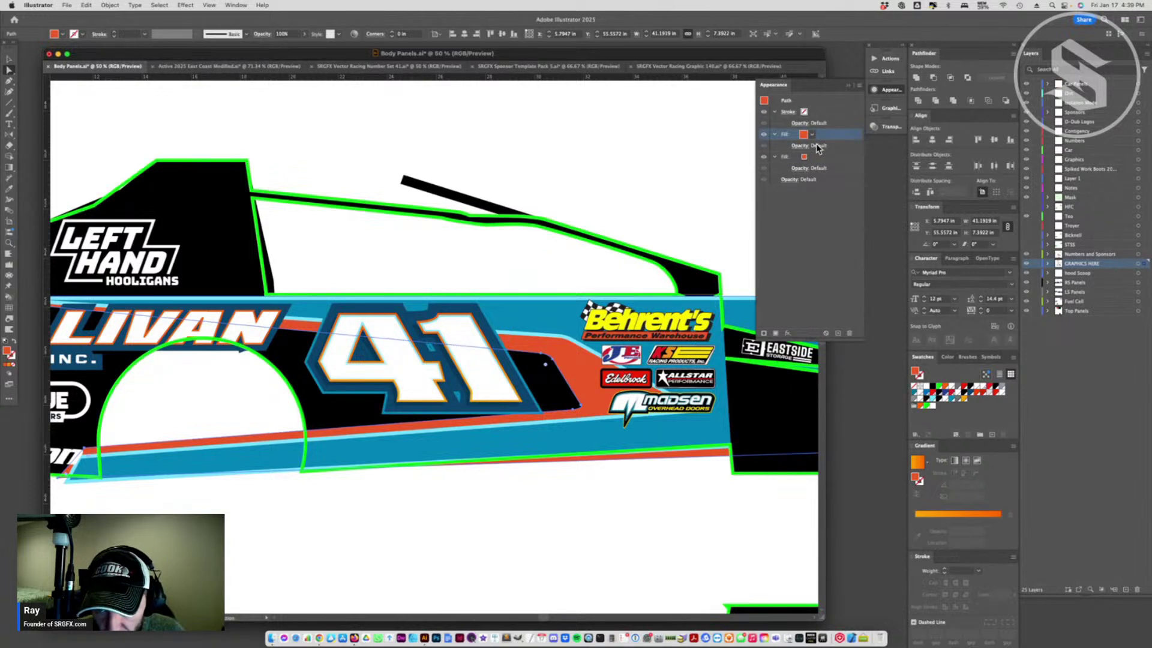
- Save the number 41's orange gradient fill as a new swatch
left_click(509, 391)
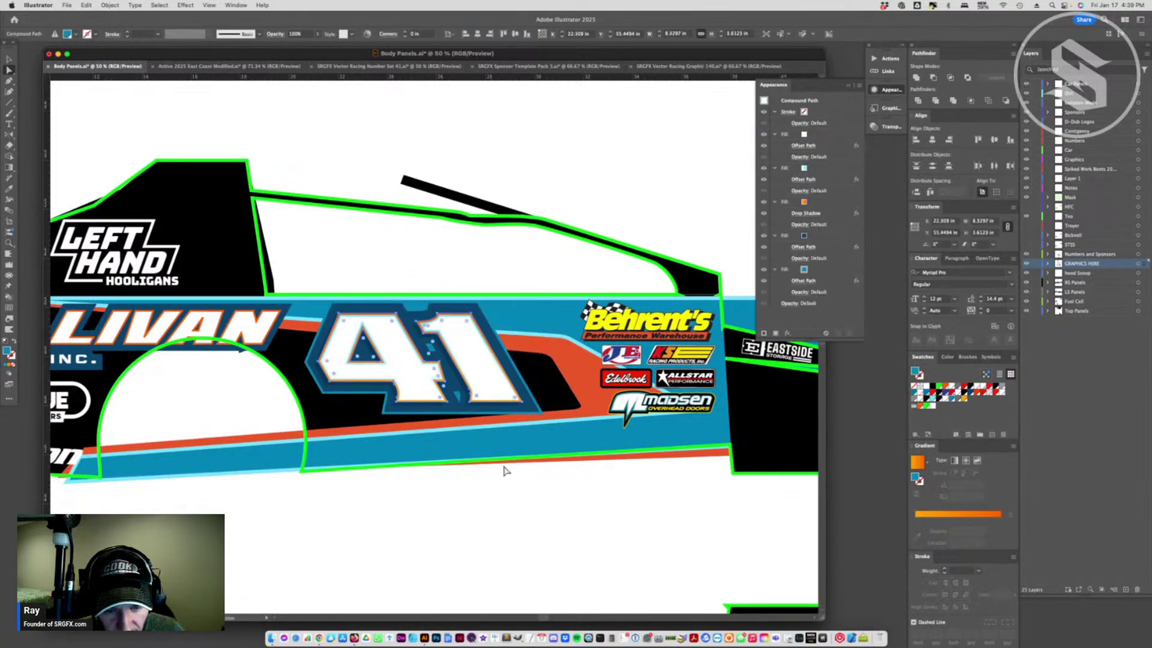
left_click(828, 213)
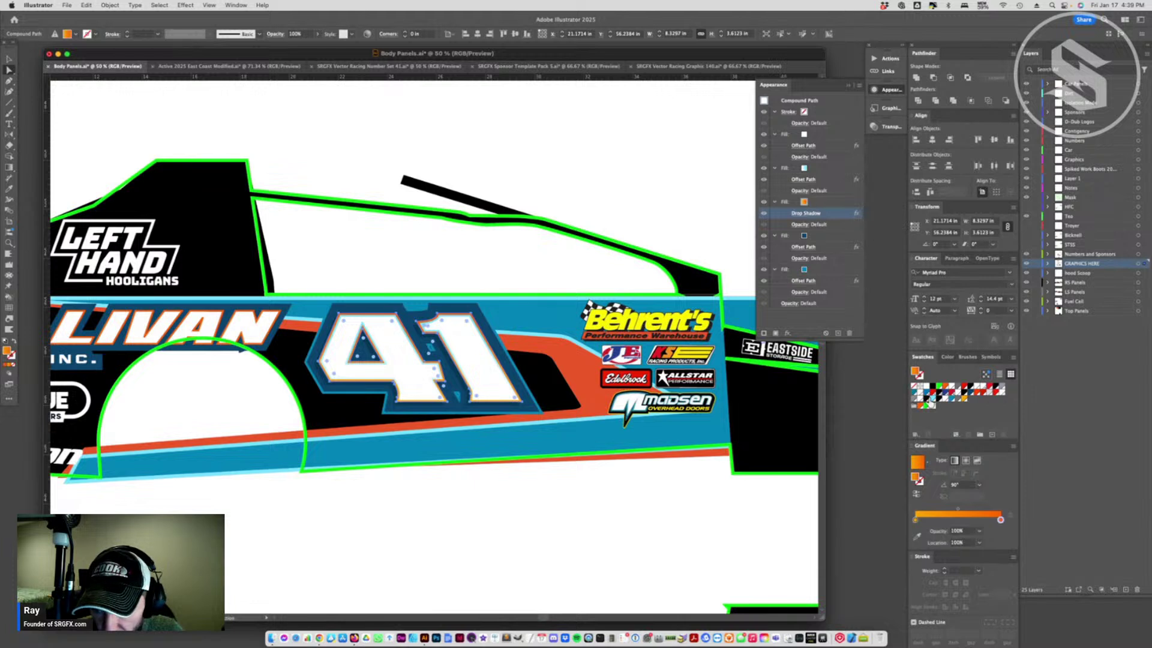
left_click(800, 203)
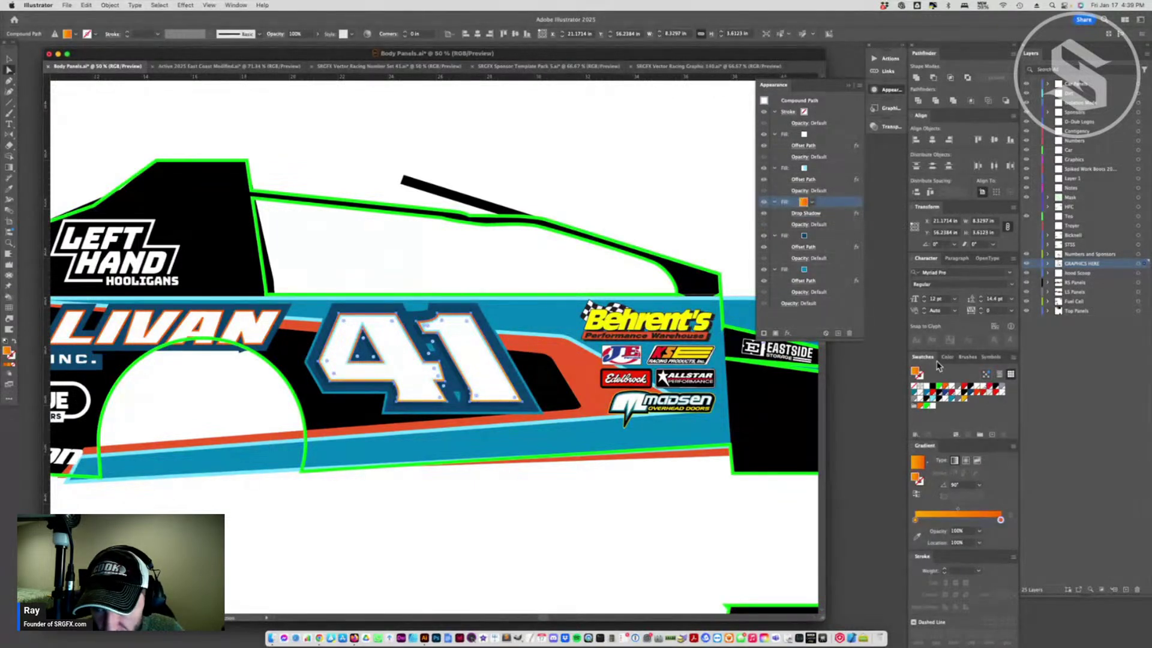
left_click(917, 372)
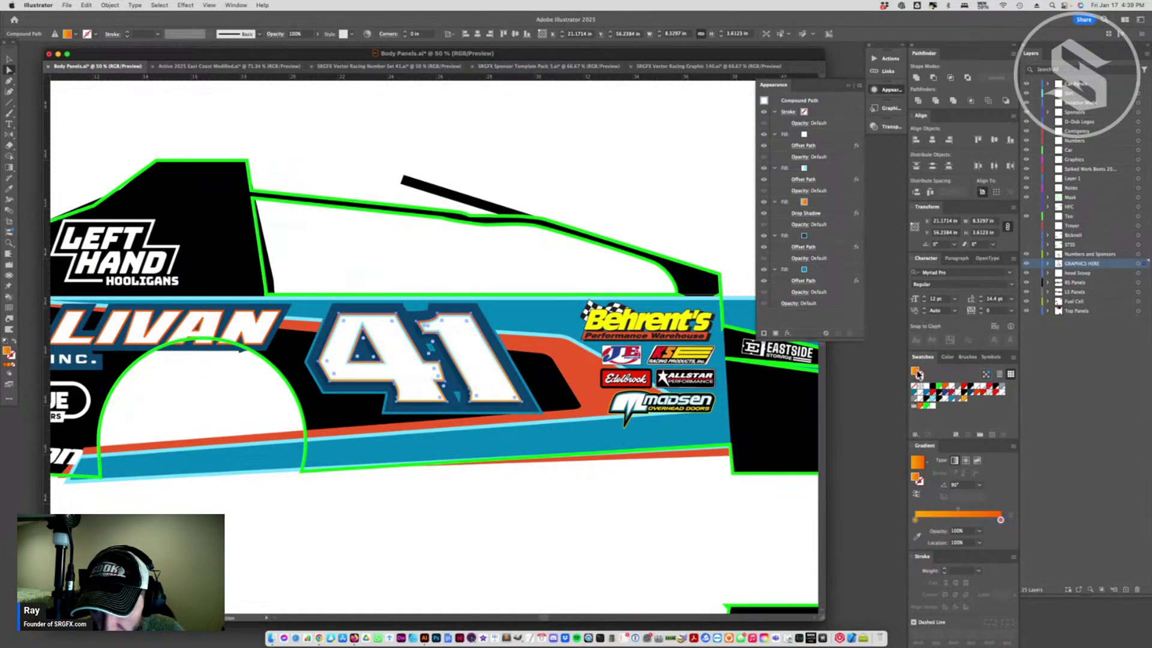
- Apply the saved orange gradient swatch to the lower of the red-orange stripe's two fills
left_click(724, 376)
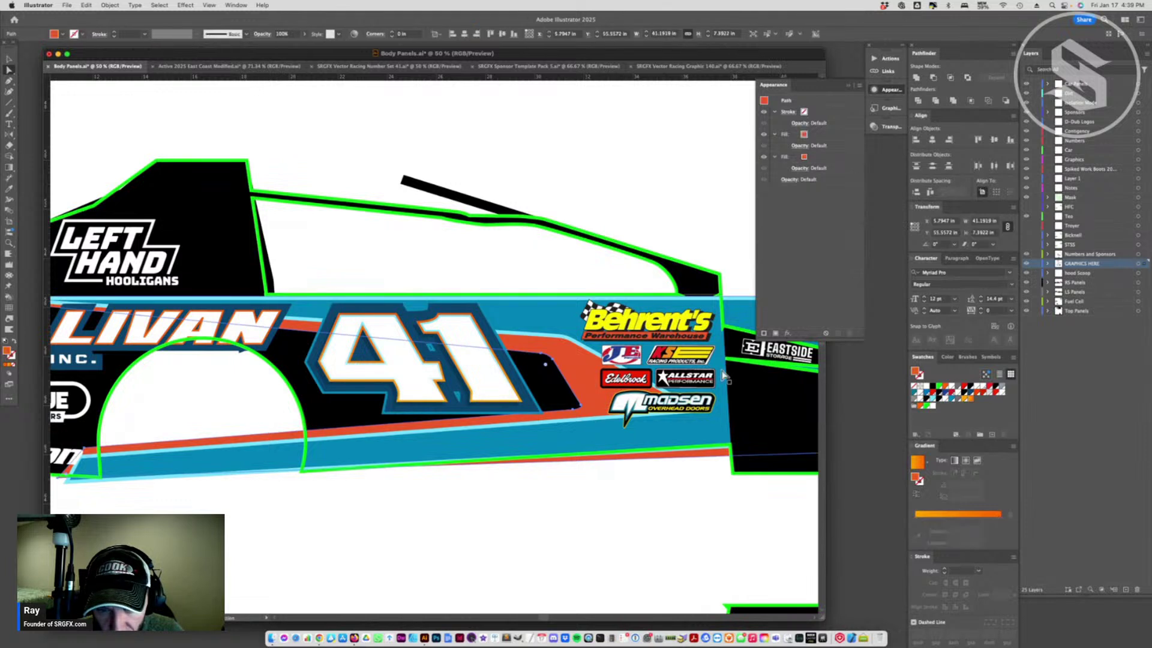
left_click(804, 158)
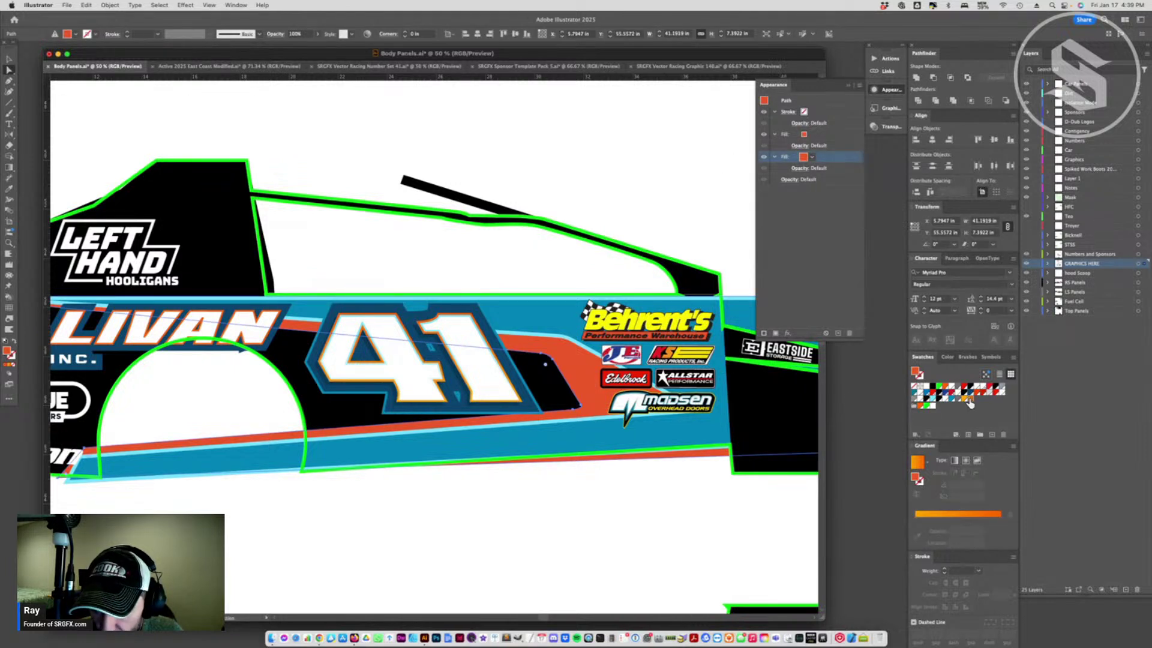
left_click(970, 403)
- Start an Offset Path effect of -0.25 in on the stripe's upper red-orange fill, with the preview on
left_click(833, 135)
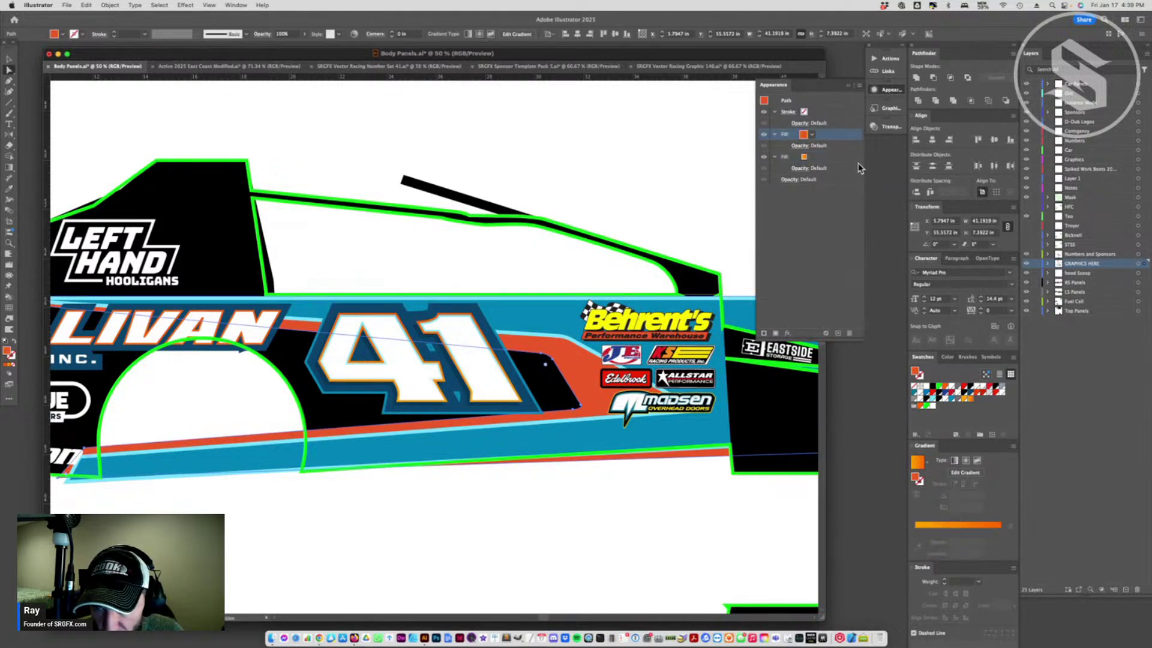
left_click(787, 333)
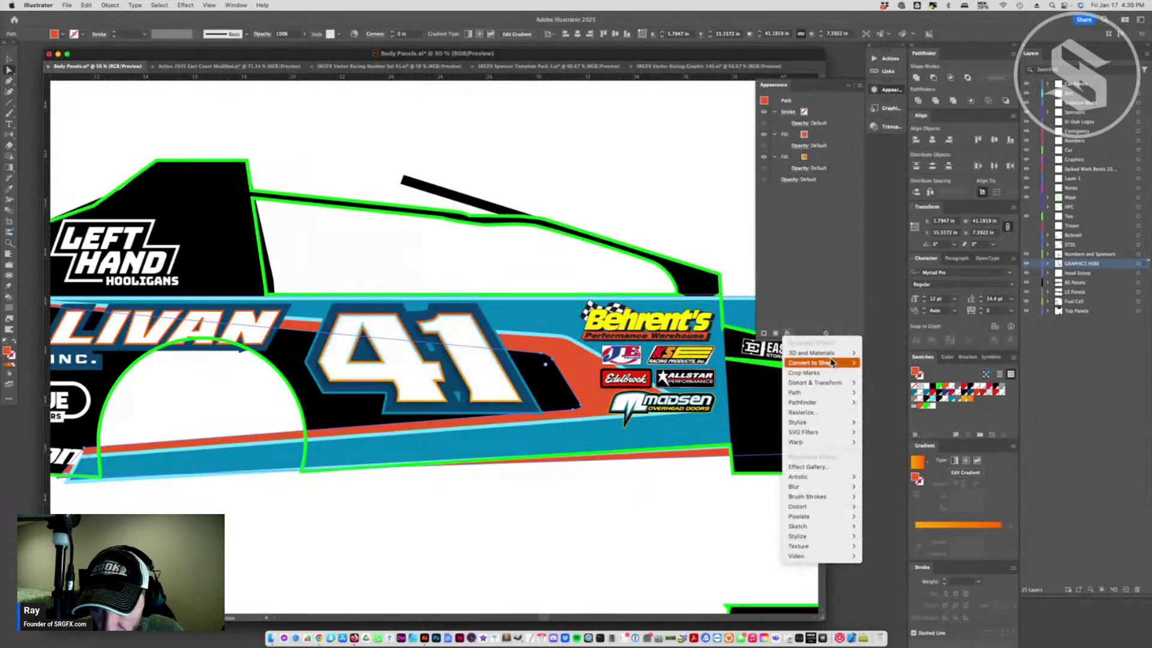
mouse_move(801, 392)
left_click(877, 392)
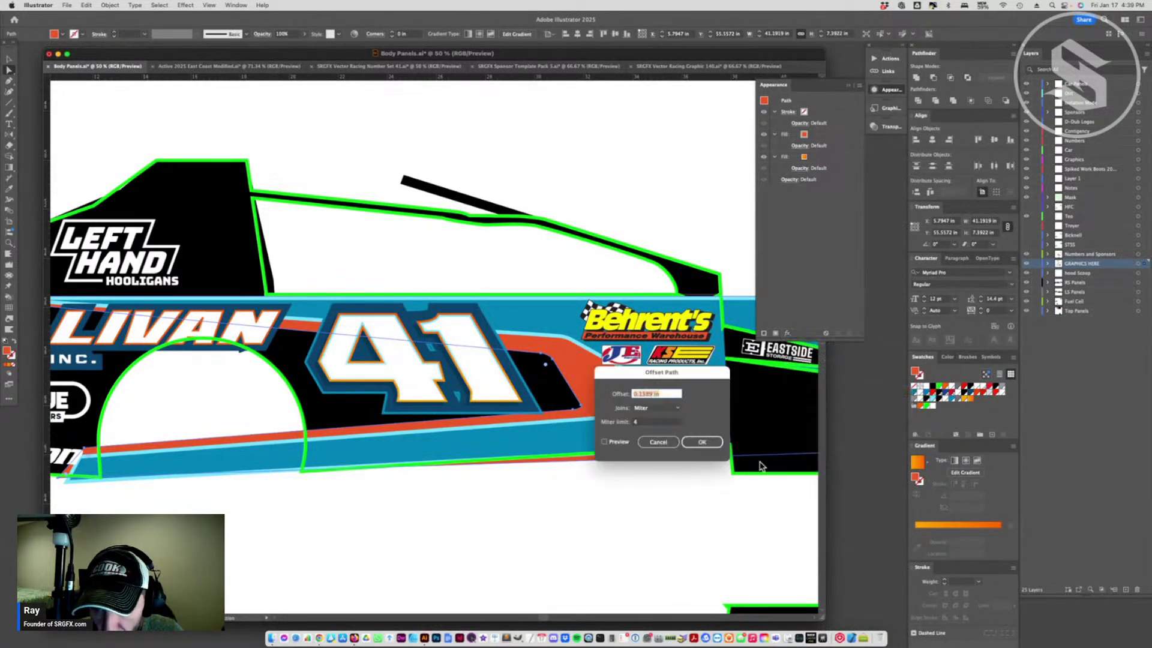
type("-.25in")
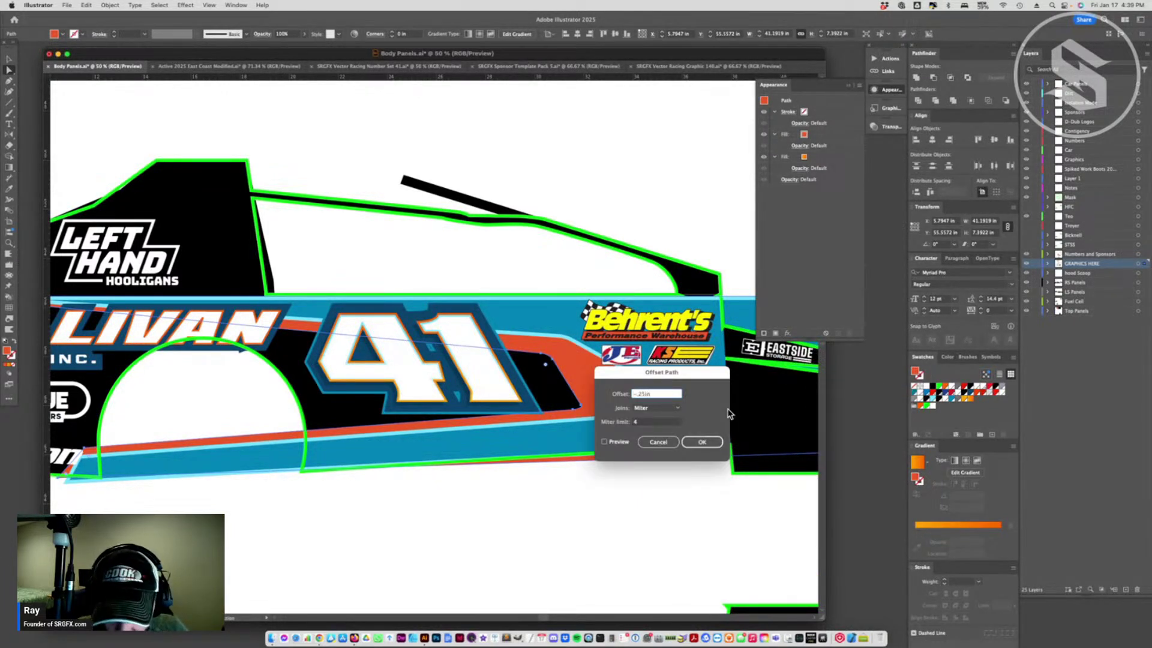
left_click(604, 442)
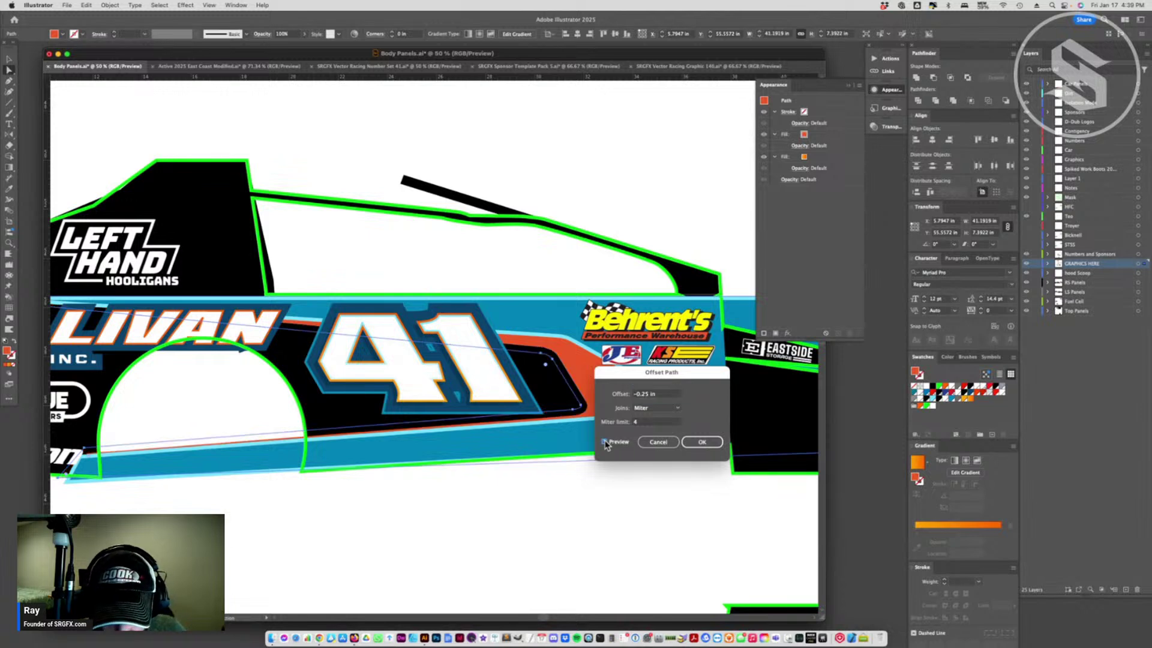
- Change the stripe fill's path offset to -0.1 in, apply it and deselect the stripe
left_click(645, 395)
type("-0.1")
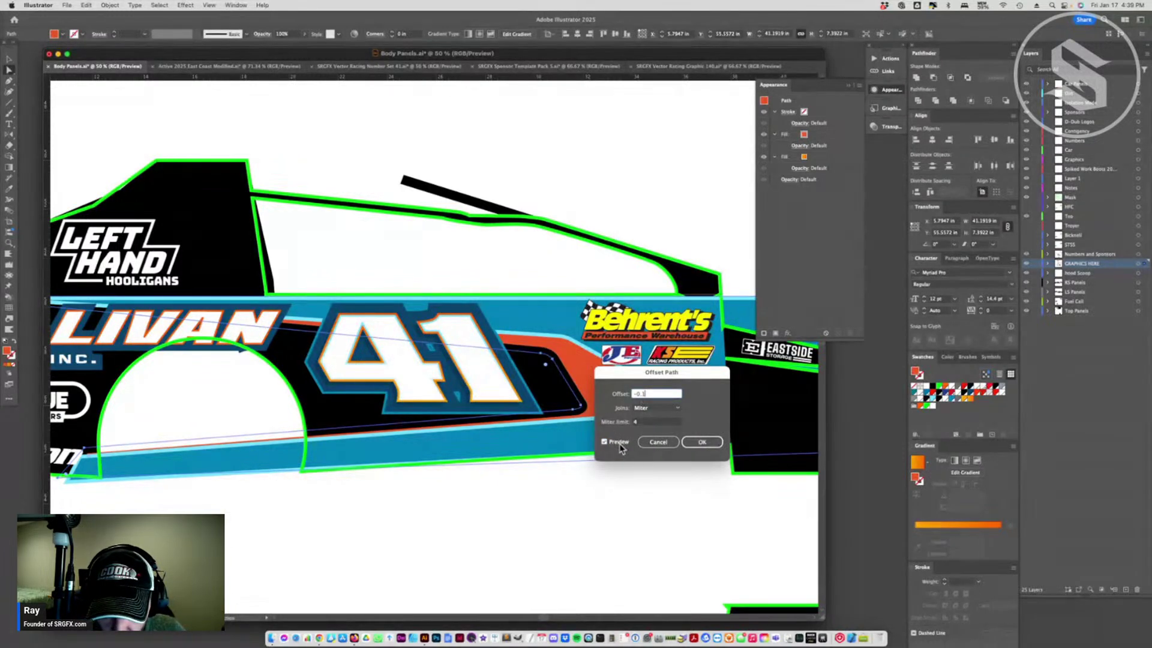
left_click(603, 442)
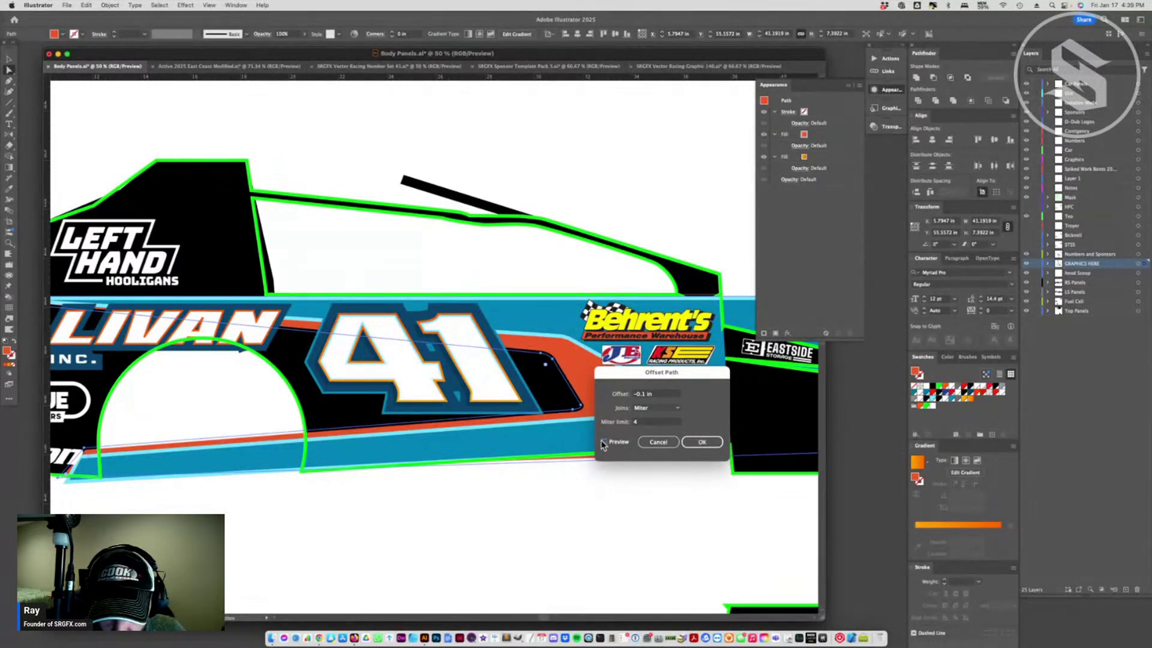
left_click(701, 442)
left_click_drag(815, 117, 811, 147)
left_click(589, 502)
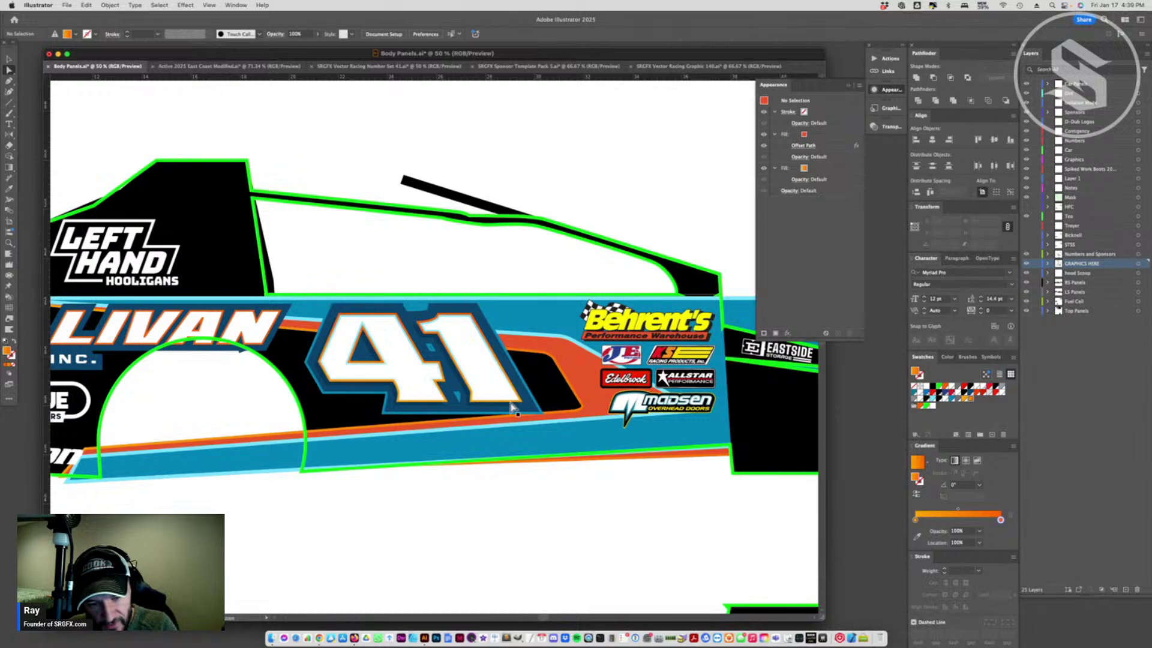
- Change the Offset Path on the stripe's red-orange fill to -0.05 in and deselect the stripe
left_click(570, 377)
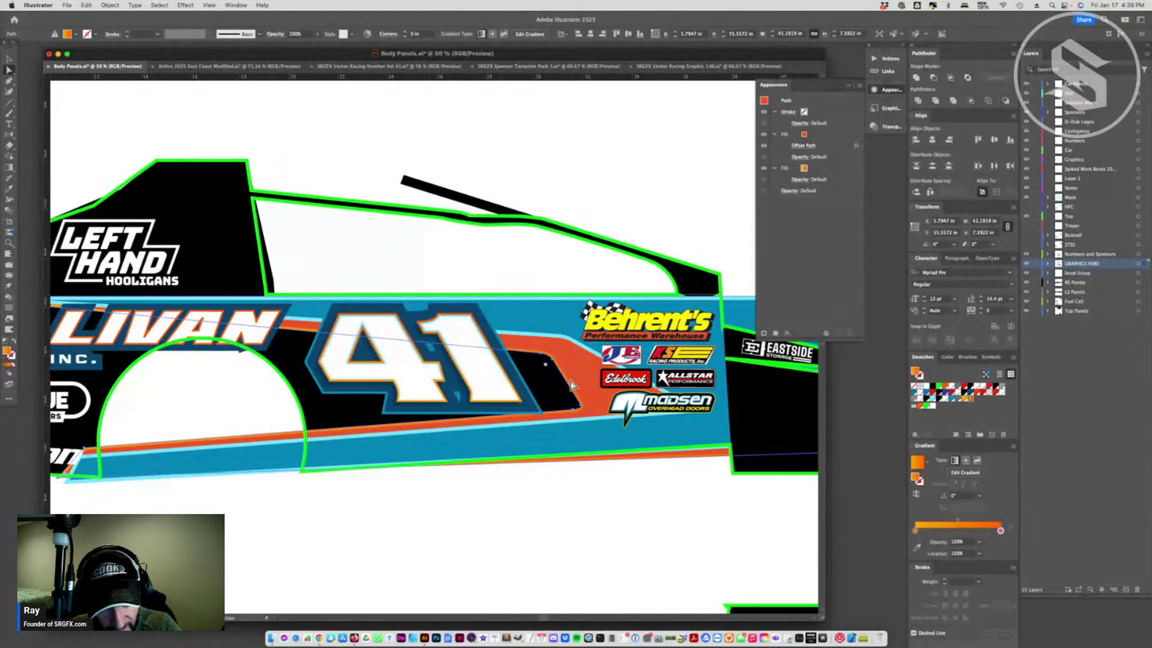
left_click(606, 522)
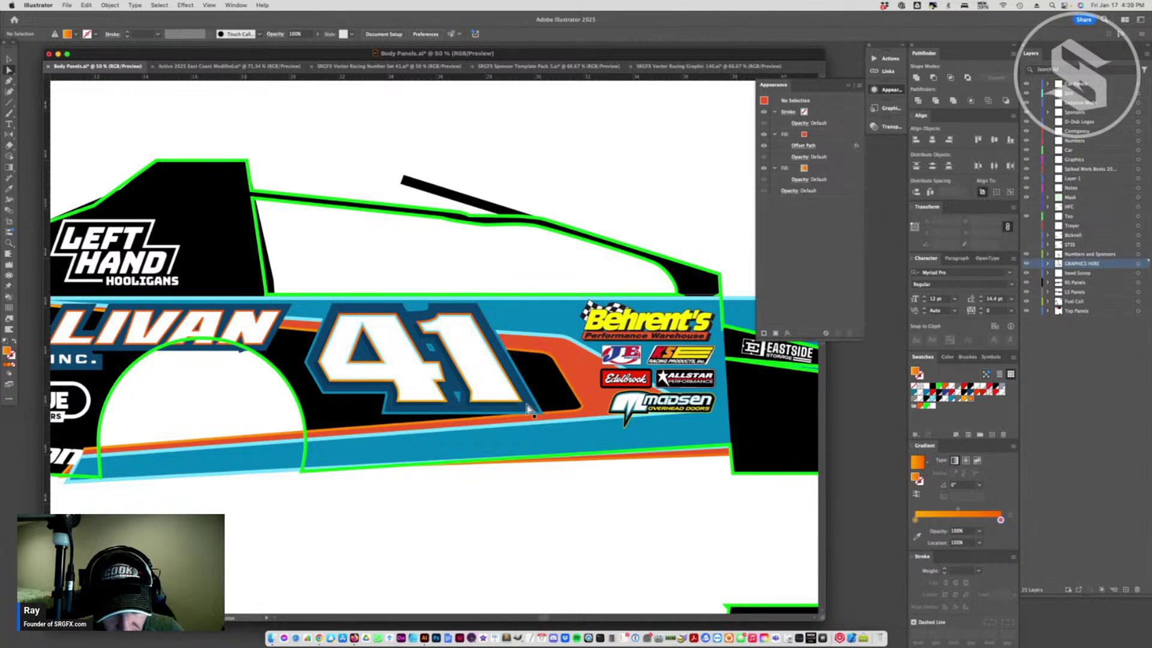
left_click(559, 405)
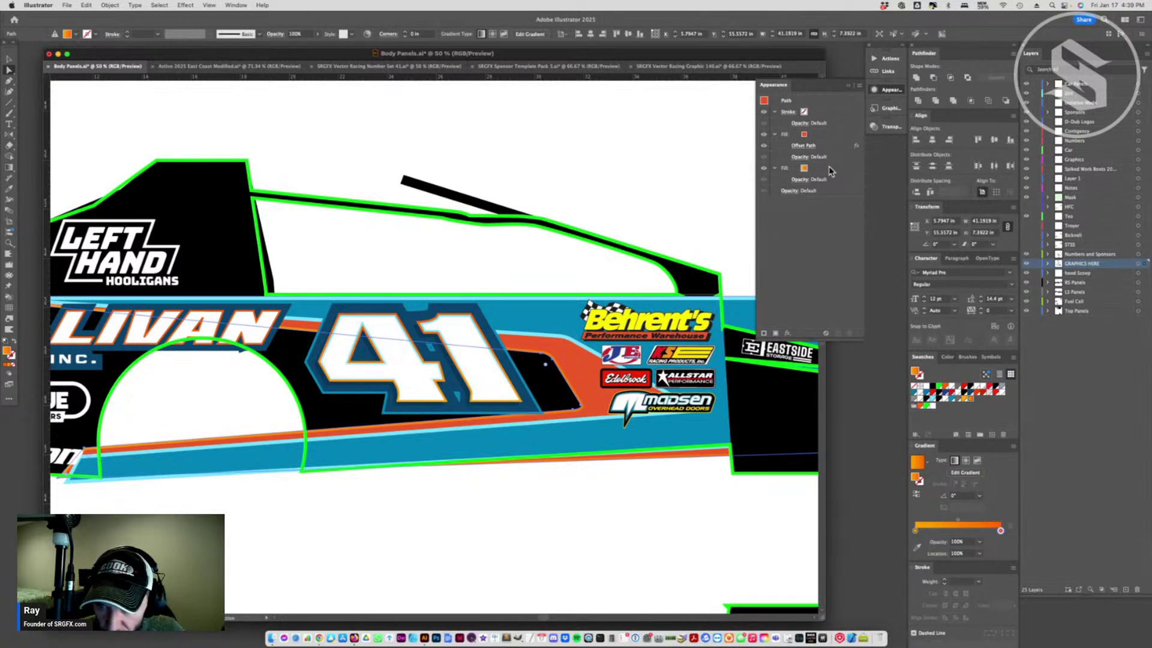
left_click(802, 146)
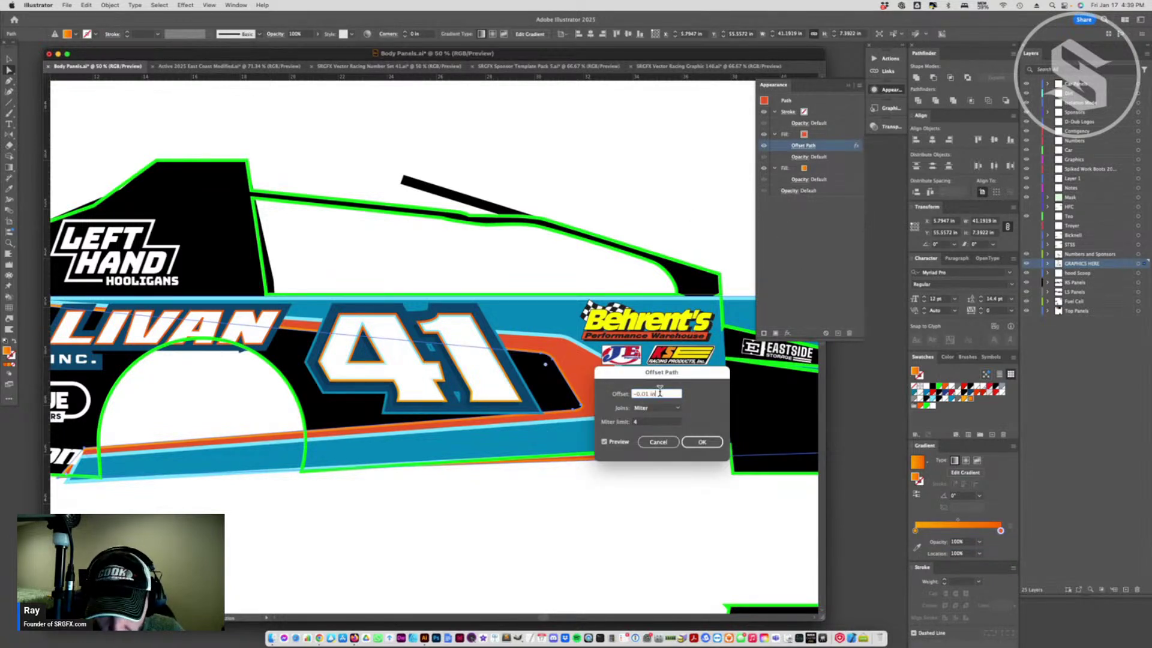
left_click_drag(659, 393, 637, 394)
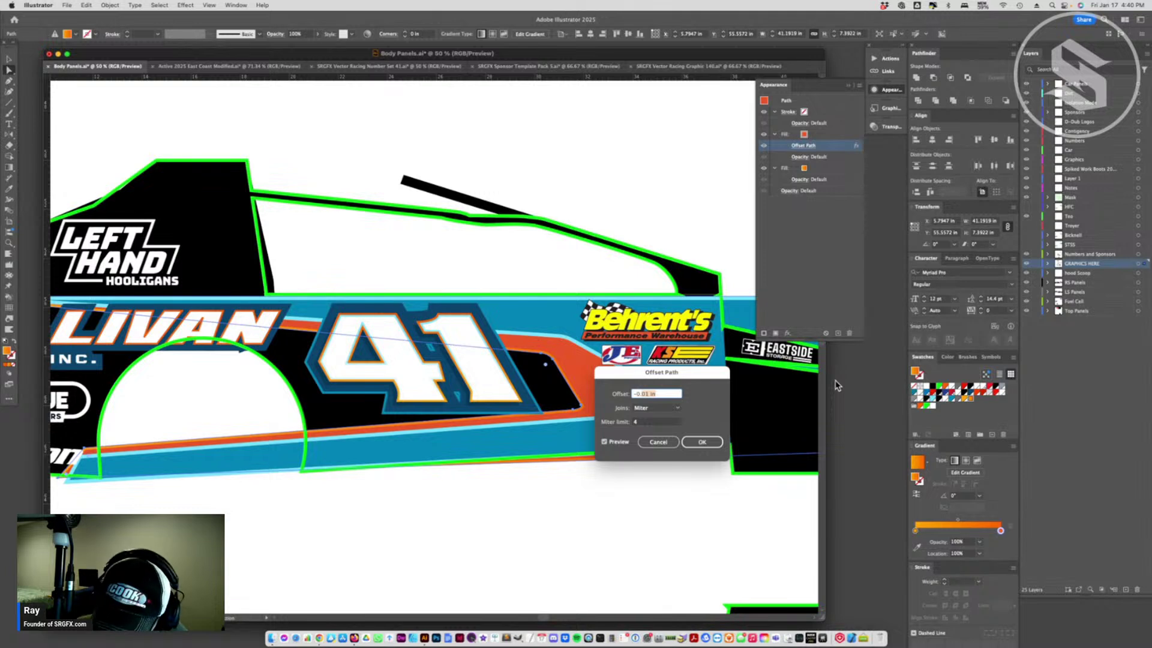
type("-0.05")
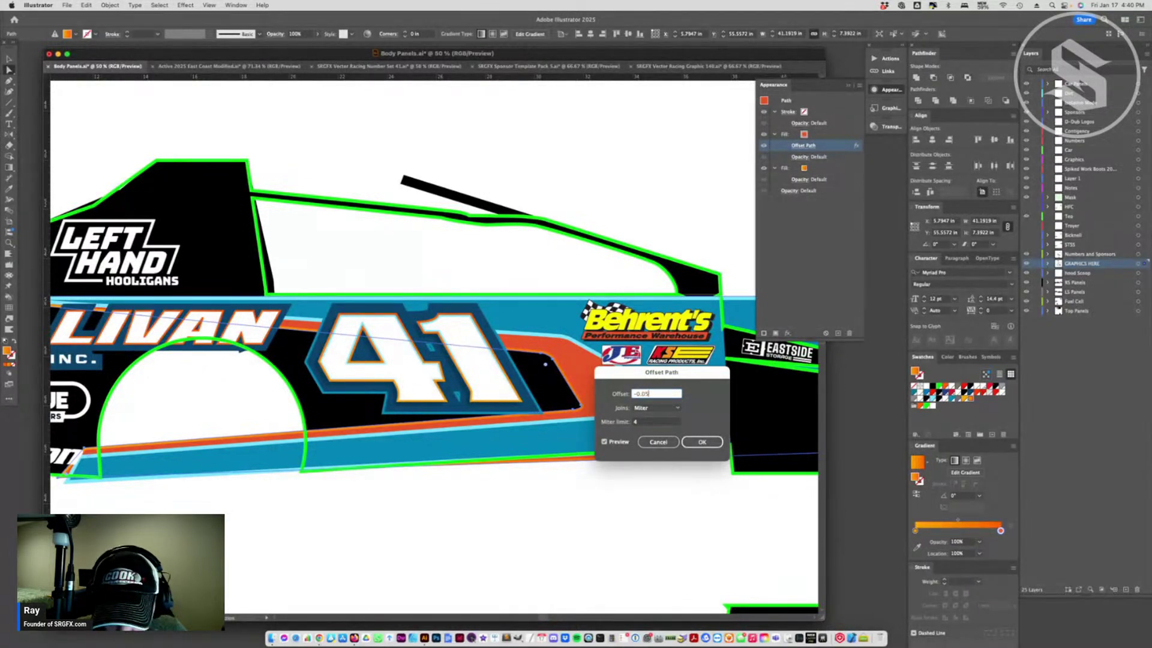
left_click(697, 442)
key("super+shift+a")
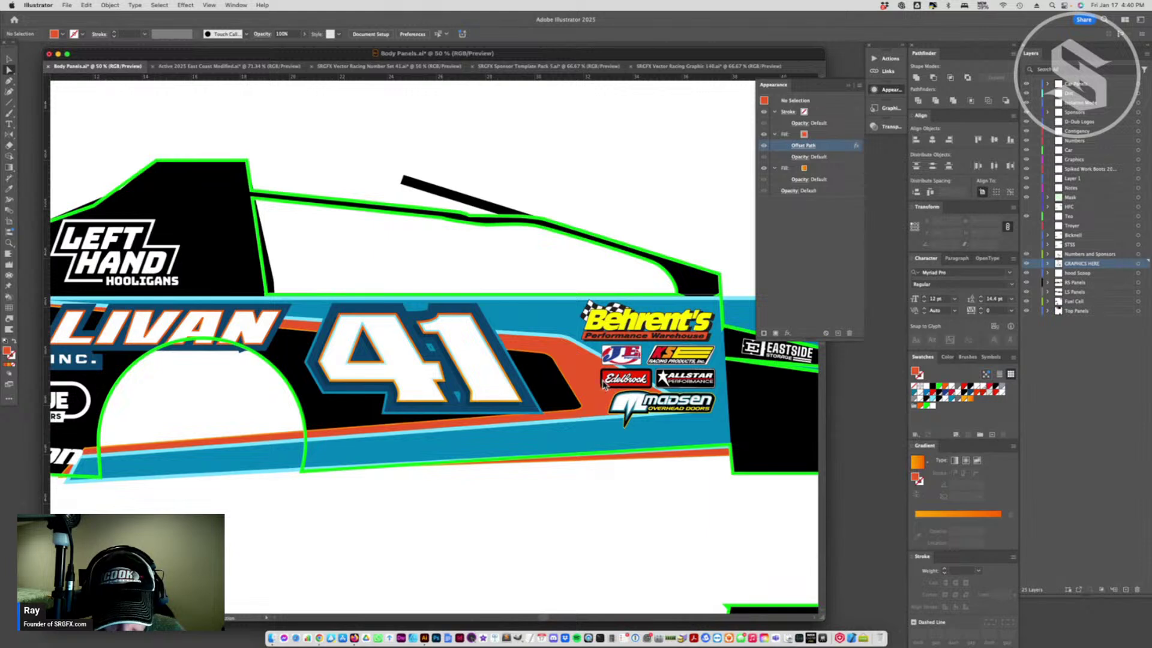
- Remove the light blue stroke from the blue stripe bordering the red-orange one and make its blue fill active
left_click(571, 343)
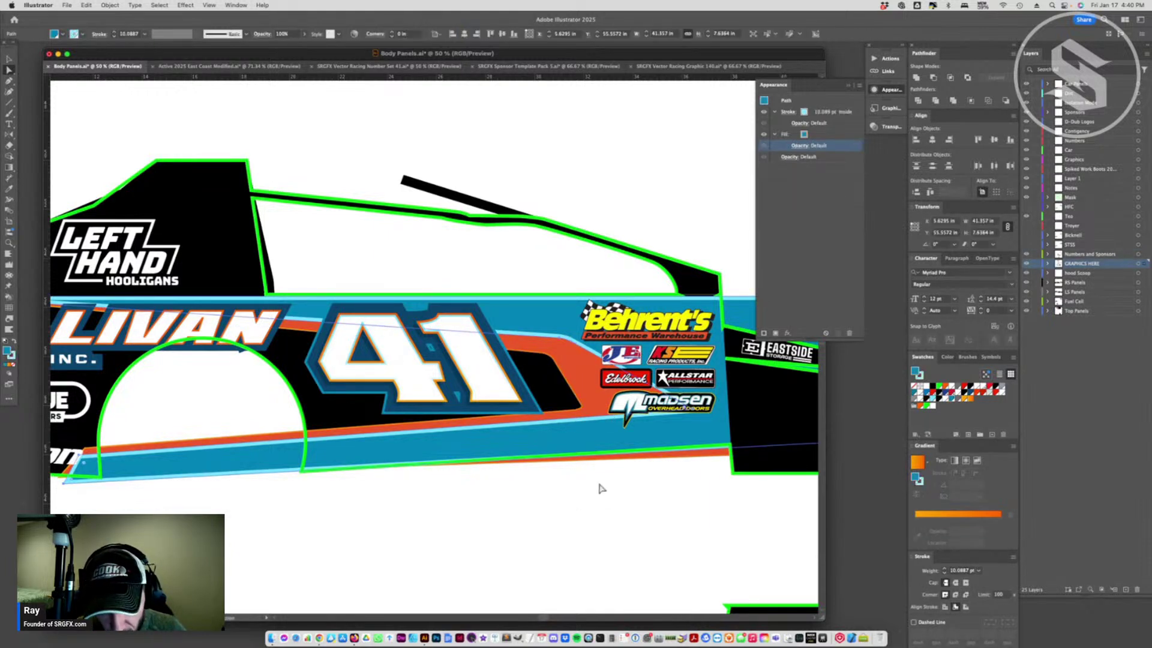
left_click(835, 112)
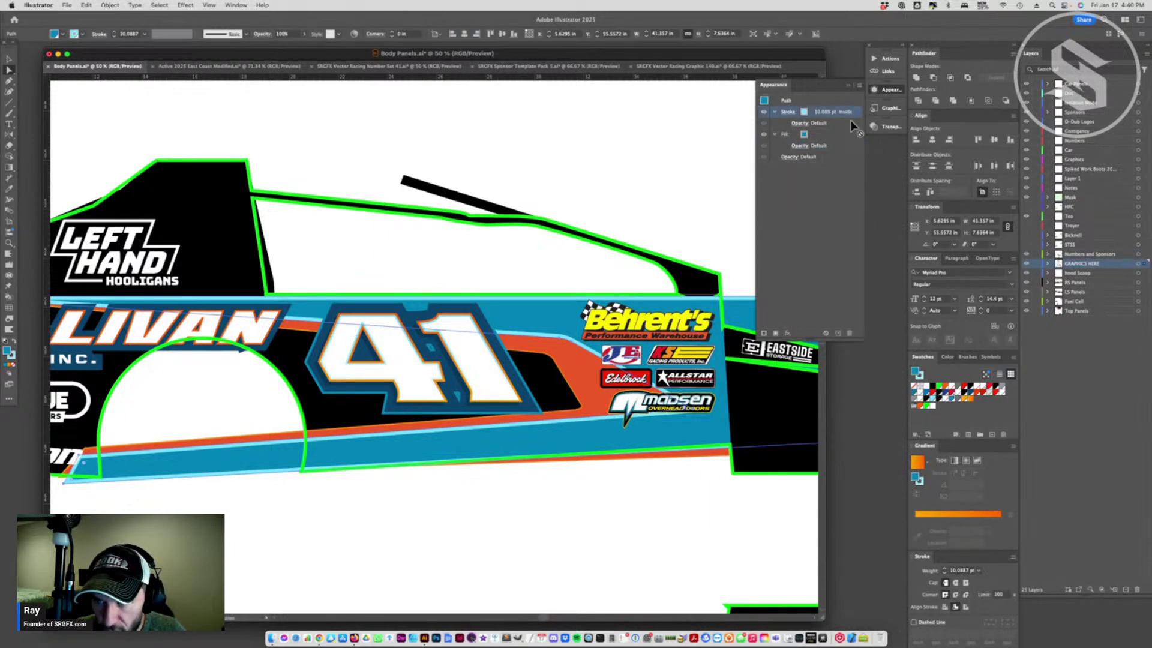
left_click(848, 332)
left_click(835, 135)
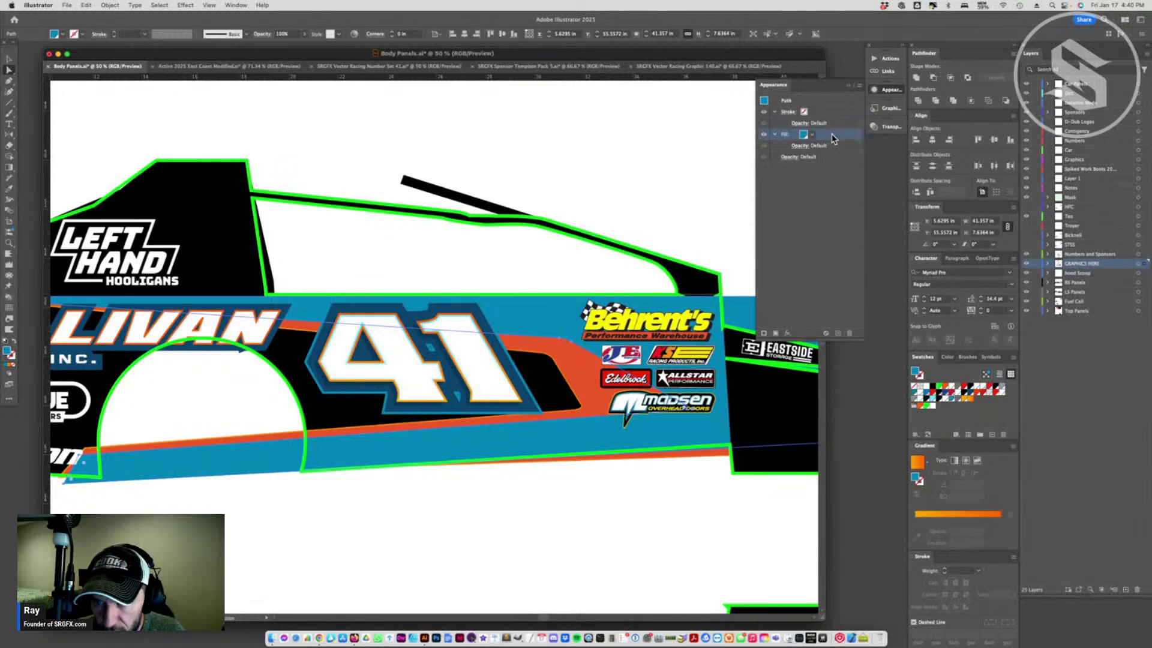
- Duplicate the blue stripe's fill and apply a 0.05 in Offset Path effect to the lower copy
left_click_drag(844, 138, 836, 197)
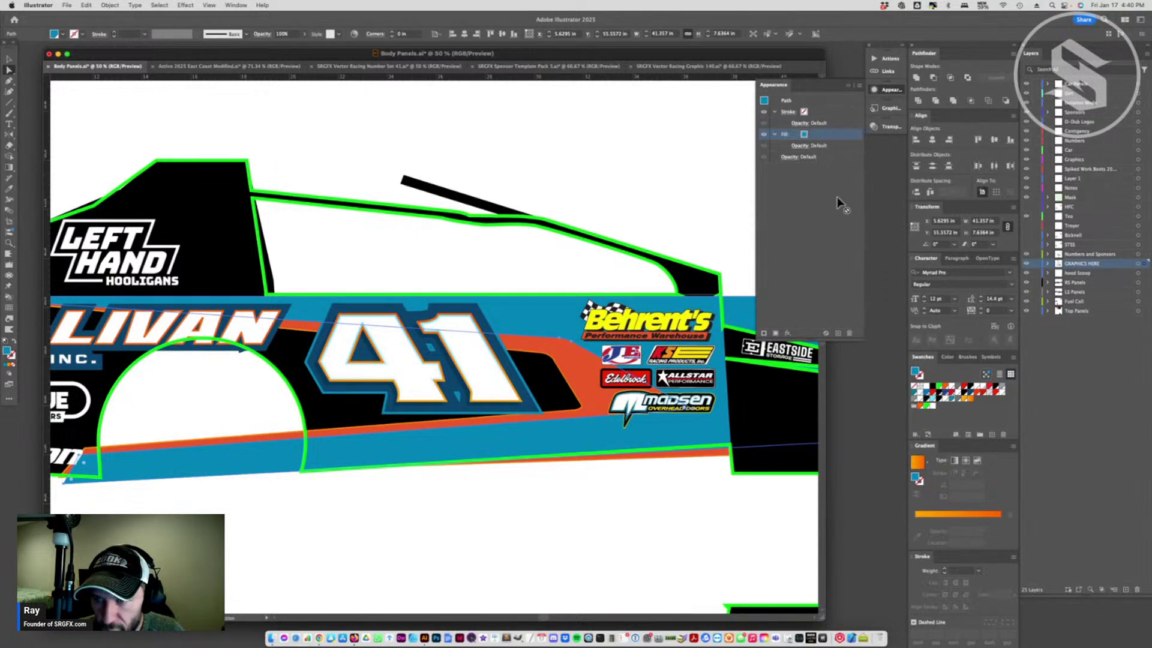
left_click_drag(838, 332, 837, 331)
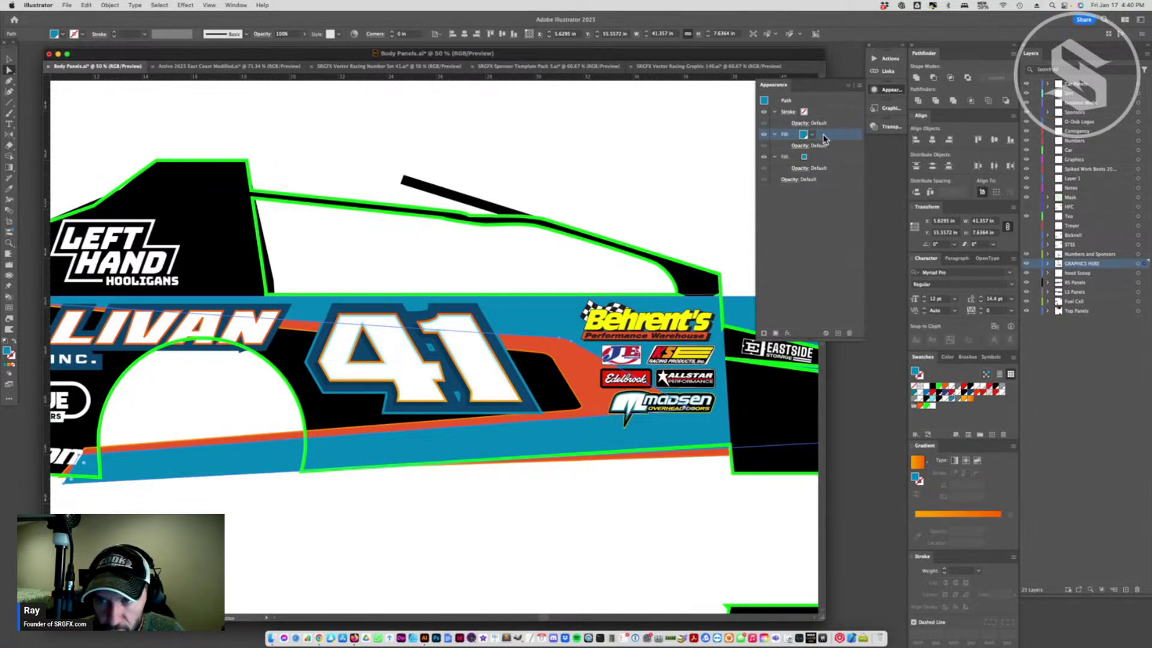
left_click(822, 159)
left_click(788, 333)
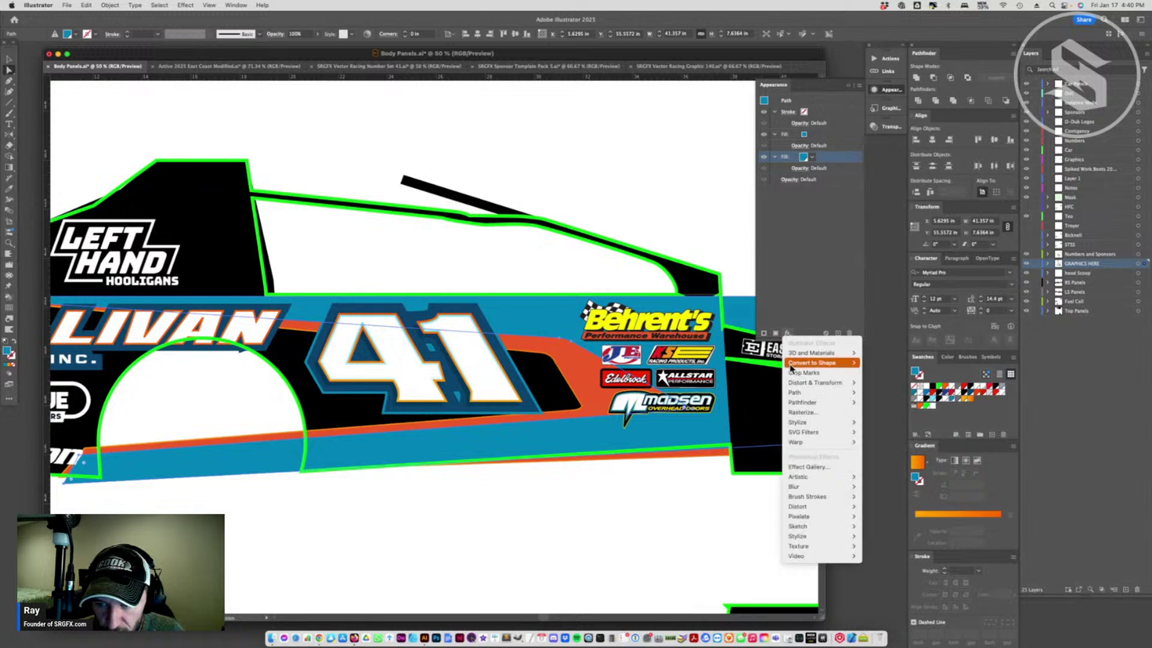
mouse_move(805, 442)
mouse_move(797, 392)
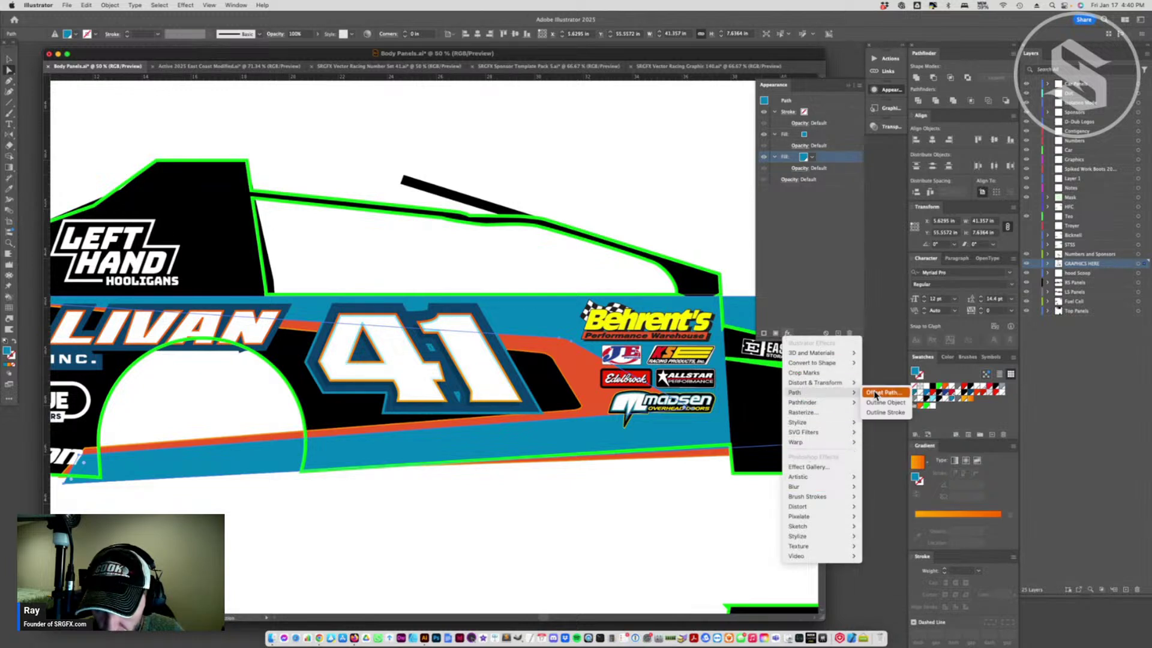
left_click(881, 393)
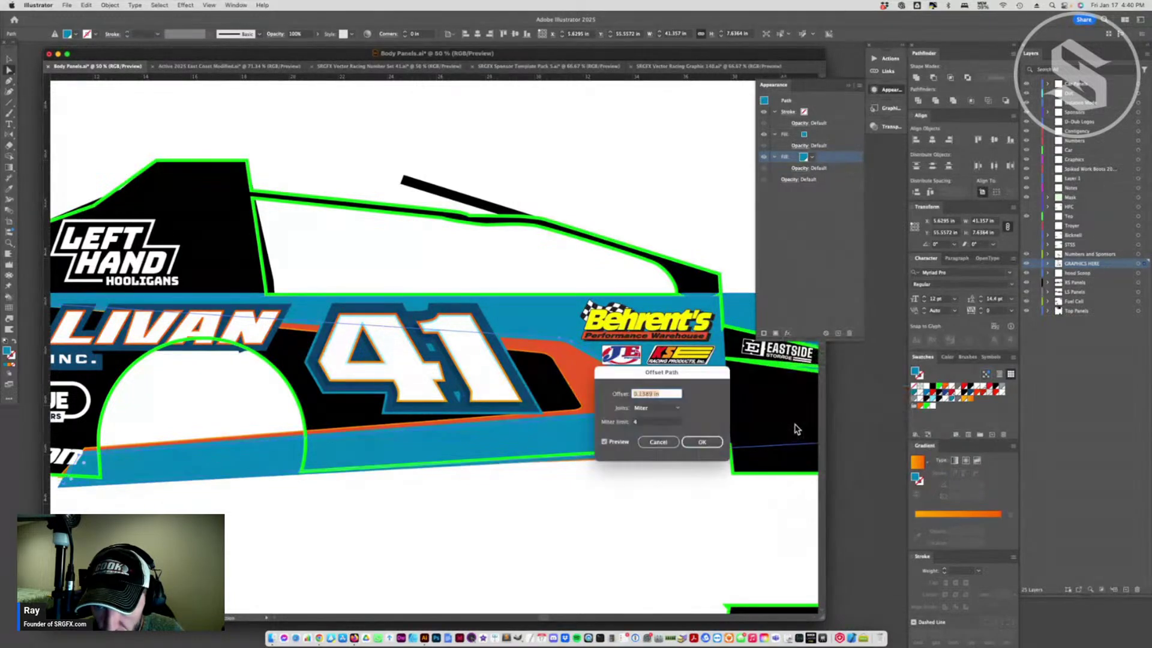
left_click(666, 394)
key("BackSpace")
key("BackSpace")
key("BackSpace")
key("BackSpace")
key("BackSpace")
key("BackSpace")
key("BackSpace")
key("BackSpace")
key("BackSpace")
type("0.05")
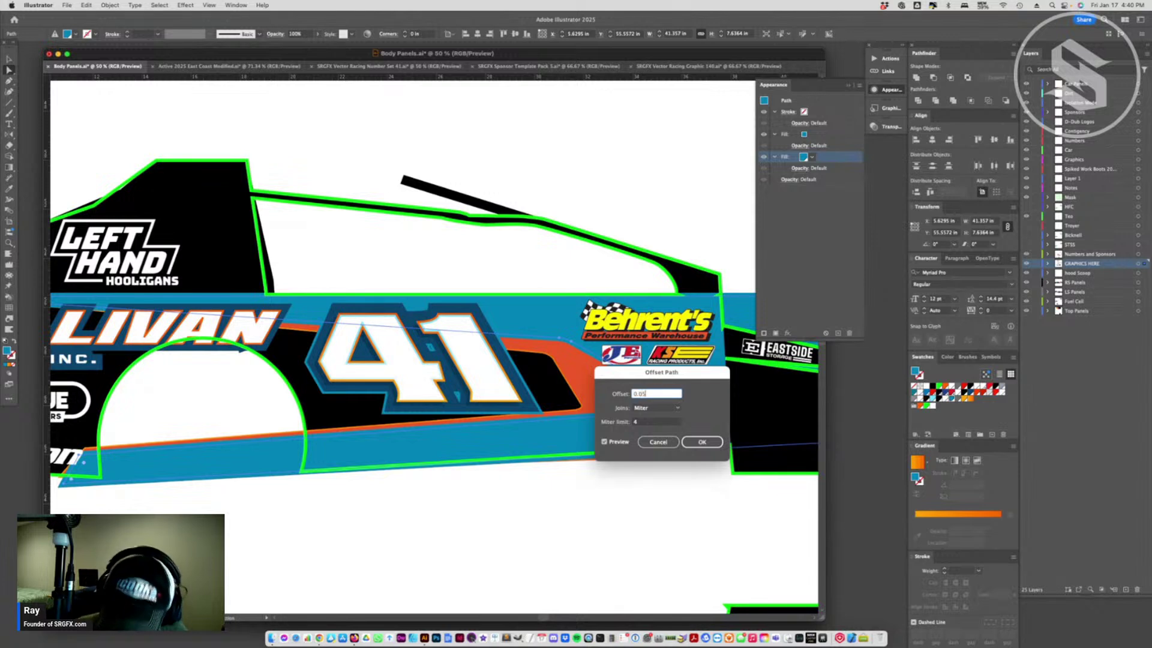
left_click(700, 443)
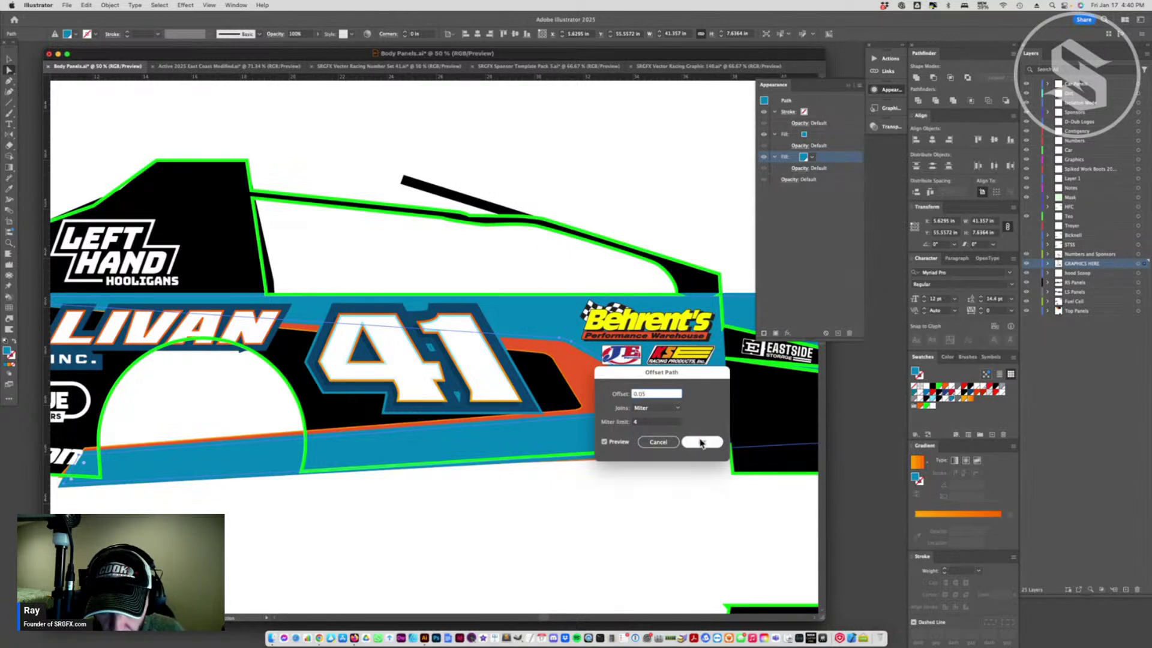
left_click(694, 476)
- Examine the number 41's stacked fills, including its navy one, against the blue stripe's appearance
left_click(519, 387)
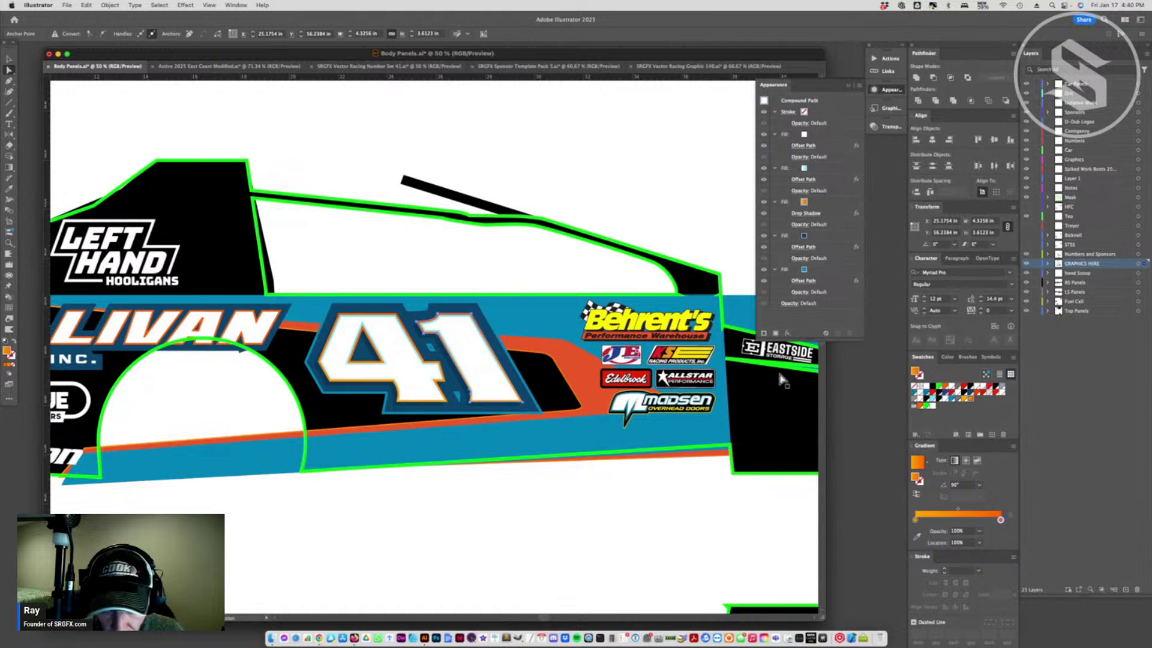
left_click(596, 442)
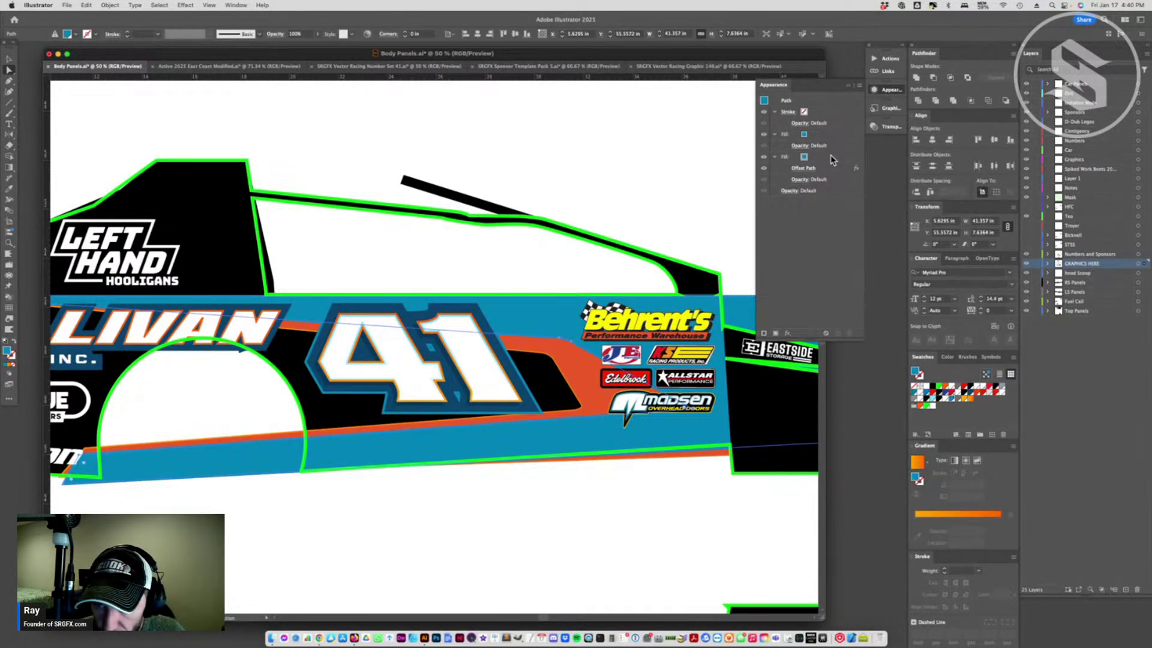
left_click(519, 387)
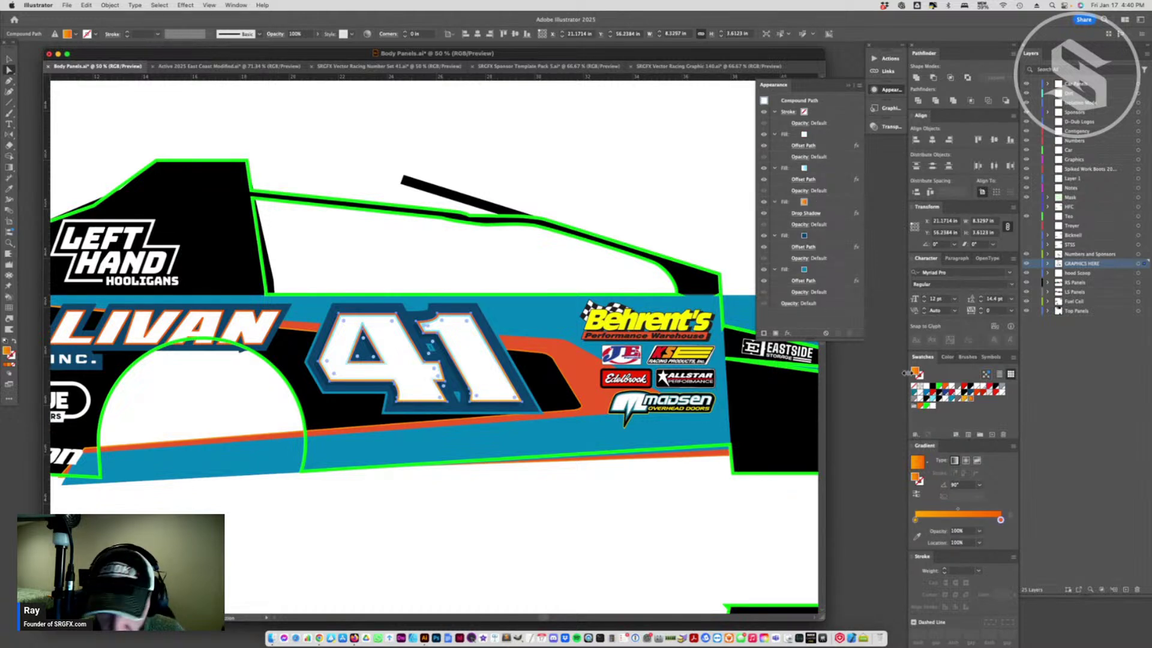
left_click(826, 235)
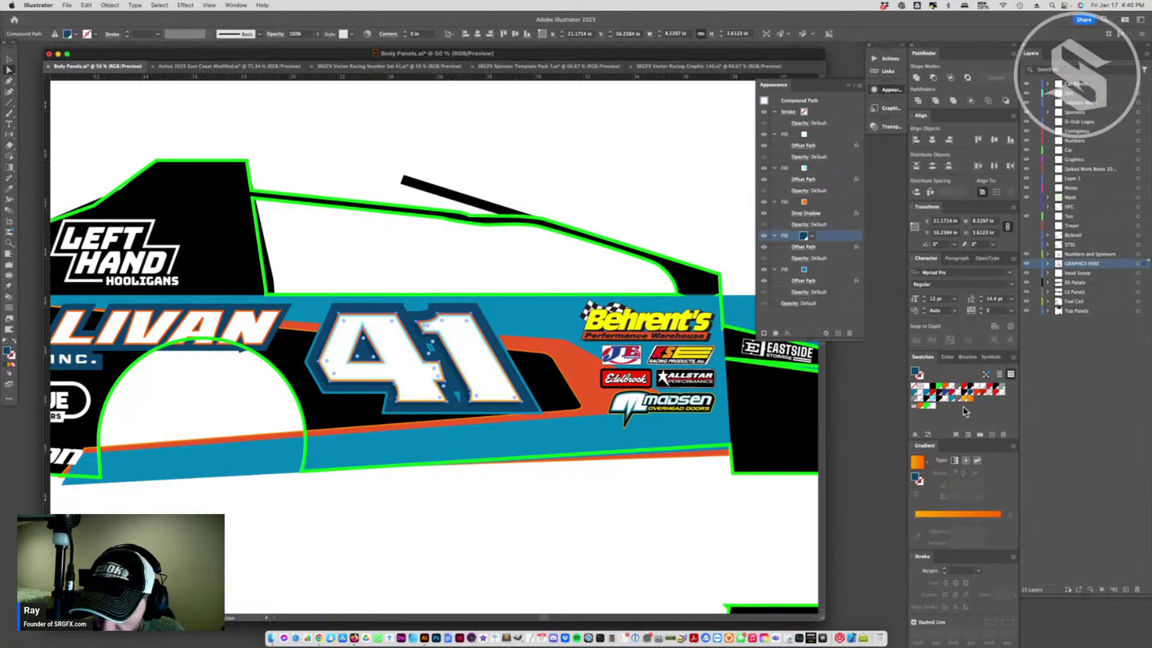
left_click(553, 333)
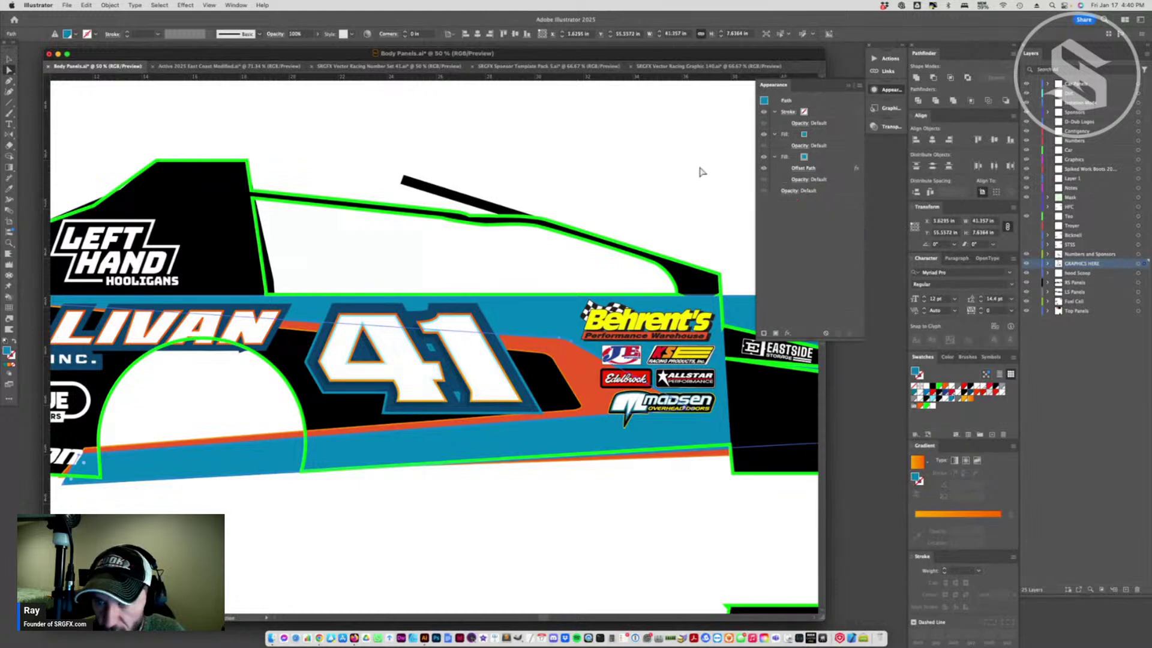
- Fill the blue stripe's lower offset copy with a linear blue-to-dark-blue gradient at 90°, removing the gradient's yellow and orange end stops
left_click(815, 157)
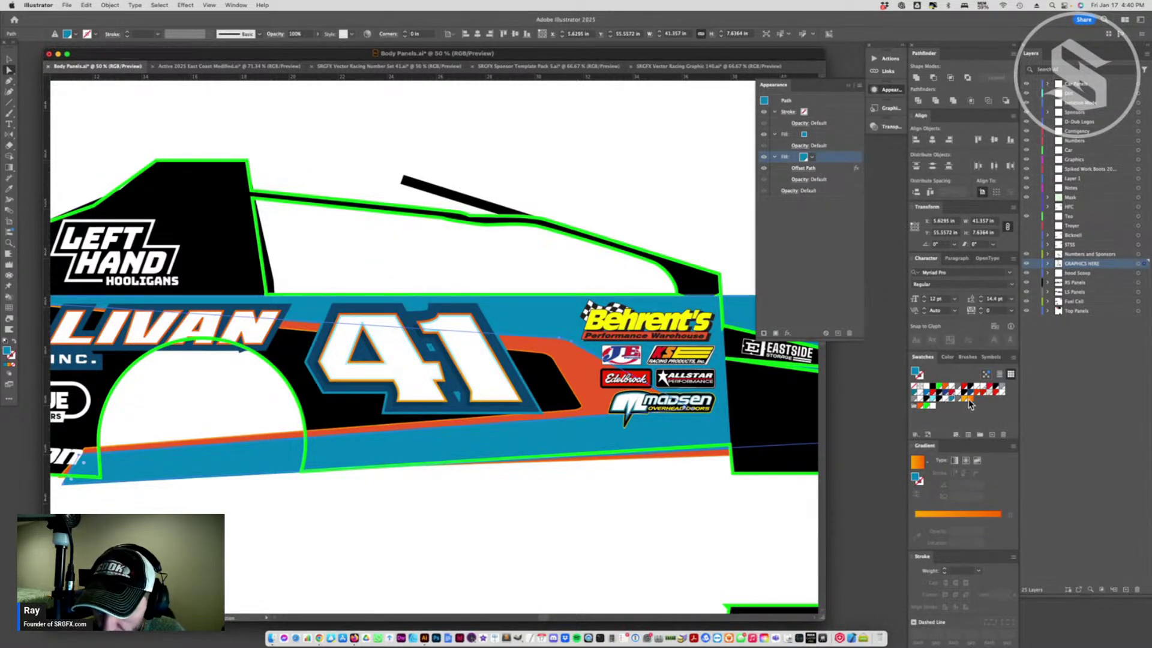
left_click_drag(949, 399, 963, 530)
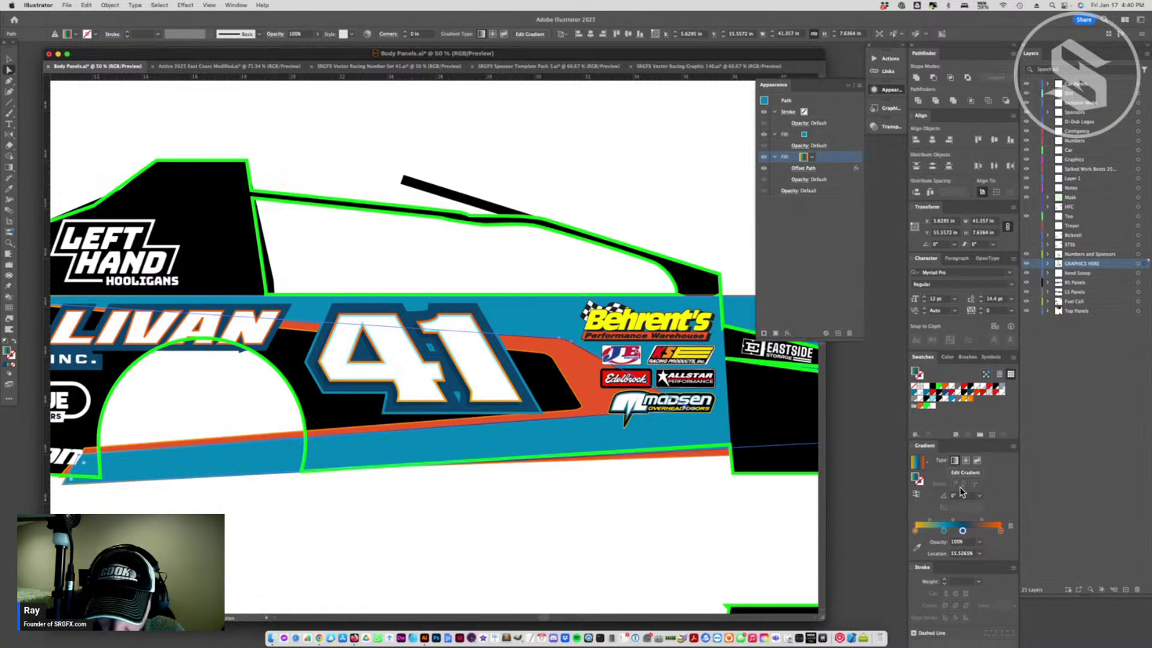
left_click(963, 496)
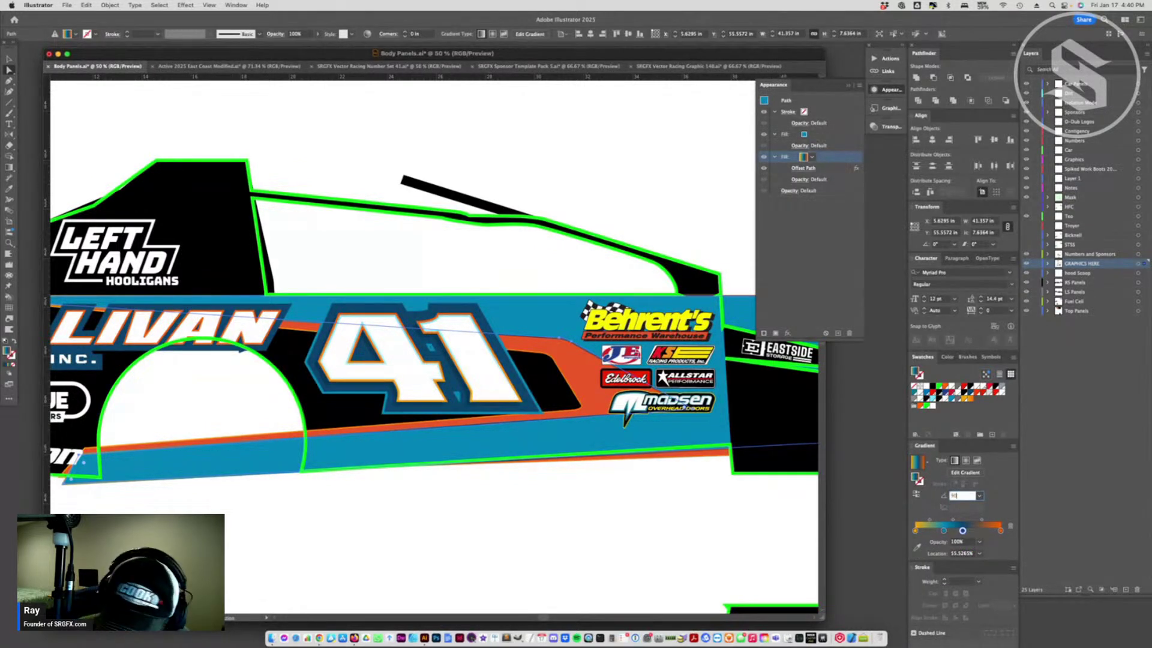
key("Return")
left_click_drag(914, 532, 916, 555)
left_click_drag(999, 531, 915, 530)
left_click(680, 550)
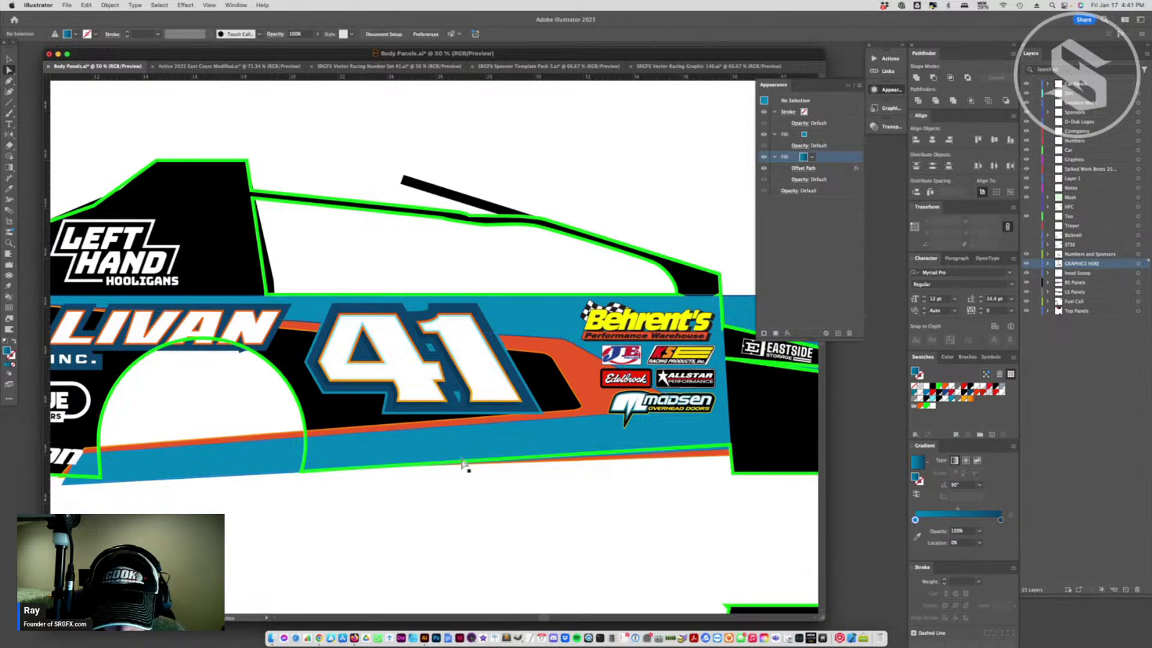
- Nudge the blue stripe slightly downward over the red-orange one and deselect it
left_click(581, 434)
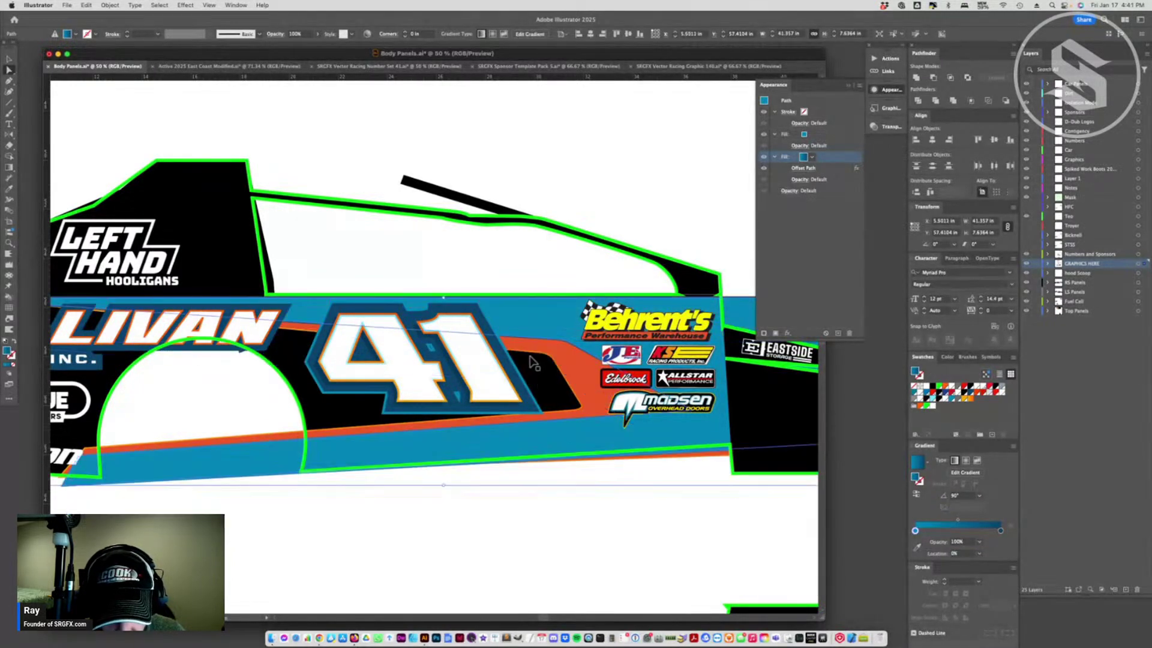
left_click(558, 498)
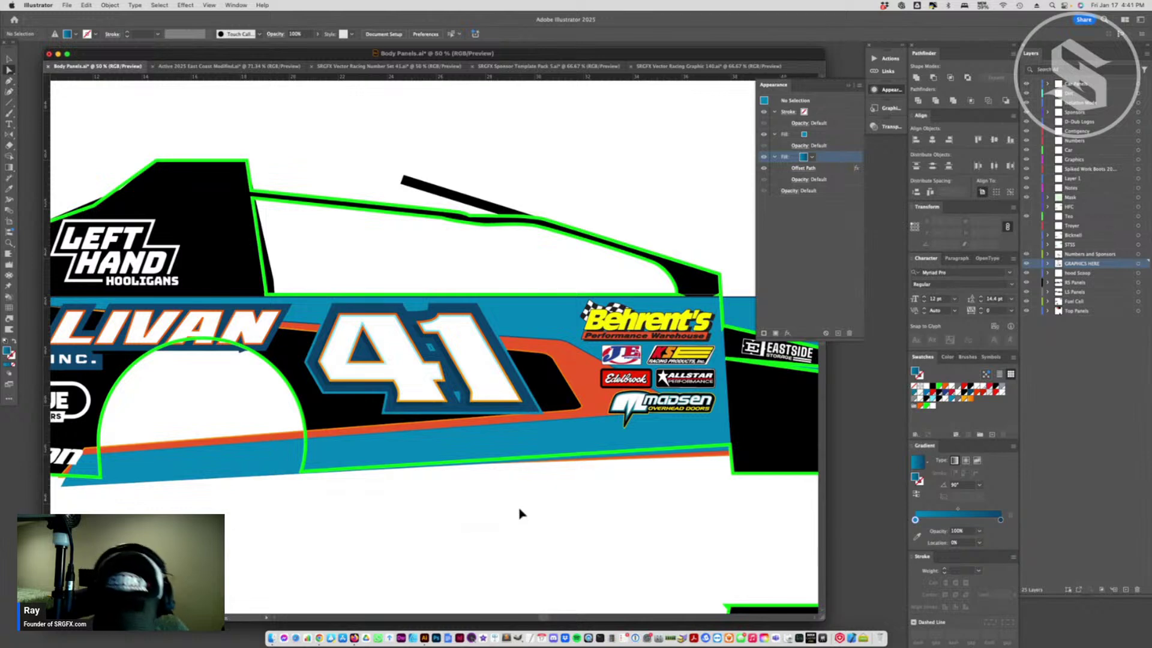
- Isolate the stripe group and pull the stripes' lower front corner down below the car's side panel, leaving isolation when done
key("super+minus")
key("super+minus")
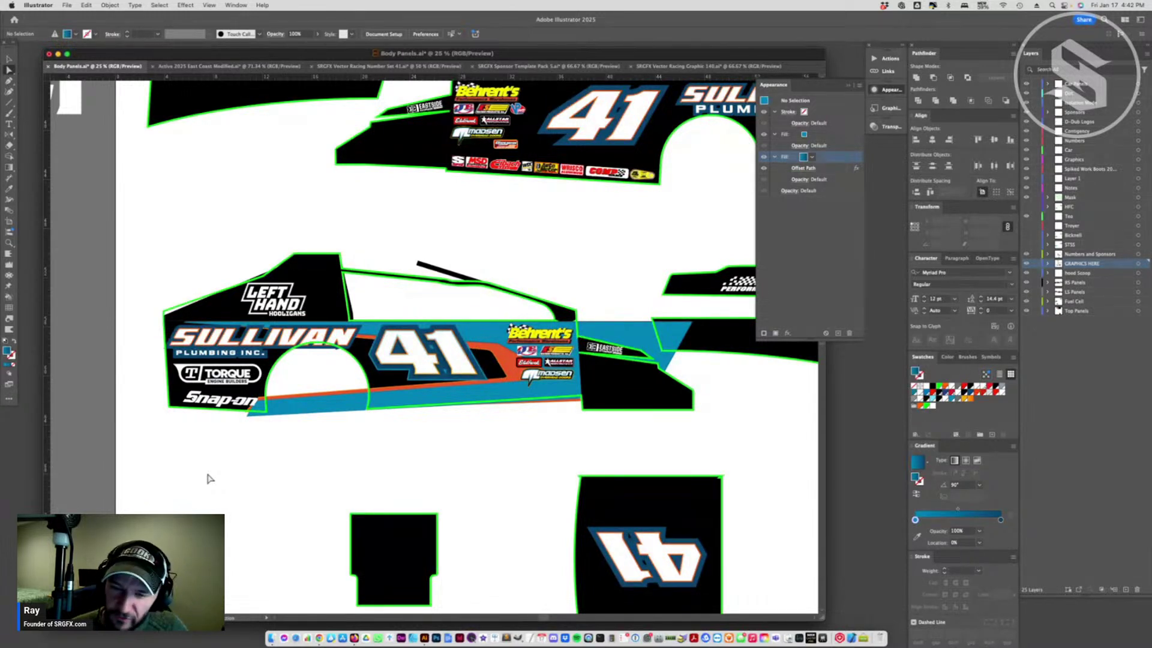
left_click(6, 58)
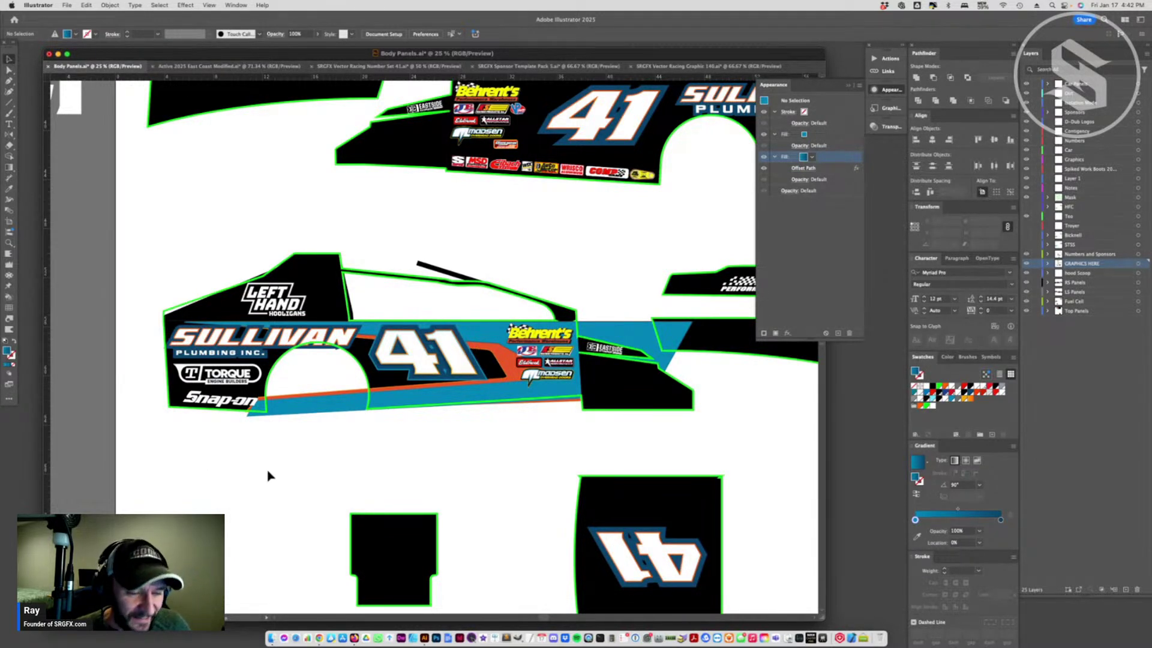
mouse_move(511, 376)
left_mouse_down()
mouse_move(509, 399)
mouse_move(508, 376)
left_mouse_up()
double_click(508, 377)
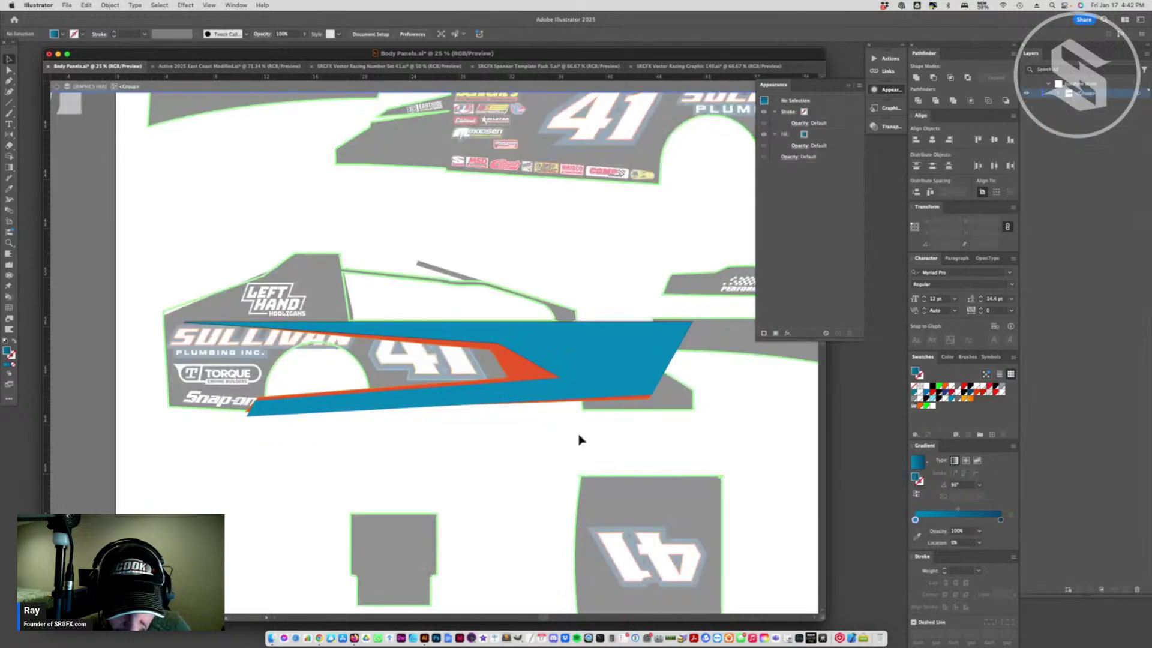
left_click(650, 395)
left_click_drag(652, 397, 648, 414)
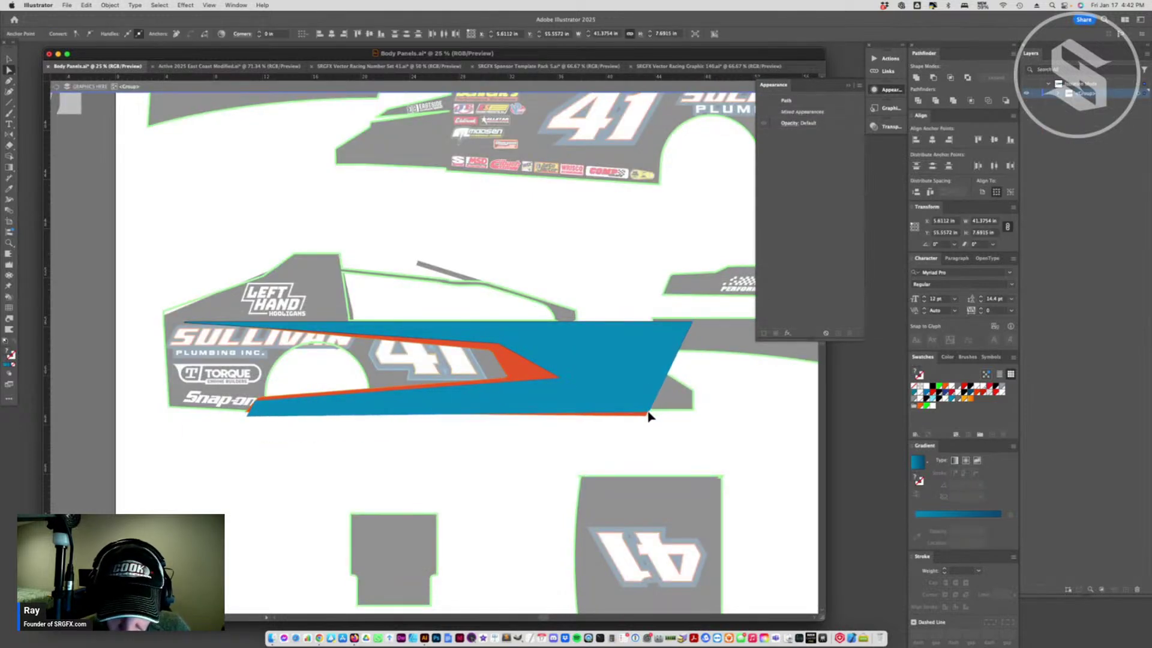
left_click(503, 475)
double_click(503, 475)
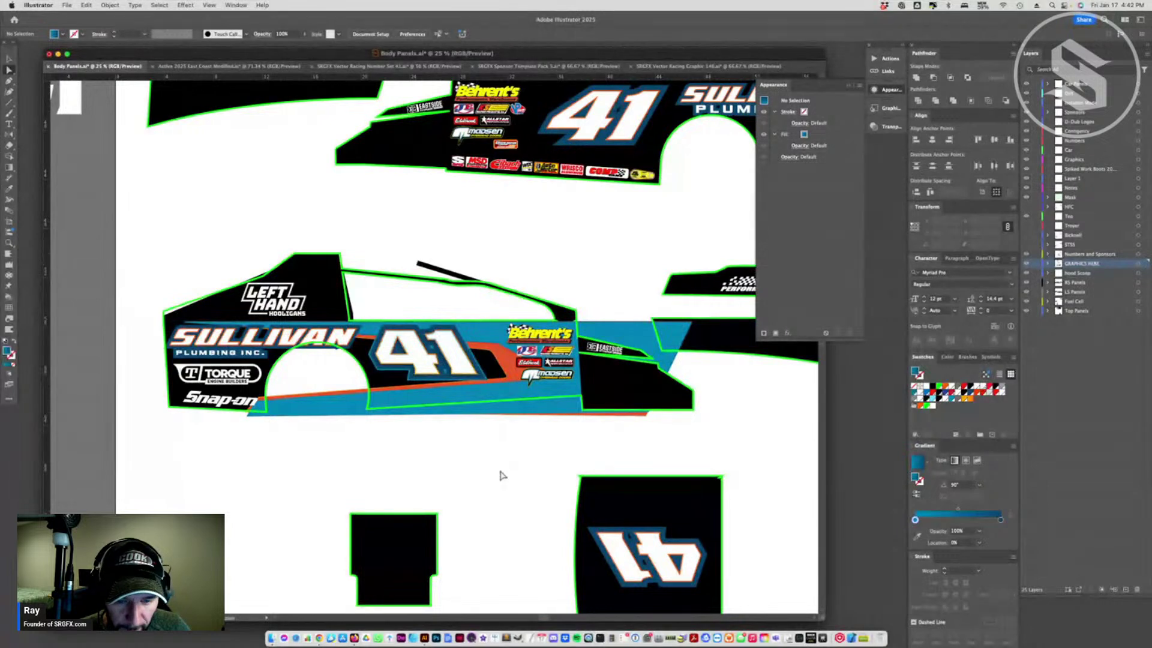
- Enlarge the whole stripe group on the side panel to about 43.6 in wide and deselect it
left_click(468, 408)
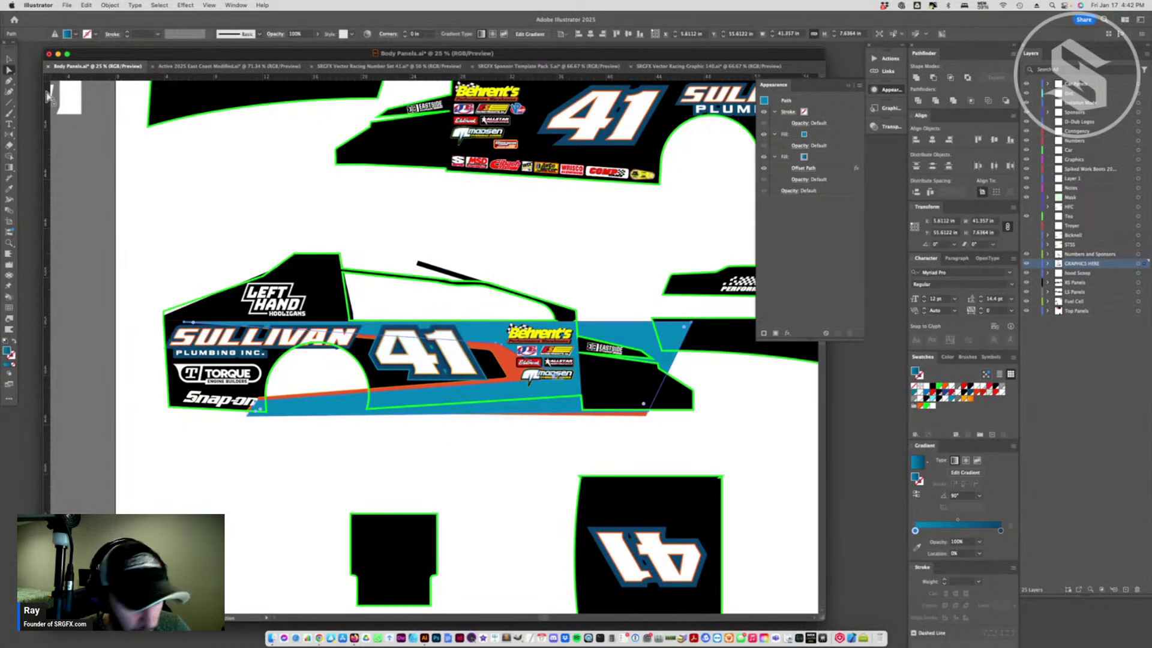
left_click(9, 59)
left_click(511, 373)
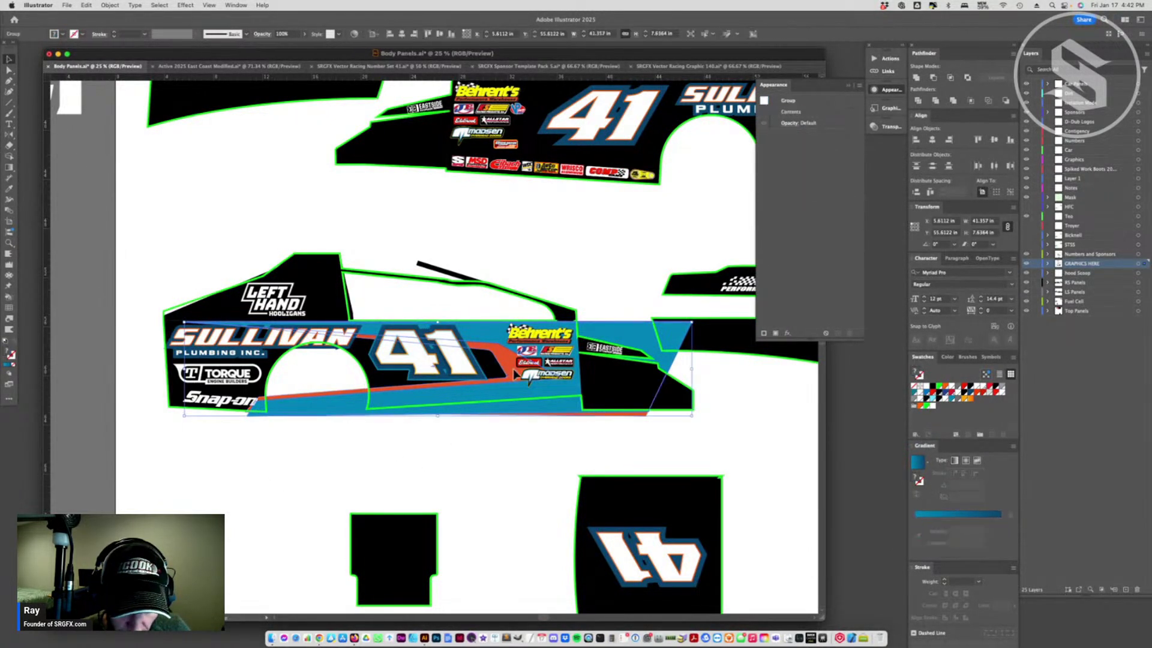
left_click_drag(438, 415, 440, 423)
left_click(437, 462)
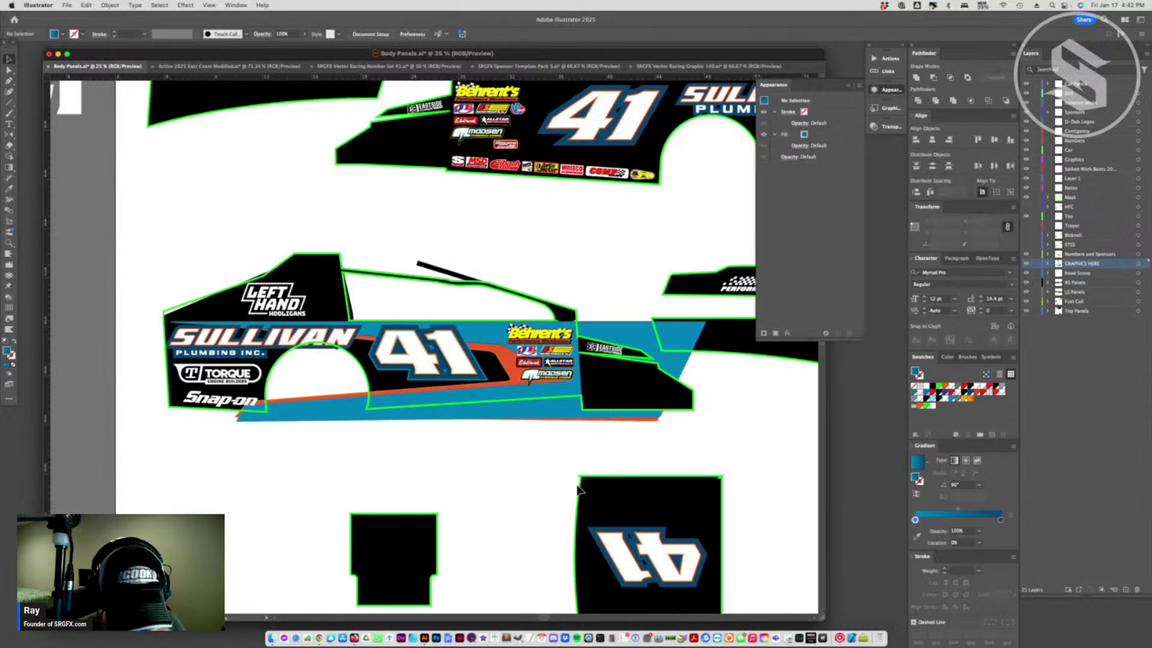
- Save the body panels file and update its modified links in the Active 2025 East Coast Modified document
key("super+s")
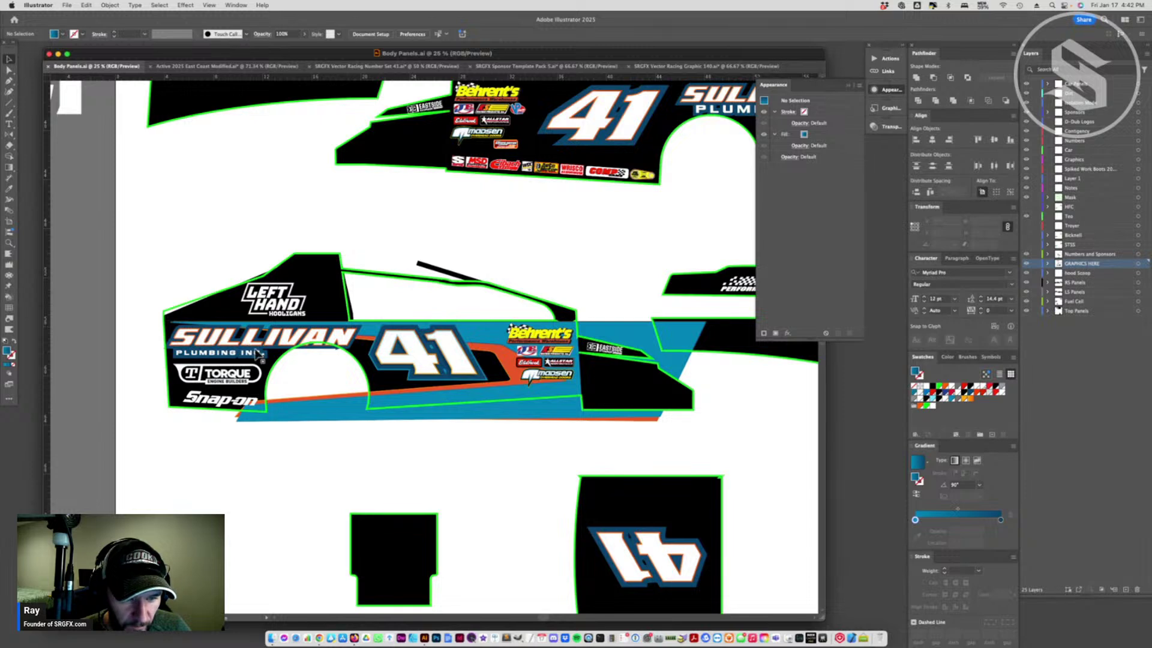
left_click(225, 67)
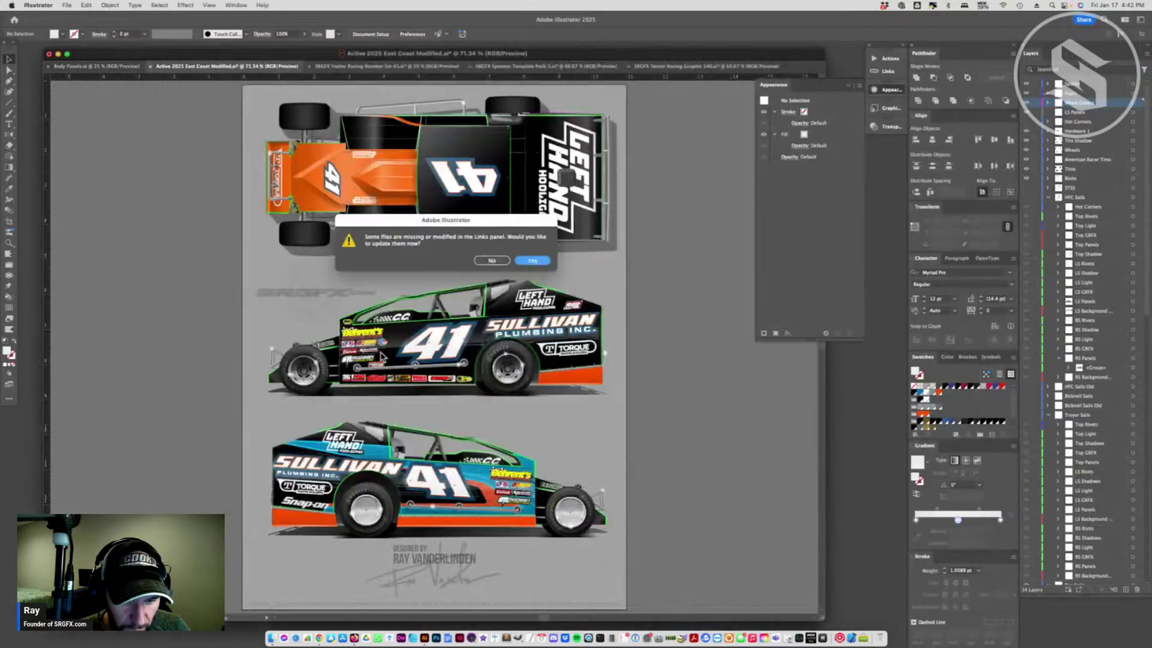
left_click(533, 261)
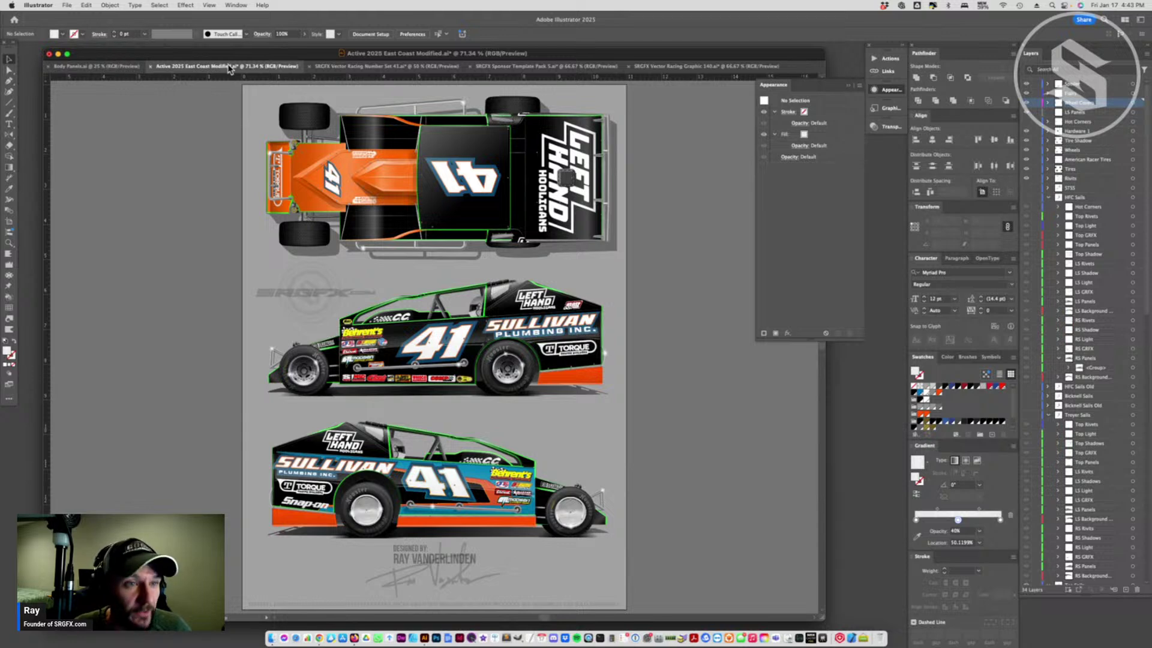
- Return to the Body Panels document and enlarge the side panel's number 41 to about 9.2 in wide by 4 in high
left_click(96, 66)
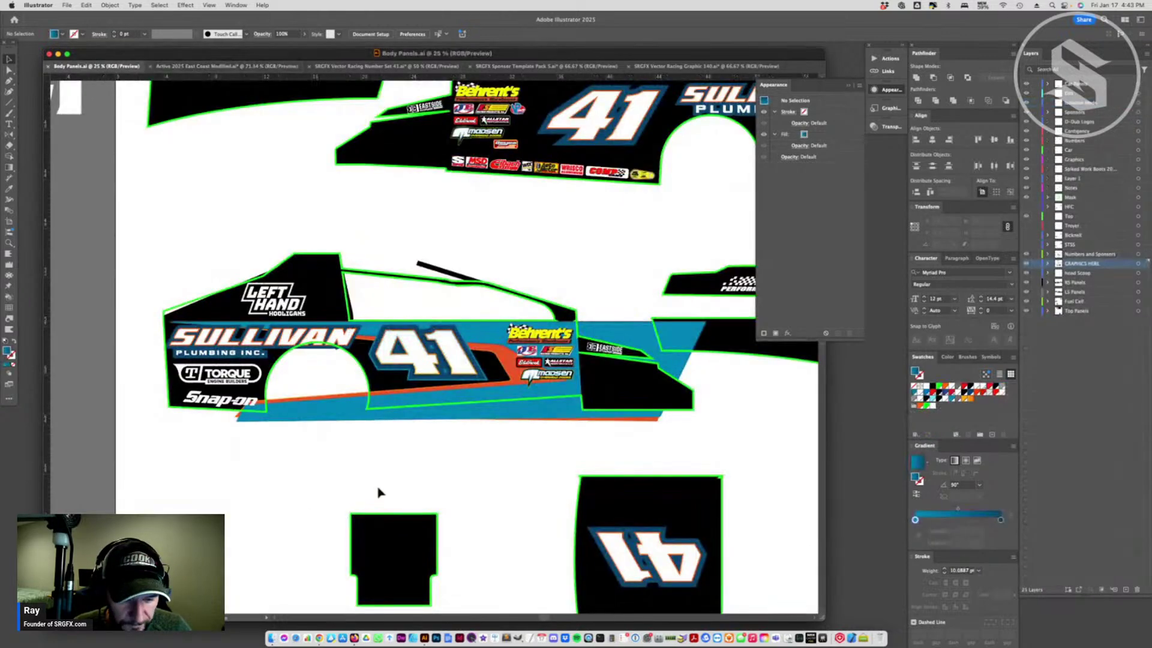
left_click(281, 340)
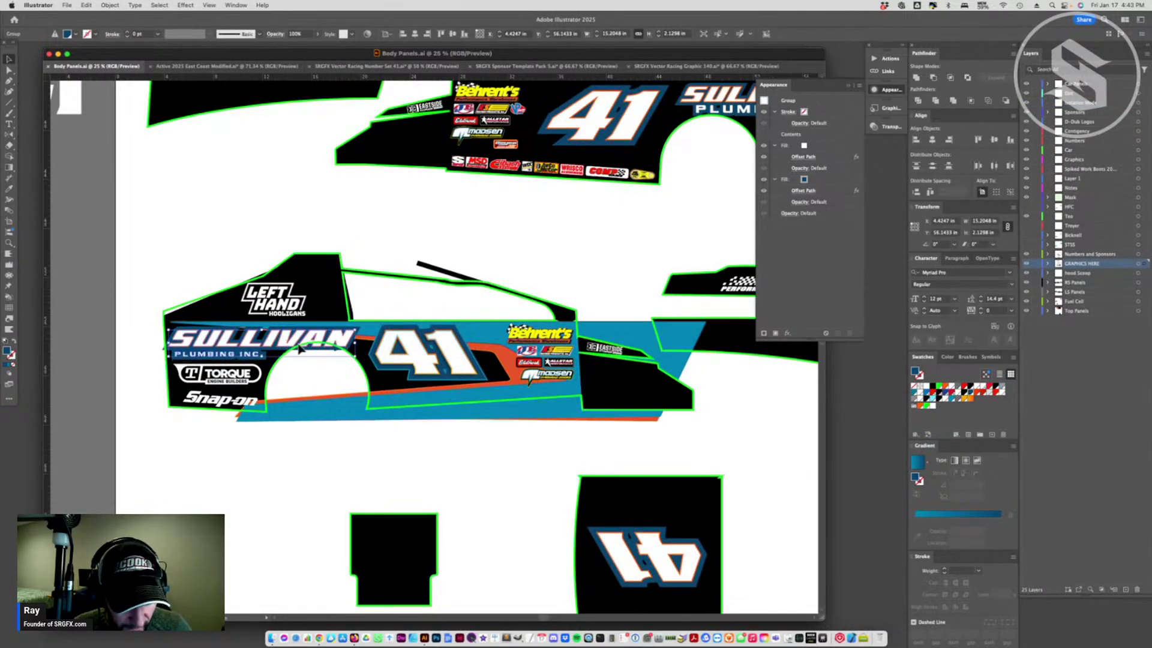
left_click(313, 484)
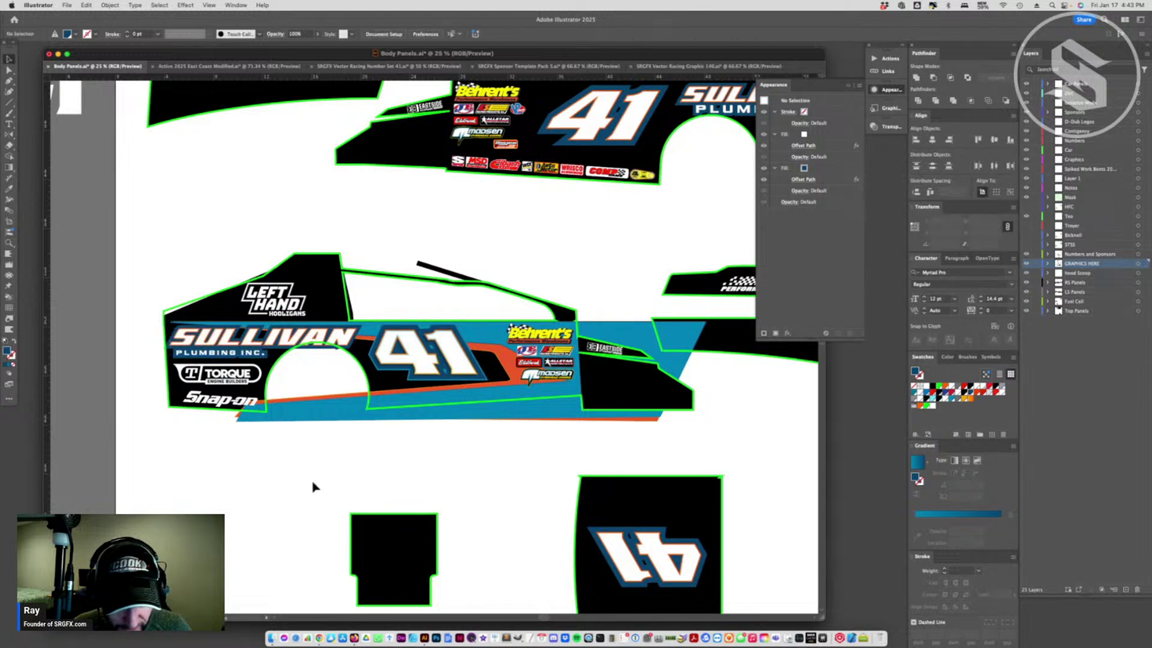
left_click(449, 373)
left_click_drag(428, 378, 428, 382)
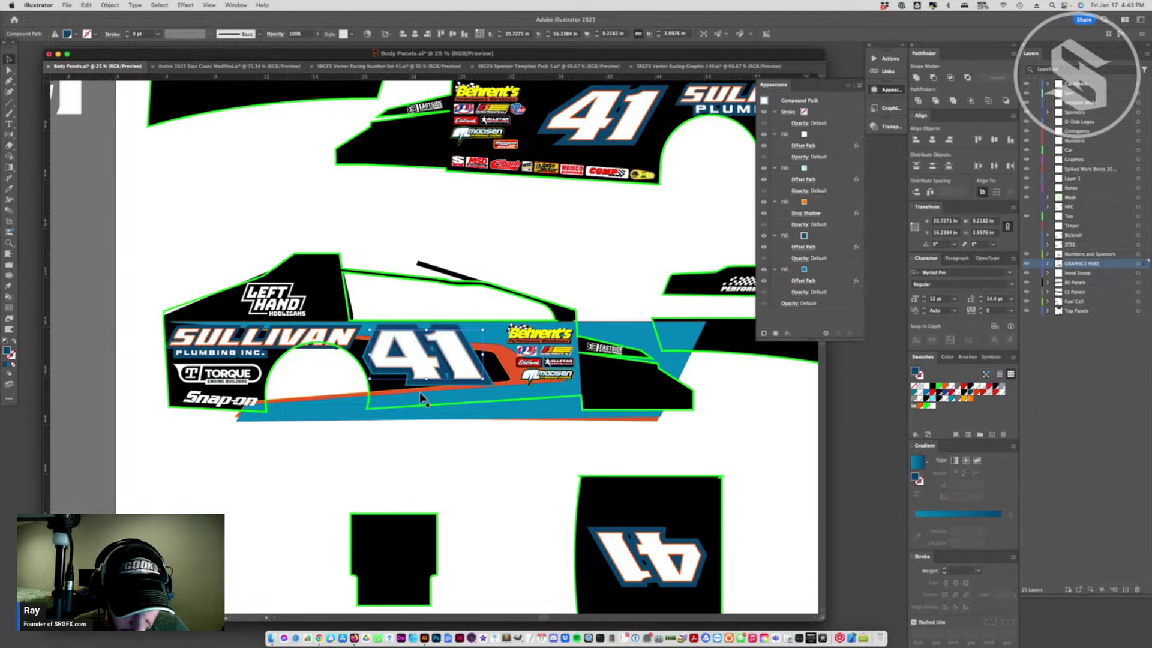
- Isolate the stripe group, shift the stripes' lower leg slightly further down below the side panel, leave isolation and save the file
left_click(472, 400)
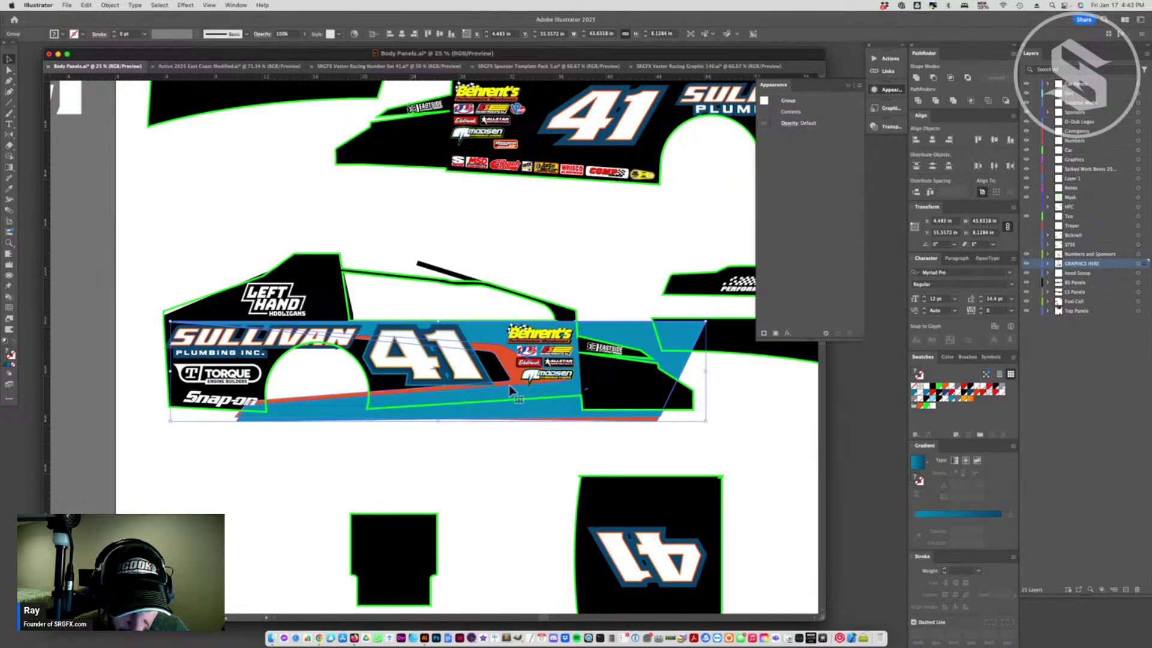
double_click(509, 384)
key("a")
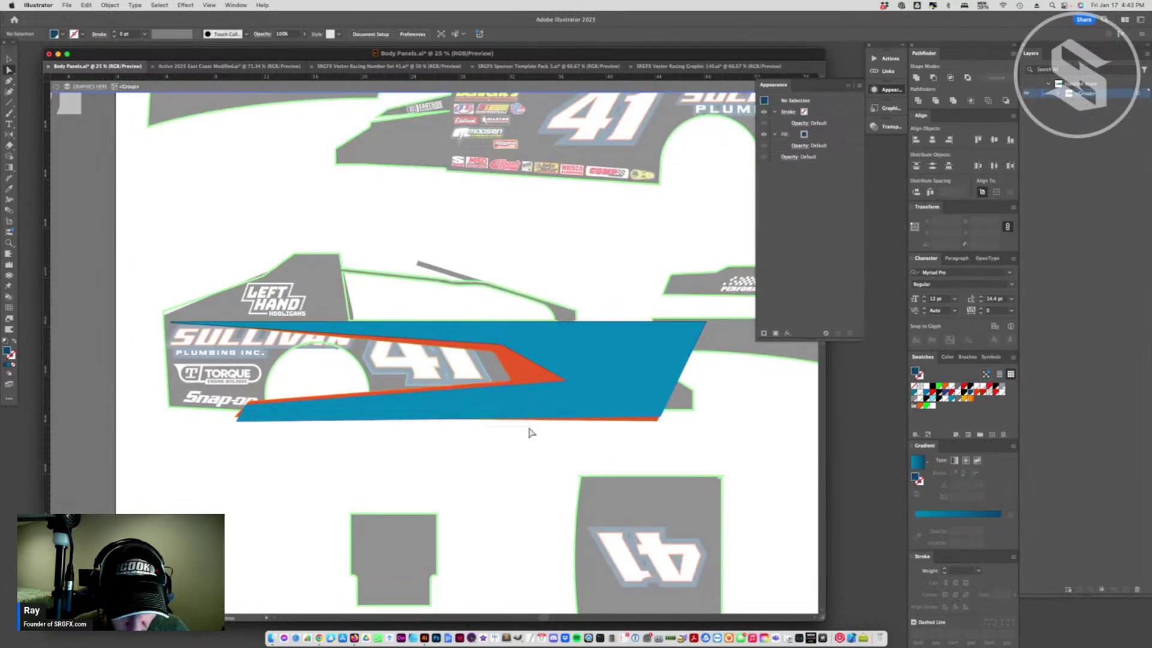
key("super+a")
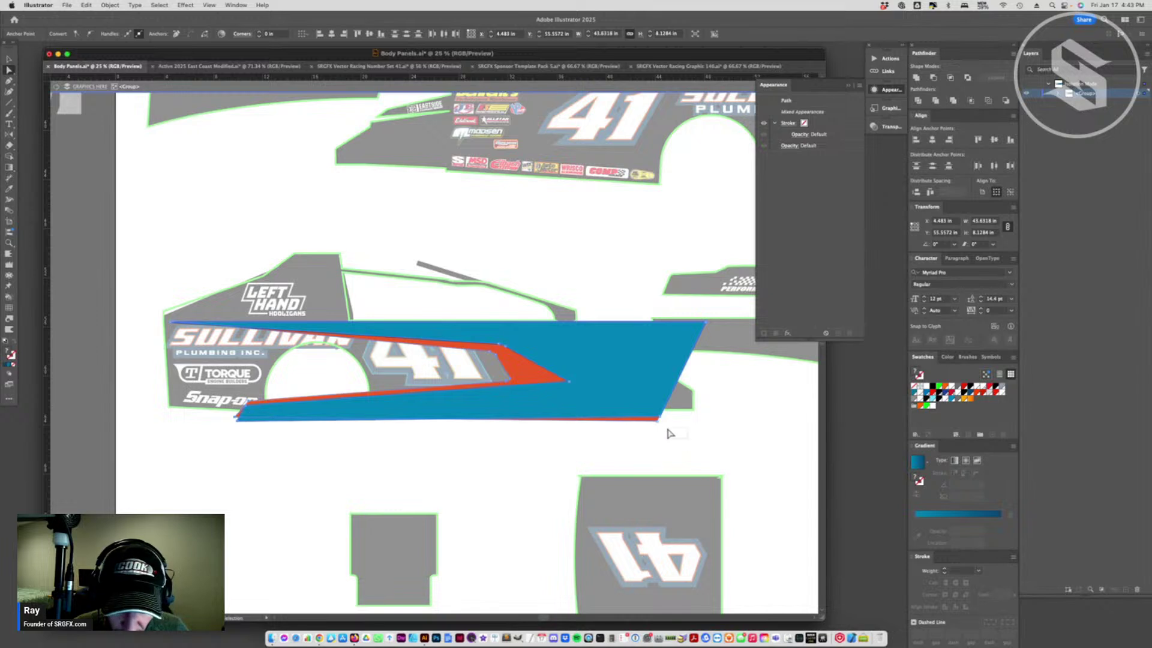
left_click(570, 385)
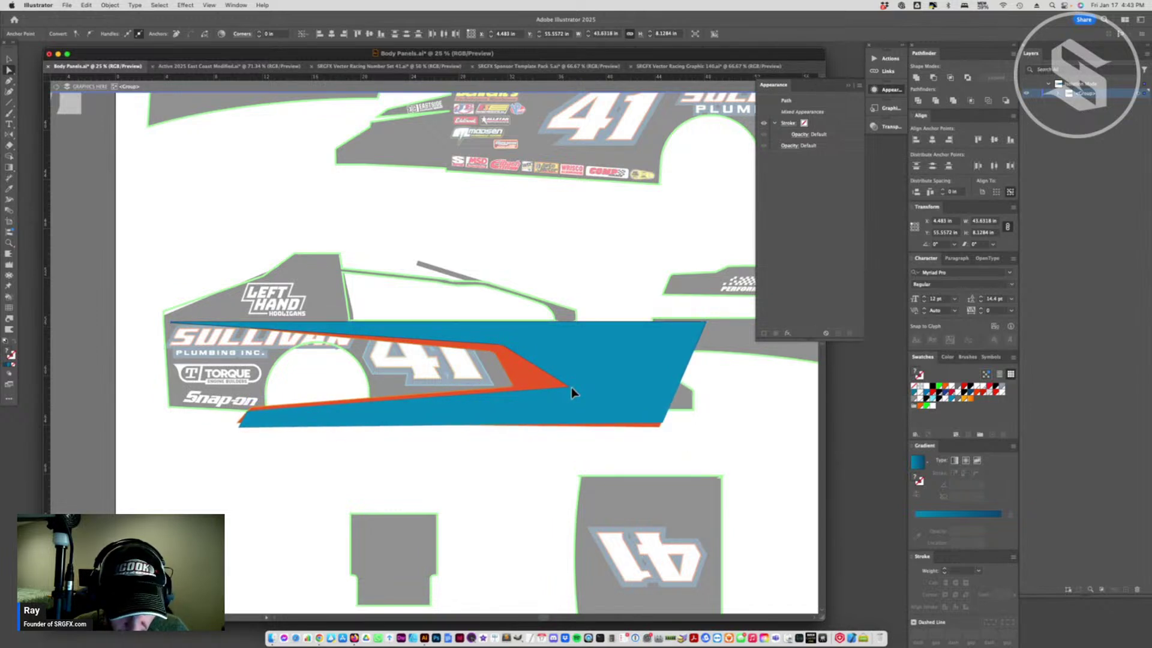
left_click(553, 466)
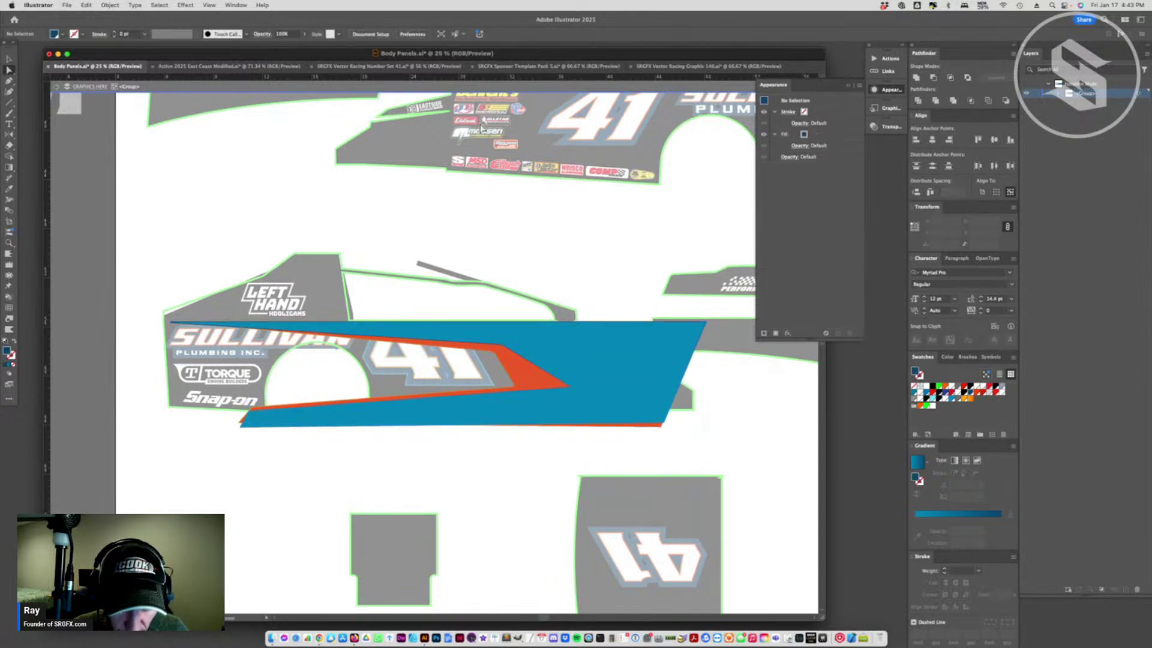
double_click(496, 93)
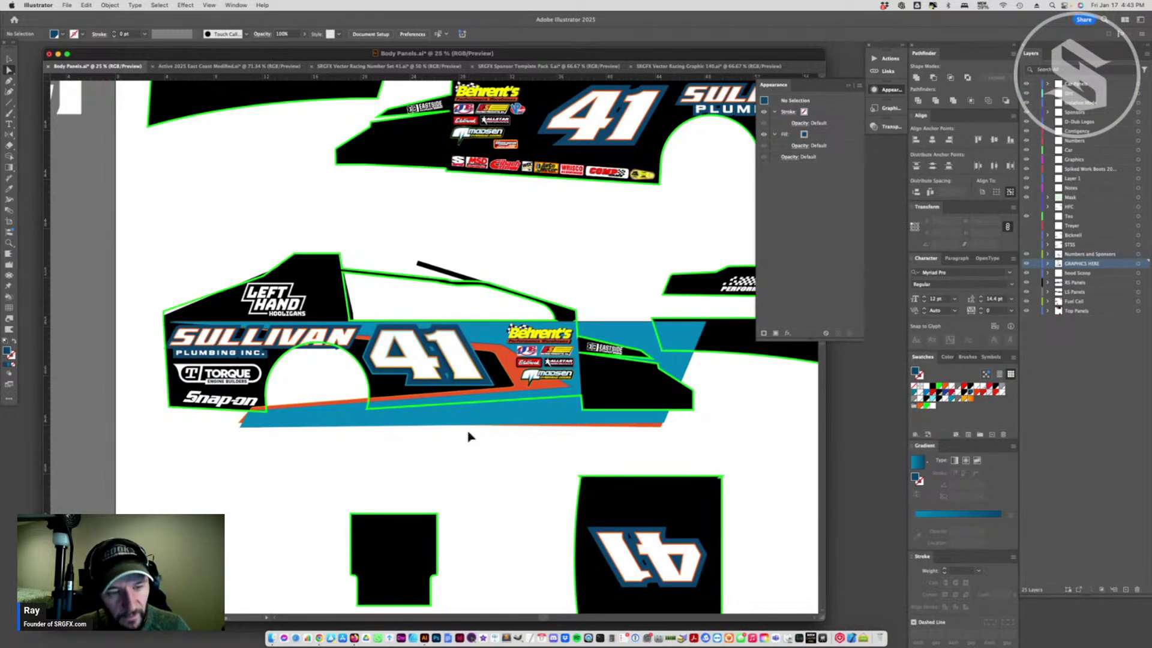
key("cmd+s")
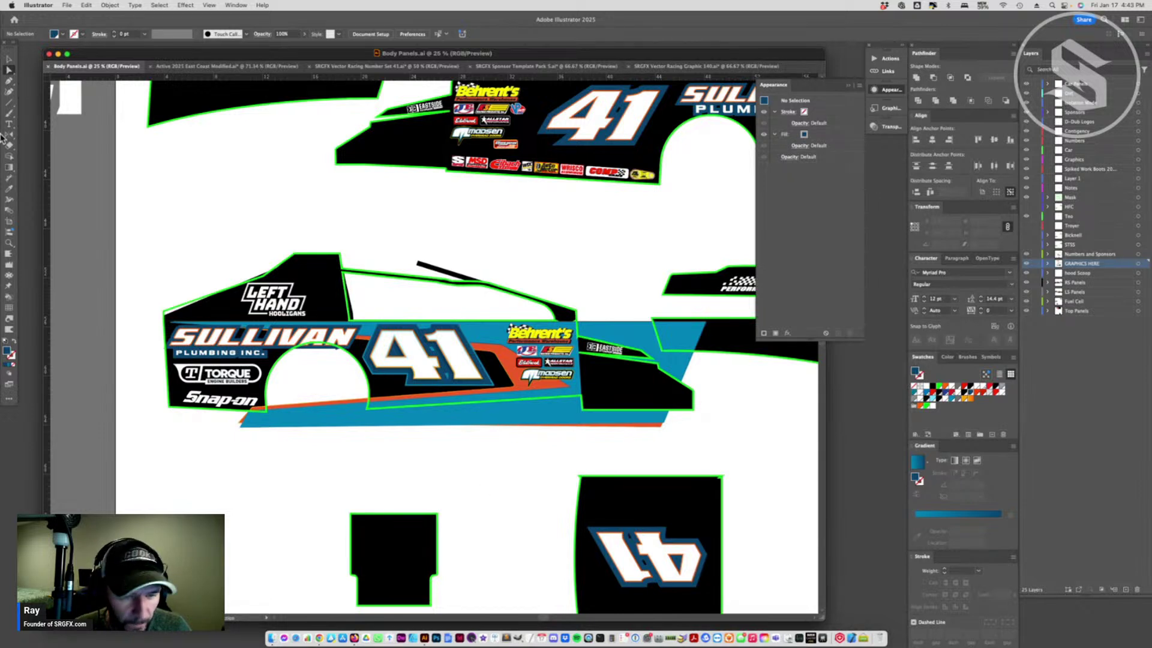
left_click(9, 59)
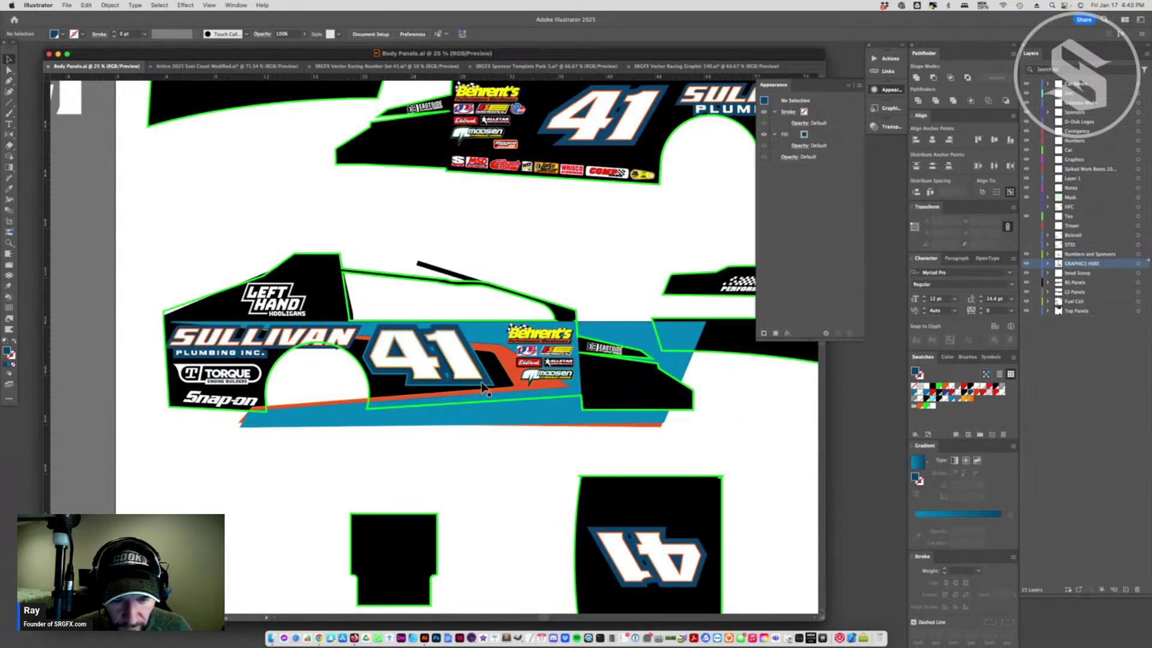
left_click(531, 344)
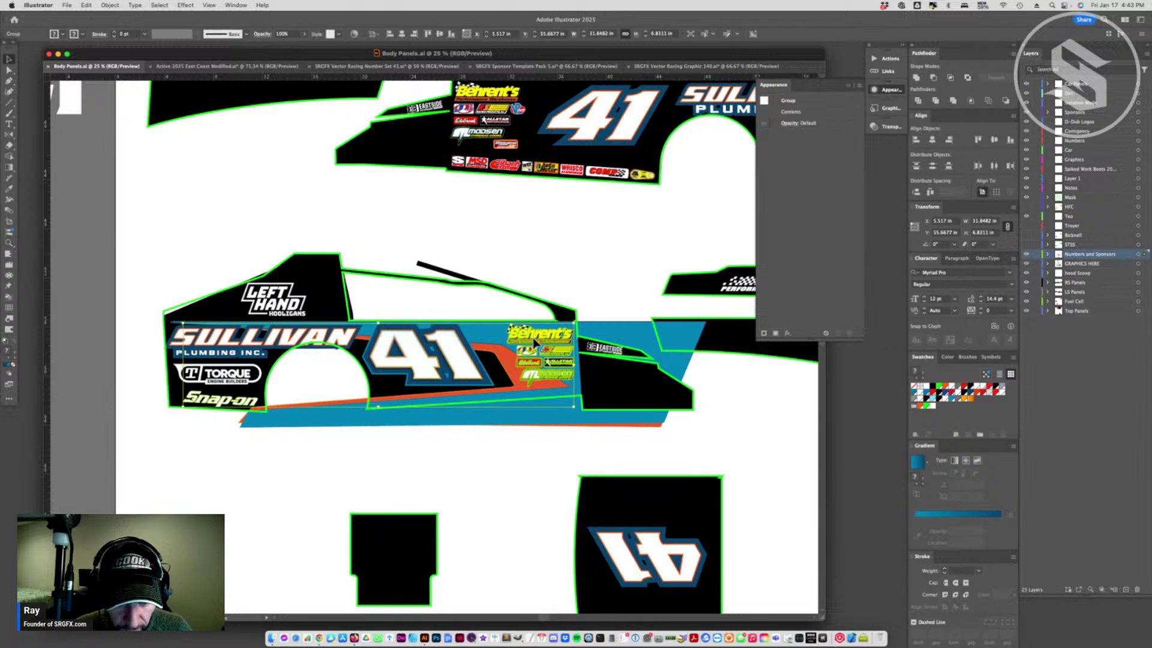
double_click(534, 342)
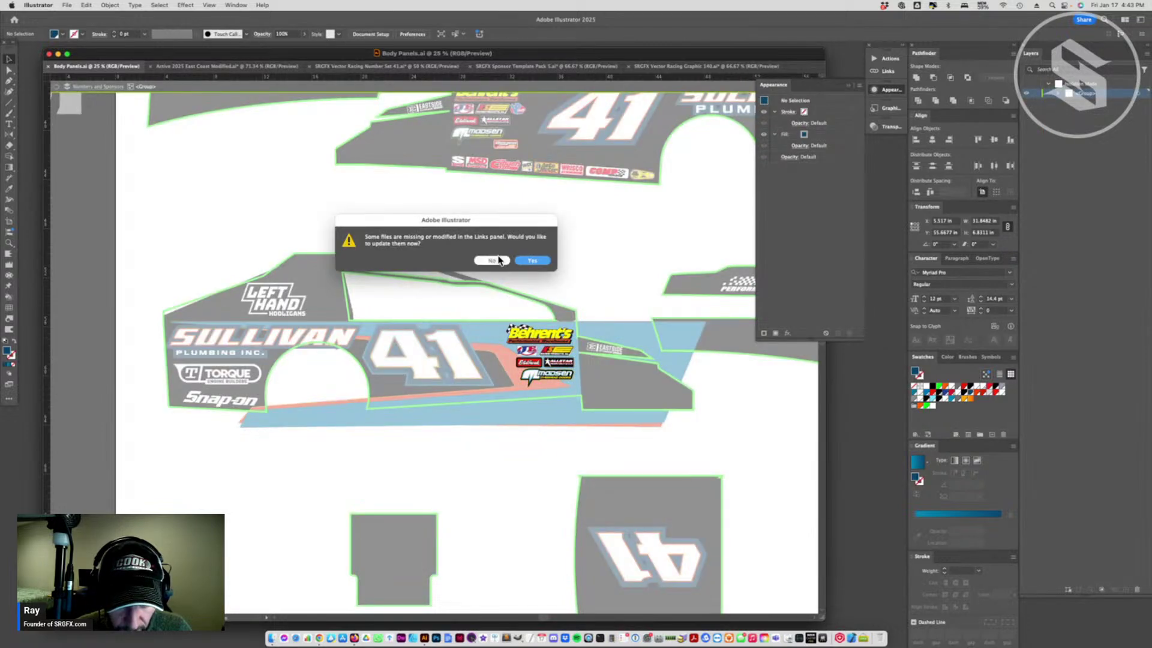
left_click(492, 260)
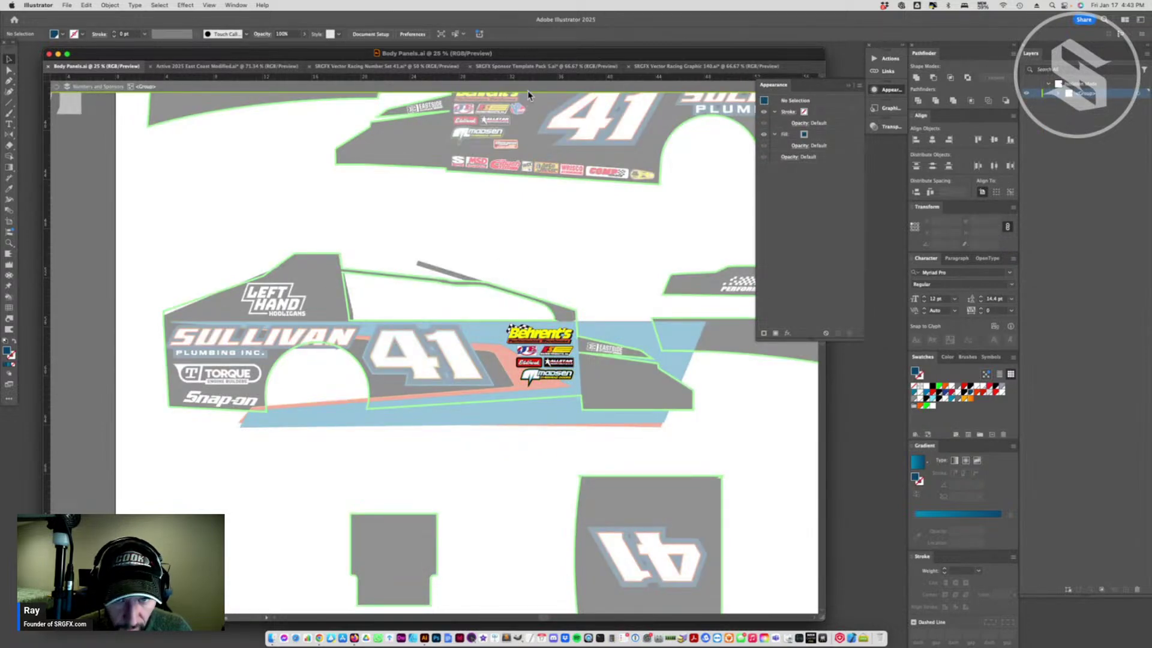
key("Escape")
- Create an inset copy of the side panel's blue stripe using Offset Path at -0.5 in with mitered joins
key("a")
left_click(496, 331)
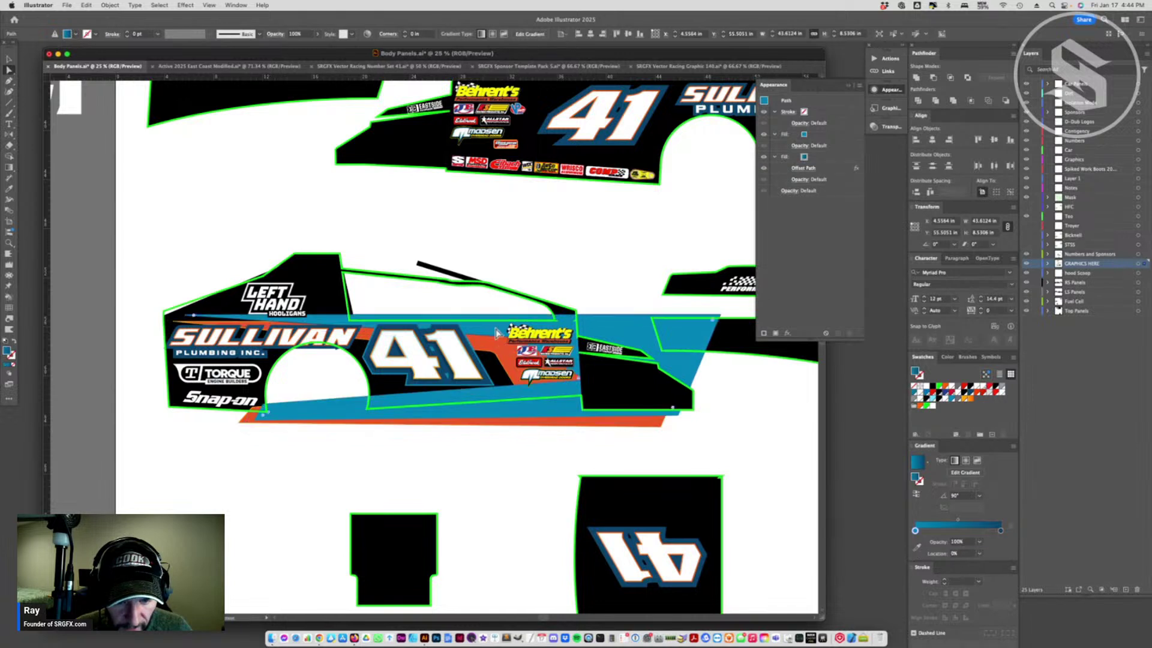
left_click(110, 4)
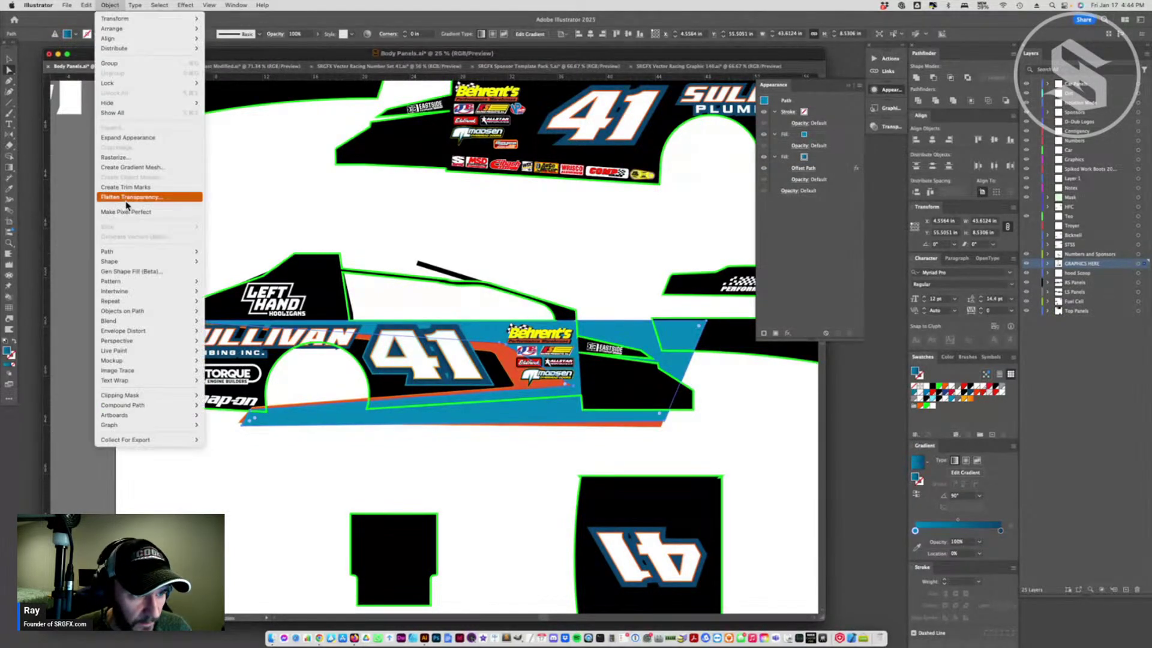
mouse_move(120, 252)
left_click(264, 286)
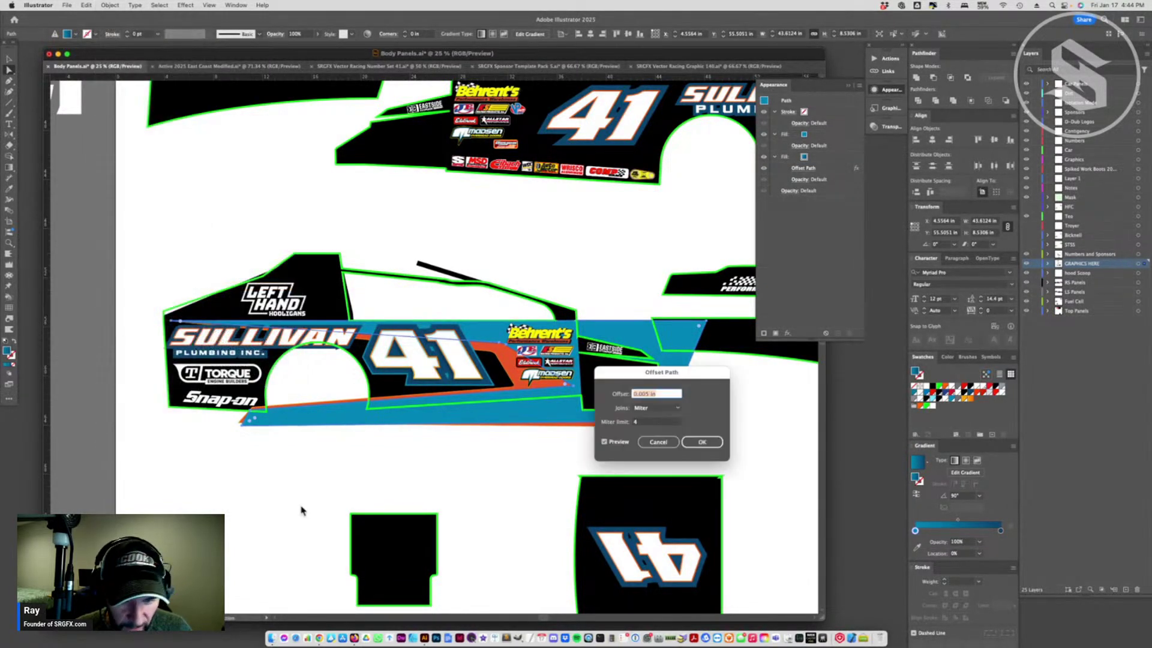
type("-")
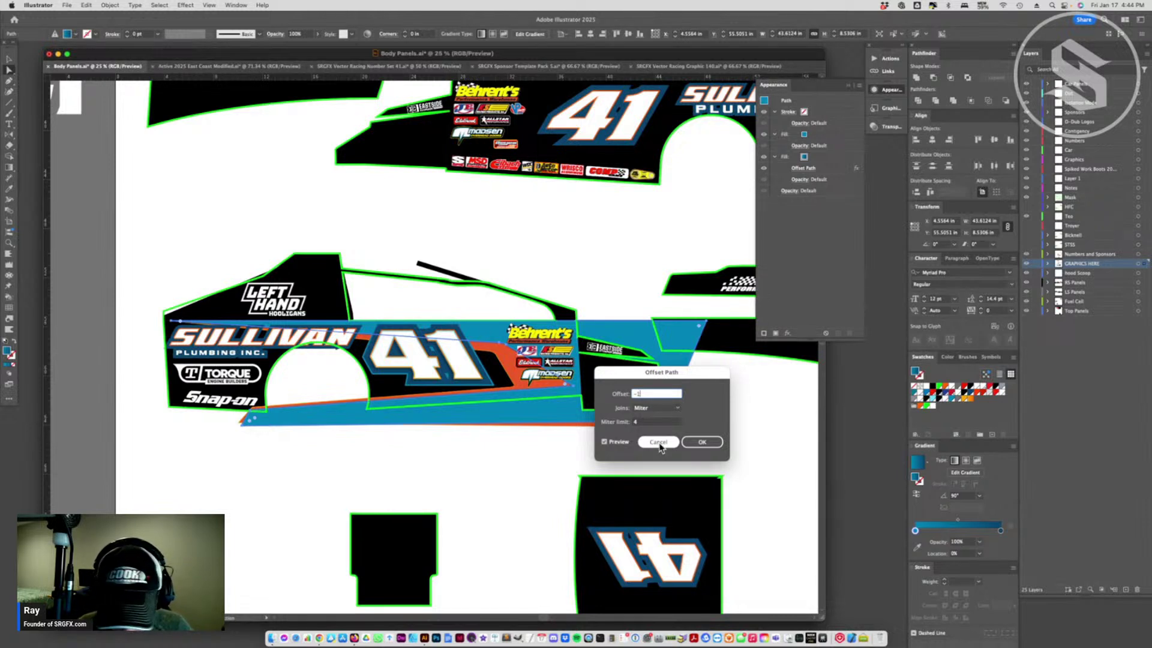
type("1 in")
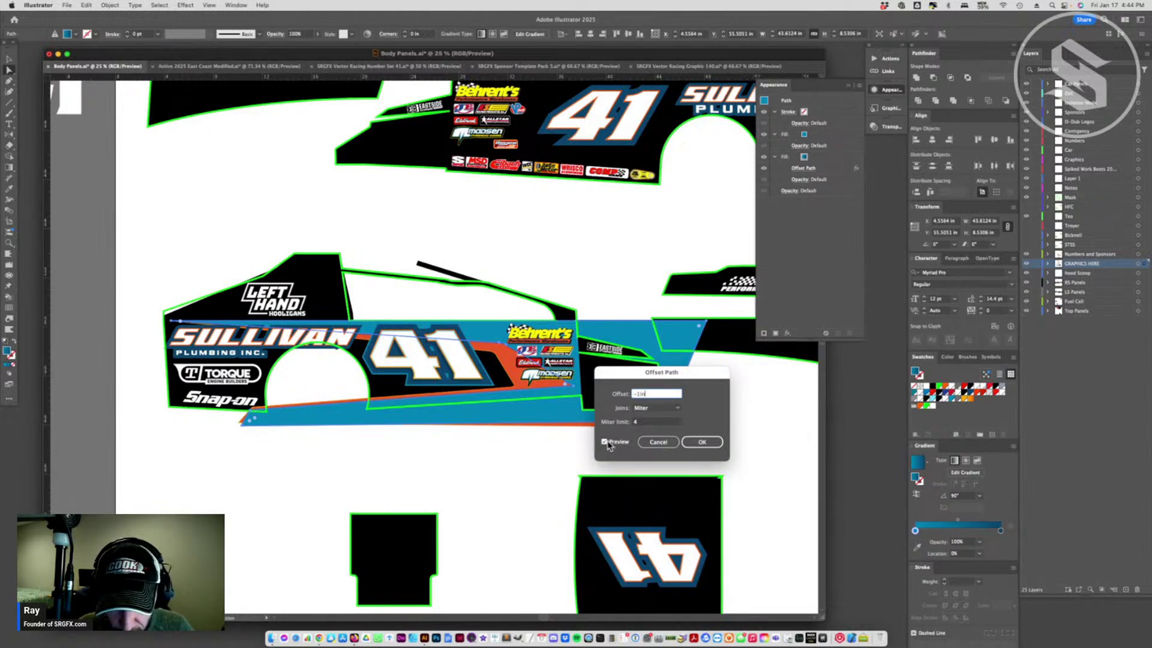
left_click(605, 442)
key("Tab")
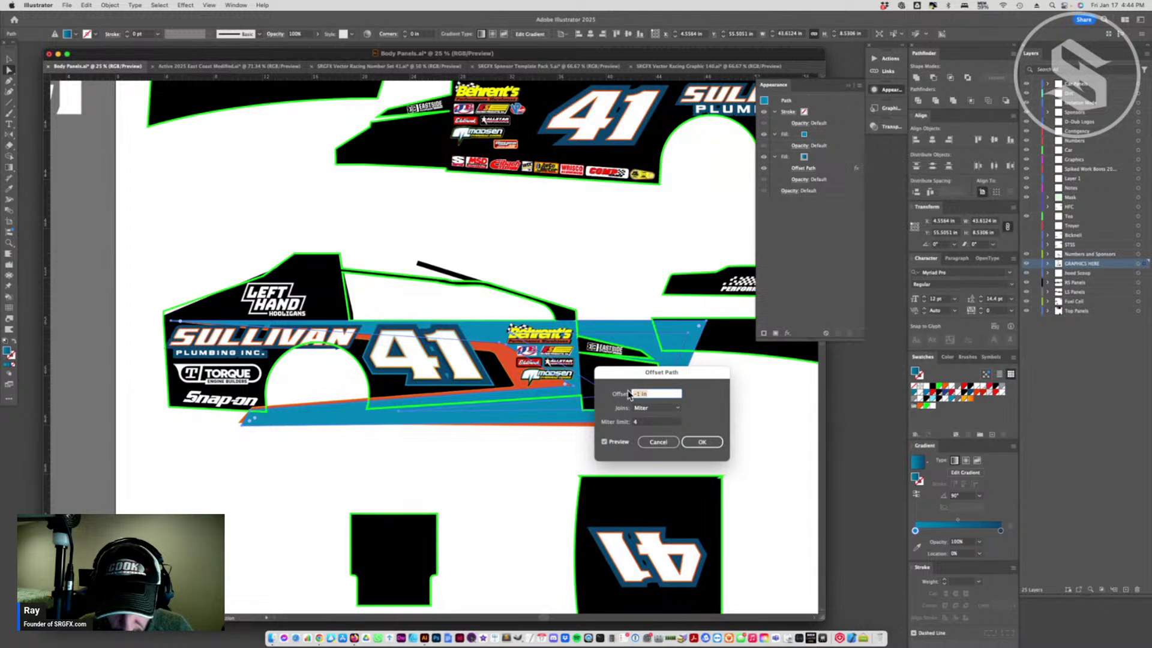
type("-0")
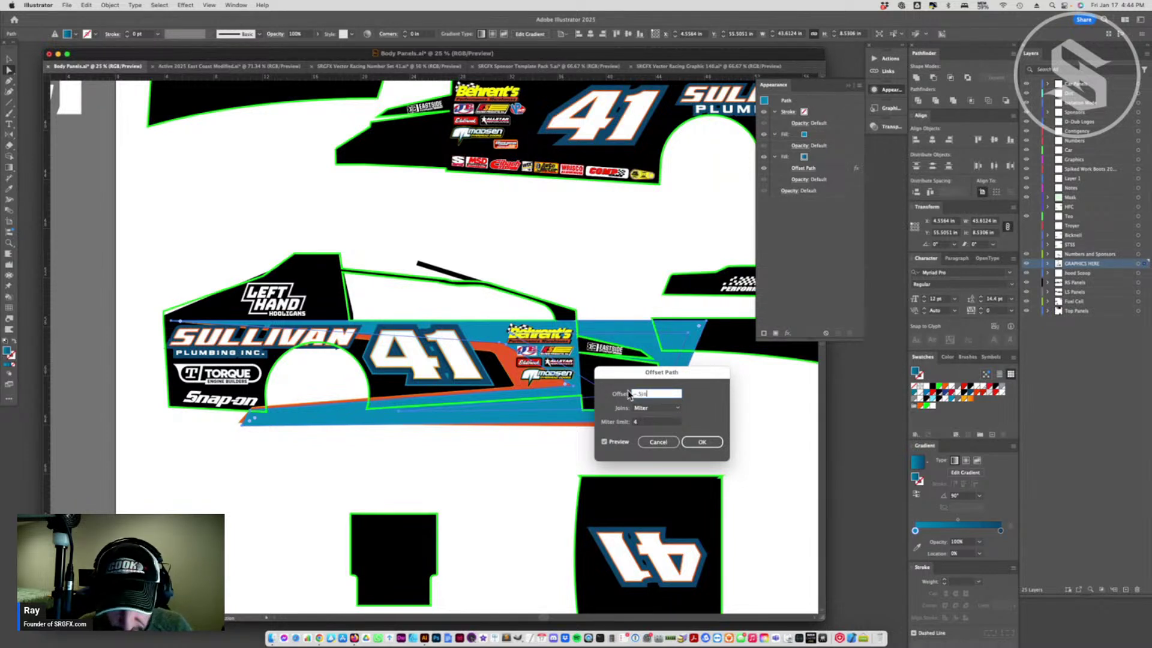
type(".5 in")
left_click(604, 442)
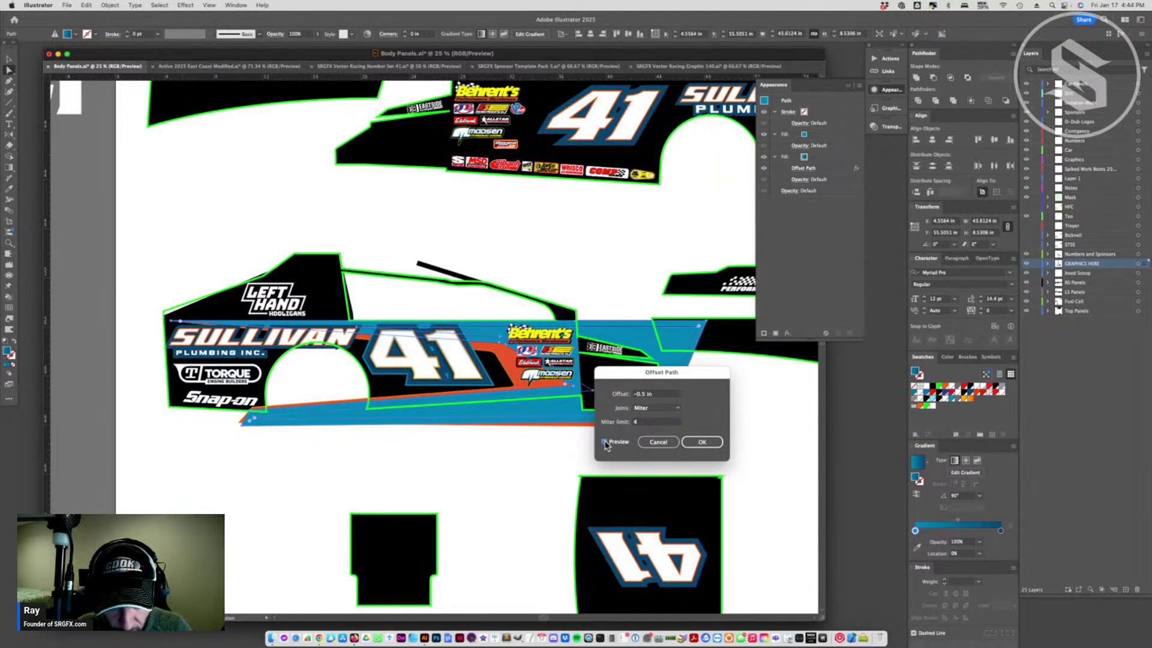
left_click(699, 444)
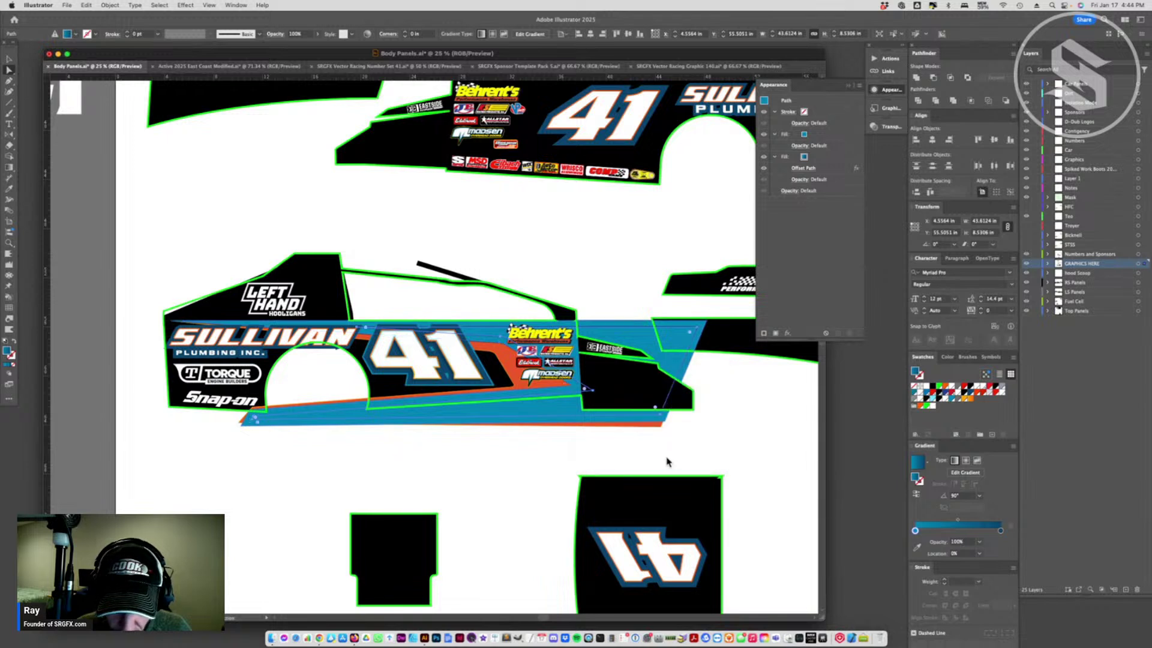
left_click(493, 334)
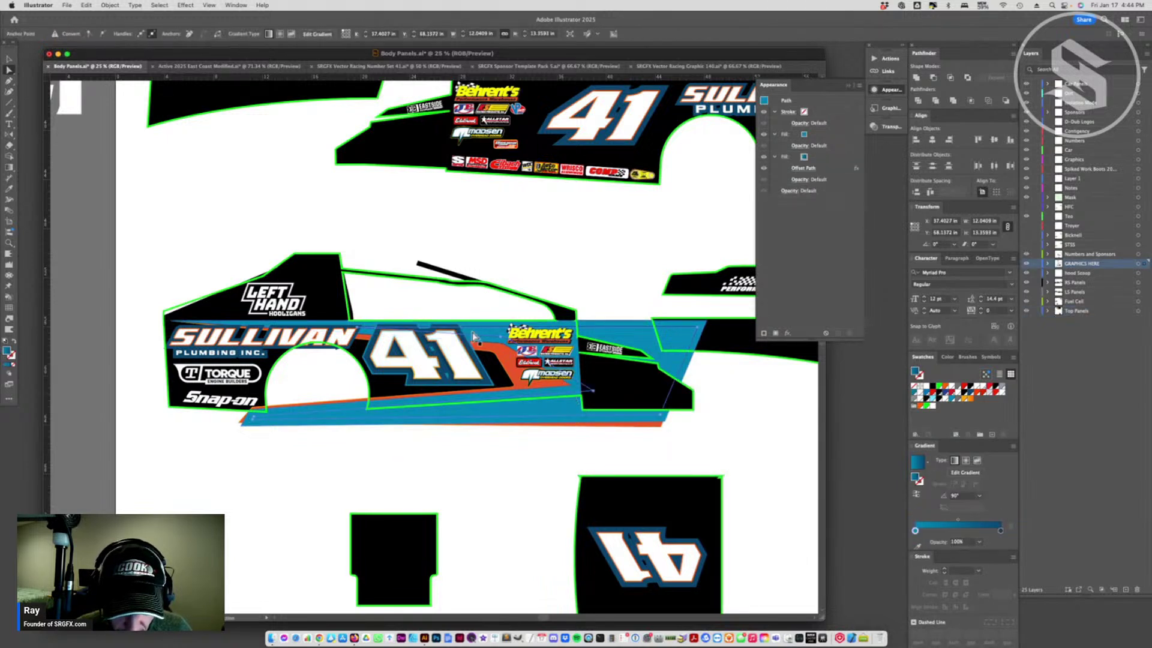
- Recolor the inset outline on the blue side graphic light blue and save without updating the linked files
left_click(935, 403)
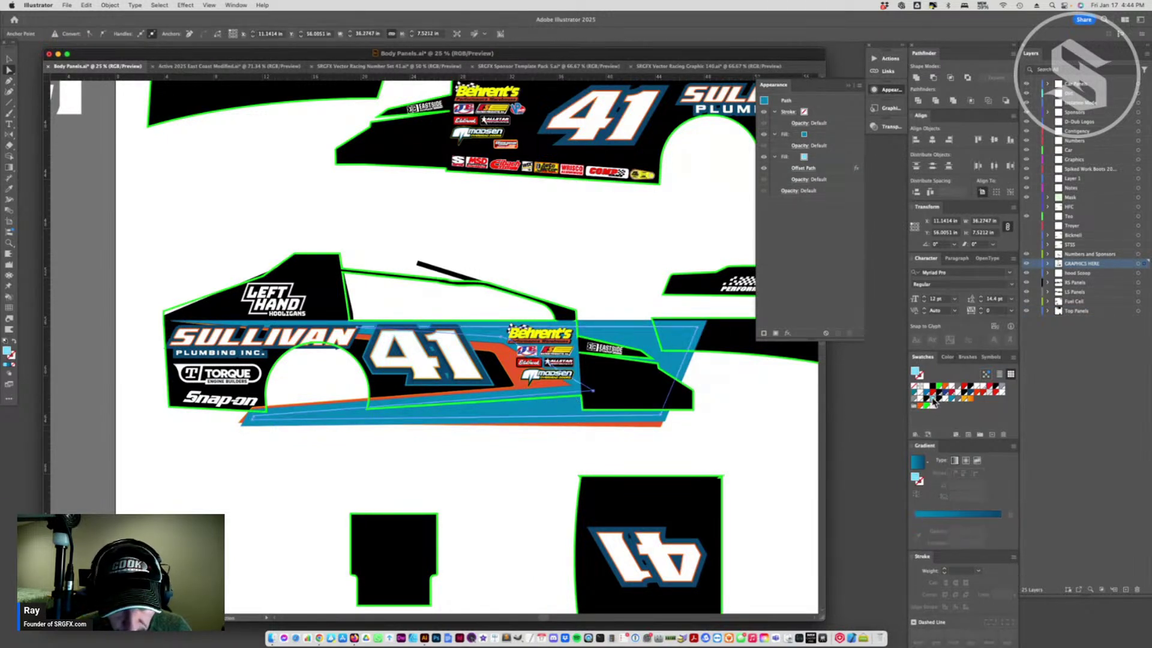
left_click(512, 502)
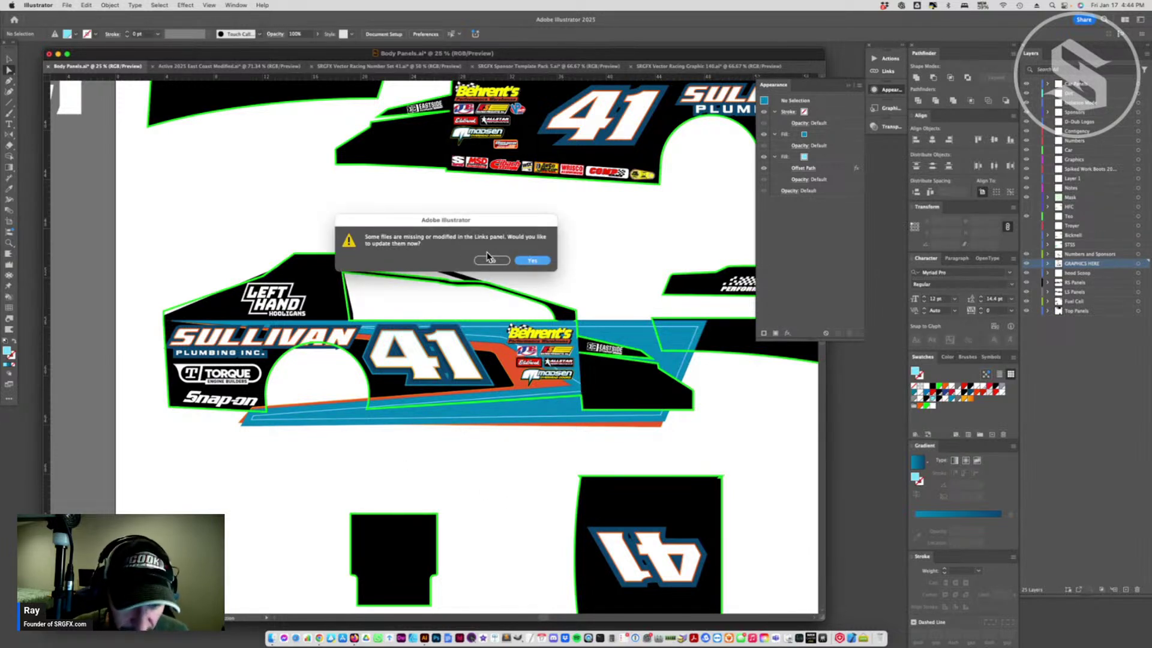
left_click(489, 259)
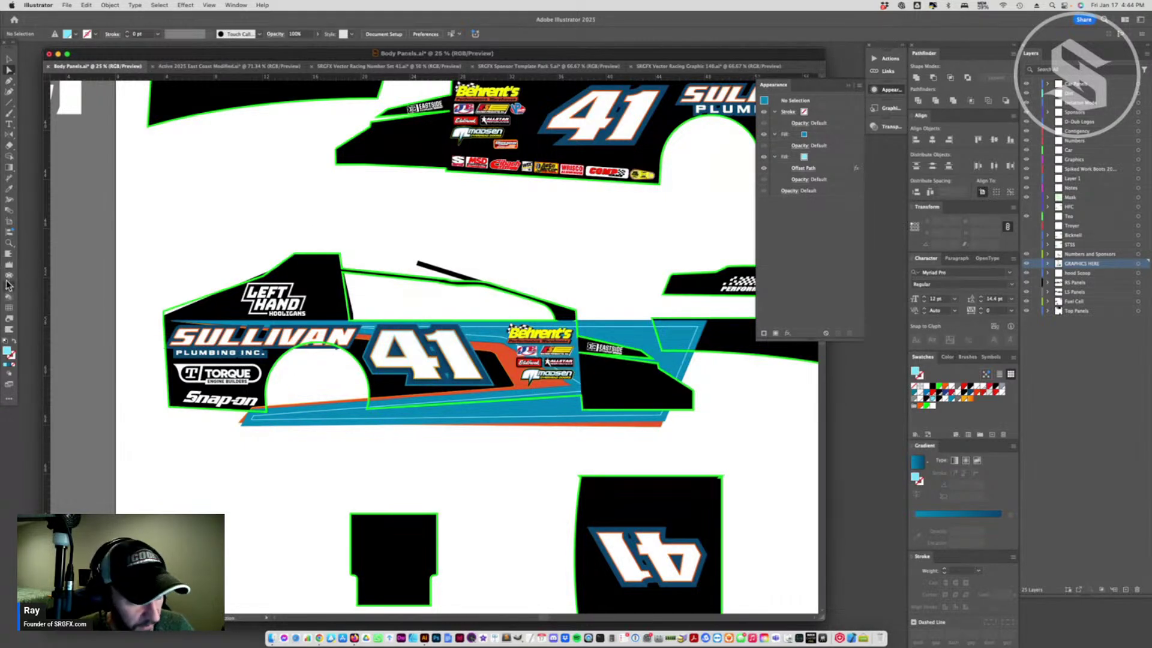
- Ungroup the blue and orange graphic group behind the number 41 on the lower car side
left_click(9, 243)
left_click_drag(428, 338, 420, 341)
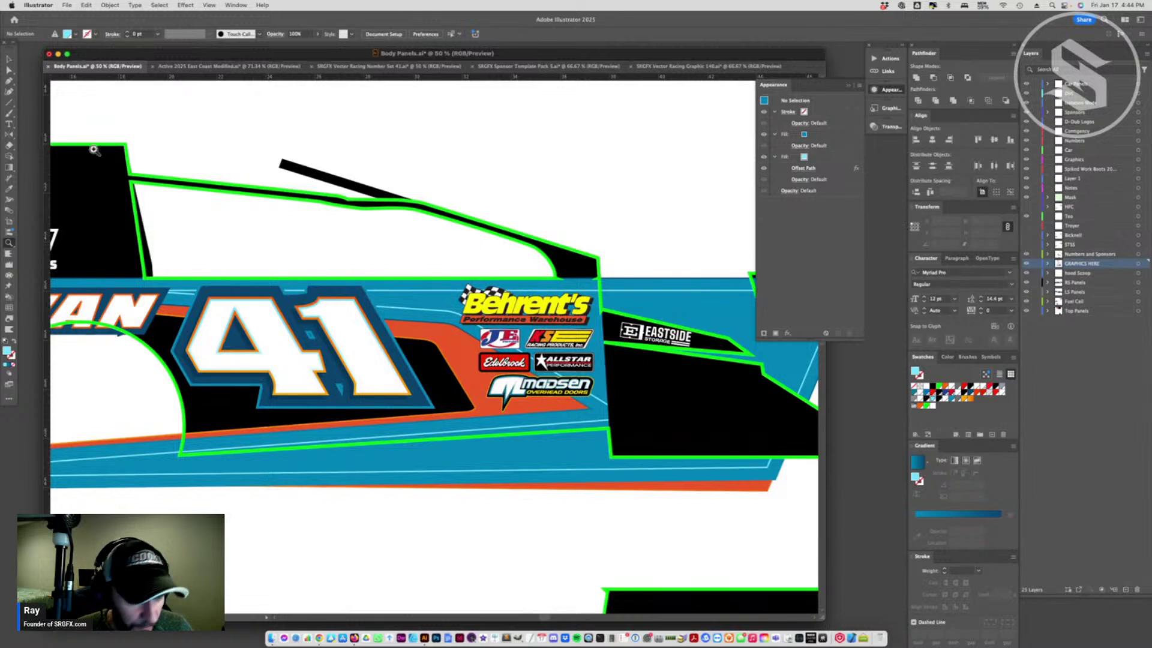
left_click(9, 59)
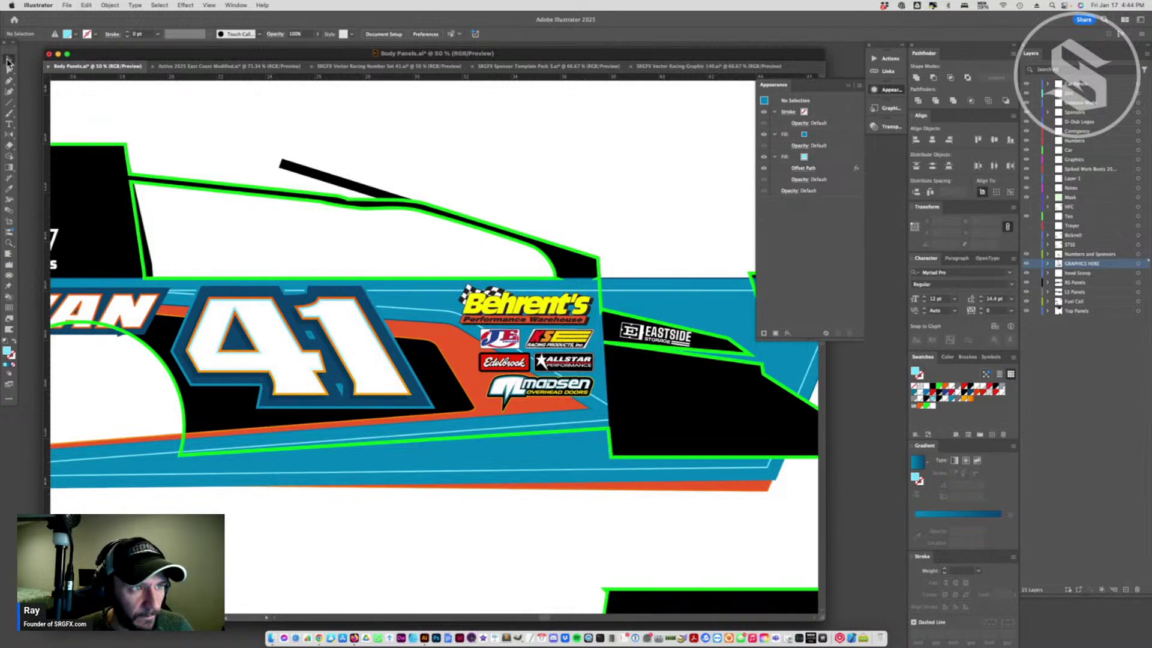
left_click(424, 318)
right_click(426, 353)
left_click(444, 477)
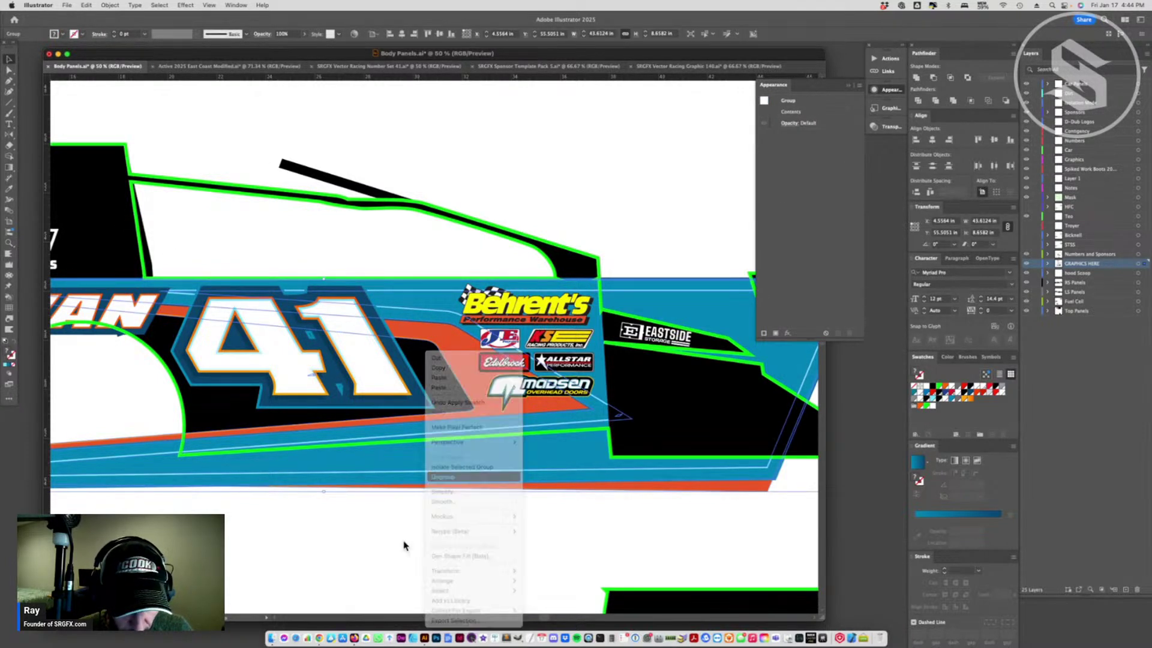
left_click(558, 532)
- Recolor the blue graphic's inset outline dark navy, referring to the number 41's fills, and save without updating the linked files
left_click(582, 427)
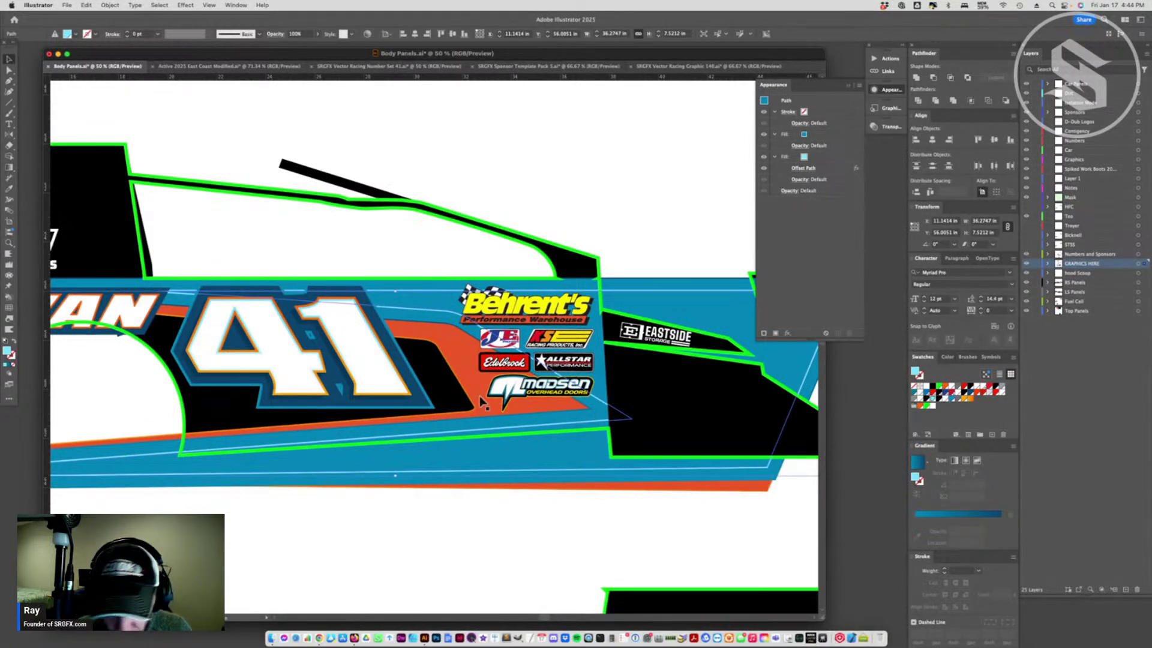
key("a")
left_click(409, 411)
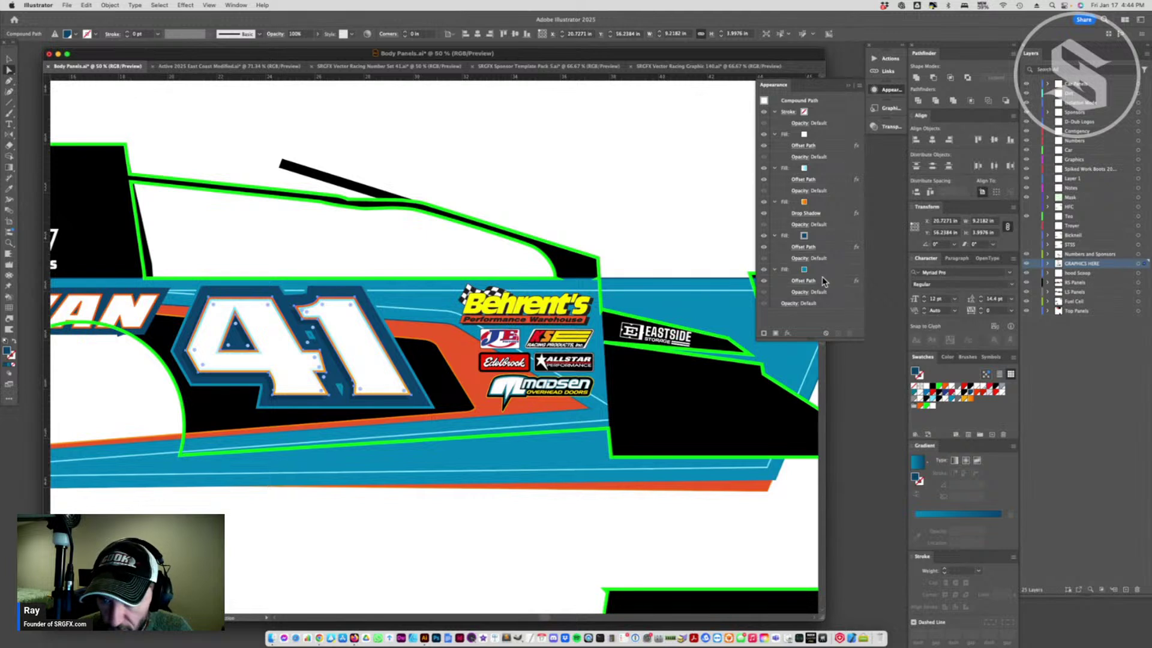
left_click(803, 272)
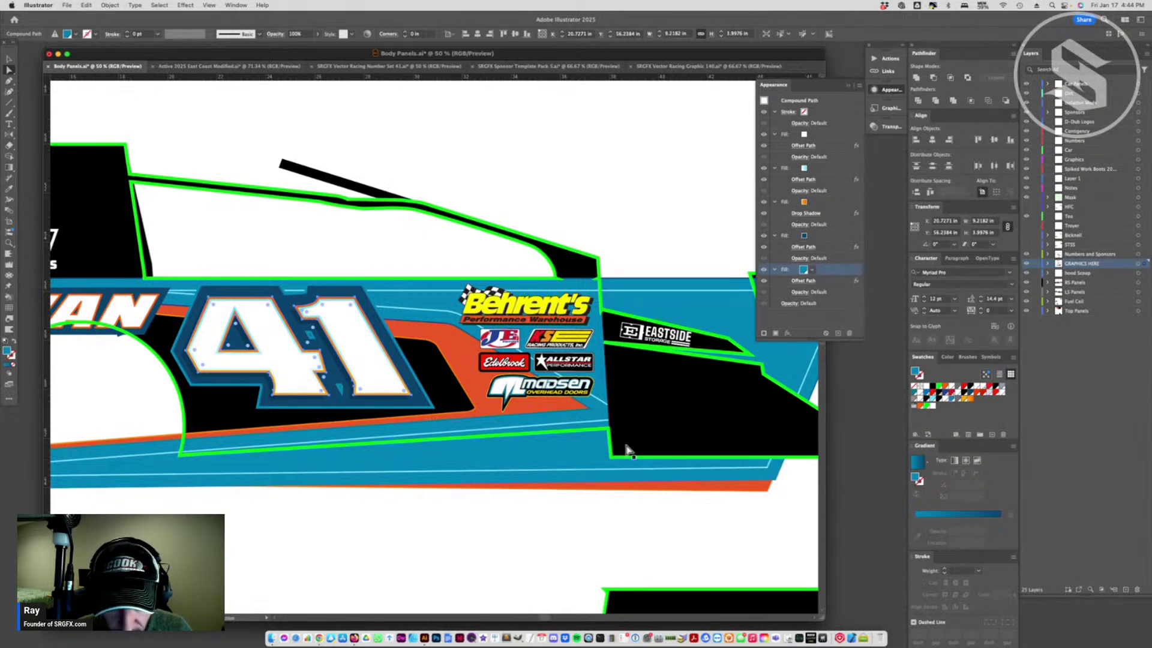
left_click(521, 432)
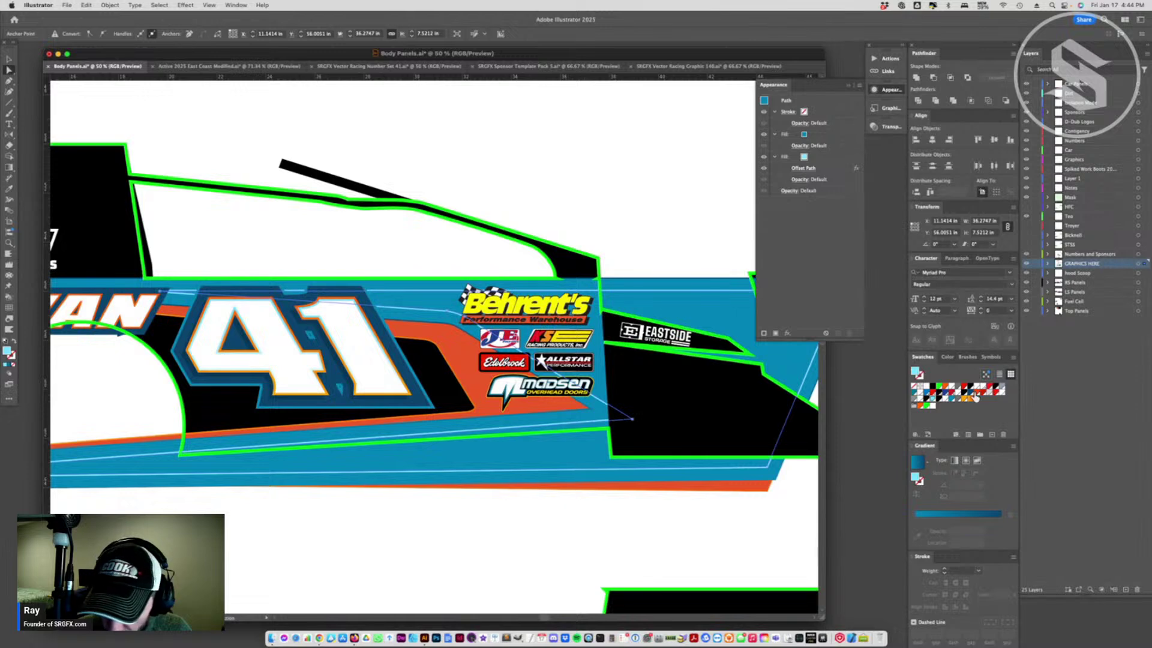
left_click(810, 496)
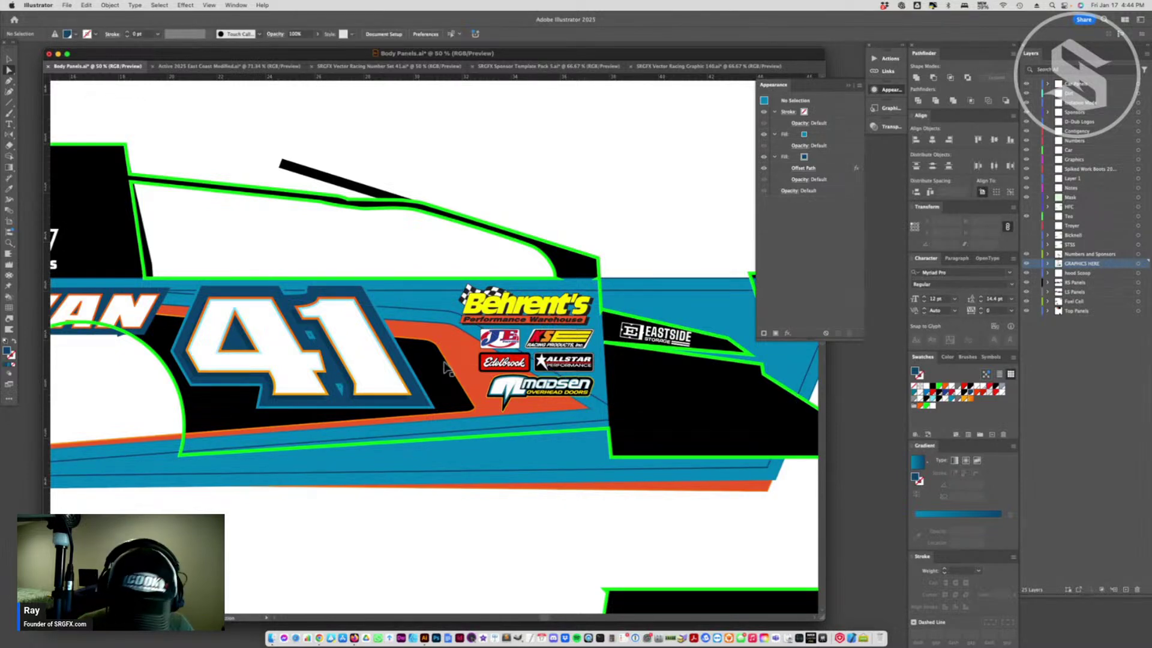
key("super+minus")
key("super+minus")
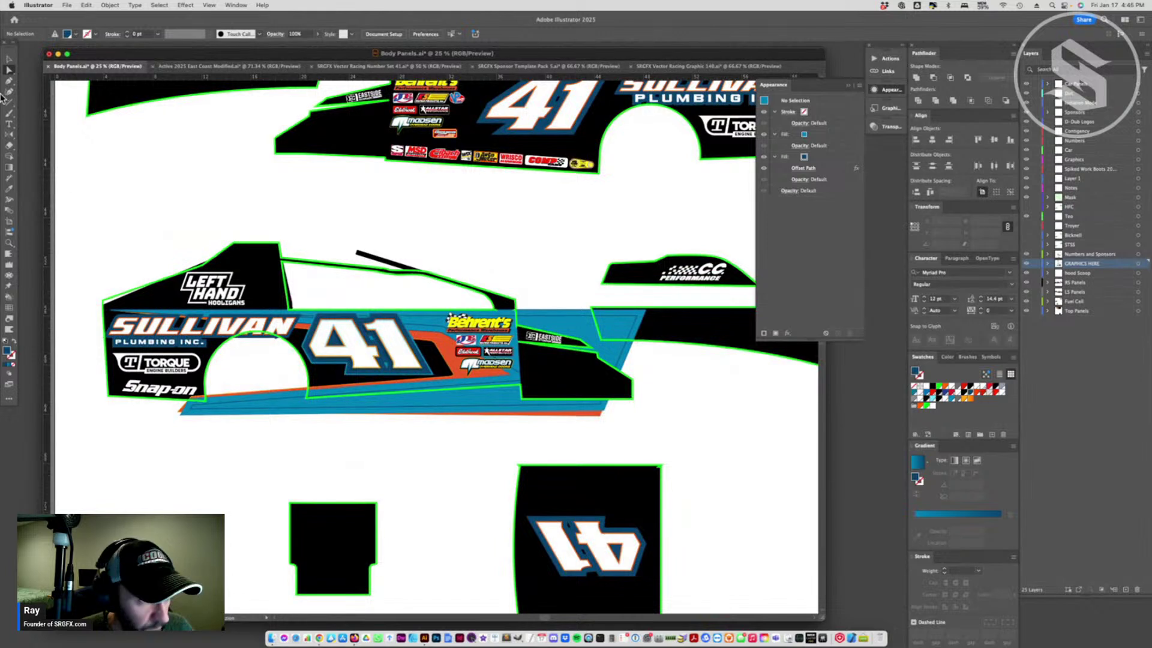
left_click(504, 262)
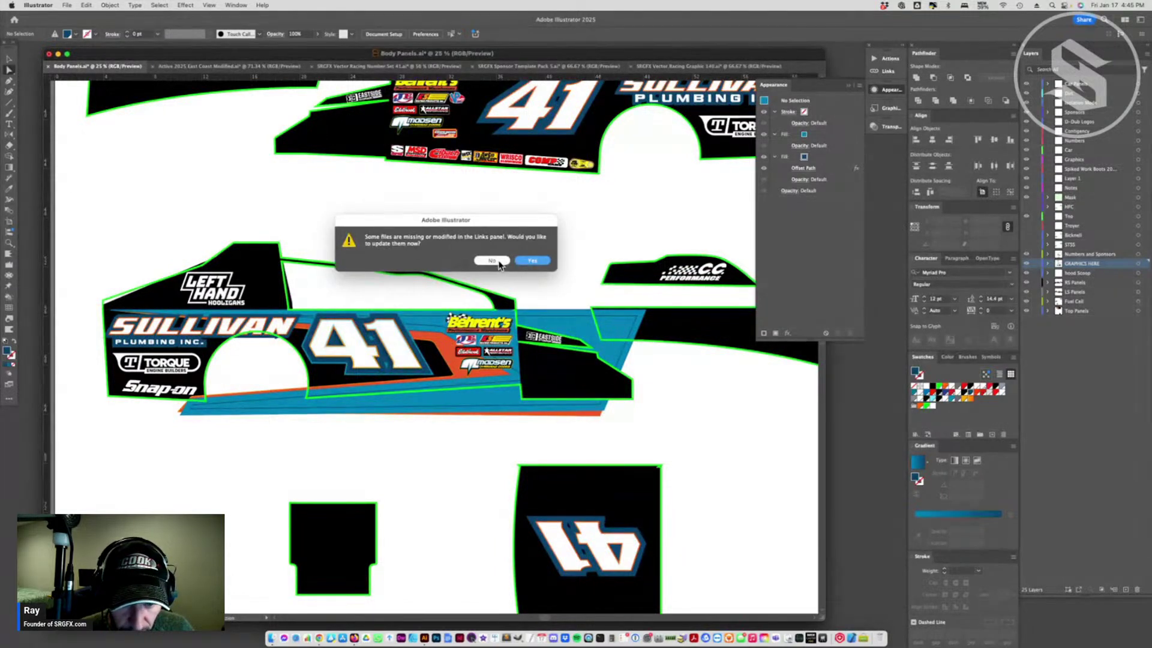
- Select the orange side graphic and try offsetting its path inward by -0.1 in
left_click(457, 366)
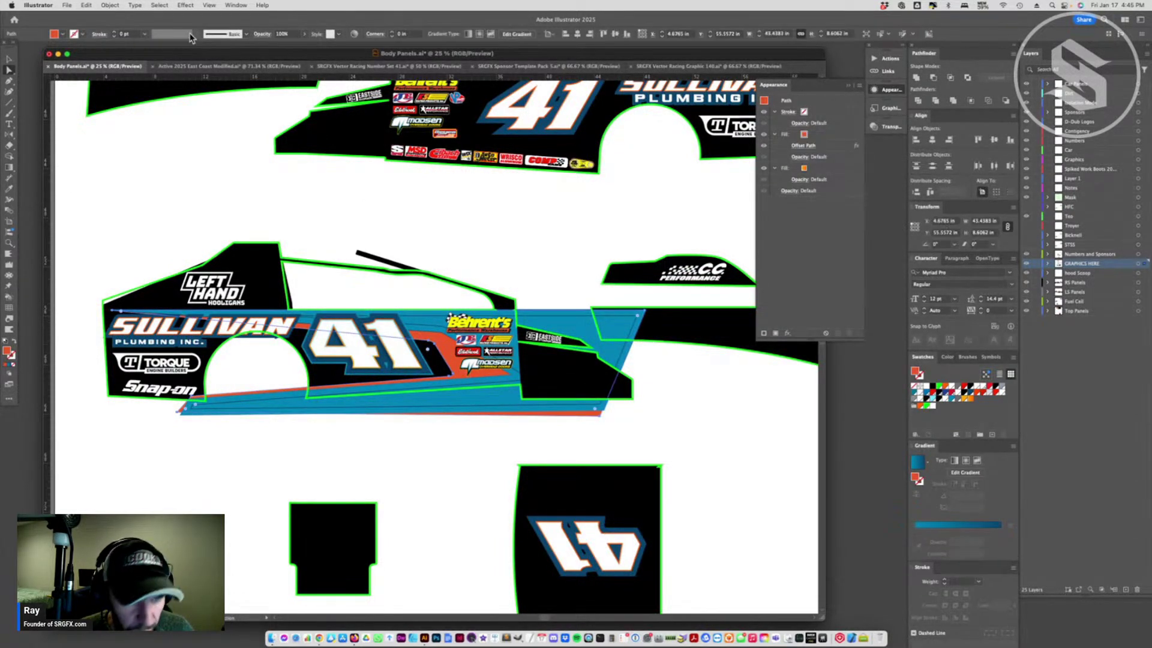
left_click(109, 4)
mouse_move(131, 252)
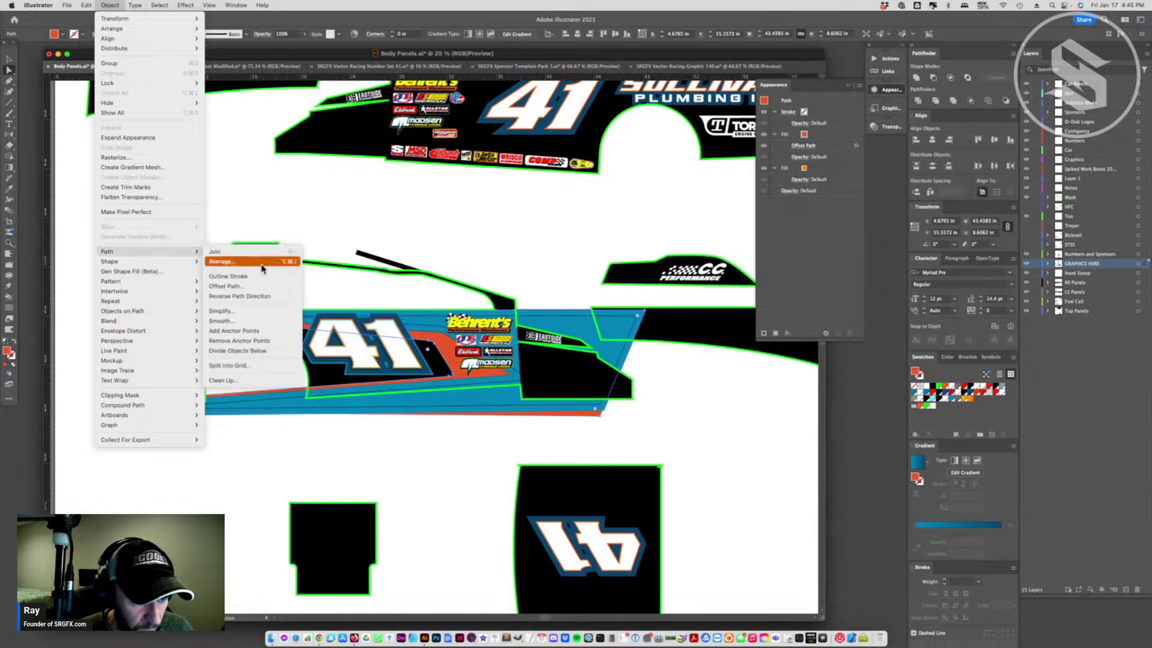
left_click(225, 286)
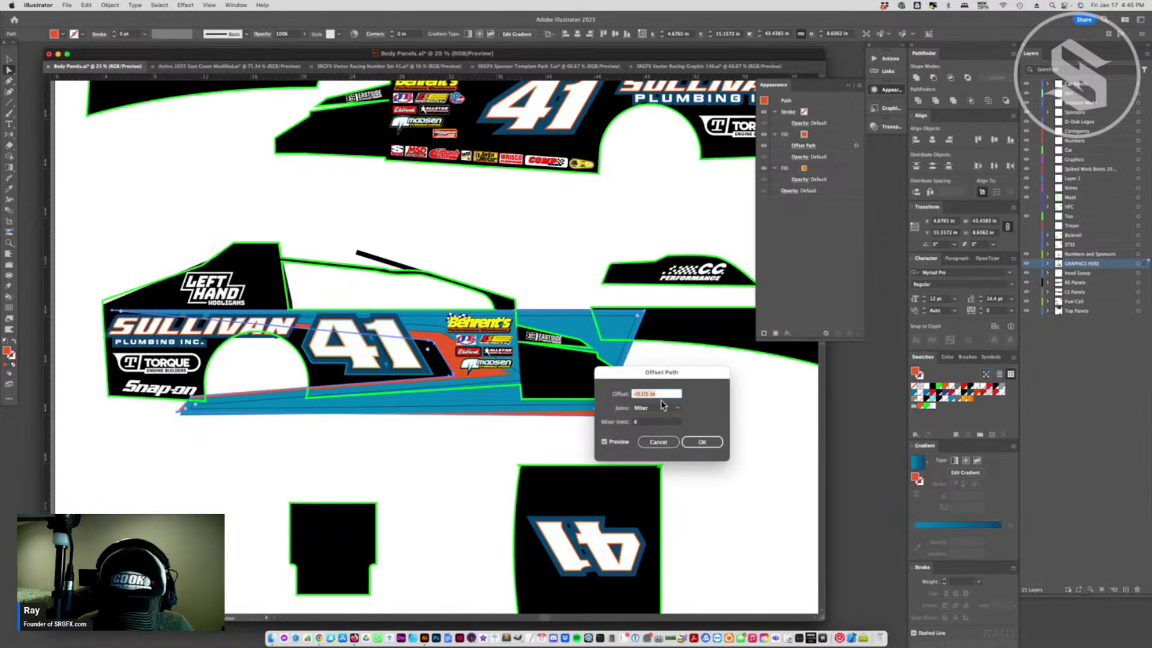
type("-.1")
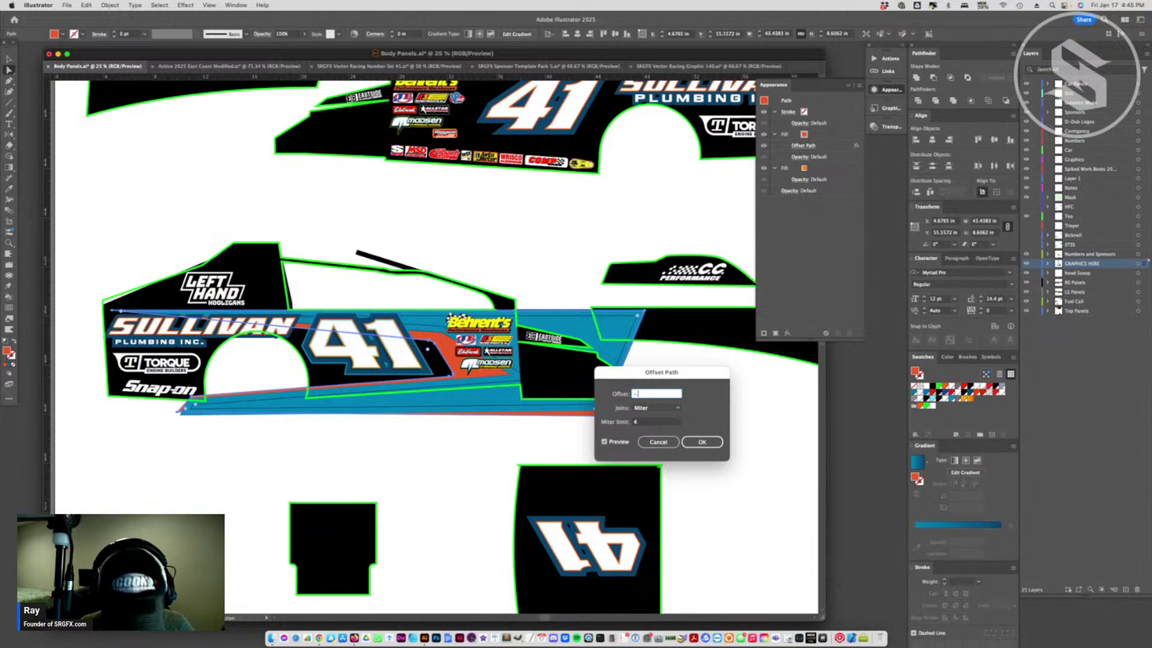
key("Return")
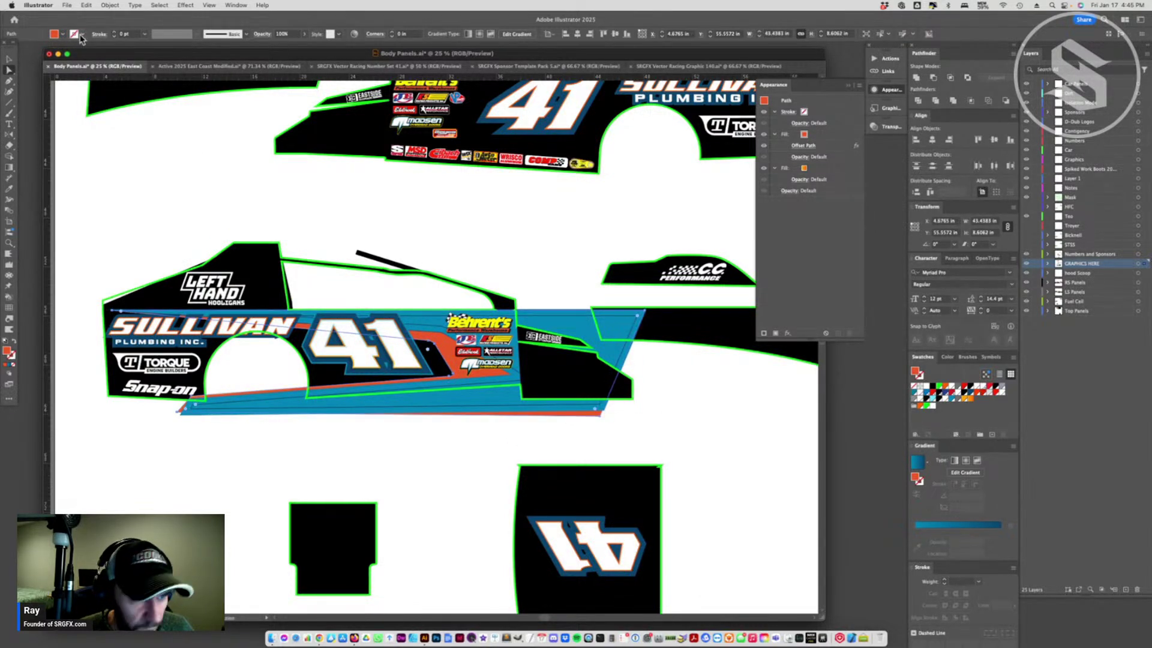
- Offset the orange side graphic's path by -0.25 in with mitered joins and save without updating the linked files
left_click(110, 5)
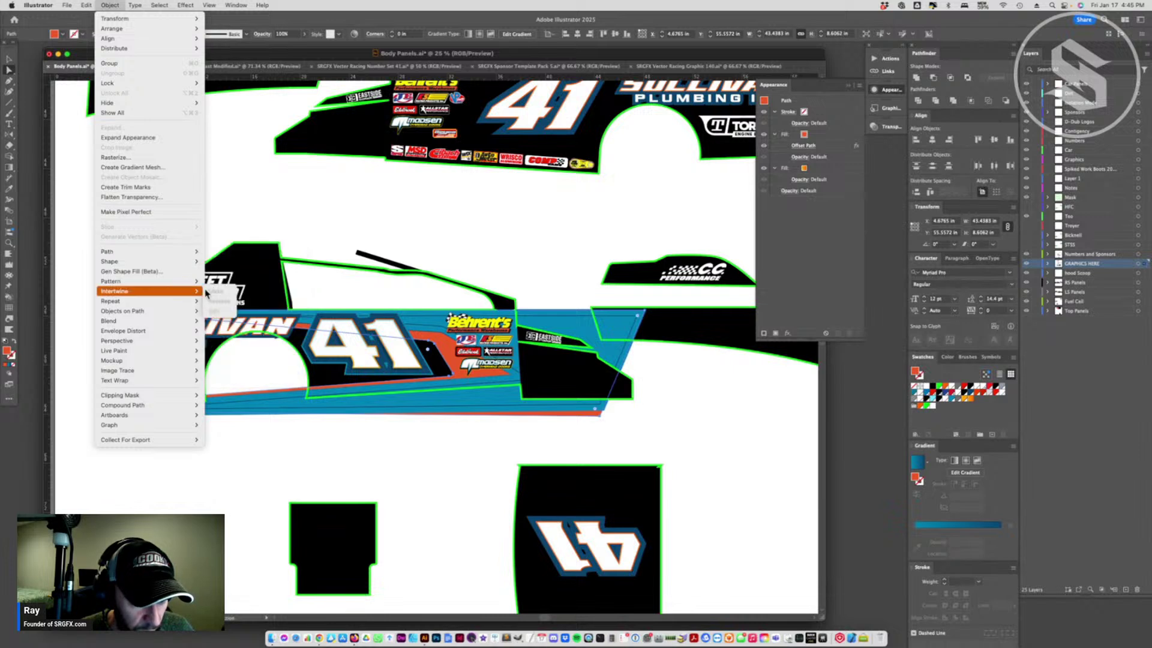
mouse_move(195, 252)
left_click(225, 287)
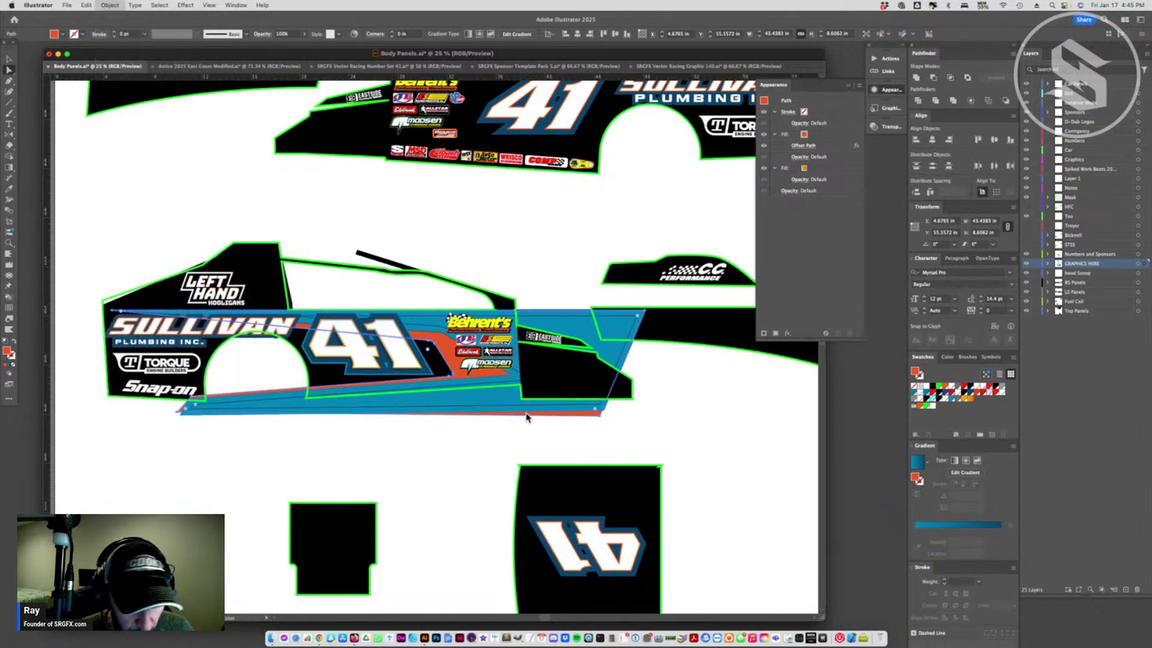
type("-.2")
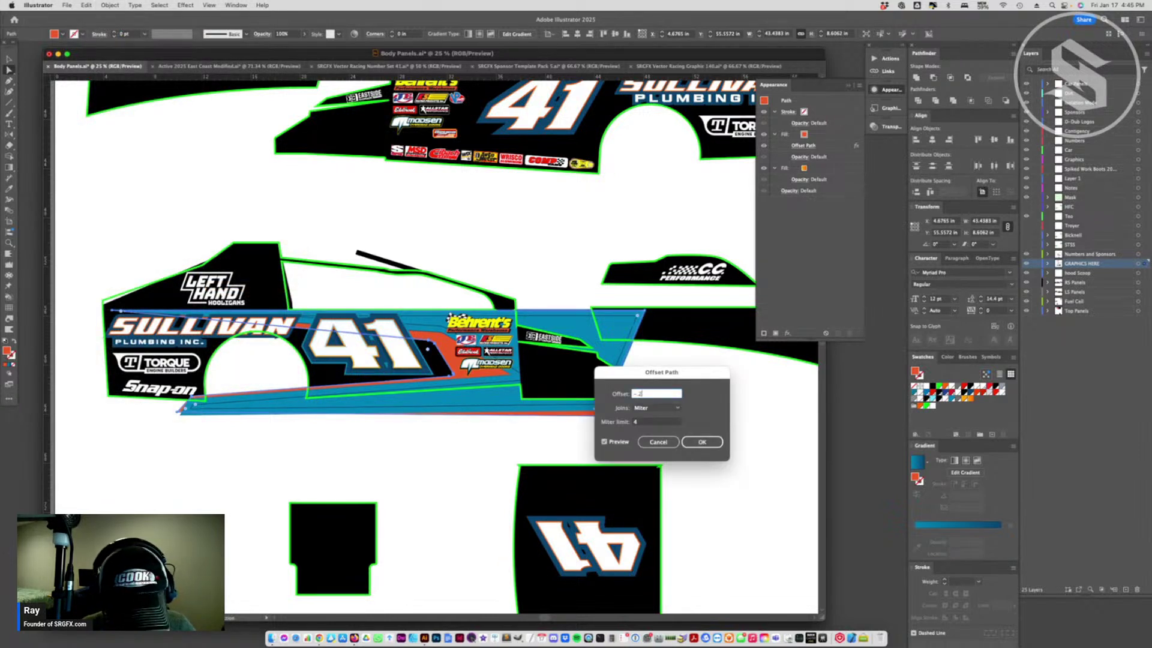
type("5in")
key("Return")
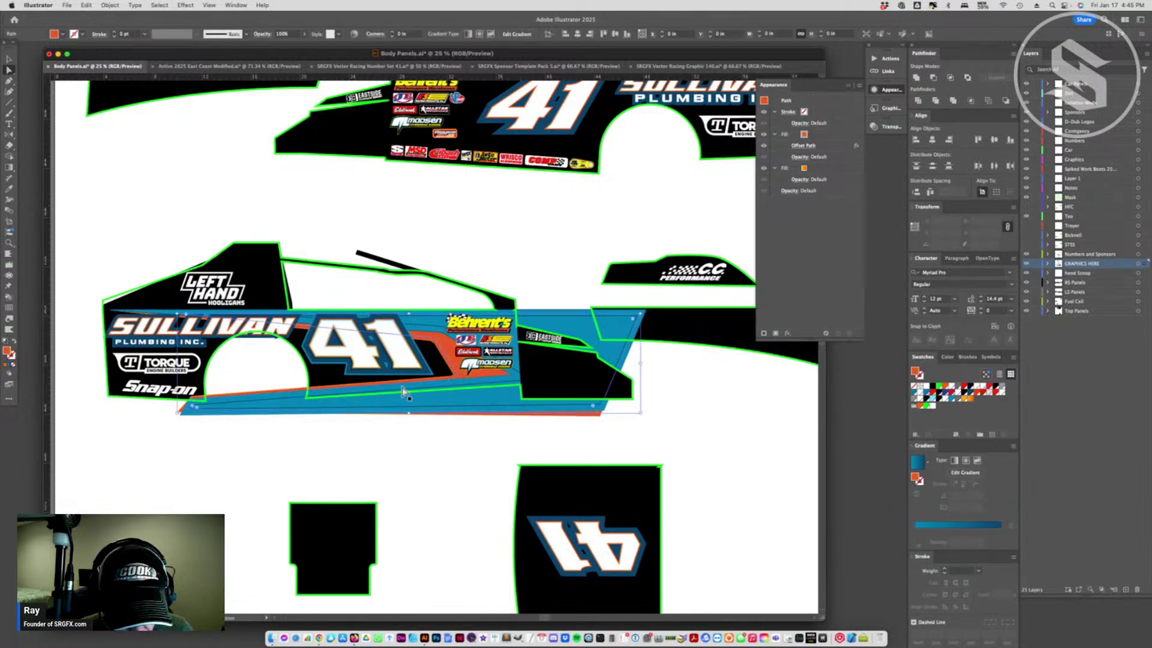
left_click(491, 261)
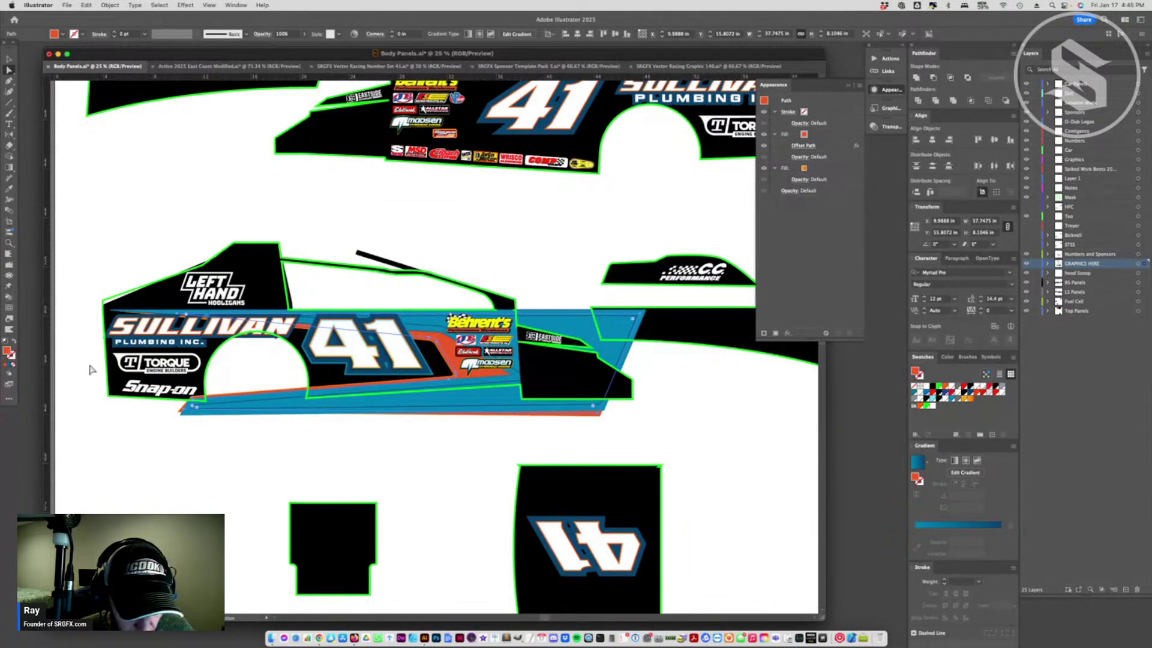
- Apply the yellow-orange gradient swatch to the inset orange path as a 1 pt stroke
left_click(6, 363)
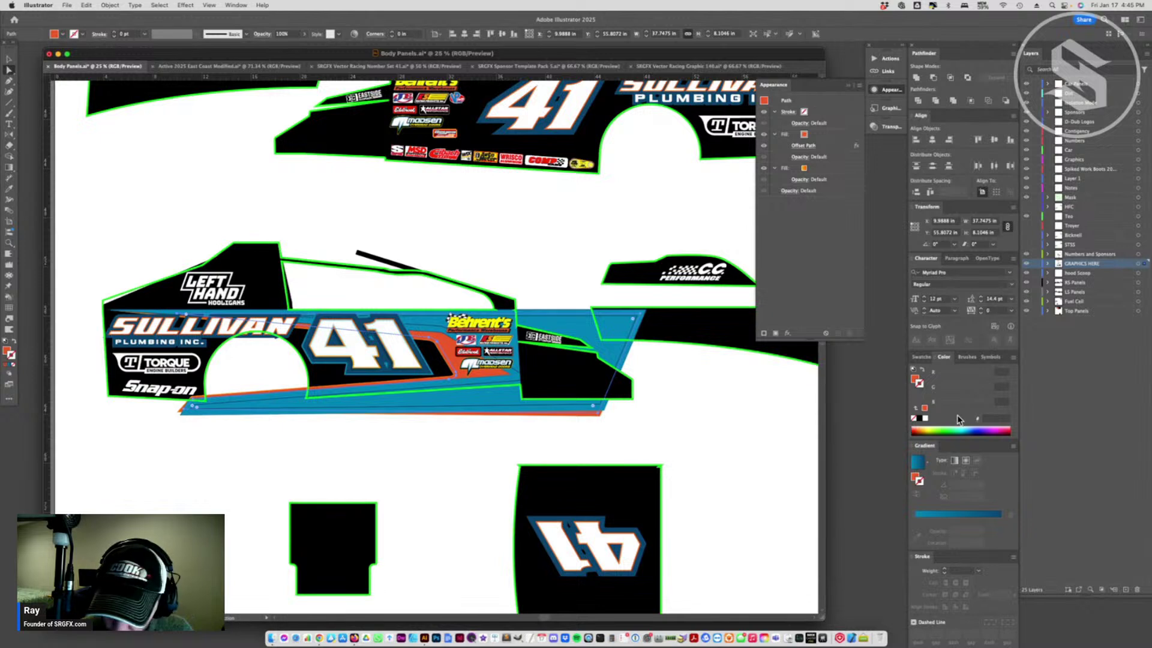
left_click(918, 357)
left_click(960, 399)
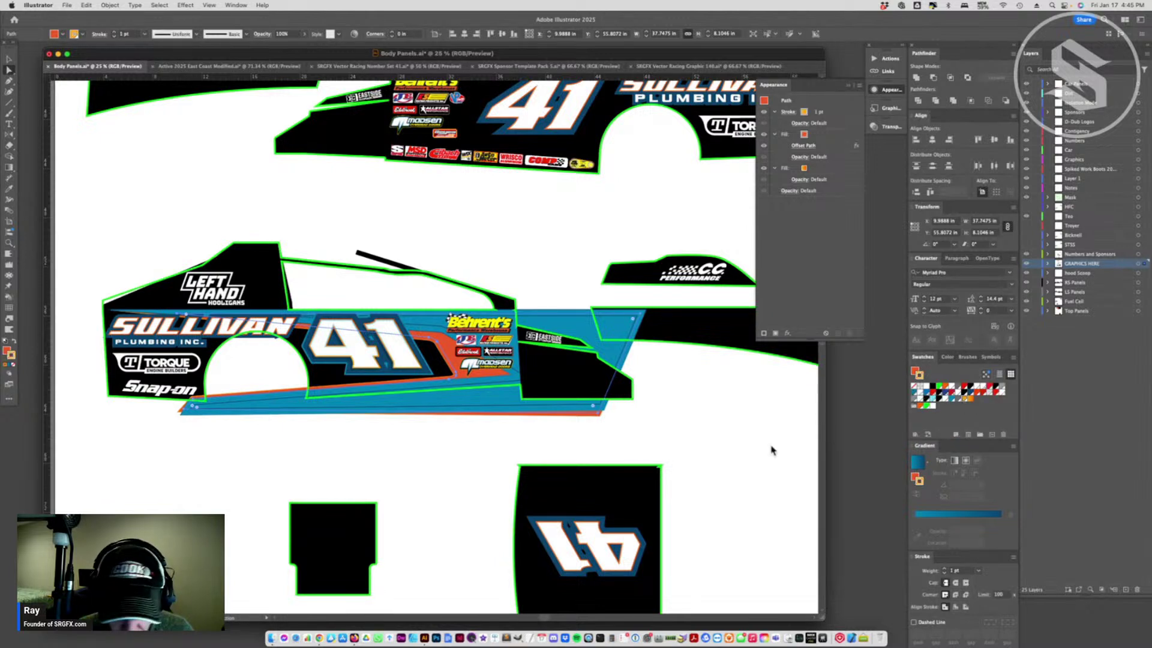
left_click(475, 420)
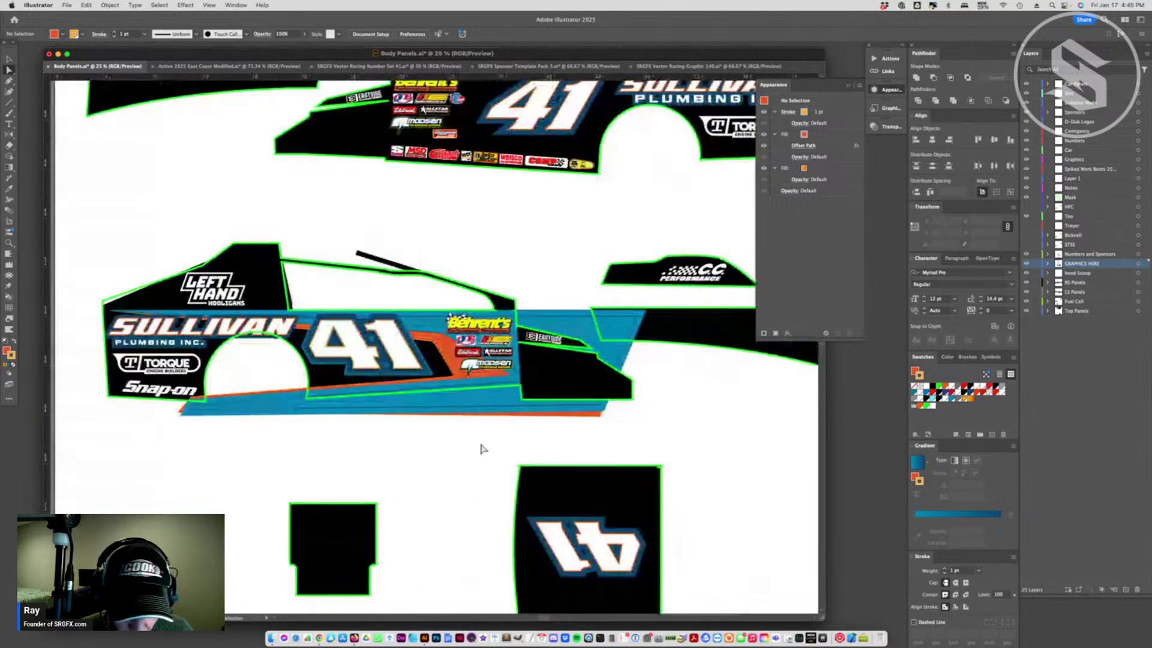
- Select the black nose panel shapes at the front end of the lower car side
key("v")
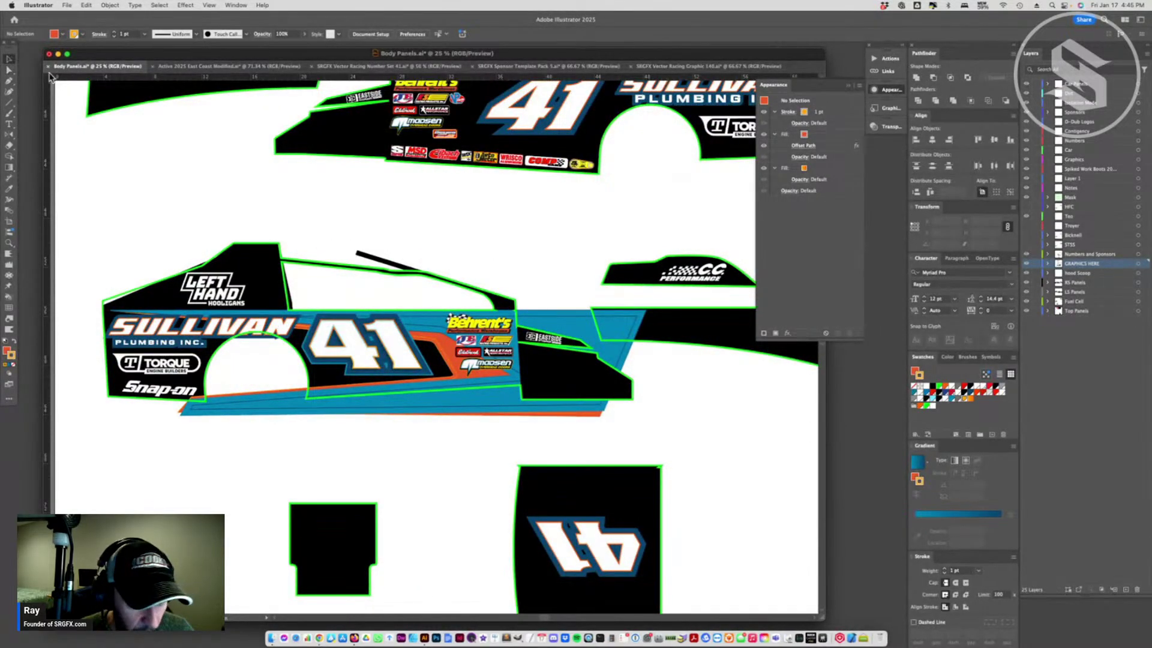
left_click(231, 306)
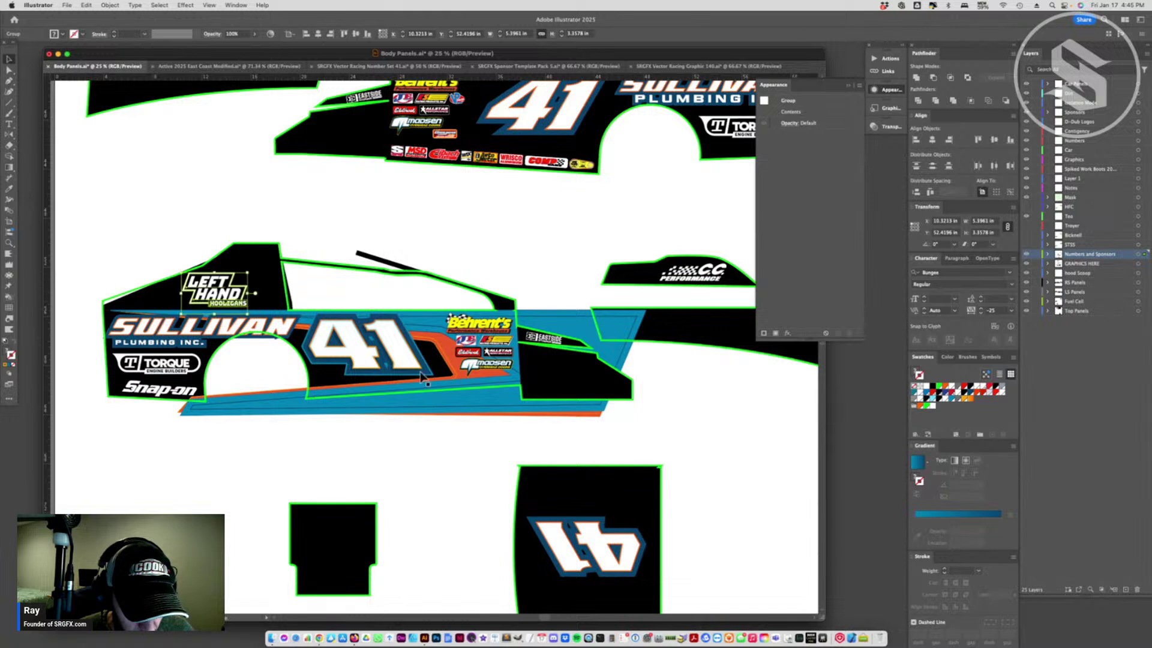
left_click(468, 434)
left_click(539, 373)
key("a")
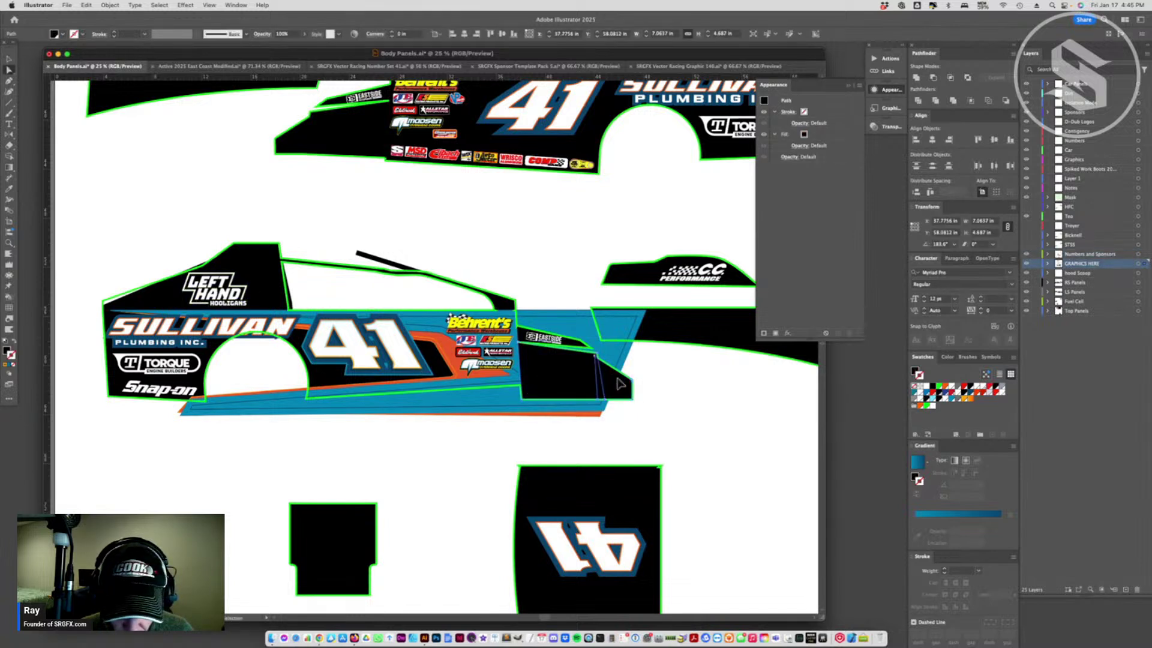
key("cmd+z")
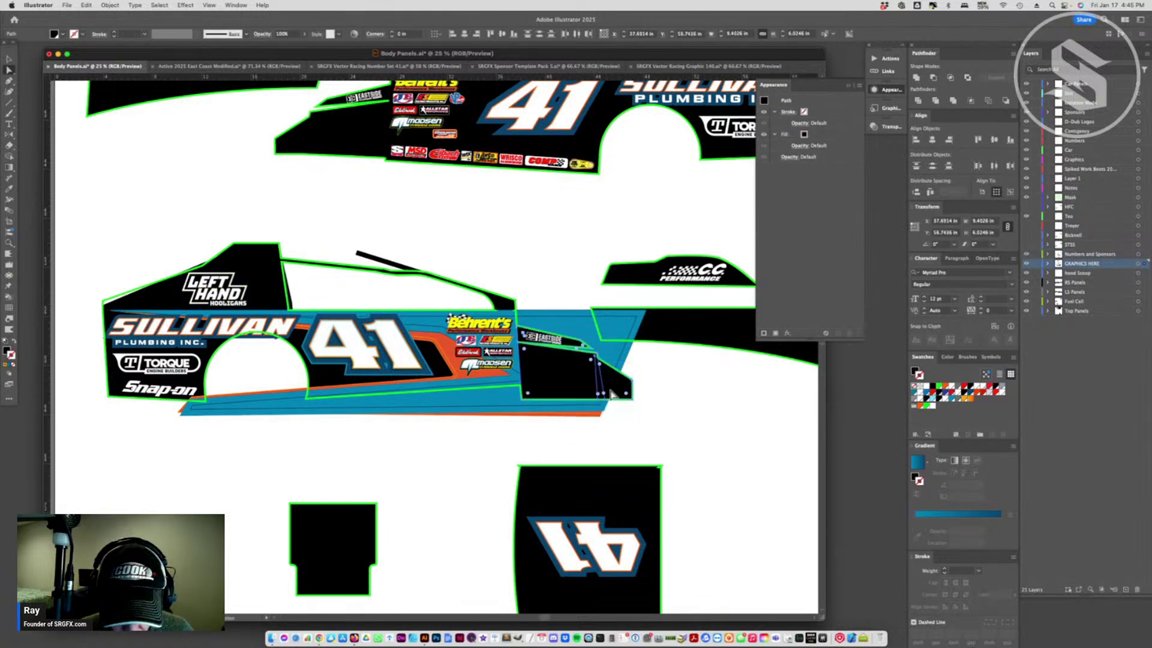
- Try filling the selected nose panel shapes with a dark blue sampled from the artwork, and undo the fill
key("i")
left_click(563, 328)
key("a")
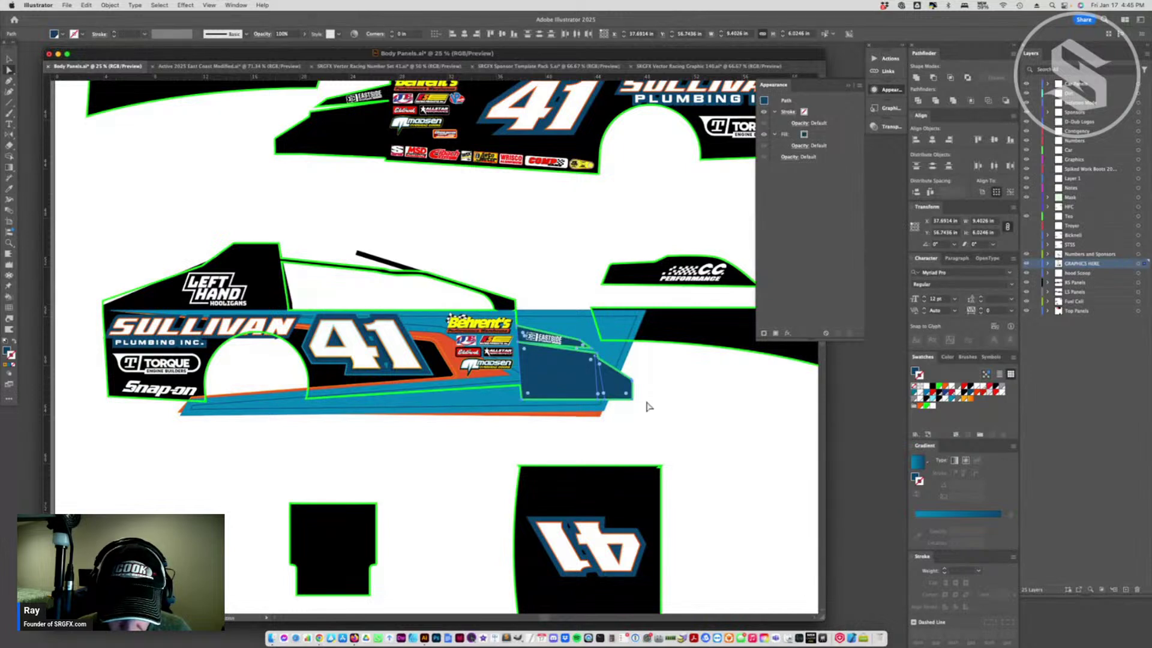
key("super+z")
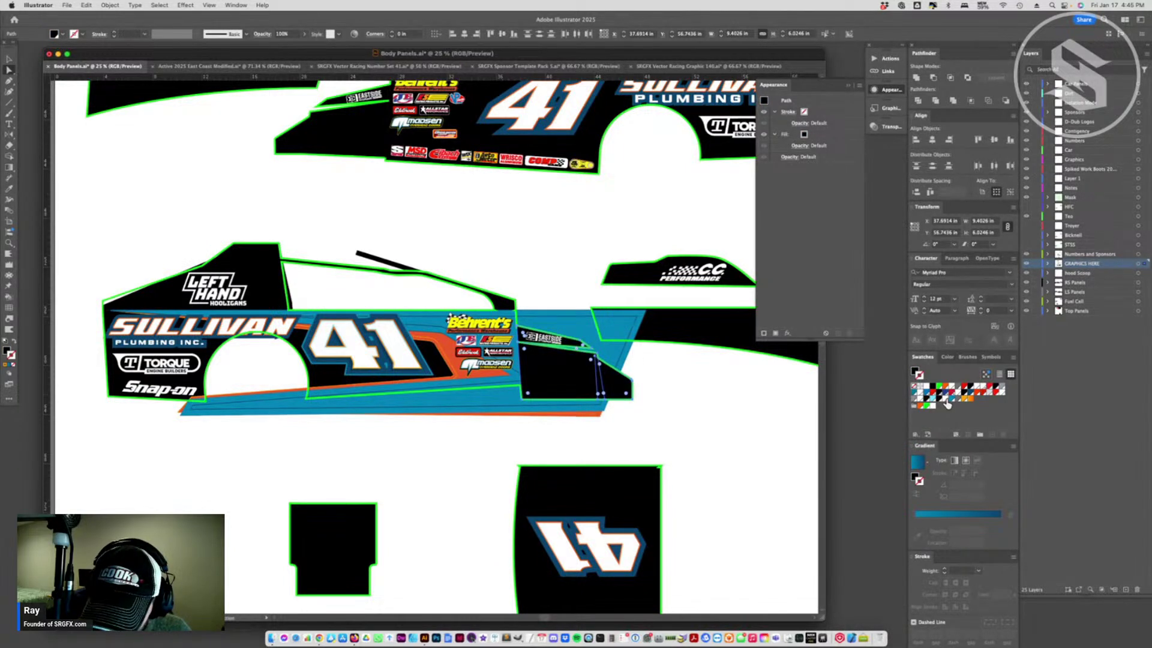
- Fill the selected nose panel shapes with the blue gradient swatch, leave their stroke empty, and save the document
left_click(946, 398)
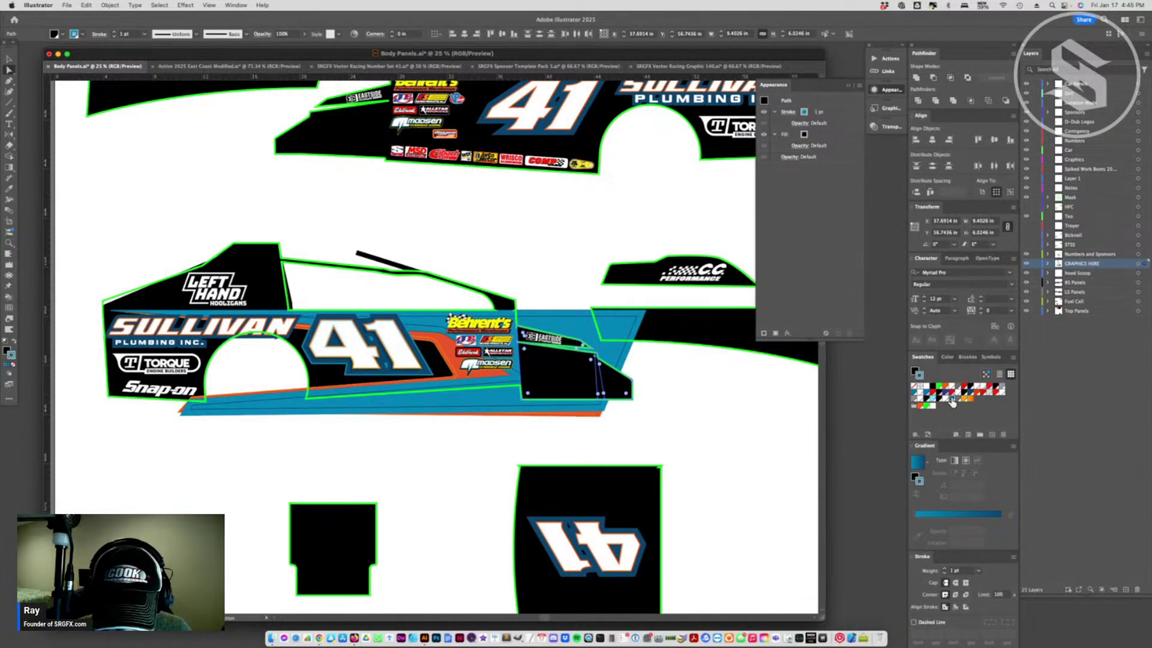
left_click(14, 341)
left_click(244, 488)
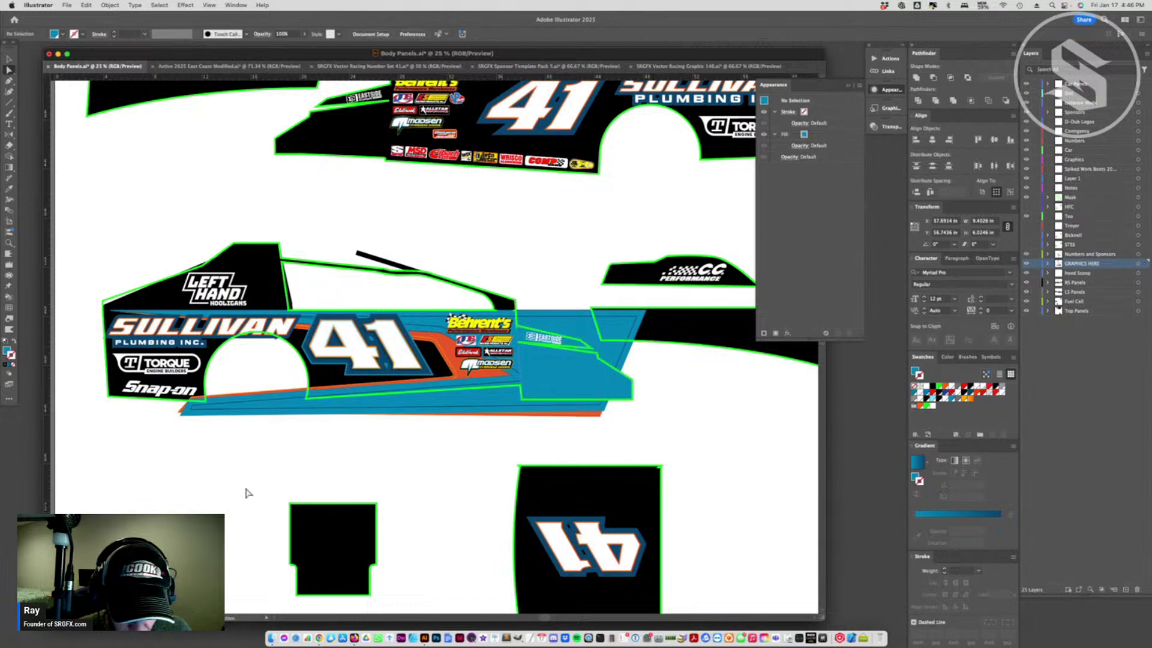
scroll(517, 458, "up", 2)
key("super+s")
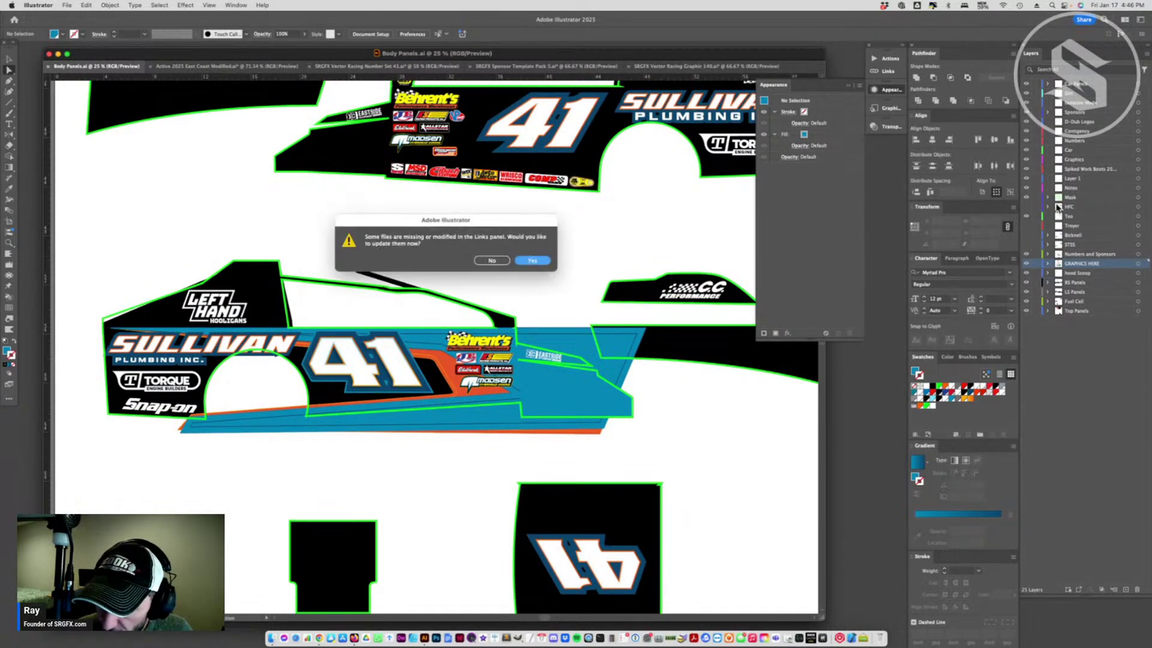
- Hide the Mask layer's green panel outlines and save the document, accepting the update of the modified links
left_click(502, 259)
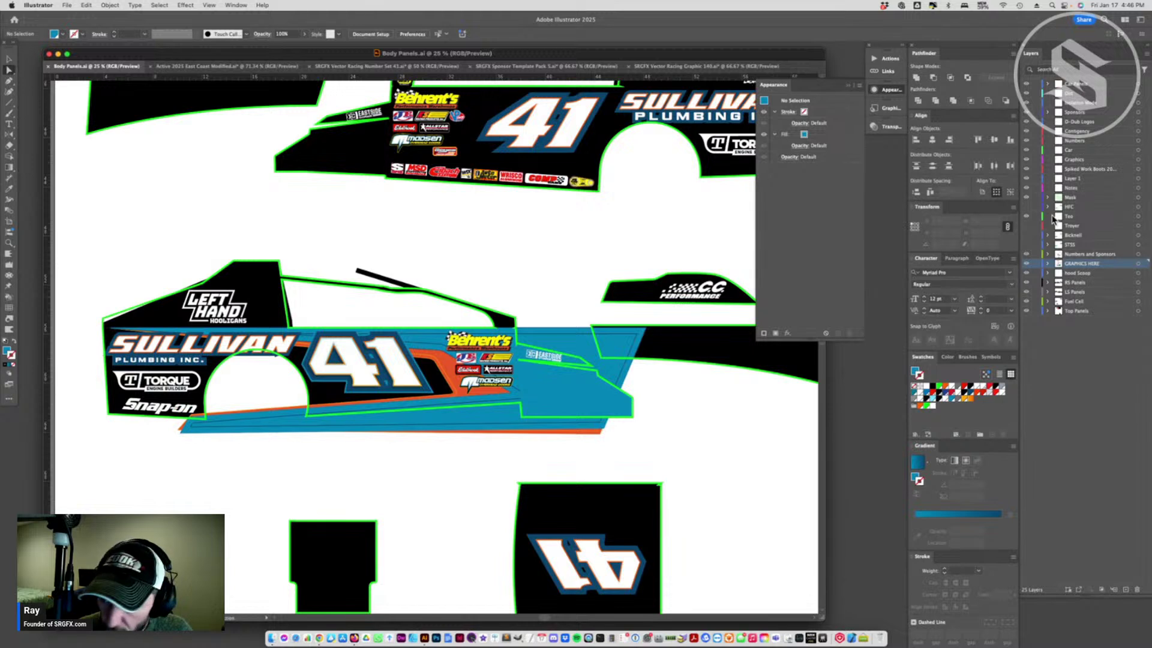
left_click(1025, 197)
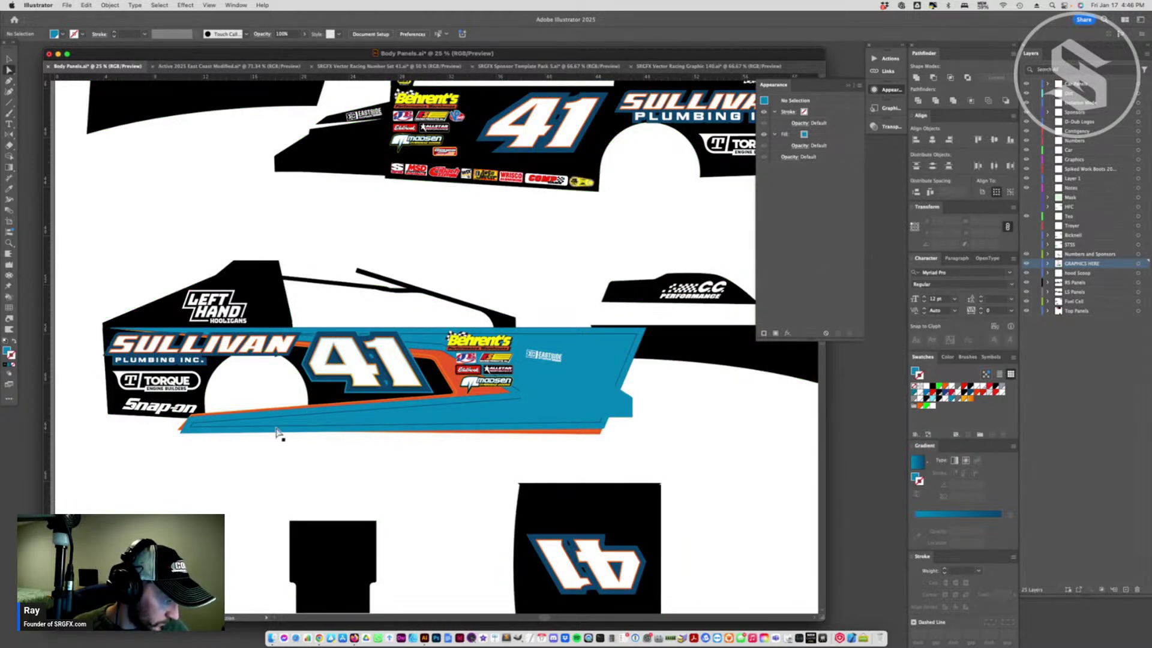
key("super+s")
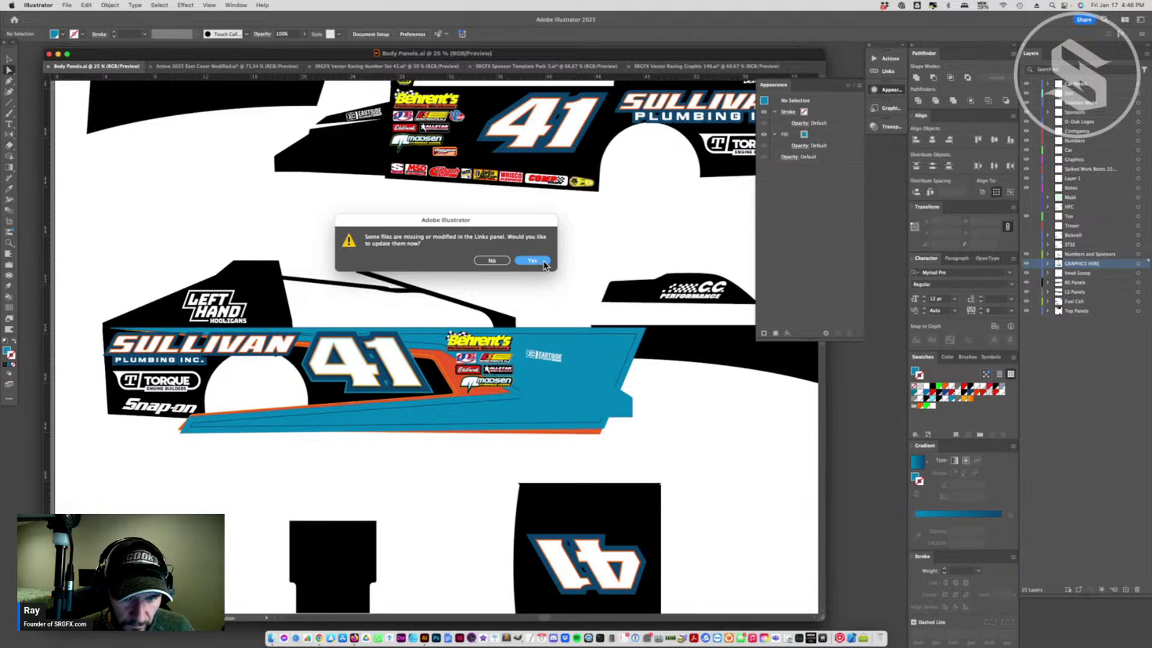
left_click(532, 260)
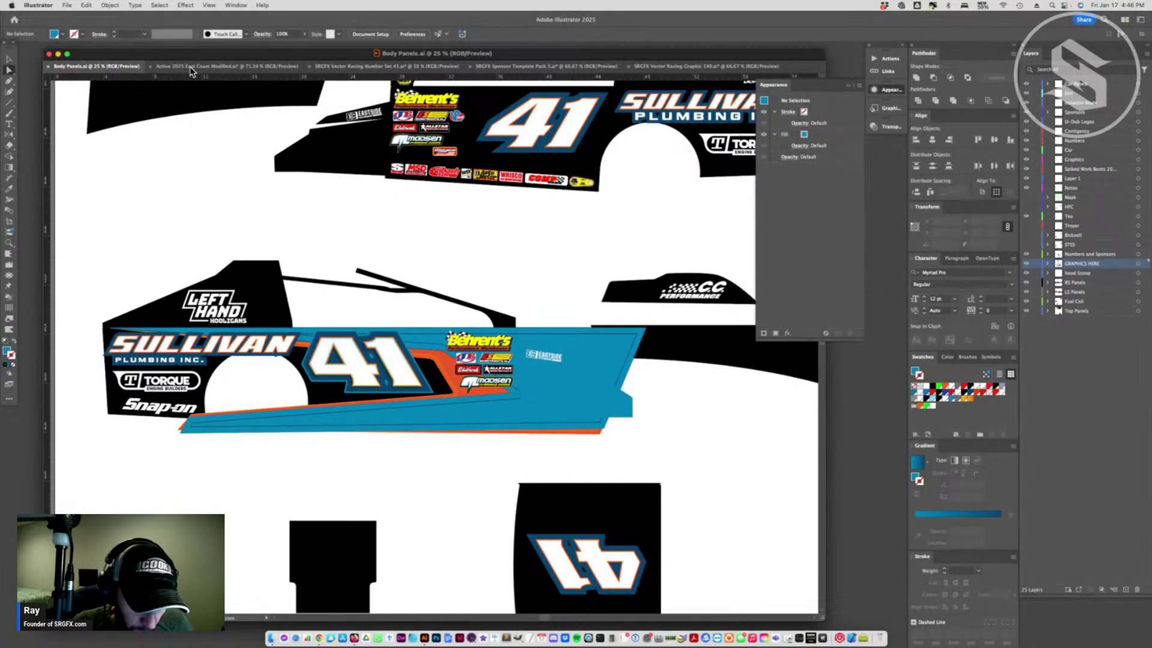
- Check the updated wrap on the car views in the Active 2025 East Coast Modified document
left_click(226, 66)
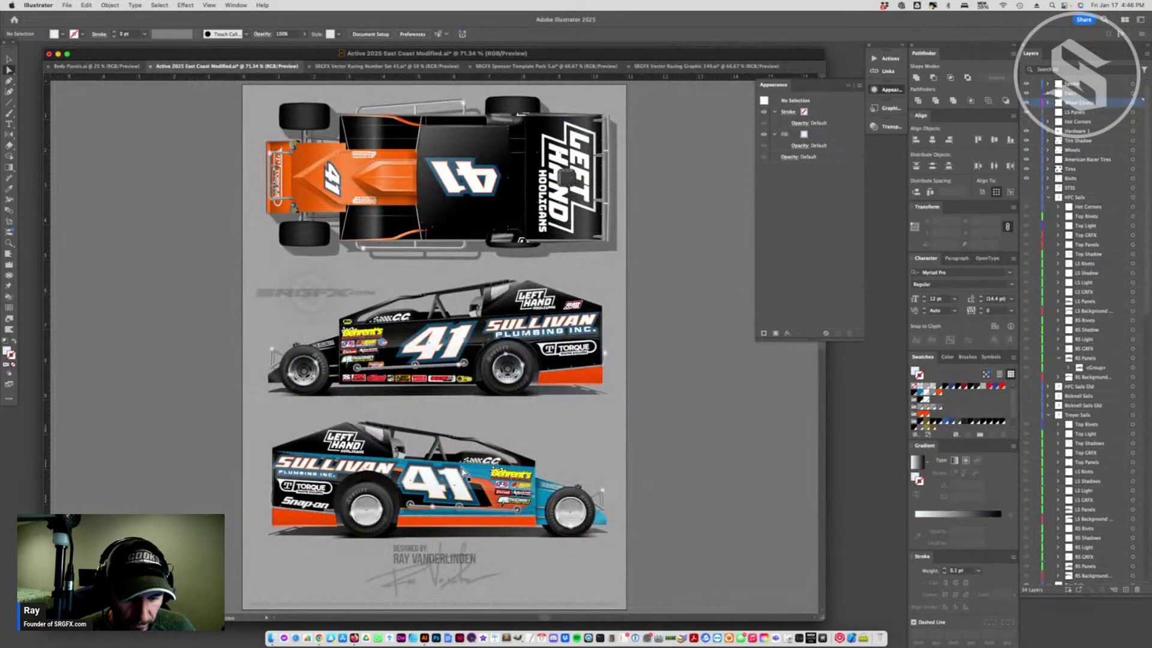
key("super+Tab")
key("super+Tab")
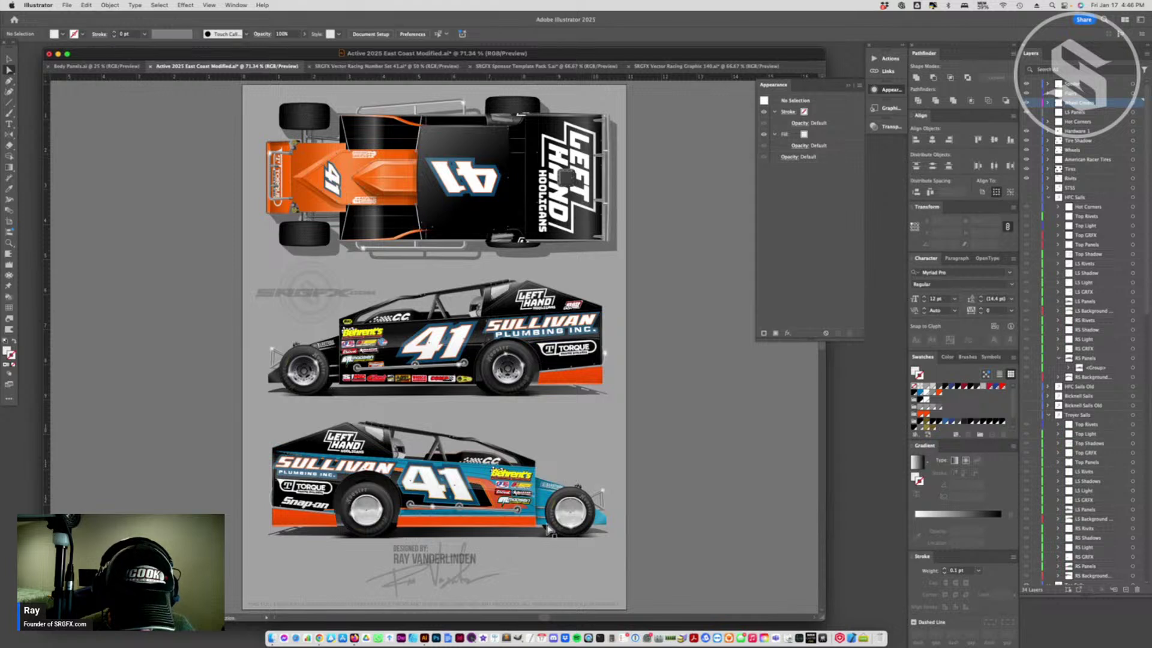
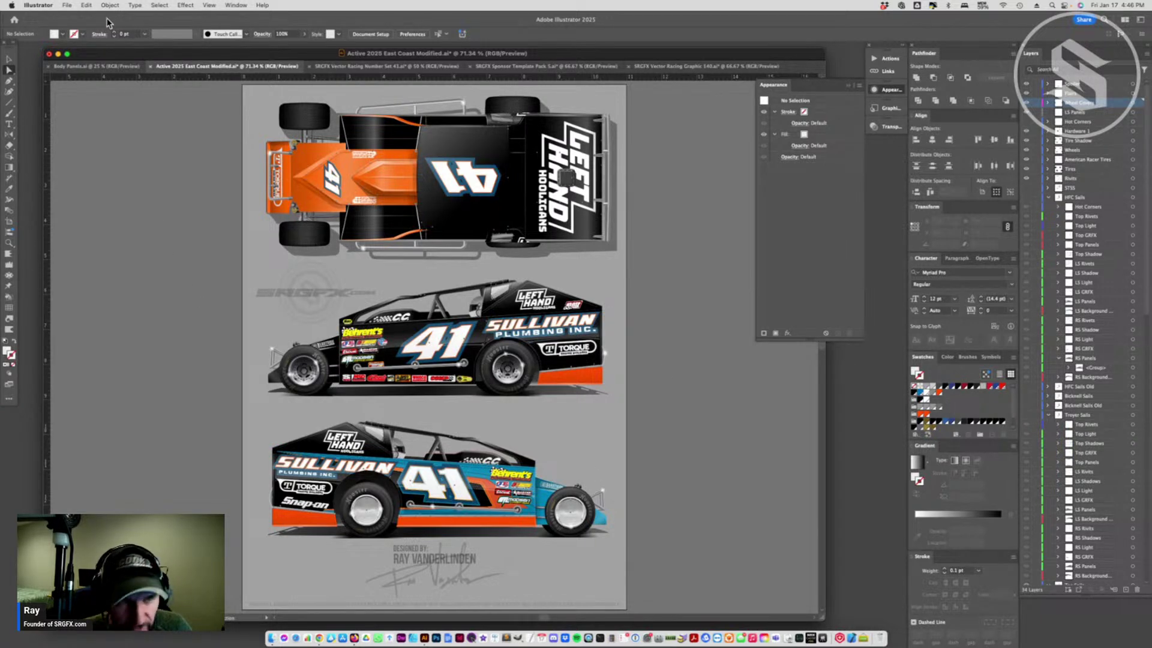
- In the Body Panels document, duplicate the lower car side's blue and orange wrap graphic onto the pasteboard beside the artboard
left_click(117, 66)
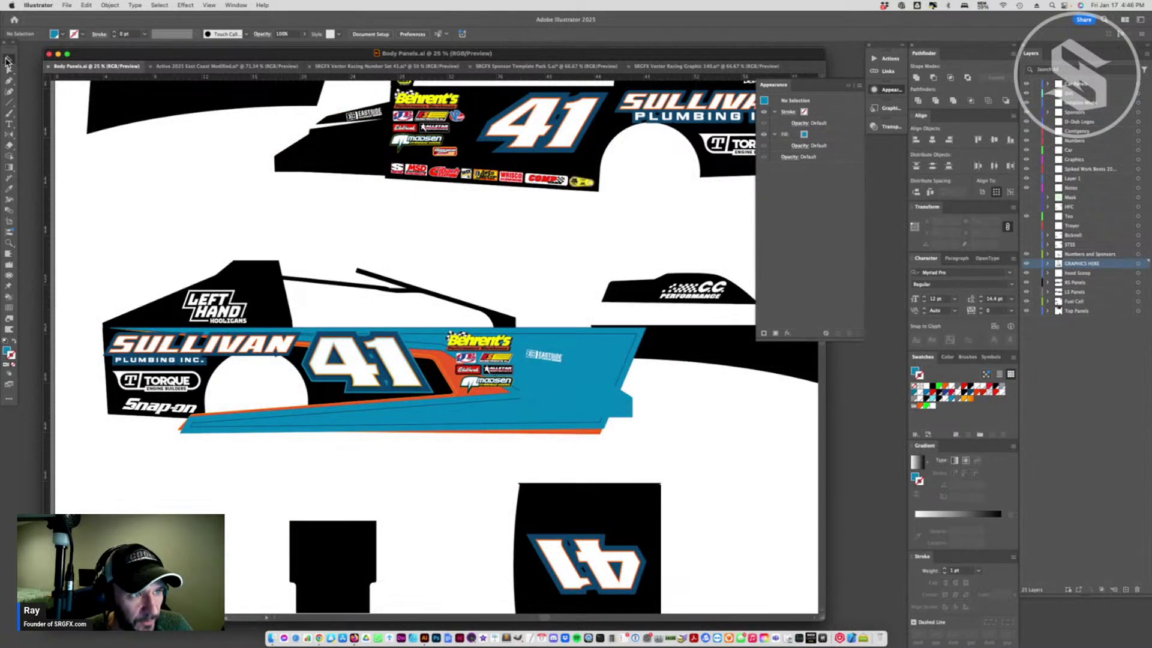
left_click(275, 467)
scroll(384, 435, "left", 5)
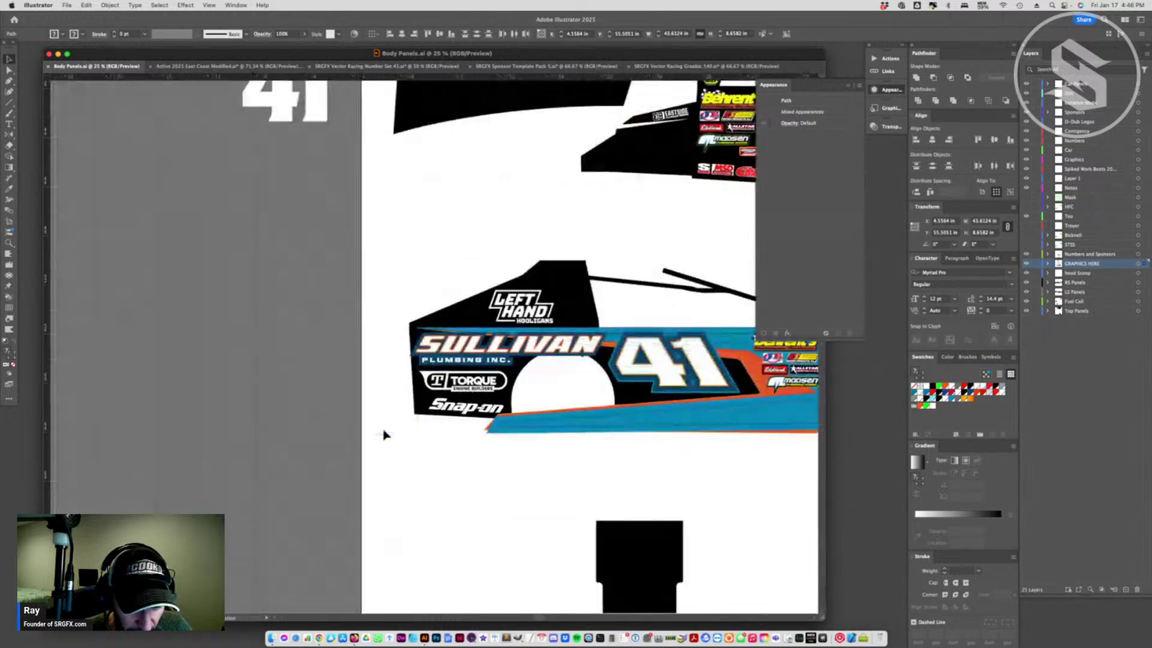
left_click_drag(595, 411, 172, 390)
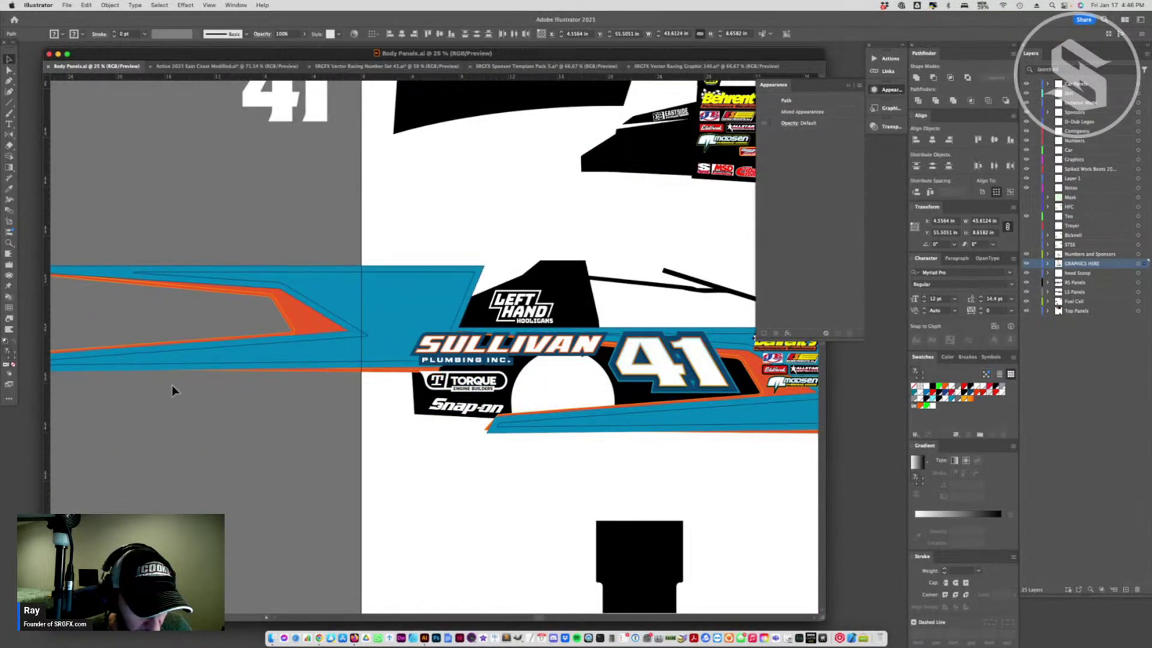
- Cut through the duplicated wrap graphic and delete everything except the pointed rear end of its lower bar
scroll(213, 389, "left", 3)
key("a")
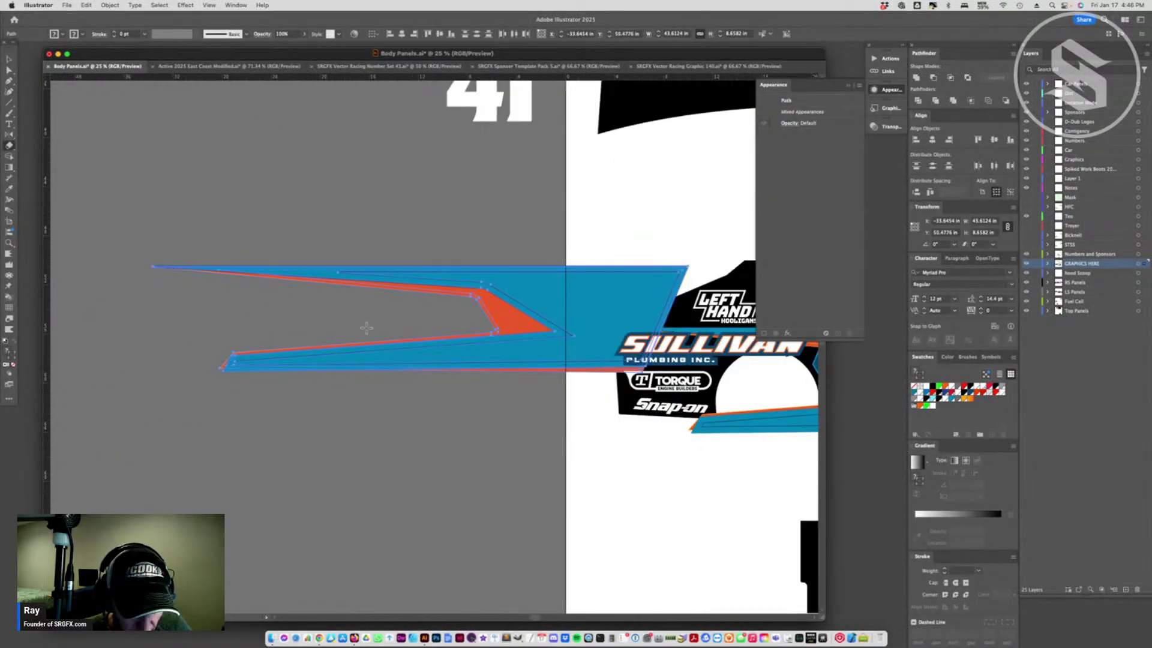
left_click(468, 339)
key("BackSpace")
key("BackSpace")
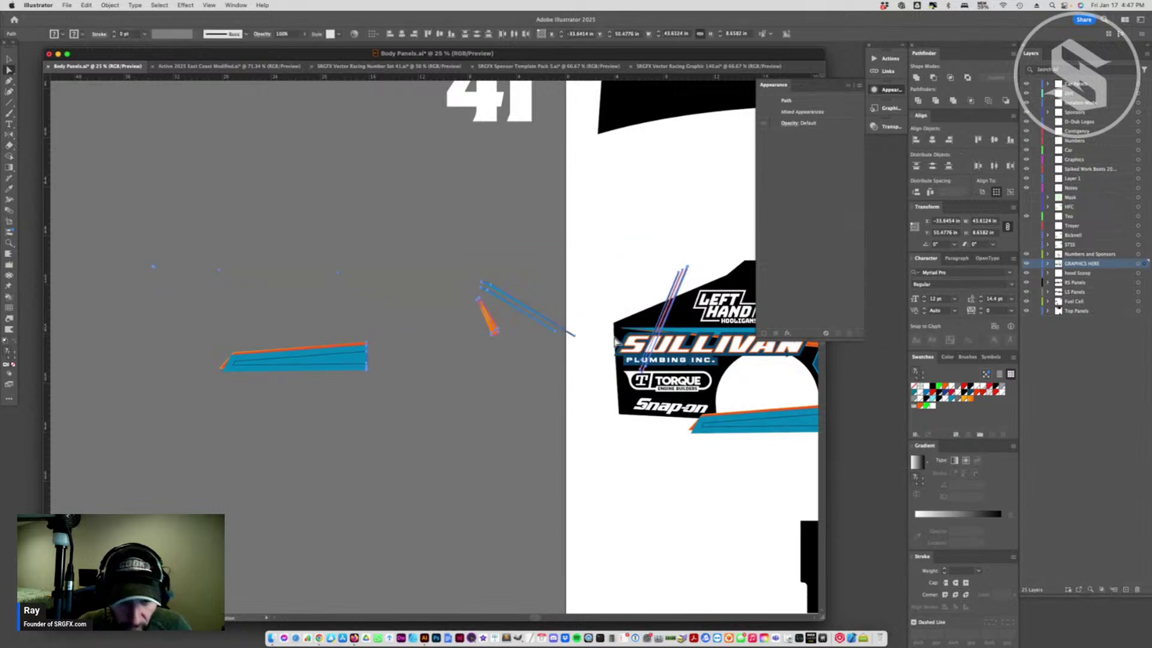
left_click(9, 58)
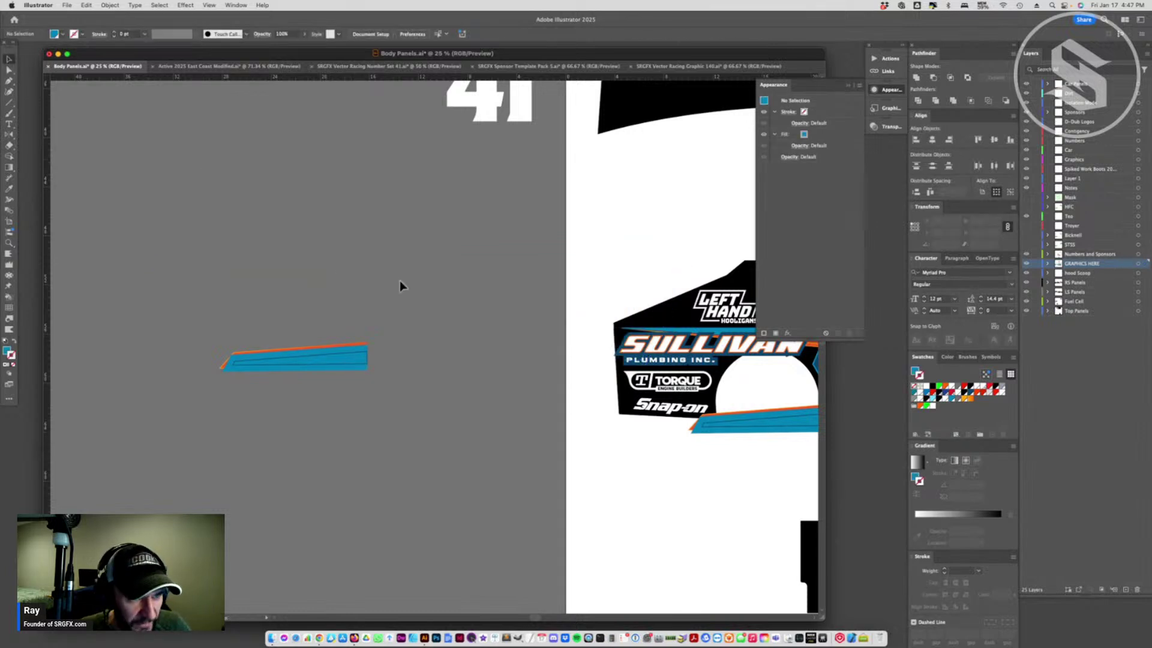
- Place the cut tail piece at the lower rear corner behind the wheel opening, grouped and tilted slightly beneath the Snap-on logo
scroll(306, 390, "right", 5)
scroll(336, 375, "left", 2)
left_click_drag(240, 363, 645, 408)
key("super+shift+a")
left_click(590, 450)
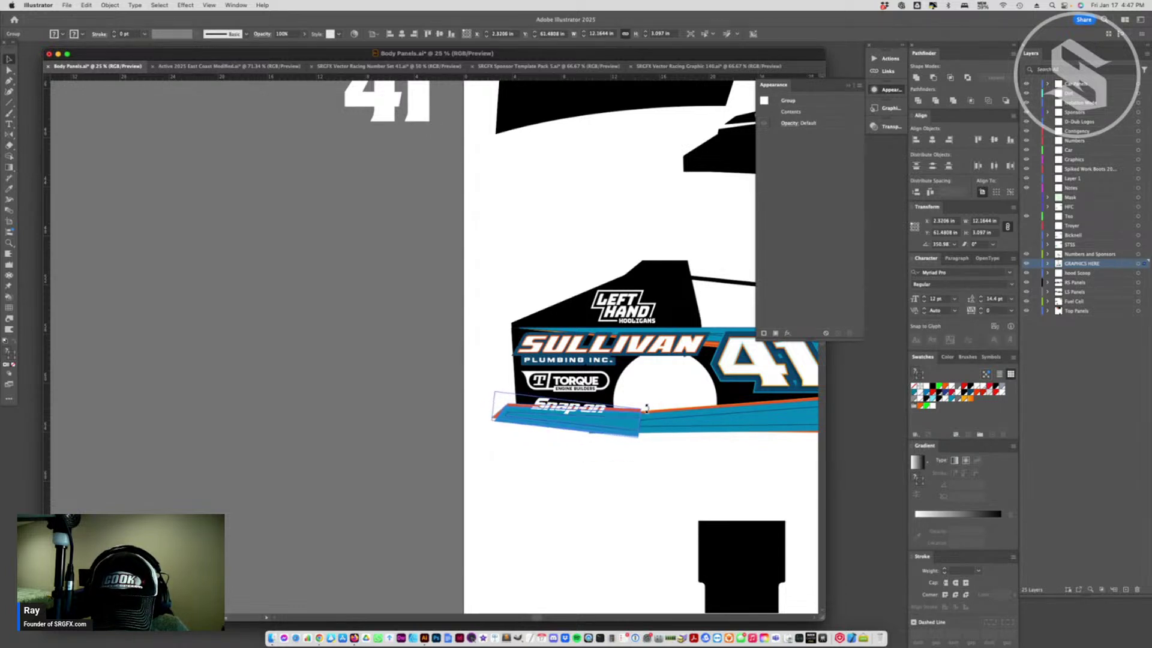
left_click(546, 429)
left_click(561, 432)
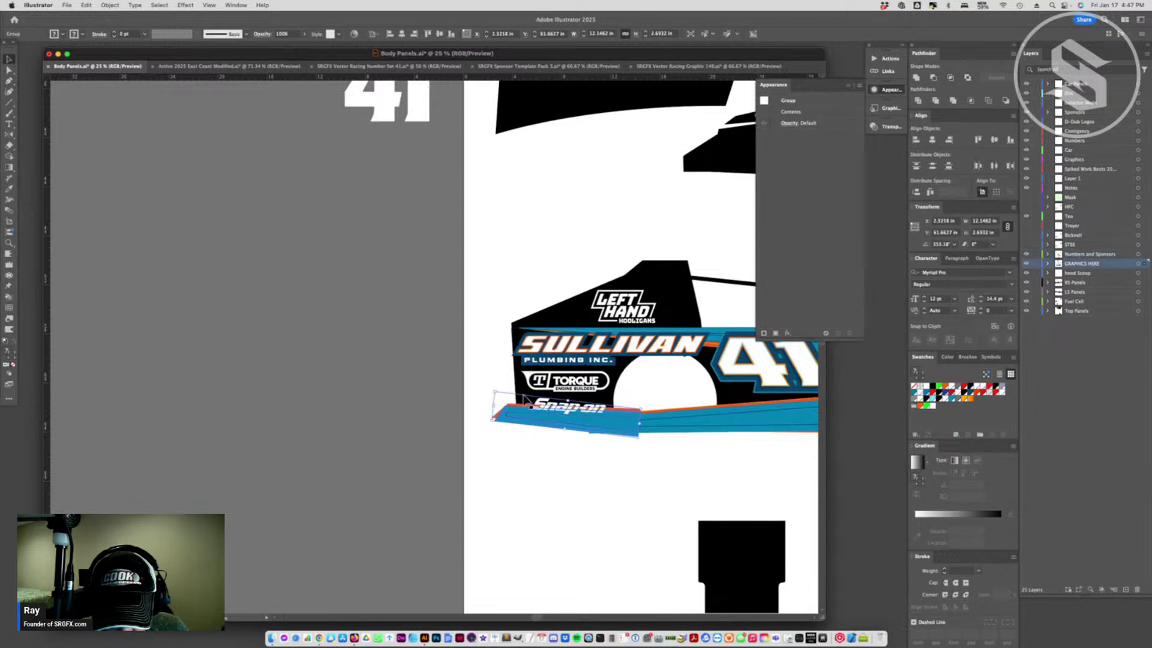
left_click(517, 432)
left_click(575, 413)
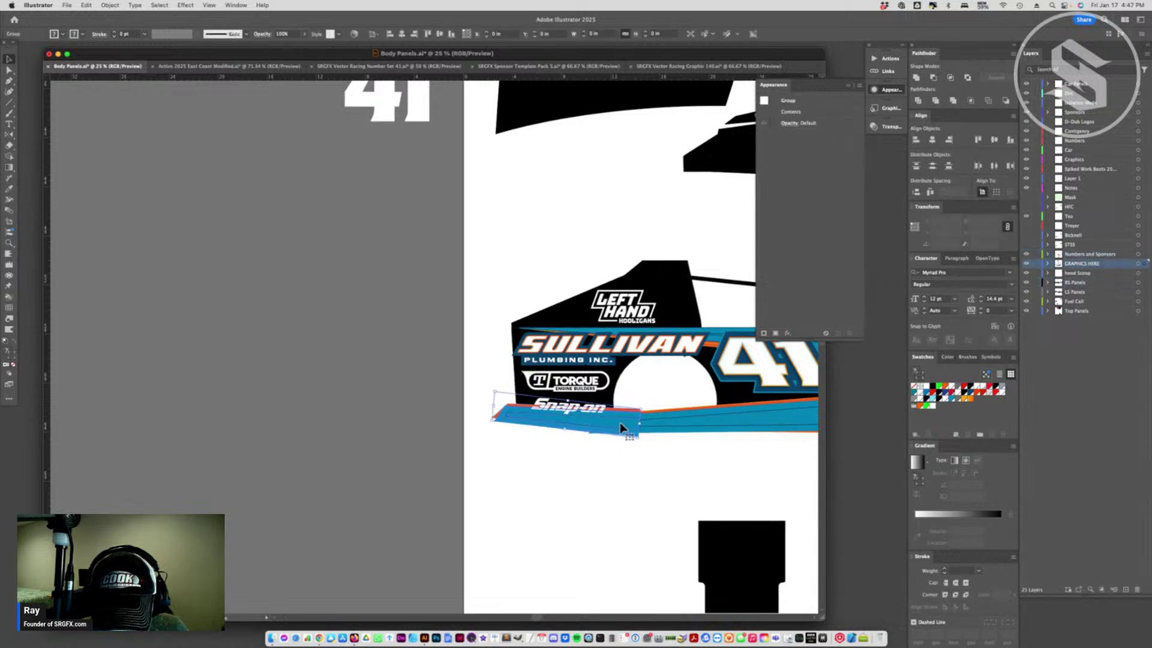
- Add a 10 pt black stroke, aligned to the outside, to the Snap-on logo on the lower car side
right_click(574, 413)
left_click(612, 475)
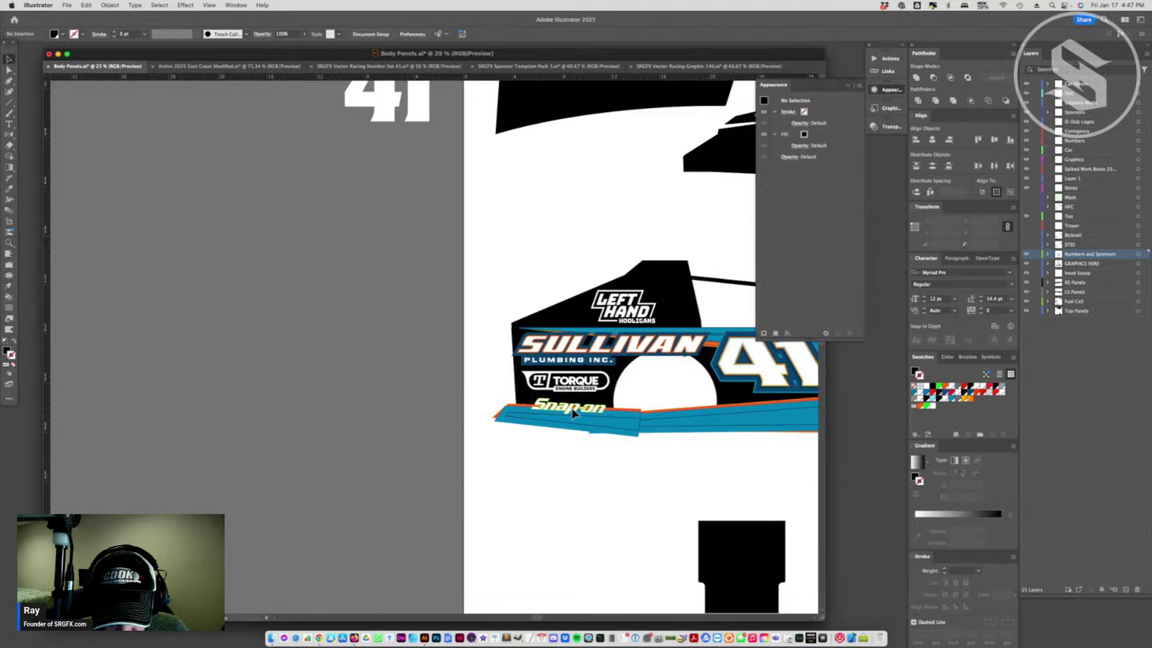
left_click(573, 412)
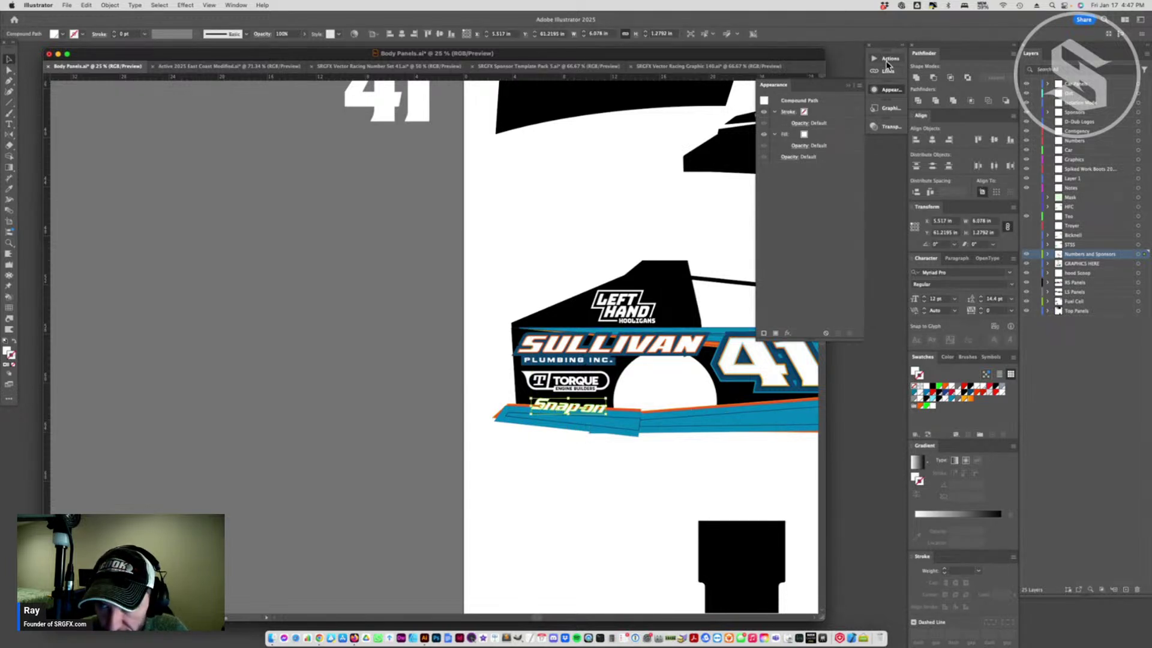
left_click(957, 571)
type("2")
key("Return")
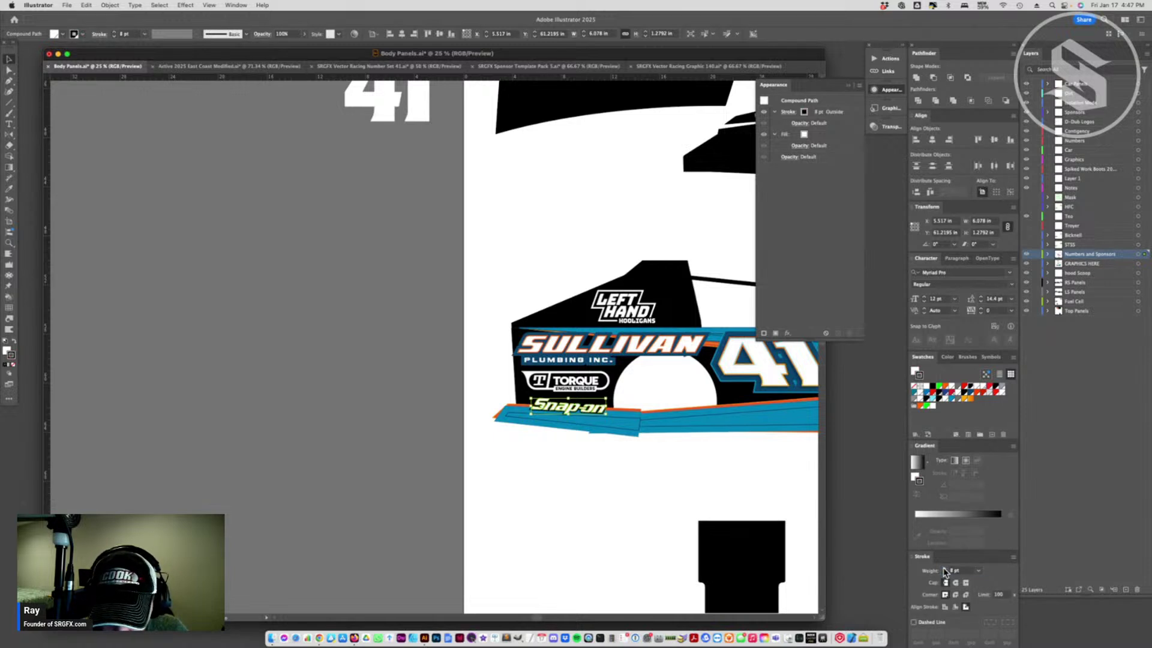
left_click(944, 569)
left_click(944, 569)
left_click(579, 437)
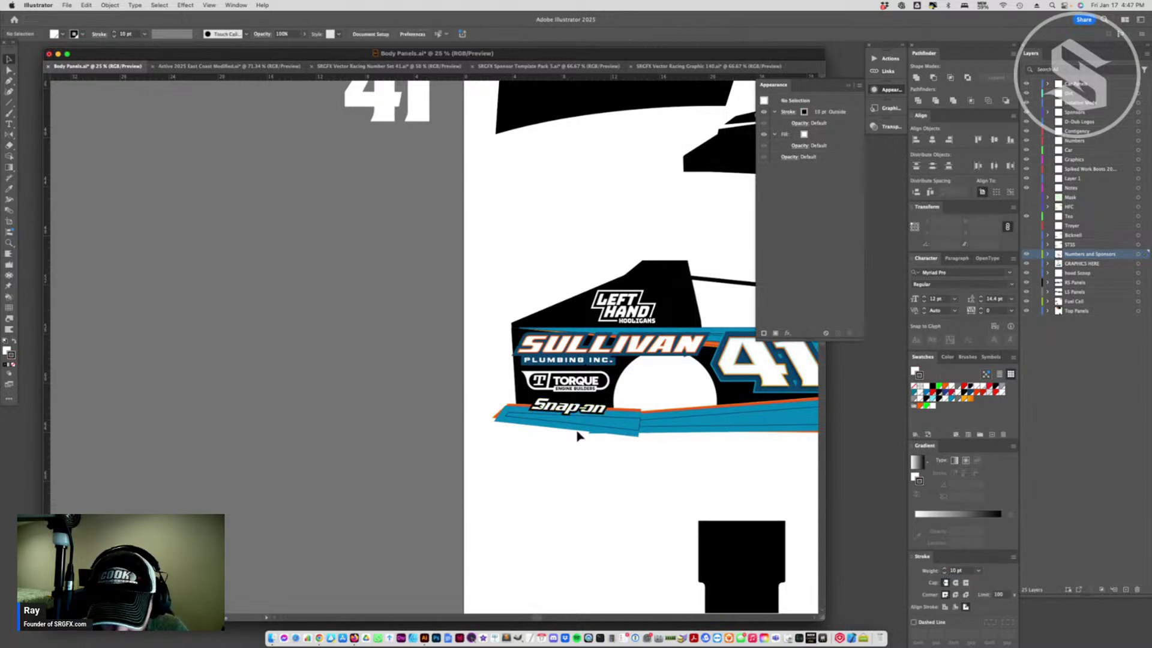
- Move the Snap-on logo's black stroke below its white fill in the appearance order
left_click(587, 414)
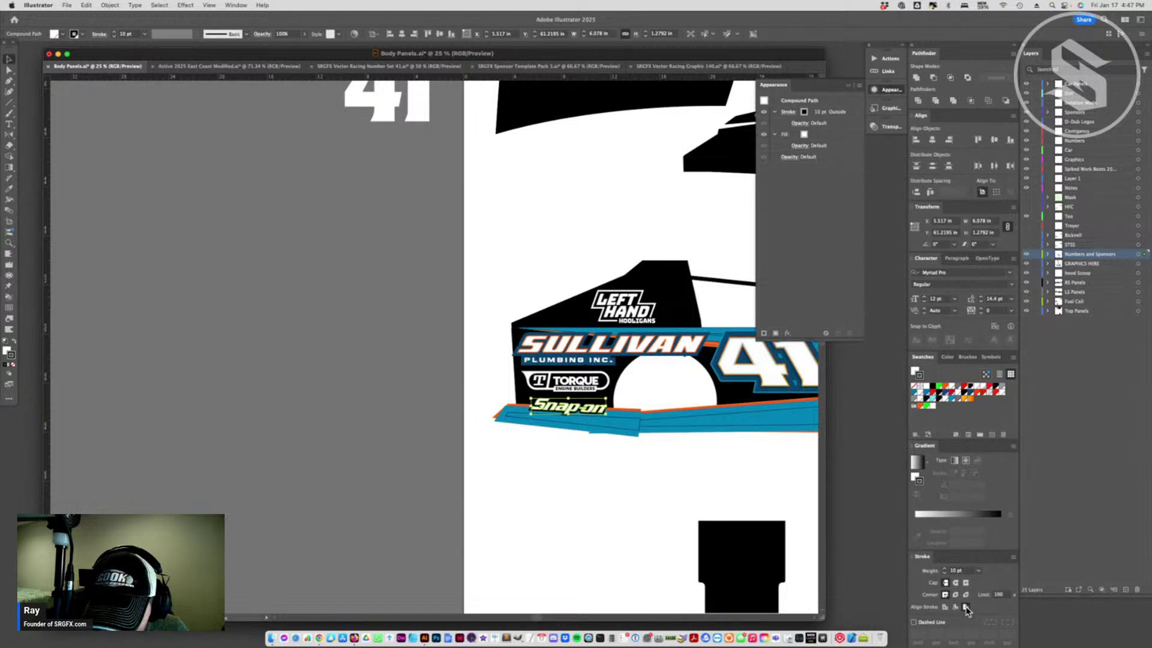
left_click(837, 115)
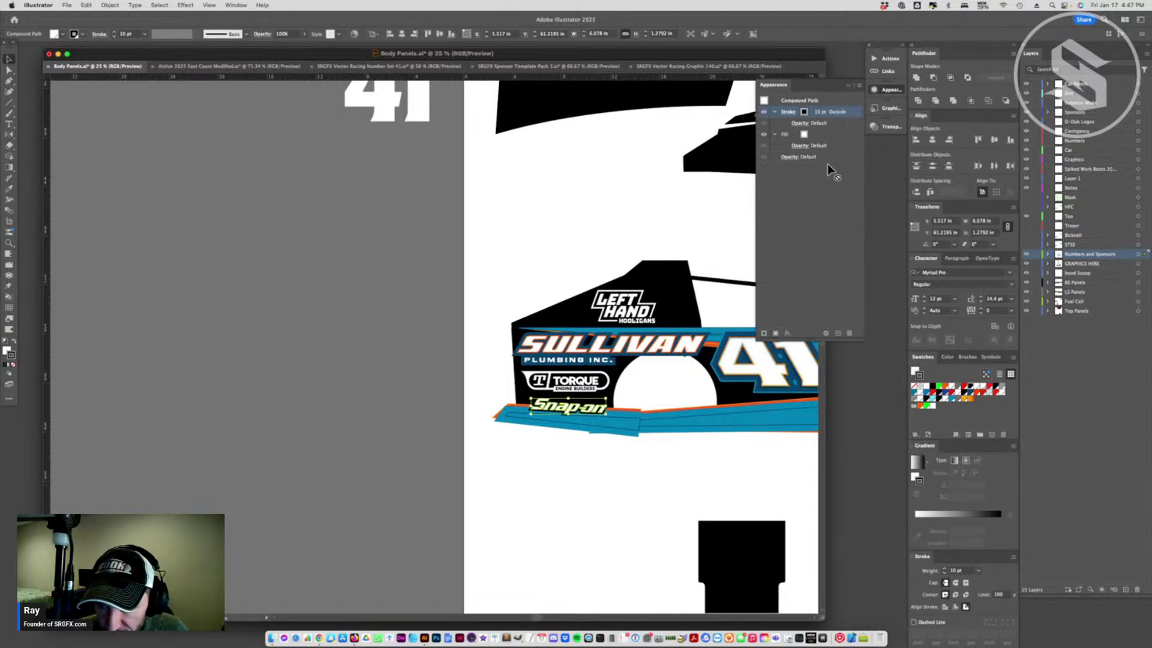
left_click_drag(827, 148, 827, 150)
left_click(655, 474)
- Shift the Snap-on logo slightly toward the rear of the lower car side
scroll(623, 479, "right", 10)
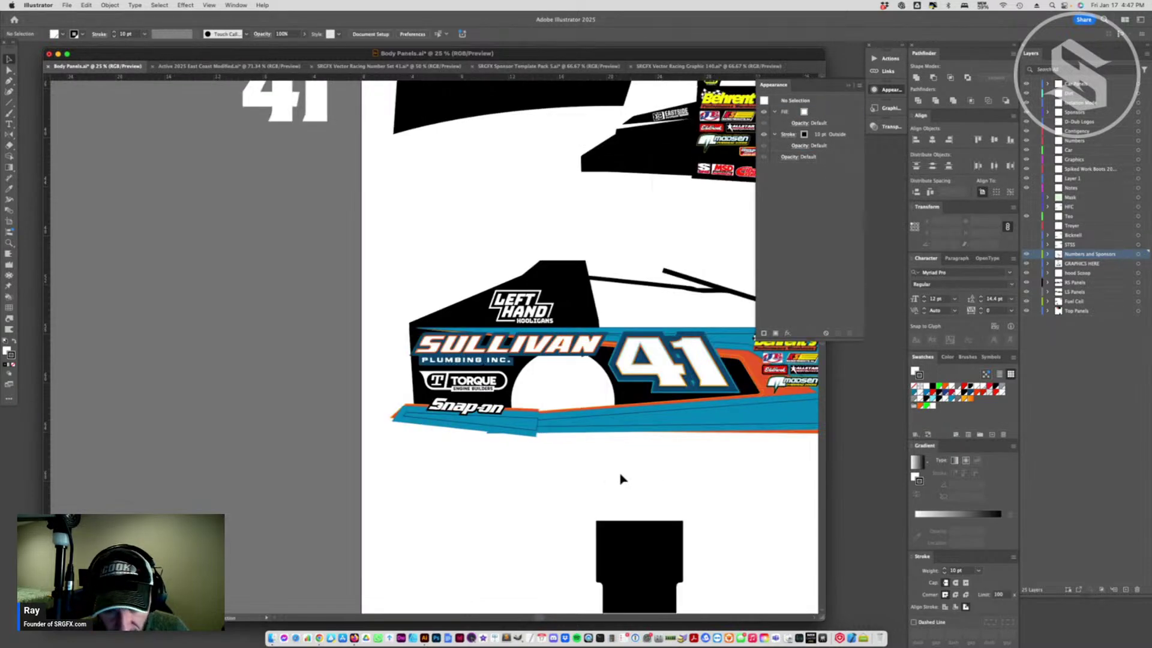
scroll(467, 462, "left", 3)
left_click(382, 412)
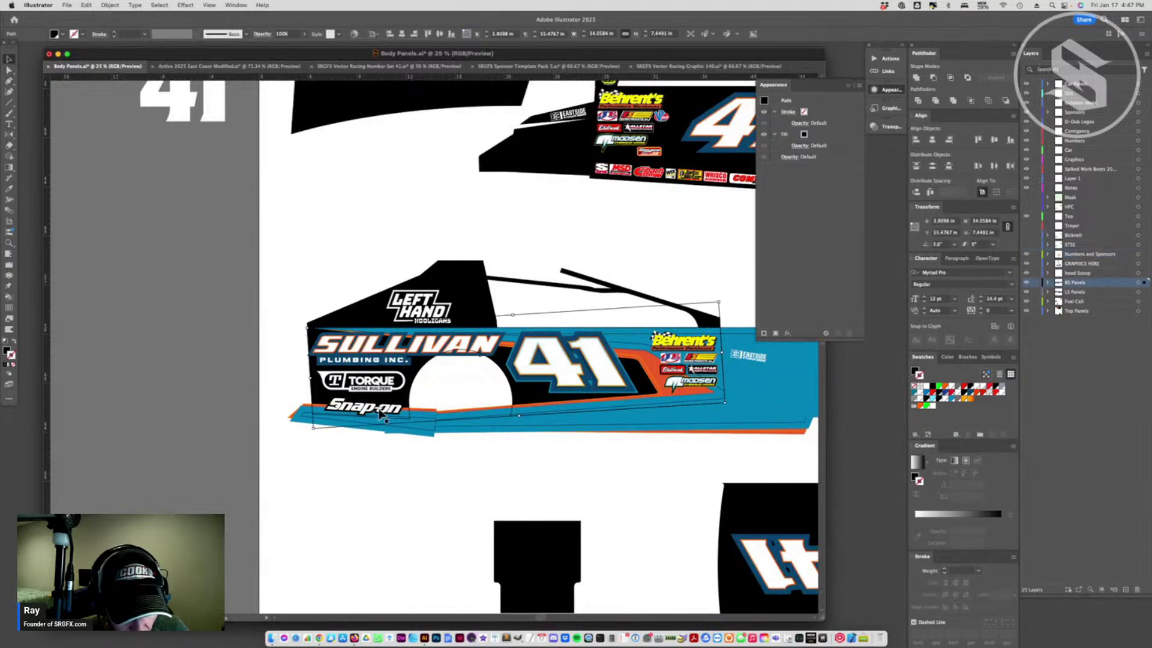
left_click(384, 450)
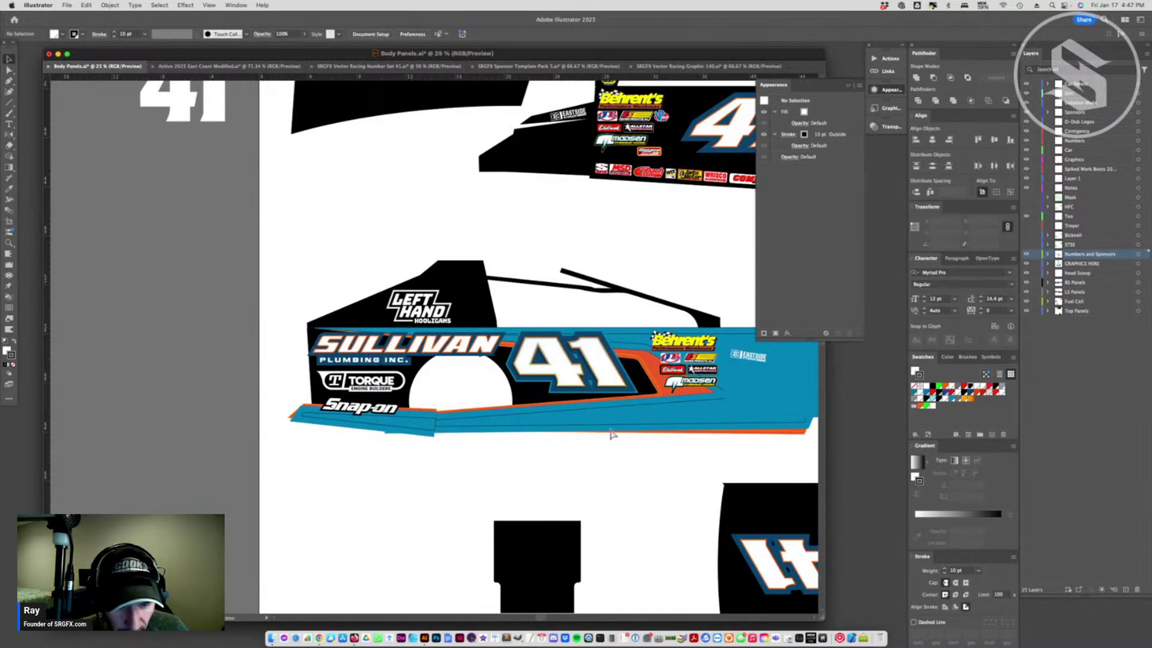
- Save the body panels and update the modified links in the Active 2025 East Coast Modified document
key("super+s")
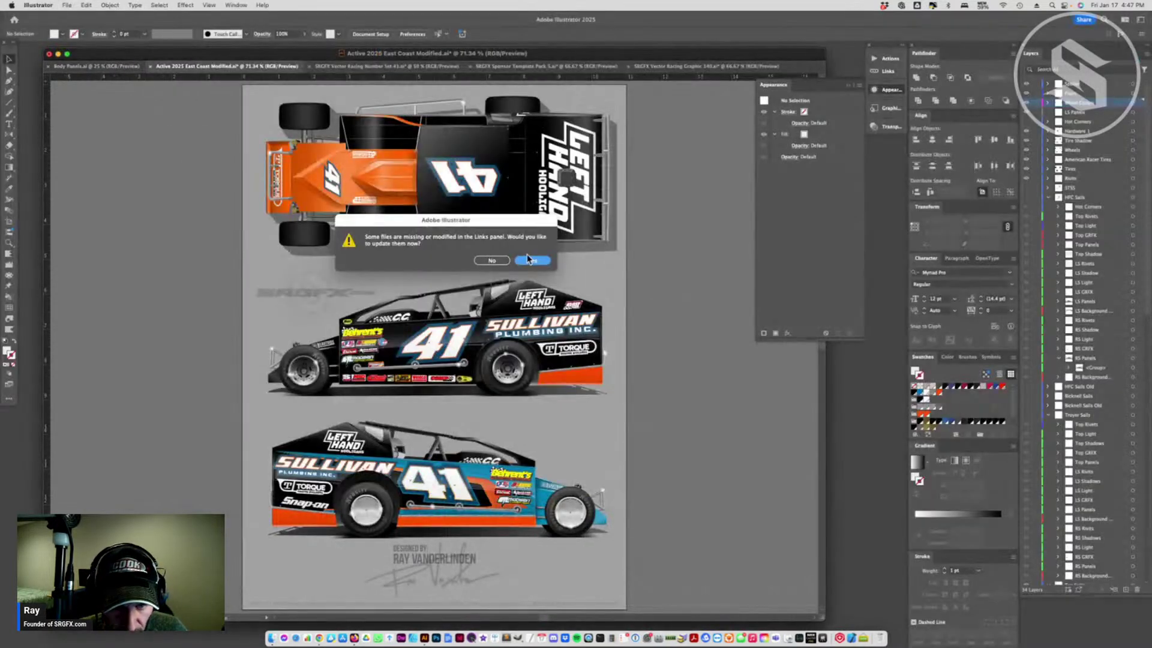
left_click(530, 258)
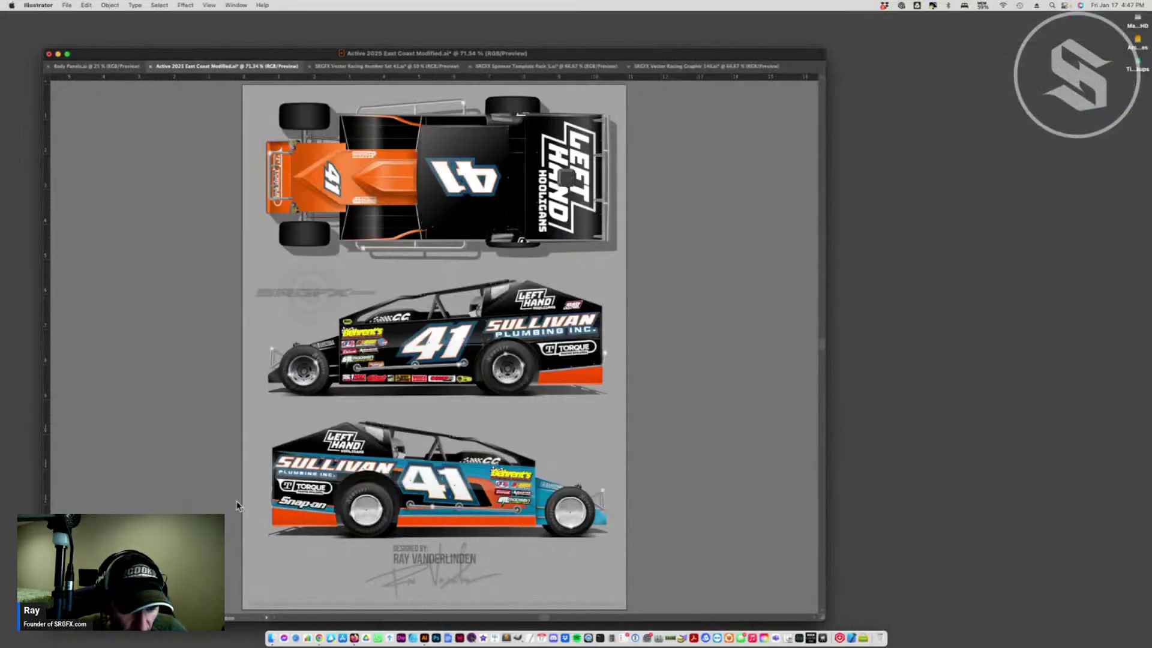
key("Tab")
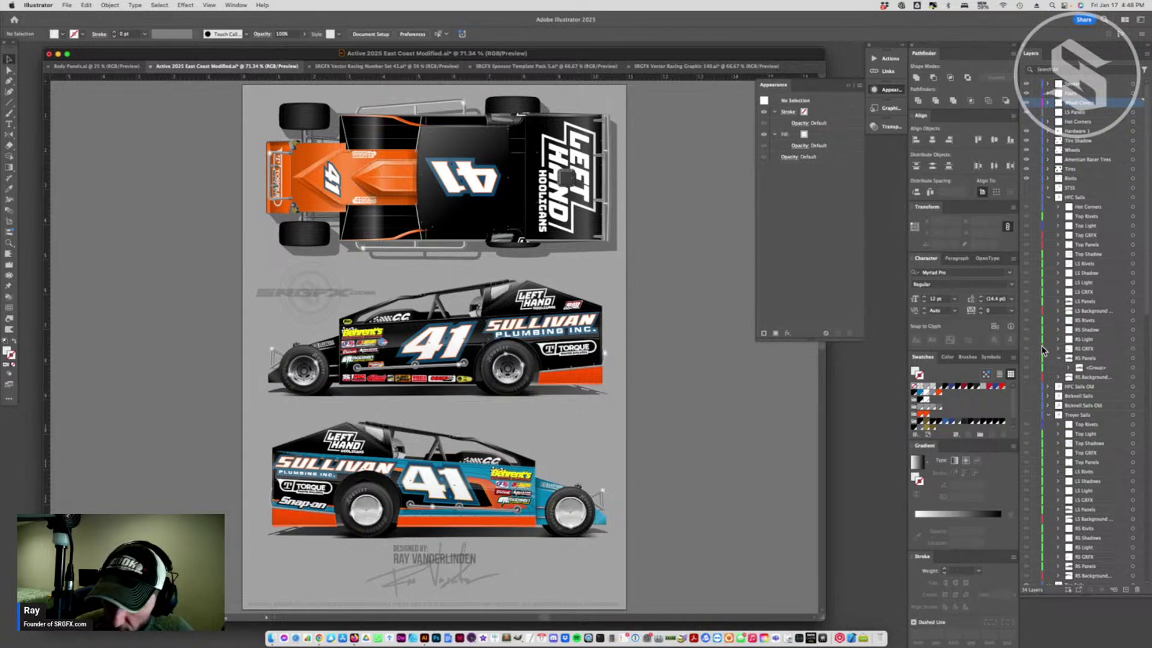
- Collapse the expanded sail layers, including Troyer Sails and Teo Sails, in the layer list
left_click(1049, 198)
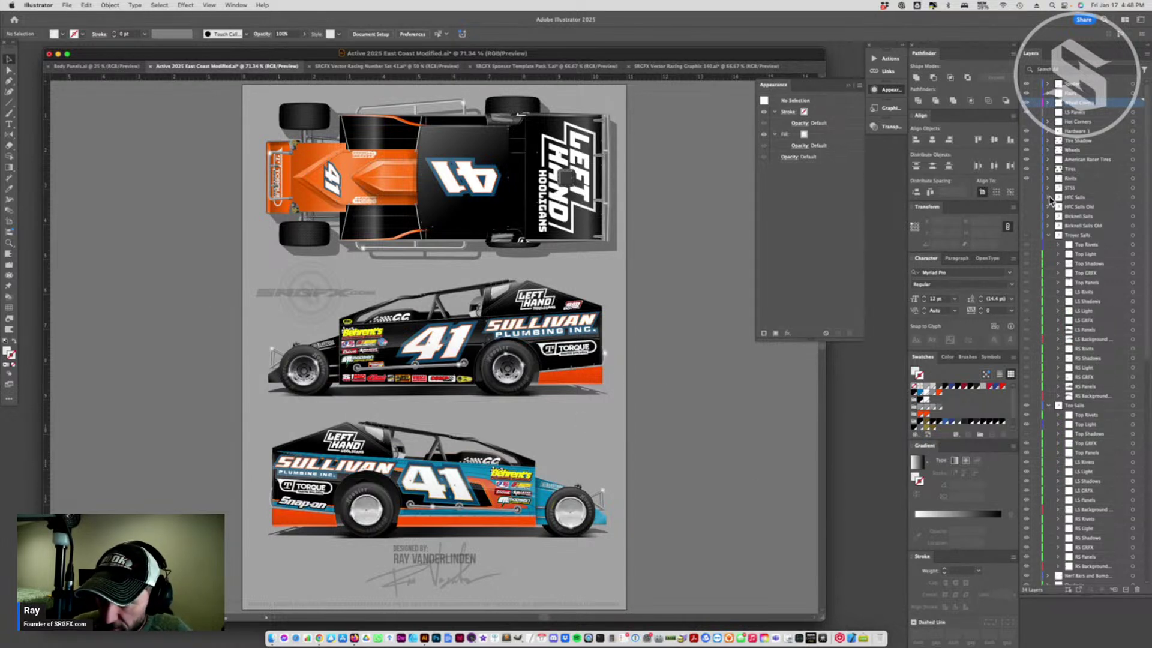
left_click(1049, 235)
left_click(1048, 245)
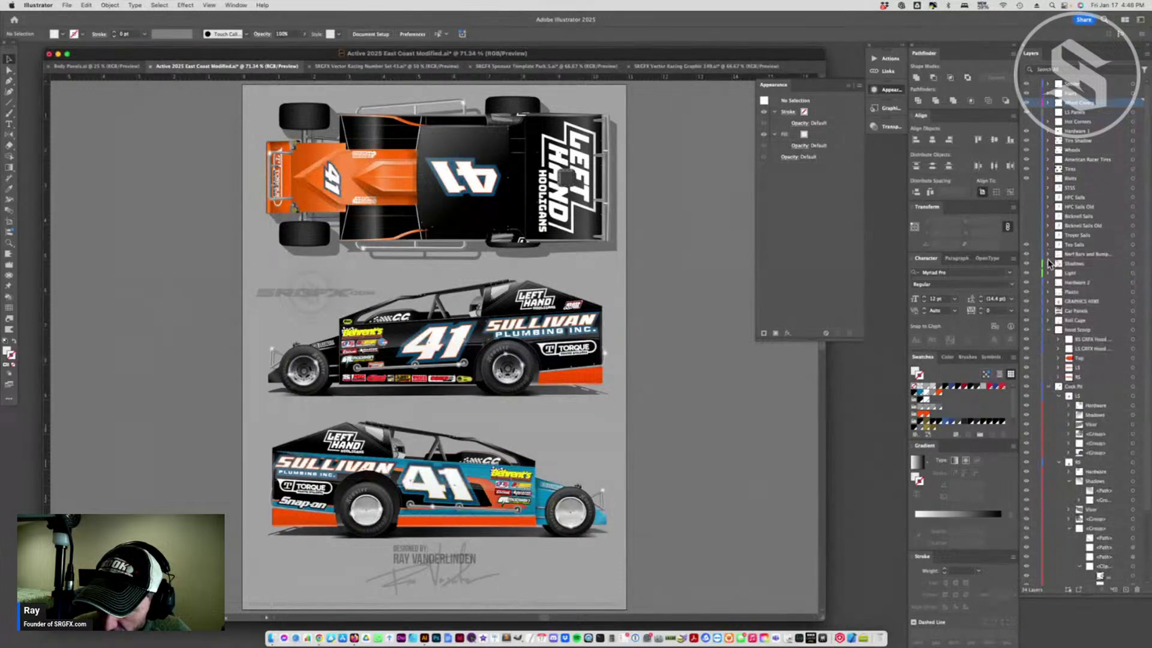
- Hide the Teo Sails and preview the Troyer Sails, Bicknell Sails Old and Bicknell Sails layers one at a time on the mockup
left_click(1026, 244)
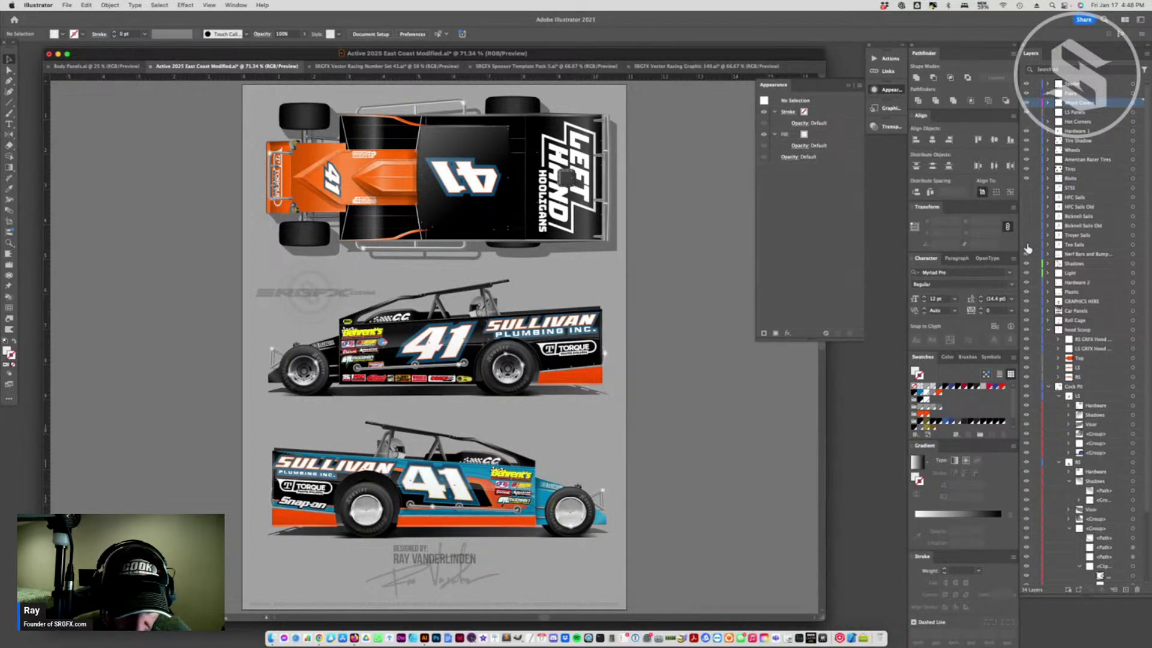
left_click(1027, 236)
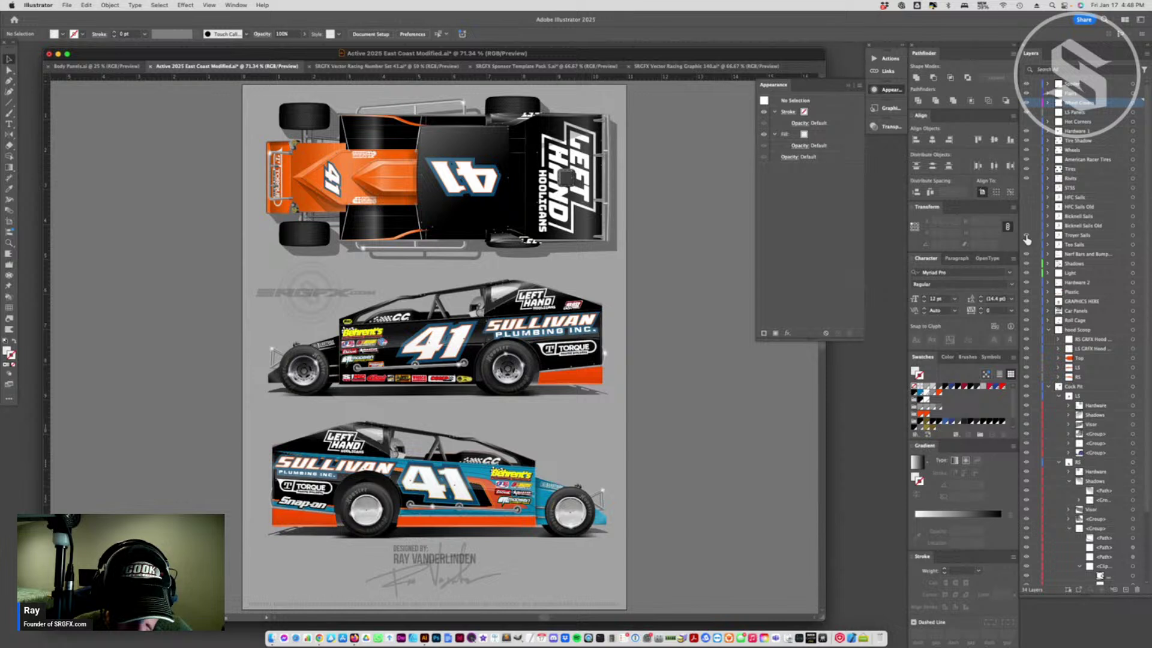
left_click(1027, 237)
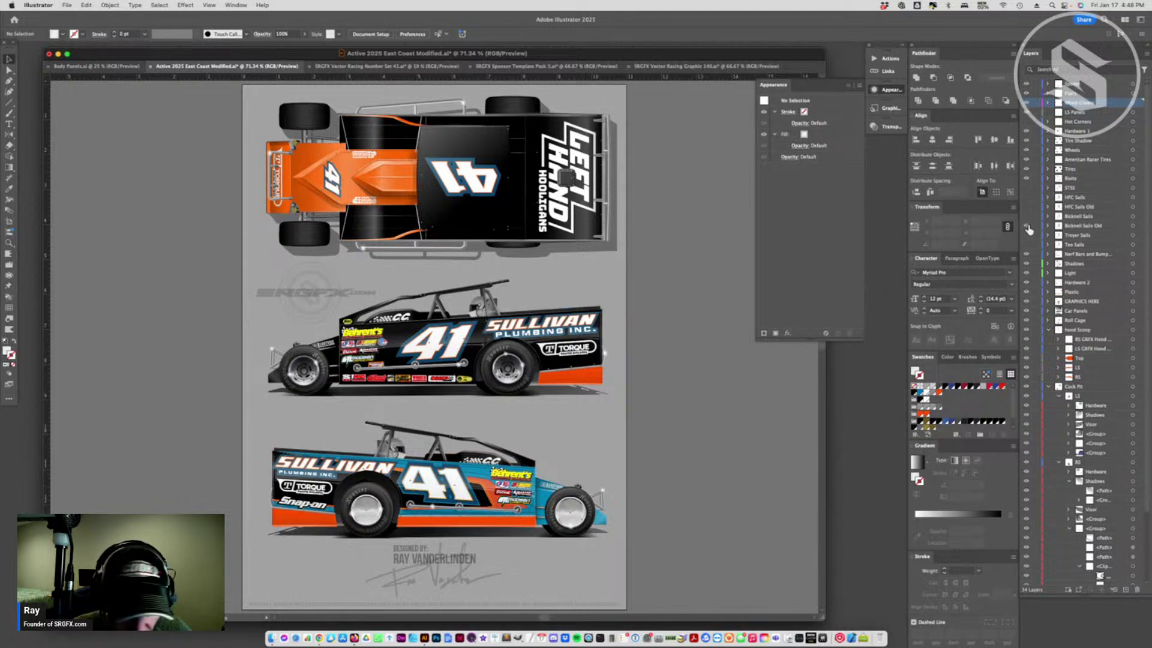
left_click(1027, 228)
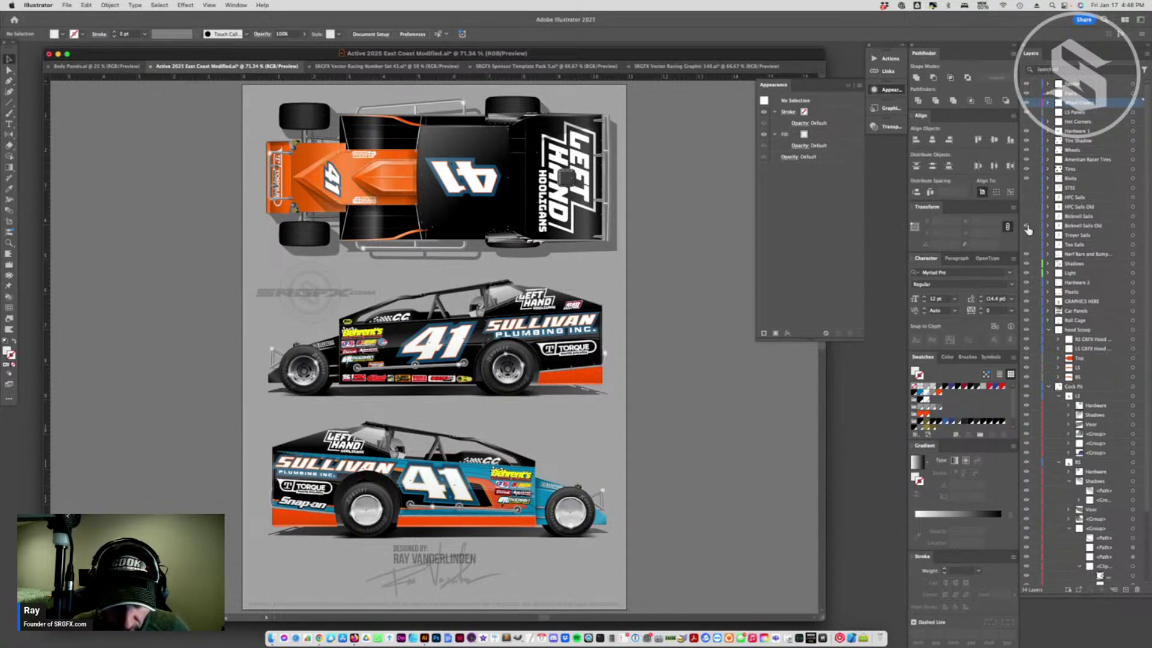
left_click(1026, 227)
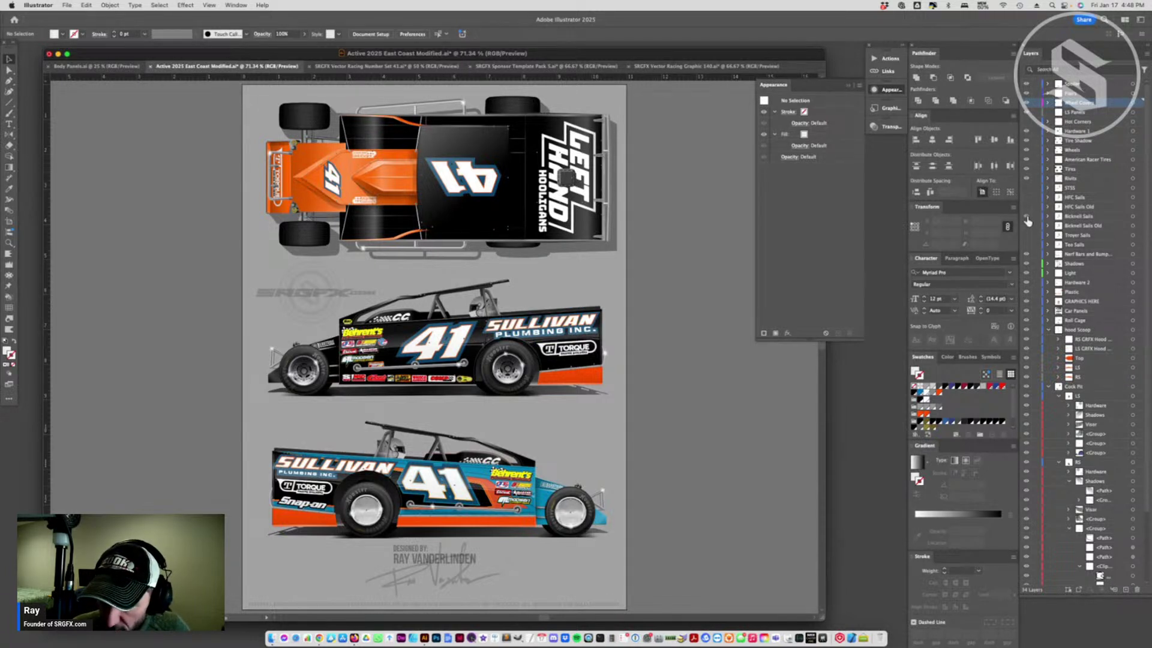
left_click(1026, 221)
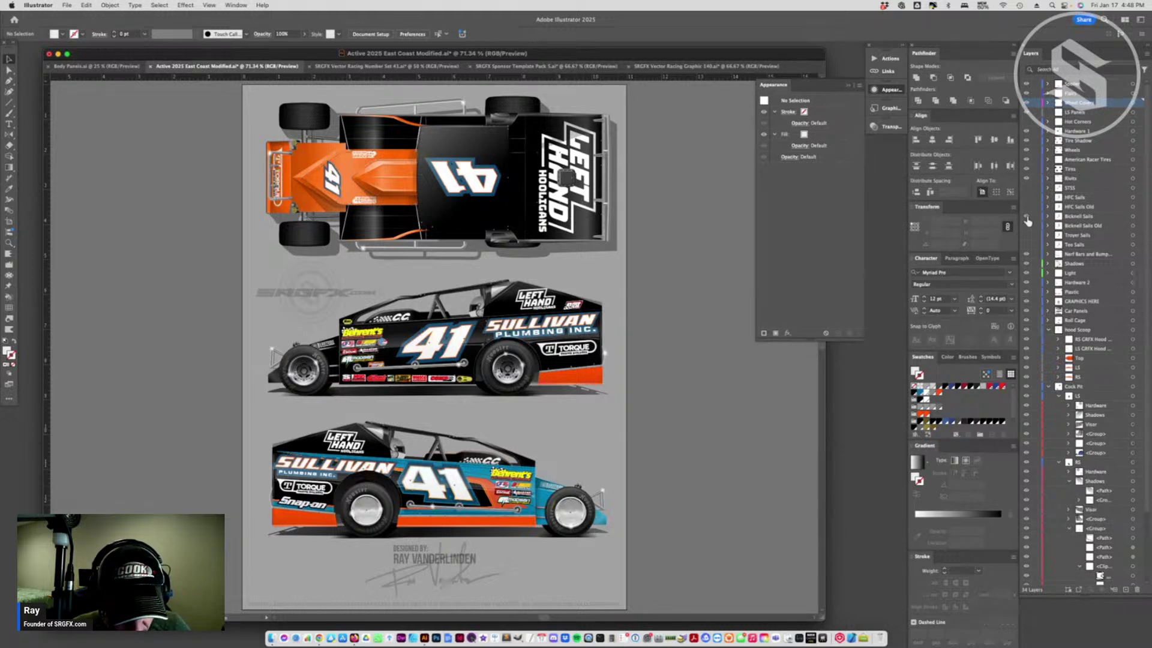
left_click(1027, 220)
- Preview the HFC Sails Old, HFC Sails and STSS layers one at a time, and restore the Teo Sails layer's visibility
left_click(1027, 207)
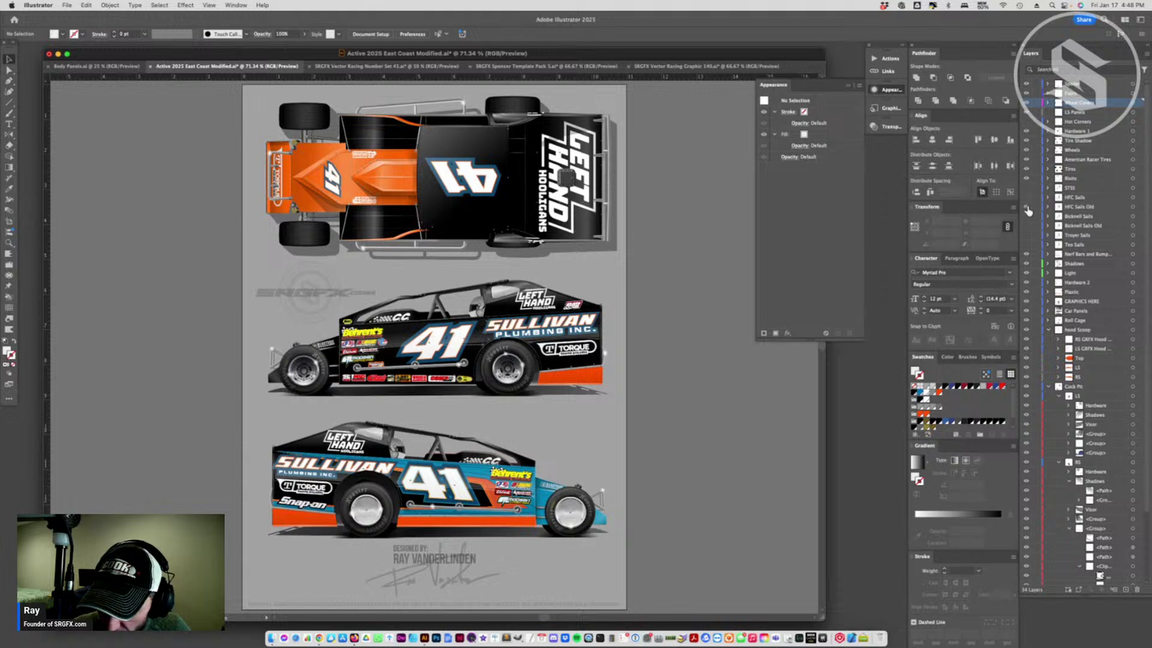
left_click(1027, 207)
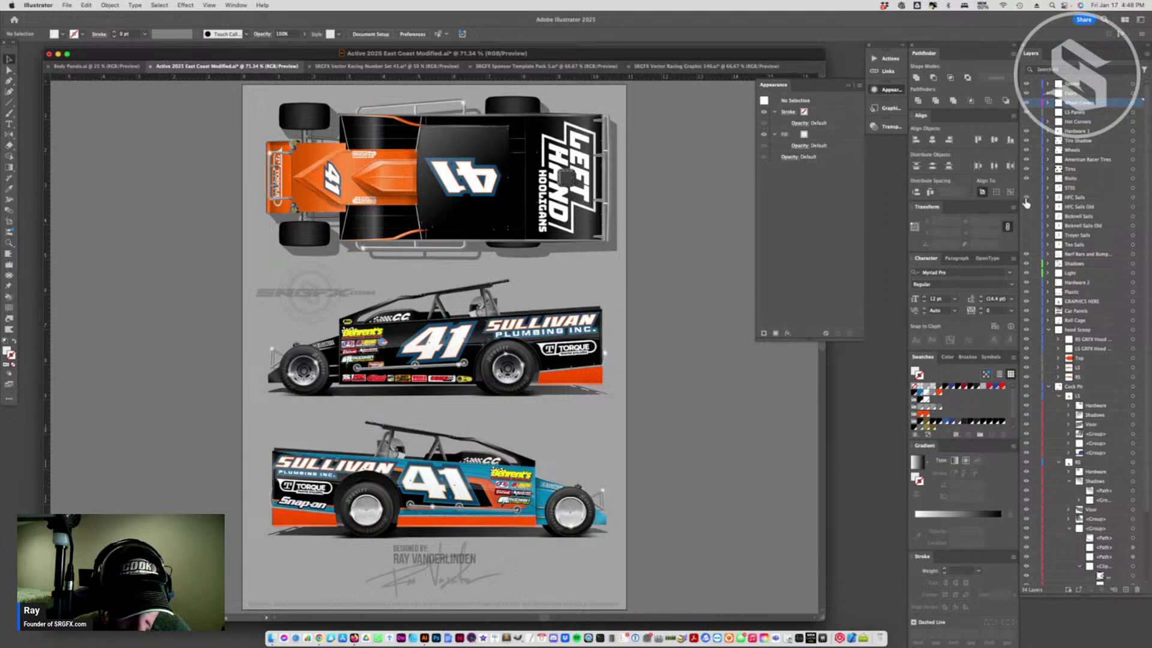
left_click(1026, 204)
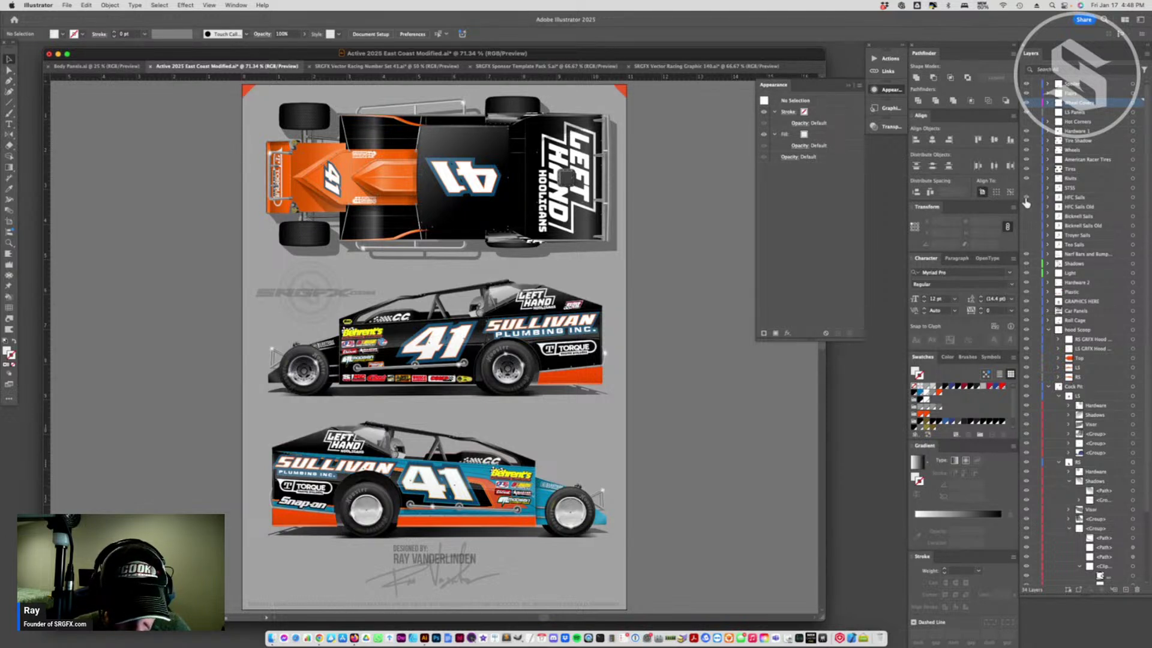
left_click(1027, 194)
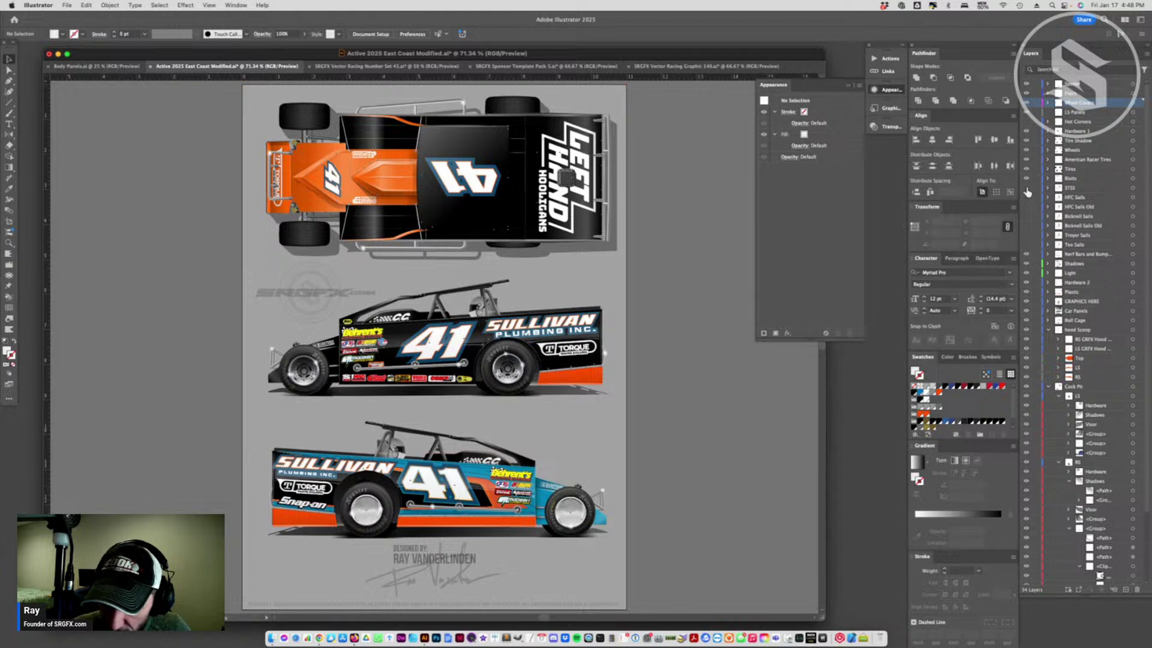
left_click(1027, 191)
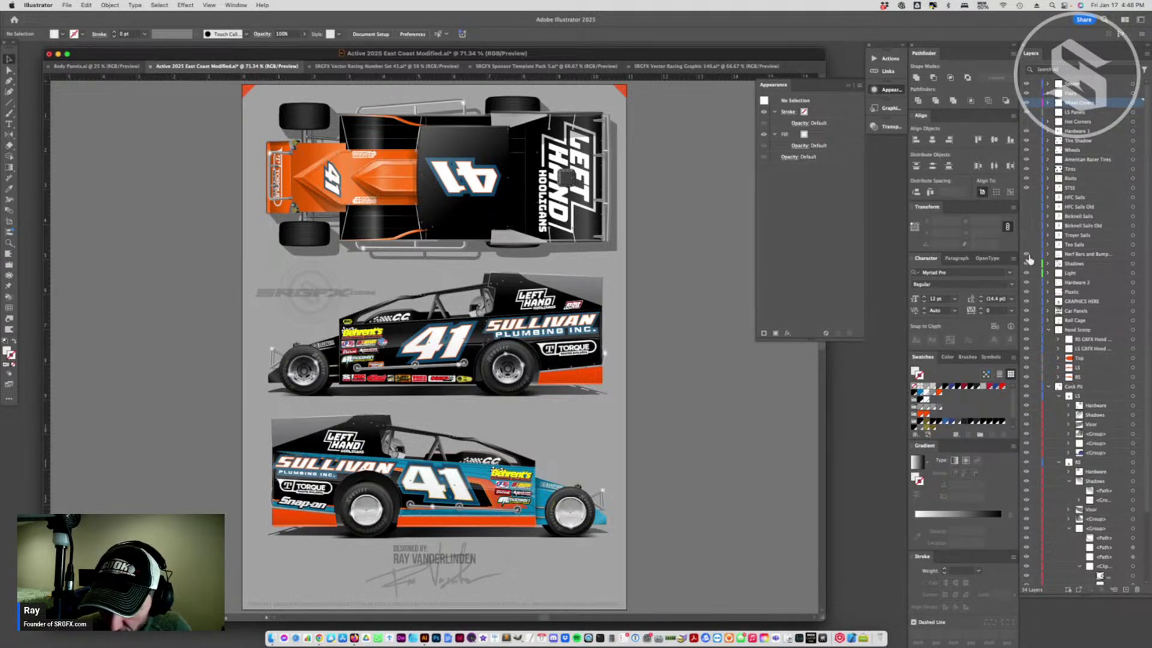
left_click(1026, 191)
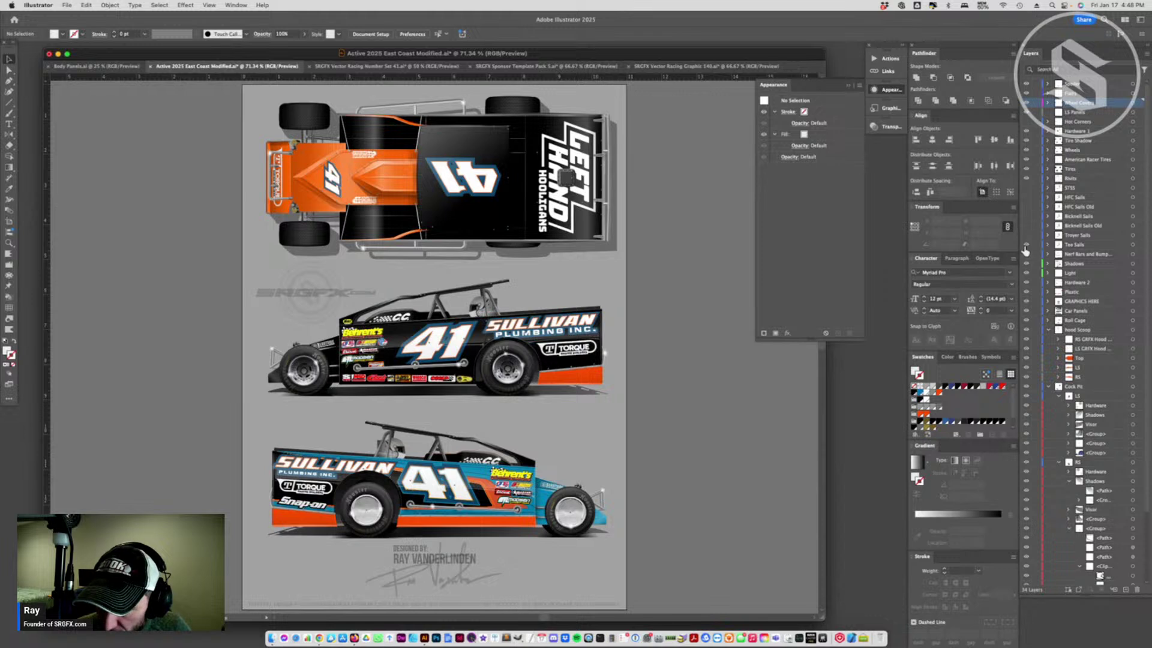
left_click(1026, 246)
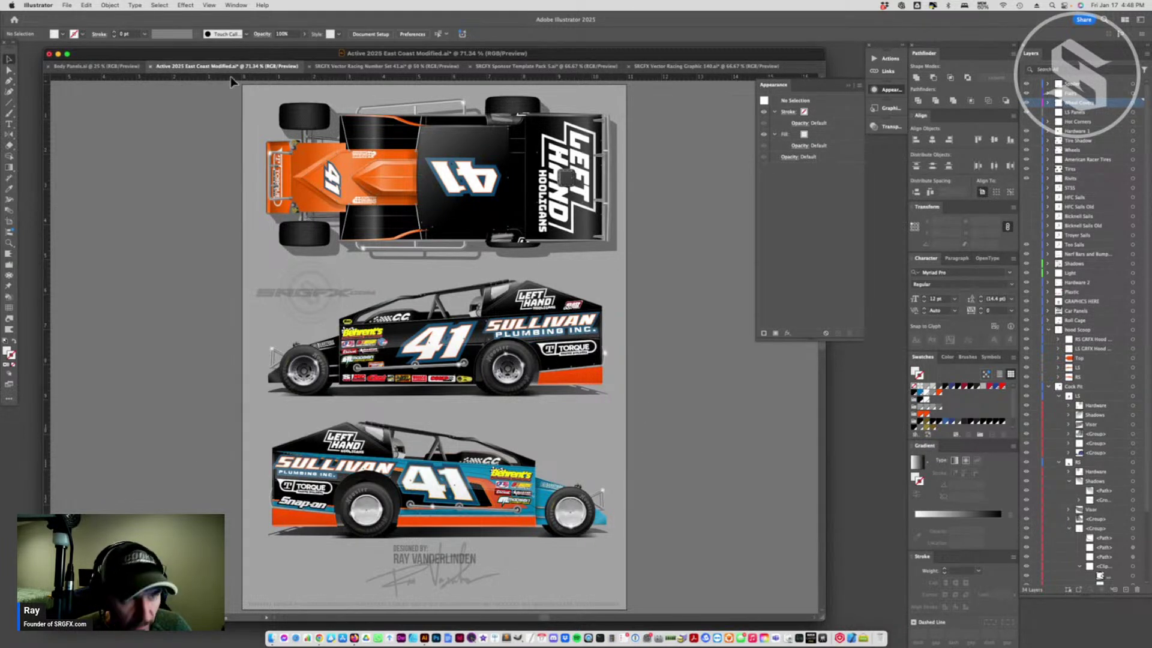
- Switch to the Body Panels document and examine the layered orange and blue graphics on the lower car side by selecting them
left_click(115, 73)
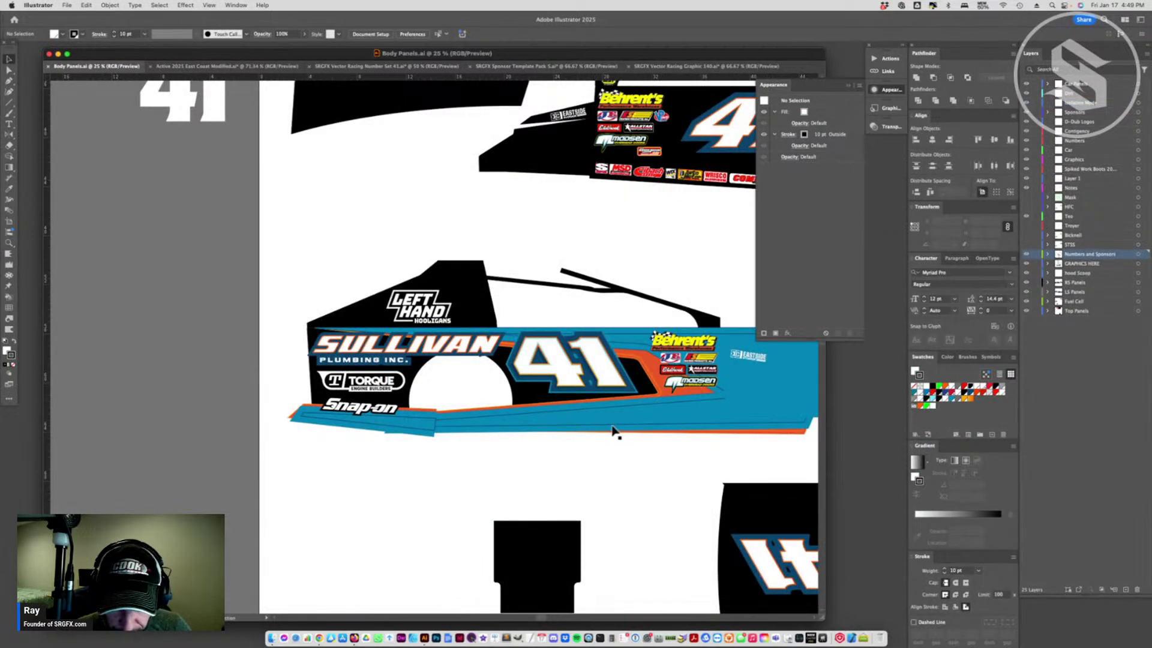
scroll(612, 432, "right", 3)
key("a")
left_click(621, 390)
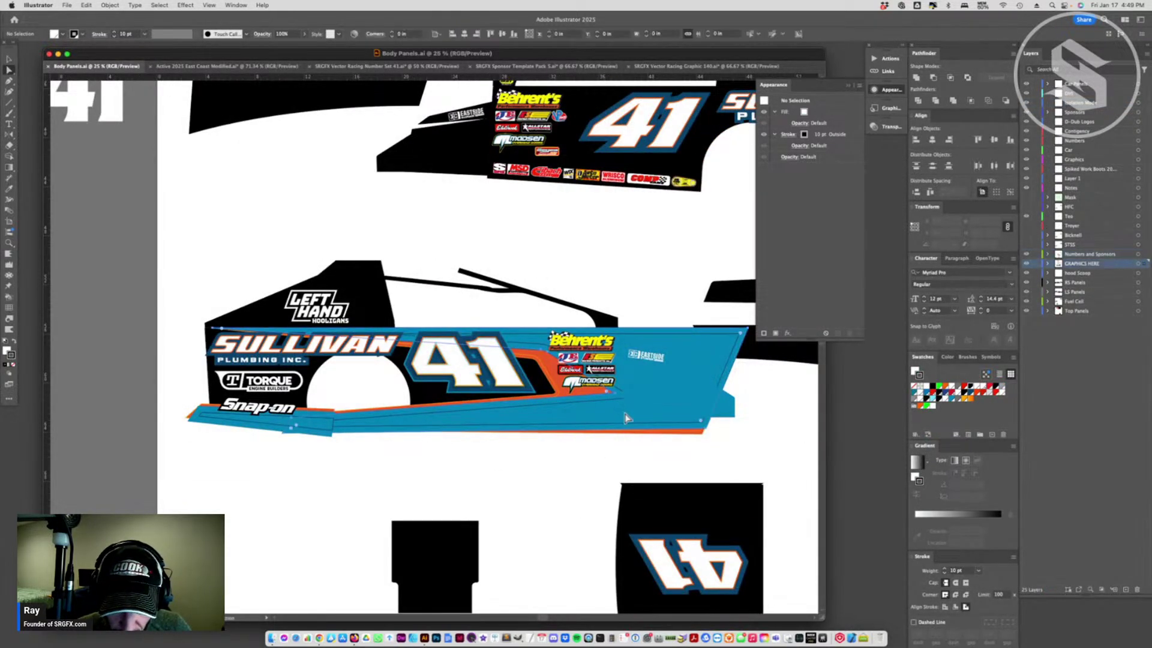
left_click(598, 461)
left_click(9, 58)
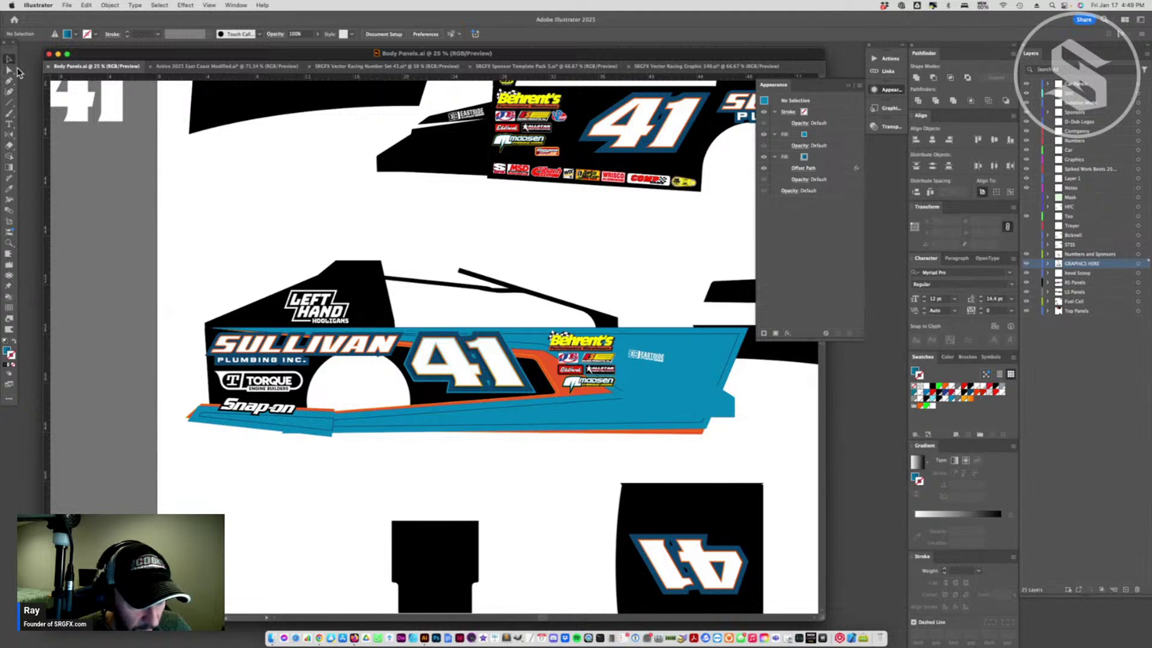
left_click(553, 393)
left_click(553, 394, "shift")
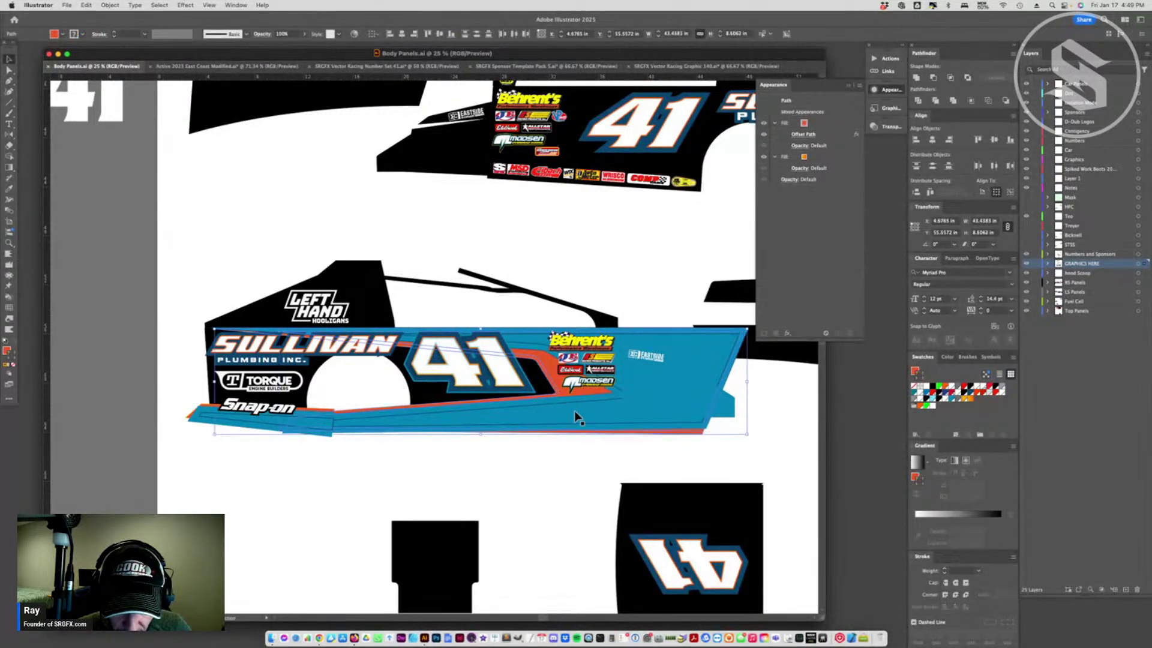
left_click(578, 416, "shift")
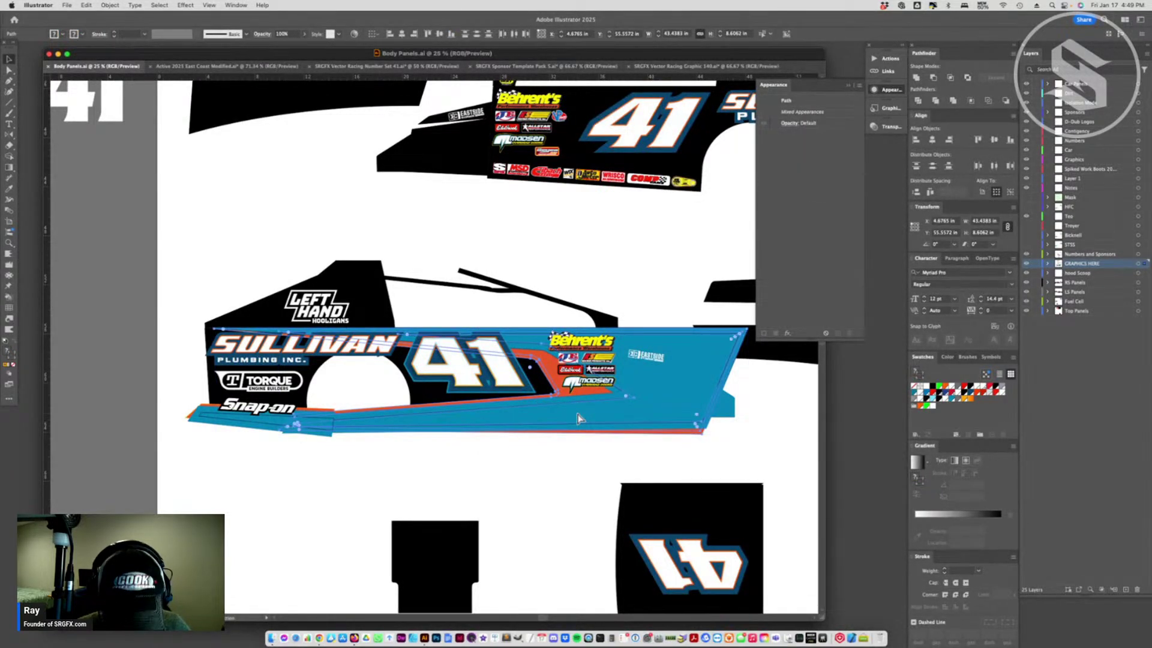
key("super+shift+a")
- Pull the blue graphic's inner corner down and forward on the lower car side, exposing more orange below the number and sponsor logos
key("a")
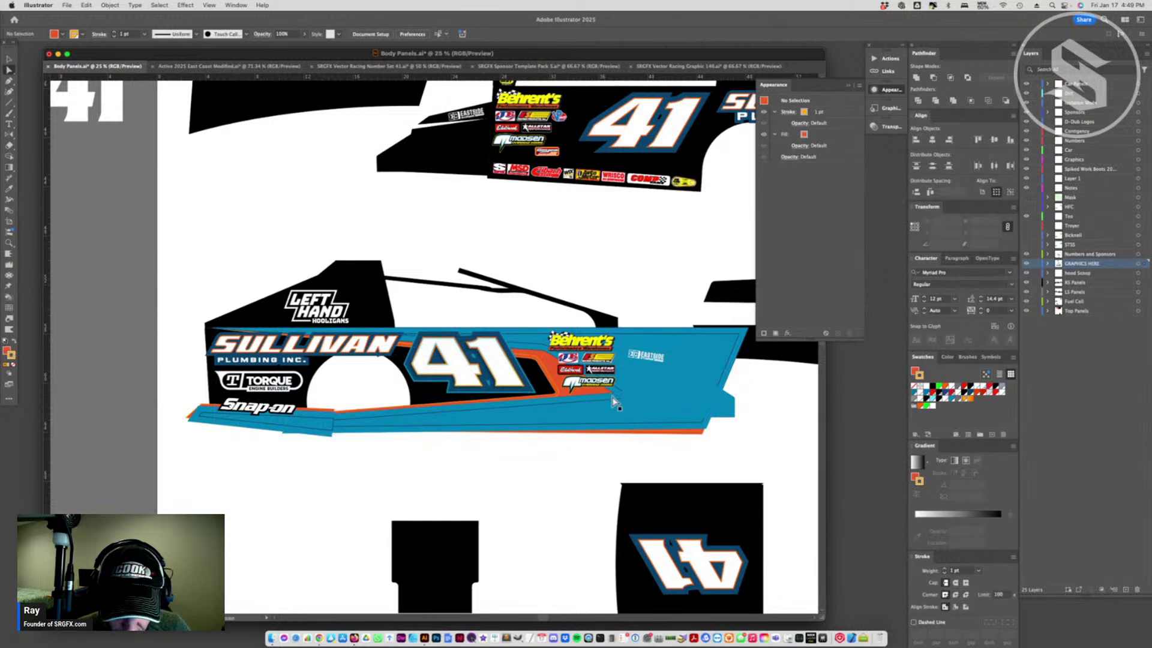
left_click(617, 403)
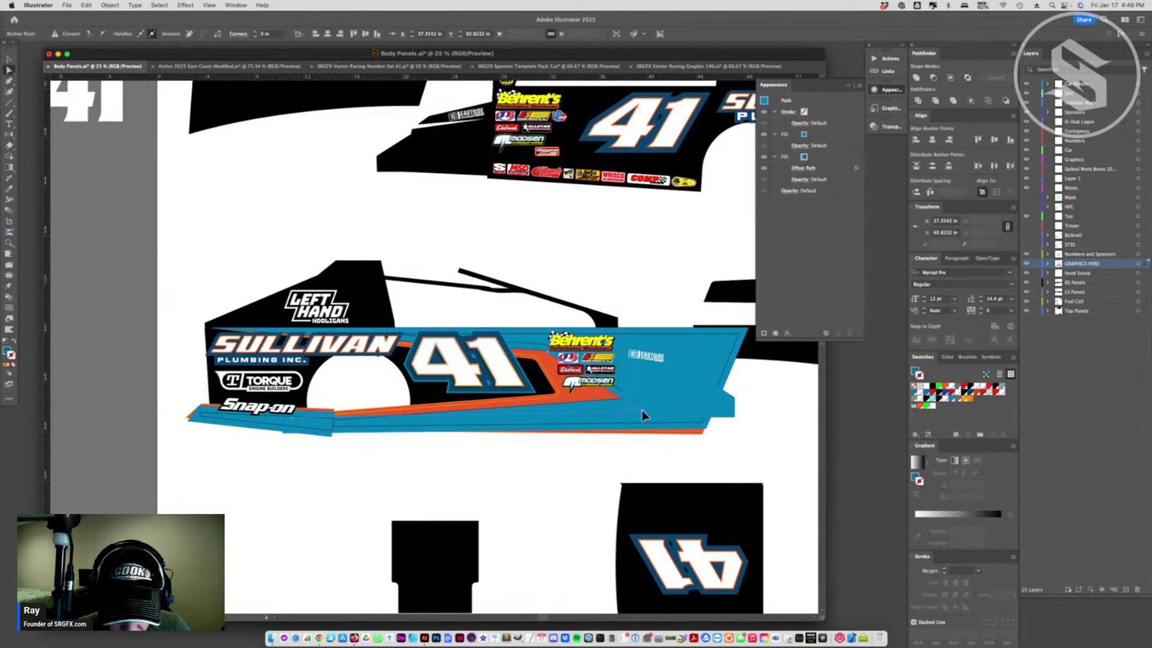
left_click(631, 400)
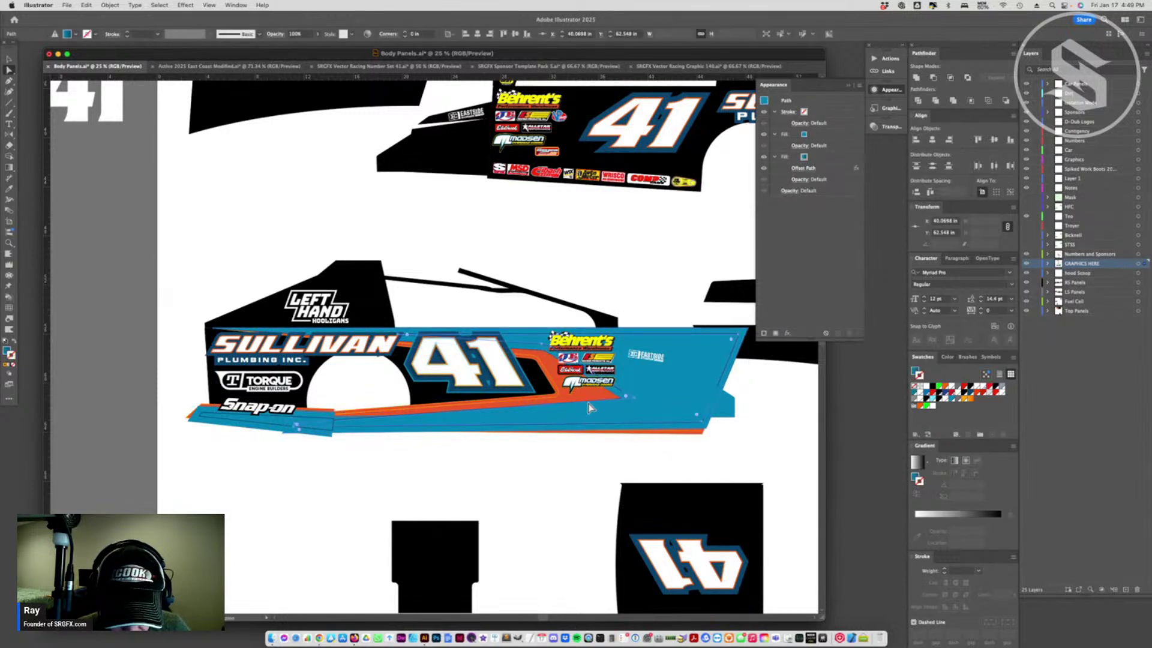
left_click(638, 402)
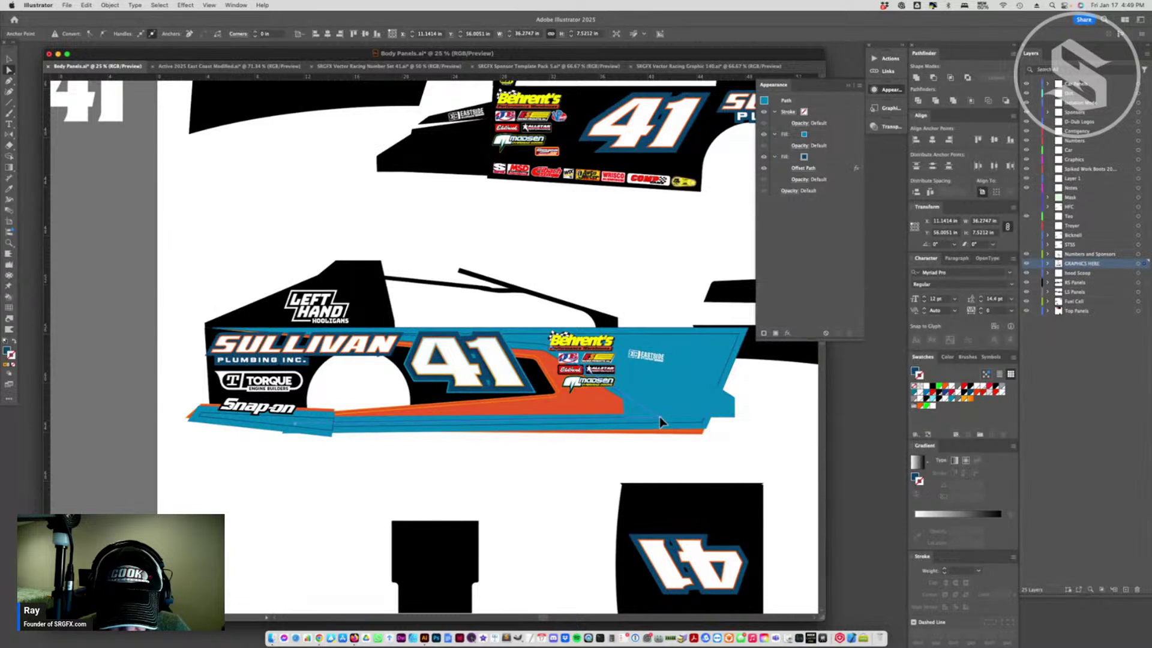
left_click(617, 324)
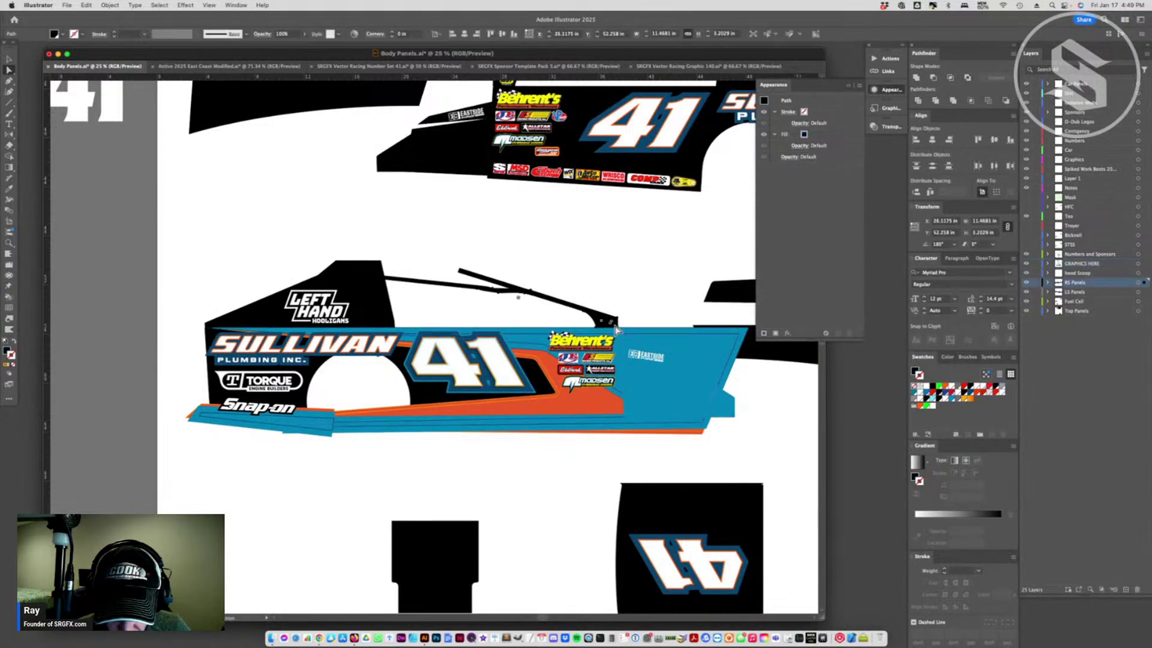
- Move the blue overlay pieces off the rear skirt to the blank area below the car side, uncovering the orange skirt
left_click(298, 425)
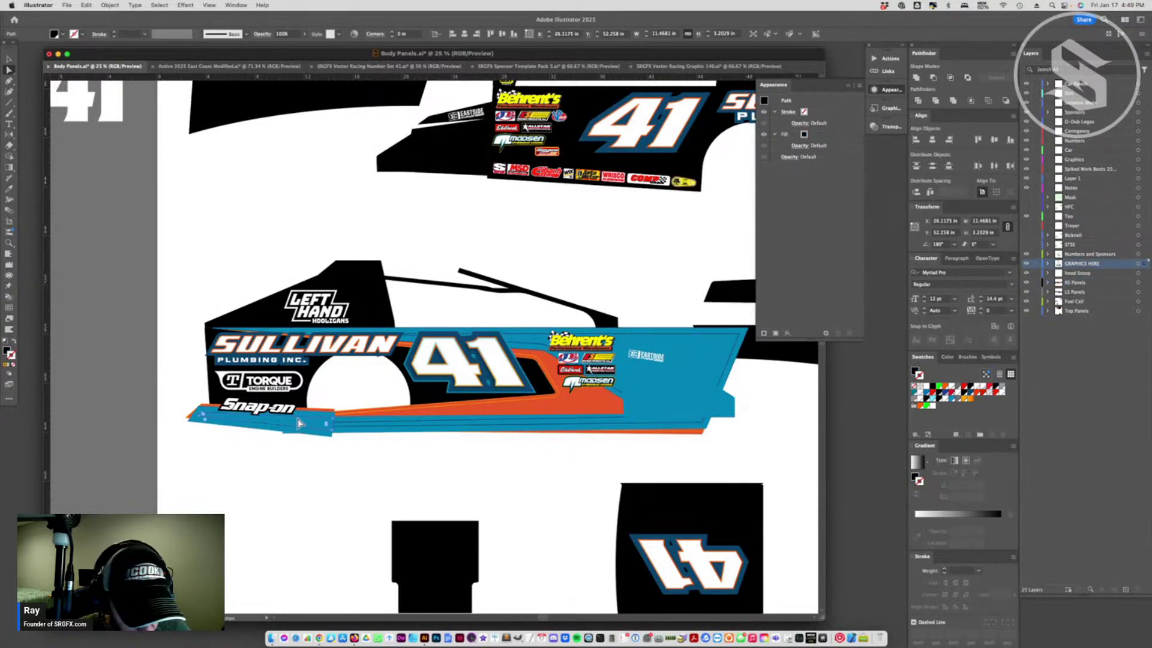
left_click(313, 423, "shift")
left_click_drag(313, 424, 312, 466)
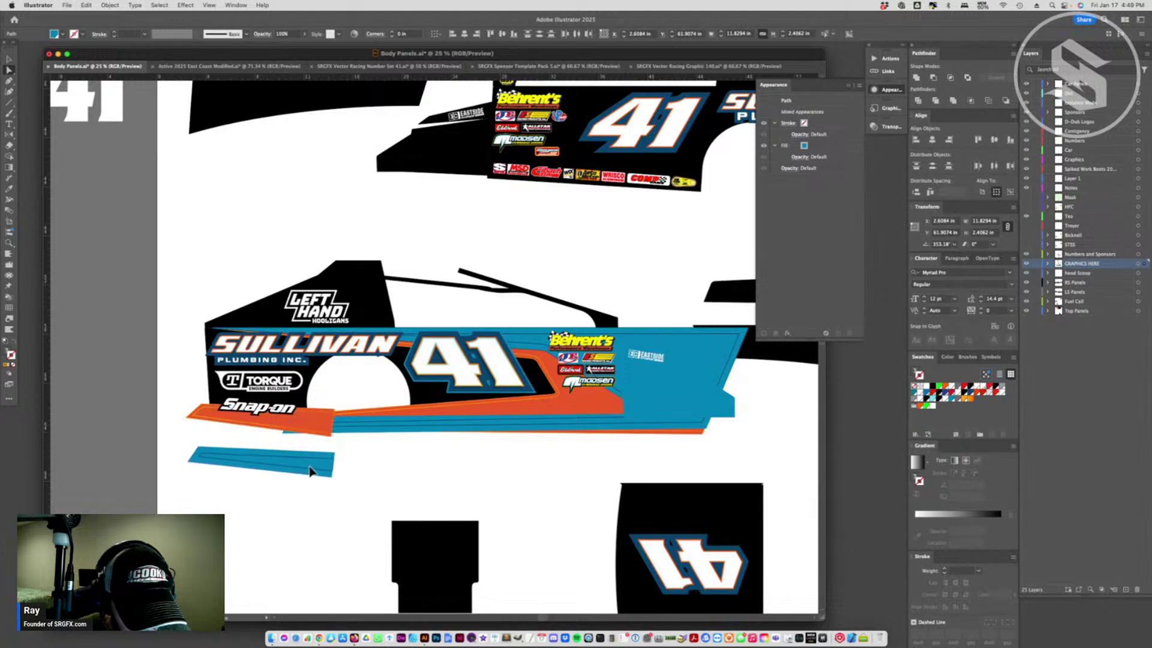
- Lower the rear end of the long blue strip along the rocker so more orange shows above it
left_click(368, 420)
left_click(369, 423)
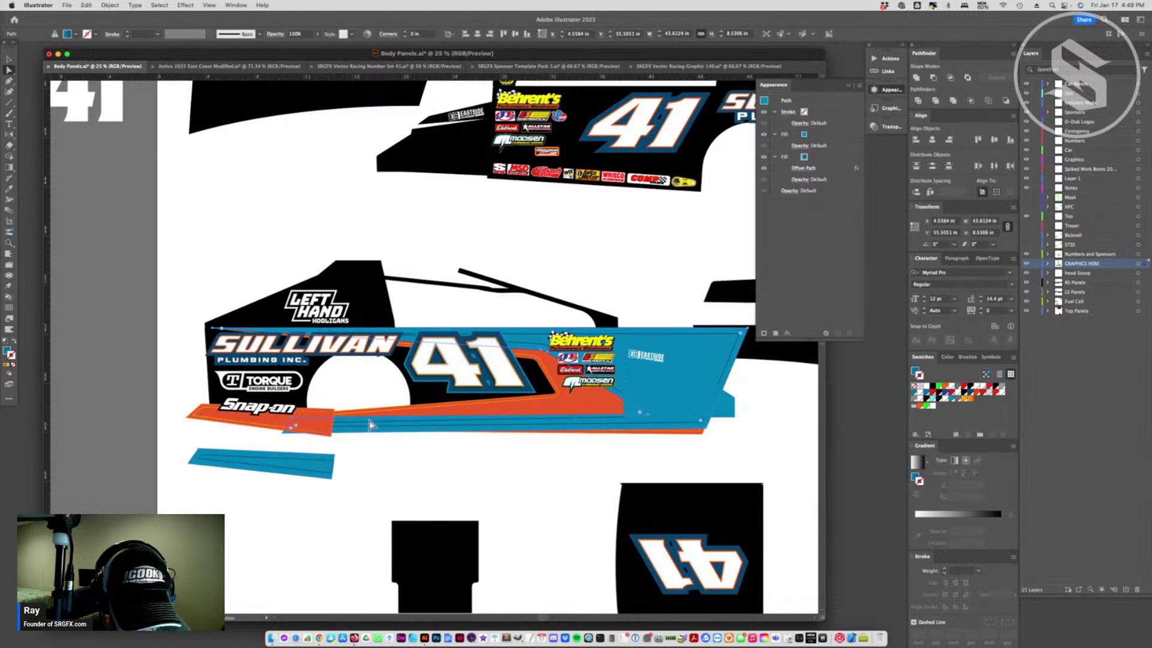
left_click(290, 436)
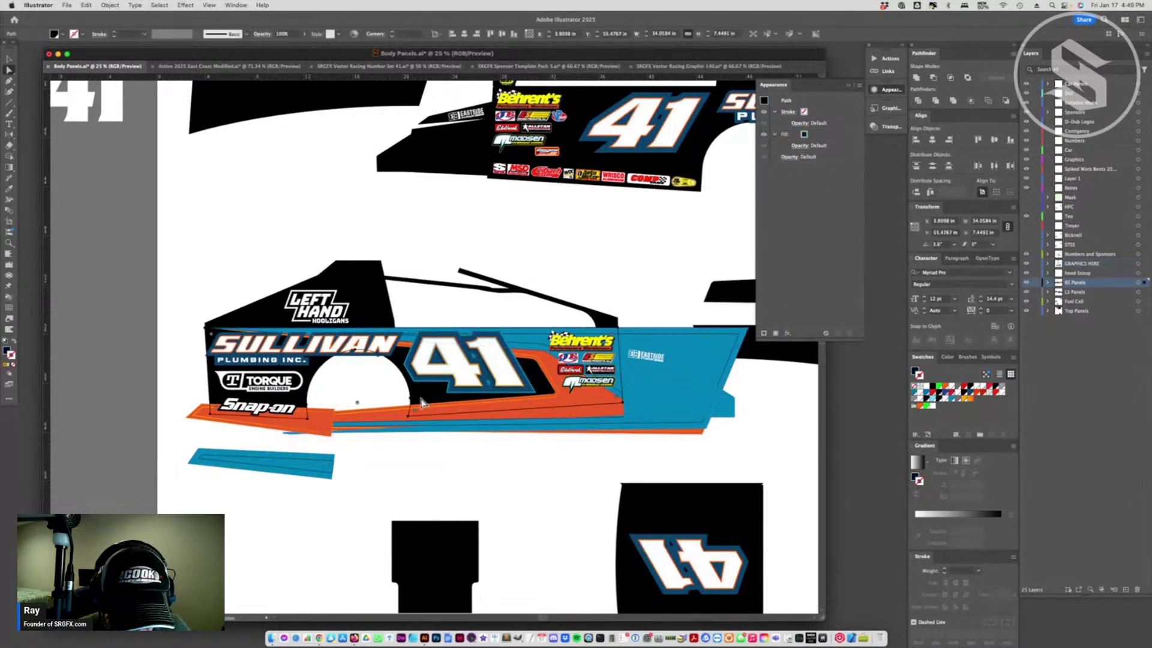
left_click(563, 398)
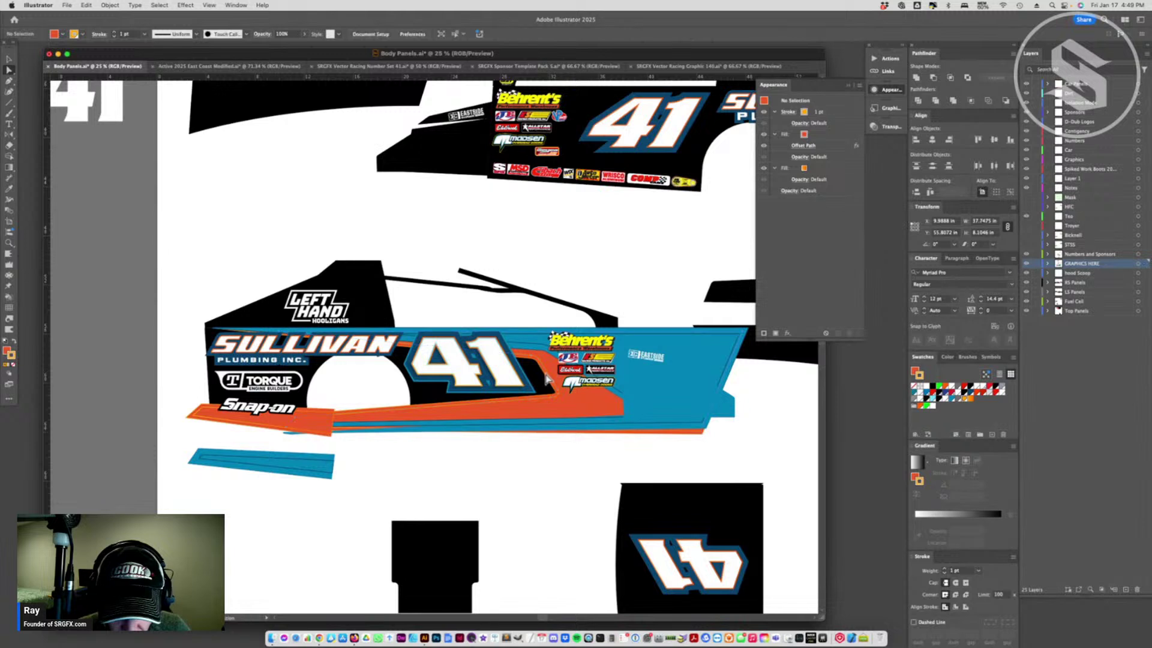
- Shift the layered orange and blue graphics on the lower car side about 0.4 in toward the rear
left_click(58, 128)
left_click(9, 59)
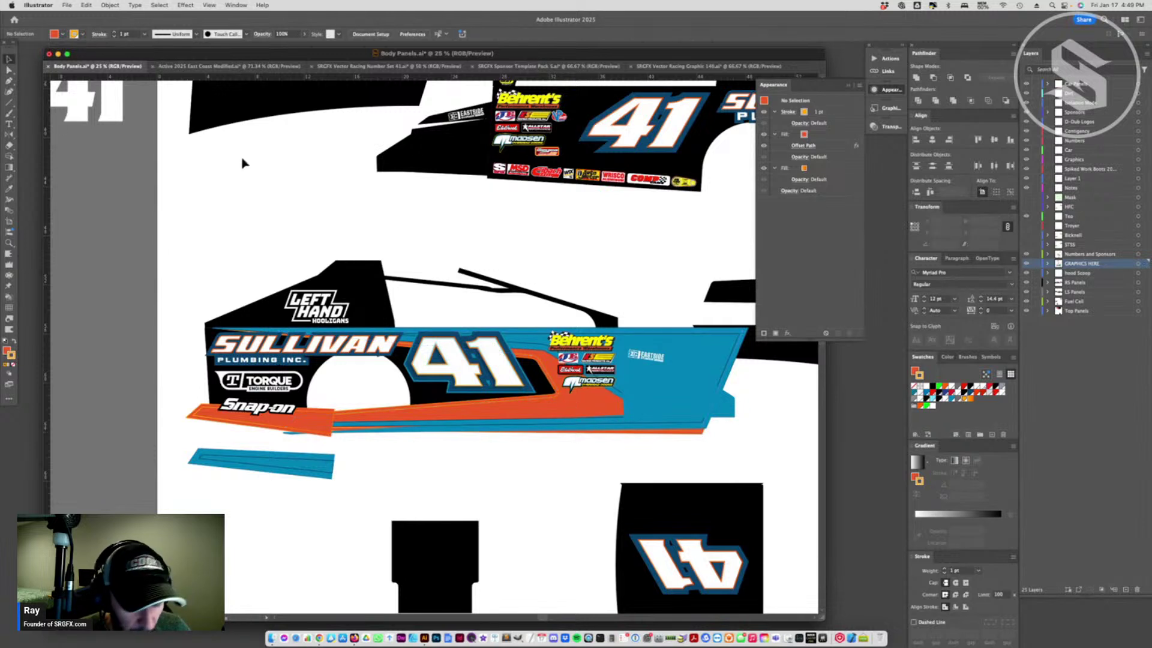
left_click(545, 380)
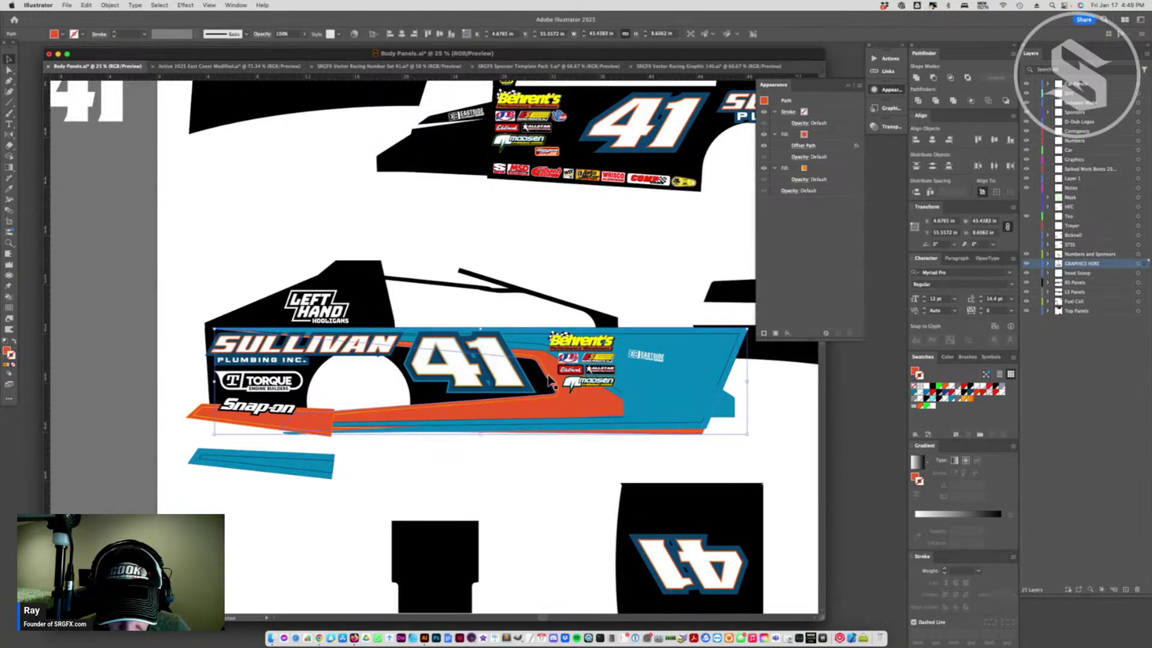
left_click(616, 391, "shift")
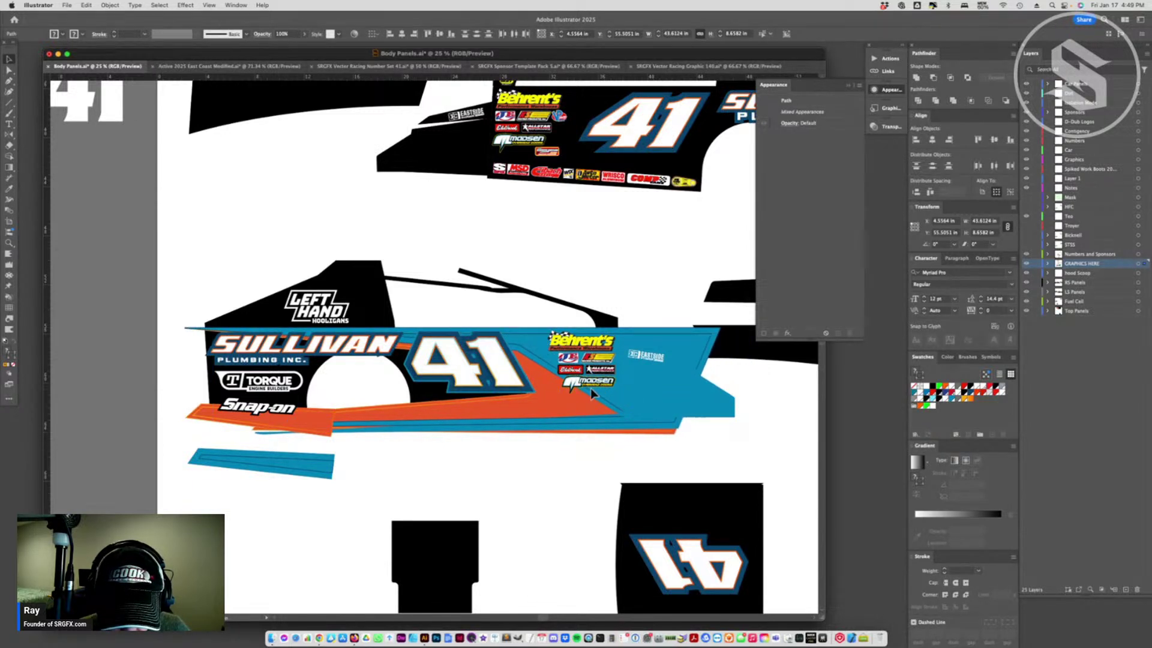
left_click(603, 412)
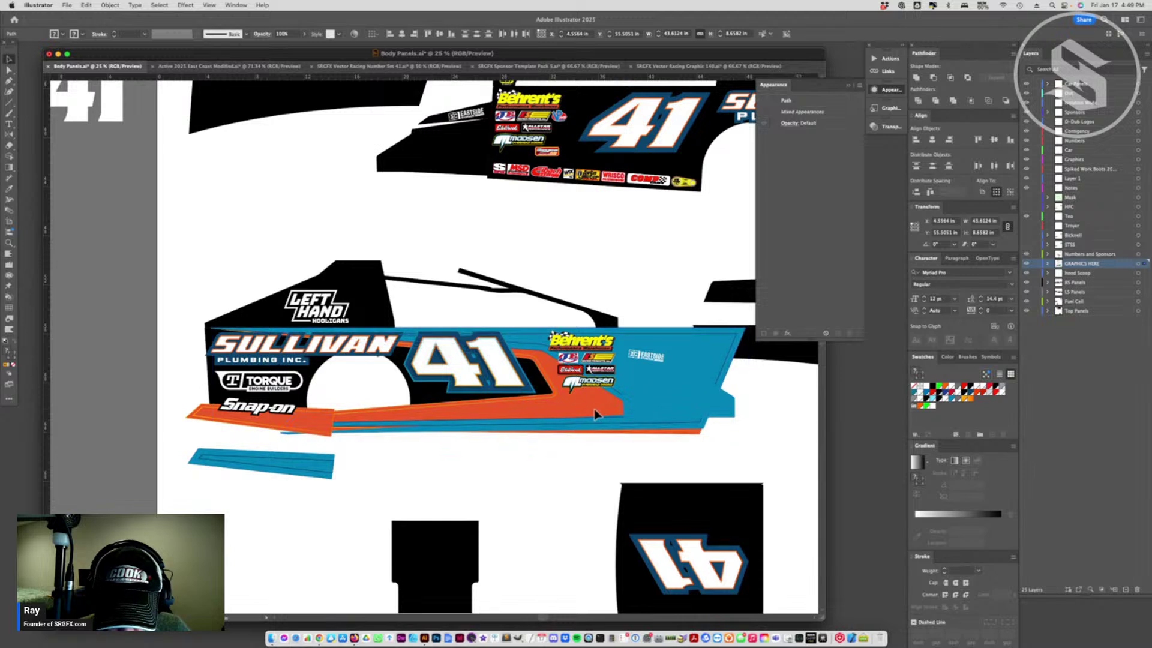
key("super+shift+a")
left_click(612, 335)
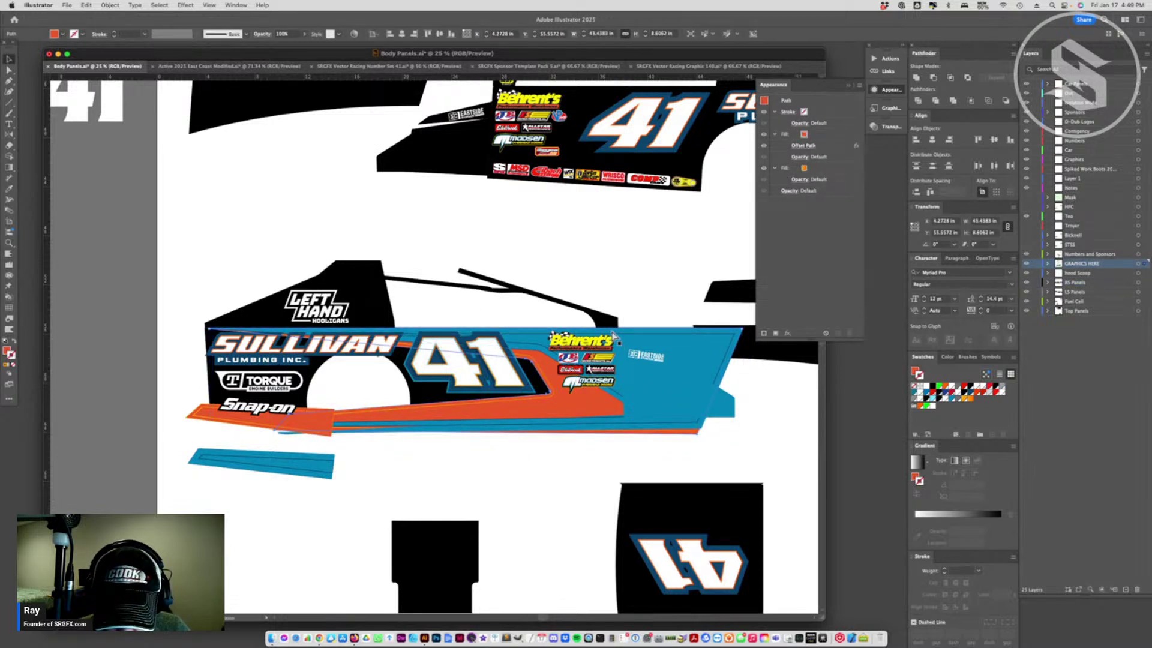
left_click(612, 335)
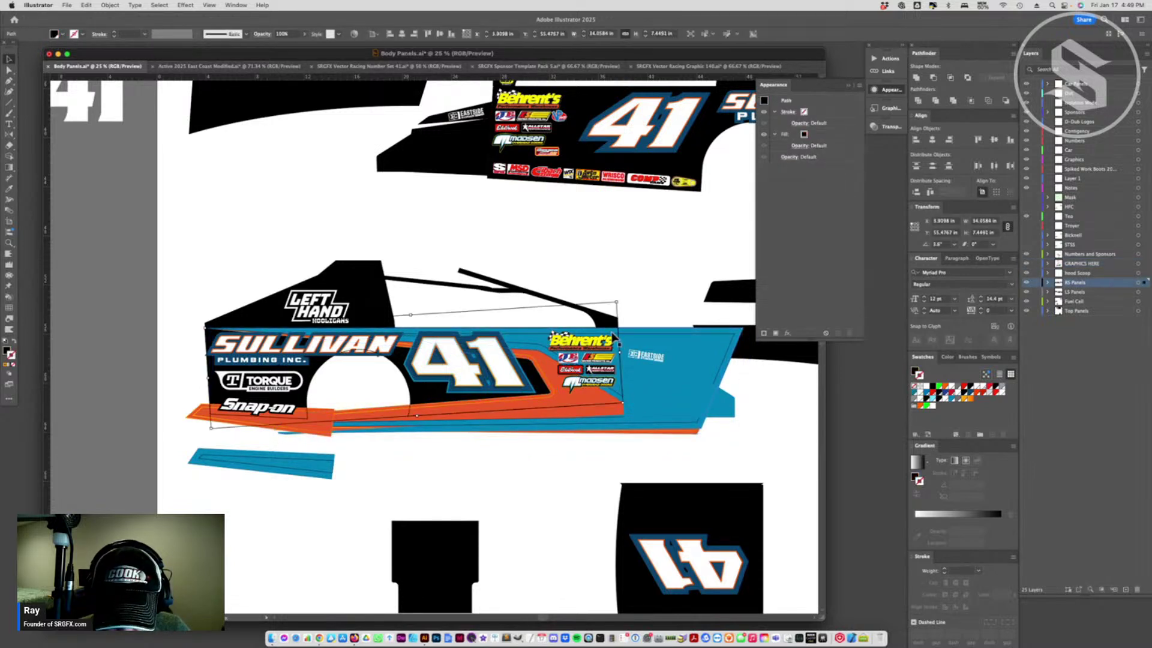
left_click(603, 495)
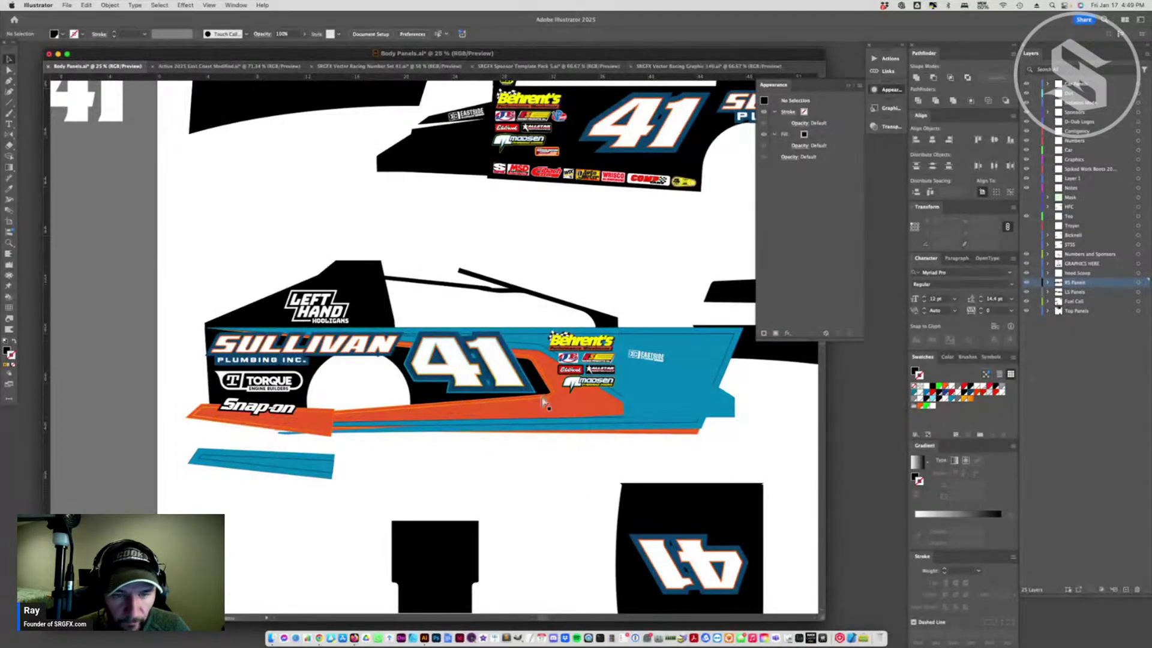
- Update the modified links in the East Coast Modified mockup with the revised car side graphics
left_click(232, 67)
key("super+Tab")
key("super+Tab")
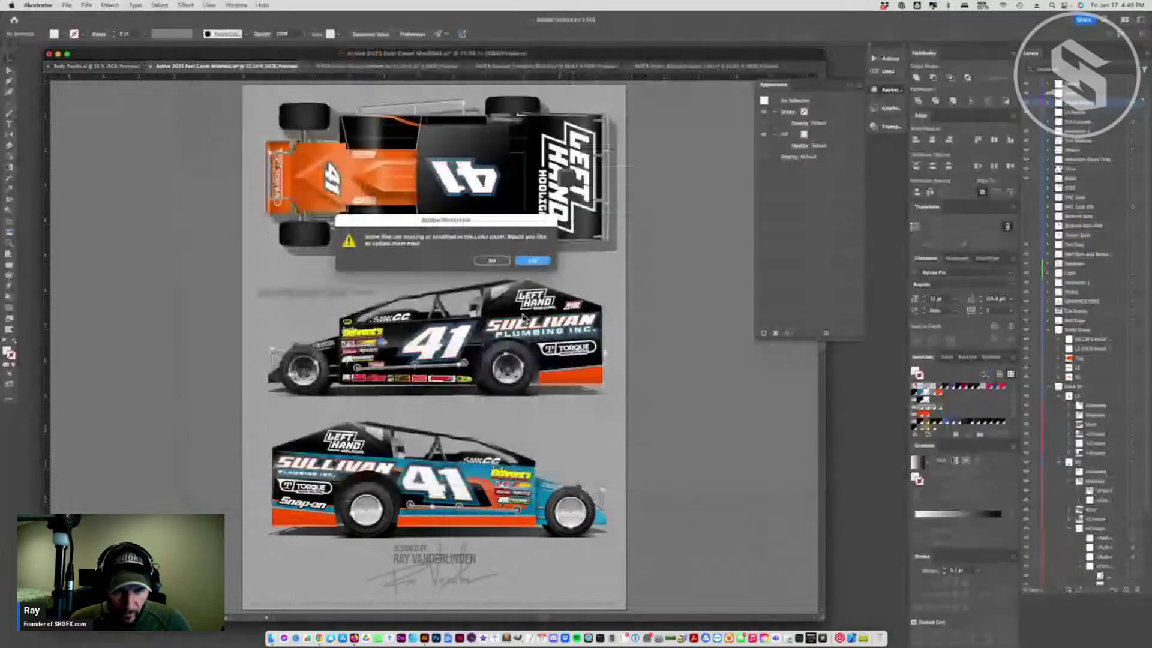
left_click(536, 262)
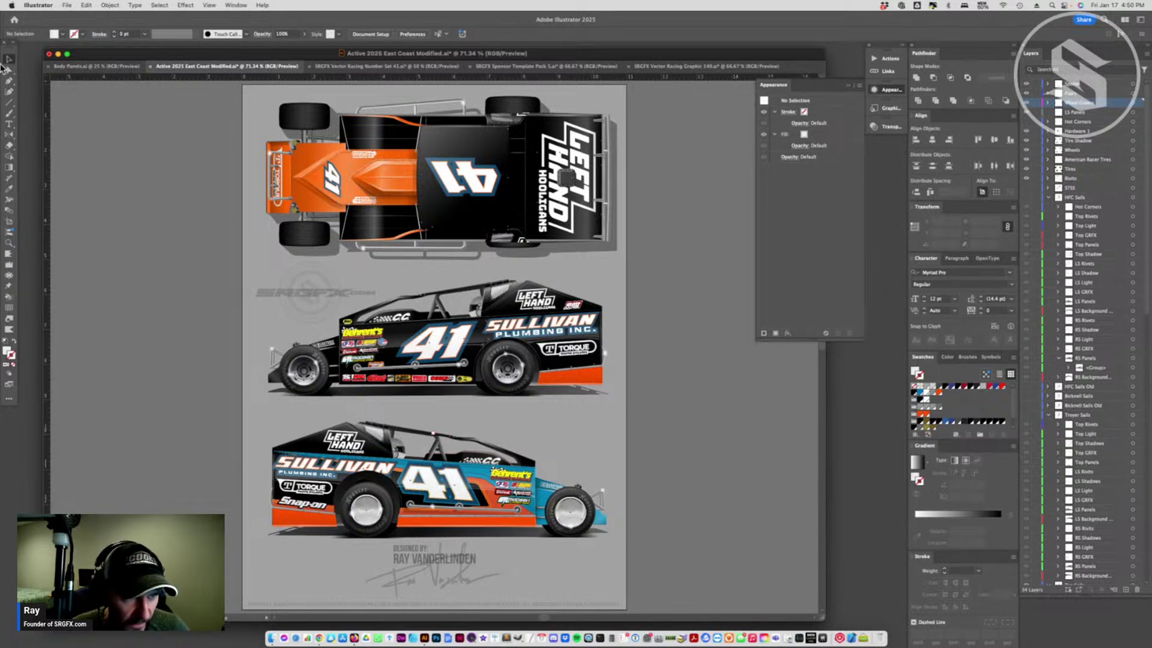
left_click(360, 67)
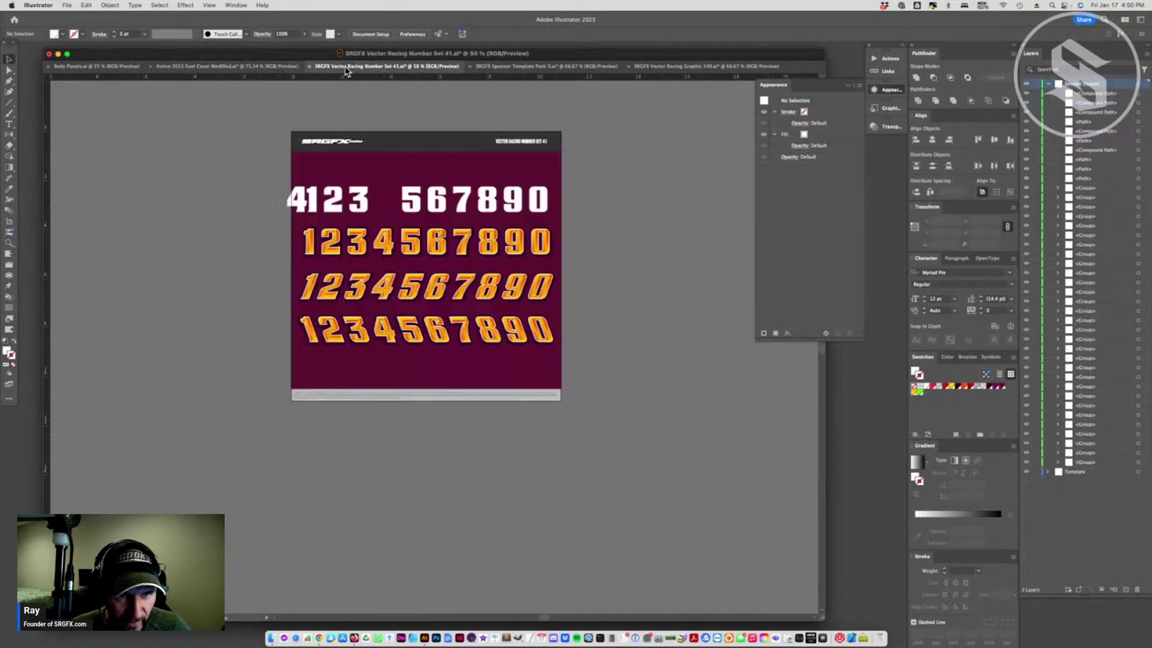
- Return to the Body Panels document and unlock all locked objects
left_click(110, 67)
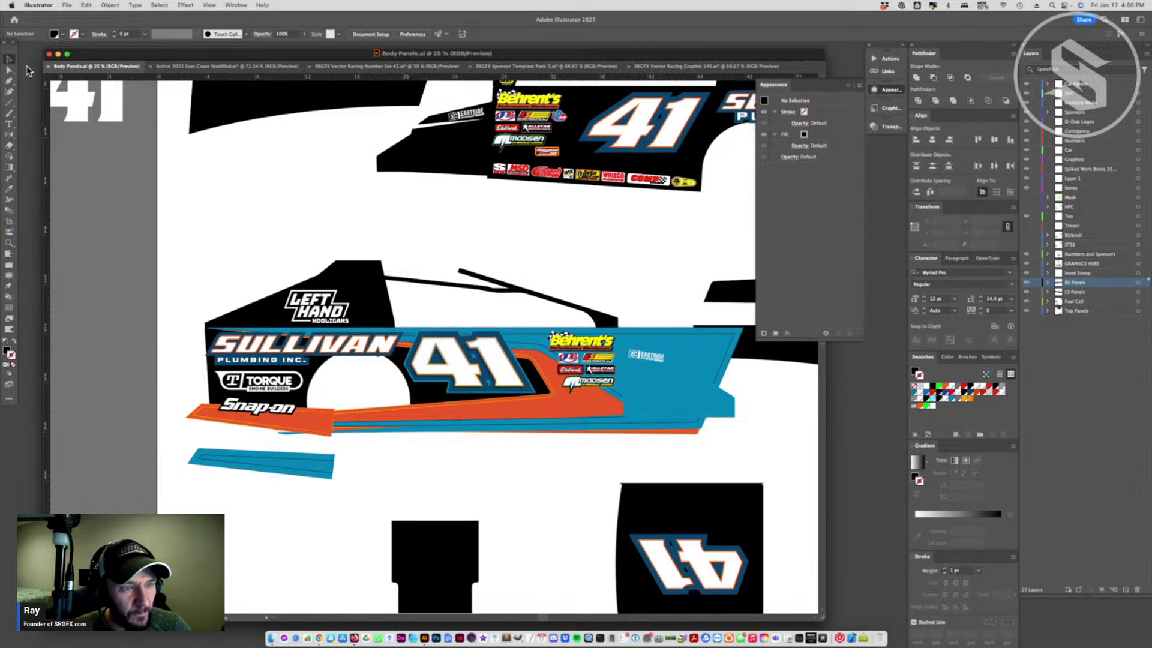
left_click(536, 362)
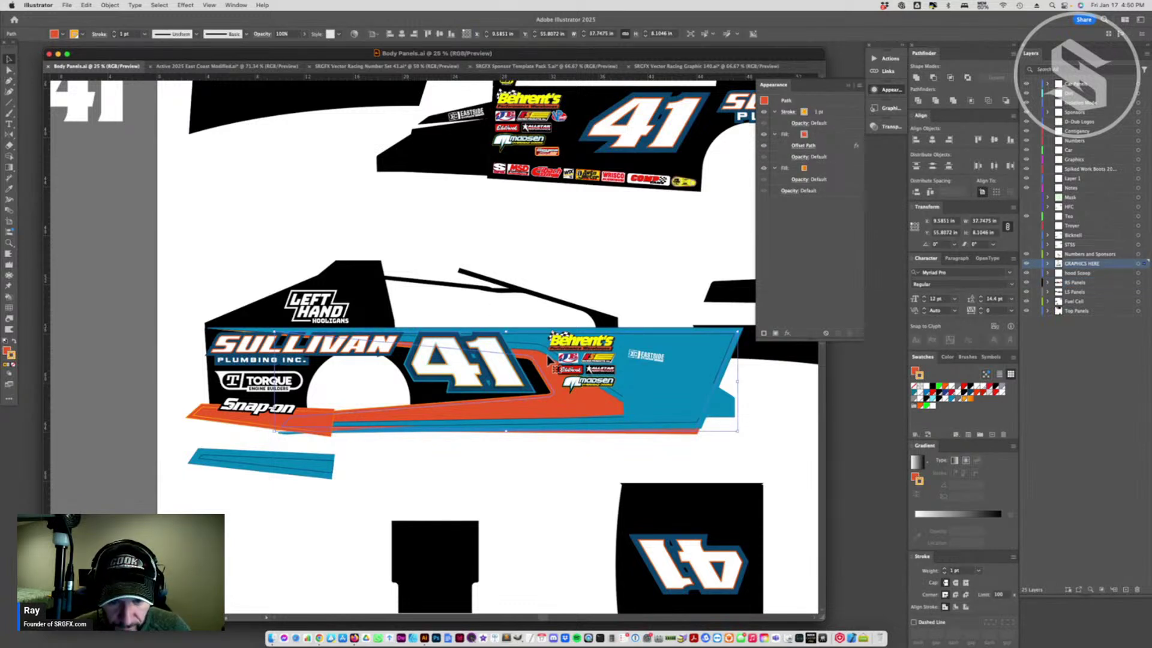
left_click(109, 4)
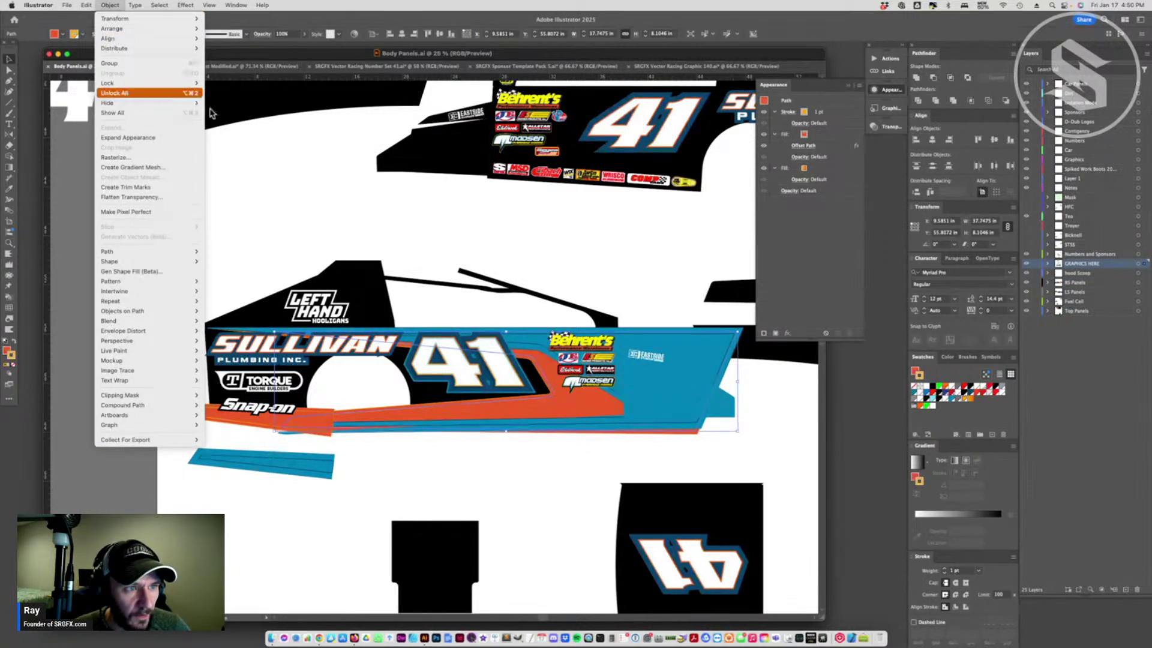
left_click(120, 99)
- Duplicate the blue side graphic into the area above the lower car side and rotate the copy 180 degrees
left_click(642, 488)
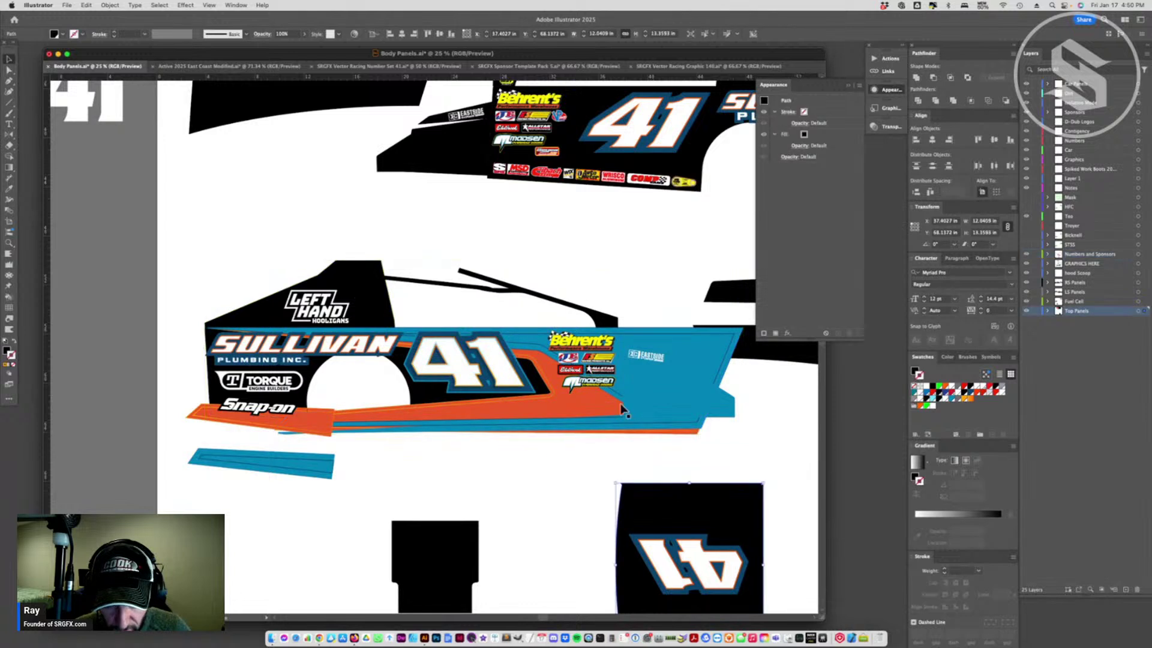
left_click(618, 403)
left_click_drag(618, 403, 444, 237)
right_click(468, 312)
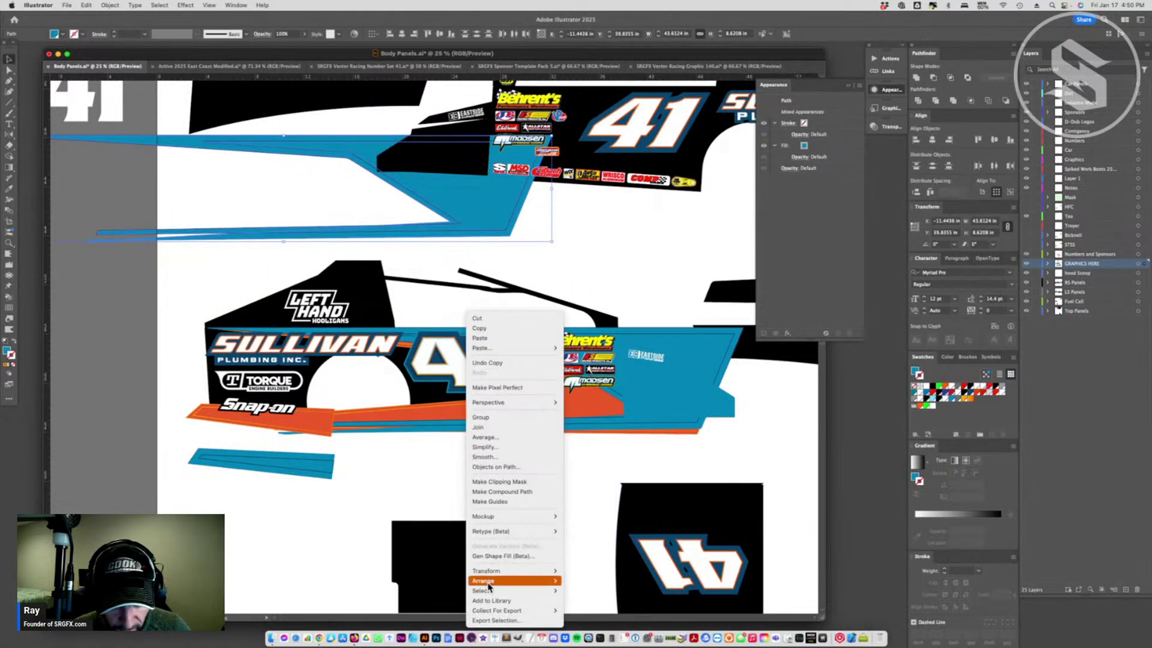
left_click(600, 561)
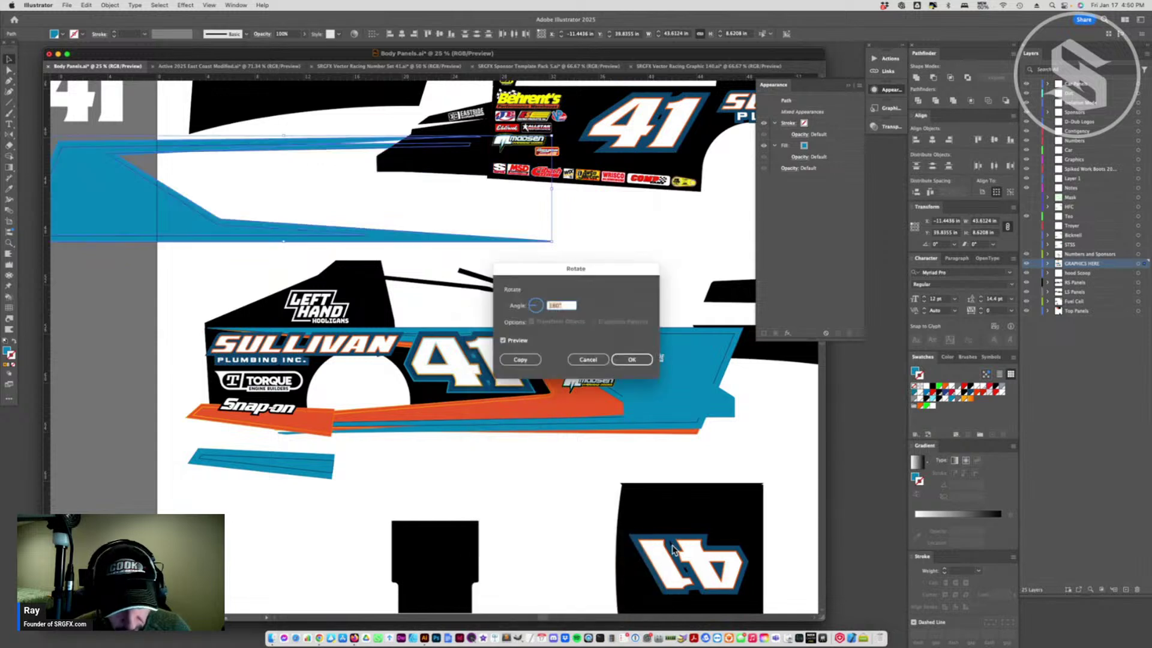
left_click(632, 360)
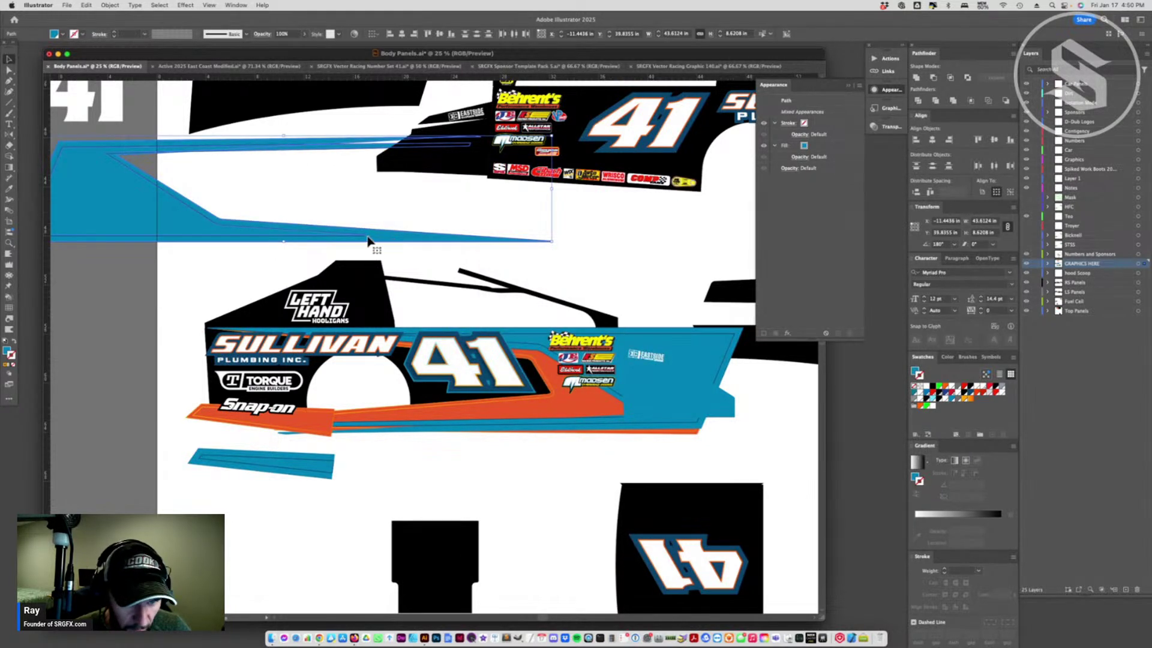
- Position the rotated blue copy behind the Left Hand Hooligans logo along the side's upper edge and save the file
left_click_drag(371, 241, 462, 323)
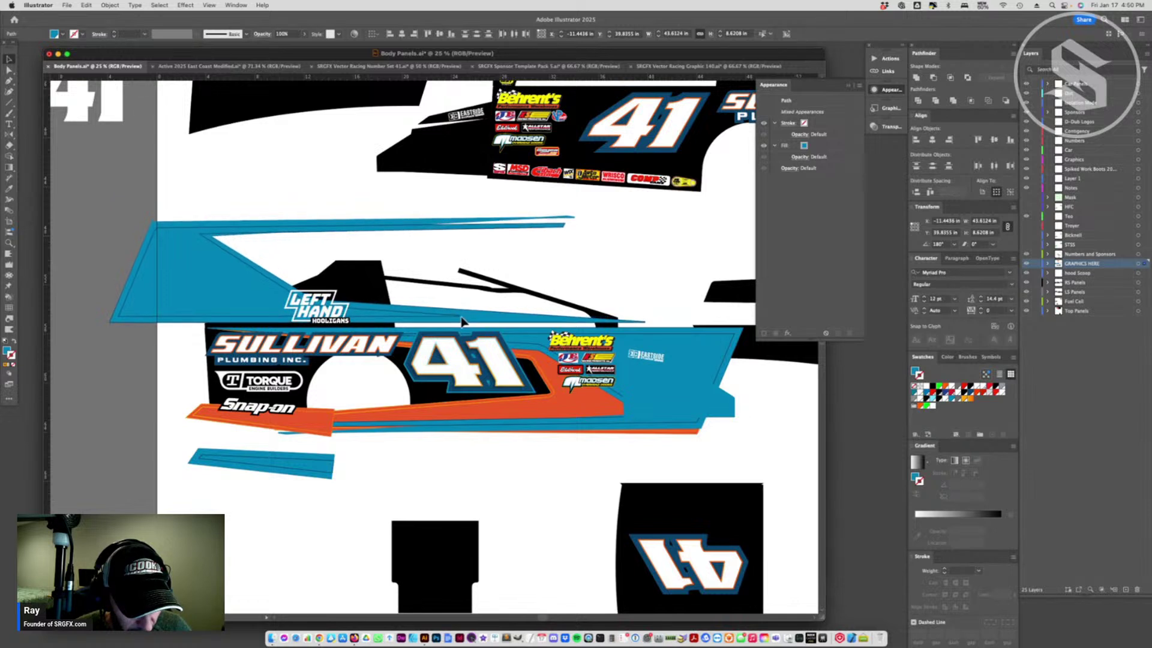
left_click(348, 290)
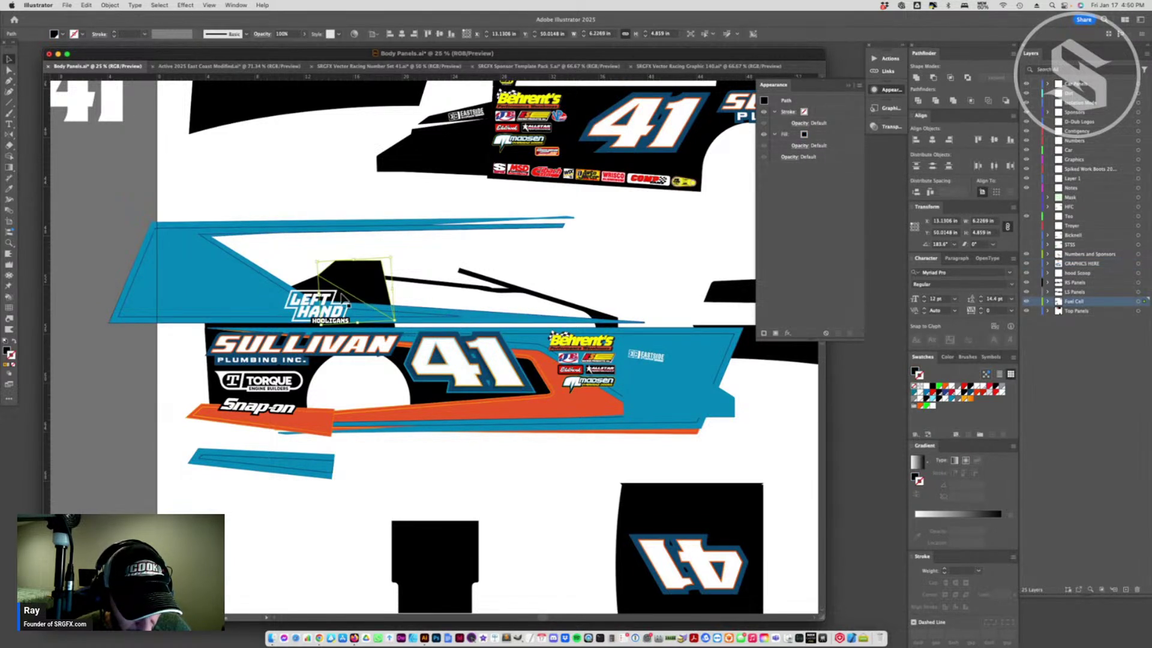
left_click(223, 295)
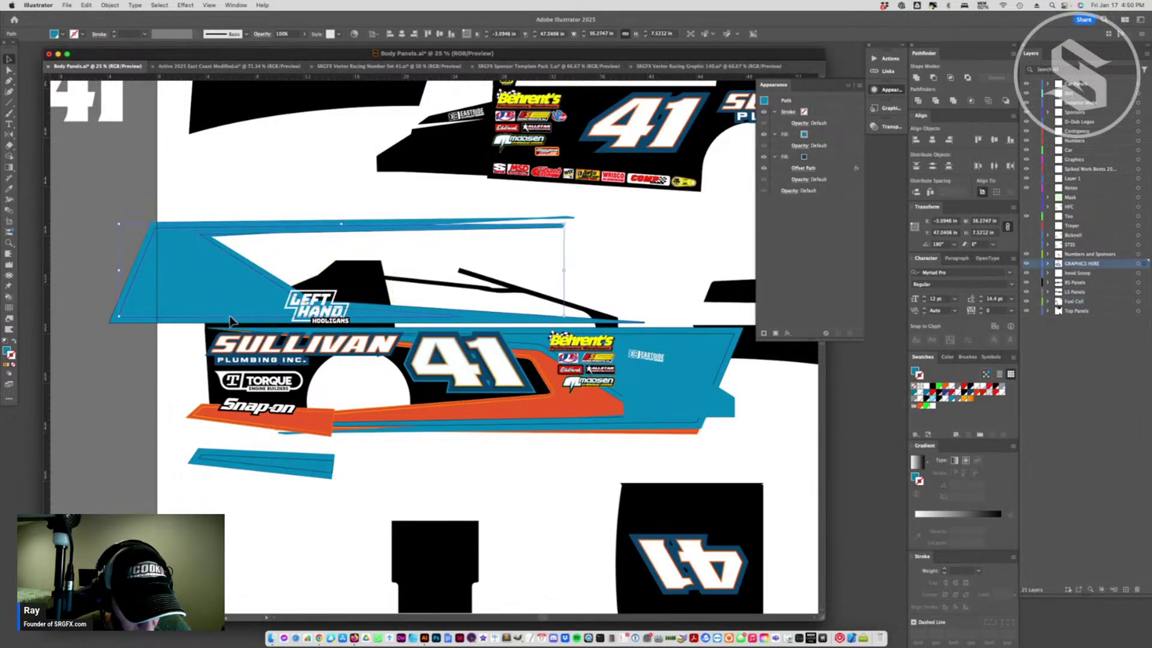
left_click(243, 329, "shift")
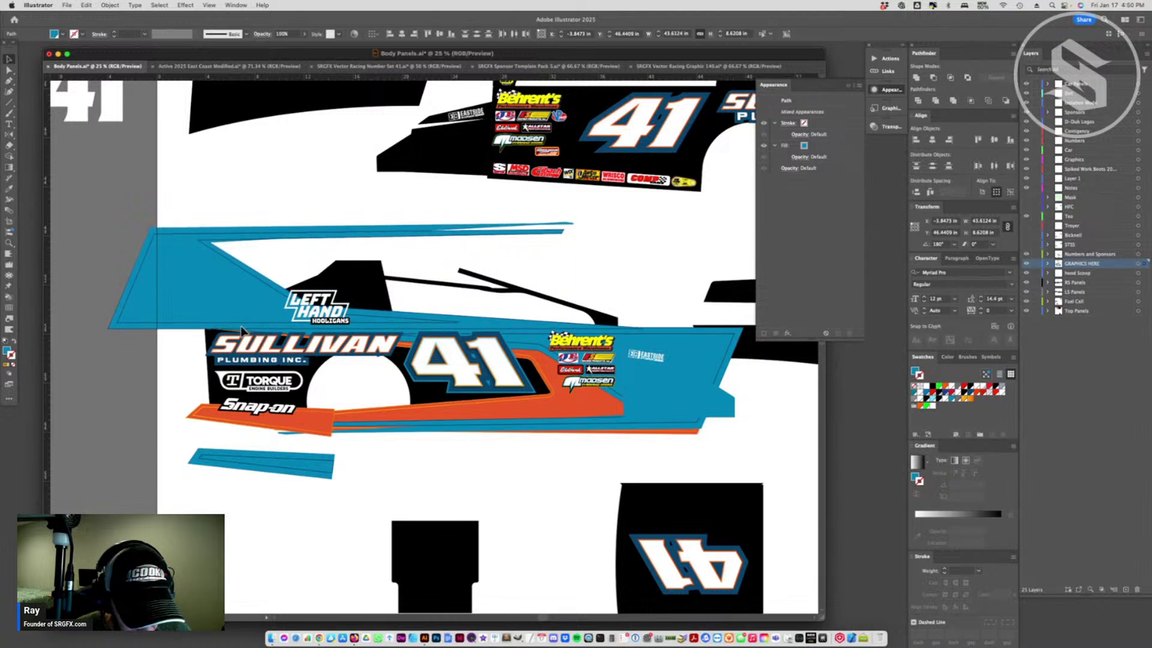
left_click_drag(243, 329, 196, 328)
left_click(444, 310)
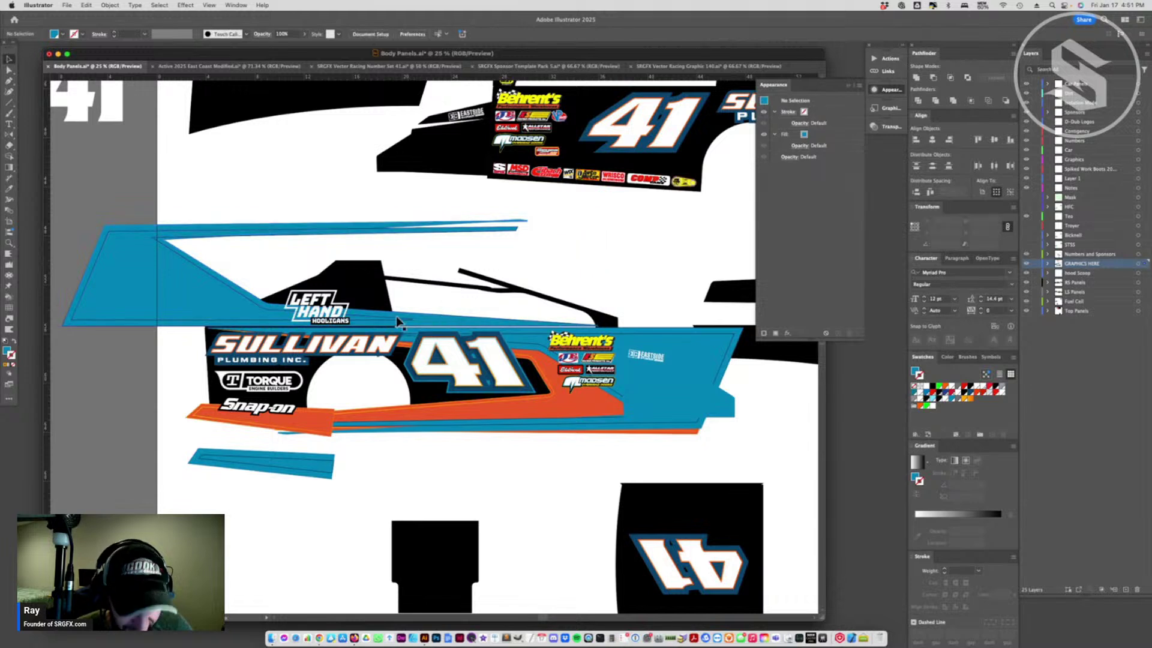
key("super+s")
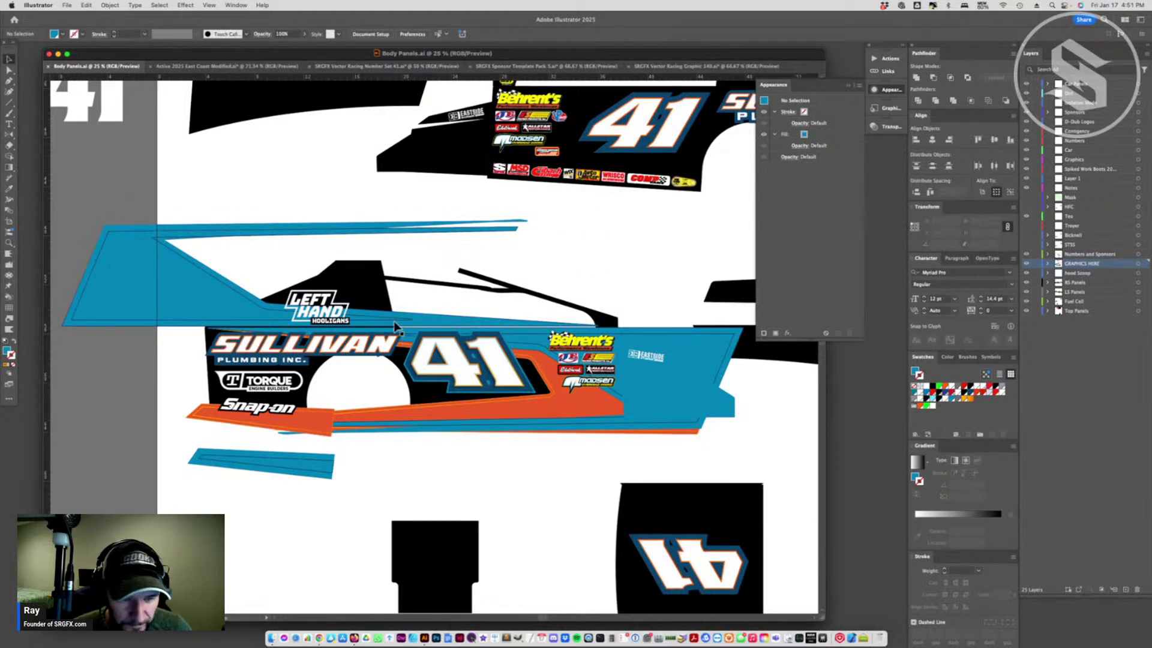
- Shift both pieces of the rotated blue copy slightly farther toward the car's rear and save Body Panels
left_click(404, 319)
left_click(492, 259)
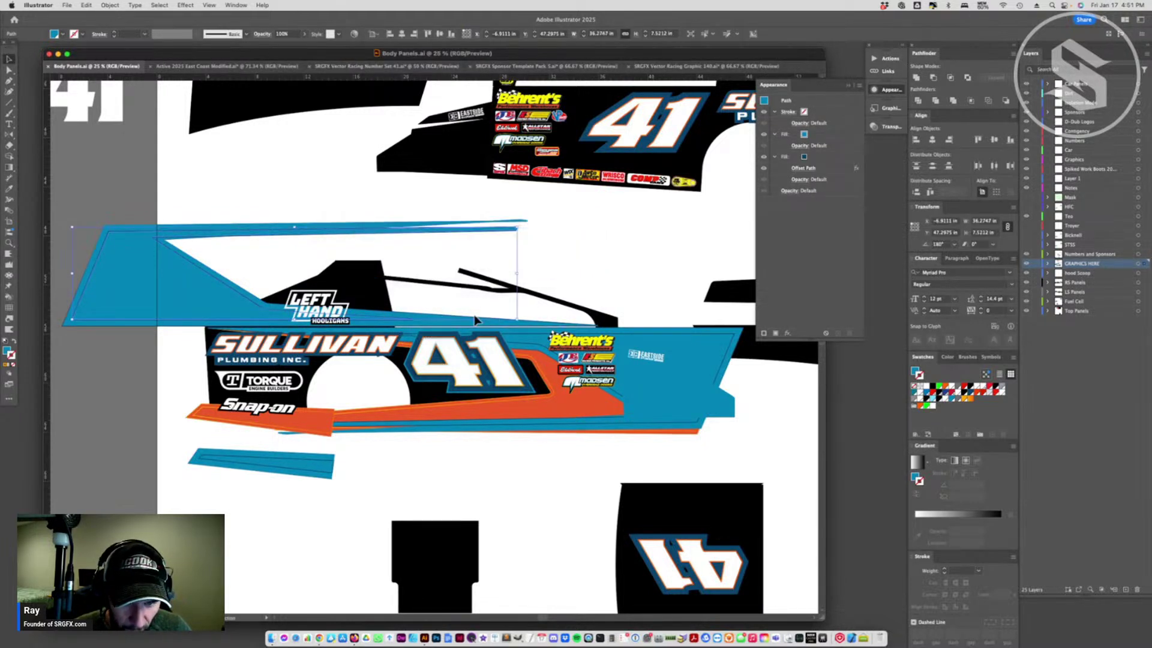
left_click(477, 327)
left_click_drag(476, 327, 470, 327)
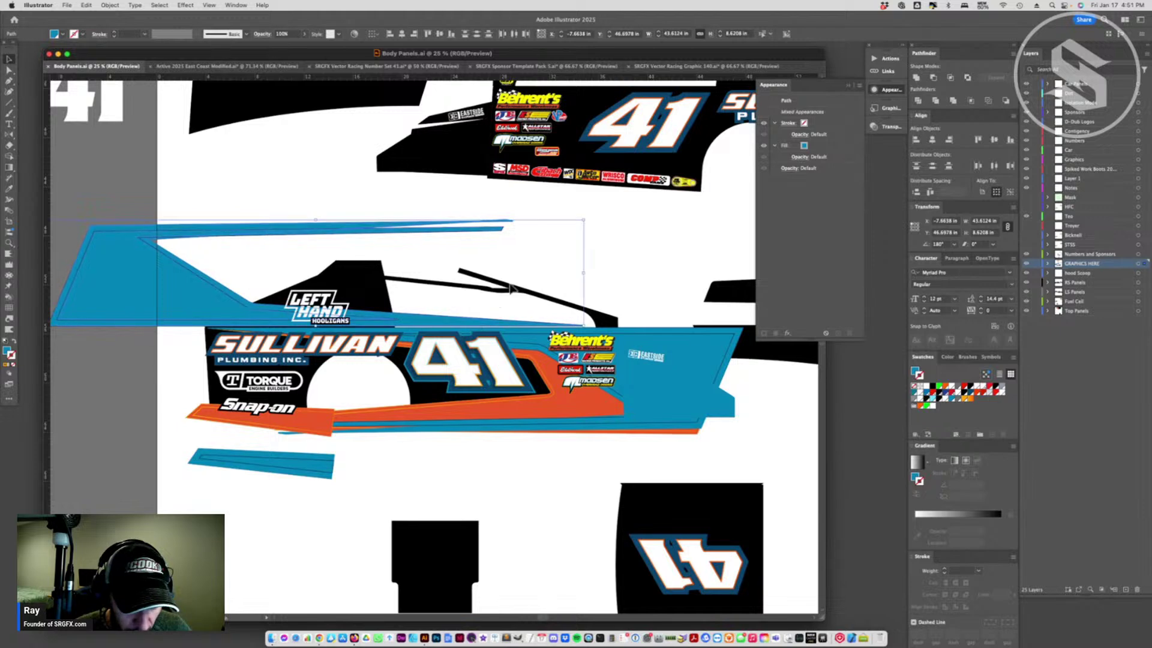
left_click(471, 432)
key("super+s")
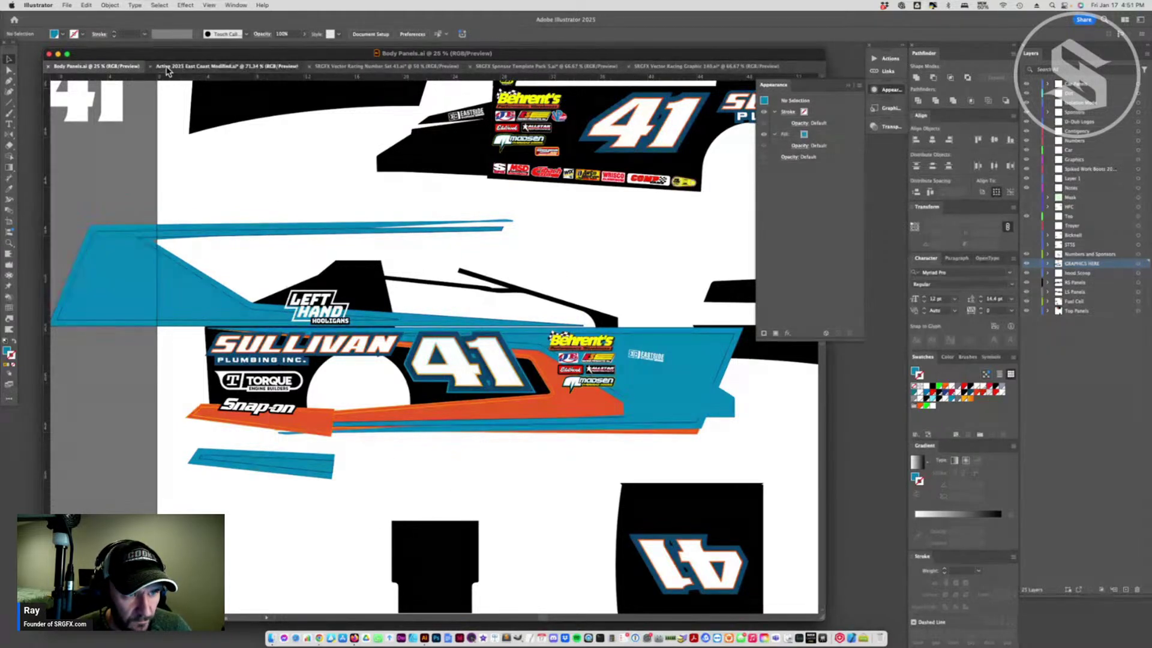
- Update the modified links in the East Coast Modified mockup and check the blue graphic on the upper rear panel
left_click(167, 72)
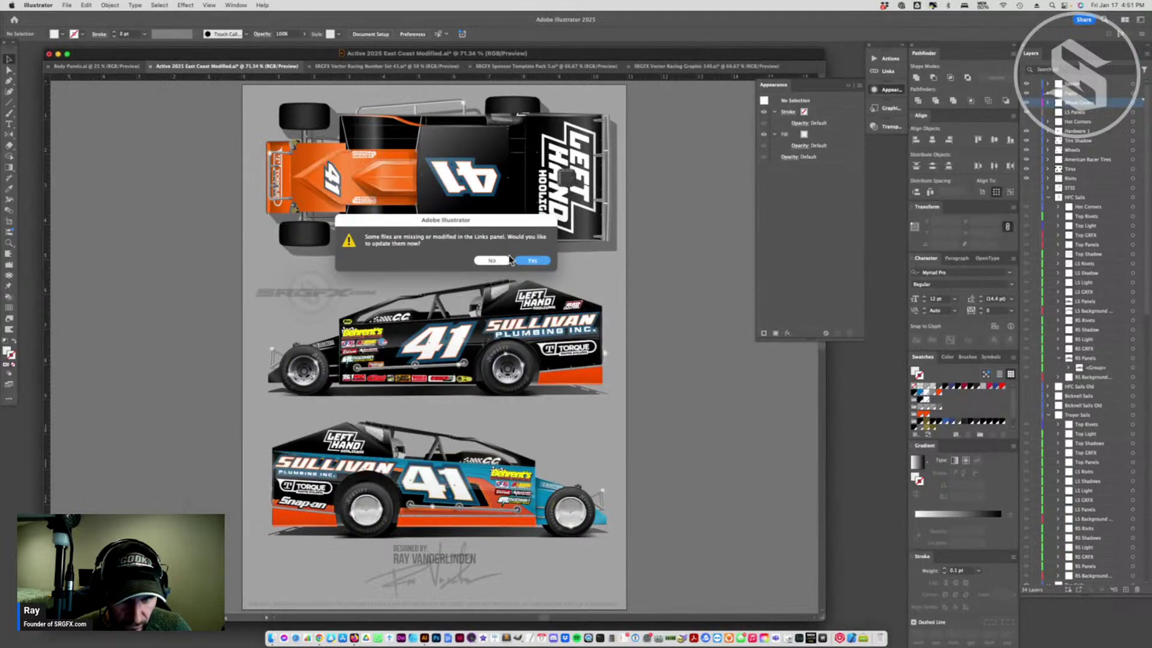
left_click(525, 266)
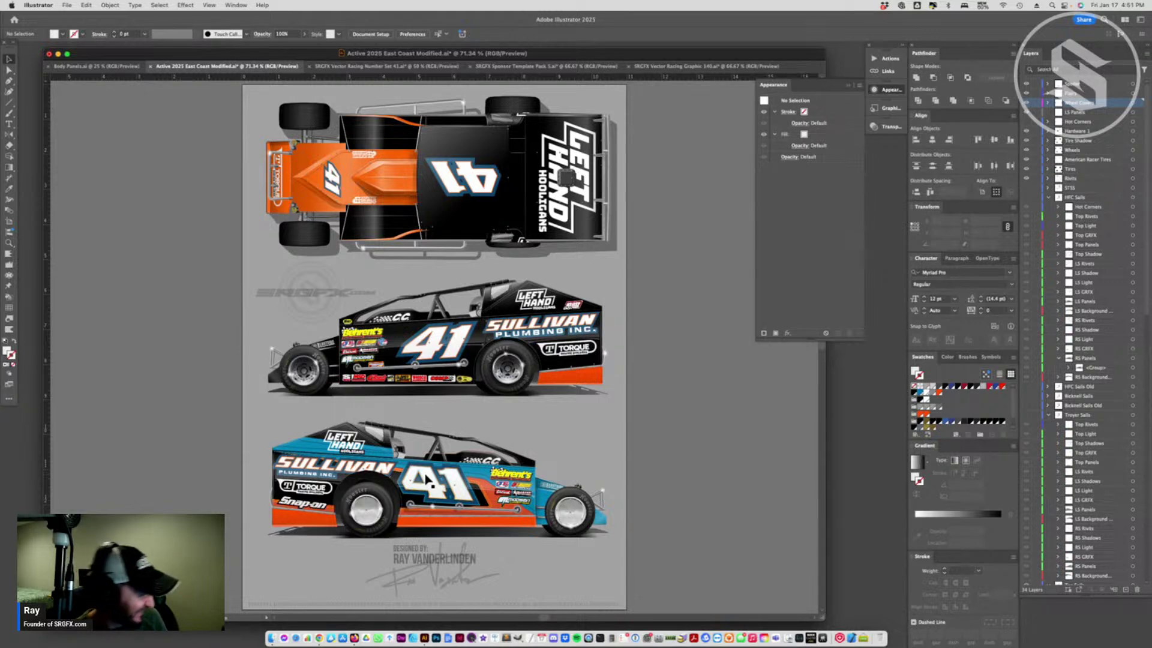
key("Tab")
key("Tab")
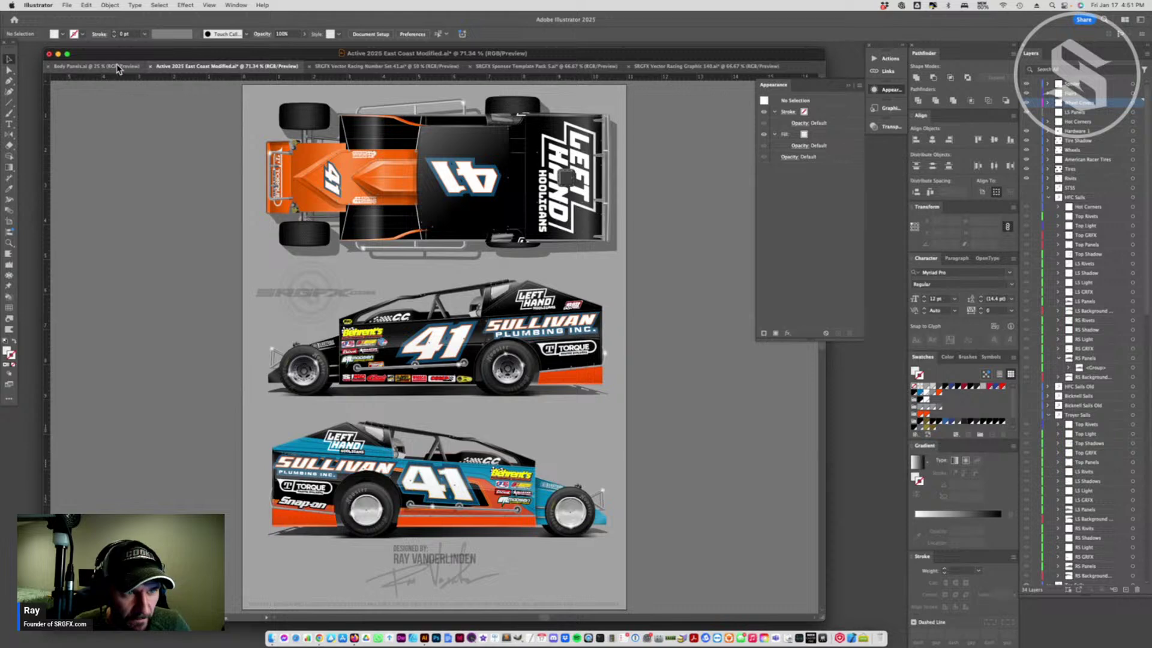
- Delete the rotated blue copy above the lower car side in Body Panels
key("ctrl+shift+Tab")
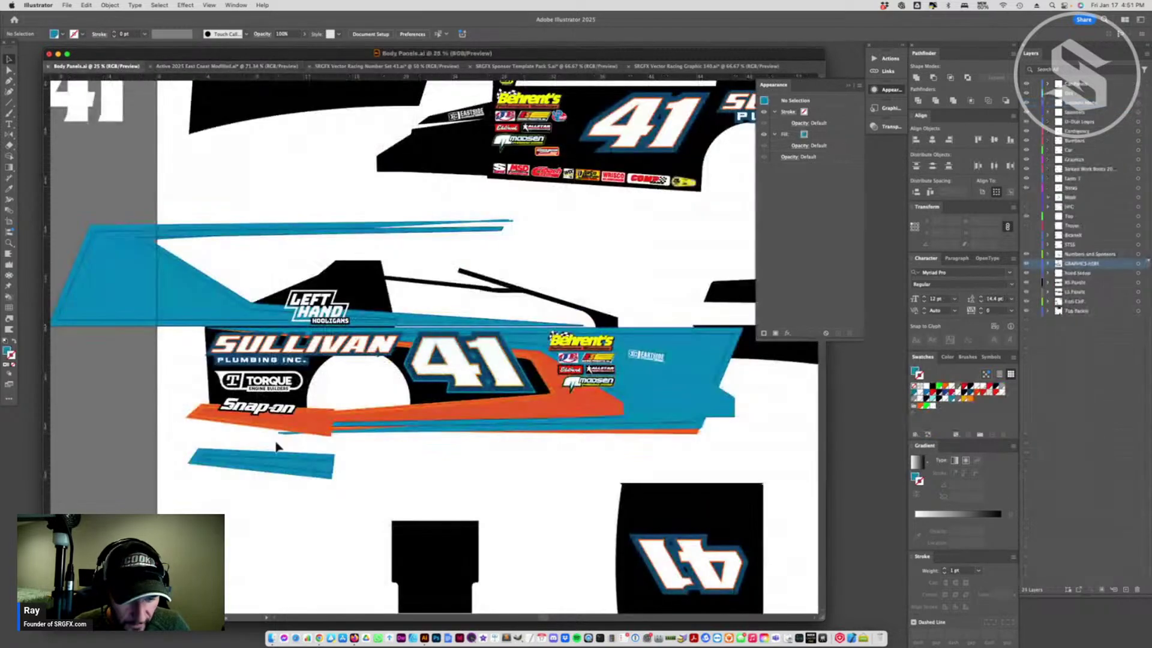
left_click(311, 324)
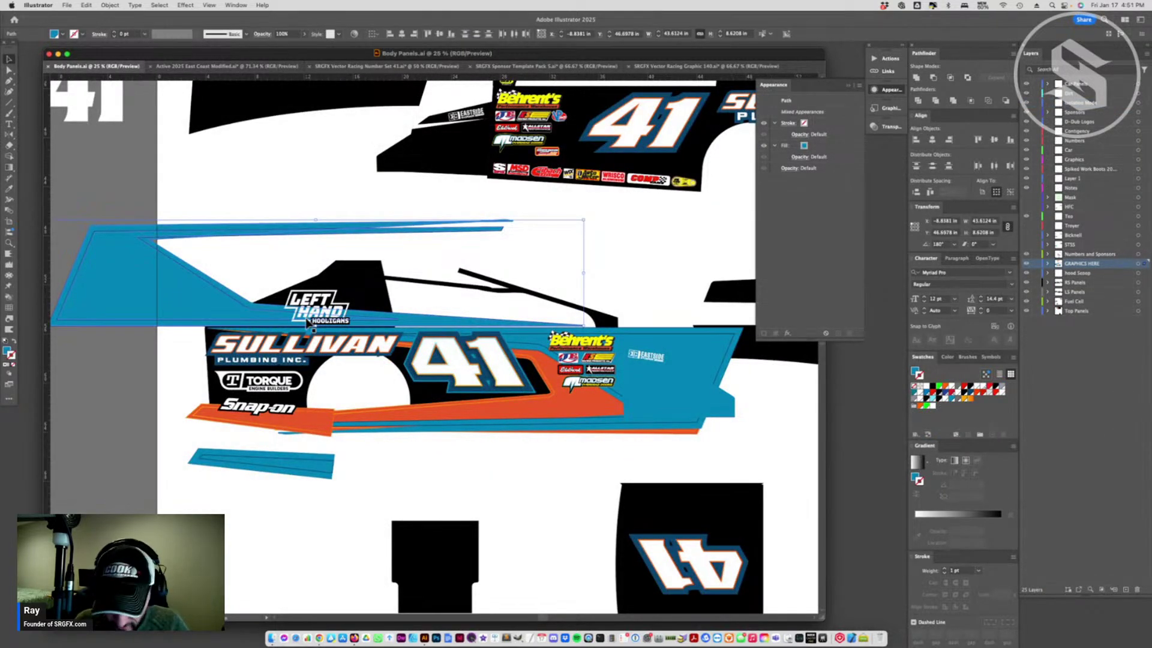
key("Delete")
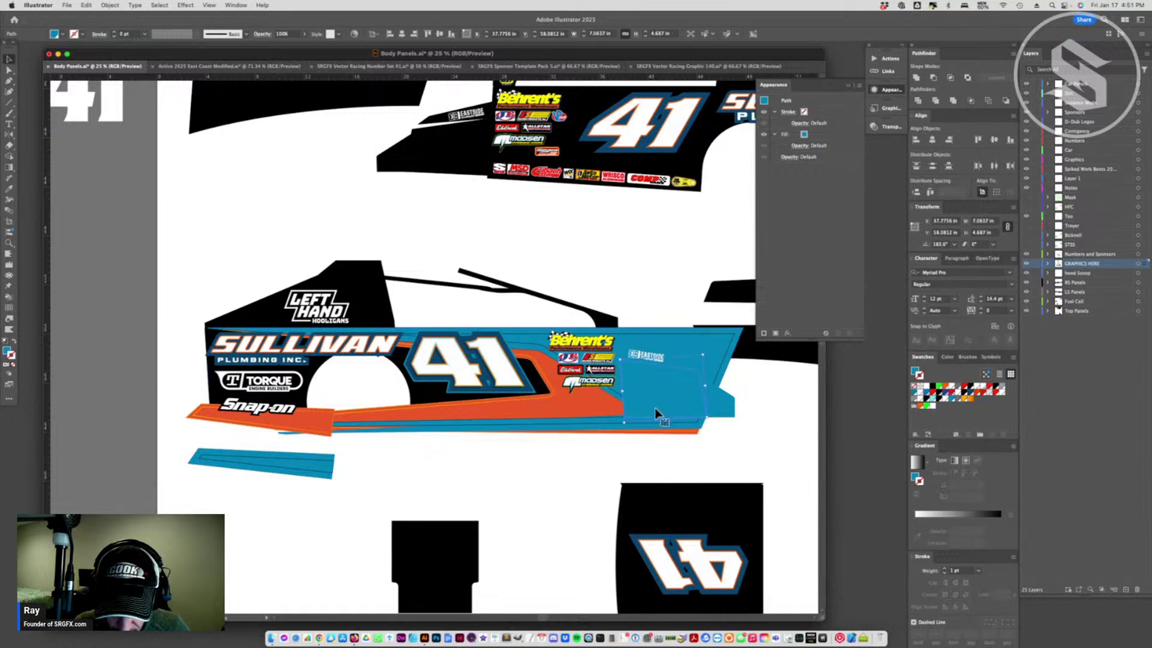
- Delete the spare blue overlay pieces from the blank area below the orange rear skirt
left_click(607, 432)
left_click(285, 475)
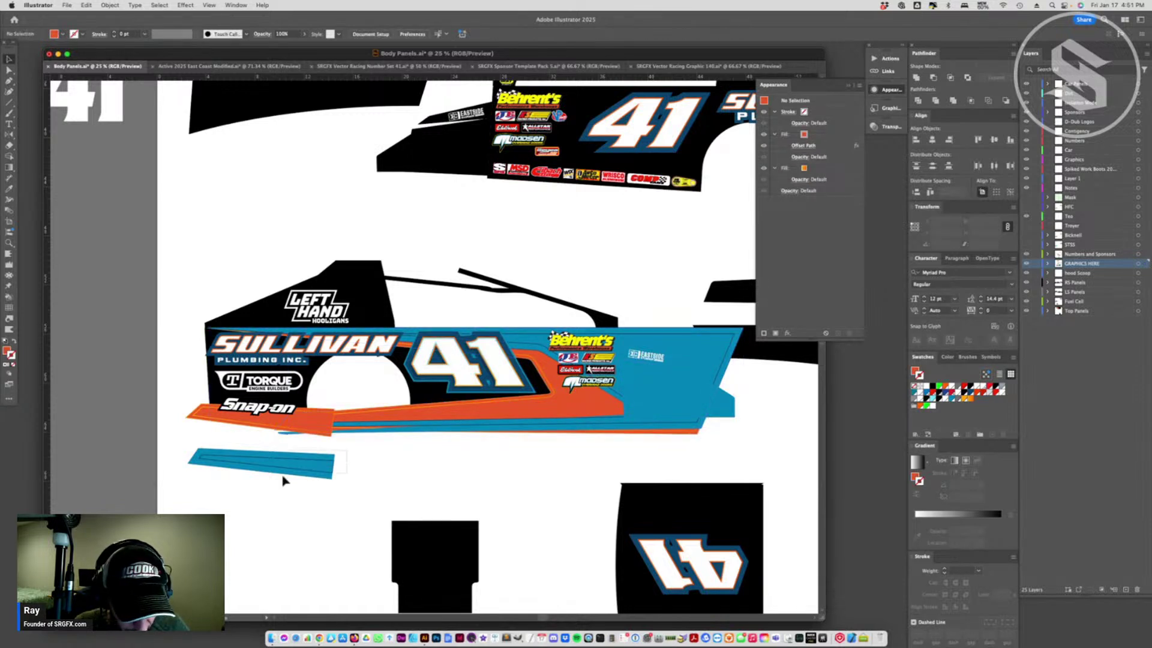
left_click(354, 489)
key("a")
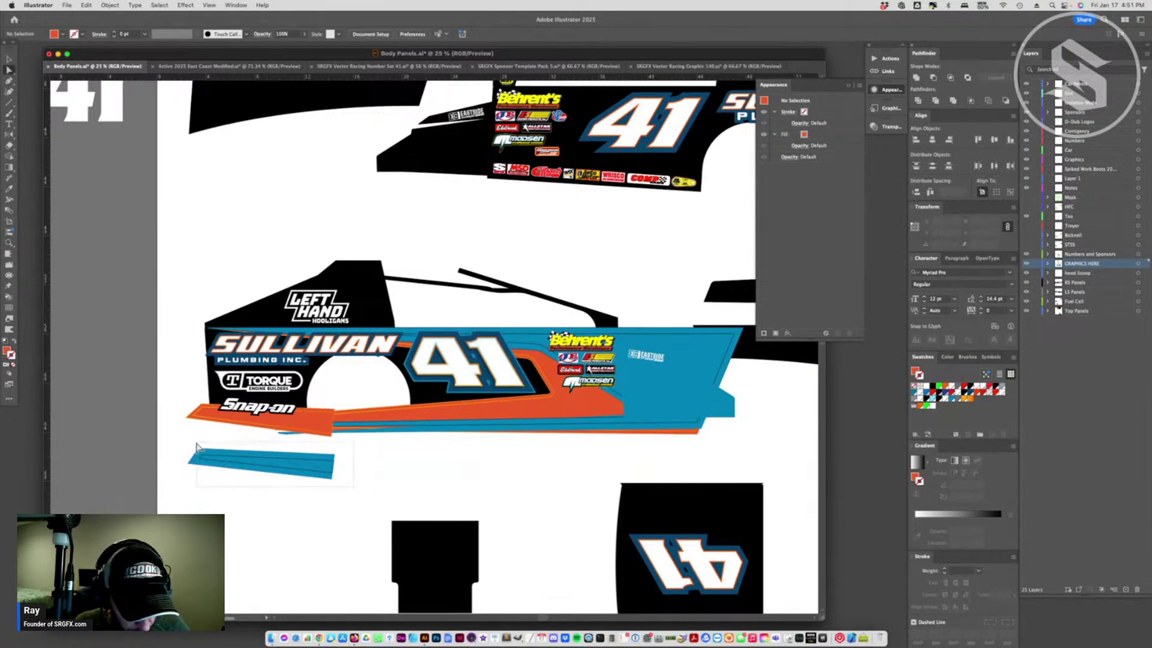
left_click_drag(192, 445, 338, 482)
key("Delete")
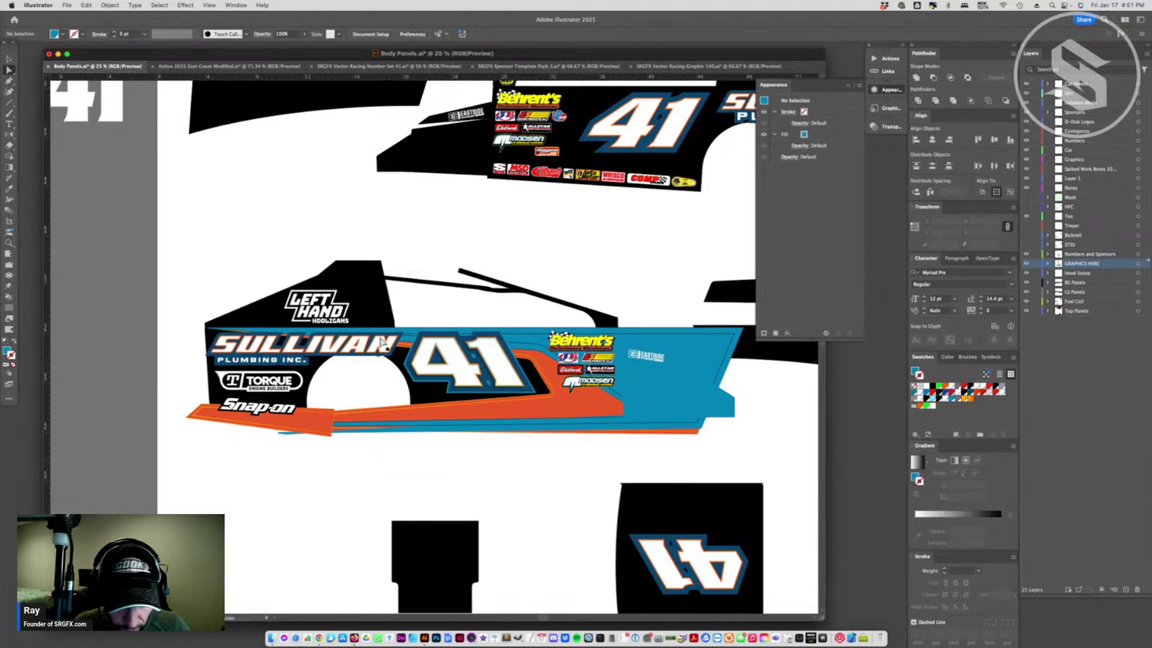
- Recolor the upper car side's black nose panels with the blue fill from the lower car side's nose
left_click(9, 59)
scroll(561, 389, "down", 4)
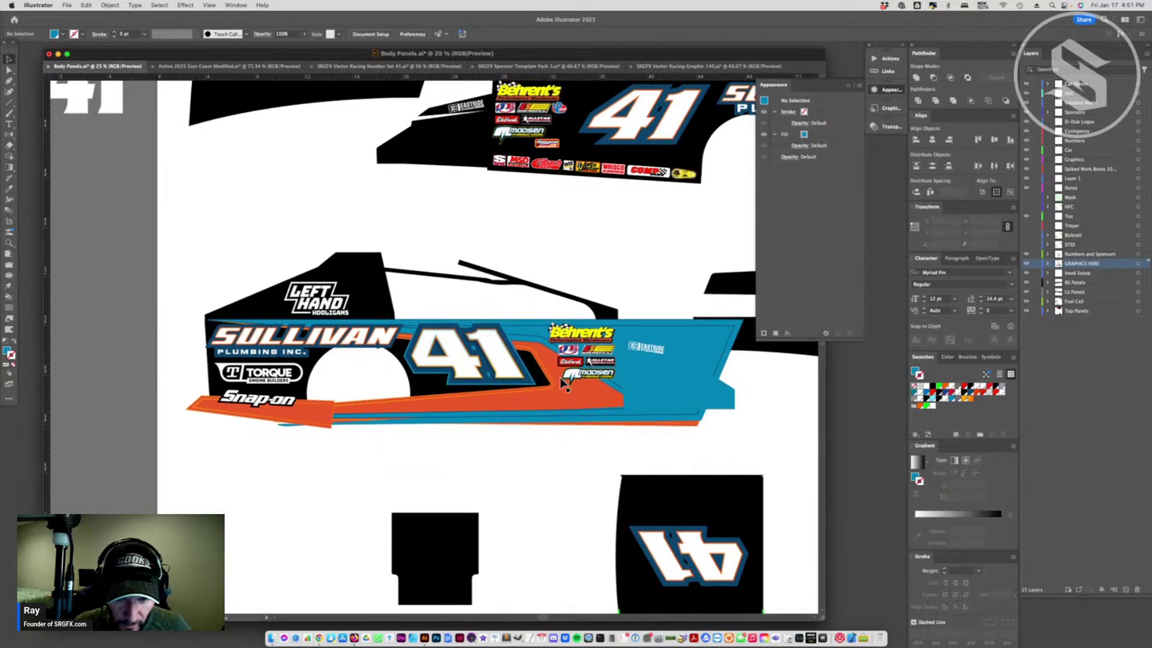
scroll(583, 410, "up", 2)
scroll(615, 467, "left", 5)
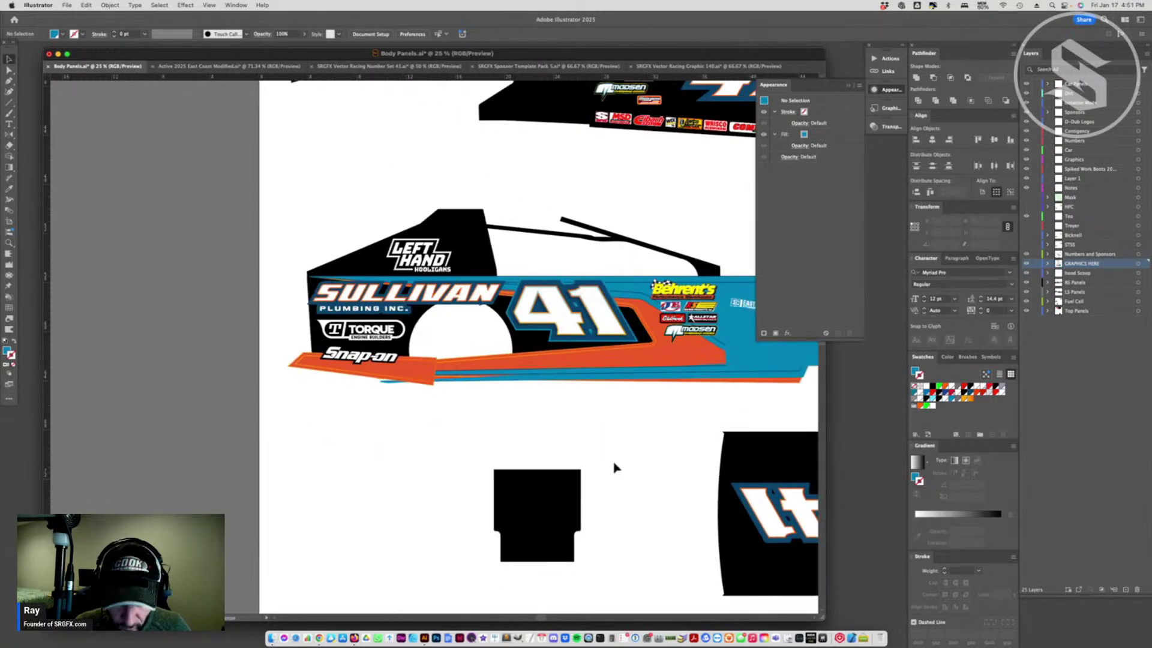
key("super+minus")
key("super+minus")
key("super+z")
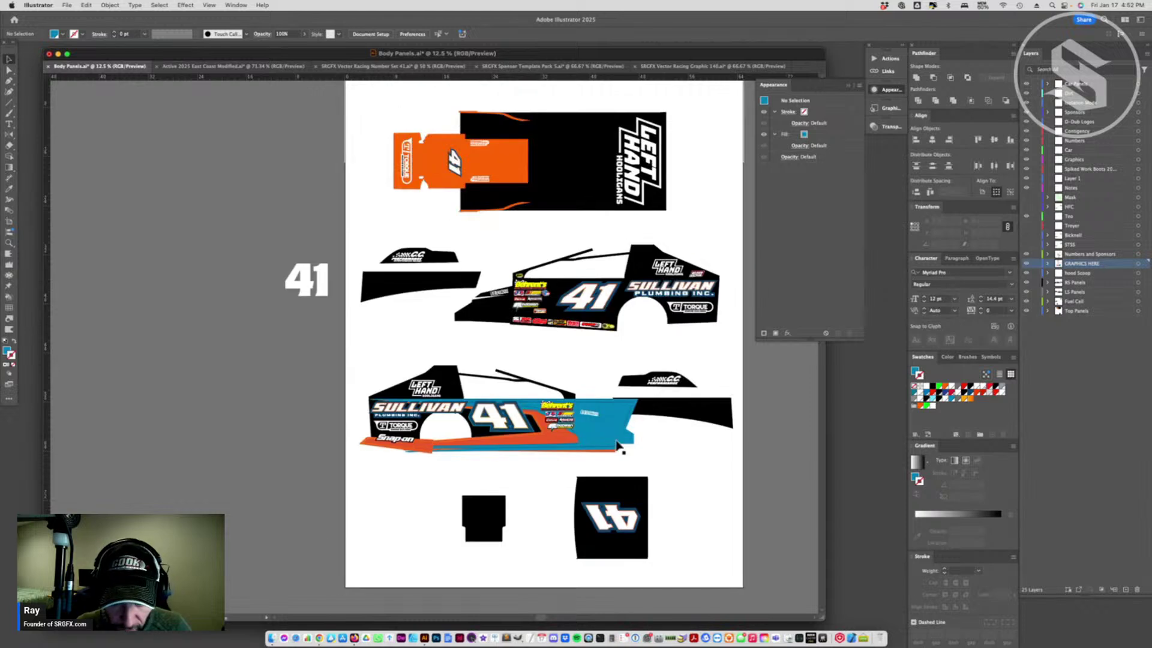
left_click(598, 447)
left_click(486, 298)
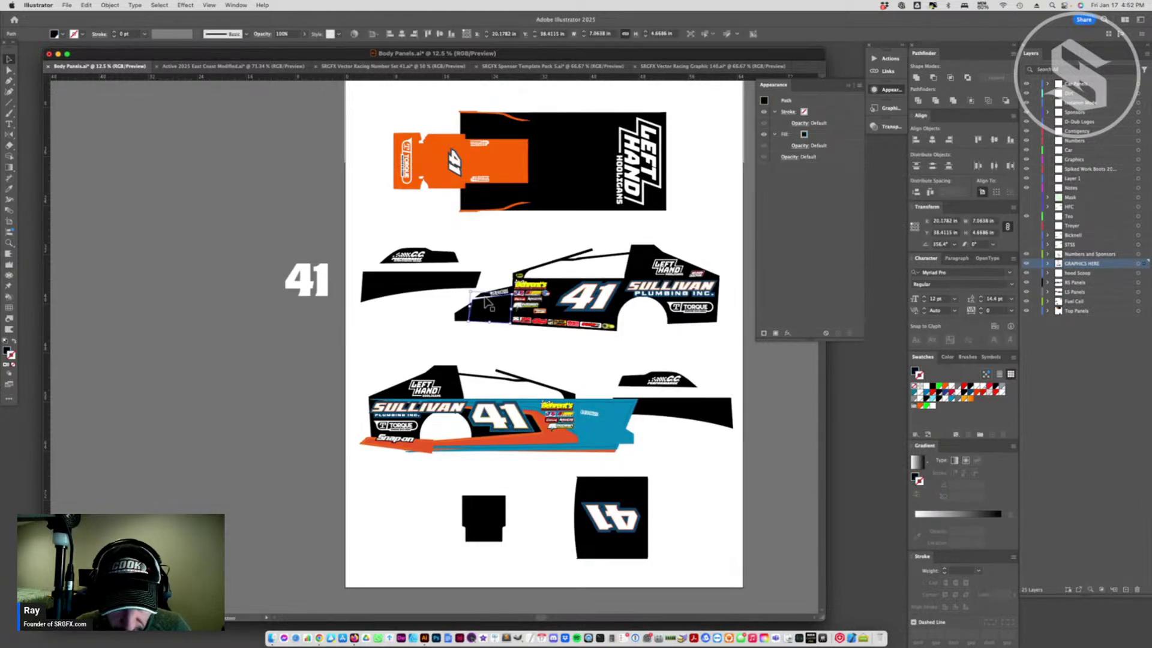
left_click(480, 303, "shift")
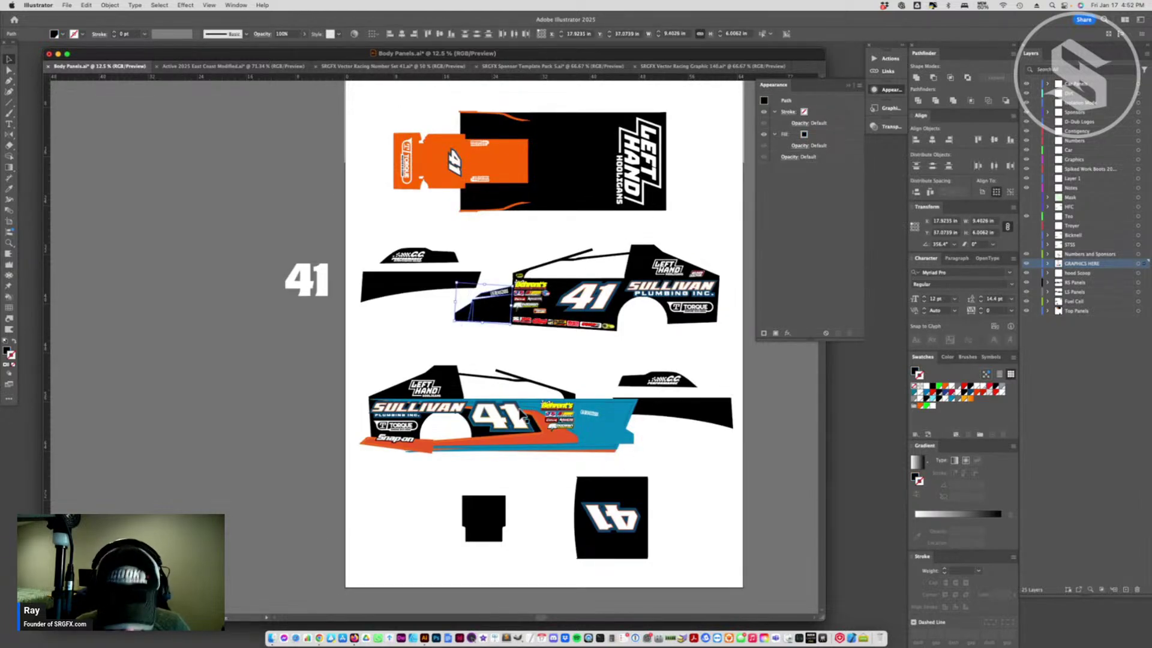
left_click(595, 437)
- Recolor the black top panels around and behind the orange hood with the blue fill of the upper car side's nose
key("a")
key("super+shift+a")
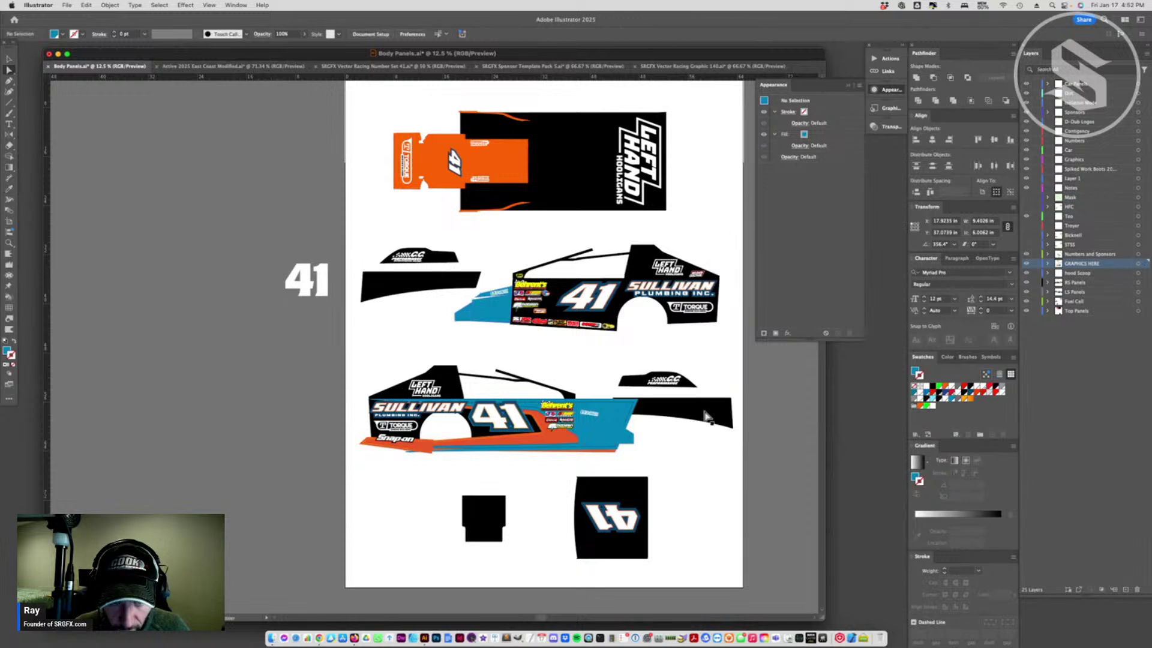
left_click_drag(467, 208, 513, 129)
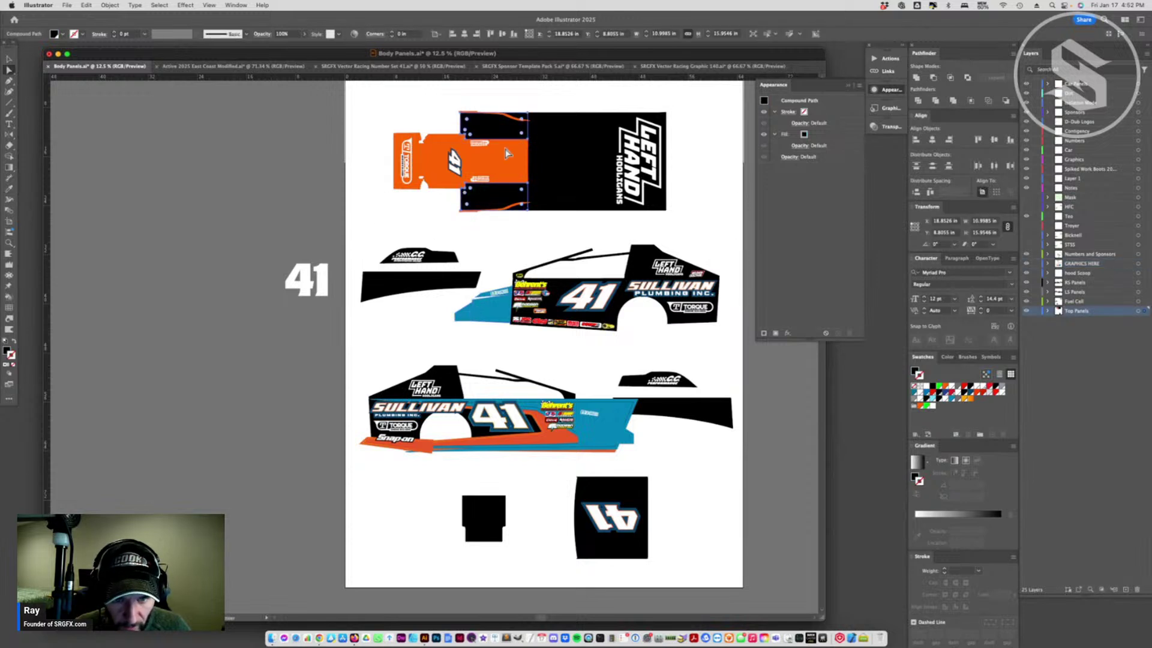
left_click(547, 156, "shift")
key("i")
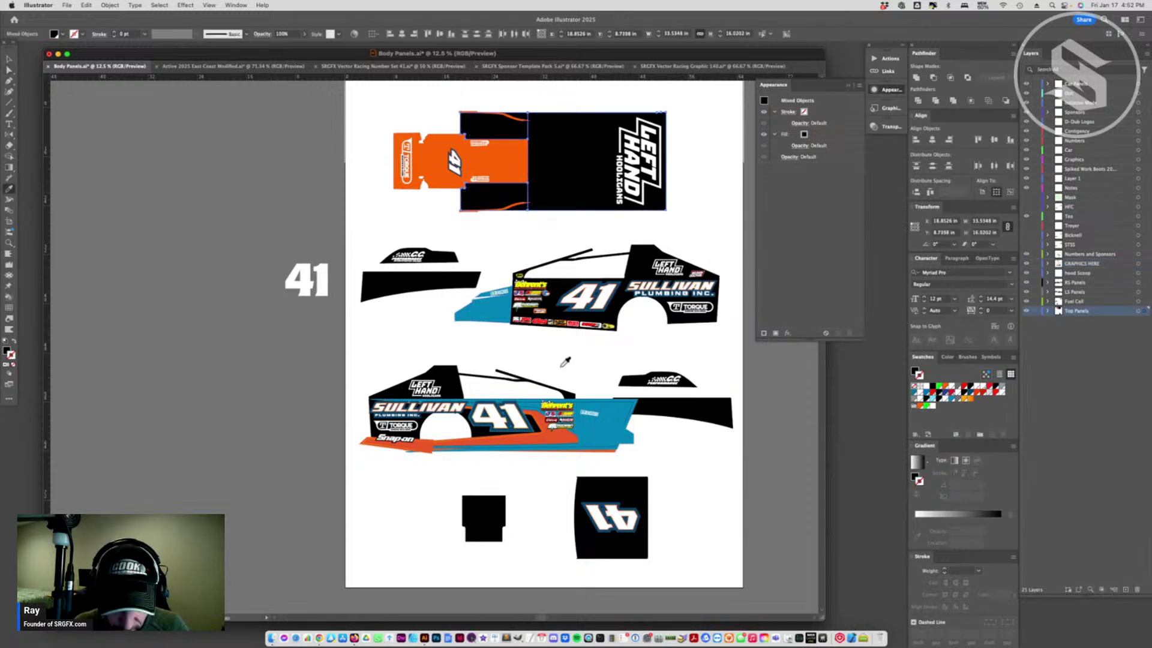
left_click(504, 321)
key("a")
key("super+shift+a")
- Recolor the black backing behind the HOOLIGANS lettering on the top panel with the same blue fill
scroll(599, 312, "up", 3)
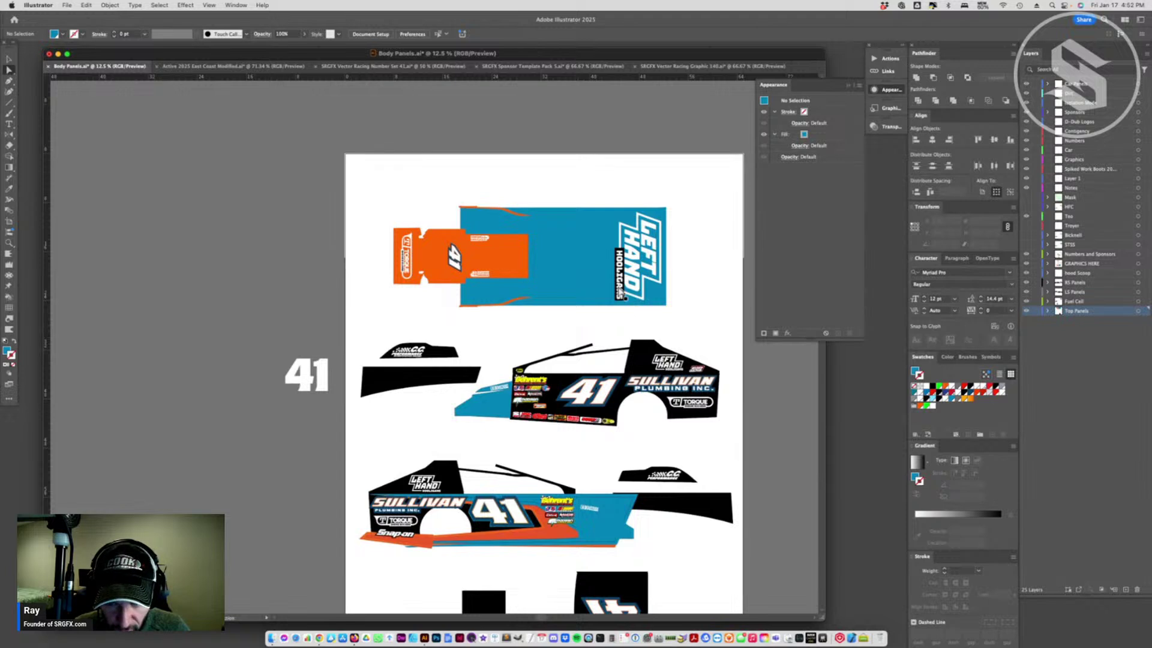
left_click(618, 294)
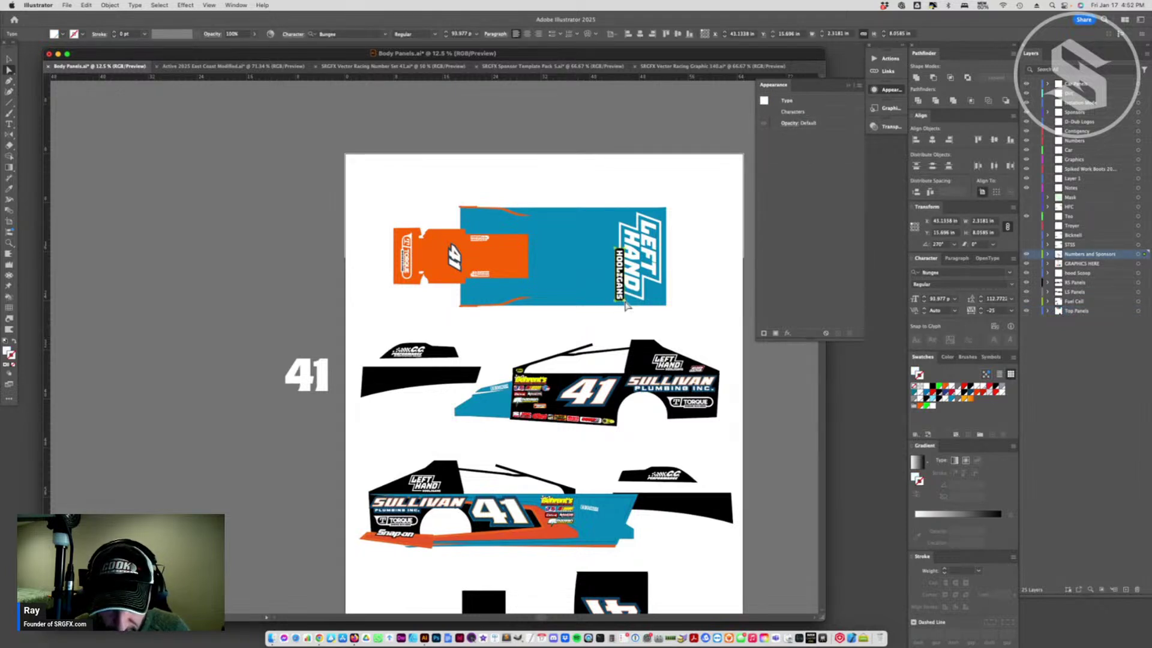
key("super+shift+a")
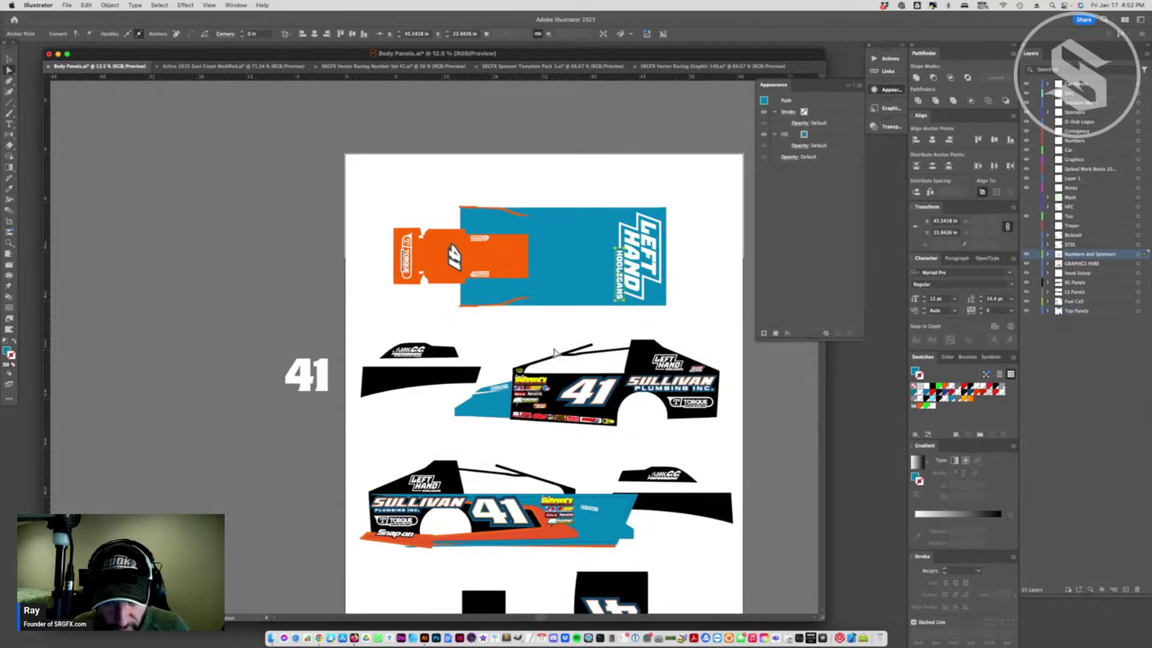
left_click(10, 59)
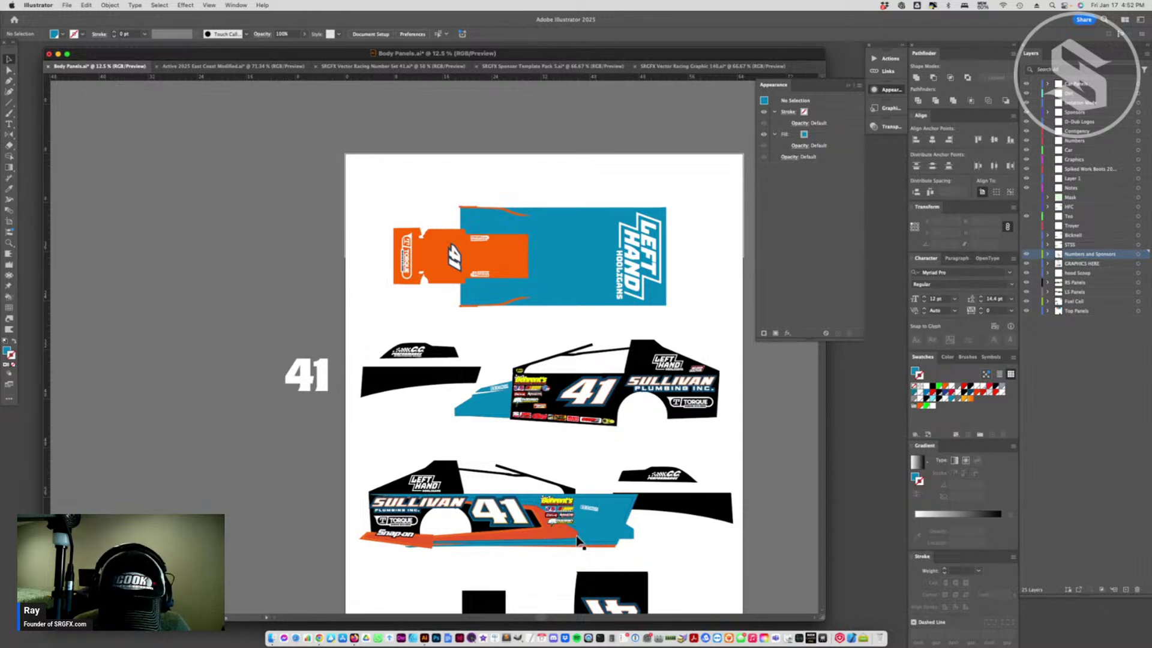
- Duplicate the lower car side's 41 just above it, scale the copy to about 6.3 by 2.7 in, and save its appearance as a graphic style
left_click(530, 512)
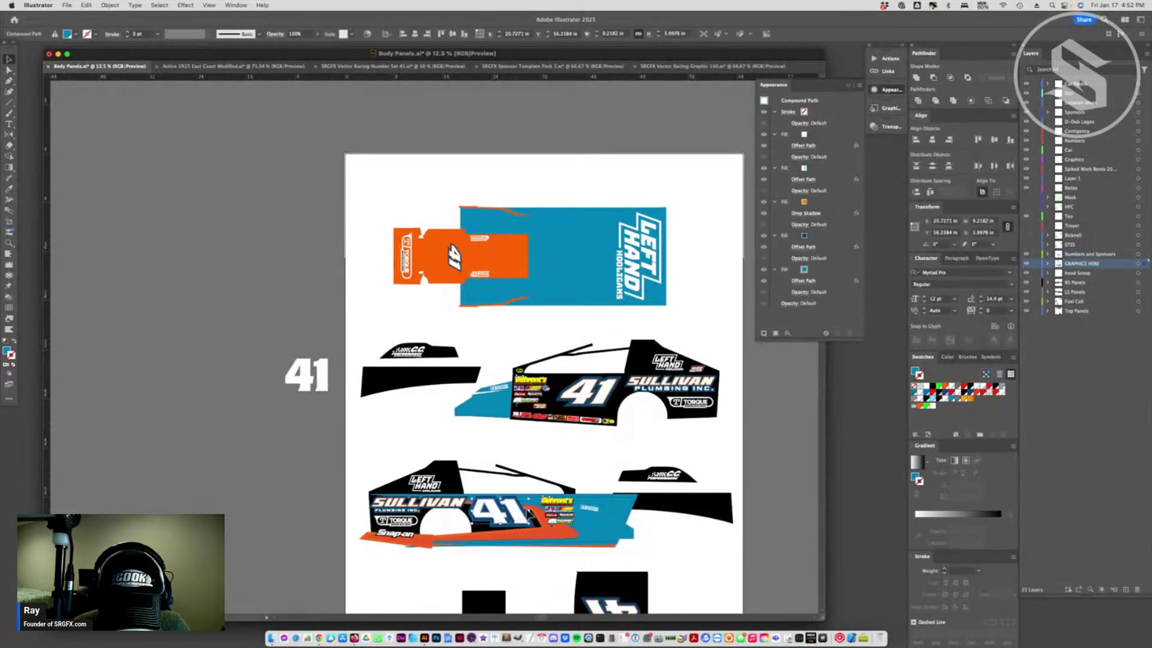
mouse_move(529, 513)
left_mouse_down()
mouse_move(506, 400)
mouse_move(484, 393)
mouse_move(372, 422)
mouse_move(519, 521)
left_mouse_up()
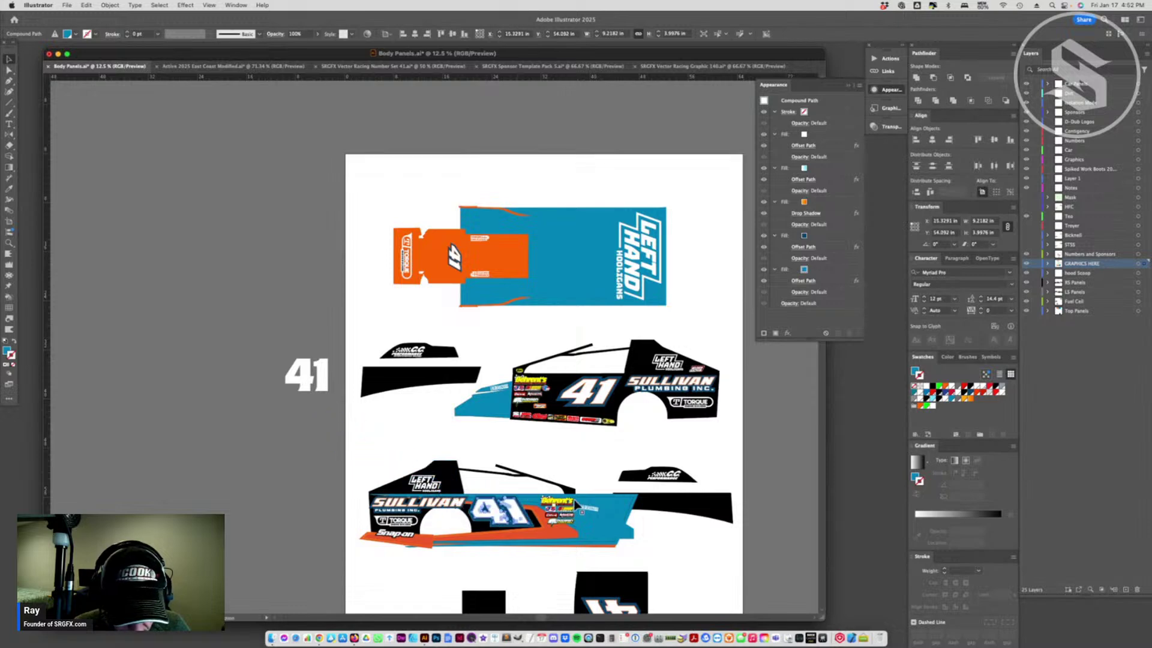
left_click(7, 245)
left_click(507, 470)
left_click(459, 420)
left_click(459, 420)
left_click(459, 420)
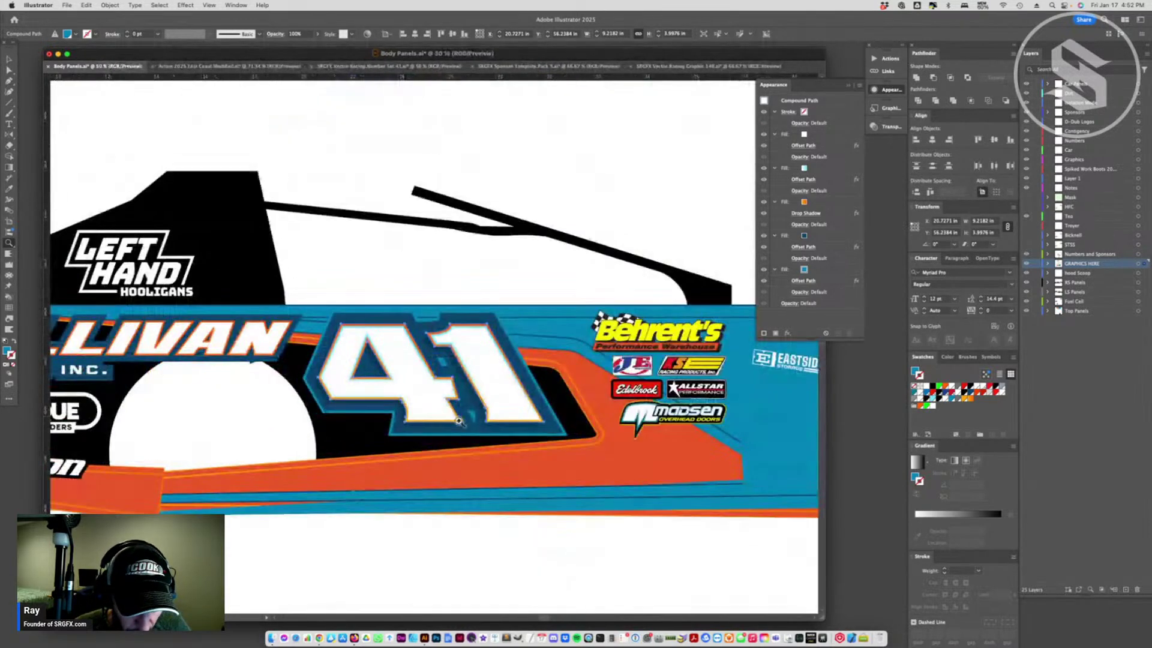
left_click(9, 60)
left_click_drag(435, 376, 399, 262)
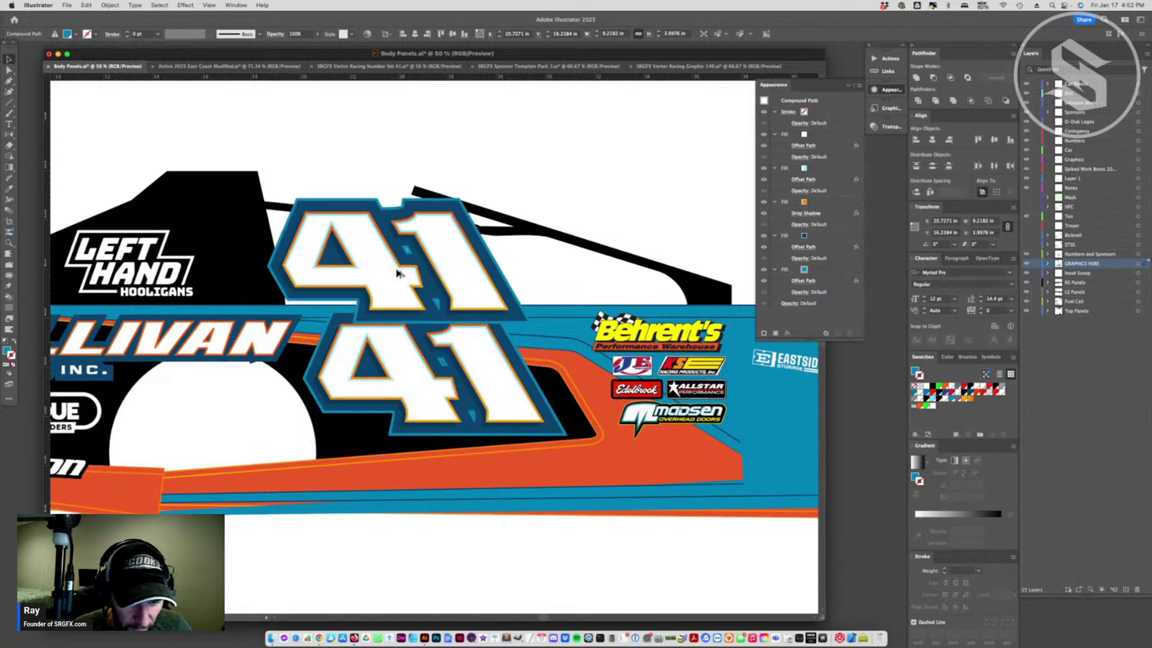
left_click_drag(509, 208, 437, 240)
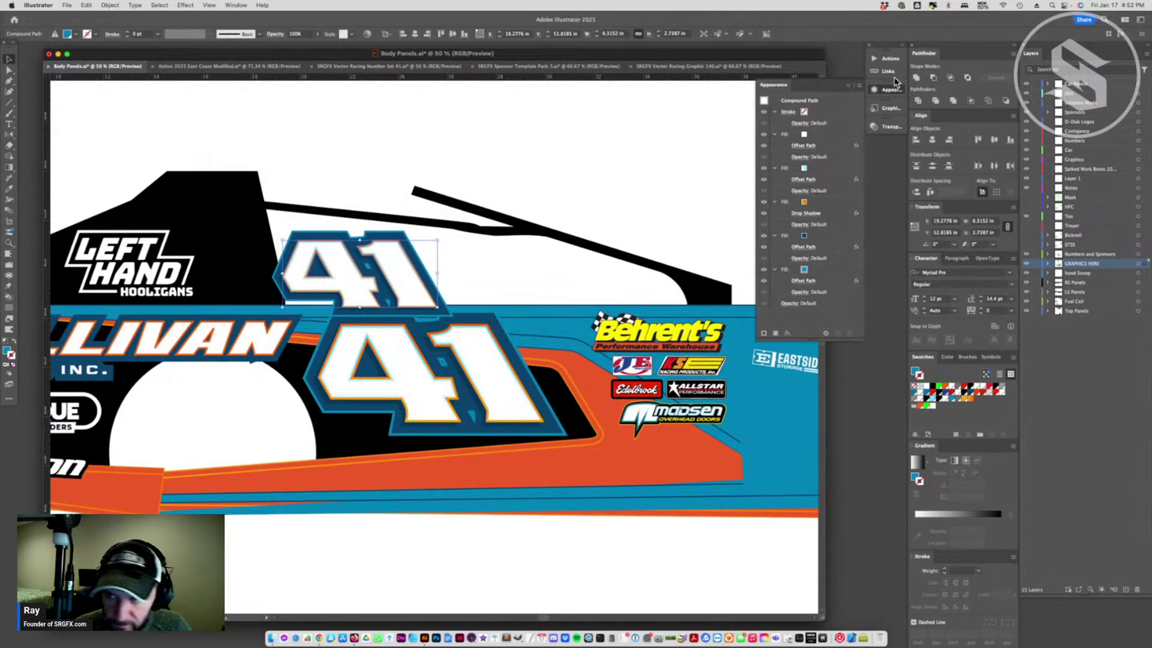
left_click(889, 106)
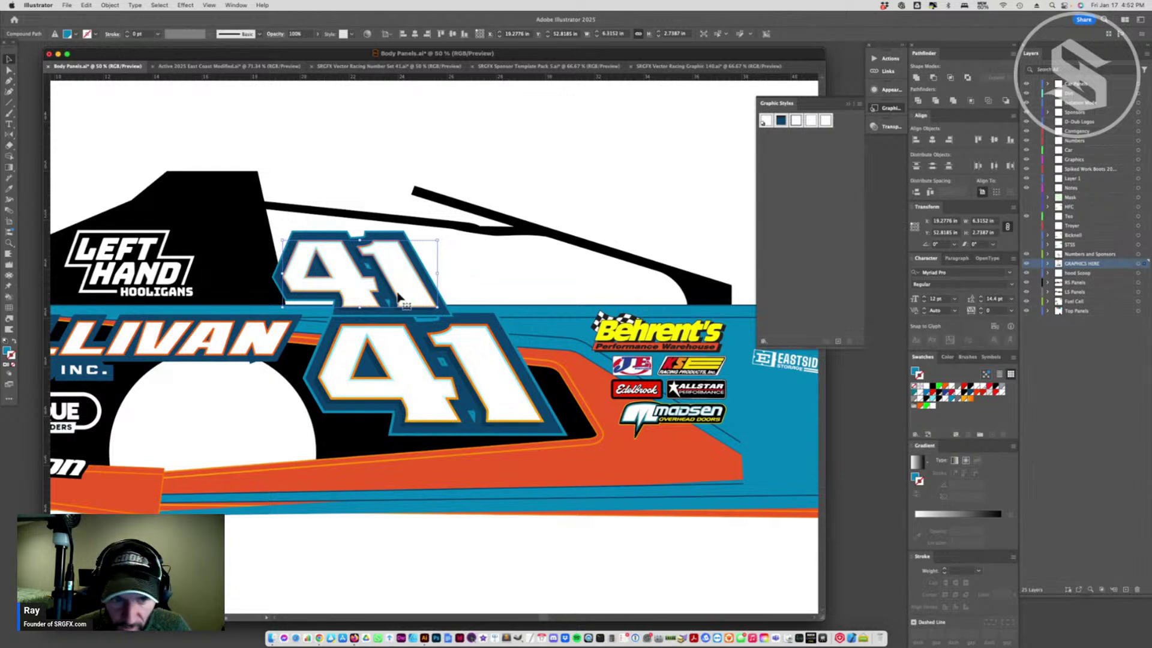
left_click_drag(405, 303, 798, 240)
- Ungroup the SULLIVAN PLUMBING INC. logo on the lower car side and remove its navy backing
left_click(76, 368)
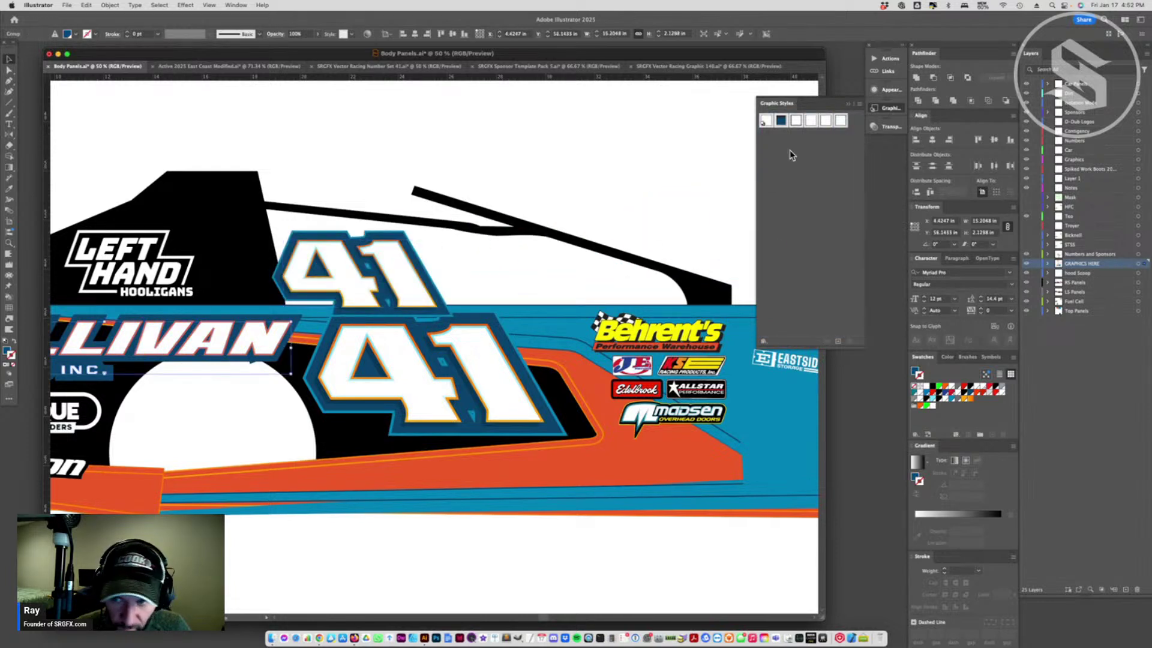
left_click_drag(158, 350, 183, 334)
key("super+z")
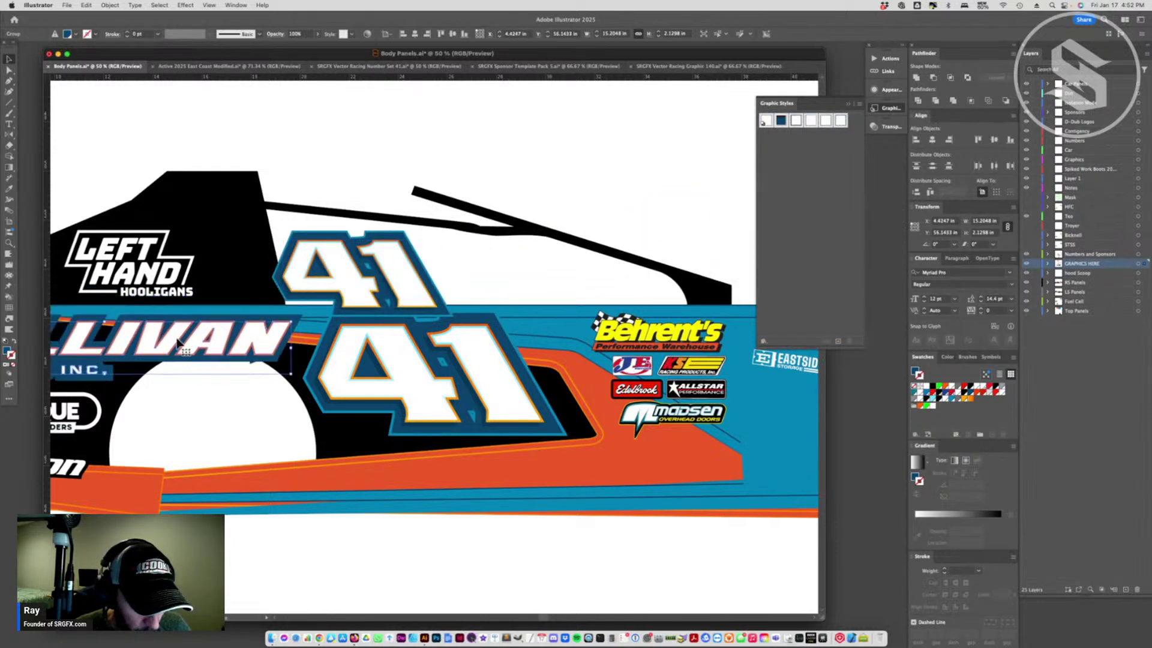
right_click(177, 351)
left_click(194, 476)
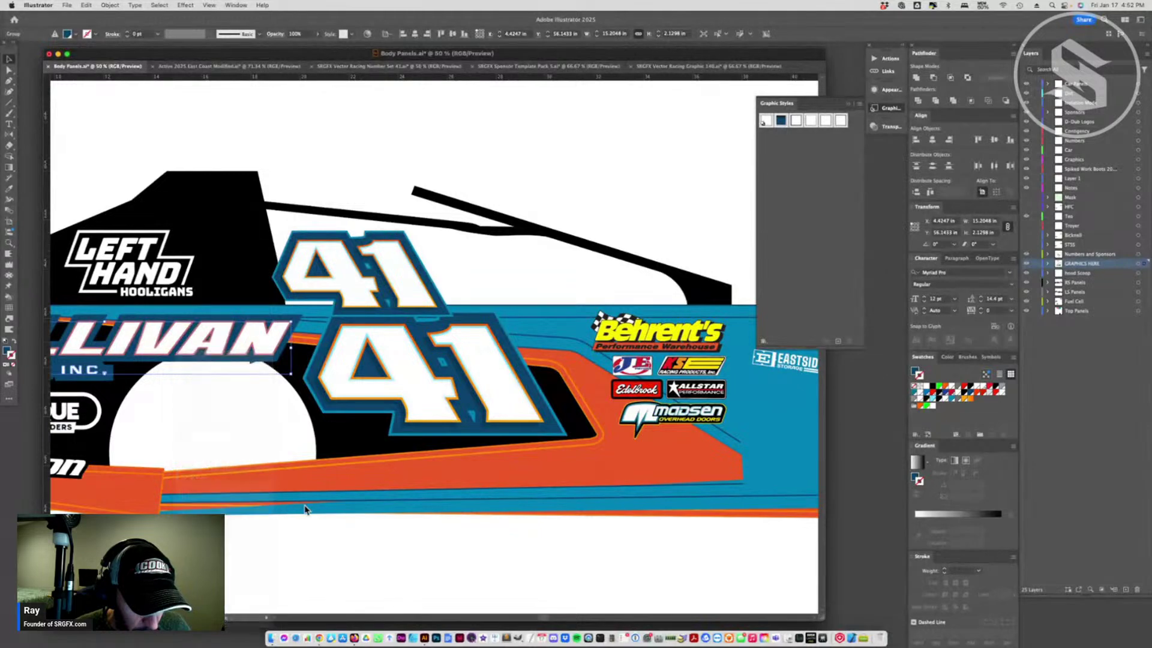
scroll(305, 511, "left", 5)
scroll(305, 511, "left", 2)
- Unite and expand the SULLIVAN lettering into one compound path and apply the graphic style saved from the 41 copy
left_click(312, 339)
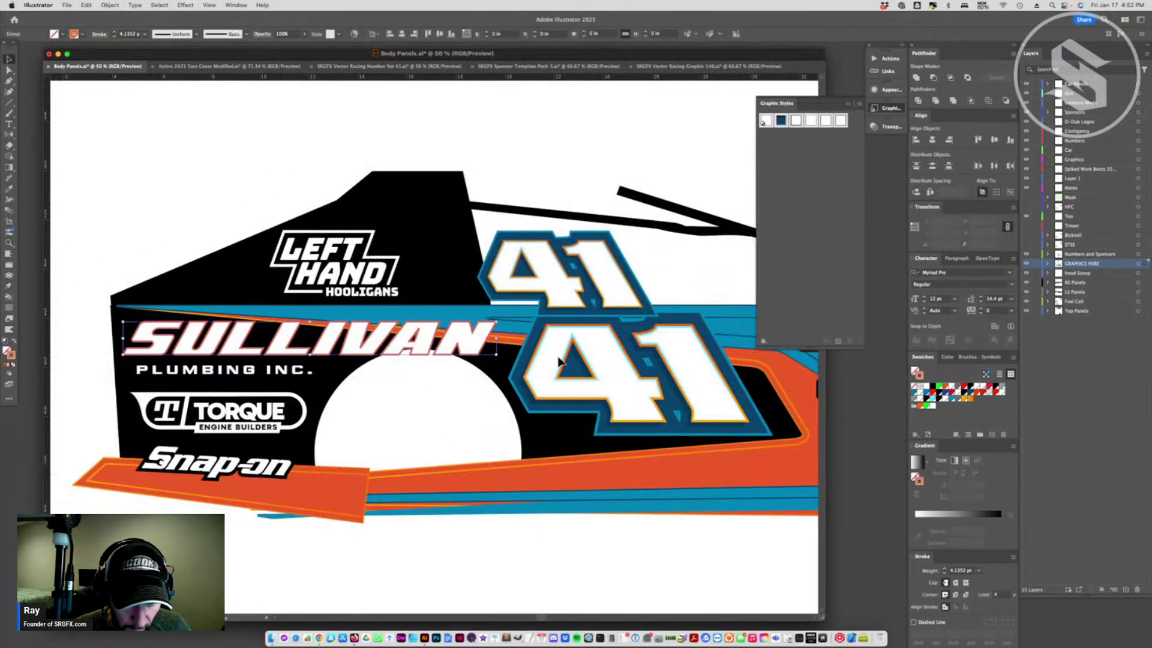
left_click(838, 121)
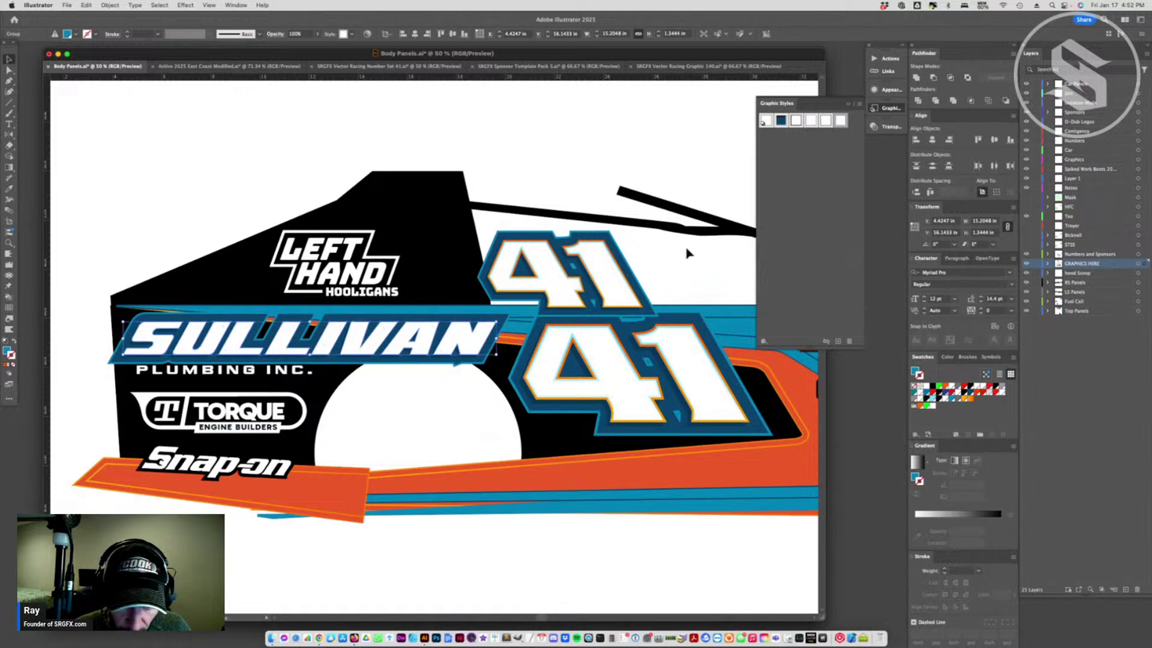
key("super+z")
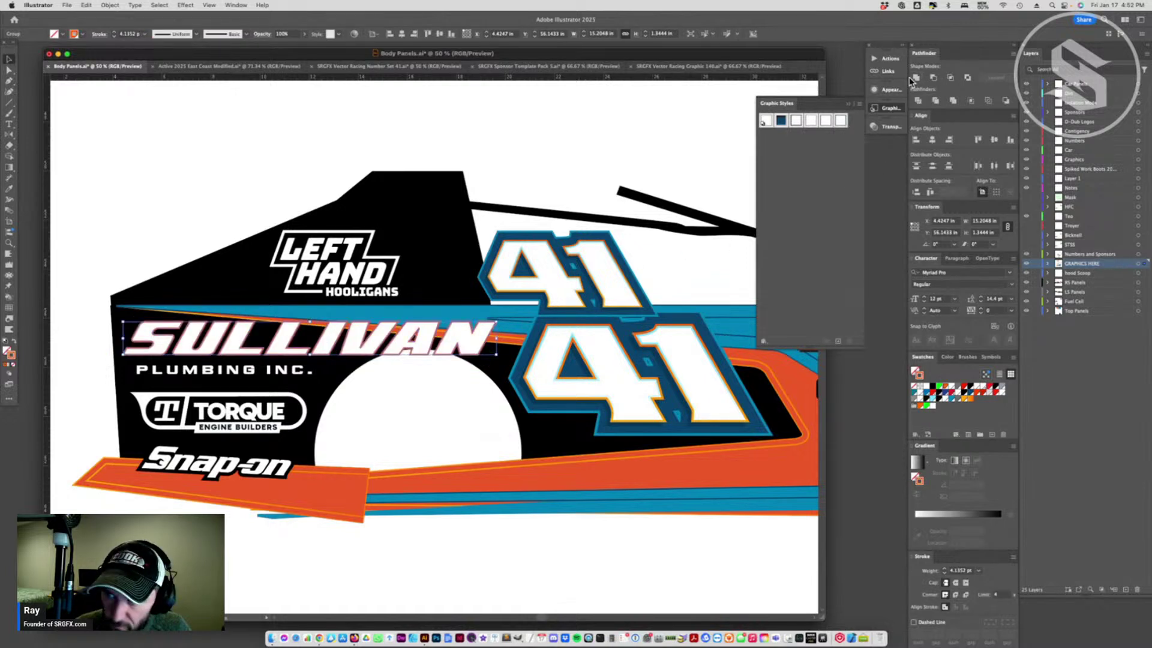
left_click(912, 79, "alt")
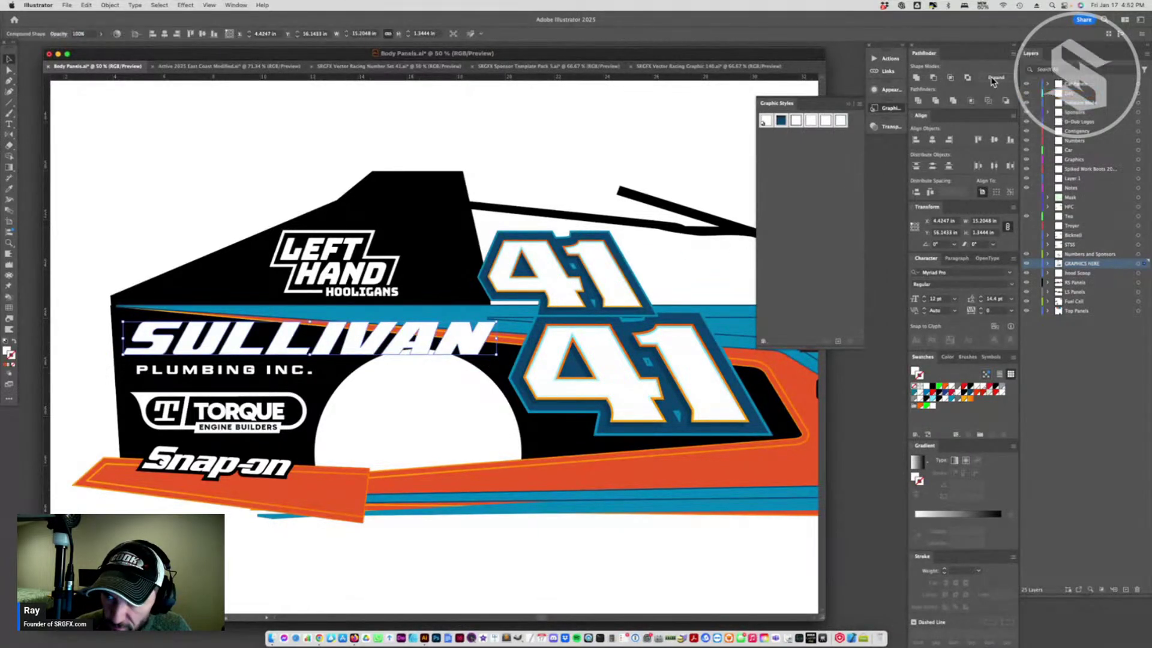
left_click(992, 78)
left_click(842, 121)
left_click(614, 199)
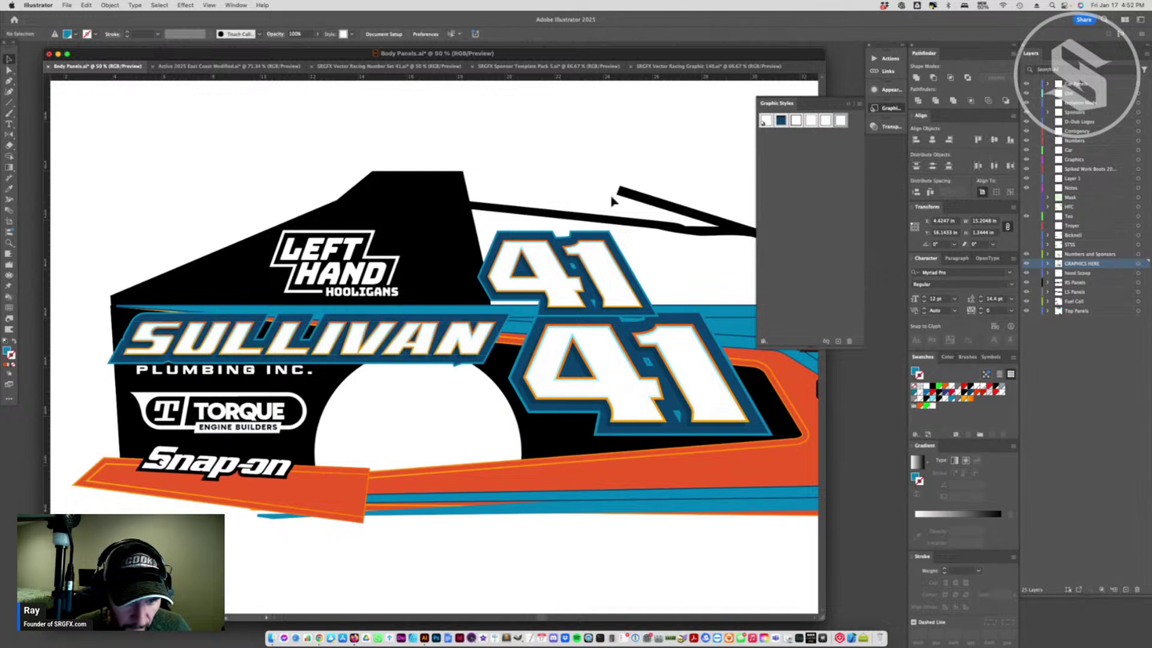
- Resize the 41 copy to about 4.8 by 2.1 in and apply its appearance to the SULLIVAN lettering as a new graphic style
left_click(503, 287)
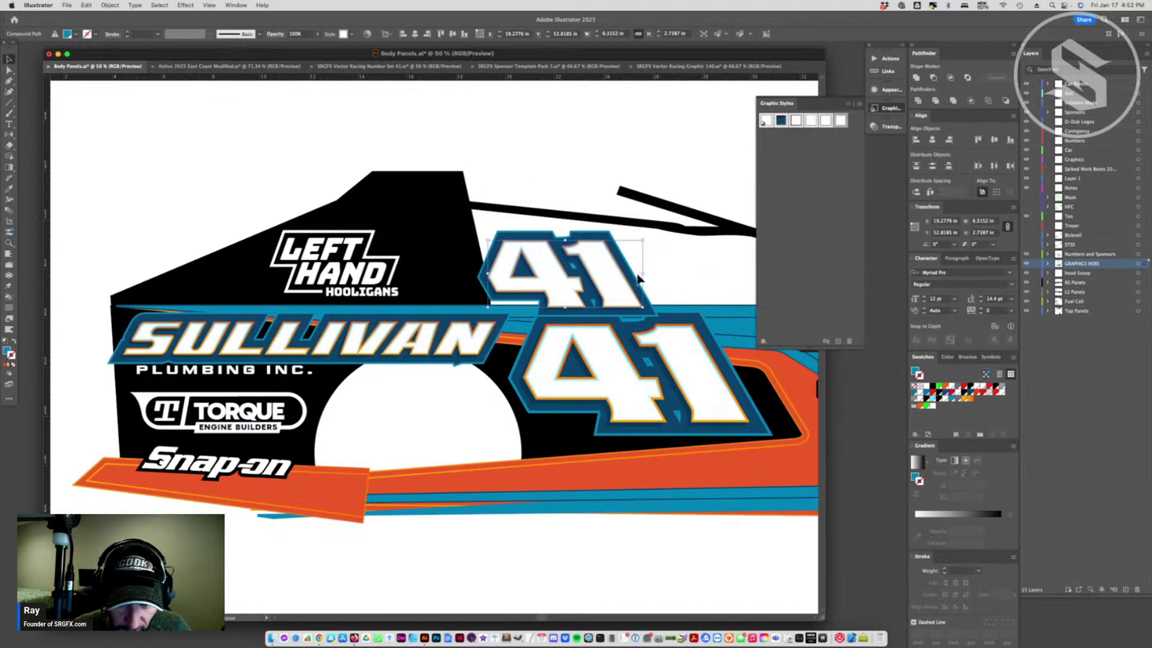
left_click_drag(643, 274, 593, 272)
left_click_drag(677, 253, 768, 133)
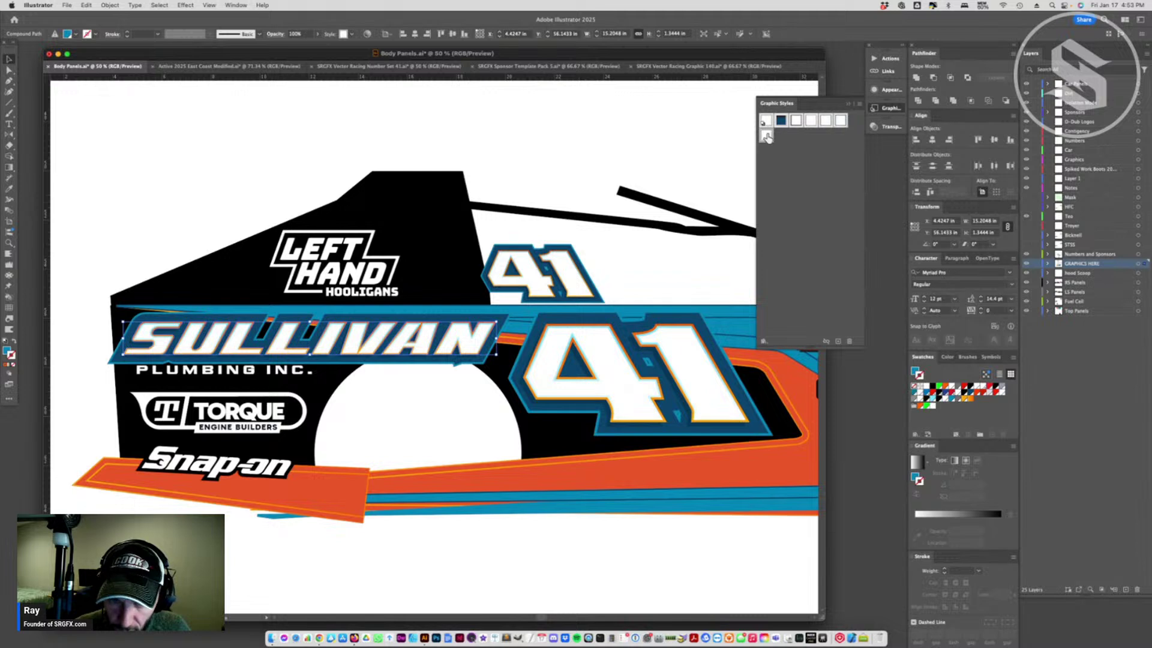
left_click(739, 157)
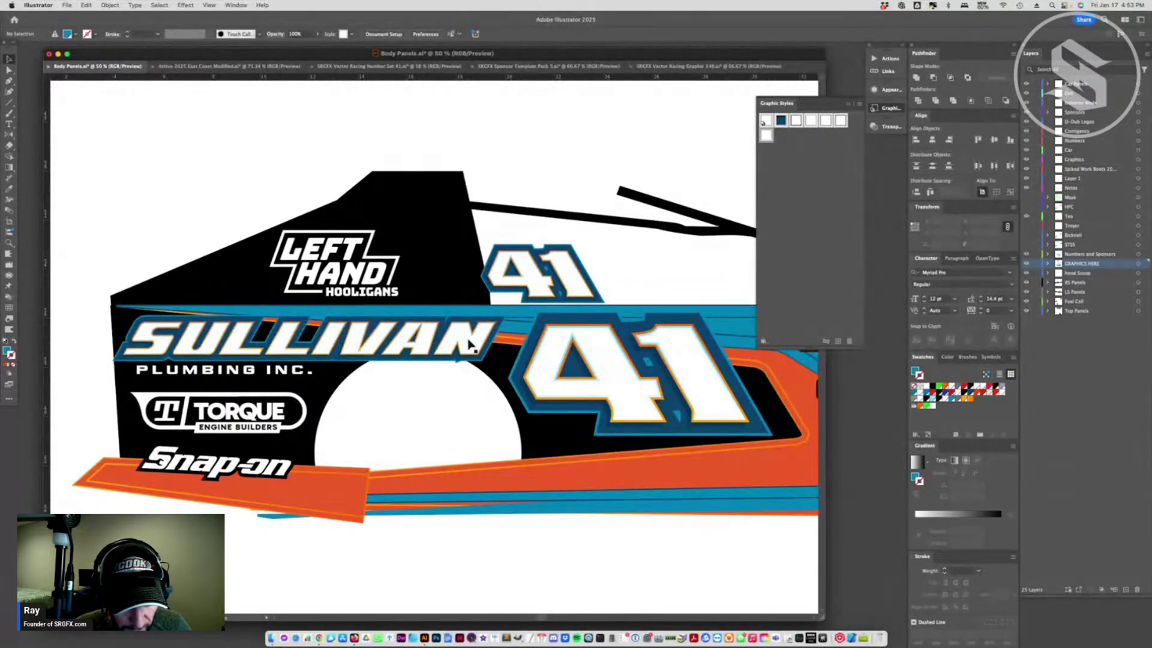
left_click(580, 291)
left_click_drag(597, 276, 780, 136)
left_click(349, 344)
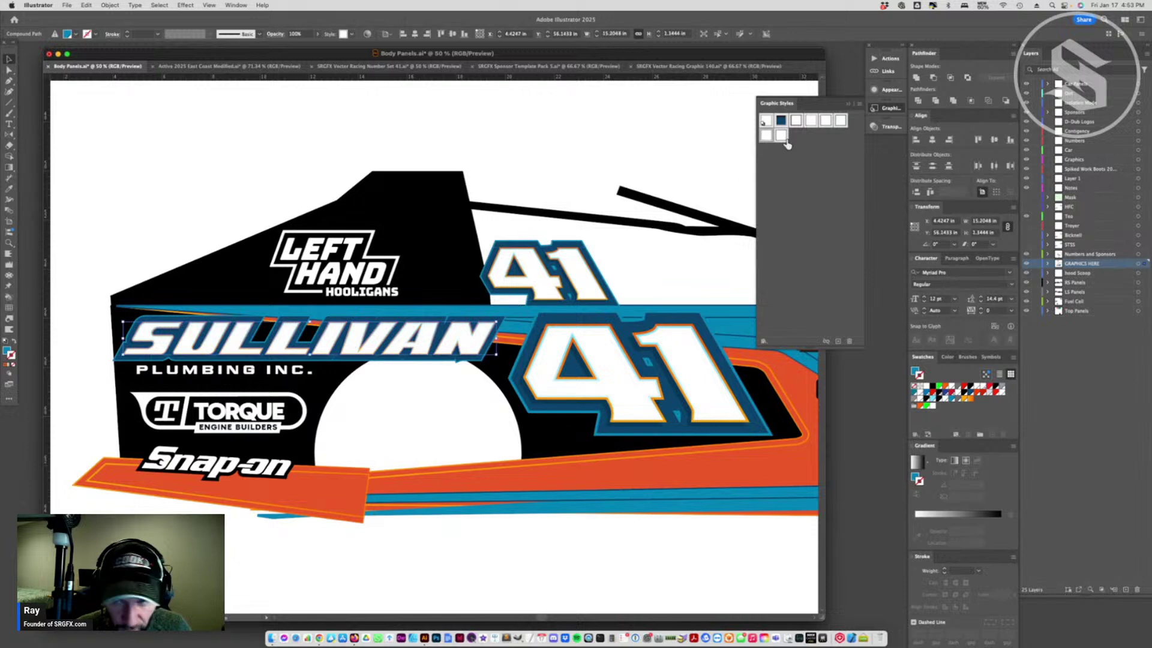
left_click(780, 135)
- Delete the small 41 copy above the lower car side
left_click(504, 261)
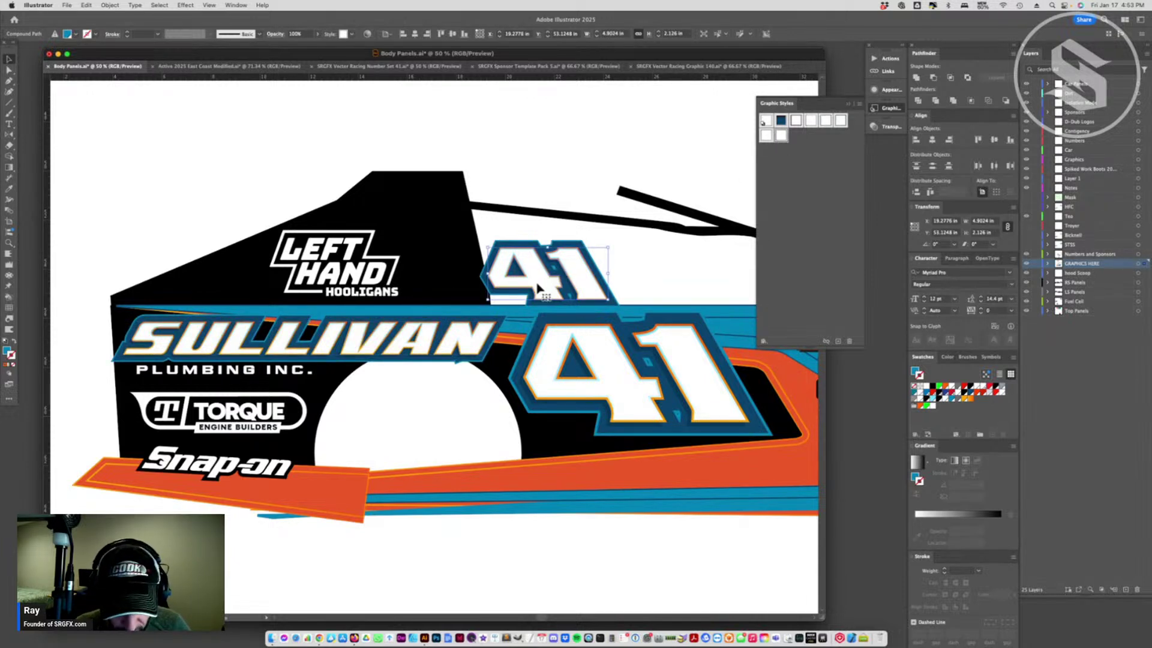
key("Delete")
- Apply the navy-outlined graphic style to the PLUMBING INC. lettering on the lower car side
left_click(300, 370)
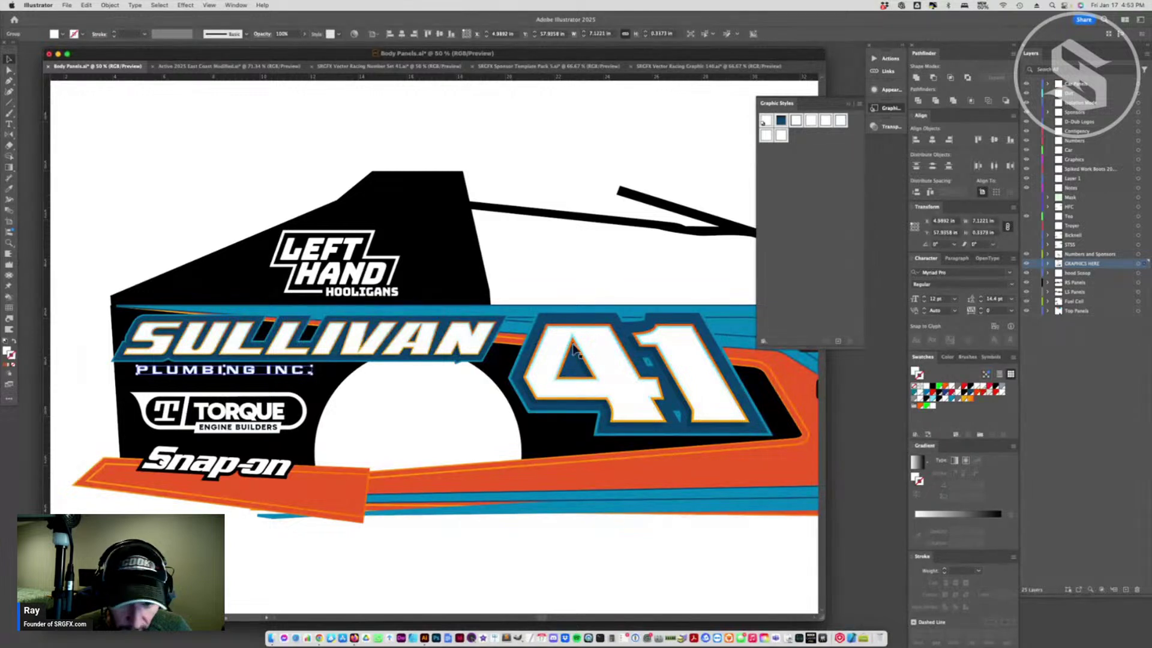
left_click(782, 136)
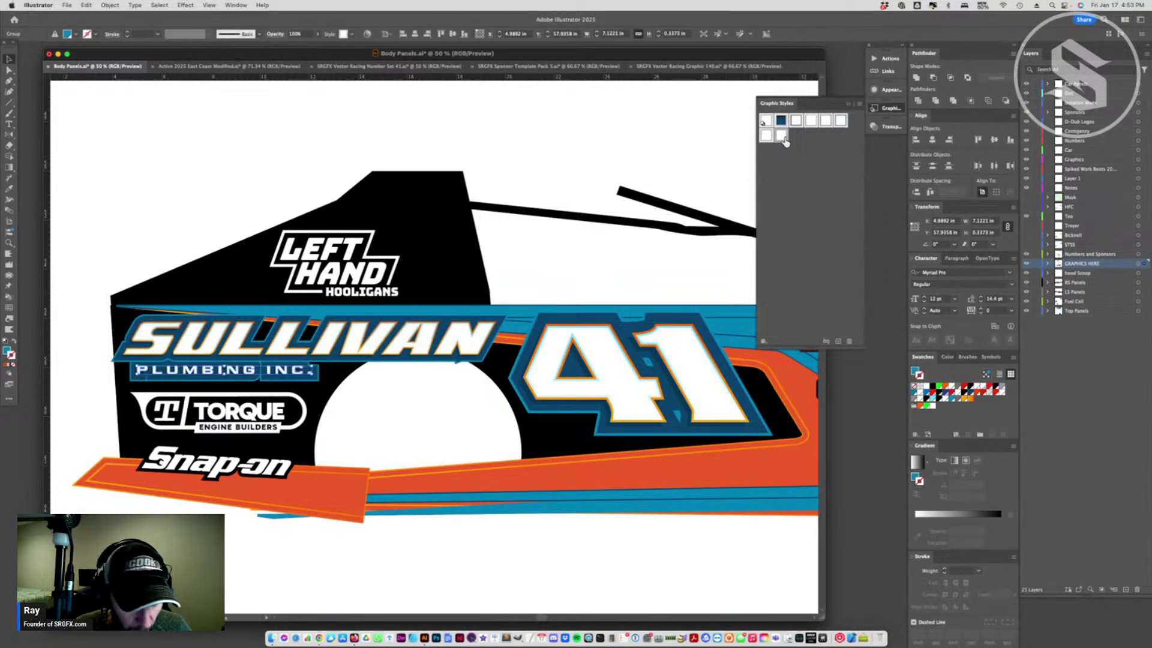
left_click(765, 137)
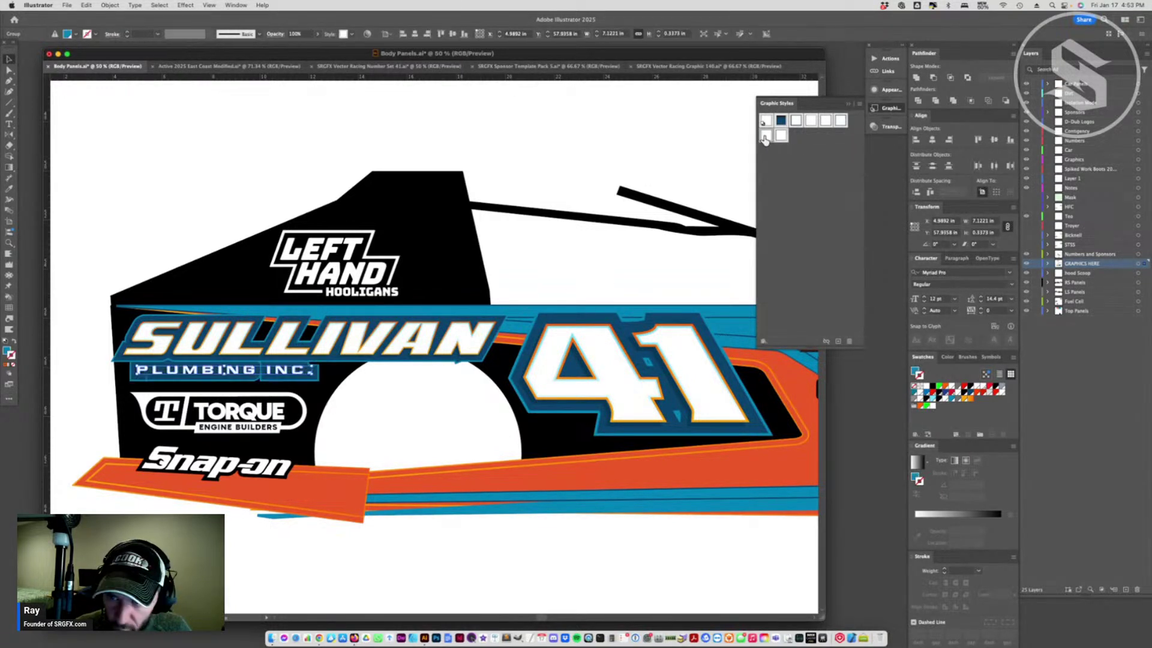
left_click(839, 122)
left_click(814, 123)
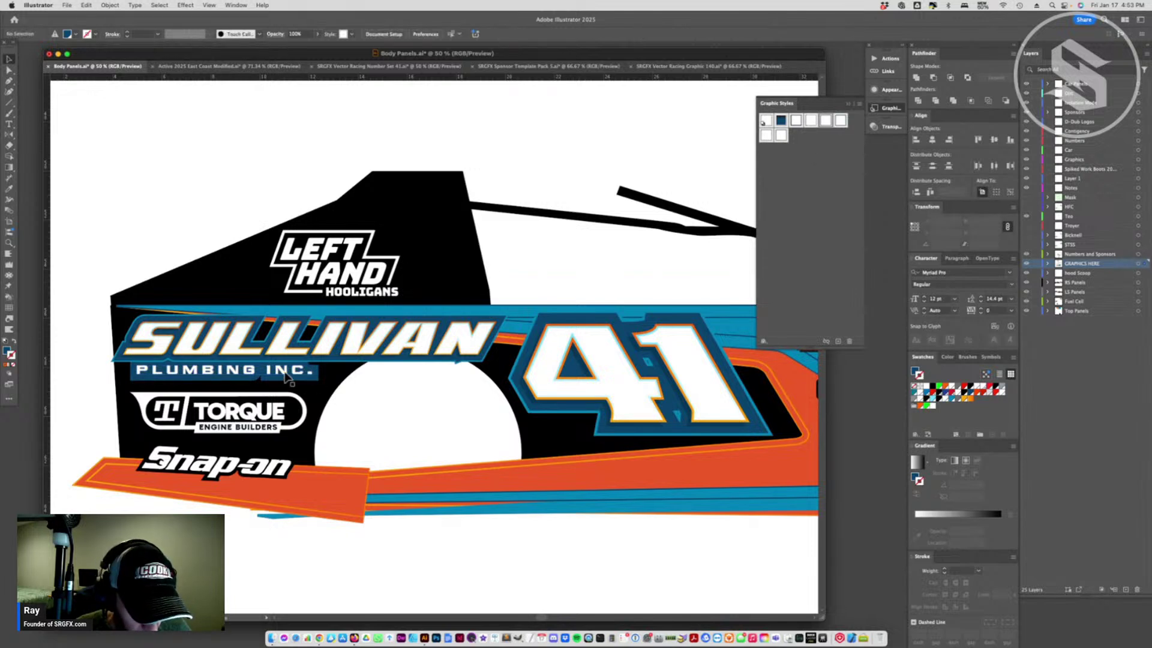
- Duplicate PLUMBING INC. above the car side, scale the copy to about 2.6 in wide, and apply its appearance to the original as a new graphic style
left_click(292, 374)
left_click_drag(292, 375, 639, 162)
mouse_move(531, 162)
left_mouse_down()
mouse_move(544, 169)
mouse_move(550, 160)
left_mouse_up()
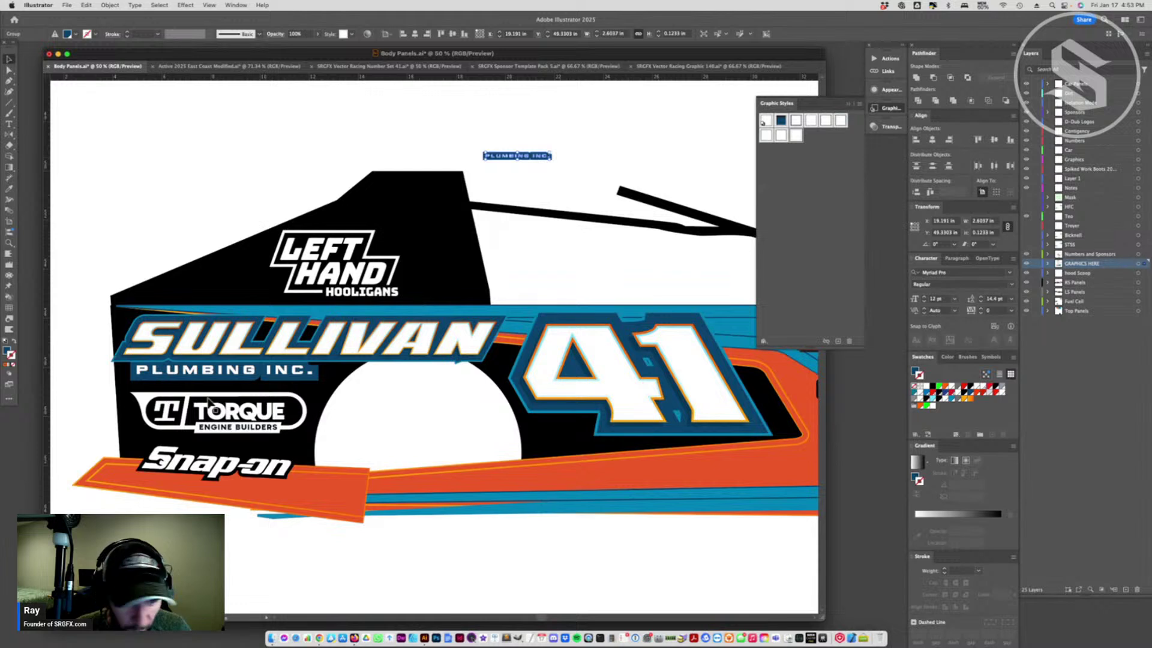
left_click(274, 375)
left_click(791, 138)
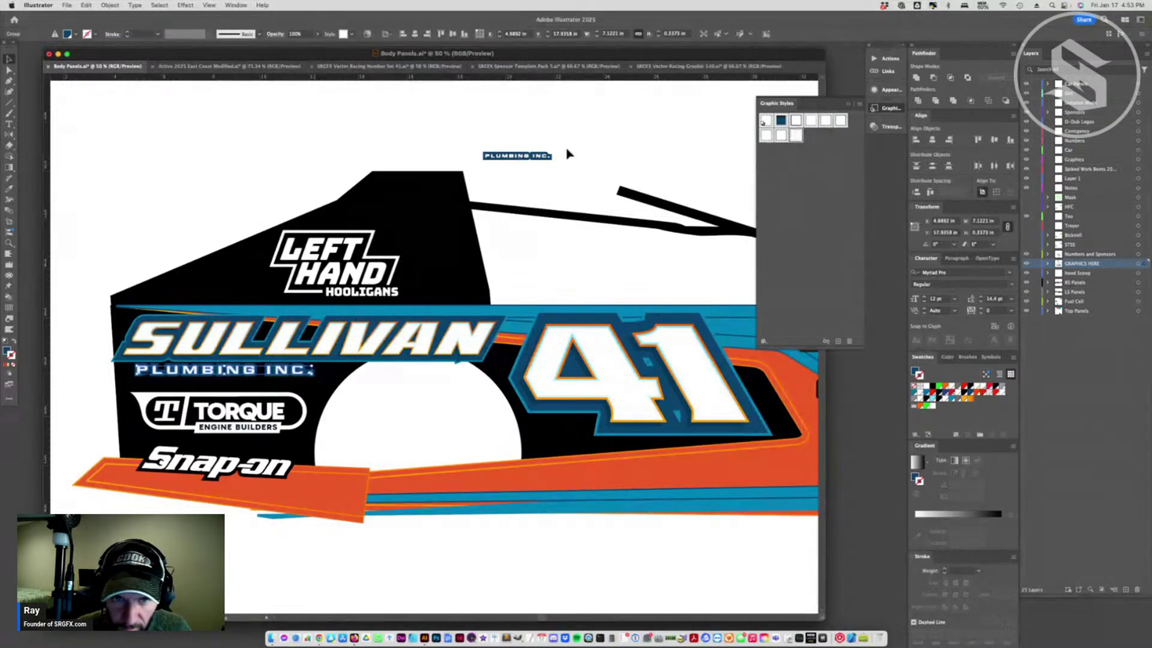
left_click(578, 152)
- Enlarge the PLUMBING INC. copy and apply its thicker navy outline to the original lettering as another new graphic style
left_click(286, 373)
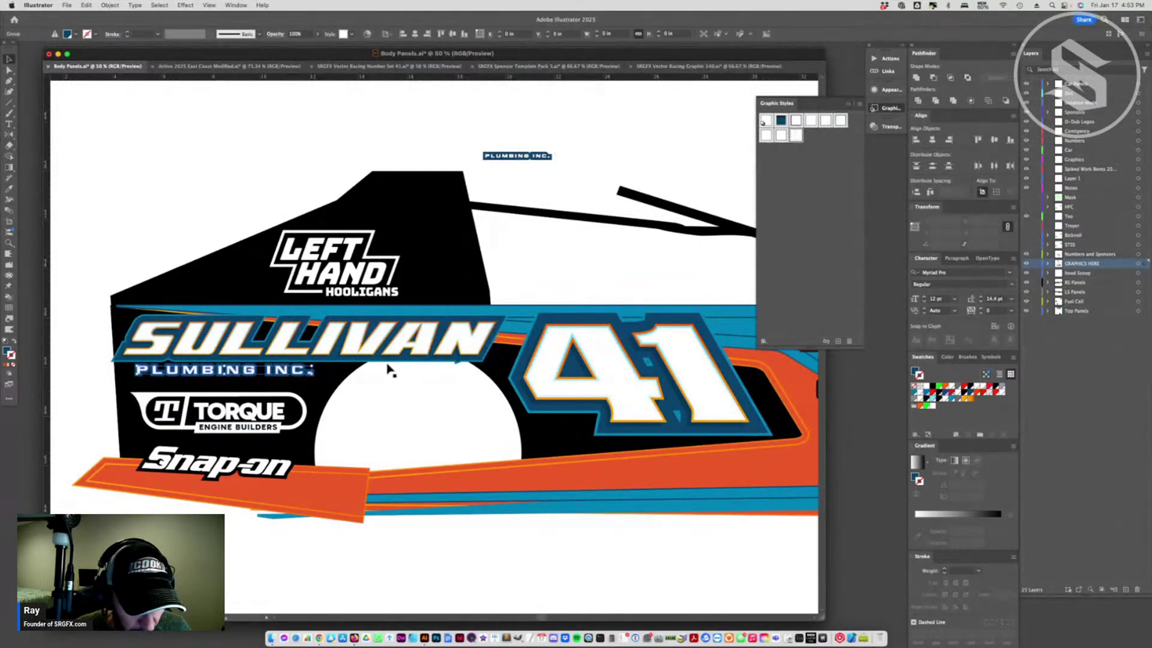
left_click(532, 158)
left_click_drag(545, 161, 765, 177)
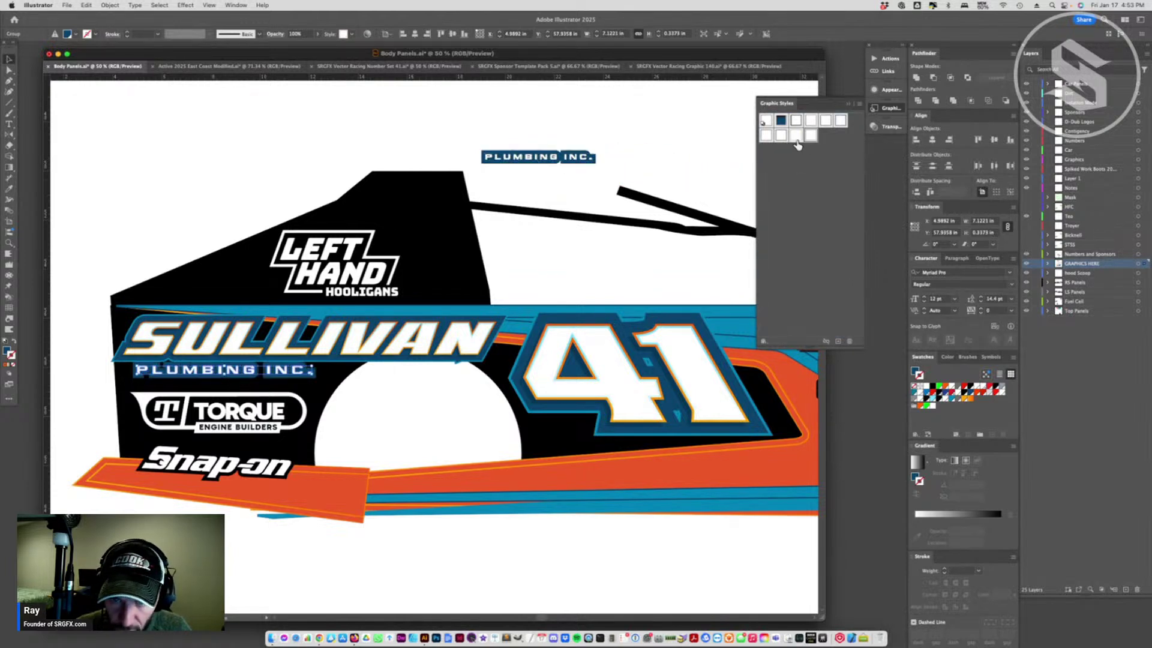
left_click(744, 239)
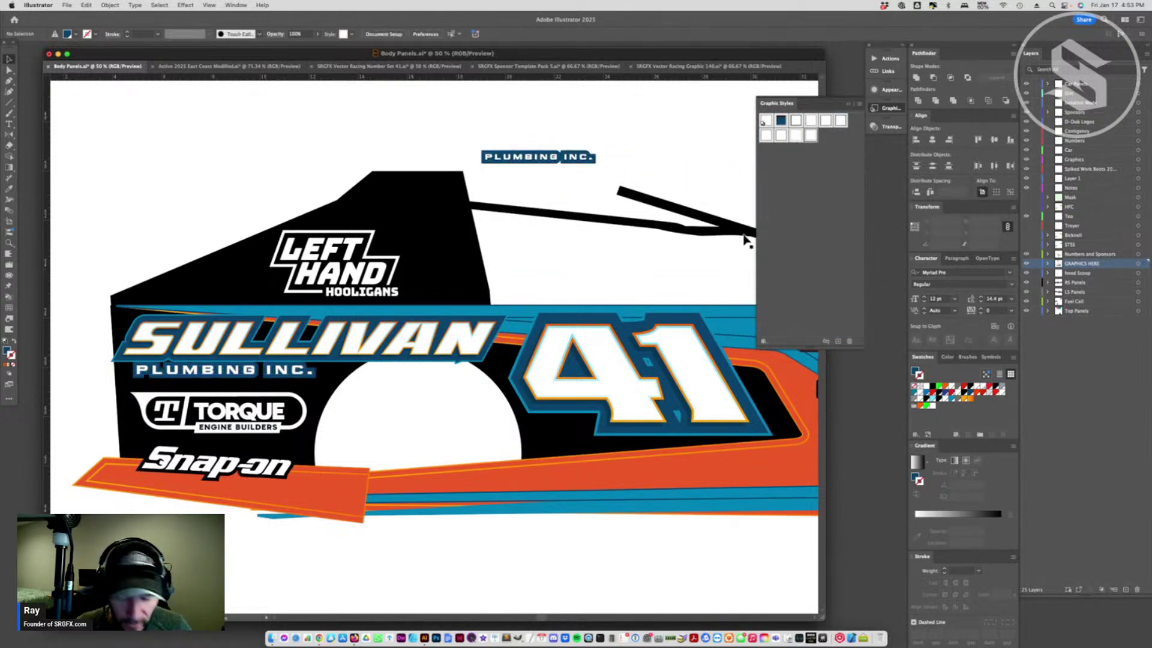
- Delete all unused graphic styles from the document and deselect everything
left_click(859, 105)
left_click(898, 165)
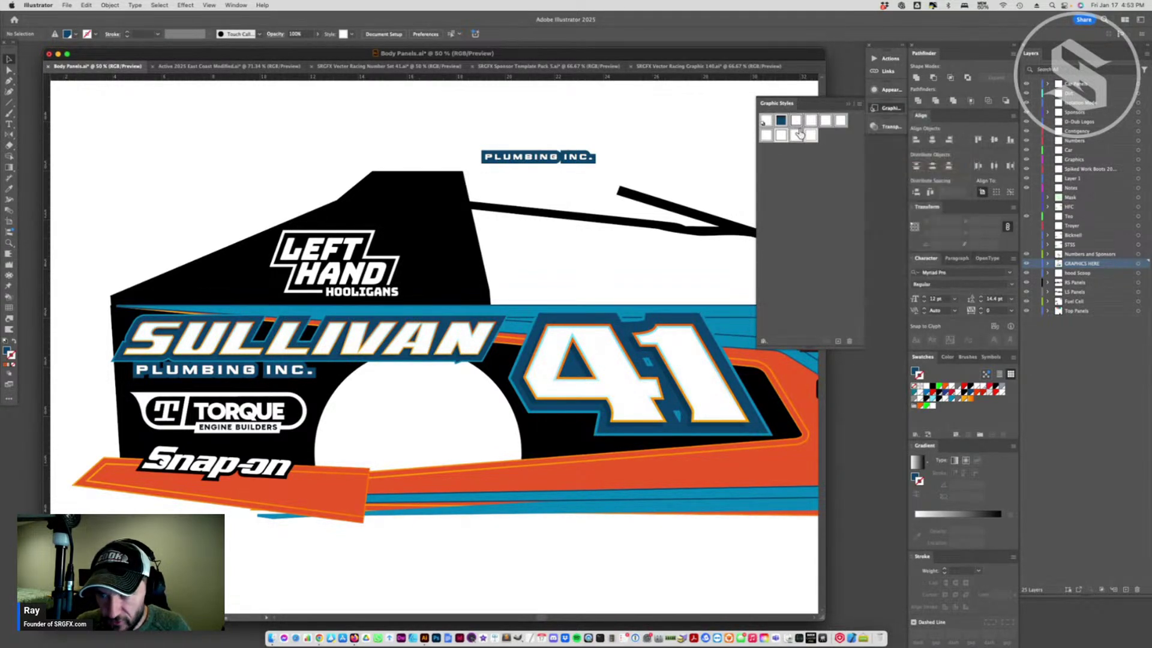
left_click(850, 341)
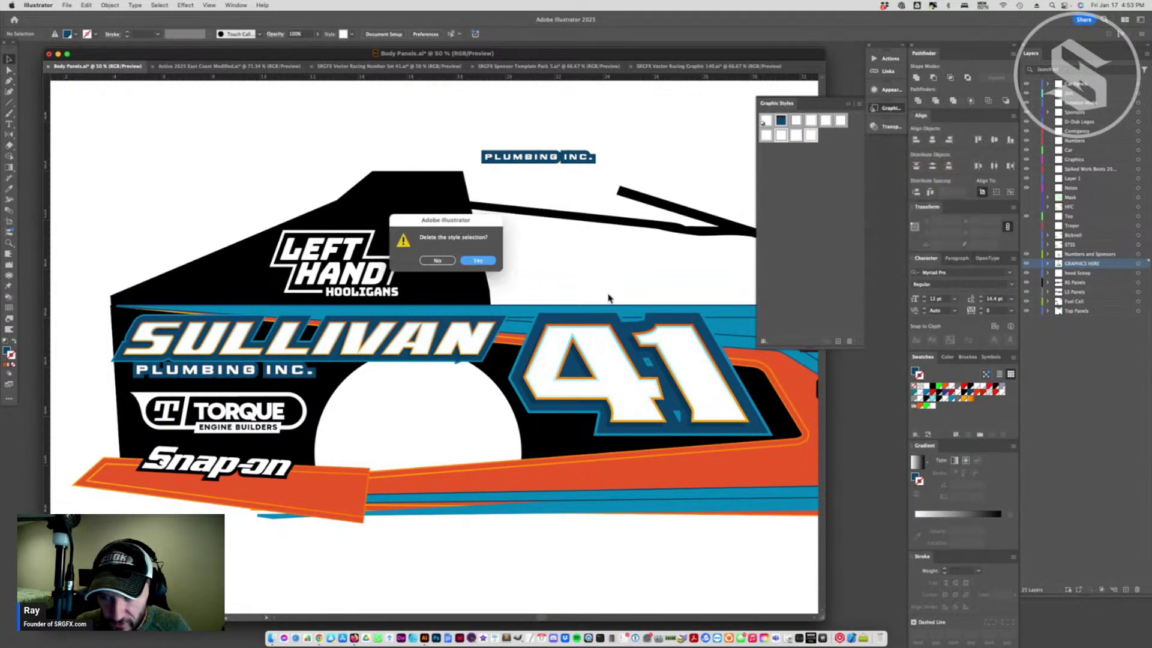
left_click(488, 262)
left_click(586, 221)
left_click(542, 149)
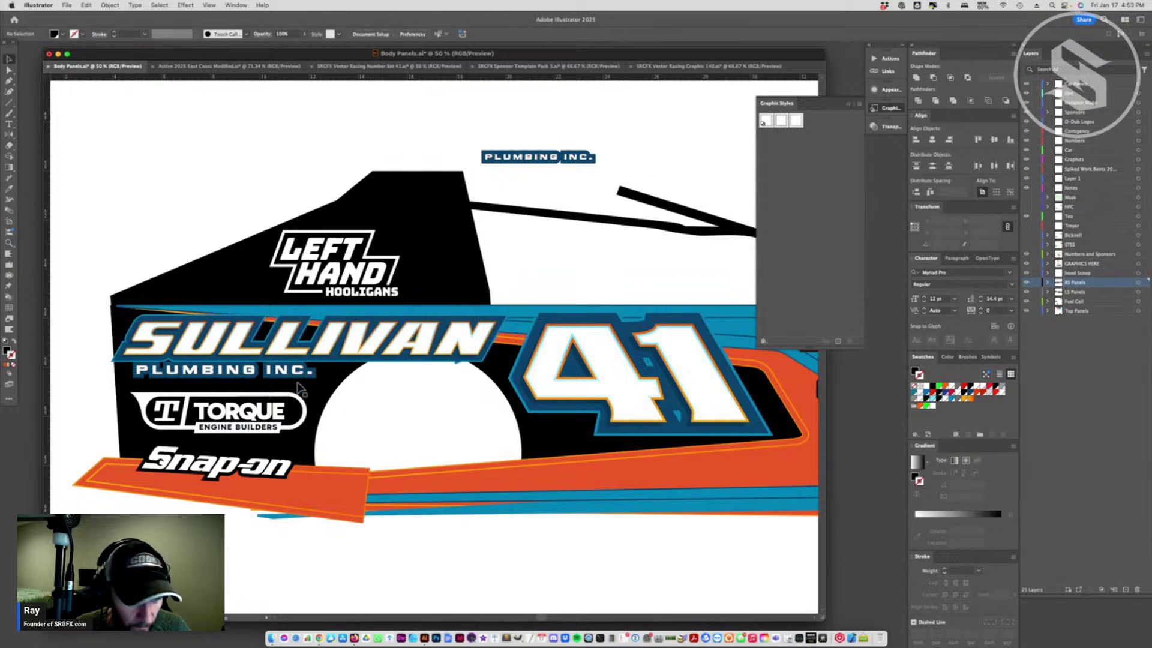
- Nudge the PLUMBING INC. lettering slightly up so it sits tighter under SULLIVAN on the lower car side
left_click(304, 368)
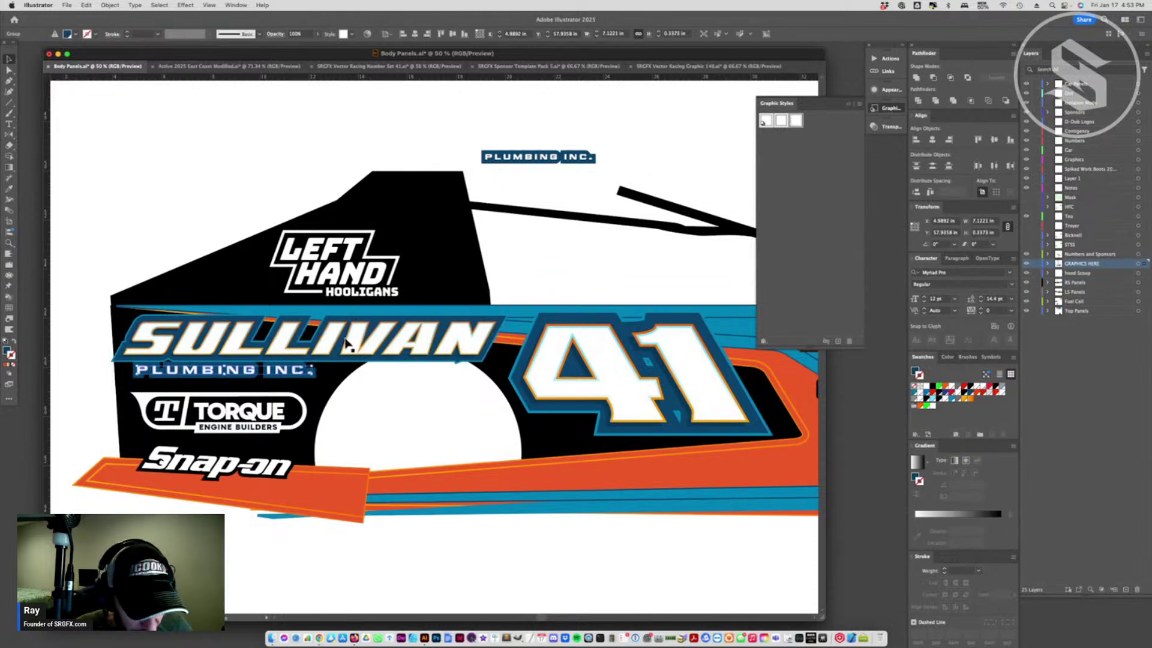
key("Up")
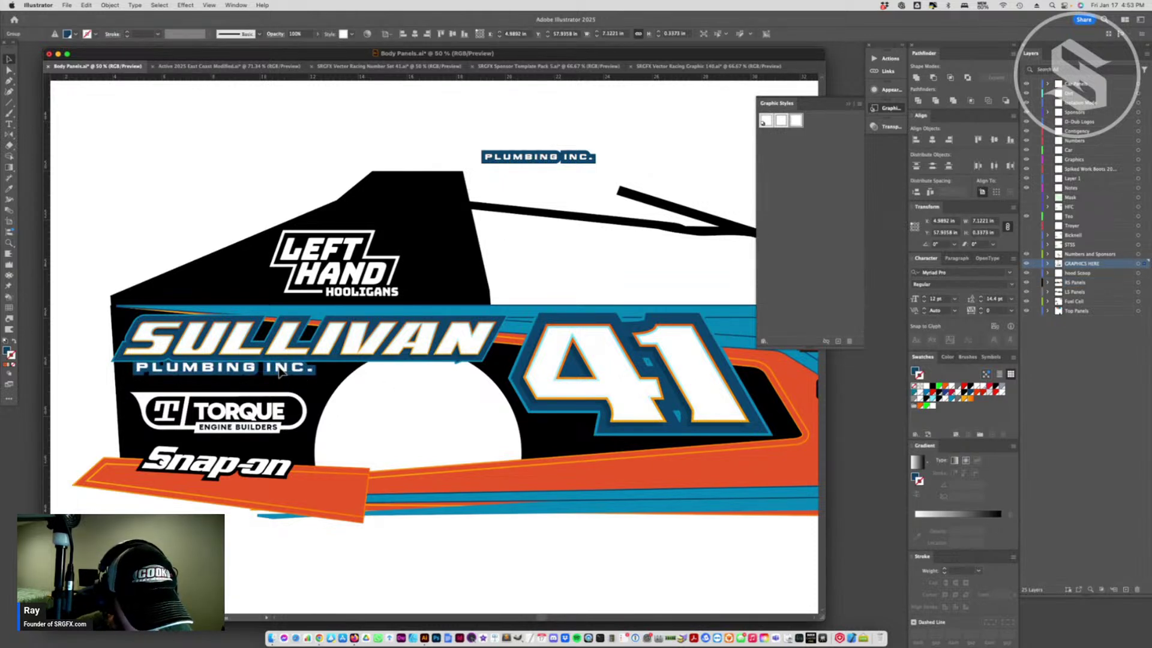
left_click_drag(281, 371, 227, 368)
left_click(269, 147)
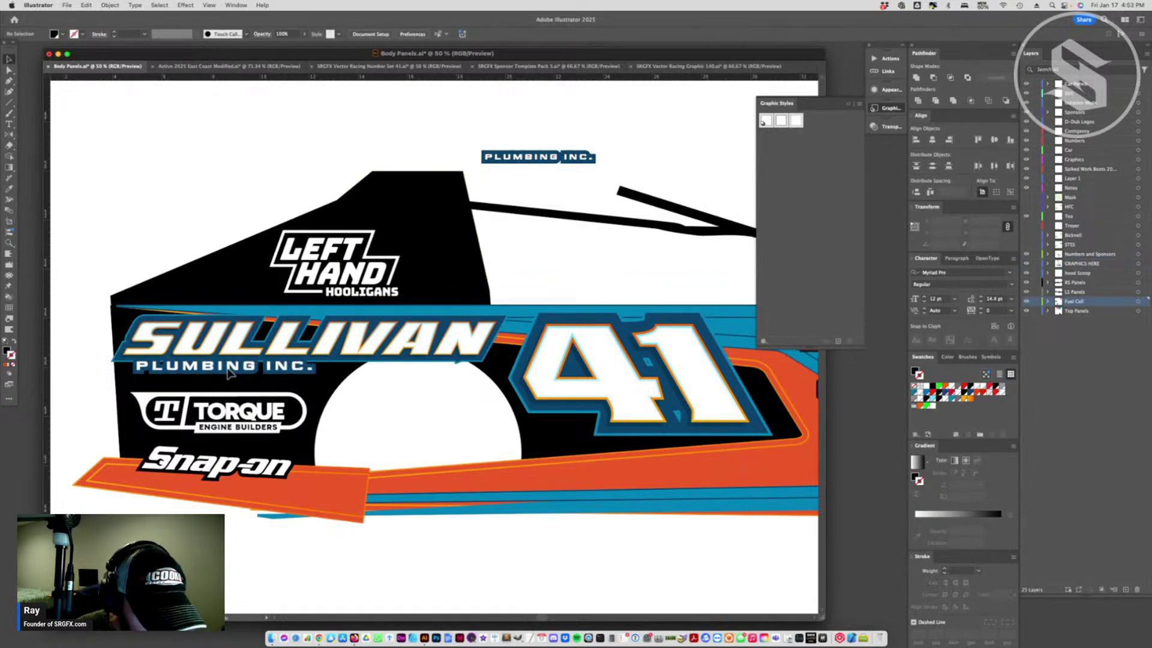
- Draw a navy rectangle about 0.25 by 0.29 in over the gap in the outline above the L of PLUMBING
left_click(228, 372)
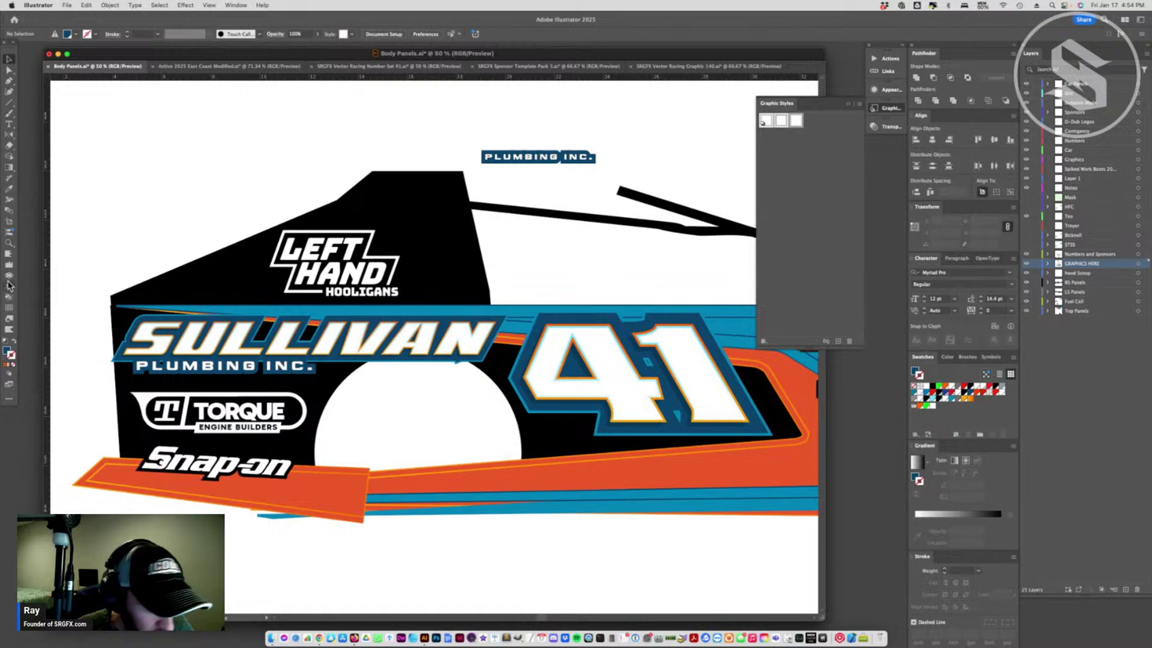
left_click(9, 243)
left_click(297, 340)
left_click(331, 350)
left_click(332, 350)
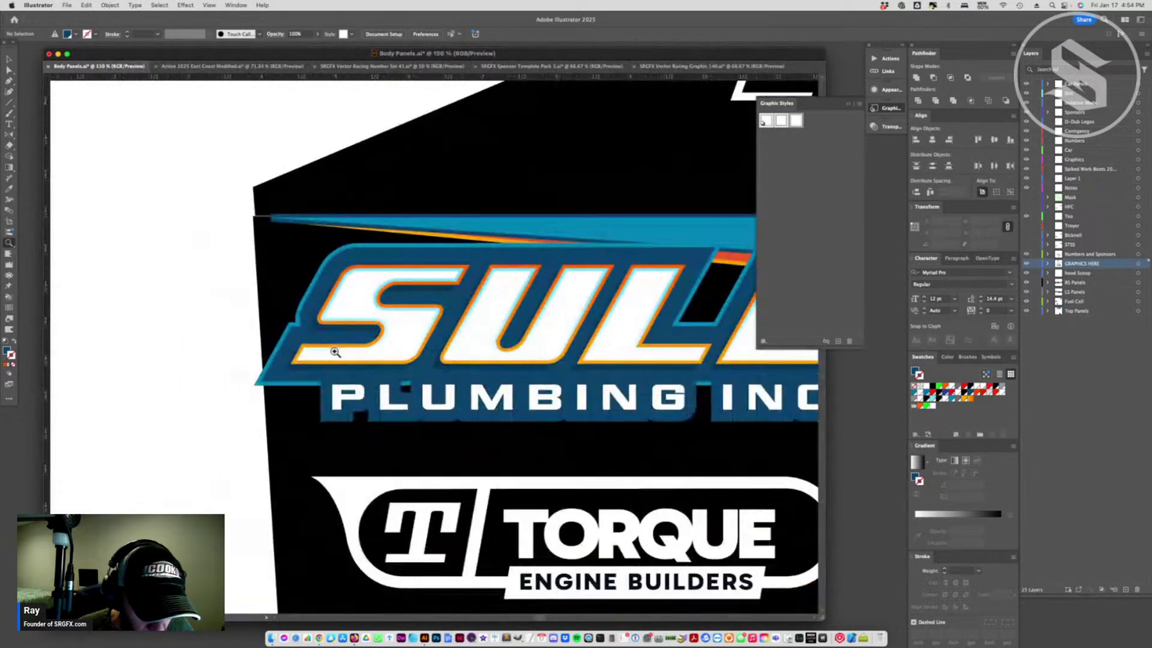
left_click(331, 350)
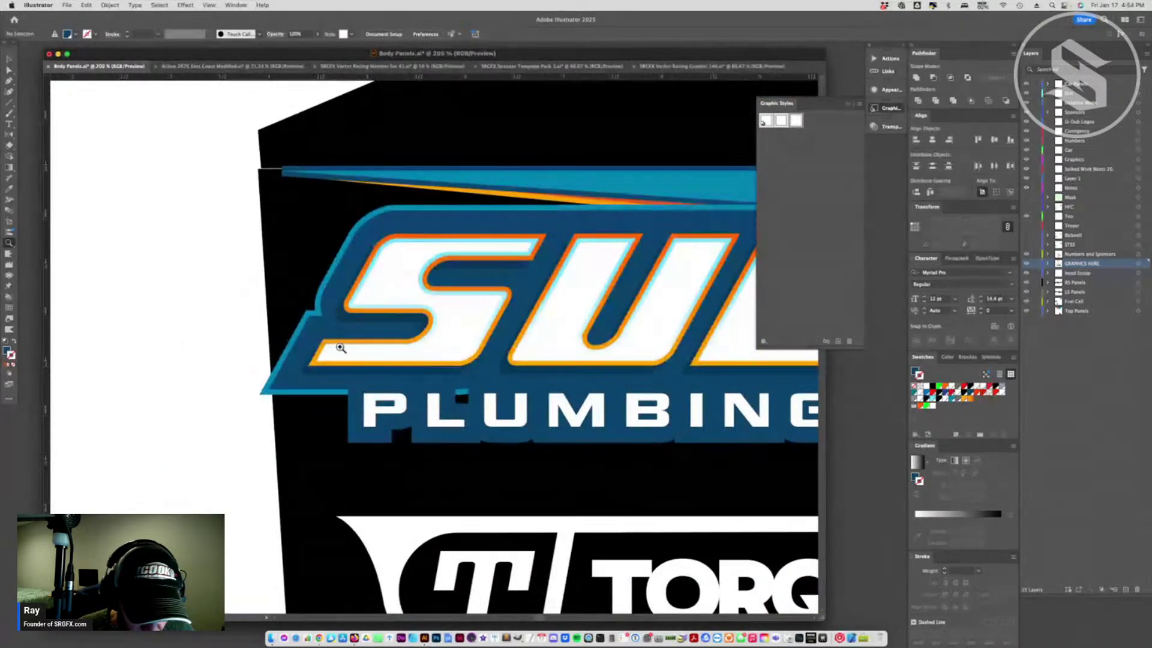
left_click(9, 102)
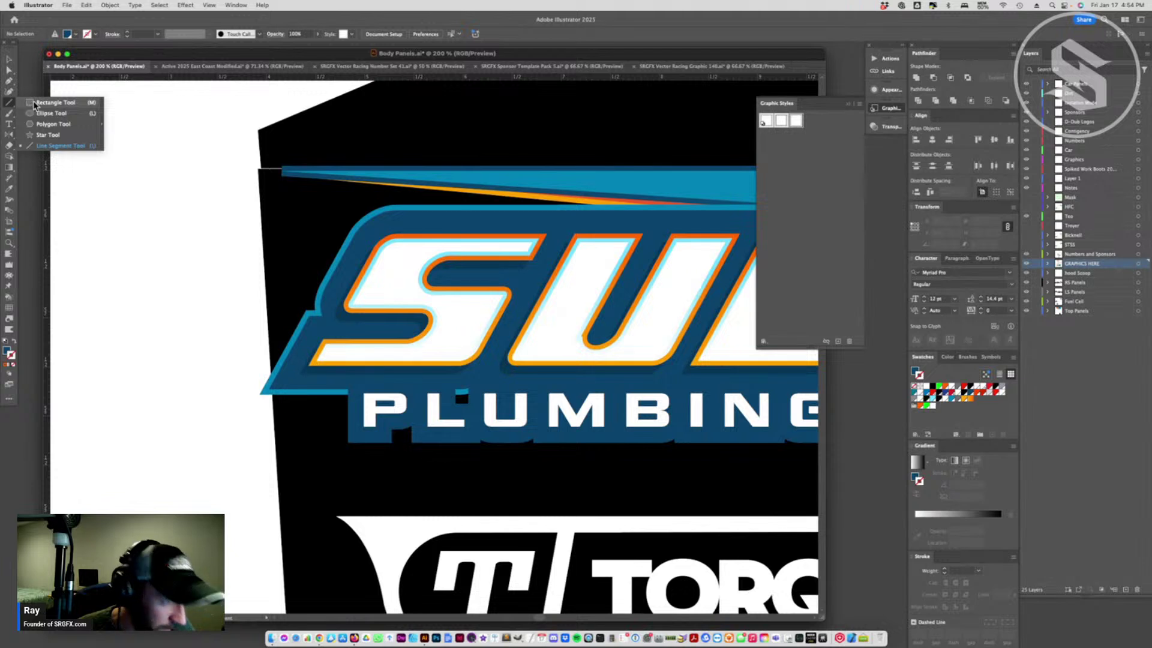
left_click(43, 106)
left_click_drag(448, 383, 475, 409)
left_click(10, 60)
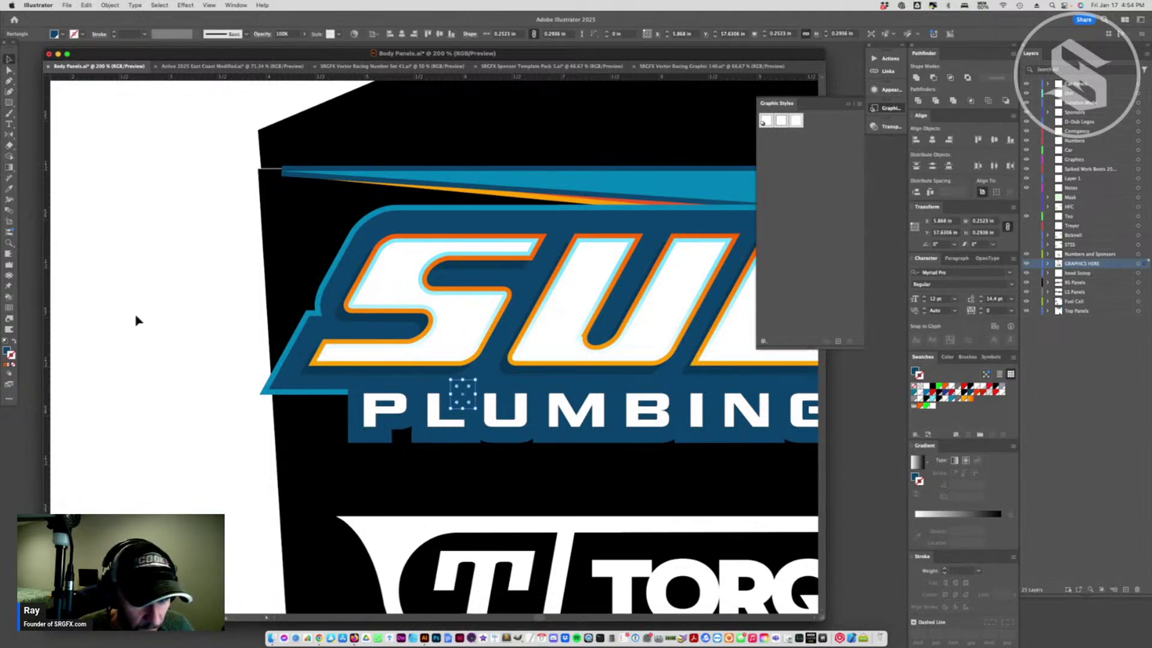
left_click(190, 389)
- Copy the navy patch between the 4 and the 1 of the side number and reshape its corners to fill the upper gap
scroll(336, 407, "right", 3)
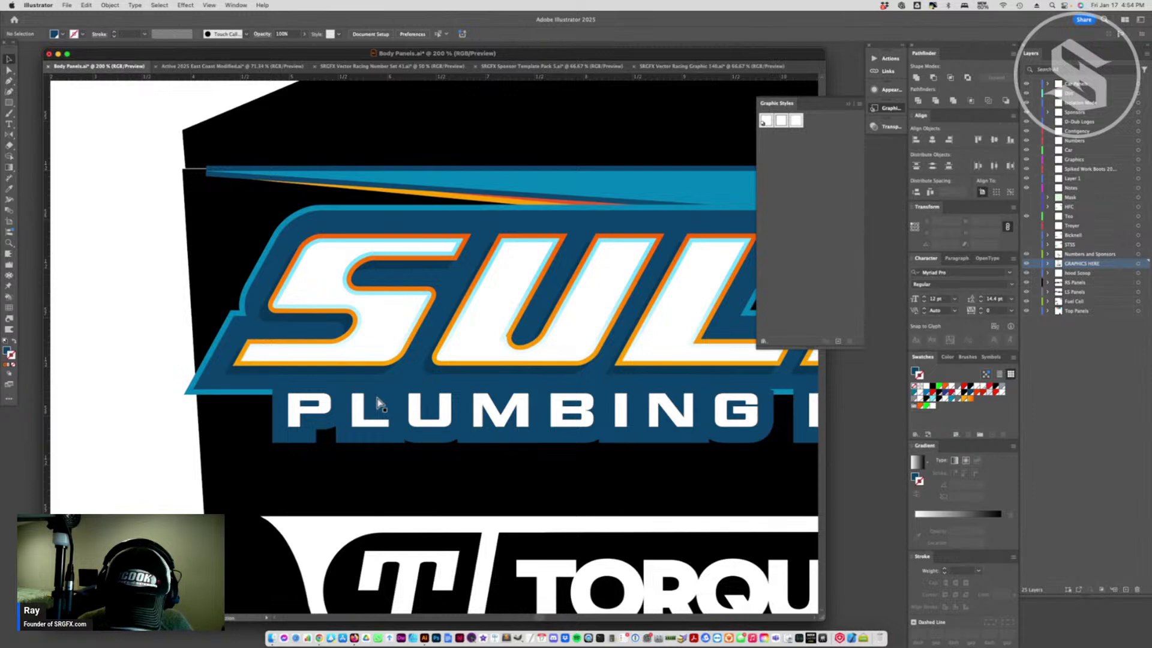
key("super+minus")
key("super+minus")
key("super+minus")
scroll(478, 427, "right", 5)
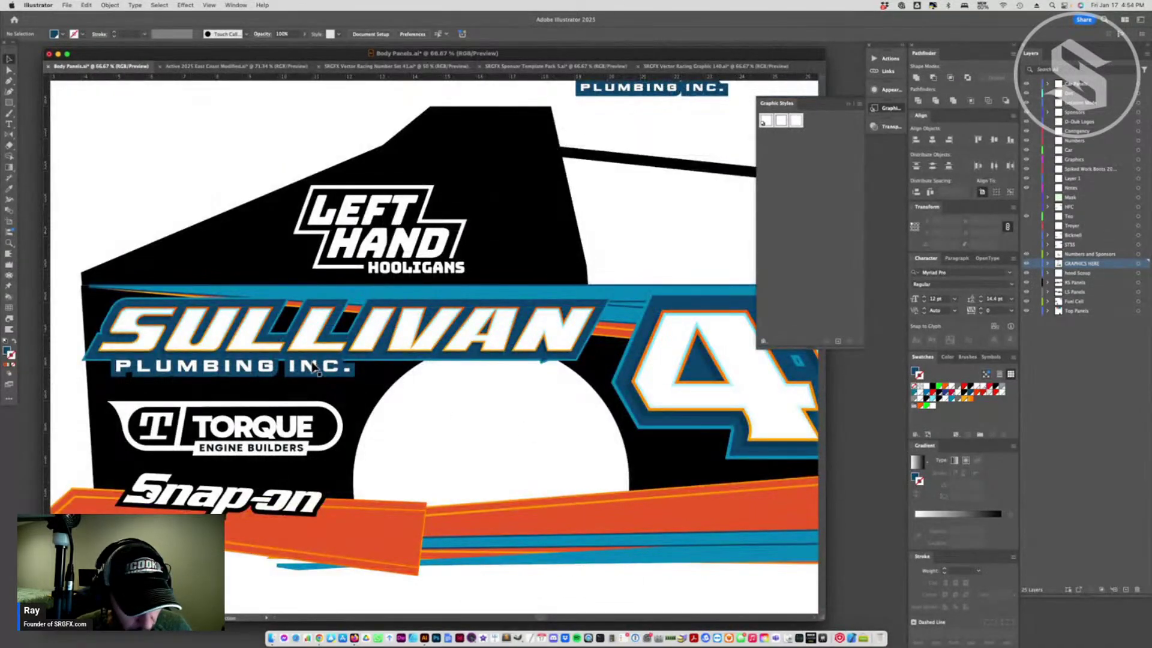
left_click(150, 362)
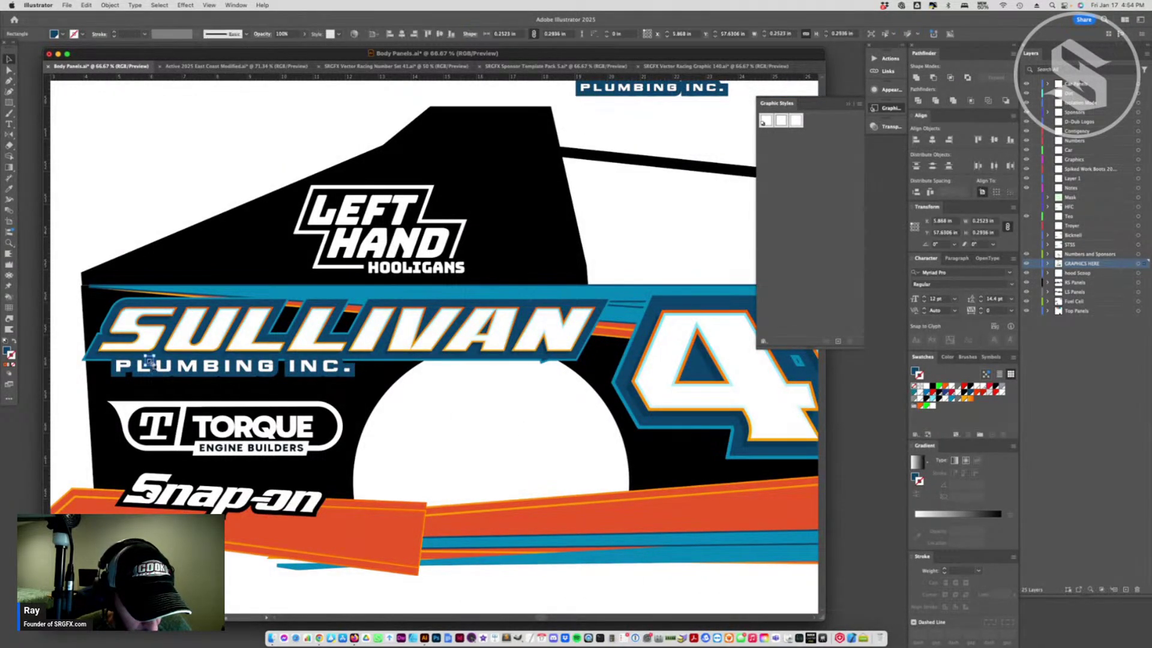
left_click_drag(150, 362, 770, 362)
scroll(766, 380, "right", 5)
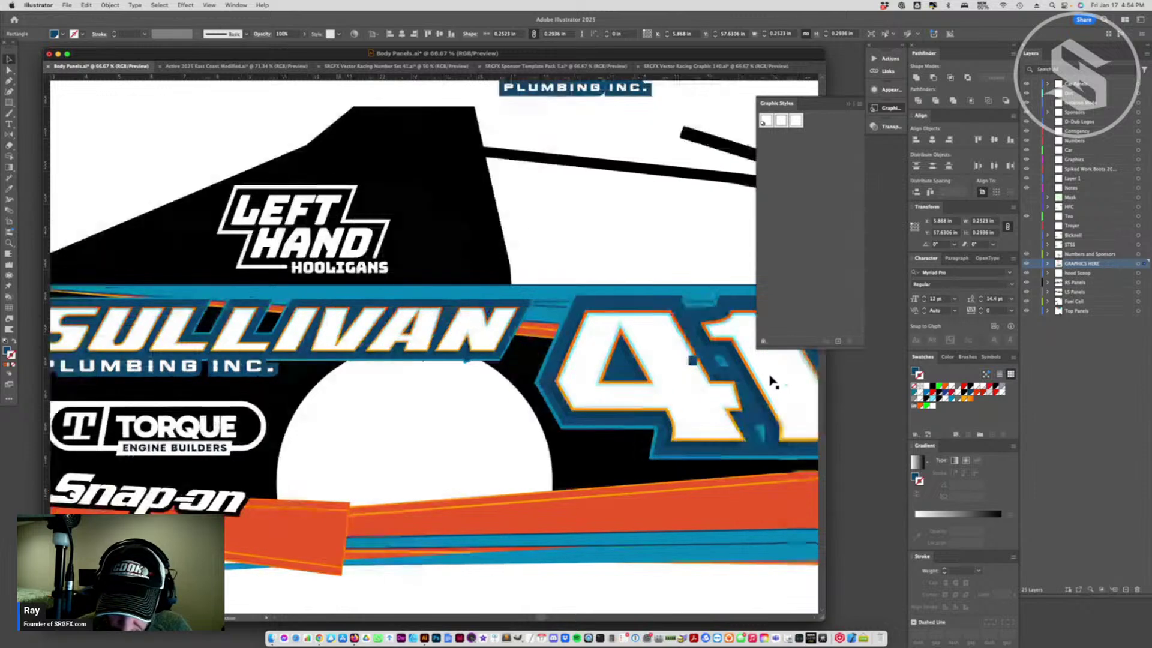
mouse_move(547, 364)
left_mouse_down()
mouse_move(596, 398)
mouse_move(566, 360)
mouse_move(585, 354)
mouse_move(550, 344)
left_mouse_up()
key("a")
left_click(563, 346)
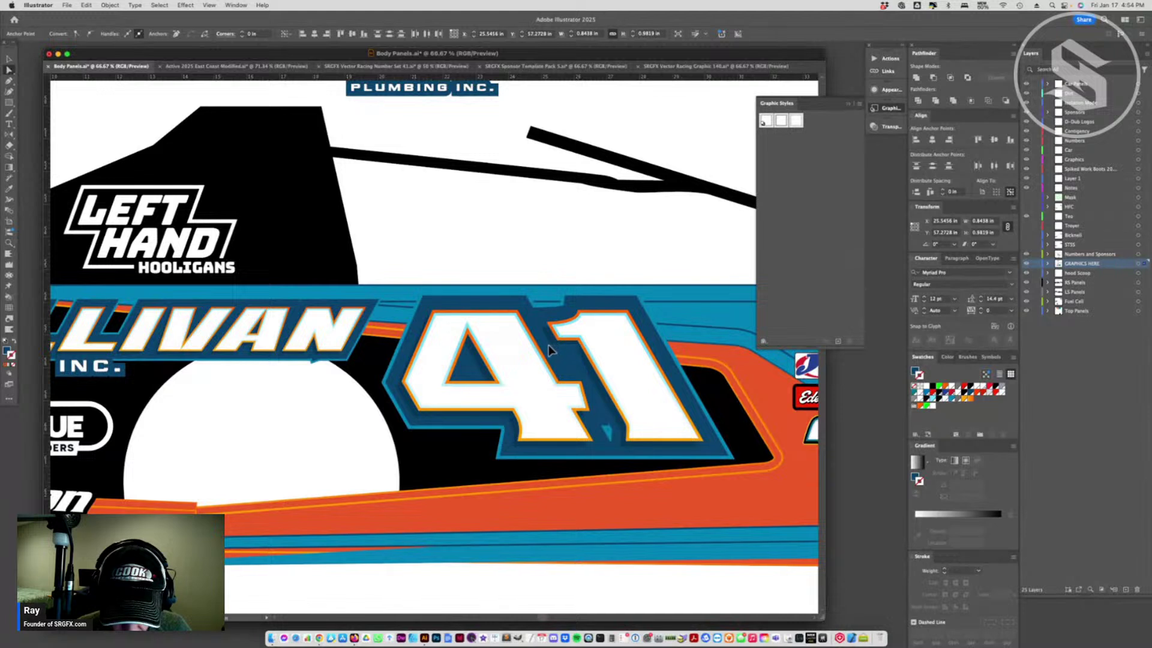
left_click(576, 347)
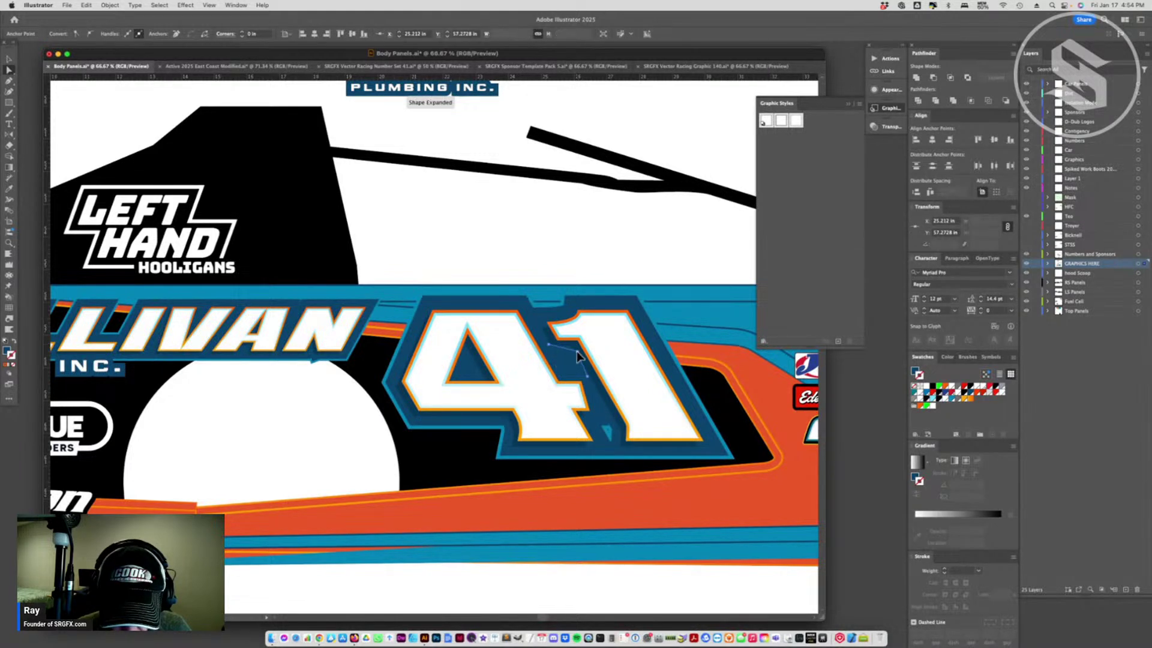
- Duplicate the patch to the lower gap between the 4 and the 1, reshape its corners to fill it, and deselect
left_click_drag(549, 348, 618, 435)
left_click(581, 360)
left_click(607, 432)
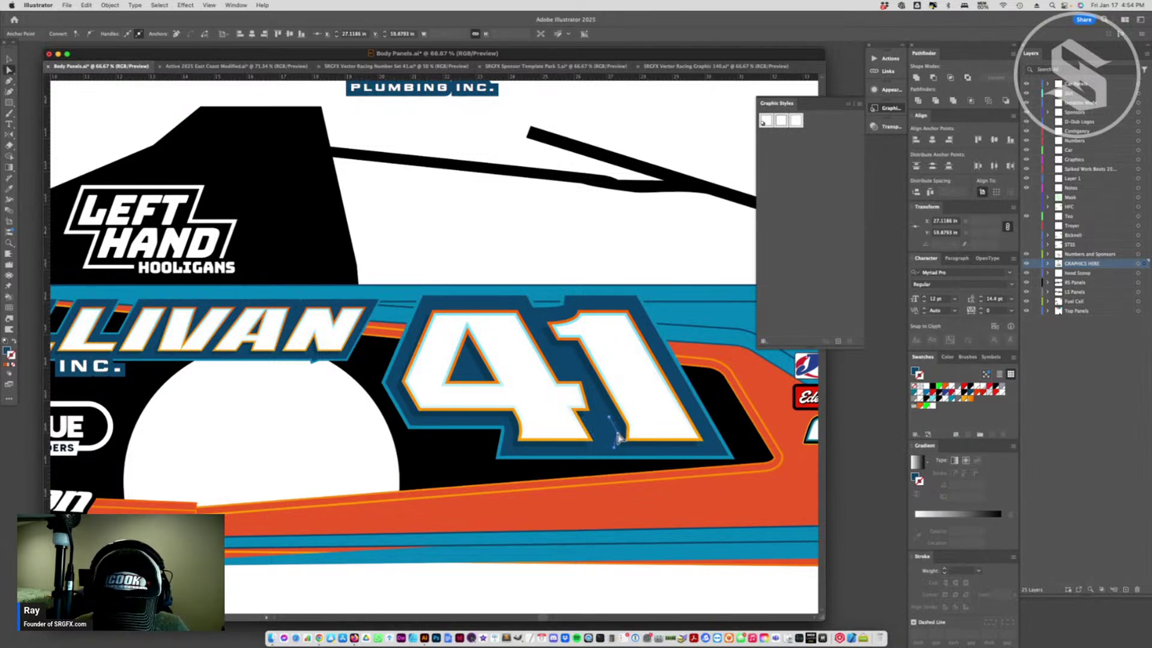
left_click(586, 382)
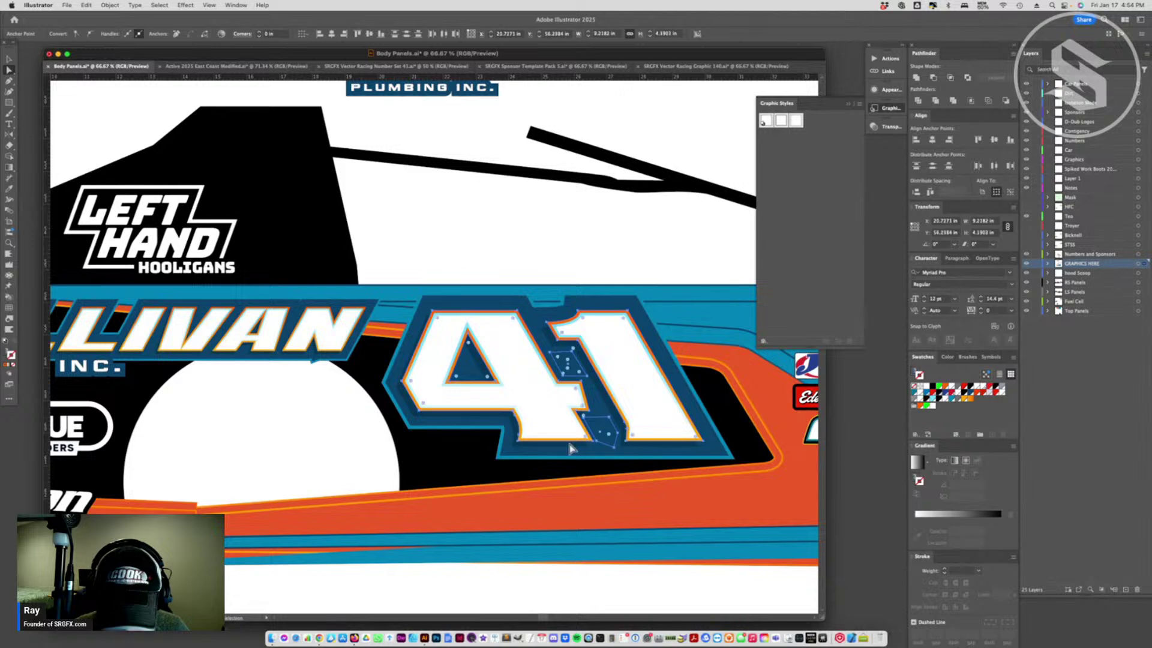
key("super+shift+a")
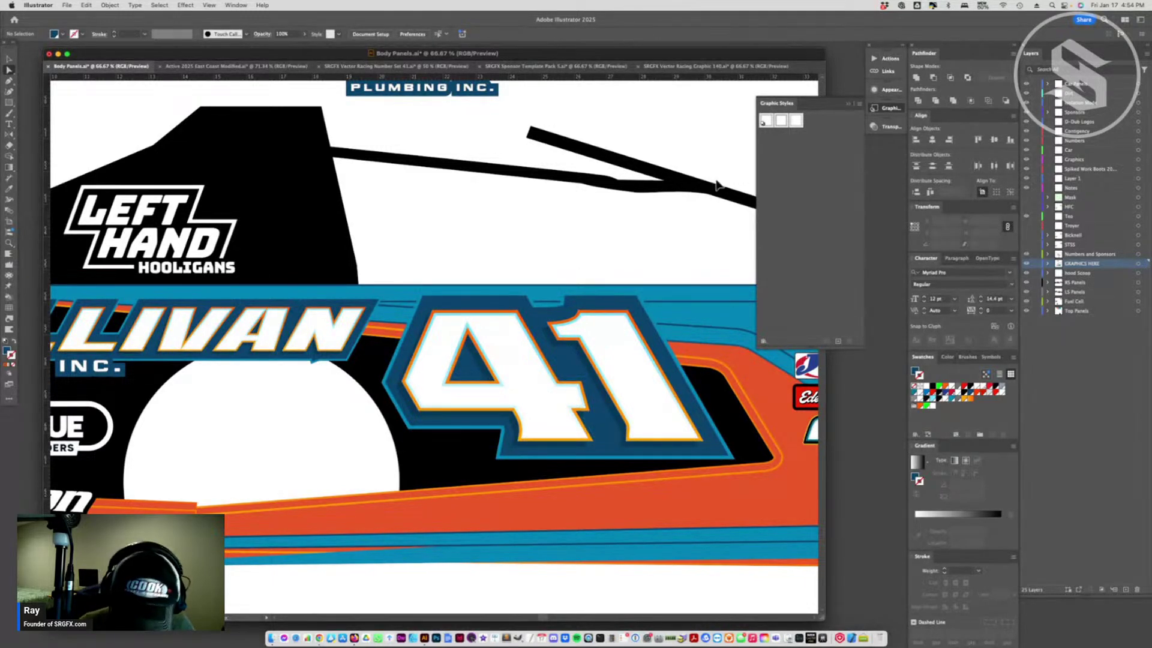
- Clear the selection, check the whole lower car side, and save the Body Panels file
key("super+0")
left_click(631, 477)
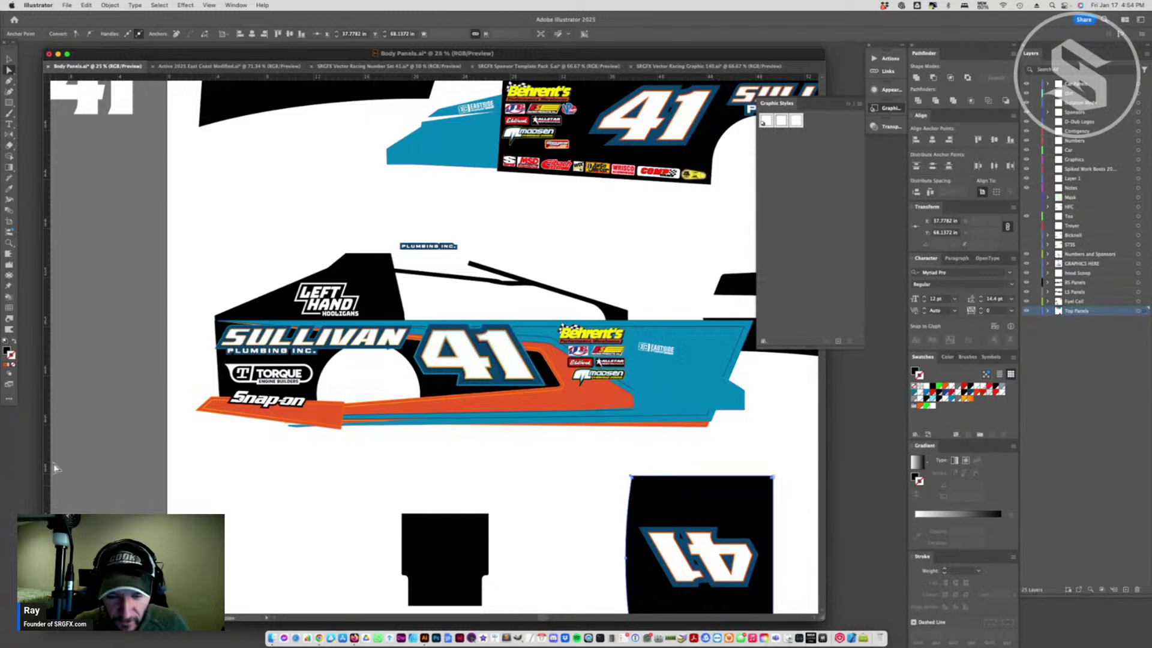
left_click(9, 59)
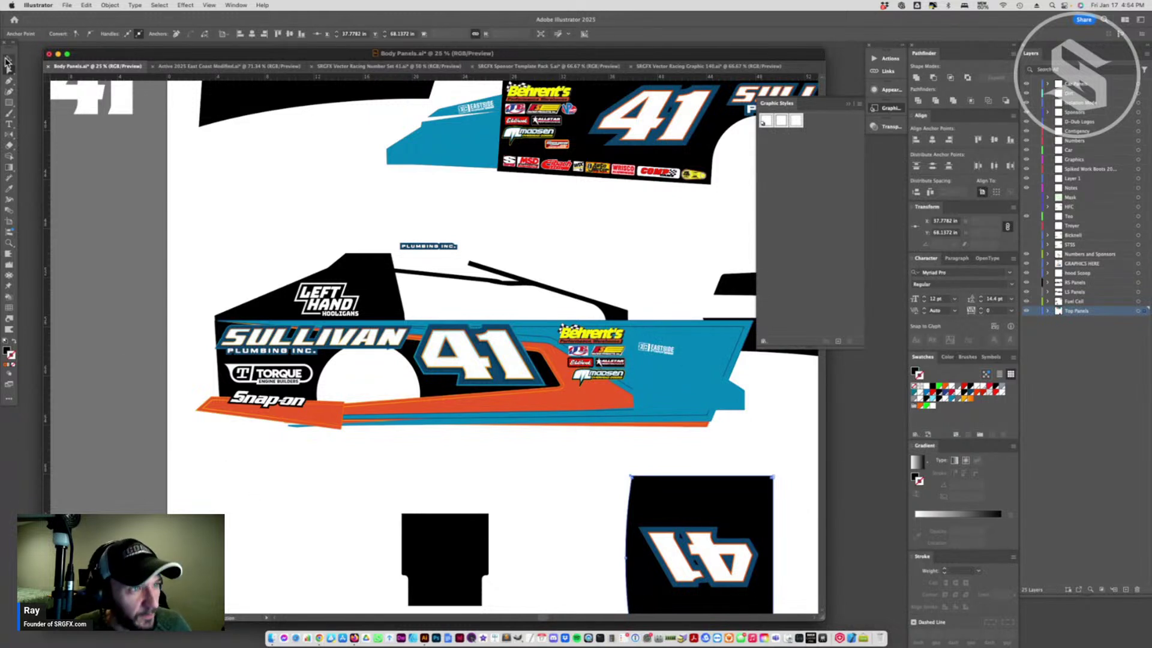
left_click(275, 231)
scroll(492, 368, "up", 2)
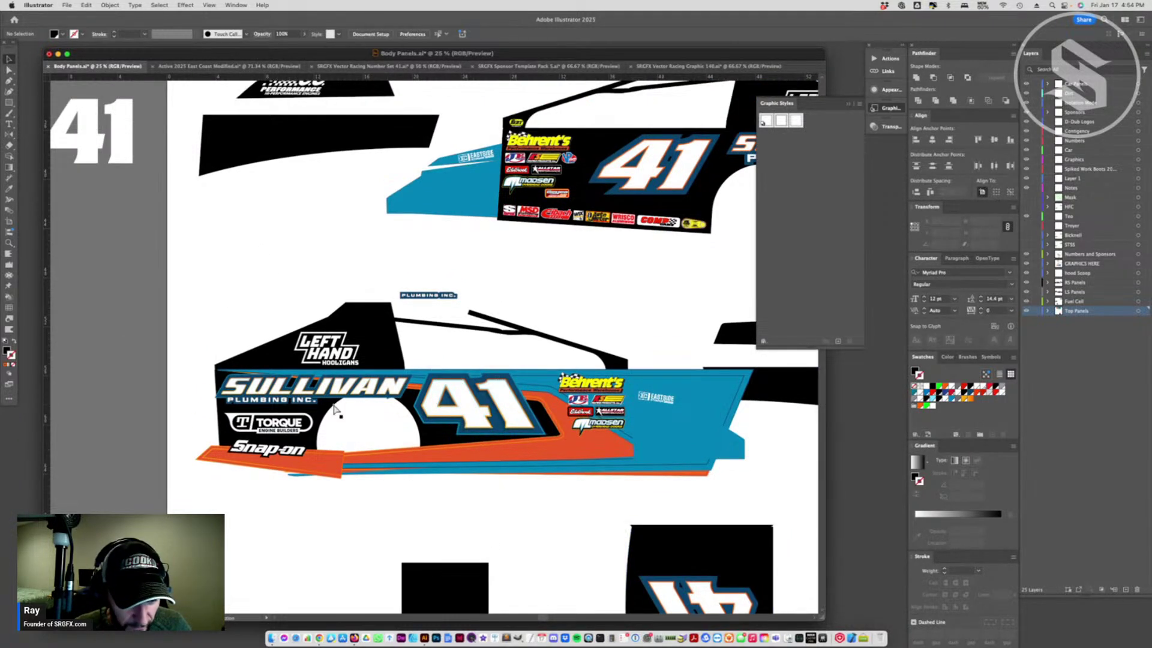
key("super+s")
left_click(542, 264)
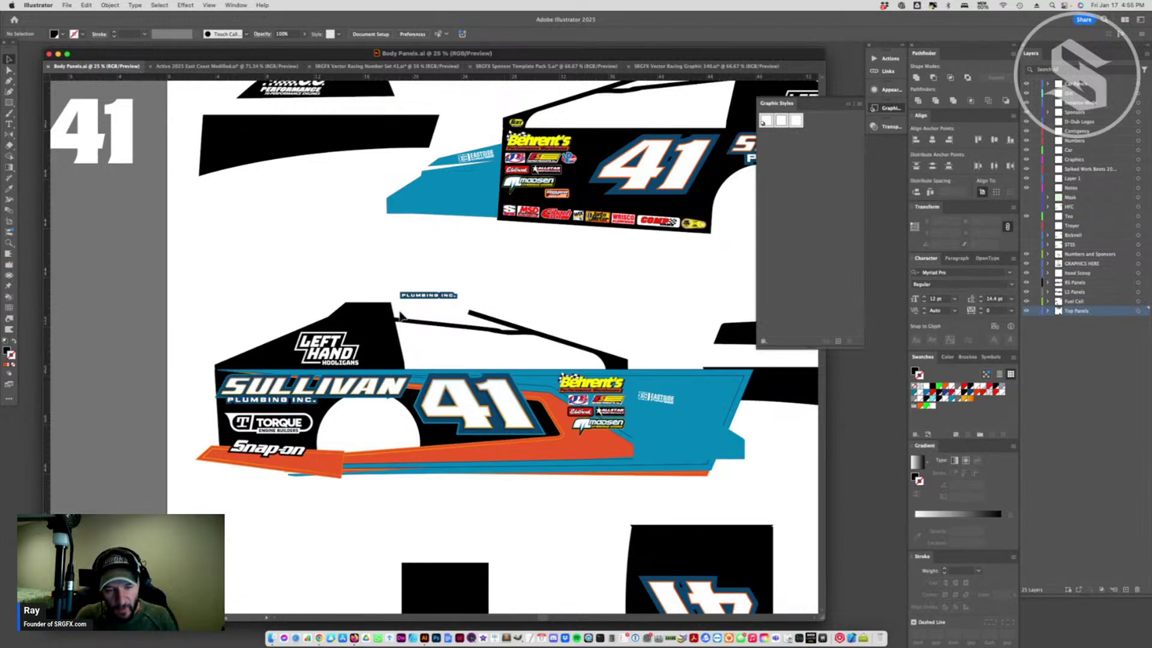
- Try Offset Path values of 0.04 in and 0.4 in on the outermost blue fill of the SULLIVAN lettering, previewing each
left_click(400, 316)
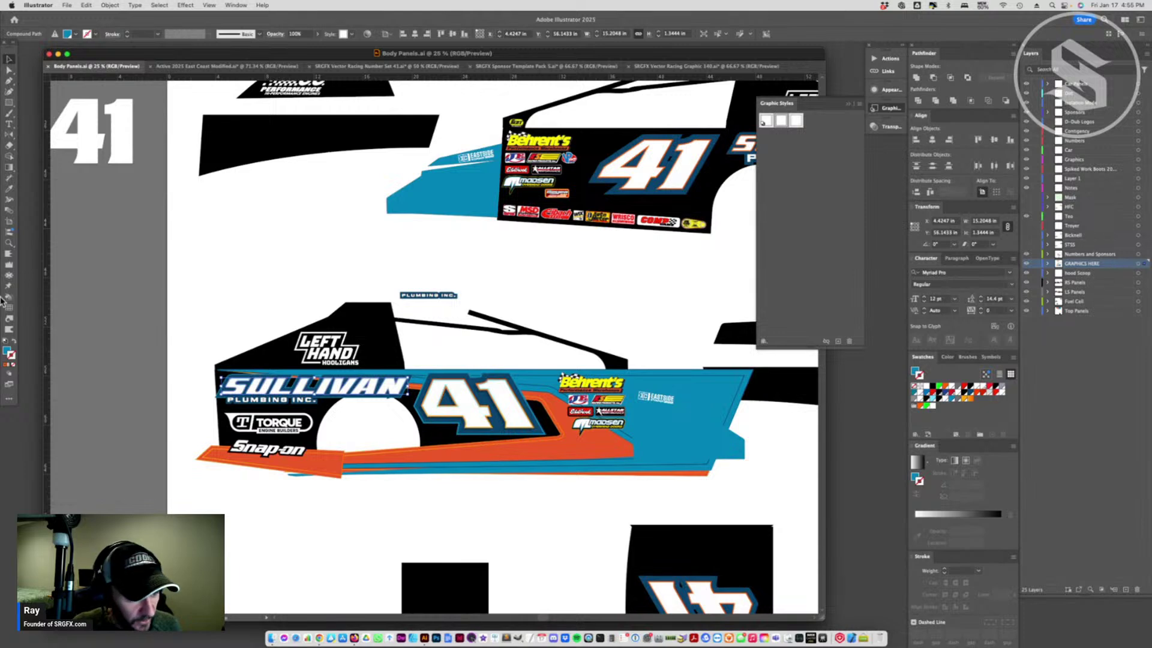
left_click(9, 242)
left_click(434, 397)
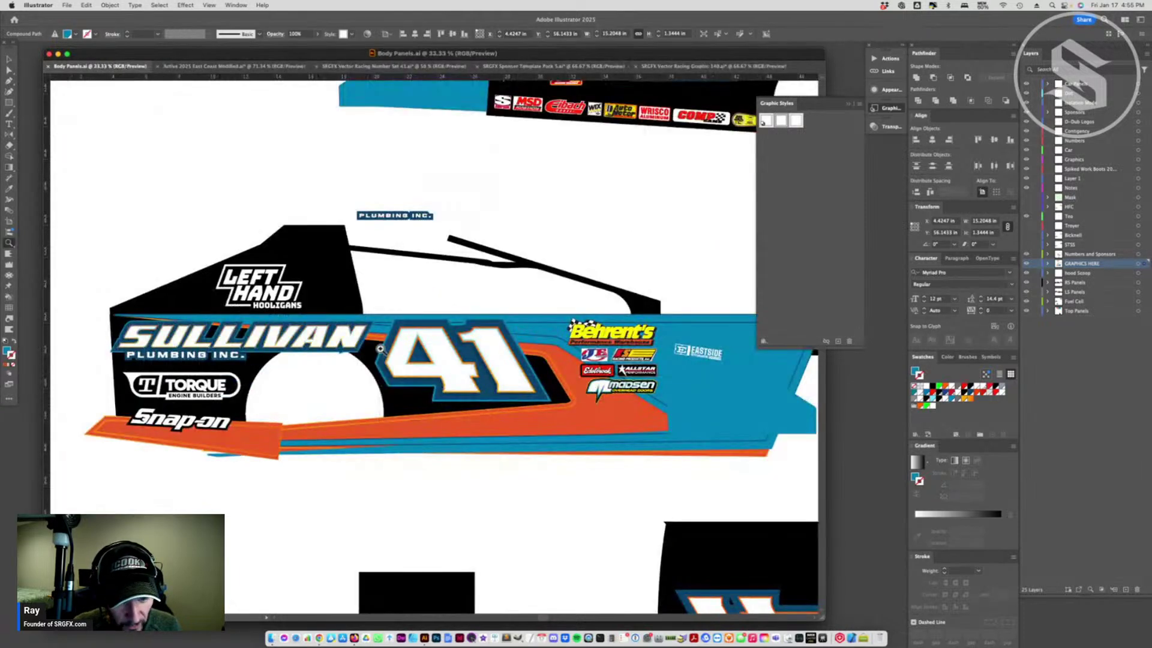
left_click(380, 348)
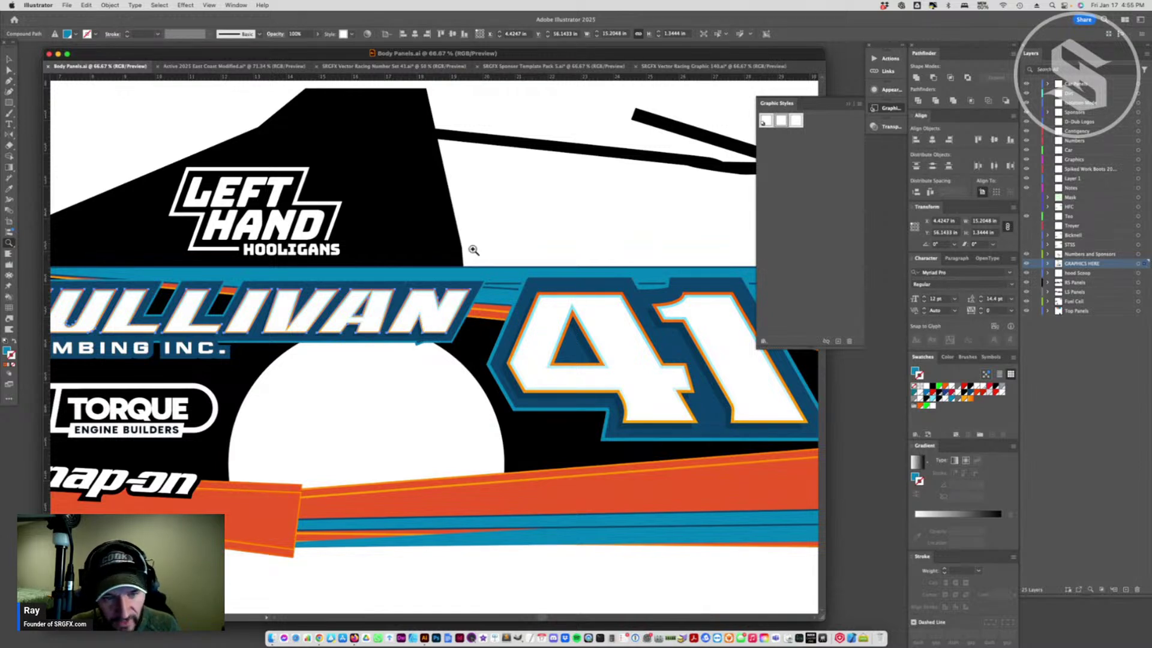
key("a")
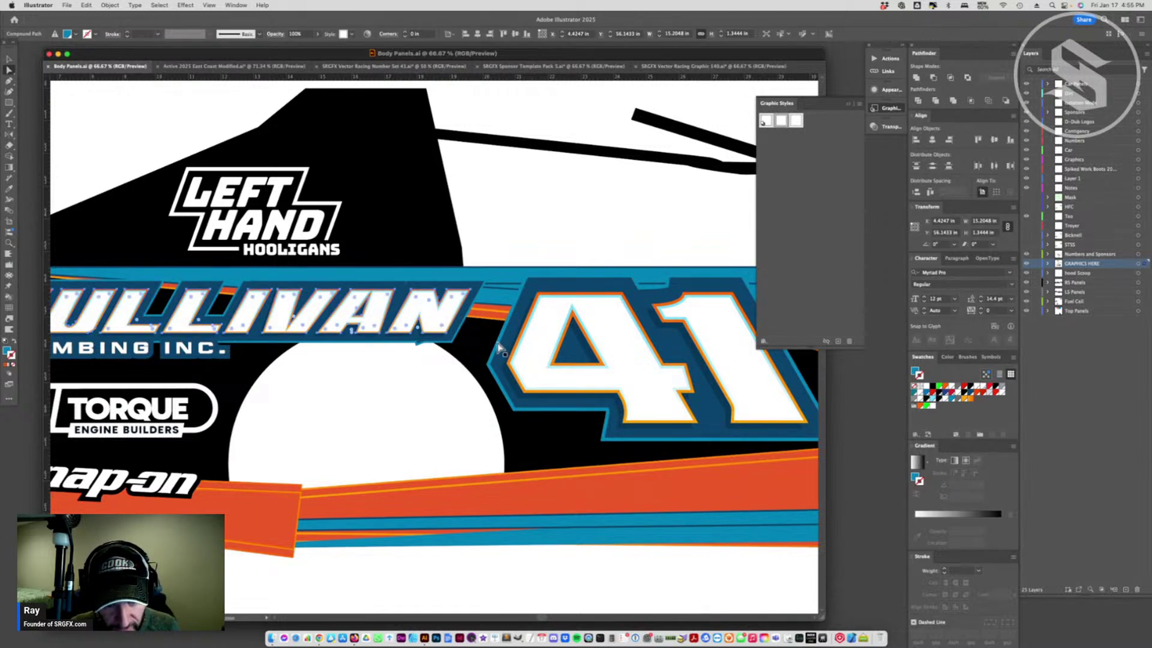
left_click(884, 90)
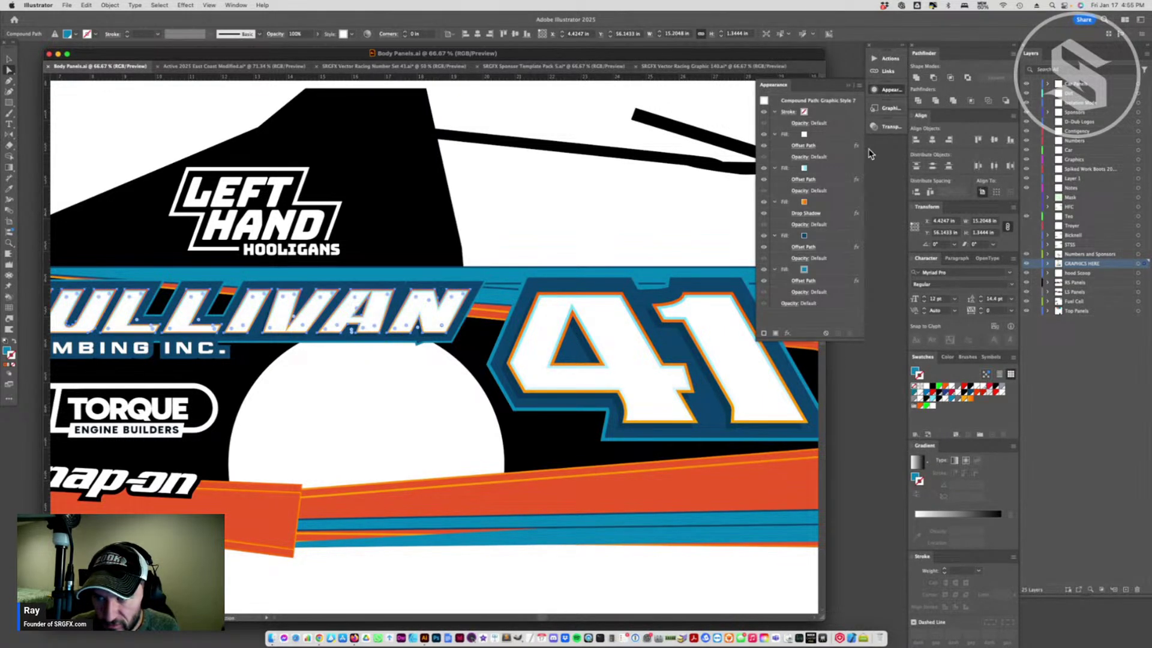
left_click(803, 280)
left_click(659, 394)
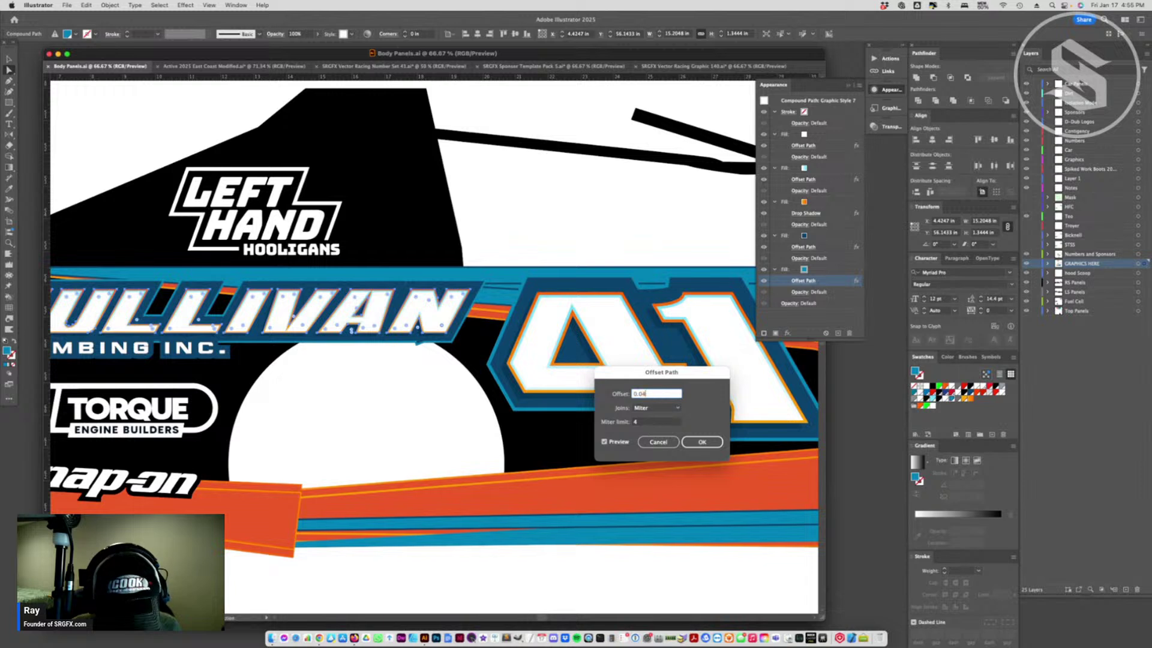
left_click(604, 443)
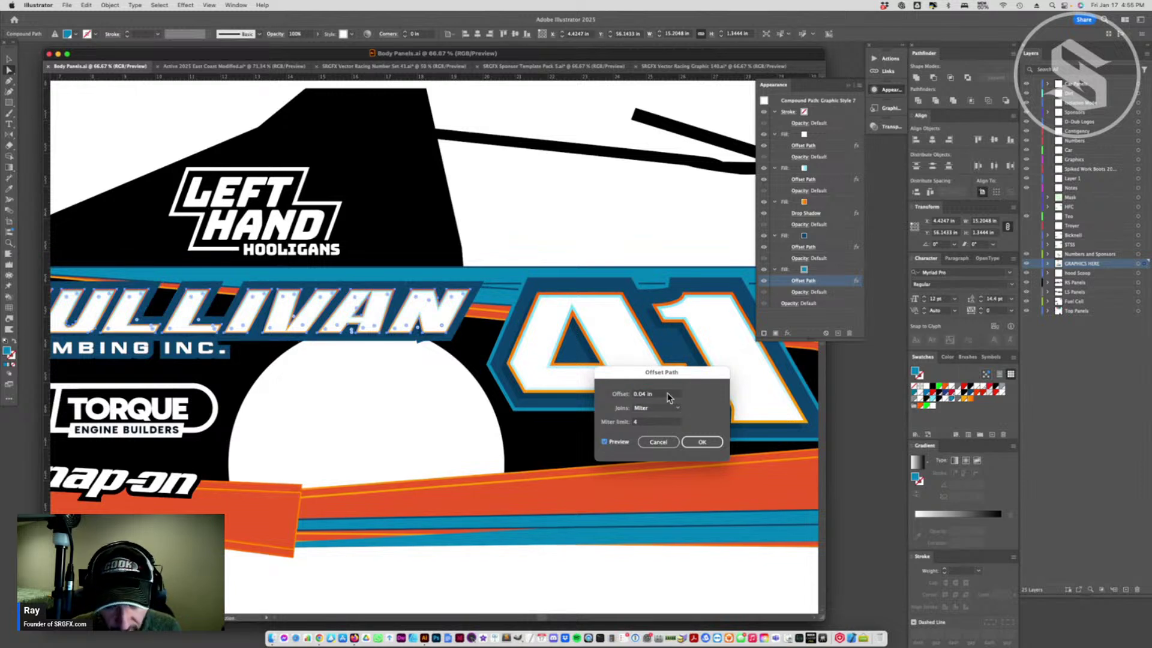
left_click_drag(659, 394, 642, 397)
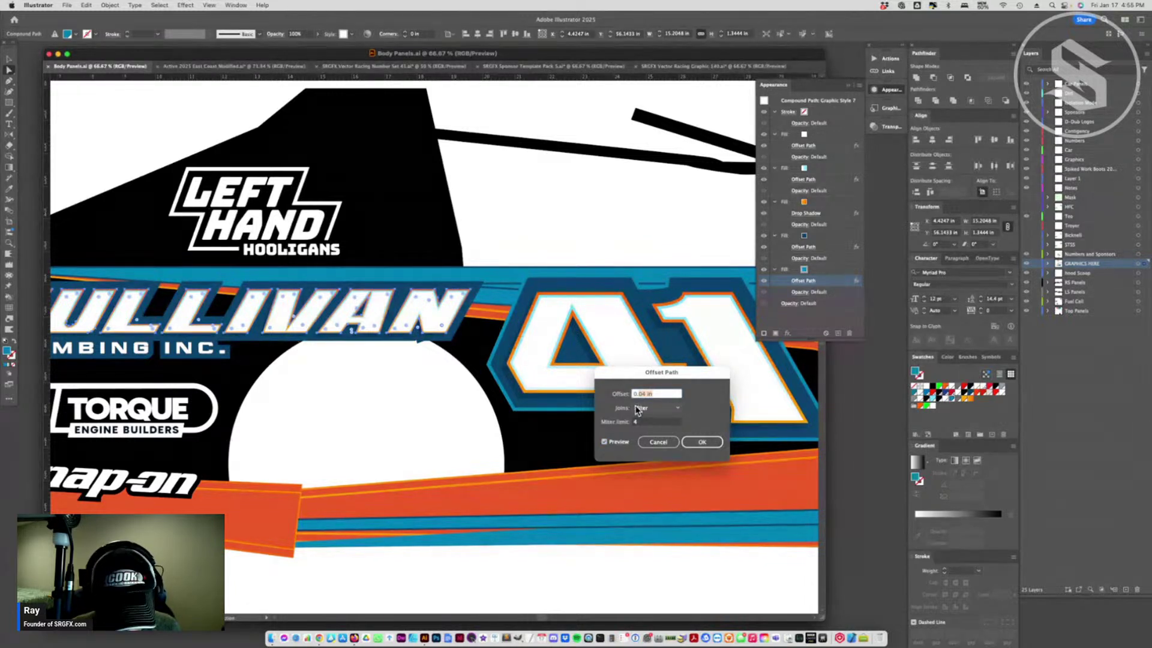
type("4")
left_click(604, 443)
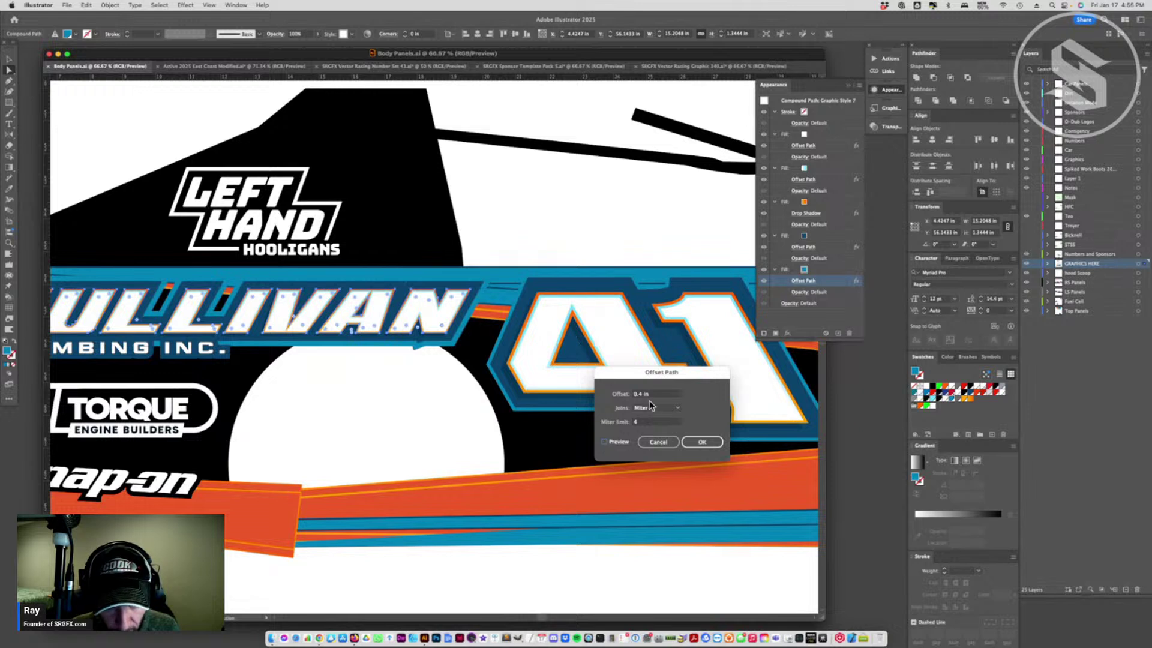
- Set the Offset Path of the SULLIVAN lettering's outermost blue fill to 0.34 in and apply it after previewing
left_click_drag(654, 396, 638, 398)
type("0.35")
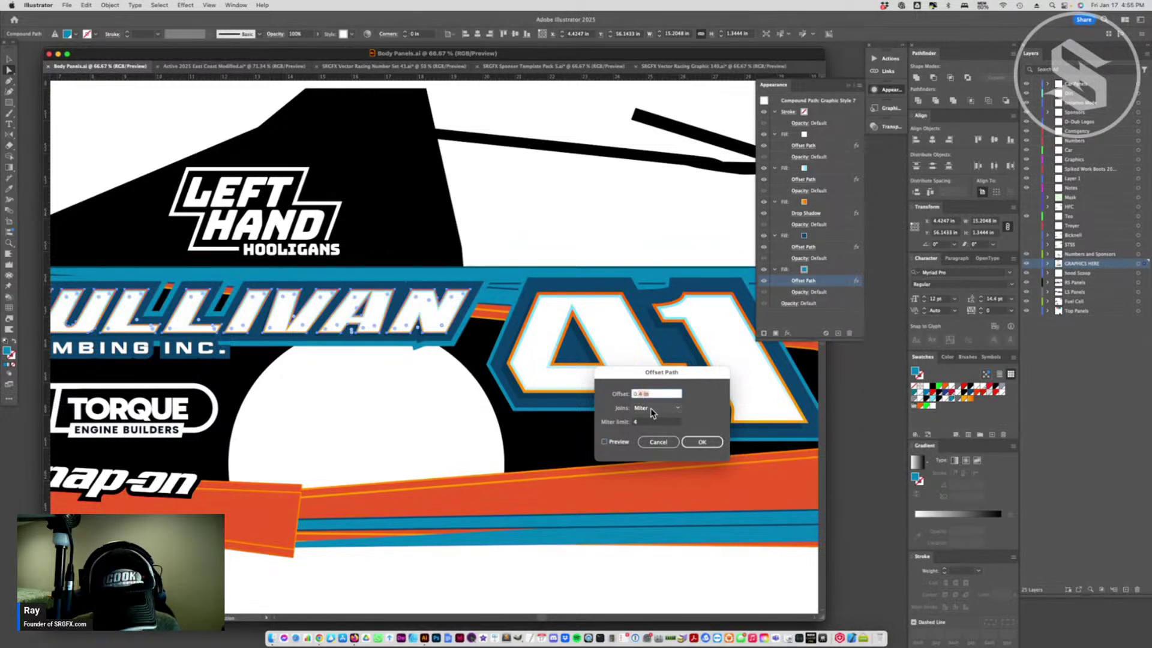
left_click(605, 442)
left_click(604, 442)
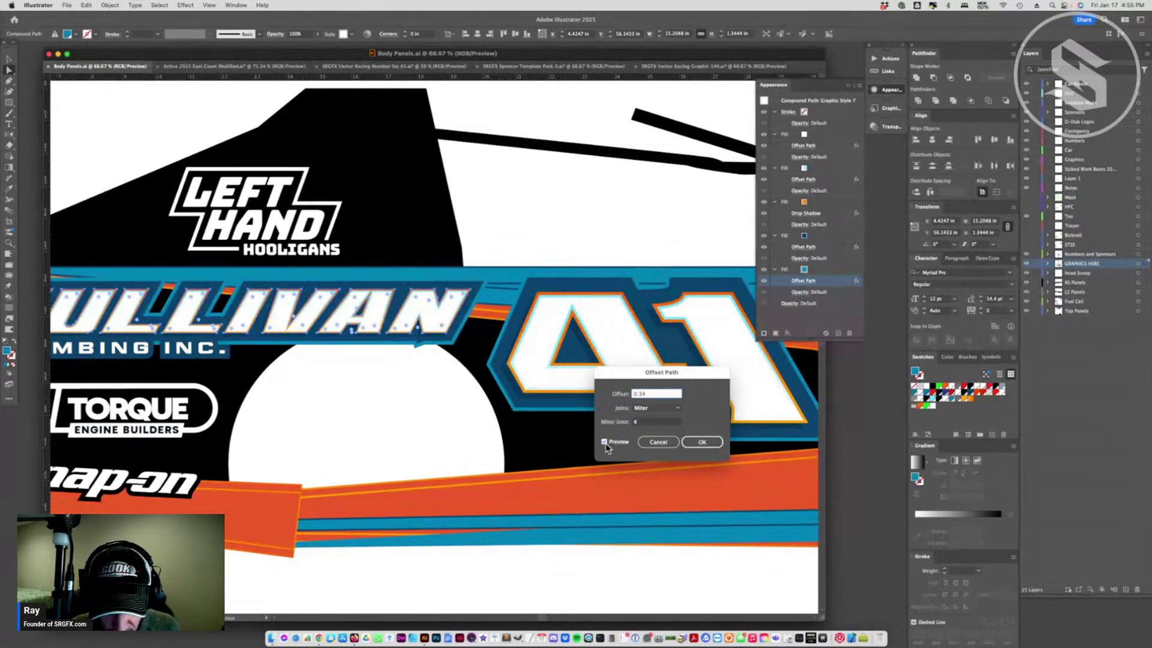
left_click(700, 442)
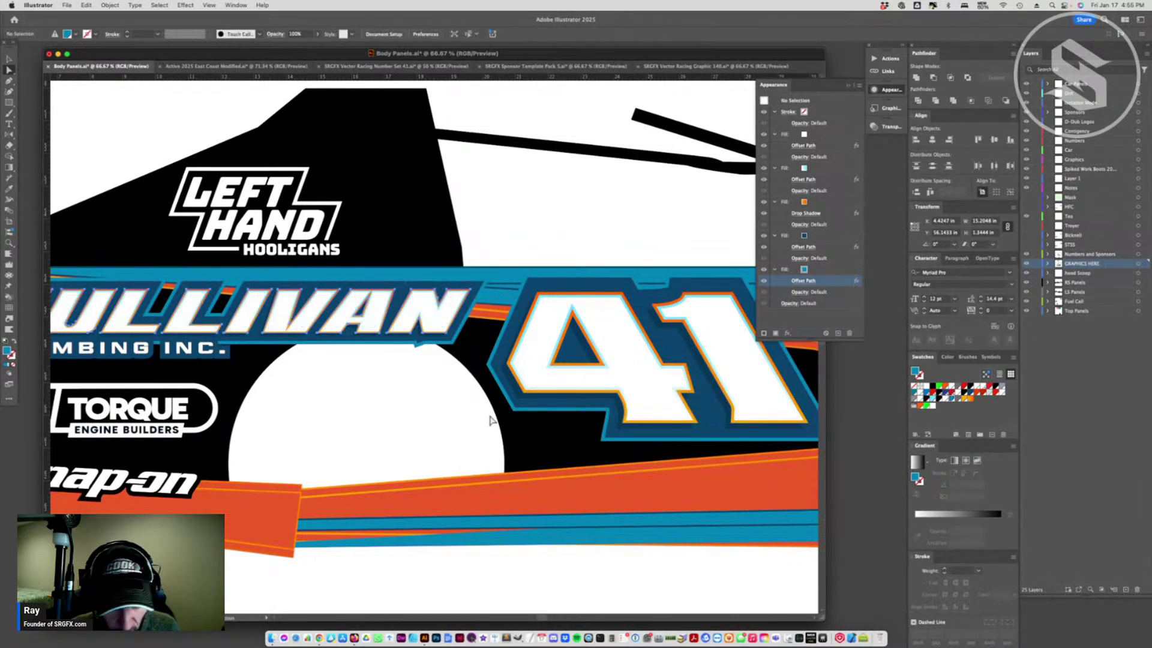
- Reshape the sharp notch between the I and V of SULLIVAN so that it ends higher up
key("super+0")
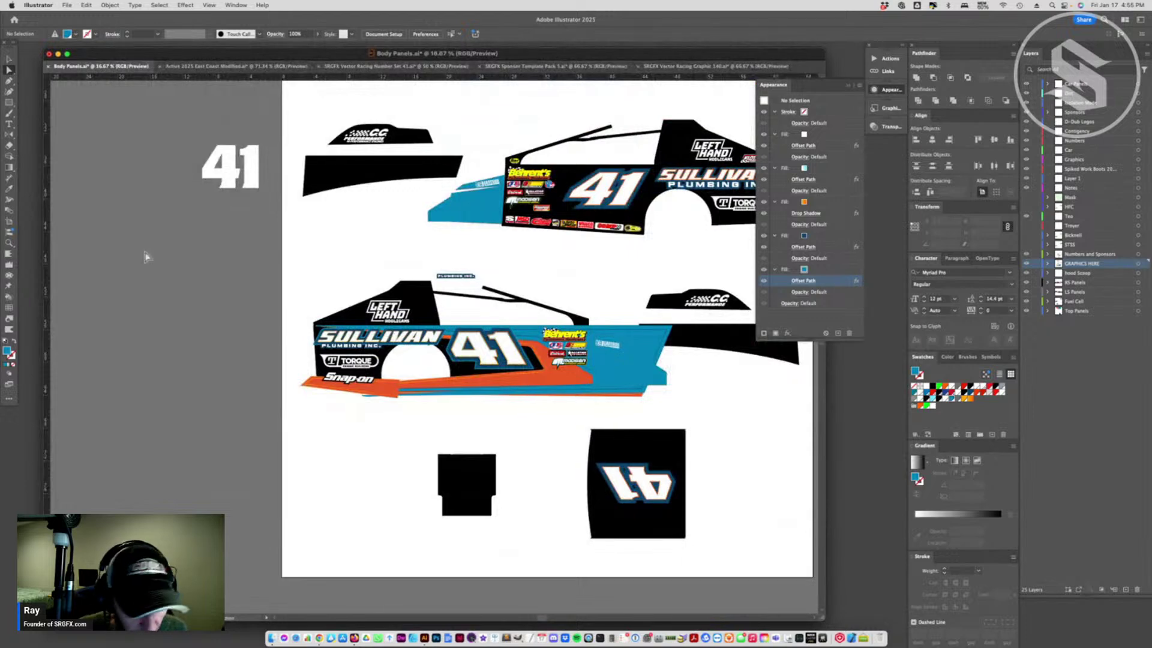
key("z")
left_click(410, 322)
left_click(410, 322)
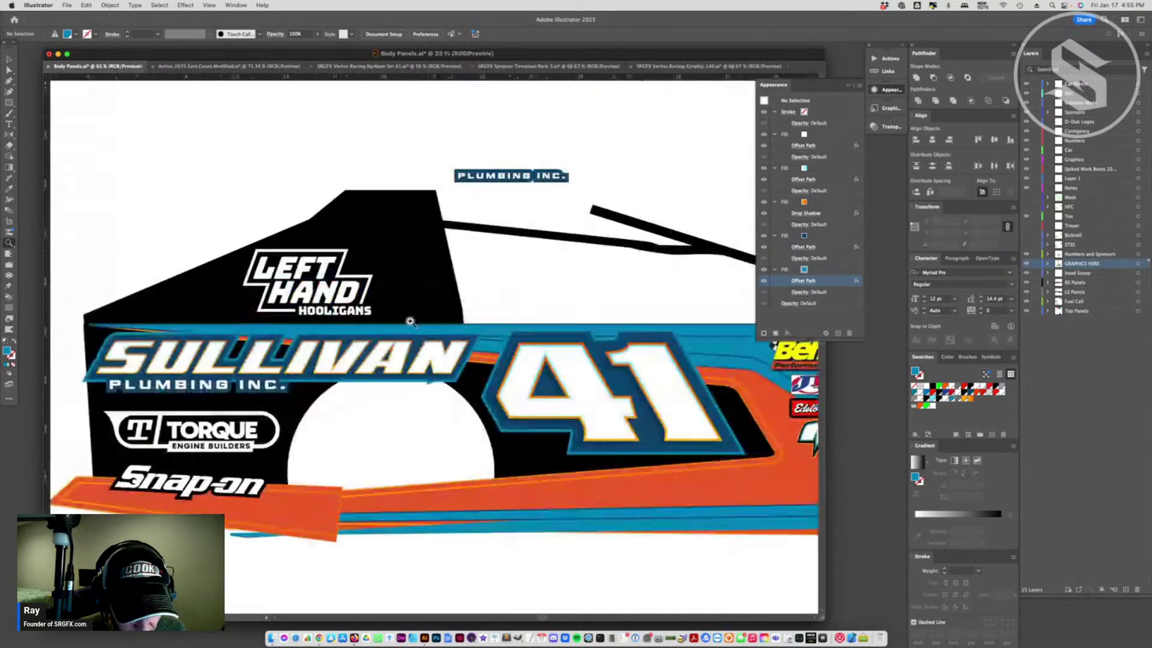
left_click(411, 322)
left_click(456, 309)
left_click(497, 296)
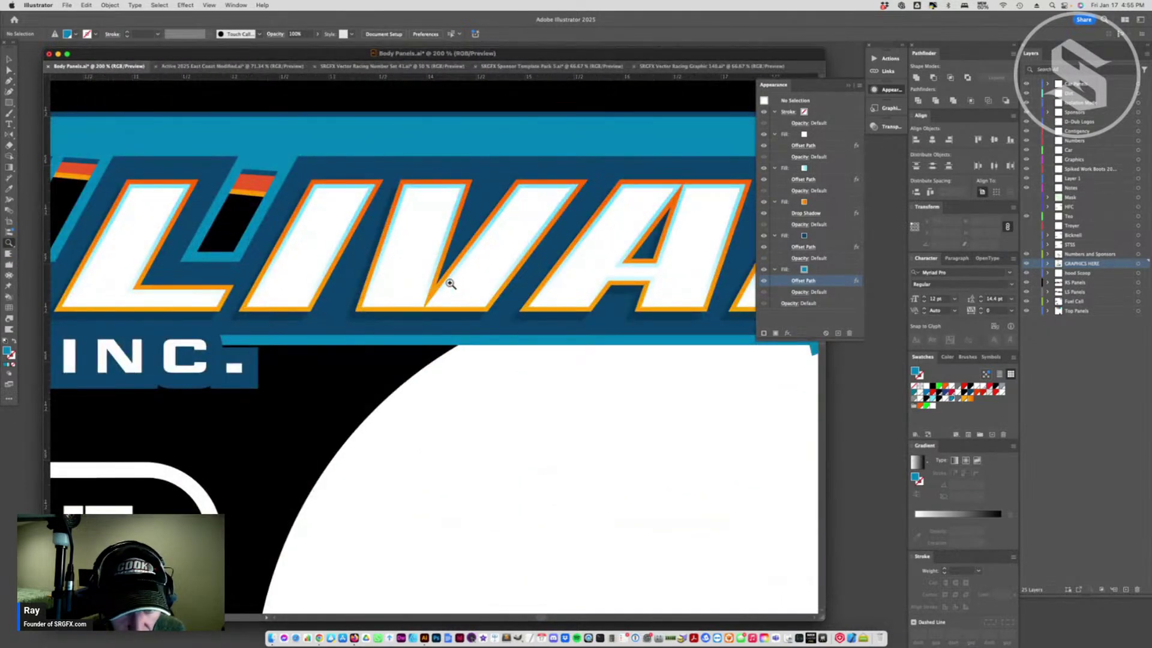
key("a")
left_click(437, 290)
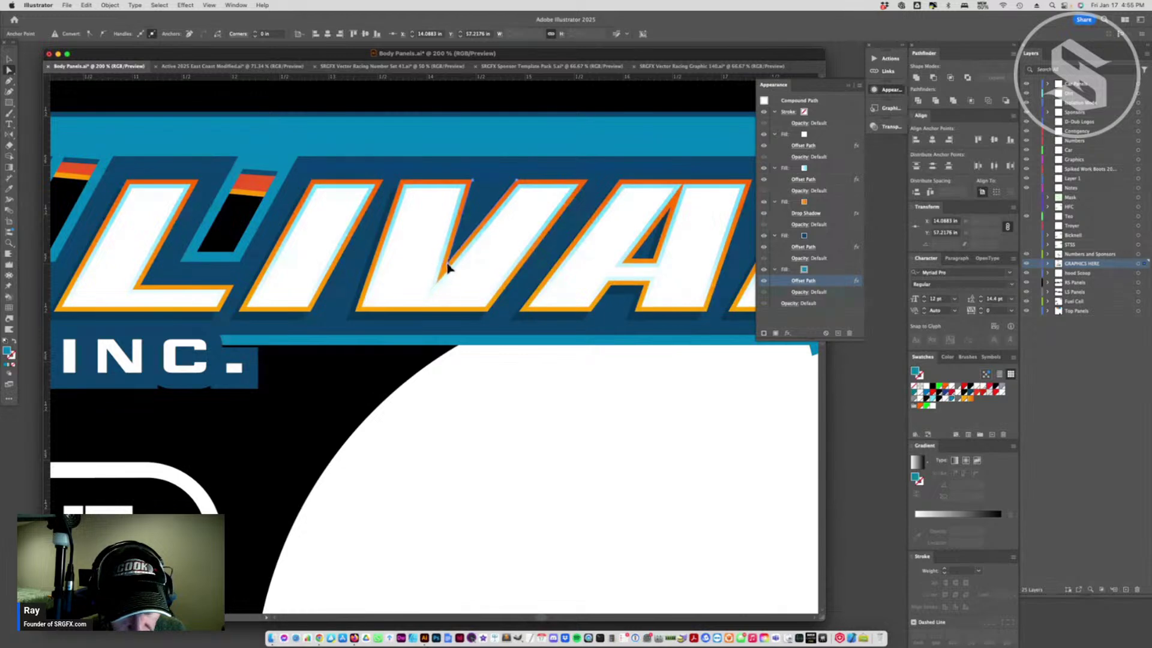
left_click(416, 470)
- Adjust the inner point of the A's counter in the SULLIVAN lettering and deselect
key("super+minus")
key("super+minus")
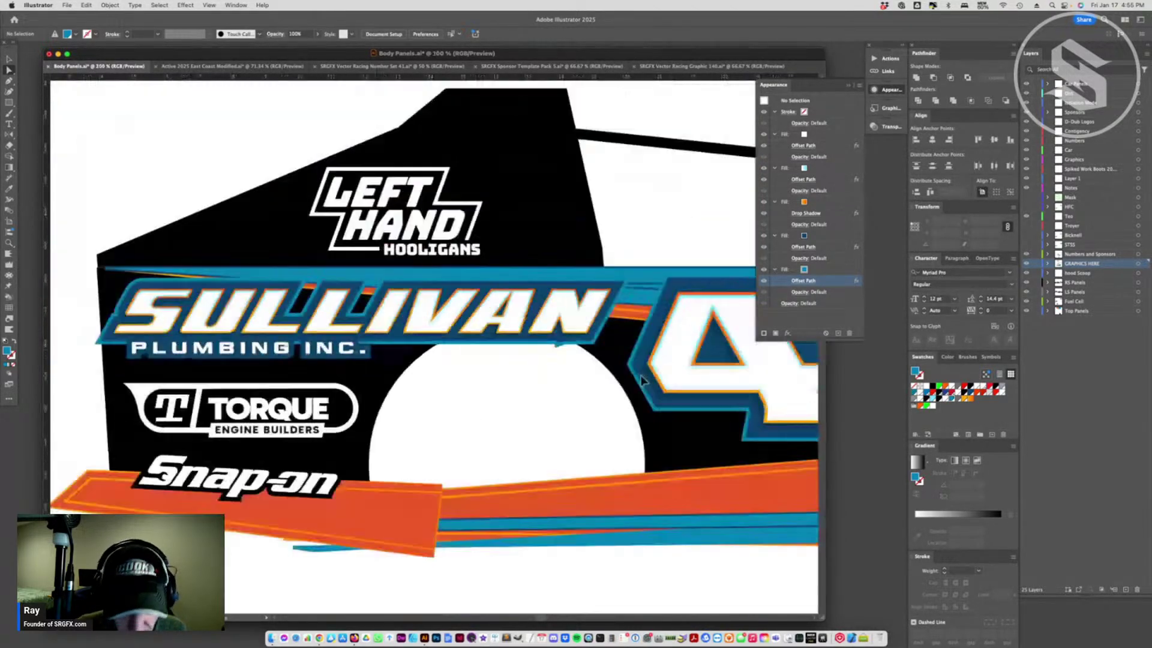
left_click(509, 301)
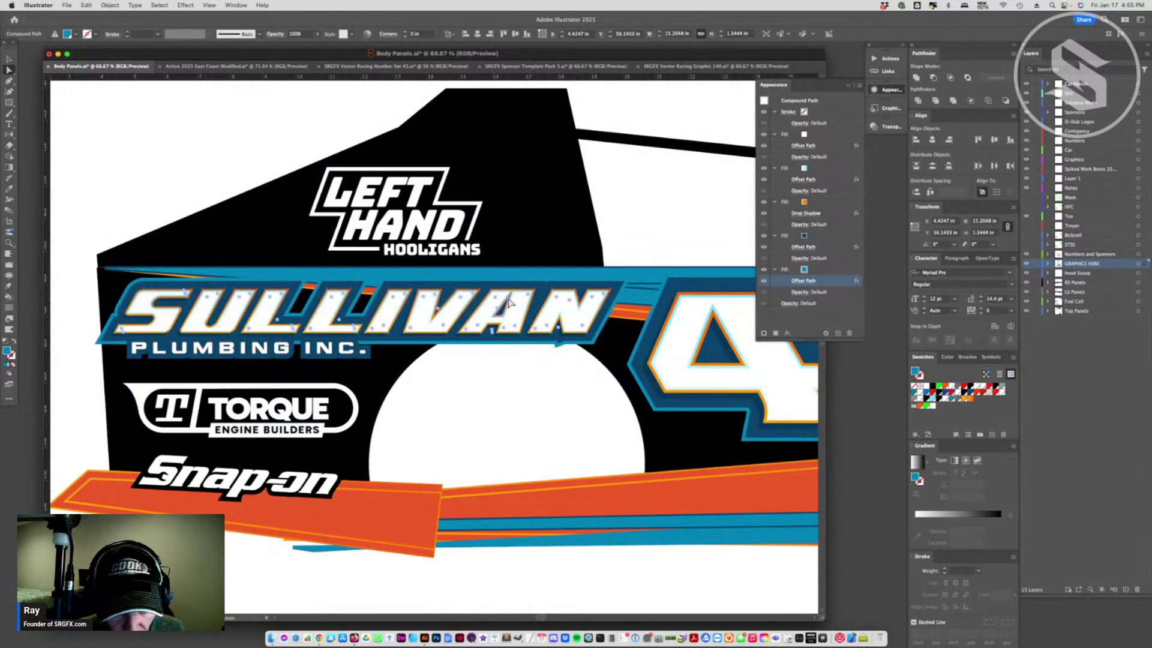
left_click(508, 301)
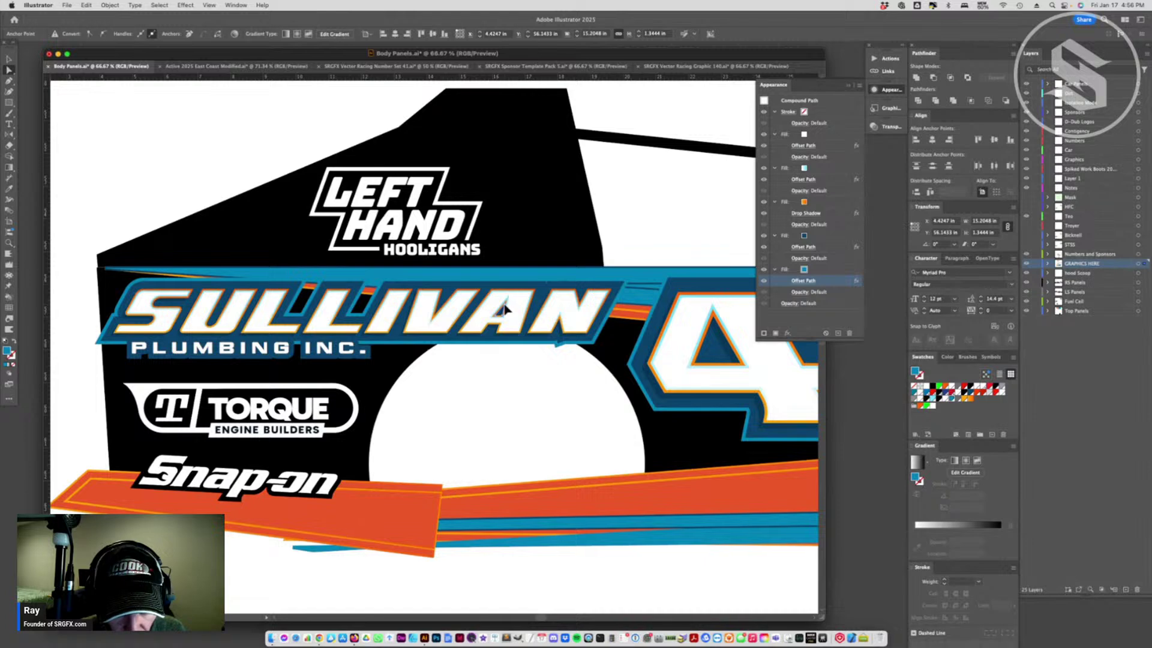
left_click(453, 413)
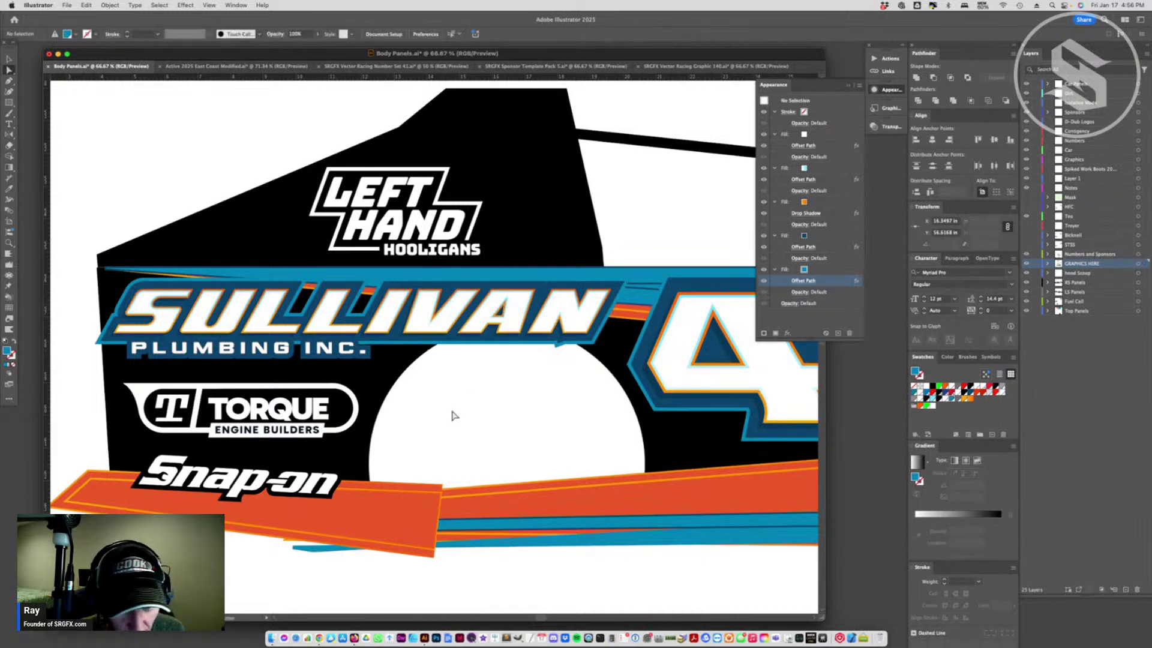
- Examine the full sheet of body panels, comparing the lower car side with the roof, hood and upper side
key("super+minus")
key("super+minus")
key("super+minus")
key("super+minus")
key("super+minus")
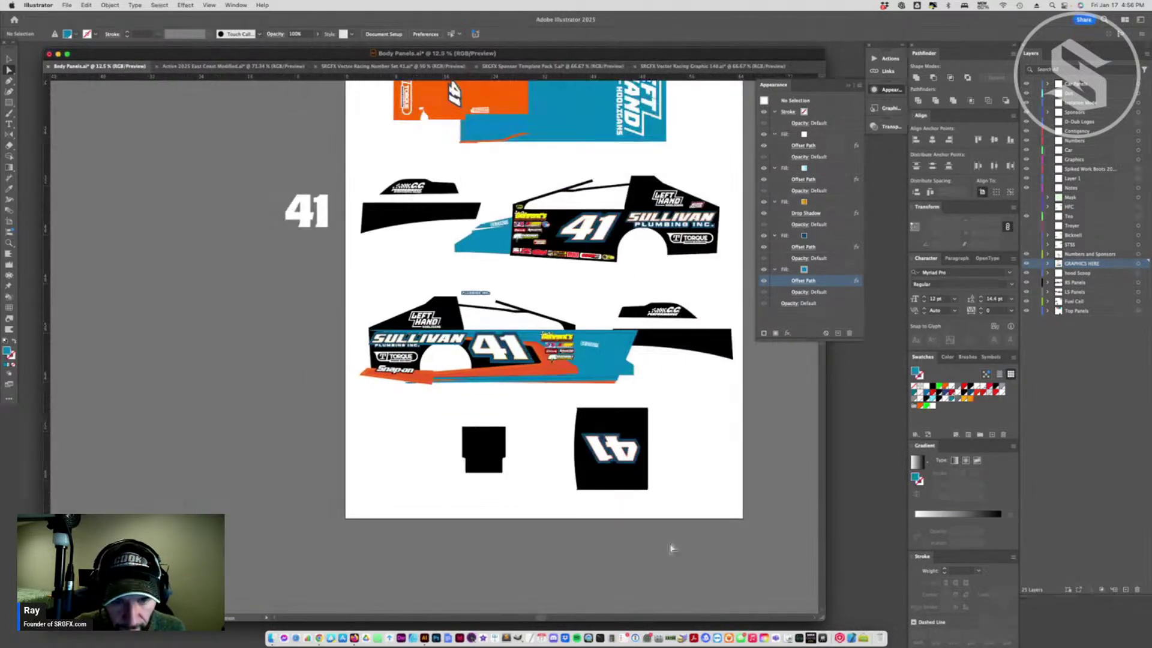
scroll(625, 502, "left", 5)
scroll(627, 468, "right", 5)
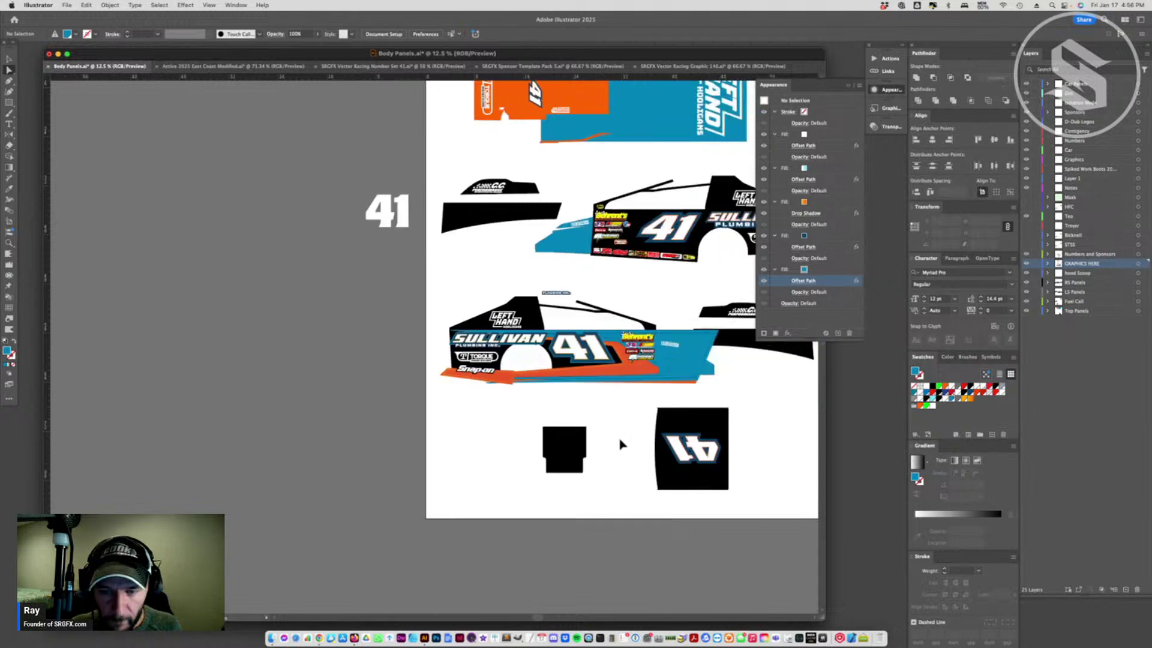
left_click(9, 59)
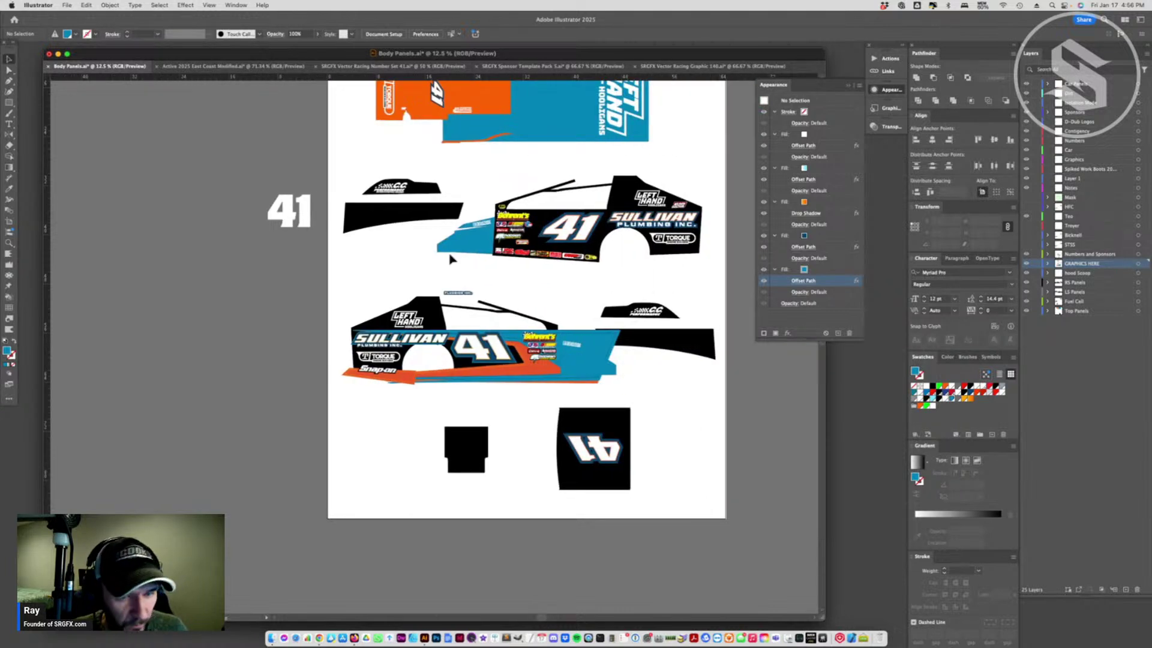
scroll(480, 468, "up", 4)
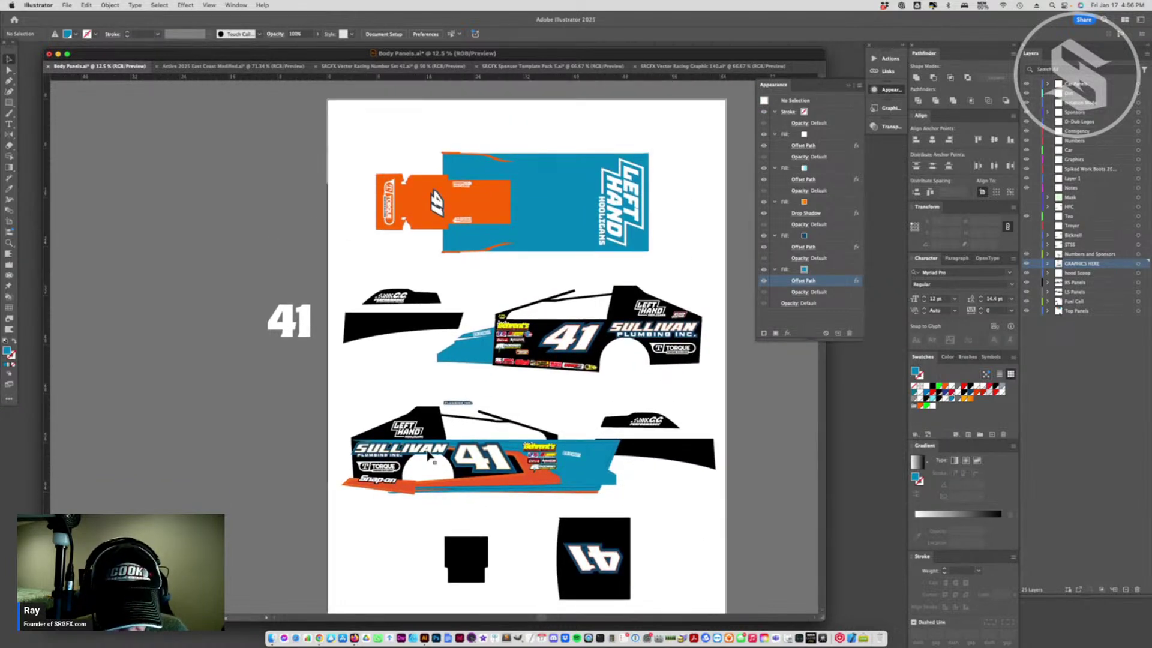
left_click(491, 450)
left_click(555, 414)
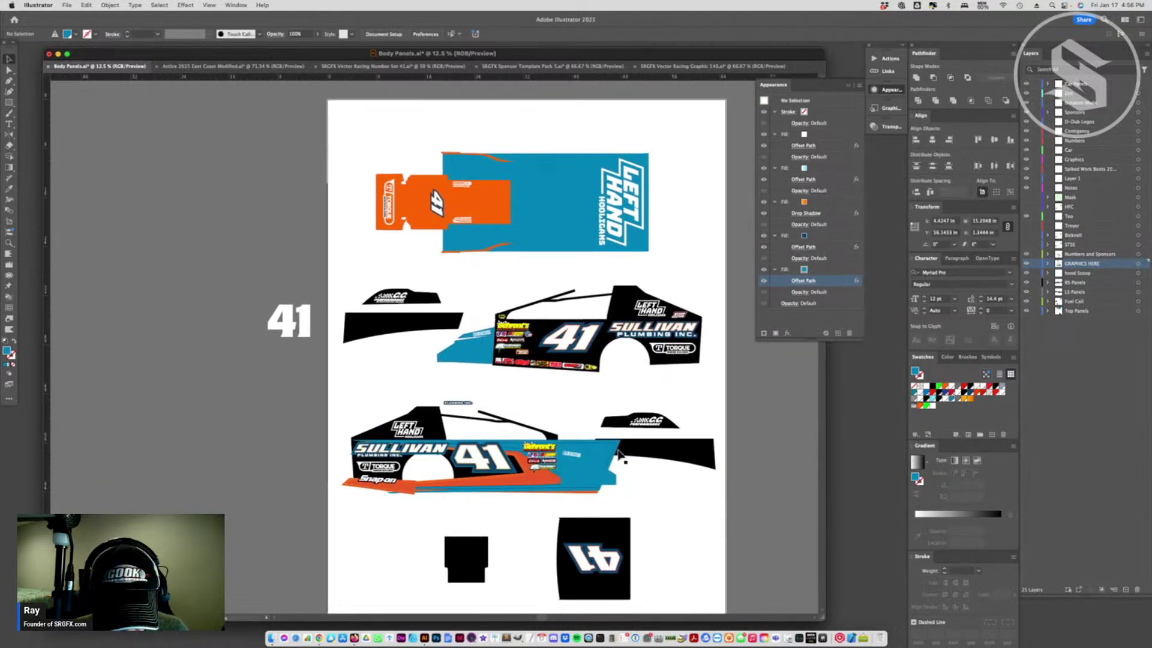
- Extend the orange stripe's upper rear corner above SULLIVAN to just beyond the panel's rear edge, and deselect
left_click(7, 245)
left_click(456, 432)
left_click(432, 351)
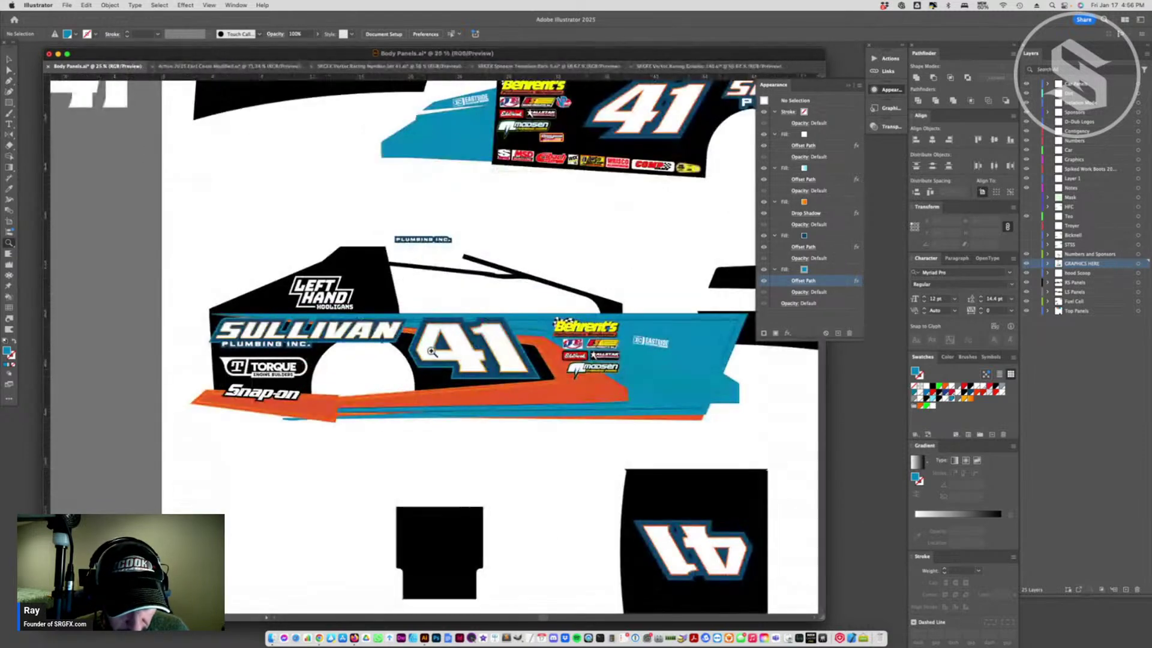
left_click(405, 357)
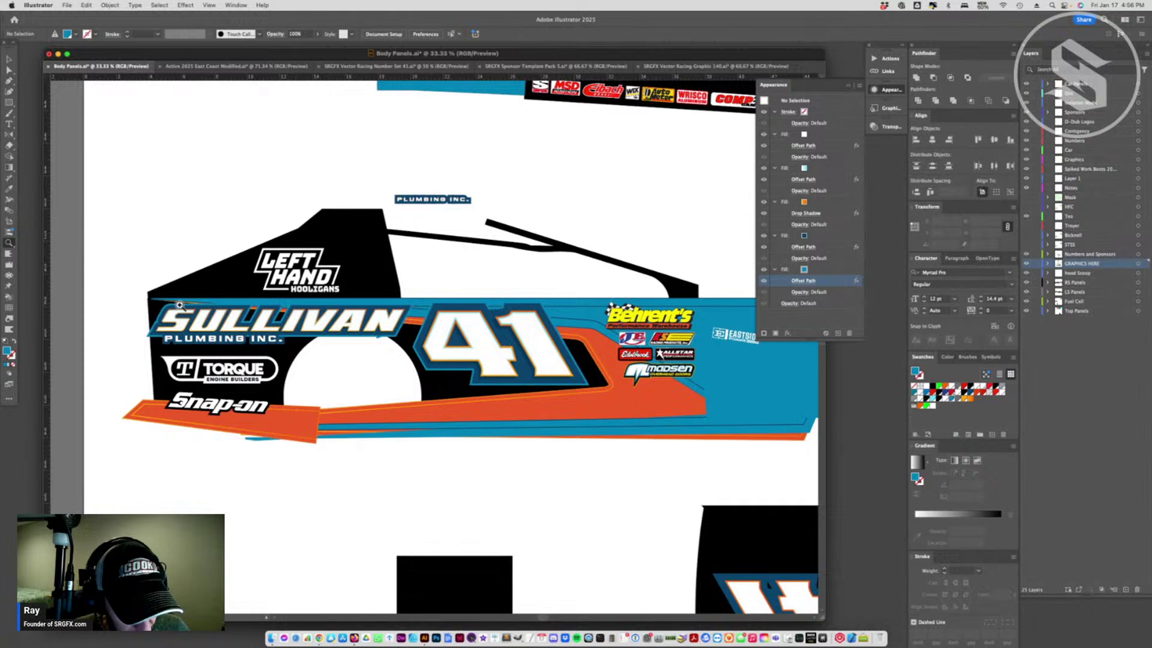
key("a")
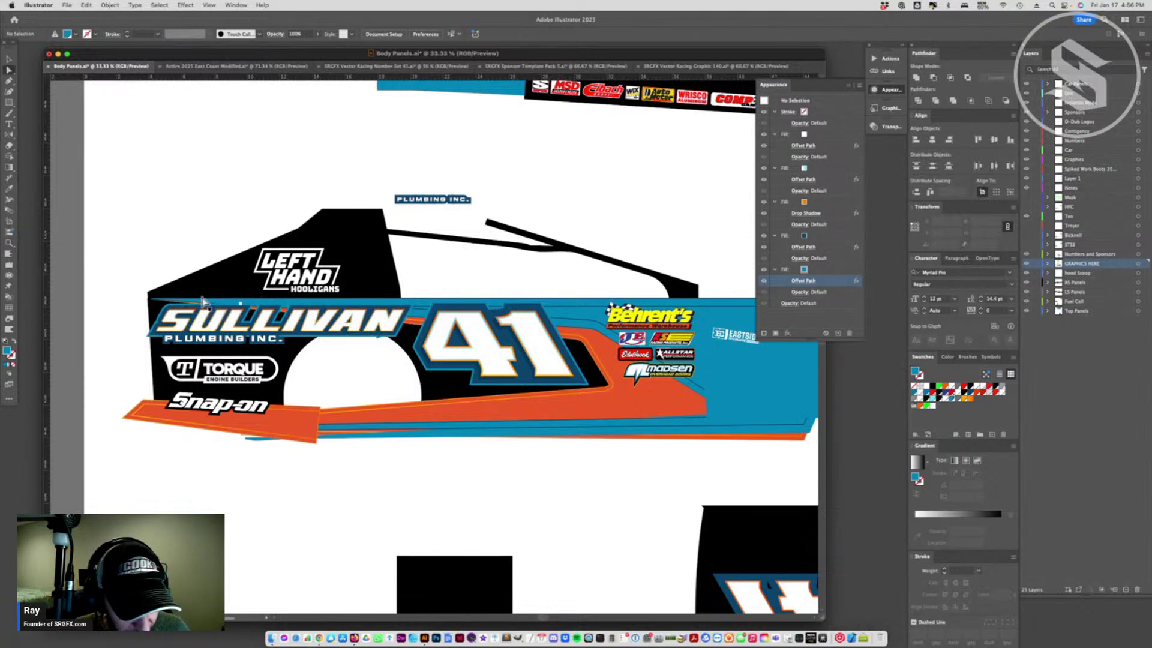
left_click(204, 315)
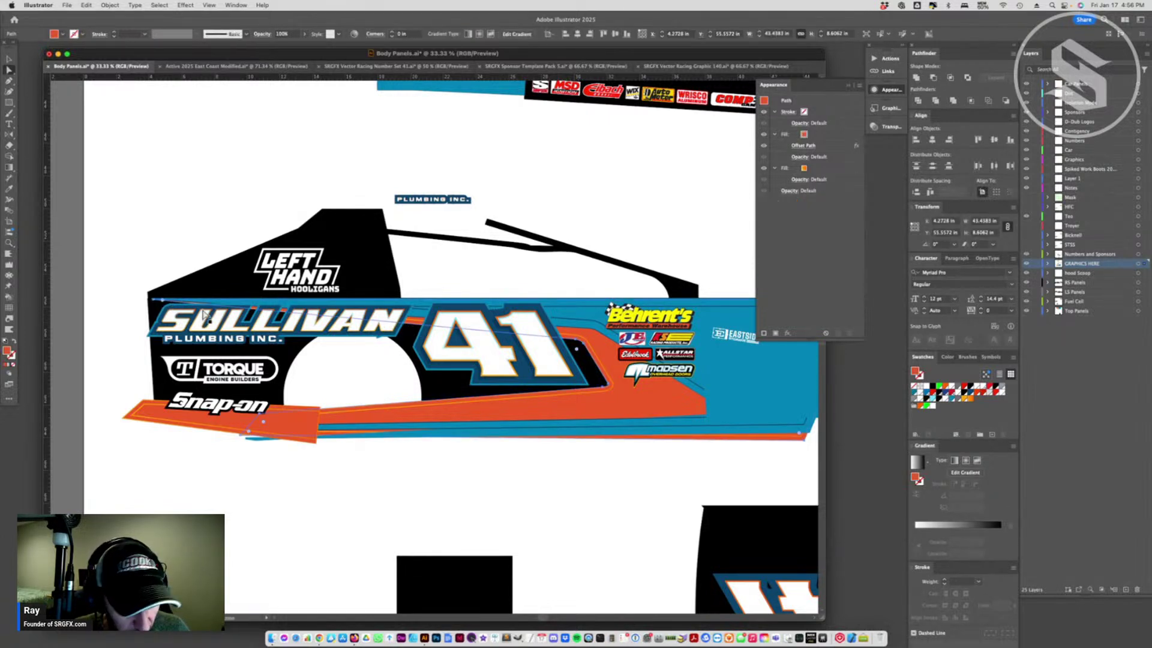
key("i")
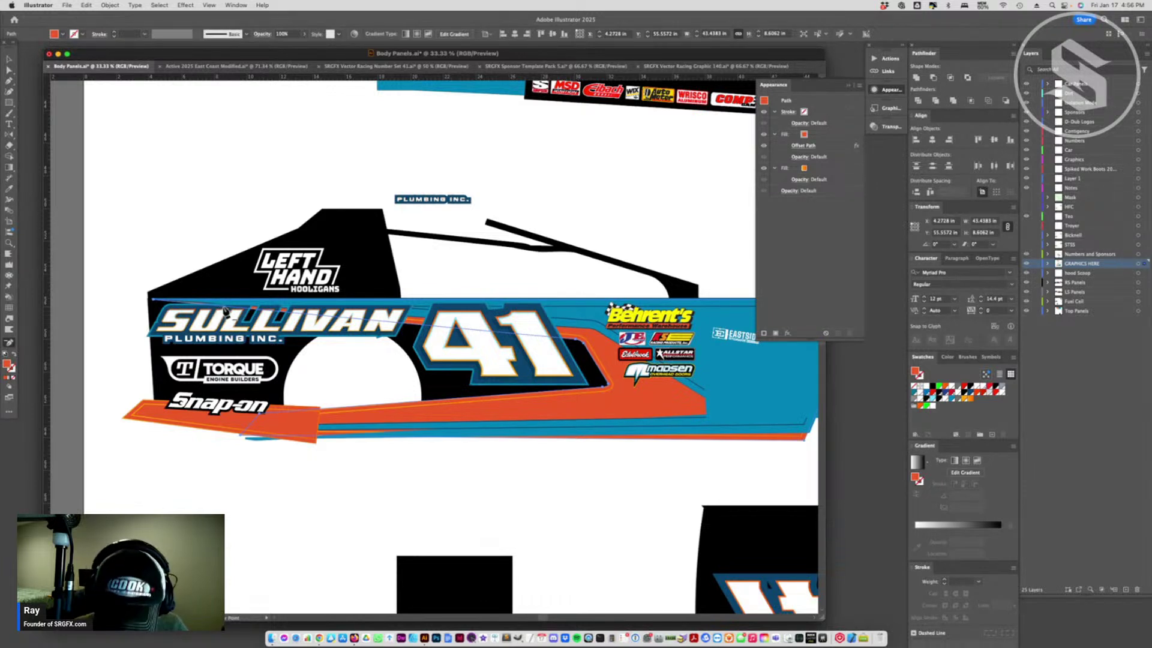
key("a")
left_click(145, 306)
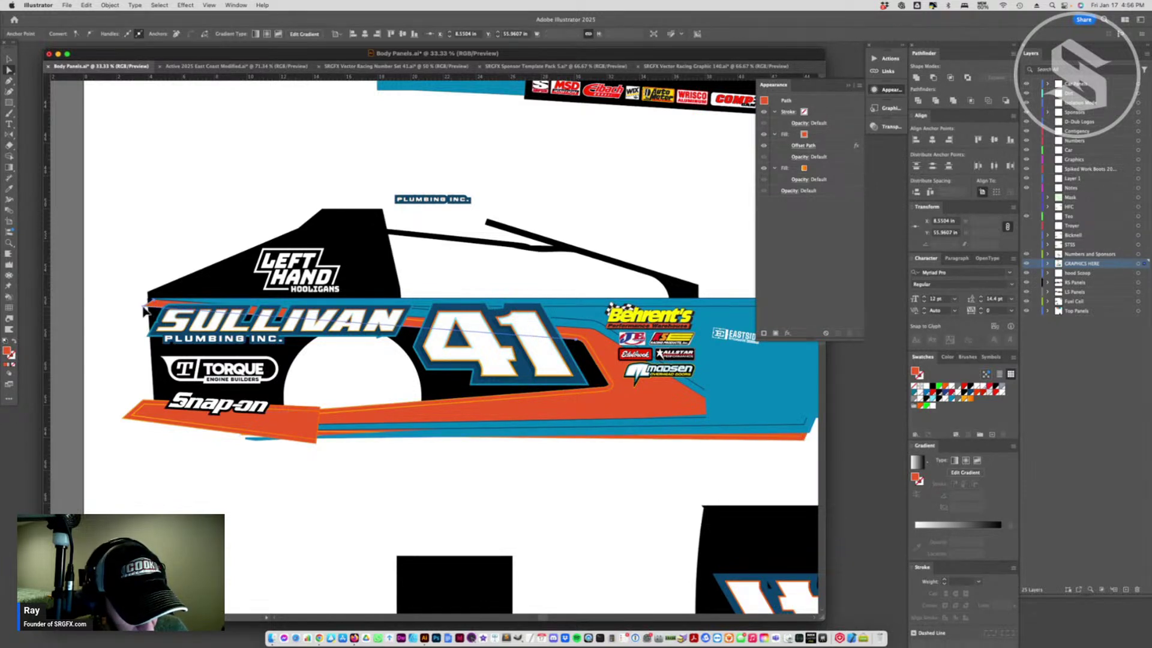
left_click(157, 302)
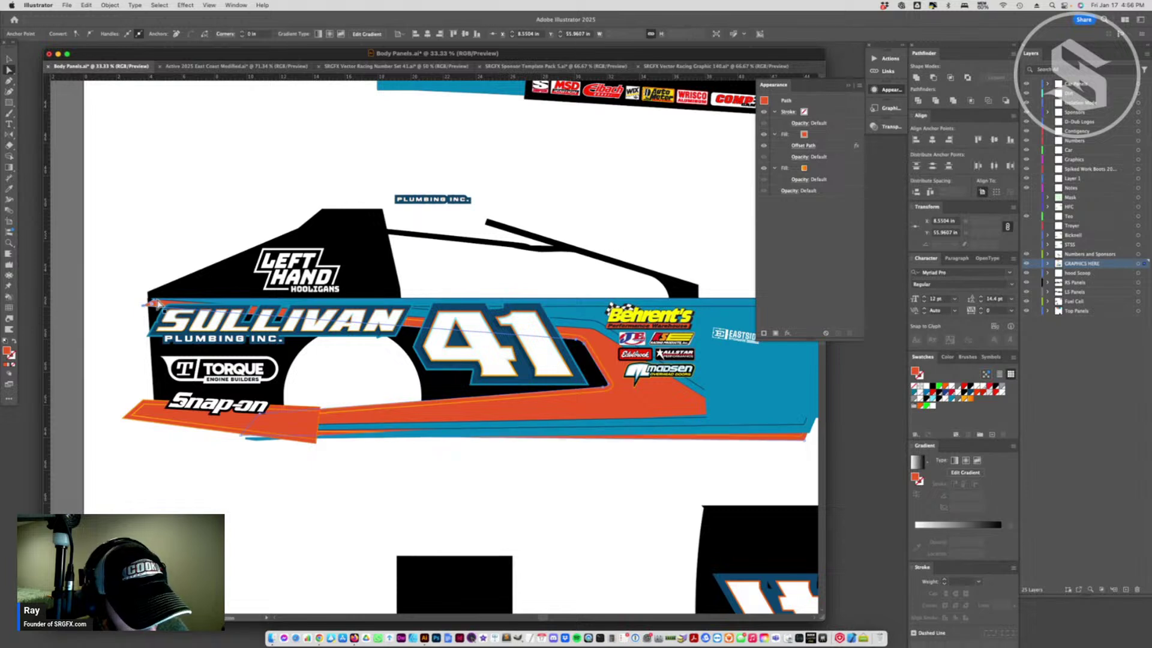
left_click(146, 303)
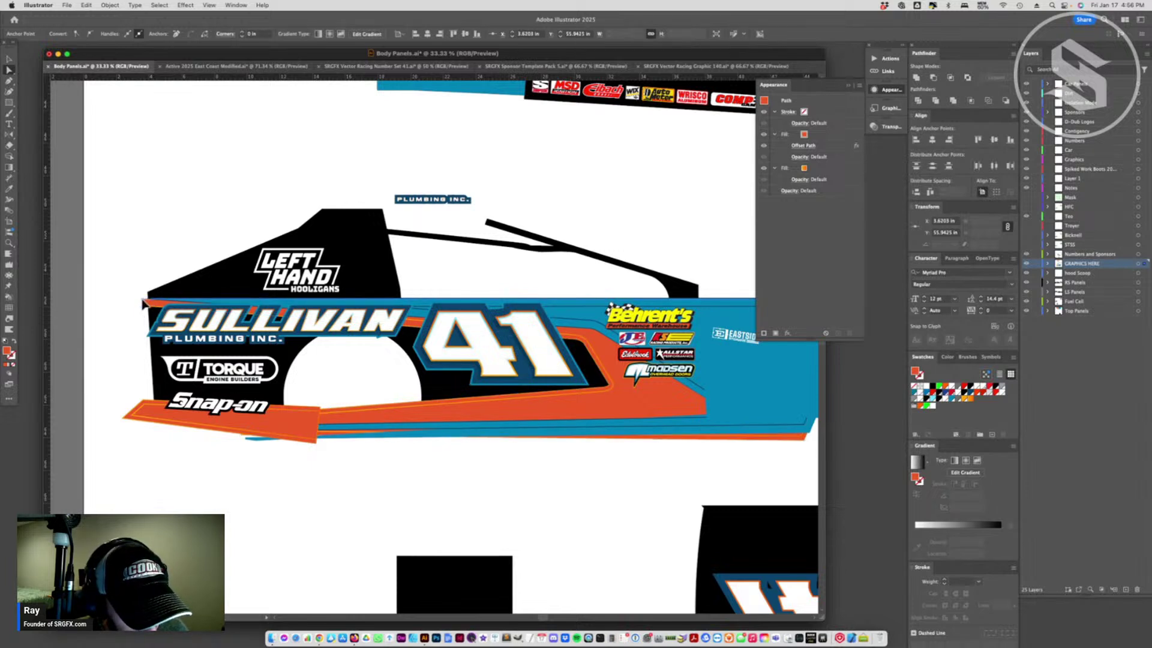
left_click(163, 303)
left_click(102, 292)
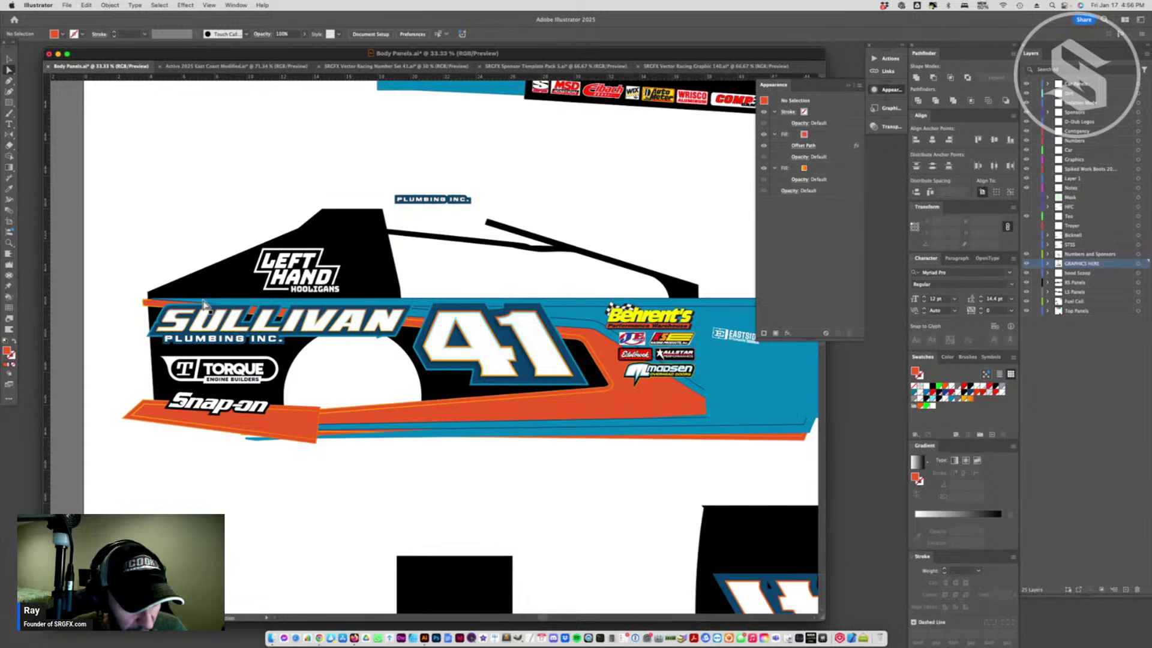
- Adjust the upper rear corner of the adjoining blue stripe above SULLIVAN and deselect
left_click(156, 302)
left_click(152, 302)
left_click(152, 301)
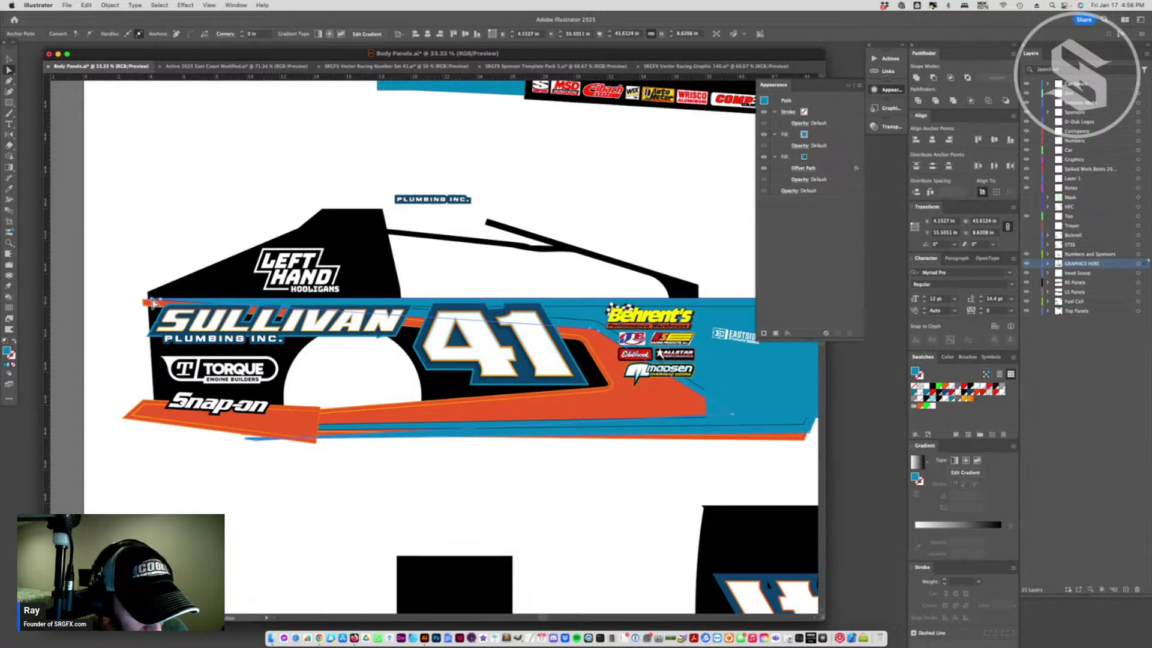
left_click(124, 300)
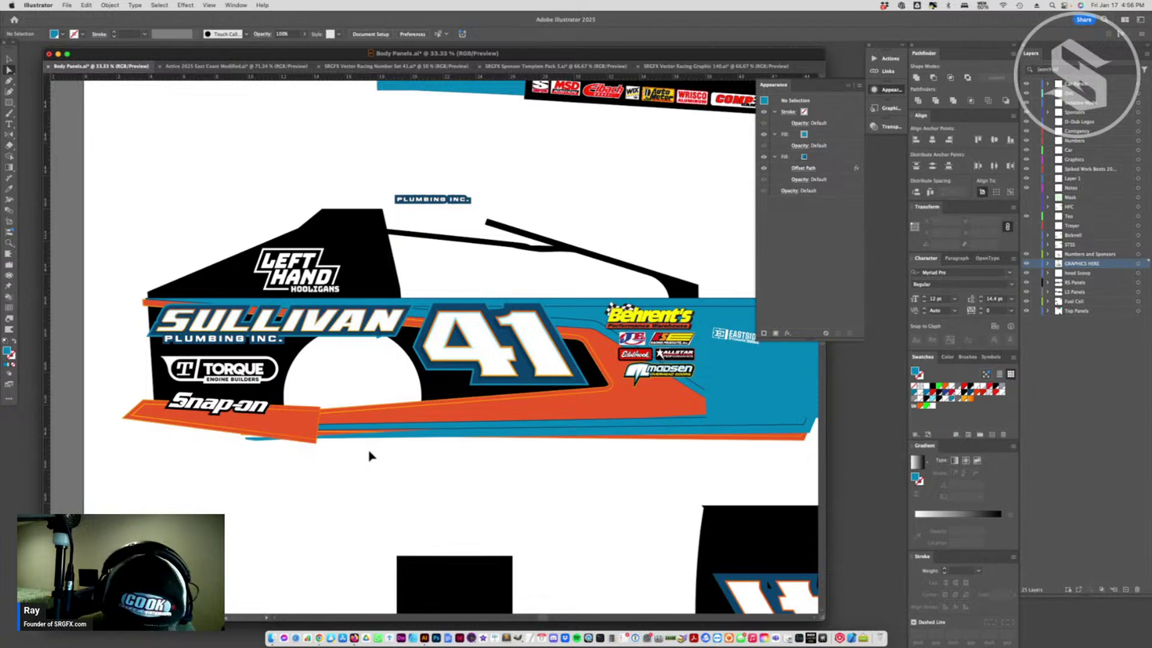
- Copy the lower car side's outlined 41 to the space below the upper side's wheel arch and ungroup it
key("super+minus")
scroll(557, 321, "right", 5)
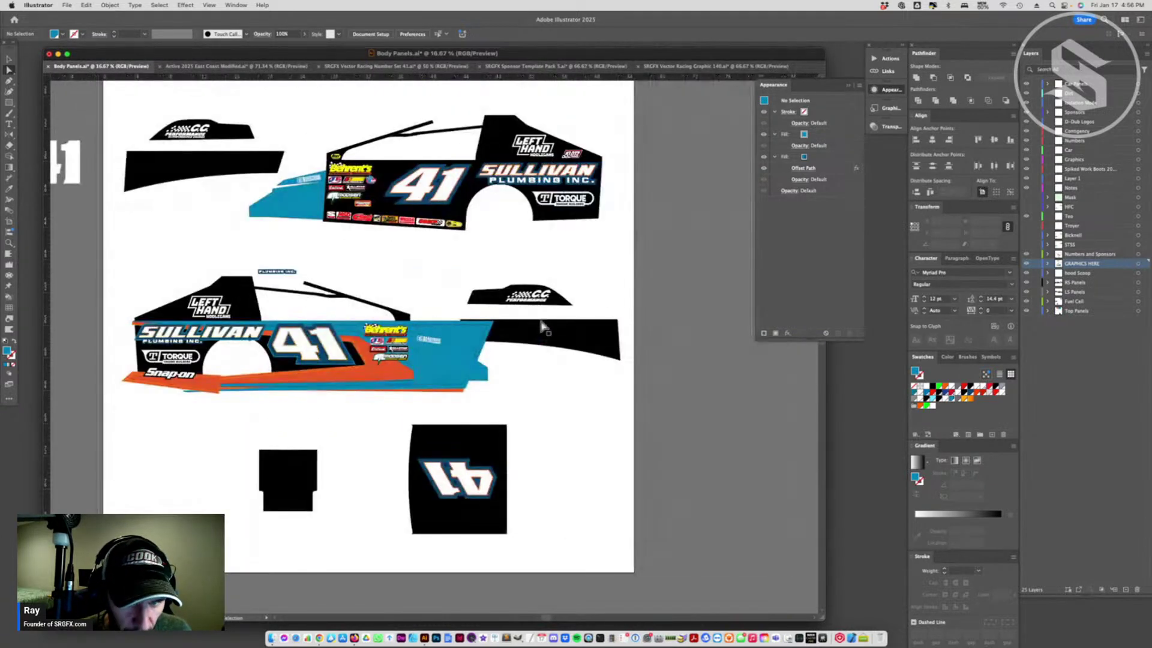
key("v")
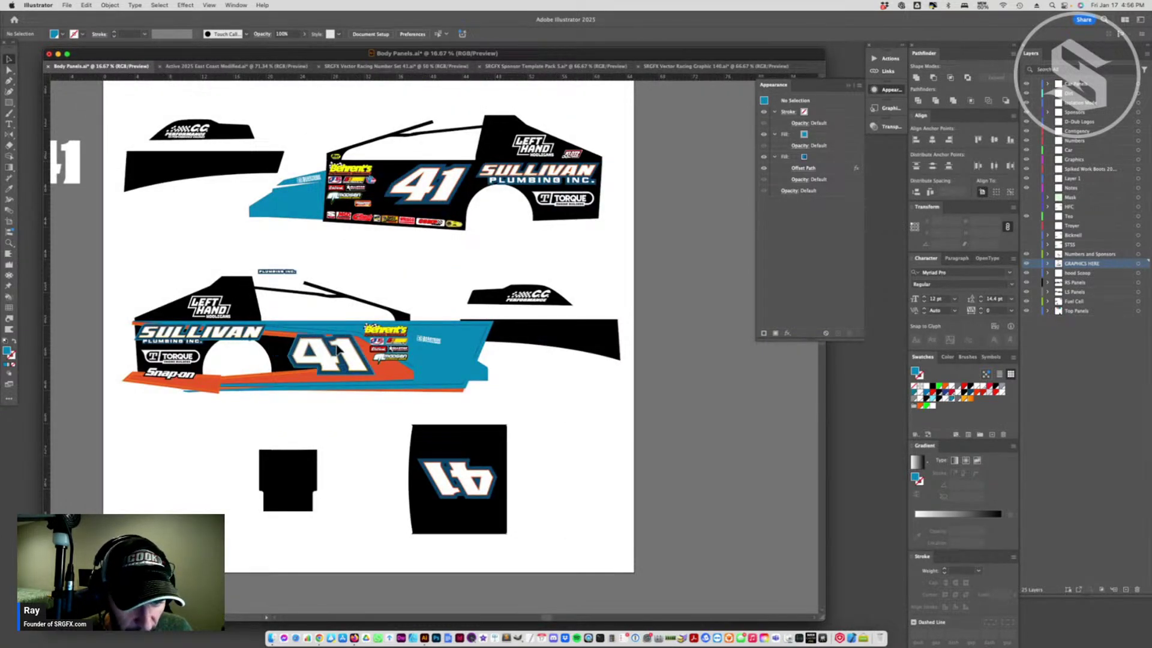
left_click(315, 357)
left_click_drag(315, 357, 512, 248)
right_click(509, 353)
left_click(531, 478)
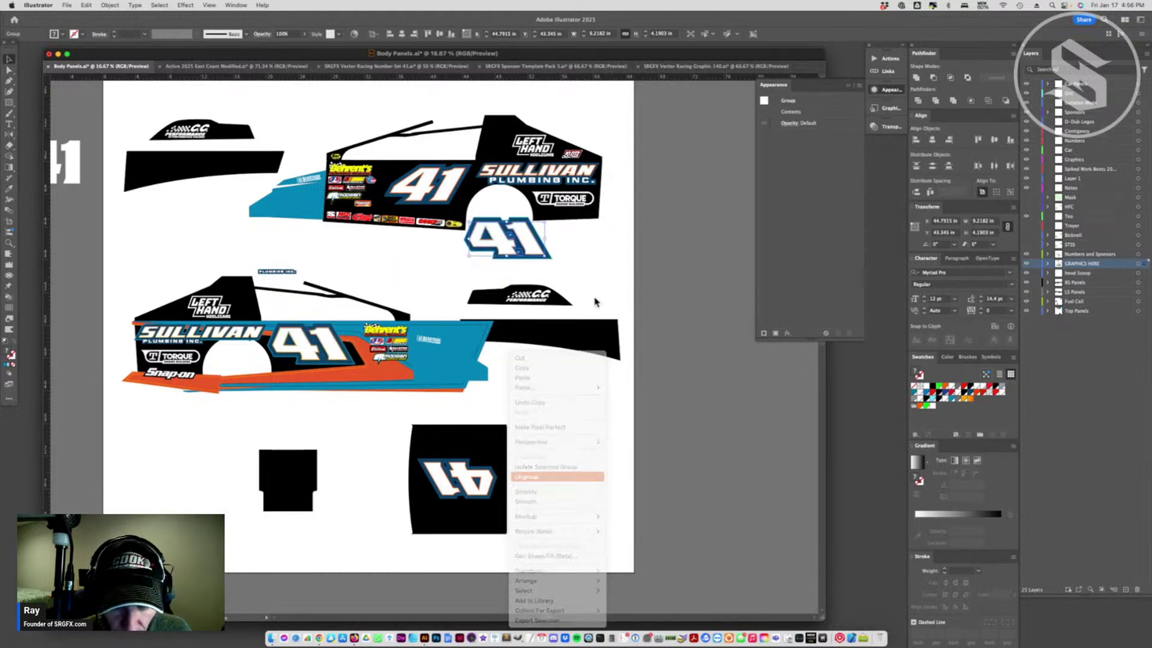
left_click(596, 300)
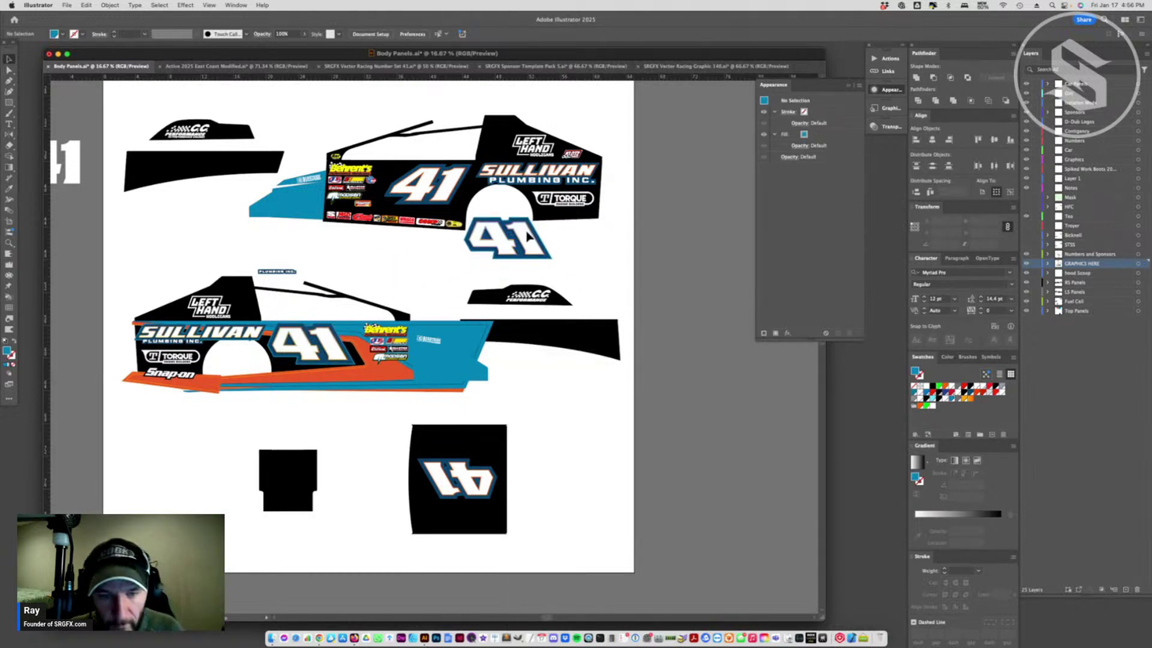
- Store the copied 41's outlined look as a graphic style and apply it to the number on the upper car side
left_click_drag(528, 236, 798, 180)
left_click(875, 110)
left_click(433, 200)
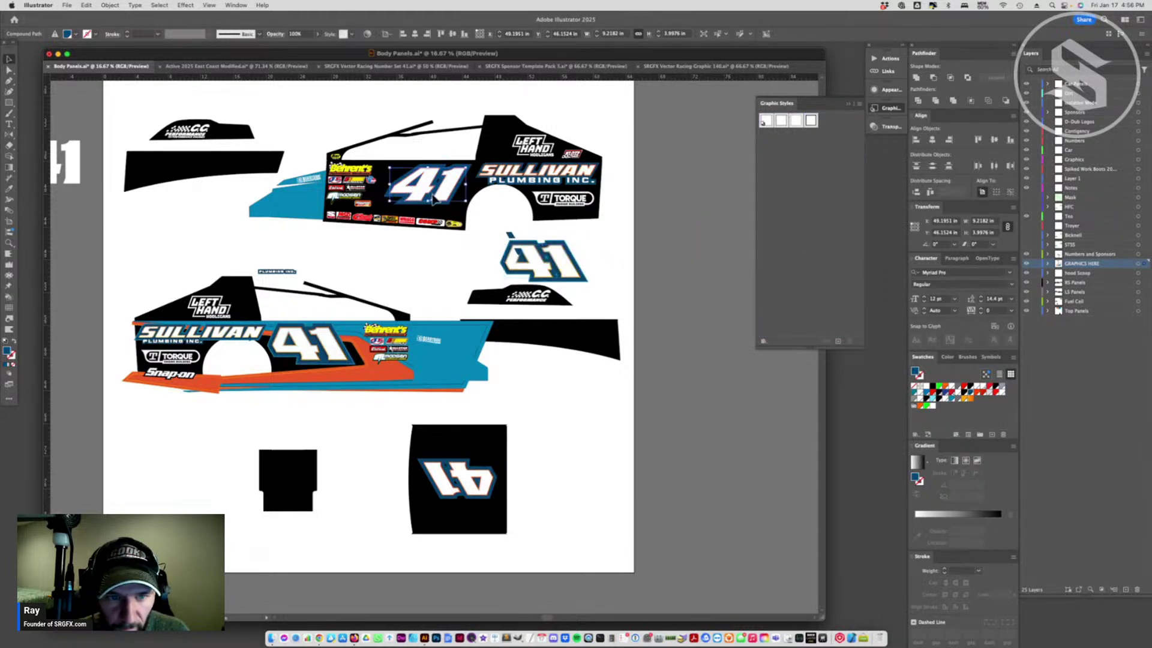
left_click(812, 122)
left_click(669, 231)
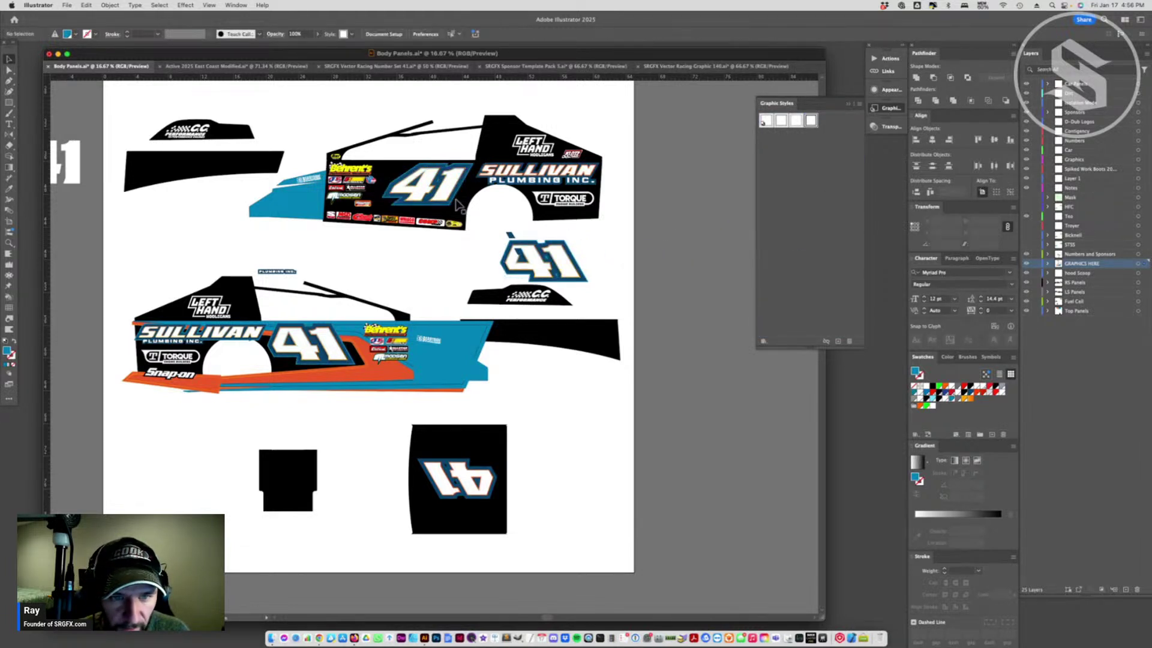
- Inspect the restyled 41 on the upper car side up close, including the gaps between its digits
left_click(9, 243)
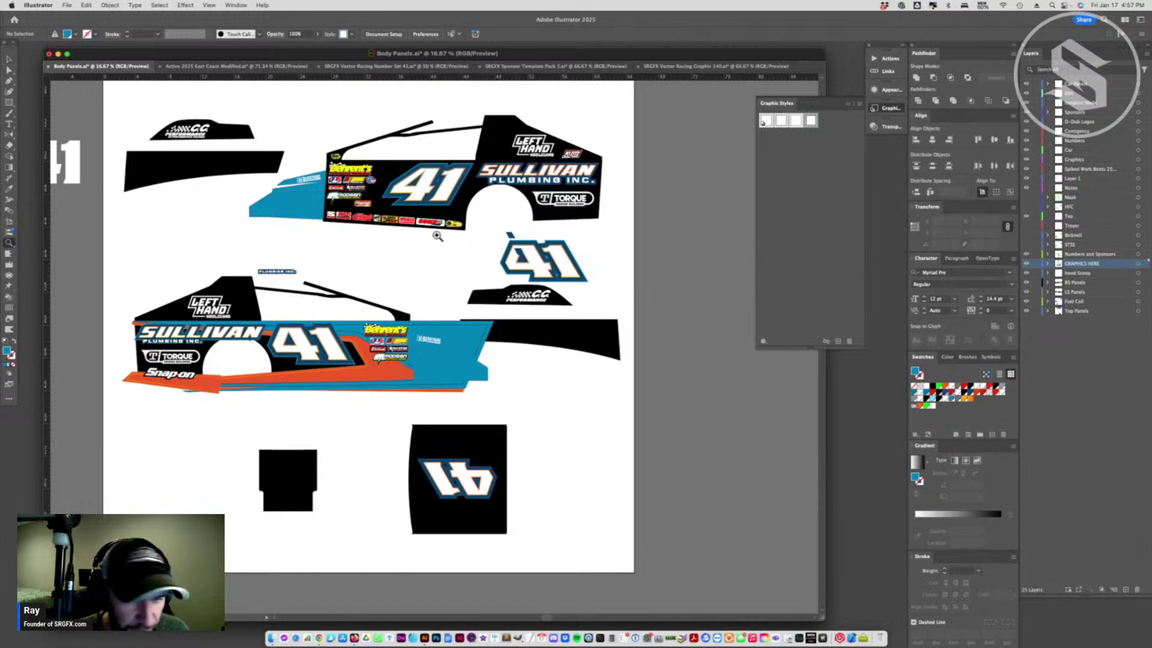
left_click(438, 237)
left_click(441, 303)
left_click(443, 300)
left_click(441, 326)
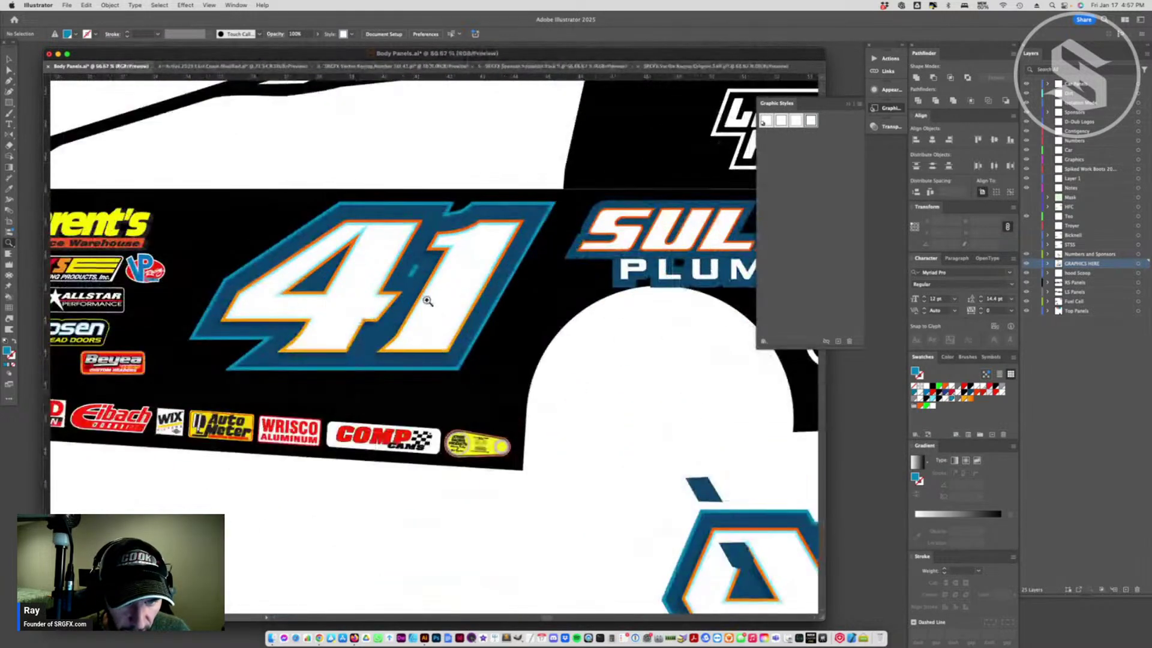
- Set the drop shadow's X offset to 0.166 in on the upper car side's 41
left_click(442, 354)
key("a")
left_click(374, 393)
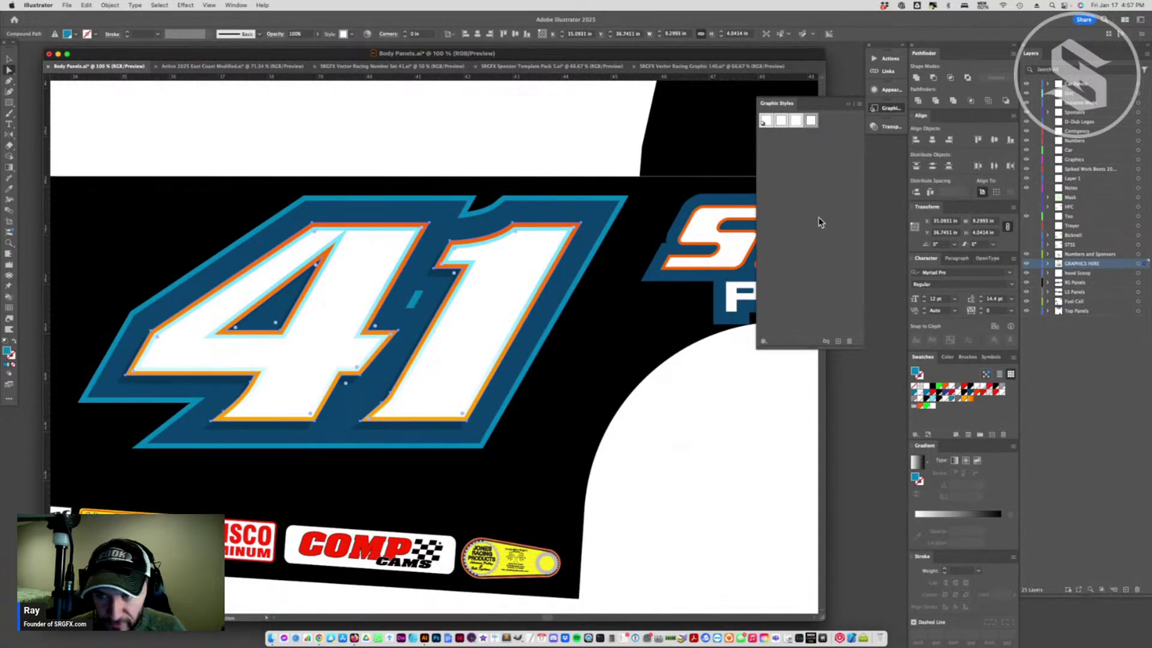
left_click(890, 90)
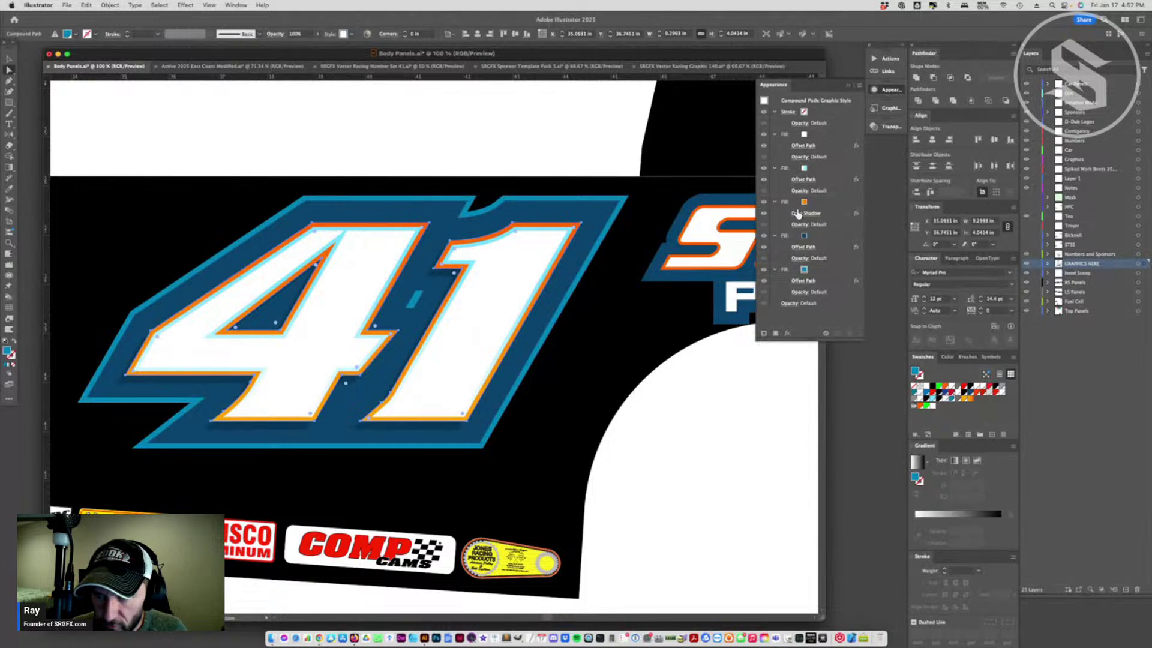
left_click(804, 215)
left_click(536, 370)
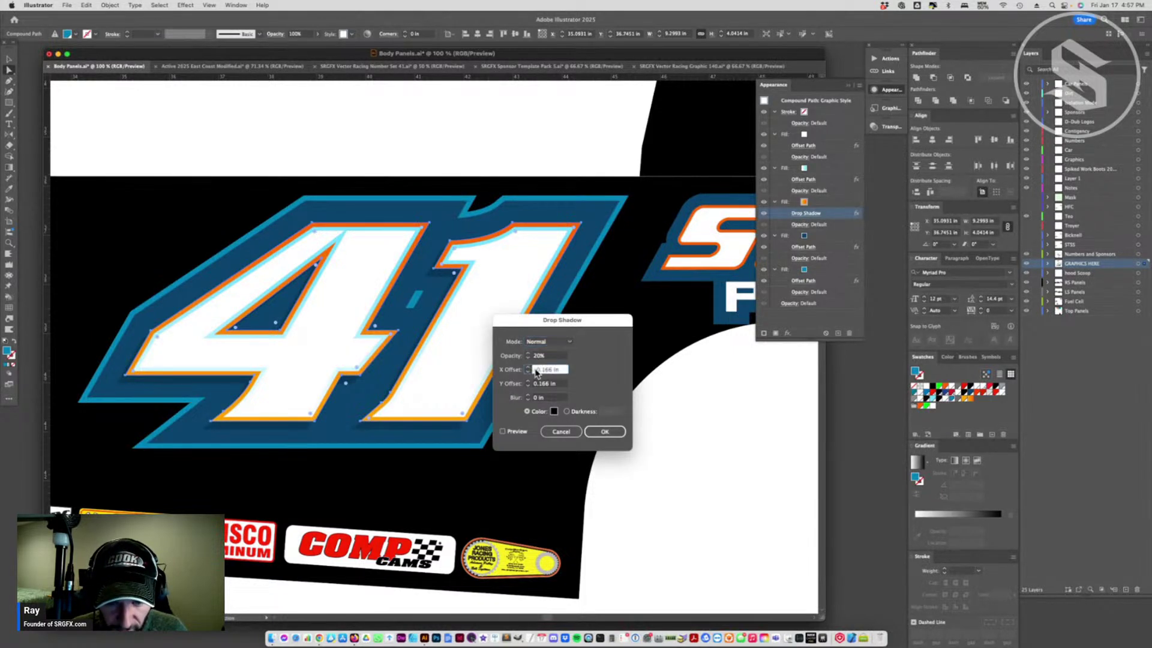
left_click(503, 431)
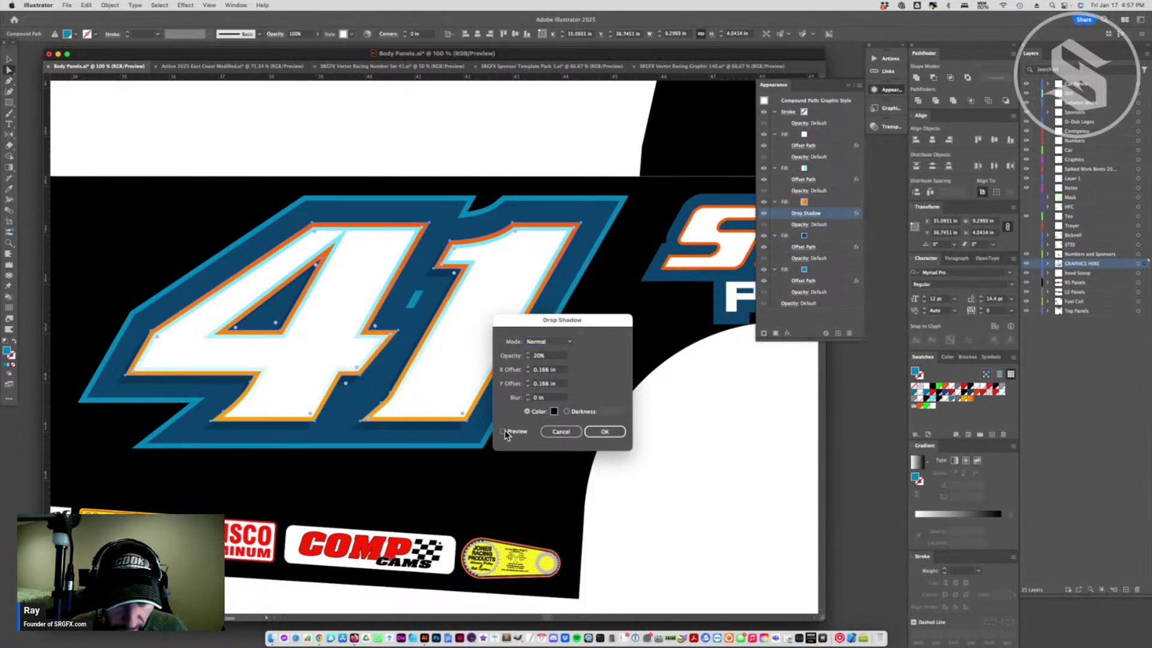
left_click(604, 432)
left_click(637, 491)
- Copy the lower car side's outlined SULLIVAN lettering beside the artboard and store its look as a graphic style
key("super+minus")
key("super+minus")
key("super+minus")
key("super+minus")
key("super+minus")
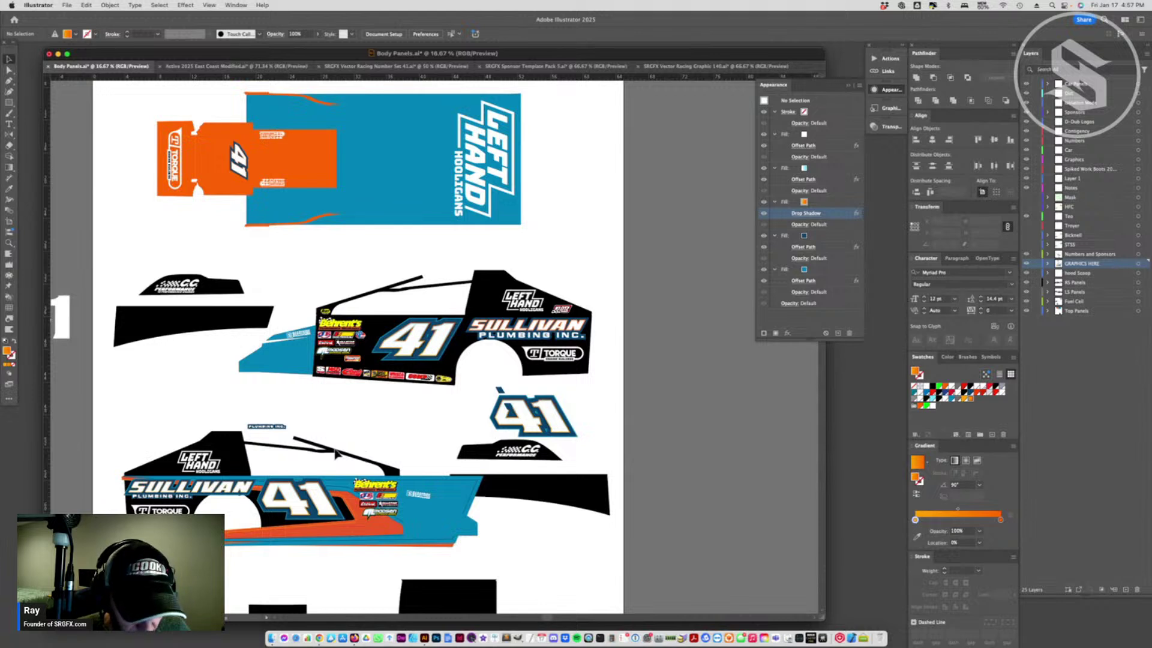
left_click_drag(252, 483, 820, 125)
left_click(887, 108)
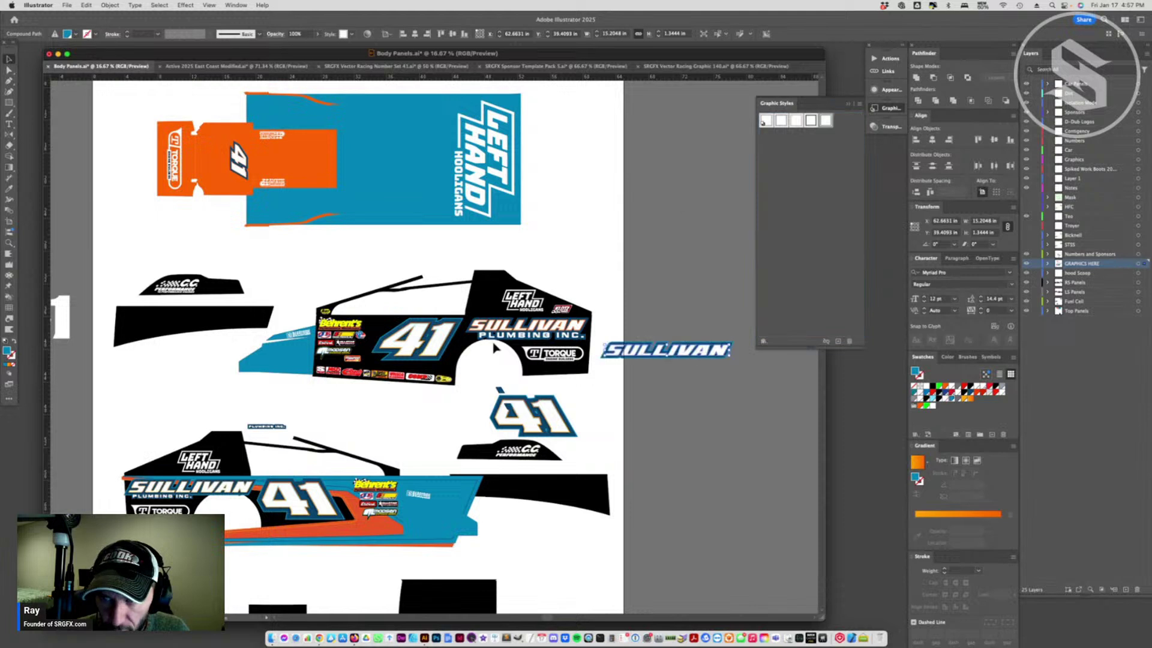
- Try to apply a stored outlined graphic style to SULLIVAN inside the upper car side's lettering group
double_click(521, 334)
left_click(521, 334)
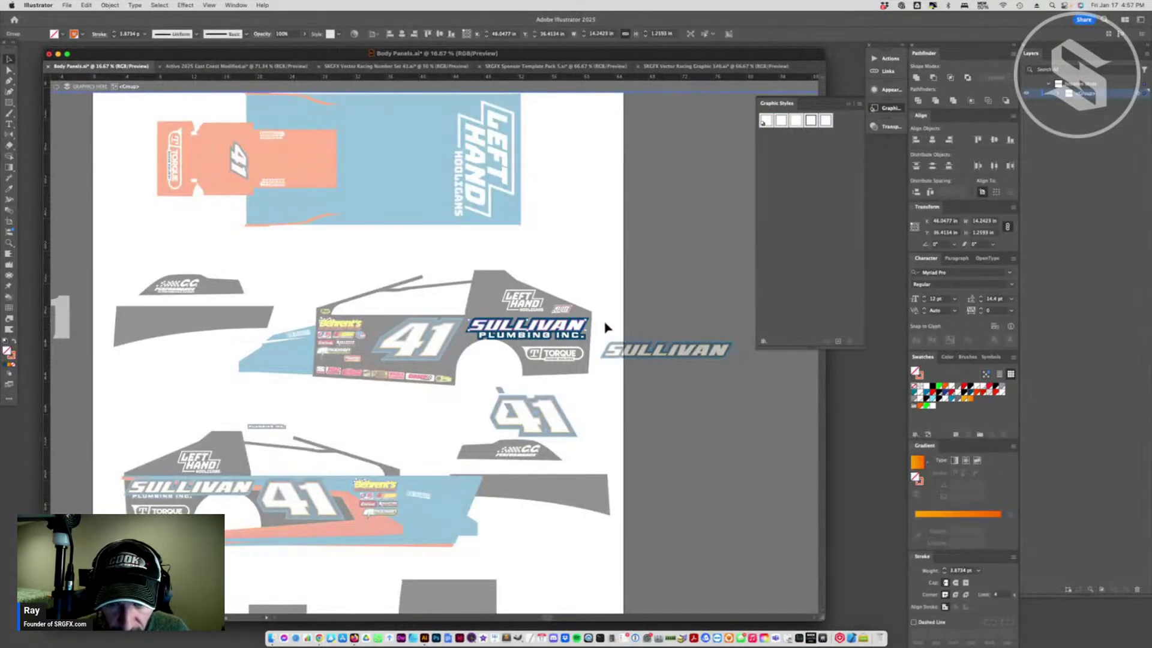
left_click(811, 121)
left_click(646, 297)
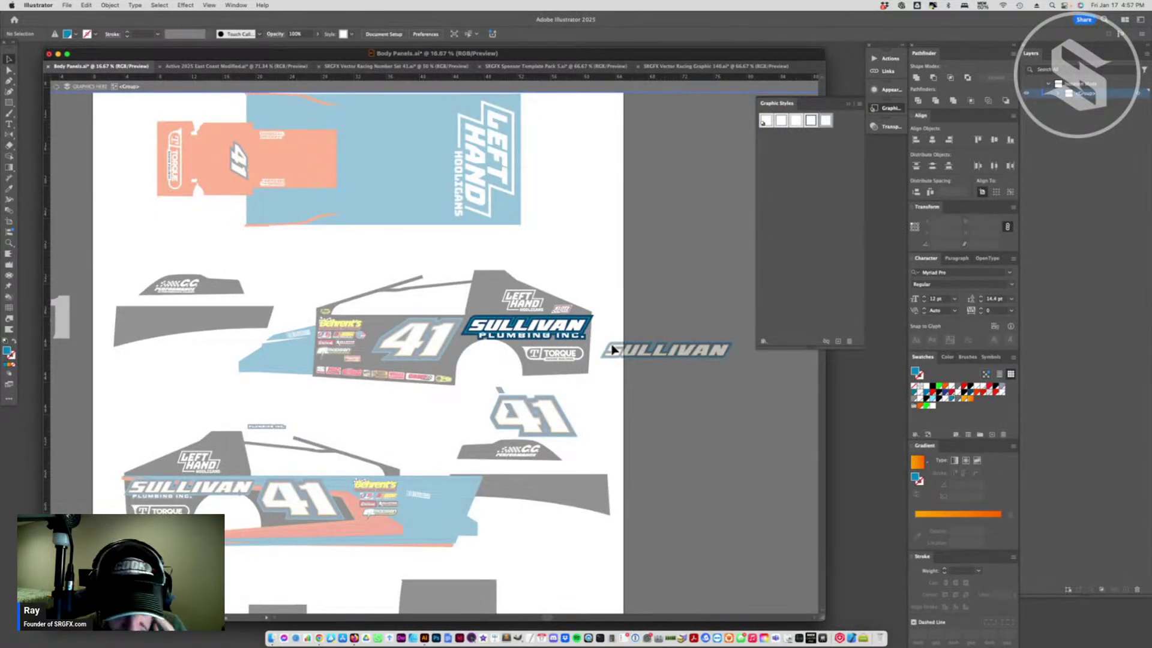
double_click(583, 123)
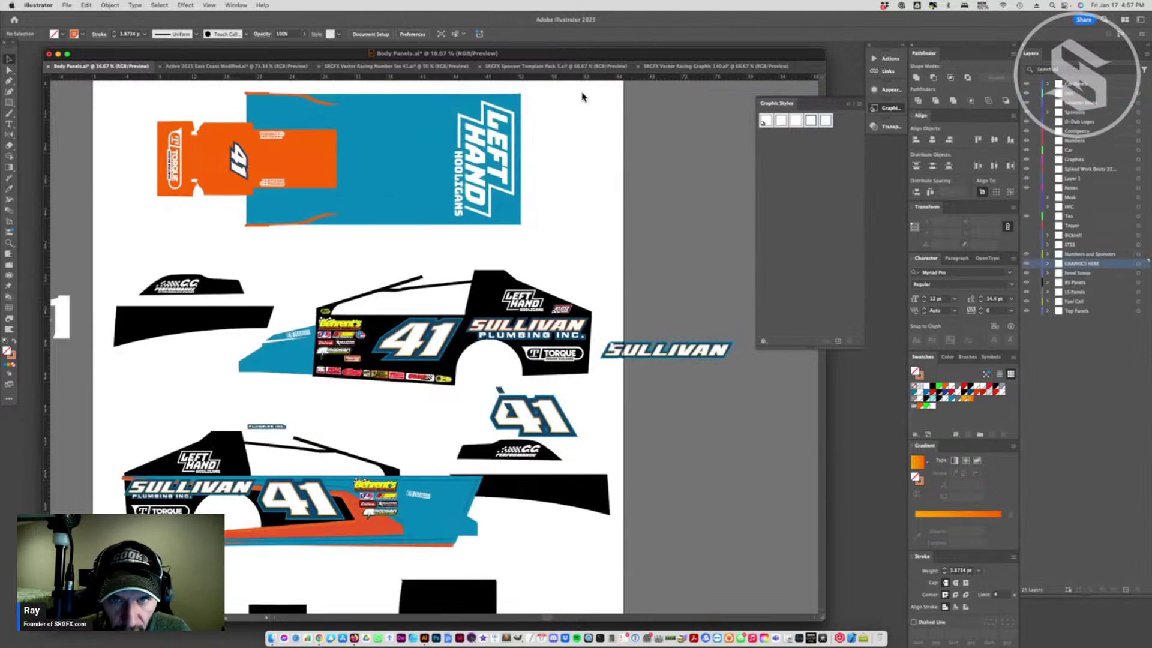
- Ungroup the upper car side's SULLIVAN PLUMBING INC. lettering and combine the SULLIVAN letters into one white compound shape
left_click(554, 334)
right_click(555, 328)
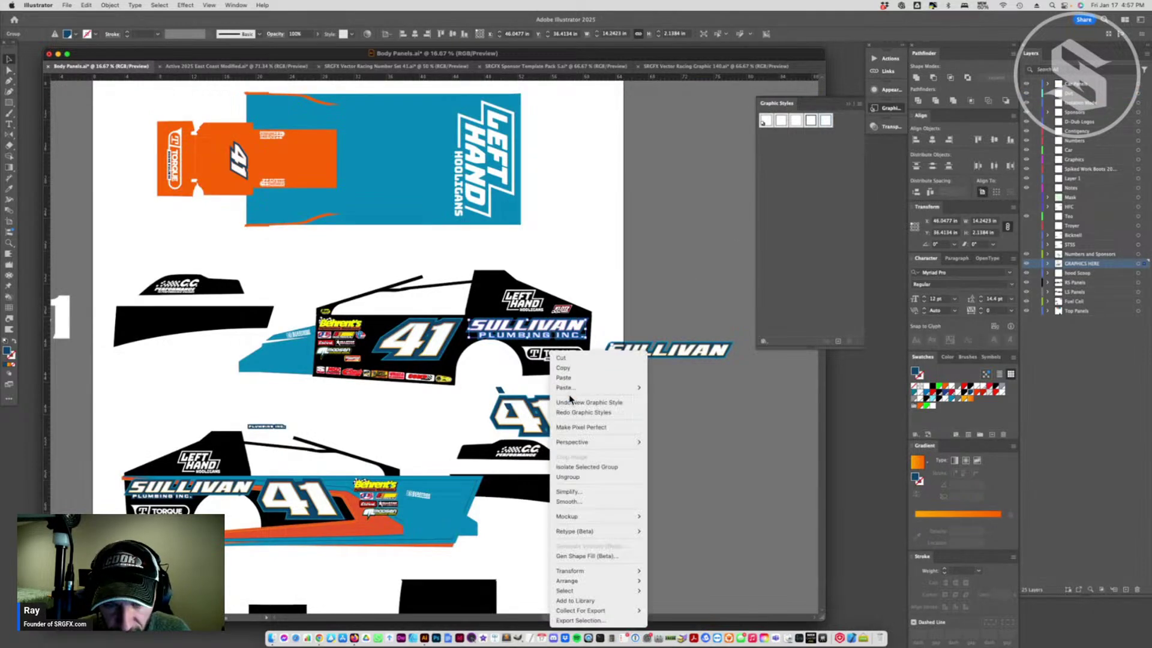
left_click(570, 474)
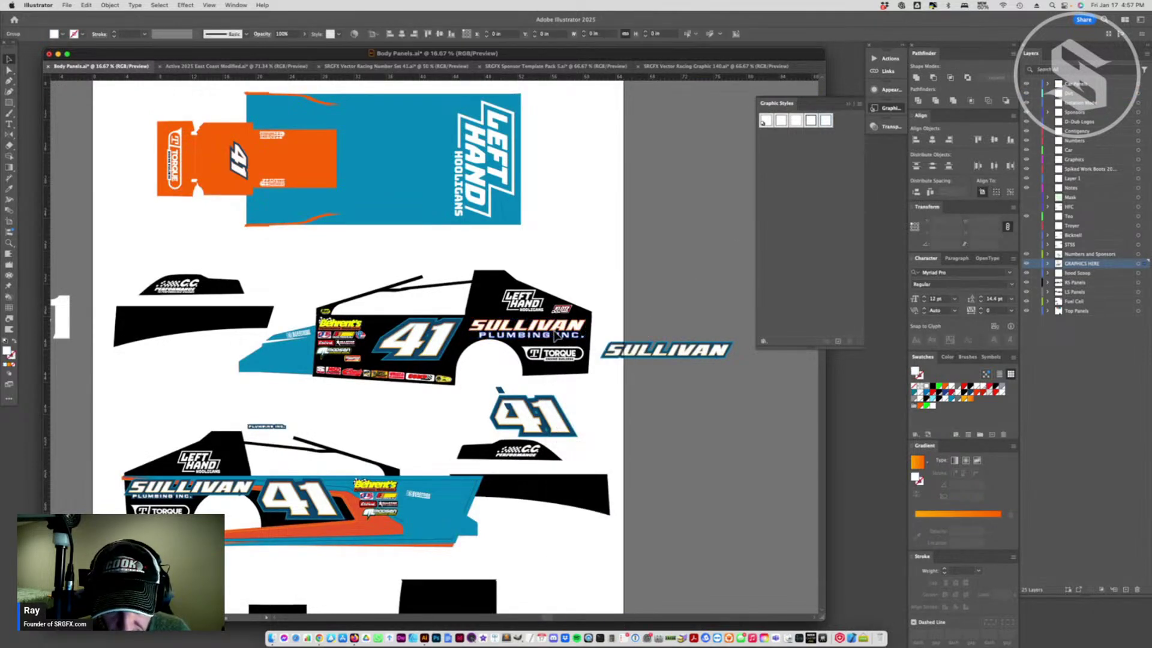
left_click(550, 334)
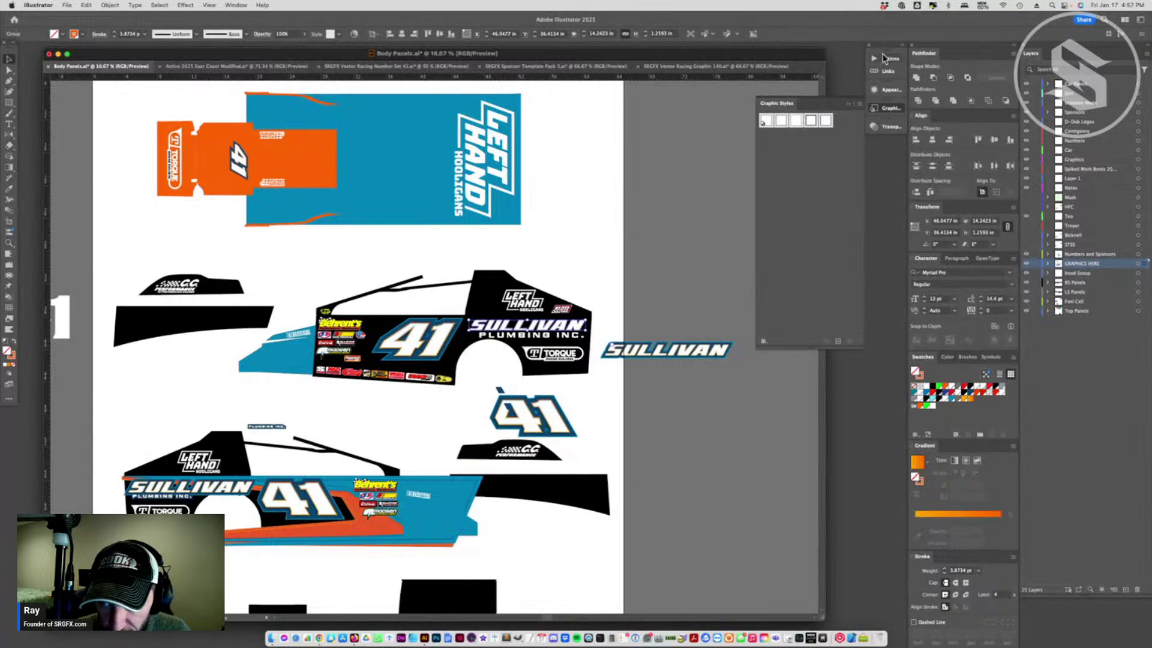
left_click(917, 78)
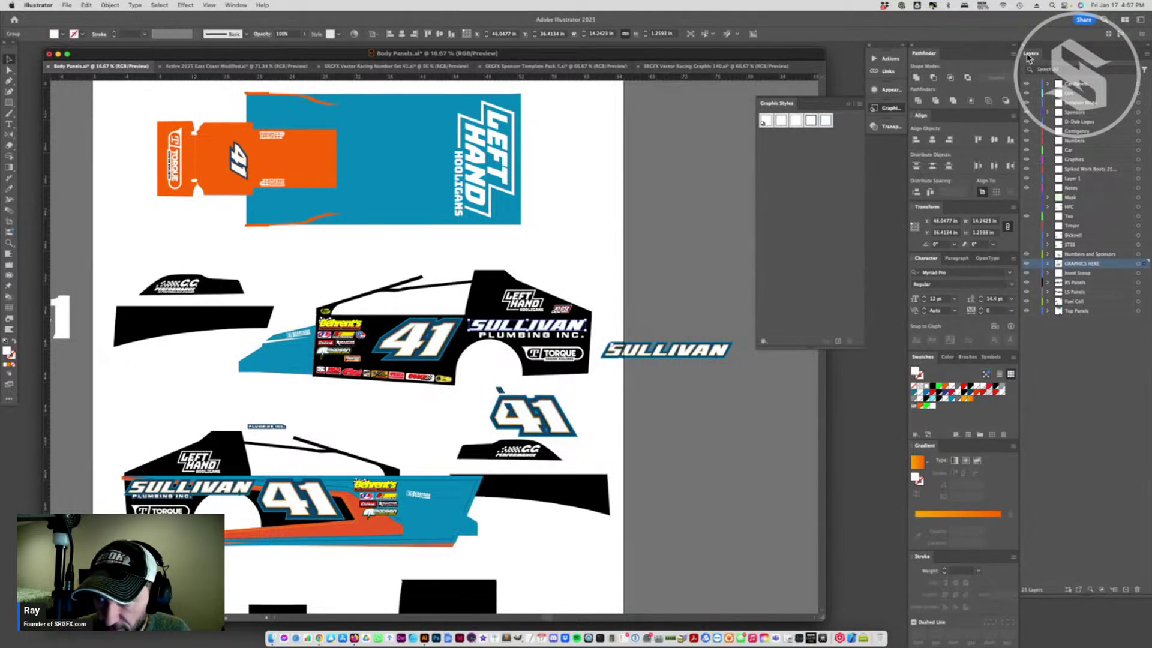
left_click(1013, 54)
left_click(1046, 98)
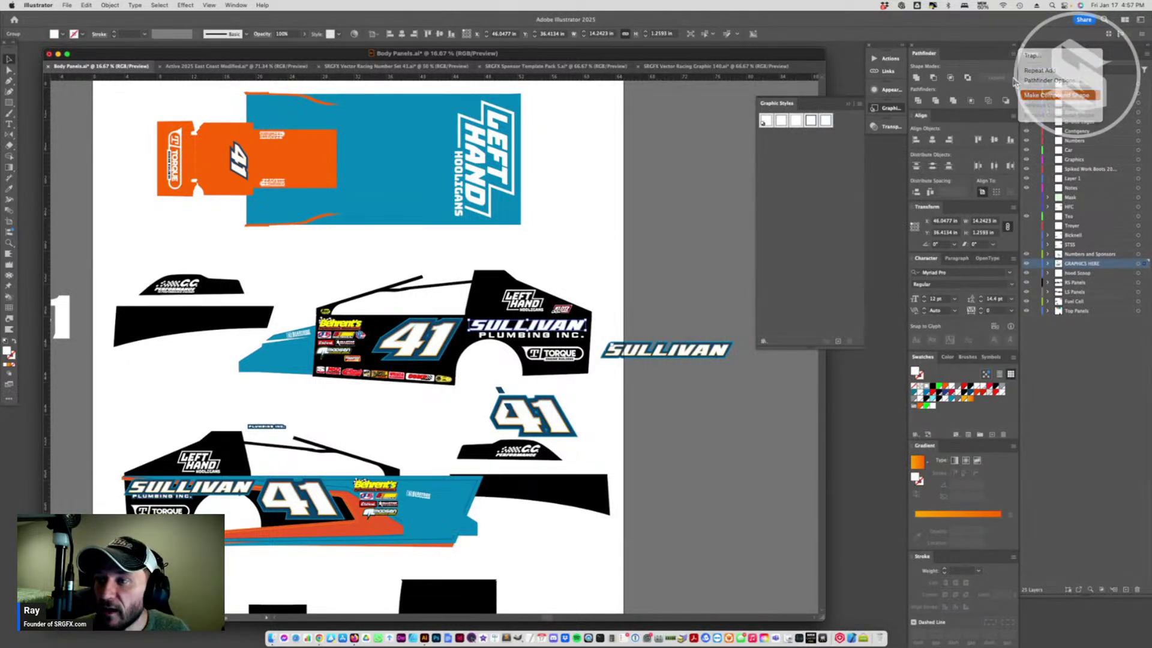
left_click(696, 298)
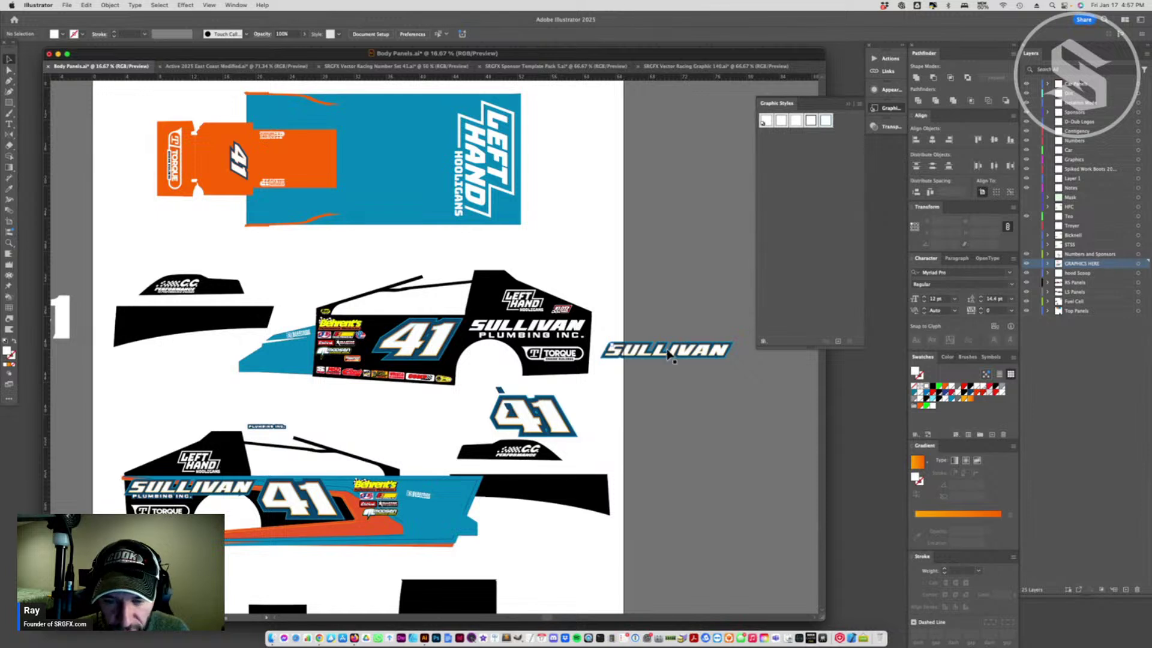
- Store the loose SULLIVAN copy's look as a new graphic style and apply it to SULLIVAN on the upper car side
left_click_drag(669, 353, 817, 187)
left_click(556, 335)
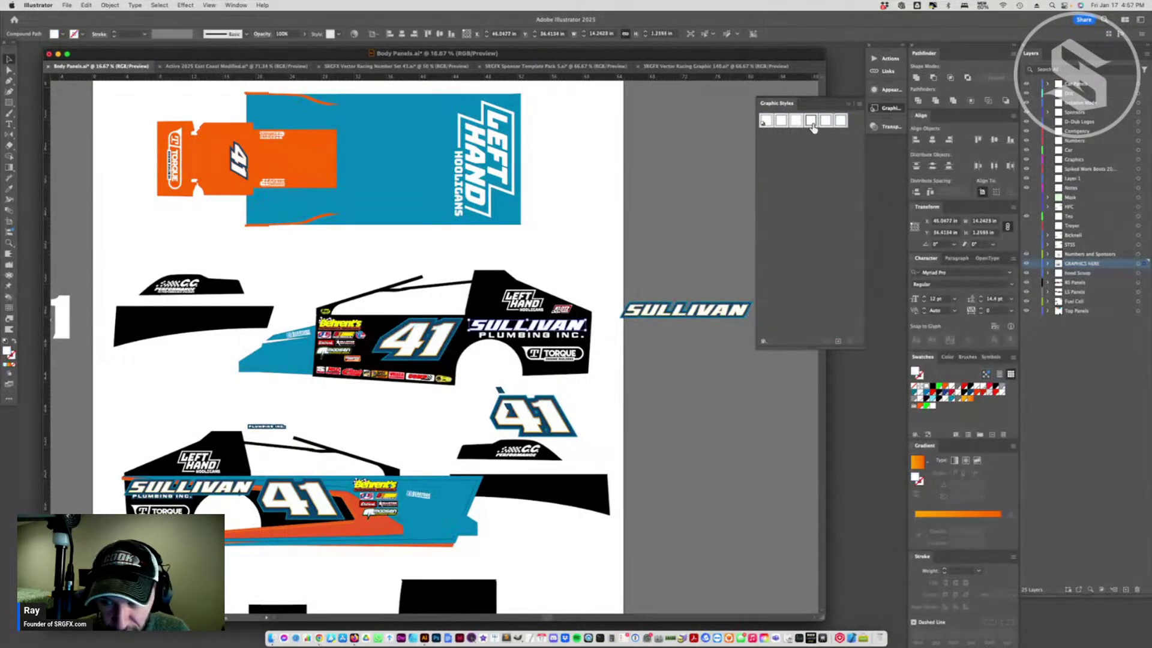
left_click(839, 122)
left_click(698, 355)
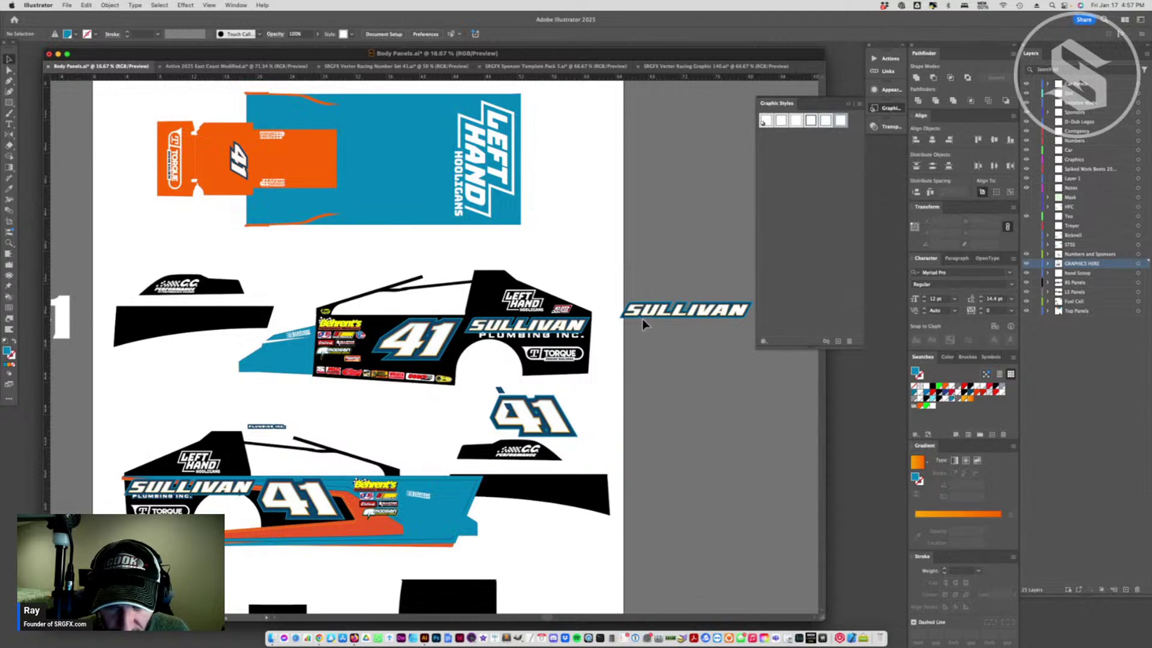
- Flip the drop shadow on the upper car side's SULLIVAN horizontally by making its X offset positive
left_click(9, 242)
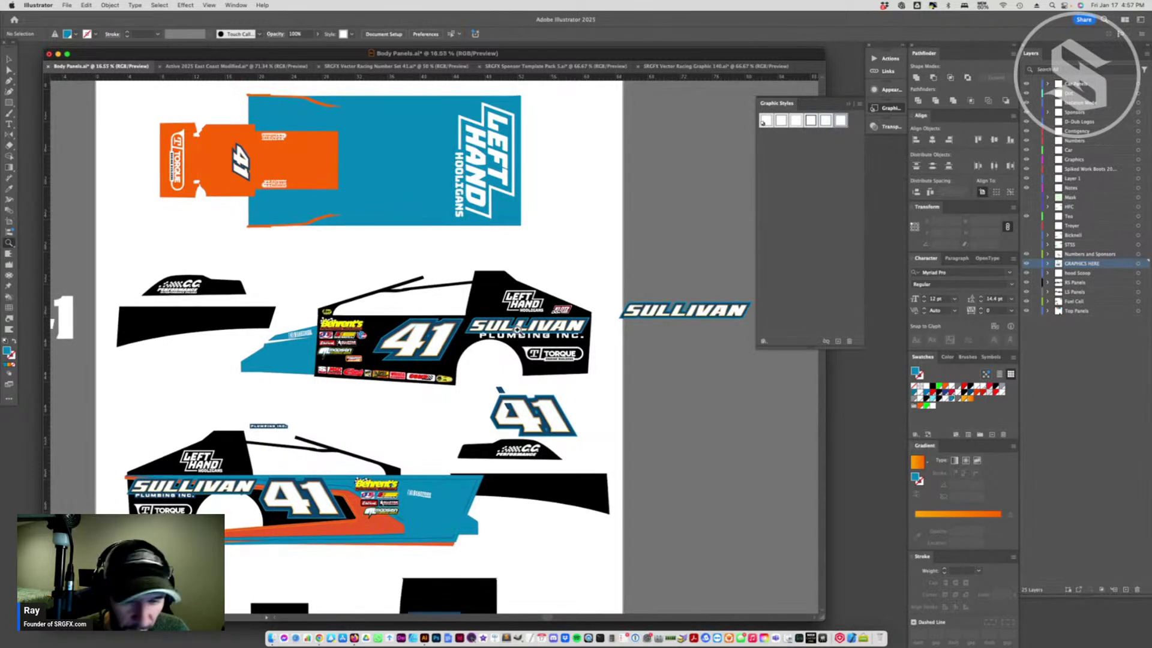
left_click(546, 363)
left_click(543, 347)
left_click(186, 331)
scroll(185, 331, "left", 5)
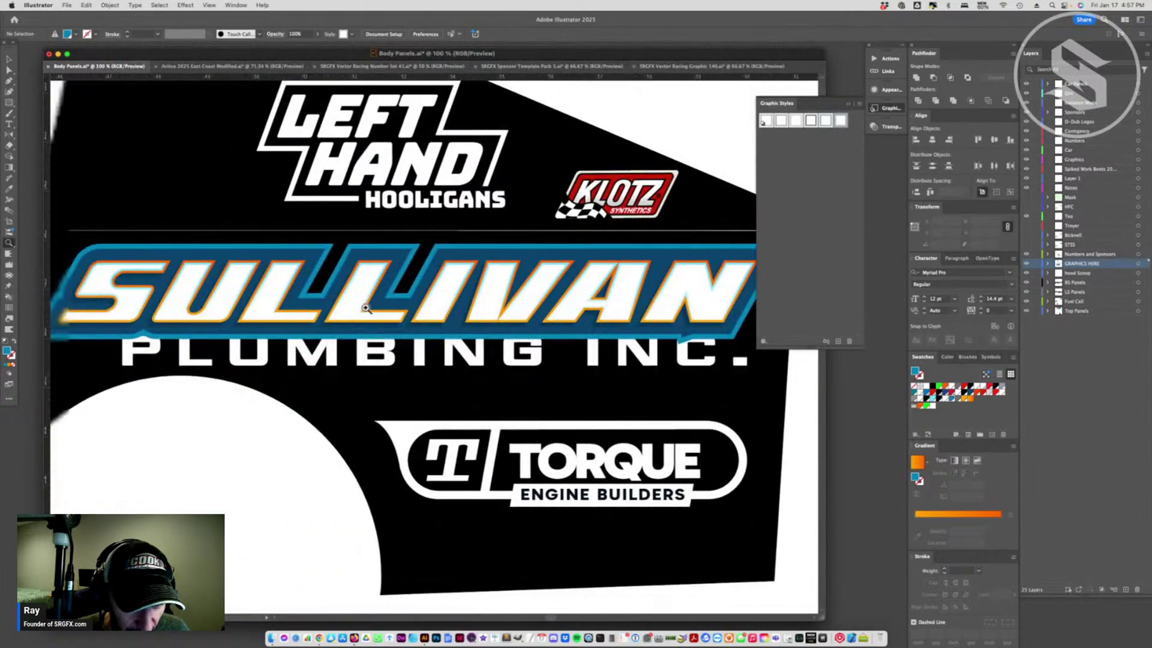
left_click(10, 61)
left_click(344, 318)
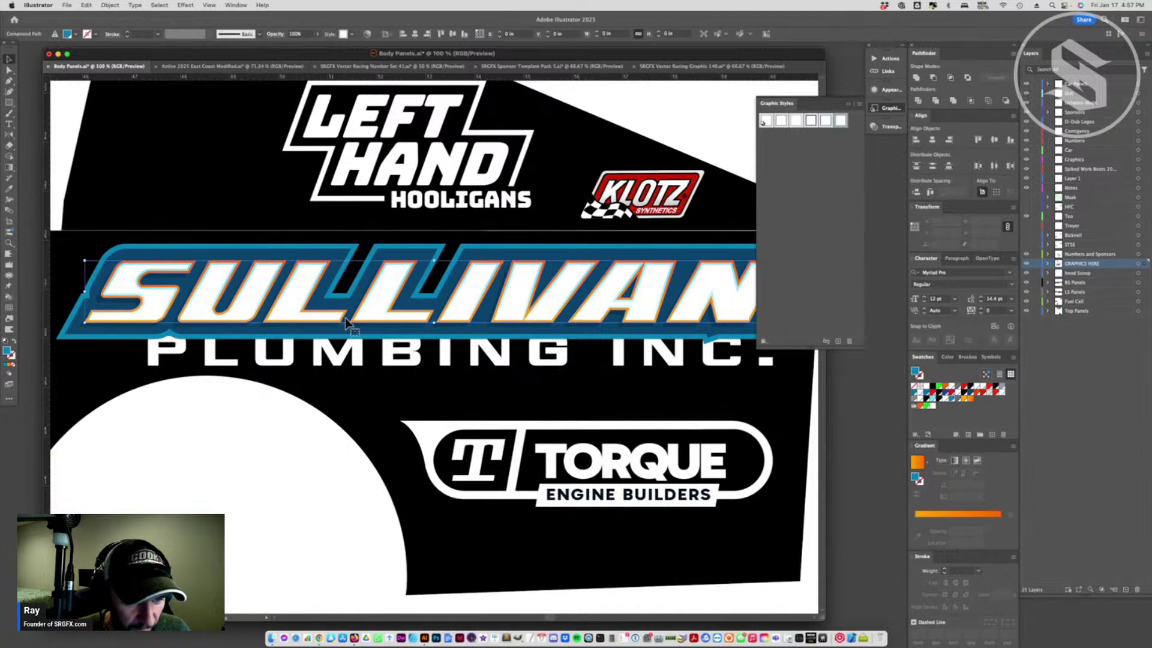
left_click(876, 90)
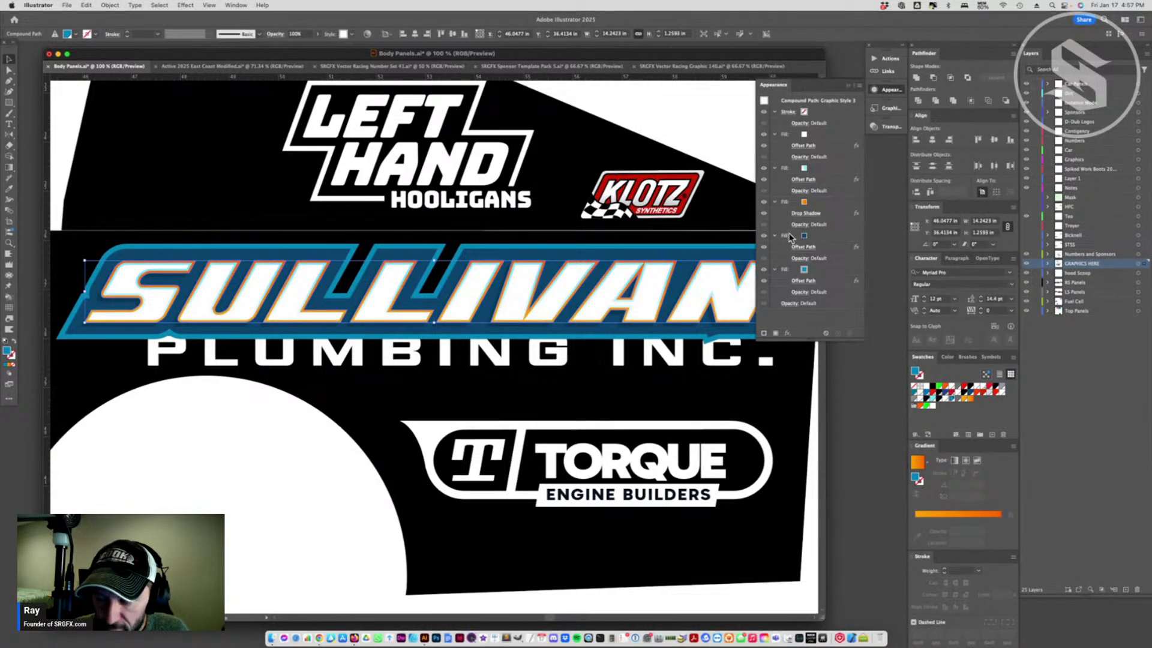
left_click(806, 213)
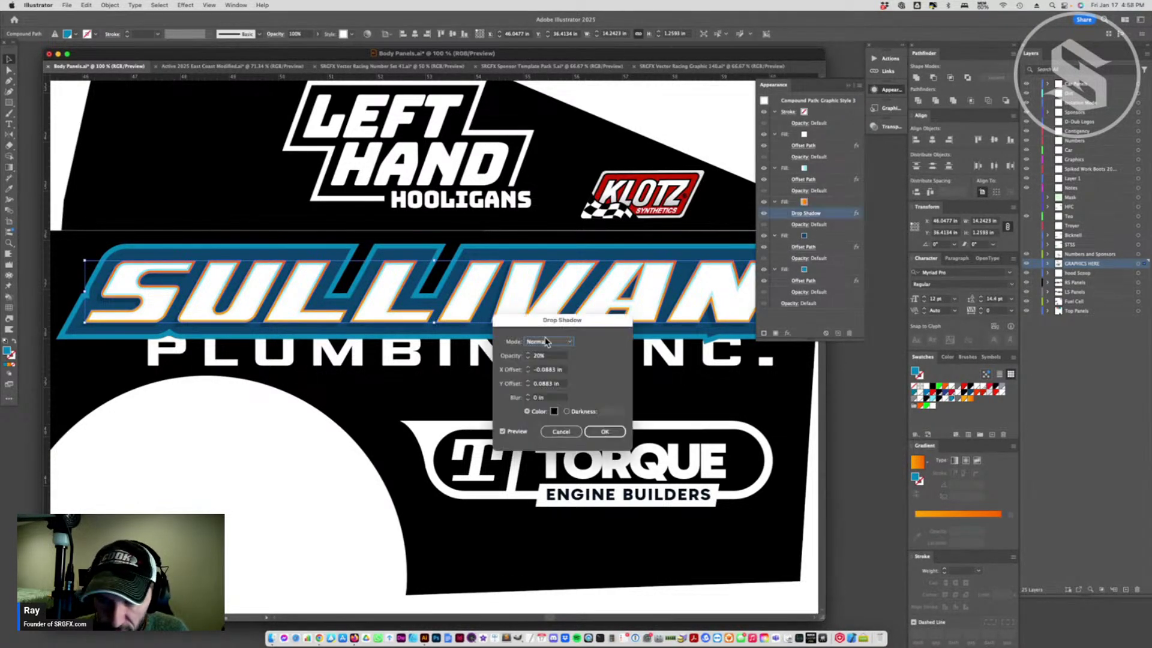
left_click(538, 369)
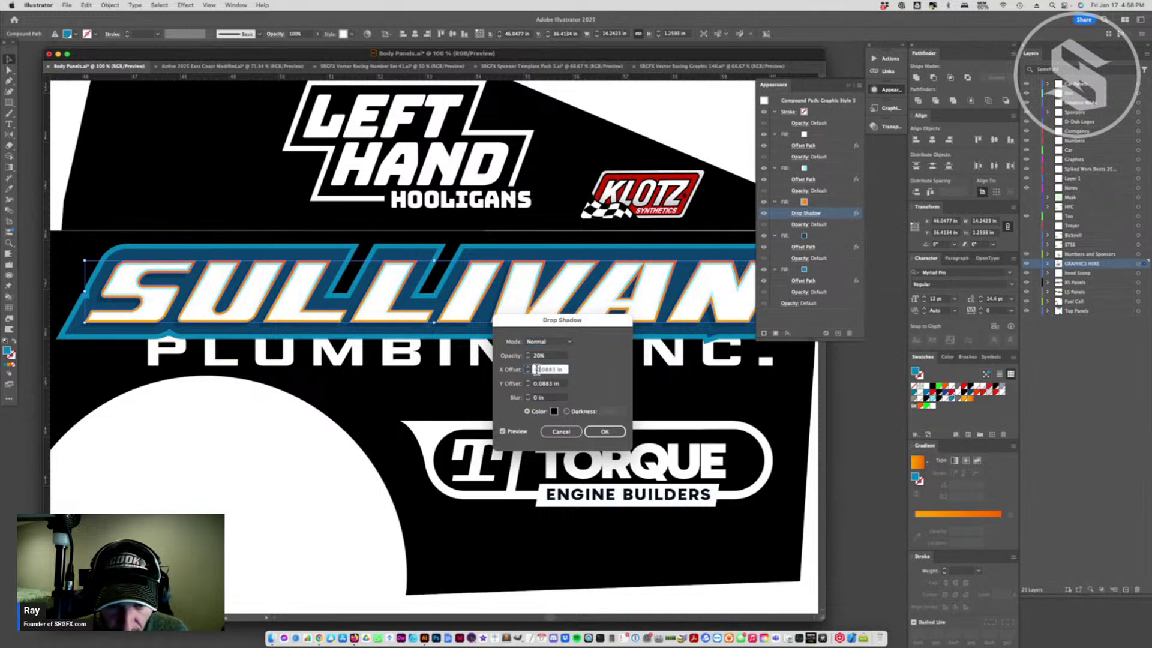
left_click(612, 433)
left_click(441, 396)
- Place a loose copy of the outlined PLUMBING INC. lettering below the upper car side and enlarge it to about 11.44 in wide
scroll(441, 396, "down", 5)
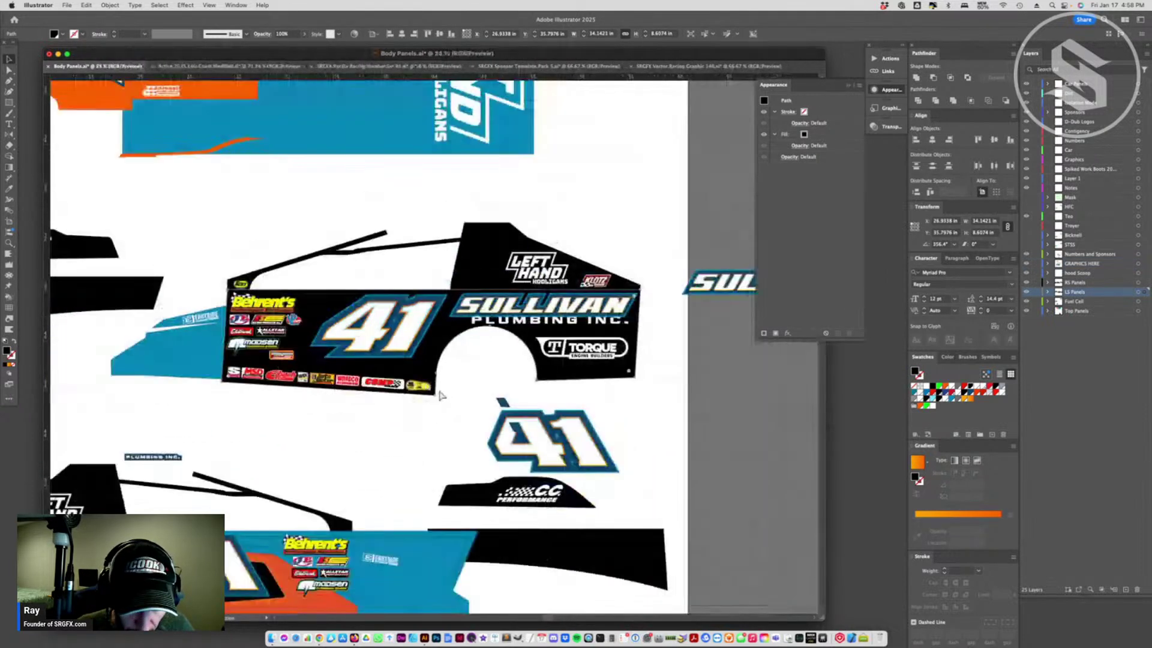
scroll(350, 465, "up", 2)
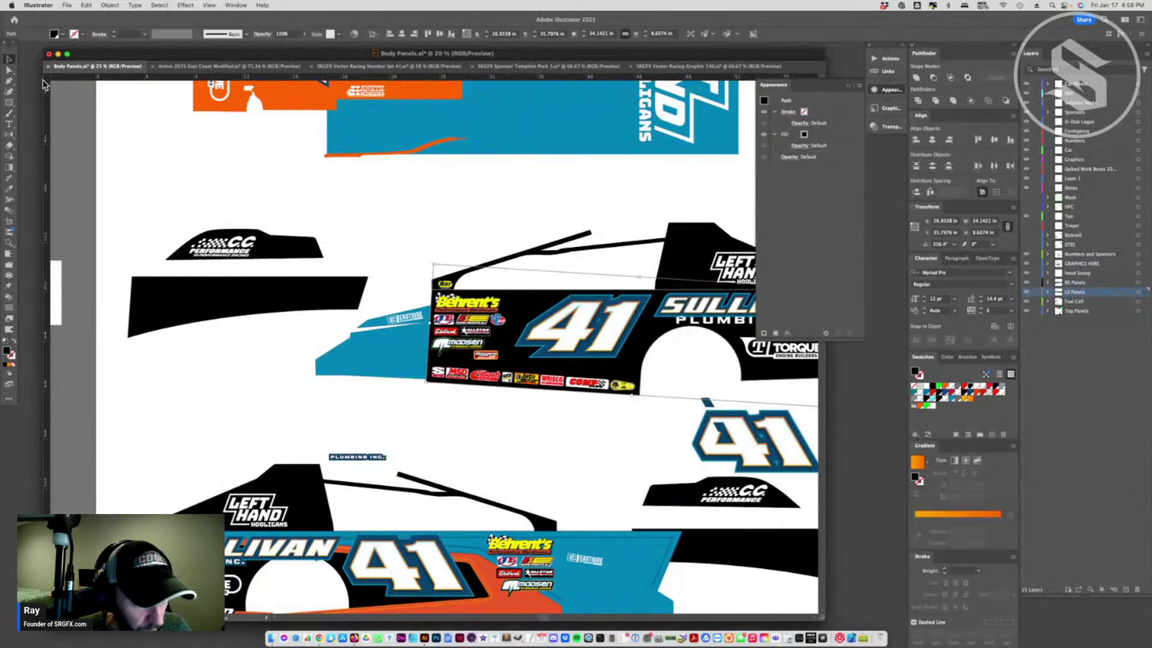
key("ctrl+v")
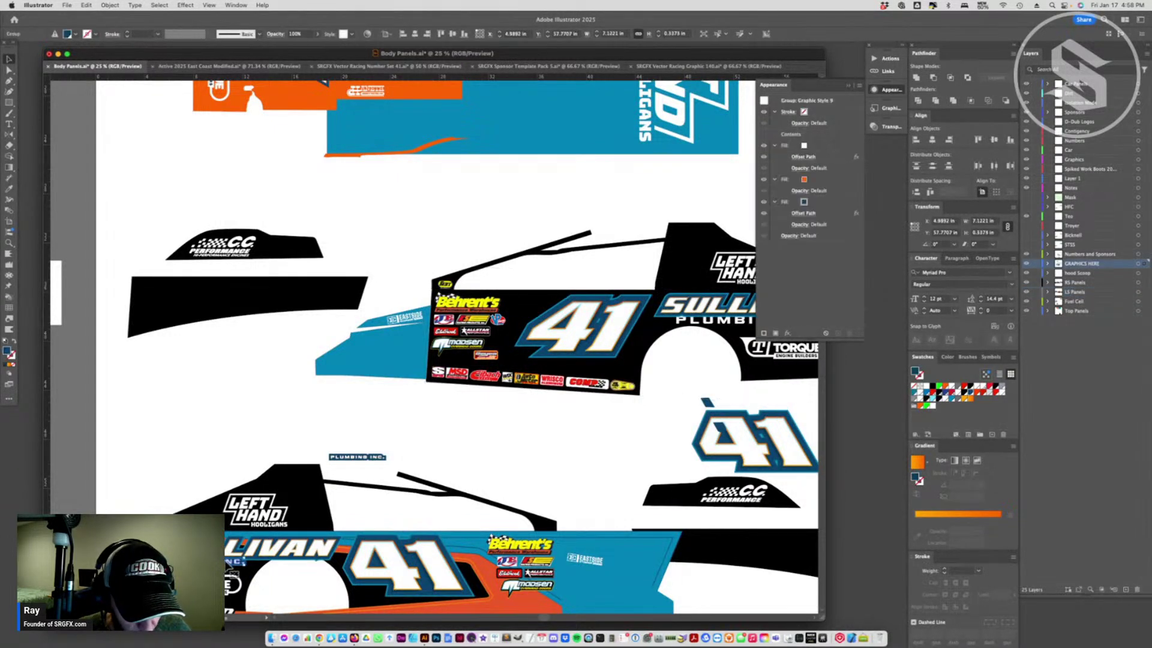
left_click_drag(400, 438, 200, 562)
left_click(450, 471)
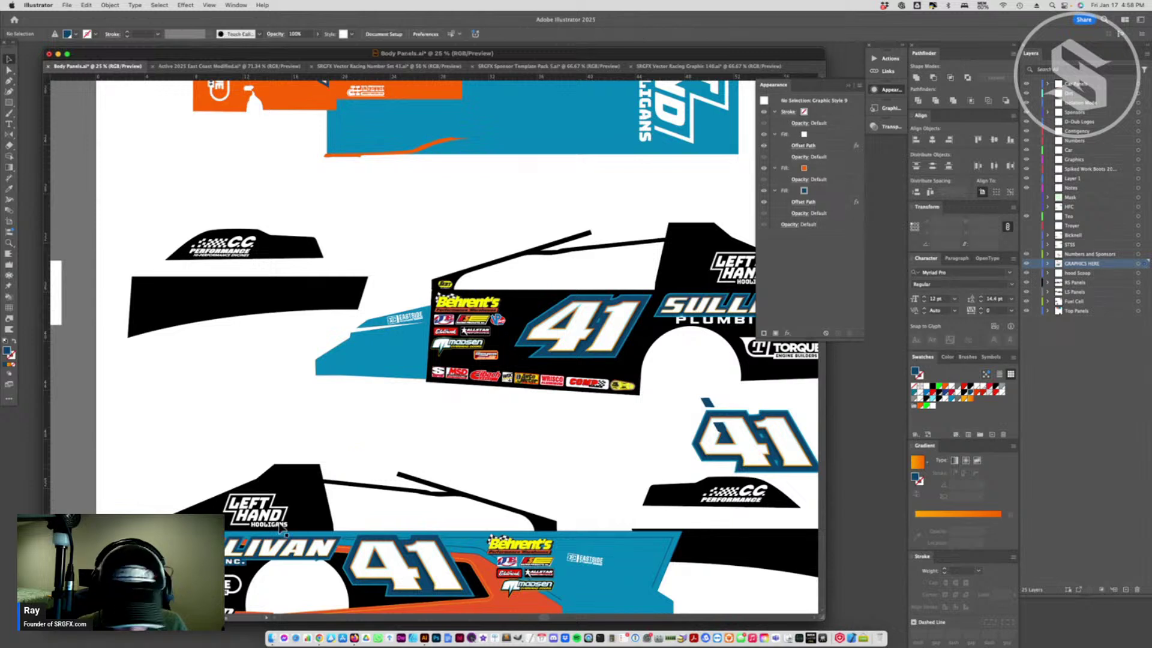
left_click_drag(447, 454, 624, 427)
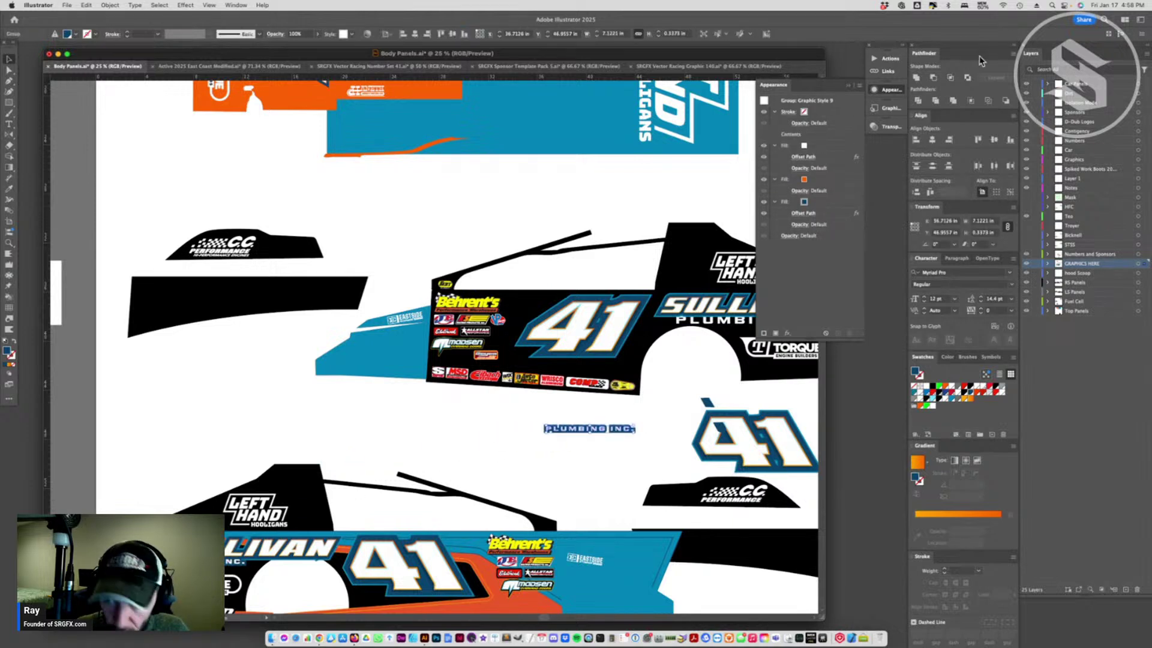
left_click(887, 108)
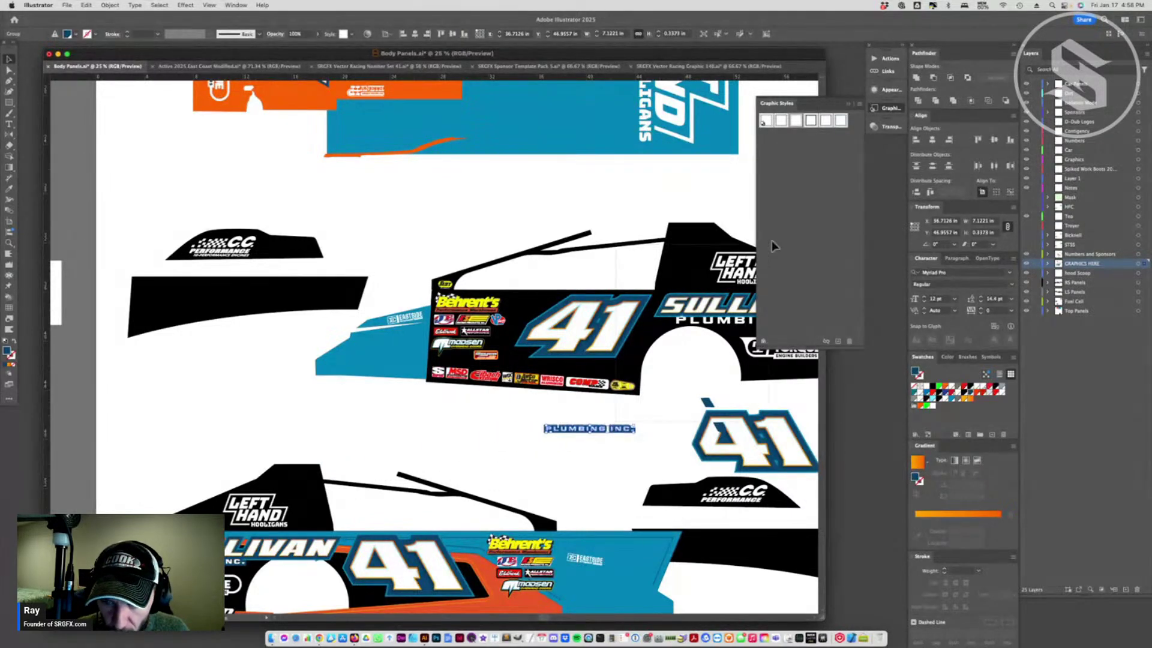
scroll(740, 197, "right", 5)
- Store the enlarged PLUMBING INC. copy's look as a graphic style and apply it to PLUMBING INC. on the upper car side
left_click_drag(489, 429, 792, 223)
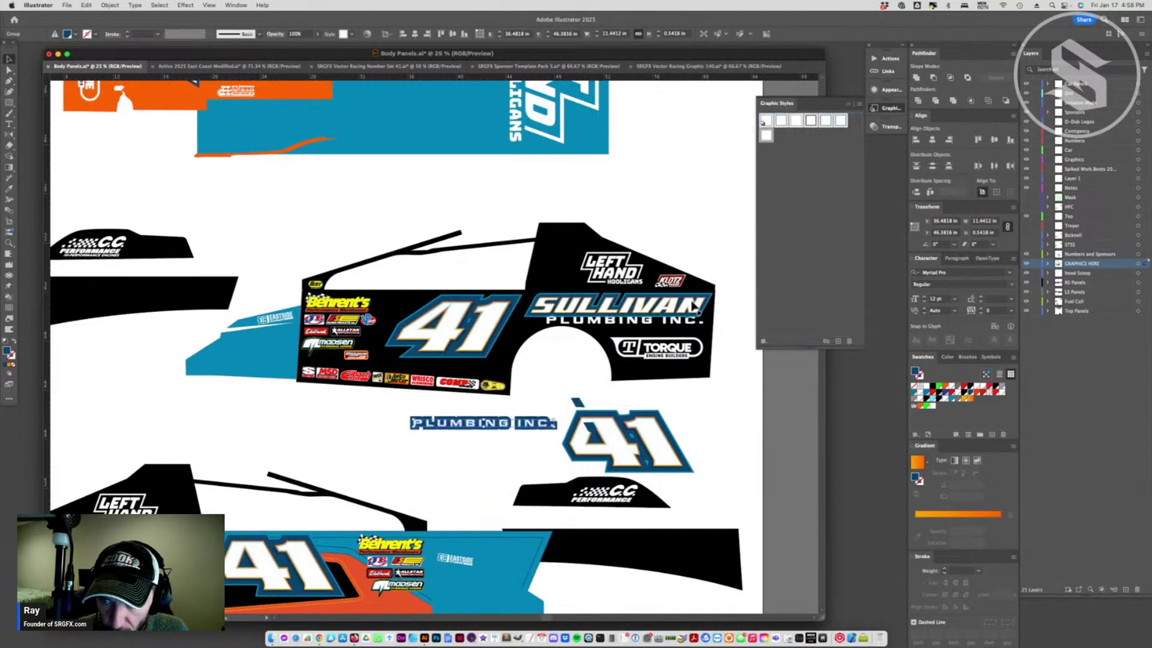
left_click(620, 324)
left_click(651, 324)
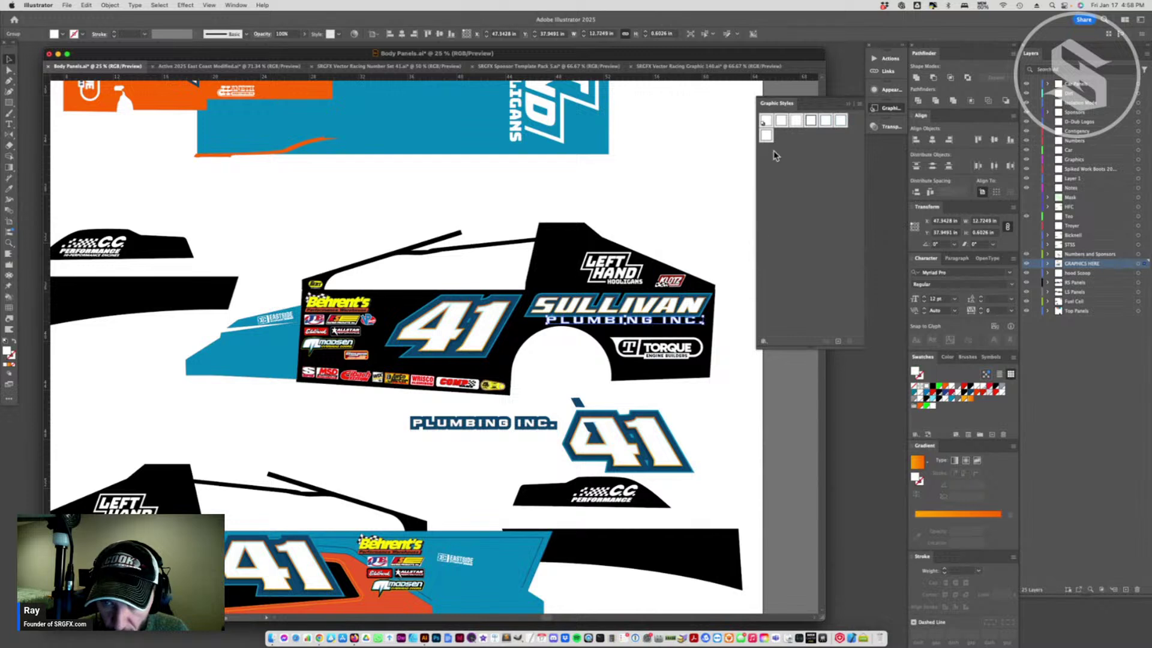
left_click(766, 135)
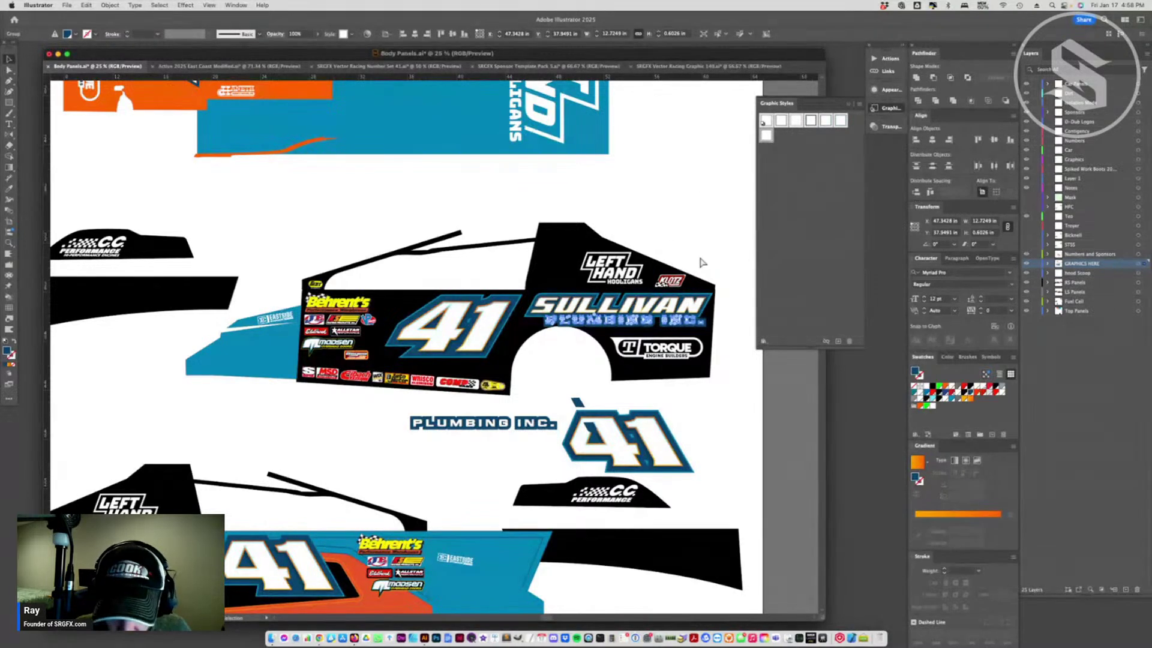
left_click(520, 444)
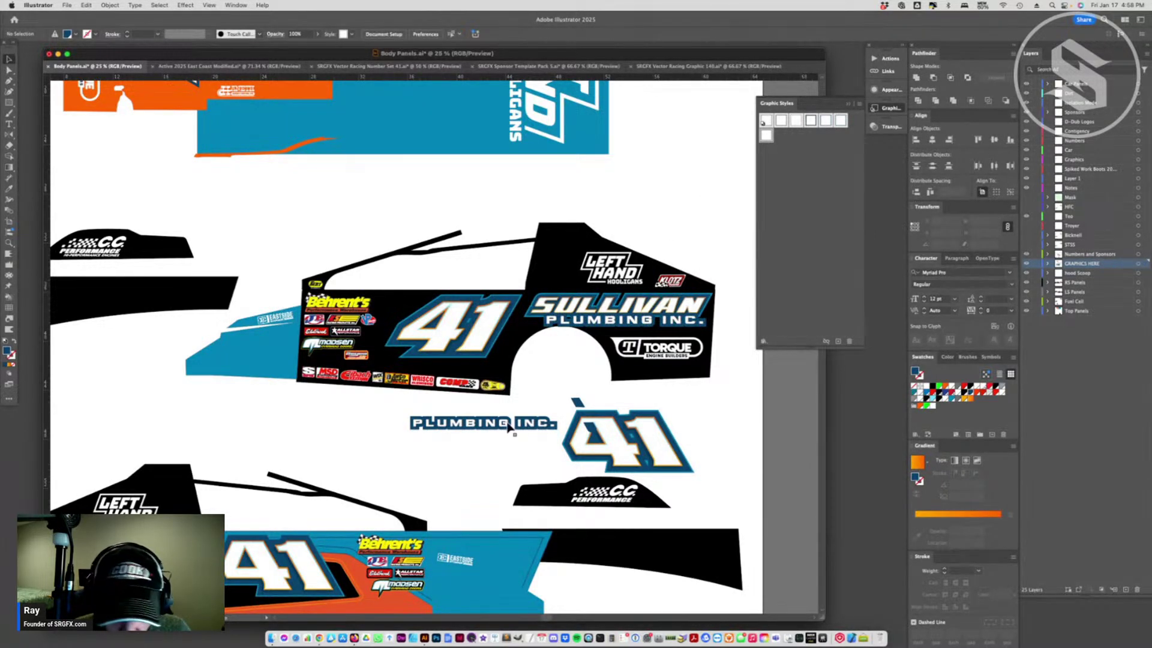
- Shrink the loose PLUMBING INC. copy, then apply its look as a new graphic style to PLUMBING INC. on the upper car side
left_click(508, 427)
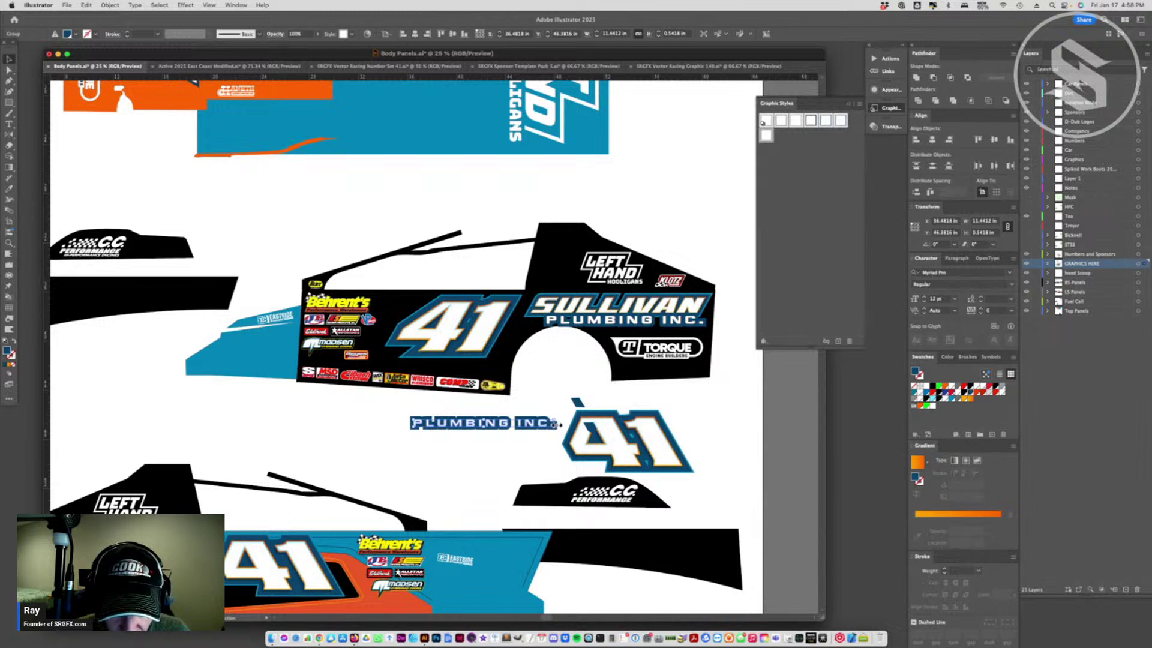
left_click_drag(556, 424, 786, 180)
left_click(640, 309)
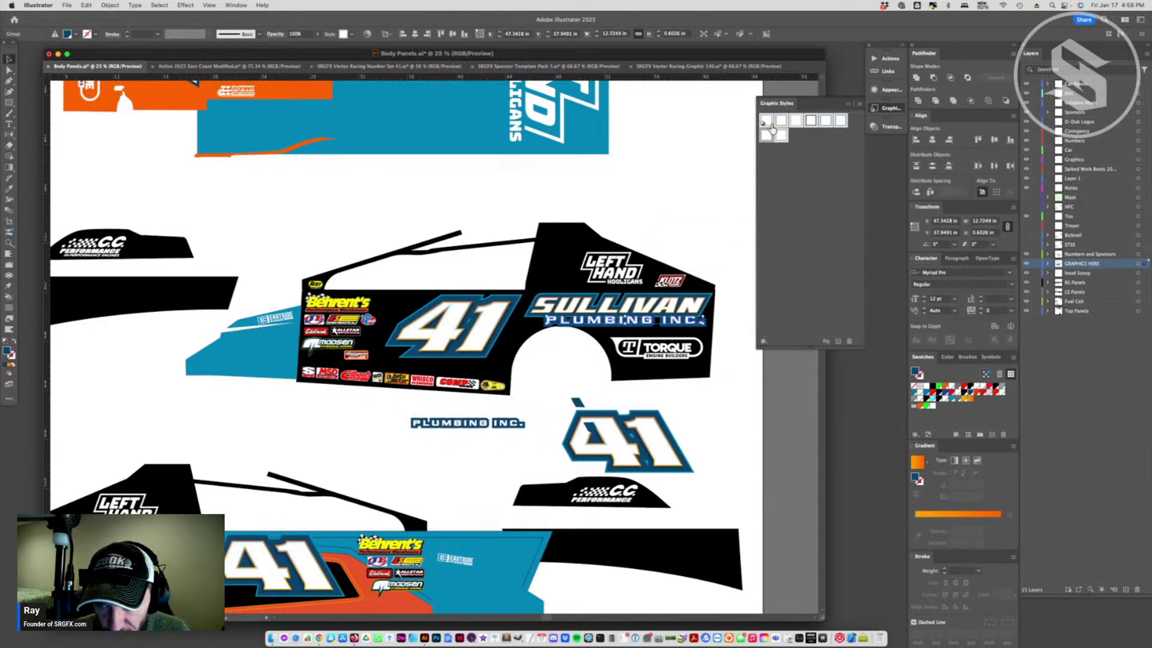
left_click(781, 136)
left_click(710, 183)
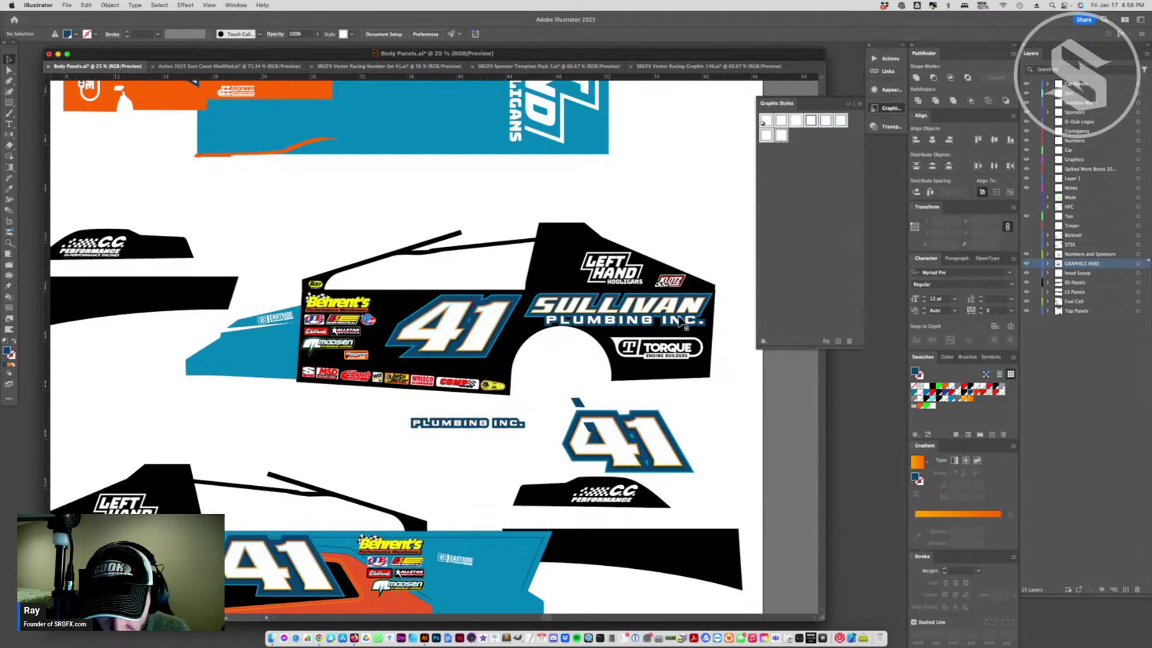
- Nudge PLUMBING INC. on the upper car side slightly toward the front of the car, to an X position of about 47.16 in
left_click(655, 325)
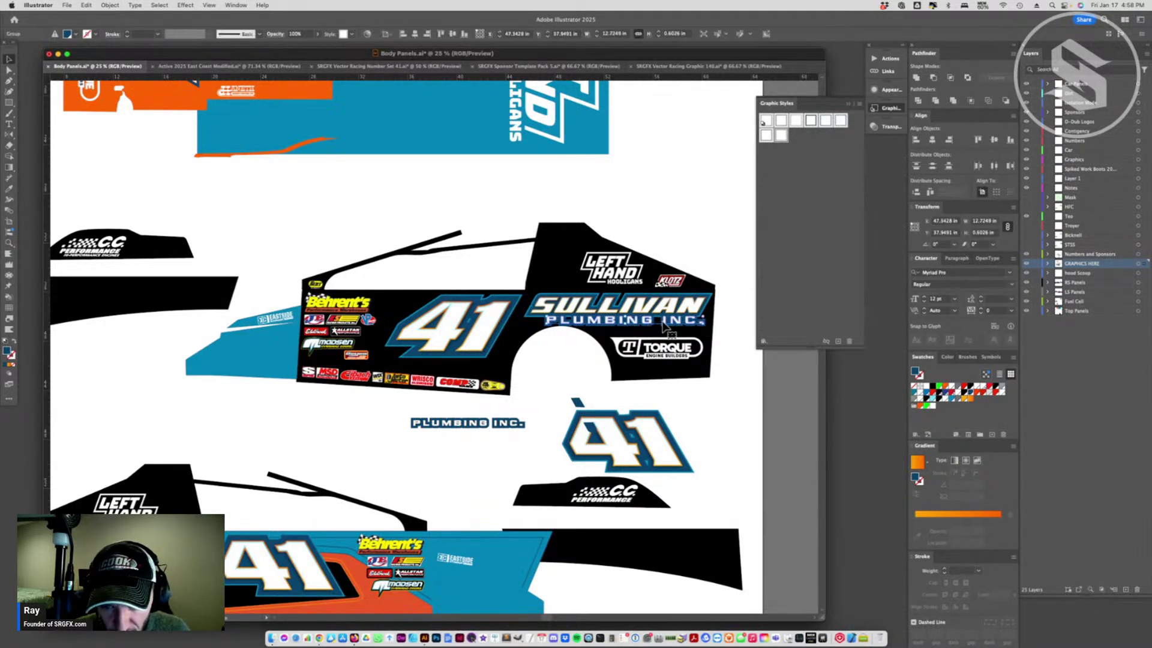
left_click(707, 411)
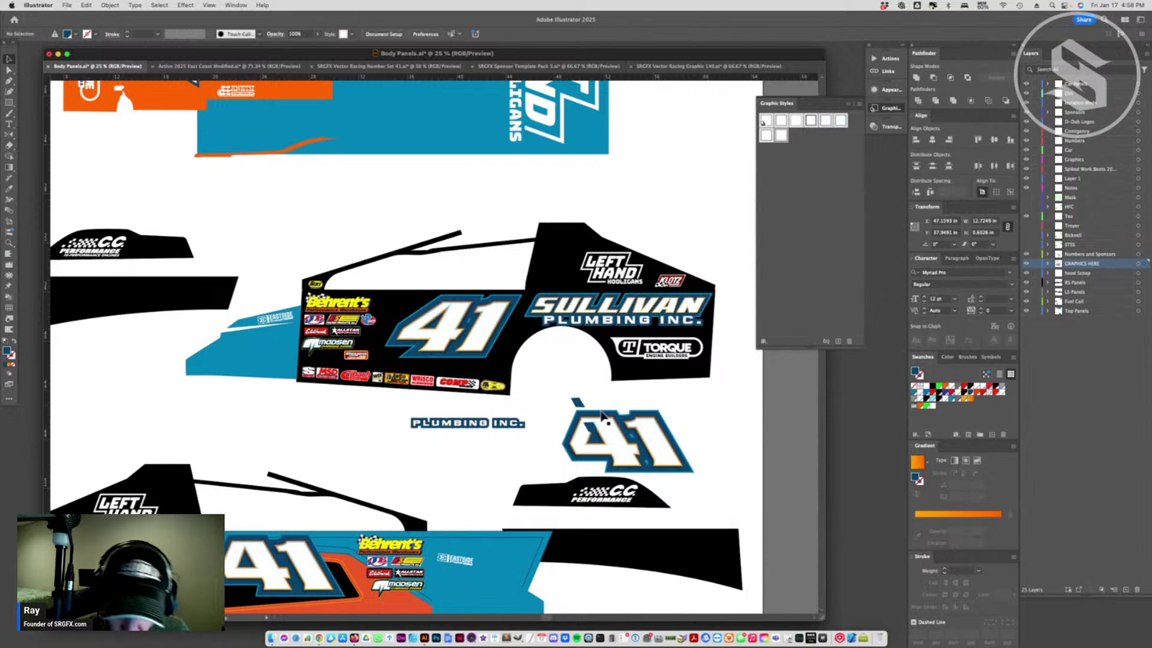
- Group the lower car side's blue and orange wrap shapes and place a copy over the upper car side
scroll(453, 428, "down", 3)
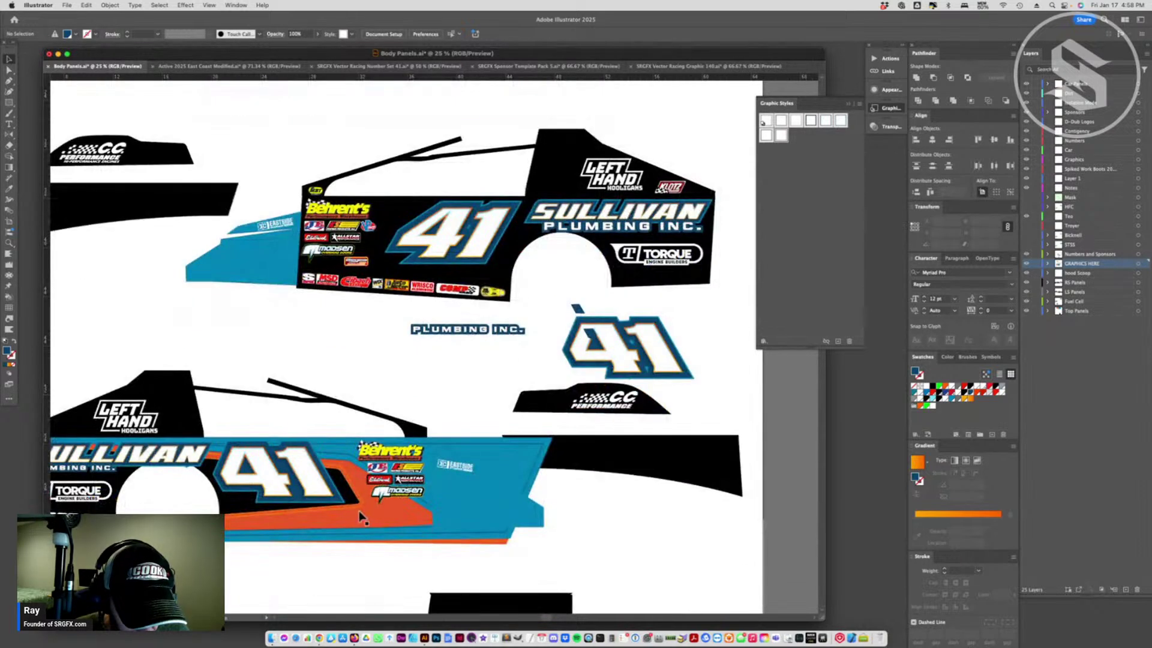
left_click(358, 507)
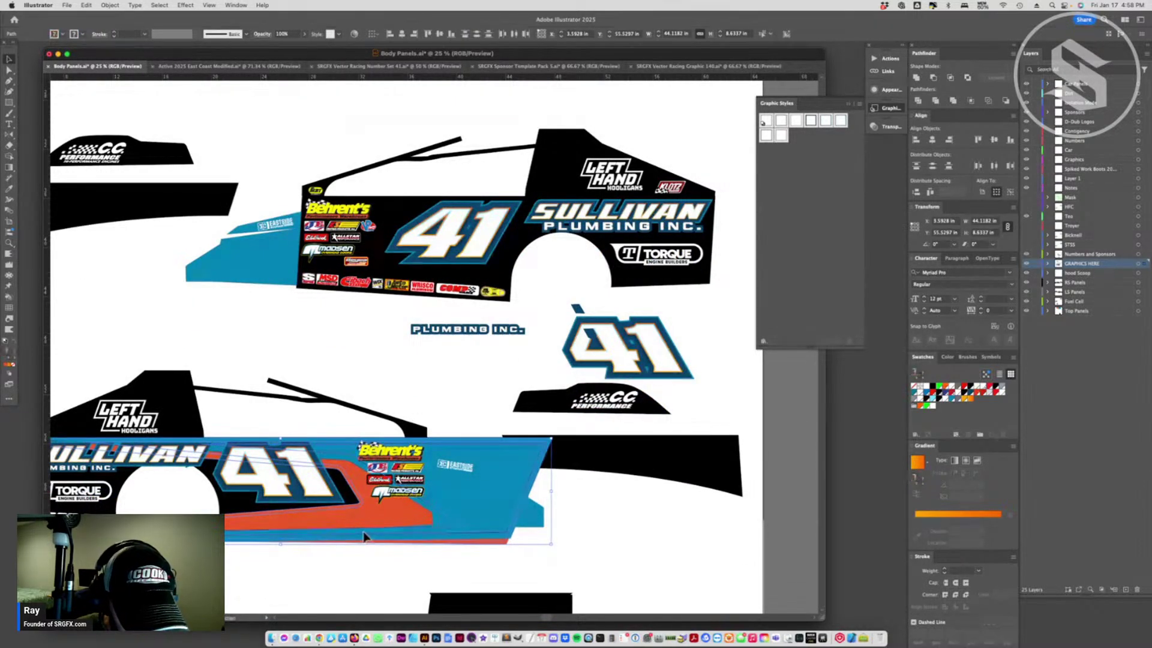
left_click(365, 529)
left_click(364, 530)
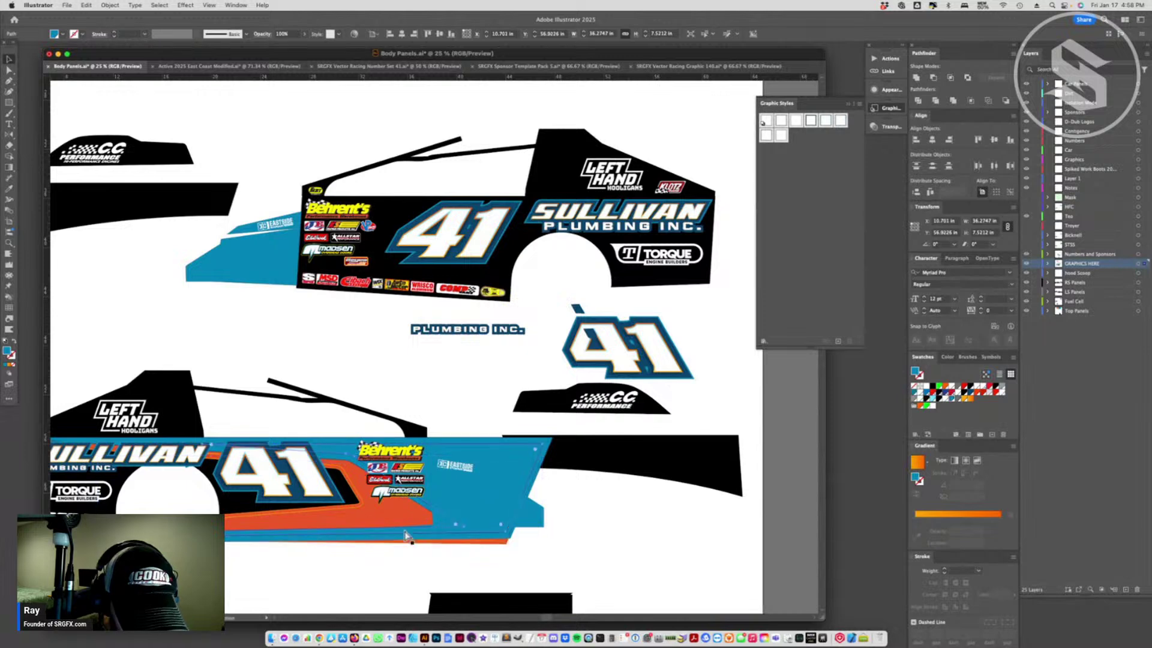
left_click(356, 505)
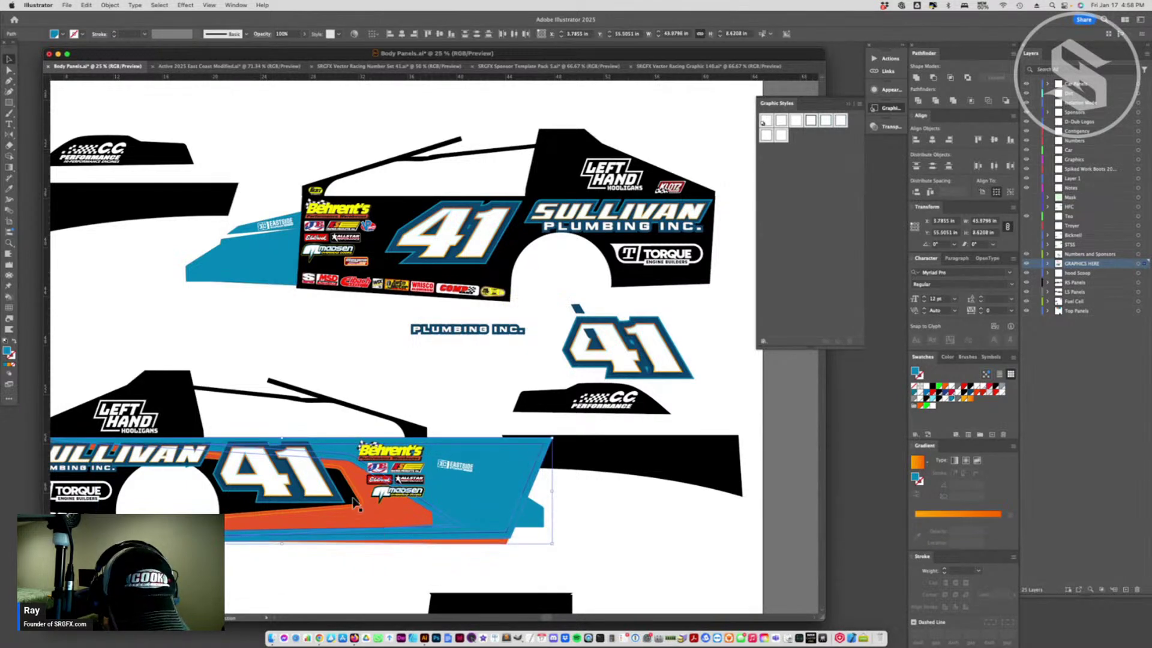
left_click(363, 506)
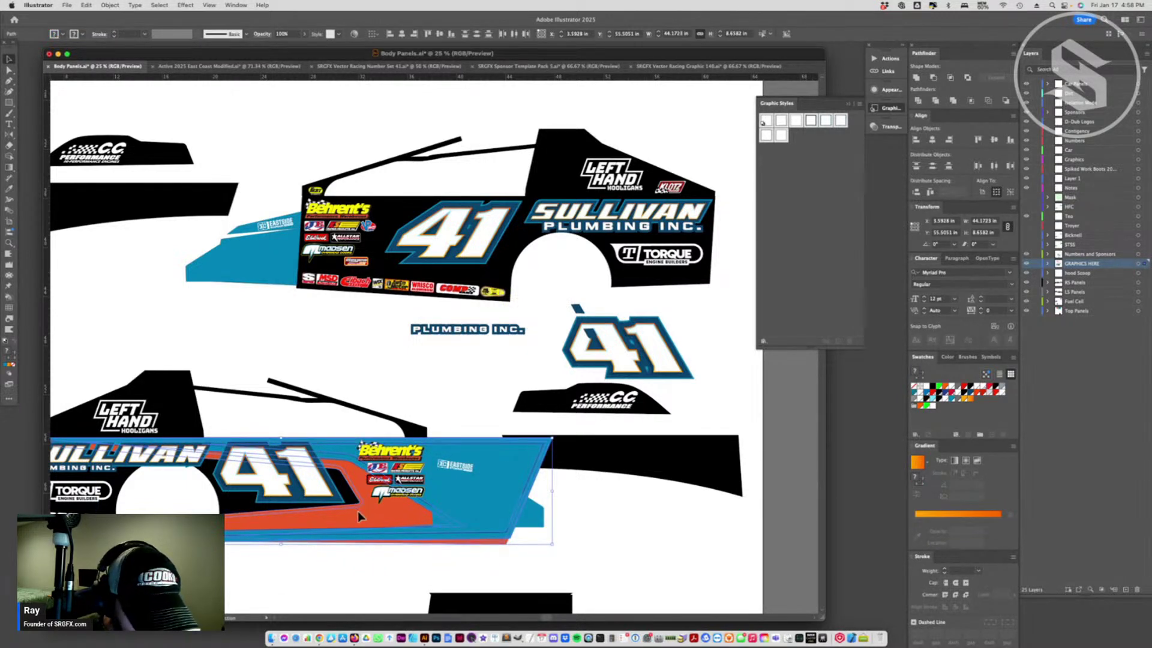
scroll(358, 511, "left", 5)
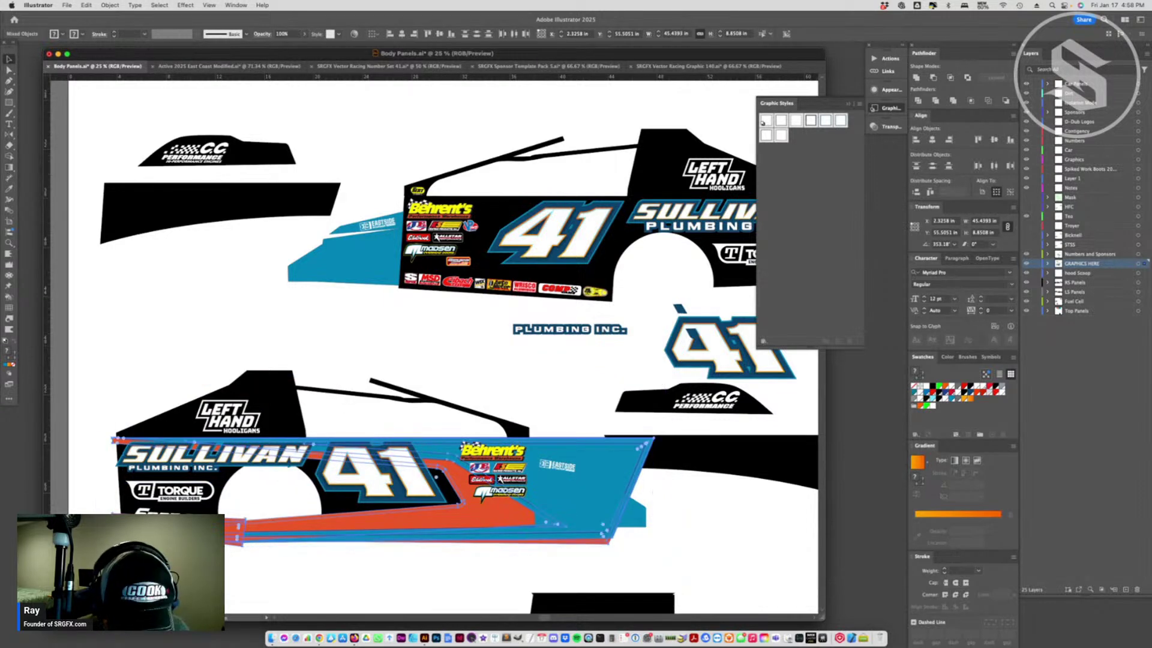
left_click(238, 529)
left_click_drag(412, 517, 435, 294)
- Reflect the copied wrap graphics horizontally and move them onto the upper car side's body panels
right_click(439, 297)
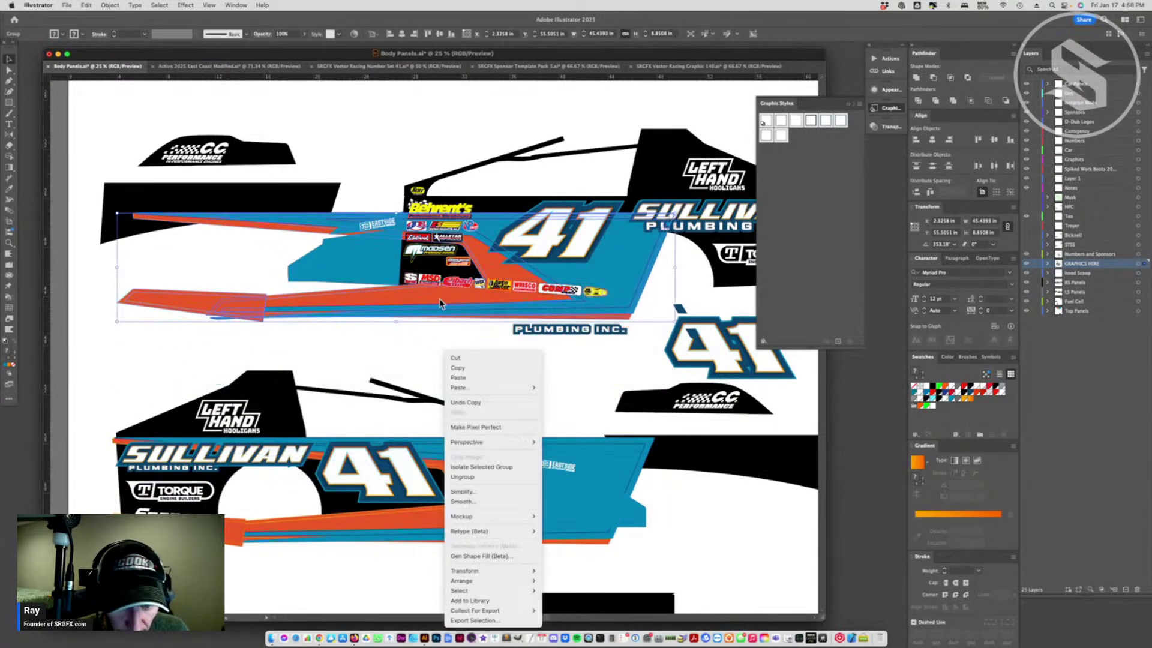
mouse_move(489, 573)
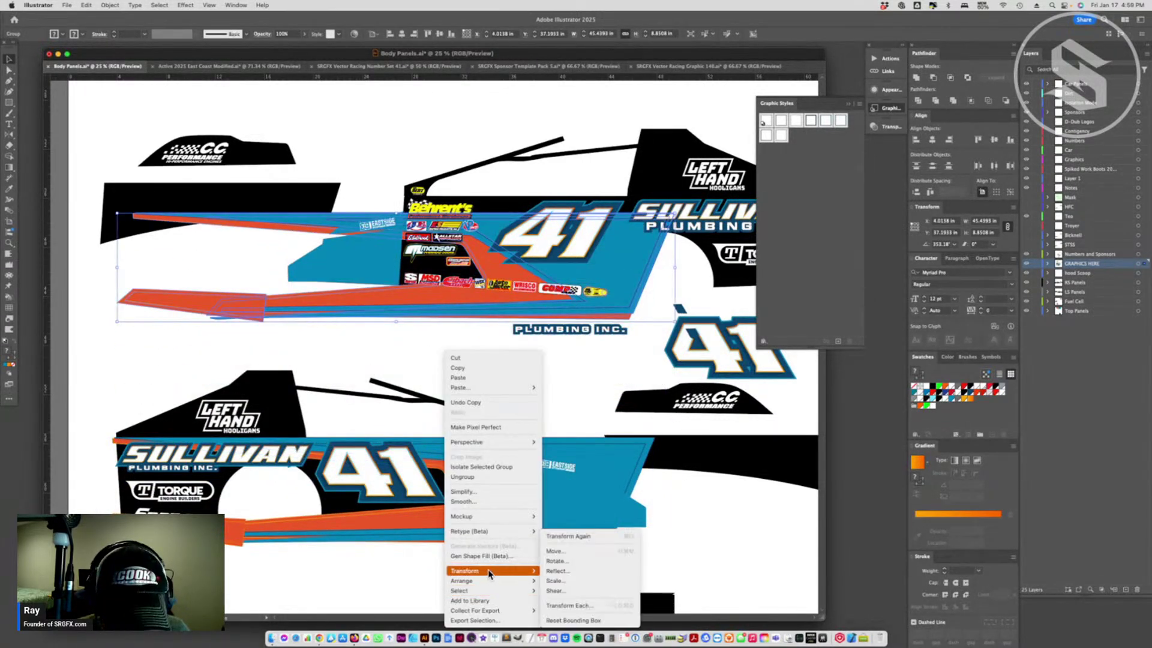
left_click(587, 571)
key("Return")
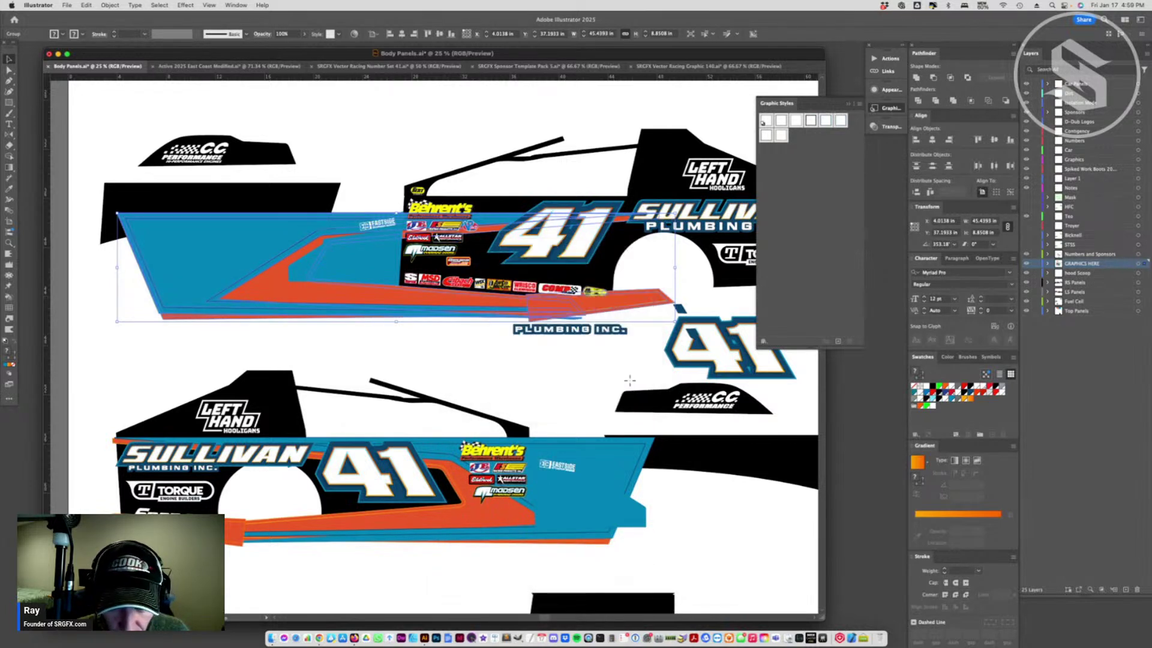
left_click_drag(354, 308, 459, 280)
scroll(510, 295, "right", 5)
- Fill the triangular sail panel behind LEFT HAND HOOLIGANS on the upper car side with orange
left_click(608, 192)
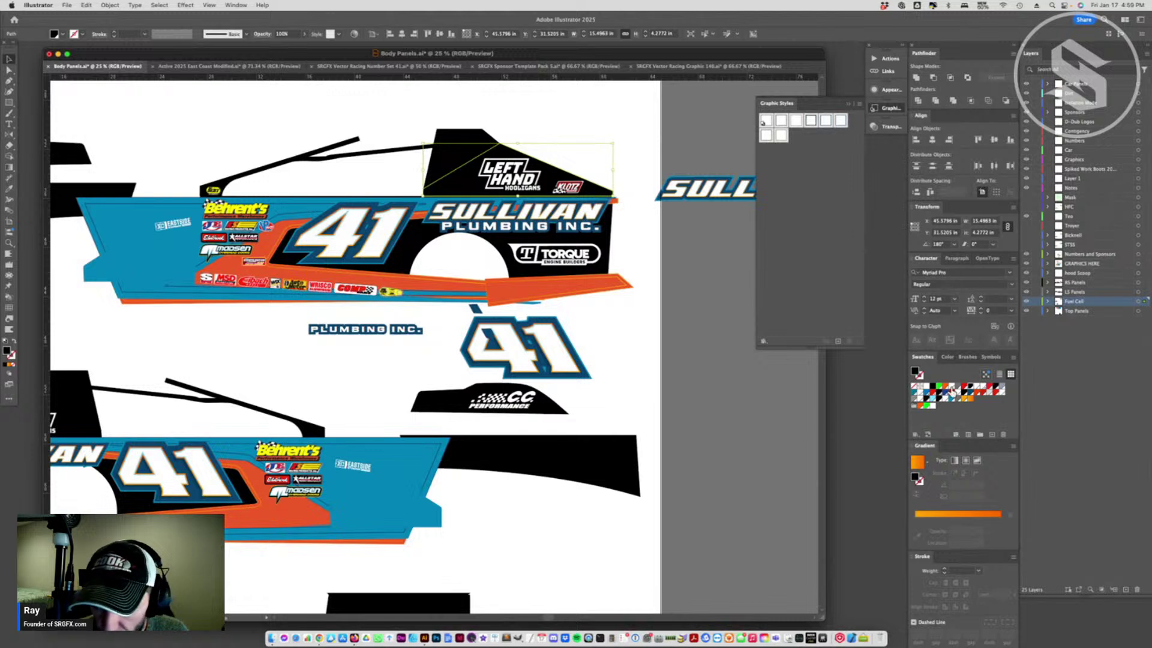
left_click(970, 386)
- Fine-tune the position of the mirrored wrap graphics over the upper car side
left_click(555, 282)
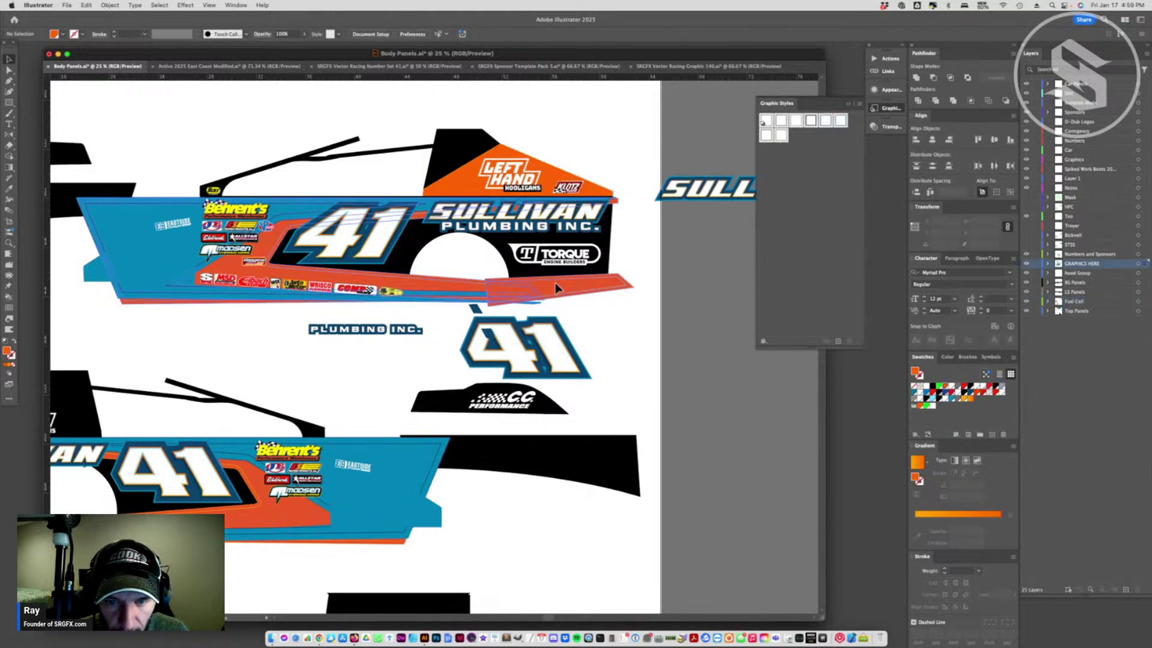
left_click_drag(486, 286, 487, 284)
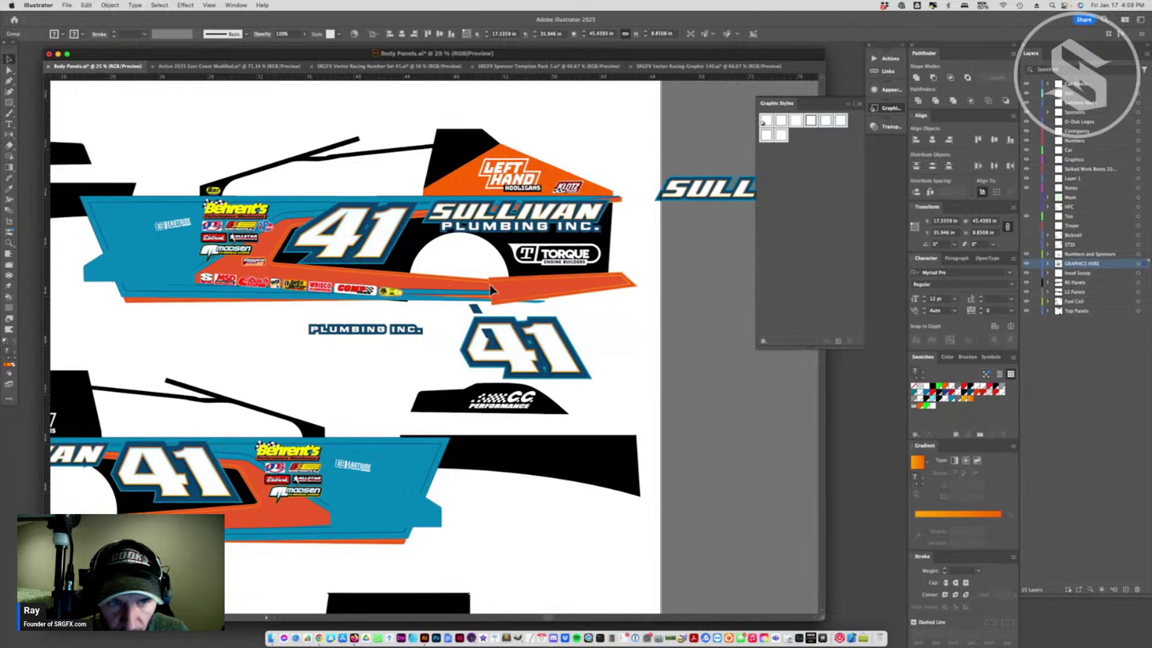
left_click_drag(490, 286, 526, 292)
left_click(602, 336)
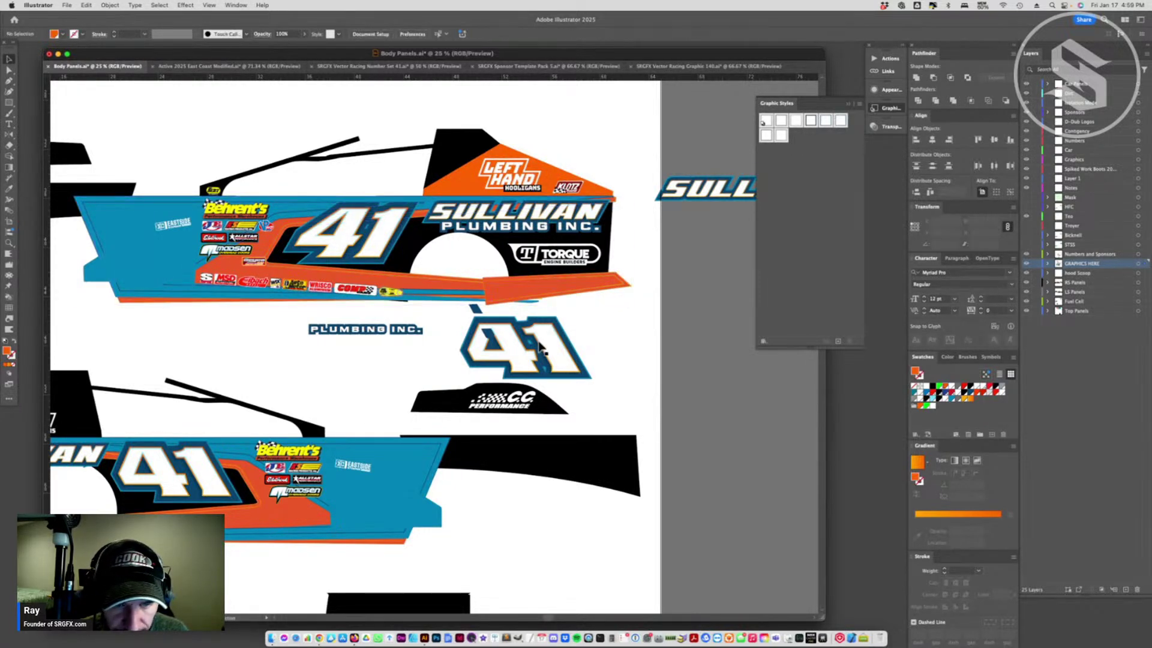
- Return the upper car side's triangular sail panel to black by sampling the adjoining black panel with the Eyedropper
scroll(538, 329, "left", 5)
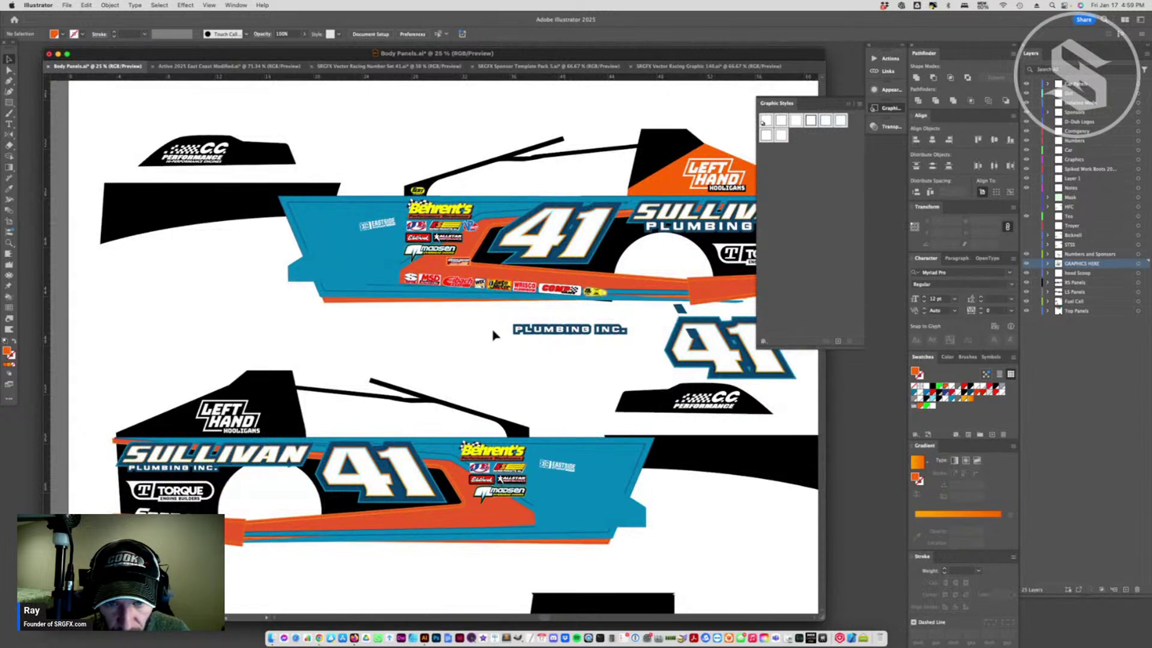
scroll(538, 372, "right", 3)
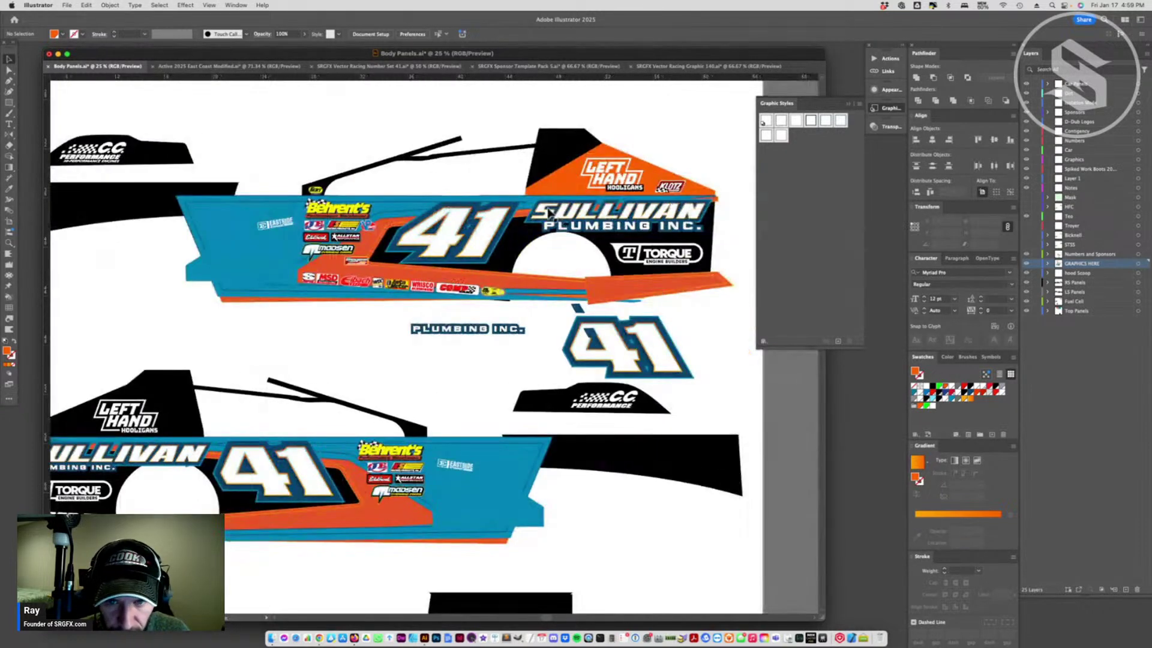
left_click(543, 178)
left_click(542, 176)
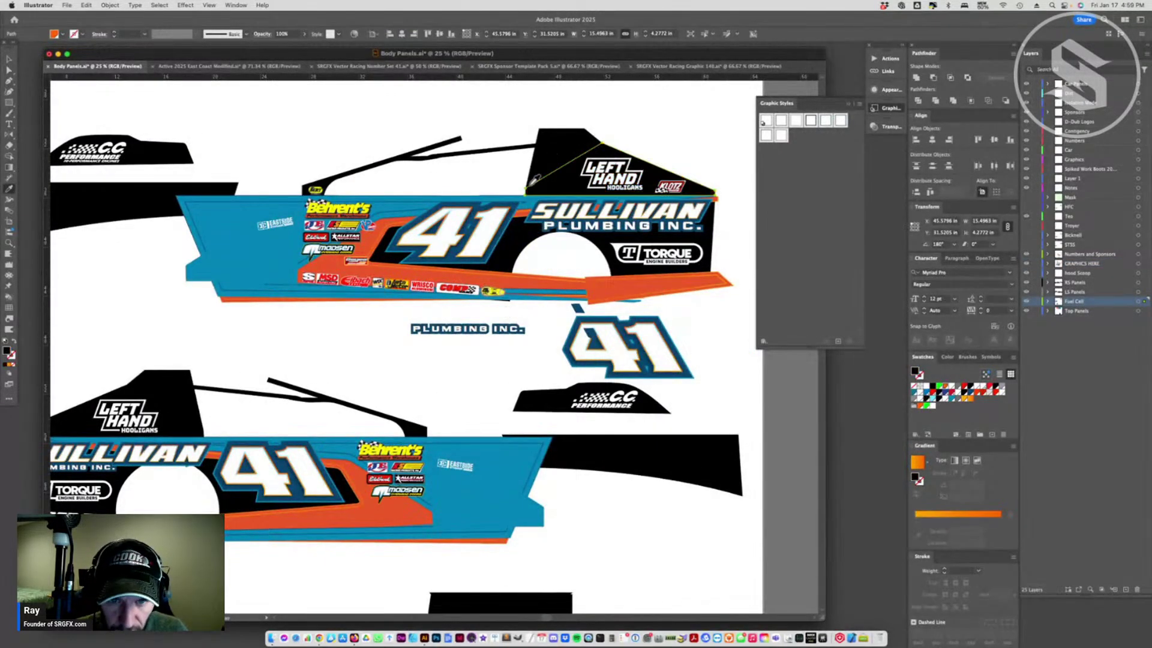
key("a")
left_click(424, 355)
scroll(345, 368, "up", 1)
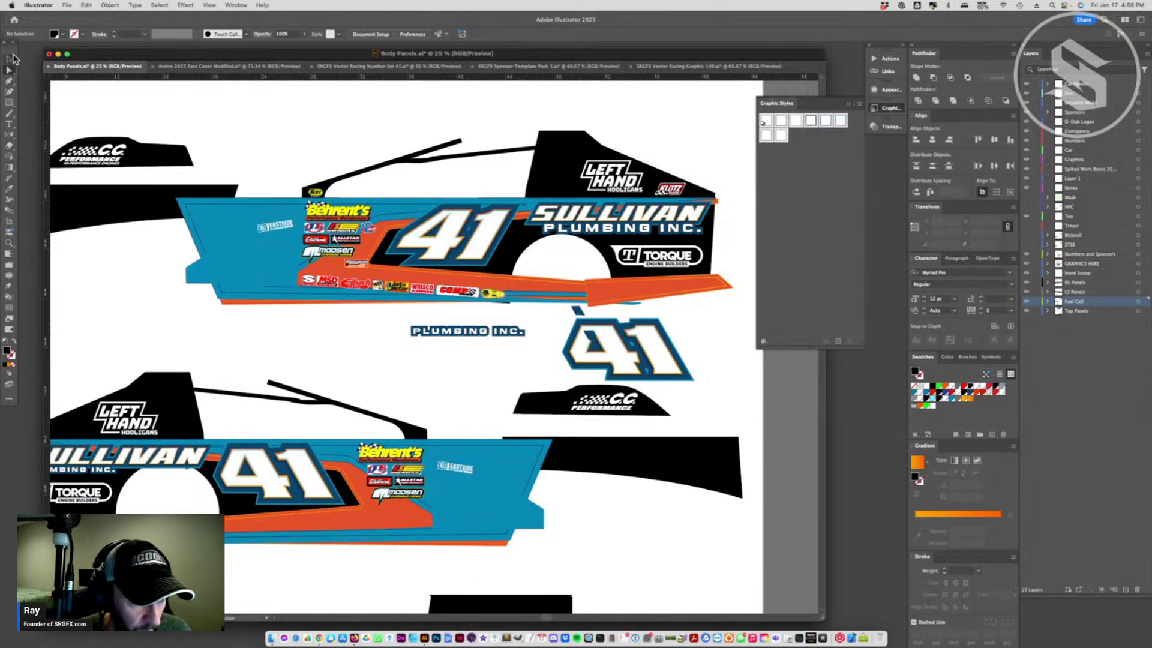
- Save Body Panels.ai and update the modified links in the Active 2025 East Coast Modified document
left_click(13, 56)
key("super+minus")
key("super+minus")
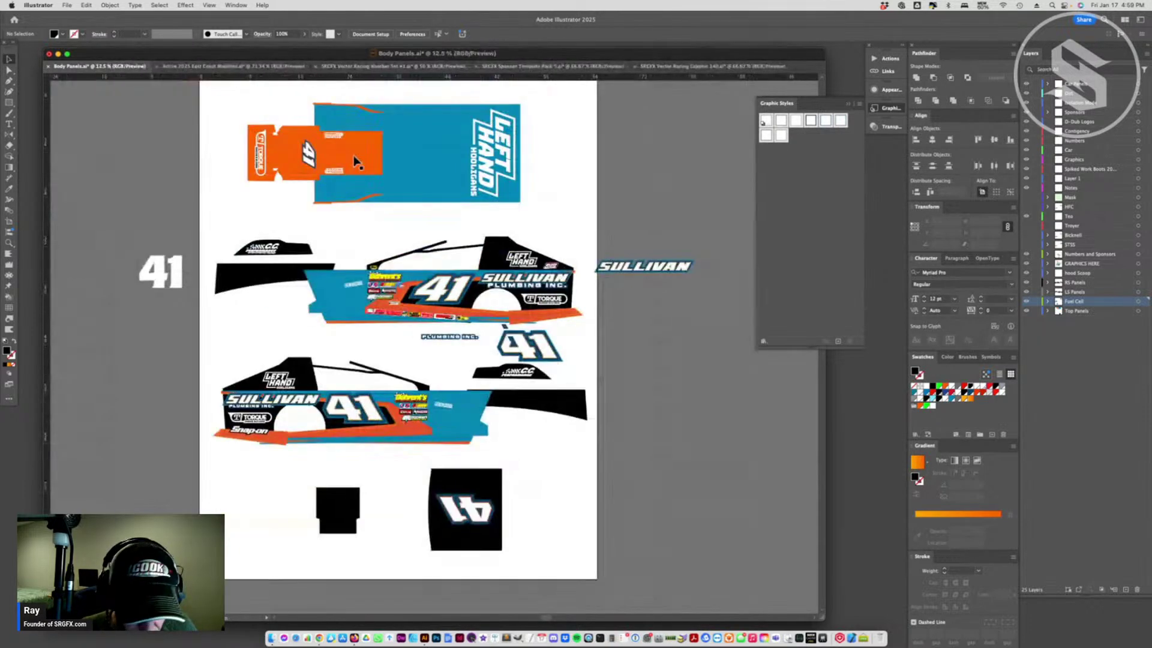
left_click(535, 321)
left_click(463, 361)
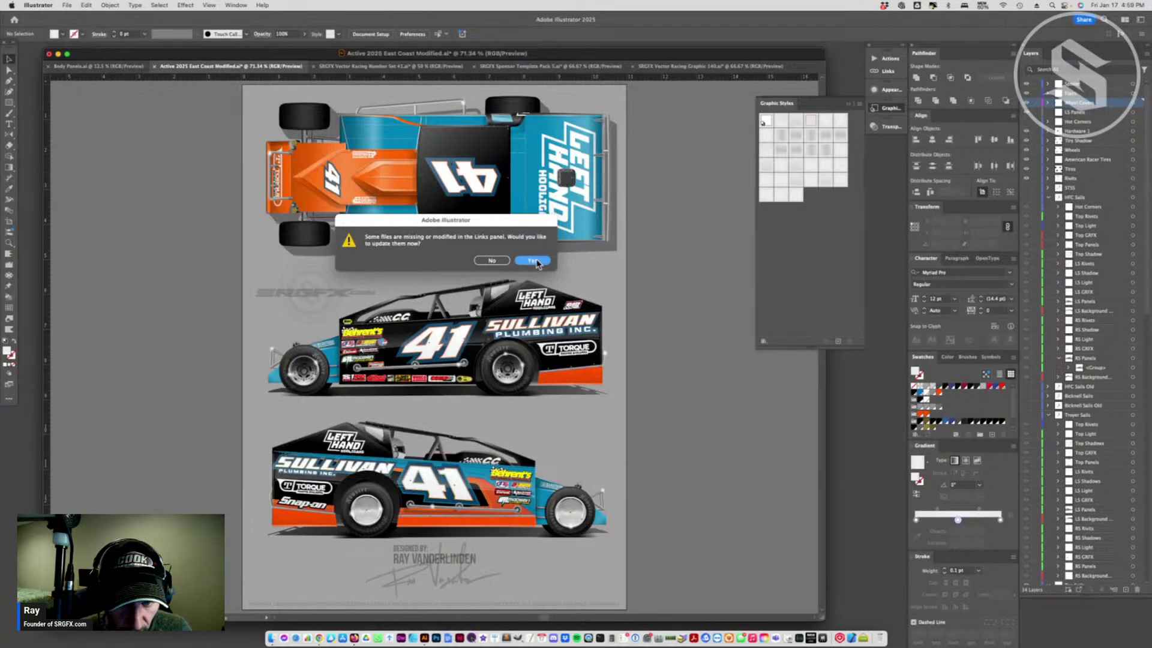
left_click(533, 260)
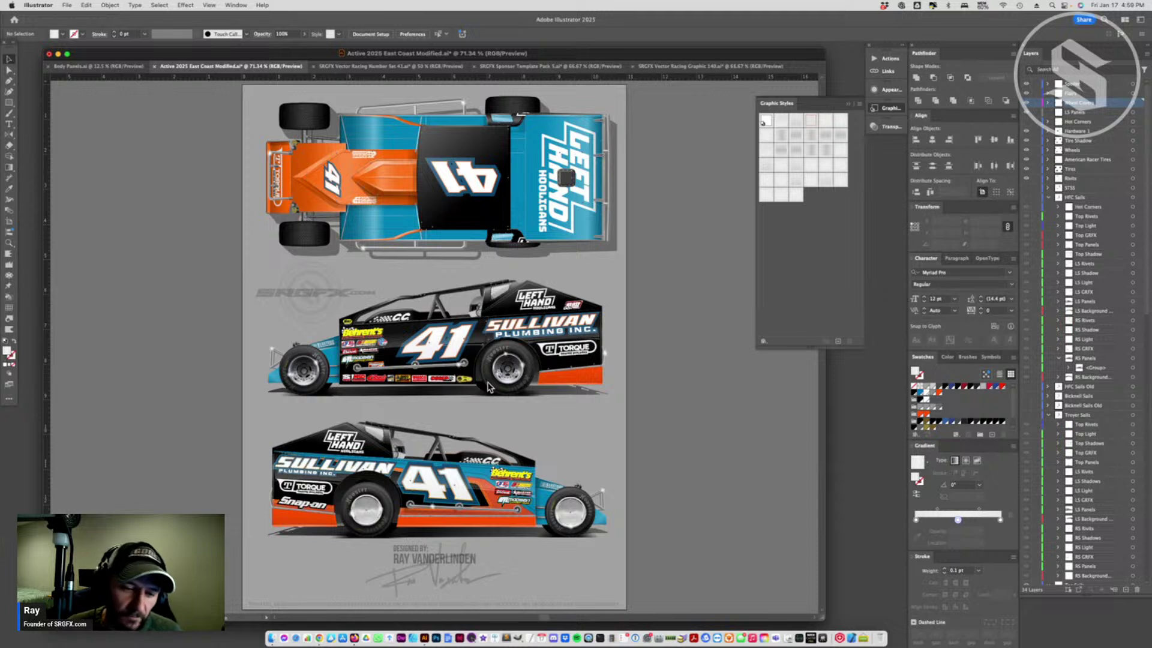
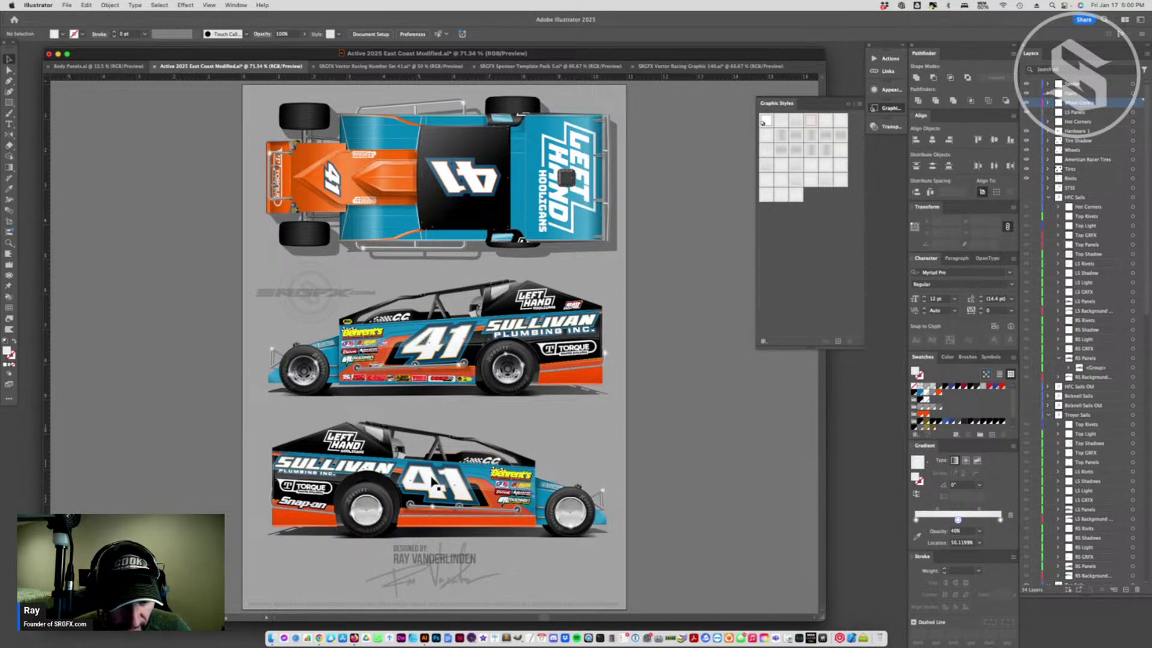
- Examine the wrap on the mockup's top and side views and compare it with the flat layout in Body Panels.ai
scroll(611, 300, "up", 3)
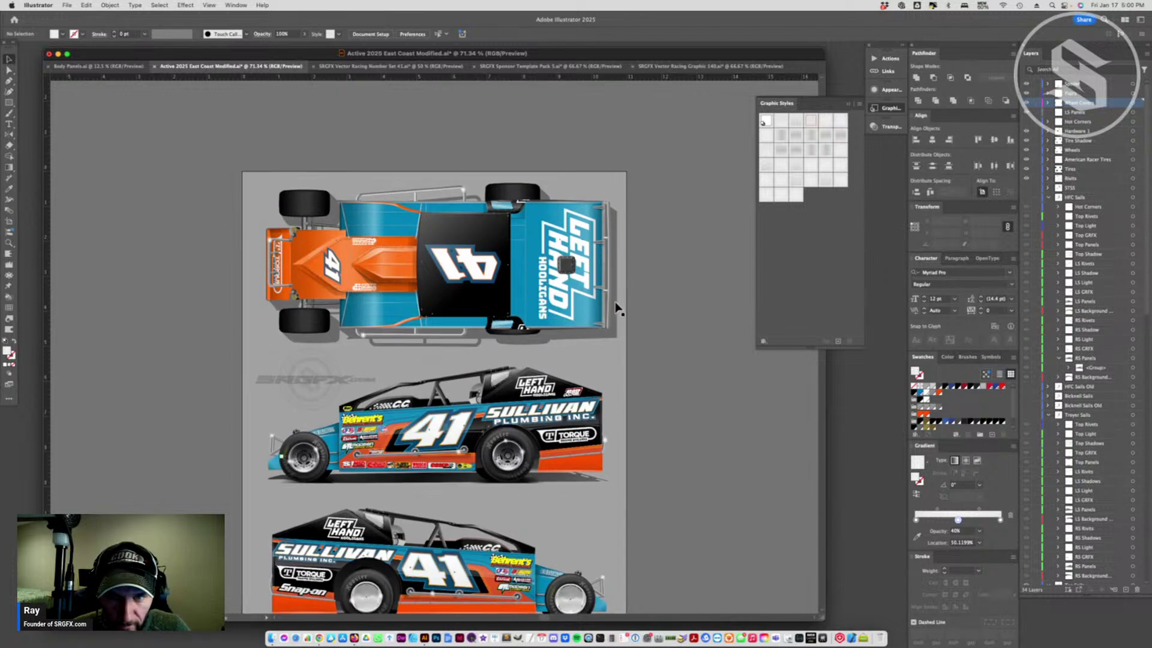
scroll(536, 384, "down", 2)
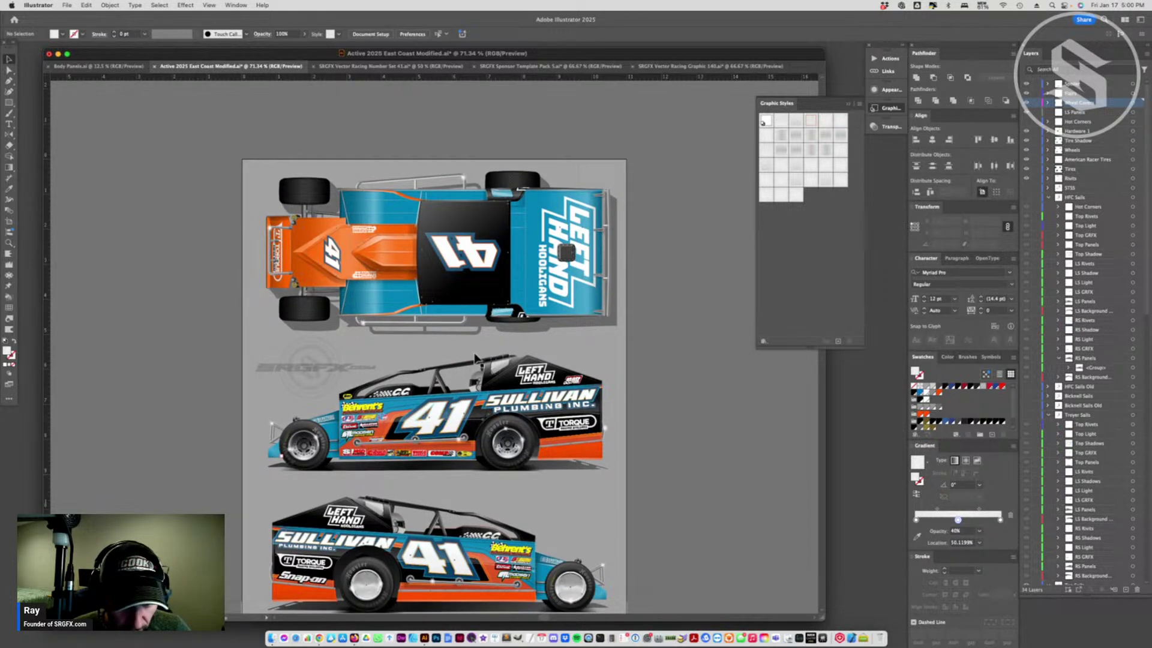
scroll(478, 362, "down", 1)
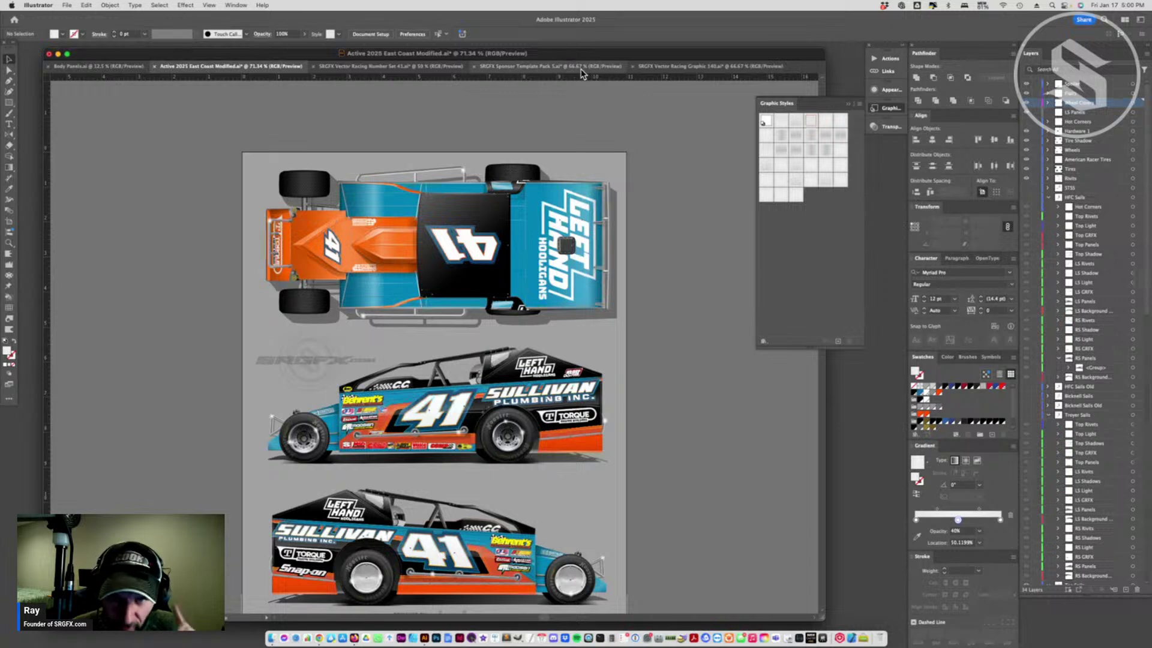
left_click(131, 69)
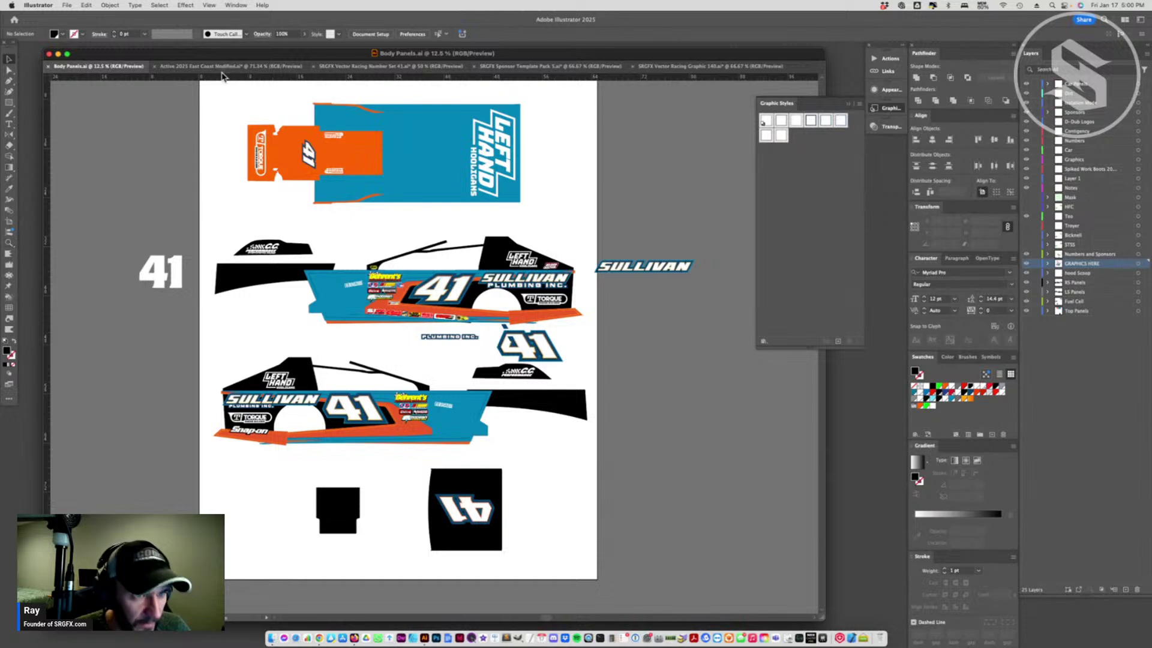
left_click(240, 67)
scroll(378, 394, "down", 3)
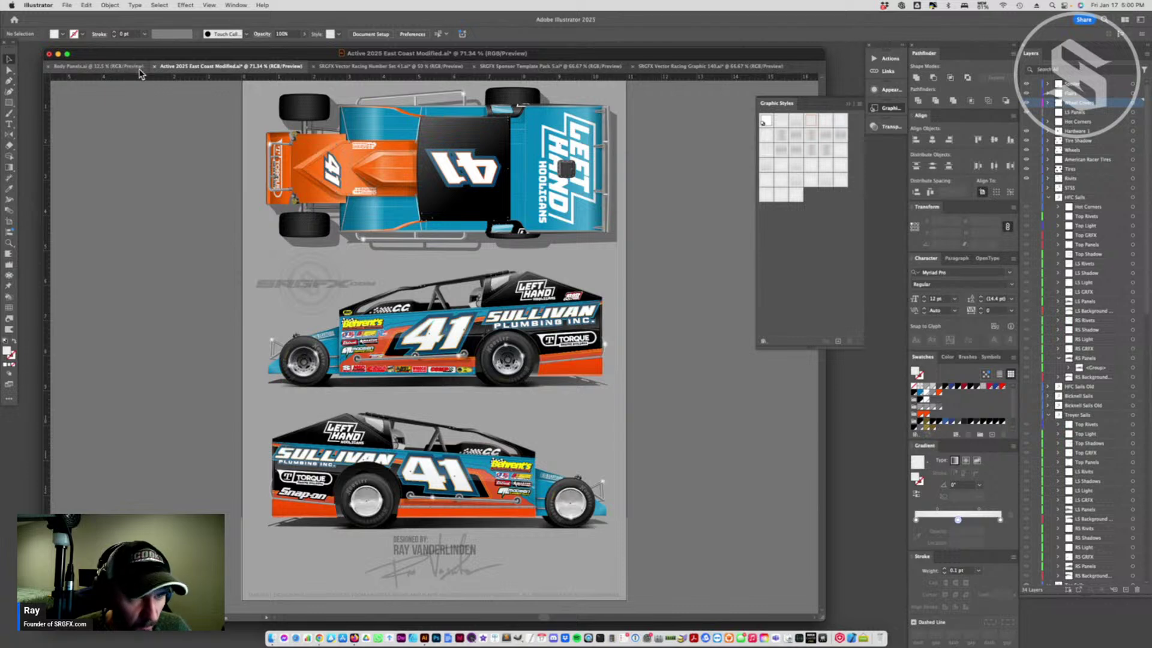
- Reshape the lower edge of the upper car side's blue graphic in Body Panels.ai by adjusting and converting its anchor points
left_click(120, 67)
key("a")
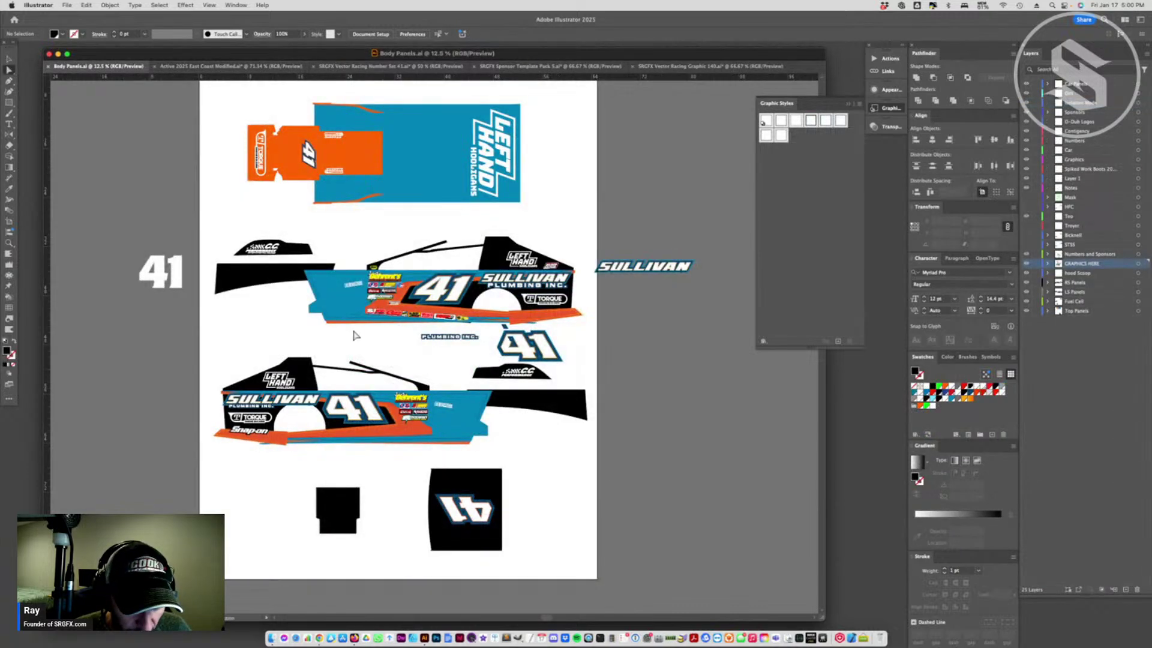
left_click(423, 323)
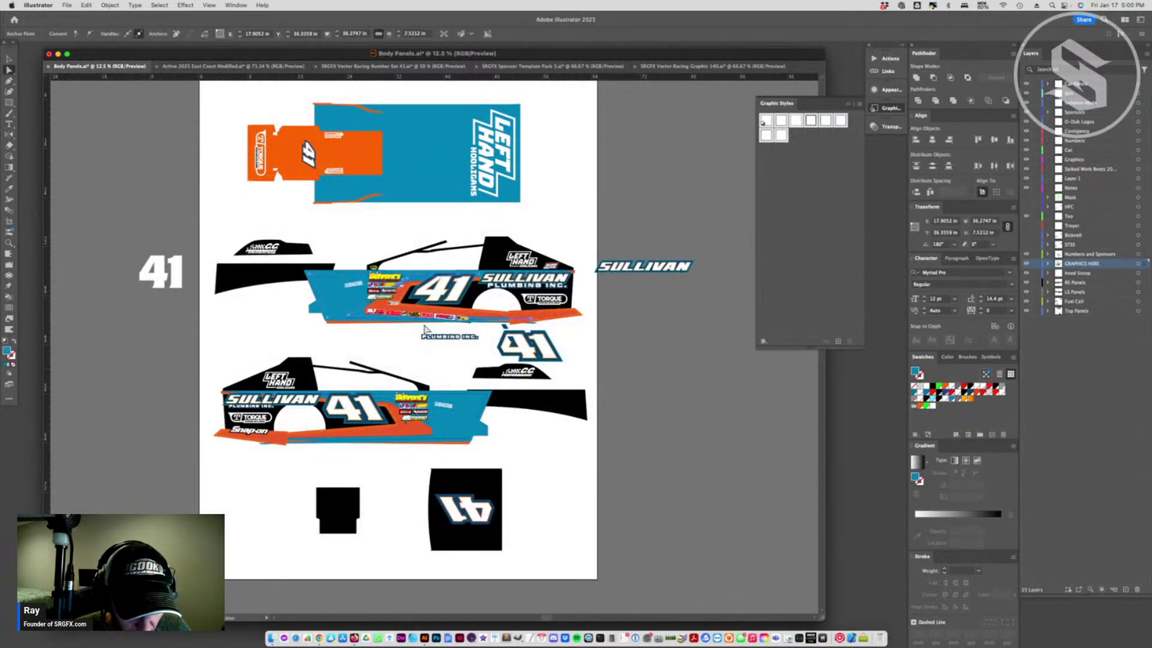
left_click(531, 321)
key("shift+c")
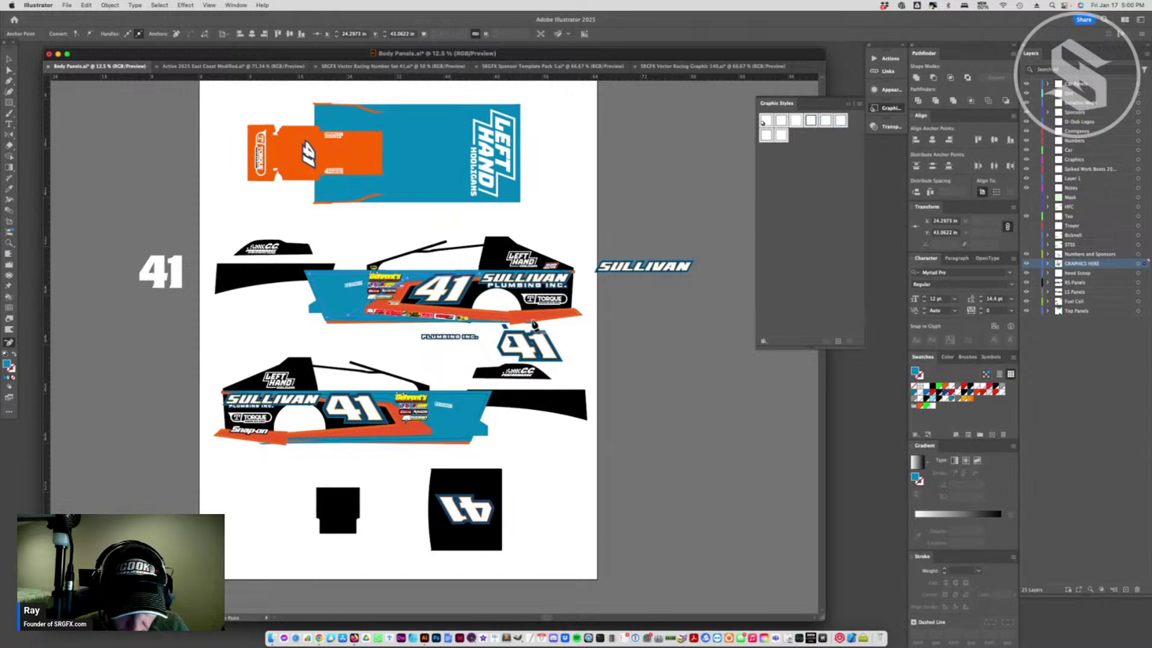
key("a")
left_click(360, 331)
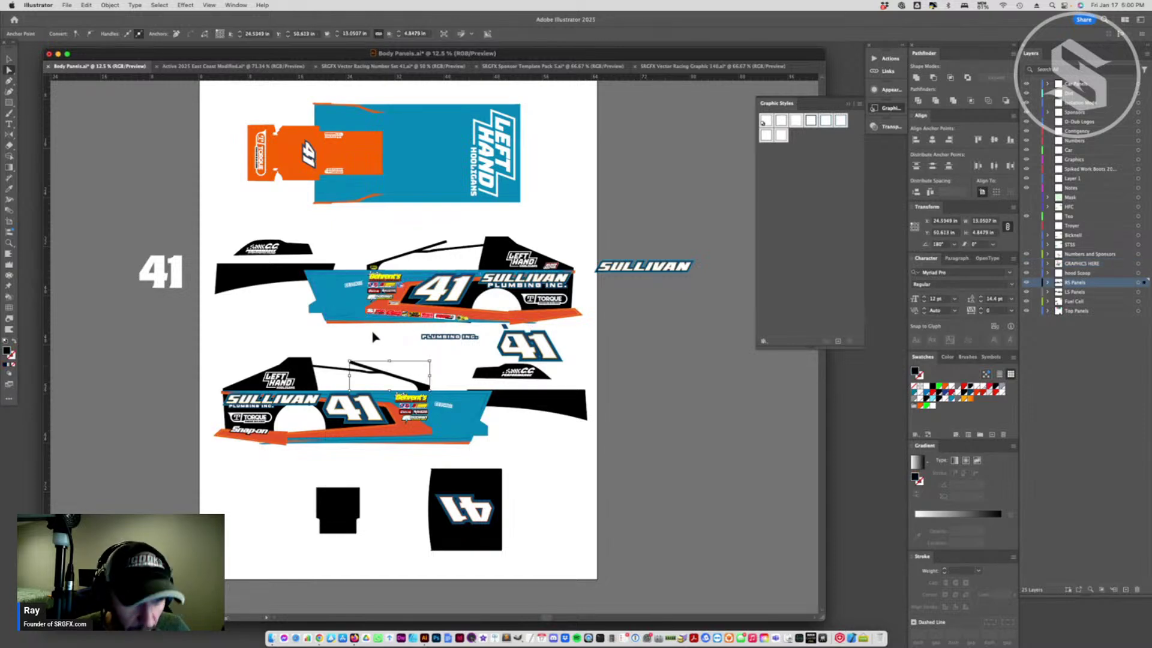
- Save Body Panels.ai and refresh the modified links in the Active 2025 East Coast Modified mockup
key("ctrl+Tab")
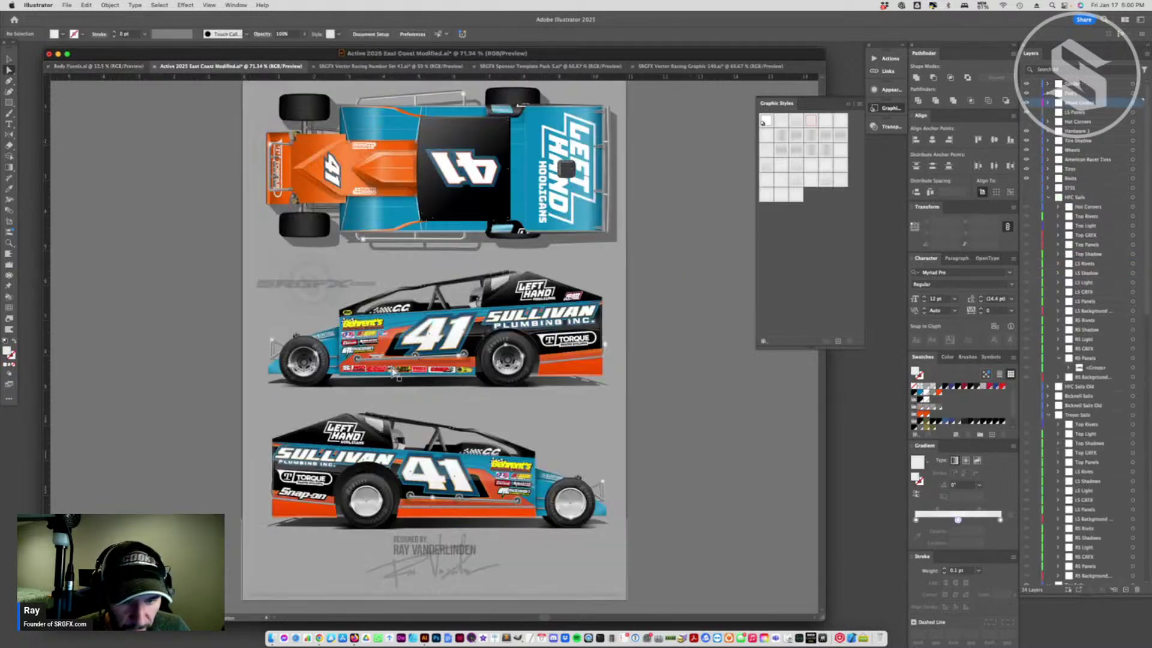
key("super+Tab")
key("super+Tab")
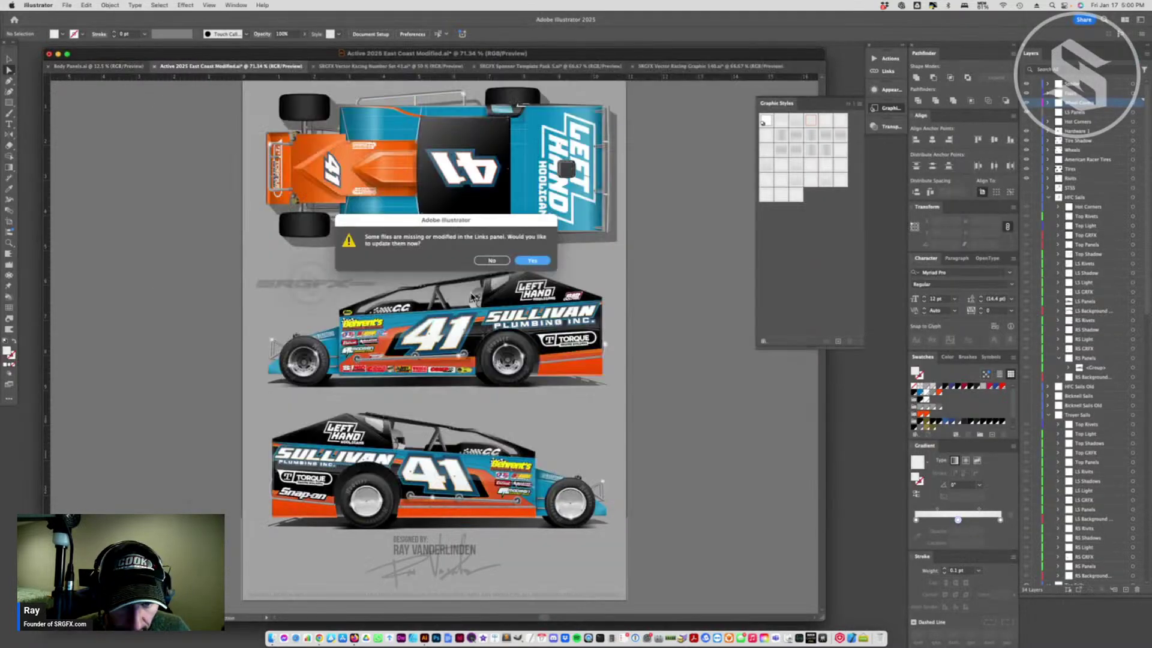
left_click(535, 261)
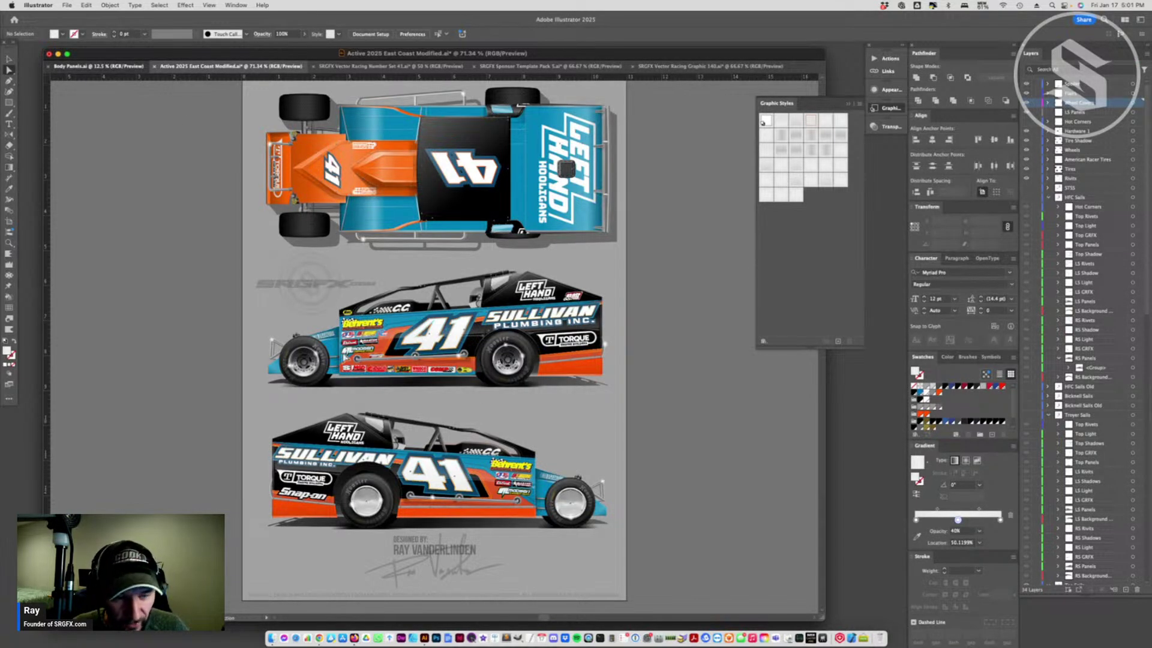
- Move the lower rear anchor of the upper side's blue graphic in Body Panels.ai forward to the bottom of the nose panel
left_click(96, 66)
left_click(509, 327)
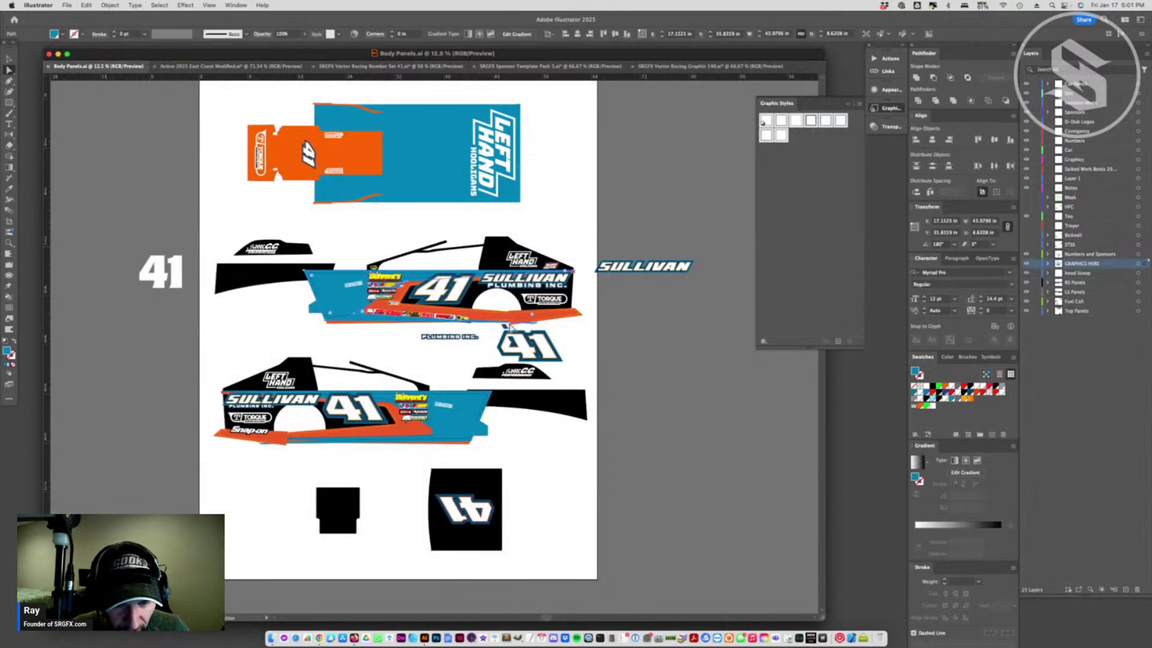
left_click(533, 328)
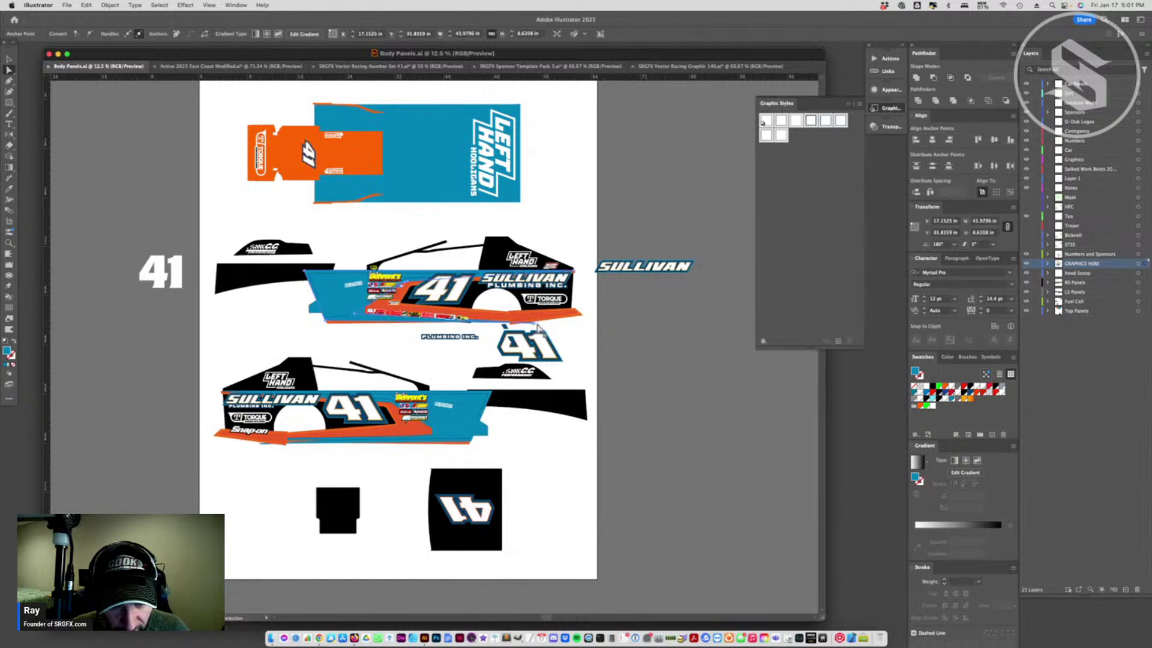
left_click_drag(534, 328, 334, 332)
left_click(391, 351)
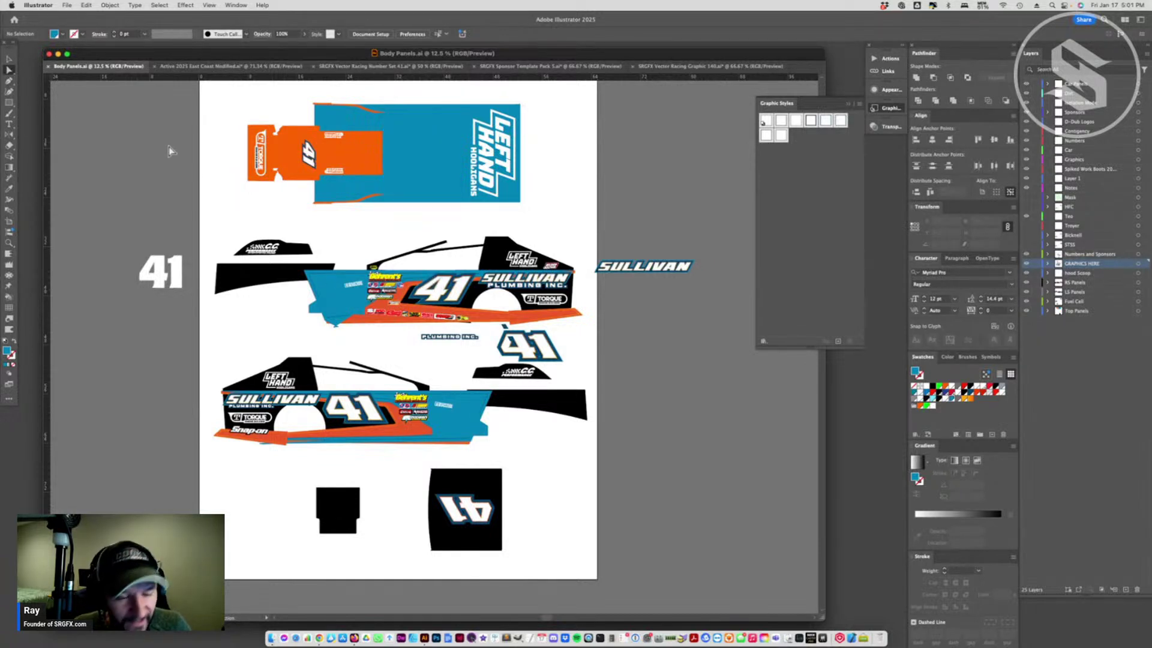
- Save the Active 2025 East Coast Modified document and update its modified links to the reshaped blue graphic
left_click(9, 59)
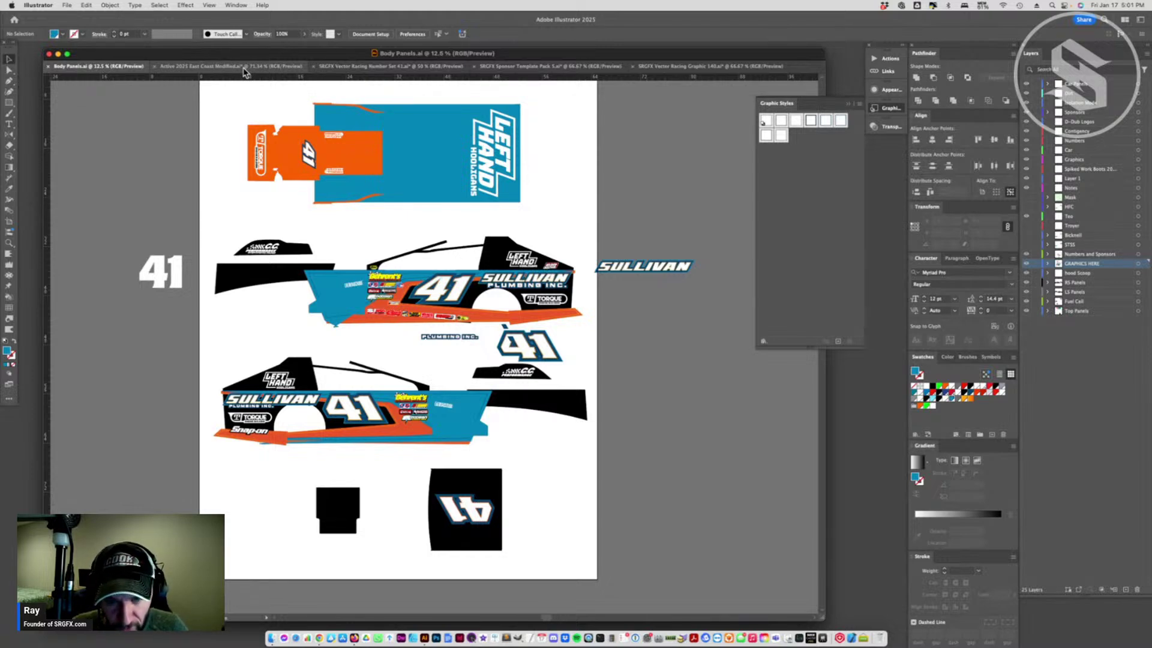
key("ctrl+Tab")
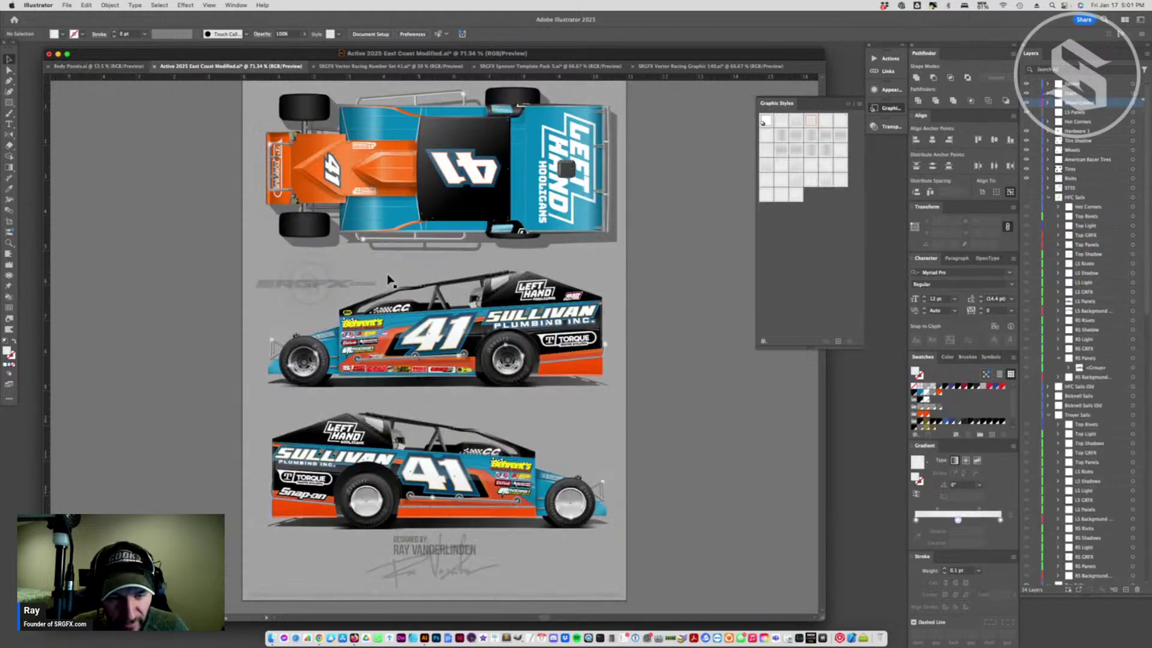
key("super+s")
key("super+Tab")
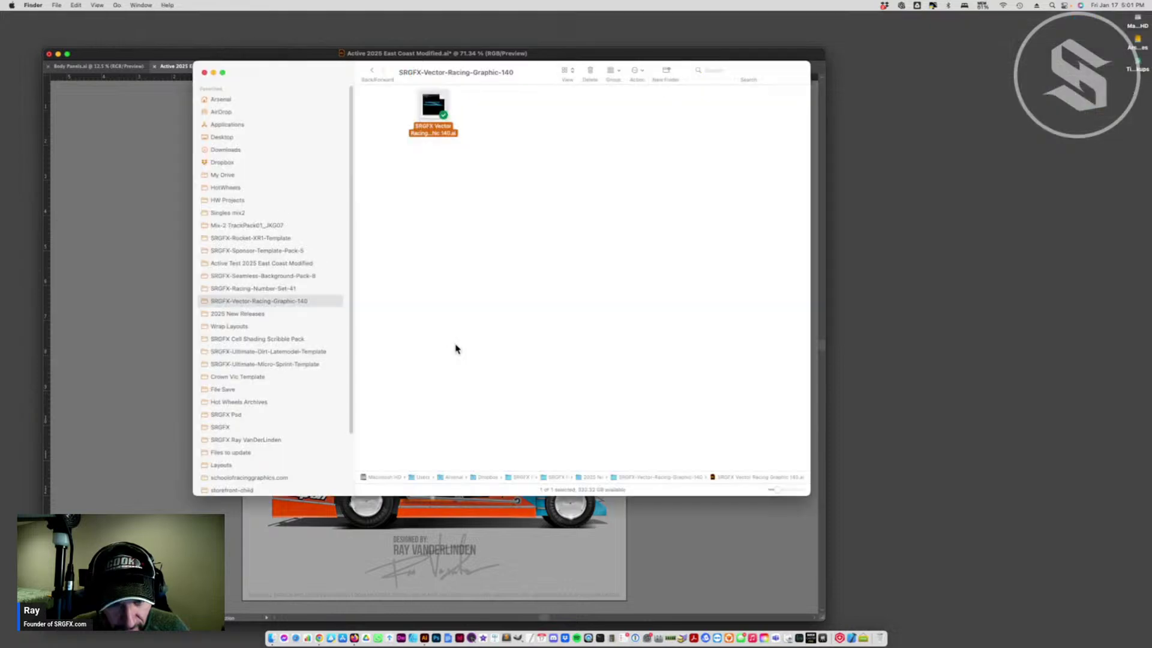
key("super+Tab")
left_click(124, 427)
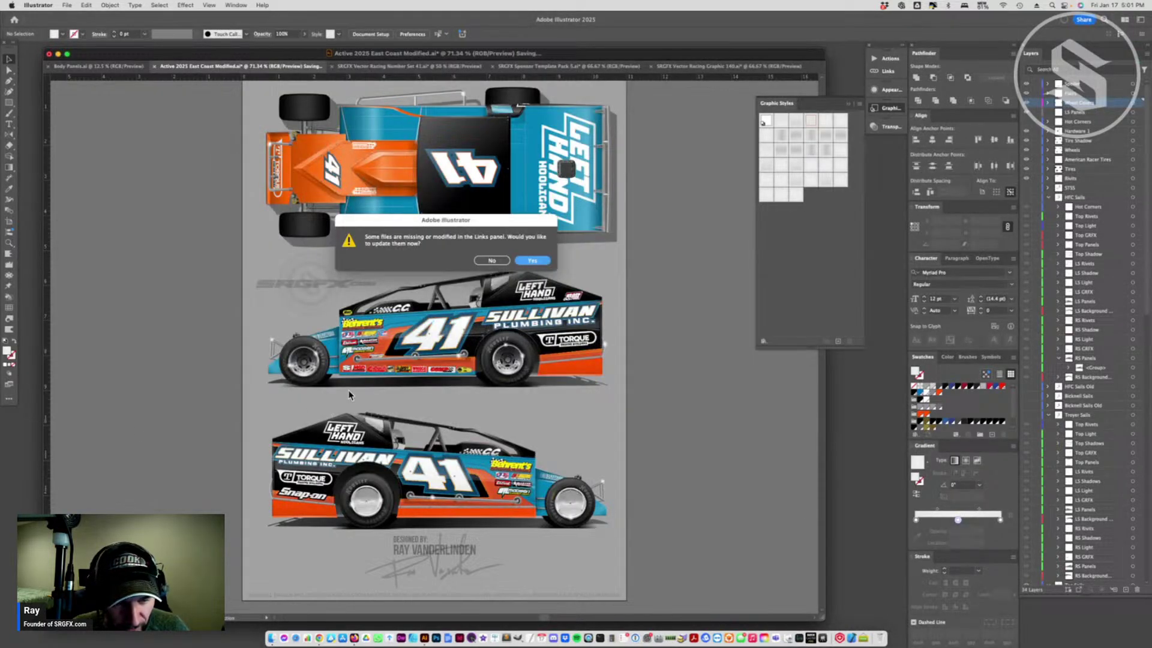
left_click(533, 260)
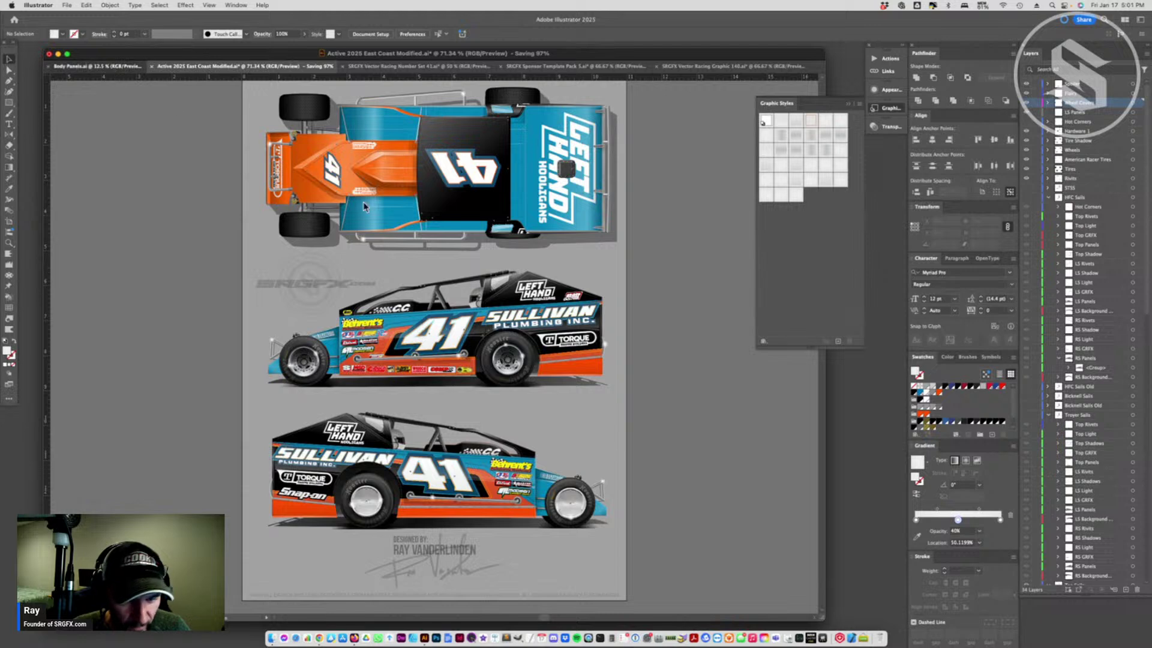
- Shear the number 41 on the upper car side in Body Panels.ai horizontally until it stands upright
key("super+grave")
right_click(454, 298)
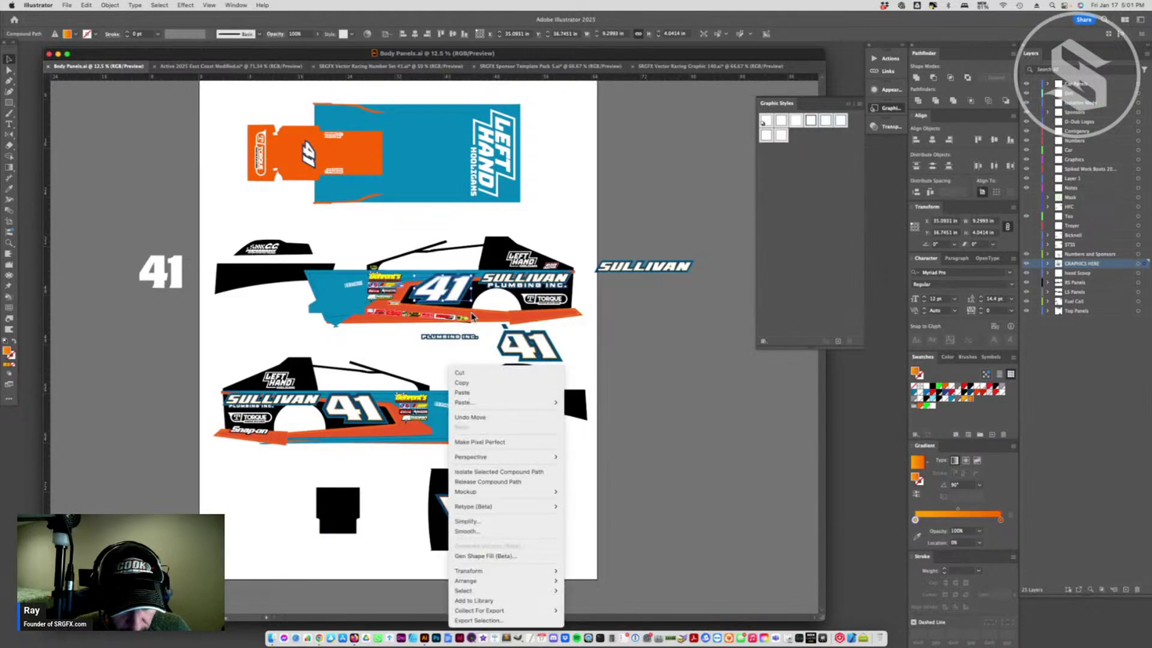
mouse_move(480, 570)
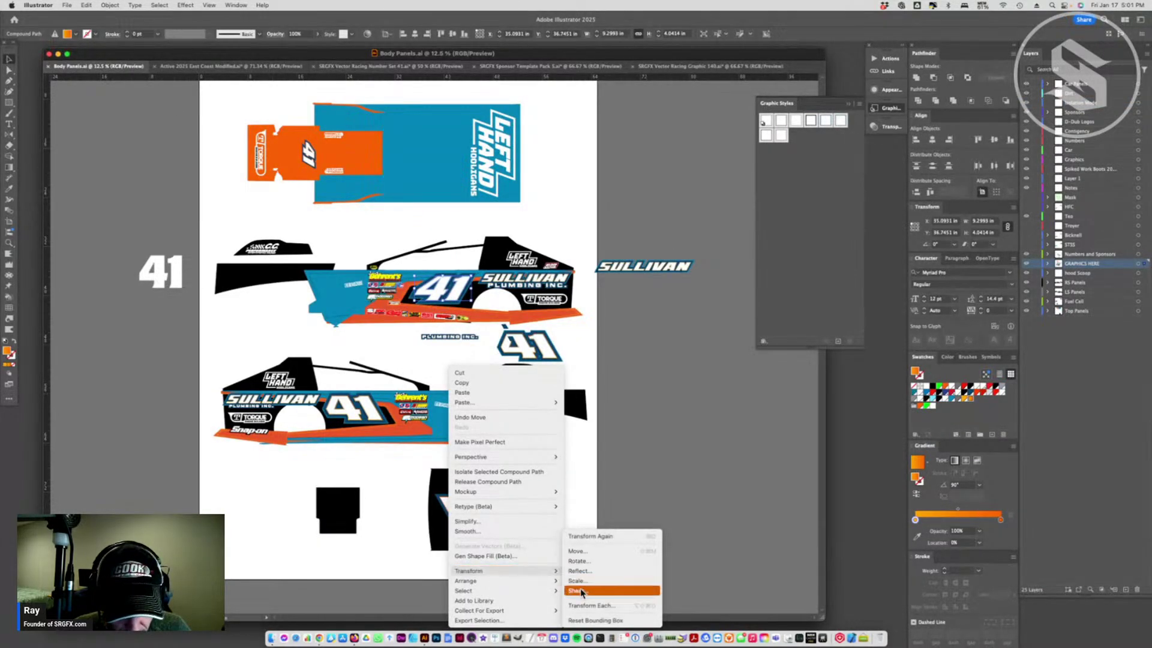
left_click(580, 588)
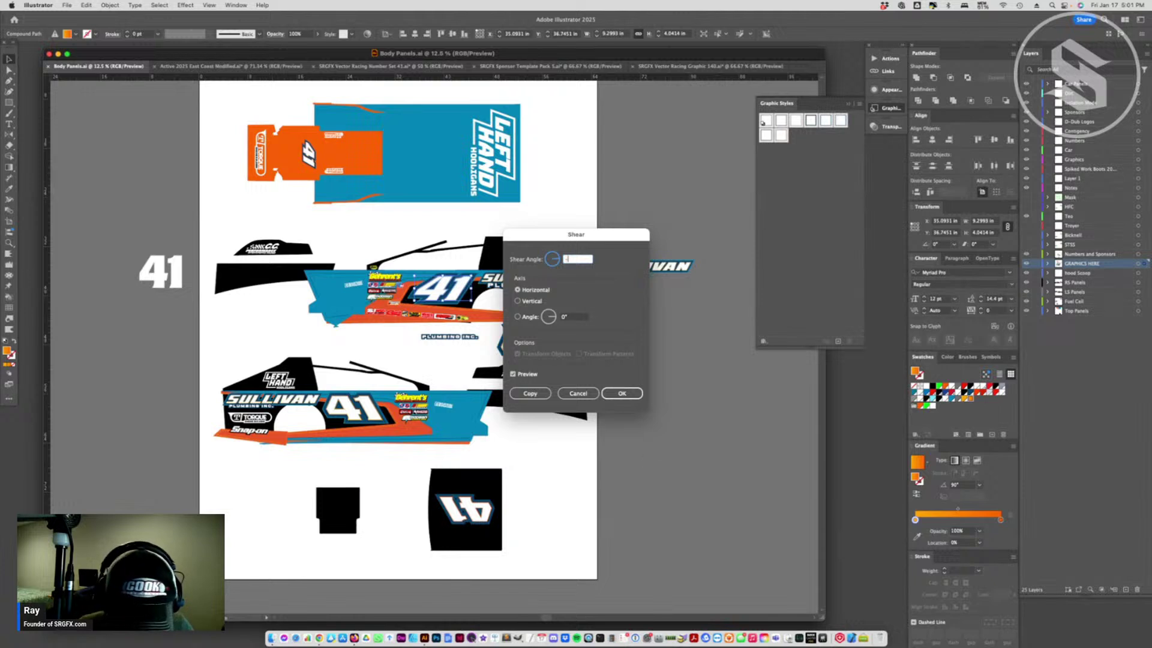
key("Return")
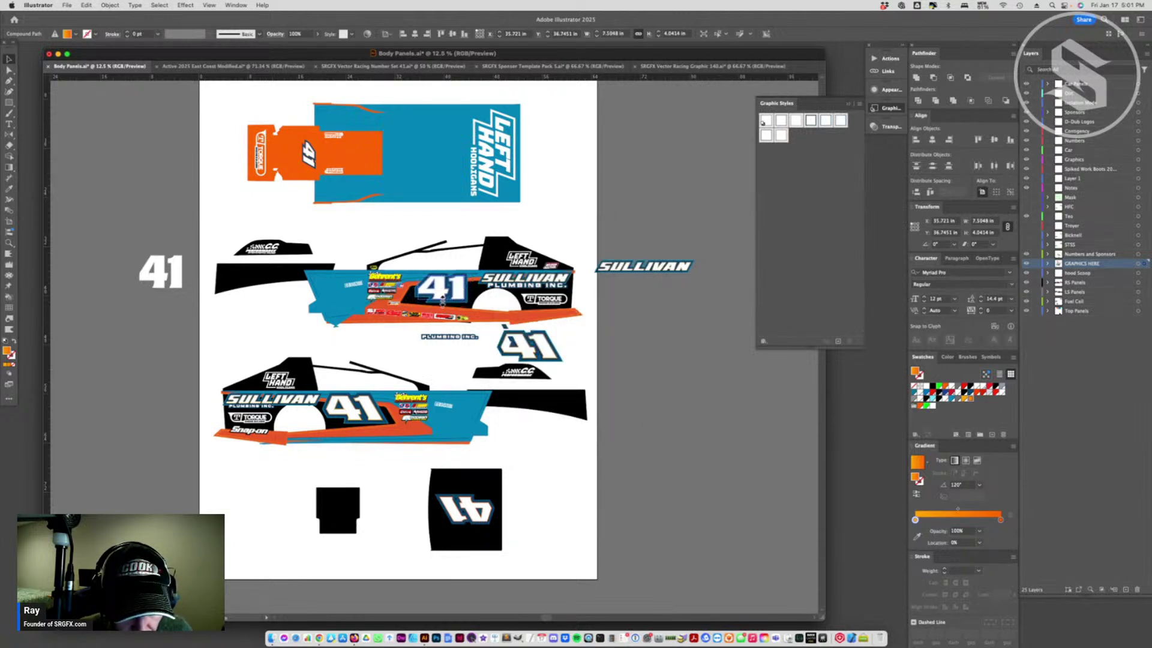
- Resize the upright 41 on the upper car side to about 7.5 by 3.8 in and shear it back into a forward slant
left_click_drag(438, 301, 413, 288)
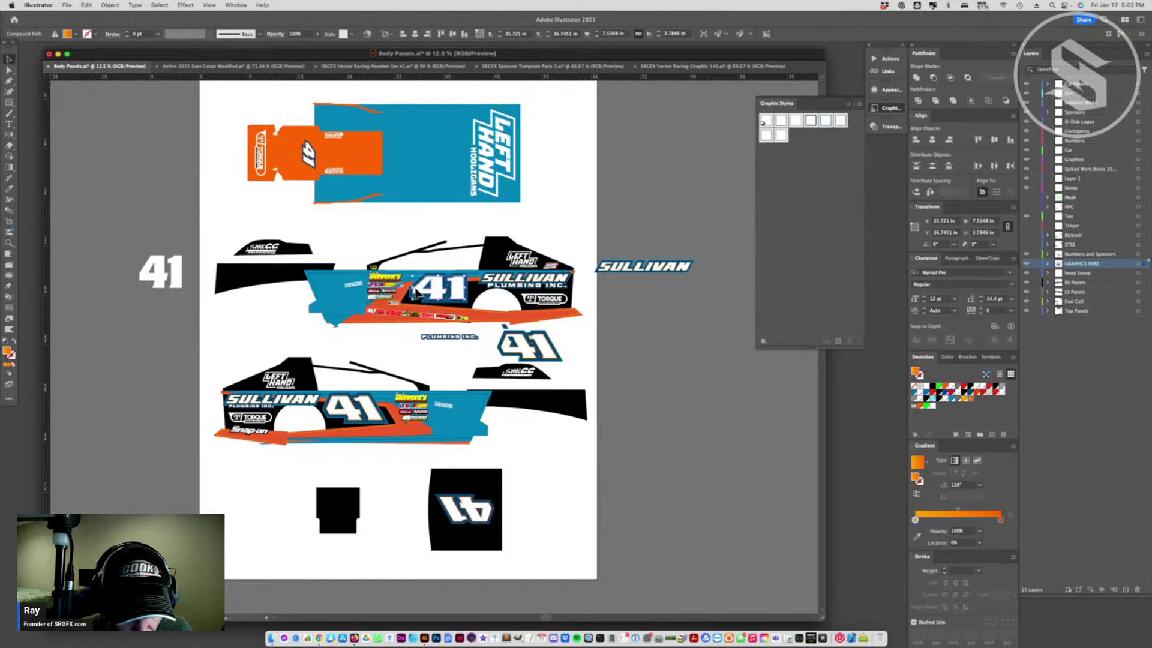
right_click(416, 365)
left_click(578, 591)
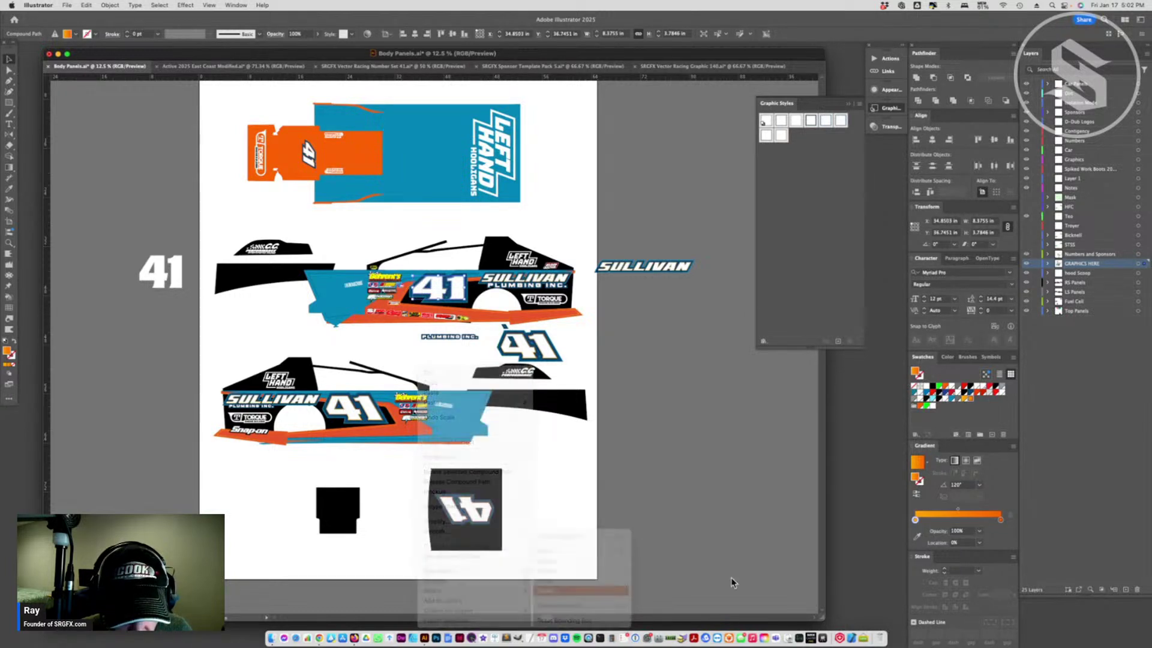
key("Return")
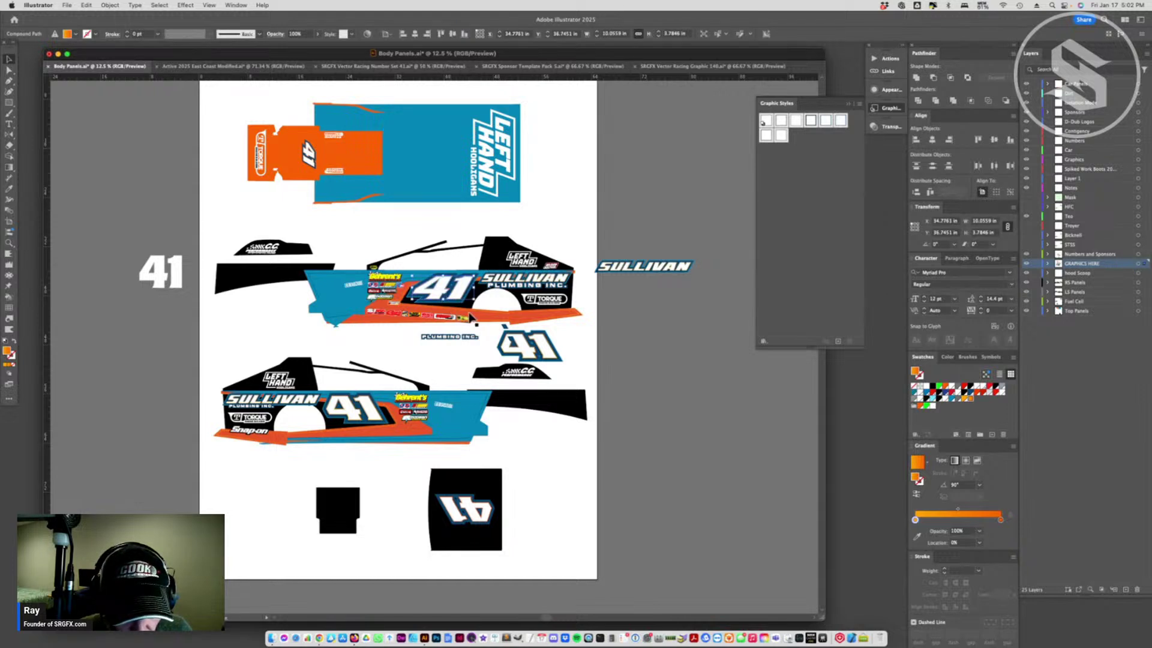
left_click(502, 322)
left_click(588, 345)
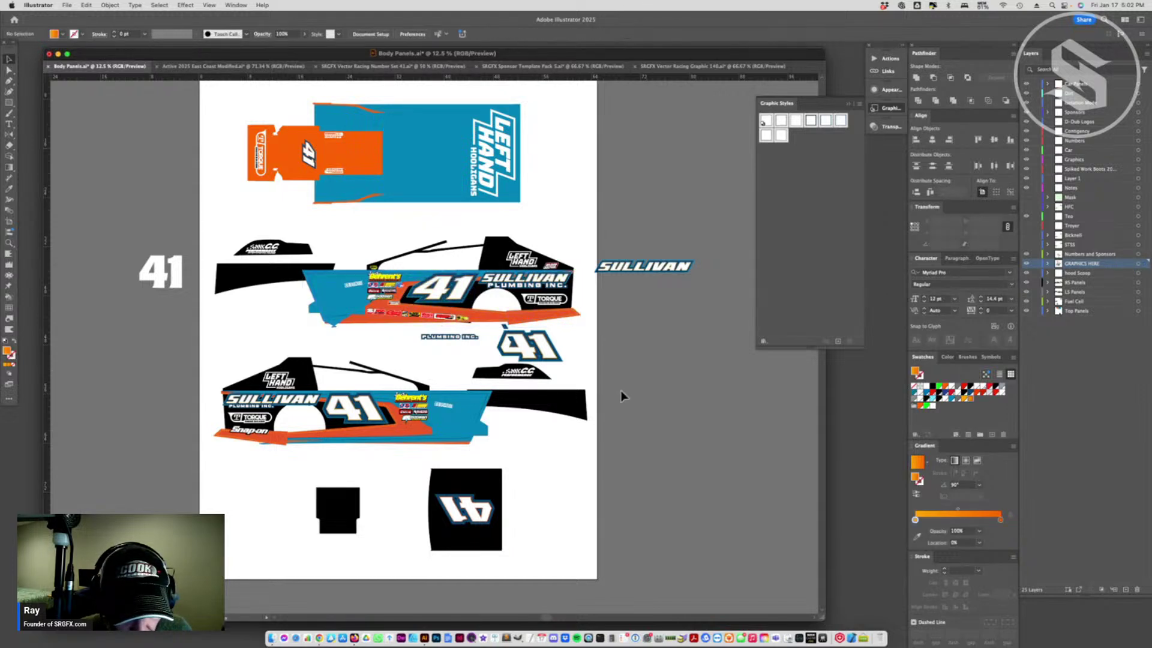
- Switch to Finder and bring up the SRGFX-Vector-Racing-Graphic-140 folder window
scroll(468, 355, "up", 2)
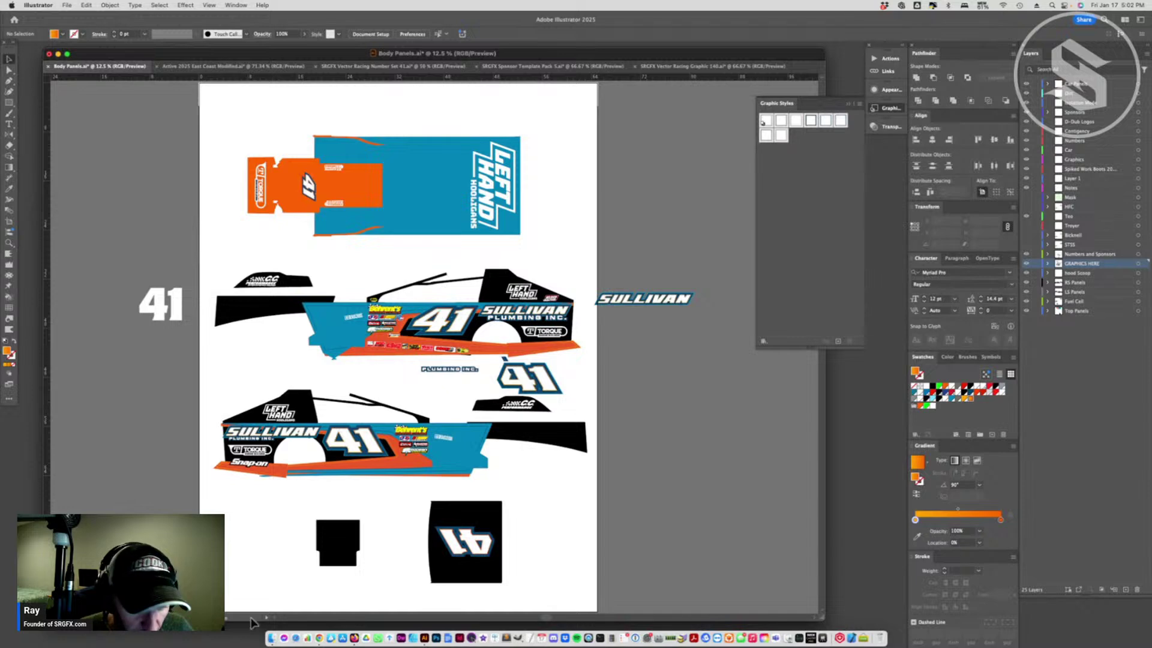
left_click(271, 637)
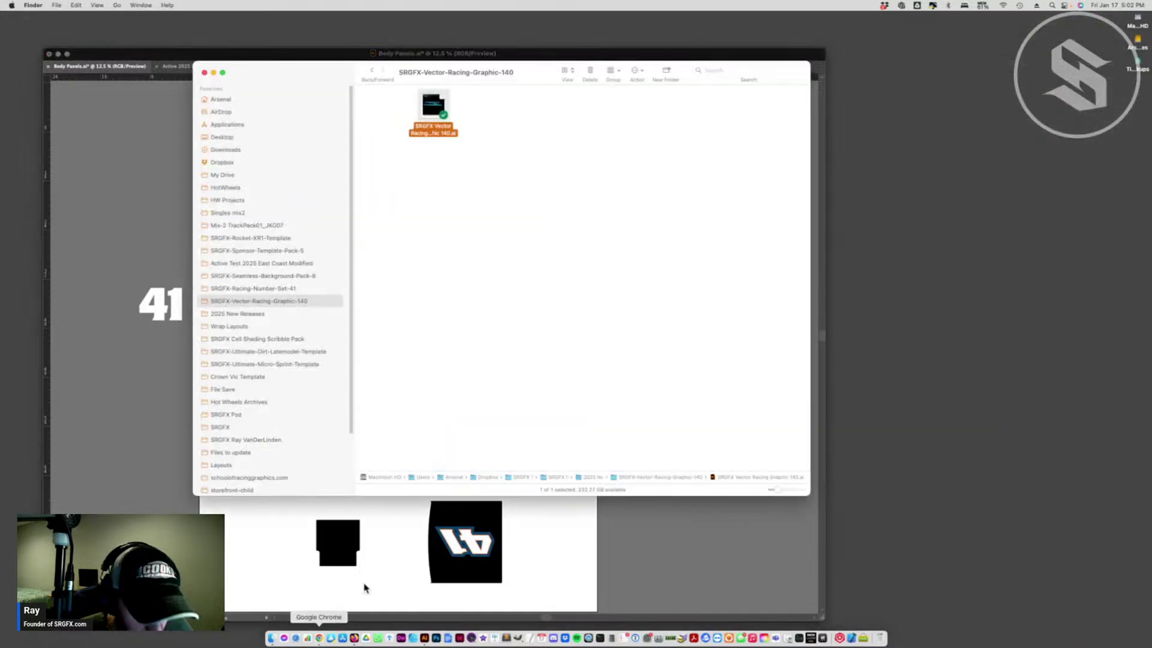
- Open SRGFX Seamless Background Pack 8.ai from the pack's Legacy folder in Illustrator
left_click(281, 277)
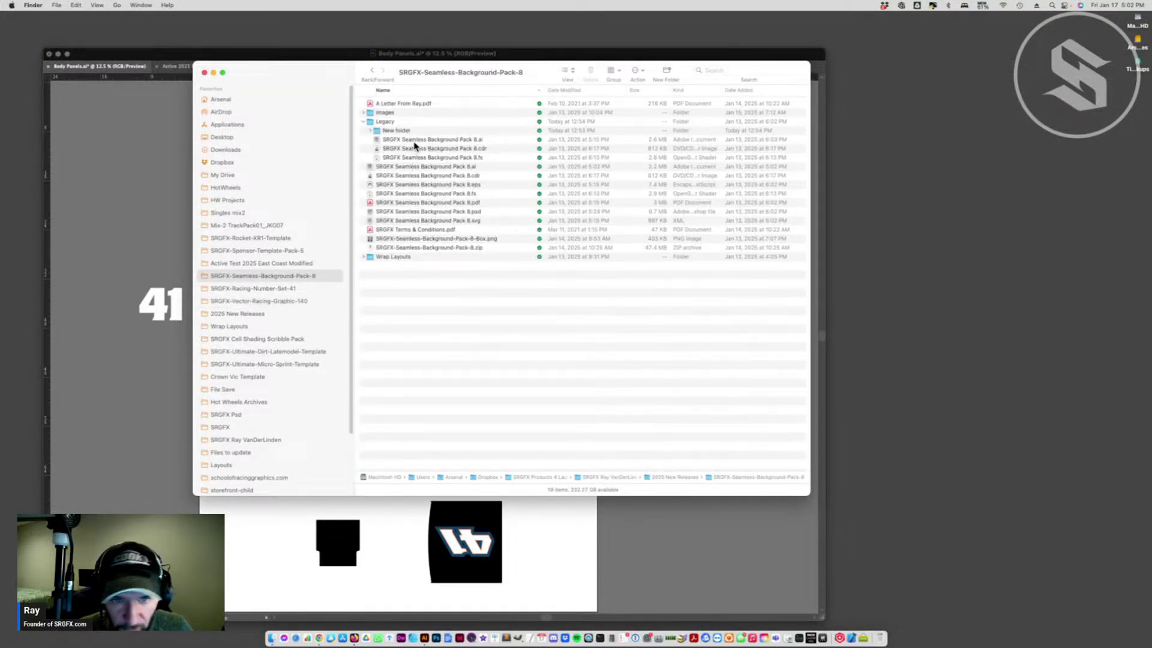
left_click(415, 140)
key("space")
key("space")
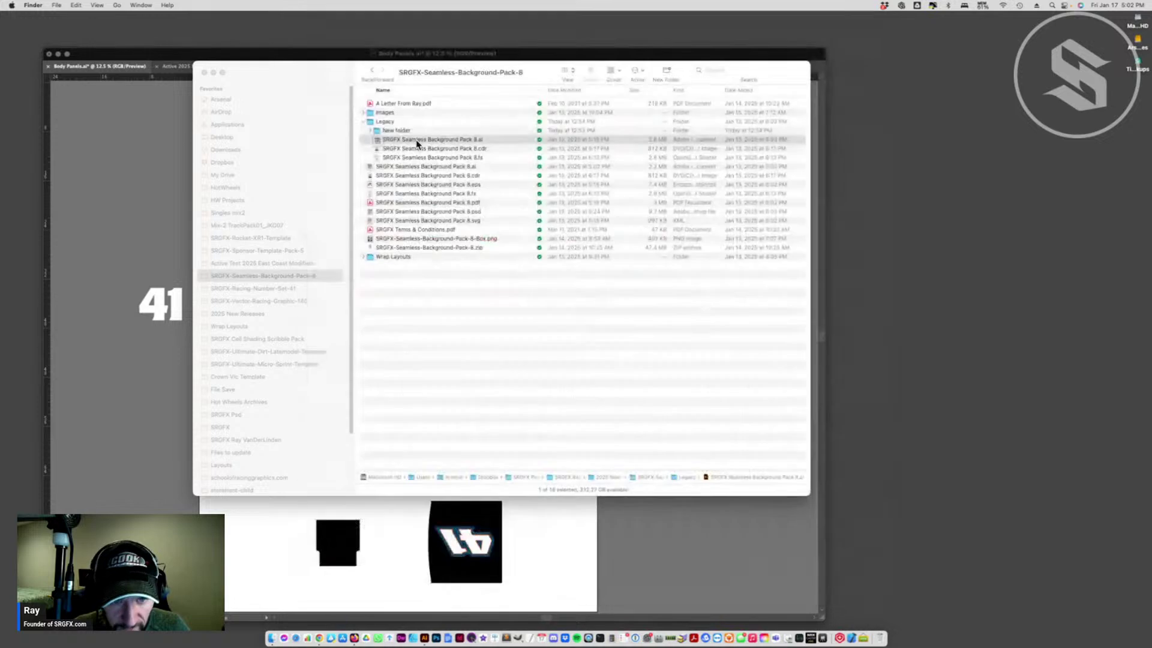
key("super+Tab")
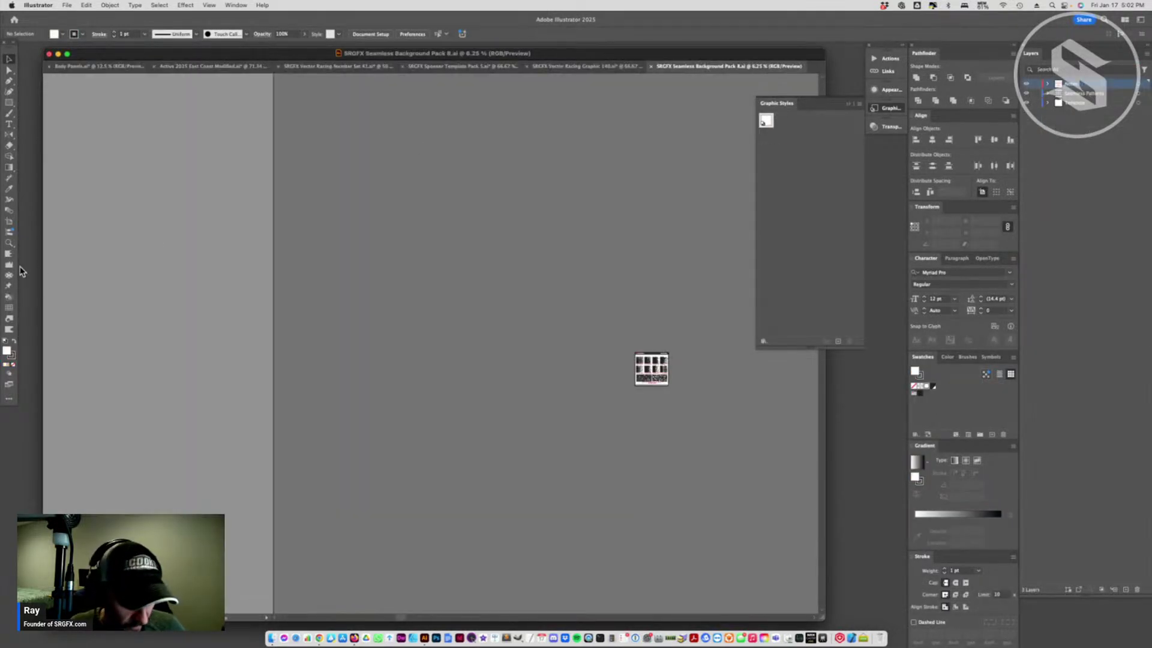
- Copy the first wide seamless triangle pattern into Body Panels.ai, adding conflicting swatches and applying that choice to all
left_click(9, 243)
left_click(651, 369)
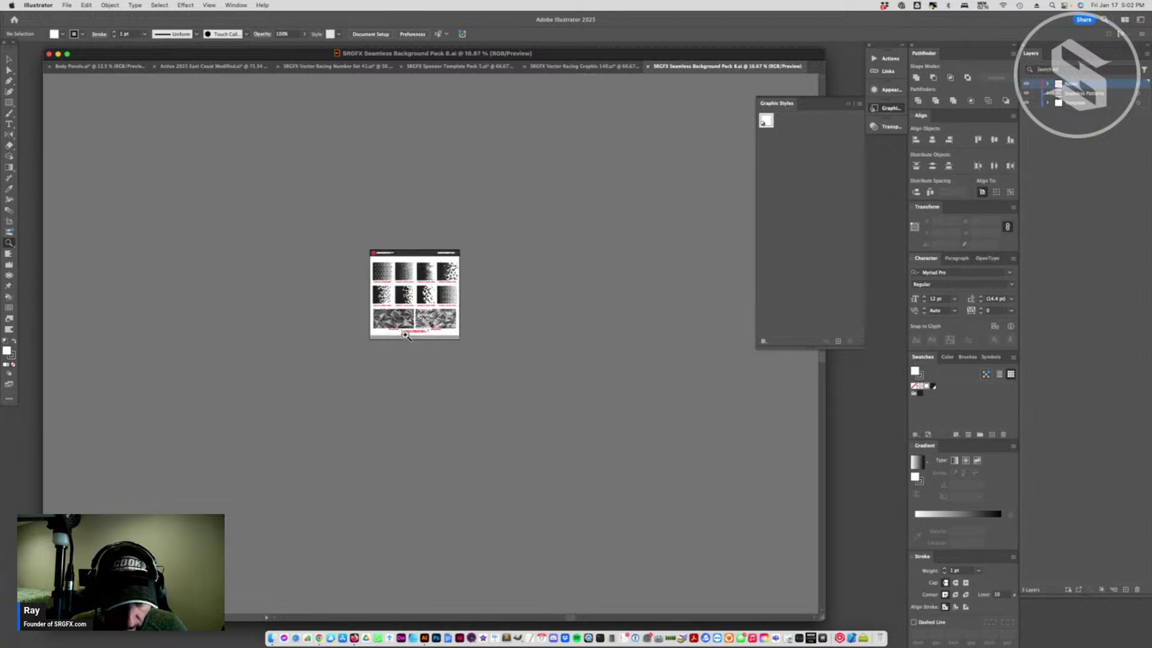
left_click(407, 336)
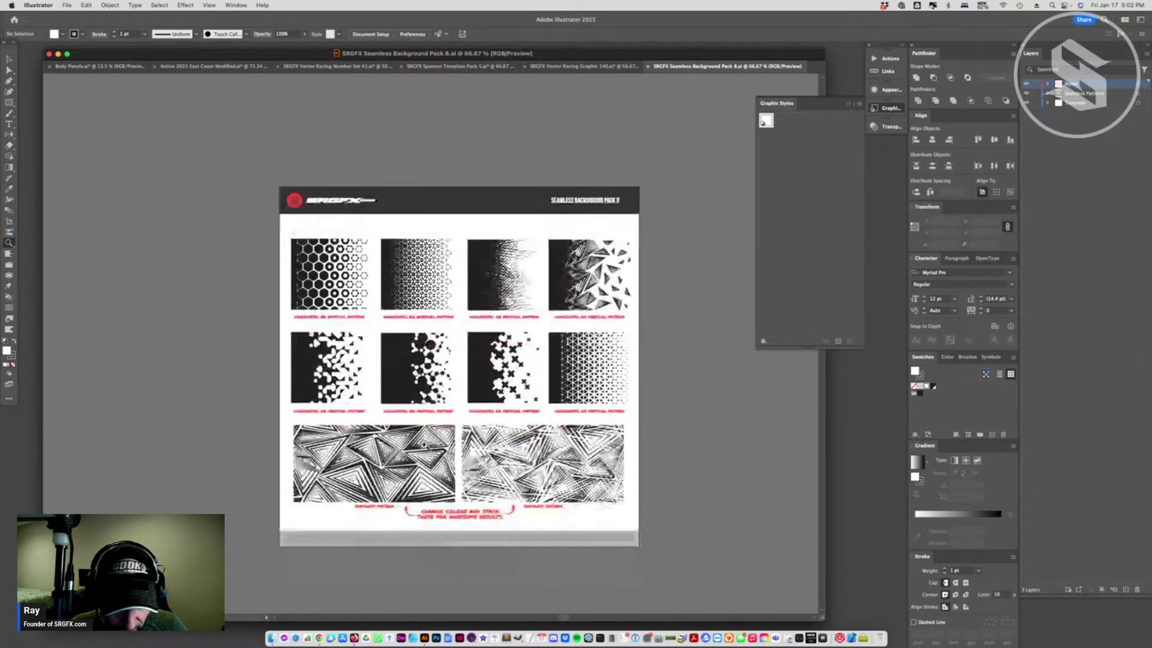
key("v")
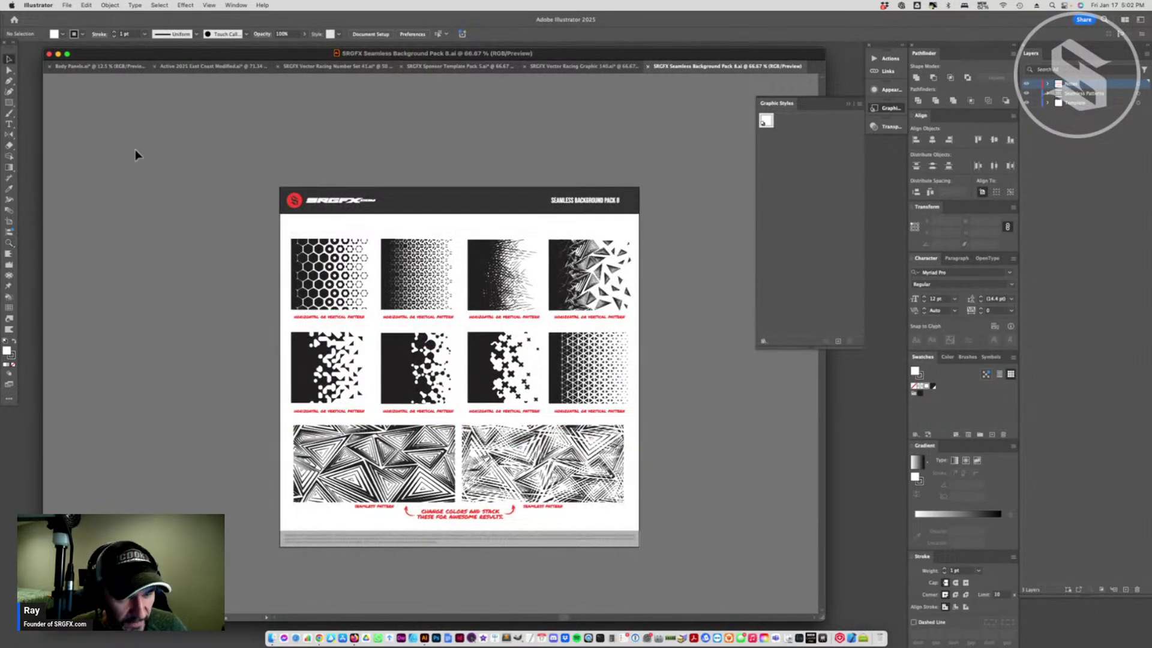
left_click(450, 392)
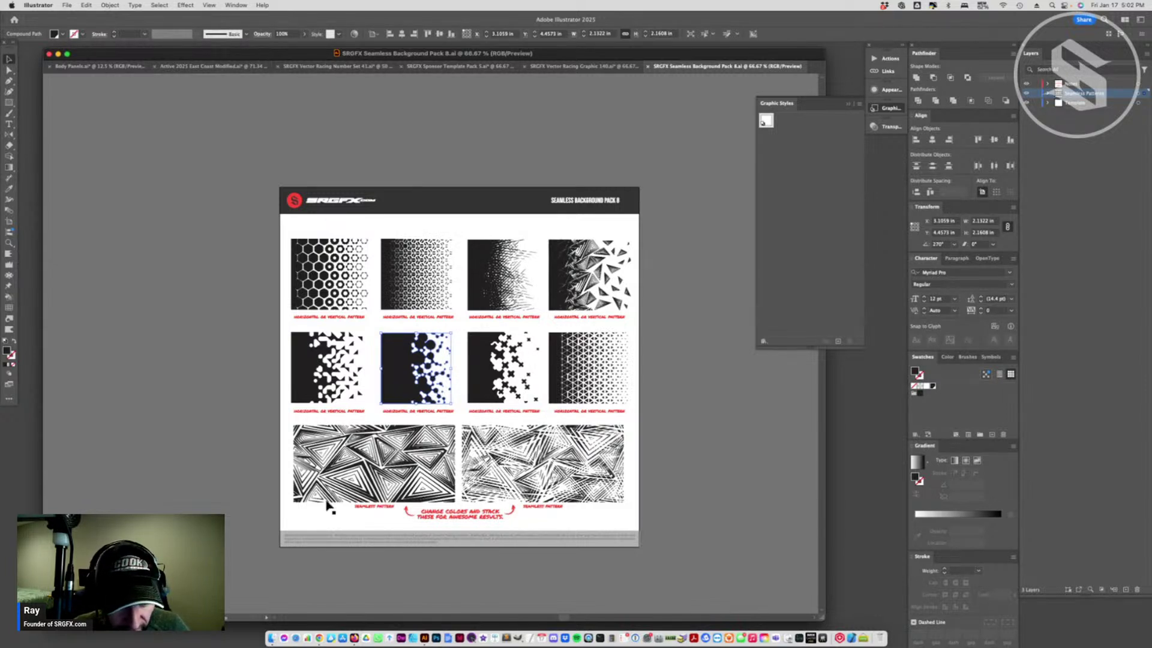
left_click(394, 444)
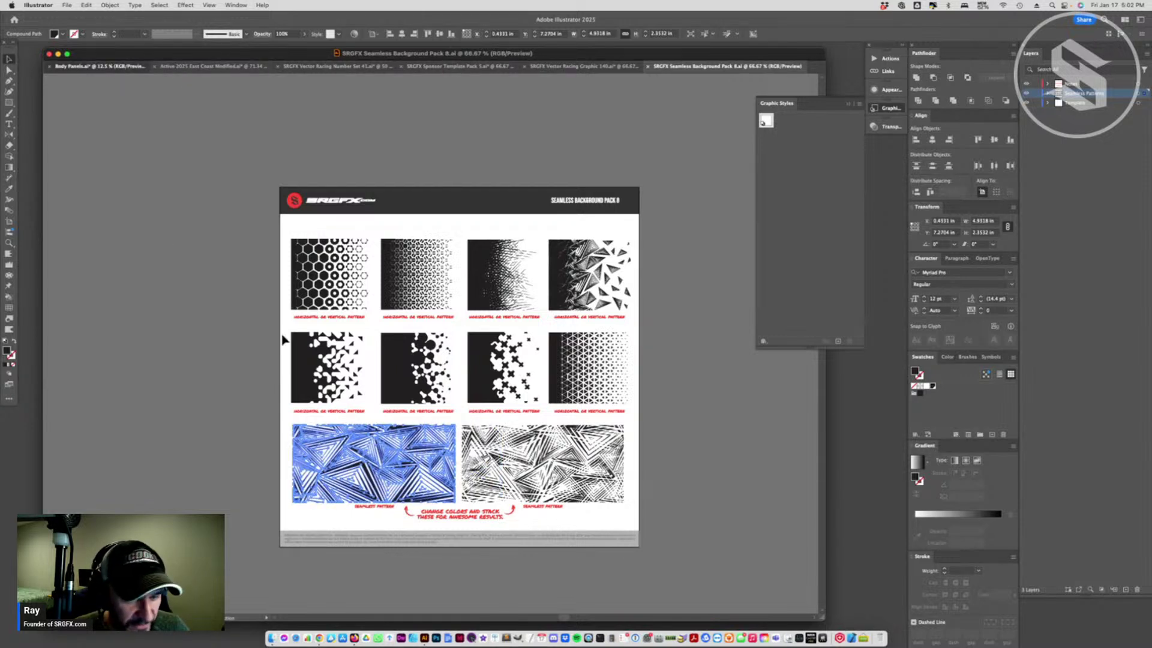
key("super+grave")
key("super+v")
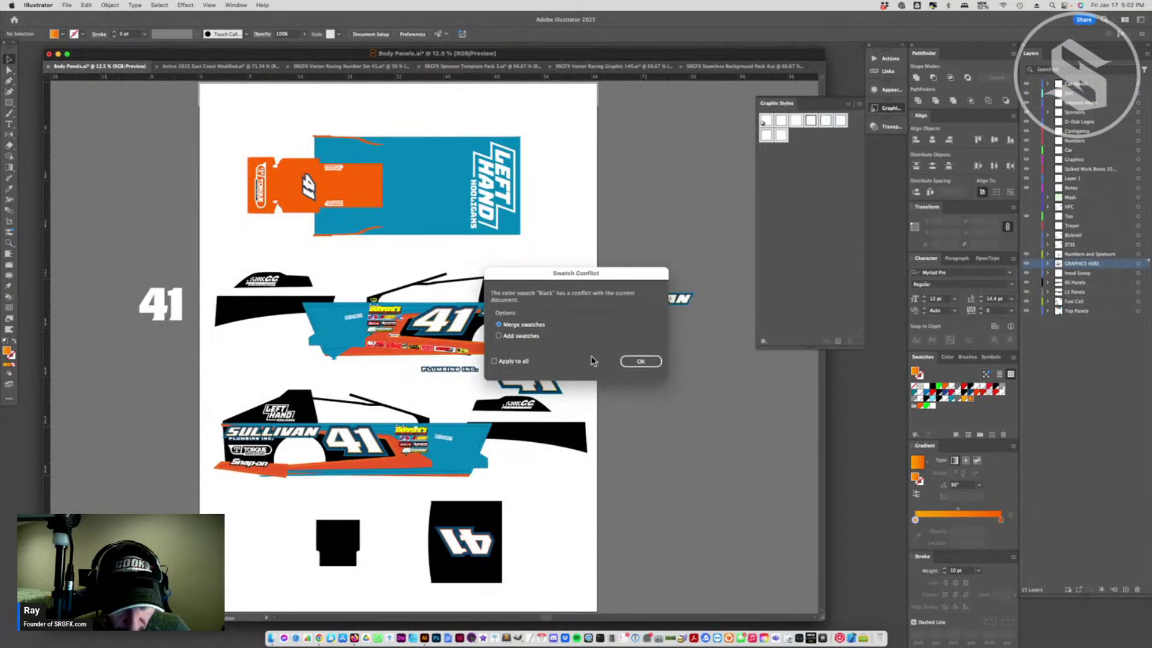
left_click(499, 335)
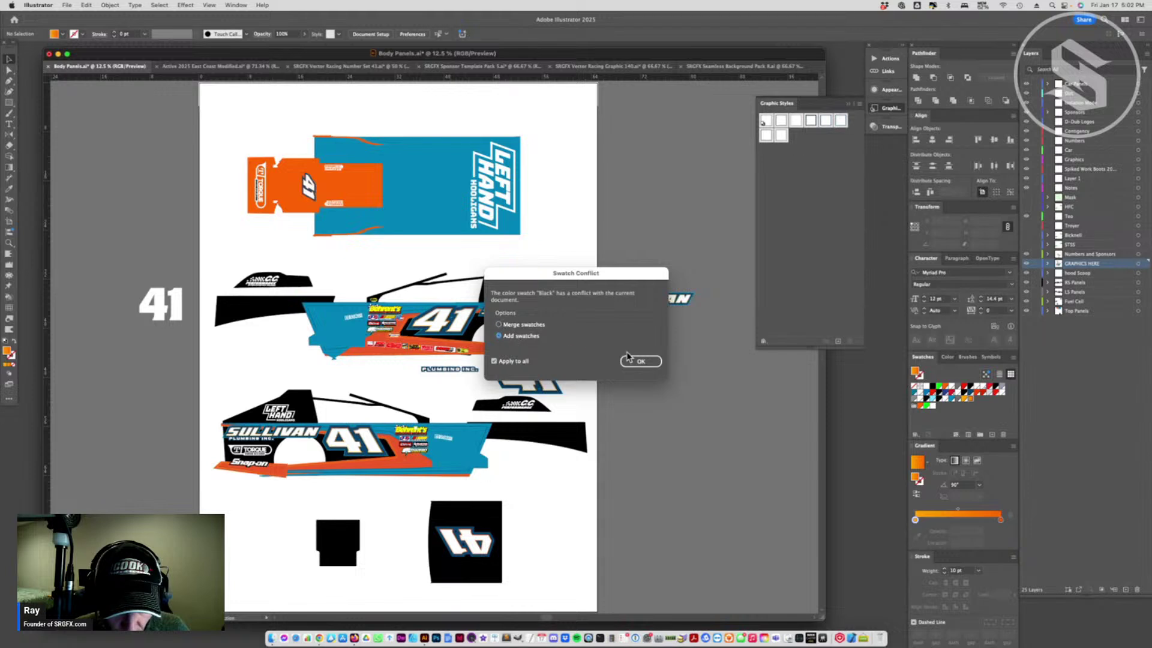
left_click(640, 361)
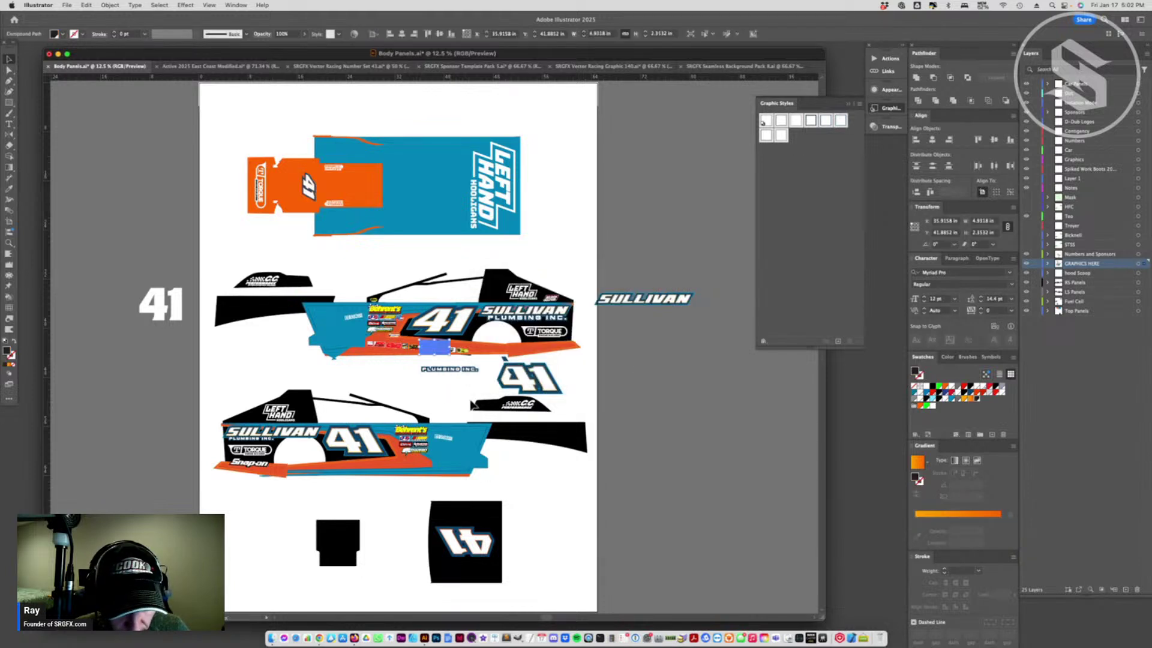
- Scale the pasted triangle pattern to about 16.3 by 7.8 in and place it beside the artboard, below the spare SULLIVAN lettering
left_click_drag(445, 349, 542, 349)
left_click_drag(525, 360, 596, 325)
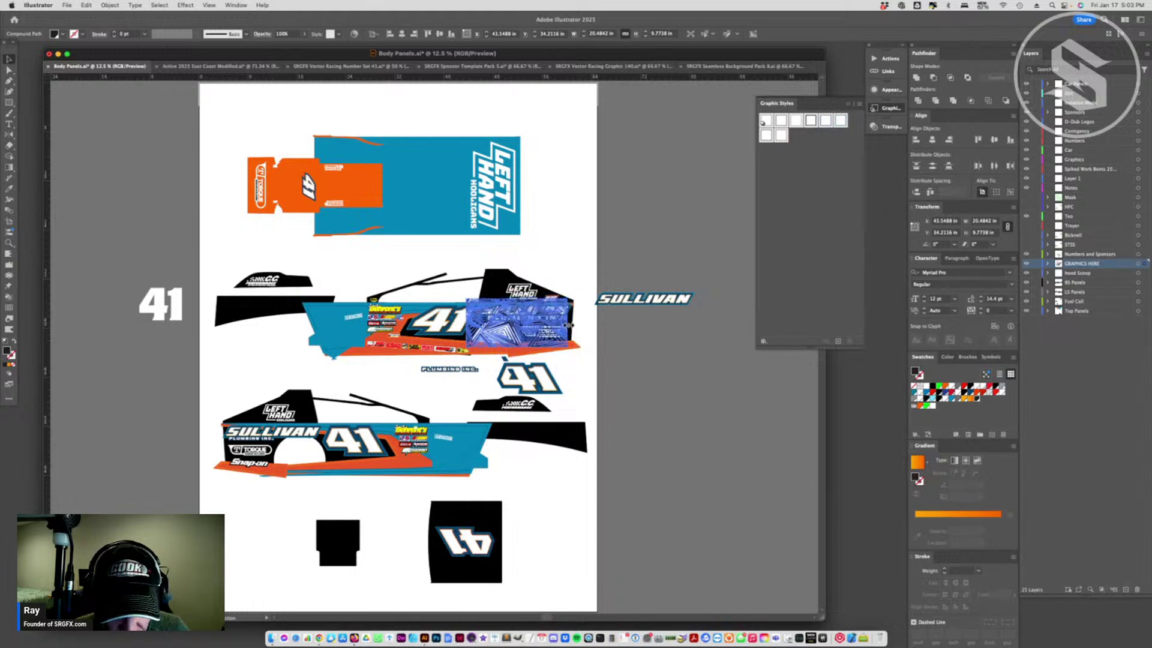
left_click(674, 372)
left_click_drag(550, 355, 666, 403)
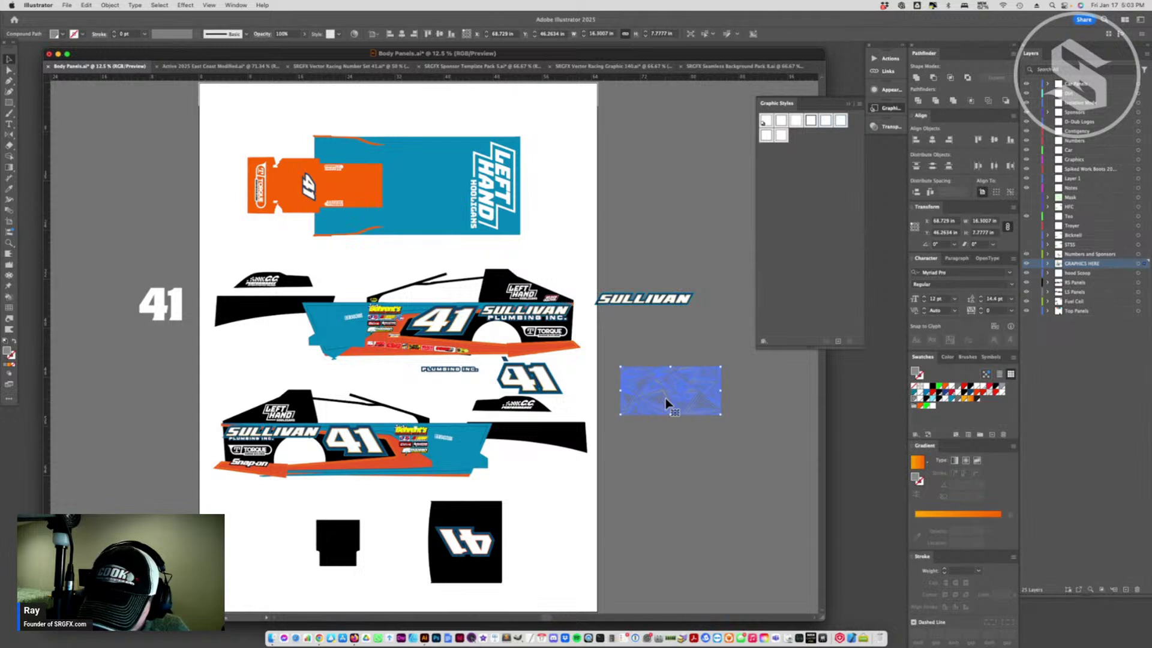
- Recolor the triangle pattern with a duplicated black swatch set to 90% grayscale, and save the artwork as a pattern swatch
left_click(996, 388)
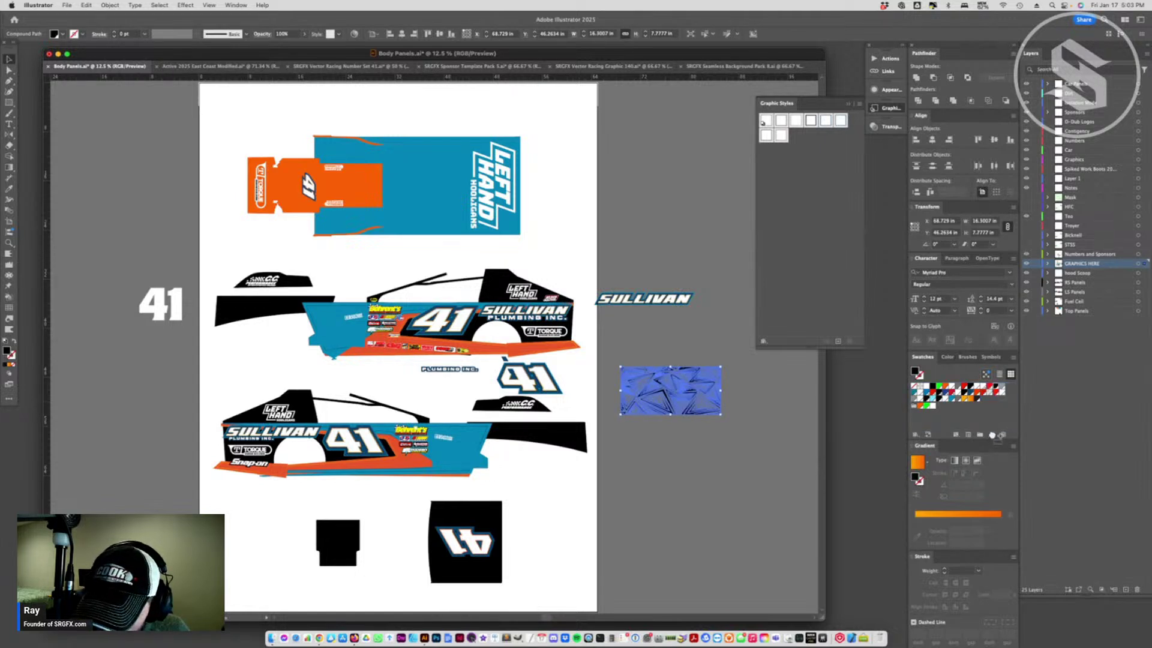
double_click(982, 401)
left_click(649, 303)
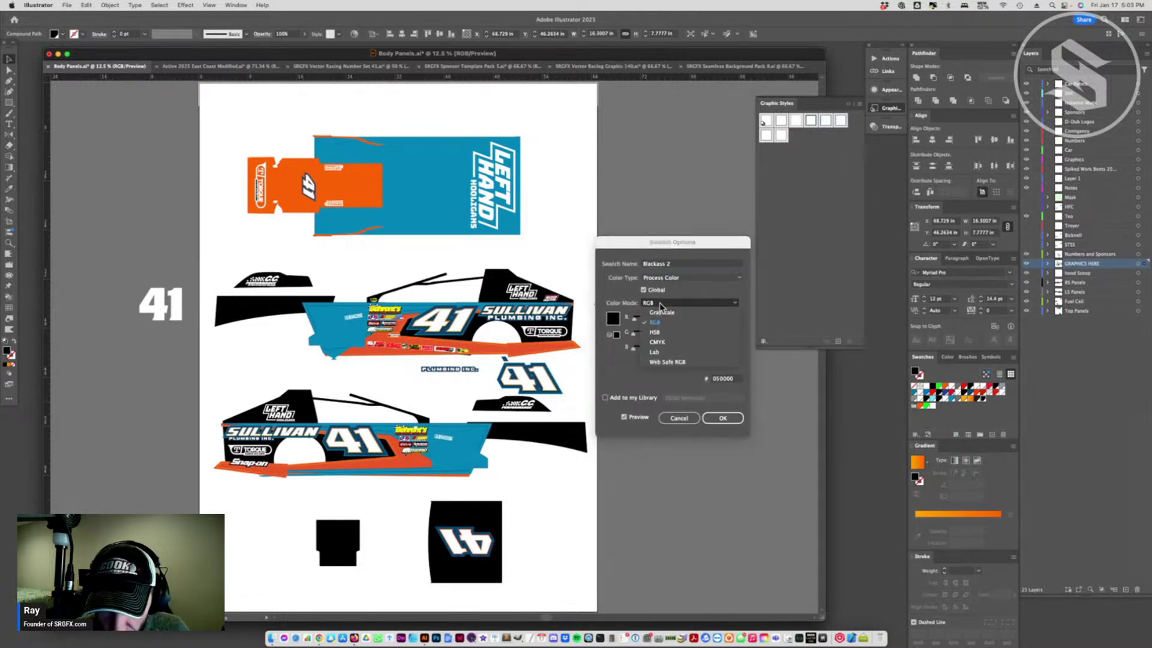
left_click(654, 293)
left_click_drag(685, 323, 685, 324)
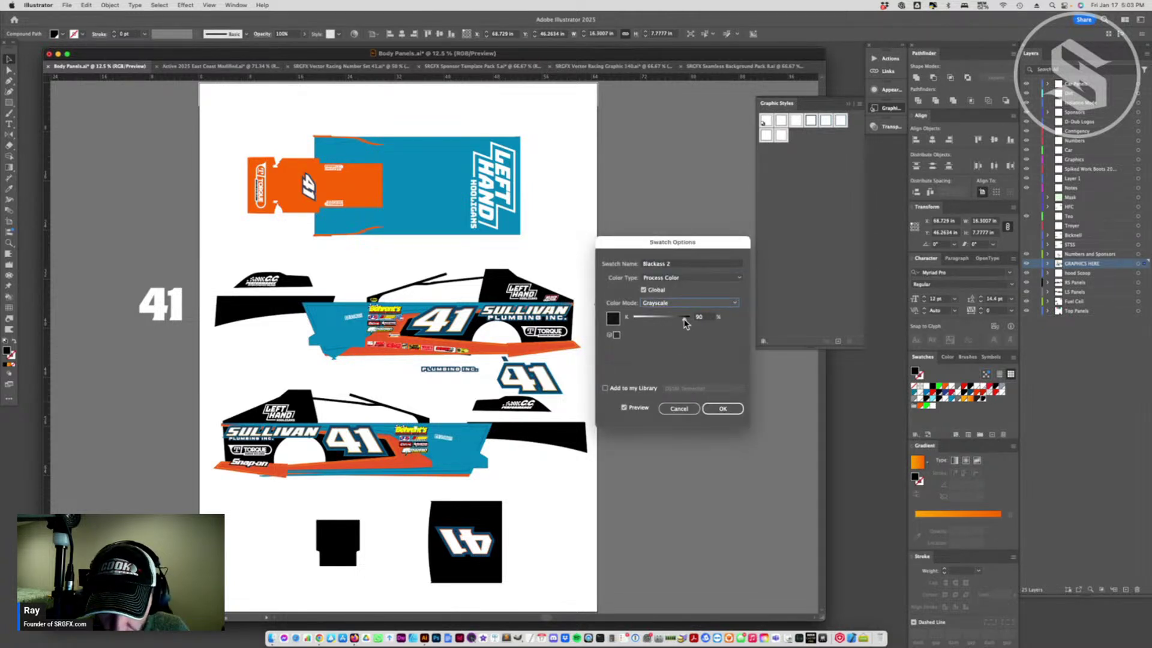
left_click(723, 409)
left_click(638, 417)
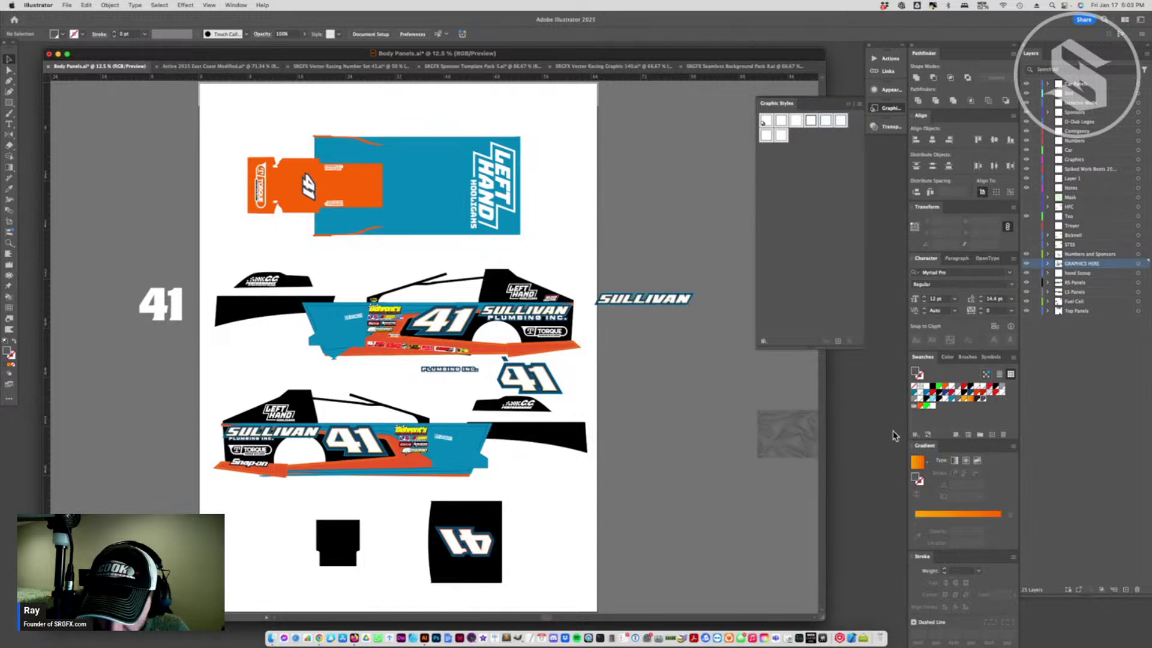
left_click_drag(703, 403, 662, 401)
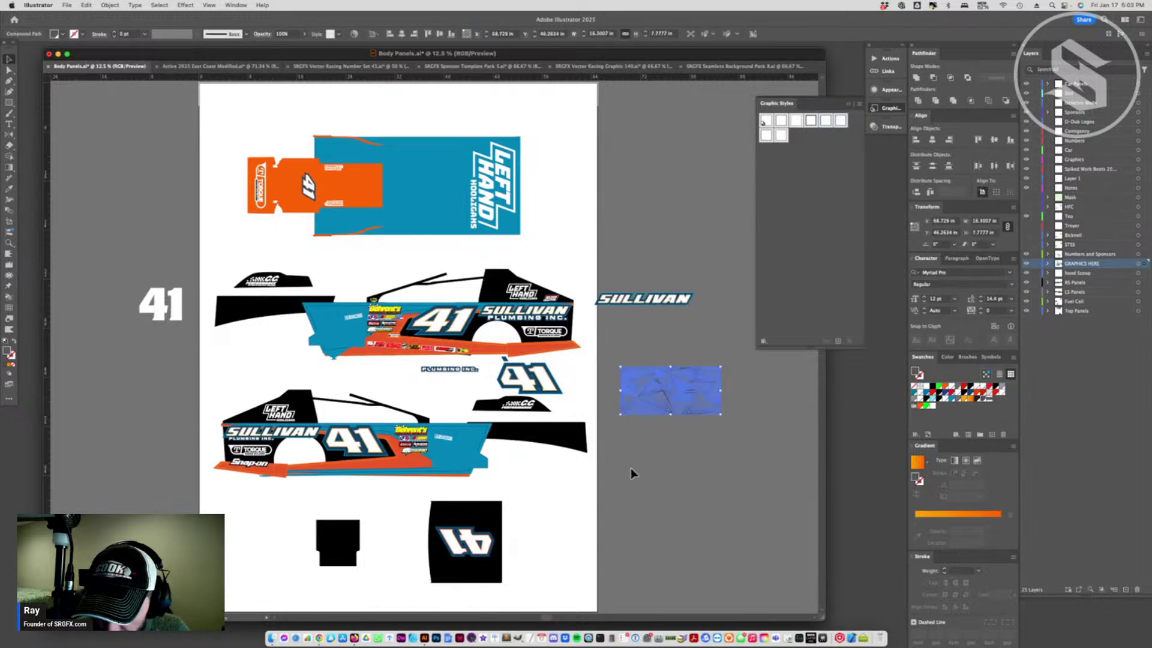
- Draw a closed Pen shape covering the black area behind the 41 and SULLIVAN lettering on the upper car side
left_click(9, 242)
left_click(610, 387)
left_click(611, 387)
scroll(553, 390, "right", 3)
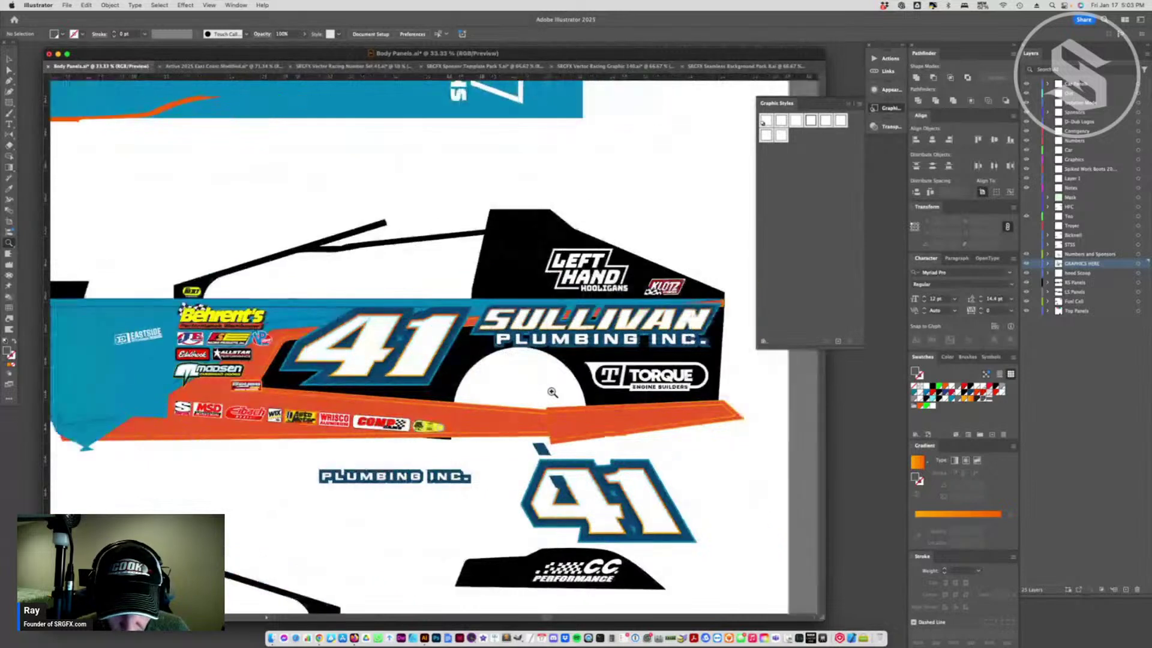
key("p")
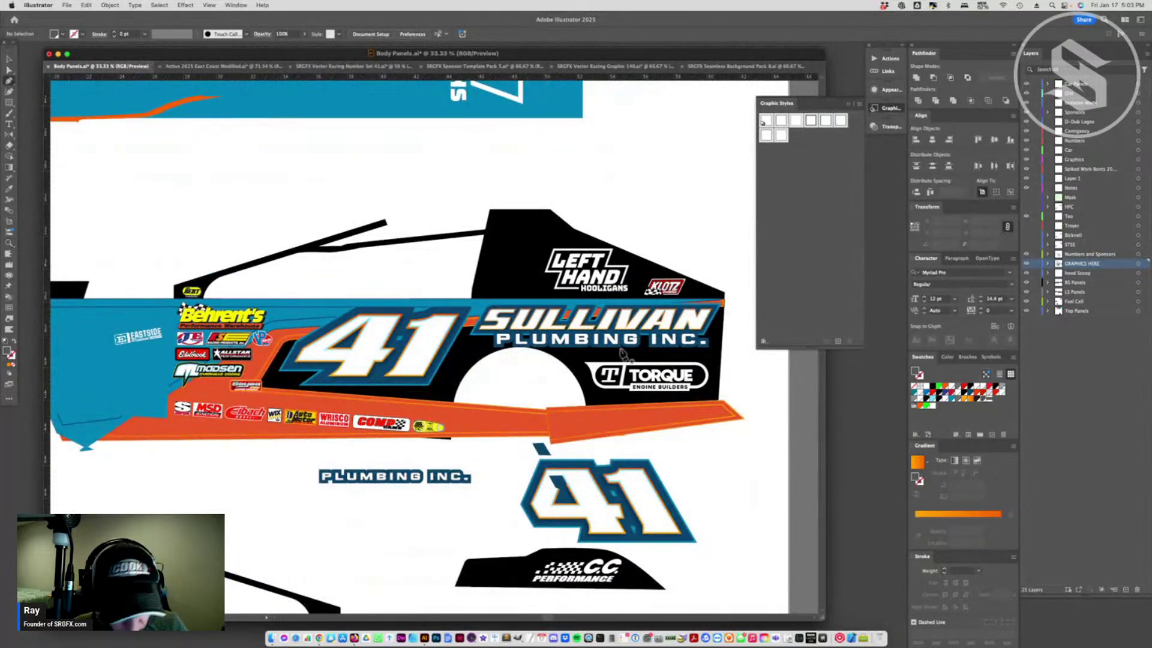
left_click(730, 303)
left_click(256, 323)
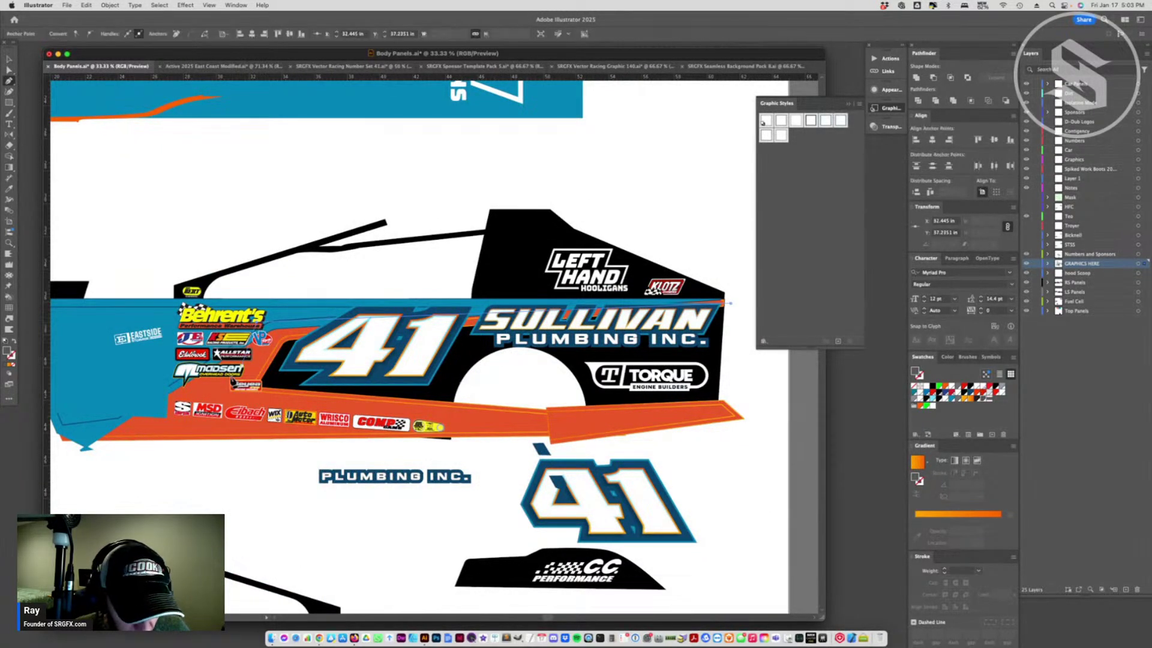
left_click(204, 422)
left_click(757, 406)
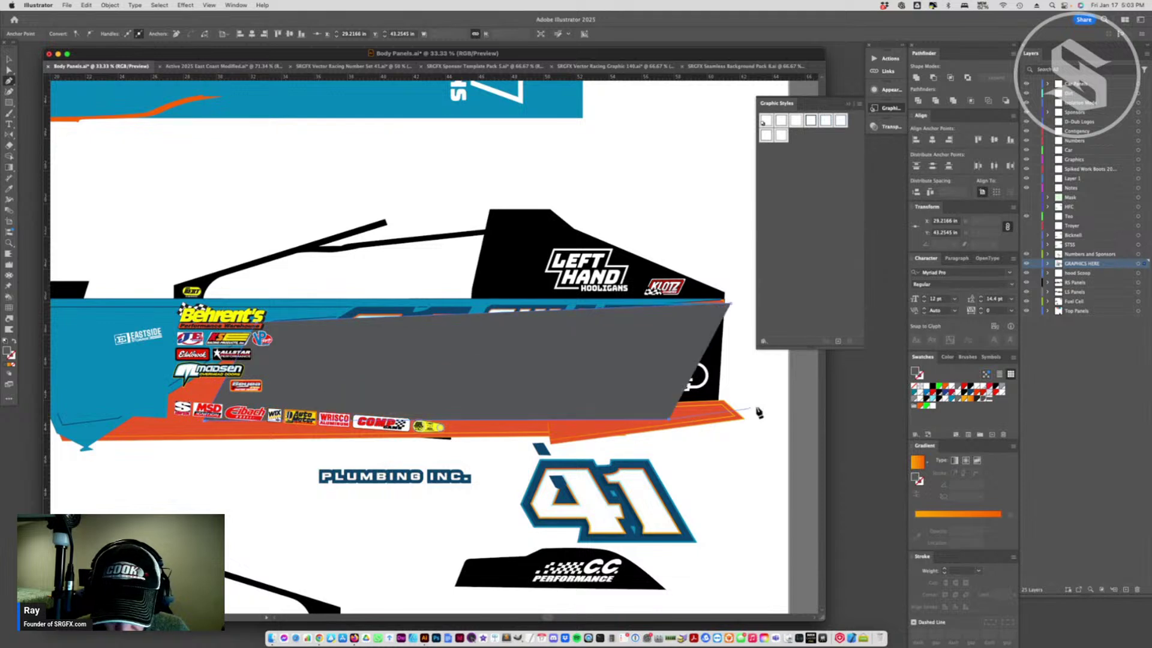
left_click(732, 308)
- Fill the new shape with the gray triangle pattern swatch and send it behind the numbers, lettering and orange stripe
key("a")
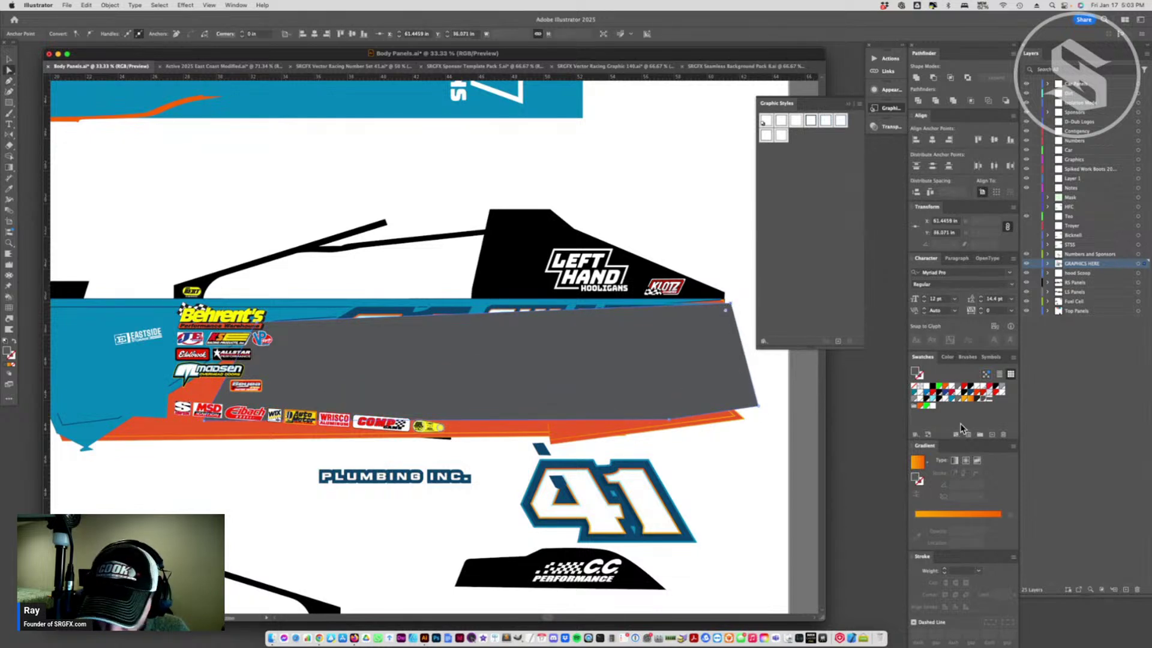
left_click(989, 401)
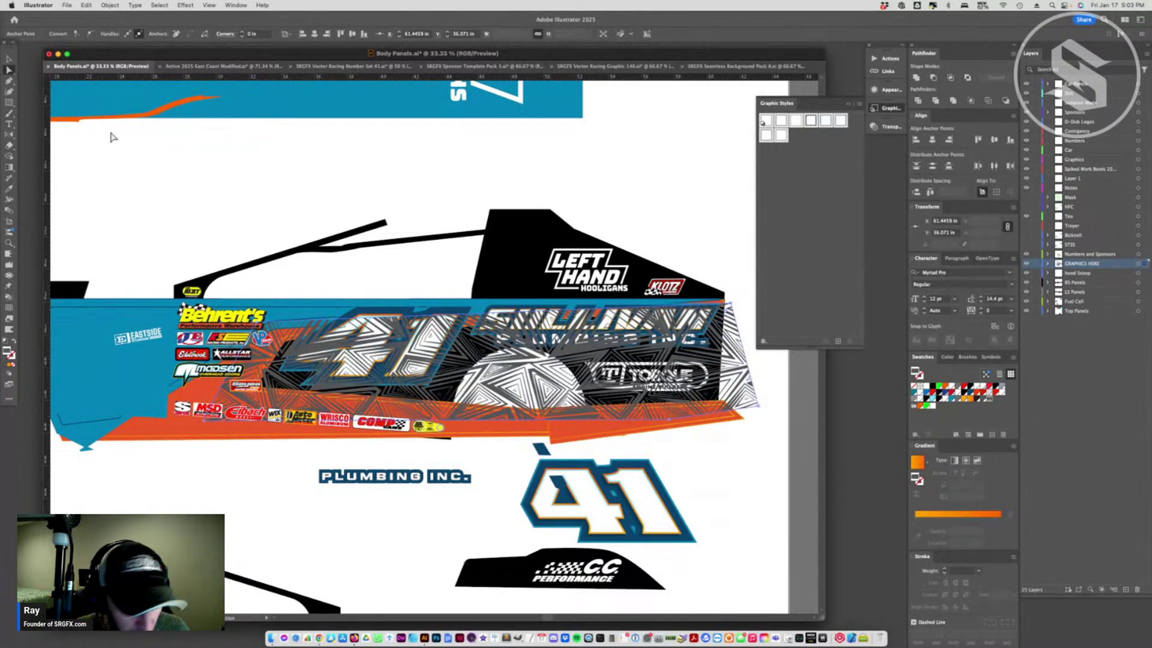
key("v")
key("super+bracketleft")
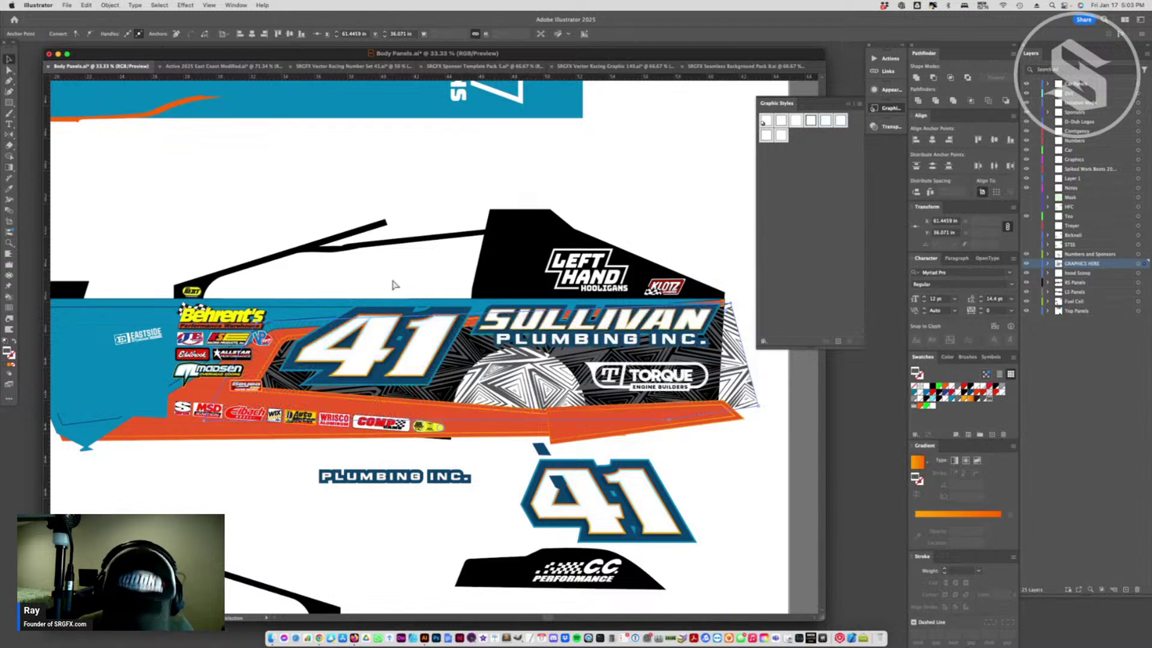
left_click(306, 447)
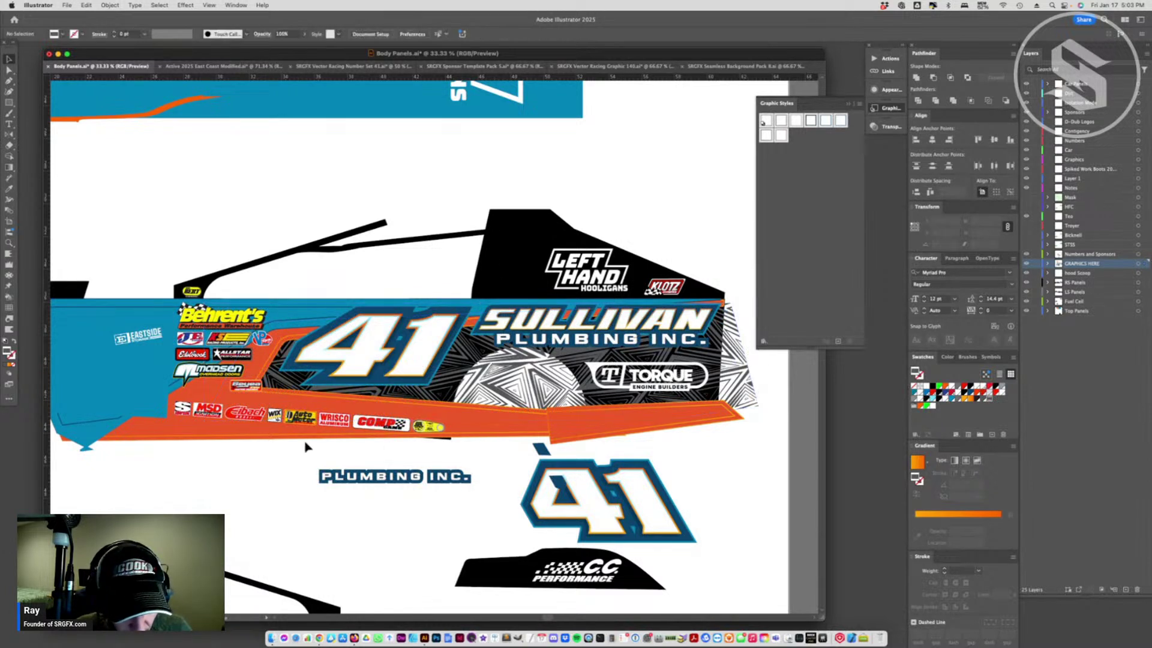
- Move the loose triangle pattern closer to the artboard, recolor it black, and save it as another pattern swatch
left_click(344, 410)
scroll(549, 515, "right", 5)
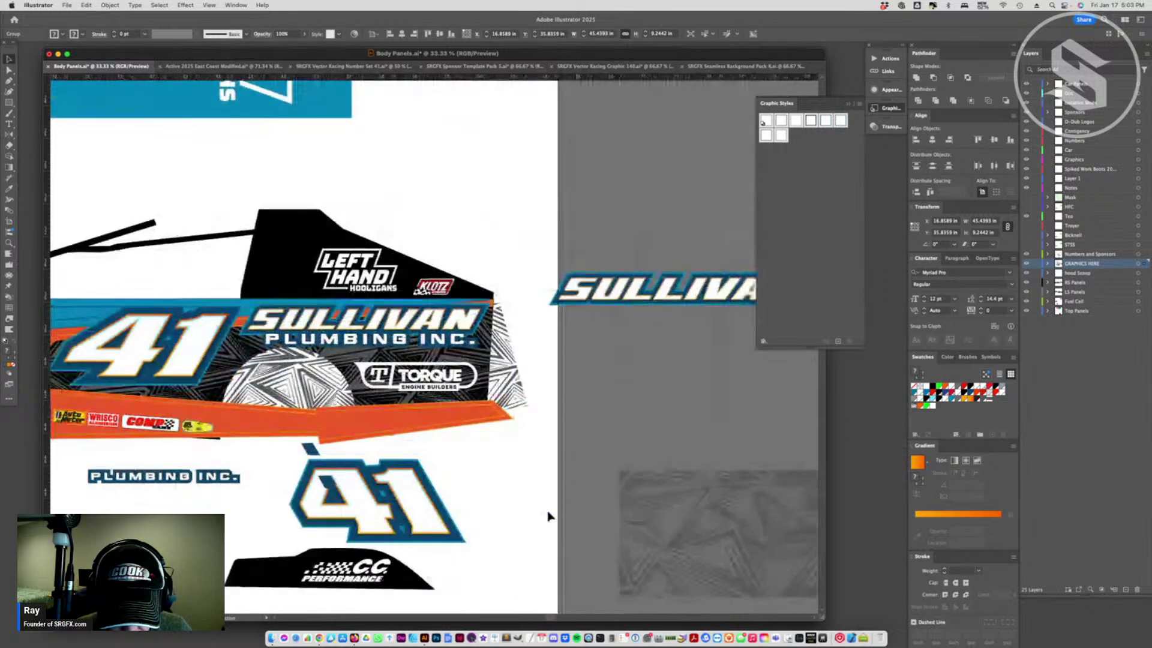
left_click_drag(761, 547, 692, 445)
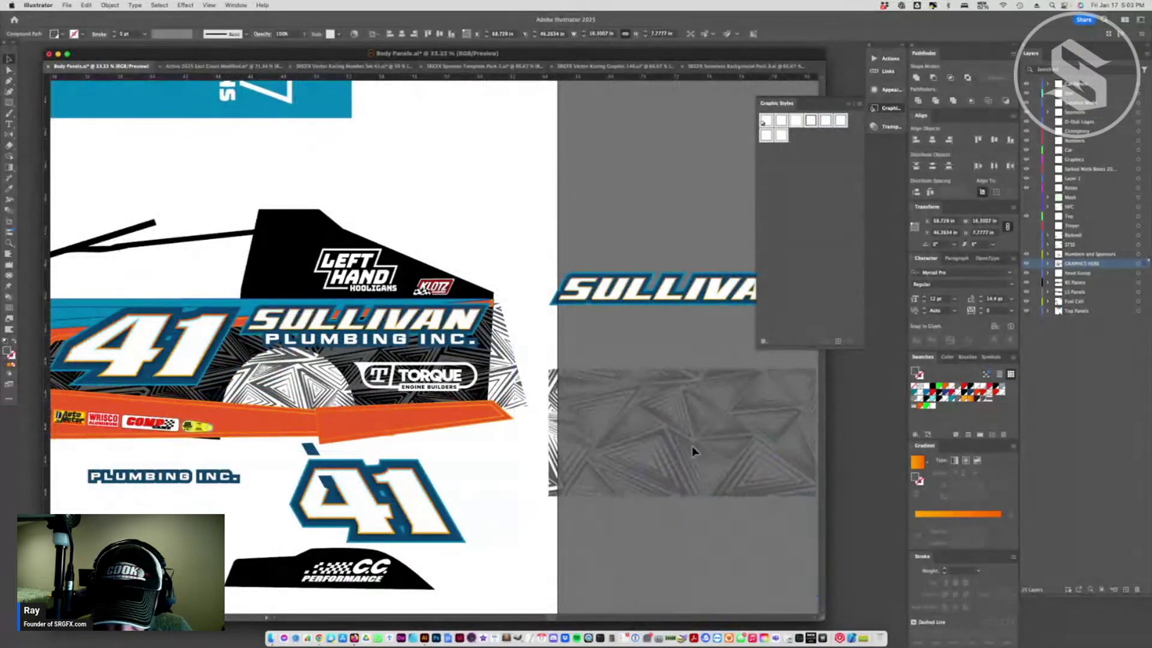
left_click(997, 389)
left_click(690, 534)
scroll(391, 485, "left", 3)
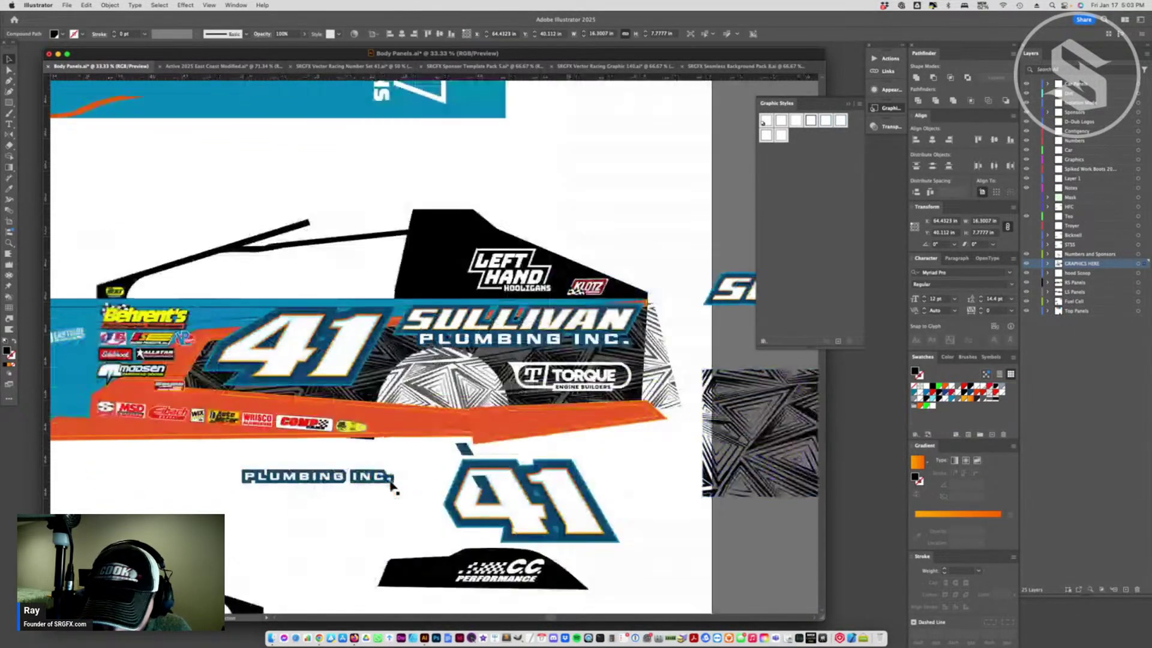
scroll(390, 485, "left", 3)
key("a")
left_click(528, 419)
key("super+c")
key("super+f")
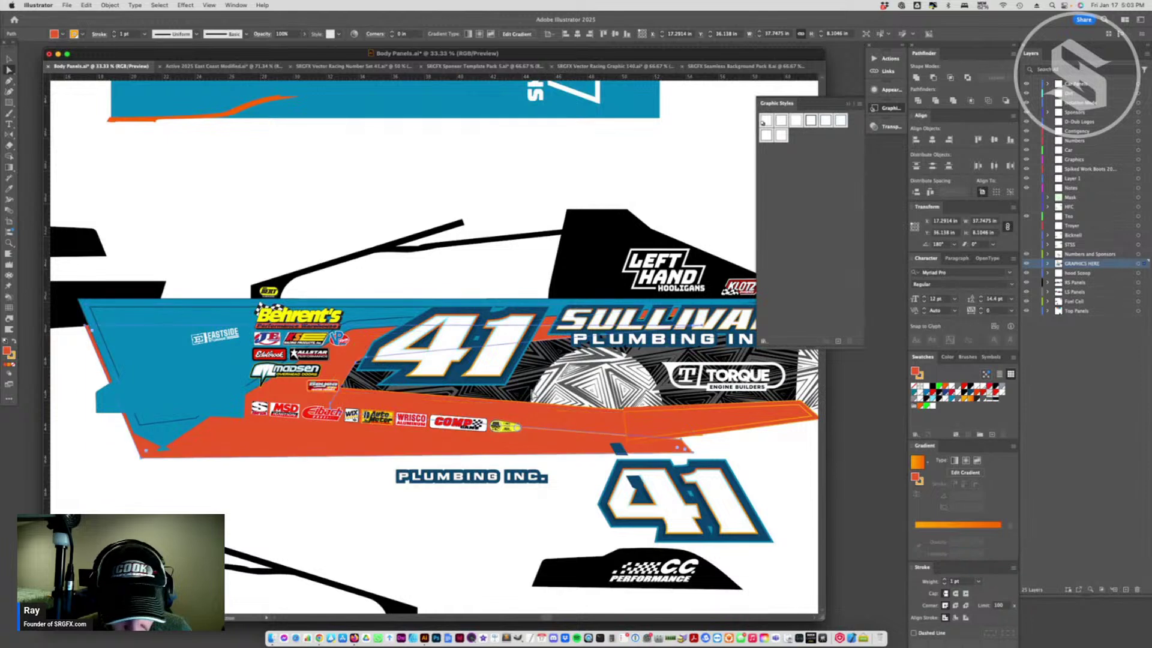
key("super+z")
- Duplicate the orange fill of the lower side graphic and apply the black triangle pattern swatch to the new fill
left_click(717, 418)
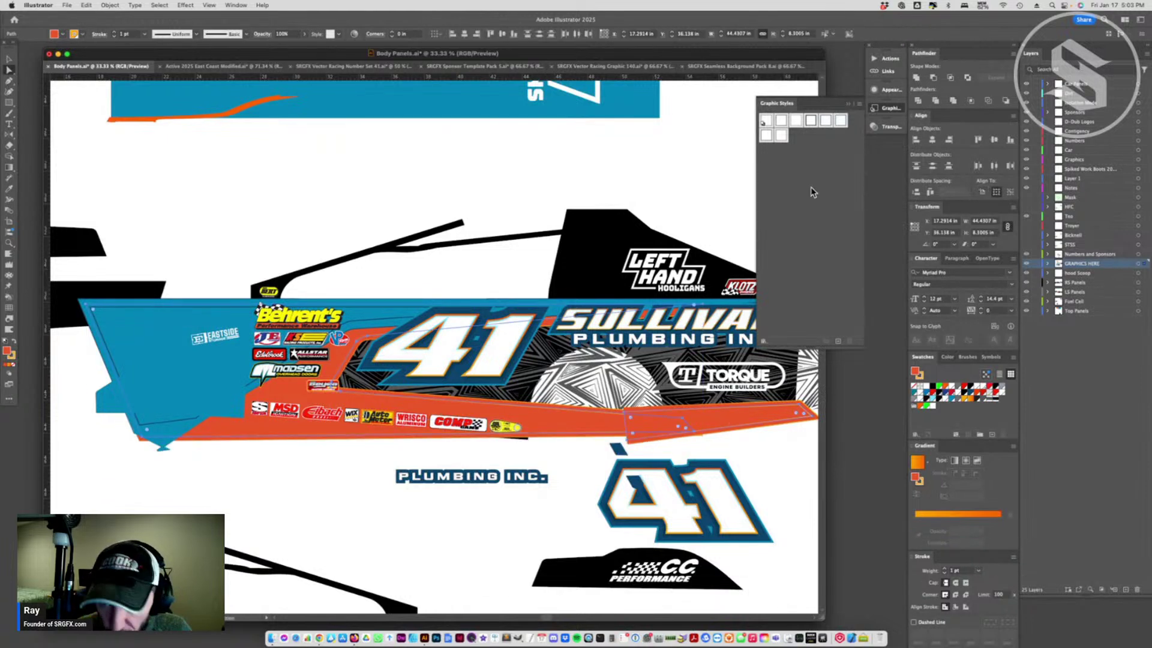
left_click(877, 89)
left_click(827, 137)
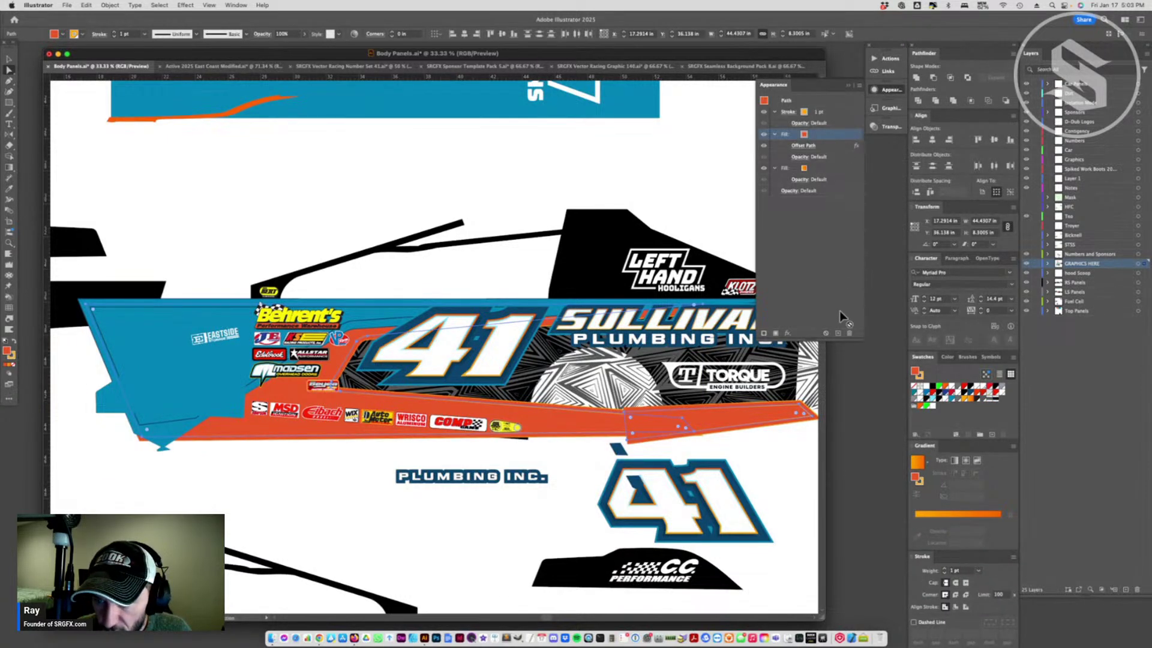
left_click(838, 332)
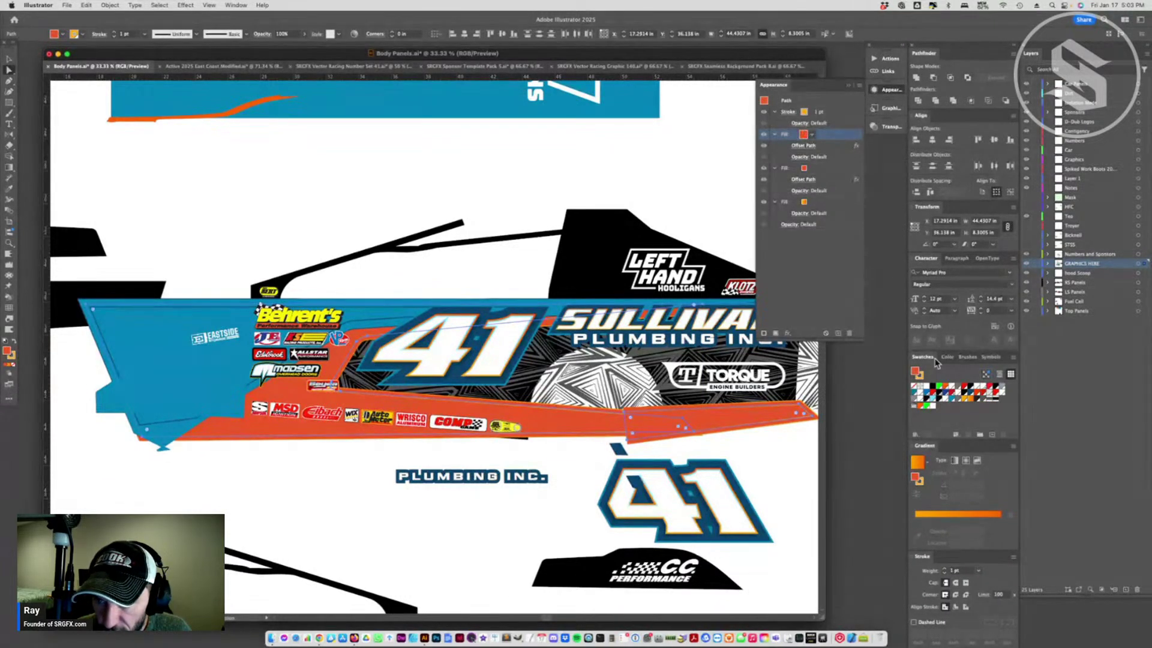
left_click(993, 400)
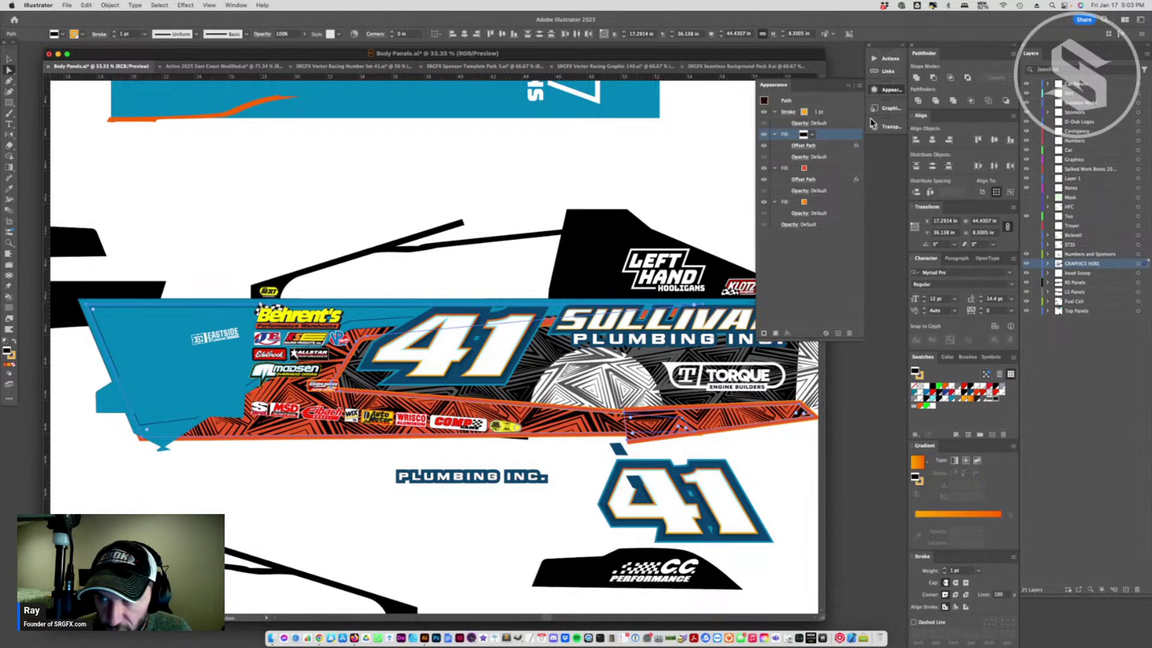
- Blend the orange side graphic's triangle pattern fill in Overlay mode at 18% opacity, then clear the selection
left_click(889, 127)
left_click(780, 136)
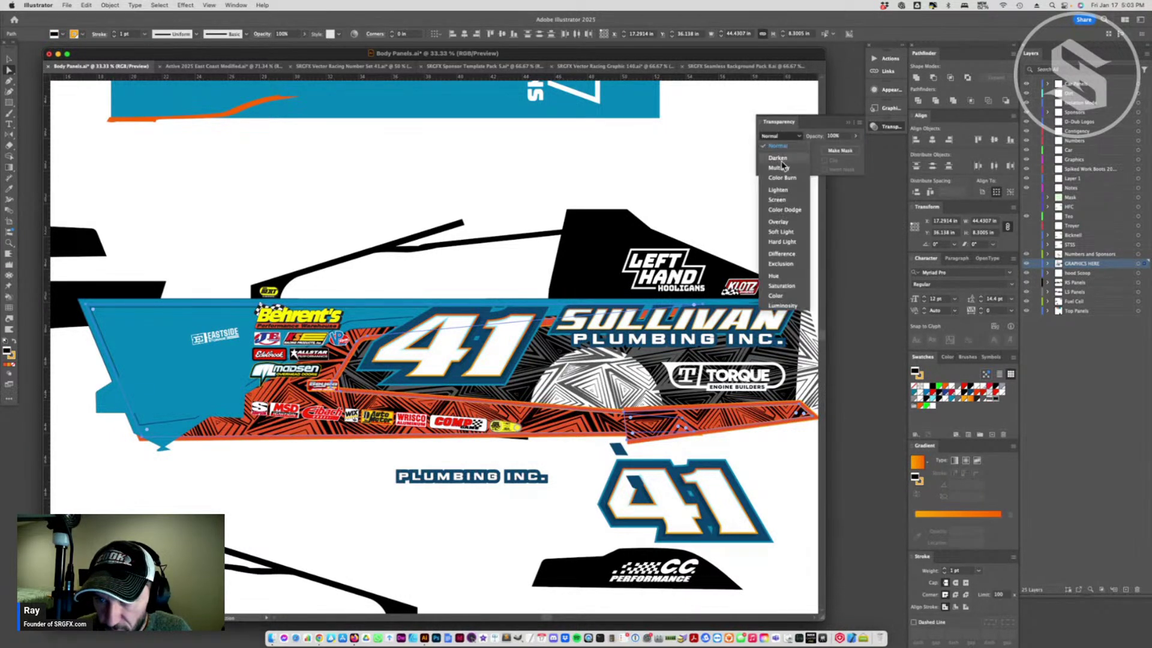
left_click(779, 223)
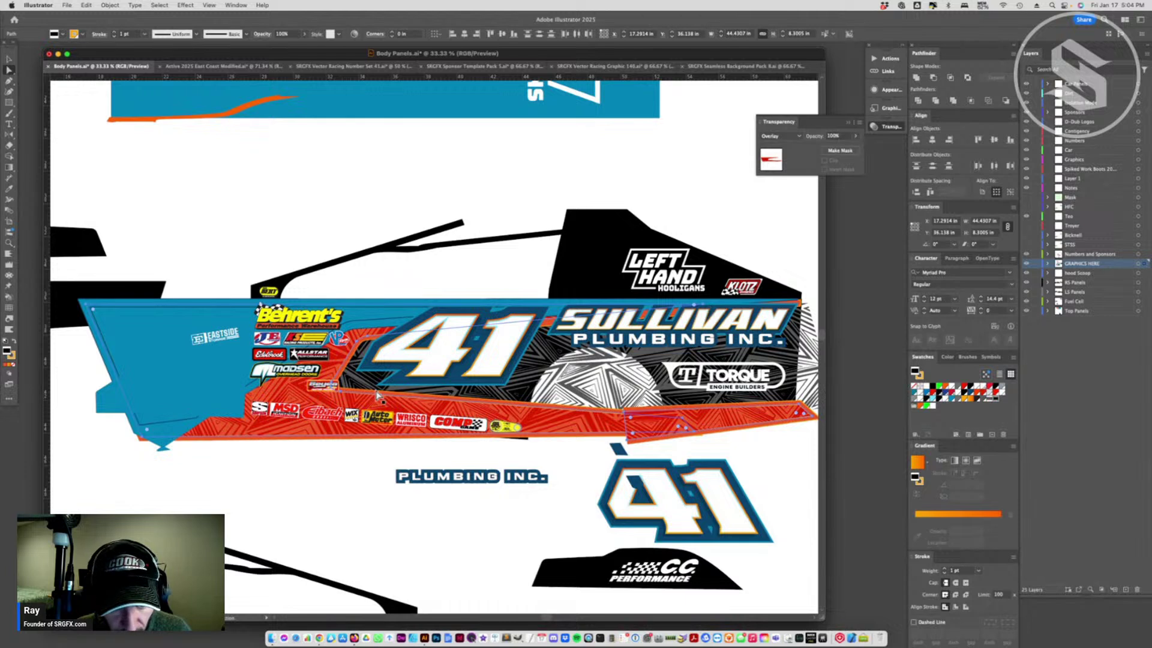
left_click(855, 136)
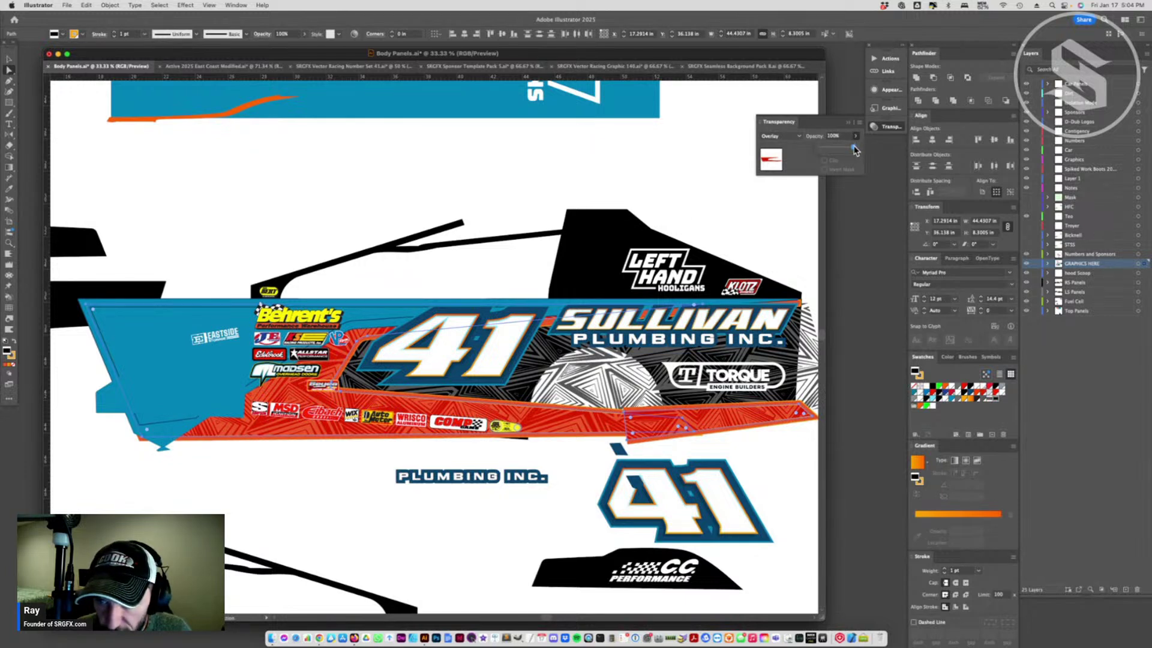
left_click_drag(855, 149, 839, 151)
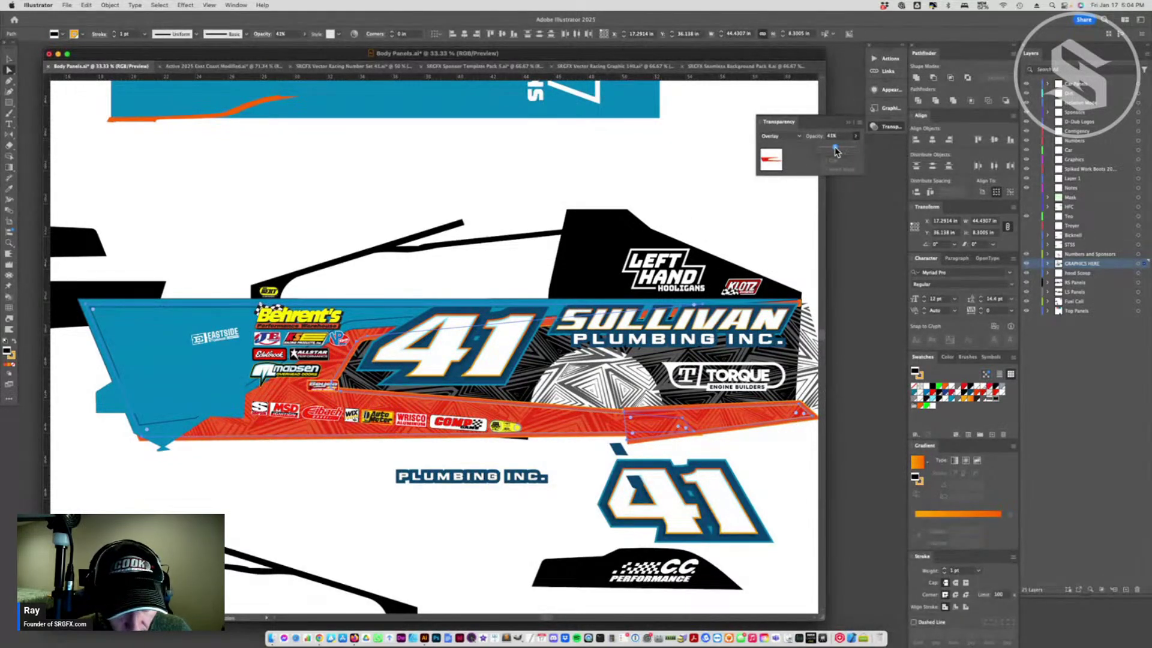
left_click_drag(831, 151, 828, 152)
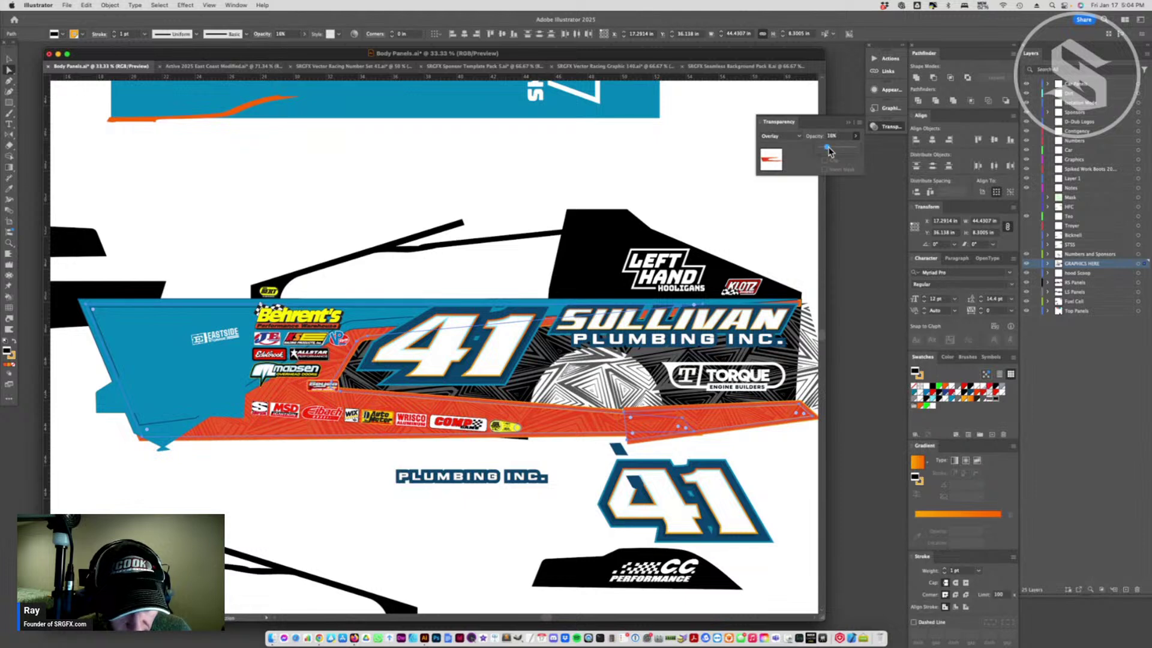
left_click(527, 479)
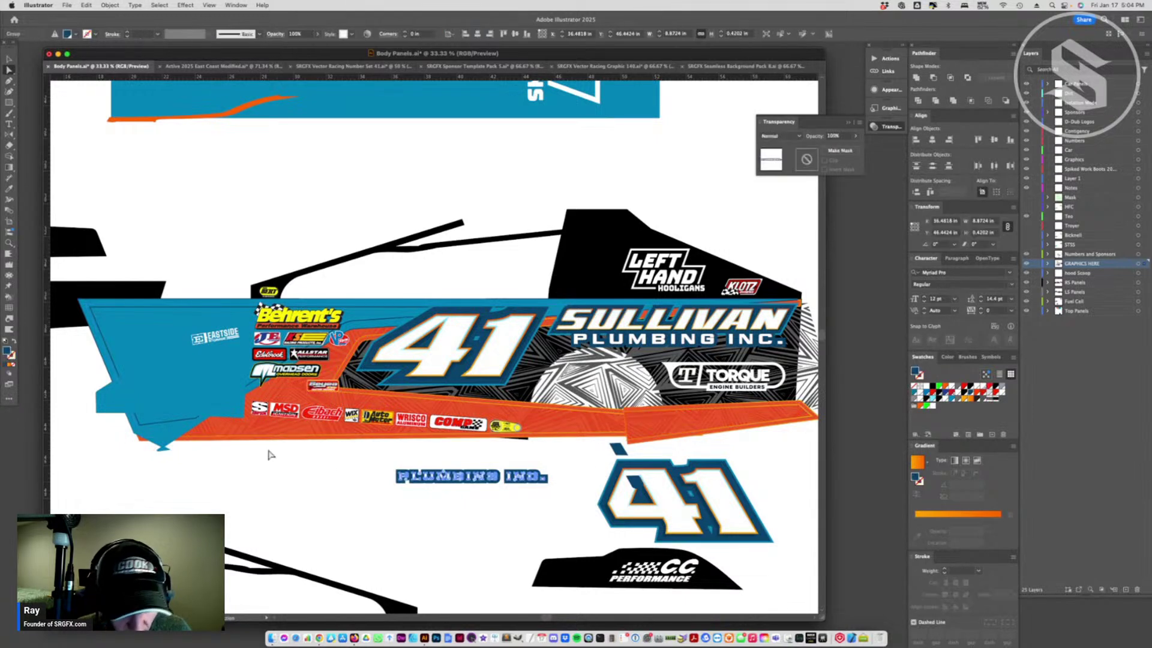
key("super+shift+a")
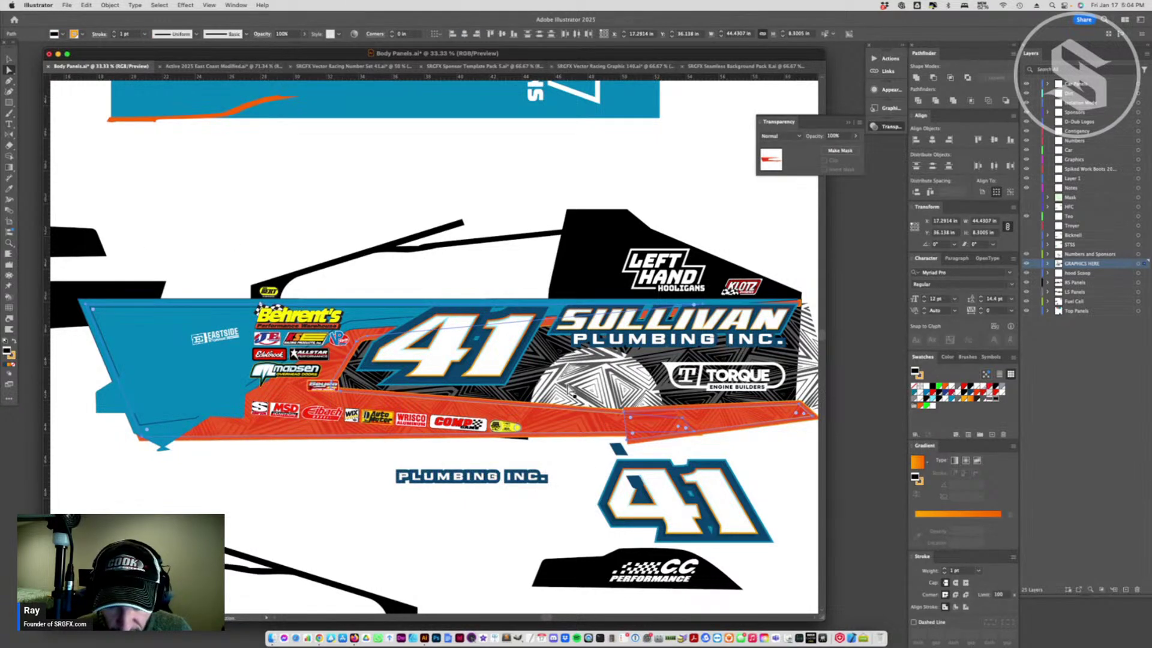
left_click(9, 59)
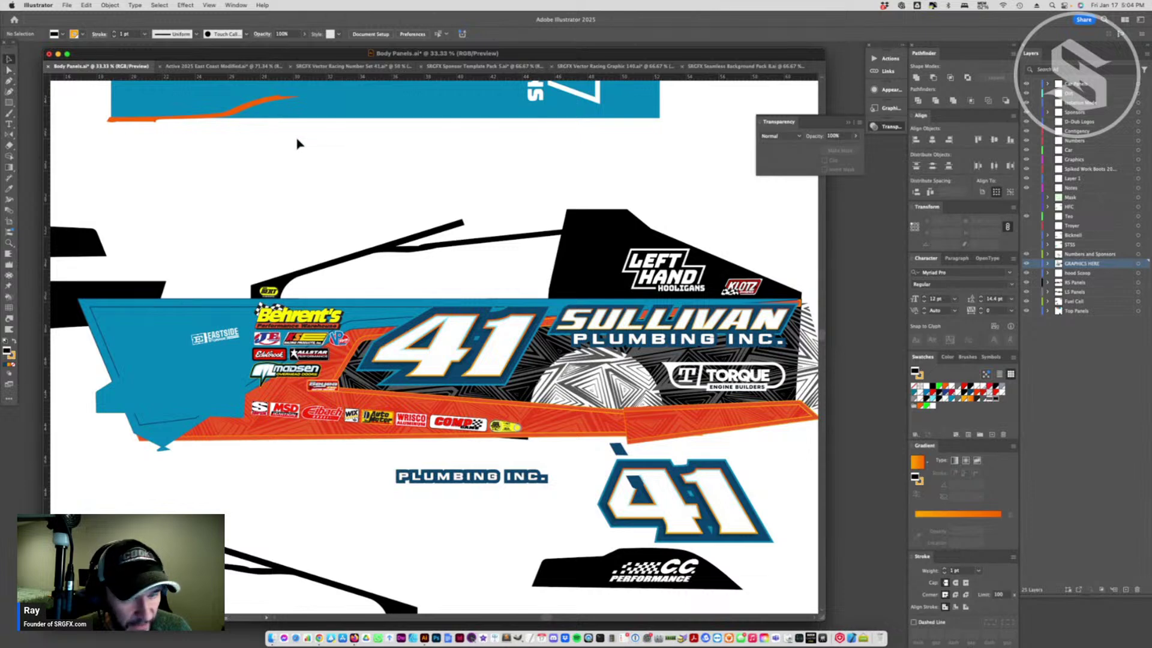
- Reduce the gray triangle pattern shape behind the 41 and SULLIVAN lettering to 54% opacity and deselect it
left_click(574, 380)
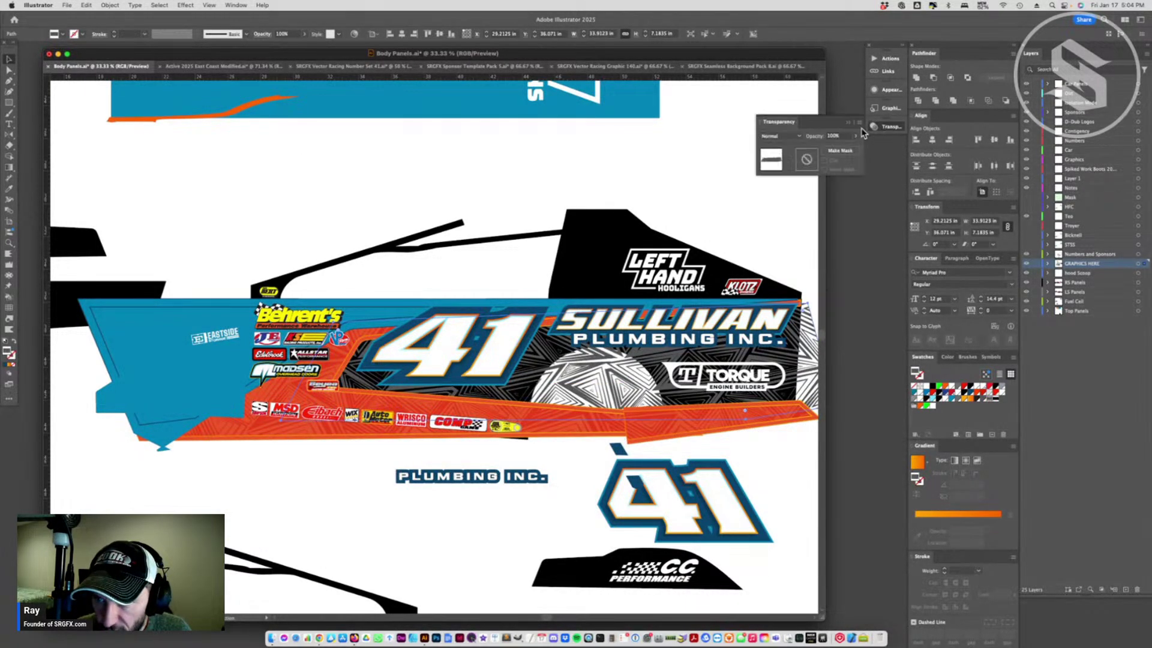
left_click_drag(854, 143, 840, 148)
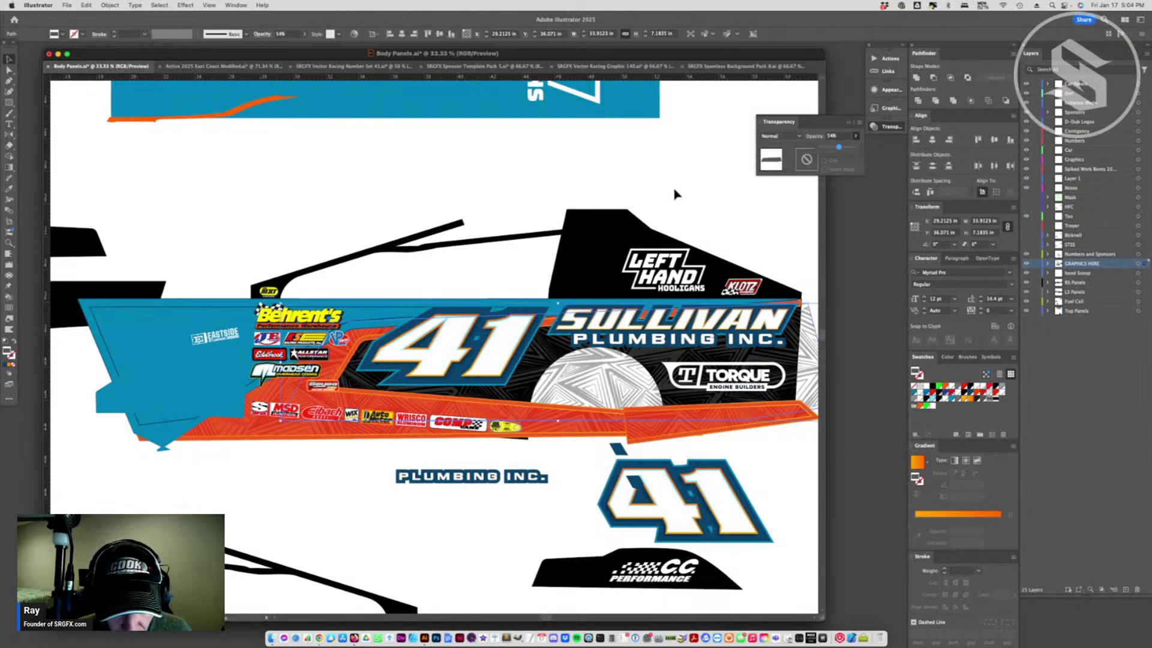
left_click(494, 548)
key("super+minus")
key("super+minus")
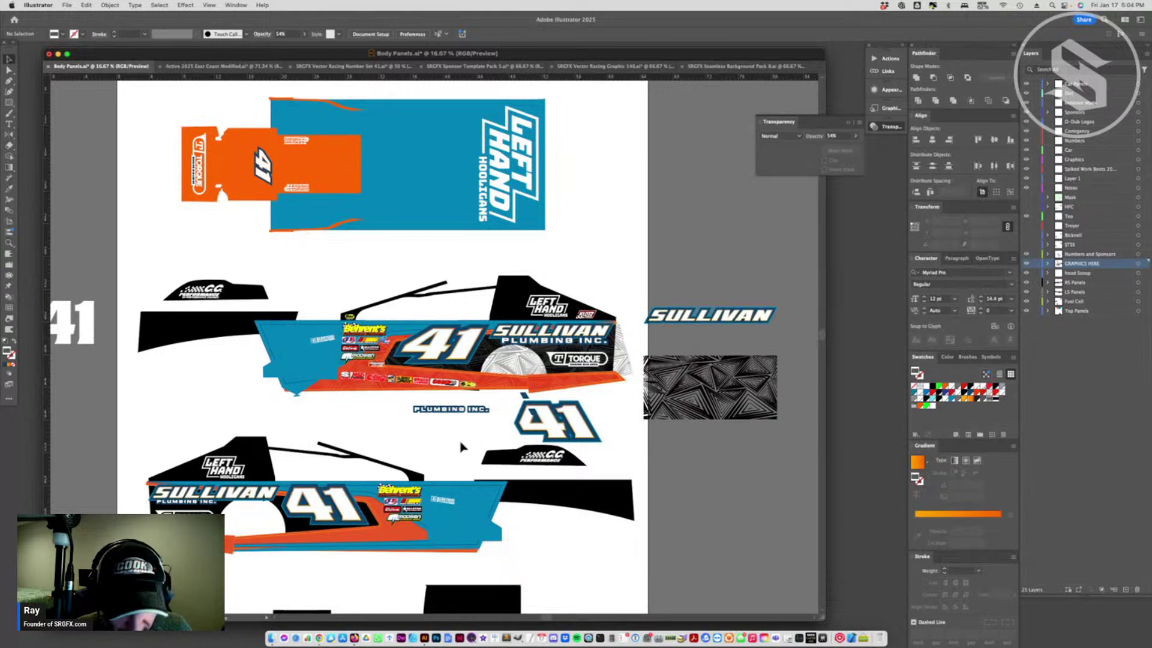
- Ungroup the upper car side's blue and orange graphics, select the orange one, and undo its accidental move
left_click(510, 388)
right_click(504, 384)
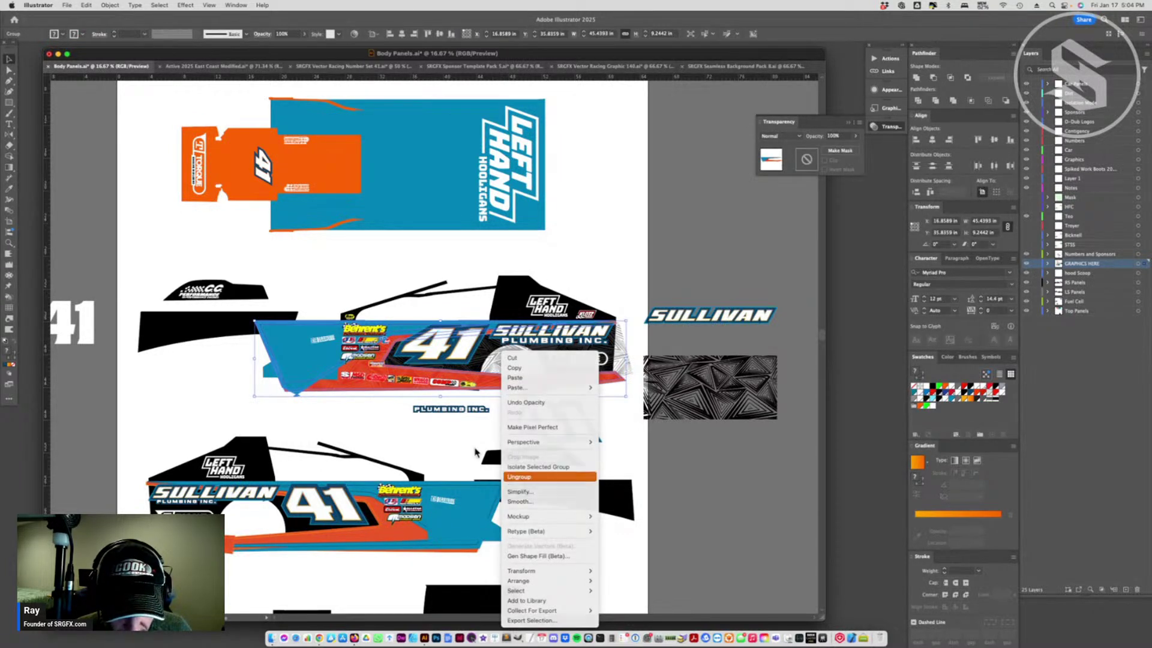
key("Escape")
left_click(489, 400)
key("super+z")
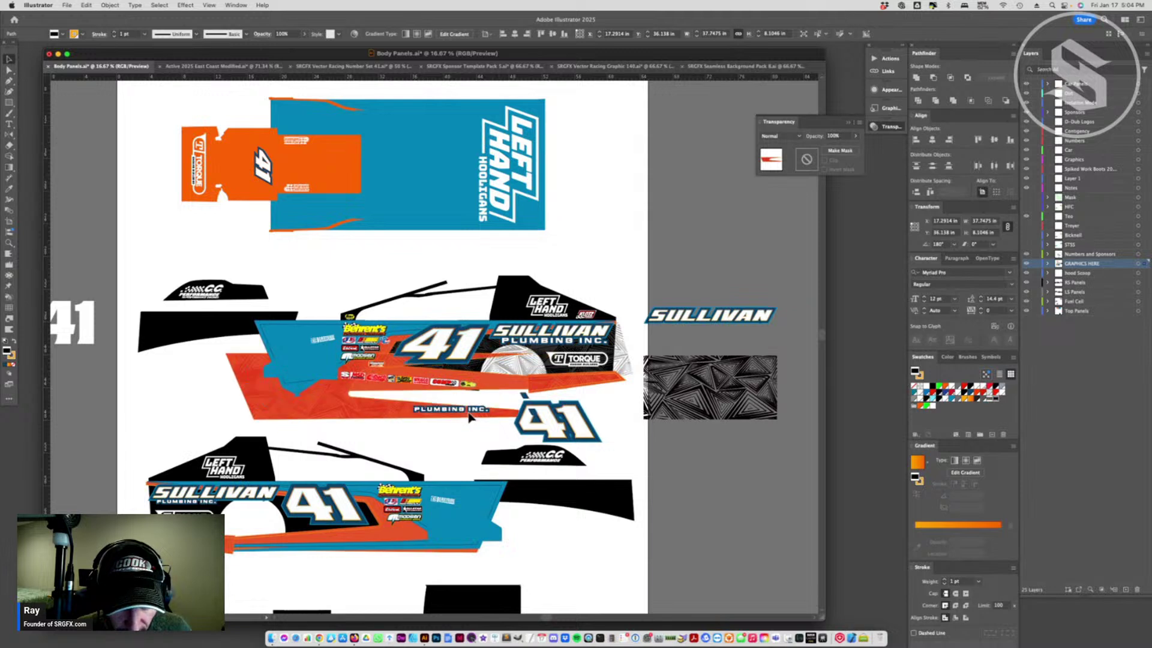
- Save the orange graphic's appearance as a graphic style and apply it to the orange graphics on the lower car side
left_click(883, 108)
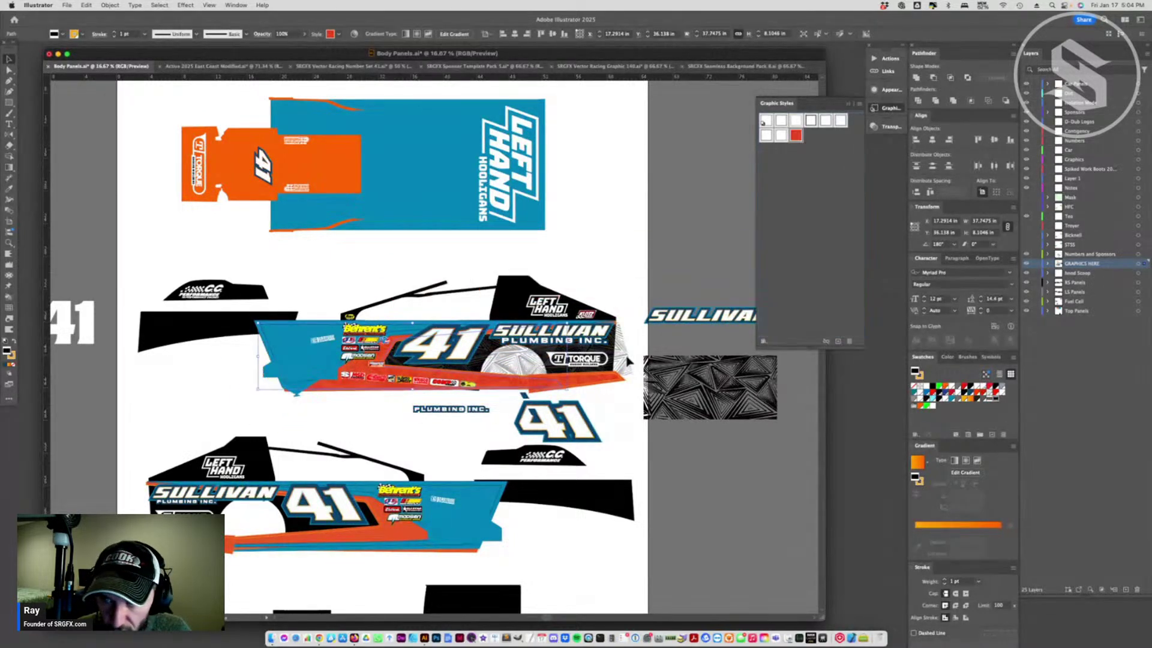
key("a")
left_click(391, 526)
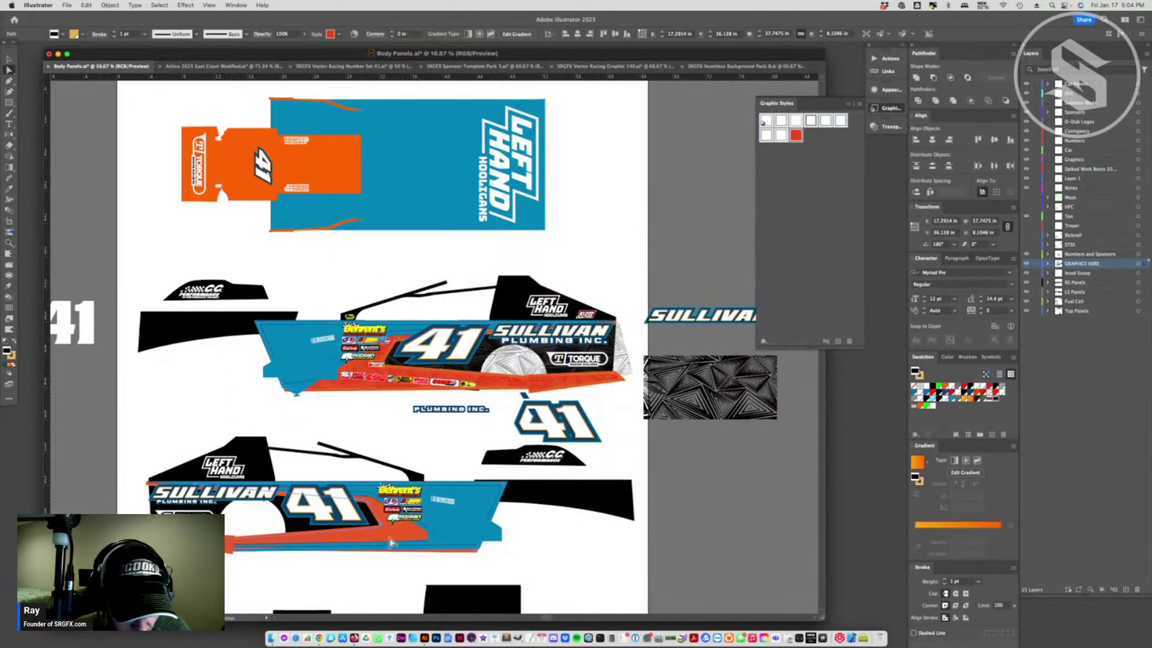
left_click(795, 136)
left_click(474, 439)
left_click(230, 545)
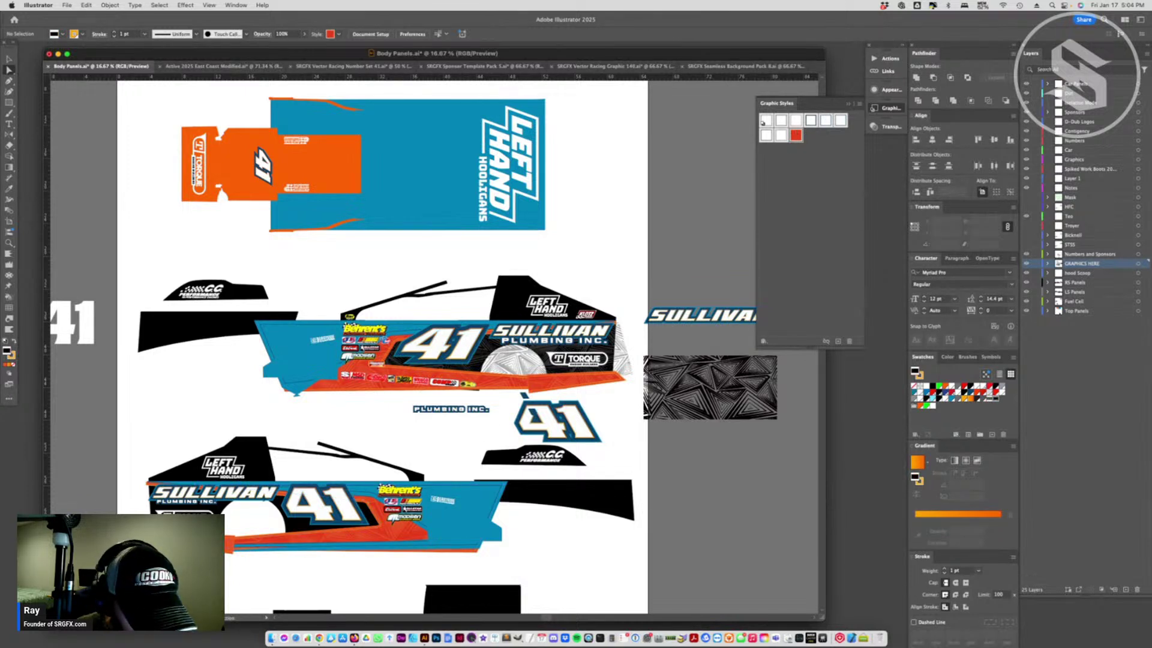
left_click(795, 136)
left_click(517, 410)
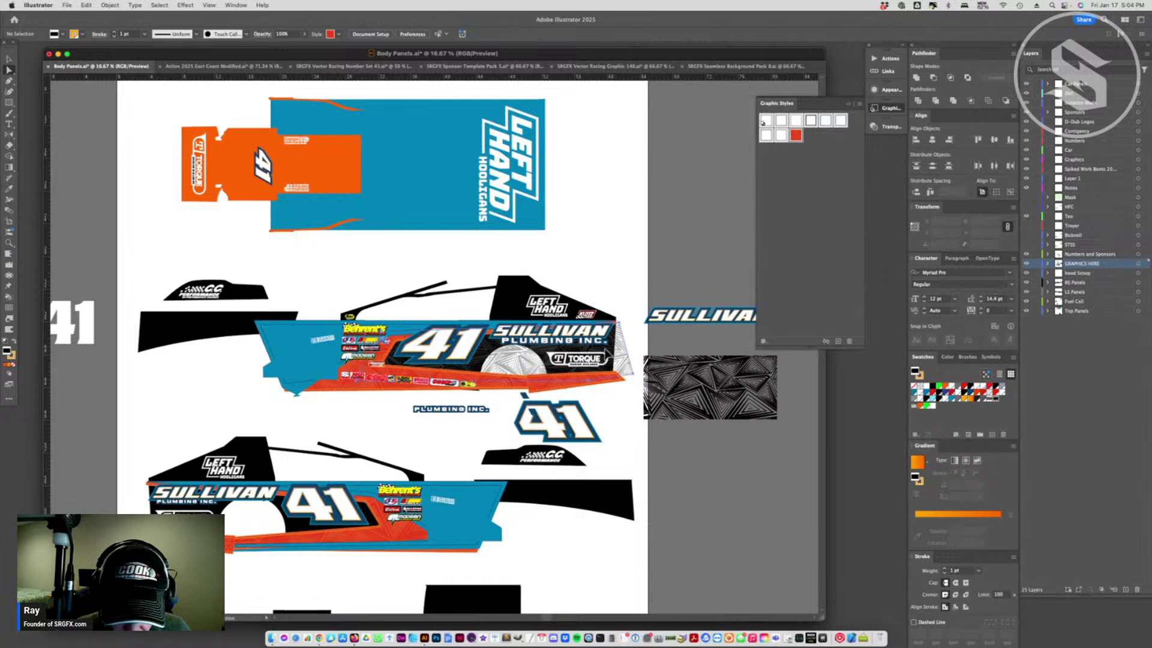
- Copy the gray triangle pattern shape to the lower car side, reflect it vertically, and align it behind the SULLIVAN and 41 lettering
left_click_drag(618, 346, 354, 484)
right_click(355, 488)
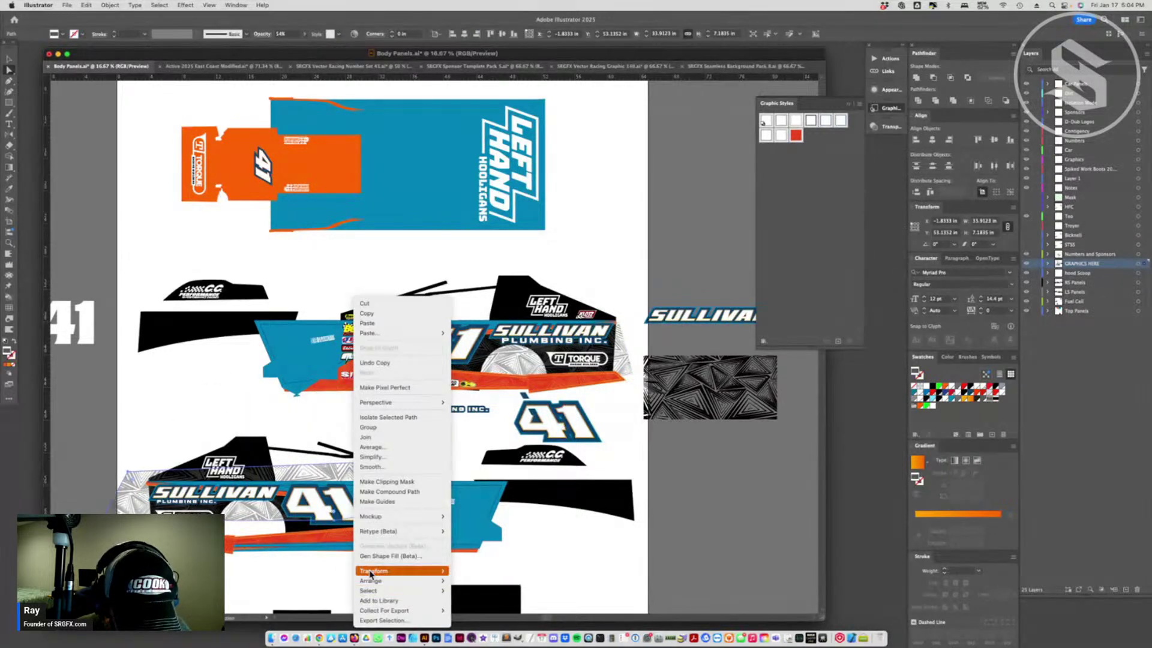
mouse_move(418, 571)
left_click(480, 571)
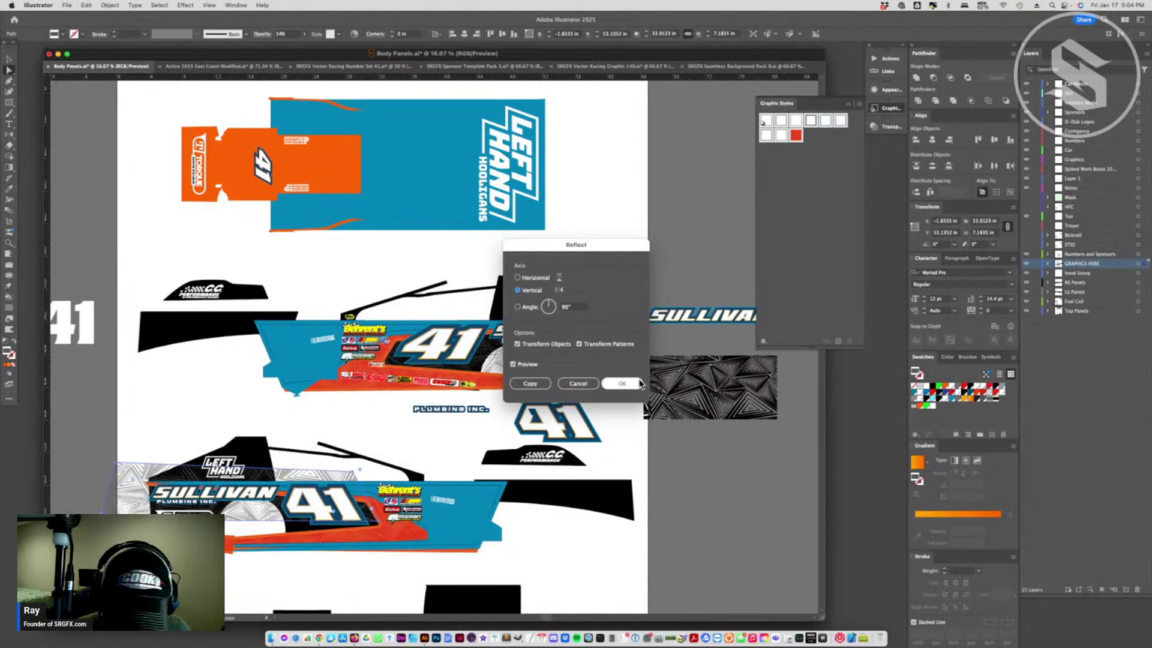
left_click(621, 384)
left_click_drag(257, 511, 277, 530)
left_click(600, 563)
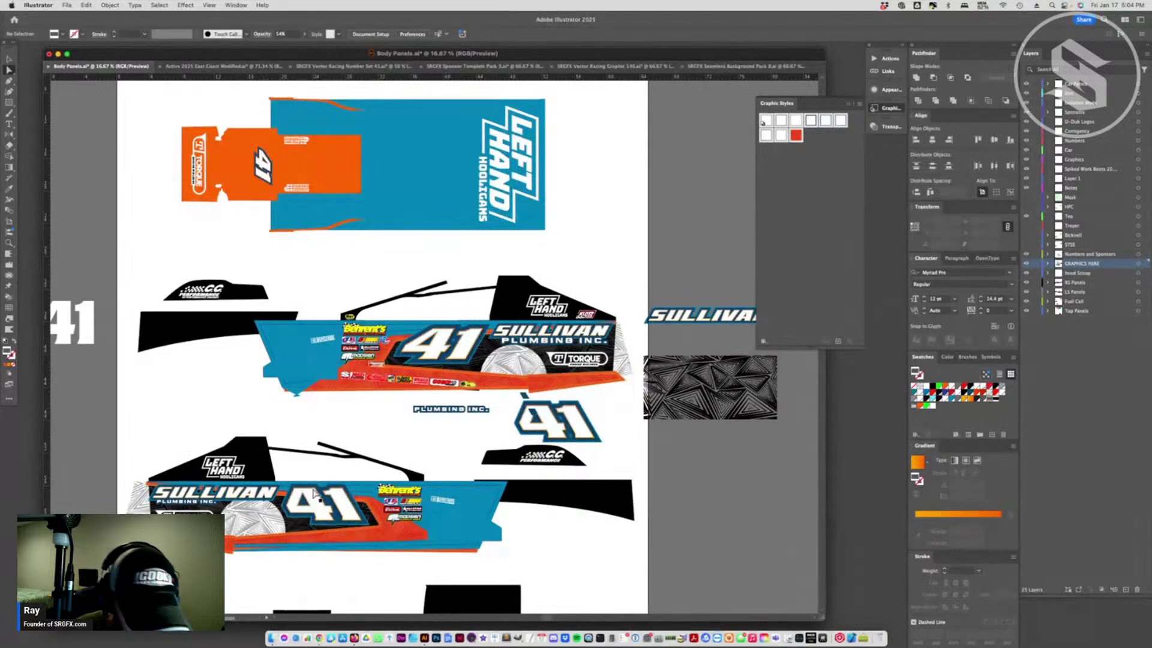
- Duplicate the top white fill of the lower car side's 41 and apply the black triangle pattern swatch to the copy
left_click(329, 510)
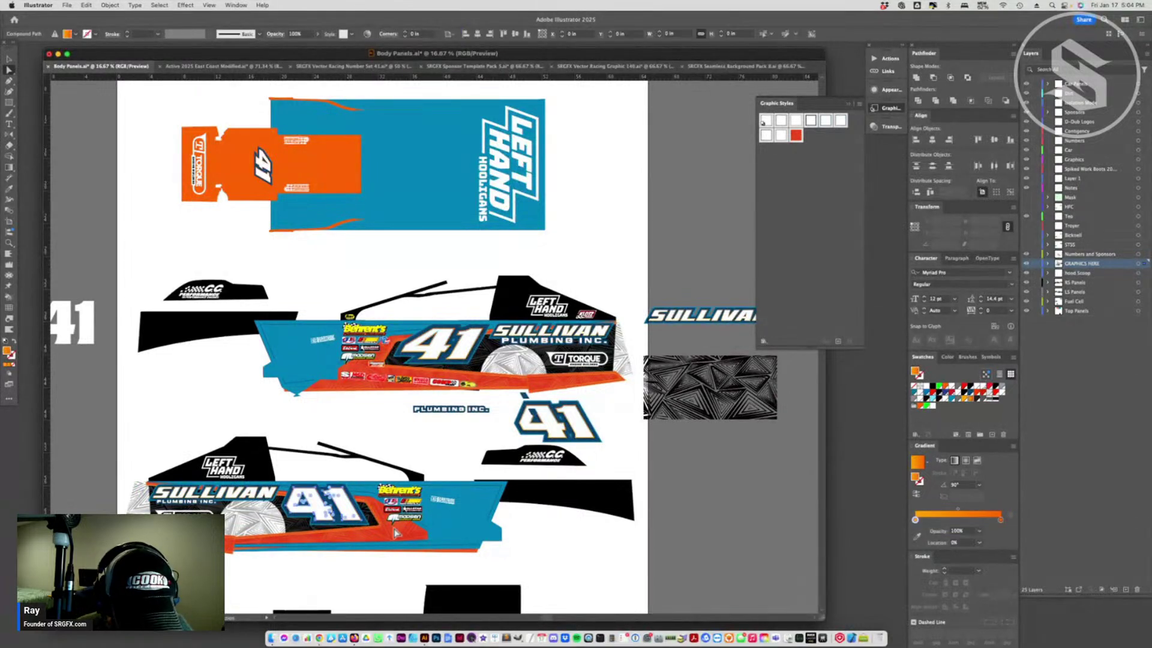
left_click(889, 89)
left_click(817, 134)
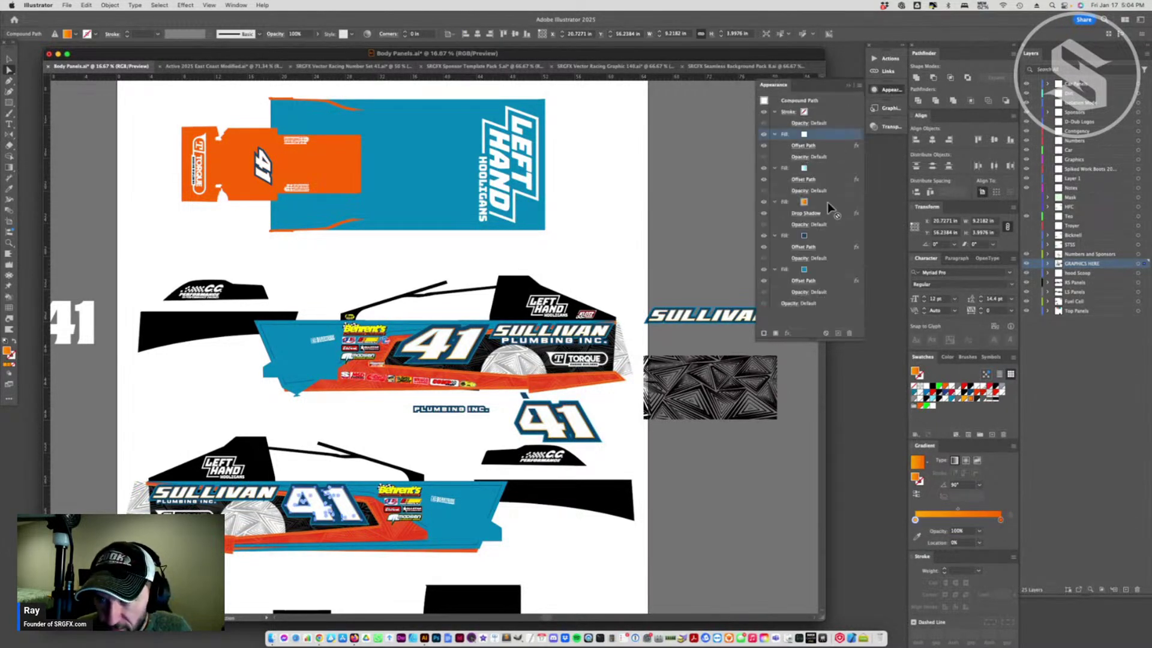
left_click(837, 333)
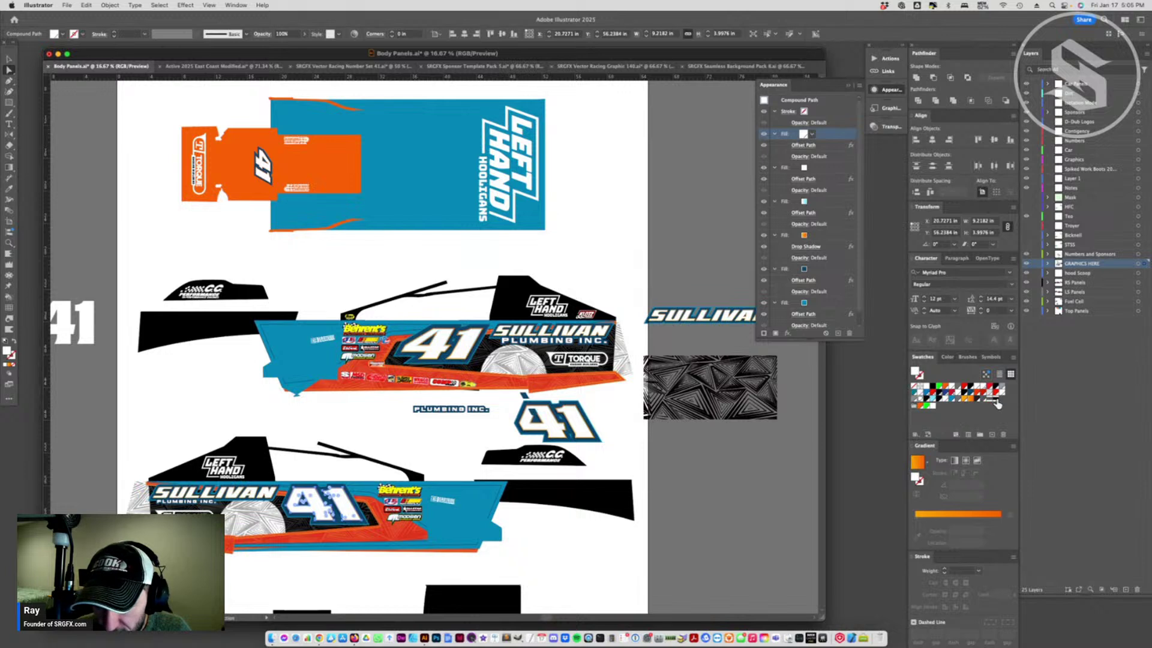
left_click(994, 401)
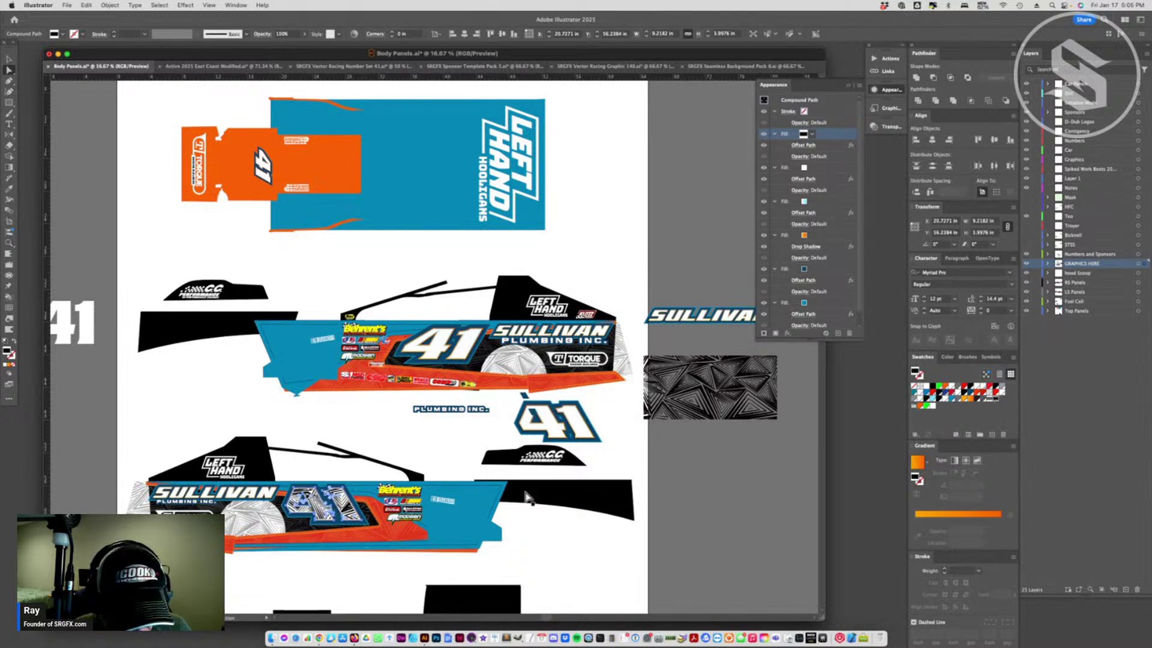
- Set the pattern fill on the lower car side's 41 to 8% opacity and deselect the number
left_click(879, 125)
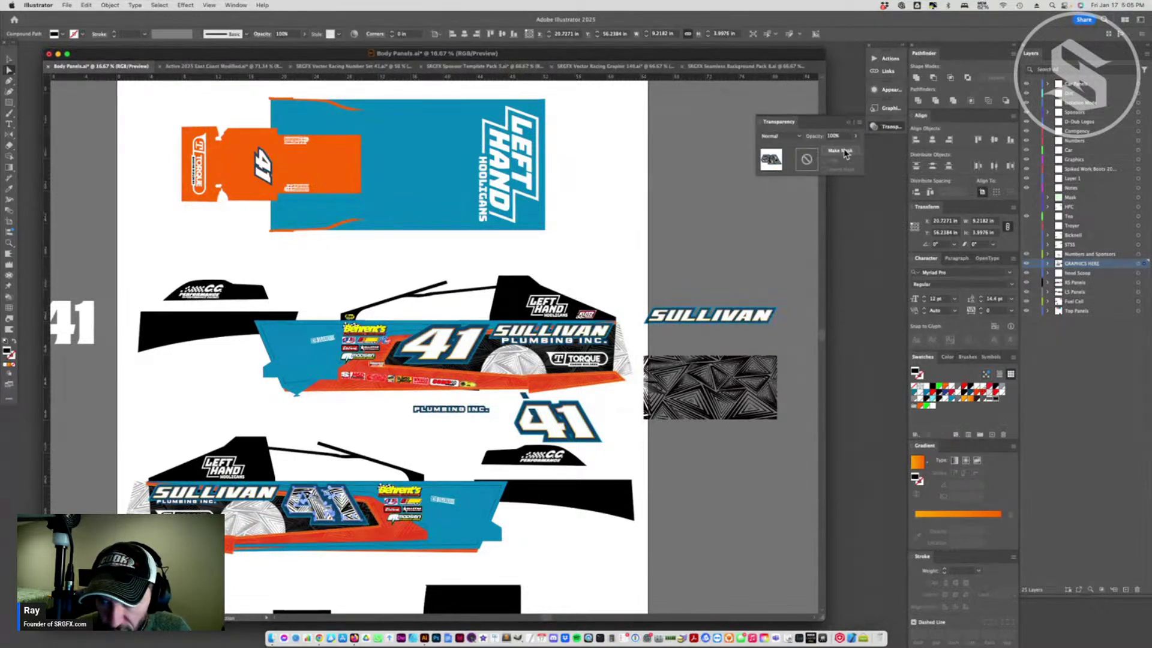
left_click_drag(855, 148, 827, 145)
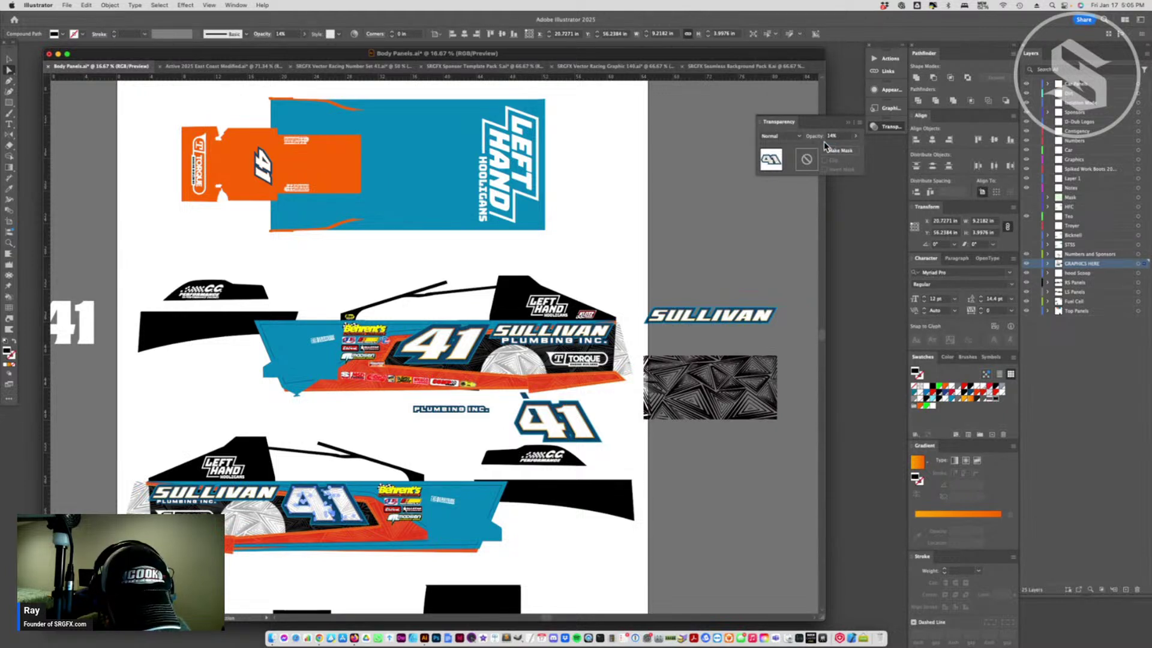
left_click(856, 135)
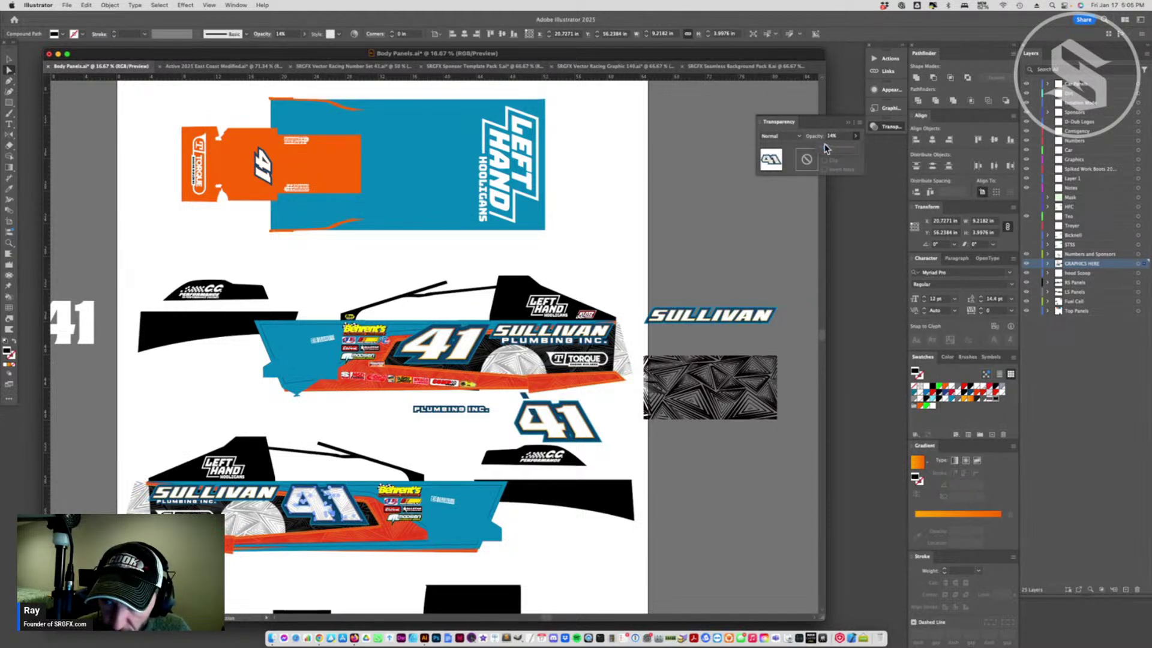
left_click_drag(825, 148, 824, 149)
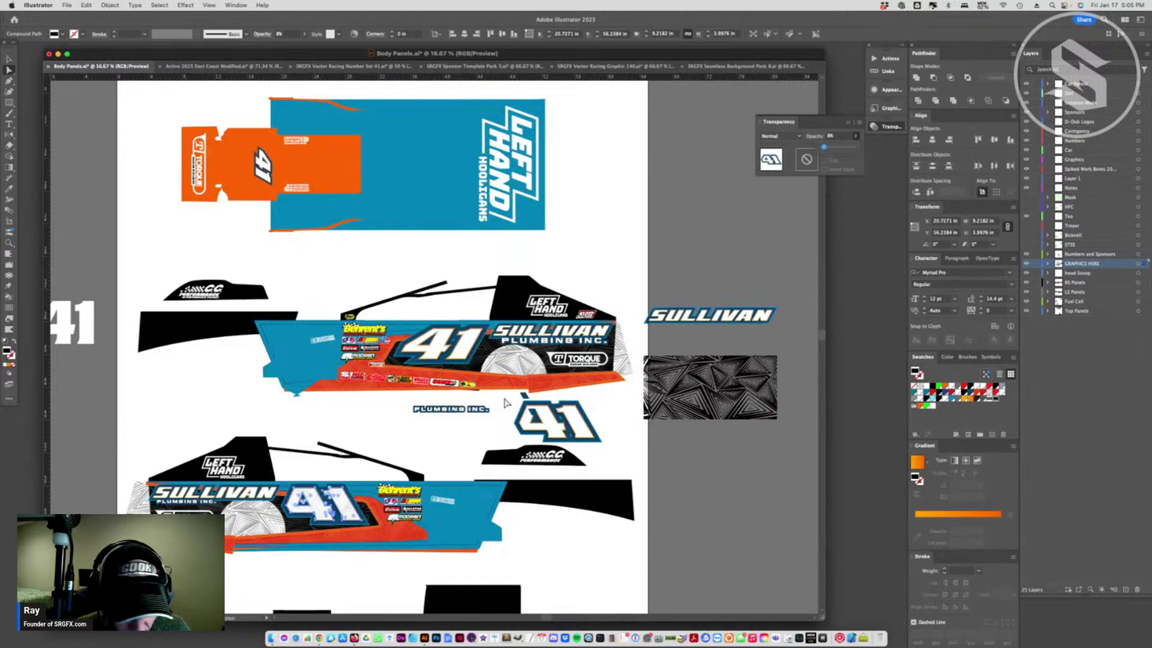
left_click(217, 483)
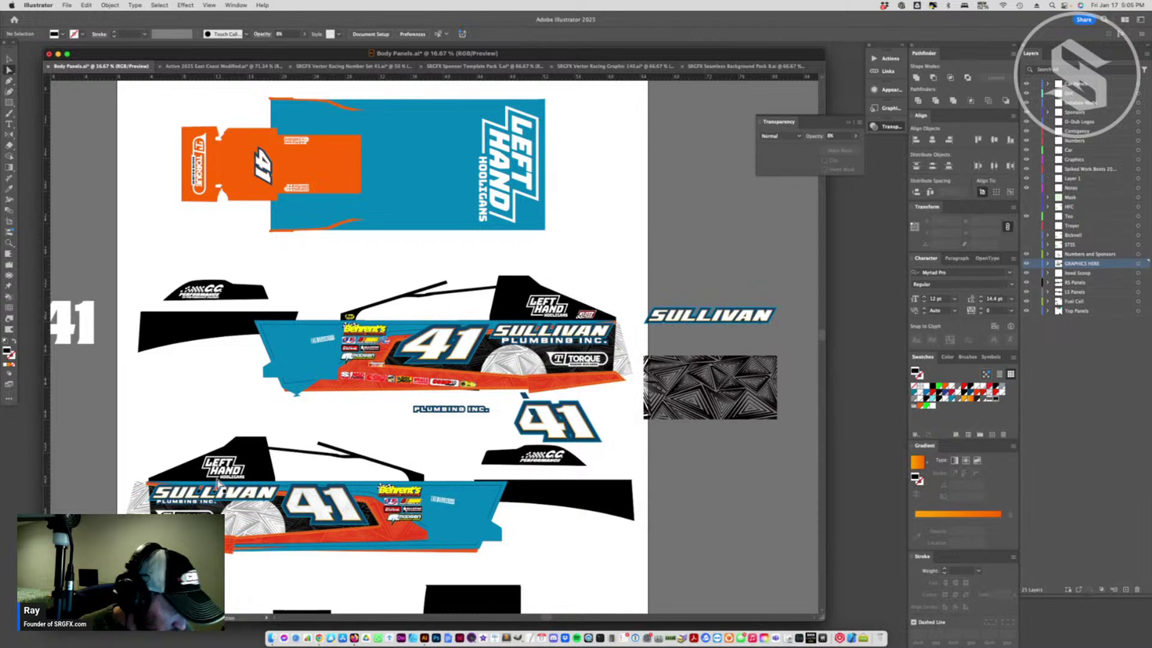
- Duplicate the top white fill of the upper car side's 41 and apply the black triangle pattern swatch to the copy
left_click(430, 355)
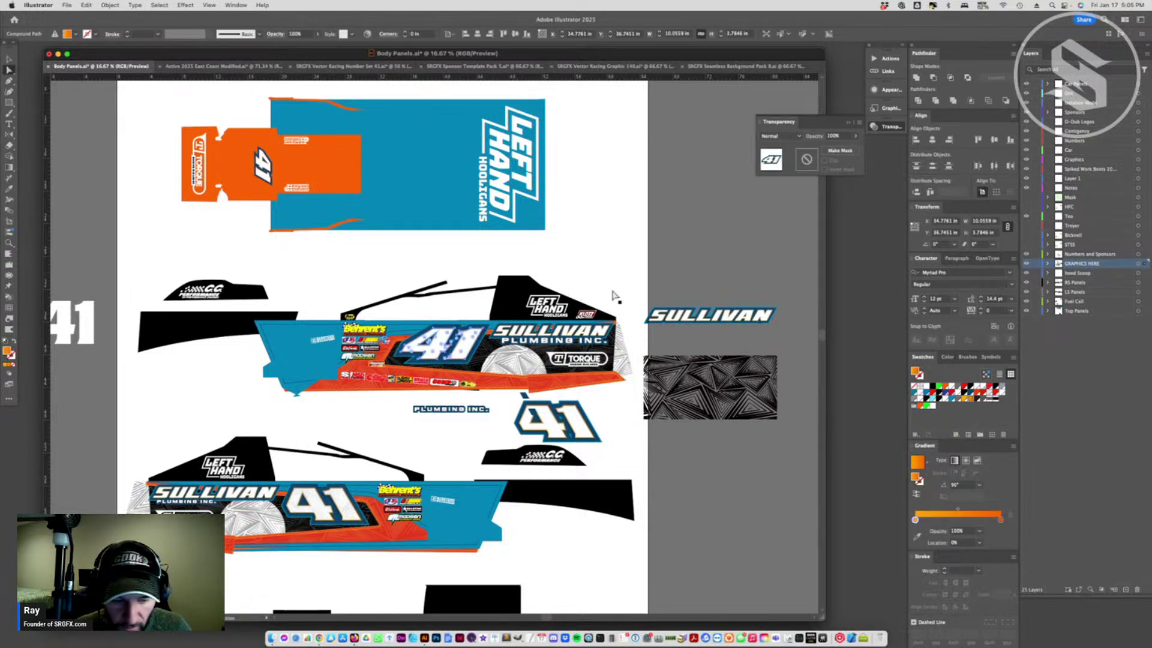
left_click(889, 91)
left_click(829, 136)
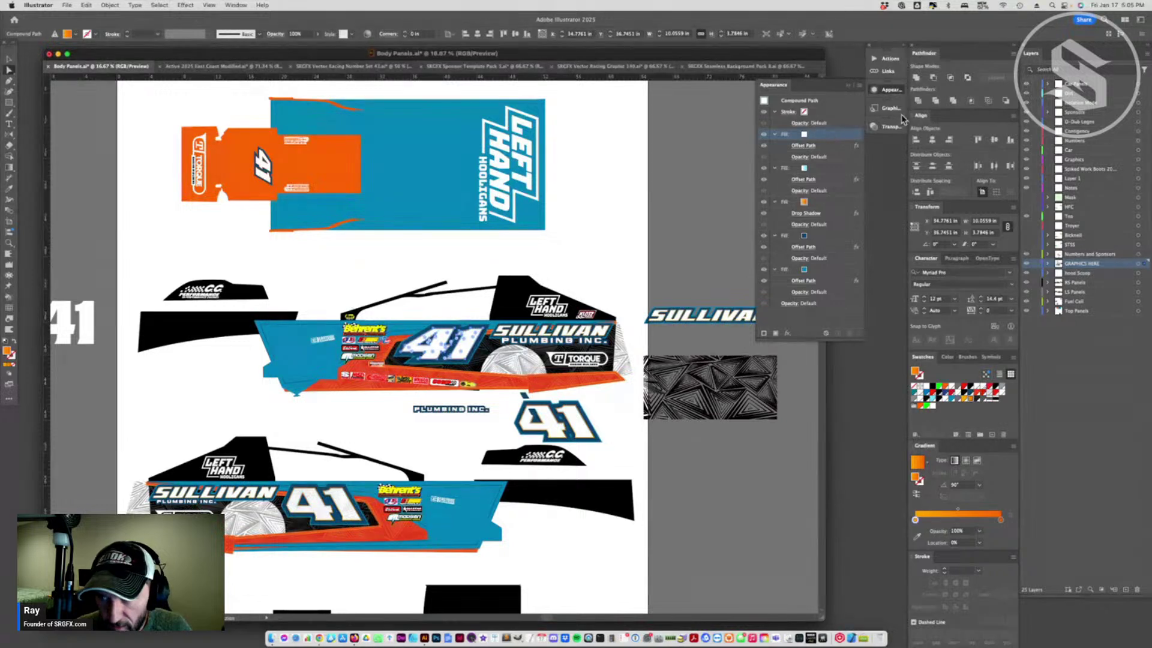
left_click(837, 334)
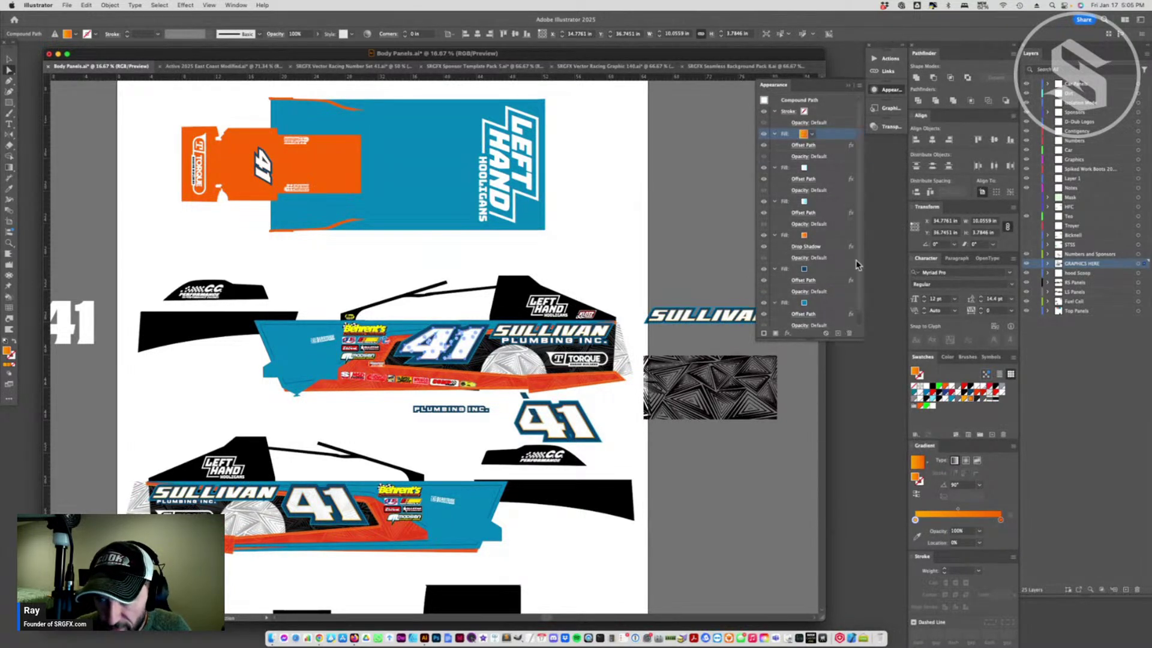
left_click(994, 399)
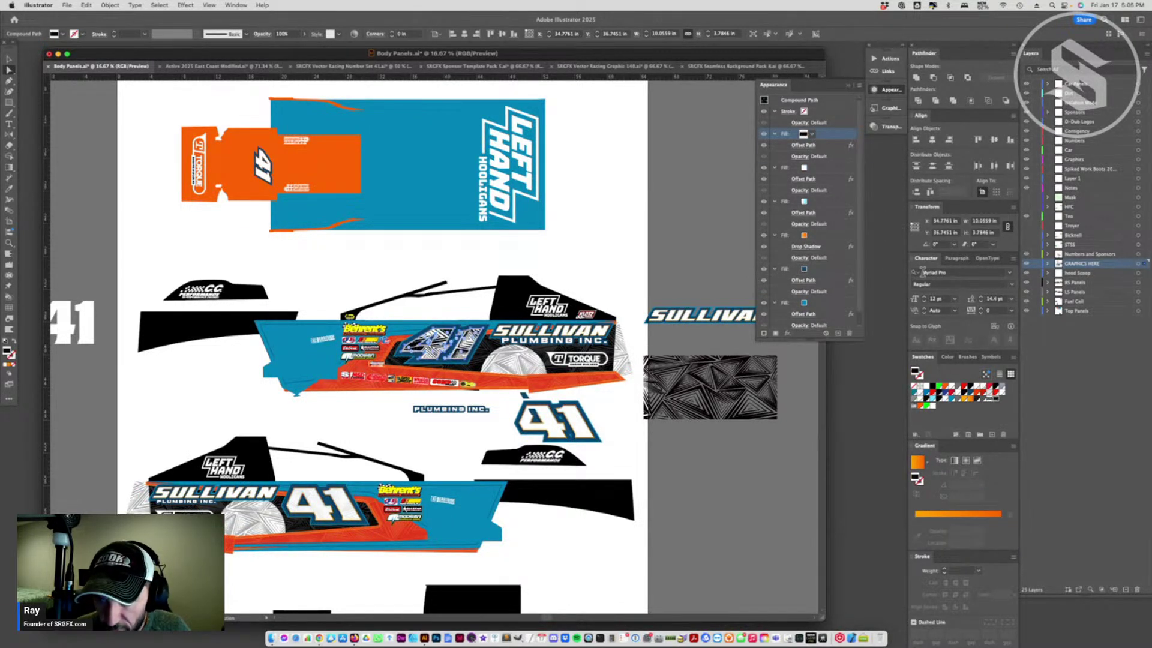
- Set the pattern fill on the upper car side's 41 to 8% opacity
left_click(892, 128)
left_click(853, 138)
left_click_drag(854, 146, 818, 148)
left_click(860, 140)
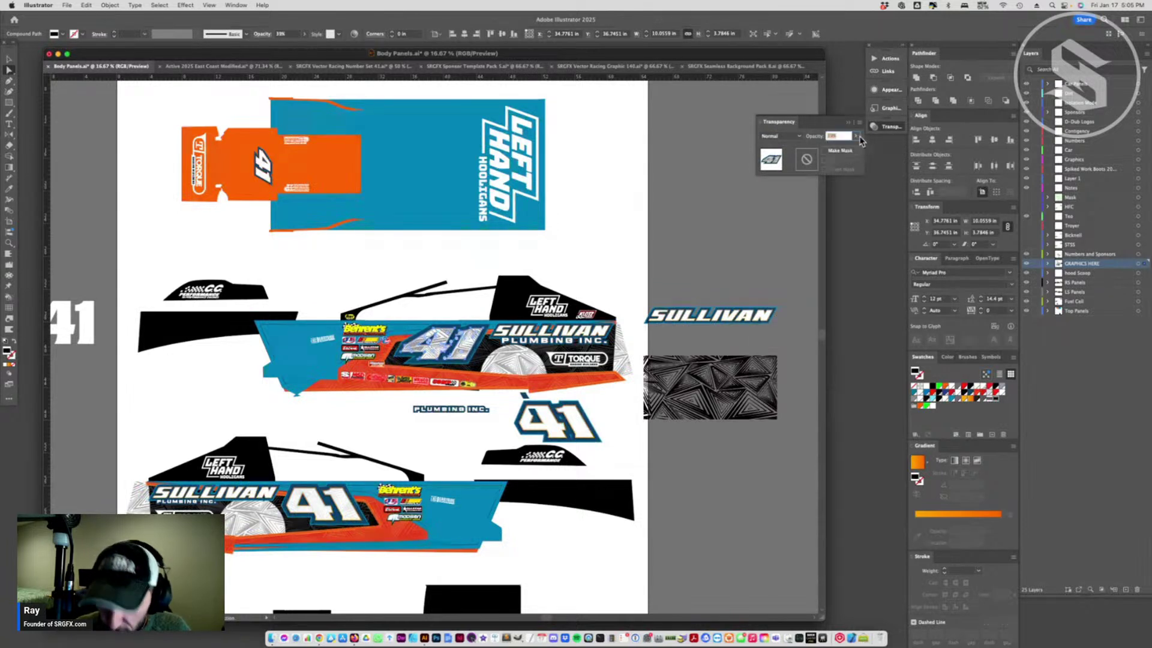
type("8")
key("Return")
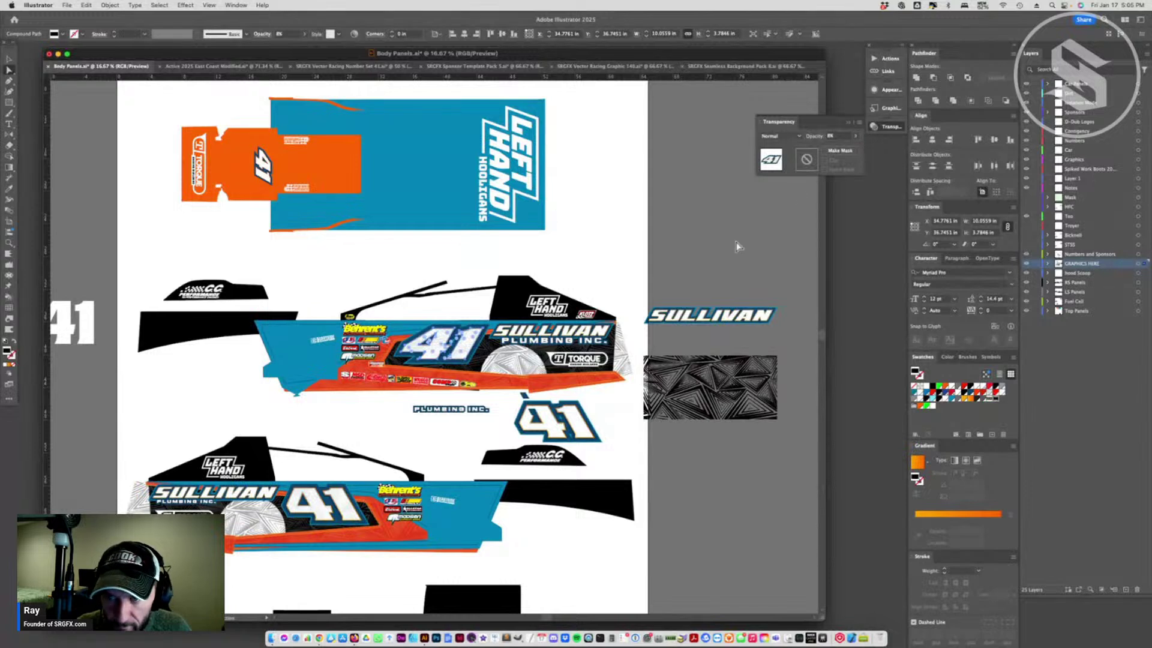
- Save the panel artwork and update the modified links in Active 2025 East Coast Modified.ai
left_click(767, 266)
key("super+s")
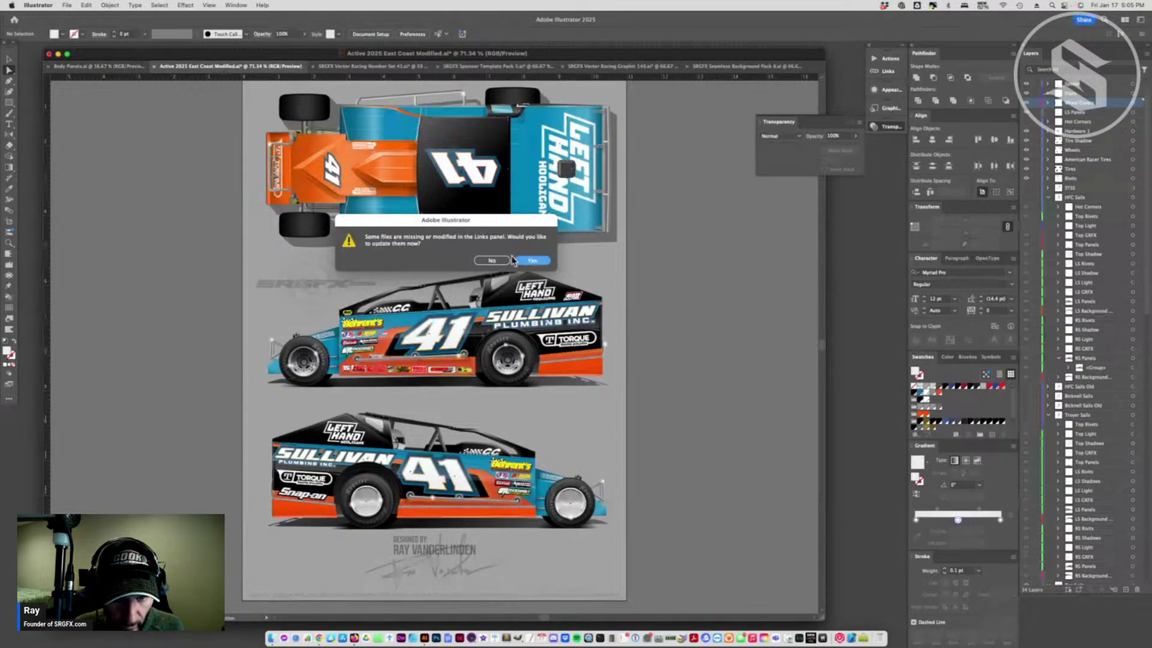
left_click(532, 261)
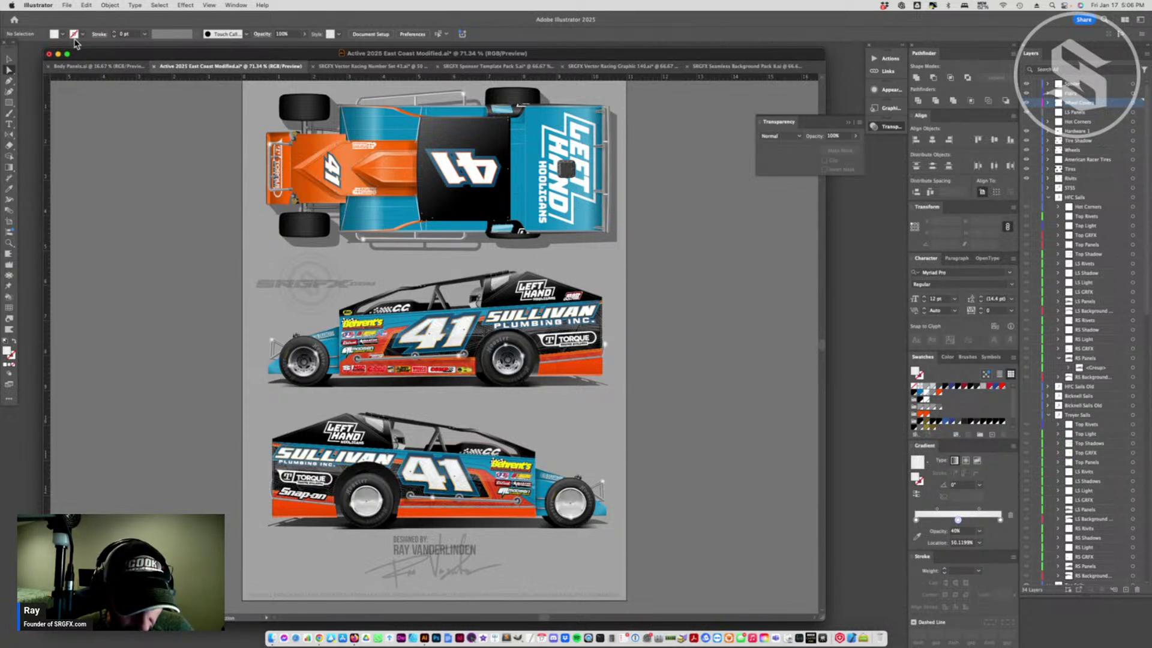
- Return to Body Panels.ai and remove the 8% triangle pattern fill from the 41 on both car sides
left_click(99, 66)
scroll(447, 566, "down", 5)
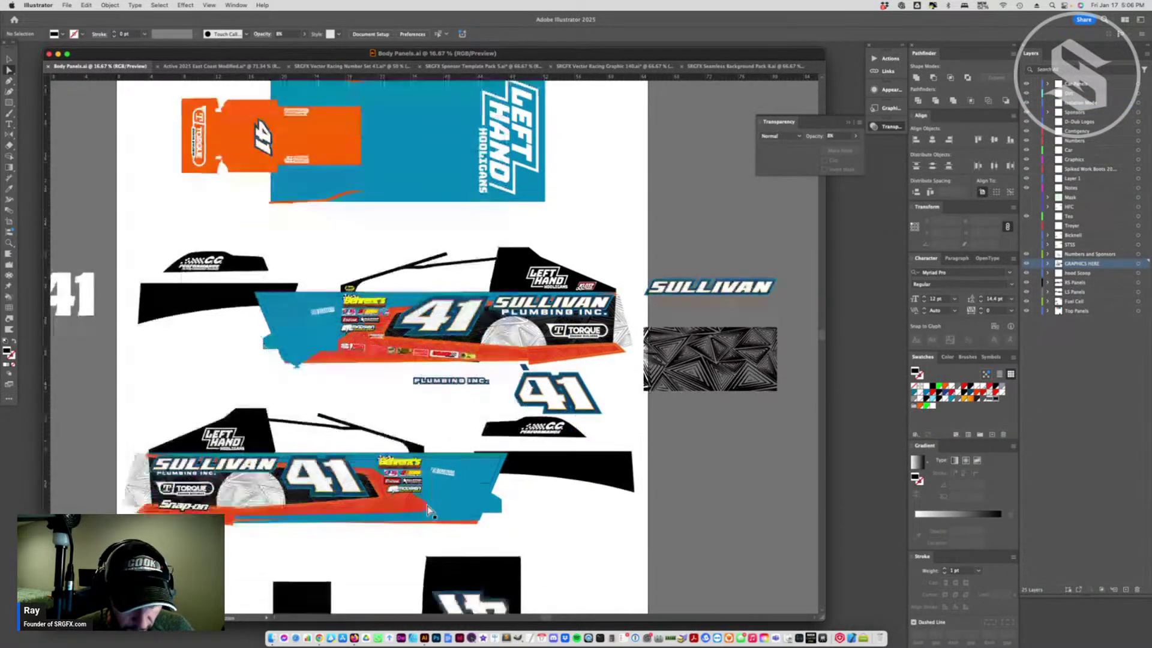
left_click(9, 59)
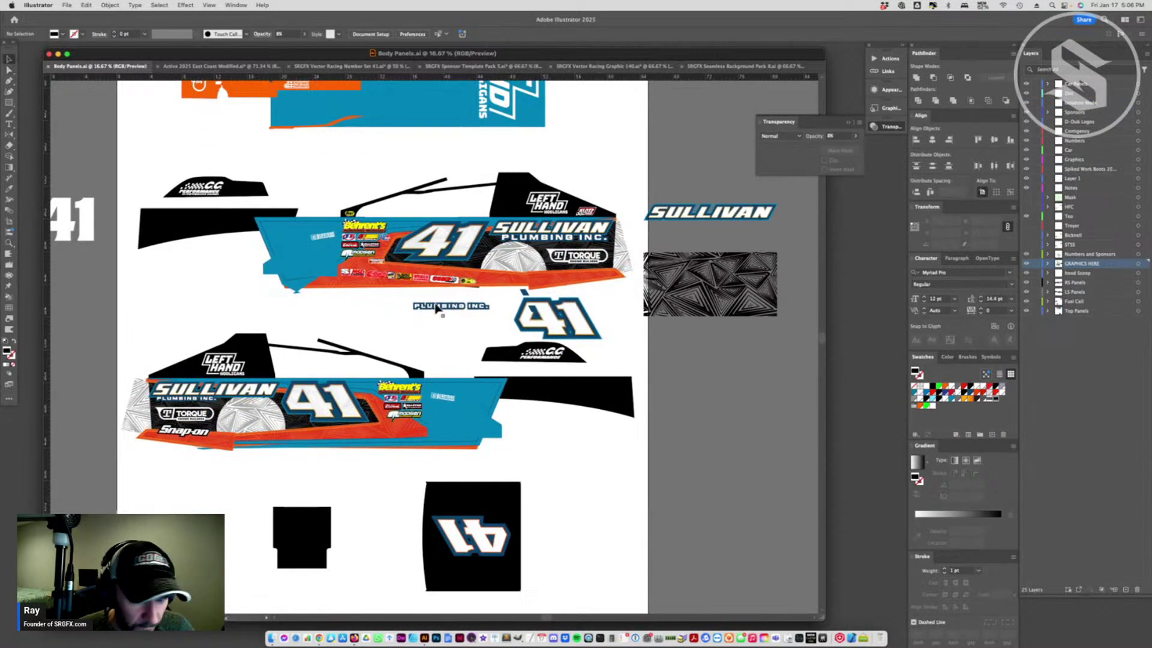
left_click(510, 288)
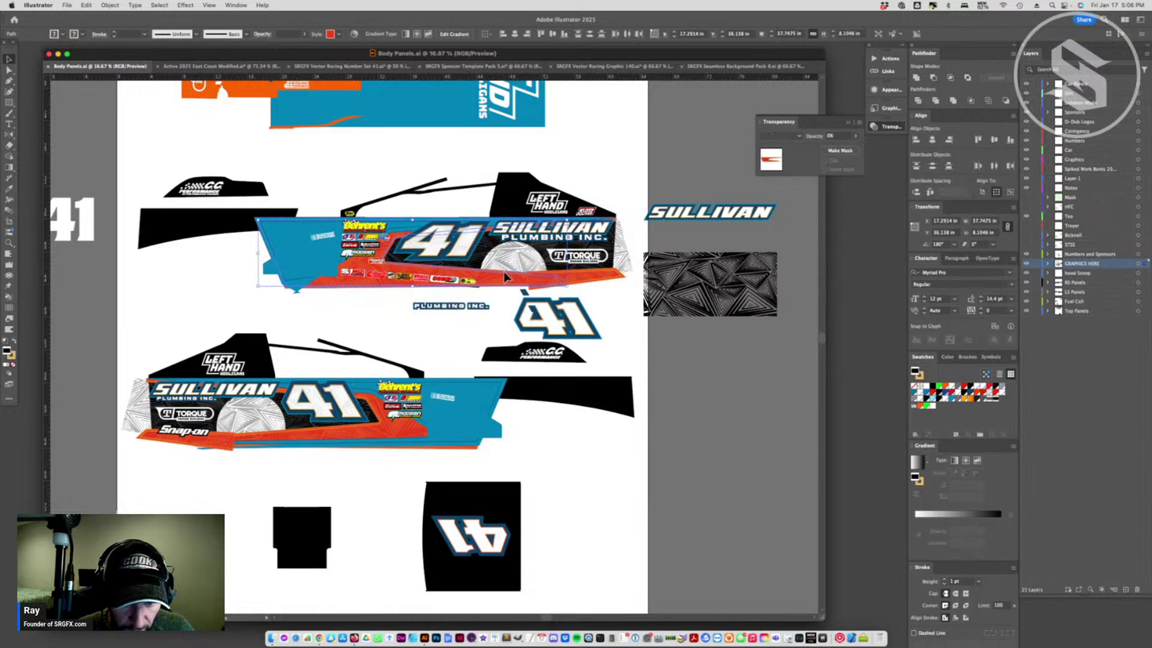
left_click(443, 282)
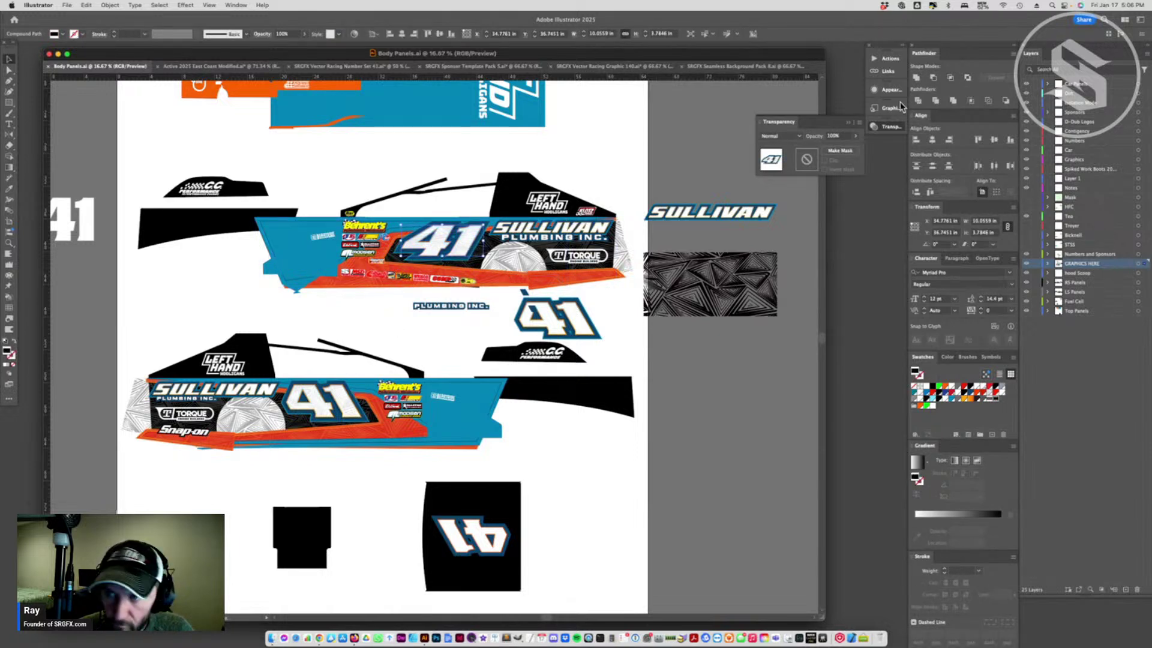
key("a")
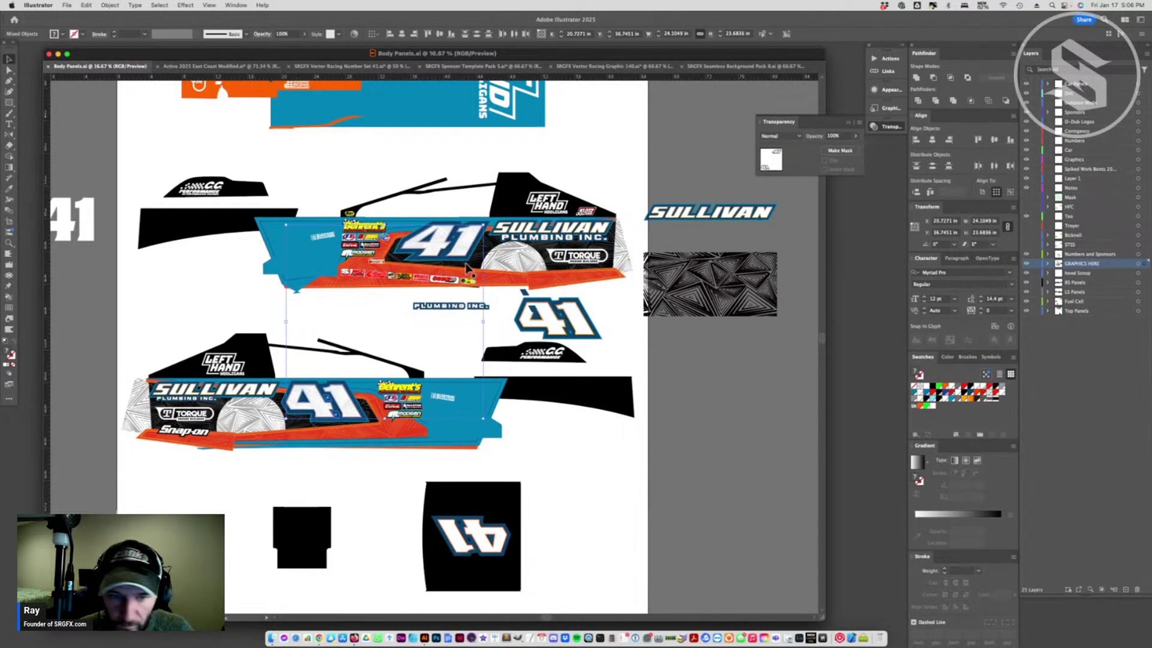
left_click(464, 247)
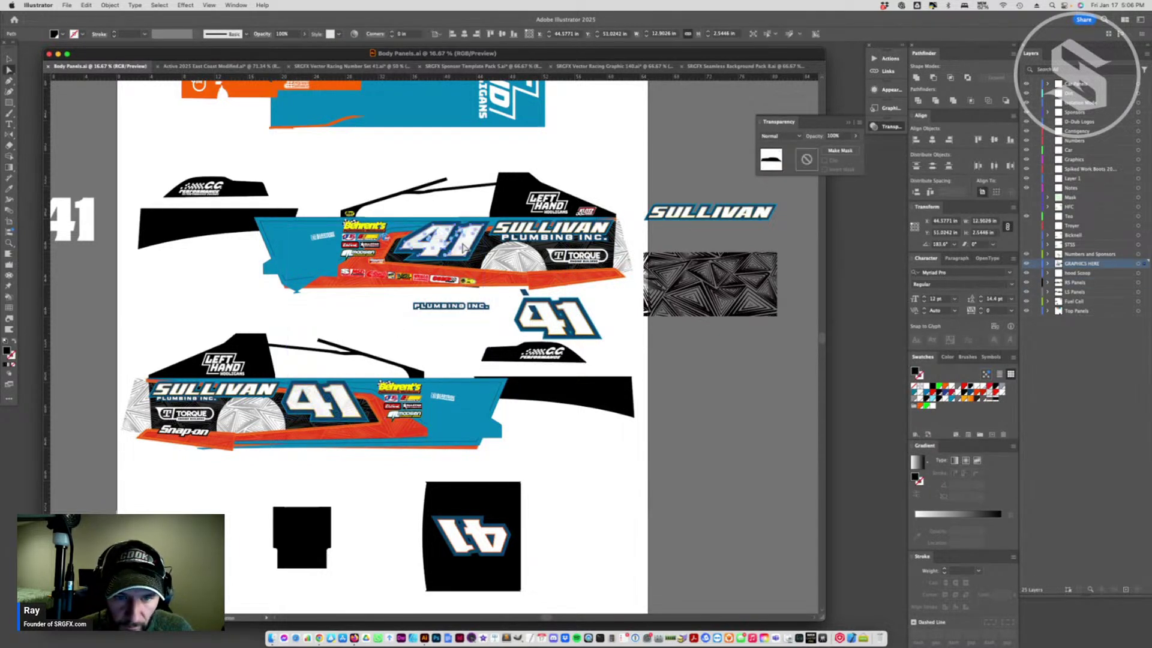
left_click(885, 90)
left_click(829, 133)
key("ctrl+z")
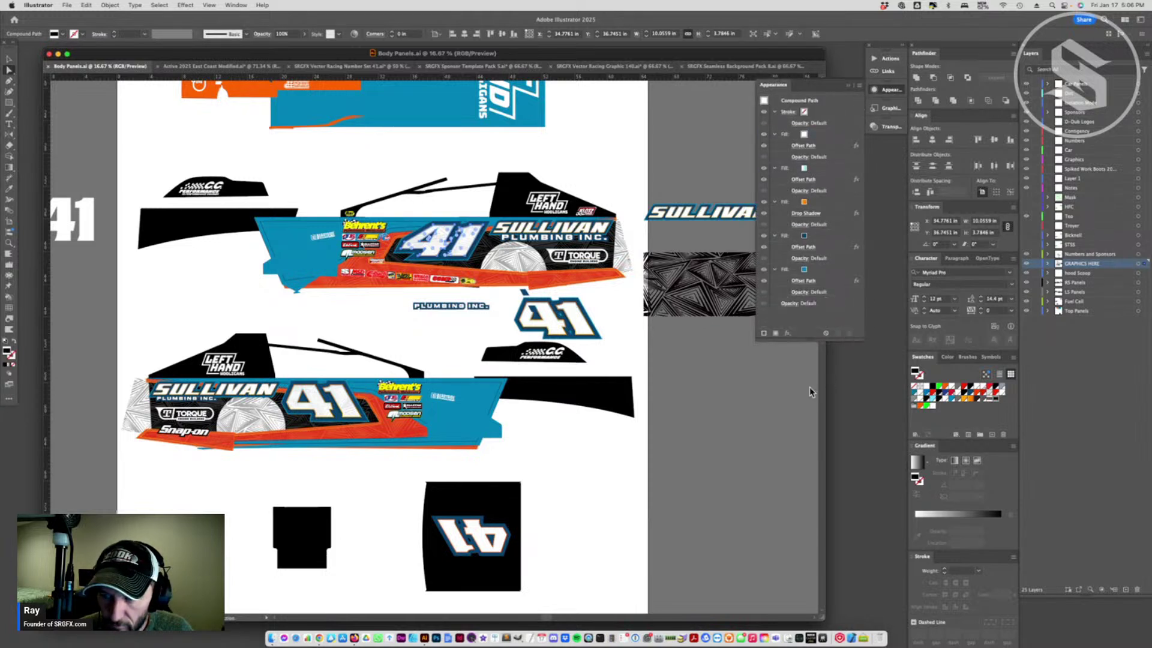
left_click(831, 135)
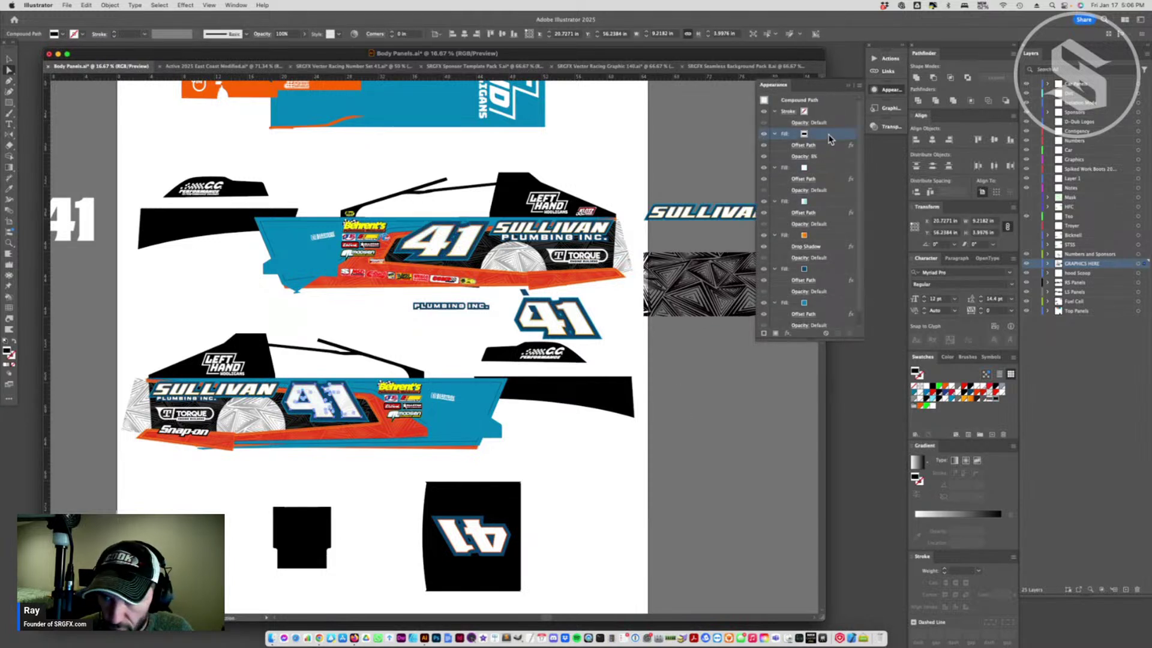
scroll(851, 293, "down", 1)
- Delete the black triangle pattern artwork and the spare SULLIVAN lettering beside the artboard
left_click(669, 276)
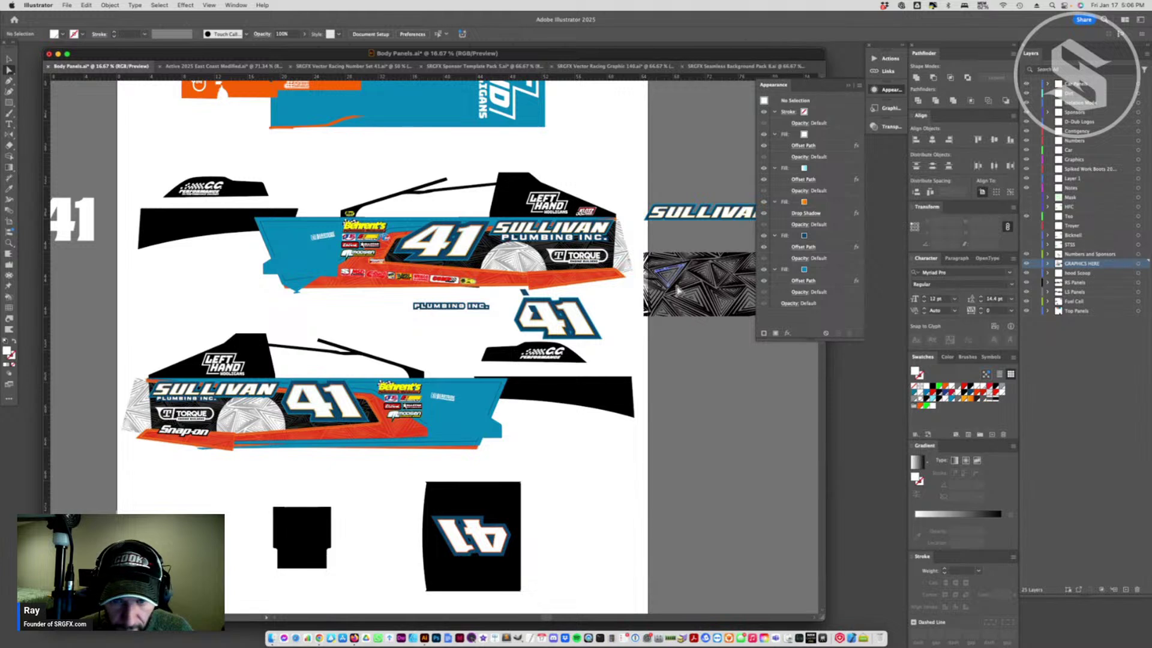
left_click(6, 67)
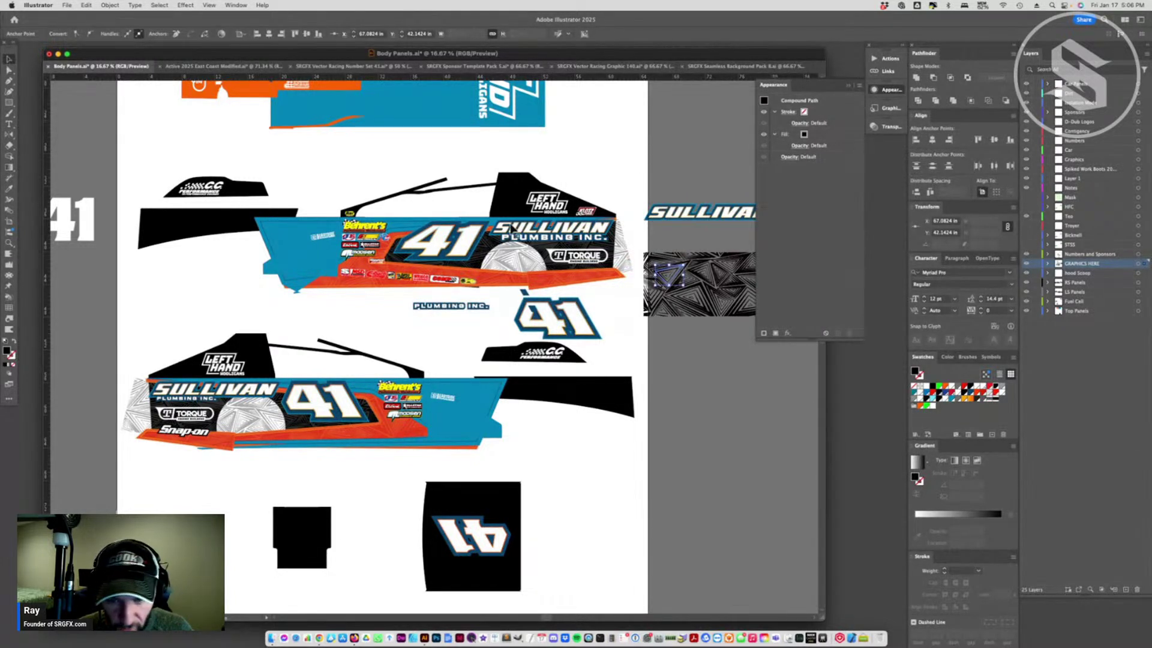
left_click(681, 291)
key("Delete")
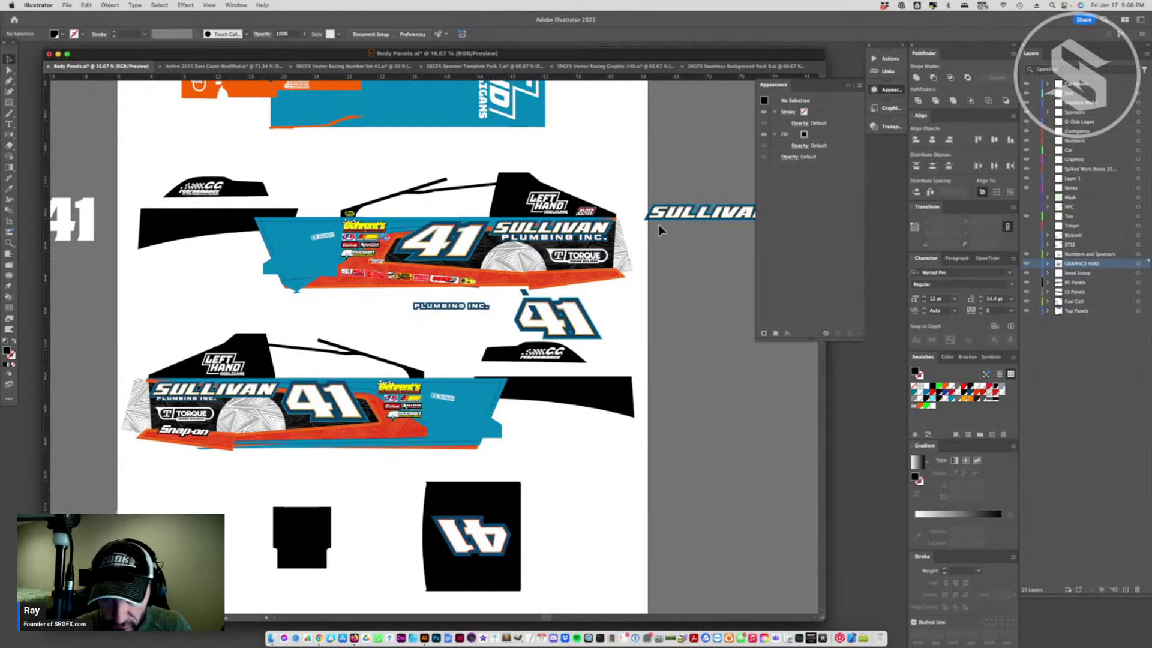
left_click_drag(658, 230, 589, 173)
key("Delete")
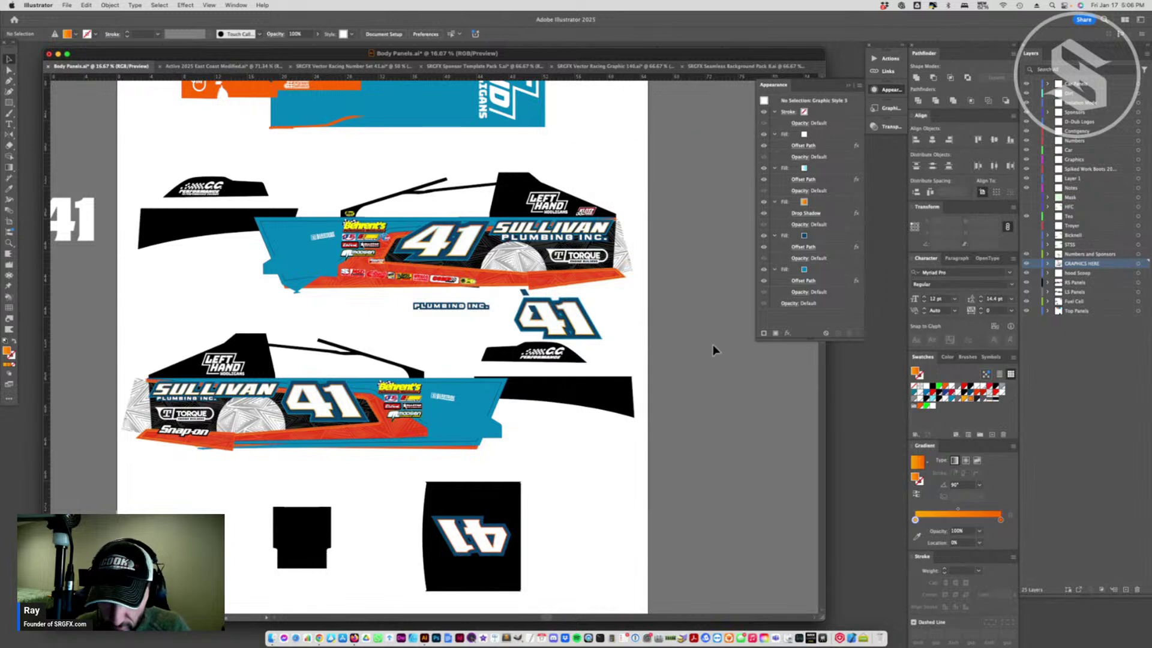
- Select all unused swatches and delete them from the document
left_click(1013, 358)
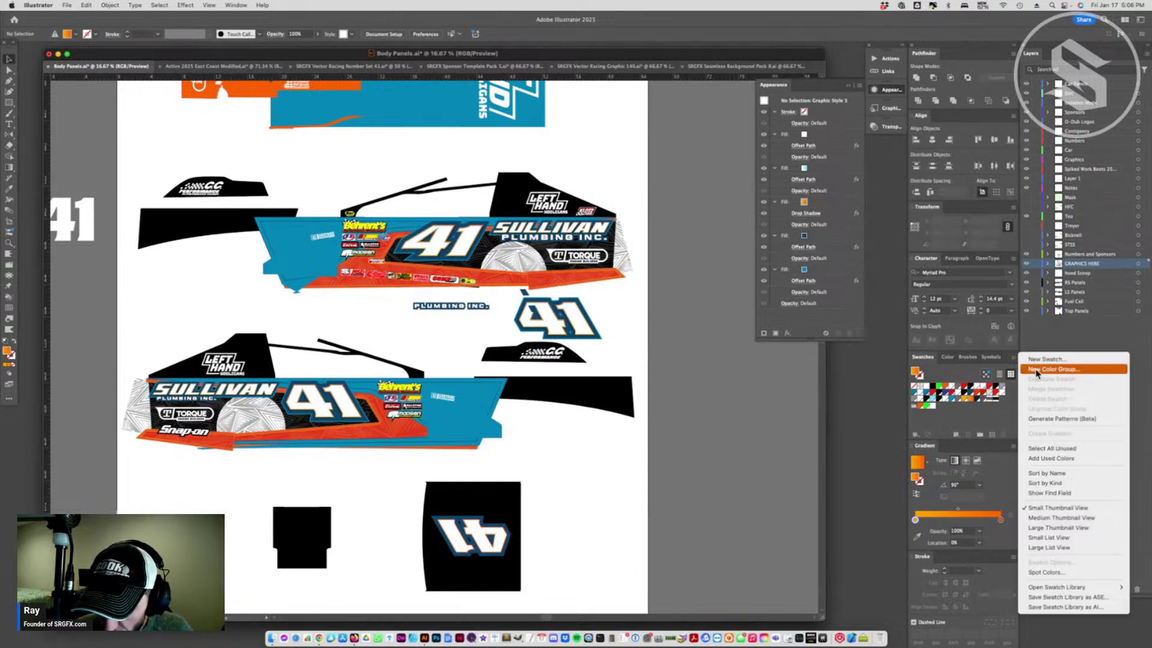
left_click(1044, 458)
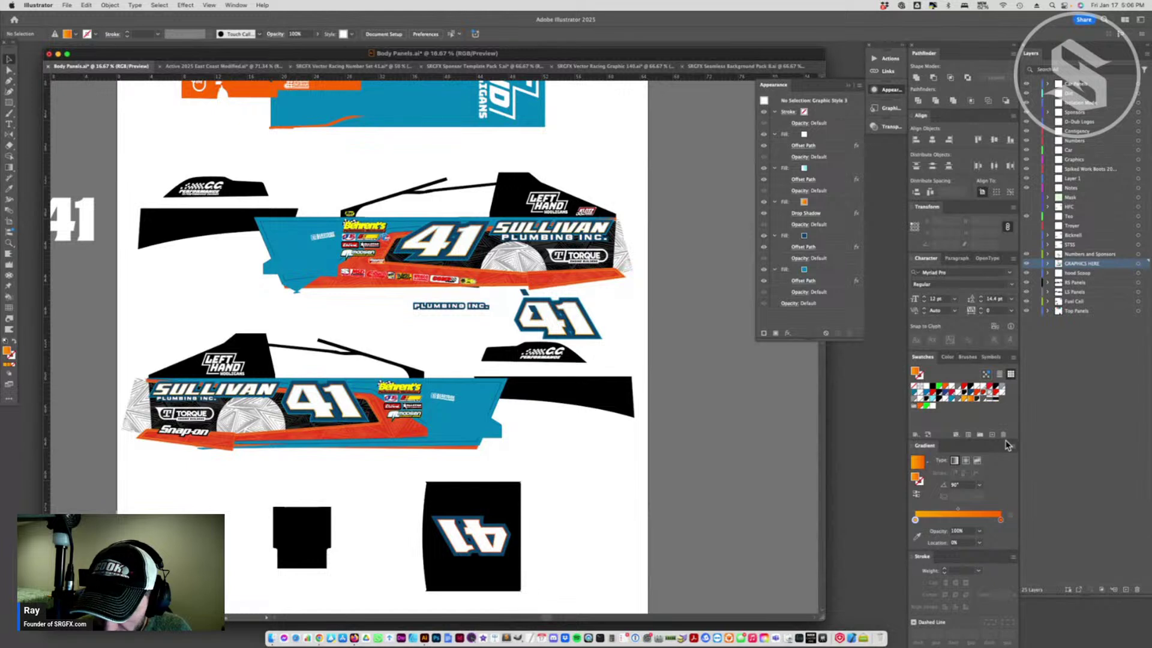
left_click(1004, 436)
left_click(478, 260)
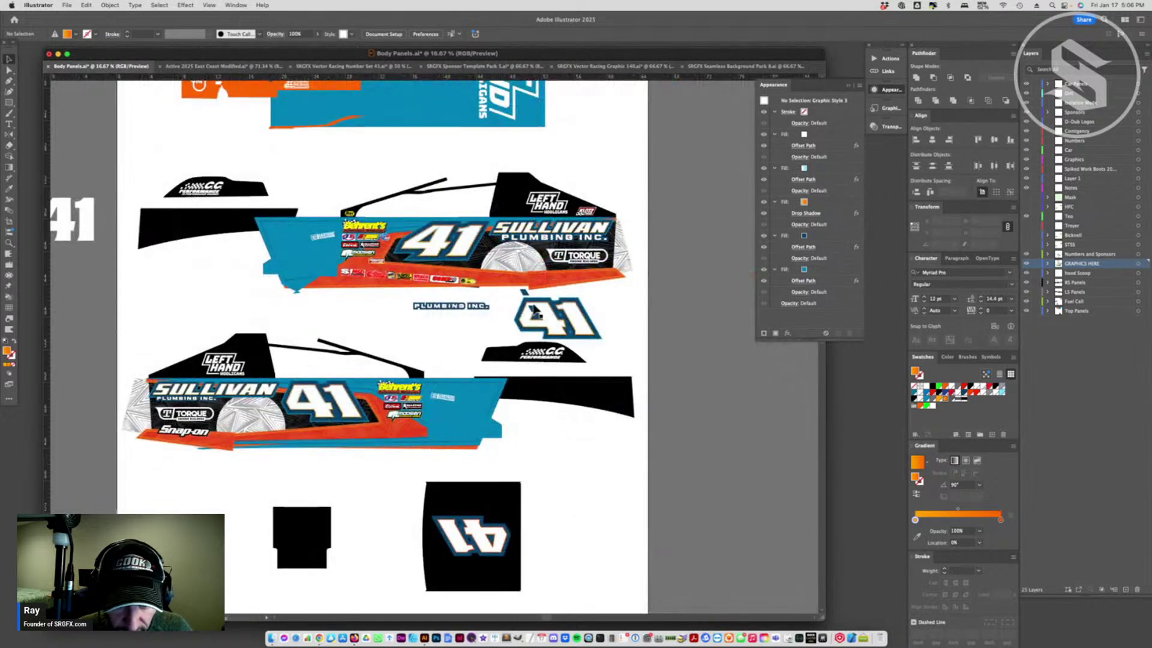
- Move the small dark blue shape from above the spare 41 into the gap between the upper car side's 4 and 1
left_click(534, 311)
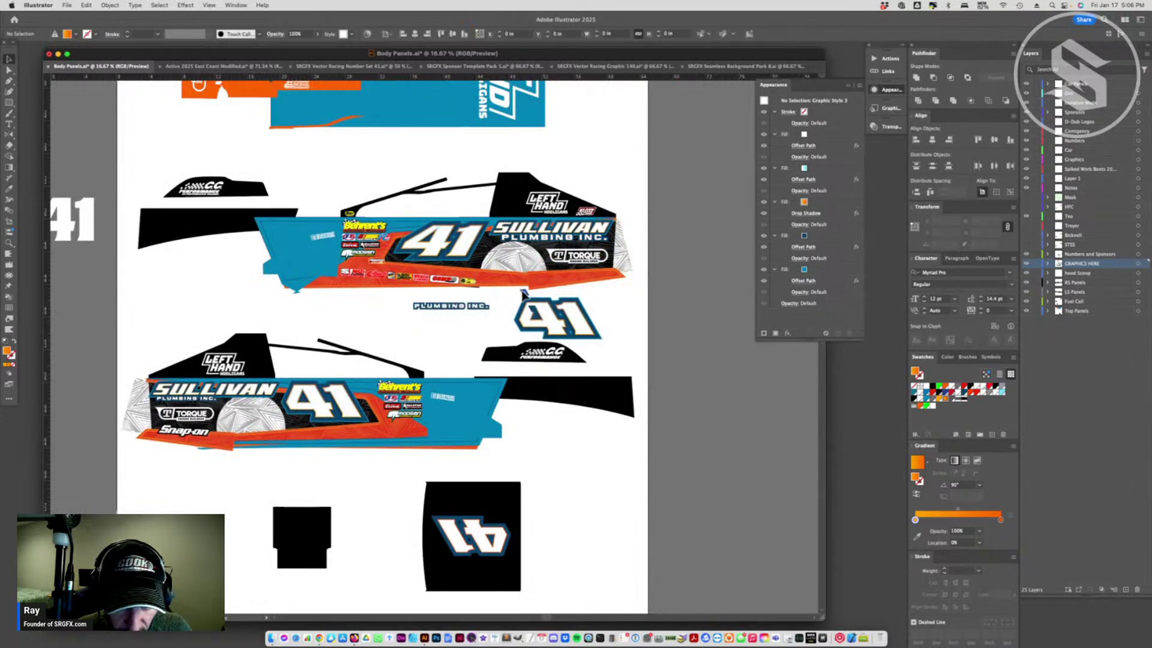
key("super+shift+a")
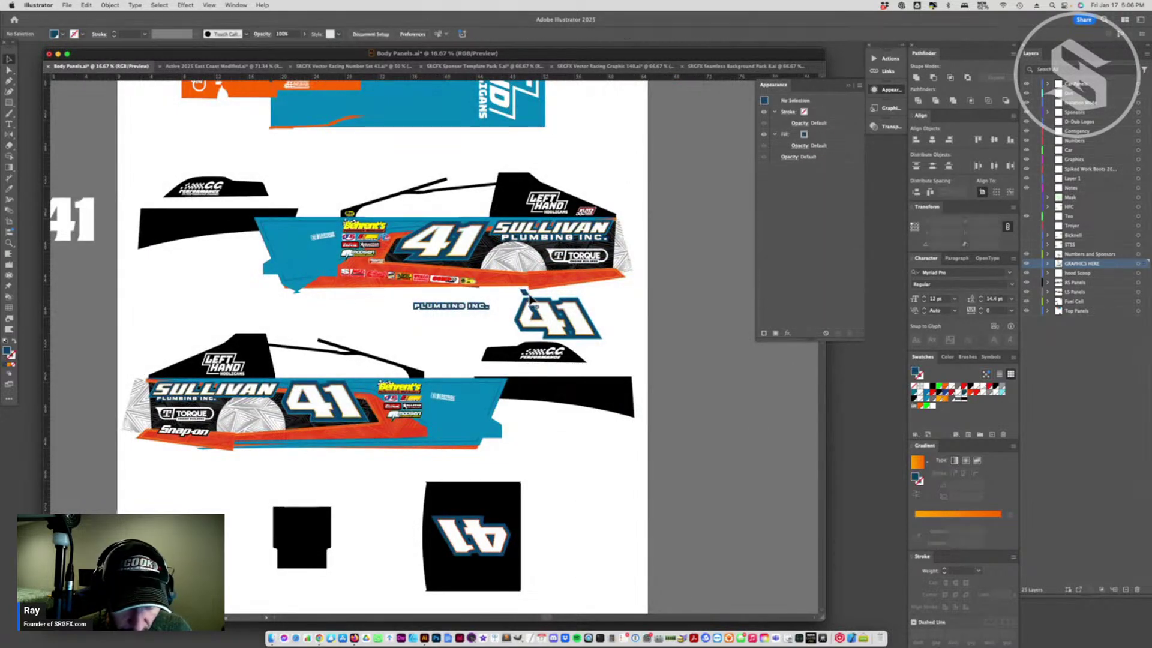
left_click(454, 241)
key("a")
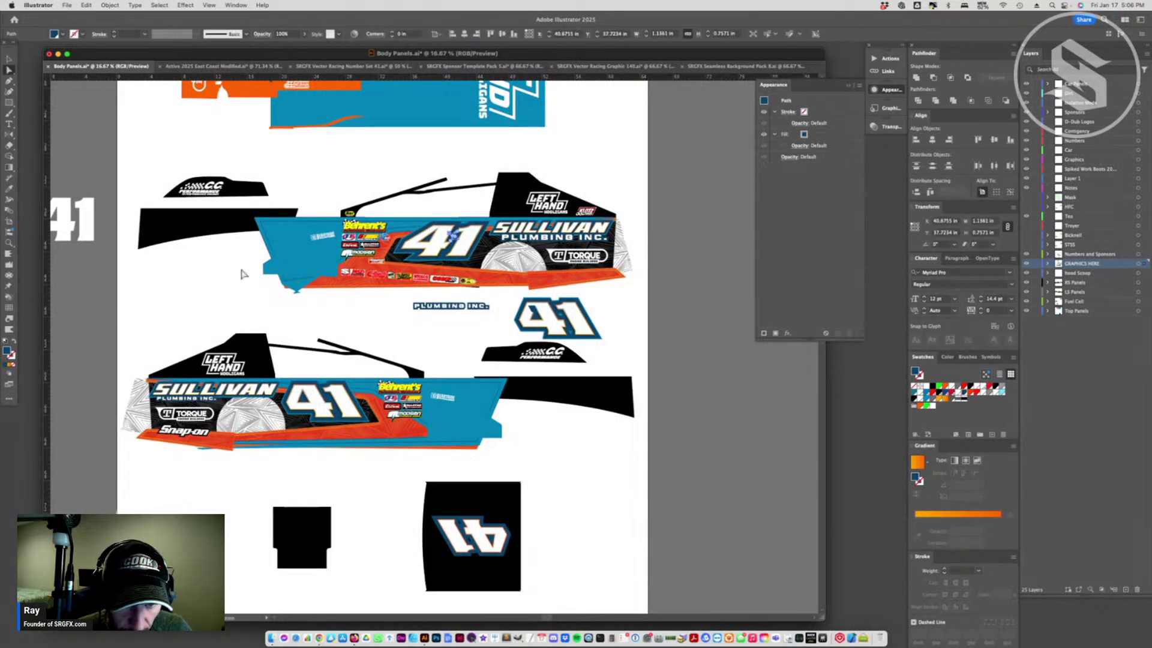
- Adjust the anchor points of the small dark blue filler shapes to cover the gaps between the upper car side's 4 and 1
left_click(9, 242)
left_click(344, 358)
left_click(344, 358)
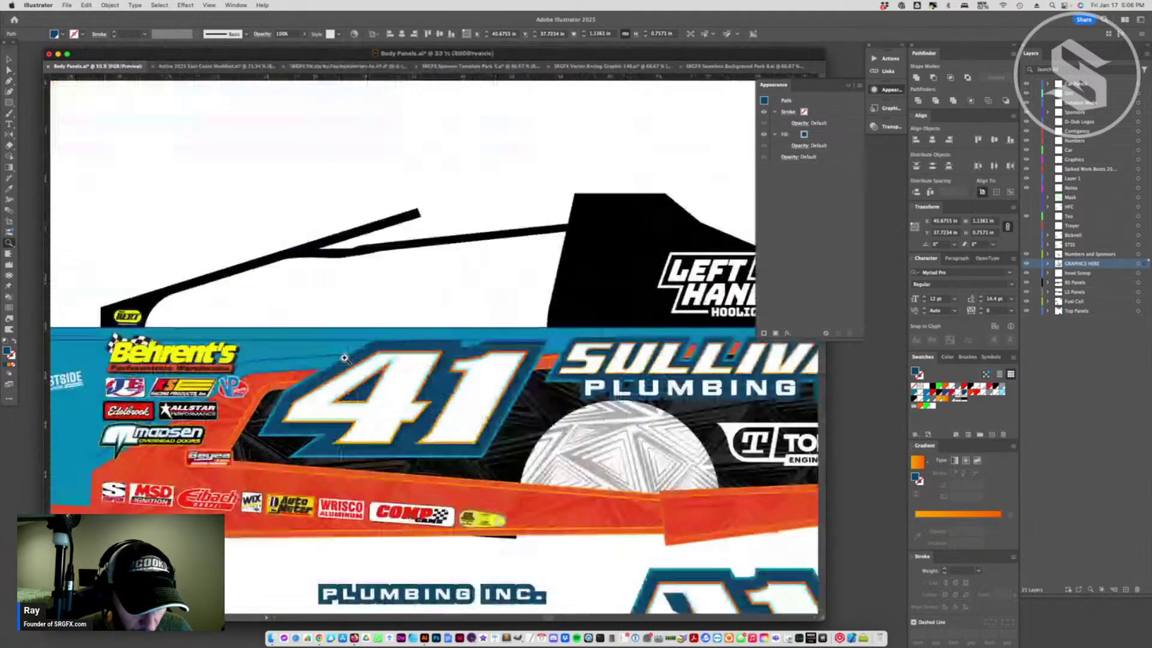
left_click(345, 358)
key("a")
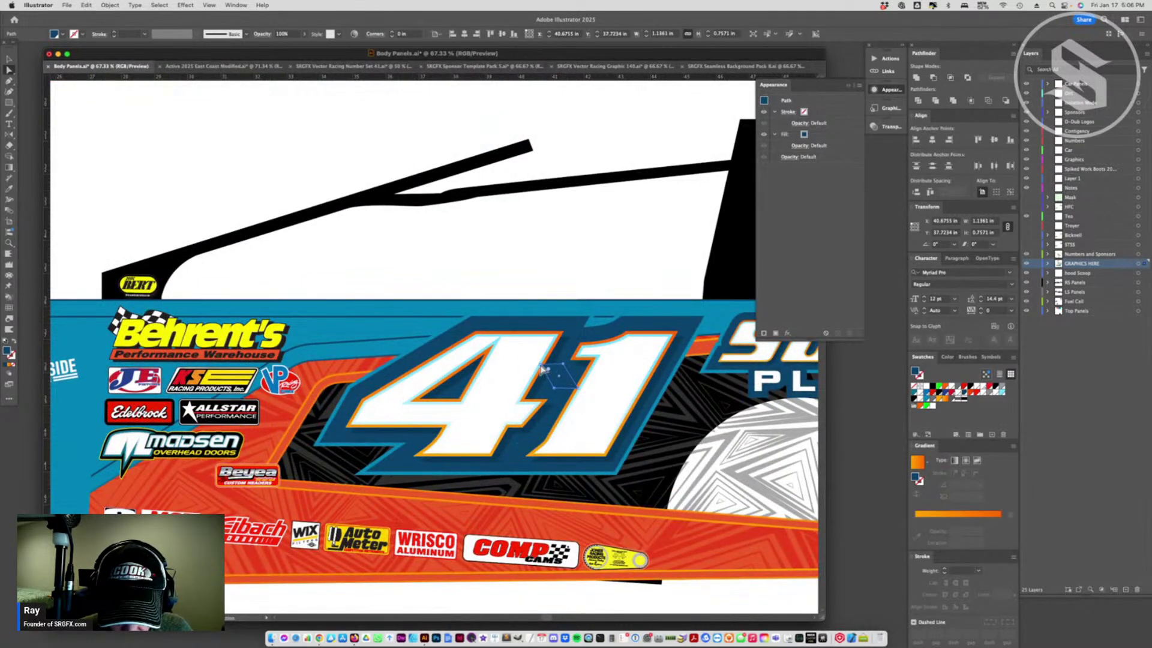
left_click(567, 366)
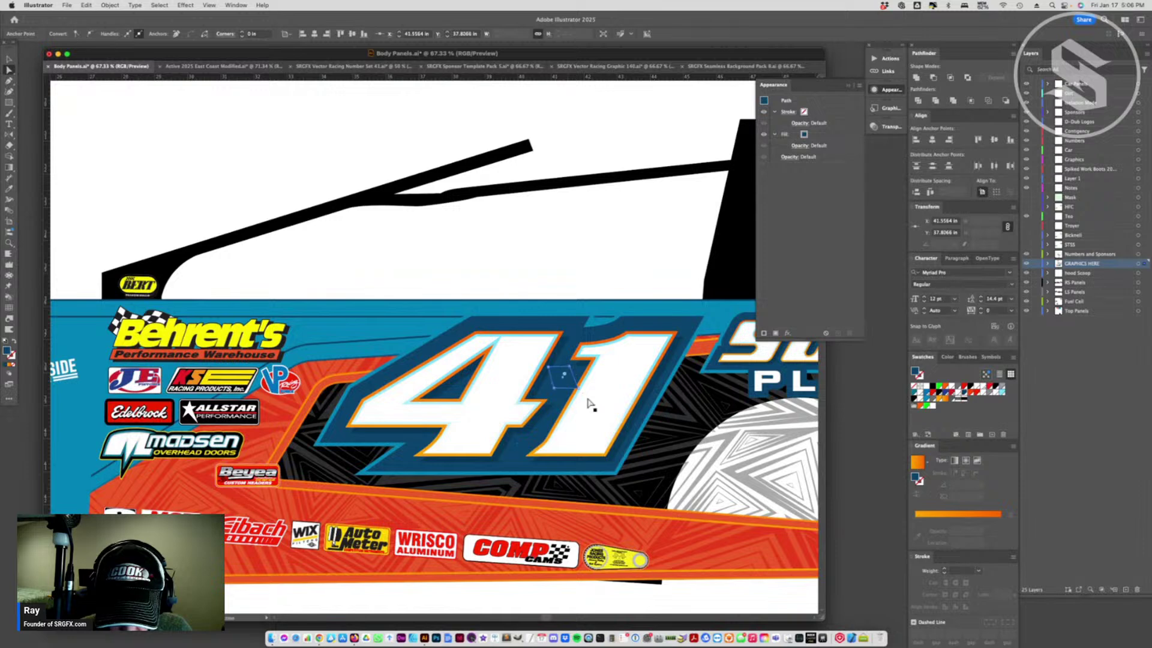
mouse_move(579, 393)
left_mouse_down()
mouse_move(548, 372)
mouse_move(563, 379)
left_mouse_up()
left_click(522, 456)
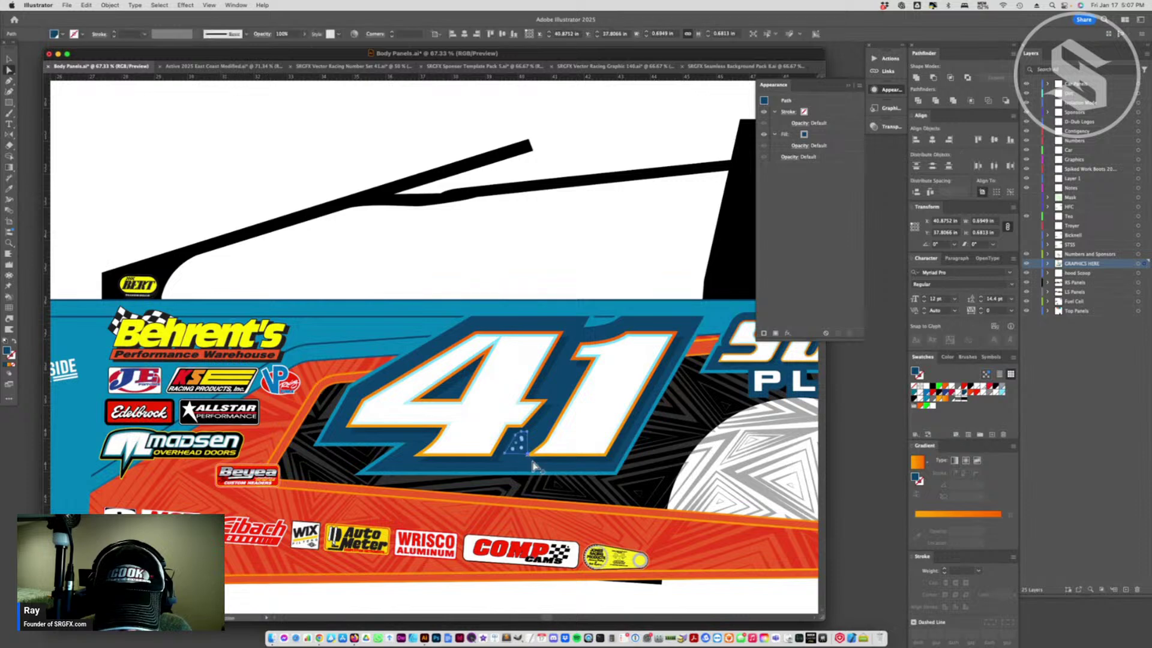
left_click(524, 436)
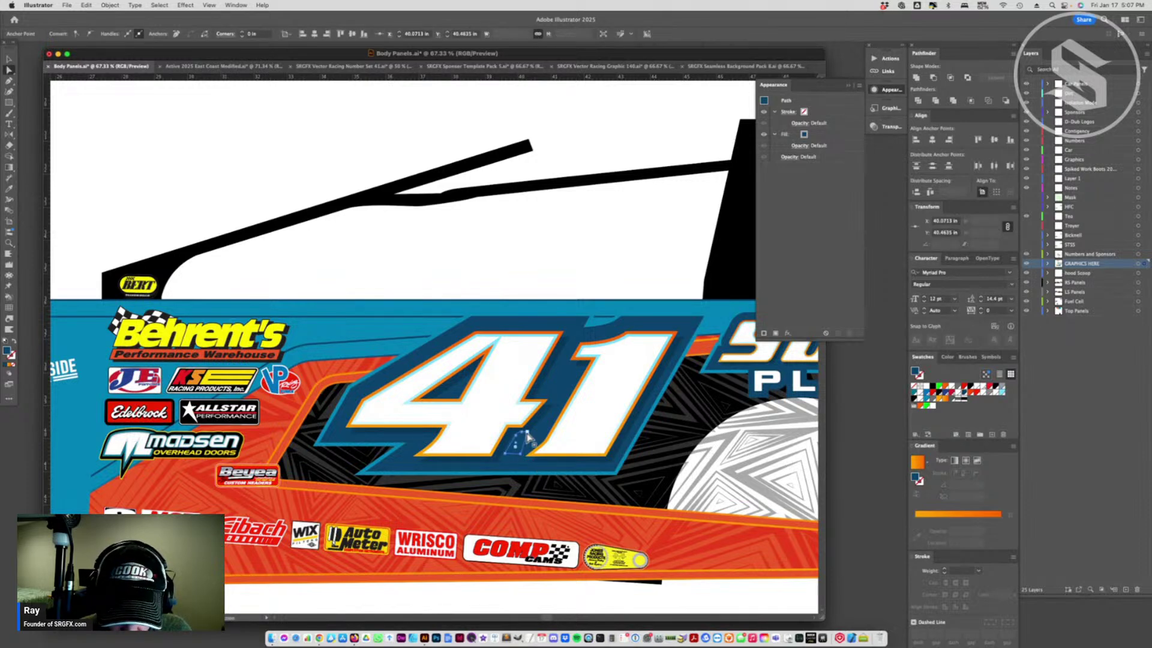
left_click(516, 438)
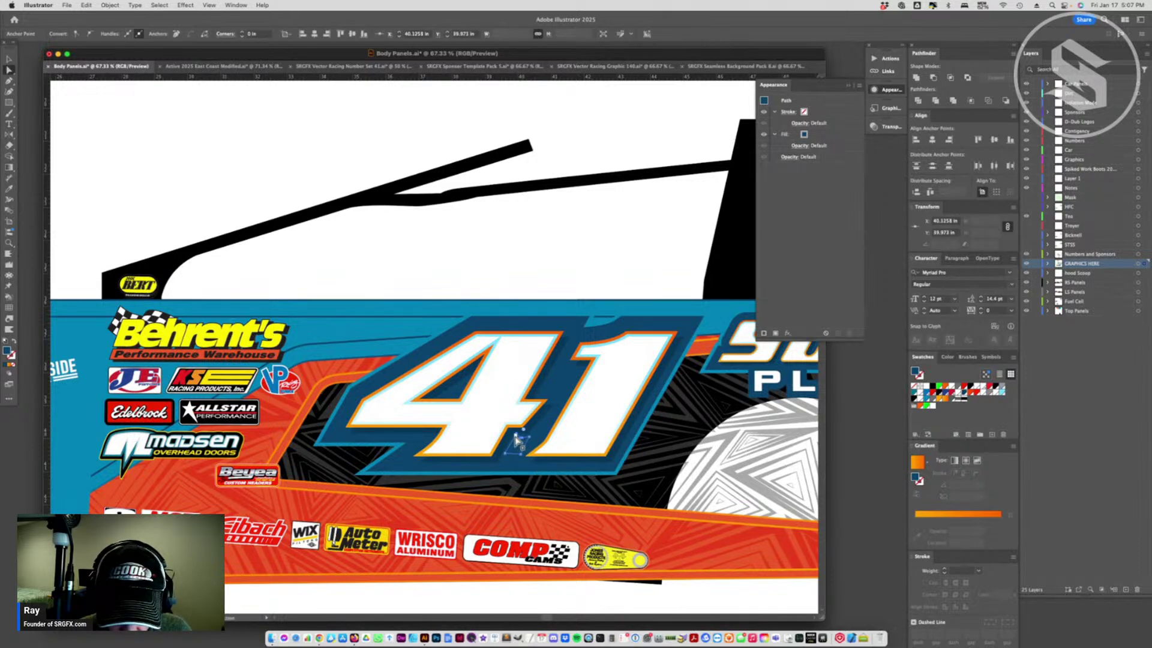
left_click(488, 375)
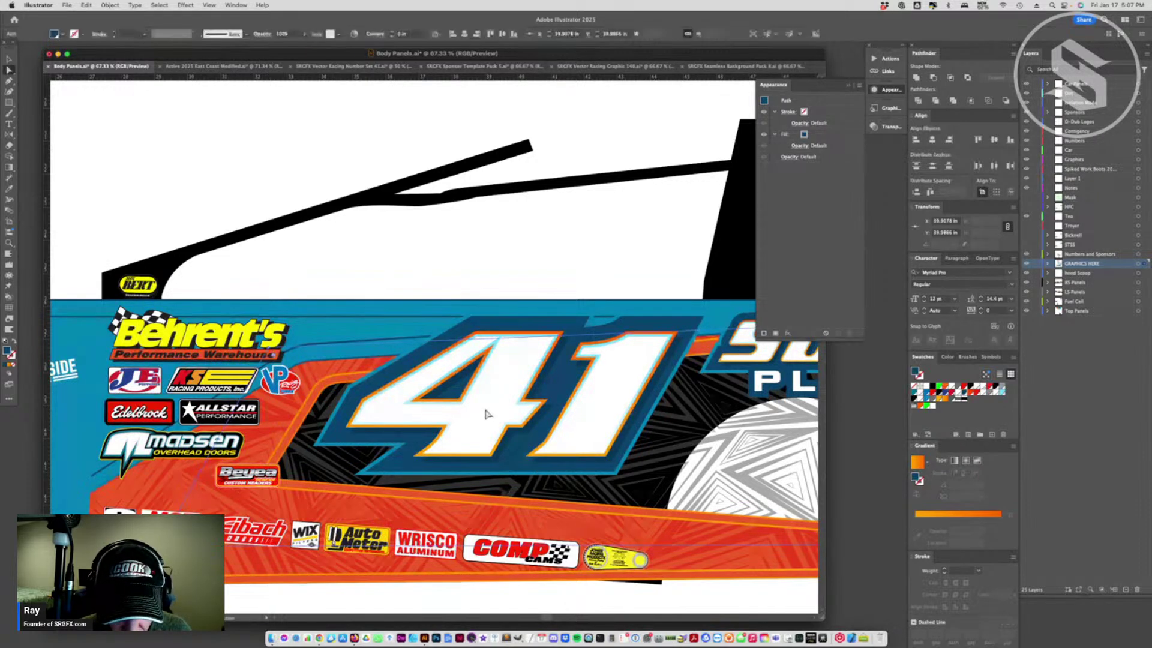
left_click(482, 361)
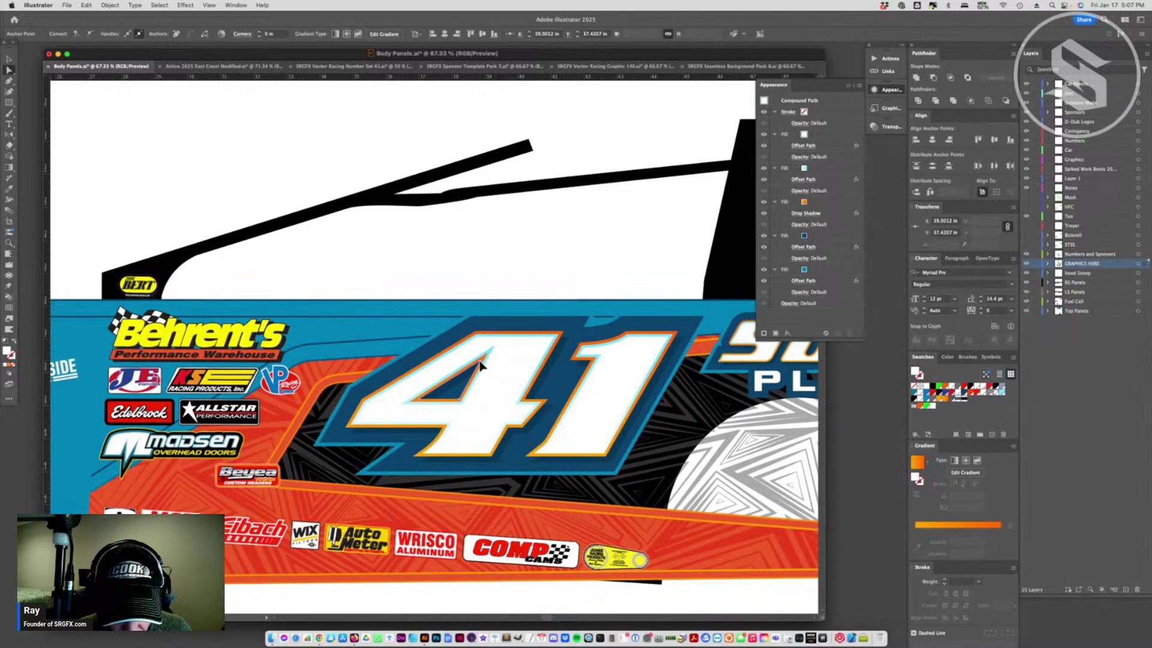
left_click(537, 264)
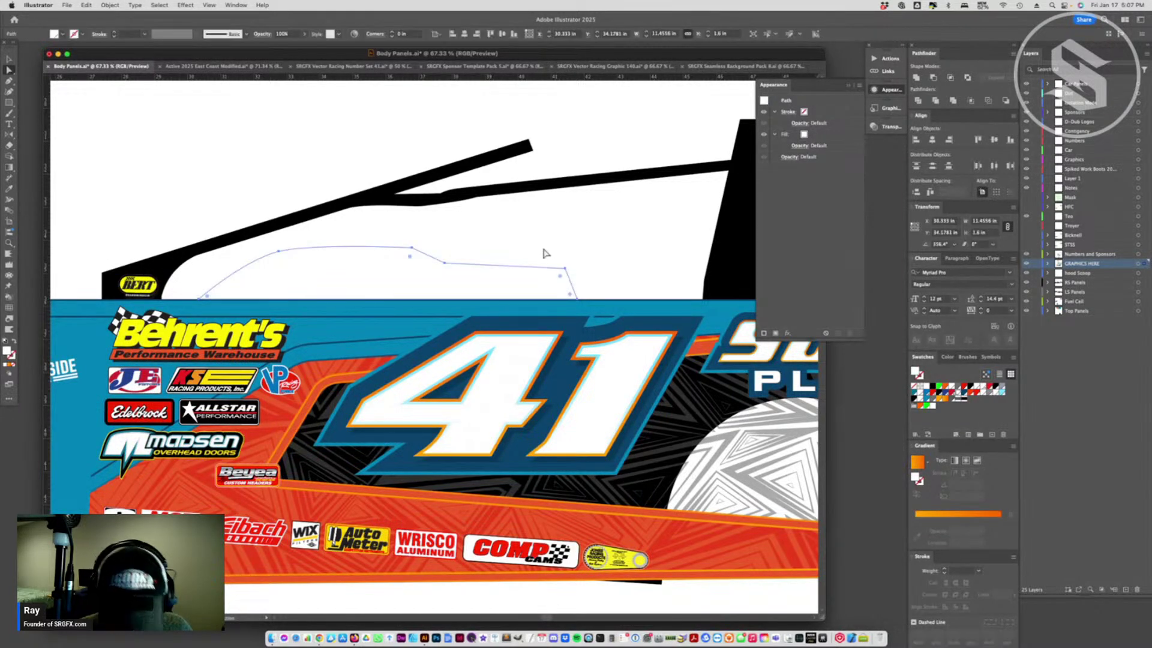
- Select the background graphic shapes on the upper car side and group them
key("super+0")
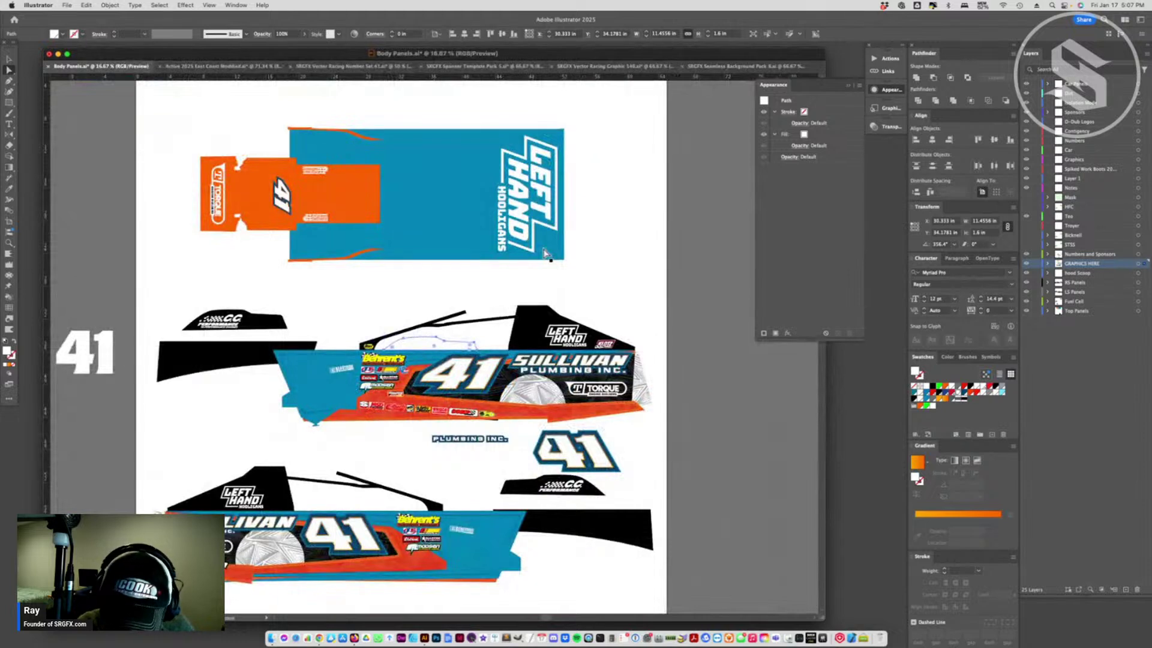
left_click(9, 59)
left_click(156, 181)
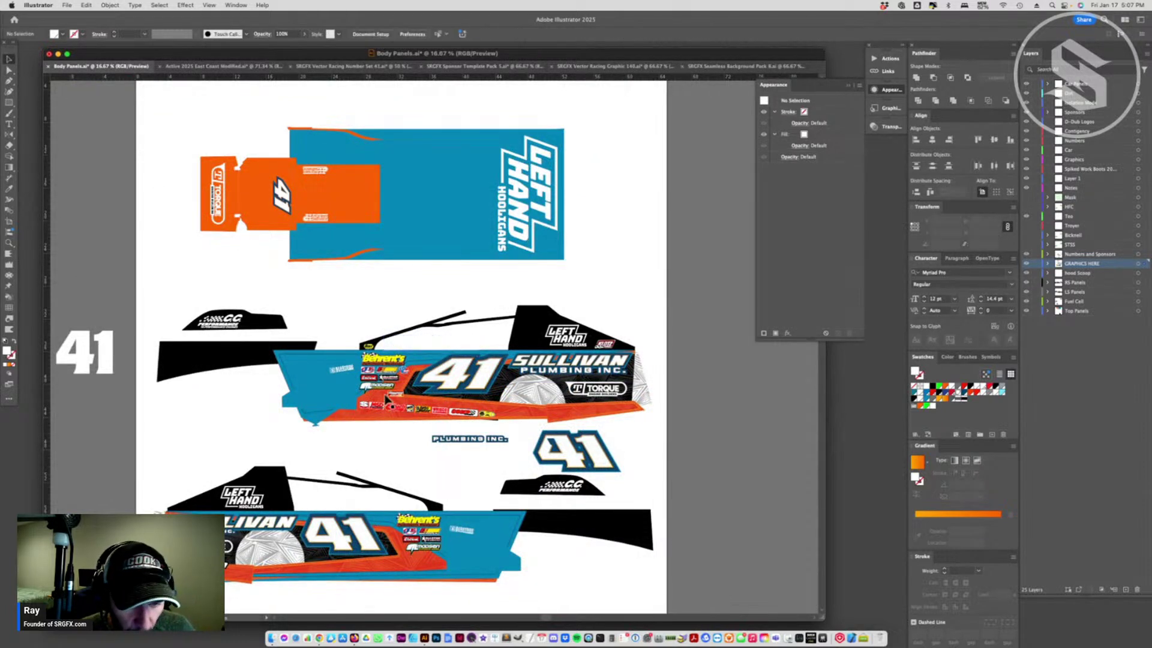
scroll(408, 358, "down", 3)
left_click(527, 327)
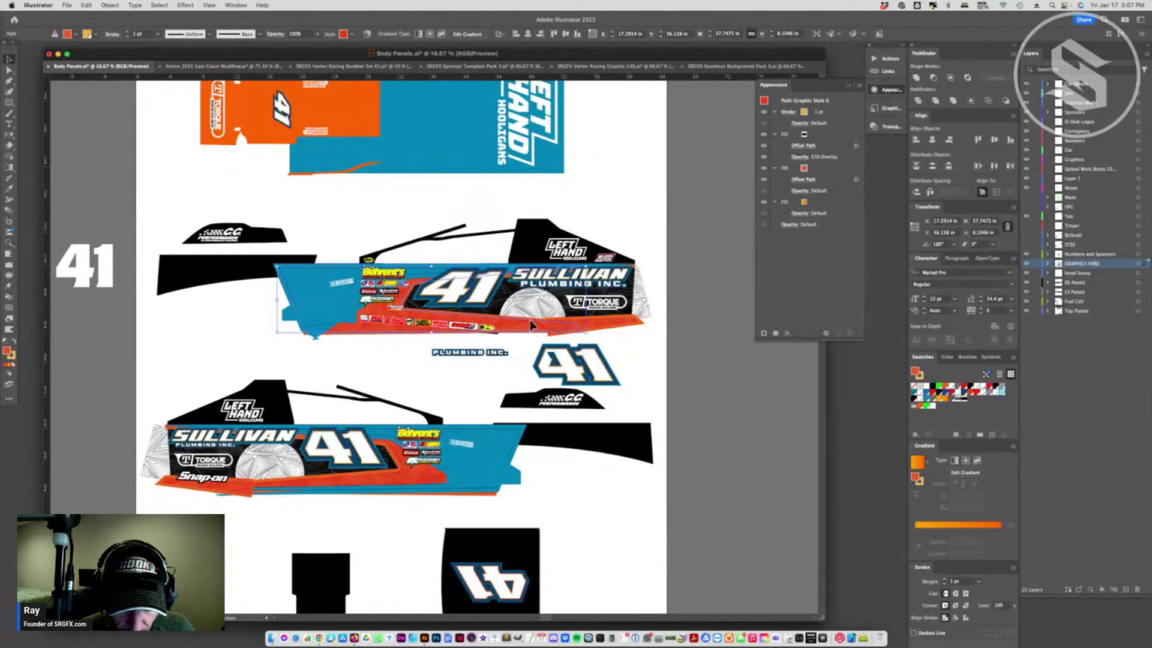
left_click(523, 327, "shift")
left_click(424, 276, "shift")
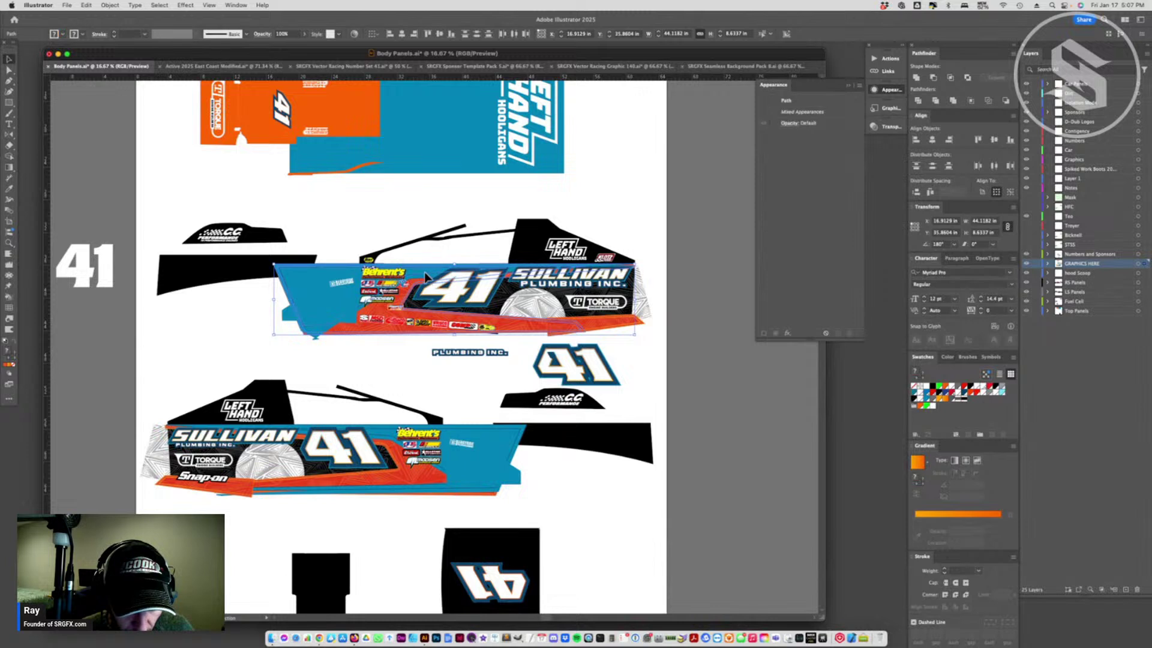
left_click(427, 279, "shift")
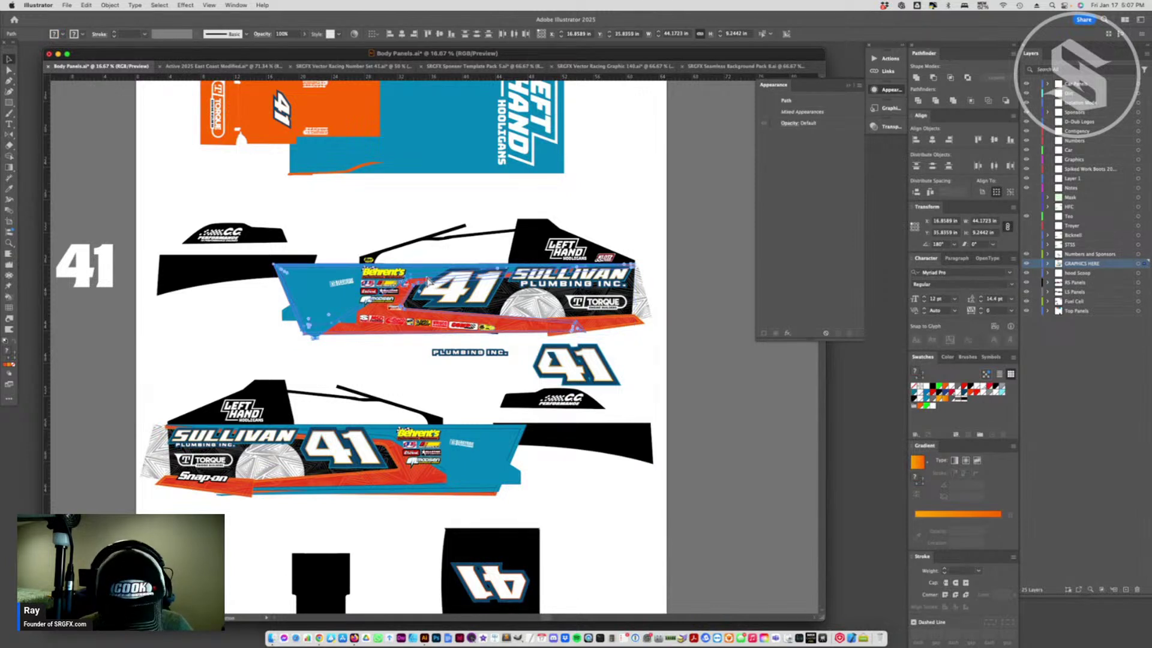
key("super+g")
scroll(469, 328, "down", 5)
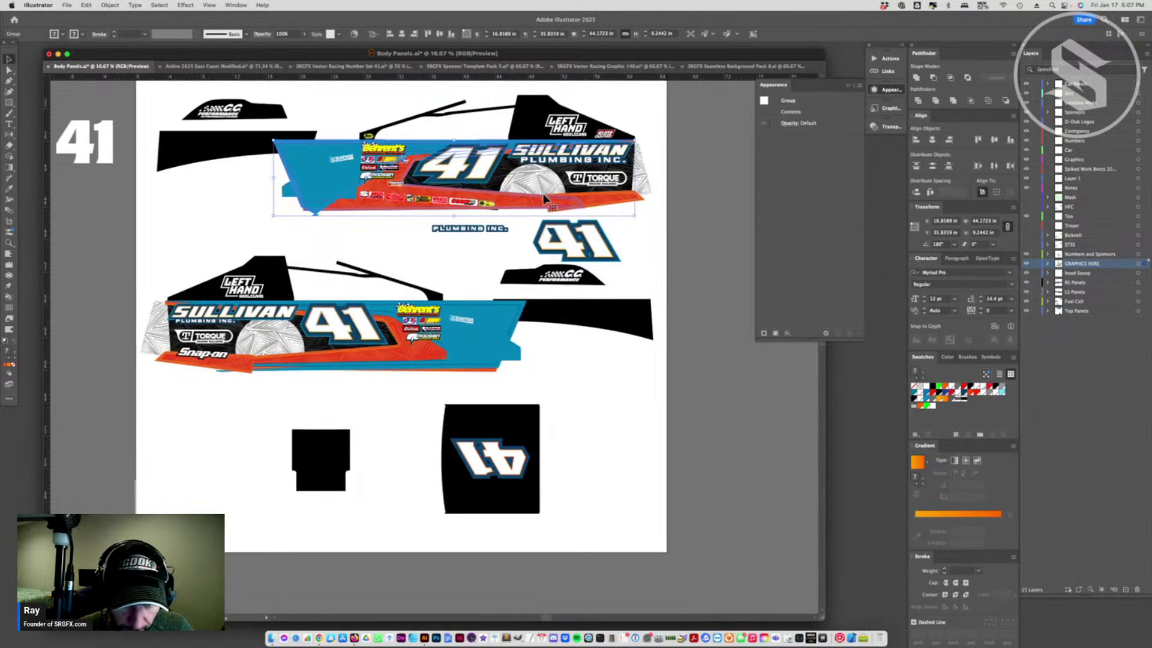
- Place a copy of the grouped side graphic over the black top panel with the 41 and rotate it slightly to level its upper edge
left_click_drag(469, 327, 588, 532)
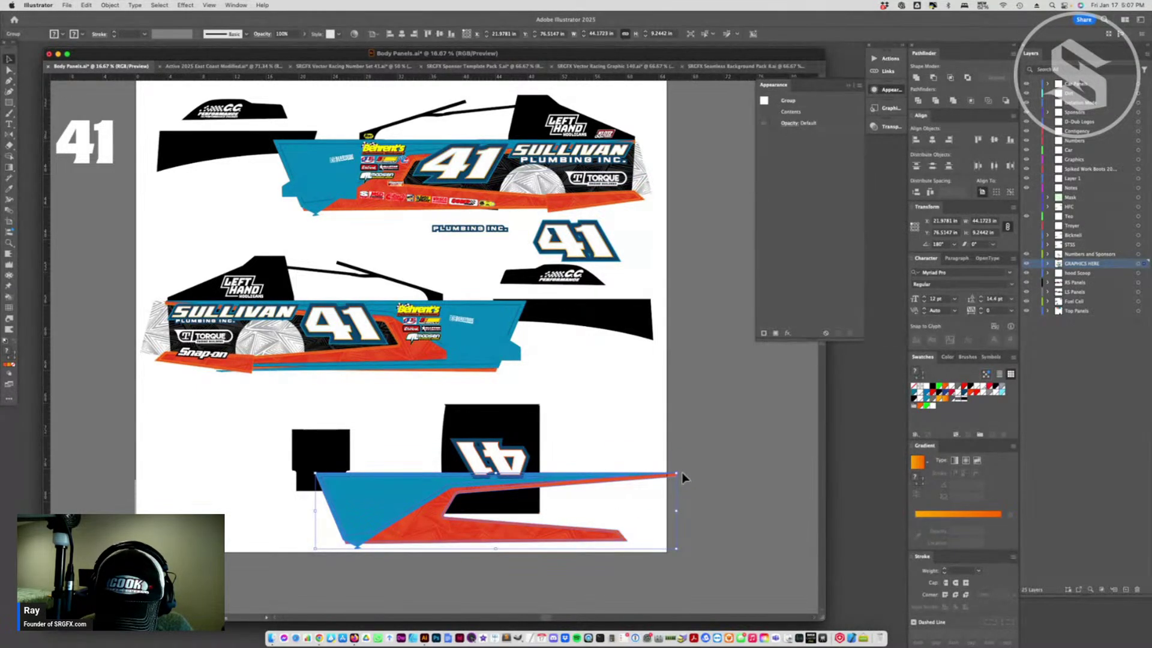
left_click_drag(681, 473, 672, 476)
left_click_drag(478, 533, 486, 533)
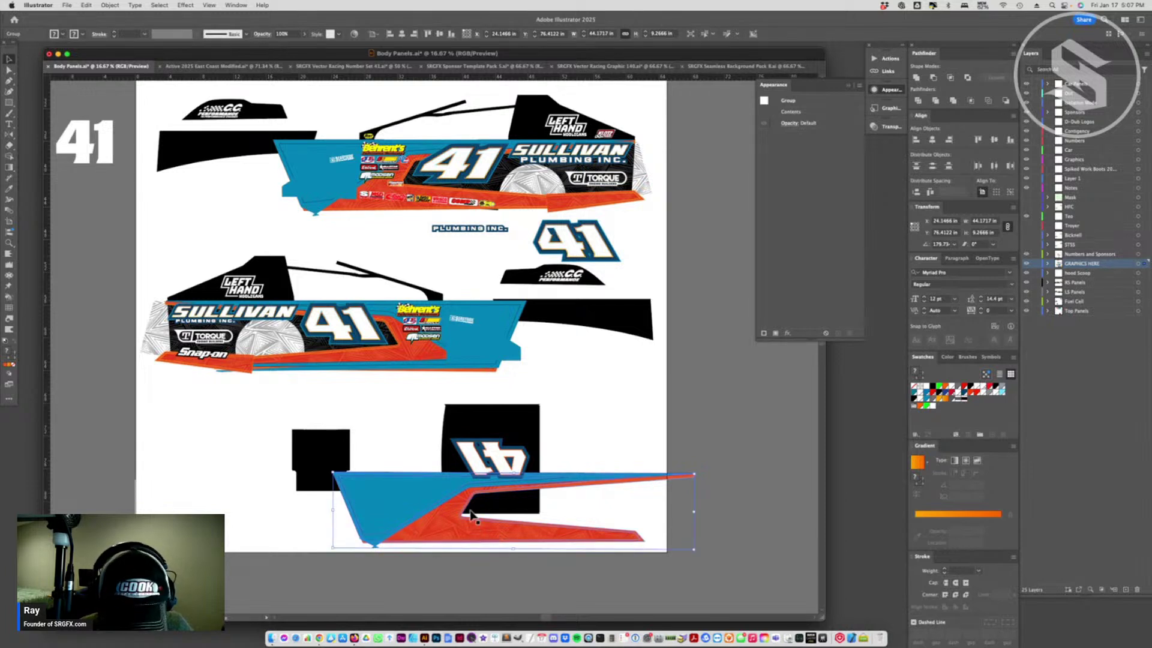
- Cut away the copied graphic's wide blue end and its lower orange section, keeping only the tapering blue-and-orange strip across the black panel
key("shift+e")
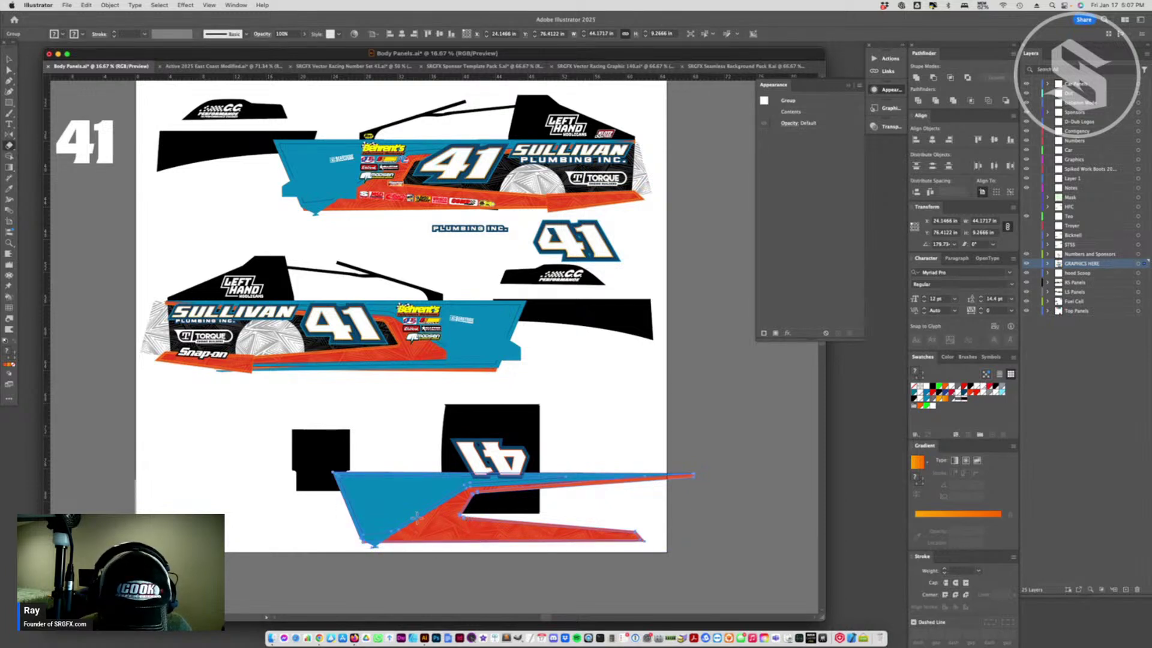
key("a")
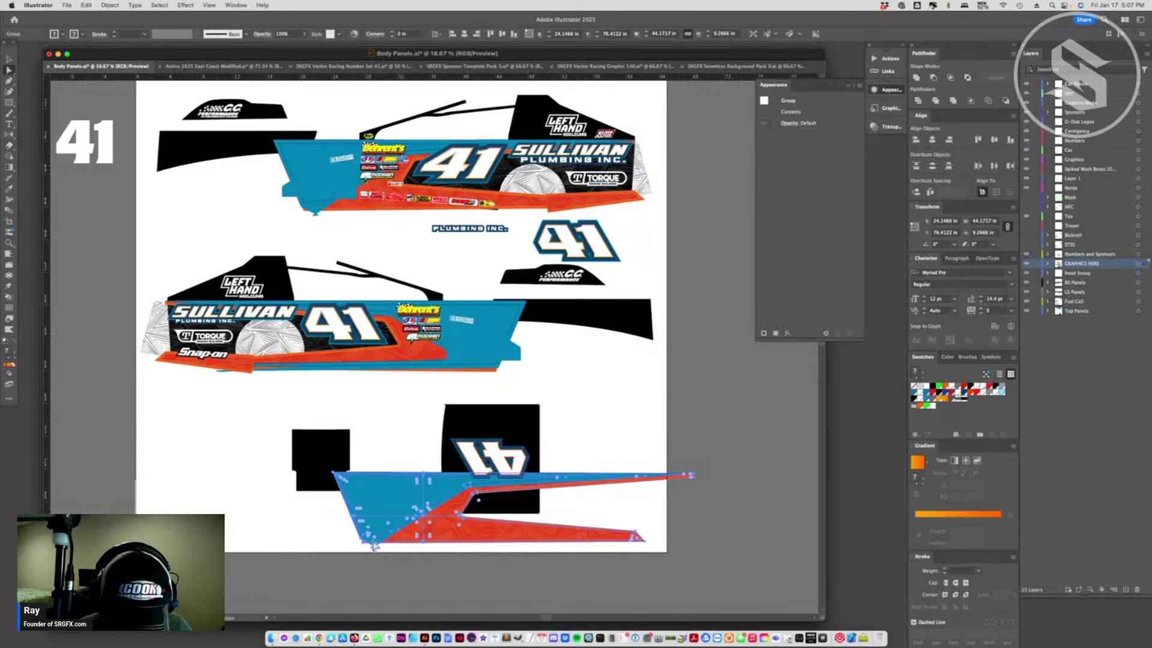
left_click(579, 528)
key("Delete")
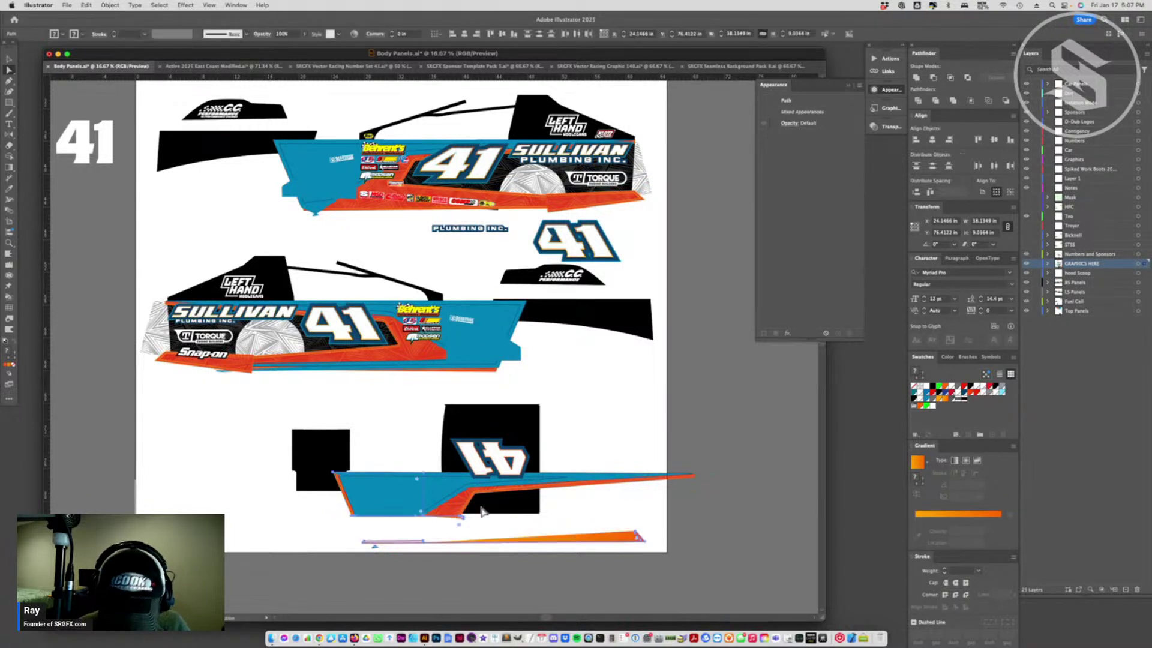
left_click(384, 543)
key("Delete")
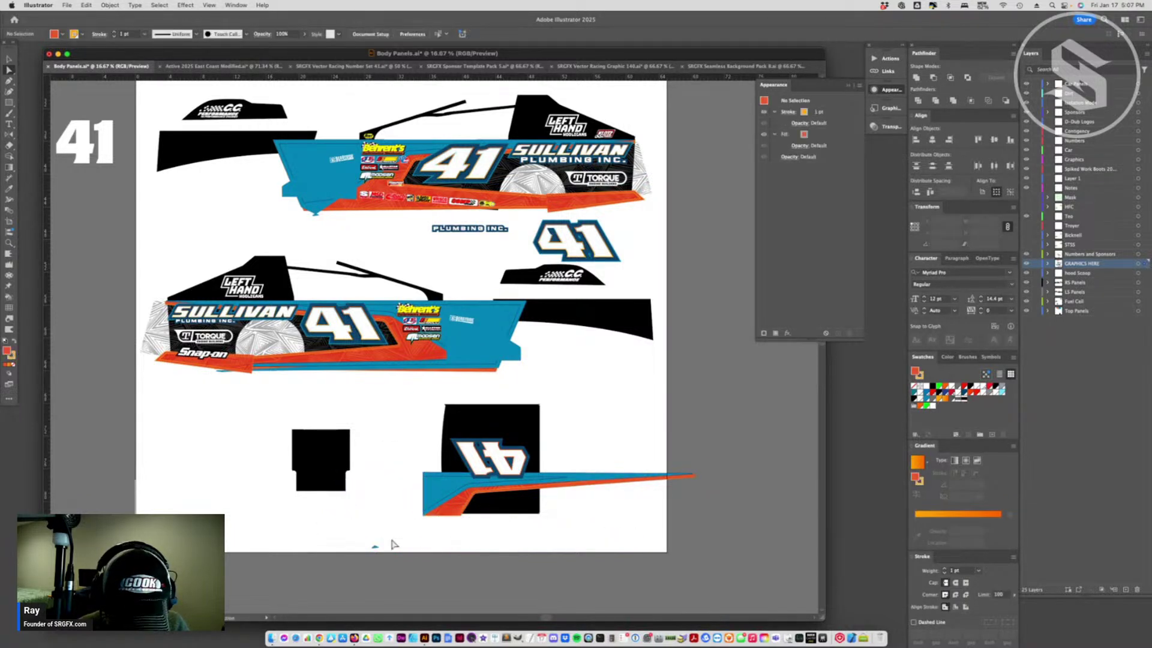
- Duplicate the tapering strip straight above itself and delete the two small blue scraps left beside the strips
key("v")
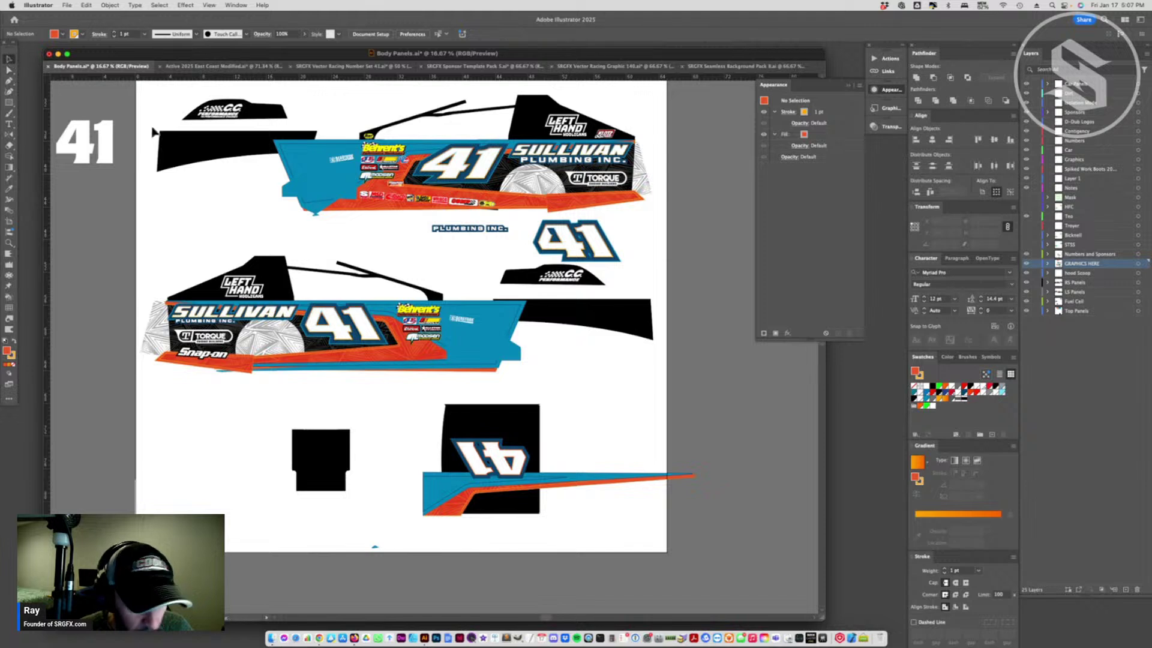
left_click(562, 489)
left_click_drag(563, 488, 562, 427, "alt")
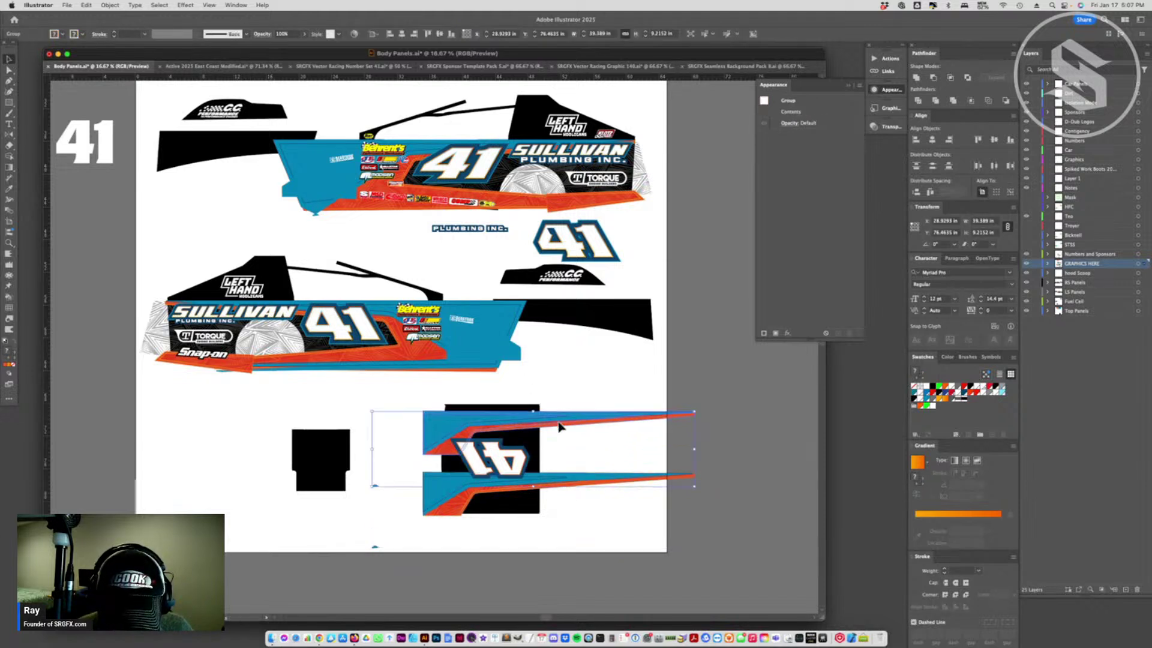
right_click(563, 428)
key("Escape")
key("a")
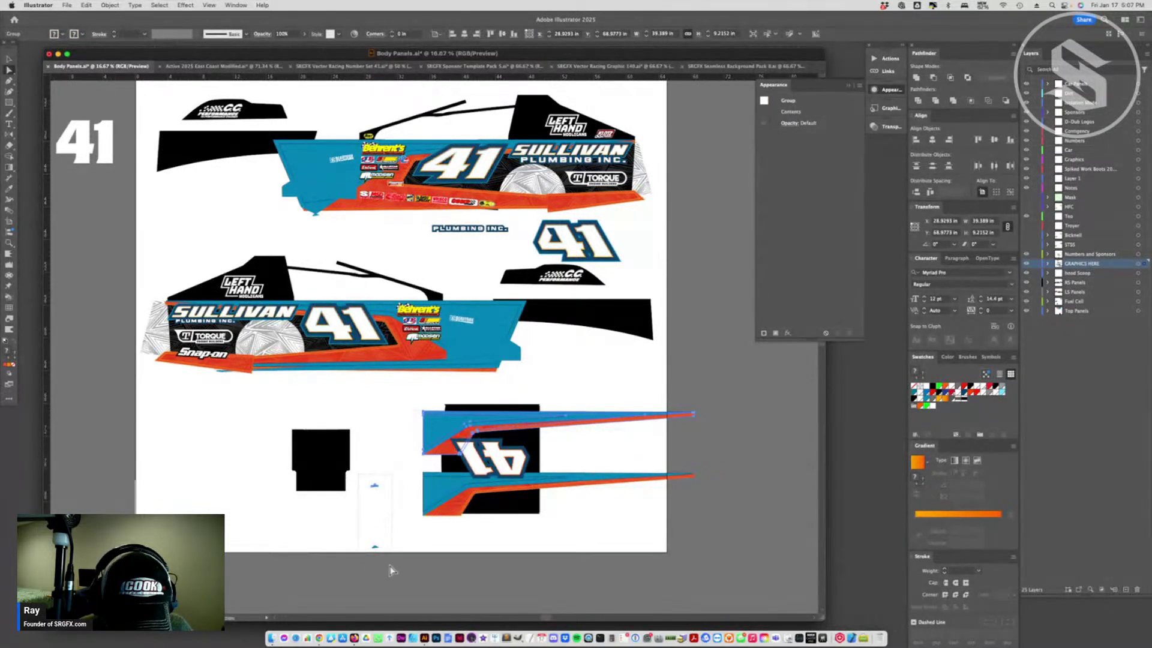
left_click(391, 570)
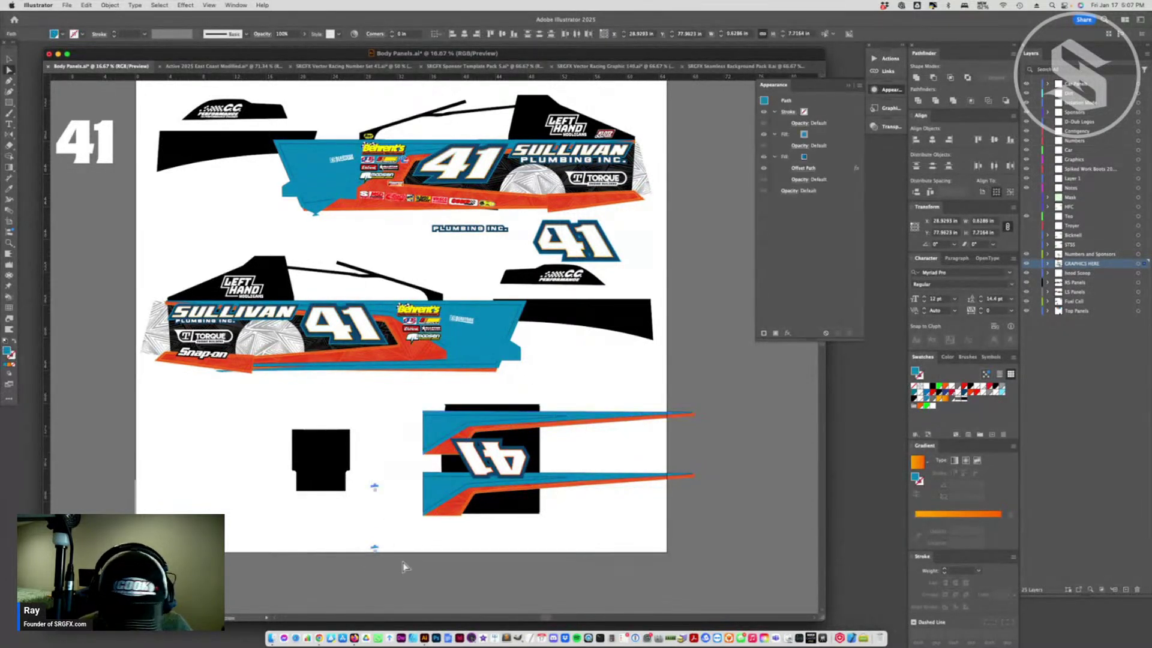
- Reflect the upper strip across the horizontal axis and move it up to the black panel's upper edge
left_click(11, 60)
left_click(570, 424)
right_click(559, 421)
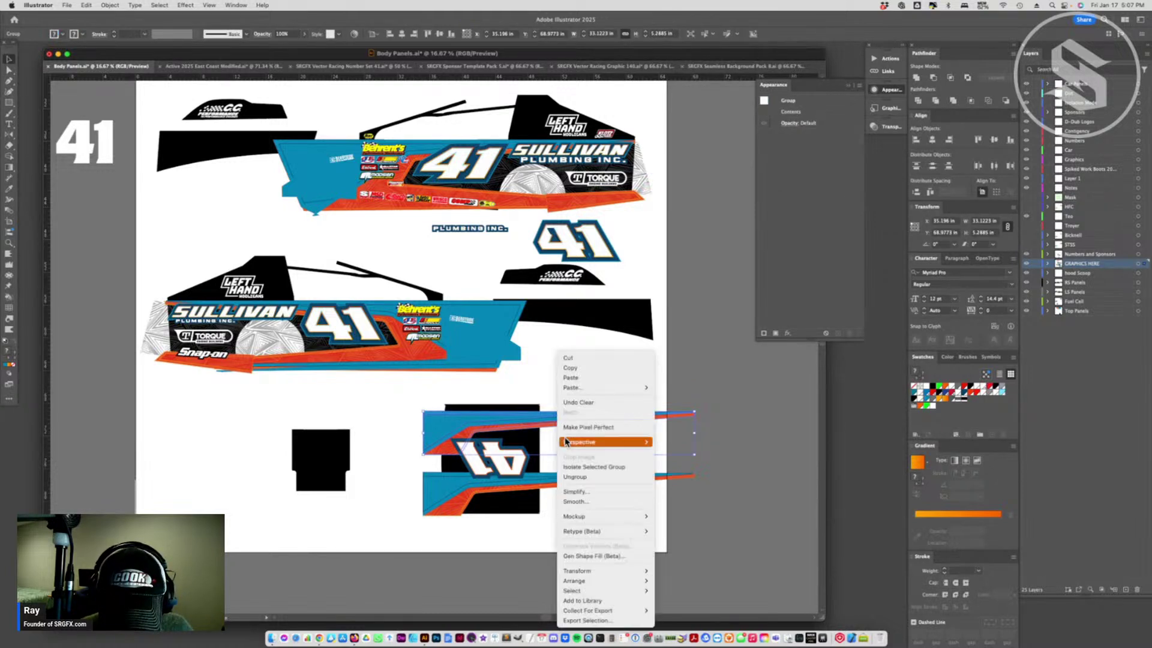
mouse_move(624, 571)
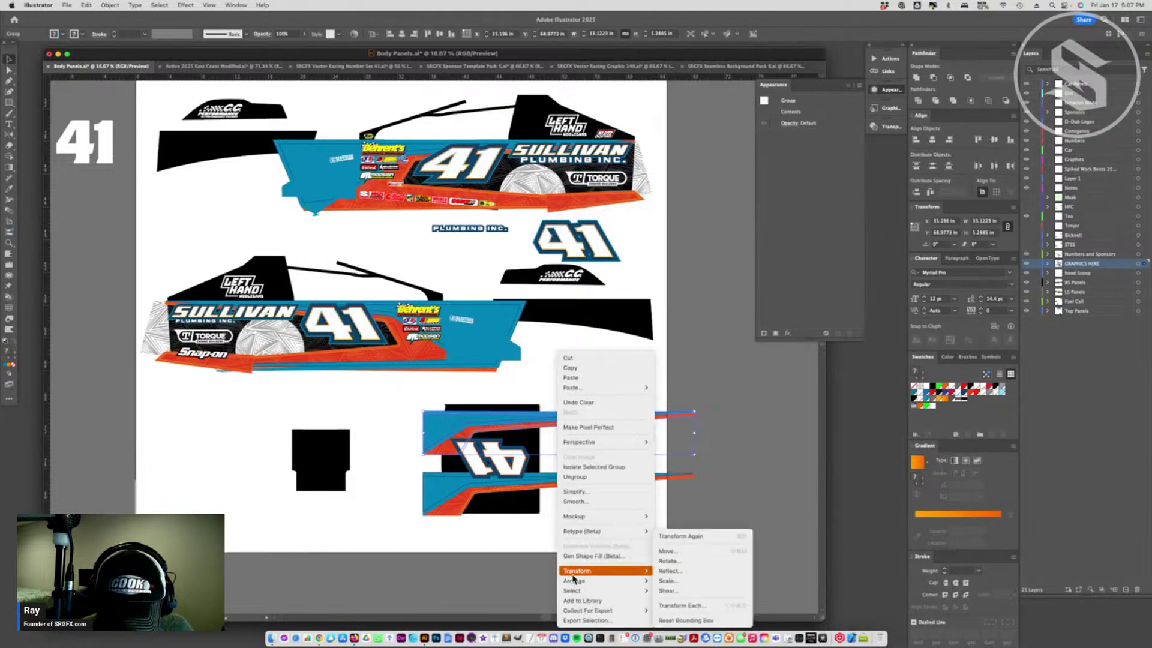
left_click(664, 573)
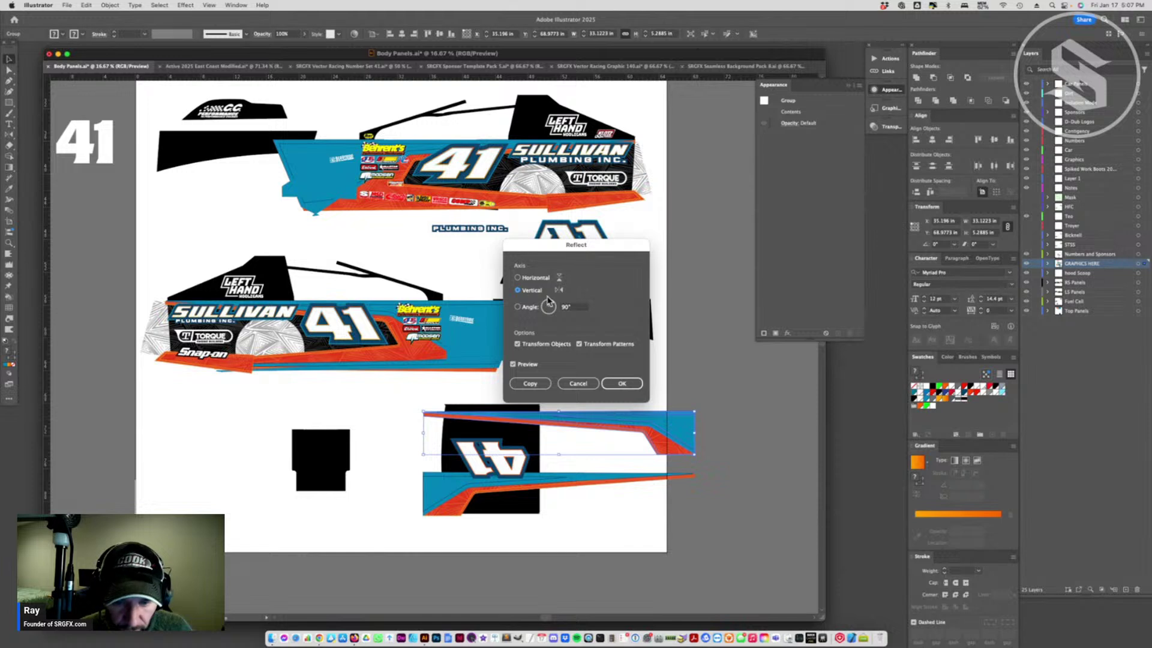
left_click(543, 278)
left_click(621, 384)
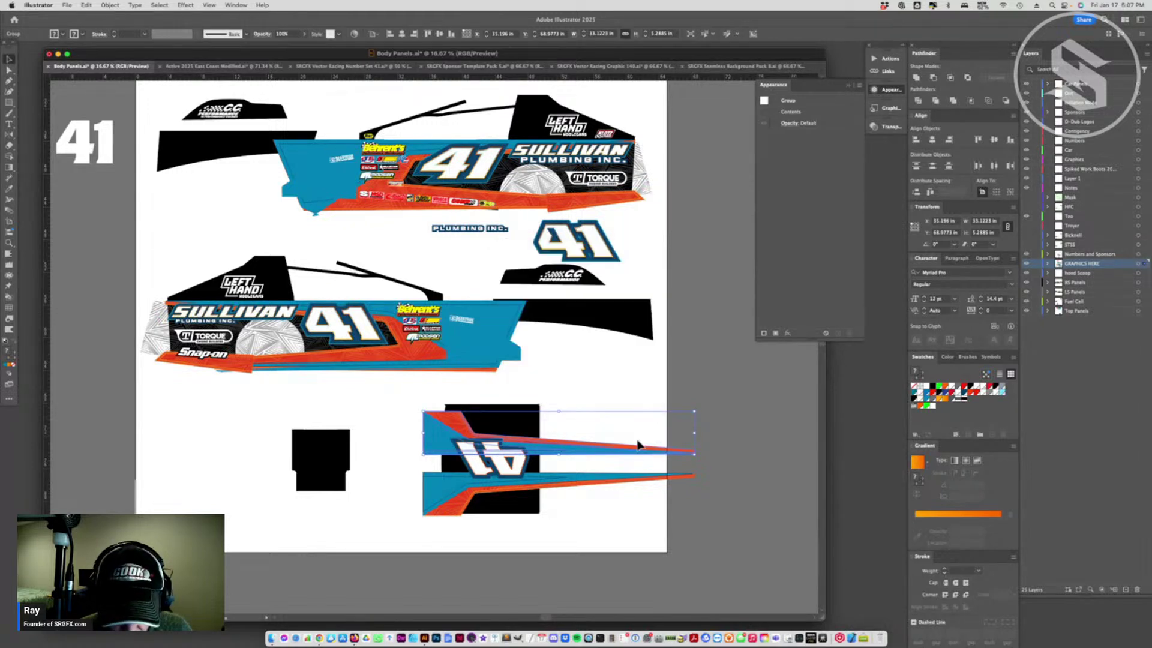
- Group the two mirrored strips and centre them vertically on the black 41 panel
left_click(559, 482)
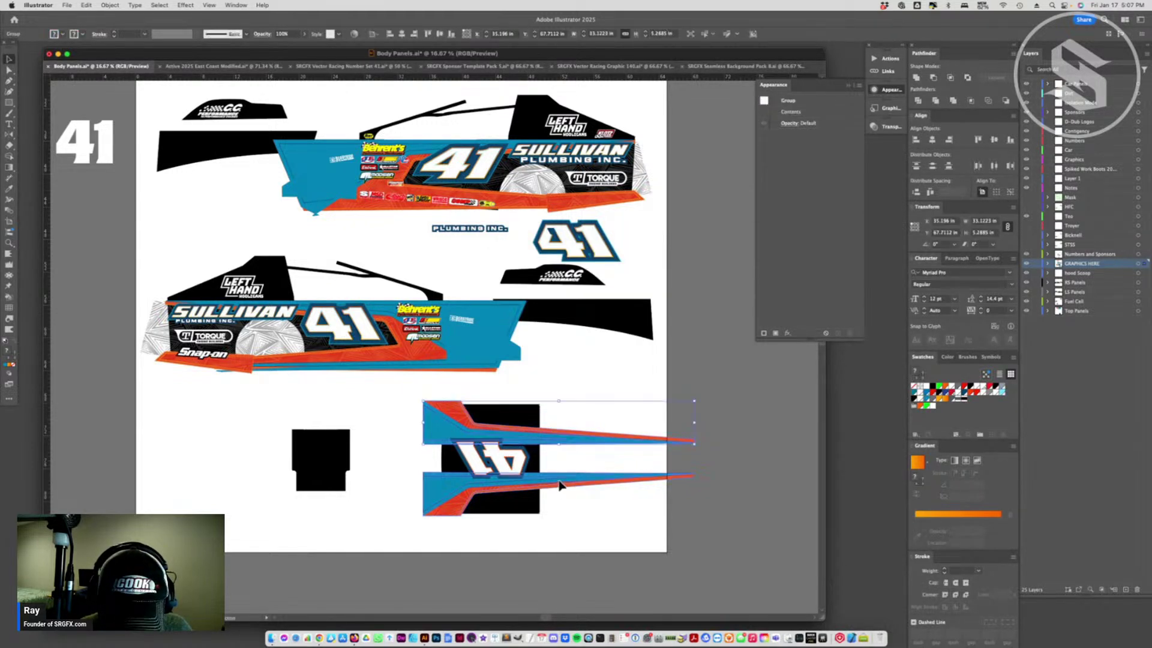
left_click(555, 442)
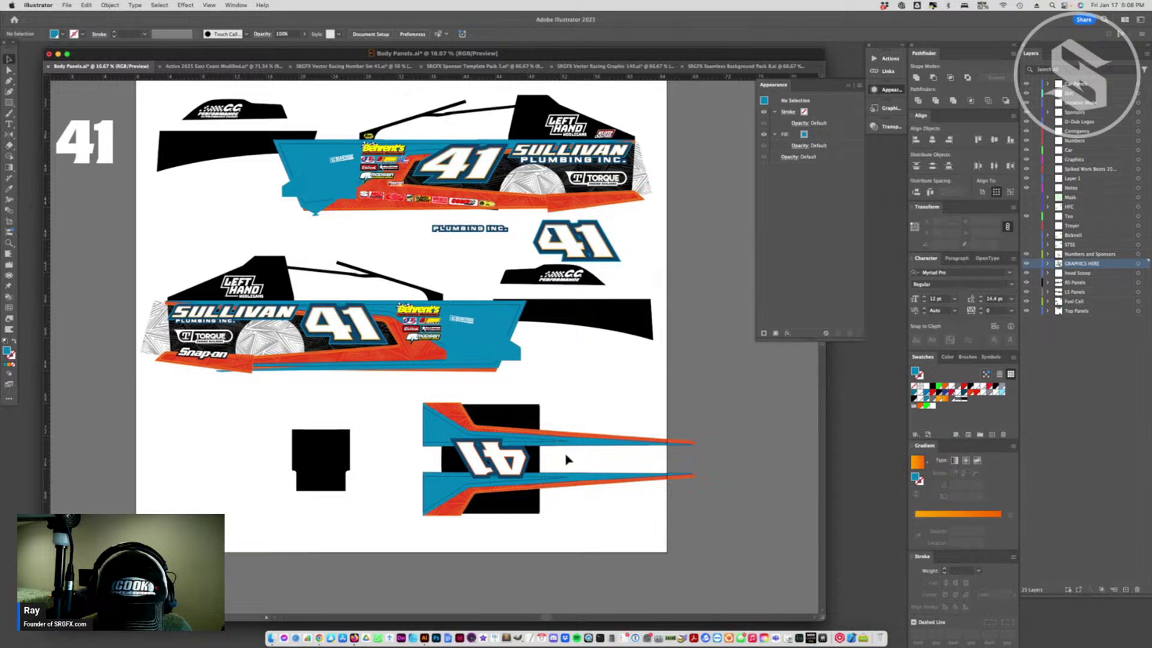
left_click(566, 440)
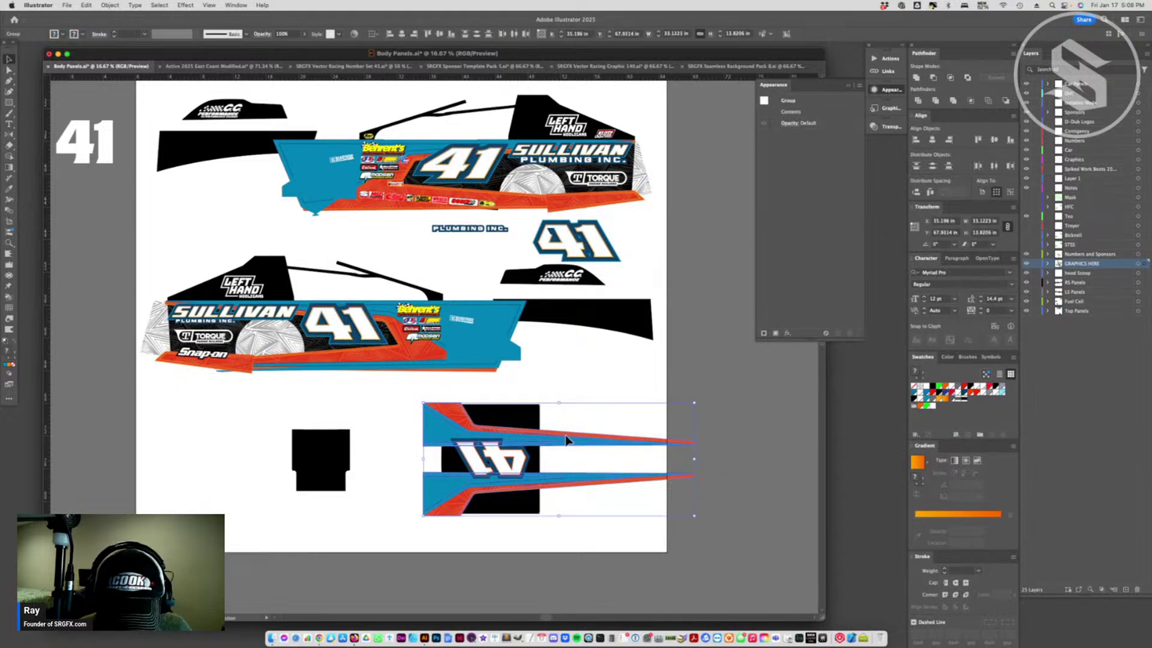
left_click(532, 414, "shift")
left_click(532, 414)
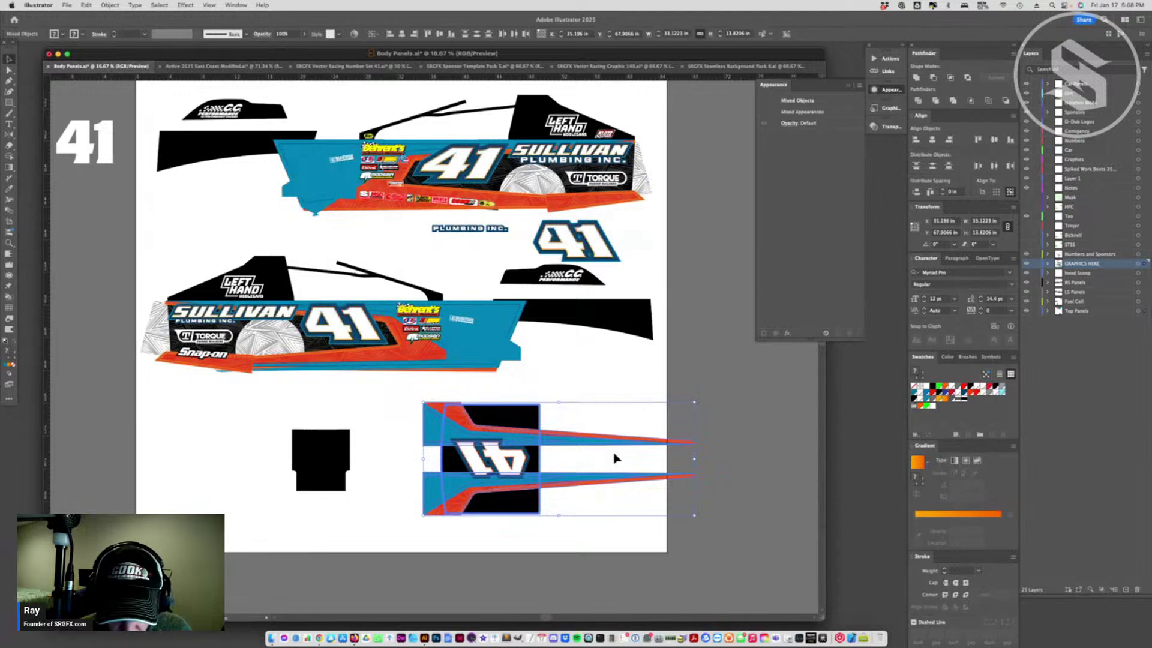
key("ctrl+g")
- Delete the long tapering ends of both strips that extend beyond the black panel
key("shift+m")
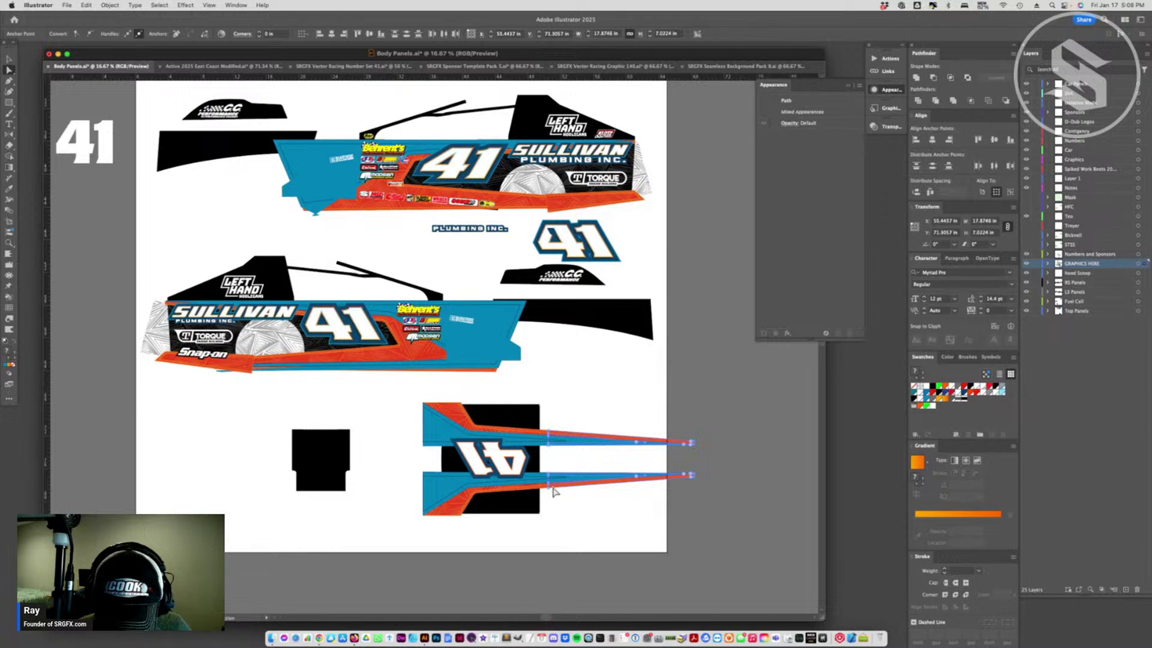
mouse_move(550, 483)
left_mouse_down()
mouse_move(551, 426)
mouse_move(564, 483)
left_mouse_up()
key("ctrl+shift+a")
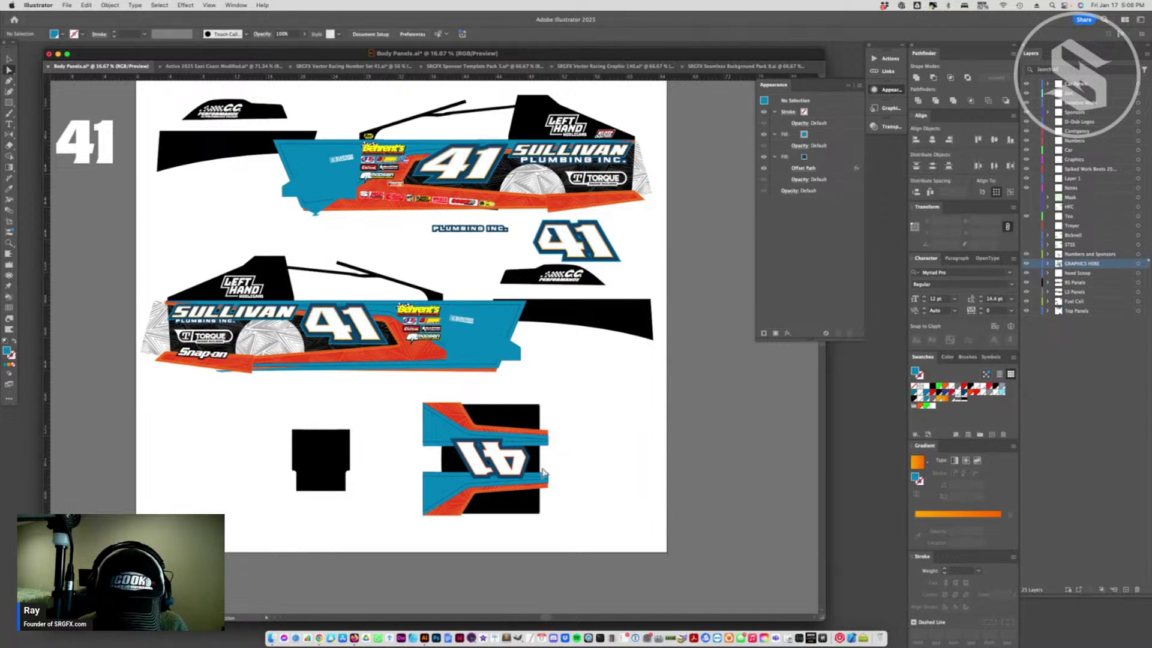
- Move the inner anchor points of the strips' shapes so blue fills the gap between them behind the 41
left_click(424, 450)
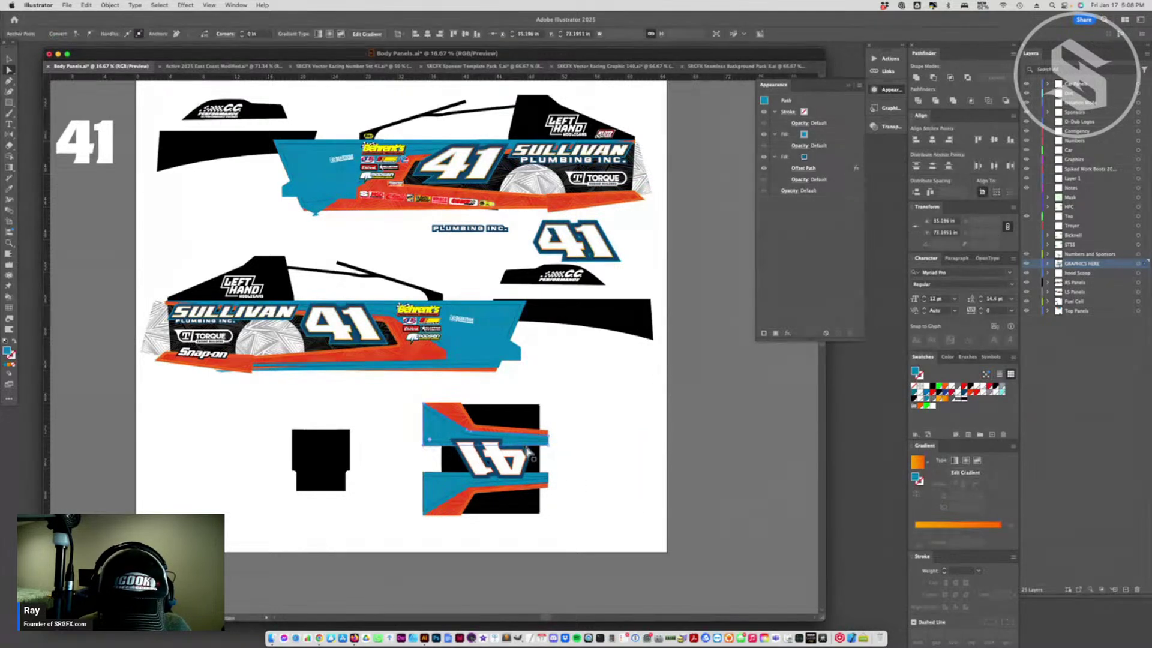
left_click_drag(547, 447, 553, 477)
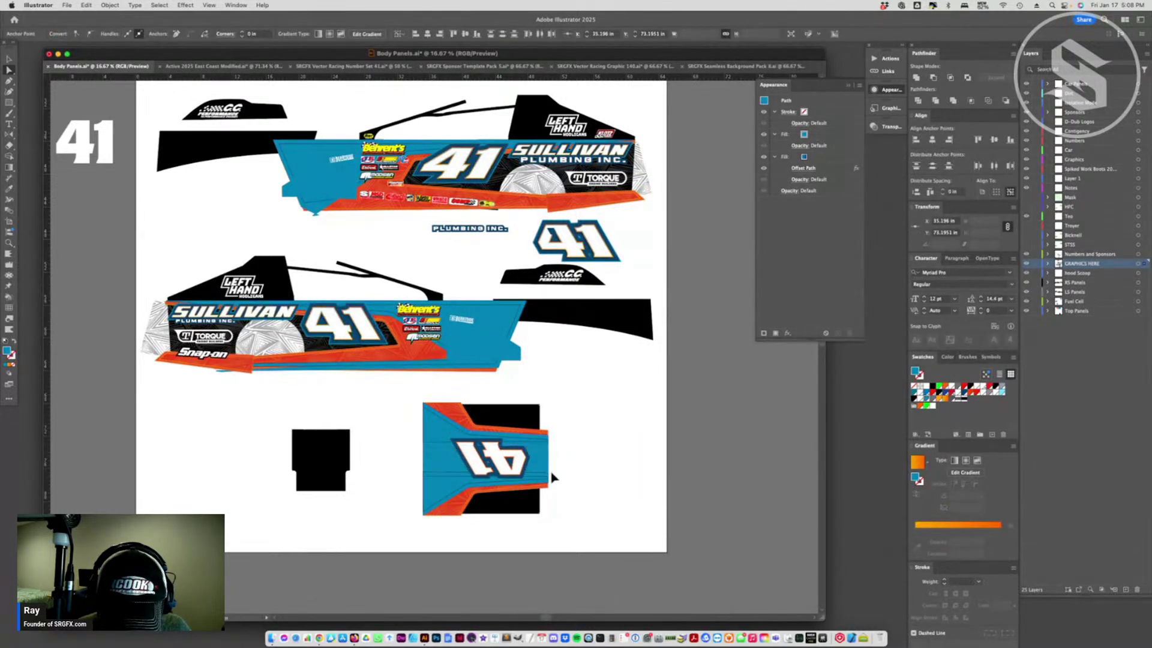
left_click(517, 487, "shift")
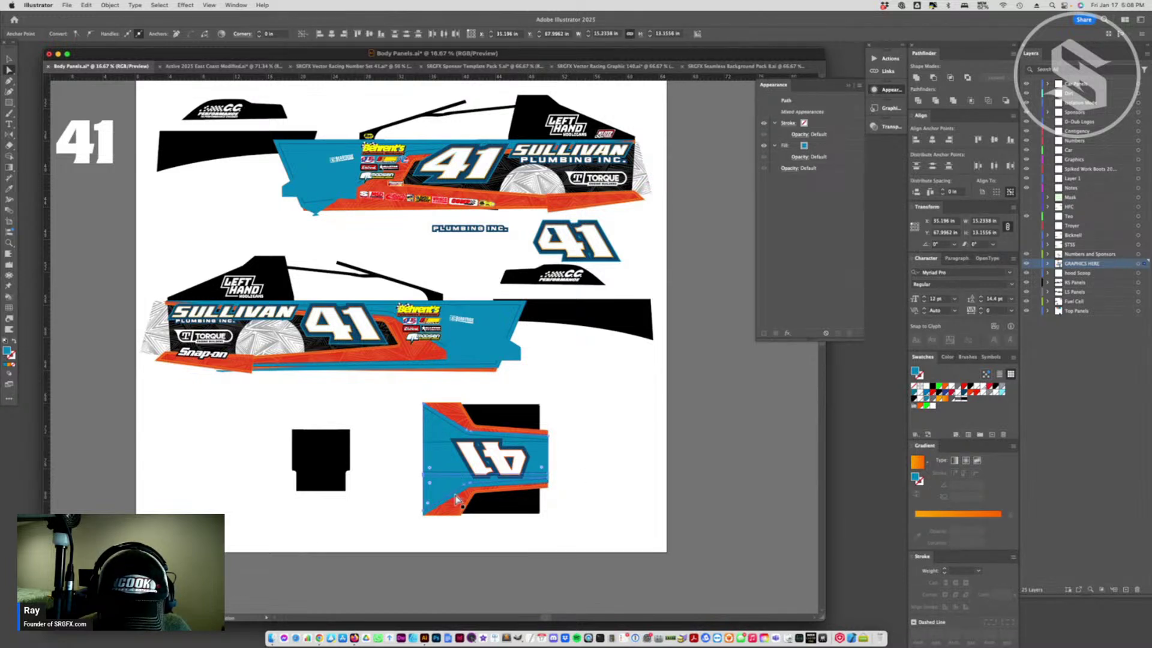
left_click(456, 499)
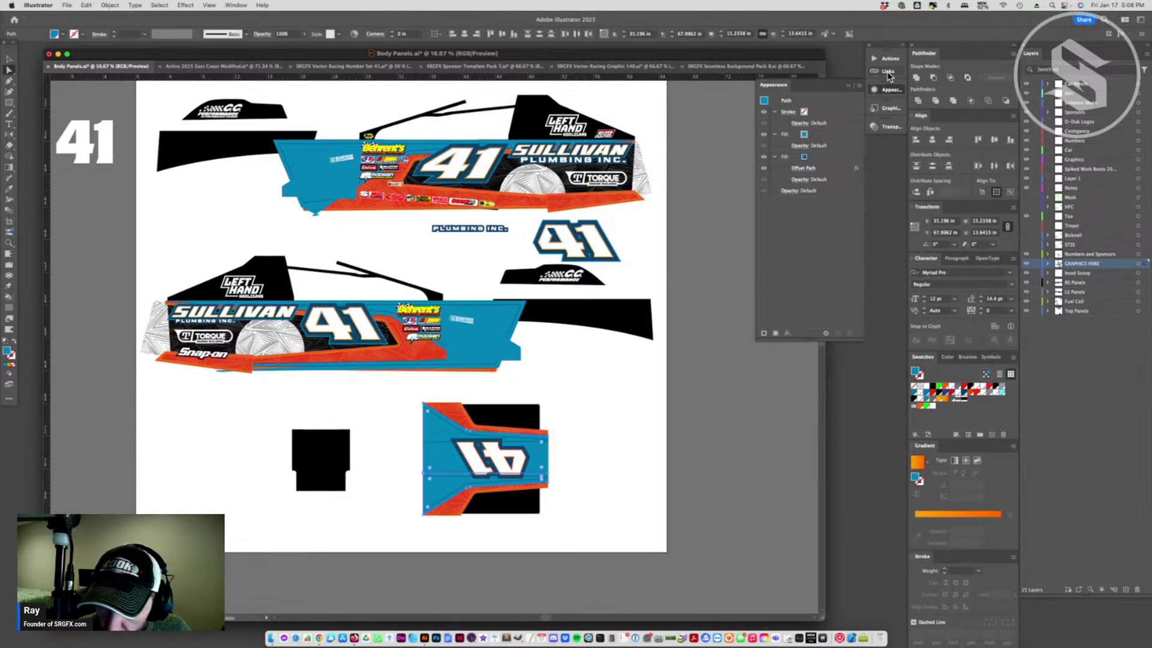
key("v")
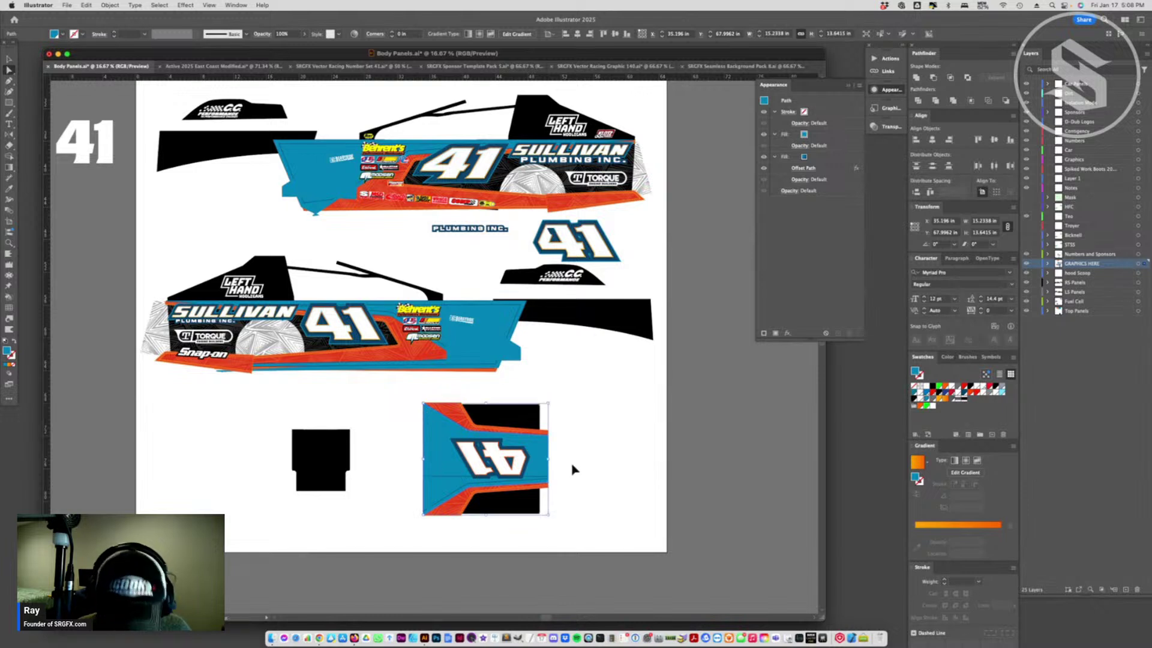
key("a")
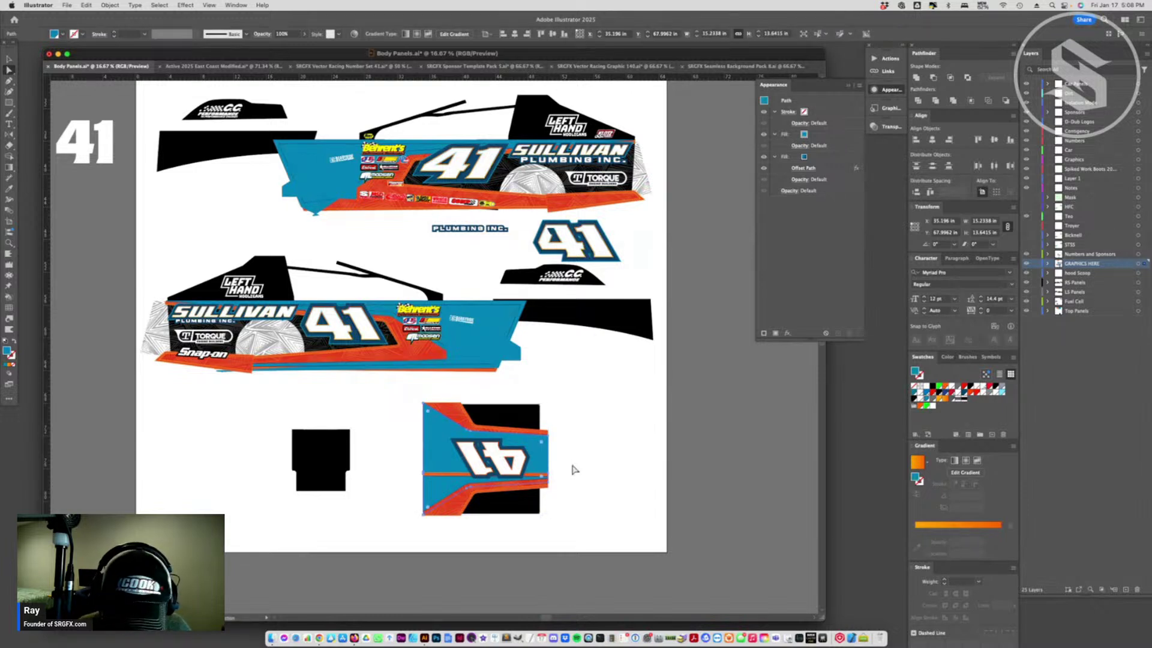
left_click(450, 511)
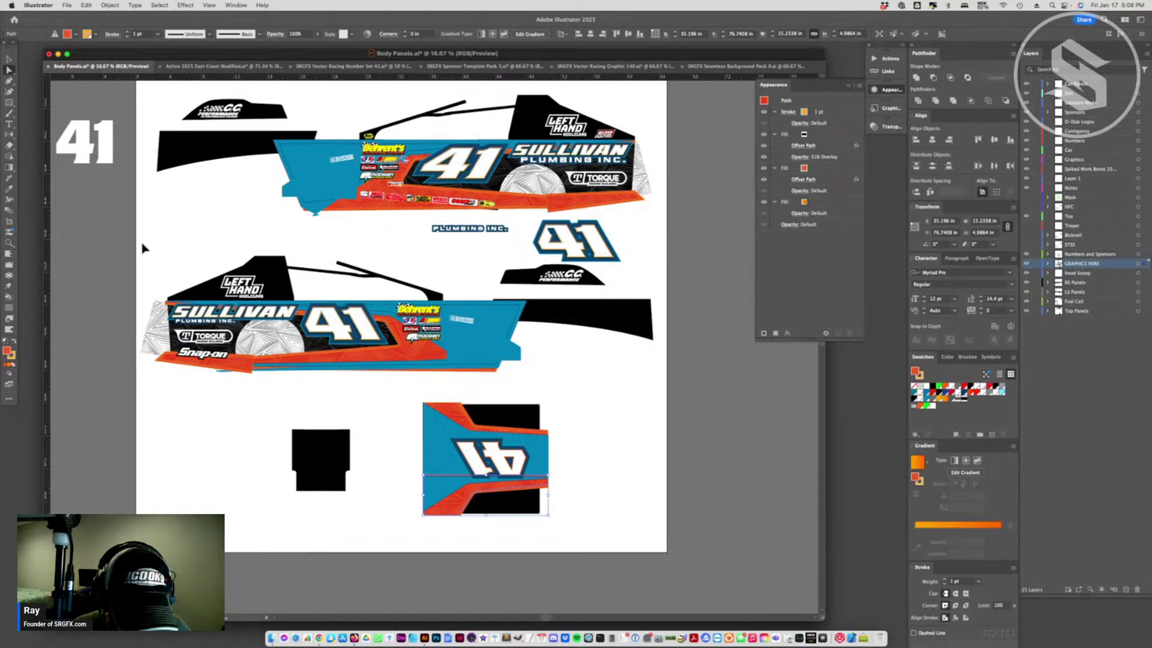
left_click(9, 59)
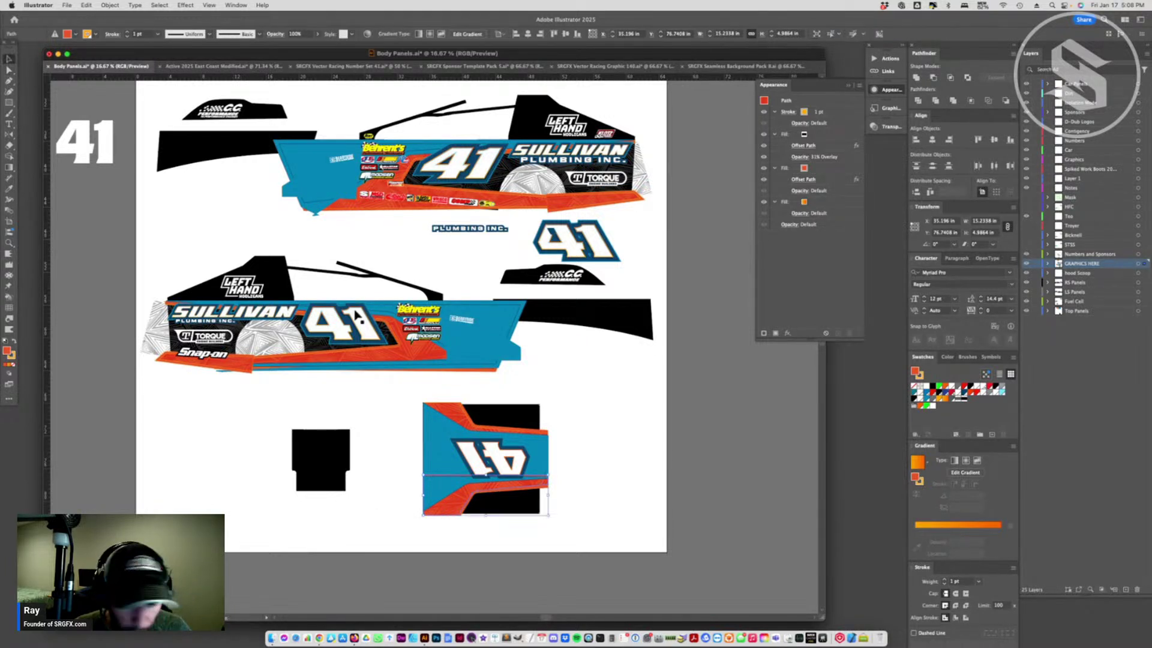
left_click(598, 466)
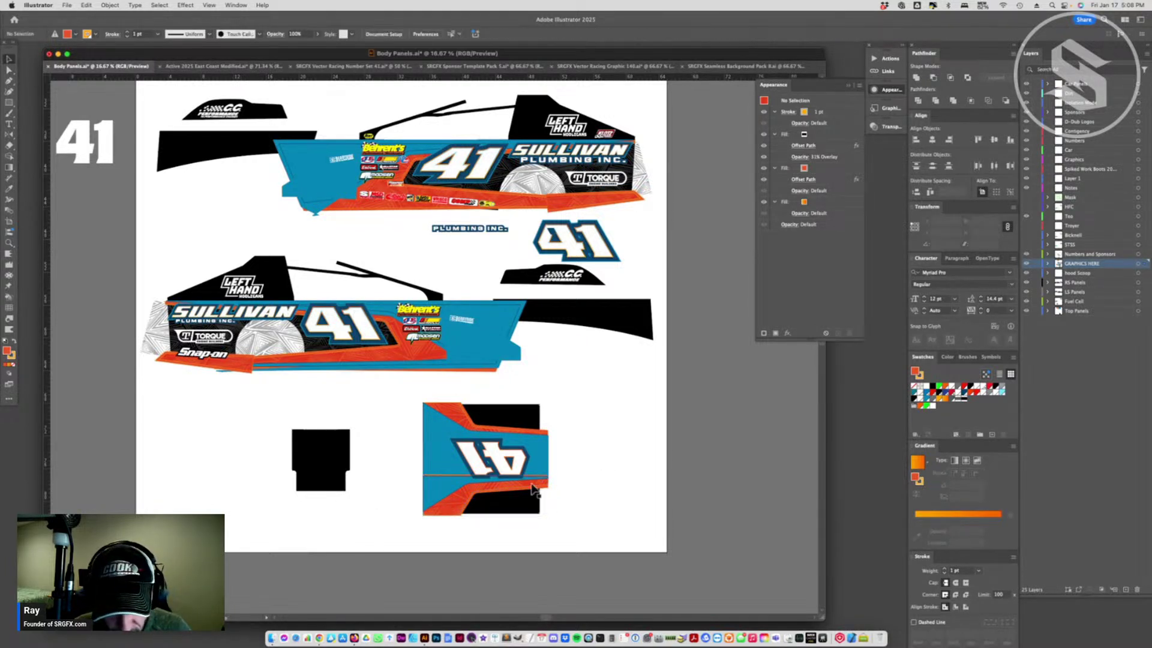
- Isolate the top panel graphic group, lock its lower shape group and ungroup the upper one
left_click(438, 485)
left_click(438, 485)
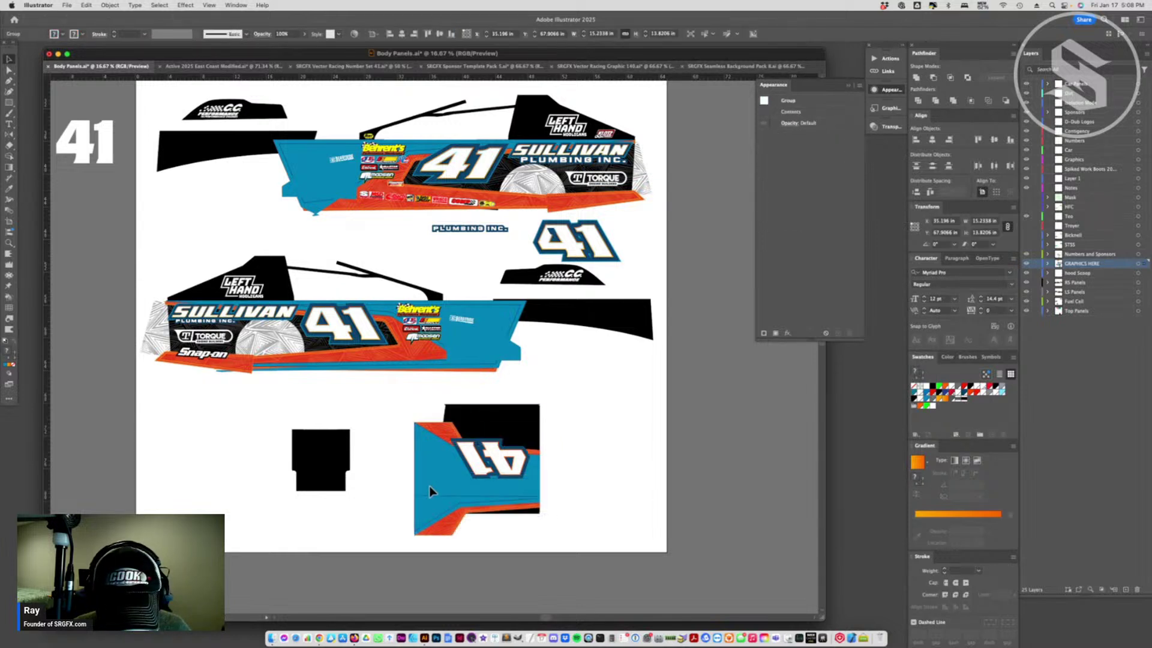
double_click(441, 458)
left_click(439, 434)
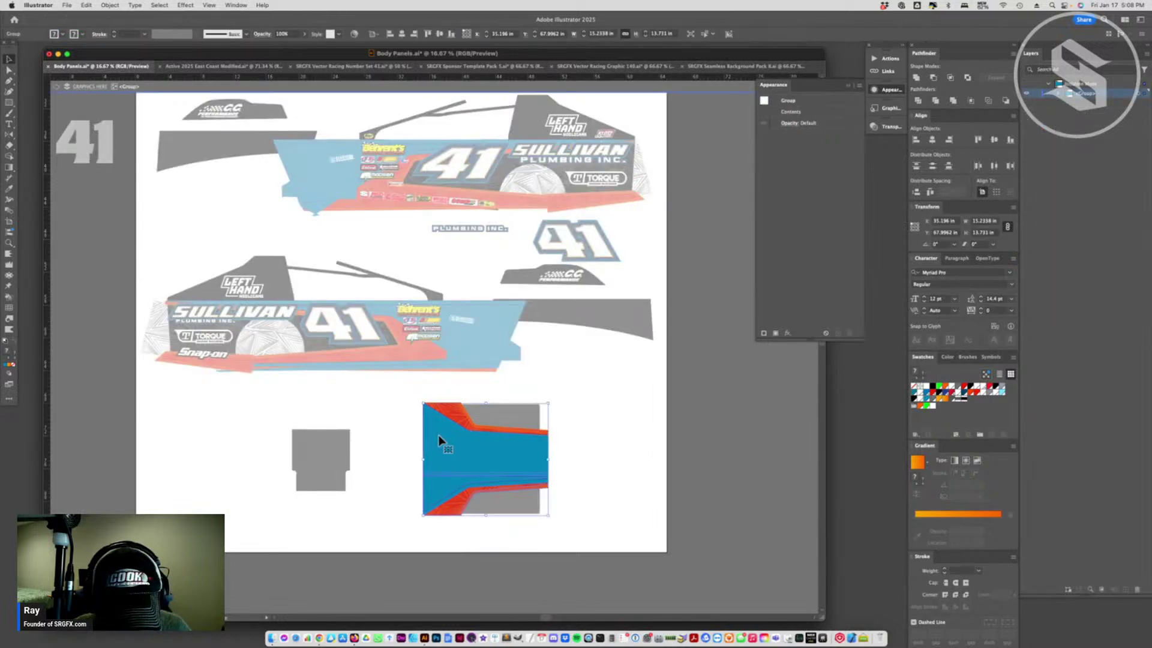
right_click(442, 439)
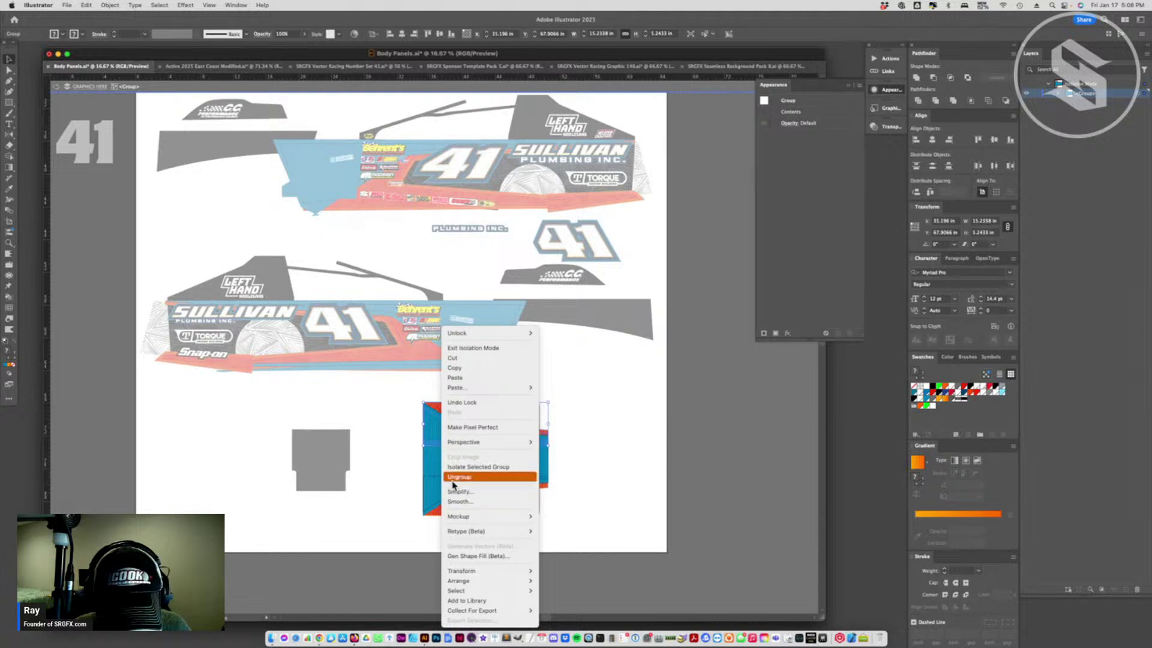
left_click(399, 467)
- Bring the upper blue shape of the top panel graphic to the front and exit isolation mode
left_click(441, 447)
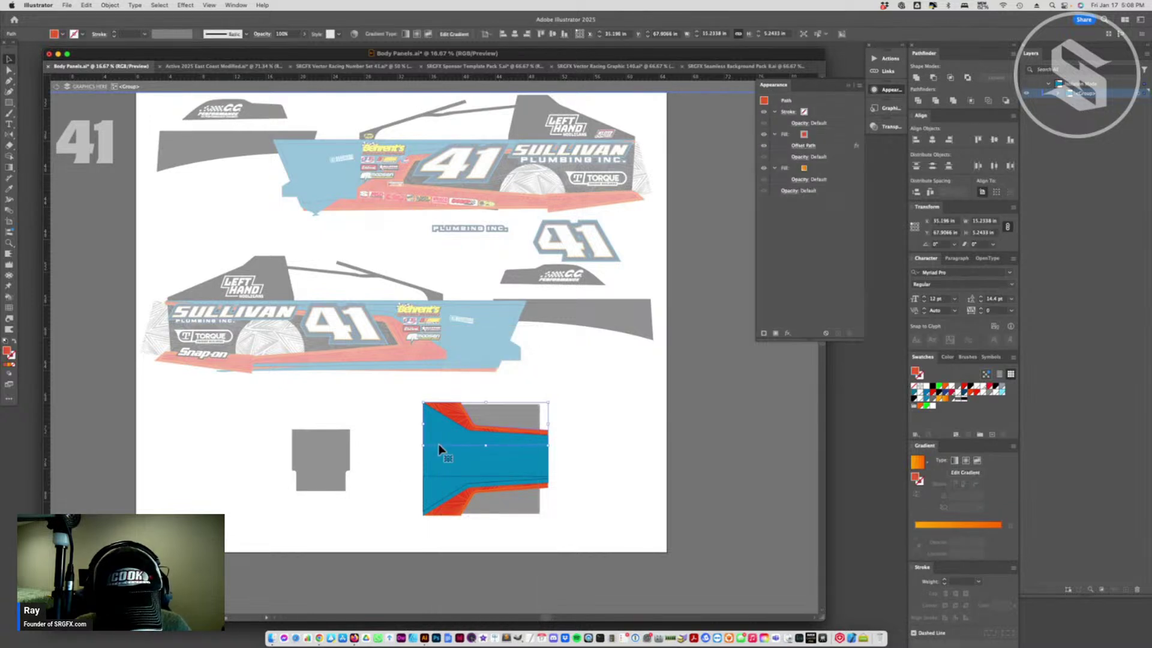
mouse_move(440, 449)
left_mouse_down()
mouse_move(442, 423)
mouse_move(442, 438)
left_mouse_up()
key("super+shift+a")
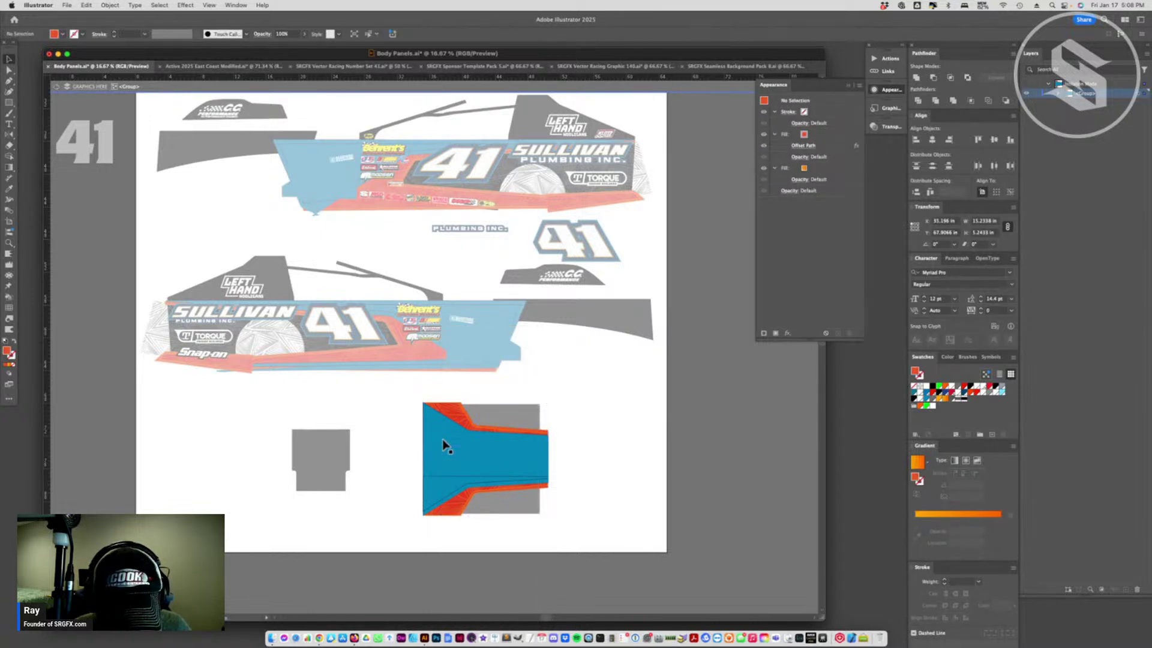
left_click(444, 451)
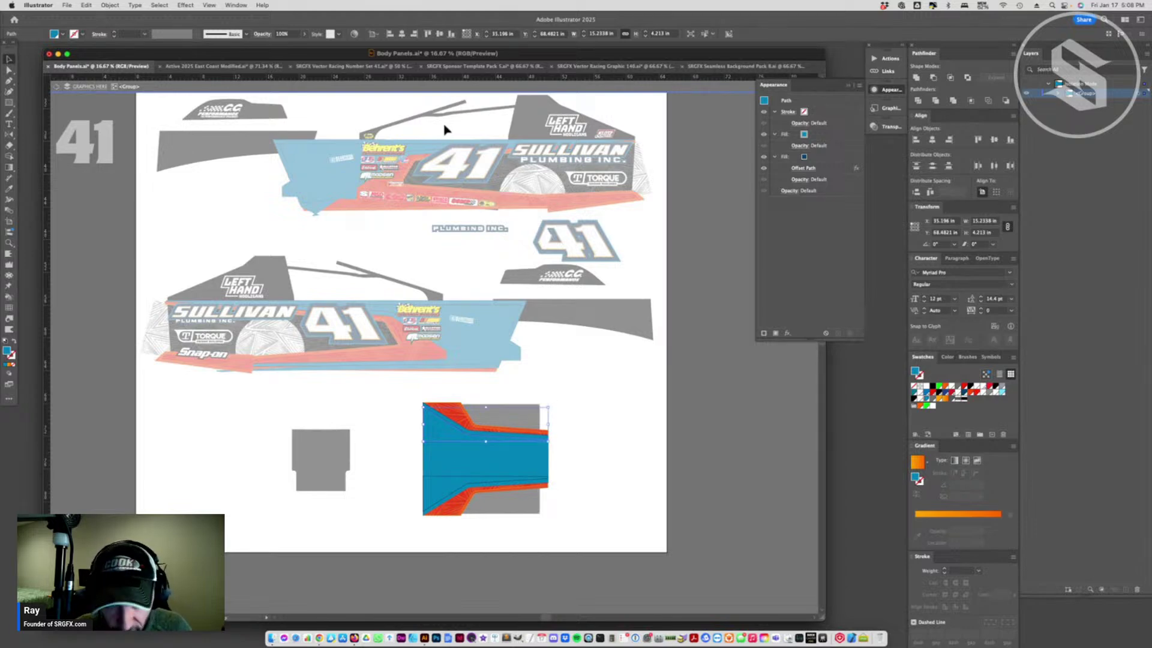
left_click(473, 87)
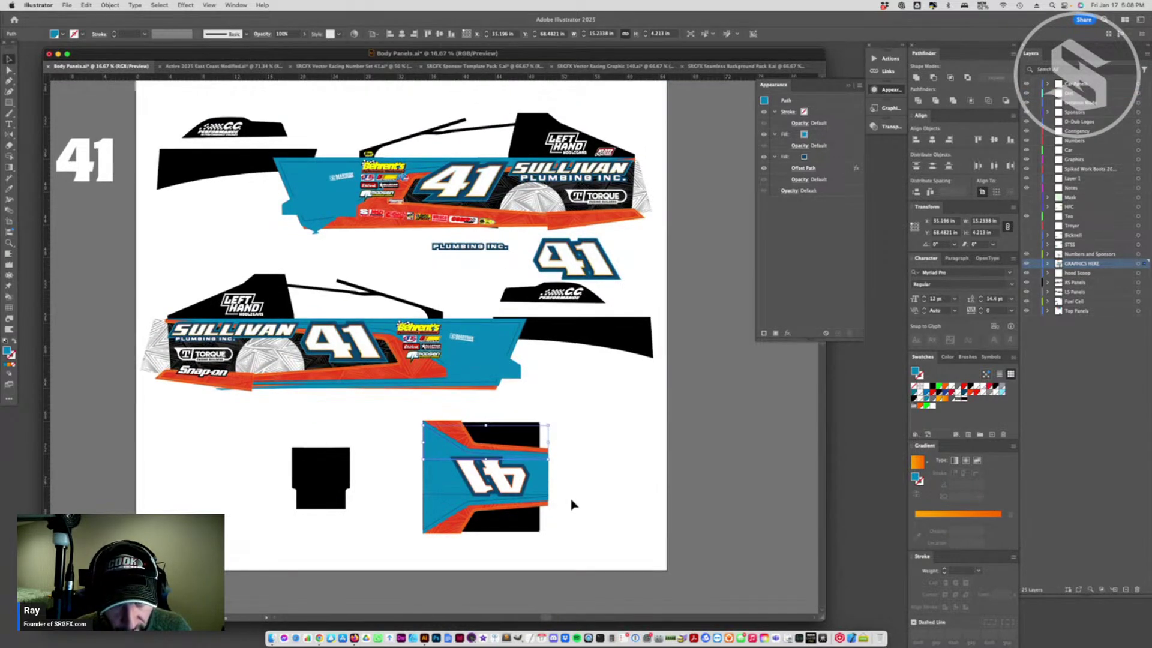
- Copy the 41 from the lower side panel to the blank area beside the top panel and ungroup the copy
scroll(571, 505, "up", 2)
scroll(571, 504, "down", 2)
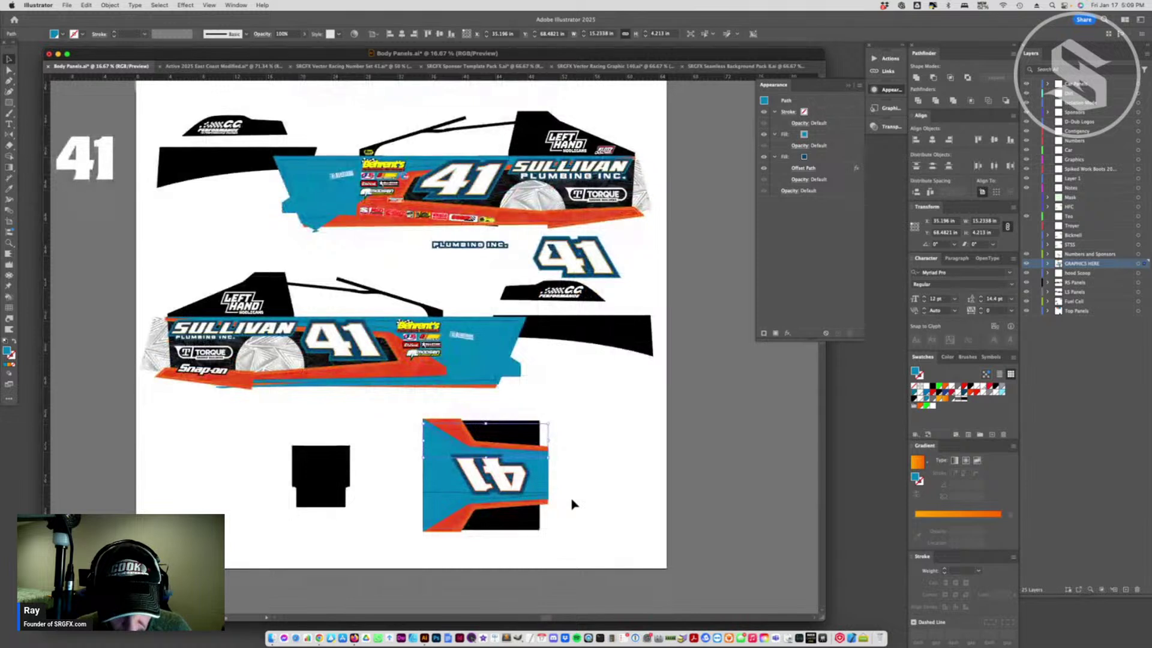
key("super+minus")
left_click(571, 498)
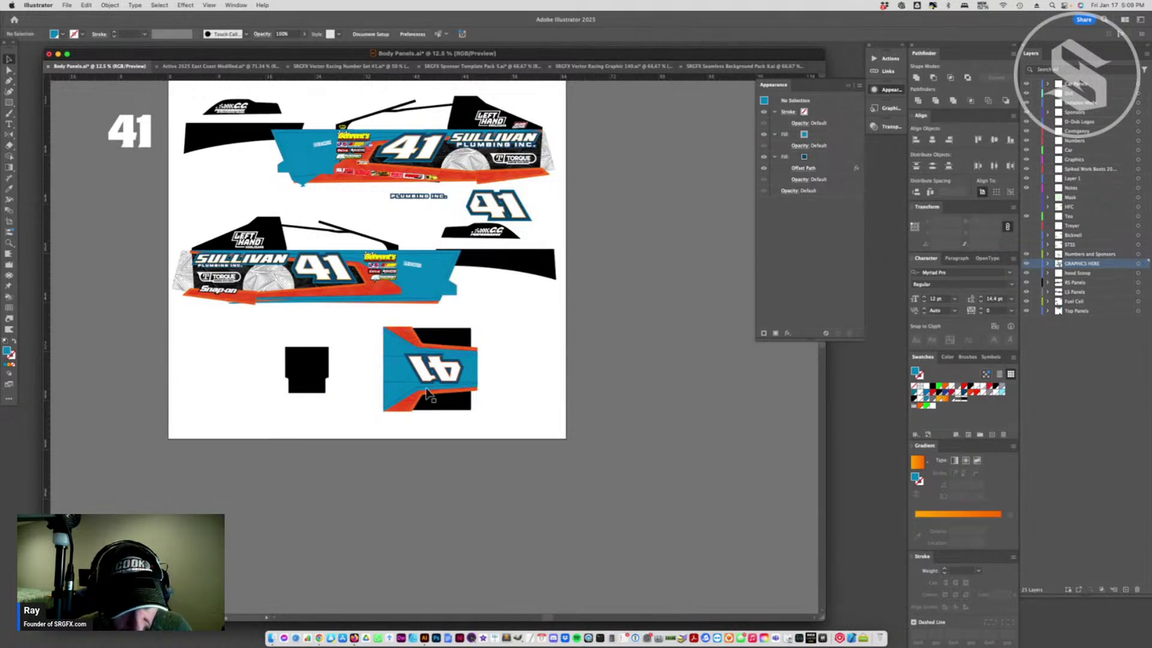
scroll(427, 394, "down", 1)
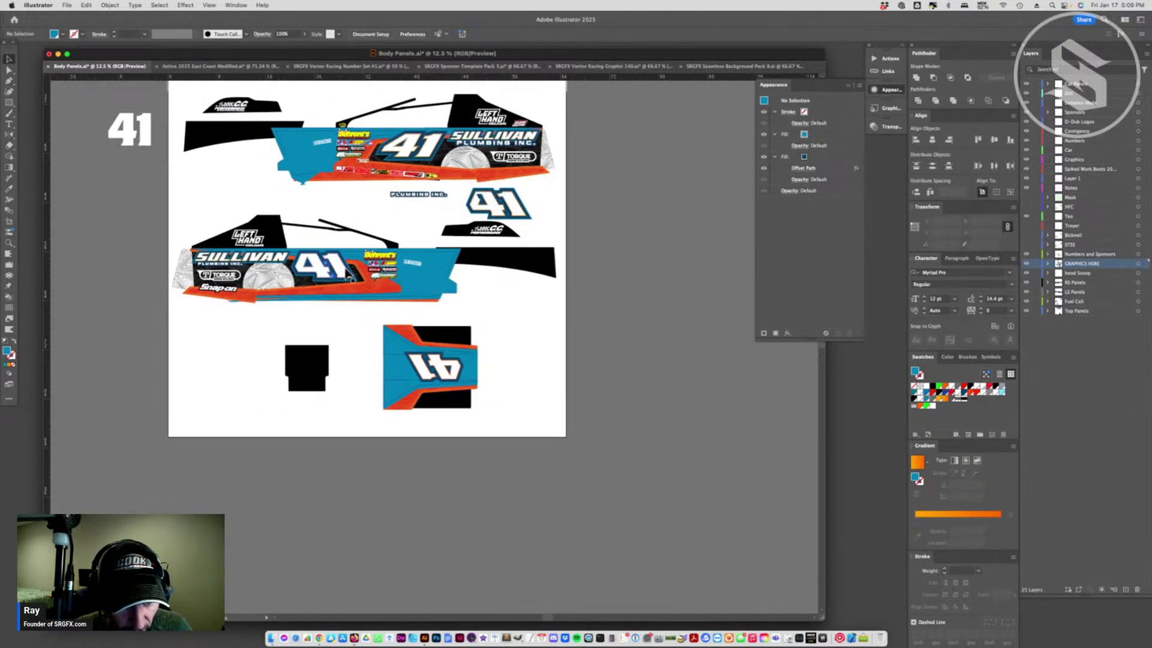
left_click_drag(350, 274, 560, 344)
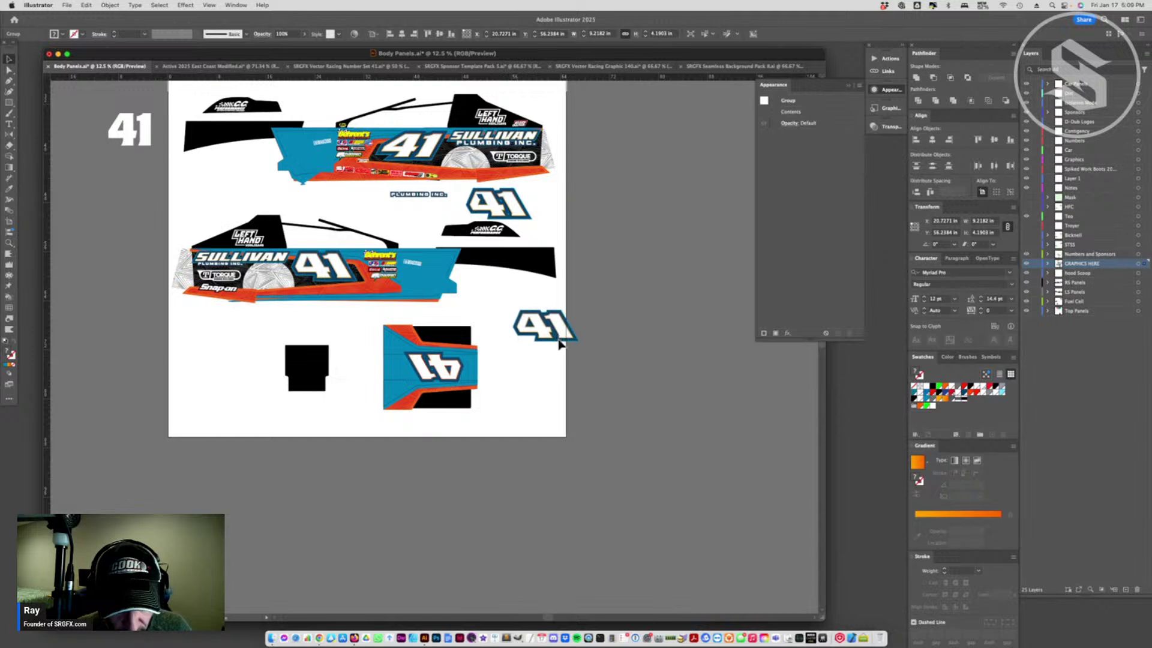
right_click(559, 343)
left_click(585, 476)
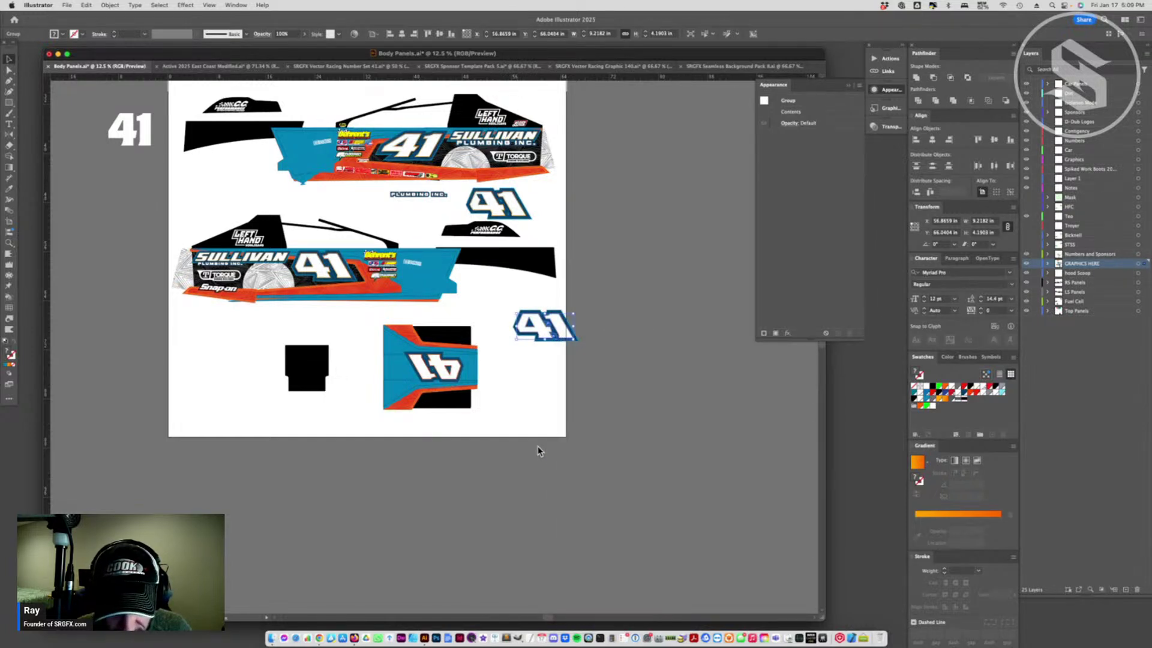
left_click(538, 451)
- Separate the copied 41 from its two navy filler pieces and apply its graphic style to the top panel's 41
left_click_drag(558, 330, 792, 198)
left_click(887, 107)
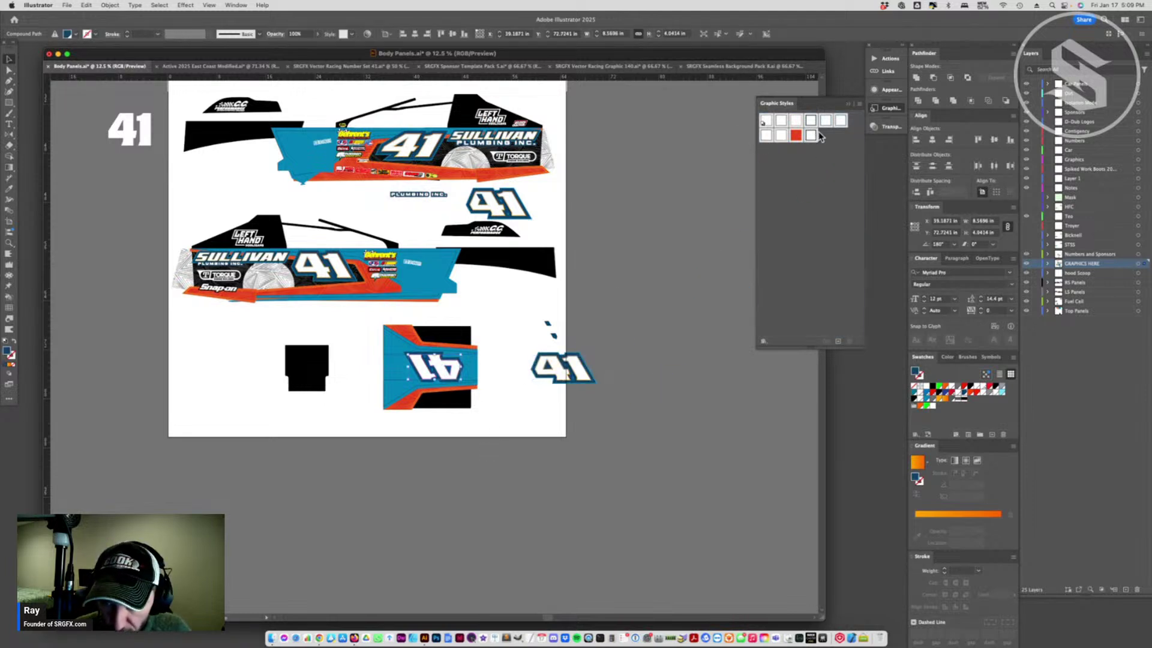
left_click(639, 355)
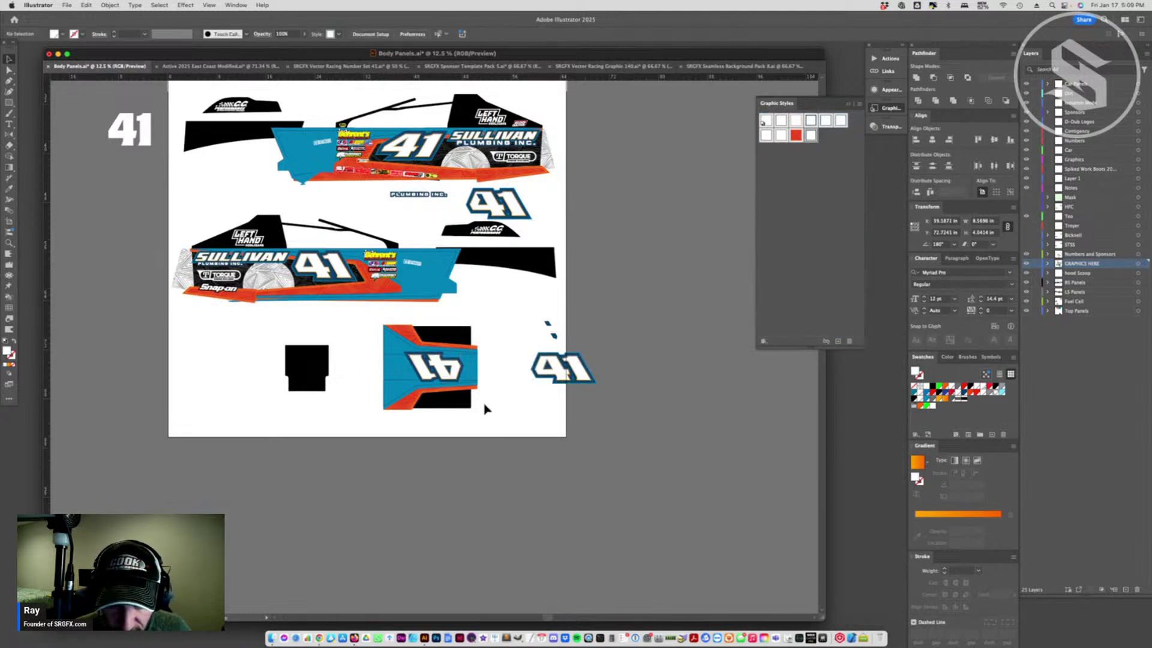
- Move the two navy filler pieces into the gap between the digits of the top panel's 41
left_click(9, 243)
left_click(480, 357)
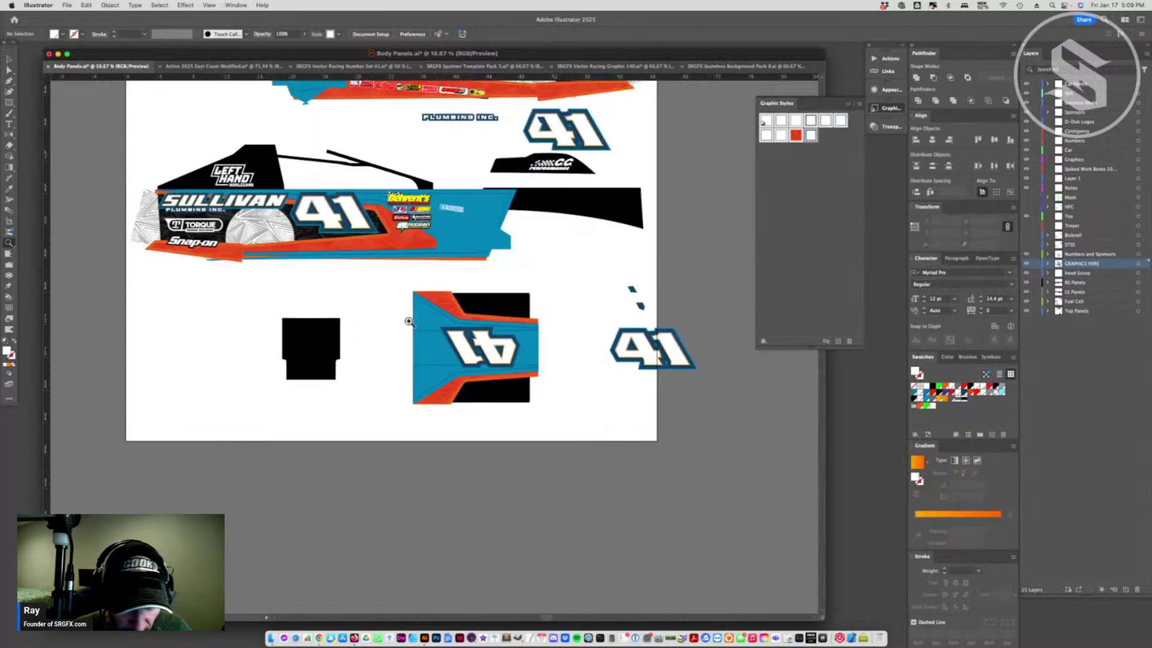
left_click(504, 330)
key("a")
left_click(672, 248)
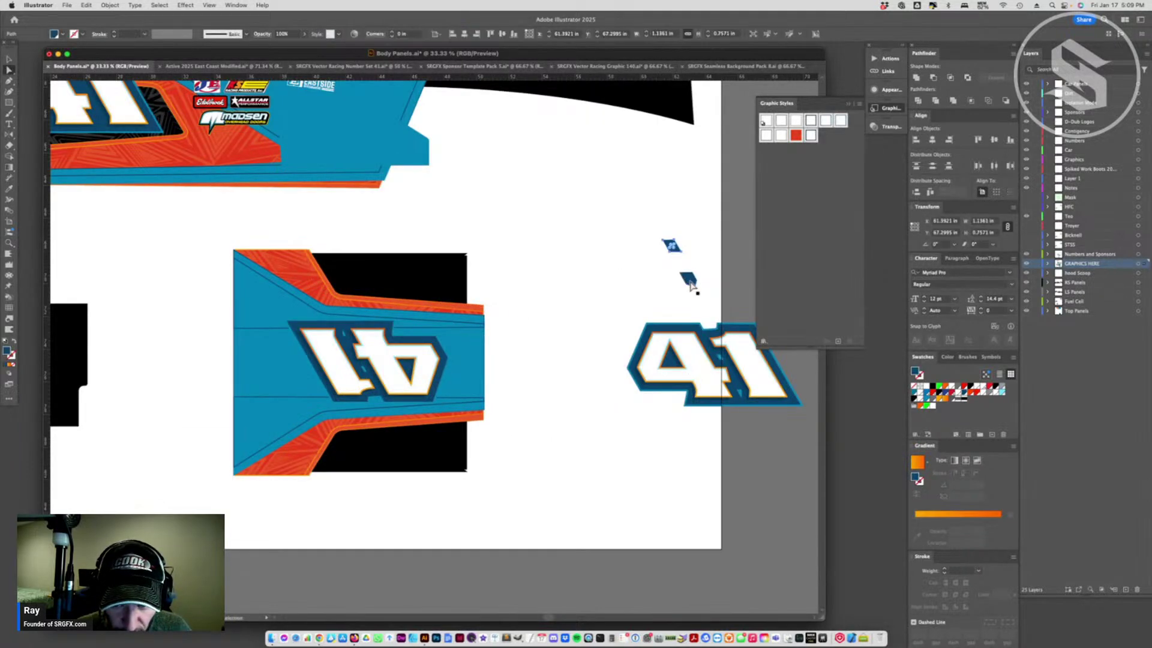
left_click(362, 375)
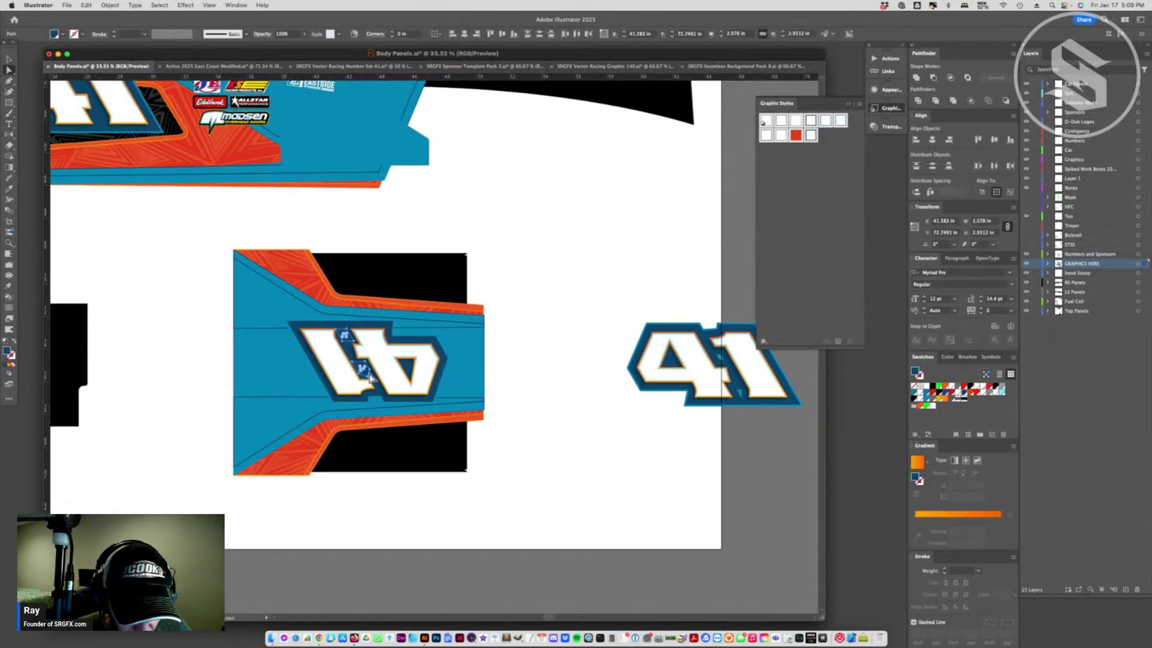
- Narrow the filler pieces to about 1.84 in wide and adjust their anchor points to close the gap between the digits
left_click(9, 59)
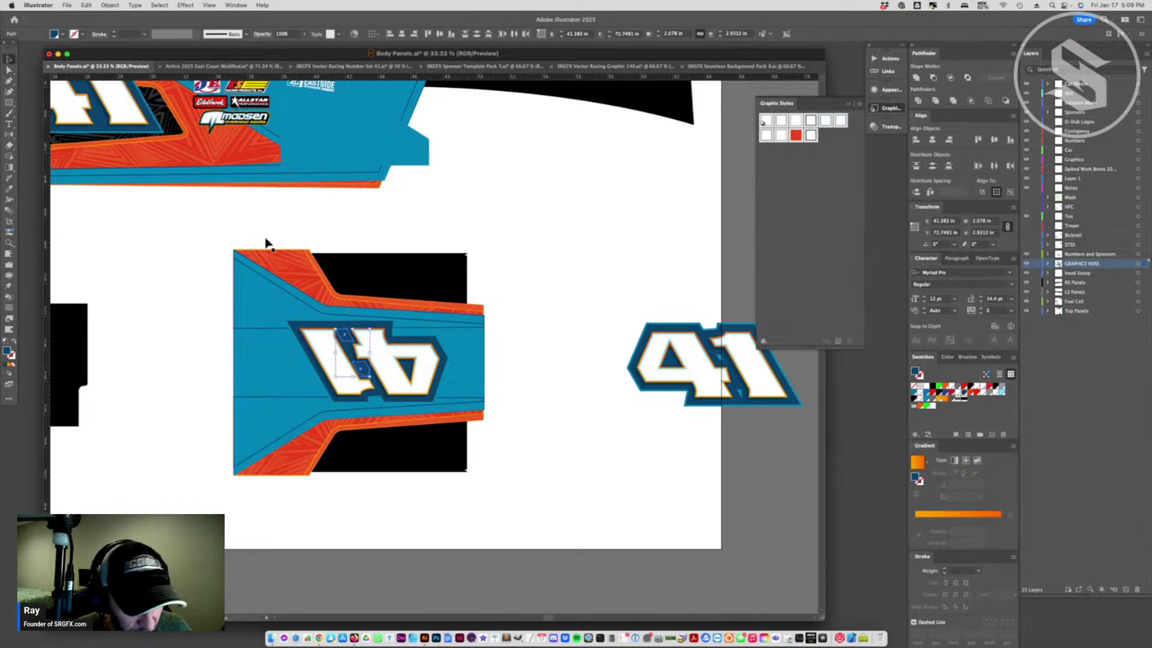
left_click_drag(369, 354, 363, 354)
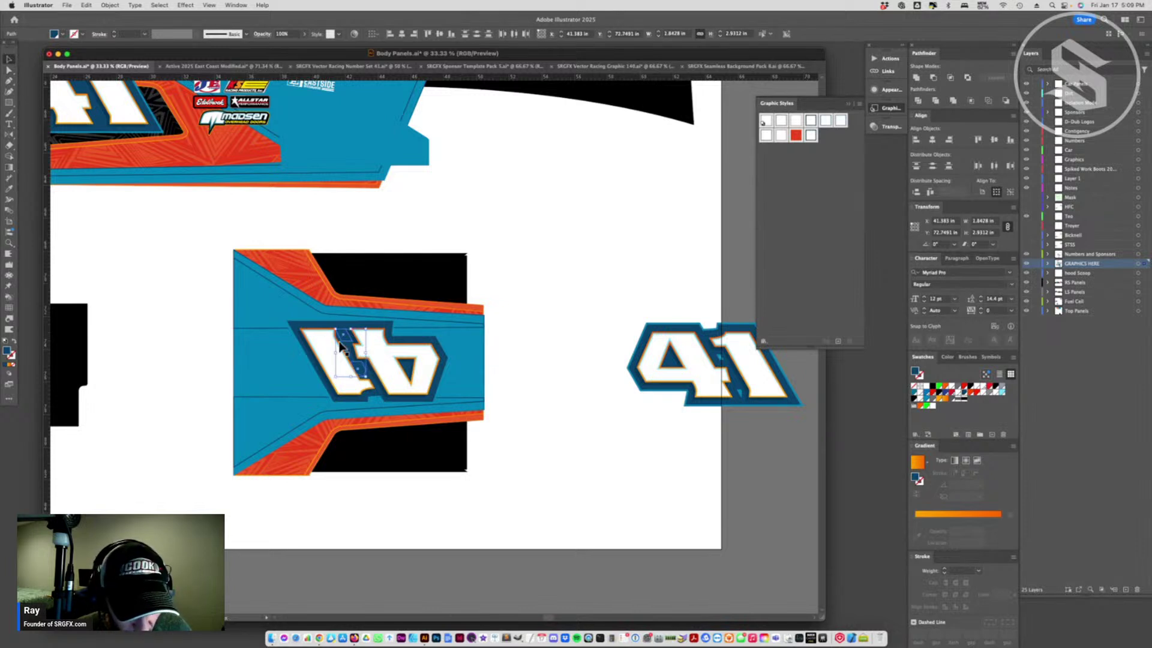
key("a")
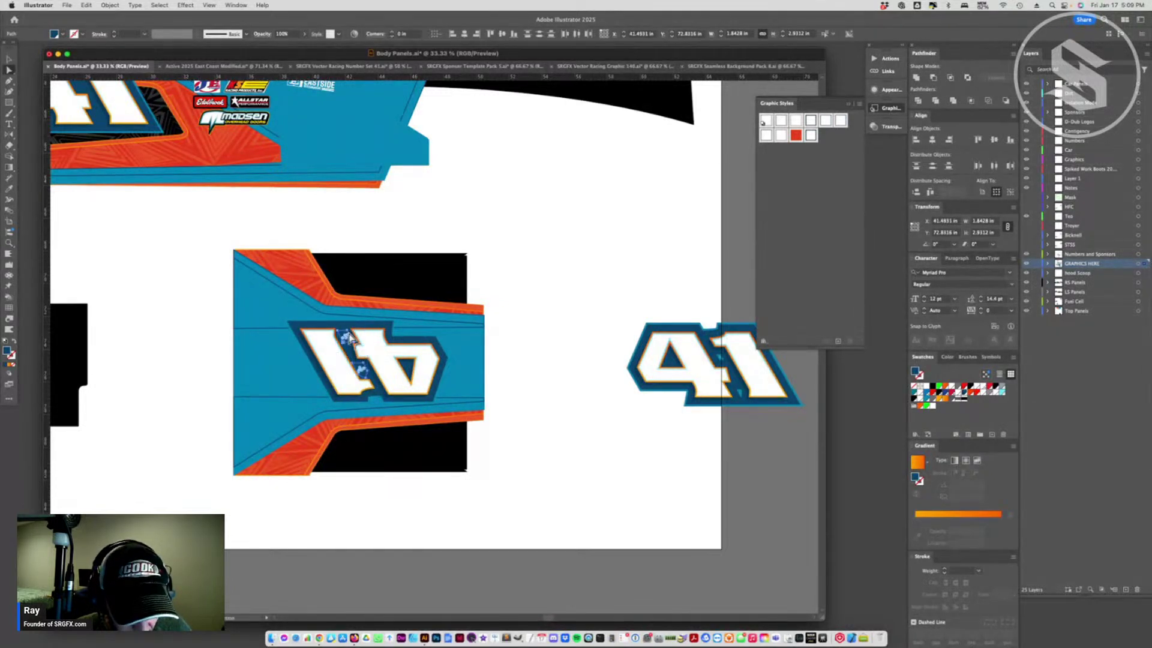
left_click_drag(340, 328, 351, 346)
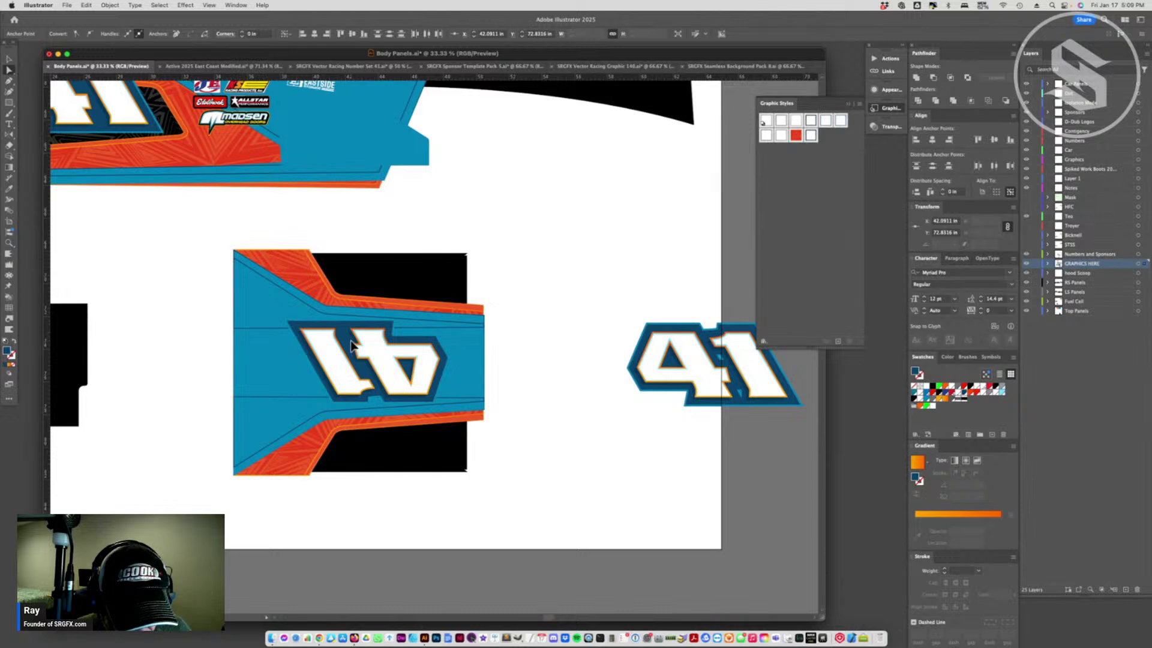
left_click(535, 385)
left_click(9, 59)
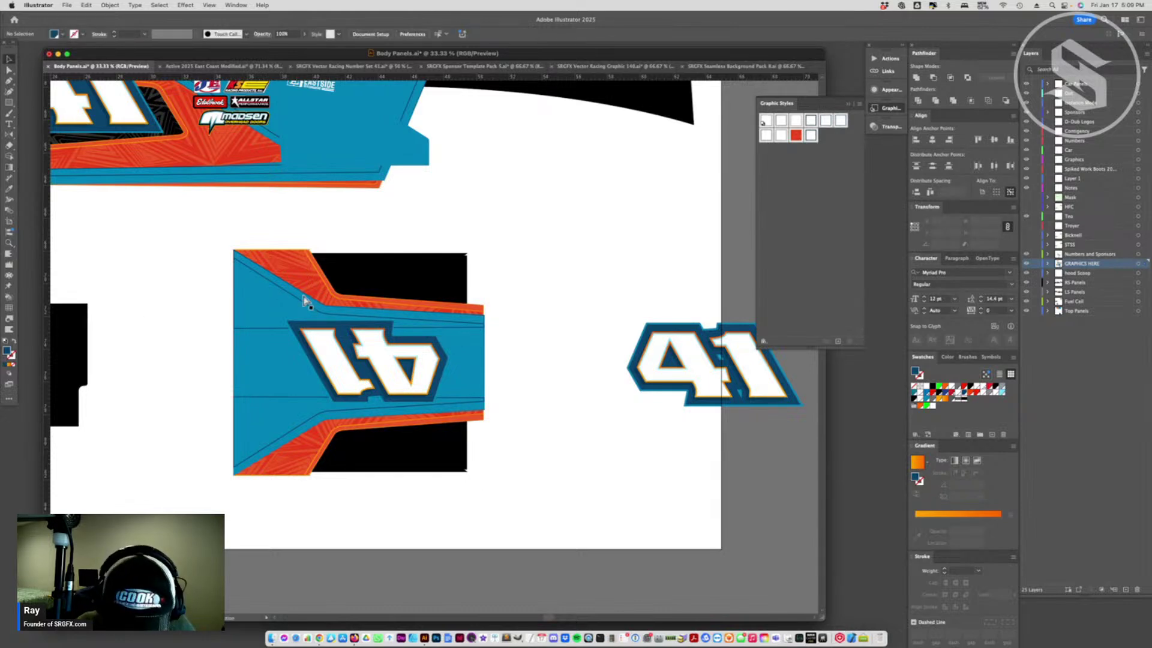
- Review the overall panel layout and examine the lower side panel around its 41 up close
key("super+minus")
key("super+minus")
key("super+minus")
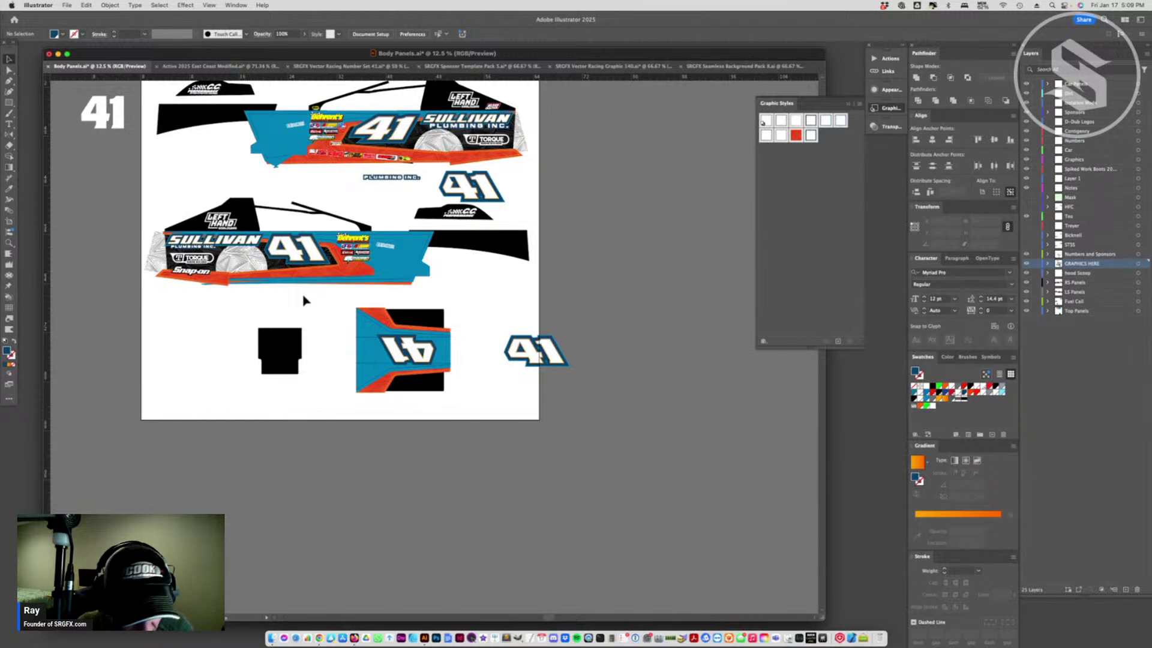
scroll(405, 327, "up", 5)
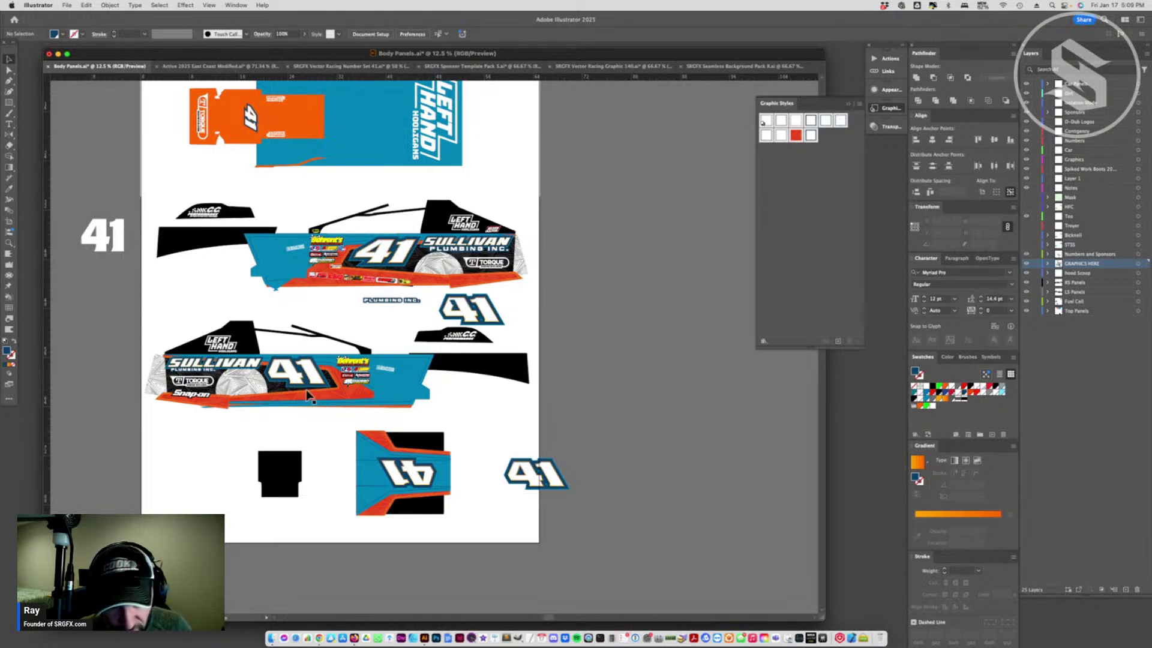
left_click(8, 247)
left_click(380, 362)
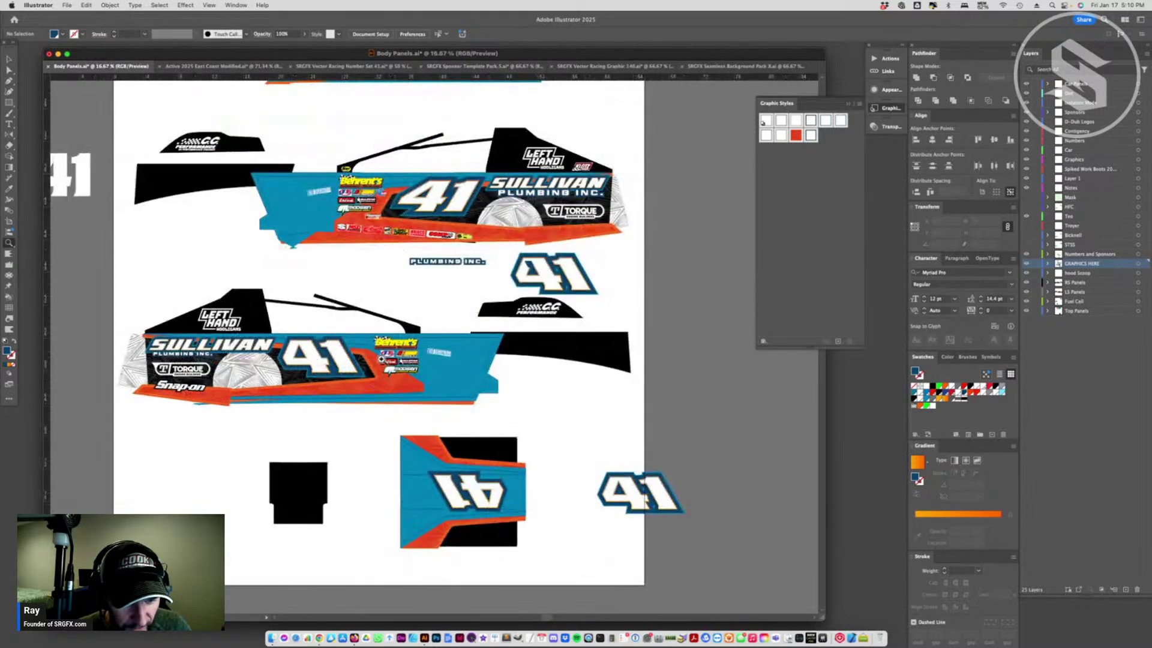
left_click(354, 342)
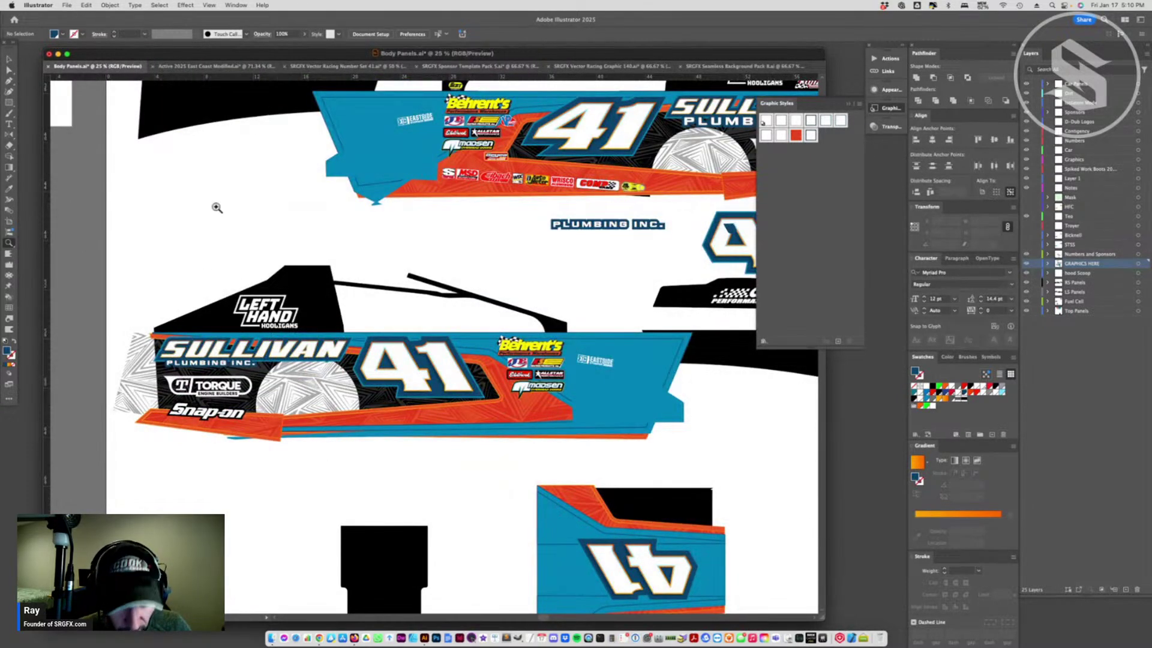
left_click(9, 59)
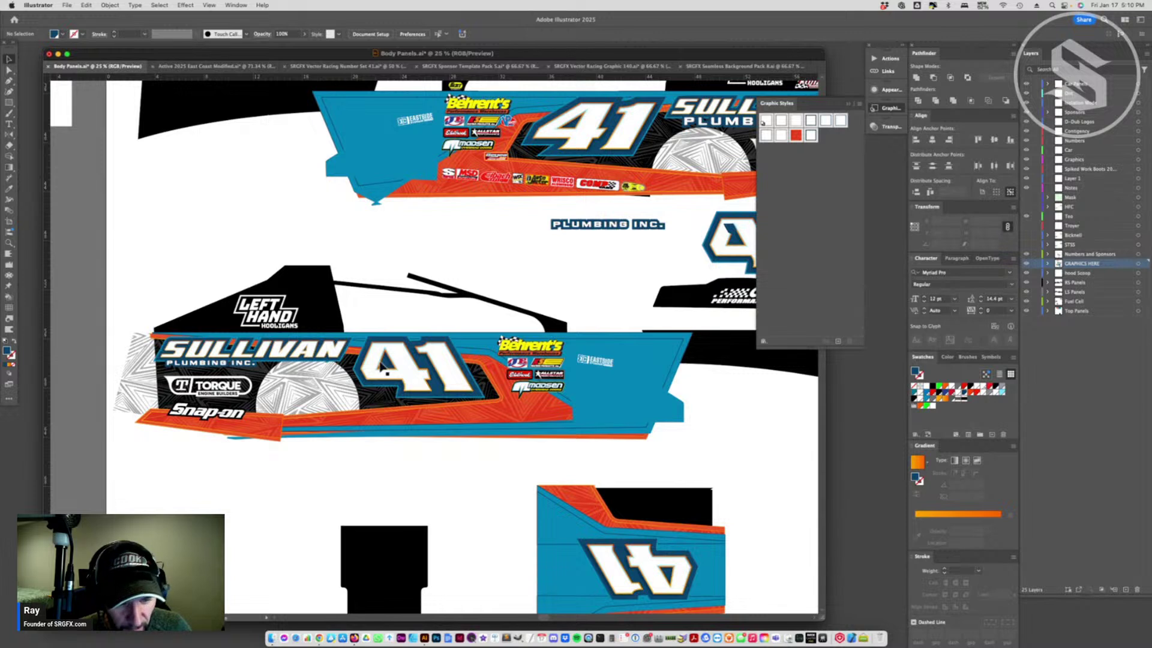
left_click(483, 389)
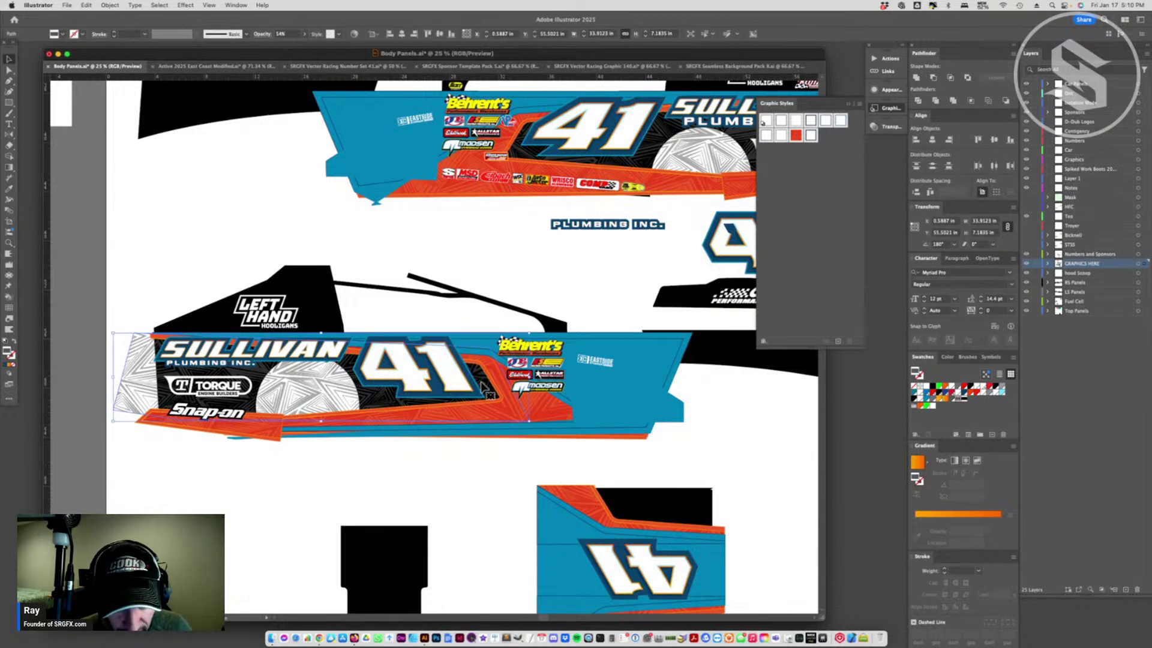
key("super+shift+a")
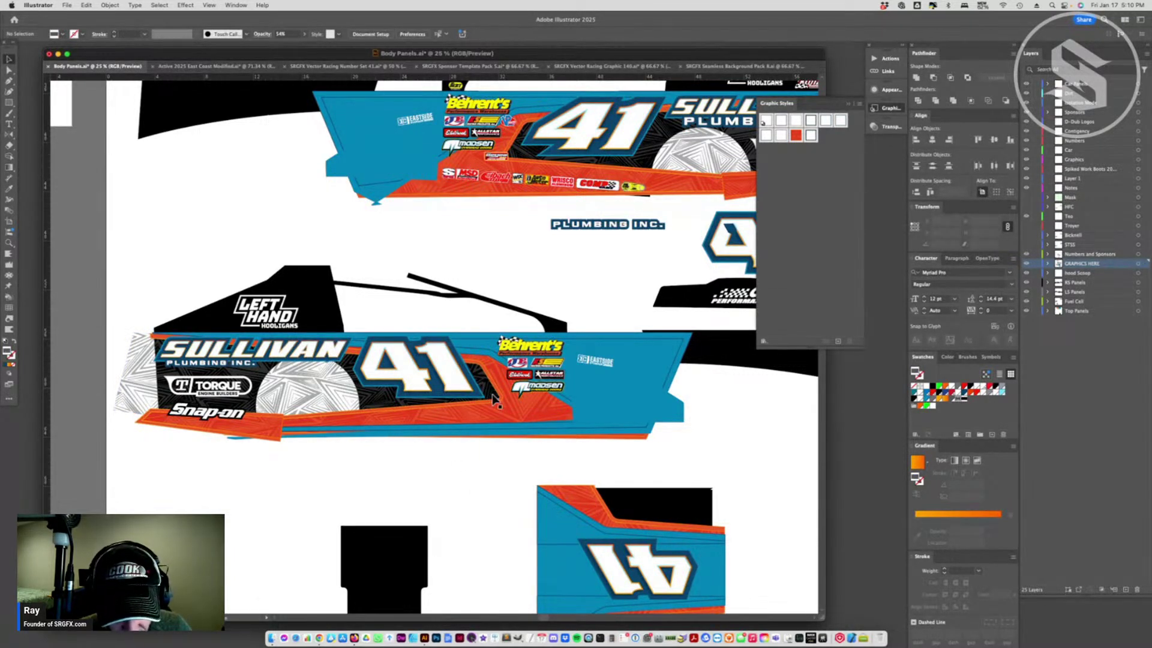
left_click_drag(485, 375, 468, 414)
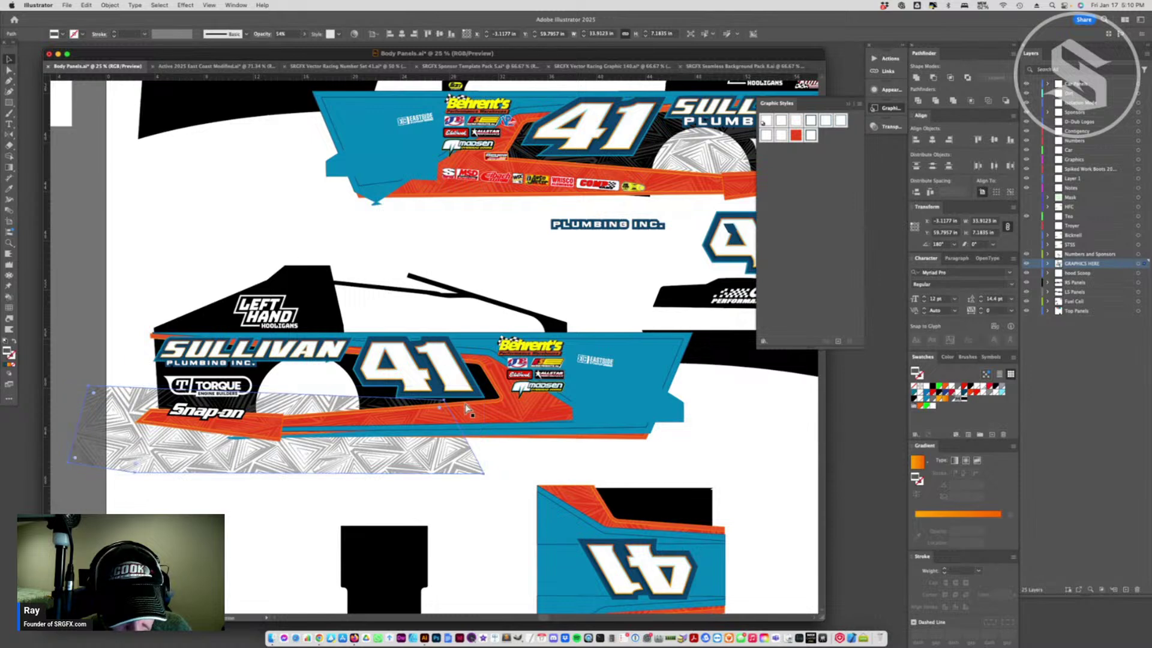
key("super+z")
- Convert the navy outline fill of the lower side panel's 41 to a linear gradient with a navy stop, angled at 90°
left_click(423, 384)
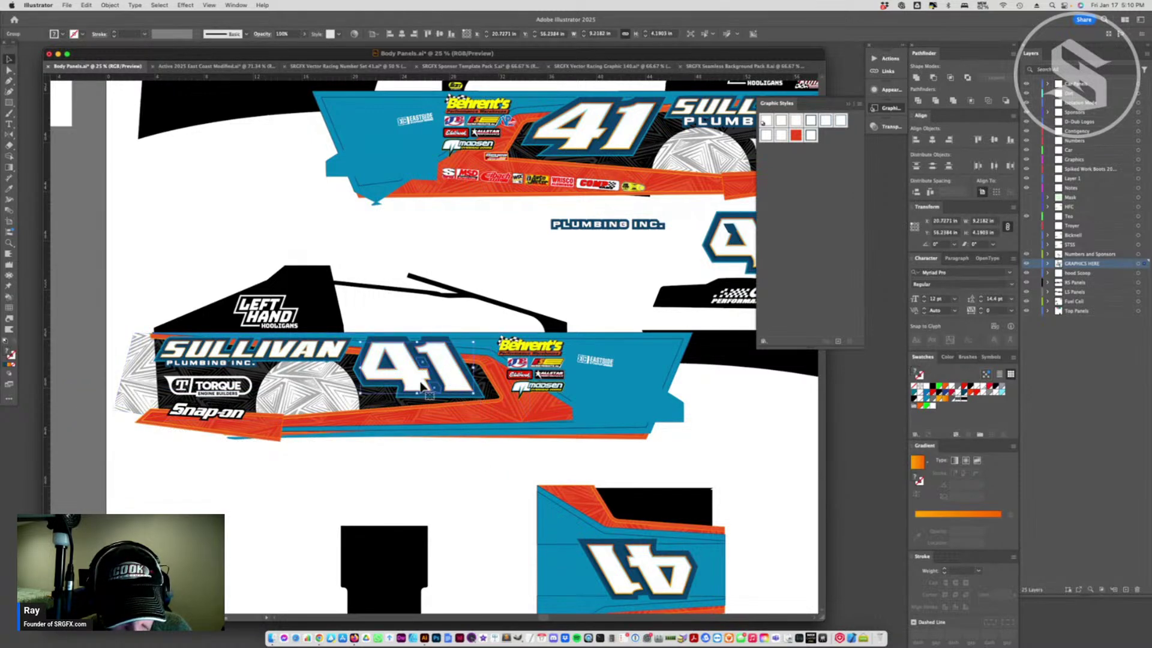
key("a")
left_click(472, 383)
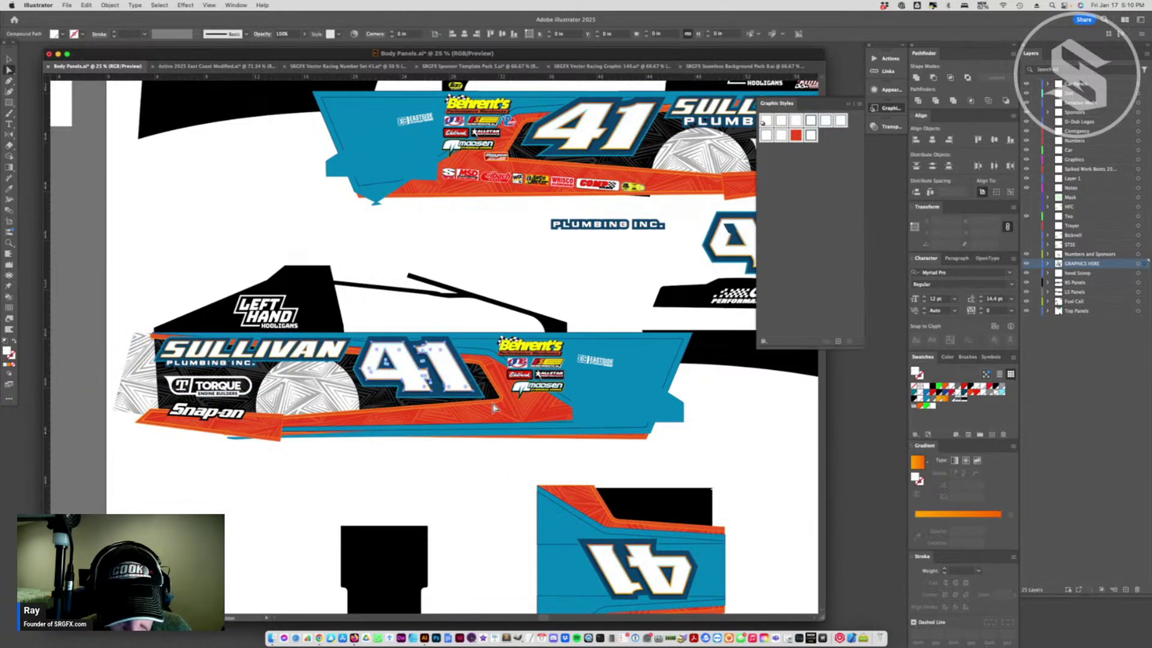
left_click(889, 90)
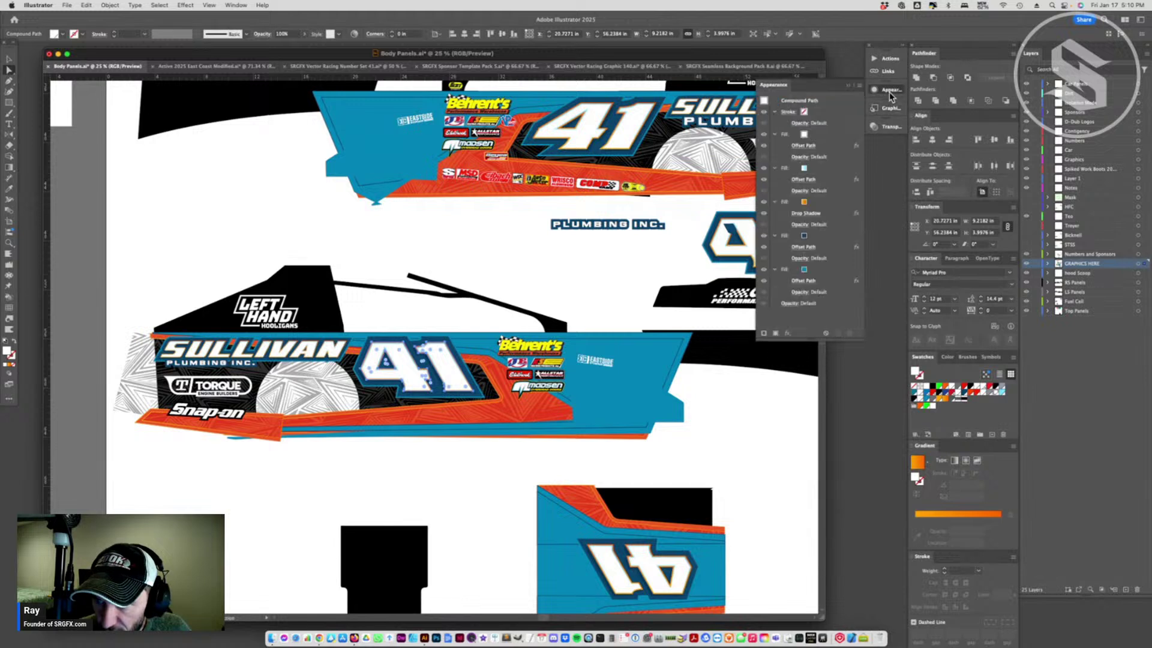
left_click(831, 236)
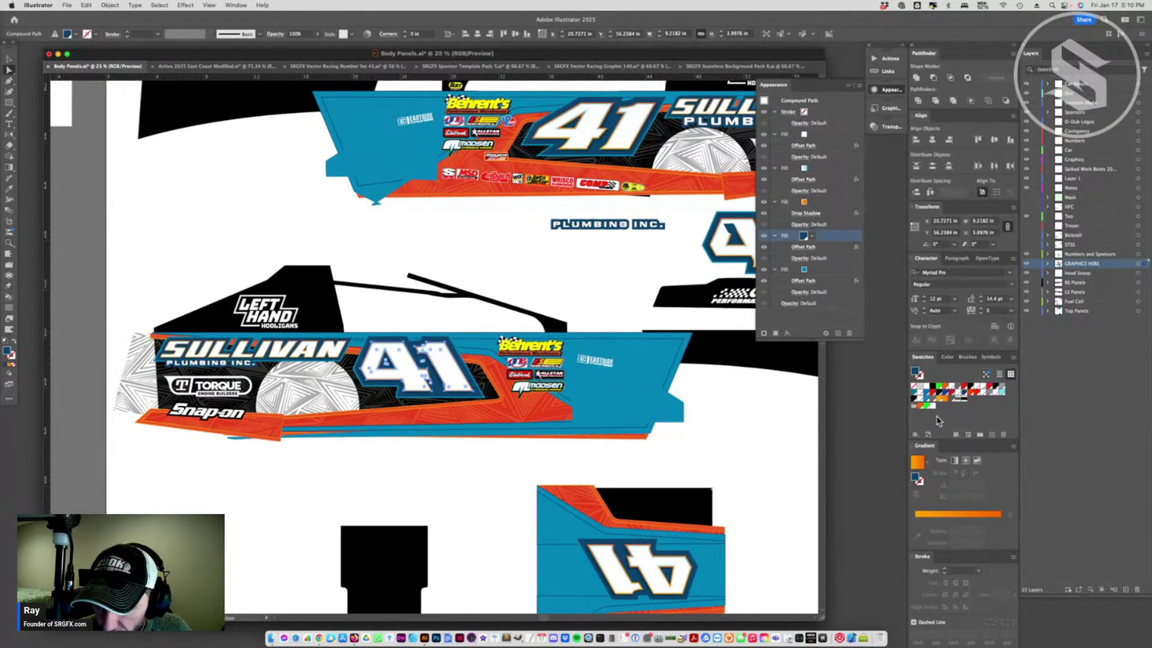
left_click(960, 519)
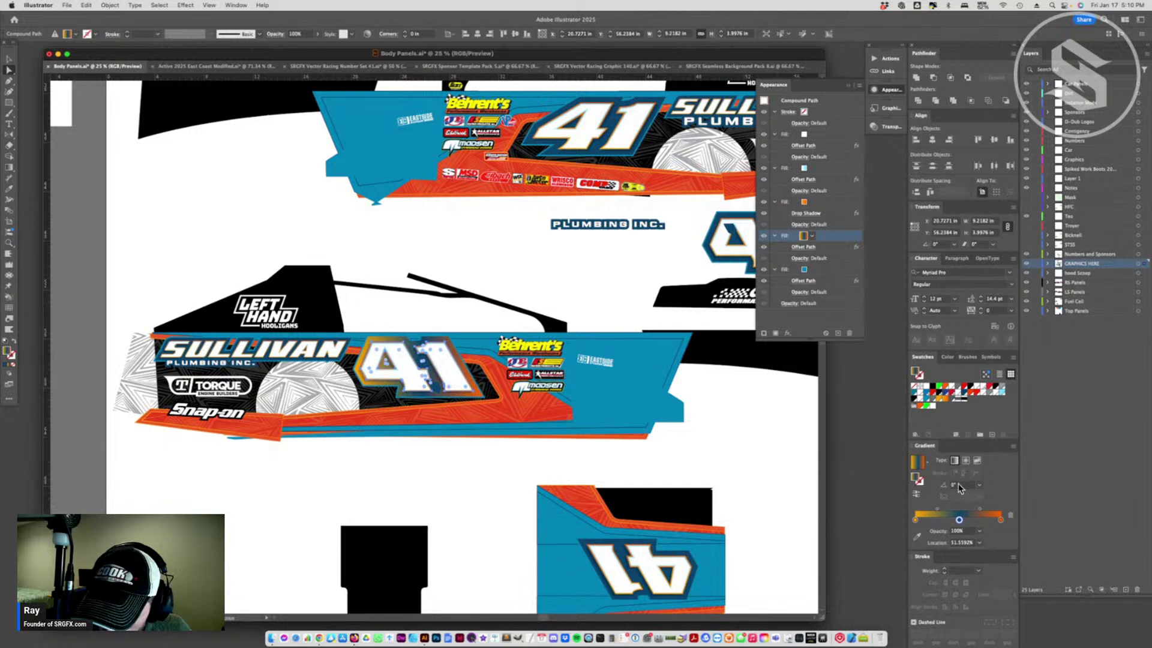
left_click(957, 484)
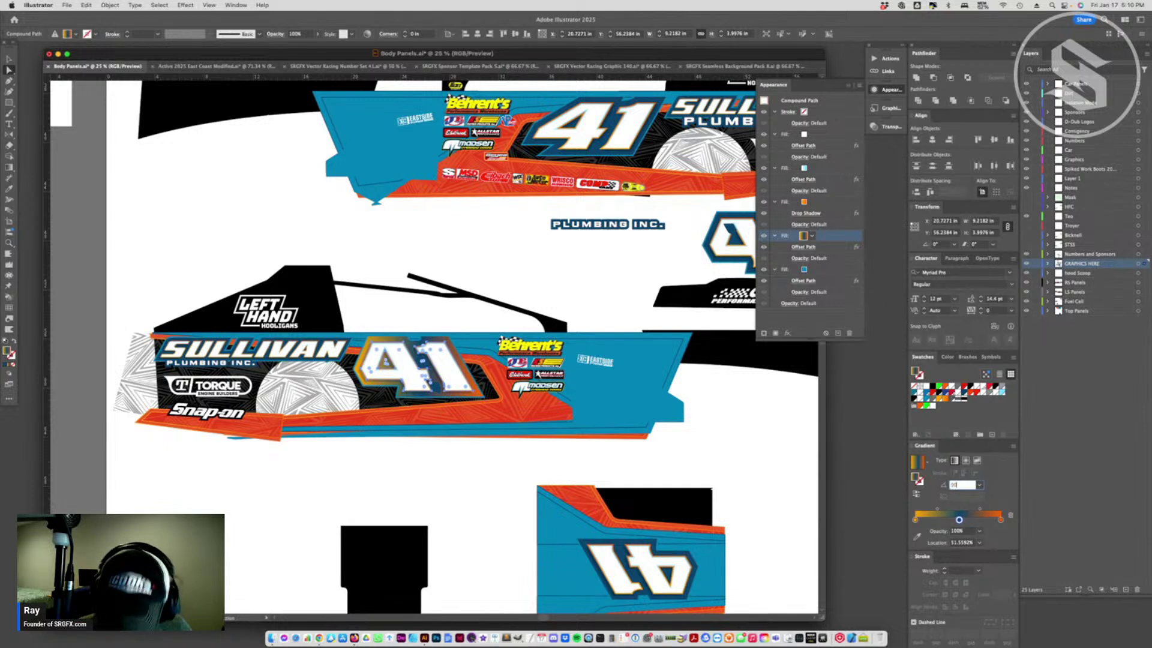
key("Return")
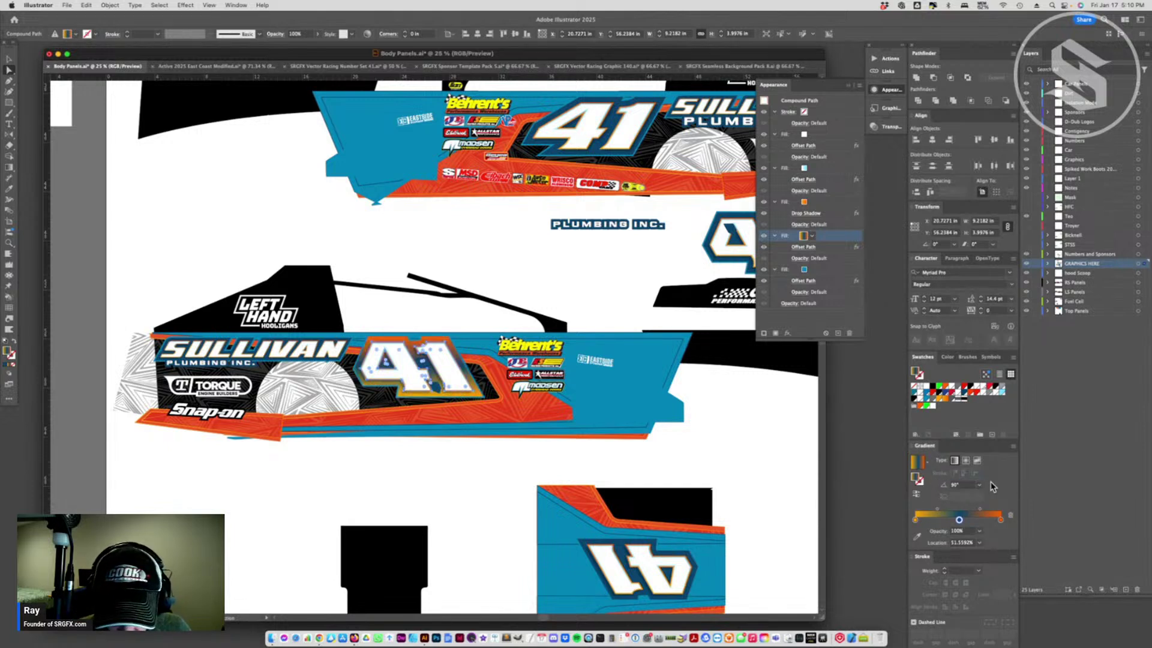
- Replace the navy outline gradient's orange stops with a black-to-navy blend, placing the navy stop at about 51%
left_click(917, 520)
left_click_drag(917, 520, 924, 552)
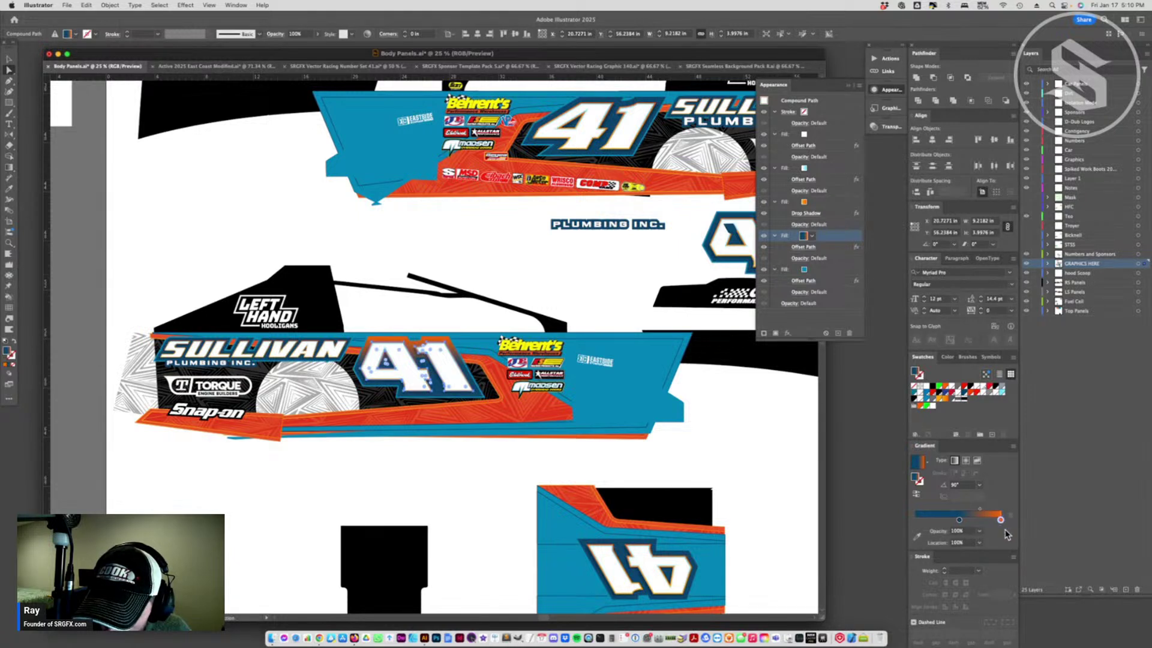
left_click_drag(972, 390, 1000, 520)
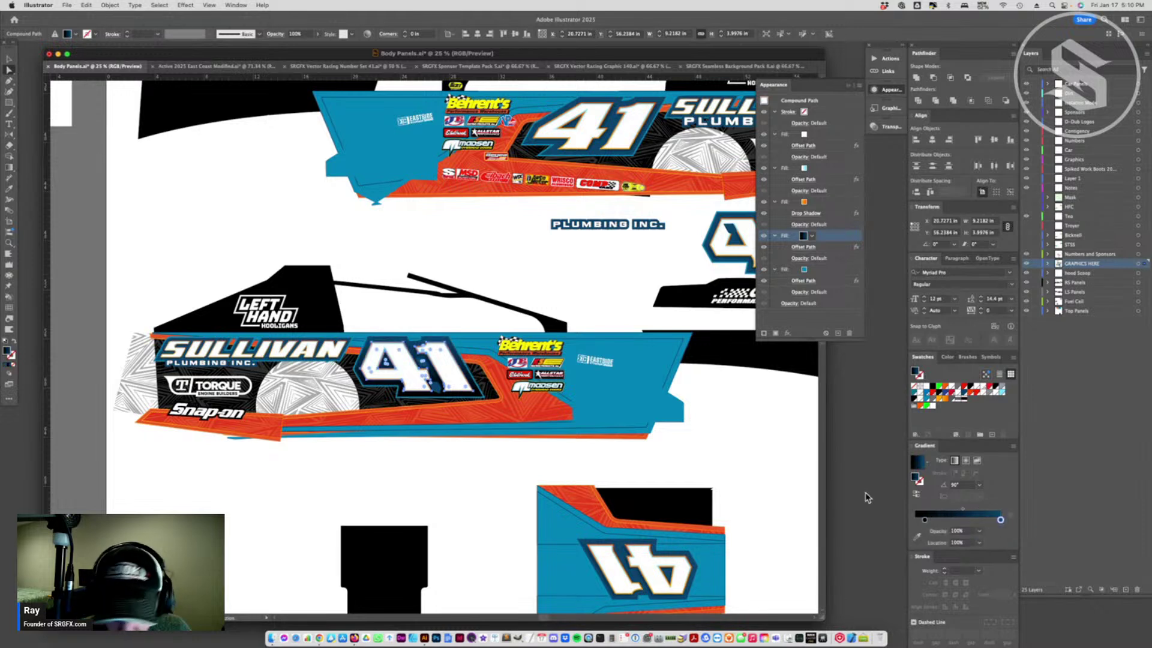
left_click(709, 453)
left_click(467, 369)
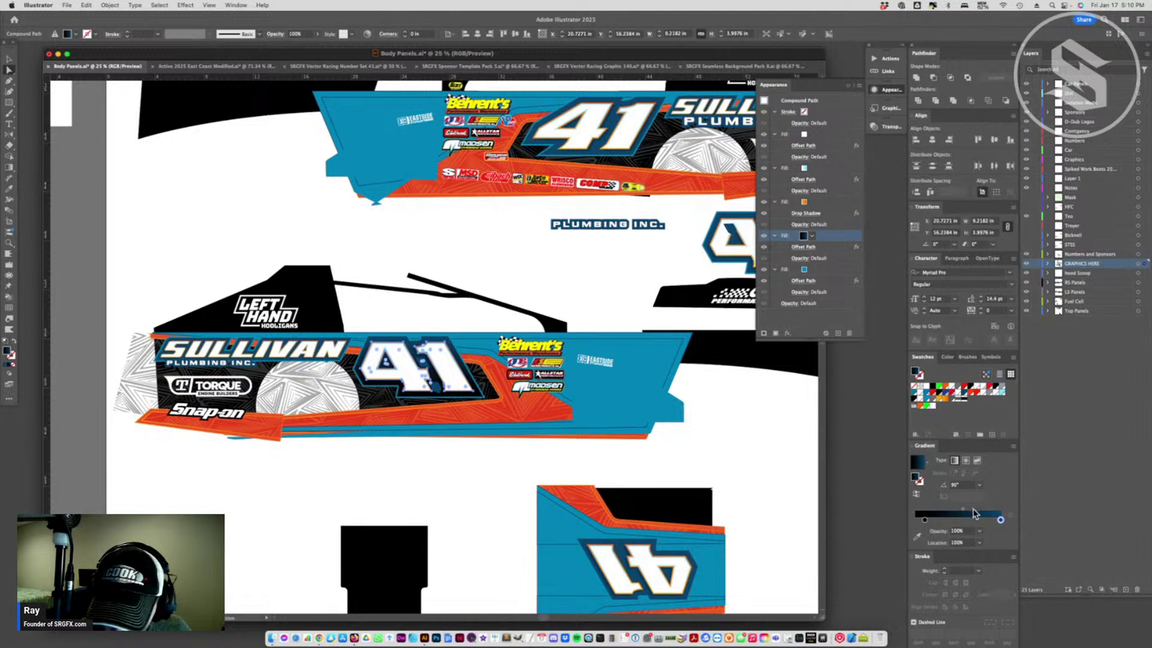
left_click_drag(924, 519, 915, 520)
left_click_drag(1001, 519, 958, 523)
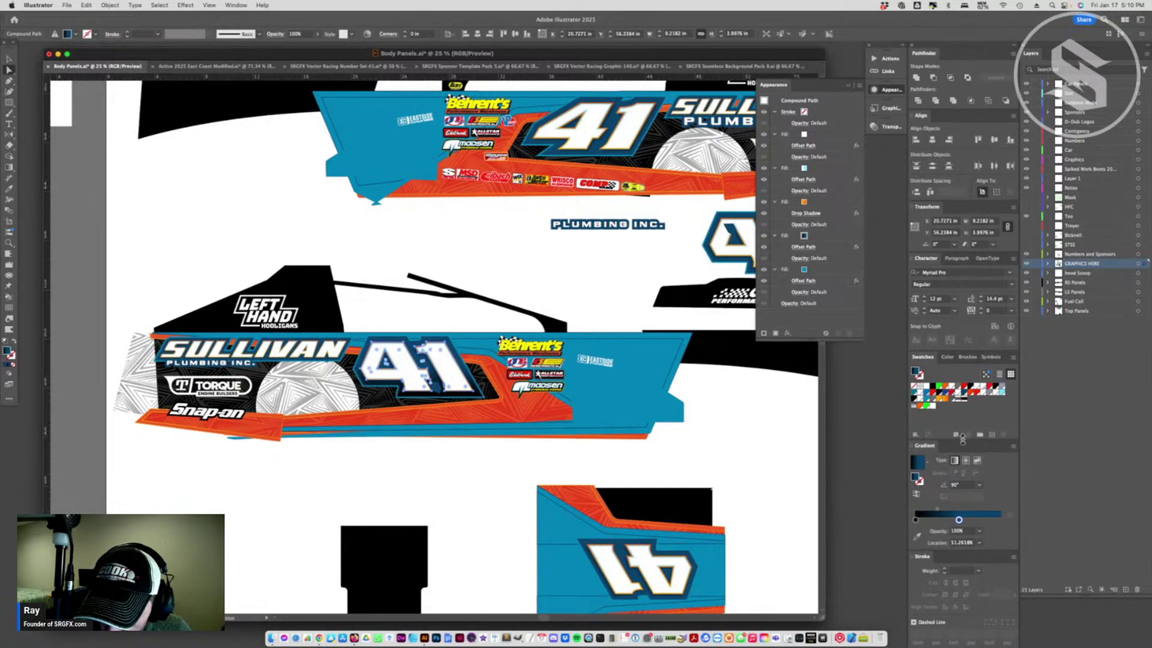
- Give the 41's outermost blue outline fill a black-to-blue linear gradient with the blue stop at about 69% and a 90° angle
left_click(815, 269)
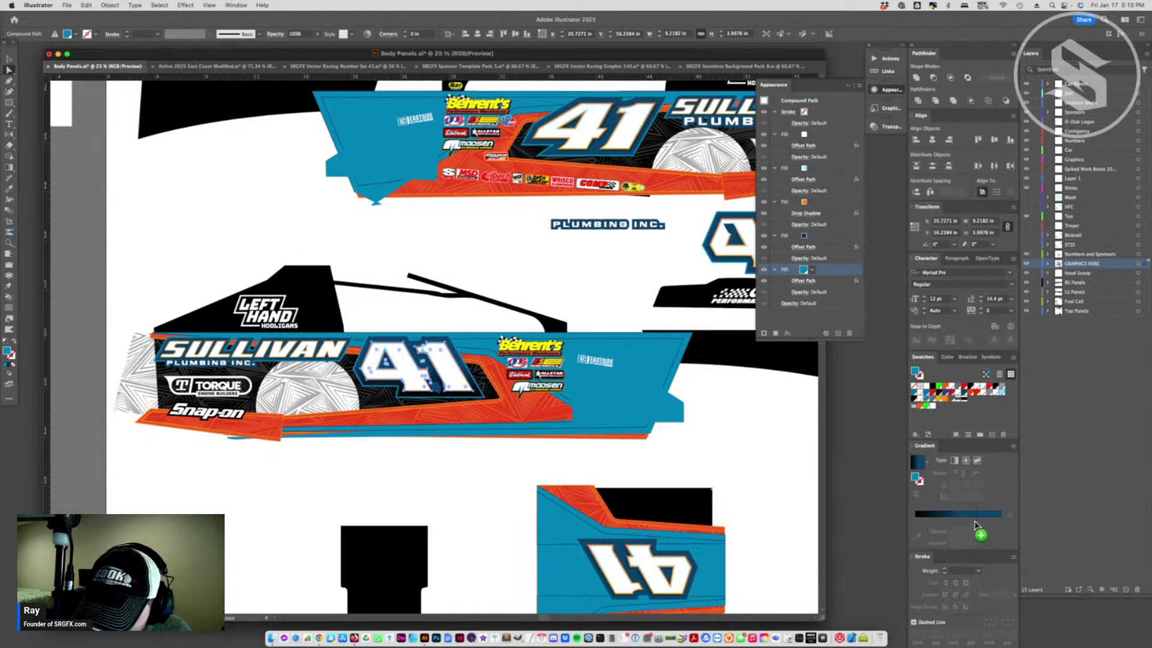
left_click(975, 520)
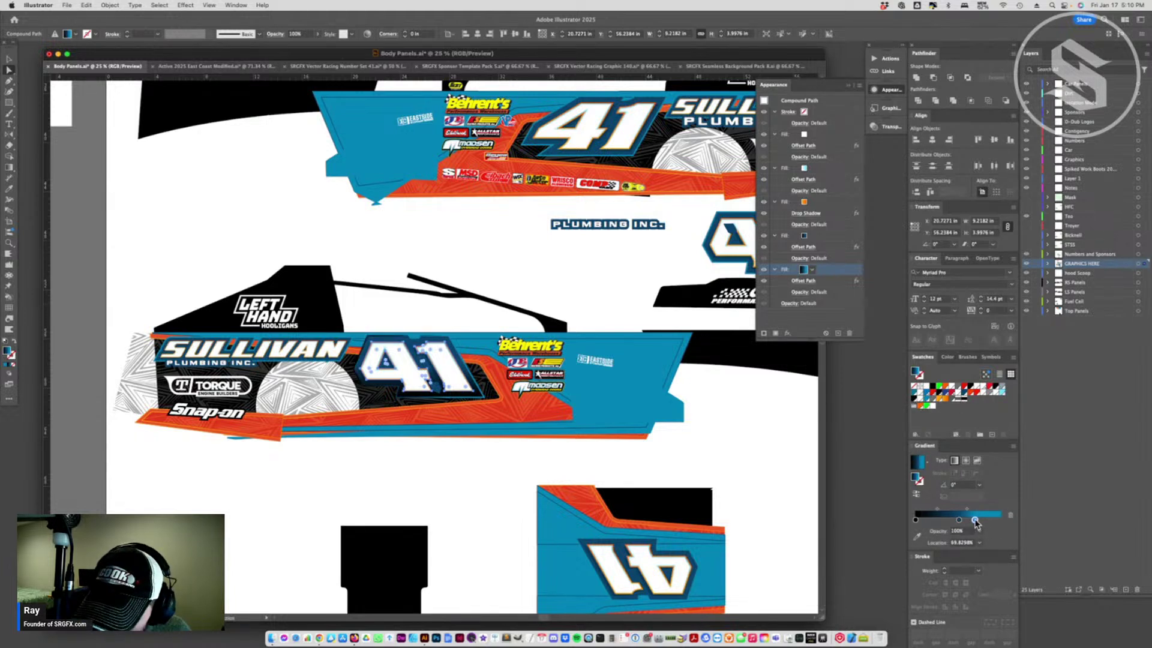
left_click_drag(958, 520, 974, 521)
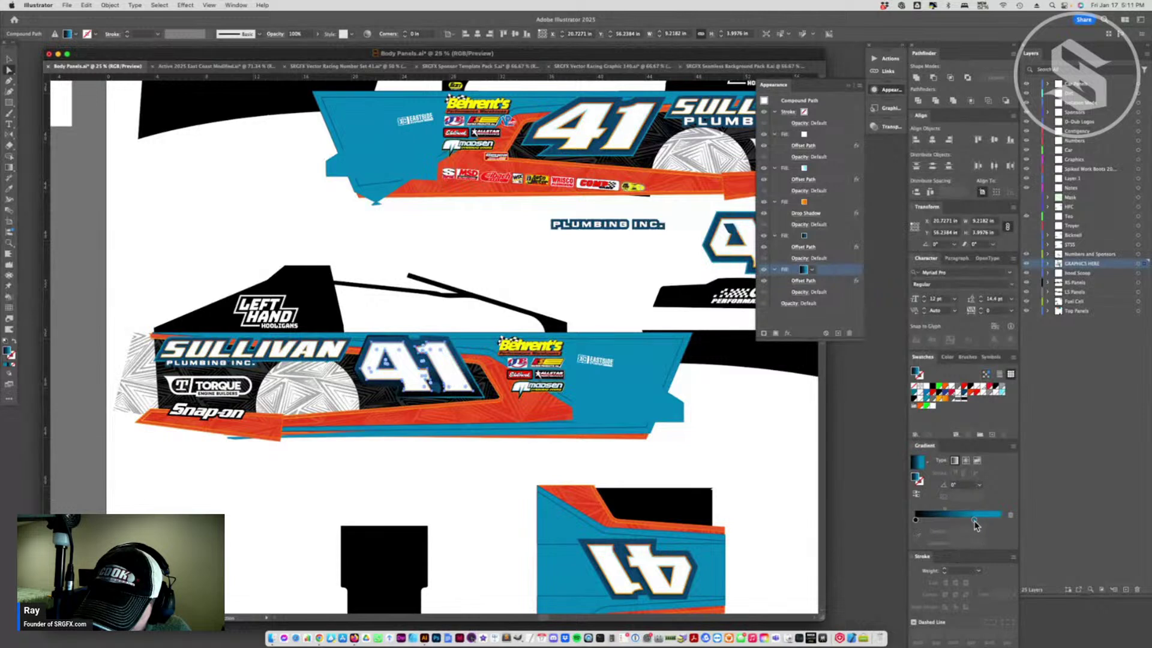
left_click(957, 485)
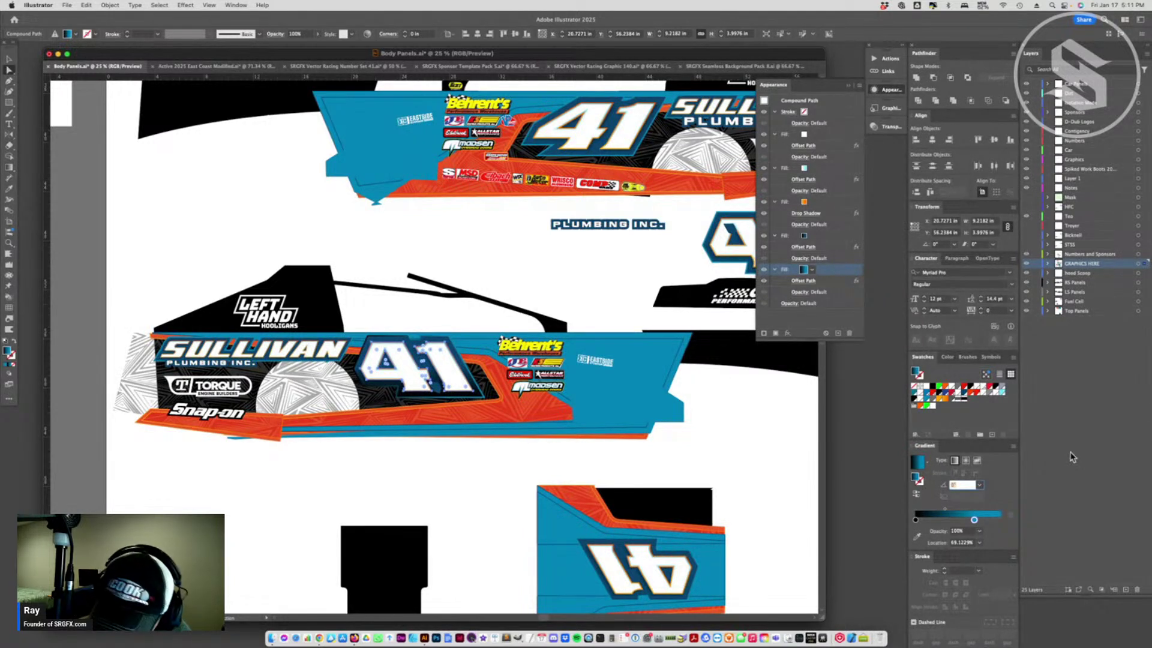
type("90")
key("Return")
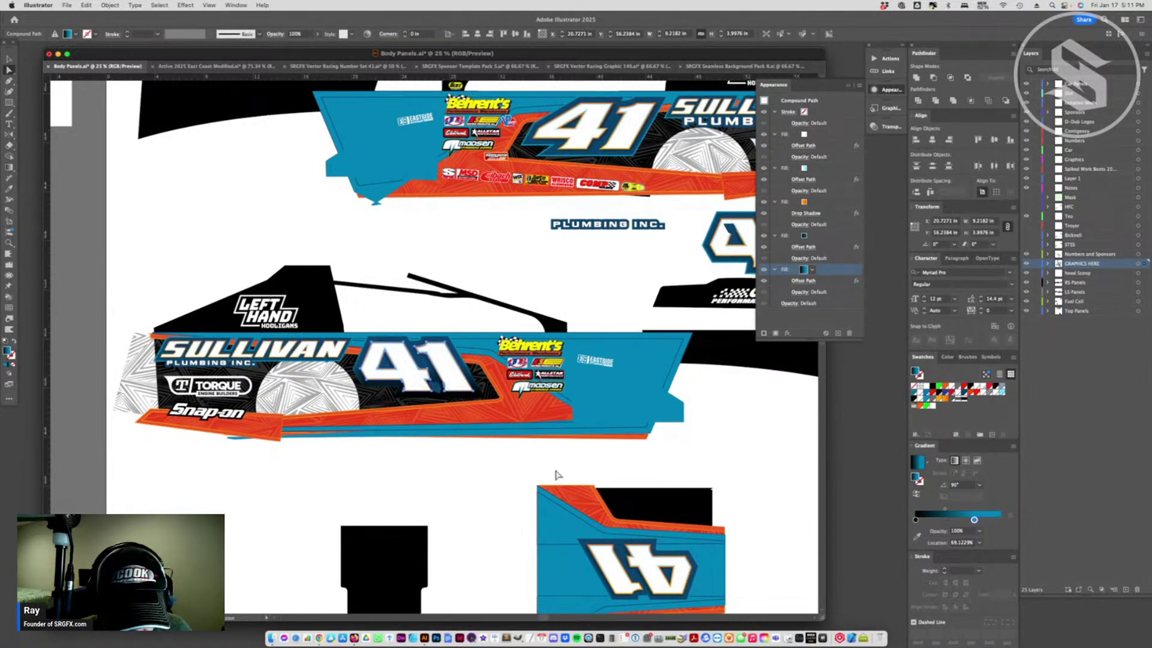
left_click(558, 475)
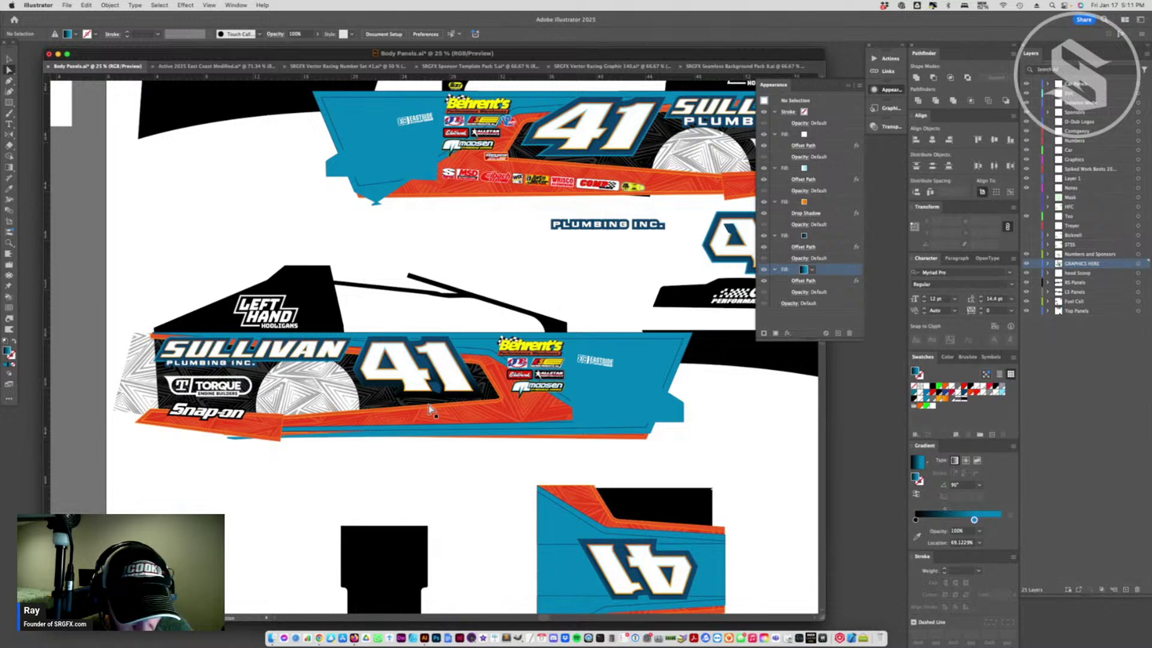
- Recolor the navy filler piece at the base of the gap between the lower side panel's 41 digits to black
left_click(9, 243)
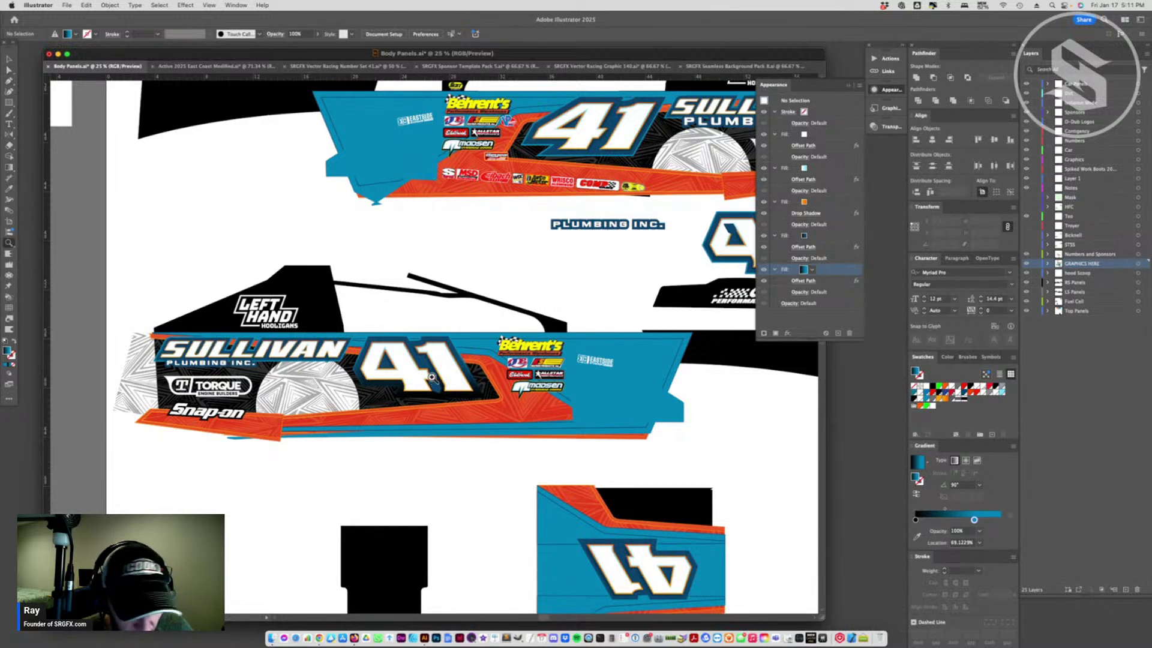
left_click(428, 374)
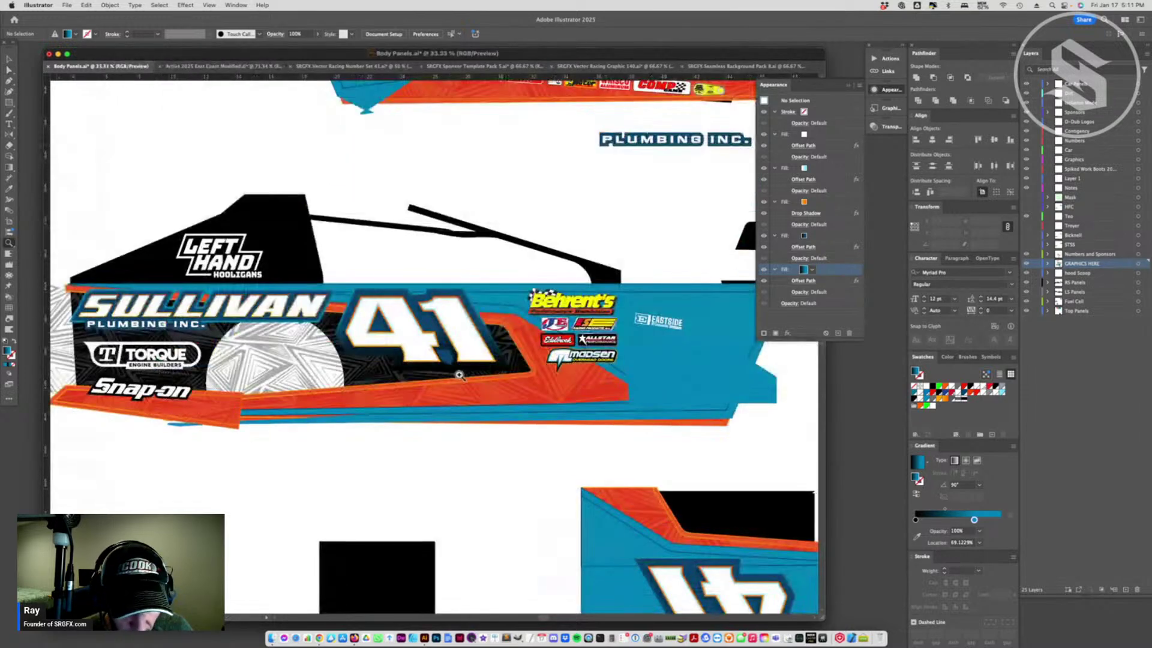
left_click(460, 311, "alt")
left_click(459, 311, "alt")
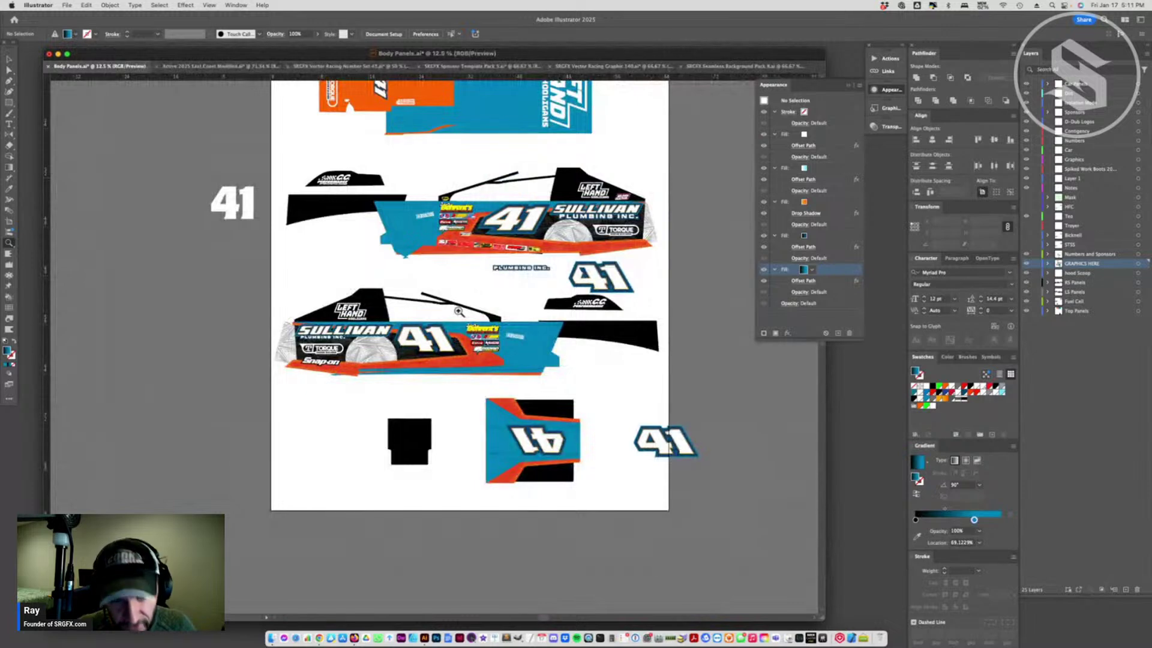
left_click(460, 313)
left_click(459, 313)
left_click(460, 313)
left_click(459, 313)
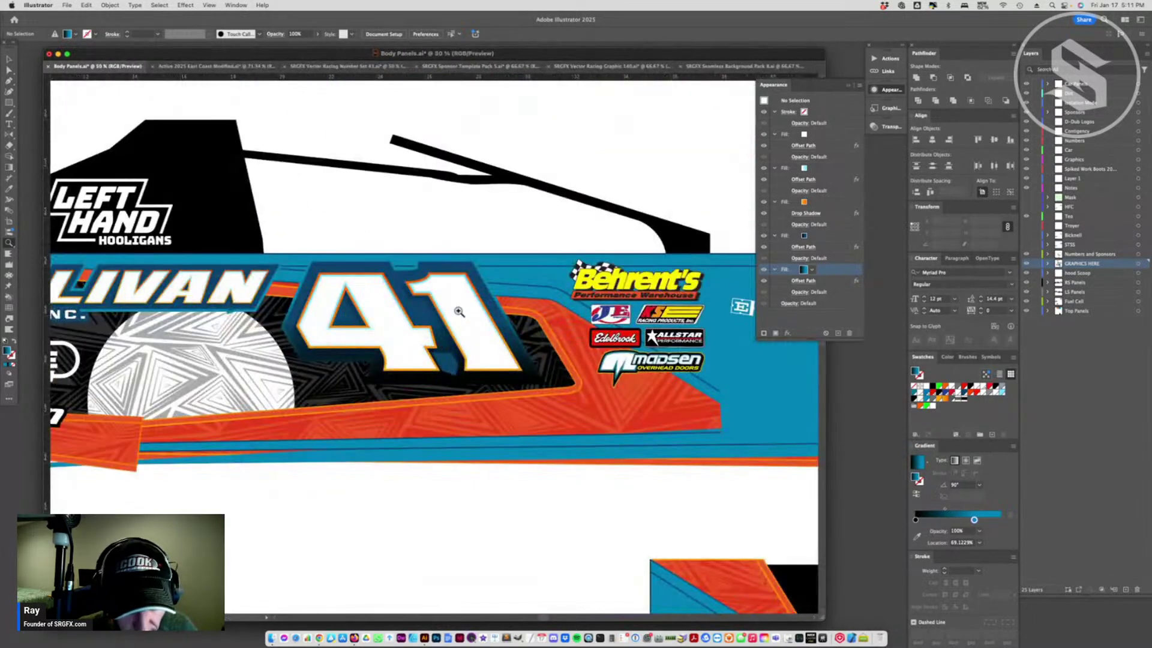
key("a")
left_click(449, 364)
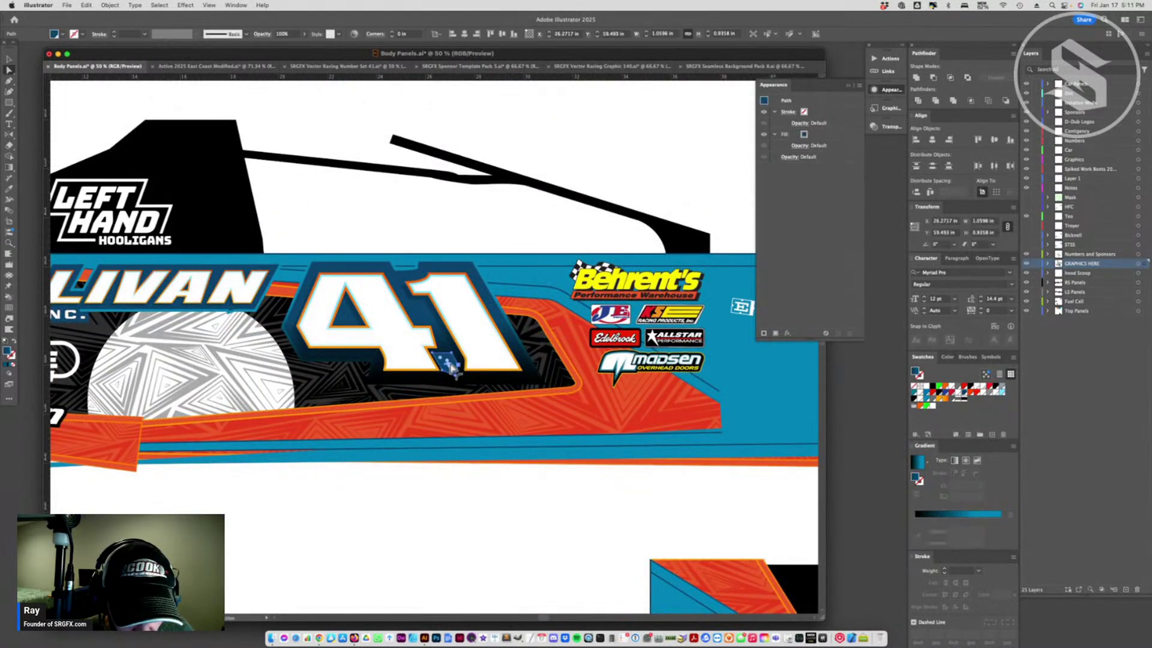
left_click(997, 390)
left_click(414, 484)
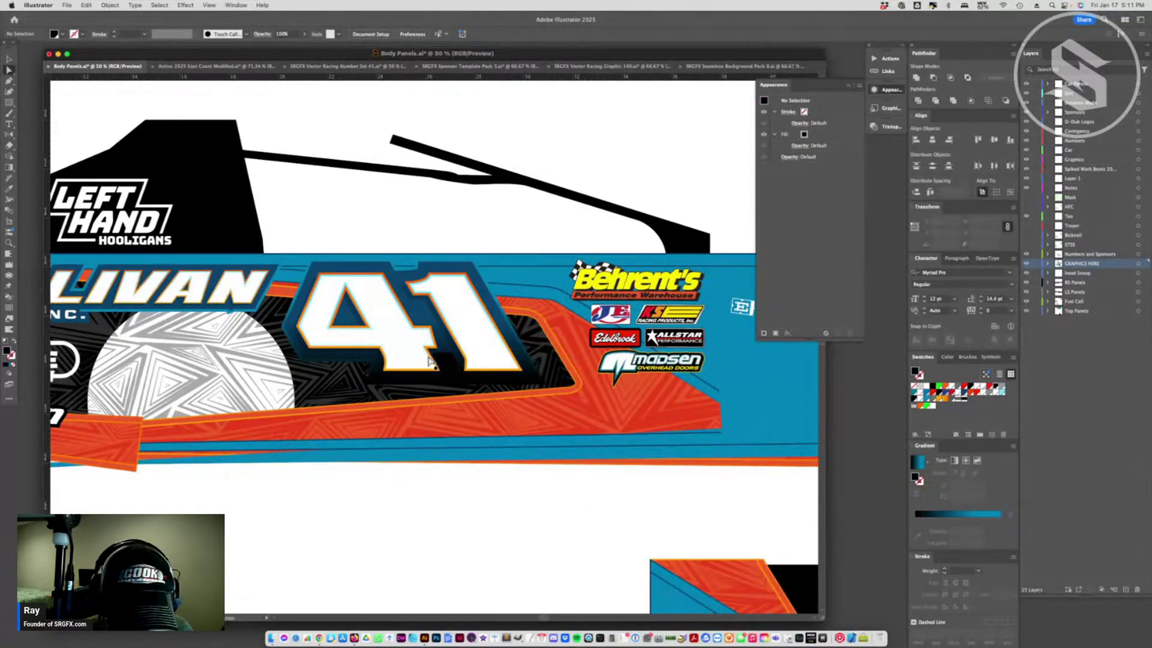
- Adjust an anchor point of the black filler piece to reshape it within the gap between the digits
left_click(448, 363)
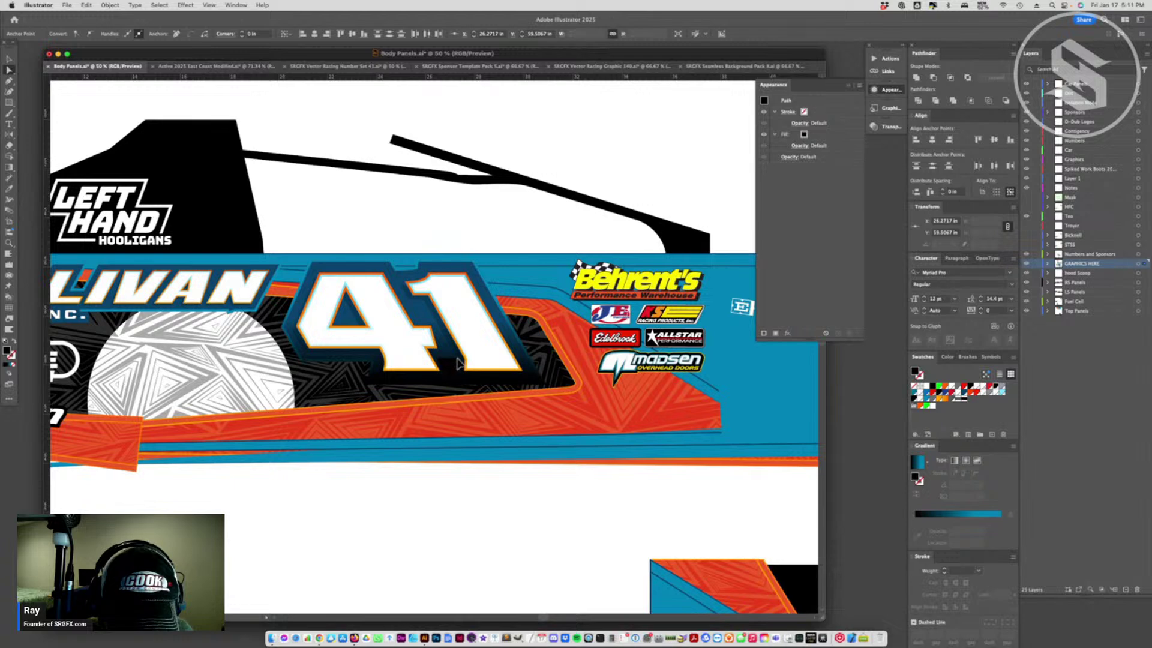
left_click_drag(457, 362, 457, 377)
key("super+shift+a")
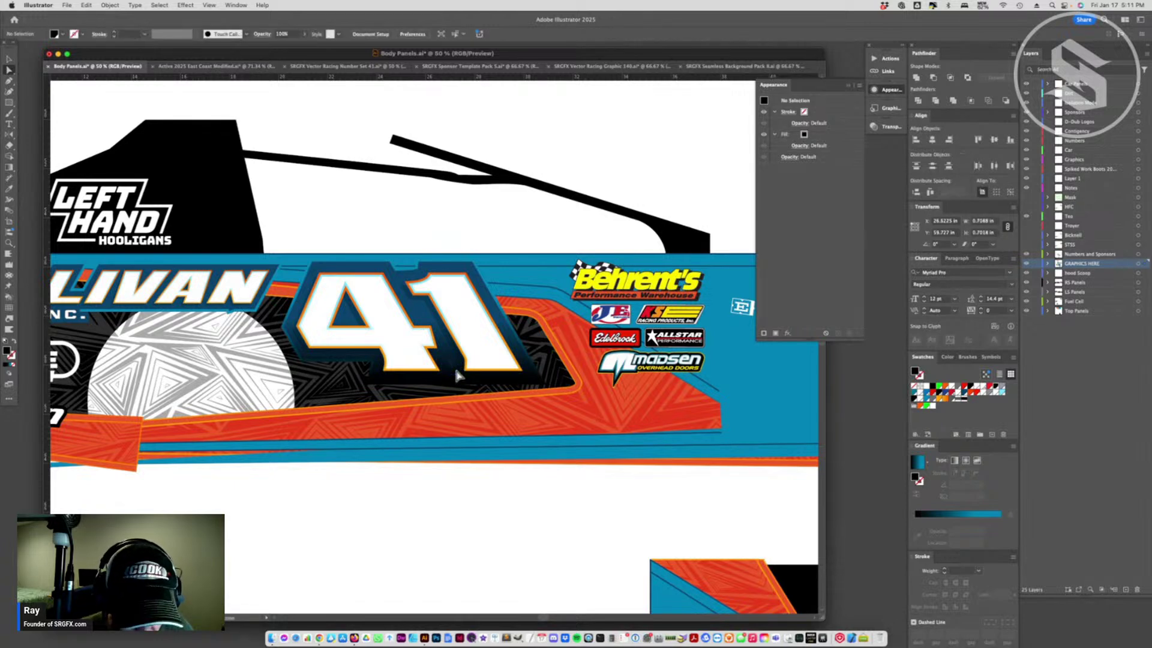
- Save the body panels file, switch to Active 2025 East Coast Modified.ai and update its modified linked files
key("super+minus")
key("super+minus")
key("super+minus")
key("super+minus")
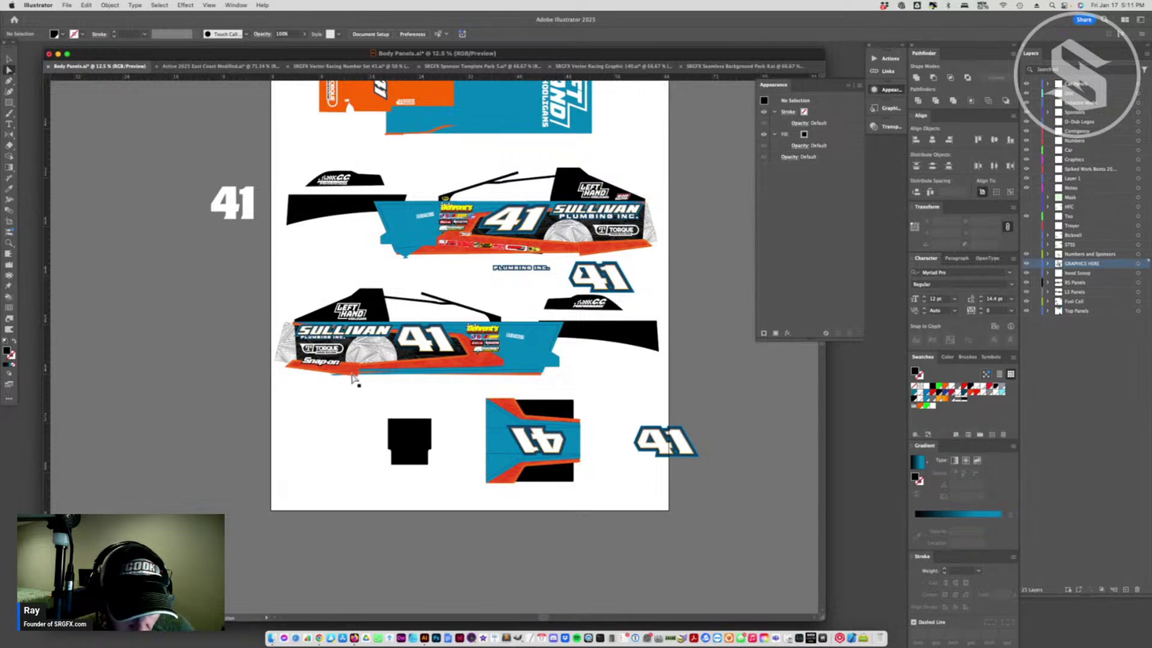
left_click(210, 66)
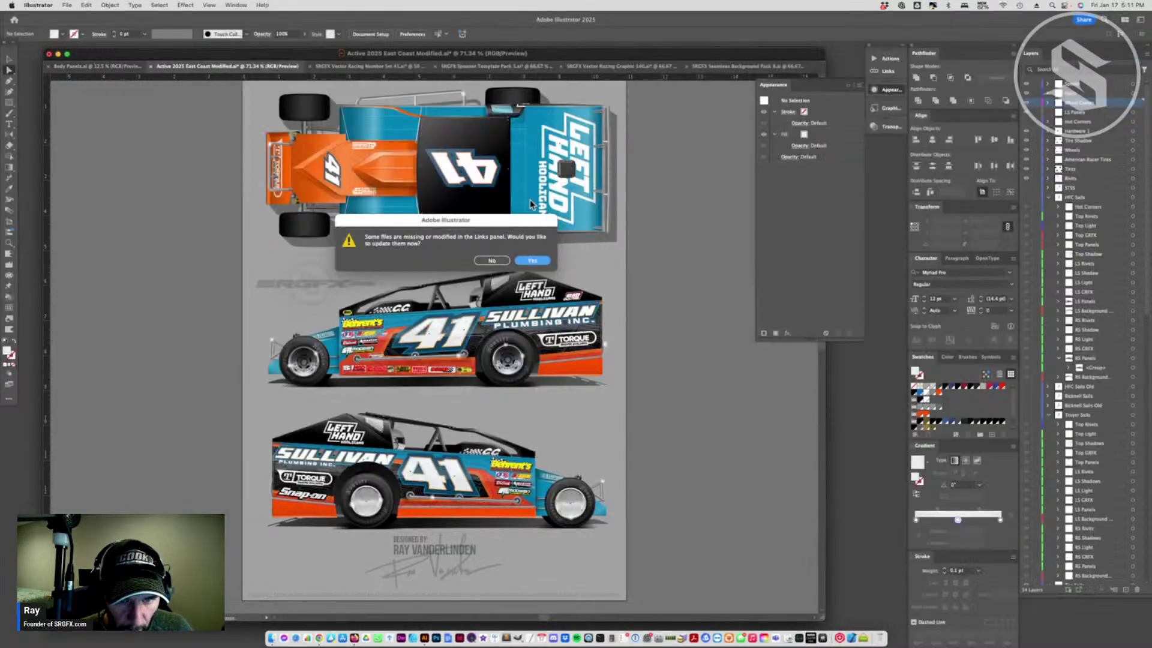
left_click(530, 259)
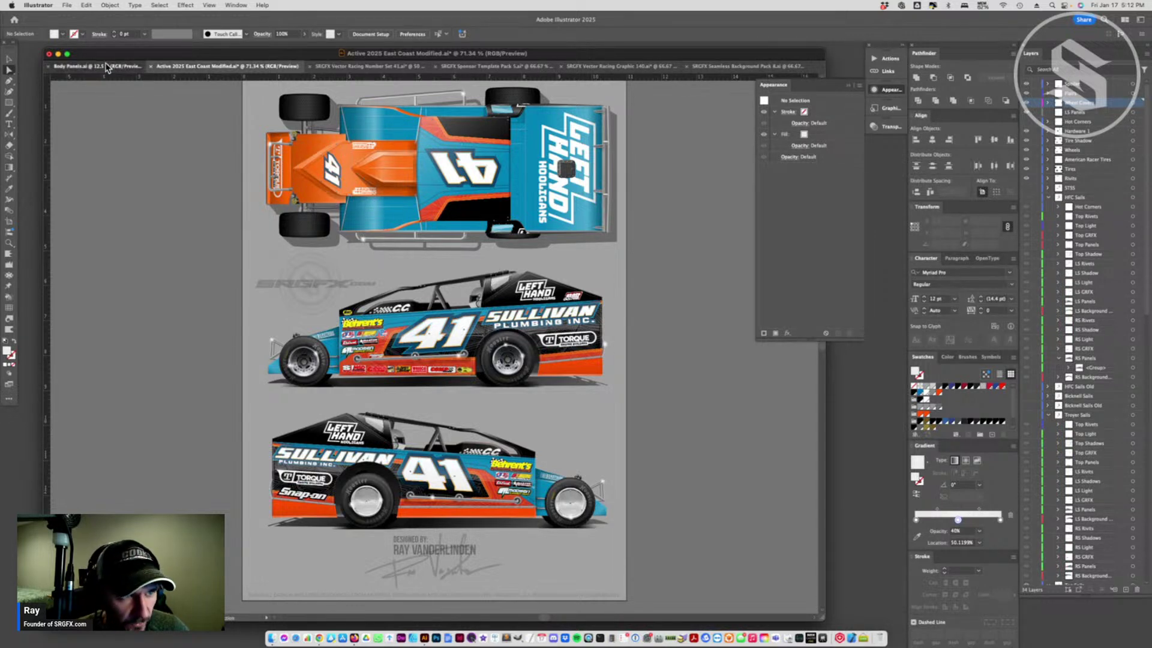
- Switch back to Body Panels.ai and copy the stripe graphics group from the tapered blue 41 panel beside the orange hood on the top panels
key("ctrl+shift+Tab")
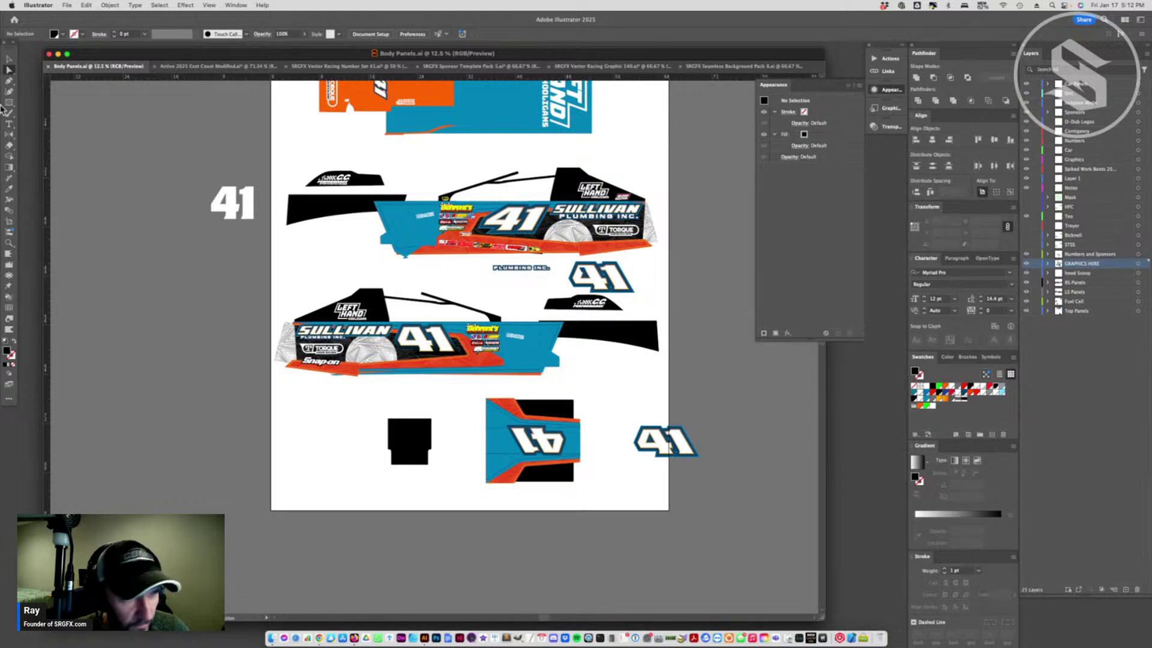
left_click(9, 59)
scroll(466, 403, "up", 2)
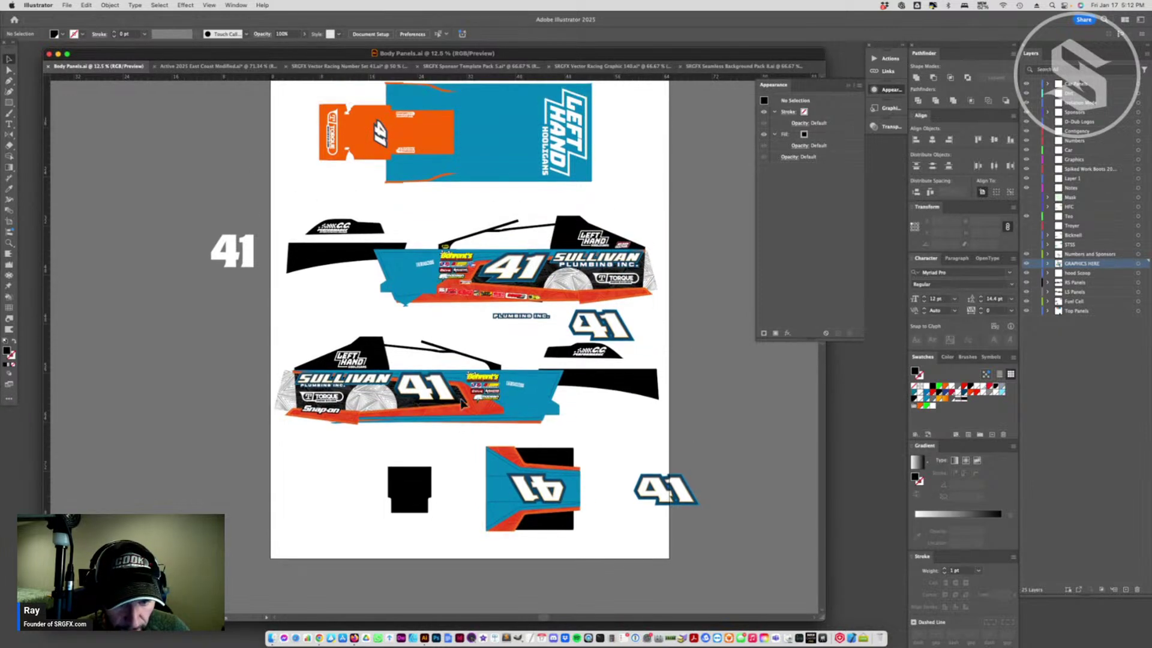
scroll(460, 408, "up", 1)
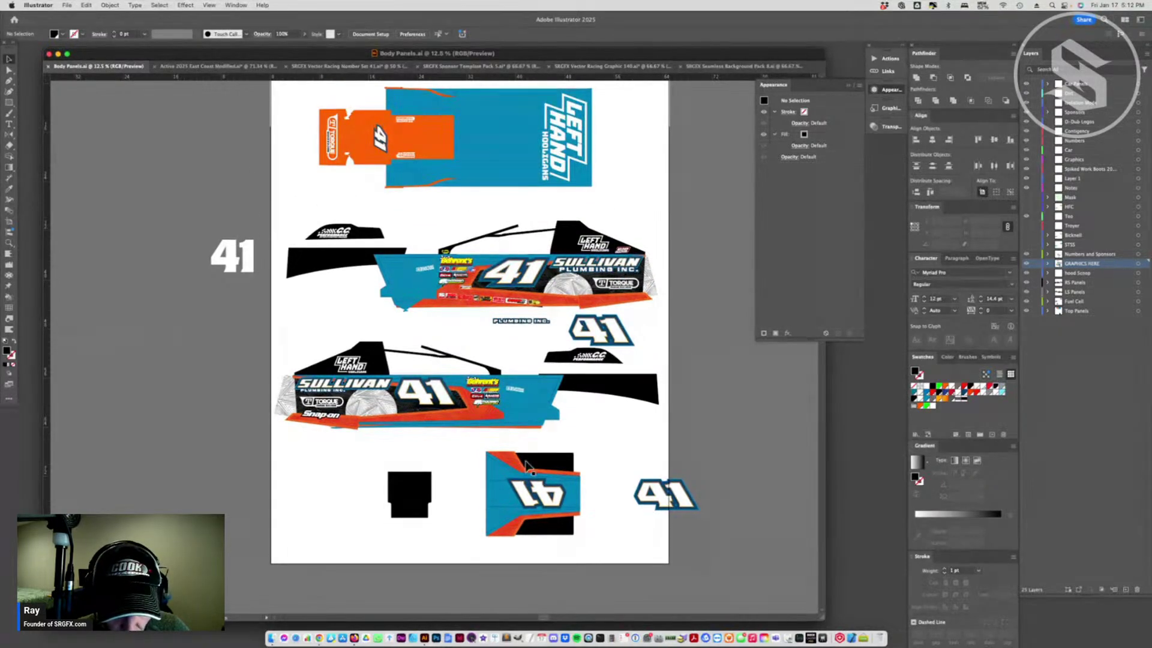
left_click_drag(507, 514, 478, 506)
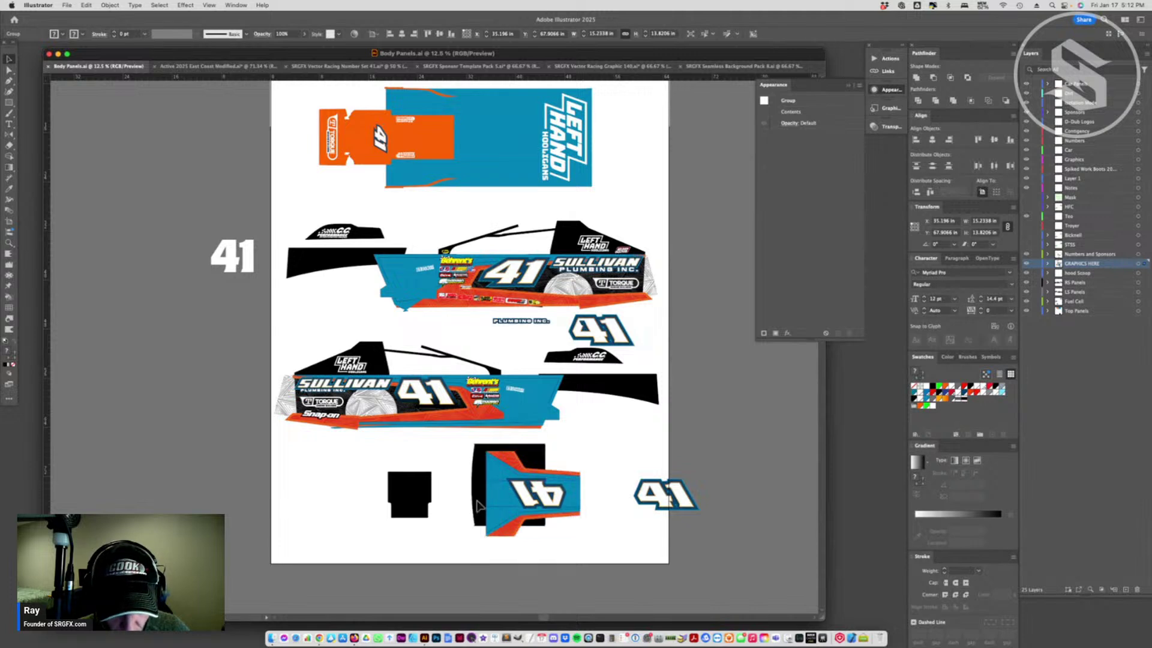
key("super+z")
left_click(578, 525)
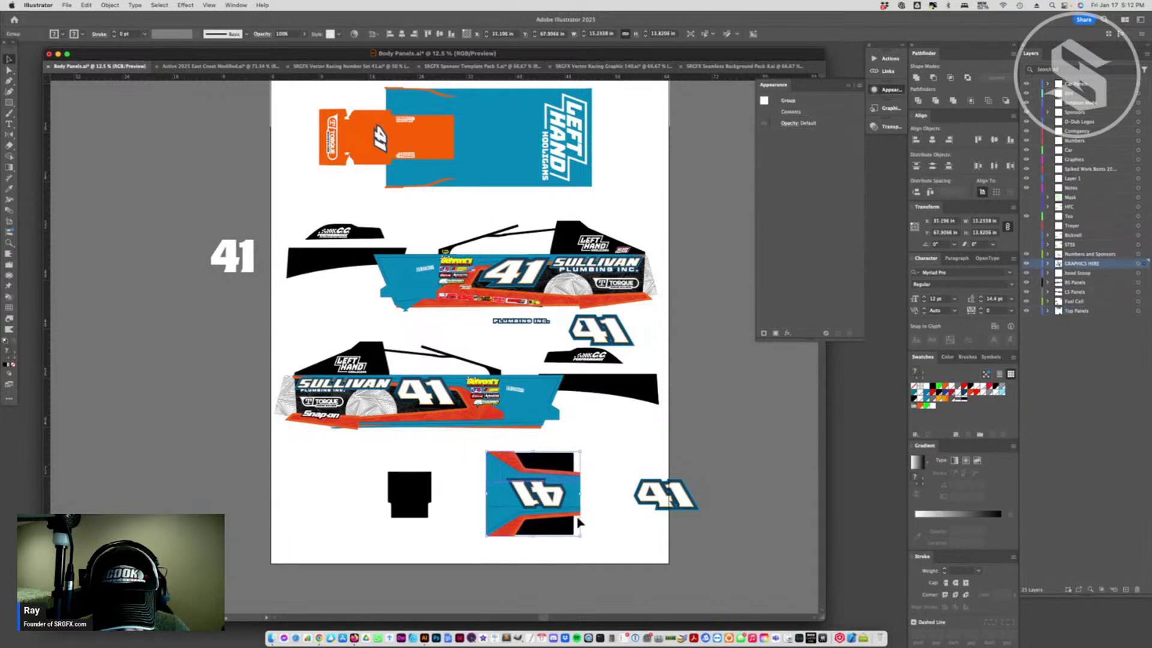
left_click_drag(567, 426, 595, 480)
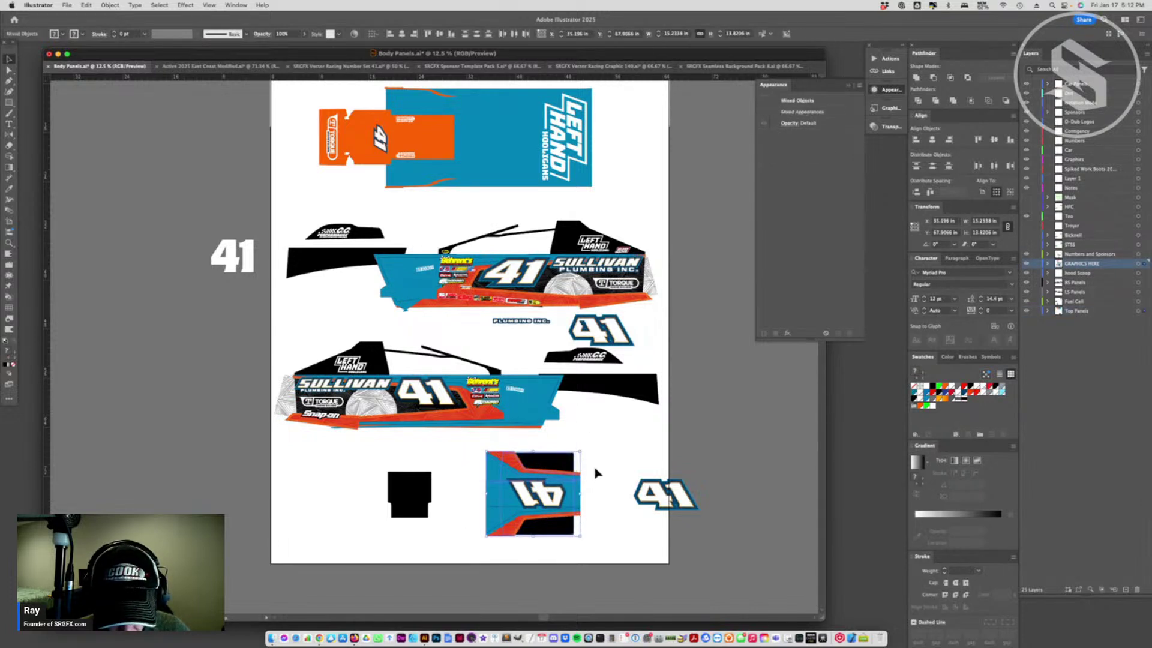
left_click(578, 526)
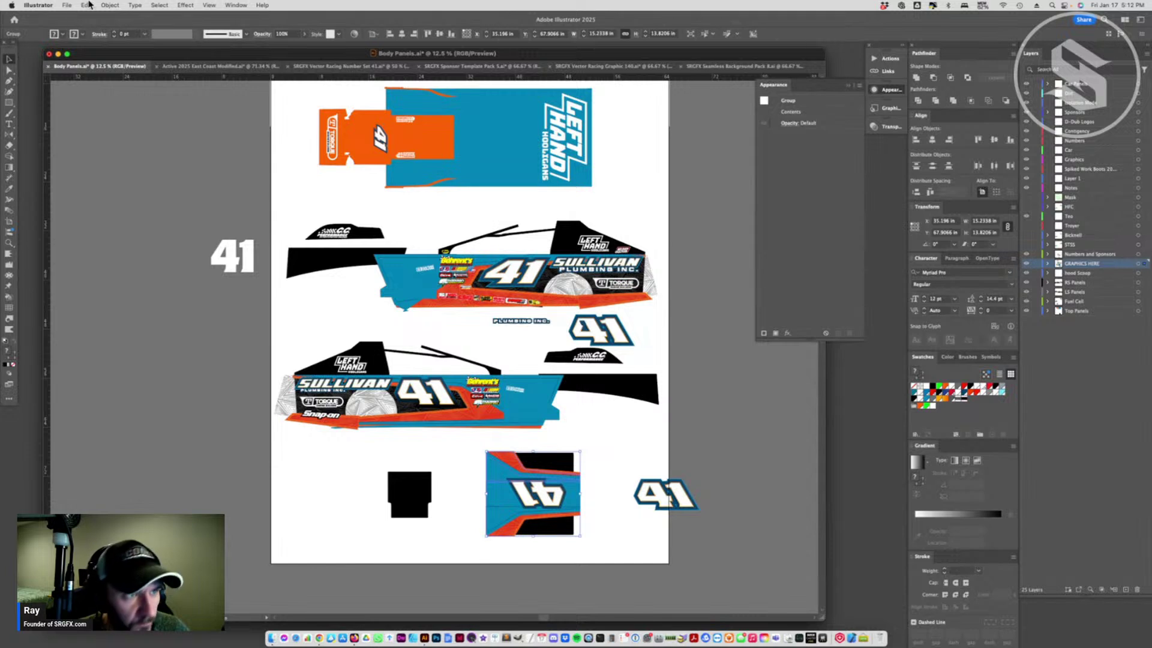
left_click(110, 5)
left_click(130, 93)
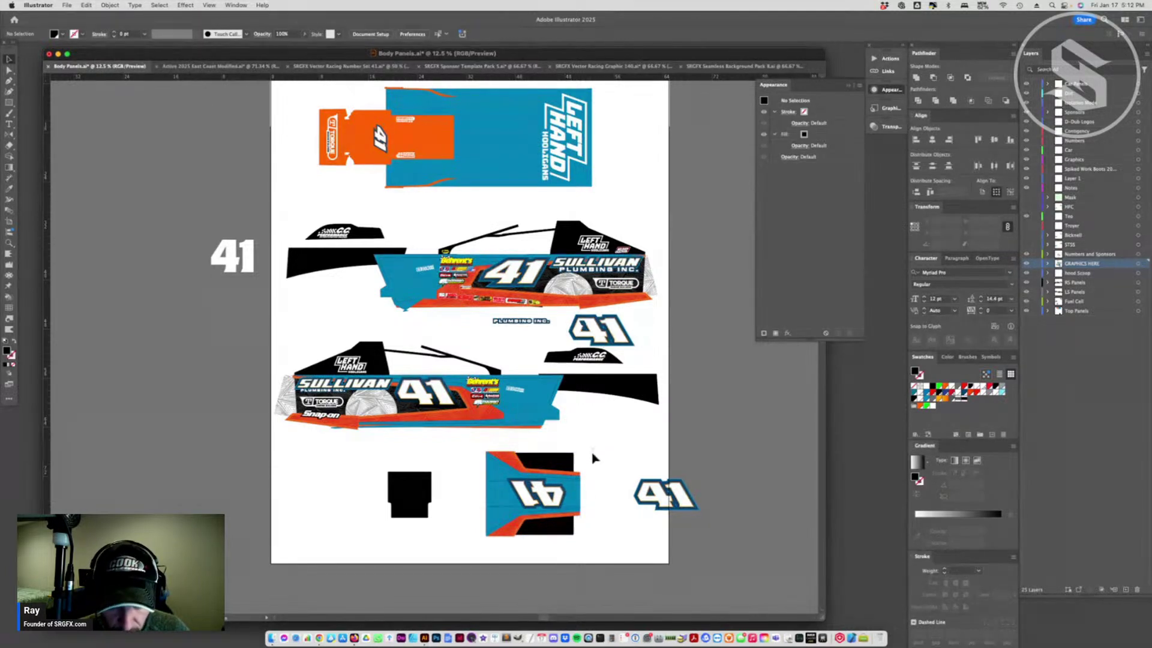
left_click_drag(576, 529, 462, 218)
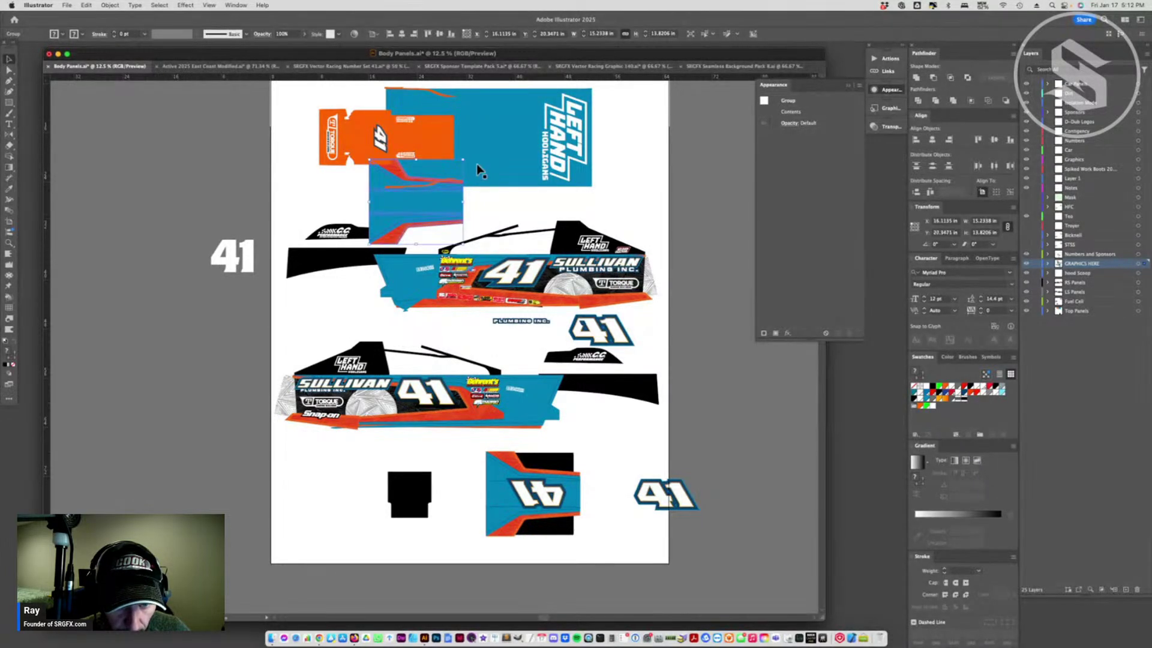
- Rotate the copied stripe group slightly clockwise and delete the shapes forming its lower half
left_click_drag(466, 157, 449, 204)
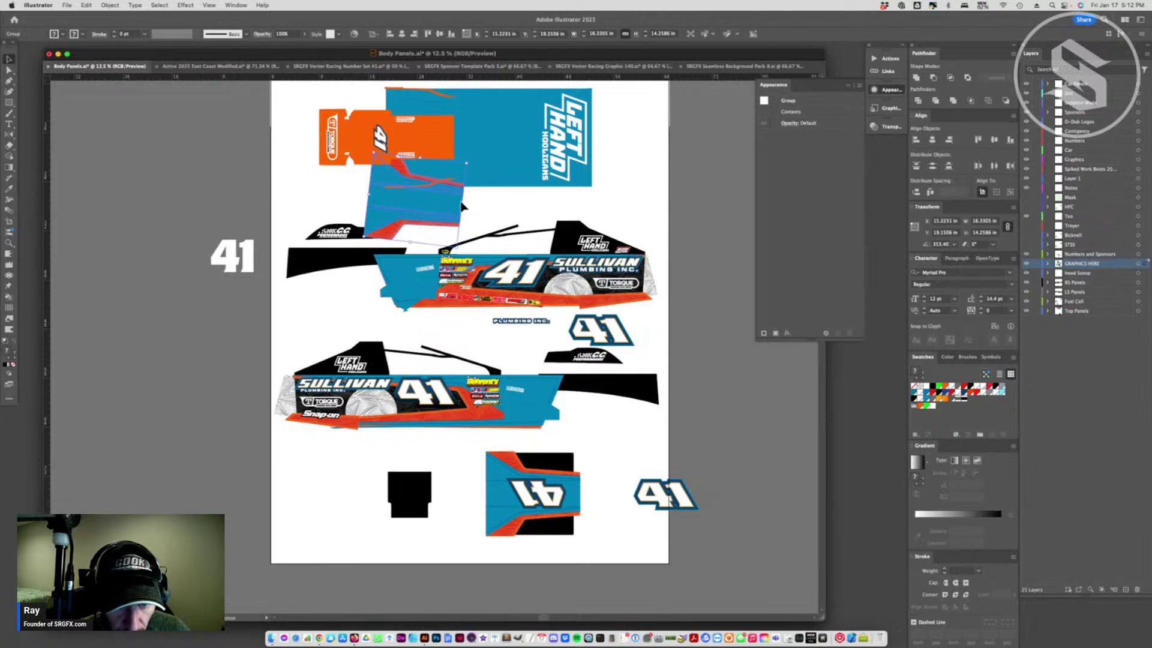
key("c")
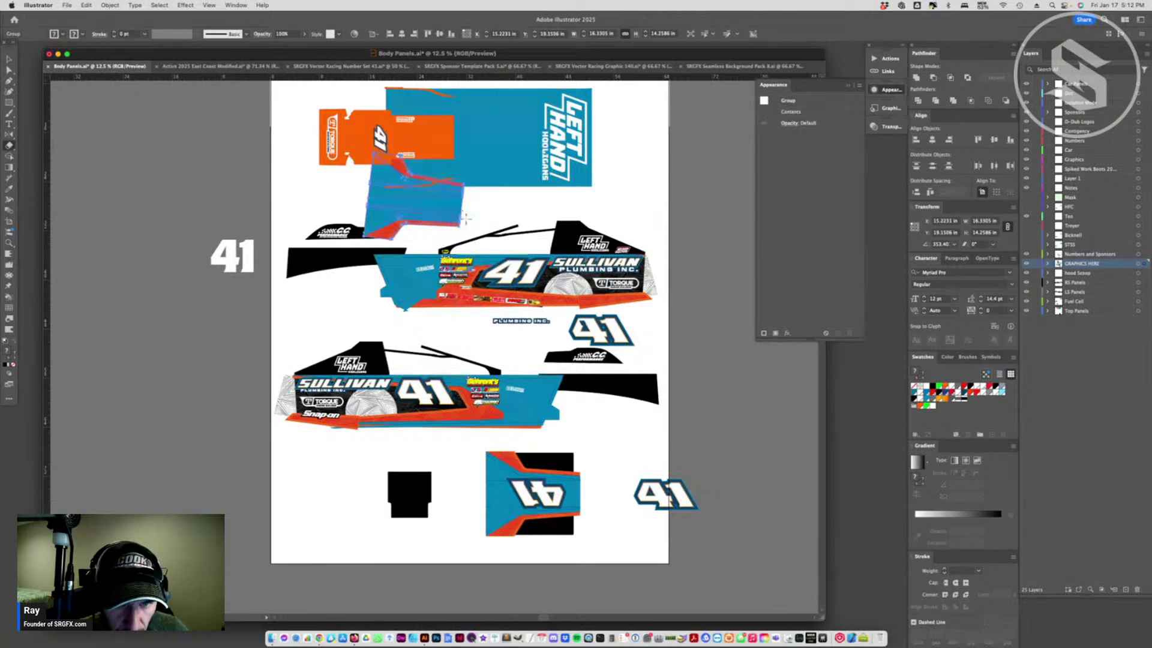
key("a")
key("super+shift+a")
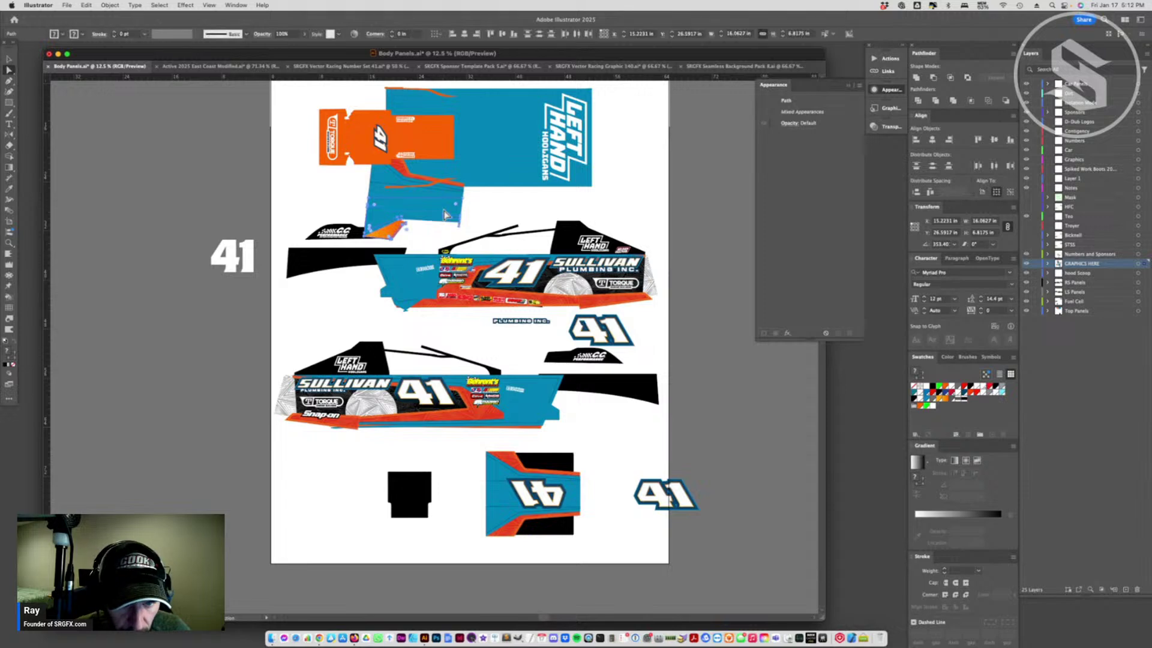
key("super+z")
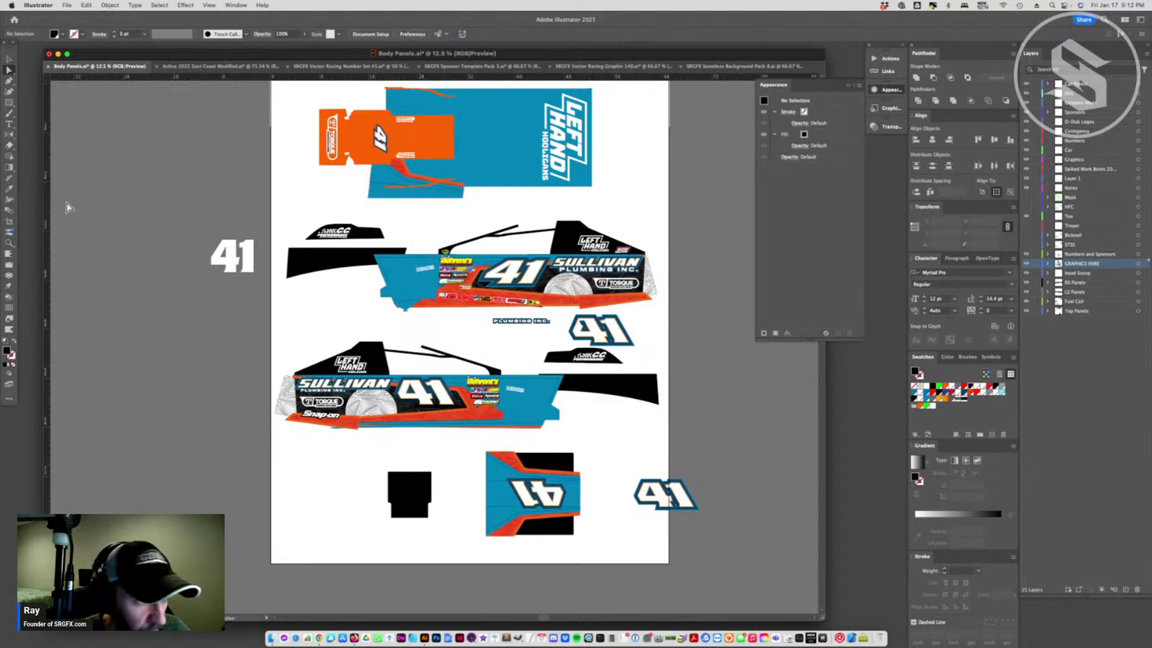
- Fine-tune the rotation and position of the remaining stripe group so it sits against the lower edge of the orange hood
left_click(10, 242)
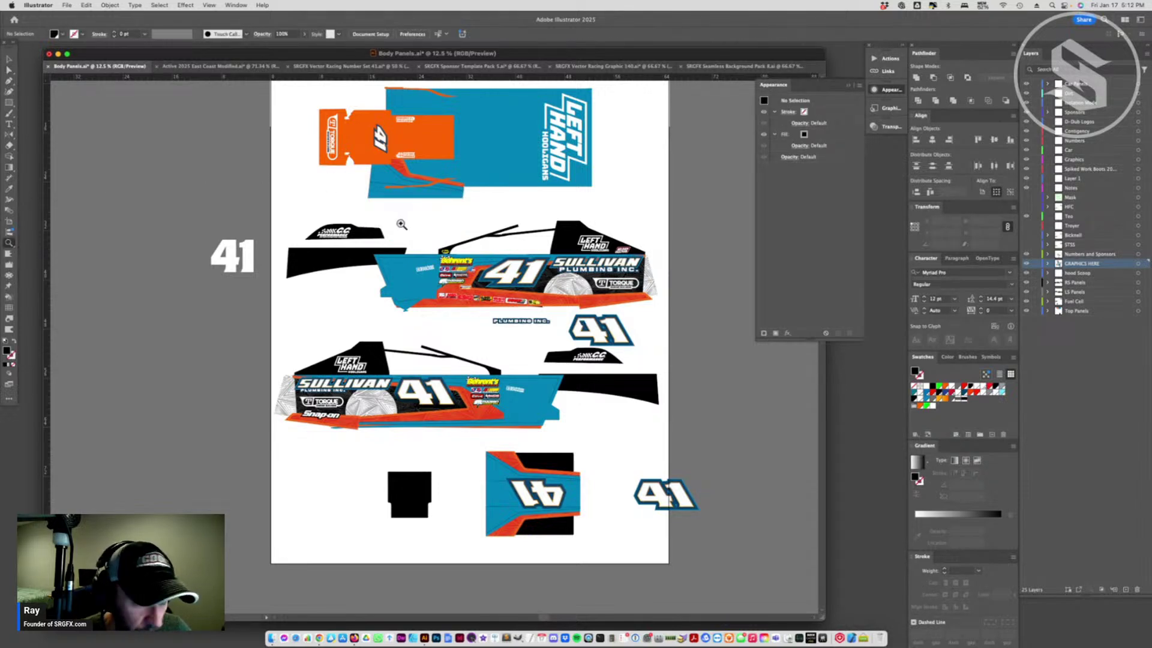
left_click(402, 223)
left_click(458, 306)
left_click(457, 304)
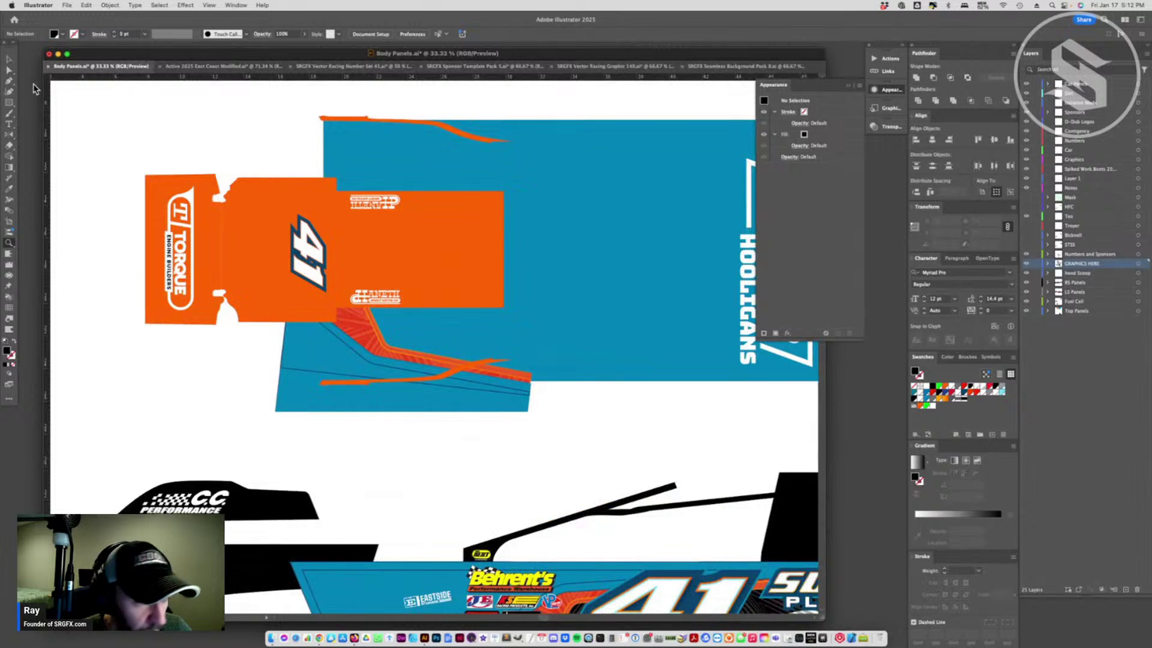
left_click(9, 59)
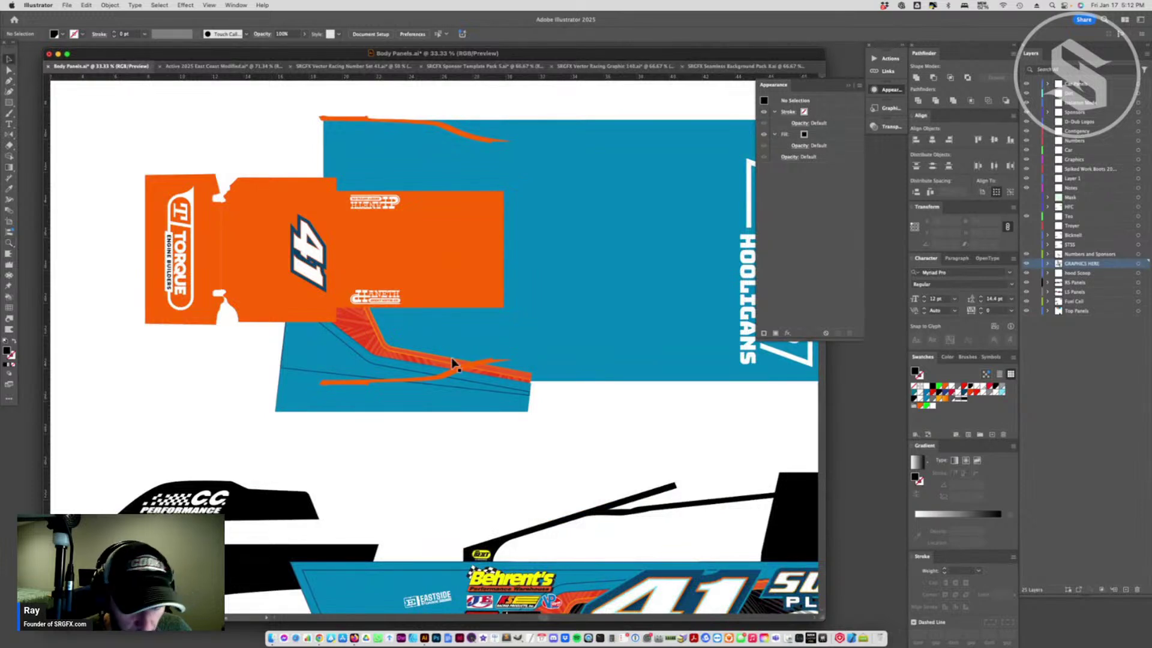
left_click(527, 386)
left_click(531, 388)
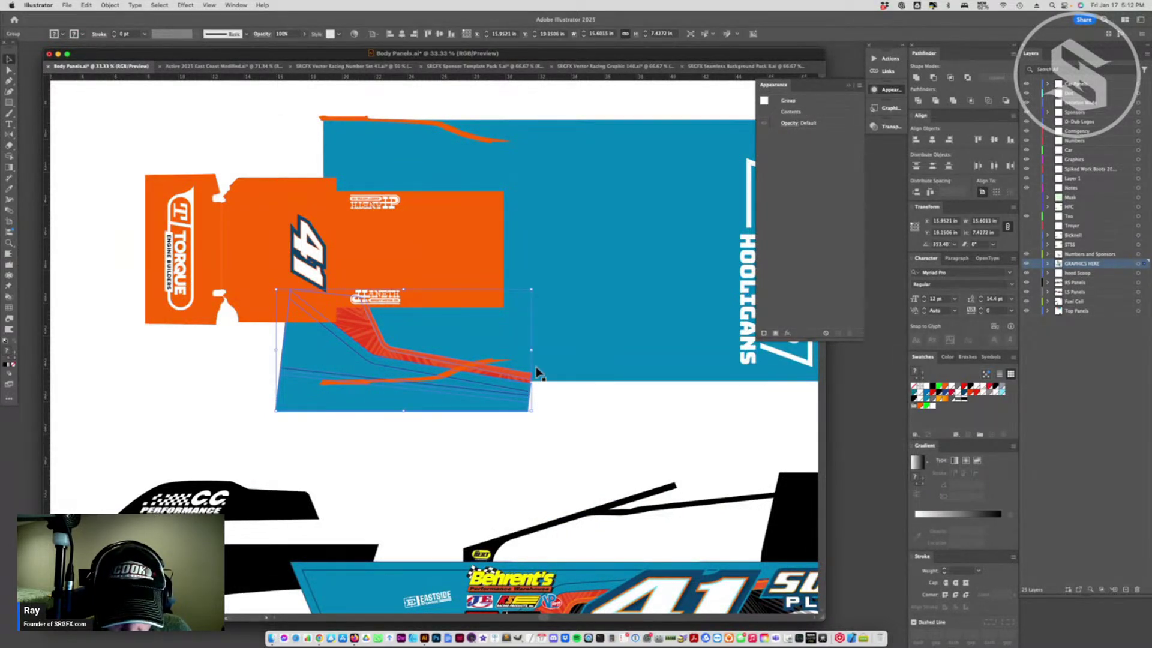
left_click_drag(536, 348, 489, 404)
left_click_drag(534, 361, 484, 395)
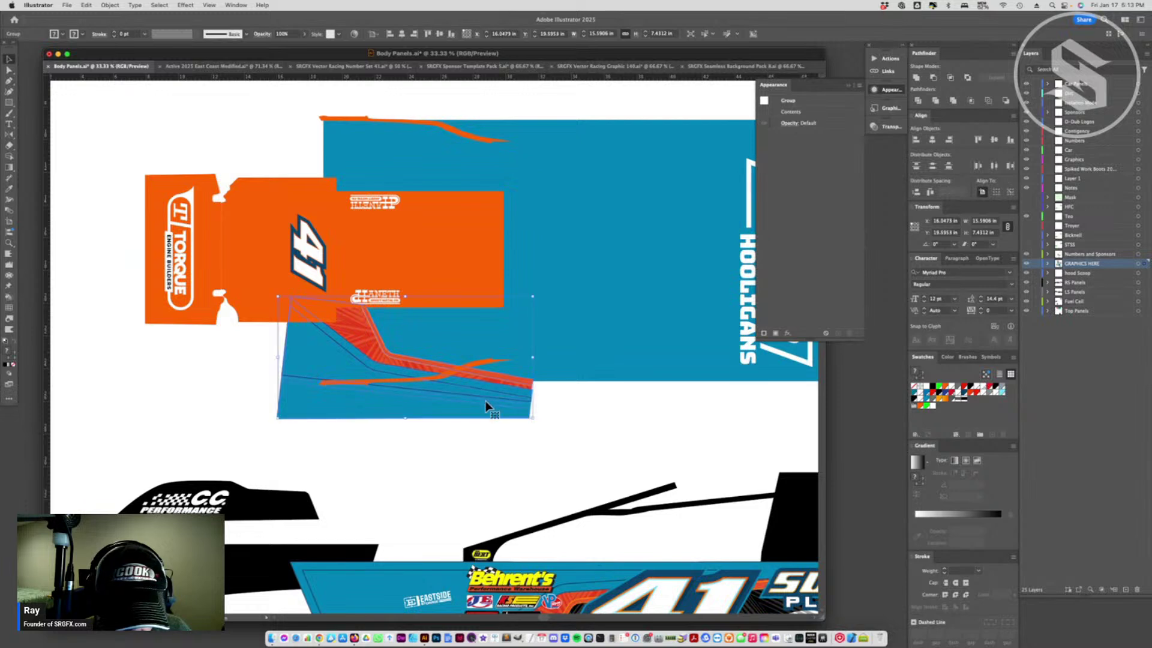
- Recolor the blue shapes in the copied stripe group to black, keeping the orange patterned stripe
left_click(530, 440)
key("a")
left_click(454, 417)
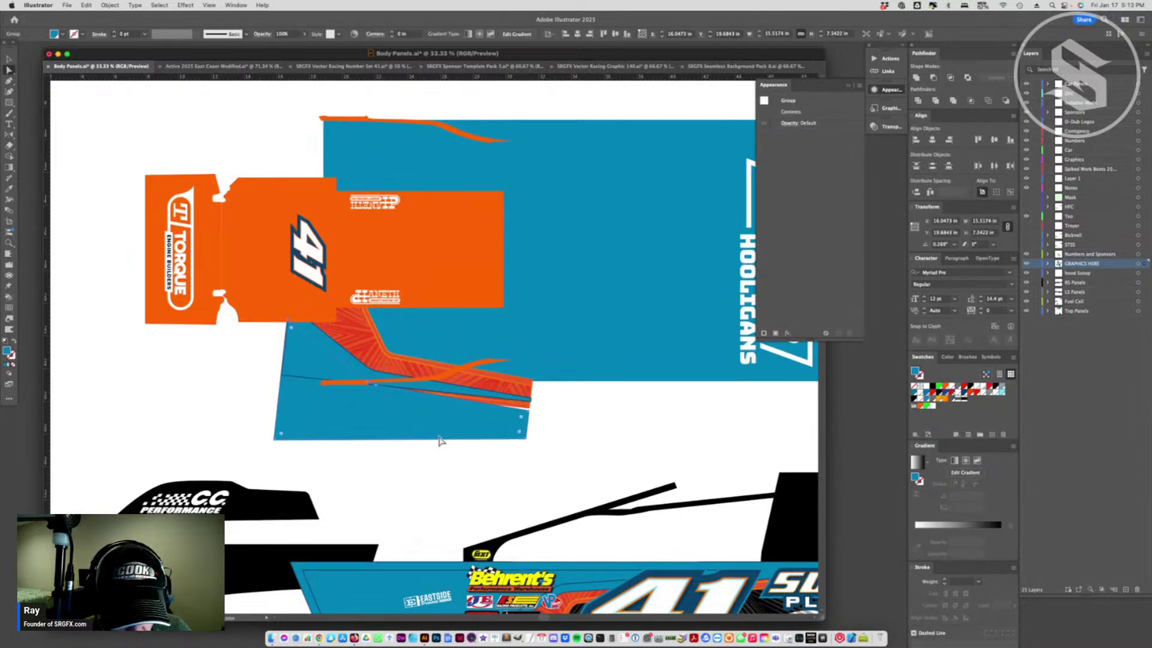
left_click(396, 396)
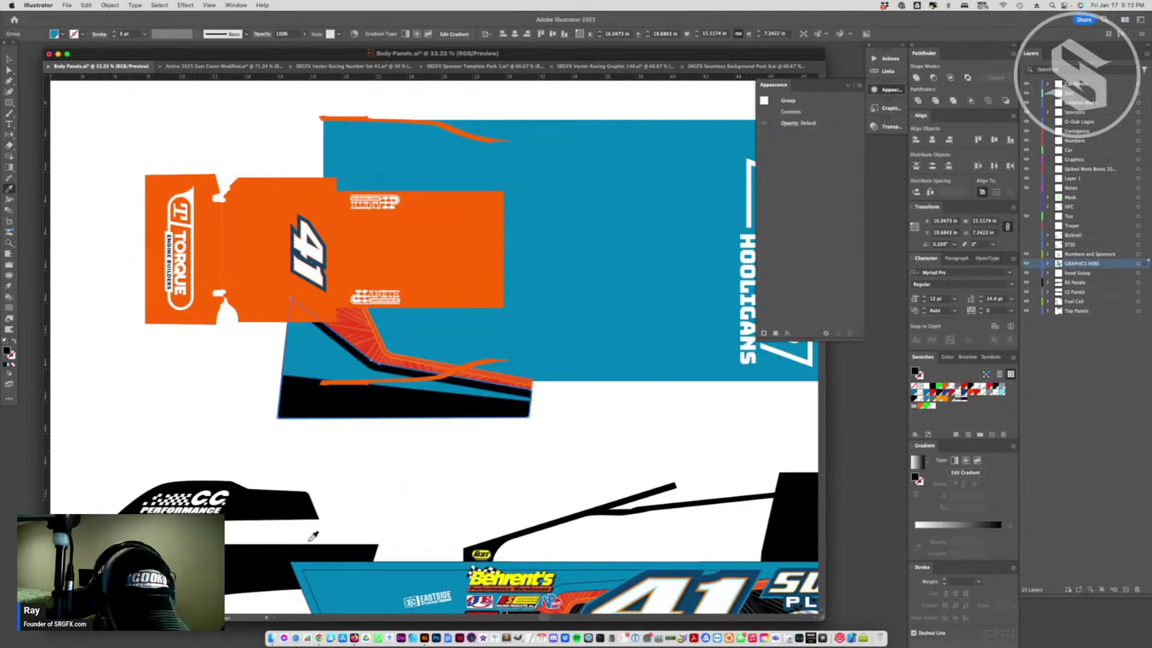
key("Delete")
left_click(456, 391)
scroll(362, 489, "down", 3)
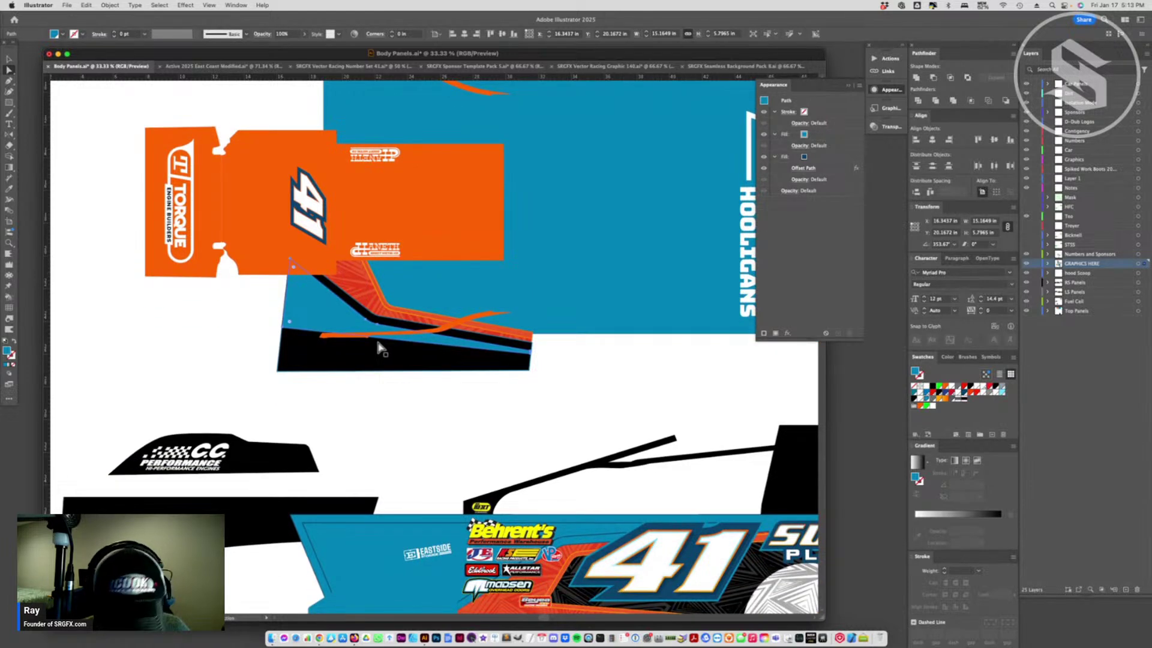
key("Delete")
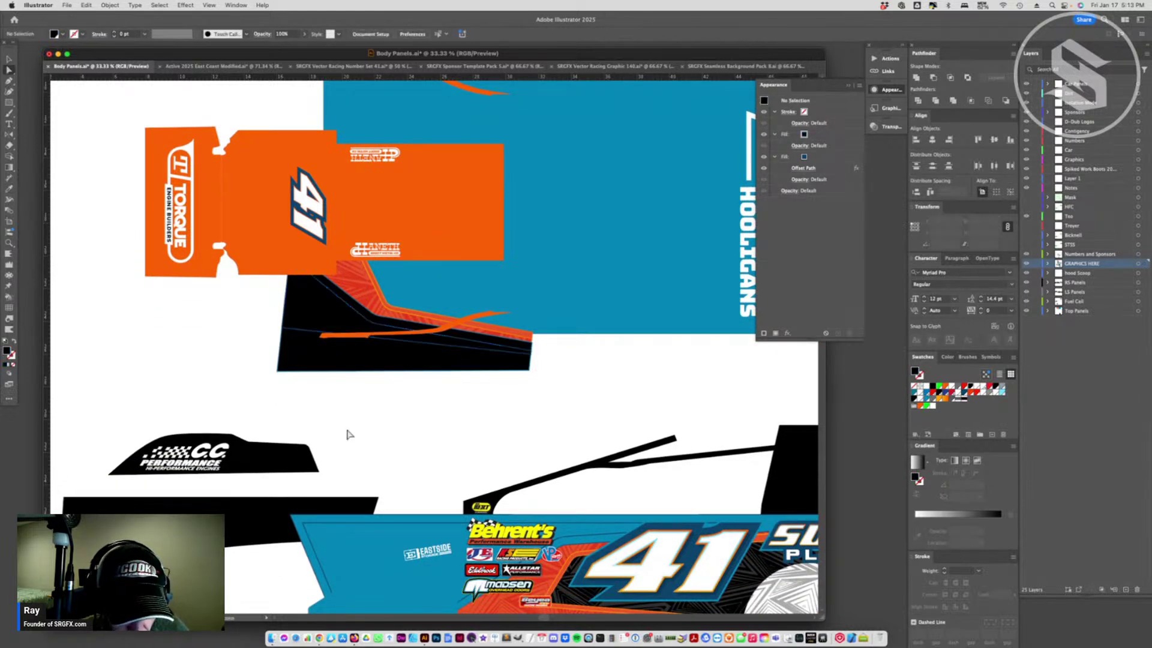
- Duplicate the black-and-orange stripe group upward and reflect the copy across the horizontal axis
left_click(9, 59)
scroll(387, 338, "up", 1)
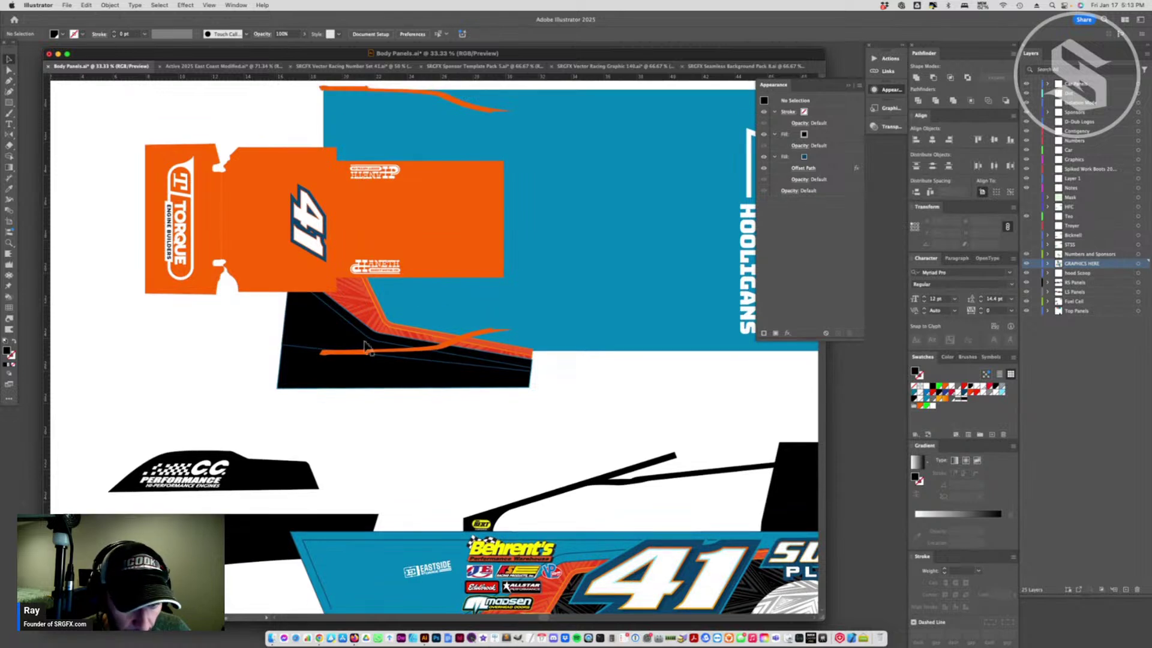
left_click(387, 338)
scroll(387, 337, "up", 4)
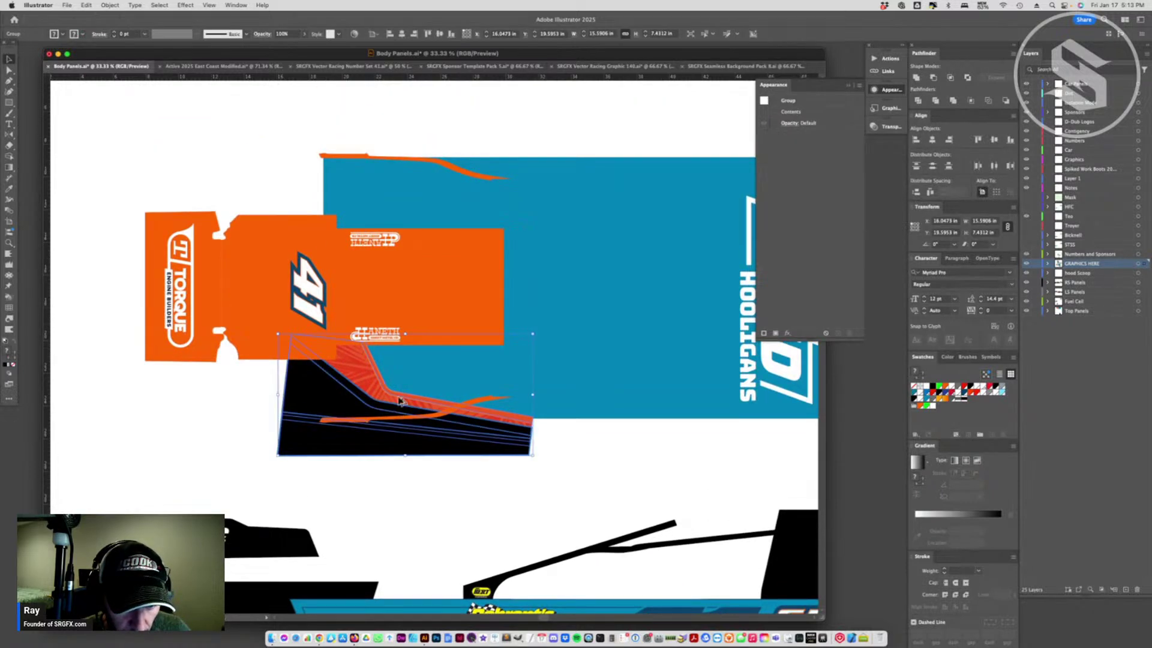
left_click_drag(400, 396, 390, 237)
right_click(370, 218)
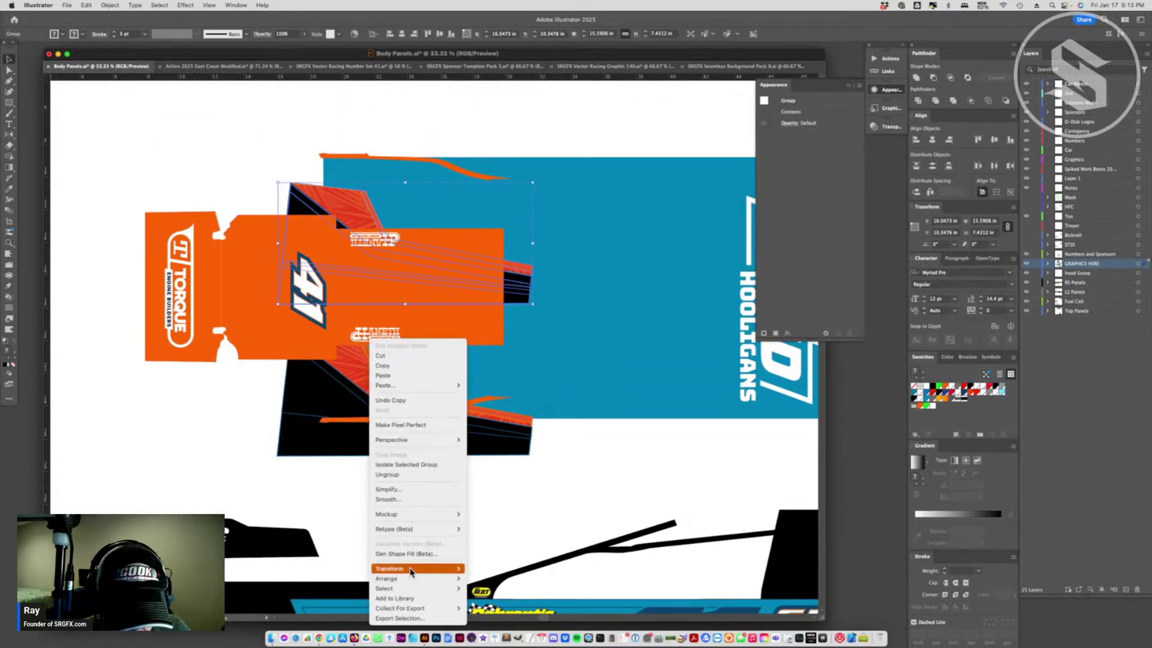
mouse_move(420, 568)
left_click(492, 571)
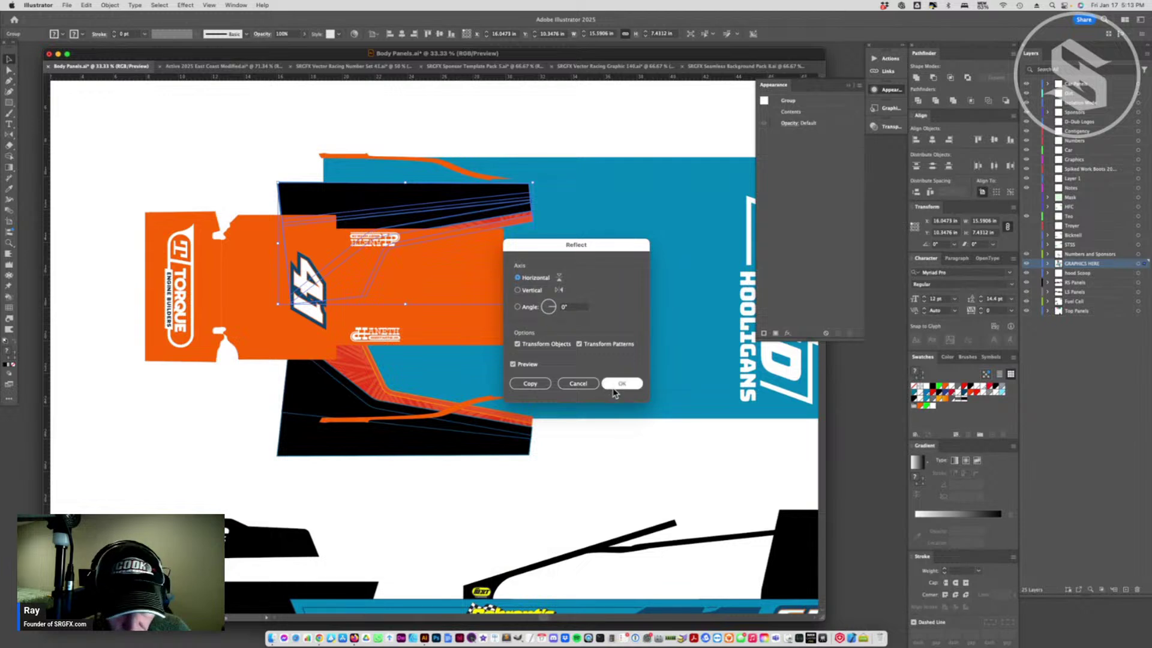
left_click(618, 386)
- Place the mirrored stripe group along the hood's upper edge and nudge both groups slightly outward
left_click_drag(424, 185, 423, 155)
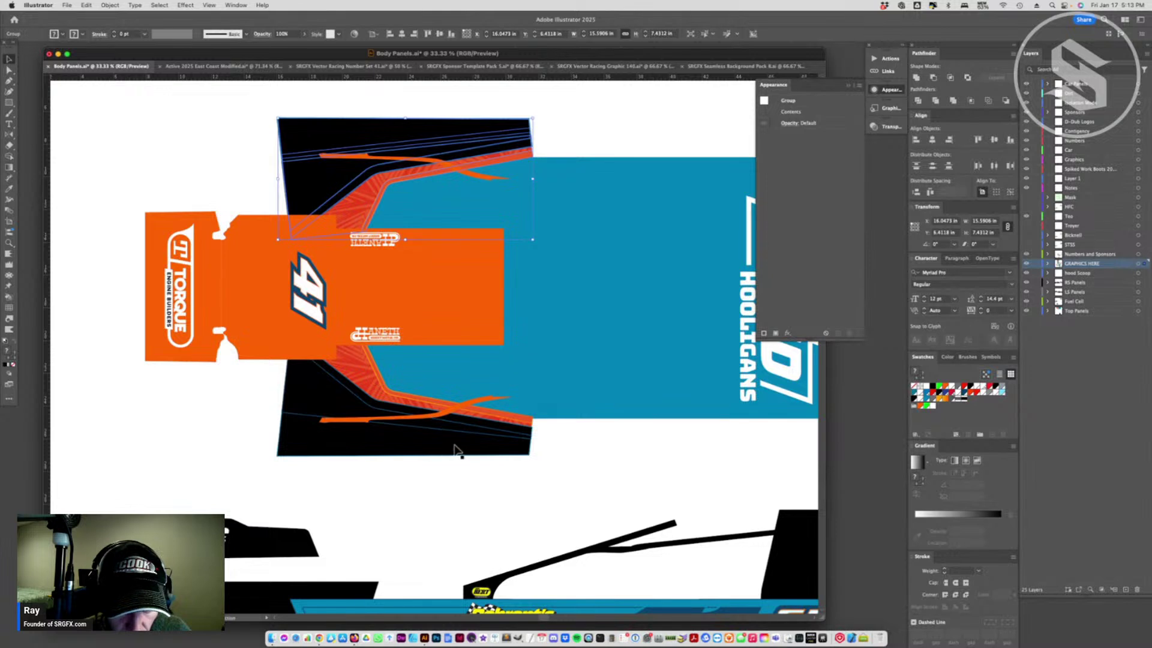
left_click(458, 448, "shift")
left_click_drag(470, 442, 471, 447)
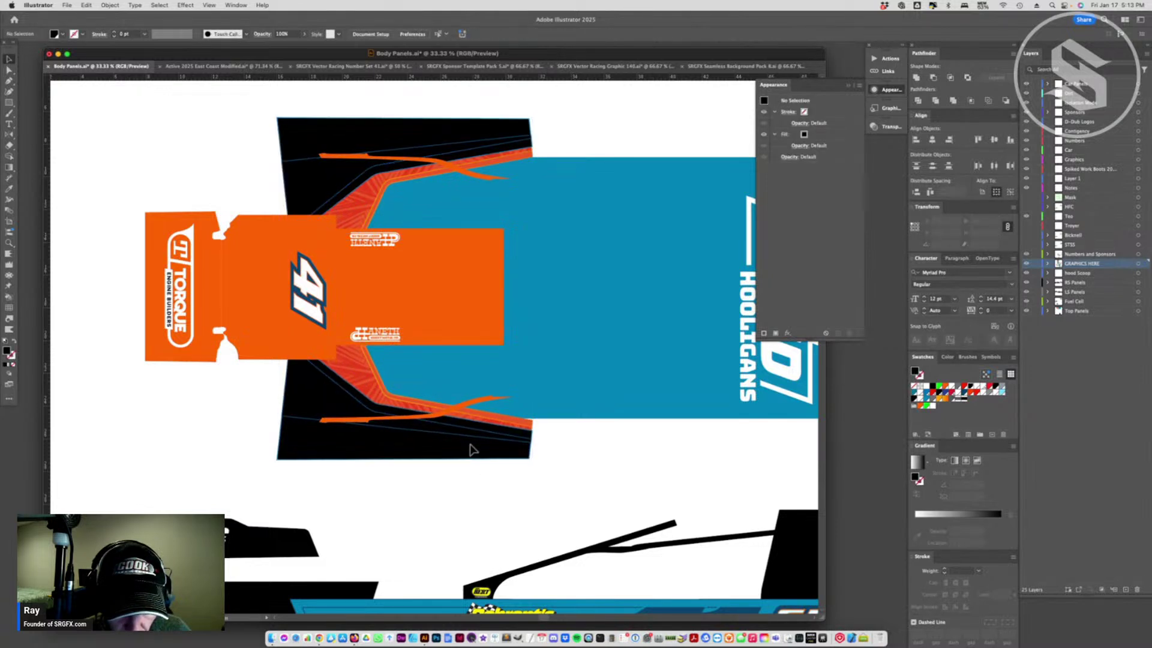
left_click(484, 158)
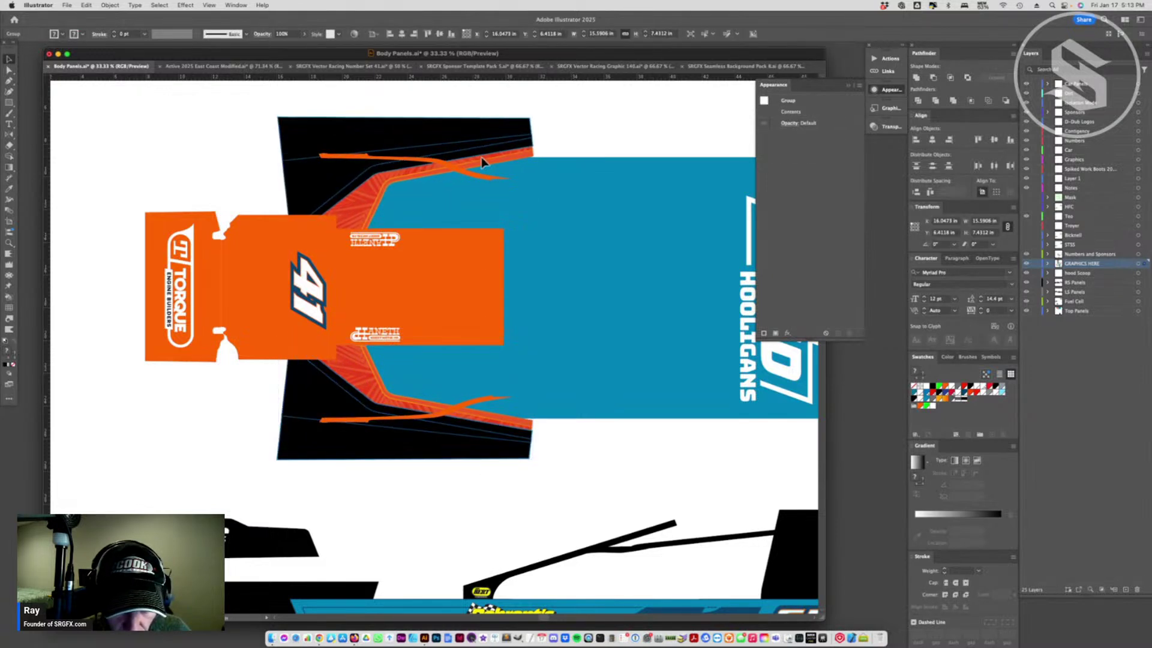
left_click_drag(480, 157, 481, 157)
- Group the two mirrored stripe graphics and align them to the vertical center of the large blue top panel
left_click(481, 438, "shift")
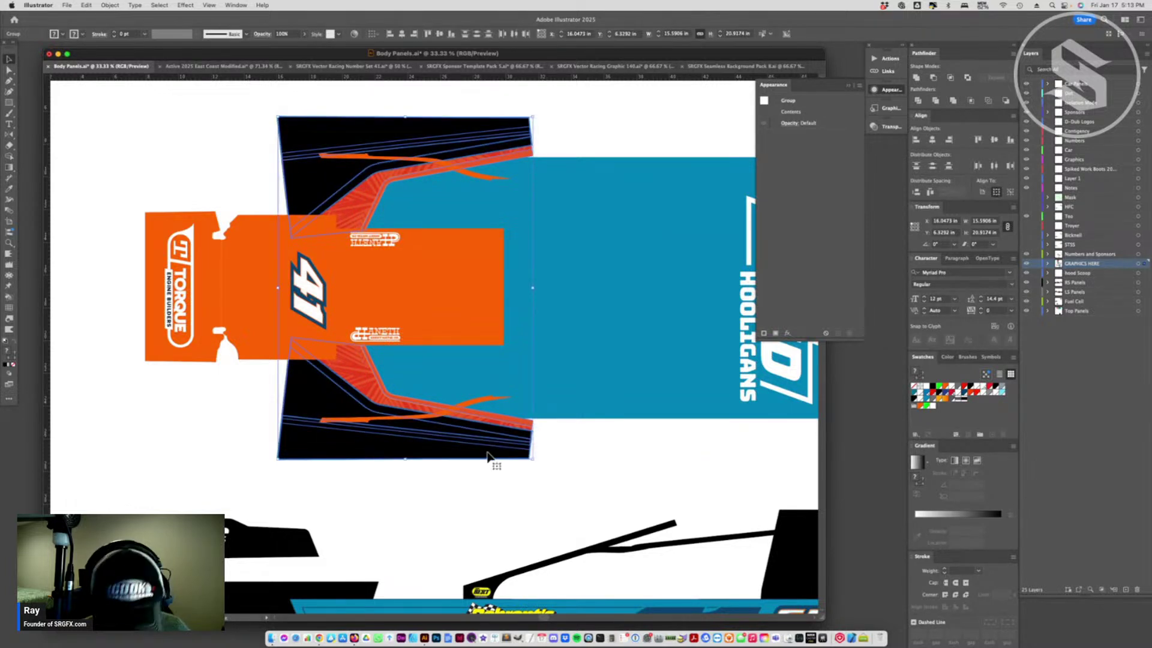
left_click(566, 396, "shift")
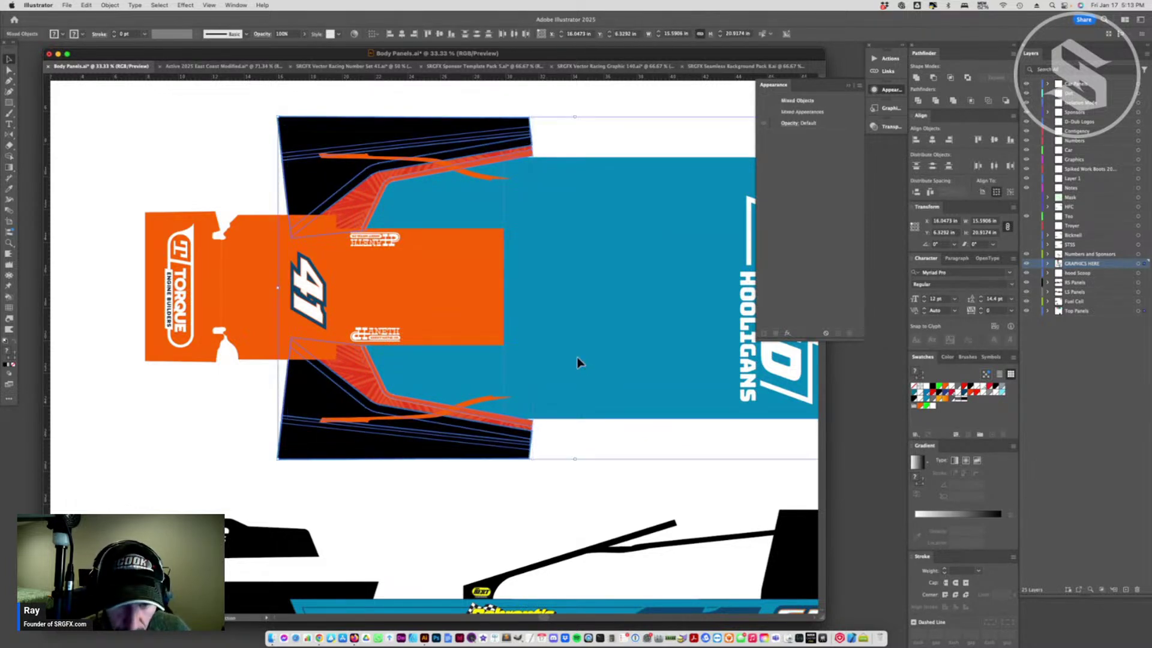
left_click(993, 140)
left_click(494, 498)
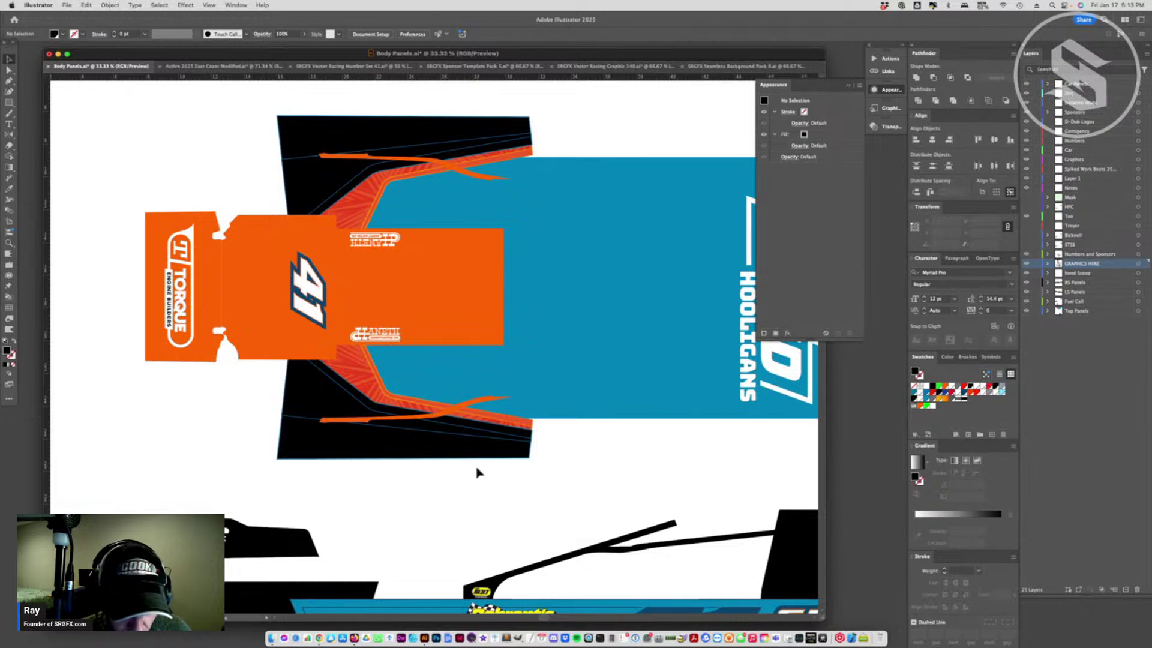
key("super+minus")
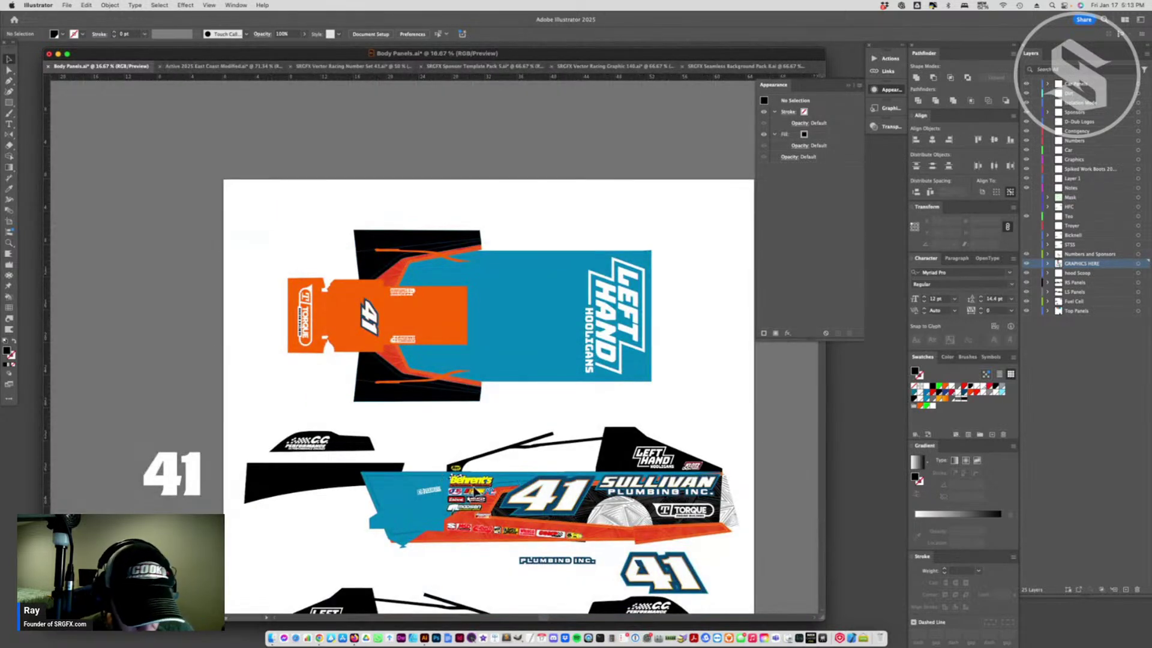
key("a")
left_click(359, 327)
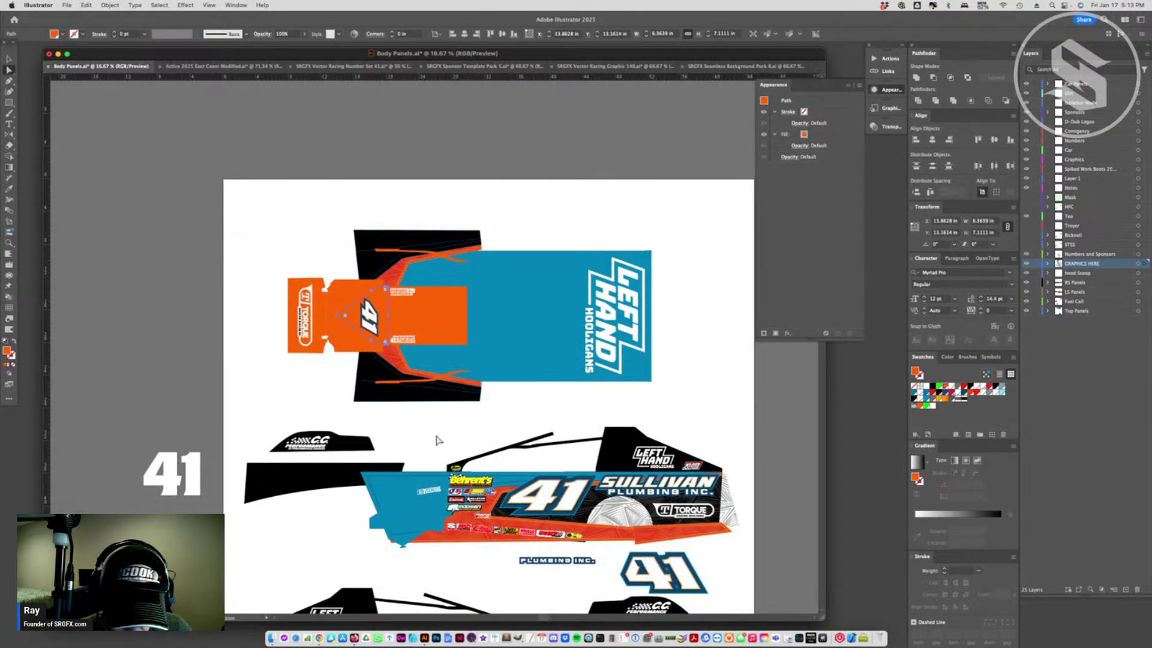
left_click(370, 439)
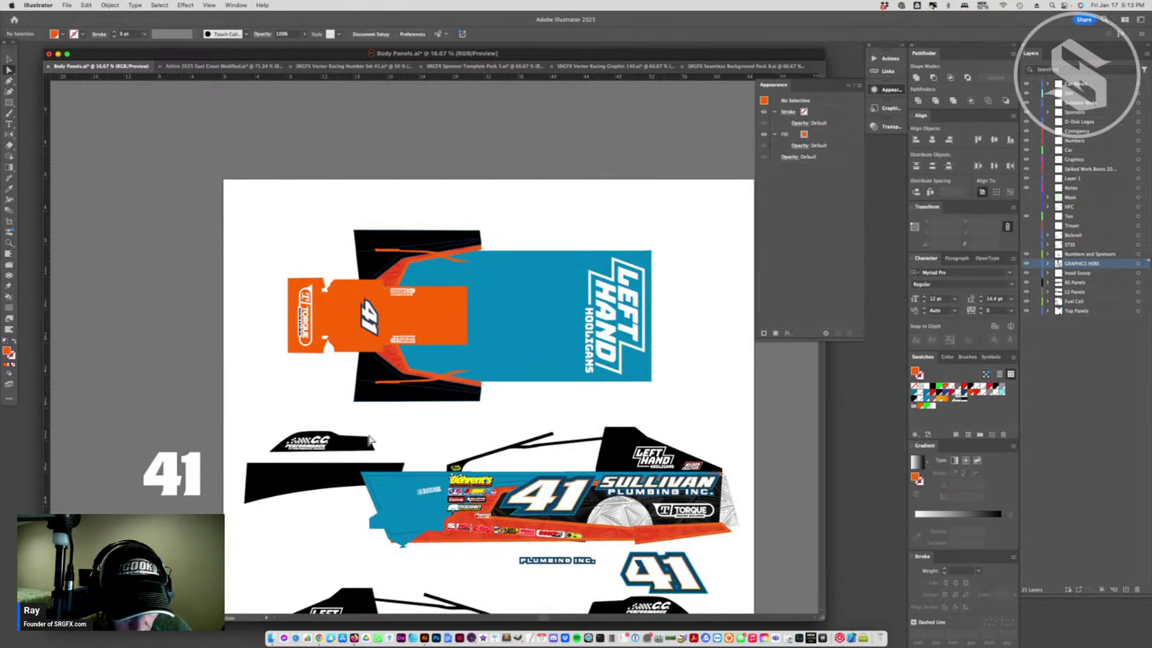
- Recolor the orange nose shape surrounding the hood's pointed stripe to black by sampling the adjacent black panel
left_click(352, 363)
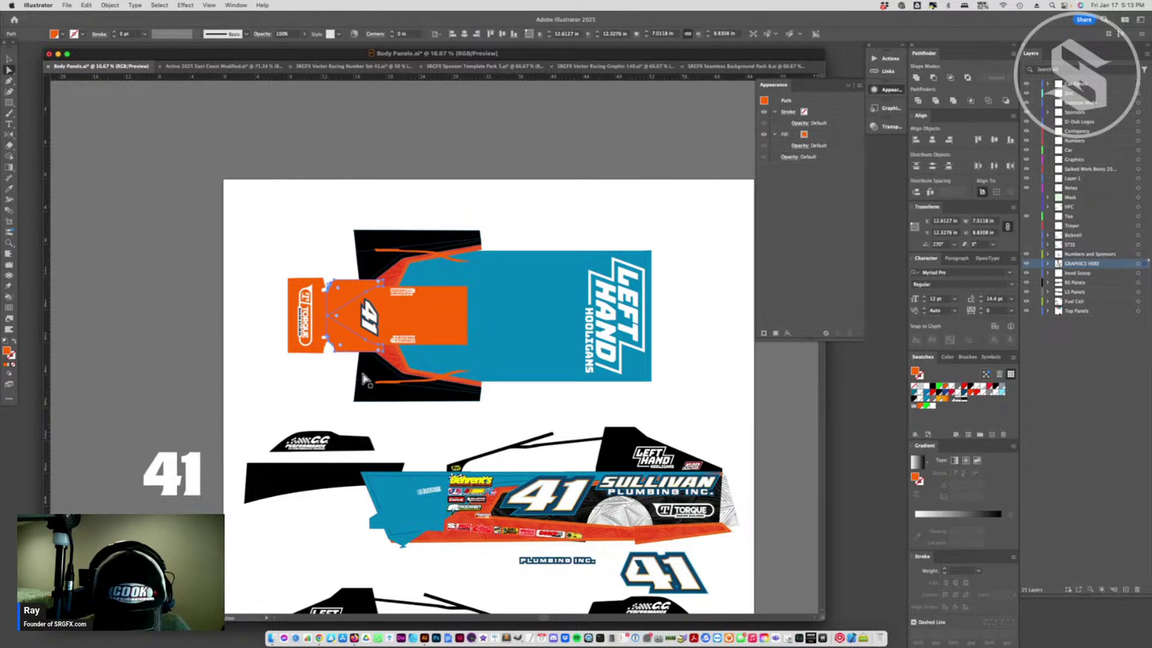
key("i")
left_click(379, 364)
key("a")
left_click(395, 408)
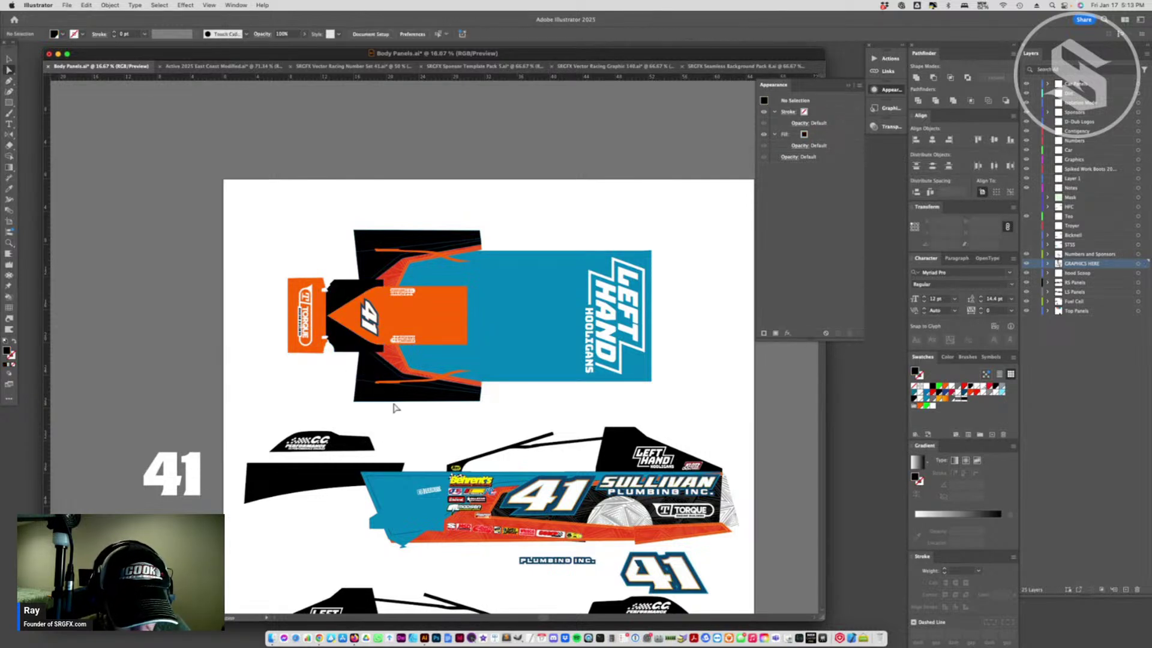
- Recolor the orange front nose panel to black and shift the Torque logo slightly toward the hood
left_click(318, 324)
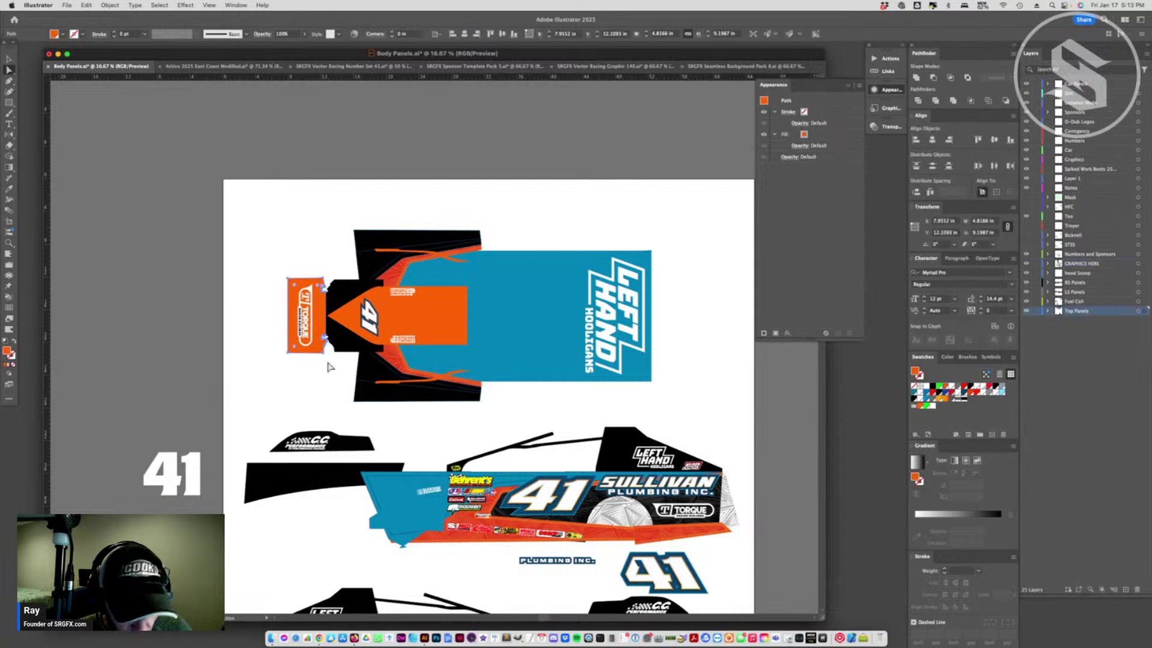
key("i")
left_click(368, 373)
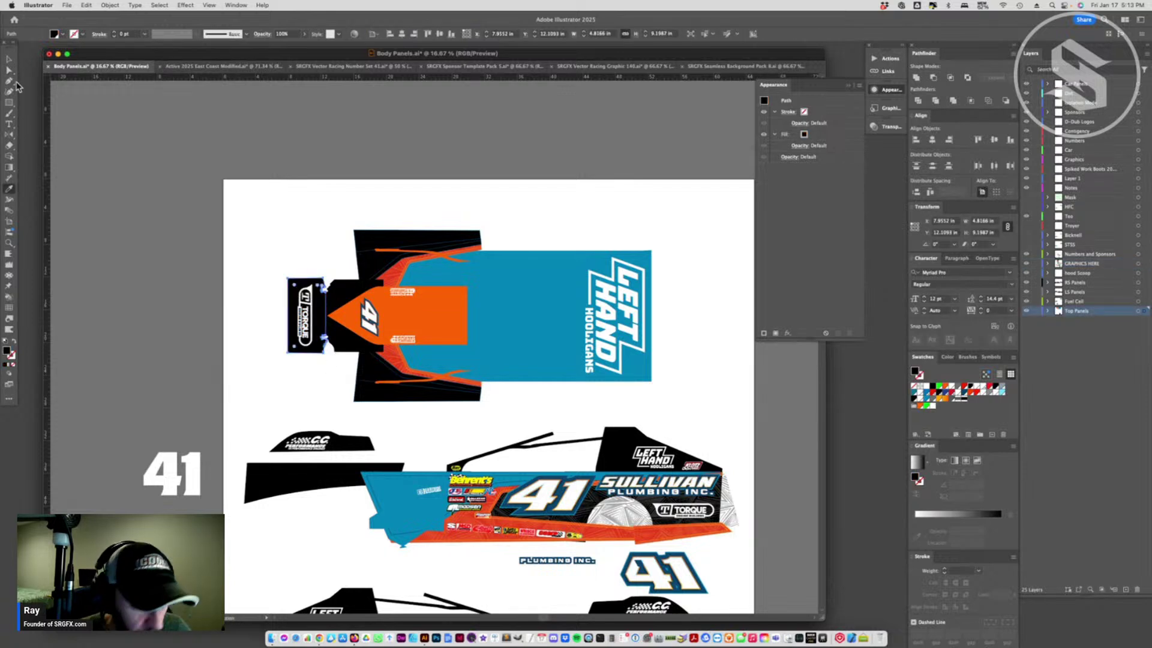
left_click(9, 60)
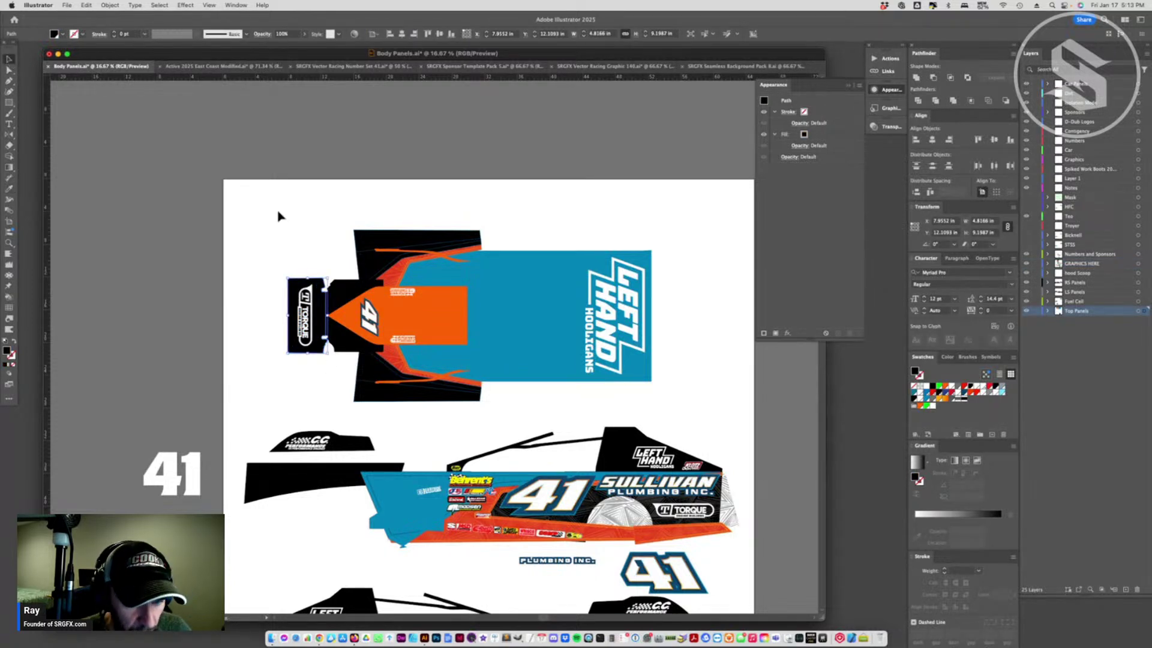
left_click(306, 318)
left_click_drag(306, 318, 312, 318)
- Save the blue and patterned orange appearances of the roof panel's shapes as new graphic styles
scroll(526, 529, "down", 5)
scroll(527, 529, "down", 2)
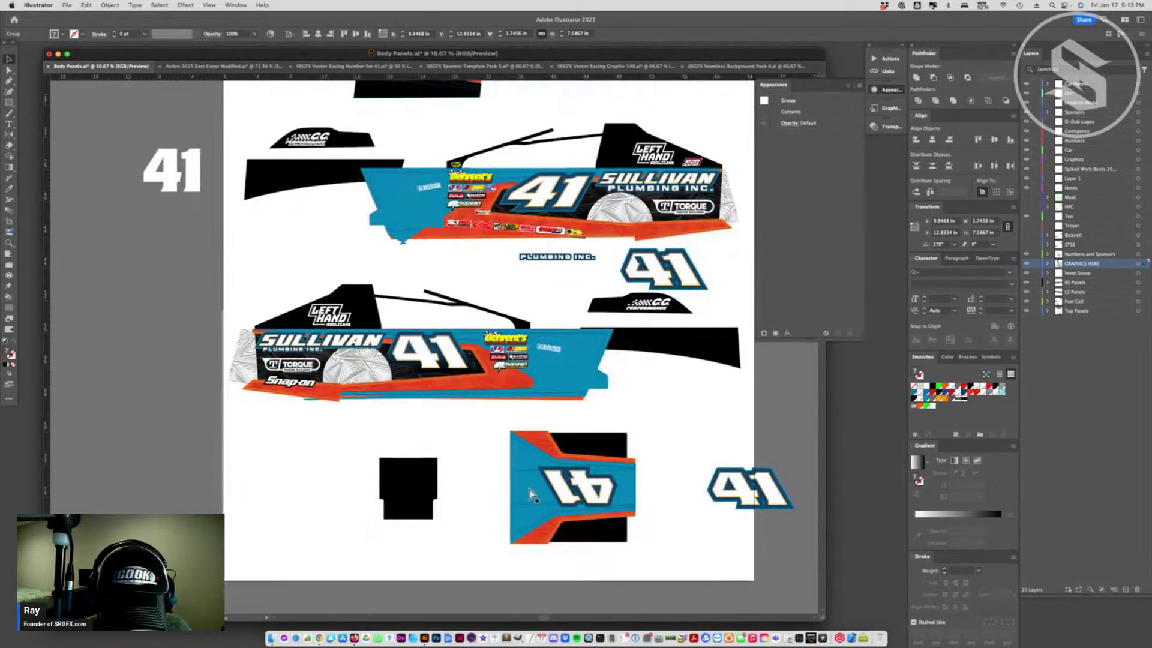
key("a")
left_click(537, 498)
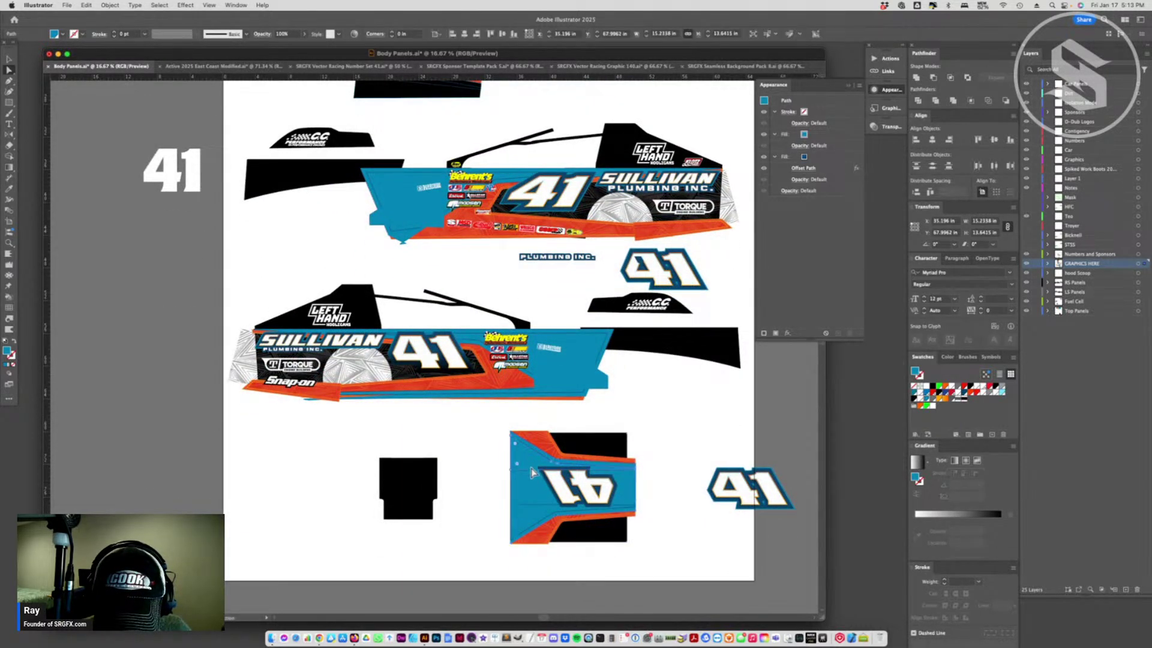
left_click(517, 530)
left_click_drag(504, 536, 538, 463)
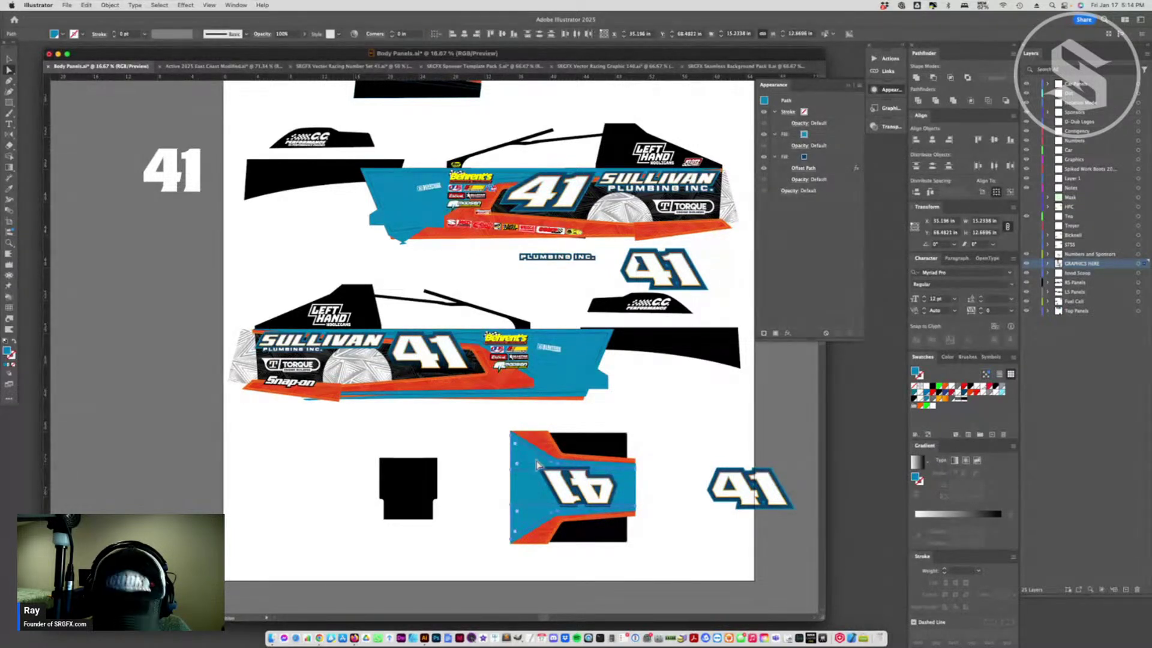
left_click(888, 112)
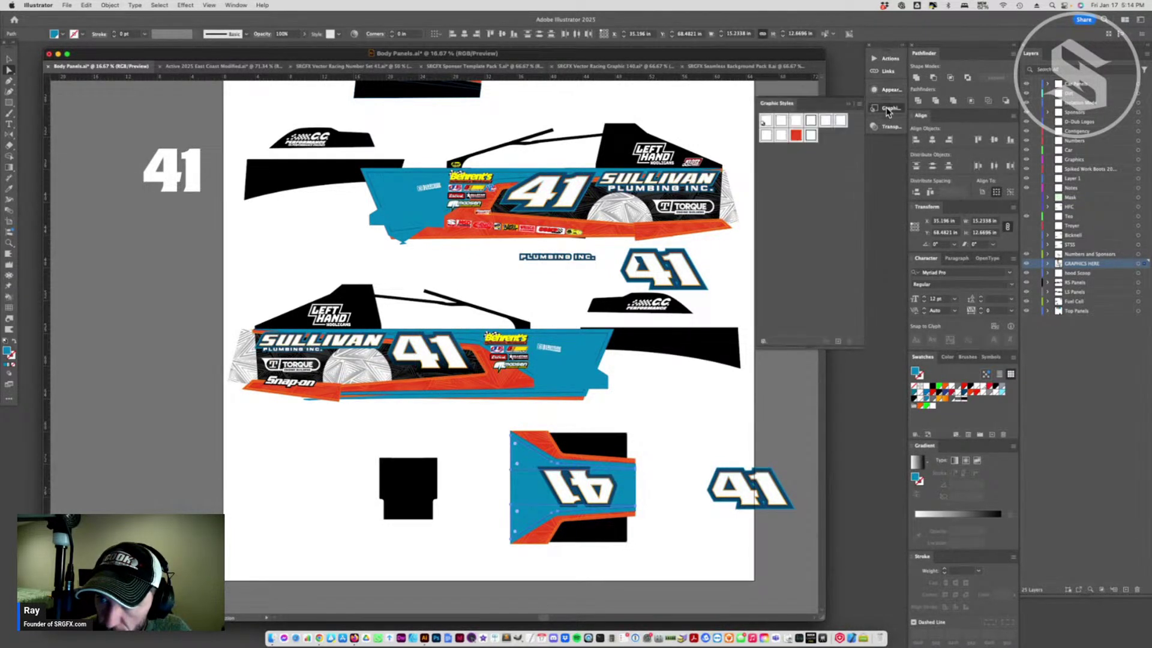
left_click_drag(510, 478, 790, 214)
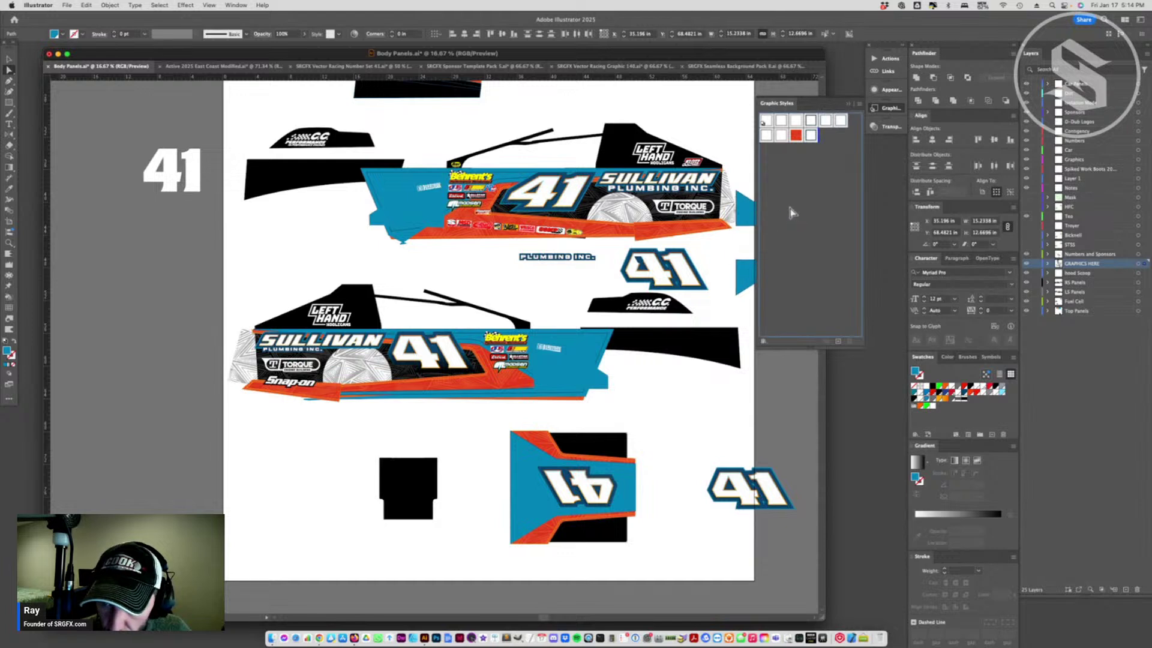
left_click_drag(528, 439, 780, 243)
- Apply the saved patterned orange graphic style to the selected blue shapes on the roof panel
left_click(539, 471)
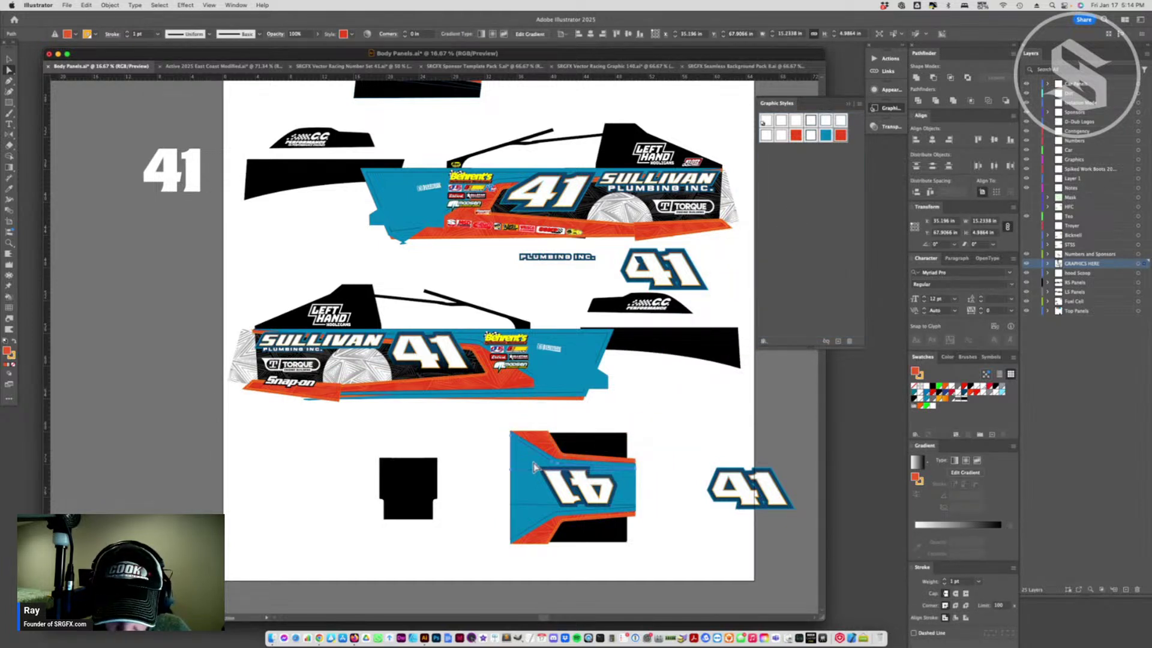
left_click(838, 140)
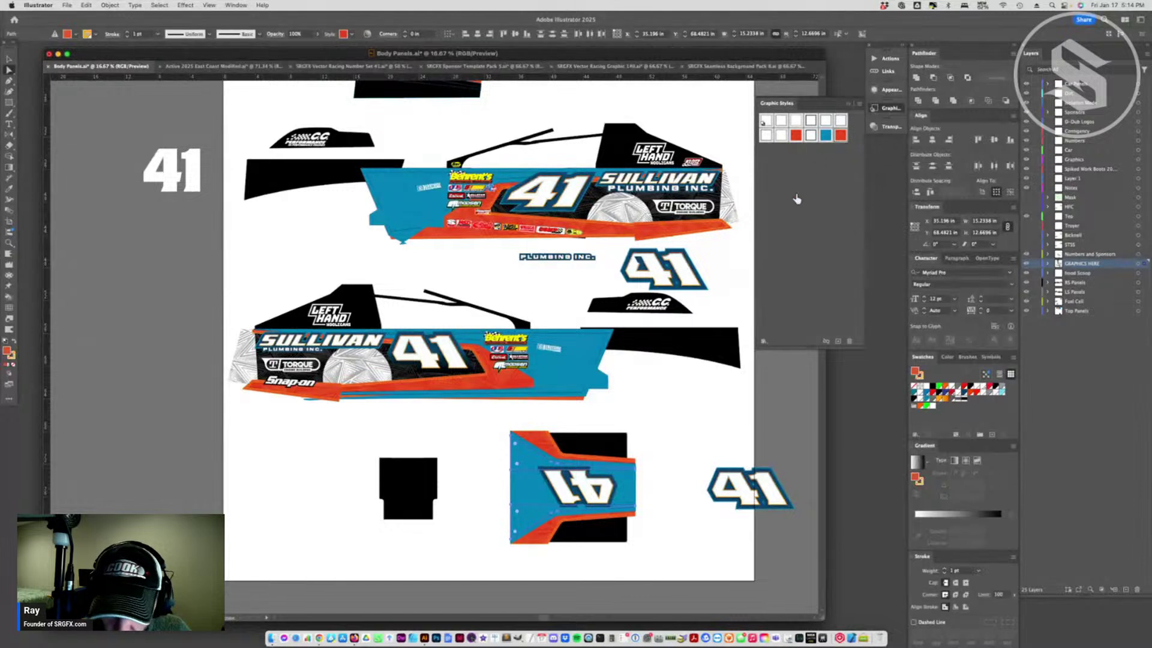
left_click(693, 454)
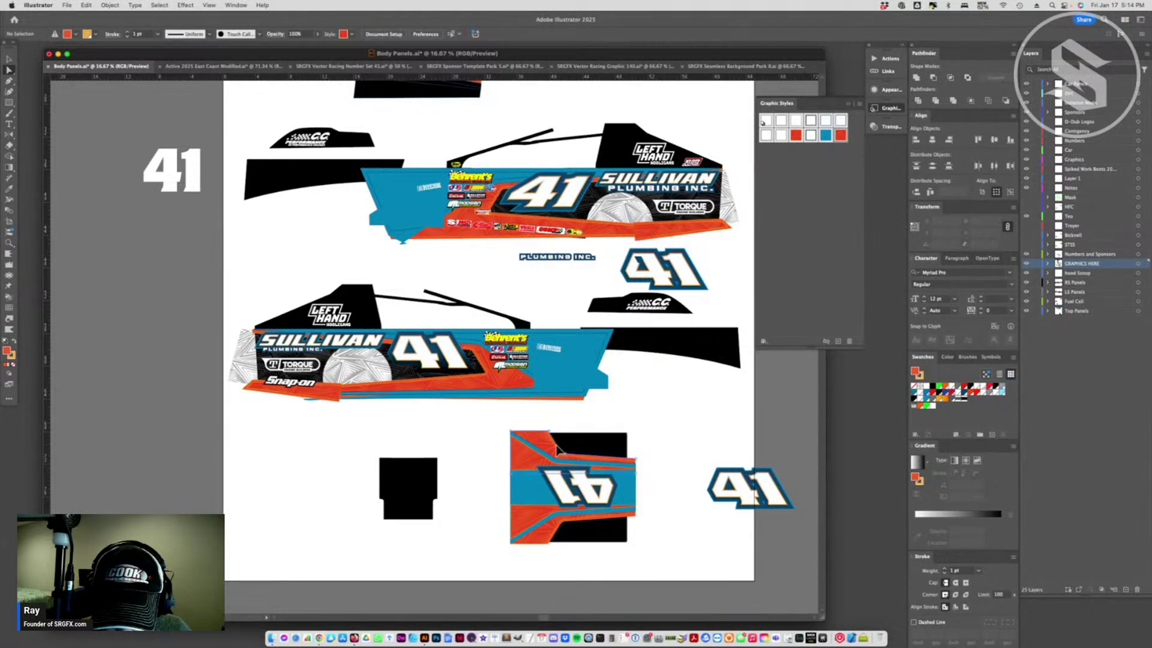
- Ungroup the roof graphics and save the plain orange edge shape's appearance as another graphic style
left_click(568, 446)
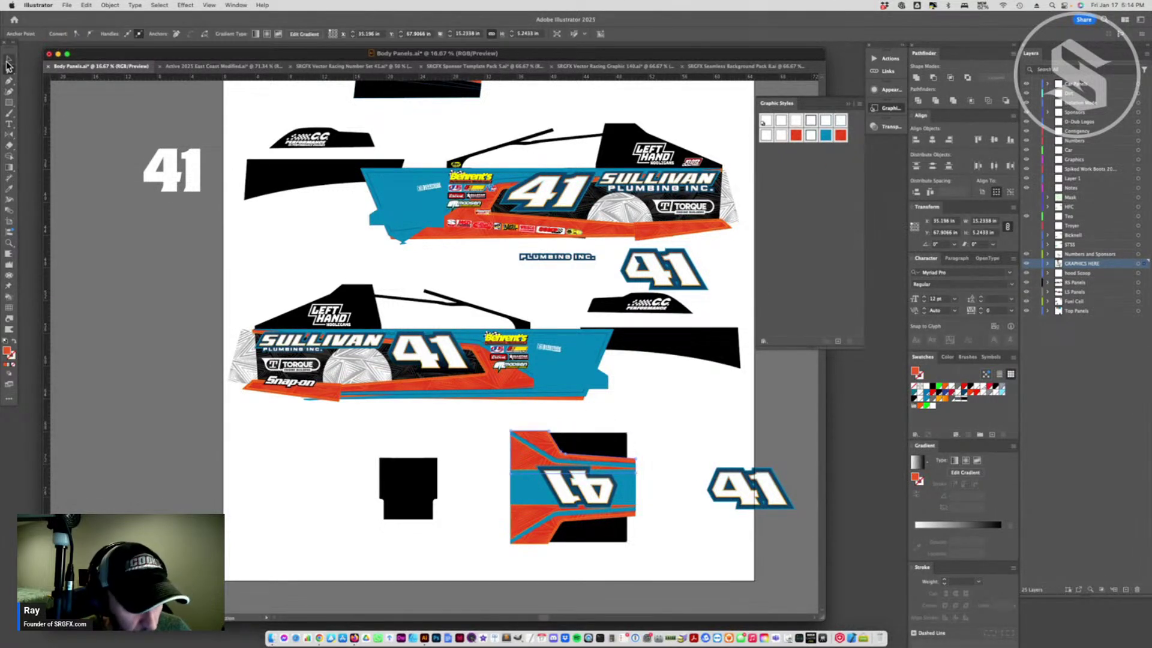
left_click(570, 456)
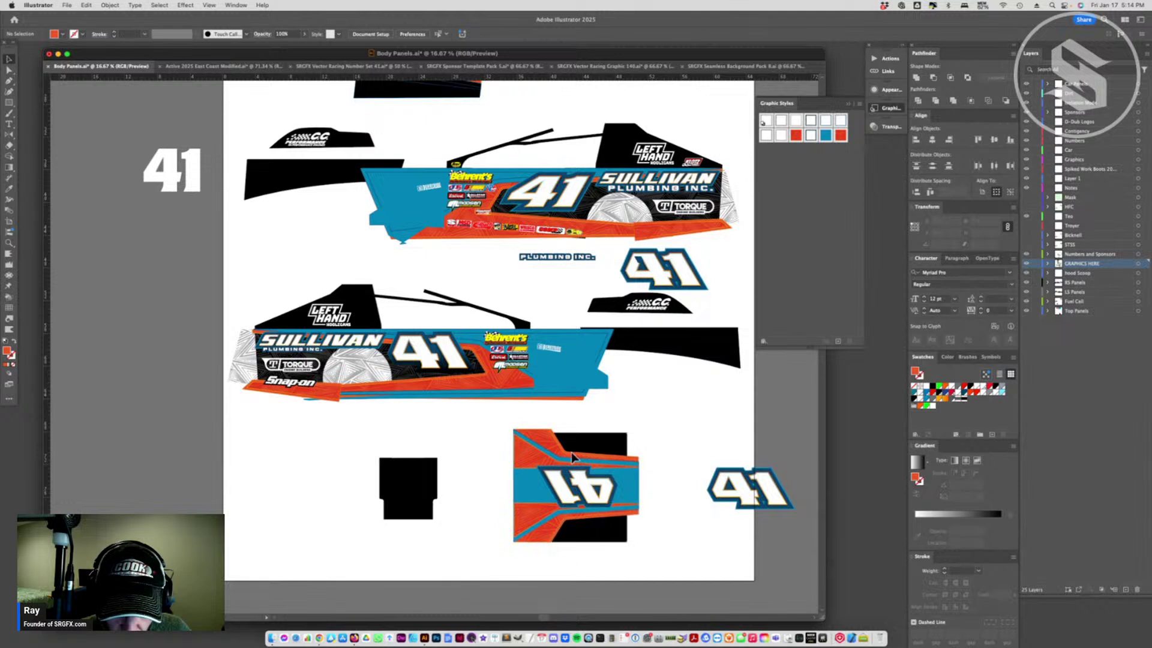
right_click(568, 462)
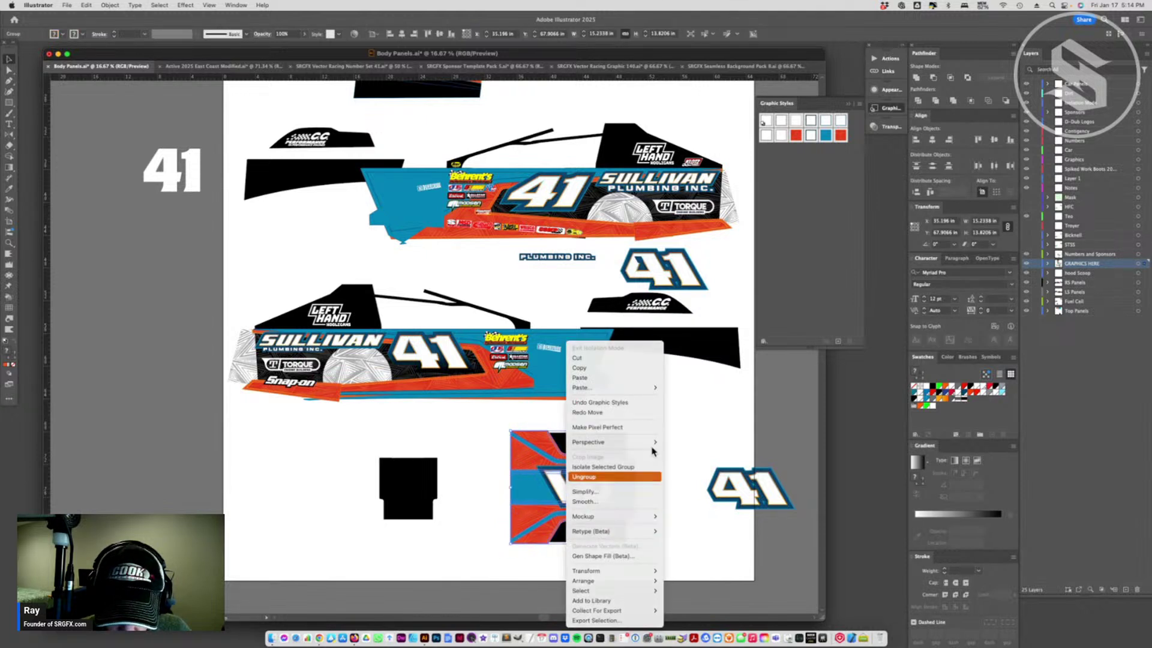
left_click(618, 476)
left_click(634, 462)
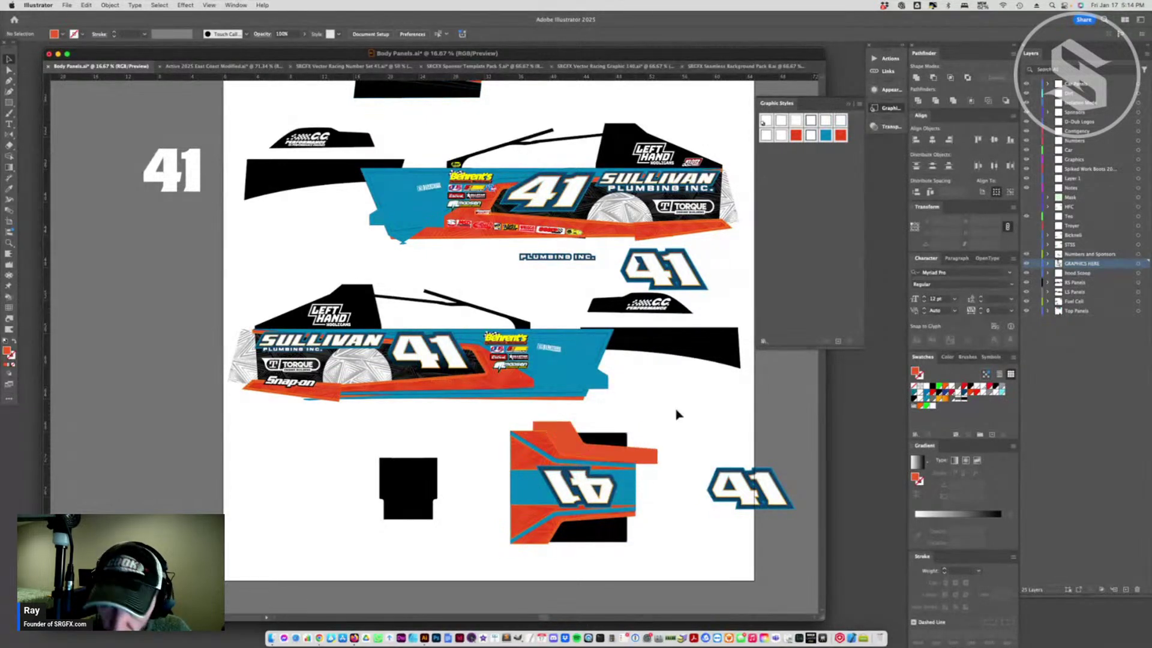
left_click(551, 460)
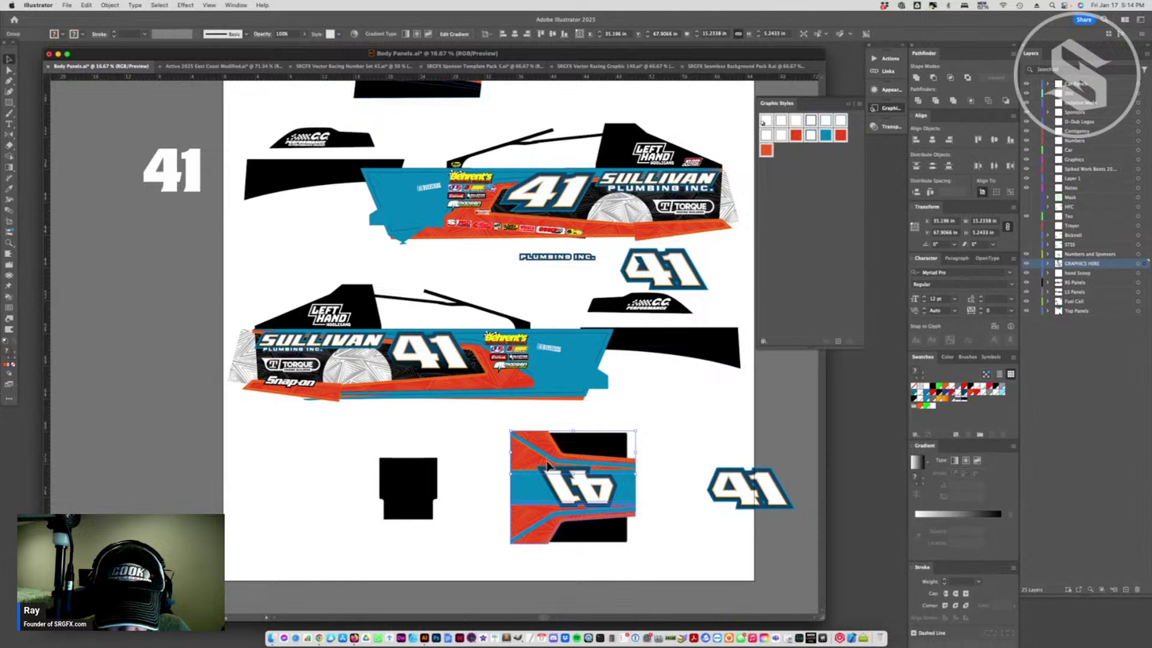
double_click(555, 462)
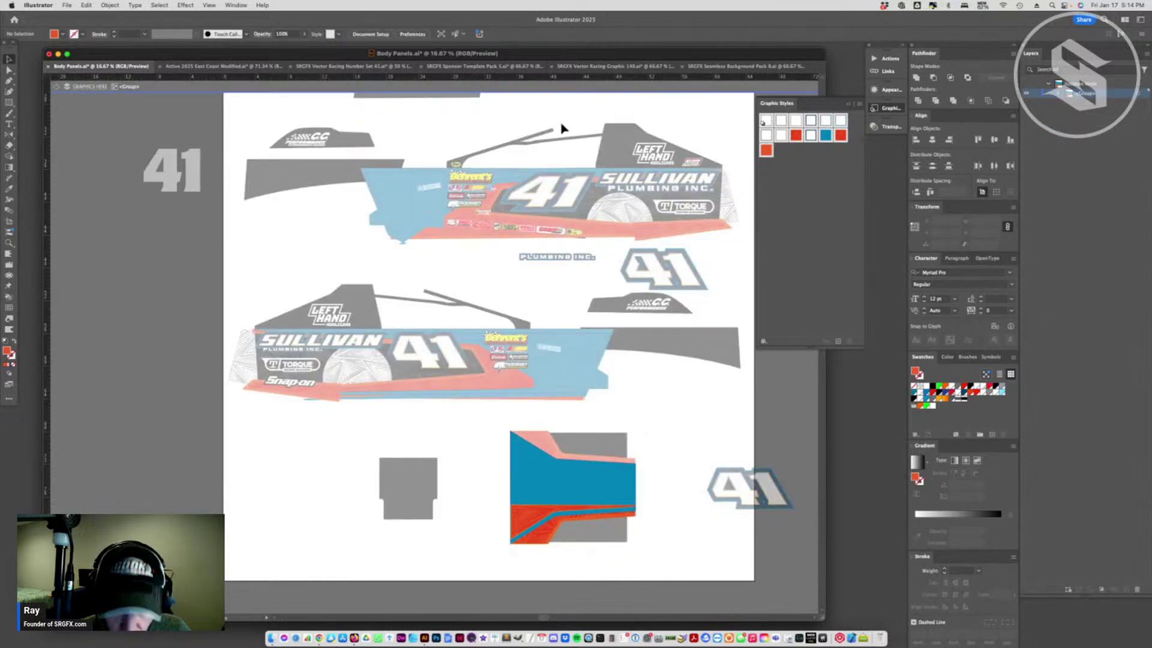
double_click(574, 97)
- Apply the plain orange graphic style to the roof panel's blue center shape behind the number 41
key("a")
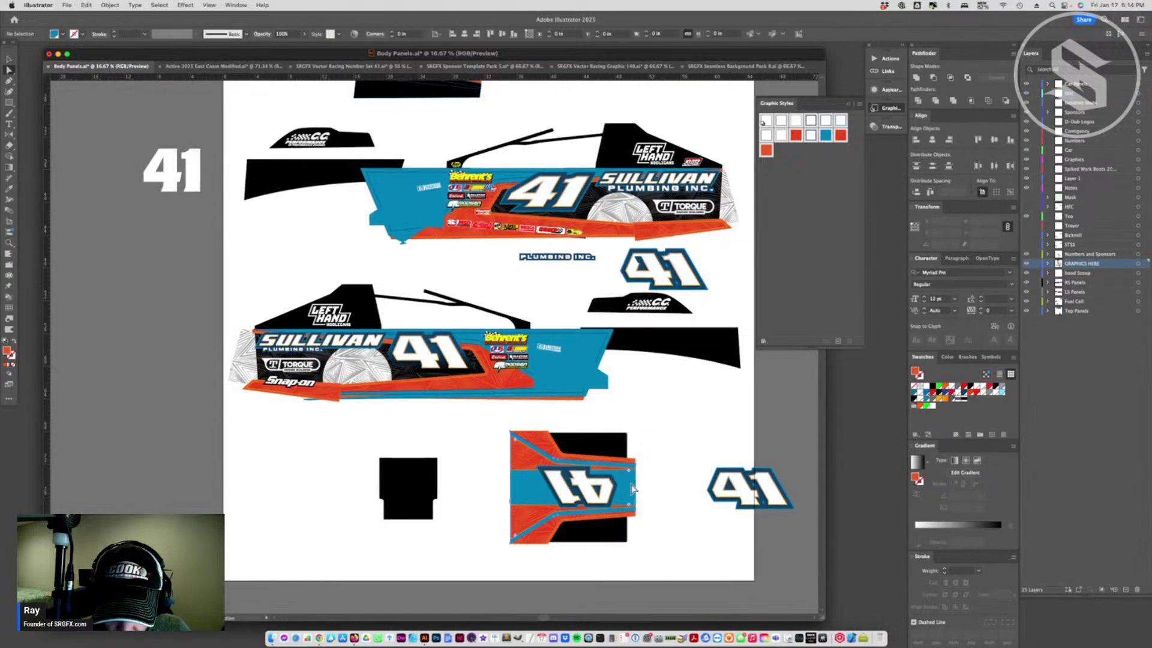
left_click(633, 488)
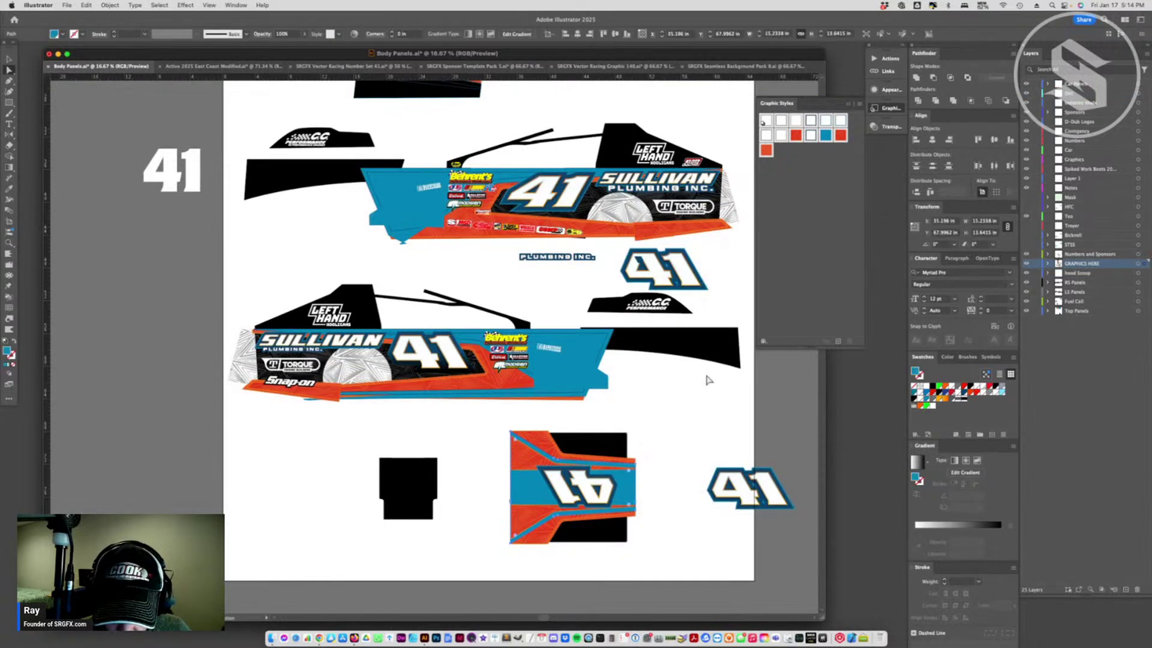
left_click(766, 151)
left_click(677, 465)
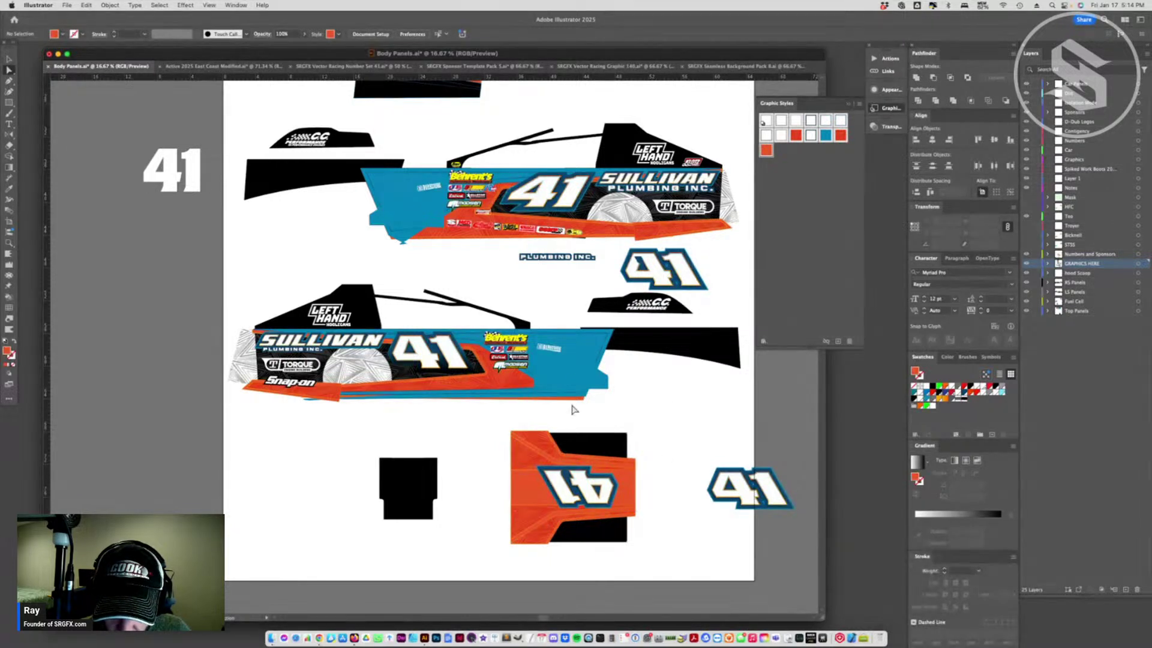
- Apply the saved blue graphic style to the patterned orange shapes along both outer sides of the roof panel
left_click(584, 382)
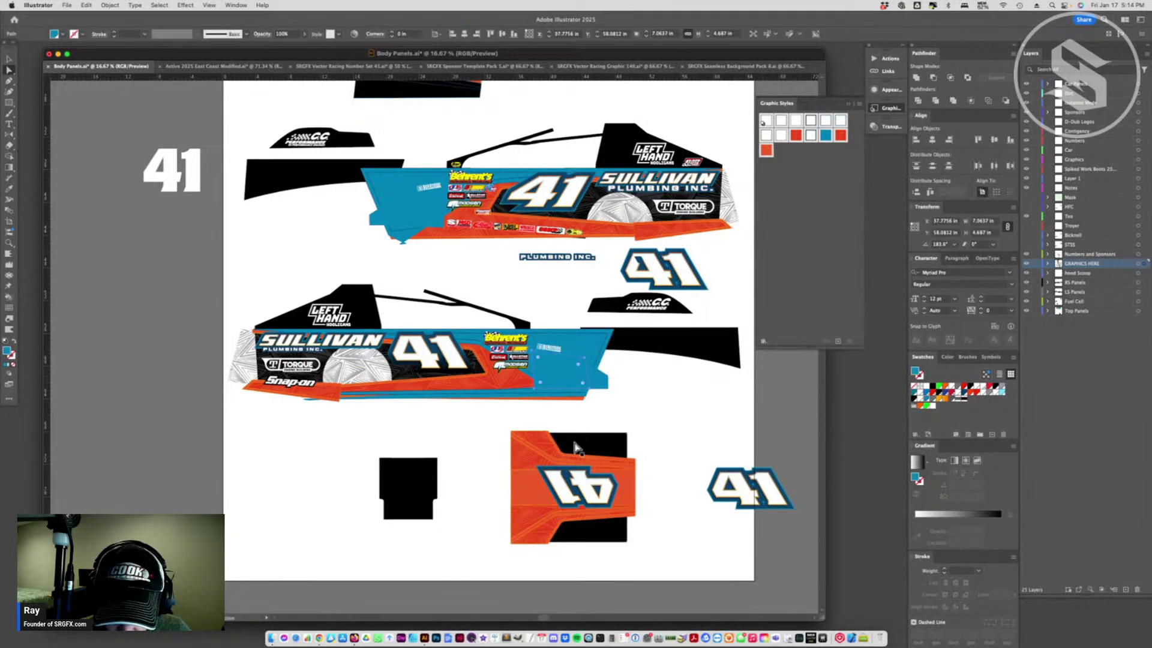
left_click(558, 460)
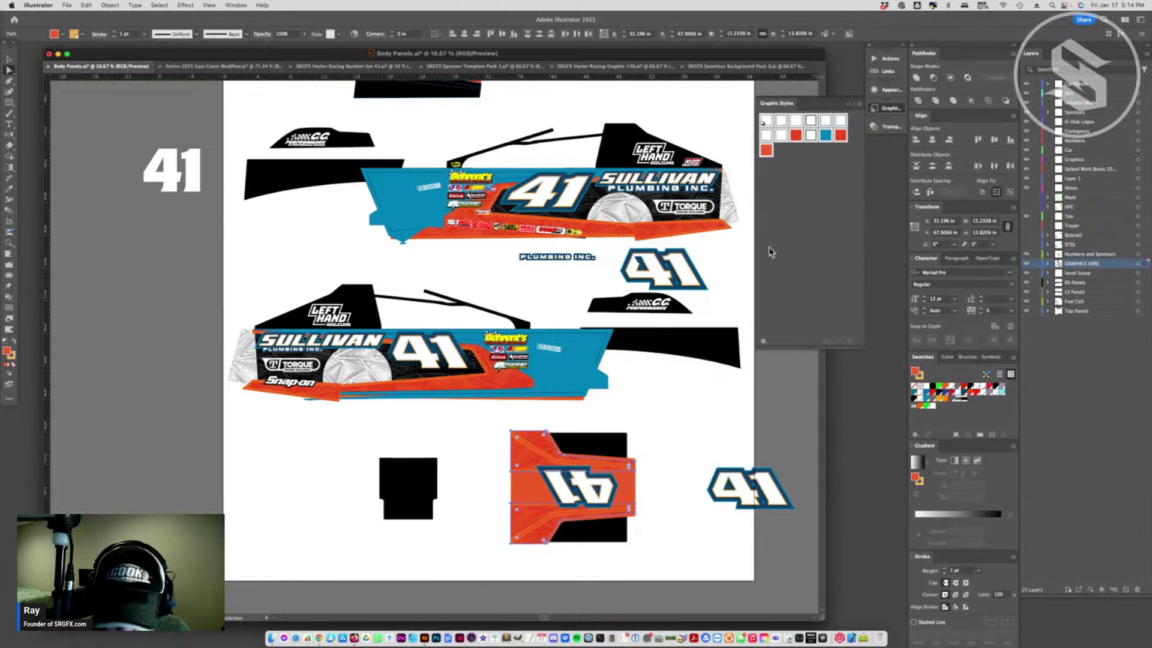
left_click(825, 138)
left_click(627, 407)
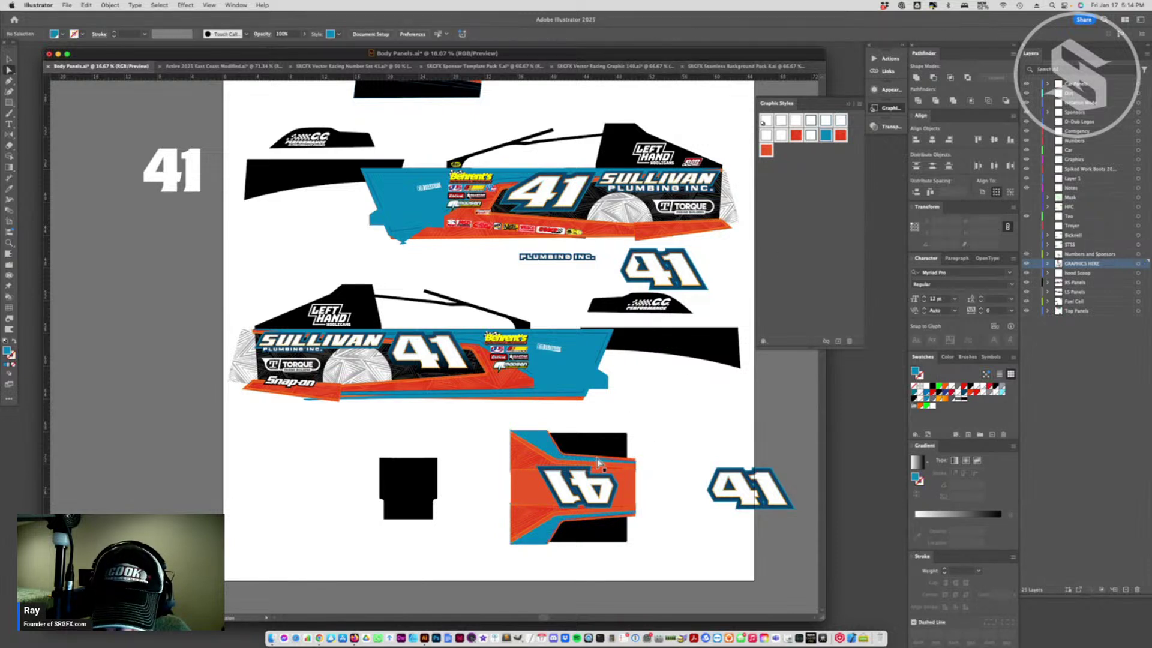
- Apply the blue graphic style to the thin orange outer edge shapes on both sides of the roof panel
left_click(600, 460)
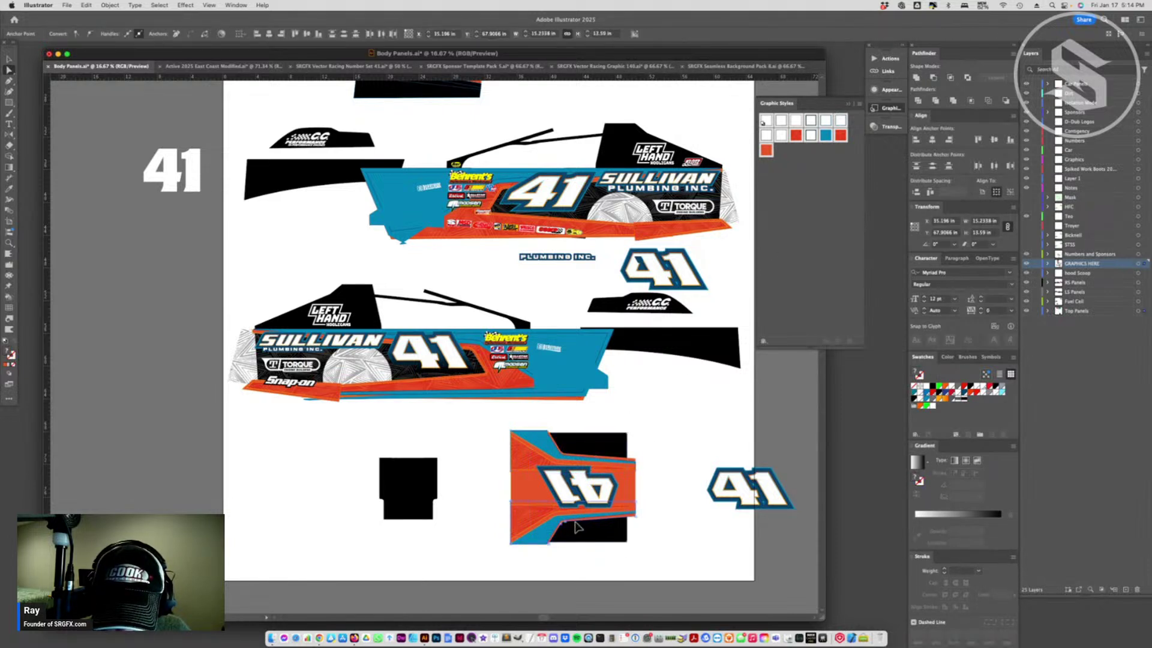
left_click(624, 461)
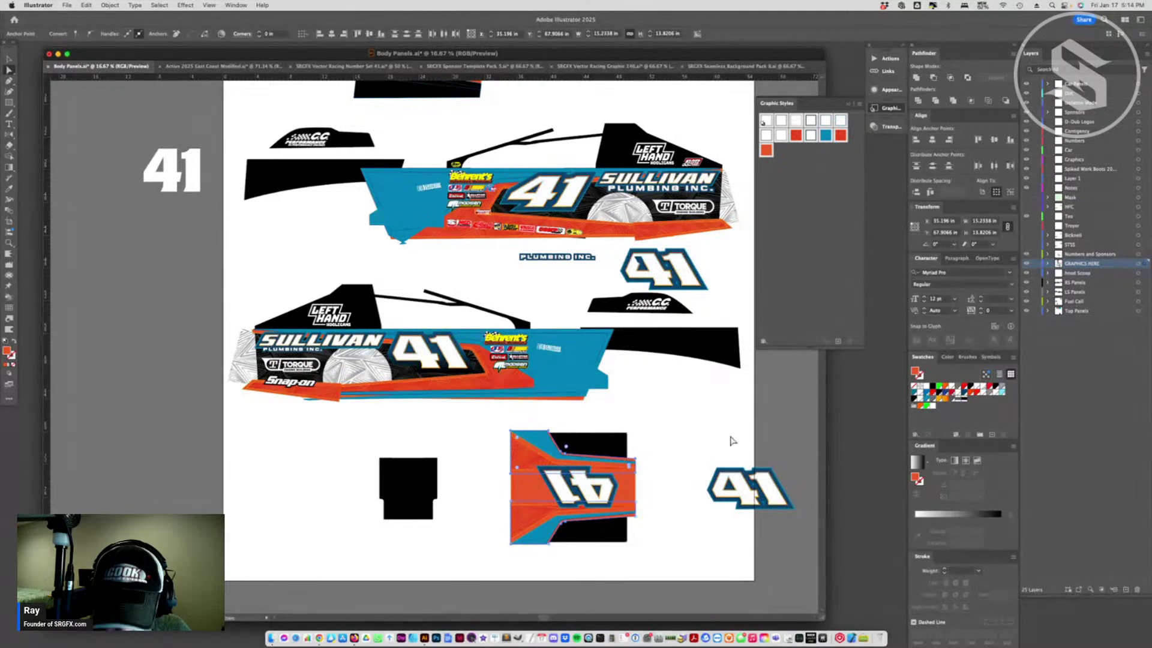
left_click(829, 136)
left_click(700, 447)
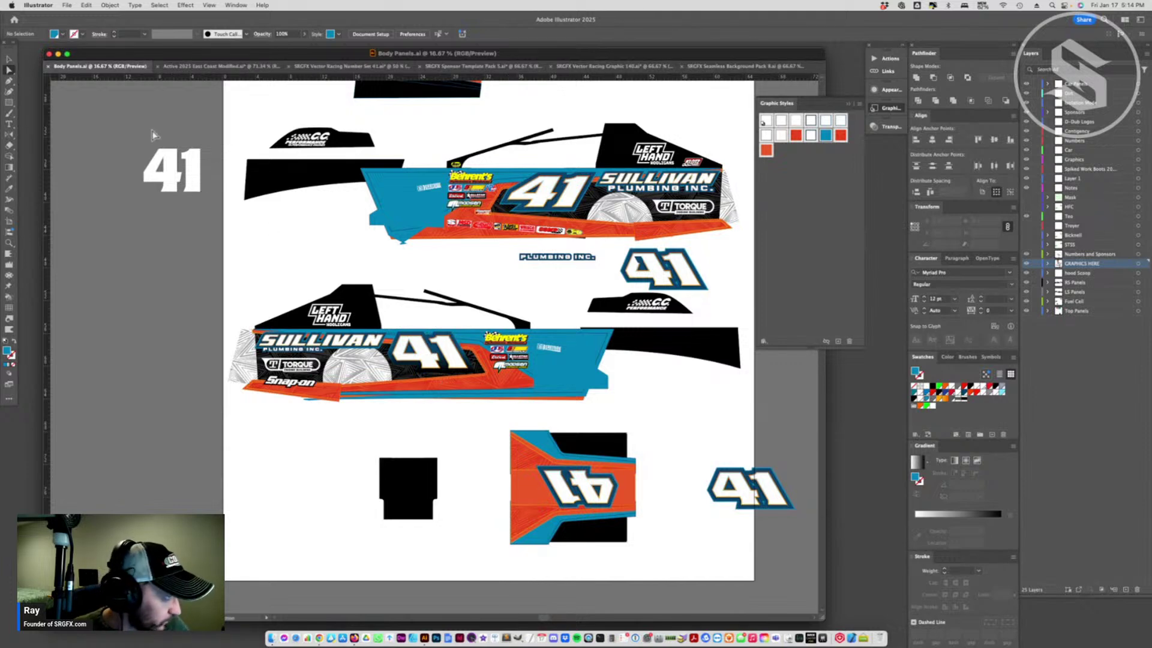
- Switch to the Active 2025 East Coast Modified mockup and update its modified linked files
left_click(236, 68)
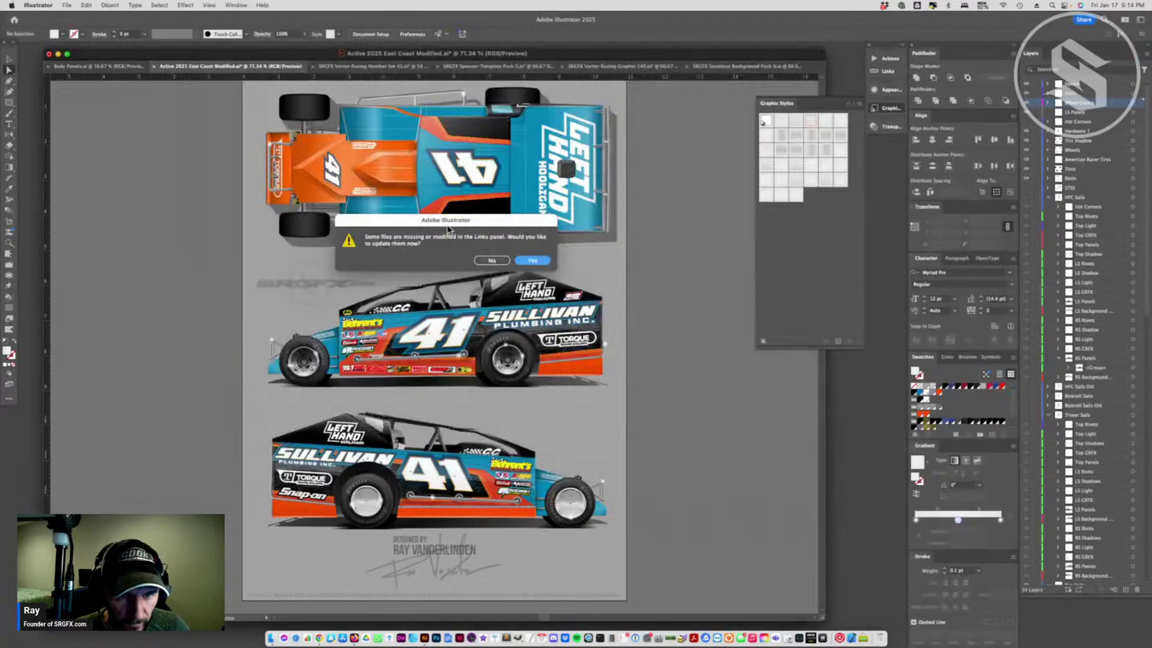
left_click(532, 261)
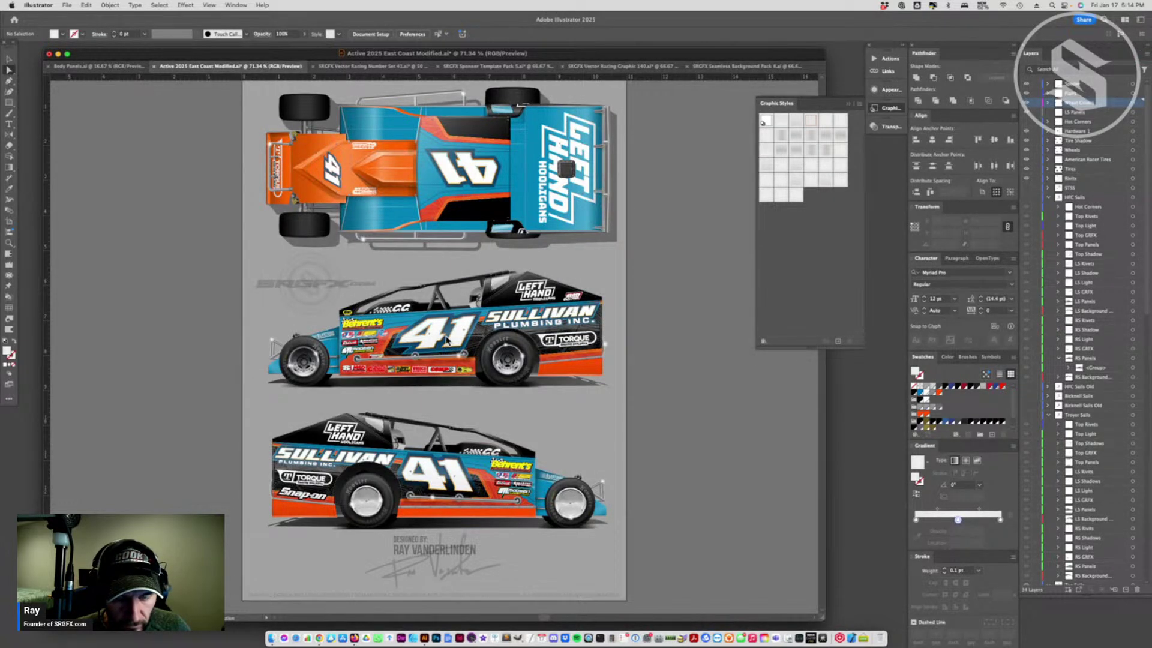
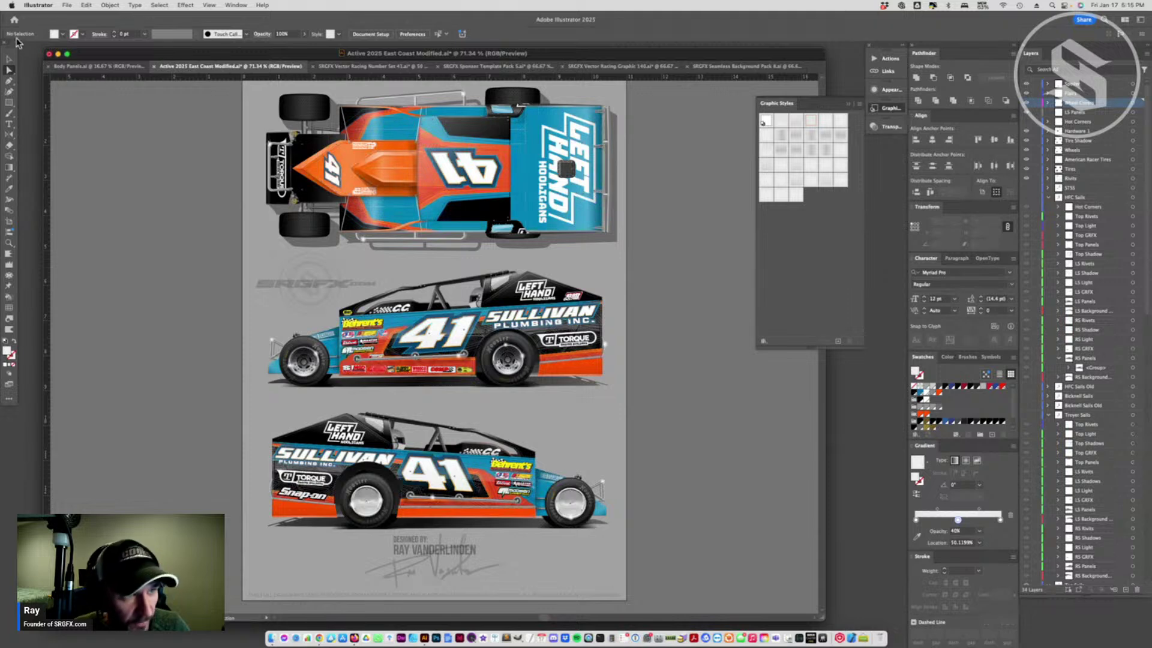
- Return to Body Panels.ai and delete the orange gradient compound path beside the Sullivan lettering on the lower side panel
left_click(95, 66)
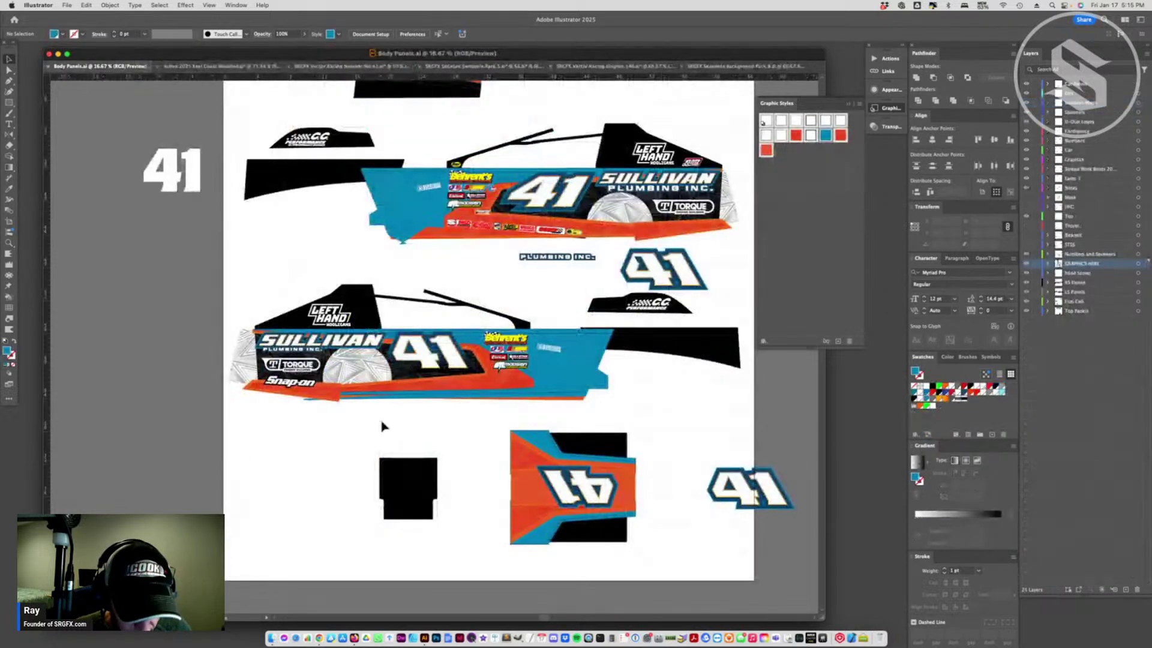
left_click(382, 348)
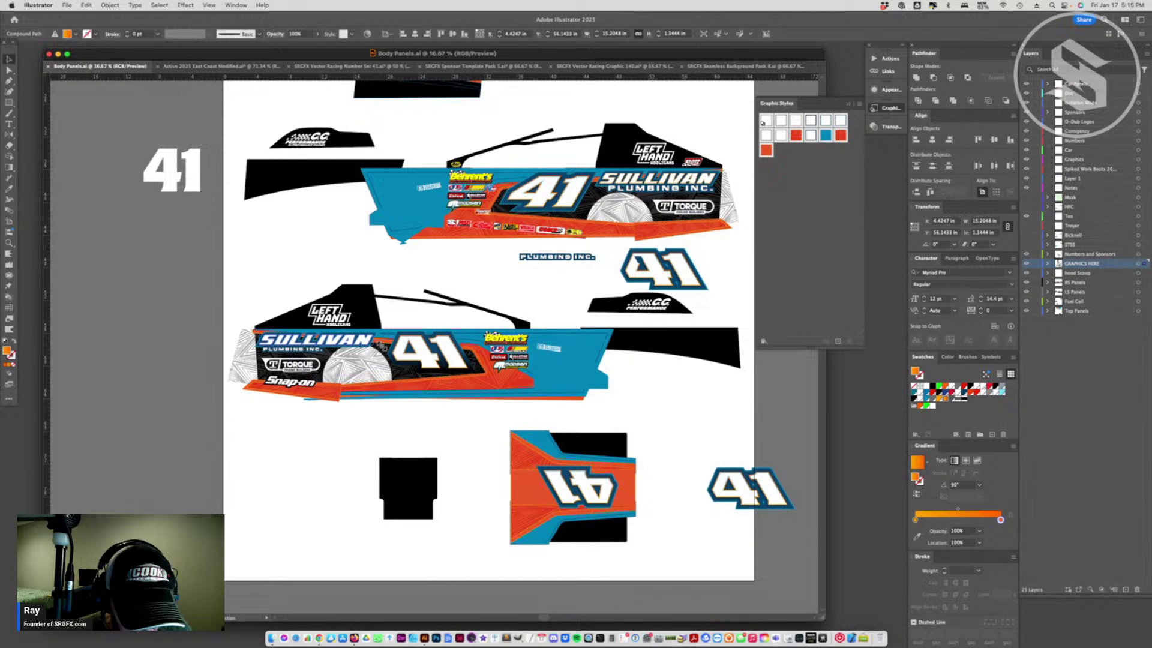
key("Delete")
scroll(410, 334, "up", 5)
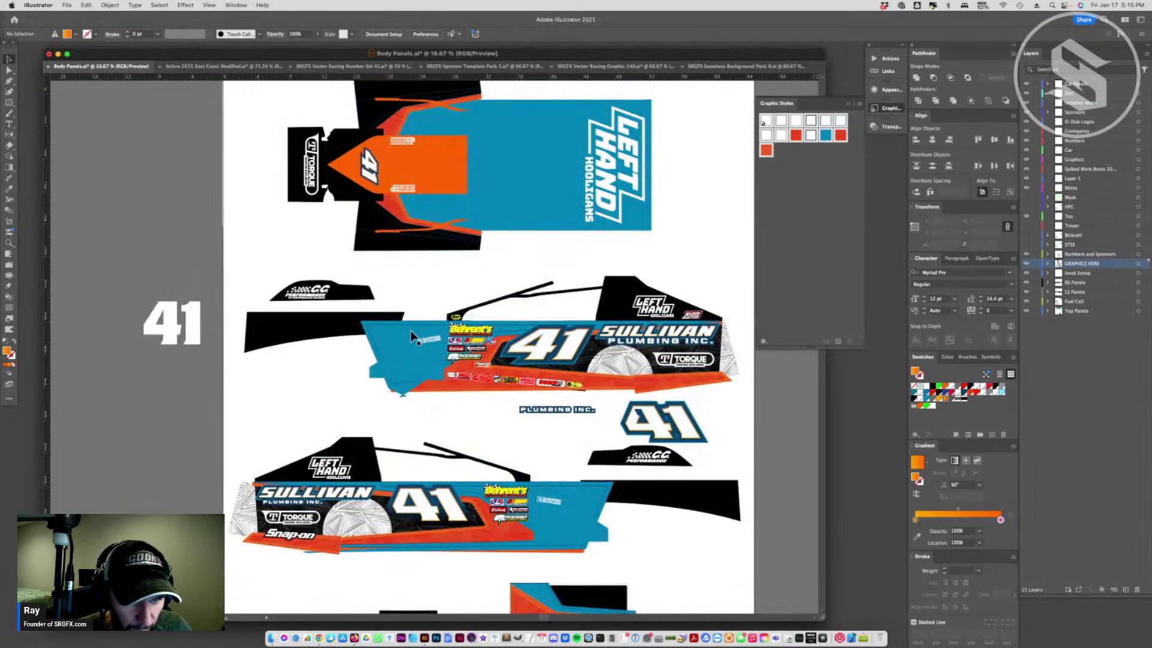
scroll(424, 411, "down", 2)
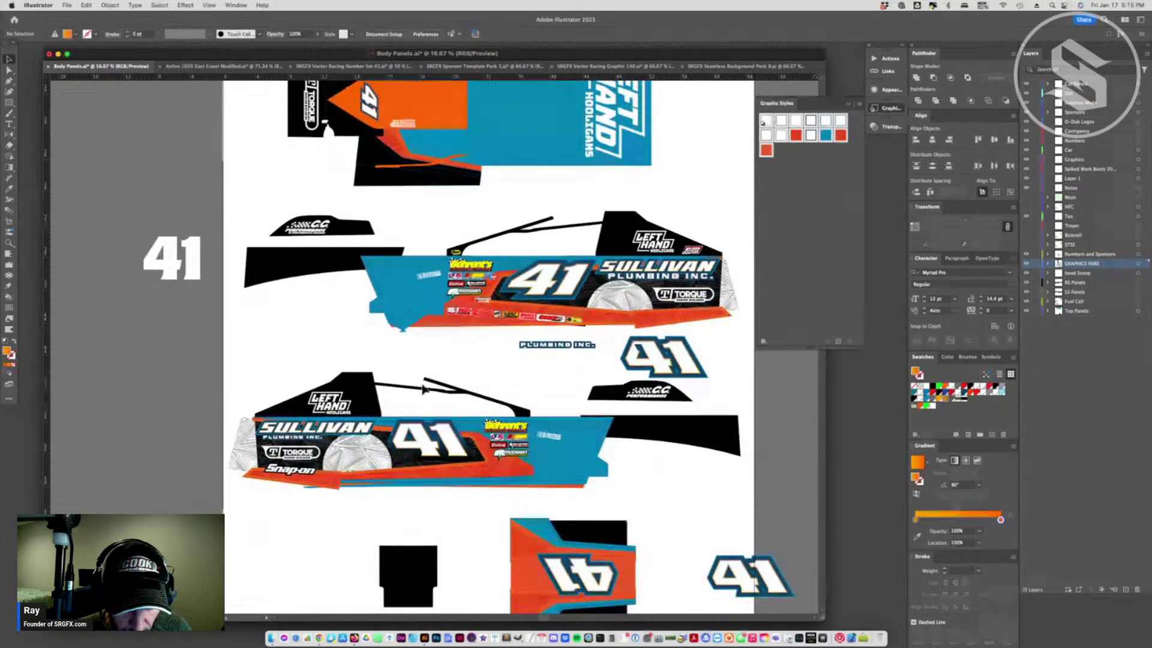
- Check the current wrap in the Active 2025 East Coast Modified mockup against the Body Panels.ai artwork
left_click(252, 67)
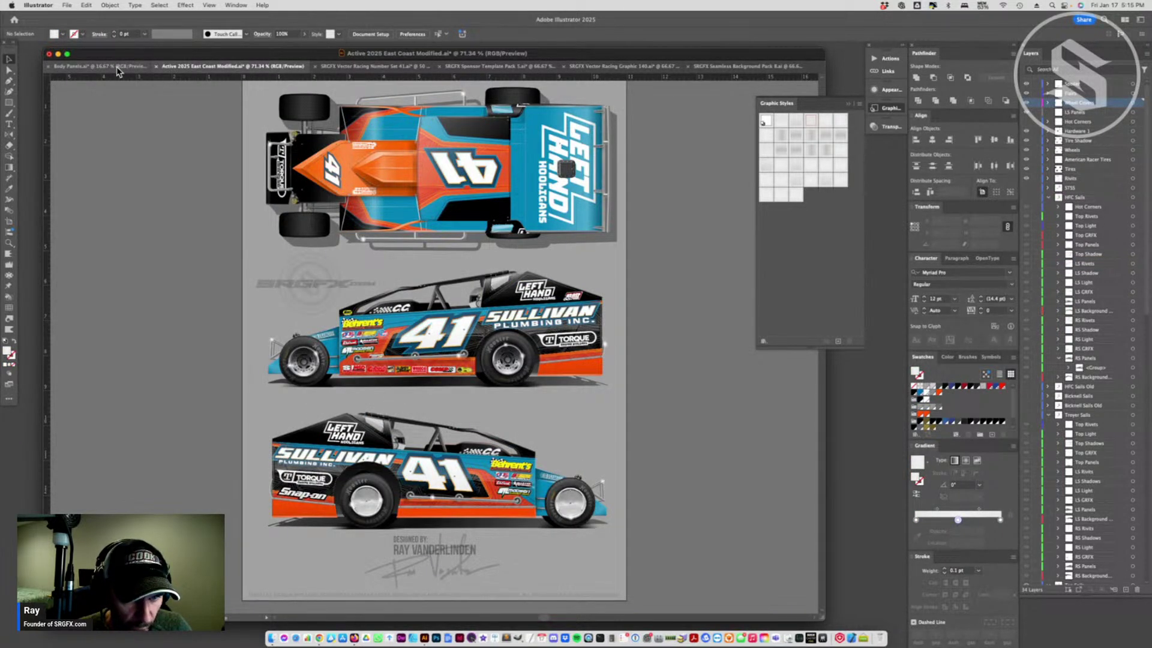
left_click(117, 71)
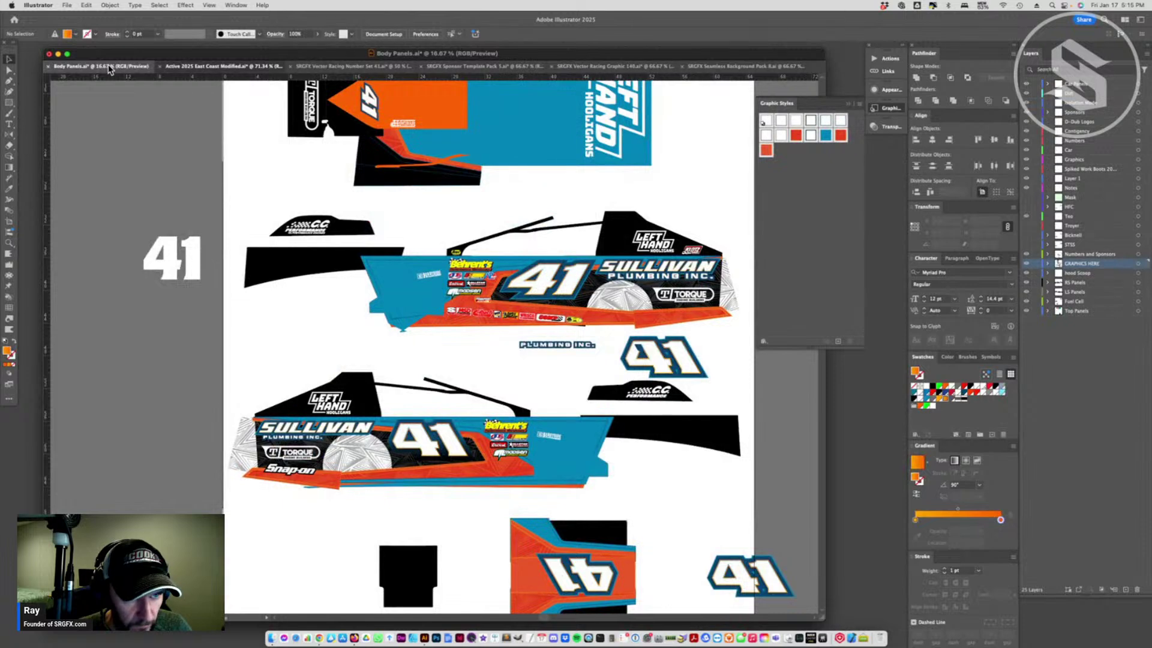
key("ctrl+Tab")
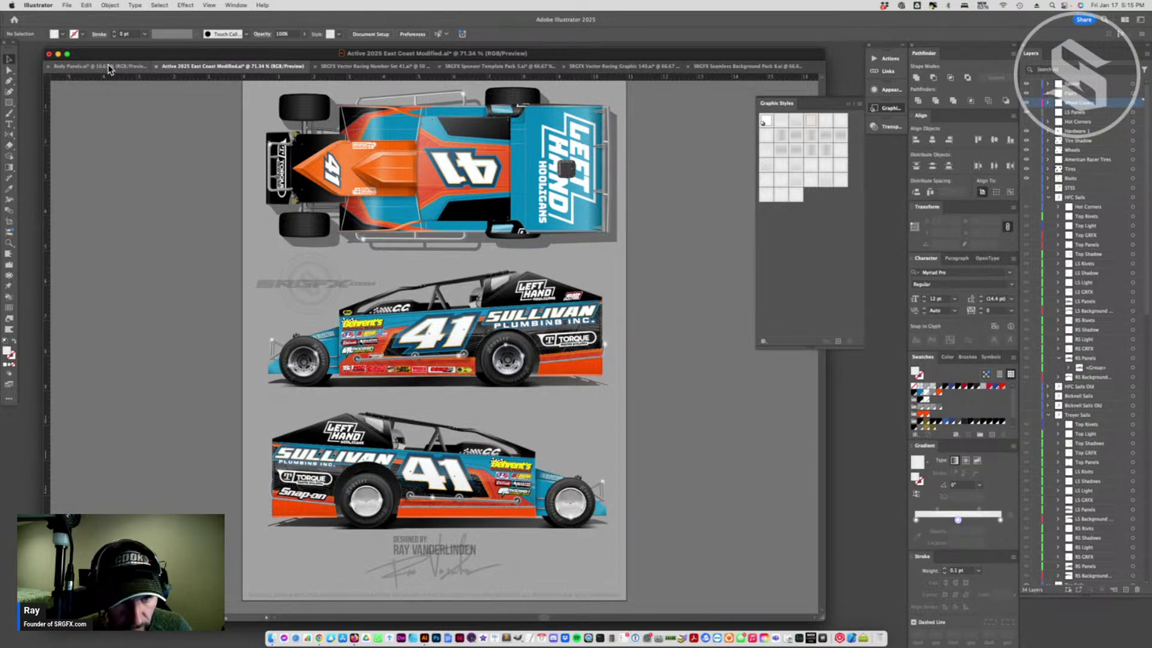
left_click(109, 68)
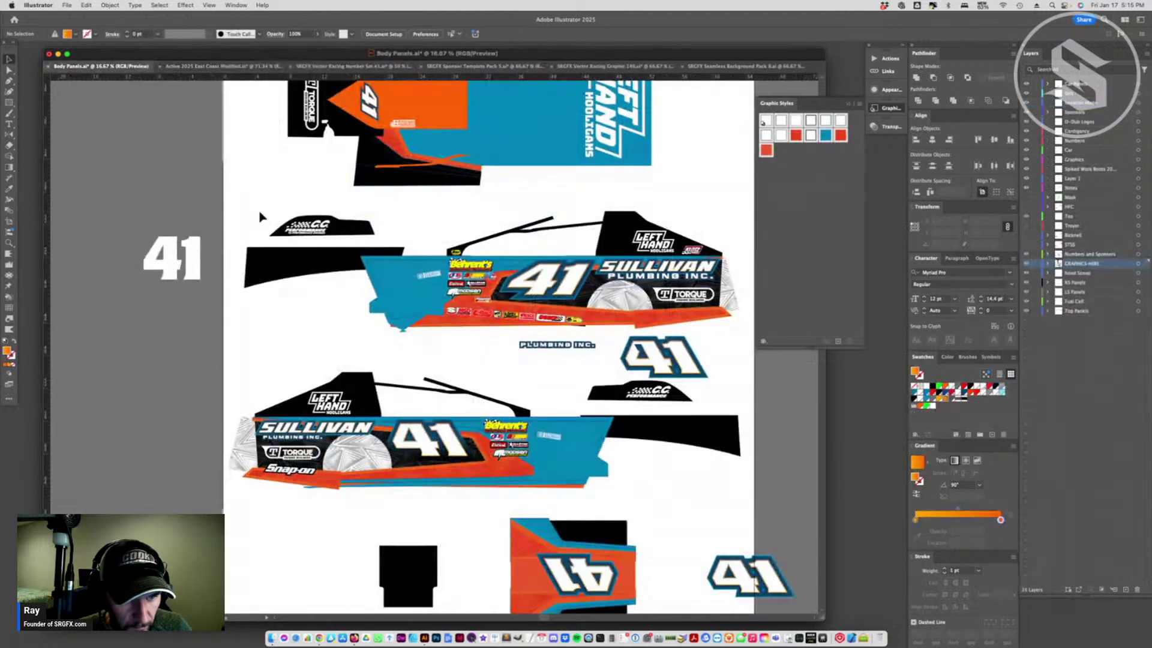
- Recolor the thin orange compound path along both outer sides of the roof panel with the blue sampled from the roof
left_click(419, 168)
scroll(432, 180, "up", 5)
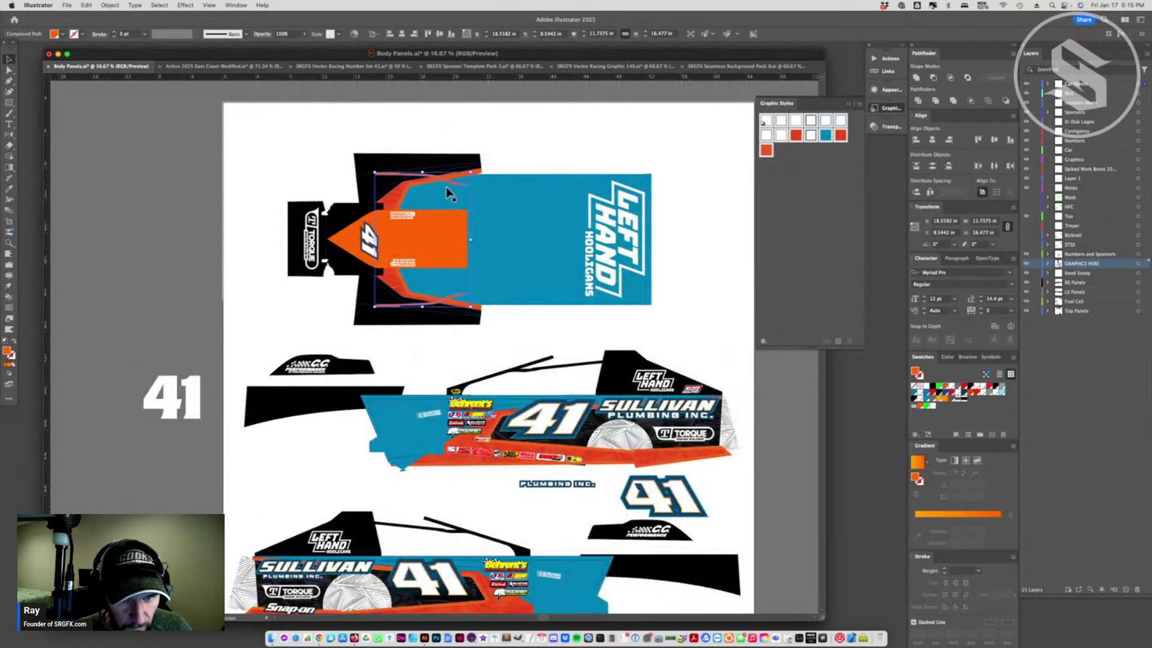
key("i")
left_click(482, 205)
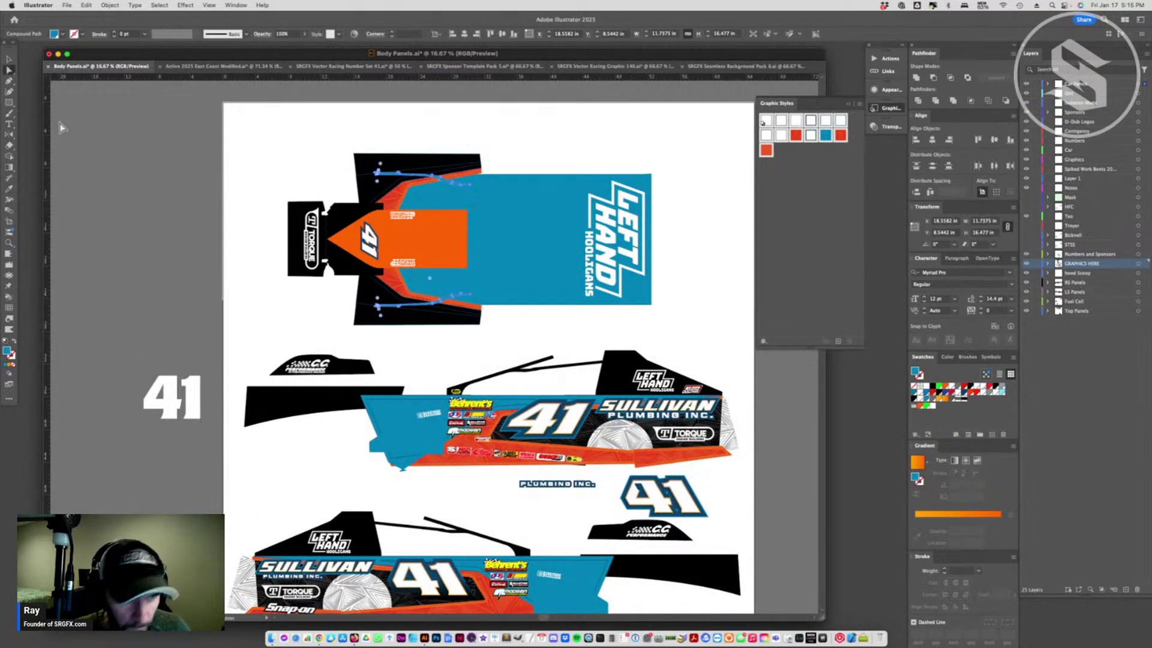
key("v")
left_click(516, 261, "shift")
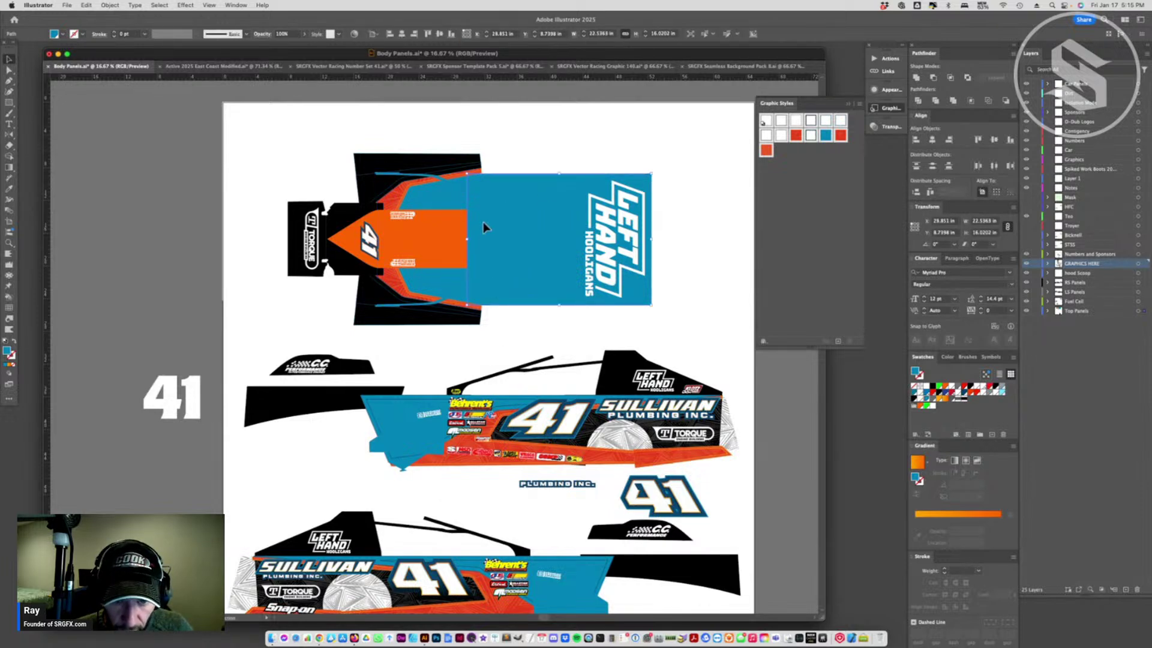
left_click(474, 338)
scroll(460, 403, "down", 5)
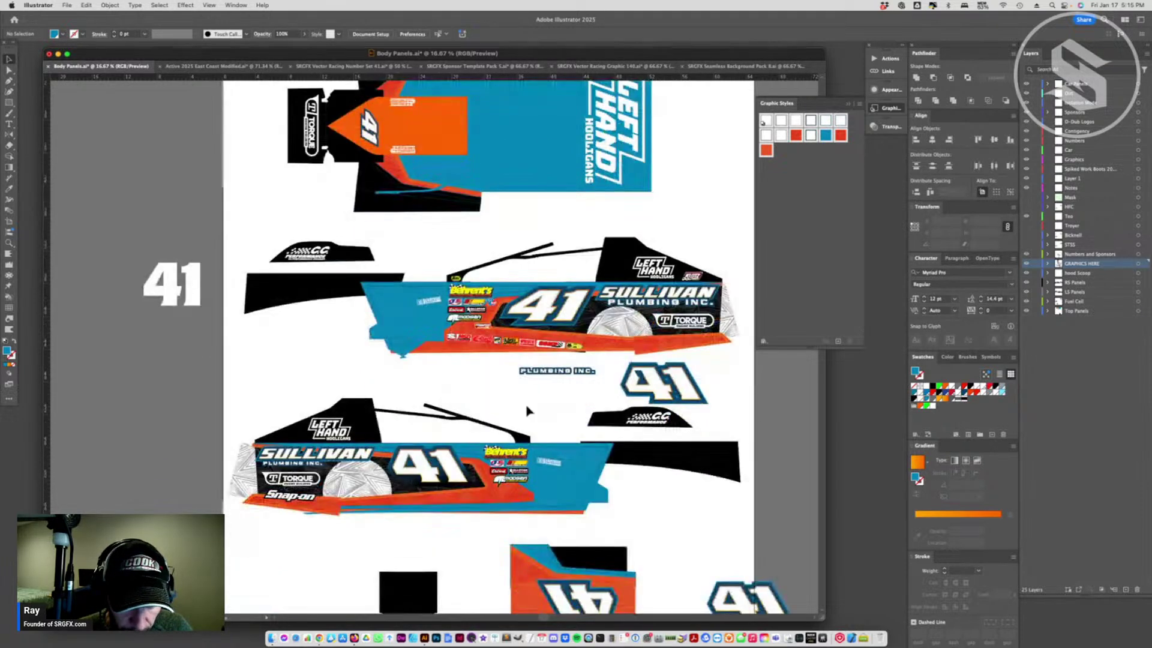
scroll(609, 473, "down", 1)
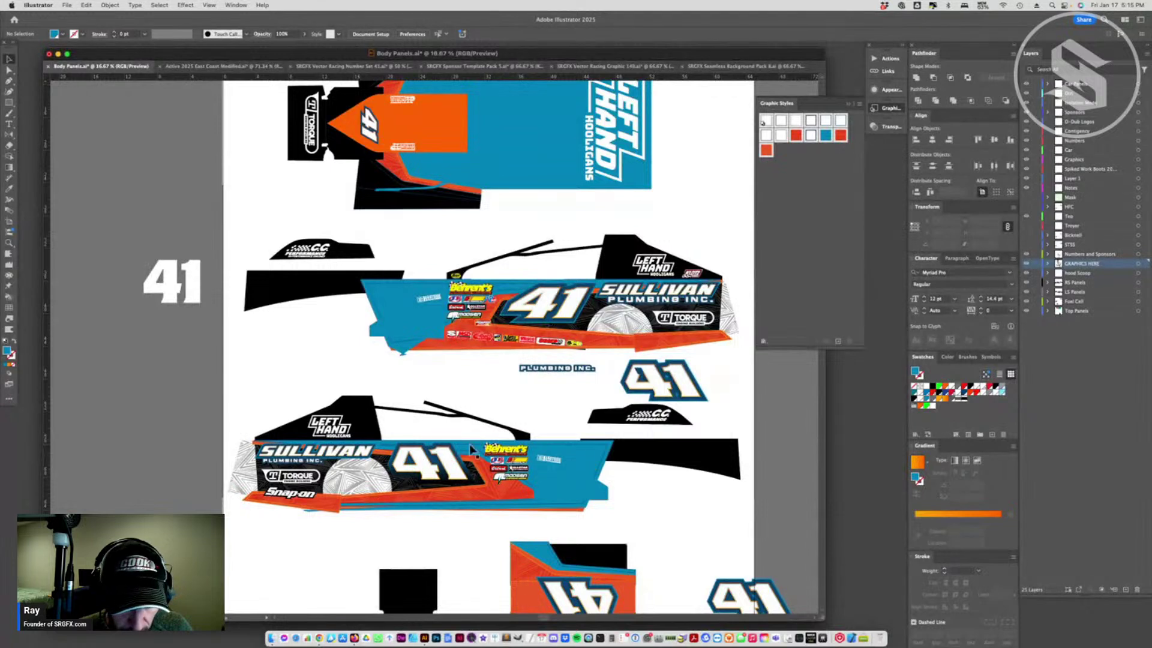
left_click(325, 293)
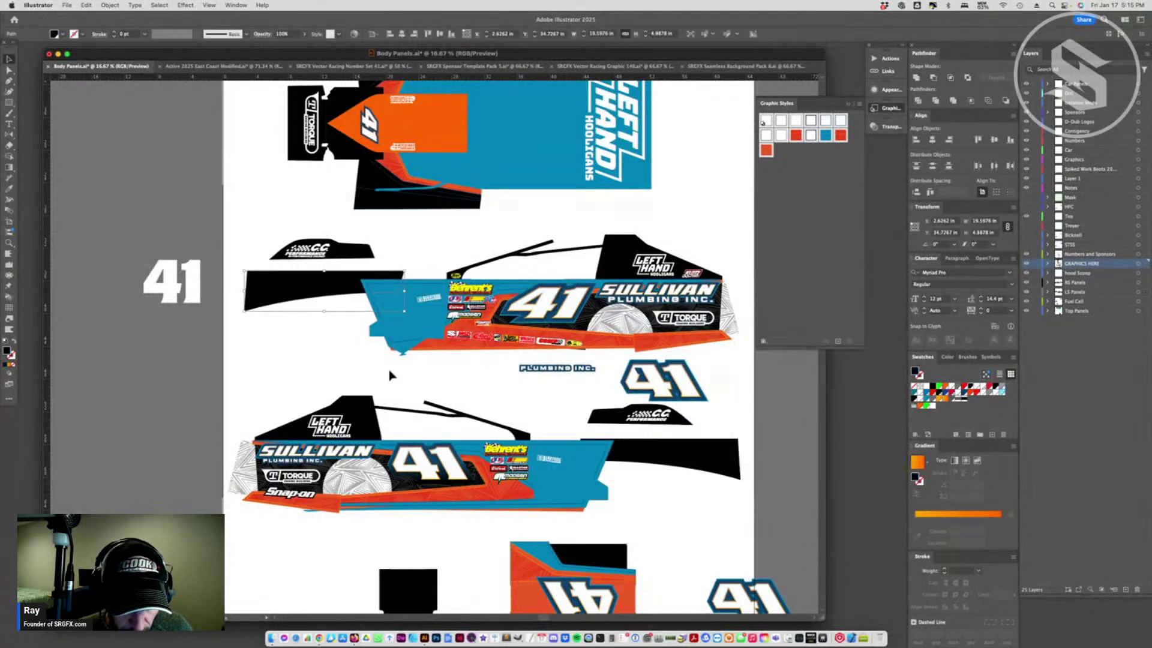
left_click_drag(420, 283, 427, 162)
key("cmd+z")
left_click(703, 337)
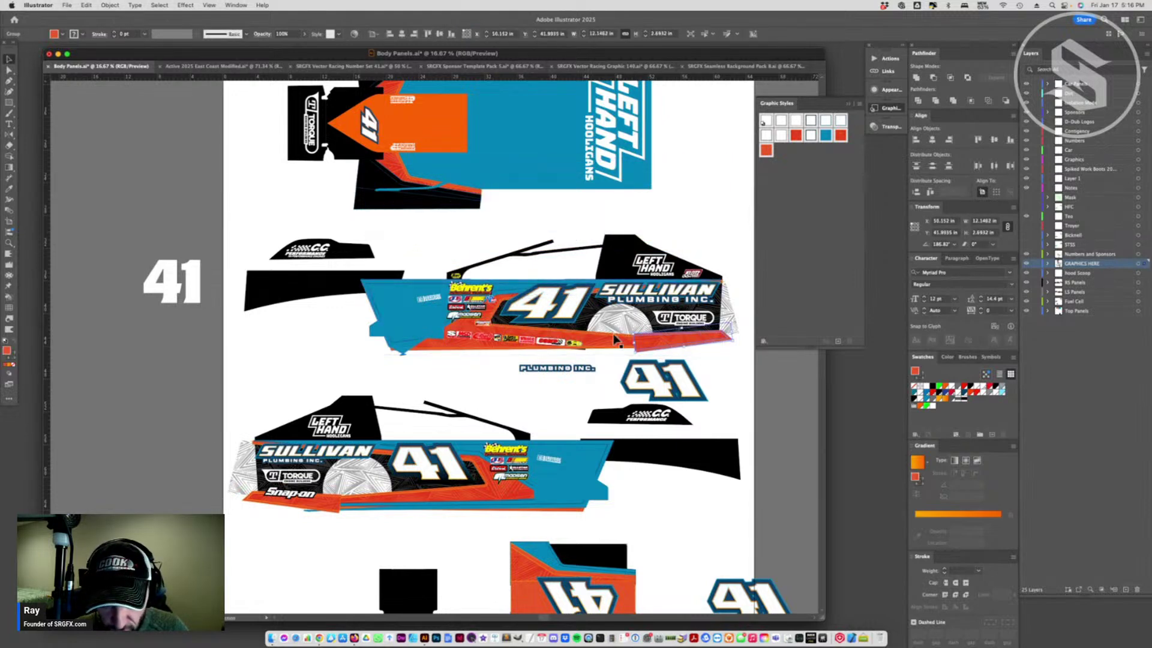
key("cmd+shift+a")
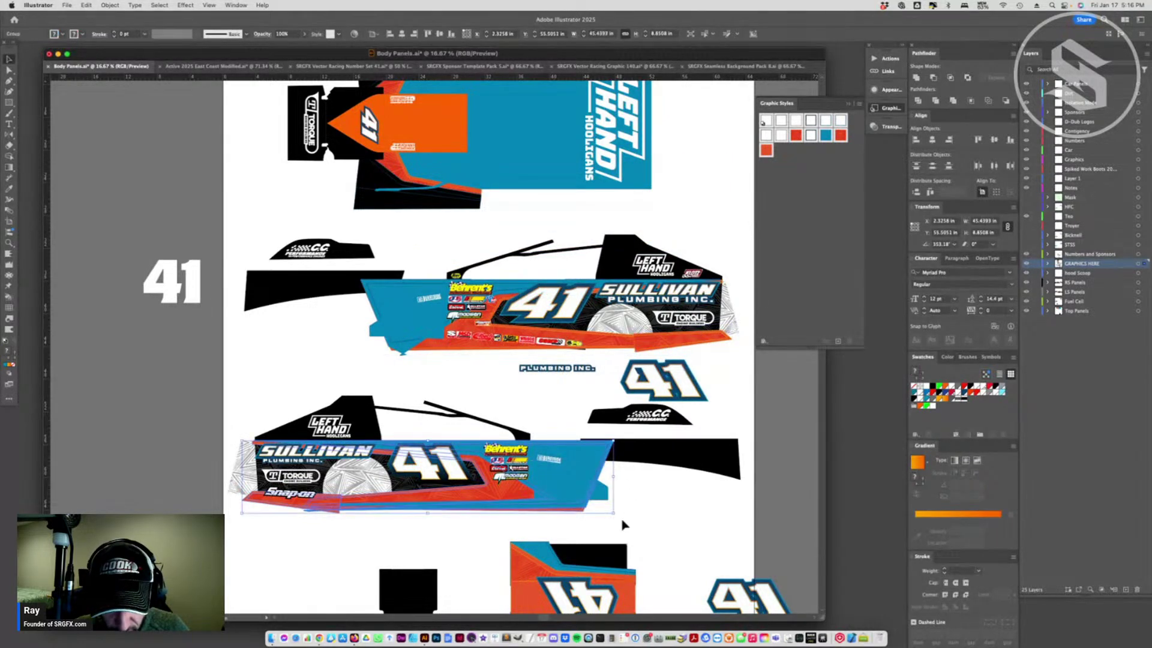
- Gather the spare outlined 41 numbers beside the artboard and delete them
scroll(724, 511, "down", 3)
left_click_drag(724, 511, 177, 281)
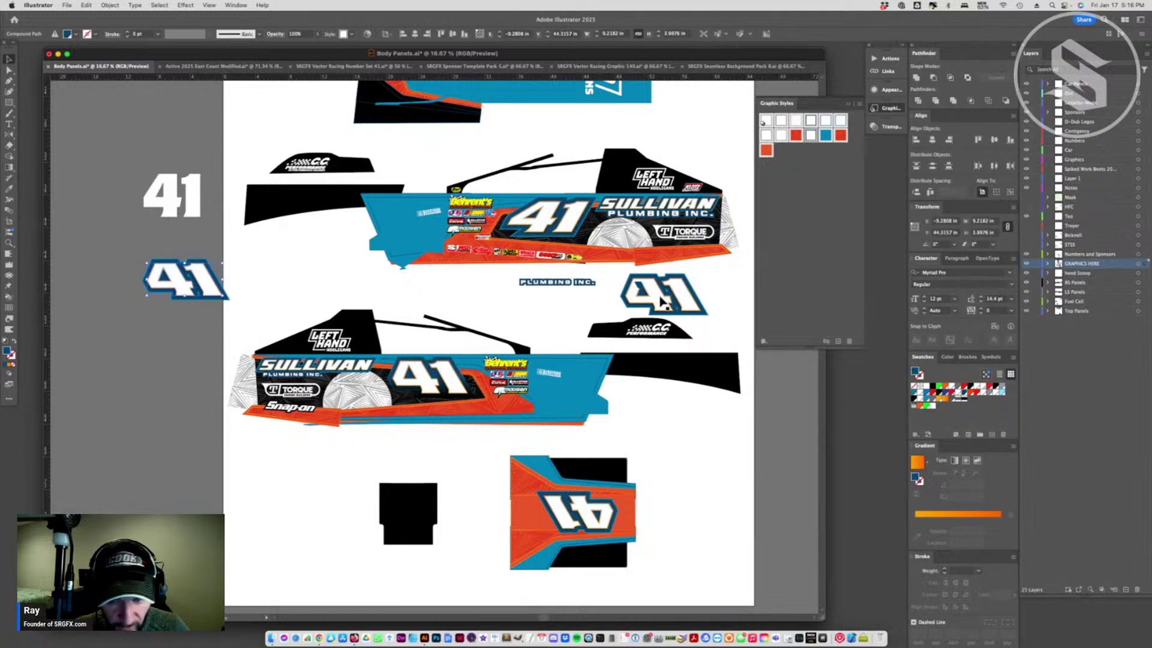
left_click_drag(660, 294, 200, 318)
key("cmd+shift+a")
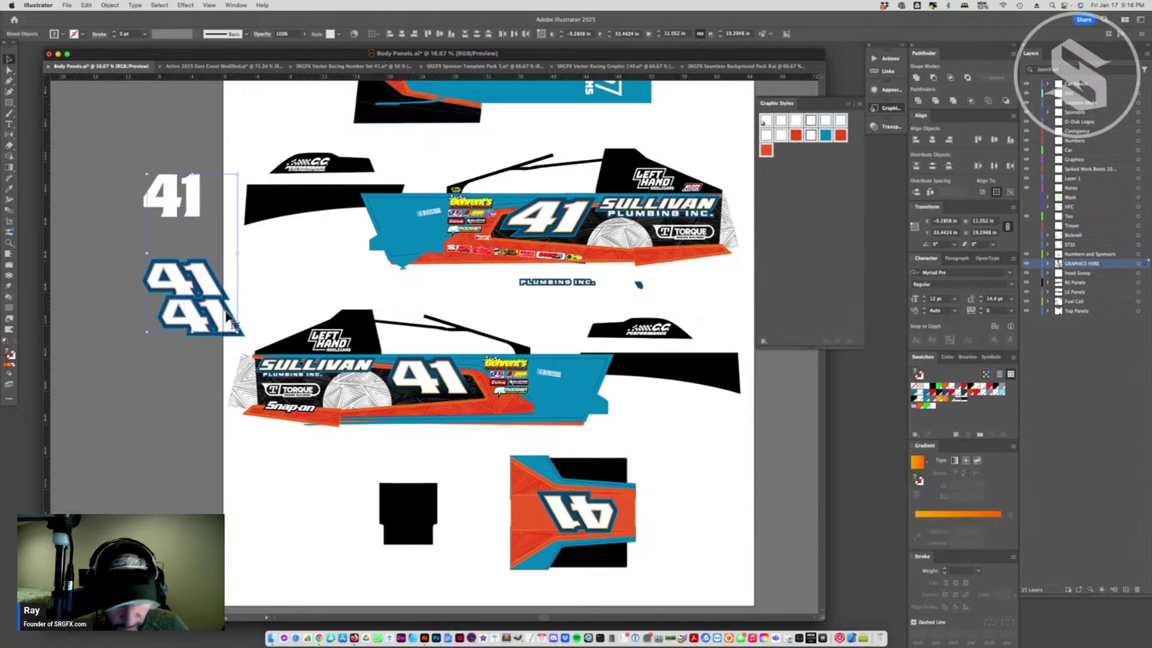
scroll(580, 320, "up", 2)
- Delete the spare Plumbing Inc. lettering and the small stray blue shape between the two side panels
left_click(575, 327)
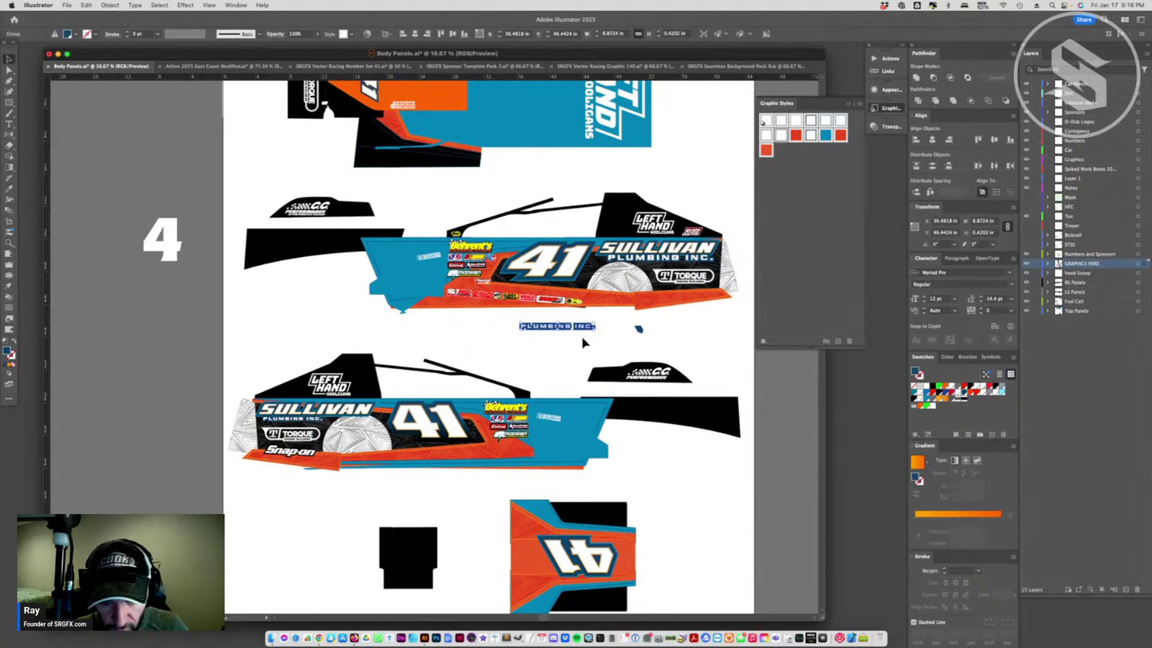
key("Delete")
left_click(638, 330)
key("Delete")
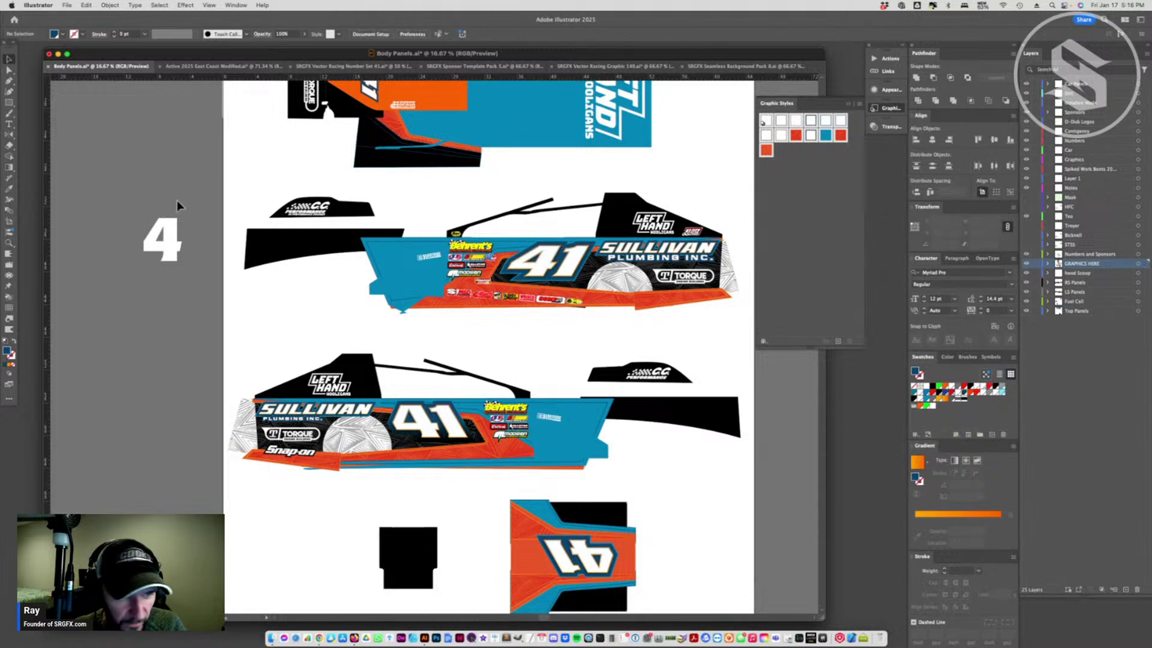
- Recolor both black CC Performance panels with the orange sampled from the nose panel
scroll(374, 285, "up", 5)
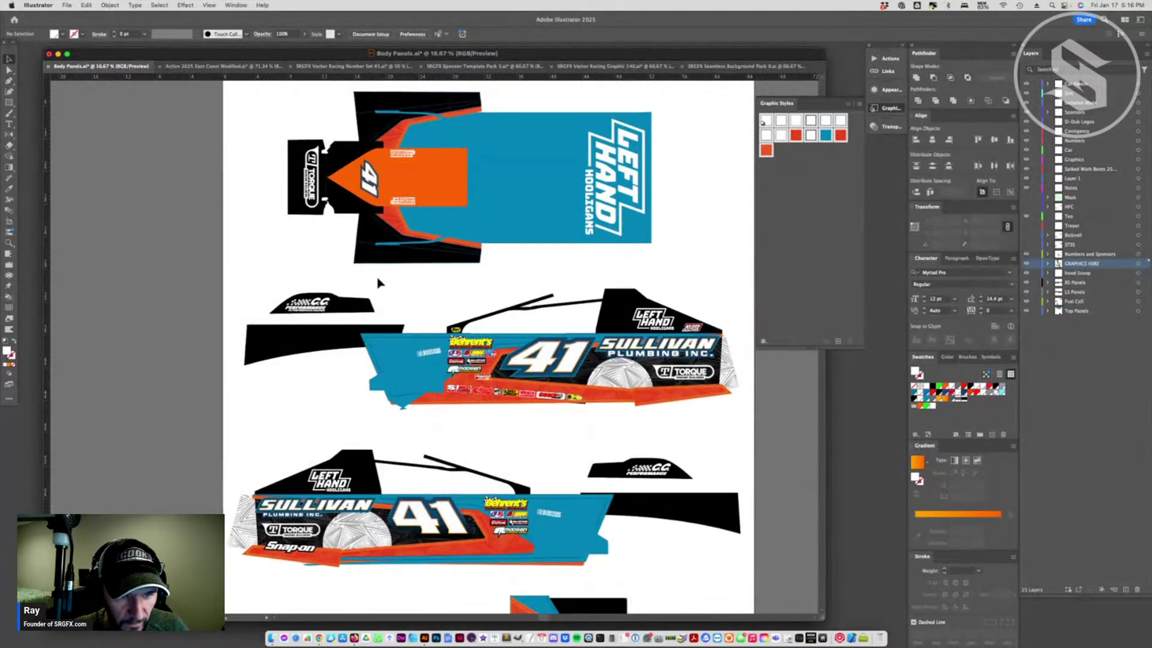
left_click(370, 322)
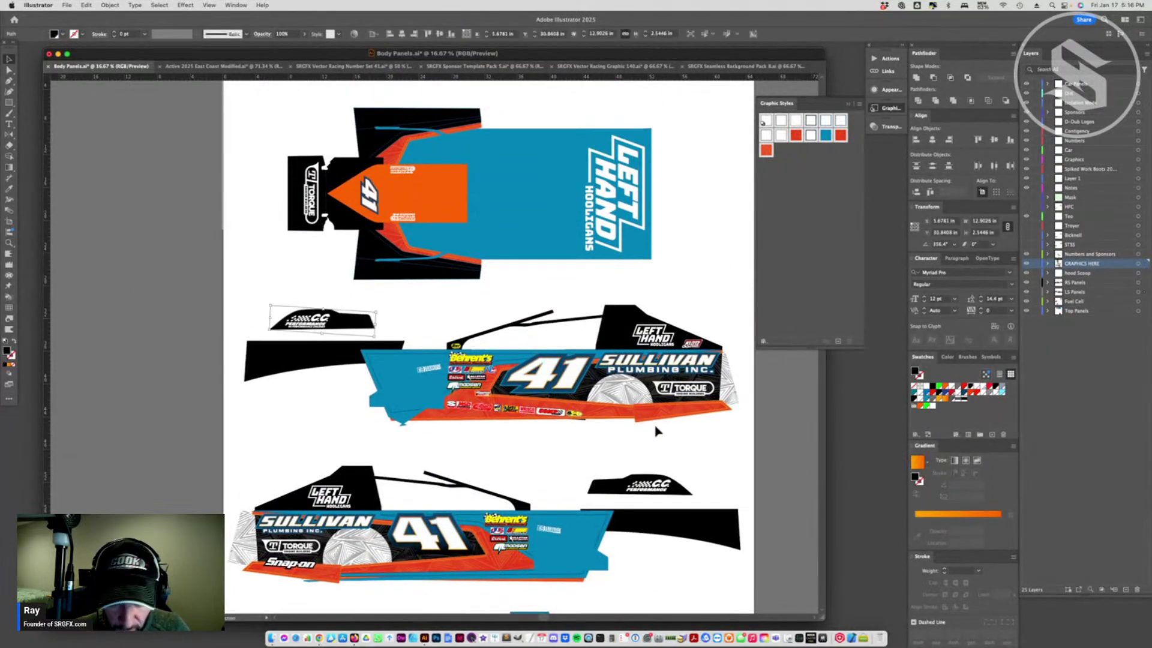
left_click(684, 493, "shift")
left_click(449, 197)
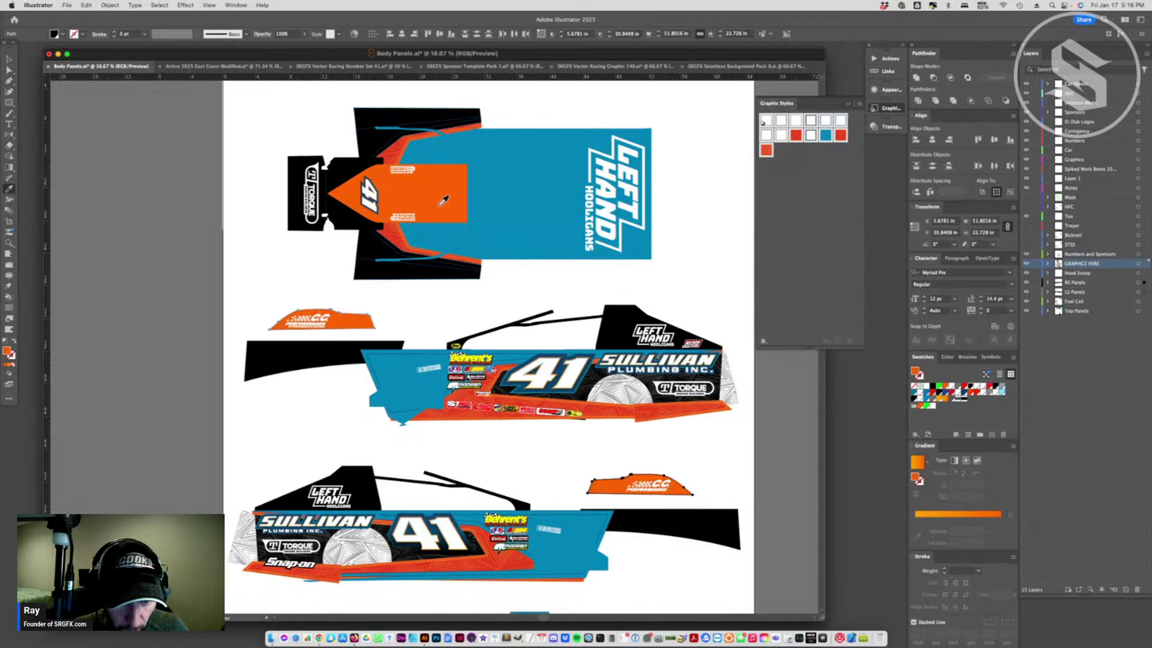
key("a")
left_click(344, 420)
- Save Body Panels.ai and update its modified links in the Active 2025 East Coast Modified mockup
key("super+s")
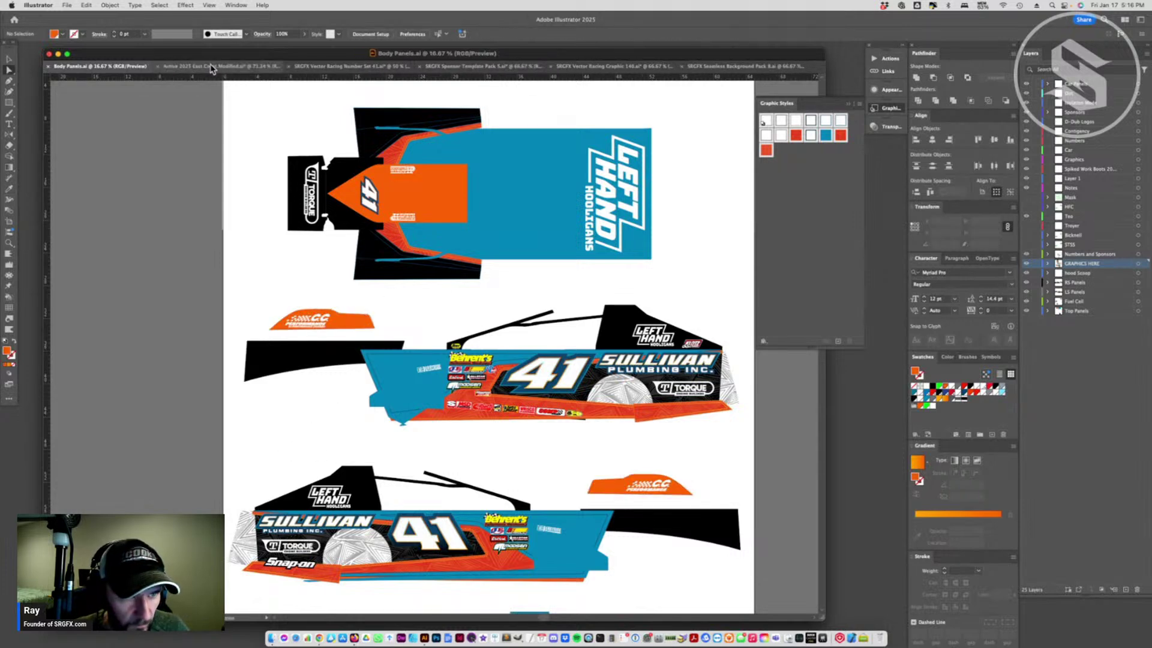
left_click(217, 68)
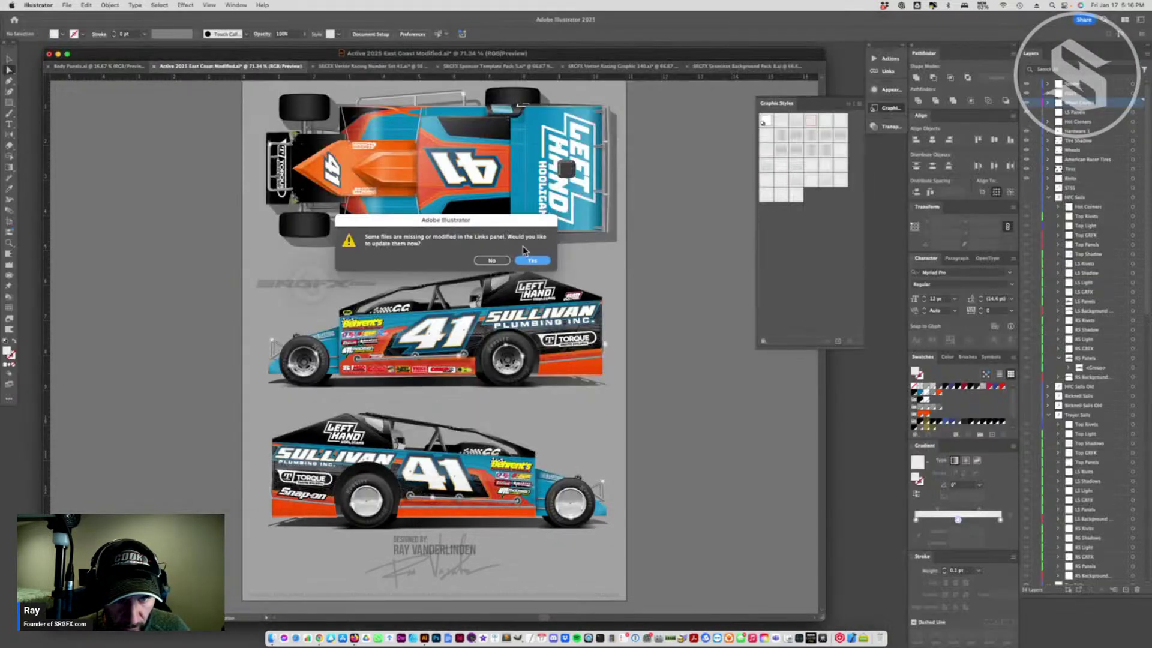
left_click(536, 263)
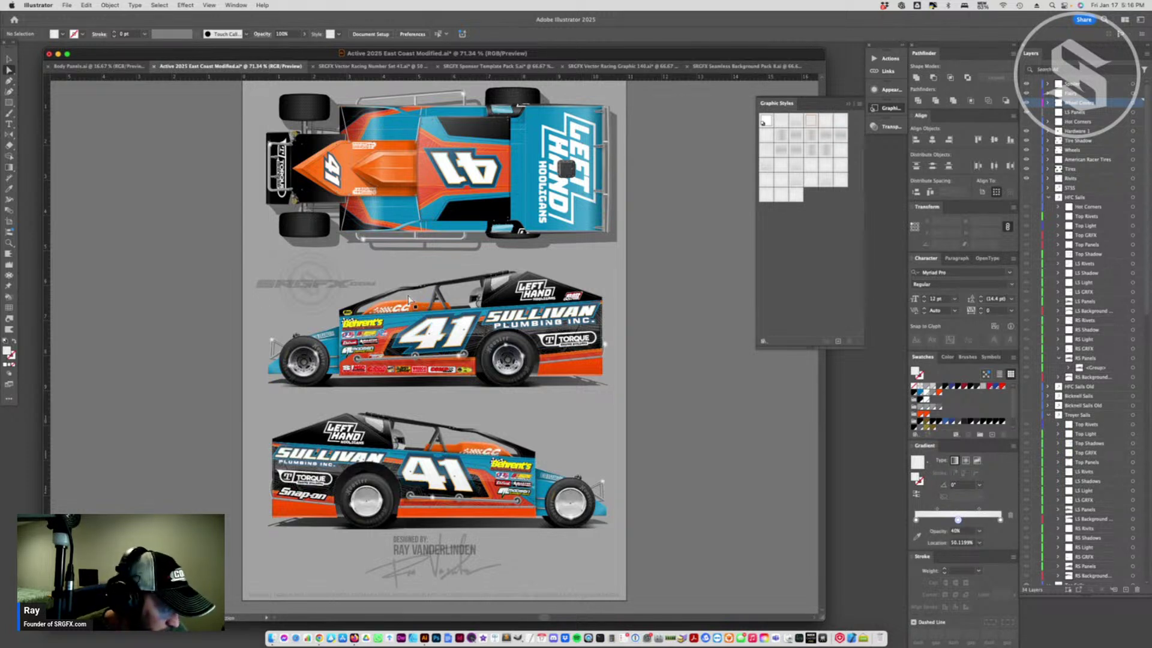
- Return to Body Panels.ai and select the blue and orange graphics with the number and Sullivan lettering on the upper side panel
left_click(133, 69)
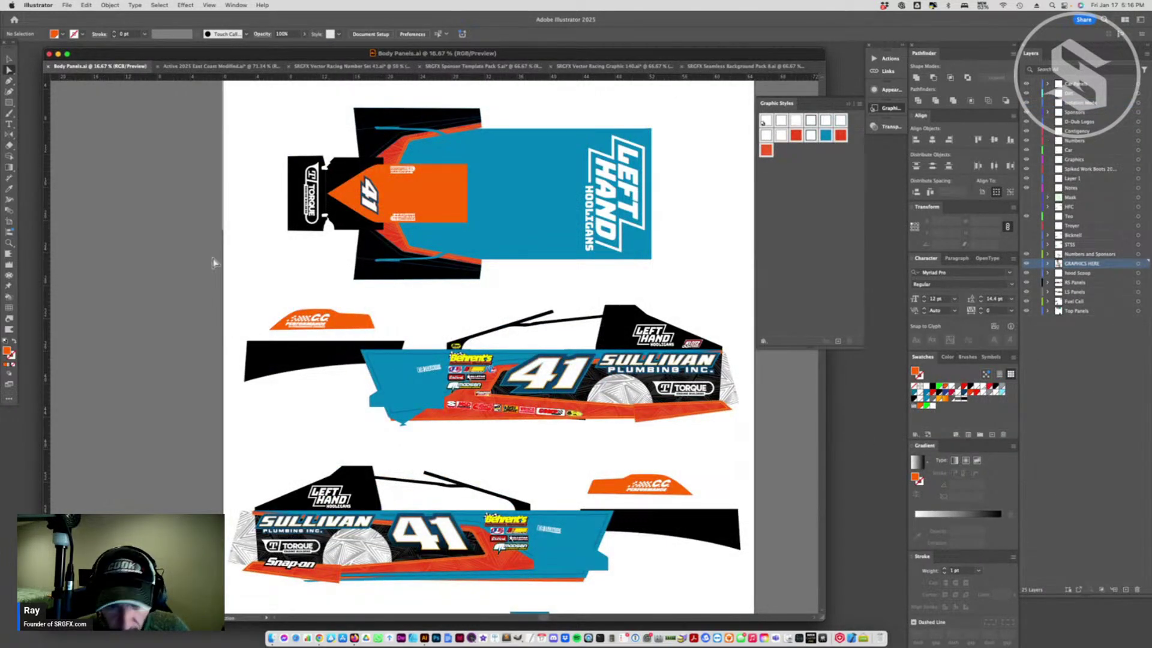
key("v")
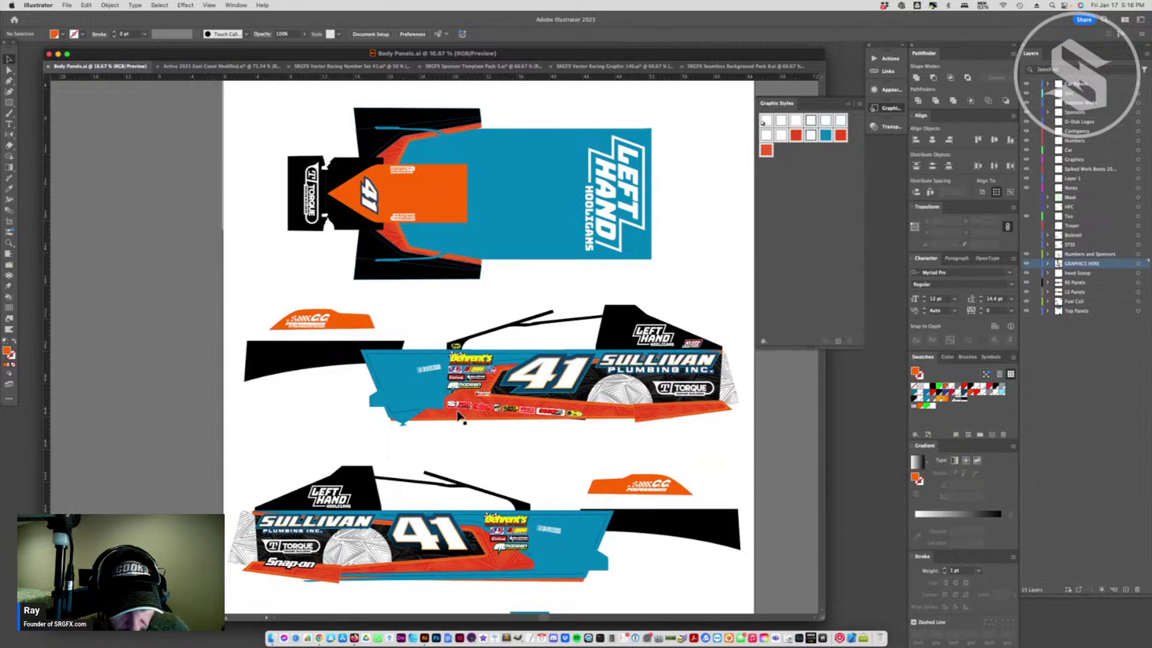
left_click_drag(454, 418, 475, 457)
key("super+z")
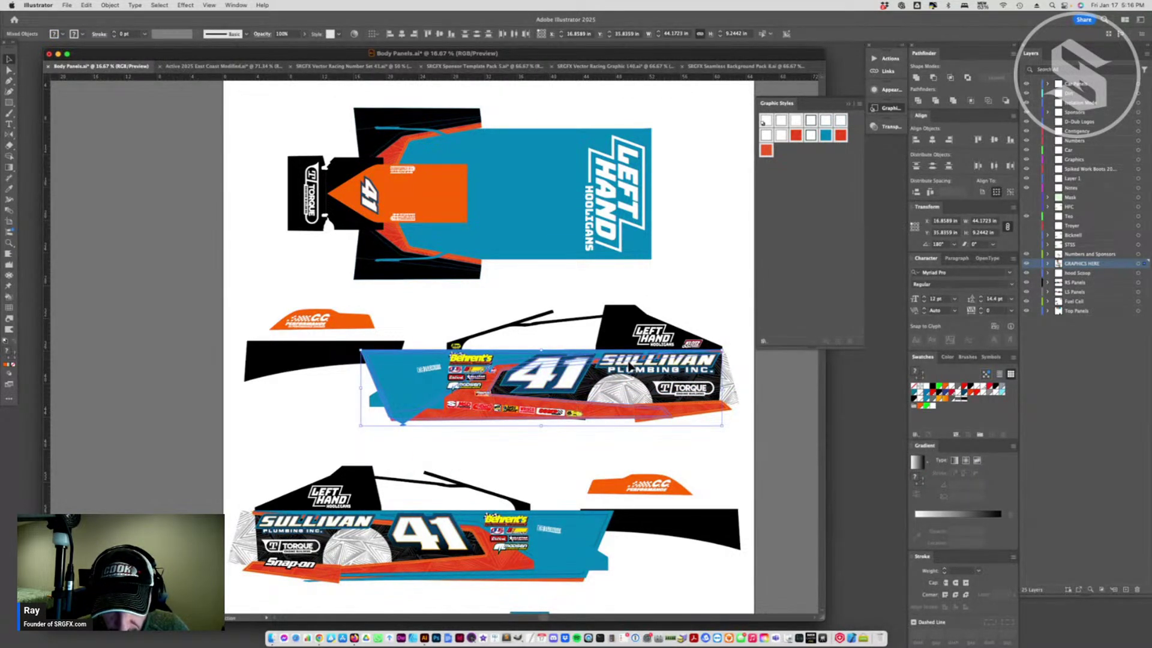
left_click(631, 372)
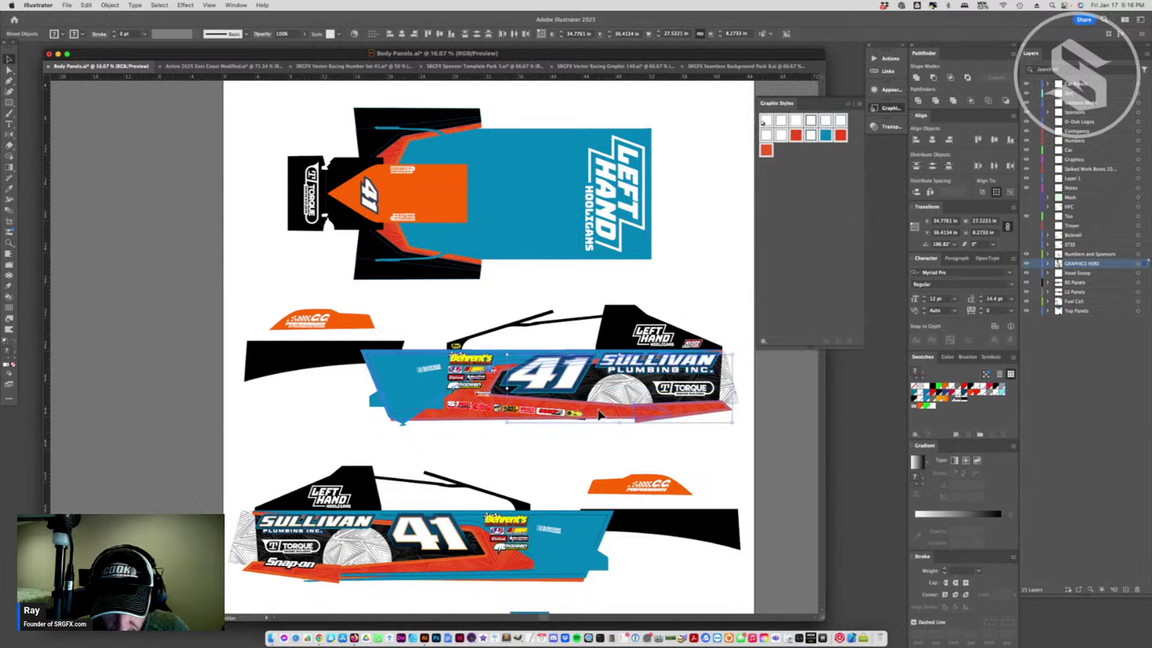
key("super+z")
key("super+z")
- Create a color group named Used Colors from the selected artwork, without including swatches for tints
left_click(1013, 357)
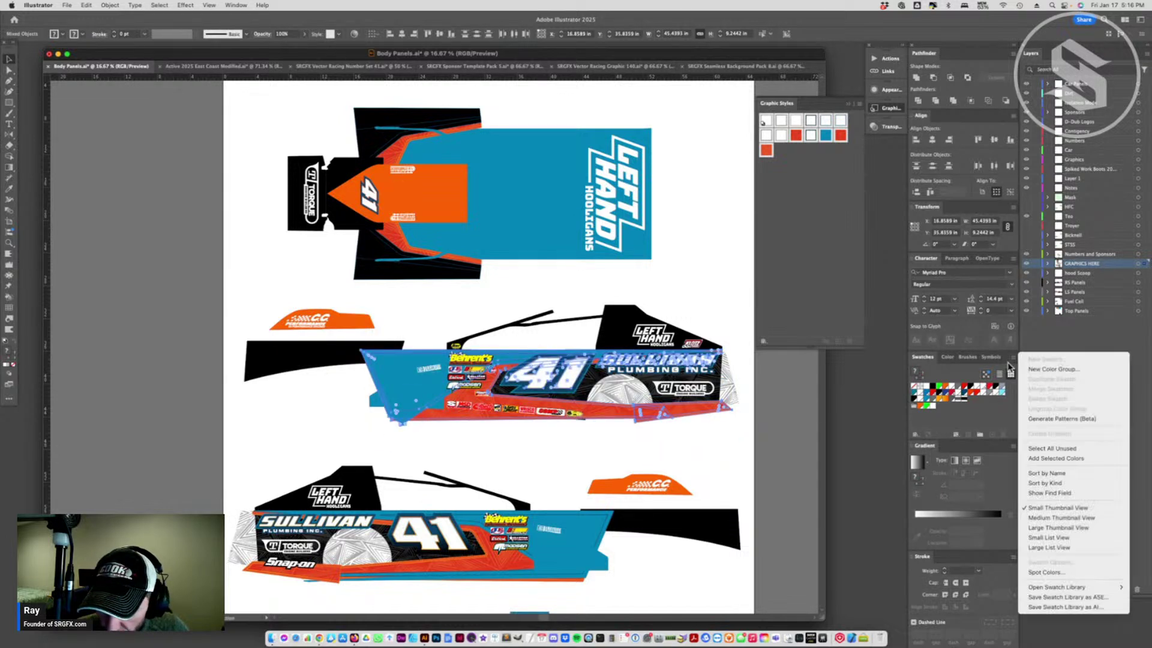
left_click(1034, 373)
type("Used Colors")
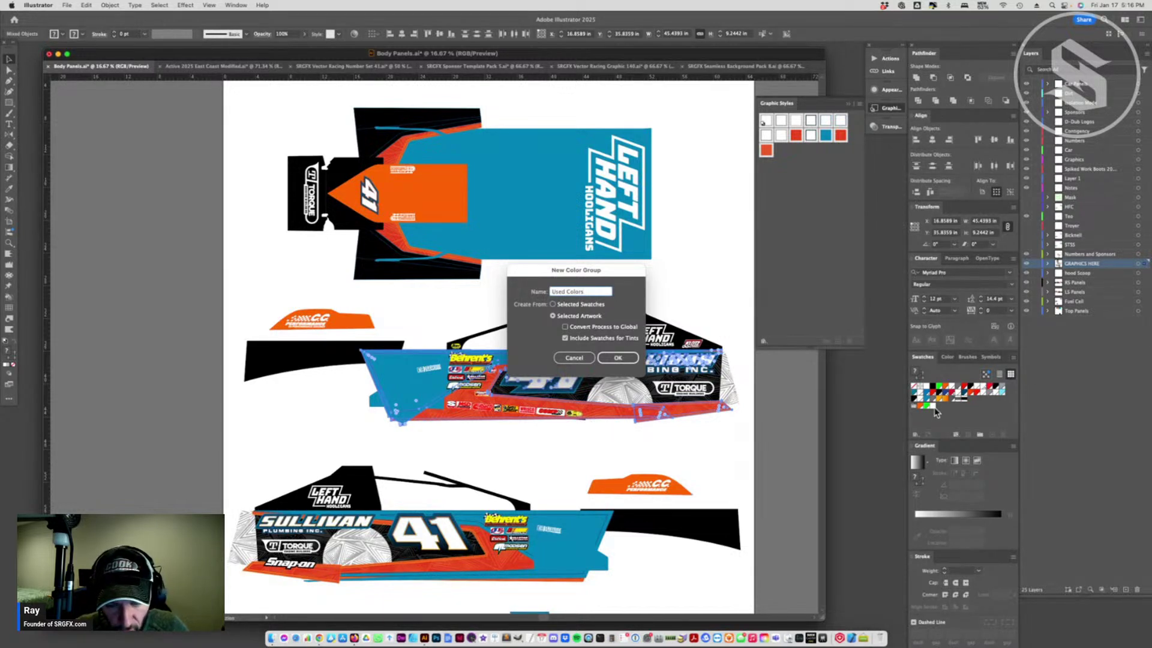
left_click(567, 339)
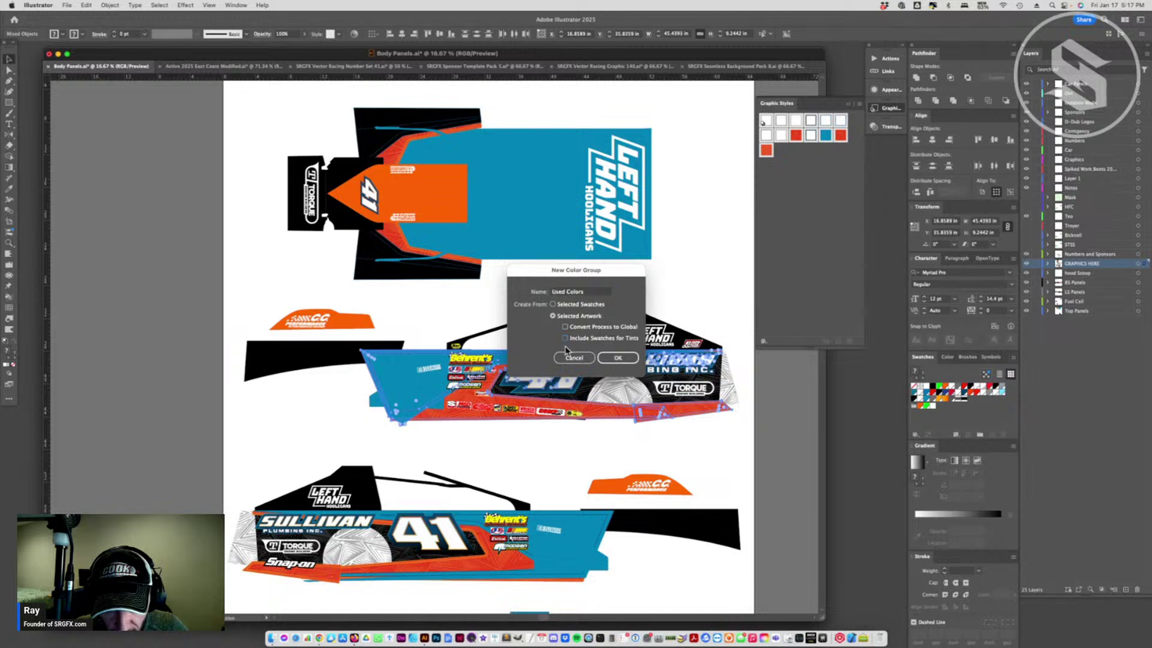
left_click(619, 358)
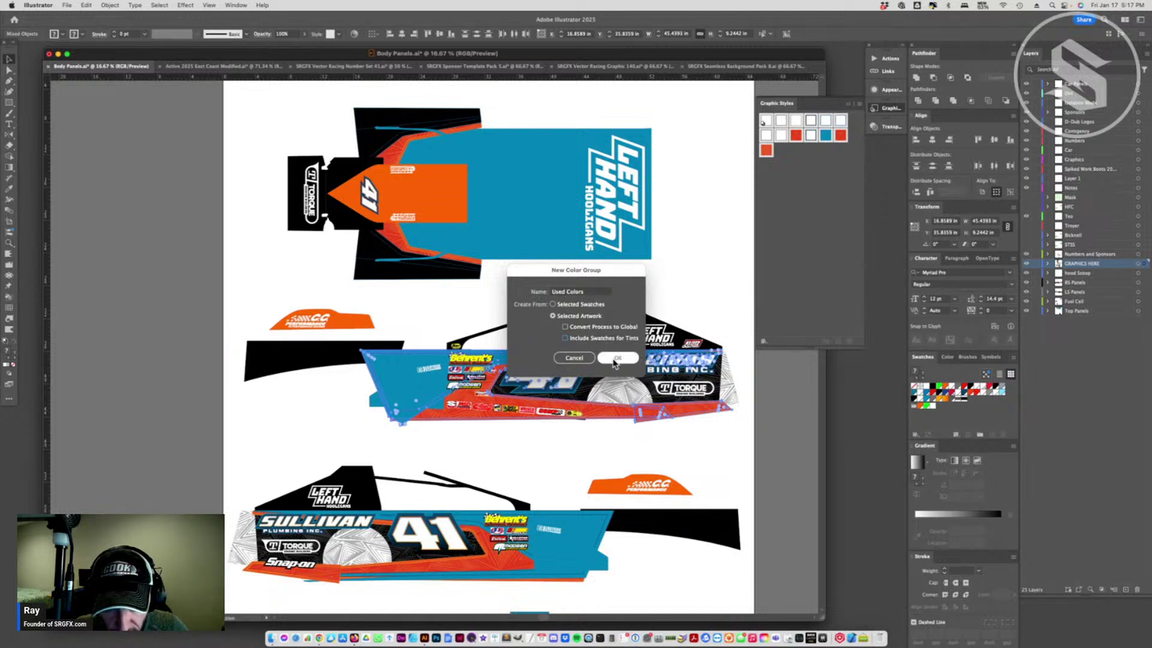
left_click(621, 358)
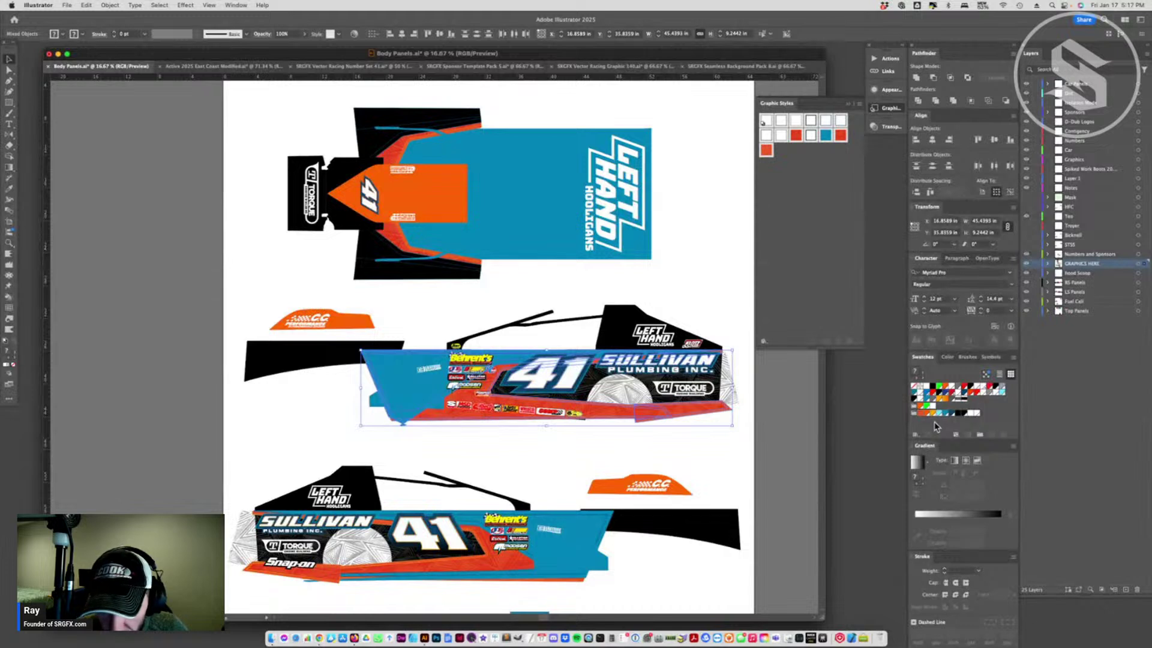
left_click(693, 449)
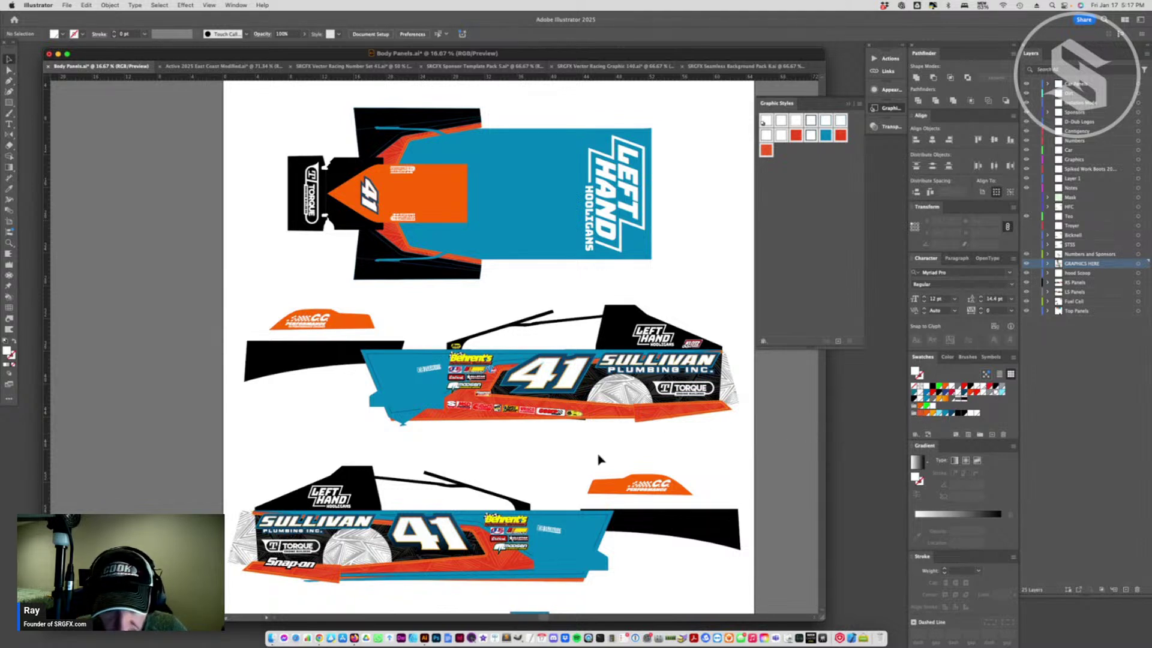
- Redefine the global Orange swatch in the Used Colors group as blue
double_click(927, 414)
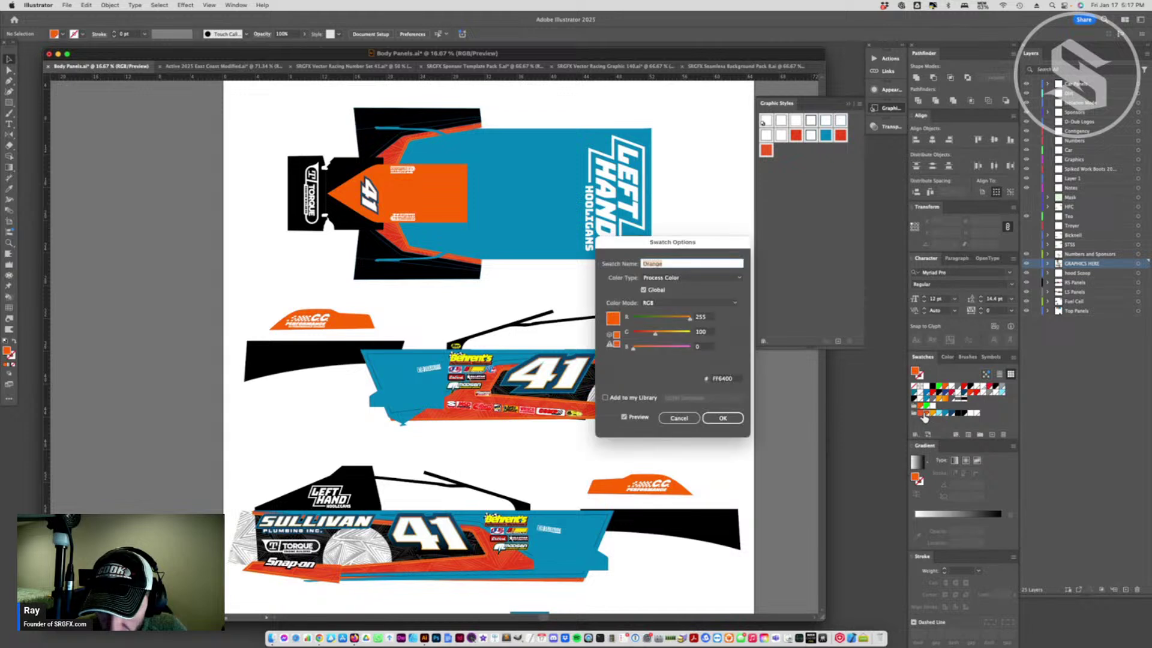
left_click(678, 420)
left_click_drag(950, 417, 926, 415)
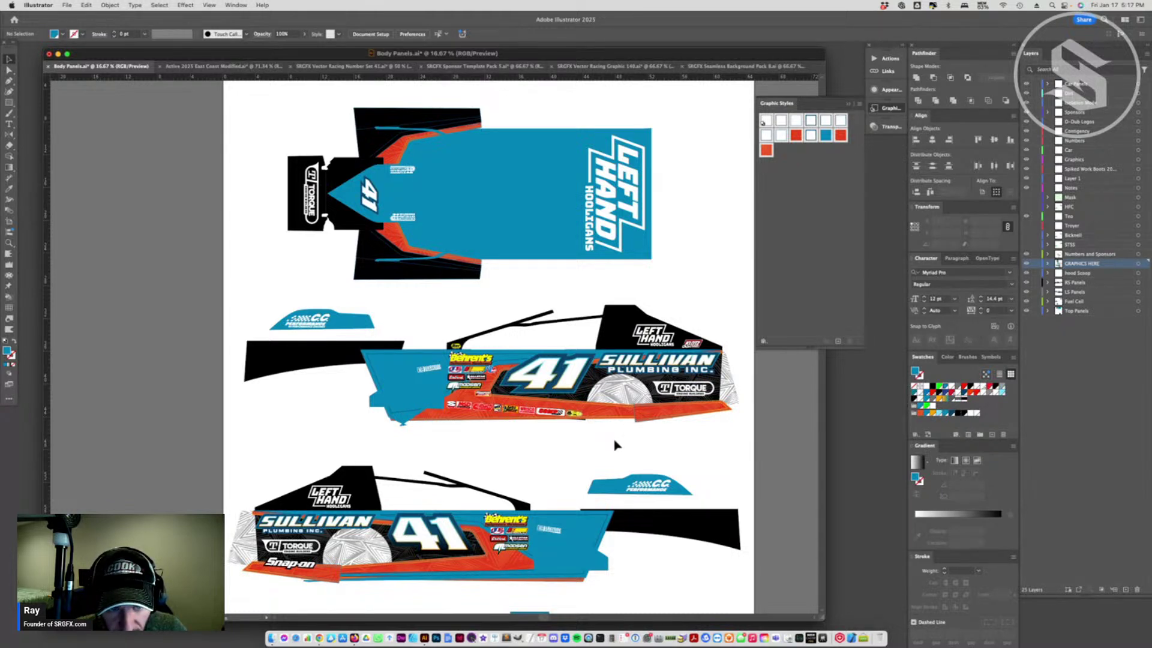
- Redefine the global CMYK Blue 2 swatch as orange with RGB values 255, 96, 5, keeping the number and lettering outlines blue
double_click(946, 414)
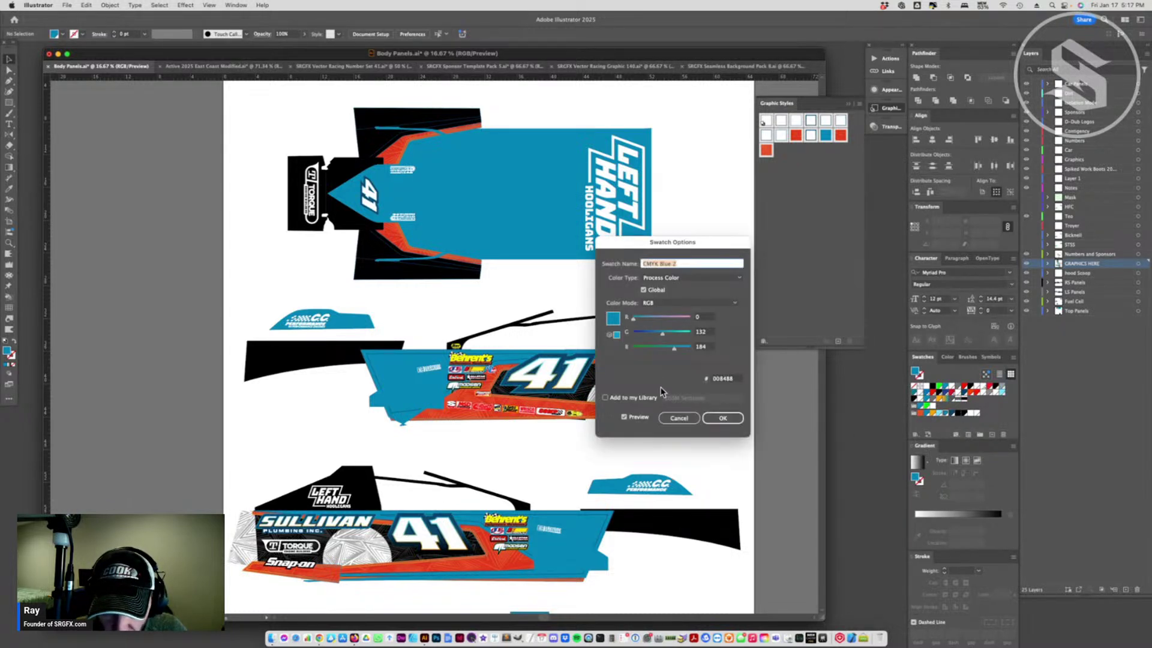
left_click_drag(637, 320, 658, 338)
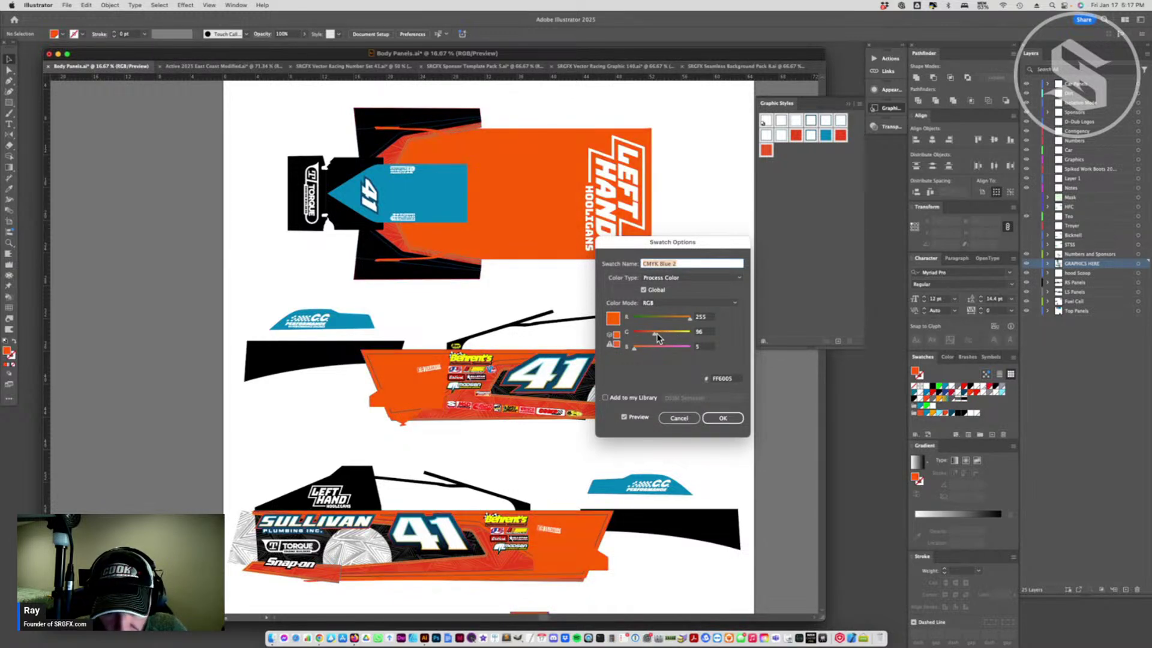
left_click(723, 418)
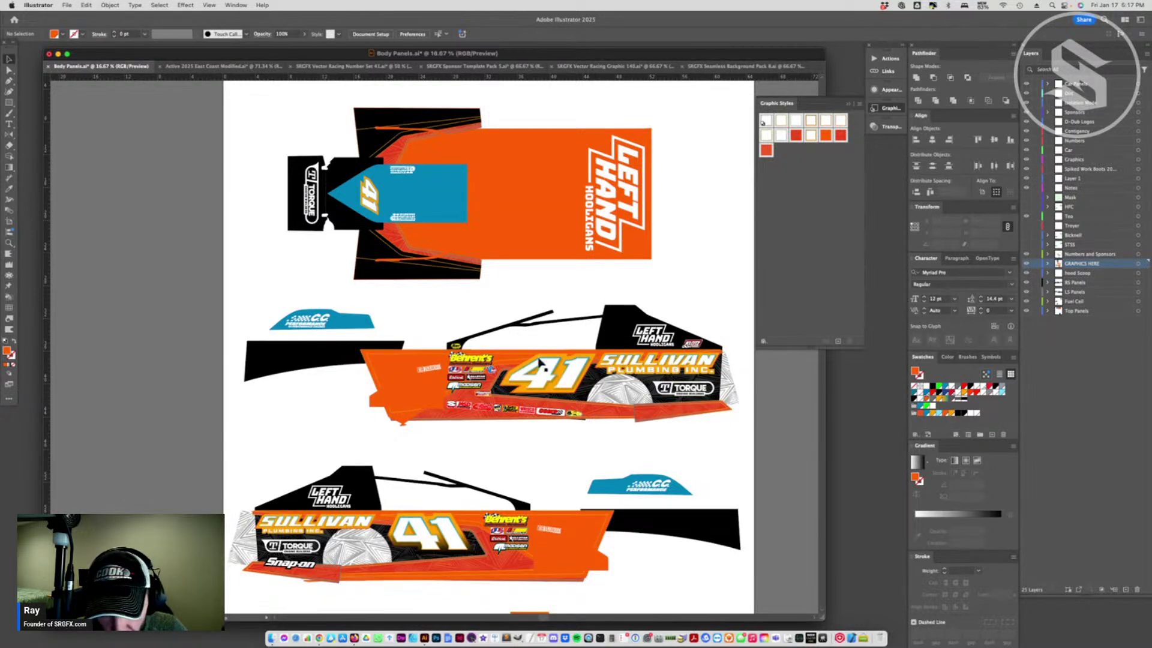
key("cmd+z")
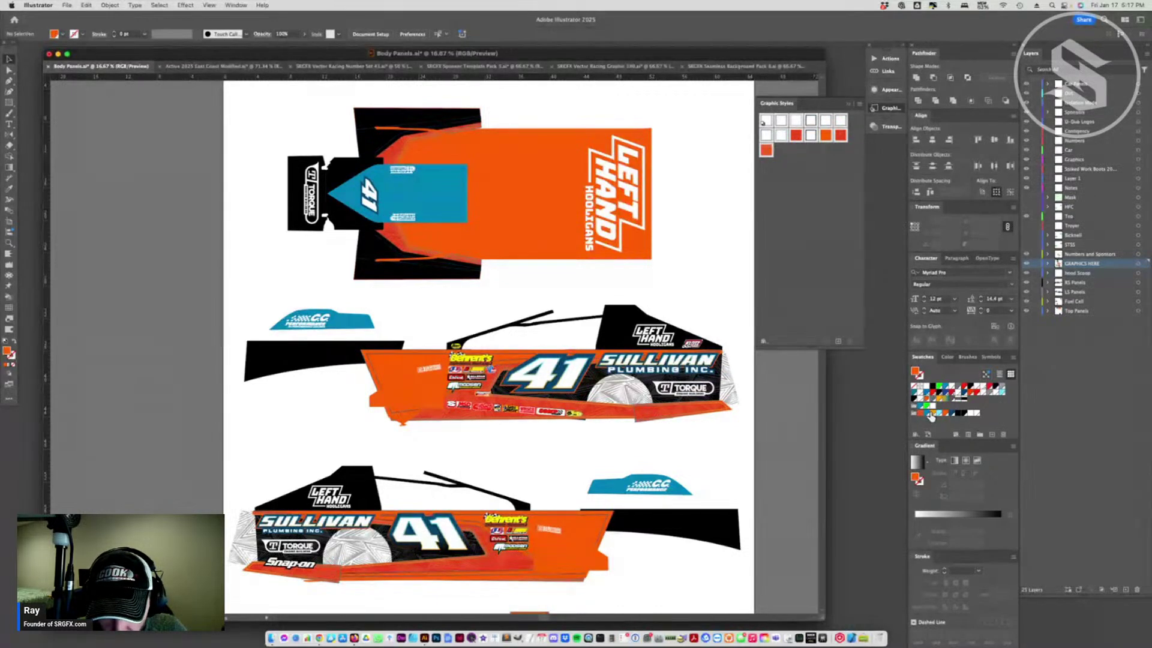
- Try the yellow-orange swatch on the front shape of the upper side panel and undo it
key("a")
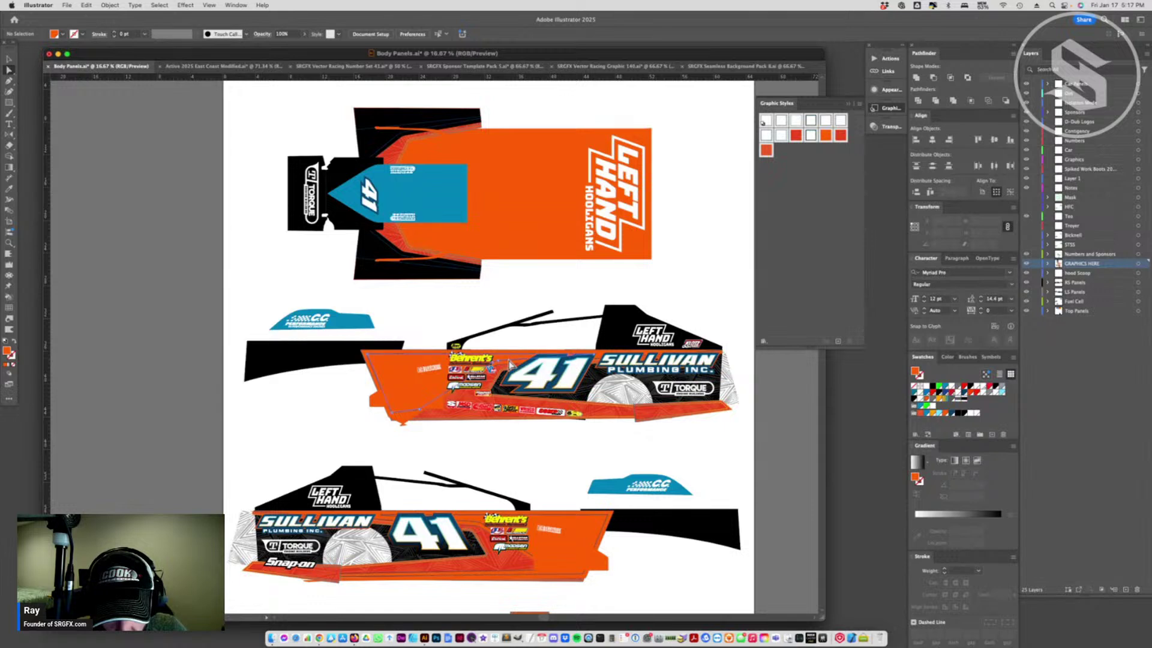
left_click(513, 358)
left_click(933, 414)
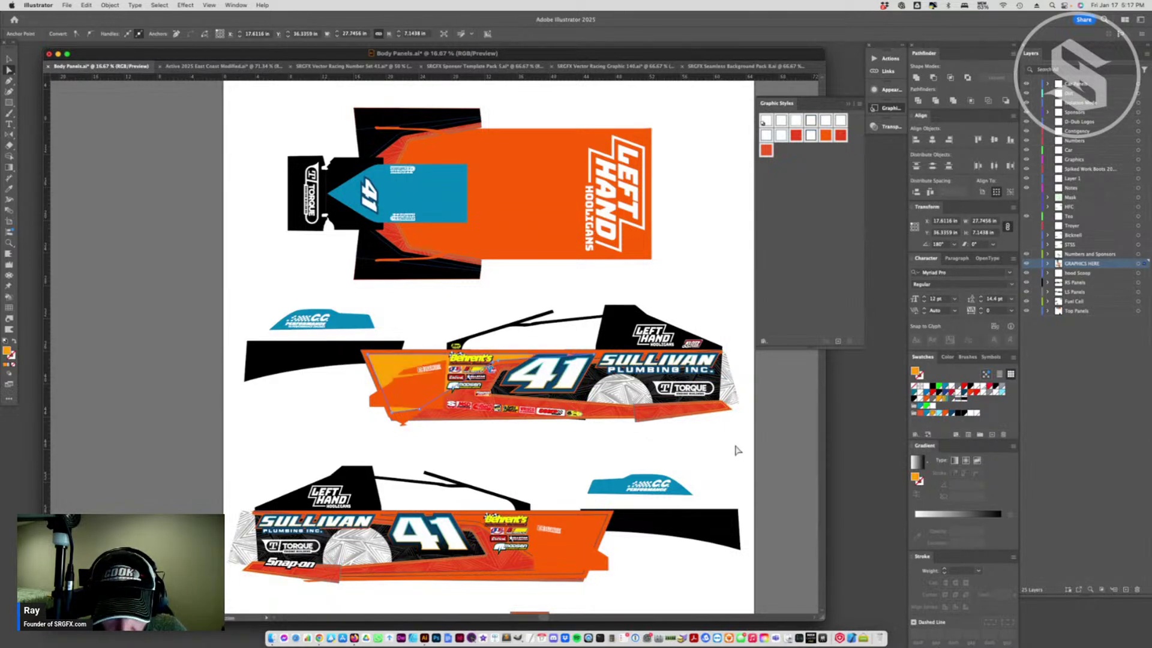
left_click(736, 449)
key("super+z")
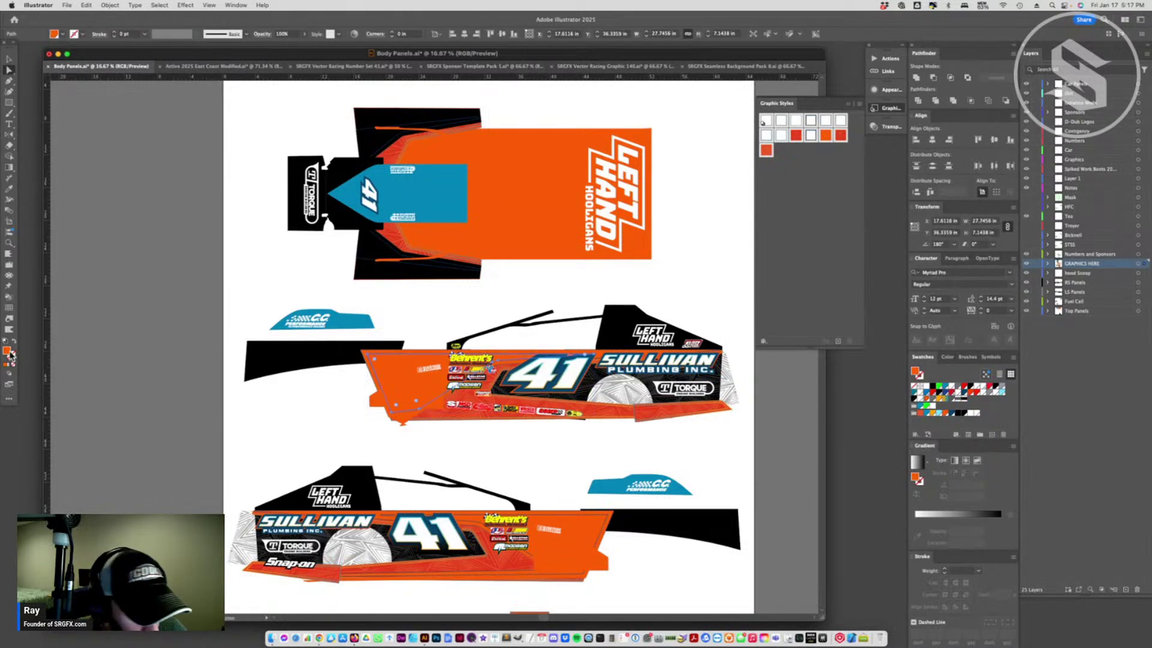
- Change the dark blue offset-path fill on the upper side panel's front shape to an orange swatch
left_click(513, 367)
left_click(513, 366)
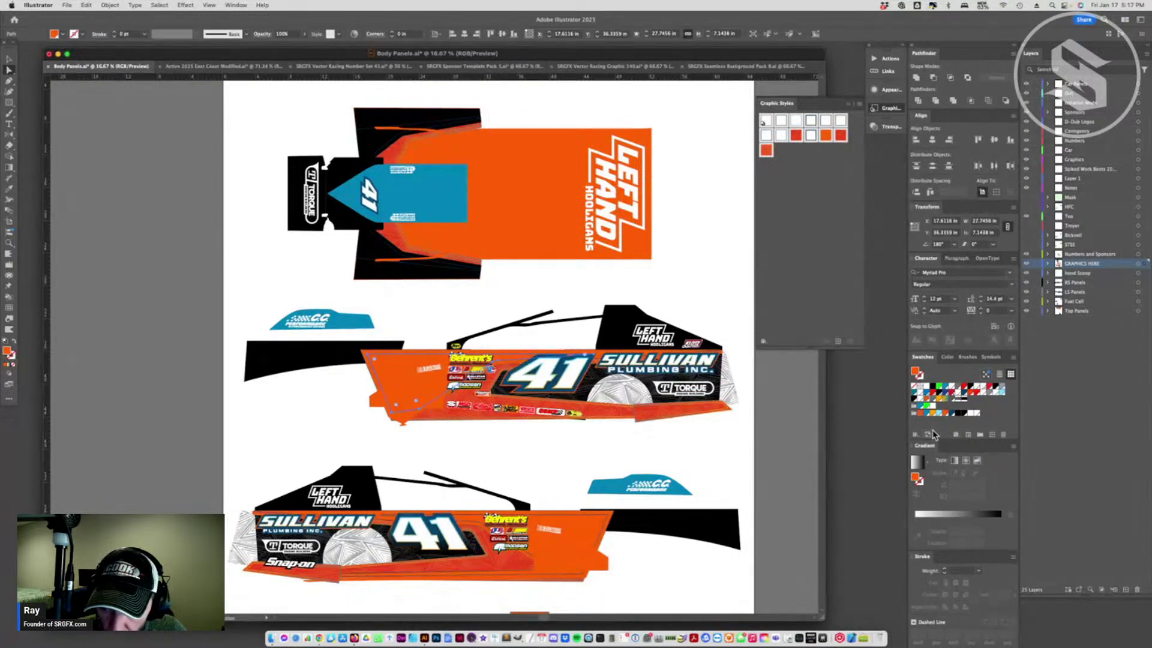
left_click(892, 89)
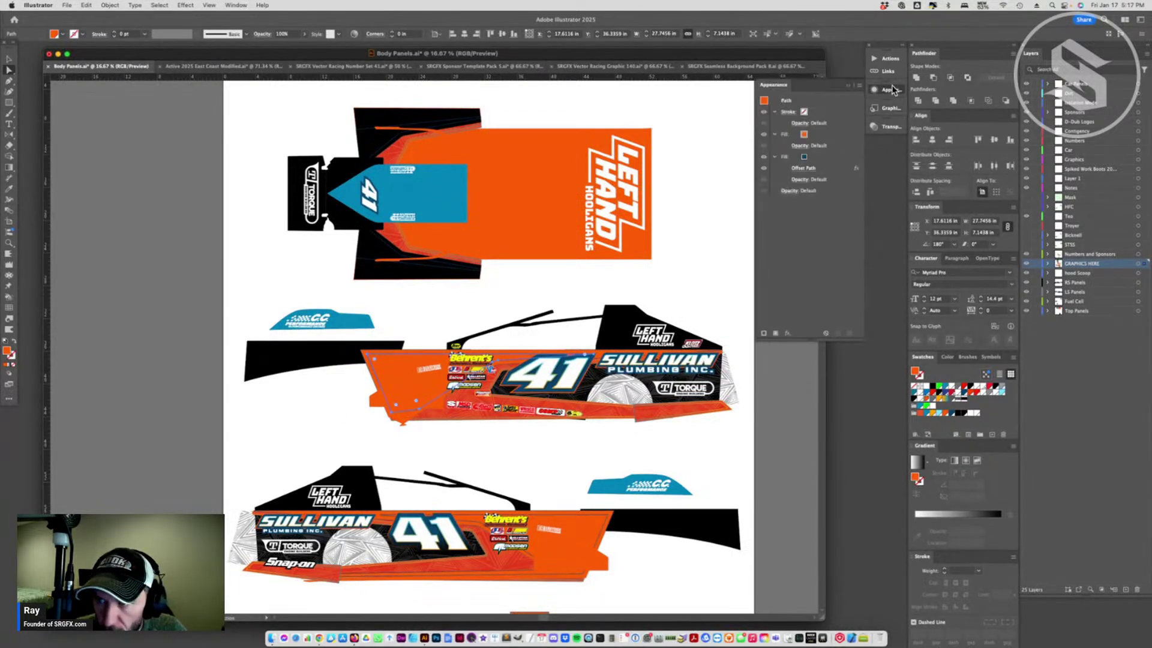
left_click(800, 157)
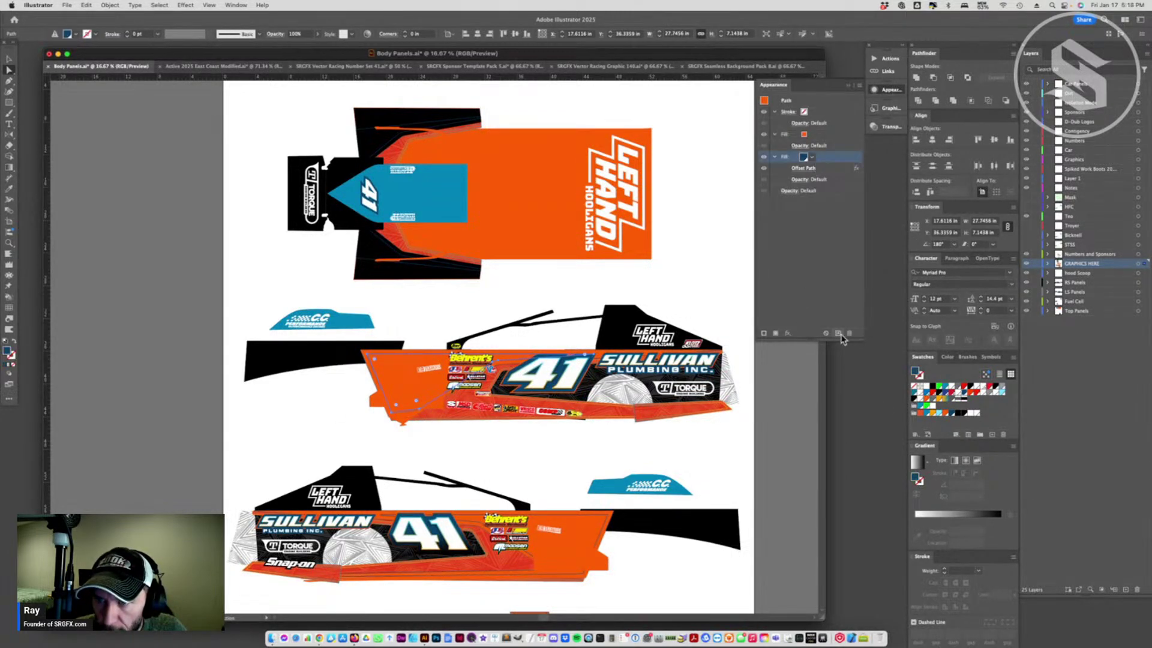
left_click(932, 414)
- Recolor the upper side panel's lower sponsor stripe with a blue offset-path fill and a light blue base fill in place of its gradient
left_click(445, 391)
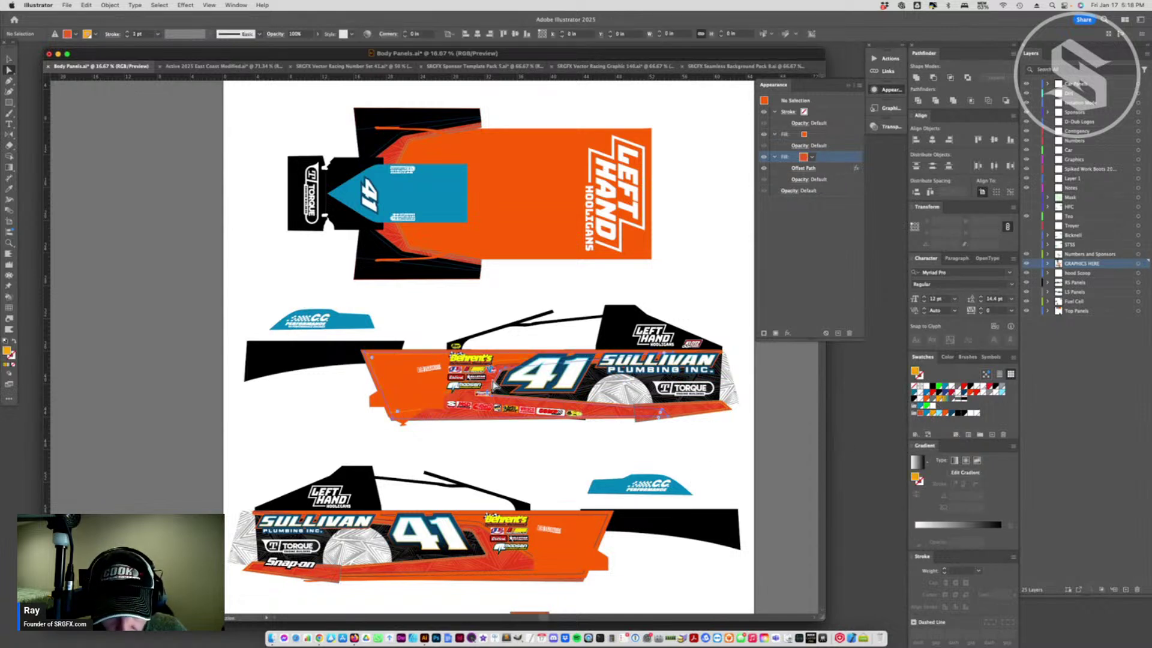
left_click(927, 414)
left_click(708, 460)
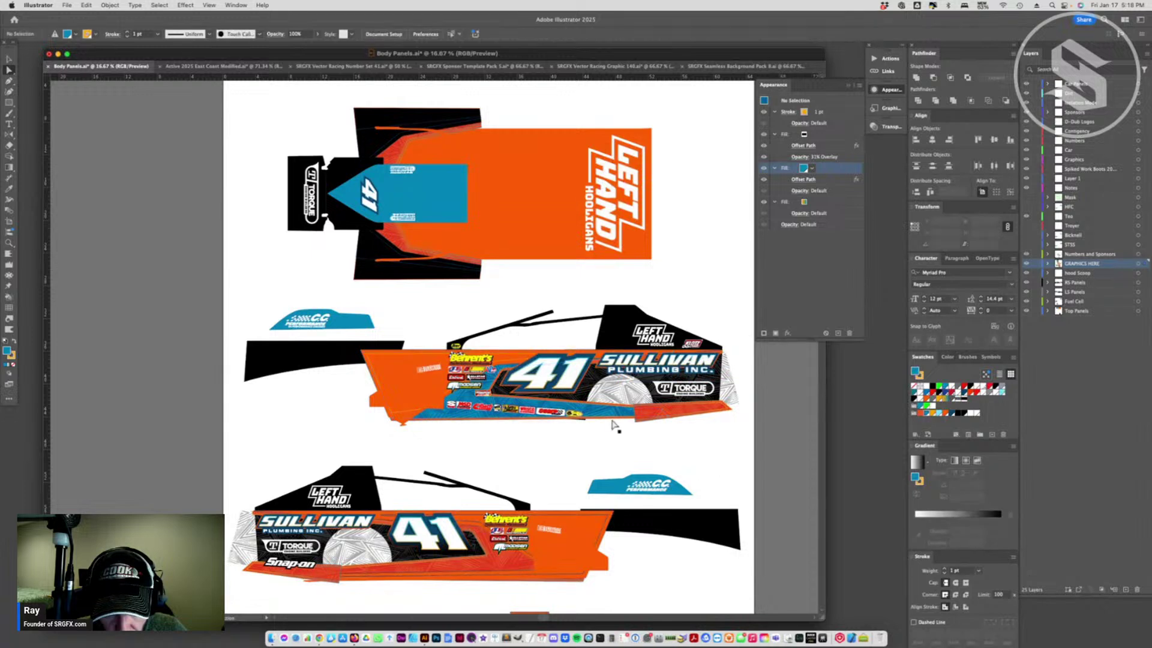
left_click(599, 414)
left_click(828, 202)
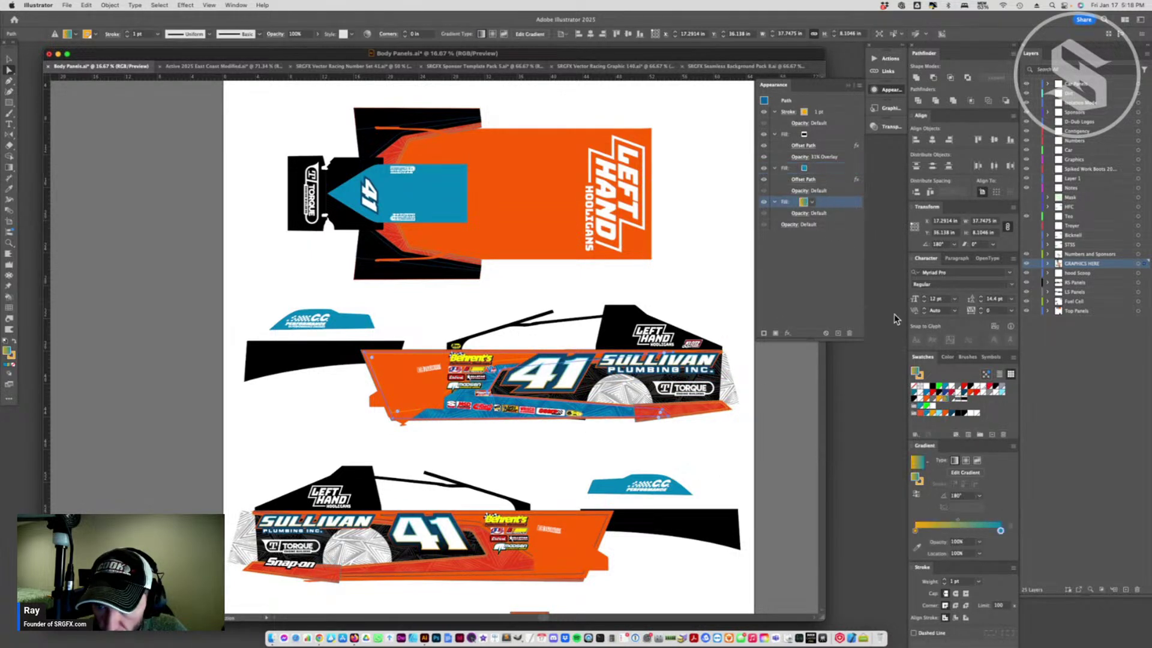
left_click(940, 413)
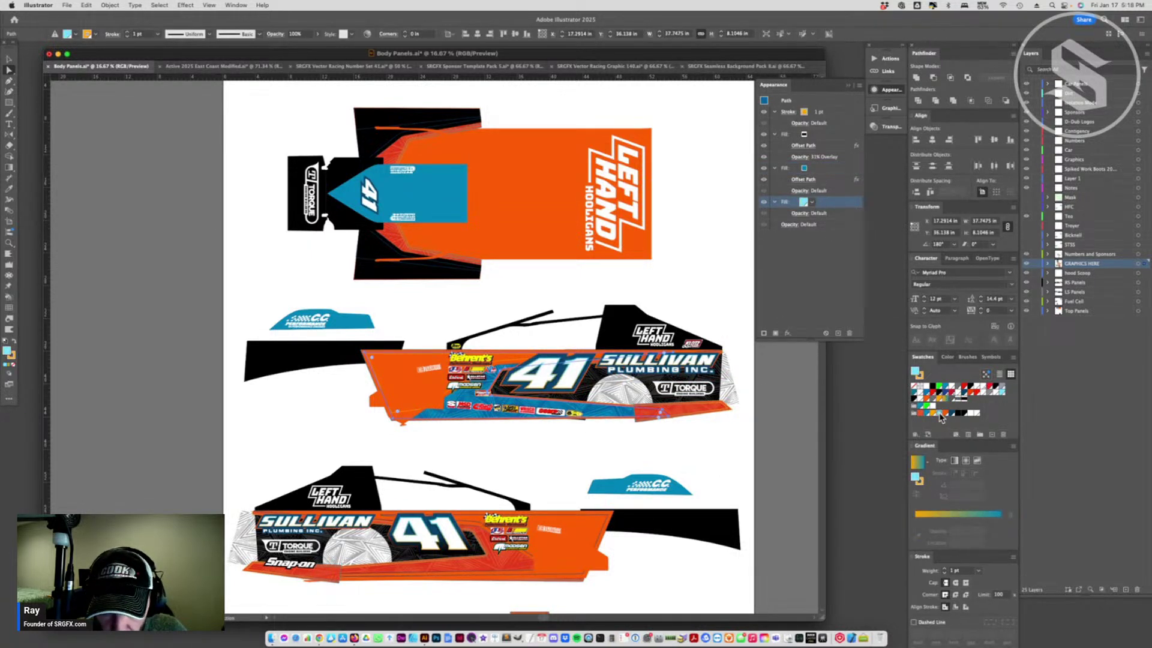
- Set the graphic around the sponsor stripe on the upper side panel to a light blue base fill and a blue offset-path fill
left_click(624, 409)
left_click(819, 169)
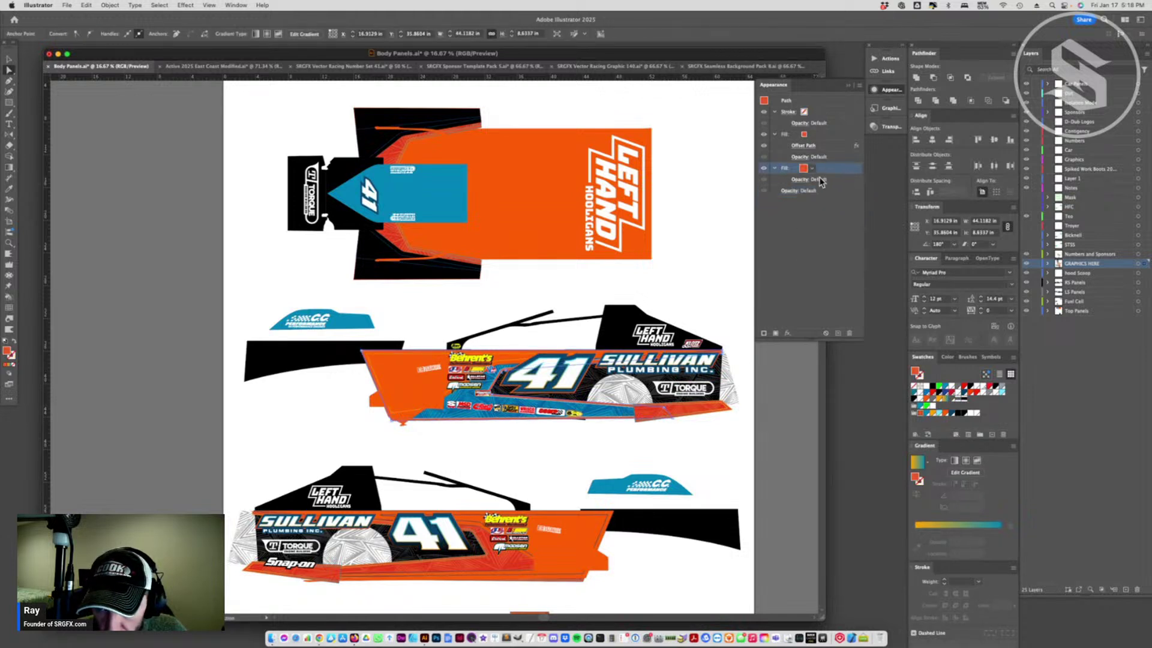
left_click(942, 413)
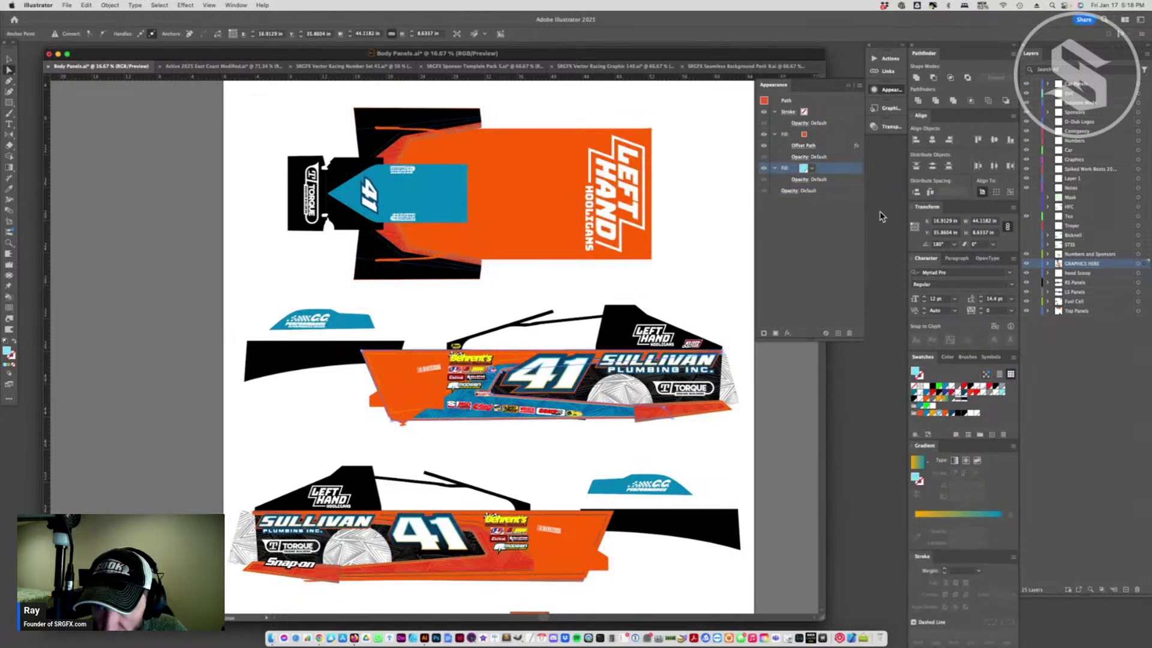
left_click(805, 136)
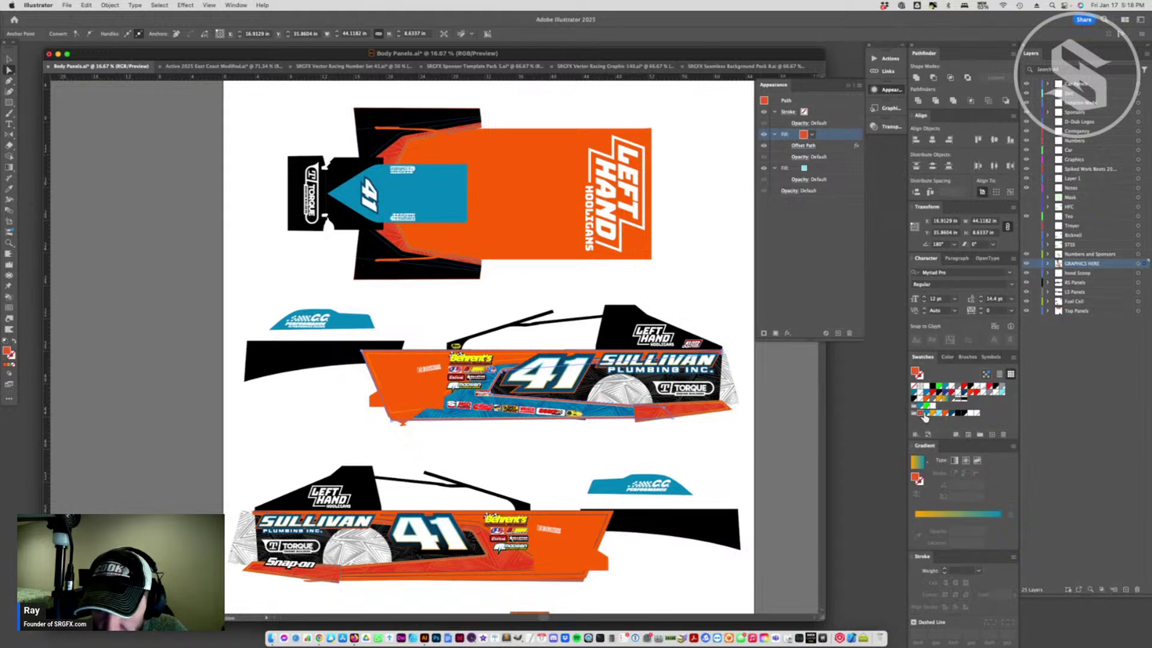
left_click(738, 433)
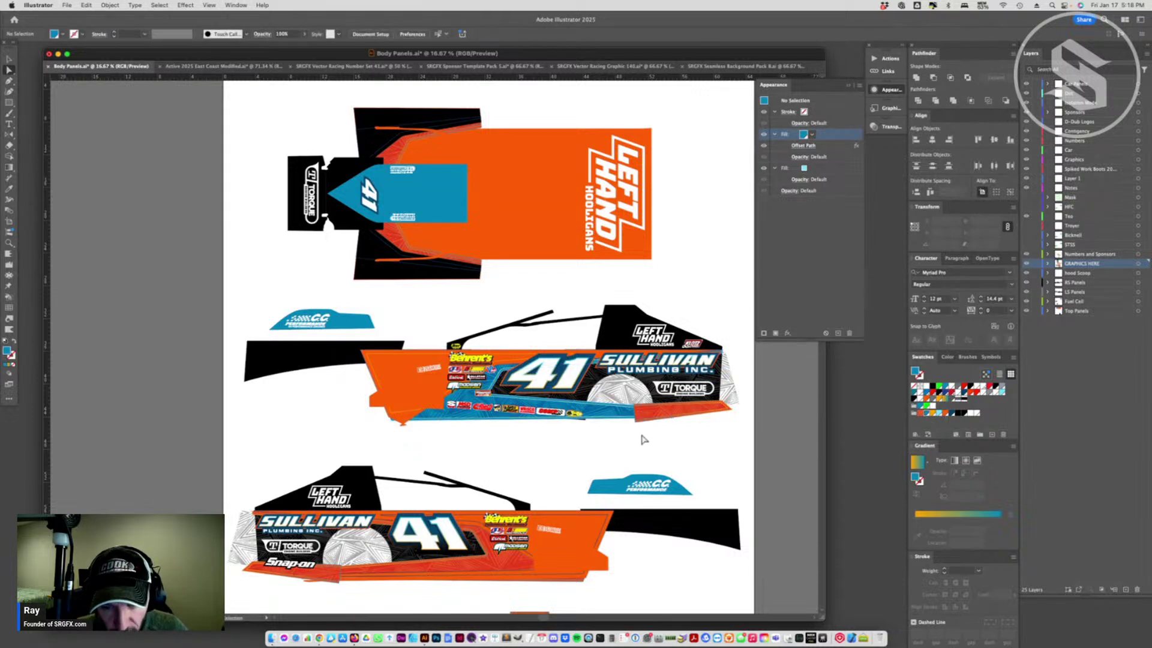
- Undo the swatch and fill experiments to restore the blue panels and orange graphics, and save Body Panels.ai
scroll(620, 449, "right", 5)
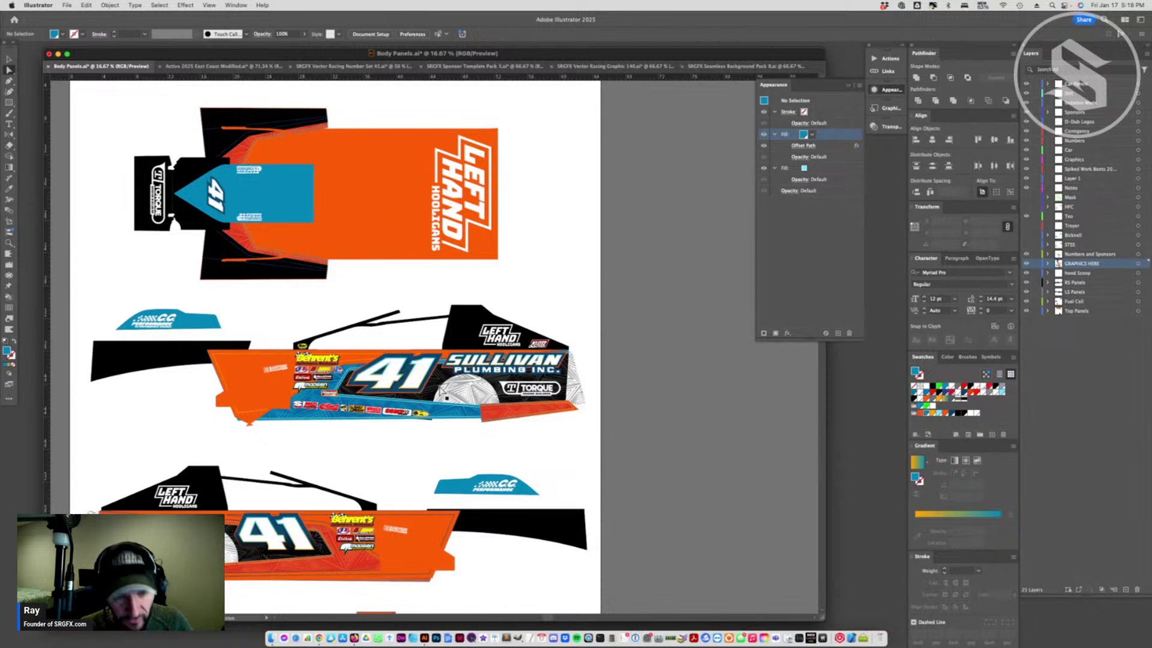
left_click(441, 390)
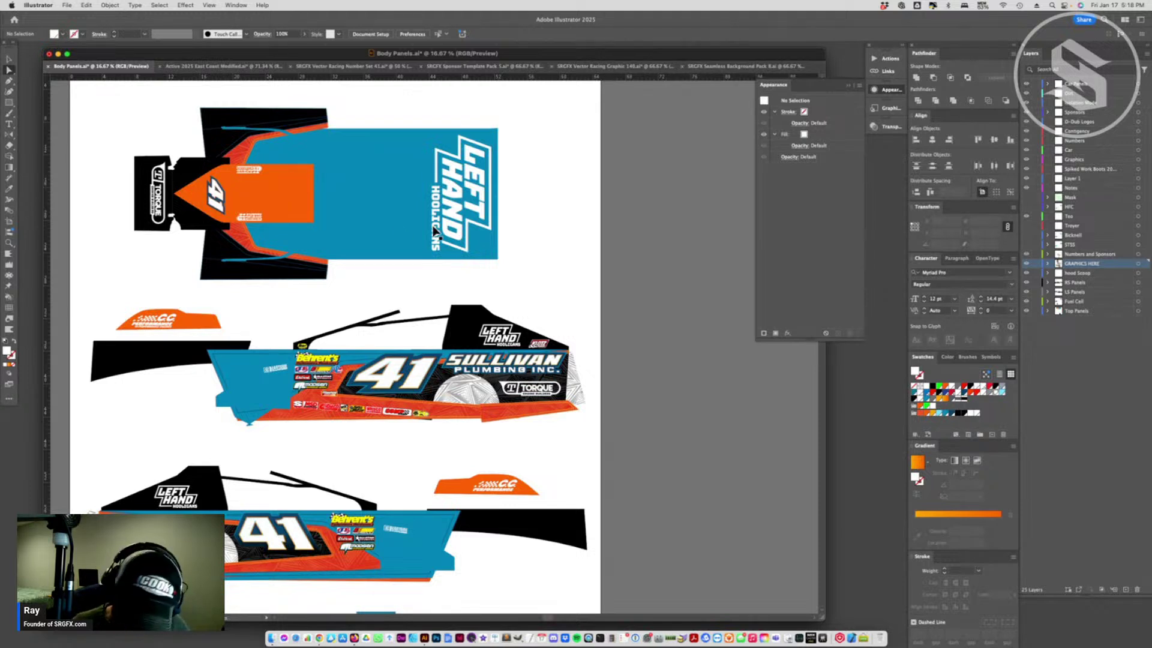
key("super+minus")
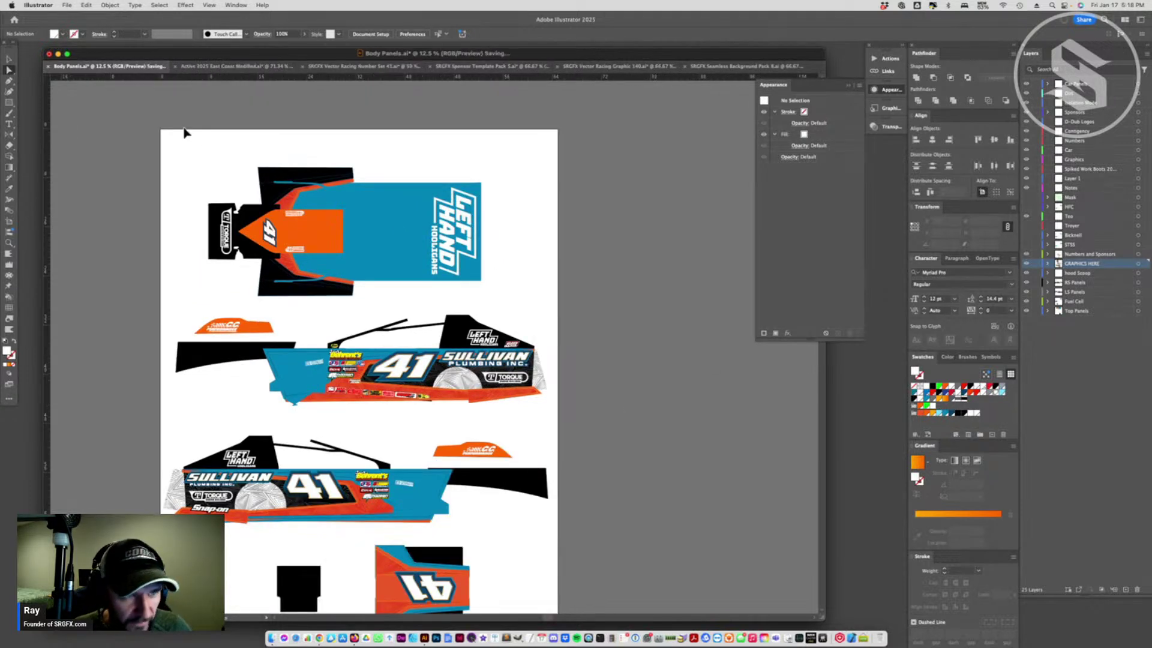
- Switch to the Active 2025 East Coast Modified mockup and update its modified links
left_click(187, 67)
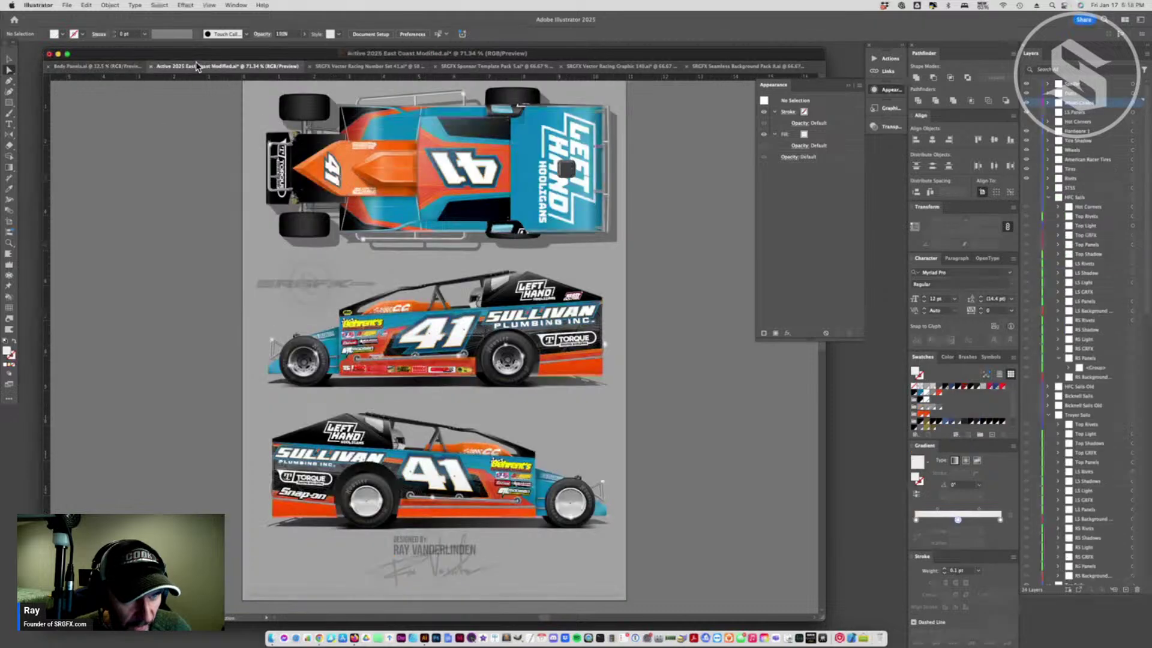
left_click(498, 264)
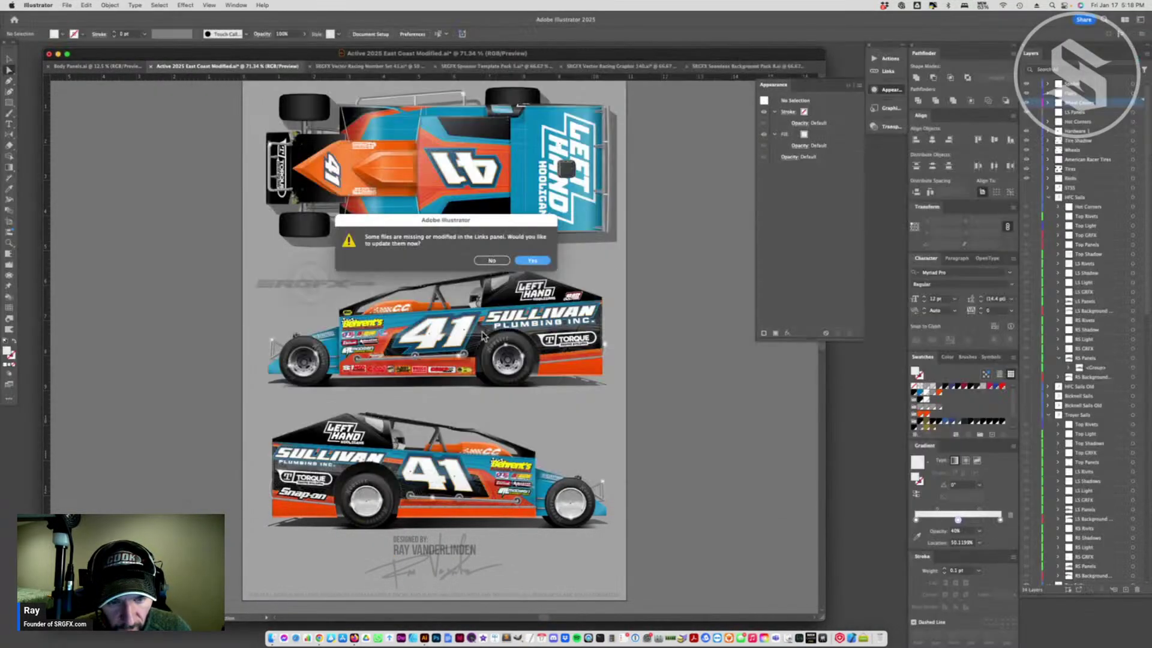
left_click(540, 261)
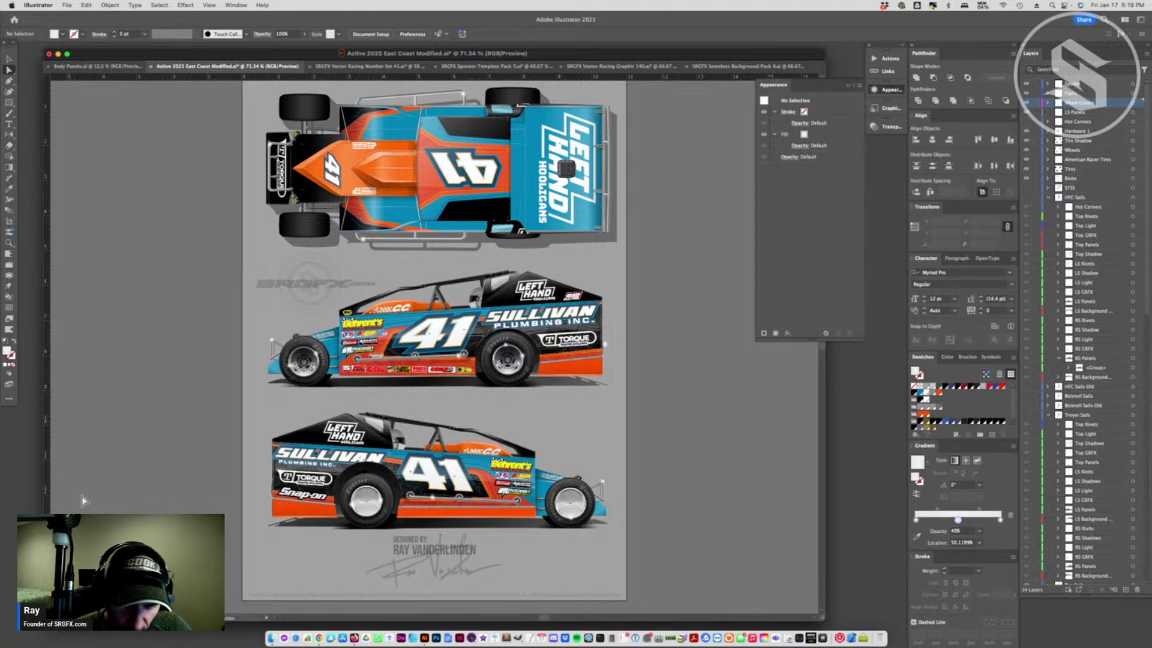
scroll(445, 407, "up", 3)
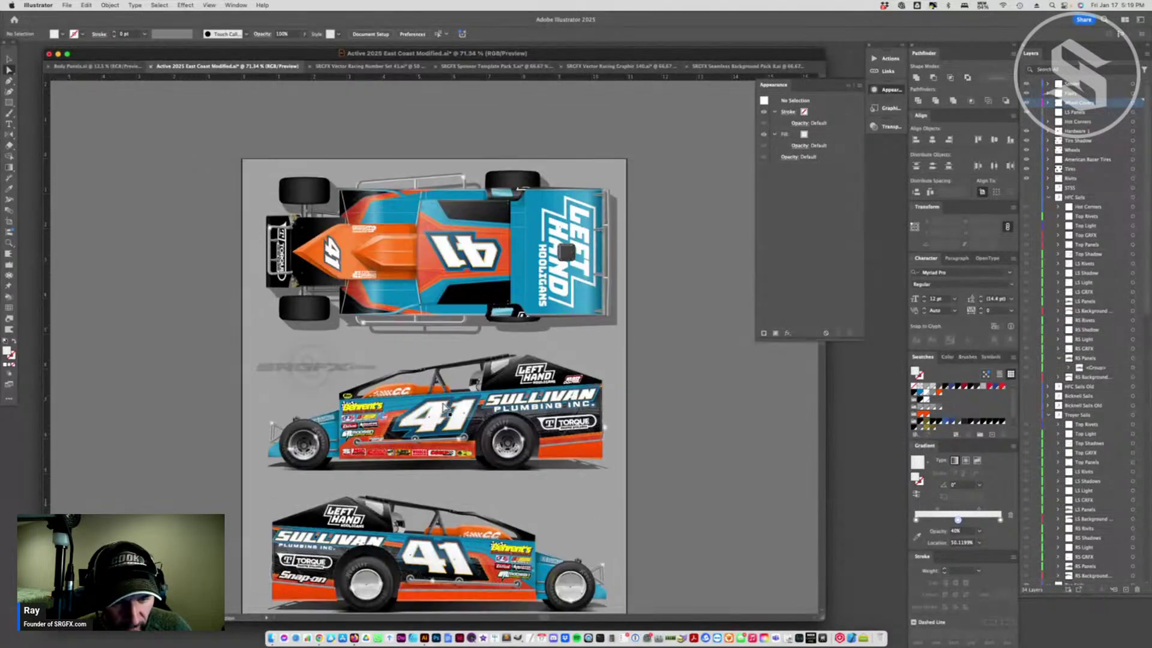
scroll(384, 319, "down", 1)
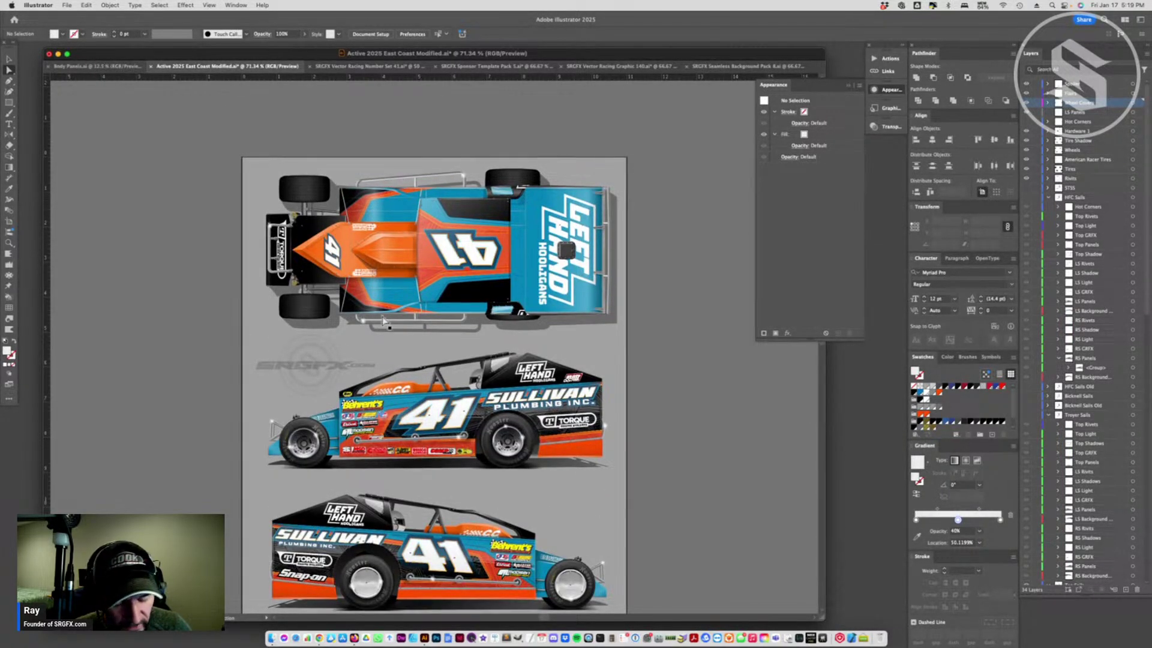
scroll(383, 319, "down", 5)
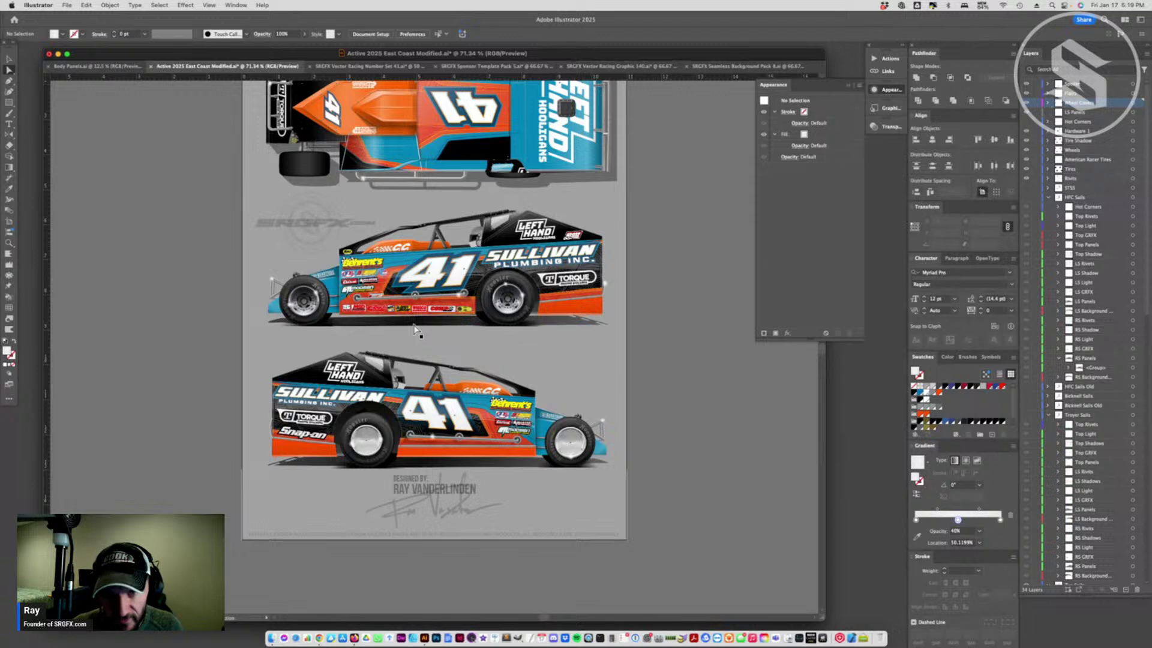
scroll(372, 349, "up", 3)
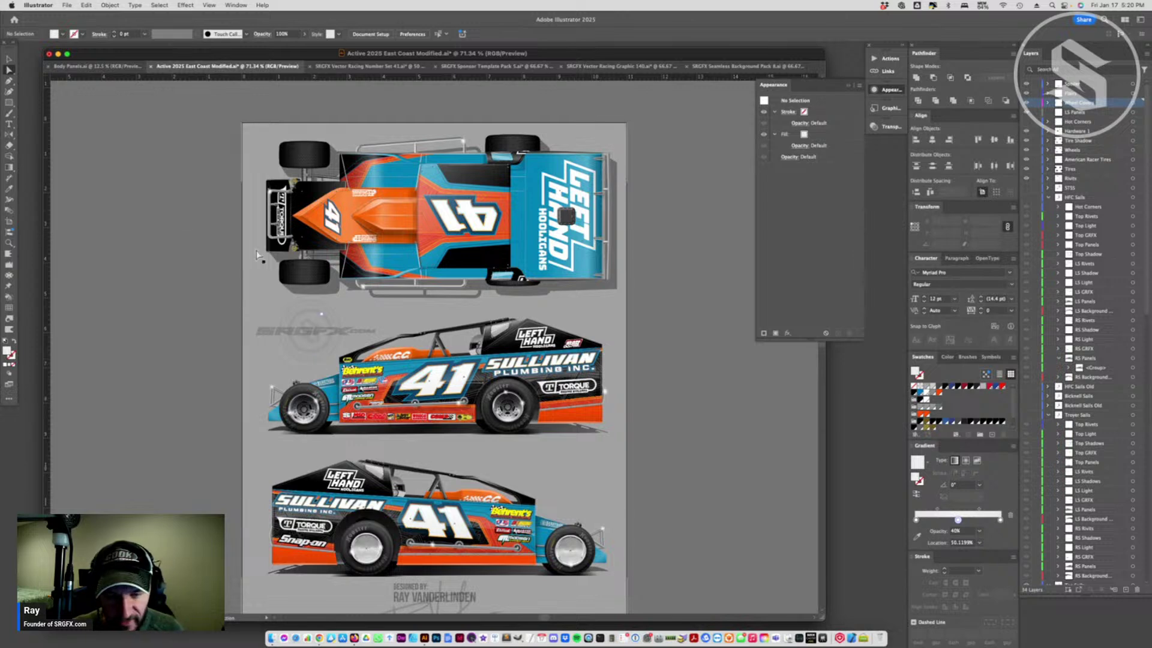
key("super+Tab")
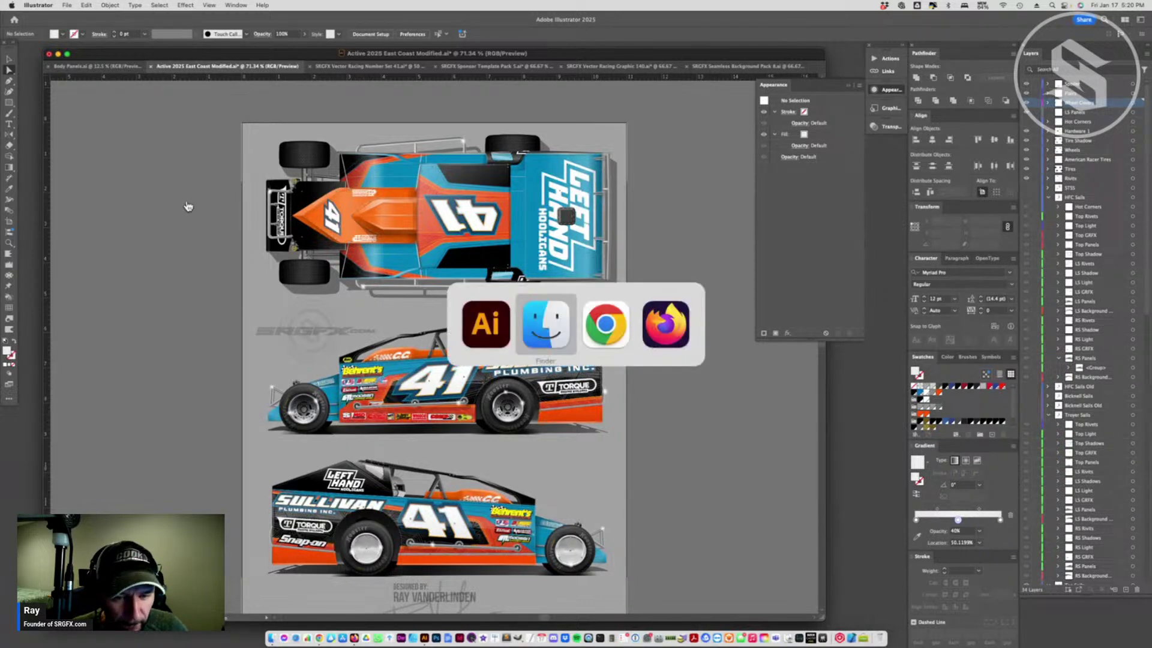
key("super+Tab")
key("super+Tab")
key("super+Tab")
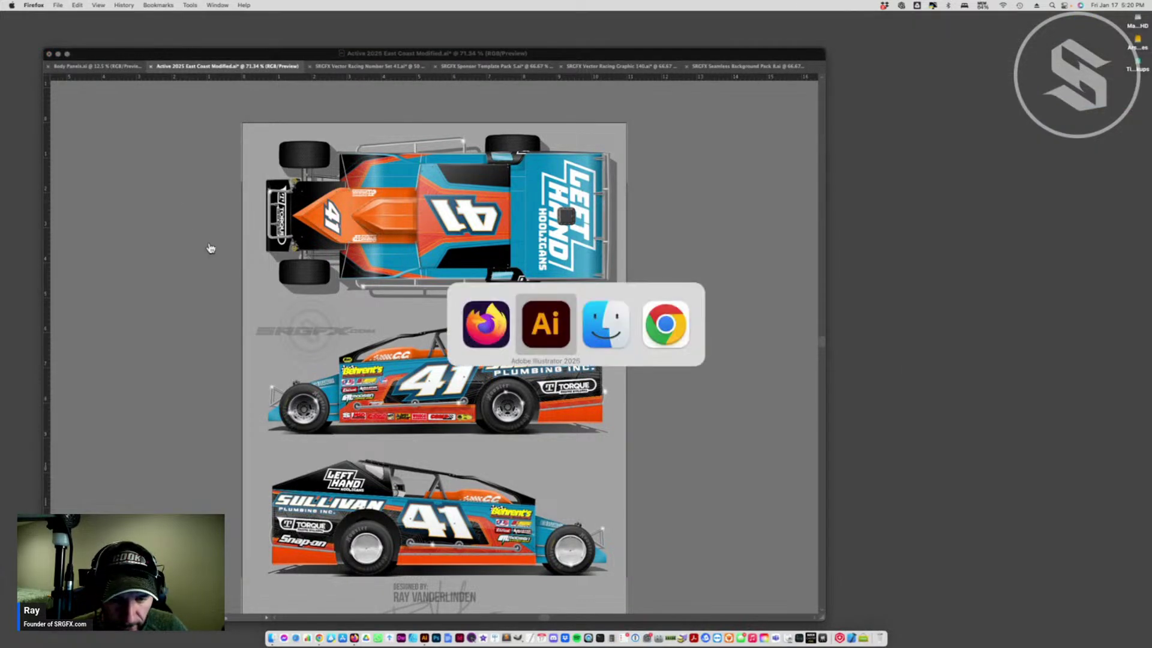
key("super+Tab")
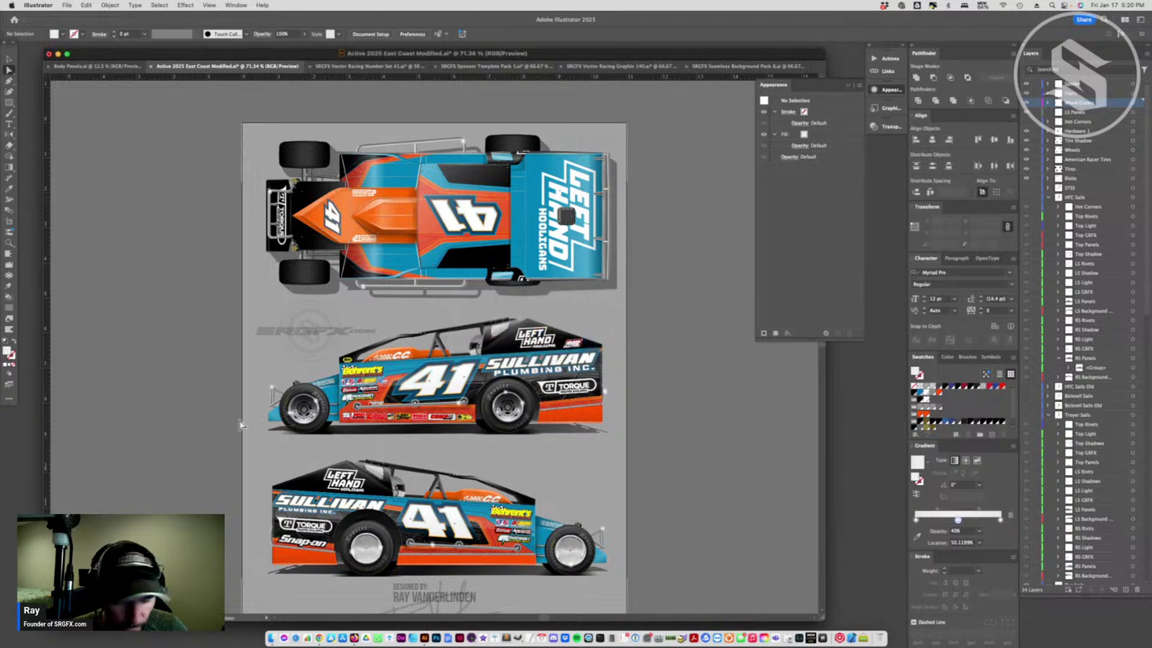